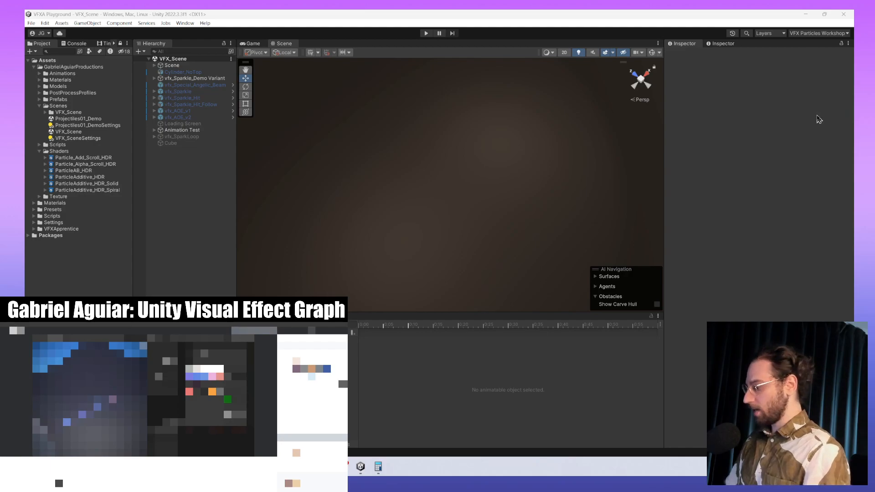
# - Start the focus timer in the Clock app
pyautogui.click(779, 168)
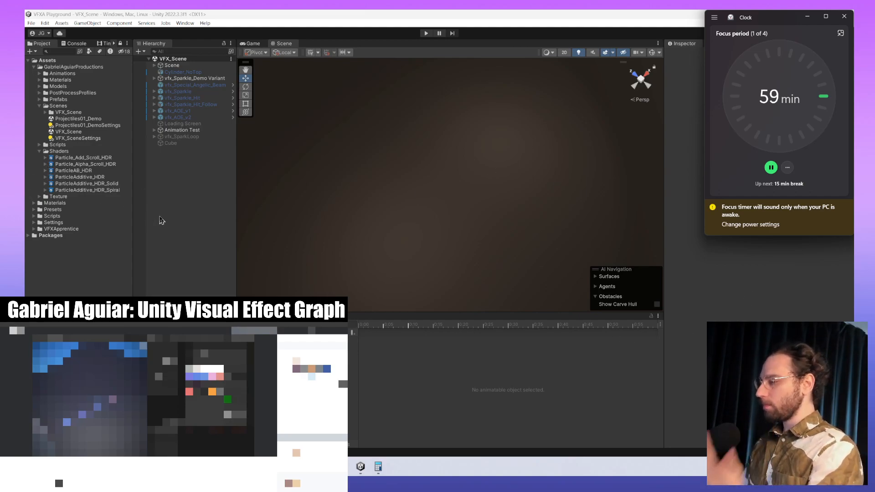
# - Switch to Unity, inspect the projectile effect under Animation Test, and deactivate the Animation Test object
pyautogui.click(154, 130)
pyautogui.click(176, 138)
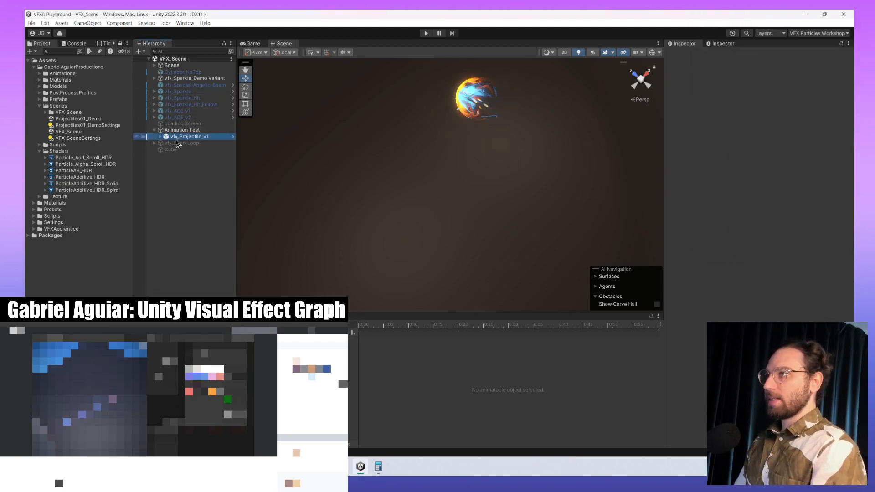
pyautogui.click(165, 131)
pyautogui.click(296, 324)
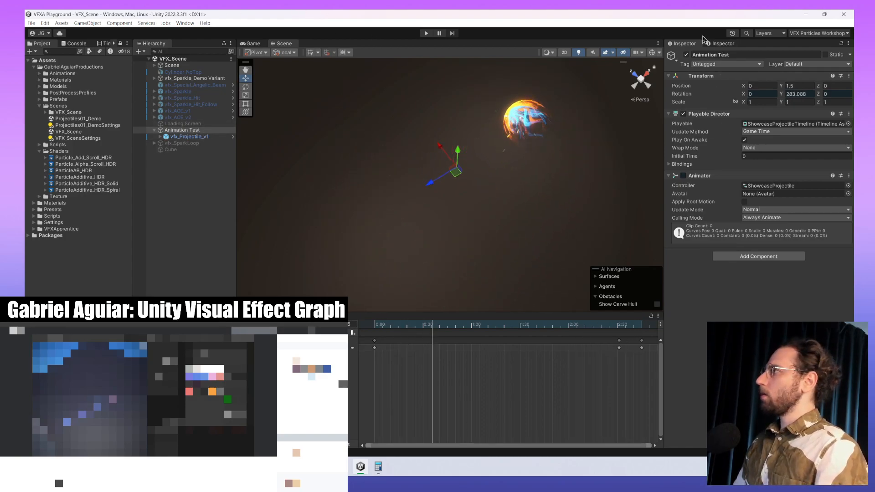
pyautogui.click(686, 54)
# - Activate vfx_SparkLoop and select its child vfxgraph_Sparks to view the sparks in the scene
pyautogui.click(155, 143)
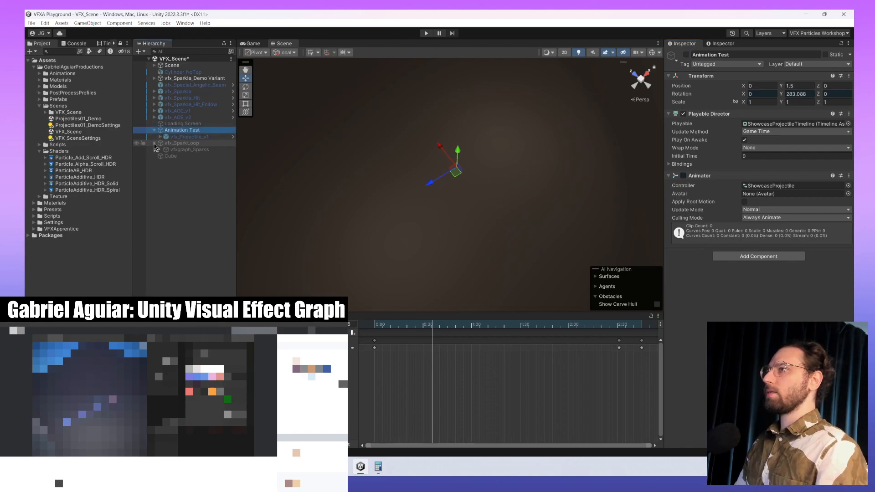
pyautogui.click(181, 143)
pyautogui.click(685, 55)
pyautogui.click(207, 150)
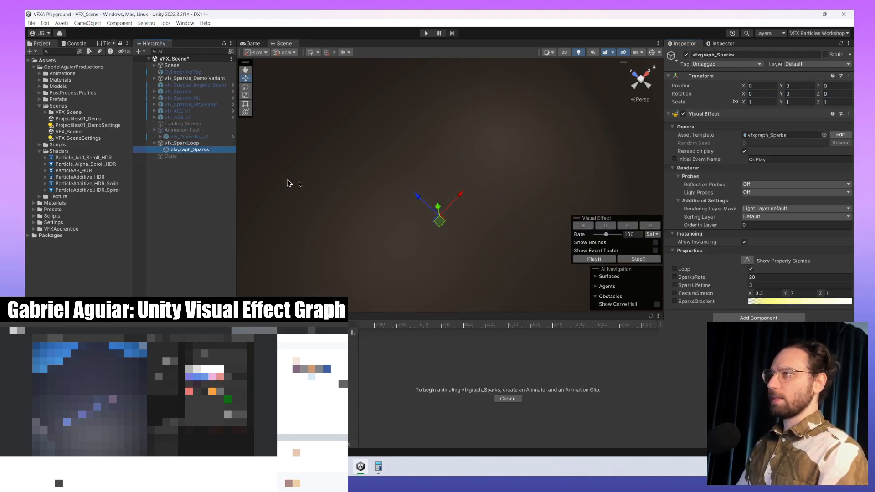
pyautogui.moveTo(531, 205); pyautogui.dragTo(436, 113, button='middle')
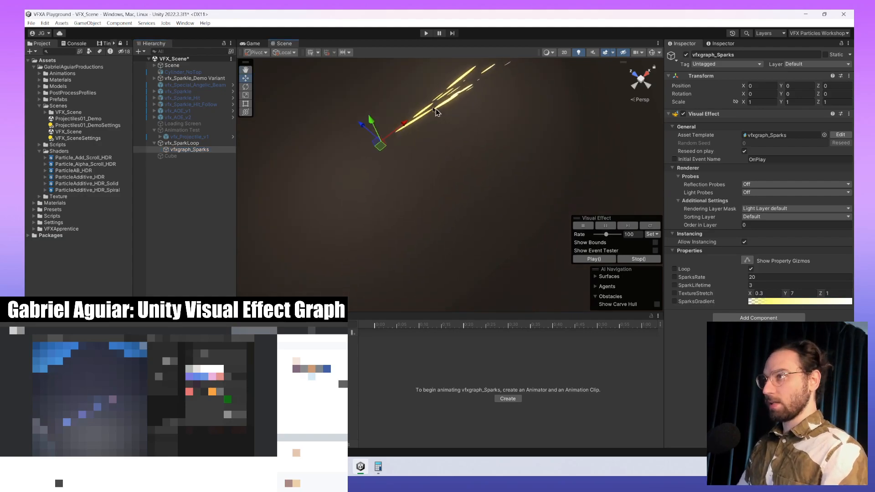
# - Activate the Cube object and frame it together with the sparks in the scene view
pyautogui.click(172, 156)
pyautogui.click(687, 55)
pyautogui.keyDown('alt'); pyautogui.moveTo(380, 259); pyautogui.dragTo(387, 187); pyautogui.keyUp('alt')
pyautogui.moveTo(455, 217); pyautogui.dragTo(522, 253, button='middle')
pyautogui.scroll(5, 507, 258)
# - Switch the editor to the VFX Graph Workshop layout and widen the vfxgraph_Sparks graph area
pyautogui.click(834, 33)
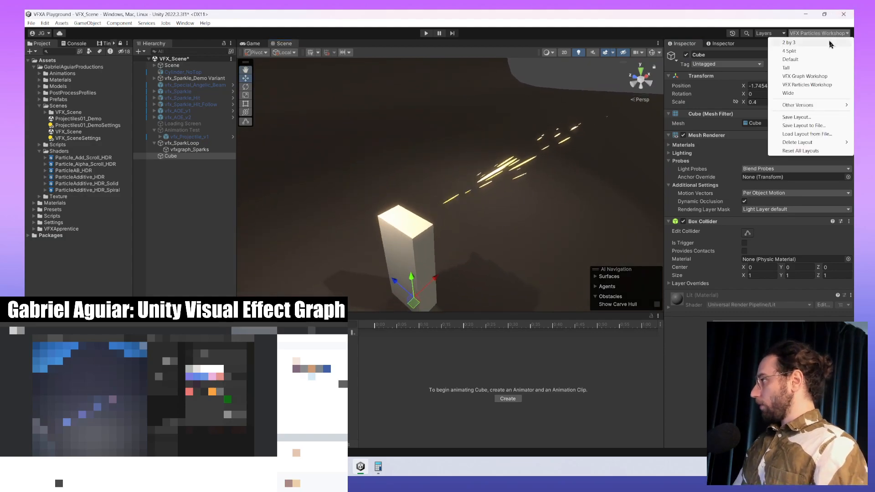
pyautogui.click(819, 77)
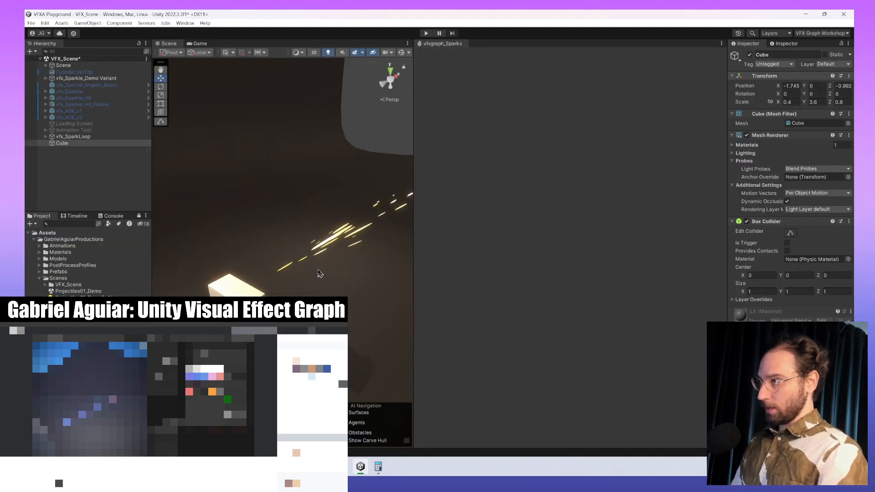
pyautogui.moveTo(366, 236); pyautogui.dragTo(367, 285, button='middle')
pyautogui.scroll(3, 355, 269)
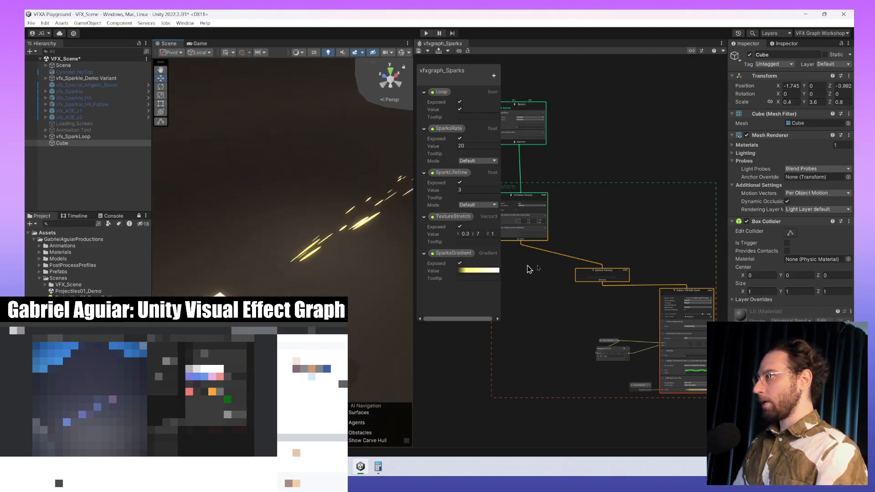
pyautogui.moveTo(414, 328); pyautogui.dragTo(328, 328)
# - Examine how the Loop and SparksRate properties feed the two Branch nodes before the Spawn context
pyautogui.moveTo(409, 352); pyautogui.dragTo(565, 389, button='middle')
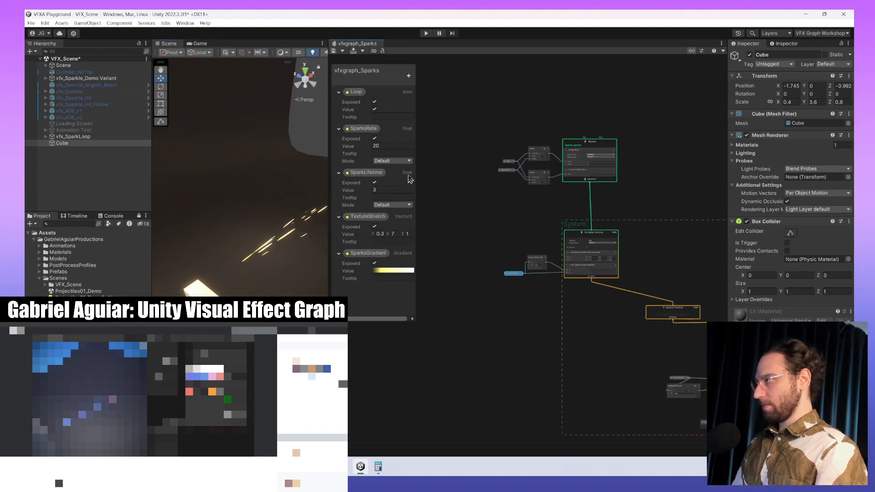
pyautogui.moveTo(480, 206); pyautogui.dragTo(479, 237, button='middle')
pyautogui.scroll(4, 611, 213)
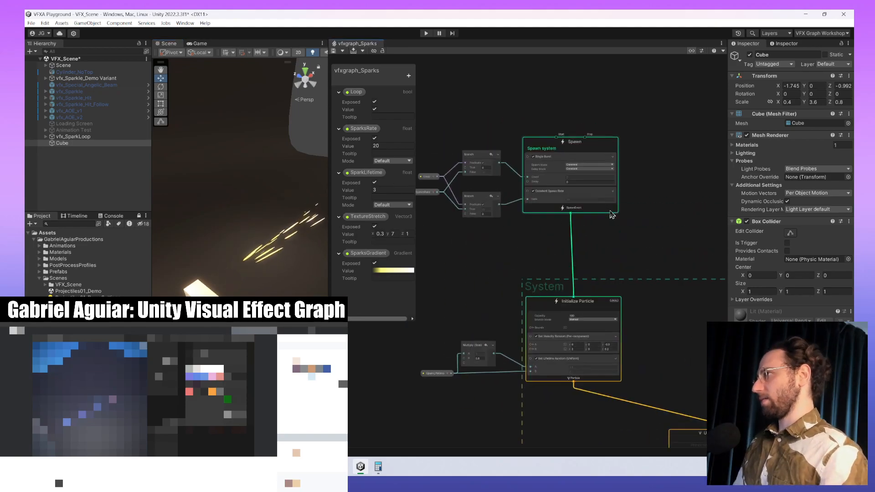
pyautogui.scroll(3, 569, 227)
pyautogui.moveTo(531, 258); pyautogui.dragTo(581, 293, button='middle')
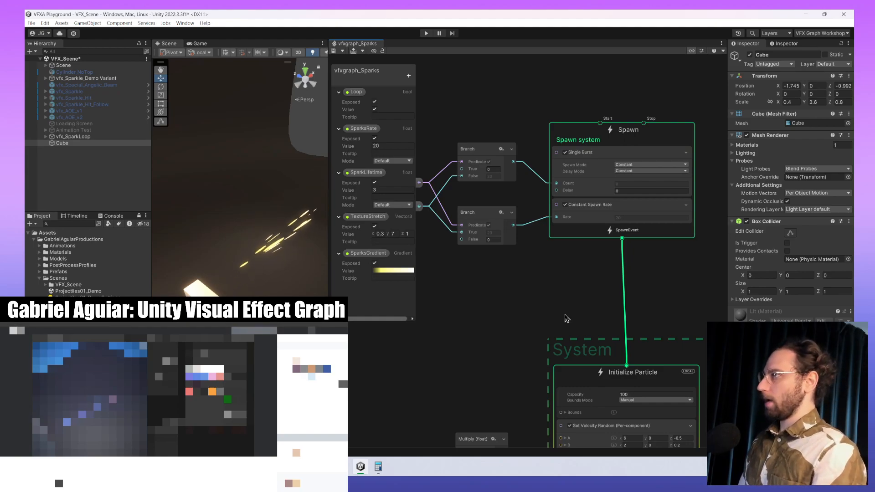
pyautogui.moveTo(504, 256); pyautogui.dragTo(566, 280, button='middle')
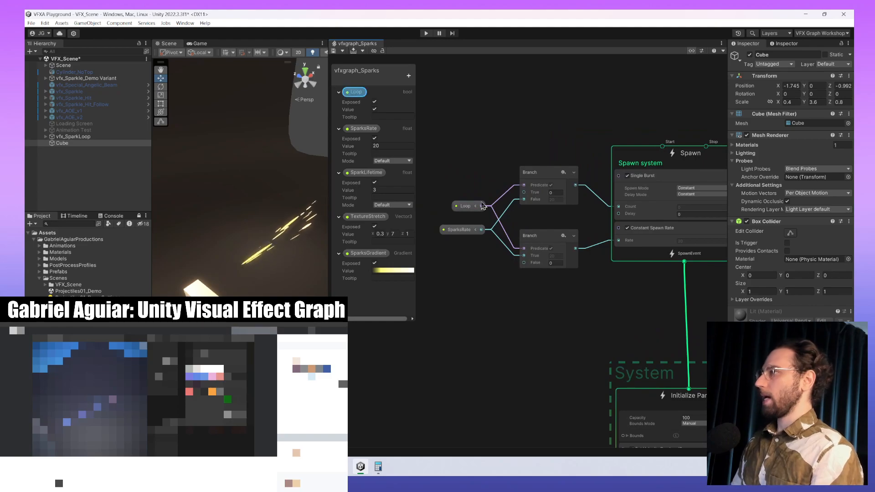
pyautogui.click(465, 206)
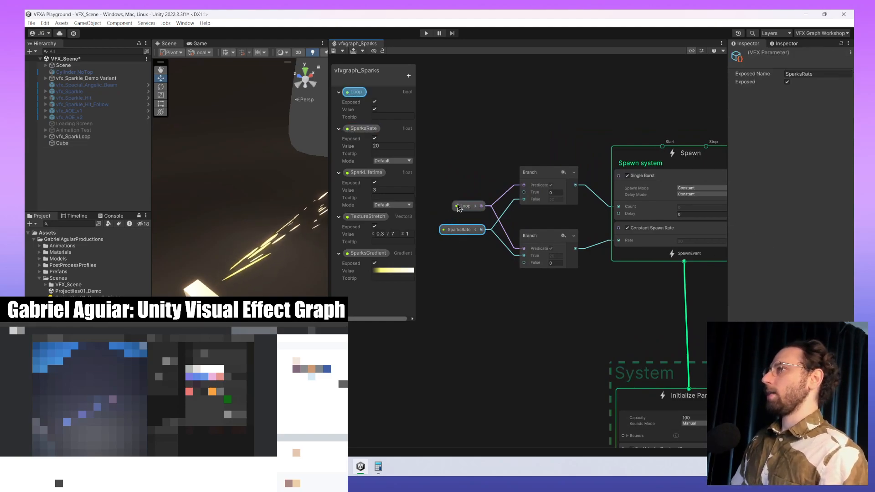
pyautogui.click(458, 229)
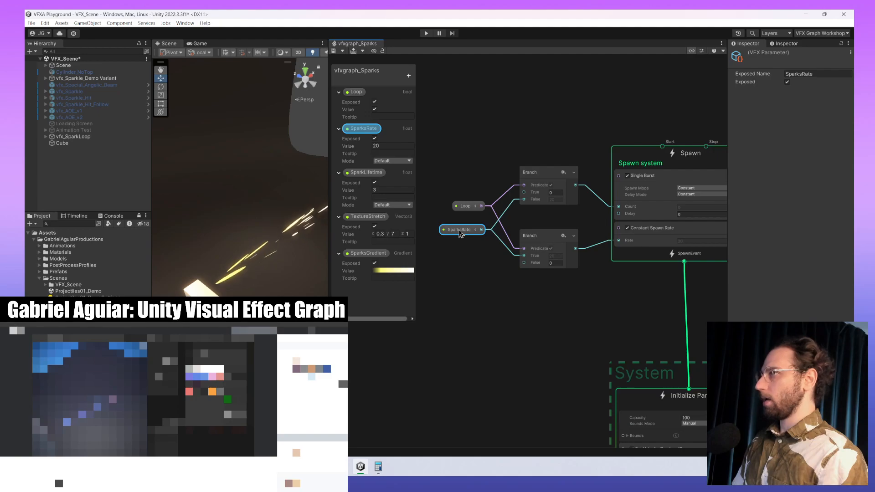
pyautogui.moveTo(464, 229); pyautogui.dragTo(440, 227)
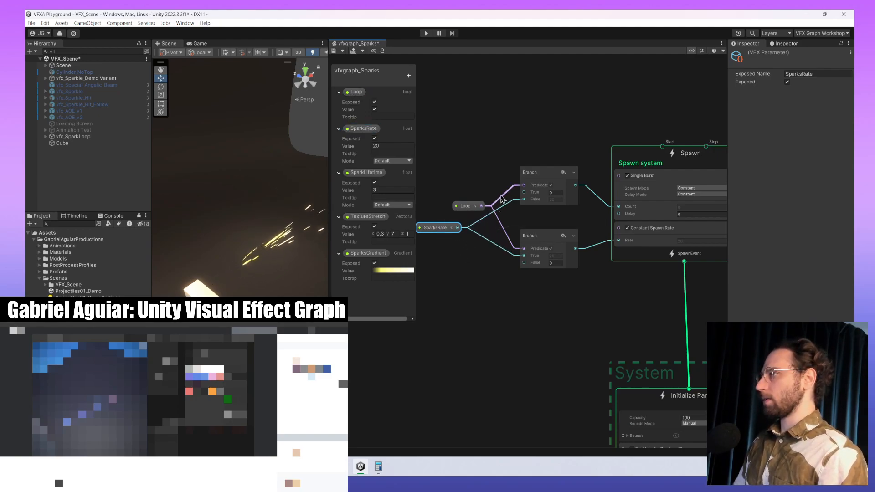
pyautogui.moveTo(438, 233); pyautogui.dragTo(462, 235)
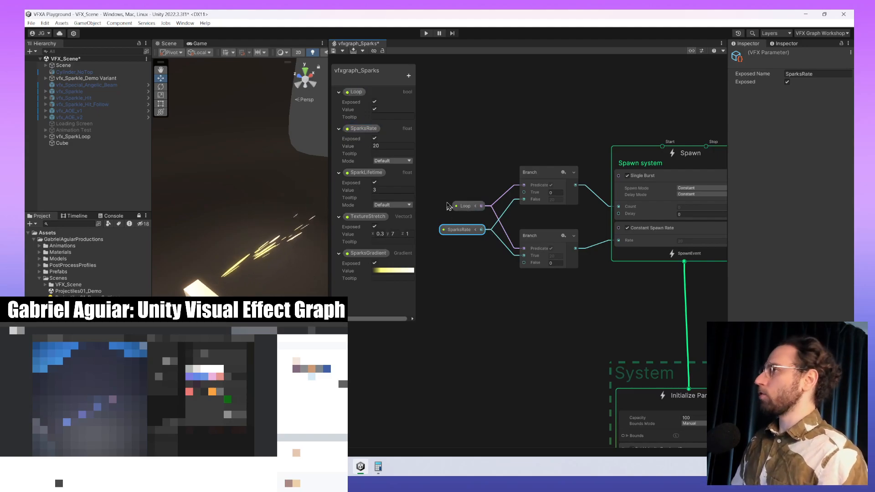
pyautogui.click(465, 206)
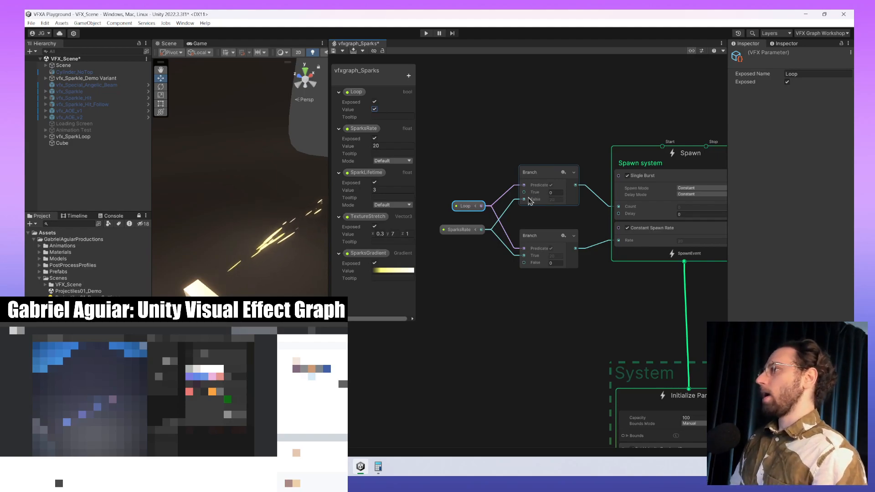
# - Examine how the Branch outputs drive Single Burst and Constant Spawn Rate in the Spawn context
pyautogui.moveTo(599, 207); pyautogui.dragTo(554, 202, button='middle')
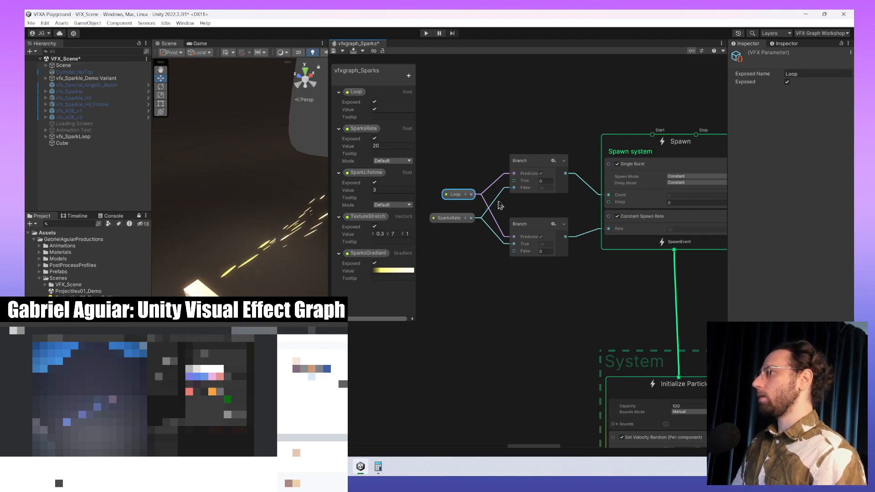
pyautogui.click(642, 218)
pyautogui.moveTo(641, 222); pyautogui.dragTo(581, 223, button='middle')
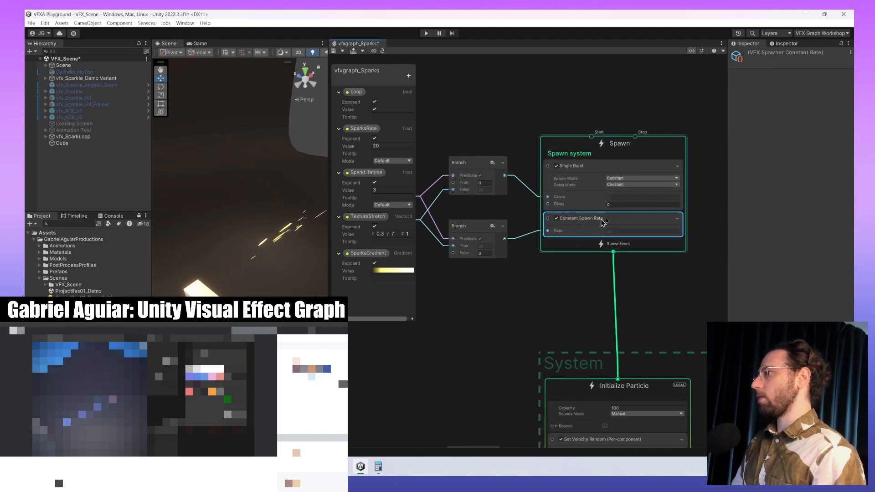
pyautogui.moveTo(456, 259); pyautogui.dragTo(524, 260, button='middle')
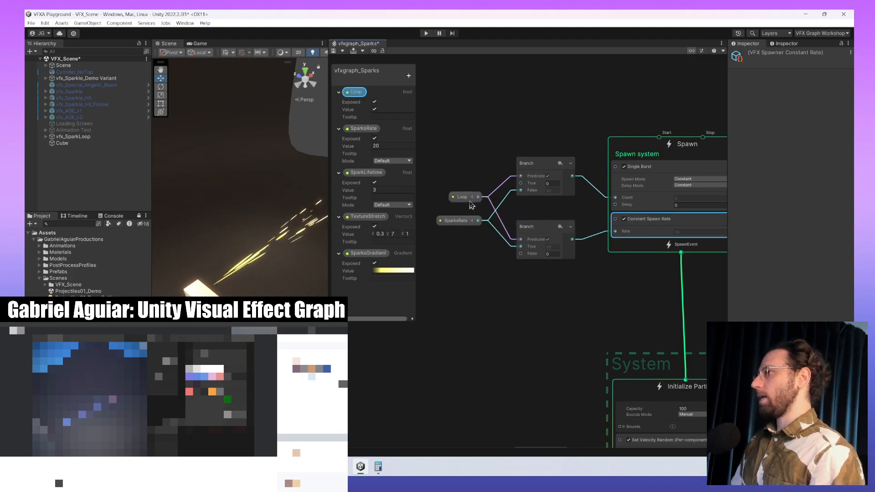
pyautogui.moveTo(562, 246); pyautogui.dragTo(534, 249, button='middle')
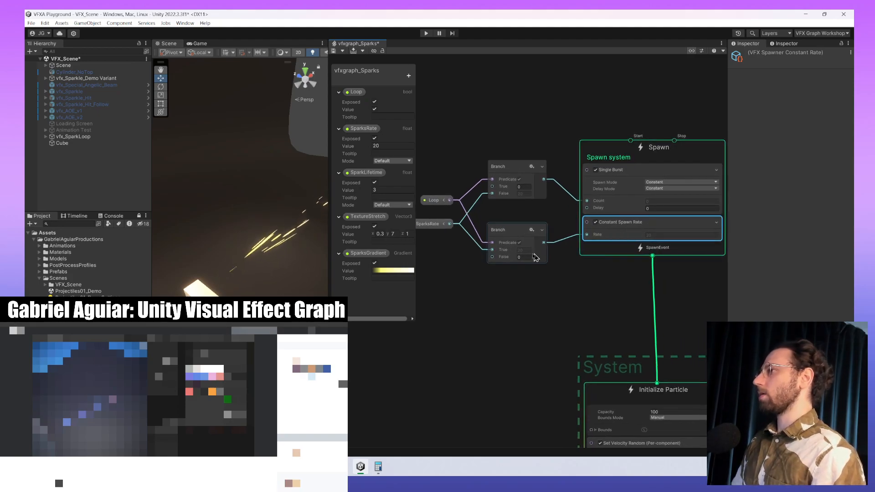
pyautogui.moveTo(527, 215); pyautogui.dragTo(564, 224, button='middle')
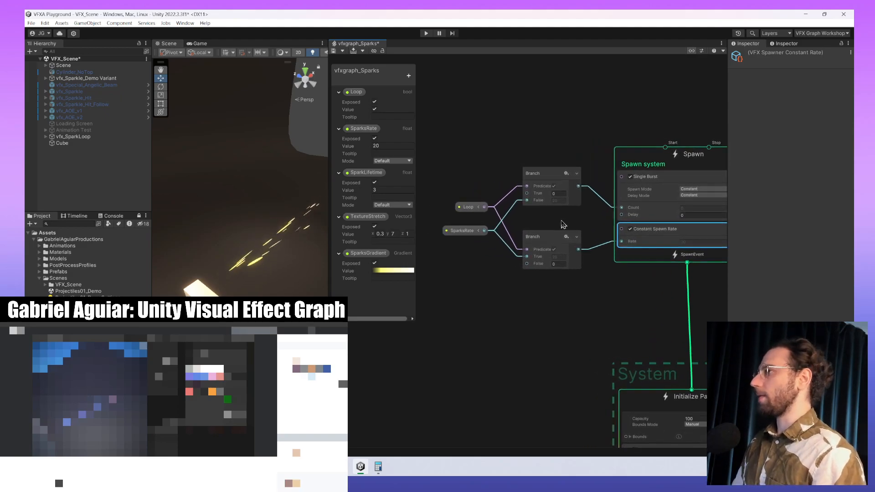
pyautogui.moveTo(479, 214); pyautogui.dragTo(465, 226, button='middle')
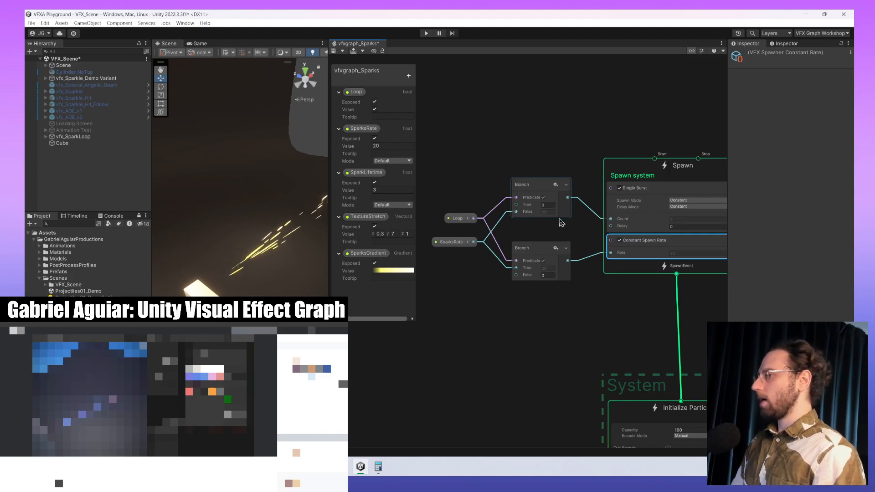
pyautogui.moveTo(569, 243); pyautogui.dragTo(494, 247, button='middle')
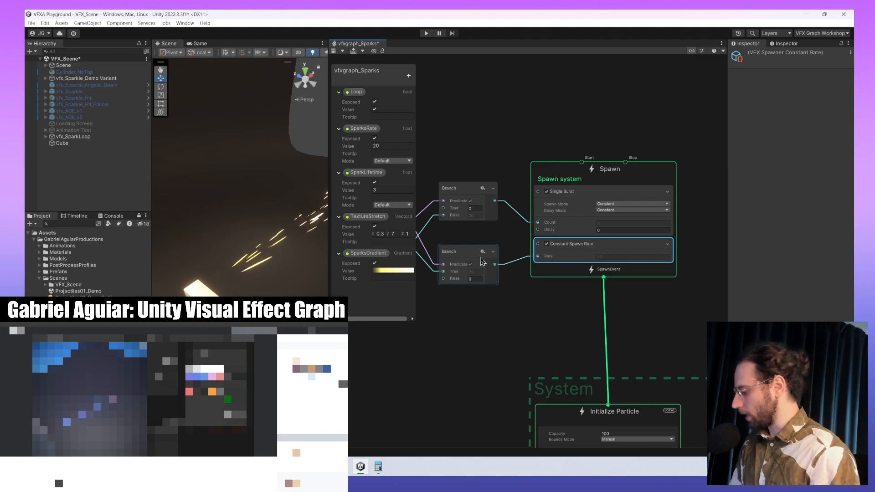
pyautogui.moveTo(478, 257); pyautogui.dragTo(532, 218, button='middle')
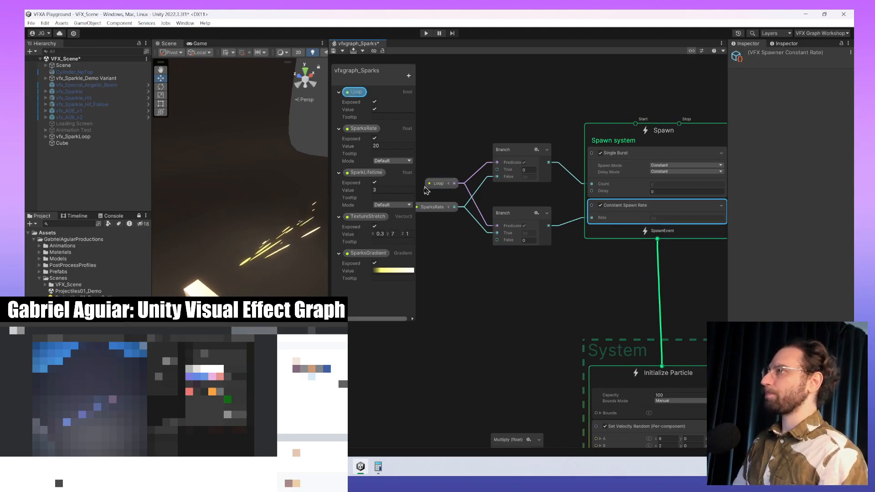
# - Examine the Initialize Particle context, including its capacity, random velocity, and the SparkLifetime and Multiply inputs to its random lifetime
pyautogui.moveTo(532, 288); pyautogui.dragTo(505, 142, button='middle')
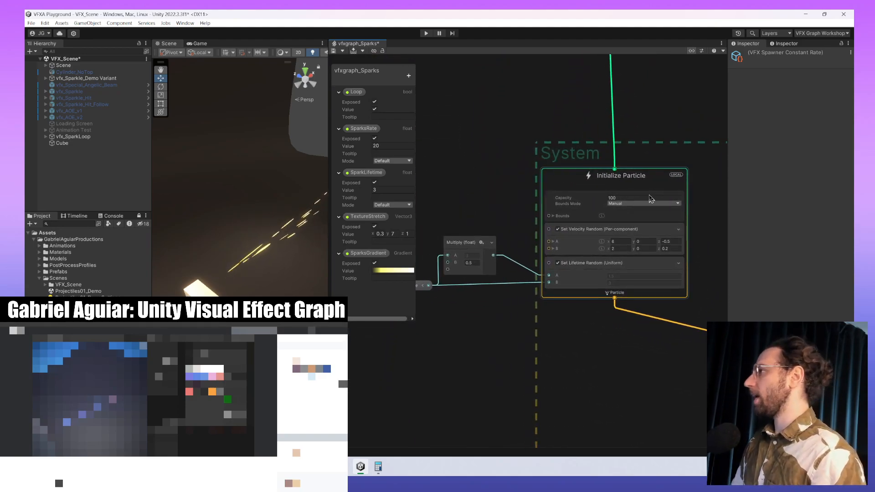
pyautogui.moveTo(601, 361); pyautogui.dragTo(606, 344, button='middle')
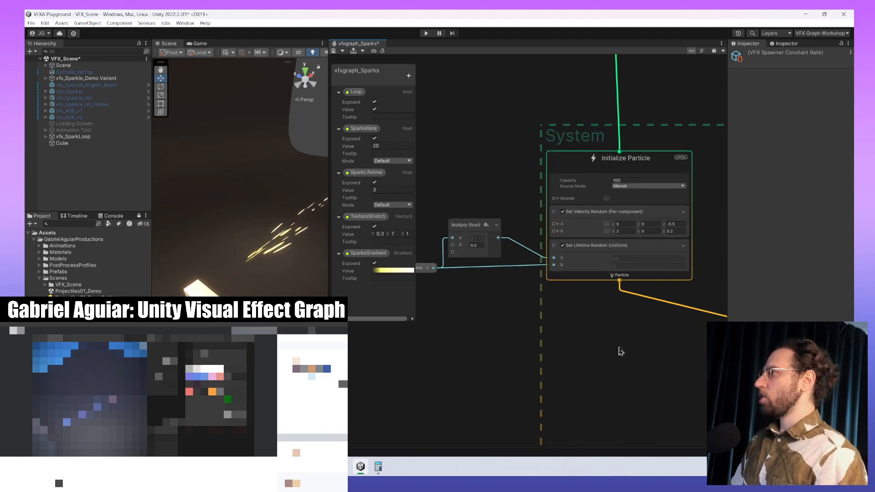
pyautogui.click(556, 182)
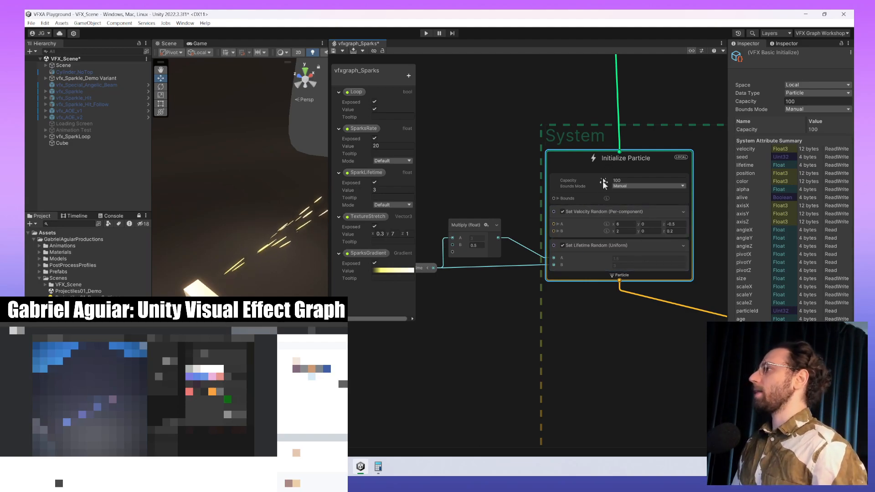
pyautogui.moveTo(492, 175); pyautogui.dragTo(541, 181, button='middle')
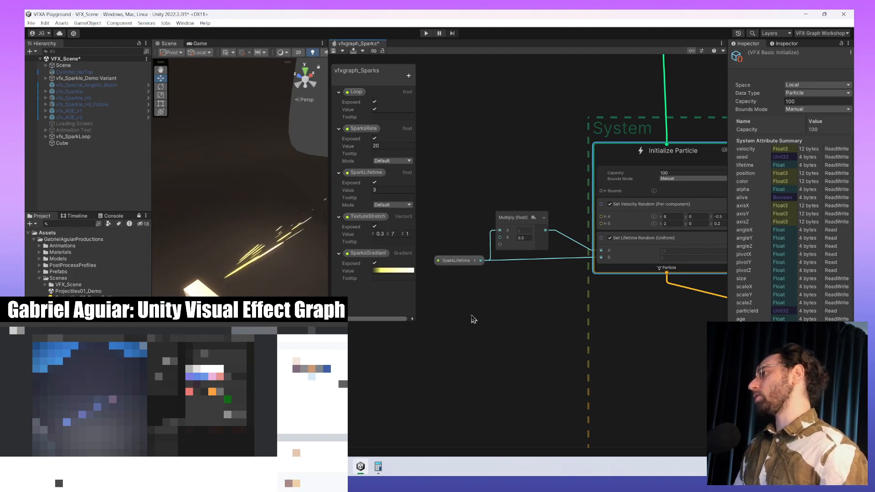
pyautogui.moveTo(475, 327); pyautogui.dragTo(514, 320, button='middle')
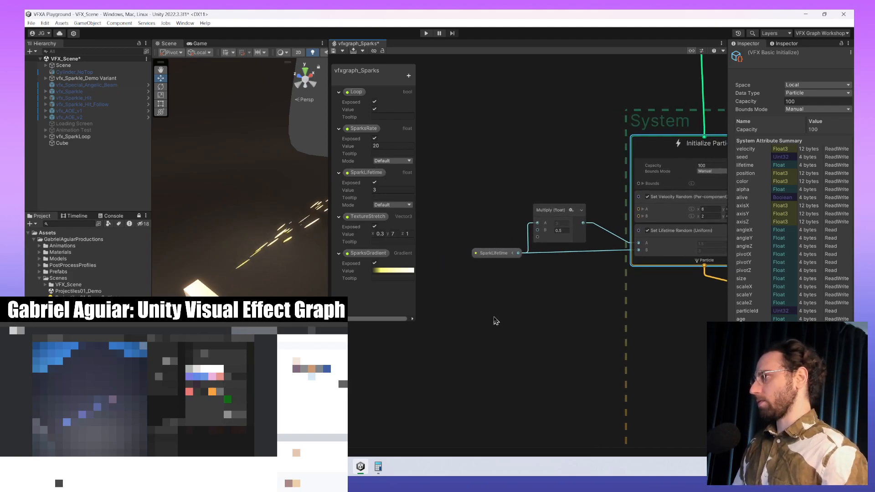
pyautogui.moveTo(505, 257); pyautogui.dragTo(498, 250, button='middle')
pyautogui.click(495, 247)
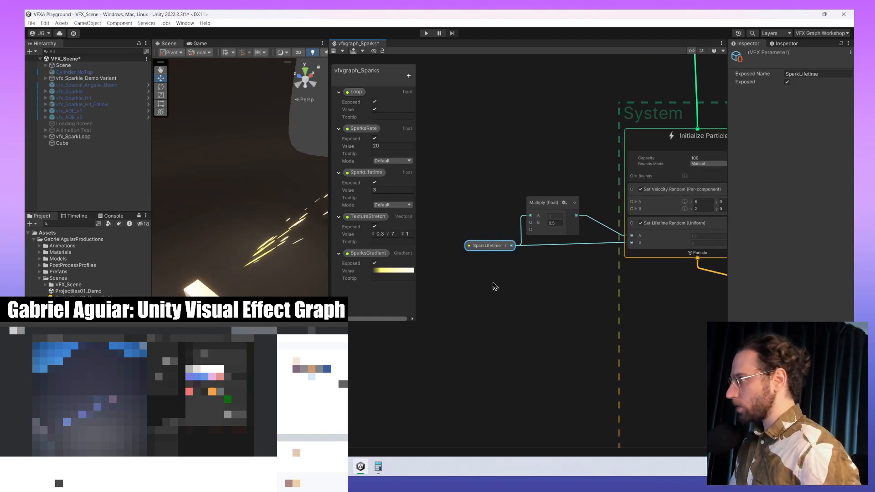
pyautogui.moveTo(494, 287); pyautogui.dragTo(456, 291, button='middle')
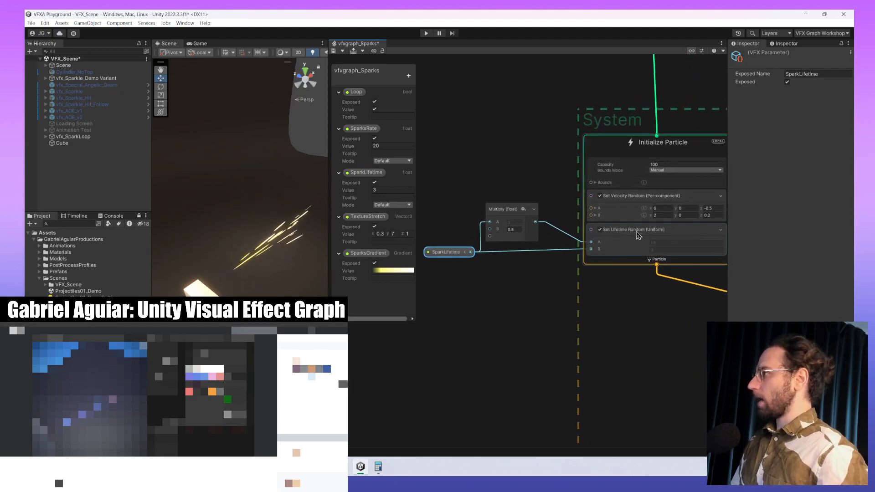
pyautogui.moveTo(557, 283)
pyautogui.mouseDown(button='middle')
pyautogui.moveTo(567, 294)
pyautogui.moveTo(550, 297)
pyautogui.moveTo(562, 286)
pyautogui.mouseUp(button='middle')
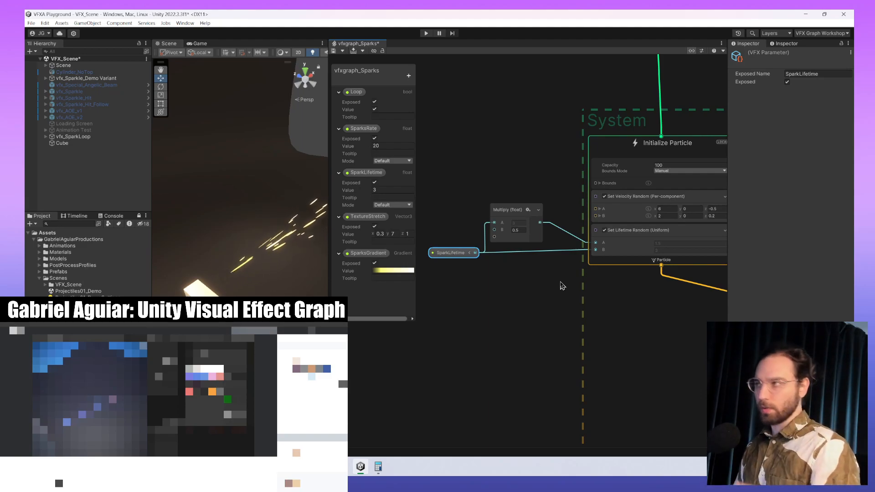
pyautogui.moveTo(534, 325); pyautogui.dragTo(424, 268, button='middle')
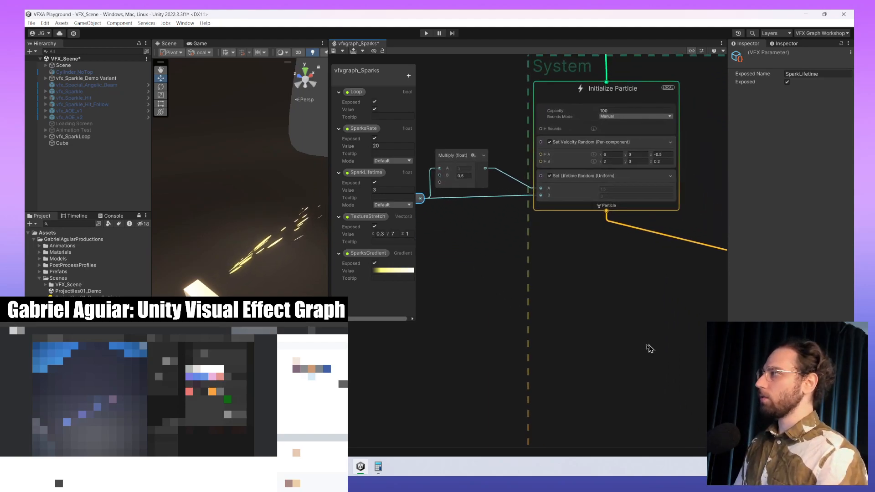
# - Examine the Update Particle context and the Output Particle Quad context's orientation, scale, size and color blocks
pyautogui.moveTo(579, 338); pyautogui.dragTo(533, 307, button='middle')
pyautogui.moveTo(592, 370); pyautogui.dragTo(492, 322, button='middle')
pyautogui.moveTo(557, 378); pyautogui.dragTo(434, 299, button='middle')
pyautogui.moveTo(497, 259); pyautogui.dragTo(572, 298, button='middle')
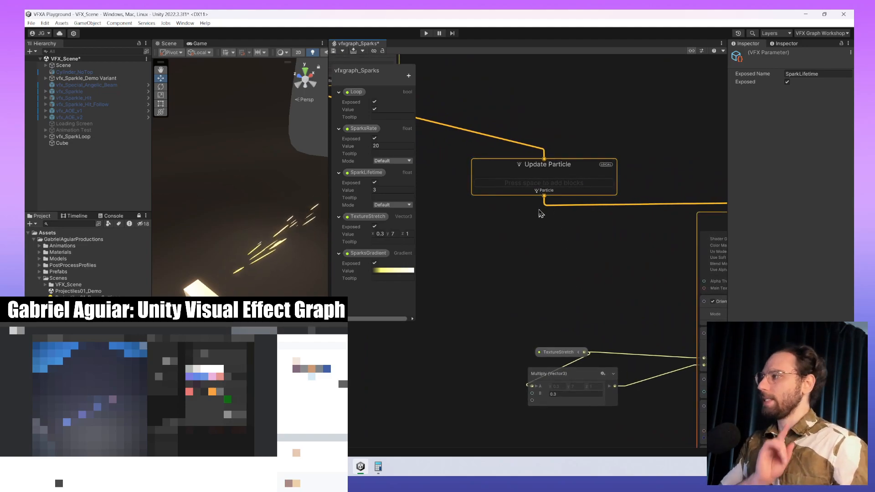
pyautogui.moveTo(586, 256); pyautogui.dragTo(441, 157, button='middle')
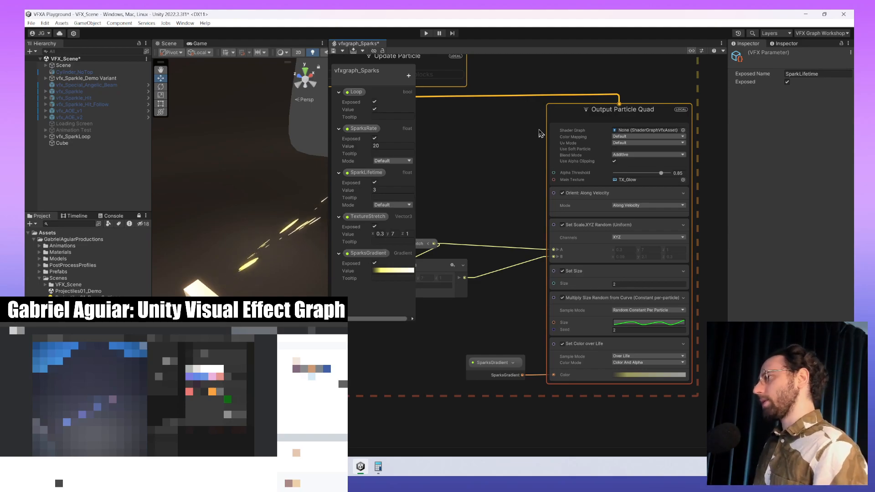
pyautogui.moveTo(482, 289); pyautogui.dragTo(502, 281, button='middle')
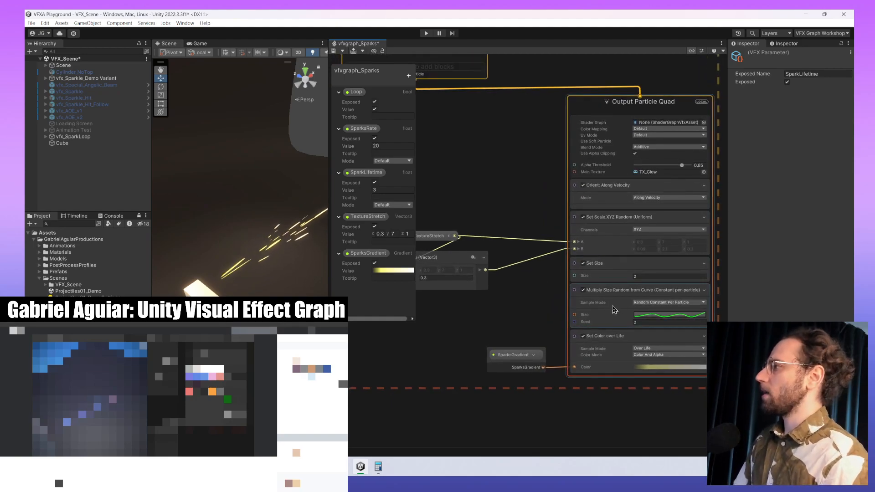
pyautogui.moveTo(622, 305)
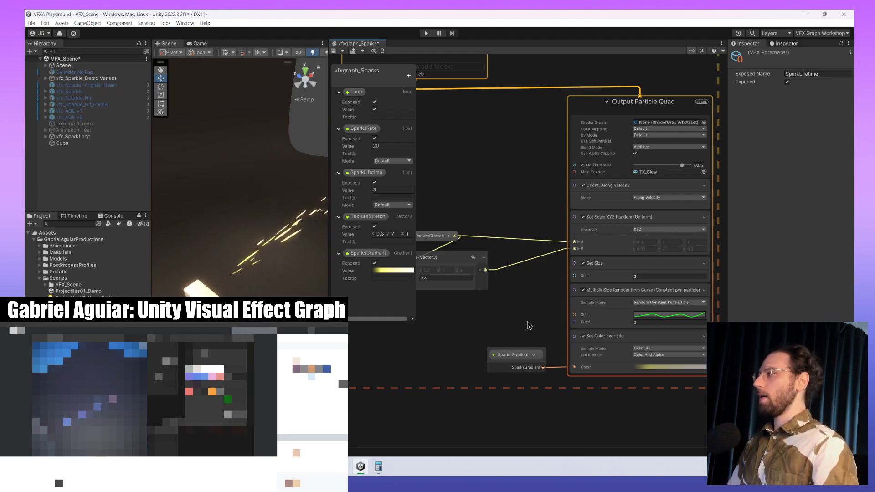
pyautogui.moveTo(531, 335); pyautogui.dragTo(530, 305, button='middle')
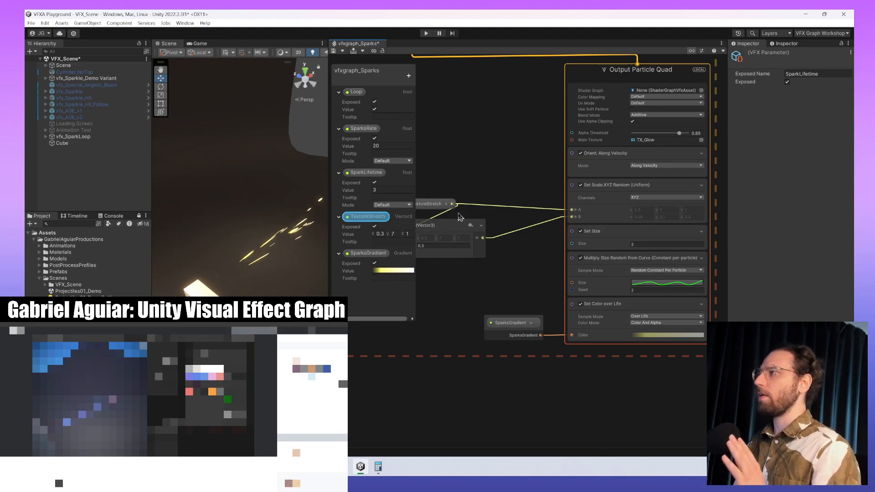
# - Reposition the TextureStretch node to the left of the Multiply (Vector3) node it feeds
pyautogui.moveTo(531, 254); pyautogui.dragTo(575, 268, button='middle')
pyautogui.moveTo(465, 216); pyautogui.dragTo(460, 200)
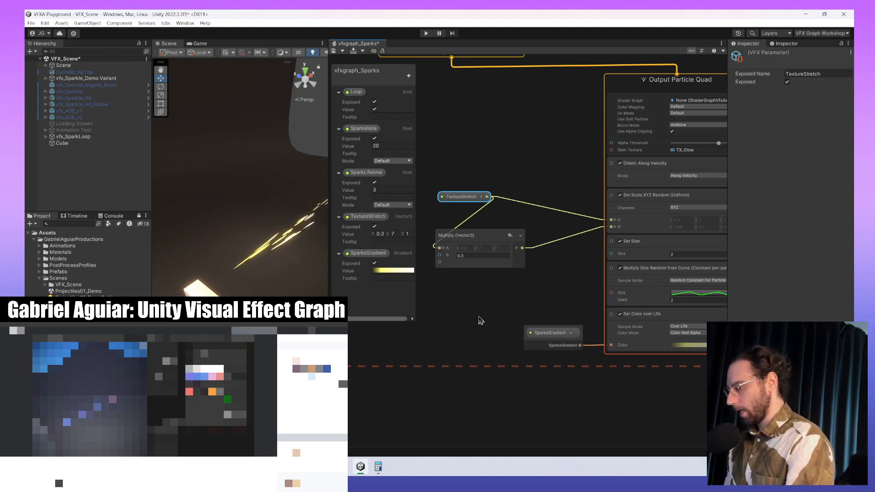
pyautogui.moveTo(575, 308); pyautogui.dragTo(560, 325, button='middle')
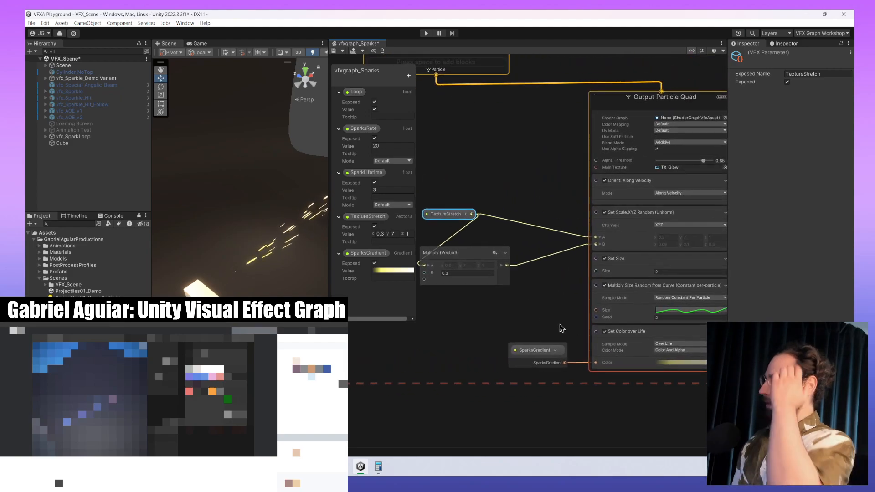
pyautogui.scroll(1, 560, 325)
pyautogui.scroll(-1, 647, 170)
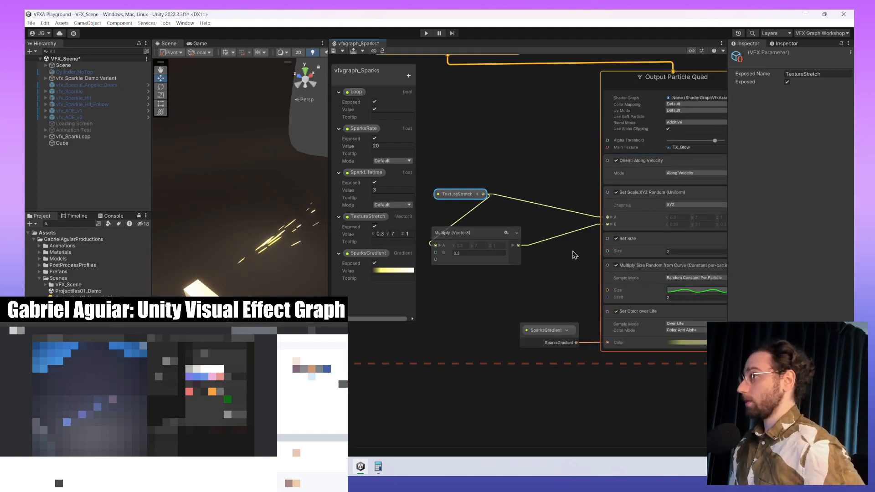
pyautogui.moveTo(566, 258); pyautogui.dragTo(563, 223, button='middle')
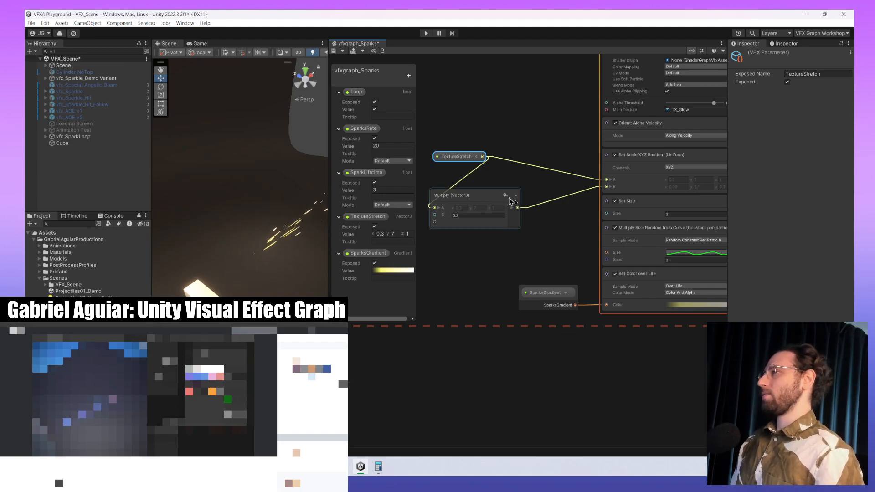
pyautogui.moveTo(593, 251); pyautogui.dragTo(595, 284, button='middle')
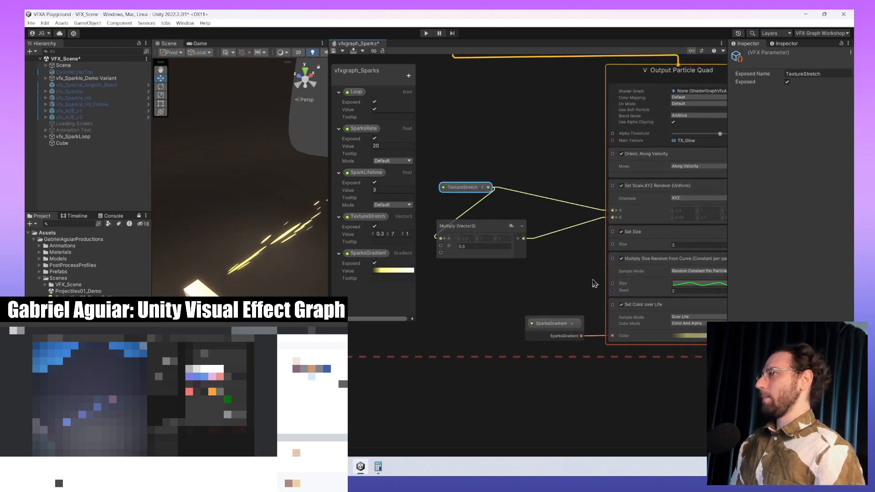
pyautogui.moveTo(456, 190); pyautogui.dragTo(429, 197)
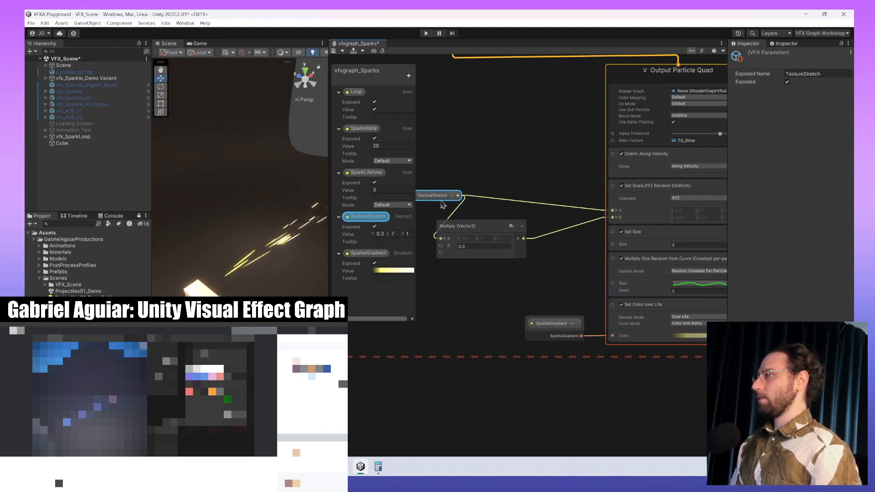
pyautogui.moveTo(464, 201); pyautogui.dragTo(565, 197, button='middle')
pyautogui.moveTo(548, 195); pyautogui.dragTo(506, 214)
pyautogui.moveTo(512, 220); pyautogui.dragTo(476, 229, button='middle')
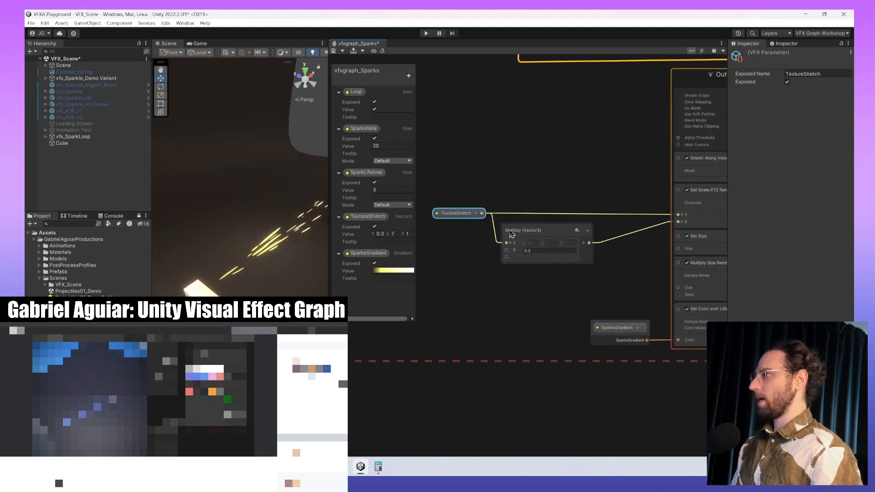
# - Examine how TextureStretch and its Multiply (Vector3) node feed the A and B inputs of the Set Scale.XYZ Random block
pyautogui.click(540, 232)
pyautogui.click(456, 216)
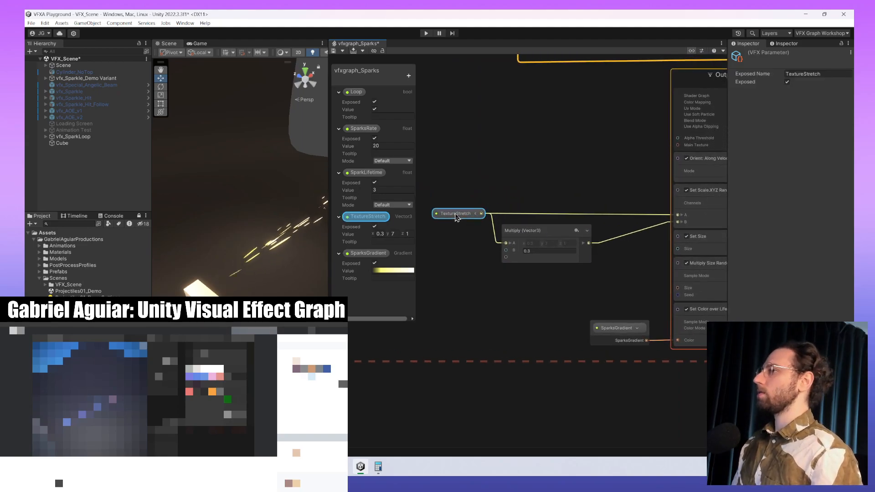
pyautogui.click(544, 232)
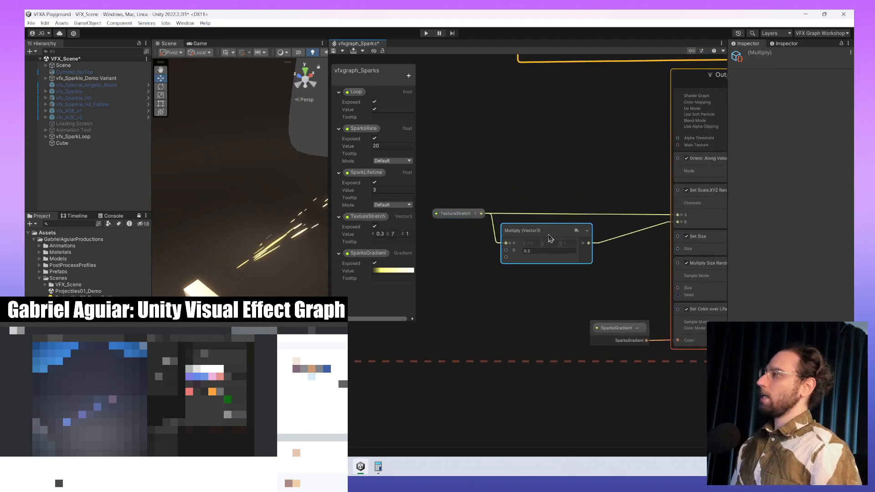
pyautogui.moveTo(548, 234); pyautogui.dragTo(543, 239, button='middle')
pyautogui.click(444, 222)
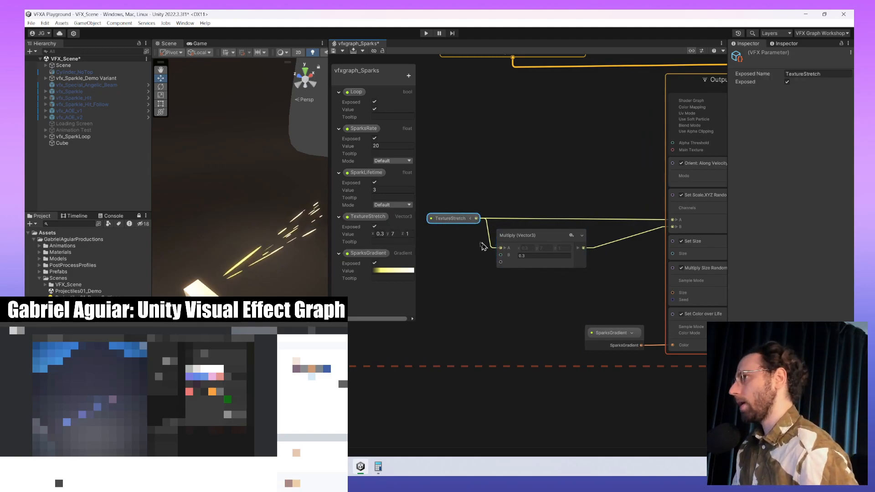
pyautogui.moveTo(452, 239); pyautogui.dragTo(433, 253, button='middle')
pyautogui.click(681, 221)
pyautogui.scroll(-1, 541, 194)
pyautogui.moveTo(580, 215)
pyautogui.mouseDown(button='middle')
pyautogui.moveTo(541, 197)
pyautogui.moveTo(561, 216)
pyautogui.moveTo(578, 212)
pyautogui.mouseUp(button='middle')
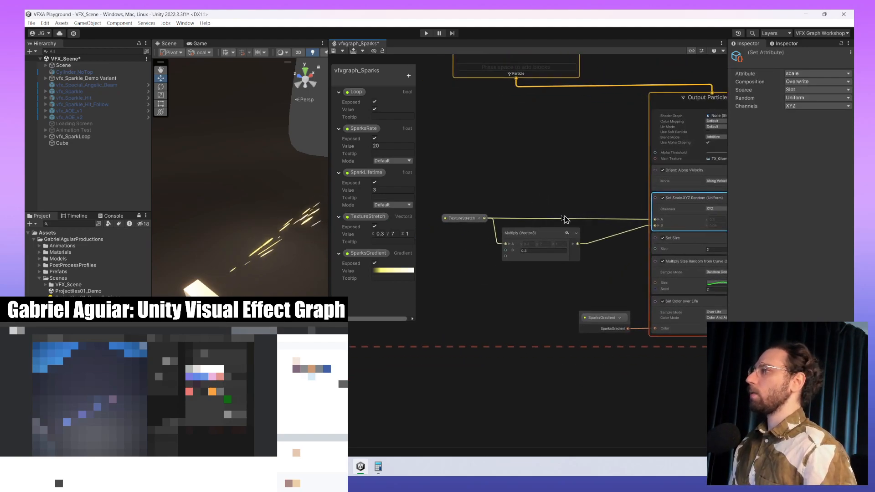
pyautogui.click(447, 220)
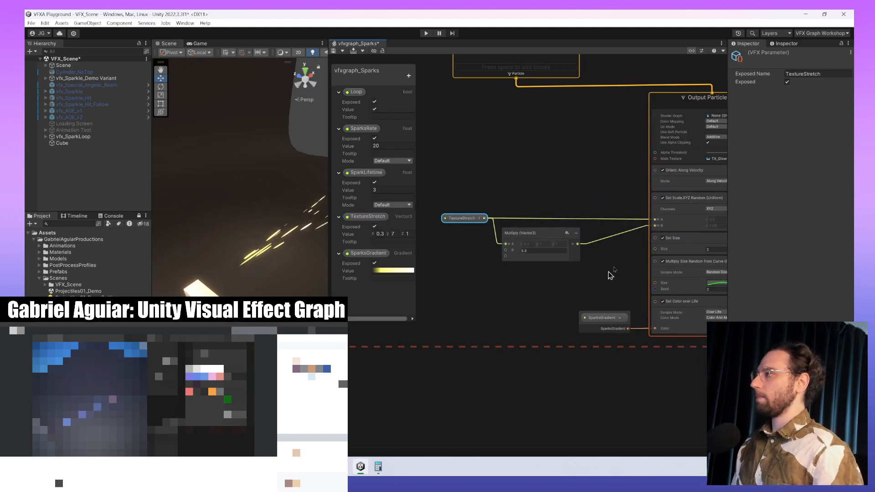
pyautogui.click(544, 258)
pyautogui.moveTo(504, 279); pyautogui.dragTo(455, 303, button='middle')
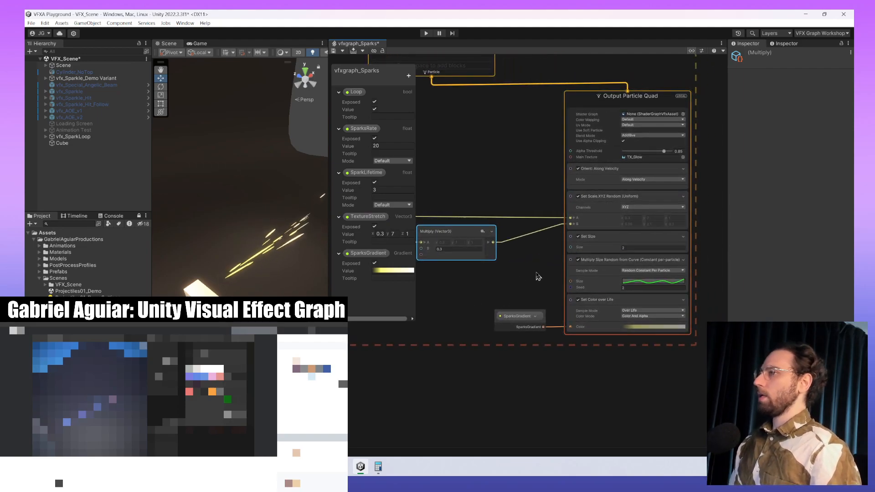
pyautogui.moveTo(539, 276); pyautogui.dragTo(621, 270, button='middle')
# - Set the Y value of the TextureStretch property to 10
pyautogui.click(453, 215)
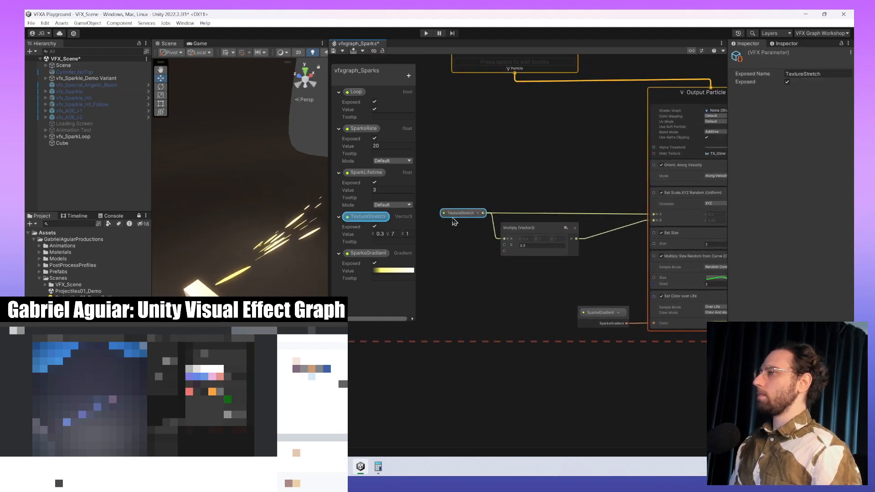
pyautogui.click(393, 234)
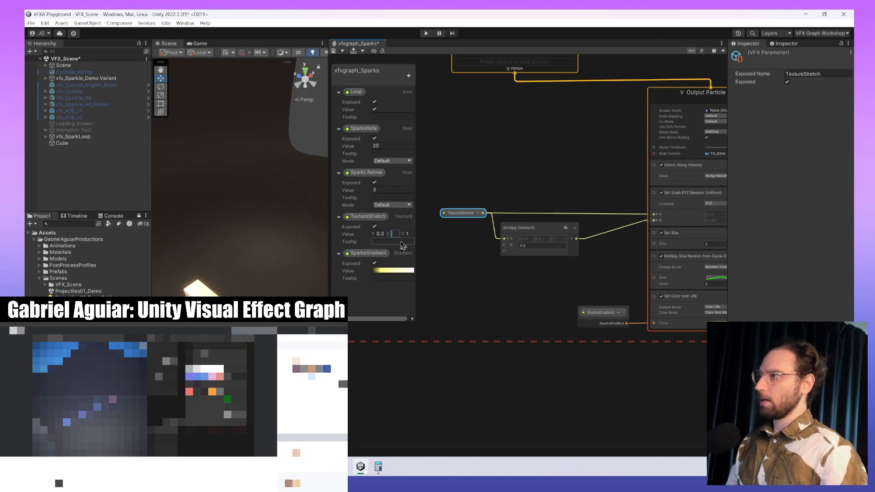
pyautogui.write('10')
pyautogui.press('Return')
# - Try a size of 20 in the Output Particle Quad's Set Size block, and return it to 2
pyautogui.moveTo(566, 276); pyautogui.dragTo(451, 258, button='middle')
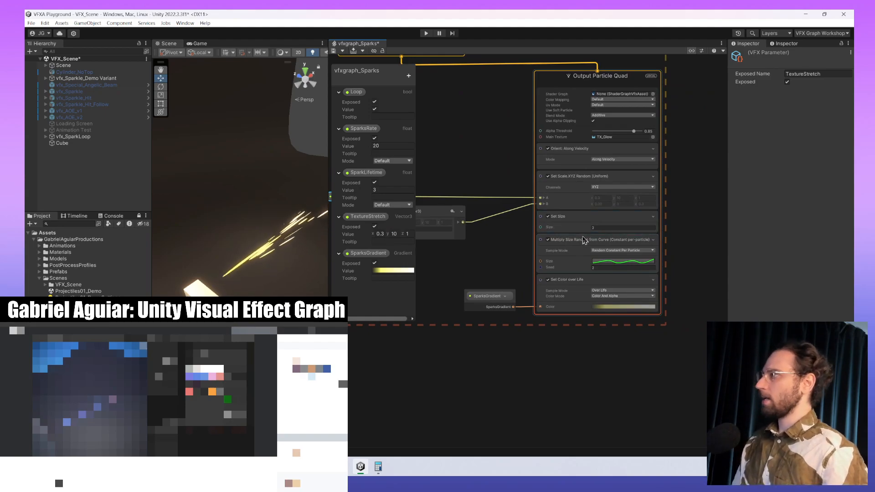
pyautogui.click(605, 229)
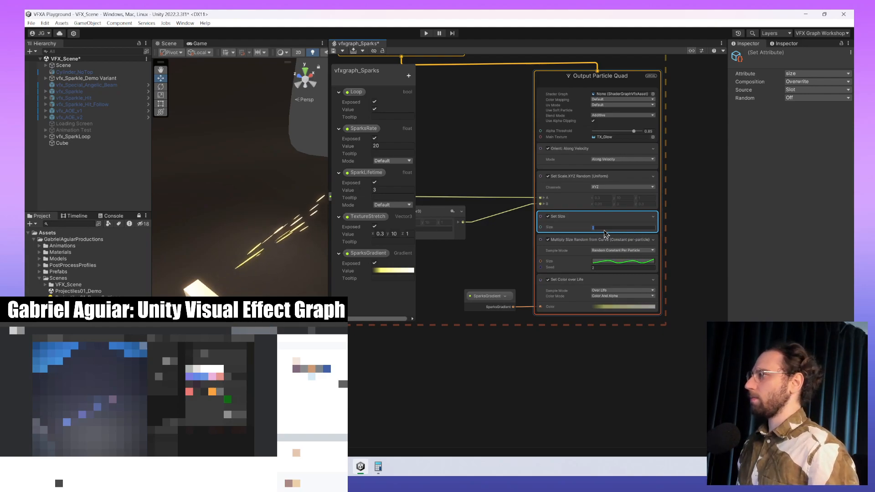
pyautogui.write('20')
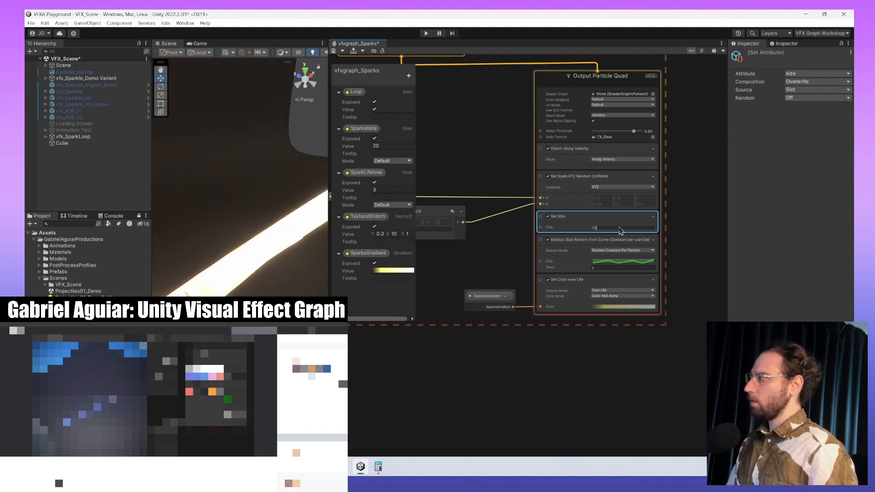
pyautogui.press('BackSpace')
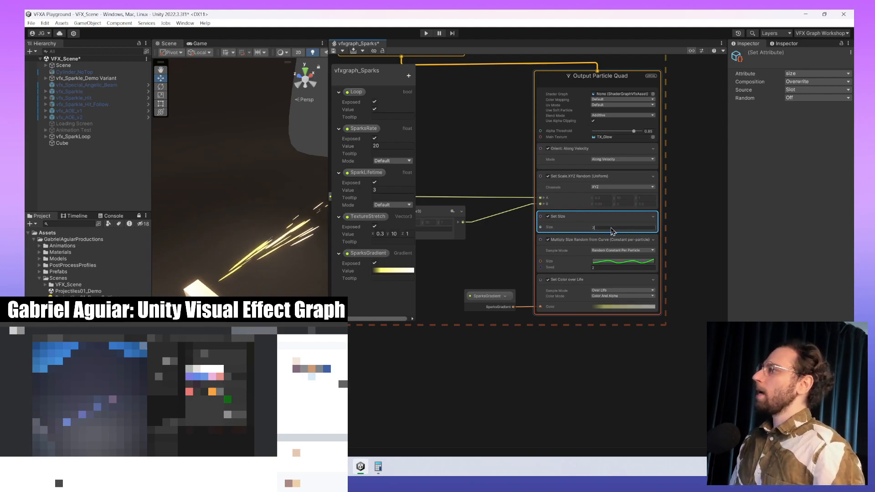
# - Try the Add composition on the Multiply Size Random from Curve block, and switch it back to Multiply
pyautogui.click(563, 246)
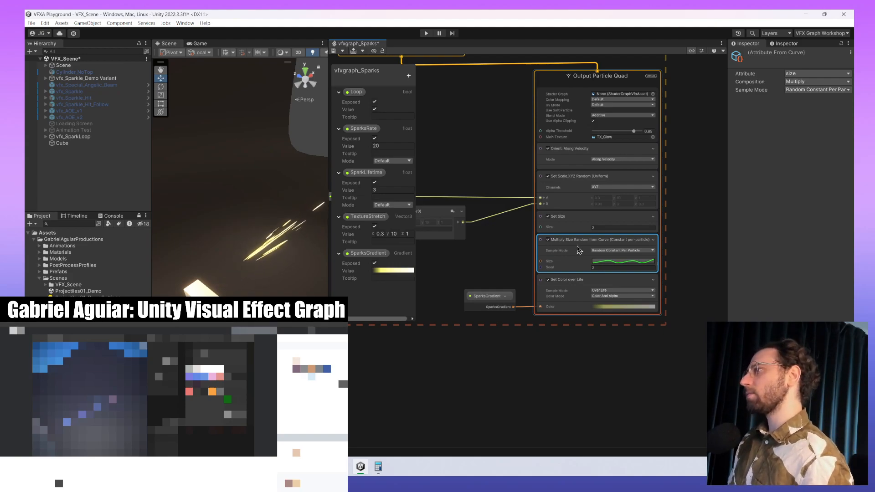
pyautogui.click(816, 82)
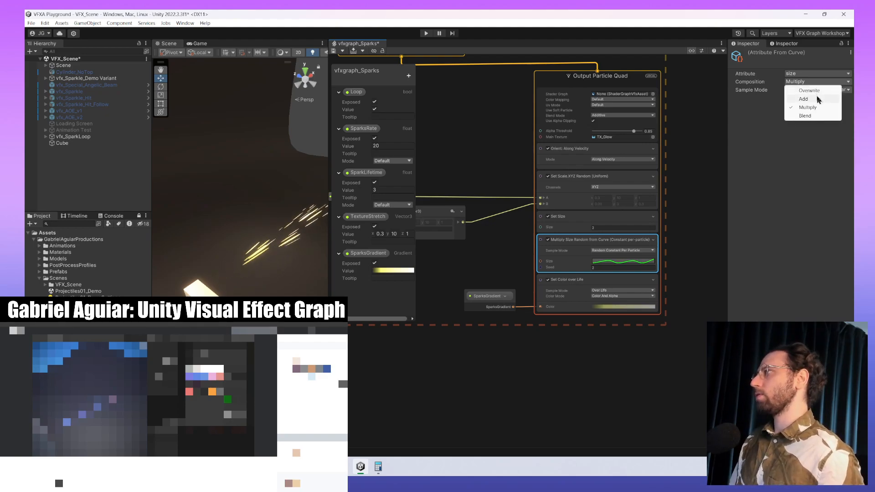
pyautogui.click(816, 100)
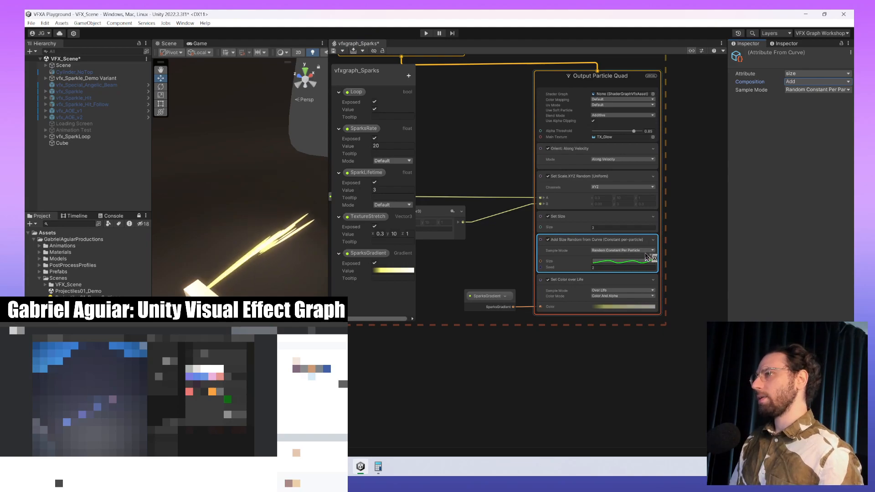
pyautogui.click(640, 225)
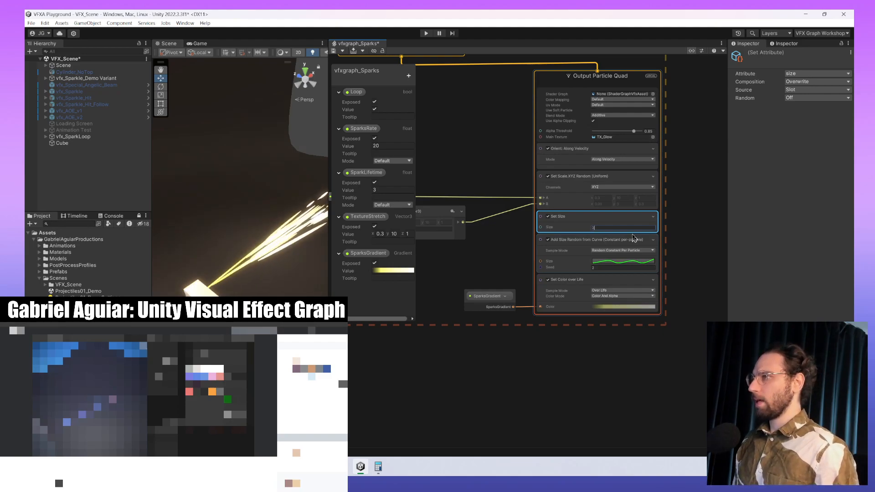
pyautogui.click(632, 246)
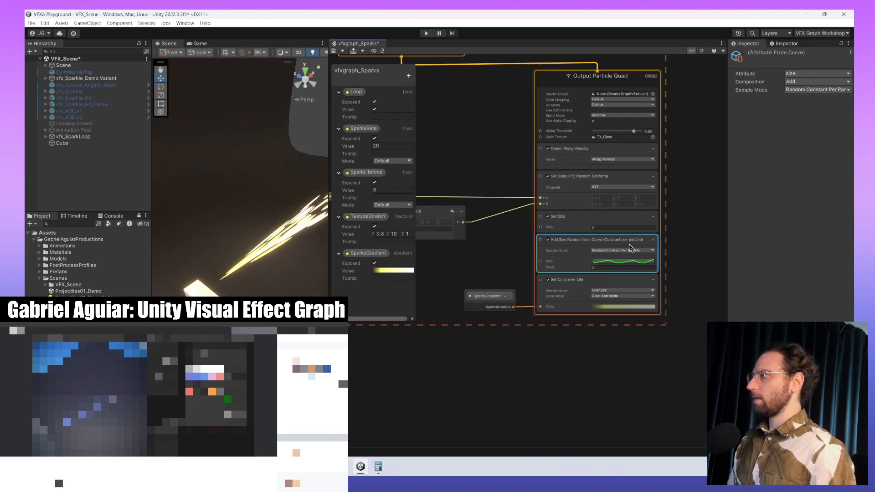
pyautogui.click(819, 83)
pyautogui.click(803, 107)
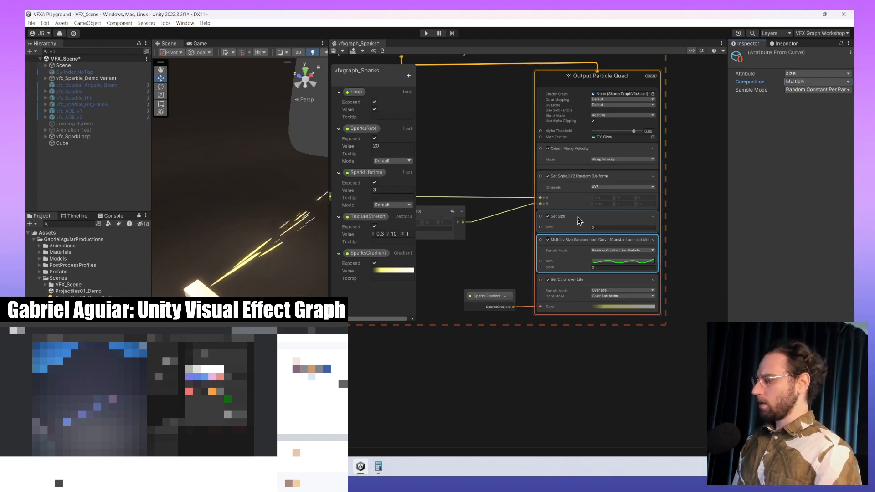
# - Replace the Size curve of the Multiply Size Random from Curve block with the ease-in preset rising from 0 to 1
pyautogui.moveTo(469, 376); pyautogui.dragTo(551, 360, button='middle')
pyautogui.moveTo(479, 383); pyautogui.dragTo(413, 412, button='middle')
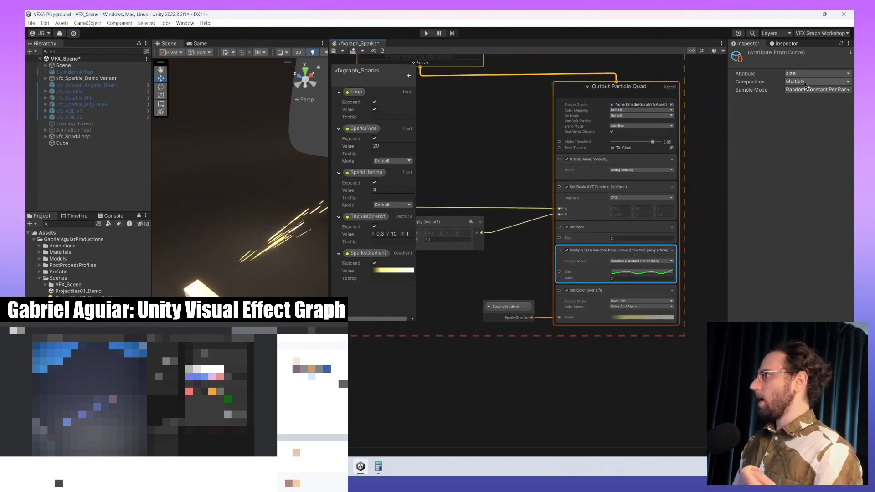
pyautogui.click(614, 232)
pyautogui.click(609, 259)
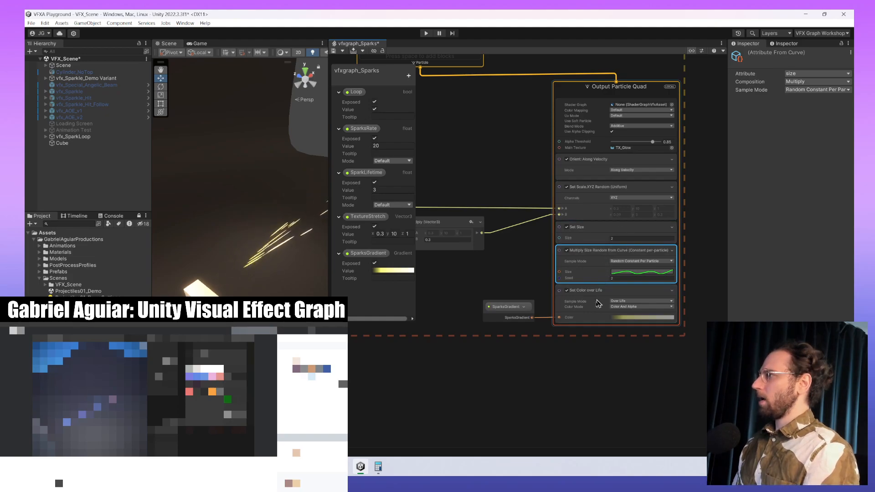
pyautogui.moveTo(569, 336)
pyautogui.mouseDown(button='middle')
pyautogui.moveTo(644, 328)
pyautogui.moveTo(581, 330)
pyautogui.mouseUp(button='middle')
pyautogui.click(640, 265)
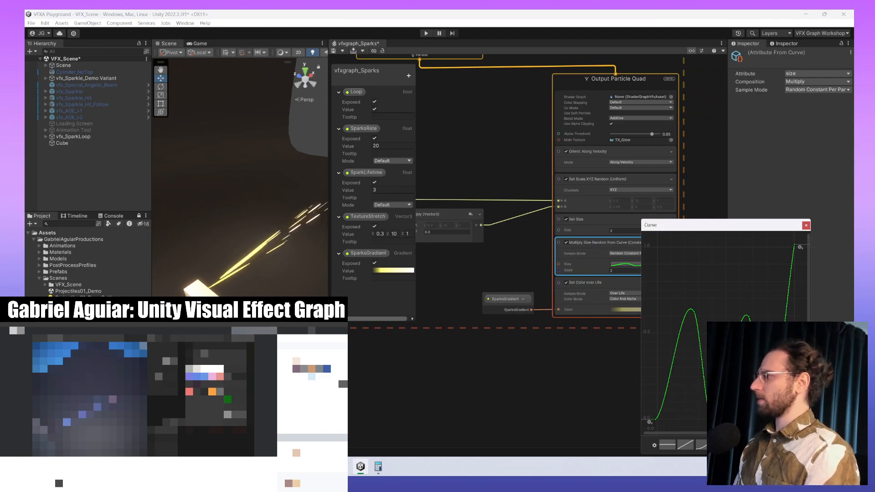
pyautogui.click(701, 446)
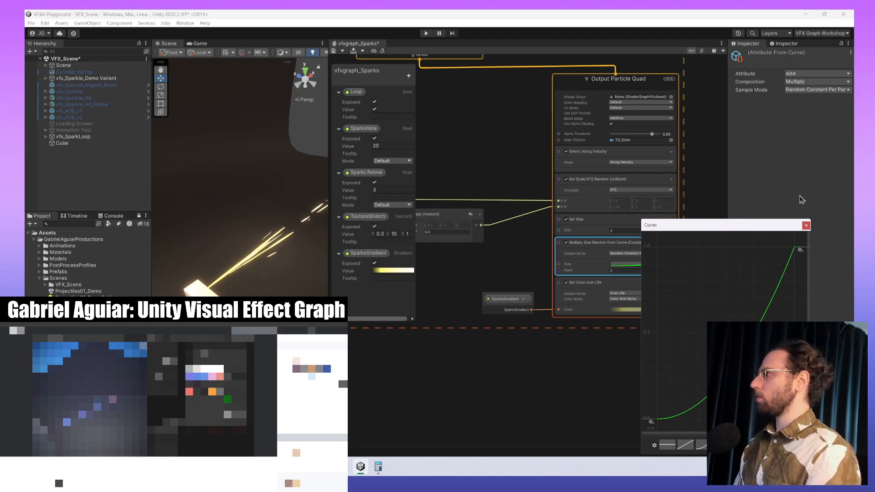
pyautogui.click(805, 225)
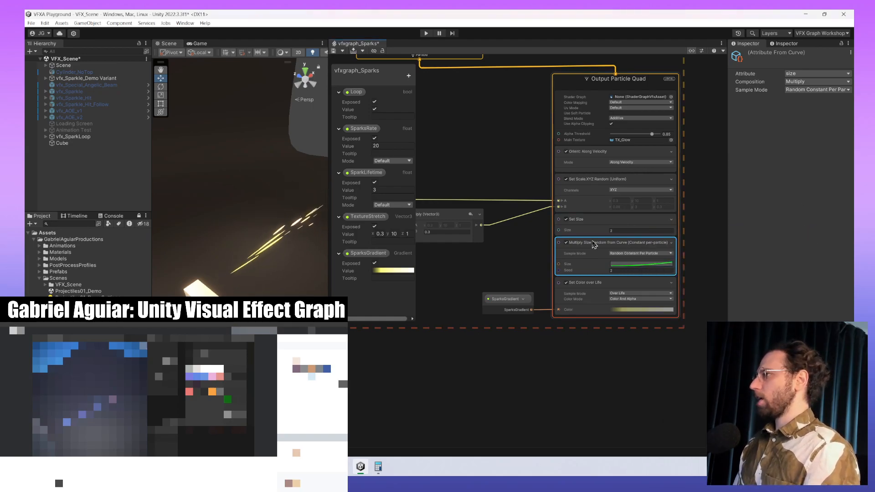
# - Set the composition of the Multiply Size Random from Curve block to Add
pyautogui.click(802, 81)
pyautogui.click(794, 96)
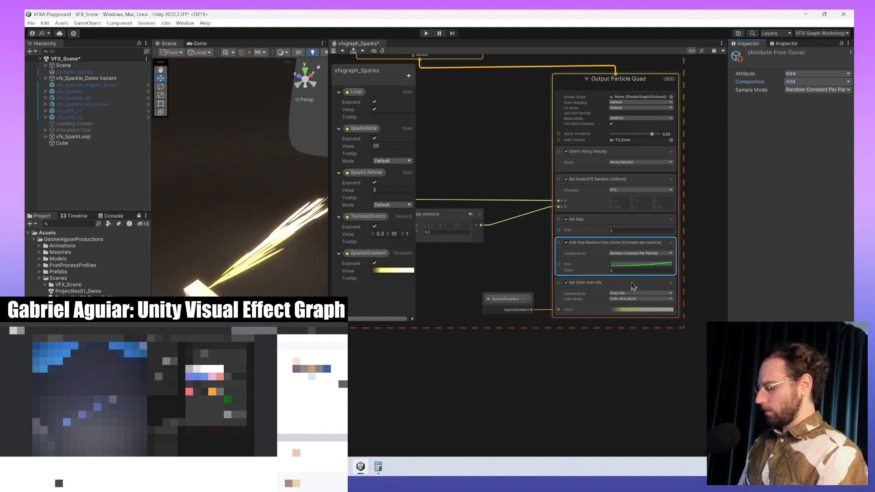
# - Switch to Calculator and add 0.1, 0.2 and 0.3 to 2 one after another
pyautogui.hotkey('alt', 'Tab')
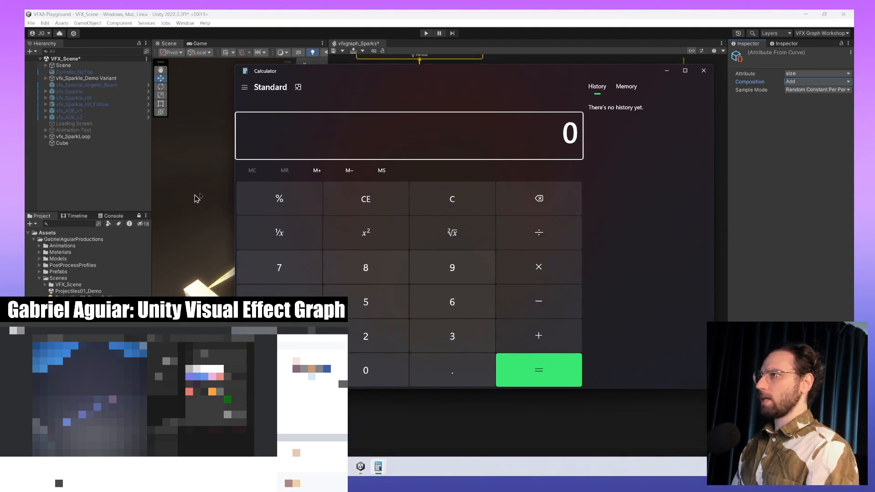
pyautogui.moveTo(233, 179); pyautogui.dragTo(444, 179)
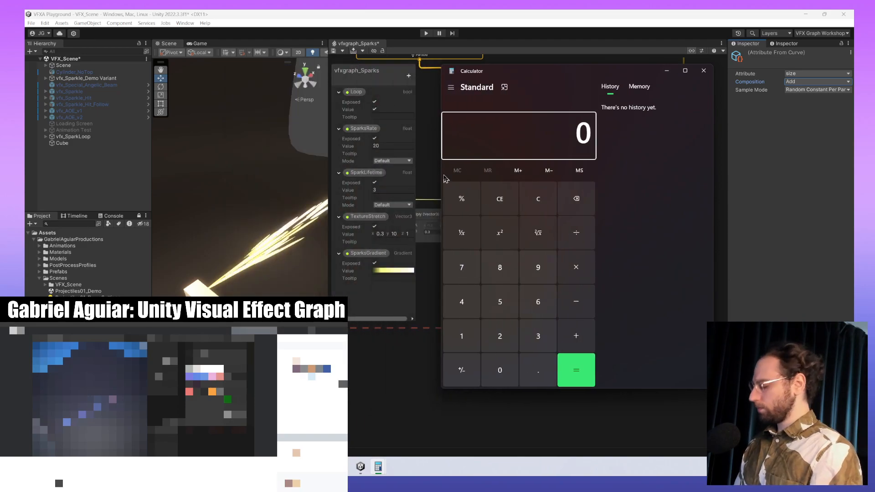
pyautogui.write('2 + 0.')
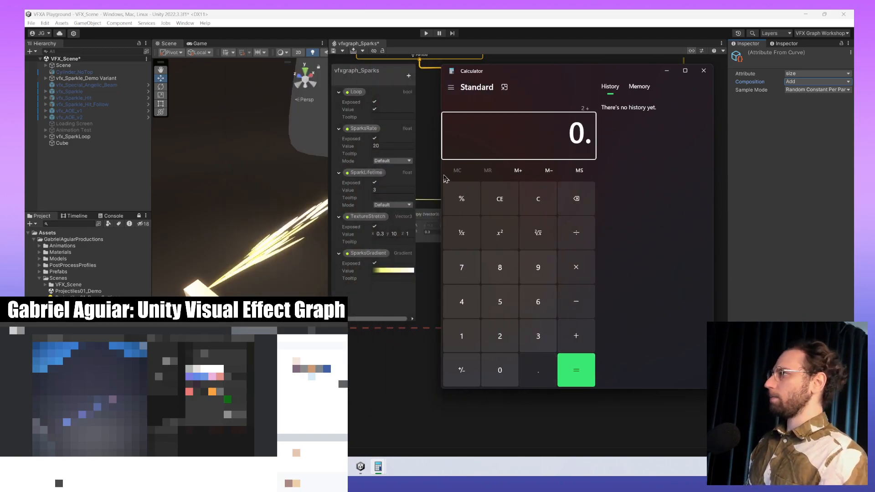
pyautogui.write('1')
pyautogui.press('Return')
pyautogui.write('+')
pyautogui.write('0.2')
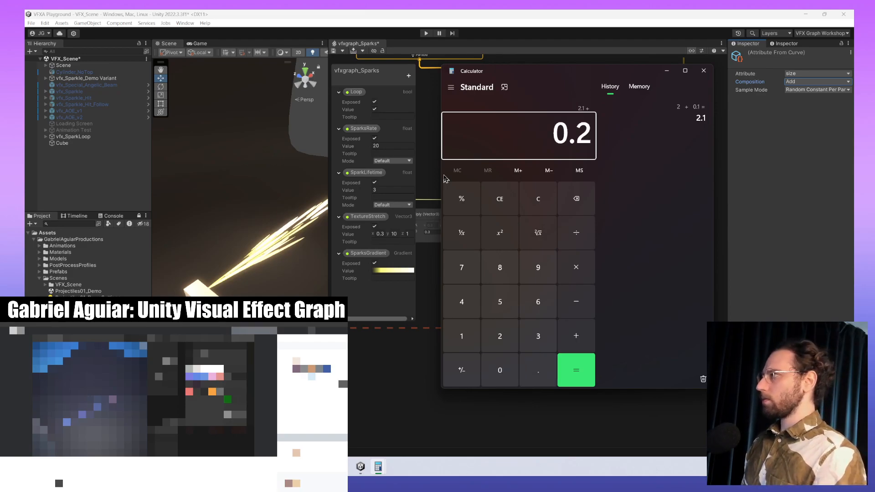
pyautogui.press('Return')
pyautogui.write('+0.3')
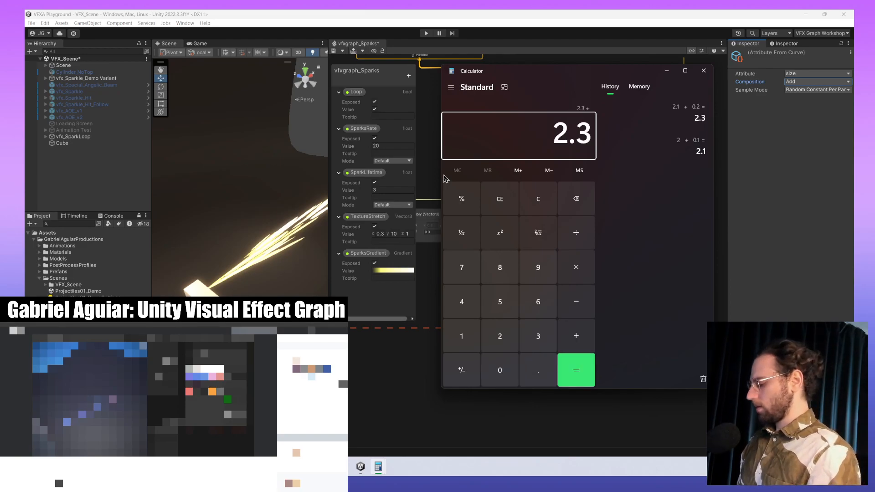
pyautogui.press('Return')
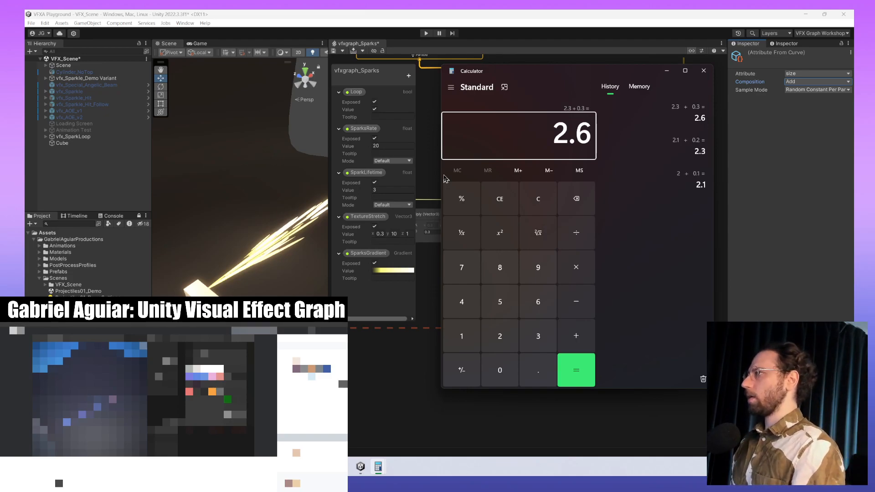
# - Clear the running sum, calculate 2 × 0.1, and close Calculator to return to the graph
pyautogui.press('Escape')
pyautogui.write('2*0.1')
pyautogui.press('Return')
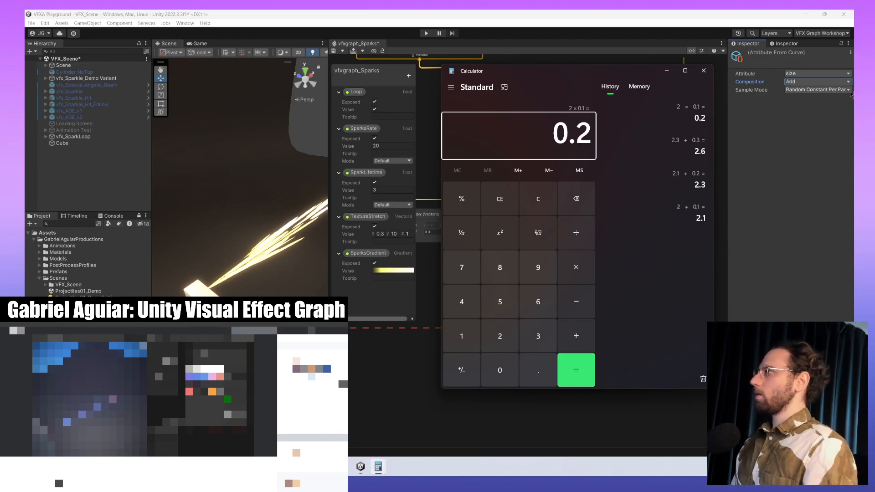
pyautogui.click(703, 70)
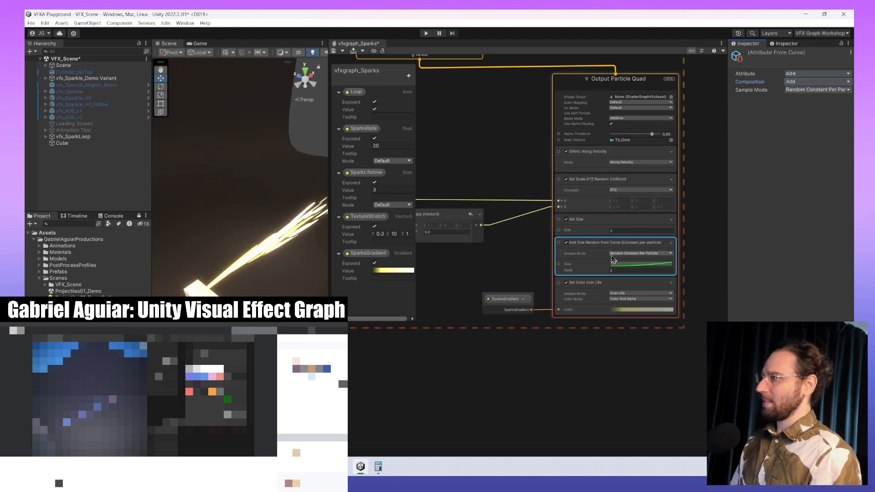
# - Try the curve preset with several peaks as the Size curve of the Add Size Random from Curve block
pyautogui.click(666, 265)
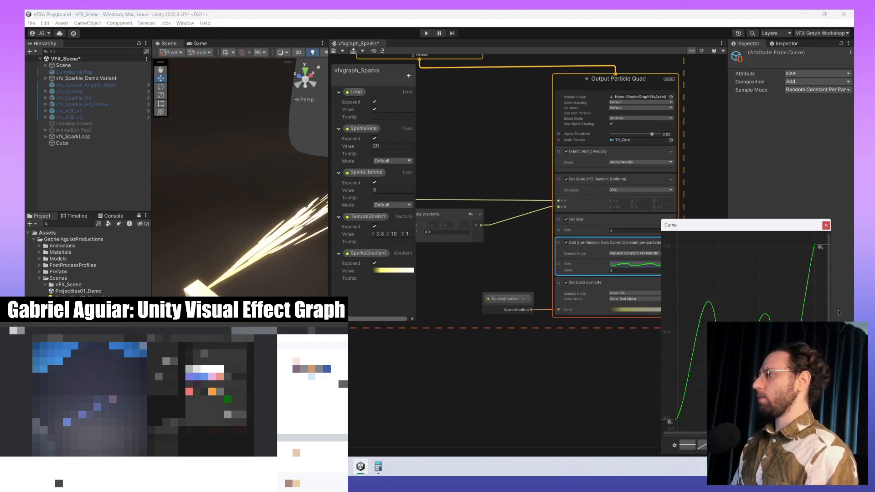
pyautogui.click(826, 225)
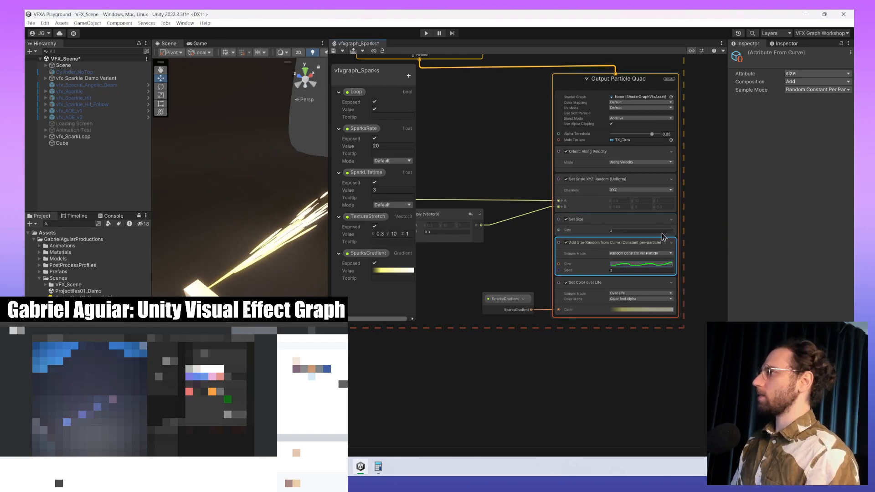
pyautogui.click(795, 74)
pyautogui.click(778, 70)
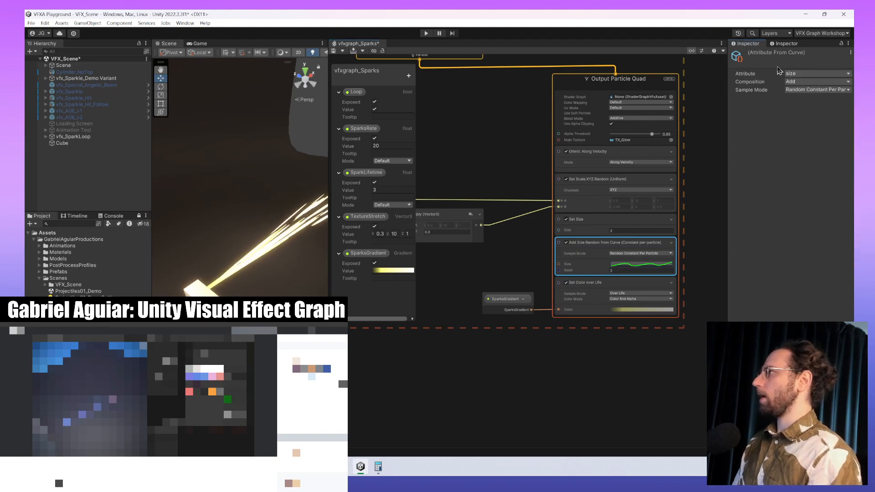
# - Switch the random size block back to Multiply and give its Size curve the ease-in preset rising from 0 to 1
pyautogui.click(798, 82)
pyautogui.click(800, 107)
pyautogui.click(649, 266)
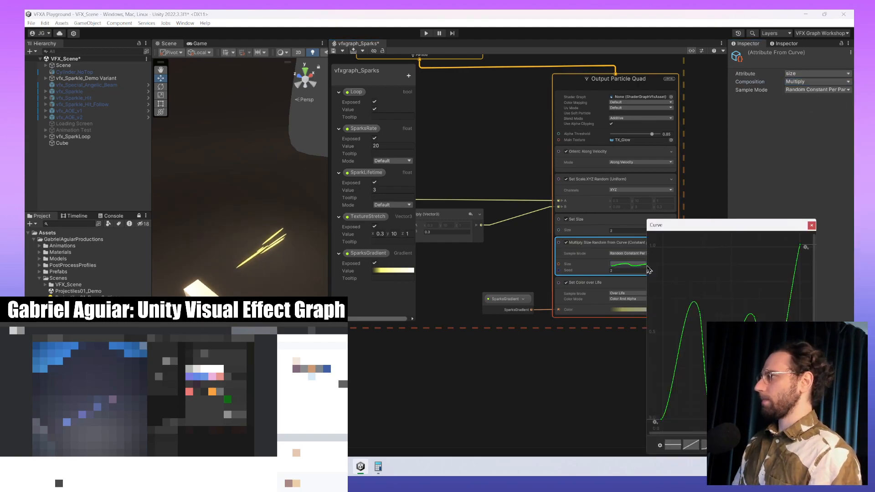
pyautogui.click(709, 445)
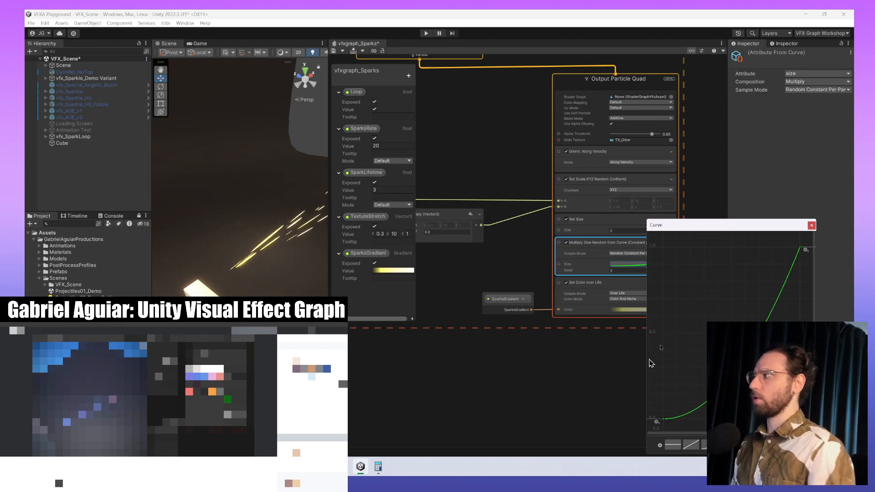
pyautogui.click(809, 226)
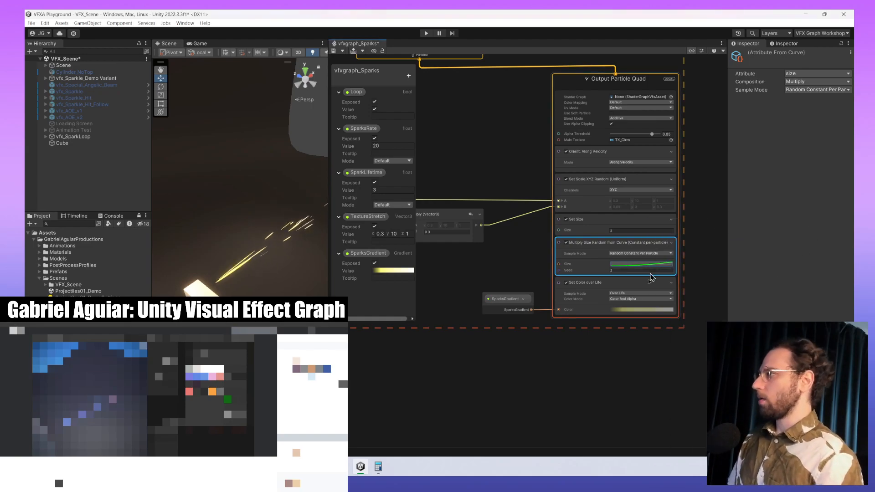
# - Examine the graph's flow from Spawn through Initialize Particle to Update Particle, and the sparks leaving the cube in the scene
pyautogui.scroll(-4, 656, 383)
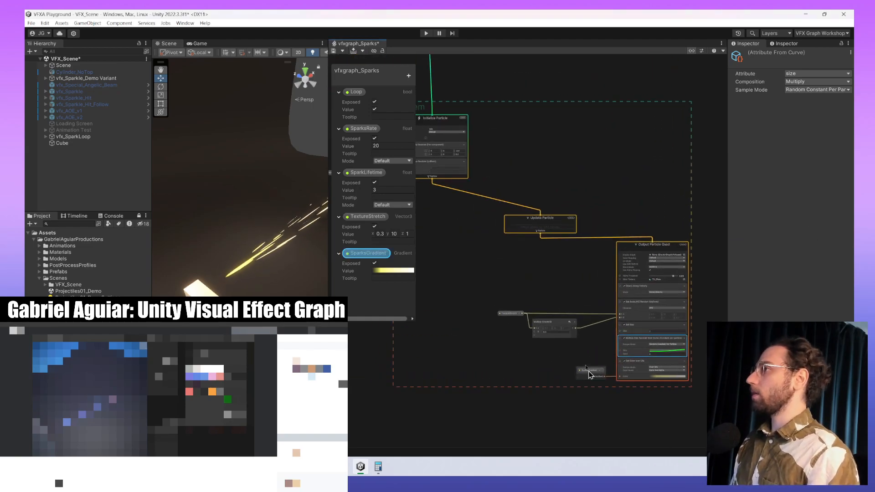
pyautogui.moveTo(469, 182); pyautogui.dragTo(553, 327, button='middle')
pyautogui.click(496, 272)
pyautogui.click(574, 319)
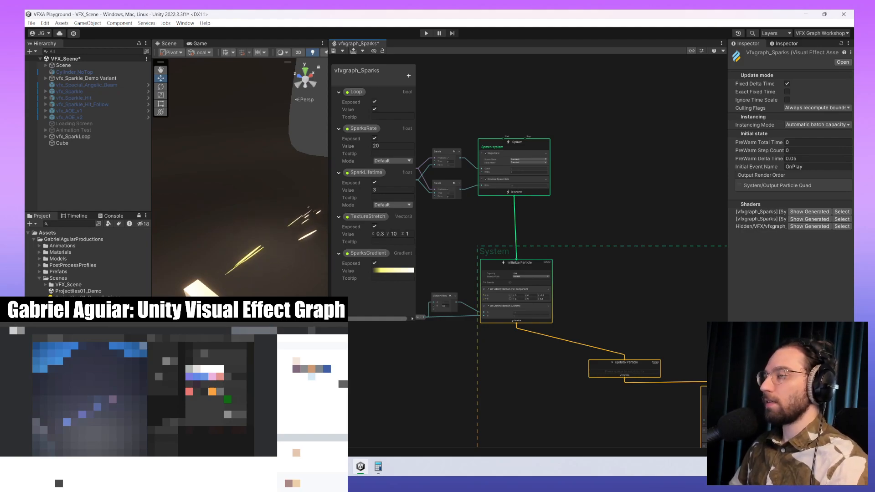
pyautogui.moveTo(267, 288); pyautogui.dragTo(266, 269, button='middle')
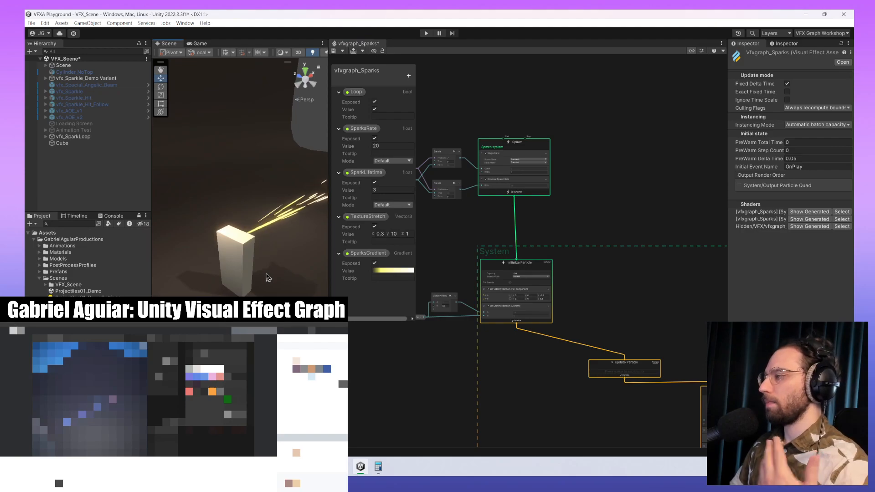
pyautogui.scroll(2, 268, 278)
pyautogui.keyDown('alt'); pyautogui.moveTo(277, 250); pyautogui.dragTo(246, 285); pyautogui.keyUp('alt')
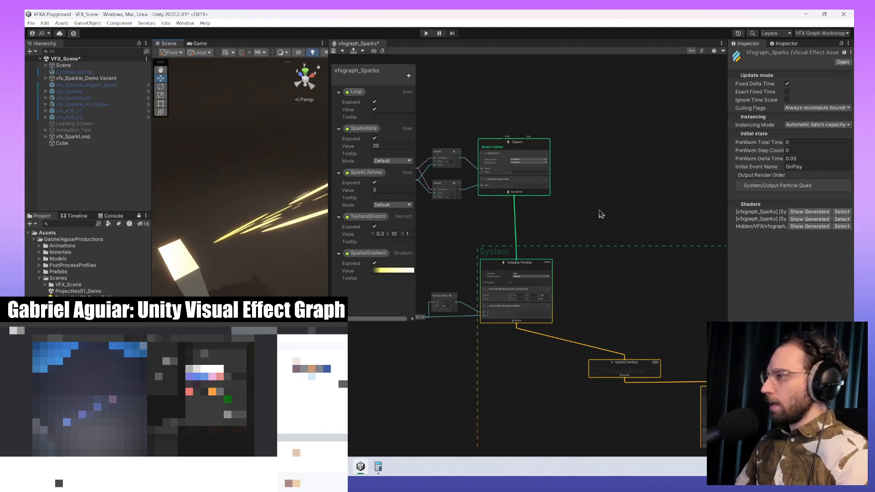
pyautogui.moveTo(618, 183); pyautogui.dragTo(711, 175, button='middle')
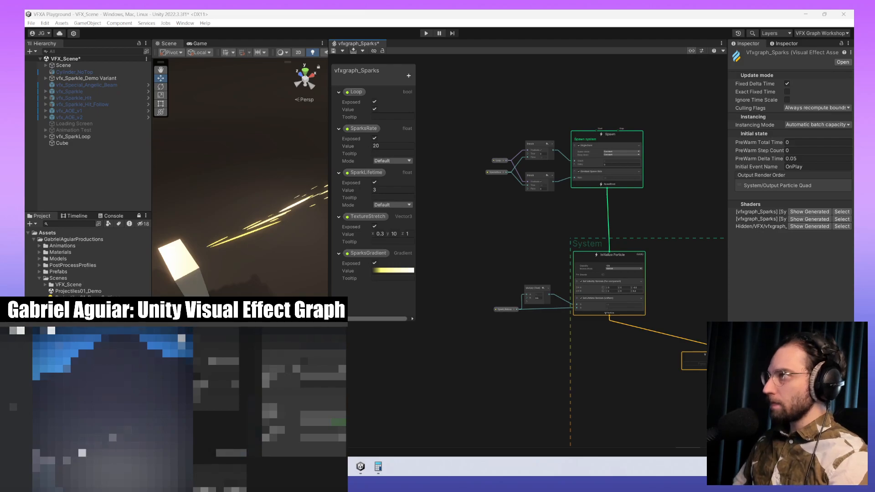
# - Move the SparksGradient node farther away from the Output Particle Quad's Color input
pyautogui.moveTo(667, 312); pyautogui.dragTo(583, 181, button='middle')
pyautogui.moveTo(563, 351); pyautogui.dragTo(511, 282, button='middle')
pyautogui.scroll(5, 684, 338)
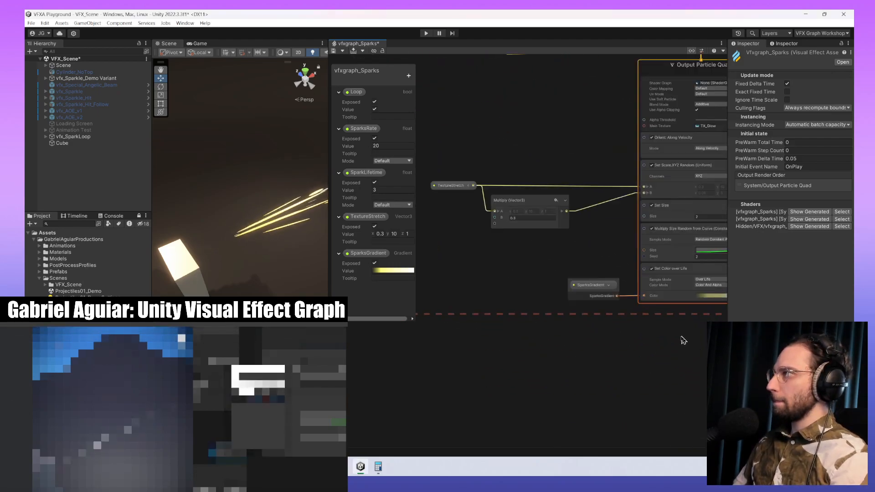
pyautogui.moveTo(559, 273); pyautogui.dragTo(517, 273)
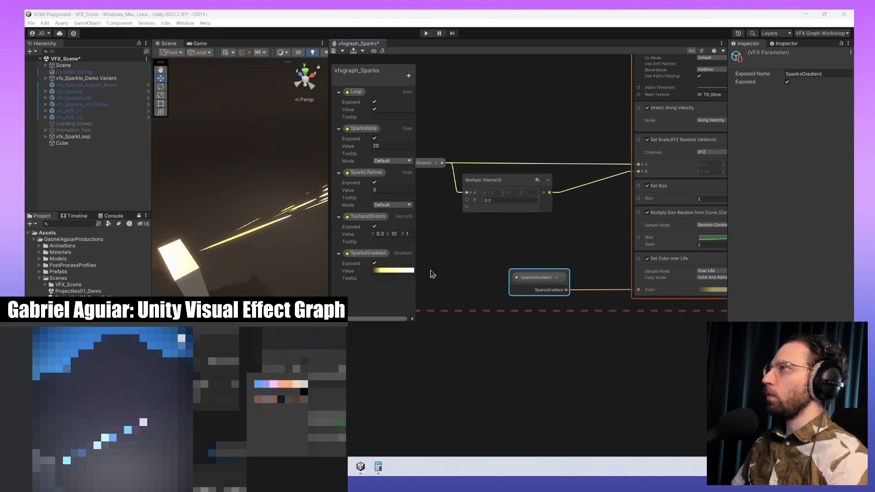
pyautogui.moveTo(560, 260); pyautogui.dragTo(500, 268, button='middle')
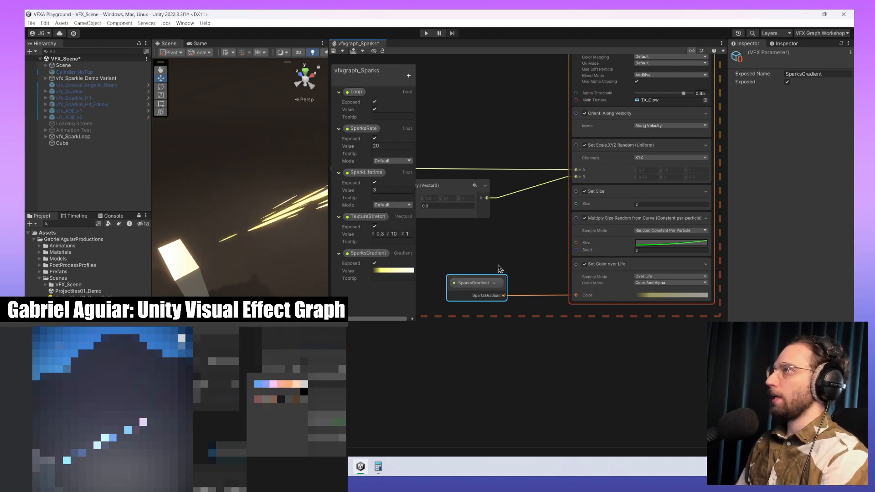
# - Check which property types can be added to the blackboard, and review the TextureStretch and SparksGradient nodes
pyautogui.click(408, 76)
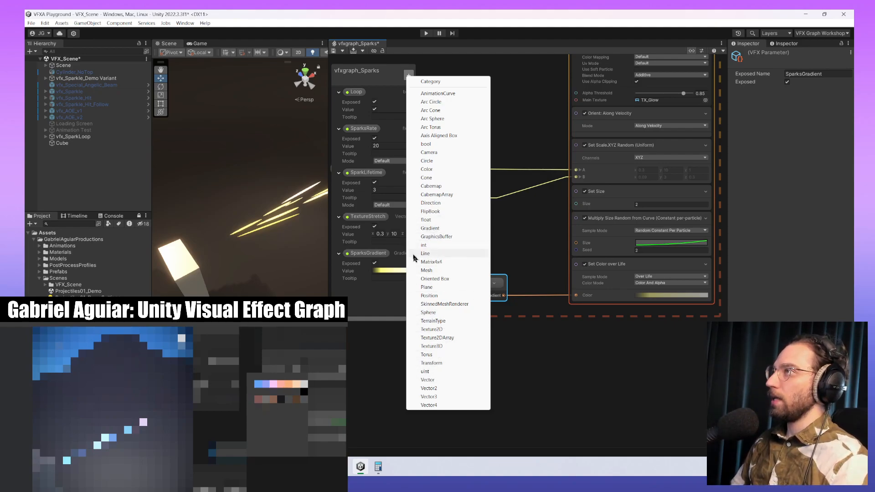
pyautogui.click(383, 311)
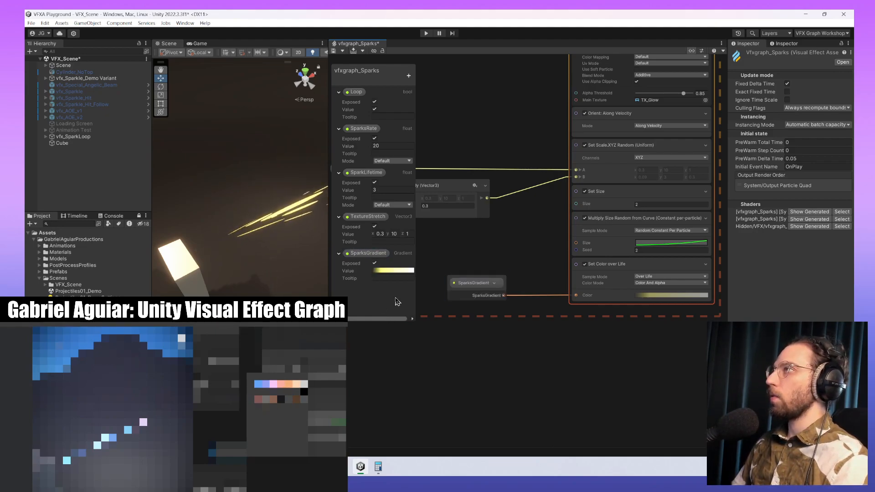
pyautogui.moveTo(287, 271); pyautogui.dragTo(267, 260, button='middle')
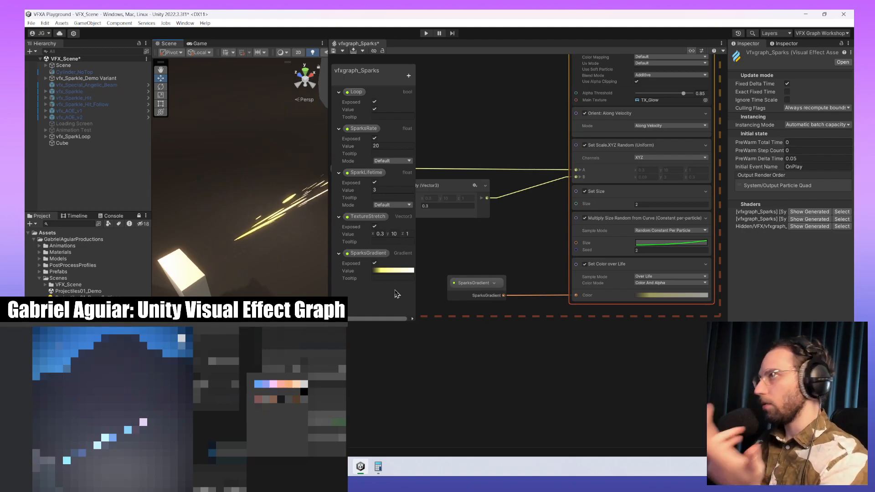
pyautogui.moveTo(483, 205); pyautogui.dragTo(515, 252, button='middle')
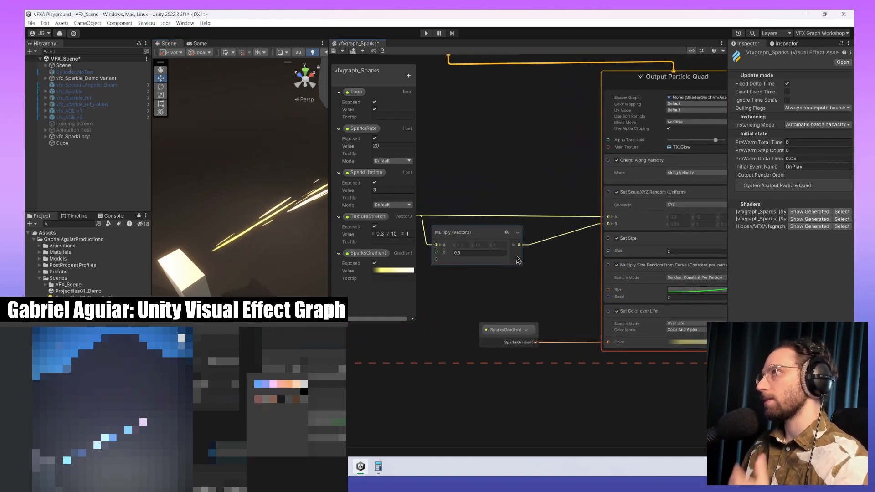
pyautogui.moveTo(490, 301); pyautogui.dragTo(591, 259, button='middle')
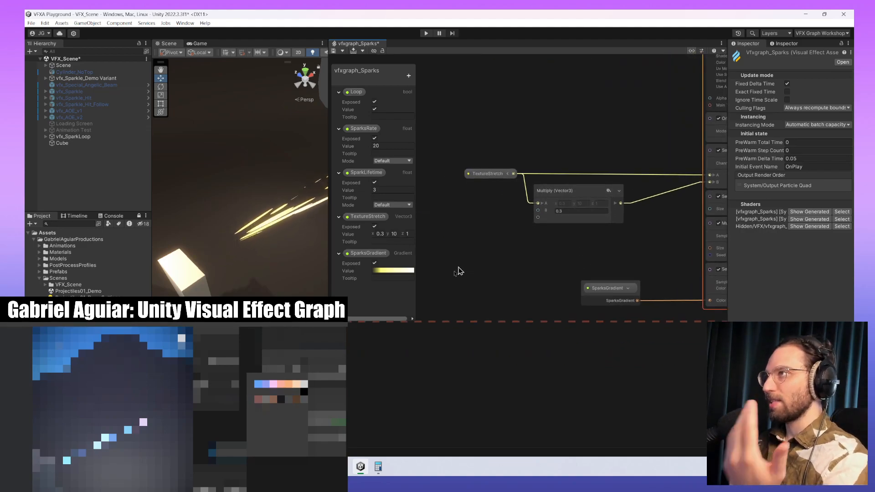
# - Set the starting color key of the SparksGradient property to orange-red, RGB 193, 13, 0, with an HDR intensity of 3
pyautogui.click(391, 271)
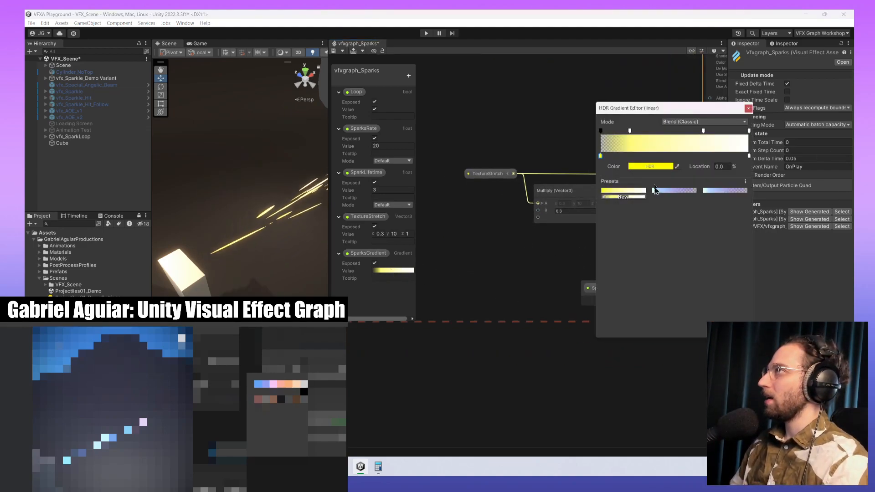
pyautogui.click(670, 166)
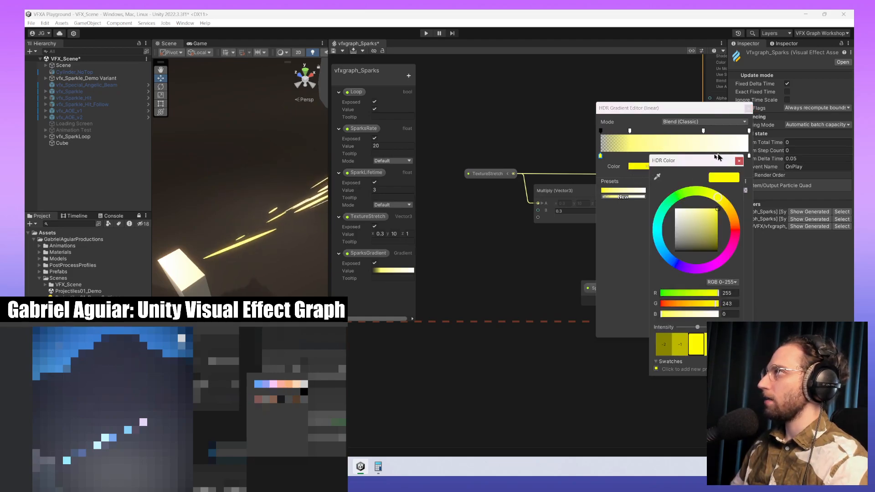
pyautogui.moveTo(709, 163); pyautogui.dragTo(679, 159)
pyautogui.click(695, 321)
pyautogui.write('3')
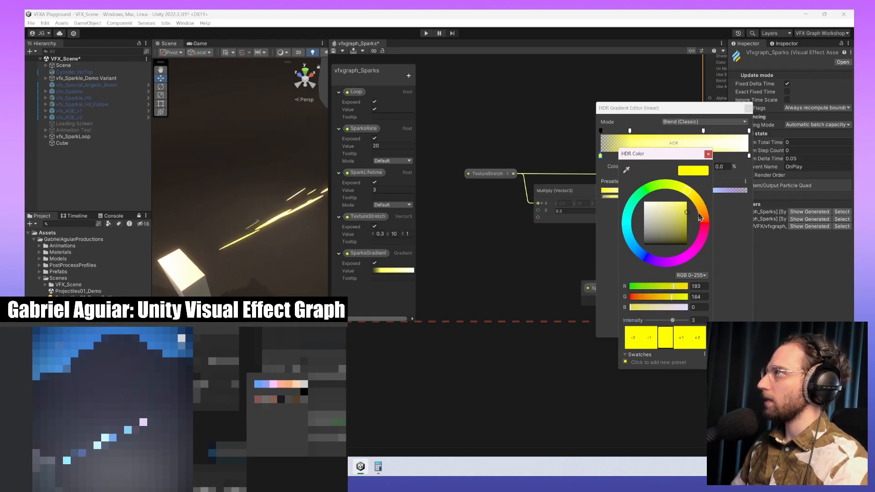
pyautogui.moveTo(697, 207); pyautogui.dragTo(716, 210)
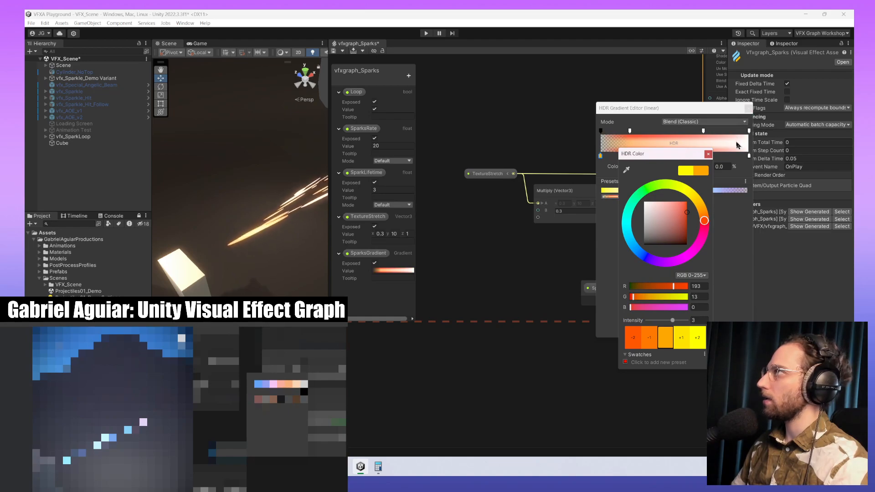
# - Add a color key near the middle of the SparksGradient and set it to blue, RGB 0, 21, 255
pyautogui.click(715, 210)
pyautogui.click(663, 167)
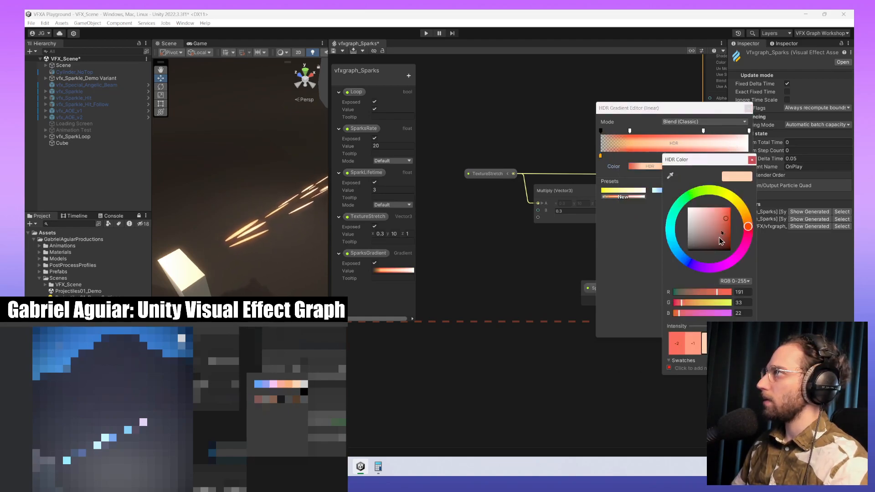
pyautogui.click(687, 262)
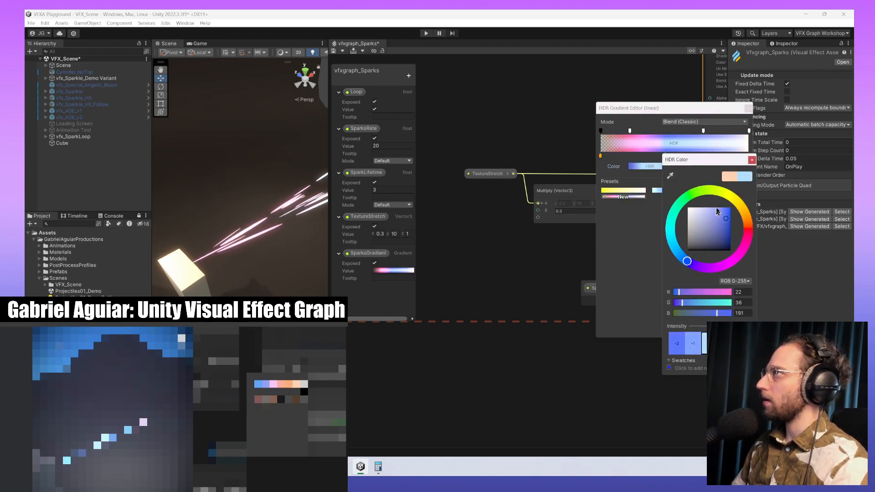
pyautogui.moveTo(725, 216); pyautogui.dragTo(761, 197)
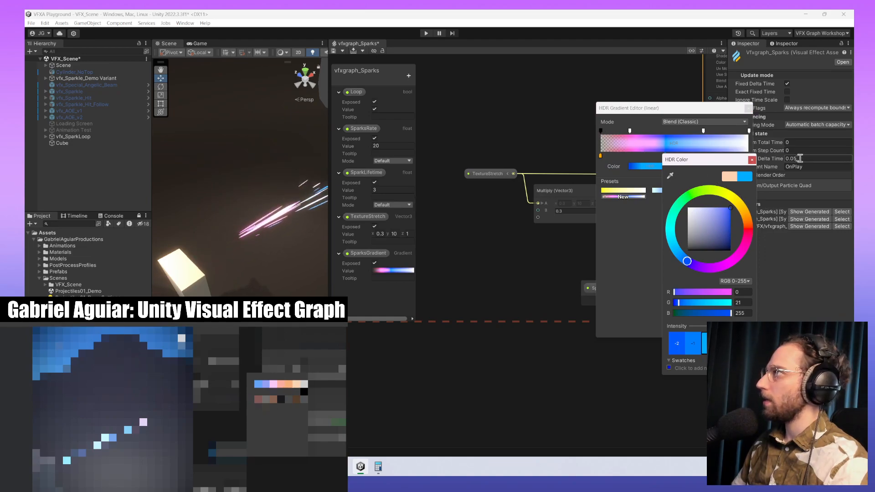
# - Move the blue color key closer to the end of the SparksGradient and review the sparks in the scene
pyautogui.click(667, 156)
pyautogui.moveTo(667, 156); pyautogui.dragTo(713, 156)
pyautogui.click(217, 256)
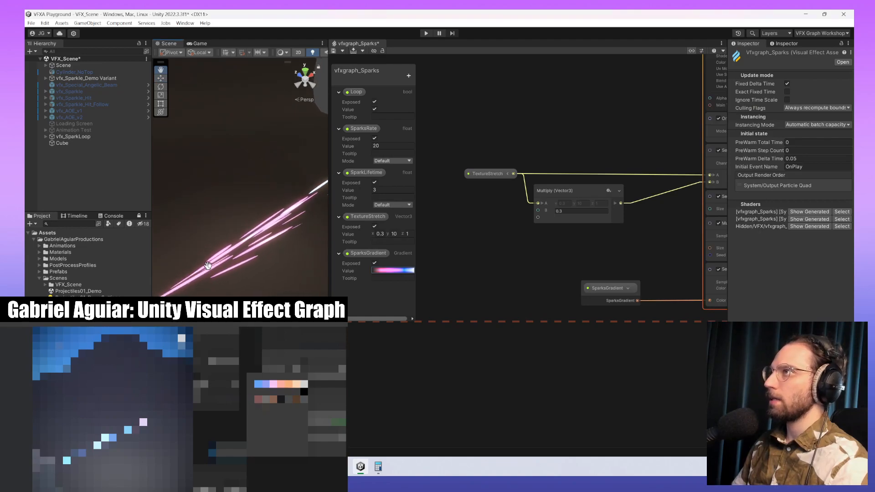
pyautogui.keyDown('alt'); pyautogui.moveTo(288, 234); pyautogui.dragTo(284, 264); pyautogui.keyUp('alt')
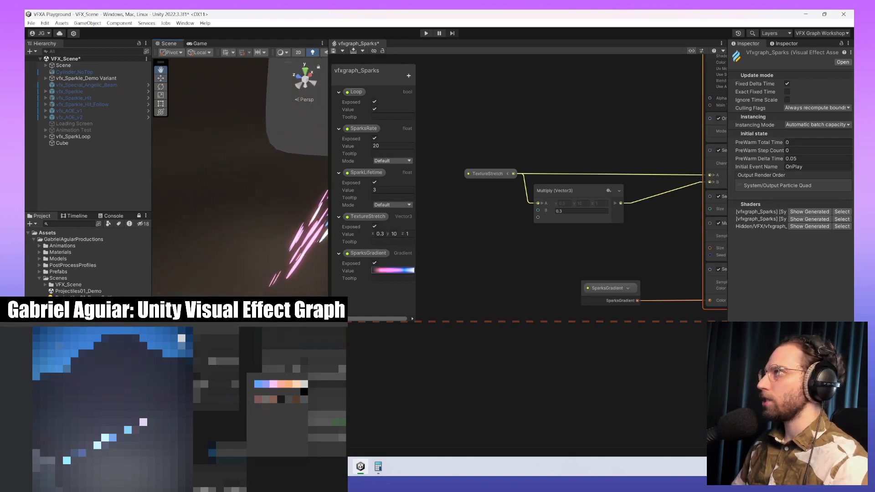
pyautogui.keyDown('alt'); pyautogui.moveTo(283, 265); pyautogui.dragTo(363, 270); pyautogui.keyUp('alt')
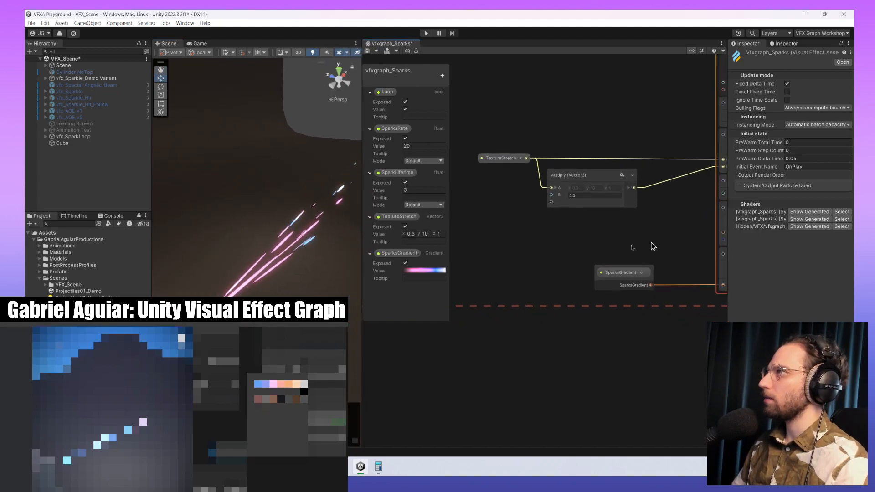
# - Add a color key at 22.9% of the SparksGradient and set it to green, RGB 35, 255, 0
pyautogui.click(409, 271)
pyautogui.click(634, 157)
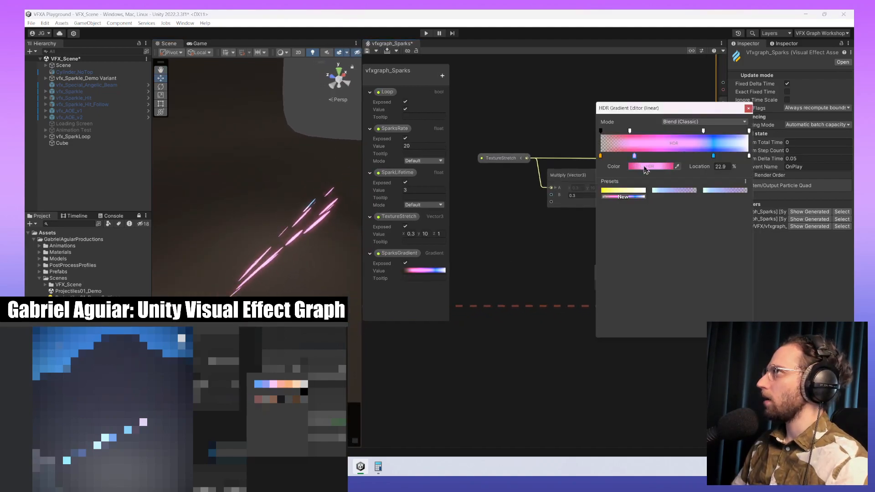
pyautogui.click(651, 166)
pyautogui.moveTo(732, 218); pyautogui.dragTo(678, 193)
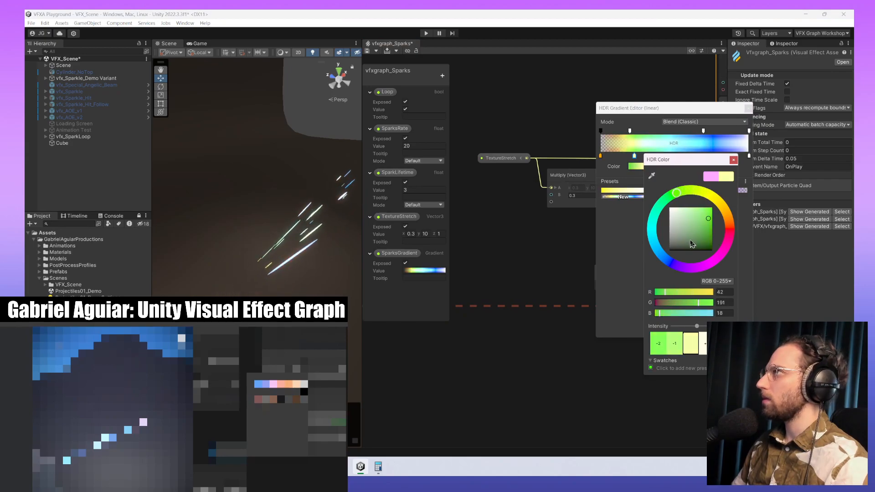
pyautogui.moveTo(691, 244); pyautogui.dragTo(751, 183)
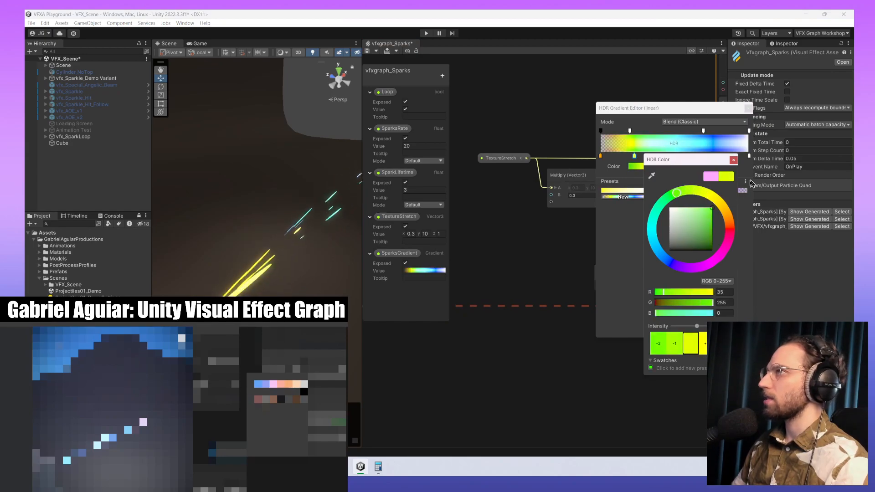
pyautogui.click(733, 160)
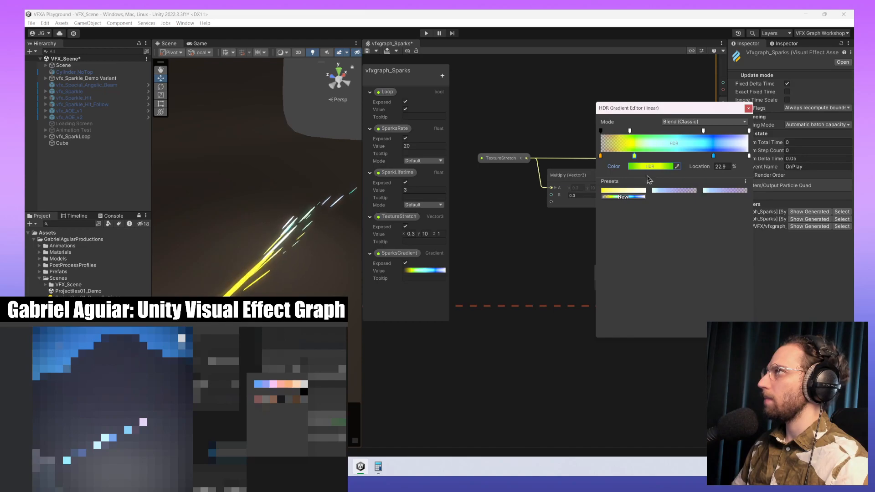
# - Raise the HDR intensity of the SparksGradient's green color key
pyautogui.click(649, 167)
pyautogui.moveTo(700, 328)
pyautogui.mouseDown()
pyautogui.moveTo(681, 329)
pyautogui.moveTo(713, 328)
pyautogui.moveTo(705, 328)
pyautogui.mouseUp()
pyautogui.click(629, 243)
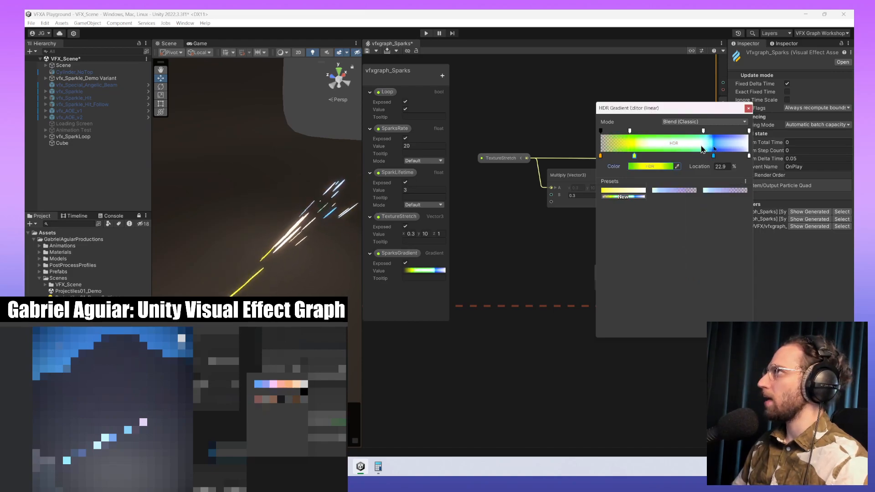
# - Lower the HDR intensity of the SparksGradient's blue color key and move the key to 51.7%
pyautogui.click(713, 155)
pyautogui.click(661, 166)
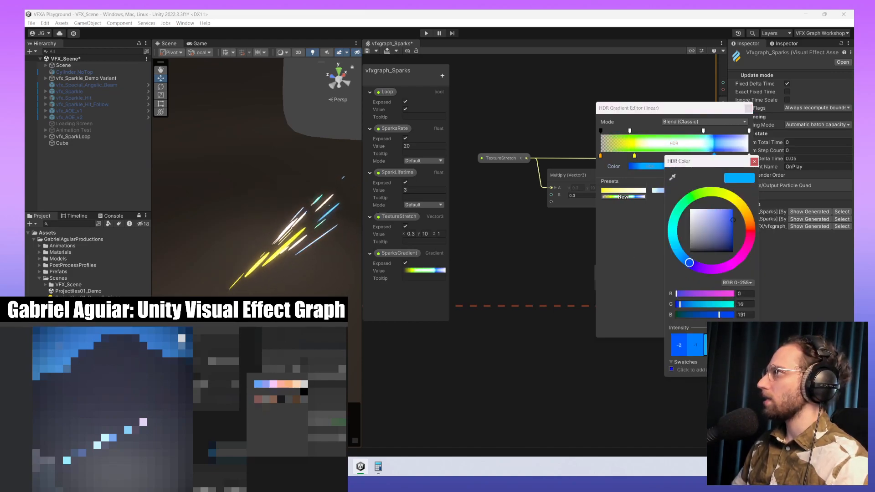
pyautogui.moveTo(721, 328)
pyautogui.mouseDown()
pyautogui.moveTo(701, 328)
pyautogui.moveTo(713, 327)
pyautogui.mouseUp()
pyautogui.click(649, 267)
pyautogui.moveTo(717, 158); pyautogui.dragTo(679, 159)
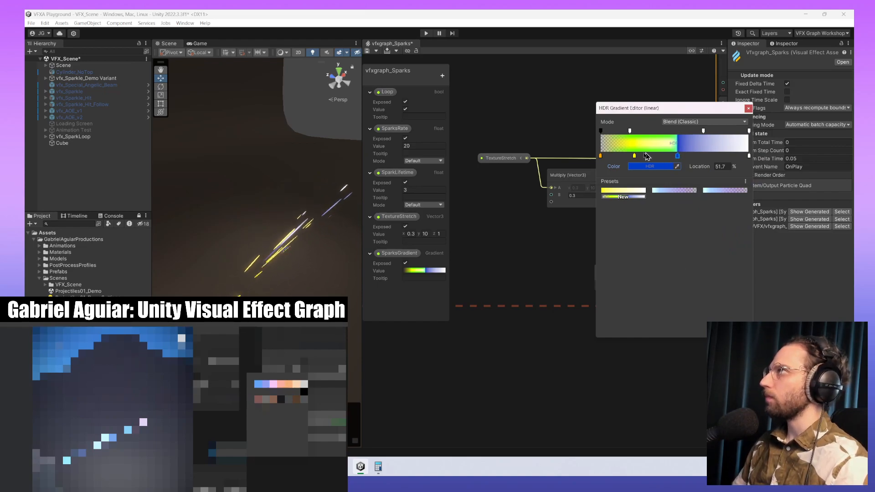
# - Lower the HDR intensity of the green color key so it renders green instead of yellow
pyautogui.click(634, 156)
pyautogui.click(652, 167)
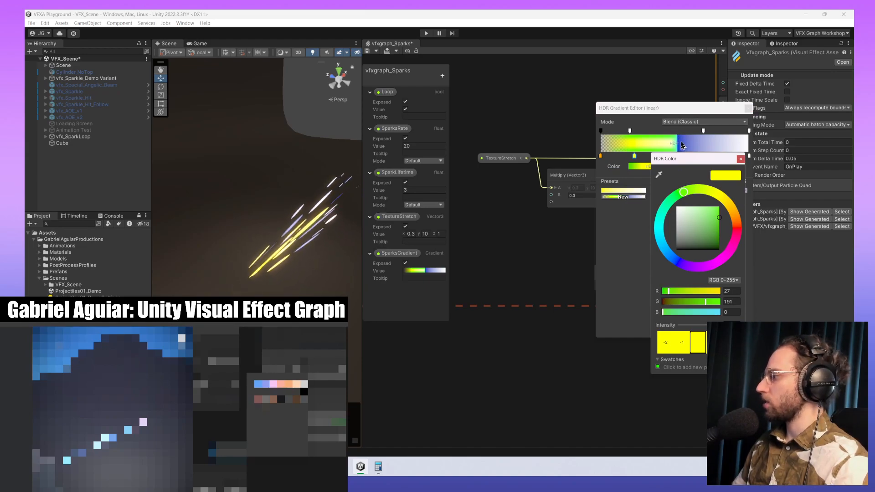
pyautogui.moveTo(693, 154); pyautogui.dragTo(692, 164)
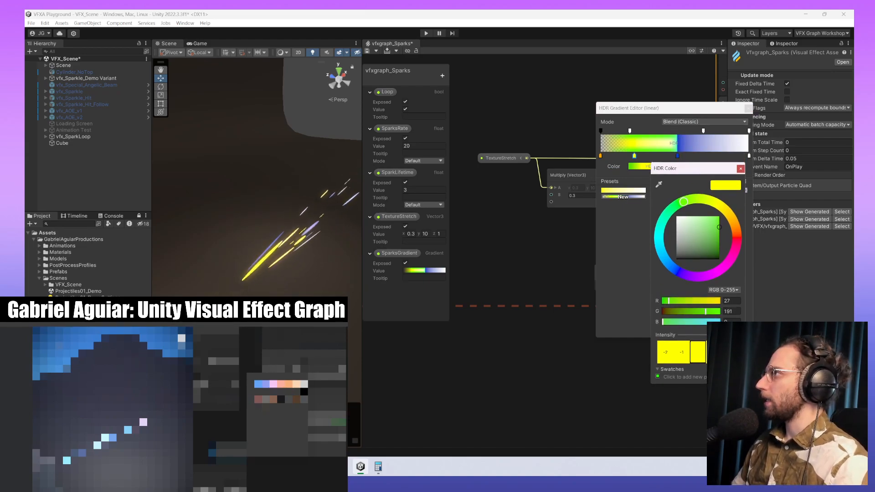
pyautogui.moveTo(713, 336); pyautogui.dragTo(702, 338)
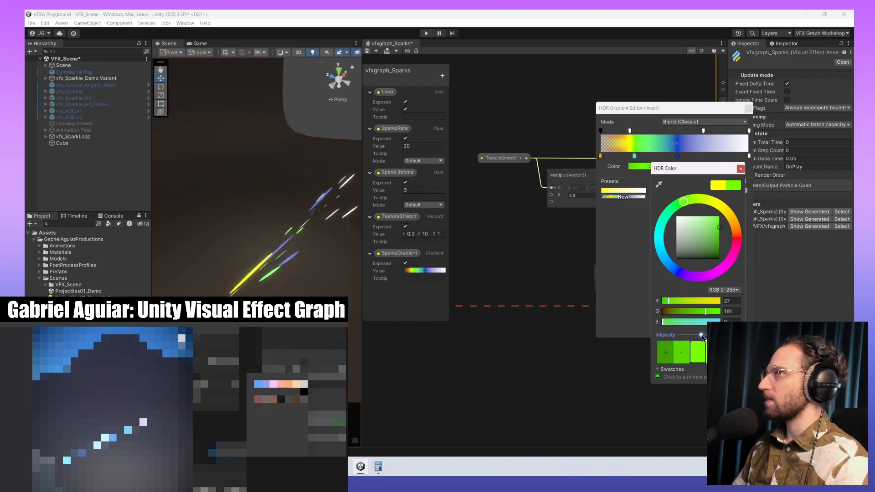
pyautogui.click(740, 169)
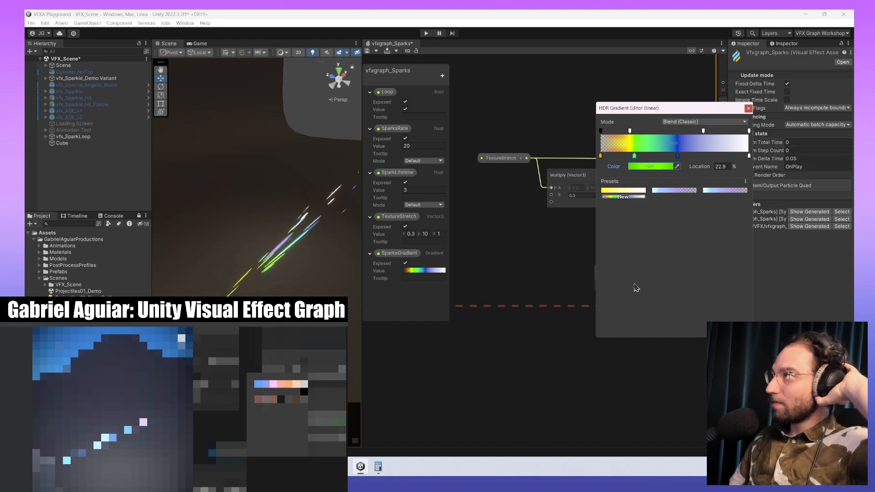
# - Add an alpha key at 6.3% of the SparksGradient with alpha 255 and review the sparks from other angles
pyautogui.click(600, 132)
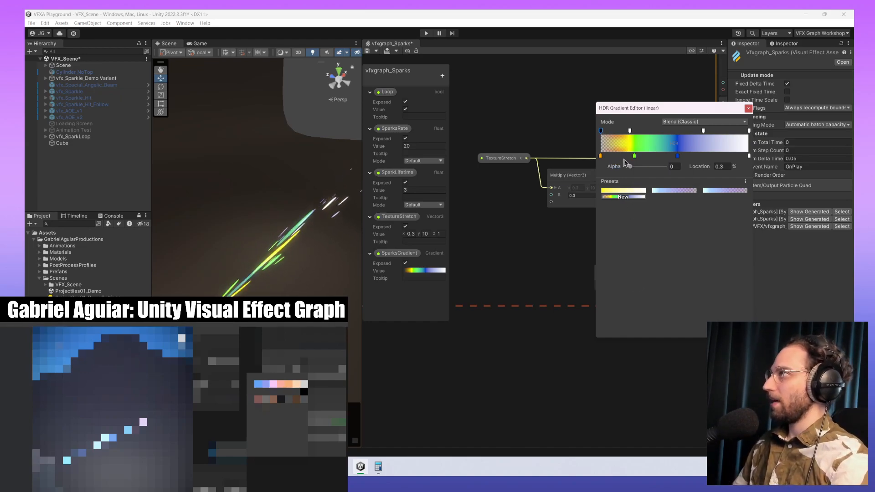
pyautogui.click(610, 131)
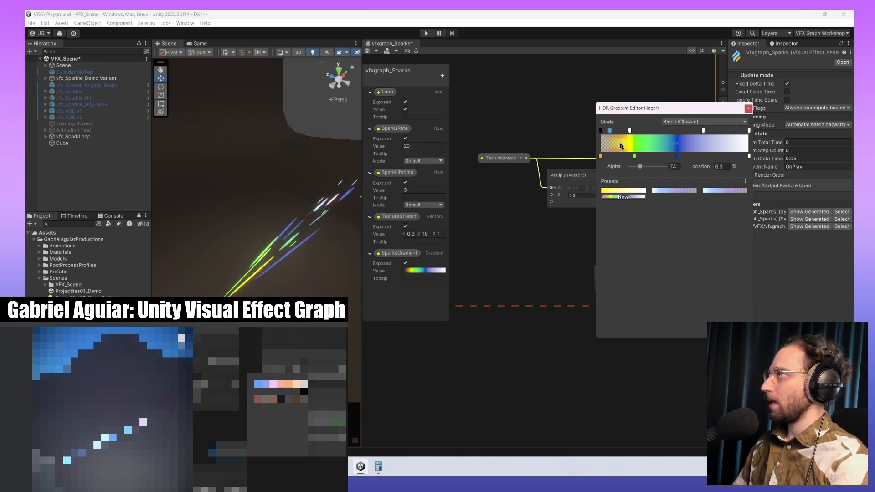
pyautogui.moveTo(642, 174); pyautogui.dragTo(684, 173)
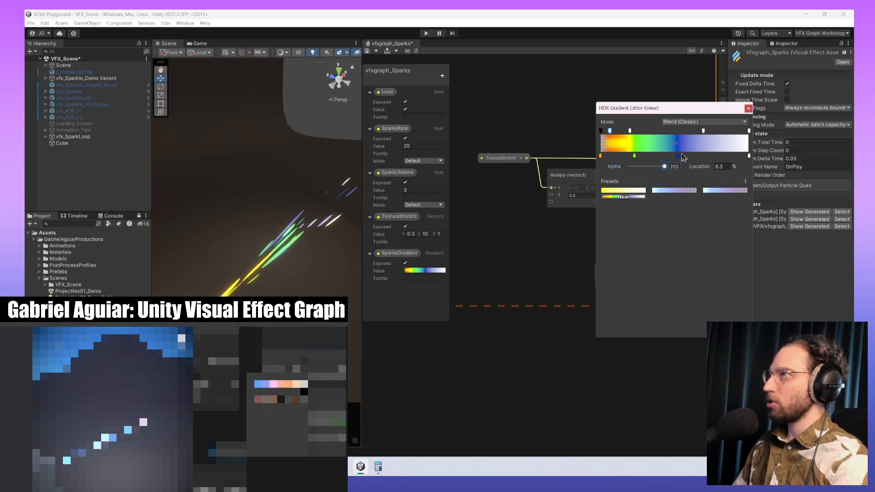
pyautogui.moveTo(273, 297); pyautogui.dragTo(308, 293, button='middle')
pyautogui.keyDown('alt'); pyautogui.moveTo(325, 299); pyautogui.dragTo(278, 300); pyautogui.keyUp('alt')
pyautogui.moveTo(280, 300); pyautogui.dragTo(334, 298, button='middle')
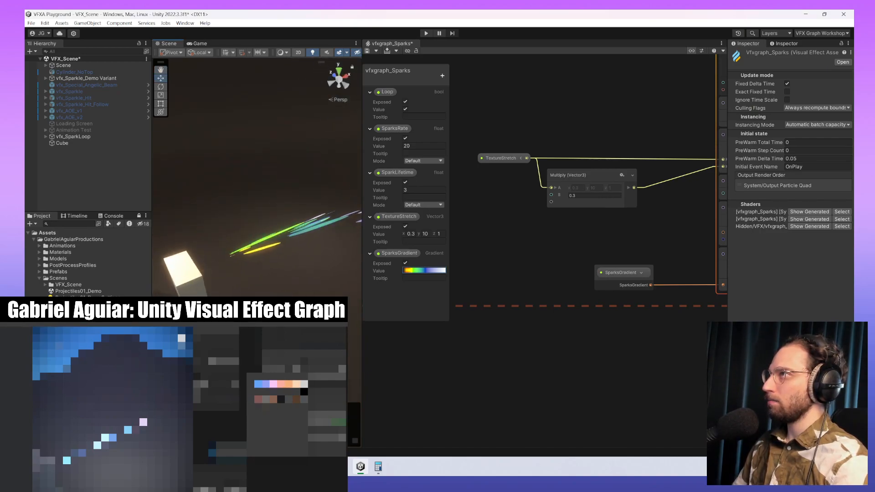
pyautogui.keyDown('alt'); pyautogui.moveTo(334, 298); pyautogui.dragTo(353, 298); pyautogui.keyUp('alt')
pyautogui.moveTo(353, 298); pyautogui.dragTo(305, 298, button='middle')
# - Save the current SparksGradient as a new gradient preset and check the preset and preset library options
pyautogui.click(428, 270)
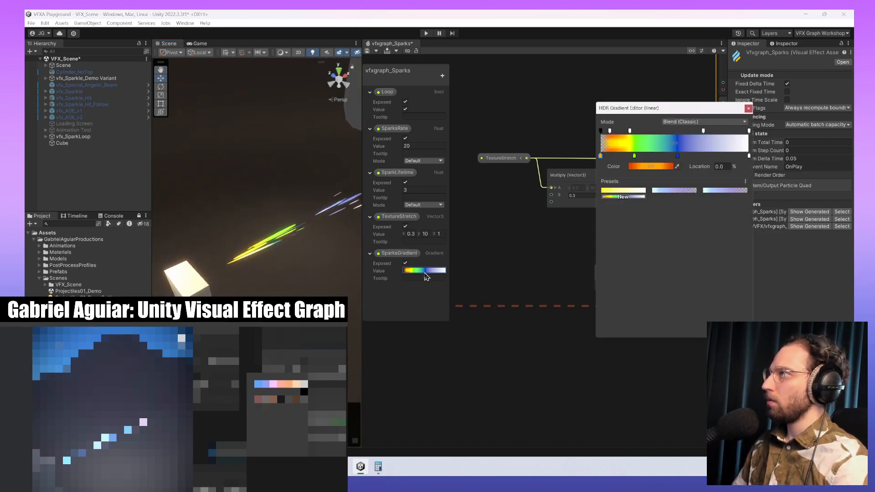
pyautogui.click(637, 194)
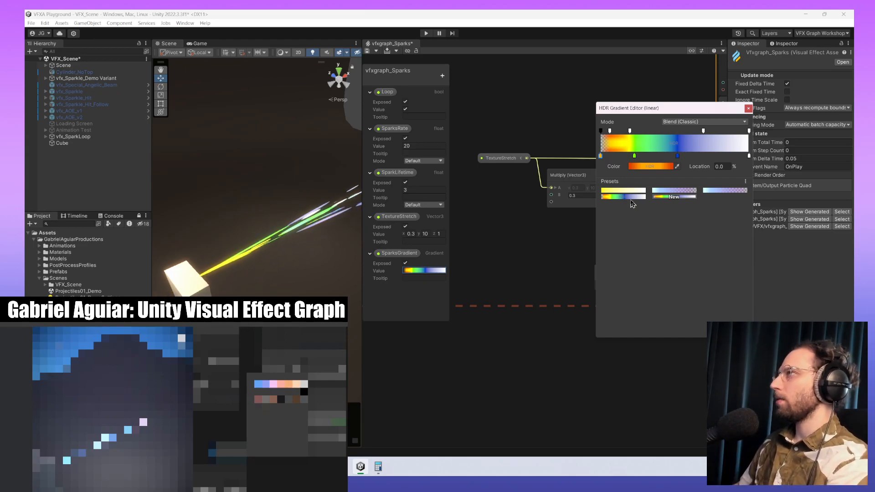
pyautogui.rightClick(632, 203)
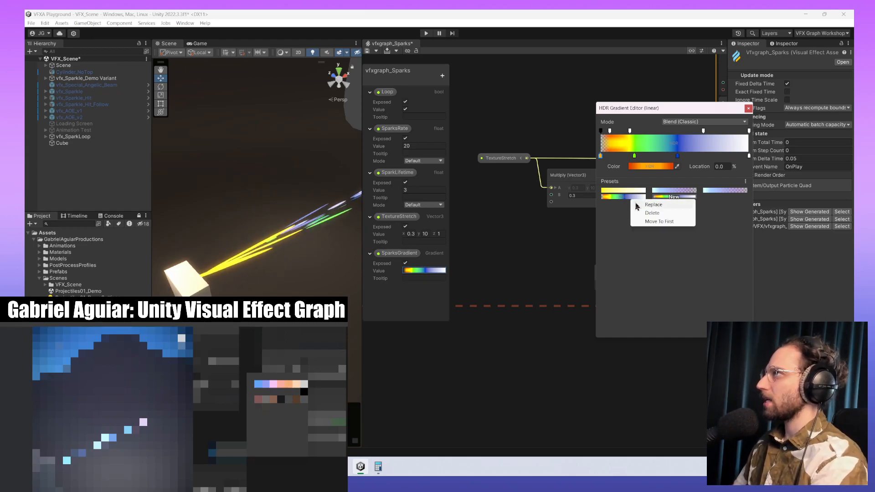
pyautogui.click(611, 237)
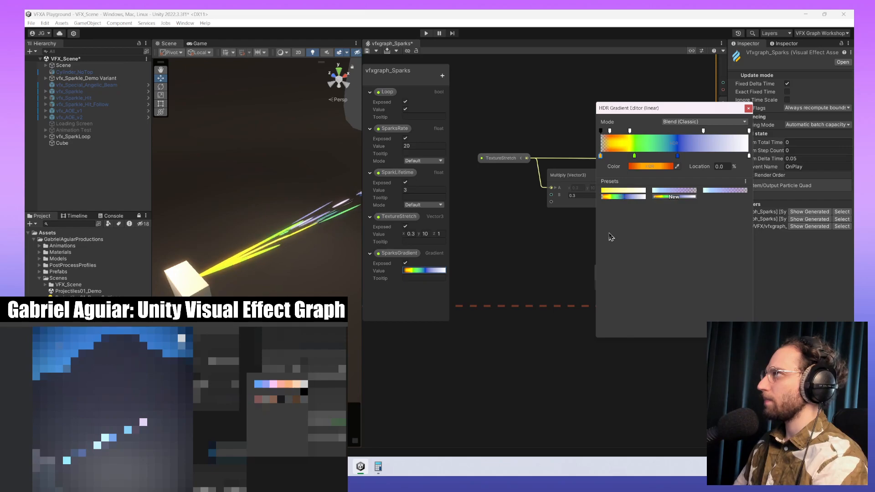
pyautogui.click(746, 182)
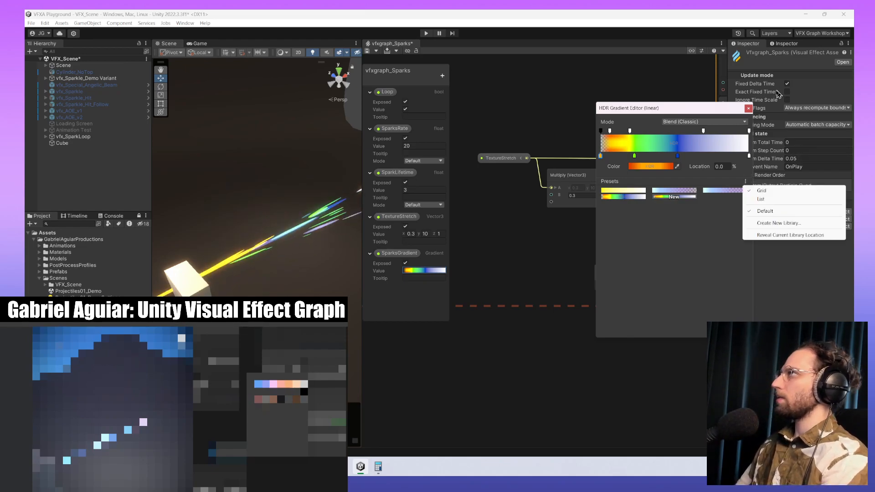
pyautogui.click(747, 108)
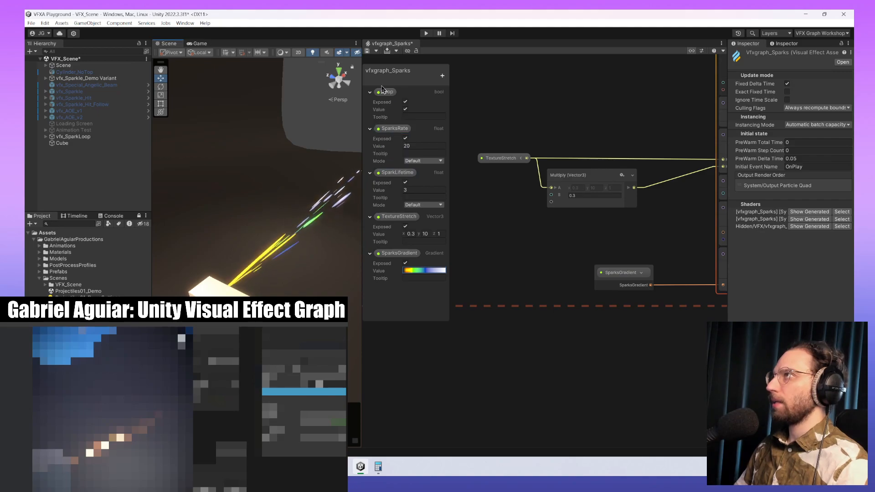
# - Set the SparksRate value to 50 and the Y value of TextureStretch to 5
pyautogui.click(407, 147)
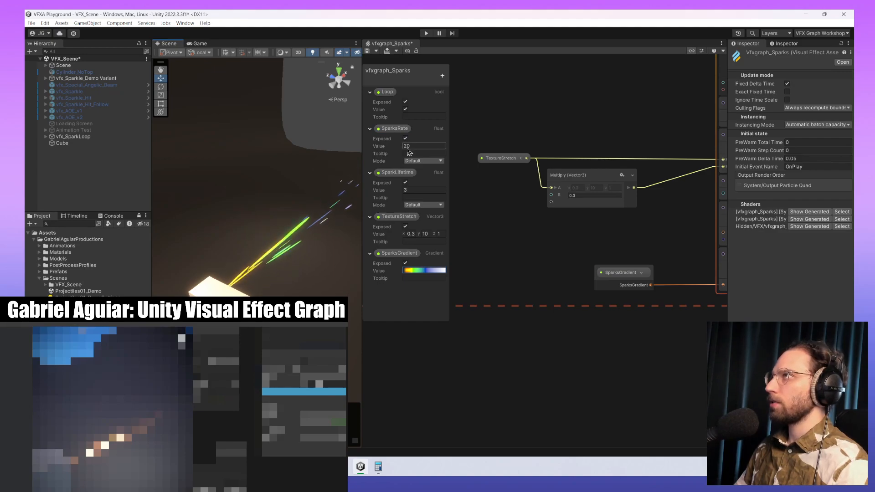
pyautogui.doubleClick(408, 150)
pyautogui.write('3')
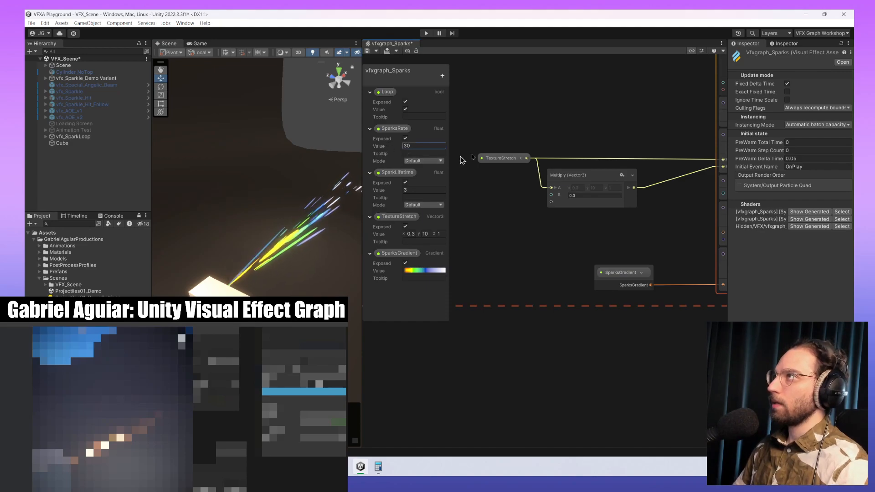
pyautogui.doubleClick(425, 147)
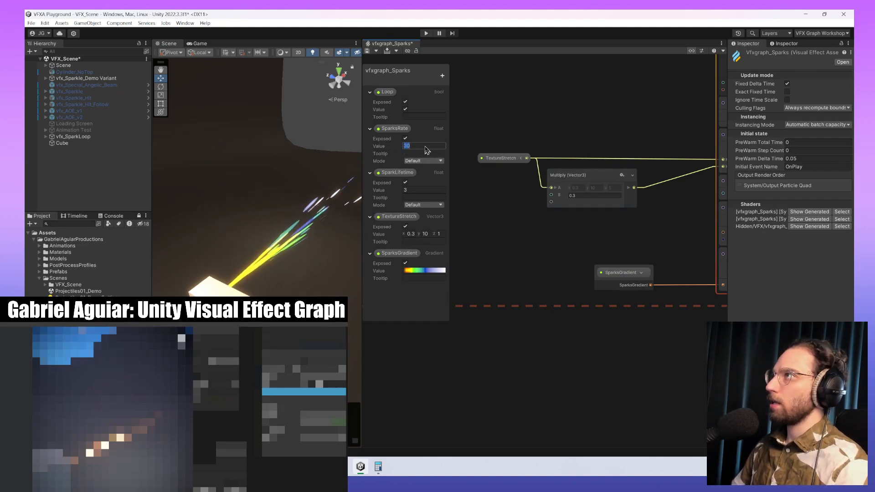
pyautogui.write('50')
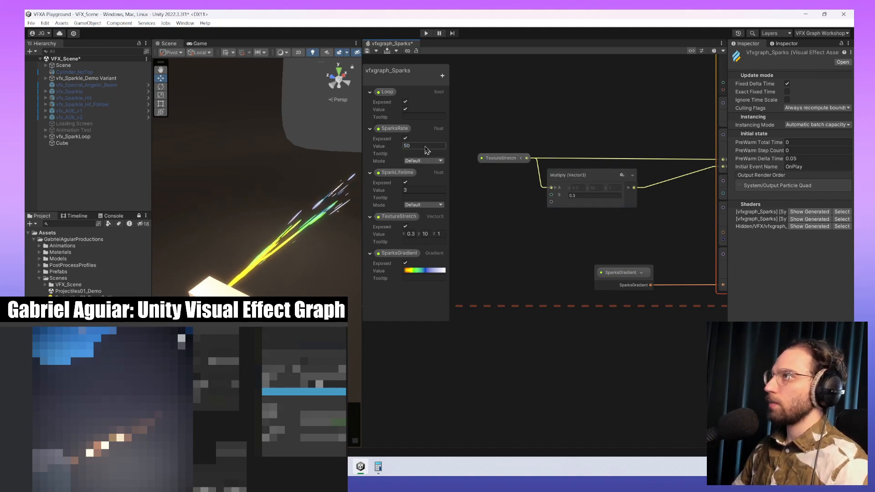
pyautogui.moveTo(230, 224); pyautogui.dragTo(237, 290, button='middle')
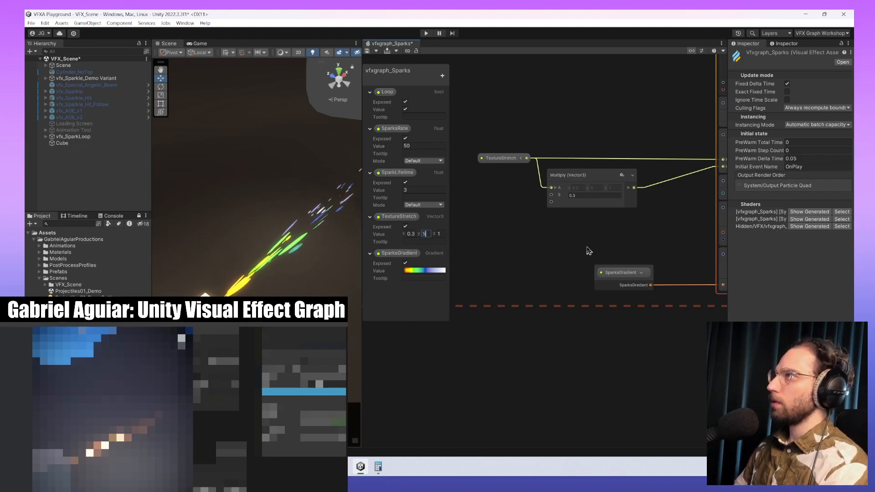
pyautogui.moveTo(278, 246)
pyautogui.mouseDown(button='middle')
pyautogui.moveTo(255, 223)
pyautogui.moveTo(272, 253)
pyautogui.mouseUp(button='middle')
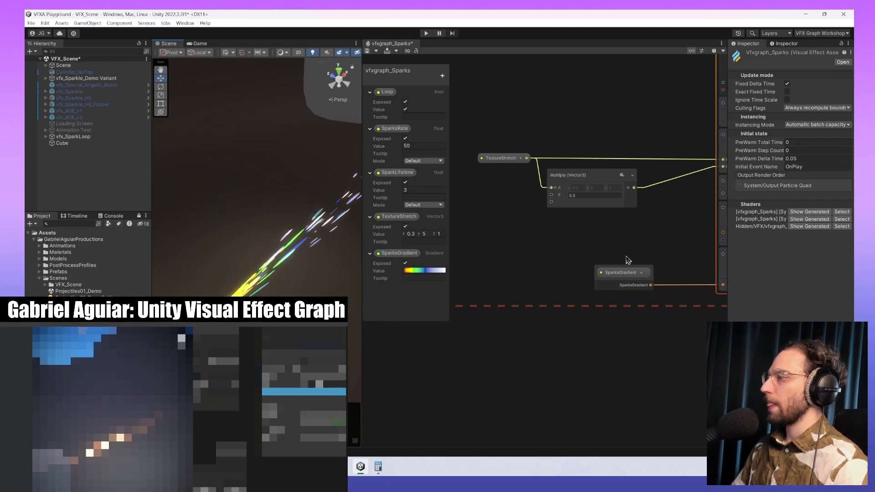
# - Examine the Output, Spawn and Initialize Particle contexts, focusing on the Set Lifetime Random block and its inputs
pyautogui.moveTo(573, 242); pyautogui.dragTo(456, 282, button='middle')
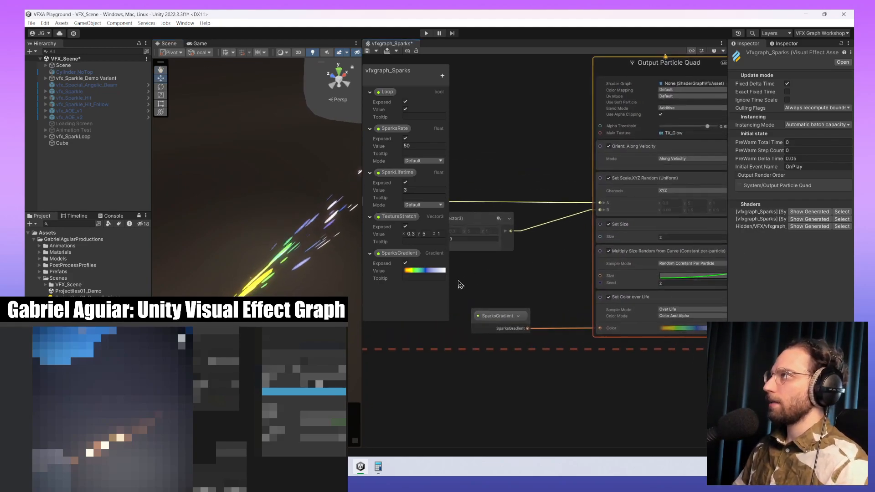
pyautogui.scroll(-3, 501, 263)
pyautogui.moveTo(532, 178); pyautogui.dragTo(655, 360, button='middle')
pyautogui.moveTo(584, 230); pyautogui.dragTo(714, 334, button='middle')
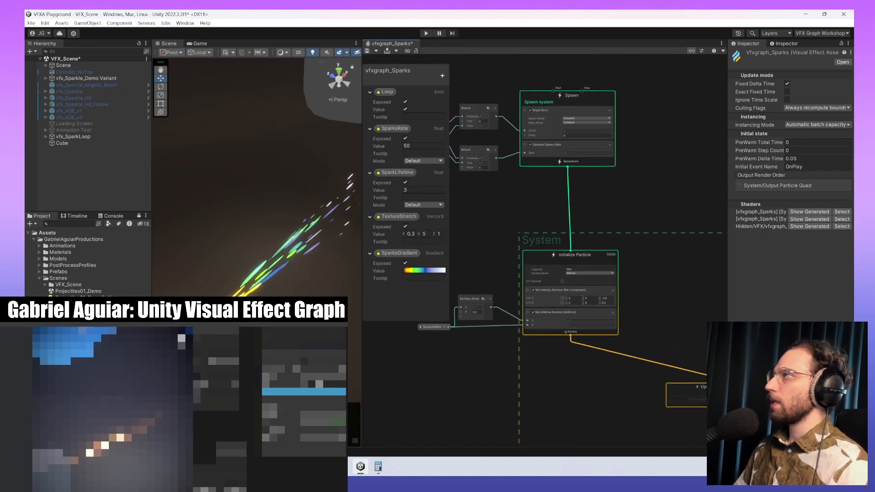
pyautogui.scroll(5, 597, 329)
pyautogui.click(602, 326)
pyautogui.moveTo(522, 376); pyautogui.dragTo(573, 359, button='middle')
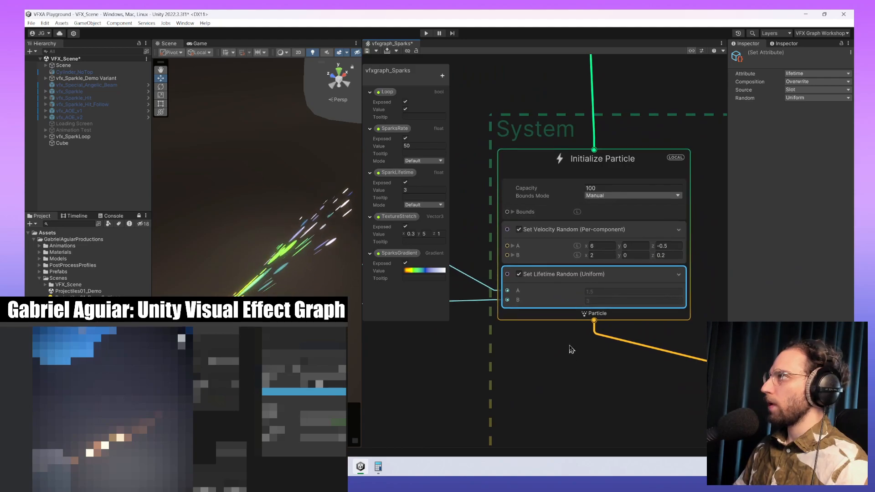
pyautogui.moveTo(583, 200); pyautogui.dragTo(529, 418, button='middle')
pyautogui.moveTo(538, 239); pyautogui.dragTo(586, 227, button='middle')
pyautogui.moveTo(546, 344); pyautogui.dragTo(540, 233, button='middle')
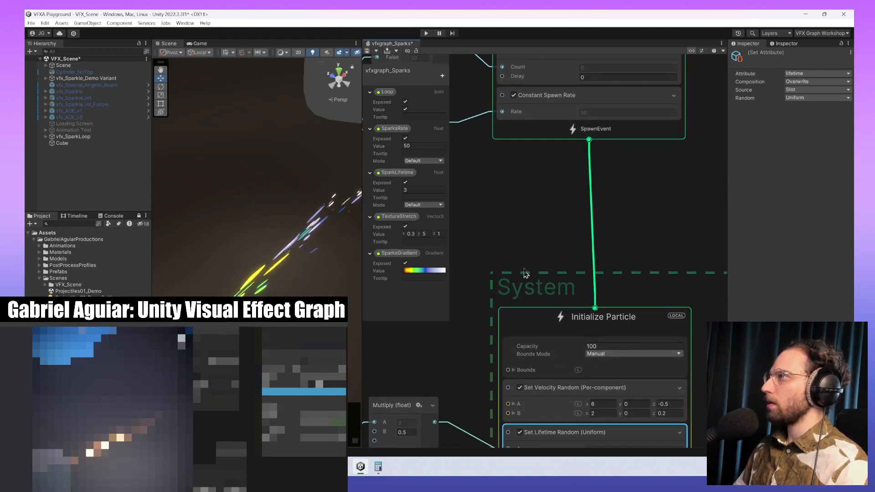
pyautogui.moveTo(526, 277); pyautogui.dragTo(530, 188, button='middle')
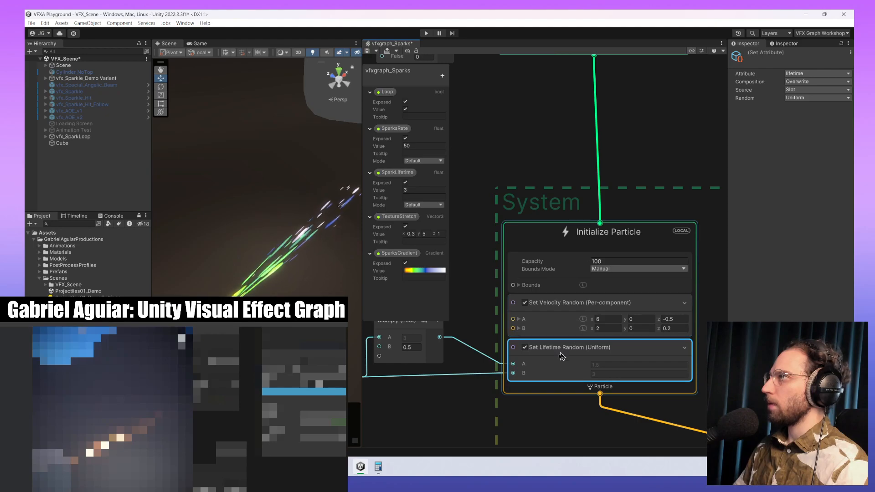
# - Try a Z value of 3 for input A of the Set Velocity Random block and view the spread of the sparks
pyautogui.moveTo(572, 438); pyautogui.dragTo(567, 418, button='middle')
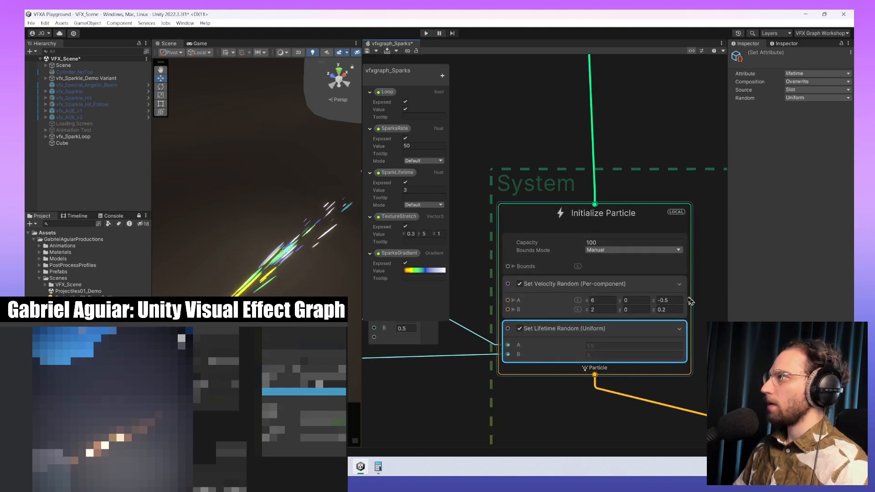
pyautogui.click(671, 300)
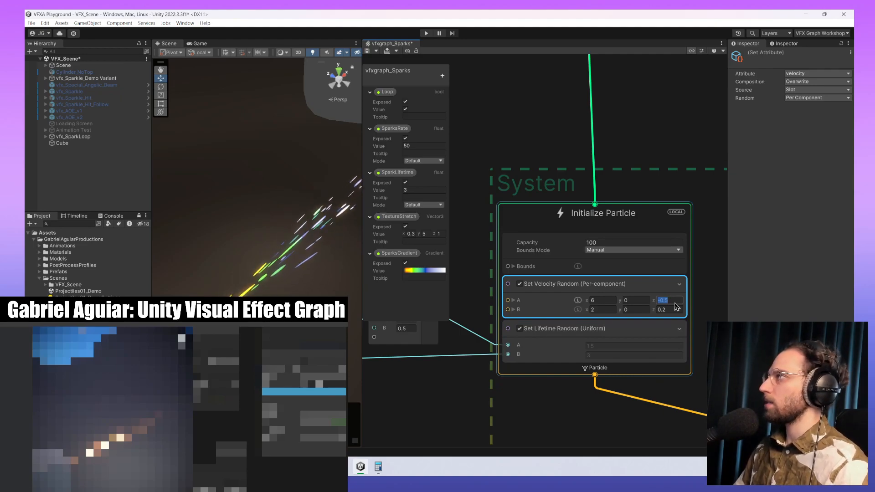
pyautogui.press('Return')
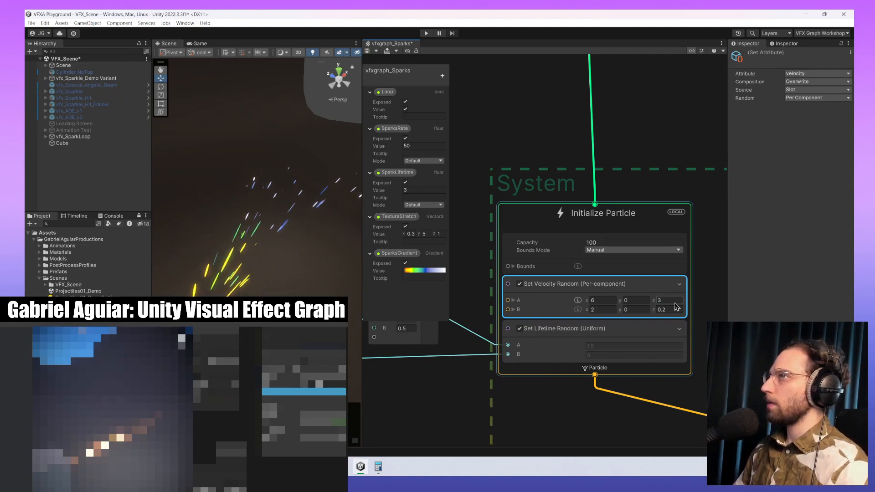
pyautogui.scroll(-3, 273, 205)
pyautogui.keyDown('alt'); pyautogui.moveTo(273, 196); pyautogui.dragTo(264, 271); pyautogui.keyUp('alt')
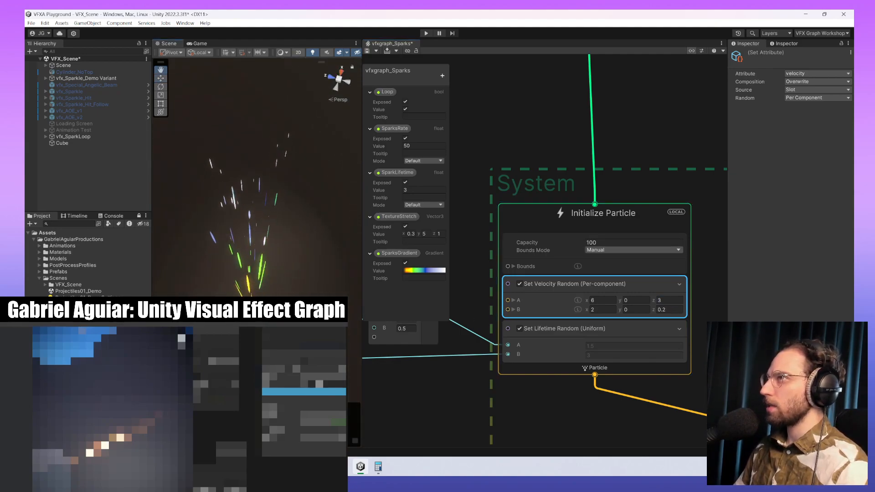
# - Test Z values of 30 and 90 for input A of Set Velocity Random, checking the sparks from several angles
pyautogui.click(675, 301)
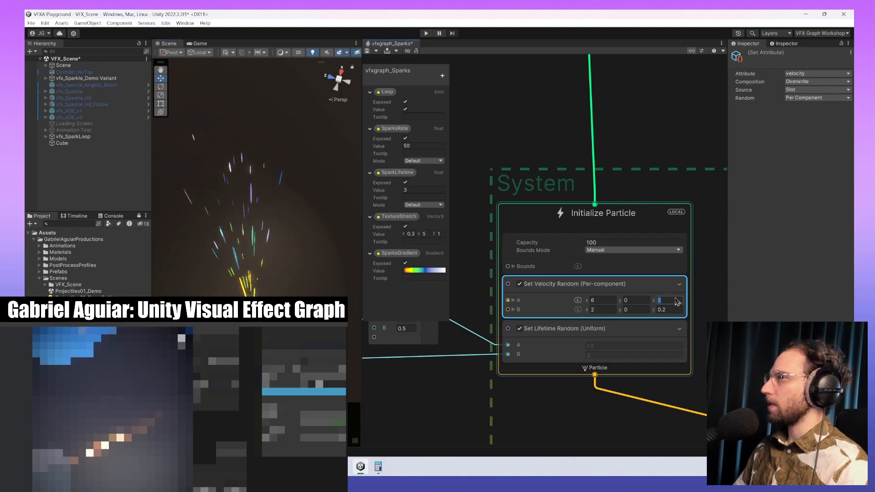
pyautogui.write('30')
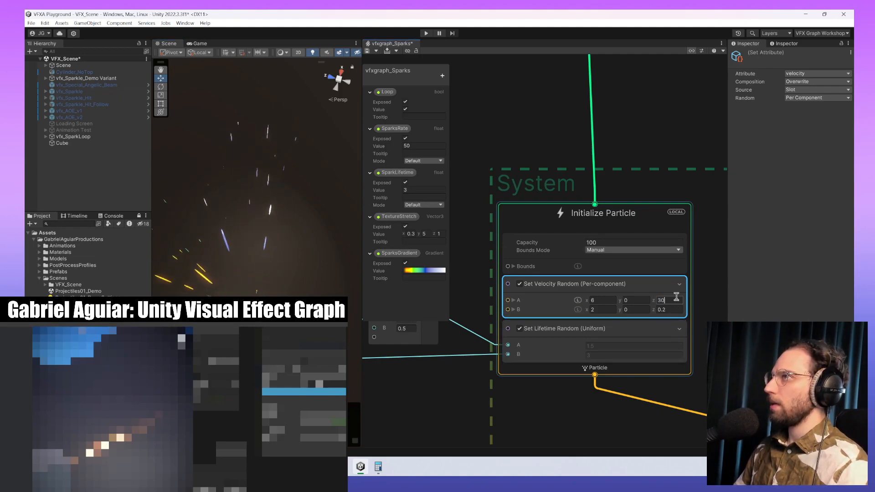
pyautogui.keyDown('alt'); pyautogui.moveTo(273, 269); pyautogui.dragTo(266, 237); pyautogui.keyUp('alt')
pyautogui.moveTo(266, 236); pyautogui.dragTo(302, 269, button='middle')
pyautogui.keyDown('alt'); pyautogui.moveTo(302, 269); pyautogui.dragTo(230, 297); pyautogui.keyUp('alt')
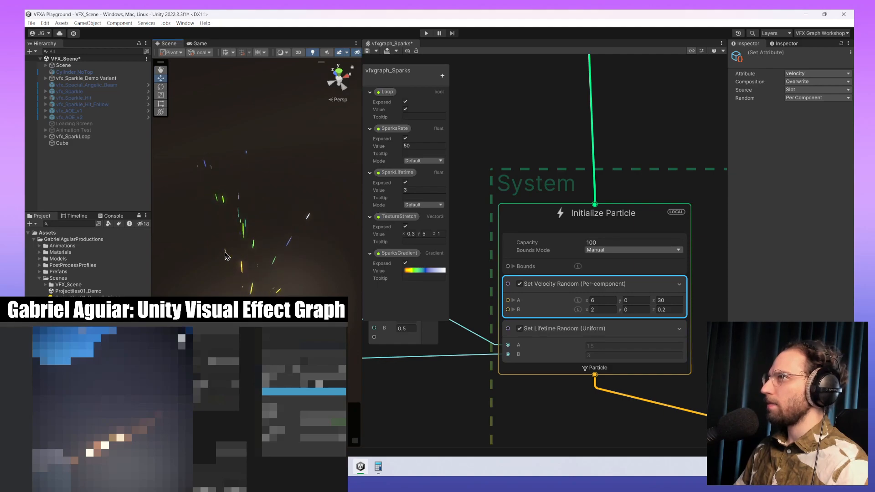
pyautogui.click(672, 301)
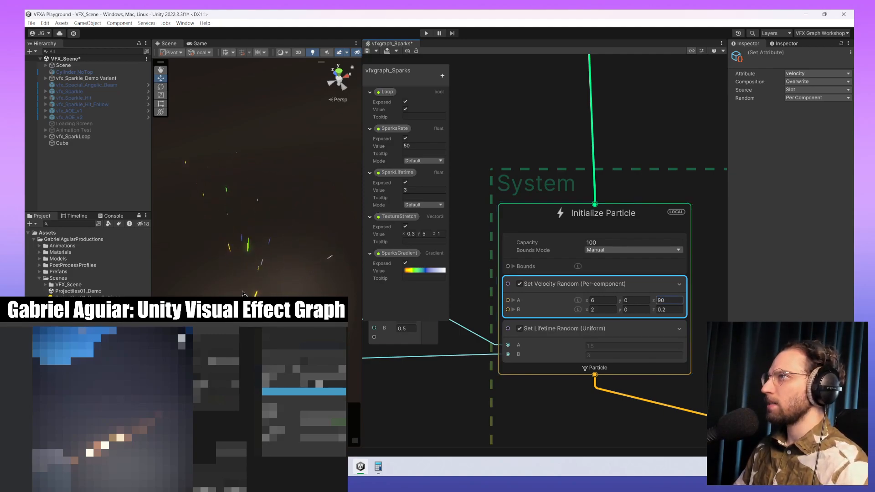
pyautogui.keyDown('alt'); pyautogui.moveTo(281, 277); pyautogui.dragTo(311, 259); pyautogui.keyUp('alt')
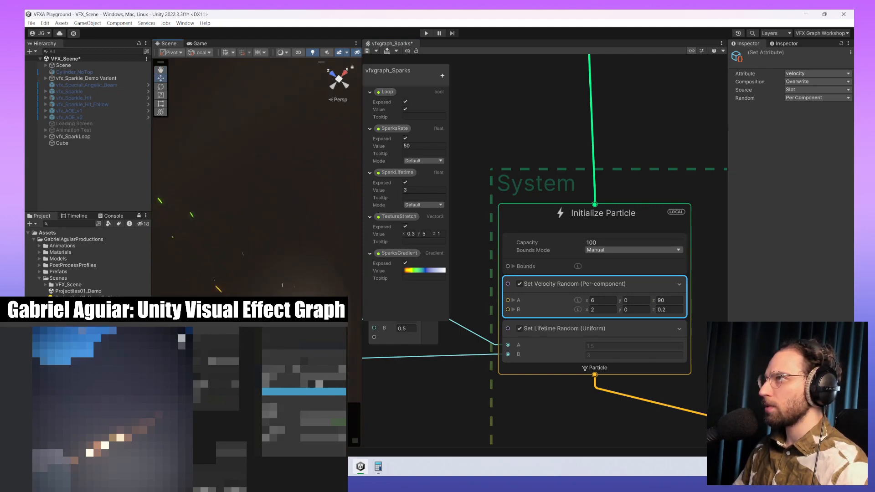
# - Set the Z value of input A in Set Velocity Random to -0.2
pyautogui.click(677, 301)
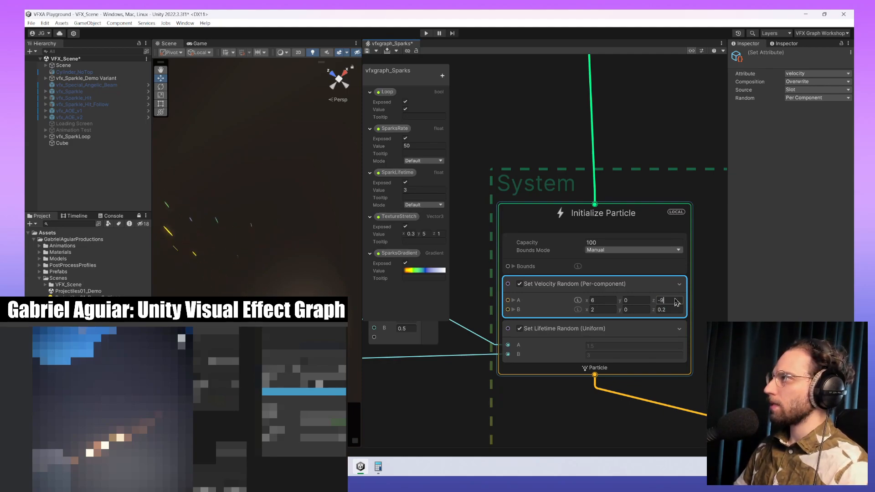
pyautogui.moveTo(309, 228); pyautogui.dragTo(241, 212, button='middle')
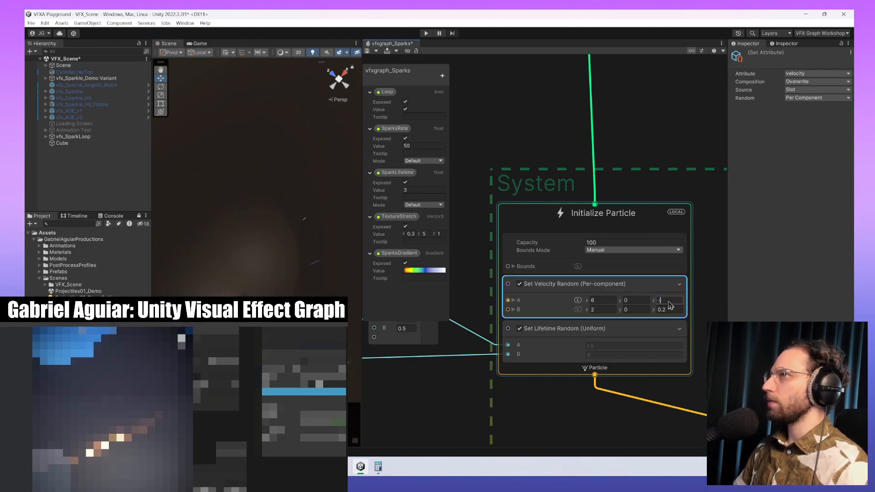
pyautogui.press('Return')
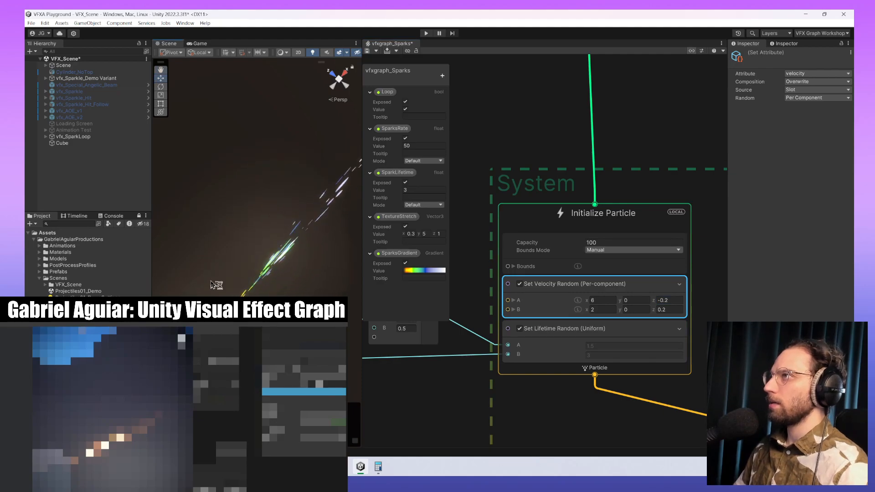
# - Capture the sparks in Snipping Tool, sketch the -0.2 to 0.2 direction range over them, and close the capture
pyautogui.press('super+shift+s')
pyautogui.moveTo(180, 98); pyautogui.dragTo(387, 396)
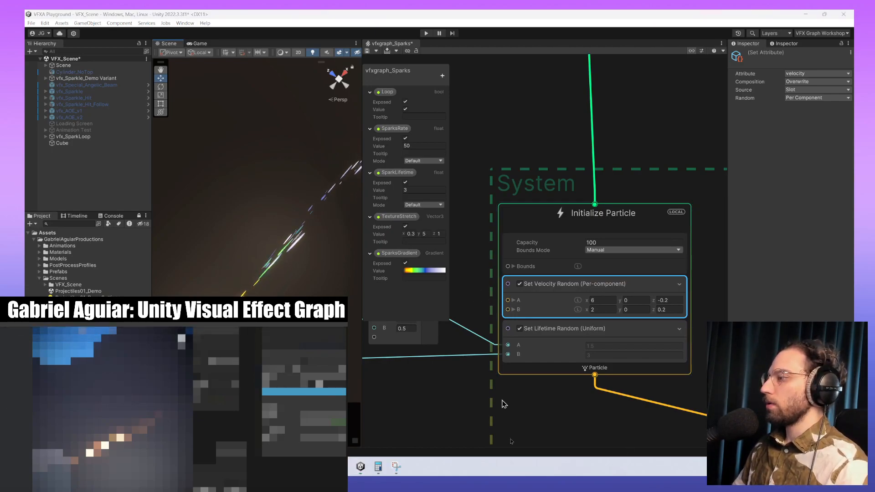
pyautogui.moveTo(507, 250); pyautogui.dragTo(472, 85)
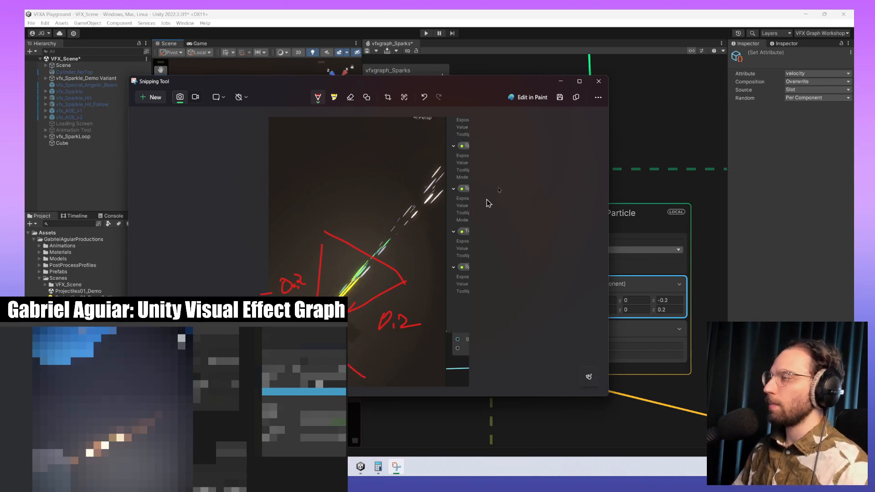
pyautogui.click(598, 82)
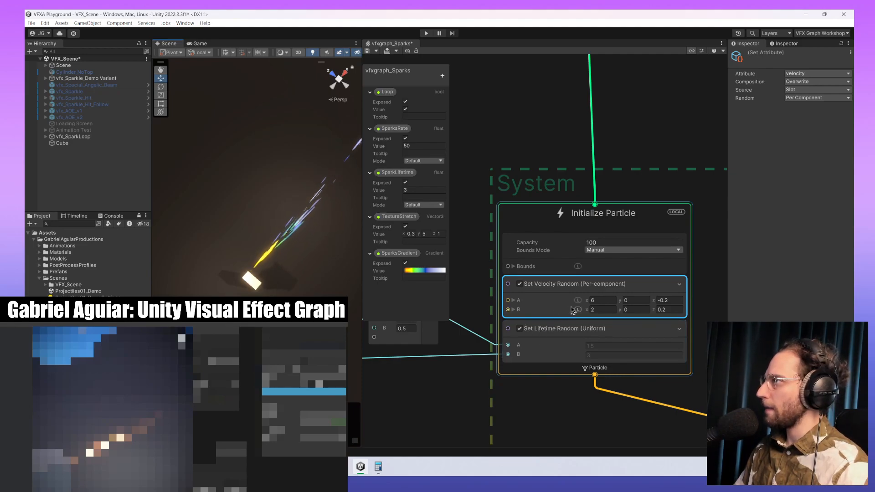
# - Frame the sparks' emission point in the scene and try an X value of 10 for velocity input A
pyautogui.keyDown('alt'); pyautogui.moveTo(254, 291); pyautogui.dragTo(174, 185); pyautogui.keyUp('alt')
pyautogui.scroll(4, 254, 201)
pyautogui.moveTo(254, 201); pyautogui.dragTo(291, 265, button='middle')
pyautogui.click(601, 301)
pyautogui.write('10')
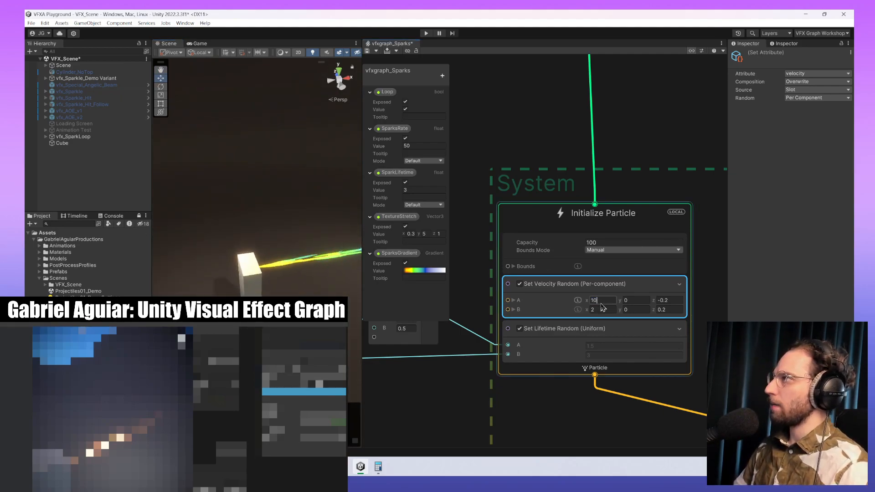
# - Try an extreme X value of 100 for velocity input A with the scene view pulled back
pyautogui.moveTo(254, 269); pyautogui.dragTo(192, 279, button='middle')
pyautogui.scroll(-5, 255, 273)
pyautogui.moveTo(343, 268); pyautogui.dragTo(326, 299, button='middle')
pyautogui.click(610, 301)
pyautogui.write('100')
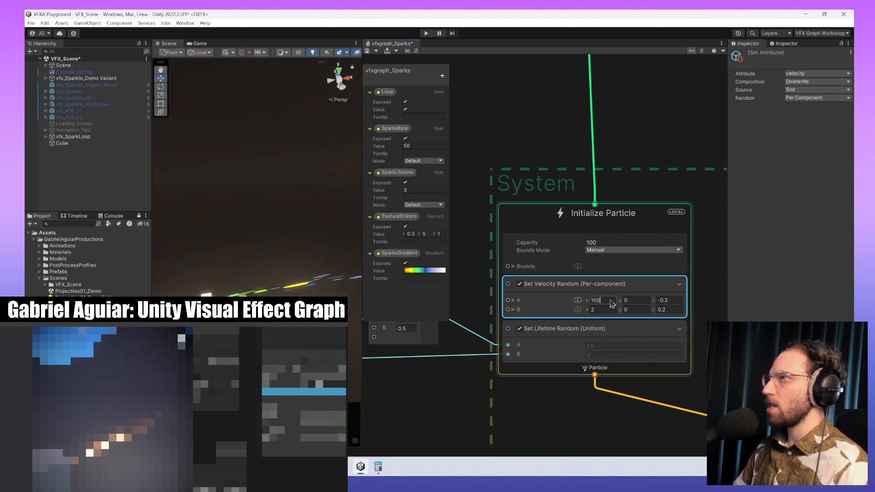
pyautogui.press('Return')
# - Set the X values of Set Velocity Random to 10 for A and 20 for B, and review the sparks
pyautogui.keyDown('alt'); pyautogui.moveTo(247, 310); pyautogui.dragTo(314, 299); pyautogui.keyUp('alt')
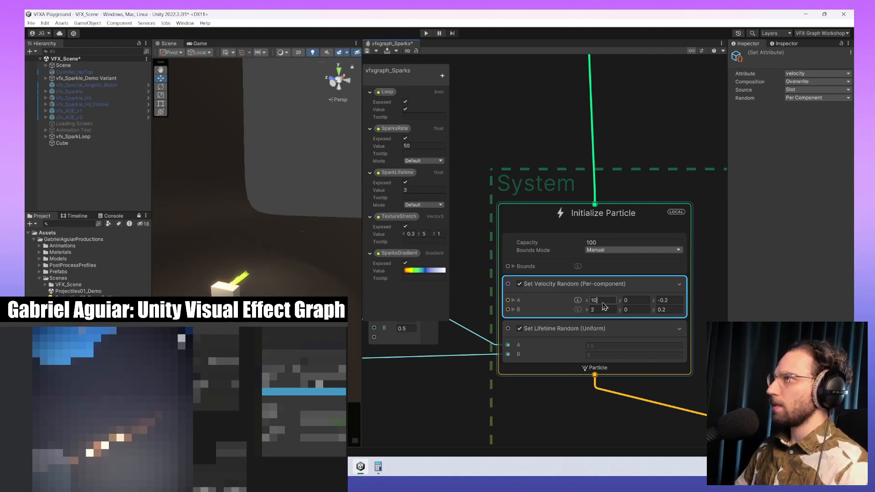
pyautogui.press('Tab')
pyautogui.press('Tab')
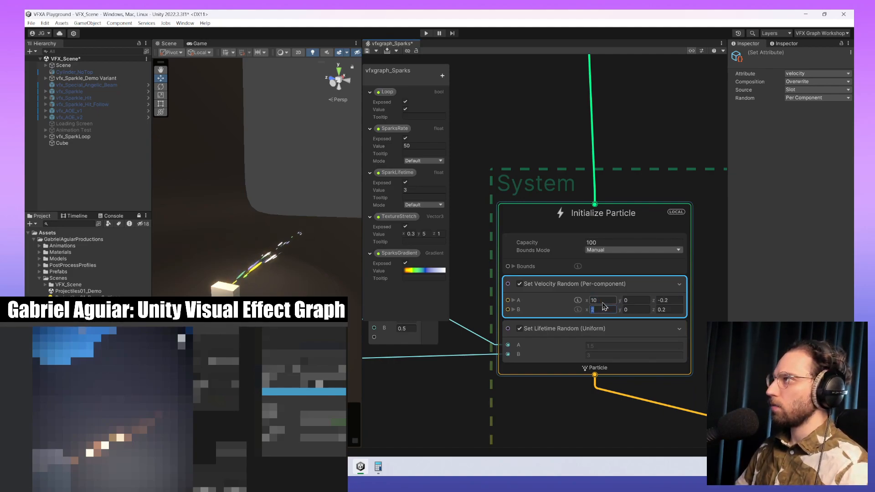
pyautogui.scroll(2, 313, 285)
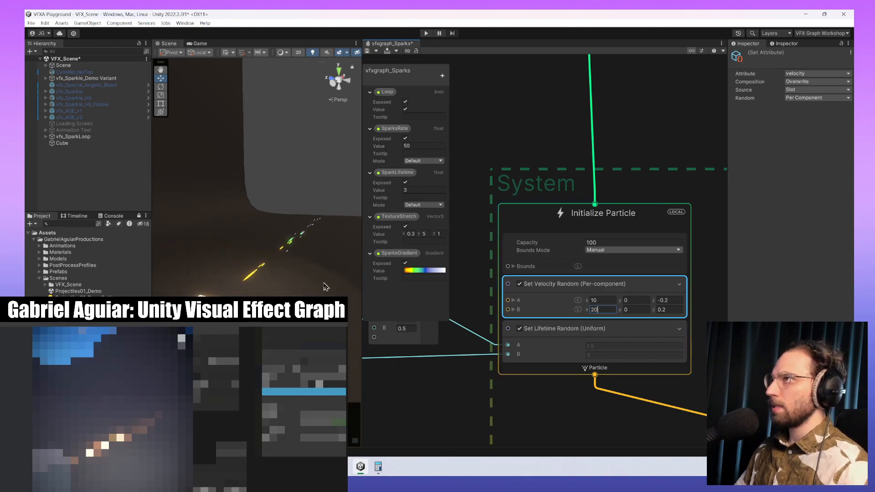
pyautogui.keyDown('alt'); pyautogui.moveTo(312, 285); pyautogui.dragTo(329, 327); pyautogui.keyUp('alt')
pyautogui.moveTo(306, 212); pyautogui.dragTo(303, 221, button='middle')
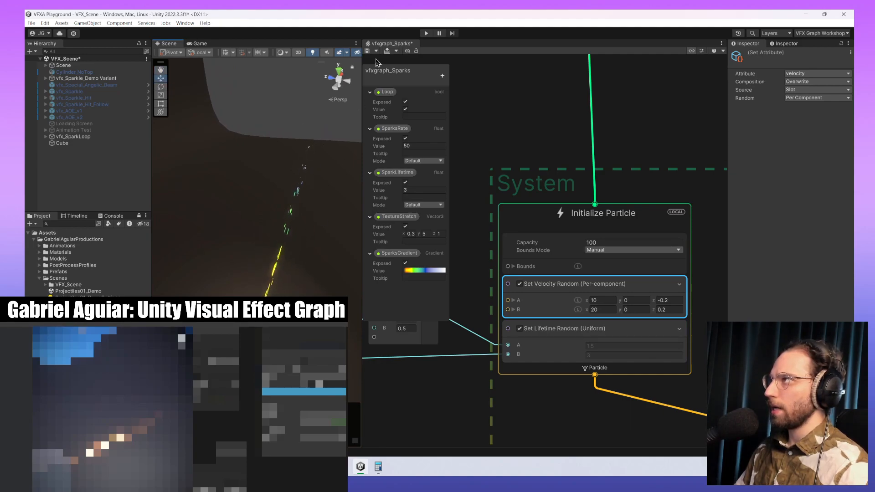
pyautogui.scroll(-2, 272, 223)
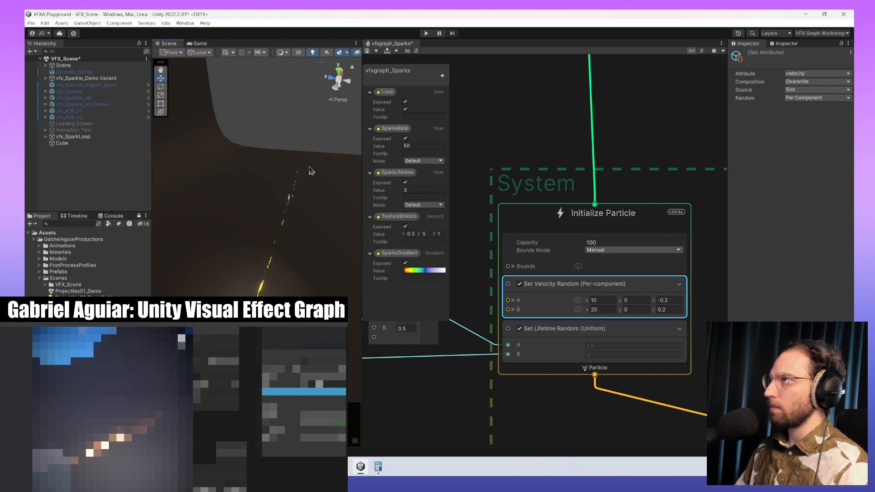
# - Try a SparkLifetime value of 30 and follow how far the sparks travel through the scene
pyautogui.moveTo(523, 413); pyautogui.dragTo(660, 391, button='middle')
pyautogui.moveTo(595, 374); pyautogui.dragTo(583, 373, button='middle')
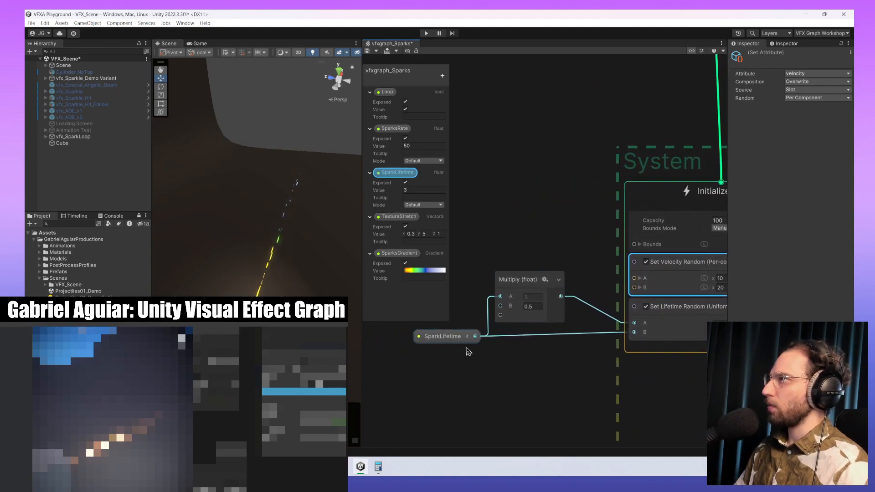
pyautogui.click(418, 190)
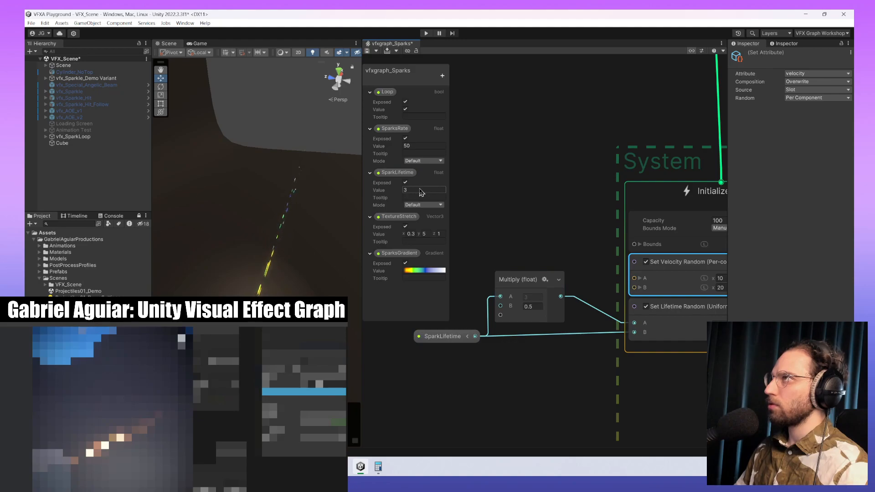
pyautogui.write('30')
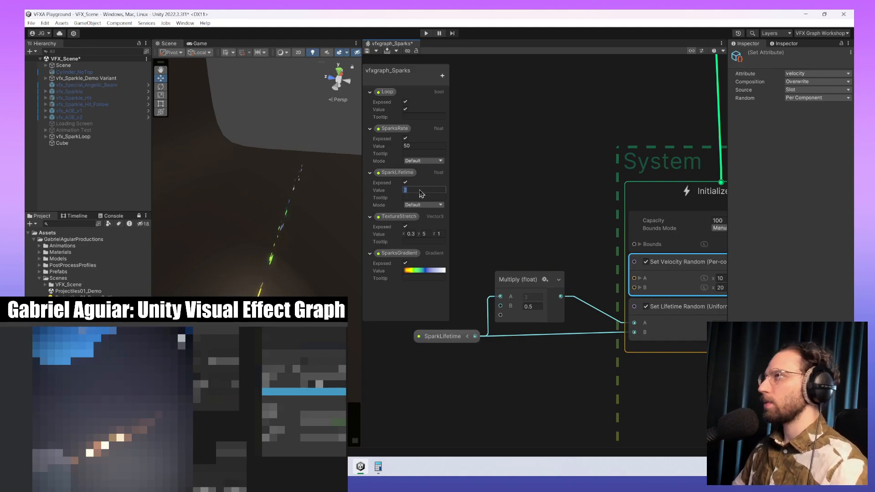
pyautogui.scroll(-1, 336, 183)
pyautogui.moveTo(336, 177); pyautogui.dragTo(307, 235, button='middle')
pyautogui.scroll(-2, 307, 239)
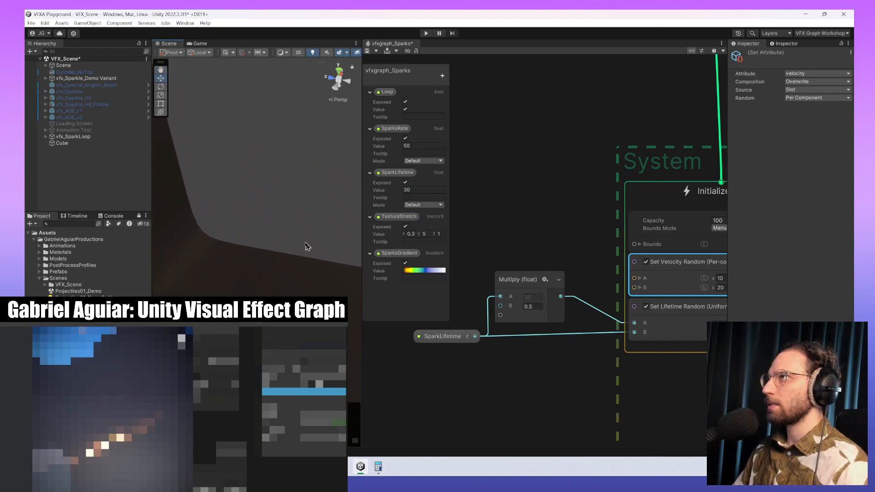
pyautogui.scroll(-2, 308, 247)
pyautogui.keyDown('alt'); pyautogui.moveTo(312, 237); pyautogui.dragTo(313, 306); pyautogui.keyUp('alt')
pyautogui.moveTo(310, 216); pyautogui.dragTo(298, 360, button='middle')
pyautogui.scroll(-2, 299, 360)
pyautogui.keyDown('alt'); pyautogui.moveTo(301, 360); pyautogui.dragTo(318, 136); pyautogui.keyUp('alt')
pyautogui.moveTo(318, 136); pyautogui.dragTo(241, 269, button='middle')
pyautogui.scroll(-4, 321, 246)
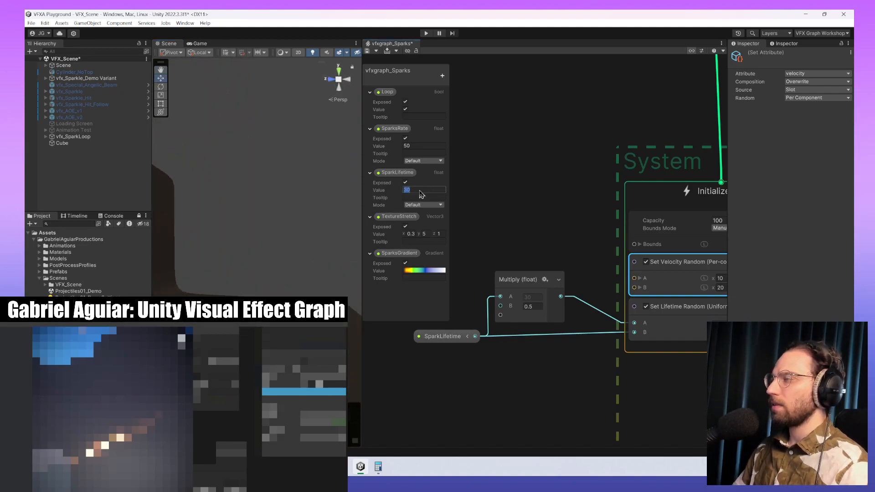
# - Set the SparkLifetime value to 1 and reframe the spark trail in the scene
pyautogui.moveTo(273, 255); pyautogui.dragTo(321, 182, button='middle')
pyautogui.scroll(2, 276, 196)
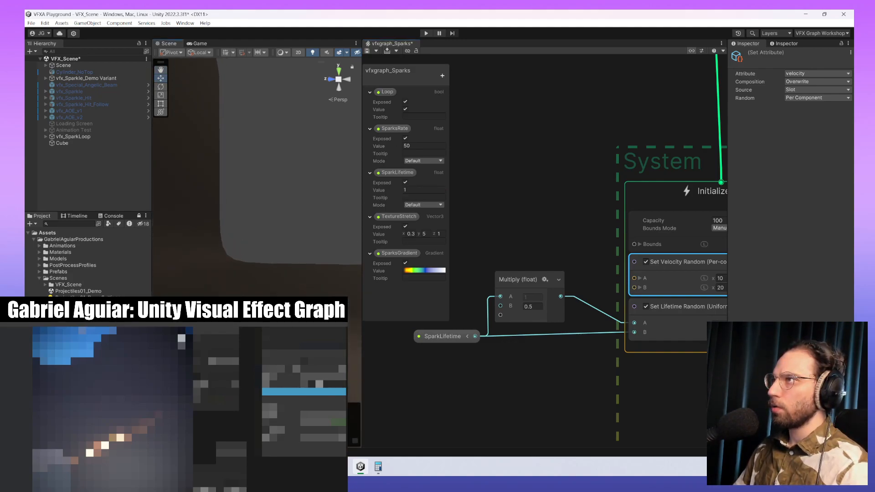
pyautogui.keyDown('alt'); pyautogui.moveTo(321, 182); pyautogui.dragTo(274, 205); pyautogui.keyUp('alt')
pyautogui.moveTo(274, 205); pyautogui.dragTo(266, 241, button='middle')
pyautogui.scroll(-2, 319, 173)
pyautogui.keyDown('alt'); pyautogui.moveTo(267, 241); pyautogui.dragTo(268, 255); pyautogui.keyUp('alt')
pyautogui.moveTo(269, 255); pyautogui.dragTo(301, 209, button='middle')
pyautogui.scroll(-3, 301, 210)
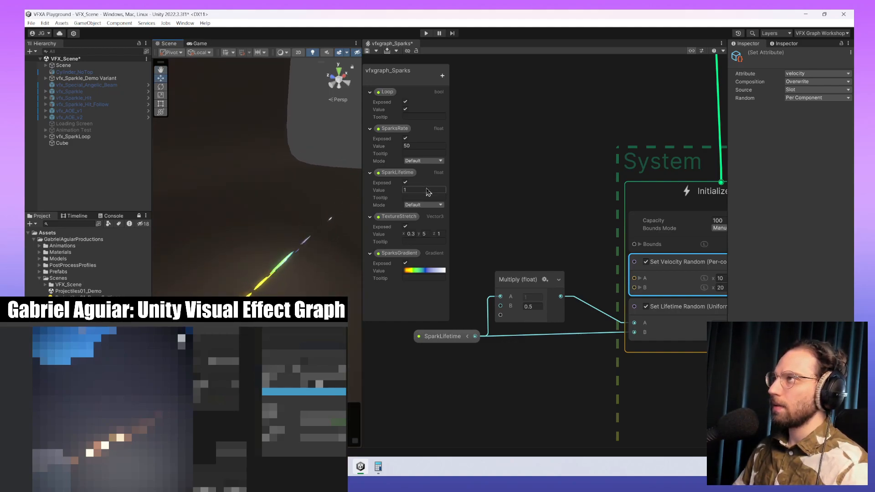
pyautogui.moveTo(263, 235); pyautogui.dragTo(244, 232, button='middle')
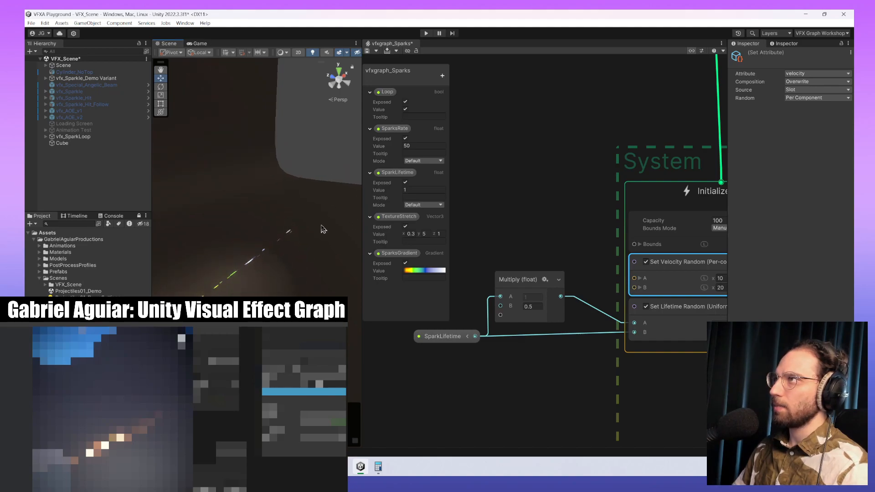
pyautogui.scroll(-2, 275, 270)
pyautogui.scroll(4, 213, 263)
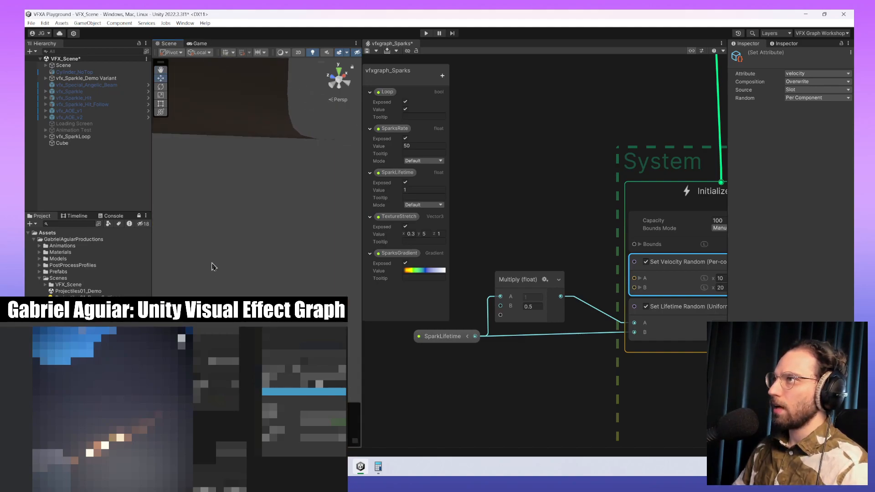
pyautogui.scroll(-2, 237, 281)
pyautogui.scroll(-1, 235, 279)
# - Inspect the Set Lifetime Random block and set the SparkLifetime value to 0.5
pyautogui.click(663, 318)
pyautogui.moveTo(663, 318); pyautogui.dragTo(550, 307, button='middle')
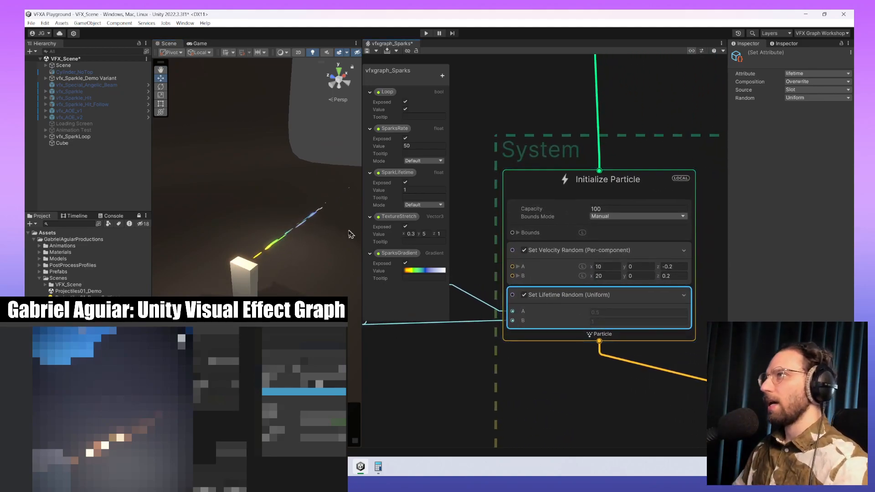
pyautogui.moveTo(319, 232); pyautogui.dragTo(308, 232, button='middle')
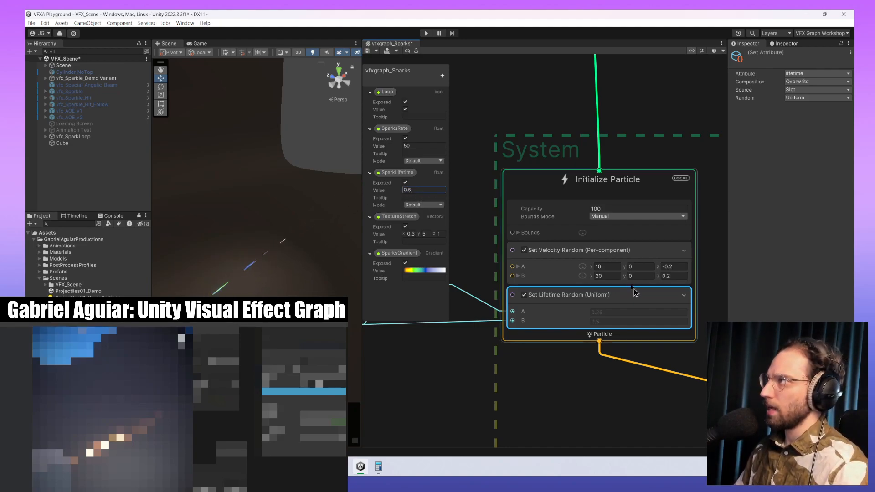
# - Set the X values of Set Velocity Random to 7 for A and 15 for B
pyautogui.click(613, 268)
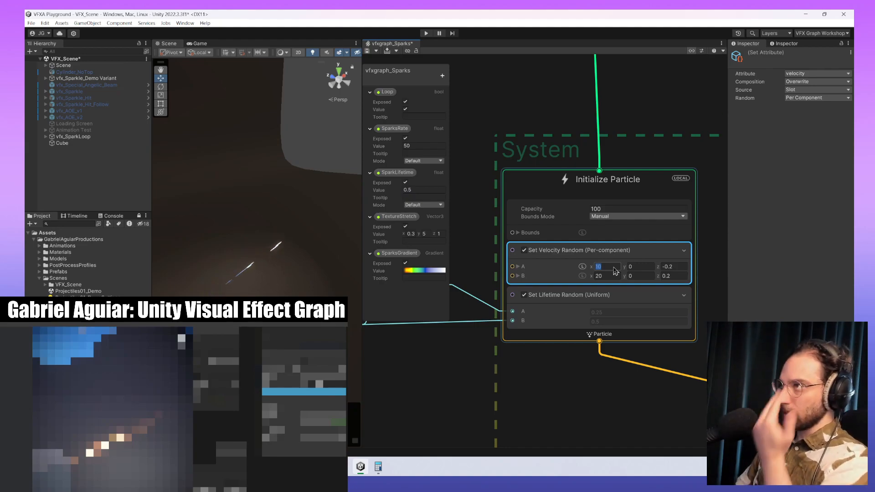
pyautogui.press('Tab')
pyautogui.press('Tab')
pyautogui.press('Return')
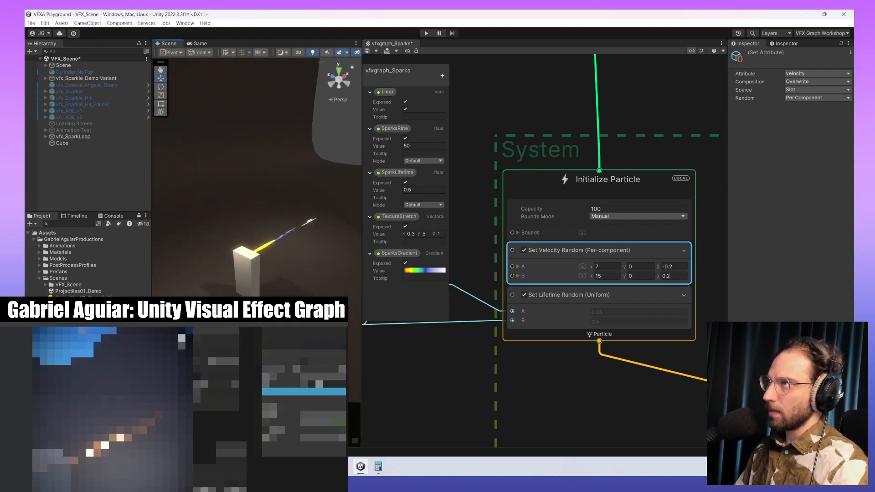
# - Set the X values of Set Velocity Random to 4 for A and 7 for B
pyautogui.moveTo(291, 275); pyautogui.dragTo(319, 290, button='middle')
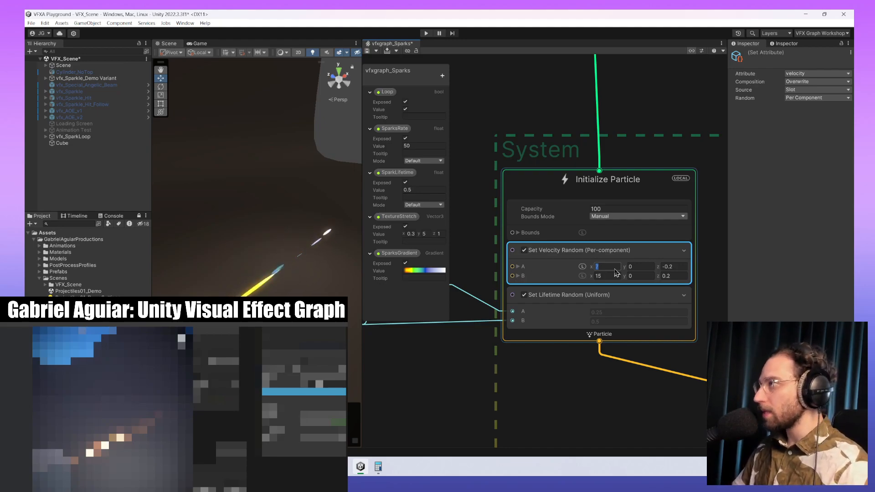
pyautogui.press('Tab')
pyautogui.press('Tab')
pyautogui.press('Tab')
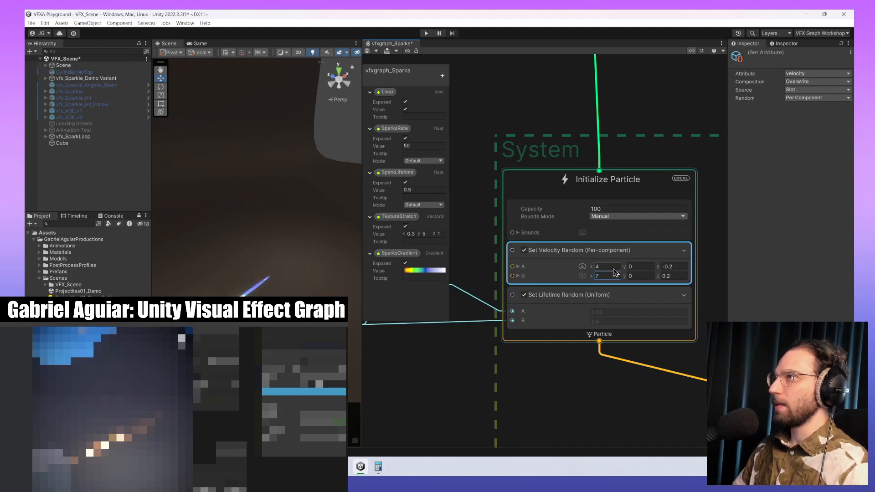
# - Set the SparkLifetime value to 1 and reframe the cube with its spark trail in the scene
pyautogui.click(423, 191)
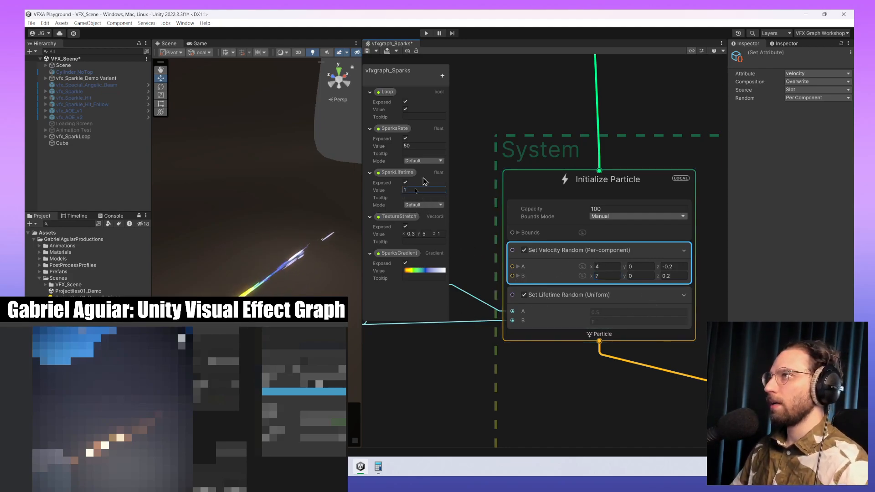
pyautogui.scroll(-3, 326, 264)
pyautogui.moveTo(327, 264); pyautogui.dragTo(232, 254, button='middle')
pyautogui.scroll(3, 247, 256)
pyautogui.scroll(-2, 245, 254)
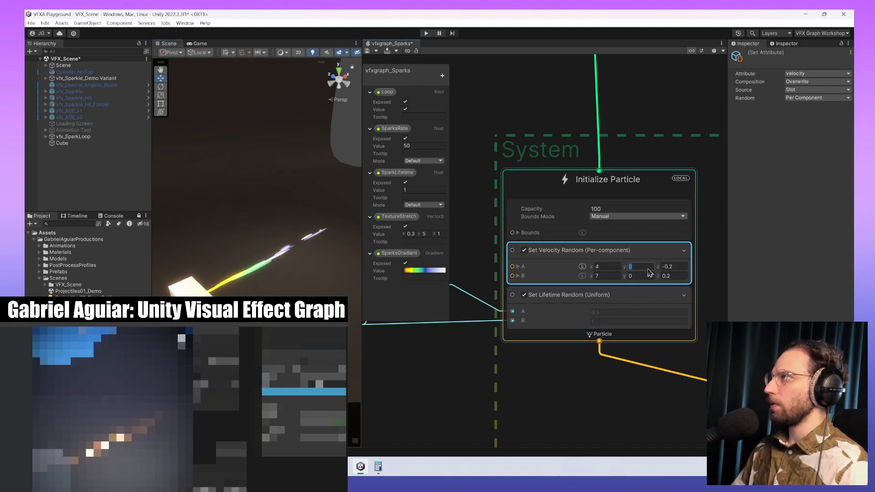
# - Try a Y value of 90 for A in Set Velocity Random and follow the sparks upward in the scene
pyautogui.write('90')
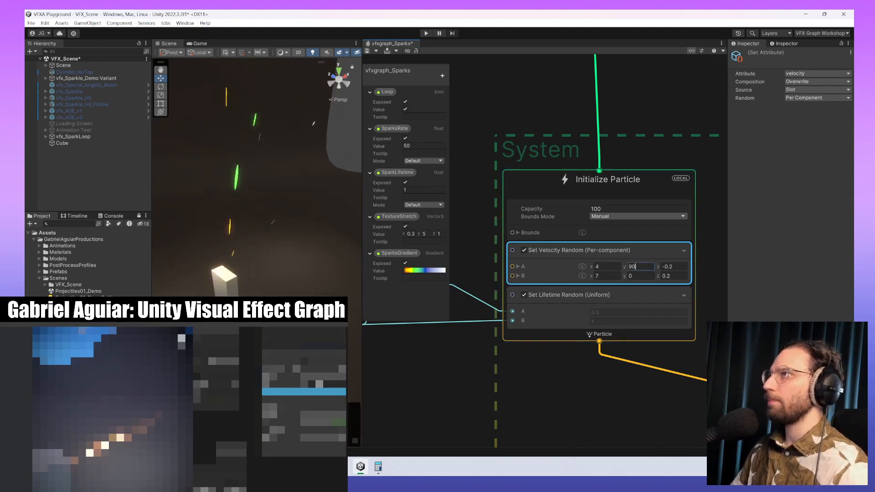
pyautogui.scroll(-3, 250, 258)
pyautogui.moveTo(250, 258); pyautogui.dragTo(253, 276, button='middle')
pyautogui.keyDown('alt'); pyautogui.moveTo(254, 276); pyautogui.dragTo(242, 294); pyautogui.keyUp('alt')
pyautogui.moveTo(241, 294); pyautogui.dragTo(236, 283, button='middle')
pyautogui.moveTo(219, 242); pyautogui.dragTo(230, 262, button='right')
pyautogui.scroll(3, 231, 258)
pyautogui.scroll(-2, 231, 259)
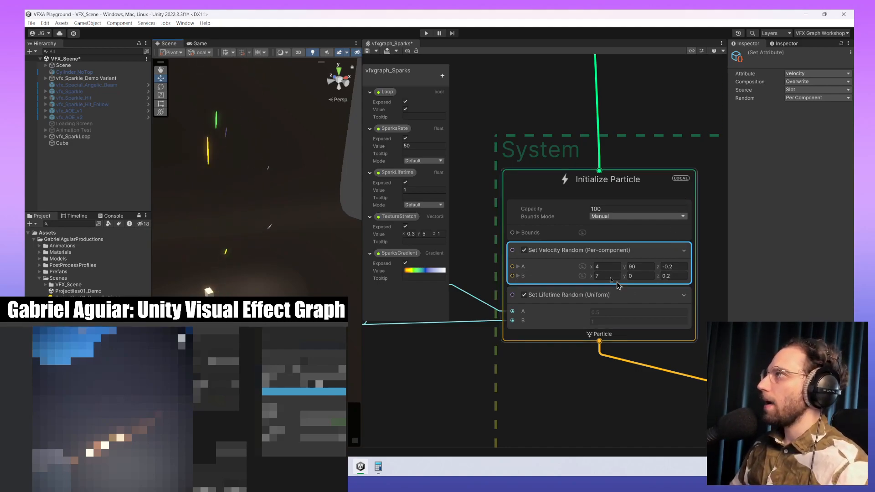
# - Set A's X value in Set Velocity Random to 3, try 4 for B's X value, and undo that B change
pyautogui.click(600, 270)
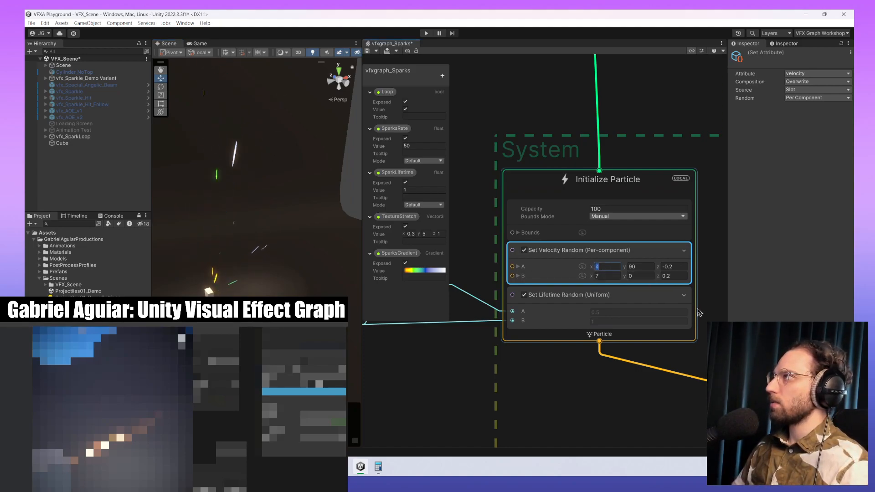
pyautogui.write('3')
pyautogui.press('Tab')
pyautogui.press('Tab')
pyautogui.press('Tab')
pyautogui.write('4')
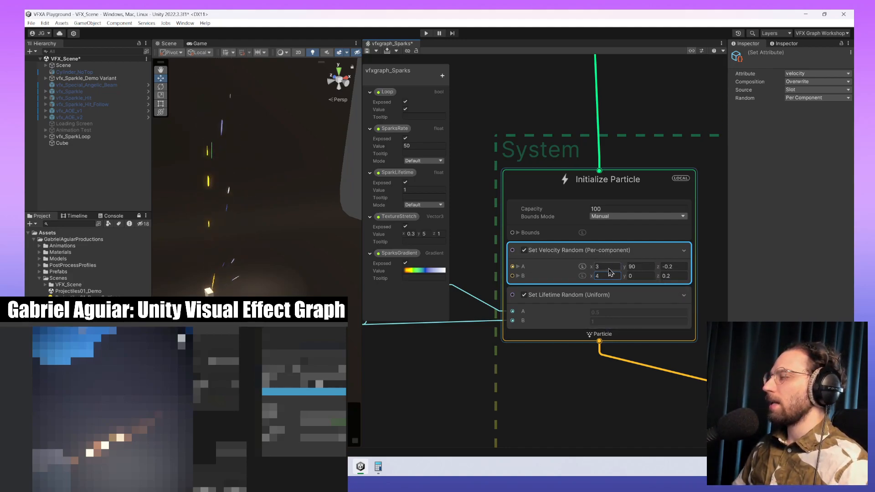
pyautogui.hotkey('ctrl', 'z')
pyautogui.click(613, 270)
# - Set the Y values of Set Velocity Random to 2 for A and -2 for B
pyautogui.click(640, 267)
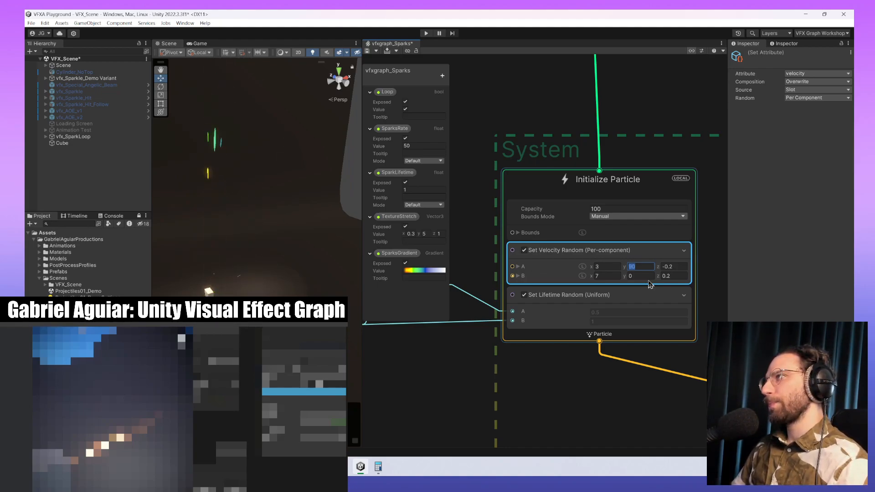
pyautogui.write('2')
pyautogui.press('Tab')
pyautogui.press('Tab')
pyautogui.press('Tab')
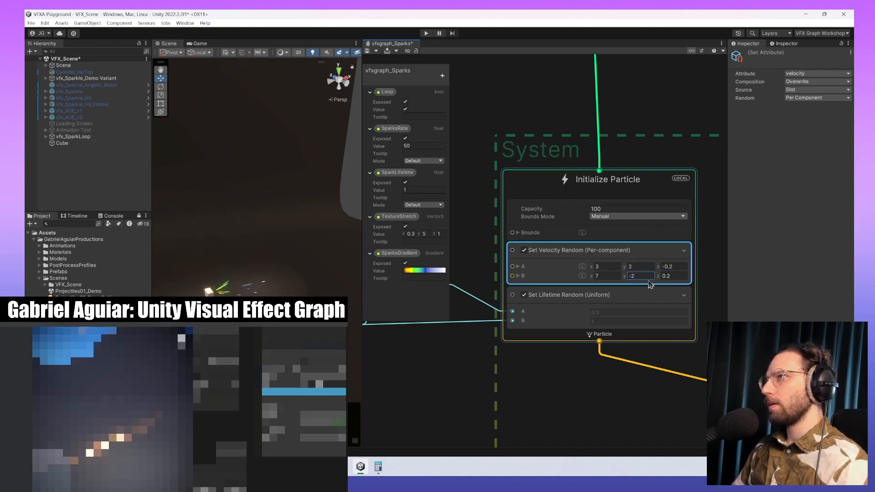
pyautogui.press('Return')
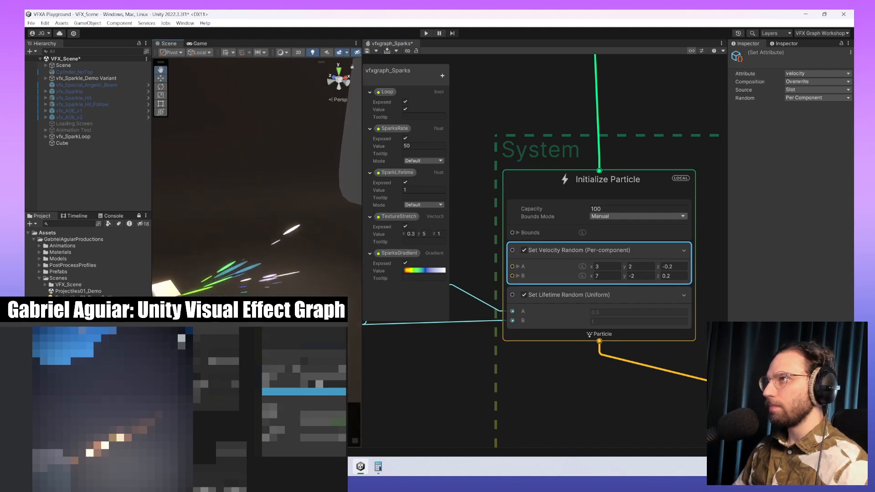
# - Set the Z values of Set Velocity Random to -0.9 for A and 0.9 for B
pyautogui.click(682, 271)
pyautogui.click(683, 271)
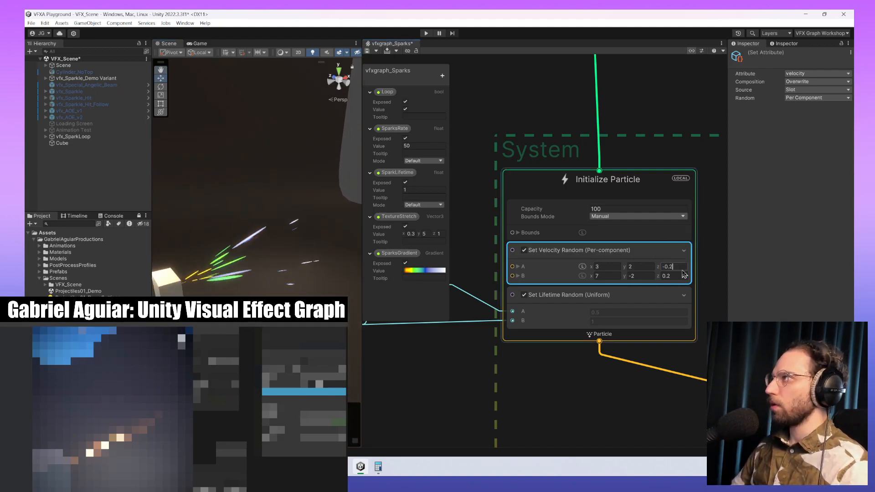
pyautogui.press('BackSpace')
pyautogui.write('9')
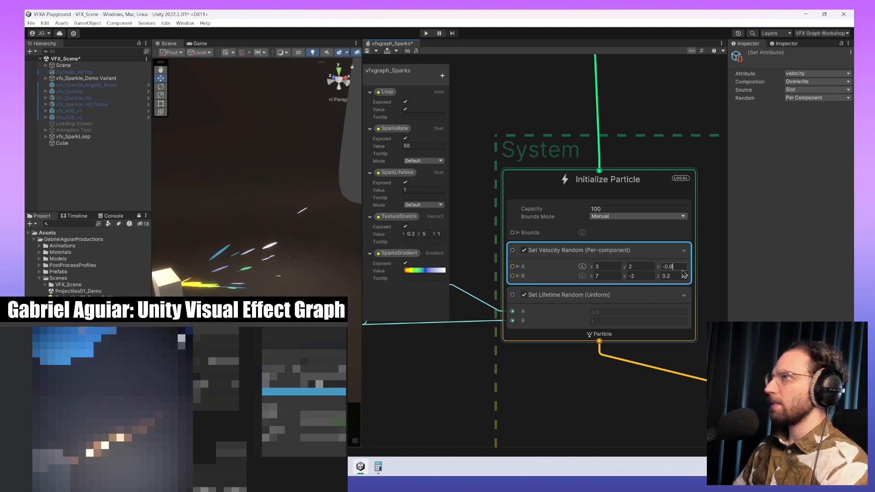
pyautogui.press('Tab')
pyautogui.press('Tab')
pyautogui.press('Tab')
pyautogui.press('Tab')
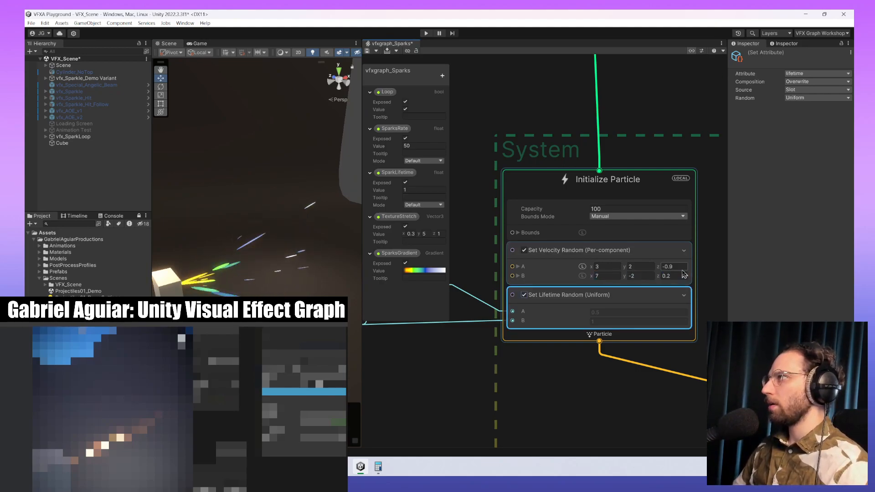
pyautogui.click(682, 276)
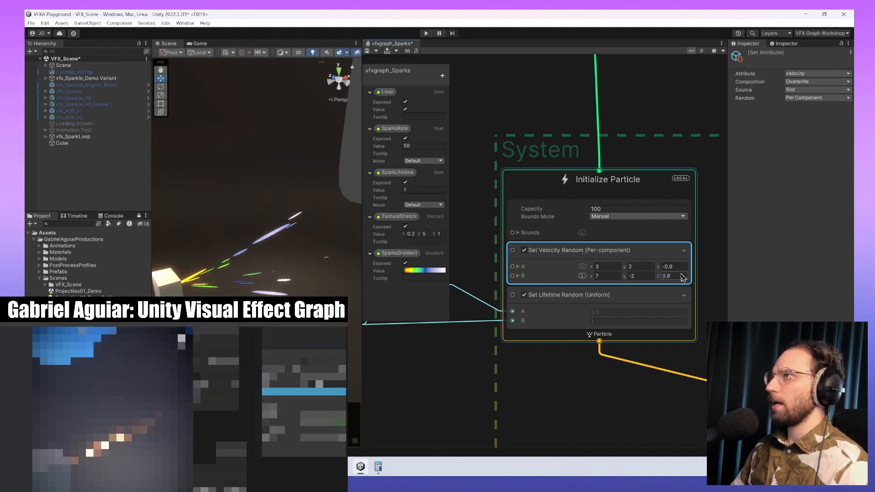
# - Examine from several angles how the sparks spread out from the cube in the scene
pyautogui.scroll(-4, 309, 279)
pyautogui.moveTo(322, 277); pyautogui.dragTo(308, 292, button='middle')
pyautogui.keyDown('alt'); pyautogui.moveTo(307, 298); pyautogui.dragTo(305, 319, button='right'); pyautogui.keyUp('alt')
pyautogui.moveTo(273, 374); pyautogui.dragTo(246, 293, button='middle')
pyautogui.scroll(4, 243, 295)
pyautogui.scroll(2, 249, 293)
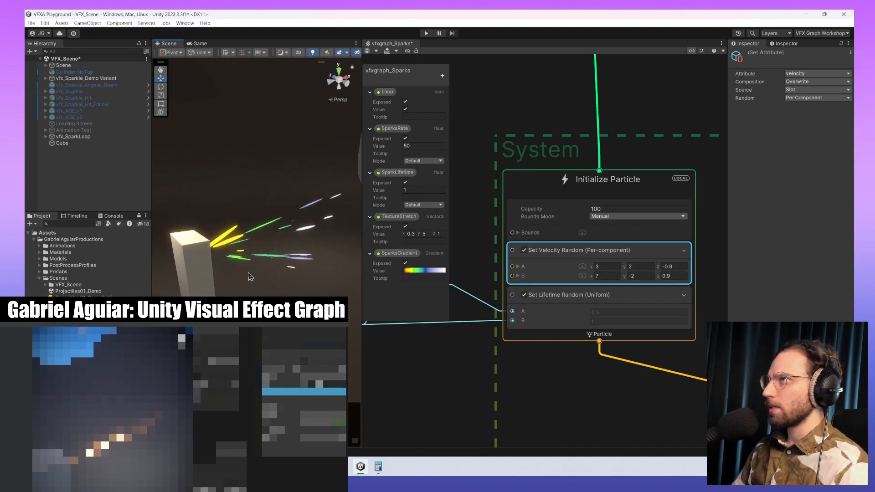
pyautogui.click(673, 266)
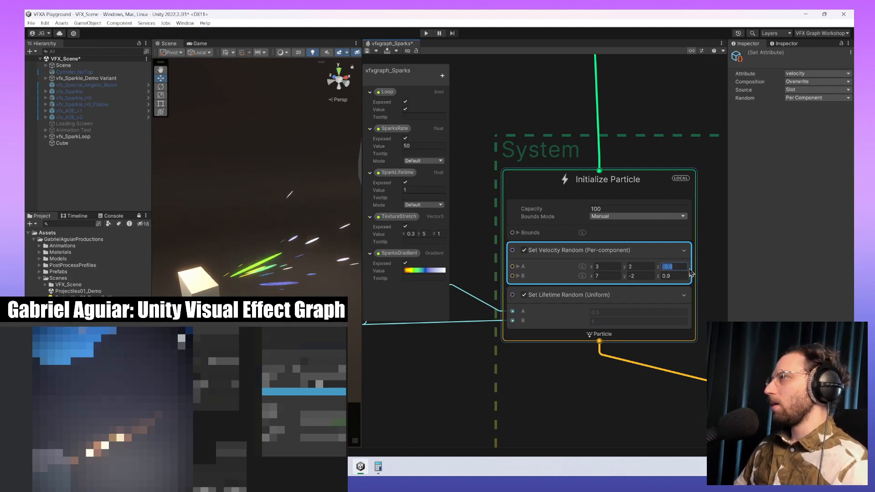
# - Review the Spawn context's Single Burst and Constant Spawn Rate blocks and follow the flow down through Initialize Particle
pyautogui.moveTo(620, 387); pyautogui.dragTo(613, 405, button='middle')
pyautogui.scroll(-5, 621, 384)
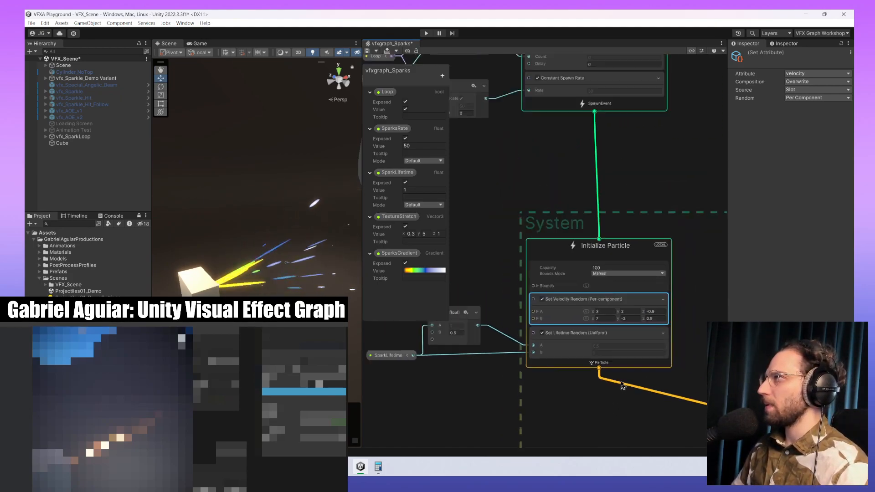
pyautogui.click(604, 187)
pyautogui.moveTo(604, 187); pyautogui.dragTo(601, 239, button='middle')
pyautogui.scroll(3, 649, 209)
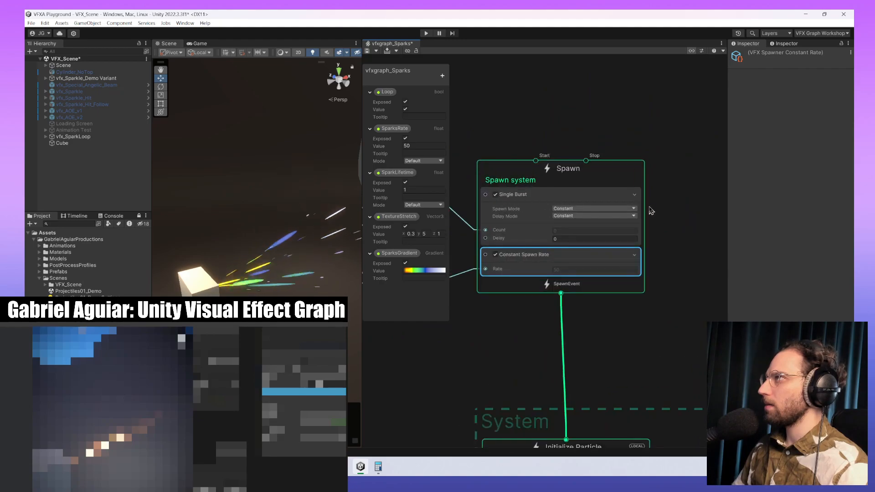
pyautogui.moveTo(656, 253)
pyautogui.mouseDown(button='middle')
pyautogui.moveTo(675, 280)
pyautogui.moveTo(672, 142)
pyautogui.mouseUp(button='middle')
pyautogui.moveTo(666, 339); pyautogui.dragTo(654, 138, button='middle')
pyautogui.moveTo(648, 295); pyautogui.dragTo(556, 211, button='middle')
# - Widen the graph area and examine the Output Particle Quad context, including its blend mode, Alpha Threshold and main texture
pyautogui.moveTo(728, 246)
pyautogui.mouseDown()
pyautogui.moveTo(628, 244)
pyautogui.moveTo(782, 248)
pyautogui.moveTo(746, 260)
pyautogui.mouseUp()
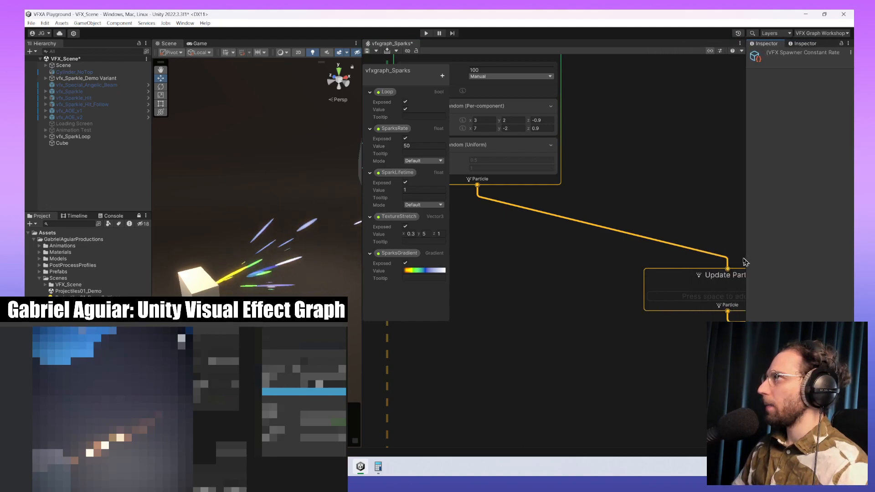
pyautogui.moveTo(651, 250); pyautogui.dragTo(546, 217, button='middle')
pyautogui.moveTo(612, 281); pyautogui.dragTo(485, 238, button='middle')
pyautogui.moveTo(600, 330)
pyautogui.mouseDown(button='middle')
pyautogui.moveTo(526, 270)
pyautogui.moveTo(467, 264)
pyautogui.mouseUp(button='middle')
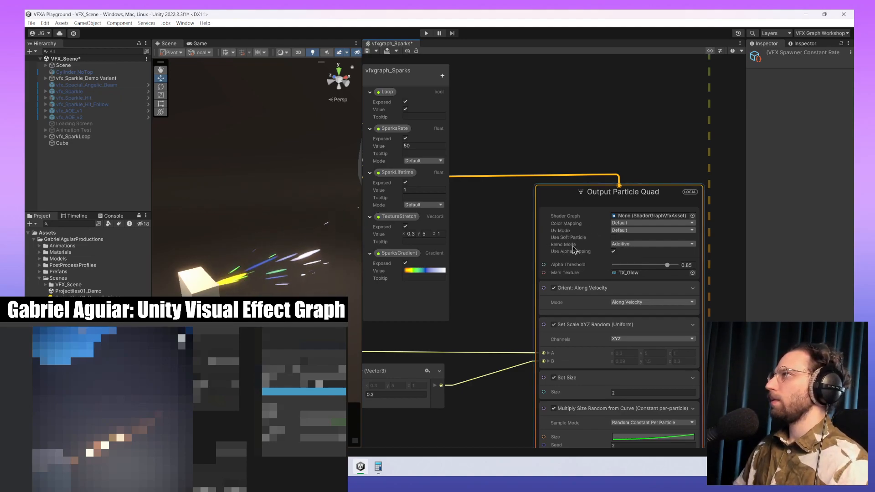
pyautogui.moveTo(488, 272); pyautogui.dragTo(479, 248, button='middle')
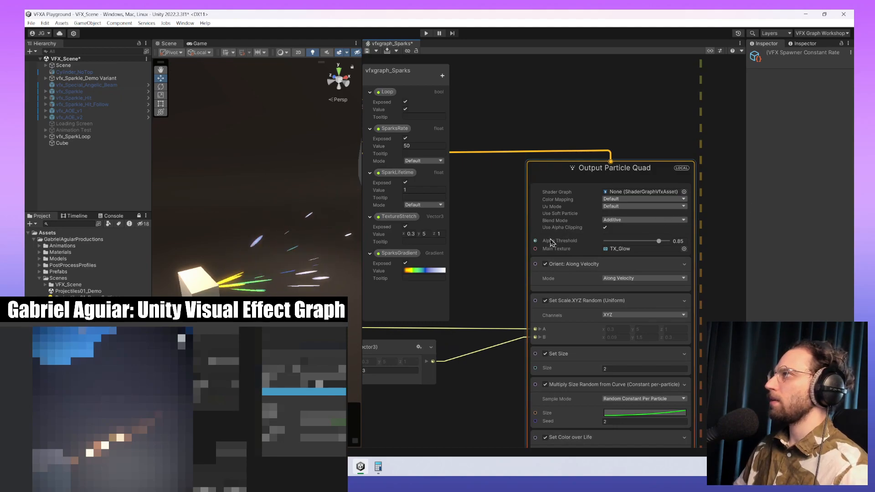
pyautogui.moveTo(496, 279); pyautogui.dragTo(509, 239, button='middle')
pyautogui.scroll(-1, 506, 235)
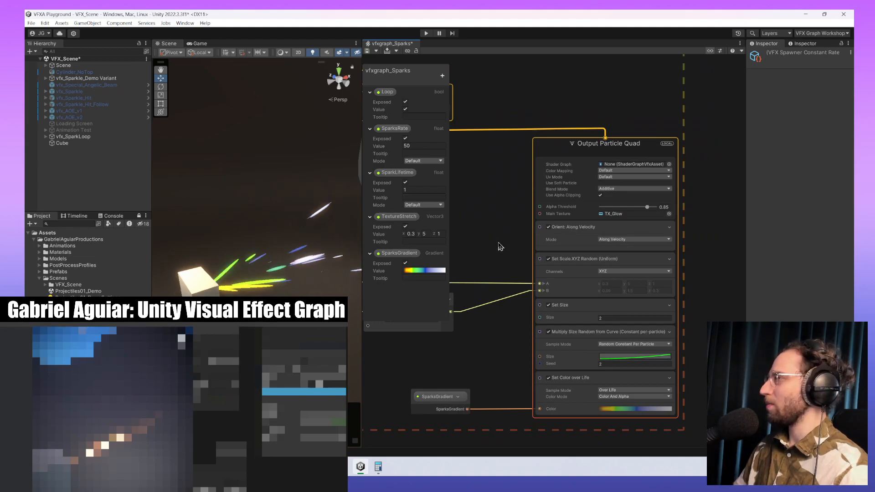
pyautogui.moveTo(650, 211)
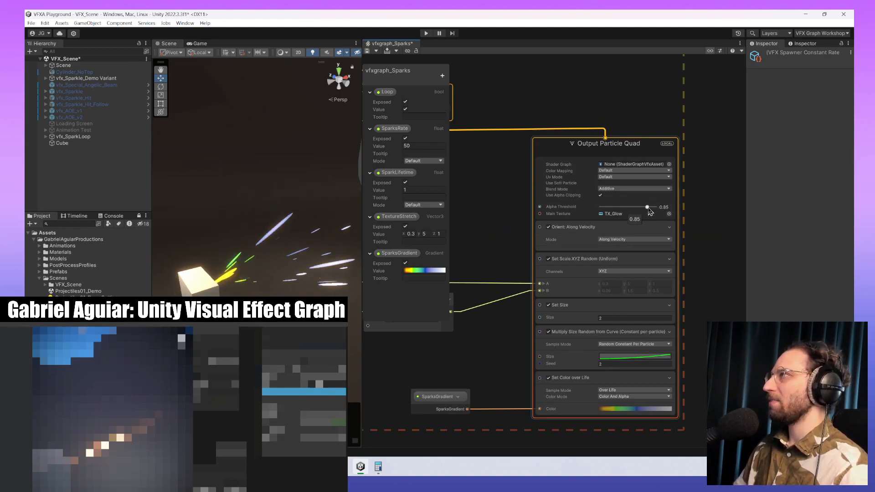
# - Try a multi-peak preset for the Multiply Size Random curve and settle on the smooth S-shaped rising preset
pyautogui.click(642, 361)
pyautogui.click(756, 444)
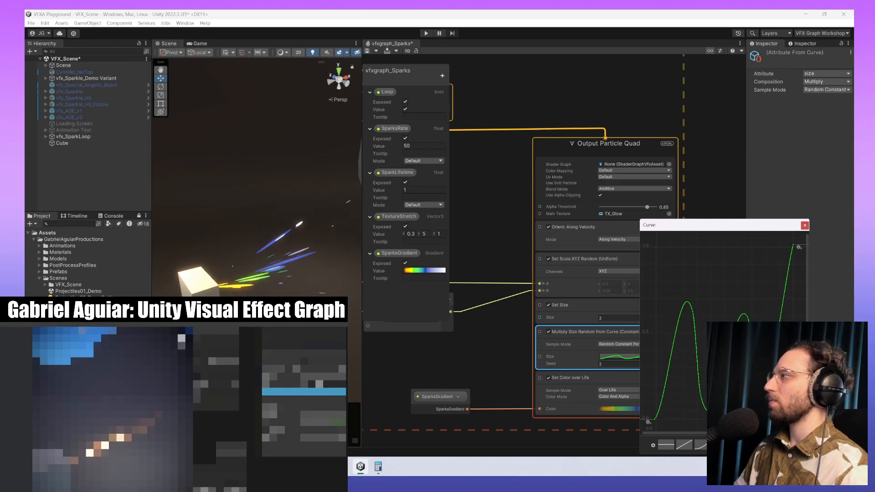
pyautogui.click(739, 445)
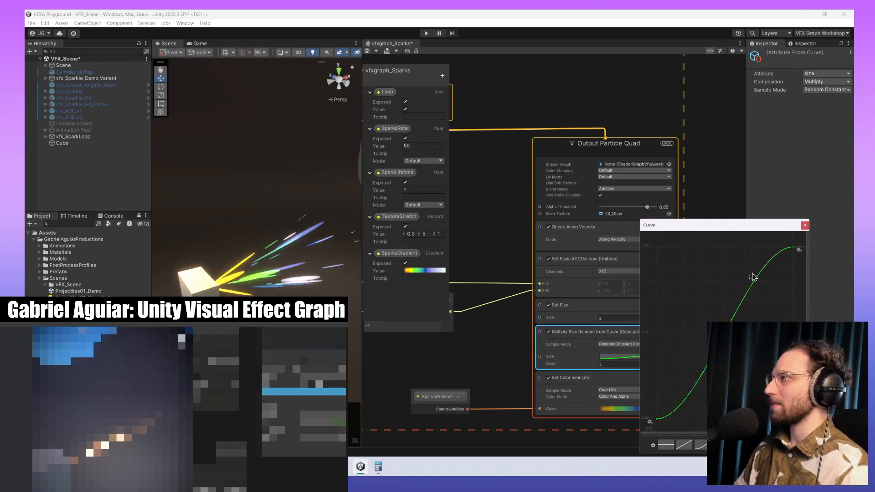
pyautogui.click(802, 226)
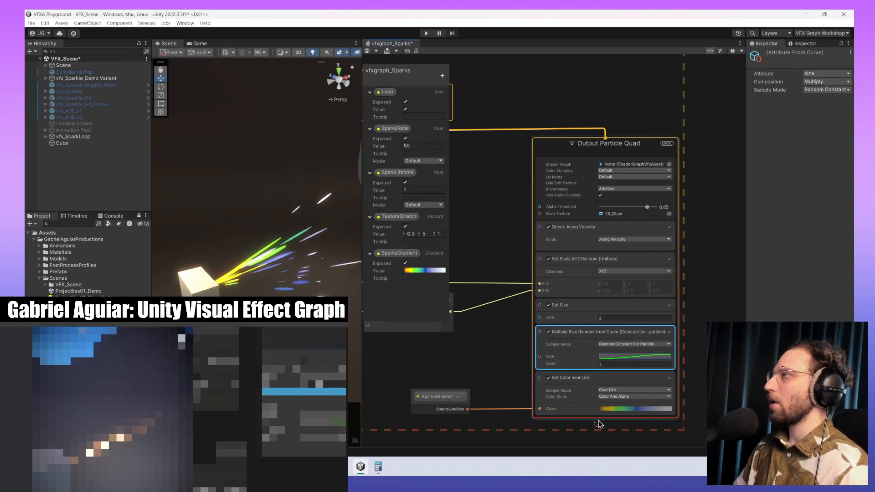
# - Shift an early alpha key in SparksGradient slightly later and add an alpha key at 53.4% with alpha 0
pyautogui.click(426, 412)
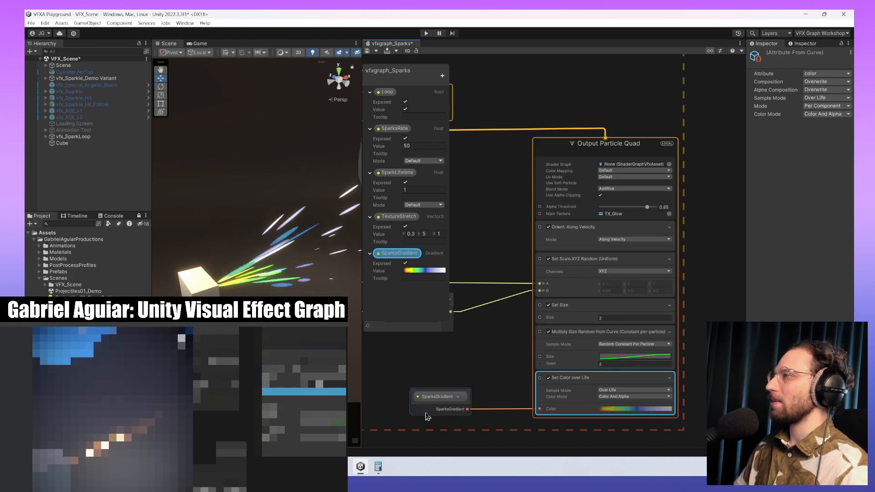
pyautogui.click(420, 271)
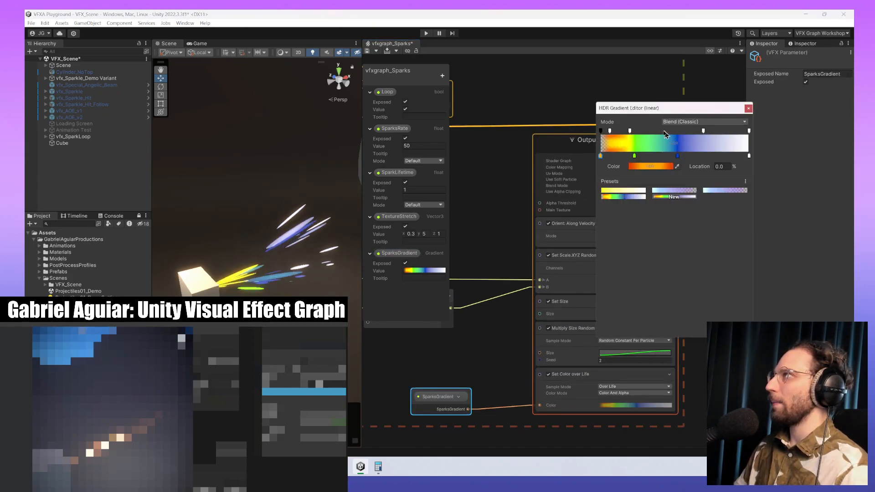
pyautogui.moveTo(610, 132); pyautogui.dragTo(618, 135)
pyautogui.click(679, 132)
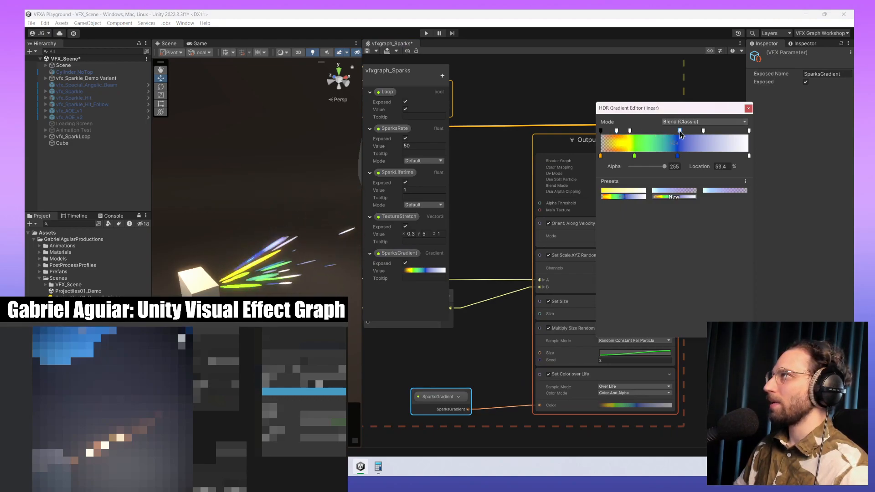
pyautogui.moveTo(664, 166); pyautogui.dragTo(630, 167)
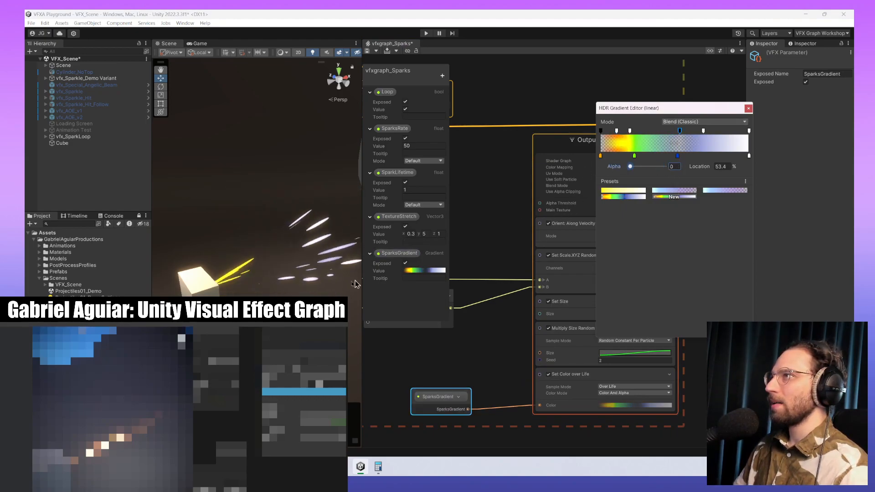
pyautogui.moveTo(330, 290); pyautogui.dragTo(326, 287, button='middle')
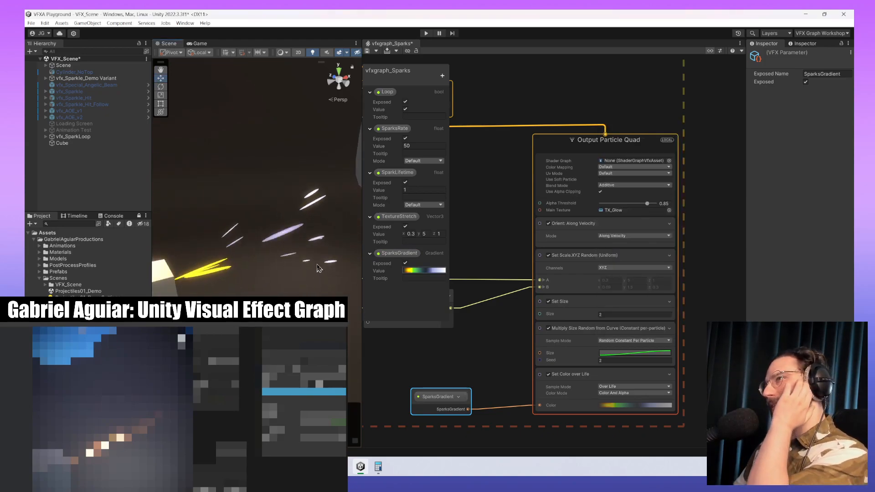
# - Try an Alpha Threshold of 0 on Output Particle Quad, settle on 0.571, and select the Set Color over Life block
pyautogui.moveTo(647, 203); pyautogui.dragTo(602, 214)
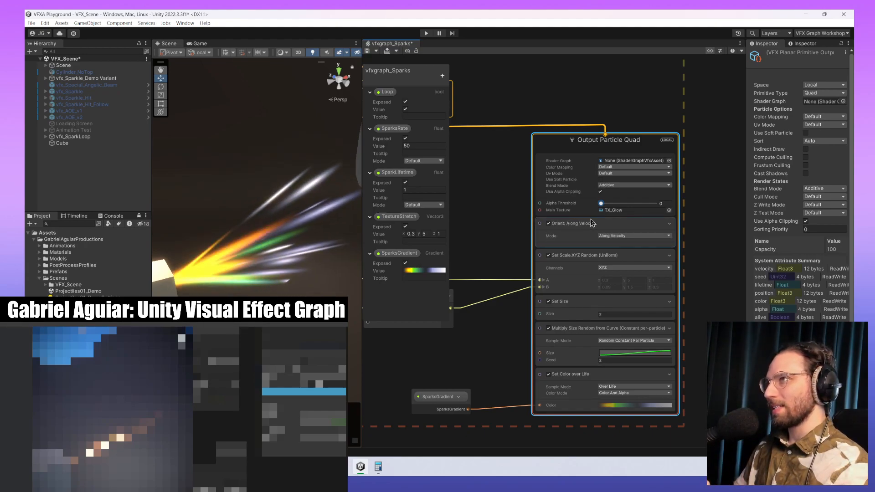
pyautogui.moveTo(590, 219); pyautogui.dragTo(633, 220)
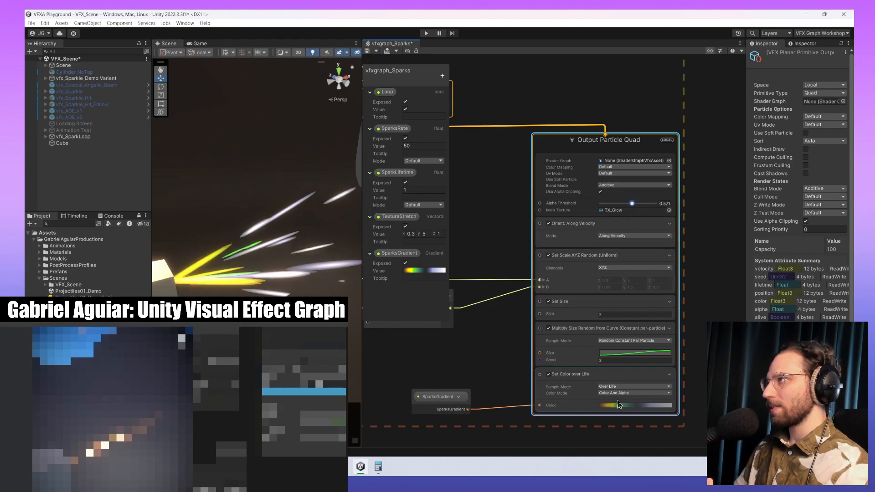
pyautogui.click(615, 402)
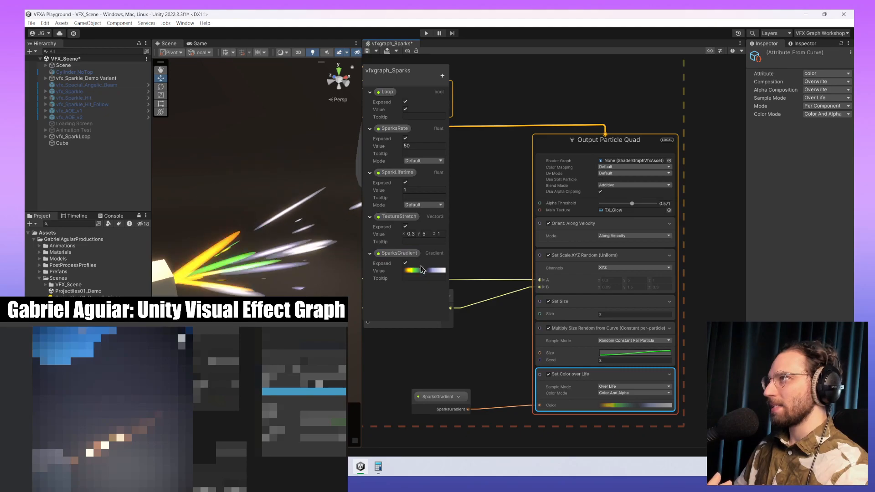
# - Remove the alpha key at 53.4% from SparksGradient and close the gradient editor
pyautogui.click(421, 270)
pyautogui.moveTo(681, 132); pyautogui.dragTo(679, 82)
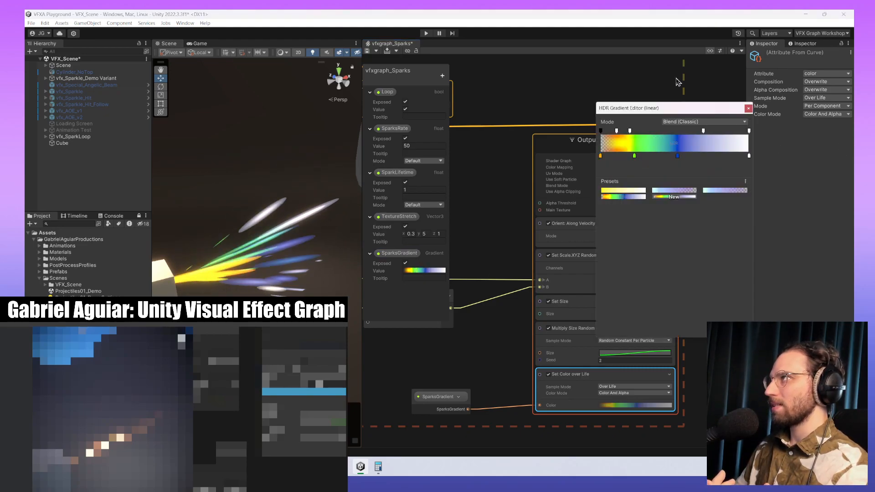
pyautogui.click(433, 306)
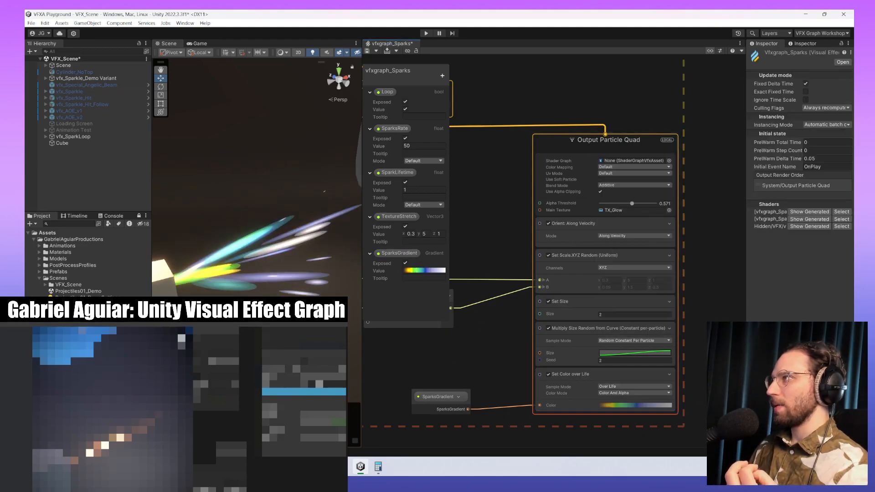
# - Try an Alpha Threshold of 0.831 on Output Particle Quad together with a TextureStretch Y of 1.5
pyautogui.moveTo(632, 203); pyautogui.dragTo(646, 206)
pyautogui.click(425, 235)
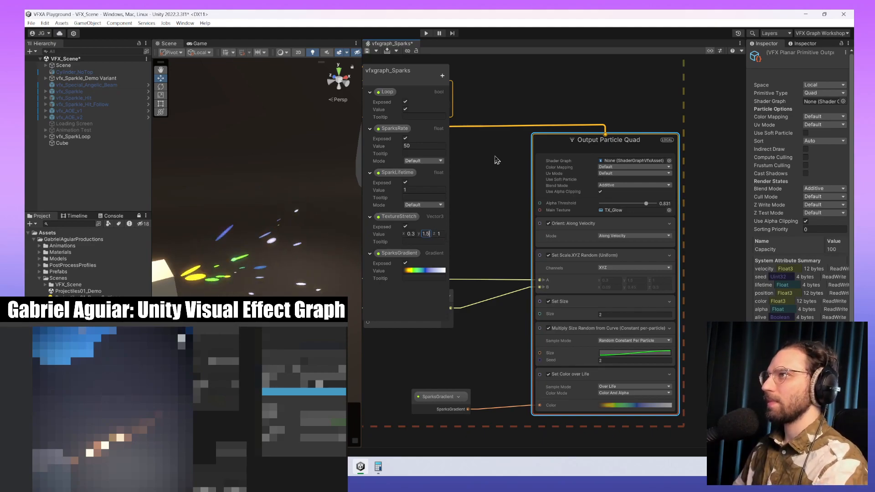
pyautogui.click(540, 341)
pyautogui.moveTo(540, 340); pyautogui.dragTo(580, 341, button='middle')
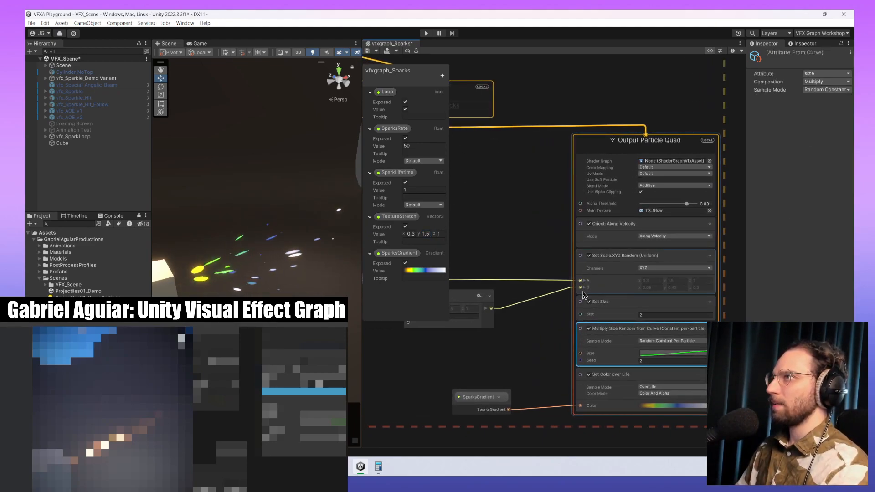
pyautogui.moveTo(241, 196); pyautogui.dragTo(286, 188, button='middle')
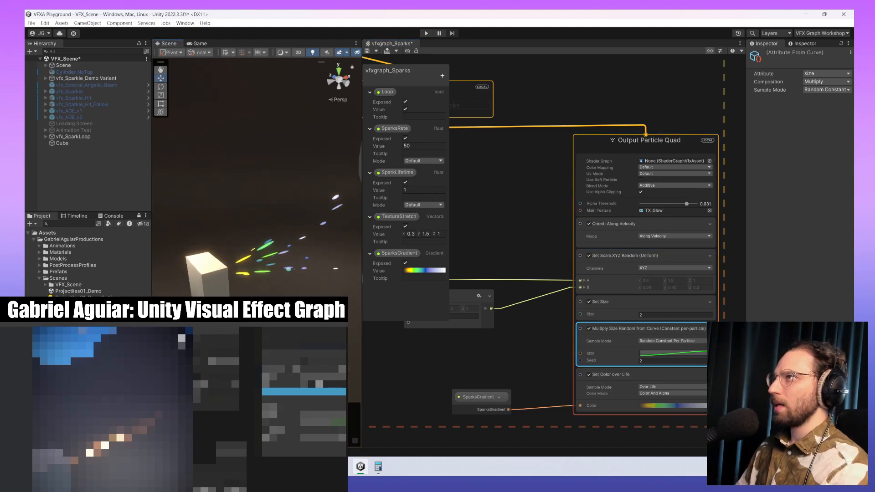
# - Try an Alpha Threshold of 0 on Output Particle Quad with SparksRate at 30
pyautogui.moveTo(686, 204); pyautogui.dragTo(623, 212)
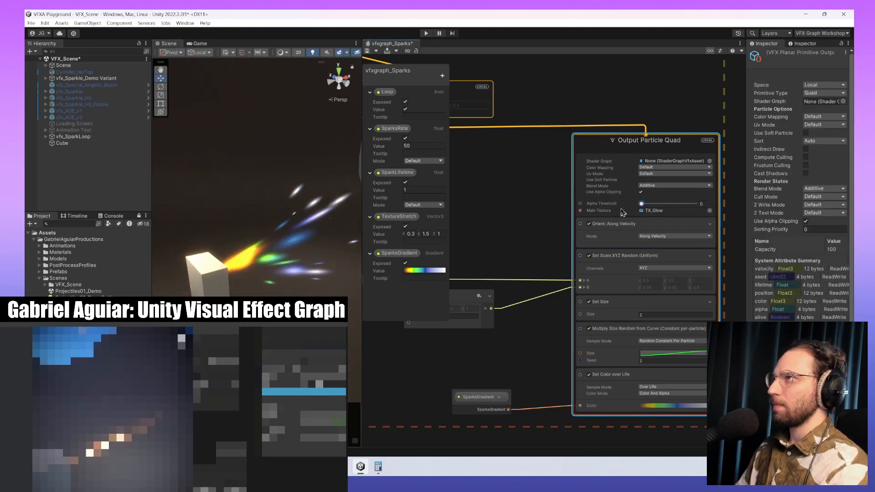
pyautogui.moveTo(274, 182); pyautogui.dragTo(241, 196, button='middle')
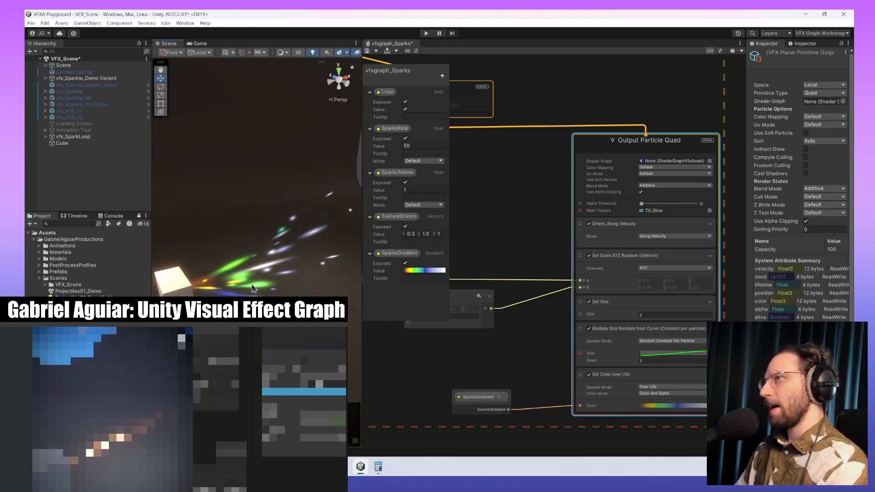
pyautogui.click(420, 147)
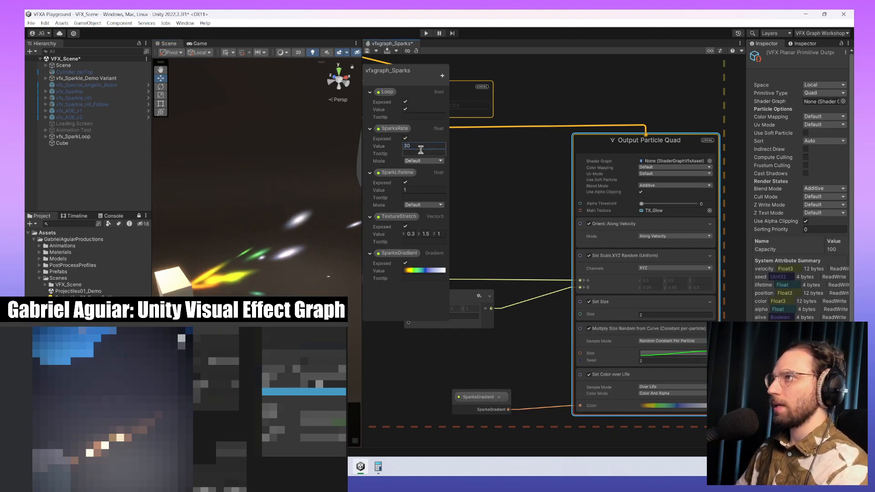
pyautogui.moveTo(282, 272); pyautogui.dragTo(278, 295, button='middle')
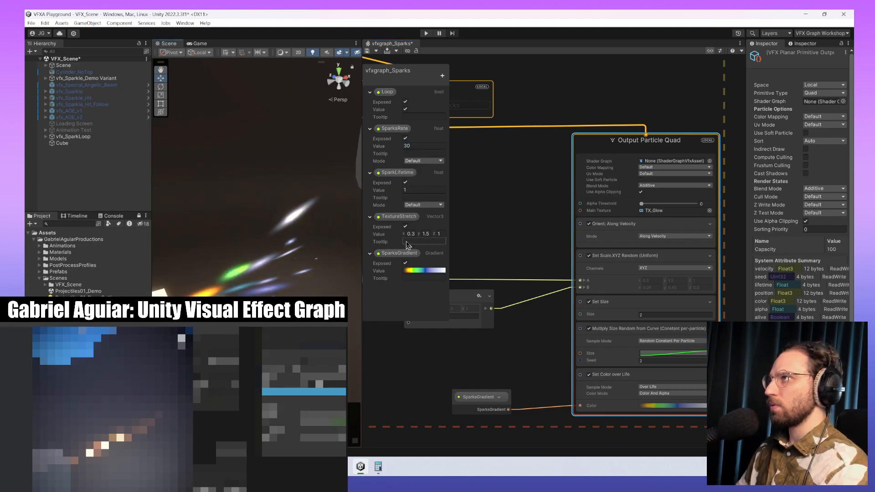
# - Set TextureStretch to X 0.1, Y 0.8, Z 0.2 and the Alpha Threshold of Output Particle Quad to 0.601
pyautogui.click(441, 235)
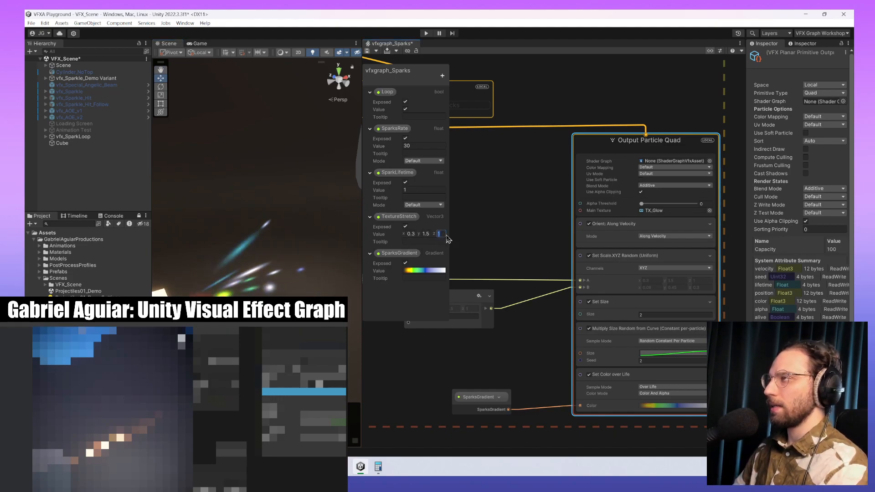
pyautogui.write('0.2')
pyautogui.click(411, 234)
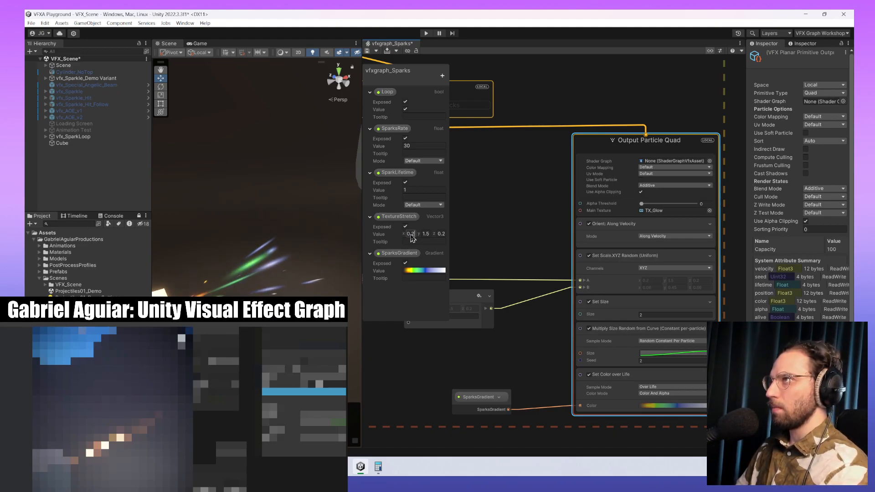
pyautogui.click(426, 233)
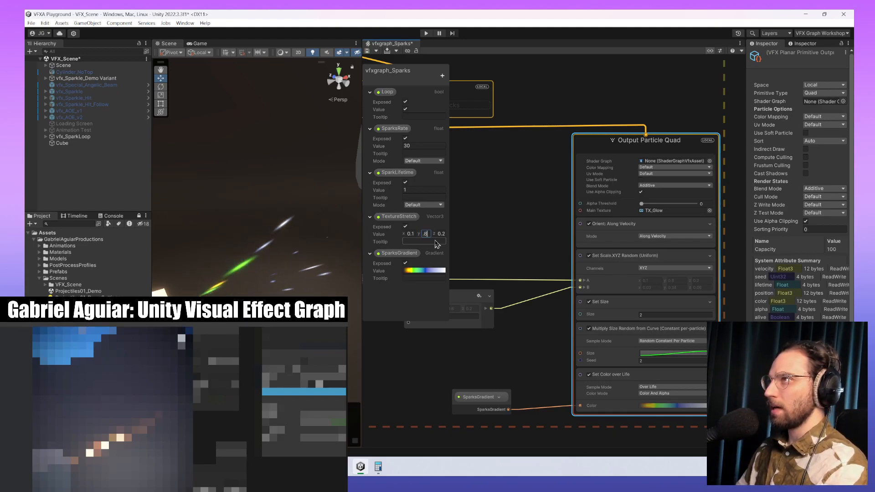
pyautogui.moveTo(641, 204); pyautogui.dragTo(672, 209)
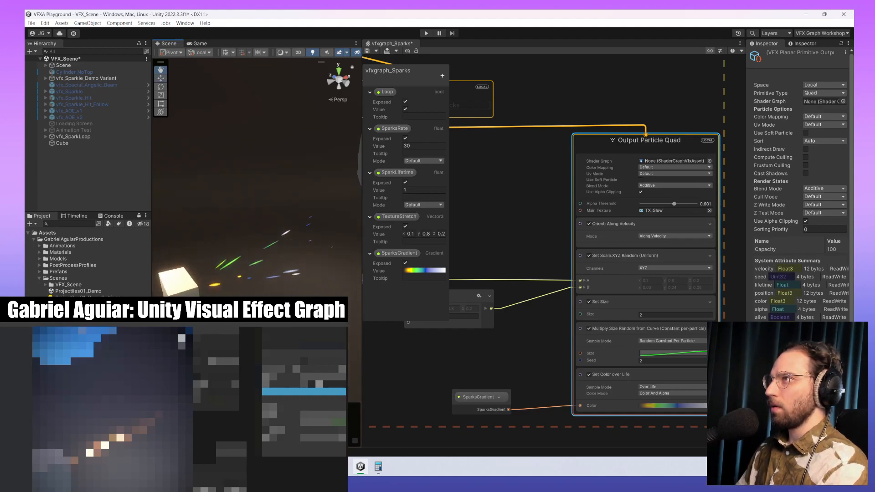
# - Set SparksRate to 50 and SparkLifetime to 1.5
pyautogui.click(432, 147)
pyautogui.write('50')
pyautogui.press('Return')
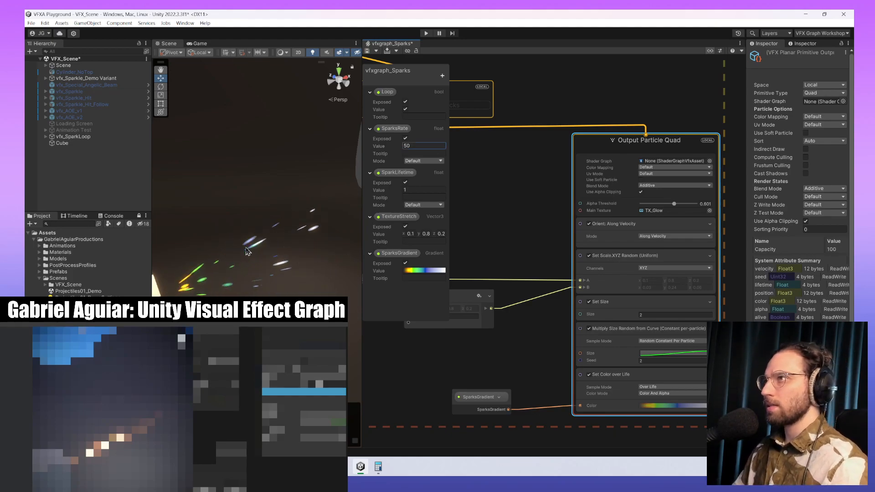
pyautogui.moveTo(250, 291); pyautogui.dragTo(230, 263, button='middle')
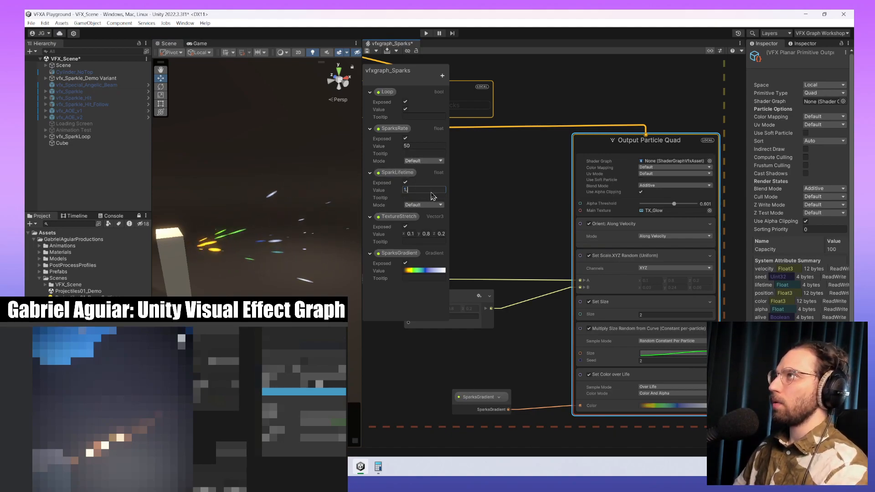
pyautogui.moveTo(301, 188); pyautogui.dragTo(300, 229, button='middle')
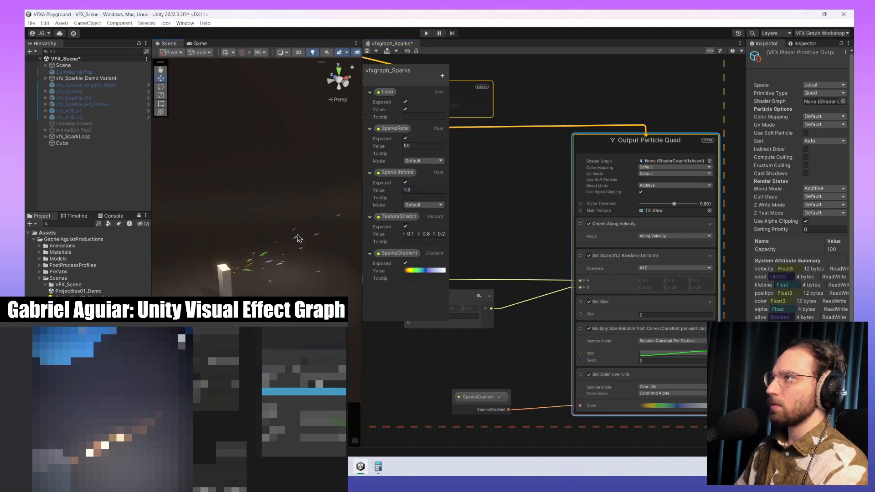
# - In Initialize Particle, set the Y velocity of Set Velocity Random to 1 for A and -1 for B
pyautogui.scroll(-4, 496, 183)
pyautogui.moveTo(496, 183); pyautogui.dragTo(558, 287, button='middle')
pyautogui.moveTo(454, 187); pyautogui.dragTo(717, 301, button='middle')
pyautogui.click(567, 276)
pyautogui.scroll(5, 588, 296)
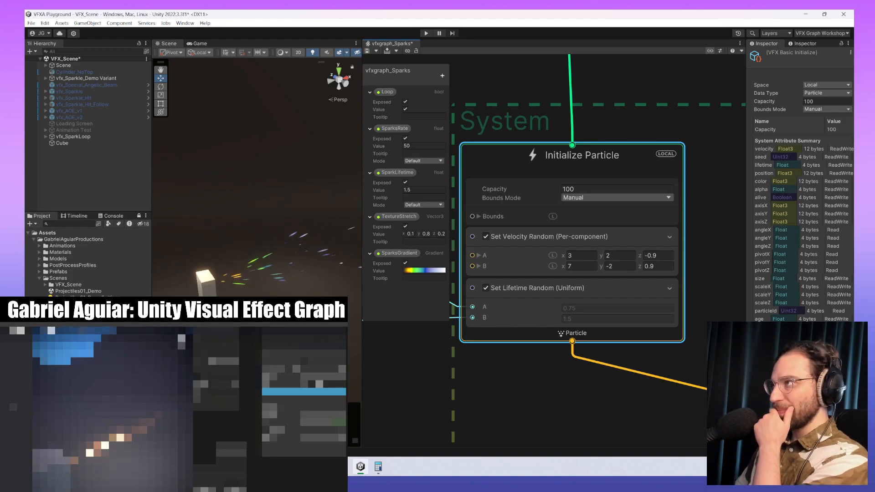
pyautogui.click(621, 255)
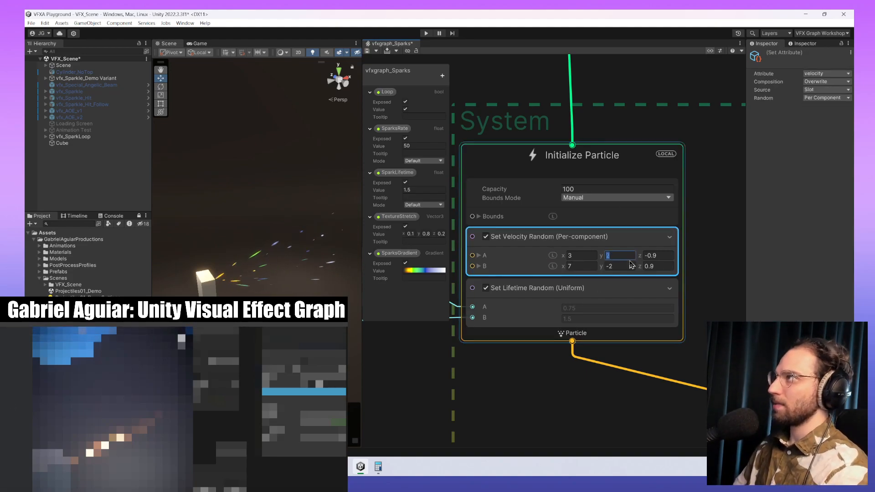
pyautogui.write('1')
pyautogui.press('Tab')
pyautogui.press('Tab')
pyautogui.press('Tab')
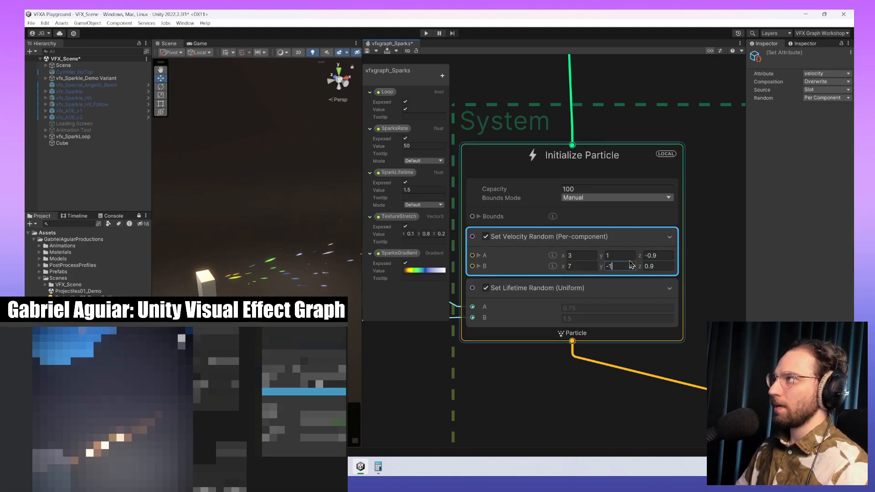
pyautogui.press('Return')
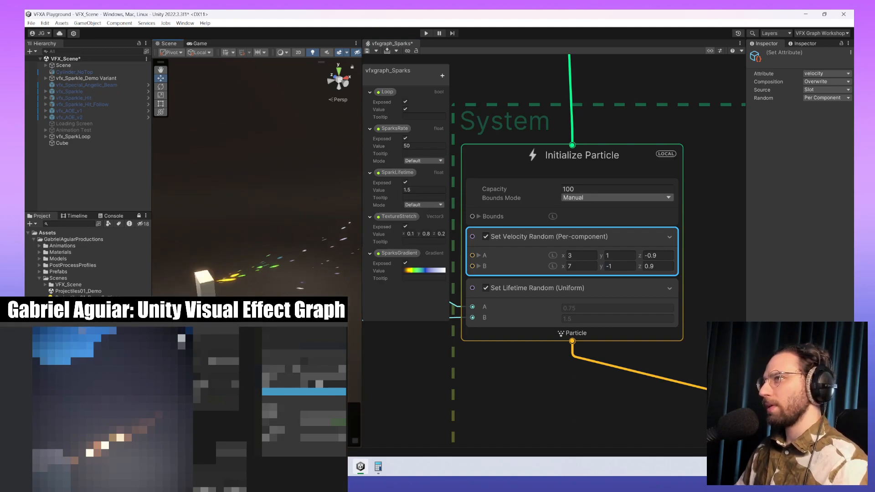
pyautogui.moveTo(249, 276); pyautogui.dragTo(196, 292, button='middle')
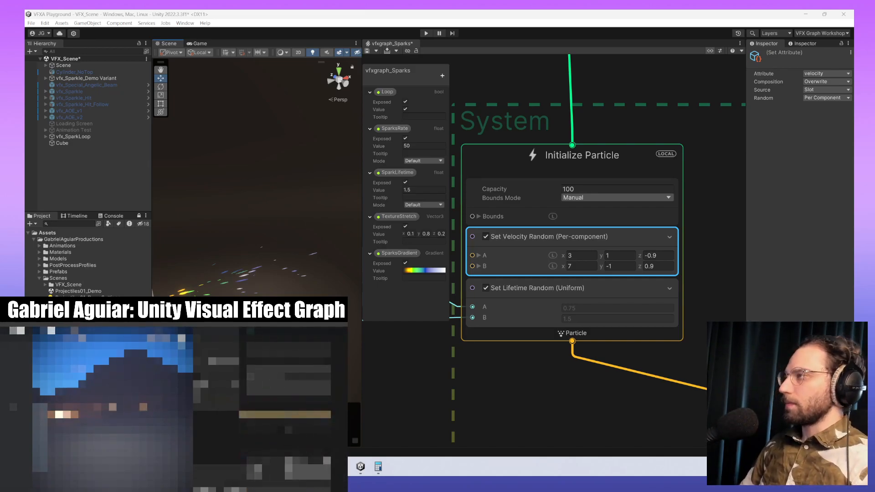
# - Add a Gravity block to the Update Particle context
pyautogui.moveTo(549, 345); pyautogui.dragTo(419, 213, button='middle')
pyautogui.moveTo(650, 366); pyautogui.dragTo(477, 328, button='middle')
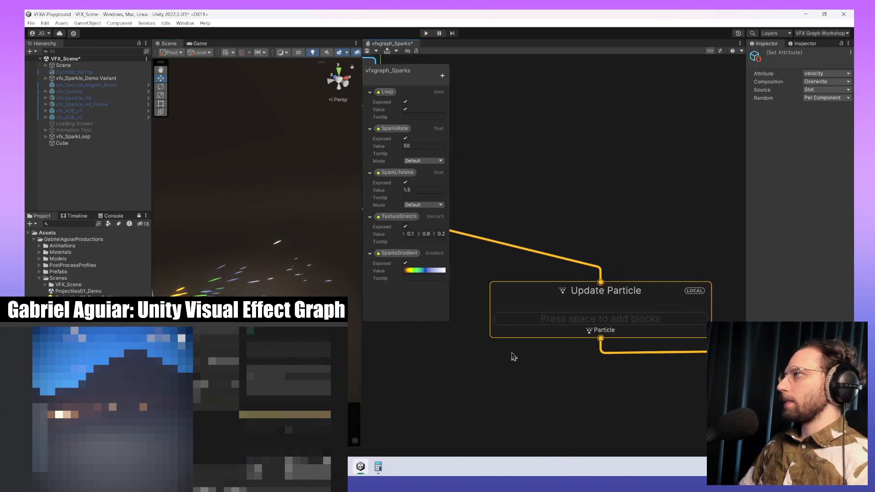
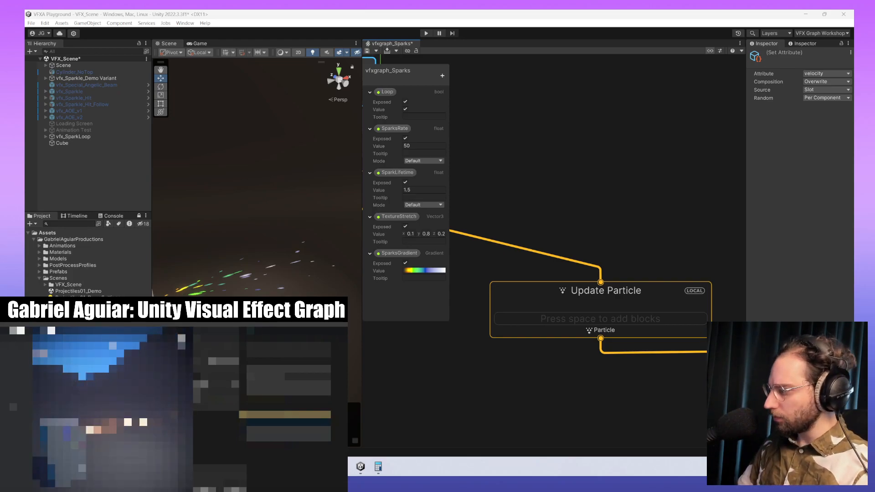
pyautogui.click(613, 329)
pyautogui.press('space')
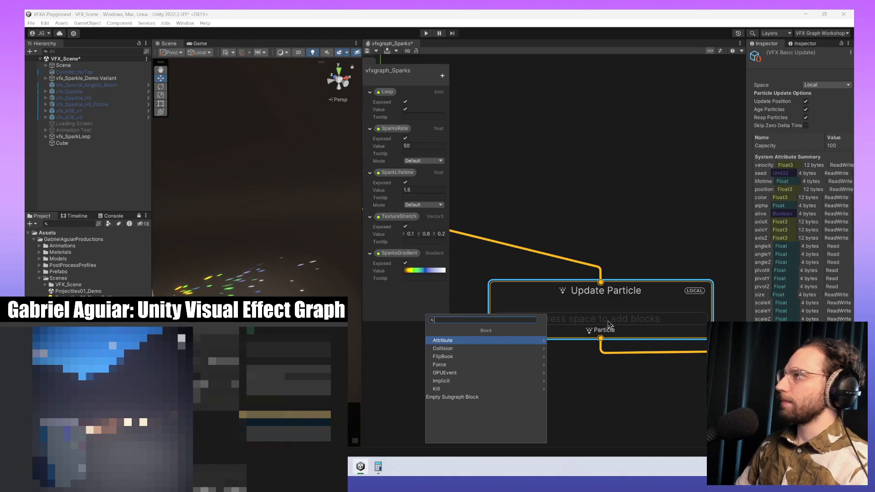
pyautogui.write('grab')
pyautogui.press('BackSpace')
pyautogui.write('v')
pyautogui.press('Return')
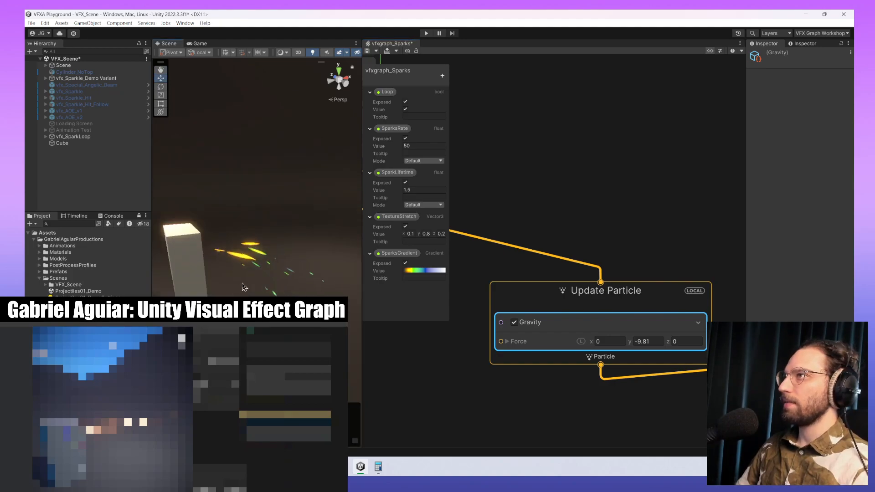
# - Try a positive Y force of 9.81 on the Gravity block and restore it to -9.81
pyautogui.keyDown('alt'); pyautogui.moveTo(244, 283); pyautogui.dragTo(213, 260); pyautogui.keyUp('alt')
pyautogui.keyDown('alt'); pyautogui.moveTo(213, 260); pyautogui.dragTo(255, 256, button='right'); pyautogui.keyUp('alt')
pyautogui.moveTo(279, 242); pyautogui.dragTo(281, 288, button='middle')
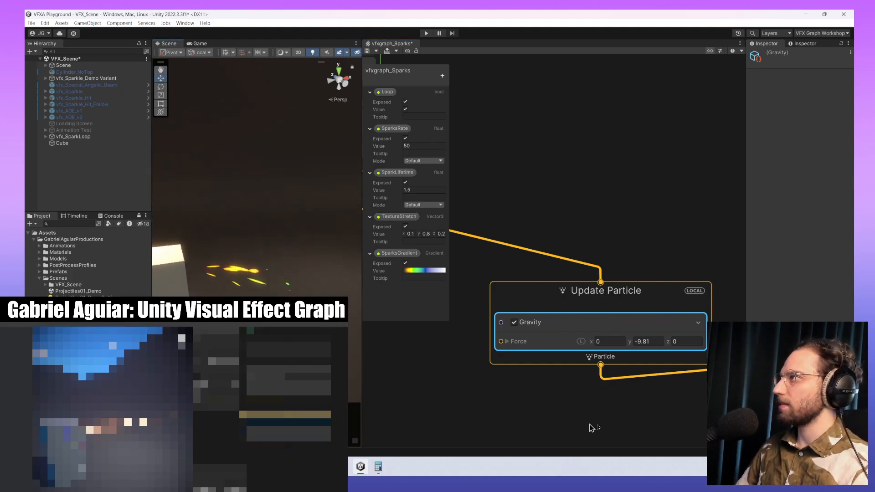
pyautogui.click(656, 347)
pyautogui.click(656, 348)
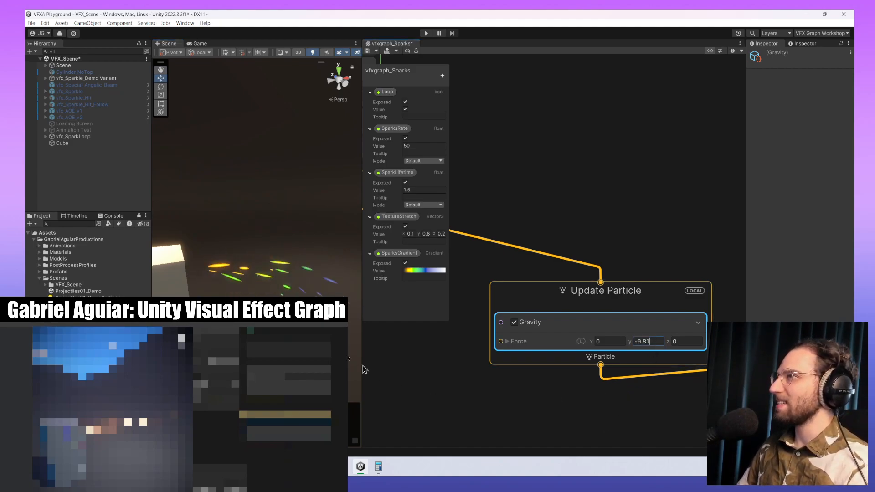
pyautogui.scroll(-5, 318, 364)
pyautogui.scroll(3, 319, 365)
pyautogui.moveTo(319, 364); pyautogui.dragTo(292, 378, button='middle')
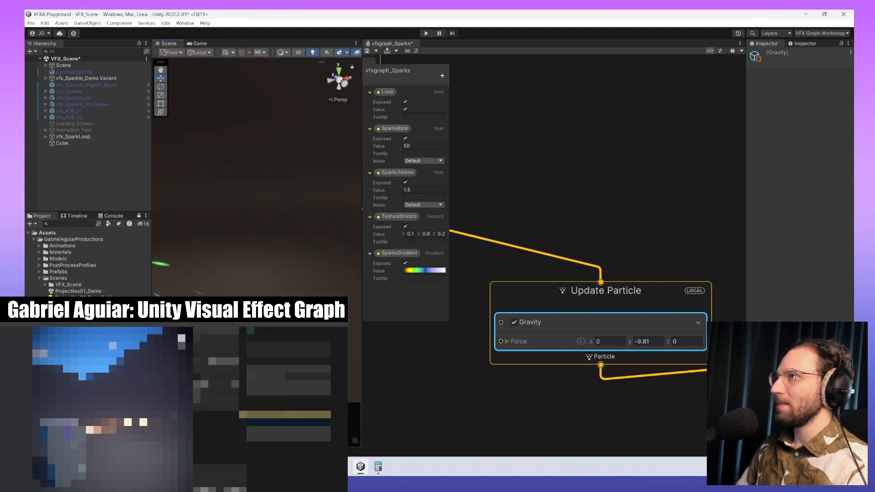
pyautogui.scroll(-5, 301, 374)
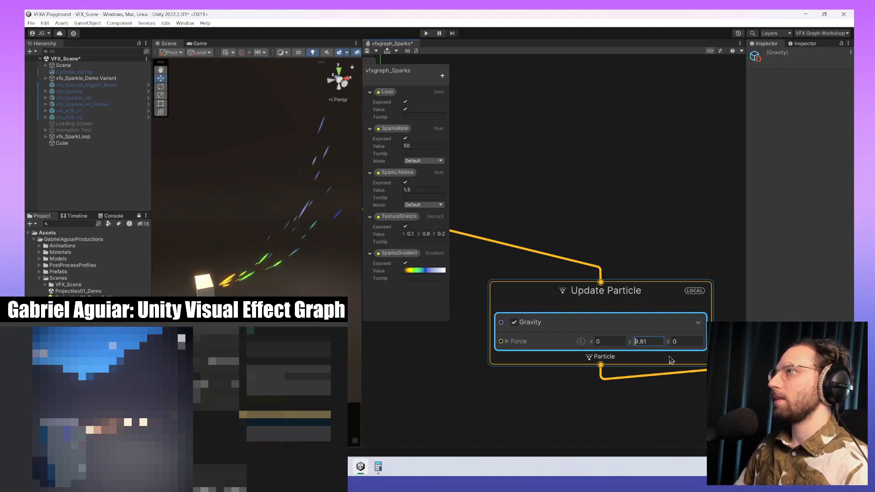
pyautogui.write('-')
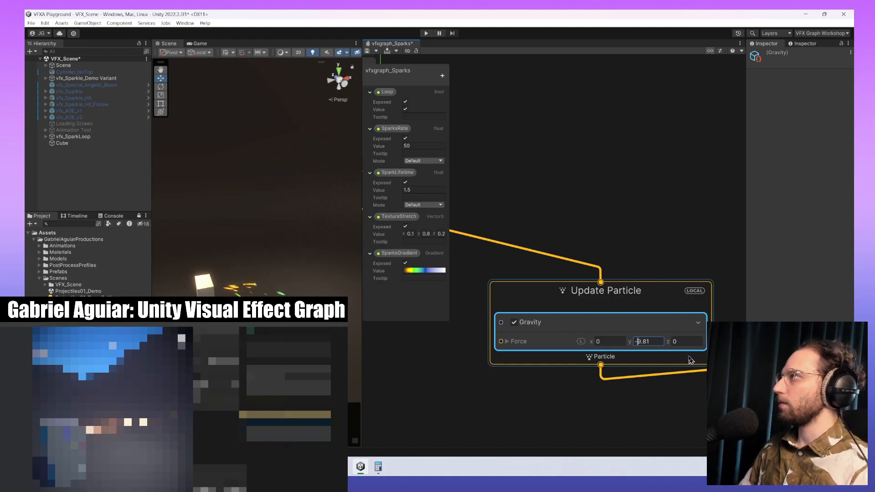
# - Try a Gravity Z force of 5 and 10, inspect the sparks from the top view, and reset Z to 0
pyautogui.click(680, 343)
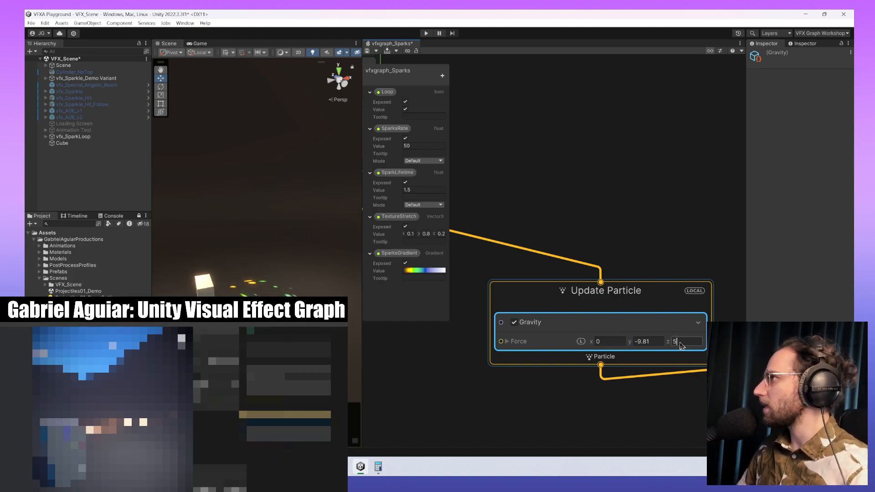
pyautogui.write('10')
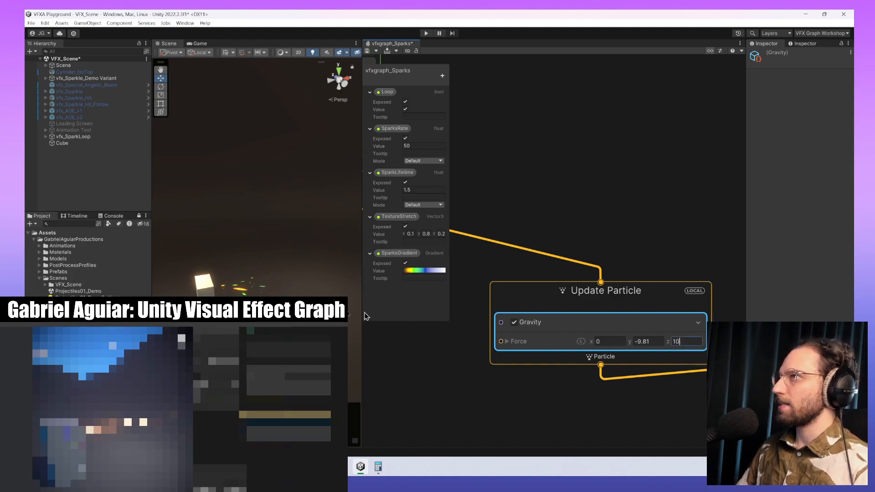
pyautogui.scroll(3, 291, 337)
pyautogui.keyDown('alt'); pyautogui.moveTo(292, 337); pyautogui.dragTo(306, 405); pyautogui.keyUp('alt')
pyautogui.click(340, 78)
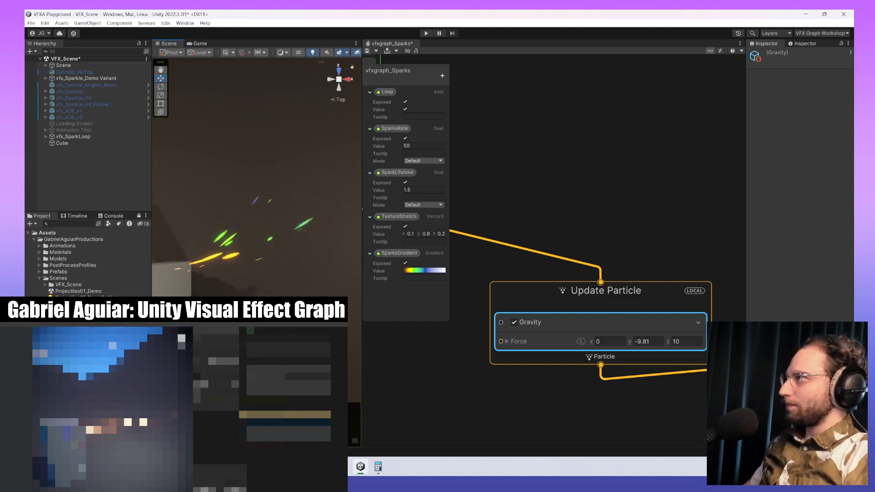
pyautogui.click(694, 339)
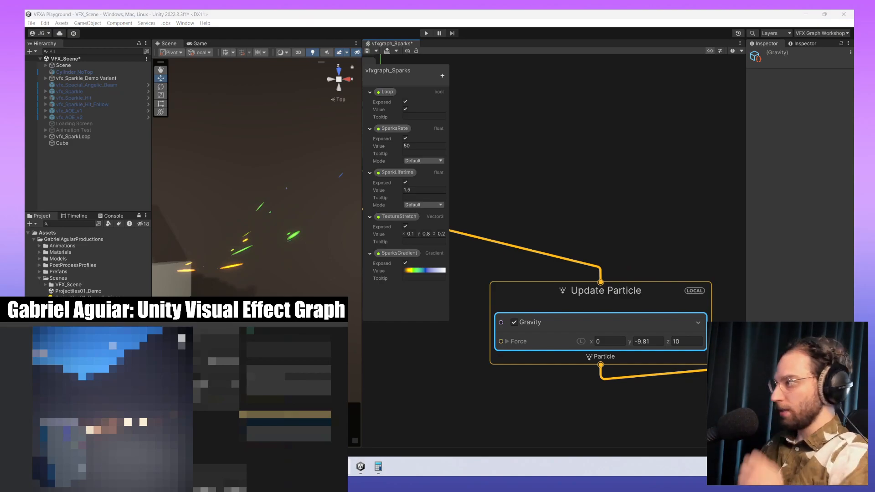
pyautogui.moveTo(547, 254); pyautogui.dragTo(510, 206, button='middle')
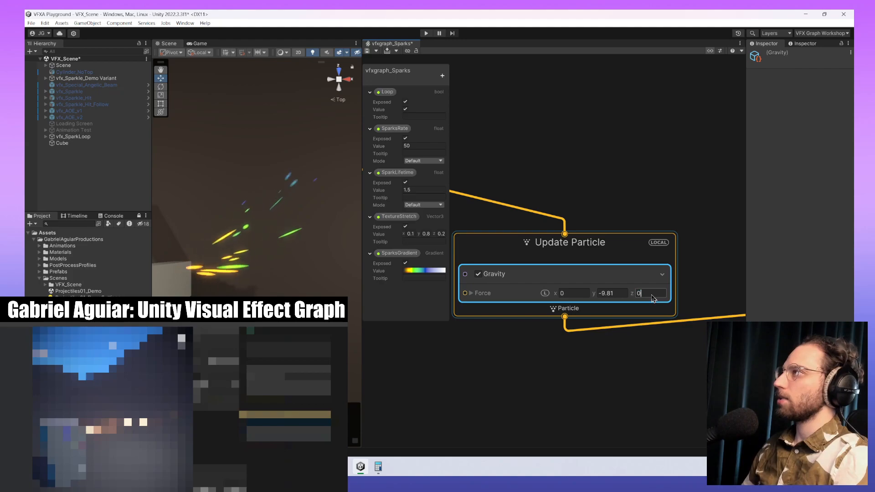
# - Try a Gravity force of 20 on both Z and X and inspect the sparks in the Scene view
pyautogui.click(566, 296)
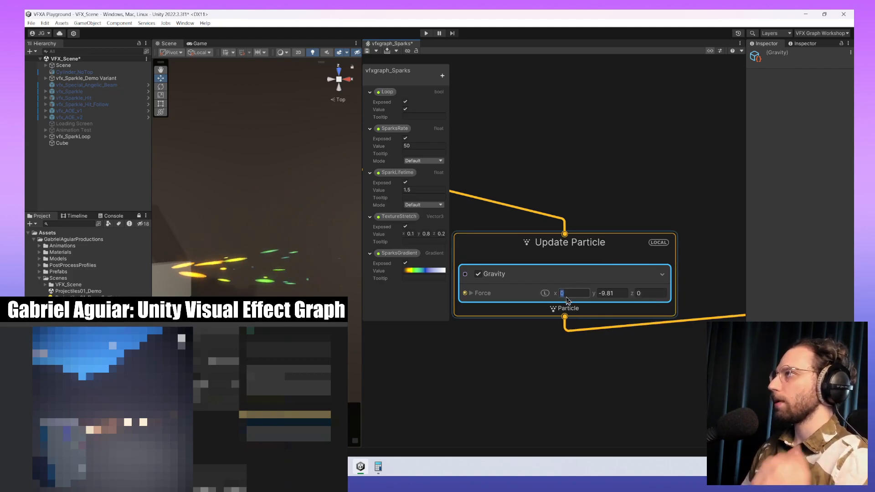
pyautogui.scroll(-6, 291, 275)
pyautogui.moveTo(283, 276); pyautogui.dragTo(316, 206, button='middle')
pyautogui.scroll(6, 316, 217)
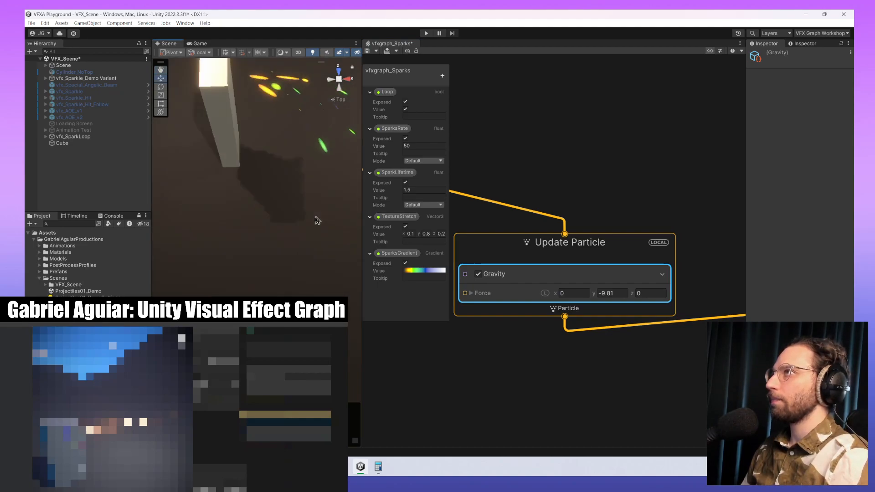
pyautogui.moveTo(307, 126); pyautogui.dragTo(293, 197, button='middle')
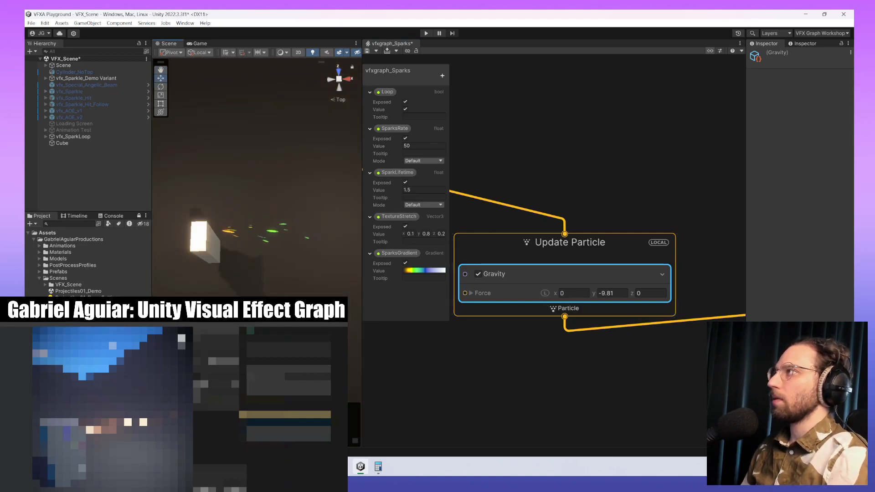
pyautogui.click(656, 301)
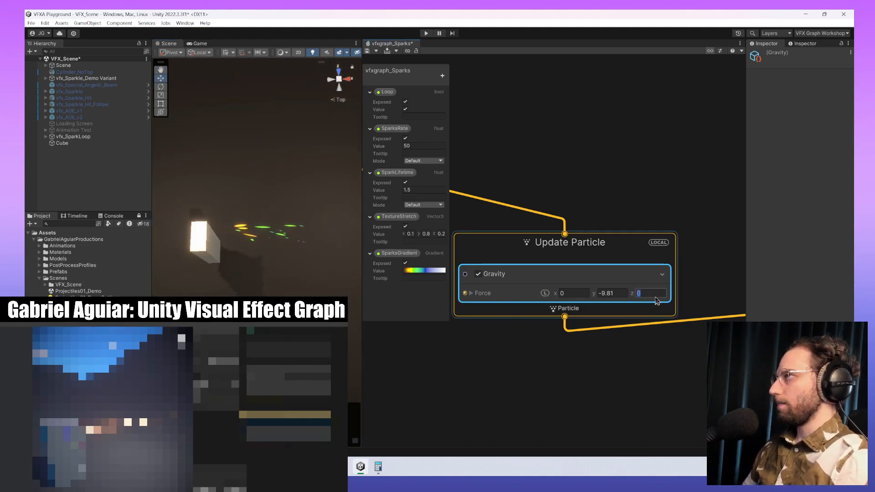
pyautogui.write('20')
pyautogui.click(587, 295)
pyautogui.write('20')
pyautogui.moveTo(321, 247); pyautogui.dragTo(326, 294, button='middle')
pyautogui.scroll(-5, 327, 297)
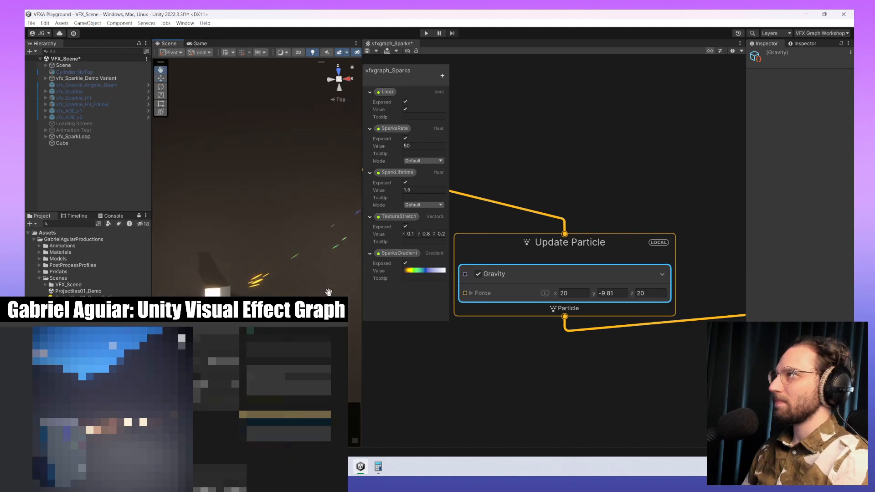
pyautogui.scroll(-3, 326, 303)
pyautogui.scroll(-1, 315, 292)
pyautogui.moveTo(310, 287); pyautogui.dragTo(296, 299, button='middle')
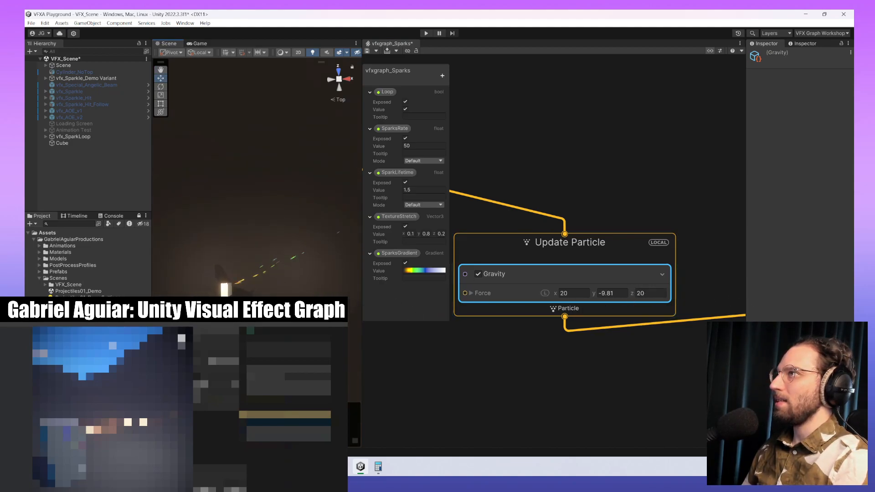
# - Try a Gravity X force of 200, inspect the sparks from an angled view, and lower X to 30
pyautogui.click(579, 296)
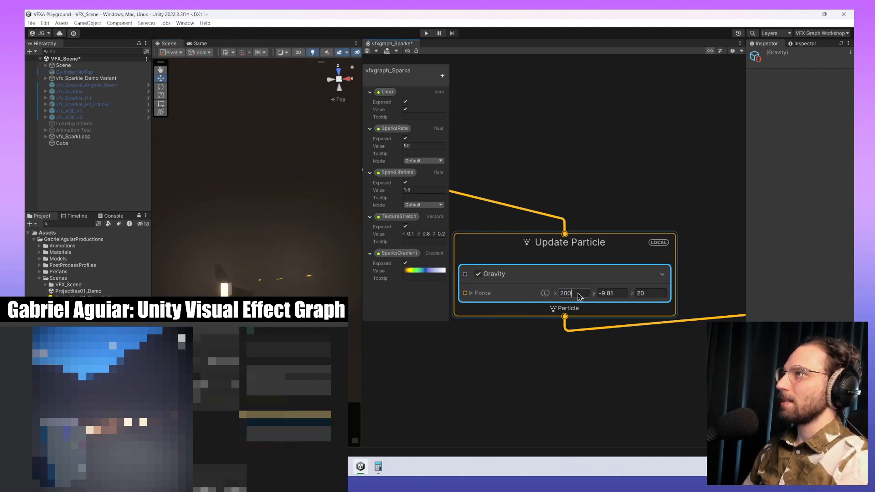
pyautogui.moveTo(337, 326); pyautogui.dragTo(349, 267, button='middle')
pyautogui.keyDown('alt'); pyautogui.moveTo(342, 255); pyautogui.dragTo(316, 261); pyautogui.keyUp('alt')
pyautogui.moveTo(317, 251); pyautogui.dragTo(310, 274, button='middle')
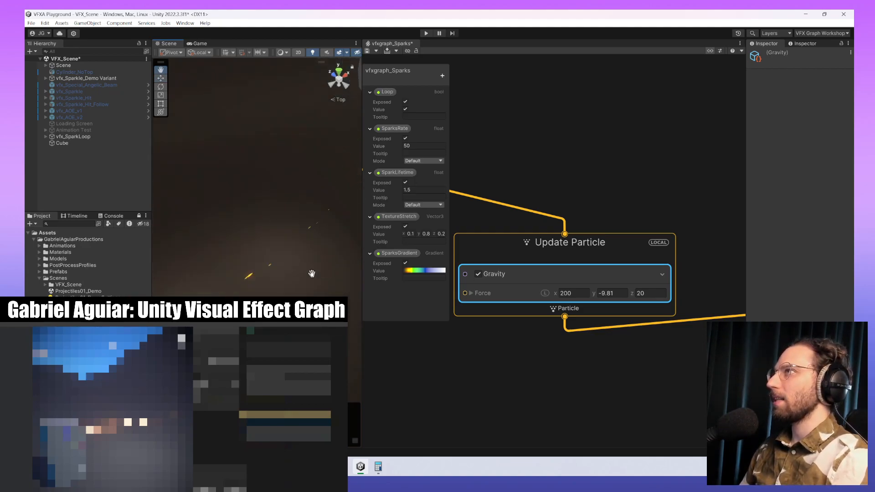
pyautogui.click(585, 294)
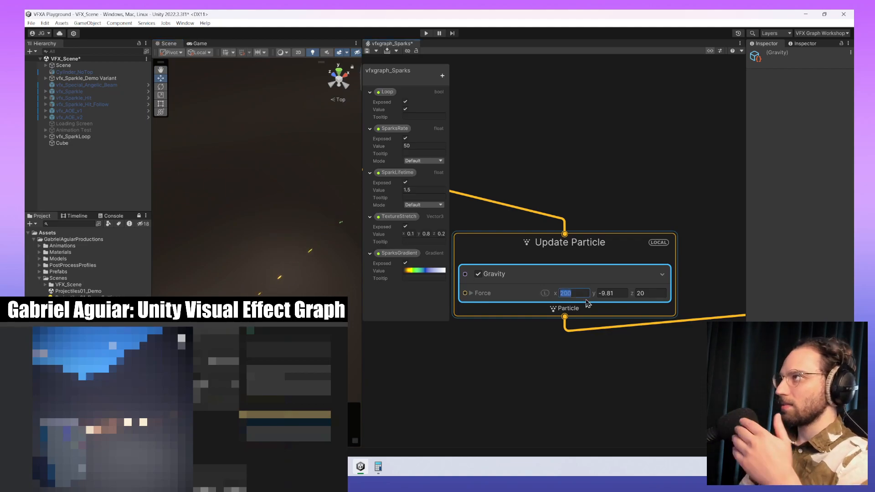
pyautogui.write('30')
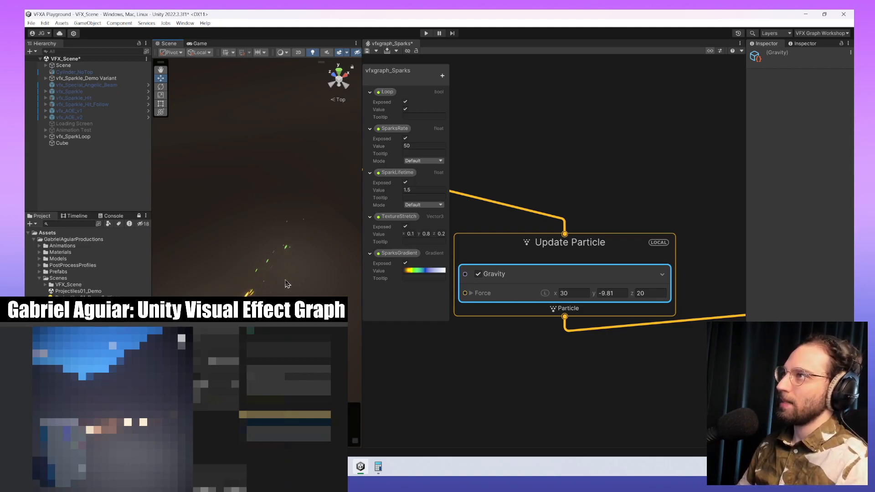
# - Reset the Gravity block's X and Z force to 0
pyautogui.click(578, 294)
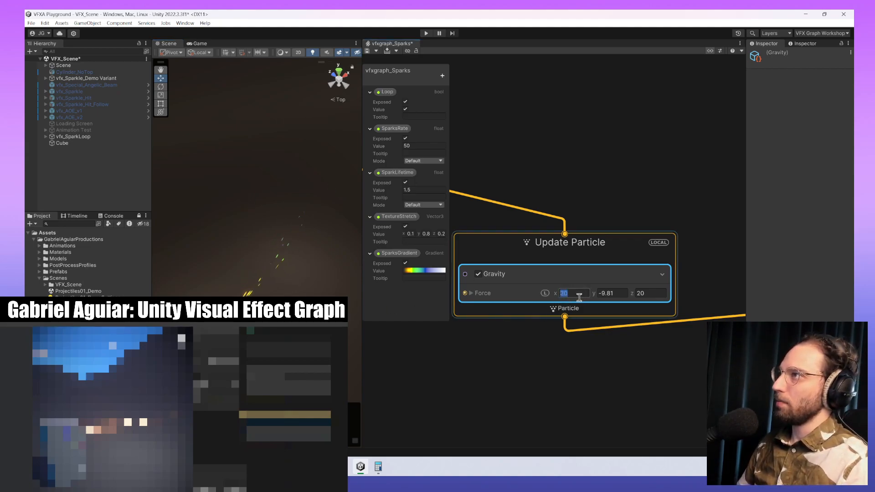
pyautogui.write('0')
pyautogui.press('Tab')
pyautogui.press('Tab')
pyautogui.write('0')
pyautogui.press('Return')
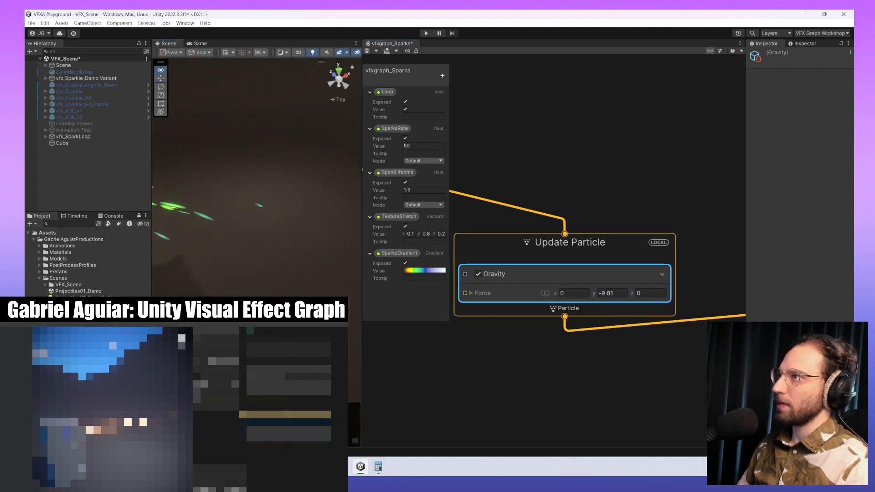
pyautogui.moveTo(274, 273); pyautogui.dragTo(271, 252, button='right')
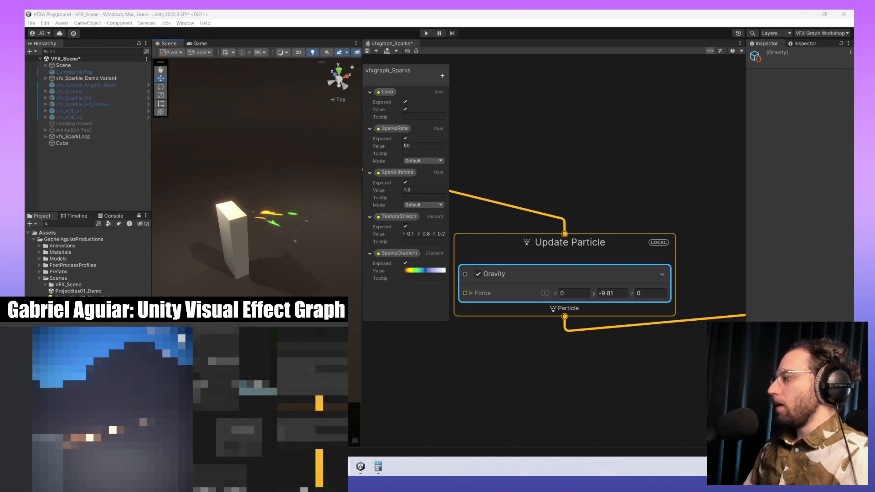
# - Compare the node choices offered in empty graph space with the block choices offered for the Update Particle context
pyautogui.moveTo(529, 367); pyautogui.dragTo(679, 357, button='middle')
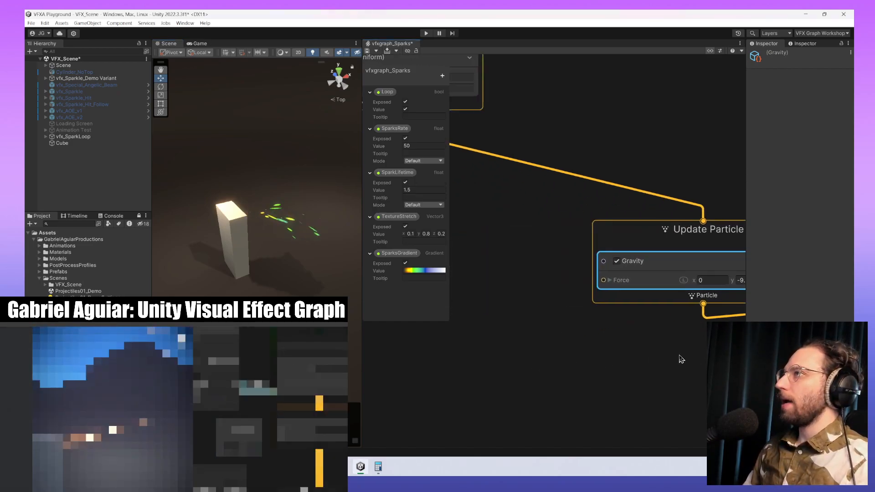
pyautogui.click(519, 318)
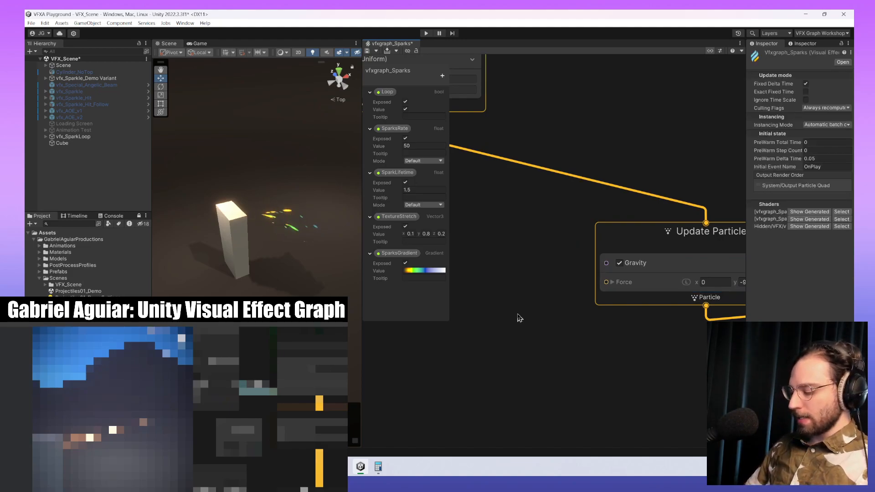
pyautogui.press('space')
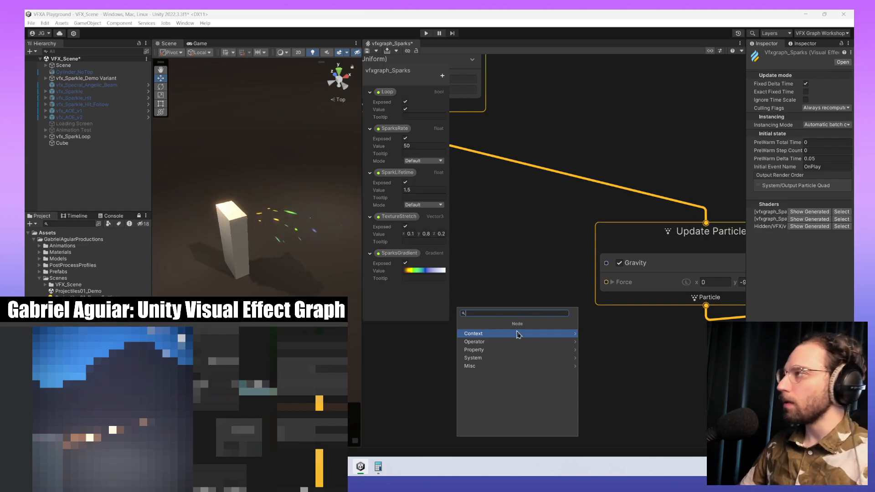
pyautogui.click(566, 270)
pyautogui.moveTo(728, 245); pyautogui.dragTo(607, 261, button='middle')
pyautogui.click(718, 241)
pyautogui.click(562, 272)
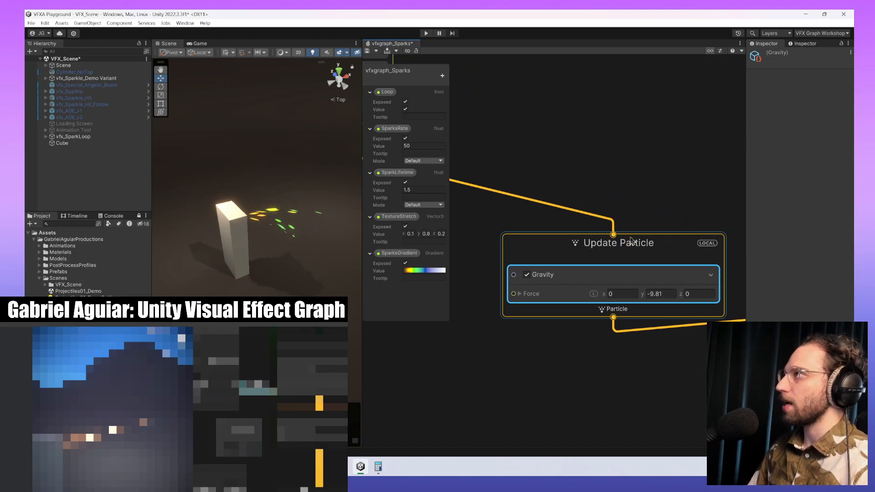
pyautogui.click(649, 247)
pyautogui.press('space')
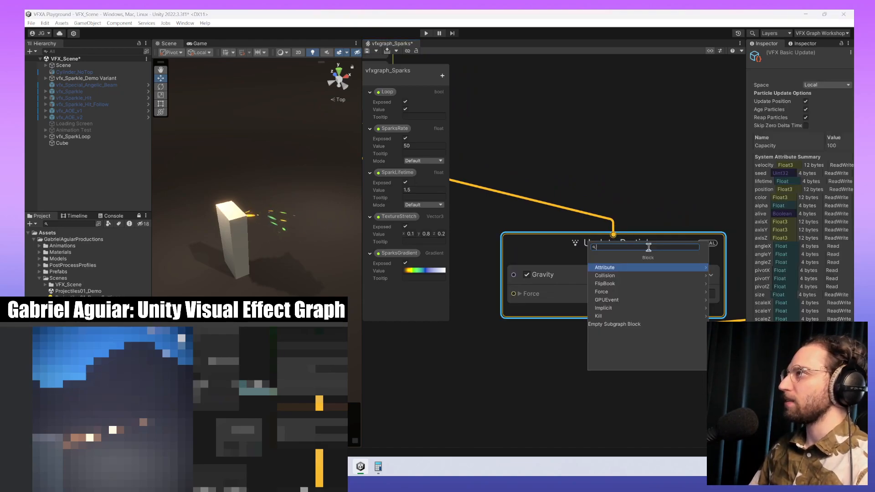
pyautogui.click(499, 356)
# - Add a Random Number node to the graph and place it beside the Update Particle context
pyautogui.scroll(2, 533, 351)
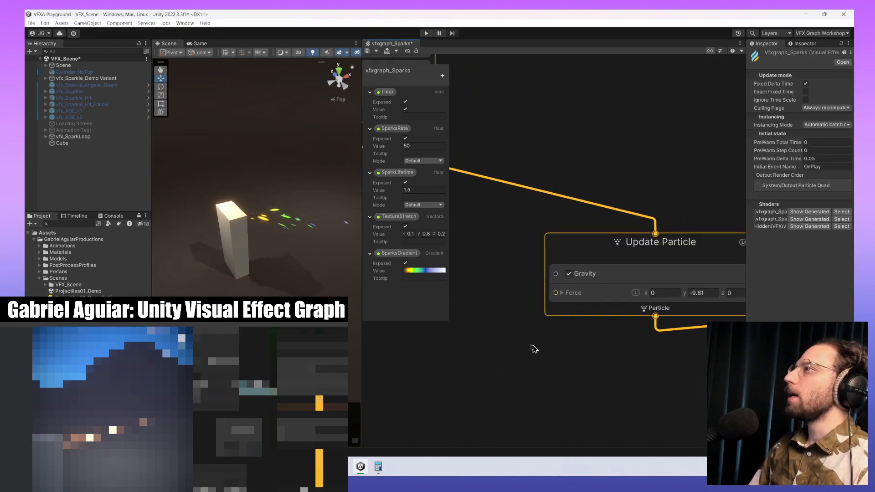
pyautogui.press('space')
pyautogui.write('random')
pyautogui.press('Return')
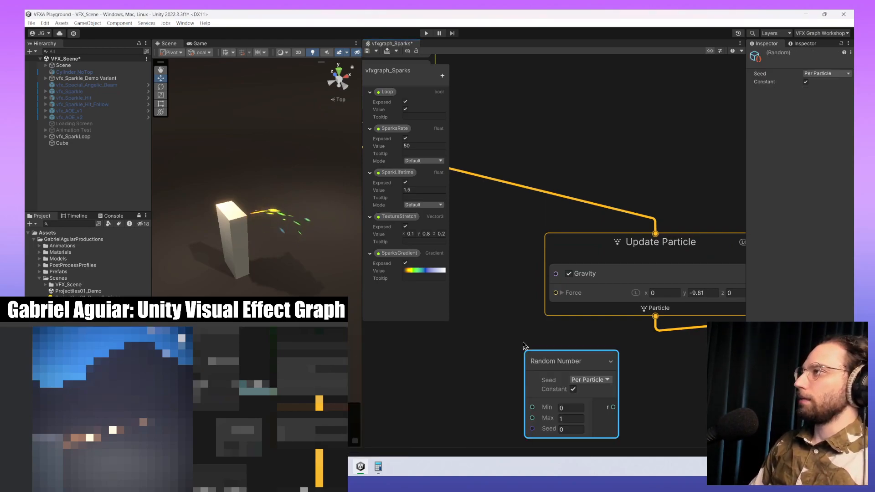
pyautogui.moveTo(593, 374); pyautogui.dragTo(502, 291)
pyautogui.moveTo(543, 353); pyautogui.dragTo(580, 357, button='middle')
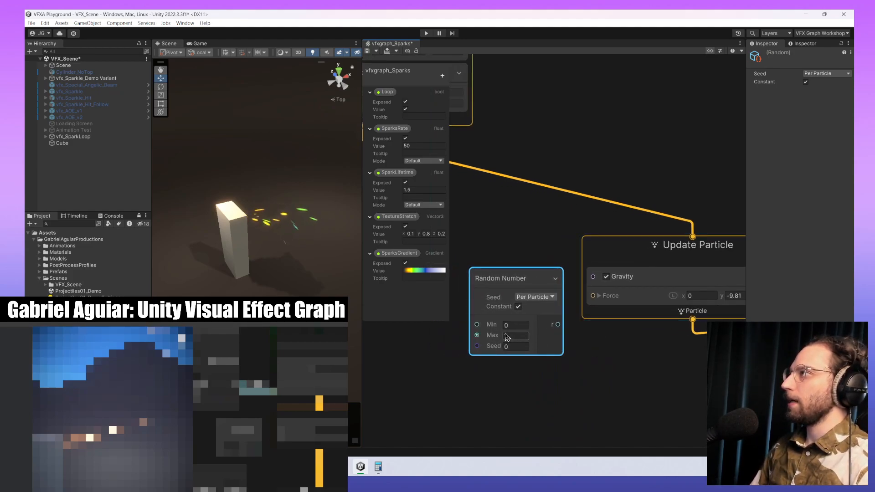
# - Set the Random Number node's Max to -9.81, copied from the Gravity Y force, and its Min to -5
pyautogui.click(733, 297)
pyautogui.hotkey('ctrl', 'c')
pyautogui.click(506, 338)
pyautogui.hotkey('ctrl', 'v')
pyautogui.click(517, 325)
pyautogui.moveTo(572, 377); pyautogui.dragTo(563, 382, button='middle')
pyautogui.click(508, 332)
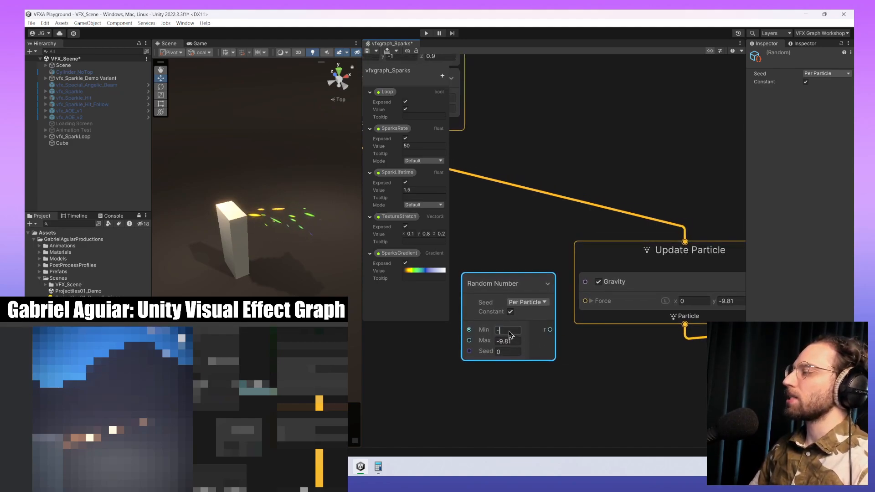
pyautogui.click(573, 391)
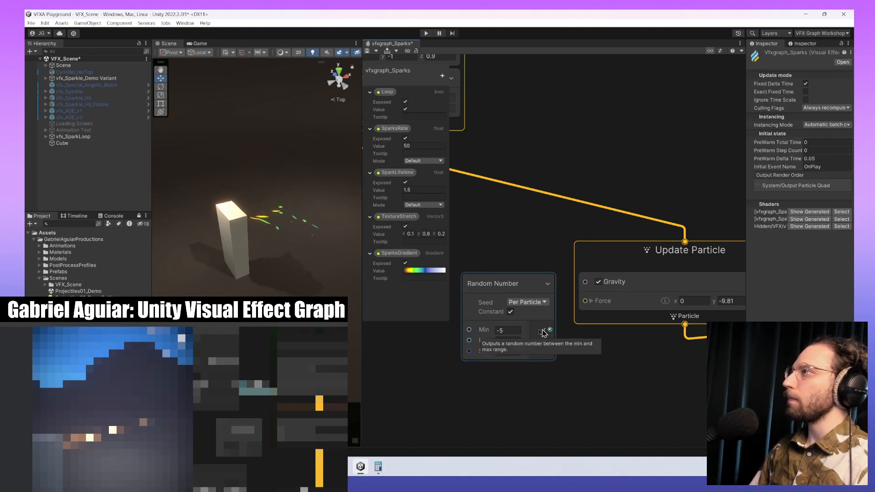
# - Try connecting the Random Number output to Gravity's whole Force input, inspect the sparks, and undo the connection
pyautogui.moveTo(550, 330); pyautogui.dragTo(585, 301)
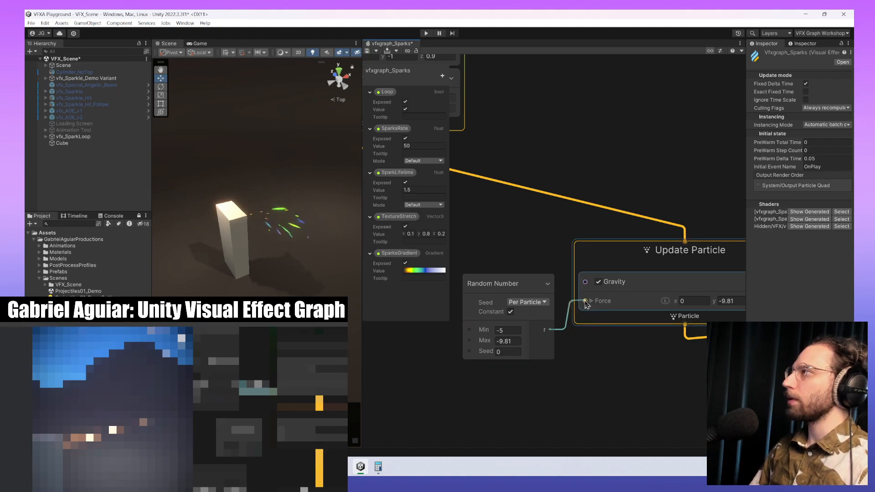
pyautogui.moveTo(632, 354); pyautogui.dragTo(614, 355, button='middle')
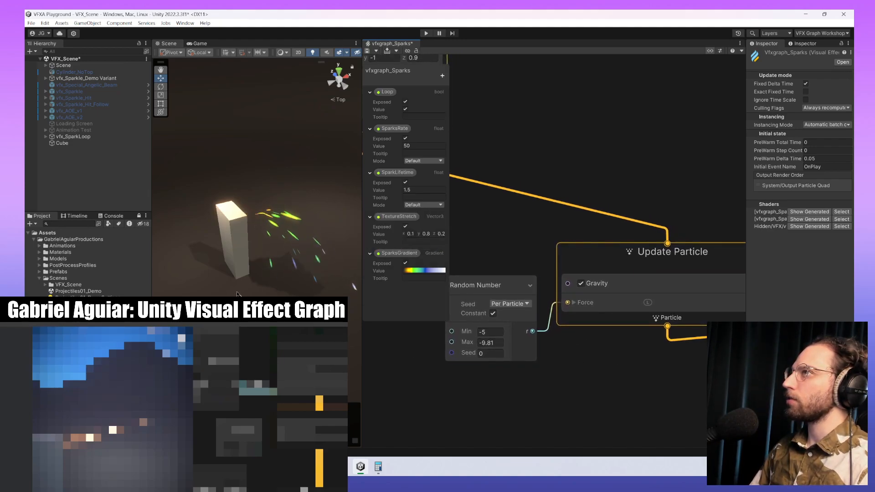
pyautogui.scroll(5, 269, 277)
pyautogui.scroll(-3, 269, 275)
pyautogui.moveTo(268, 273); pyautogui.dragTo(278, 278, button='middle')
pyautogui.hotkey('ctrl', 'z')
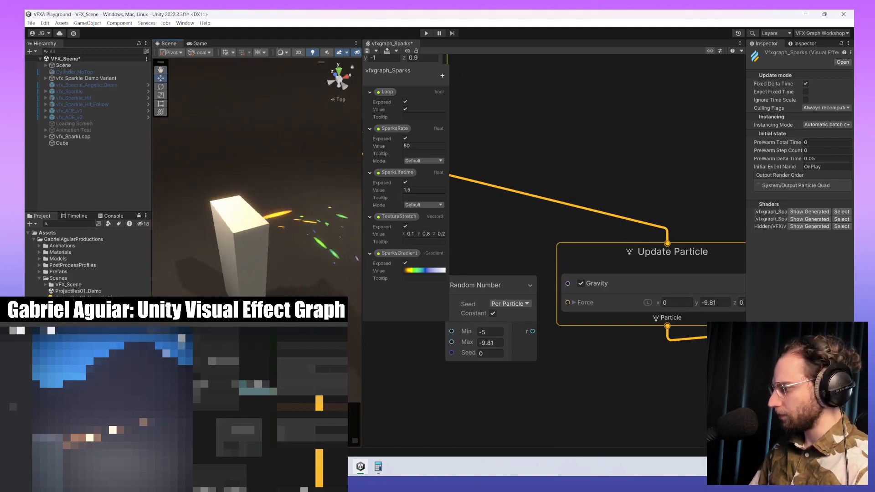
# - Expand the Gravity block's Force into its components and connect the Random Number output to Y
pyautogui.click(576, 307)
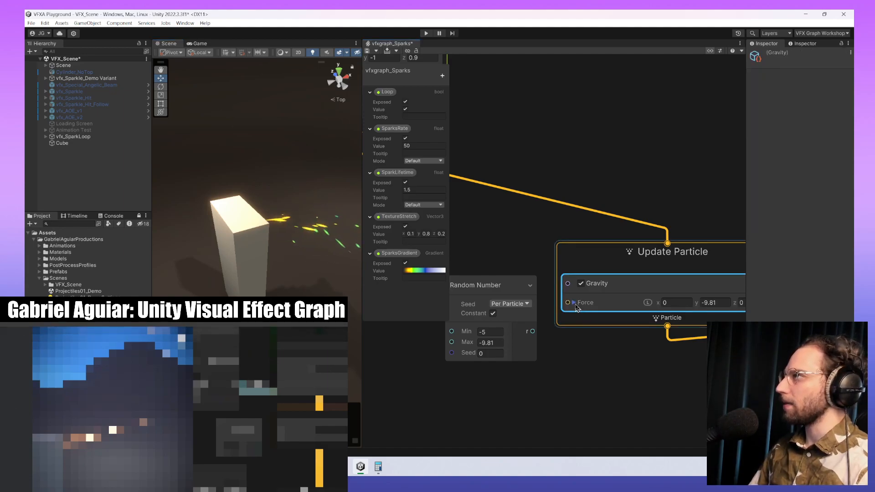
pyautogui.click(575, 304)
pyautogui.scroll(-2, 593, 378)
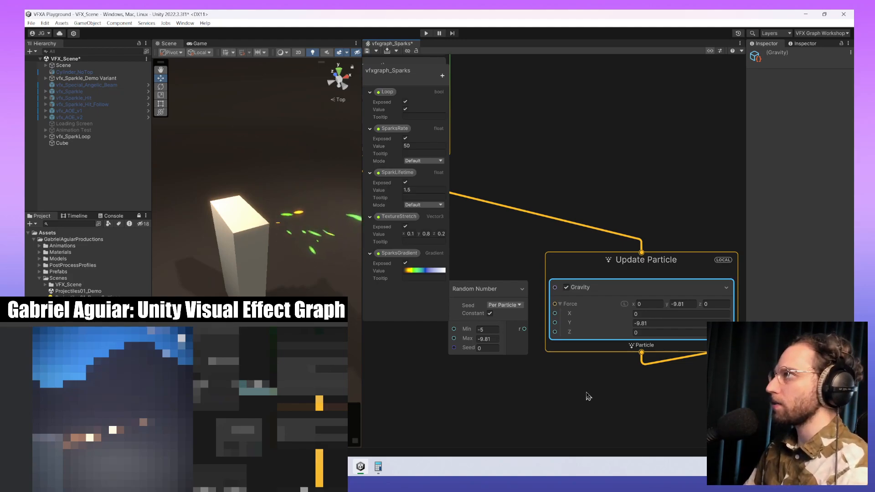
pyautogui.moveTo(528, 336); pyautogui.dragTo(555, 322)
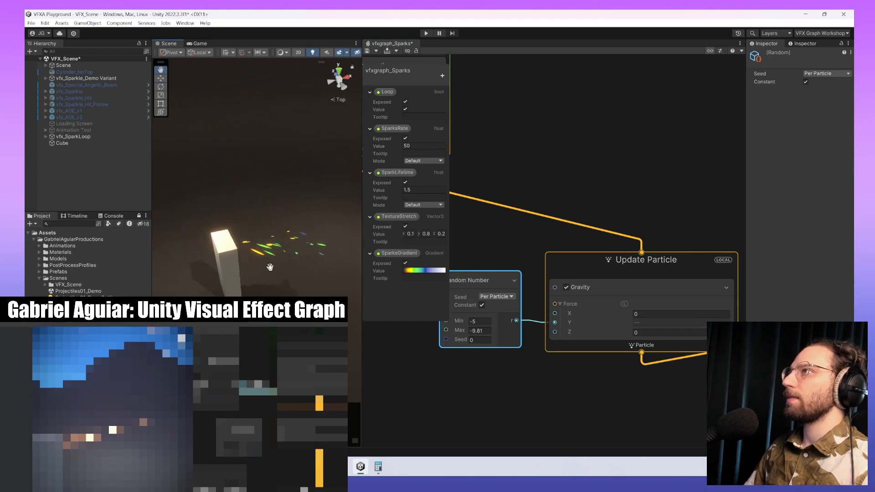
# - Set the Random Number node's Min to 1 and inspect the sparks in the Scene view
pyautogui.click(483, 322)
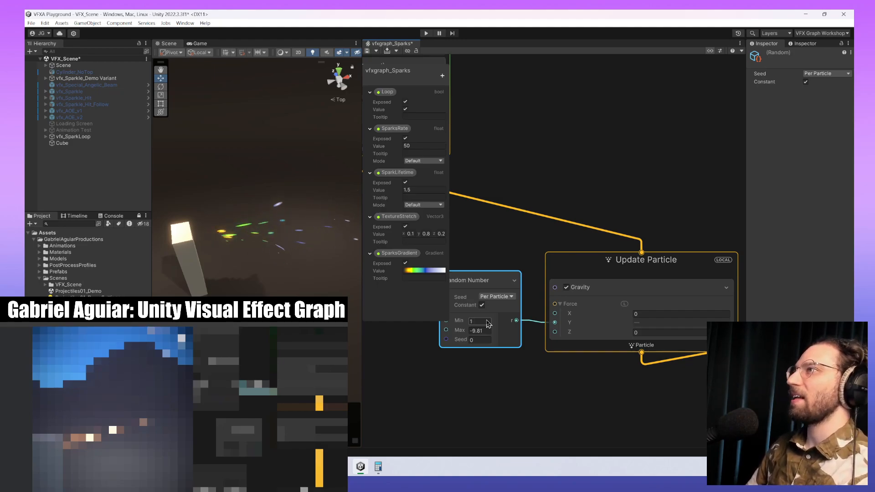
pyautogui.scroll(4, 258, 261)
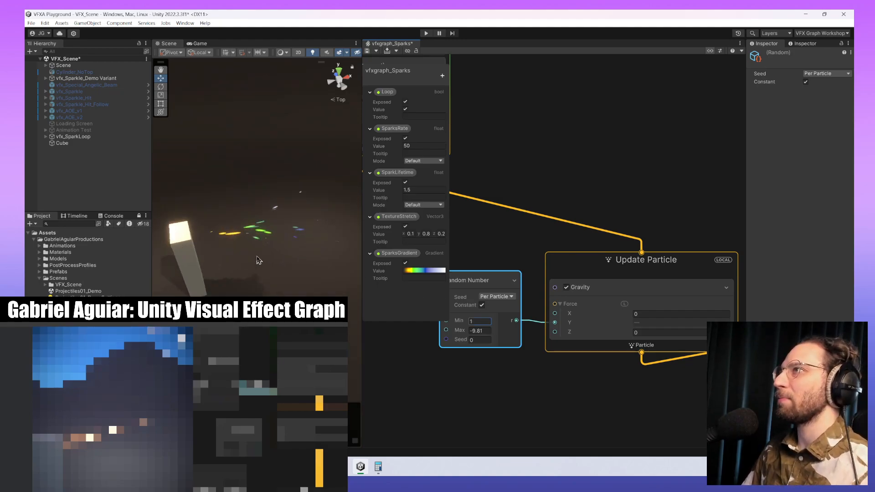
pyautogui.scroll(-3, 261, 173)
pyautogui.moveTo(261, 159); pyautogui.dragTo(262, 164, button='middle')
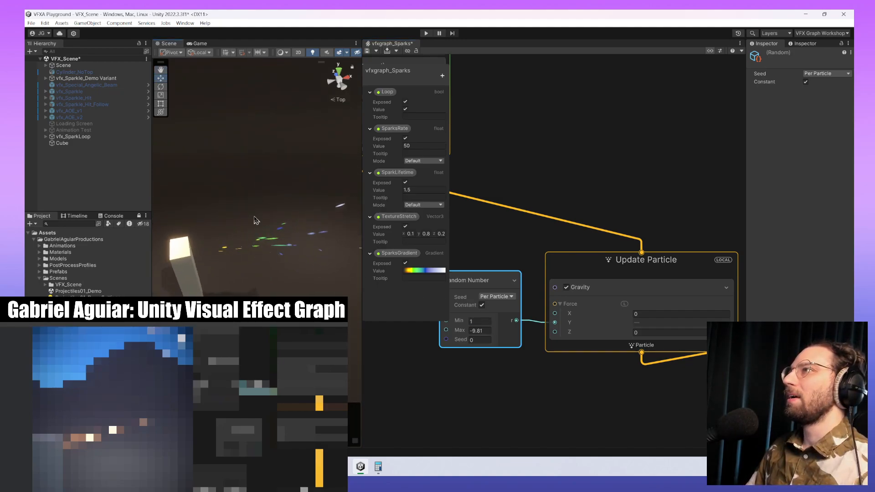
# - Set TextureStretch's Y to 1.3 and B of its Multiply node to 0.5, checking the sparks in the Scene view
pyautogui.click(426, 234)
pyautogui.write('0')
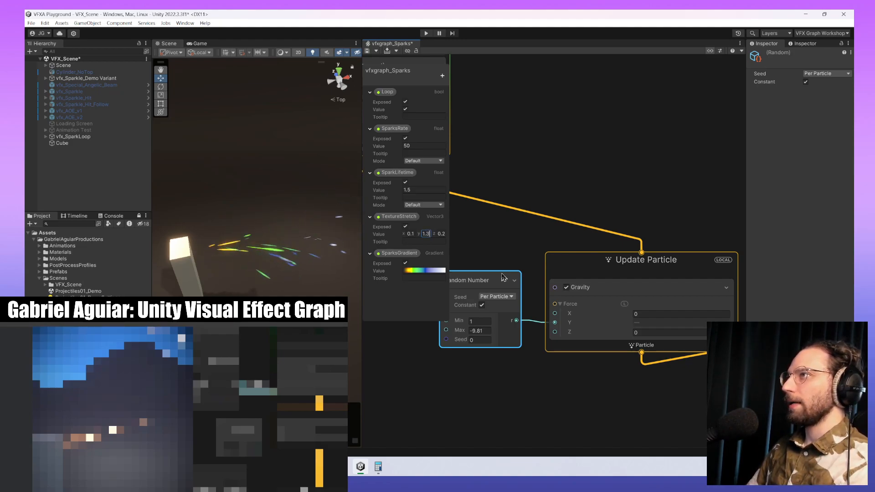
pyautogui.scroll(-5, 587, 168)
pyautogui.moveTo(627, 403); pyautogui.dragTo(579, 330, button='middle')
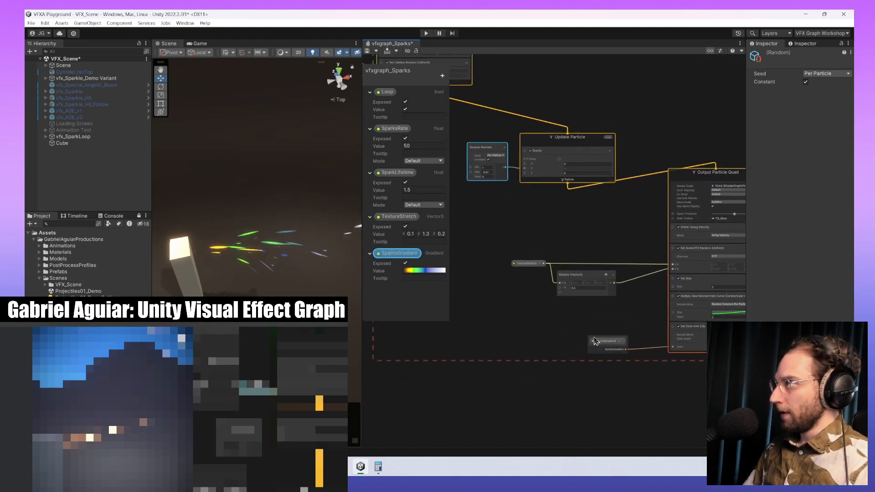
pyautogui.scroll(4, 600, 310)
pyautogui.click(567, 252)
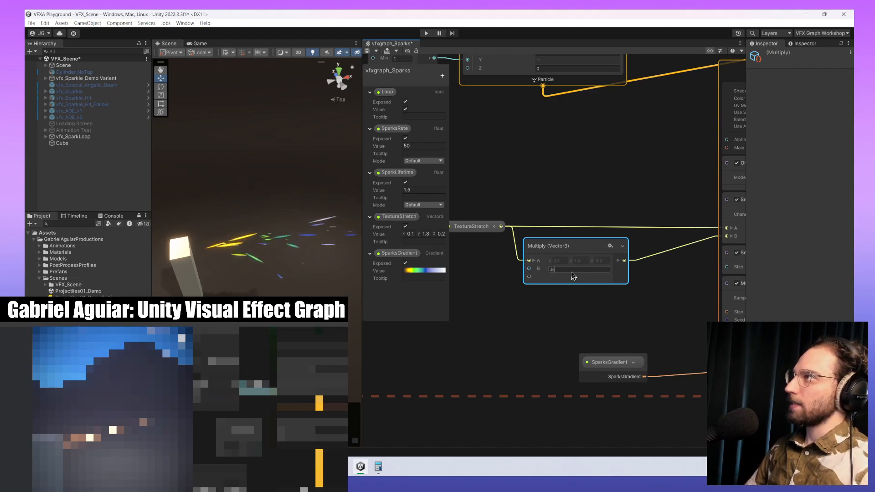
pyautogui.scroll(-3, 231, 290)
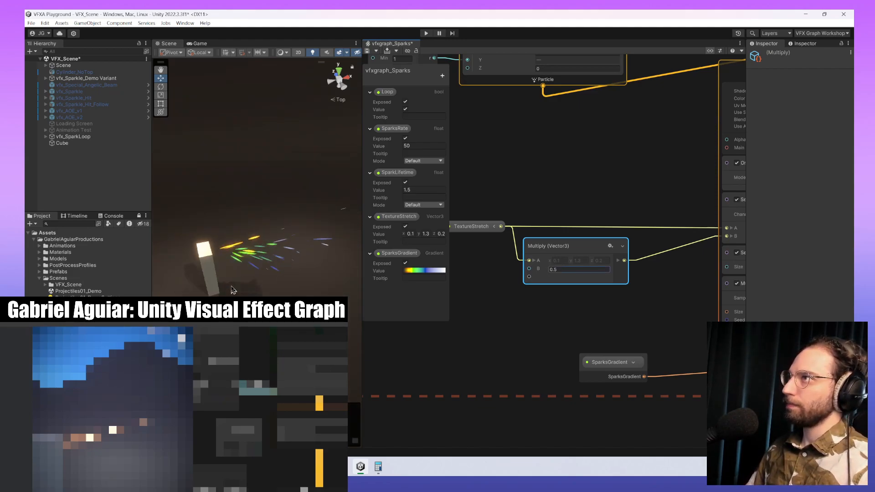
pyautogui.moveTo(243, 267)
pyautogui.keyDown('alt'); pyautogui.mouseDown()
pyautogui.moveTo(253, 288)
pyautogui.moveTo(246, 259)
pyautogui.mouseUp(); pyautogui.keyUp('alt')
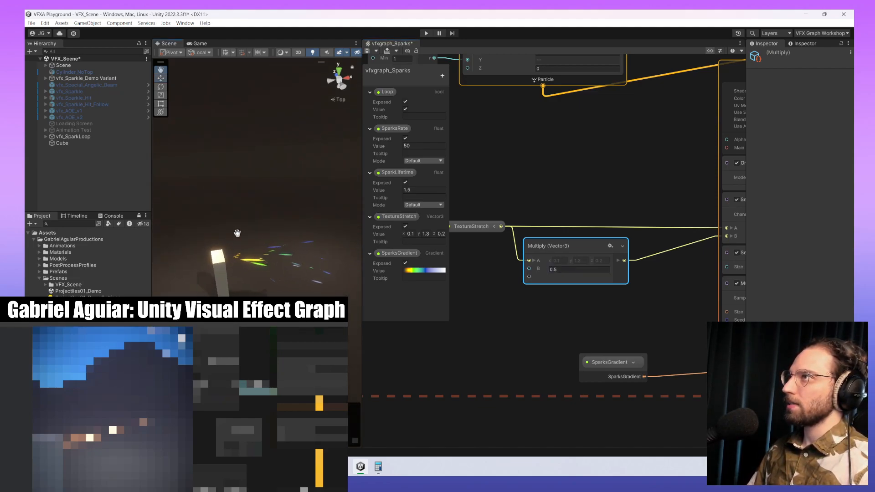
# - Examine the SparksGradient colours in the gradient editor
pyautogui.click(423, 271)
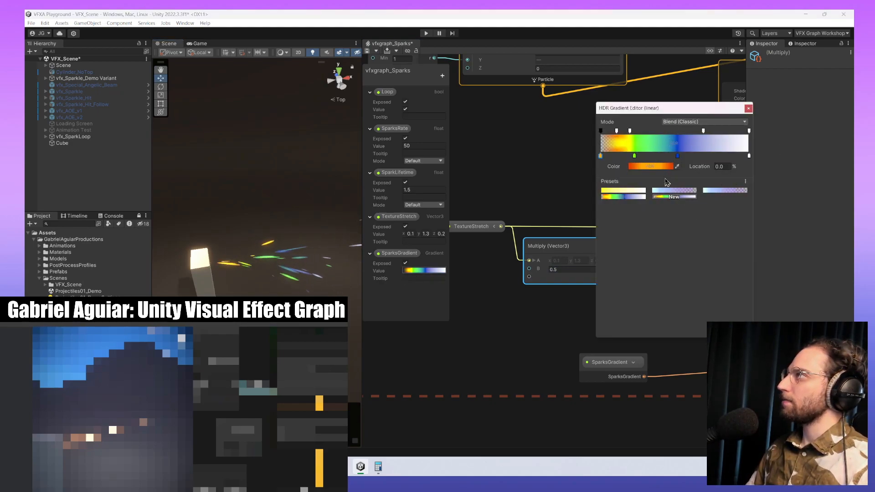
pyautogui.click(748, 109)
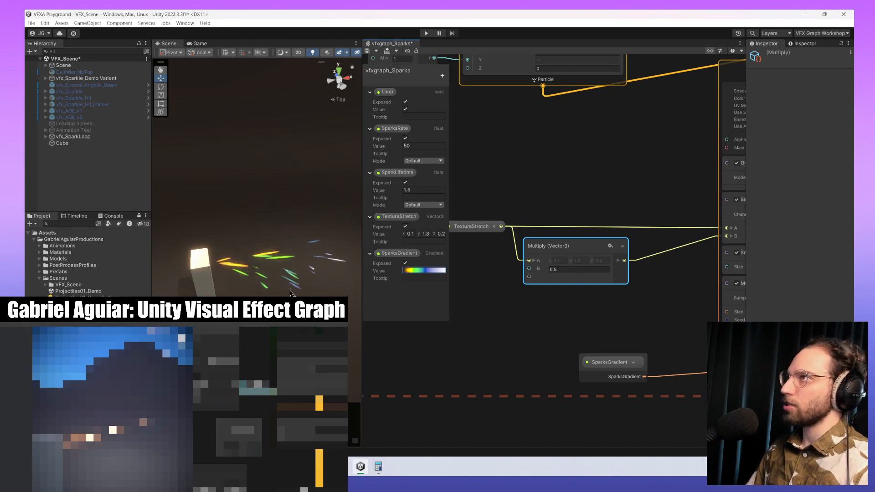
# - Set the Min of the Random Number node feeding Gravity's Y to -1 and inspect the sparks from several views
pyautogui.scroll(-2, 541, 289)
pyautogui.moveTo(518, 256); pyautogui.dragTo(585, 312, button='middle')
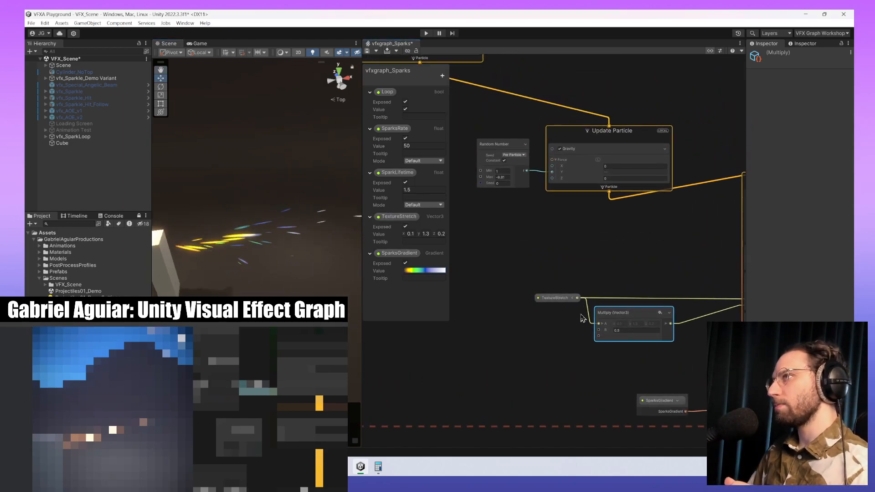
pyautogui.moveTo(256, 182); pyautogui.dragTo(277, 274, button='right')
pyautogui.moveTo(277, 276); pyautogui.dragTo(292, 287, button='middle')
pyautogui.click(503, 171)
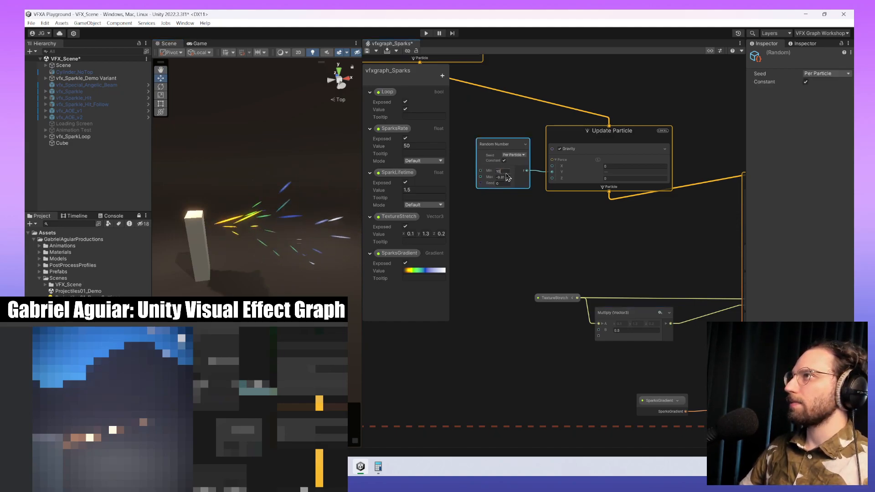
pyautogui.scroll(-5, 331, 264)
pyautogui.moveTo(332, 264); pyautogui.dragTo(300, 262, button='middle')
pyautogui.scroll(-5, 297, 245)
pyautogui.keyDown('alt'); pyautogui.moveTo(283, 266); pyautogui.dragTo(297, 203); pyautogui.keyUp('alt')
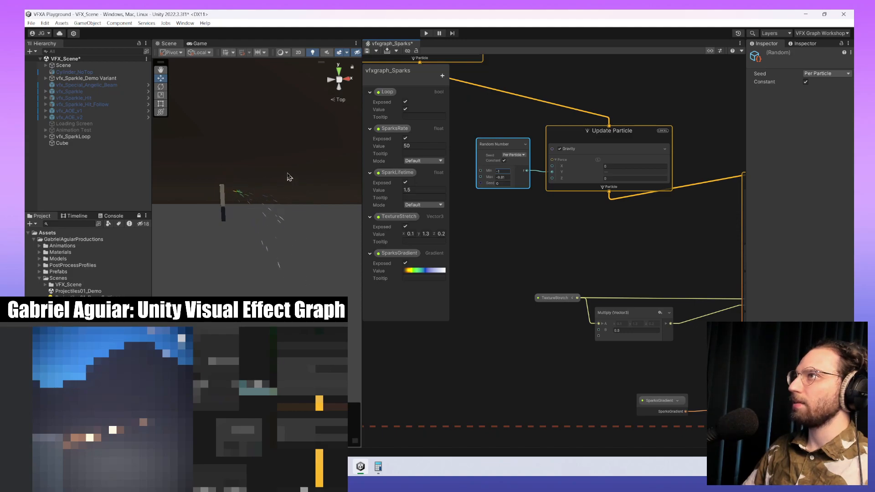
pyautogui.moveTo(284, 167); pyautogui.dragTo(285, 176, button='middle')
pyautogui.scroll(8, 286, 189)
pyautogui.scroll(-8, 272, 186)
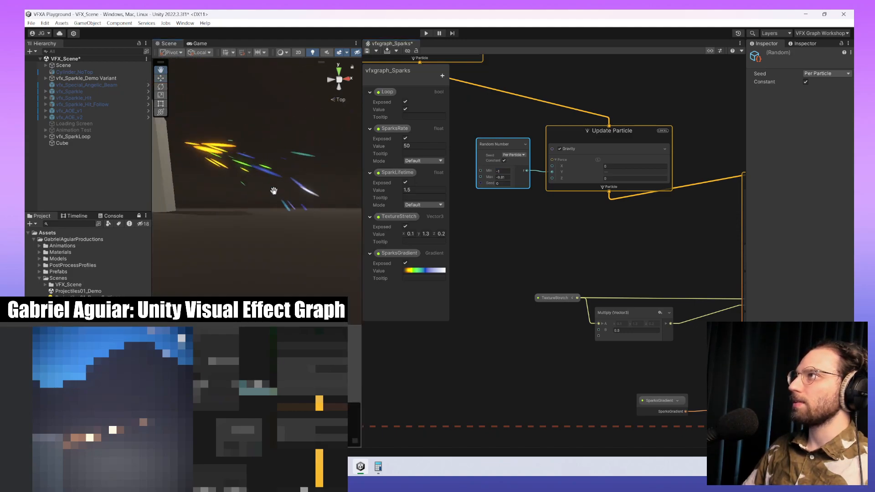
# - Try a second Random Number node above the existing one, delete it, and put the original back beside Update Particle
pyautogui.moveTo(494, 143); pyautogui.dragTo(496, 170)
pyautogui.click(488, 136)
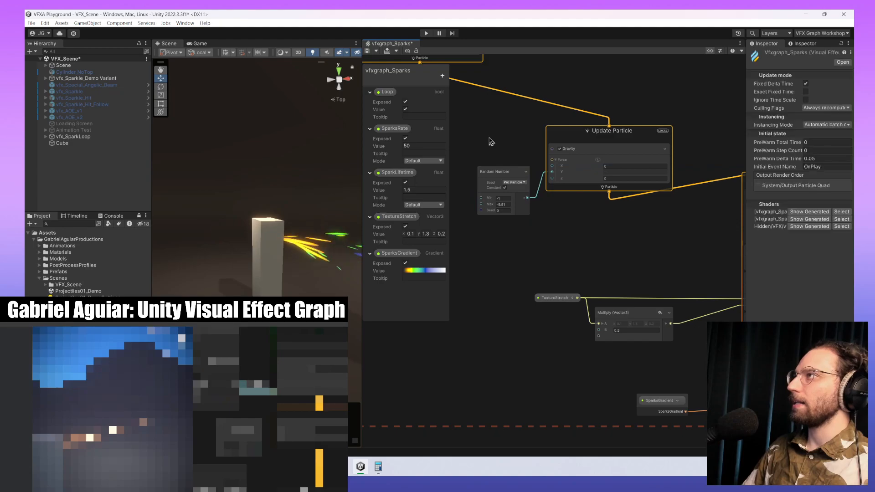
pyautogui.press('space')
pyautogui.write('rando')
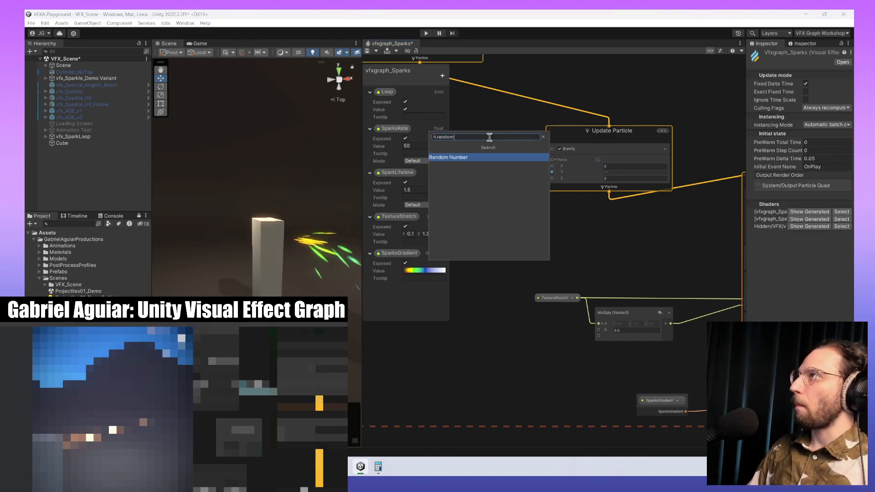
pyautogui.write('m')
pyautogui.press('Return')
pyautogui.moveTo(523, 157); pyautogui.dragTo(511, 118)
pyautogui.moveTo(513, 172); pyautogui.dragTo(513, 190)
pyautogui.moveTo(510, 116)
pyautogui.mouseDown()
pyautogui.moveTo(513, 144)
pyautogui.moveTo(511, 131)
pyautogui.mouseUp()
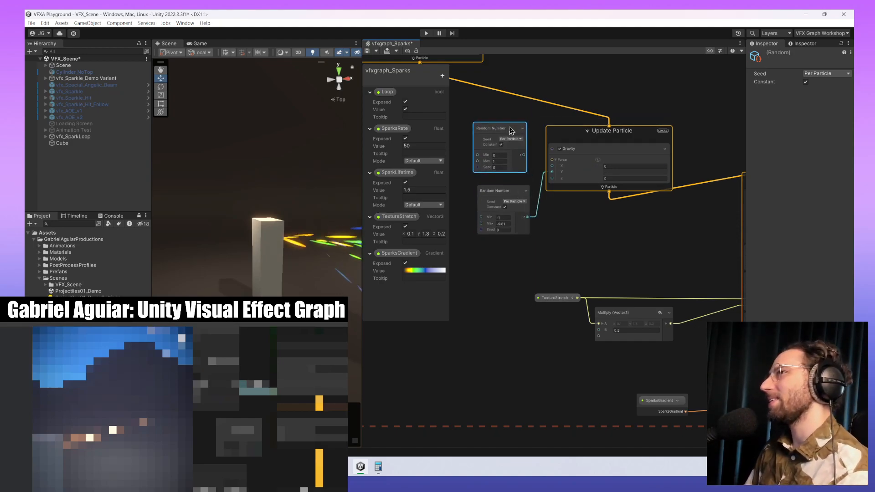
pyautogui.press('Delete')
pyautogui.moveTo(511, 192); pyautogui.dragTo(510, 148)
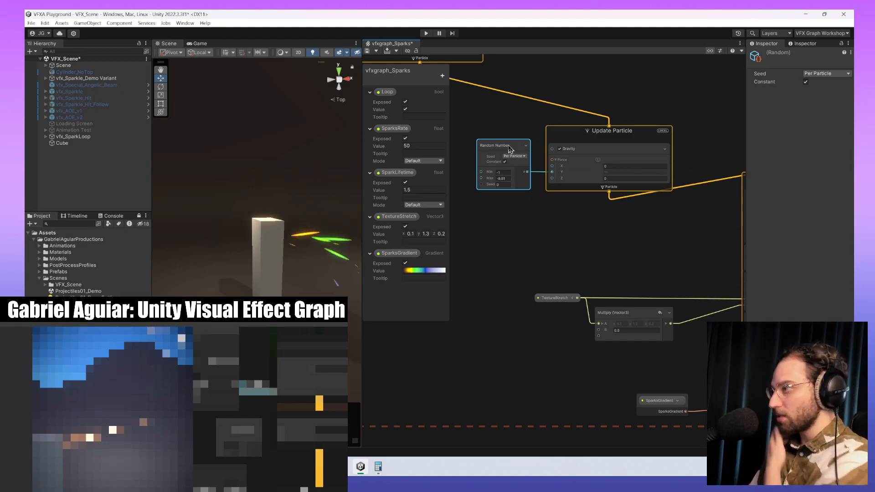
pyautogui.moveTo(301, 276); pyautogui.dragTo(272, 269, button='middle')
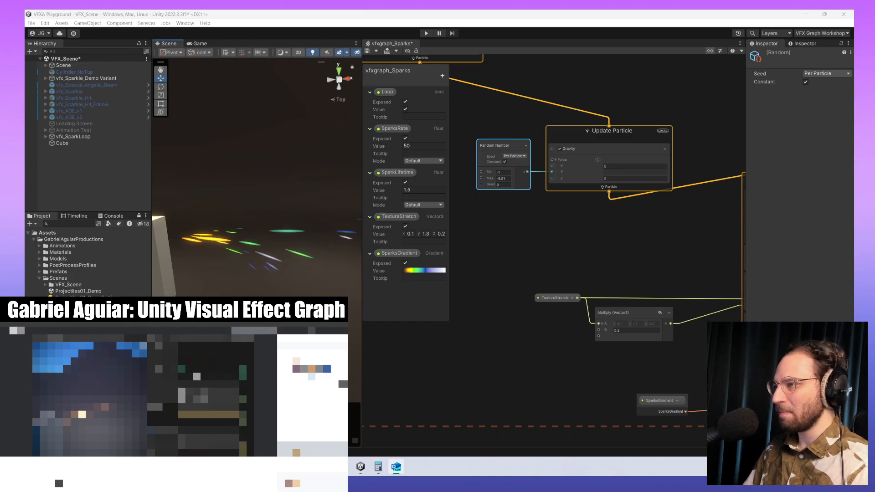
pyautogui.moveTo(568, 69); pyautogui.dragTo(542, 10)
pyautogui.hotkey('alt', 'F4')
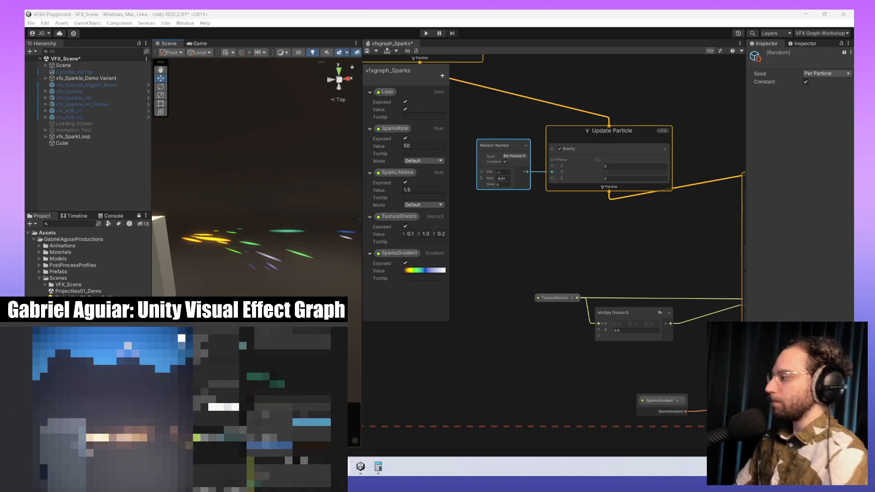
# - Review the graph's Spawn, Initialize Particle, Update Particle and Output Particle Quad contexts
pyautogui.moveTo(497, 221); pyautogui.dragTo(666, 360, button='middle')
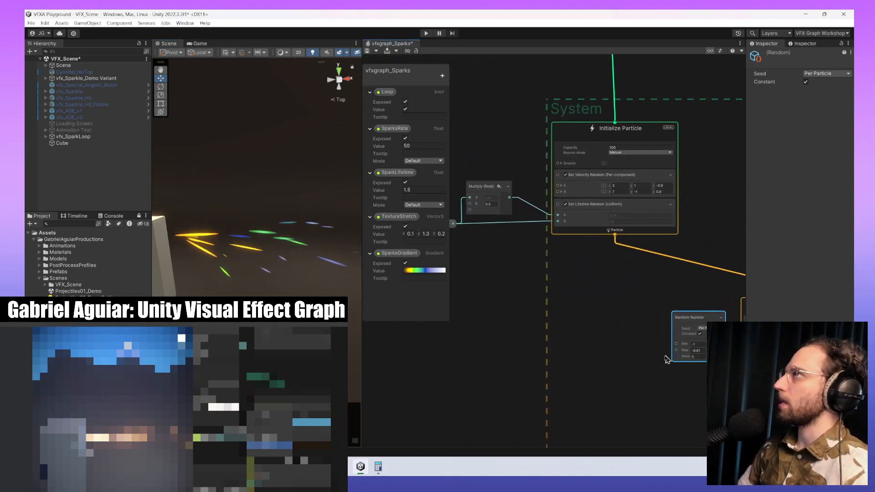
pyautogui.moveTo(644, 256); pyautogui.dragTo(597, 299, button='middle')
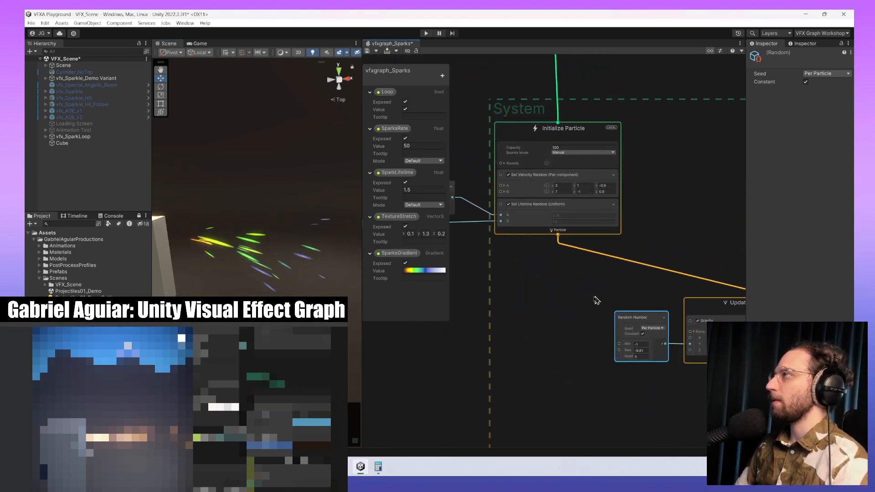
pyautogui.scroll(-5, 597, 300)
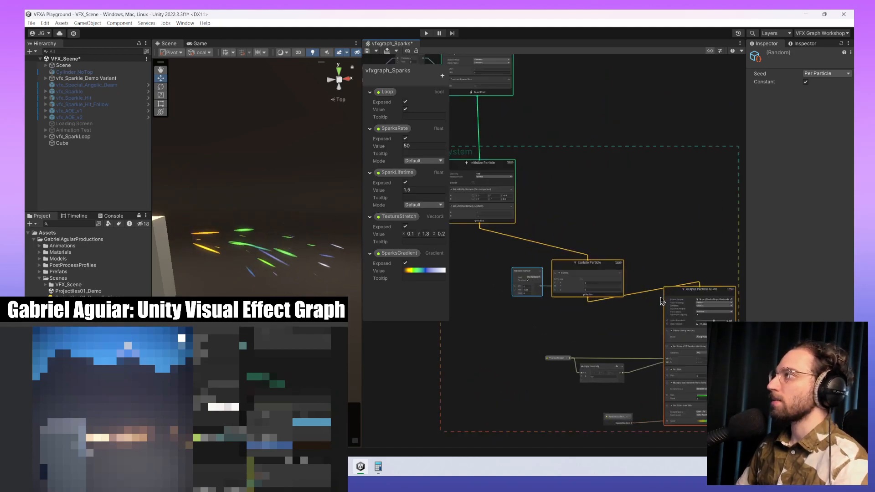
pyautogui.scroll(4, 661, 302)
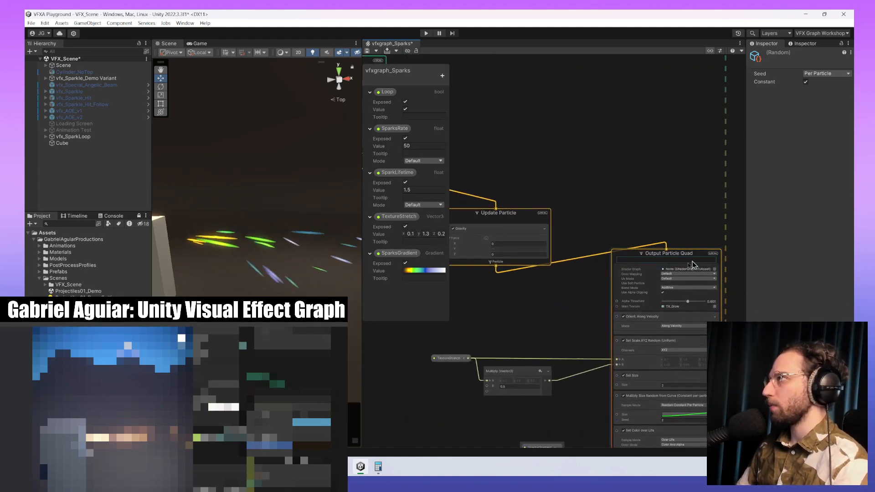
pyautogui.moveTo(469, 238); pyautogui.dragTo(554, 254, button='middle')
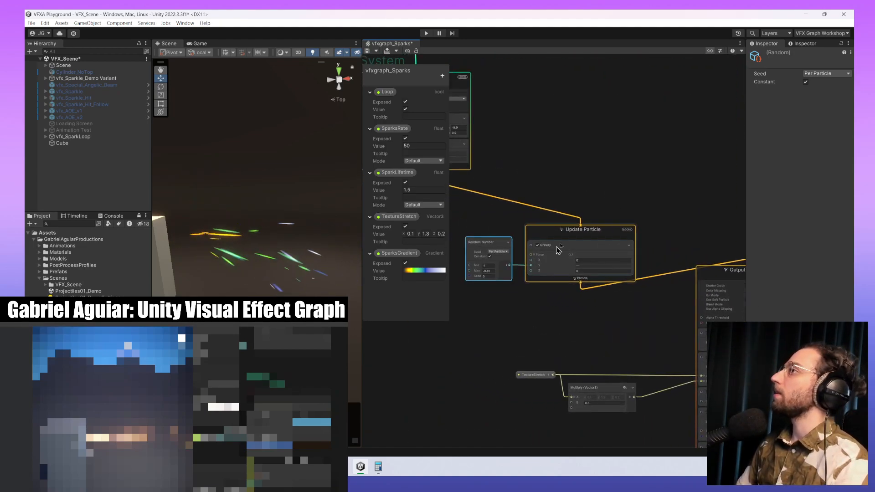
pyautogui.moveTo(523, 141); pyautogui.dragTo(644, 313, button='middle')
pyautogui.moveTo(560, 106); pyautogui.dragTo(585, 147, button='middle')
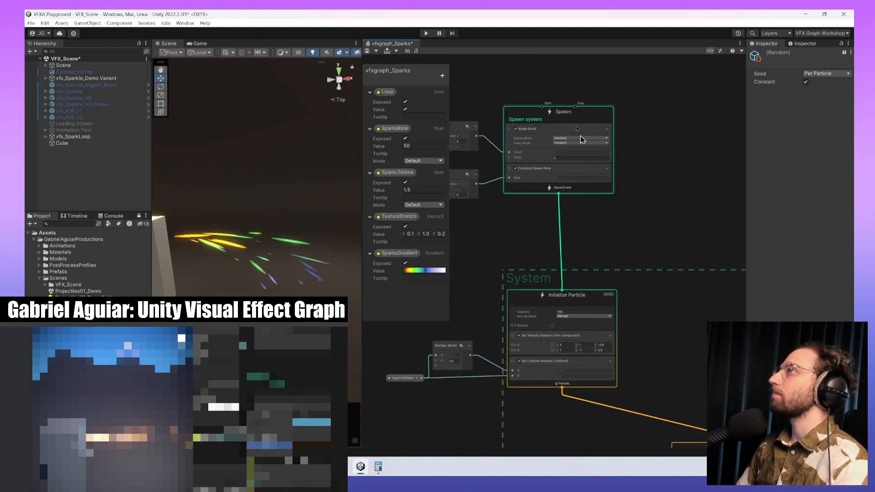
pyautogui.moveTo(717, 366); pyautogui.dragTo(711, 244, button='middle')
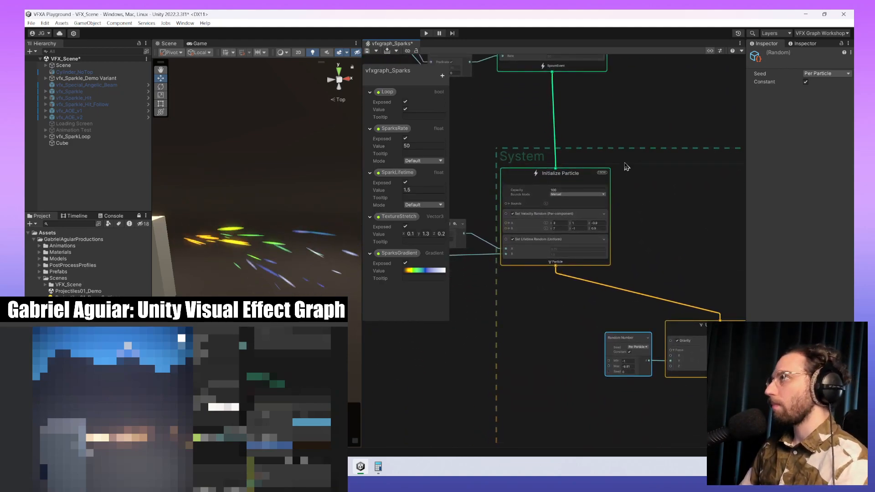
# - Search the blocks available for Initialize Particle for "set position (shape" and browse the shape variants from Line to Arc Sphere
pyautogui.click(575, 182)
pyautogui.press('f')
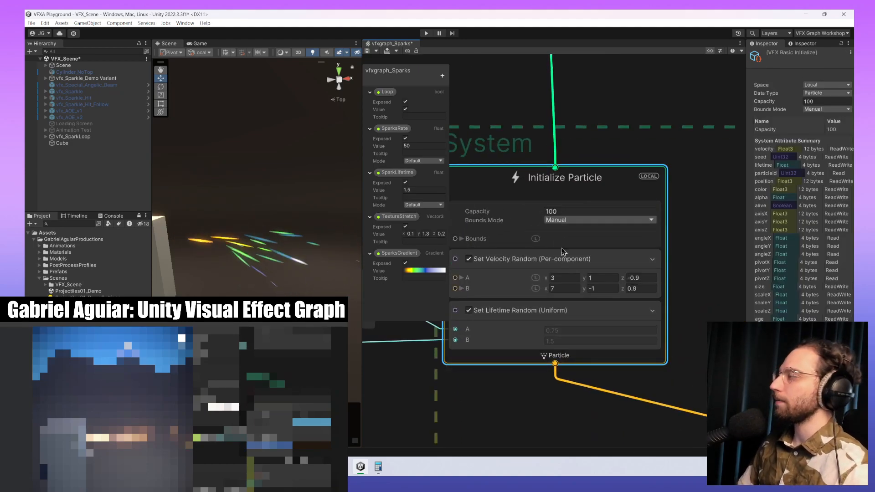
pyautogui.press('space')
pyautogui.write('set position')
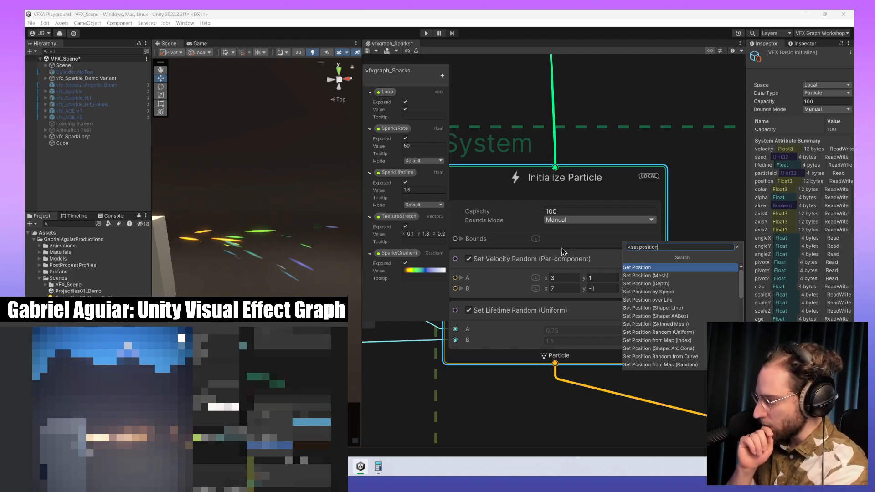
pyautogui.write('(shape')
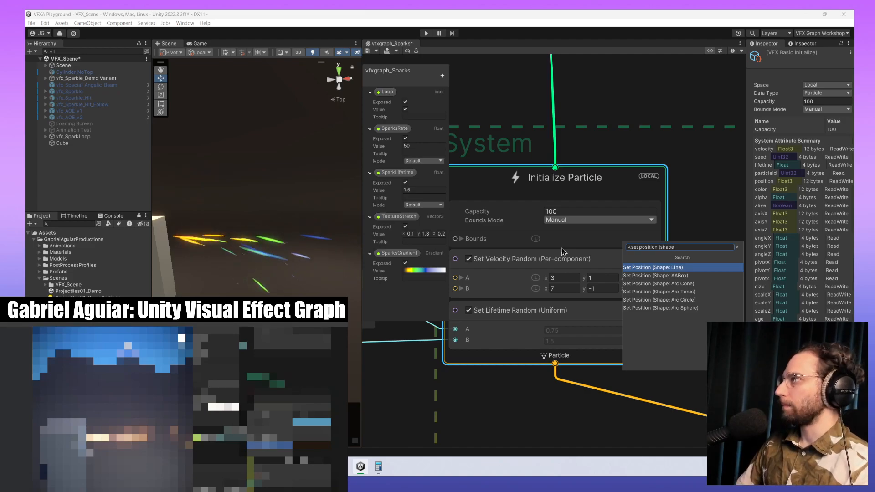
pyautogui.press('Down')
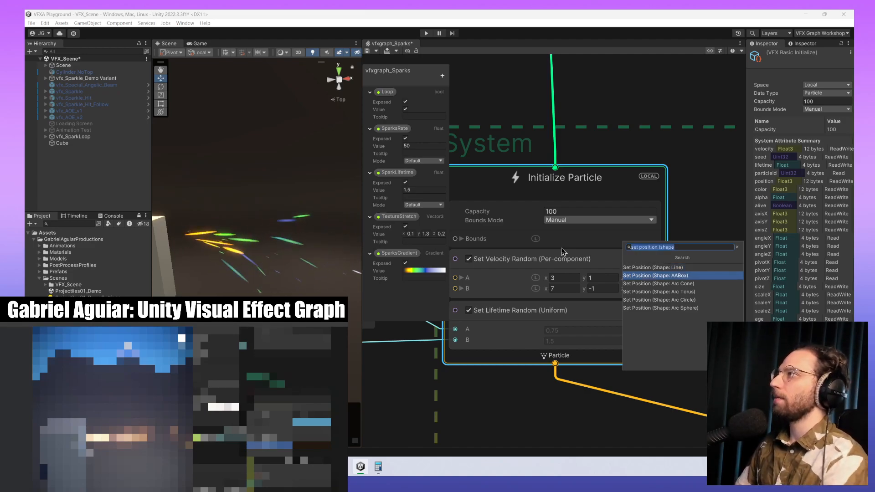
pyautogui.press('Up')
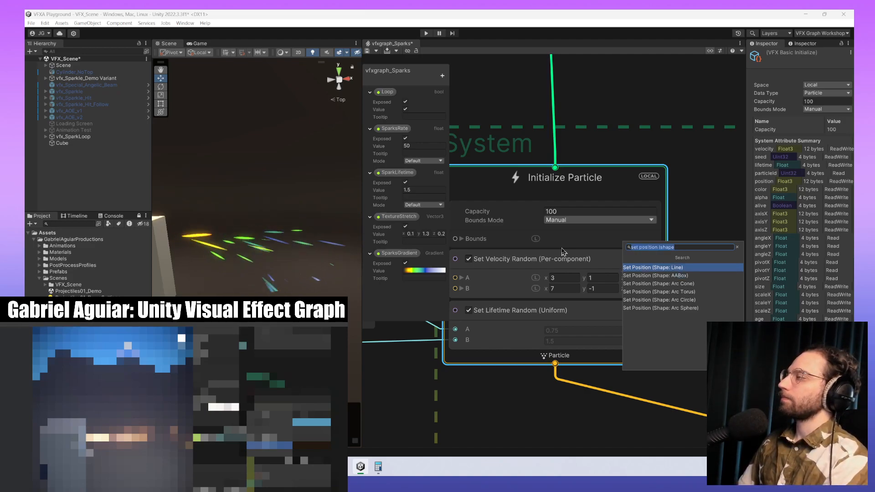
pyautogui.press('Up')
pyautogui.press('Up')
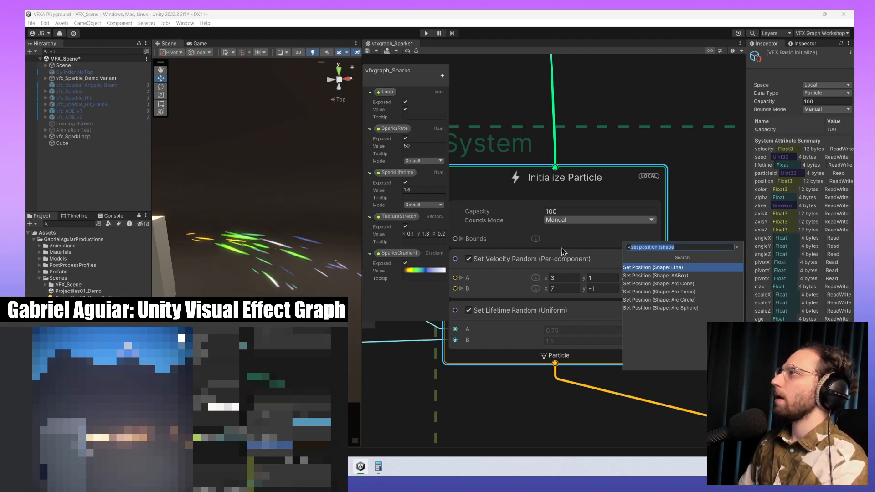
pyautogui.press('Down')
pyautogui.press('Down')
pyautogui.press('Down')
pyautogui.press('Down')
pyautogui.press('Down')
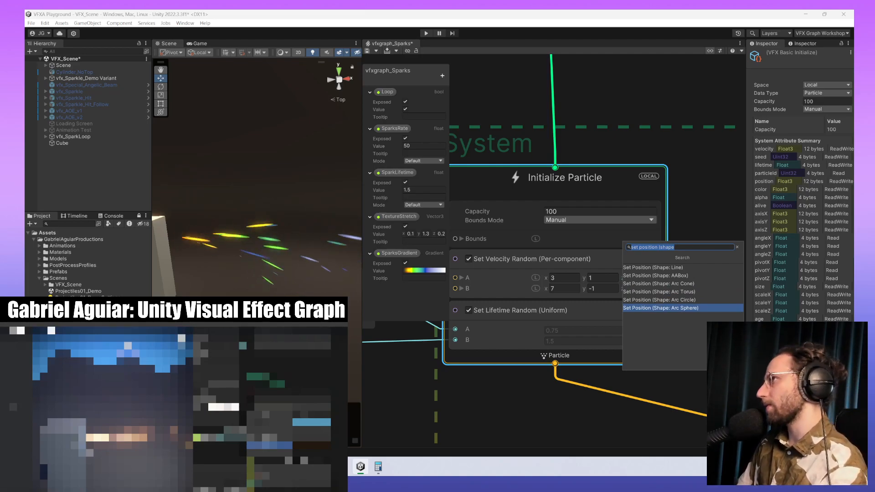
# - Search the Initialize Particle blocks for "set position" and browse the variants through the Map, Old Position and Target Position entries
pyautogui.write('oet')
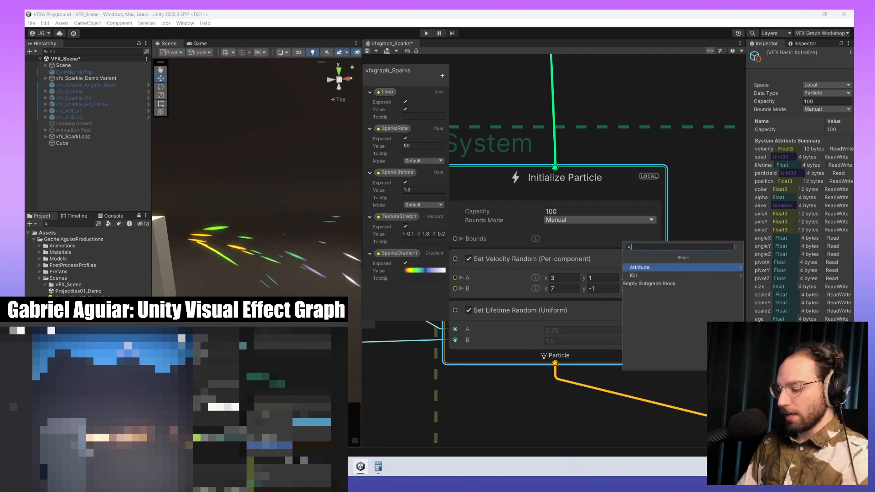
pyautogui.write(' pos')
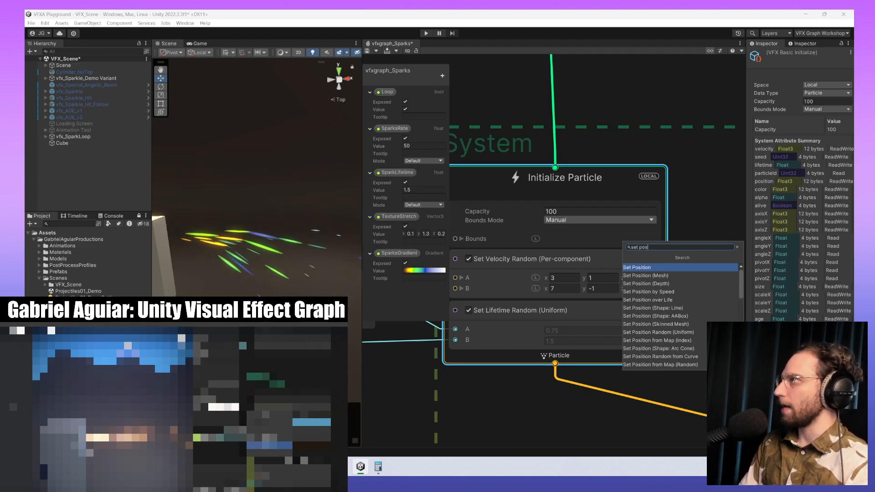
pyautogui.press('BackSpace')
pyautogui.write('s')
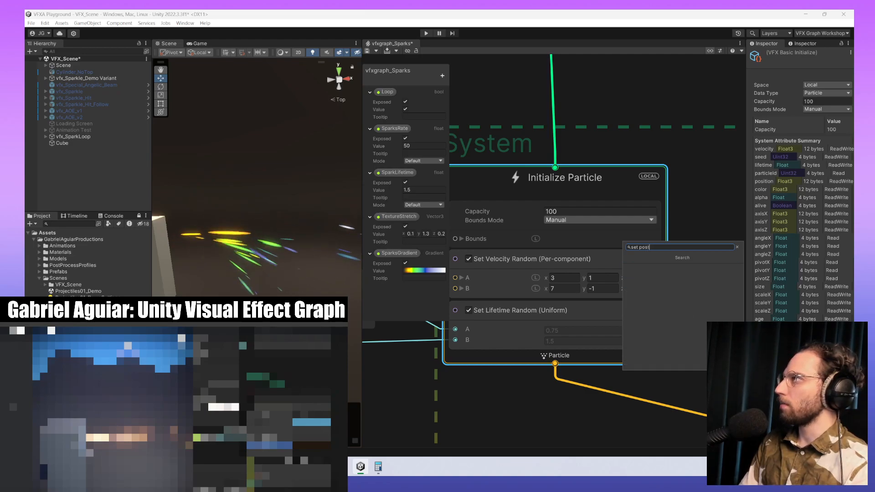
pyautogui.write('ition')
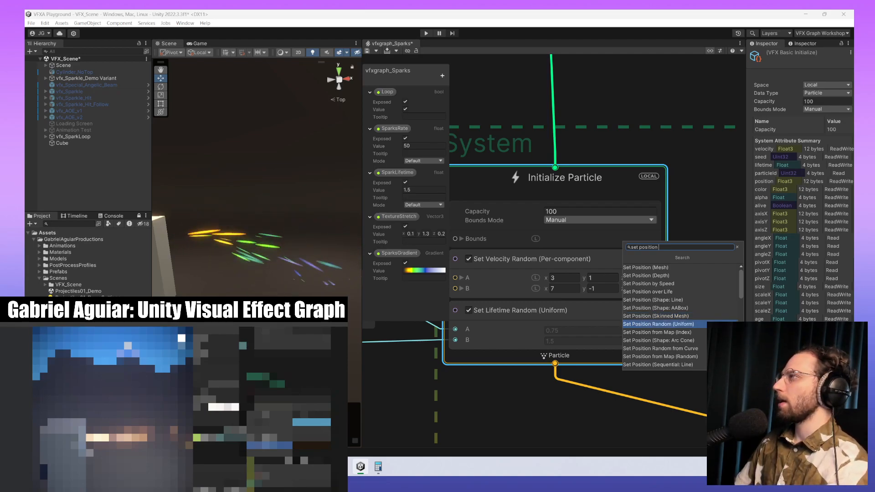
pyautogui.scroll(-1, 705, 311)
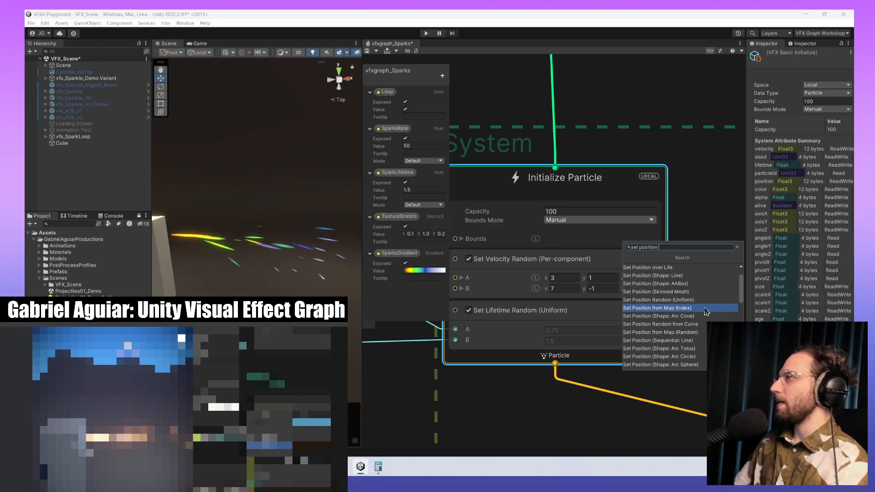
pyautogui.scroll(-1, 705, 311)
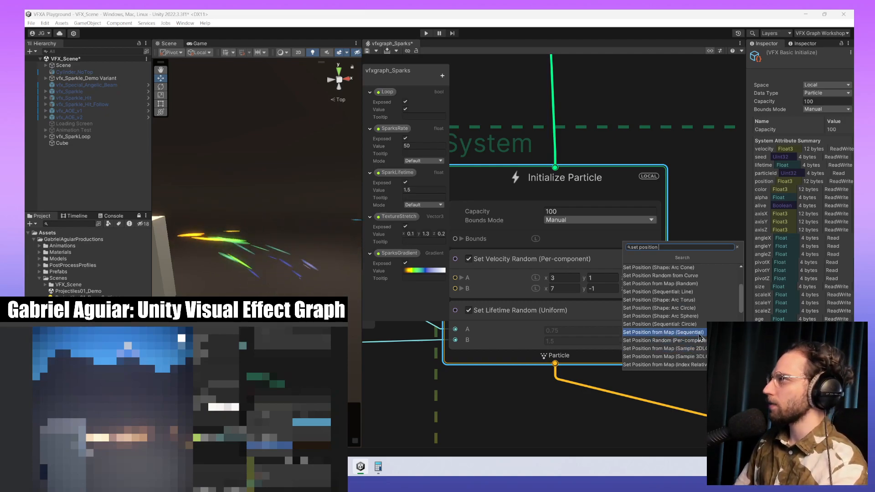
pyautogui.scroll(-1, 701, 337)
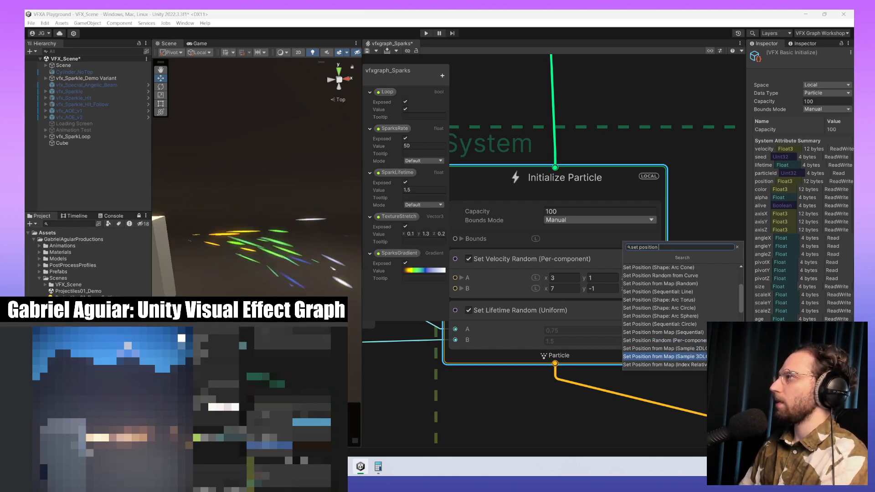
pyautogui.scroll(-1, 697, 356)
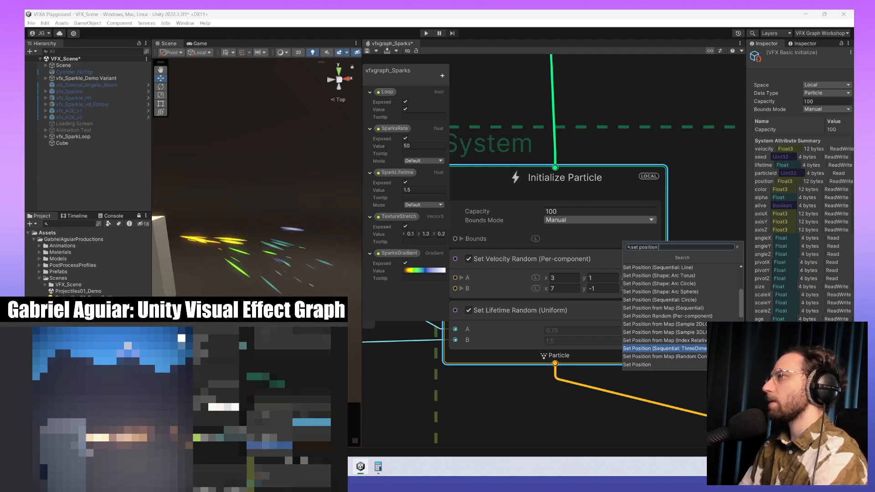
pyautogui.scroll(-1, 688, 366)
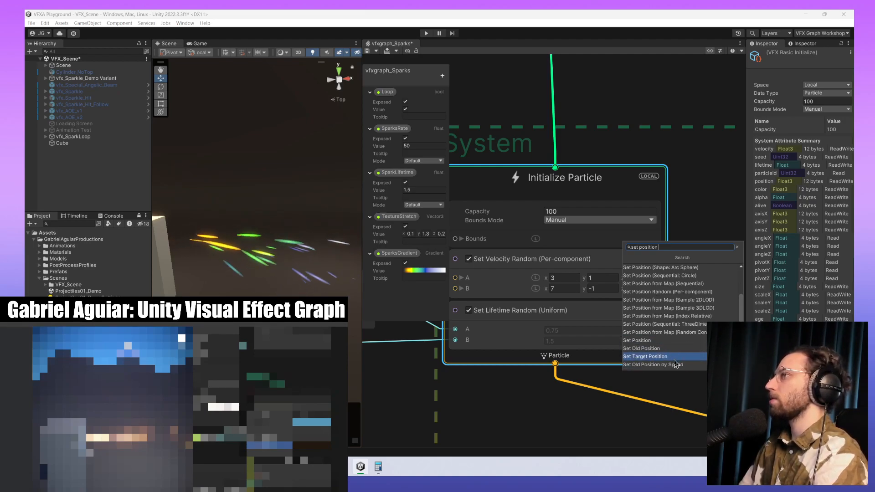
pyautogui.scroll(-1, 686, 362)
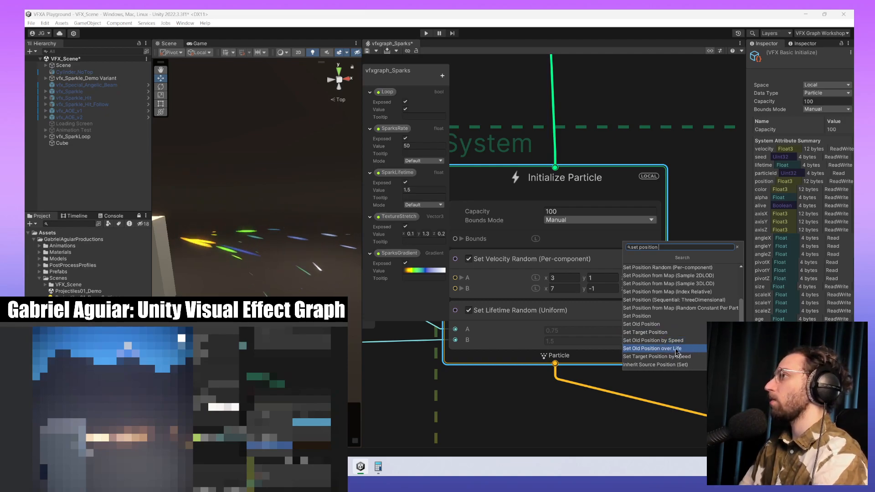
pyautogui.scroll(-1, 697, 356)
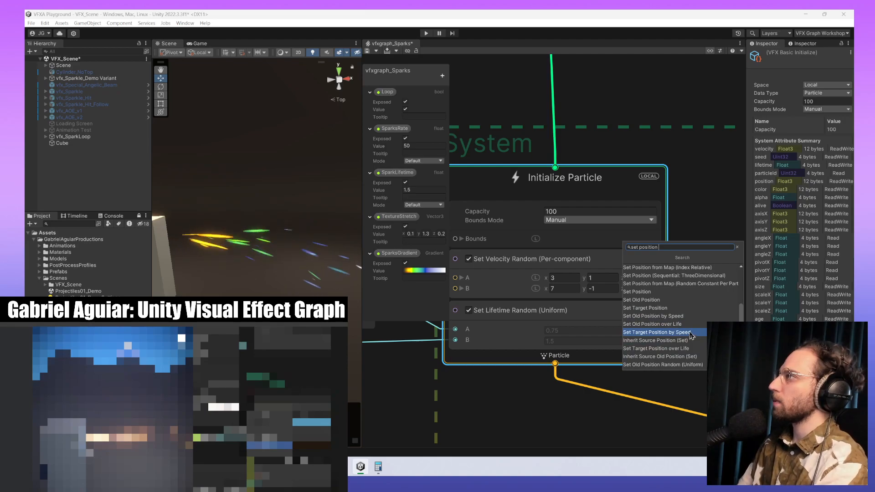
pyautogui.scroll(-3, 697, 351)
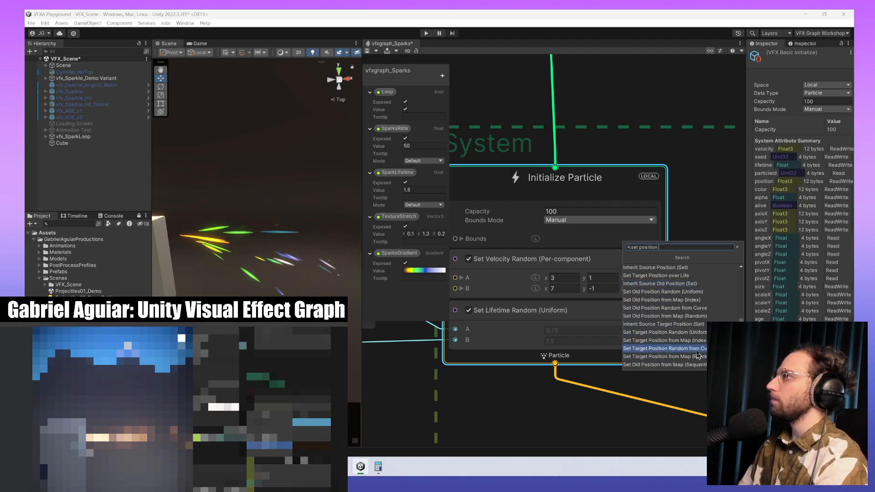
pyautogui.scroll(-3, 697, 353)
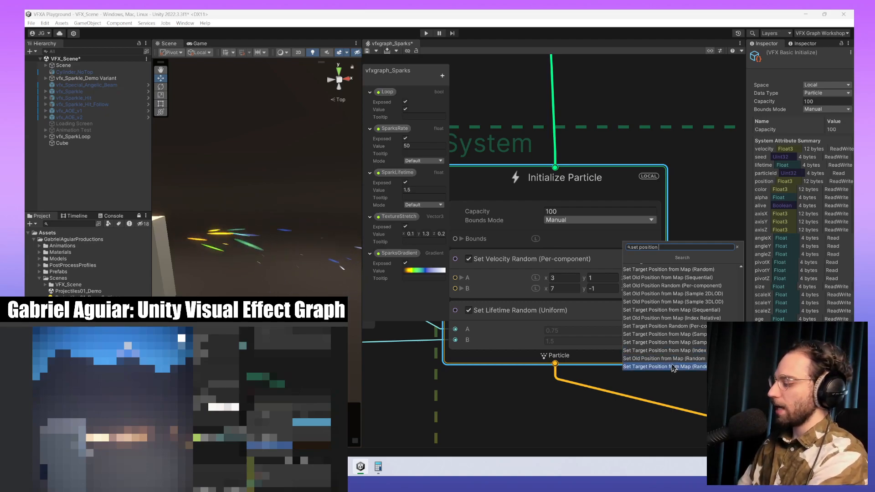
# - Add a Set Position (Shape: Arc Cone) block to Initialize Particle
pyautogui.scroll(3, 672, 341)
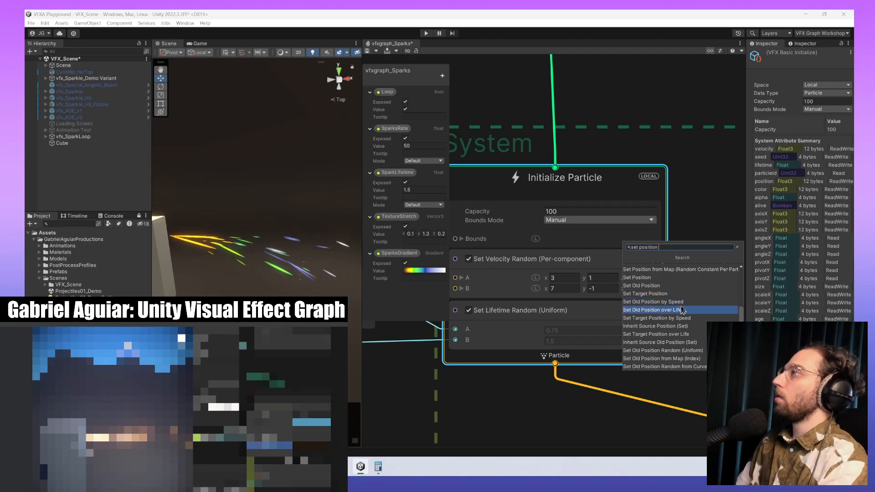
pyautogui.scroll(1, 681, 312)
pyautogui.scroll(3, 673, 331)
pyautogui.scroll(3, 690, 317)
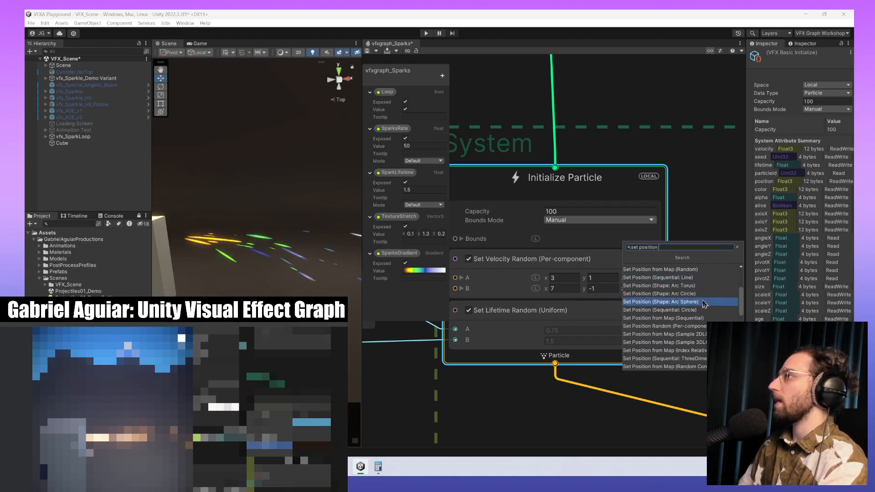
pyautogui.scroll(1, 704, 294)
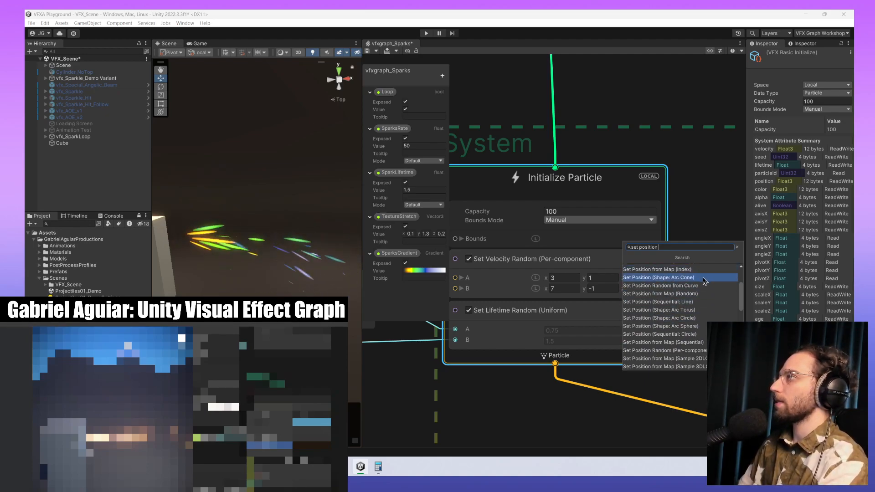
pyautogui.click(704, 278)
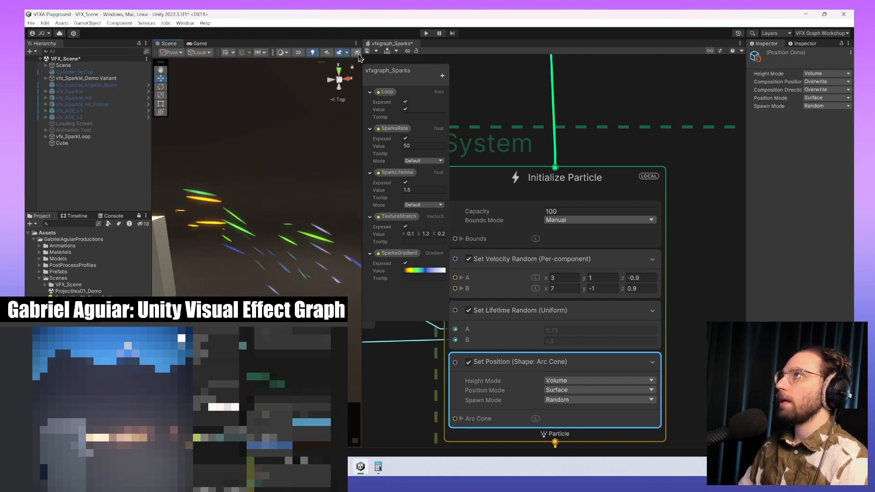
# - Turn on the Scene view gizmos and leave the Scene view slightly wider beside the graph
pyautogui.moveTo(361, 56); pyautogui.dragTo(536, 58)
pyautogui.click(523, 52)
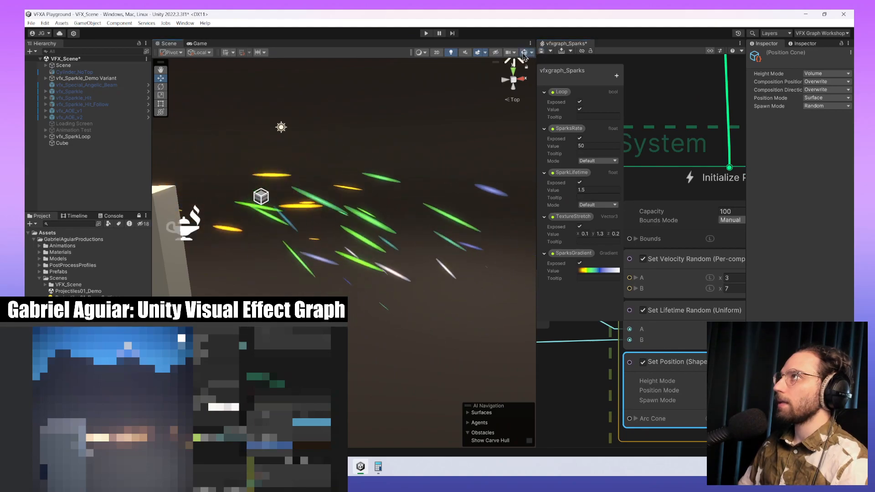
pyautogui.scroll(-5, 286, 206)
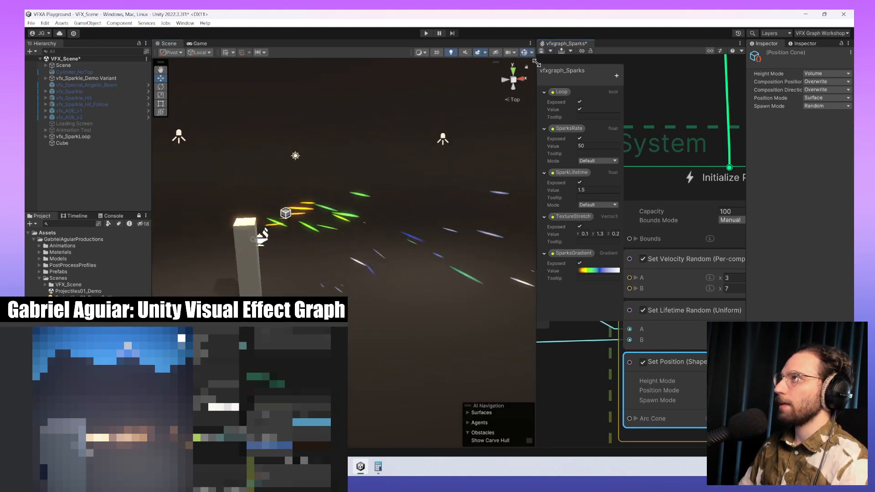
pyautogui.moveTo(536, 62); pyautogui.dragTo(380, 118)
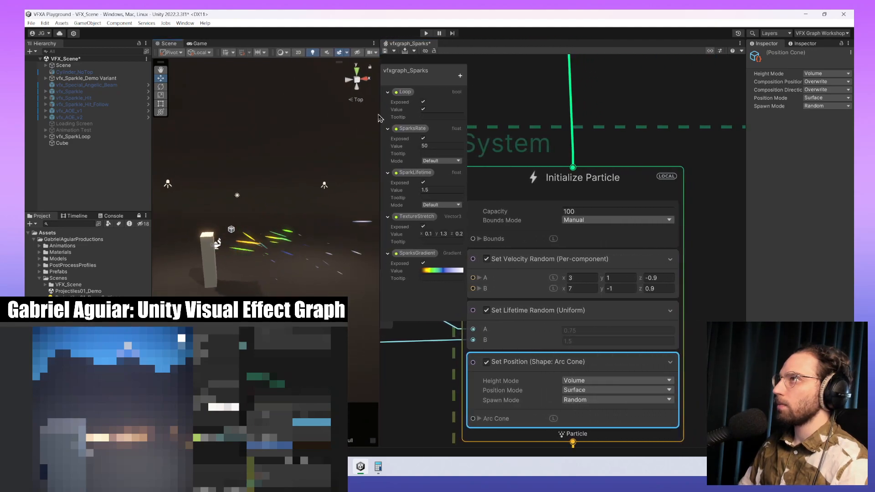
pyautogui.scroll(-1, 638, 340)
pyautogui.scroll(1, 640, 340)
pyautogui.moveTo(716, 341); pyautogui.dragTo(738, 289, button='middle')
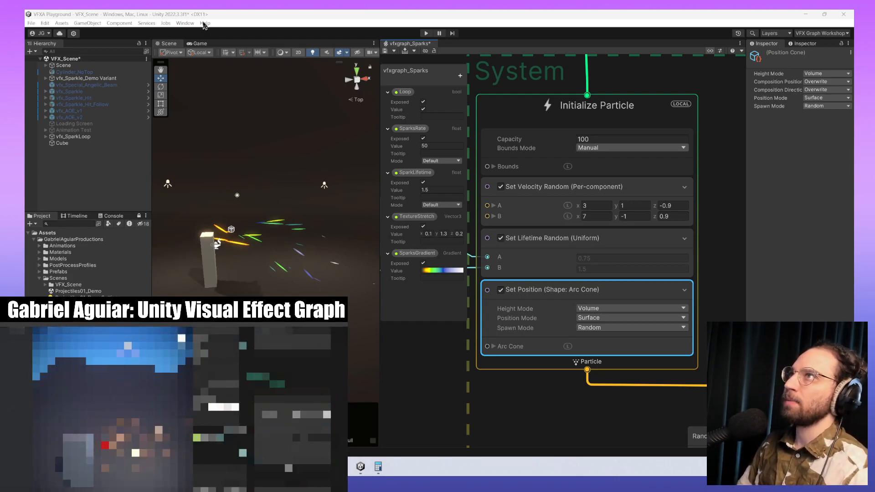
# - Select vfxgraph_Sparks under vfx_SparkLoop and frame it to inspect the Arc Cone gizmo around the emitter
pyautogui.click(46, 137)
pyautogui.click(81, 143)
pyautogui.press('f')
pyautogui.scroll(-5, 222, 266)
pyautogui.moveTo(221, 263)
pyautogui.mouseDown(button='middle')
pyautogui.moveTo(318, 258)
pyautogui.moveTo(229, 257)
pyautogui.moveTo(232, 266)
pyautogui.mouseUp(button='middle')
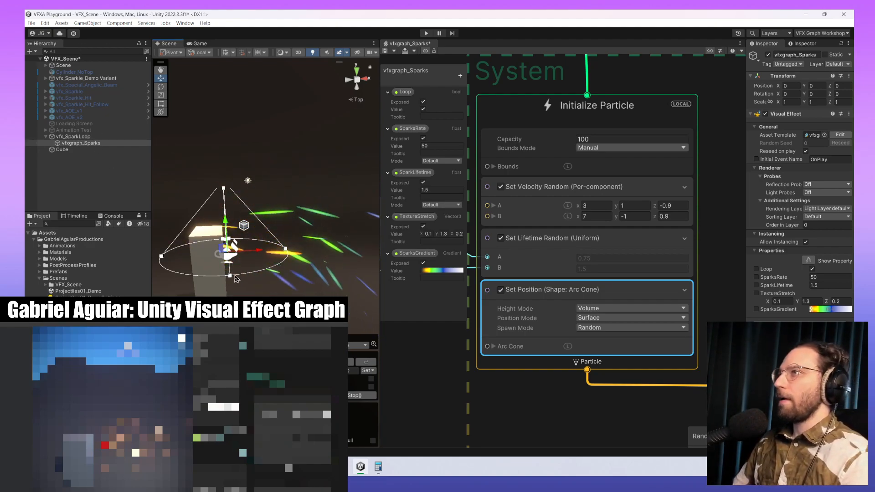
pyautogui.moveTo(243, 318); pyautogui.dragTo(287, 273)
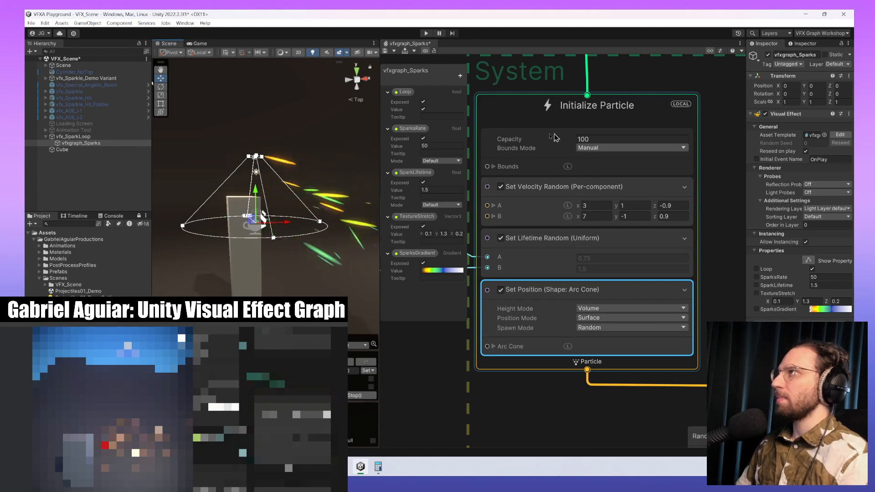
pyautogui.click(522, 119)
pyautogui.press('space')
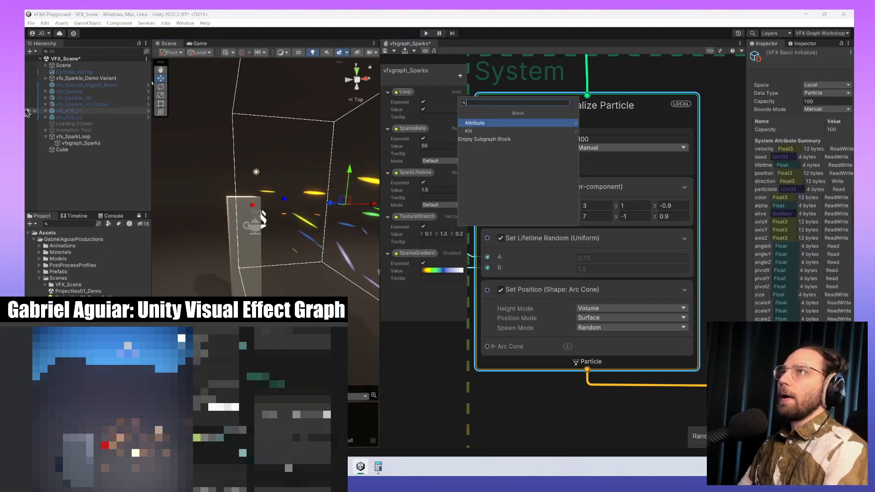
pyautogui.click(81, 143)
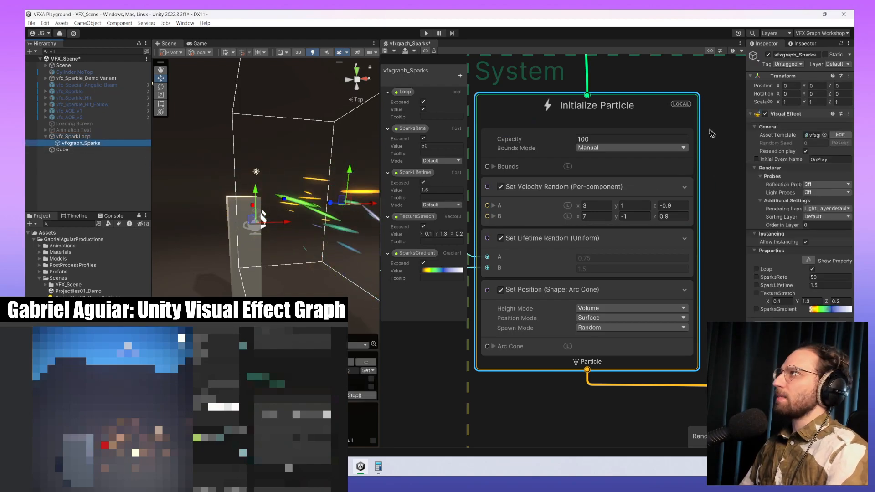
# - Search the blocks for Initialize Particle for "set position", look through the first variants, and clear the search
pyautogui.click(656, 104)
pyautogui.press('space')
pyautogui.write('s')
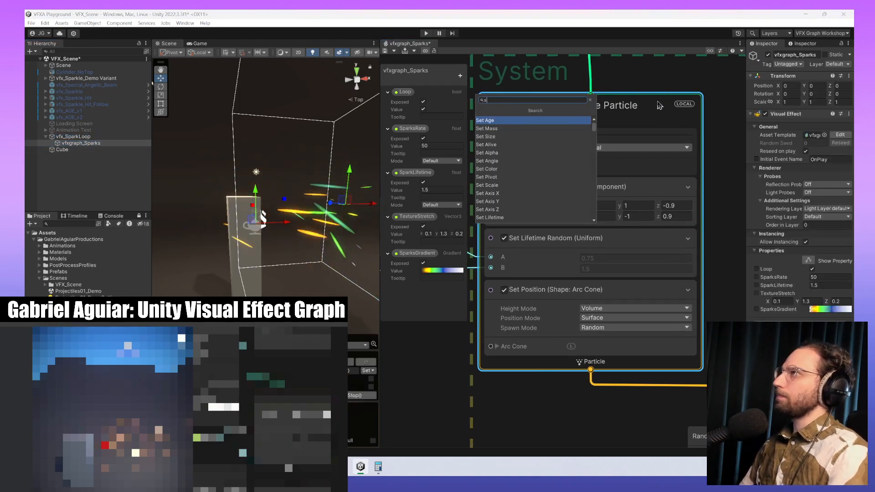
pyautogui.write('et pos')
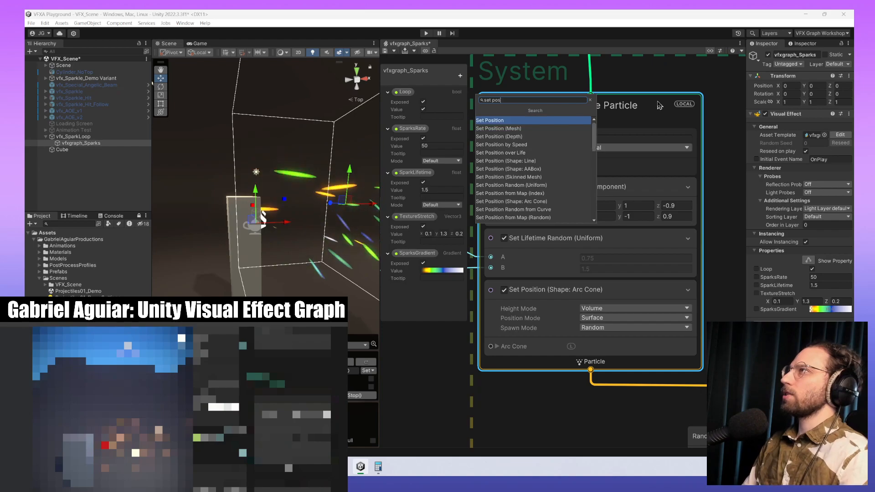
pyautogui.press('Down')
pyautogui.press('Down')
pyautogui.press('Down')
pyautogui.press('Down')
pyautogui.press('Down')
pyautogui.press('Down')
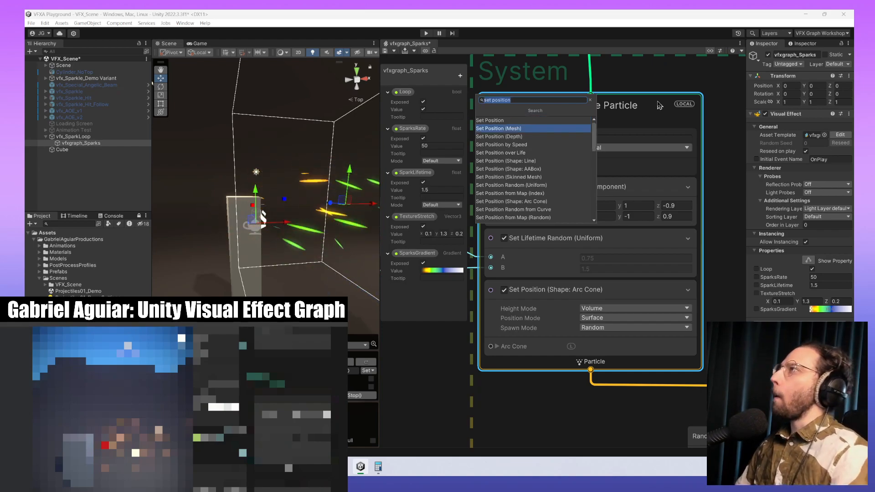
pyautogui.press('Up')
pyautogui.press('BackSpace')
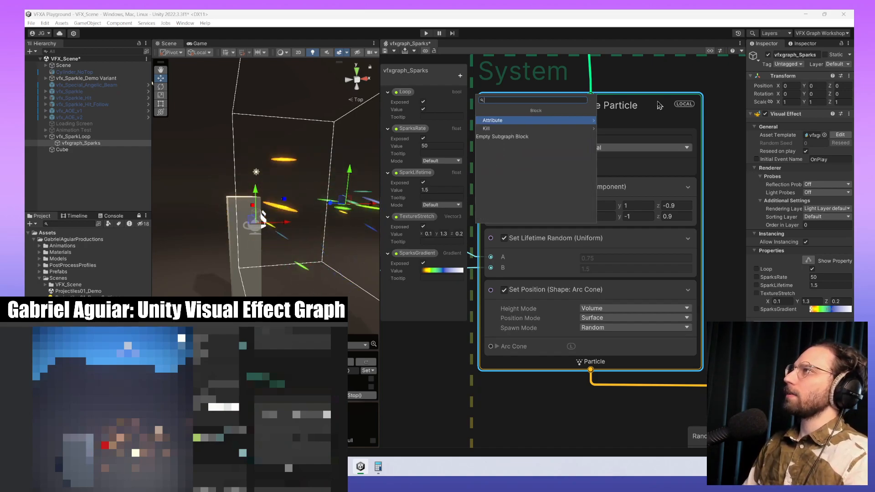
# - Search the Initialize Particle blocks for "set position (shape" and look over the shape variants
pyautogui.write('set s')
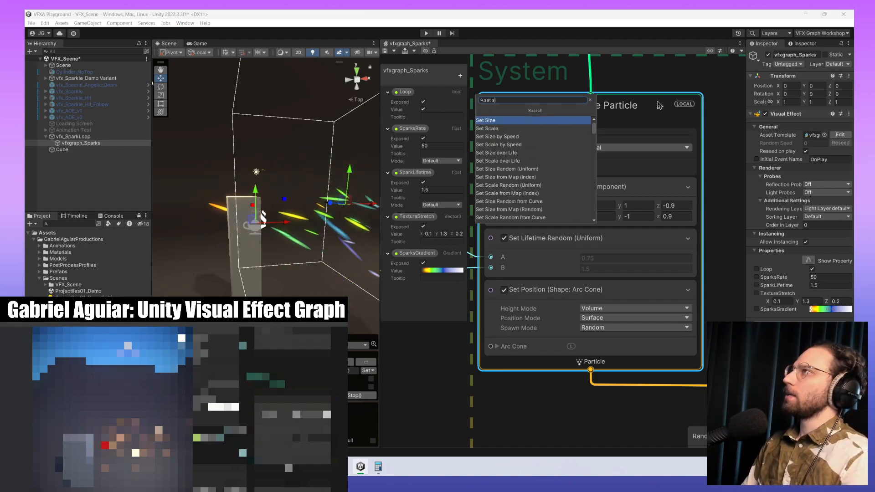
pyautogui.press('BackSpace')
pyautogui.write('pos')
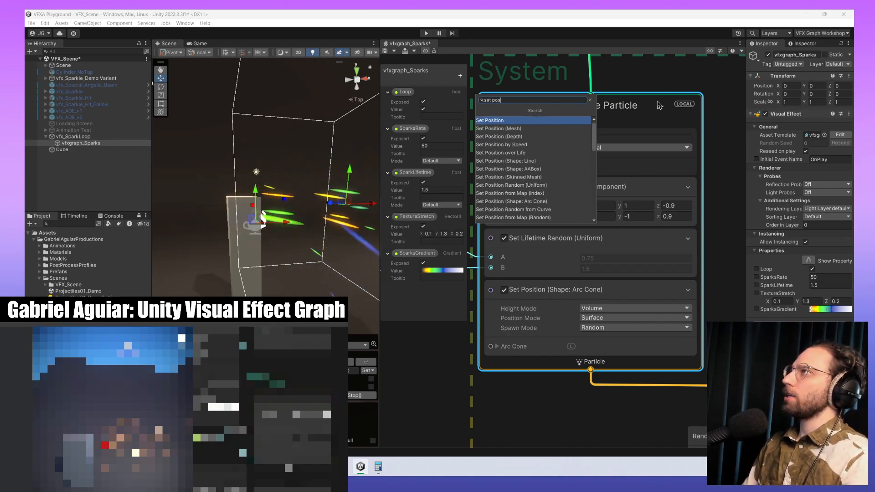
pyautogui.write('iyi')
pyautogui.press('BackSpace')
pyautogui.press('BackSpace')
pyautogui.write('tion ')
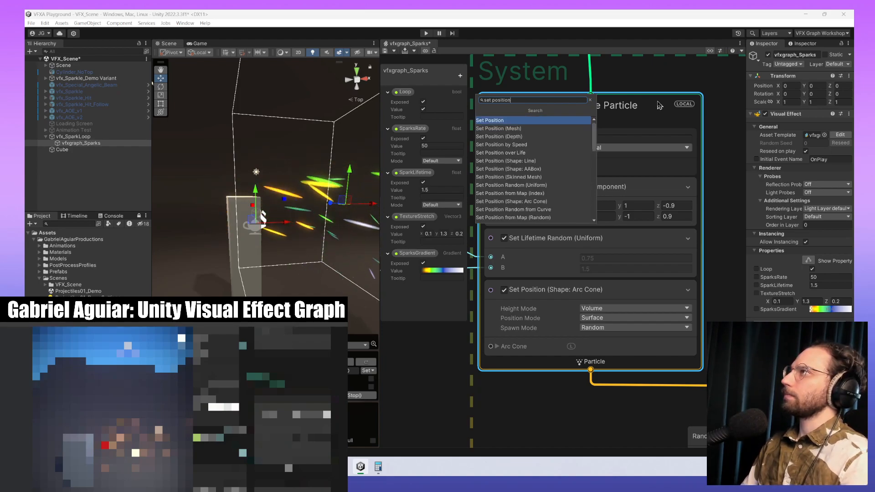
pyautogui.write('(sh')
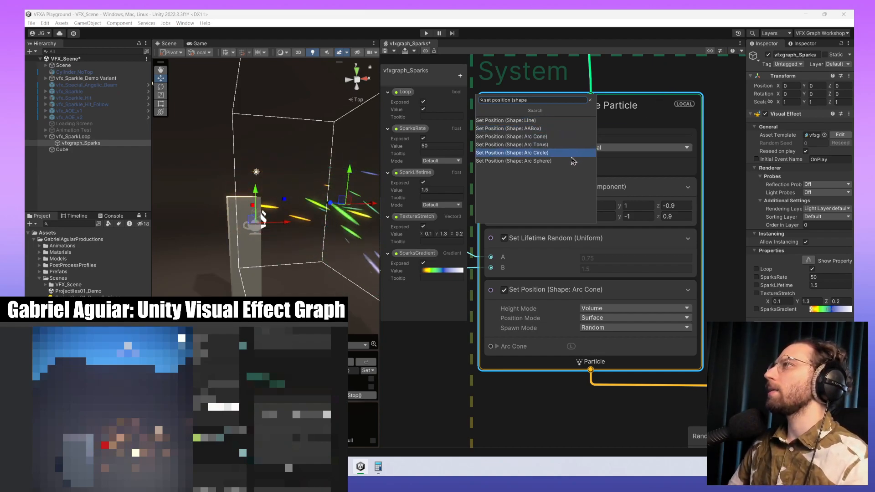
pyautogui.write('ape')
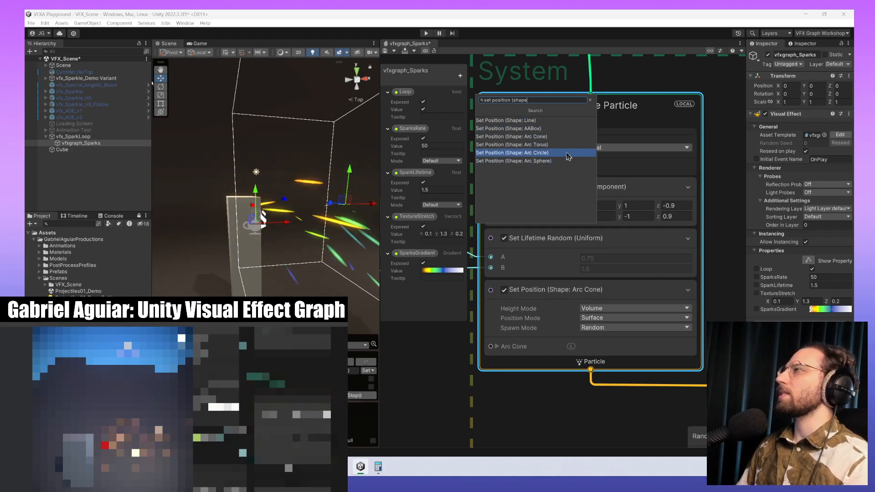
# - Search the Initialize Particle blocks for "set position sph" and add Set Position (Shape: Arc Sphere)
pyautogui.press('BackSpace')
pyautogui.press('BackSpace')
pyautogui.press('BackSpace')
pyautogui.press('BackSpace')
pyautogui.press('BackSpace')
pyautogui.press('BackSpace')
pyautogui.write('shp')
pyautogui.press('BackSpace')
pyautogui.press('BackSpace')
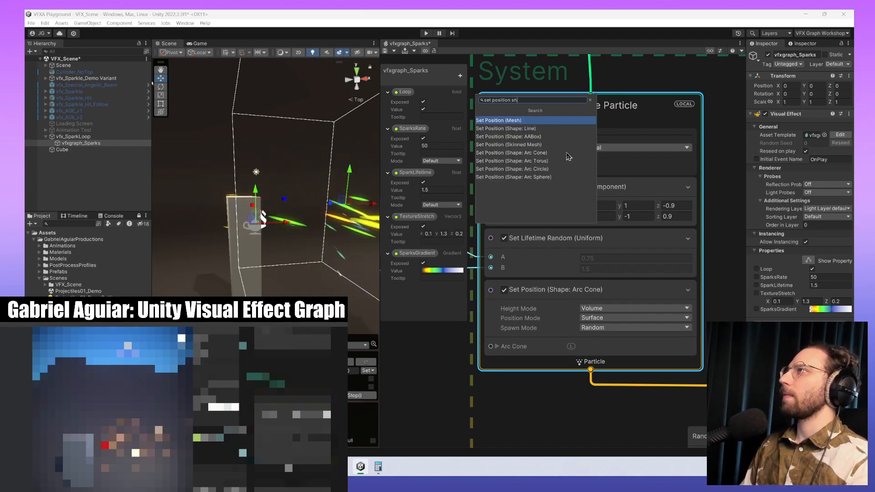
pyautogui.press('BackSpace')
pyautogui.write('p')
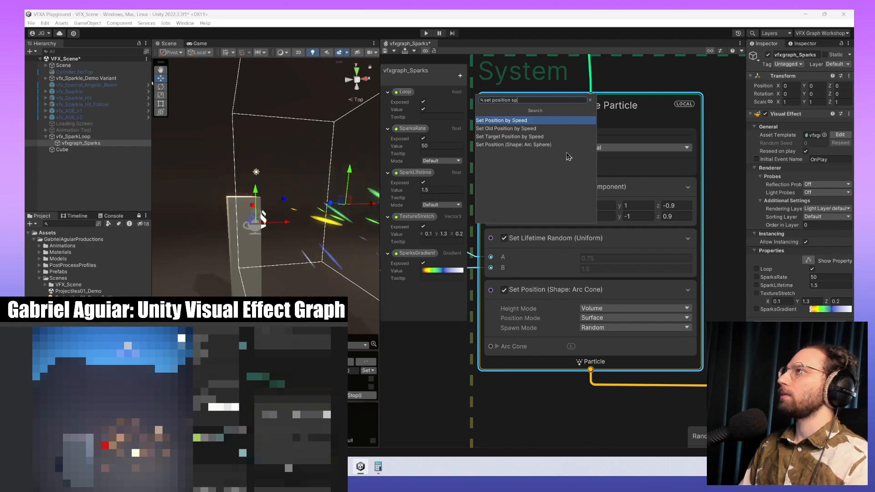
pyautogui.write('h')
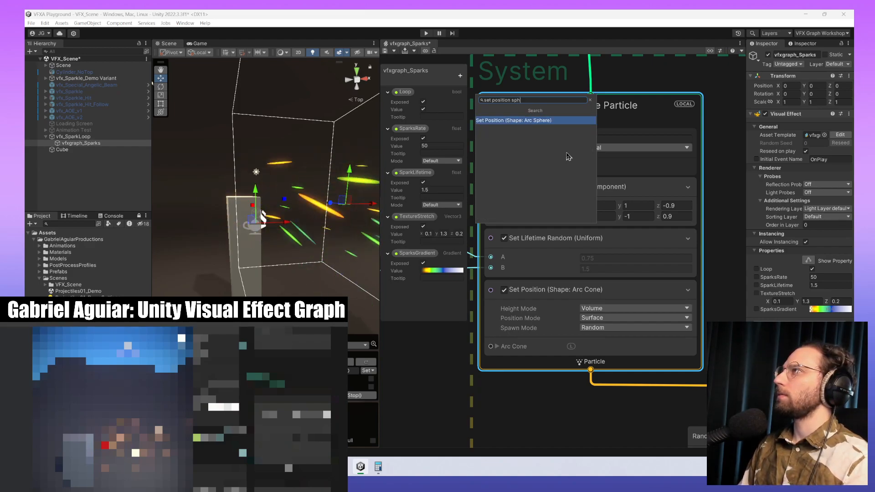
pyautogui.click(546, 124)
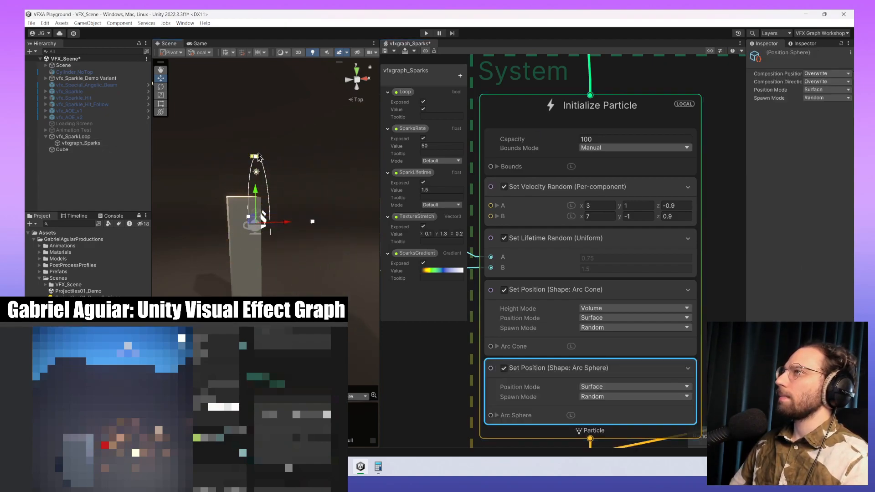
# - Inspect the Arc Sphere gizmo and its radius handle around the emitter in the Scene view
pyautogui.moveTo(200, 300); pyautogui.dragTo(309, 84)
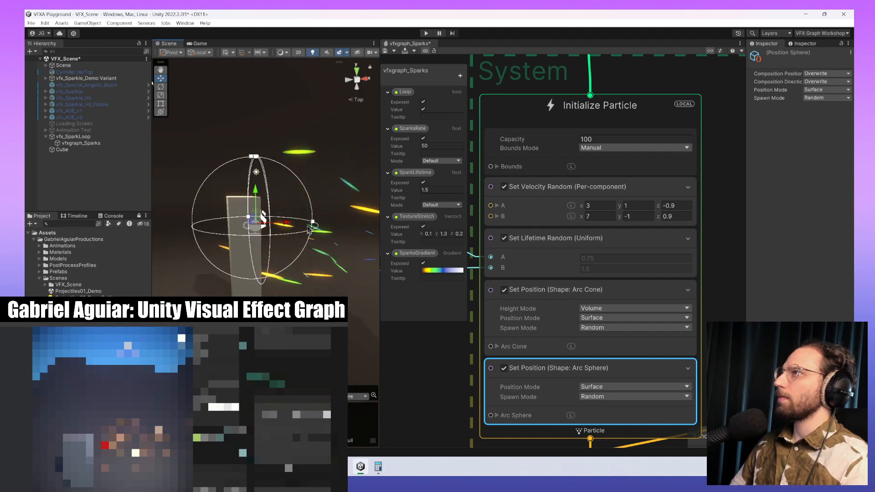
pyautogui.moveTo(314, 225); pyautogui.dragTo(333, 221)
pyautogui.keyDown('alt'); pyautogui.moveTo(264, 217); pyautogui.dragTo(283, 236); pyautogui.keyUp('alt')
pyautogui.moveTo(283, 236)
pyautogui.mouseDown(button='middle')
pyautogui.moveTo(343, 239)
pyautogui.moveTo(283, 247)
pyautogui.mouseUp(button='middle')
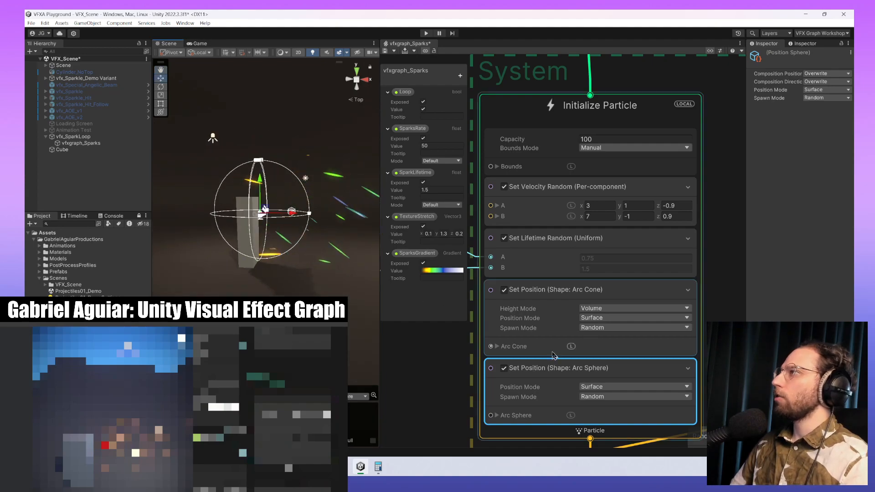
# - Delete the Set Position (Shape: Arc Cone) block from Initialize Particle
pyautogui.rightClick(632, 294)
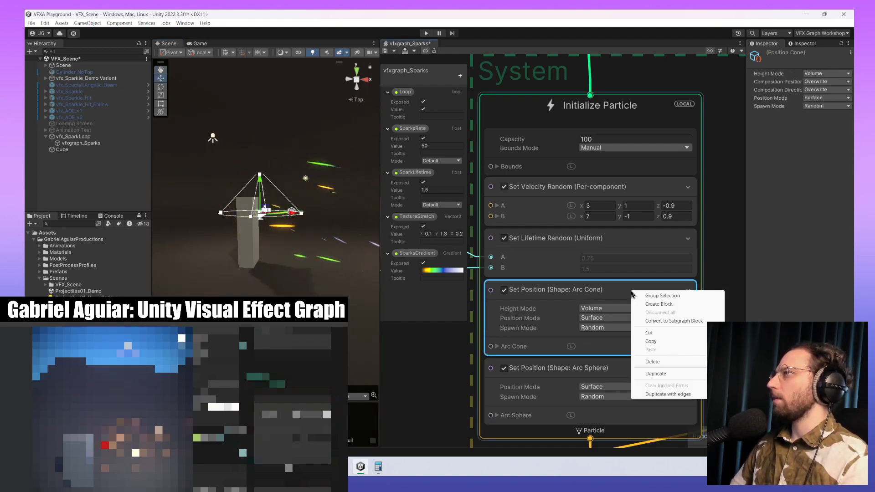
pyautogui.click(667, 363)
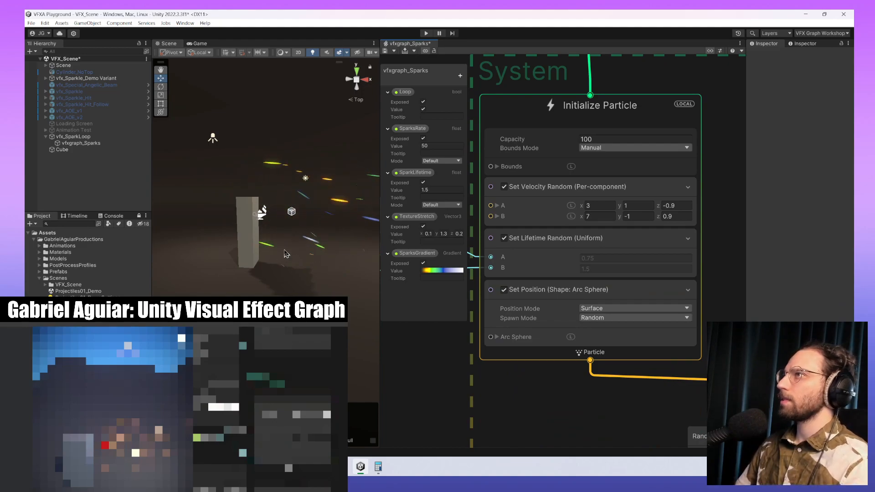
pyautogui.moveTo(285, 253); pyautogui.dragTo(281, 253, button='middle')
pyautogui.scroll(2, 281, 253)
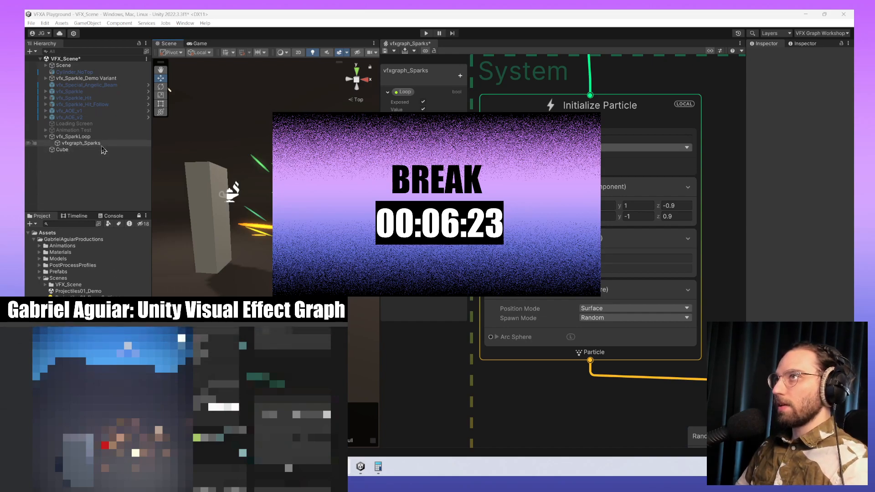
# - Select vfxgraph_Sparks and its Set Position (Shape: Arc Sphere) block to display the sphere gizmo
pyautogui.click(81, 143)
pyautogui.moveTo(315, 155)
pyautogui.mouseDown(button='middle')
pyautogui.moveTo(339, 255)
pyautogui.moveTo(327, 175)
pyautogui.moveTo(314, 170)
pyautogui.mouseUp(button='middle')
pyautogui.scroll(-6, 564, 231)
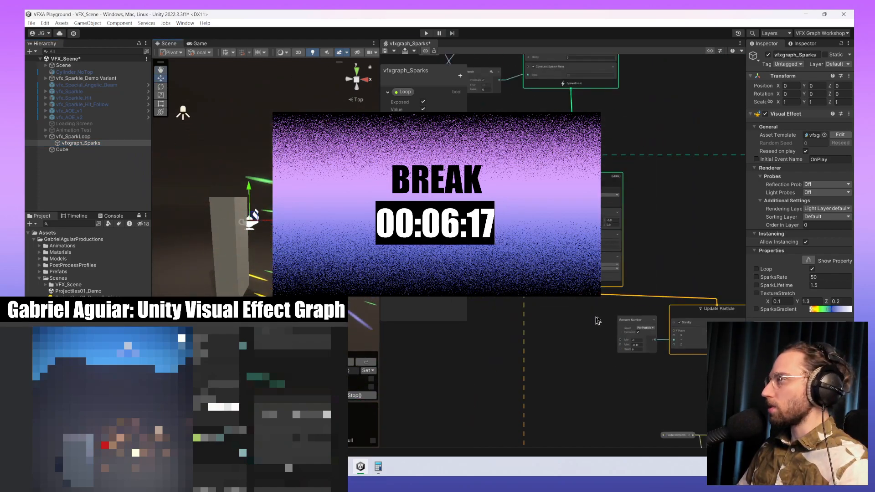
pyautogui.moveTo(596, 320); pyautogui.dragTo(605, 321, button='middle')
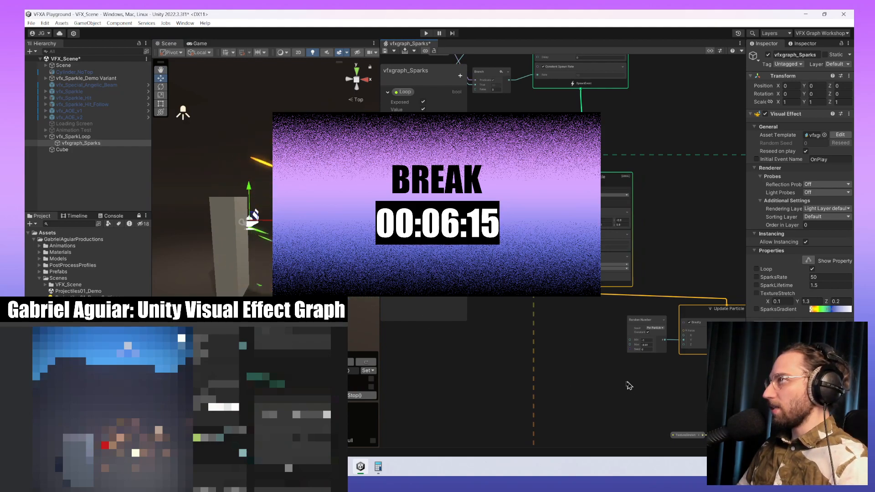
pyautogui.scroll(4, 606, 309)
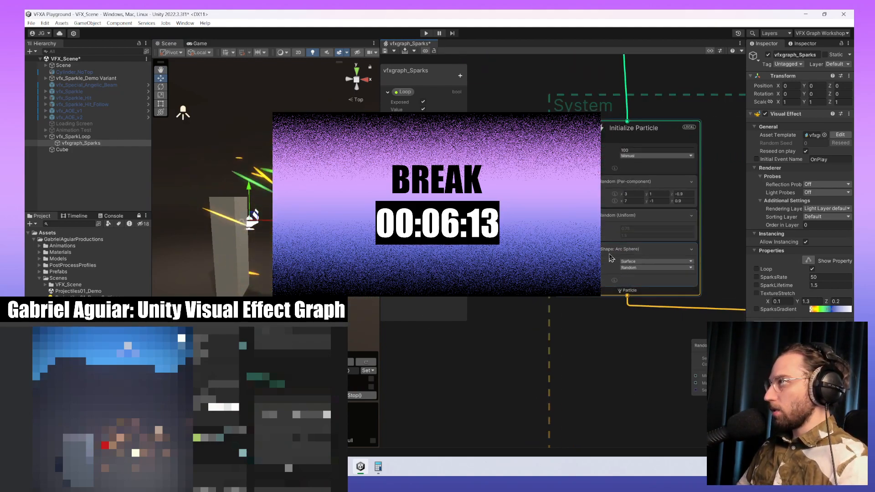
pyautogui.click(670, 258)
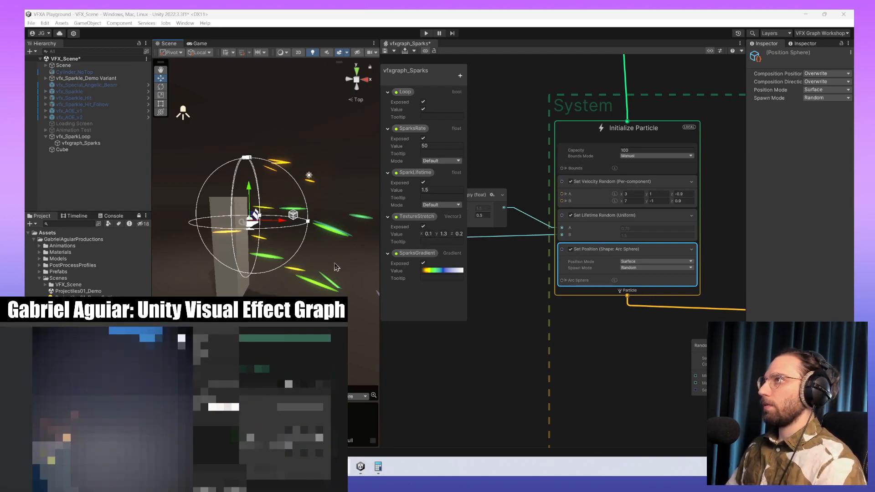
# - Shrink the Arc Sphere radius in the Scene view so the sparks spawn tightly around the emitter
pyautogui.moveTo(324, 223); pyautogui.dragTo(322, 284, button='middle')
pyautogui.moveTo(297, 233); pyautogui.dragTo(308, 289, button='right')
pyautogui.moveTo(310, 245); pyautogui.dragTo(335, 241, button='middle')
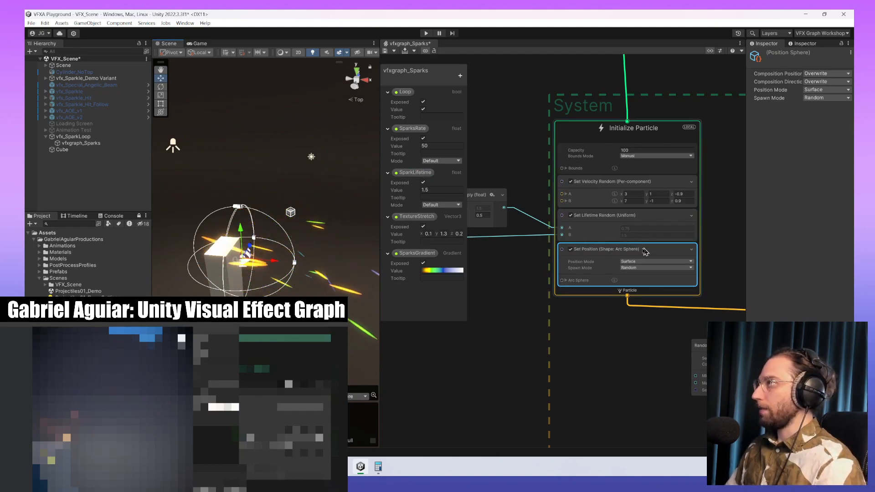
pyautogui.moveTo(307, 260); pyautogui.dragTo(318, 283, button='middle')
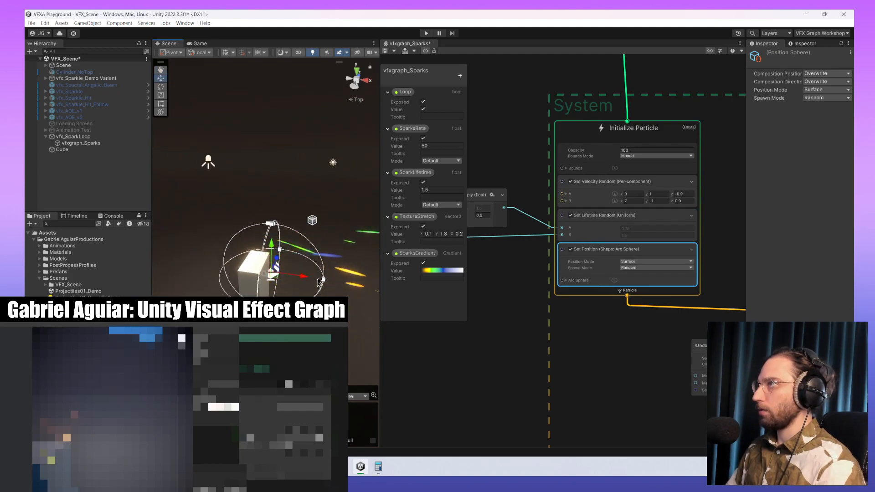
pyautogui.moveTo(324, 280); pyautogui.dragTo(301, 277)
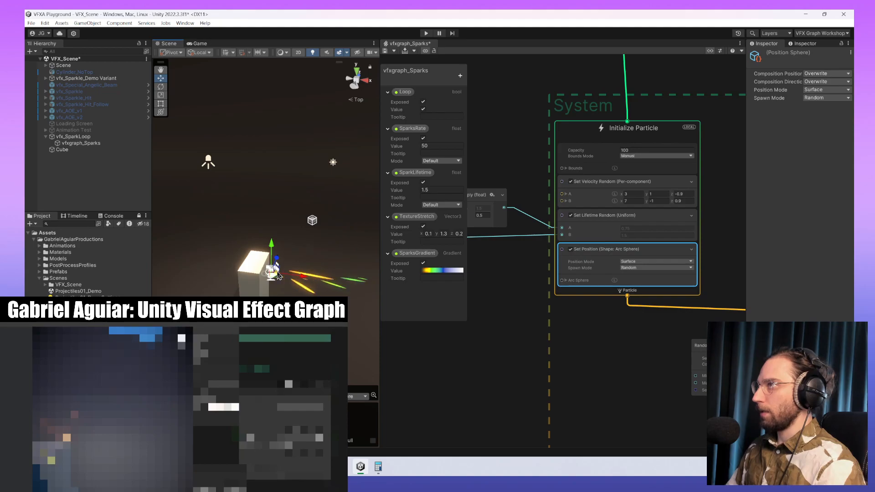
# - Look over the Arc Sphere's Position Mode options and examine the Set Velocity Random gizmo in the Scene view
pyautogui.click(652, 262)
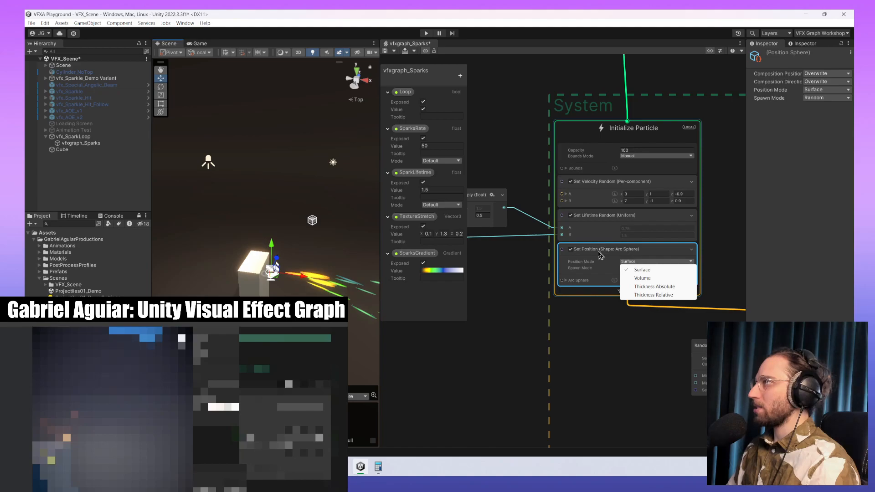
pyautogui.click(682, 187)
pyautogui.click(682, 187)
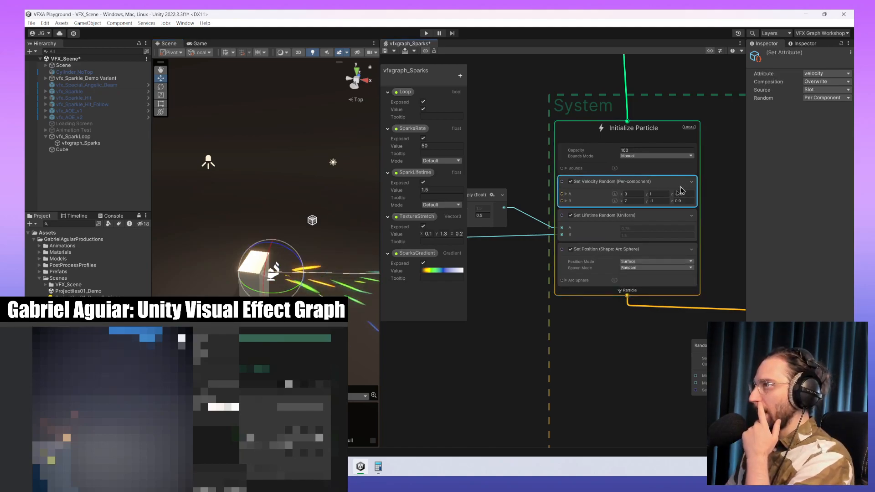
pyautogui.moveTo(309, 318); pyautogui.dragTo(251, 298, button='middle')
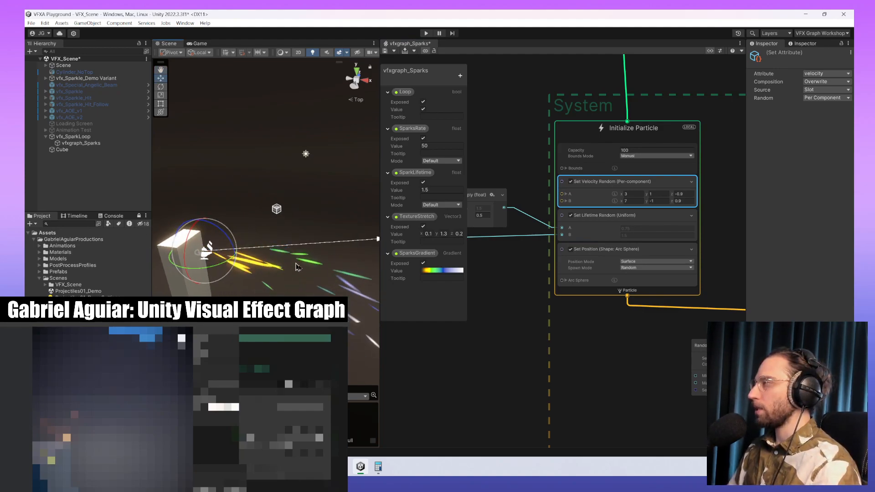
pyautogui.moveTo(336, 228); pyautogui.dragTo(378, 230, button='middle')
# - Reselect vfxgraph_Sparks and the Set Position (Shape: Arc Sphere) block to examine the small sphere in the Scene view
pyautogui.click(62, 144)
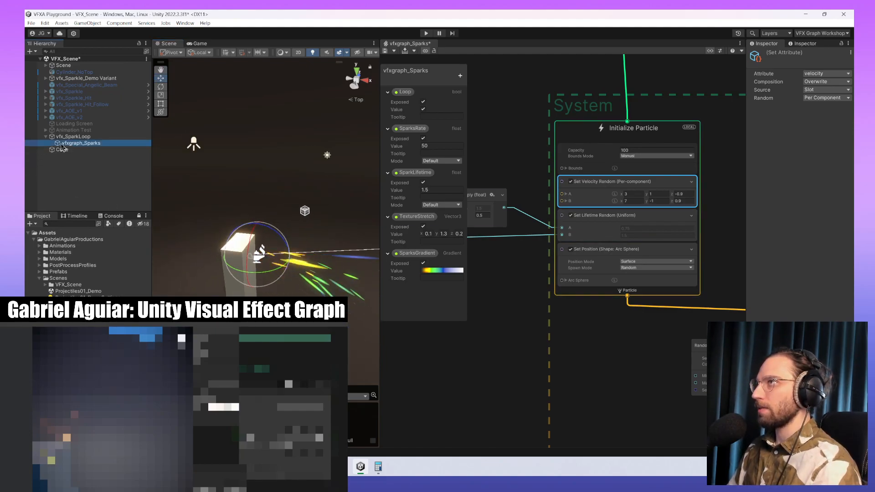
pyautogui.click(655, 254)
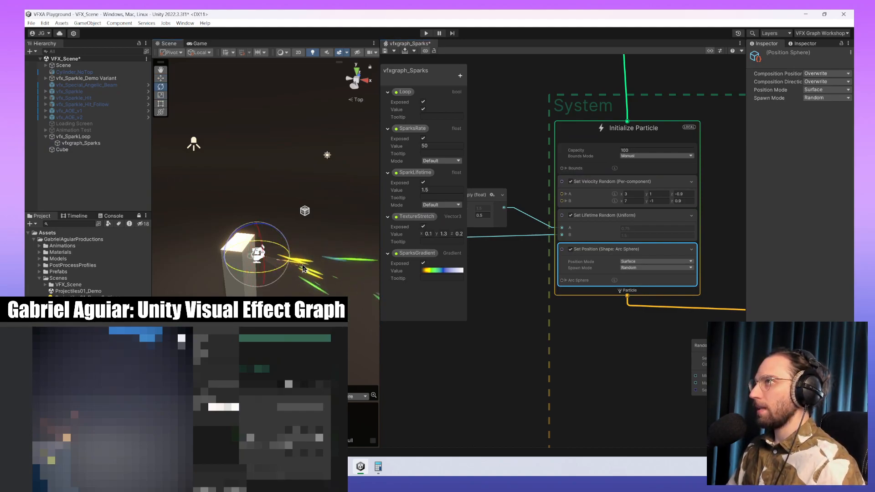
pyautogui.moveTo(351, 232); pyautogui.dragTo(355, 333, button='middle')
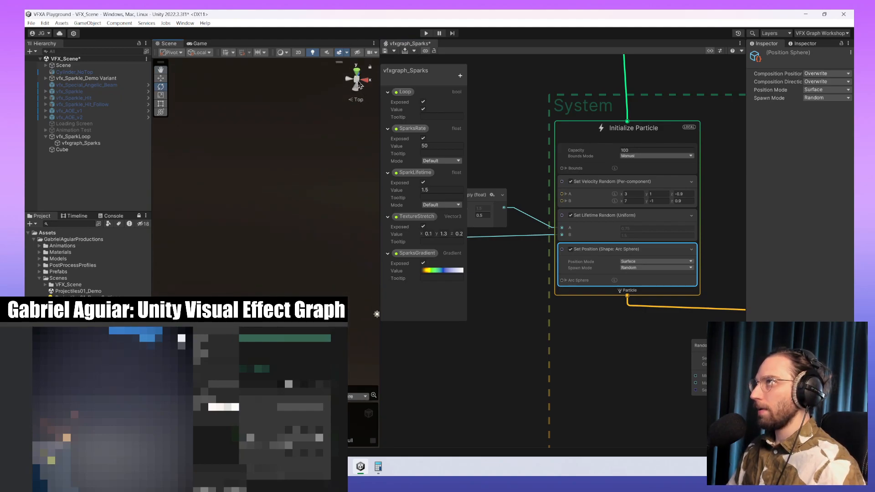
pyautogui.moveTo(266, 255); pyautogui.dragTo(263, 211, button='middle')
pyautogui.click(95, 136)
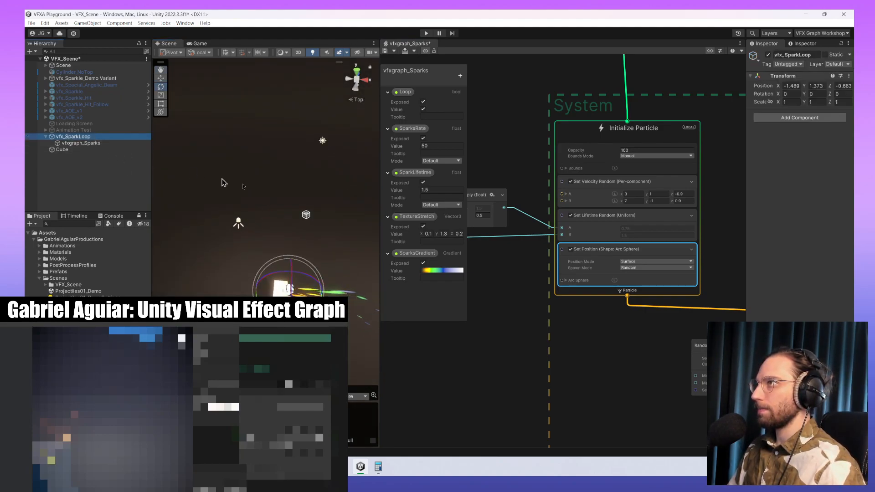
pyautogui.keyDown('alt'); pyautogui.moveTo(353, 314); pyautogui.dragTo(272, 303); pyautogui.keyUp('alt')
pyautogui.hotkey('ctrl', 'z')
pyautogui.hotkey('ctrl', 'z')
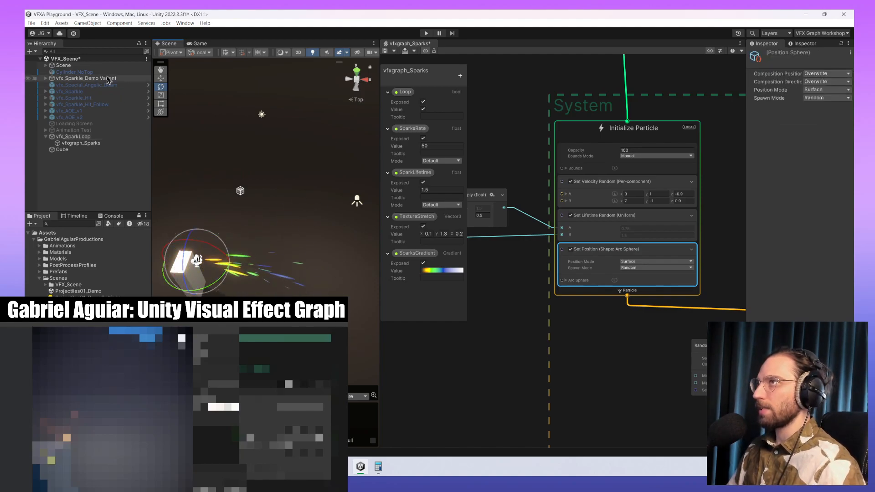
# - Select the vfxgraph_Sparks object and switch its Initialize Particle context to World space
pyautogui.click(95, 143)
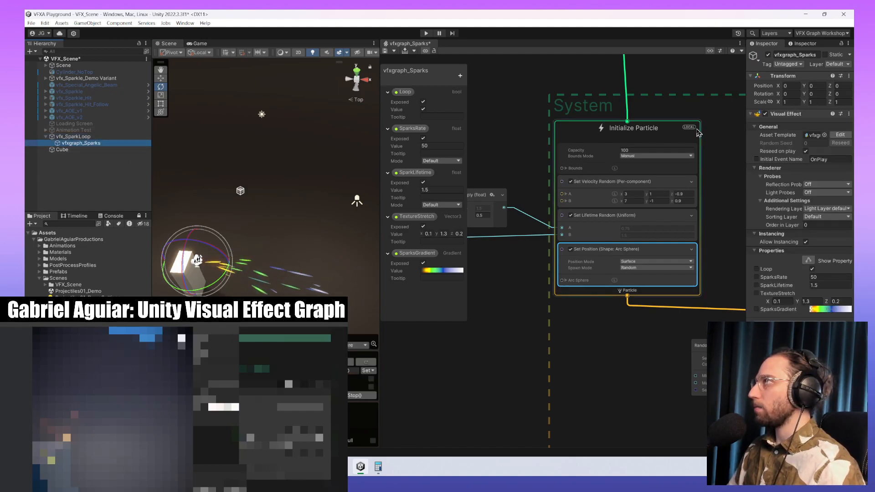
pyautogui.scroll(10, 683, 132)
pyautogui.scroll(5, 574, 166)
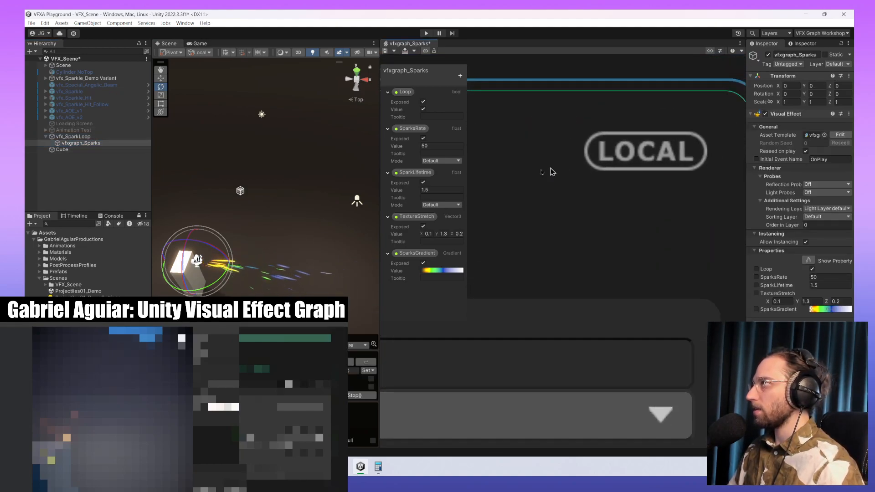
pyautogui.scroll(-5, 527, 178)
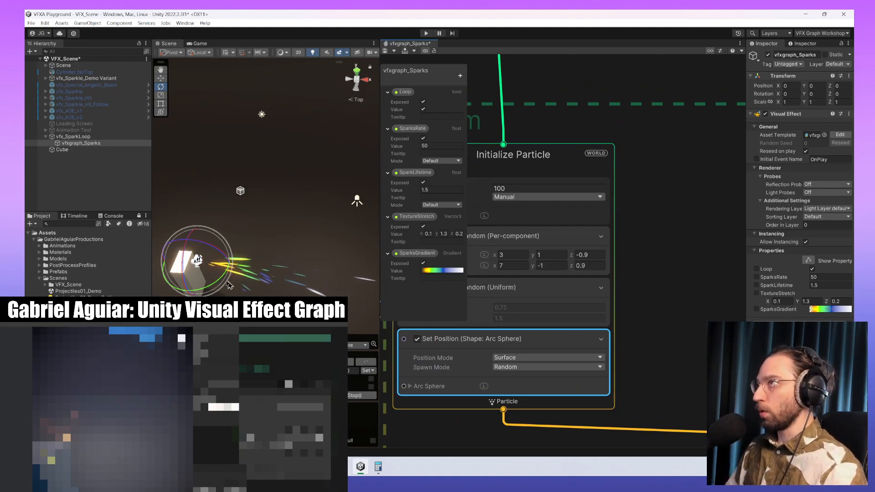
# - Try rotating the vfxgraph_Sparks object in the scene and undo the rotation
pyautogui.moveTo(224, 277); pyautogui.dragTo(364, 373)
pyautogui.hotkey('ctrl', 'z')
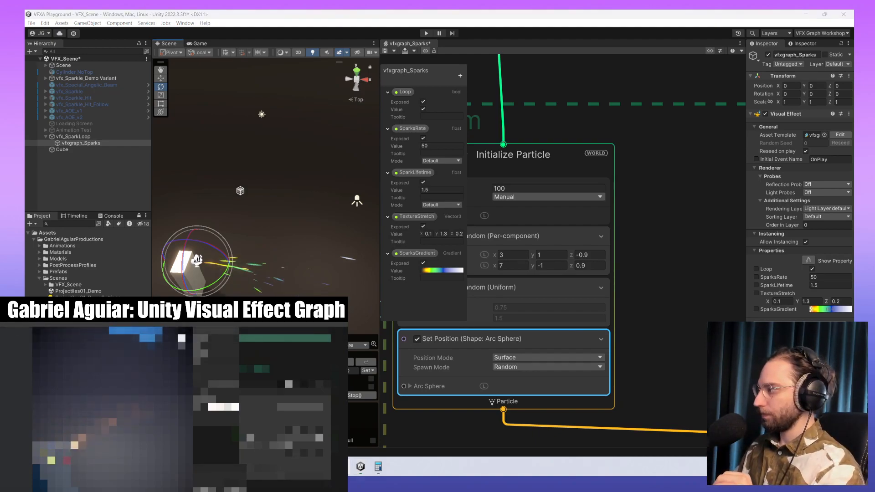
# - Check the coordinate space options for value B of the Set Velocity Random block, leaving the setting as it is
pyautogui.moveTo(650, 260); pyautogui.dragTo(725, 226, button='middle')
pyautogui.scroll(5, 557, 224)
pyautogui.moveTo(594, 288); pyautogui.dragTo(686, 281, button='middle')
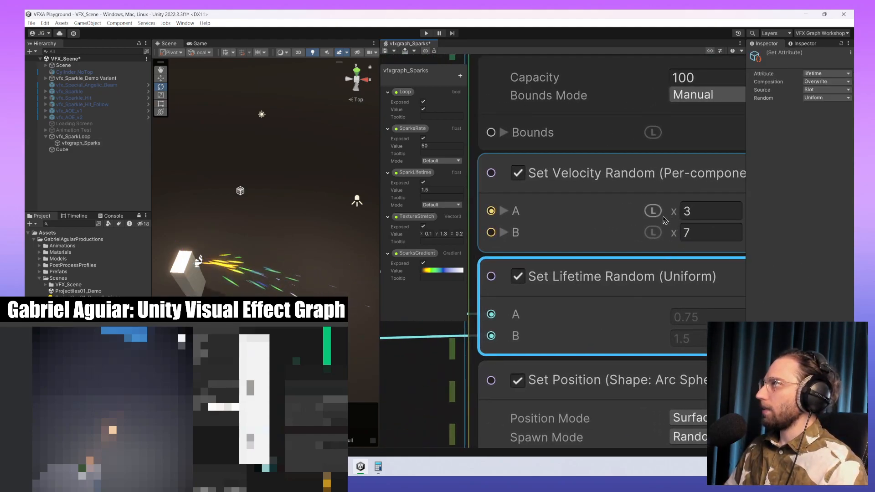
pyautogui.click(660, 235)
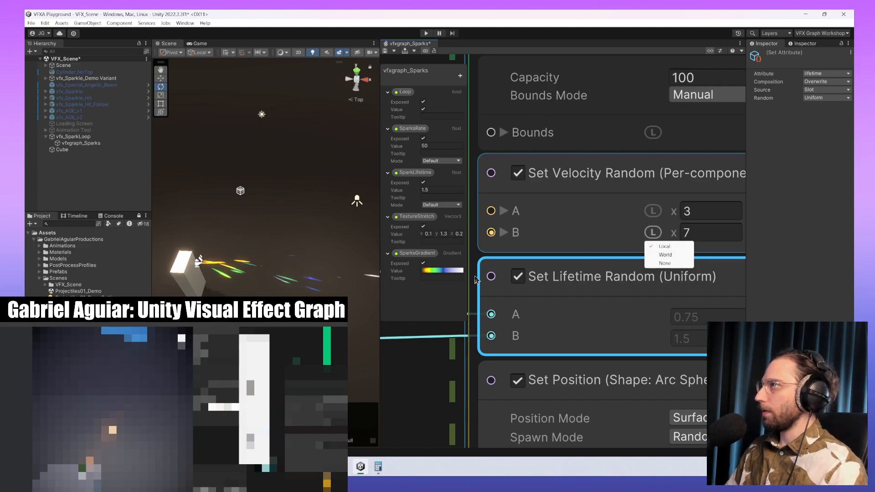
pyautogui.click(621, 252)
pyautogui.scroll(-5, 638, 250)
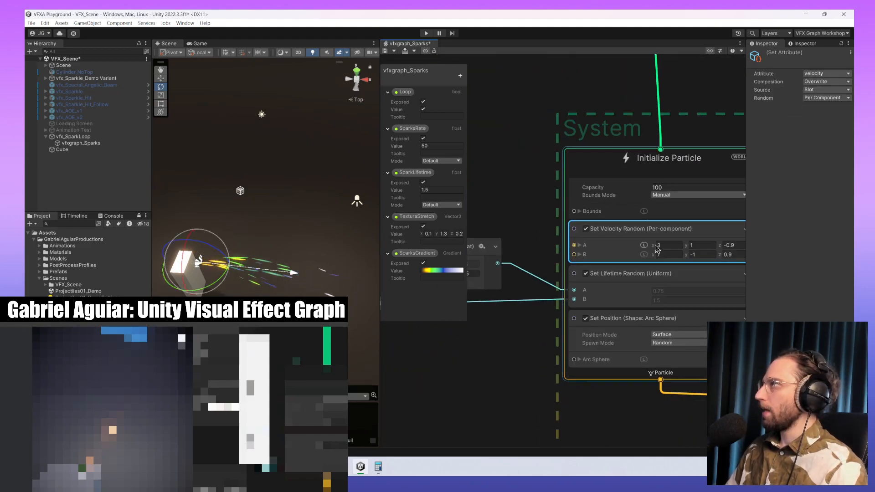
pyautogui.rightClick(657, 248)
pyautogui.scroll(3, 633, 255)
pyautogui.write('3')
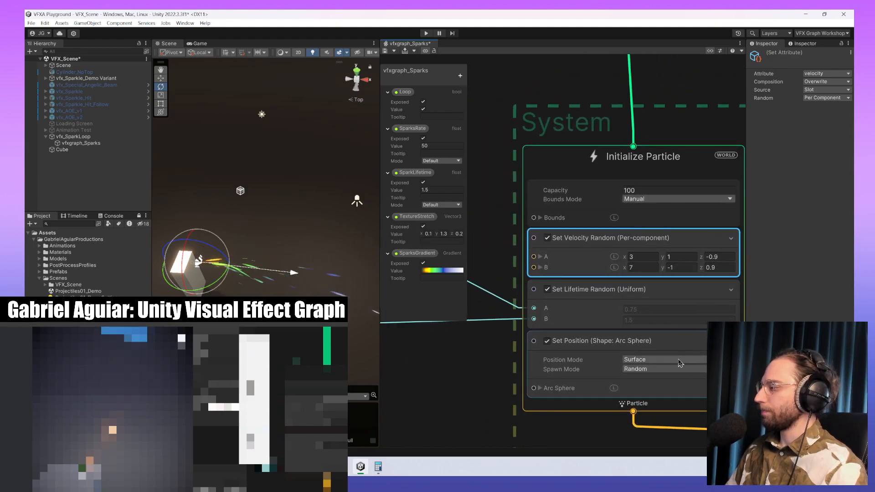
pyautogui.click(646, 289)
pyautogui.moveTo(646, 289); pyautogui.dragTo(606, 314, button='middle')
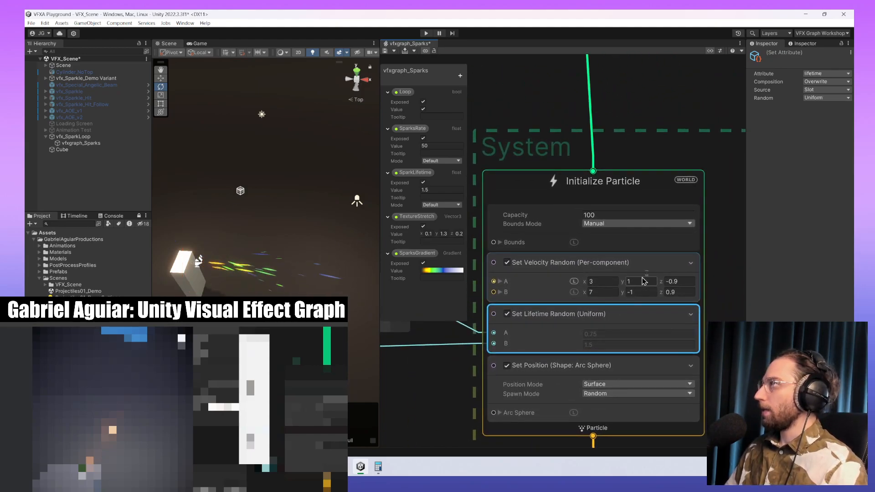
pyautogui.click(698, 249)
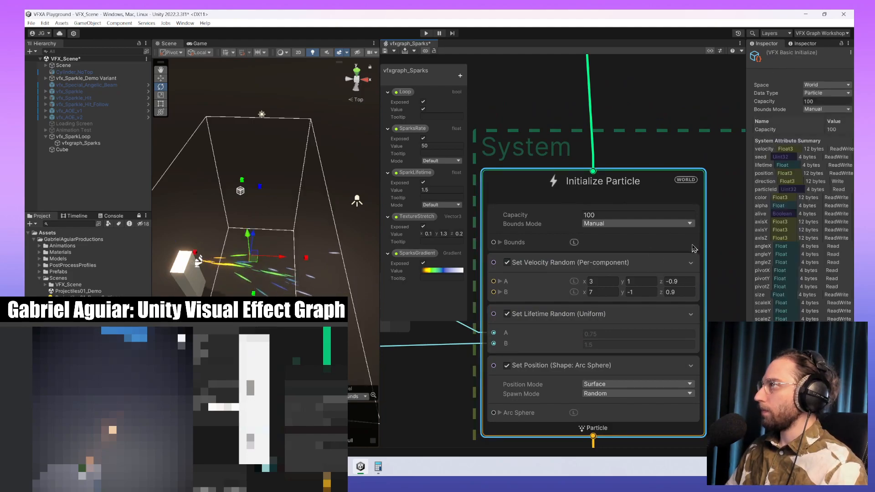
pyautogui.click(522, 273)
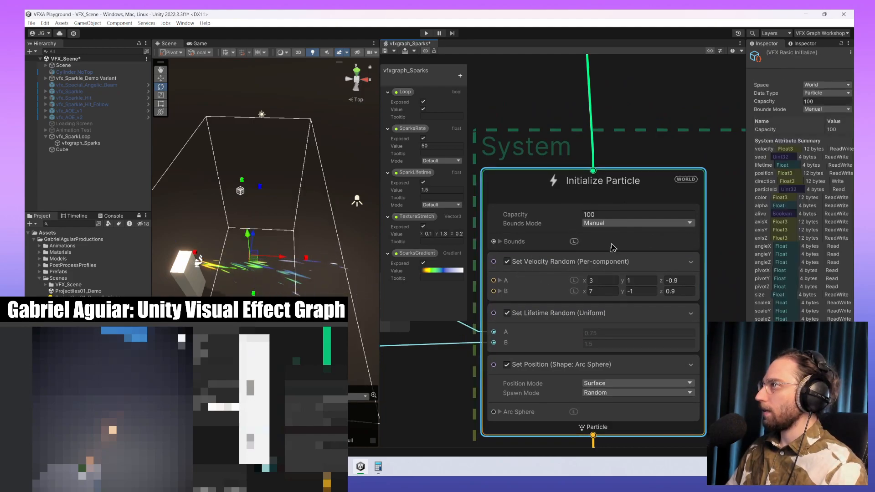
# - Disable the Set Velocity Random block, examine the sparks up close in the scene, and enable the block again
pyautogui.click(509, 262)
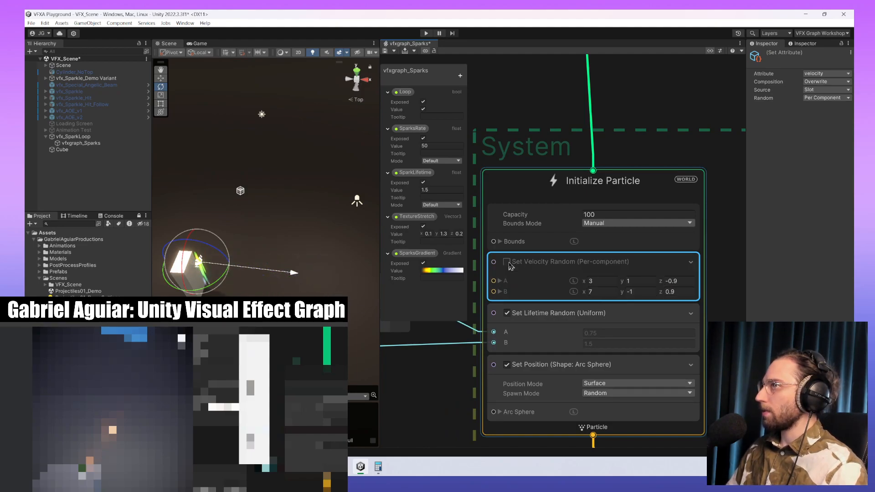
pyautogui.scroll(5, 265, 253)
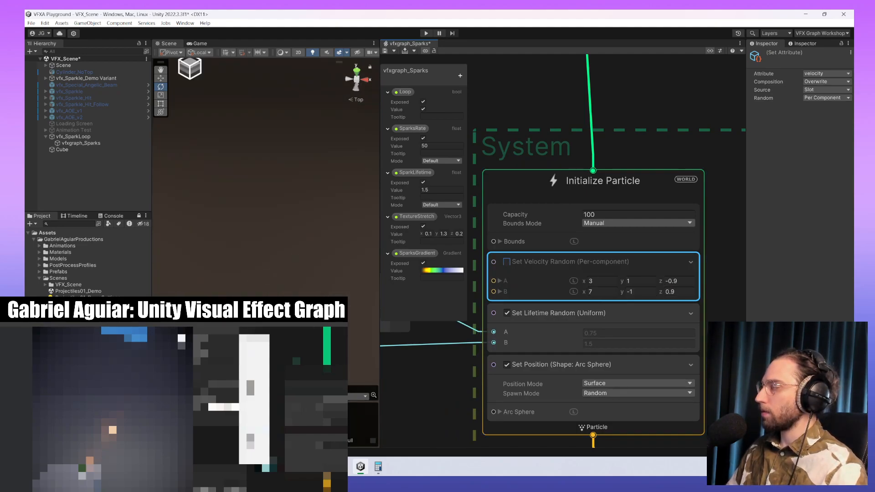
pyautogui.scroll(-5, 257, 255)
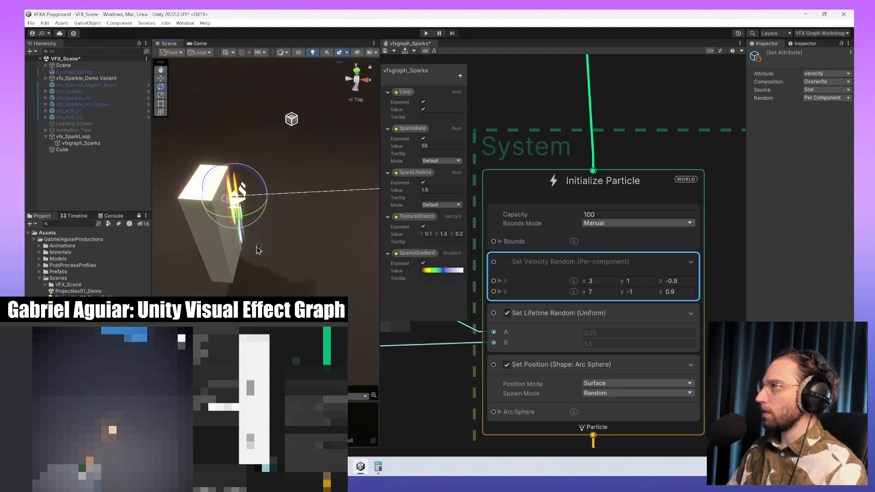
pyautogui.scroll(-2, 257, 255)
pyautogui.click(506, 262)
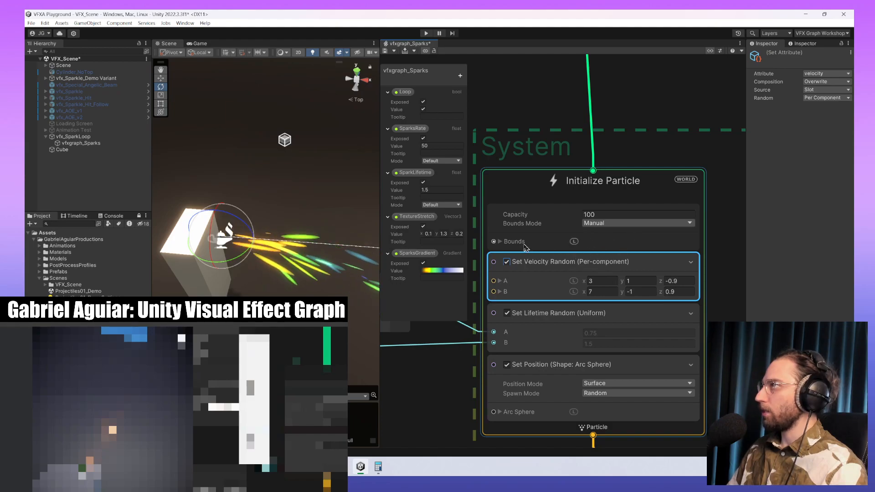
# - Expand the Bounds values of Initialize Particle and disable the Set Position (Shape: Arc Sphere) block to examine the sparks' spawn point
pyautogui.click(505, 243)
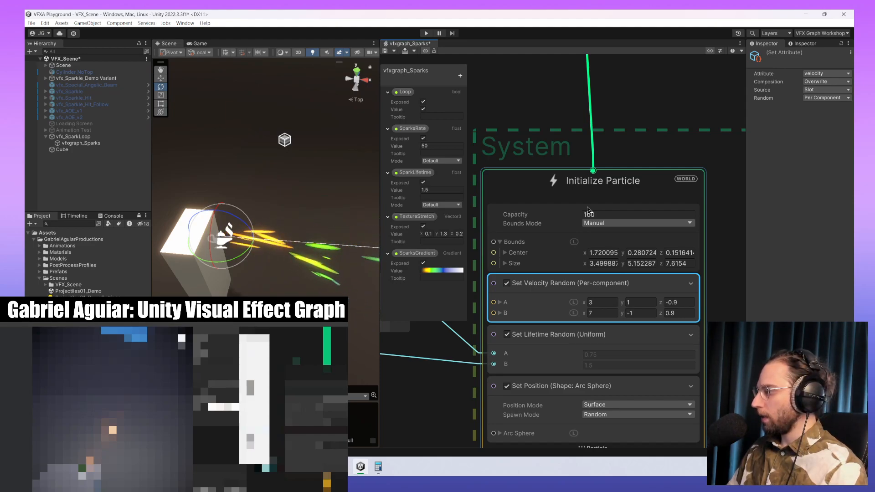
pyautogui.click(507, 386)
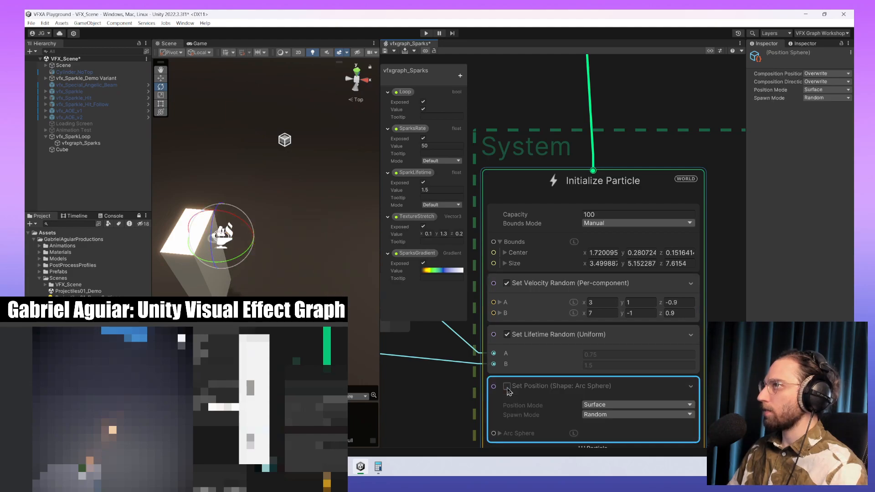
pyautogui.scroll(-5, 330, 281)
pyautogui.moveTo(332, 283); pyautogui.dragTo(285, 268, button='middle')
pyautogui.scroll(7, 285, 267)
pyautogui.scroll(3, 257, 262)
pyautogui.scroll(-3, 223, 249)
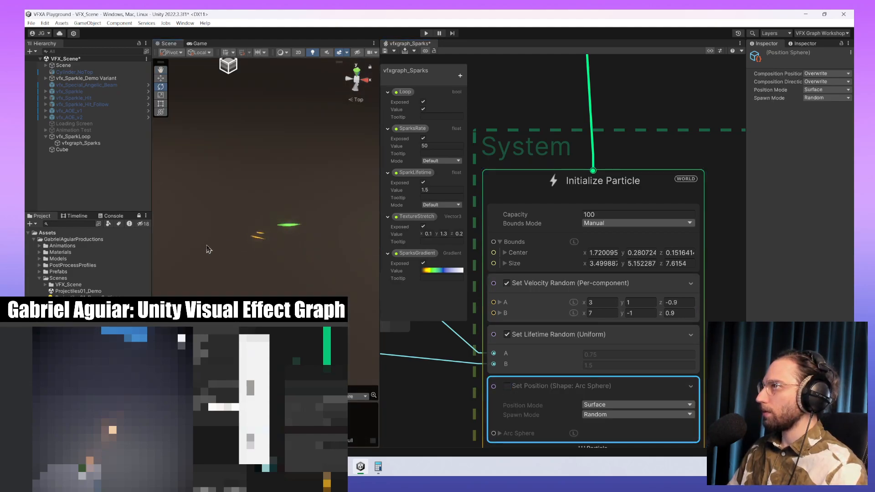
pyautogui.scroll(-4, 275, 255)
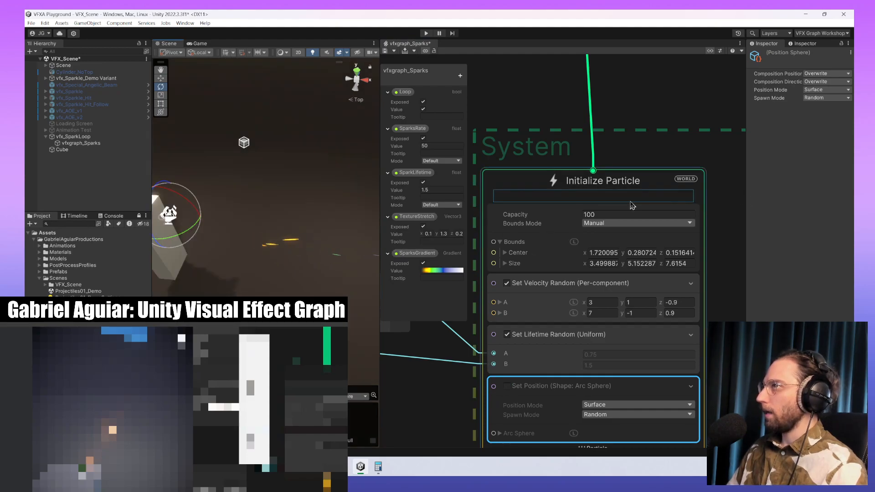
# - Switch Initialize Particle to Local space and move vfx_SparkLoop down and back up to about Y 1.44, reselecting vfxgraph_Sparks
pyautogui.click(688, 178)
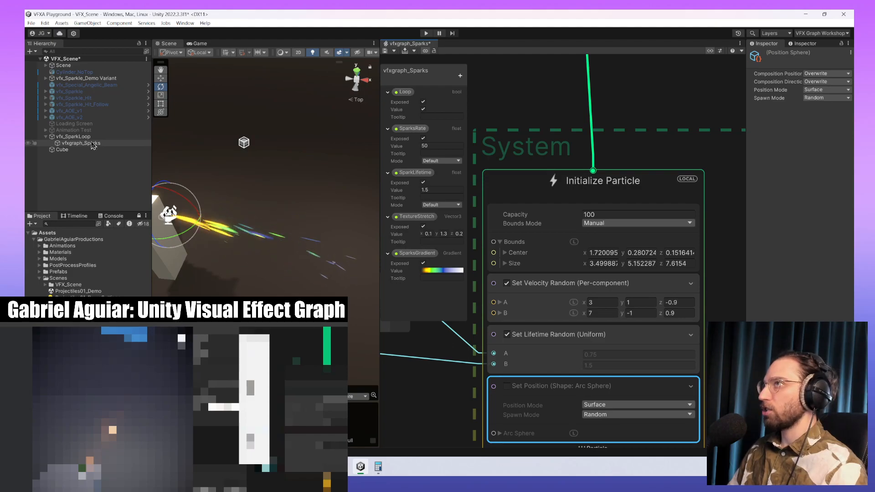
pyautogui.click(75, 136)
pyautogui.press('w')
pyautogui.moveTo(165, 199); pyautogui.dragTo(176, 226)
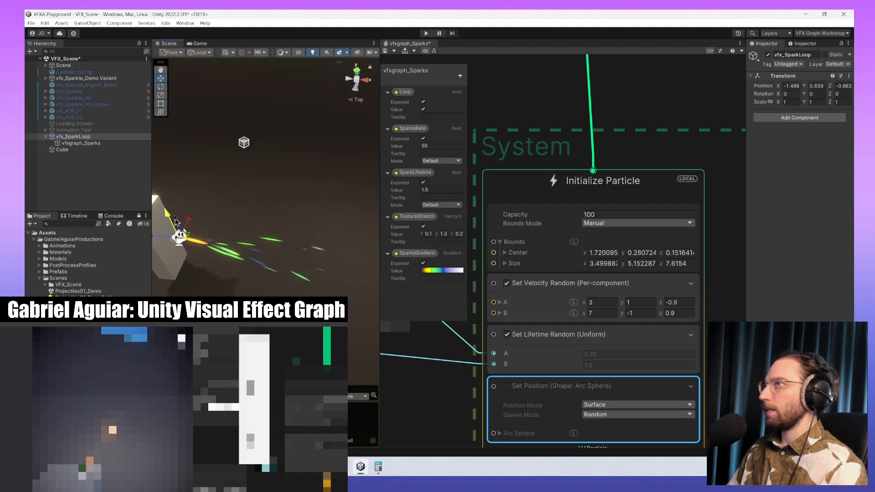
pyautogui.moveTo(170, 194); pyautogui.dragTo(178, 202)
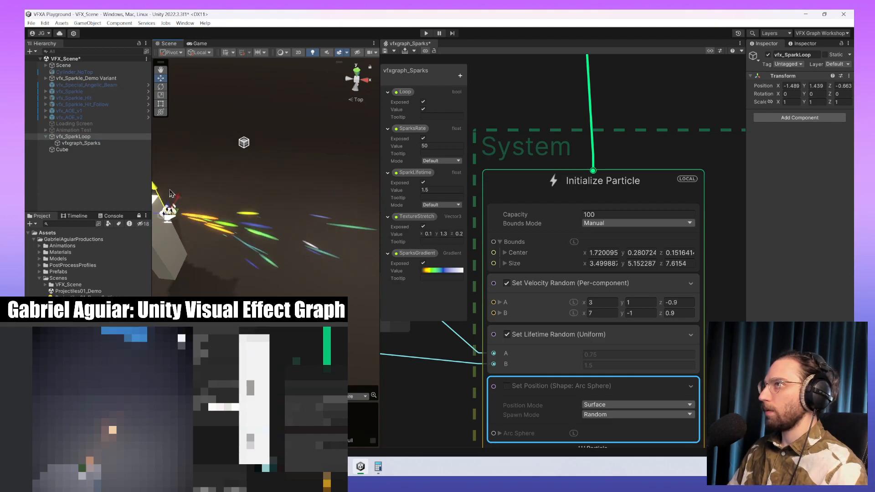
pyautogui.click(100, 144)
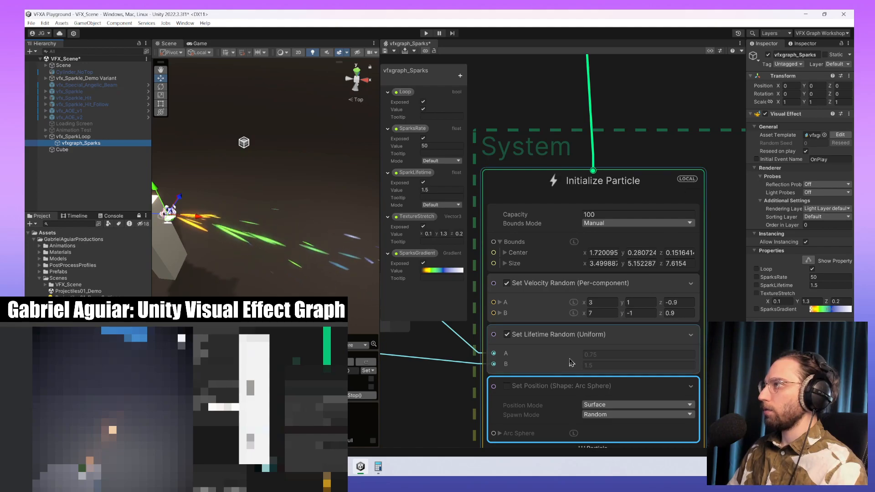
# - Switch the Initialize Particle context back to World space and examine where the sparks spawn in the scene
pyautogui.click(682, 182)
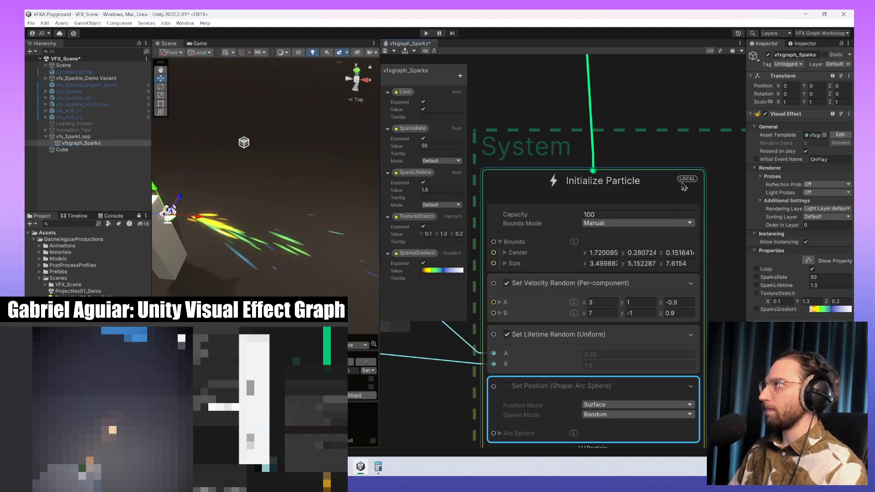
pyautogui.scroll(-2, 280, 255)
pyautogui.moveTo(279, 255)
pyautogui.mouseDown(button='middle')
pyautogui.moveTo(308, 272)
pyautogui.moveTo(293, 267)
pyautogui.mouseUp(button='middle')
pyautogui.scroll(-2, 530, 343)
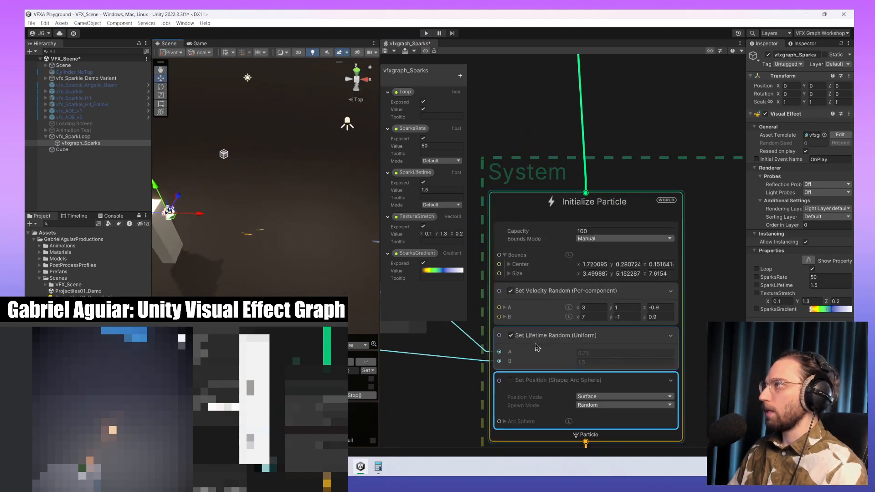
pyautogui.moveTo(691, 358); pyautogui.dragTo(702, 319, button='middle')
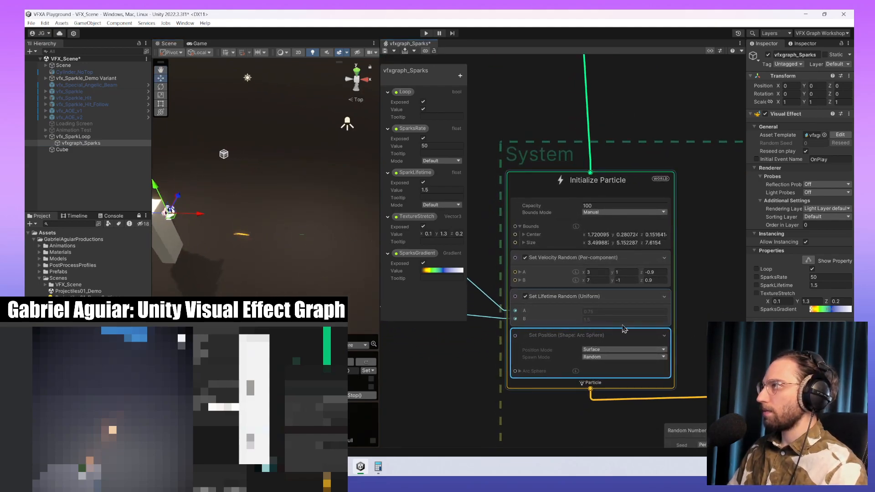
# - Add a Set Position block at the end of the Initialize Particle context
pyautogui.rightClick(615, 187)
pyautogui.click(721, 157)
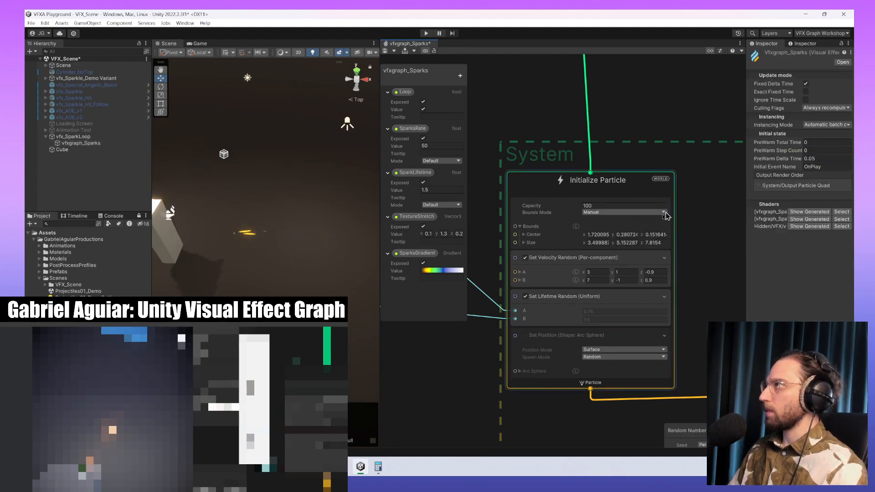
pyautogui.click(536, 186)
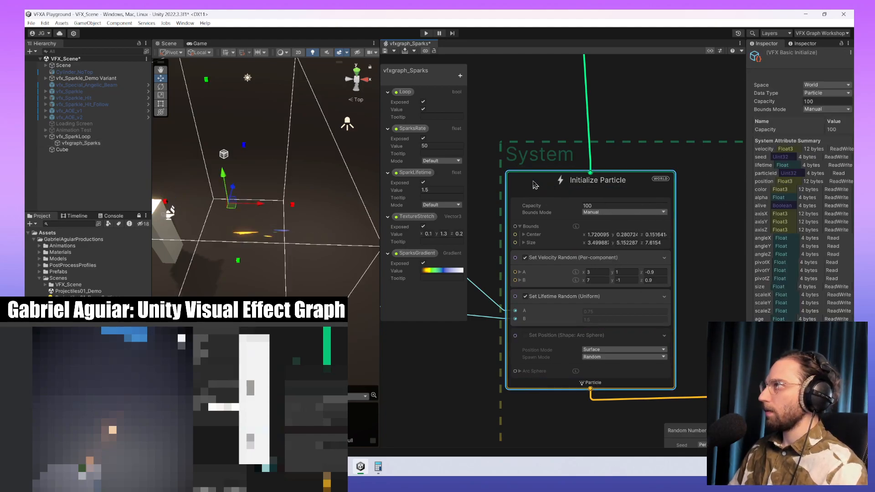
pyautogui.press('space')
pyautogui.write('setpos')
pyautogui.press('Return')
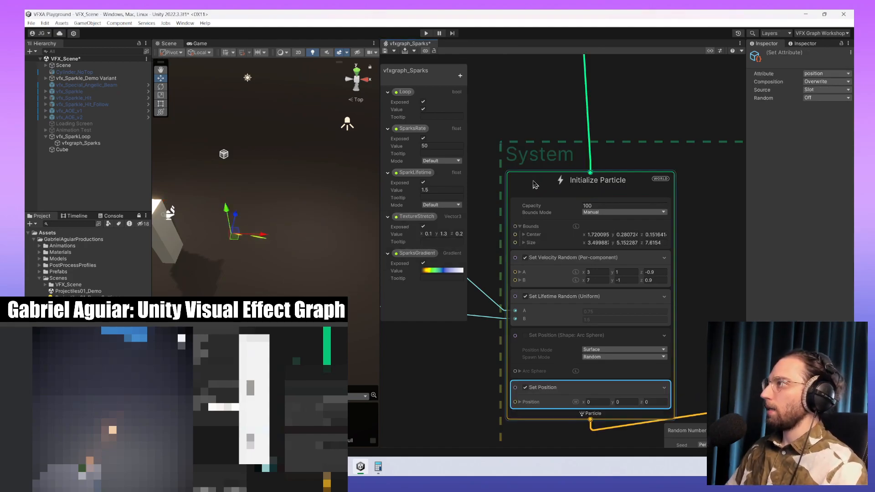
# - Set the new Set Position block's Position to Local space and examine the sparks at the emitter
pyautogui.click(576, 402)
pyautogui.click(592, 412)
pyautogui.scroll(3, 196, 237)
pyautogui.moveTo(182, 251); pyautogui.dragTo(207, 231, button='middle')
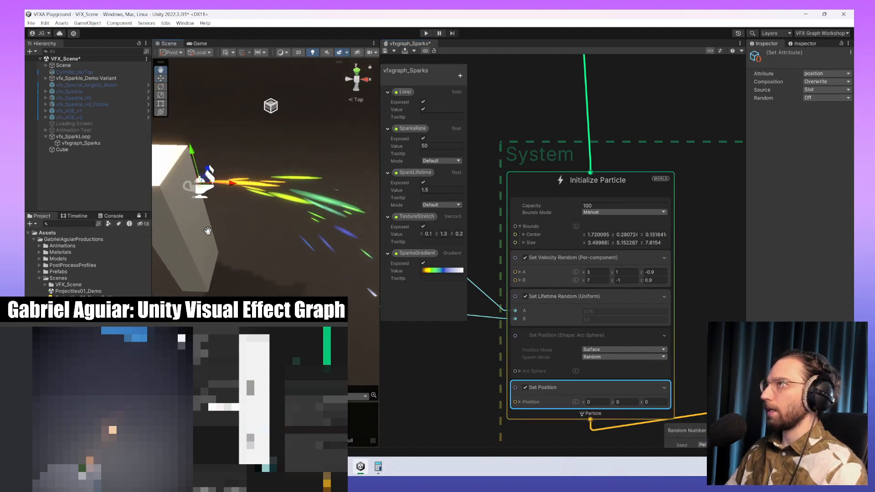
# - Enable the Set Position (Shape: Arc Sphere) block again, check the sparks in the scene, and select the Set Position block below it
pyautogui.click(524, 335)
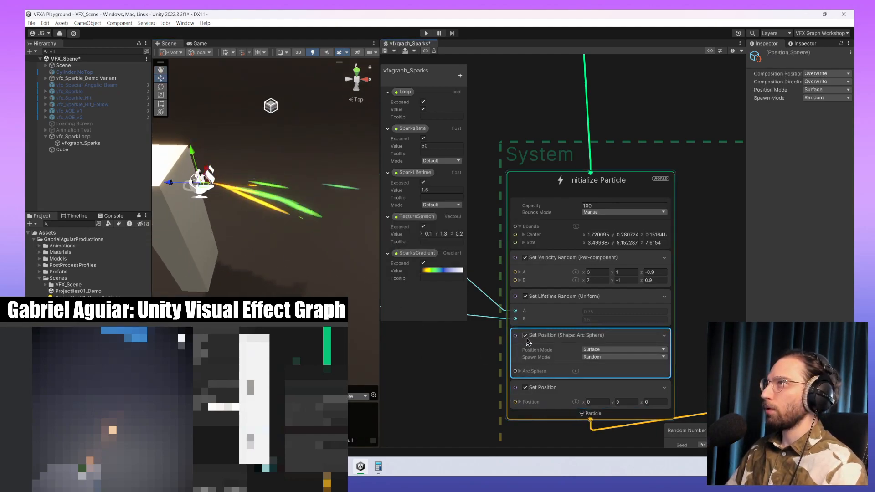
pyautogui.scroll(-3, 296, 286)
pyautogui.scroll(1, 296, 287)
pyautogui.keyDown('alt'); pyautogui.moveTo(297, 286); pyautogui.dragTo(298, 261); pyautogui.keyUp('alt')
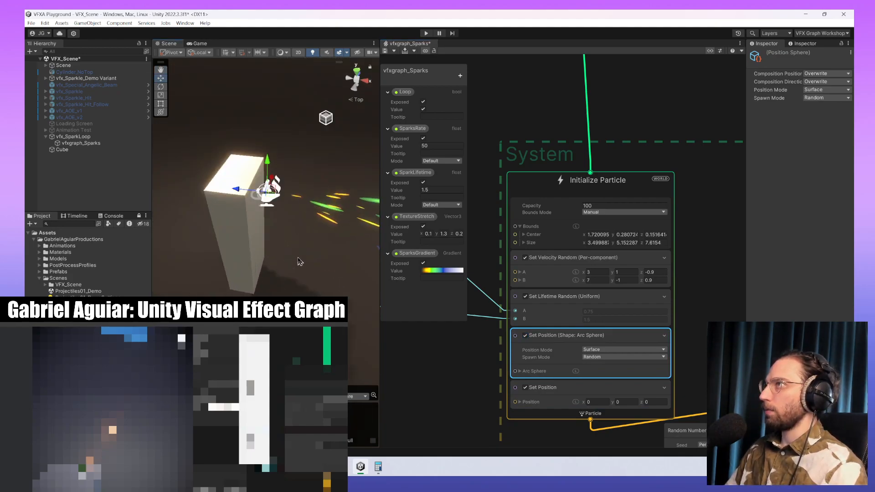
pyautogui.moveTo(318, 261); pyautogui.dragTo(262, 261, button='middle')
pyautogui.click(575, 405)
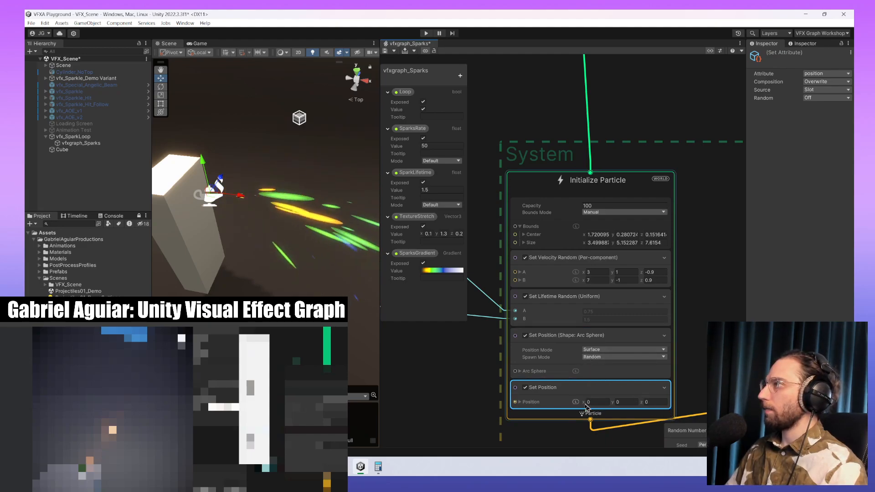
# - Try an X offset of 0.03 in the Set Position block, reset X to 0 and check the sparks in the scene
pyautogui.moveTo(590, 405); pyautogui.dragTo(589, 405)
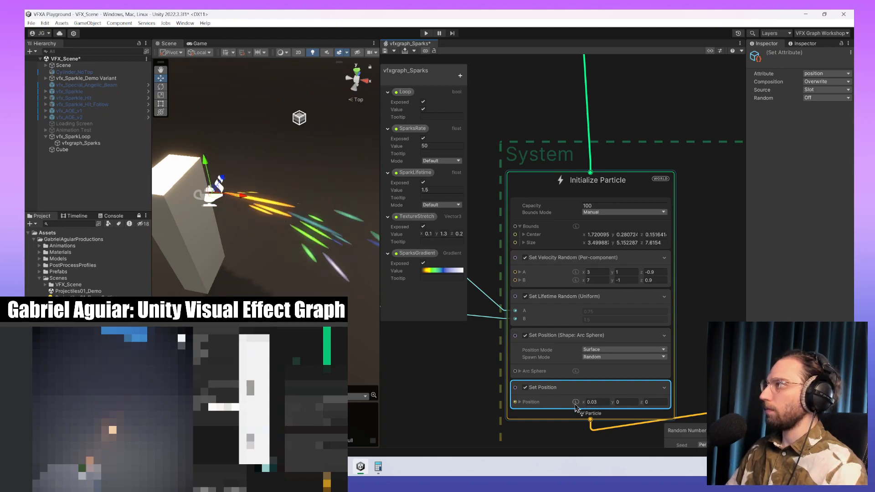
pyautogui.click(596, 404)
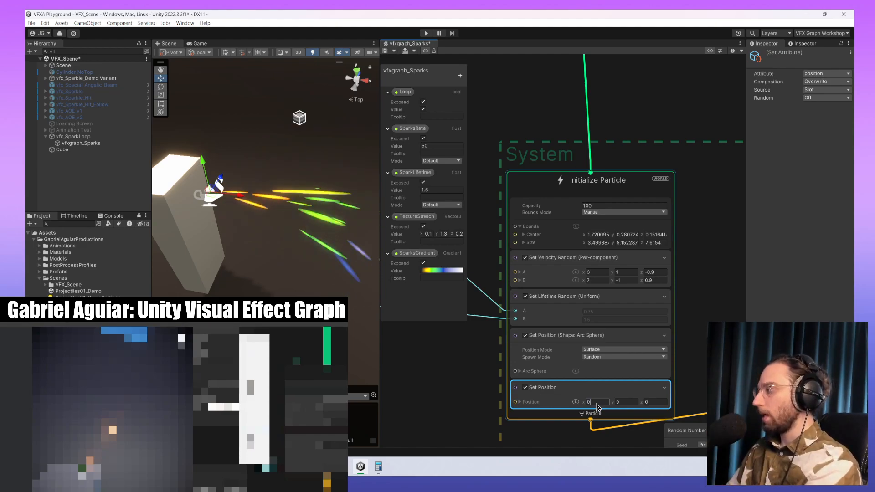
pyautogui.scroll(-3, 333, 280)
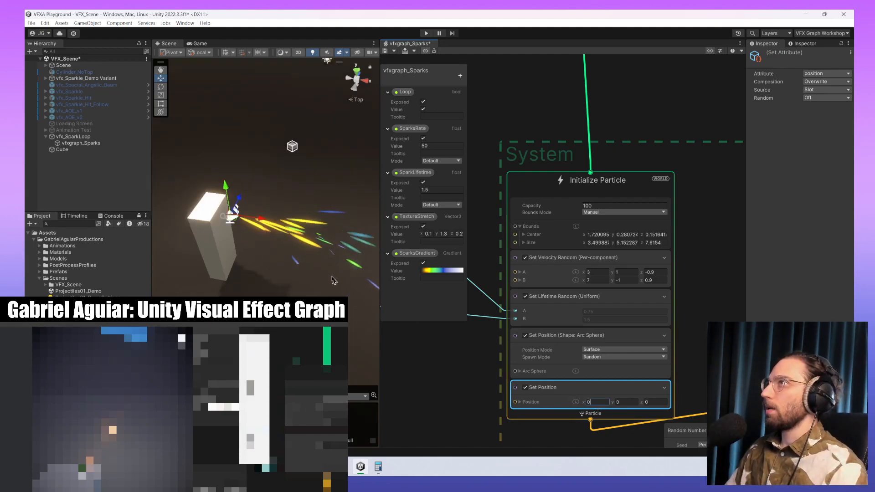
pyautogui.moveTo(319, 257); pyautogui.dragTo(313, 279, button='middle')
# - Disable the Set Position block and enlarge the arc sphere of the Set Position (Shape: Arc Sphere) block in the scene
pyautogui.click(525, 388)
pyautogui.click(551, 335)
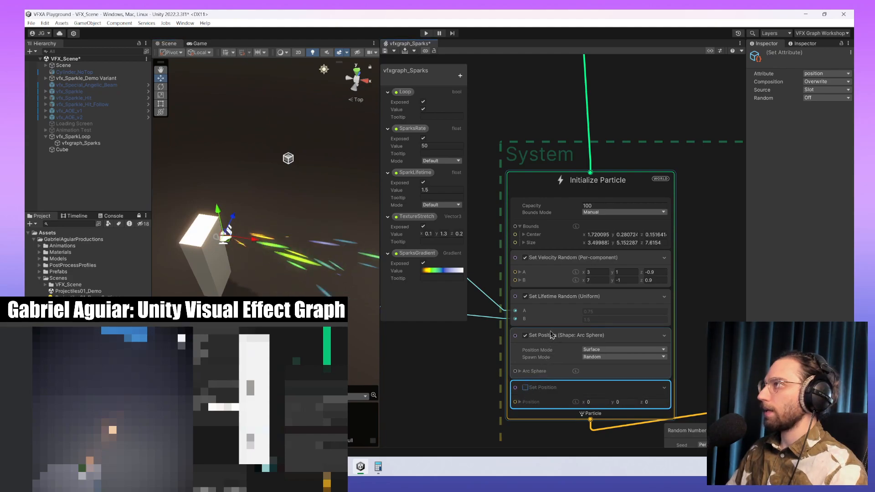
pyautogui.scroll(5, 234, 237)
pyautogui.moveTo(228, 235); pyautogui.dragTo(242, 239, button='middle')
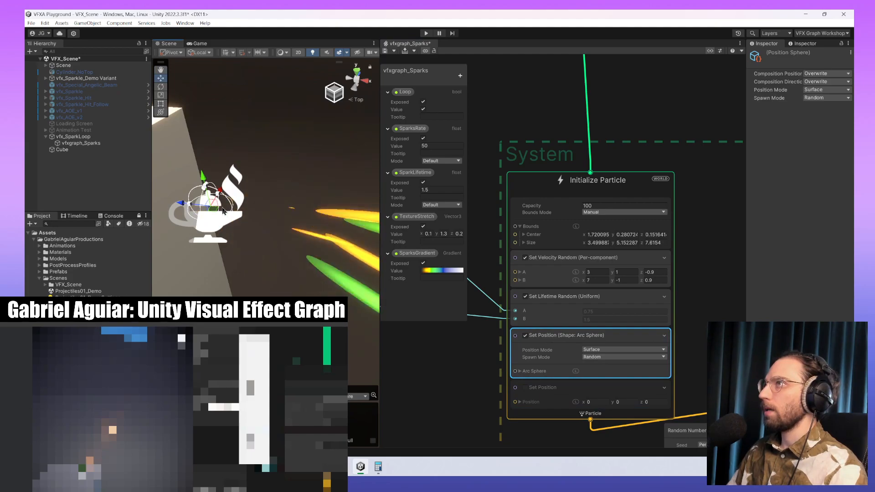
pyautogui.moveTo(218, 194); pyautogui.dragTo(277, 137)
pyautogui.scroll(-6, 283, 146)
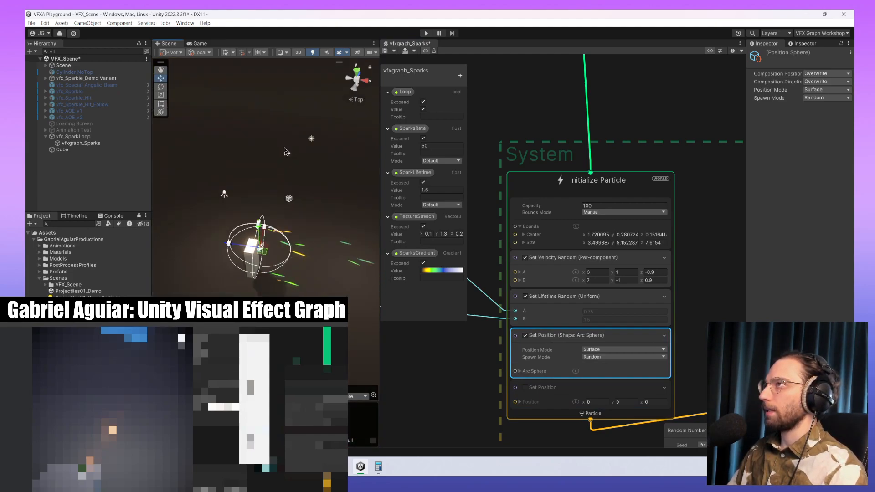
# - Enable the Set Position block again, try its Composition as Multiply and examine where the sparks spawn
pyautogui.click(525, 387)
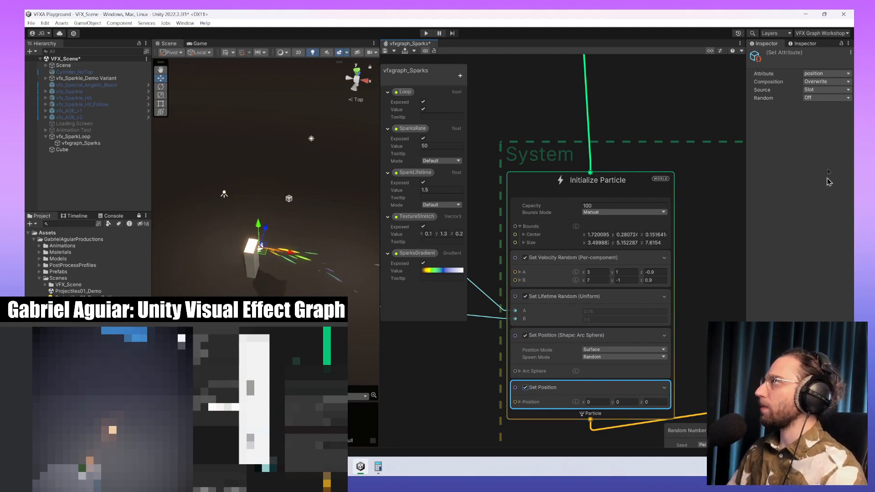
pyautogui.click(826, 82)
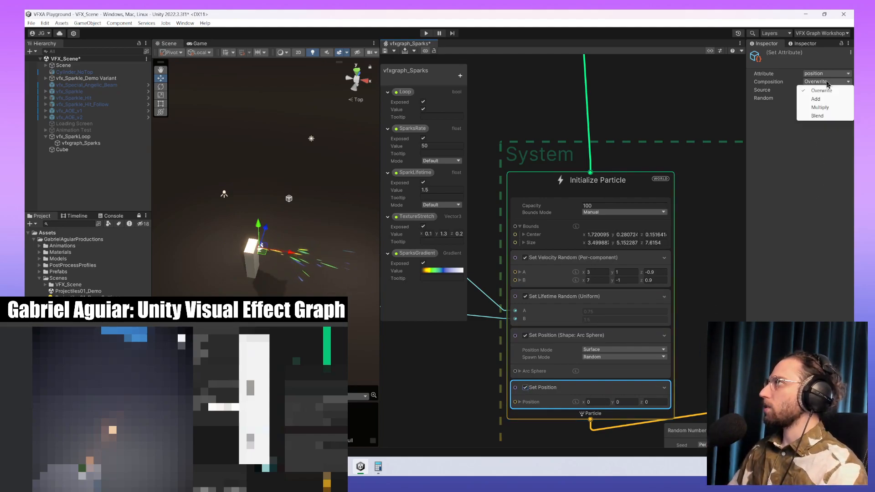
pyautogui.click(826, 109)
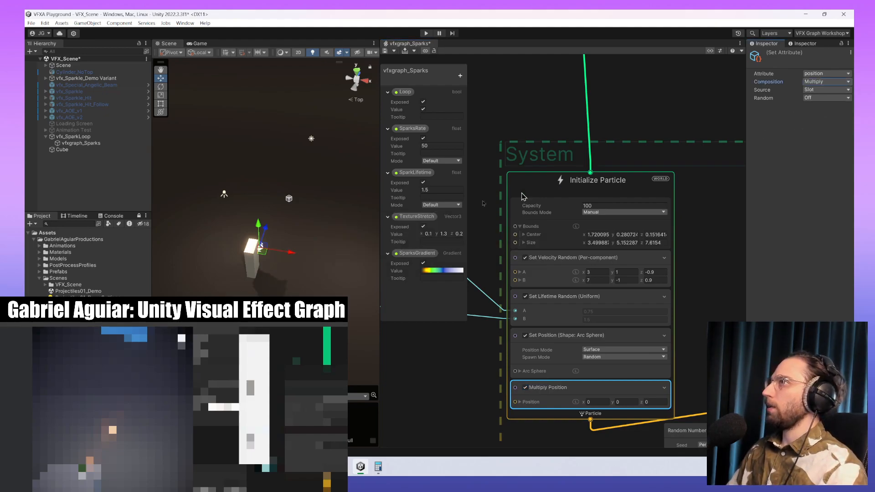
pyautogui.scroll(2, 253, 277)
pyautogui.moveTo(313, 264); pyautogui.dragTo(217, 266, button='middle')
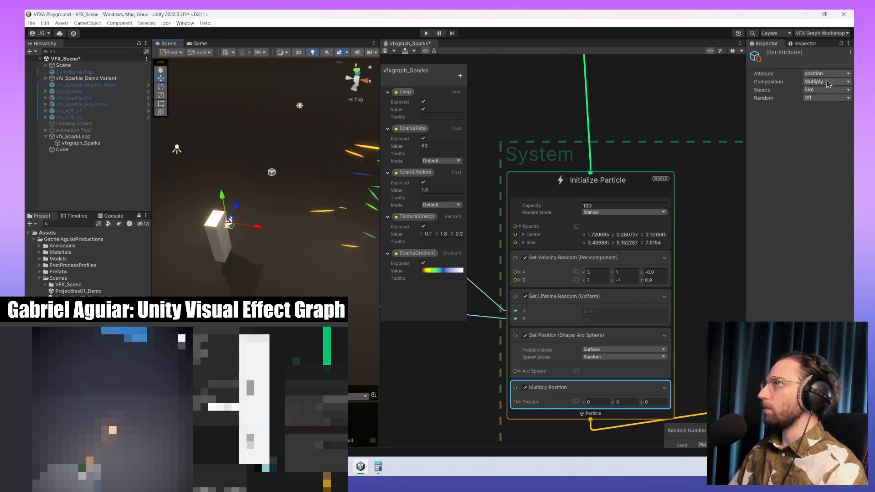
pyautogui.moveTo(374, 254); pyautogui.dragTo(337, 263, button='middle')
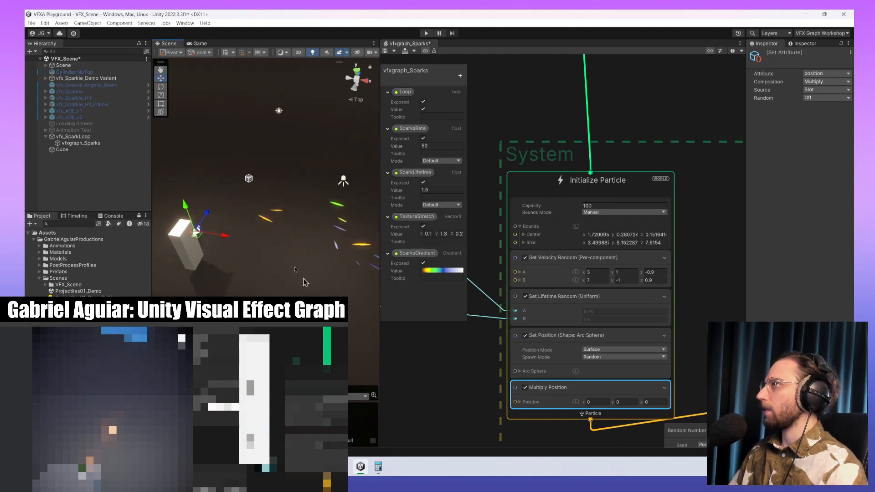
# - Change the Multiply Position block's Composition to Add and check the sparks around the emitter
pyautogui.click(604, 338)
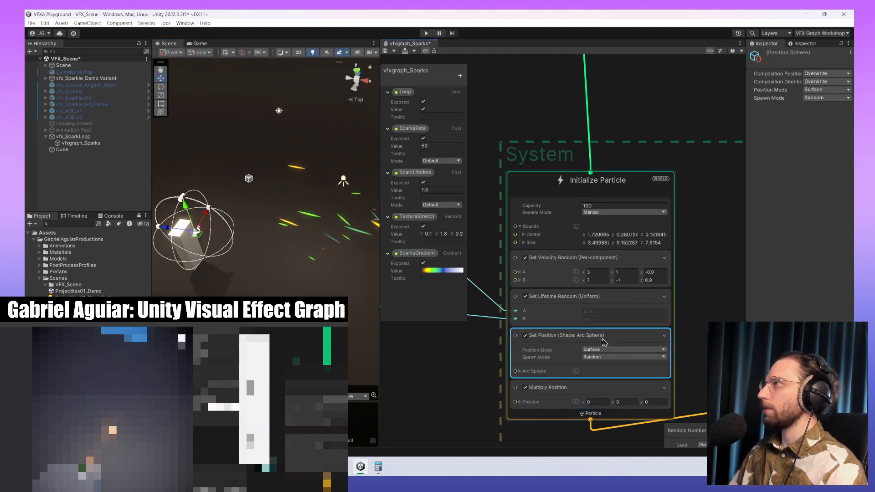
pyautogui.click(601, 389)
pyautogui.click(826, 82)
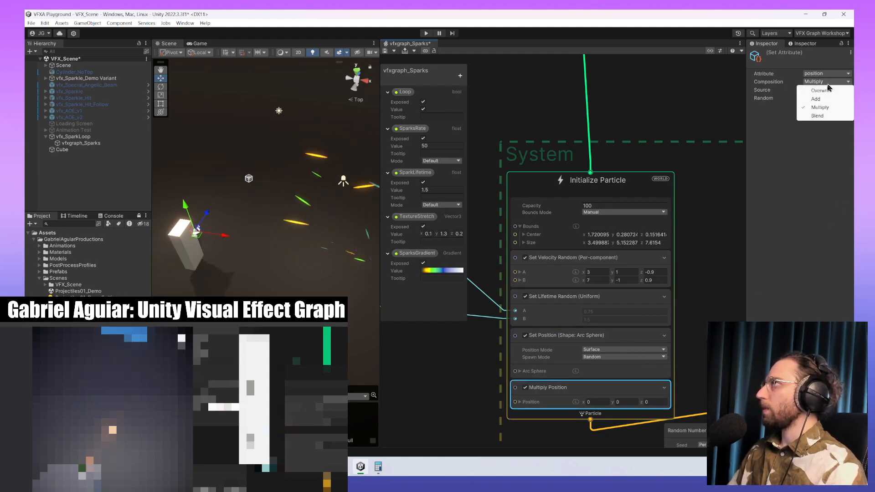
pyautogui.click(824, 99)
pyautogui.moveTo(214, 286); pyautogui.dragTo(273, 290, button='middle')
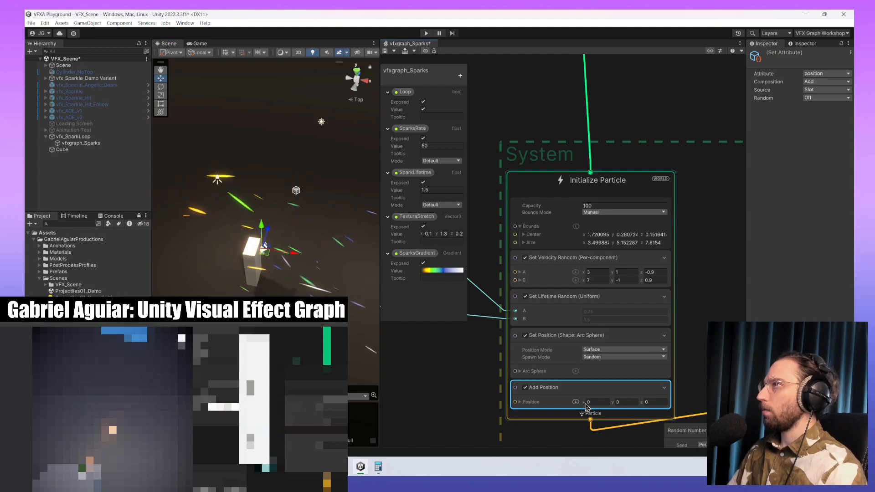
# - Try an X offset of 0.93 in the Add Position block, reset X to 0 and examine the sparks from other angles
pyautogui.moveTo(584, 405); pyautogui.dragTo(595, 405)
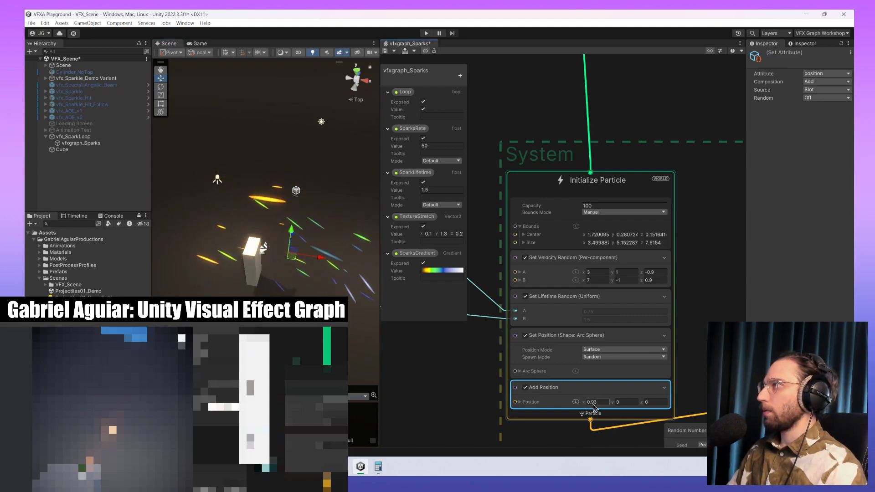
pyautogui.write('0')
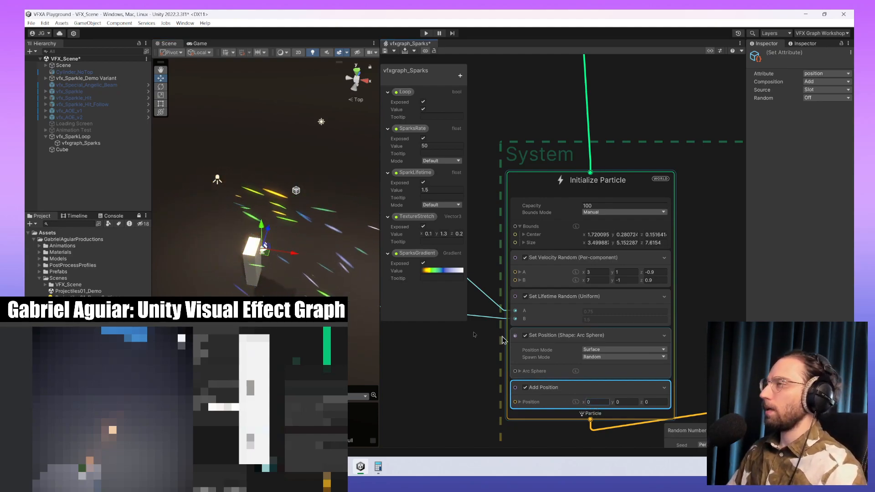
pyautogui.keyDown('alt'); pyautogui.moveTo(357, 297); pyautogui.dragTo(353, 253); pyautogui.keyUp('alt')
pyautogui.moveTo(352, 251); pyautogui.dragTo(298, 316, button='middle')
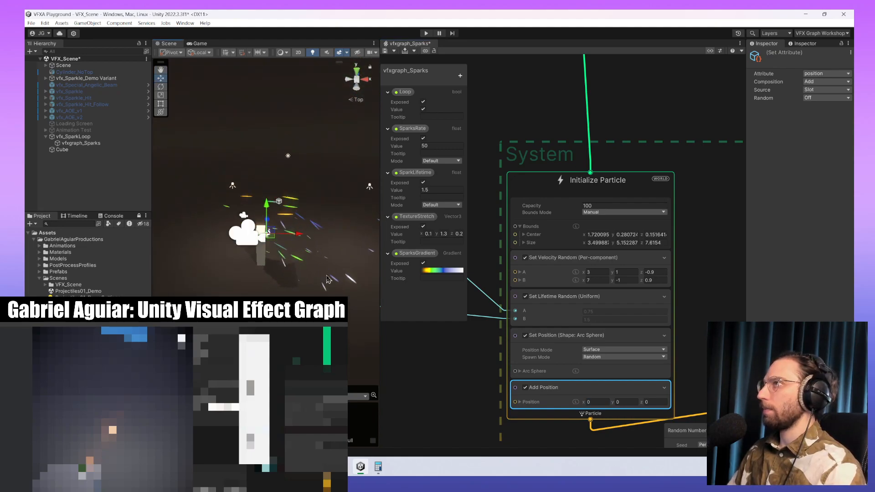
pyautogui.scroll(3, 345, 282)
pyautogui.moveTo(346, 280); pyautogui.dragTo(338, 294, button='middle')
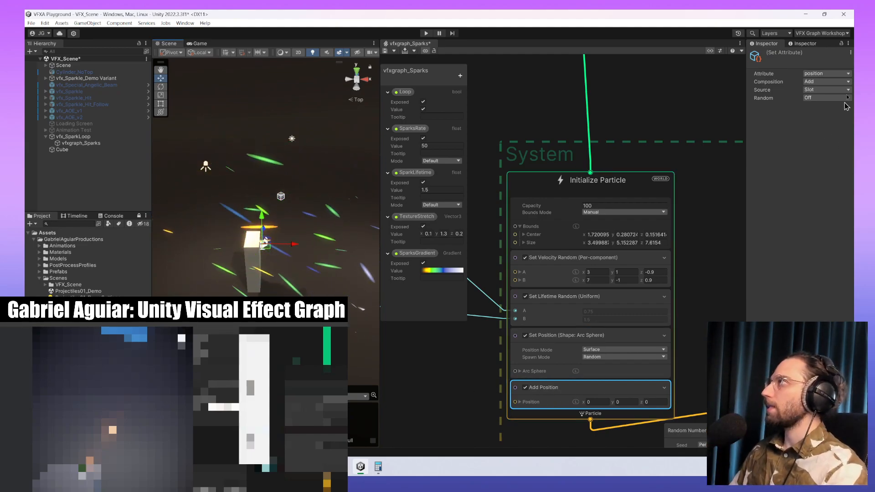
# - Shrink the arc sphere of the Set Position (Shape: Arc Sphere) block in the scene and check the sparks up close
pyautogui.click(572, 337)
pyautogui.moveTo(248, 266)
pyautogui.keyDown('alt'); pyautogui.mouseDown()
pyautogui.moveTo(239, 260)
pyautogui.moveTo(260, 268)
pyautogui.mouseUp(); pyautogui.keyUp('alt')
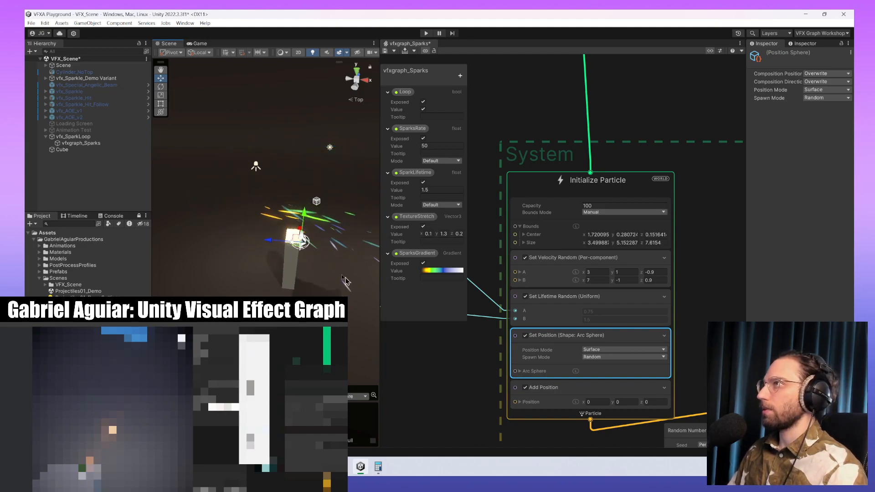
pyautogui.moveTo(336, 268); pyautogui.dragTo(275, 278, button='middle')
pyautogui.scroll(4, 314, 303)
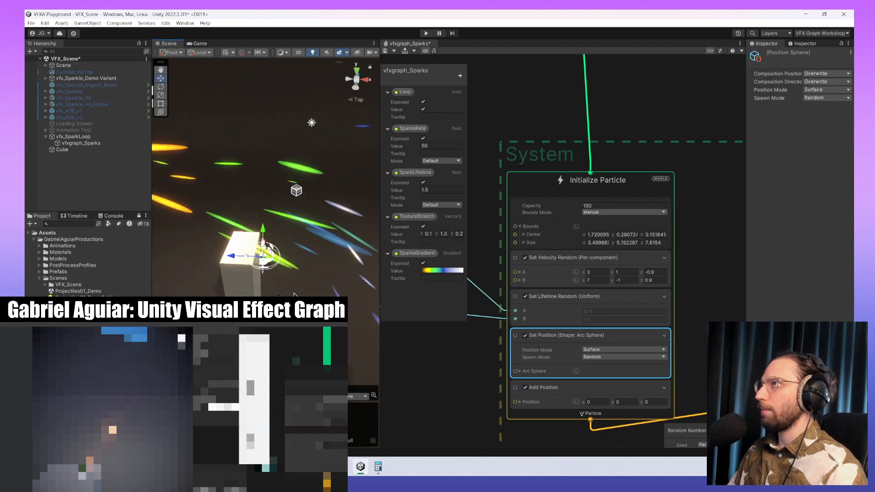
# - Try the Blend composition on the Add Position block after checking the sparks around the emitter
pyautogui.click(574, 390)
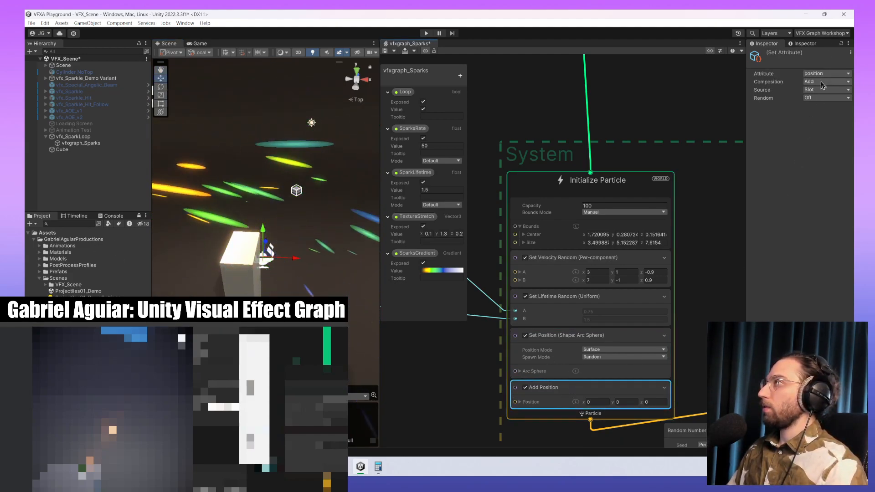
pyautogui.scroll(-2, 294, 255)
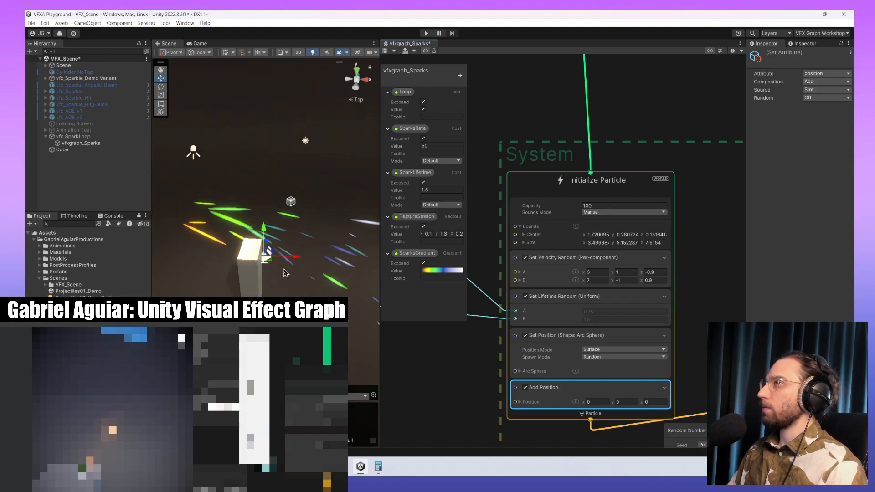
pyautogui.moveTo(284, 272); pyautogui.dragTo(284, 277, button='middle')
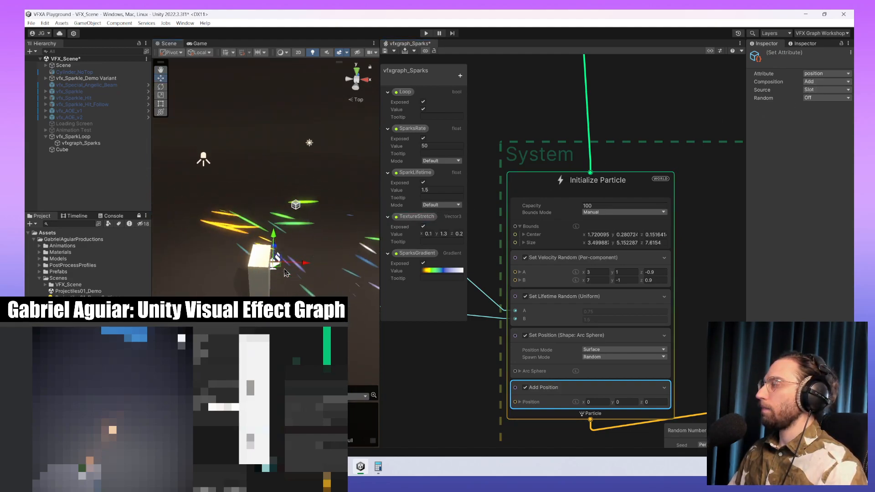
pyautogui.click(835, 81)
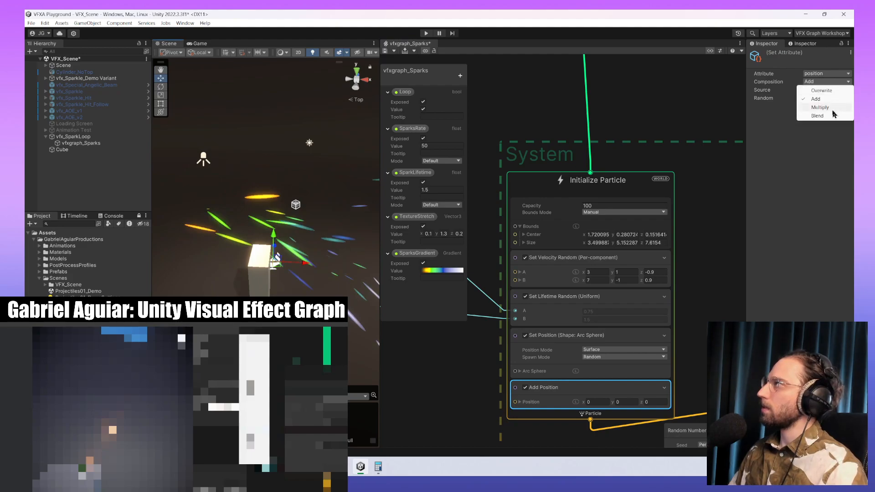
pyautogui.click(817, 115)
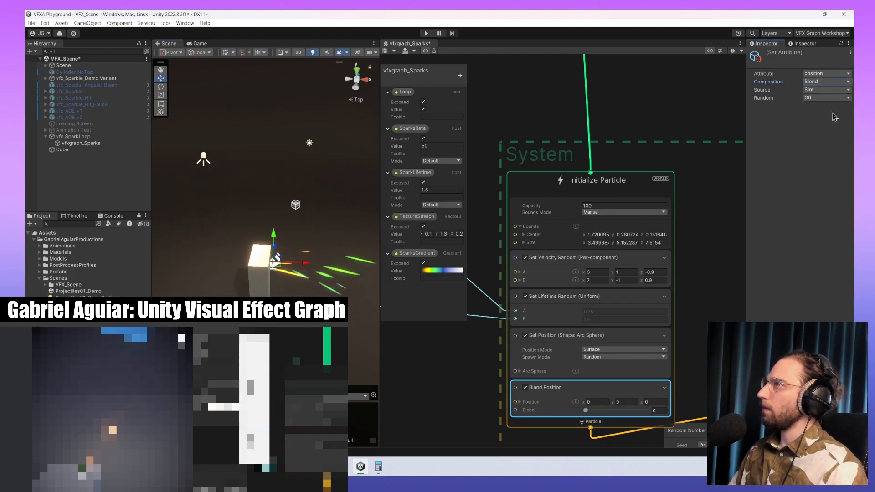
# - Try the Blend Position block with Blend at 1 and X at 1.1, examining the sparks in the scene
pyautogui.moveTo(343, 312); pyautogui.dragTo(300, 281, button='middle')
pyautogui.scroll(3, 301, 281)
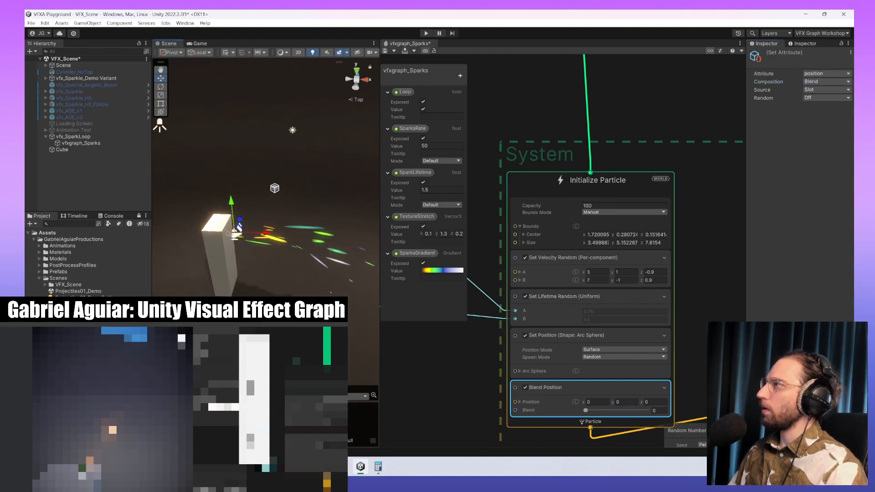
pyautogui.moveTo(300, 281); pyautogui.dragTo(308, 286, button='right')
pyautogui.moveTo(309, 286); pyautogui.dragTo(392, 297, button='middle')
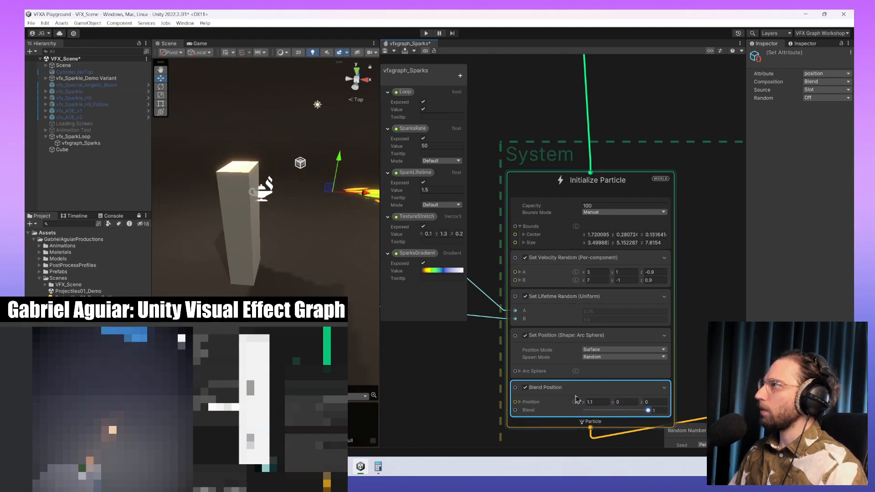
# - Try a larger arc sphere for the Set Position (Shape: Arc Sphere) block and reselect the Blend Position block
pyautogui.click(563, 351)
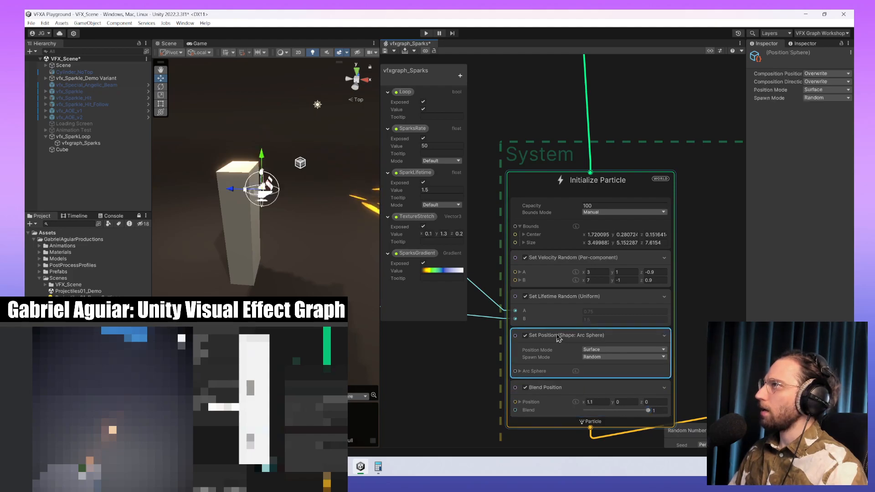
pyautogui.scroll(3, 226, 189)
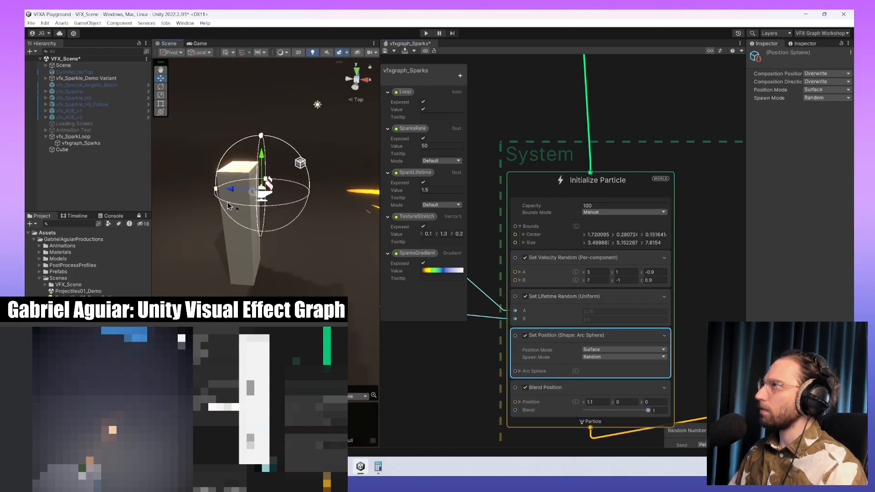
pyautogui.moveTo(228, 196)
pyautogui.mouseDown(button='middle')
pyautogui.moveTo(121, 215)
pyautogui.moveTo(221, 191)
pyautogui.mouseUp(button='middle')
pyautogui.scroll(-5, 216, 193)
pyautogui.hotkey('ctrl', 's')
pyautogui.click(558, 390)
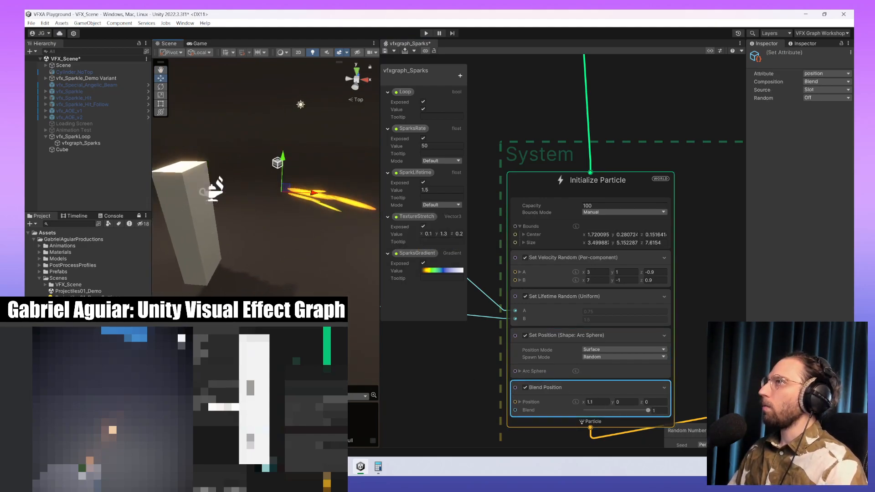
# - Return the Blend Position block to X 0.03 and Blend 0, and change its Composition to Add
pyautogui.moveTo(311, 193); pyautogui.dragTo(242, 191)
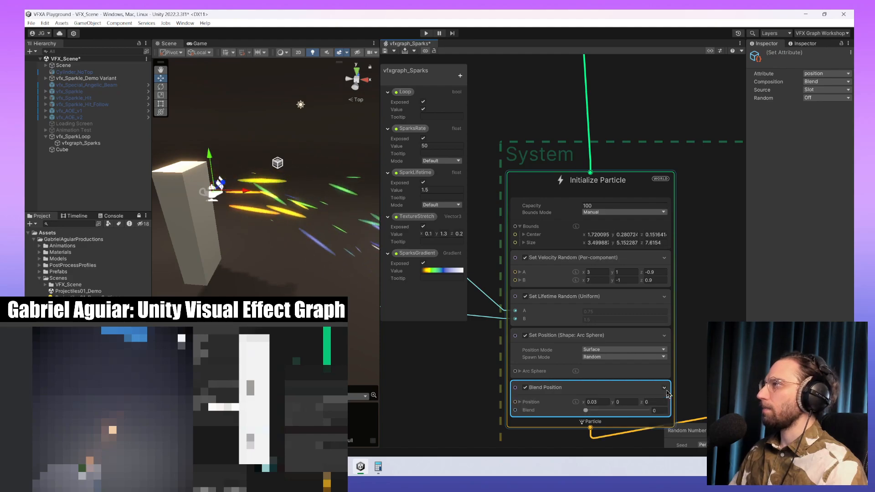
pyautogui.rightClick(639, 393)
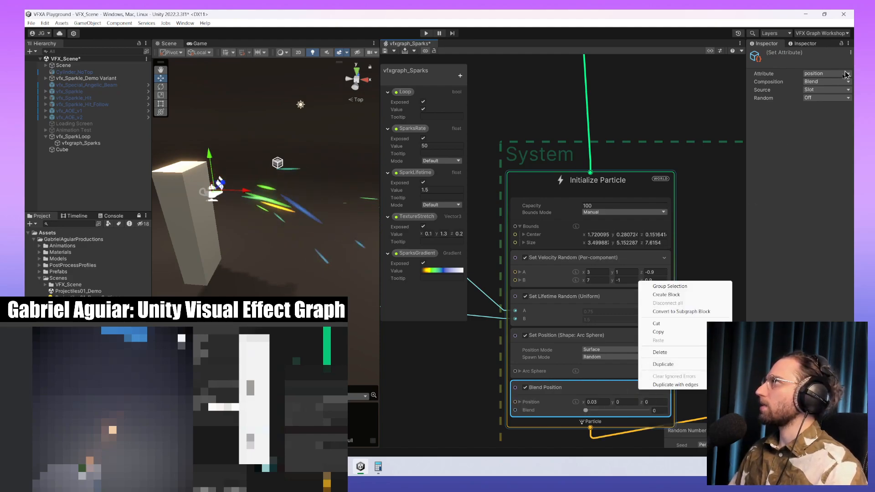
pyautogui.click(836, 82)
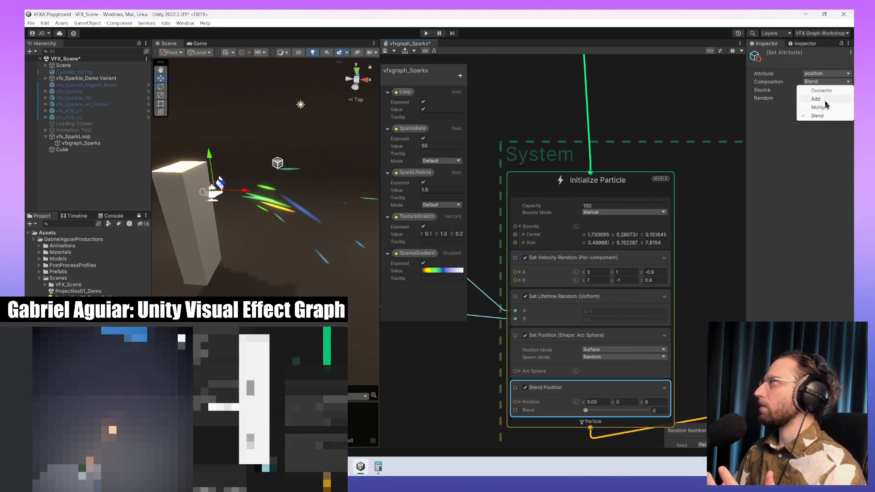
pyautogui.click(816, 99)
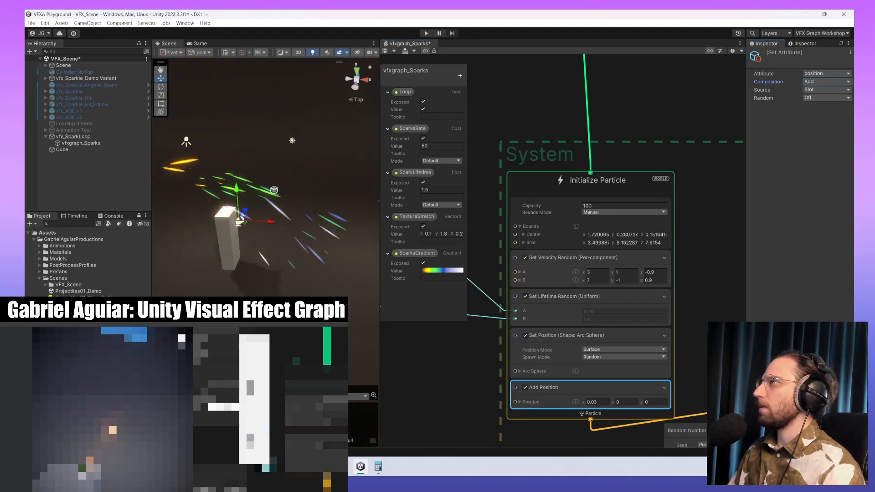
pyautogui.moveTo(296, 228); pyautogui.dragTo(277, 245, button='middle')
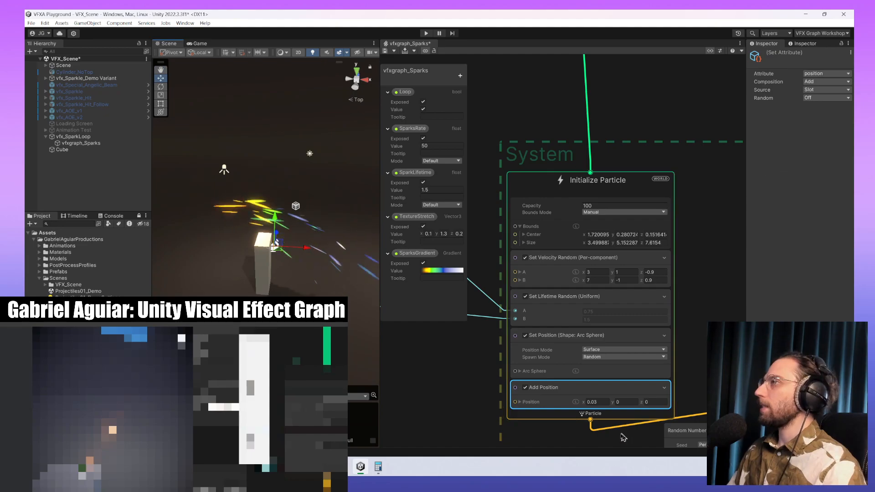
# - Delete the Add Position block and examine the sparks around the emitter with the Set Position (Shape: Arc Sphere) block selected
pyautogui.rightClick(655, 391)
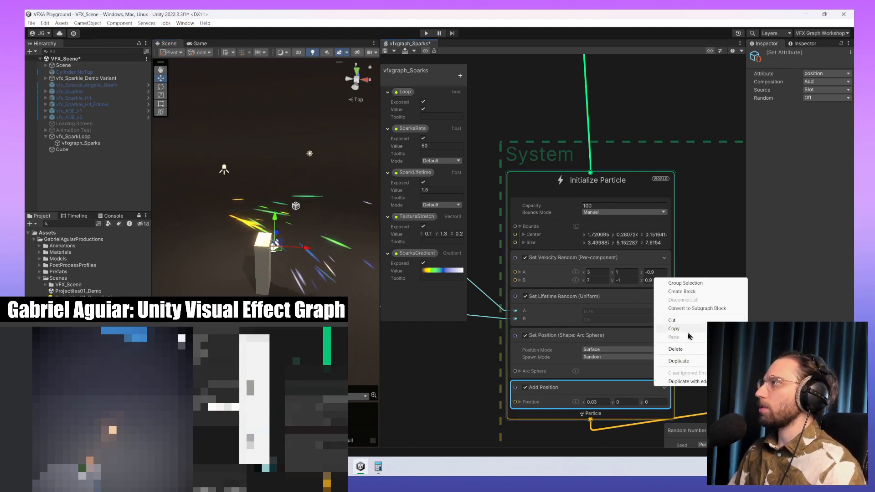
pyautogui.click(676, 349)
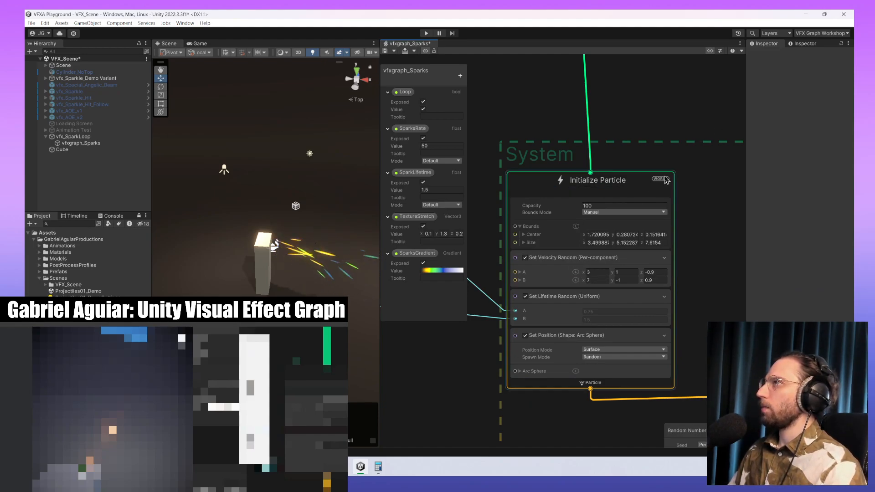
pyautogui.scroll(3, 373, 253)
pyautogui.scroll(2, 373, 253)
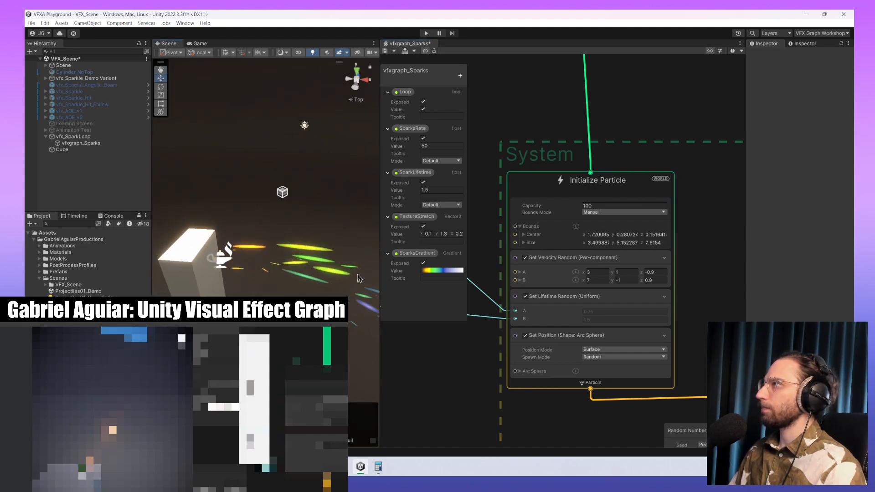
pyautogui.click(563, 339)
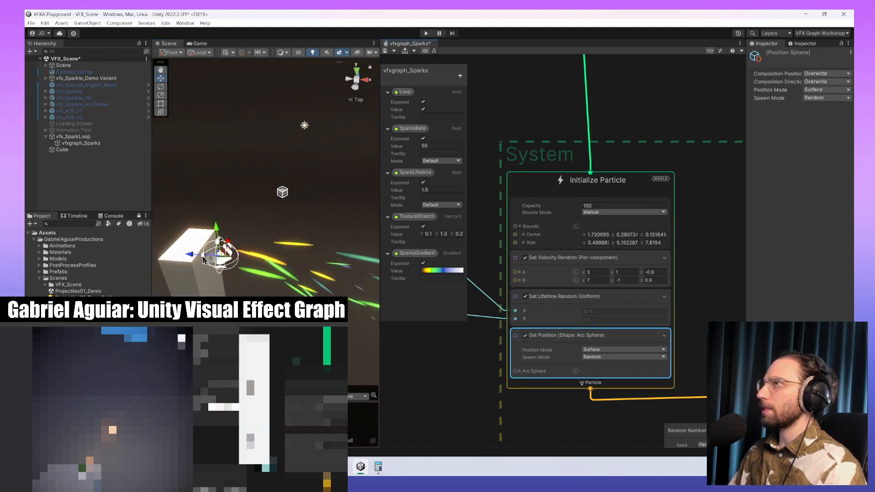
pyautogui.keyDown('alt'); pyautogui.moveTo(219, 250); pyautogui.dragTo(153, 143); pyautogui.keyUp('alt')
pyautogui.keyDown('alt'); pyautogui.moveTo(326, 297); pyautogui.dragTo(339, 315); pyautogui.keyUp('alt')
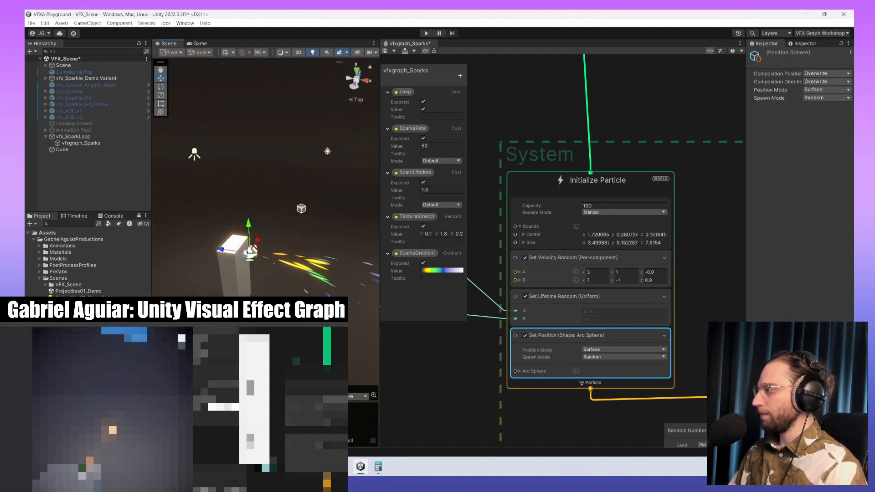
# - Reposition the SparkLifetime and Multiply nodes together, slightly lower beside the Initialize Particle context
pyautogui.moveTo(478, 352); pyautogui.dragTo(597, 362, button='middle')
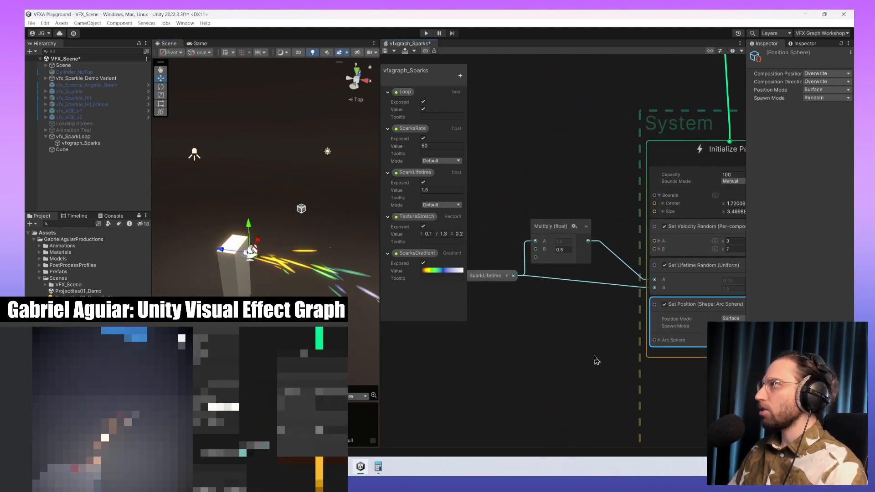
pyautogui.moveTo(572, 172); pyautogui.dragTo(592, 154, button='middle')
pyautogui.click(483, 147)
pyautogui.moveTo(483, 159); pyautogui.dragTo(558, 269)
pyautogui.moveTo(571, 208); pyautogui.dragTo(539, 248)
pyautogui.moveTo(556, 211); pyautogui.dragTo(527, 234, button='middle')
pyautogui.moveTo(623, 246); pyautogui.dragTo(512, 213, button='middle')
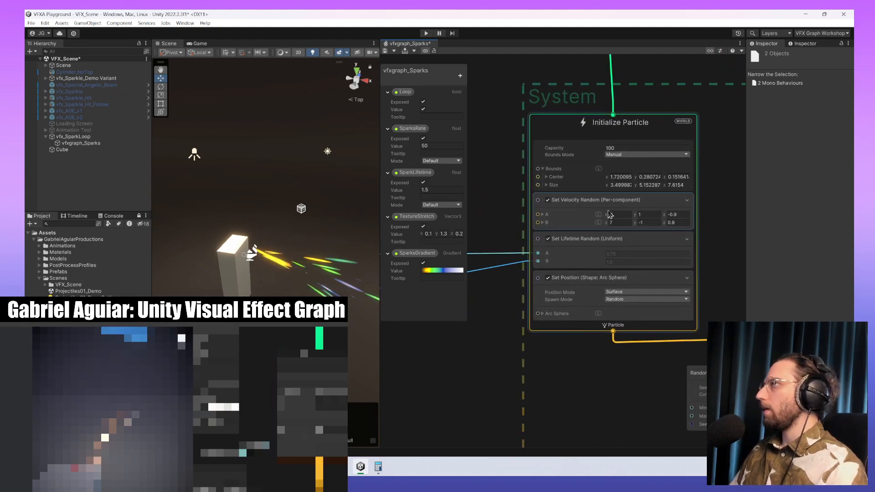
# - Set the random velocity's X range to 5 for A and 20 for B, and check the sparks in the scene
pyautogui.click(623, 218)
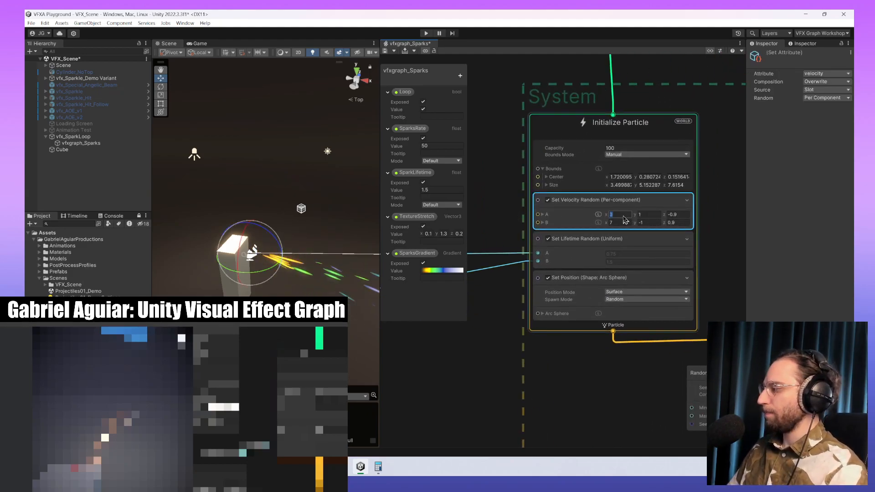
pyautogui.write('5')
pyautogui.press('Tab')
pyautogui.press('Tab')
pyautogui.press('Tab')
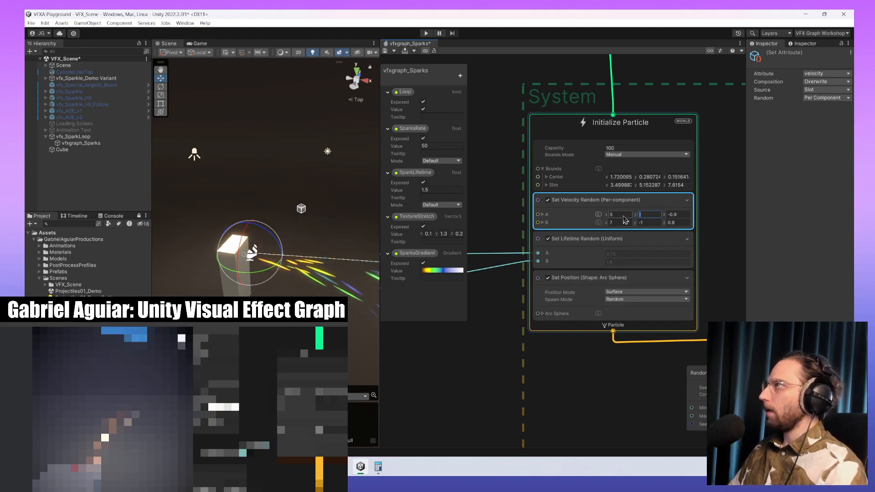
pyautogui.moveTo(365, 289); pyautogui.dragTo(278, 298, button='middle')
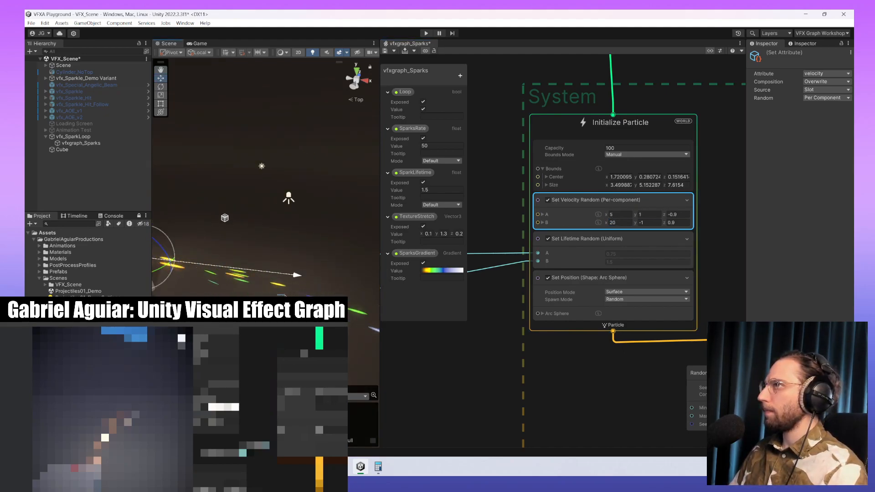
pyautogui.click(279, 298)
pyautogui.keyDown('alt'); pyautogui.moveTo(314, 241); pyautogui.dragTo(401, 205); pyautogui.keyUp('alt')
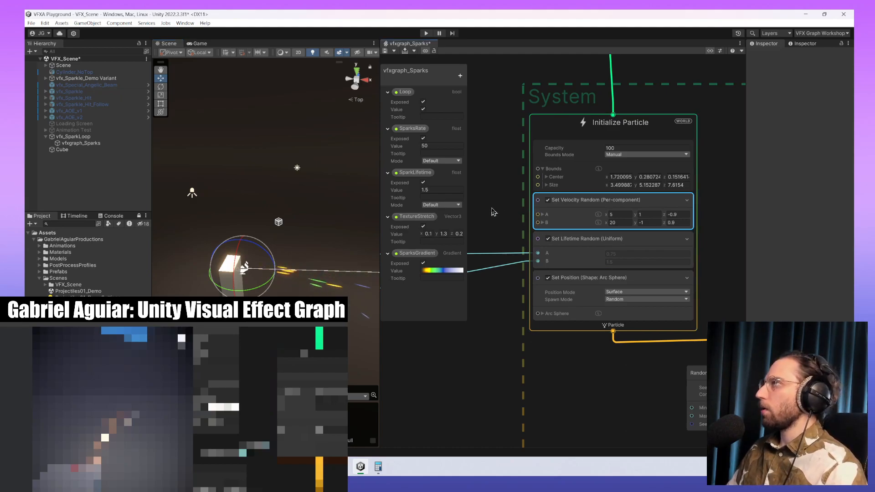
# - Add an exposed Vector3 property named SparksVelocity to the graph's blackboard
pyautogui.moveTo(484, 223); pyautogui.dragTo(531, 226, button='middle')
pyautogui.click(411, 307)
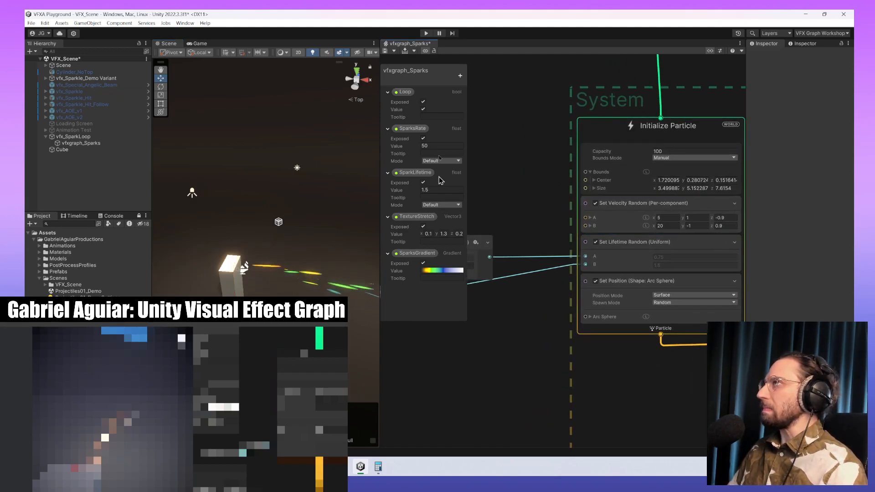
pyautogui.click(459, 76)
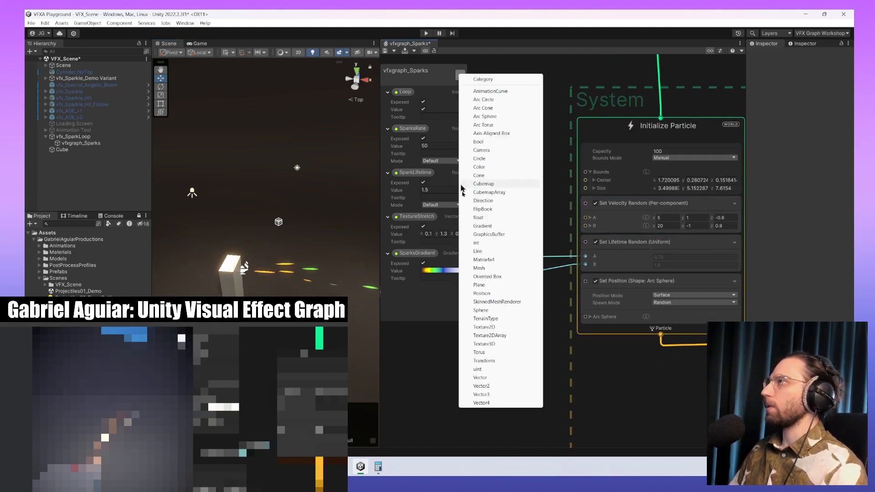
pyautogui.click(506, 397)
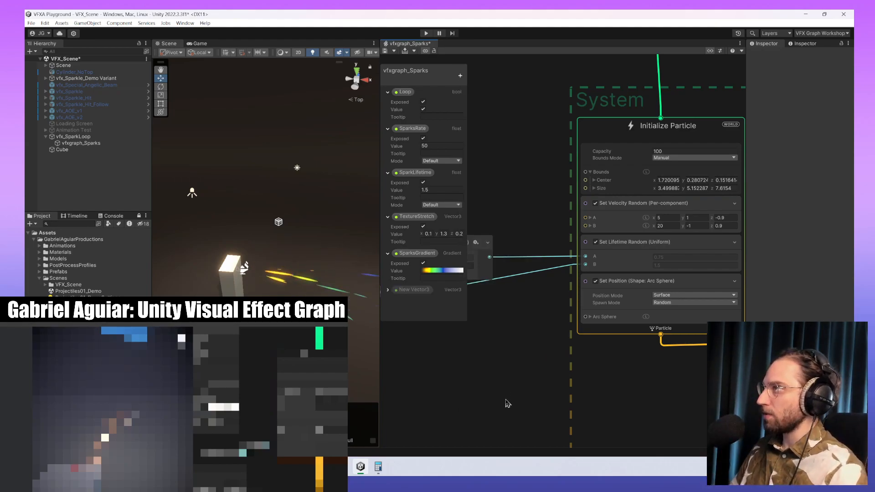
pyautogui.doubleClick(413, 290)
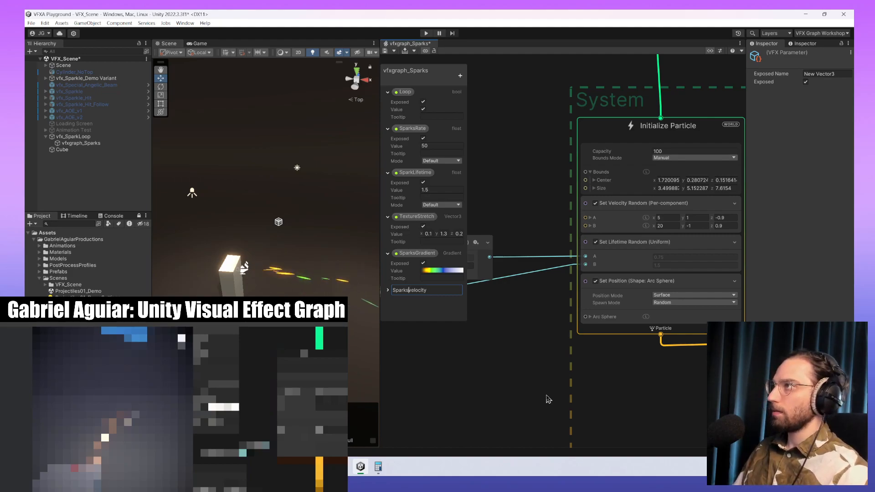
pyautogui.press('Return')
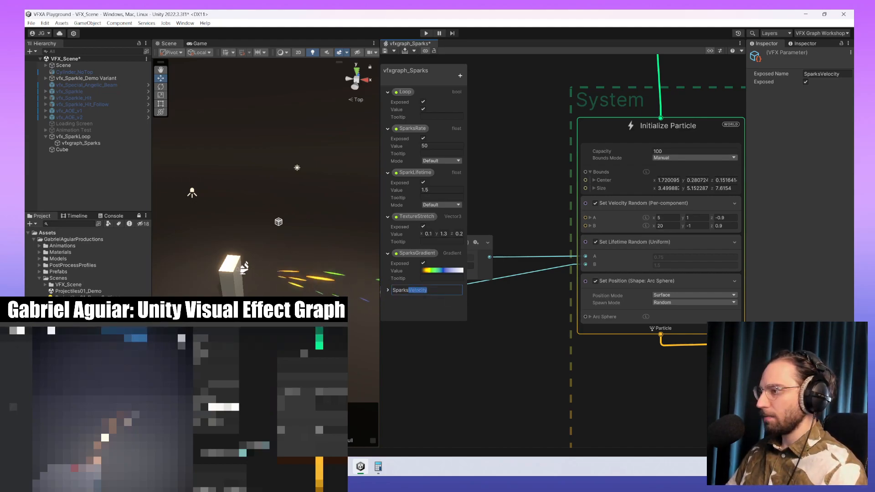
# - Expand the SparksVelocity property's settings and make the blackboard slightly taller
pyautogui.hotkey('alt', 'Tab')
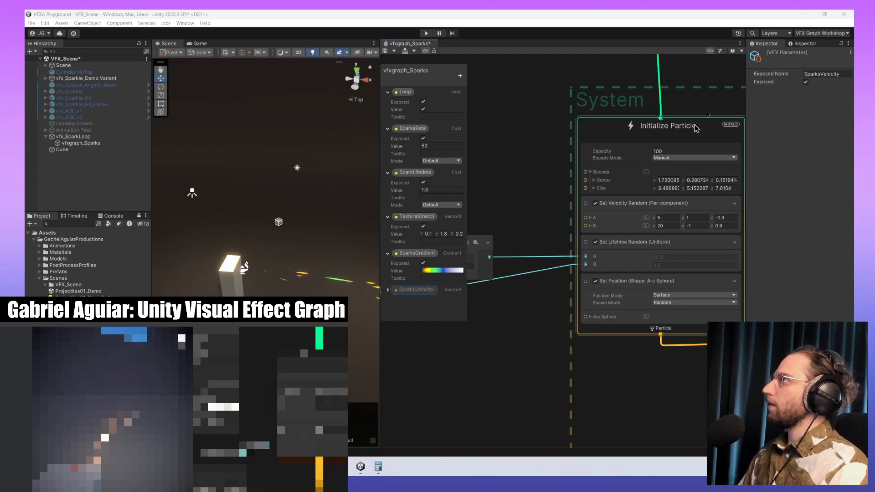
pyautogui.click(450, 329)
pyautogui.click(388, 291)
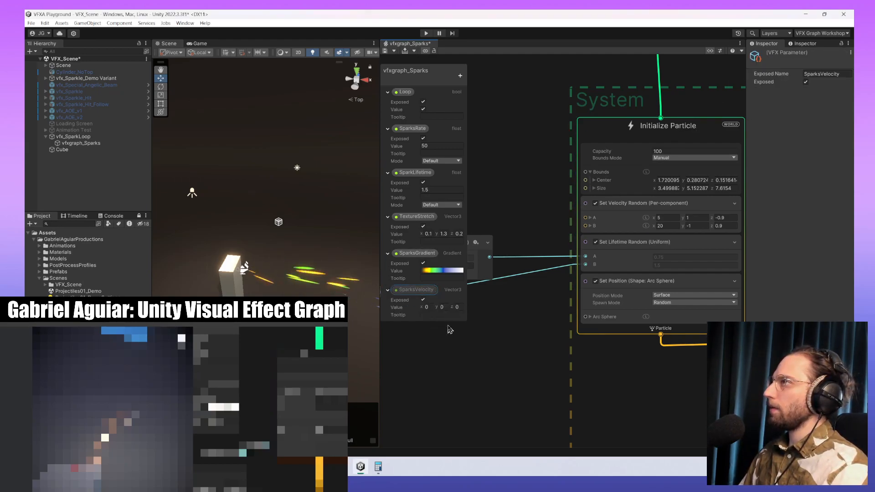
pyautogui.moveTo(444, 321); pyautogui.dragTo(450, 340)
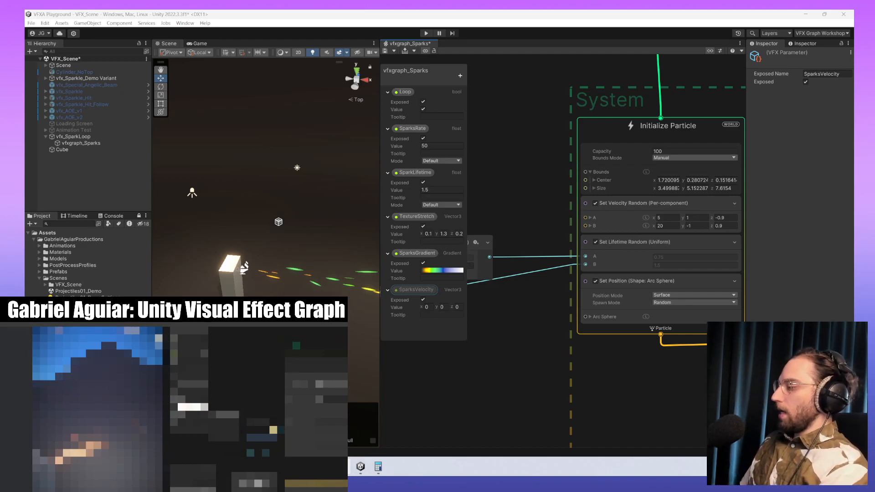
# - Move the SparkLifetime and Multiply nodes further down to free space beside the Set Velocity Random block
pyautogui.moveTo(554, 341); pyautogui.dragTo(647, 346, button='middle')
pyautogui.moveTo(489, 206); pyautogui.dragTo(563, 332)
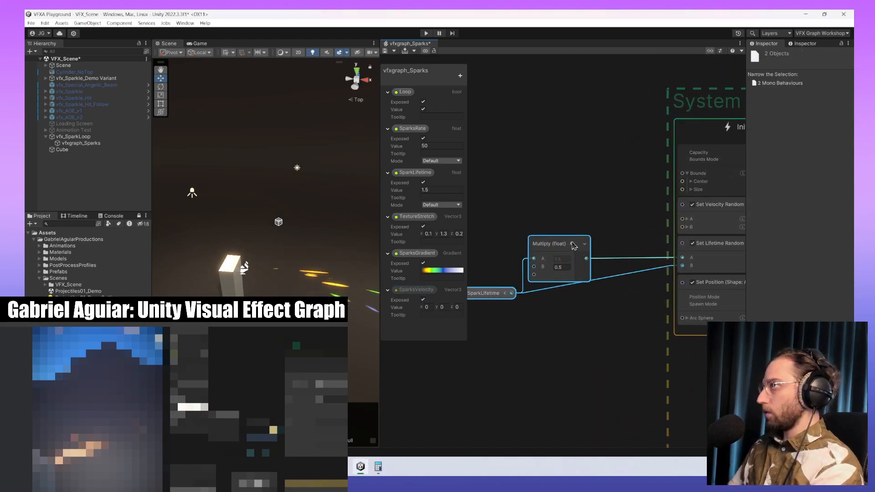
pyautogui.moveTo(560, 247); pyautogui.dragTo(583, 333)
pyautogui.moveTo(603, 277); pyautogui.dragTo(482, 298, button='middle')
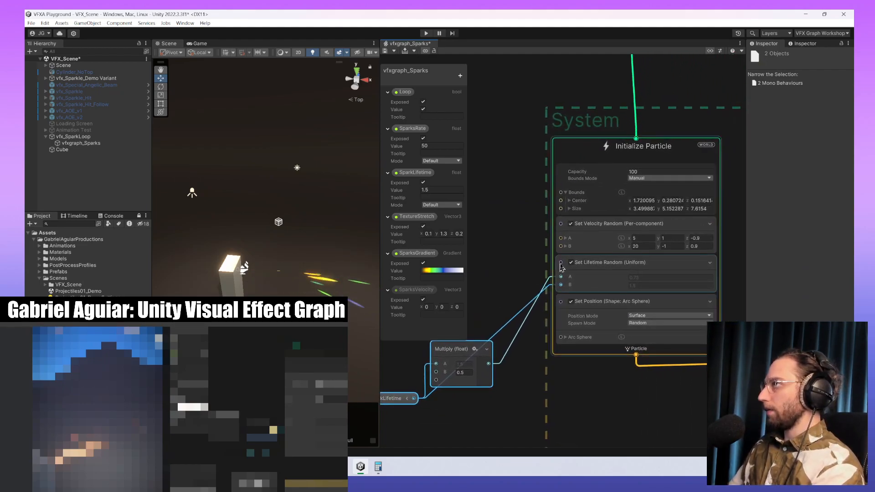
# - Expand velocities A and B of the Set Velocity Random block into separate X, Y and Z inputs
pyautogui.click(565, 239)
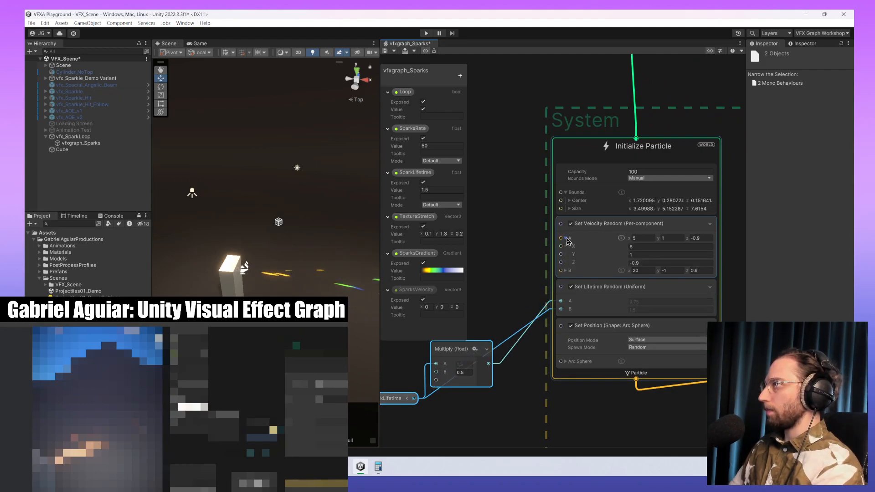
pyautogui.click(566, 271)
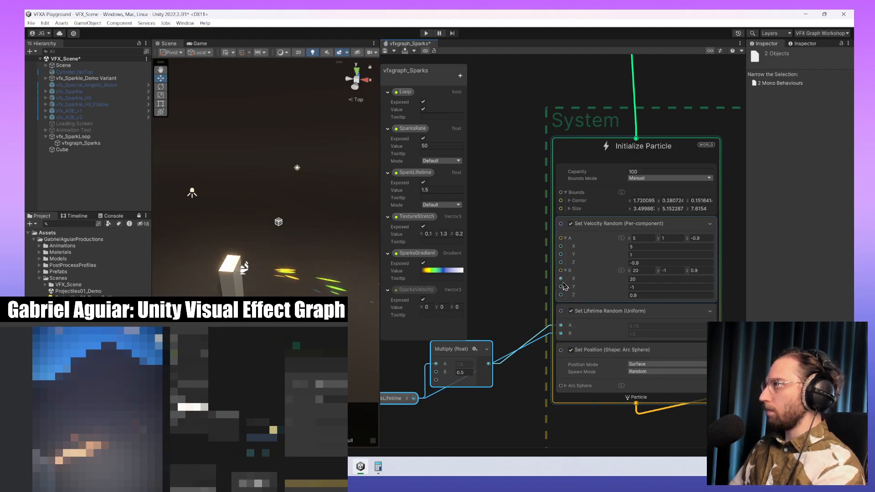
pyautogui.moveTo(513, 288); pyautogui.dragTo(572, 289, button='middle')
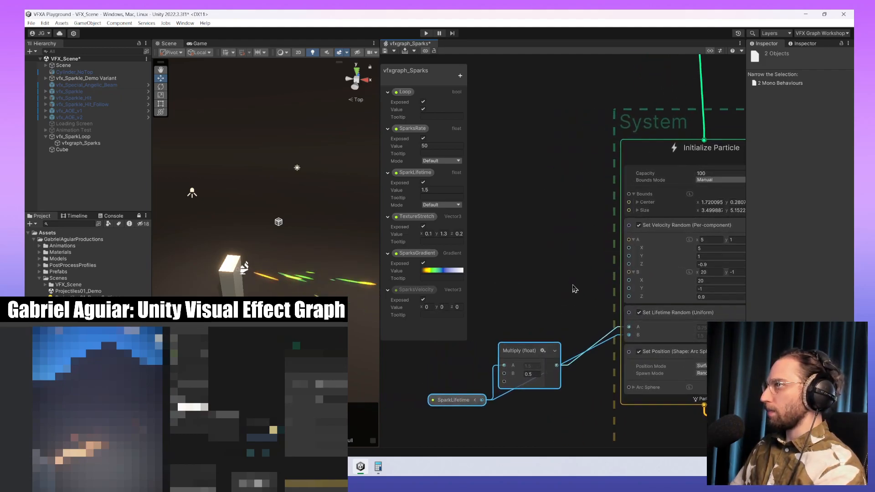
# - Expand the SparkLifetime node, collapse the Multiply node, and arrange both neatly below the velocity inputs
pyautogui.click(568, 292)
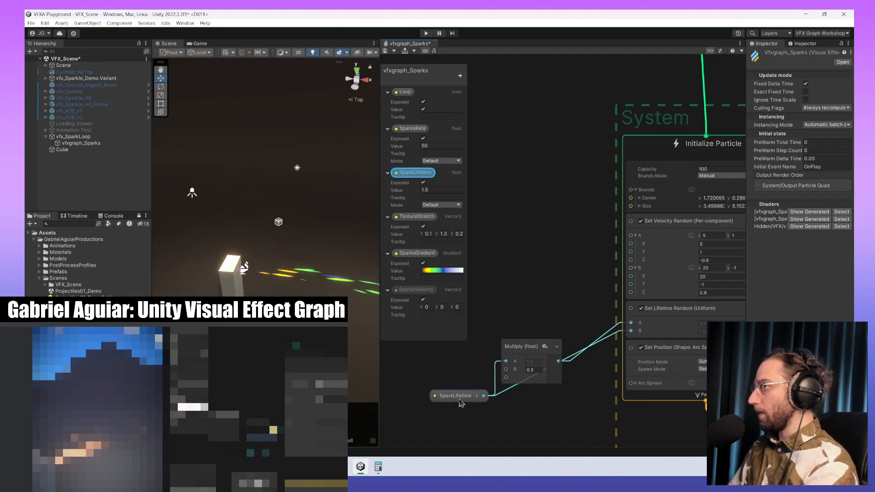
pyautogui.moveTo(455, 400); pyautogui.dragTo(445, 399)
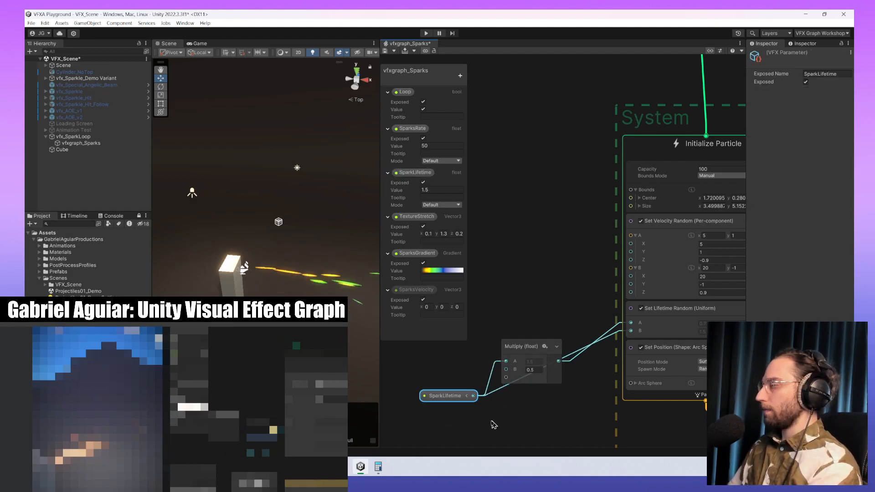
pyautogui.click(467, 396)
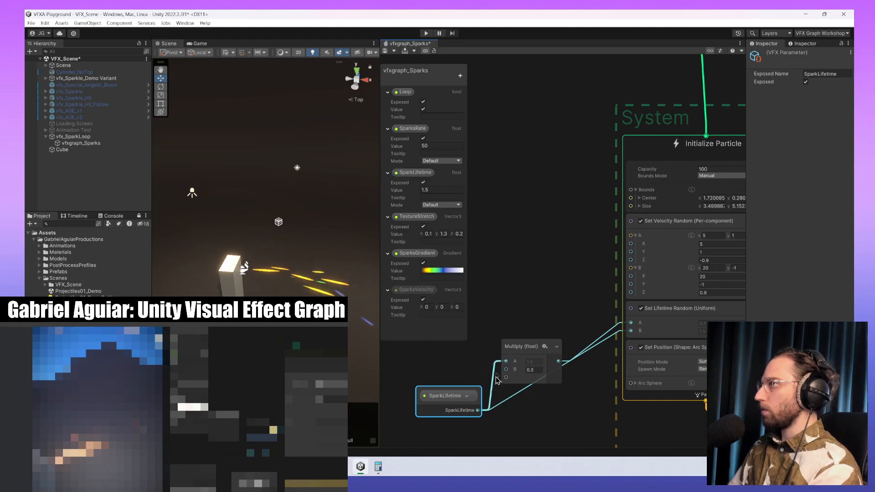
pyautogui.moveTo(537, 354); pyautogui.dragTo(514, 344)
pyautogui.click(523, 332)
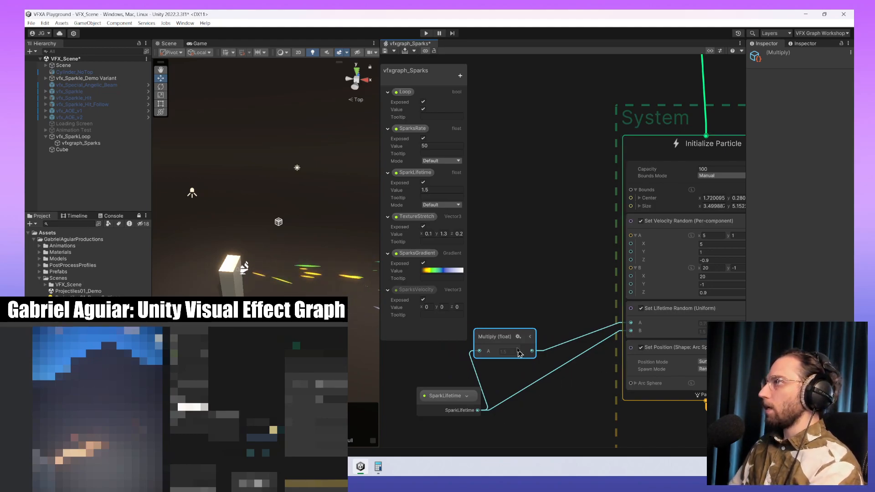
pyautogui.moveTo(576, 347); pyautogui.dragTo(597, 339, button='middle')
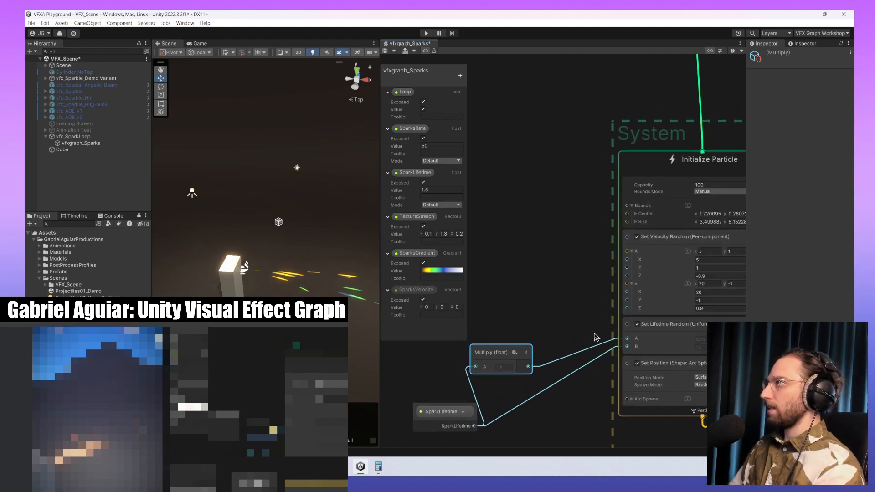
pyautogui.moveTo(507, 352); pyautogui.dragTo(524, 364)
pyautogui.click(490, 274)
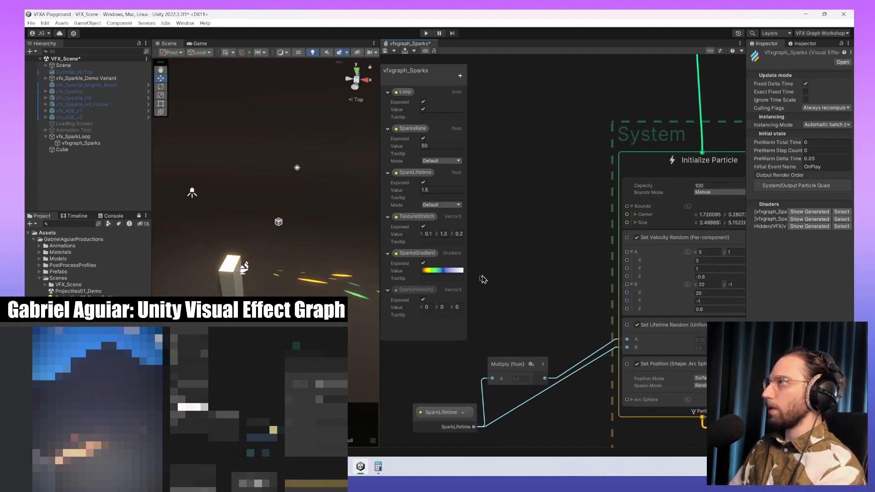
# - Place a SparksVelocity node in the graph above the lifetime nodes and expand it into x, y and z outputs
pyautogui.click(424, 291)
pyautogui.moveTo(532, 256); pyautogui.dragTo(497, 264)
pyautogui.moveTo(534, 277); pyautogui.dragTo(566, 281, button='middle')
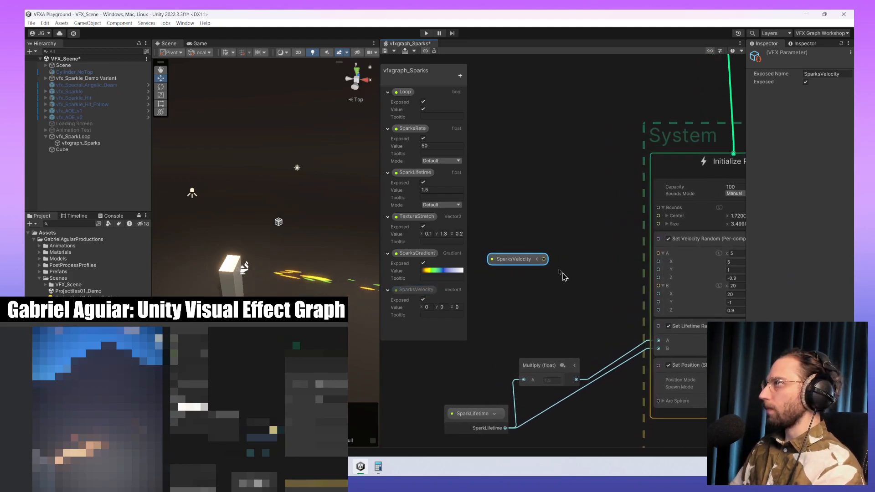
pyautogui.click(538, 259)
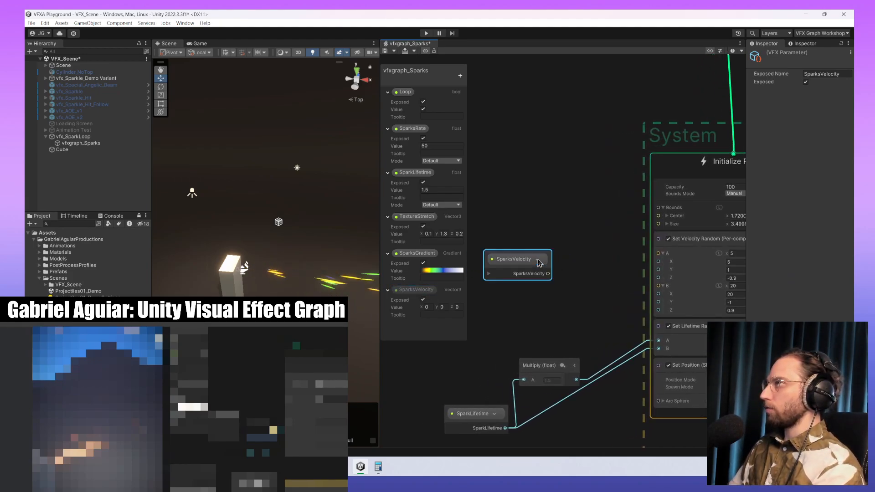
pyautogui.click(489, 275)
pyautogui.moveTo(521, 253); pyautogui.dragTo(501, 249)
pyautogui.moveTo(601, 286); pyautogui.dragTo(625, 271, button='middle')
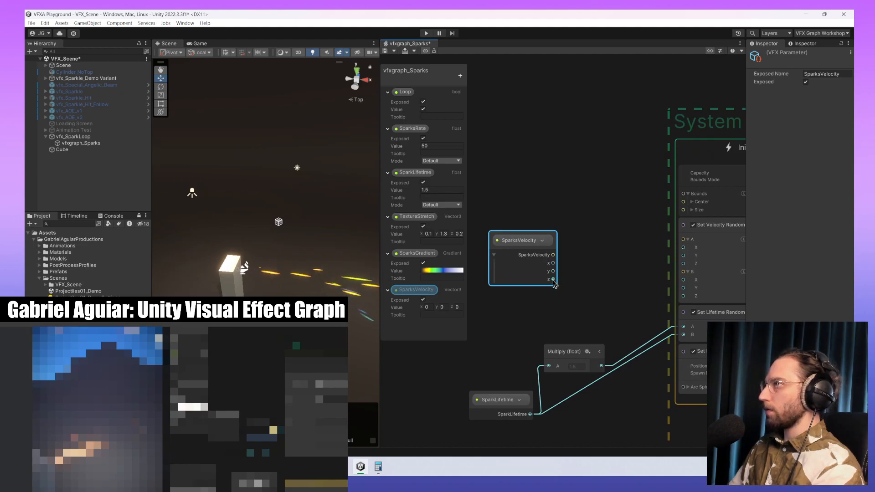
# - Set the default value of the SparksVelocity property to X 5, Y 1, Z -0.9
pyautogui.scroll(-2, 524, 308)
pyautogui.moveTo(564, 305); pyautogui.dragTo(561, 306, button='middle')
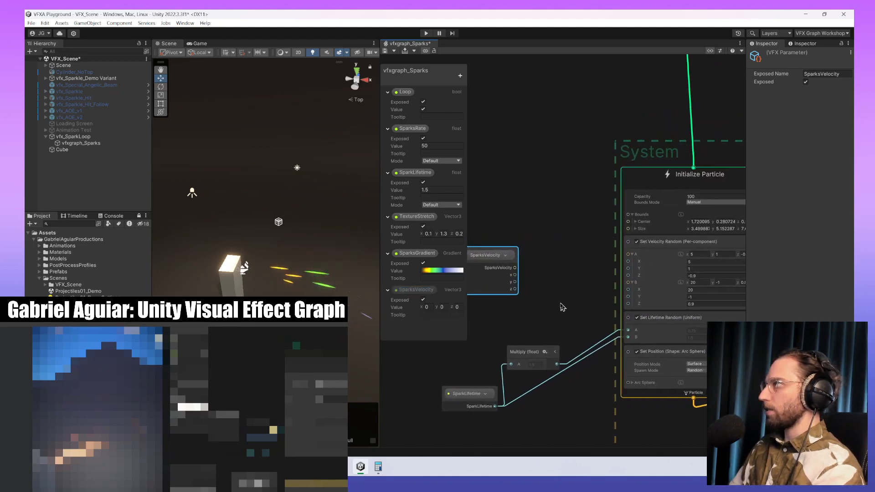
pyautogui.click(709, 262)
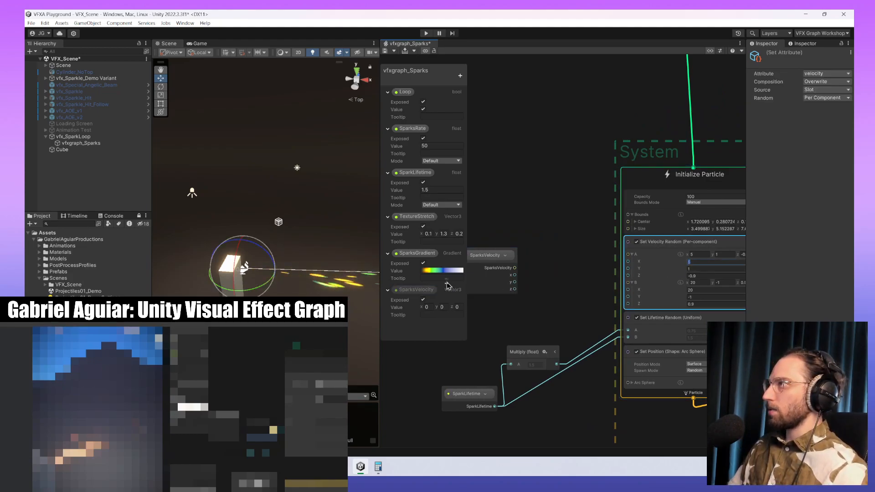
pyautogui.click(426, 307)
pyautogui.write('5')
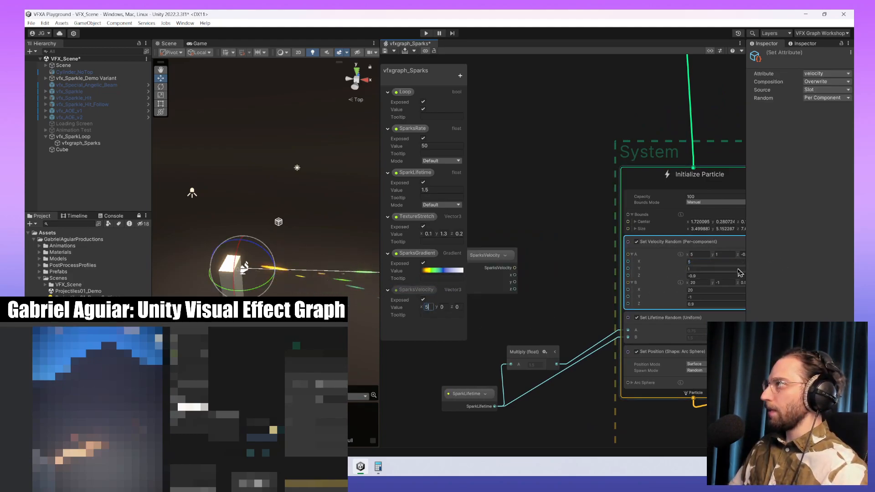
pyautogui.click(441, 307)
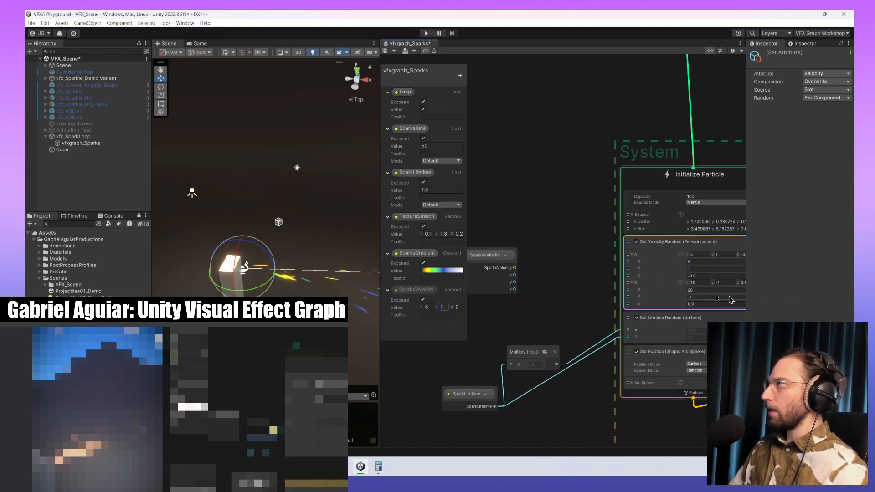
pyautogui.write('1')
pyautogui.click(461, 307)
pyautogui.write('-0.9')
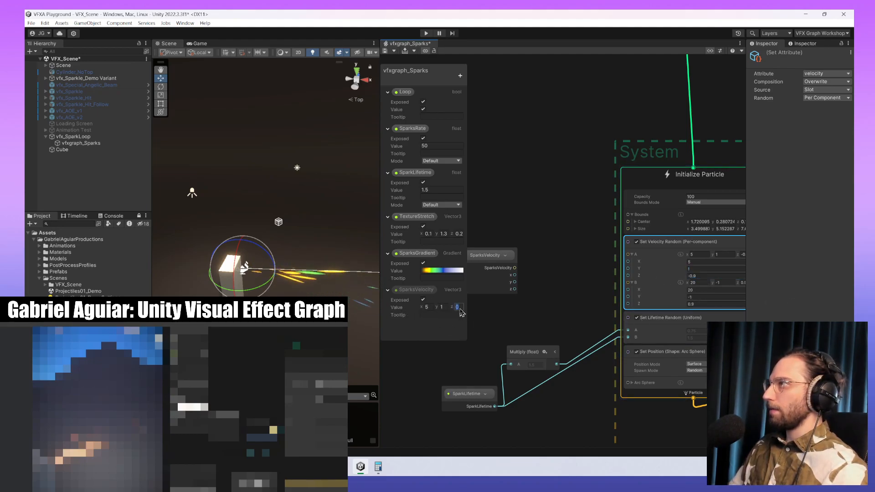
pyautogui.click(550, 316)
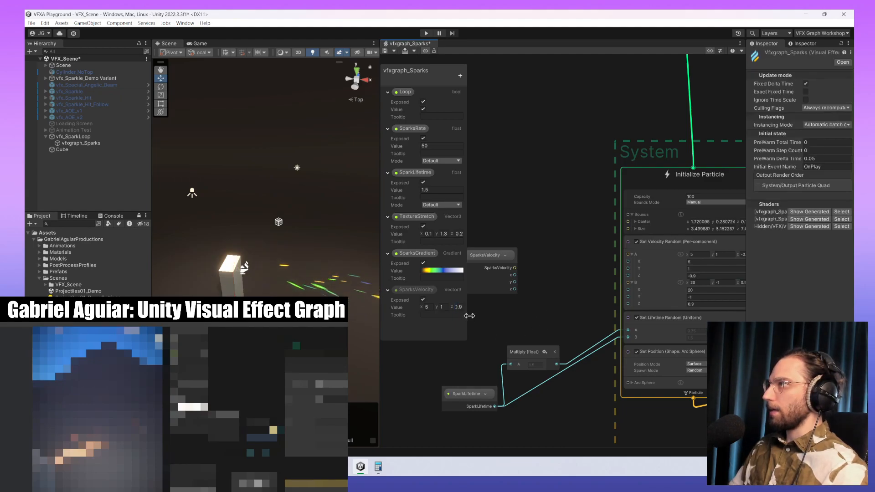
# - Widen the graph area and add a Multiply node to the x output of SparksVelocity, with B set to 0.3
pyautogui.moveTo(469, 316); pyautogui.dragTo(478, 316)
pyautogui.moveTo(380, 323); pyautogui.dragTo(331, 323)
pyautogui.click(454, 255)
pyautogui.moveTo(454, 255); pyautogui.dragTo(516, 258)
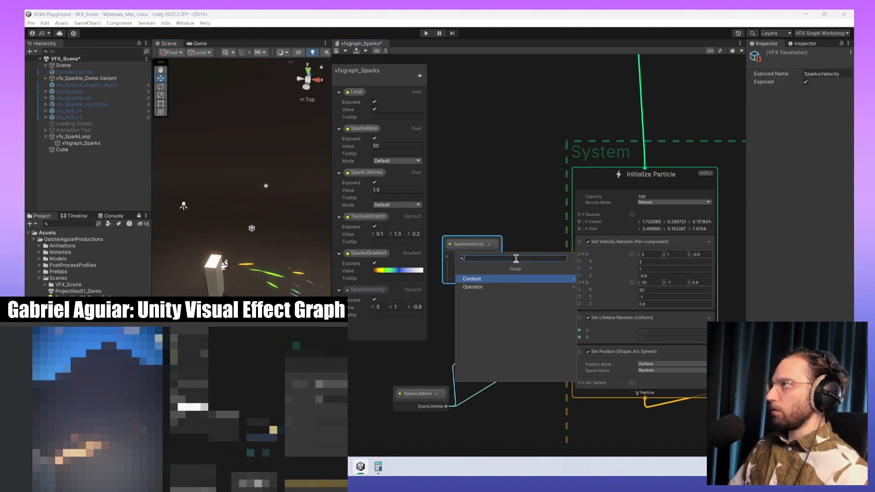
pyautogui.write('multip')
pyautogui.press('Return')
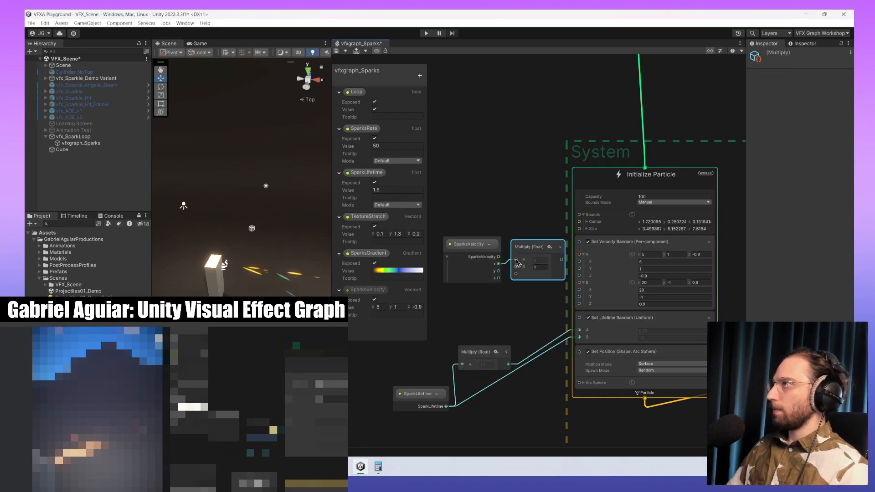
pyautogui.click(541, 267)
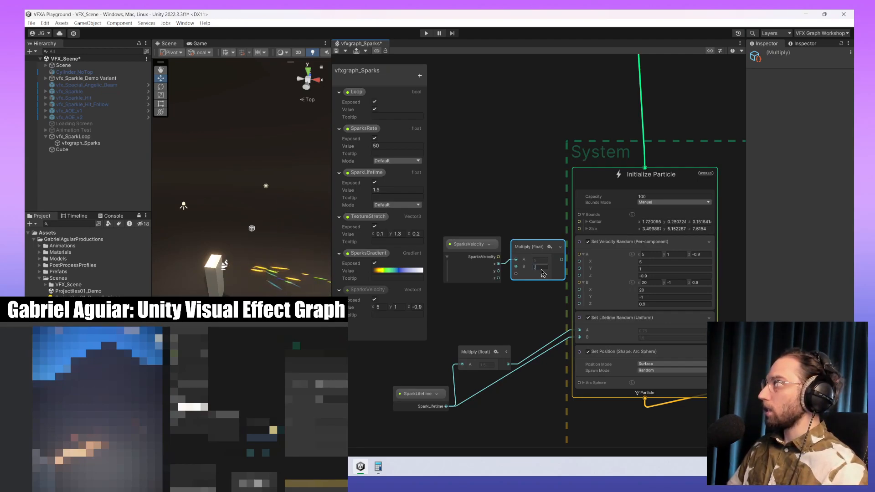
# - Move the new Multiply node up and shift it and the SparksVelocity node away from the System block, keeping Multiply expanded
pyautogui.moveTo(534, 241); pyautogui.dragTo(537, 209)
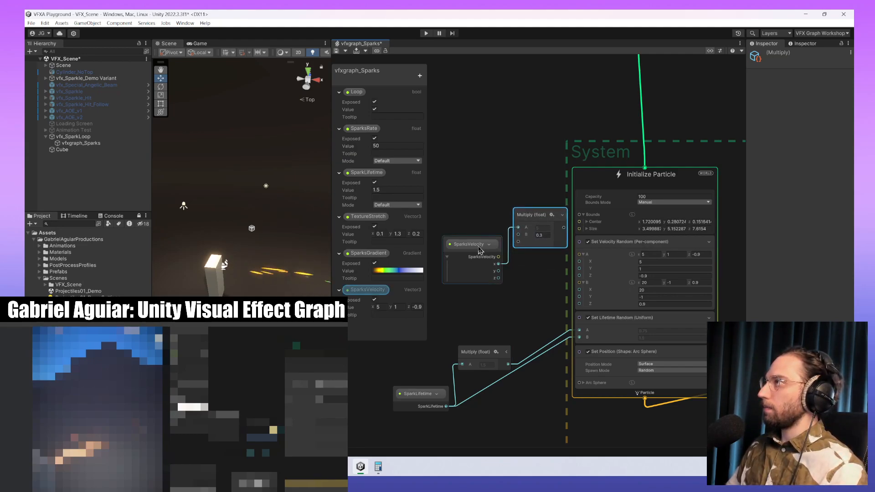
pyautogui.moveTo(480, 250); pyautogui.dragTo(458, 250)
pyautogui.moveTo(532, 219); pyautogui.dragTo(513, 218)
pyautogui.click(543, 214)
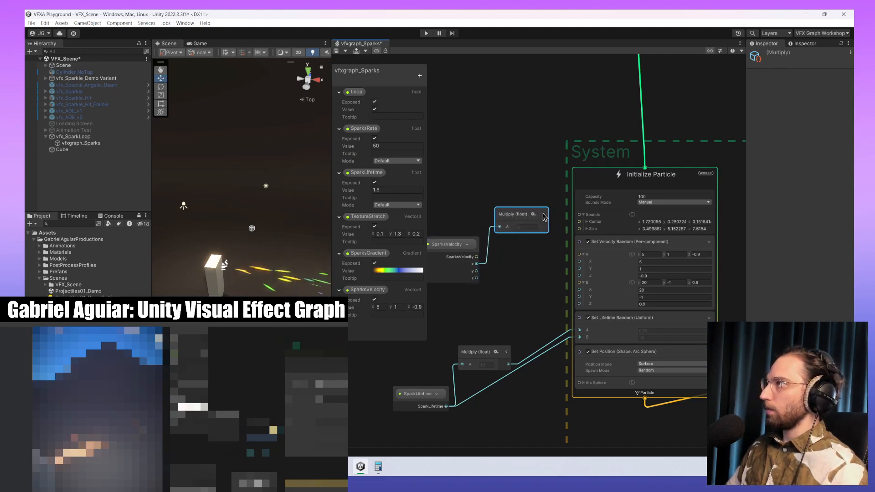
pyautogui.click(511, 285)
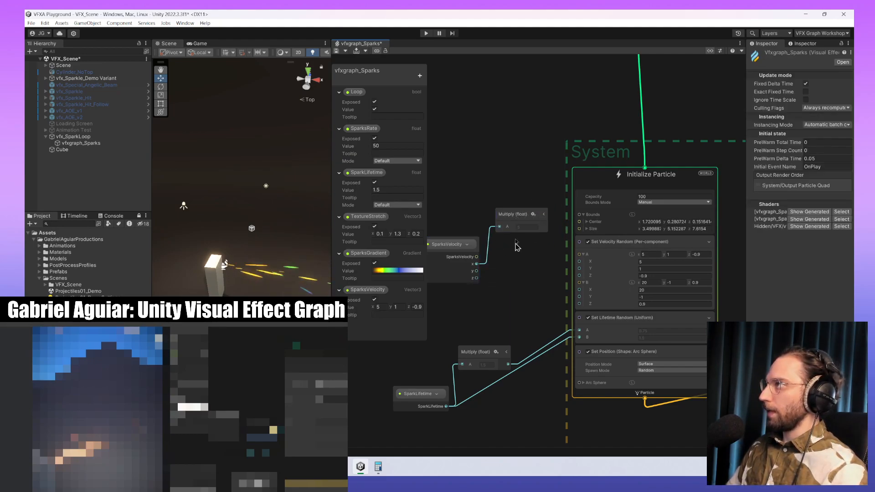
pyautogui.click(543, 214)
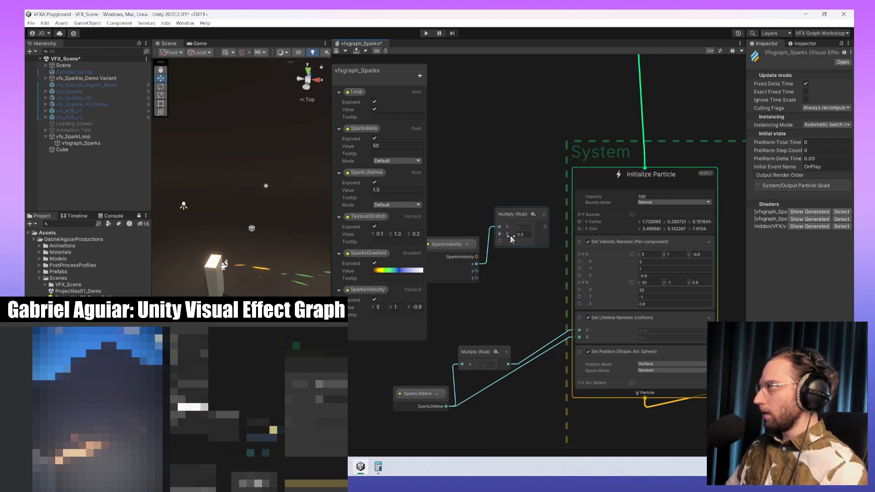
# - Add a second Multiply node to the y output of SparksVelocity, align it under the first, and set its B to 0.2
pyautogui.moveTo(516, 238); pyautogui.dragTo(543, 240, button='middle')
pyautogui.click(495, 262)
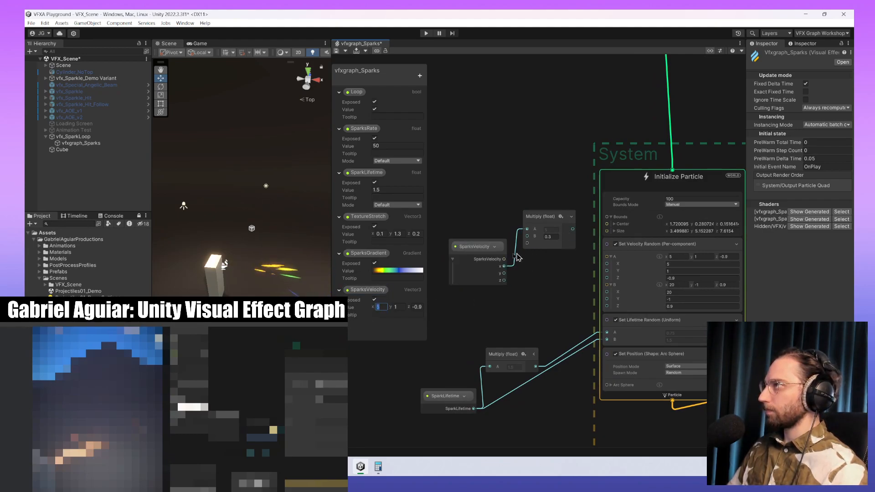
pyautogui.press('space')
pyautogui.write('multi')
pyautogui.press('Return')
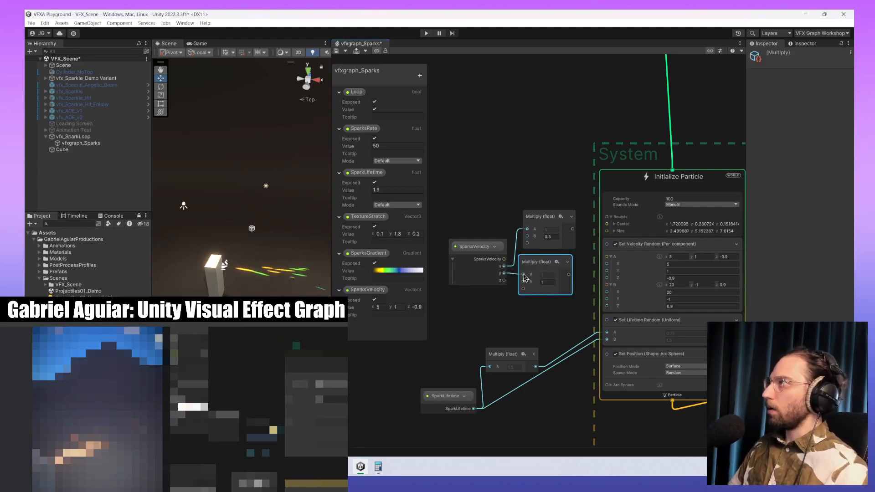
pyautogui.moveTo(548, 263); pyautogui.dragTo(552, 263)
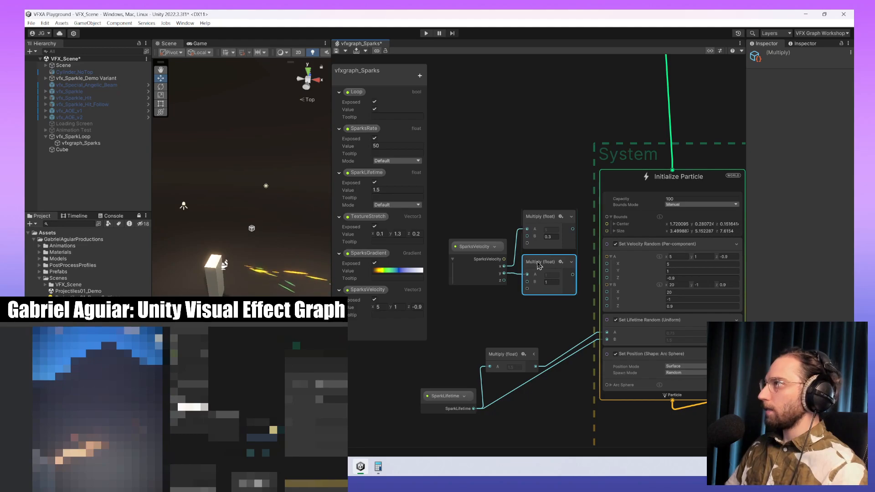
pyautogui.click(551, 282)
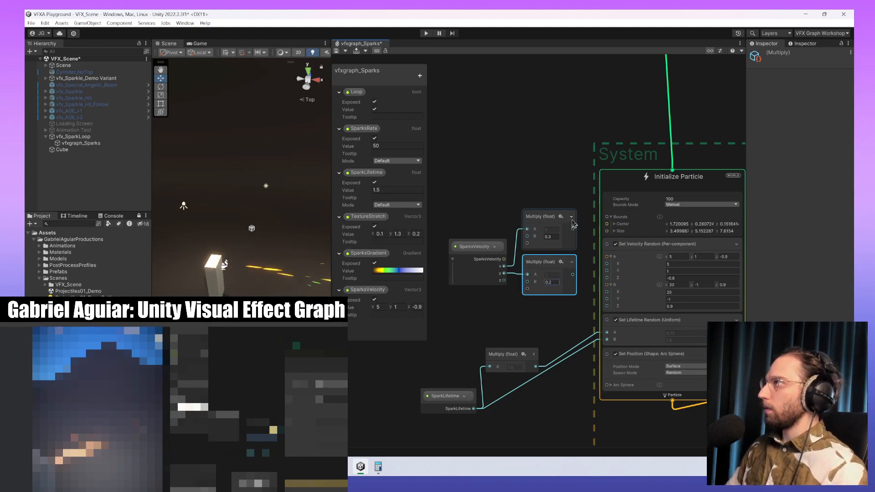
pyautogui.moveTo(572, 228); pyautogui.dragTo(608, 276)
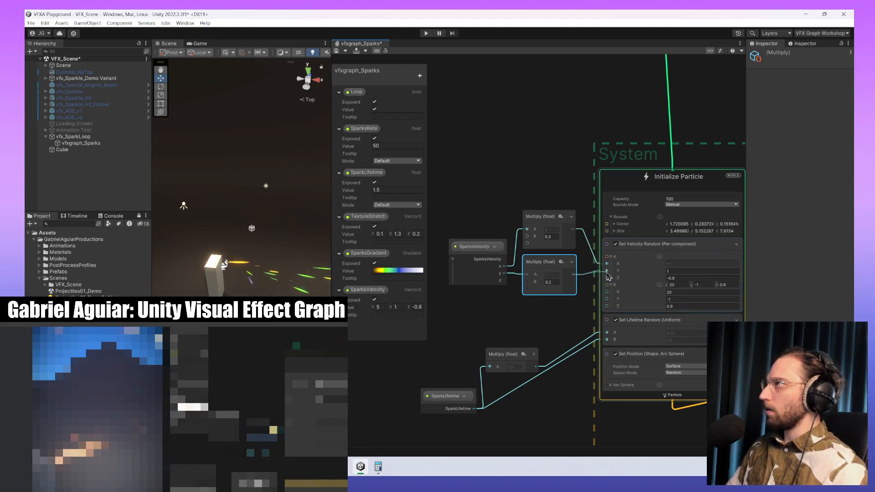
pyautogui.moveTo(541, 147); pyautogui.dragTo(575, 318)
pyautogui.moveTo(546, 215)
pyautogui.mouseDown()
pyautogui.moveTo(546, 174)
pyautogui.moveTo(599, 314)
pyautogui.moveTo(606, 299)
pyautogui.mouseUp()
pyautogui.press('Delete')
# - Connect the two velocity Multiply nodes to X and Y of velocity B, and shift them and the lifetime nodes lower
pyautogui.moveTo(571, 185); pyautogui.dragTo(607, 291)
pyautogui.moveTo(523, 104); pyautogui.dragTo(561, 288)
pyautogui.moveTo(549, 185); pyautogui.dragTo(552, 307)
pyautogui.moveTo(447, 333); pyautogui.dragTo(503, 435)
pyautogui.moveTo(502, 353); pyautogui.dragTo(547, 395)
pyautogui.moveTo(529, 325); pyautogui.dragTo(524, 342, button='middle')
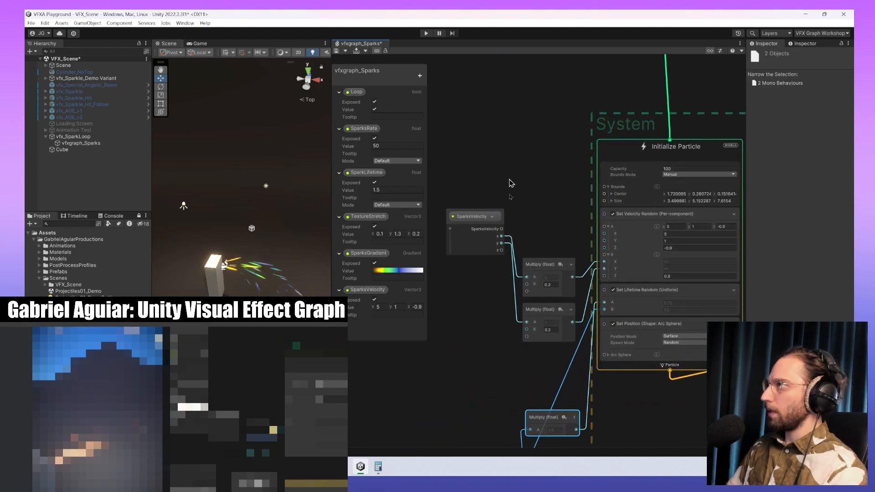
# - Connect the x and y outputs of SparksVelocity directly to X and Y of velocity A, and move the node slightly away
pyautogui.moveTo(501, 236); pyautogui.dragTo(603, 233)
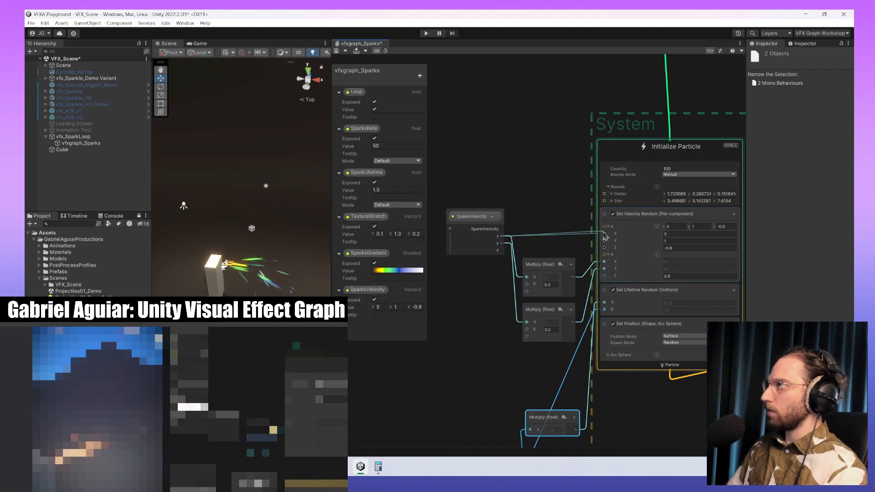
pyautogui.moveTo(501, 242); pyautogui.dragTo(604, 241)
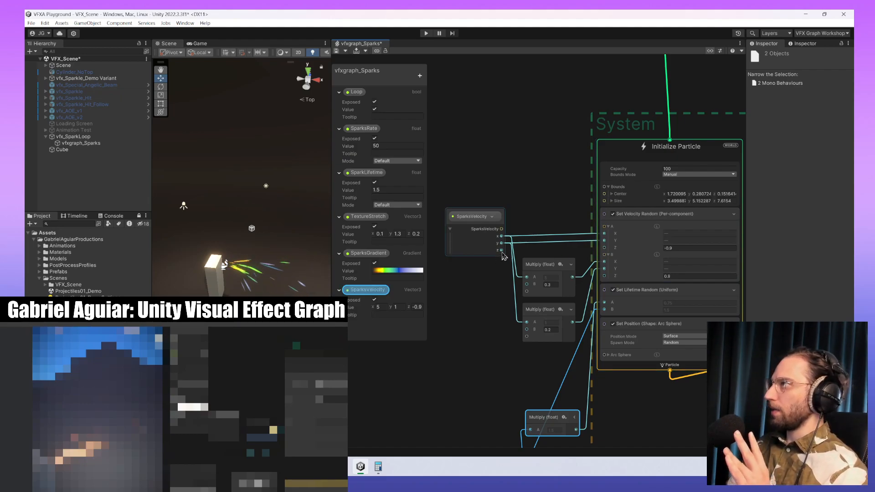
pyautogui.moveTo(463, 233)
pyautogui.mouseDown()
pyautogui.moveTo(459, 203)
pyautogui.moveTo(448, 234)
pyautogui.mouseUp()
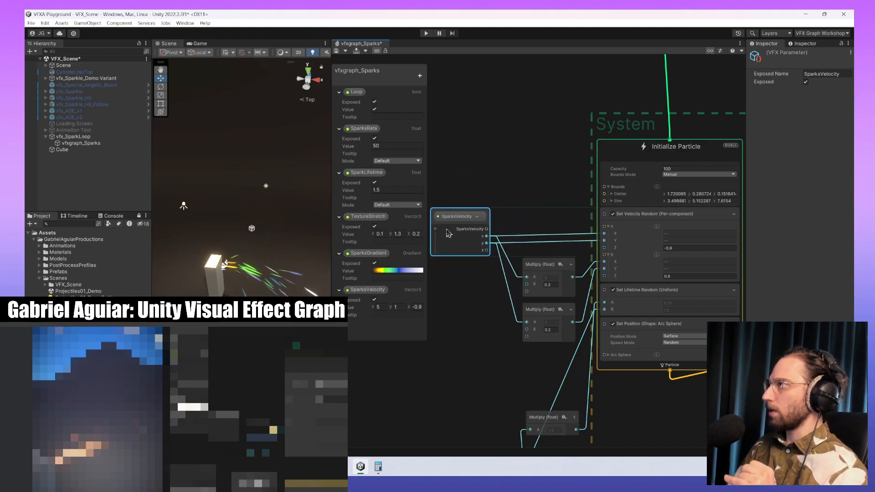
# - Add a One Minus node fed by the z output of SparksVelocity, placed below the Multiply nodes
pyautogui.moveTo(573, 263); pyautogui.dragTo(649, 240, button='middle')
pyautogui.moveTo(563, 227); pyautogui.dragTo(572, 342)
pyautogui.write('one minus')
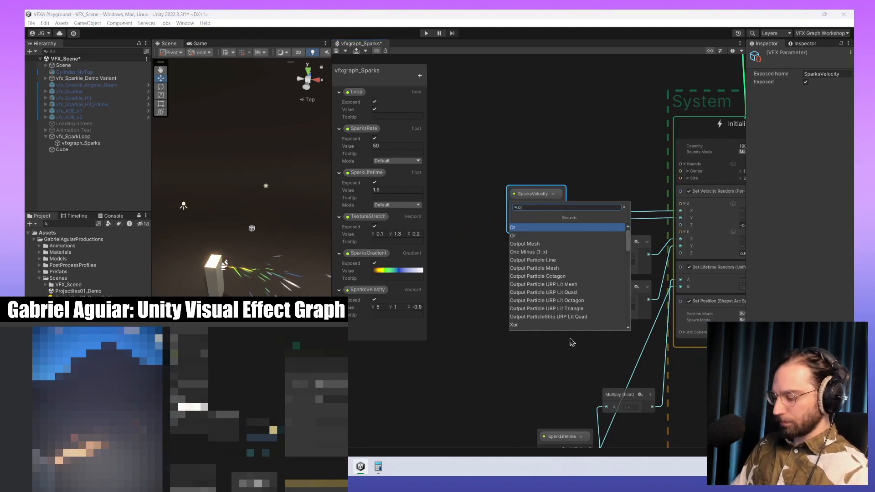
pyautogui.press('Return')
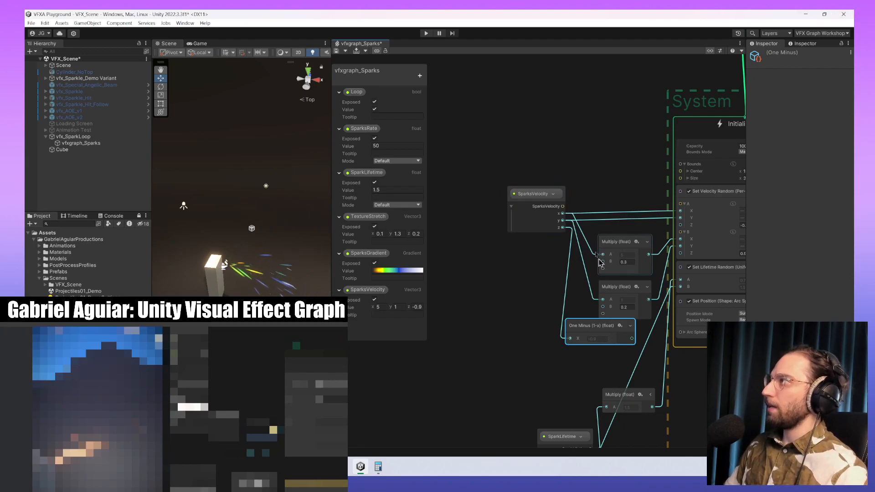
# - Align both Multiply nodes above the One Minus node and move SparksVelocity further away from them
pyautogui.moveTo(586, 223); pyautogui.dragTo(613, 305)
pyautogui.moveTo(622, 292); pyautogui.dragTo(591, 287)
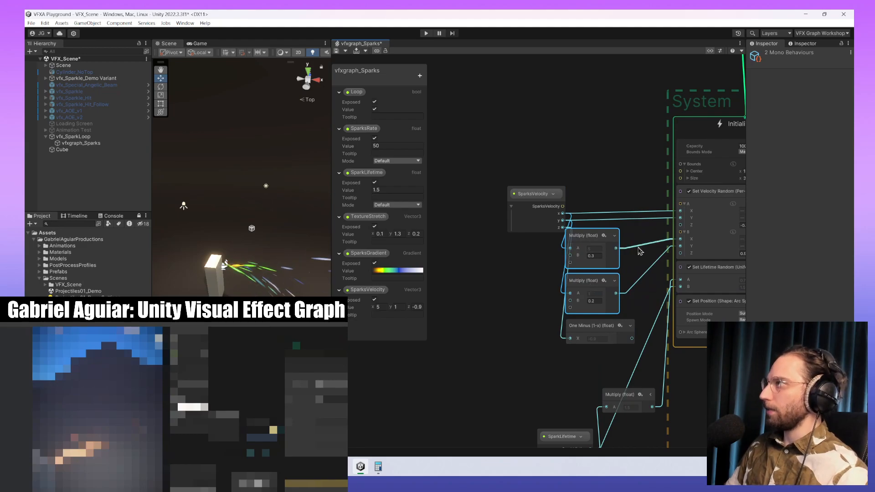
pyautogui.moveTo(608, 358); pyautogui.dragTo(564, 361, button='middle')
pyautogui.click(483, 199)
pyautogui.moveTo(483, 199); pyautogui.dragTo(458, 199)
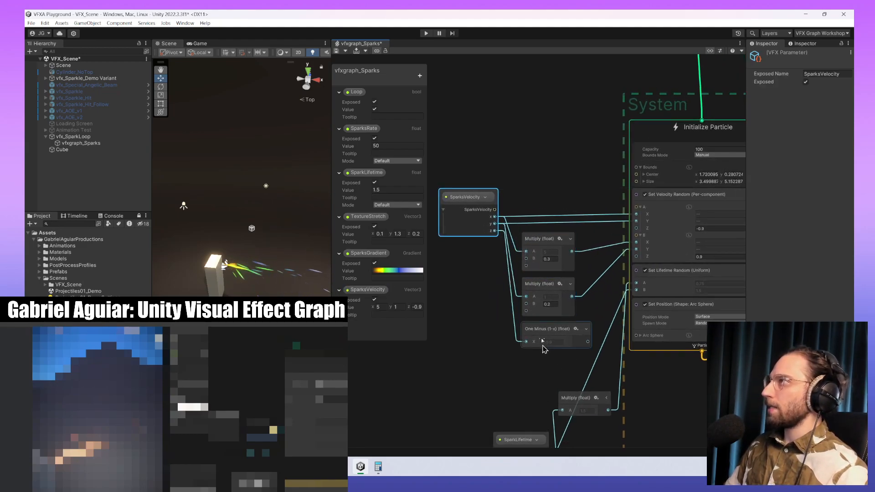
# - Connect the z output of SparksVelocity to Z of velocity A, and the One Minus output to Z of velocity B
pyautogui.moveTo(494, 232); pyautogui.dragTo(648, 230)
pyautogui.moveTo(642, 230); pyautogui.dragTo(640, 228)
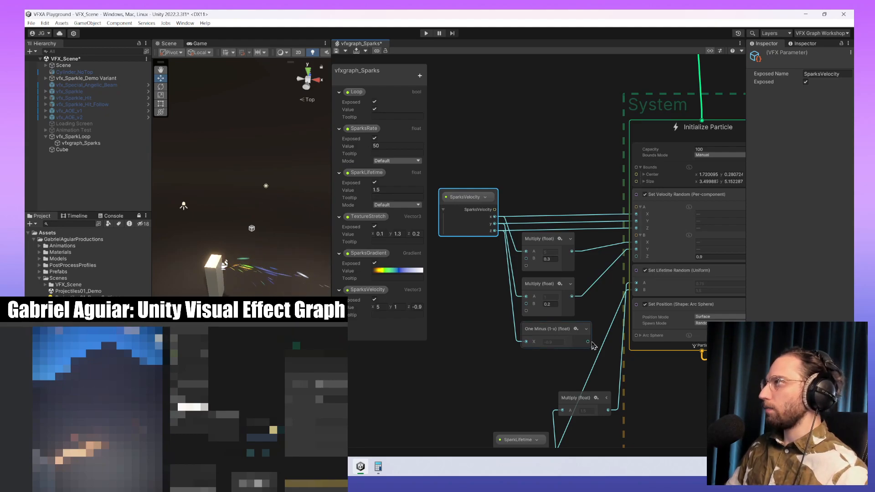
pyautogui.moveTo(587, 345); pyautogui.dragTo(636, 255)
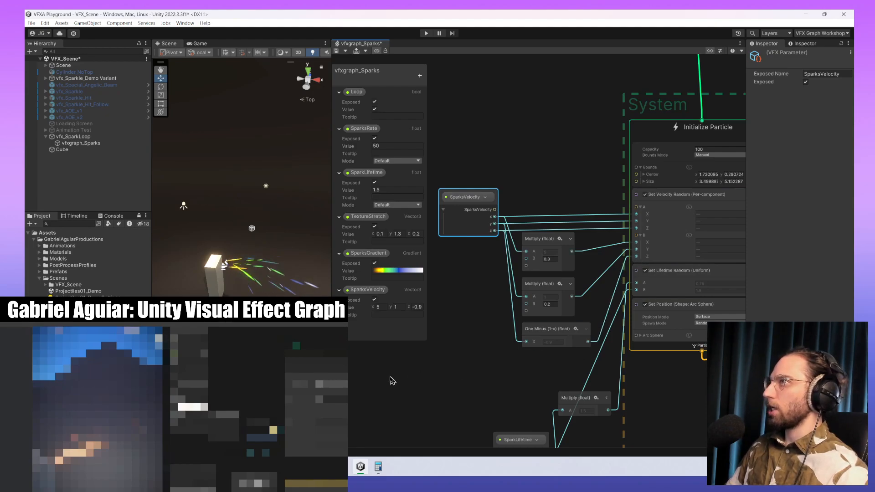
# - Collapse both velocity Multiply nodes and stack them closely with the One Minus node
pyautogui.moveTo(555, 360); pyautogui.dragTo(460, 174)
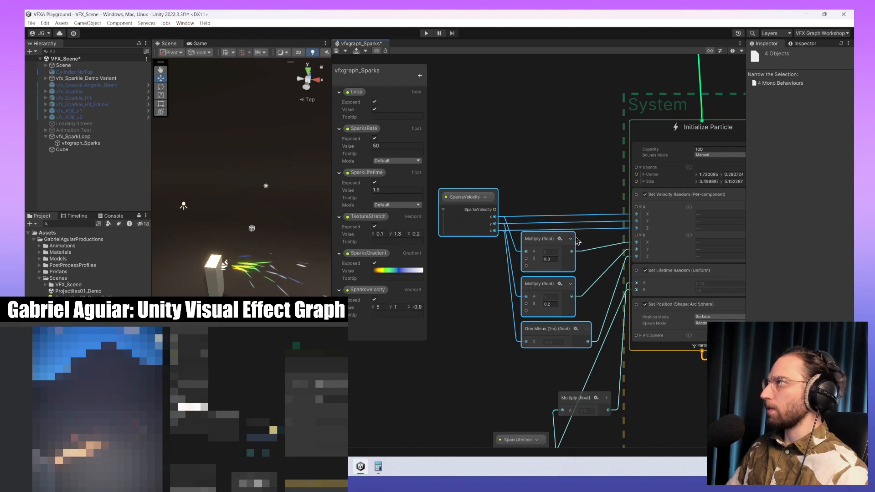
pyautogui.click(570, 238)
pyautogui.click(570, 283)
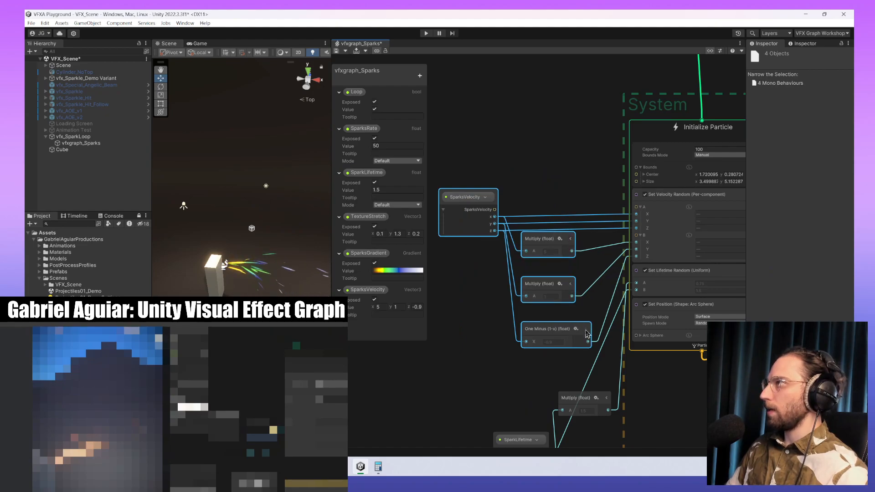
pyautogui.click(593, 315)
pyautogui.moveTo(557, 331); pyautogui.dragTo(552, 315)
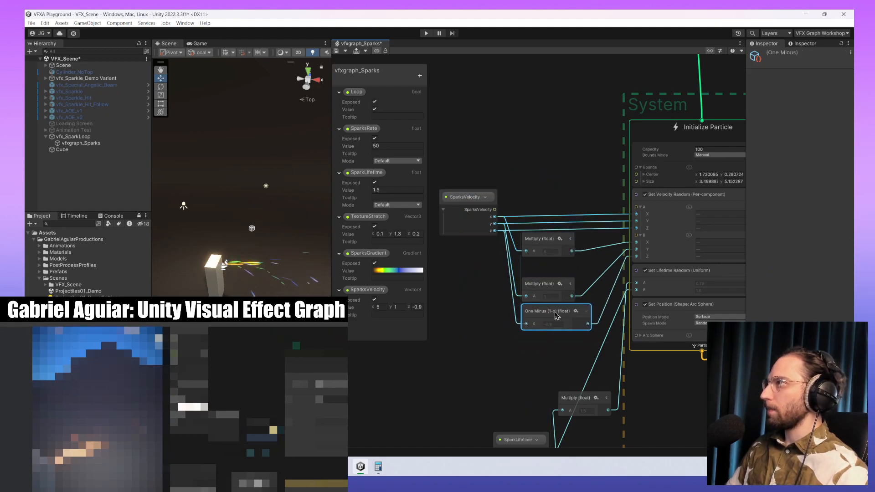
pyautogui.click(546, 286)
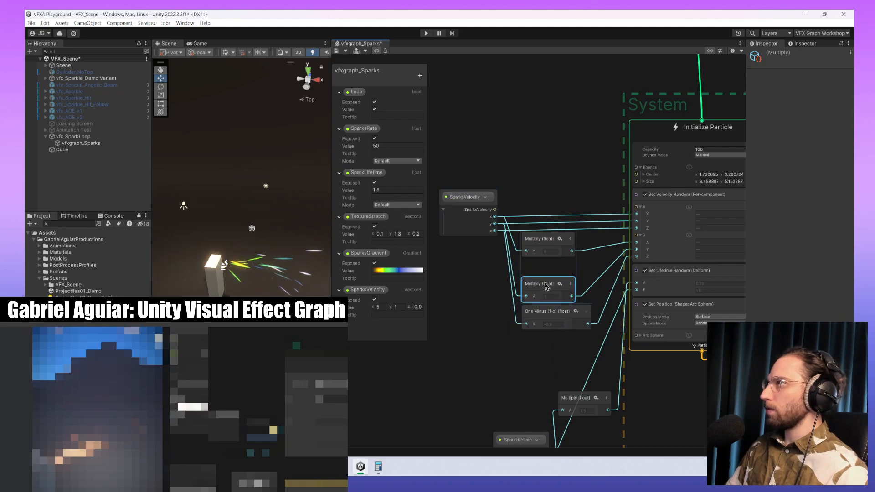
pyautogui.moveTo(546, 239); pyautogui.dragTo(545, 257)
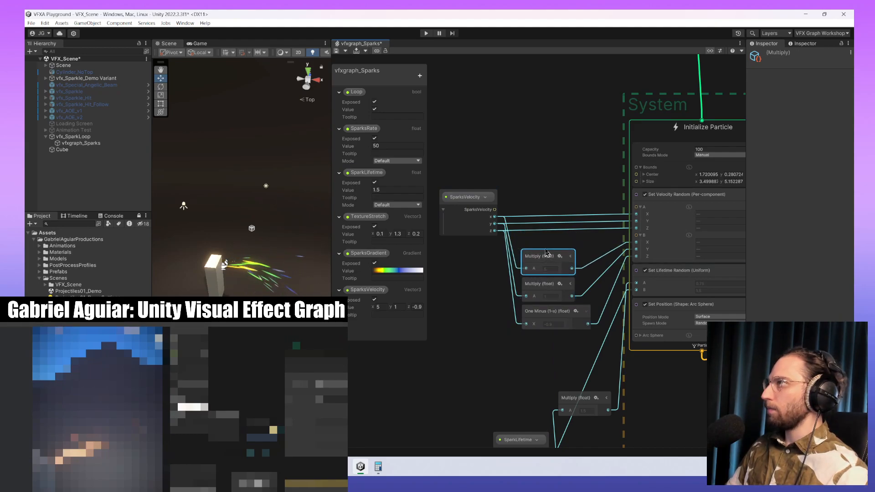
pyautogui.click(569, 238)
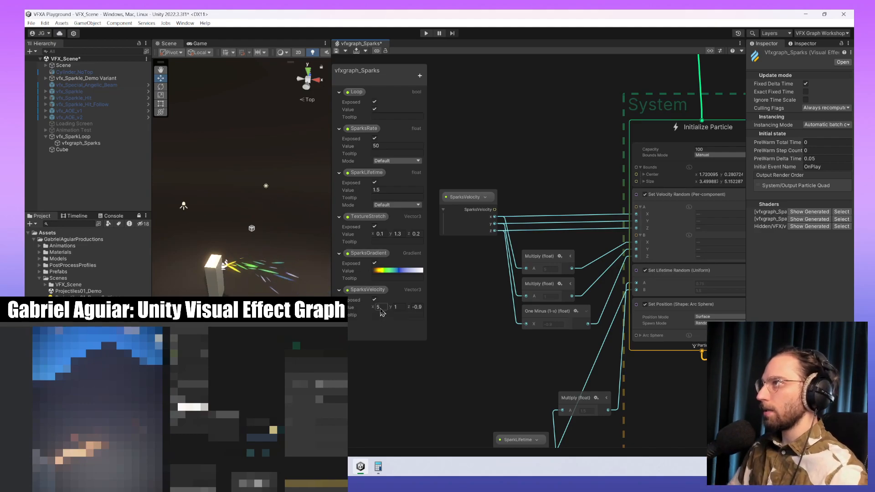
# - Set the Z value of the SparksVelocity property to -20
pyautogui.click(417, 307)
pyautogui.write('-')
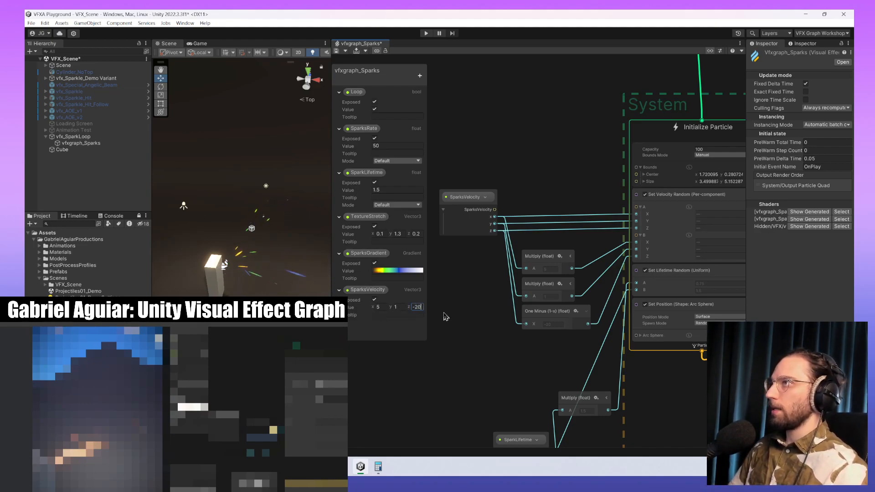
# - Set the Z value of the SparksVelocity property to -1 and view the sparks leaving the pillar
pyautogui.keyDown('alt'); pyautogui.moveTo(227, 228); pyautogui.dragTo(296, 214); pyautogui.keyUp('alt')
pyautogui.moveTo(283, 228); pyautogui.dragTo(258, 182, button='middle')
pyautogui.scroll(1, 258, 183)
pyautogui.click(417, 307)
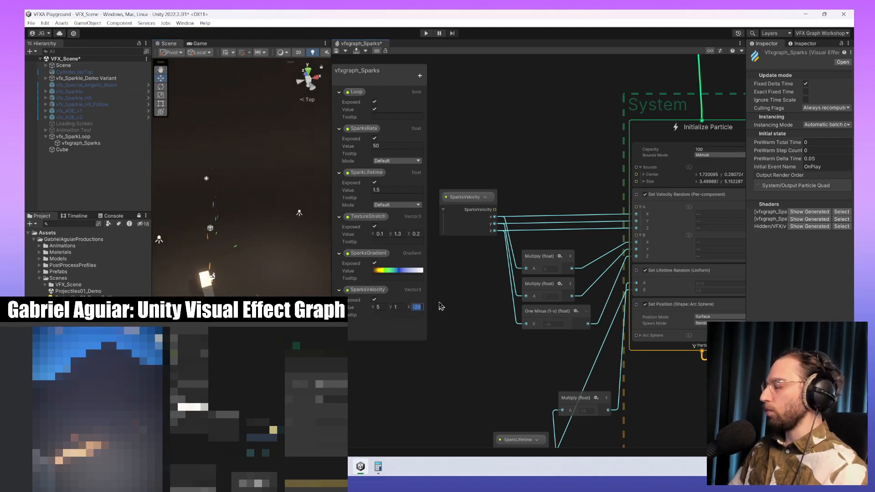
pyautogui.write('-1')
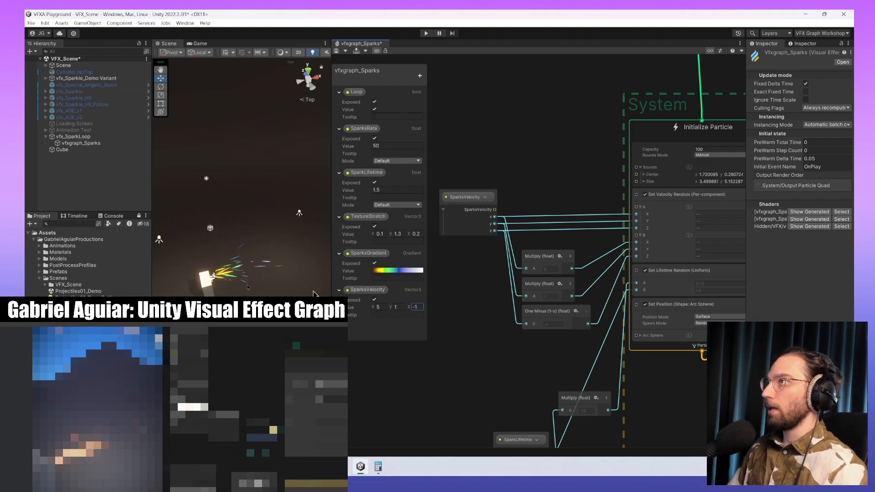
pyautogui.scroll(2, 314, 292)
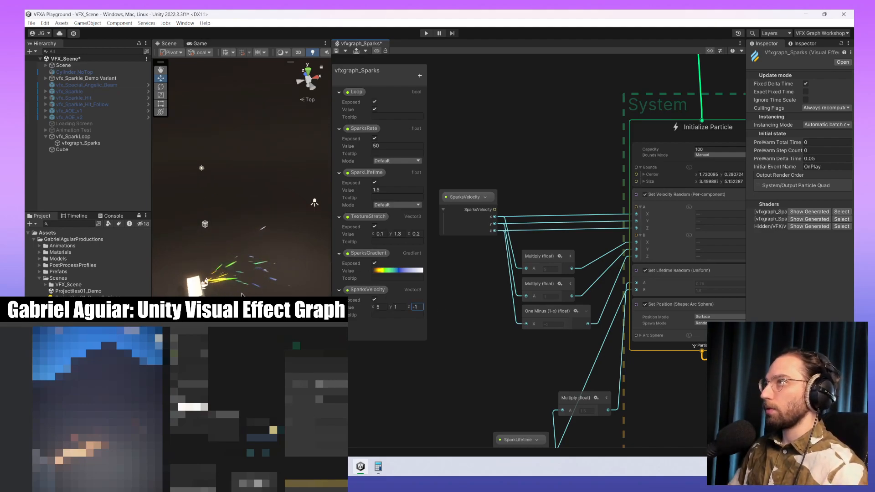
pyautogui.moveTo(283, 255); pyautogui.dragTo(321, 249, button='middle')
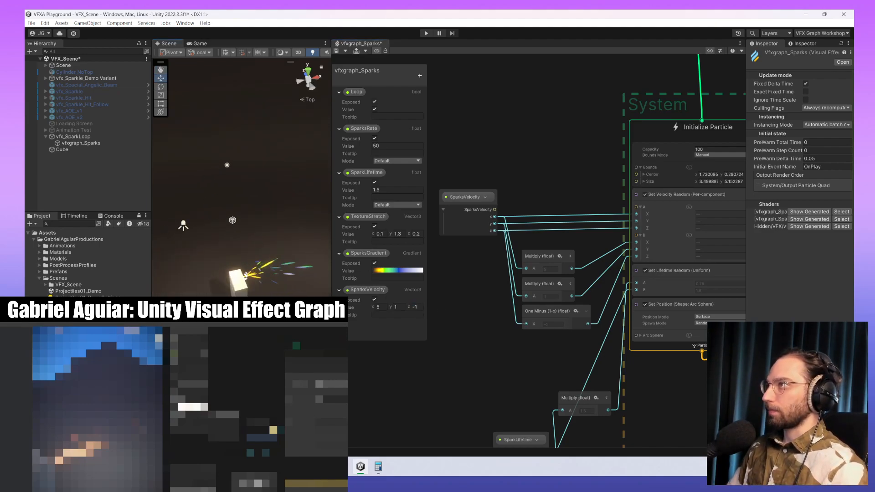
# - Set the X value of the SparksVelocity property to 15
pyautogui.click(378, 308)
pyautogui.write('15')
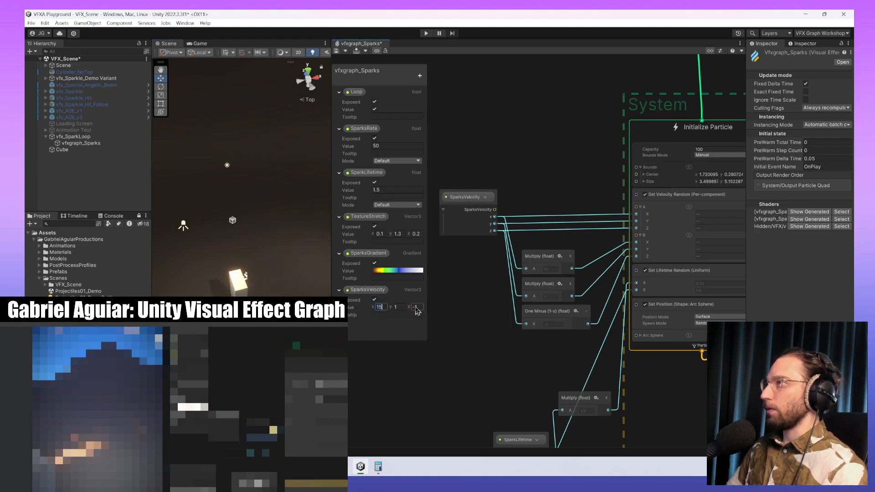
pyautogui.moveTo(285, 283); pyautogui.dragTo(242, 260, button='middle')
pyautogui.scroll(-3, 260, 288)
pyautogui.scroll(2, 260, 288)
pyautogui.scroll(3, 223, 261)
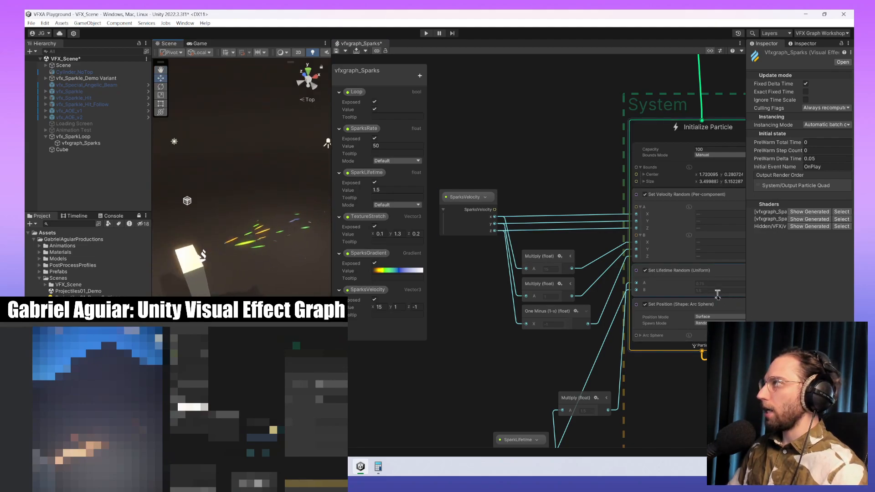
# - Select the Set Position (Shape: Arc Sphere) block and adjust its arc sphere gizmo at the spark emitter in the scene
pyautogui.click(726, 304)
pyautogui.keyDown('alt'); pyautogui.moveTo(219, 275); pyautogui.dragTo(304, 199); pyautogui.keyUp('alt')
pyautogui.scroll(3, 304, 198)
pyautogui.moveTo(304, 198); pyautogui.dragTo(268, 218, button='middle')
pyautogui.scroll(-5, 287, 204)
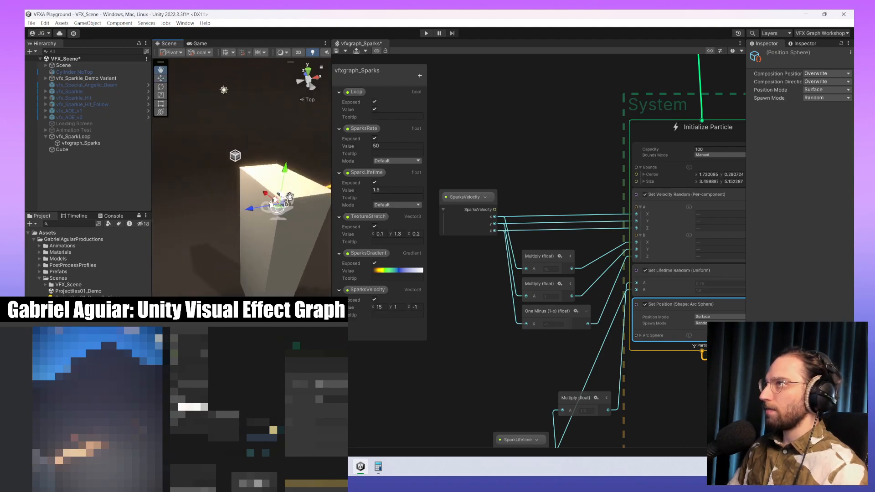
pyautogui.scroll(4, 293, 214)
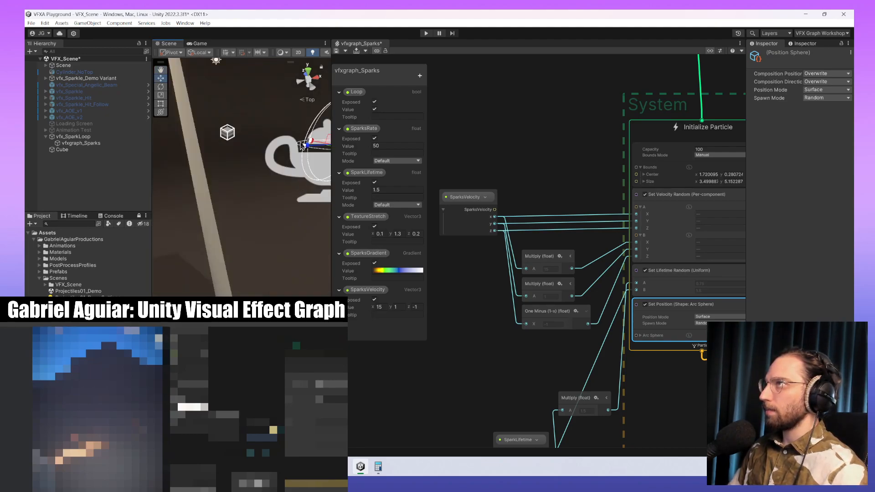
pyautogui.moveTo(307, 153); pyautogui.dragTo(328, 148)
pyautogui.scroll(-5, 295, 208)
pyautogui.scroll(4, 273, 255)
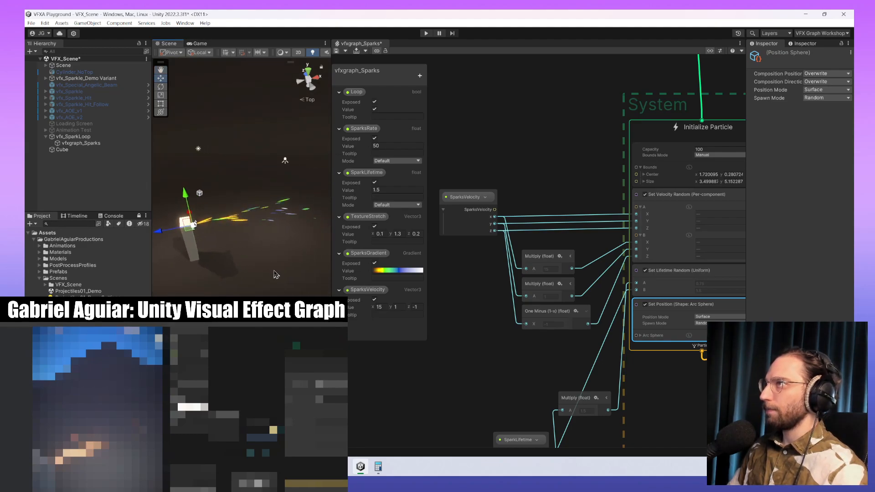
pyautogui.scroll(4, 227, 246)
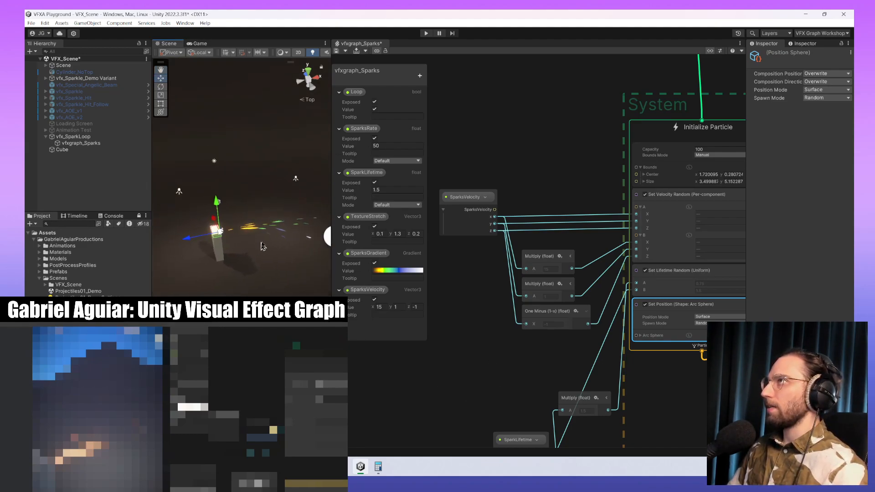
# - Widen the Scene view next to the VFX graph and frame the full spark trail
pyautogui.scroll(-4, 232, 247)
pyautogui.moveTo(224, 252); pyautogui.dragTo(271, 259, button='middle')
pyautogui.scroll(-2, 271, 259)
pyautogui.moveTo(332, 246); pyautogui.dragTo(468, 244)
pyautogui.scroll(-5, 405, 278)
pyautogui.moveTo(394, 296)
pyautogui.mouseDown(button='middle')
pyautogui.moveTo(488, 283)
pyautogui.moveTo(422, 264)
pyautogui.moveTo(387, 289)
pyautogui.mouseUp(button='middle')
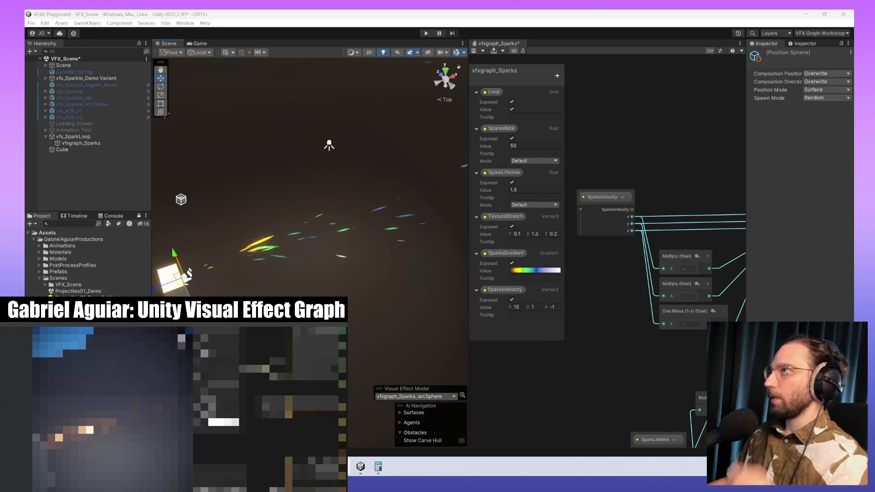
# - Move the SparksVelocity property above SparksGradient in the blackboard and save the graph
pyautogui.moveTo(519, 292); pyautogui.dragTo(520, 254)
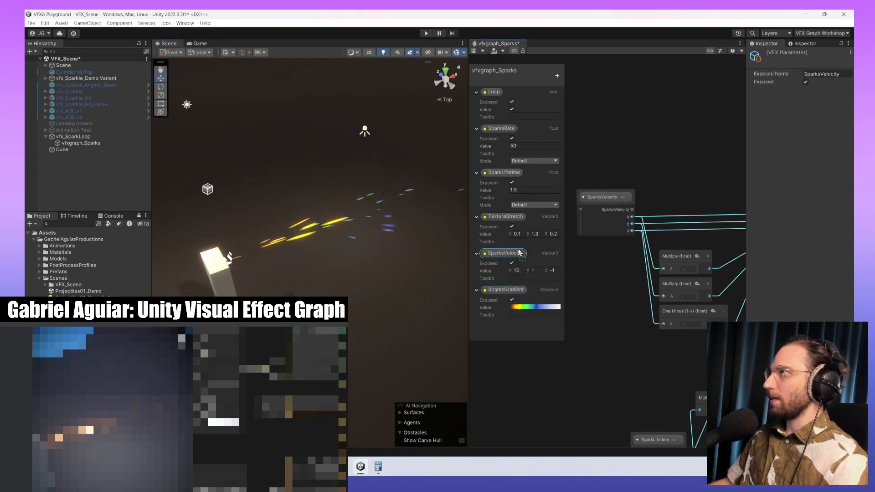
pyautogui.click(474, 57)
pyautogui.click(474, 52)
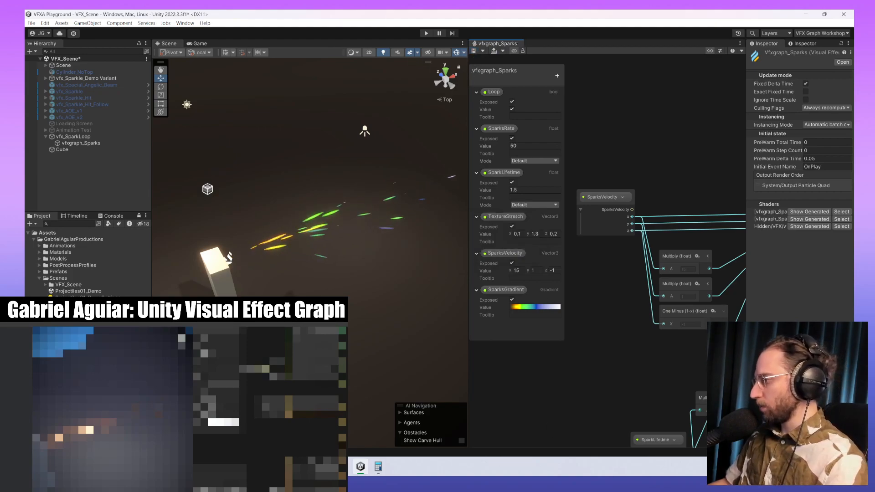
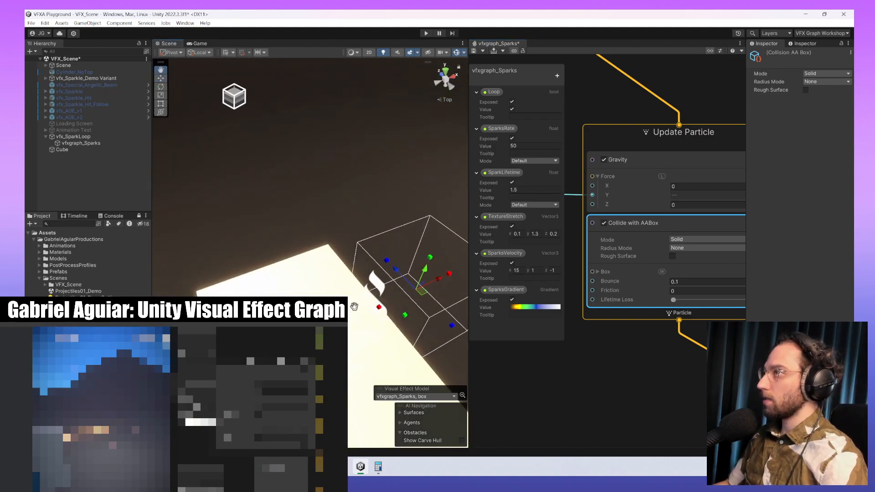
# - Set the Box of the Collide with AABox block to local space
pyautogui.click(661, 272)
pyautogui.click(683, 281)
pyautogui.scroll(-5, 419, 308)
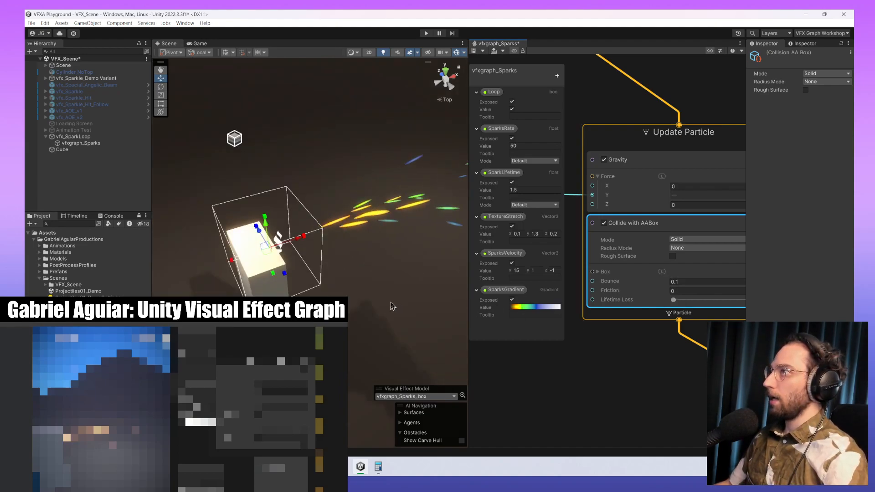
pyautogui.moveTo(373, 330); pyautogui.dragTo(282, 284, button='middle')
pyautogui.scroll(-3, 252, 267)
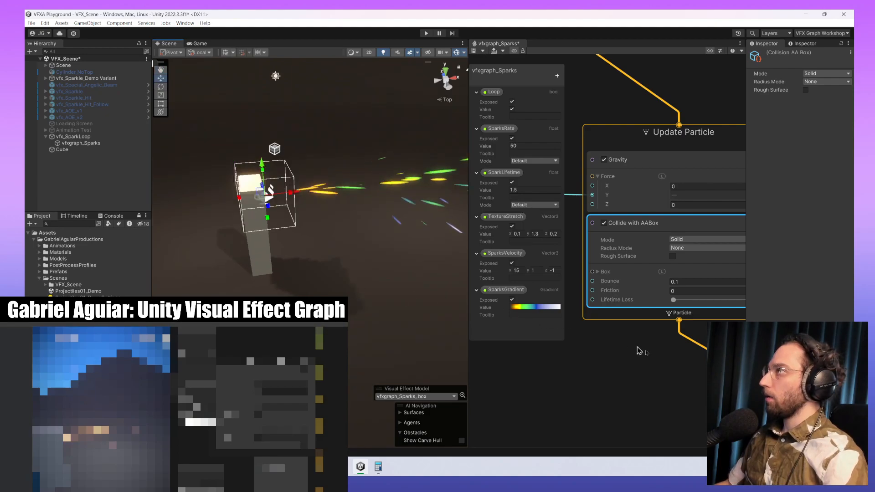
pyautogui.scroll(-3, 640, 351)
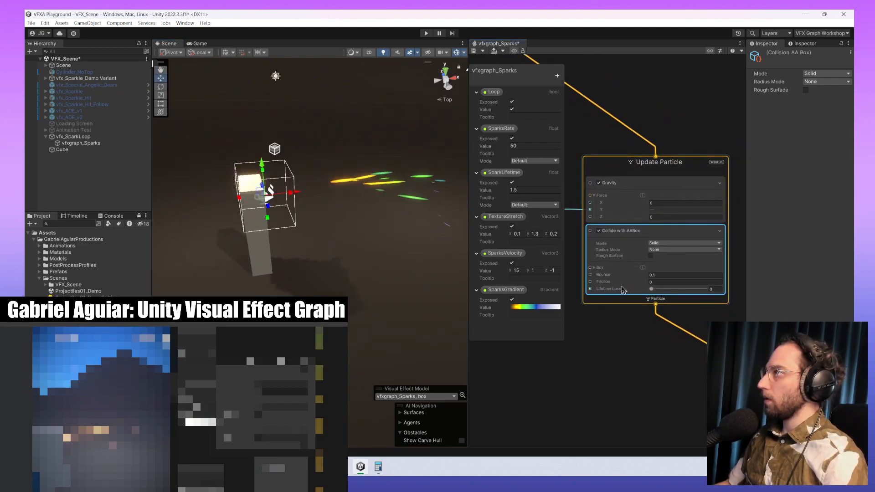
# - Expand the Box settings of the Collide with AABox block and set its size to 30 in both X and Z
pyautogui.click(595, 268)
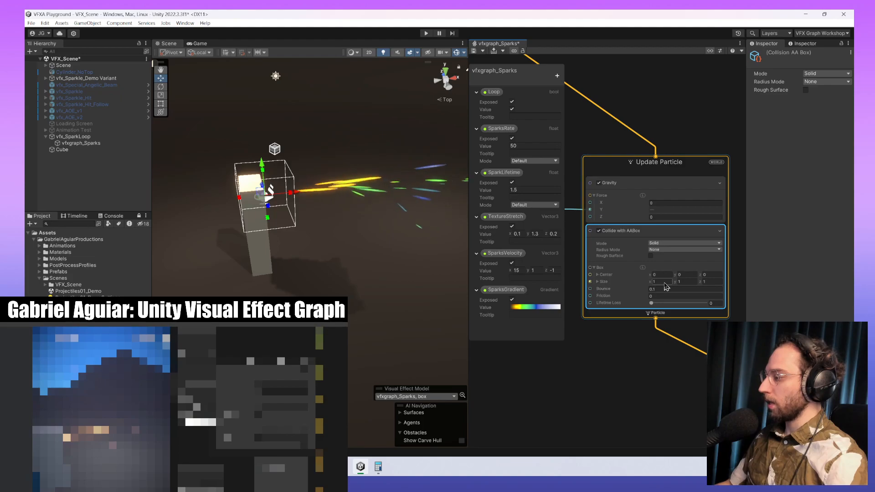
pyautogui.write('30')
pyautogui.press('Tab')
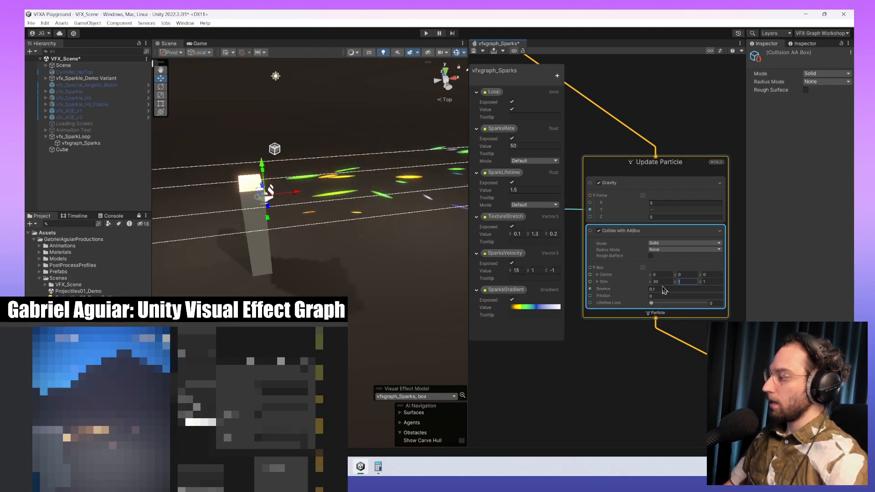
pyautogui.press('Tab')
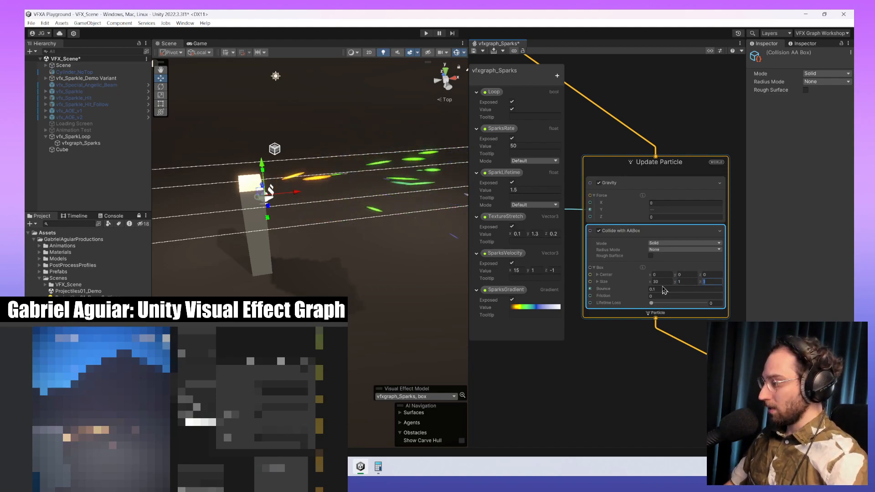
pyautogui.write('20')
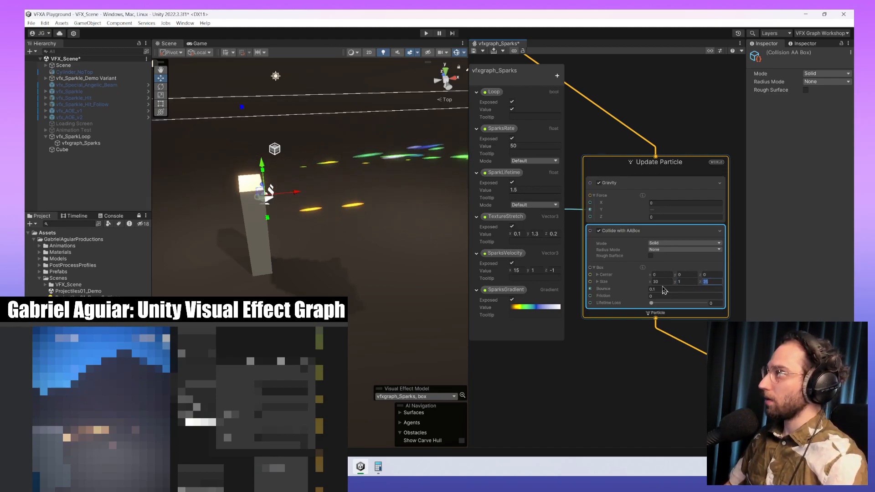
pyautogui.write('030')
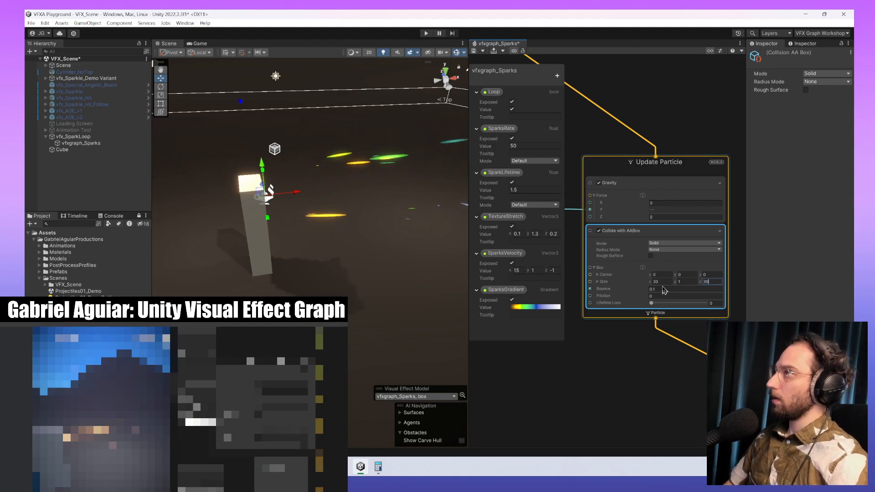
# - Set the collision box's center Y to -2 so it sits below the spark emitter
pyautogui.scroll(-6, 342, 291)
pyautogui.moveTo(343, 292)
pyautogui.keyDown('alt'); pyautogui.mouseDown()
pyautogui.moveTo(351, 283)
pyautogui.moveTo(345, 266)
pyautogui.moveTo(337, 281)
pyautogui.mouseUp(); pyautogui.keyUp('alt')
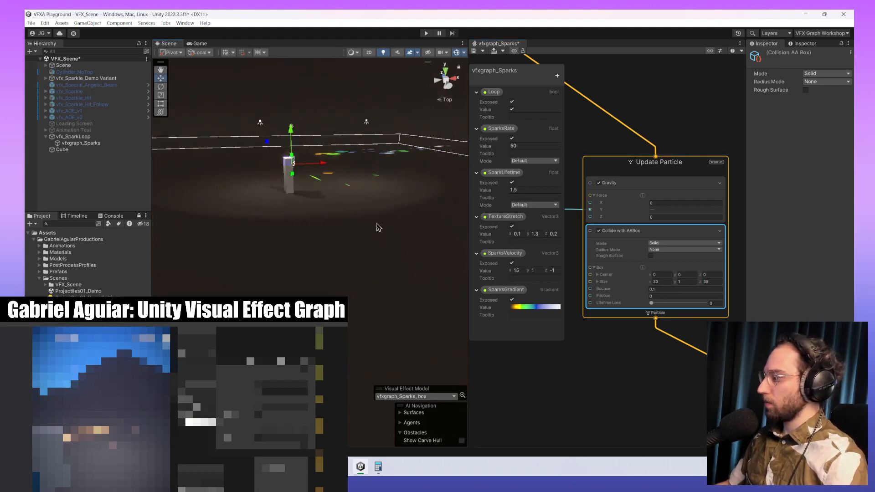
pyautogui.click(687, 274)
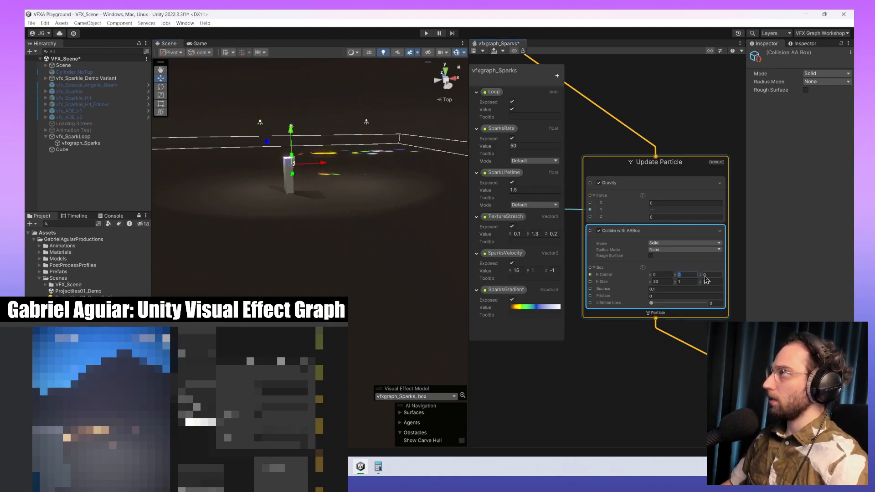
pyautogui.write('-2')
pyautogui.keyDown('alt'); pyautogui.moveTo(395, 224); pyautogui.dragTo(363, 238); pyautogui.keyUp('alt')
pyautogui.moveTo(313, 229); pyautogui.dragTo(331, 242, button='middle')
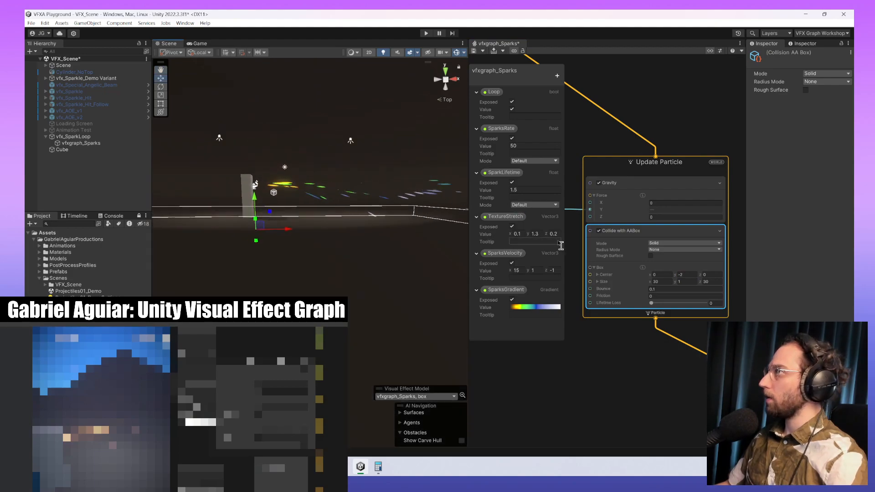
# - Set the collision box's center X to 12 to shift it along the sparks' path
pyautogui.click(667, 275)
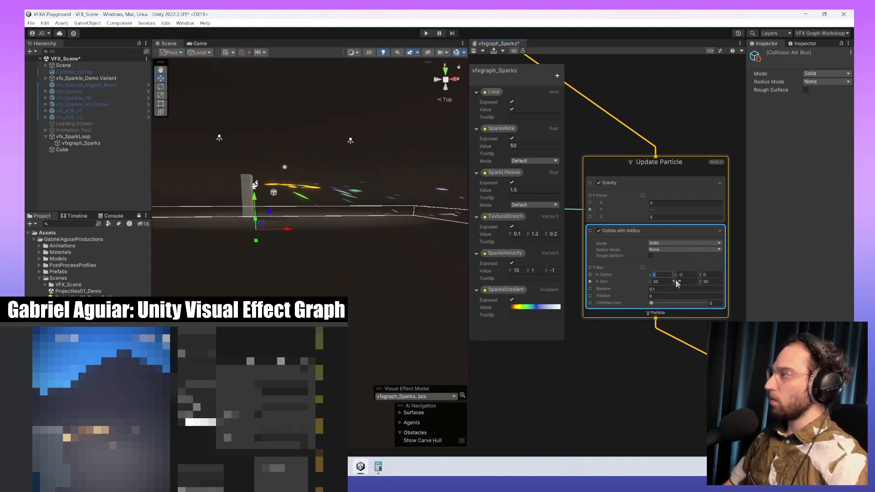
pyautogui.write('12')
pyautogui.keyDown('alt'); pyautogui.moveTo(273, 234); pyautogui.dragTo(375, 370); pyautogui.keyUp('alt')
pyautogui.moveTo(375, 371); pyautogui.dragTo(354, 310, button='middle')
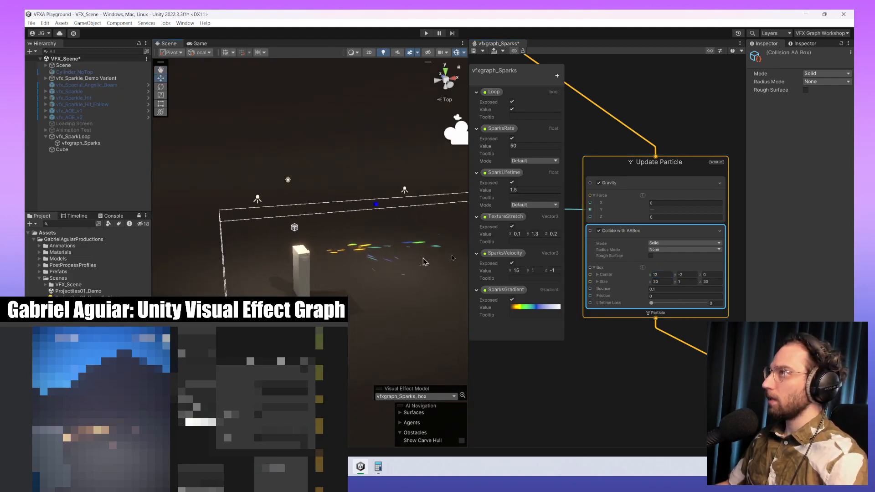
pyautogui.keyDown('alt'); pyautogui.moveTo(387, 313); pyautogui.dragTo(419, 311); pyautogui.keyUp('alt')
pyautogui.scroll(-3, 418, 310)
pyautogui.moveTo(419, 311); pyautogui.dragTo(357, 273, button='middle')
pyautogui.scroll(6, 375, 296)
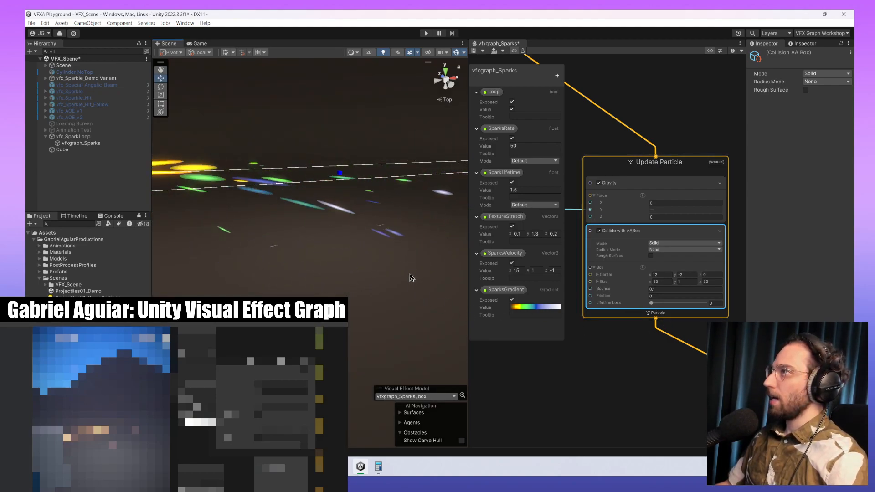
# - Test the Bounce of the Collide with AABox block and set it to 0.2
pyautogui.moveTo(411, 277); pyautogui.dragTo(384, 284, button='middle')
pyautogui.click(664, 290)
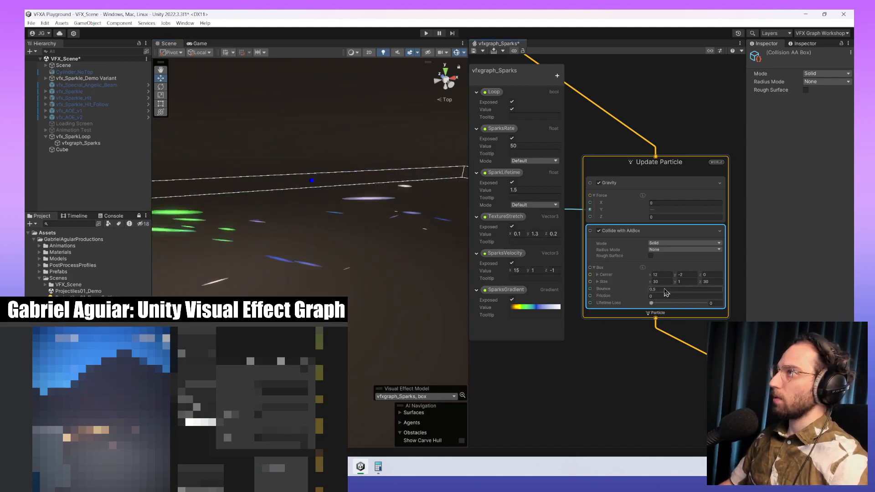
pyautogui.moveTo(385, 274); pyautogui.dragTo(403, 278, button='middle')
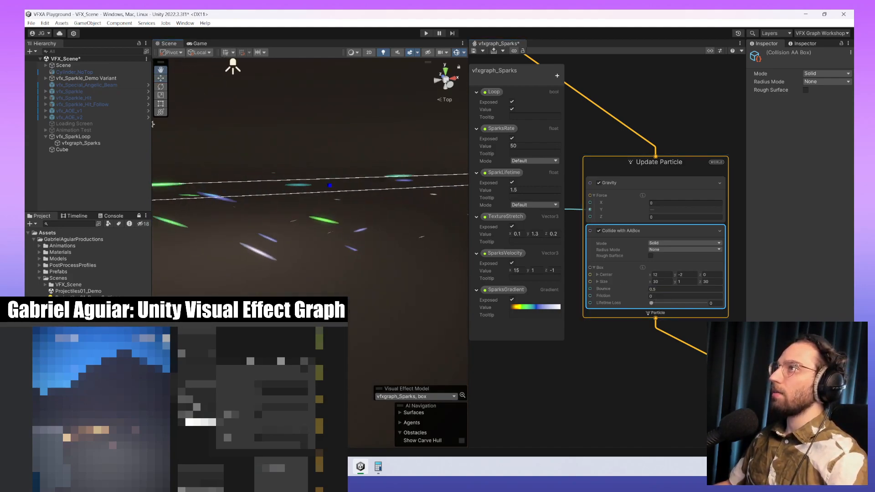
pyautogui.scroll(-5, 248, 254)
pyautogui.moveTo(246, 254)
pyautogui.mouseDown(button='middle')
pyautogui.moveTo(233, 249)
pyautogui.moveTo(273, 250)
pyautogui.moveTo(257, 254)
pyautogui.mouseUp(button='middle')
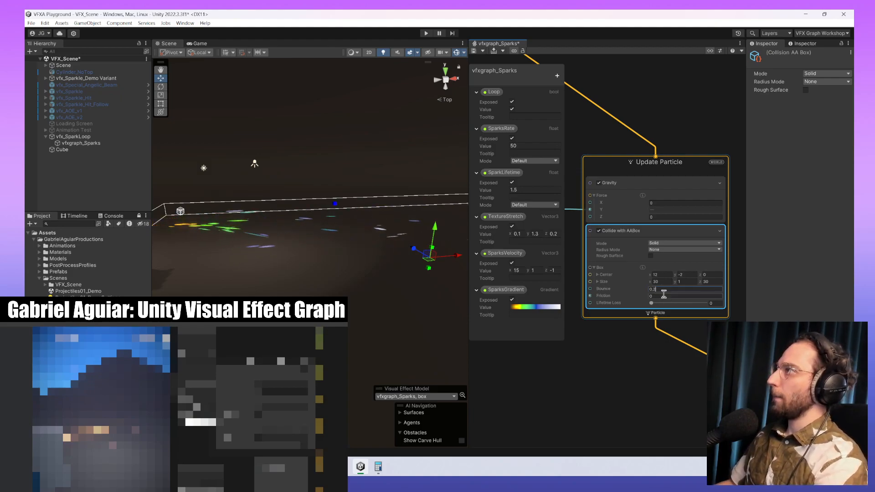
# - Try a Friction of 0.5 on the Collide with AABox block, view the sparks, and set it to 0.4
pyautogui.click(663, 296)
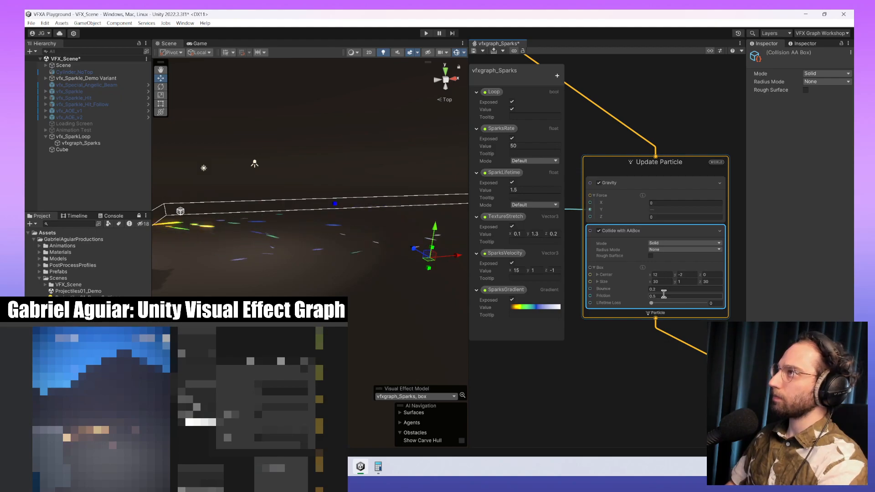
pyautogui.moveTo(378, 262); pyautogui.dragTo(354, 276, button='middle')
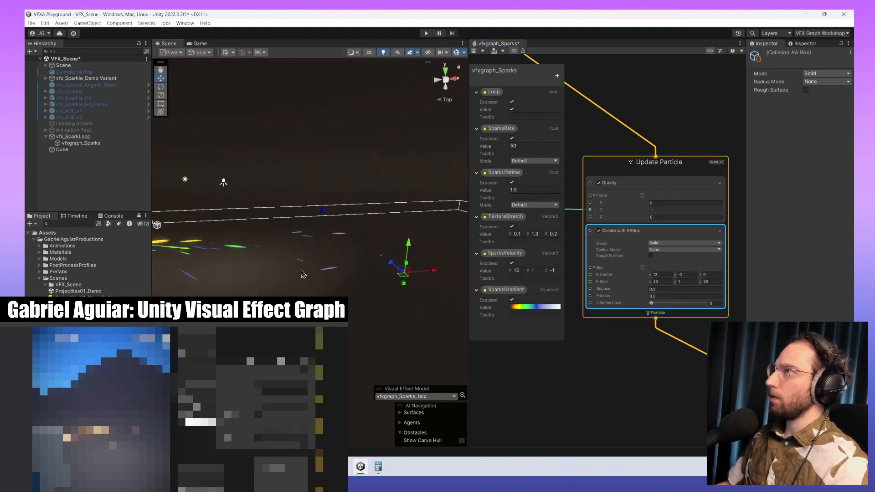
pyautogui.moveTo(302, 274); pyautogui.dragTo(352, 266, button='middle')
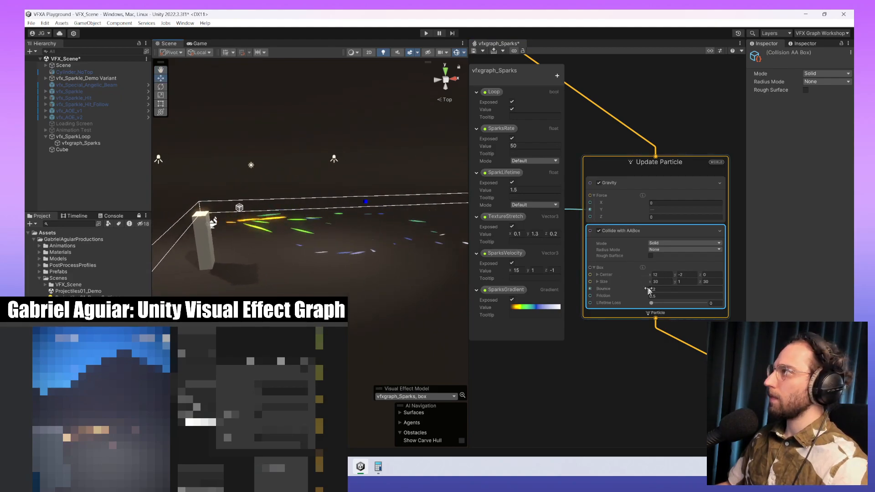
pyautogui.click(664, 297)
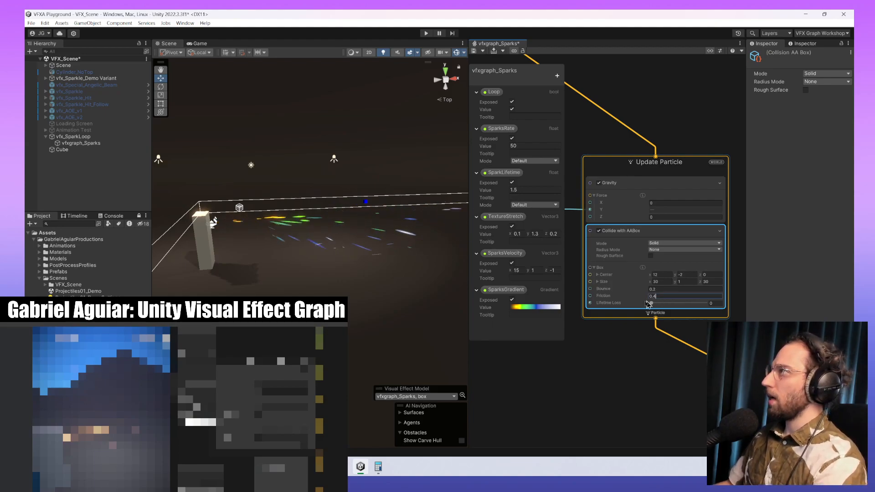
# - Raise the Lifetime Loss of the Collide with AABox block to about 0.37 and view the sparks' shortened life
pyautogui.moveTo(608, 344)
pyautogui.mouseDown(button='middle')
pyautogui.moveTo(639, 349)
pyautogui.moveTo(613, 345)
pyautogui.mouseUp(button='middle')
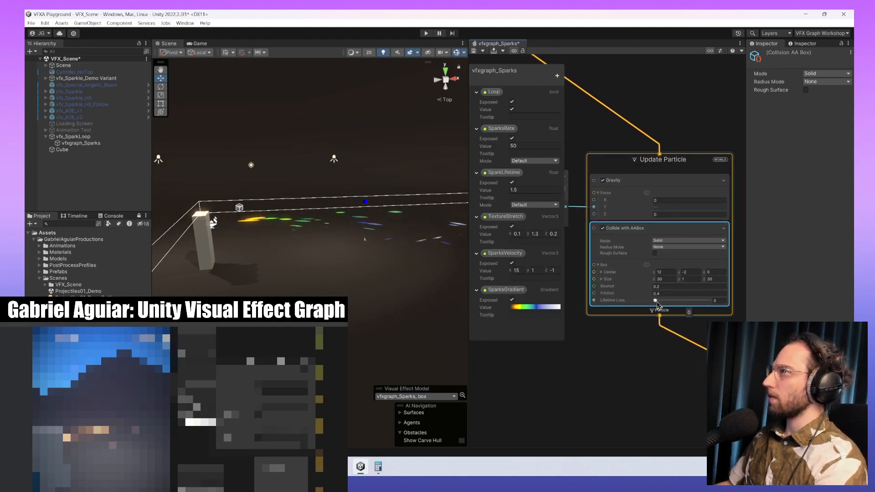
pyautogui.moveTo(656, 301); pyautogui.dragTo(676, 307)
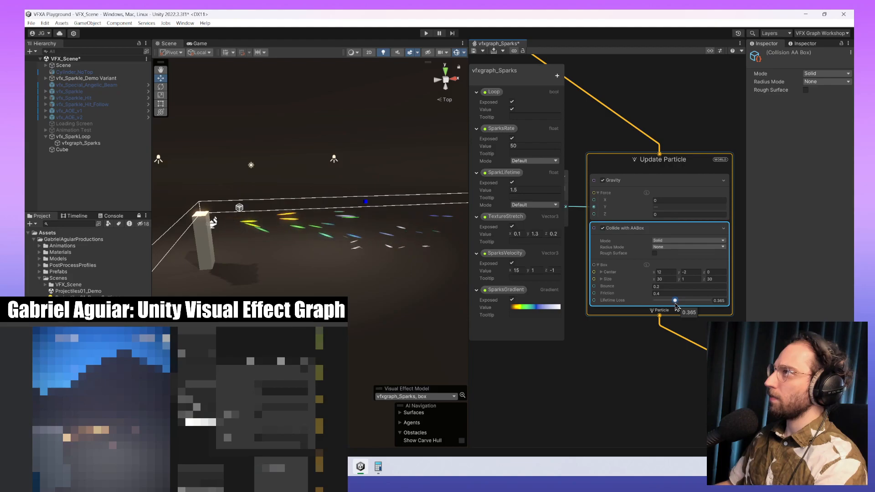
pyautogui.moveTo(224, 237); pyautogui.dragTo(310, 269, button='middle')
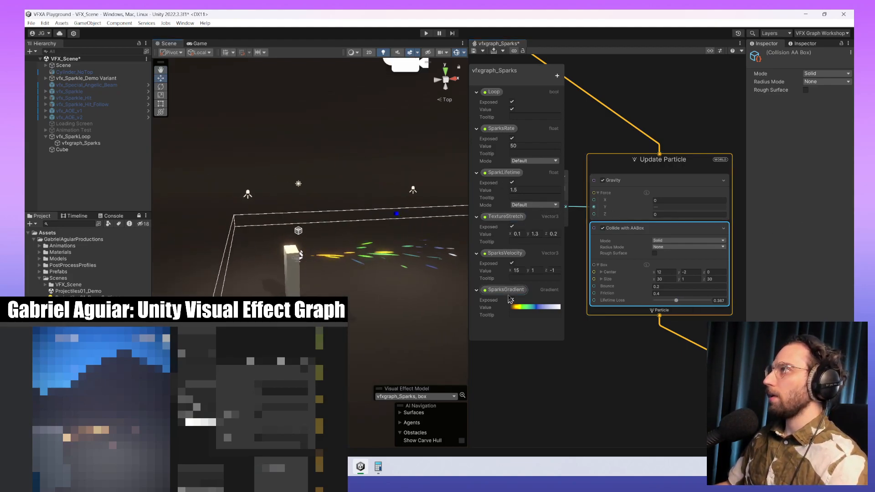
# - Set the X value of the SparksVelocity property to 10 and inspect the slower sparks in the scene
pyautogui.click(521, 271)
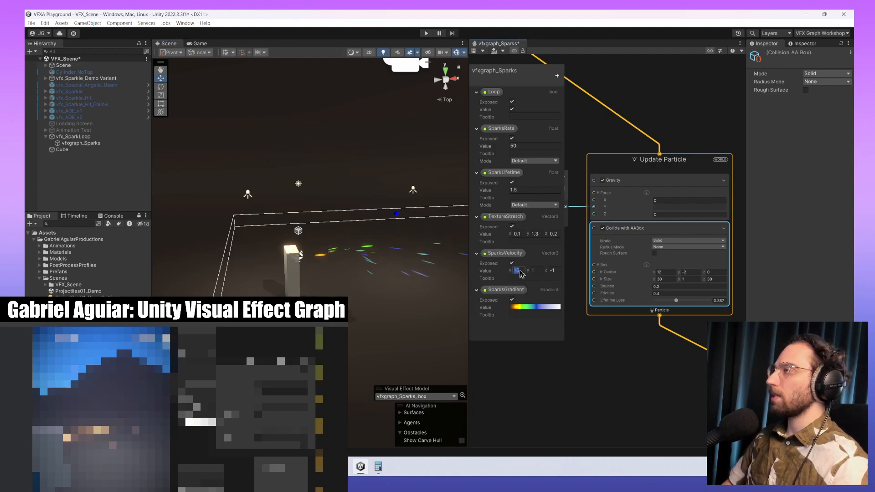
pyautogui.moveTo(343, 289); pyautogui.dragTo(316, 289, button='middle')
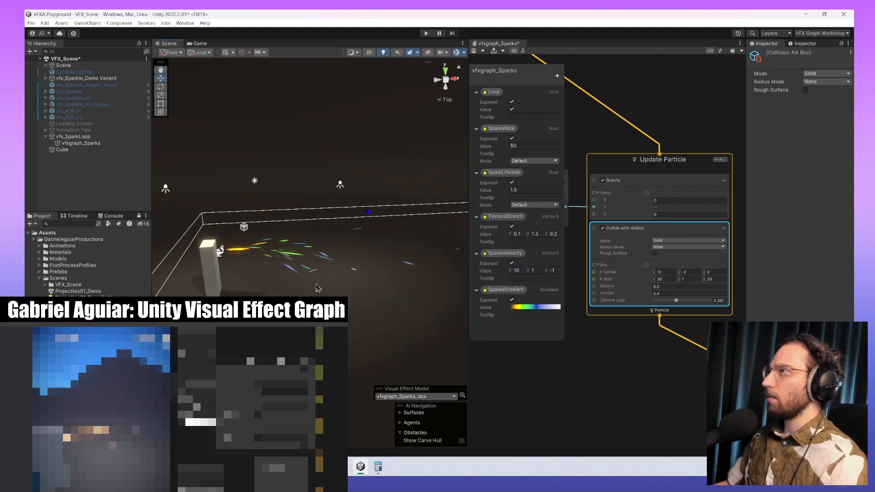
pyautogui.keyDown('alt'); pyautogui.moveTo(316, 289); pyautogui.dragTo(270, 291); pyautogui.keyUp('alt')
pyautogui.moveTo(261, 292); pyautogui.dragTo(306, 290, button='middle')
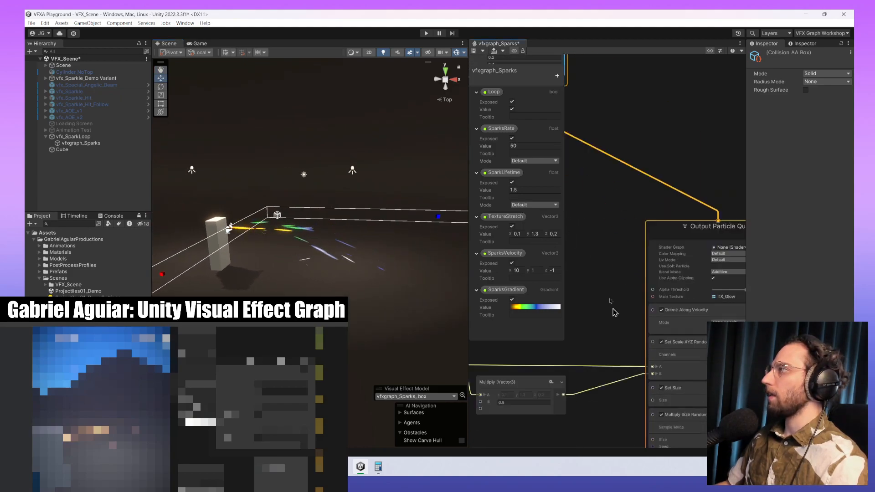
# - Lower the Alpha Threshold of the Output Particle Quad to about 0.327
pyautogui.moveTo(600, 301); pyautogui.dragTo(554, 316, button='middle')
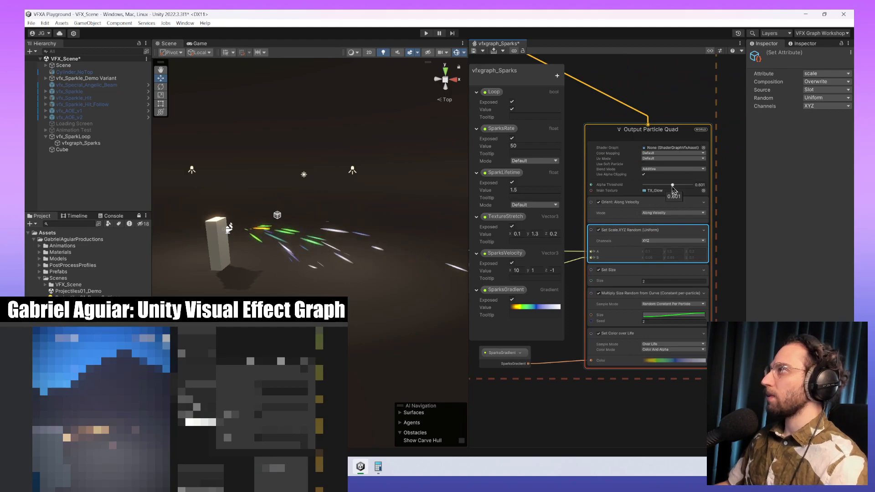
pyautogui.moveTo(672, 186)
pyautogui.mouseDown()
pyautogui.moveTo(690, 189)
pyautogui.moveTo(649, 187)
pyautogui.moveTo(660, 188)
pyautogui.mouseUp()
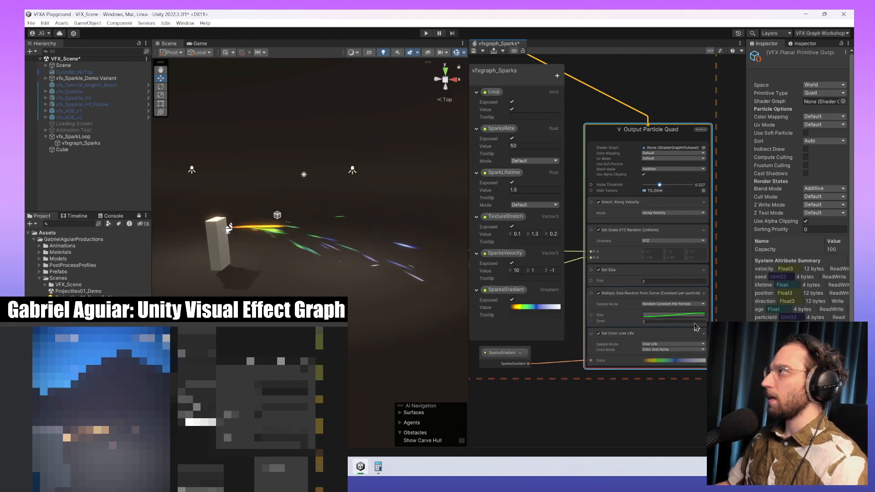
# - Fade out the end of SparksGradient by shifting its last alpha key inward and adding a key with Alpha 0 at 96.9%
pyautogui.click(692, 365)
pyautogui.moveTo(598, 367); pyautogui.dragTo(631, 369, button='middle')
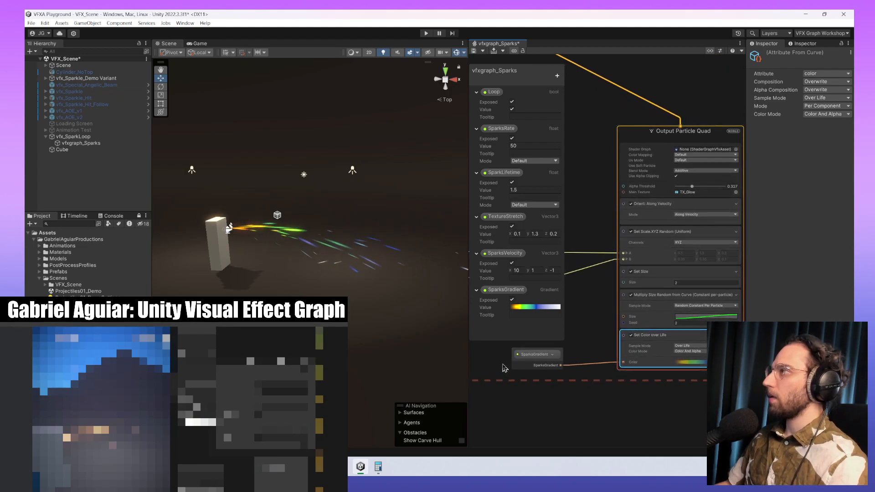
pyautogui.click(534, 353)
pyautogui.click(551, 308)
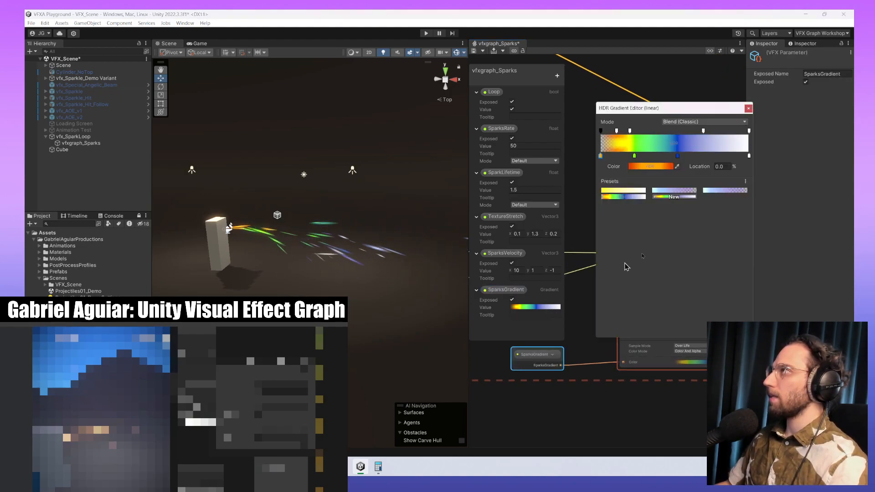
pyautogui.moveTo(748, 131); pyautogui.dragTo(737, 131)
pyautogui.click(744, 131)
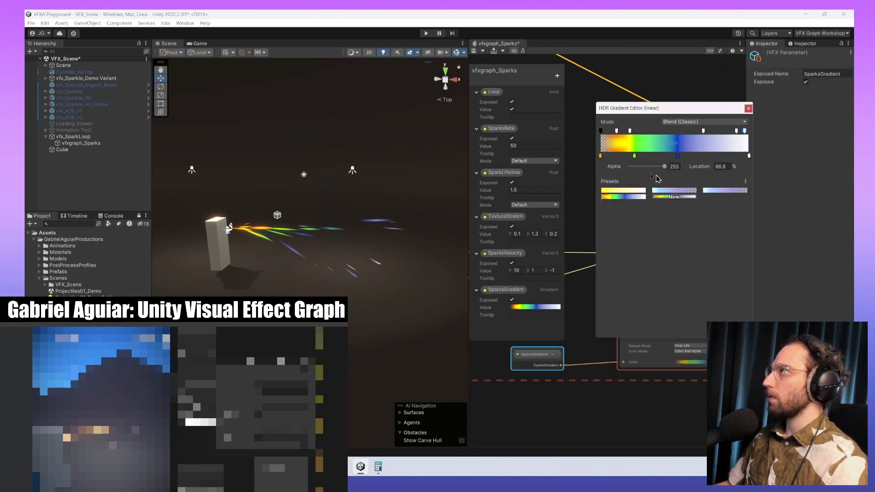
pyautogui.moveTo(650, 170); pyautogui.dragTo(628, 168)
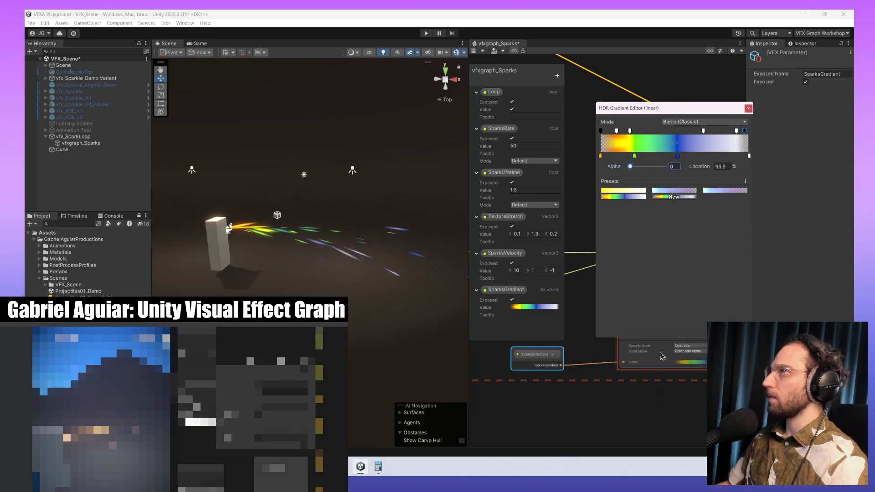
pyautogui.click(655, 395)
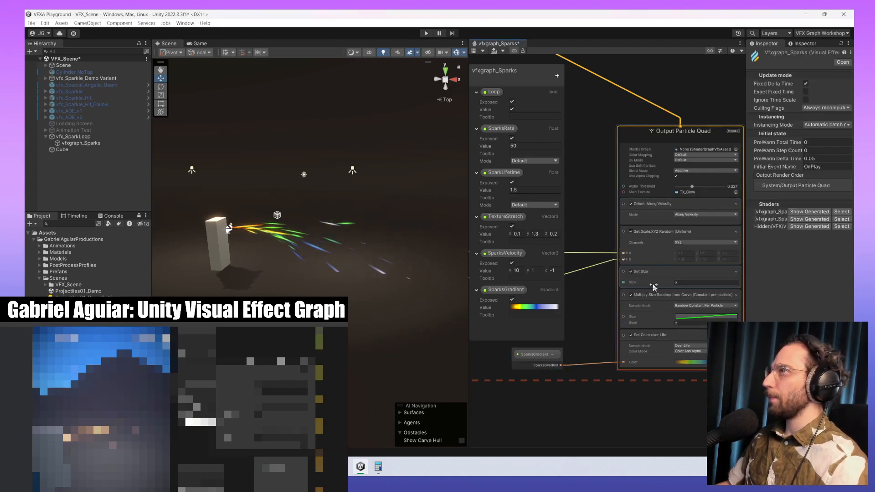
# - Reshape the Multiply Size Random from Curve block's size curve to rise steeply near the start and fall to 0 at the end
pyautogui.click(647, 255)
pyautogui.moveTo(601, 247); pyautogui.dragTo(683, 330, button='middle')
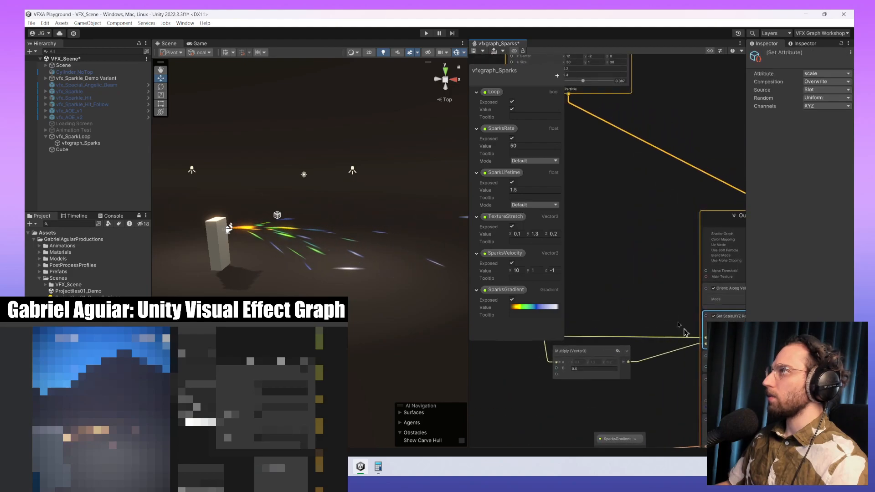
pyautogui.scroll(-1, 647, 284)
pyautogui.moveTo(659, 293); pyautogui.dragTo(592, 232, button='middle')
pyautogui.click(701, 318)
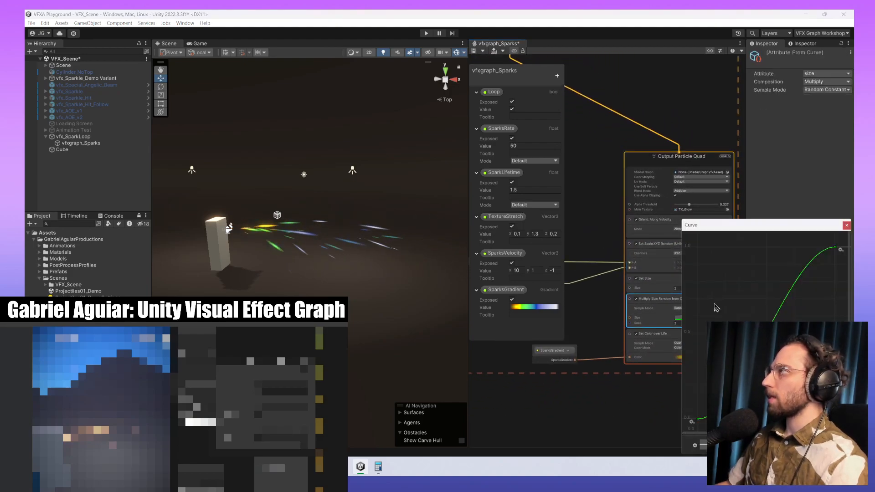
pyautogui.moveTo(802, 279); pyautogui.dragTo(717, 255)
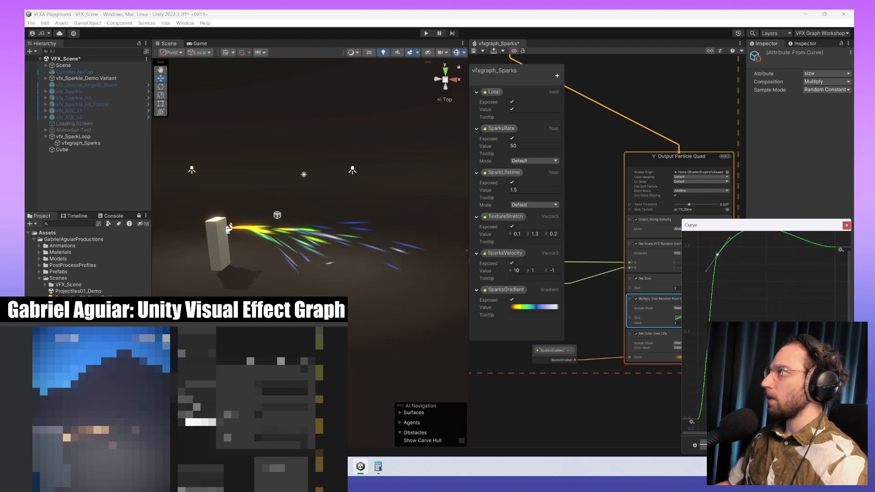
pyautogui.click(698, 418)
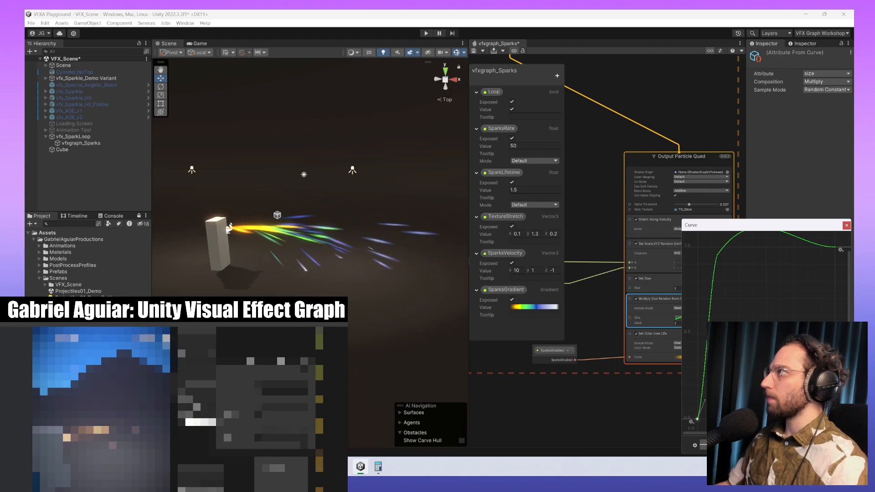
pyautogui.moveTo(837, 248); pyautogui.dragTo(836, 413)
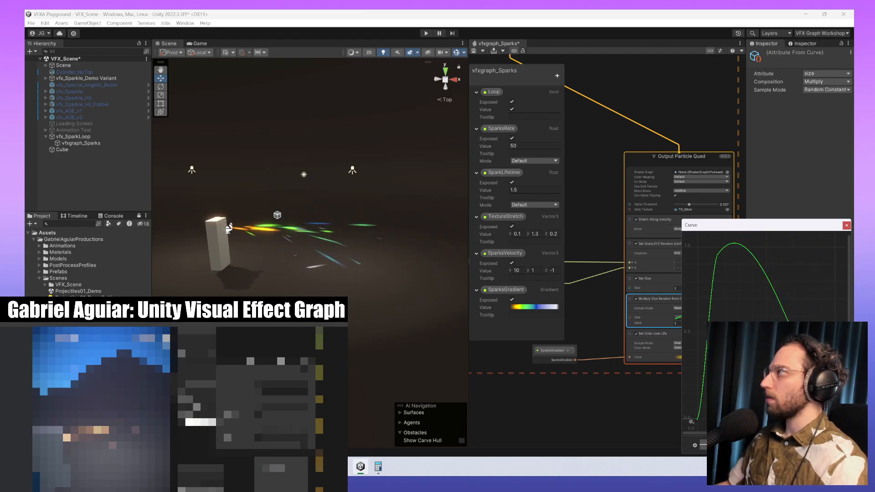
pyautogui.click(846, 225)
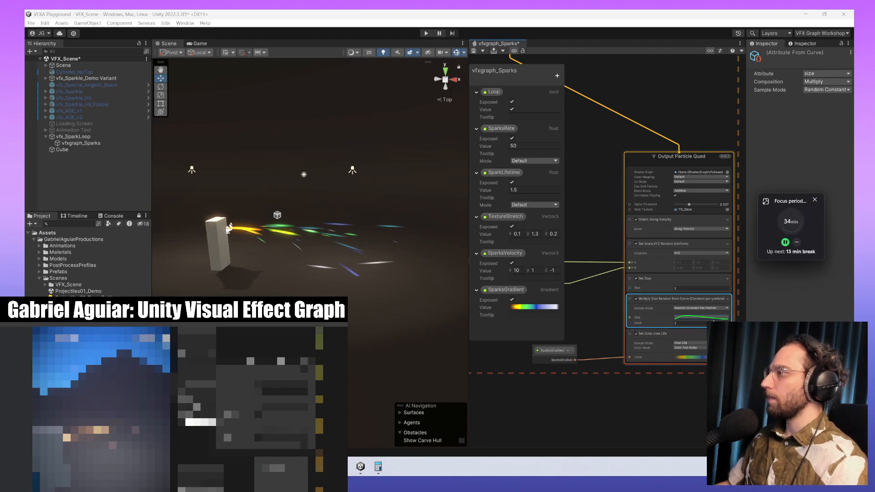
# - Shrink the editor window to free desktop space, then enlarge the focus timer and move it into that space
pyautogui.moveTo(739, 14); pyautogui.dragTo(26, 142)
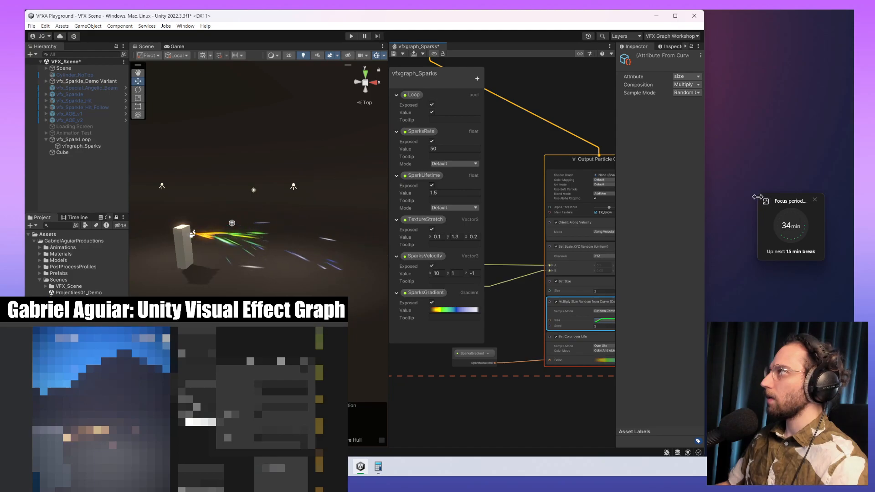
pyautogui.click(760, 200)
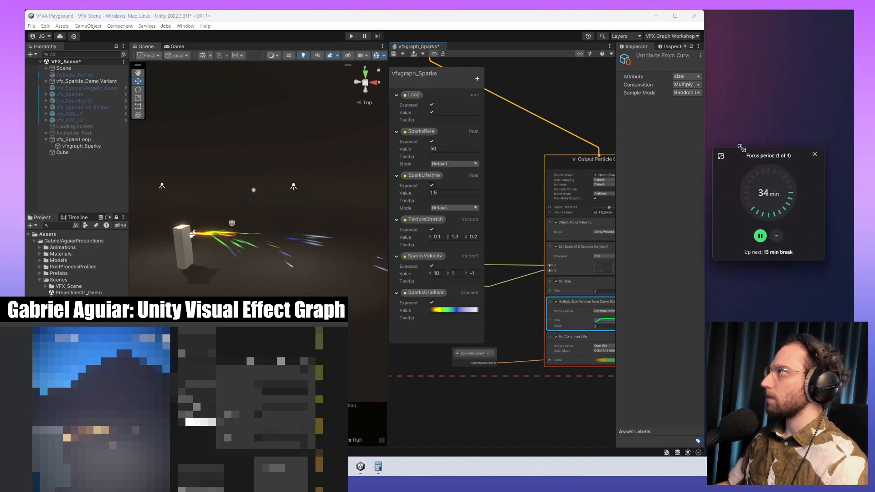
pyautogui.moveTo(803, 153); pyautogui.dragTo(807, 65)
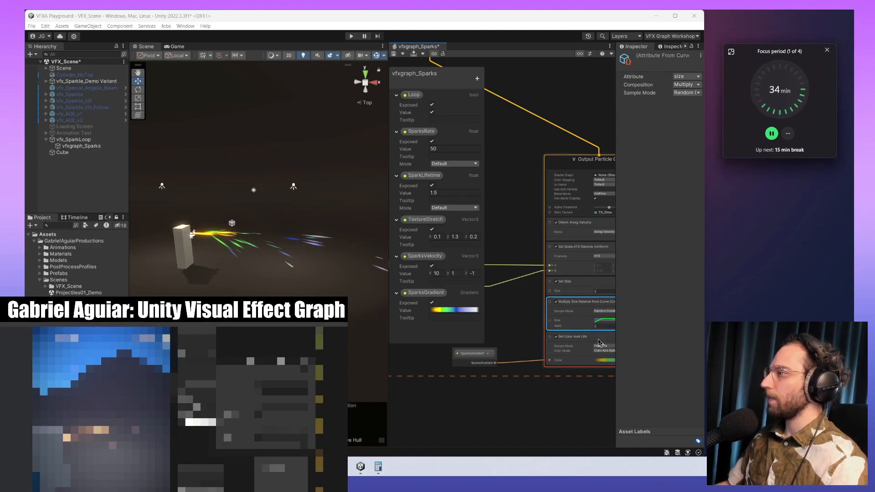
# - Refine the size curve by steepening the end key's tangent and moving the early key to 0.070, 0.792
pyautogui.moveTo(471, 360); pyautogui.dragTo(417, 322, button='middle')
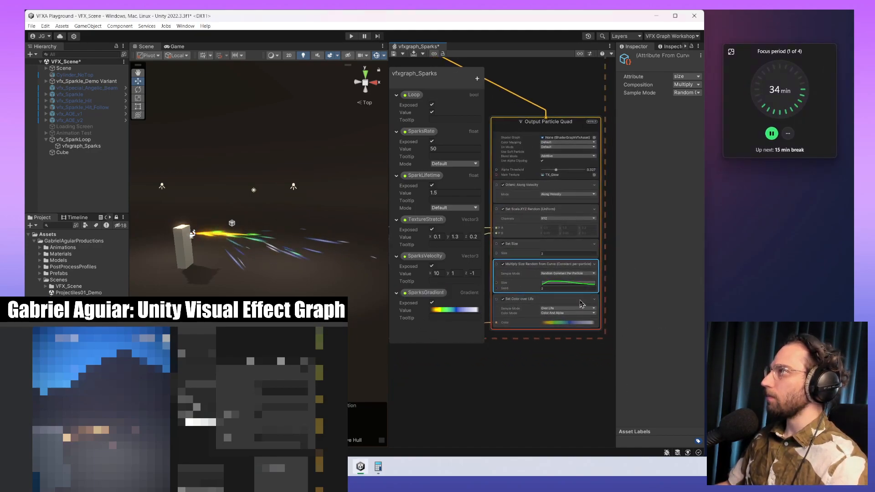
pyautogui.click(576, 284)
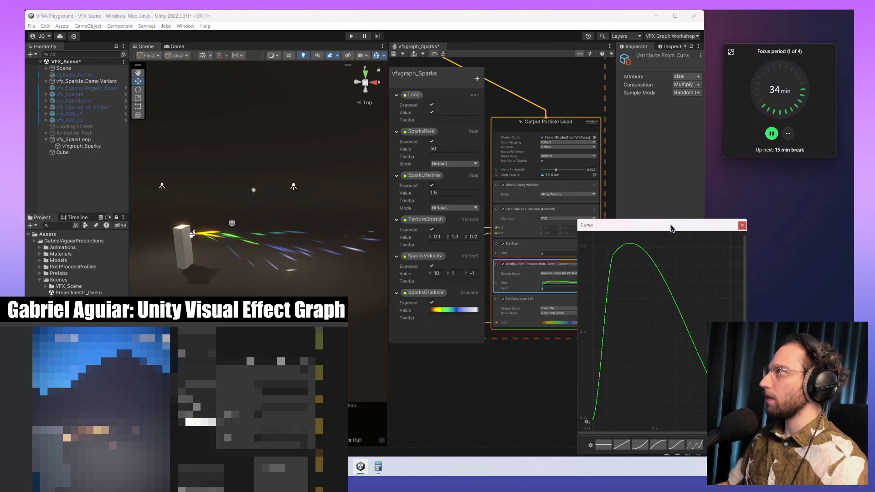
pyautogui.moveTo(671, 227); pyautogui.dragTo(595, 108)
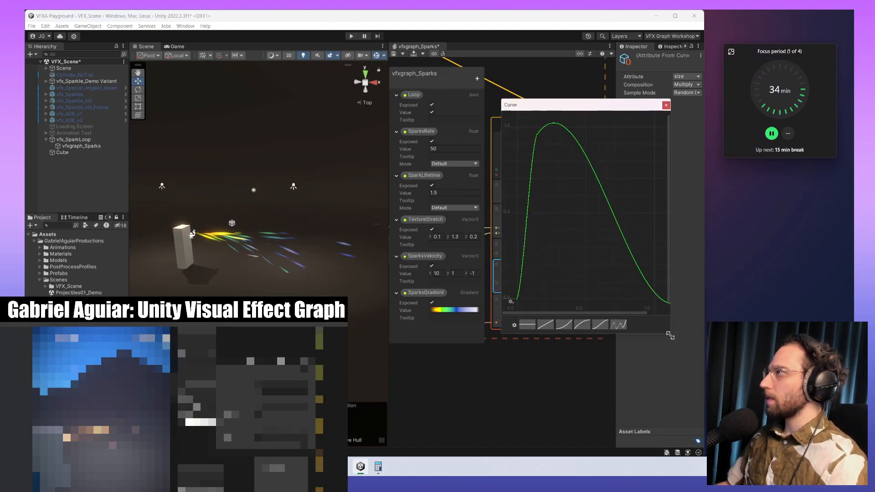
pyautogui.moveTo(669, 335); pyautogui.dragTo(615, 255)
pyautogui.click(610, 223)
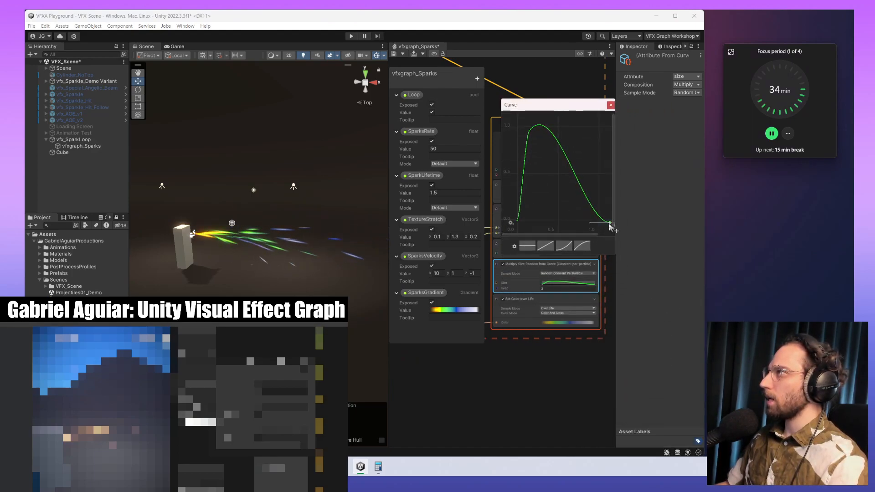
pyautogui.moveTo(592, 226); pyautogui.dragTo(573, 148)
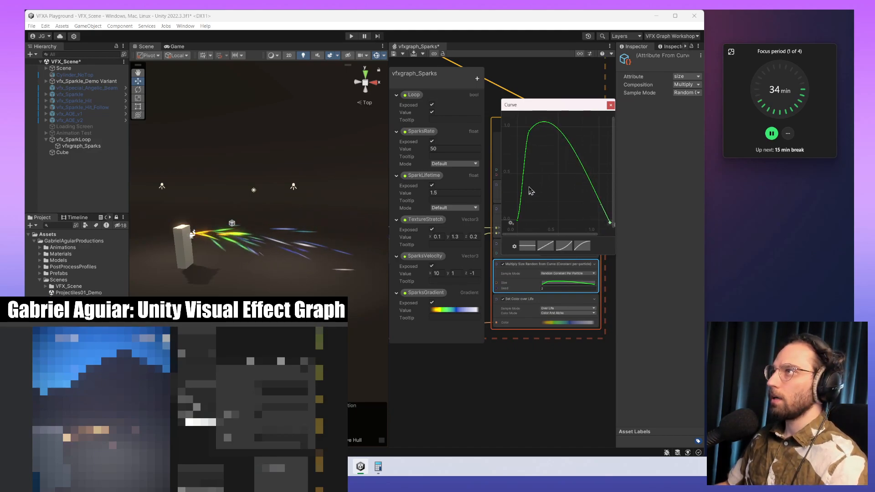
pyautogui.click(529, 133)
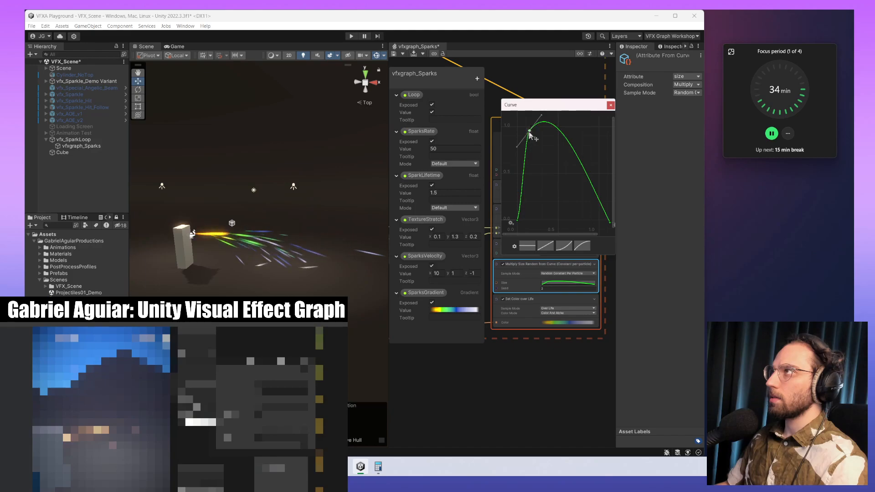
pyautogui.moveTo(541, 120); pyautogui.dragTo(522, 149)
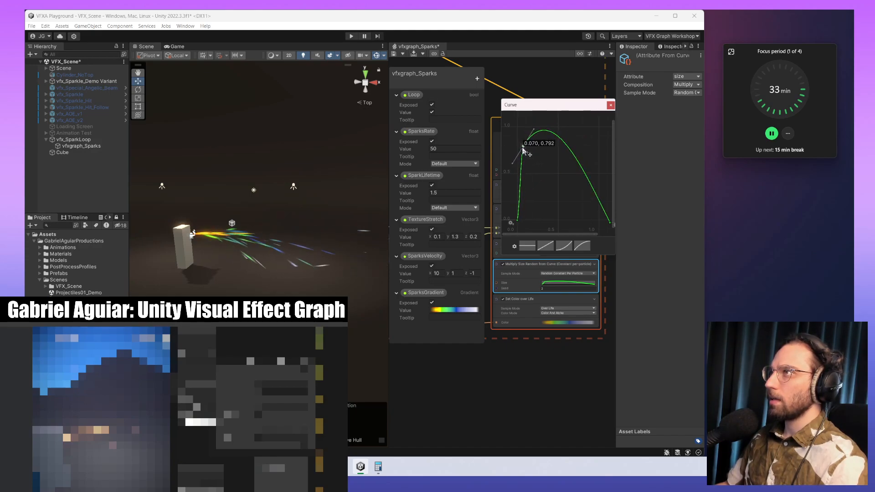
pyautogui.click(610, 105)
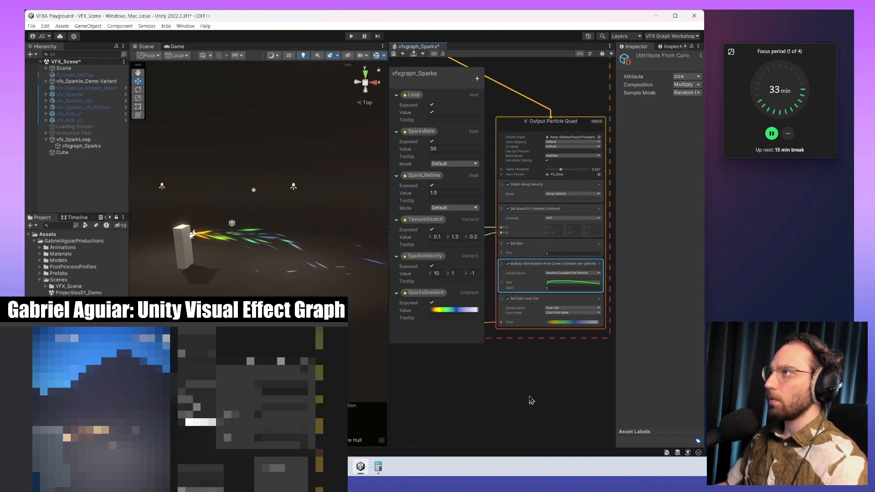
# - Lower the Size value of the Set Size block in the Output Particle Quad
pyautogui.moveTo(529, 400); pyautogui.dragTo(572, 408, button='middle')
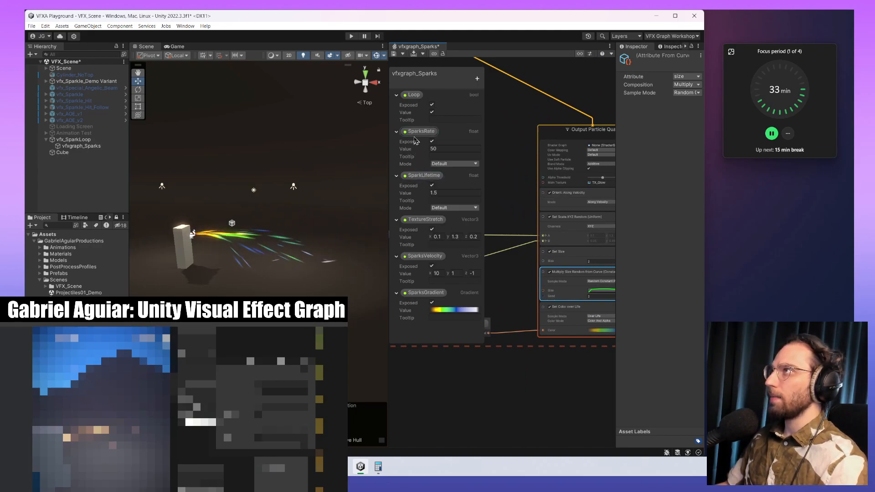
pyautogui.moveTo(592, 318); pyautogui.dragTo(540, 326, button='middle')
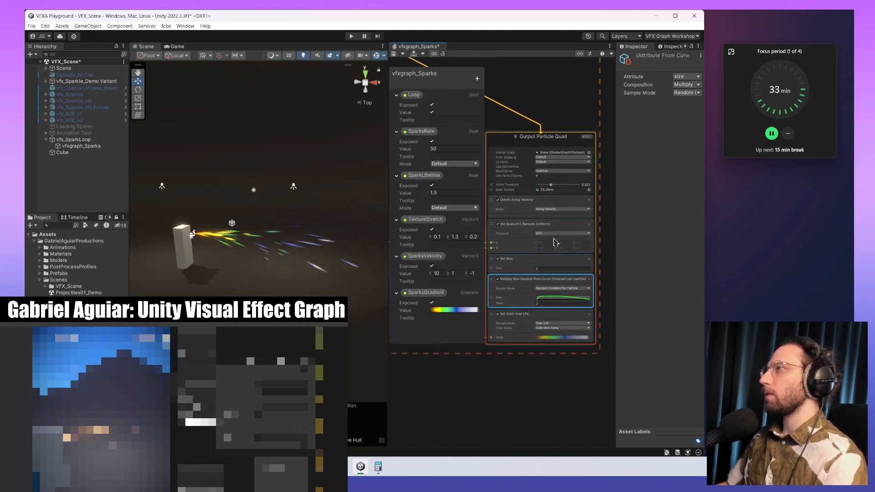
pyautogui.click(559, 268)
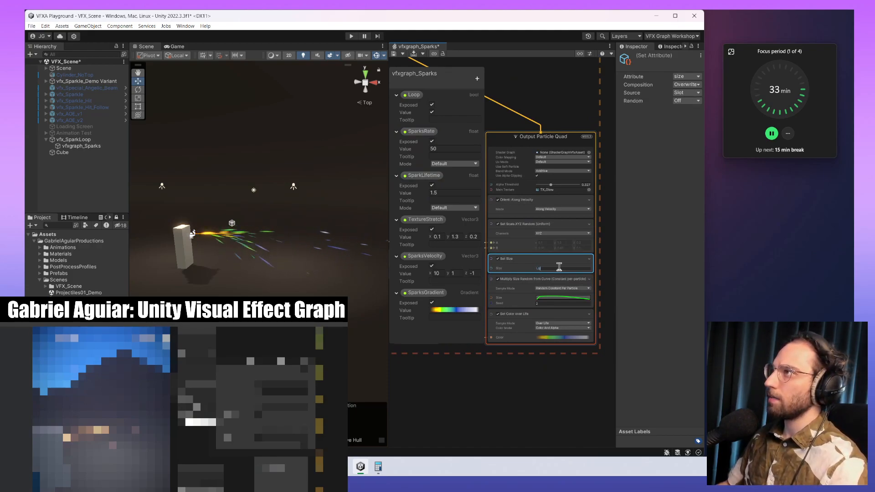
# - Set the Y value of the TextureStretch property to 1 and inspect the shorter sparks up close
pyautogui.moveTo(535, 377); pyautogui.dragTo(755, 372, button='middle')
pyautogui.click(544, 232)
pyautogui.click(454, 236)
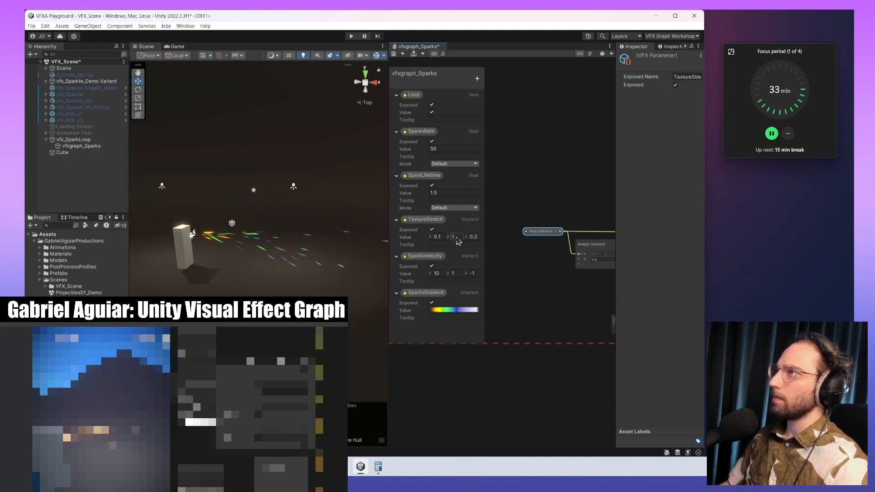
pyautogui.scroll(5, 300, 256)
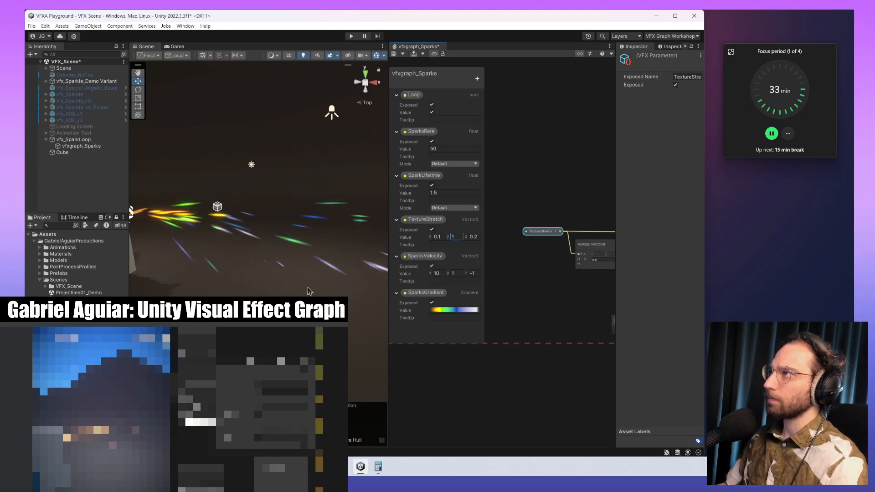
# - Select the Collide with AABox block in Update Particle and examine its collision box against the ground in the scene
pyautogui.moveTo(310, 291); pyautogui.dragTo(321, 285, button='middle')
pyautogui.moveTo(584, 261); pyautogui.dragTo(576, 343, button='middle')
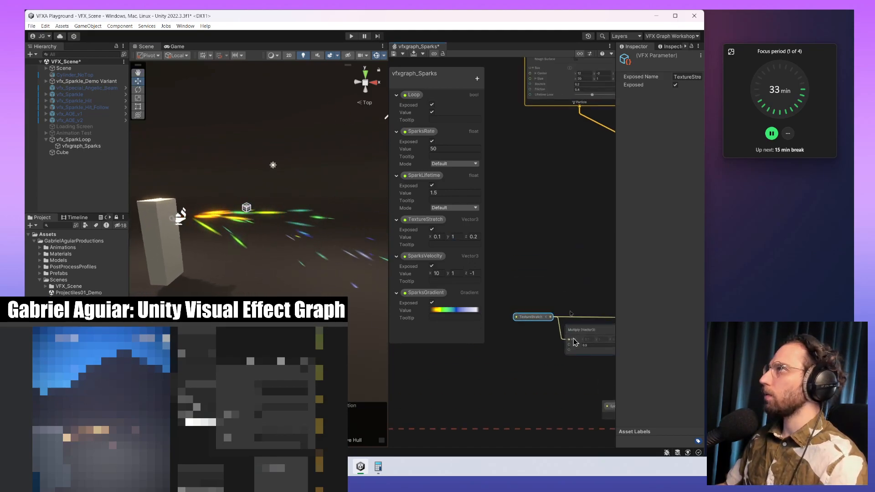
pyautogui.scroll(-3, 558, 303)
pyautogui.moveTo(545, 220); pyautogui.dragTo(532, 324, button='middle')
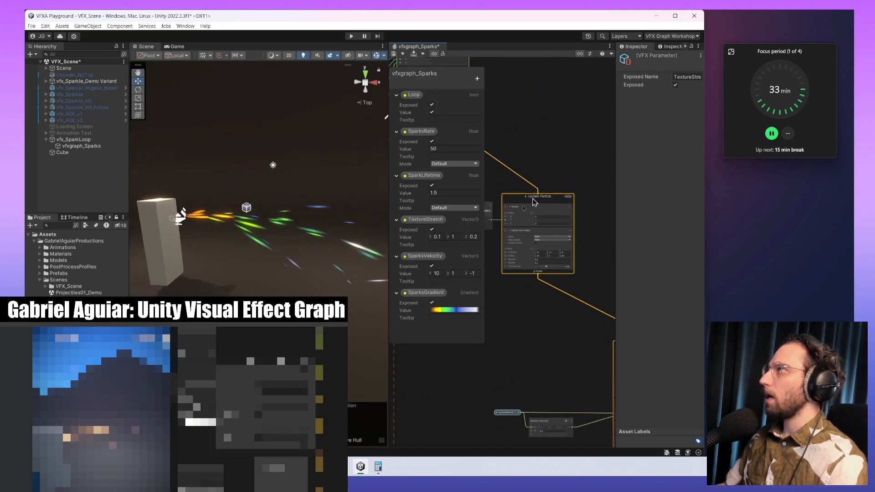
pyautogui.scroll(2, 534, 205)
pyautogui.click(535, 260)
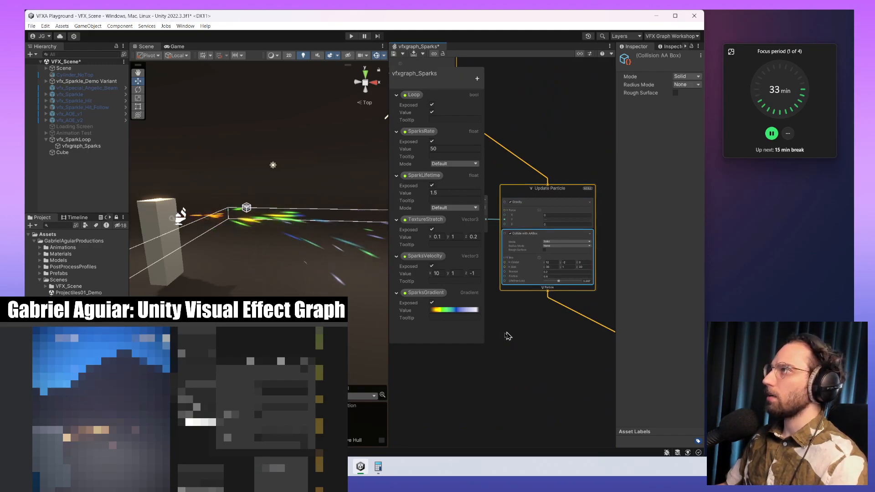
pyautogui.moveTo(385, 324); pyautogui.dragTo(348, 302, button='middle')
pyautogui.scroll(-1, 358, 274)
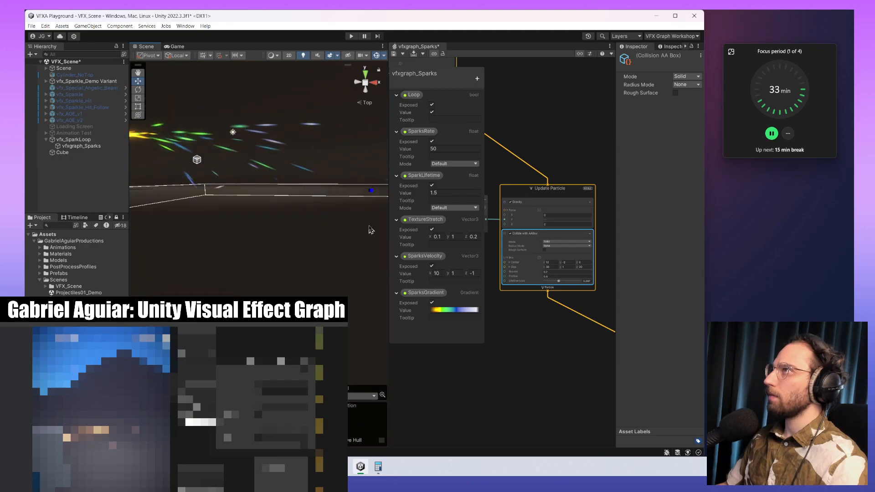
pyautogui.moveTo(371, 230)
pyautogui.mouseDown(button='middle')
pyautogui.moveTo(330, 229)
pyautogui.moveTo(358, 227)
pyautogui.mouseUp(button='middle')
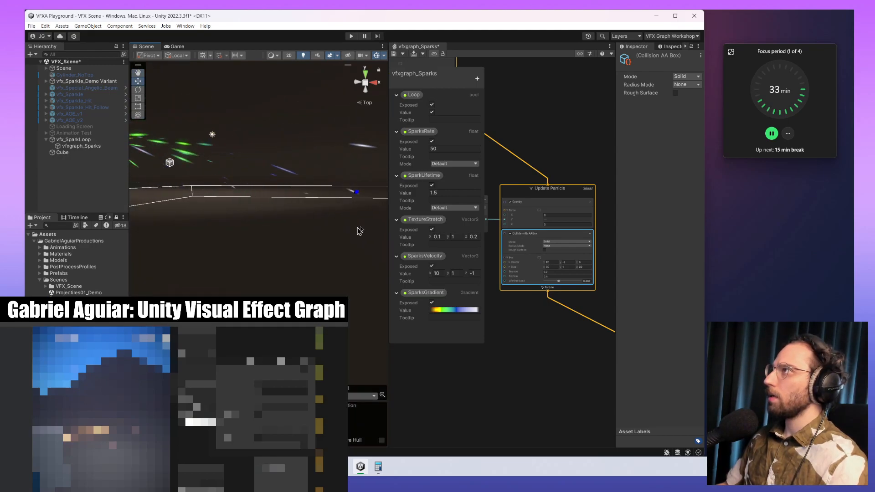
# - Try -1.7, -1.3 and -1.8 as the box's Center Y in the Collide with AABox block, comparing its height with the ground
pyautogui.click(568, 262)
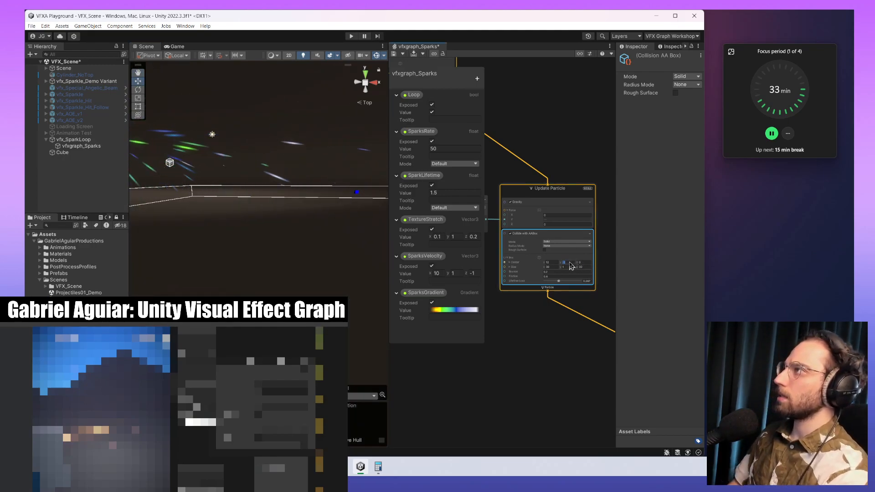
pyautogui.write('-')
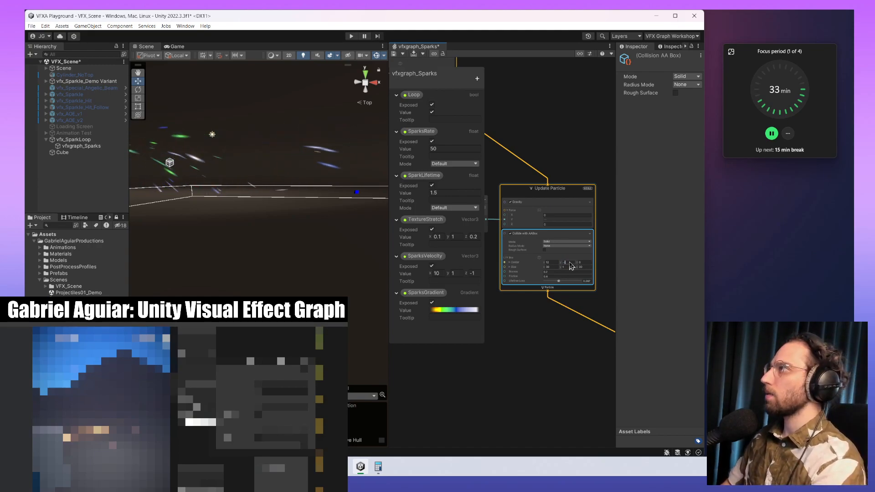
pyautogui.write('1.')
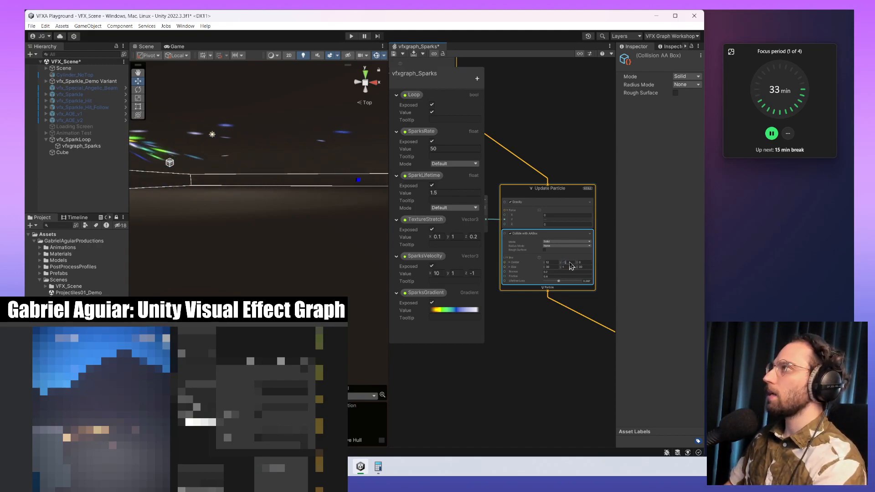
pyautogui.write('7')
pyautogui.press('BackSpace')
pyautogui.write('8')
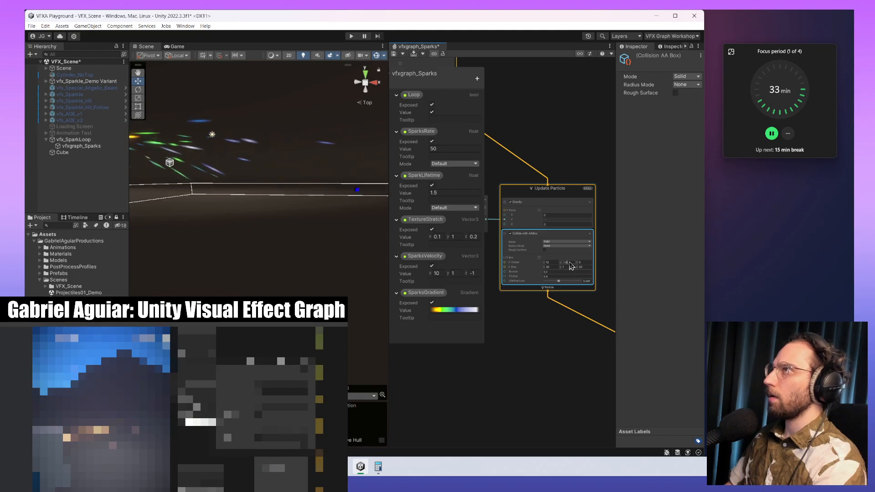
pyautogui.press('BackSpace')
pyautogui.write('3')
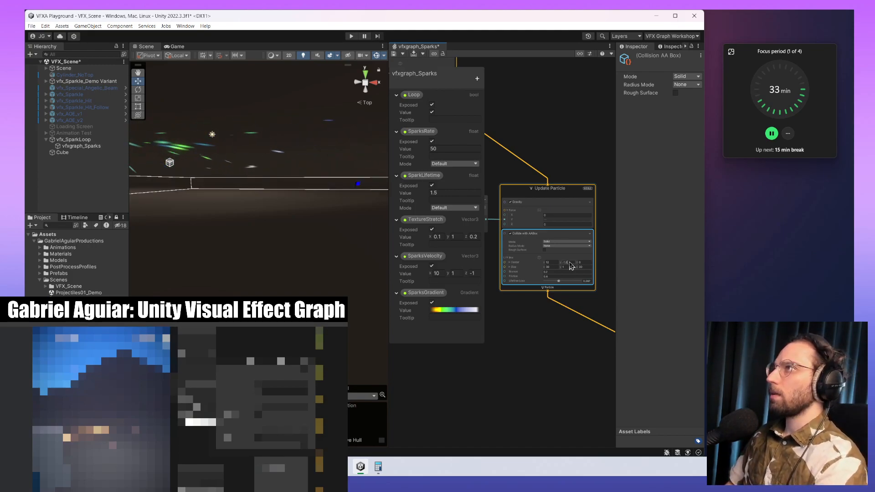
pyautogui.press('BackSpace')
pyautogui.write('8')
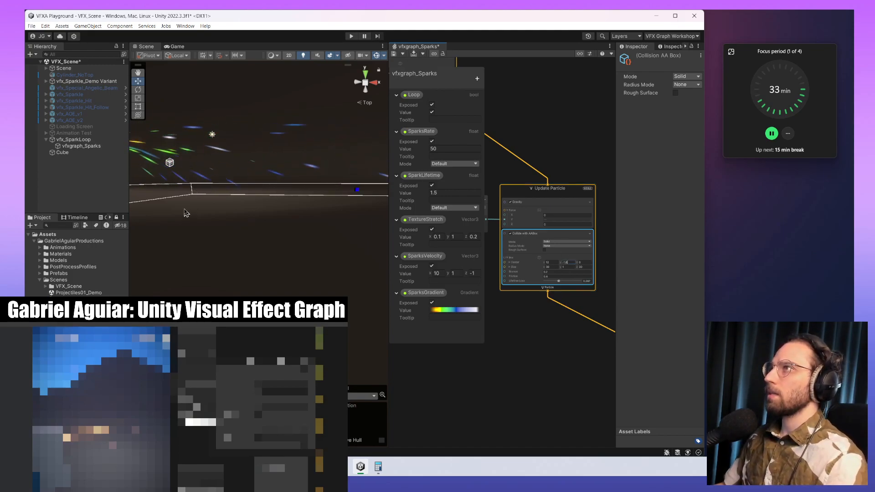
pyautogui.moveTo(184, 213); pyautogui.dragTo(236, 223, button='middle')
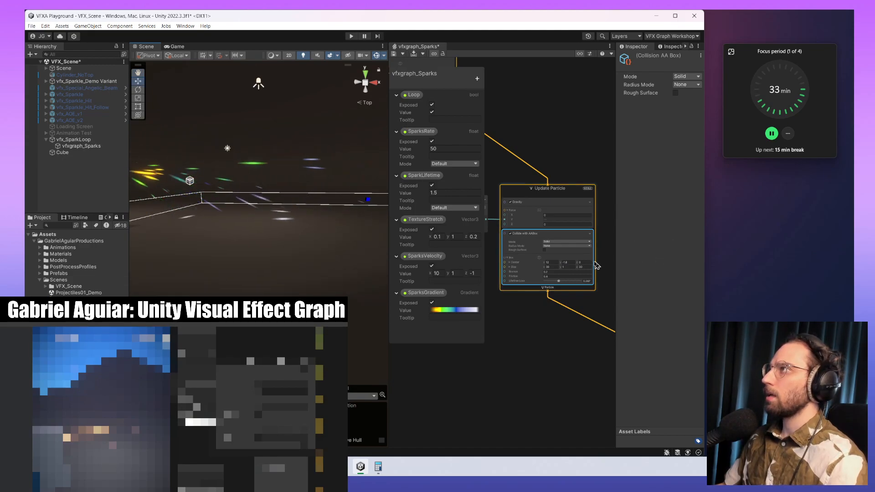
# - Try Center Y values of 1, 0 and -1 for the collision box and check how the sparks react
pyautogui.click(572, 262)
pyautogui.write('1')
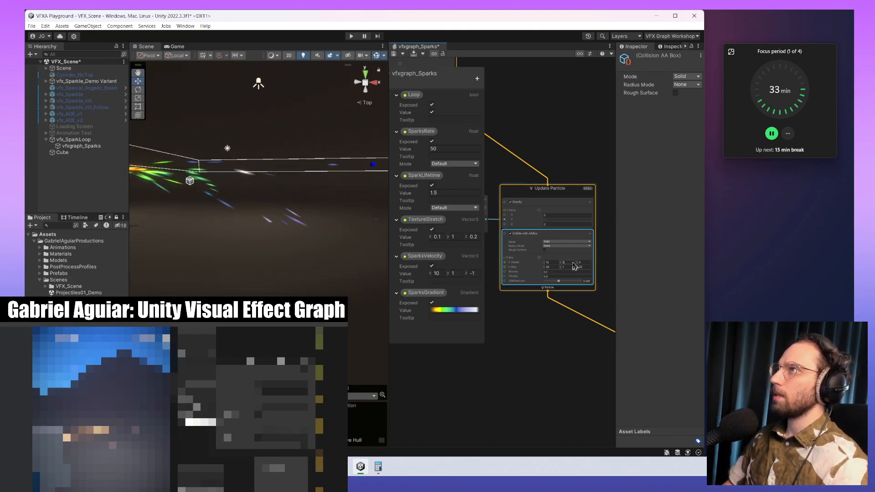
pyautogui.press('BackSpace')
pyautogui.write('0')
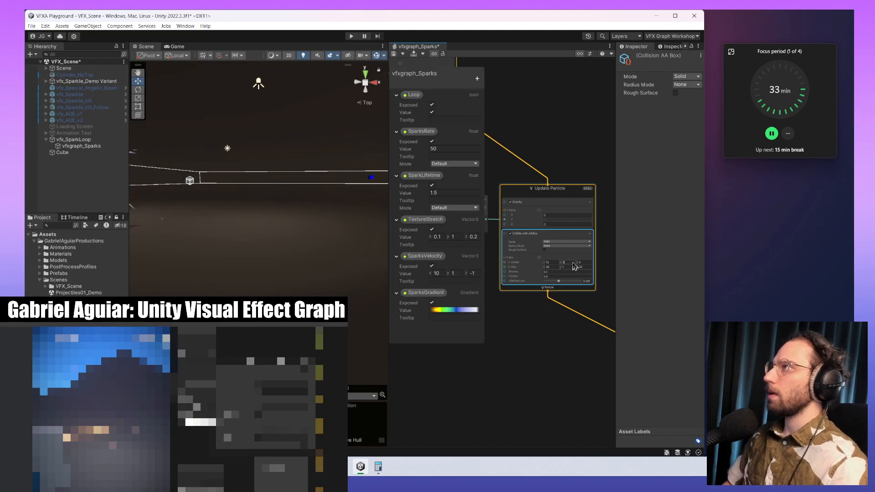
pyautogui.write('-1')
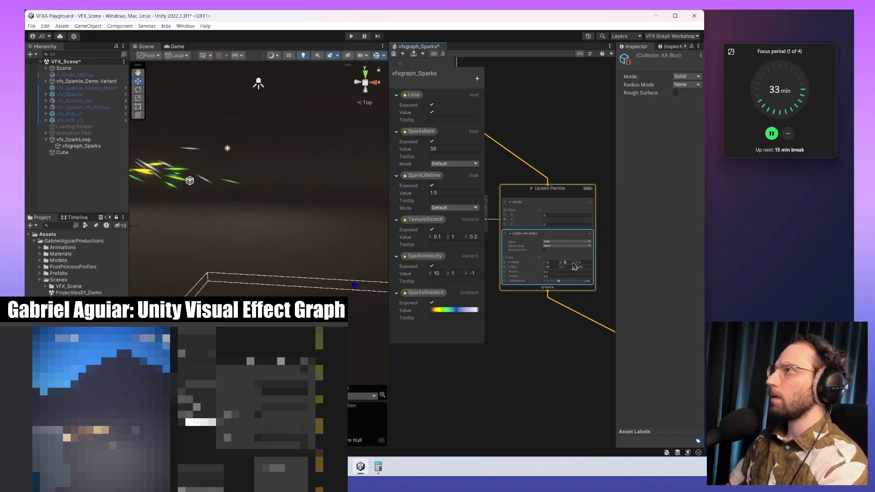
pyautogui.press('Delete')
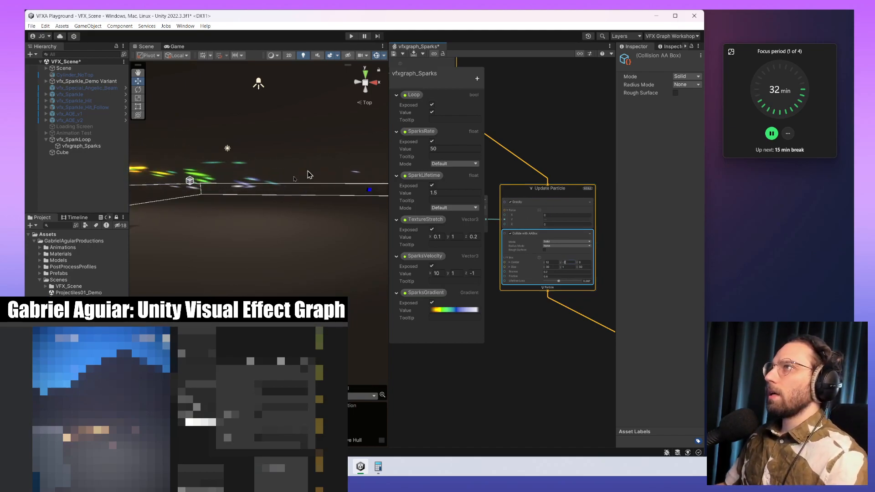
pyautogui.moveTo(290, 179); pyautogui.dragTo(309, 191, button='middle')
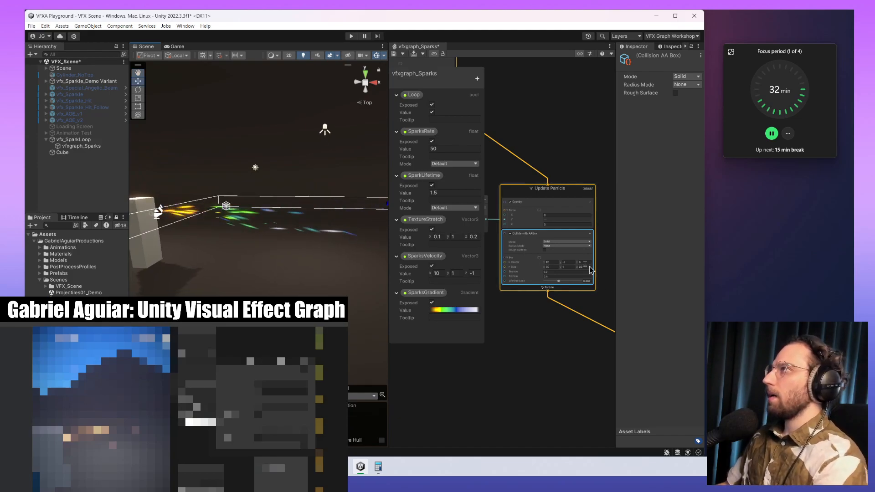
# - Set the collision box's Center Y to -1.5
pyautogui.click(572, 263)
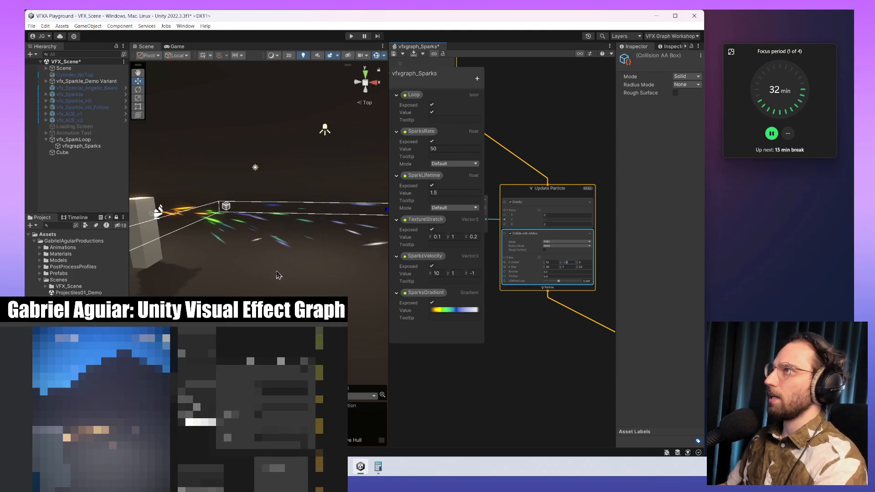
pyautogui.scroll(5, 585, 273)
pyautogui.moveTo(548, 353); pyautogui.dragTo(595, 385, button='middle')
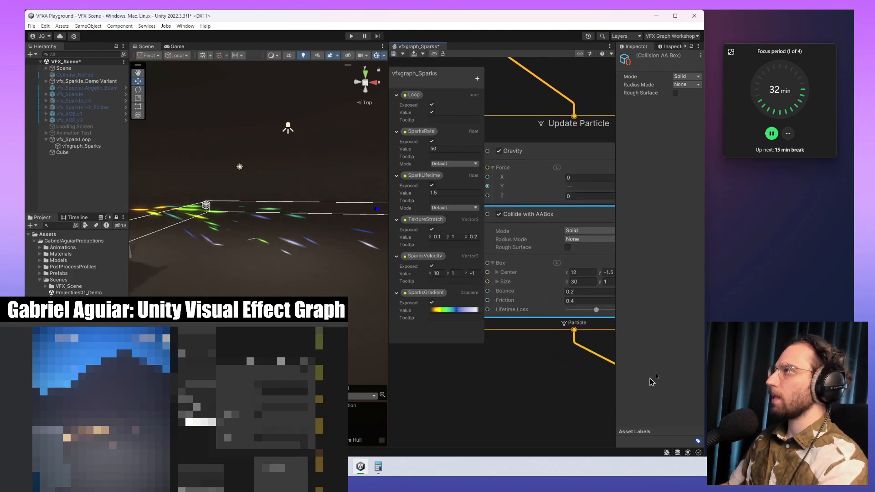
pyautogui.moveTo(540, 344); pyautogui.dragTo(552, 343, button='middle')
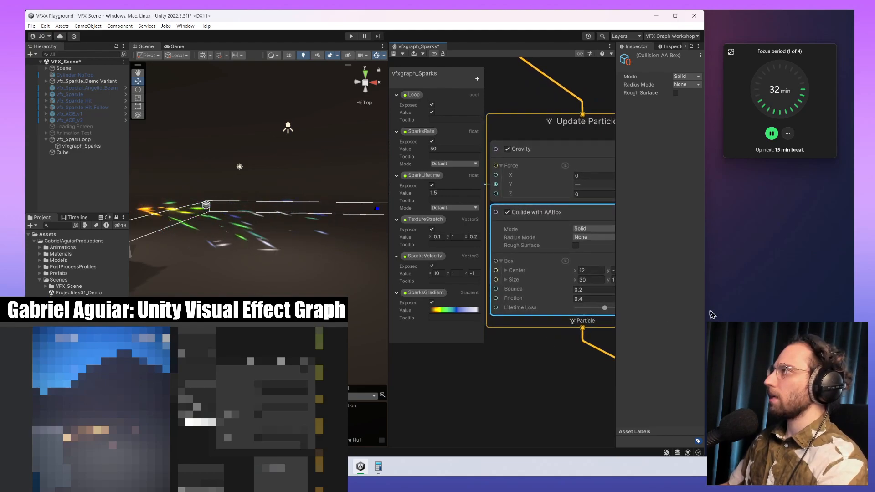
# - Maximize the editor window and take the focus timer out of its floating compact view so it stops covering the Inspector
pyautogui.moveTo(705, 311); pyautogui.dragTo(766, 306)
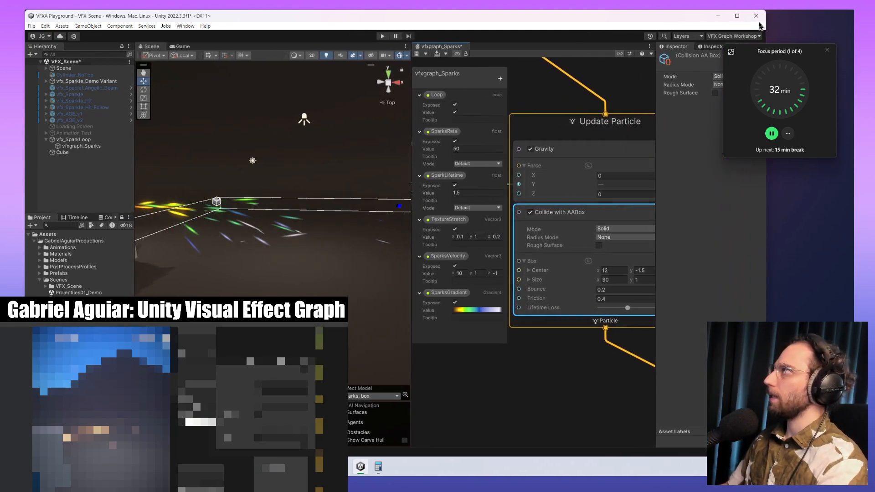
pyautogui.click(736, 16)
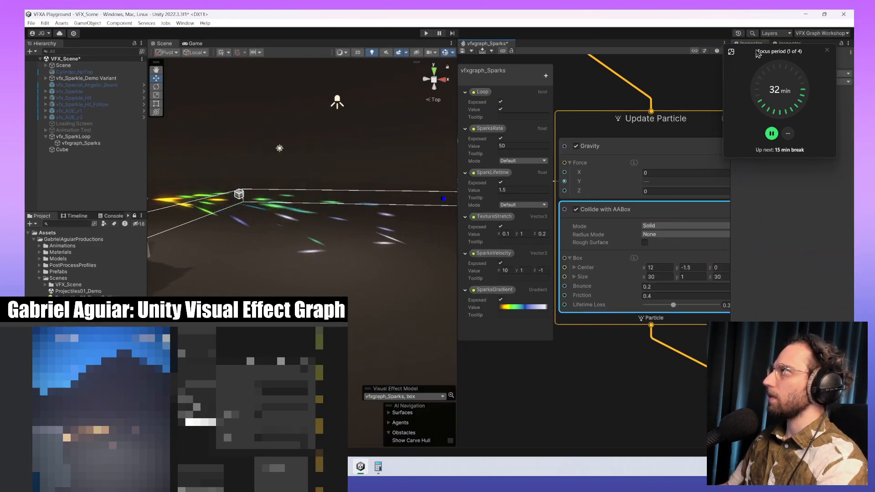
pyautogui.click(728, 51)
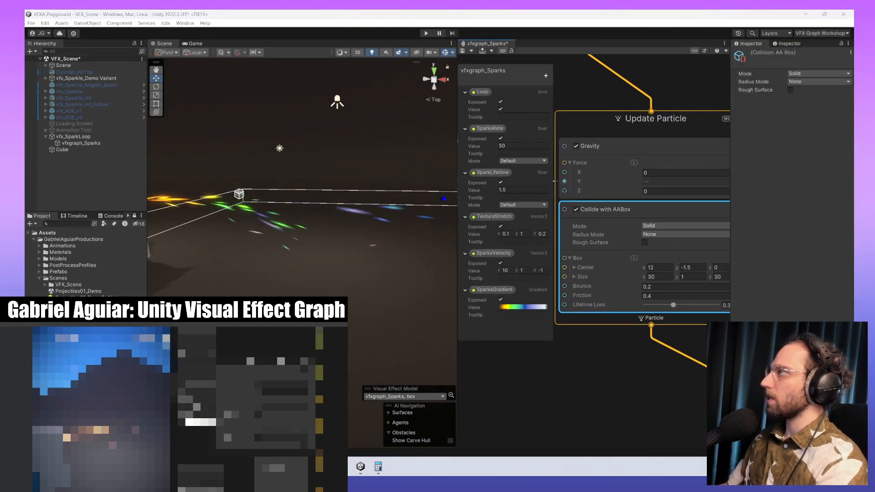
pyautogui.moveTo(641, 392); pyautogui.dragTo(622, 389, button='middle')
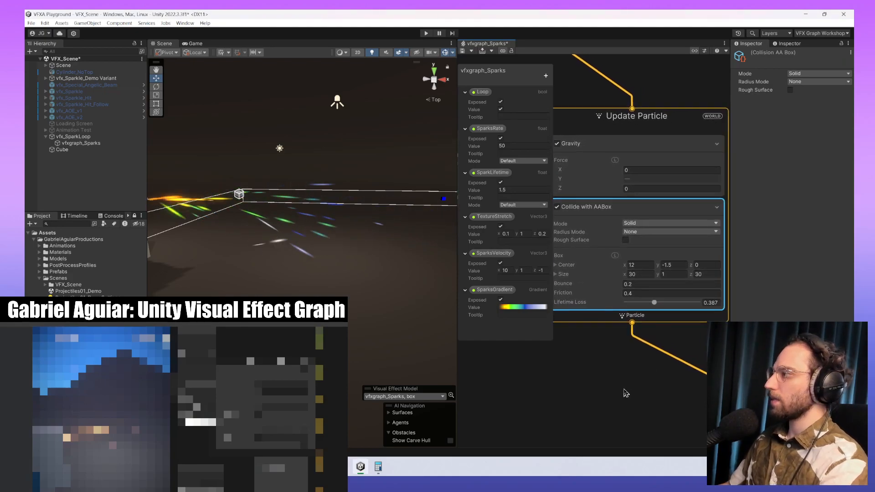
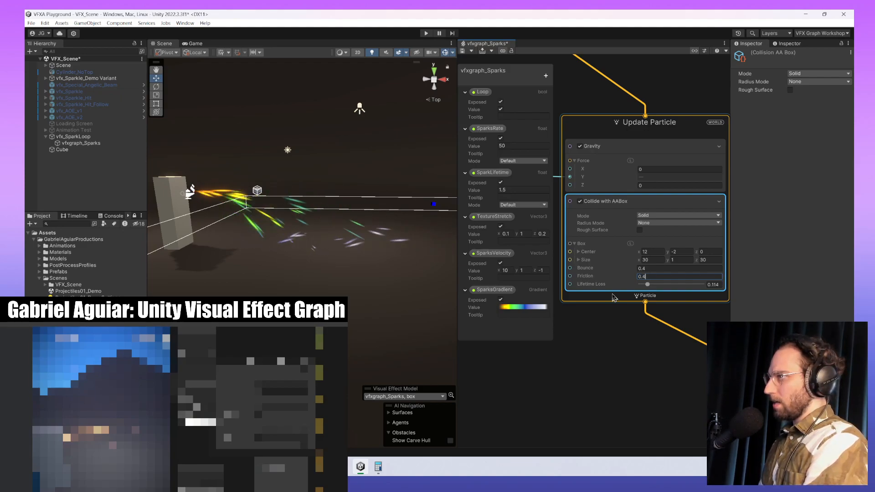
# - Set Bounce to 0.2 and raise Lifetime Loss to 0.244 in the Collide with AABox block
pyautogui.moveTo(318, 255); pyautogui.dragTo(365, 274, button='middle')
pyautogui.click(652, 269)
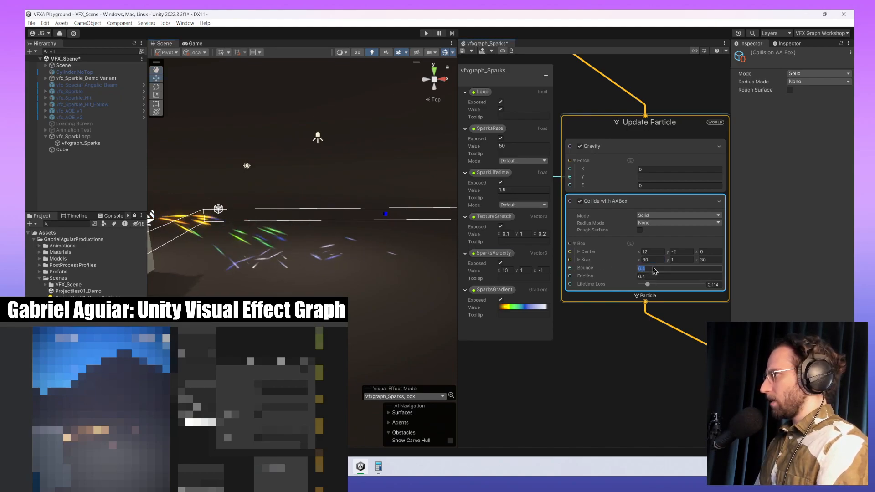
pyautogui.write('2')
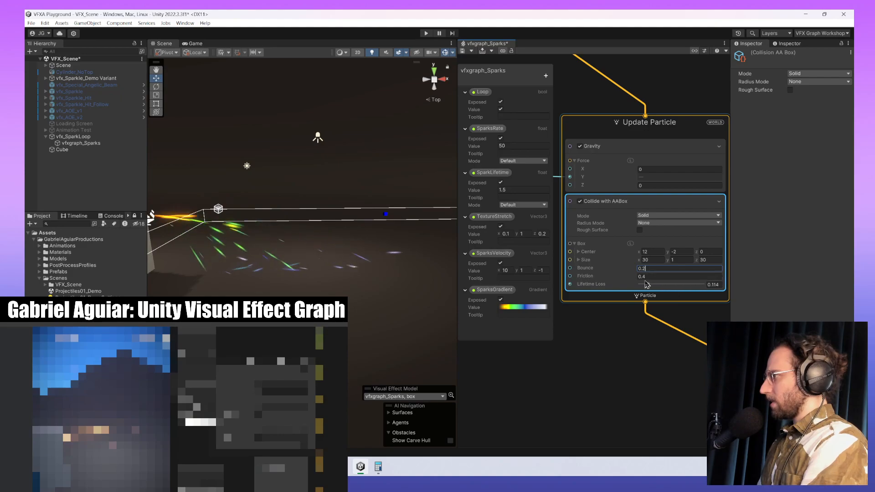
pyautogui.moveTo(647, 285)
pyautogui.mouseDown()
pyautogui.moveTo(668, 289)
pyautogui.moveTo(656, 288)
pyautogui.mouseUp()
pyautogui.moveTo(264, 275); pyautogui.dragTo(335, 269, button='middle')
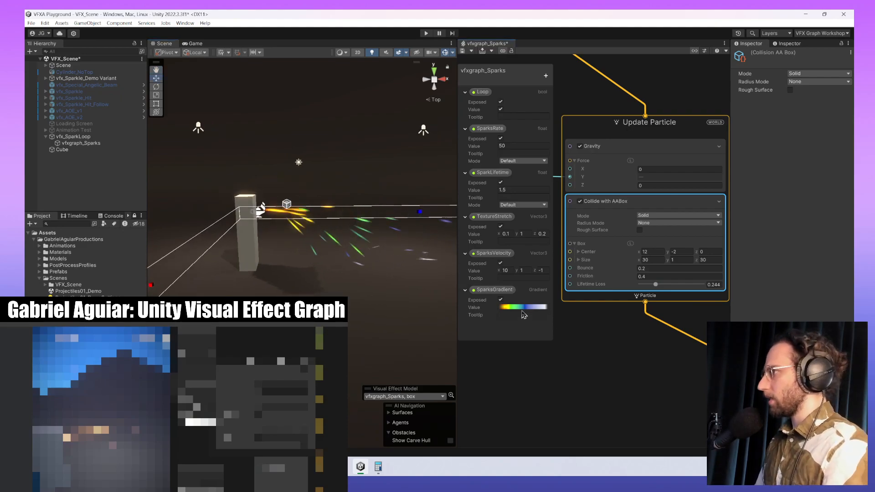
# - Replace the SparksGradient colors with the yellow-to-white preset and recolor its start key red
pyautogui.click(523, 307)
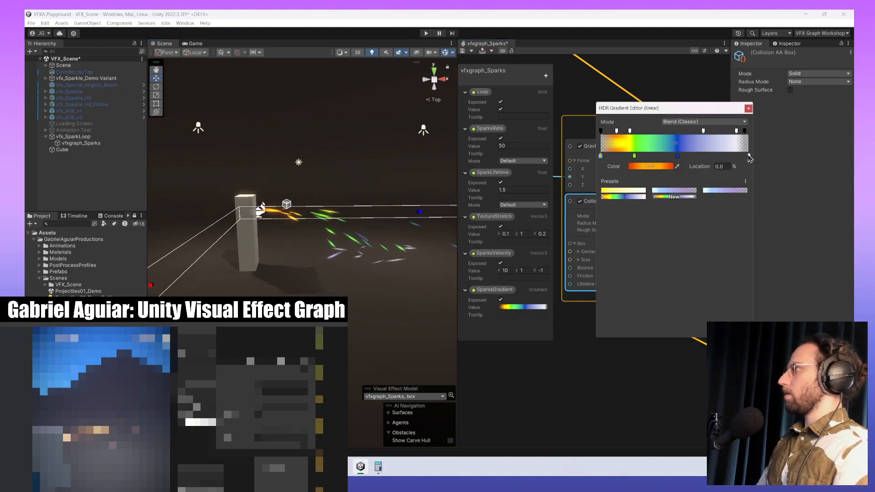
pyautogui.moveTo(749, 156); pyautogui.dragTo(735, 171)
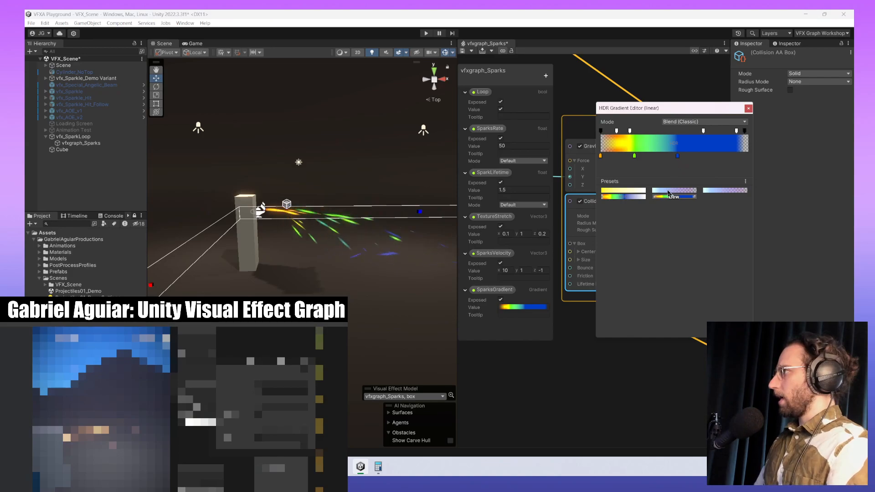
pyautogui.click(632, 192)
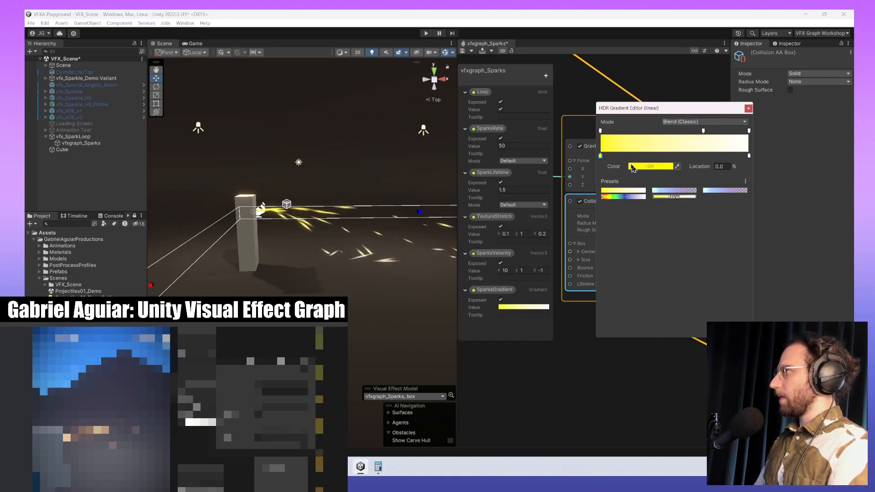
pyautogui.click(645, 168)
pyautogui.moveTo(715, 200); pyautogui.dragTo(726, 226)
pyautogui.click(731, 158)
# - Add a color key at 23.7% of the SparksGradient and make it orange
pyautogui.click(635, 155)
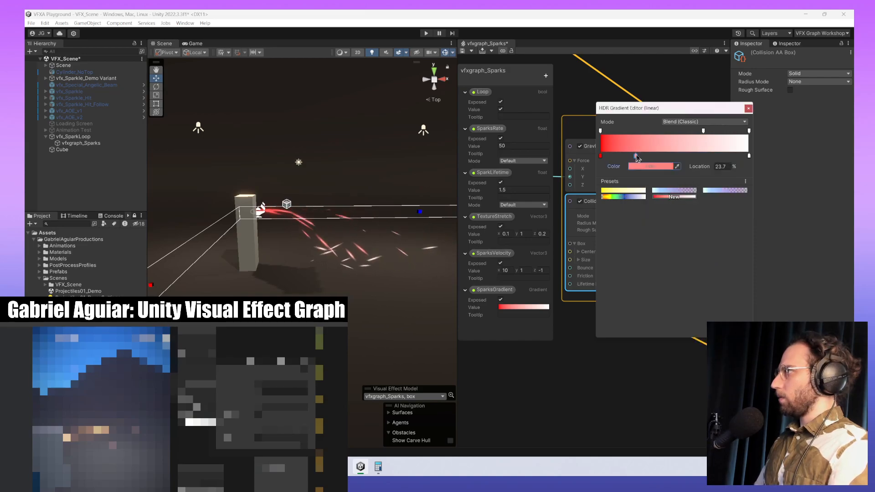
pyautogui.click(647, 168)
pyautogui.moveTo(728, 222); pyautogui.dragTo(729, 216)
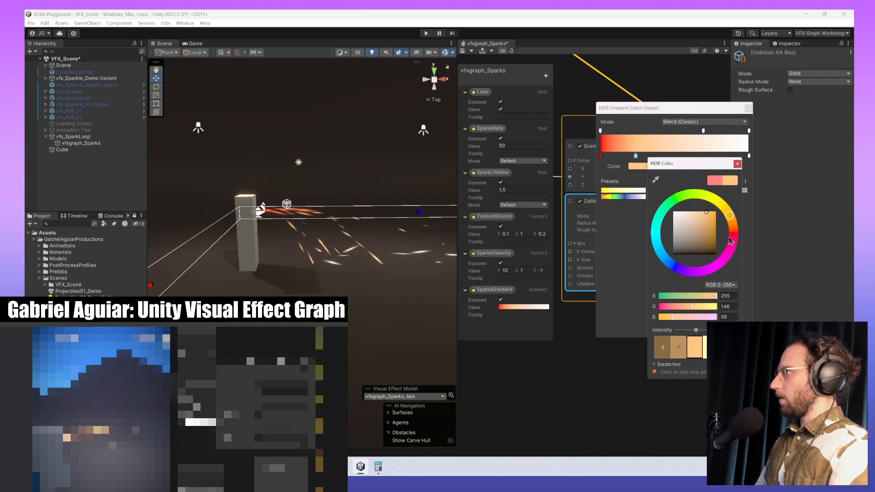
pyautogui.click(712, 219)
pyautogui.click(737, 163)
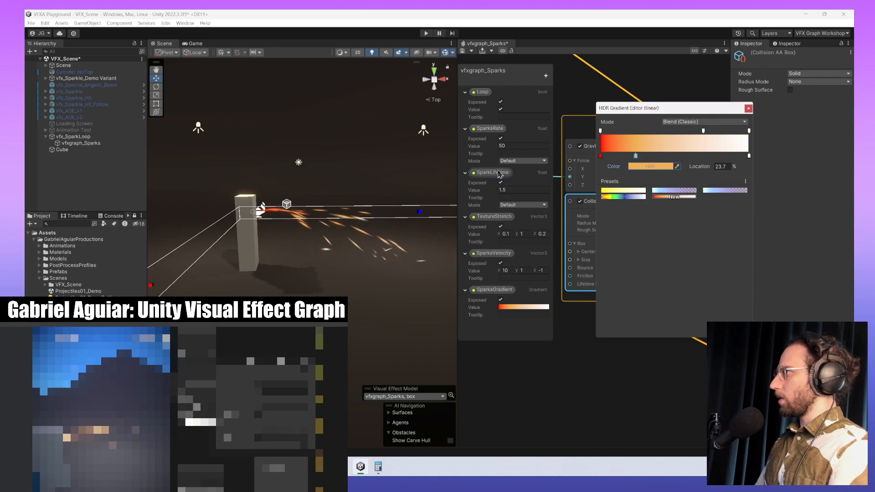
# - Soften the red of the SparksGradient's start key and raise its HDR intensity so it glows brighter
pyautogui.click(601, 156)
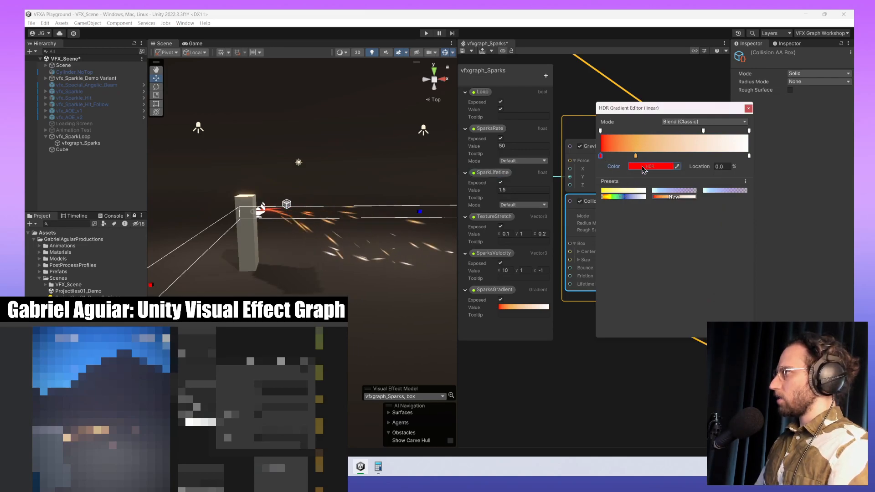
pyautogui.click(644, 167)
pyautogui.moveTo(708, 217); pyautogui.dragTo(705, 223)
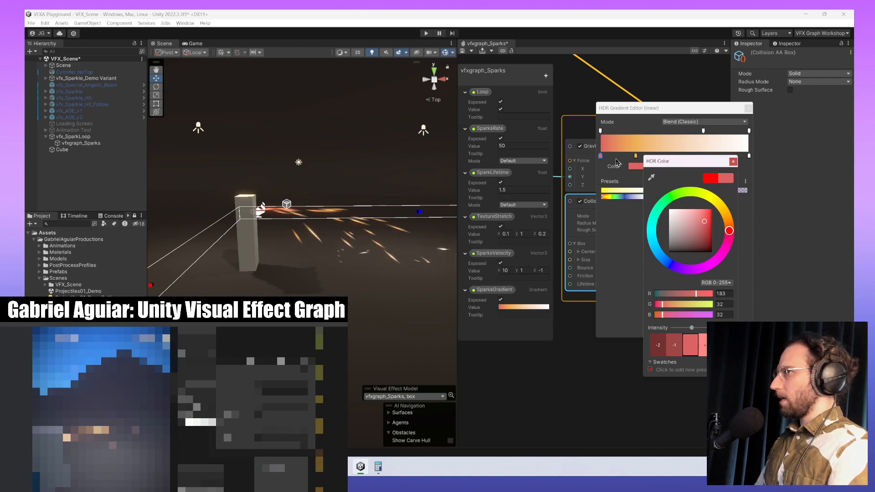
pyautogui.moveTo(691, 328); pyautogui.dragTo(696, 328)
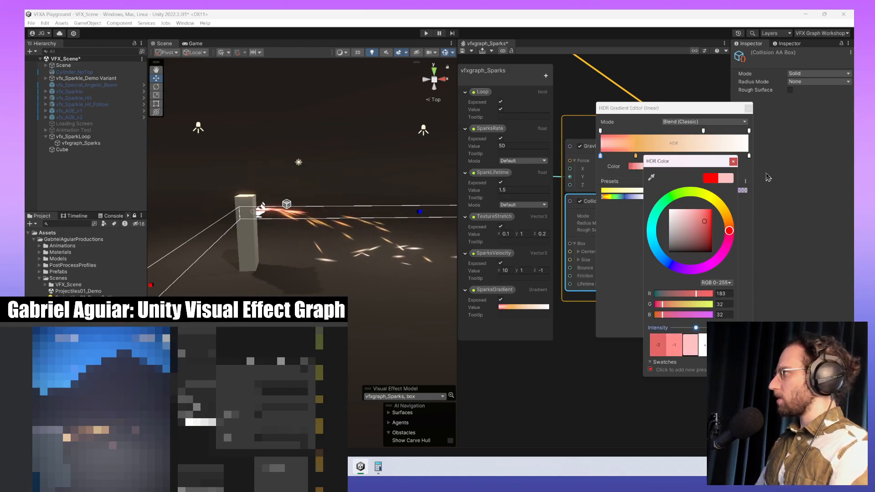
pyautogui.moveTo(734, 239)
pyautogui.mouseDown()
pyautogui.moveTo(730, 222)
pyautogui.moveTo(729, 230)
pyautogui.mouseUp()
pyautogui.click(732, 161)
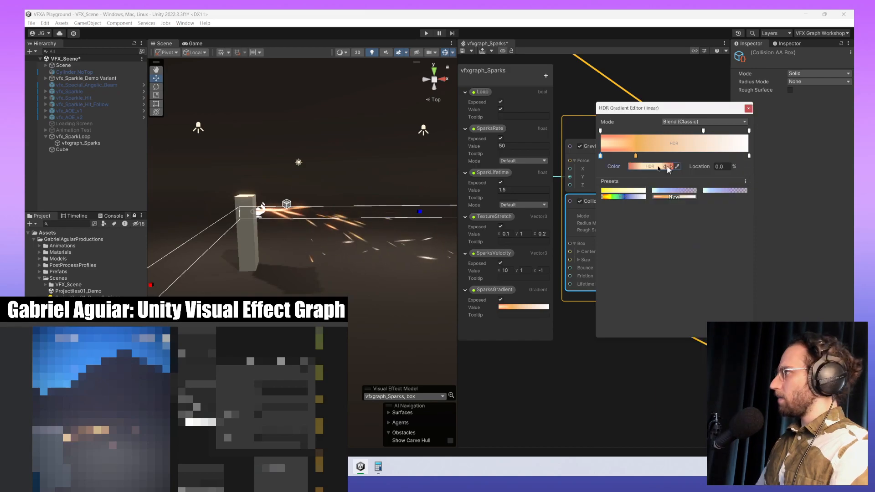
# - Recolor the gradient's middle key a lighter yellow-orange and move it to about 19.6%
pyautogui.click(636, 157)
pyautogui.click(644, 167)
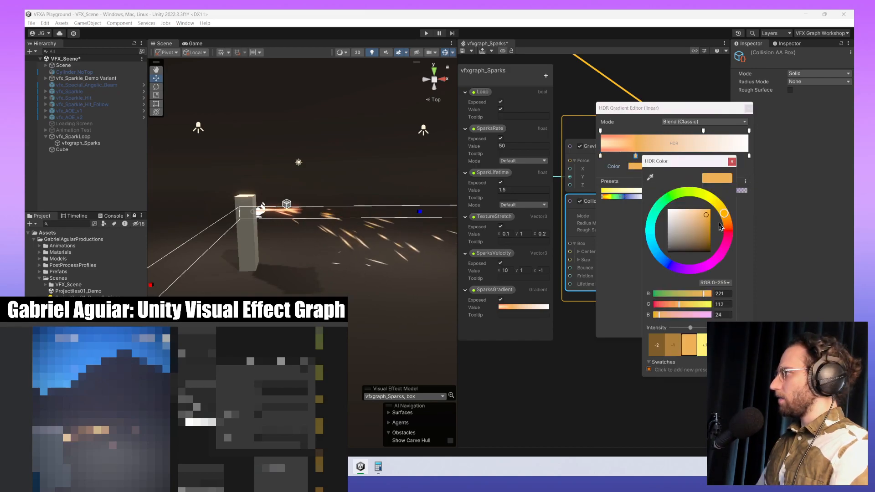
pyautogui.moveTo(708, 218); pyautogui.dragTo(700, 213)
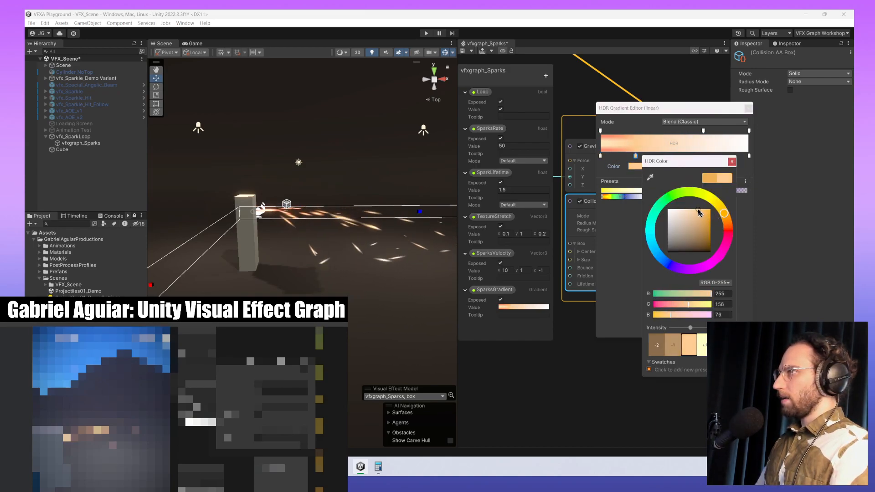
pyautogui.moveTo(729, 162); pyautogui.dragTo(746, 162)
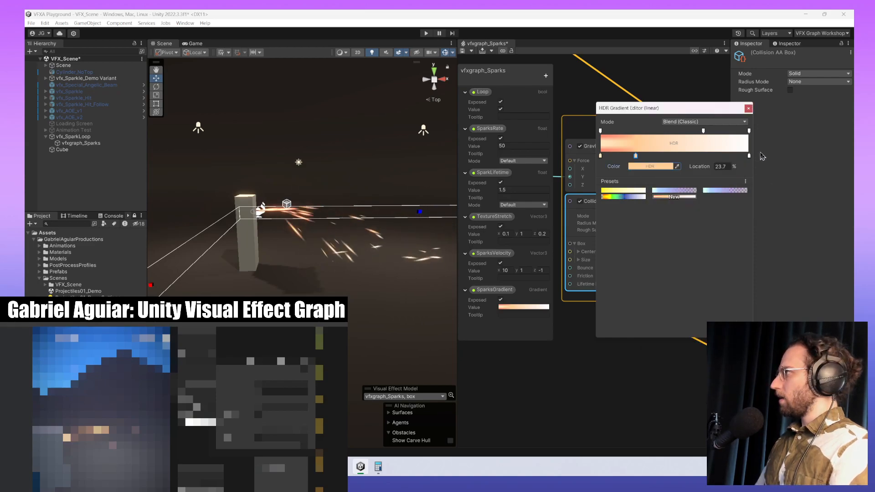
pyautogui.click(721, 213)
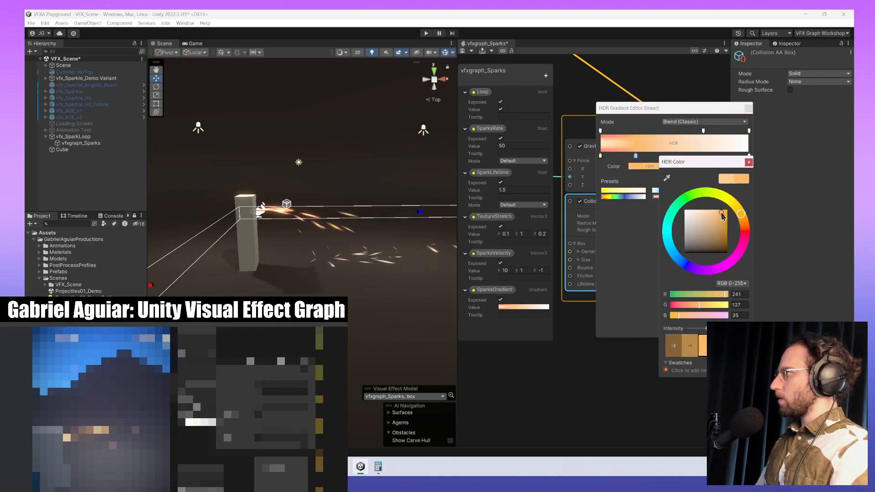
pyautogui.click(748, 161)
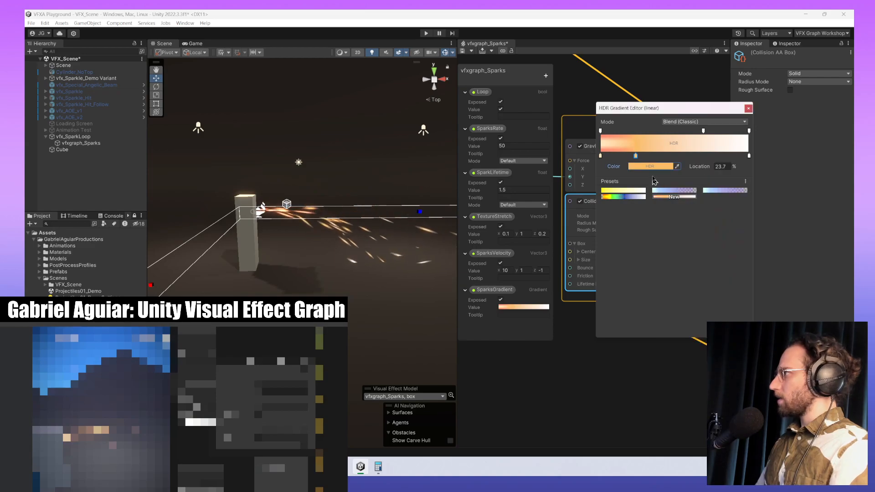
pyautogui.click(652, 167)
pyautogui.moveTo(738, 218); pyautogui.dragTo(735, 211)
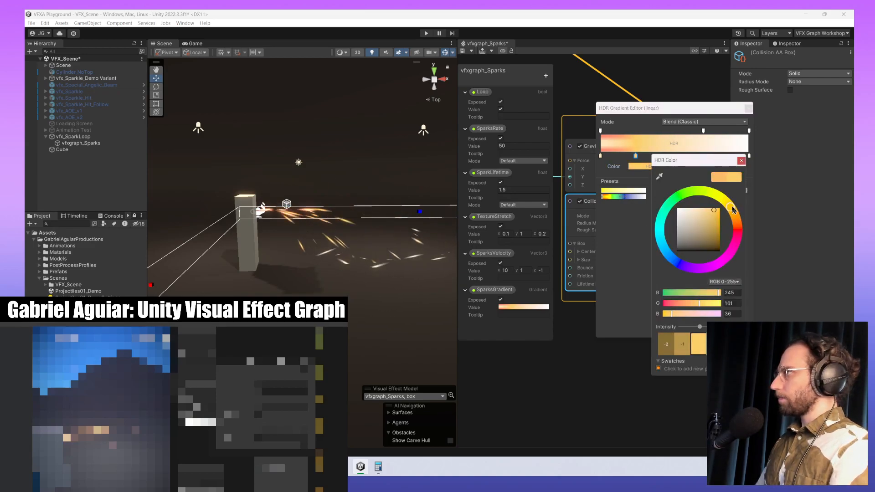
pyautogui.click(741, 160)
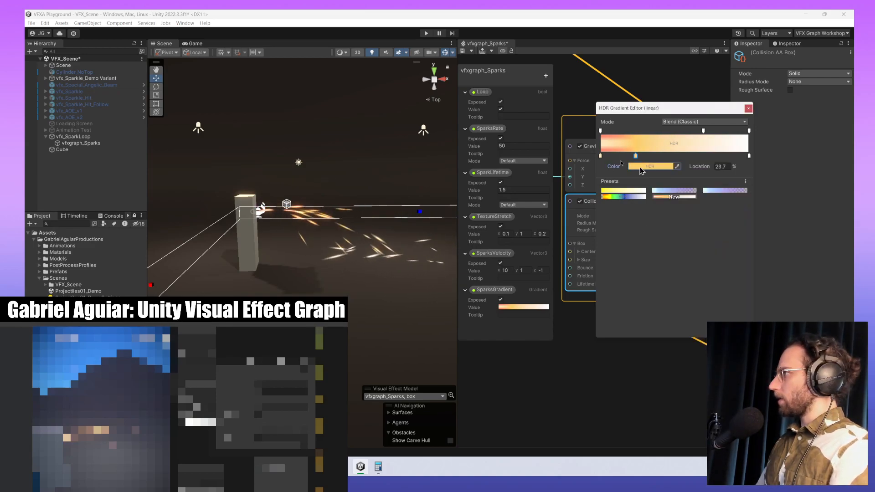
pyautogui.moveTo(635, 156); pyautogui.dragTo(630, 157)
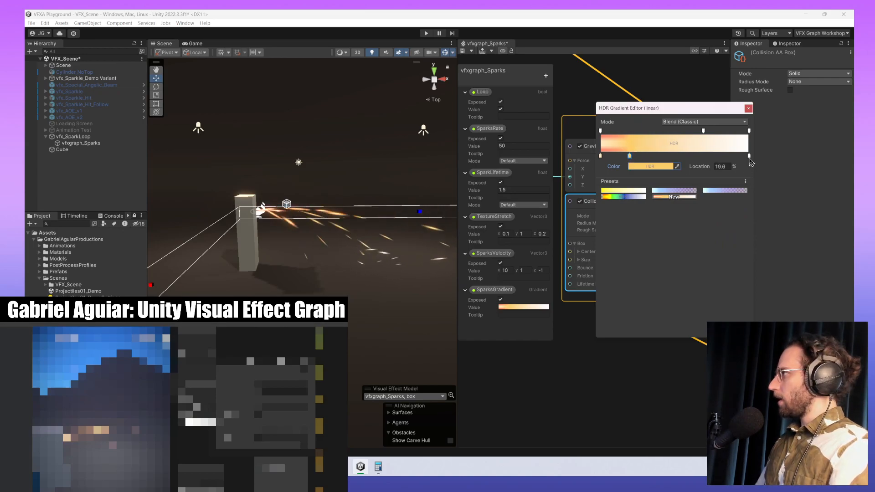
# - Recolor the gradient's end key from white to a dark crimson red, RGB 111, 3, 14
pyautogui.click(748, 156)
pyautogui.click(656, 167)
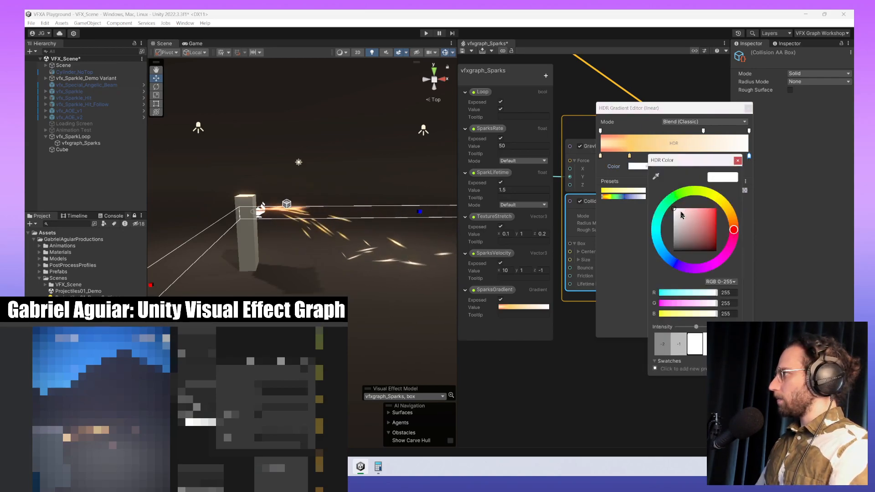
pyautogui.moveTo(710, 217)
pyautogui.mouseDown()
pyautogui.moveTo(730, 243)
pyautogui.moveTo(733, 228)
pyautogui.moveTo(704, 230)
pyautogui.moveTo(733, 232)
pyautogui.moveTo(715, 234)
pyautogui.mouseUp()
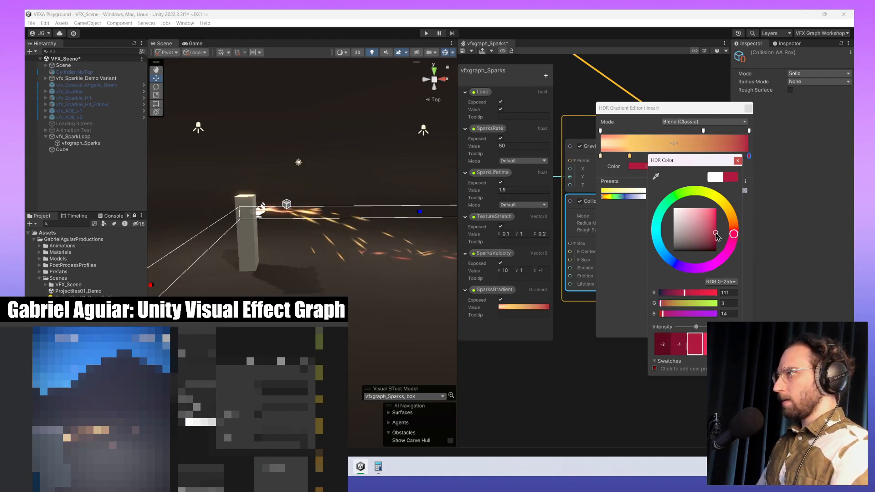
pyautogui.click(737, 160)
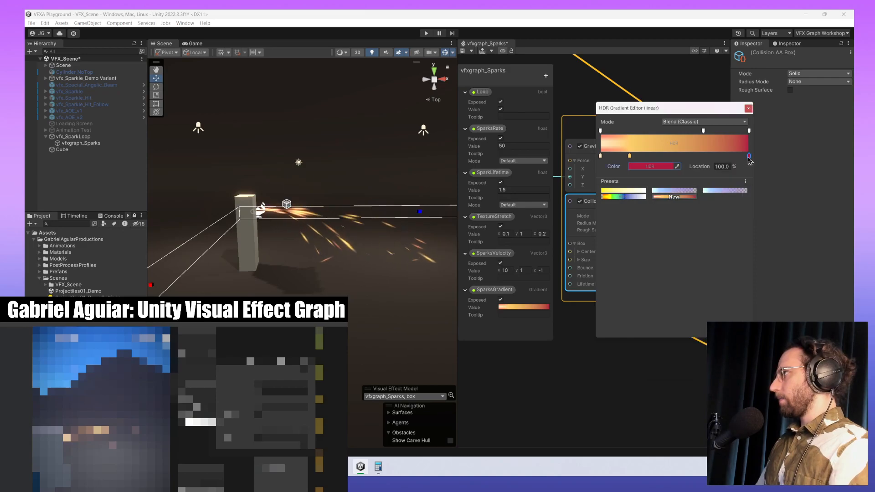
pyautogui.moveTo(748, 157)
pyautogui.mouseDown()
pyautogui.moveTo(678, 157)
pyautogui.moveTo(751, 157)
pyautogui.mouseUp()
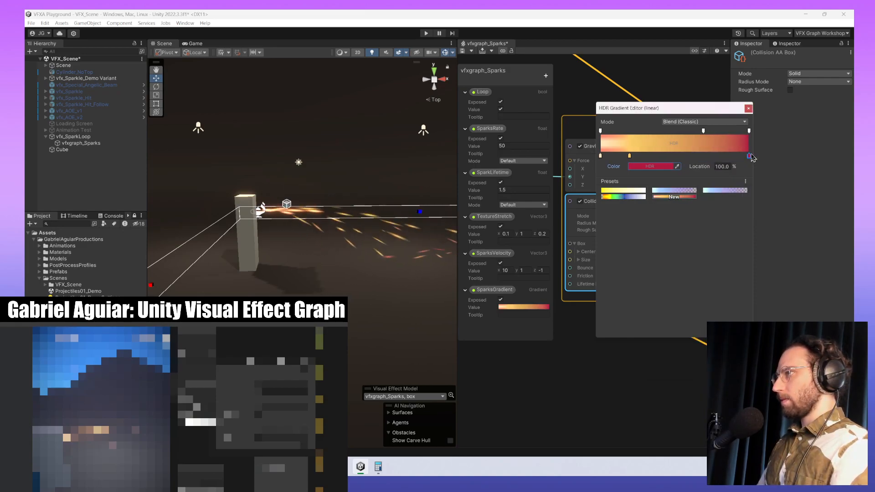
# - Shift the hue of the SparksGradient's start key to yellow-orange, RGB 191, 115, 34
pyautogui.moveTo(276, 262); pyautogui.dragTo(237, 283, button='middle')
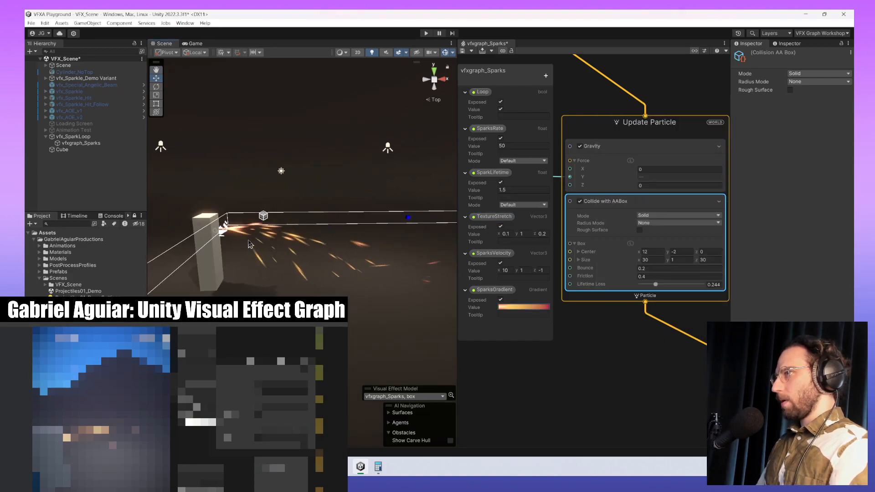
pyautogui.scroll(4, 248, 244)
pyautogui.moveTo(248, 246); pyautogui.dragTo(272, 246, button='middle')
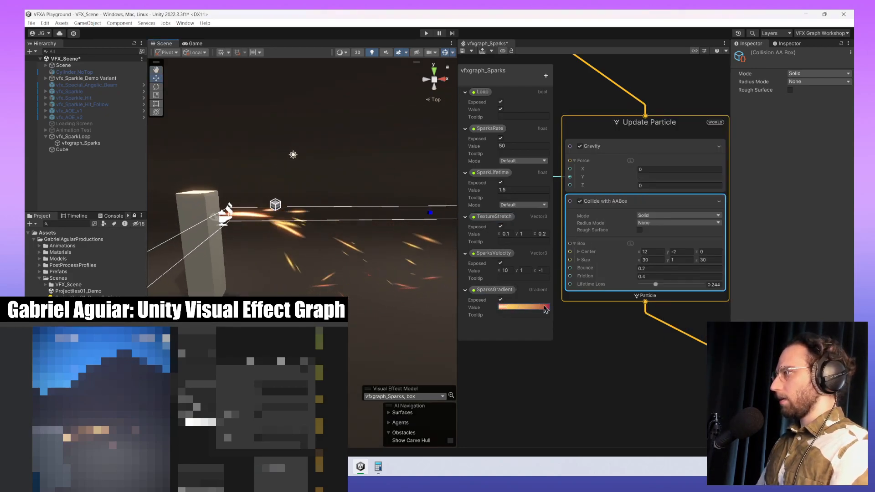
pyautogui.click(524, 307)
pyautogui.click(634, 165)
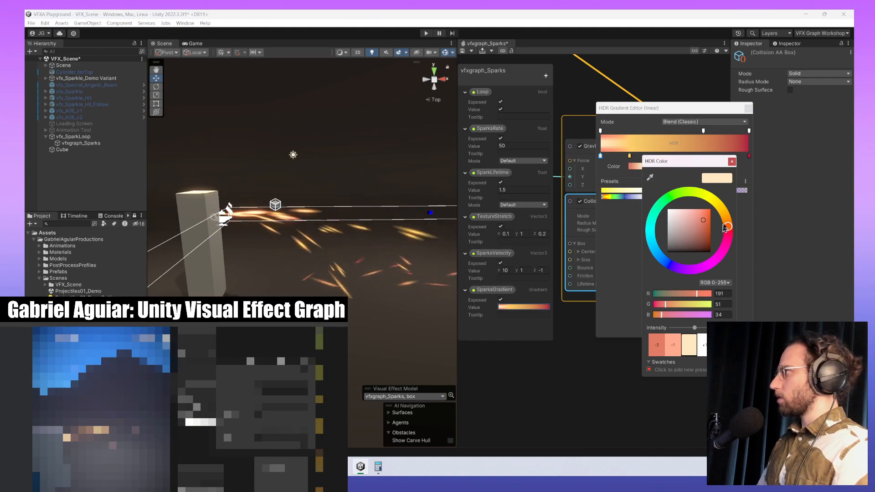
pyautogui.moveTo(725, 228); pyautogui.dragTo(723, 210)
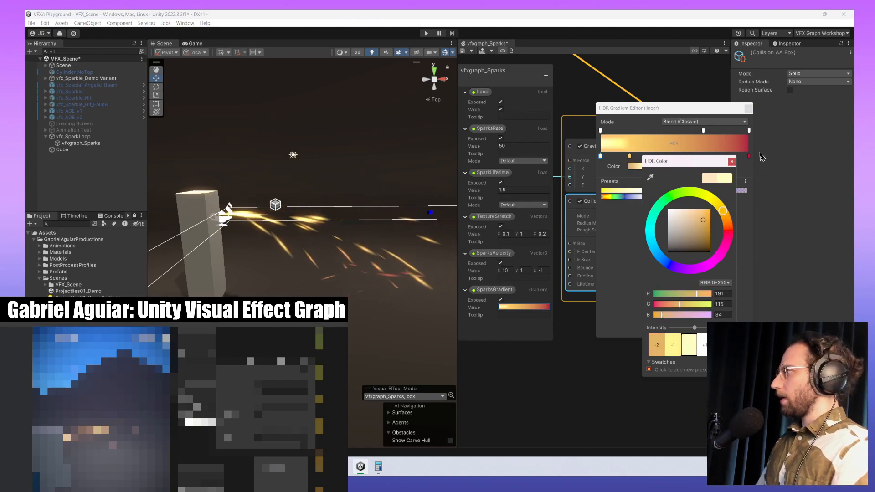
pyautogui.click(732, 161)
# - Shift the hue of the gradient's middle key to a redder orange, RGB 245, 98, 36
pyautogui.click(629, 156)
pyautogui.click(648, 166)
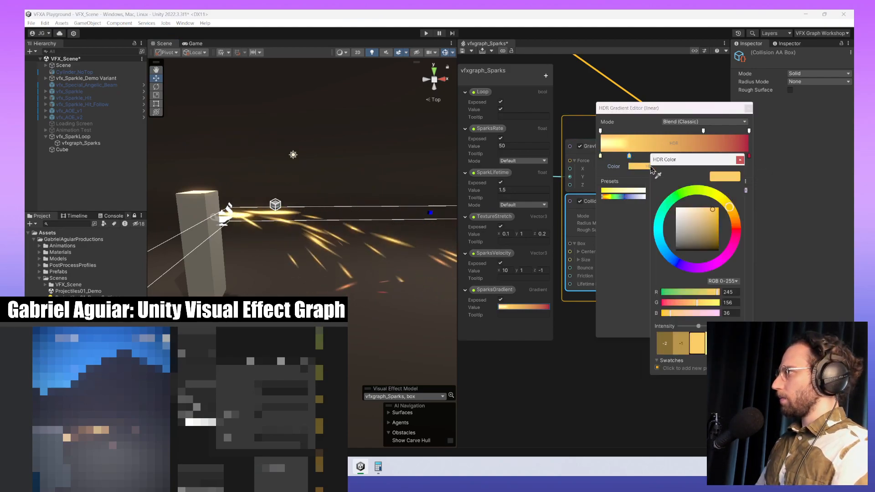
pyautogui.moveTo(728, 207); pyautogui.dragTo(733, 220)
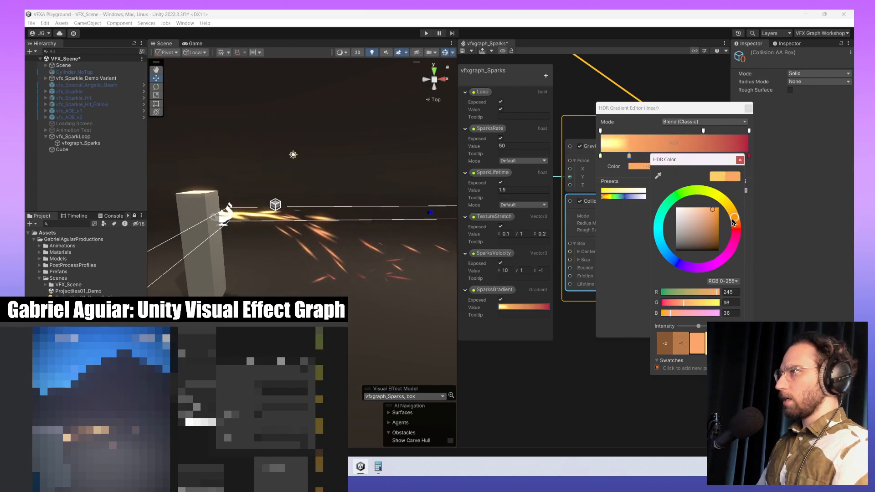
pyautogui.click(740, 160)
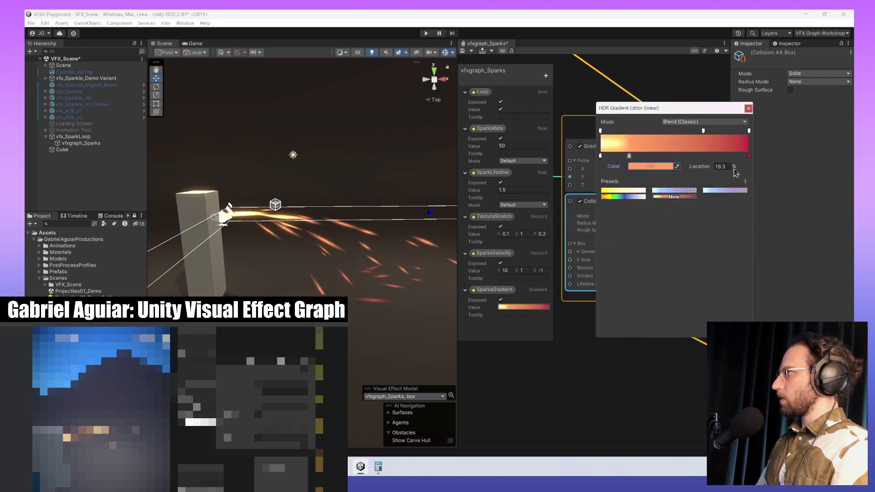
# - Shift the hue of the gradient's end key to a warmer orange-red, RGB 111, 11, 3
pyautogui.click(749, 156)
pyautogui.click(648, 166)
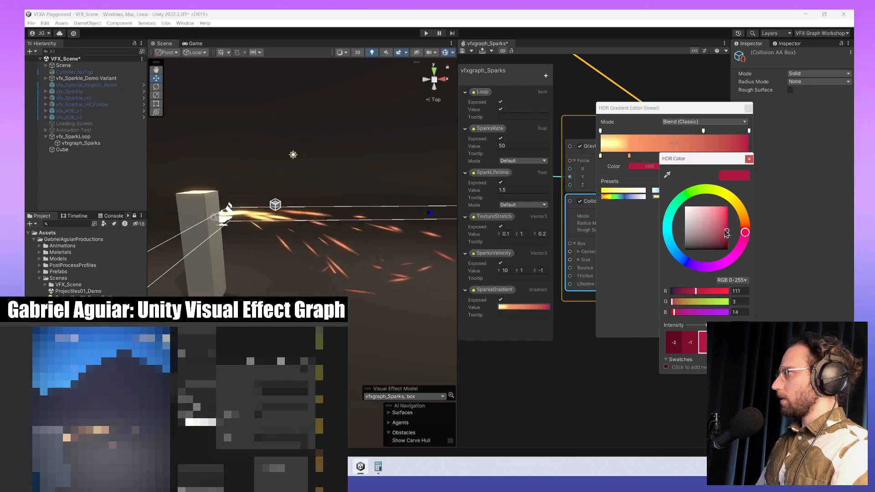
pyautogui.moveTo(744, 233); pyautogui.dragTo(745, 225)
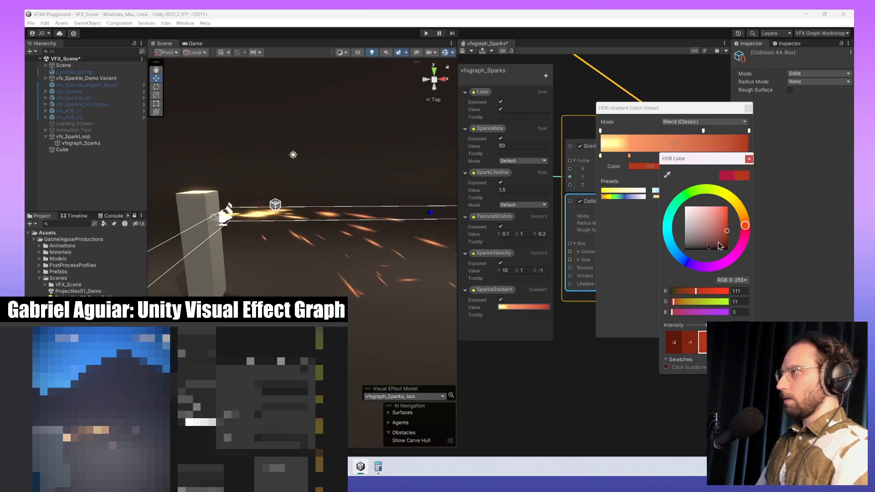
# - Set the X value of SparksVelocity to 13 and SparksRate to 70
pyautogui.scroll(-5, 363, 250)
pyautogui.keyDown('alt'); pyautogui.moveTo(363, 250); pyautogui.dragTo(341, 279); pyautogui.keyUp('alt')
pyautogui.scroll(2, 375, 275)
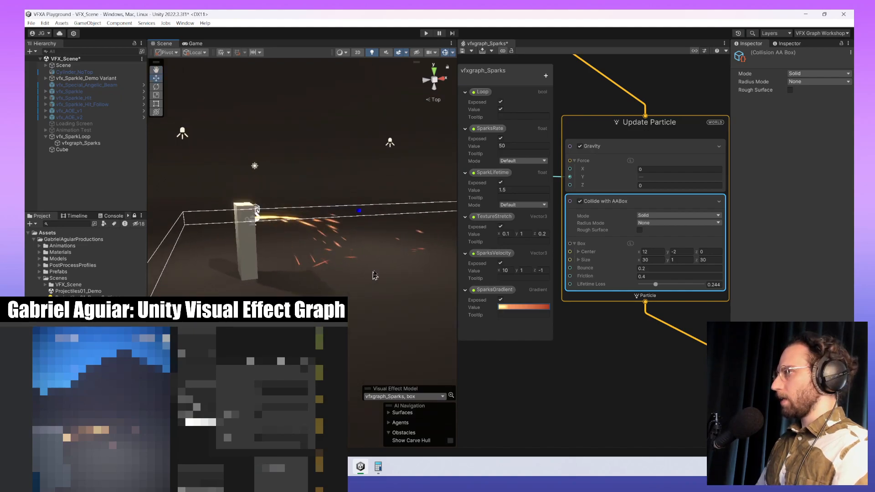
pyautogui.moveTo(374, 275); pyautogui.dragTo(348, 278, button='middle')
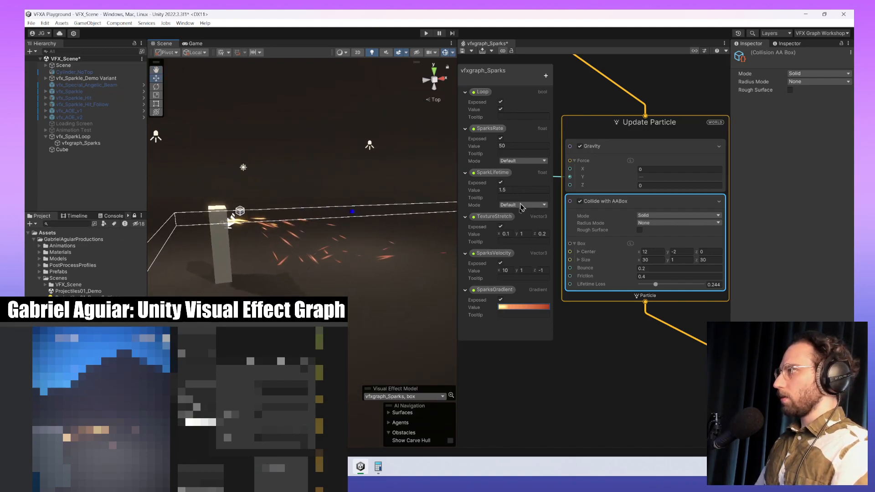
pyautogui.click(506, 270)
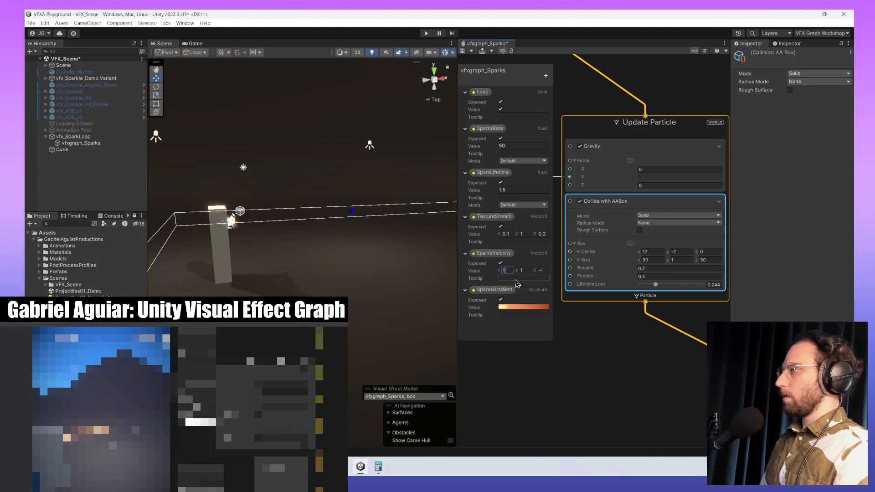
pyautogui.write('12')
pyautogui.press('BackSpace')
pyautogui.write('3')
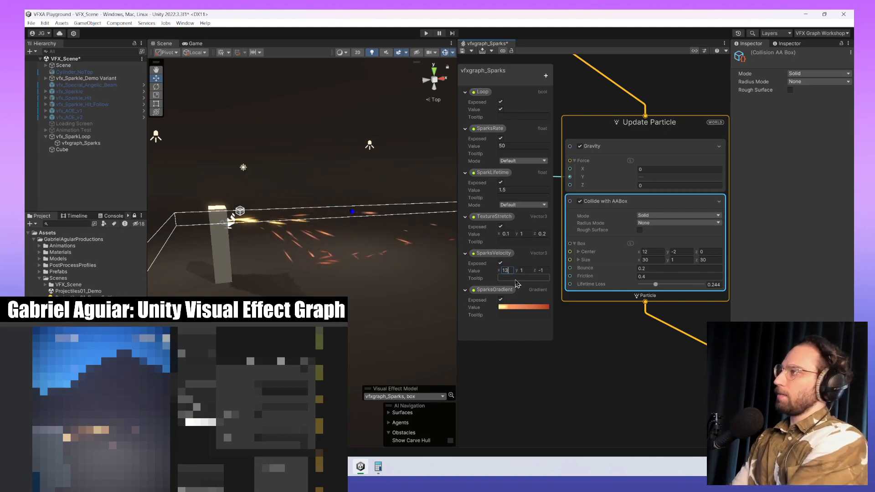
pyautogui.click(523, 146)
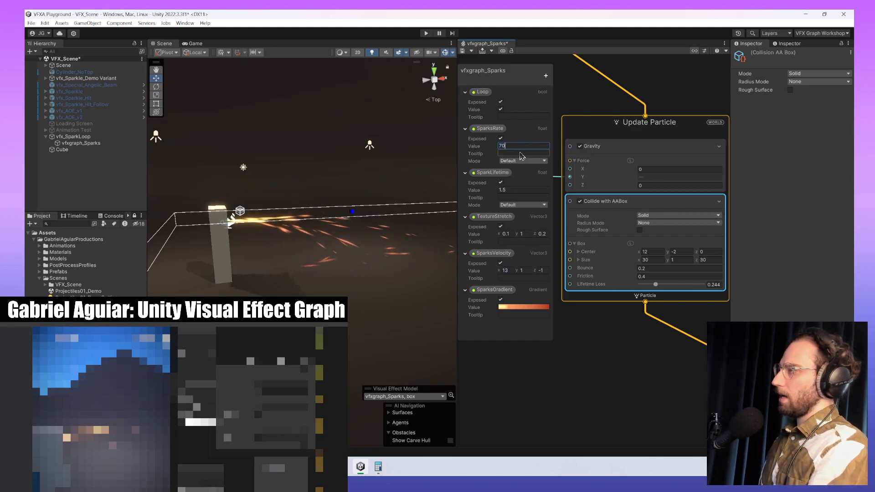
pyautogui.press('Return')
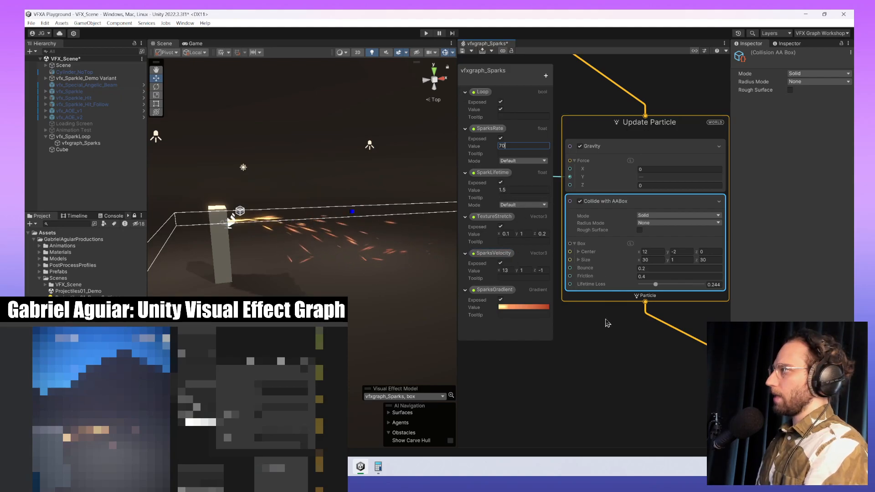
# - Set Max to -30 in the Random Number node that drives the Gravity force's Y value
pyautogui.moveTo(604, 311); pyautogui.dragTo(701, 361, button='middle')
pyautogui.click(602, 236)
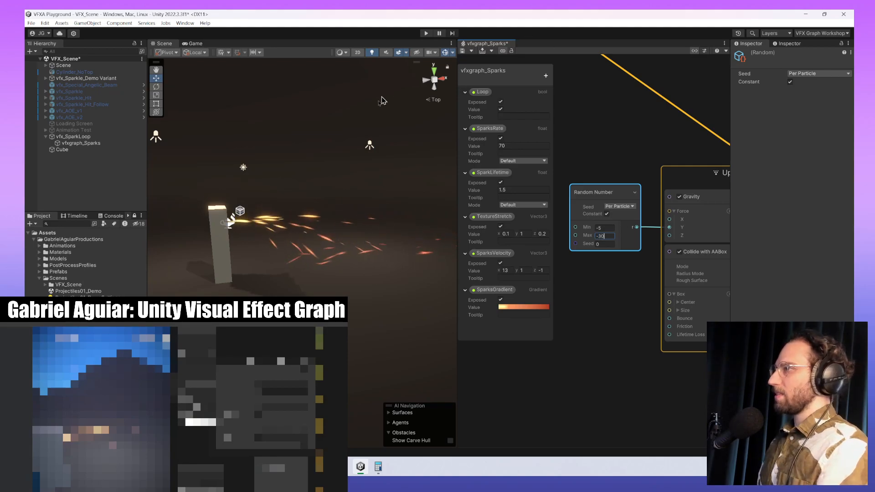
pyautogui.moveTo(363, 248)
pyautogui.mouseDown(button='middle')
pyautogui.moveTo(386, 241)
pyautogui.moveTo(361, 255)
pyautogui.moveTo(329, 255)
pyautogui.moveTo(354, 249)
pyautogui.mouseUp(button='middle')
pyautogui.scroll(-4, 386, 242)
# - Adjust Friction to 0.57 in the Collide with AABox block
pyautogui.click(675, 261)
pyautogui.moveTo(683, 261); pyautogui.dragTo(619, 226, button='middle')
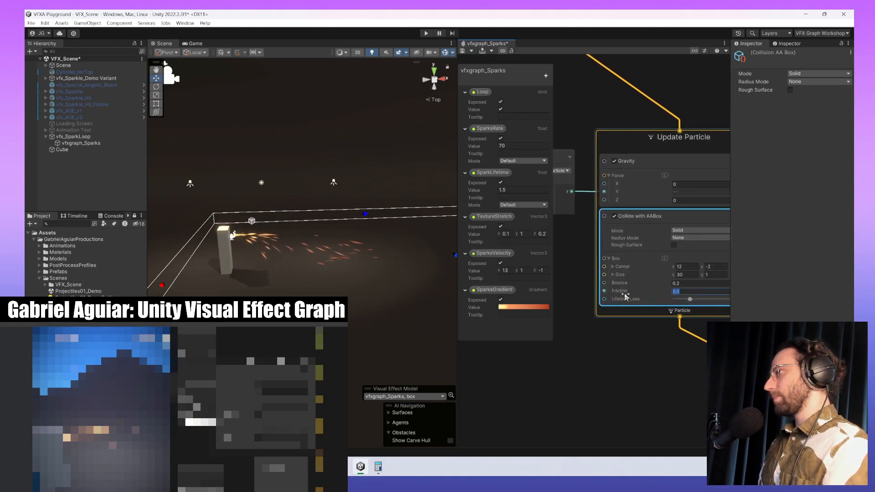
pyautogui.moveTo(625, 294); pyautogui.dragTo(639, 293)
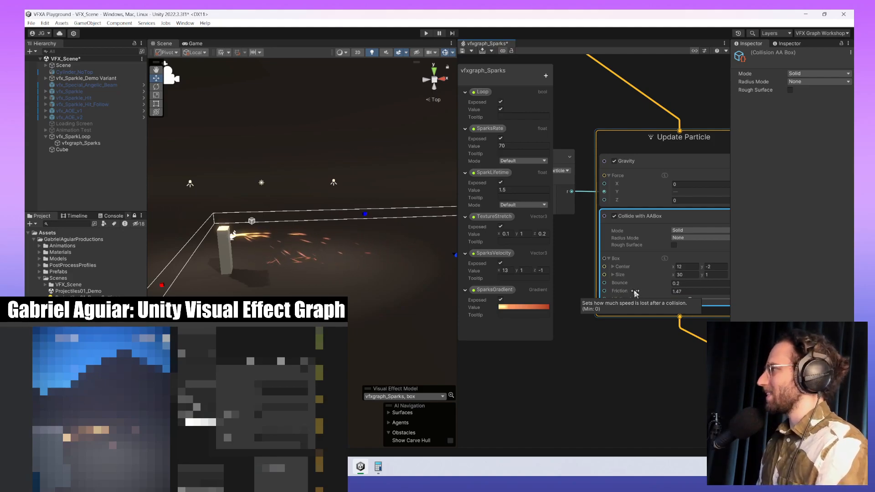
pyautogui.moveTo(633, 289); pyautogui.dragTo(626, 288)
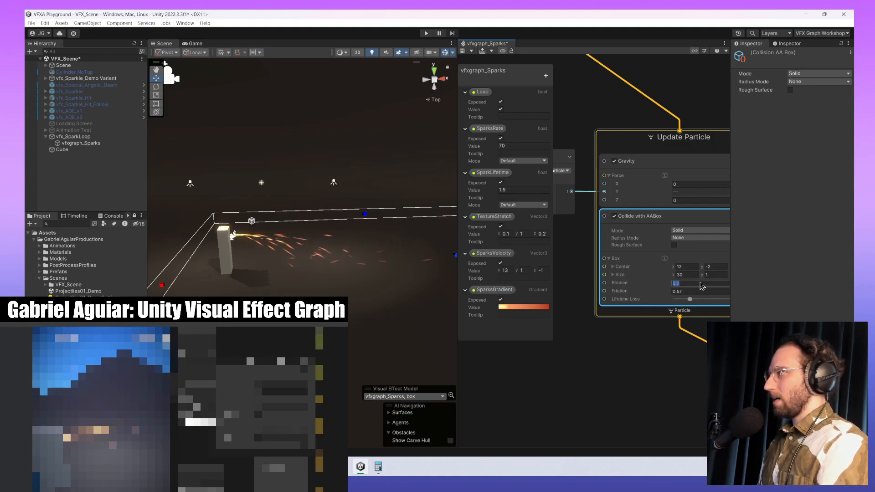
# - Try a Friction of 0.72 with Bounce values of 0.05 and 1 in the Collide with AABox block
pyautogui.moveTo(622, 292); pyautogui.dragTo(627, 294)
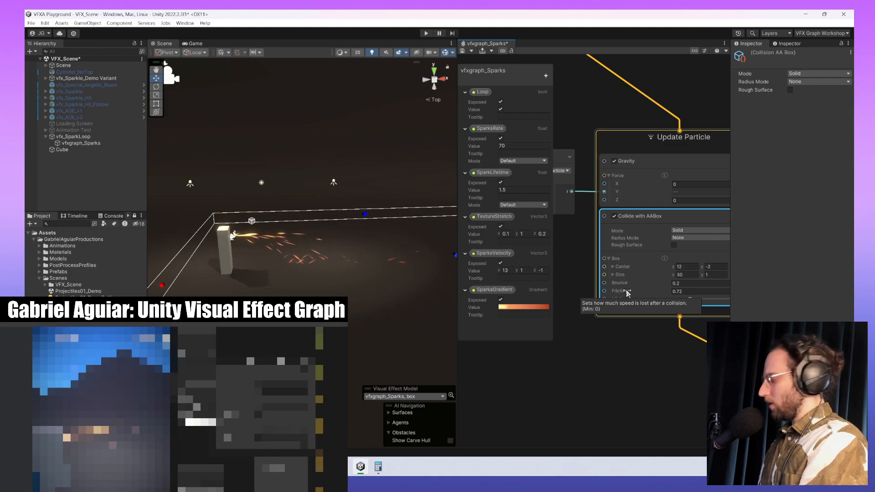
pyautogui.click(685, 283)
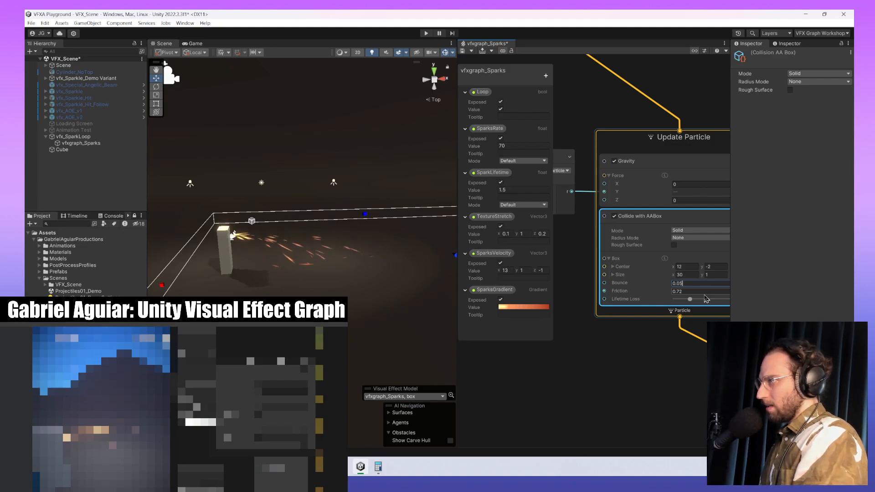
pyautogui.scroll(5, 369, 300)
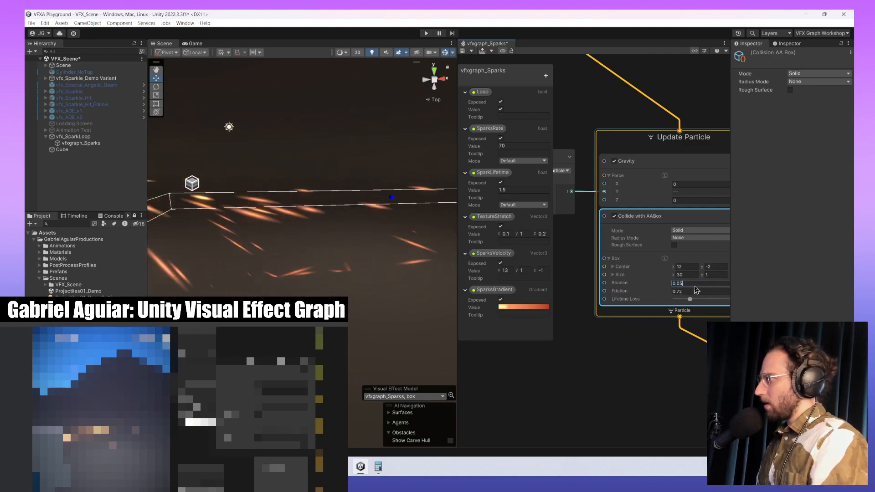
pyautogui.write('1')
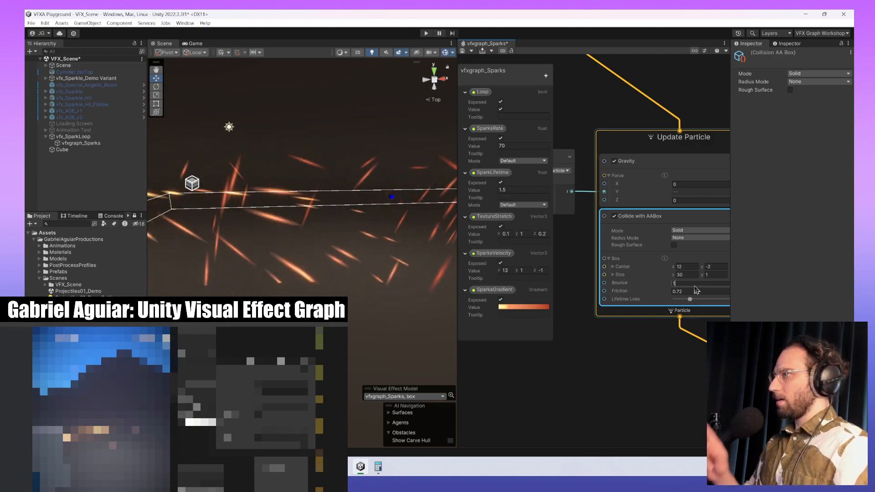
# - Set Bounce to 0.3 and Friction to 0.27 in the Collide with AABox block
pyautogui.press('BackSpace')
pyautogui.write('0.2')
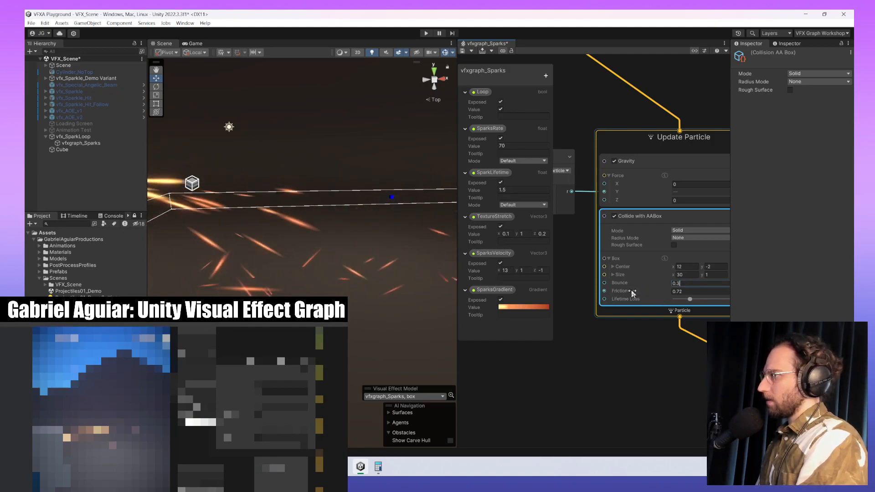
pyautogui.moveTo(630, 291); pyautogui.dragTo(605, 299)
pyautogui.scroll(-4, 316, 284)
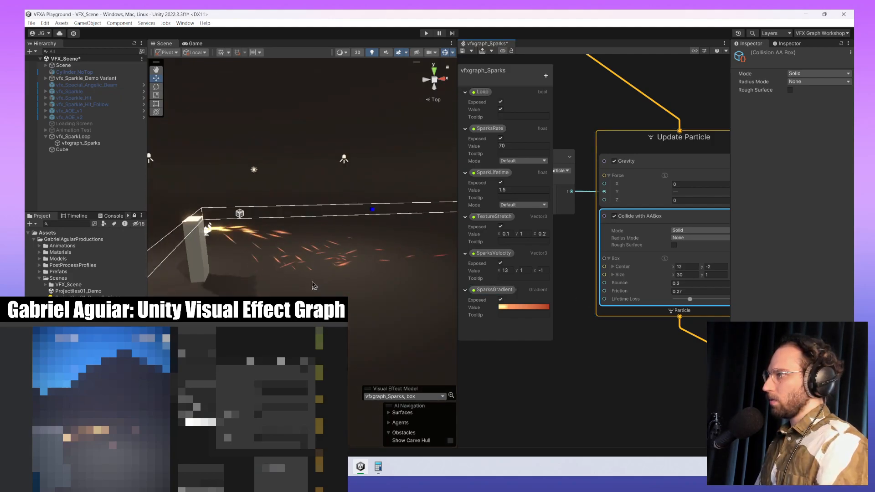
pyautogui.keyDown('alt'); pyautogui.moveTo(312, 283); pyautogui.dragTo(362, 284); pyautogui.keyUp('alt')
# - Adjust Lifetime Loss to 0.459 in the Collide with AABox block and check the sparks in the scene
pyautogui.moveTo(689, 299); pyautogui.dragTo(704, 305)
pyautogui.moveTo(339, 284); pyautogui.dragTo(269, 267)
pyautogui.moveTo(269, 266); pyautogui.dragTo(273, 269, button='middle')
pyautogui.scroll(3, 280, 269)
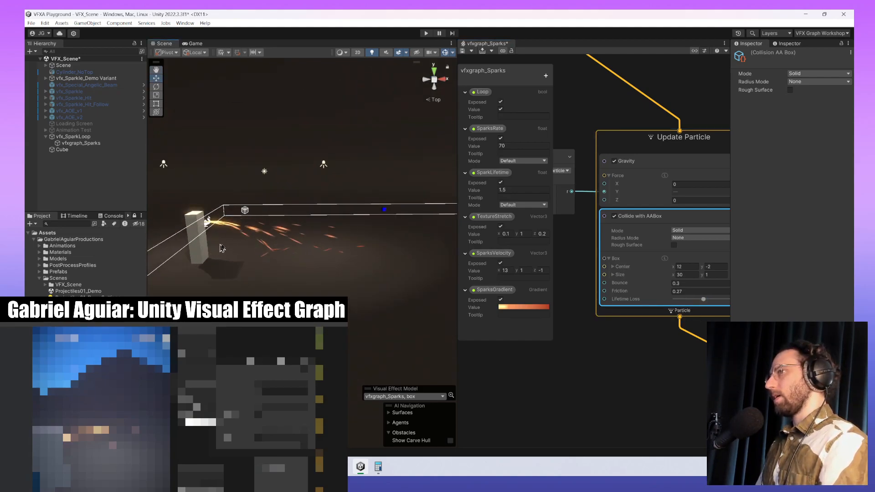
pyautogui.moveTo(220, 248); pyautogui.dragTo(254, 252, button='middle')
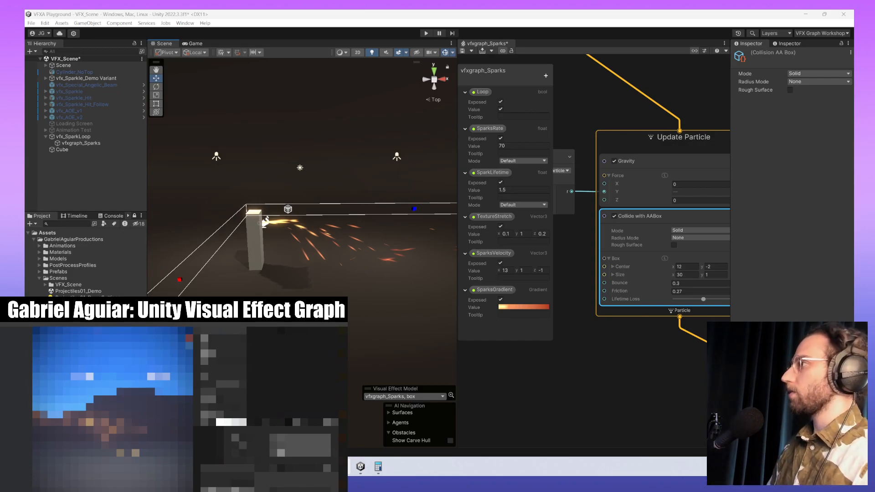
pyautogui.scroll(-3, 593, 369)
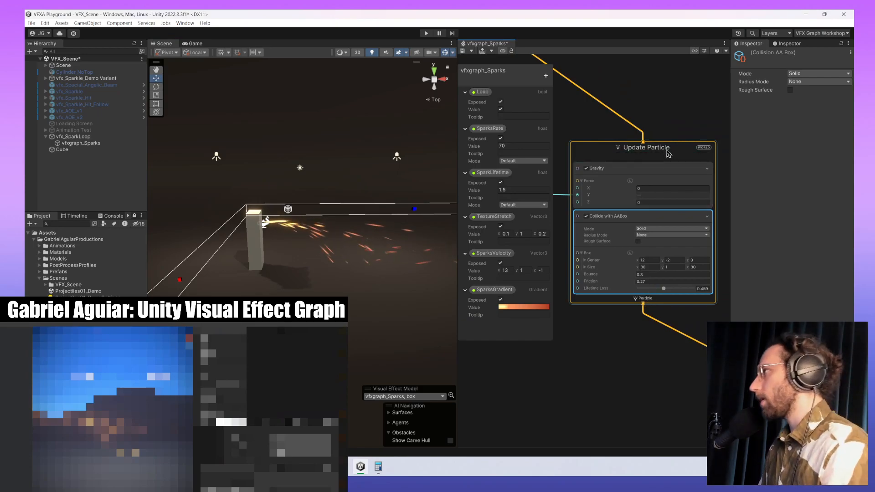
pyautogui.click(668, 154)
pyautogui.moveTo(665, 389); pyautogui.dragTo(638, 375, button='middle')
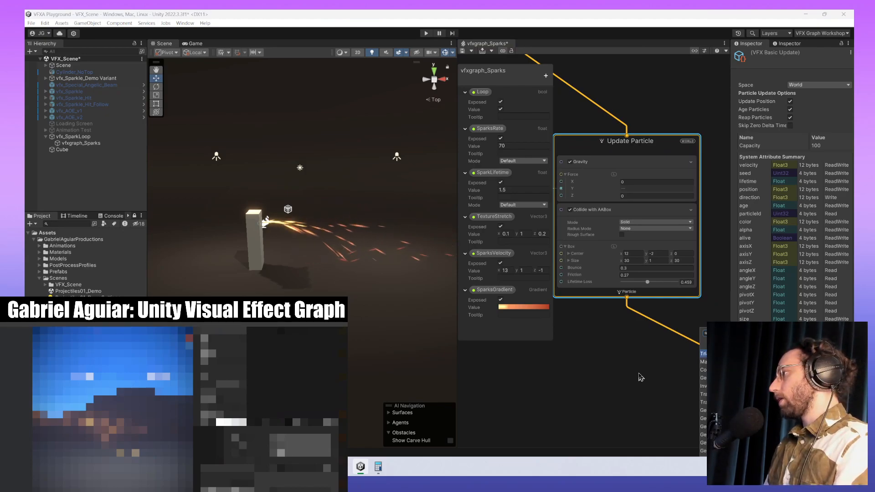
pyautogui.write('ri')
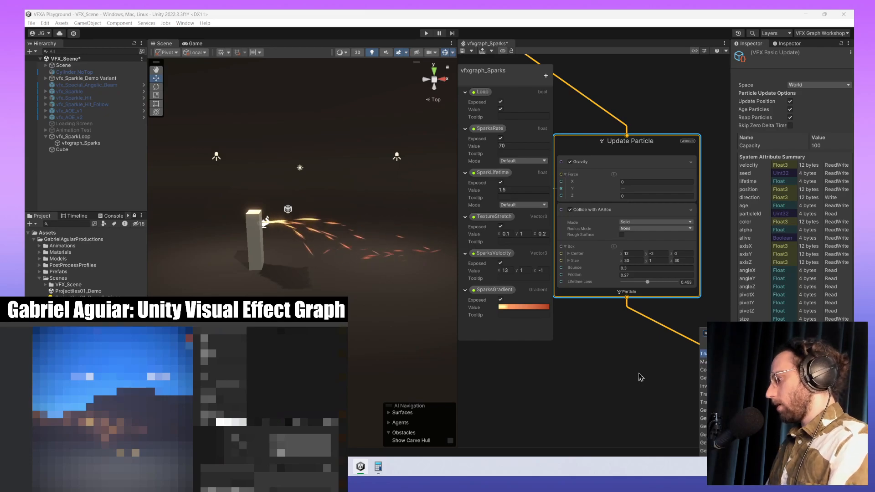
pyautogui.write('g')
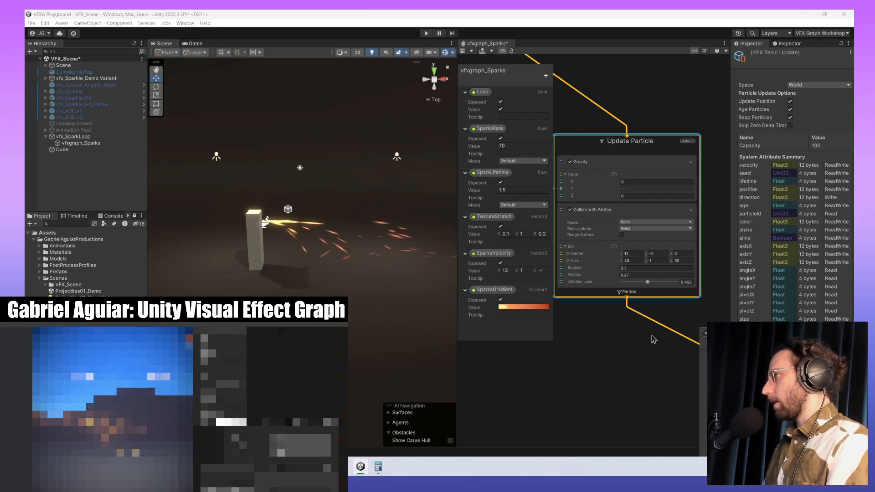
pyautogui.click(643, 342)
pyautogui.press('space')
pyautogui.write('tri')
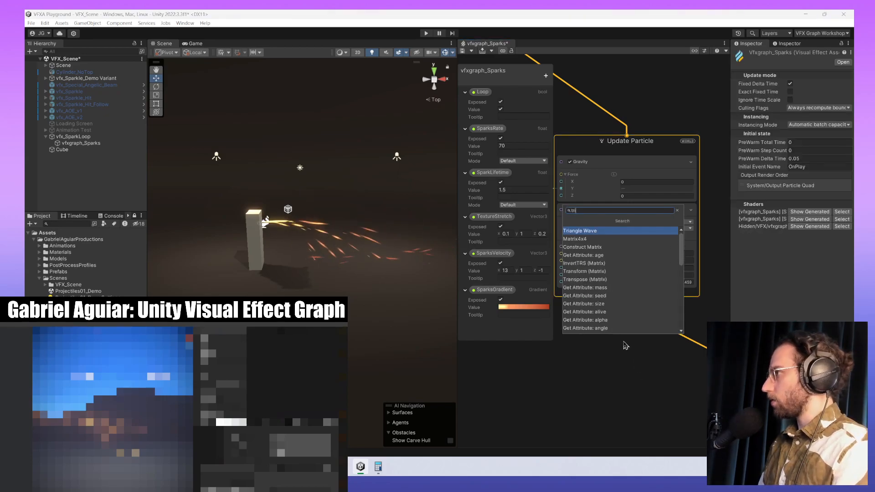
pyautogui.write('gger')
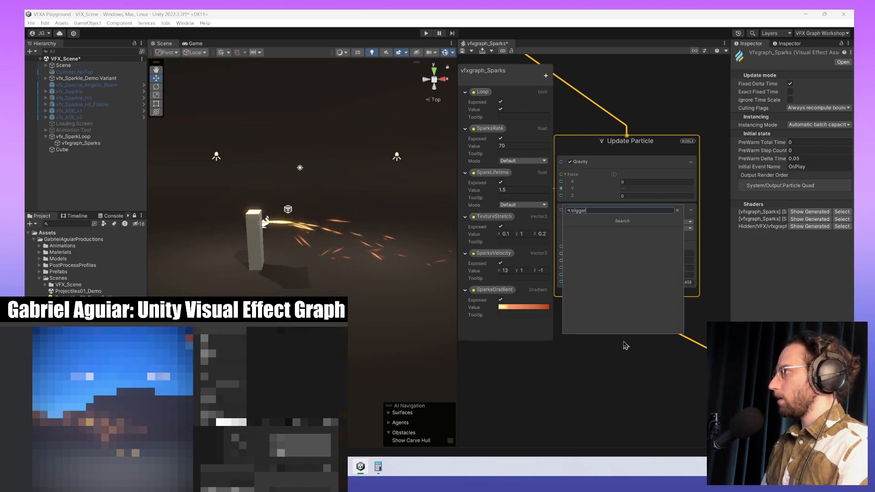
pyautogui.click(638, 391)
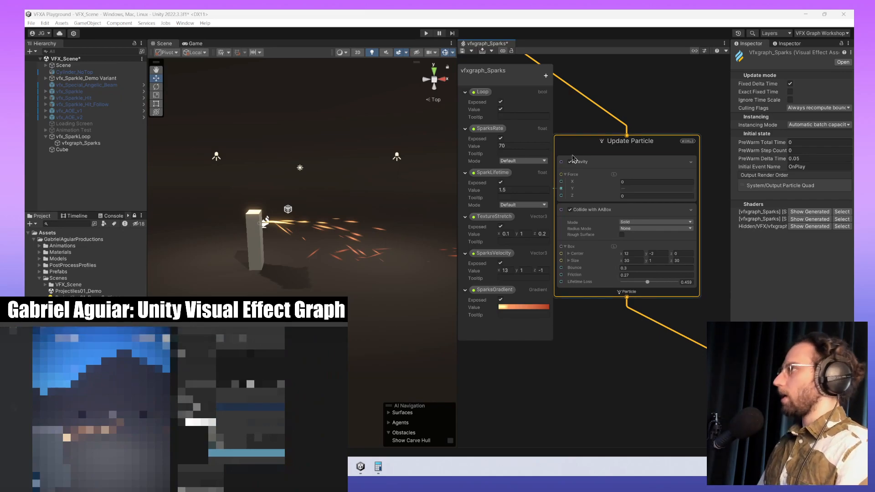
# - Add a Trigger Event On Die block to the Update Particle context
pyautogui.click(598, 146)
pyautogui.press('space')
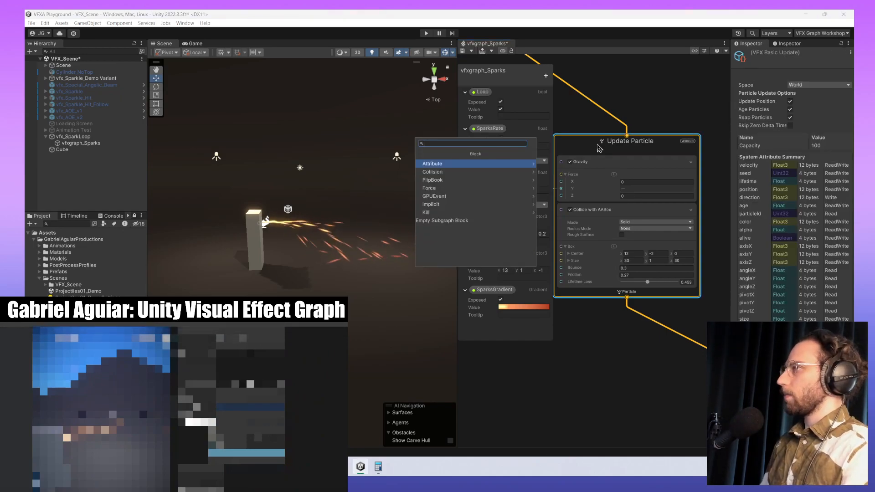
pyautogui.write('tri')
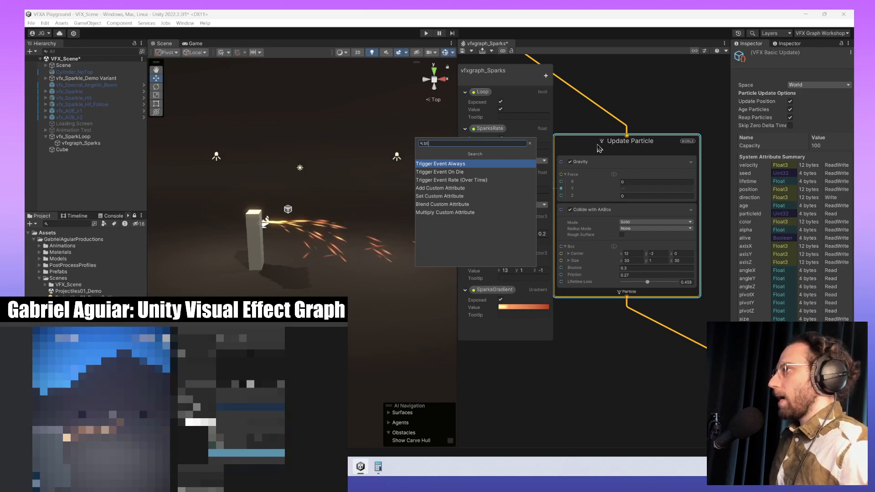
pyautogui.press('Down')
pyautogui.press('Return')
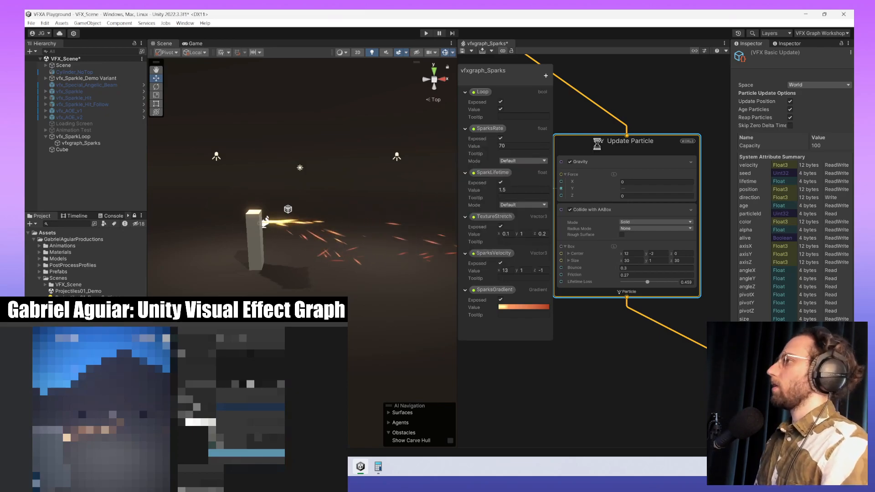
pyautogui.moveTo(614, 358); pyautogui.dragTo(623, 361, button='middle')
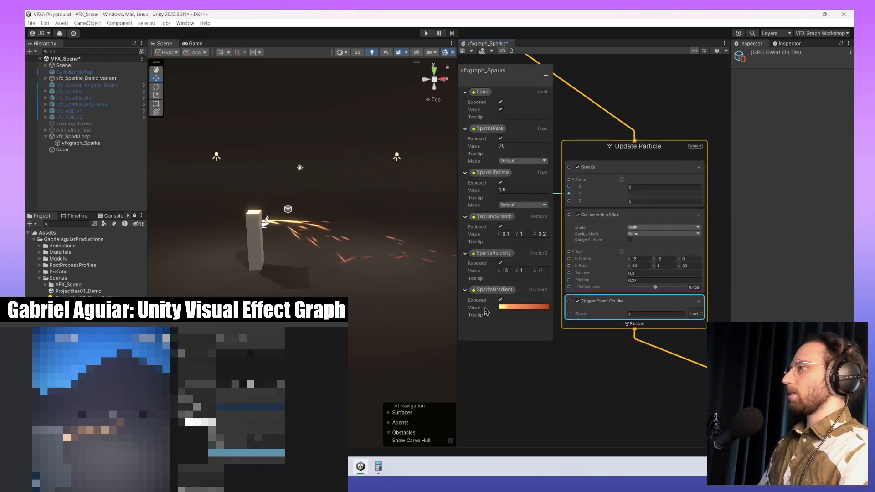
pyautogui.moveTo(397, 291); pyautogui.dragTo(324, 285, button='middle')
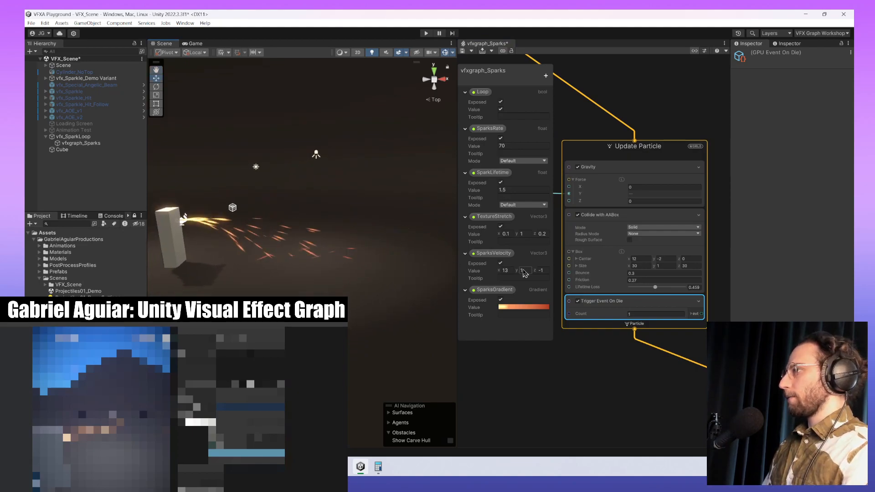
# - Create a GPUEvent context connected to the evt output of the Trigger Event On Die block
pyautogui.moveTo(641, 361); pyautogui.dragTo(659, 336, button='middle')
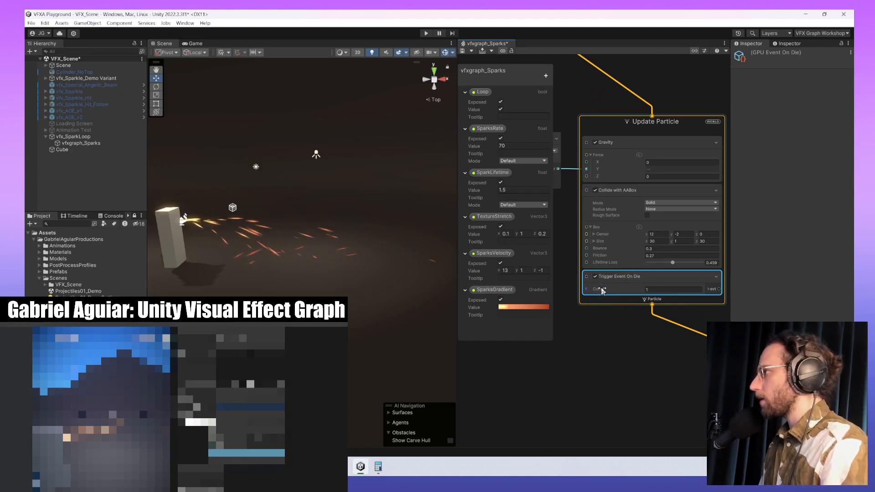
pyautogui.moveTo(602, 290)
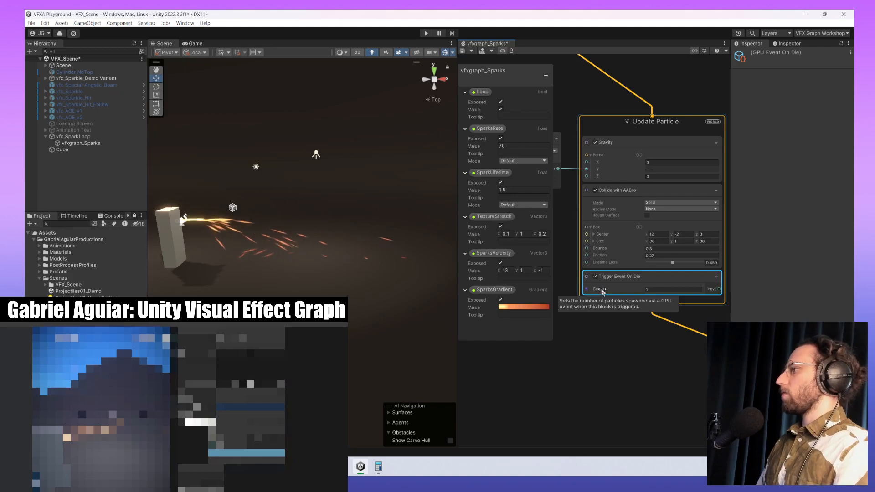
pyautogui.moveTo(635, 361); pyautogui.dragTo(577, 361, button='middle')
pyautogui.scroll(6, 662, 317)
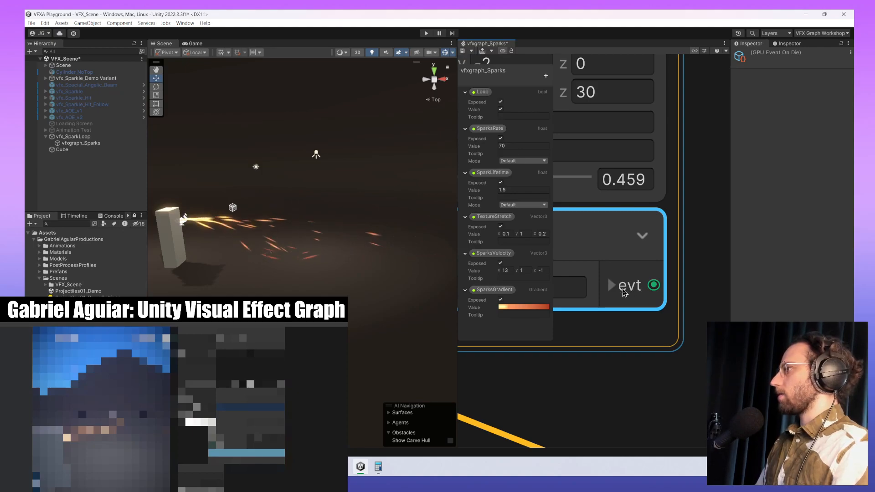
pyautogui.scroll(-5, 647, 289)
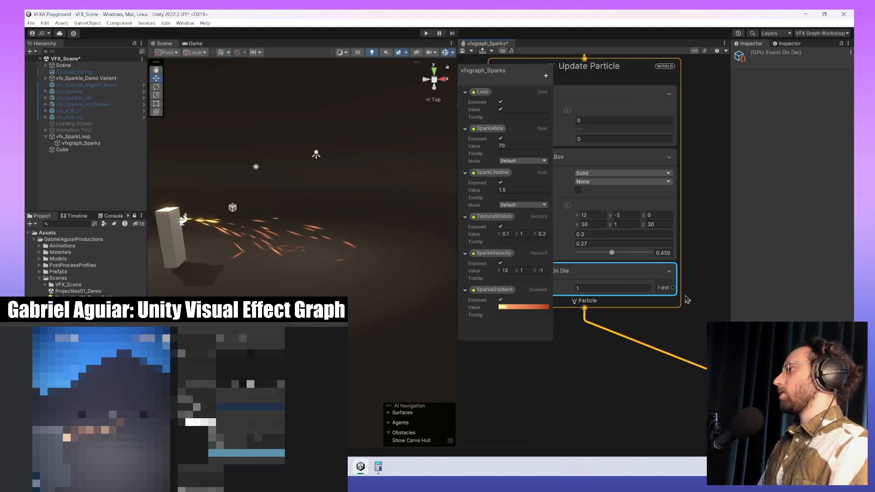
pyautogui.moveTo(655, 295); pyautogui.dragTo(687, 184)
pyautogui.moveTo(656, 261); pyautogui.dragTo(639, 274, button='middle')
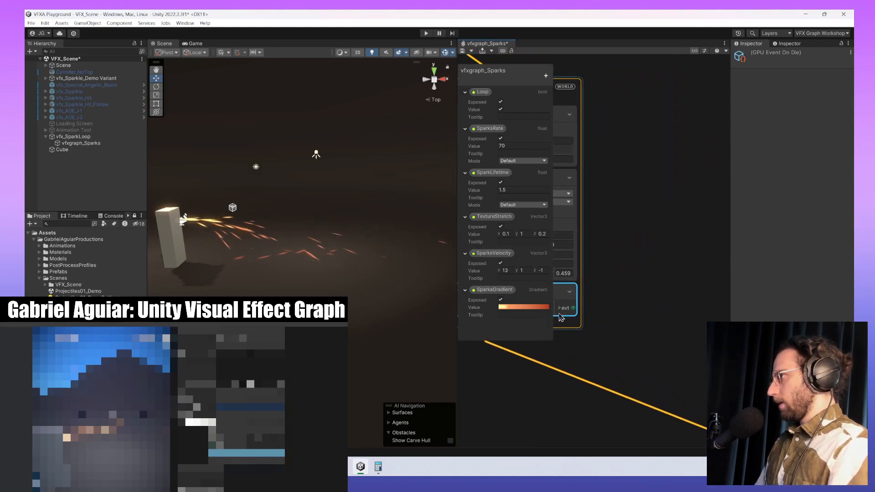
pyautogui.moveTo(573, 308); pyautogui.dragTo(710, 142)
pyautogui.click(504, 264)
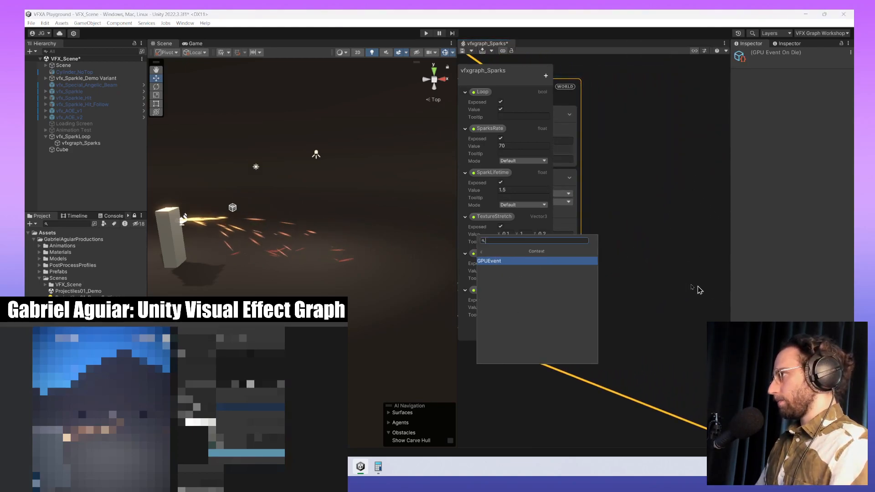
pyautogui.click(538, 269)
# - Move the GPUEvent context away from the sparks nodes to free space beside their system
pyautogui.scroll(-5, 611, 307)
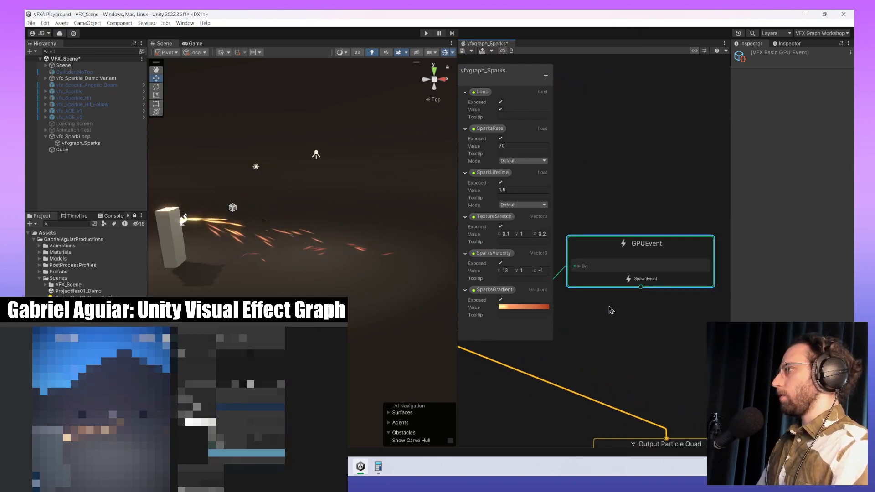
pyautogui.scroll(-5, 676, 293)
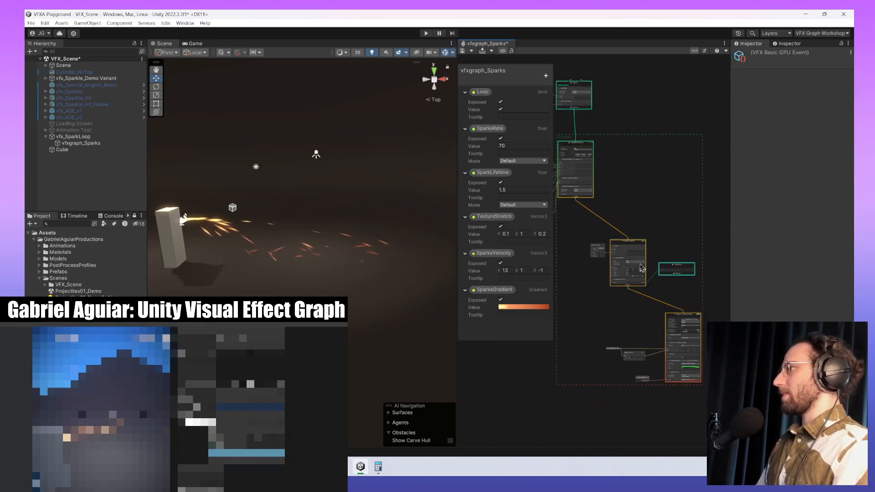
pyautogui.moveTo(697, 299); pyautogui.dragTo(680, 295, button='middle')
pyautogui.moveTo(665, 261); pyautogui.dragTo(666, 219)
pyautogui.moveTo(653, 259); pyautogui.dragTo(689, 259, button='middle')
pyautogui.scroll(-4, 642, 282)
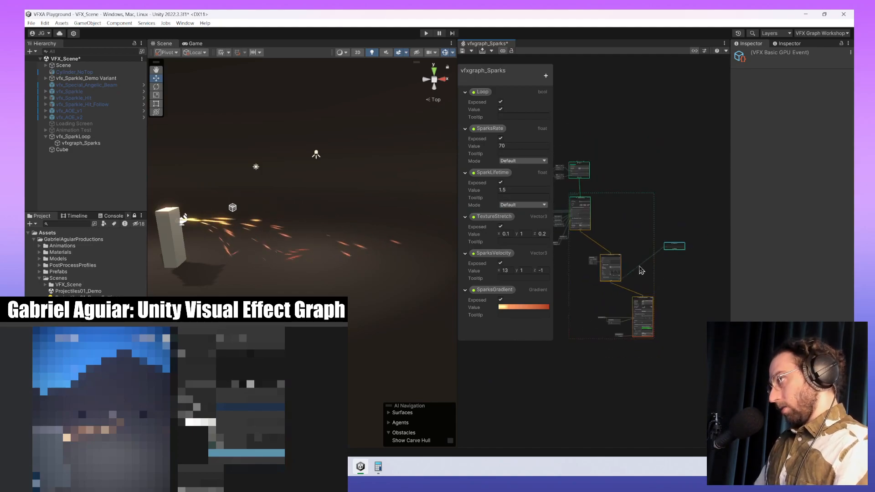
pyautogui.moveTo(630, 246); pyautogui.dragTo(659, 227, button='middle')
pyautogui.moveTo(567, 116); pyautogui.dragTo(685, 384)
pyautogui.click(687, 395)
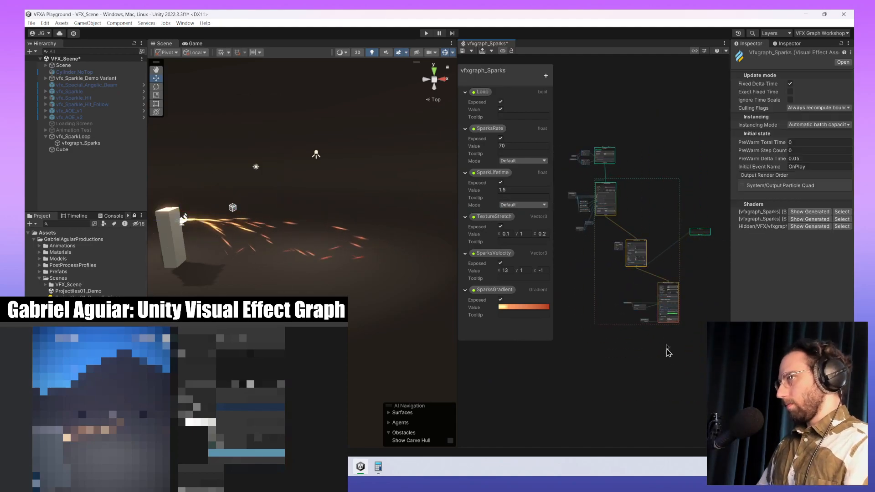
# - Create an Initialize Particle context connected to the GPUEvent's SpawnEvent output
pyautogui.scroll(2, 682, 261)
pyautogui.scroll(7, 683, 260)
pyautogui.moveTo(695, 263); pyautogui.dragTo(556, 276, button='middle')
pyautogui.scroll(6, 586, 230)
pyautogui.moveTo(607, 172); pyautogui.dragTo(608, 199)
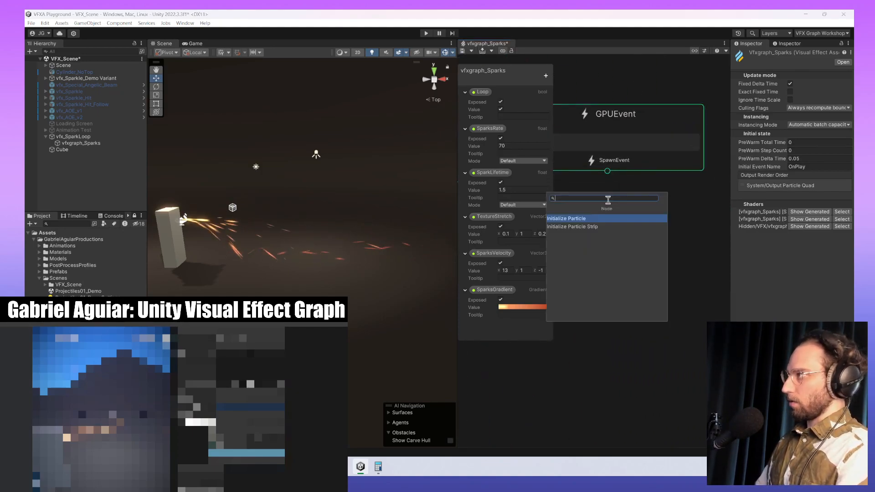
pyautogui.write('spaw')
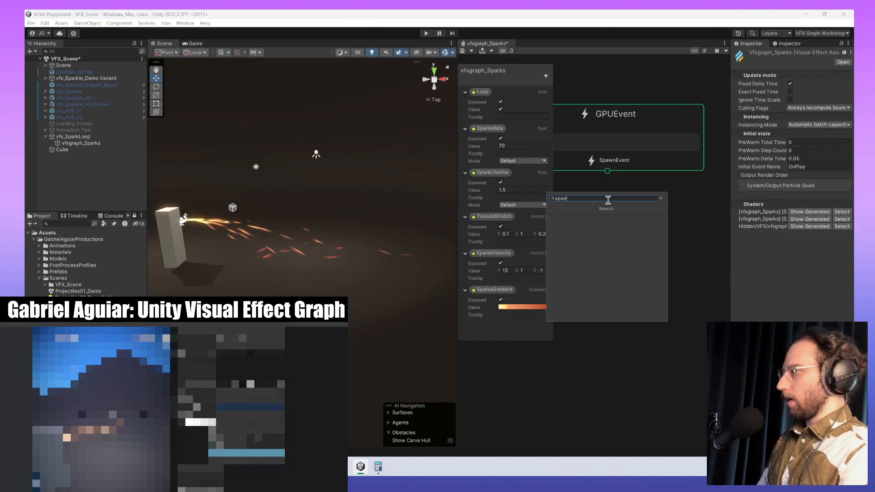
pyautogui.press('BackSpace')
pyautogui.press('BackSpace')
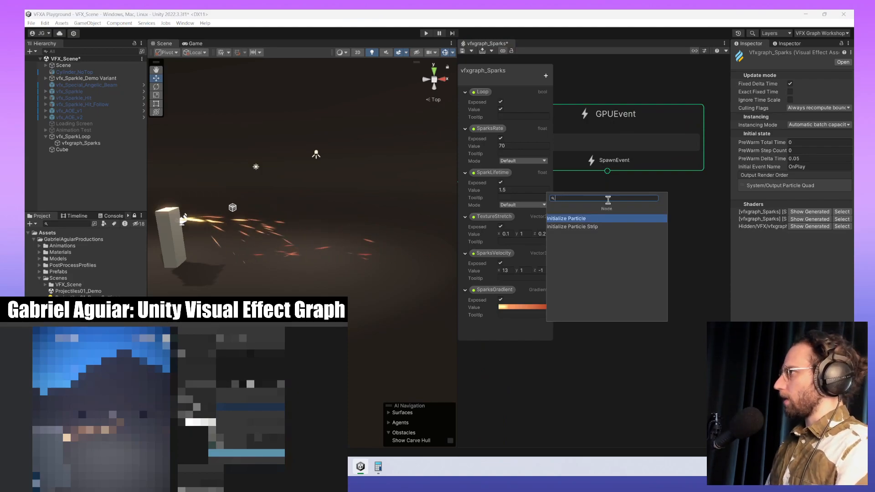
pyautogui.click(612, 219)
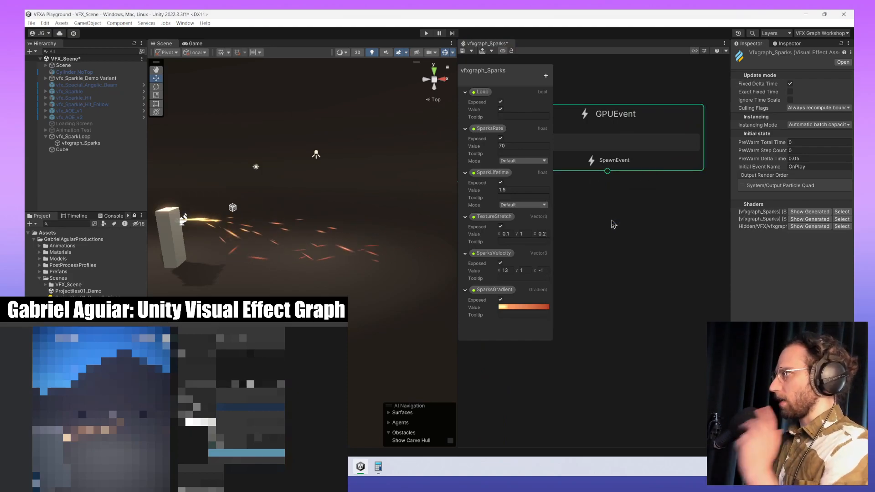
pyautogui.scroll(-3, 689, 203)
pyautogui.scroll(-4, 687, 210)
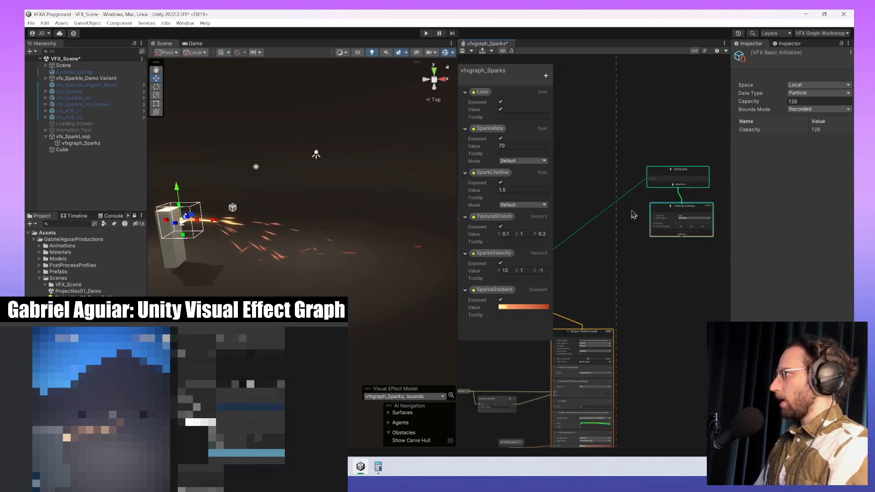
# - Delete the empty Initialize Particle context attached to the GPUEvent
pyautogui.moveTo(633, 214); pyautogui.dragTo(710, 292, button='middle')
pyautogui.moveTo(558, 237); pyautogui.dragTo(652, 289, button='middle')
pyautogui.scroll(6, 660, 258)
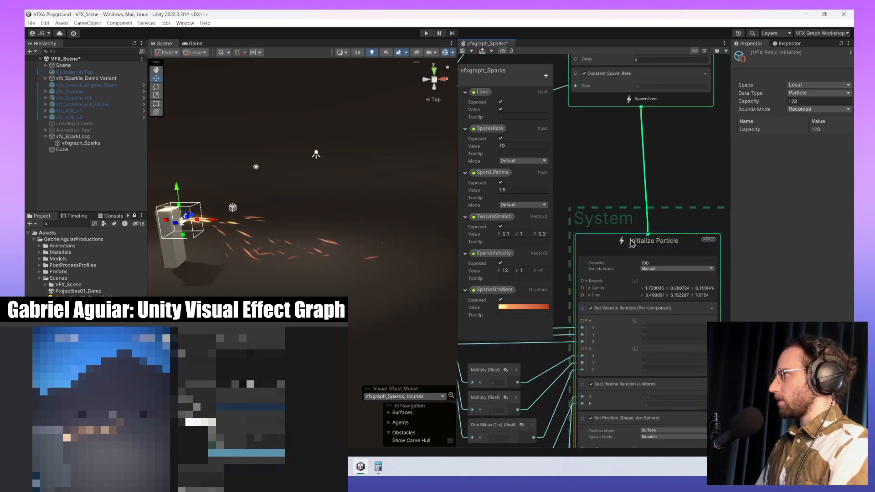
pyautogui.scroll(-5, 665, 239)
pyautogui.moveTo(724, 335); pyautogui.dragTo(588, 274, button='middle')
pyautogui.scroll(7, 614, 268)
pyautogui.moveTo(642, 322); pyautogui.dragTo(667, 309, button='middle')
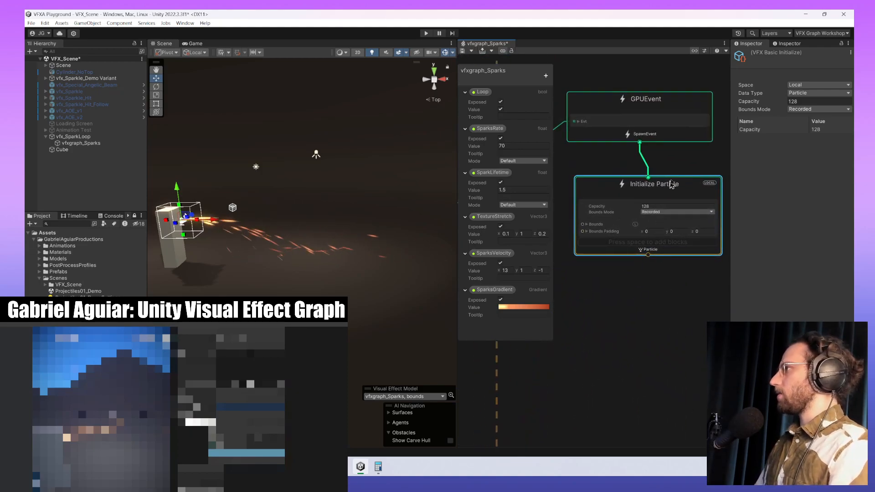
pyautogui.moveTo(673, 184)
pyautogui.mouseDown()
pyautogui.moveTo(654, 190)
pyautogui.moveTo(662, 177)
pyautogui.mouseUp()
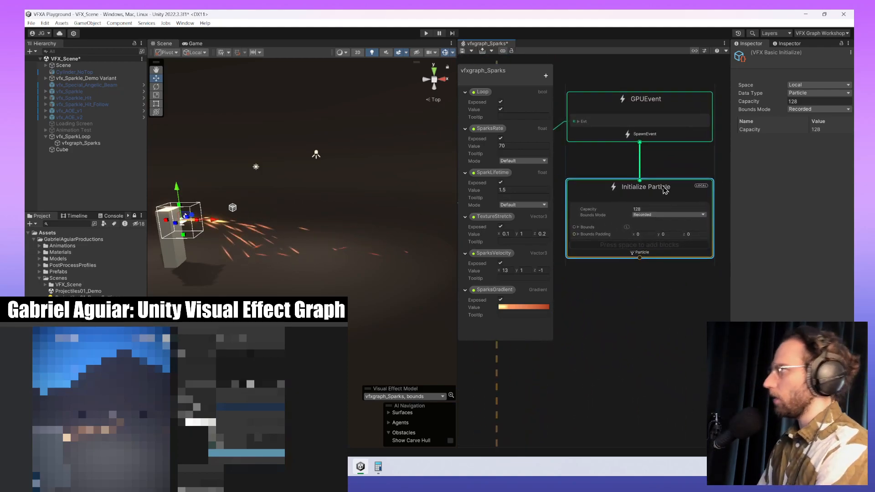
pyautogui.press('Delete')
pyautogui.moveTo(639, 142); pyautogui.dragTo(657, 220)
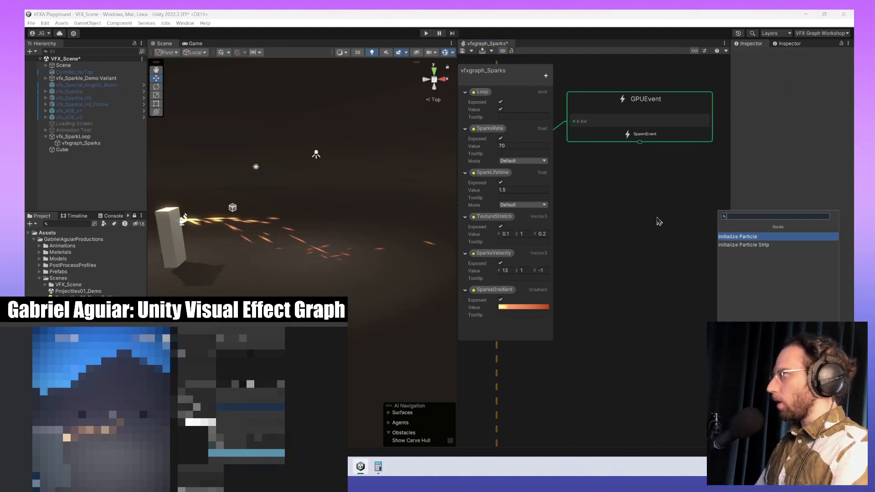
pyautogui.write('s')
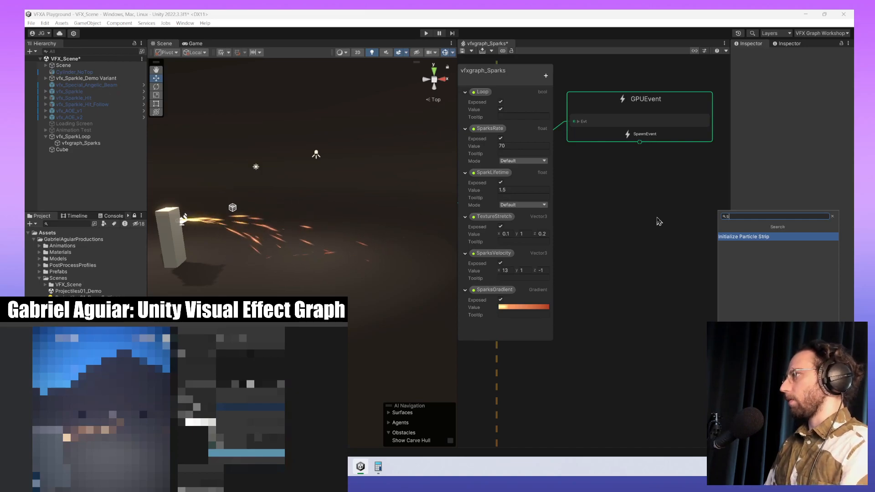
pyautogui.write('pa')
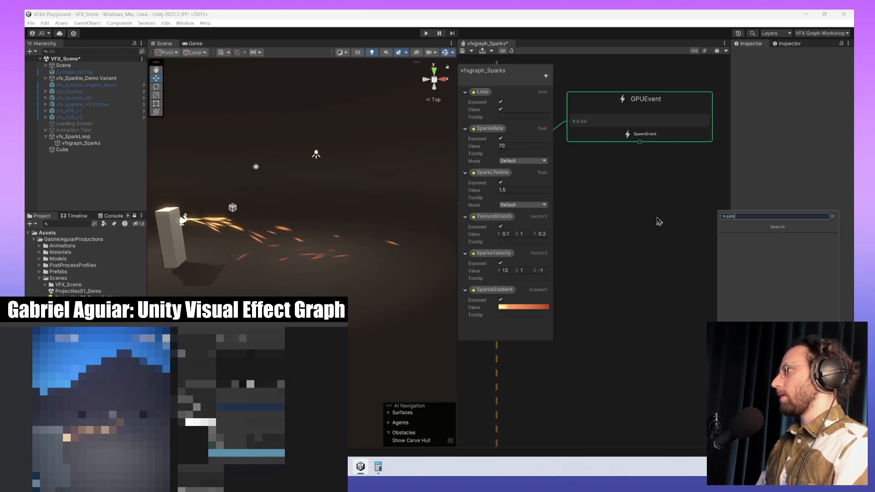
pyautogui.click(613, 254)
# - Insert the Simple Heads And Sparks system template into the free space of the graph
pyautogui.press('space')
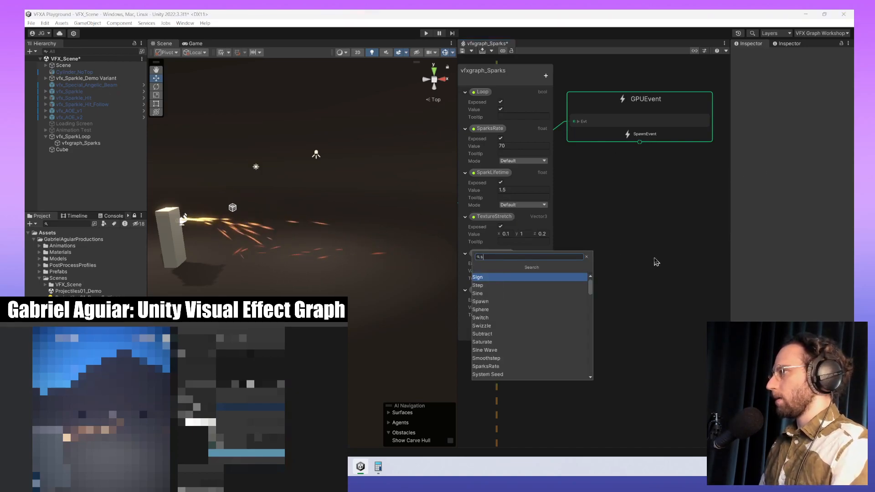
pyautogui.write('simple')
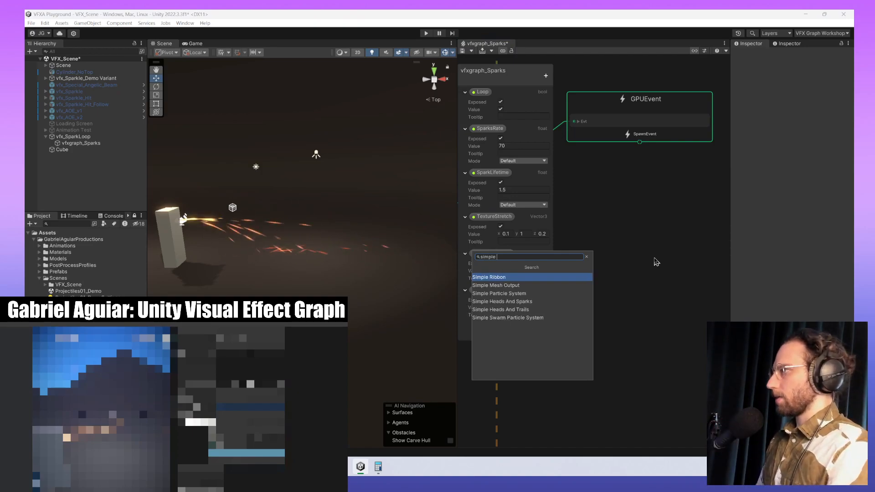
pyautogui.press('Down')
pyautogui.press('Down')
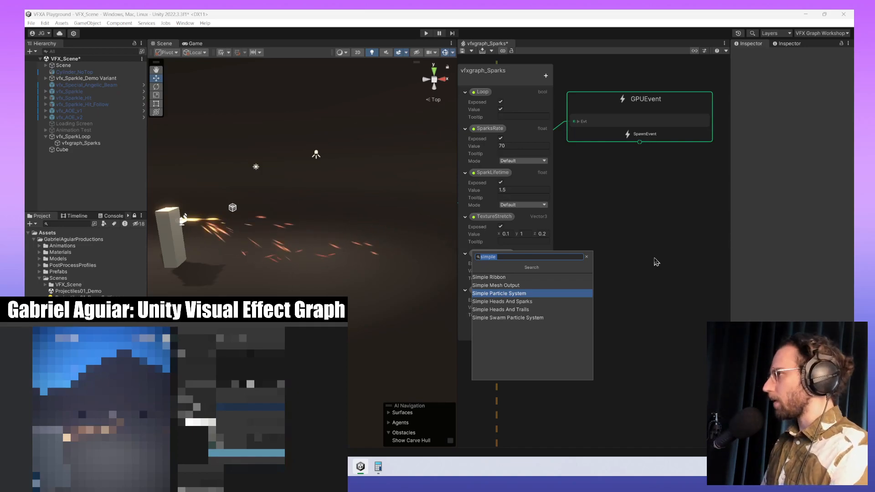
pyautogui.write('q')
pyautogui.press('BackSpace')
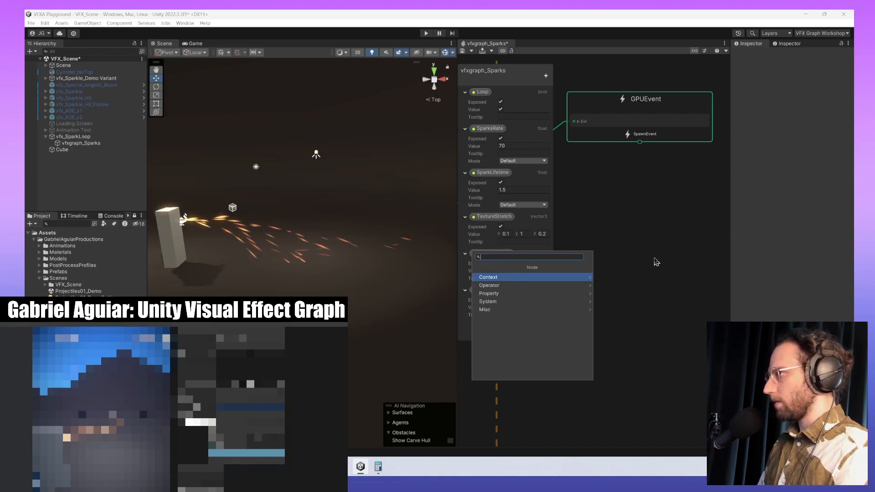
pyautogui.write('simple')
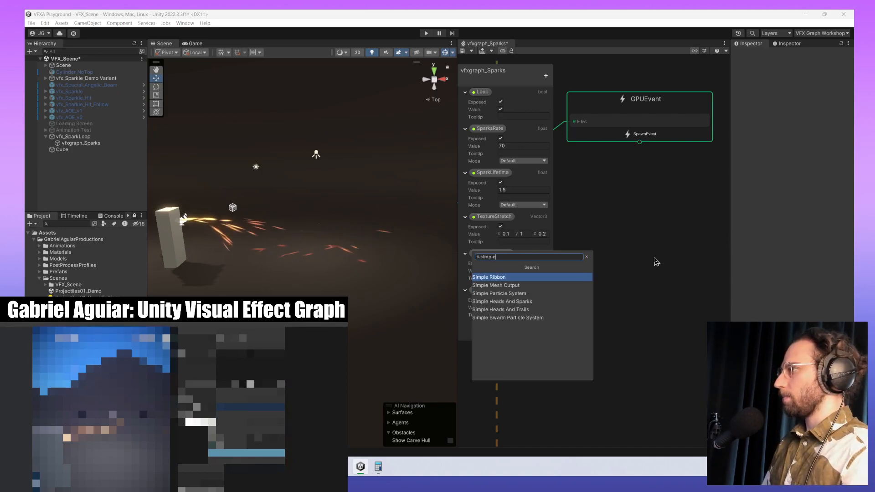
pyautogui.press('Down')
pyautogui.press('Down')
pyautogui.press('Down')
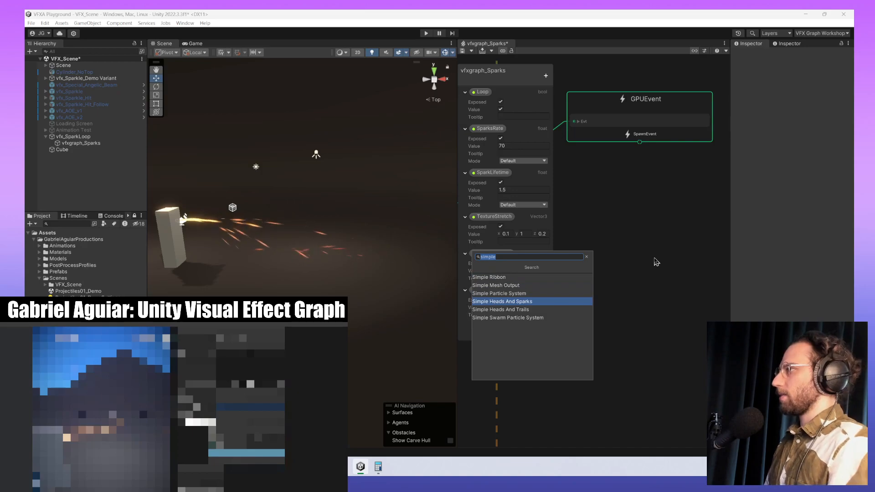
pyautogui.press('Return')
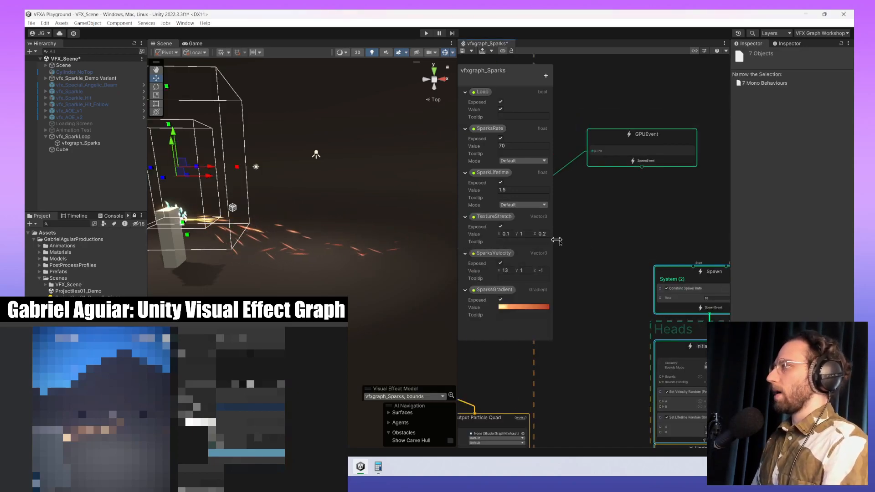
# - Move the GPUEvent context closer above the Spawn context of the inserted template
pyautogui.scroll(-4, 593, 253)
pyautogui.scroll(4, 643, 274)
pyautogui.click(657, 282)
pyautogui.moveTo(654, 280); pyautogui.dragTo(625, 279, button='middle')
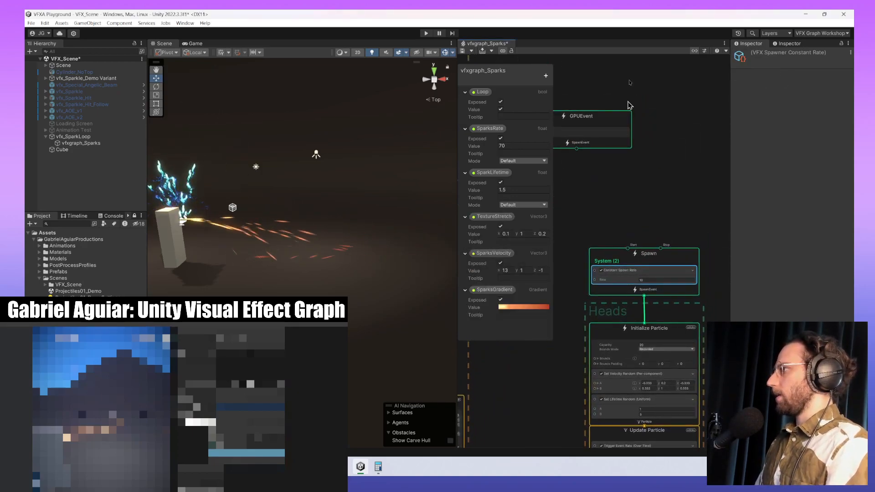
pyautogui.moveTo(653, 145); pyautogui.dragTo(668, 143, button='middle')
pyautogui.moveTo(632, 125); pyautogui.dragTo(637, 190)
pyautogui.moveTo(649, 233); pyautogui.dragTo(719, 214, button='middle')
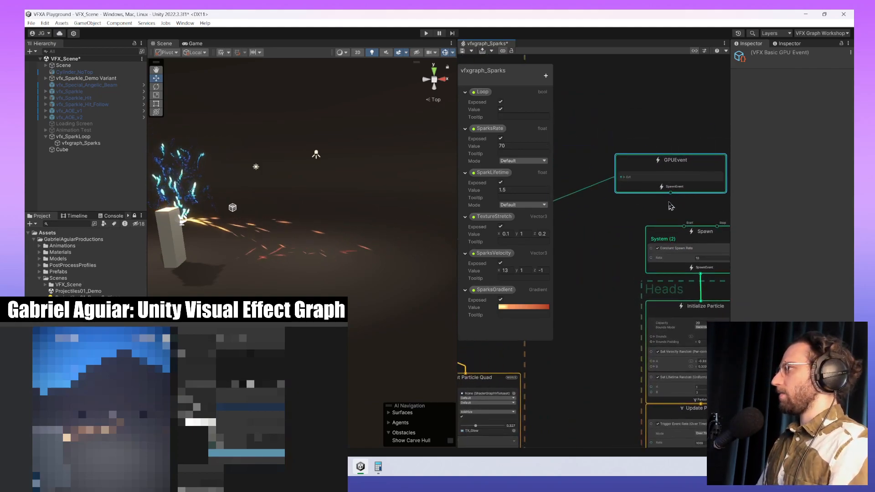
# - Try to connect the GPUEvent's SpawnEvent output to the inserted template's Spawn context, checking the blue sparks in the scene
pyautogui.moveTo(670, 193); pyautogui.dragTo(644, 200)
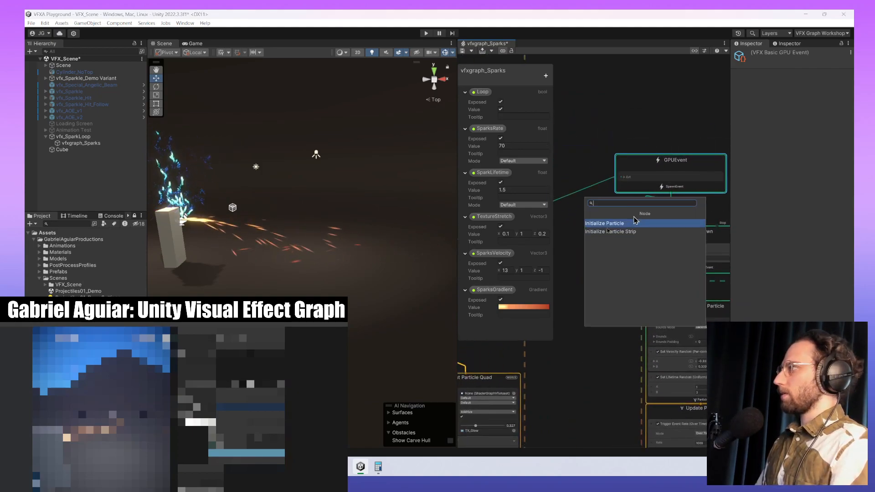
pyautogui.moveTo(218, 223); pyautogui.dragTo(384, 256, button='middle')
pyautogui.scroll(7, 405, 251)
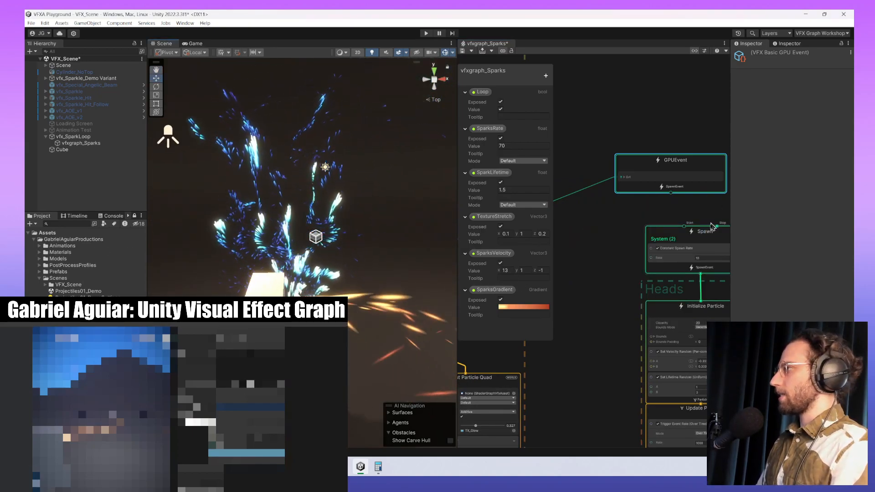
pyautogui.moveTo(662, 206); pyautogui.dragTo(628, 200, button='middle')
pyautogui.moveTo(636, 188); pyautogui.dragTo(656, 219)
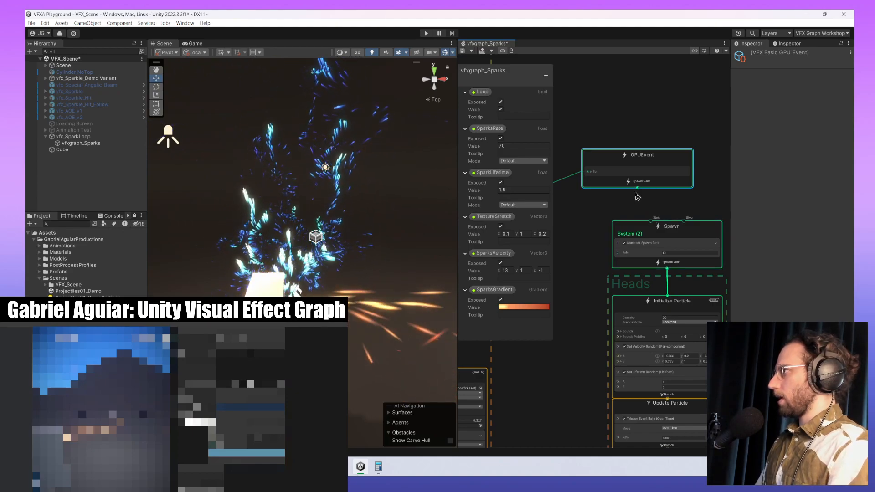
# - Delete the standalone GPUEvent context beside the sparks system
pyautogui.moveTo(644, 171); pyautogui.dragTo(686, 158)
pyautogui.moveTo(610, 196); pyautogui.dragTo(619, 201, button='middle')
pyautogui.press('Delete')
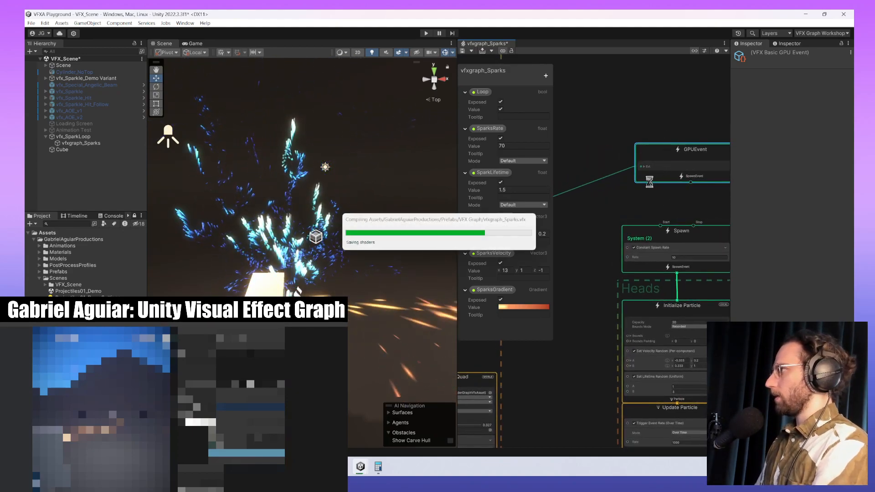
# - Delete the inserted template's Spawn context and Heads system, keeping its GPUEvent and Trailing Sparks system
pyautogui.scroll(-5, 693, 208)
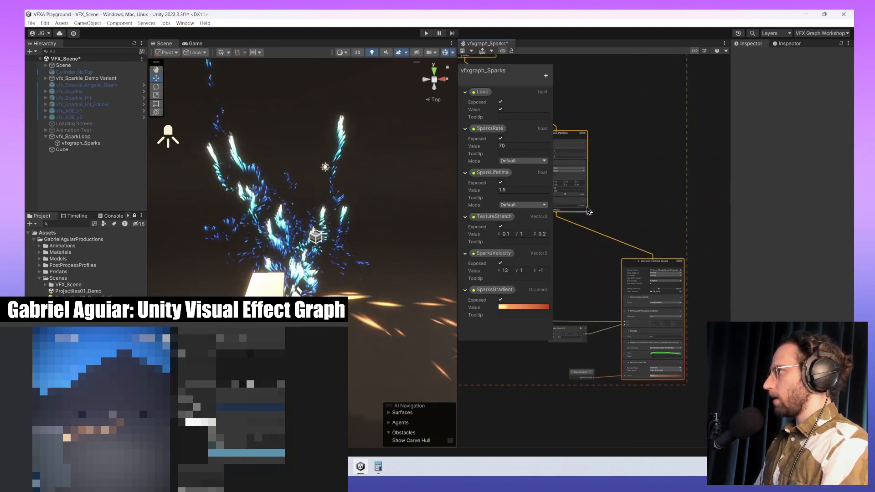
pyautogui.moveTo(583, 206); pyautogui.dragTo(665, 179)
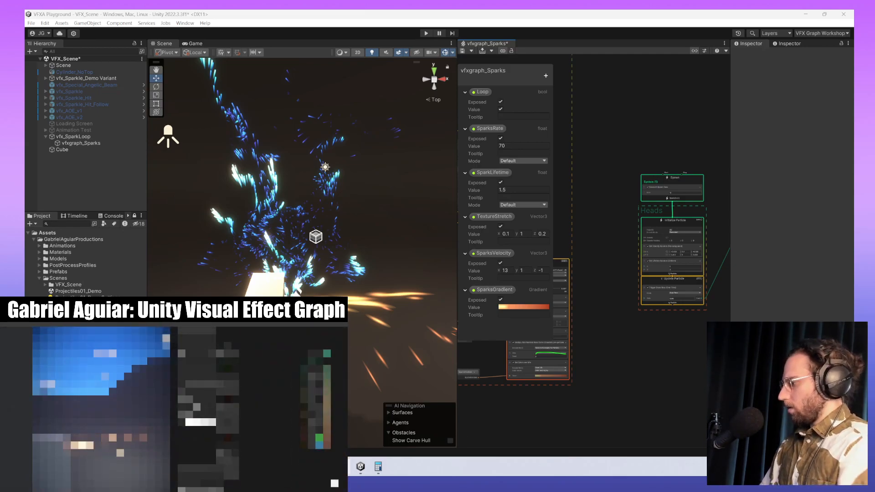
pyautogui.click(672, 231)
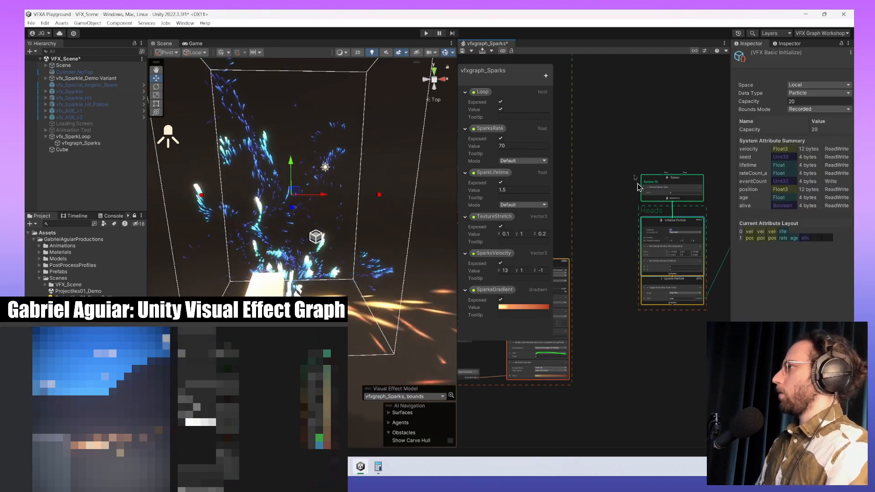
pyautogui.moveTo(626, 151); pyautogui.dragTo(559, 138, button='middle')
pyautogui.scroll(-2, 632, 162)
pyautogui.scroll(-1, 630, 158)
pyautogui.scroll(1, 635, 204)
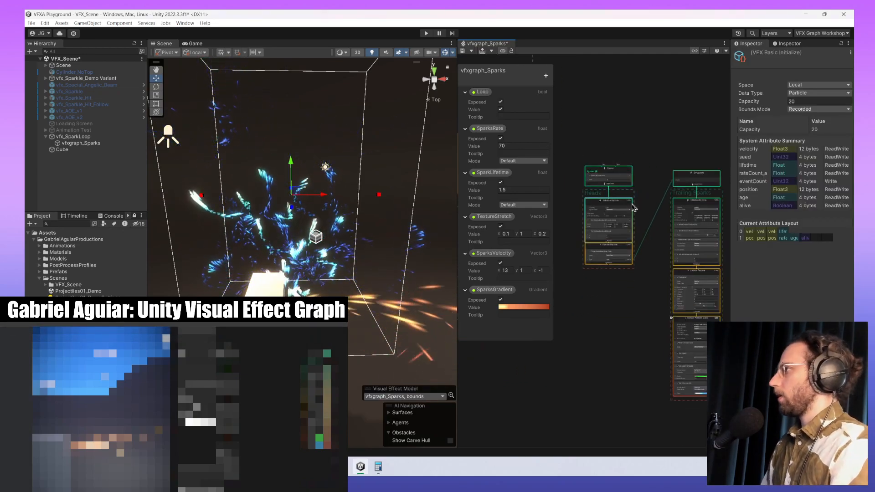
pyautogui.moveTo(639, 244); pyautogui.dragTo(631, 245, button='middle')
pyautogui.moveTo(553, 123); pyautogui.dragTo(639, 306)
pyautogui.click(561, 118)
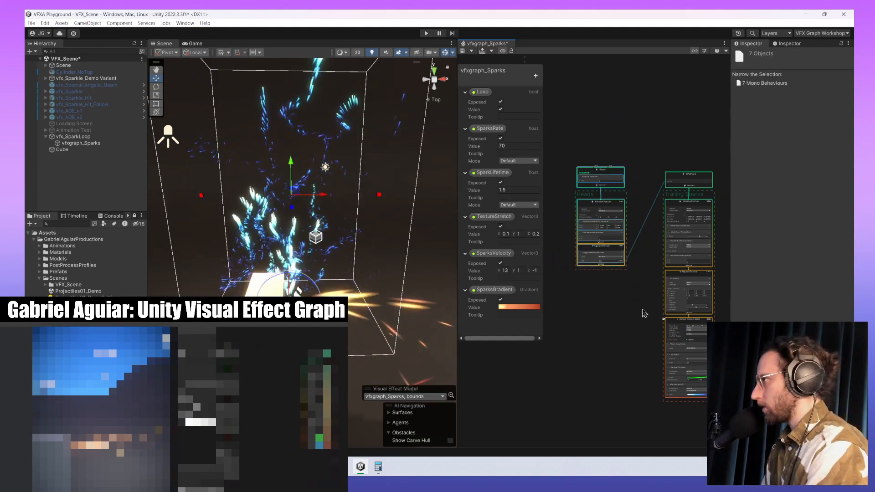
pyautogui.press('Delete')
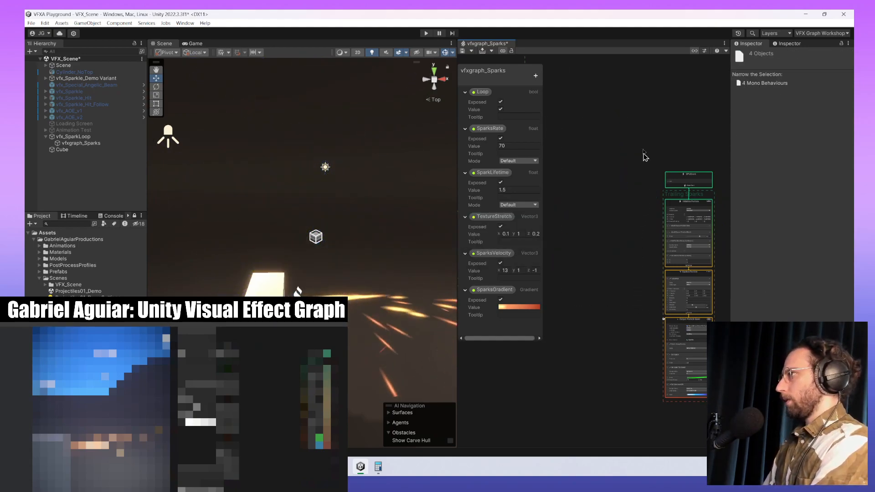
# - Move the GPUEvent and Trailing Sparks system nearer the sparks nodes and connect Trigger Event On Die's evt output to the GPUEvent
pyautogui.moveTo(647, 138); pyautogui.dragTo(687, 275)
pyautogui.moveTo(700, 186); pyautogui.dragTo(611, 196)
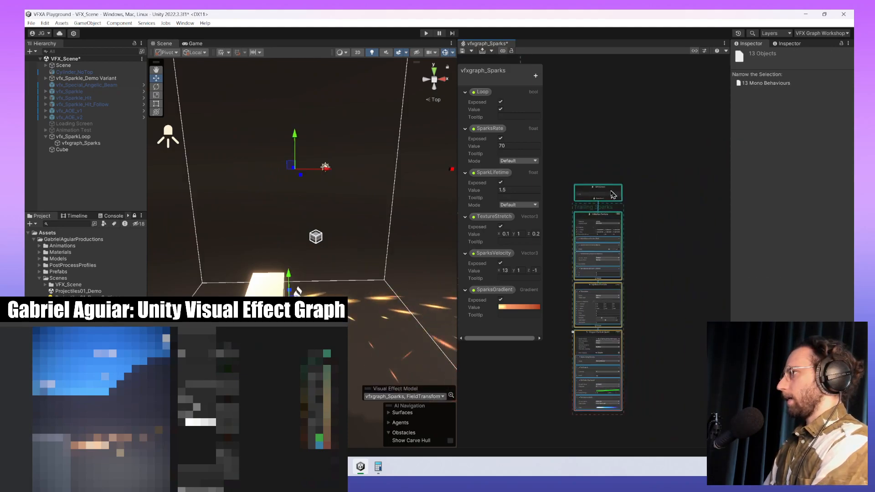
pyautogui.moveTo(565, 214); pyautogui.dragTo(718, 220, button='middle')
pyautogui.scroll(1, 673, 222)
pyautogui.scroll(1, 674, 222)
pyautogui.moveTo(631, 181); pyautogui.dragTo(610, 183, button='middle')
pyautogui.scroll(-1, 611, 183)
pyautogui.scroll(-1, 610, 184)
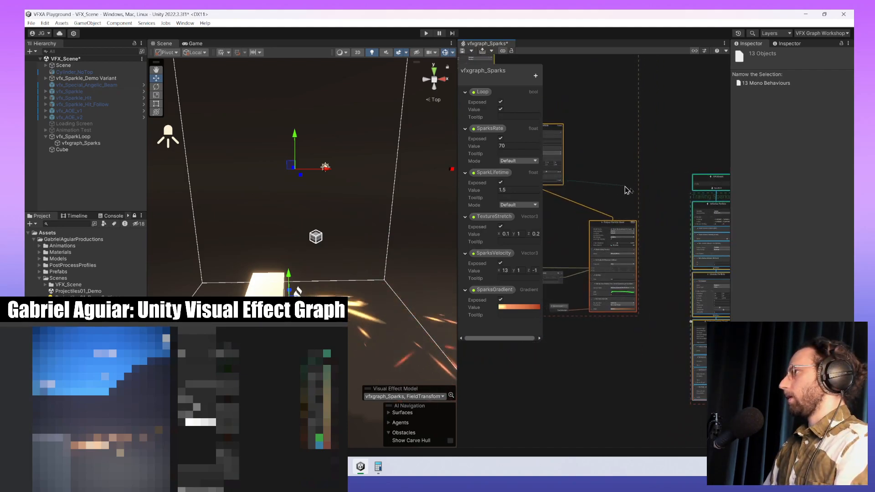
pyautogui.moveTo(625, 187); pyautogui.dragTo(657, 186)
pyautogui.scroll(7, 655, 184)
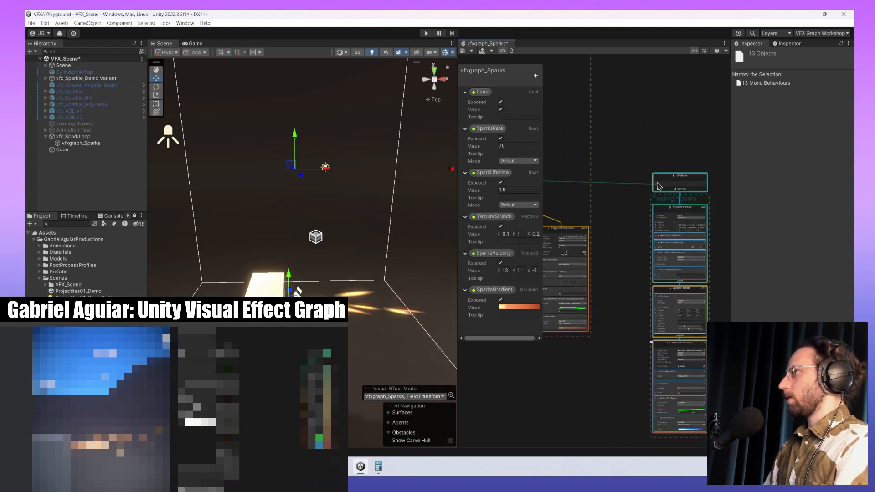
# - Widen the graph editor by narrowing the Scene view, keeping the sparks' Update Particle context in sight
pyautogui.moveTo(589, 203); pyautogui.dragTo(697, 218, button='middle')
pyautogui.moveTo(609, 210); pyautogui.dragTo(785, 189, button='middle')
pyautogui.moveTo(606, 190); pyautogui.dragTo(706, 308, button='middle')
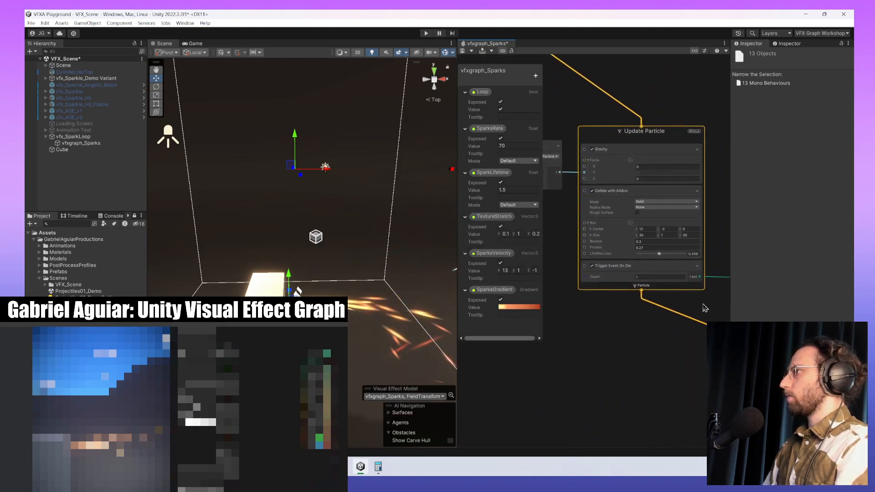
pyautogui.moveTo(456, 280); pyautogui.dragTo(330, 287)
pyautogui.moveTo(518, 319); pyautogui.dragTo(504, 301, button='middle')
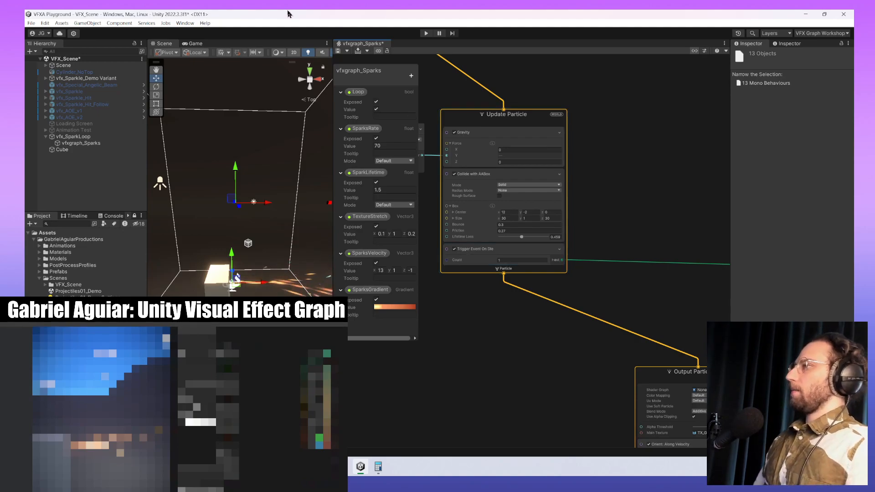
# - Move the GPUEvent and Trailing Sparks system directly beside the sparks' Output Particle Quad context
pyautogui.scroll(-5, 578, 236)
pyautogui.scroll(-1, 563, 236)
pyautogui.moveTo(608, 257); pyautogui.dragTo(541, 195, button='middle')
pyautogui.scroll(-1, 541, 196)
pyautogui.moveTo(627, 172); pyautogui.dragTo(588, 166)
pyautogui.scroll(2, 568, 213)
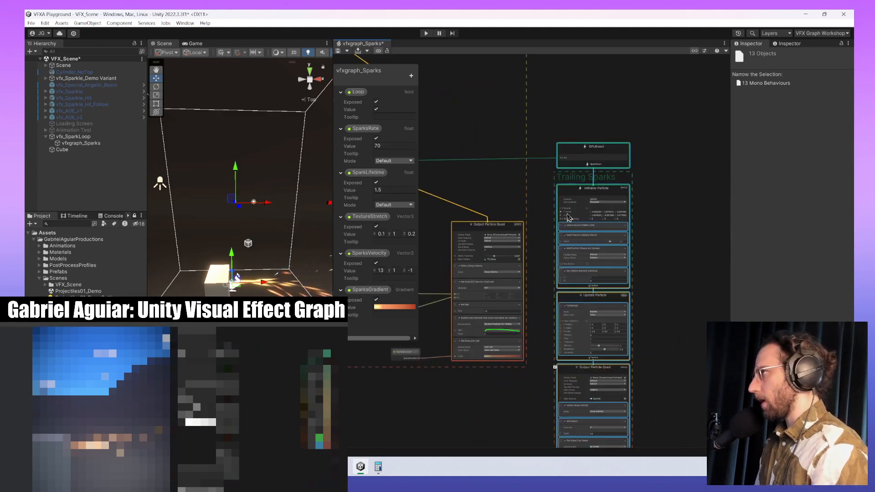
pyautogui.scroll(2, 568, 213)
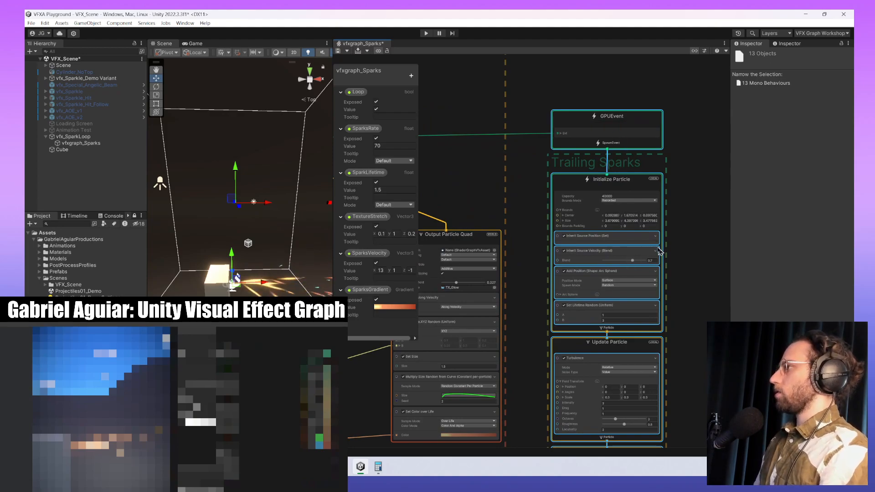
# - Examine in the scene how the trailing particles spawn where the main sparks die
pyautogui.scroll(-1, 660, 249)
pyautogui.moveTo(673, 299); pyautogui.dragTo(688, 256, button='middle')
pyautogui.click(513, 197)
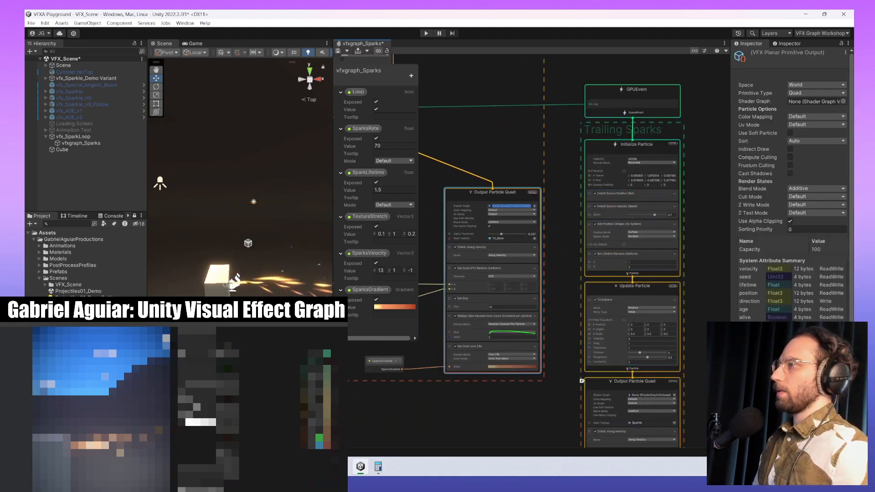
pyautogui.moveTo(269, 383); pyautogui.dragTo(219, 291, button='middle')
pyautogui.scroll(-4, 253, 224)
pyautogui.moveTo(253, 222); pyautogui.dragTo(242, 268, button='middle')
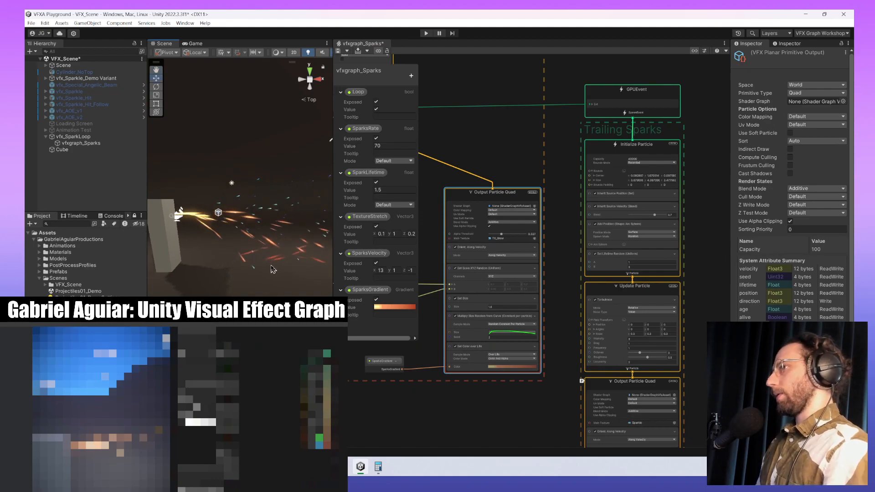
pyautogui.keyDown('alt'); pyautogui.moveTo(274, 267); pyautogui.dragTo(271, 265); pyautogui.keyUp('alt')
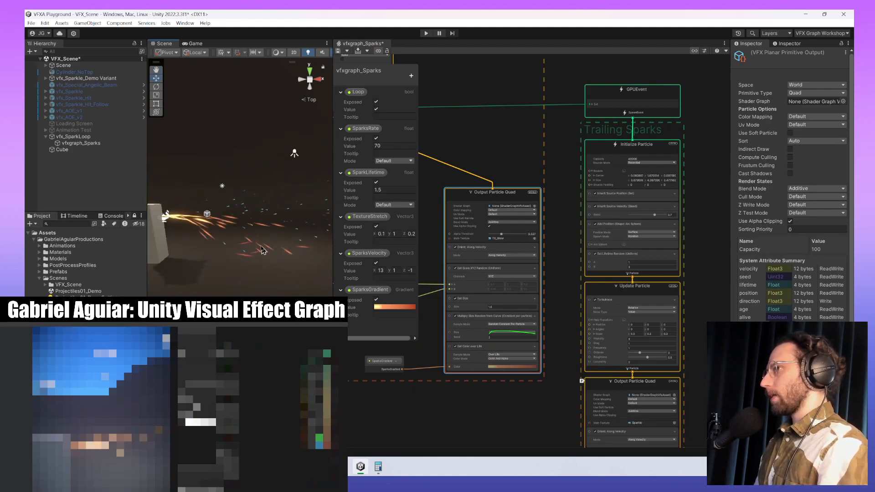
# - Examine the Trailing Sparks system's GPUEvent and Initialize Particle blocks alongside the trailing particles' behaviour in the scene
pyautogui.moveTo(227, 233); pyautogui.dragTo(252, 232, button='middle')
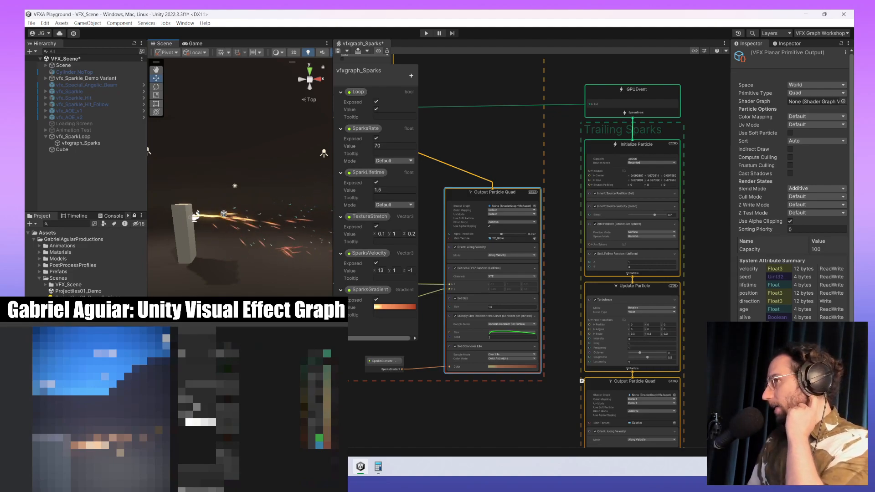
pyautogui.moveTo(278, 251); pyautogui.dragTo(256, 262, button='middle')
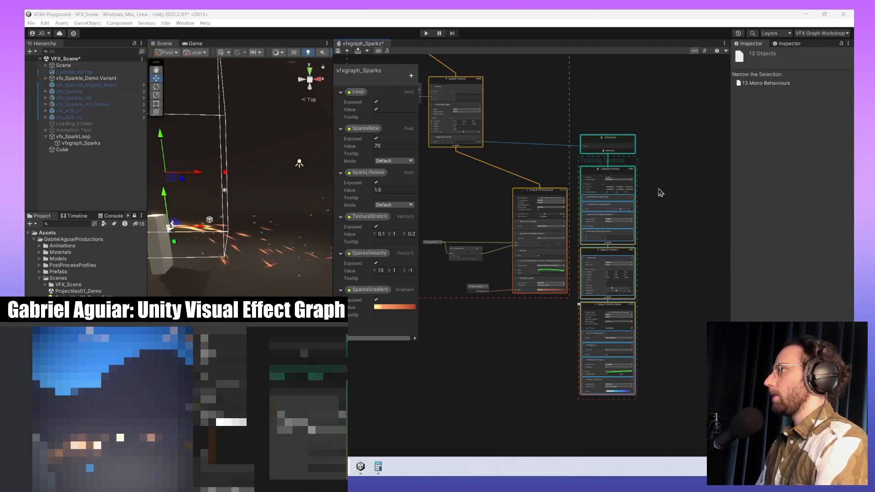
pyautogui.click(660, 192)
pyautogui.scroll(8, 658, 191)
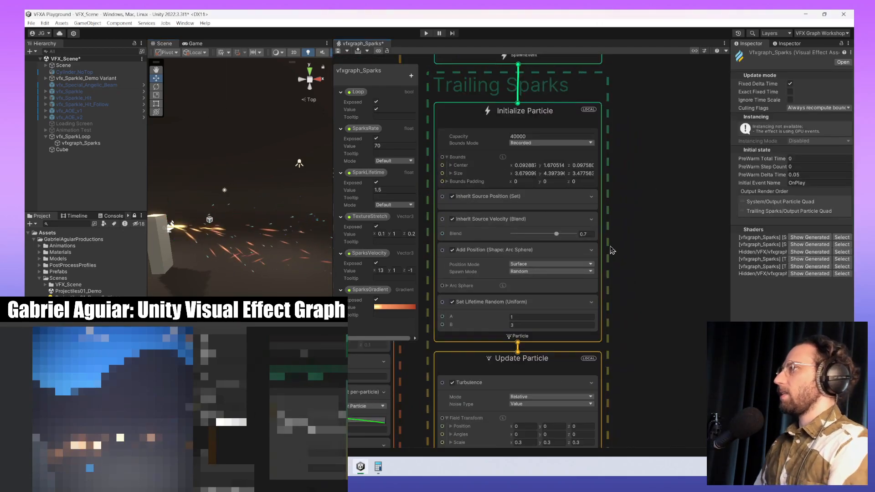
pyautogui.scroll(4, 173, 238)
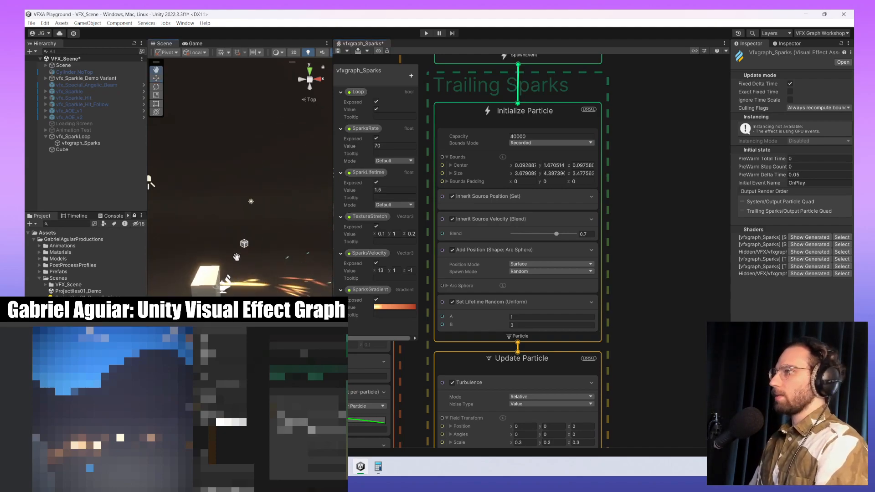
pyautogui.moveTo(150, 180); pyautogui.dragTo(223, 245, button='middle')
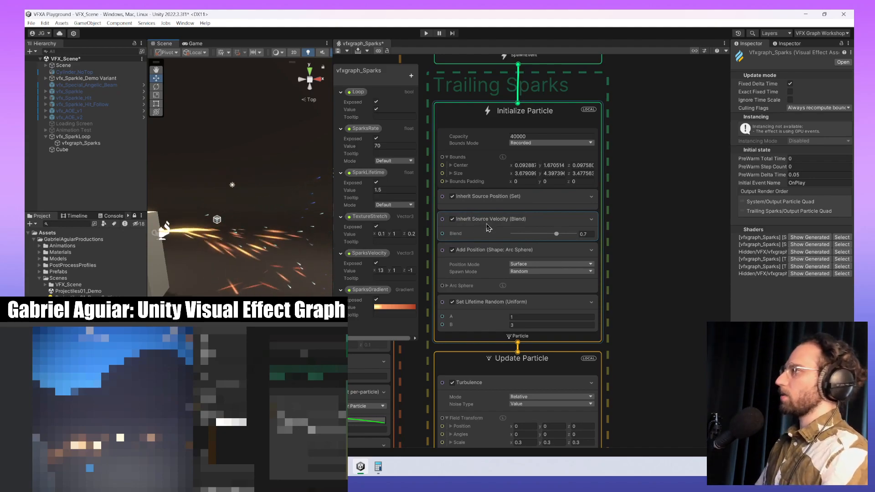
pyautogui.moveTo(660, 332); pyautogui.dragTo(701, 424, button='middle')
pyautogui.moveTo(625, 208); pyautogui.dragTo(628, 212, button='middle')
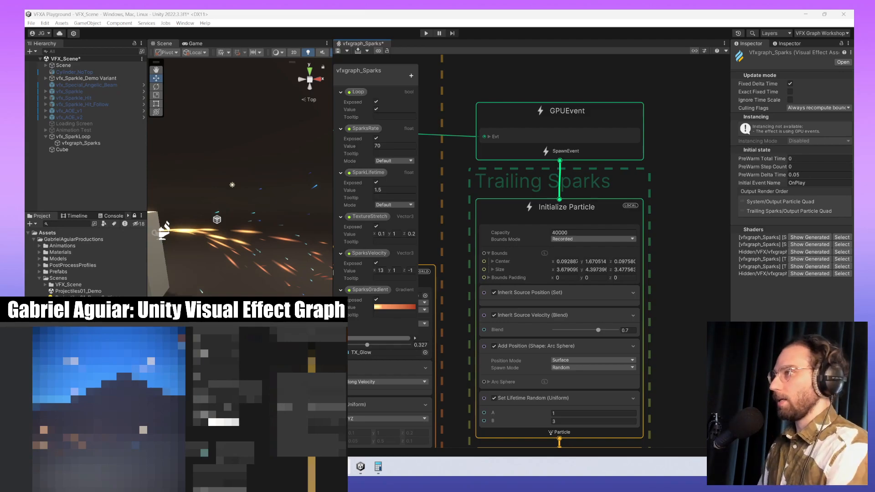
pyautogui.moveTo(281, 232)
pyautogui.mouseDown(button='middle')
pyautogui.moveTo(287, 192)
pyautogui.moveTo(270, 222)
pyautogui.mouseUp(button='middle')
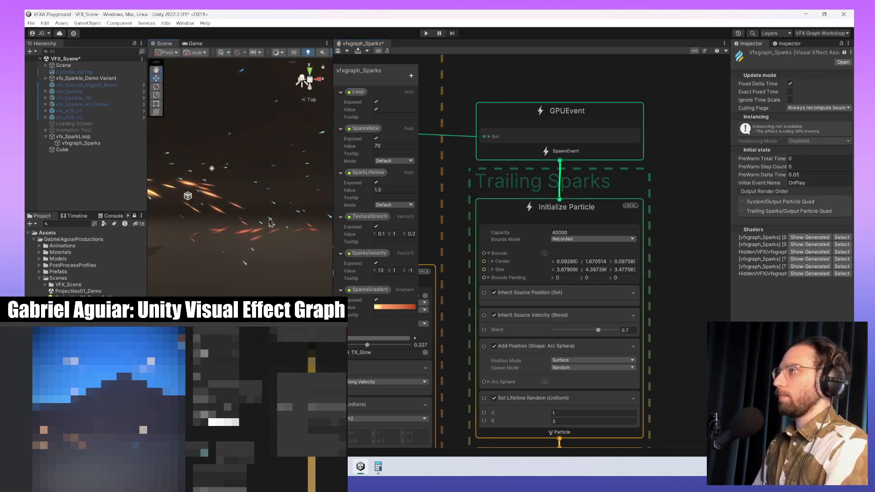
pyautogui.scroll(-3, 269, 223)
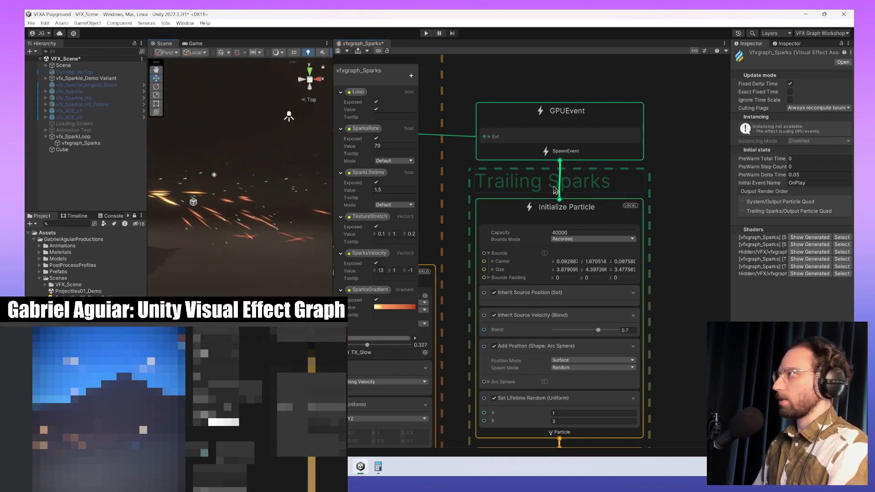
pyautogui.moveTo(252, 199); pyautogui.dragTo(266, 211, button='middle')
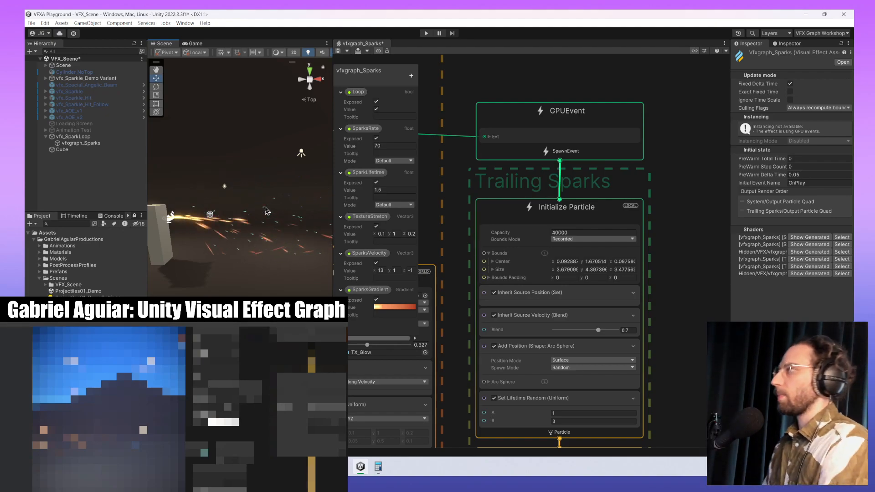
# - Disable the Inherit Source Velocity block in the Trailing Sparks' Initialize Particle context and inspect the trailing particles in the scene
pyautogui.moveTo(656, 313); pyautogui.dragTo(672, 249, button='middle')
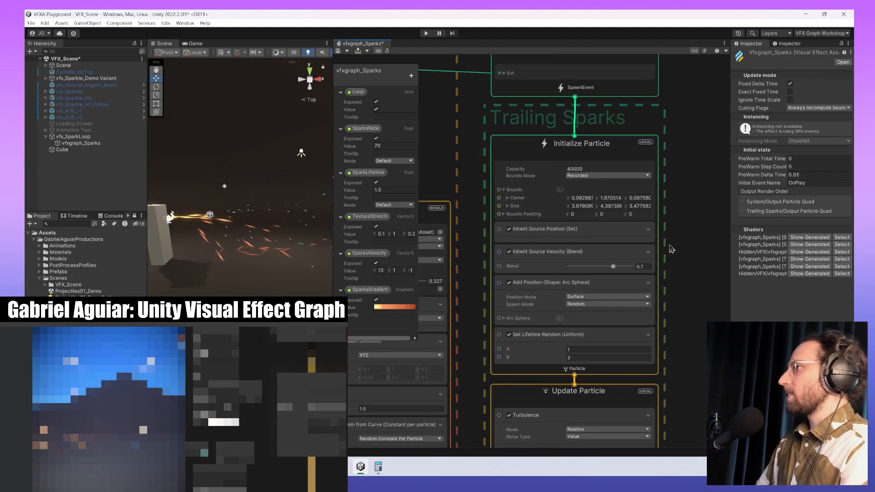
pyautogui.click(631, 236)
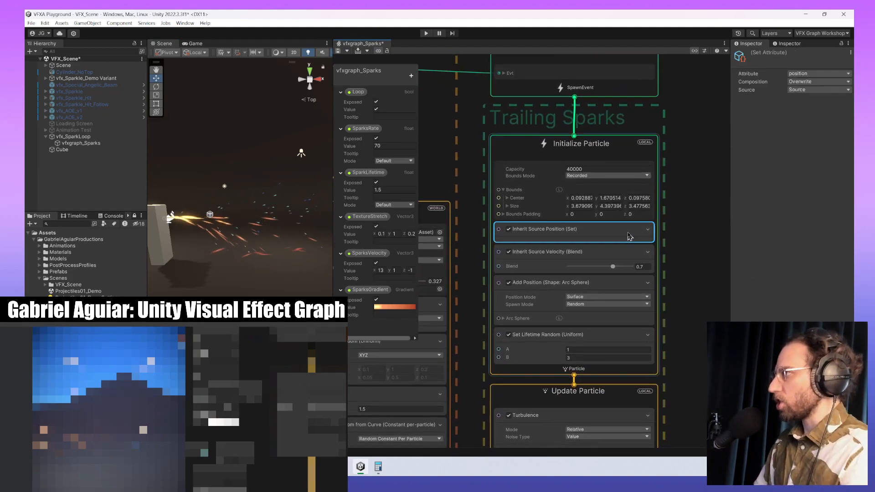
pyautogui.click(626, 253)
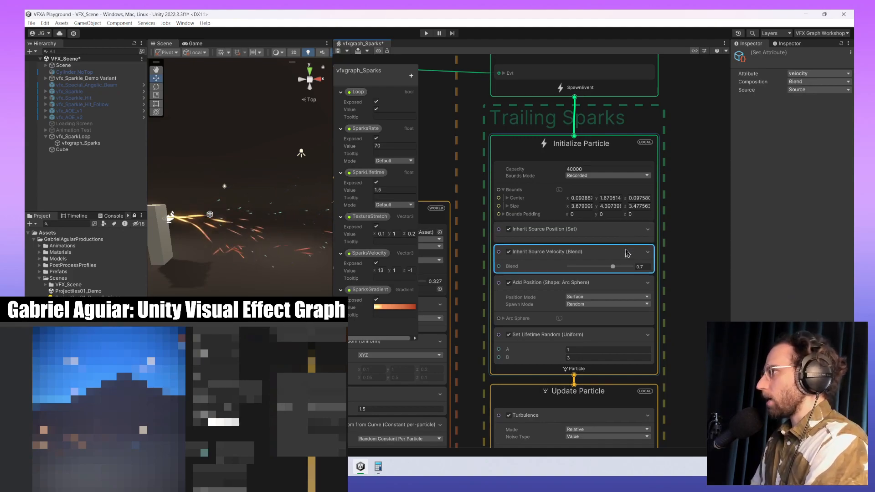
pyautogui.moveTo(628, 253); pyautogui.dragTo(621, 242, button='middle')
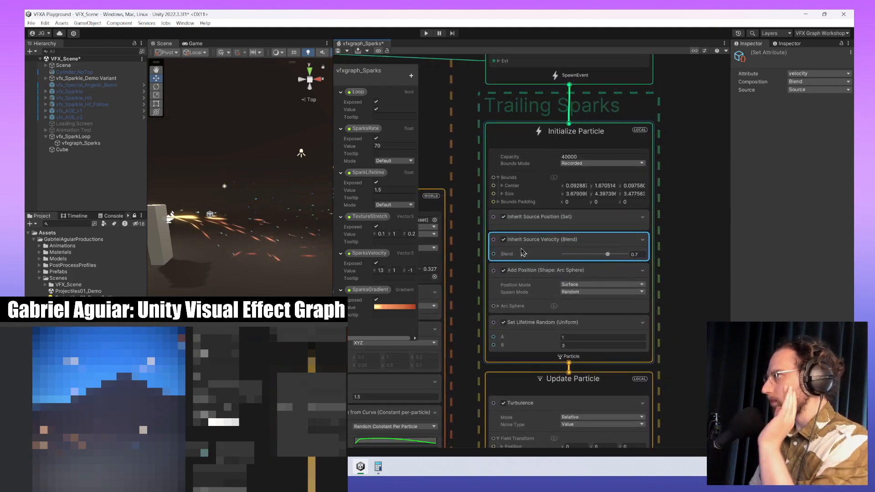
pyautogui.click(504, 239)
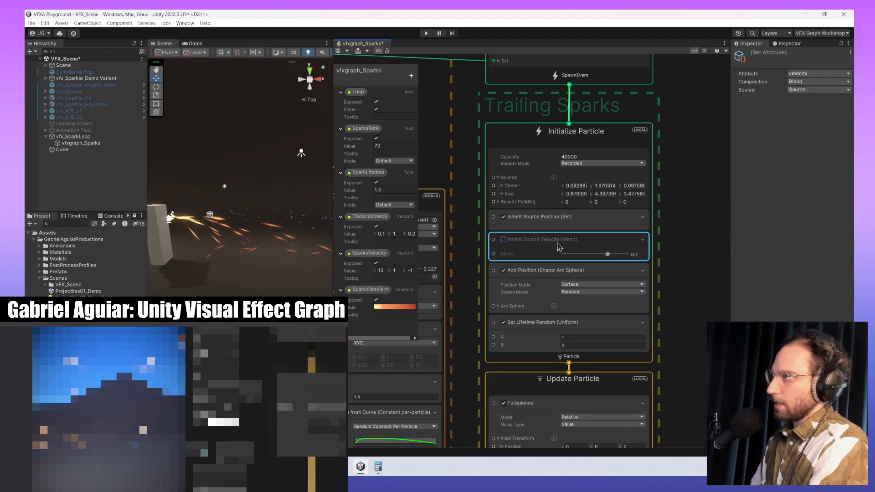
pyautogui.scroll(3, 262, 228)
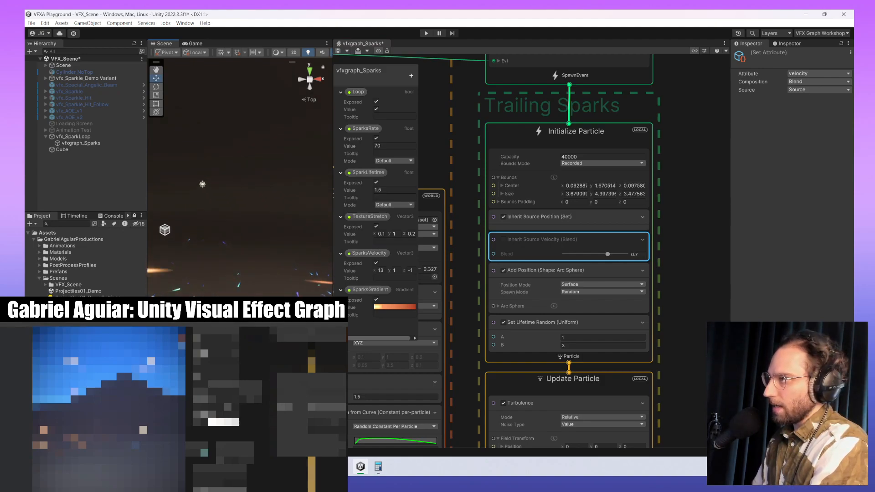
pyautogui.moveTo(249, 319); pyautogui.dragTo(276, 292, button='middle')
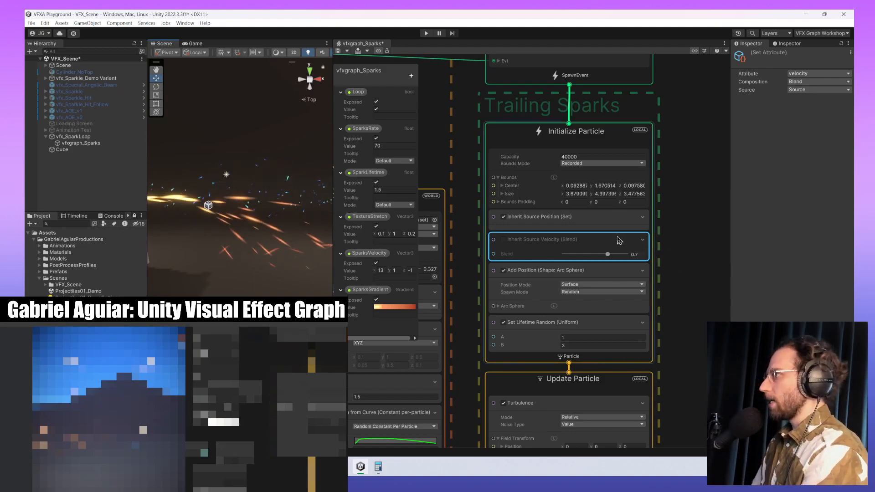
# - Delete the Inherit Source Velocity and Add Position (Arc Sphere) blocks from the Trailing Sparks Initialize Particle context
pyautogui.press('Delete')
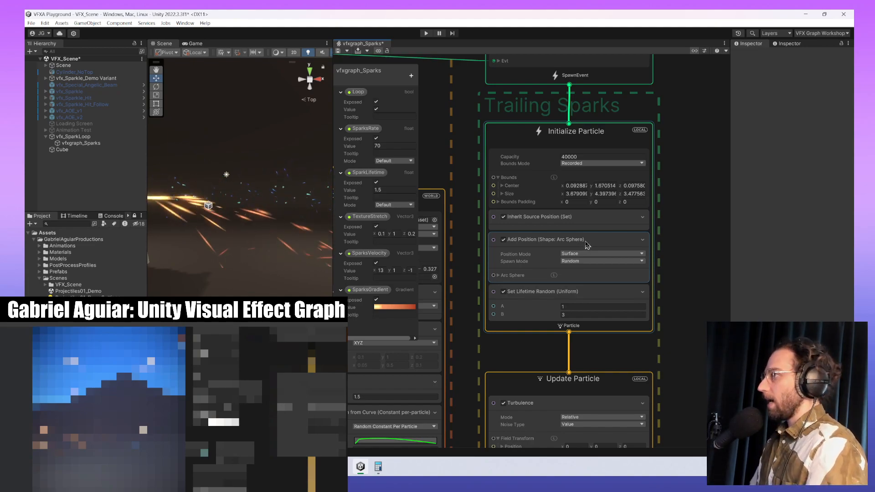
pyautogui.click(597, 241)
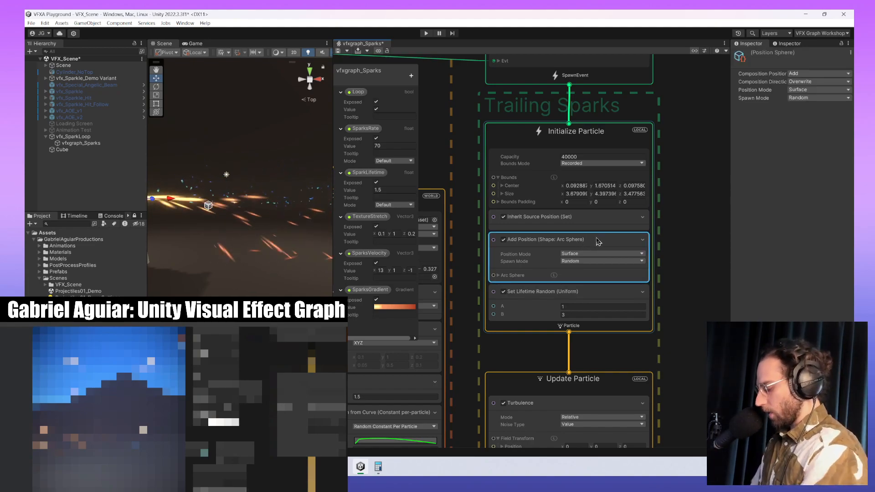
pyautogui.press('Delete')
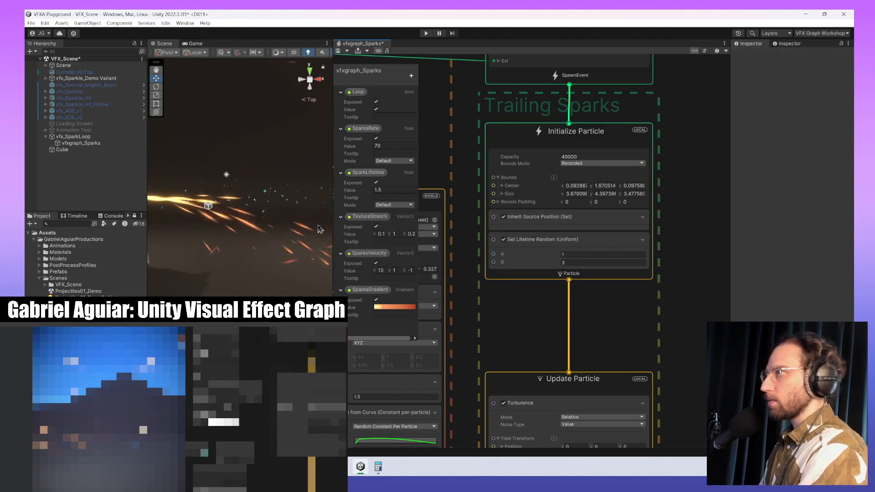
# - Widen the scene preview and delete the Turbulence block from the Trailing Sparks Update Particle context
pyautogui.moveTo(334, 238); pyautogui.dragTo(383, 238)
pyautogui.moveTo(567, 319); pyautogui.dragTo(608, 284, button='middle')
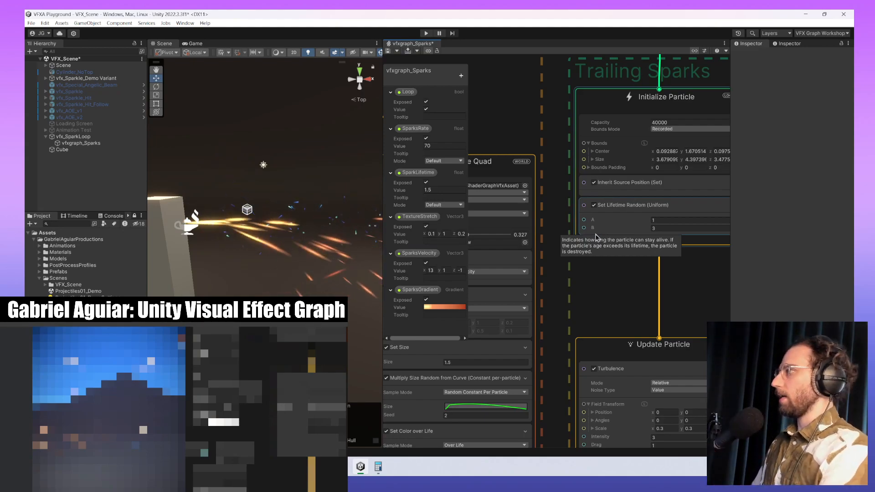
pyautogui.moveTo(612, 284); pyautogui.dragTo(585, 238, button='middle')
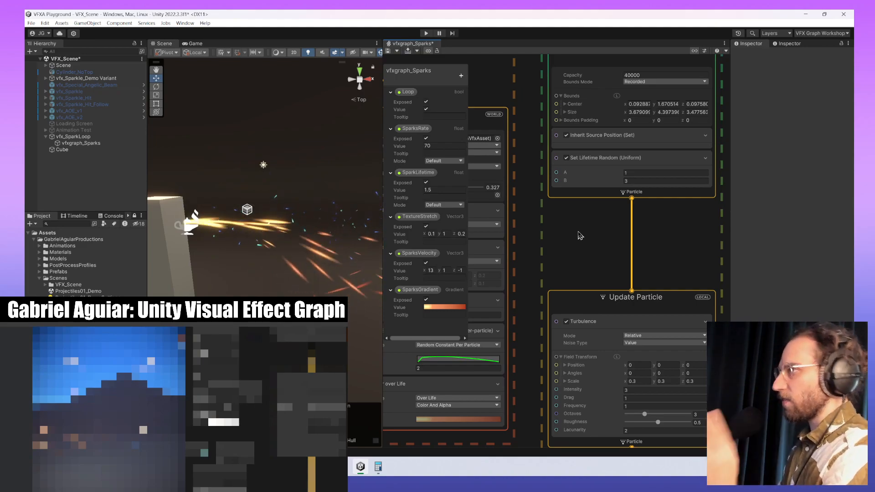
pyautogui.moveTo(579, 324); pyautogui.dragTo(562, 199, button='middle')
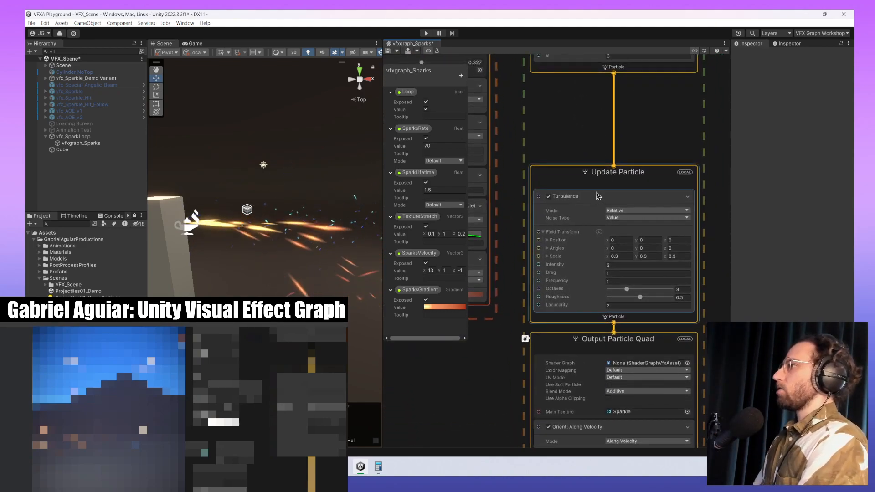
pyautogui.click(562, 200)
pyautogui.press('Delete')
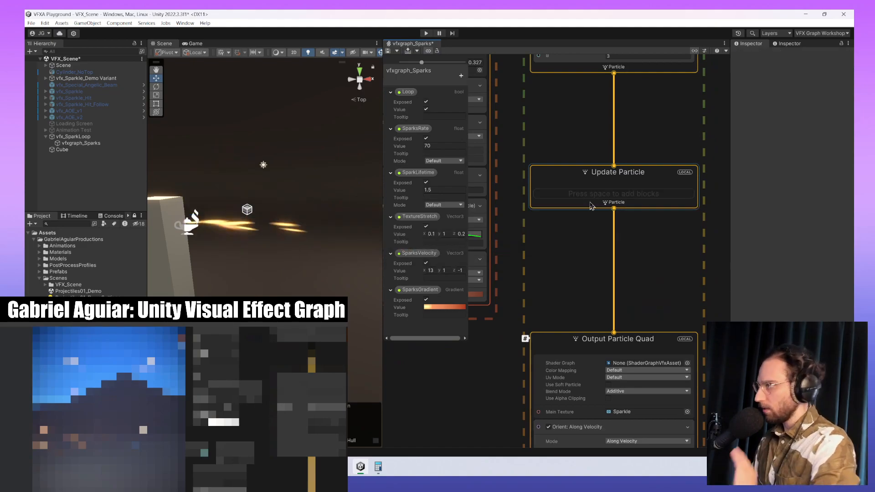
# - Delete the Set Scale.X and Set Scale.Y by Speed blocks from the Trailing Sparks Output Particle Quad
pyautogui.moveTo(589, 250); pyautogui.dragTo(572, 113, button='middle')
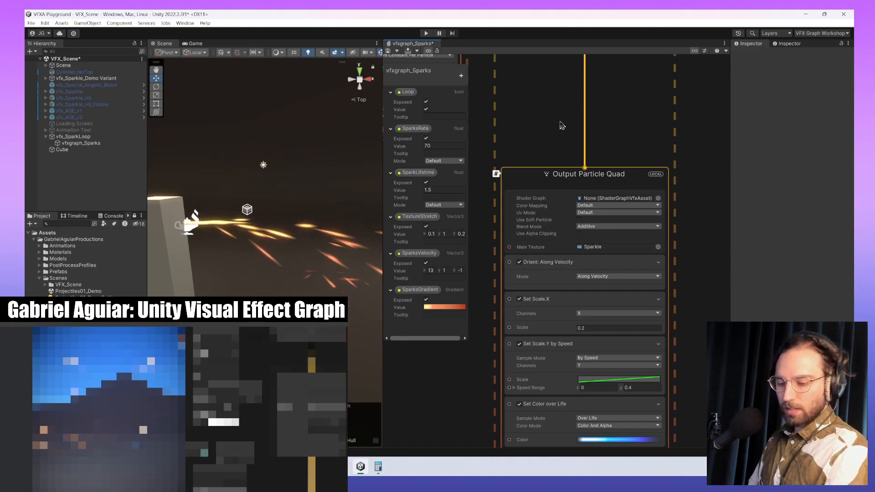
pyautogui.moveTo(570, 266); pyautogui.dragTo(564, 173, button='middle')
pyautogui.click(567, 208)
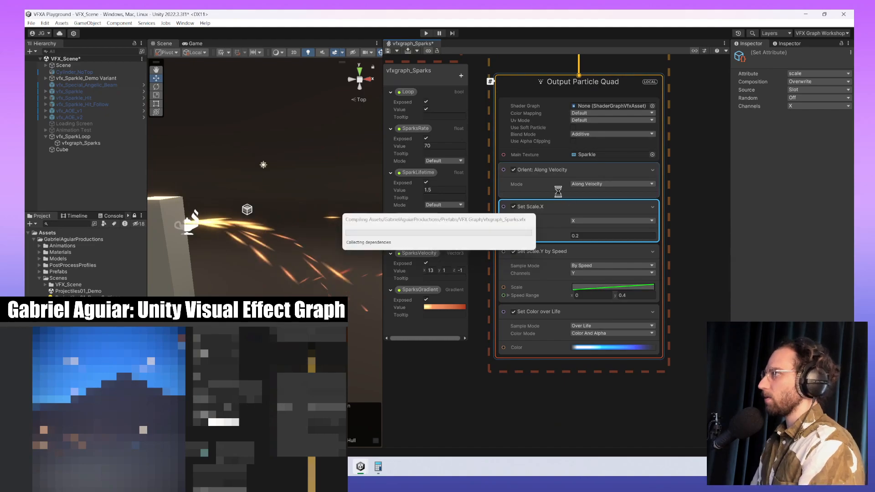
pyautogui.press('Delete')
pyautogui.click(591, 209)
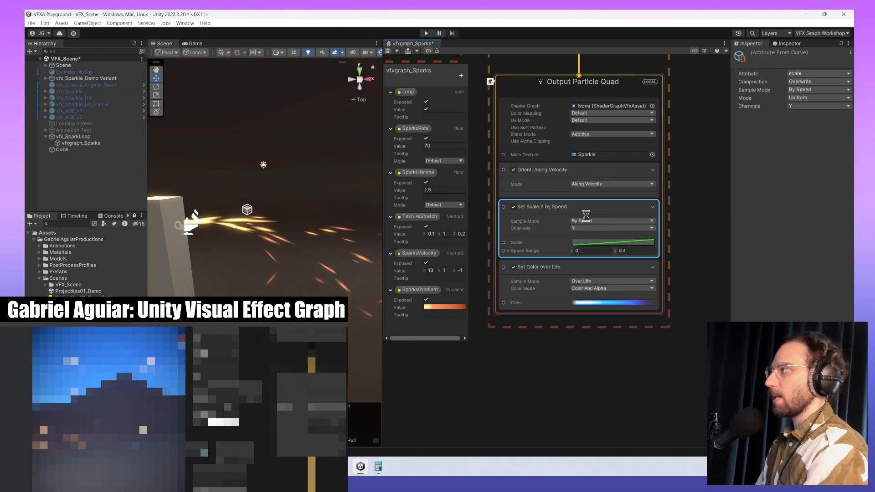
pyautogui.press('Delete')
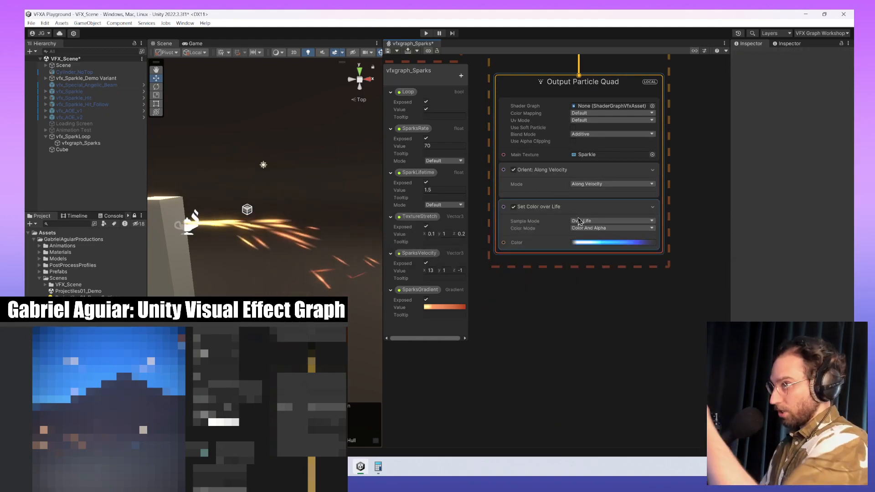
# - Add a Set Scale by Speed block above Set Size in the main sparks' Output Particle Quad and disable Set Size
pyautogui.moveTo(518, 388); pyautogui.dragTo(691, 435, button='middle')
pyautogui.moveTo(649, 341); pyautogui.dragTo(662, 446, button='middle')
pyautogui.moveTo(600, 259); pyautogui.dragTo(616, 420, button='middle')
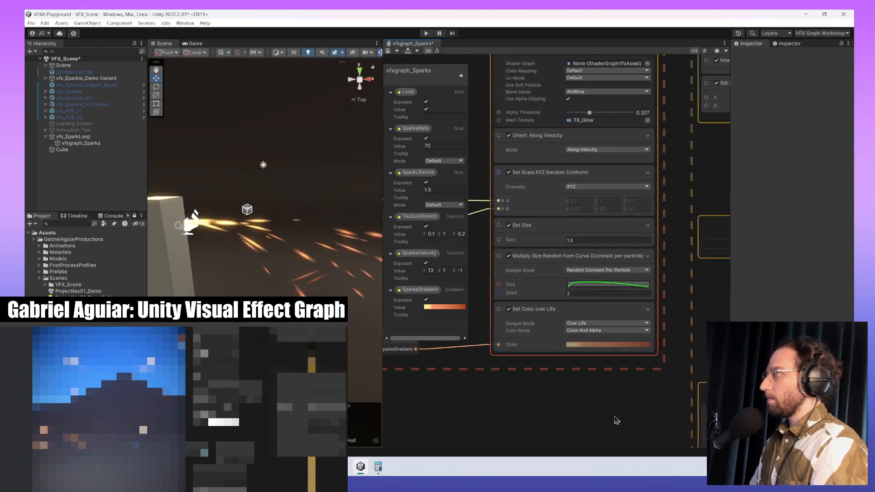
pyautogui.click(559, 225)
pyautogui.press('space')
pyautogui.write('s')
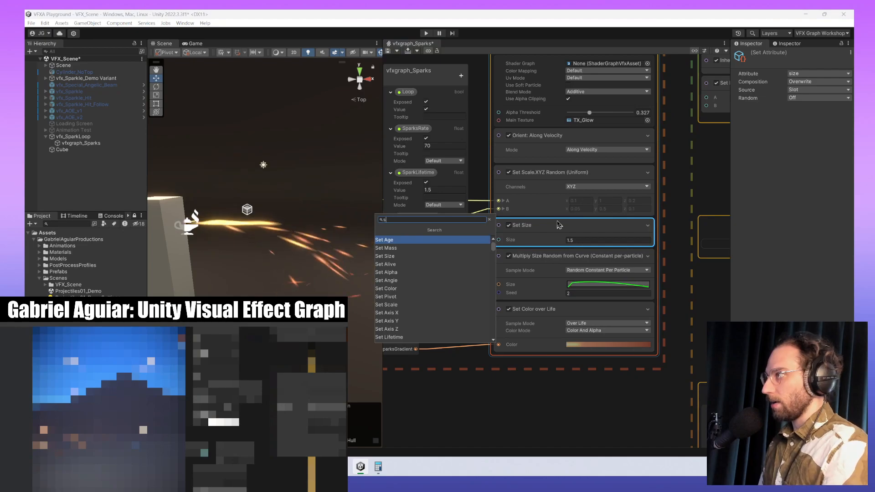
pyautogui.write('et scale y')
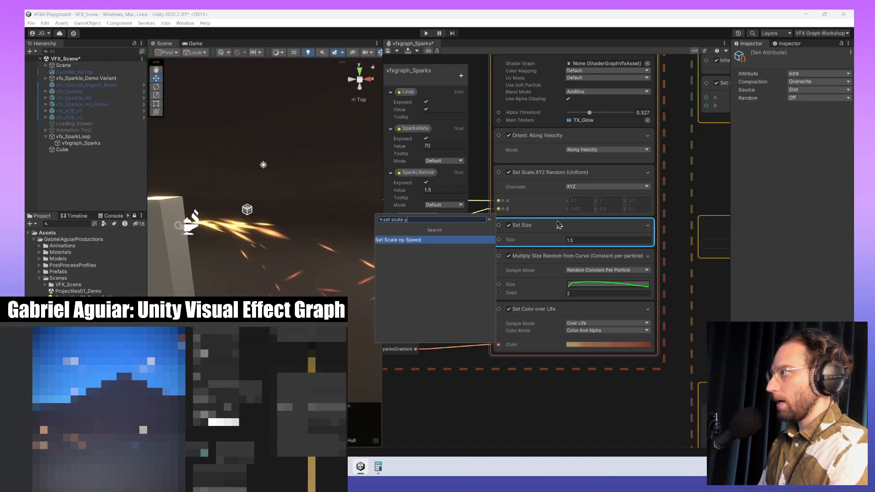
pyautogui.press('Return')
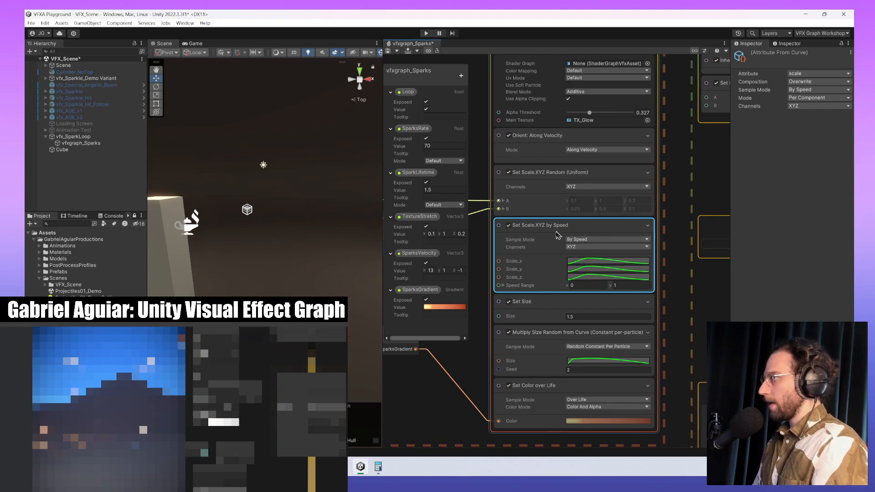
pyautogui.click(509, 302)
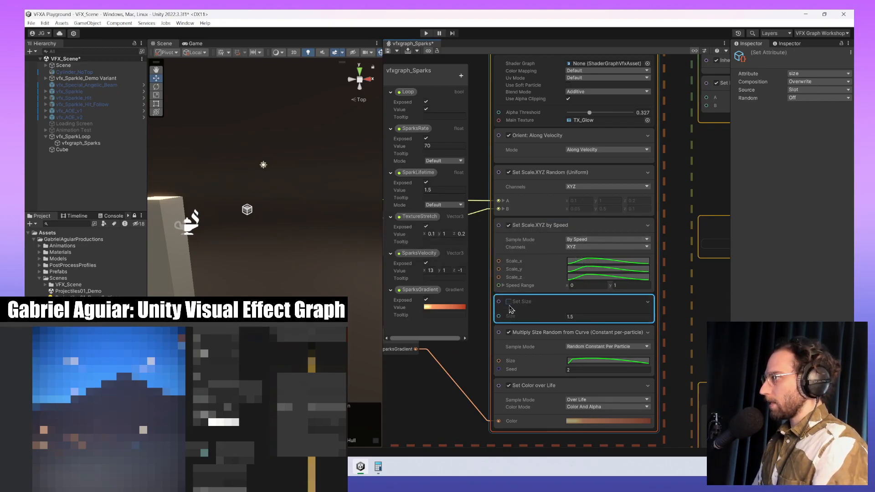
# - Move the Scale by Speed block below the Multiply Size Random from Curve block and set its composition to Add
pyautogui.moveTo(420, 398); pyautogui.dragTo(545, 378, button='middle')
pyautogui.scroll(-2, 545, 378)
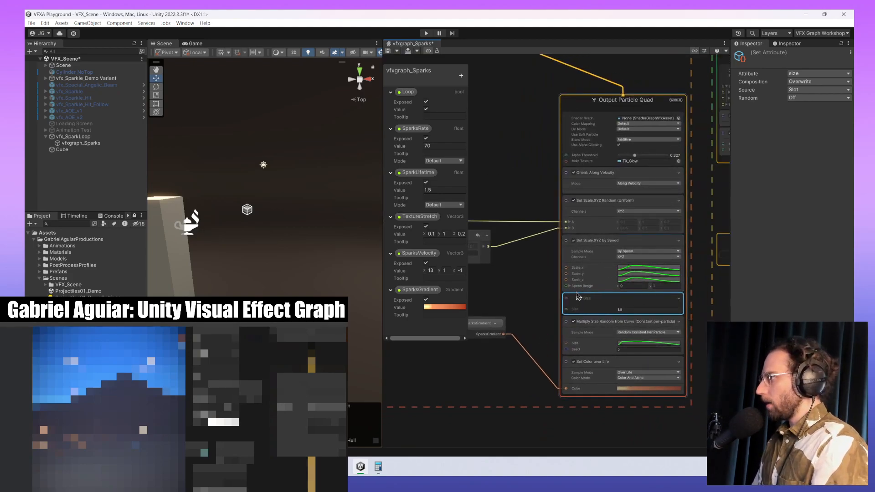
pyautogui.moveTo(616, 246); pyautogui.dragTo(634, 346)
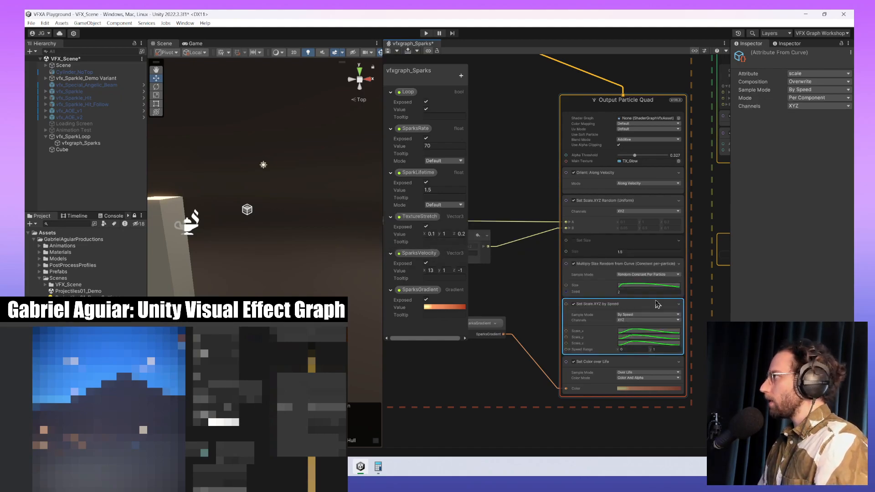
pyautogui.click(818, 82)
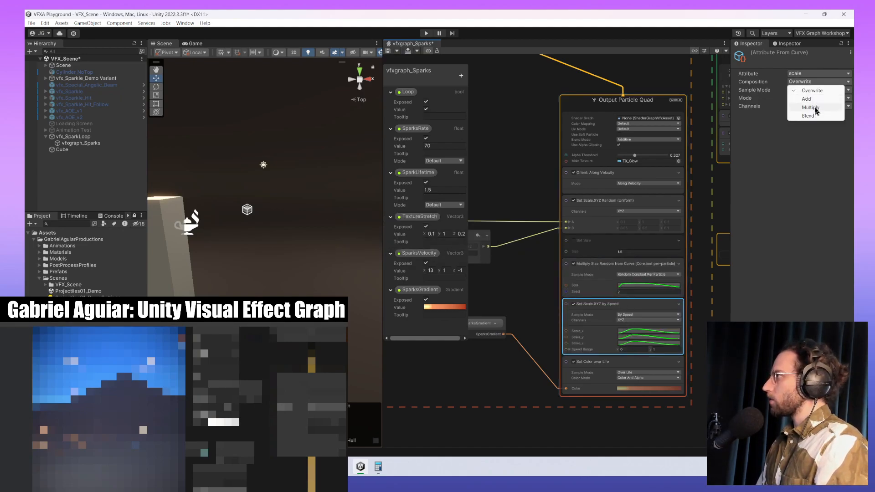
pyautogui.click(816, 100)
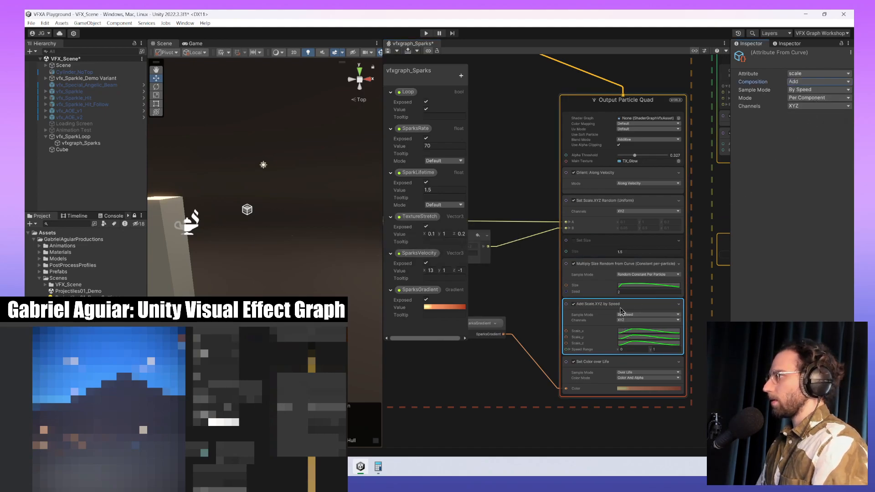
# - Apply the flat constant curve preset to Scale_x, Scale_z and Scale_y in the Add Scale.XYZ by Speed block
pyautogui.scroll(3, 251, 211)
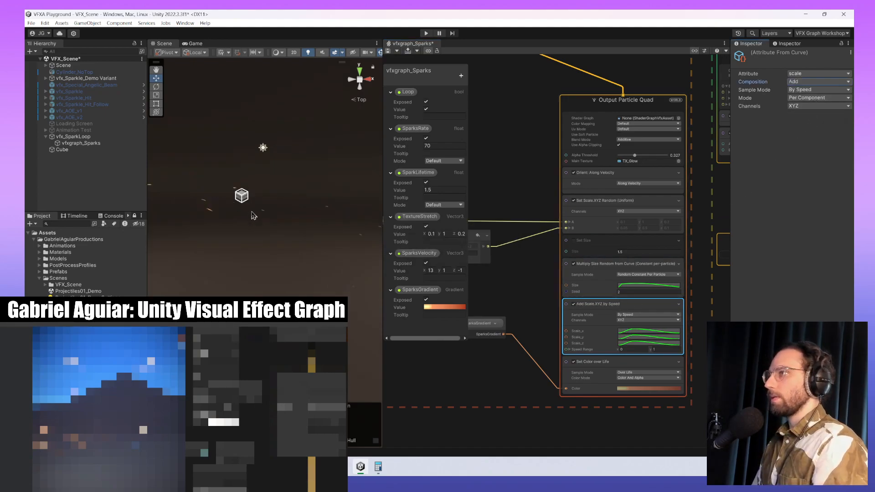
pyautogui.moveTo(237, 240); pyautogui.dragTo(251, 241, button='middle')
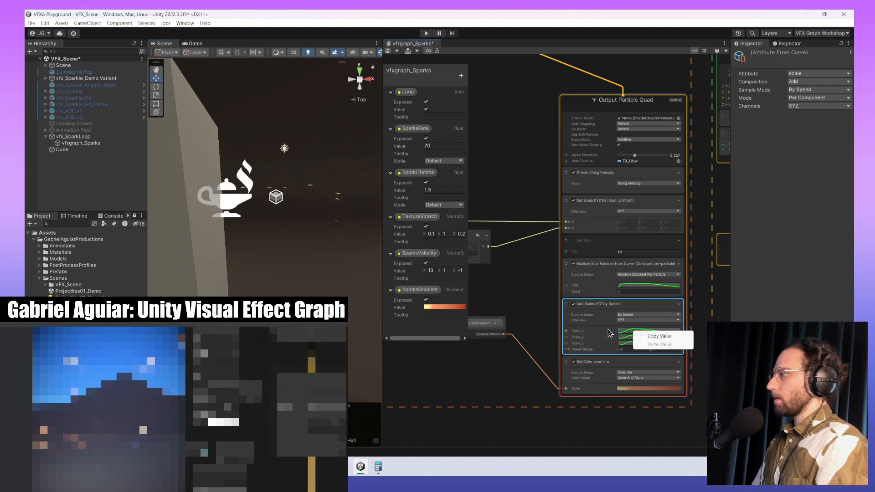
pyautogui.click(635, 335)
pyautogui.click(659, 444)
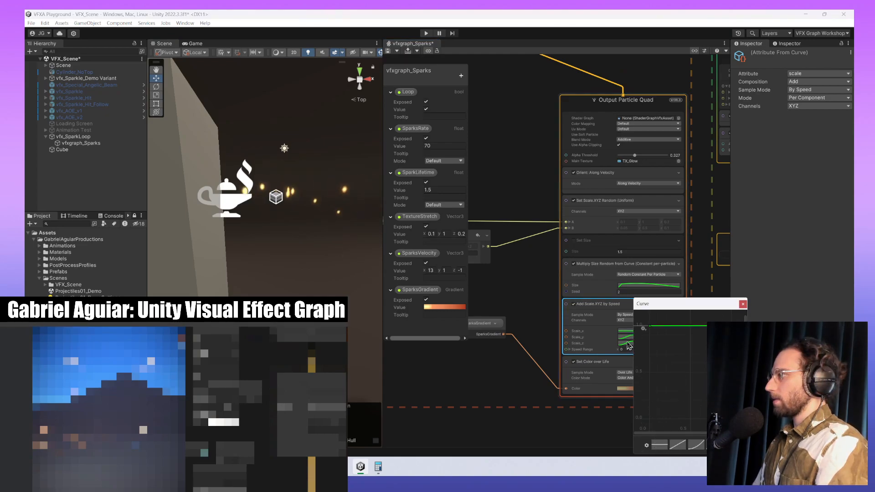
pyautogui.click(628, 344)
pyautogui.click(628, 344)
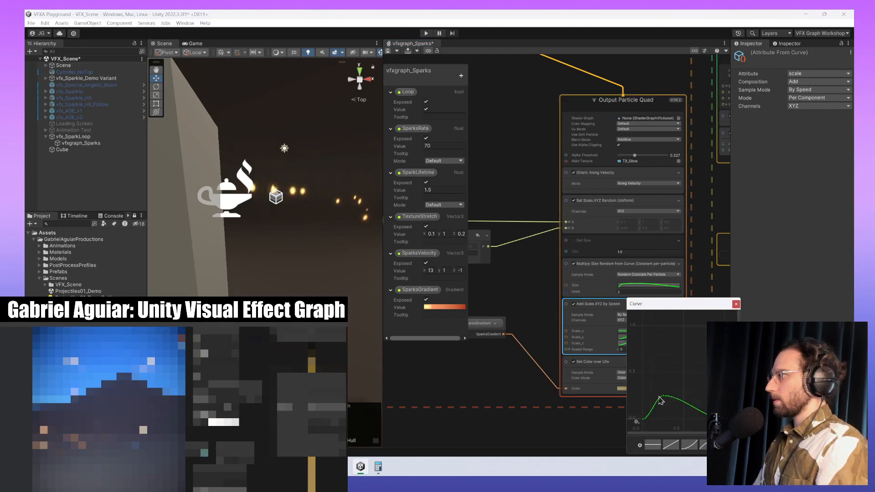
pyautogui.click(652, 448)
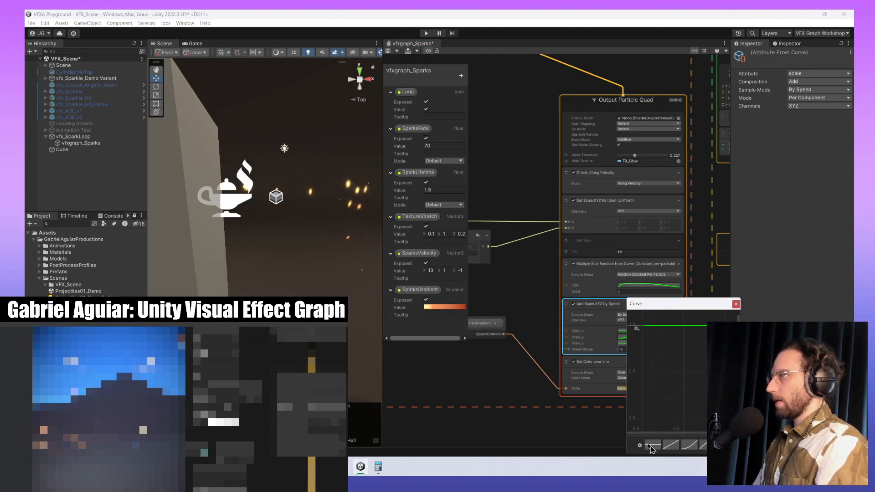
pyautogui.click(622, 338)
pyautogui.click(647, 445)
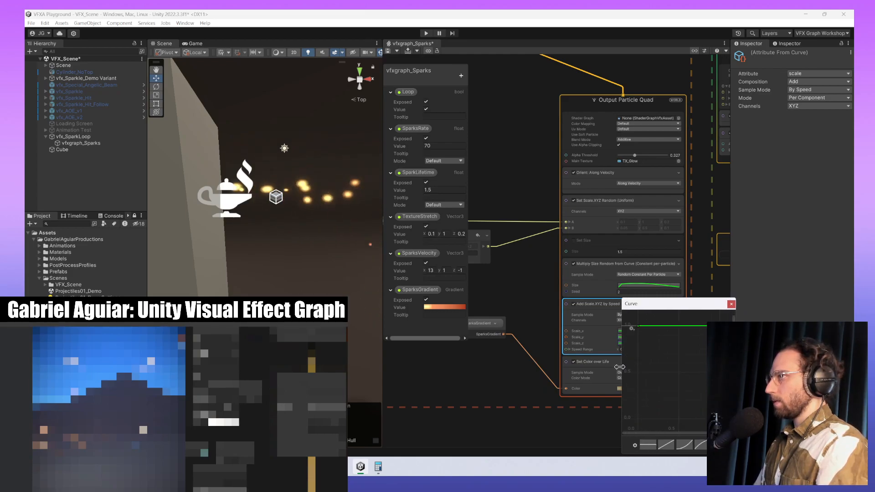
# - Try rising curve presets and an extra key on the Scale_x curve, reverting to the flat constant preset
pyautogui.click(602, 325)
pyautogui.click(631, 331)
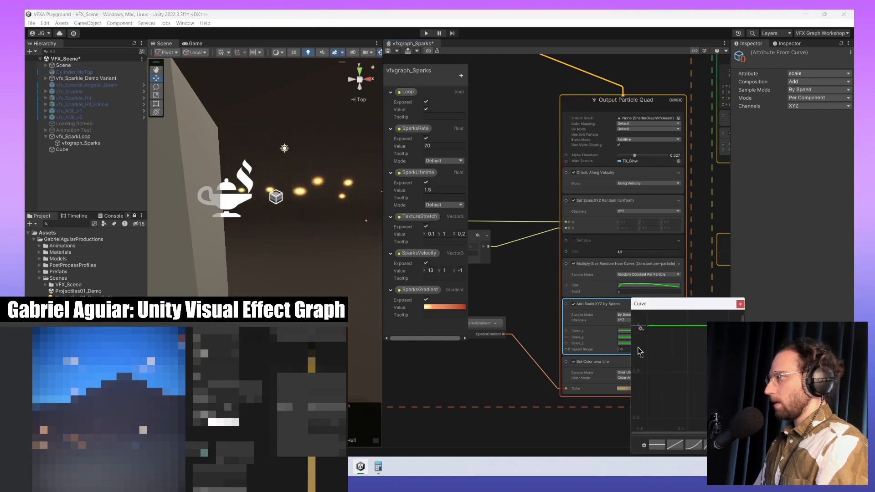
pyautogui.click(692, 445)
pyautogui.click(711, 445)
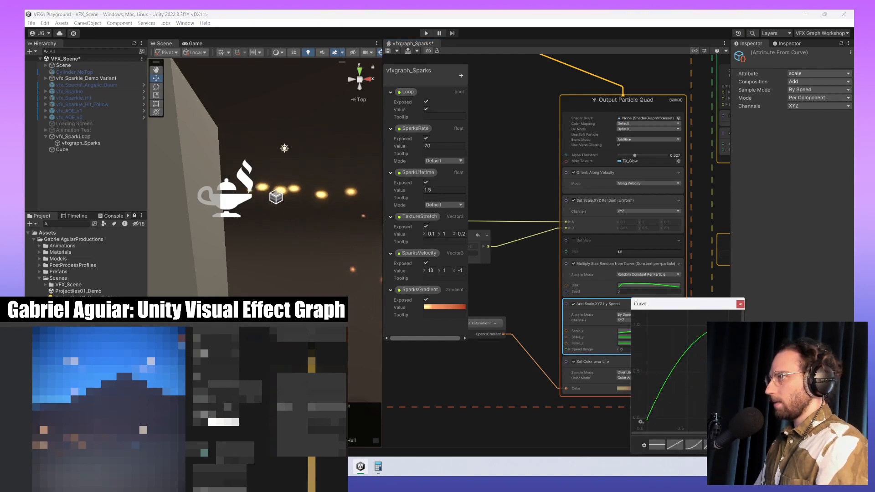
pyautogui.click(656, 446)
pyautogui.doubleClick(636, 323)
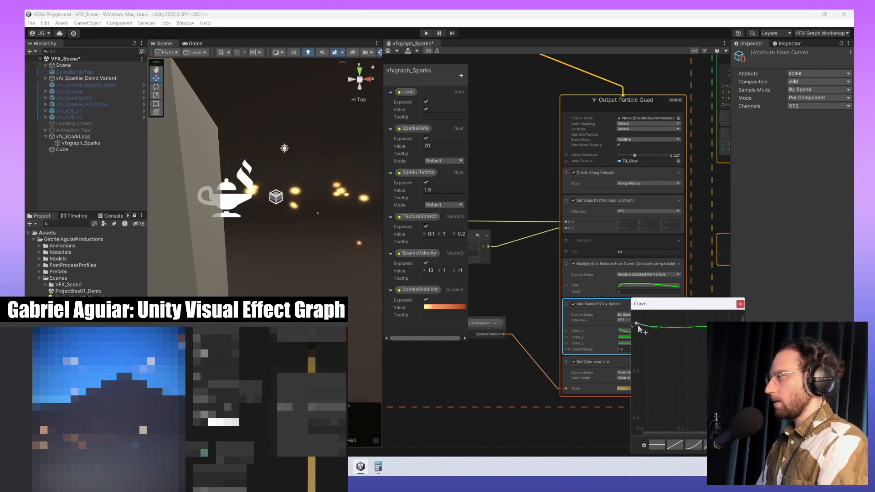
pyautogui.hotkey('ctrl', 'z')
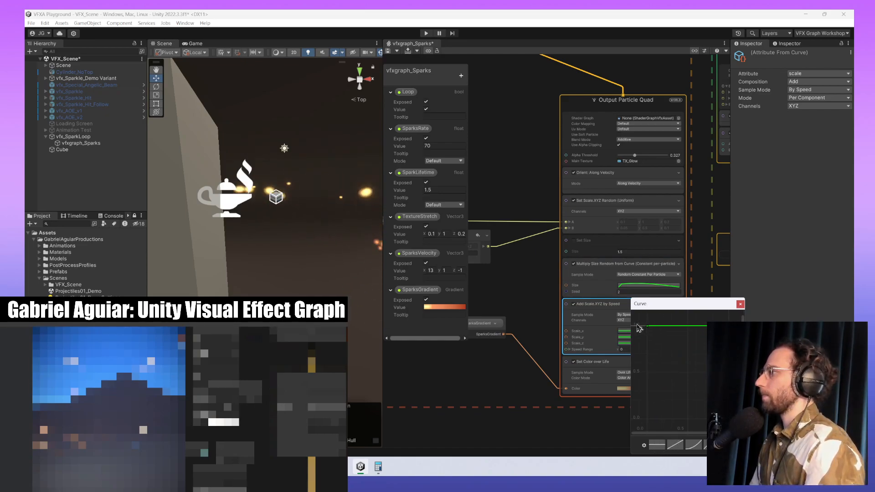
# - Undo the curve edits, the Add composition and the repositioning of the Scale by Speed block
pyautogui.moveTo(537, 299); pyautogui.dragTo(514, 289, button='middle')
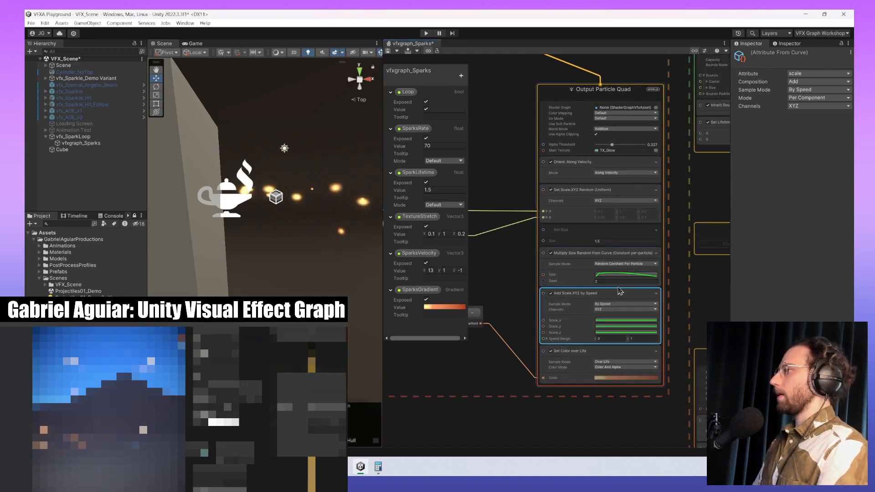
pyautogui.hotkey('ctrl', 'z')
pyautogui.hotkey('ctrl', 'z')
pyautogui.hotkey('ctrl', 'z')
pyautogui.hotkey('ctrl', 'z')
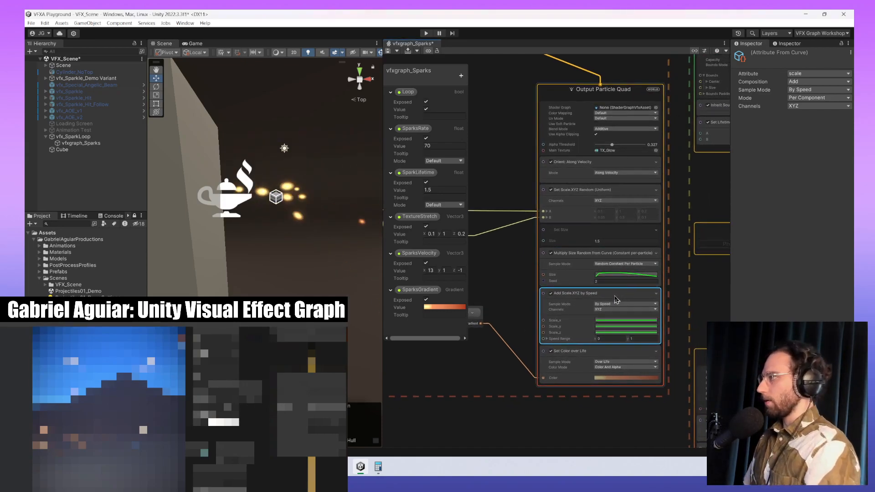
pyautogui.hotkey('ctrl', 'z')
pyautogui.hotkey('ctrl', 'z')
pyautogui.hotkey('ctrl', 'z')
pyautogui.hotkey('ctrl', 'z')
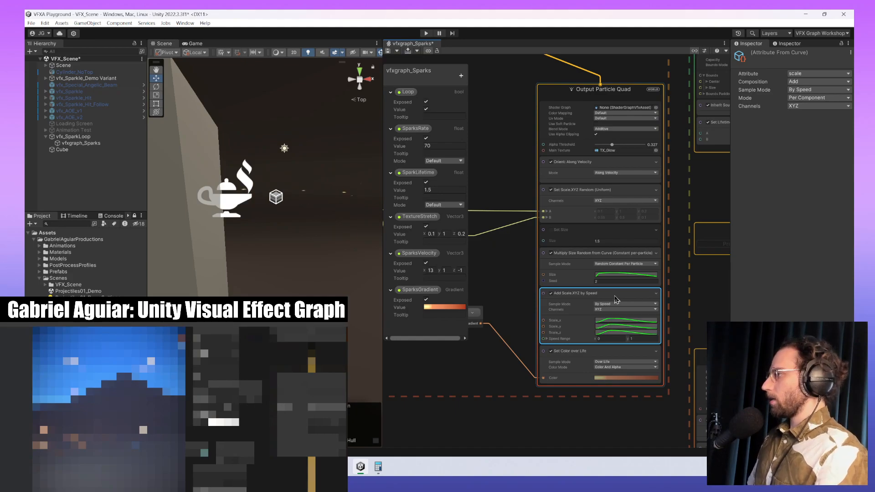
pyautogui.hotkey('ctrl', 'z')
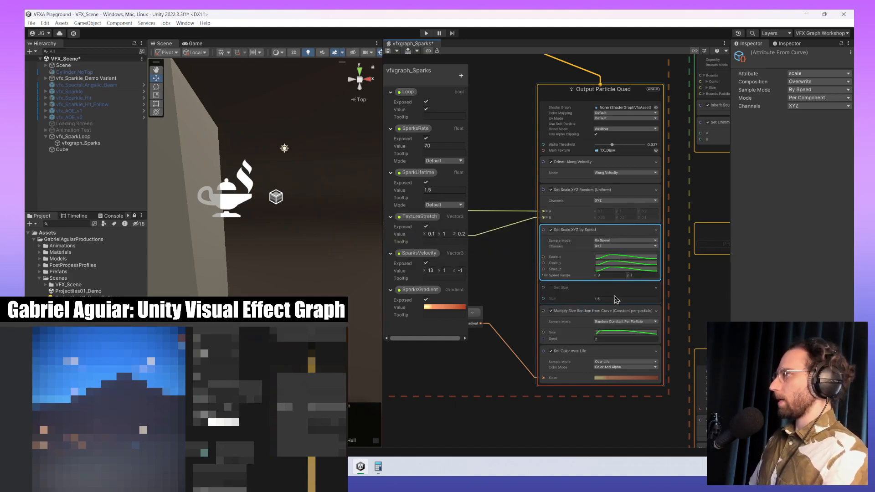
pyautogui.hotkey('ctrl', 'z')
pyautogui.hotkey('ctrl', 'z')
pyautogui.hotkey('ctrl', 'z')
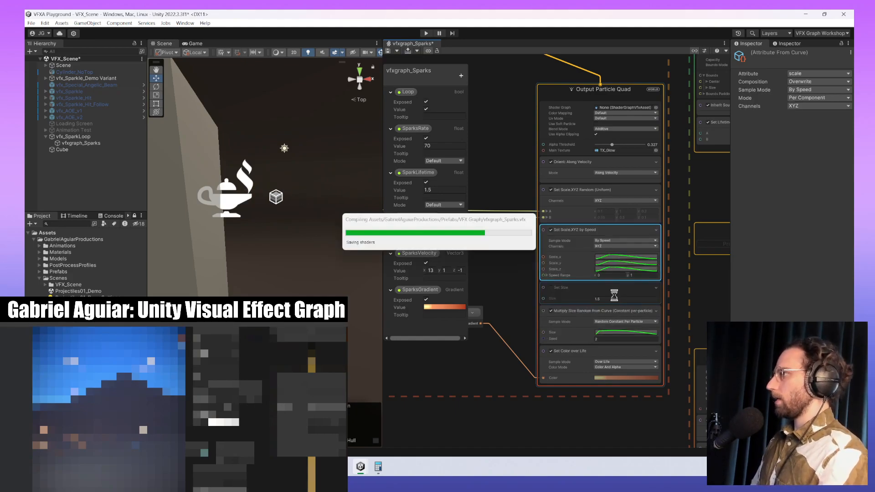
# - Remove the Set Scale.XYZ by Speed block from the main sparks output and re-enable its Set Size block
pyautogui.click(552, 229)
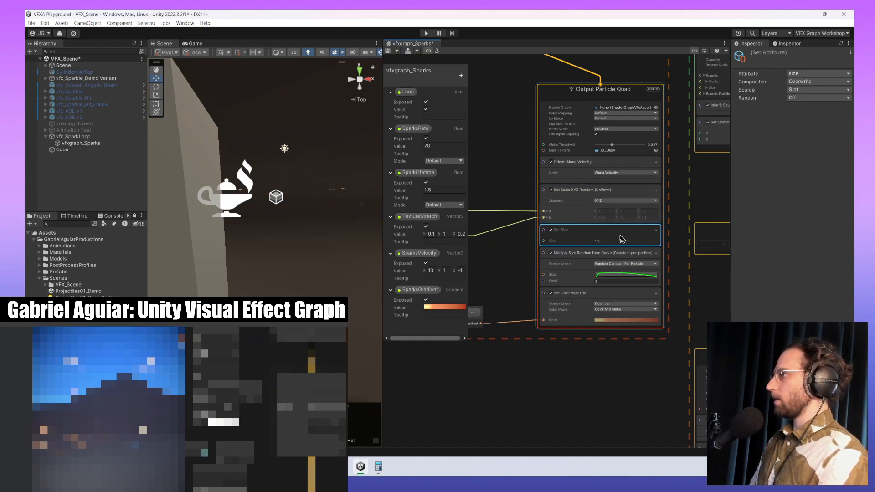
pyautogui.click(551, 231)
pyautogui.moveTo(275, 274)
pyautogui.mouseDown(button='middle')
pyautogui.moveTo(253, 261)
pyautogui.moveTo(339, 242)
pyautogui.moveTo(321, 277)
pyautogui.moveTo(273, 279)
pyautogui.mouseUp(button='middle')
pyautogui.scroll(-4, 254, 259)
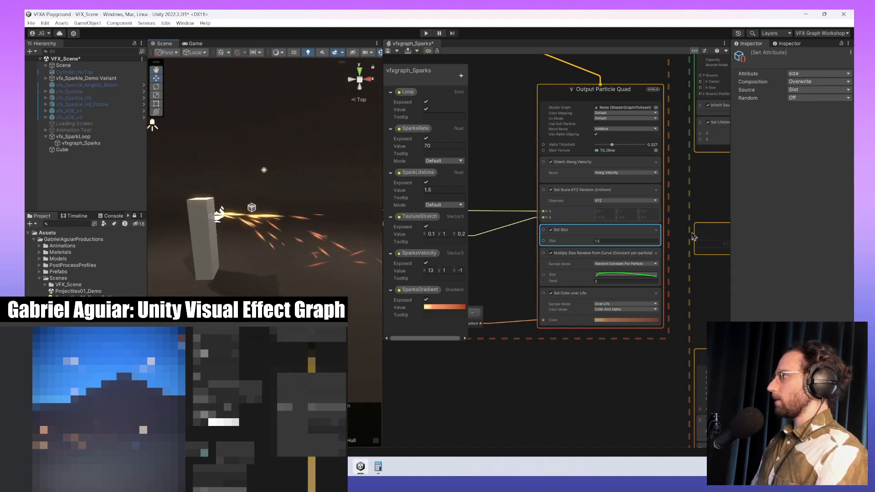
# - Open the choice of Main Texture for the Trailing Sparks Output Particle Quad
pyautogui.moveTo(718, 319); pyautogui.dragTo(577, 200, button='middle')
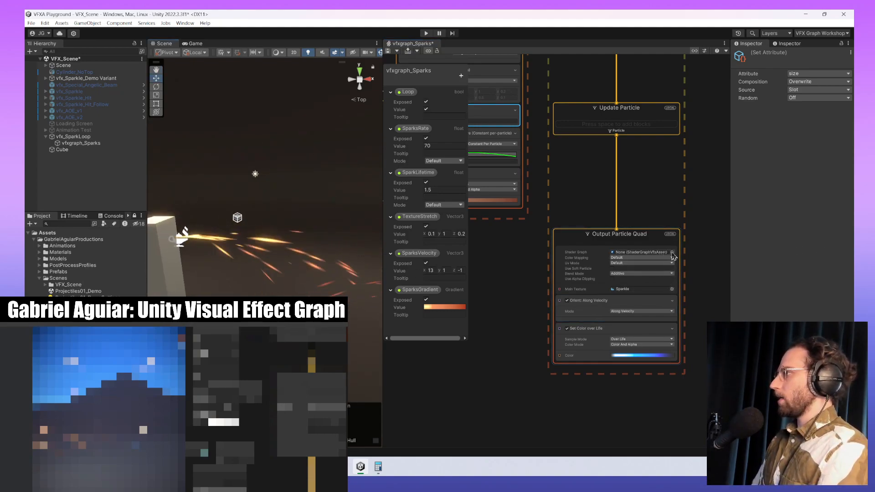
pyautogui.click(671, 252)
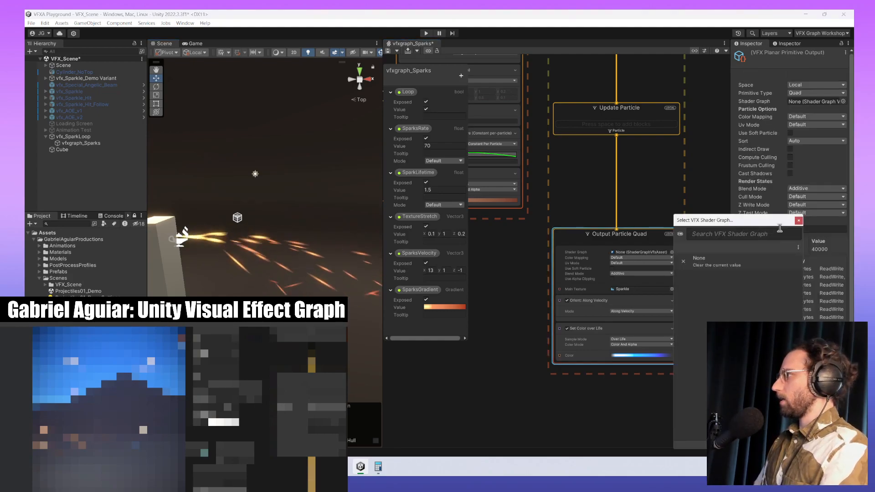
pyautogui.click(798, 221)
pyautogui.scroll(2, 628, 301)
pyautogui.scroll(1, 628, 300)
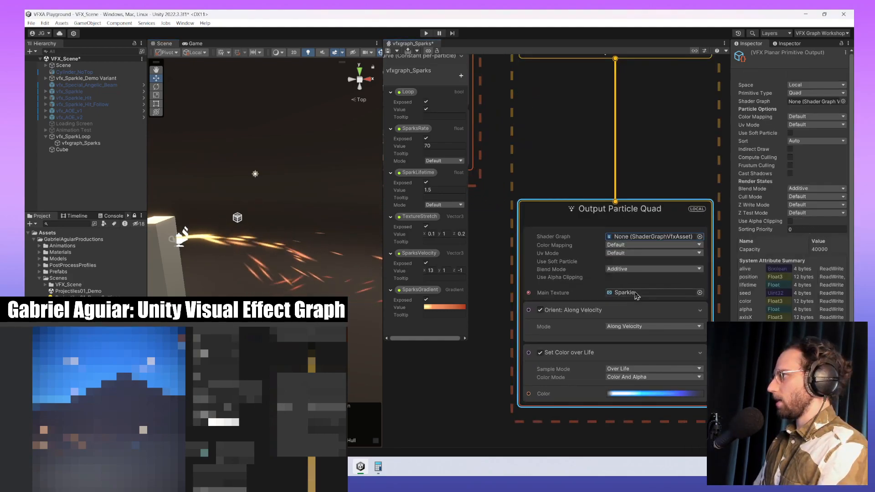
pyautogui.click(699, 293)
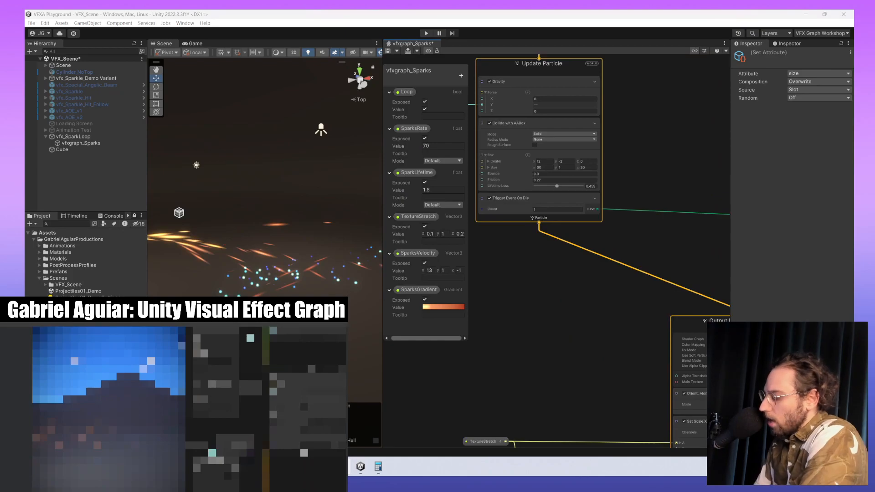
# - Revert the Trailing Sparks system to Local space and its particle orientation to Along Velocity
pyautogui.moveTo(653, 404); pyautogui.dragTo(464, 126, button='middle')
pyautogui.moveTo(602, 380); pyautogui.dragTo(496, 319, button='middle')
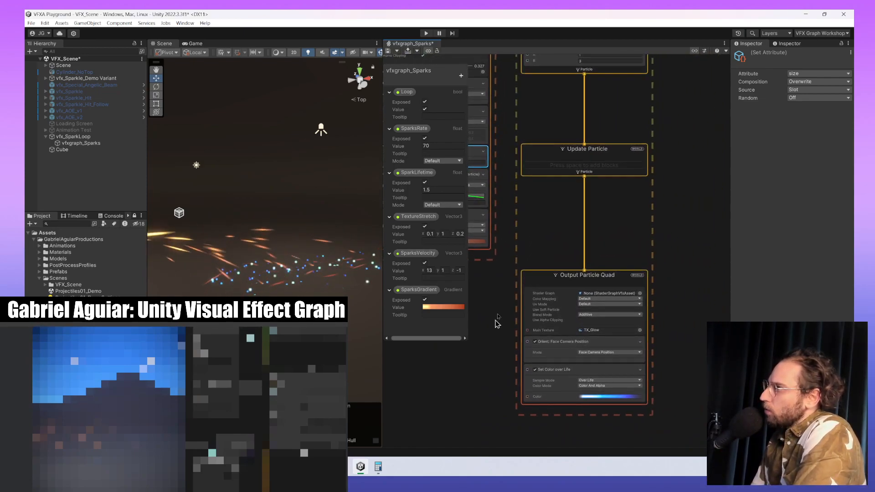
pyautogui.moveTo(635, 193); pyautogui.dragTo(644, 380, button='middle')
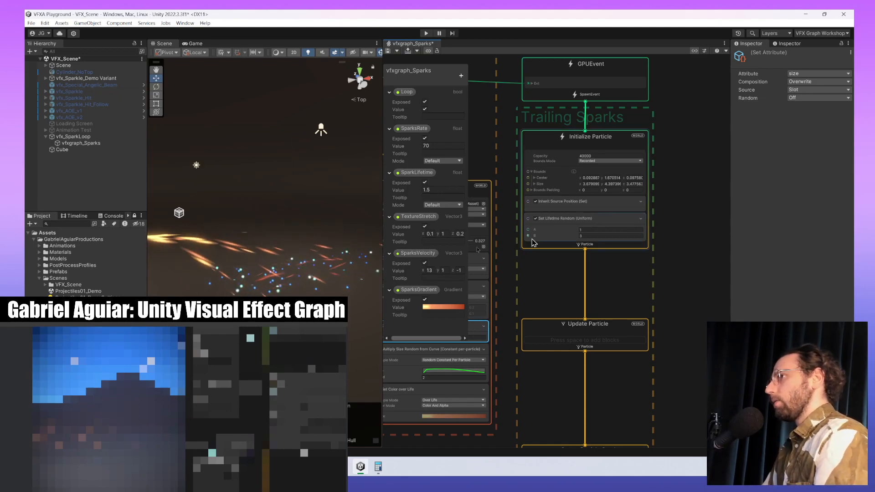
pyautogui.click(677, 197)
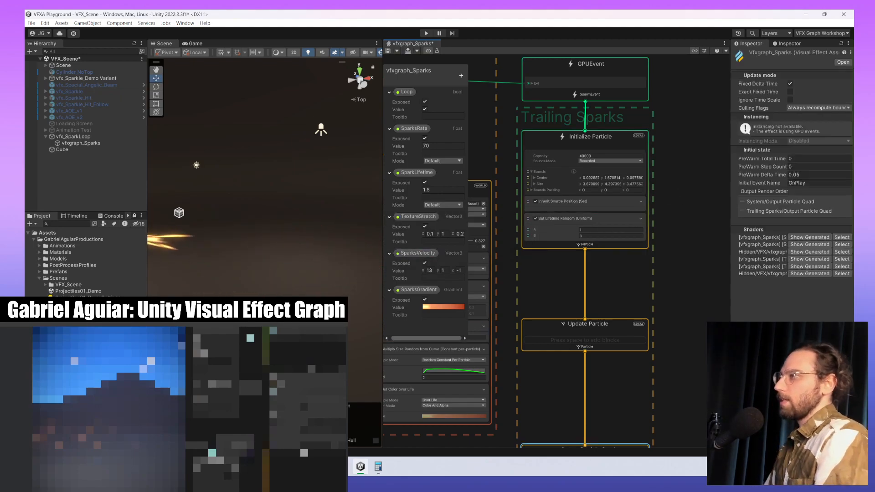
pyautogui.click(637, 324)
# - Assign TX_Glow as the Trailing Sparks output's Main Texture and set its Orient mode to Face Camera Position
pyautogui.moveTo(674, 384); pyautogui.dragTo(695, 150, button='middle')
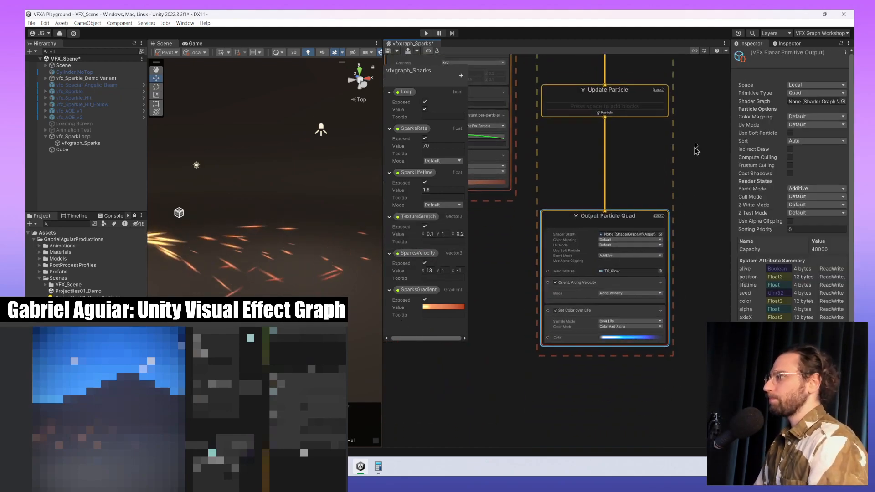
pyautogui.moveTo(703, 268); pyautogui.dragTo(709, 217, button='middle')
pyautogui.scroll(2, 677, 218)
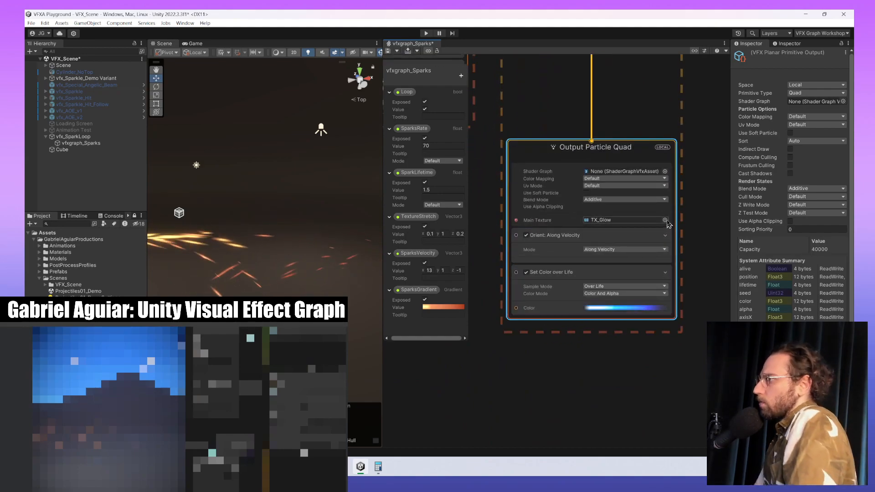
pyautogui.click(665, 219)
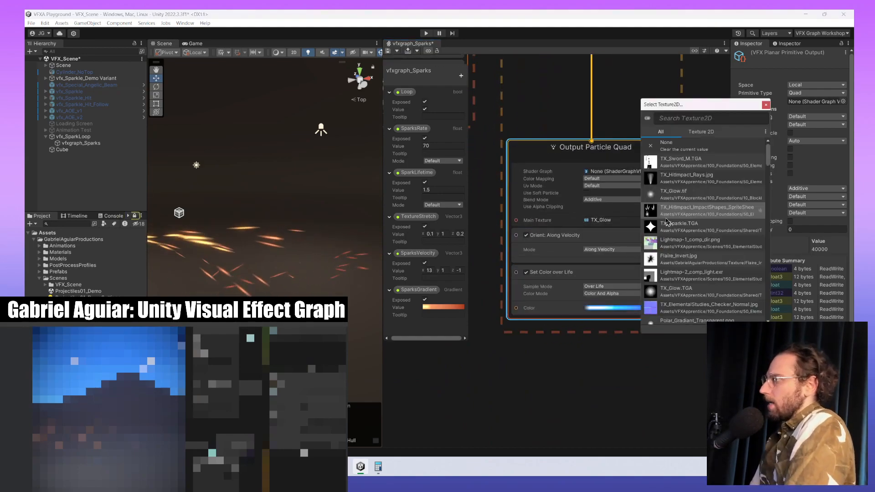
pyautogui.doubleClick(671, 195)
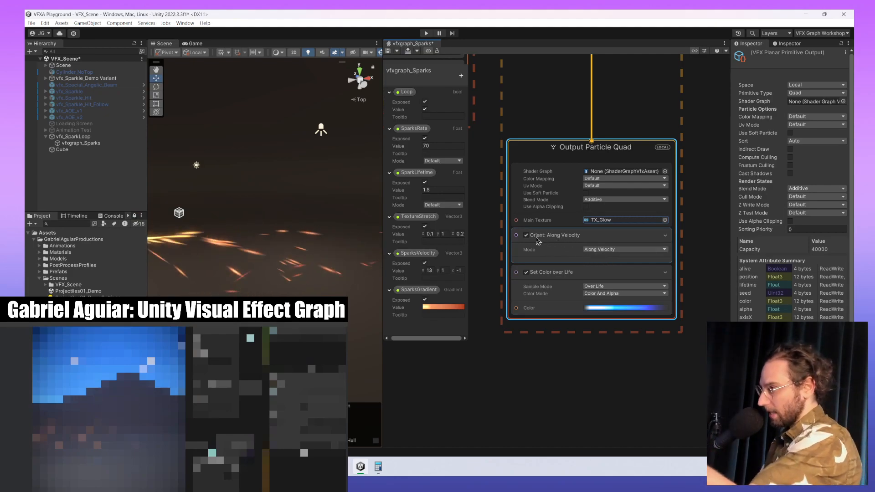
pyautogui.click(605, 250)
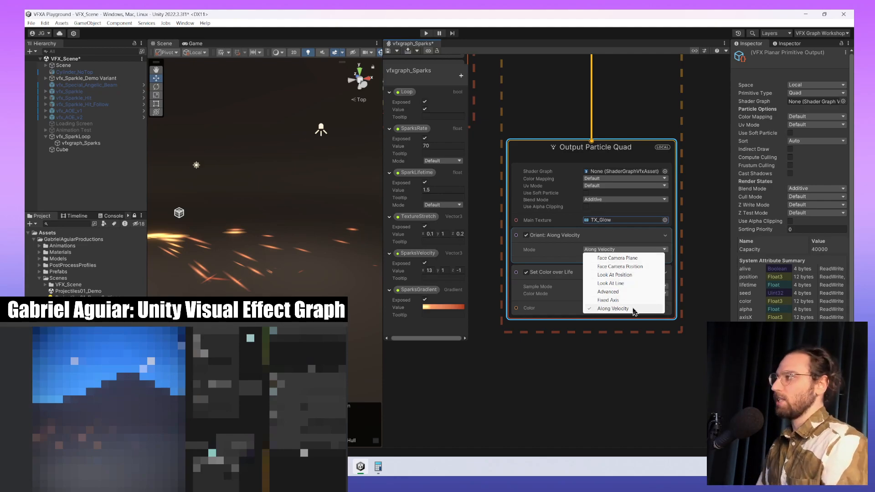
pyautogui.click(638, 268)
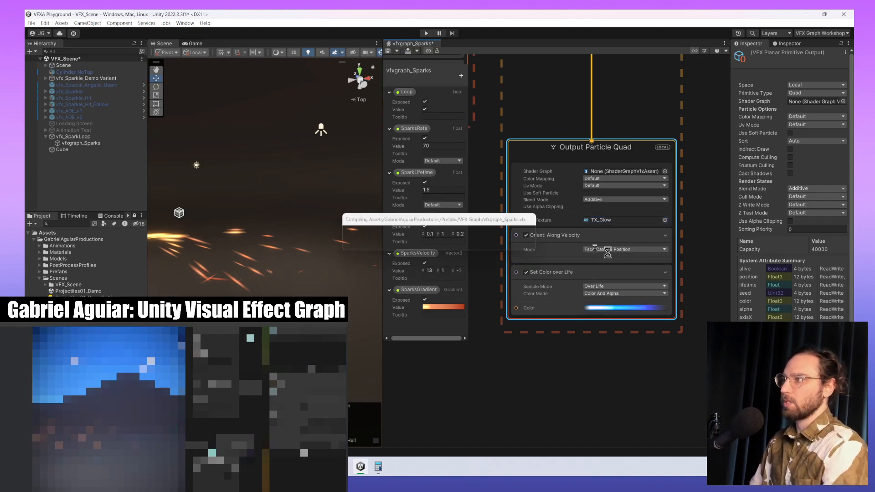
pyautogui.scroll(-3, 261, 242)
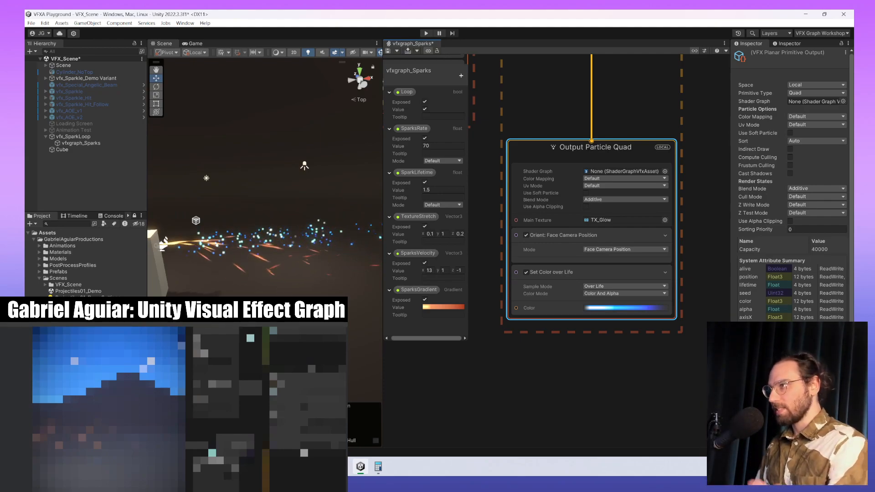
# - Switch the Trailing Sparks system's simulation space to World from its Initialize Particle context
pyautogui.moveTo(703, 101); pyautogui.dragTo(691, 406, button='middle')
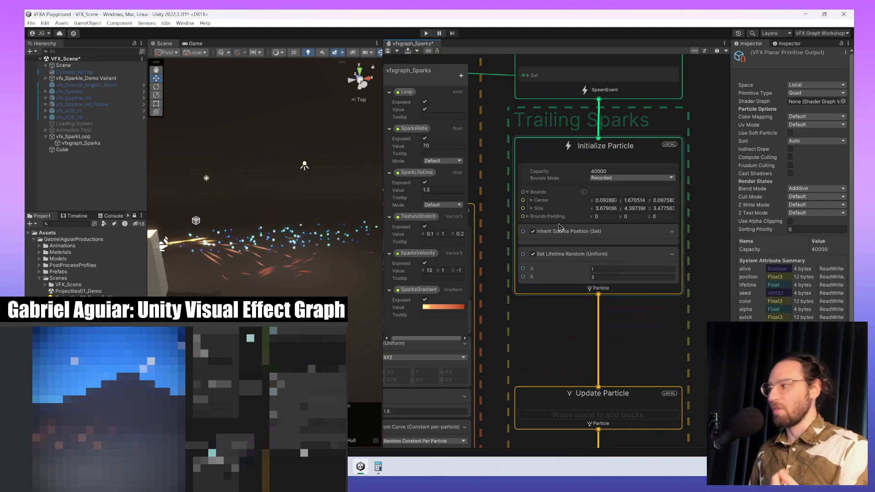
pyautogui.click(668, 145)
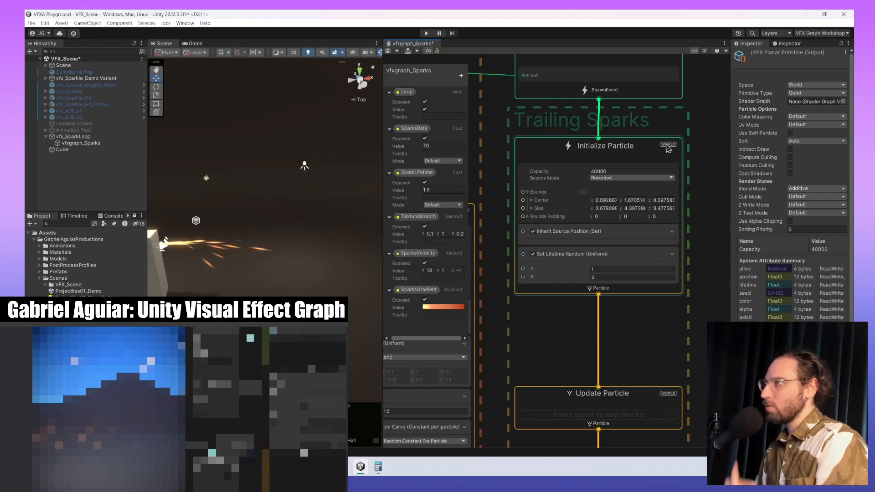
pyautogui.moveTo(283, 319); pyautogui.dragTo(230, 307, button='middle')
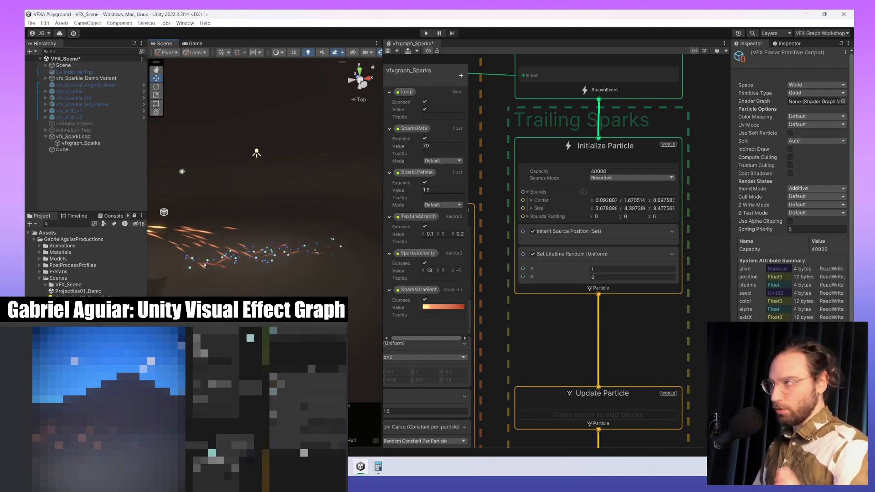
# - Set Lifetime Loss to 1 in the main sparks' Collide with AABox block
pyautogui.moveTo(568, 335); pyautogui.dragTo(653, 326, button='middle')
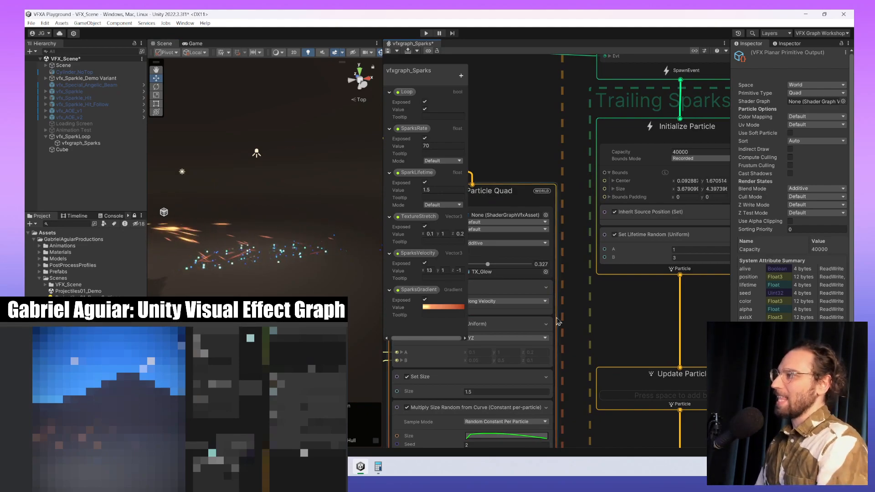
pyautogui.moveTo(592, 336)
pyautogui.mouseDown(button='middle')
pyautogui.moveTo(687, 243)
pyautogui.moveTo(698, 220)
pyautogui.moveTo(726, 366)
pyautogui.mouseUp(button='middle')
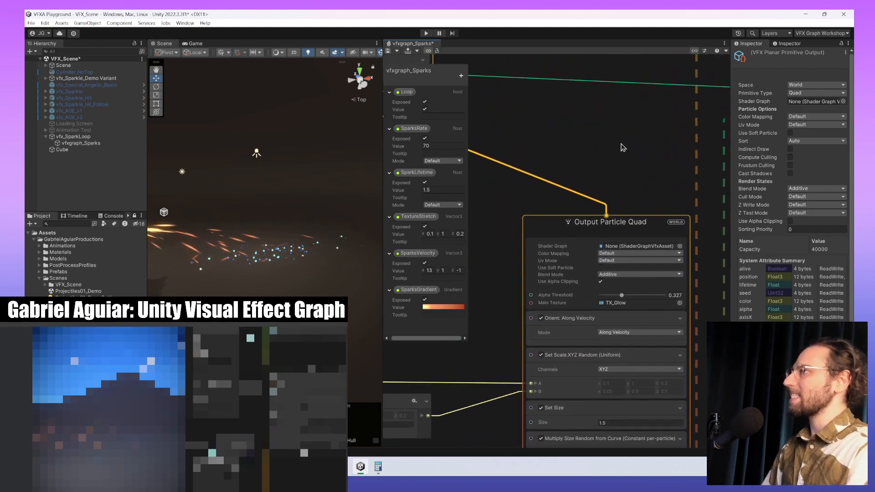
pyautogui.moveTo(623, 146); pyautogui.dragTo(712, 212, button='middle')
pyautogui.moveTo(567, 140); pyautogui.dragTo(633, 188, button='middle')
pyautogui.moveTo(595, 165)
pyautogui.mouseDown(button='middle')
pyautogui.moveTo(658, 213)
pyautogui.moveTo(678, 267)
pyautogui.mouseUp(button='middle')
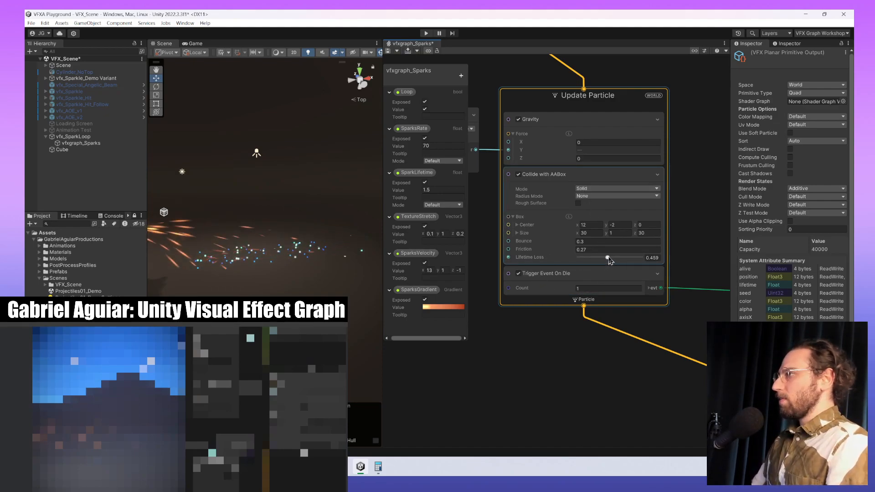
pyautogui.moveTo(607, 258); pyautogui.dragTo(641, 258)
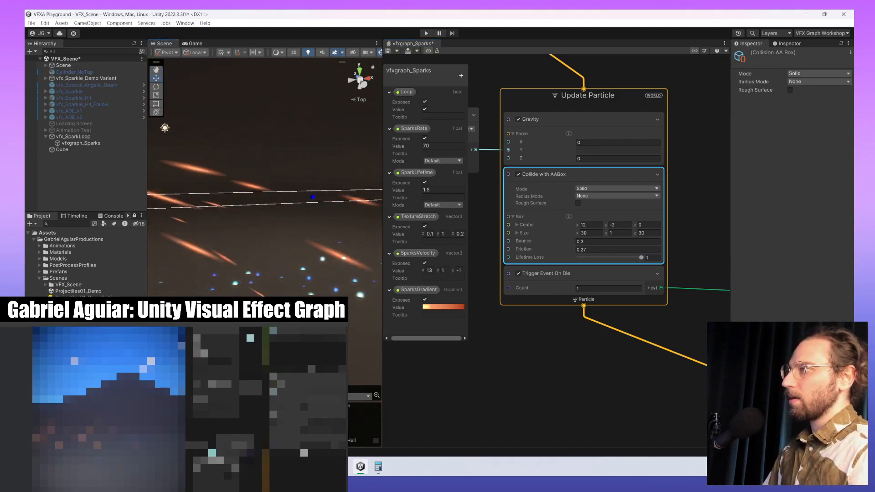
pyautogui.scroll(-1, 265, 251)
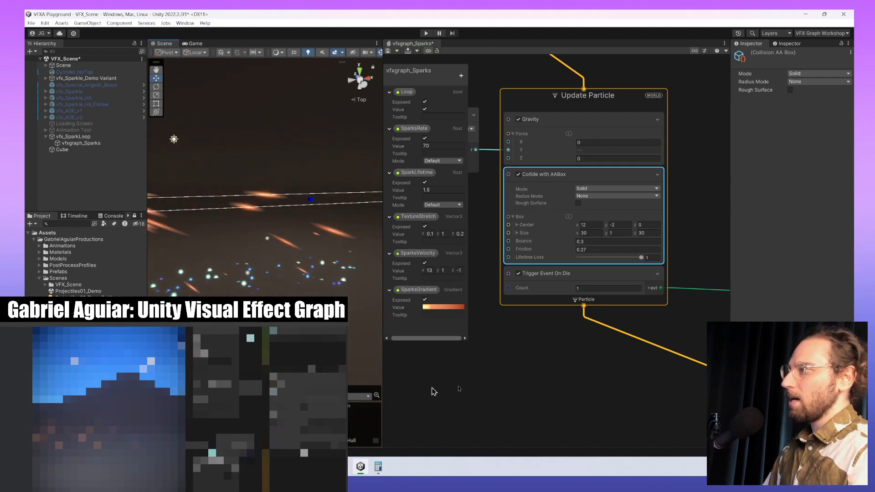
# - Show VFX Control for the sparks effect, slow its Play Rate to 20 and inspect the collisions in the scene
pyautogui.moveTo(433, 393); pyautogui.dragTo(541, 359, button='middle')
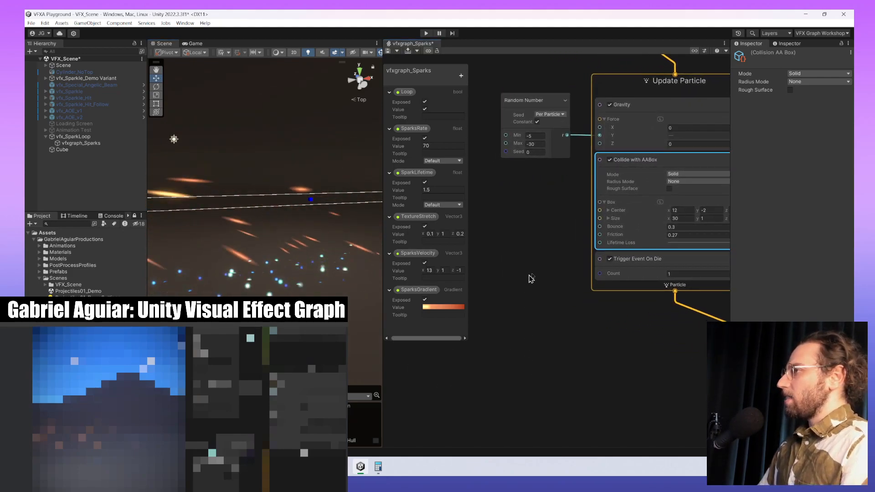
pyautogui.click(705, 51)
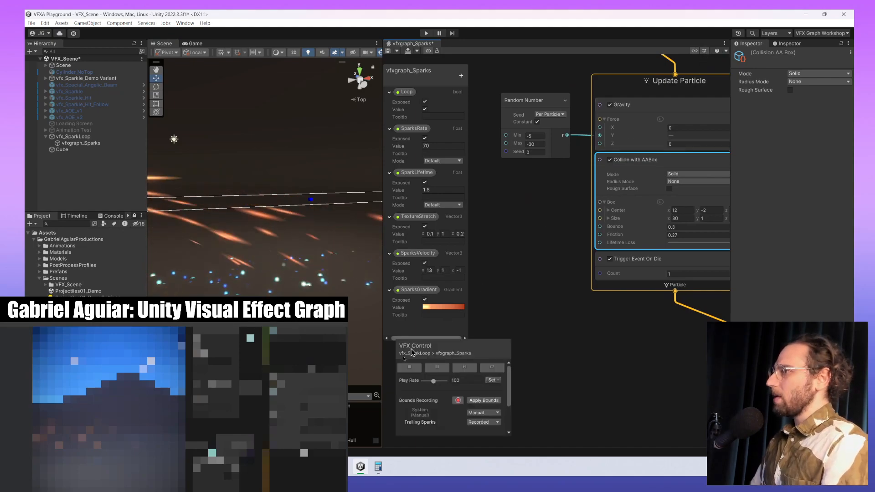
pyautogui.click(465, 380)
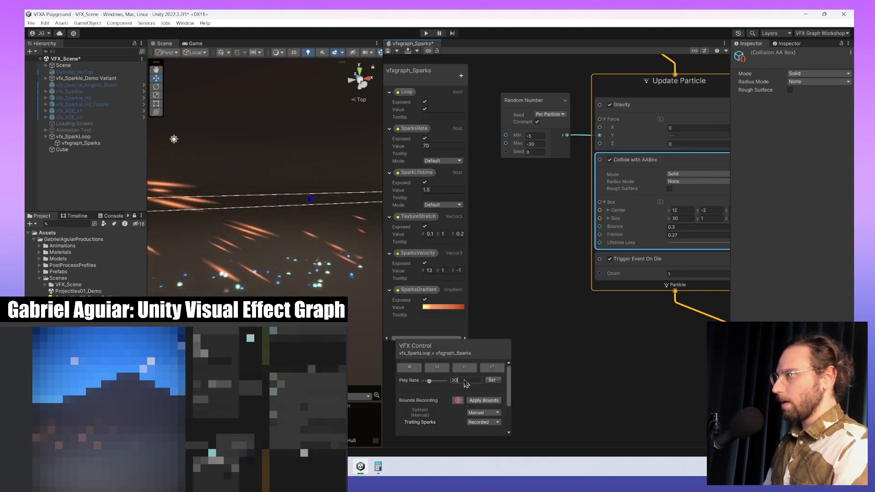
pyautogui.click(703, 53)
pyautogui.click(703, 54)
pyautogui.click(703, 53)
pyautogui.click(703, 53)
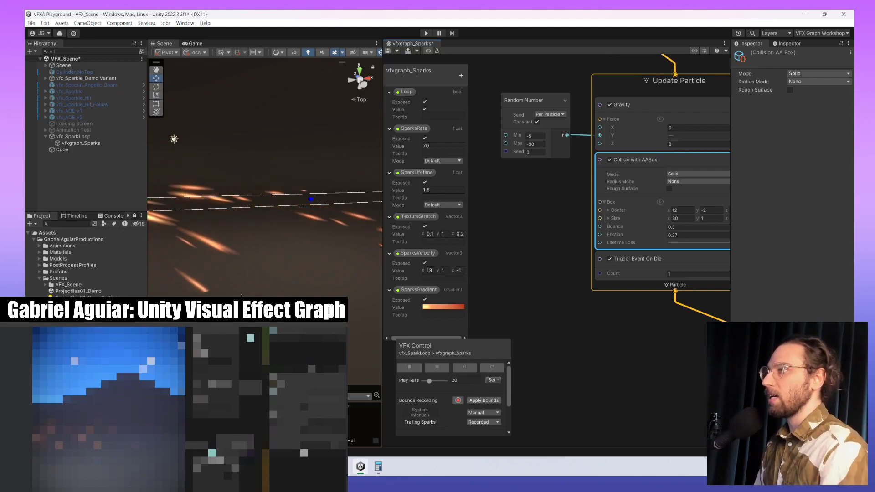
pyautogui.click(458, 400)
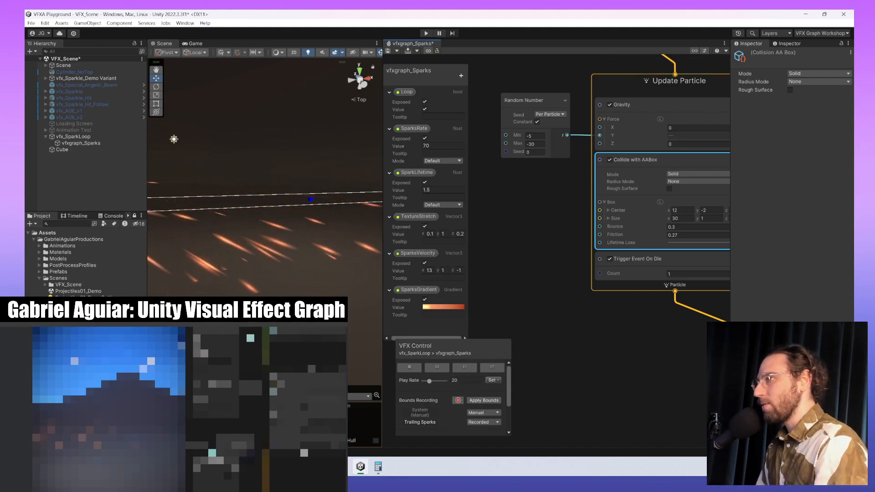
pyautogui.moveTo(255, 196); pyautogui.dragTo(282, 197, button='middle')
pyautogui.scroll(-4, 282, 197)
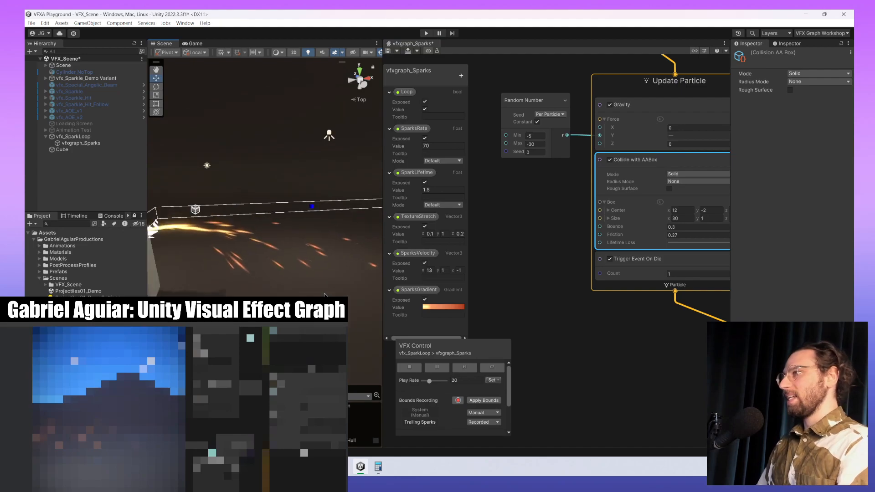
# - Restore the effect's Play Rate to 100 and view the sparks closer in the scene
pyautogui.click(461, 380)
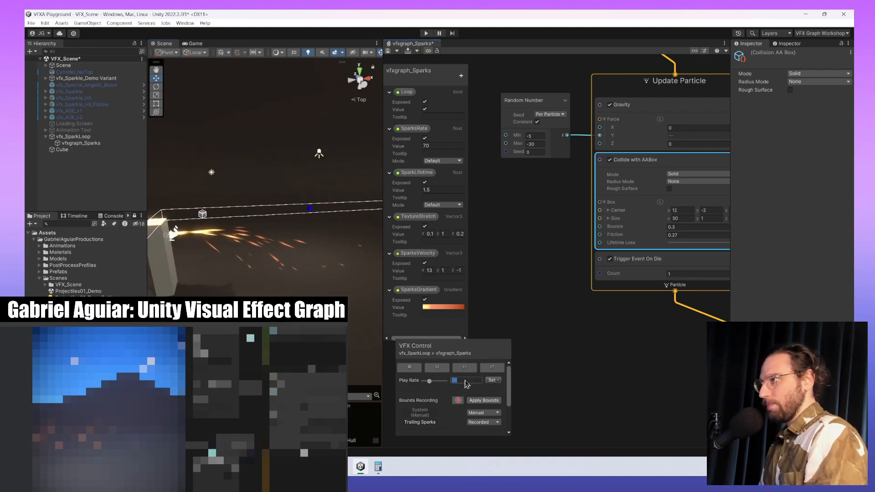
pyautogui.write('100')
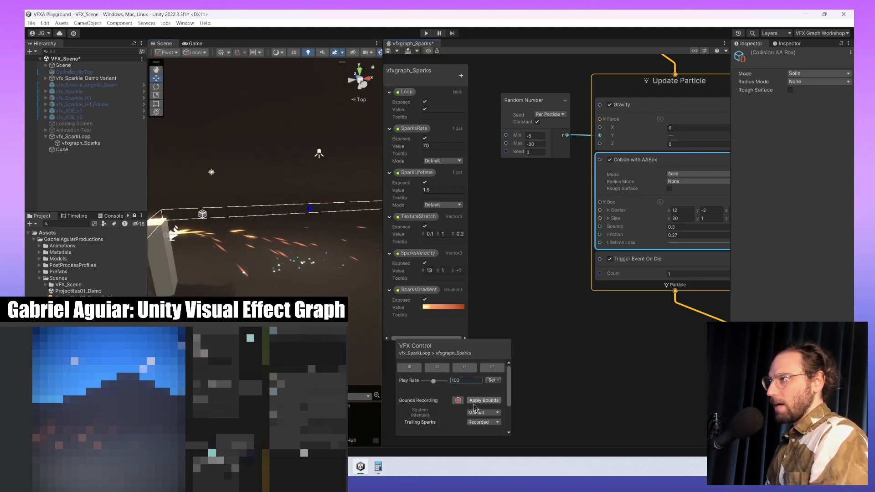
pyautogui.scroll(4, 335, 269)
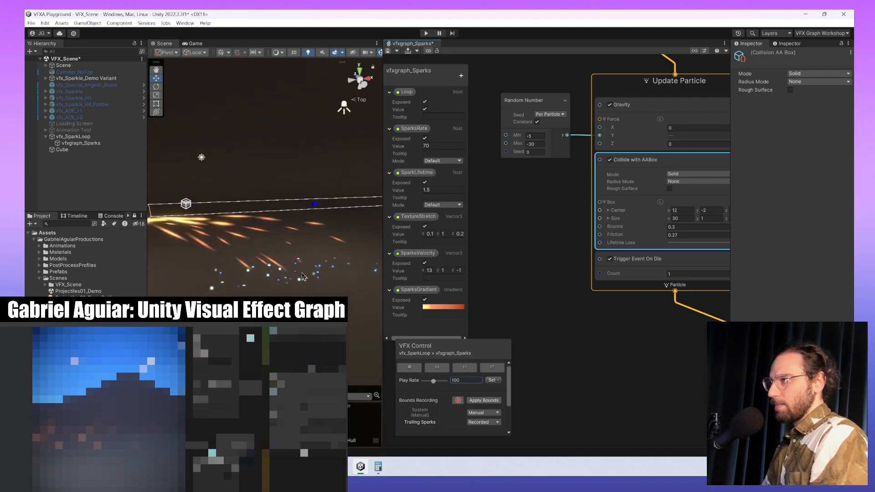
# - Set the effect's Play Rate to 80
pyautogui.doubleClick(467, 383)
pyautogui.write('80')
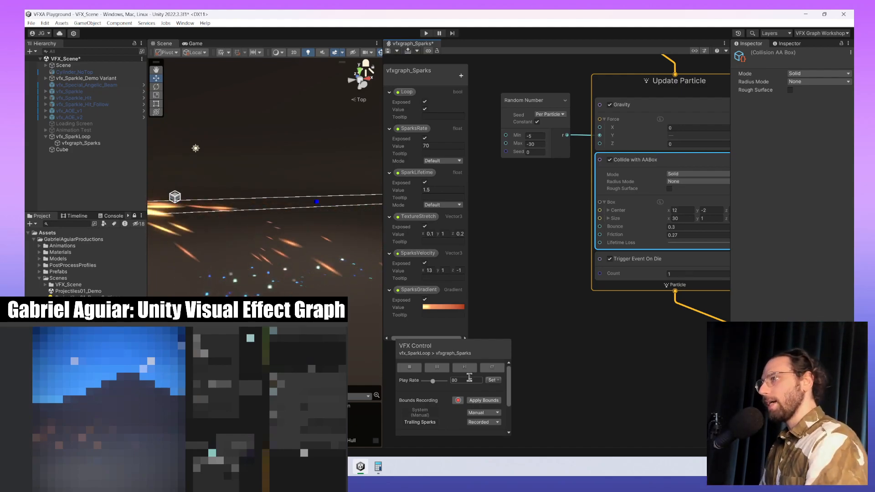
pyautogui.click(468, 379)
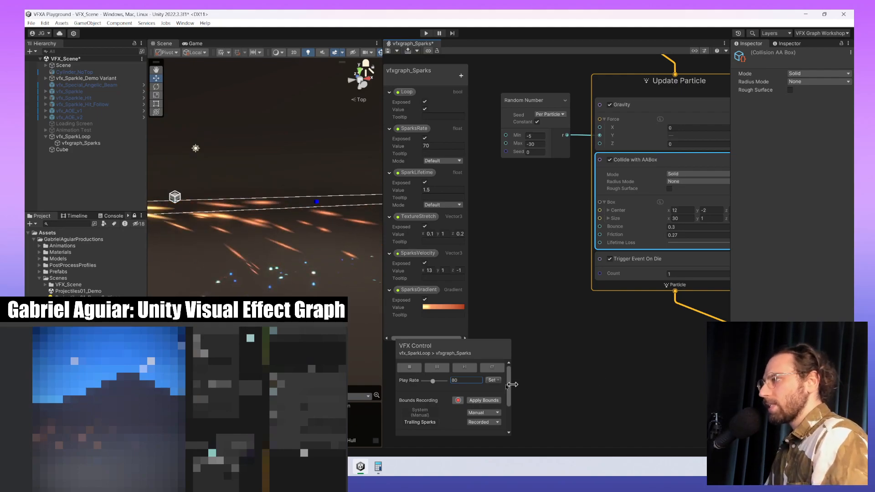
# - Try Play Rates of 50 and 110 on the effect and inspect the sparks and trailing particles in the scene
pyautogui.moveTo(433, 381); pyautogui.dragTo(431, 382)
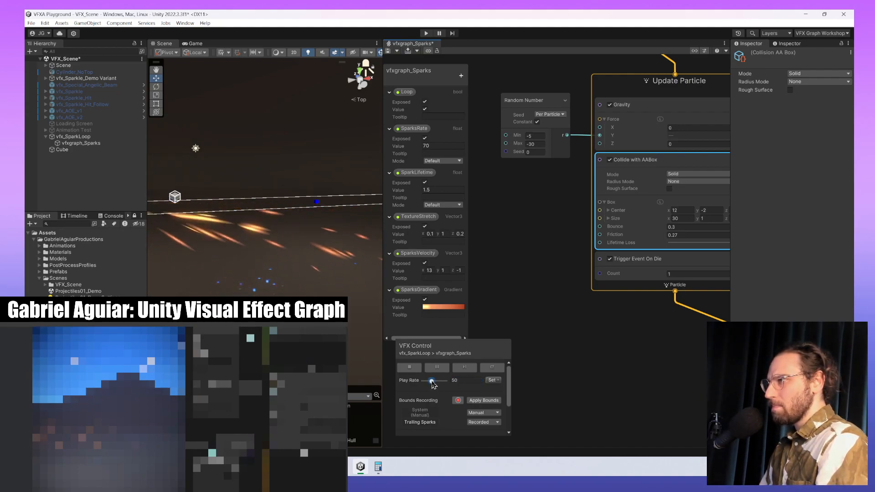
pyautogui.moveTo(433, 383); pyautogui.dragTo(434, 384)
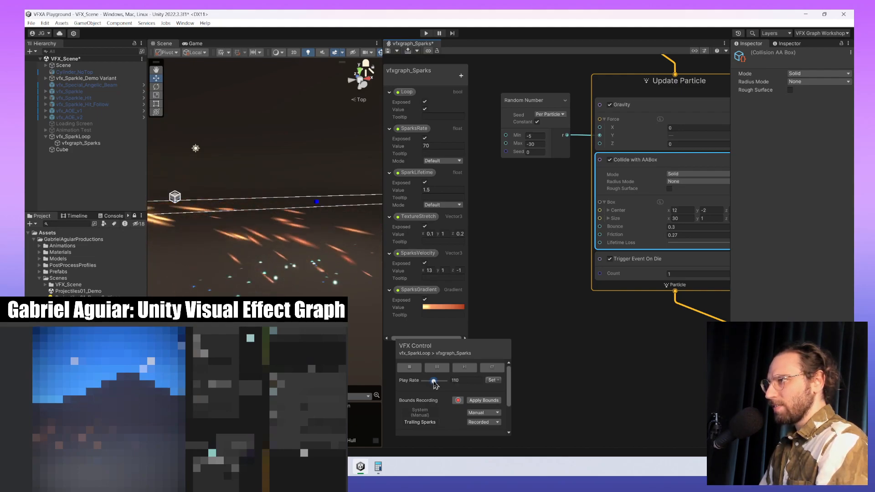
pyautogui.scroll(-3, 260, 268)
pyautogui.moveTo(260, 268); pyautogui.dragTo(230, 287, button='middle')
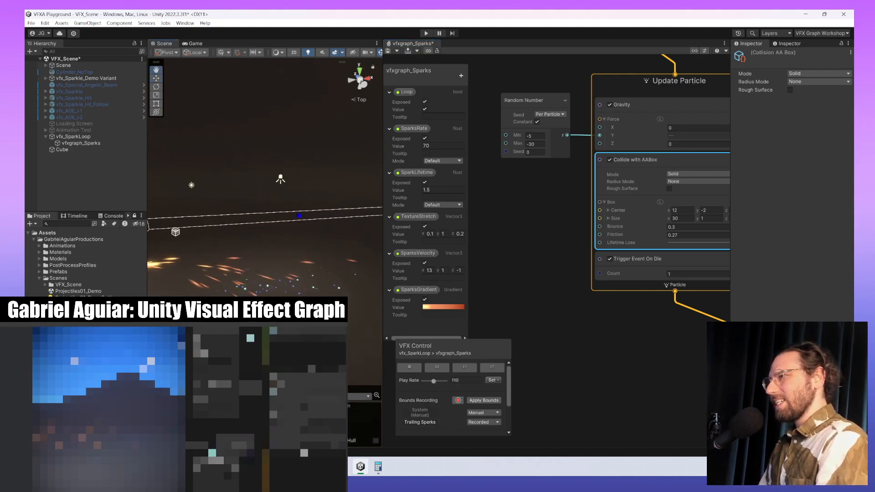
pyautogui.scroll(3, 230, 287)
pyautogui.moveTo(705, 345); pyautogui.dragTo(637, 350, button='middle')
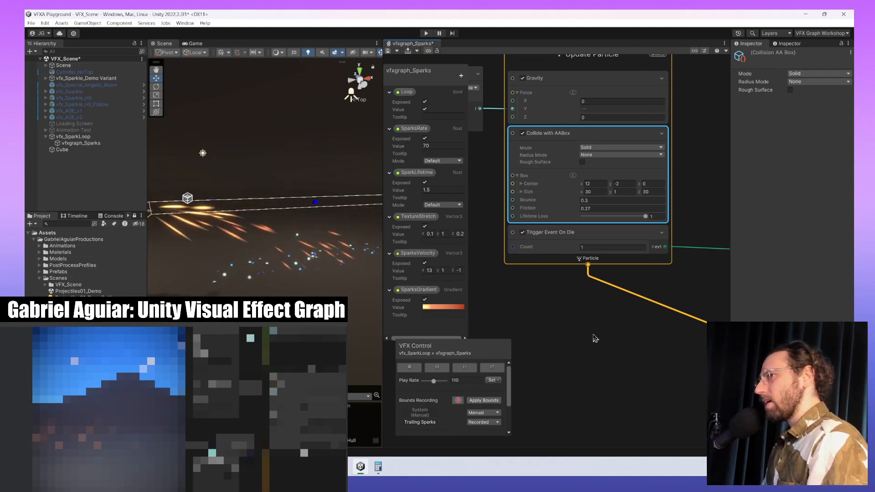
pyautogui.scroll(-3, 269, 255)
pyautogui.keyDown('alt'); pyautogui.moveTo(294, 351); pyautogui.dragTo(294, 293); pyautogui.keyUp('alt')
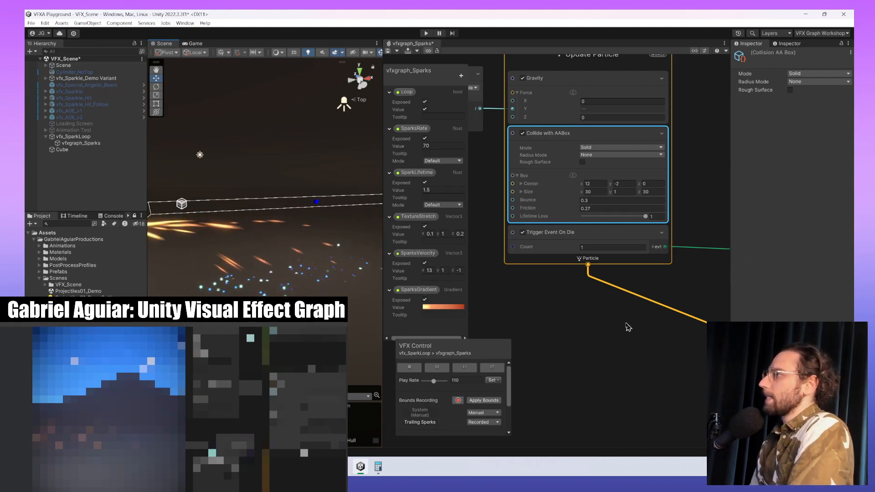
# - Set the Trailing Sparks' Set Lifetime Random block in Initialize Particle to A 0.1 and B 0.3
pyautogui.scroll(-4, 628, 321)
pyautogui.moveTo(659, 296); pyautogui.dragTo(513, 228, button='middle')
pyautogui.click(543, 312)
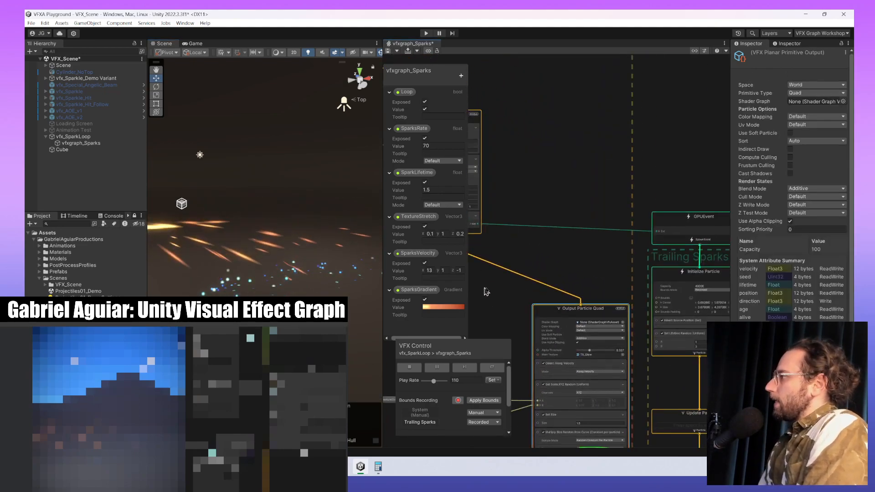
pyautogui.moveTo(579, 289); pyautogui.dragTo(508, 138, button='middle')
pyautogui.moveTo(640, 312); pyautogui.dragTo(626, 310, button='middle')
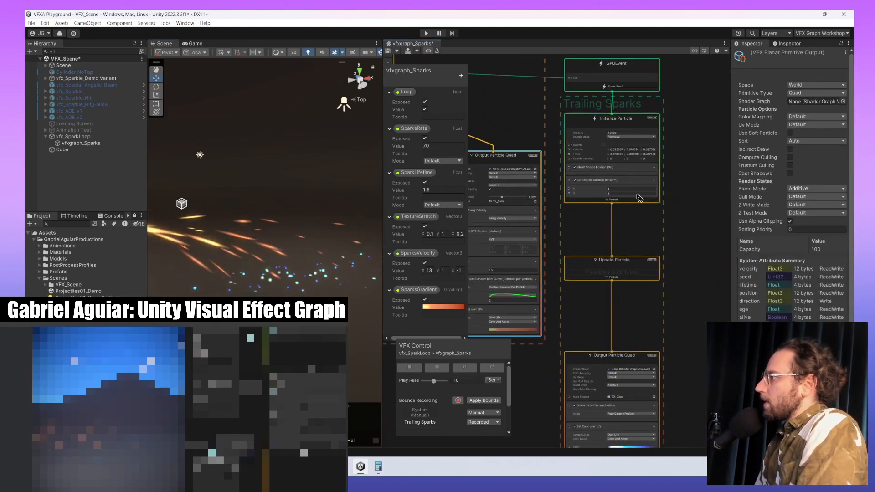
pyautogui.scroll(5, 613, 185)
pyautogui.scroll(1, 593, 187)
pyautogui.click(568, 212)
pyautogui.moveTo(568, 214); pyautogui.dragTo(571, 271, button='middle')
pyautogui.click(617, 254)
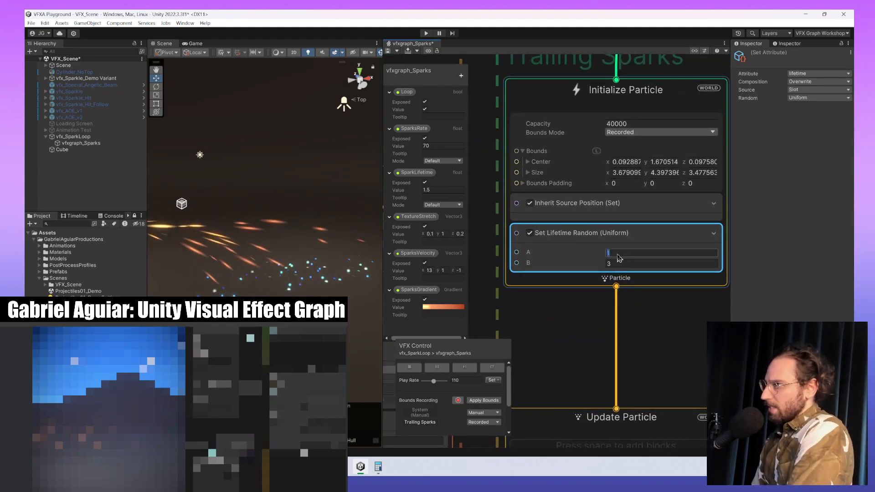
pyautogui.write('.1')
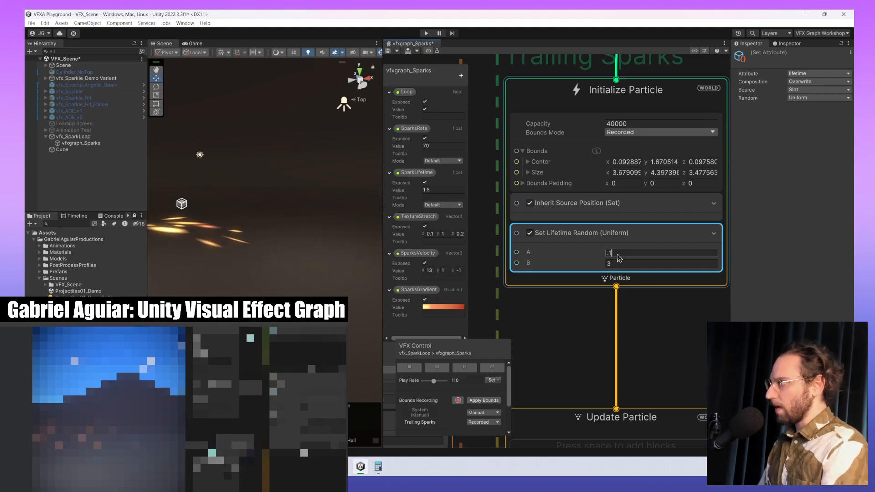
pyautogui.press('Tab')
pyautogui.write('.3')
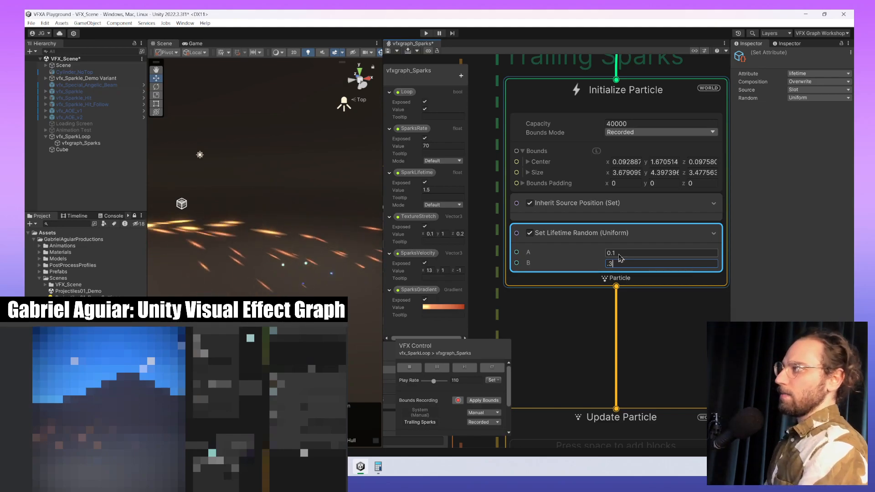
# - Lengthen the trailing sparks' random lifetime to A 0.25 and B 0.48
pyautogui.click(619, 256)
pyautogui.click(619, 254)
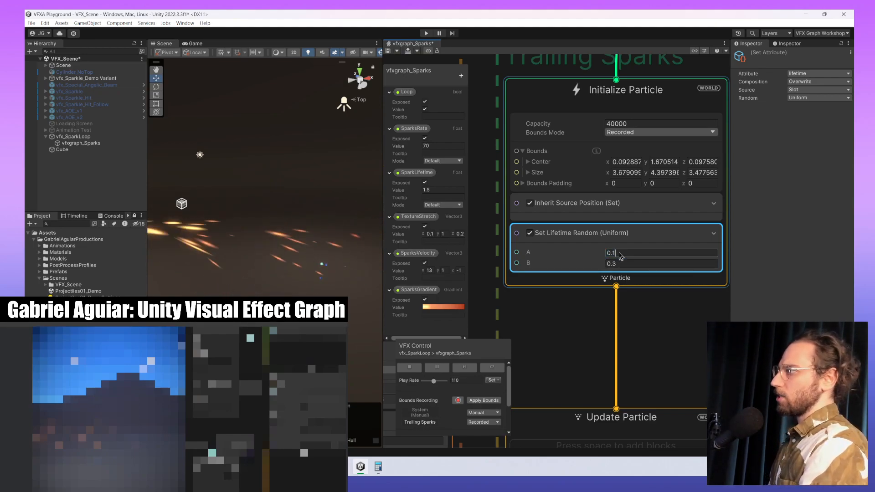
pyautogui.click(636, 263)
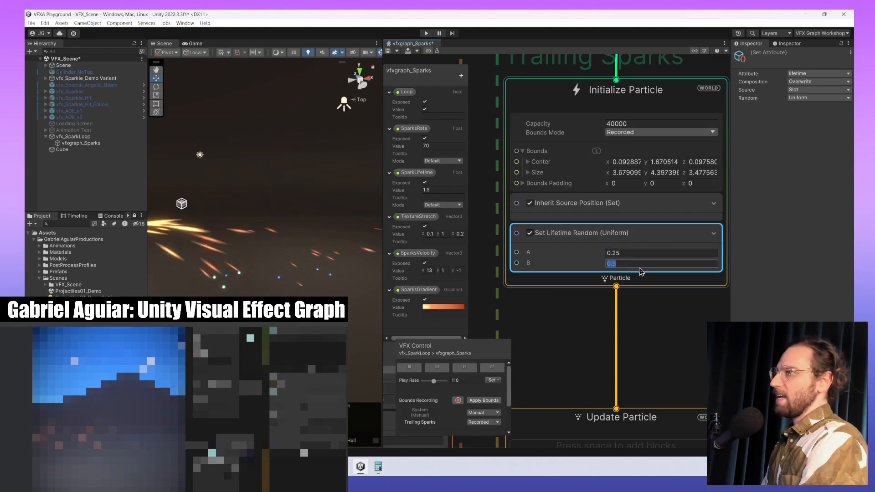
pyautogui.write('0.4')
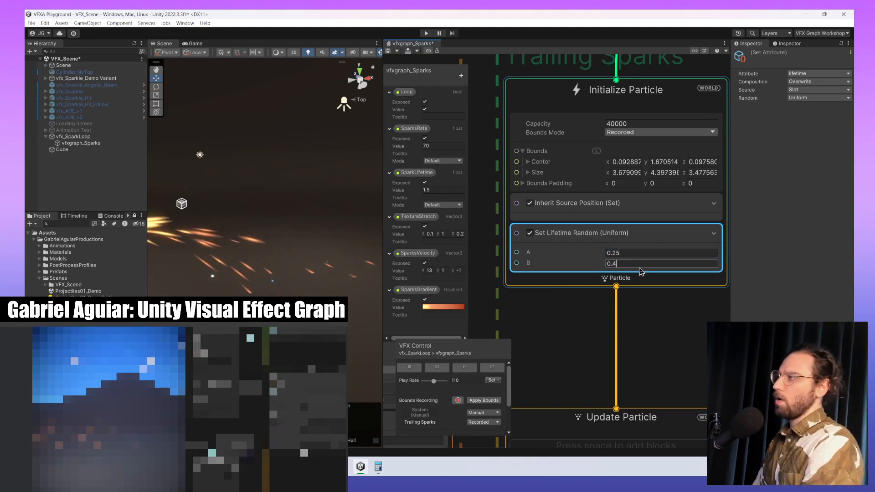
pyautogui.write('8')
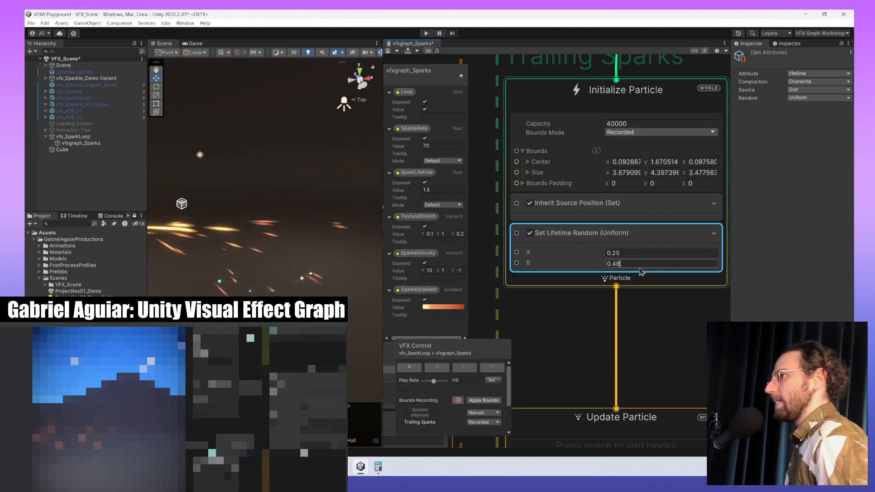
# - Set the effect's Play Rate to 100 and view the whole spark emission in the scene
pyautogui.moveTo(289, 261)
pyautogui.mouseDown(button='middle')
pyautogui.moveTo(248, 244)
pyautogui.moveTo(291, 277)
pyautogui.mouseUp(button='middle')
pyautogui.scroll(-5, 248, 243)
pyautogui.keyDown('alt'); pyautogui.moveTo(294, 274); pyautogui.dragTo(305, 289); pyautogui.keyUp('alt')
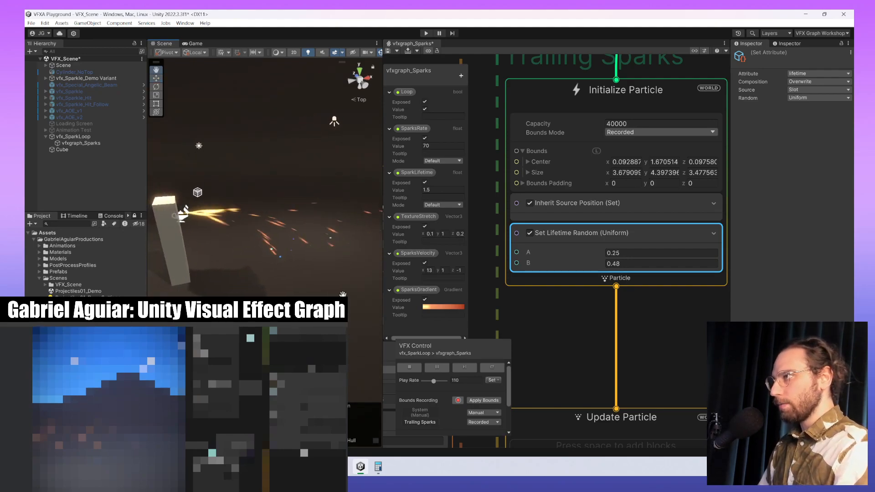
pyautogui.moveTo(433, 381); pyautogui.dragTo(434, 382)
pyautogui.click(459, 382)
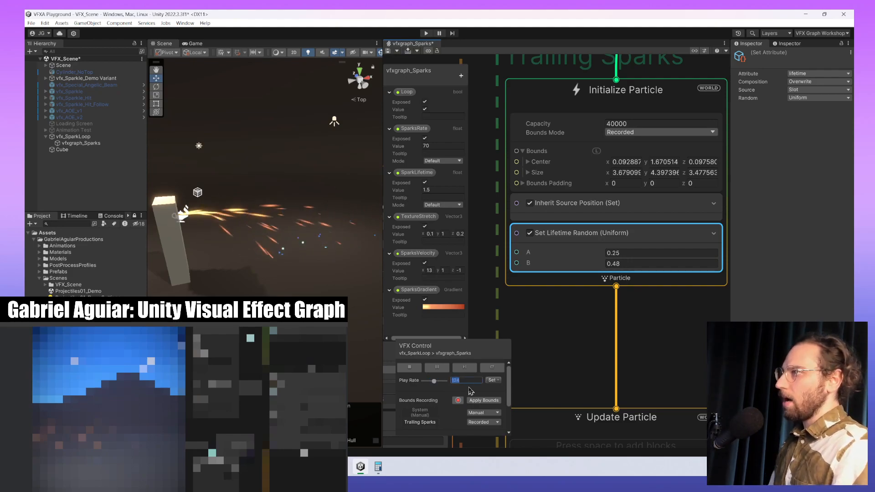
pyautogui.write('100')
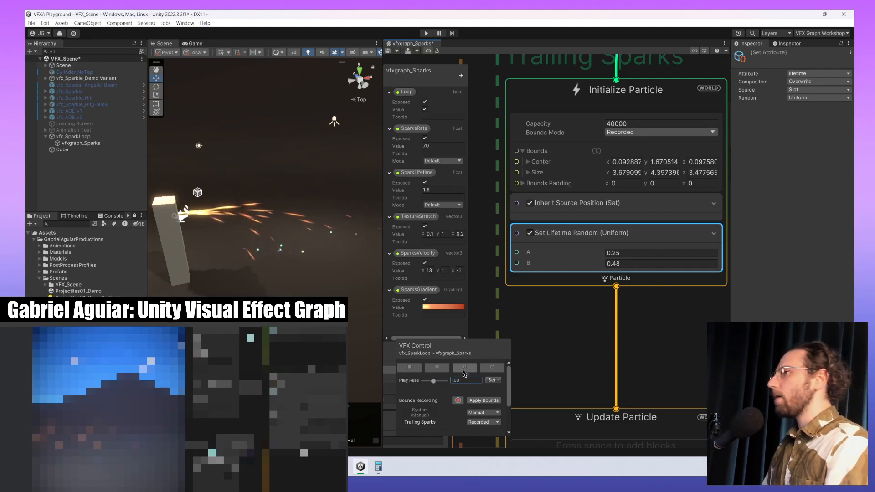
pyautogui.moveTo(362, 245); pyautogui.dragTo(331, 273, button='middle')
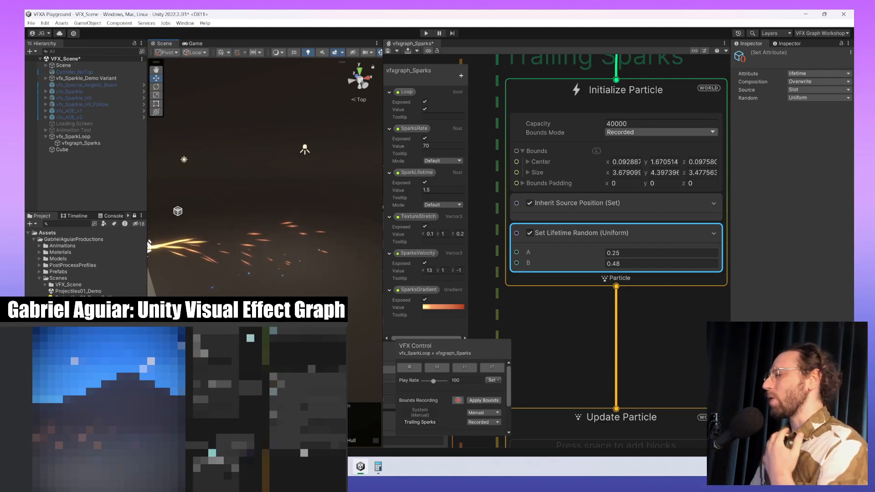
# - Set the trailing sparks' random lifetime to A 0.35 and B 0.68
pyautogui.moveTo(710, 329); pyautogui.dragTo(689, 299, button='middle')
pyautogui.scroll(-1, 714, 249)
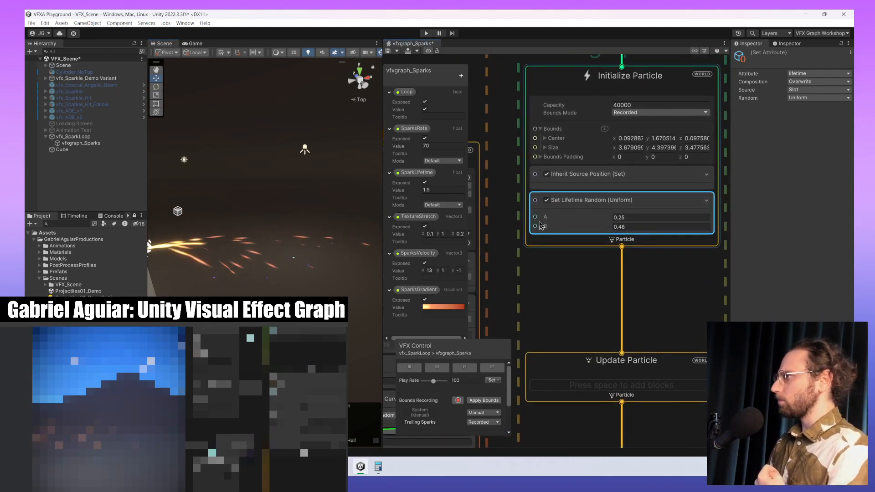
pyautogui.click(676, 221)
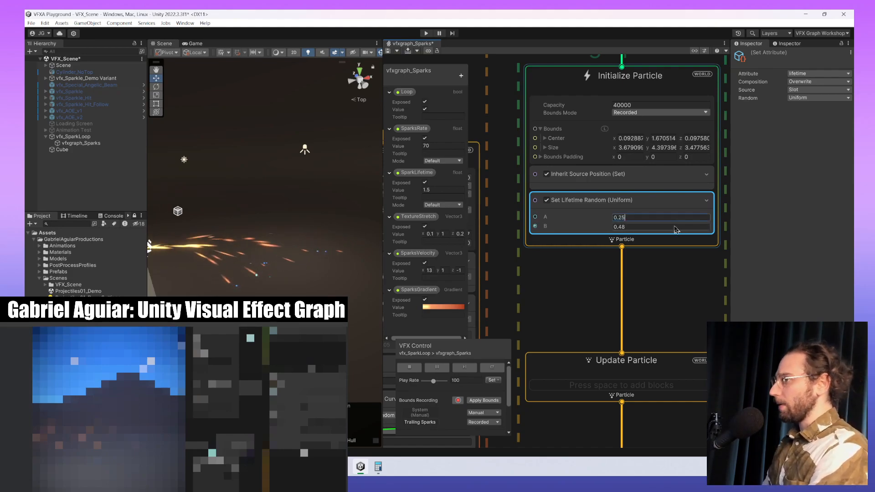
pyautogui.press('BackSpace')
pyautogui.press('BackSpace')
pyautogui.write('35')
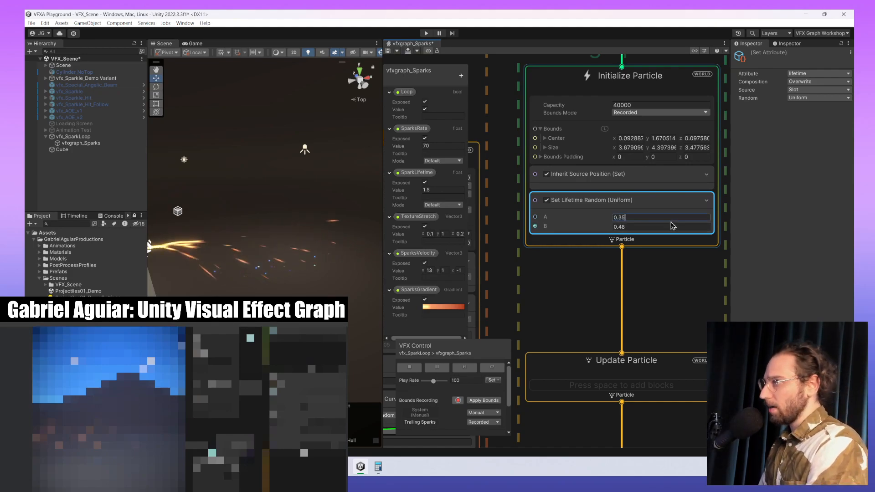
pyautogui.click(661, 229)
pyautogui.write('0.68')
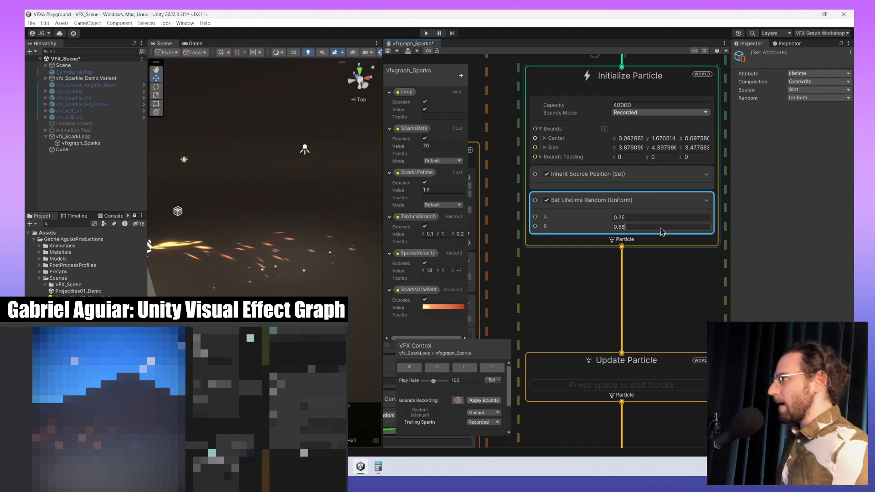
# - Try 2 as the B value of the trailing sparks' random lifetime, and settle on 1
pyautogui.press('BackSpace')
pyautogui.press('BackSpace')
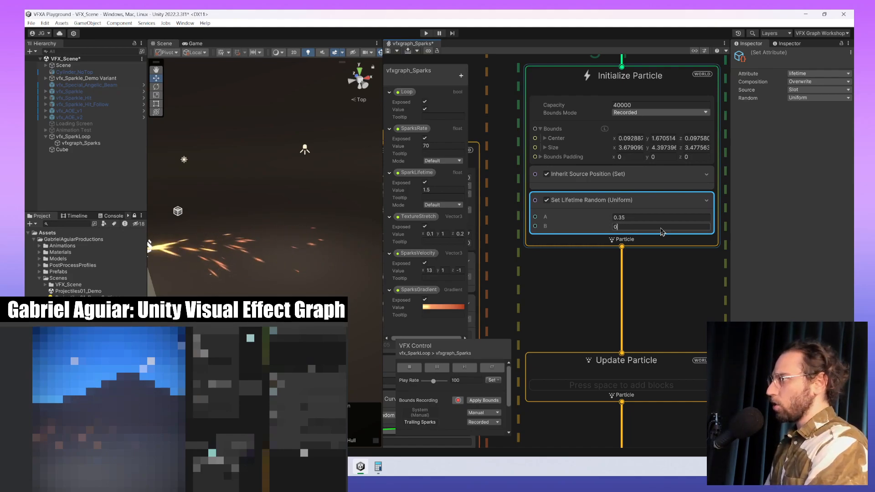
pyautogui.press('BackSpace')
pyautogui.write('1')
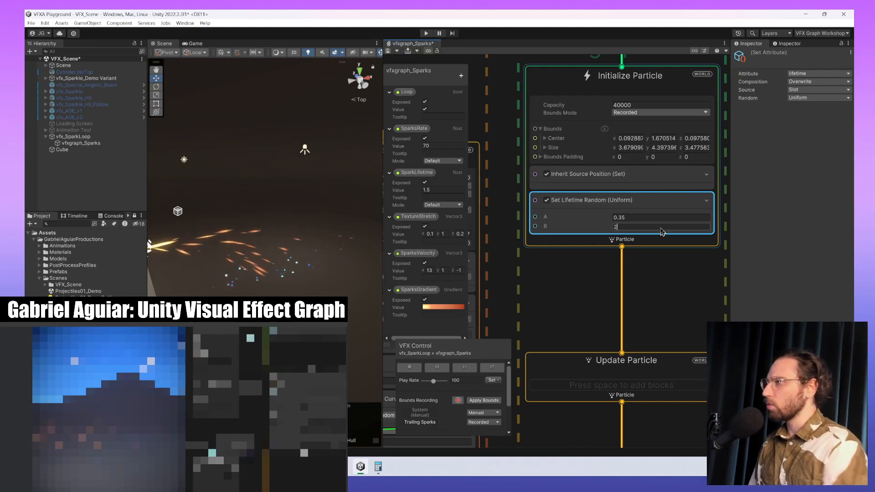
pyautogui.press('BackSpace')
pyautogui.write('1')
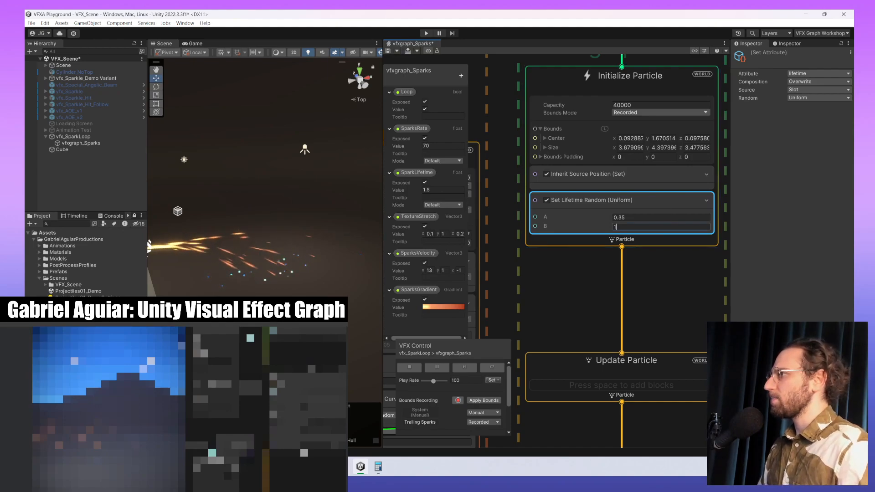
# - Place a second SparksGradient node beside the Trailing Sparks output and connect it to the Color of Set Color over Life
pyautogui.moveTo(601, 322); pyautogui.dragTo(625, 171, button='middle')
pyautogui.scroll(-6, 626, 172)
pyautogui.click(632, 318)
pyautogui.moveTo(633, 321); pyautogui.dragTo(631, 279, button='middle')
pyautogui.scroll(2, 629, 317)
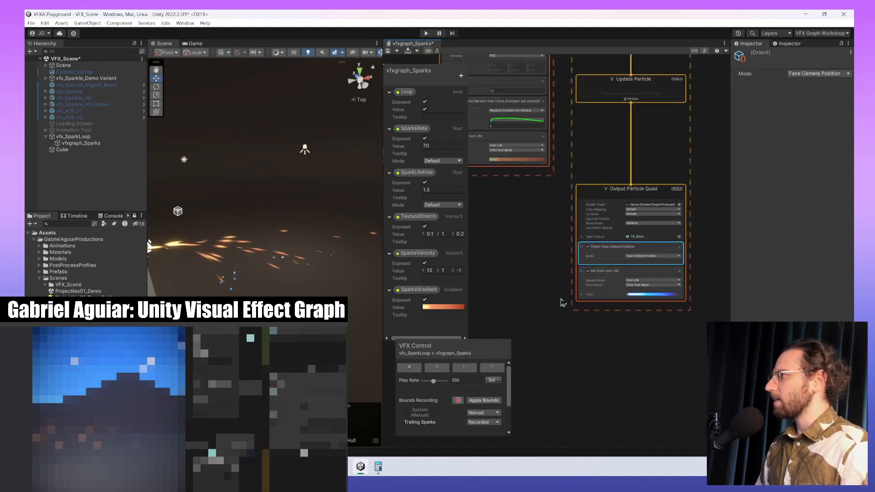
pyautogui.moveTo(562, 303); pyautogui.dragTo(664, 337, button='middle')
pyautogui.click(493, 185)
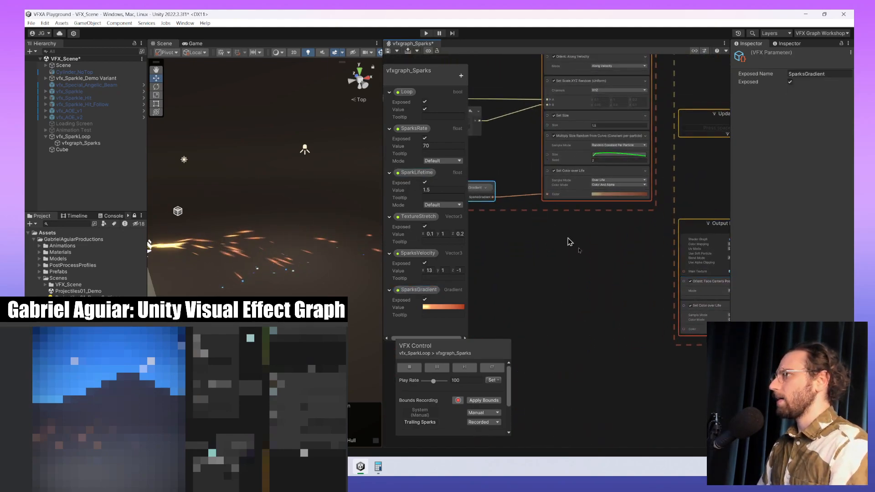
pyautogui.moveTo(568, 237); pyautogui.dragTo(624, 324)
pyautogui.moveTo(646, 330); pyautogui.dragTo(559, 298, button='middle')
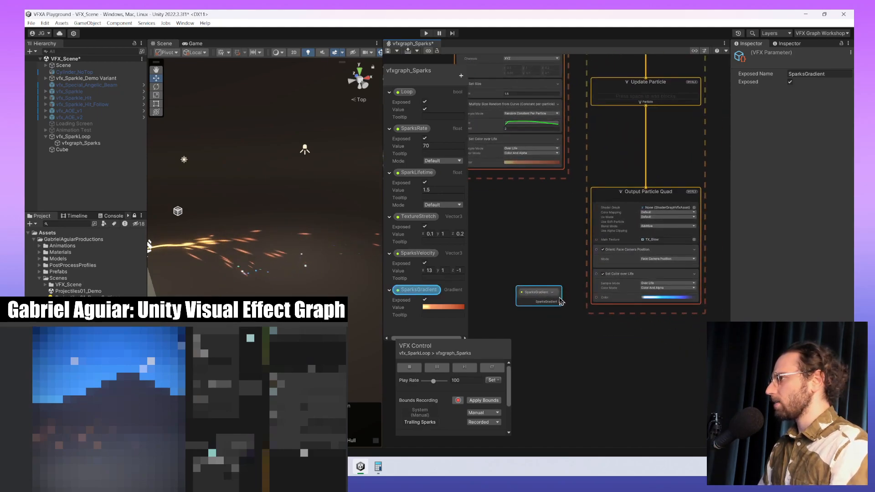
pyautogui.moveTo(560, 301); pyautogui.dragTo(596, 297)
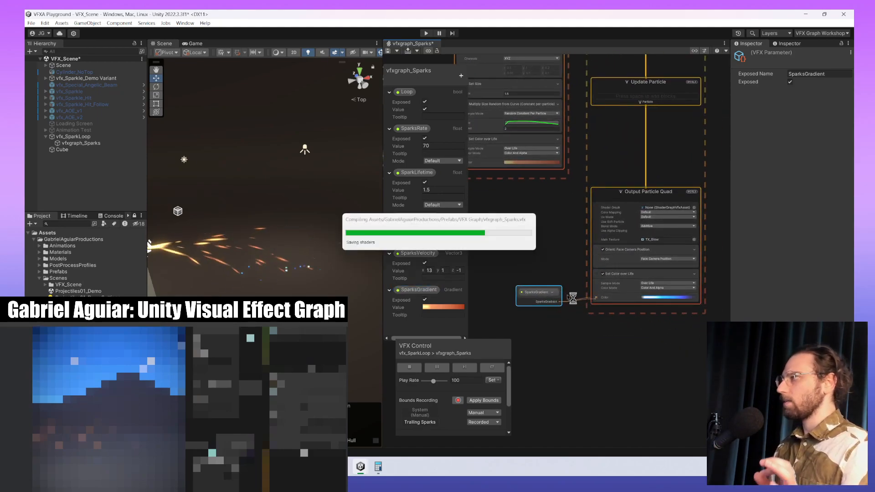
pyautogui.moveTo(538, 292); pyautogui.dragTo(541, 276)
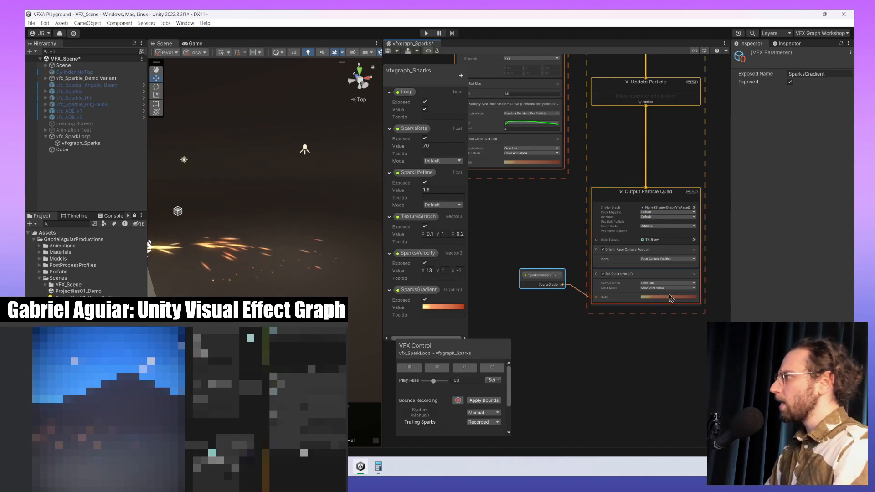
# - Set the HDR intensity of the first color key in the SparksGradient property to 4
pyautogui.click(427, 308)
pyautogui.click(645, 156)
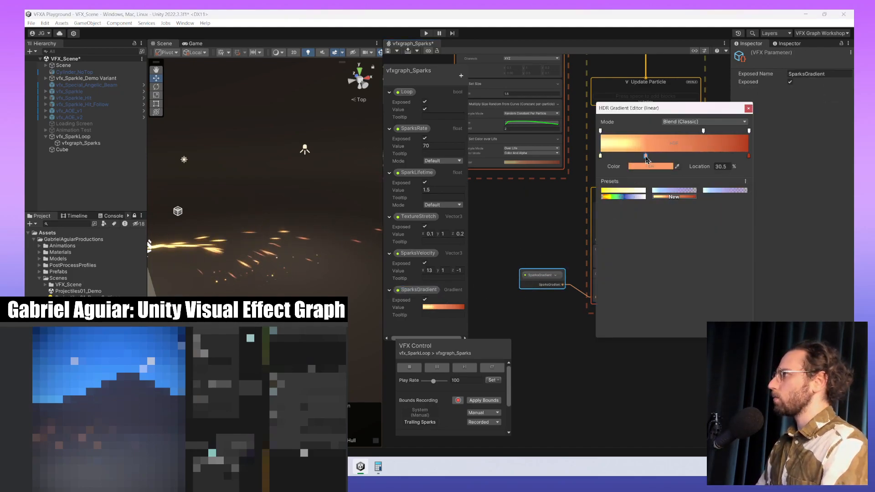
pyautogui.click(600, 156)
pyautogui.click(666, 166)
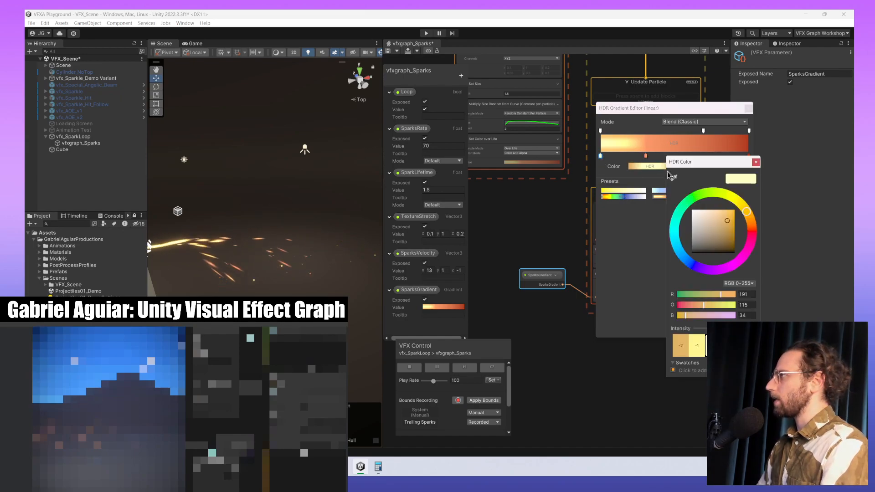
pyautogui.write('4')
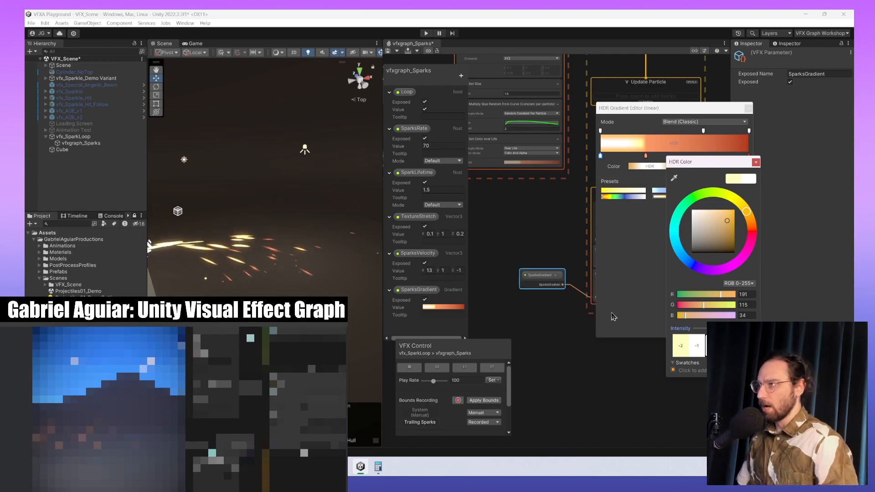
pyautogui.click(560, 360)
# - Delete the SparksGradient node feeding the Trailing Sparks' Set Color over Life, and open that block's own color gradient
pyautogui.click(528, 282)
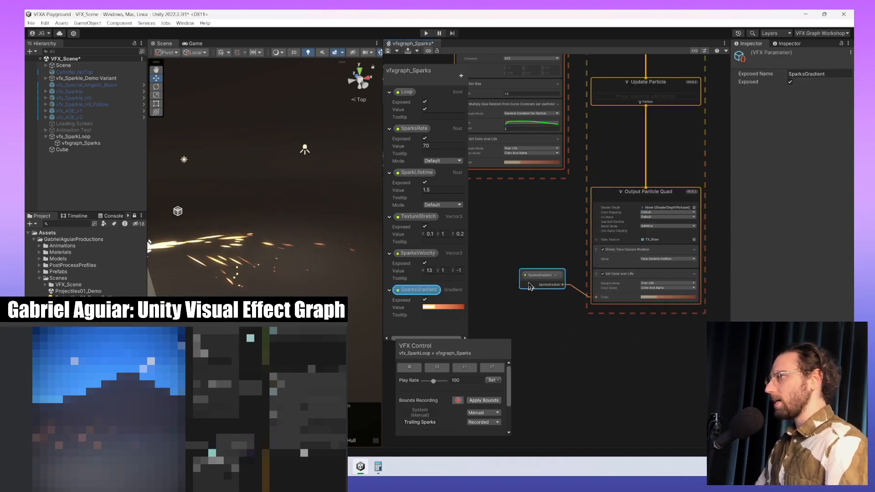
pyautogui.press('Delete')
pyautogui.click(655, 297)
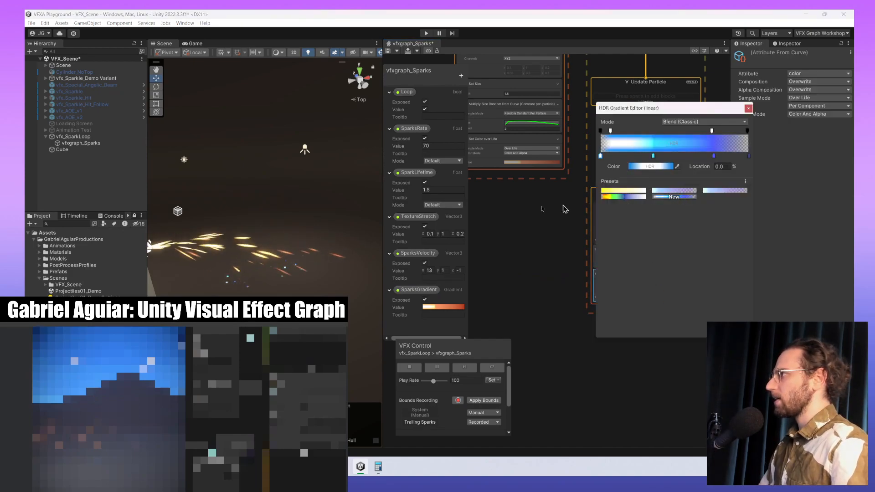
pyautogui.click(567, 262)
# - Save the SparksGradient property's gradient as a new gradient preset
pyautogui.moveTo(586, 166); pyautogui.dragTo(715, 155, button='middle')
pyautogui.scroll(1, 611, 154)
pyautogui.click(481, 152)
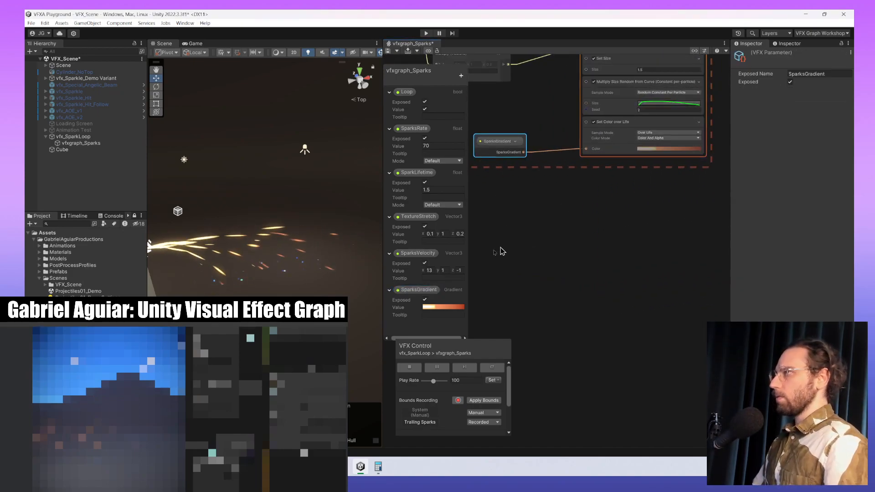
pyautogui.click(436, 307)
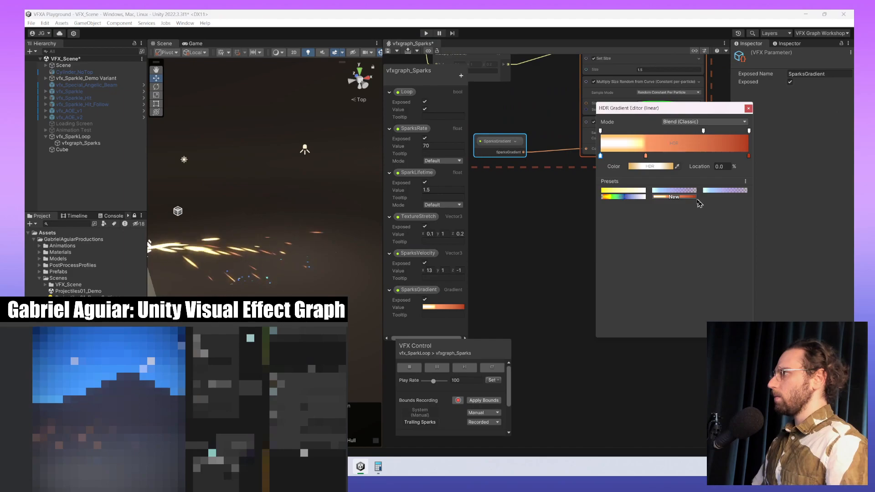
pyautogui.click(525, 233)
# - Apply the saved orange gradient preset to the Color of the Trailing Sparks' Set Color over Life
pyautogui.moveTo(587, 245); pyautogui.dragTo(500, 203, button='middle')
pyautogui.moveTo(638, 287); pyautogui.dragTo(567, 248, button='middle')
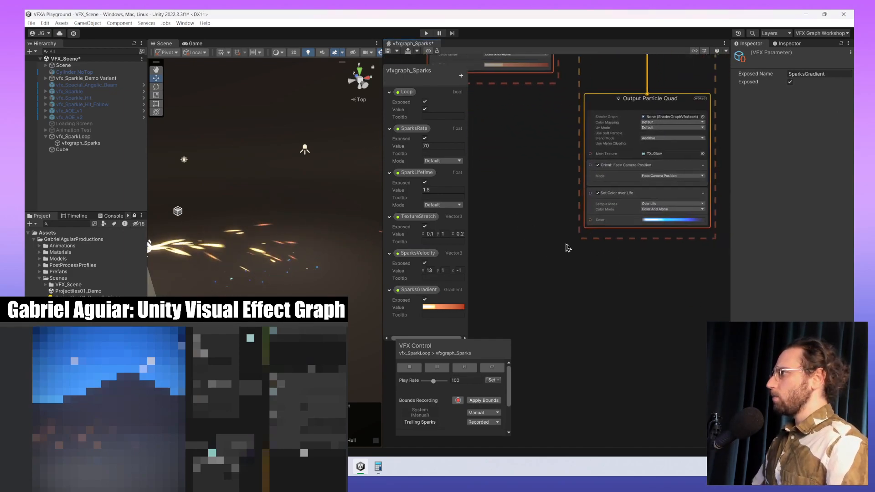
pyautogui.click(670, 219)
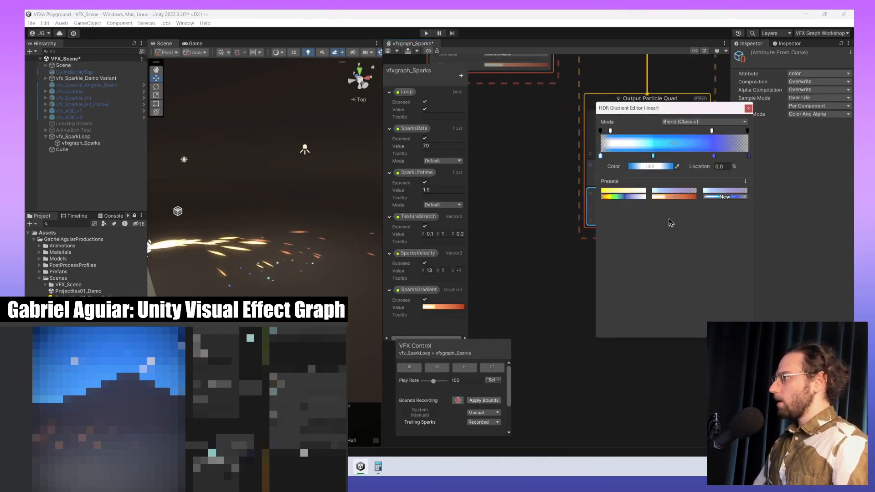
pyautogui.click(681, 197)
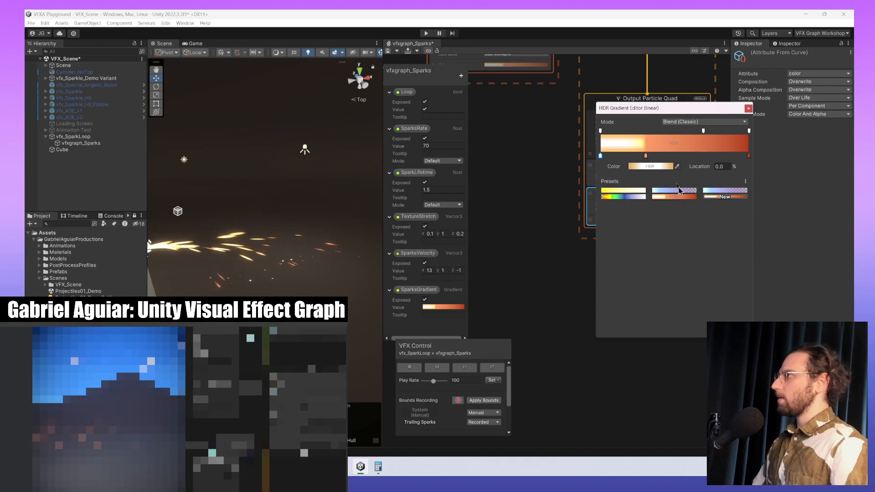
# - Shift the Trailing Sparks gradient's first color key to RGB 191, 63, 34 and its second key at 30.5% toward red
pyautogui.click(654, 171)
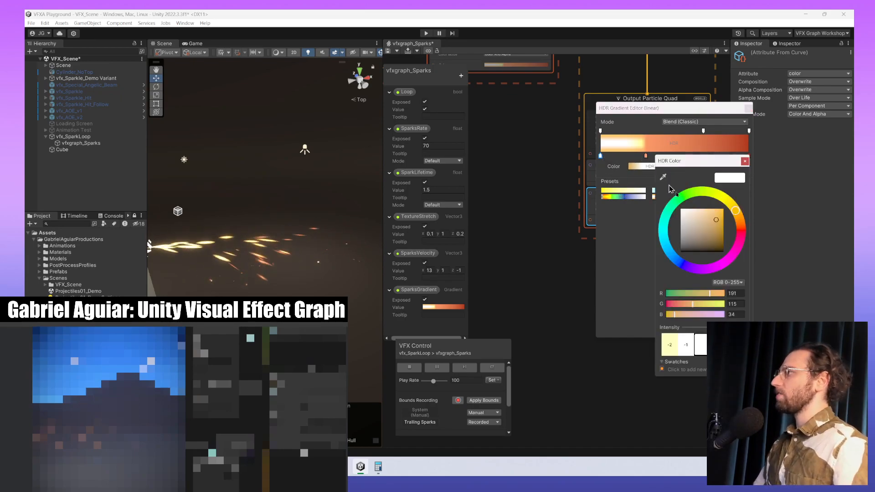
pyautogui.click(739, 223)
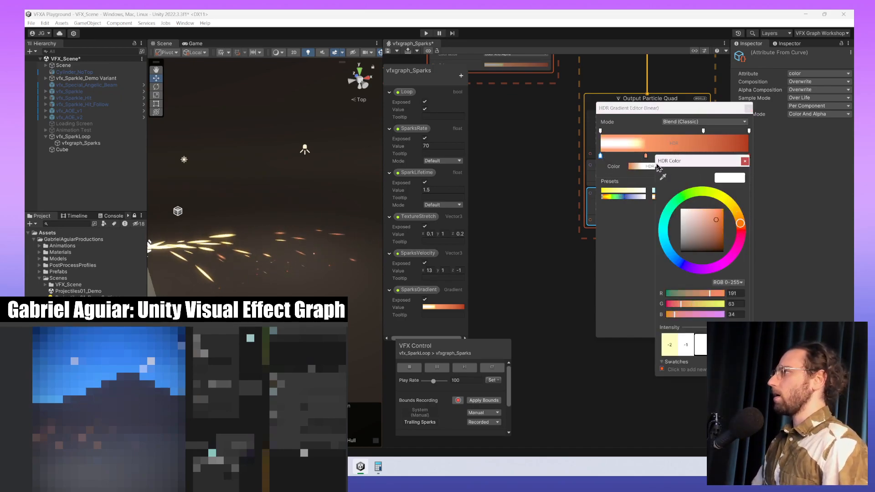
pyautogui.click(645, 156)
pyautogui.click(672, 169)
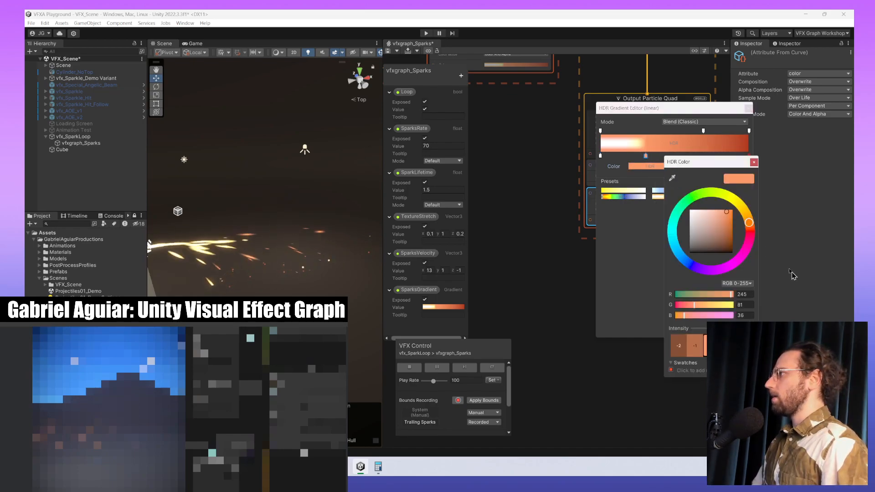
pyautogui.click(752, 234)
pyautogui.click(631, 234)
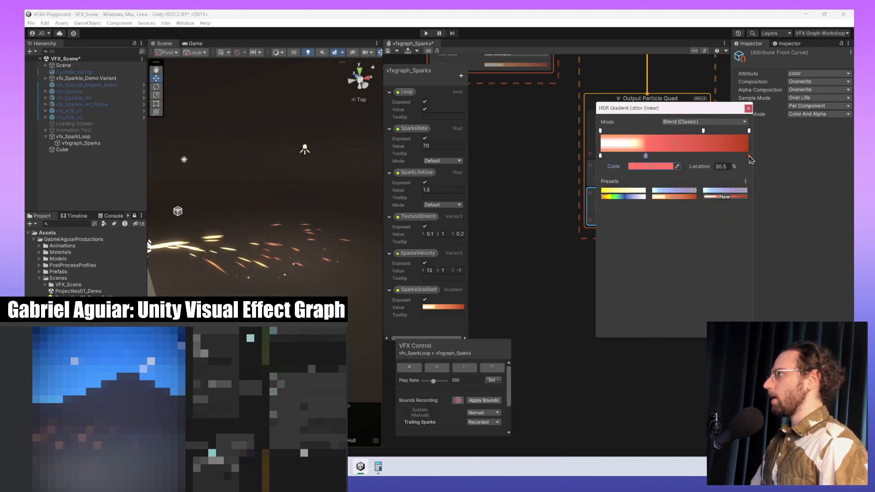
# - Set the last color key of the Trailing Sparks gradient to a dark red, RGB 37, 0, 2
pyautogui.click(748, 156)
pyautogui.click(642, 167)
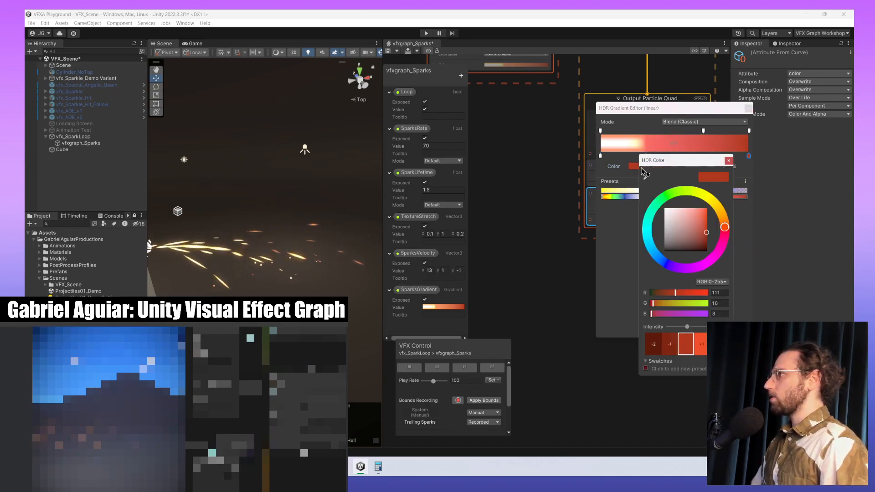
pyautogui.click(725, 231)
pyautogui.moveTo(705, 238); pyautogui.dragTo(707, 245)
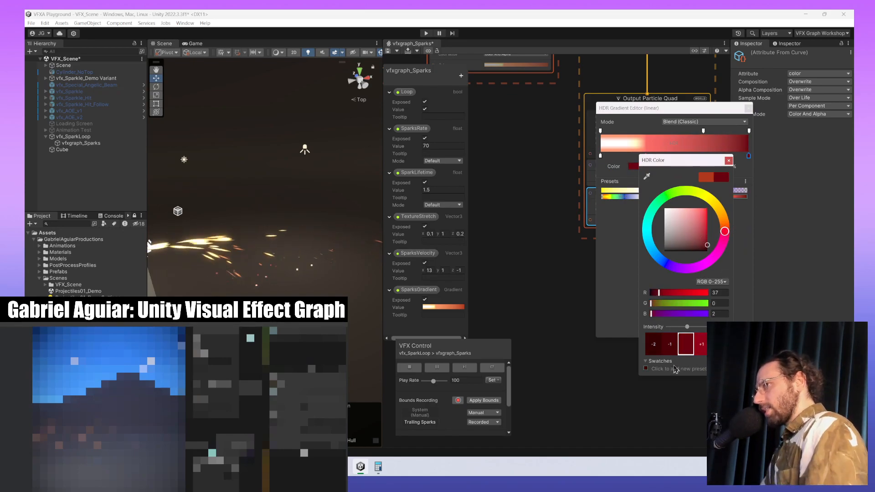
pyautogui.click(625, 252)
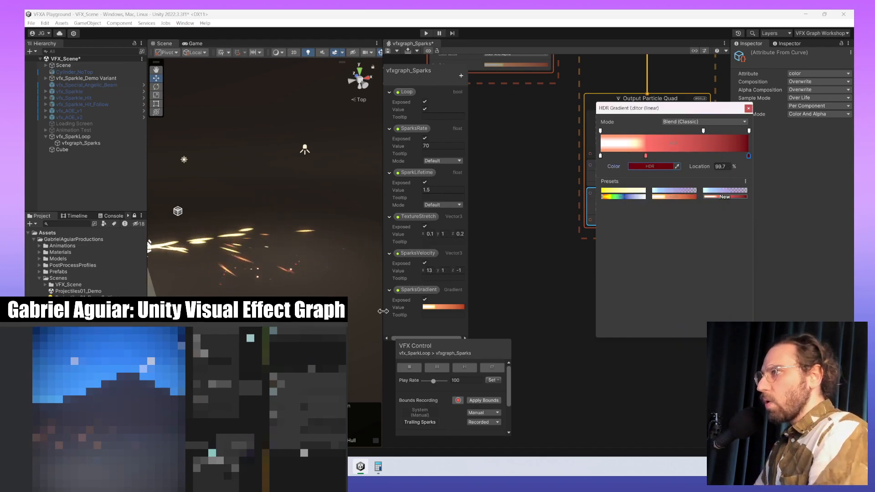
pyautogui.click(549, 239)
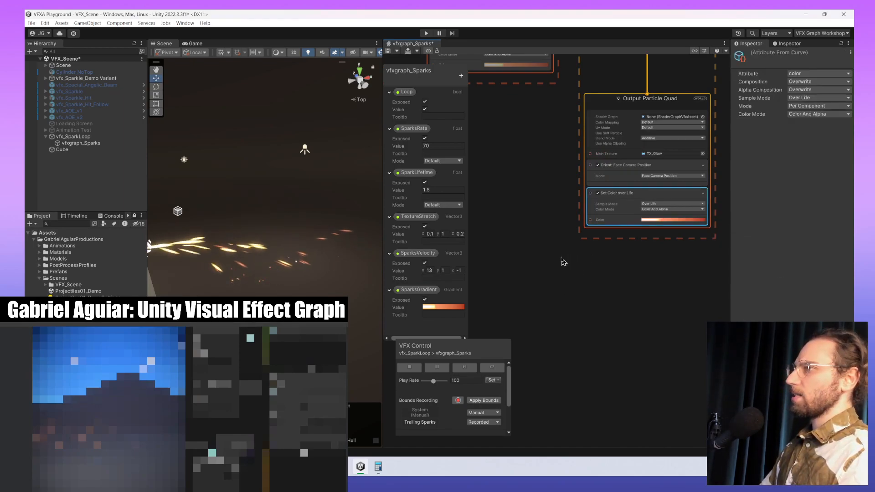
# - Remove the last color key from the main sparks' SparksGradient property
pyautogui.moveTo(563, 261); pyautogui.dragTo(594, 264, button='middle')
pyautogui.moveTo(641, 290); pyautogui.dragTo(646, 289, button='middle')
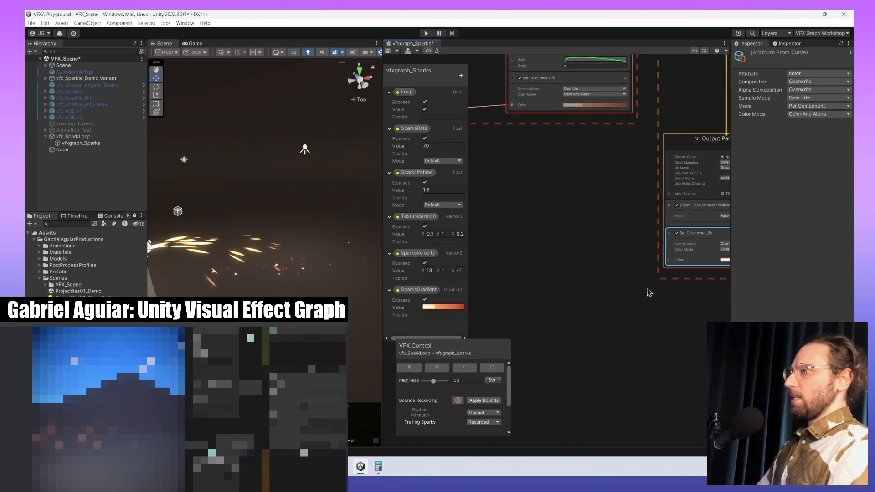
pyautogui.moveTo(564, 265); pyautogui.dragTo(617, 290, button='middle')
pyautogui.moveTo(516, 213); pyautogui.dragTo(614, 270, button='middle')
pyautogui.moveTo(699, 189); pyautogui.dragTo(659, 181, button='middle')
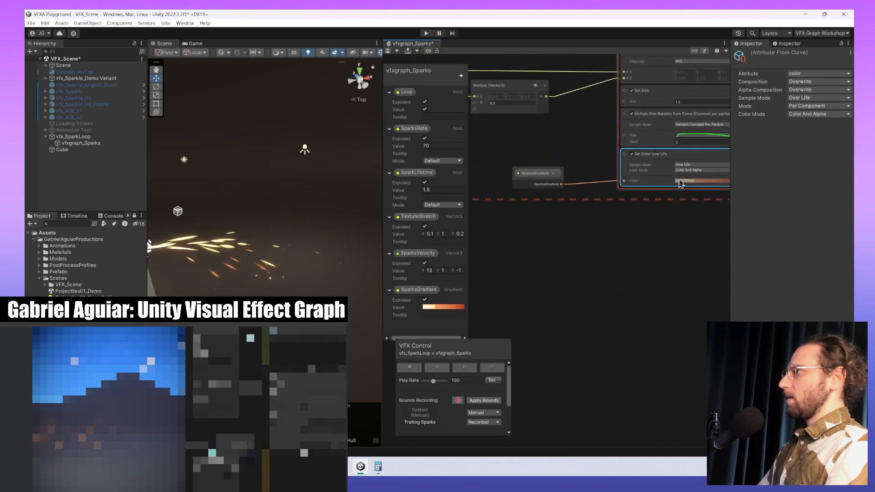
pyautogui.click(531, 181)
pyautogui.click(428, 306)
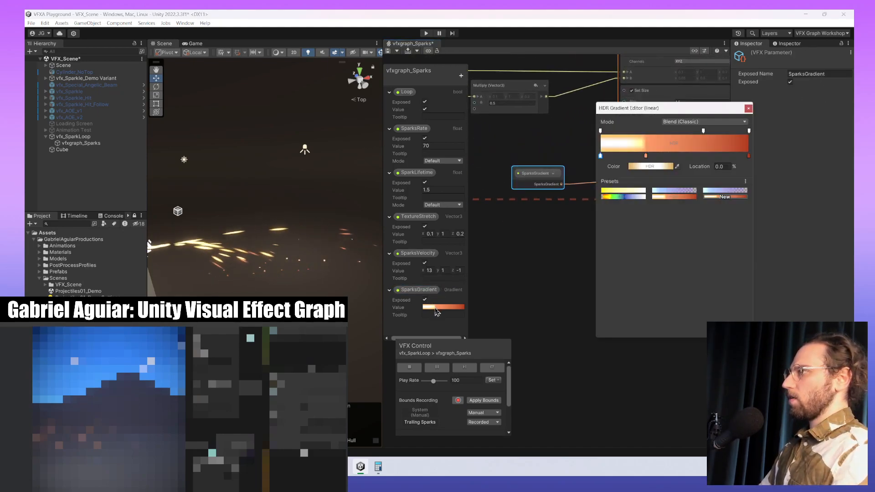
pyautogui.moveTo(748, 156); pyautogui.dragTo(806, 215)
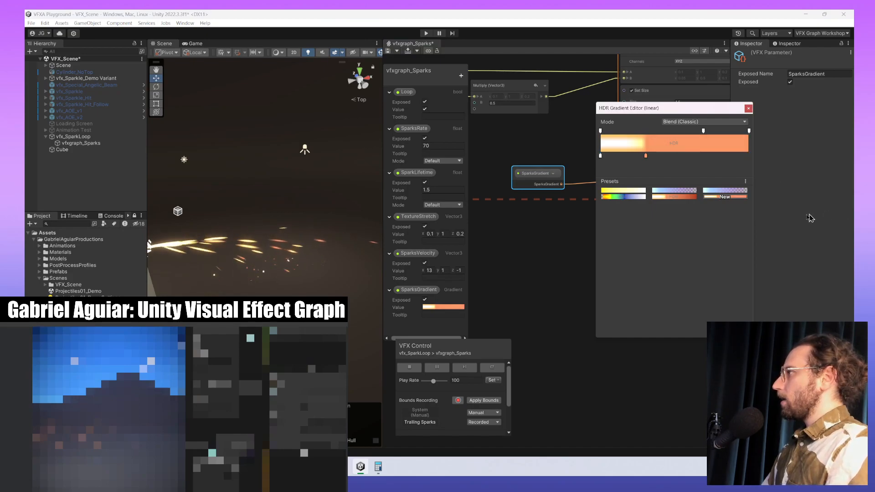
# - Move the second SparksGradient color key to 33.8% and set its color to RGB 245, 92, 36
pyautogui.moveTo(646, 156)
pyautogui.mouseDown()
pyautogui.moveTo(706, 154)
pyautogui.moveTo(651, 164)
pyautogui.mouseUp()
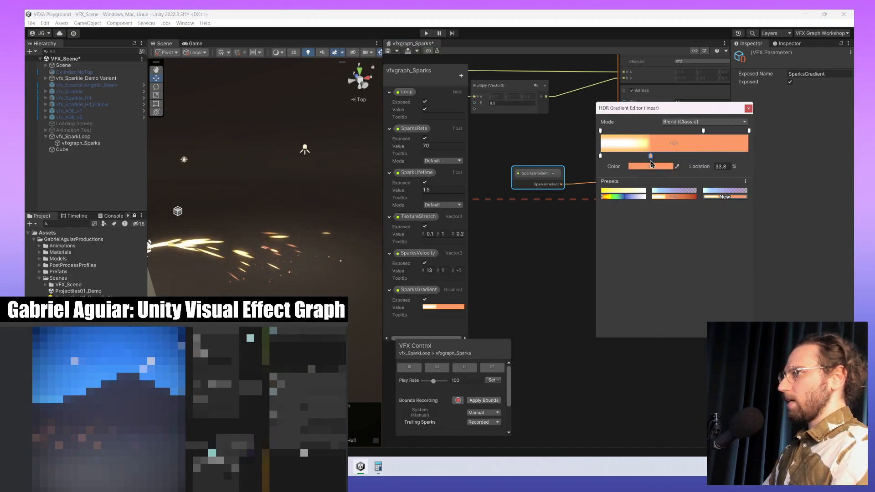
pyautogui.click(651, 165)
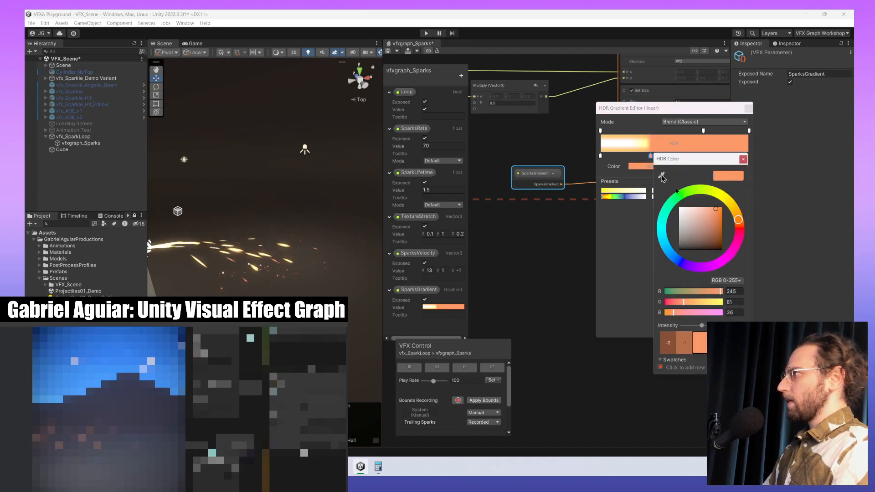
pyautogui.click(744, 227)
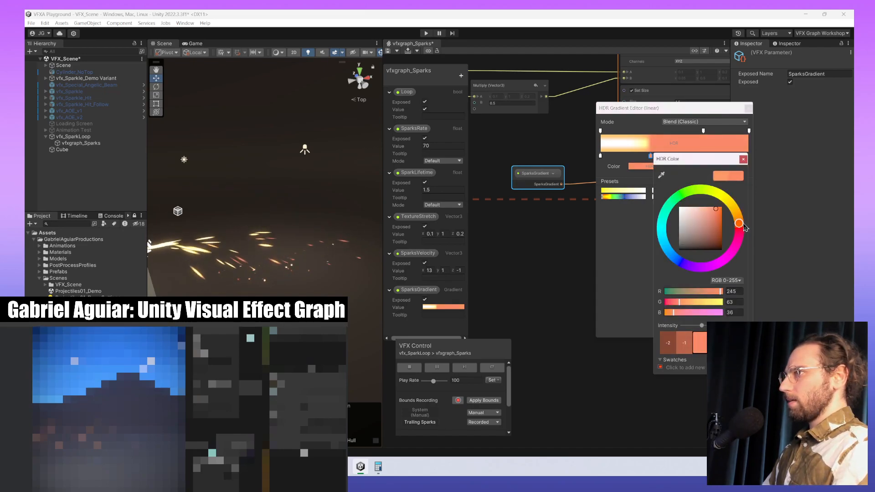
pyautogui.moveTo(744, 227); pyautogui.dragTo(747, 221)
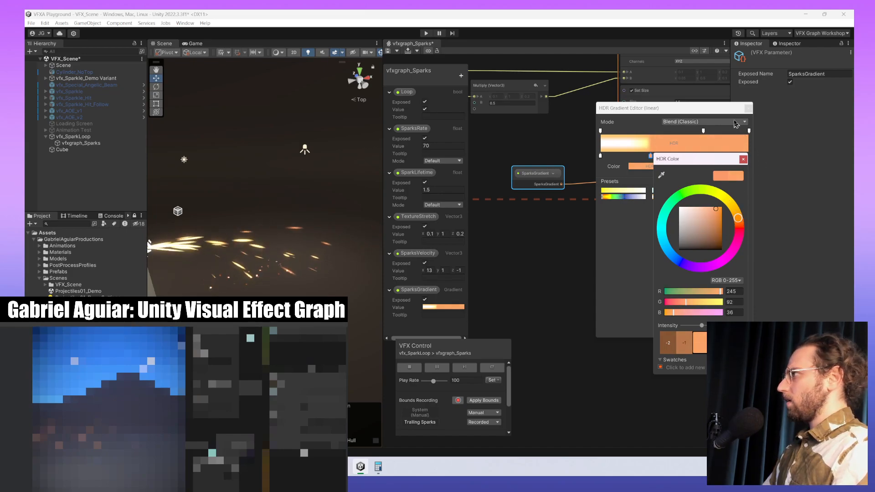
pyautogui.click(743, 159)
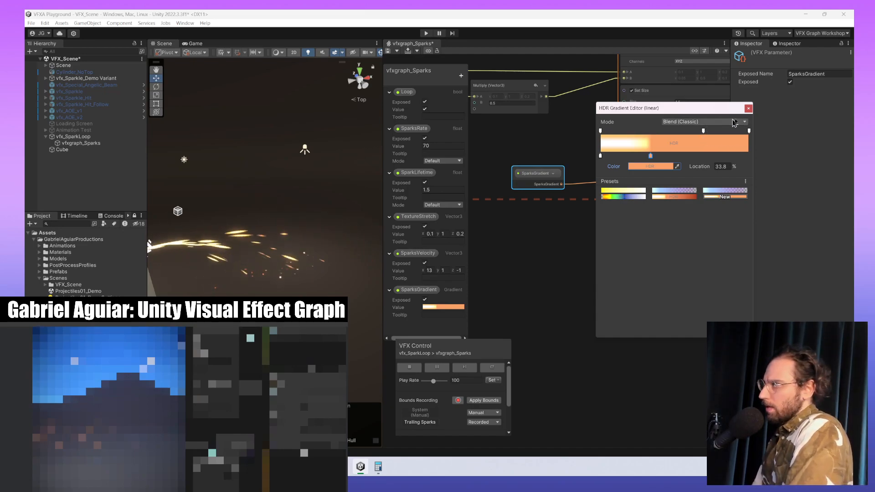
pyautogui.click(748, 108)
# - Remove the last color key from the gradient of the Trailing Sparks' Set Color over Life
pyautogui.moveTo(660, 256); pyautogui.dragTo(557, 236, button='middle')
pyautogui.click(647, 248)
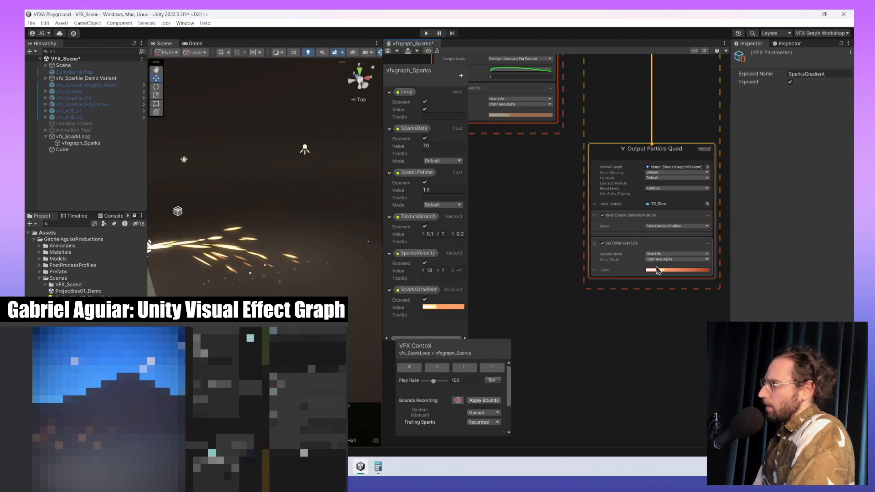
pyautogui.click(659, 270)
pyautogui.moveTo(748, 156); pyautogui.dragTo(662, 166)
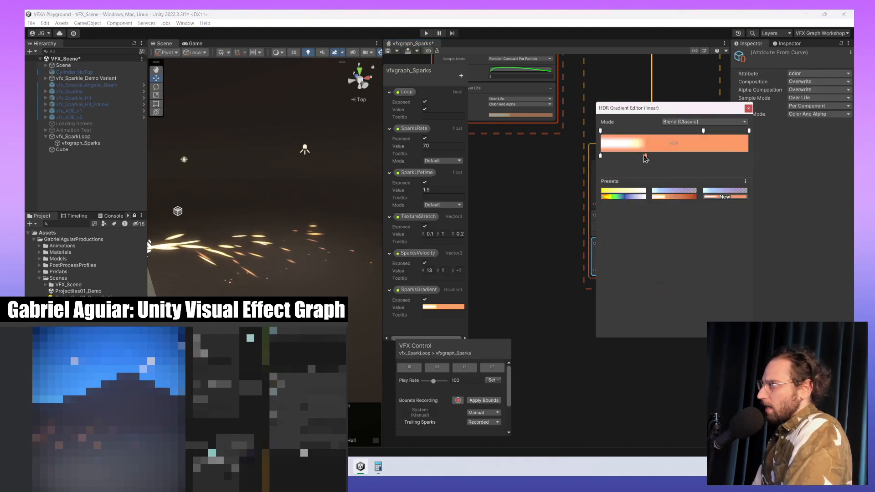
# - Set the Trailing Sparks gradient's first color key to a warmer orange, RGB 207, 101, 46
pyautogui.click(600, 156)
pyautogui.click(649, 168)
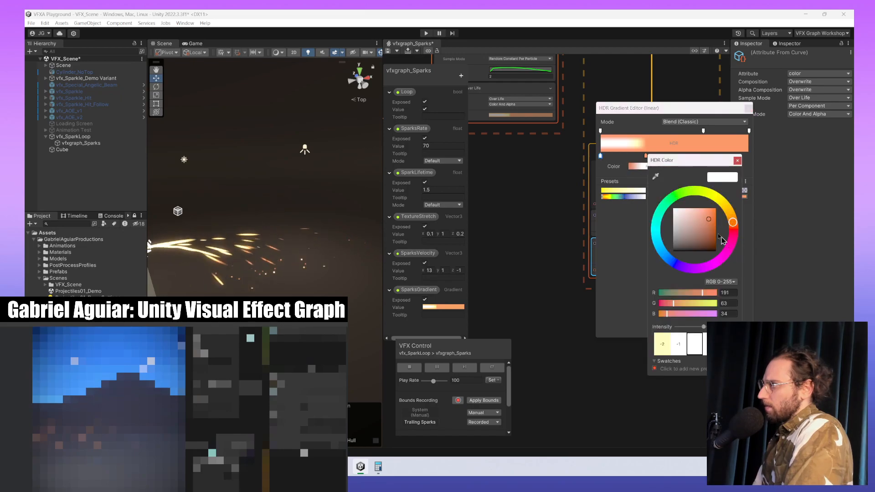
pyautogui.click(717, 222)
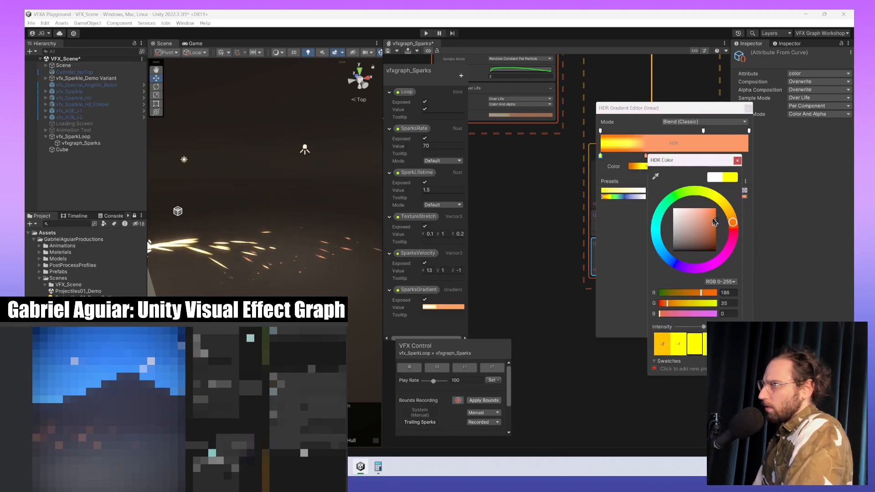
pyautogui.moveTo(714, 221)
pyautogui.mouseDown()
pyautogui.moveTo(707, 218)
pyautogui.moveTo(734, 219)
pyautogui.mouseUp()
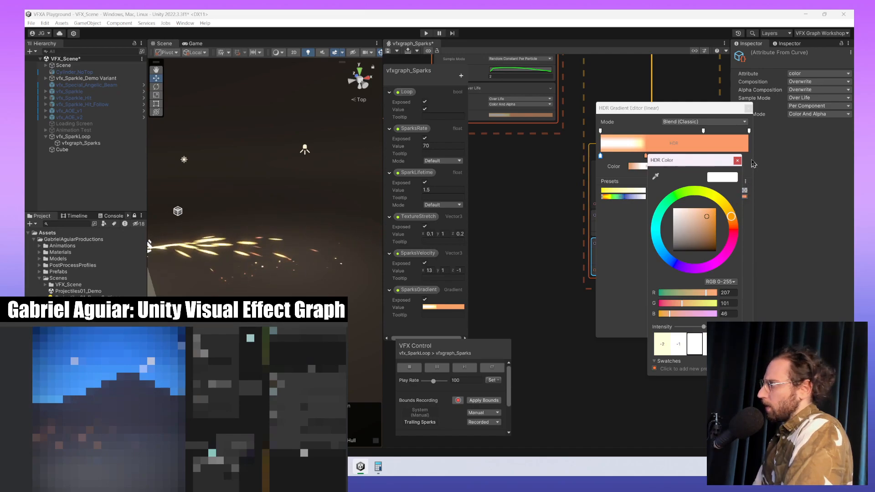
pyautogui.click(737, 160)
# - Replace the second color key of the SparksGradient property with a new key about three quarters along the gradient
pyautogui.moveTo(525, 152); pyautogui.dragTo(640, 154, button='middle')
pyautogui.moveTo(523, 139); pyautogui.dragTo(624, 150, button='middle')
pyautogui.click(554, 131)
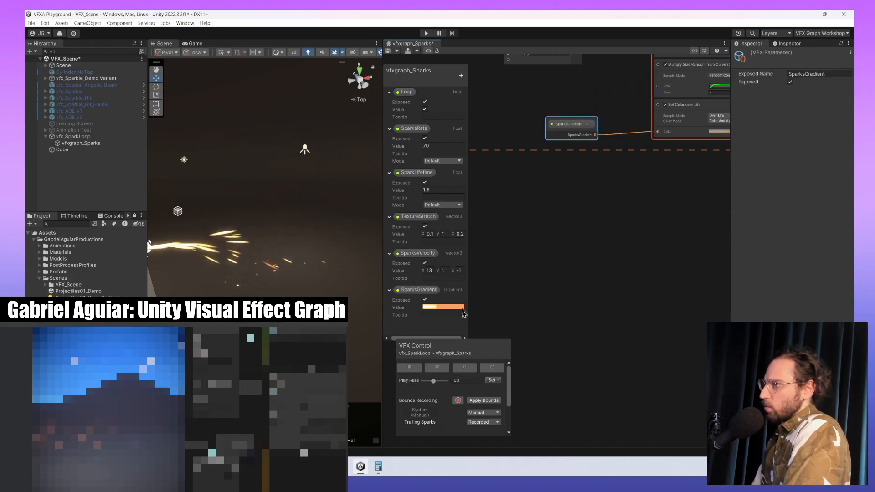
pyautogui.click(462, 310)
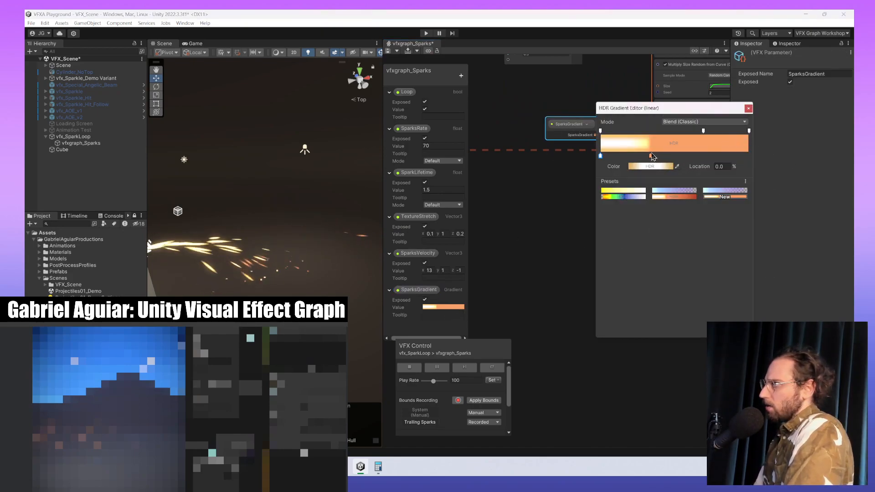
pyautogui.moveTo(651, 156); pyautogui.dragTo(705, 152)
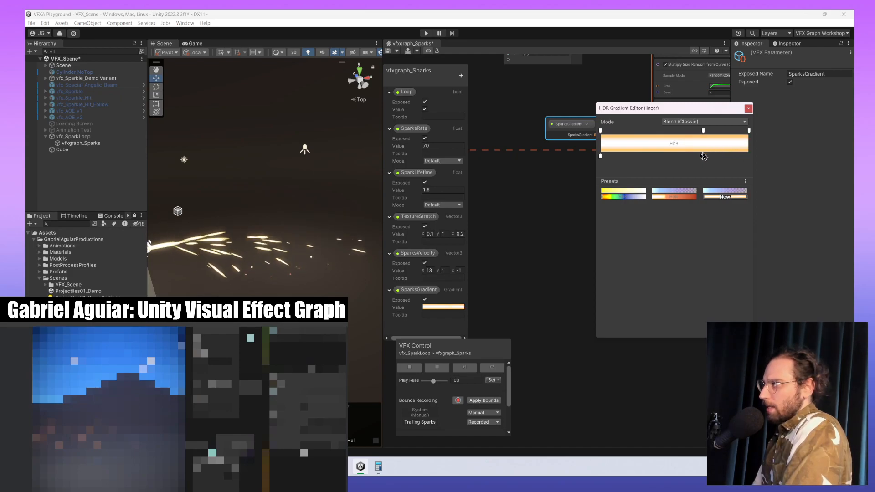
pyautogui.moveTo(611, 156); pyautogui.dragTo(717, 156)
# - Set the new SparksGradient color key to a reddish orange, RGB 193, 25, 7
pyautogui.click(663, 168)
pyautogui.click(750, 221)
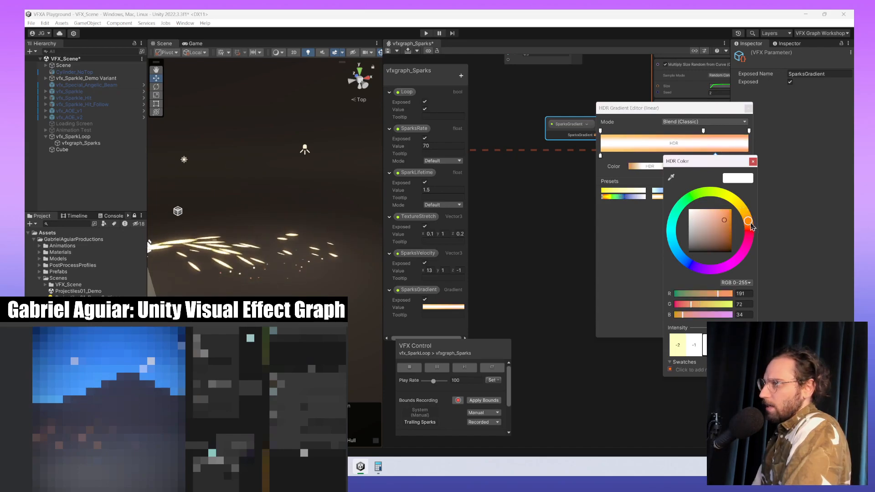
pyautogui.moveTo(752, 227); pyautogui.dragTo(754, 231)
pyautogui.click(731, 221)
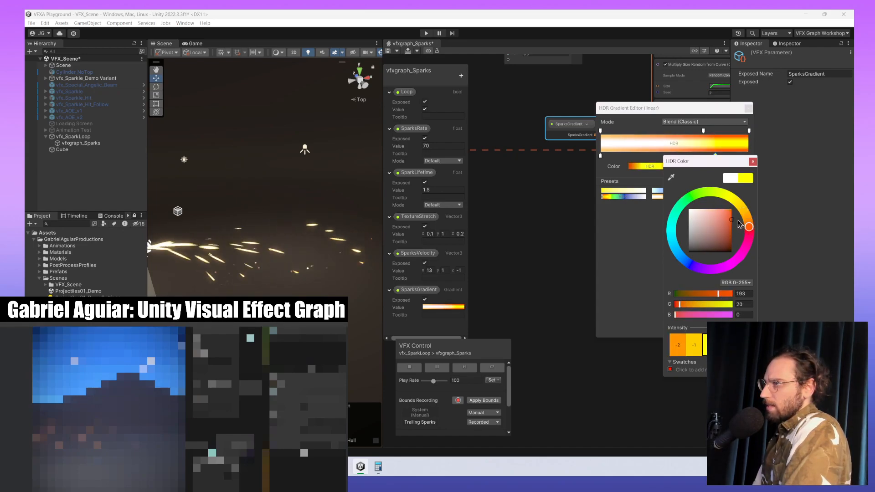
pyautogui.moveTo(729, 220); pyautogui.dragTo(730, 220)
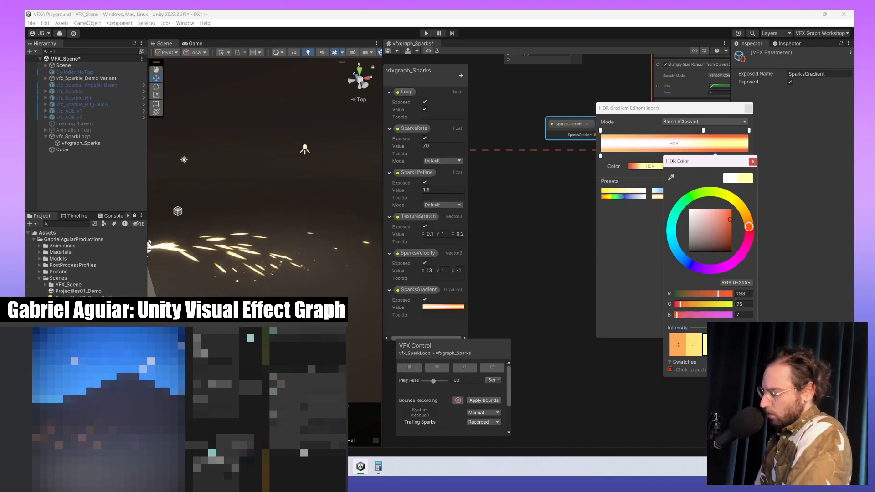
# - Lower the intensity of the SparksGradient's reddish-orange color key about three quarters along, and remove that key from the gradient
pyautogui.write('2')
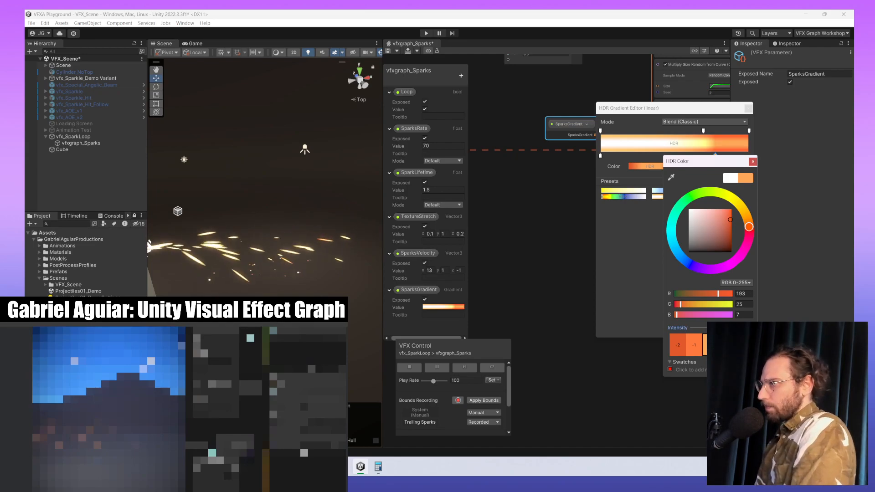
pyautogui.click(753, 161)
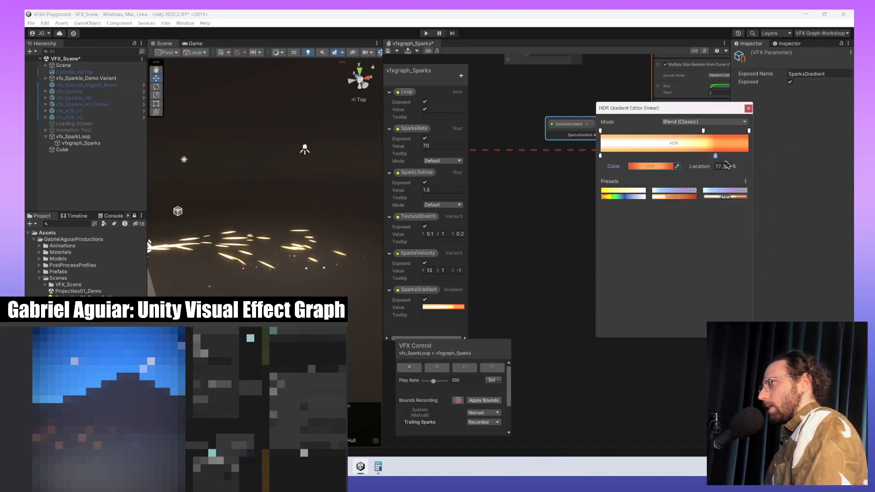
pyautogui.moveTo(718, 156); pyautogui.dragTo(731, 157)
pyautogui.press('Delete')
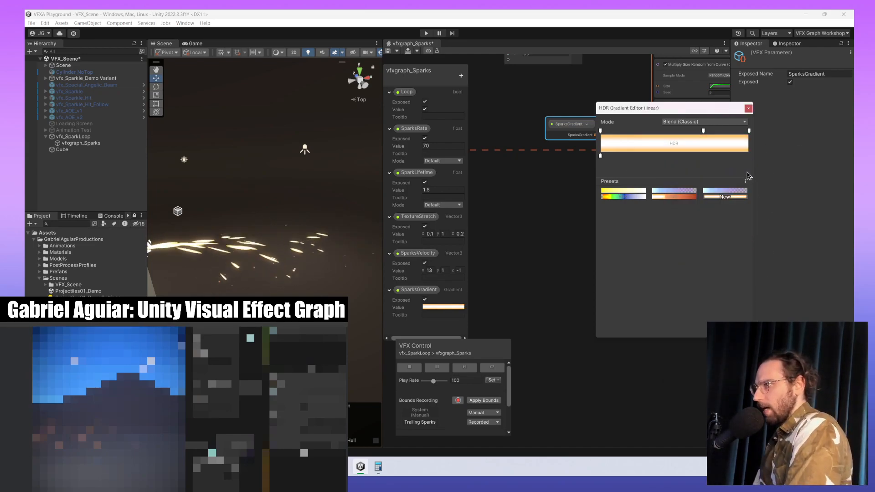
# - Add a color key near the end of the SparksGradient and set it to reddish orange, RGB 191, 47, 34, with slightly lower intensity
pyautogui.click(746, 158)
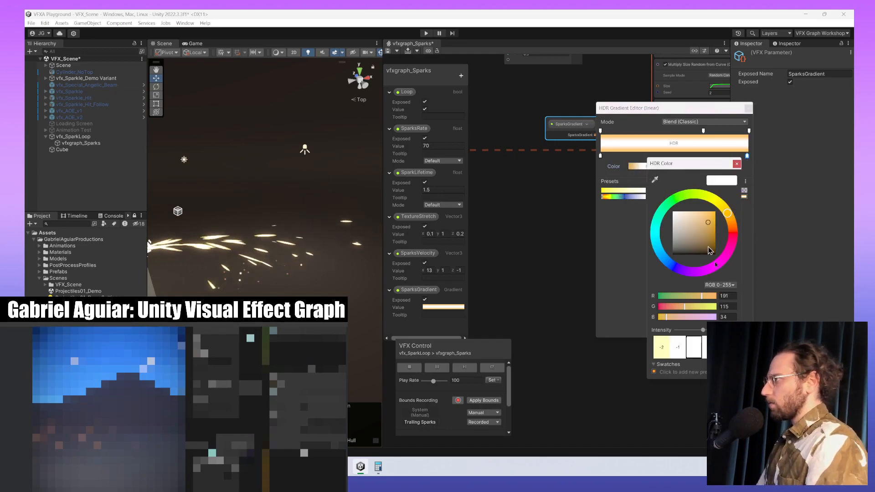
pyautogui.click(649, 167)
pyautogui.moveTo(737, 233); pyautogui.dragTo(732, 224)
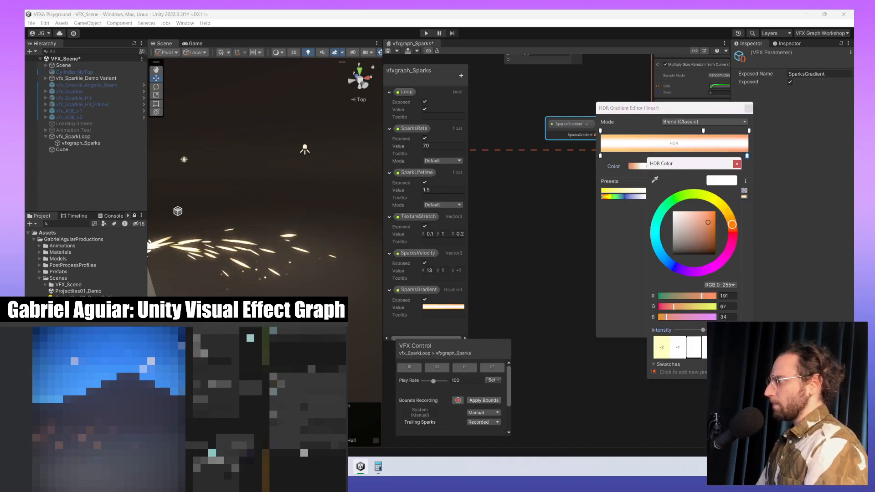
pyautogui.moveTo(702, 330); pyautogui.dragTo(699, 330)
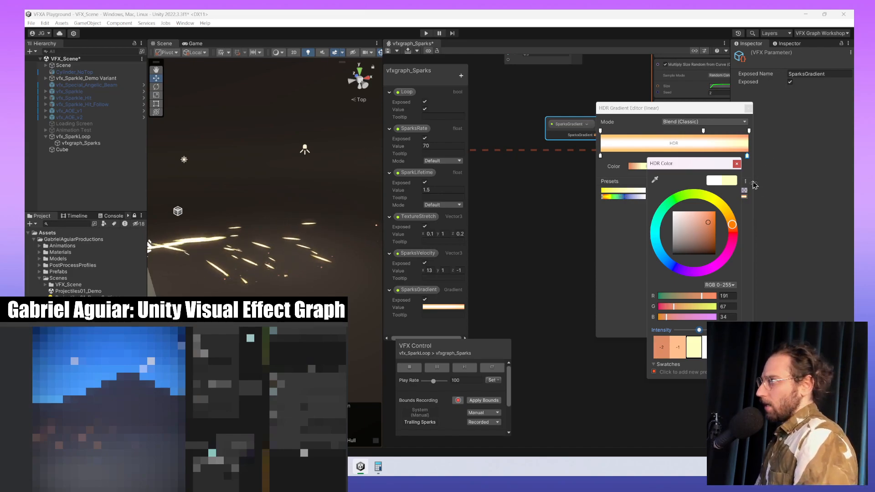
pyautogui.moveTo(732, 224); pyautogui.dragTo(738, 234)
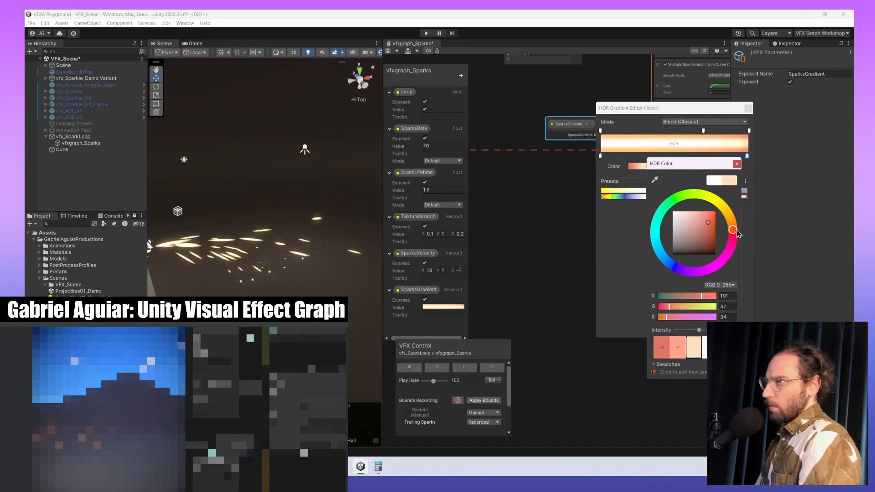
# - Lower the HDR intensity of the SparksGradient's first color key and shift its hue slightly toward yellow
pyautogui.click(600, 156)
pyautogui.click(635, 167)
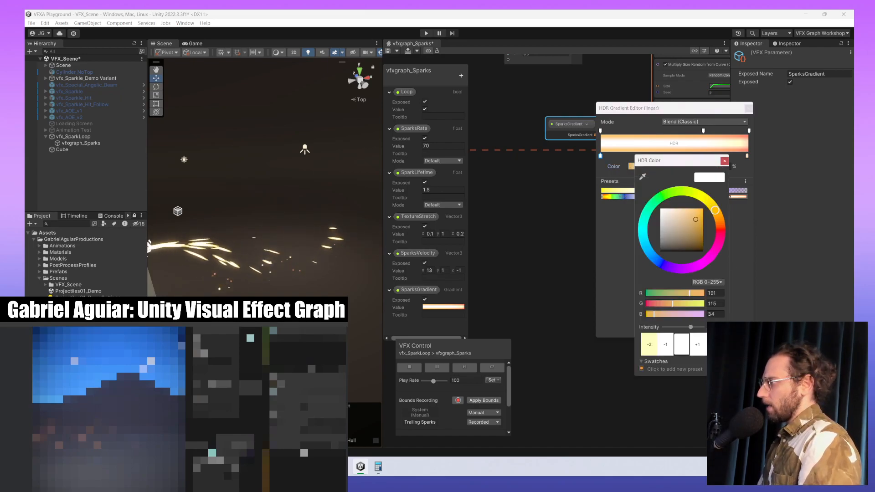
pyautogui.write('3')
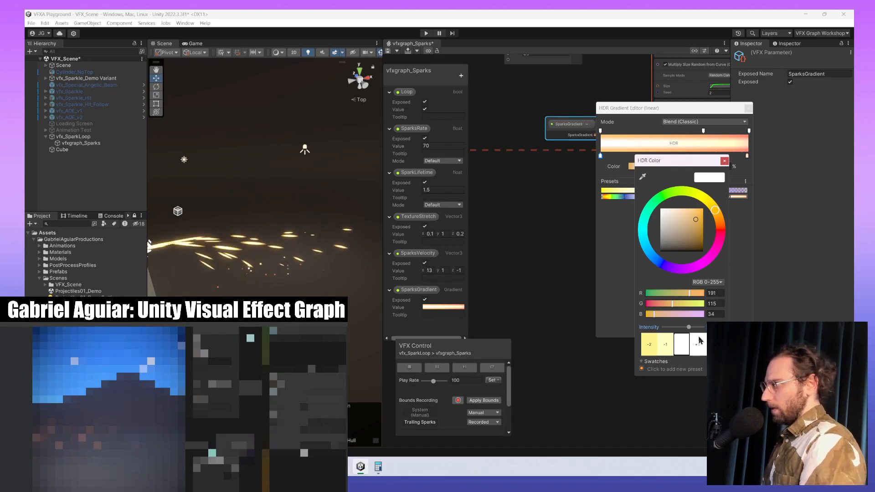
pyautogui.click(698, 336)
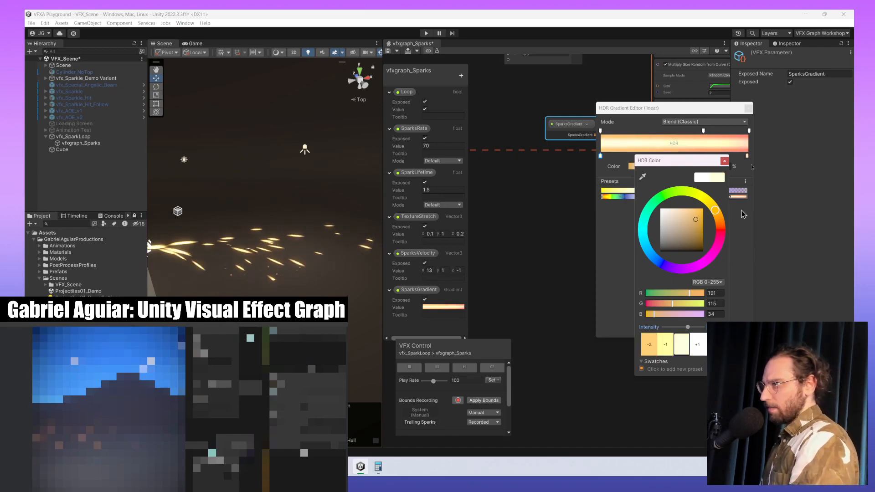
pyautogui.click(724, 160)
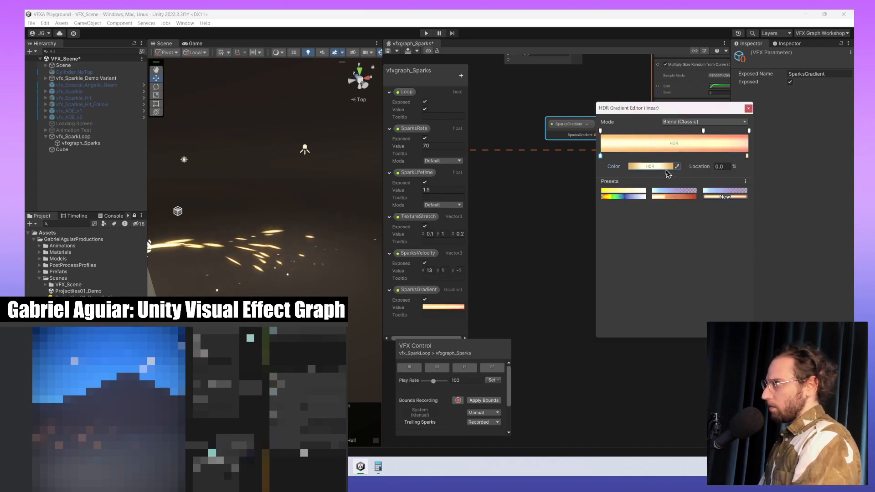
pyautogui.click(666, 167)
pyautogui.moveTo(742, 210); pyautogui.dragTo(740, 205)
pyautogui.click(615, 227)
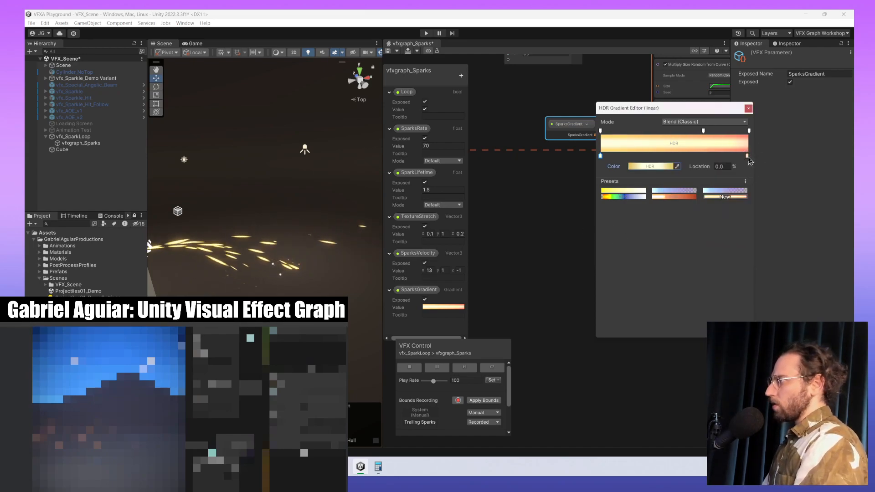
# - Set the SparksGradient's last color key to a redder tone, RGB 191, 40, 34, and slightly lower its intensity
pyautogui.click(746, 156)
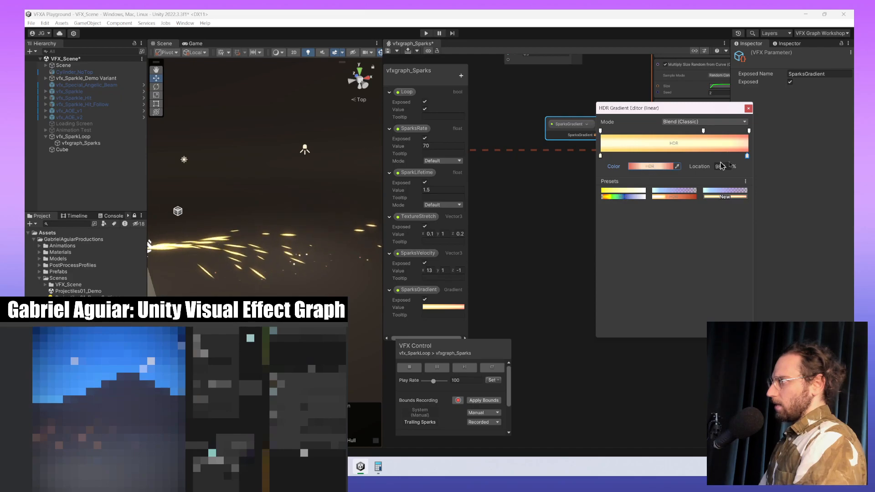
pyautogui.click(644, 167)
pyautogui.moveTo(731, 235); pyautogui.dragTo(739, 231)
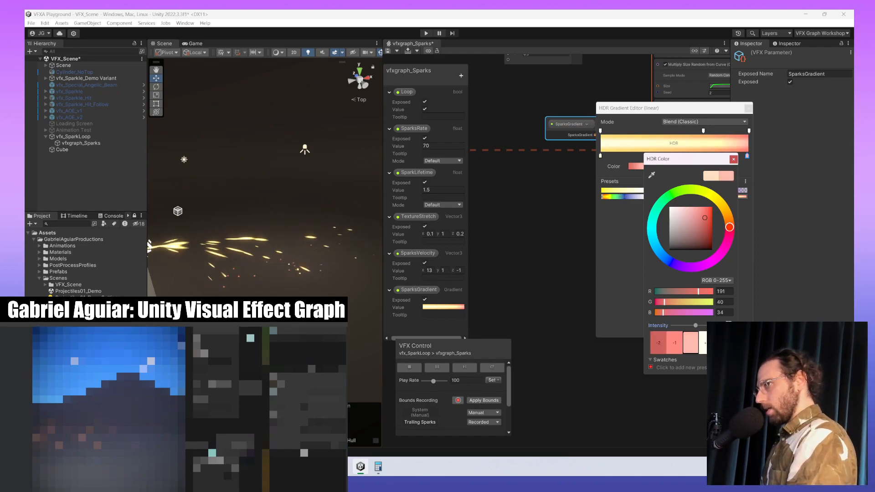
pyautogui.moveTo(695, 325); pyautogui.dragTo(695, 326)
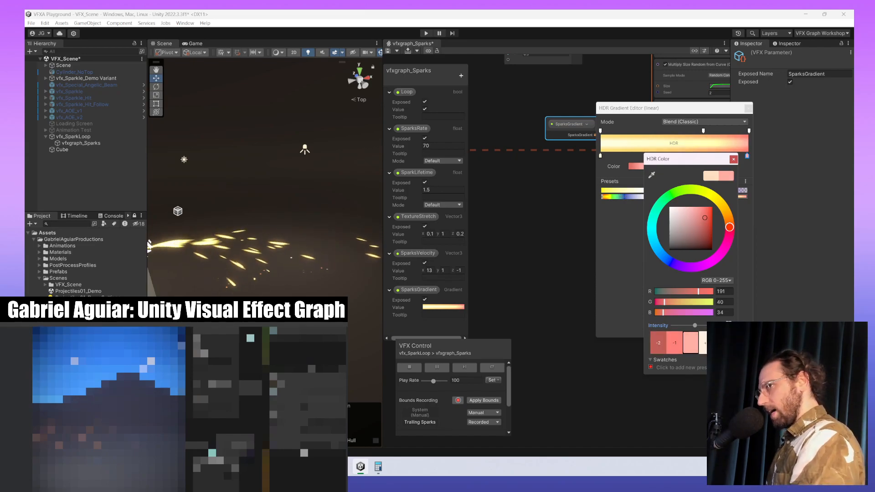
pyautogui.click(638, 260)
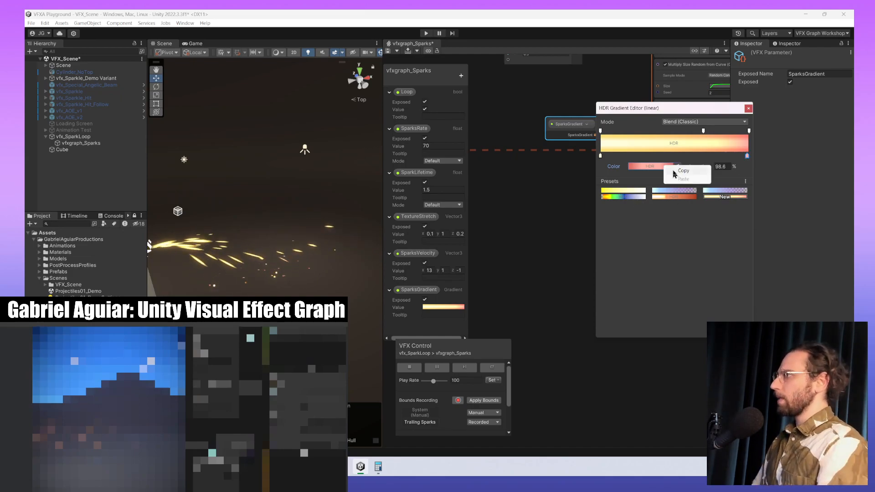
# - Copy the SparksGradient's last key color onto the first color key of the Trailing Sparks' Set Color over Life gradient
pyautogui.click(572, 218)
pyautogui.moveTo(622, 280); pyautogui.dragTo(596, 232, button='middle')
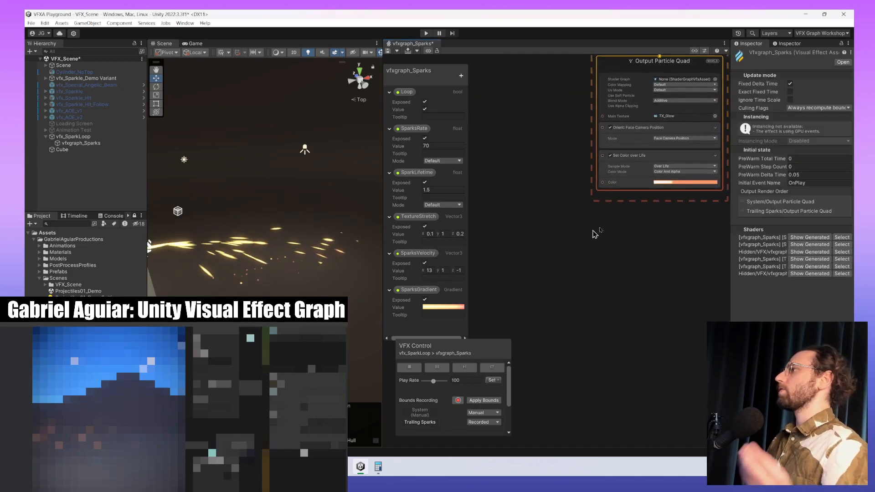
pyautogui.click(675, 183)
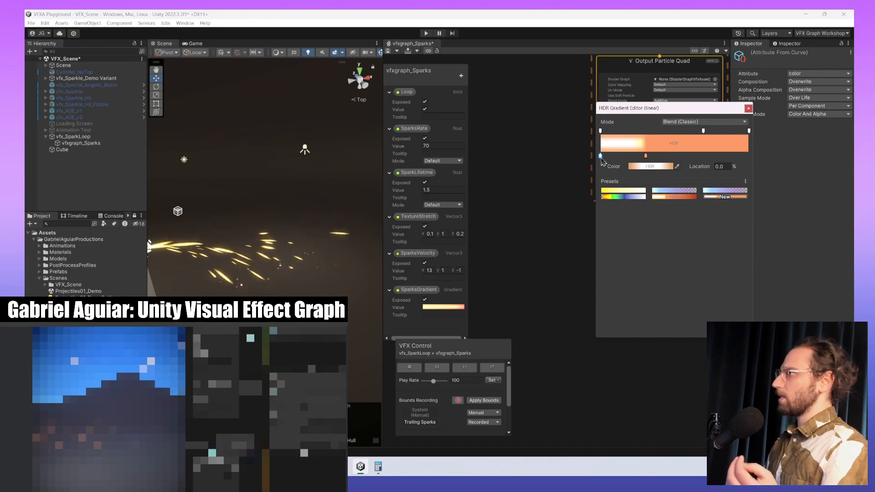
pyautogui.rightClick(646, 166)
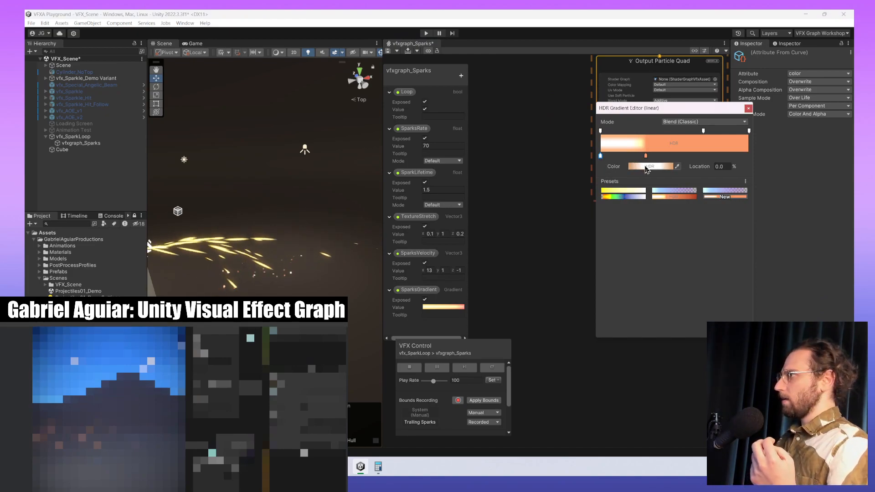
pyautogui.click(667, 178)
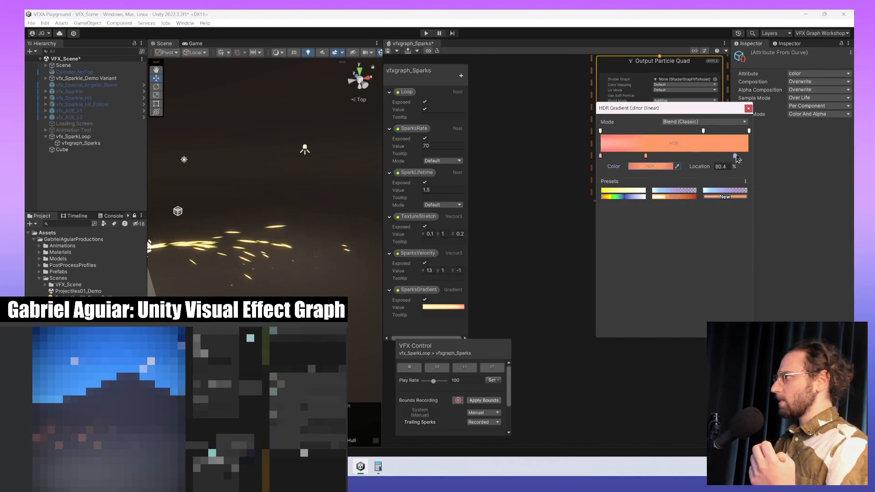
# - Move the Trailing Sparks gradient's orange second color key to the 100% location, leaving no extra key beside it
pyautogui.click(749, 155)
pyautogui.moveTo(762, 158); pyautogui.dragTo(685, 185)
pyautogui.moveTo(645, 156); pyautogui.dragTo(762, 157)
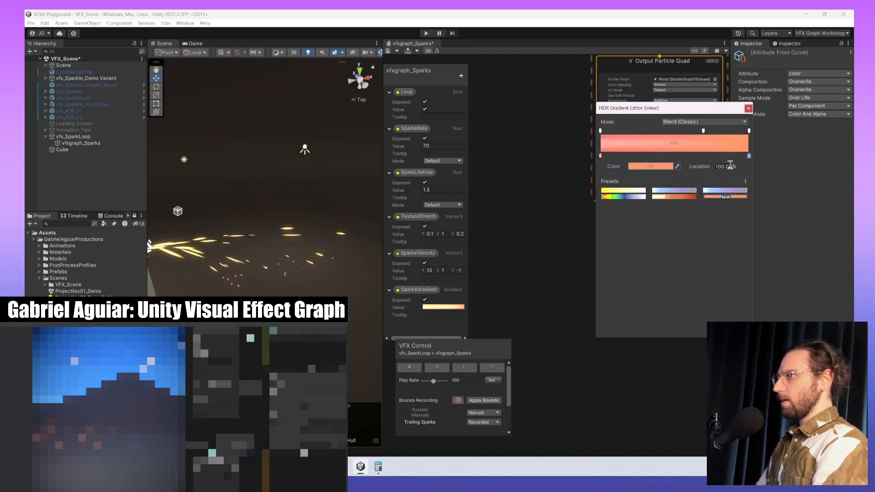
# - Set the Trailing Sparks gradient's first color key to orange, RGB 191, 91, 34, and raise its HDR intensity
pyautogui.click(600, 156)
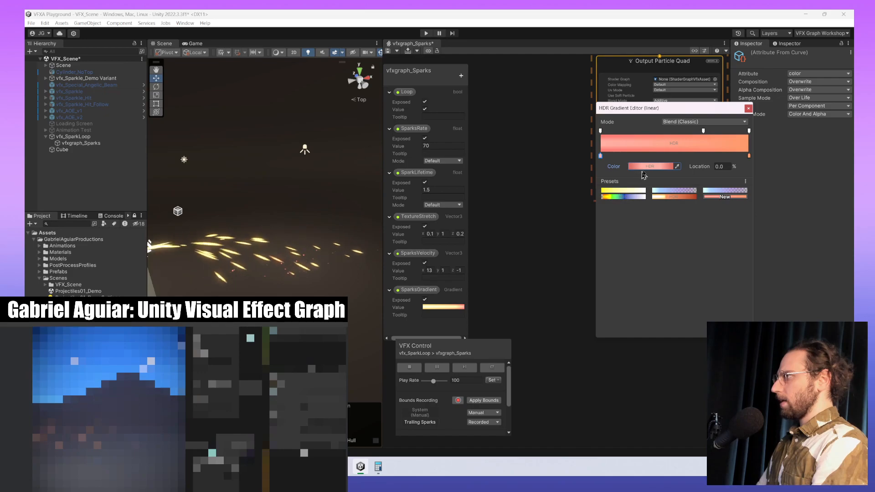
pyautogui.rightClick(647, 166)
pyautogui.click(673, 181)
pyautogui.click(655, 167)
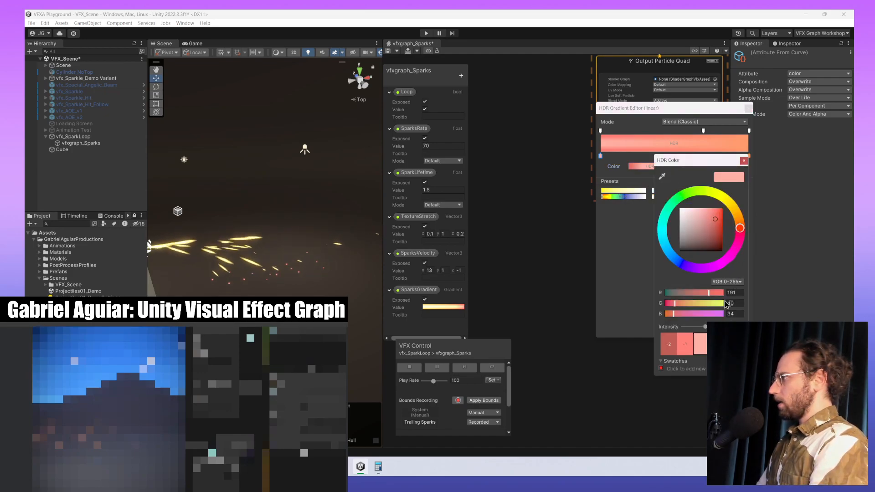
pyautogui.moveTo(740, 228); pyautogui.dragTo(743, 218)
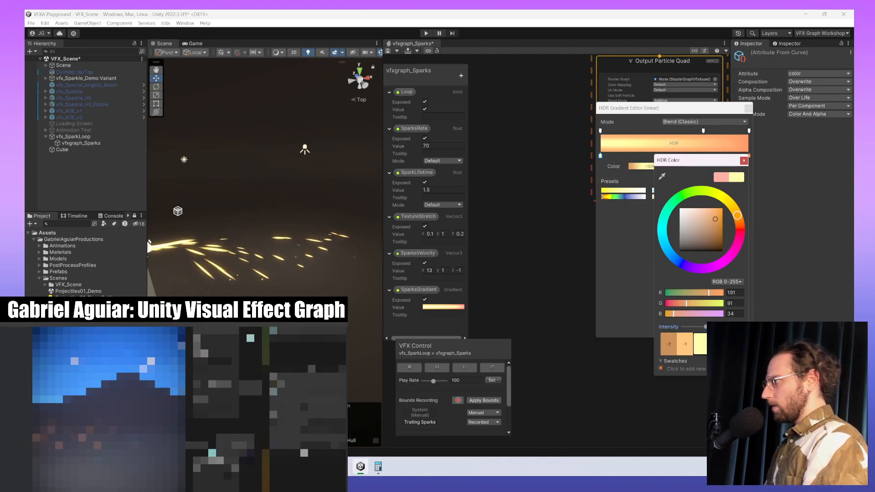
pyautogui.moveTo(706, 326); pyautogui.dragTo(708, 326)
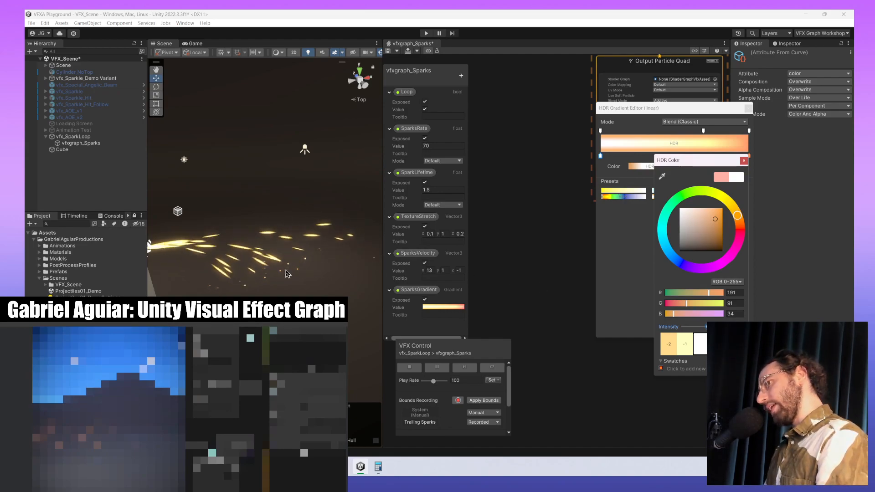
# - Examine the recolored sparks in the scene from several angles, along with the Trailing Sparks system in the graph
pyautogui.moveTo(264, 182); pyautogui.dragTo(292, 205, button='middle')
pyautogui.keyDown('alt'); pyautogui.moveTo(291, 205); pyautogui.dragTo(267, 189); pyautogui.keyUp('alt')
pyautogui.moveTo(266, 189); pyautogui.dragTo(319, 169, button='middle')
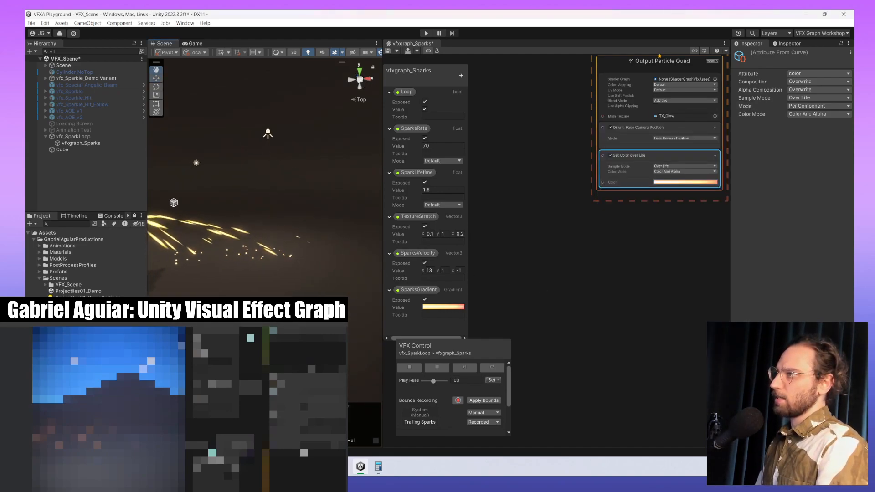
pyautogui.moveTo(301, 306); pyautogui.dragTo(278, 305, button='middle')
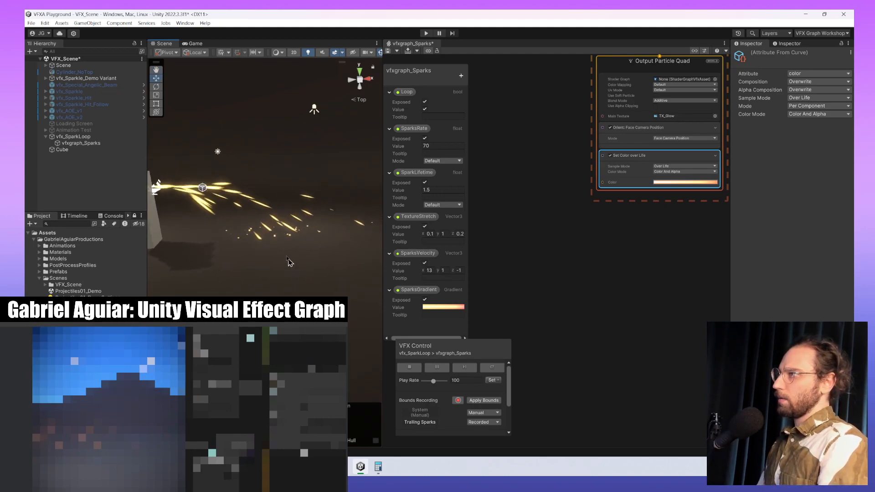
pyautogui.moveTo(278, 252); pyautogui.dragTo(283, 265, button='middle')
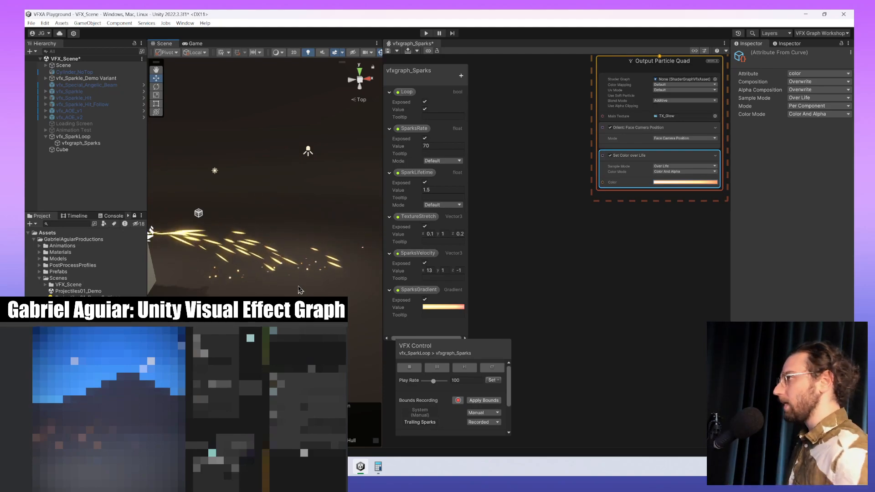
pyautogui.moveTo(677, 228); pyautogui.dragTo(409, 296, button='middle')
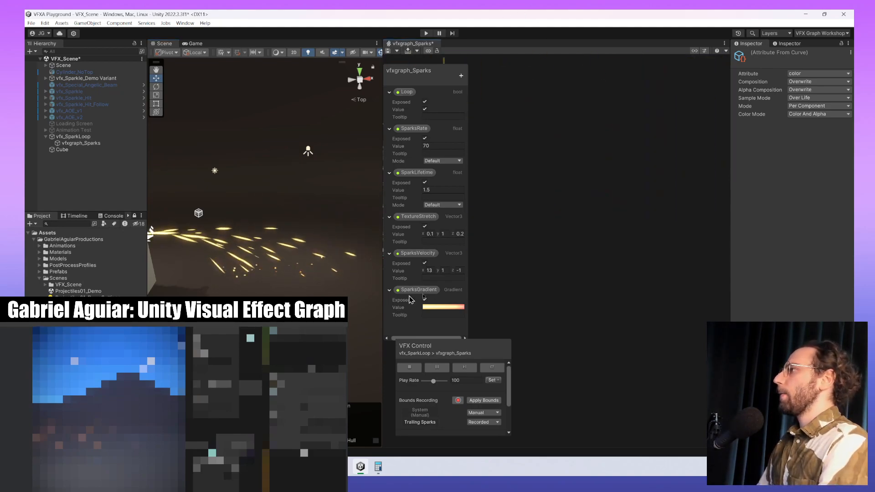
pyautogui.moveTo(631, 236); pyautogui.dragTo(732, 313, button='middle')
pyautogui.scroll(-4, 612, 270)
pyautogui.moveTo(612, 270); pyautogui.dragTo(693, 368, button='middle')
pyautogui.scroll(1, 641, 259)
pyautogui.scroll(2, 649, 267)
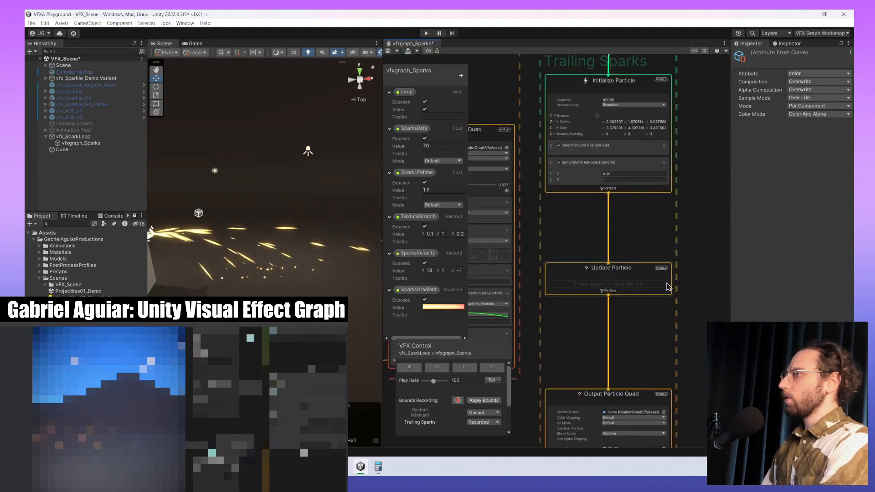
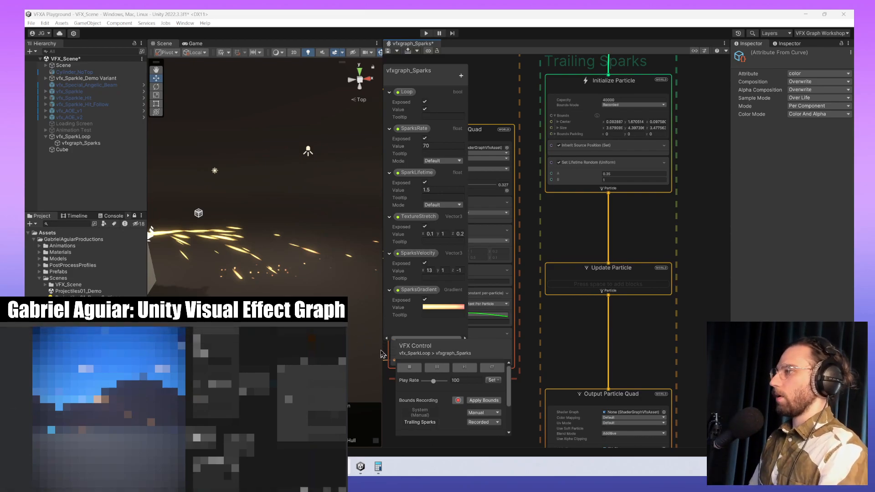
# - Widen the graph area and examine the whole spark effect in the scene and the main sparks' Output Particle Quad settings
pyautogui.moveTo(383, 353); pyautogui.dragTo(356, 347)
pyautogui.scroll(3, 313, 249)
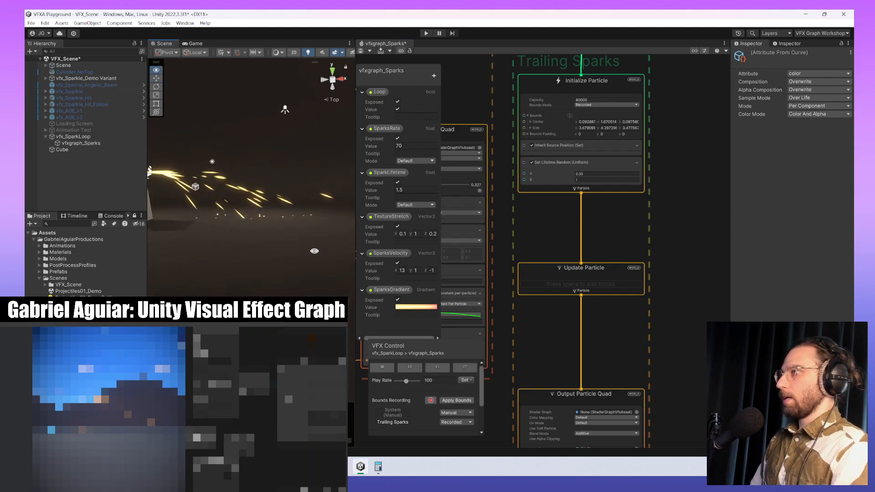
pyautogui.moveTo(312, 249); pyautogui.dragTo(300, 304, button='middle')
pyautogui.scroll(-2, 285, 296)
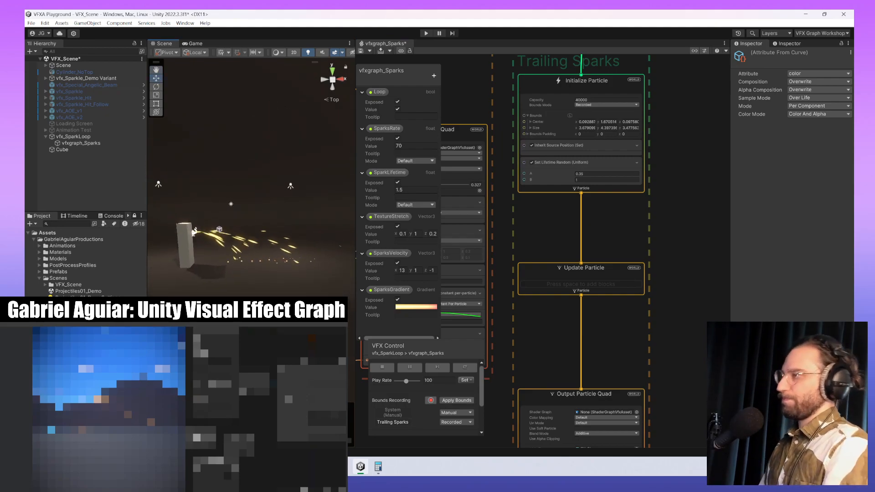
pyautogui.moveTo(584, 228); pyautogui.dragTo(688, 220, button='middle')
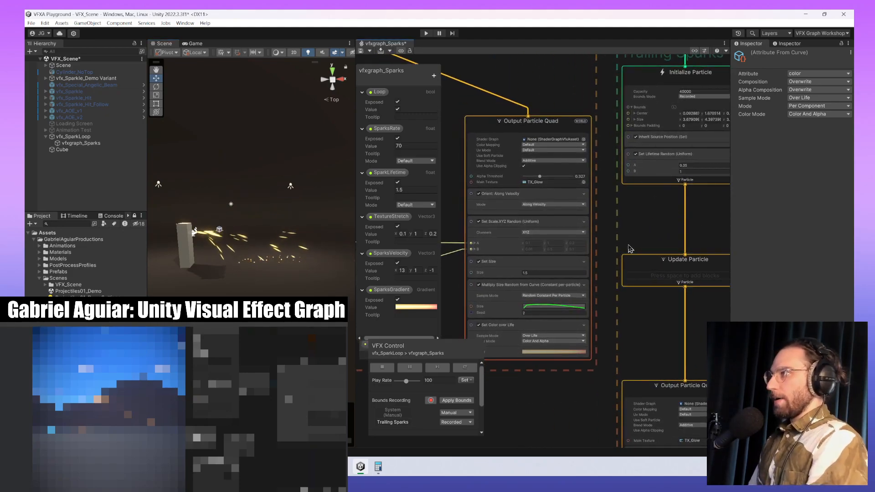
pyautogui.moveTo(635, 255); pyautogui.dragTo(681, 240, button='middle')
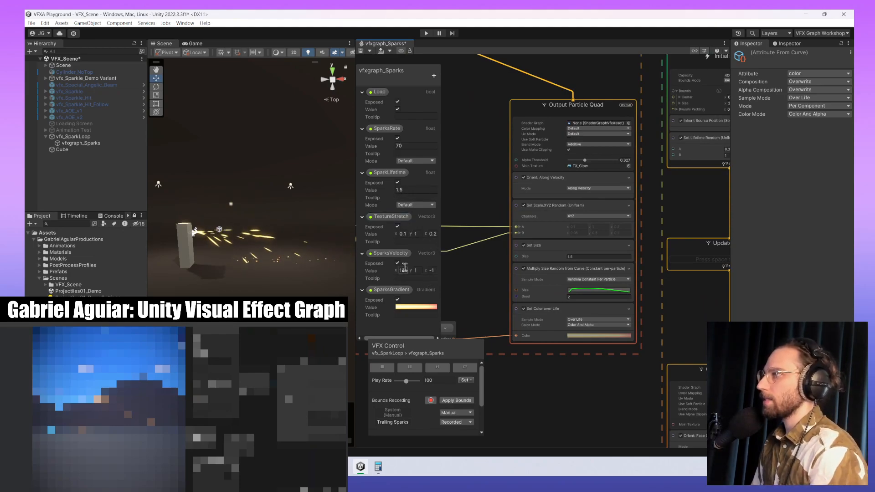
# - Set the maximum of the Random Number feeding the main sparks' Gravity force Y in Update Particle to 0.9
pyautogui.moveTo(481, 269); pyautogui.dragTo(596, 289, button='middle')
pyautogui.scroll(-1, 540, 276)
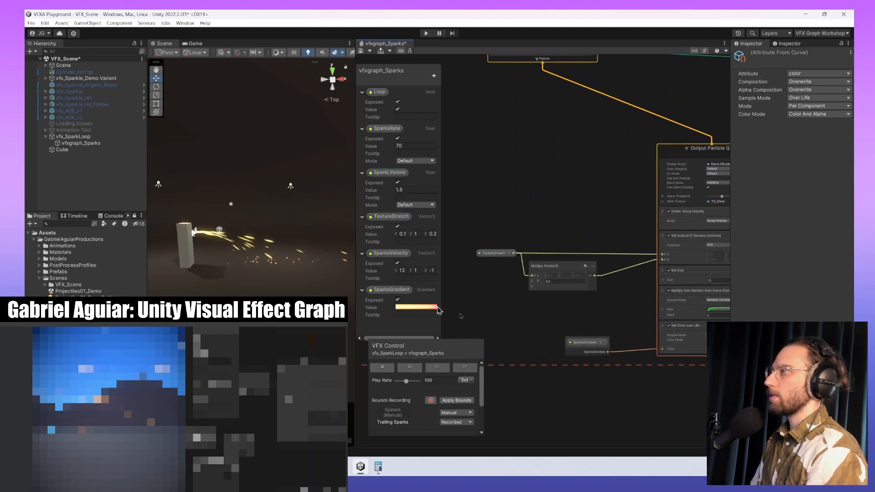
pyautogui.scroll(-2, 551, 255)
pyautogui.click(558, 132)
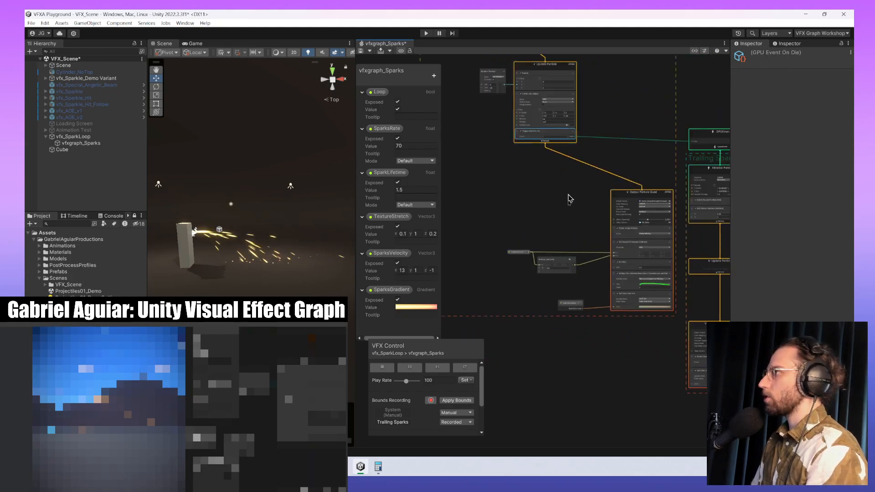
pyautogui.moveTo(573, 215); pyautogui.dragTo(559, 337, button='middle')
pyautogui.scroll(6, 466, 188)
pyautogui.scroll(1, 483, 234)
pyautogui.moveTo(507, 271); pyautogui.dragTo(550, 263, button='middle')
pyautogui.click(539, 219)
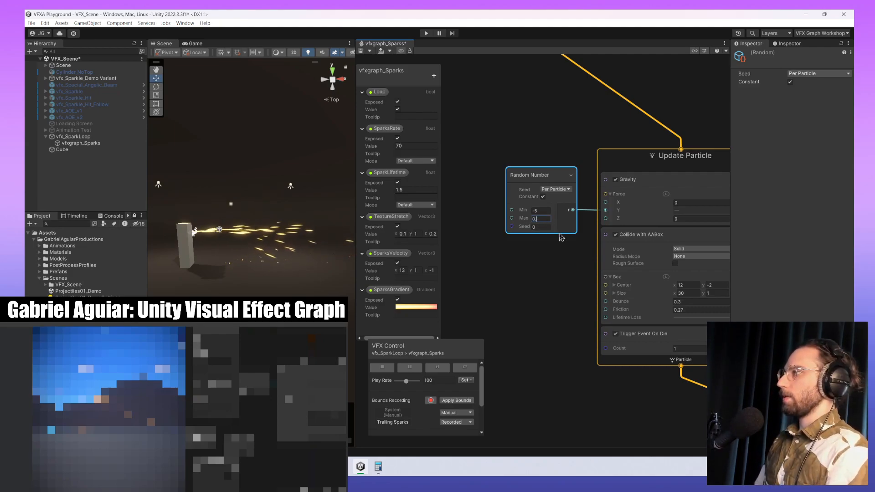
pyautogui.write('0.9')
# - Check the sparks in the scene from another angle and set the Gravity Random Number's maximum to -0.9
pyautogui.moveTo(339, 233); pyautogui.dragTo(292, 206, button='middle')
pyautogui.scroll(-5, 292, 206)
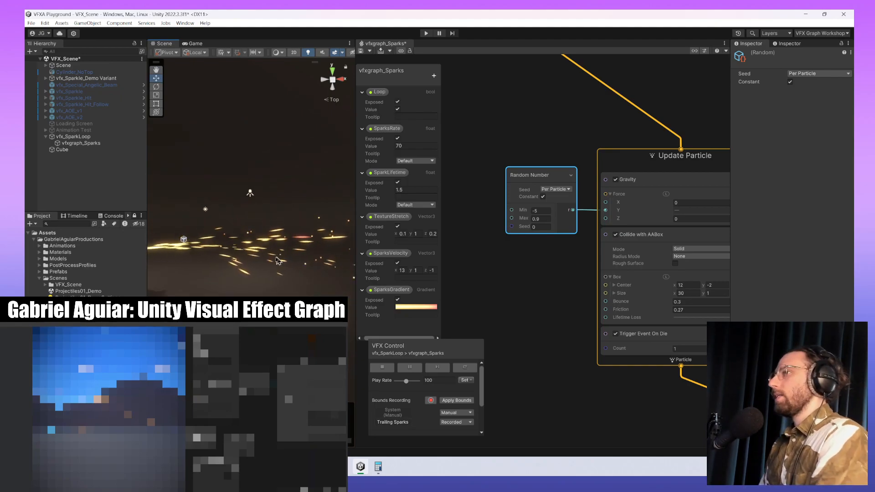
pyautogui.keyDown('alt'); pyautogui.moveTo(288, 211); pyautogui.dragTo(306, 237); pyautogui.keyUp('alt')
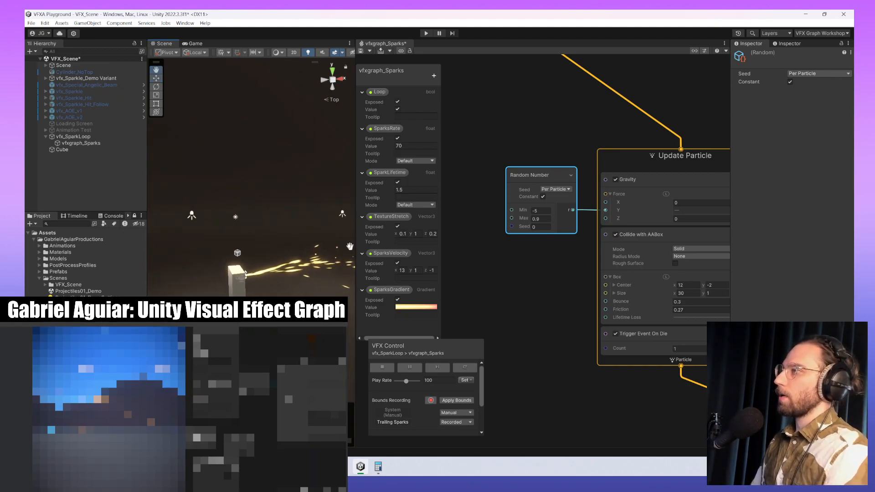
pyautogui.moveTo(349, 246); pyautogui.dragTo(316, 236, button='middle')
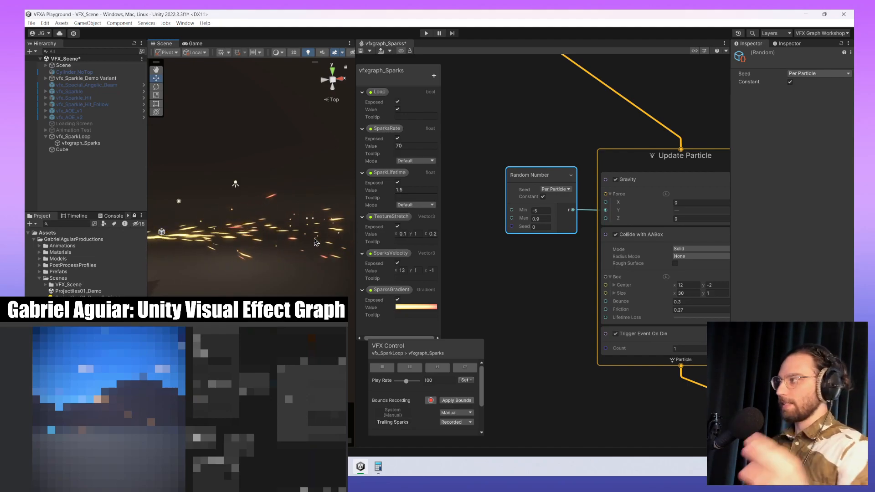
pyautogui.click(545, 220)
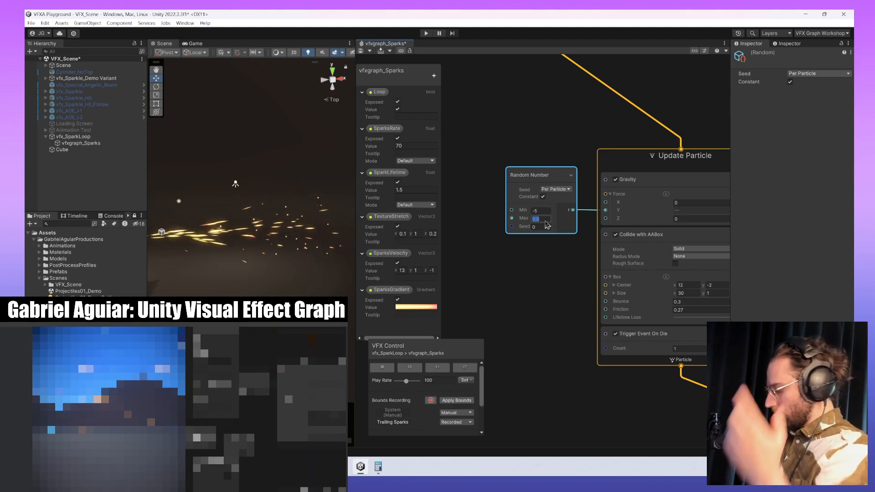
pyautogui.write('-0.9')
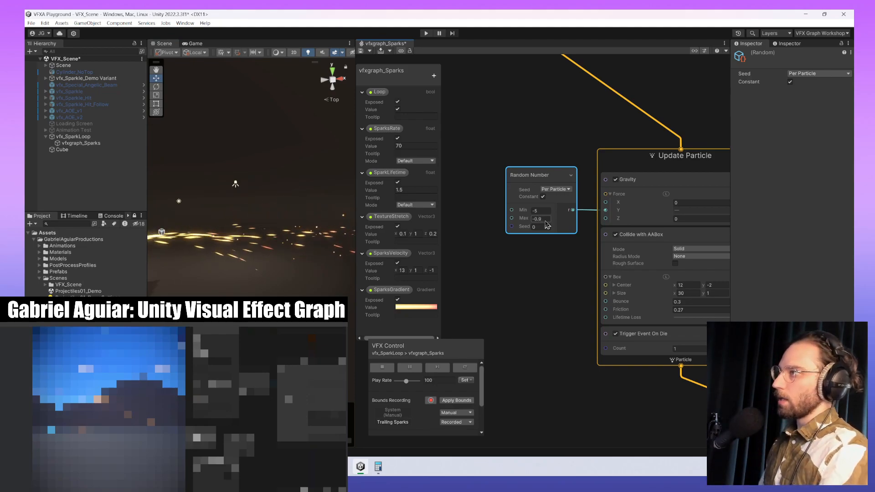
pyautogui.press('Return')
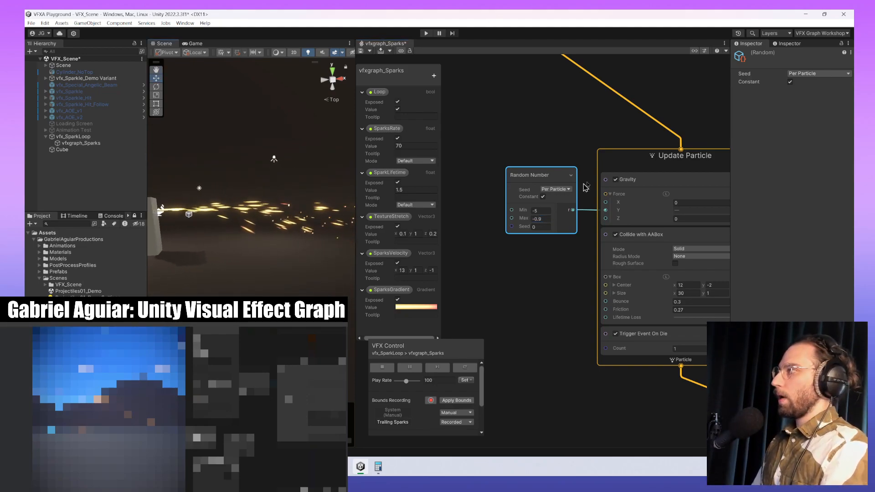
# - Set the Gravity Random Number's minimum to -2 and maximum to -10, and check the falling sparks in the scene
pyautogui.click(543, 220)
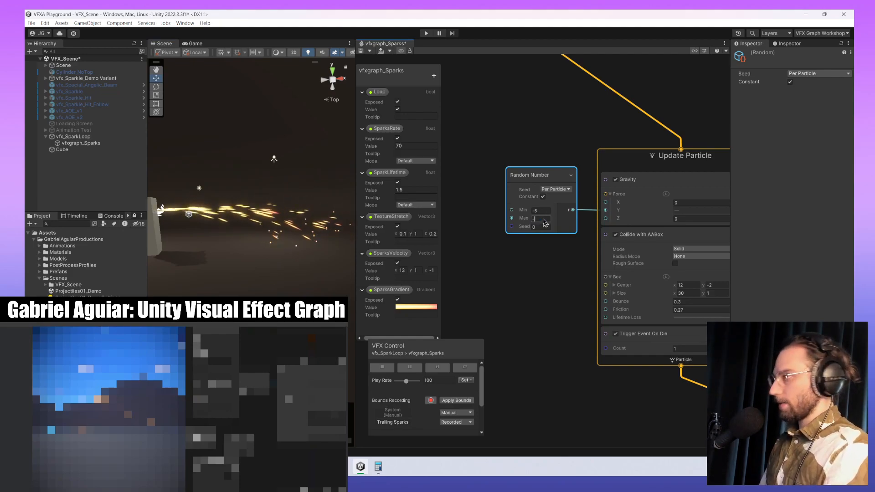
pyautogui.moveTo(278, 241); pyautogui.dragTo(249, 243, button='middle')
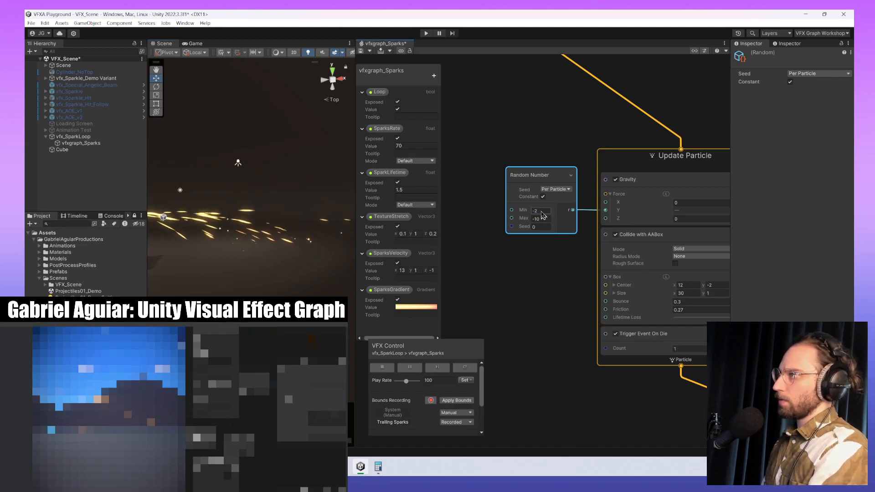
pyautogui.moveTo(335, 214); pyautogui.dragTo(277, 213, button='middle')
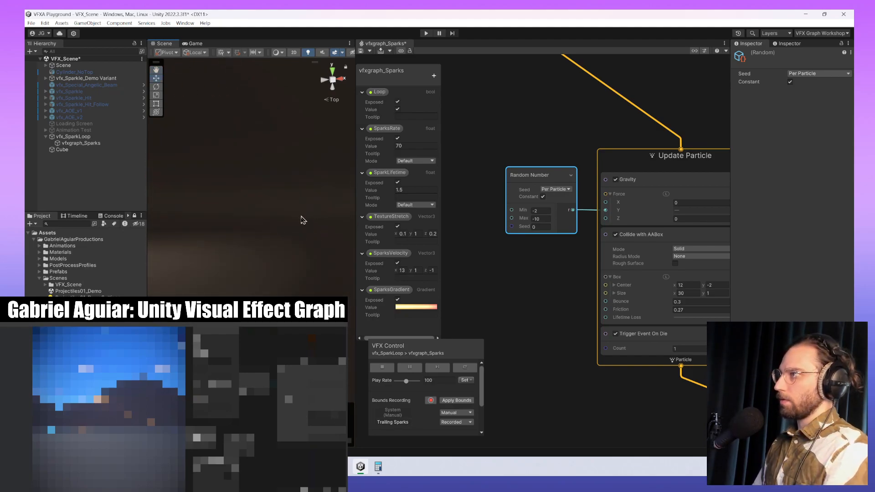
pyautogui.moveTo(251, 235); pyautogui.dragTo(270, 239, button='middle')
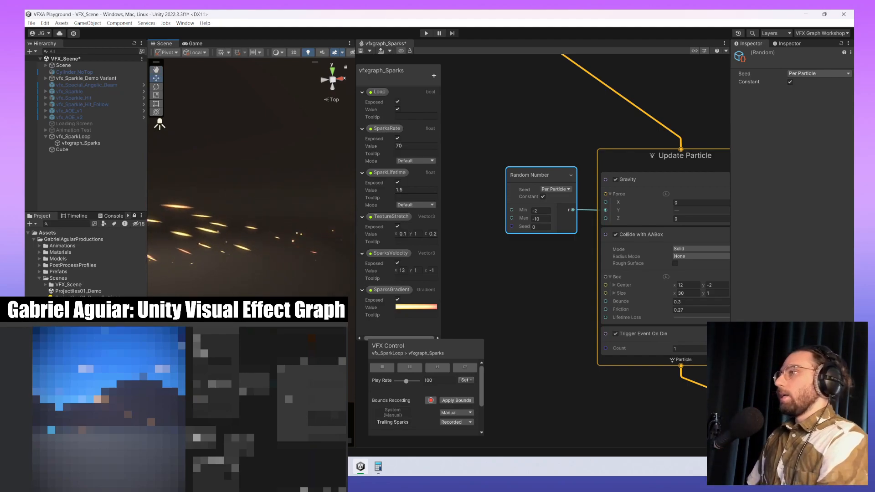
# - Examine the Collide with AABox block in the main sparks' Update Particle context and its collision box in the scene
pyautogui.moveTo(541, 349); pyautogui.dragTo(479, 140, button='middle')
pyautogui.scroll(-3, 524, 207)
pyautogui.moveTo(535, 235); pyautogui.dragTo(559, 274, button='middle')
pyautogui.scroll(4, 578, 207)
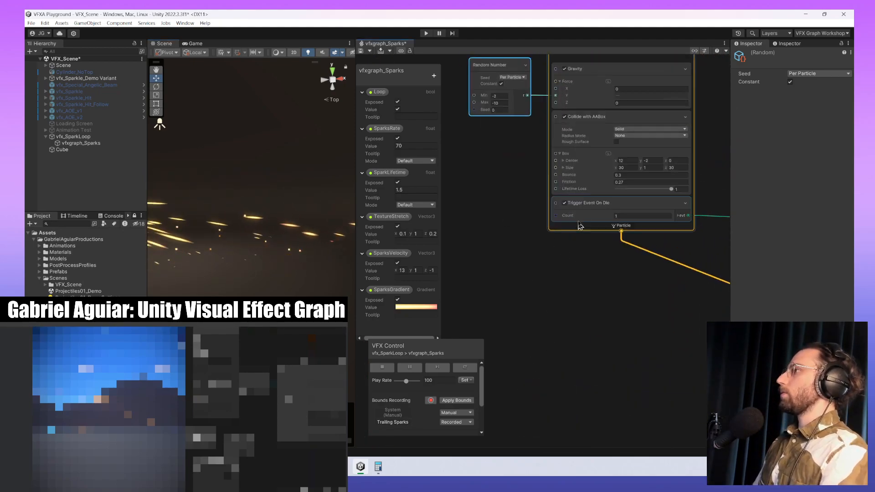
pyautogui.click(575, 178)
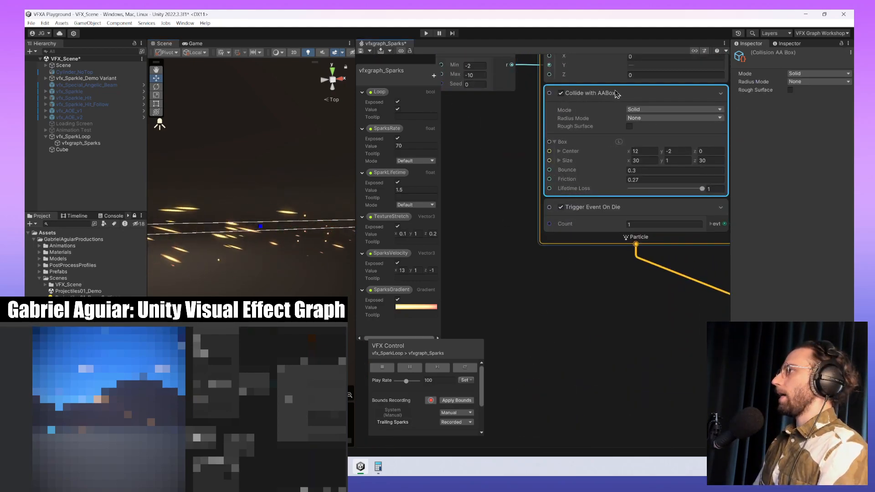
pyautogui.moveTo(492, 164); pyautogui.dragTo(510, 192, button='middle')
pyautogui.moveTo(487, 218); pyautogui.dragTo(466, 250, button='middle')
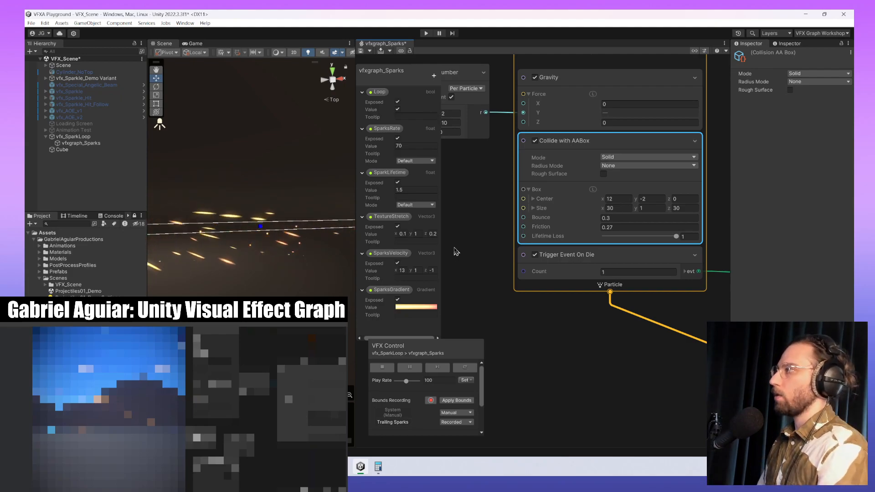
# - Add an Age Over Lifetime [0..1] node in the empty area beside the main sparks' Update Particle context, below the Random Number
pyautogui.moveTo(466, 279); pyautogui.dragTo(560, 253, button='middle')
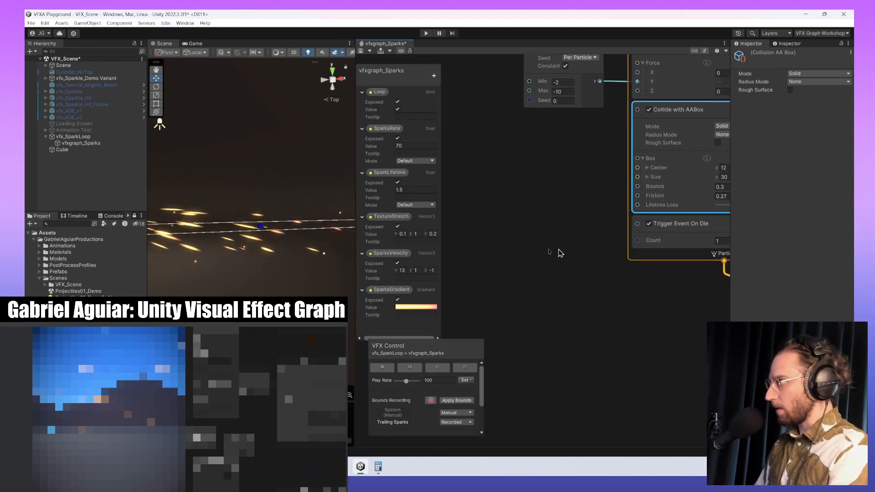
pyautogui.click(505, 235)
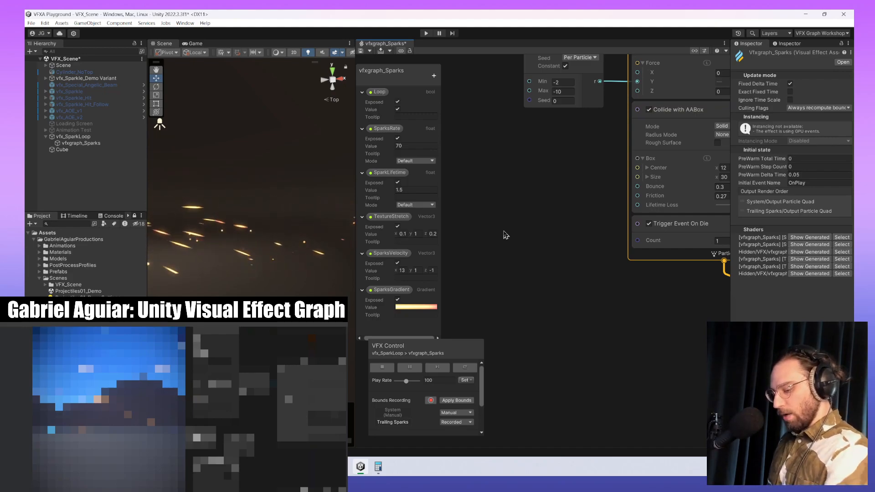
pyautogui.press('space')
pyautogui.write('a')
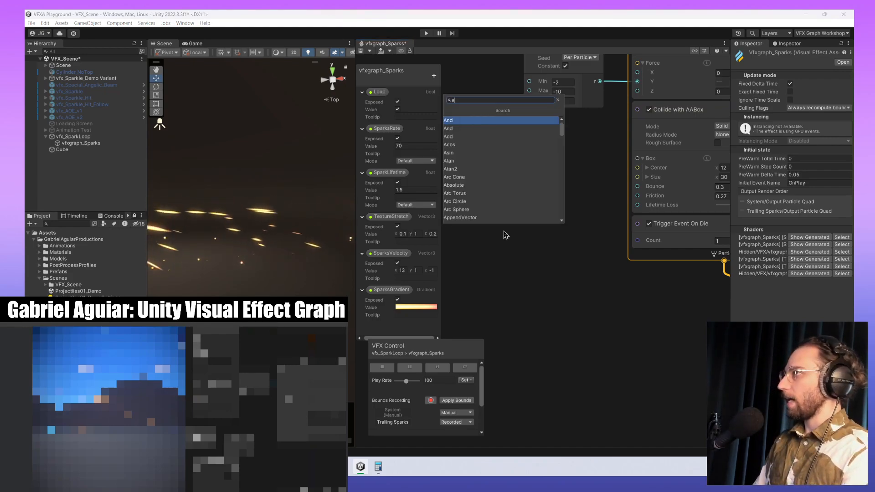
pyautogui.write('ge ov')
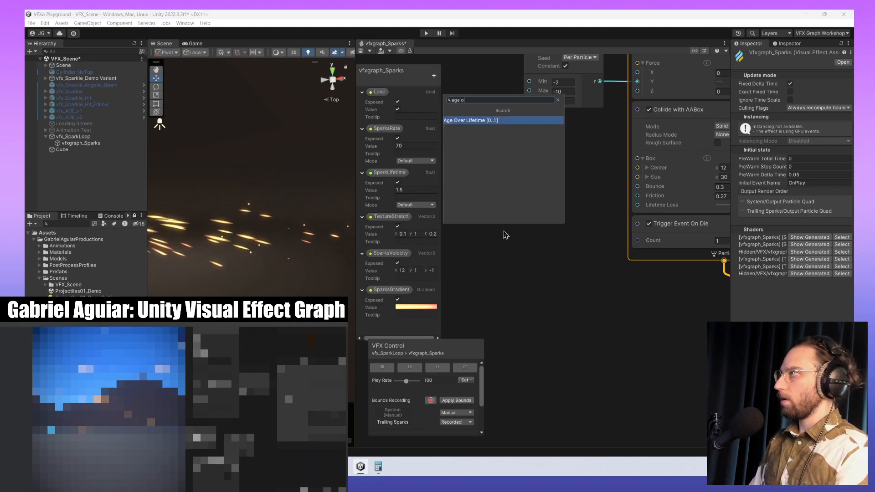
pyautogui.press('Return')
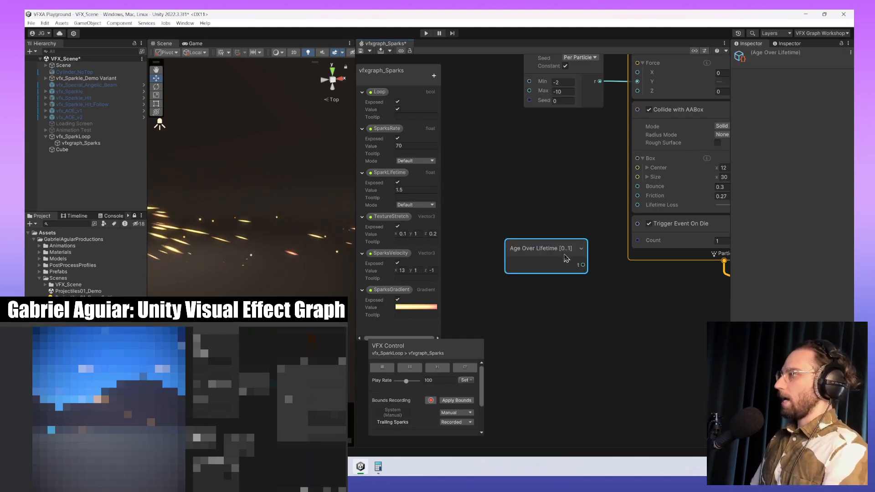
pyautogui.moveTo(569, 270); pyautogui.dragTo(539, 228)
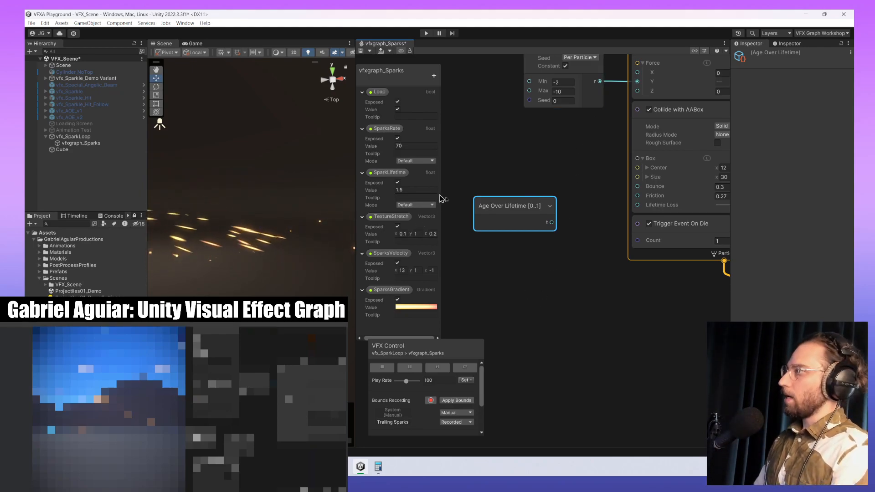
# - Shift the Age Over Lifetime node away from Update Particle and place a new Compare node between them
pyautogui.moveTo(504, 272); pyautogui.dragTo(567, 274, button='middle')
pyautogui.moveTo(595, 204); pyautogui.dragTo(502, 207)
pyautogui.click(549, 255)
pyautogui.press('space')
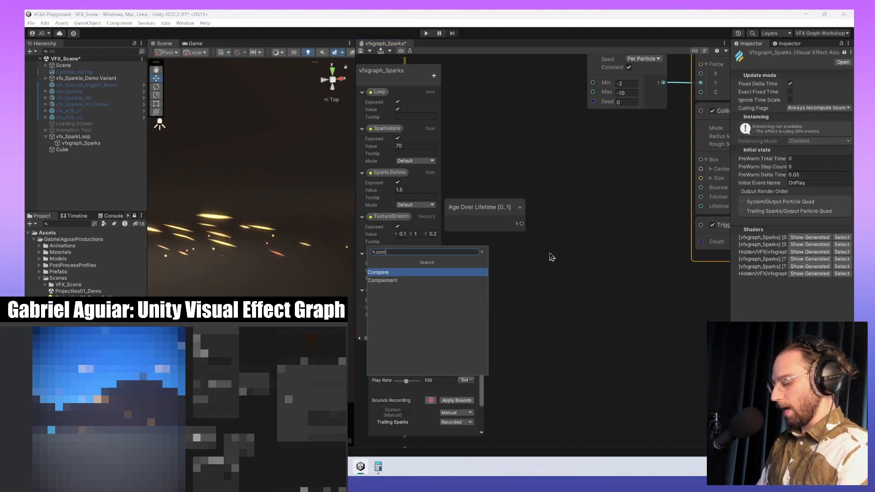
pyautogui.write('compare')
pyautogui.press('Return')
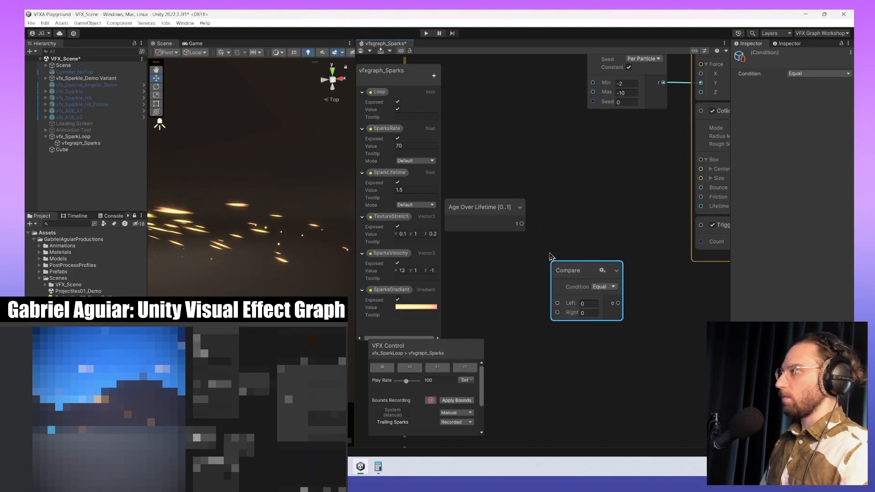
pyautogui.moveTo(587, 275); pyautogui.dragTo(598, 187)
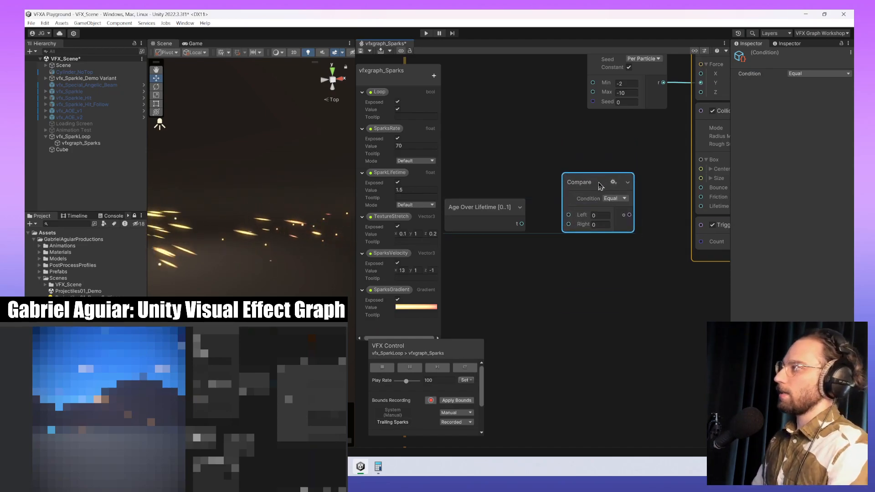
# - Set the Compare node's condition to Greater
pyautogui.click(609, 200)
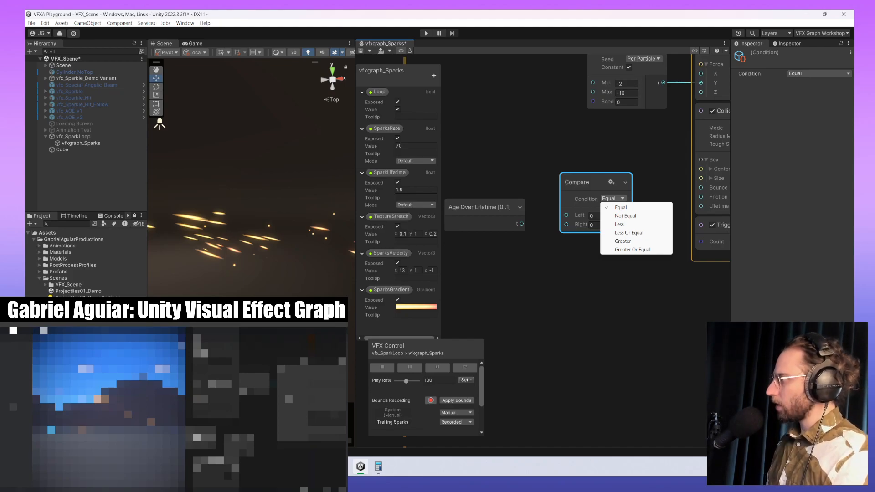
pyautogui.click(634, 241)
pyautogui.moveTo(618, 272); pyautogui.dragTo(651, 277, button='middle')
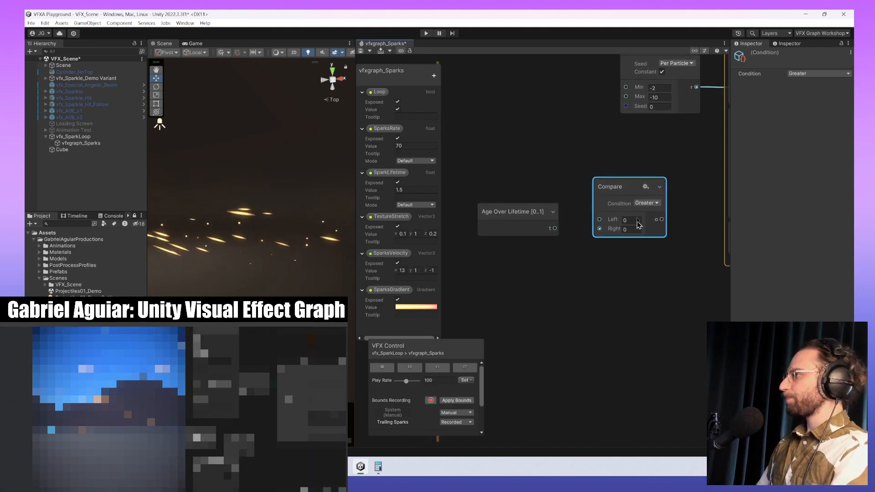
pyautogui.moveTo(519, 171); pyautogui.dragTo(586, 248)
pyautogui.click(486, 275)
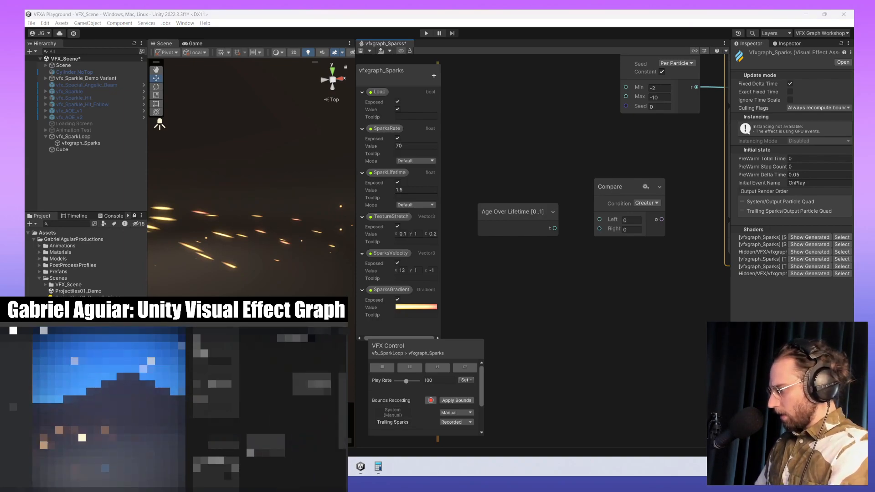
# - Connect the Age Over Lifetime output to the Compare node's Left input and move Compare closer to it
pyautogui.scroll(-3, 613, 330)
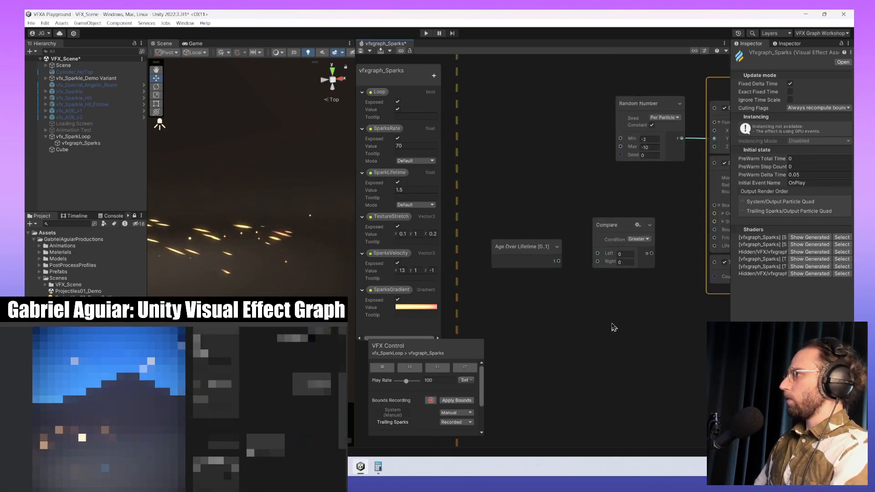
pyautogui.scroll(1, 611, 321)
pyautogui.moveTo(611, 312); pyautogui.dragTo(605, 278, button='middle')
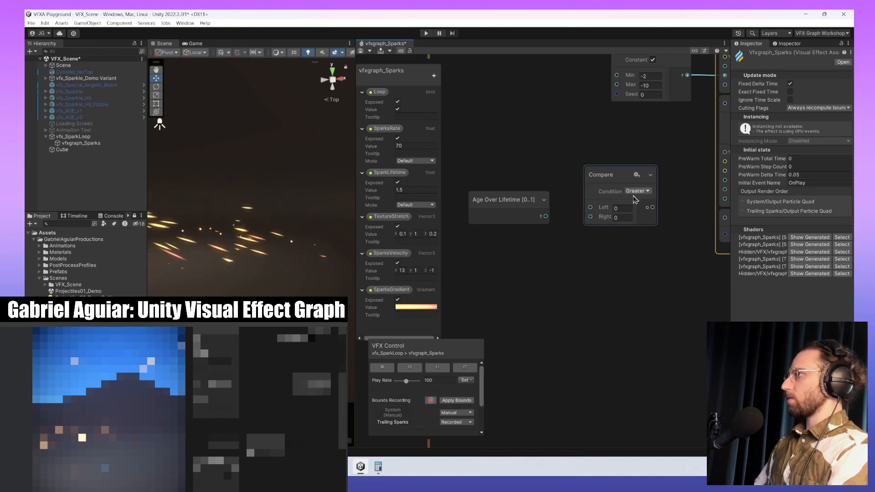
pyautogui.moveTo(545, 216); pyautogui.dragTo(592, 209)
pyautogui.click(520, 202)
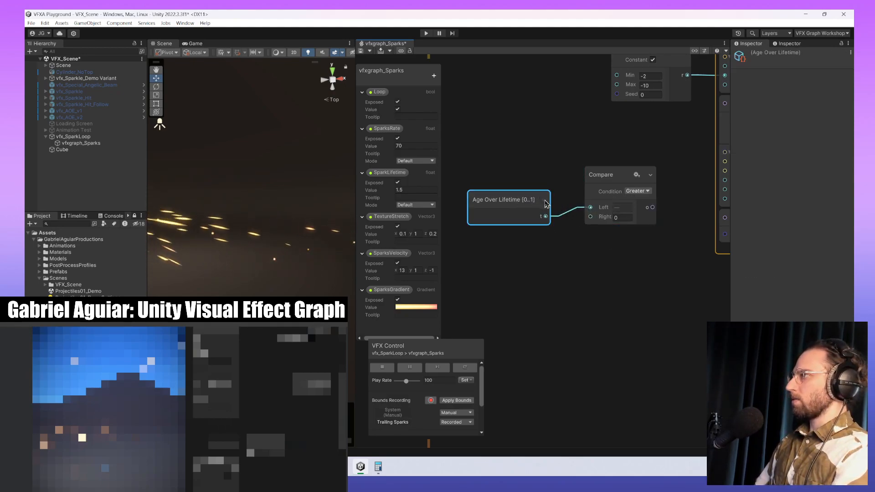
pyautogui.moveTo(603, 176); pyautogui.dragTo(586, 175)
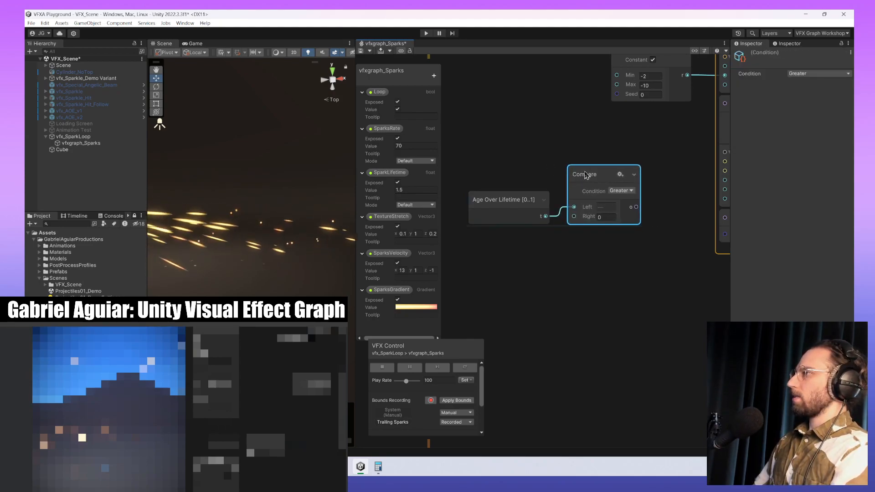
pyautogui.click(505, 200)
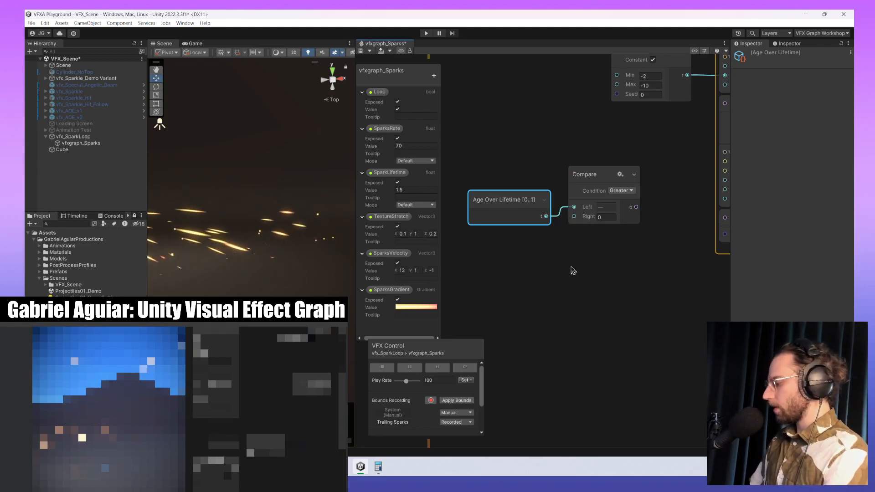
# - Add a Branch node fed by the Compare node's output, placed between Compare and Update Particle
pyautogui.moveTo(576, 260); pyautogui.dragTo(540, 267, button='middle')
pyautogui.moveTo(494, 136); pyautogui.dragTo(585, 268)
pyautogui.moveTo(571, 190); pyautogui.dragTo(538, 187)
pyautogui.click(631, 258)
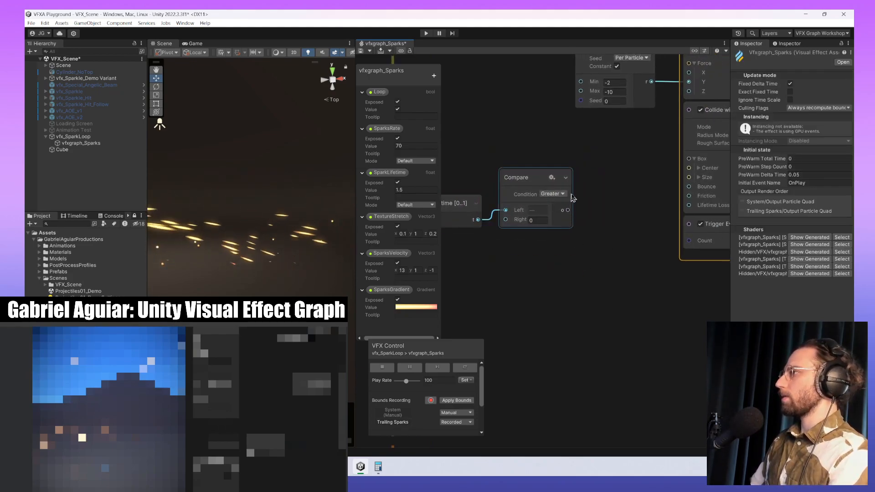
pyautogui.moveTo(568, 212); pyautogui.dragTo(600, 207)
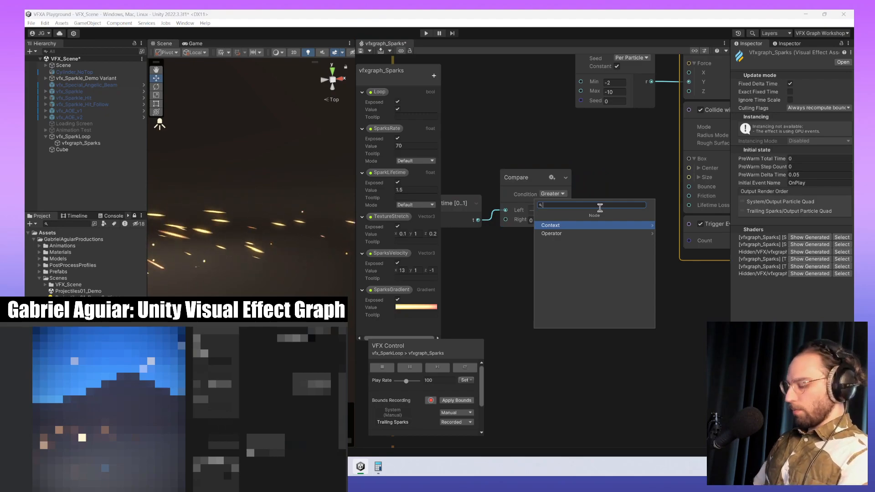
pyautogui.write('branch')
pyautogui.press('Return')
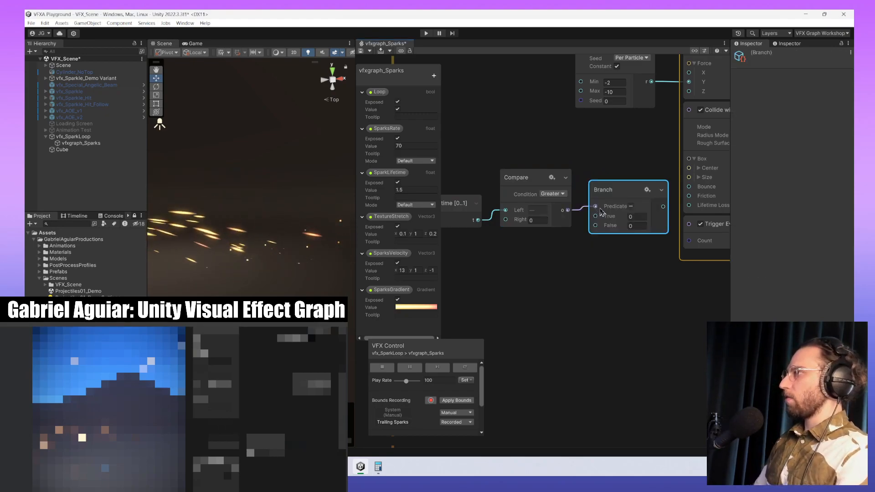
# - Set the Compare node's Right value to 1
pyautogui.moveTo(581, 143); pyautogui.dragTo(623, 160, button='middle')
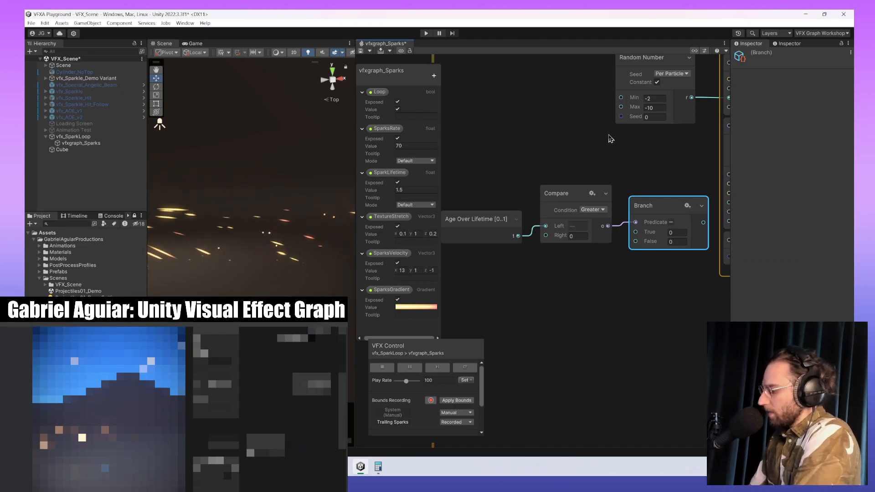
pyautogui.scroll(-4, 591, 127)
pyautogui.moveTo(591, 127); pyautogui.dragTo(562, 173, button='middle')
pyautogui.scroll(-1, 564, 175)
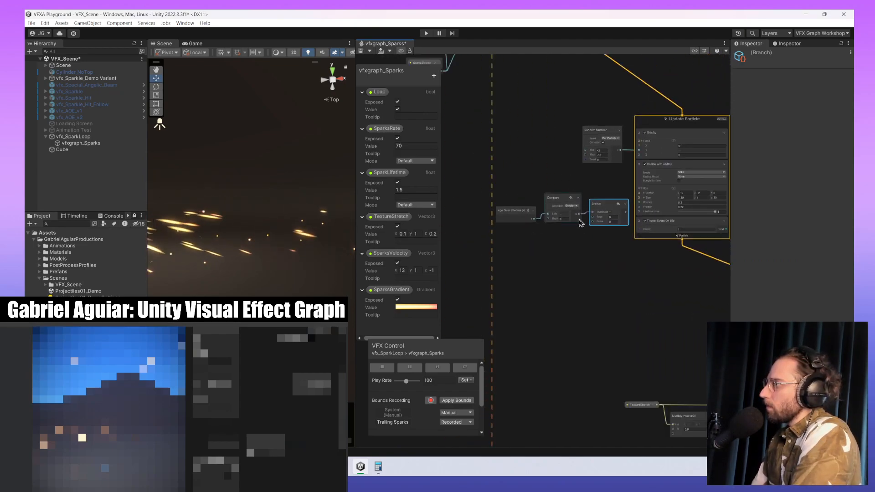
pyautogui.scroll(5, 589, 232)
pyautogui.scroll(1, 590, 233)
pyautogui.moveTo(590, 231); pyautogui.dragTo(660, 280, button='middle')
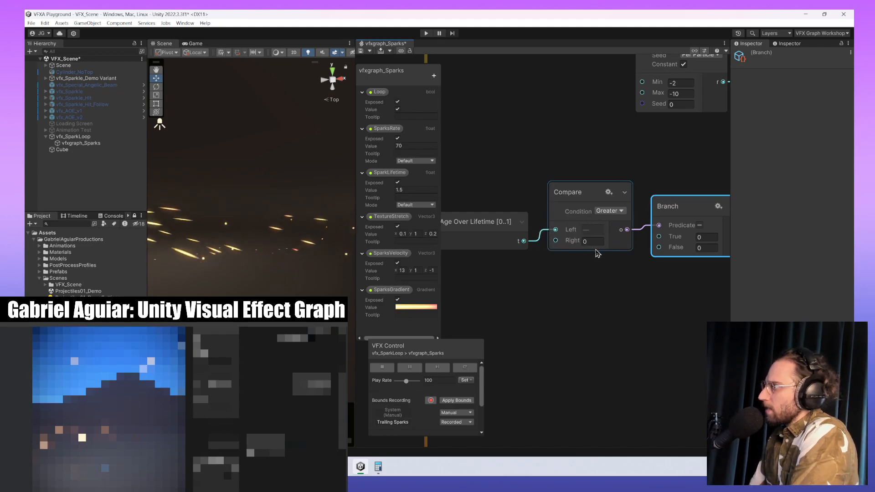
pyautogui.moveTo(646, 283); pyautogui.dragTo(602, 278, button='middle')
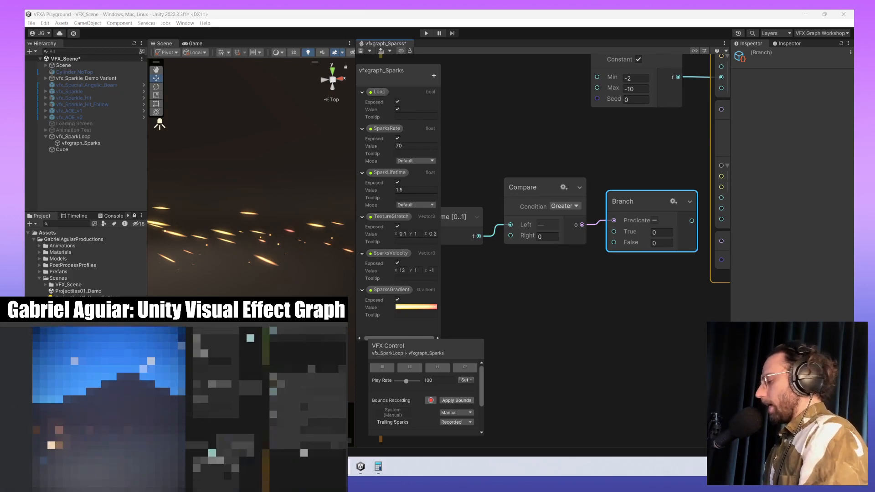
pyautogui.moveTo(589, 270); pyautogui.dragTo(646, 286, button='middle')
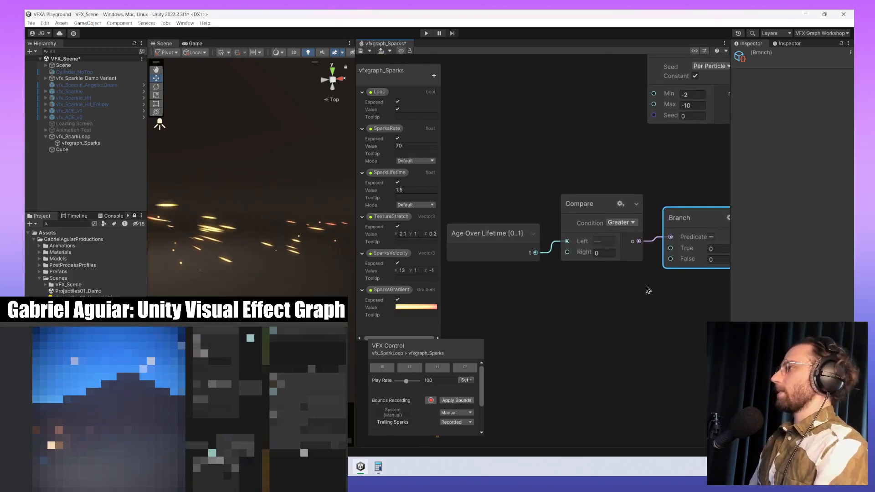
pyautogui.click(611, 254)
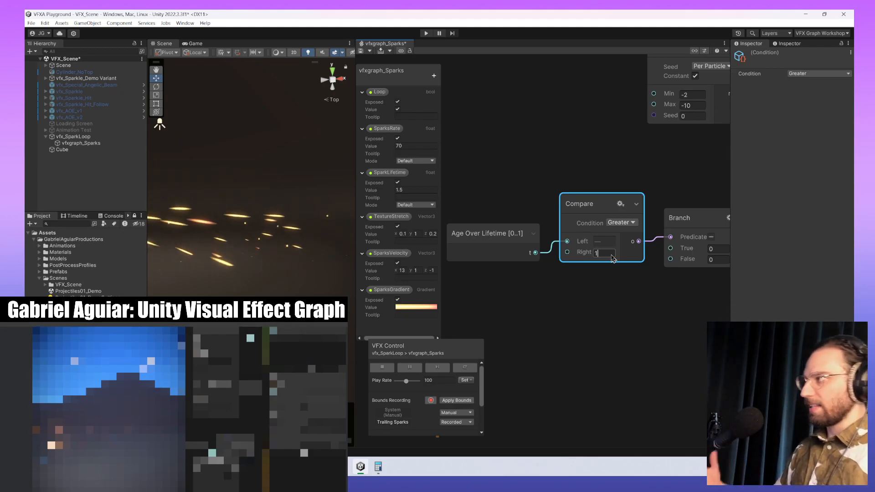
pyautogui.press('Return')
pyautogui.moveTo(629, 320); pyautogui.dragTo(634, 339, button='middle')
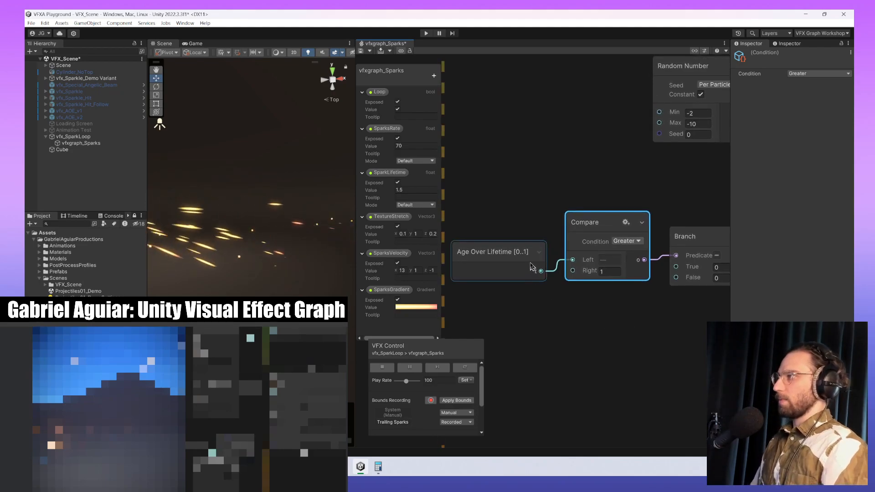
# - Examine the node chain from Age Over Lifetime through the Compare condition to the Branch node's True and False inputs
pyautogui.click(526, 274)
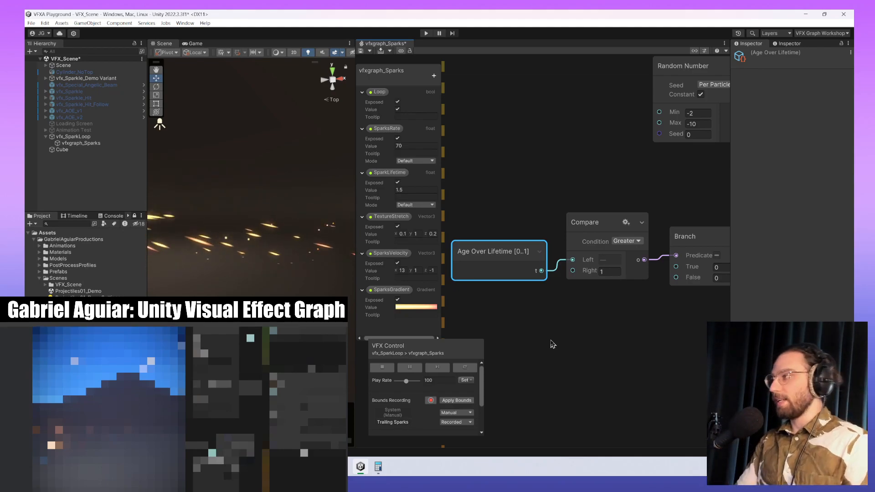
pyautogui.moveTo(598, 378); pyautogui.dragTo(587, 370, button='middle')
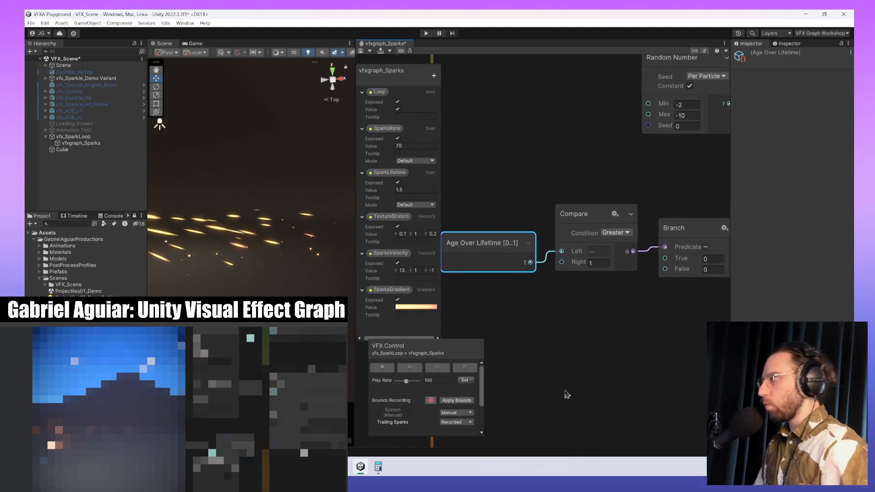
pyautogui.moveTo(569, 385); pyautogui.dragTo(457, 388, button='middle')
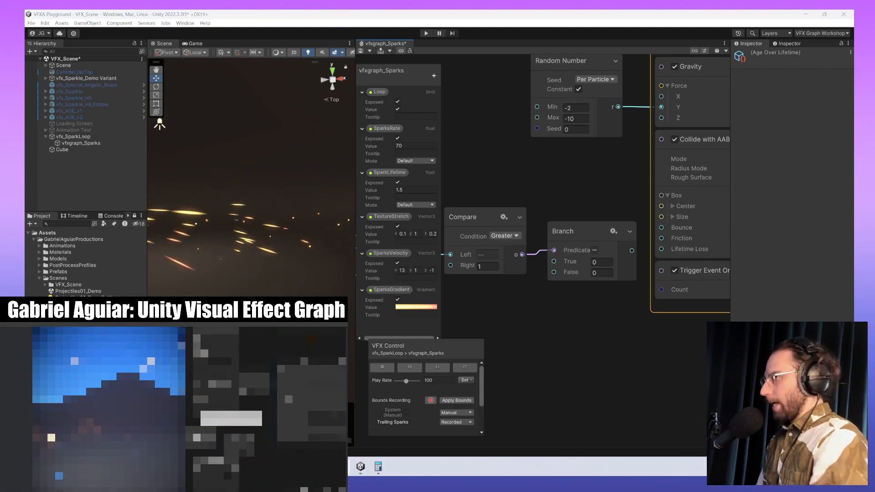
pyautogui.moveTo(569, 299); pyautogui.dragTo(679, 315, button='middle')
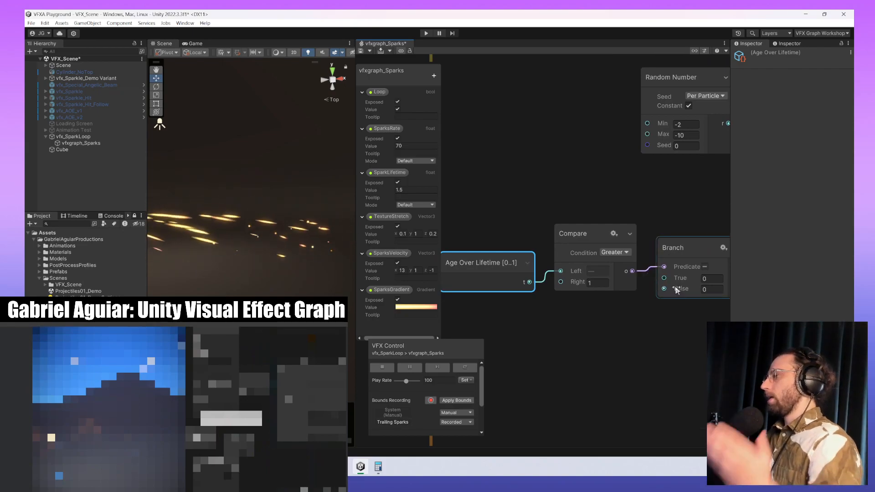
pyautogui.click(649, 287)
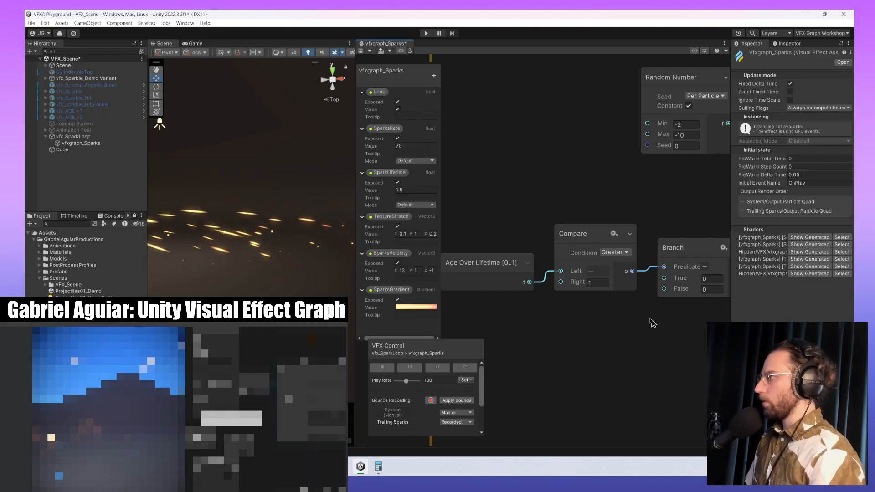
pyautogui.scroll(5, 652, 282)
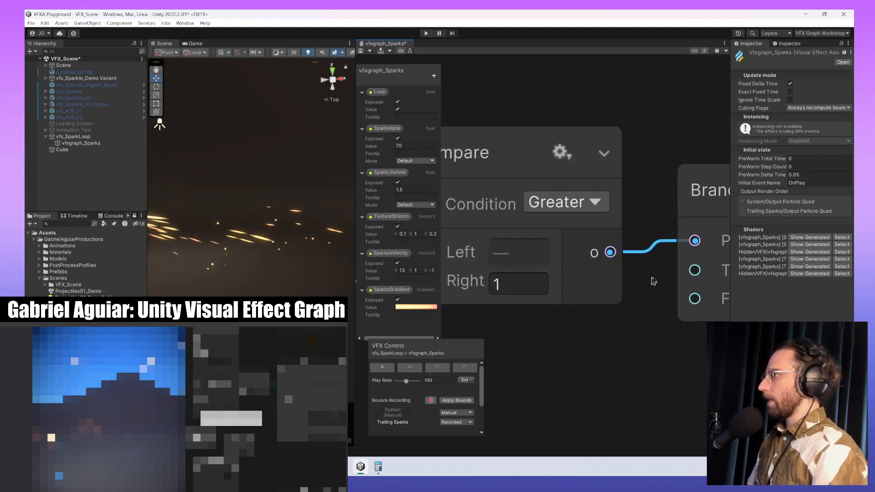
pyautogui.scroll(-3, 654, 281)
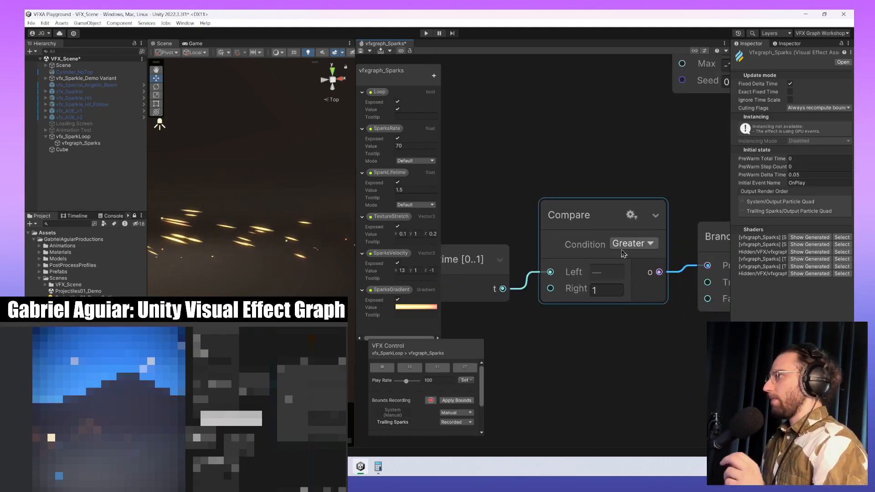
pyautogui.scroll(1, 614, 425)
pyautogui.moveTo(618, 428); pyautogui.dragTo(634, 420, button='middle')
pyautogui.scroll(-1, 633, 420)
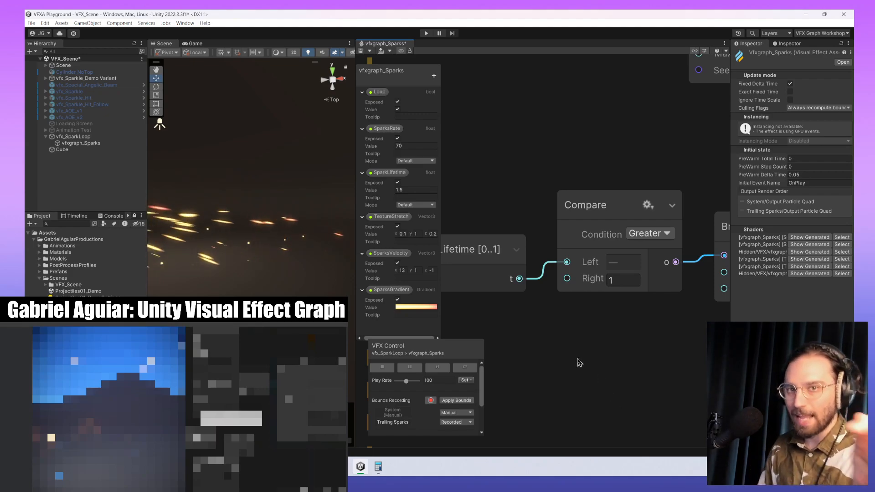
pyautogui.moveTo(617, 336); pyautogui.dragTo(499, 308, button='middle')
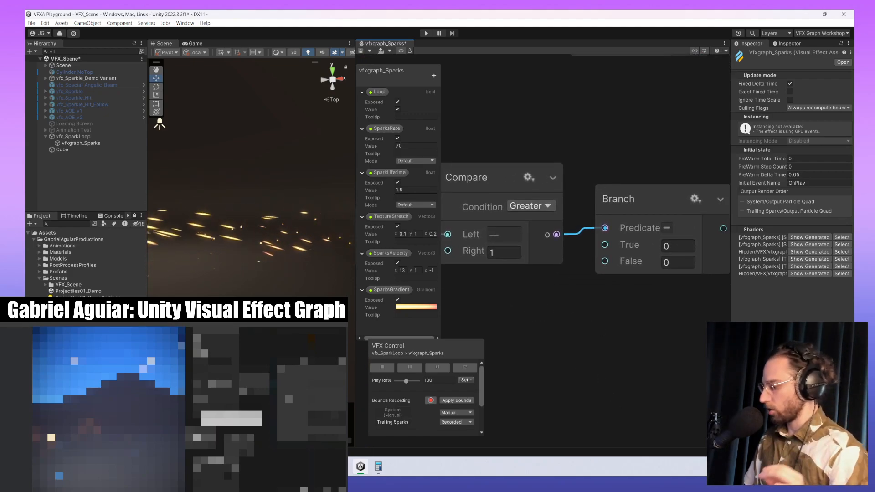
pyautogui.moveTo(606, 321); pyautogui.dragTo(649, 275, button='middle')
pyautogui.scroll(-2, 645, 328)
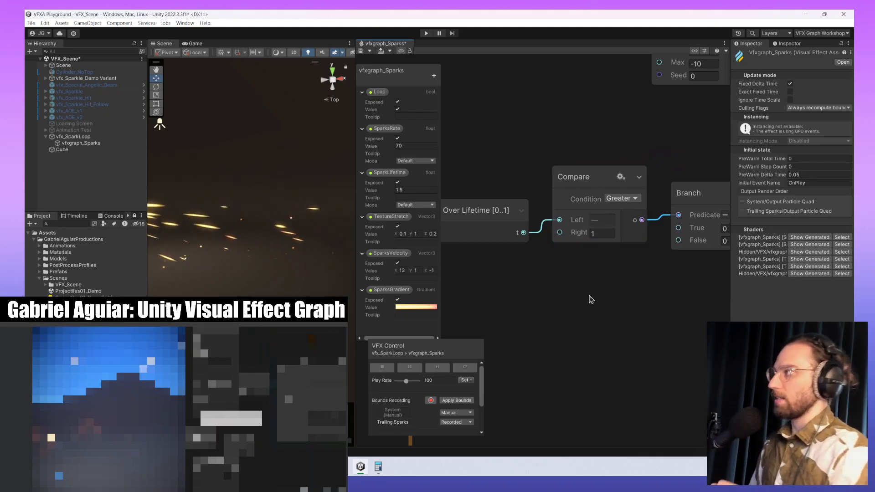
# - Set the Branch node's True value to 1
pyautogui.moveTo(595, 317); pyautogui.dragTo(518, 319, button='middle')
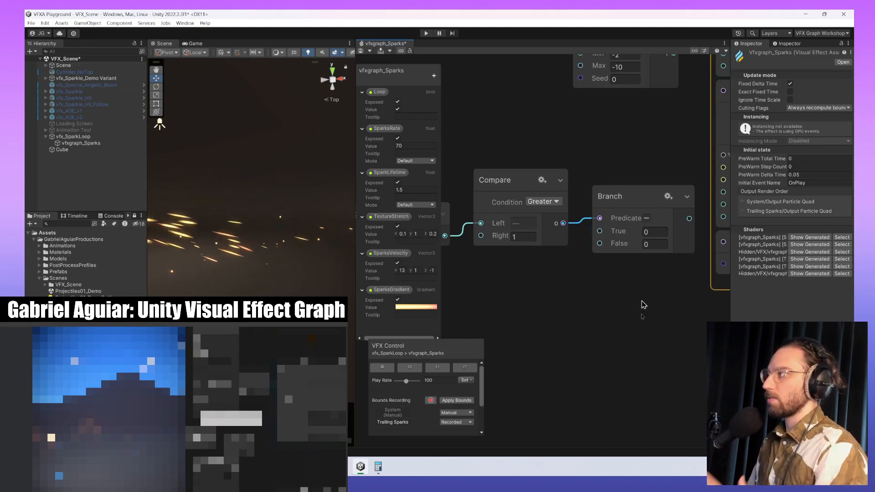
pyautogui.click(664, 234)
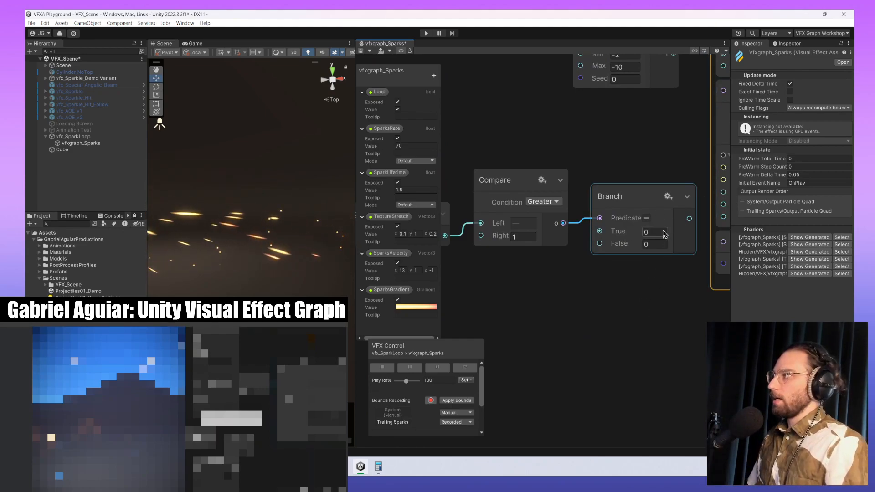
pyautogui.write('1')
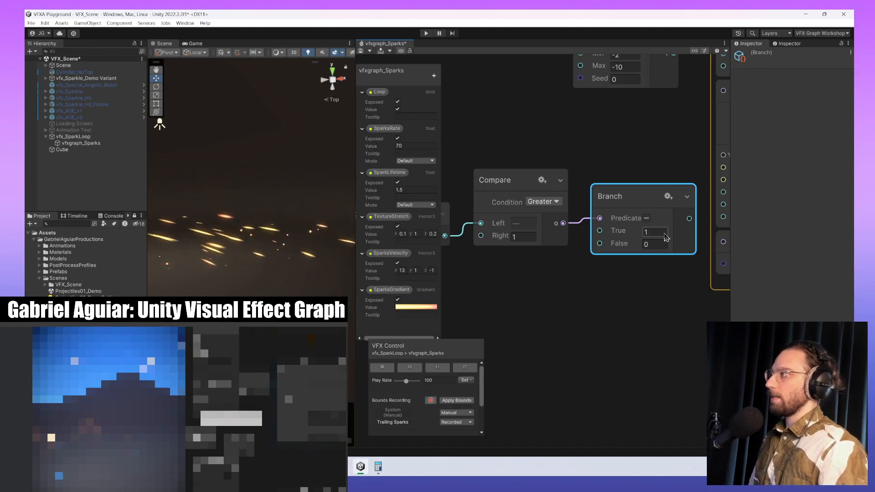
# - Connect the Branch output to the Lifetime Loss input of Collide with AABox and check the sparks in the scene
pyautogui.moveTo(636, 329); pyautogui.dragTo(541, 349, button='middle')
pyautogui.moveTo(595, 238); pyautogui.dragTo(642, 236)
pyautogui.scroll(-5, 603, 334)
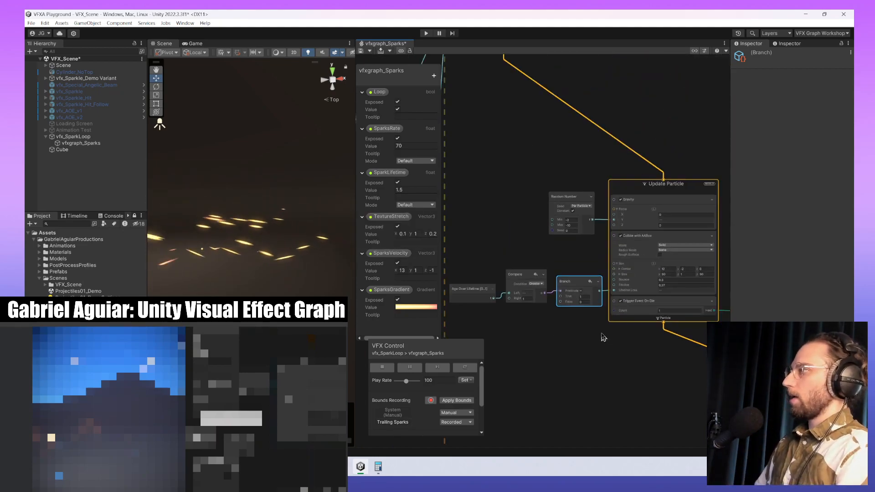
pyautogui.scroll(-3, 200, 264)
pyautogui.moveTo(197, 264); pyautogui.dragTo(295, 270, button='middle')
pyautogui.keyDown('alt'); pyautogui.moveTo(296, 270); pyautogui.dragTo(257, 283); pyautogui.keyUp('alt')
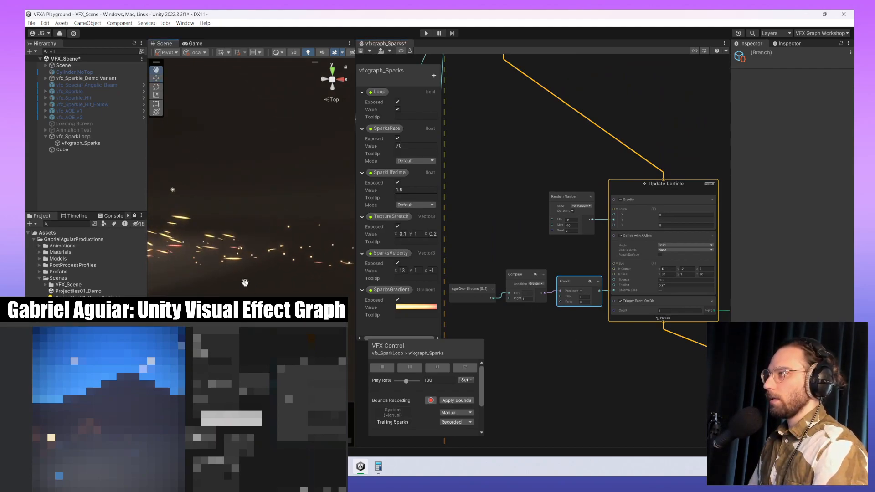
pyautogui.moveTo(246, 282); pyautogui.dragTo(307, 267, button='middle')
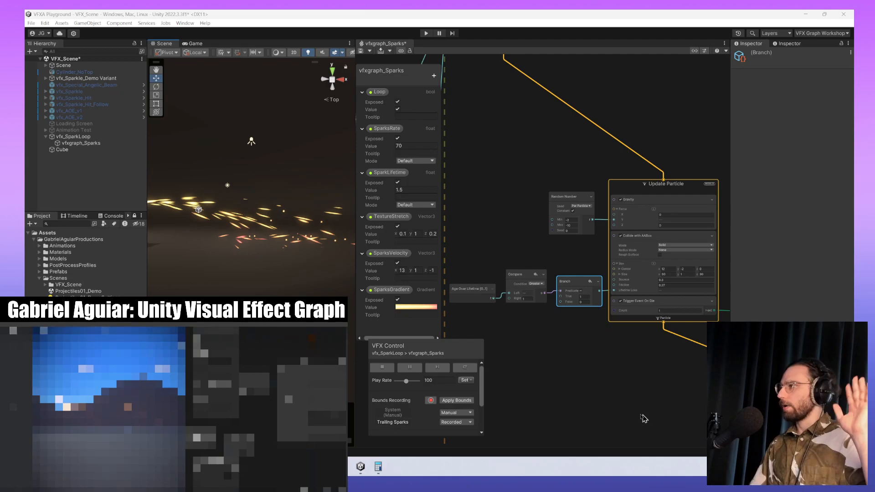
# - Disconnect the Branch output from Lifetime Loss and move the Age Over Lifetime, Compare and Branch nodes slightly down
pyautogui.moveTo(605, 396); pyautogui.dragTo(665, 343, button='middle')
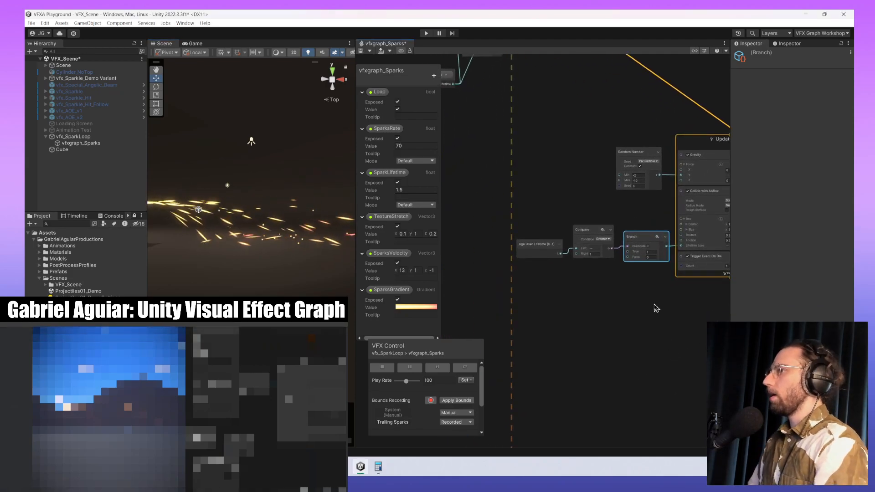
pyautogui.scroll(1, 654, 271)
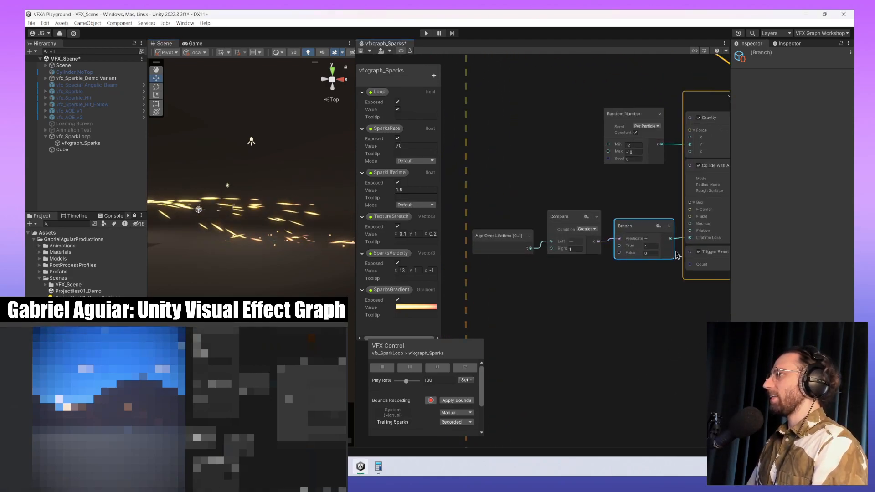
pyautogui.moveTo(677, 233); pyautogui.dragTo(482, 201)
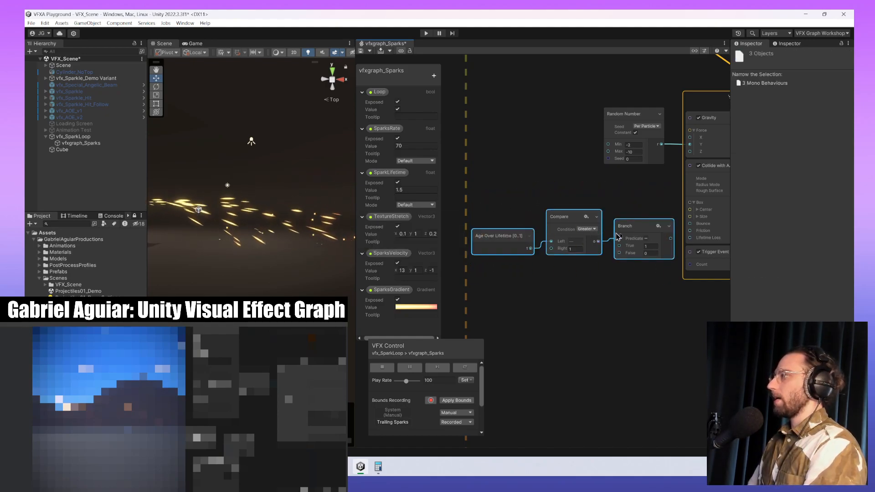
pyautogui.moveTo(649, 226); pyautogui.dragTo(645, 251)
pyautogui.moveTo(637, 371); pyautogui.dragTo(606, 363, button='middle')
pyautogui.moveTo(258, 269); pyautogui.dragTo(226, 275, button='middle')
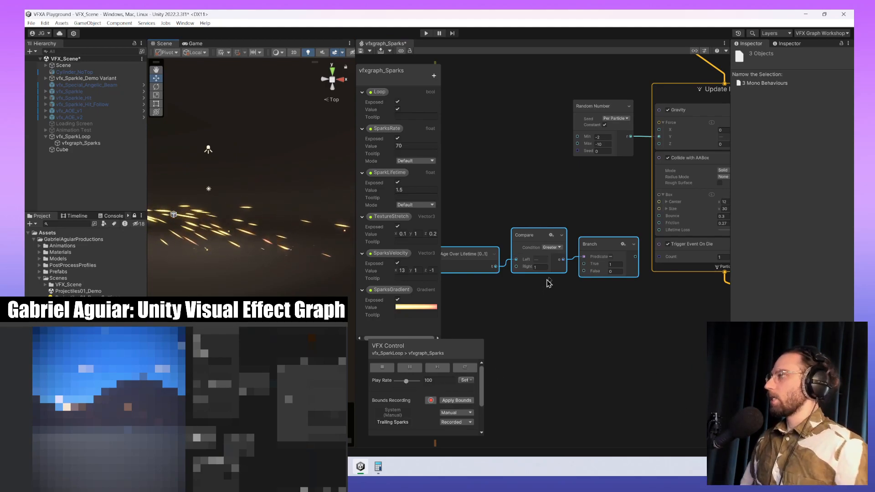
# - Move the Compare node slightly down to line up with the Branch node
pyautogui.click(567, 297)
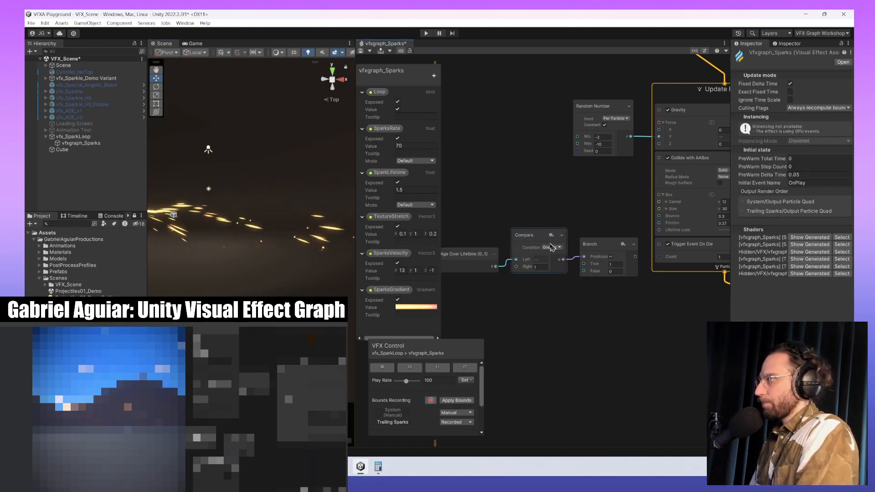
pyautogui.moveTo(543, 237); pyautogui.dragTo(543, 246)
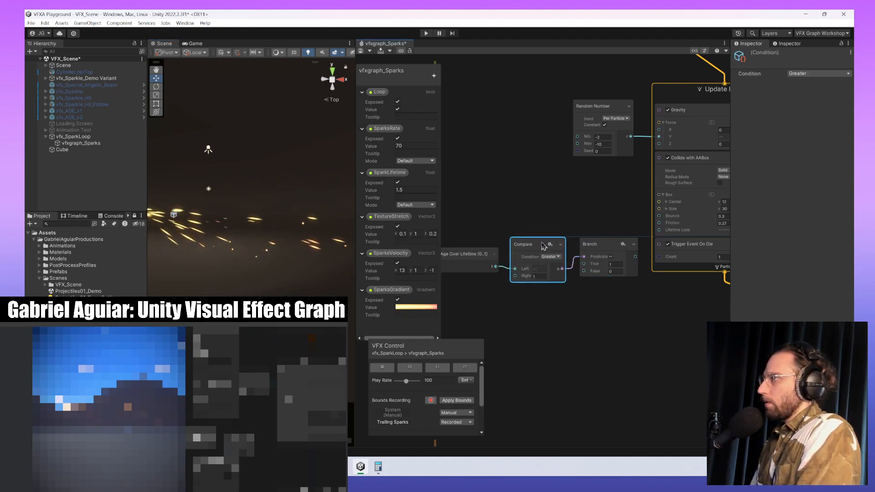
pyautogui.moveTo(570, 318); pyautogui.dragTo(641, 303, button='middle')
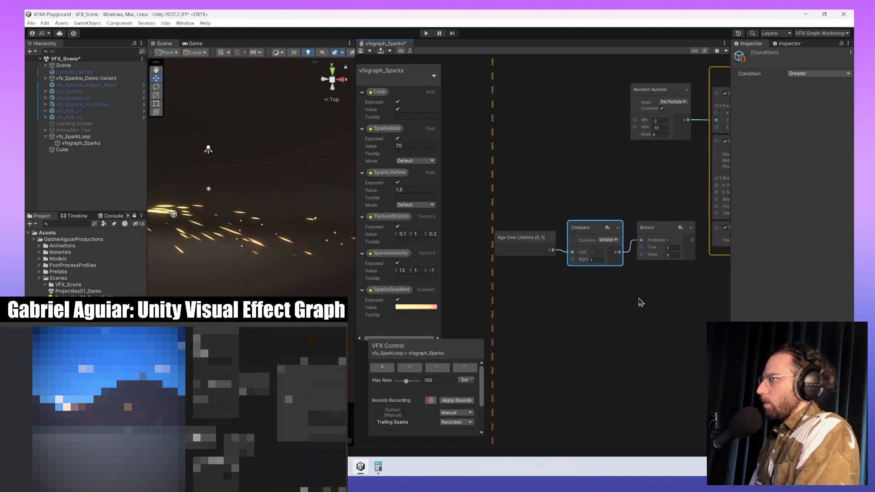
pyautogui.click(641, 302)
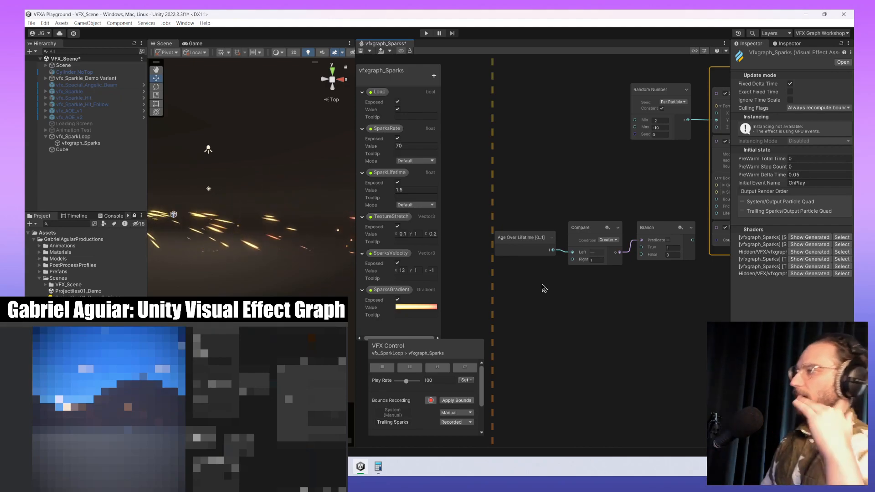
pyautogui.scroll(3, 576, 306)
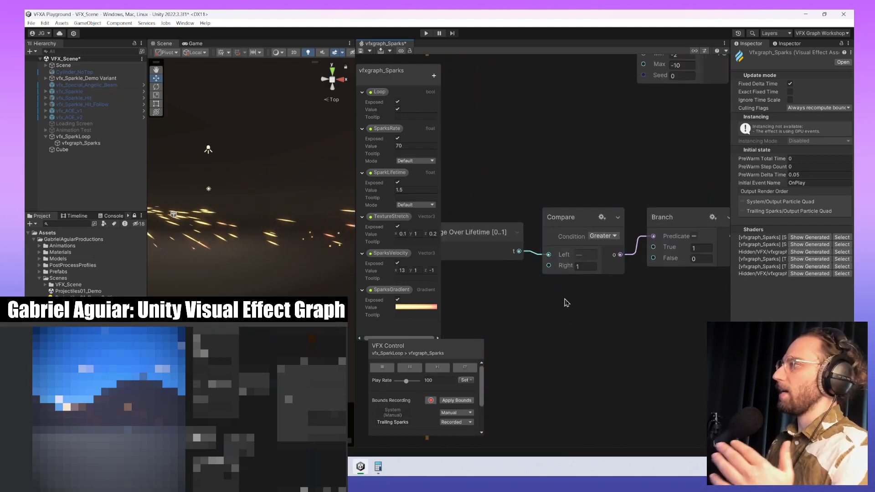
# - Connect the Branch output to the Count input of Trigger Event On Die and check the sparks in the scene
pyautogui.moveTo(566, 303); pyautogui.dragTo(588, 312, button='middle')
pyautogui.click(580, 264)
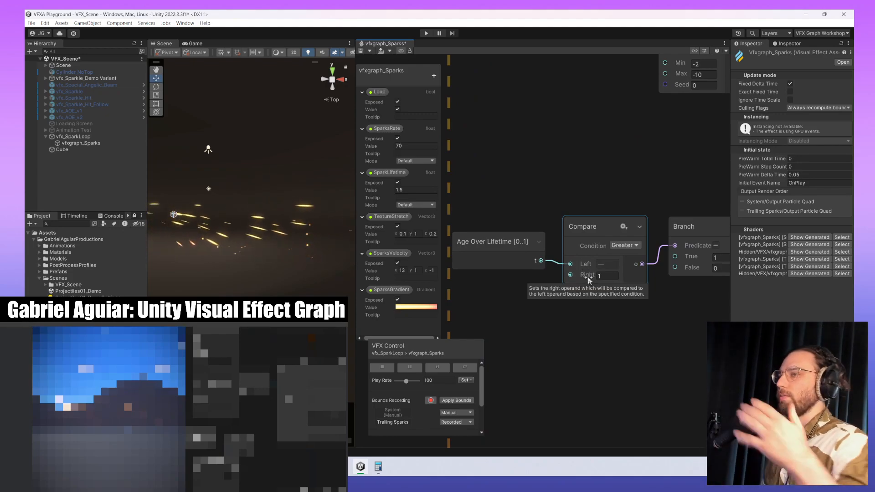
pyautogui.moveTo(670, 391); pyautogui.dragTo(563, 402, button='middle')
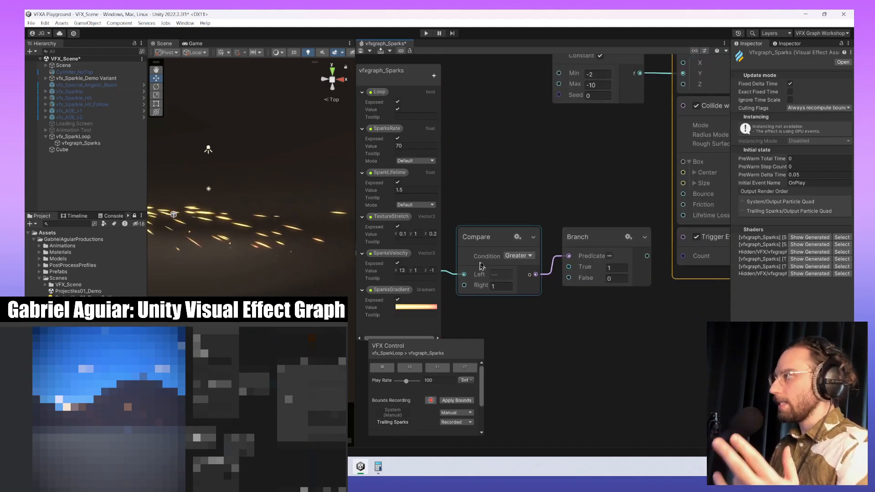
pyautogui.moveTo(627, 312); pyautogui.dragTo(570, 325, button='middle')
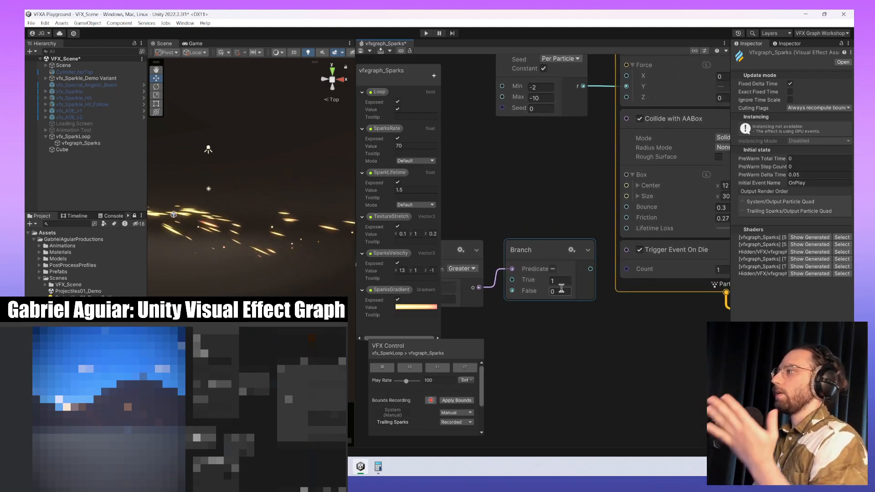
pyautogui.moveTo(591, 271); pyautogui.dragTo(513, 276, button='middle')
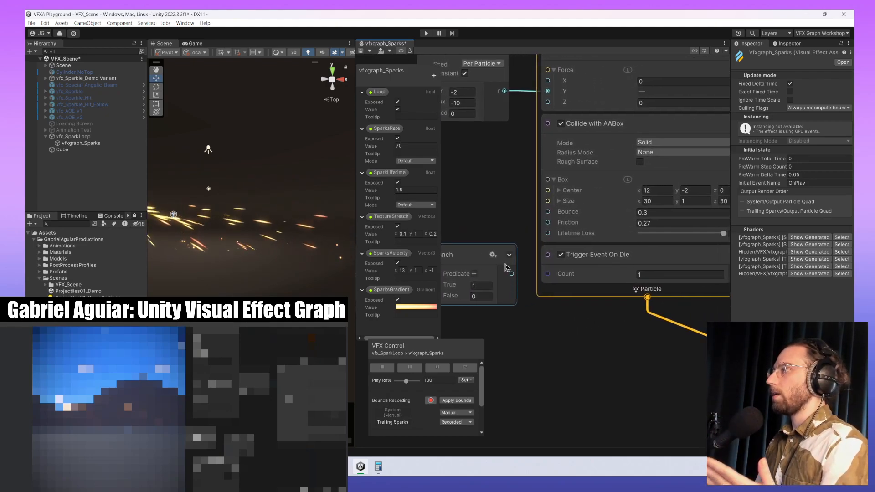
pyautogui.moveTo(512, 274); pyautogui.dragTo(547, 273)
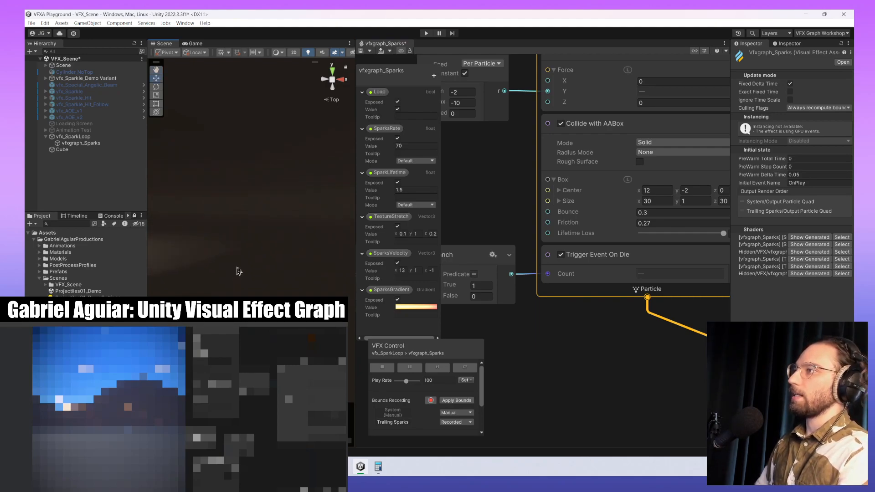
pyautogui.moveTo(247, 271)
pyautogui.mouseDown(button='middle')
pyautogui.moveTo(288, 275)
pyautogui.moveTo(258, 269)
pyautogui.mouseUp(button='middle')
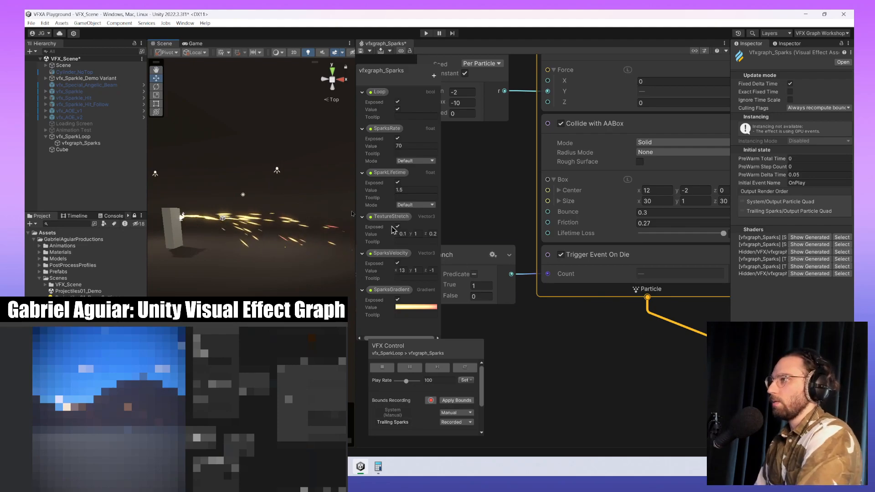
# - Set the Y value of the Collide with AABox box center to -1.9 in the main sparks' Update Particle context
pyautogui.scroll(-8, 644, 344)
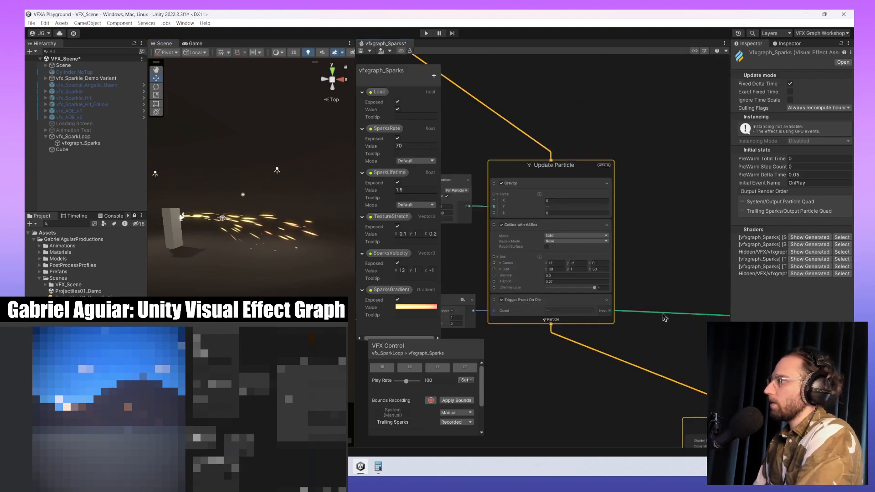
pyautogui.moveTo(505, 257); pyautogui.dragTo(503, 248, button='middle')
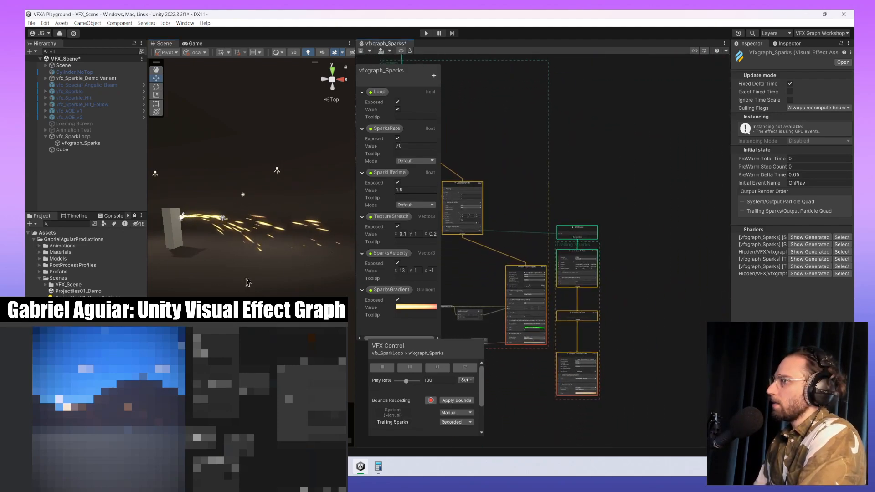
pyautogui.moveTo(278, 262)
pyautogui.keyDown('alt'); pyautogui.mouseDown()
pyautogui.moveTo(272, 248)
pyautogui.moveTo(278, 257)
pyautogui.mouseUp(); pyautogui.keyUp('alt')
pyautogui.moveTo(465, 256); pyautogui.dragTo(660, 343, button='middle')
pyautogui.moveTo(633, 257); pyautogui.dragTo(629, 321, button='middle')
pyautogui.moveTo(663, 382); pyautogui.dragTo(591, 281, button='middle')
pyautogui.scroll(6, 591, 279)
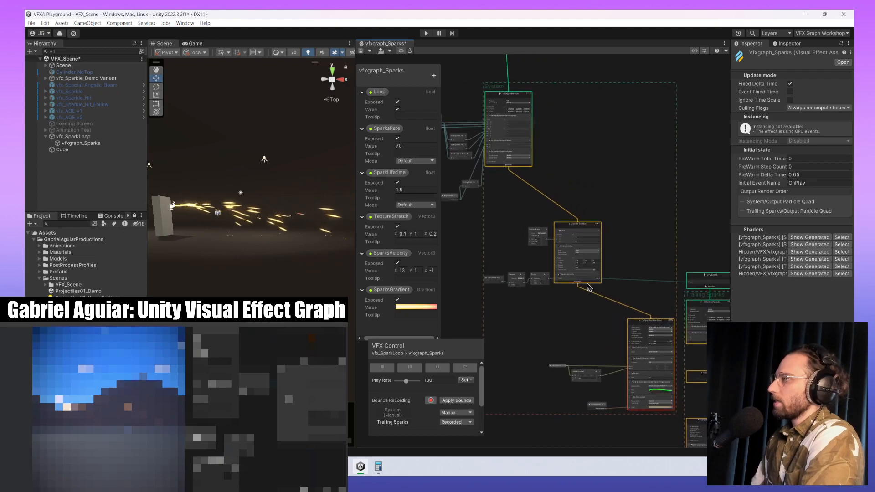
pyautogui.scroll(4, 593, 282)
pyautogui.click(582, 229)
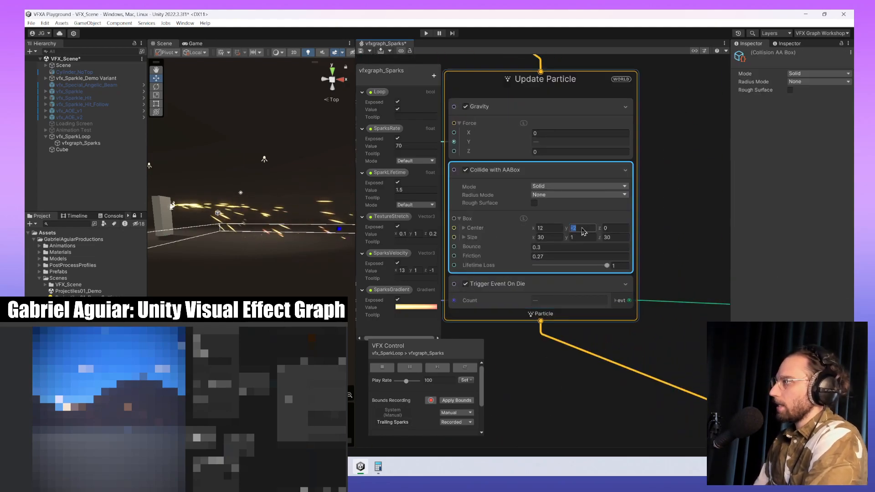
pyautogui.click(581, 229)
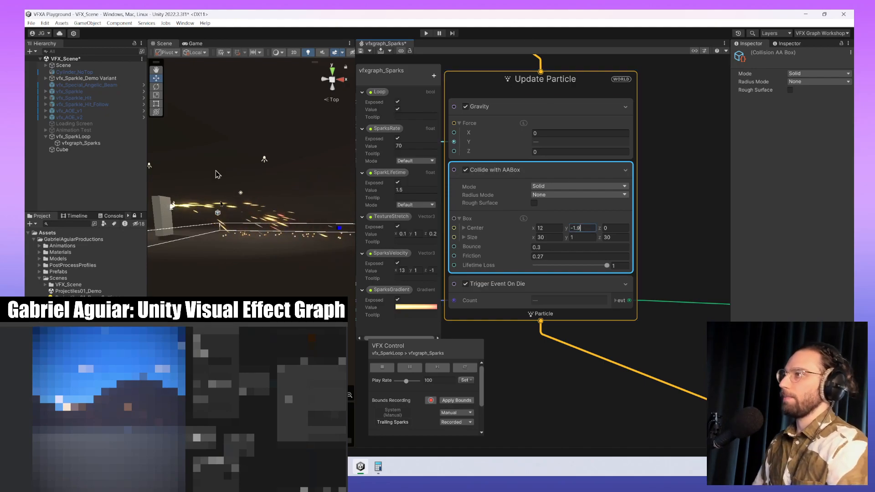
# - Widen the Scene view and examine the sparks hitting the floor around the collision box from several angles
pyautogui.keyDown('alt'); pyautogui.moveTo(217, 175); pyautogui.dragTo(264, 141); pyautogui.keyUp('alt')
pyautogui.scroll(2, 264, 140)
pyautogui.click(265, 139)
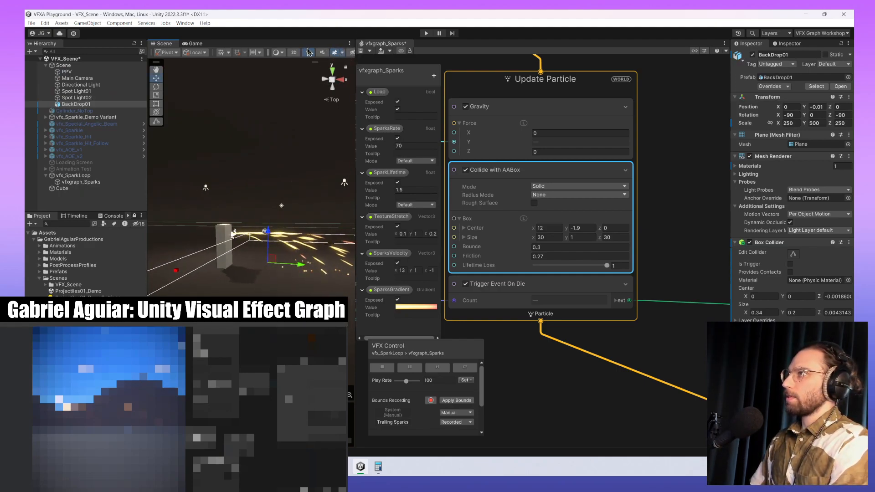
pyautogui.moveTo(355, 73); pyautogui.dragTo(445, 73)
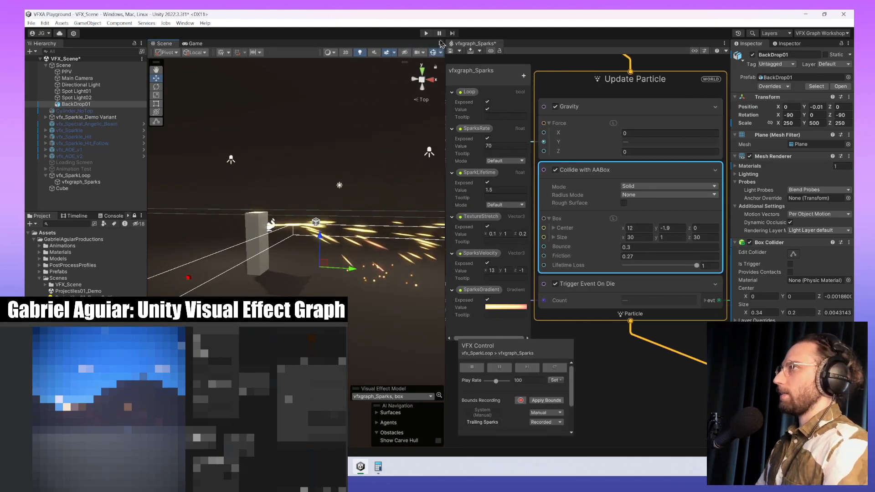
pyautogui.moveTo(383, 247); pyautogui.dragTo(292, 225, button='middle')
pyautogui.keyDown('alt'); pyautogui.moveTo(292, 225); pyautogui.dragTo(416, 264); pyautogui.keyUp('alt')
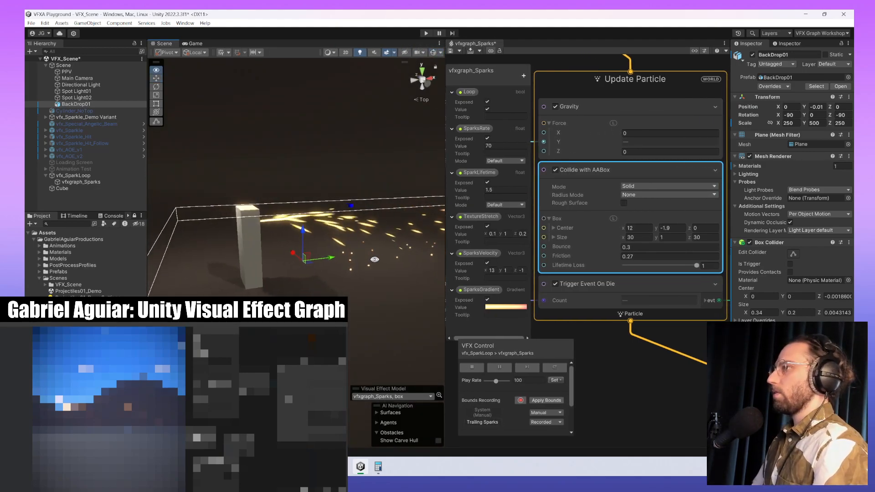
pyautogui.moveTo(416, 263); pyautogui.dragTo(391, 253, button='middle')
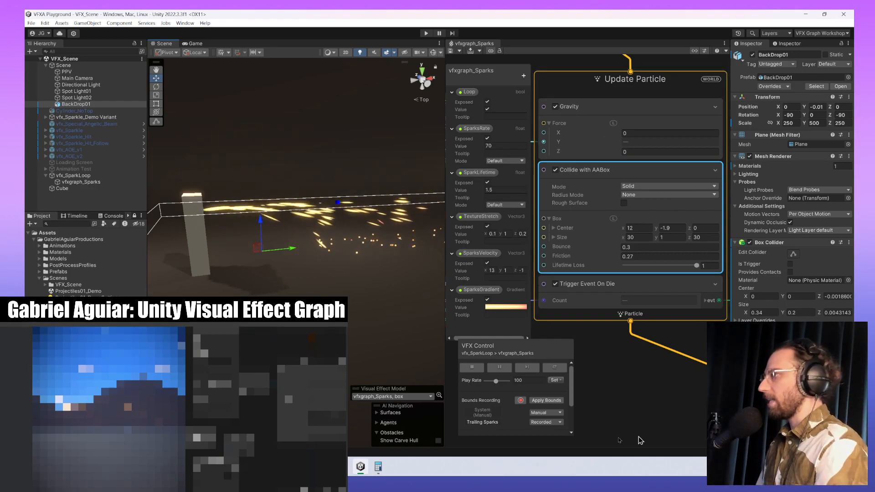
# - Examine the Branch link into Update Particle and the small sparks along the ground in the scene
pyautogui.moveTo(603, 393); pyautogui.dragTo(619, 283, button='middle')
pyautogui.scroll(-1, 639, 343)
pyautogui.scroll(-2, 693, 301)
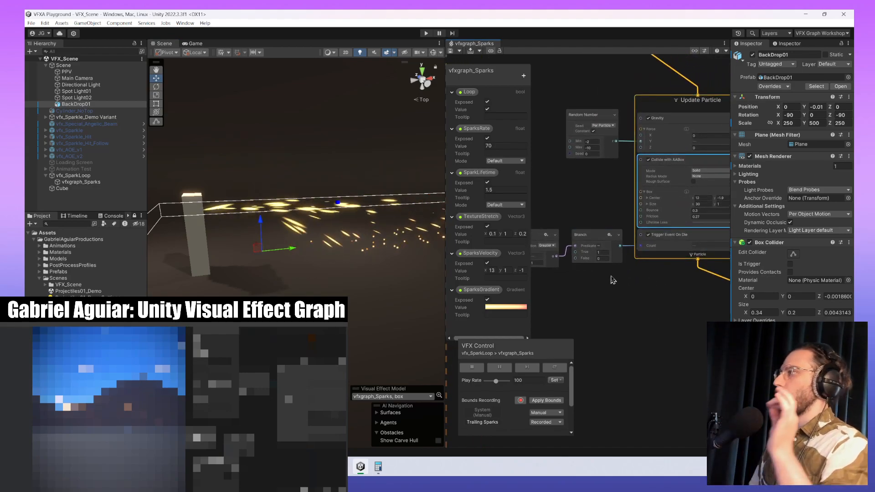
pyautogui.moveTo(615, 277)
pyautogui.mouseDown(button='middle')
pyautogui.moveTo(630, 279)
pyautogui.moveTo(601, 287)
pyautogui.mouseUp(button='middle')
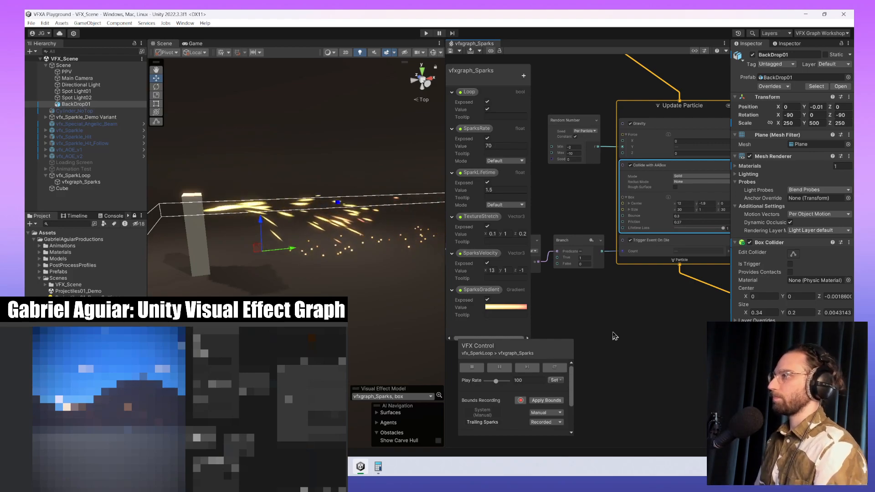
pyautogui.moveTo(621, 334); pyautogui.dragTo(602, 331, button='middle')
pyautogui.moveTo(336, 255); pyautogui.dragTo(278, 260, button='middle')
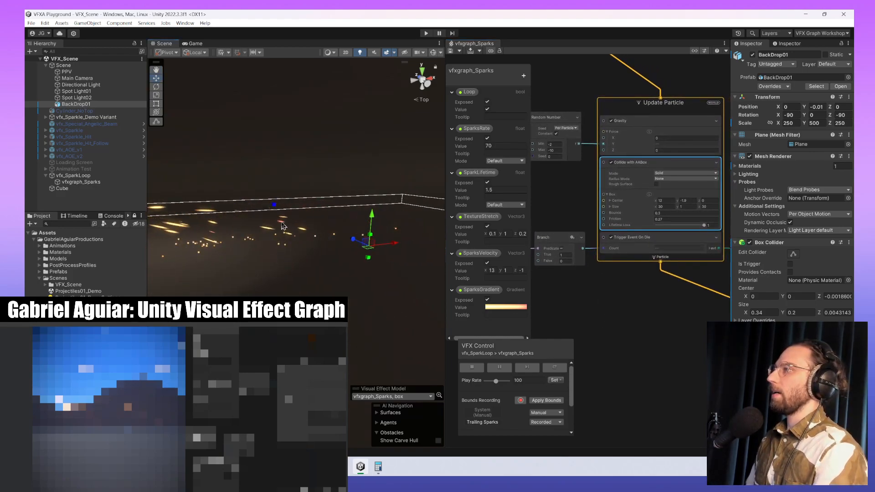
pyautogui.moveTo(282, 226); pyautogui.dragTo(360, 256, button='middle')
pyautogui.moveTo(385, 291); pyautogui.dragTo(343, 283, button='middle')
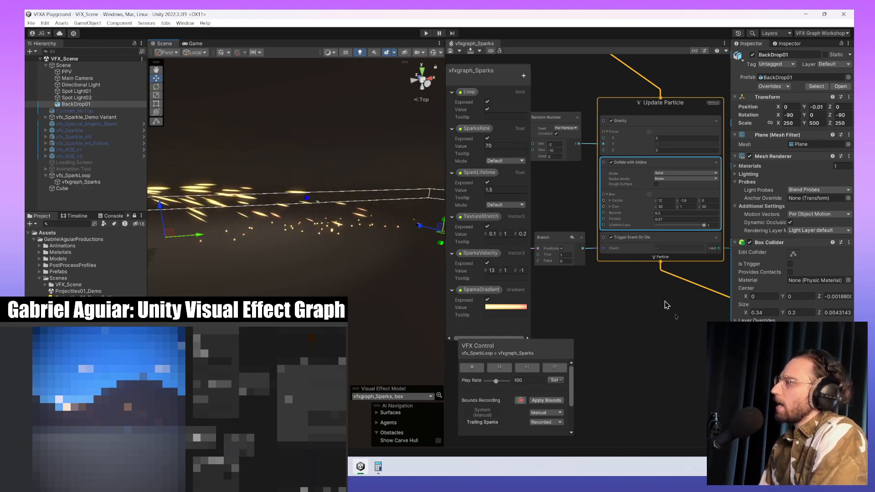
# - Inspect the Compare and Branch nodes and the Trigger Event On Die block they drive
pyautogui.moveTo(645, 320); pyautogui.dragTo(716, 307, button='middle')
pyautogui.moveTo(591, 293)
pyautogui.mouseDown(button='middle')
pyautogui.moveTo(599, 289)
pyautogui.moveTo(605, 304)
pyautogui.moveTo(668, 289)
pyautogui.moveTo(576, 290)
pyautogui.mouseUp(button='middle')
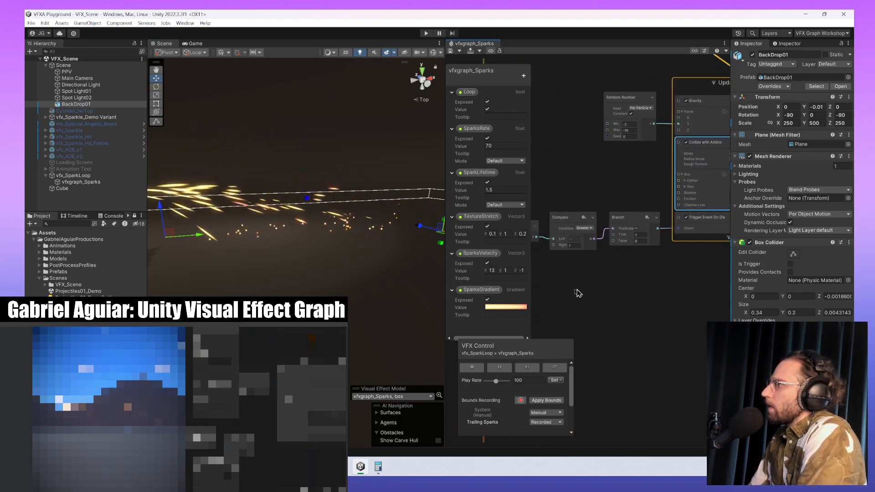
pyautogui.scroll(6, 573, 289)
pyautogui.click(640, 233)
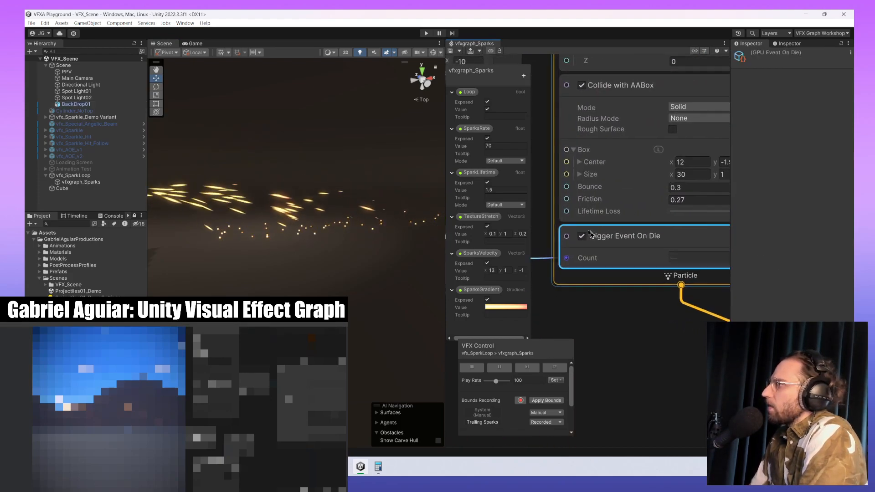
pyautogui.scroll(-4, 641, 229)
pyautogui.scroll(-3, 640, 229)
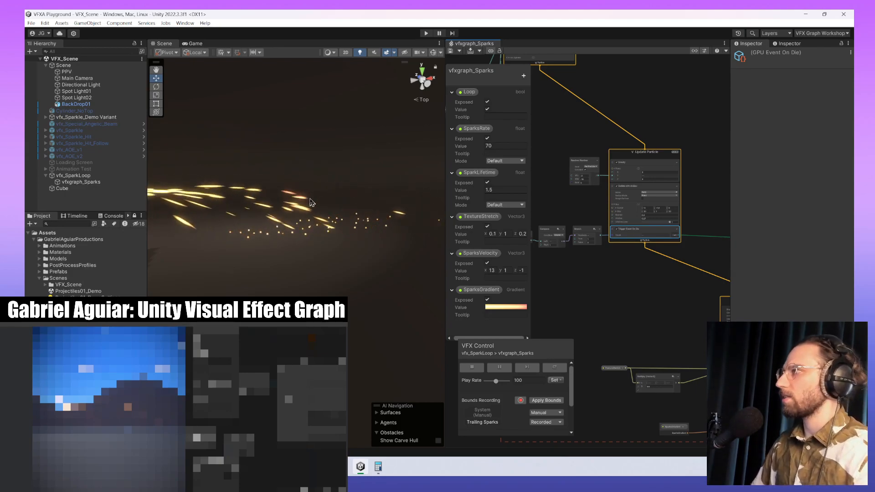
# - Review the Age Over Lifetime and Compare nodes against where the trailing sparks spawn, viewing the scene at ground level
pyautogui.moveTo(273, 264); pyautogui.dragTo(278, 275, button='middle')
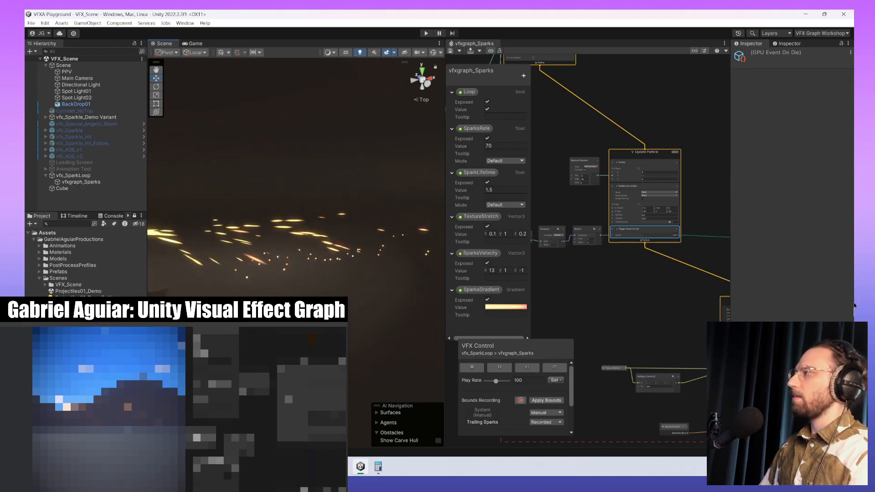
pyautogui.moveTo(660, 271); pyautogui.dragTo(706, 279, button='middle')
pyautogui.scroll(-1, 706, 279)
pyautogui.scroll(8, 601, 265)
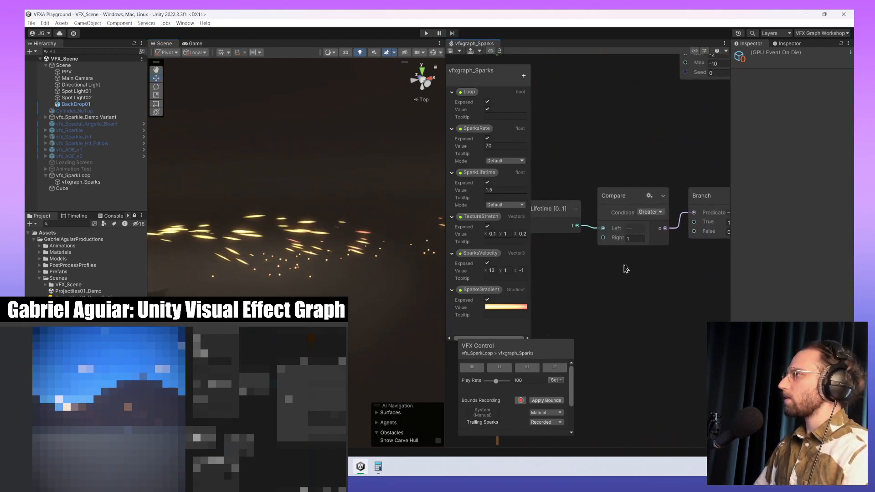
pyautogui.moveTo(624, 265); pyautogui.dragTo(659, 269, button='middle')
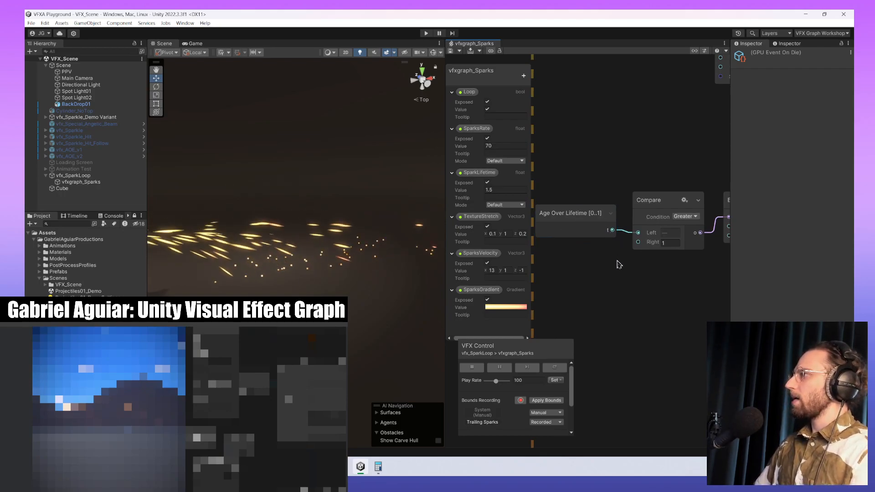
pyautogui.moveTo(619, 265); pyautogui.dragTo(577, 263, button='middle')
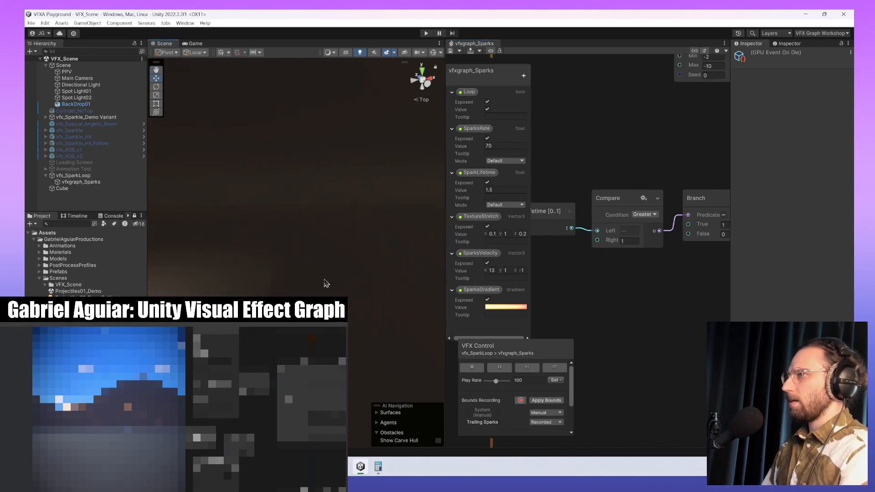
pyautogui.keyDown('alt'); pyautogui.moveTo(324, 280); pyautogui.dragTo(302, 258); pyautogui.keyUp('alt')
pyautogui.moveTo(302, 258); pyautogui.dragTo(367, 235, button='middle')
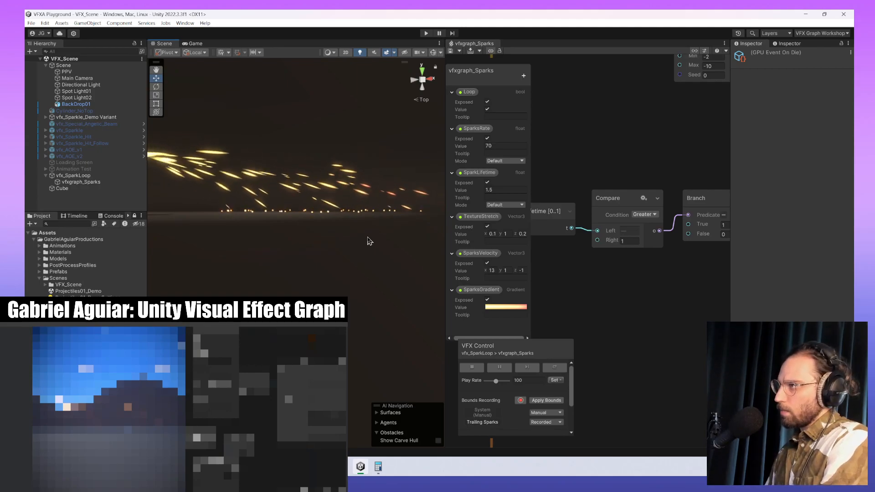
# - Trace the logic between Update Particle and the Age Over Lifetime node, and select the Age Over Lifetime node
pyautogui.scroll(-3, 656, 296)
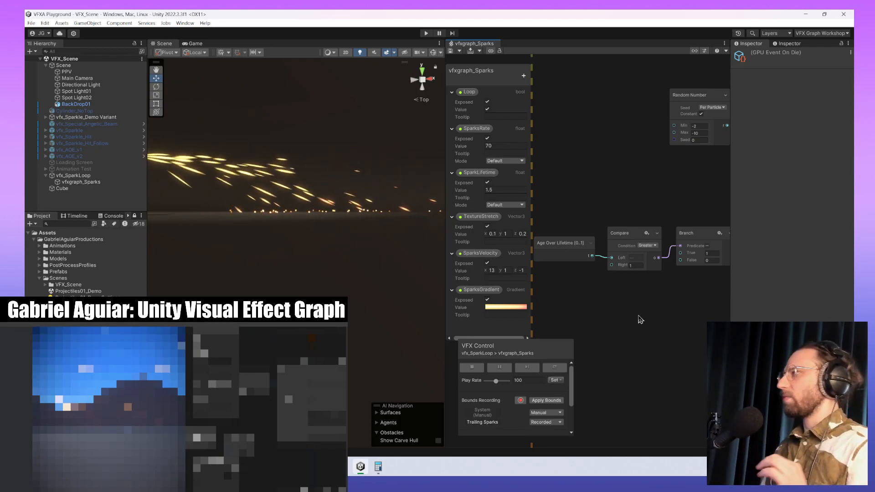
pyautogui.moveTo(706, 337); pyautogui.dragTo(593, 364, button='middle')
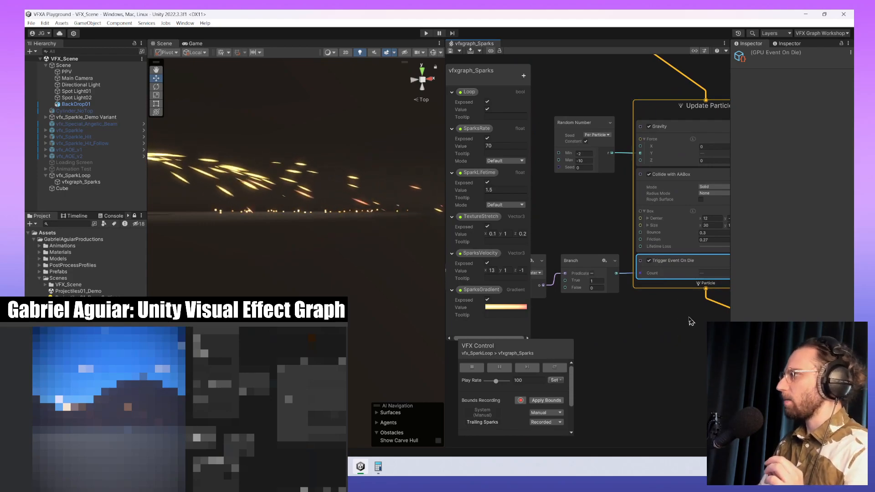
pyautogui.moveTo(691, 321); pyautogui.dragTo(642, 323, button='middle')
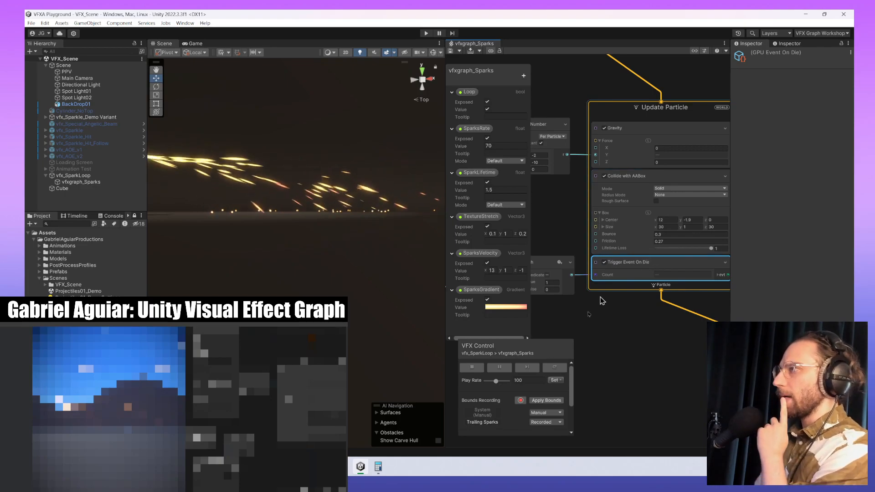
pyautogui.moveTo(579, 335); pyautogui.dragTo(695, 293, button='middle')
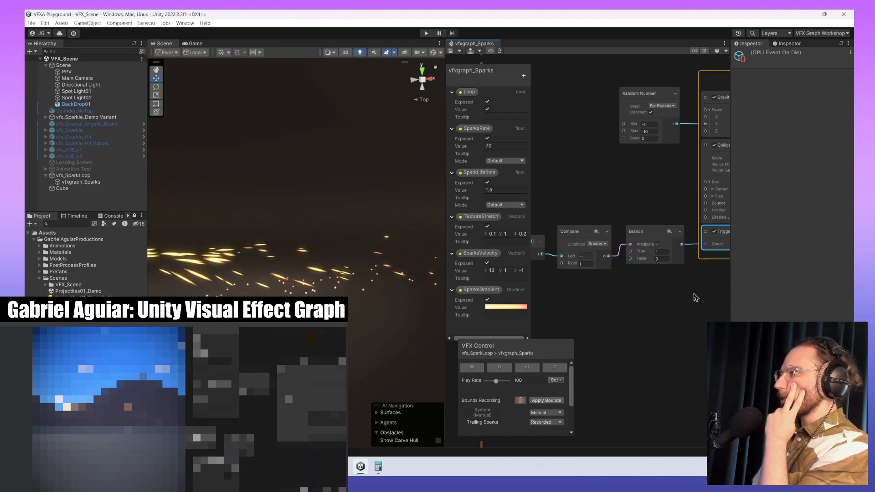
pyautogui.moveTo(639, 297); pyautogui.dragTo(684, 324, button='middle')
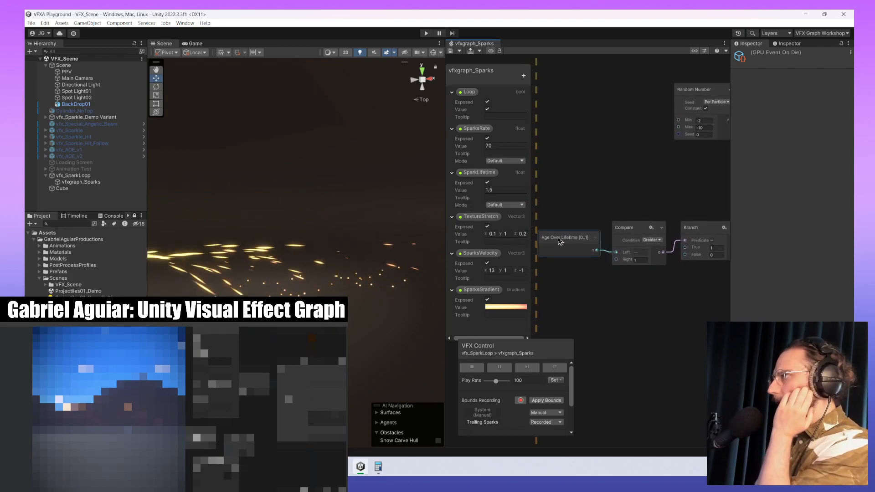
pyautogui.click(595, 241)
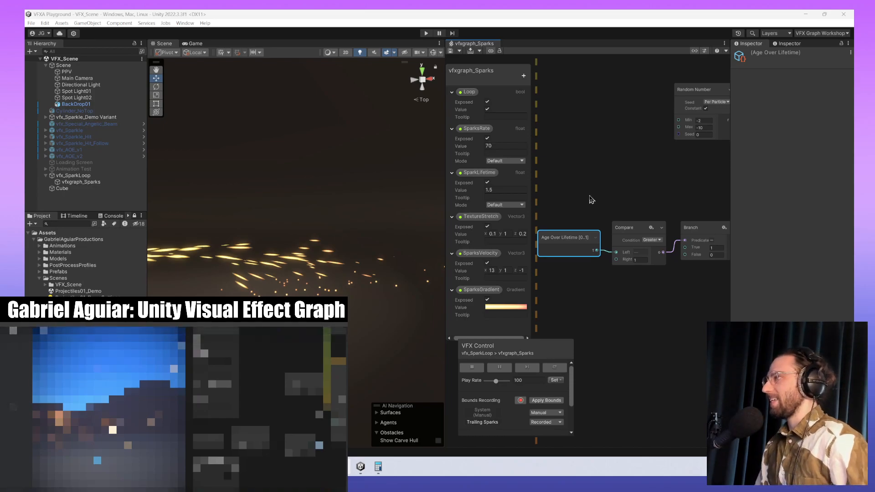
# - Widen the graph view beside the Scene view to show the Compare, Branch and Update Particle nodes together
pyautogui.moveTo(651, 312); pyautogui.dragTo(623, 303, button='middle')
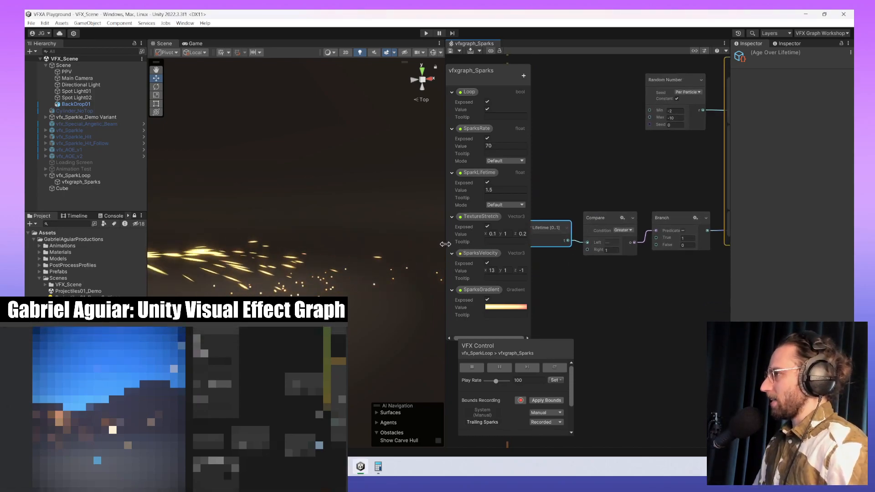
pyautogui.click(424, 246)
pyautogui.moveTo(451, 243); pyautogui.dragTo(319, 243)
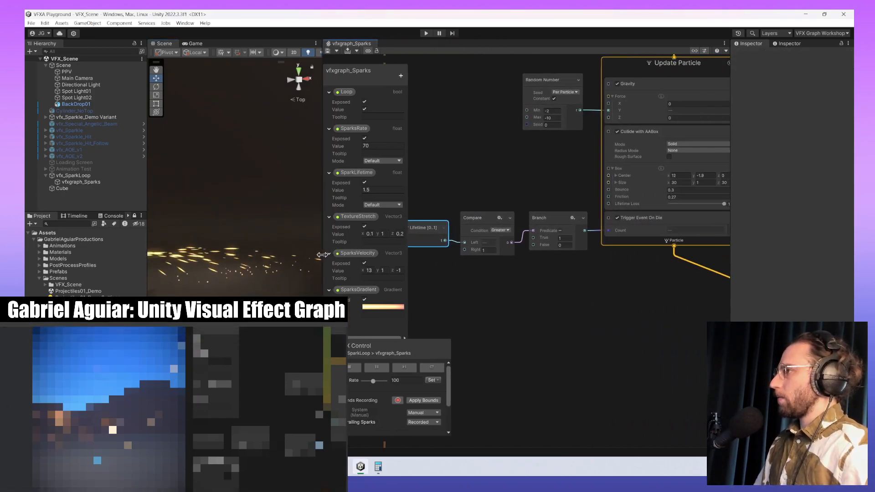
# - Widen the Scene view into the Hierarchy's space and select the Collide with AABox block in Update Particle
pyautogui.moveTo(537, 293); pyautogui.dragTo(581, 328, button='middle')
pyautogui.scroll(-2, 596, 295)
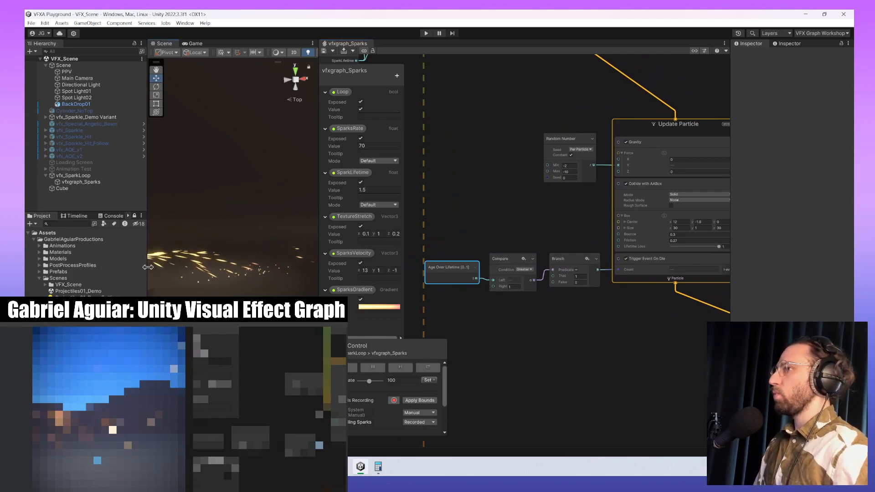
pyautogui.moveTo(148, 267); pyautogui.dragTo(112, 267)
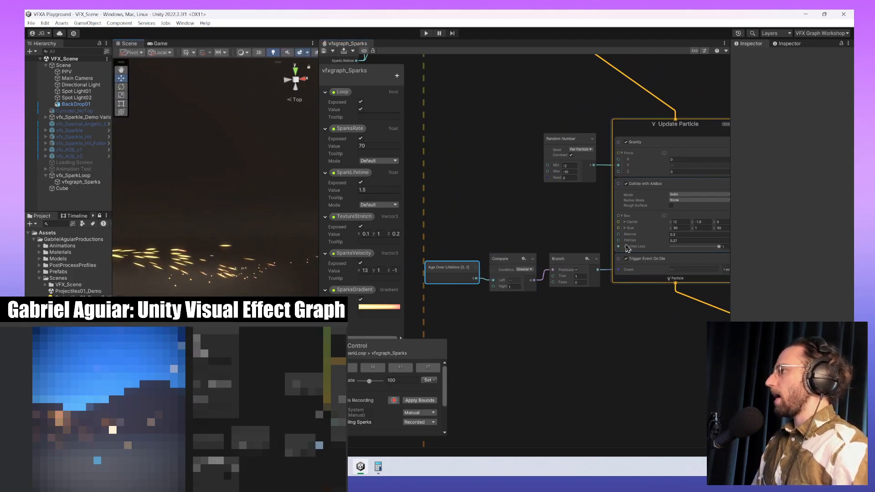
pyautogui.moveTo(650, 338); pyautogui.dragTo(556, 333, button='middle')
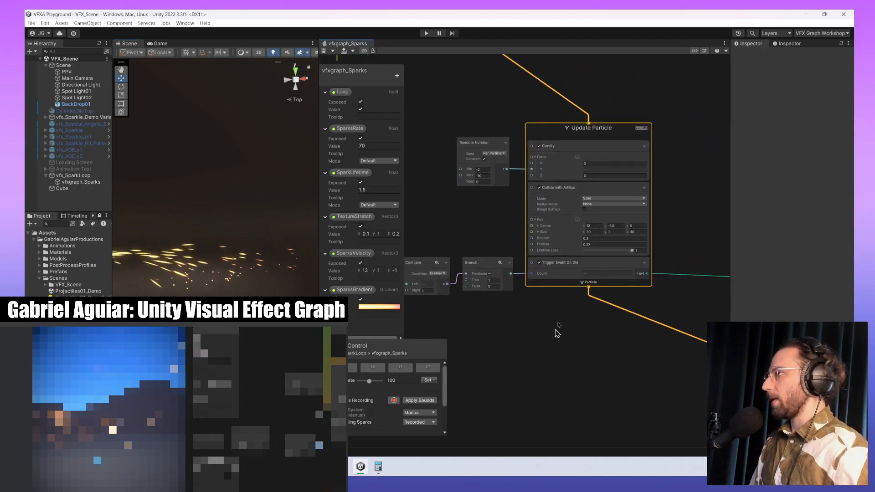
pyautogui.click(621, 191)
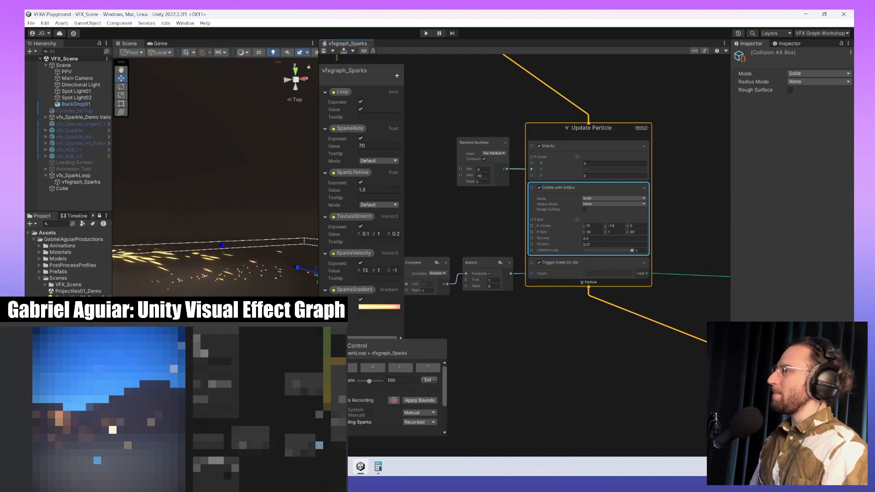
# - Lower the Collide with AABox block's Lifetime Loss to 0.482
pyautogui.moveTo(570, 372); pyautogui.dragTo(697, 337, button='middle')
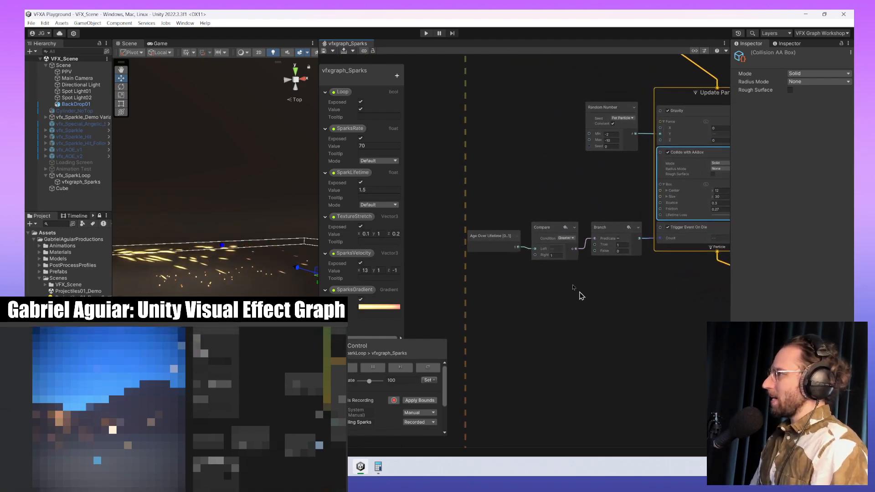
pyautogui.scroll(5, 494, 248)
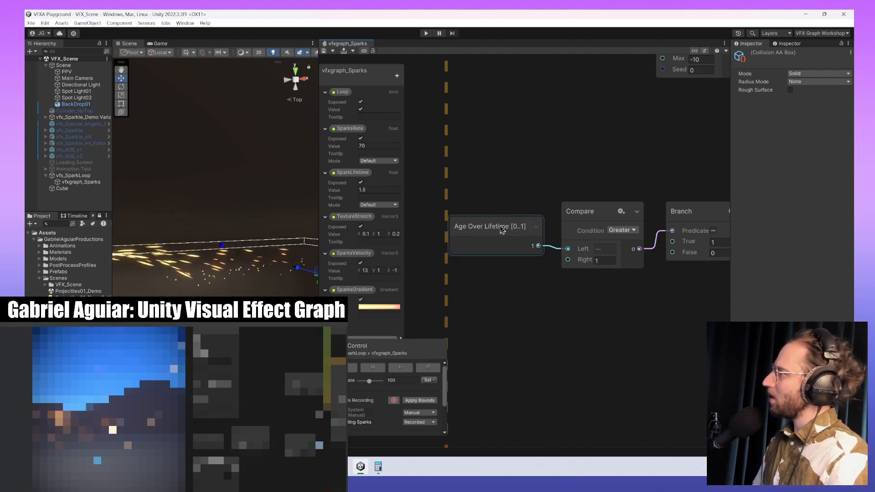
pyautogui.moveTo(513, 159); pyautogui.dragTo(412, 166, button='middle')
pyautogui.scroll(-2, 413, 166)
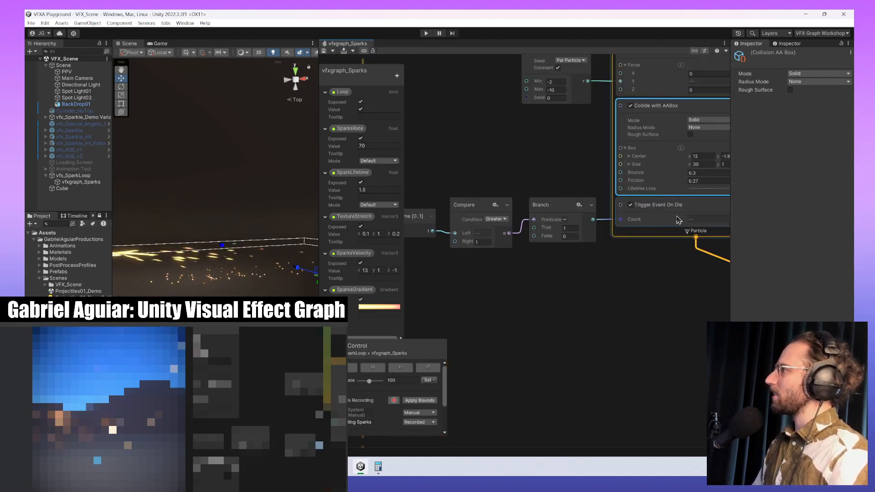
pyautogui.moveTo(610, 300); pyautogui.dragTo(546, 308, button='middle')
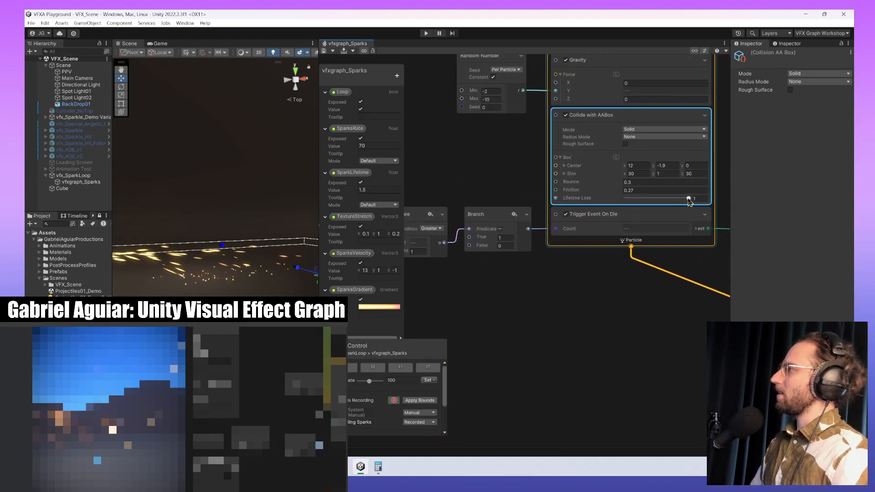
pyautogui.moveTo(687, 197); pyautogui.dragTo(666, 196)
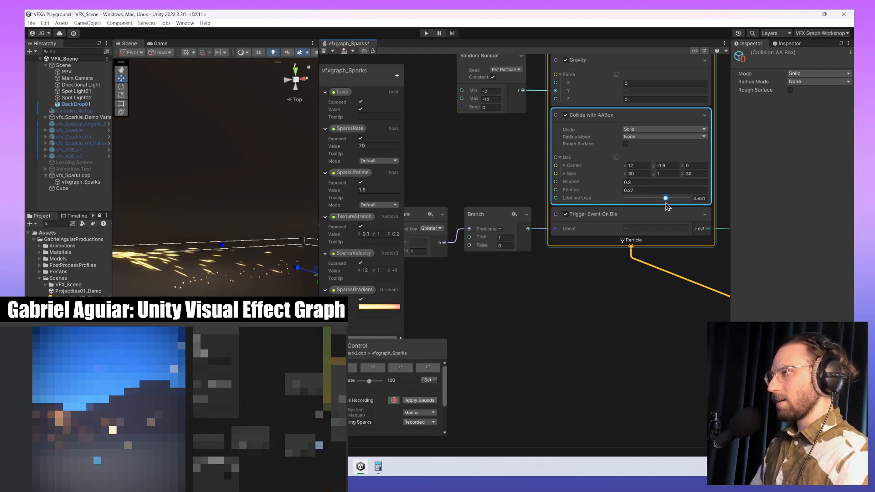
pyautogui.moveTo(670, 200); pyautogui.dragTo(656, 198)
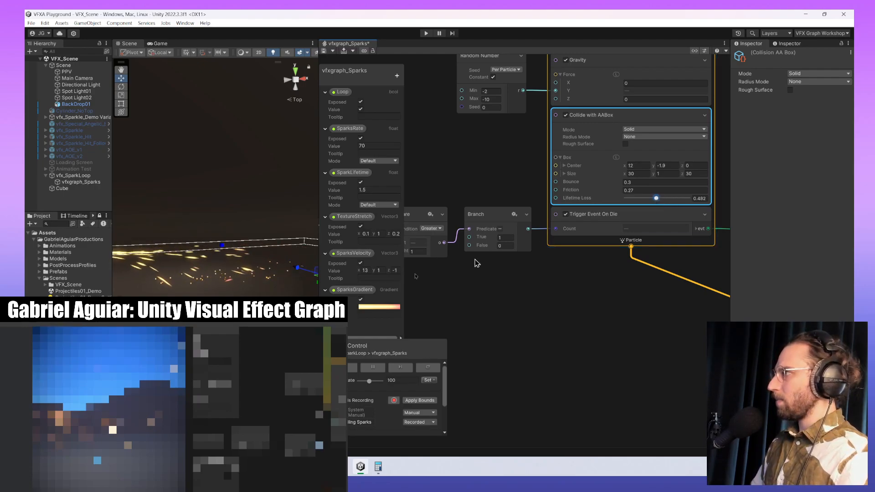
# - Check the sparks against the collision box in the scene, and set the Collide with AABox Lifetime Loss to 0.611
pyautogui.keyDown('alt'); pyautogui.moveTo(224, 286); pyautogui.dragTo(225, 275); pyautogui.keyUp('alt')
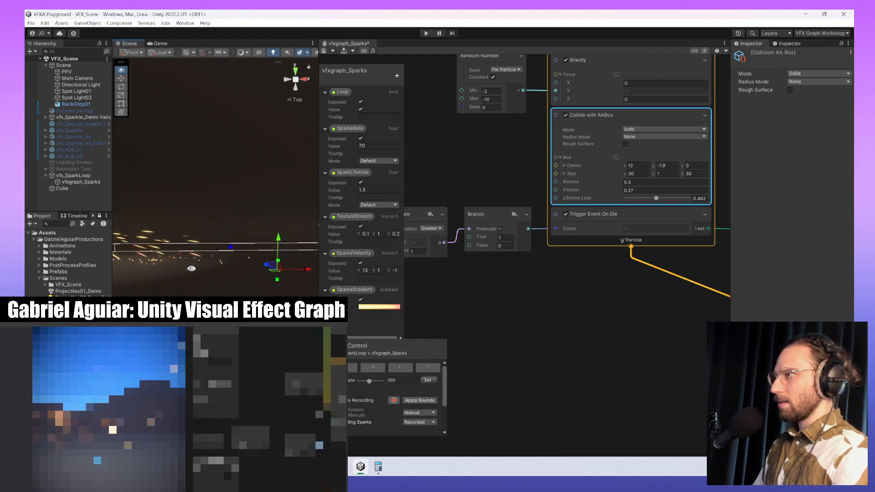
pyautogui.moveTo(196, 230)
pyautogui.mouseDown(button='middle')
pyautogui.moveTo(258, 239)
pyautogui.moveTo(232, 242)
pyautogui.mouseUp(button='middle')
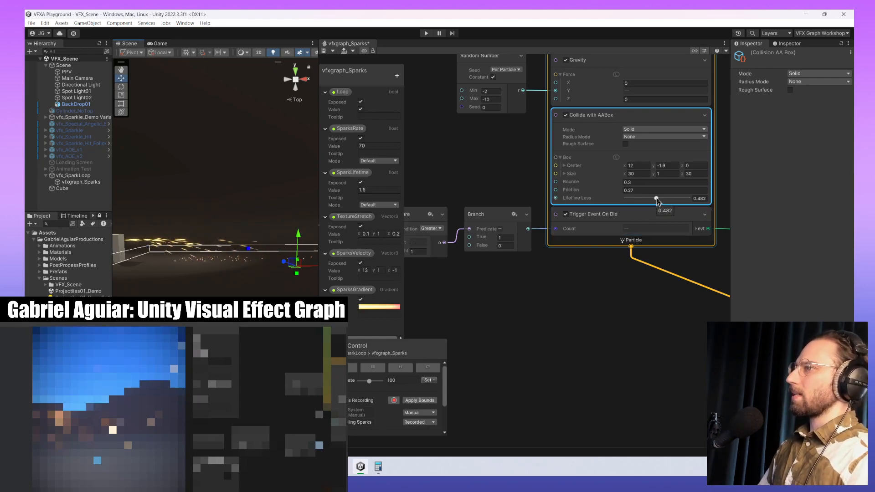
pyautogui.moveTo(657, 199); pyautogui.dragTo(663, 199)
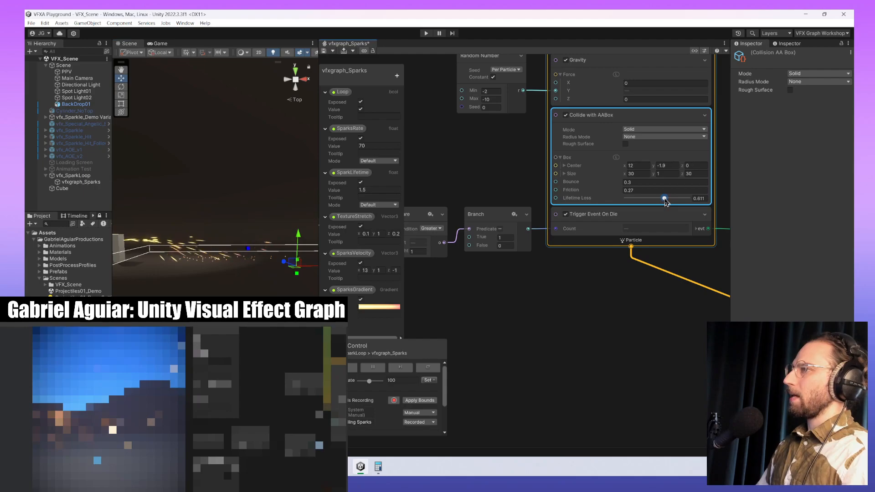
pyautogui.moveTo(170, 275); pyautogui.dragTo(191, 283, button='middle')
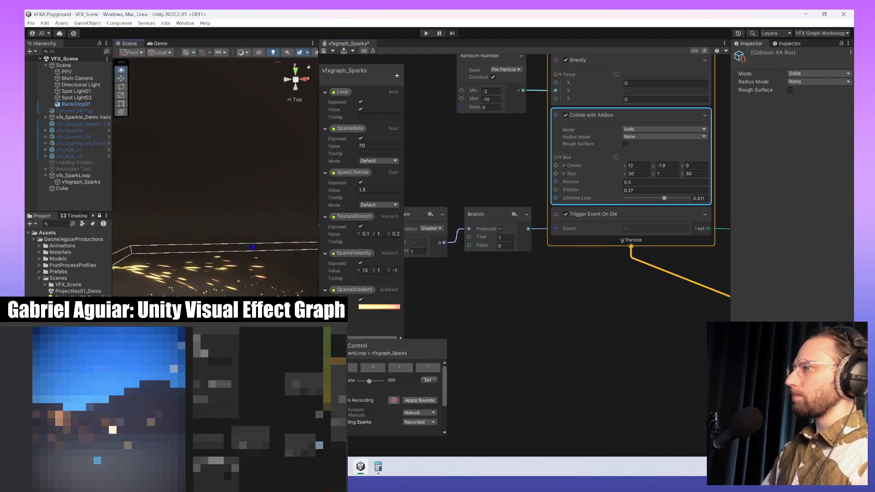
# - Set the Min of the Random Number node driving gravity to 10 and view the sparks' spread from several angles
pyautogui.moveTo(446, 112); pyautogui.dragTo(592, 227, button='middle')
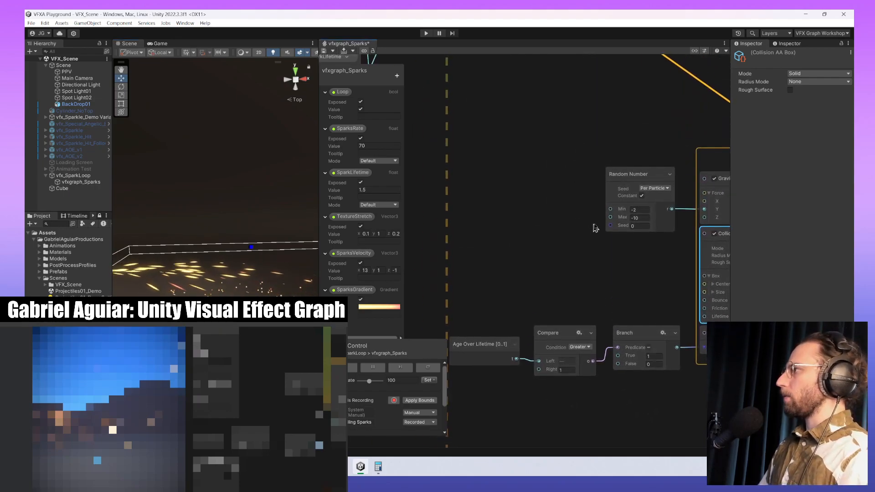
pyautogui.click(642, 211)
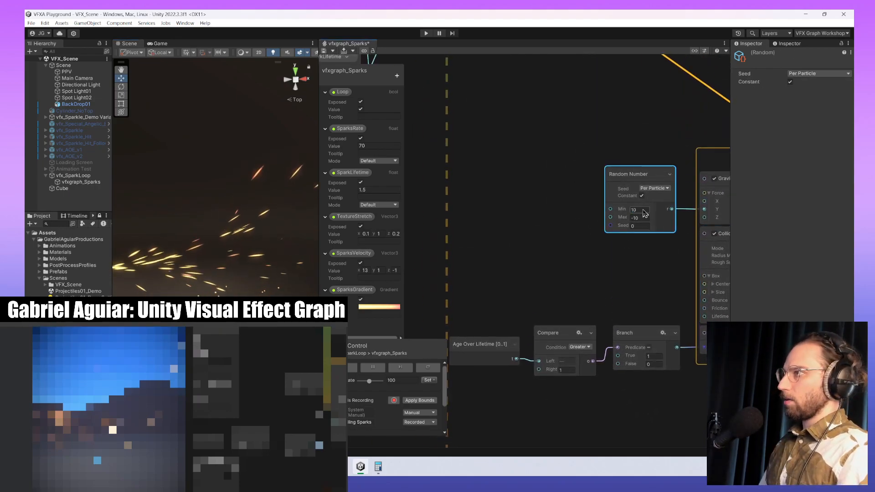
pyautogui.scroll(-8, 168, 269)
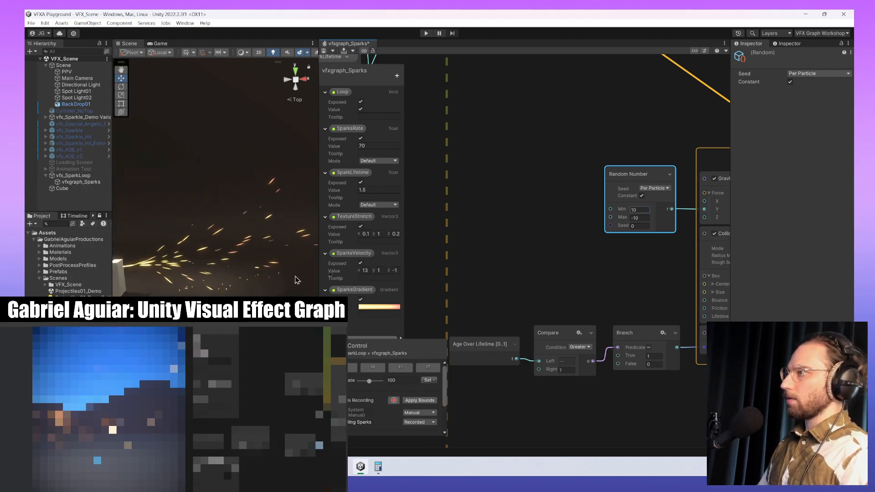
pyautogui.moveTo(301, 288); pyautogui.dragTo(228, 321, button='middle')
pyautogui.moveTo(228, 321); pyautogui.dragTo(252, 277, button='right')
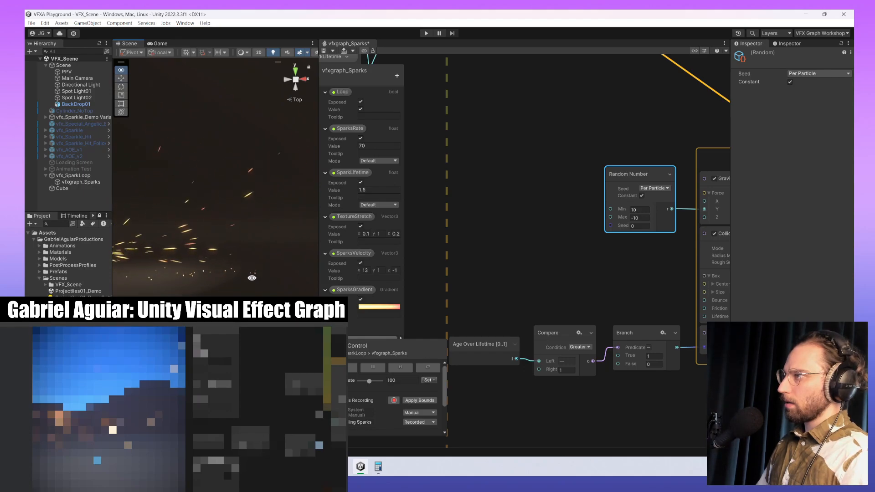
pyautogui.moveTo(252, 277); pyautogui.dragTo(253, 283, button='right')
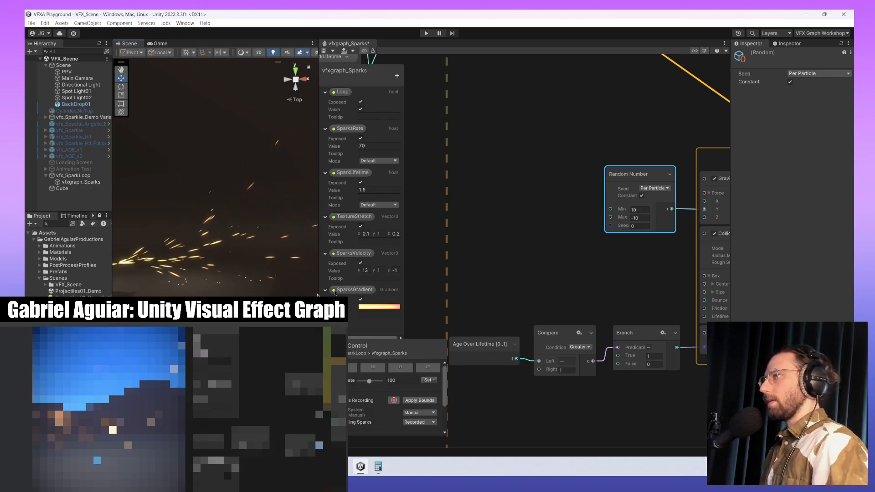
# - Set the gravity Random Number node's Min to -2 and review the Update Particle blocks
pyautogui.click(643, 209)
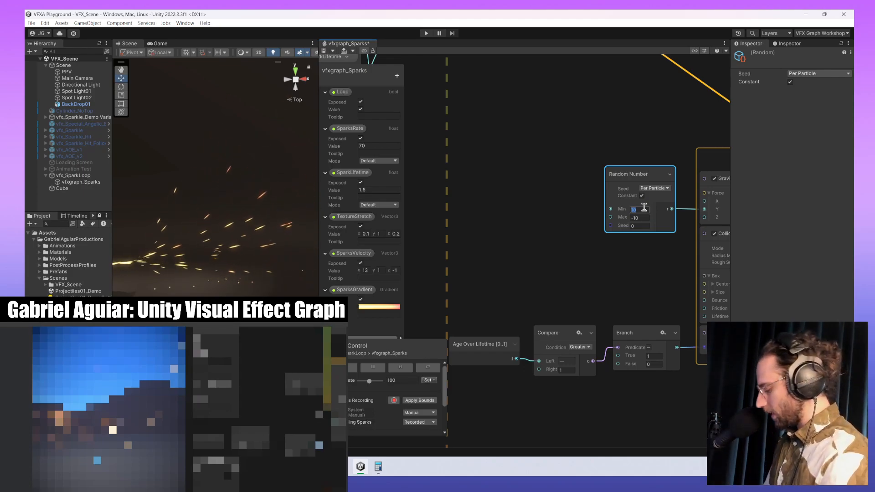
pyautogui.write('-2')
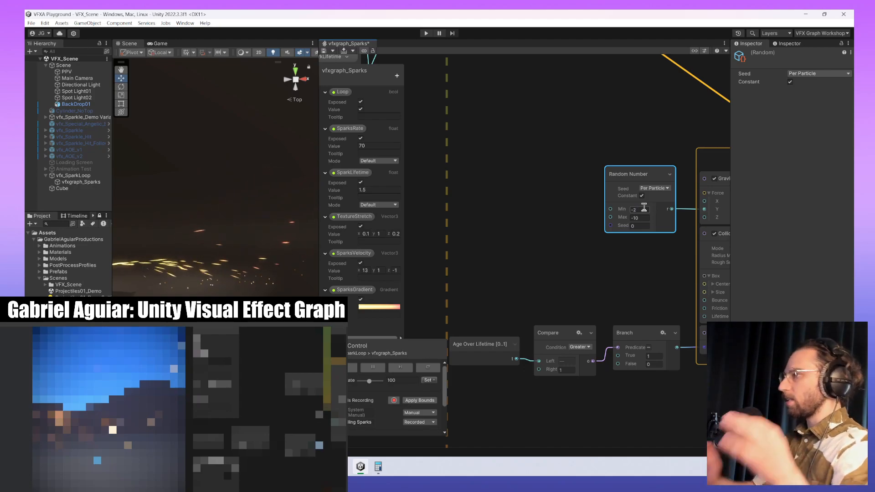
pyautogui.moveTo(570, 438); pyautogui.dragTo(433, 362, button='middle')
pyautogui.scroll(-1, 516, 363)
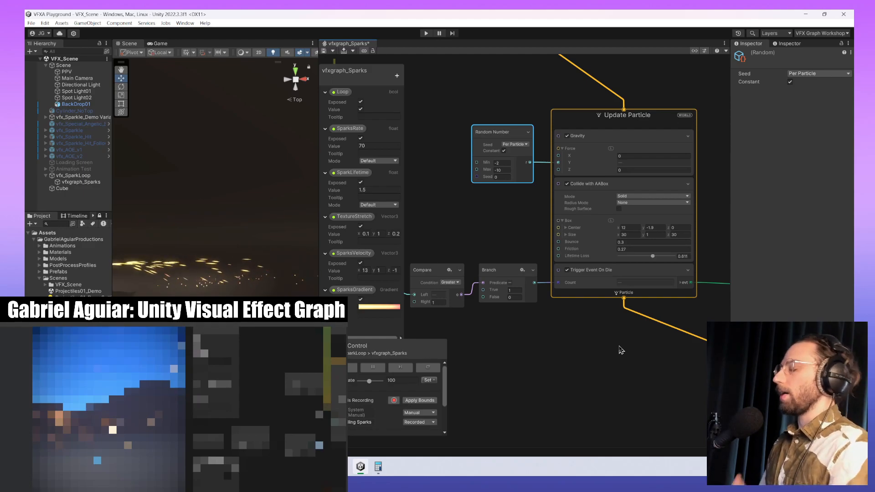
# - Compare the emitter's sparks in the scene with the chain from Age Over Lifetime through Compare and Branch to Trigger Event On Die
pyautogui.moveTo(570, 379); pyautogui.dragTo(681, 343, button='middle')
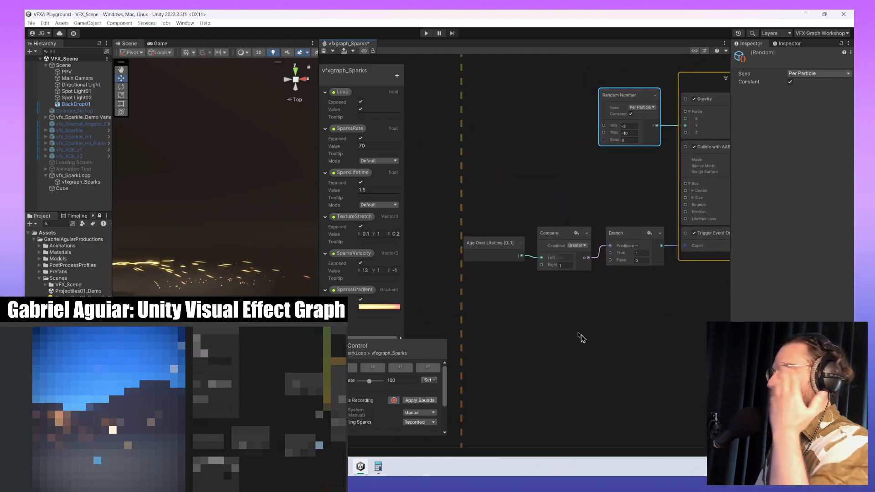
pyautogui.scroll(-5, 215, 191)
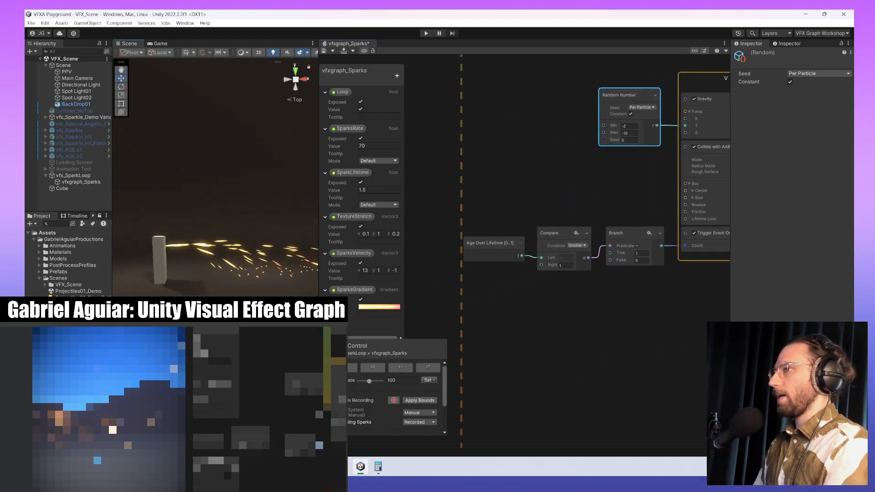
pyautogui.keyDown('alt'); pyautogui.moveTo(196, 196); pyautogui.dragTo(268, 196); pyautogui.keyUp('alt')
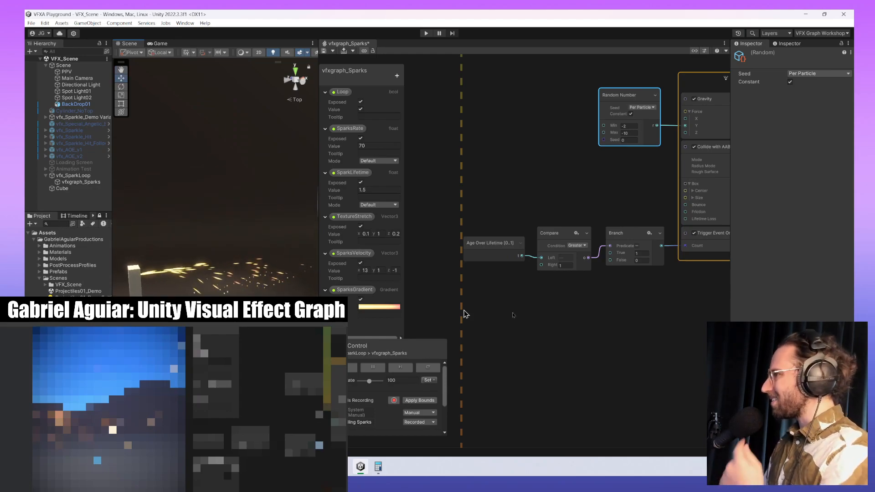
pyautogui.moveTo(571, 316); pyautogui.dragTo(540, 312, button='middle')
pyautogui.click(493, 247)
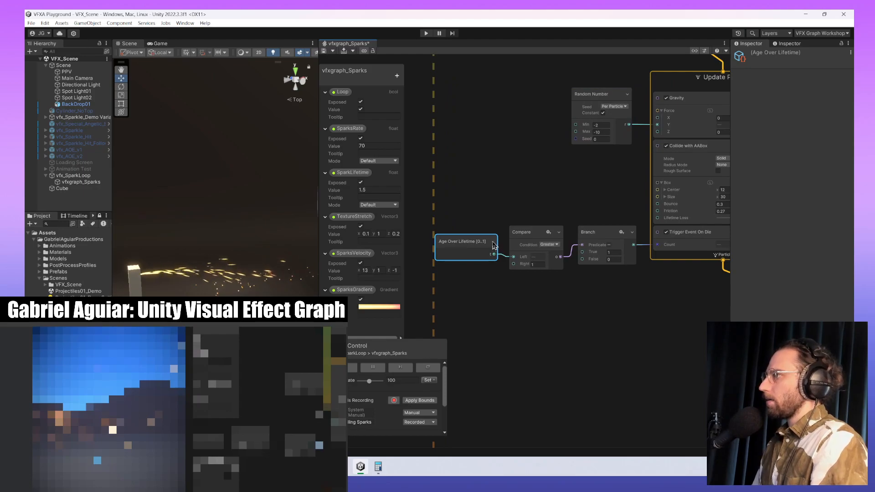
pyautogui.scroll(5, 482, 286)
pyautogui.moveTo(478, 278); pyautogui.dragTo(455, 293, button='middle')
pyautogui.scroll(-3, 482, 314)
pyautogui.moveTo(577, 334); pyautogui.dragTo(490, 315, button='middle')
pyautogui.scroll(-2, 567, 325)
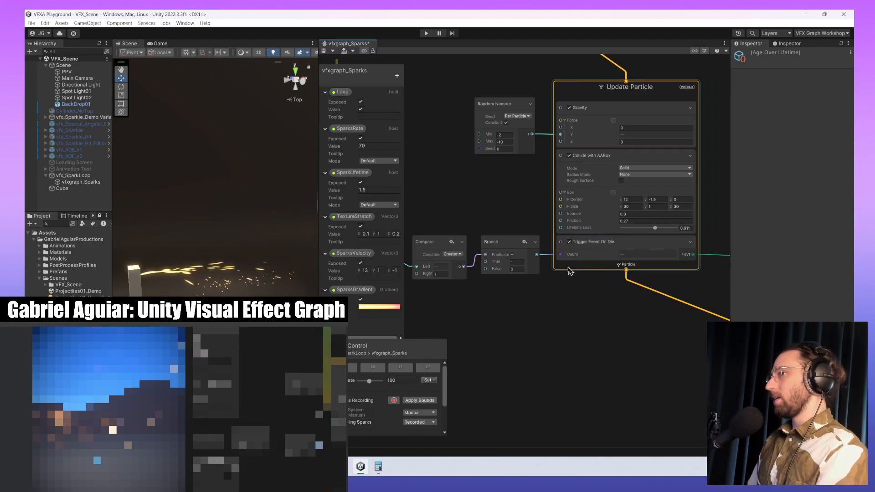
# - Inspect the Set Lifetime Random block in Initialize Particle and the Multiply and SparkLifetime nodes feeding it
pyautogui.moveTo(507, 248); pyautogui.dragTo(570, 435, button='middle')
pyautogui.scroll(-1, 513, 315)
pyautogui.moveTo(512, 313); pyautogui.dragTo(504, 429, button='middle')
pyautogui.moveTo(488, 326); pyautogui.dragTo(538, 408, button='middle')
pyautogui.moveTo(574, 340); pyautogui.dragTo(597, 336, button='middle')
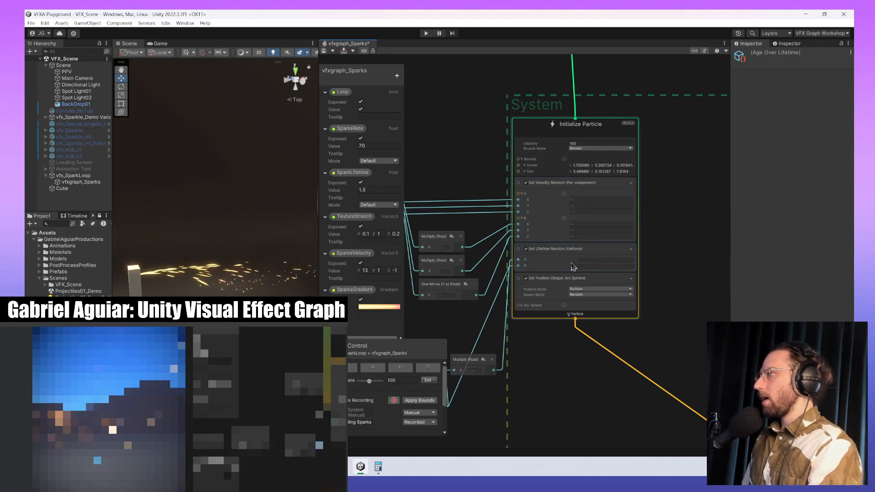
pyautogui.scroll(4, 574, 252)
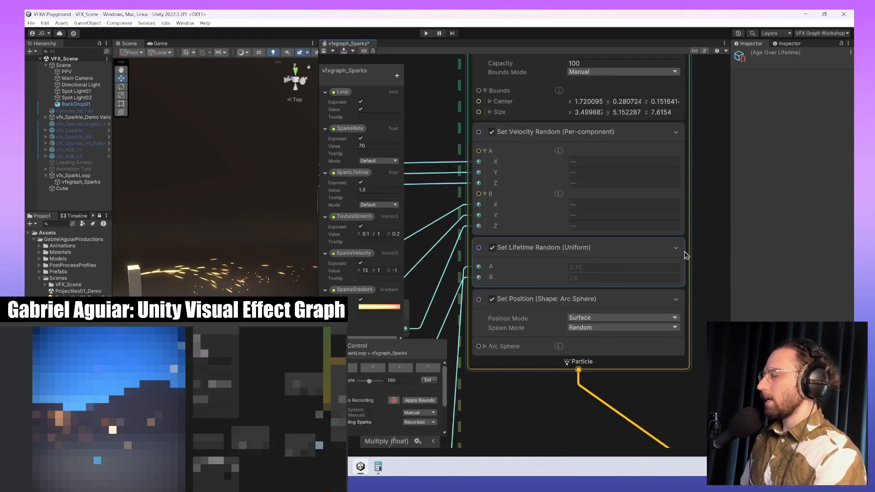
pyautogui.scroll(-3, 645, 281)
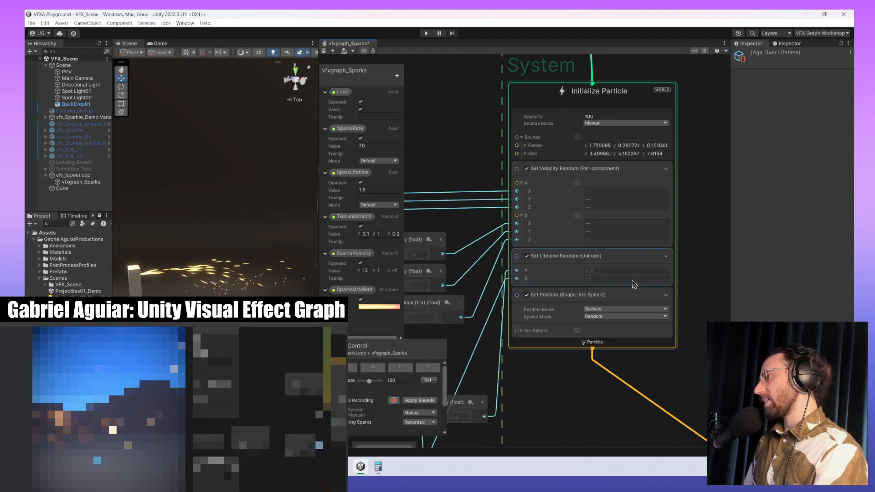
pyautogui.moveTo(570, 415); pyautogui.dragTo(654, 289, button='middle')
pyautogui.scroll(-3, 586, 365)
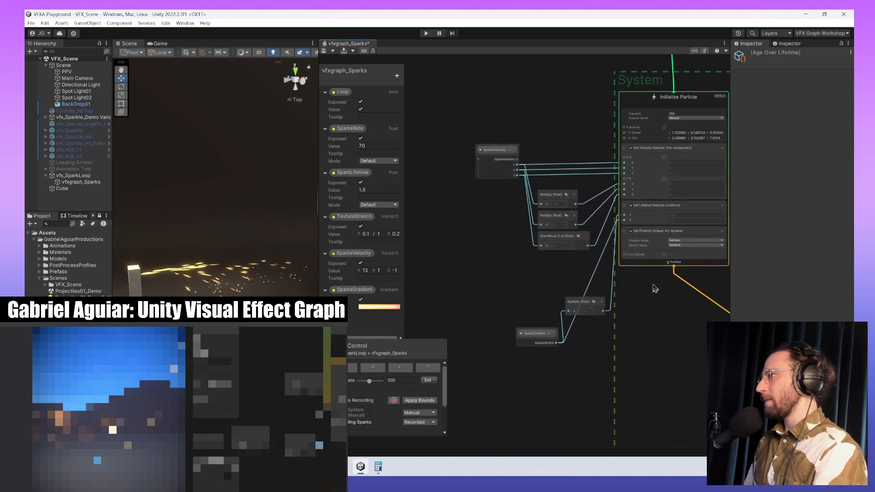
pyautogui.click(587, 307)
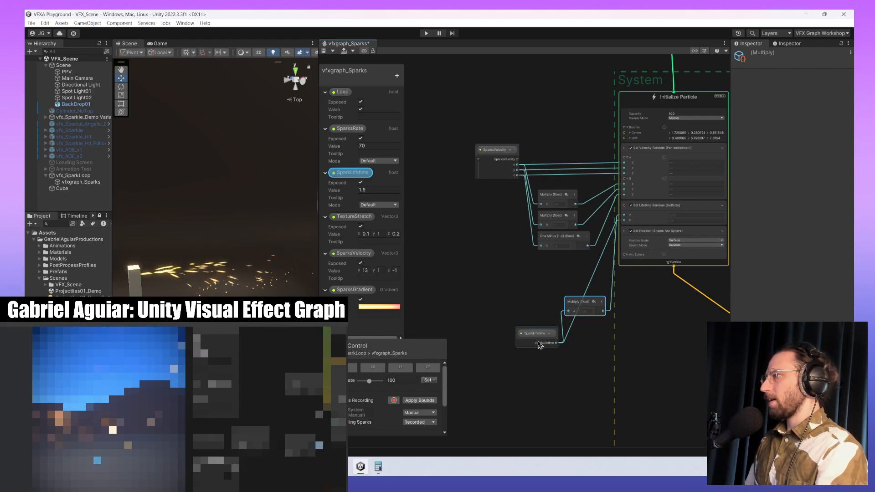
# - Try SparkLifetime values of 0.5 and 20, and set the property to 1.7
pyautogui.click(368, 190)
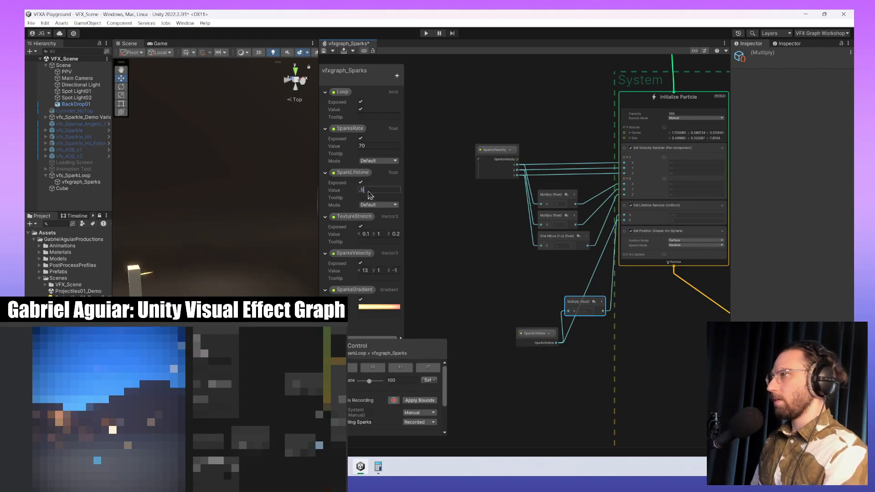
pyautogui.write('.5')
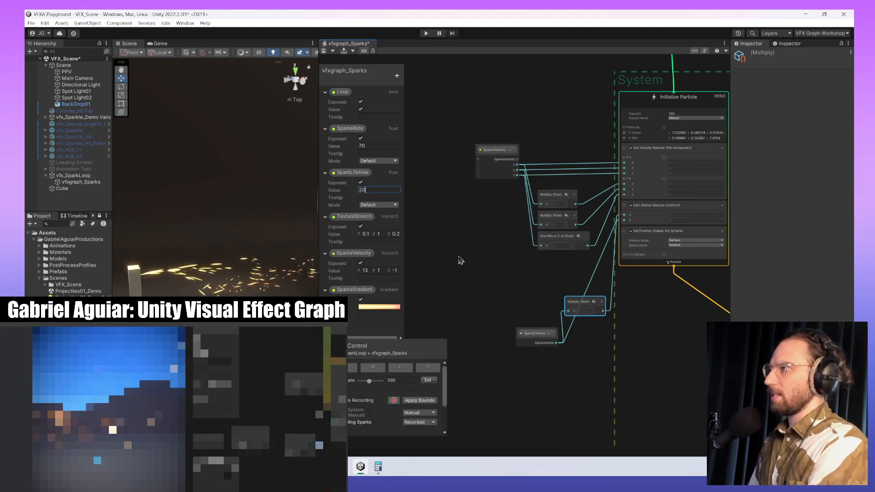
pyautogui.press('BackSpace')
pyautogui.press('BackSpace')
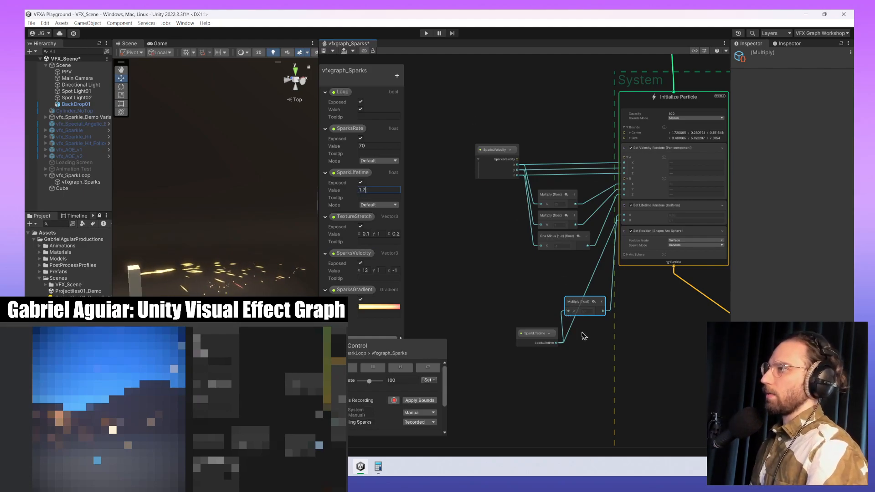
# - Set the SparkLifetime property to 1.5 and review the Update Particle chain that triggers the event on die
pyautogui.press('BackSpace')
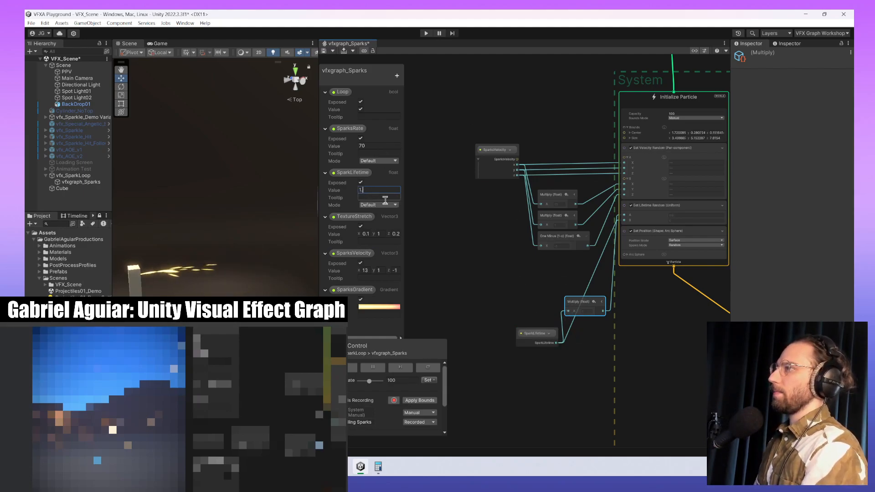
pyautogui.moveTo(551, 394); pyautogui.dragTo(439, 82, button='middle')
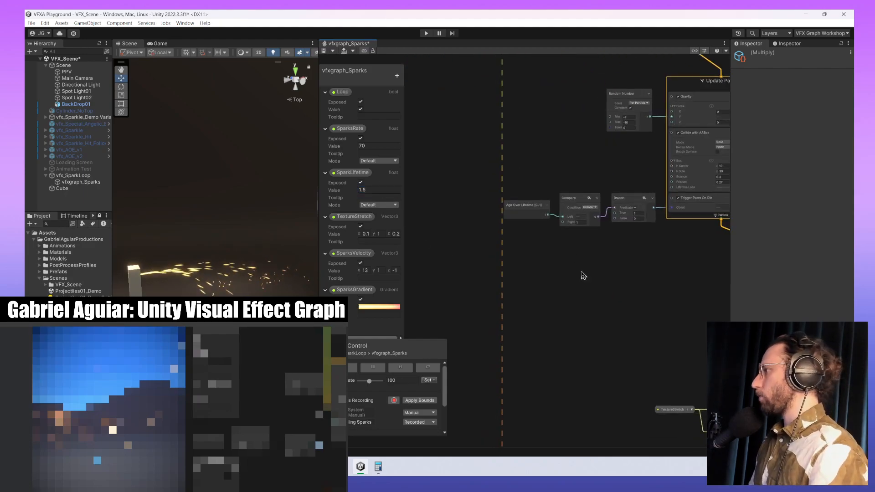
pyautogui.moveTo(663, 357); pyautogui.dragTo(455, 250, button='middle')
pyautogui.moveTo(566, 349); pyautogui.dragTo(593, 321, button='middle')
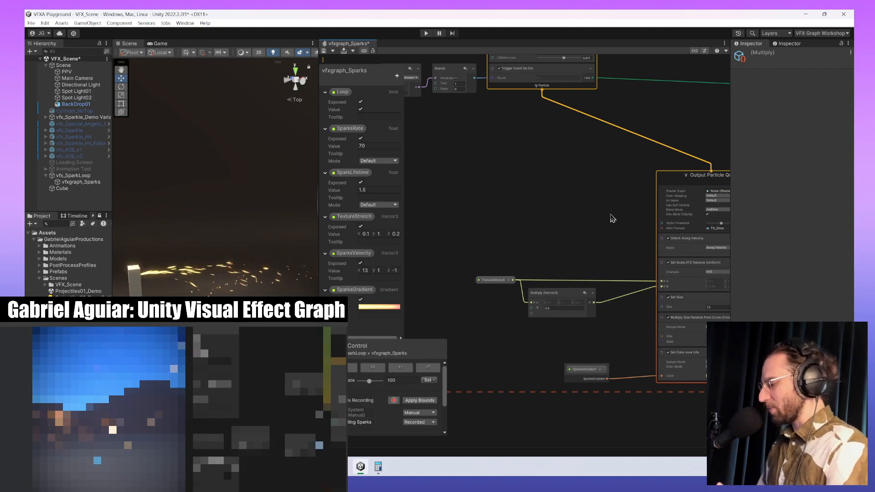
pyautogui.moveTo(610, 217); pyautogui.dragTo(672, 329, button='middle')
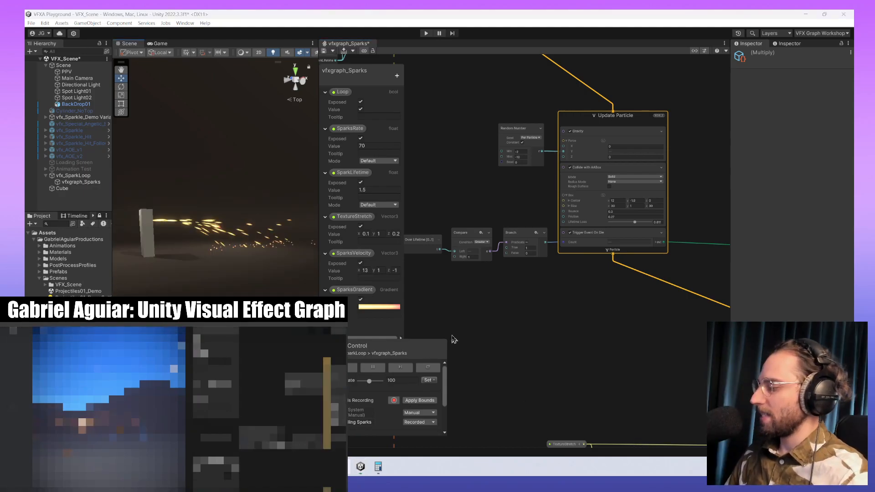
pyautogui.moveTo(513, 322); pyautogui.dragTo(615, 330, button='middle')
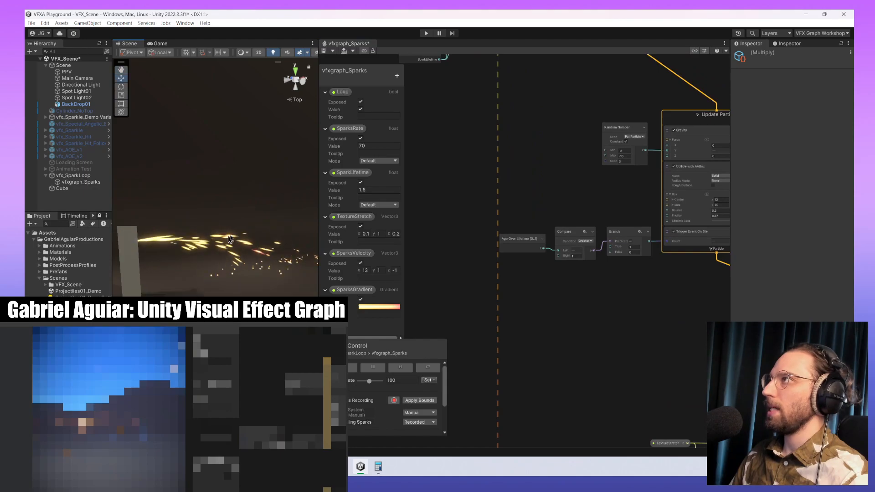
# - Select the SparkLifetime and Multiply nodes feeding Set Lifetime Random and shift them slightly away from Initialize Particle
pyautogui.moveTo(633, 278); pyautogui.dragTo(631, 358, button='middle')
pyautogui.moveTo(607, 188); pyautogui.dragTo(581, 318, button='middle')
pyautogui.moveTo(510, 258); pyautogui.dragTo(600, 274, button='middle')
pyautogui.moveTo(454, 228); pyautogui.dragTo(527, 314)
pyautogui.moveTo(519, 262); pyautogui.dragTo(508, 260)
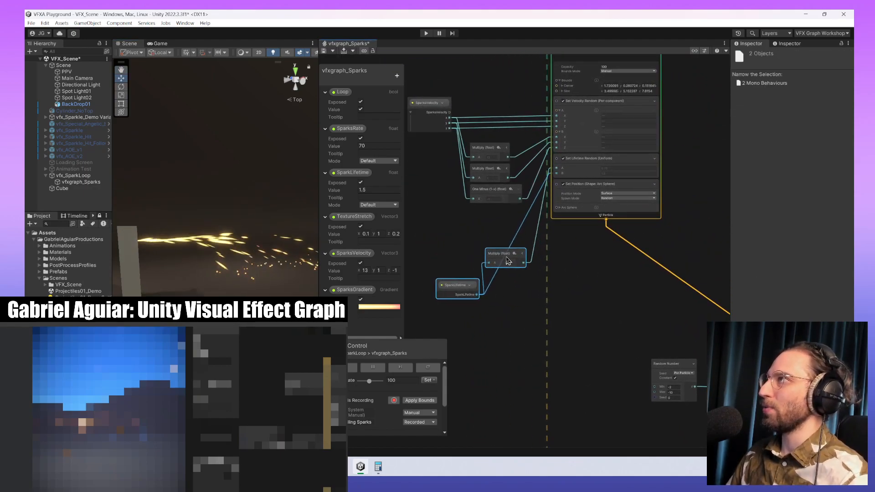
pyautogui.click(608, 277)
# - Set the gravity Random Number node's Min to 10 and widen the Scene view to watch the sparks
pyautogui.scroll(-2, 613, 291)
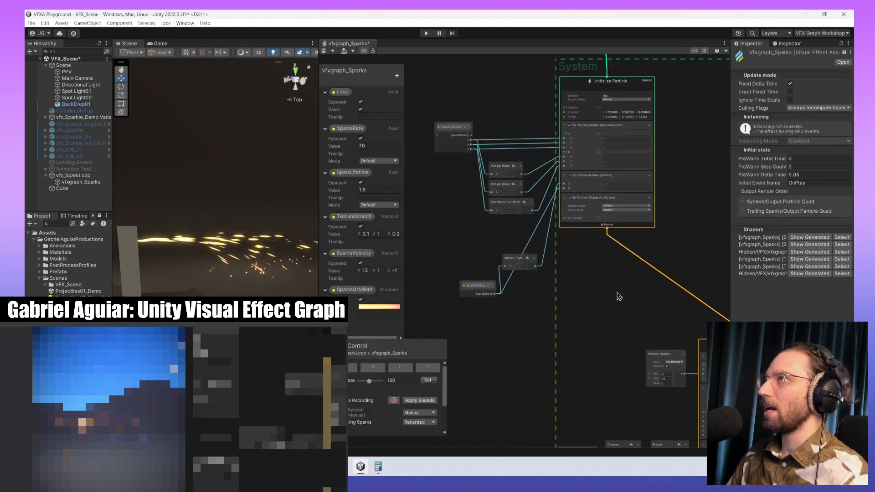
pyautogui.moveTo(560, 287); pyautogui.dragTo(542, 282, button='middle')
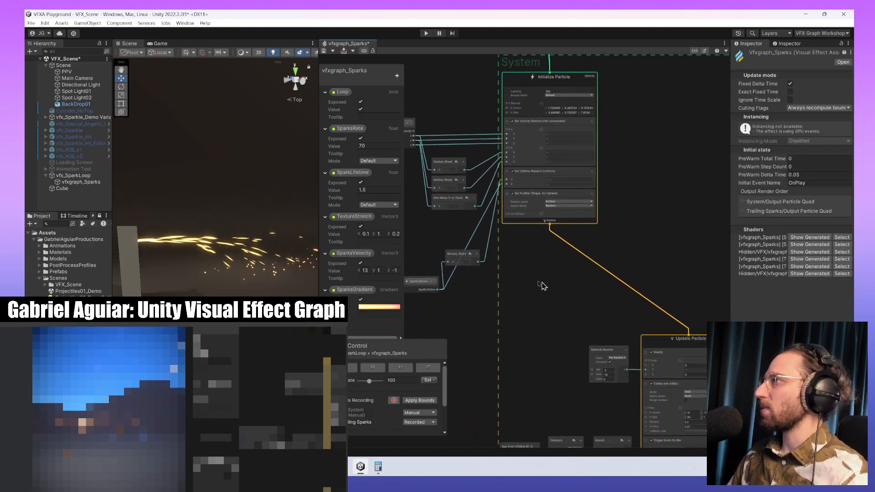
pyautogui.moveTo(690, 384); pyautogui.dragTo(638, 260, button='middle')
pyautogui.click(576, 266)
pyautogui.scroll(5, 556, 263)
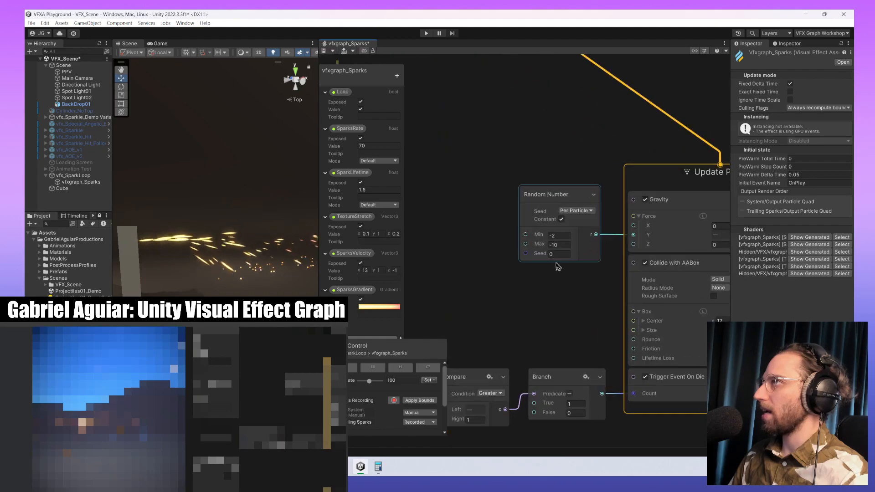
pyautogui.scroll(2, 557, 266)
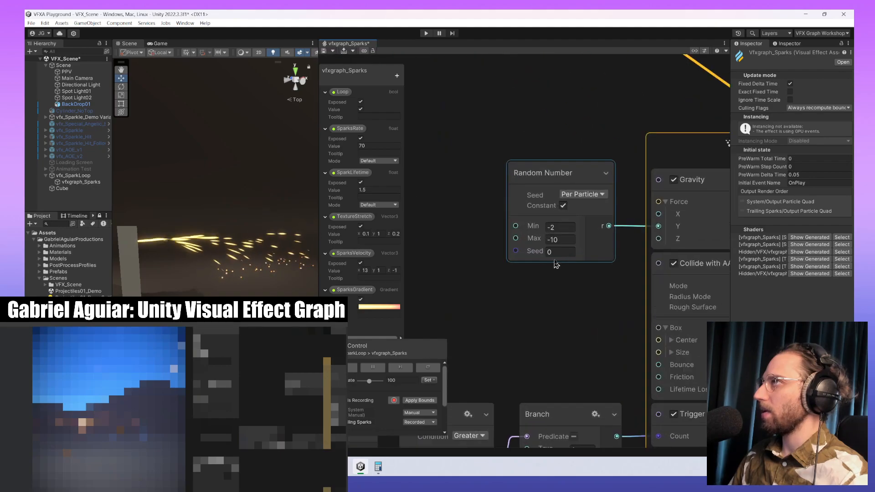
pyautogui.click(555, 229)
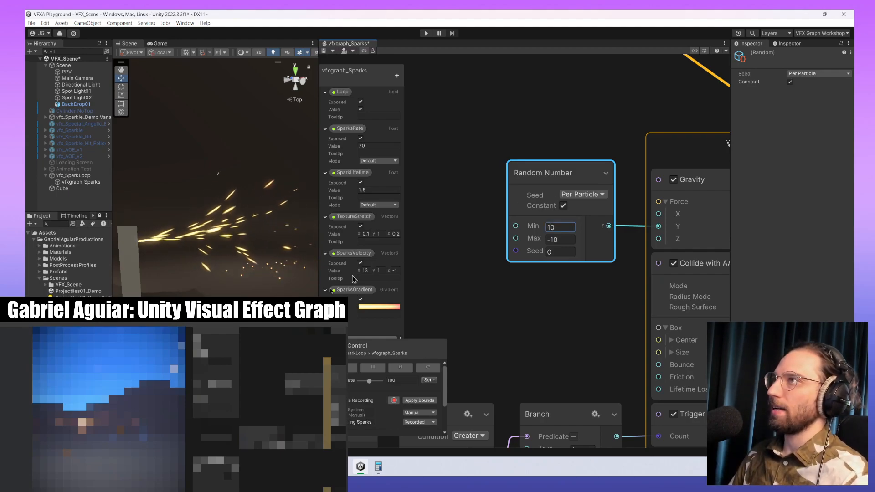
pyautogui.moveTo(287, 276); pyautogui.dragTo(223, 263, button='middle')
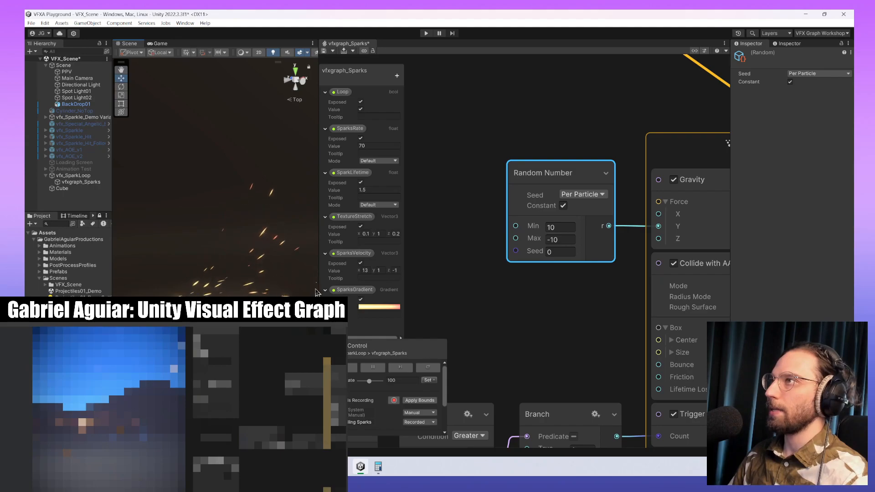
pyautogui.moveTo(321, 289); pyautogui.dragTo(365, 288)
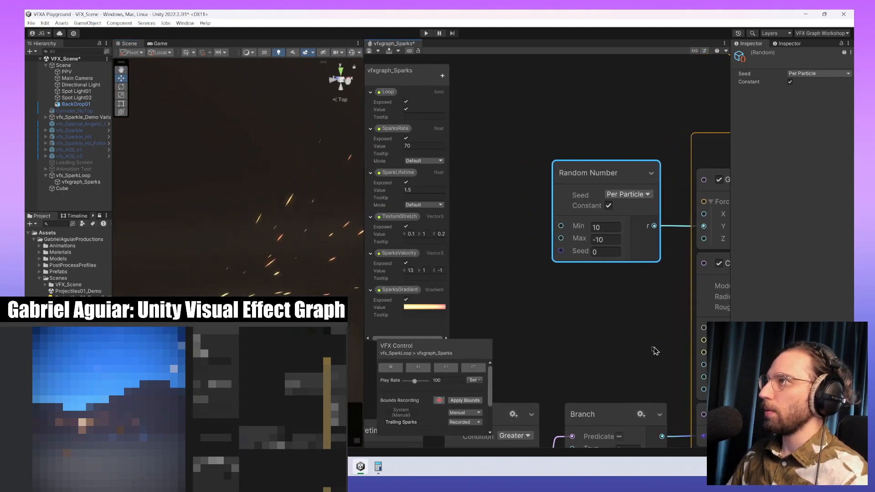
# - Try the Equal condition on the Compare node after Age Over Lifetime, with a Right value of 0.5
pyautogui.moveTo(654, 351); pyautogui.dragTo(714, 199, button='middle')
pyautogui.moveTo(647, 368); pyautogui.dragTo(701, 348, button='middle')
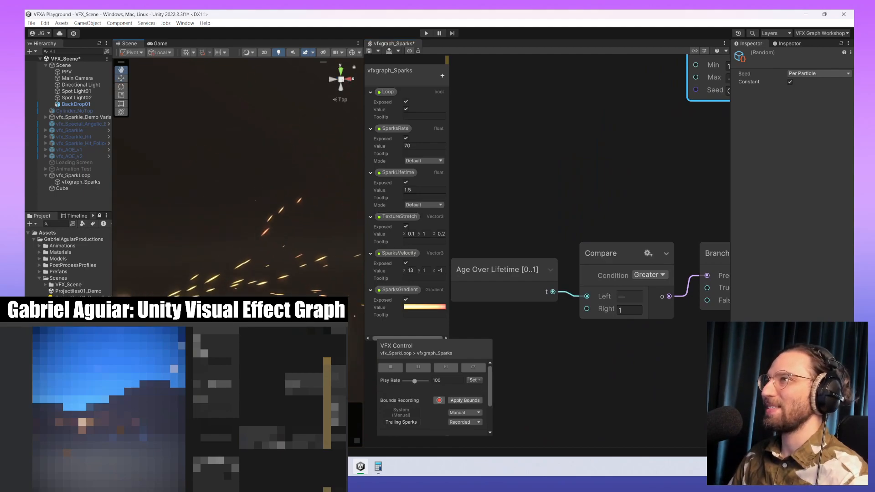
pyautogui.click(640, 275)
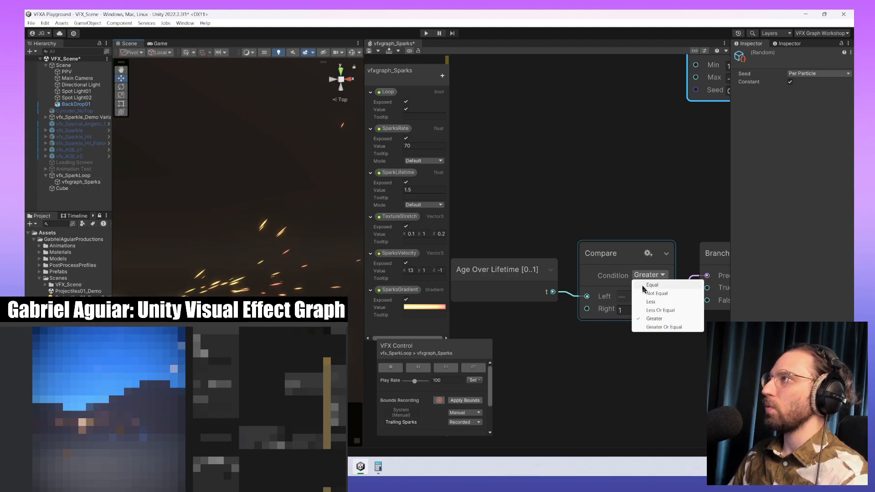
pyautogui.click(651, 284)
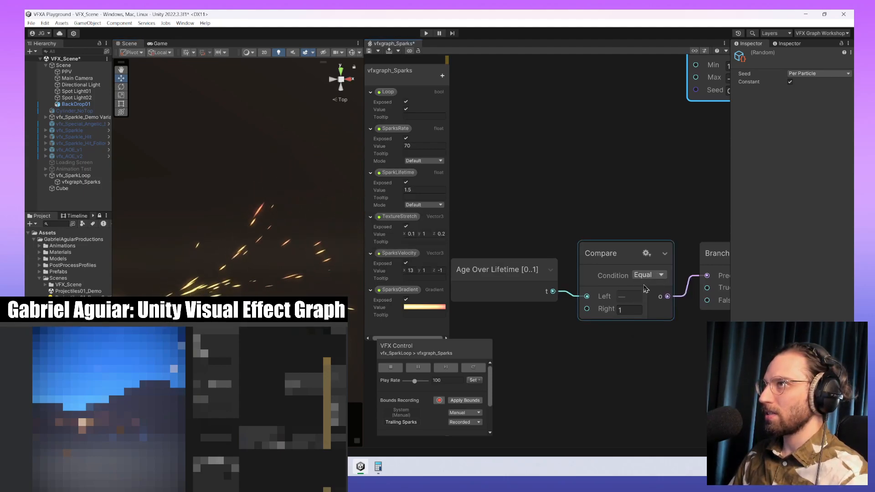
pyautogui.moveTo(273, 401)
pyautogui.mouseDown(button='middle')
pyautogui.moveTo(279, 285)
pyautogui.moveTo(284, 401)
pyautogui.mouseUp(button='middle')
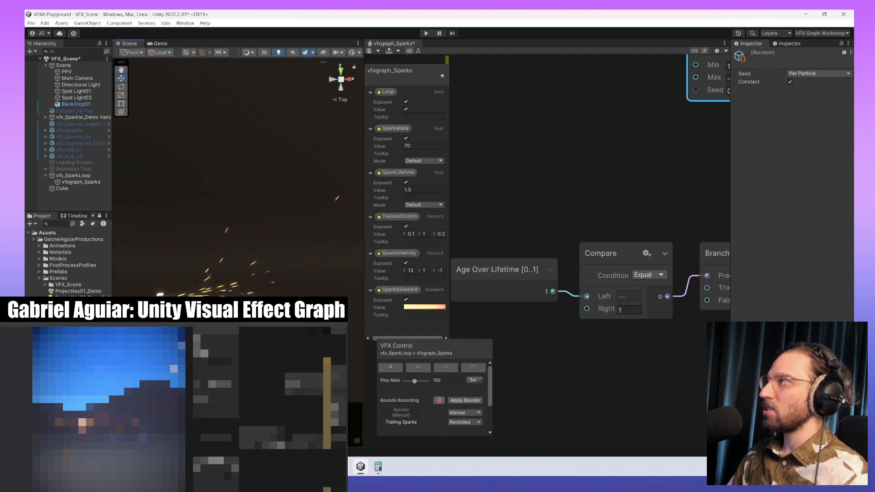
pyautogui.click(630, 311)
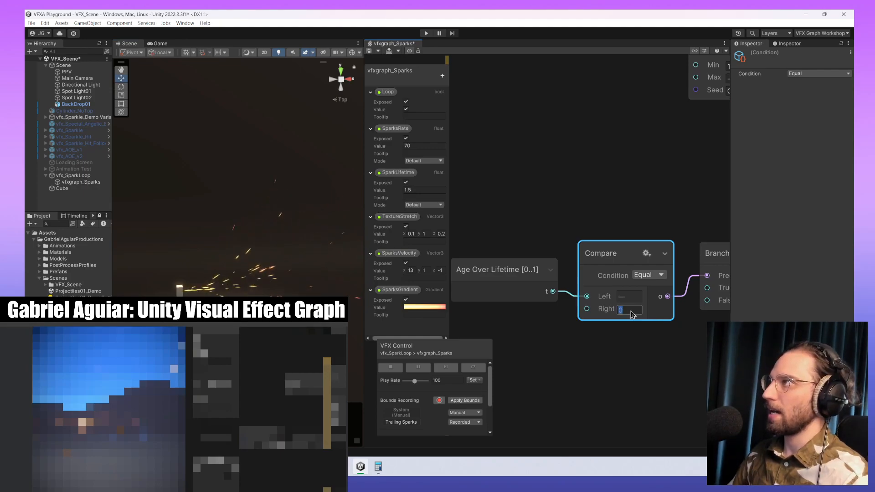
pyautogui.write('0.5')
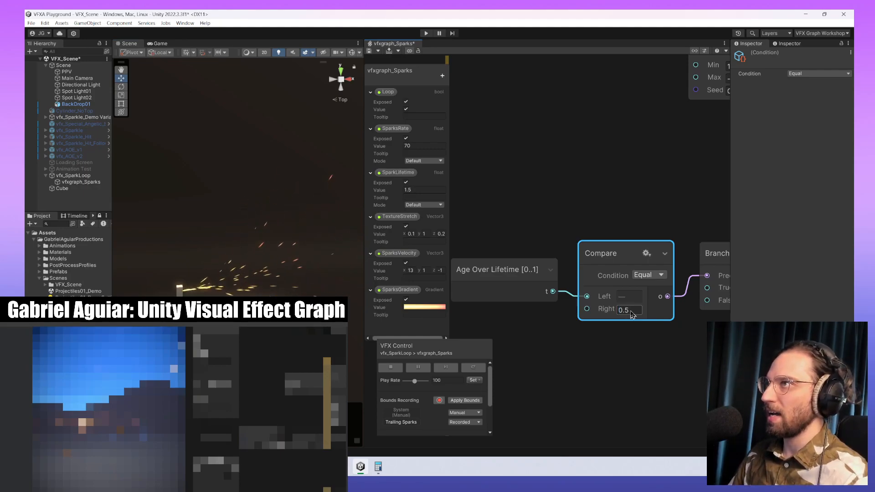
# - Try the Not Equal condition on the Compare node with Right values of 1 and 0, observing the sparks
pyautogui.click(661, 274)
pyautogui.click(660, 290)
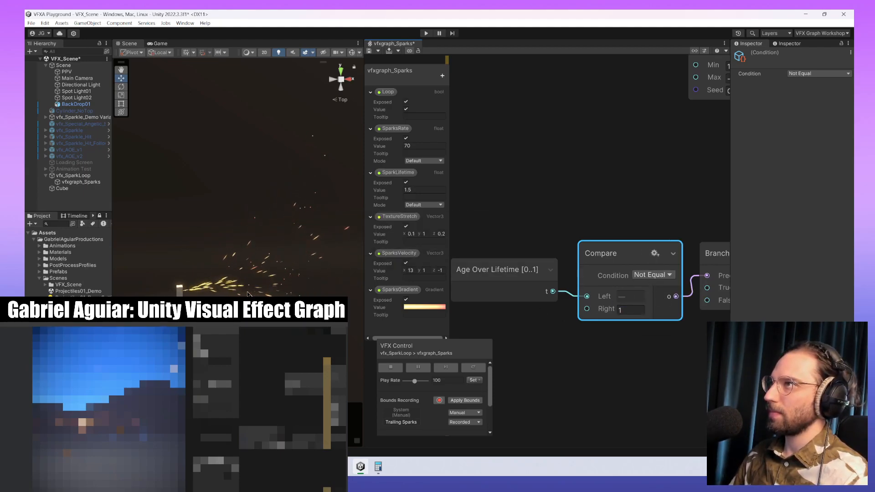
pyautogui.moveTo(237, 182); pyautogui.dragTo(241, 182, button='right')
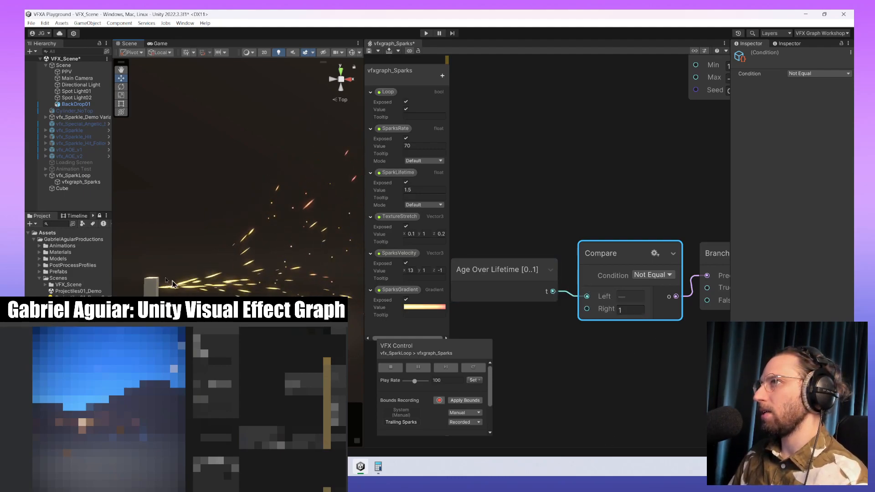
pyautogui.moveTo(225, 270); pyautogui.dragTo(207, 309, button='middle')
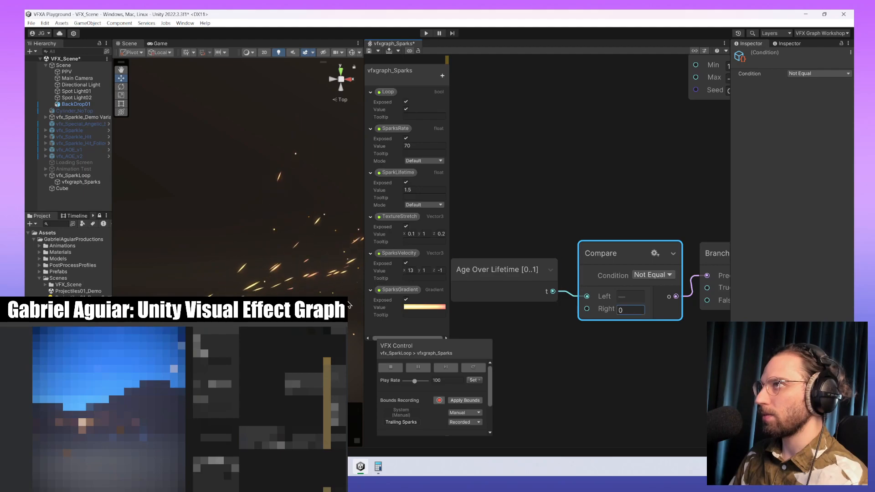
# - Set the Compare node's Condition to Less with a Right value of 1, and review its link to Branch
pyautogui.click(644, 308)
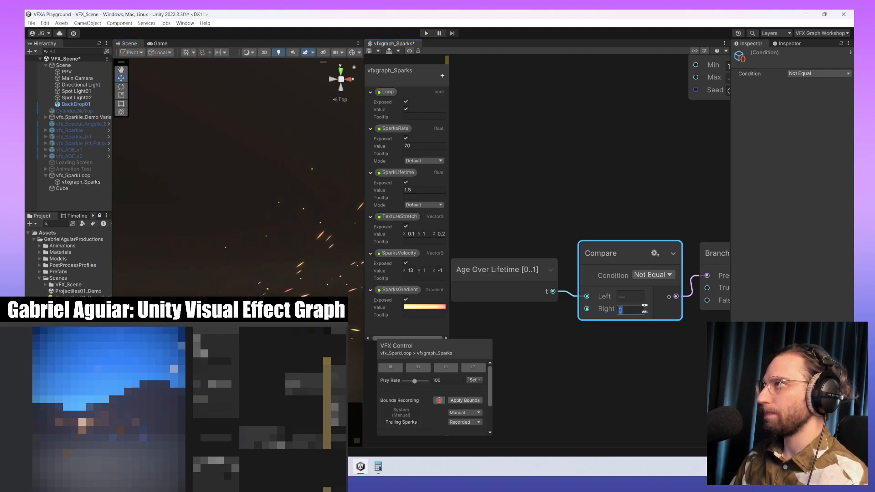
pyautogui.click(656, 275)
pyautogui.click(655, 303)
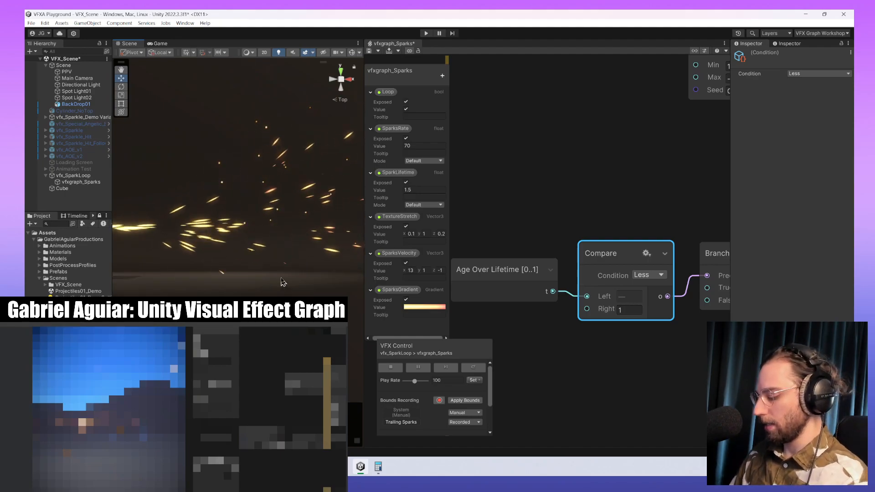
pyautogui.moveTo(670, 343); pyautogui.dragTo(567, 345, button='middle')
pyautogui.scroll(-1, 561, 350)
pyautogui.scroll(-1, 613, 347)
pyautogui.moveTo(550, 344); pyautogui.dragTo(732, 332, button='middle')
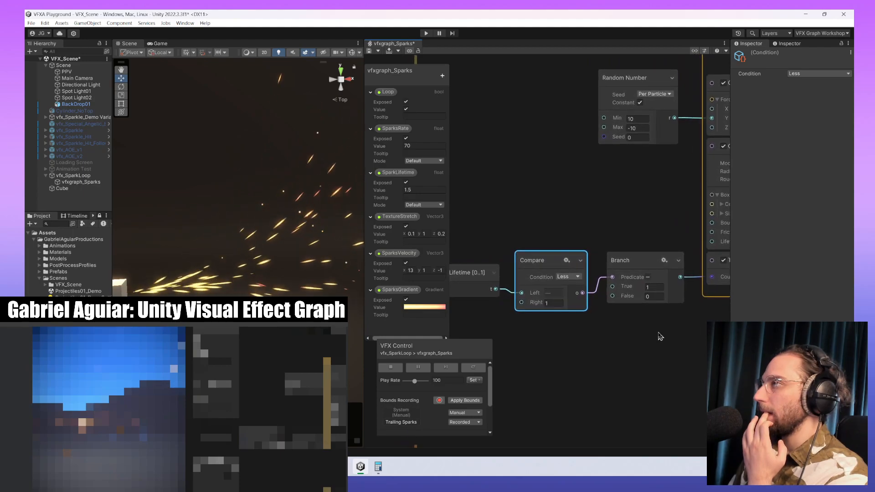
pyautogui.moveTo(660, 336); pyautogui.dragTo(705, 336, button='middle')
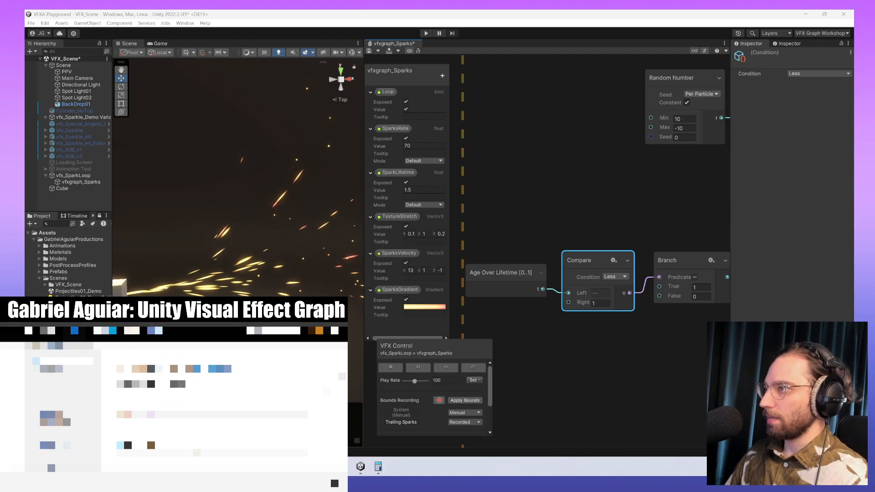
# - Switch to the browser with Unity's Age Over Lifetime manual page, and resize and reposition its window for reading
pyautogui.moveTo(291, 474); pyautogui.dragTo(159, 47)
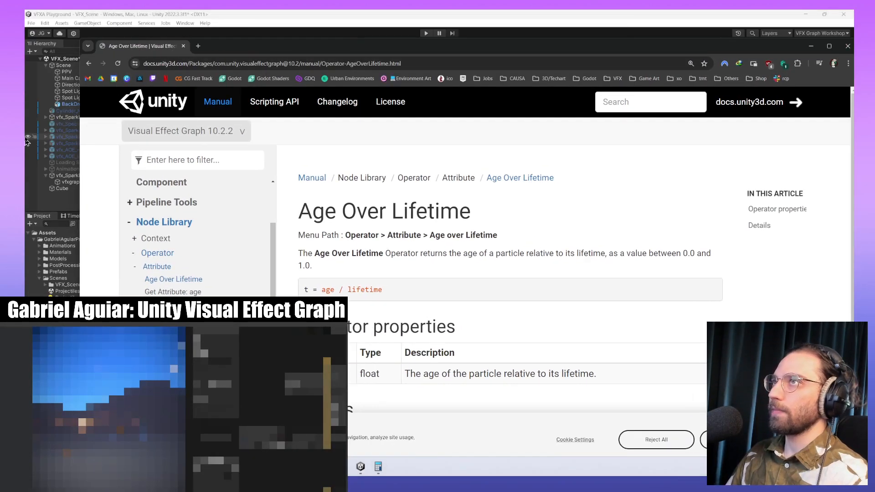
pyautogui.moveTo(77, 129); pyautogui.dragTo(364, 129)
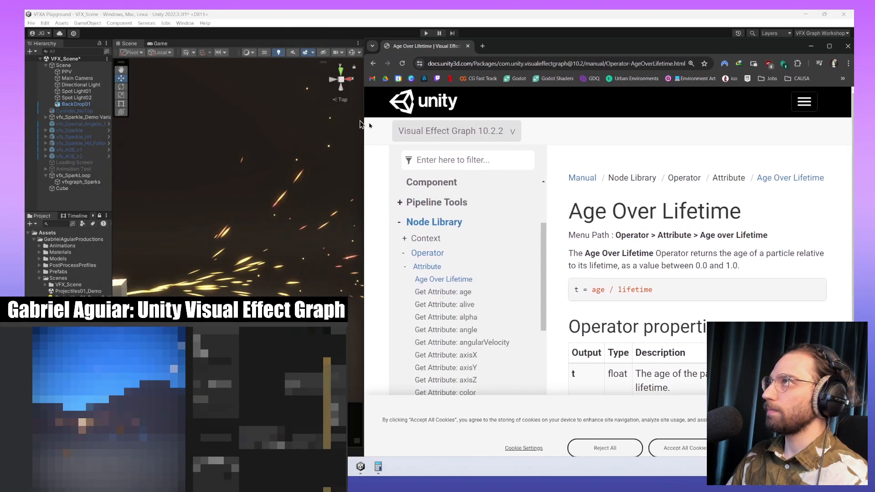
pyautogui.moveTo(633, 46); pyautogui.dragTo(497, 21)
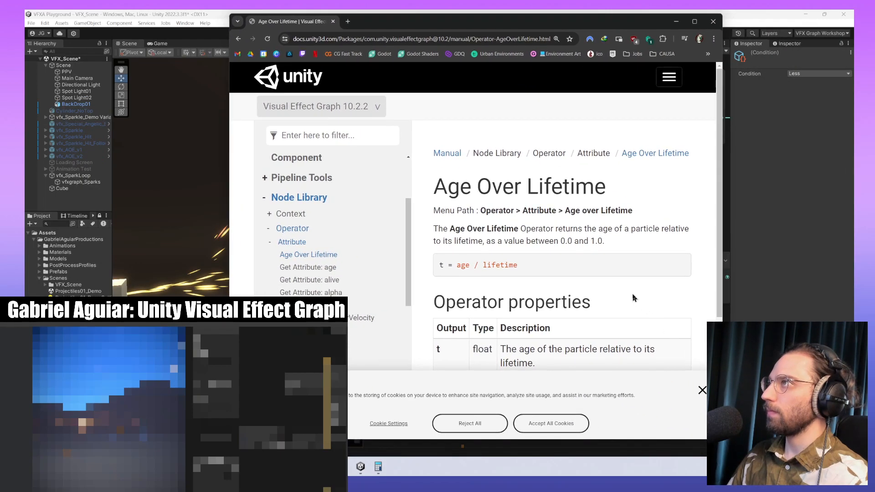
pyautogui.keyDown('ctrl'); pyautogui.scroll(-1, 630, 296); pyautogui.keyUp('ctrl')
# - Read the Age Over Lifetime operator's menu path and the description of the value it returns
pyautogui.moveTo(445, 165); pyautogui.dragTo(599, 166)
pyautogui.click(505, 194)
pyautogui.moveTo(439, 187); pyautogui.dragTo(505, 188)
pyautogui.click(447, 200)
pyautogui.moveTo(439, 201); pyautogui.dragTo(654, 204)
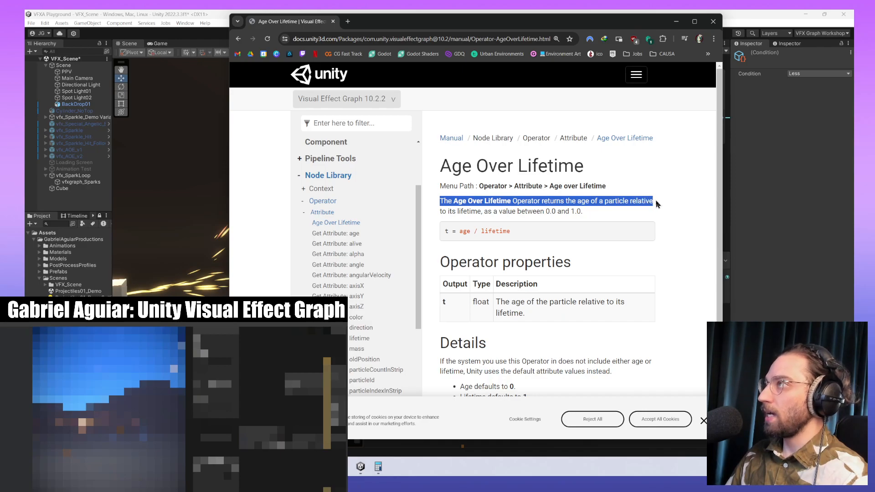
pyautogui.moveTo(664, 206); pyautogui.dragTo(585, 216)
pyautogui.click(517, 230)
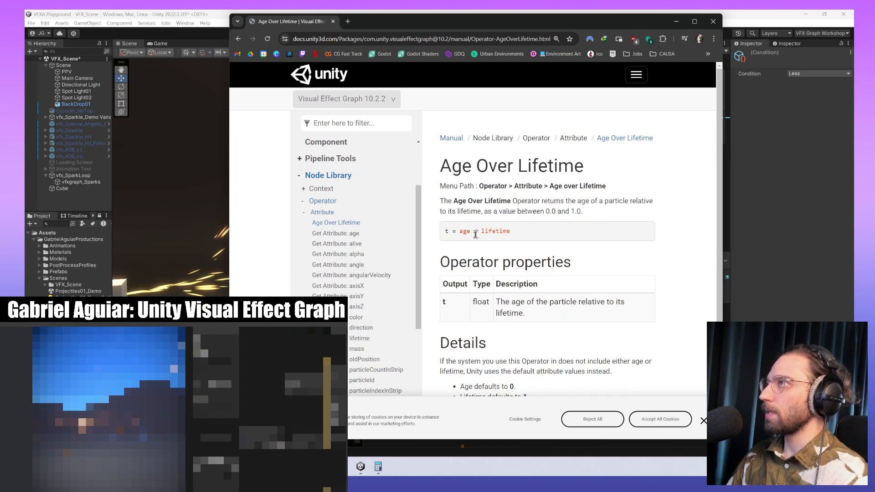
# - Read the operator's formula, properties and the Details section on default attribute values
pyautogui.moveTo(446, 232); pyautogui.dragTo(530, 234)
pyautogui.click(530, 233)
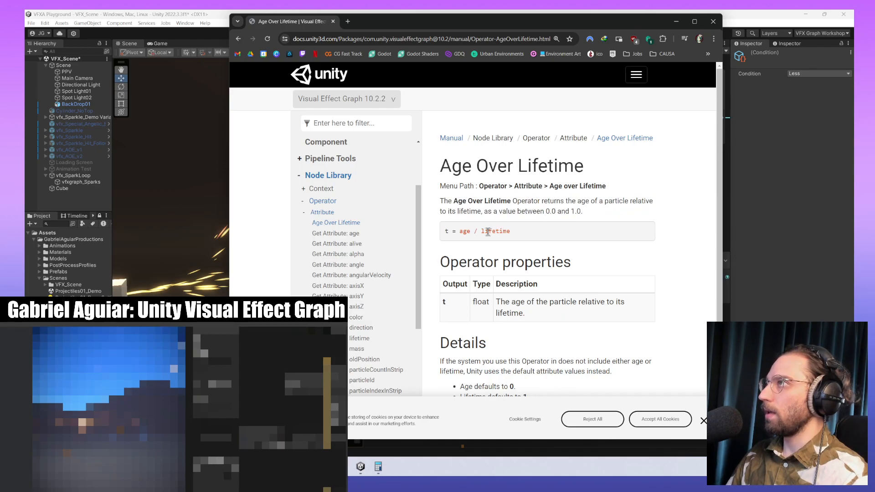
pyautogui.moveTo(450, 263); pyautogui.dragTo(563, 263)
pyautogui.scroll(-2, 563, 264)
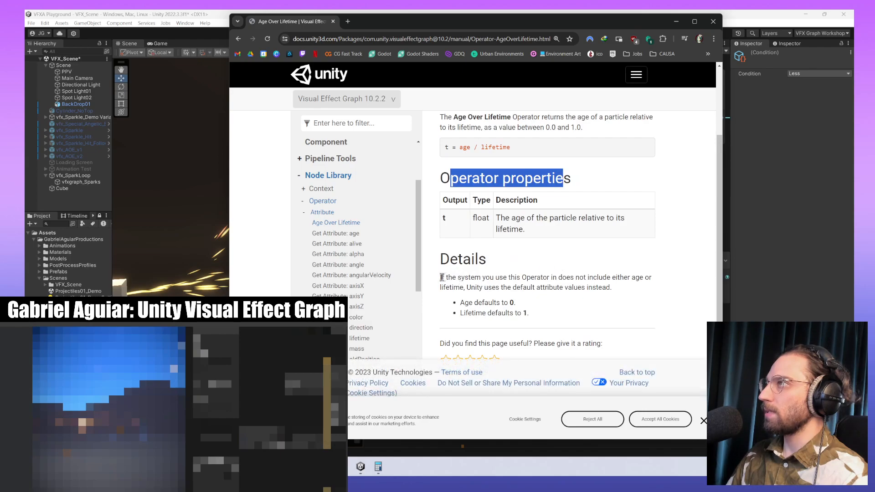
pyautogui.moveTo(441, 277); pyautogui.dragTo(652, 284)
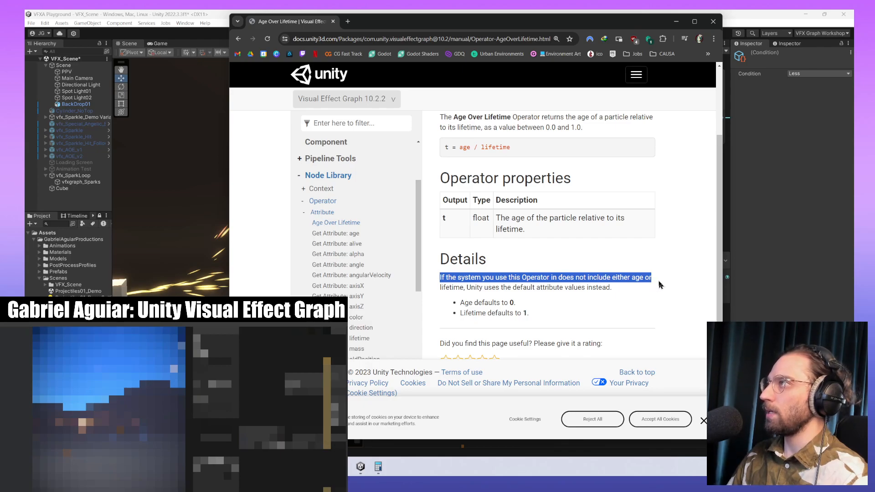
pyautogui.moveTo(654, 283); pyautogui.dragTo(618, 289)
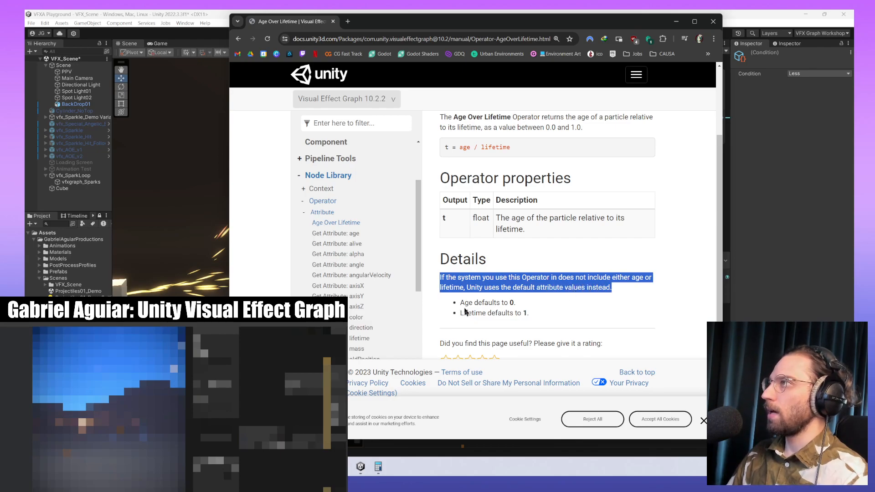
# - Read the default age and lifetime values in the manual's Details section, and return to the sparks graph in Unity
pyautogui.moveTo(460, 303); pyautogui.dragTo(529, 319)
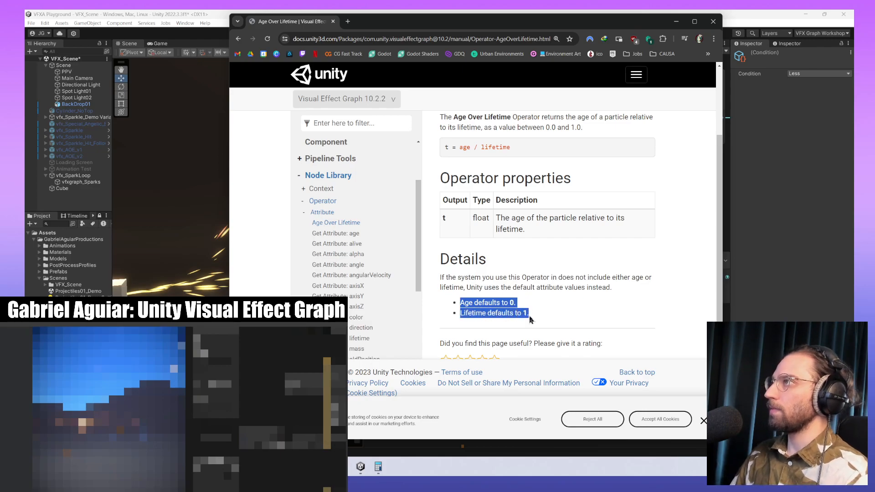
pyautogui.click(551, 296)
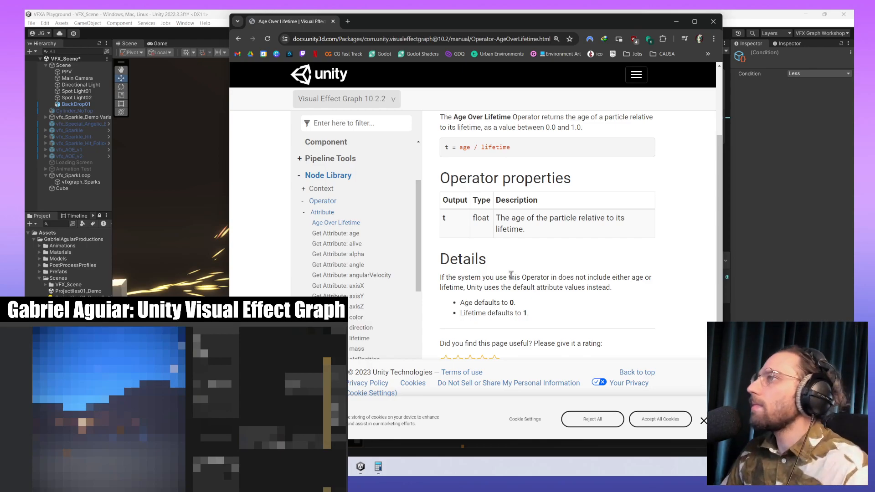
pyautogui.scroll(2, 507, 315)
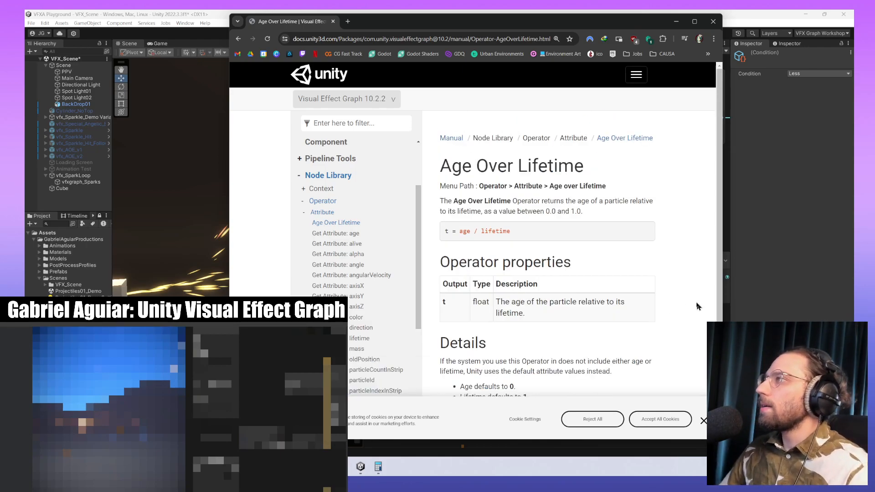
pyautogui.scroll(-2, 696, 306)
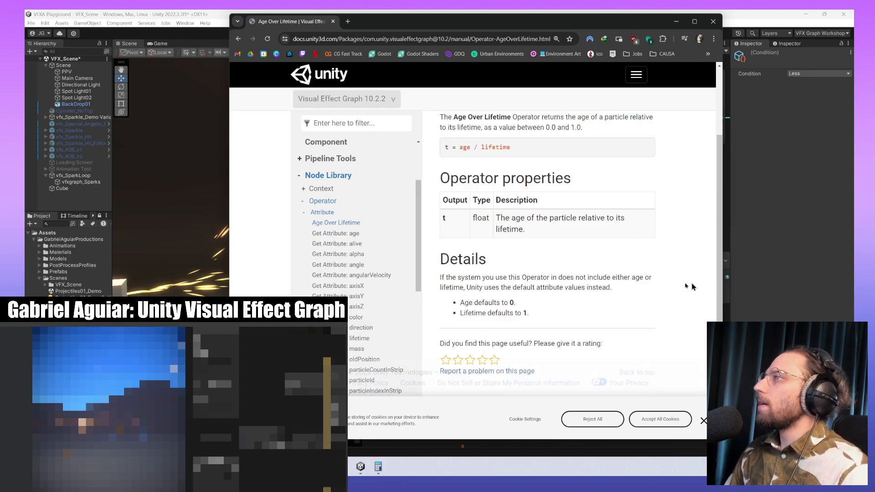
pyautogui.click(708, 26)
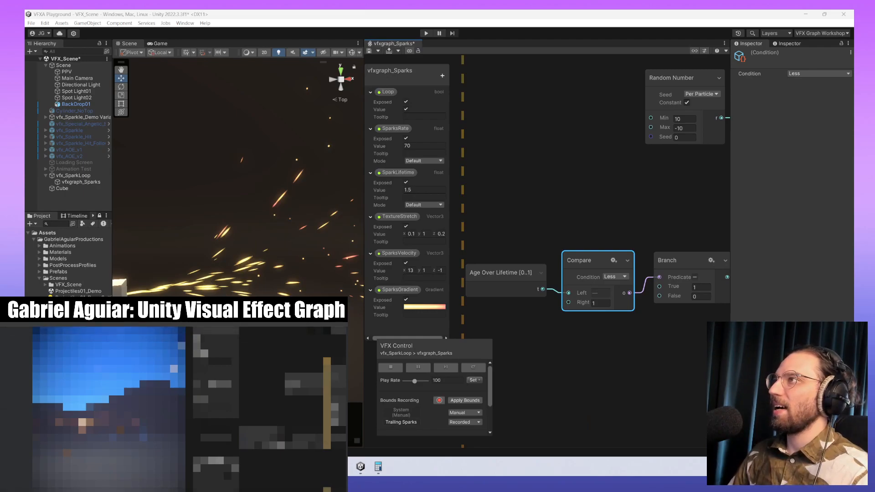
# - Examine the chain from Age Over Lifetime through Compare and Branch to the Trigger Event On Die count in Update Particle
pyautogui.moveTo(557, 351); pyautogui.dragTo(595, 346, button='middle')
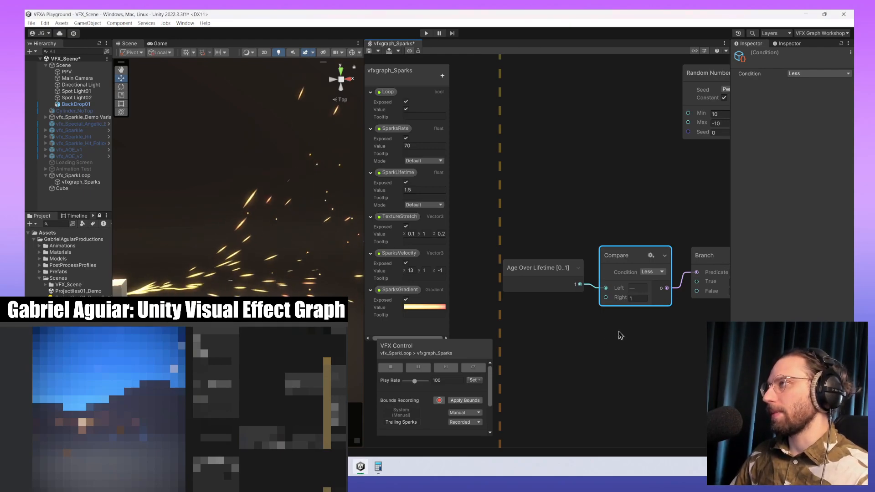
pyautogui.click(629, 337)
pyautogui.moveTo(634, 338); pyautogui.dragTo(607, 364, button='middle')
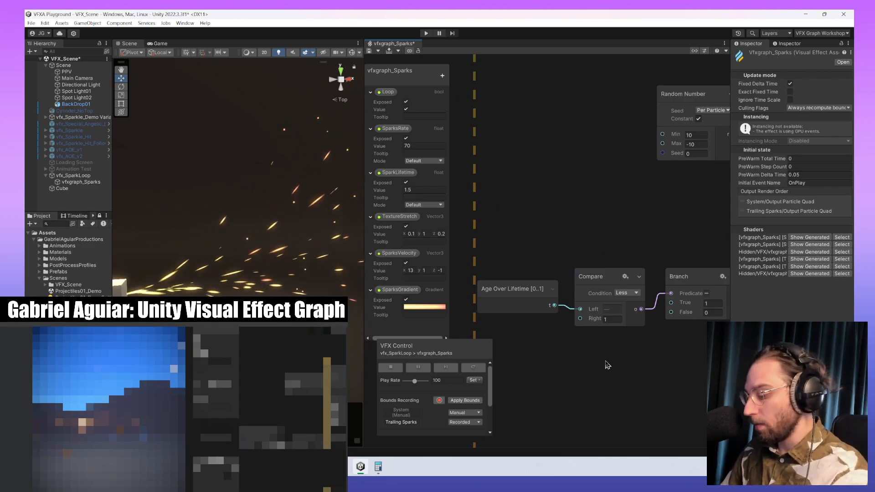
pyautogui.scroll(1, 607, 365)
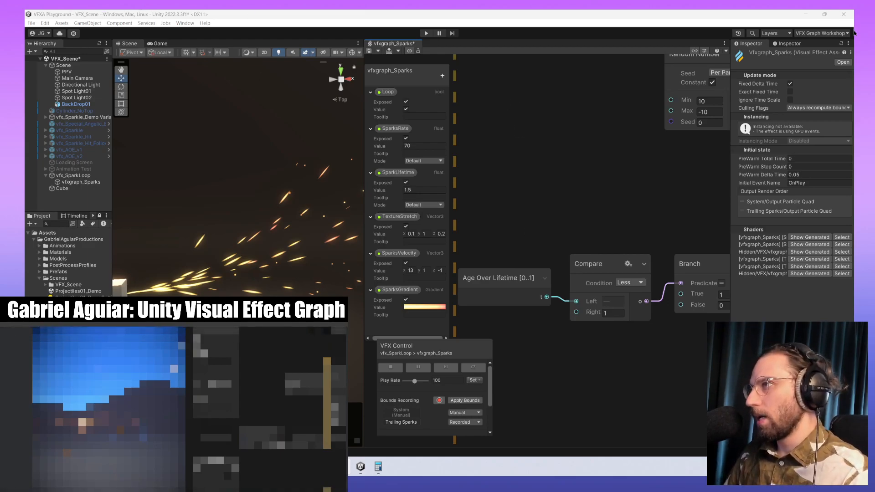
pyautogui.moveTo(674, 366); pyautogui.dragTo(624, 333, button='middle')
pyautogui.scroll(-1, 646, 344)
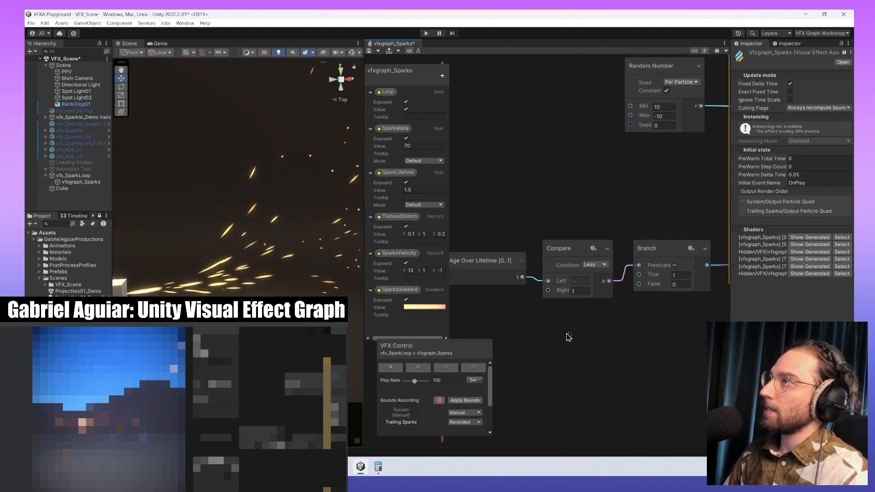
pyautogui.scroll(-3, 567, 336)
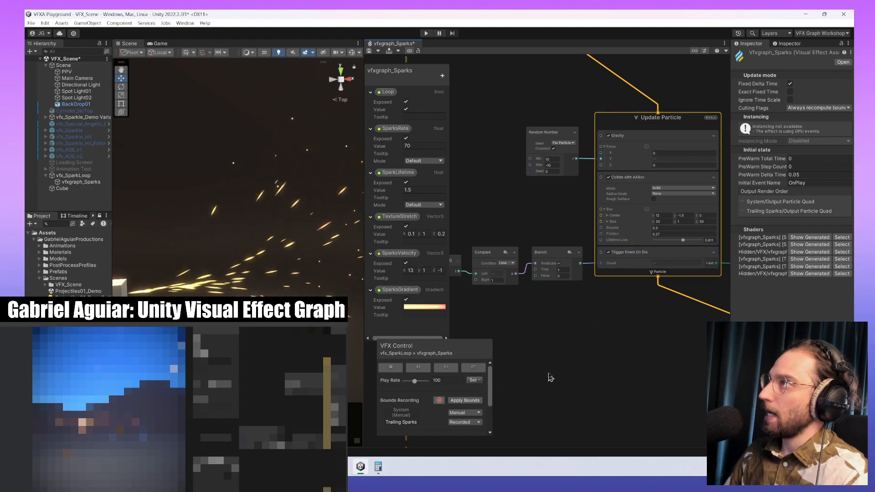
pyautogui.moveTo(554, 375); pyautogui.dragTo(603, 371, button='middle')
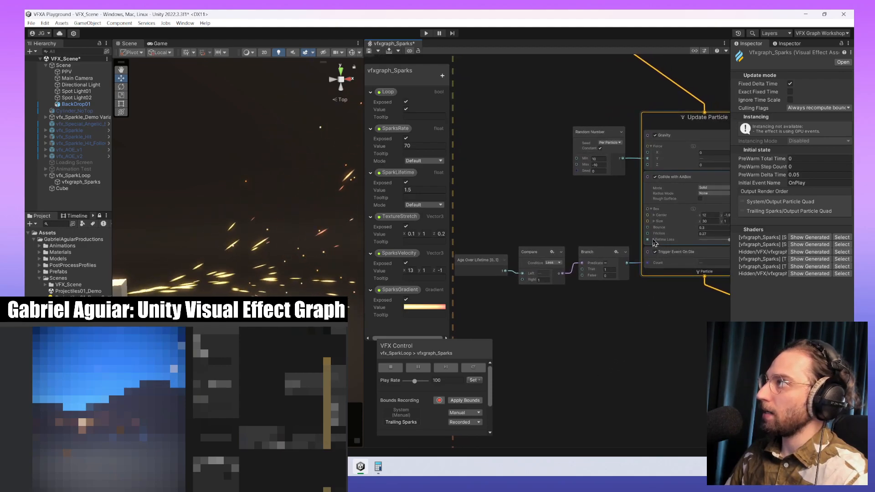
pyautogui.moveTo(608, 336); pyautogui.dragTo(654, 338, button='middle')
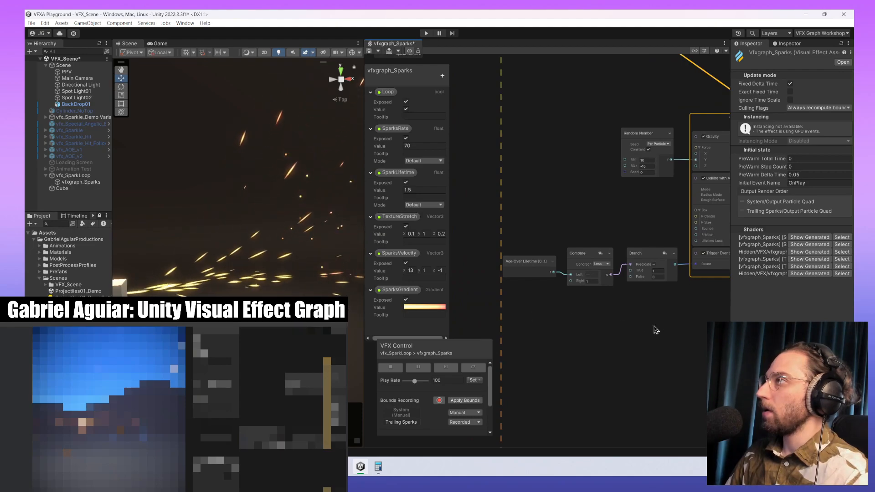
pyautogui.scroll(5, 588, 273)
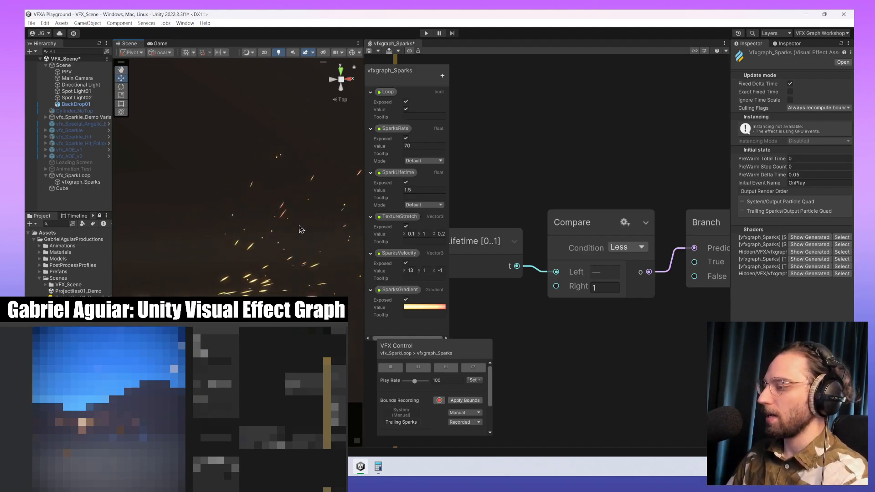
pyautogui.moveTo(620, 371); pyautogui.dragTo(653, 369, button='middle')
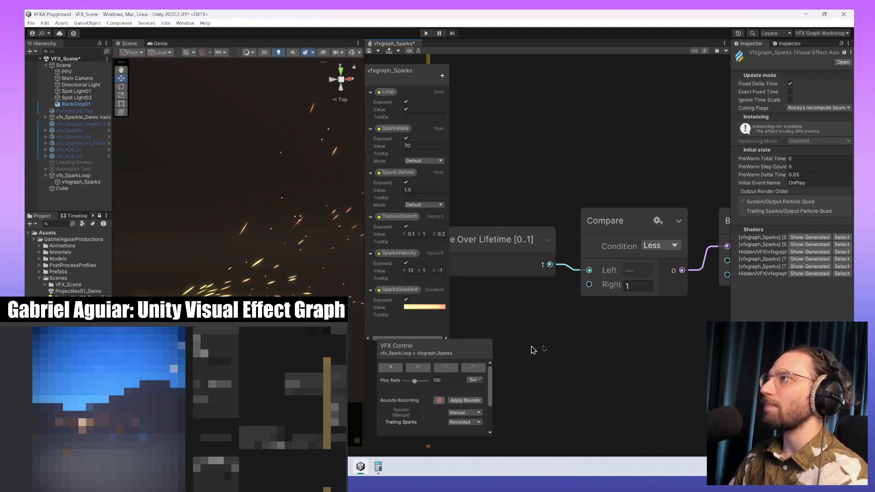
# - Set the Compare node's Condition to Equal, and reopen its list of conditions
pyautogui.scroll(-2, 664, 356)
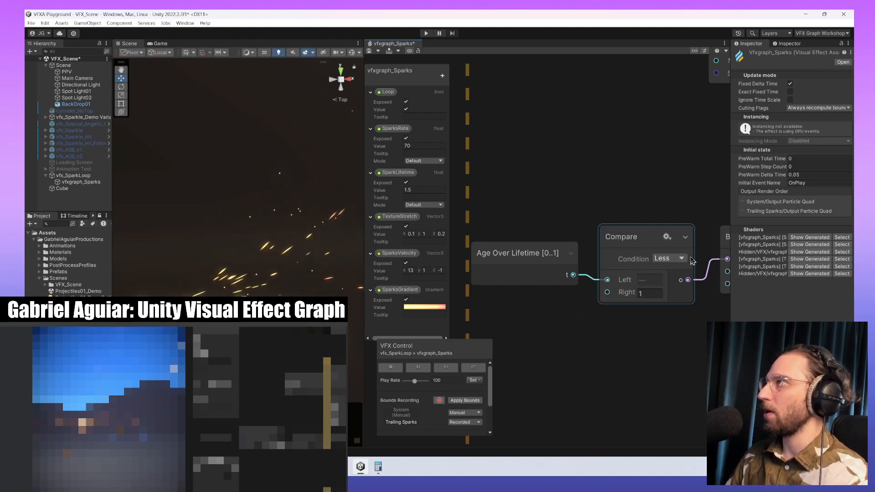
pyautogui.click(681, 258)
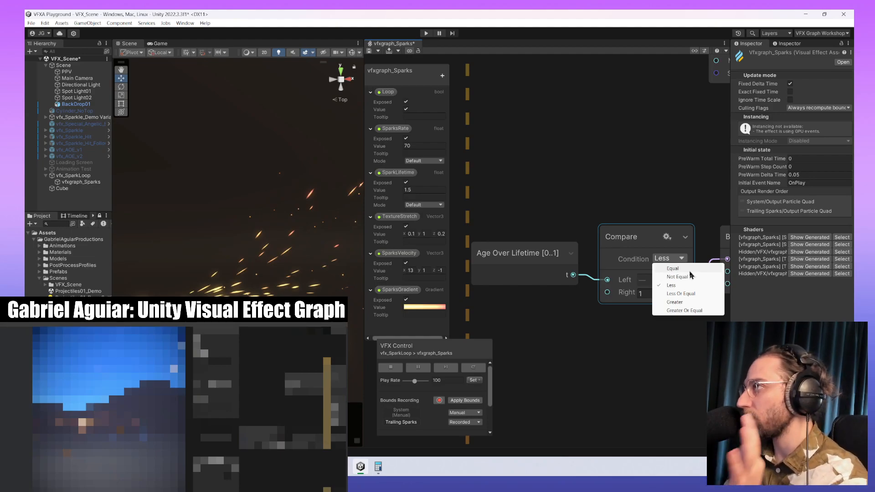
pyautogui.click(689, 272)
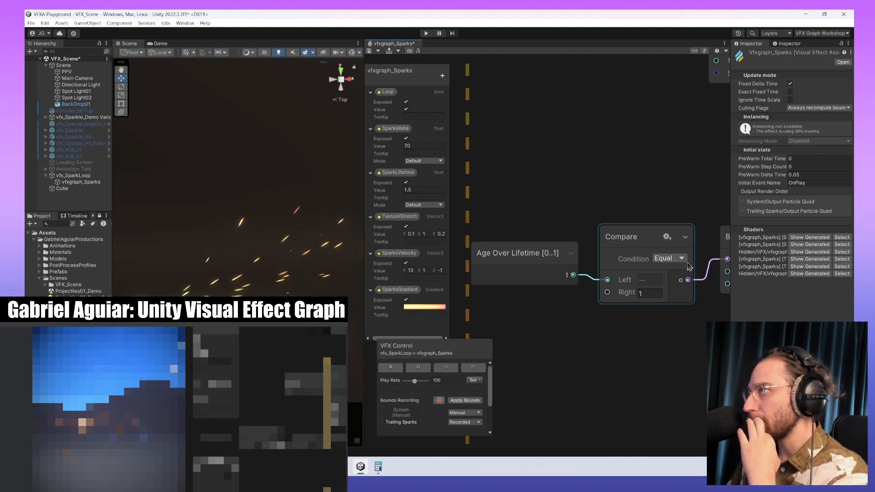
pyautogui.click(682, 258)
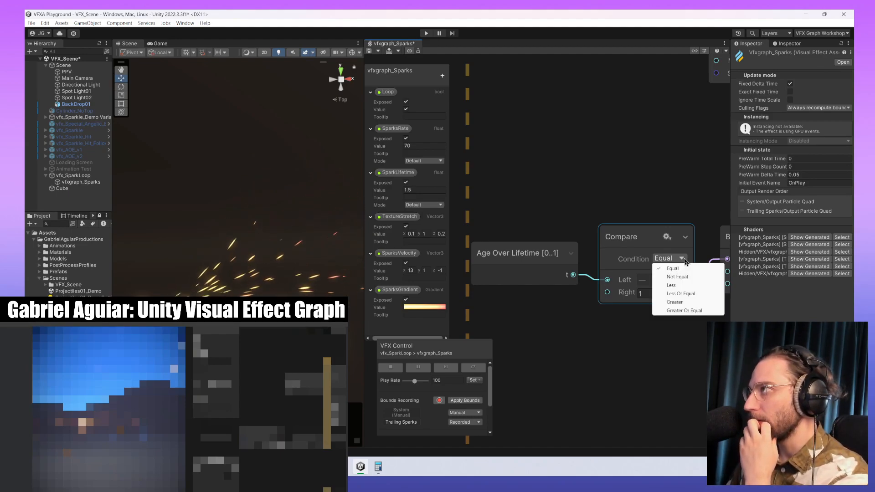
# - Set the Compare node's condition to Not Equal and the Branch node's False value to 1
pyautogui.click(679, 277)
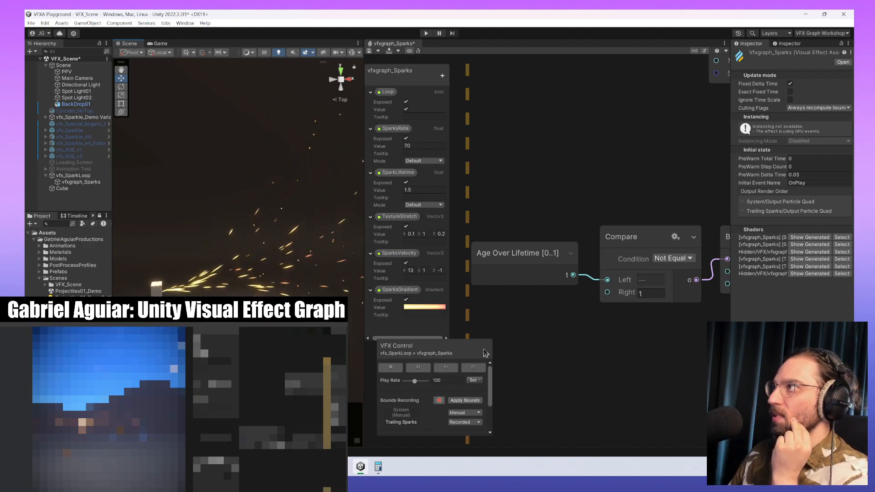
pyautogui.moveTo(536, 330); pyautogui.dragTo(446, 337, button='middle')
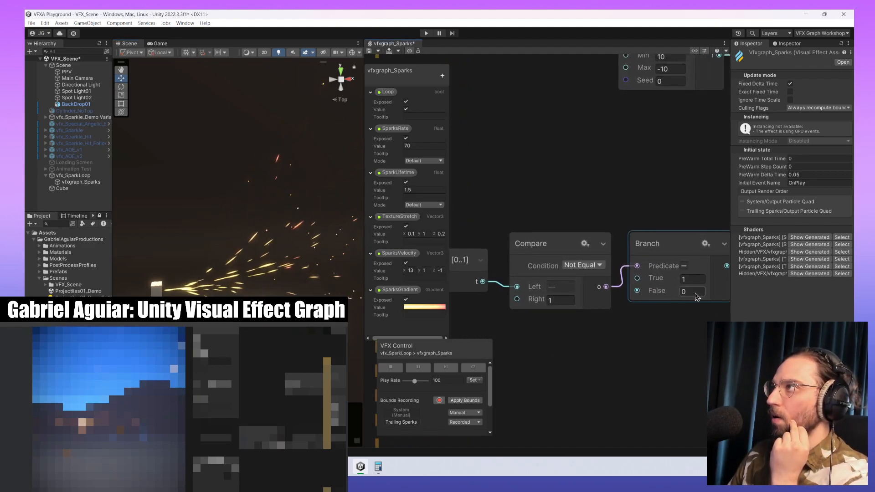
pyautogui.moveTo(695, 297); pyautogui.dragTo(631, 320, button='middle')
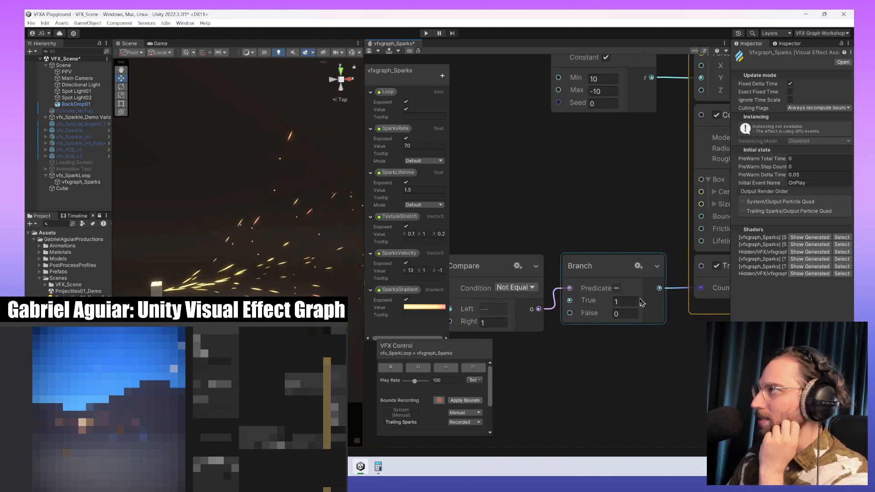
pyautogui.click(632, 317)
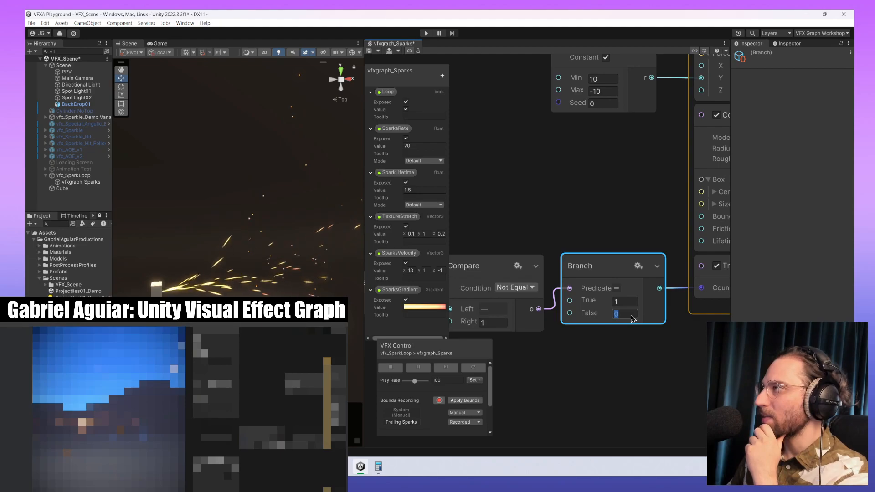
pyautogui.write('1')
# - Switch the Compare node's condition to Equal
pyautogui.moveTo(565, 367); pyautogui.dragTo(704, 357, button='middle')
pyautogui.click(670, 277)
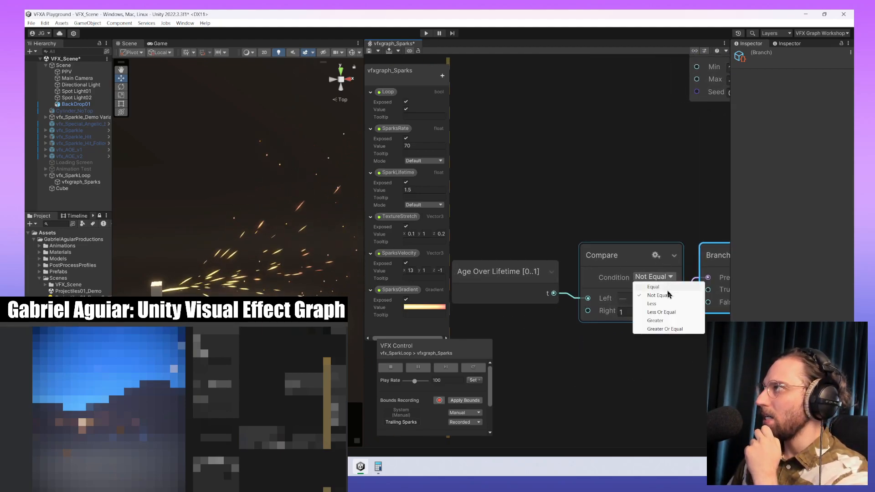
pyautogui.click(668, 286)
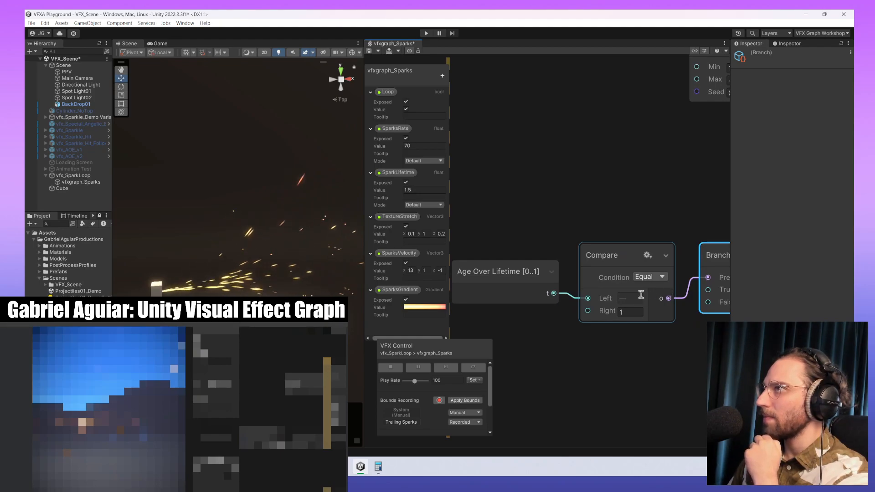
pyautogui.moveTo(632, 349); pyautogui.dragTo(609, 324, button='middle')
# - Change the condition on the Compare node to Less Or Equal
pyautogui.scroll(-2, 567, 338)
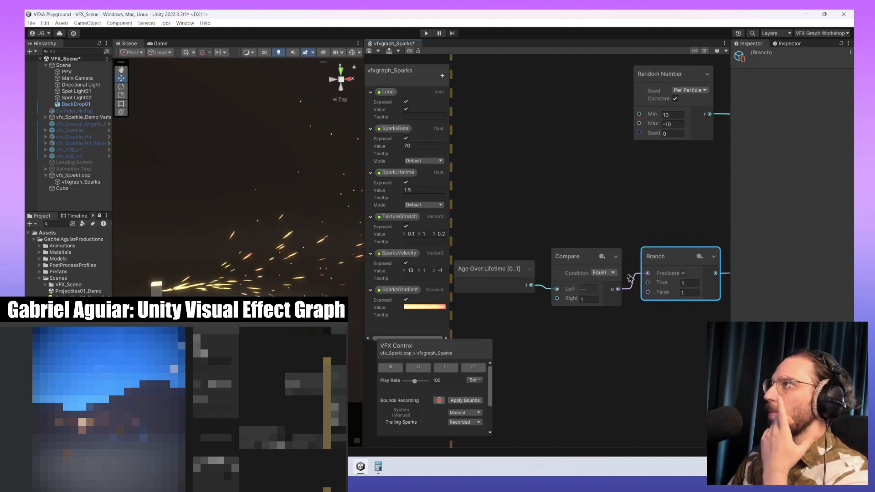
pyautogui.click(602, 272)
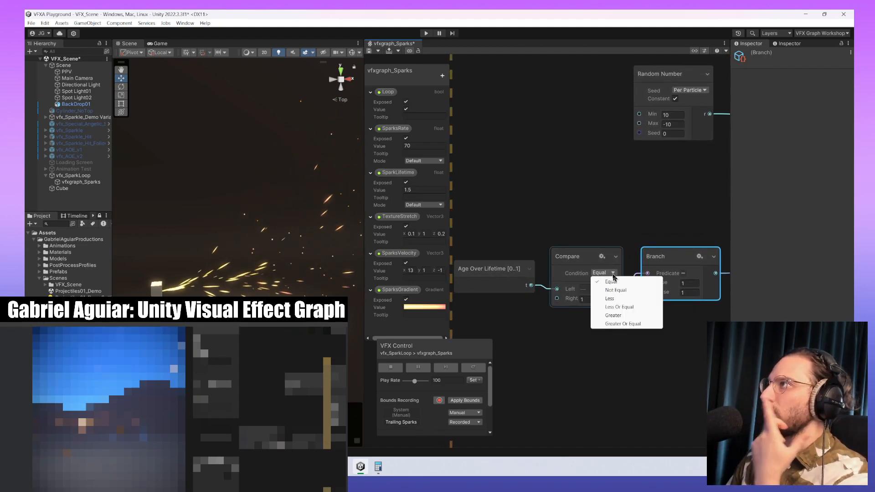
pyautogui.click(622, 308)
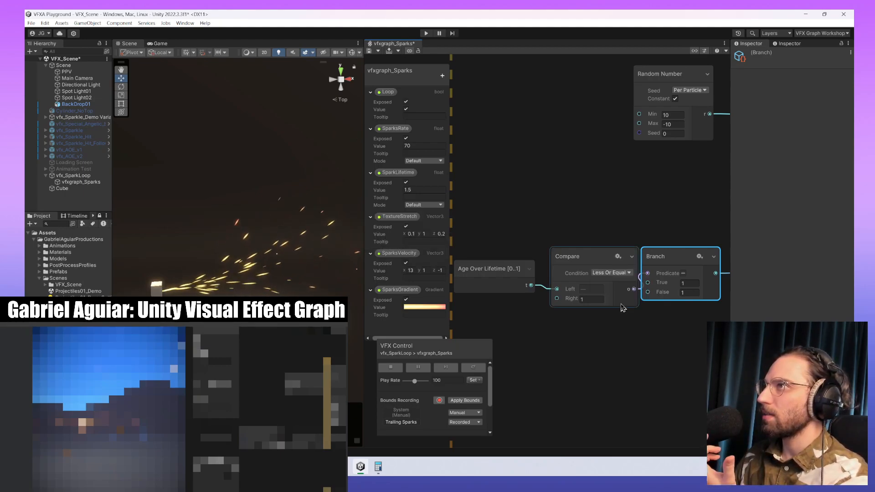
# - Return the Compare node's condition to Equal and set the Branch node's False value to 0
pyautogui.click(610, 272)
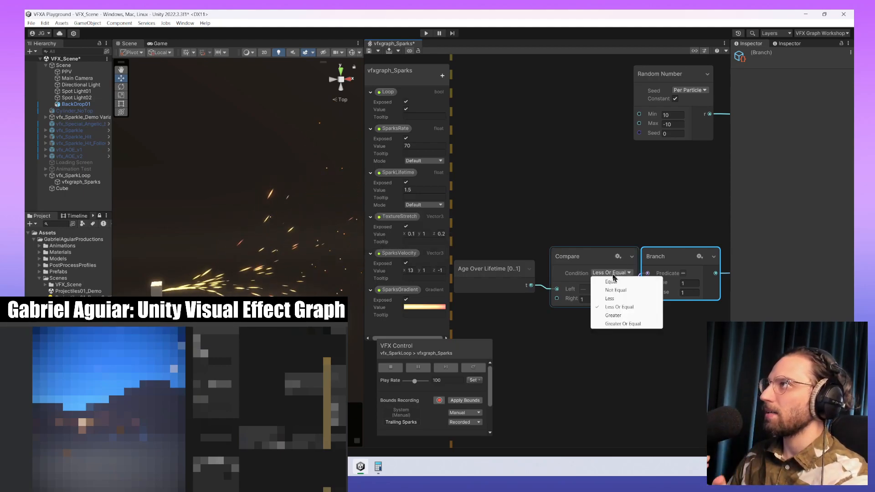
pyautogui.click(605, 282)
pyautogui.click(694, 293)
pyautogui.write('0')
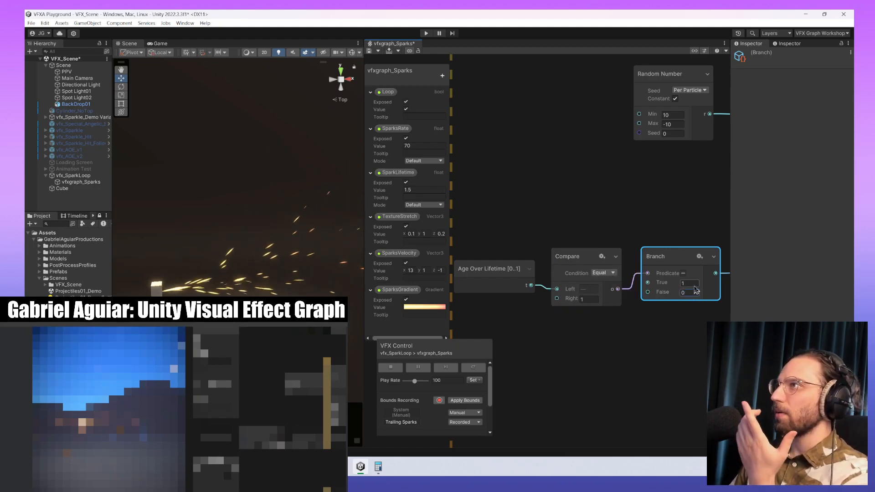
# - Examine how Age Over Lifetime feeds the Compare node and how its output drives the Branch predicate
pyautogui.moveTo(662, 329); pyautogui.dragTo(719, 342, button='middle')
pyautogui.click(632, 280)
pyautogui.click(662, 323)
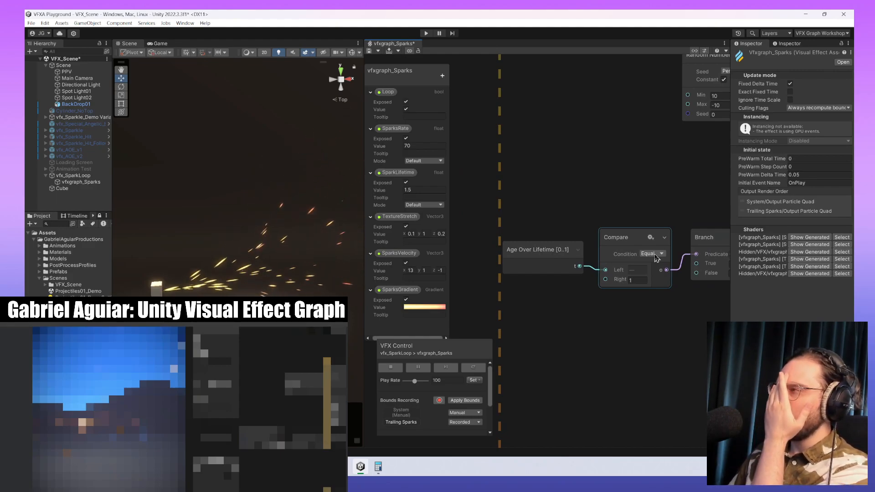
pyautogui.moveTo(654, 291); pyautogui.dragTo(628, 360, button='middle')
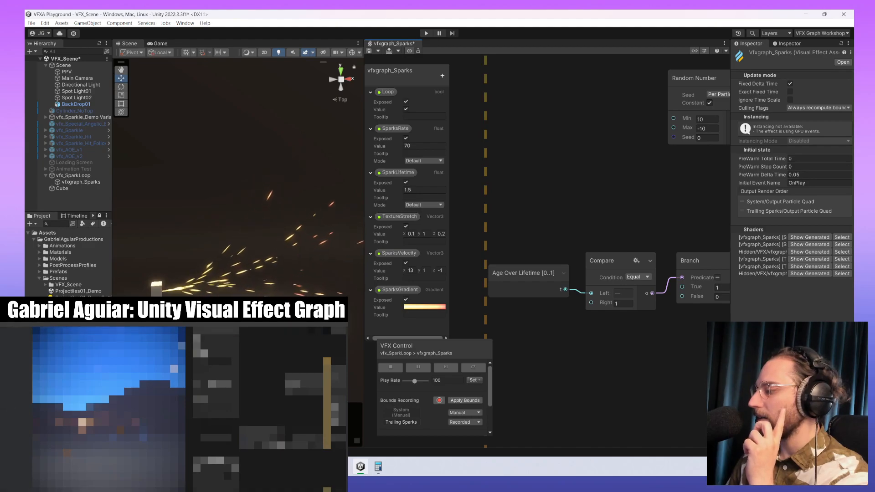
pyautogui.moveTo(657, 304); pyautogui.dragTo(586, 261, button='middle')
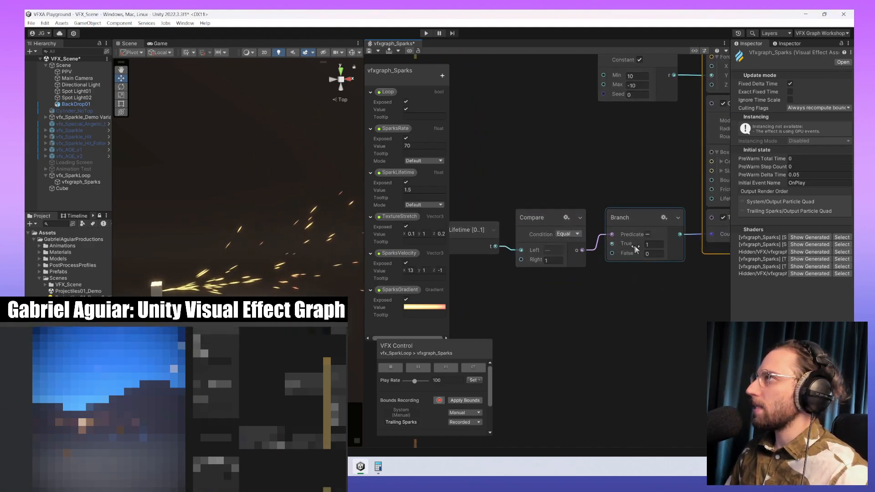
pyautogui.moveTo(591, 267); pyautogui.dragTo(600, 269, button='middle')
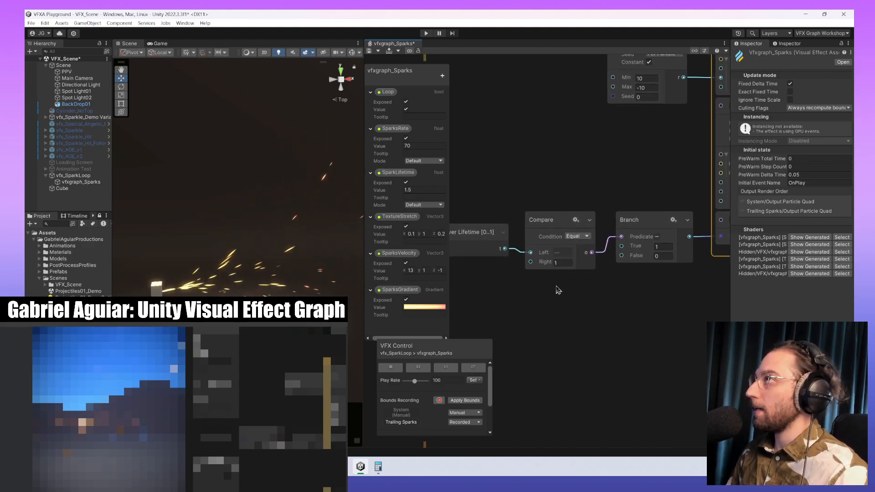
pyautogui.moveTo(559, 290); pyautogui.dragTo(606, 300, button='middle')
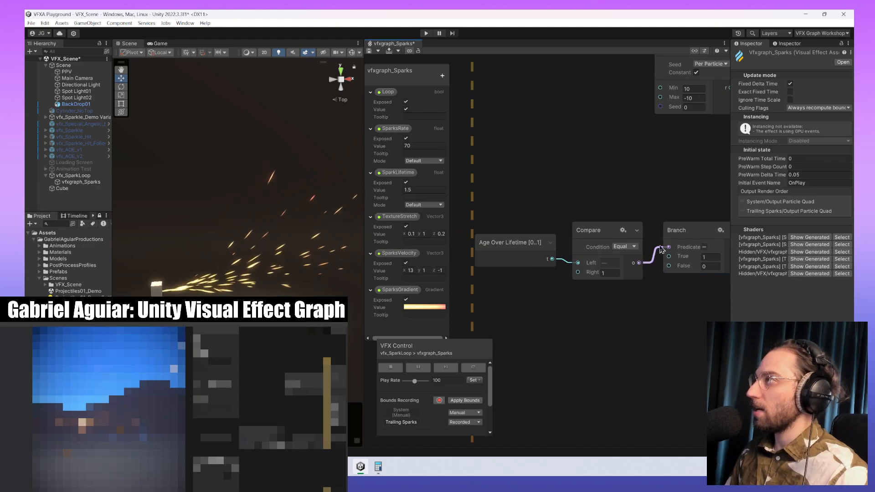
pyautogui.moveTo(661, 250); pyautogui.dragTo(668, 246)
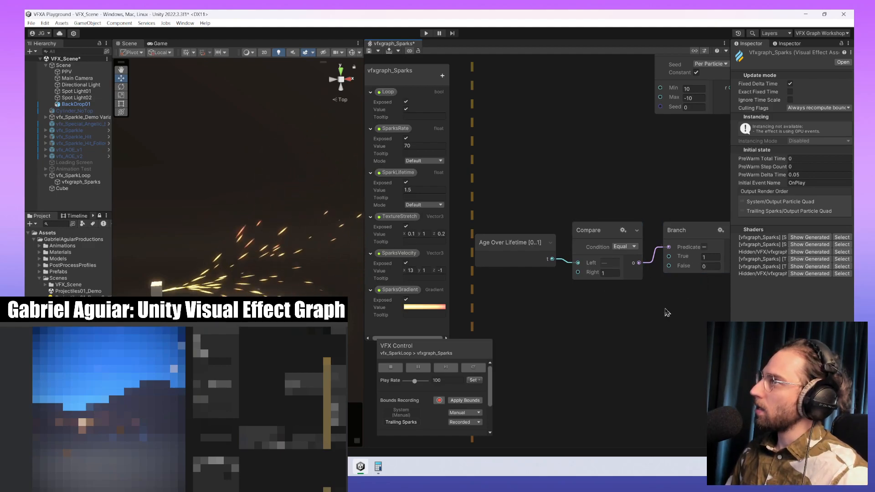
# - Raise Lifetime Loss in the Collide with AABox block to 1
pyautogui.moveTo(658, 308); pyautogui.dragTo(464, 344, button='middle')
pyautogui.moveTo(663, 372); pyautogui.dragTo(558, 373, button='middle')
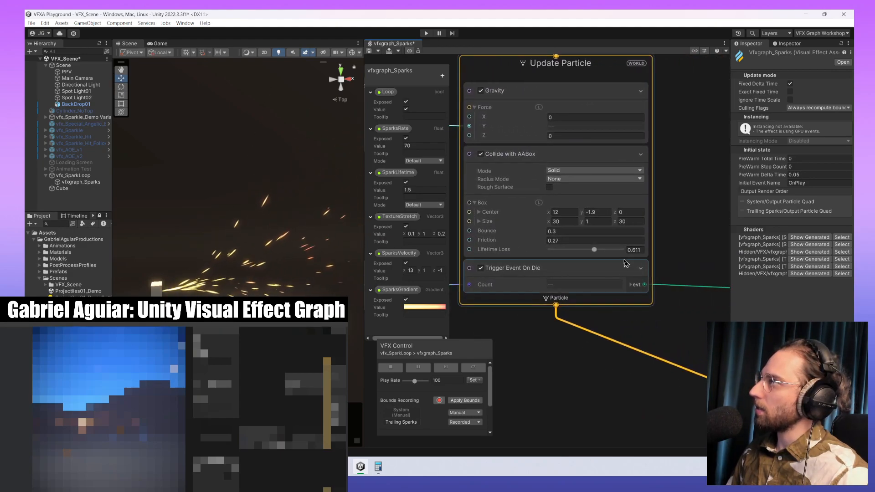
pyautogui.moveTo(595, 250); pyautogui.dragTo(632, 253)
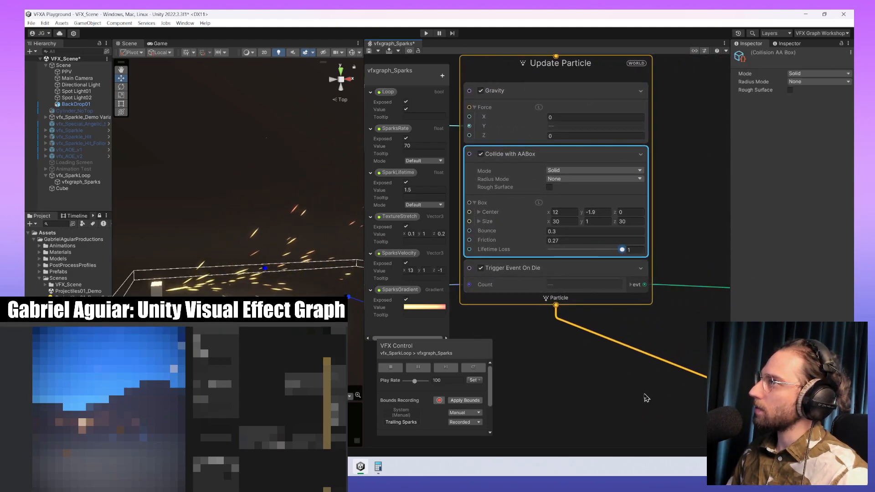
pyautogui.click(596, 372)
# - Try the Not Equal condition on the Compare node, and restore it to Equal
pyautogui.moveTo(541, 360); pyautogui.dragTo(717, 322, button='middle')
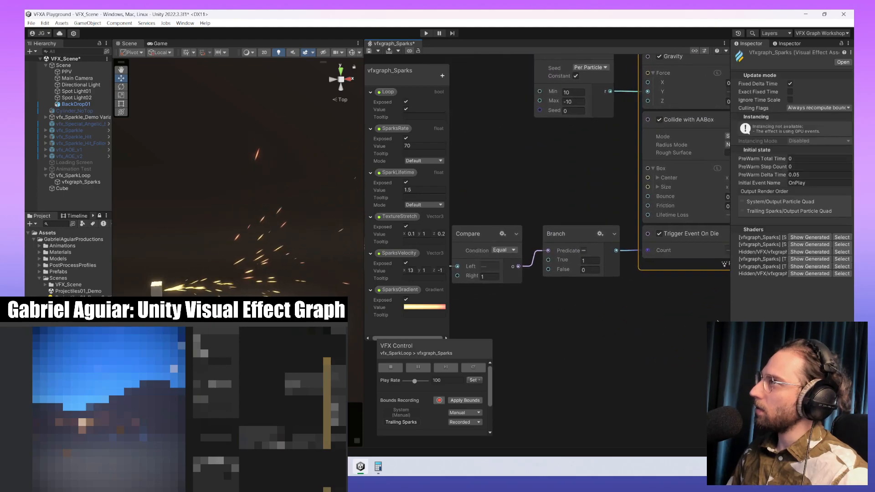
pyautogui.click(505, 250)
pyautogui.click(509, 268)
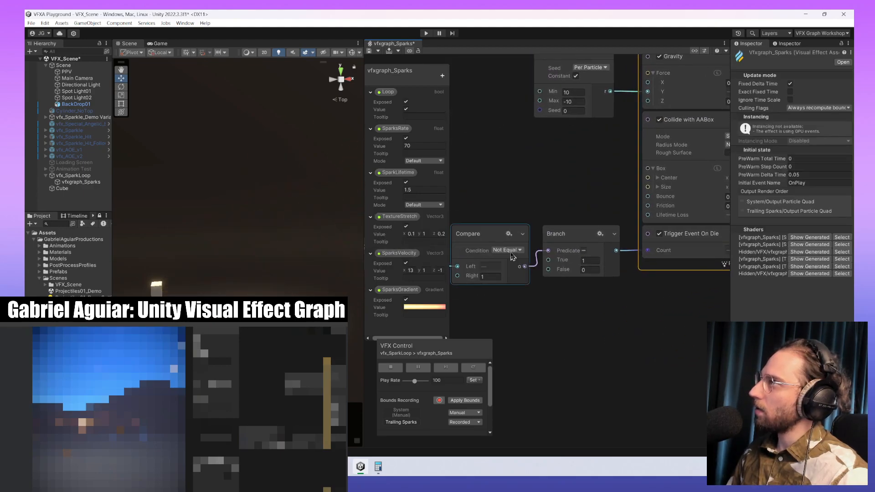
pyautogui.click(511, 251)
pyautogui.click(512, 258)
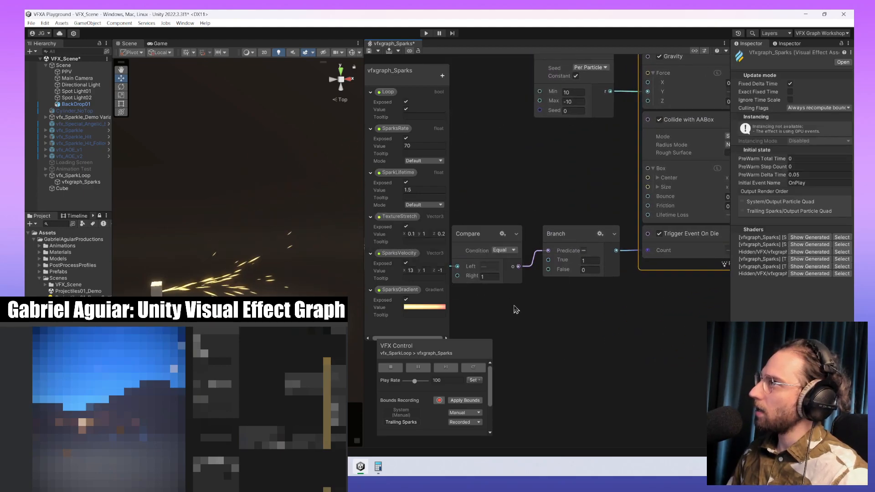
# - Lower Lifetime Loss in the Collide with AABox block to about 0.646
pyautogui.moveTo(514, 306); pyautogui.dragTo(442, 309, button='middle')
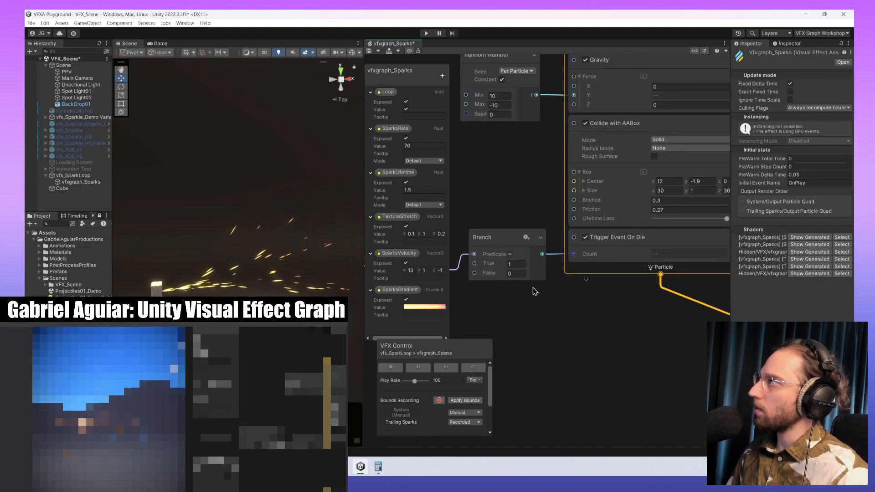
pyautogui.moveTo(654, 303); pyautogui.dragTo(580, 306, button='middle')
pyautogui.moveTo(652, 222); pyautogui.dragTo(627, 221)
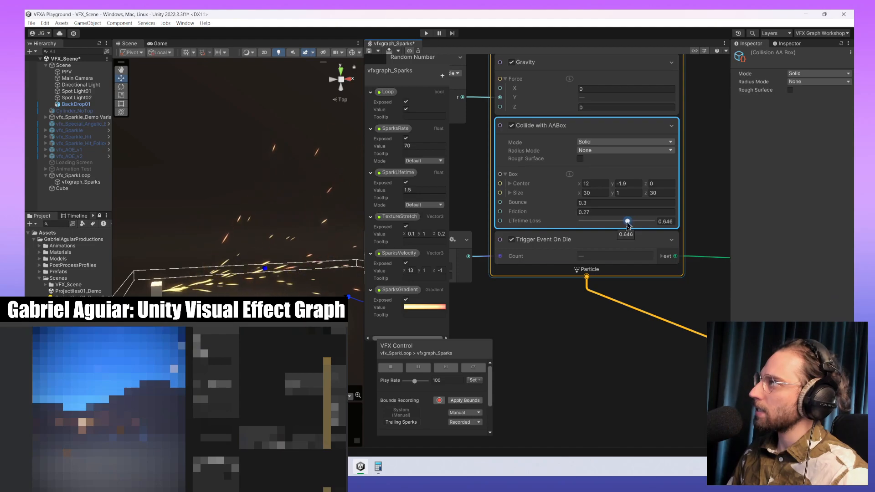
pyautogui.click(553, 351)
# - Set the Compare node's condition to Less Or Equal
pyautogui.moveTo(520, 357)
pyautogui.mouseDown(button='middle')
pyautogui.moveTo(687, 355)
pyautogui.moveTo(706, 365)
pyautogui.mouseUp(button='middle')
pyautogui.moveTo(618, 367); pyautogui.dragTo(670, 362, button='middle')
pyautogui.click(655, 257)
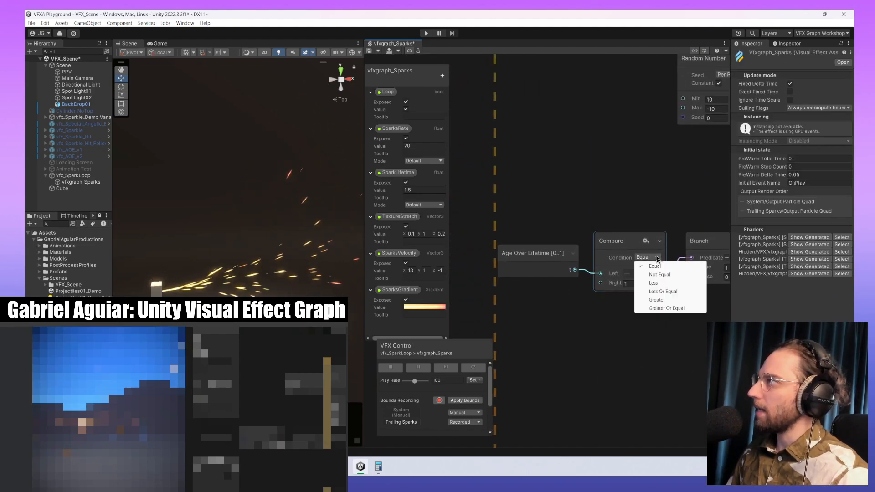
pyautogui.click(668, 291)
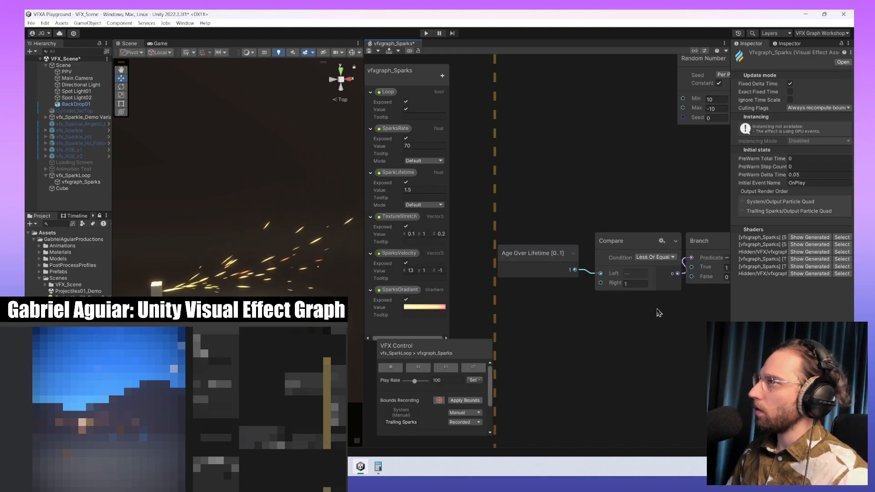
pyautogui.moveTo(653, 313); pyautogui.dragTo(642, 315, button='middle')
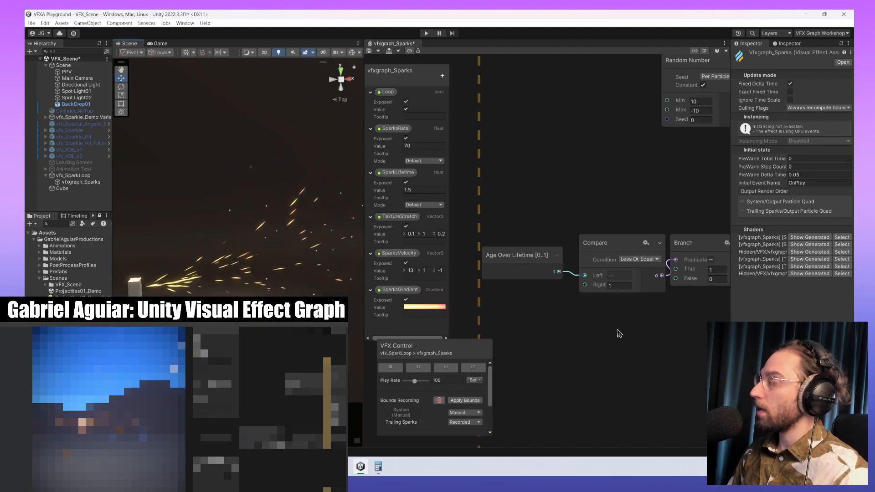
# - Set the condition of the Compare node between Age Over Lifetime and Branch to Greater
pyautogui.click(635, 263)
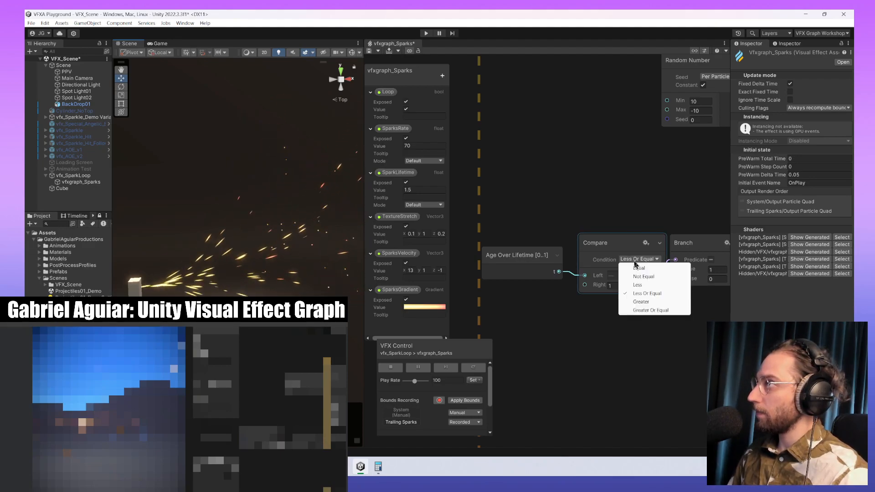
pyautogui.click(644, 302)
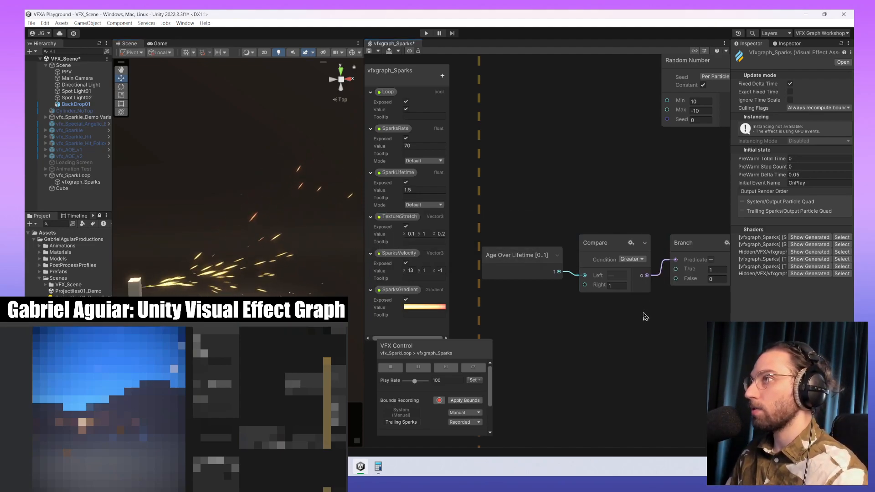
pyautogui.moveTo(657, 318); pyautogui.dragTo(535, 337, button='middle')
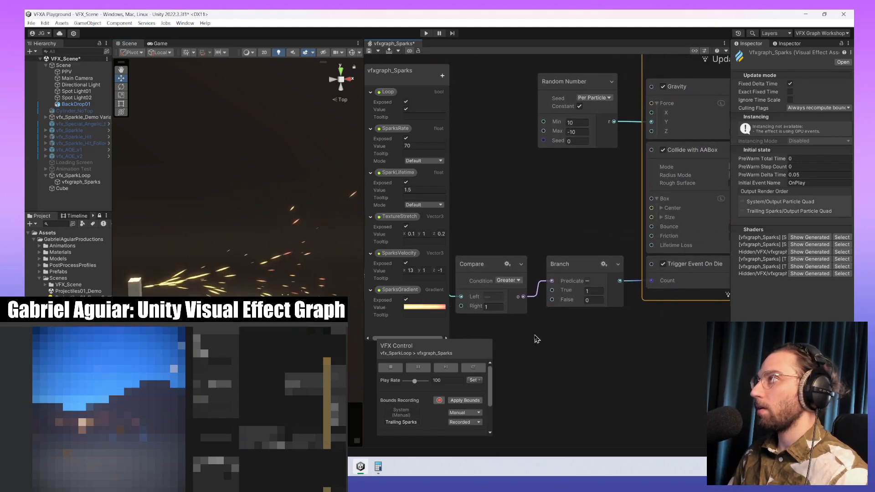
pyautogui.moveTo(584, 350); pyautogui.dragTo(662, 341, button='middle')
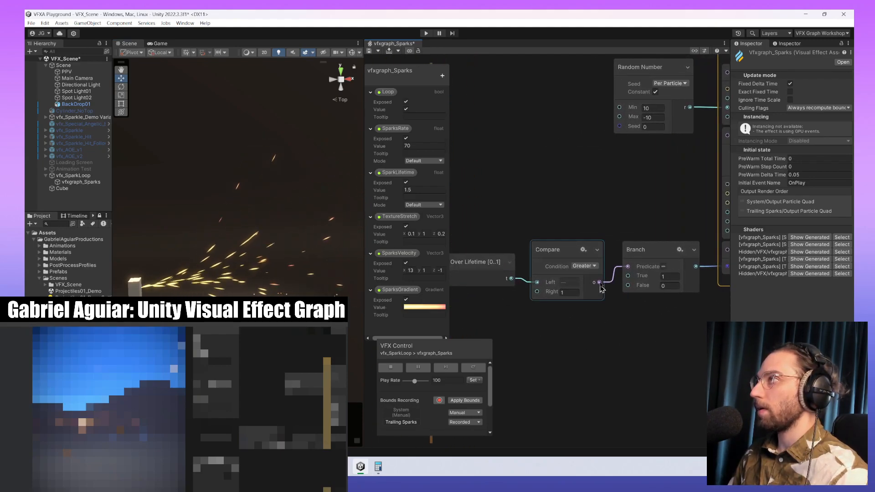
# - Try the Greater Or Equal condition on the Compare node, and restore it to Greater
pyautogui.click(584, 266)
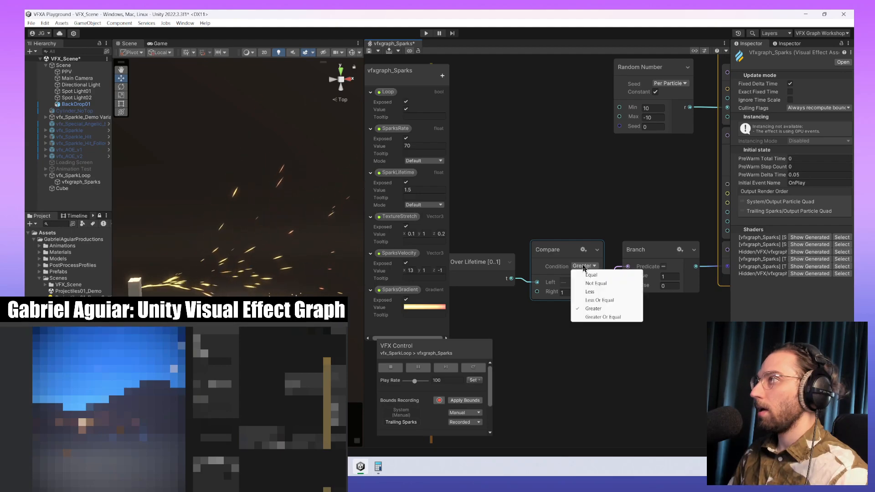
pyautogui.click(605, 318)
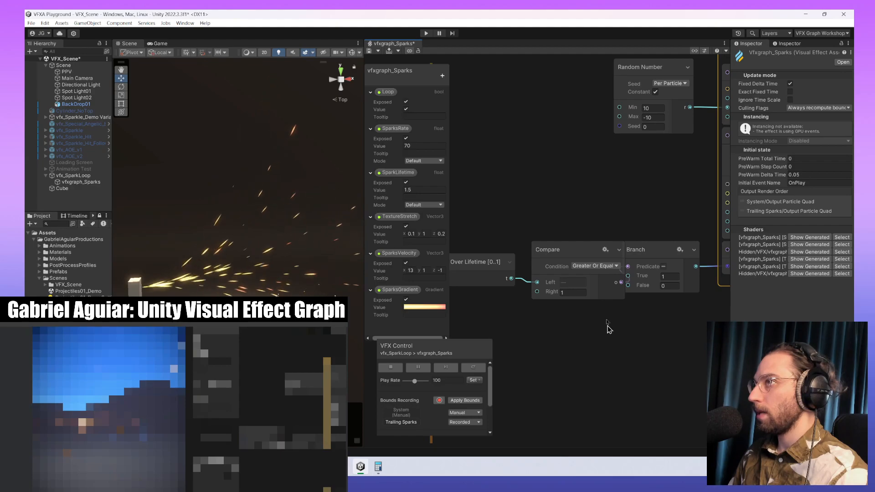
pyautogui.click(615, 266)
pyautogui.click(608, 309)
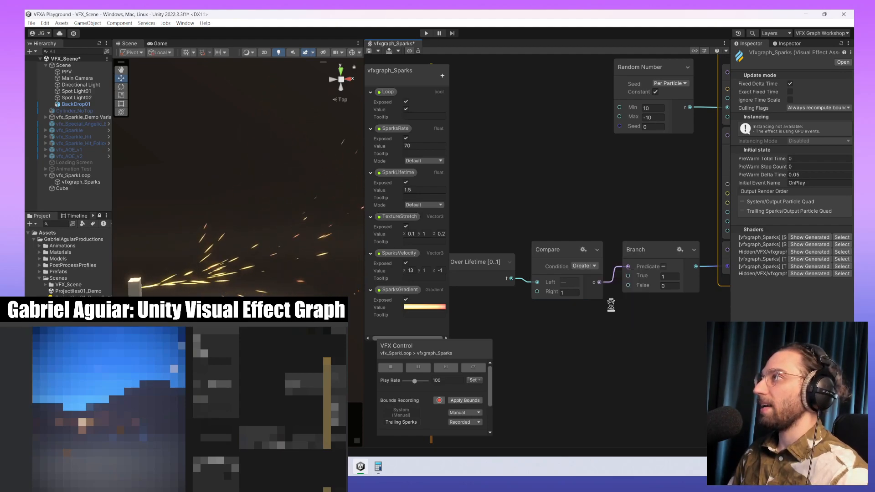
pyautogui.moveTo(598, 232); pyautogui.dragTo(517, 285, button='middle')
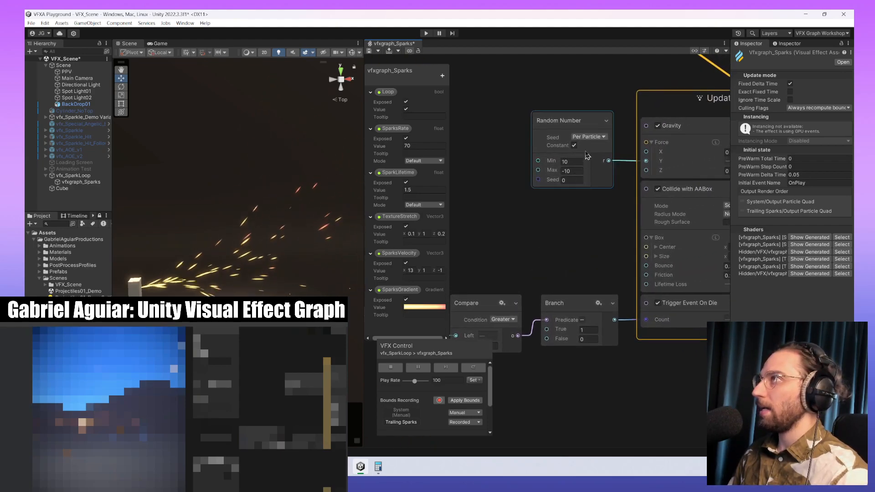
# - Set the Min value of the Random Number node feeding the Gravity force's Y to -2
pyautogui.click(573, 164)
pyautogui.write('-2')
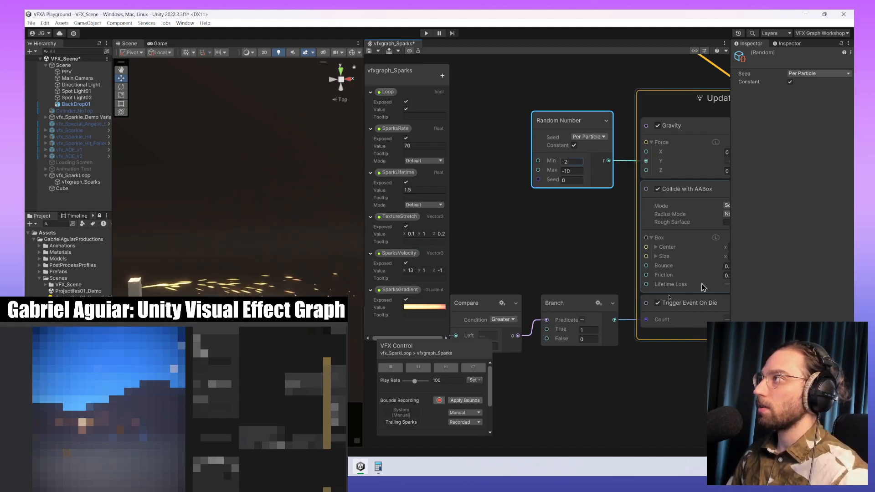
pyautogui.moveTo(527, 273); pyautogui.dragTo(431, 245, button='middle')
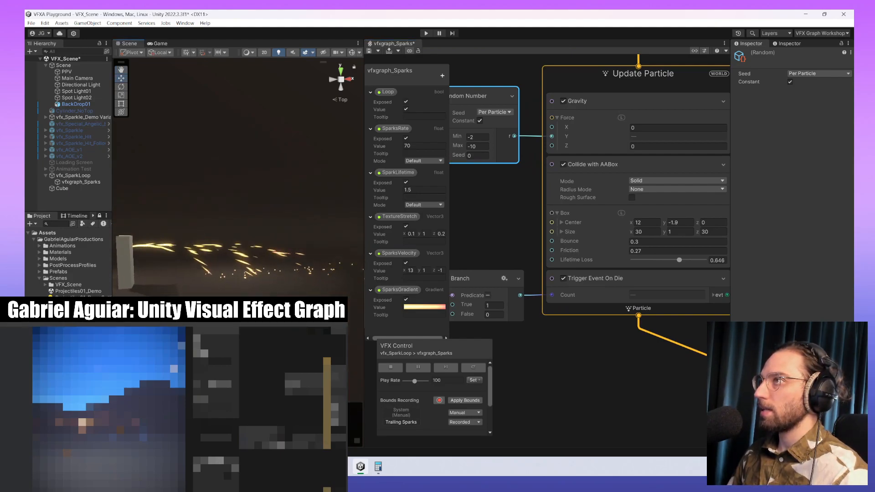
pyautogui.moveTo(636, 379); pyautogui.dragTo(558, 372, button='middle')
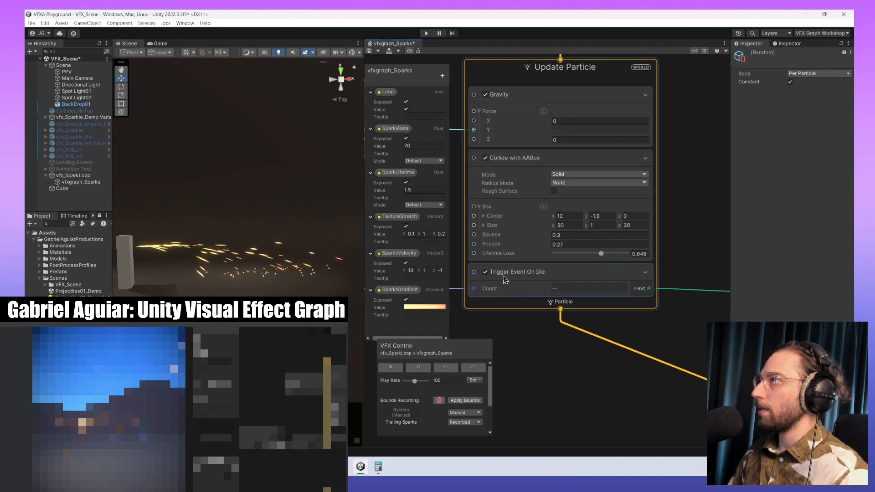
# - Move the GPU Event together with the whole Trailing Sparks system farther away from the main sparks system
pyautogui.scroll(-5, 560, 294)
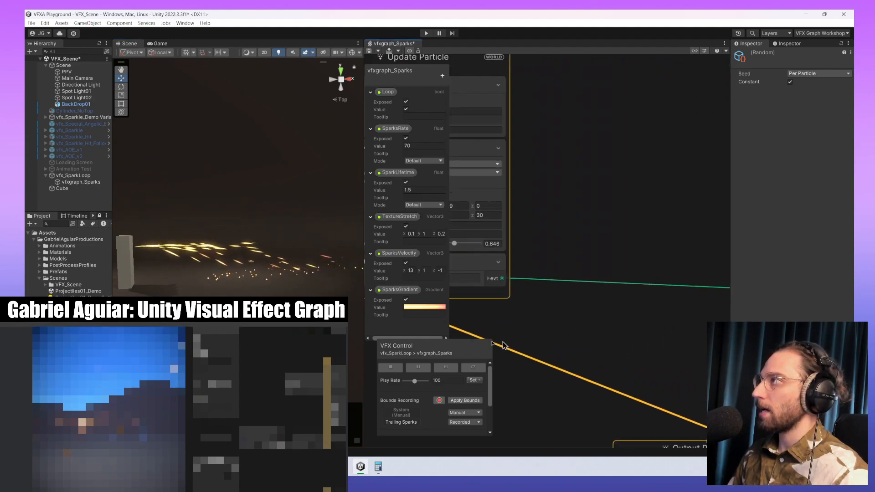
pyautogui.moveTo(562, 297); pyautogui.dragTo(533, 248, button='middle')
pyautogui.click(599, 215)
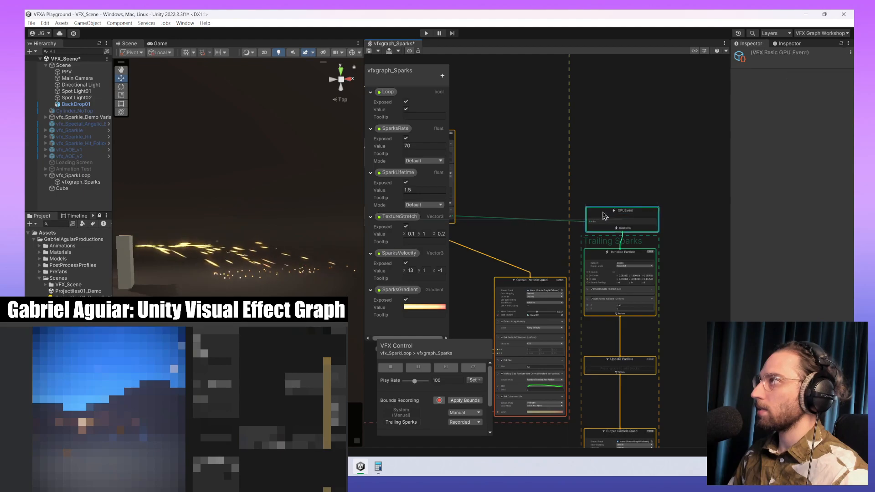
pyautogui.scroll(-3, 647, 201)
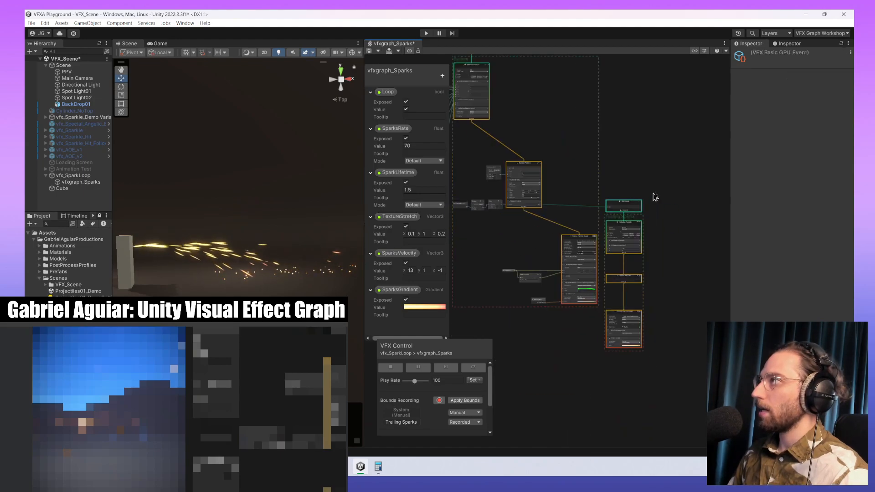
pyautogui.moveTo(670, 181); pyautogui.dragTo(601, 416)
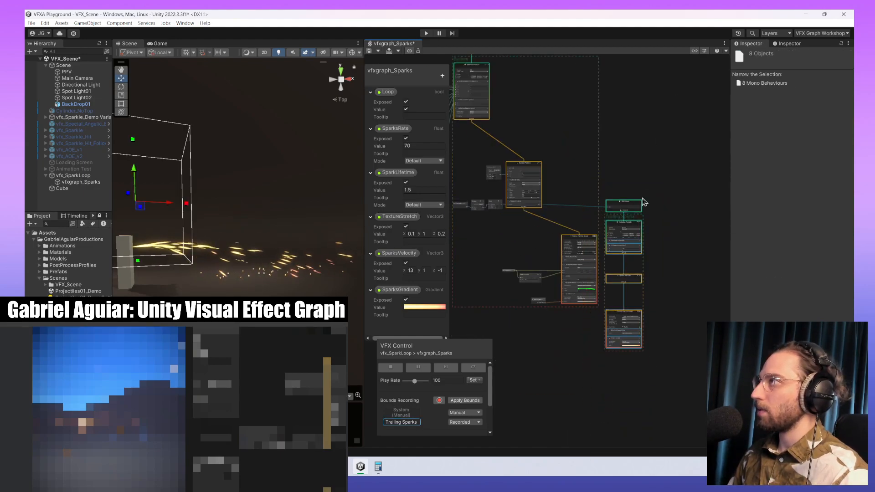
pyautogui.moveTo(637, 204); pyautogui.dragTo(667, 202)
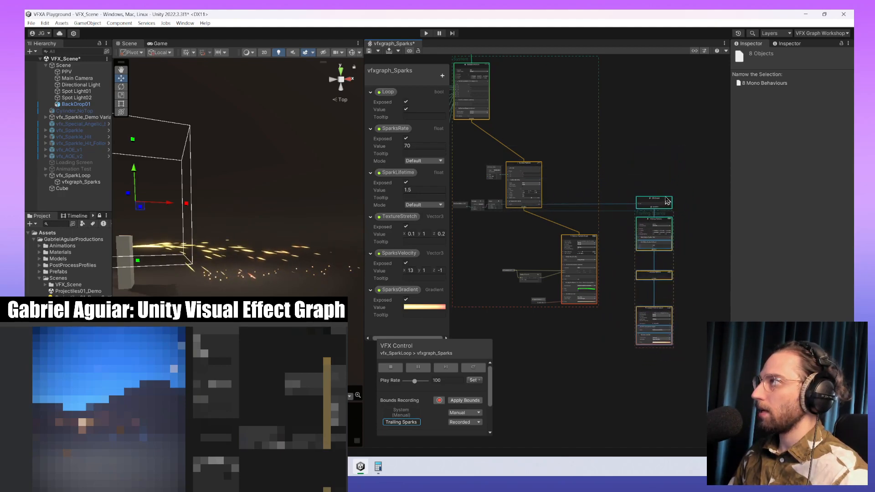
pyautogui.click(559, 330)
# - Examine the main sparks system's Update Particle and Output Particle Quad settings alongside the playing effect
pyautogui.moveTo(523, 131); pyautogui.dragTo(603, 199, button='middle')
pyautogui.scroll(4, 603, 199)
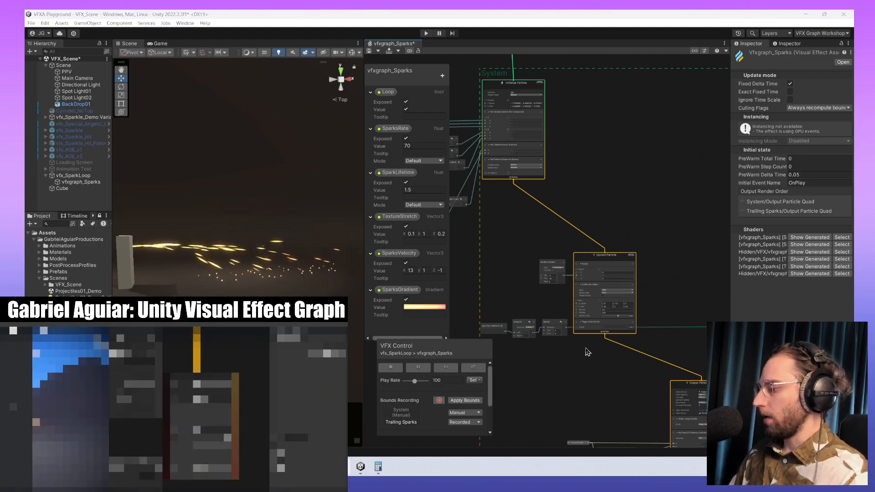
pyautogui.moveTo(663, 258); pyautogui.dragTo(606, 97, button='middle')
pyautogui.scroll(3, 224, 291)
pyautogui.moveTo(224, 298); pyautogui.dragTo(223, 308, button='middle')
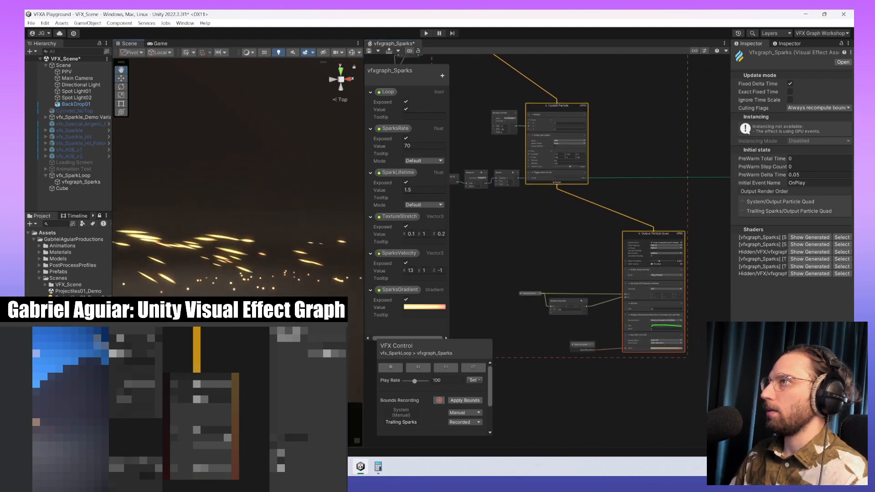
pyautogui.moveTo(703, 329); pyautogui.dragTo(665, 313, button='middle')
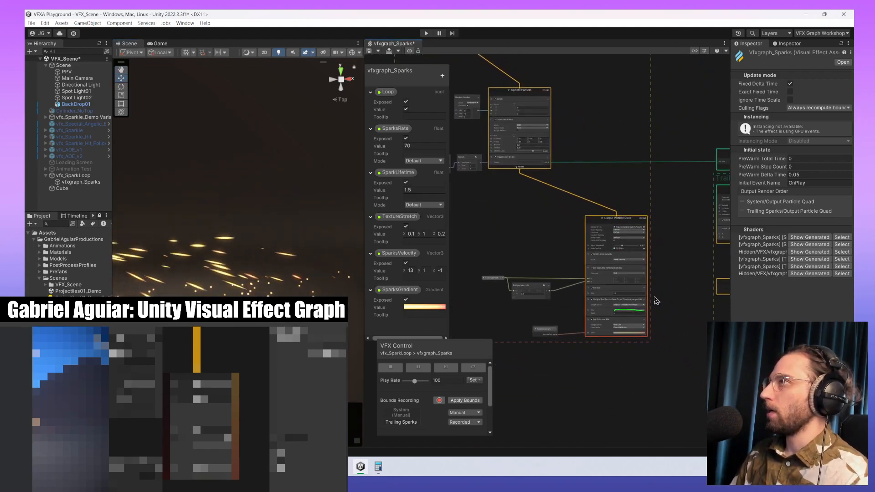
pyautogui.scroll(5, 637, 283)
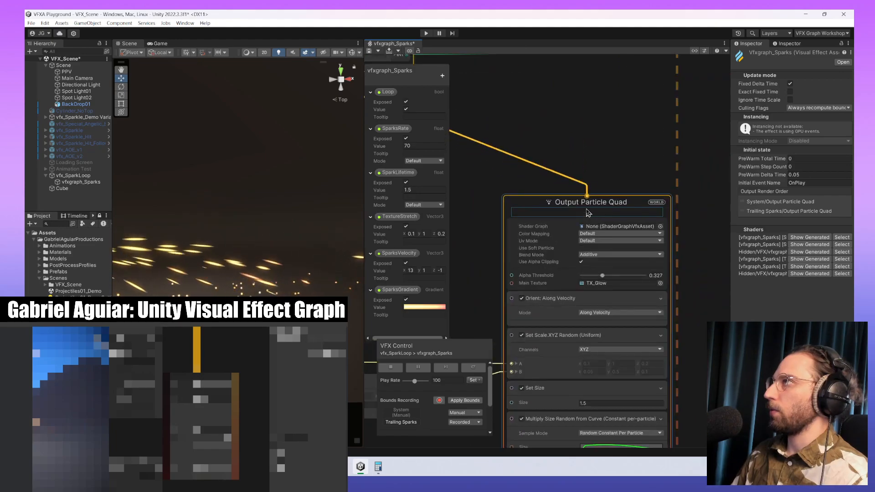
pyautogui.moveTo(684, 350); pyautogui.dragTo(689, 225, button='middle')
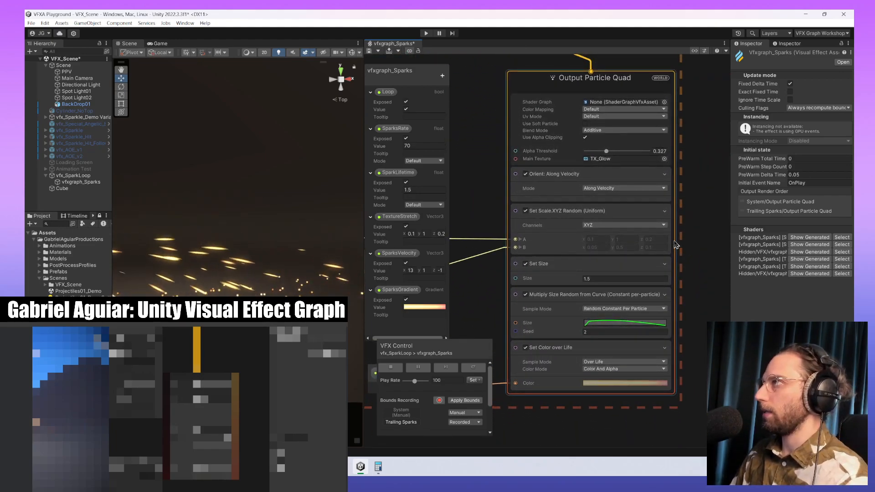
# - Add a Set Size block to the Trailing Sparks Output Particle Quad and place it above Set Color over Life
pyautogui.scroll(-4, 675, 244)
pyautogui.moveTo(669, 302); pyautogui.dragTo(374, 162, button='middle')
pyautogui.scroll(5, 528, 214)
pyautogui.moveTo(529, 310); pyautogui.dragTo(599, 357, button='middle')
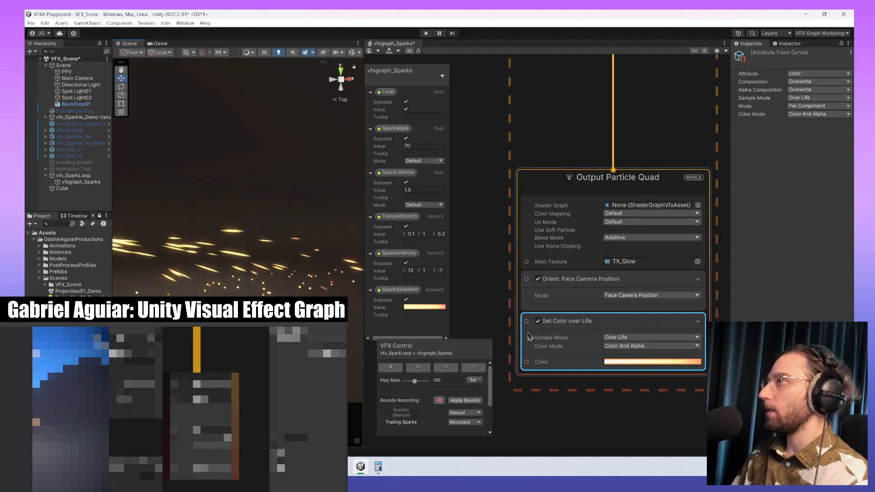
pyautogui.click(564, 178)
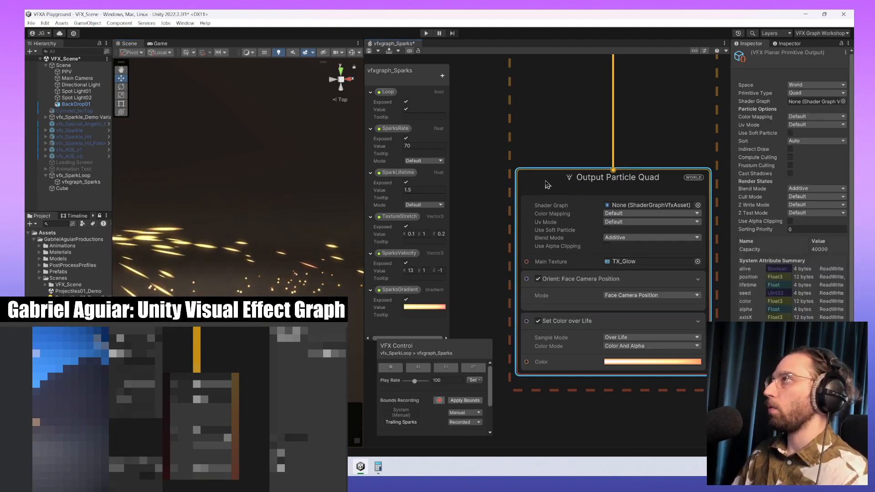
pyautogui.press('space')
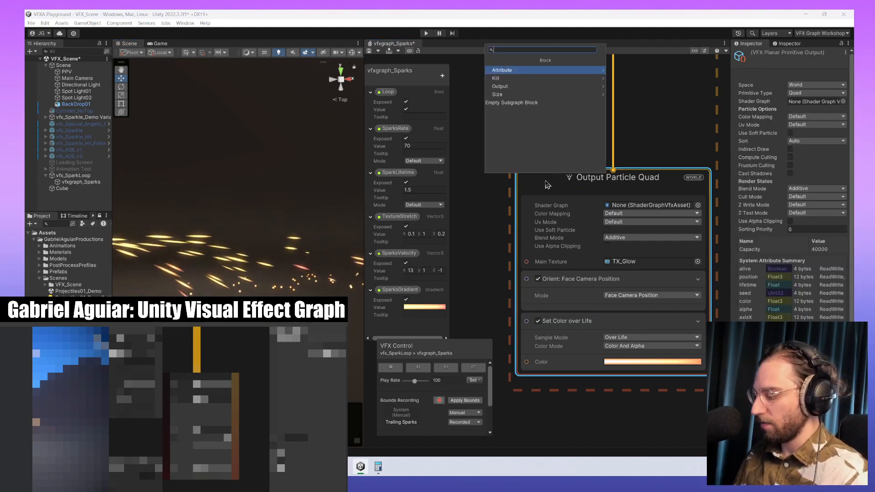
pyautogui.write('set ')
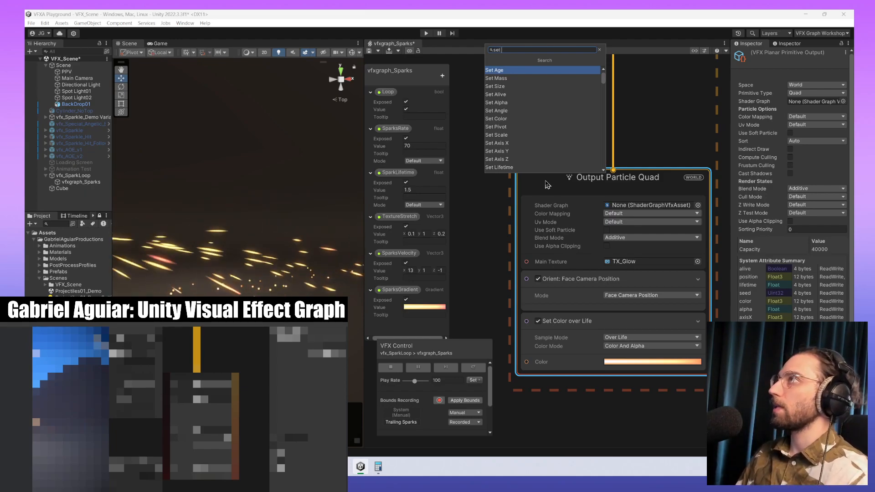
pyautogui.write('so')
pyautogui.press('BackSpace')
pyautogui.write('ize')
pyautogui.press('Return')
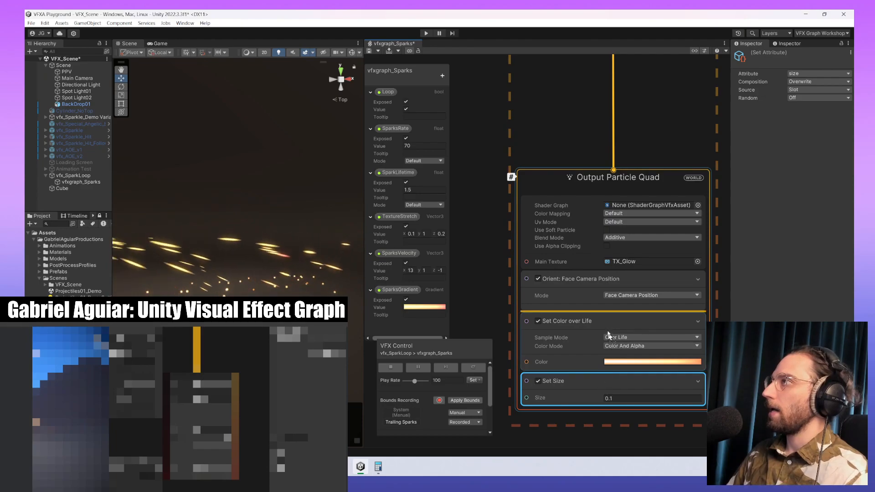
pyautogui.moveTo(609, 336); pyautogui.dragTo(605, 330)
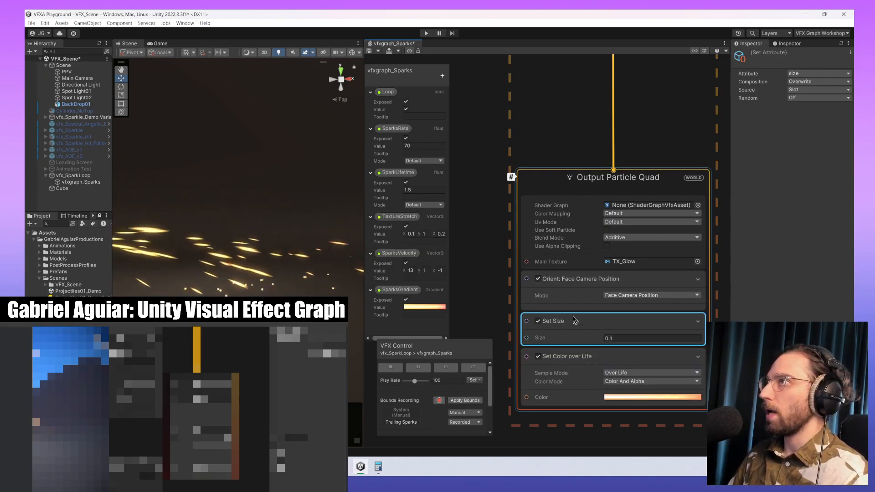
pyautogui.click(827, 81)
pyautogui.click(848, 90)
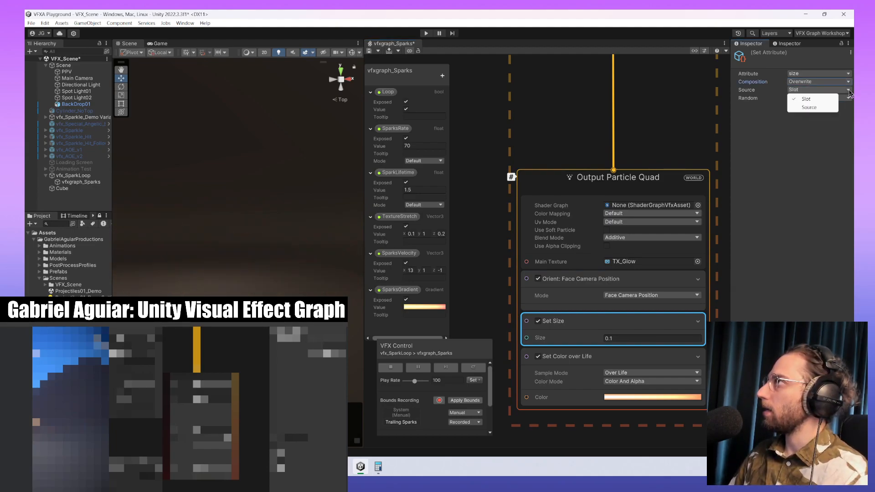
pyautogui.click(848, 97)
pyautogui.click(848, 98)
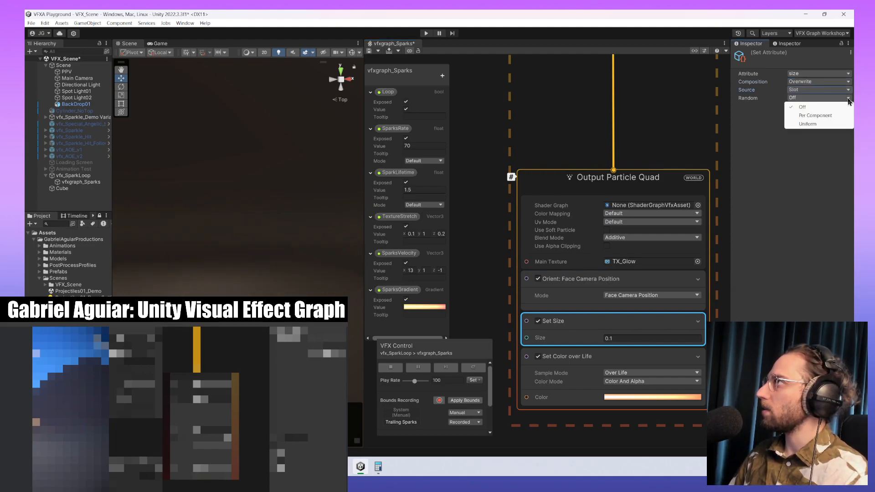
pyautogui.click(819, 74)
pyautogui.click(819, 74)
pyautogui.click(749, 152)
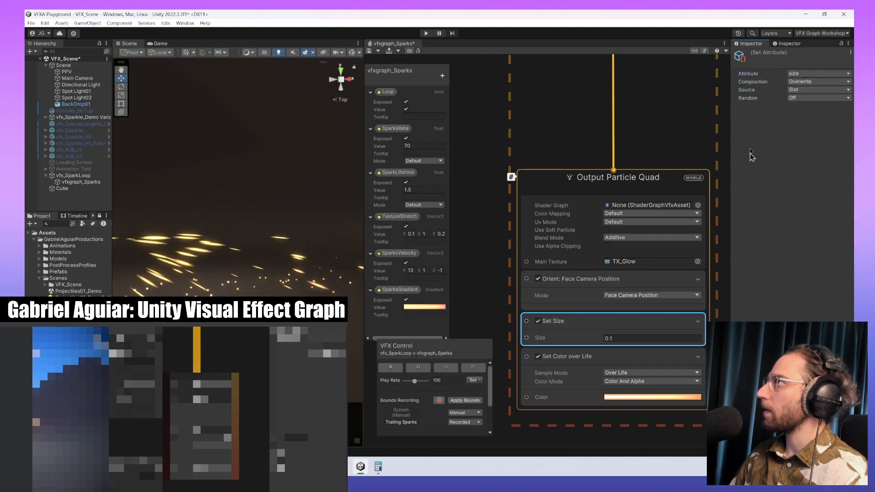
pyautogui.click(803, 83)
pyautogui.click(826, 151)
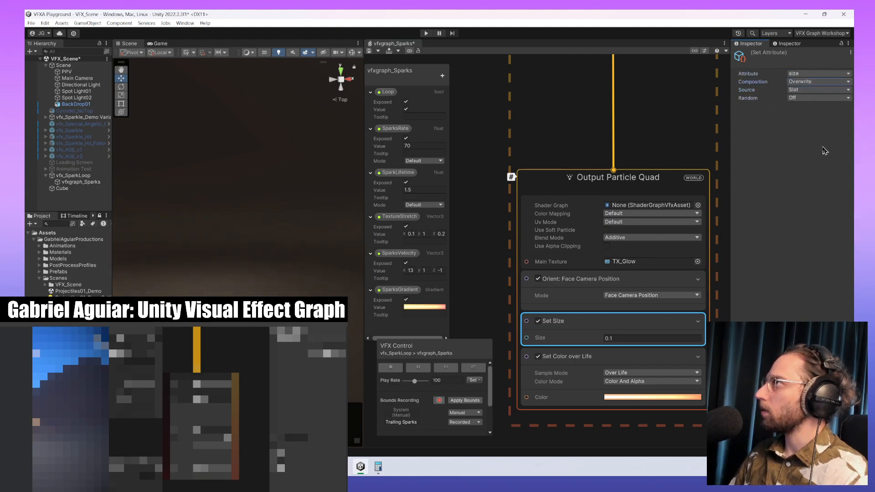
pyautogui.click(820, 90)
pyautogui.click(816, 99)
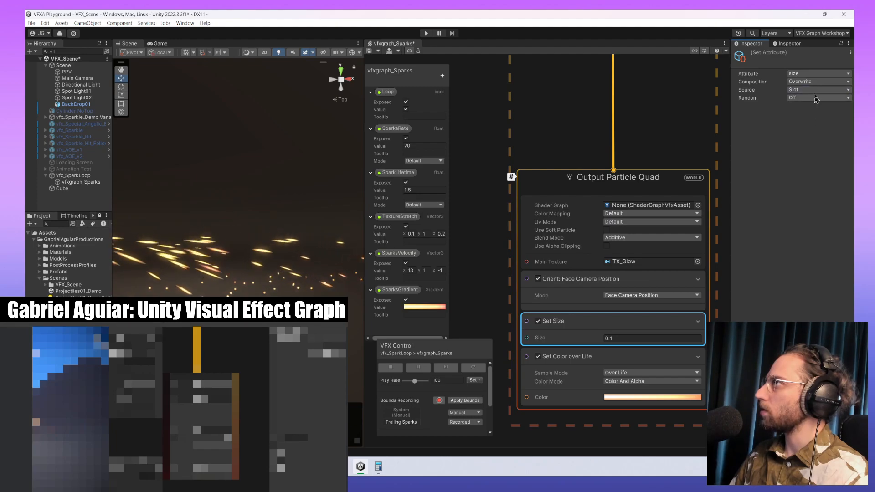
# - Set the Set Size block's Random mode to Per Component and its B value to 3
pyautogui.click(813, 98)
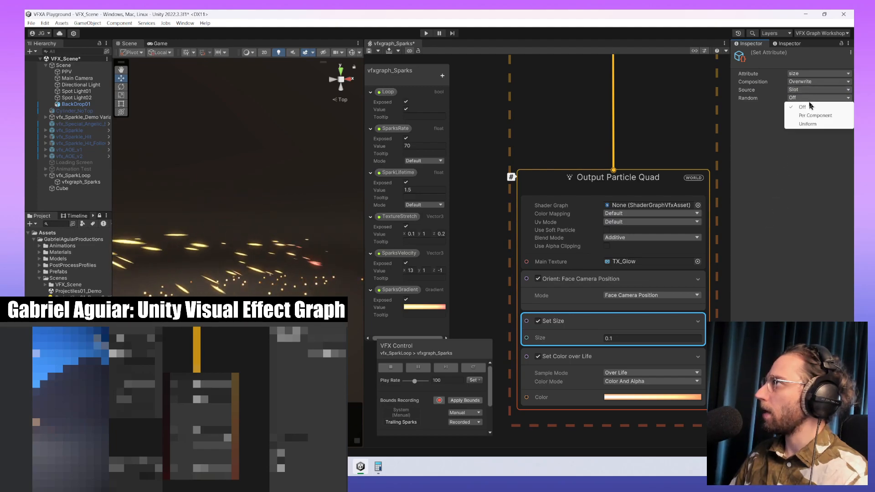
pyautogui.click(818, 117)
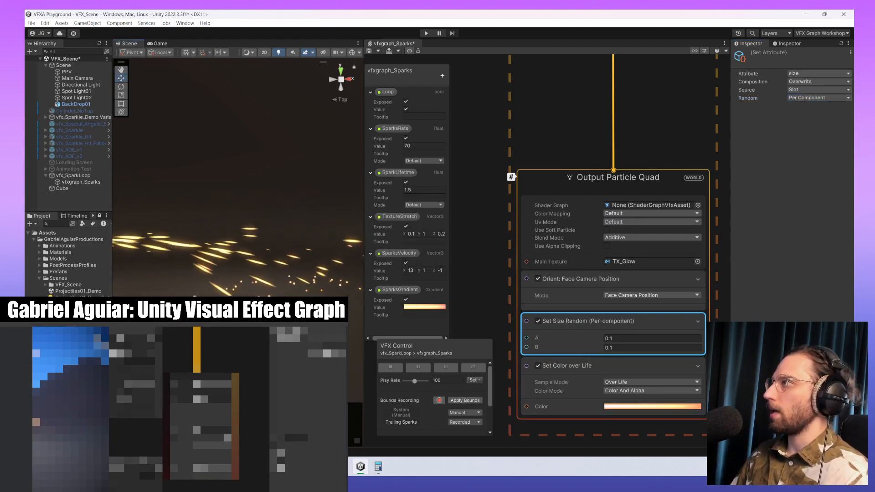
pyautogui.click(654, 348)
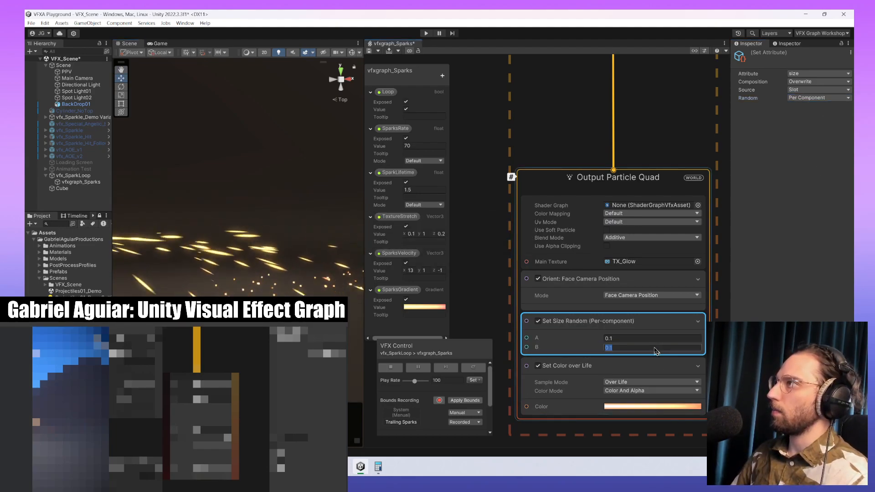
pyautogui.press('Return')
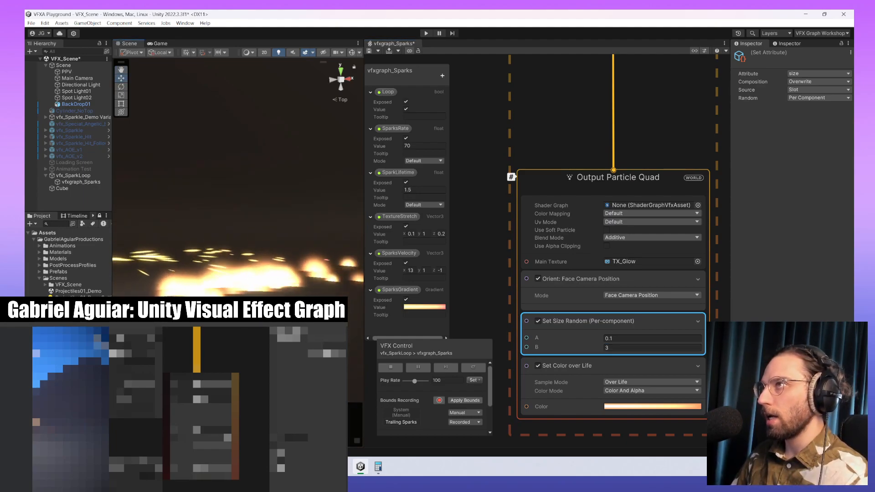
# - Inspect the impact flashes up close and reduce the Set Size Random block's B value to 1.5
pyautogui.keyDown('alt'); pyautogui.moveTo(219, 183); pyautogui.dragTo(268, 194); pyautogui.keyUp('alt')
pyautogui.keyDown('alt'); pyautogui.moveTo(269, 194); pyautogui.dragTo(292, 196, button='right'); pyautogui.keyUp('alt')
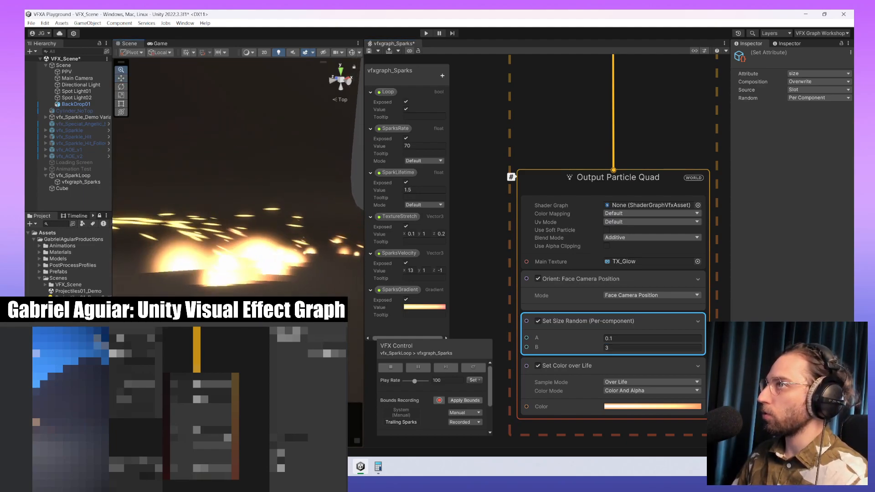
pyautogui.keyDown('alt'); pyautogui.moveTo(210, 213); pyautogui.dragTo(229, 215, button='right'); pyautogui.keyUp('alt')
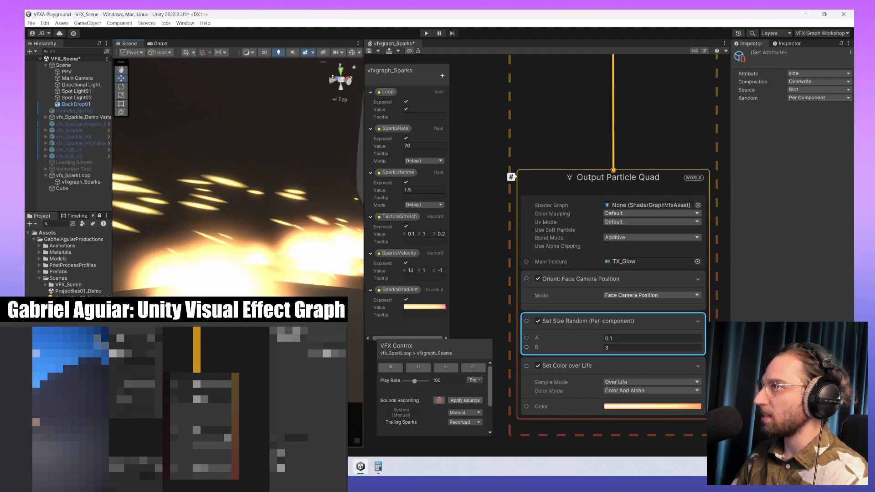
pyautogui.click(644, 347)
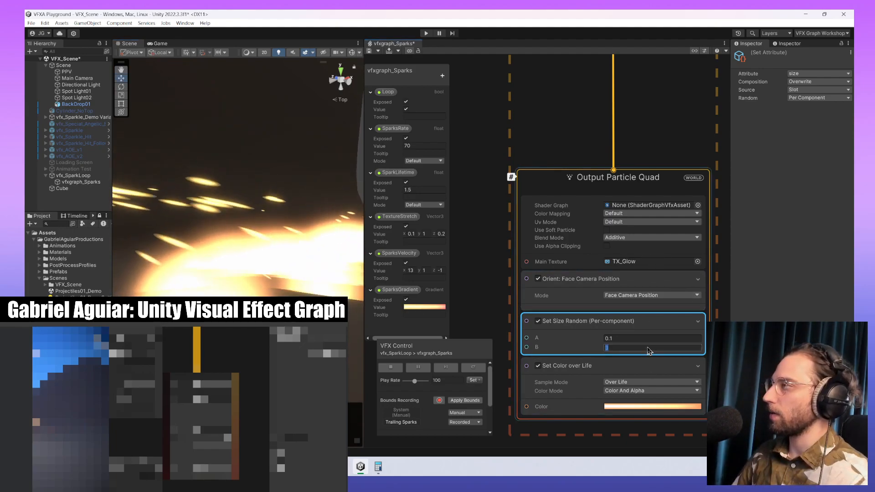
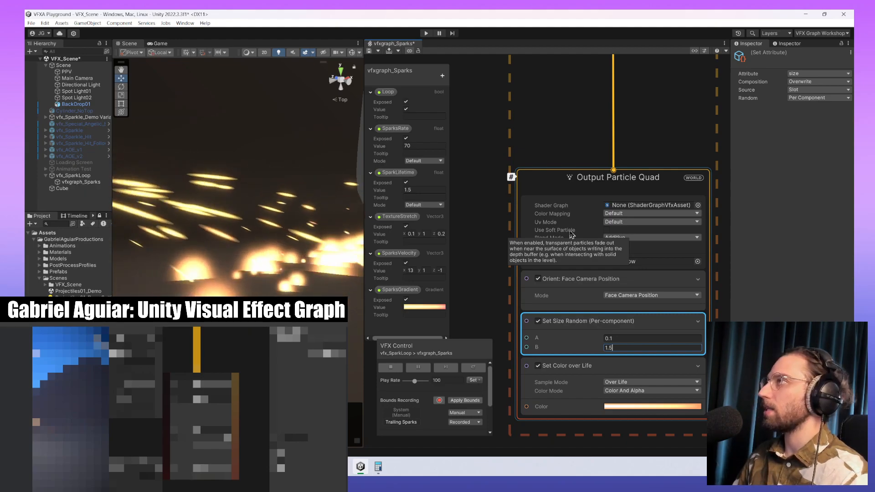
# - Enable Use Soft Particle on the Trailing Sparks output and inspect the impact sparks from farther away
pyautogui.click(606, 230)
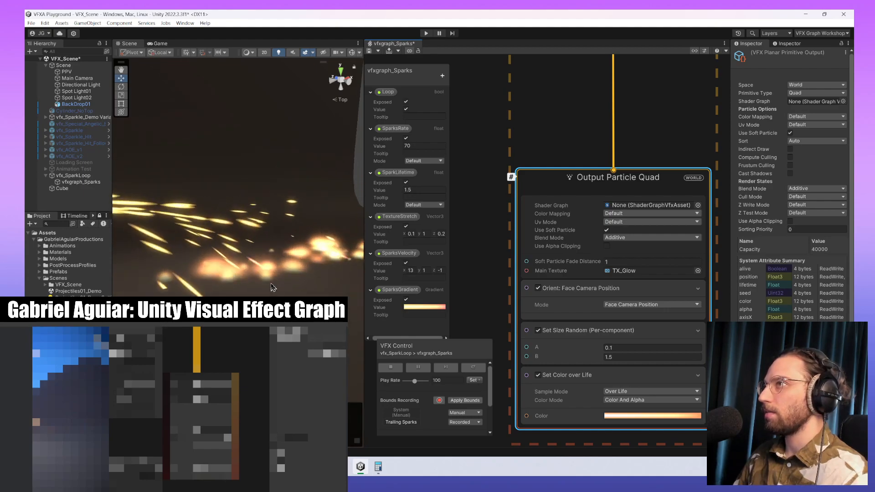
pyautogui.moveTo(246, 183); pyautogui.dragTo(250, 182, button='right')
pyautogui.press('s')
pyautogui.keyDown('alt'); pyautogui.moveTo(237, 182); pyautogui.dragTo(269, 183); pyautogui.keyUp('alt')
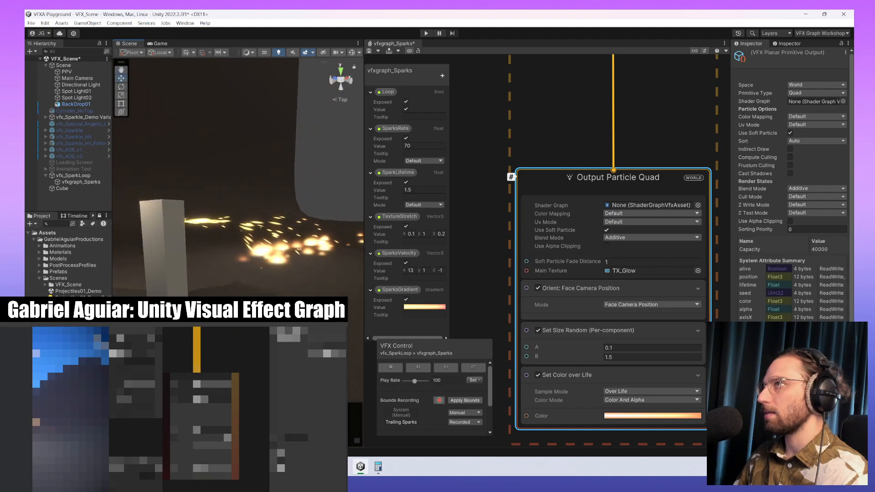
pyautogui.moveTo(269, 183); pyautogui.dragTo(227, 183, button='middle')
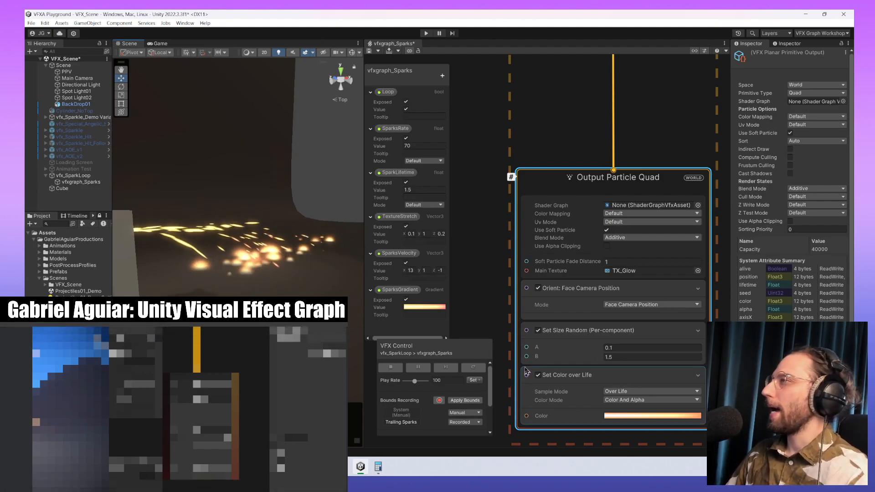
# - Preview the effect at a play rate of about 254, and set the rate back to 100
pyautogui.moveTo(419, 382); pyautogui.dragTo(418, 386)
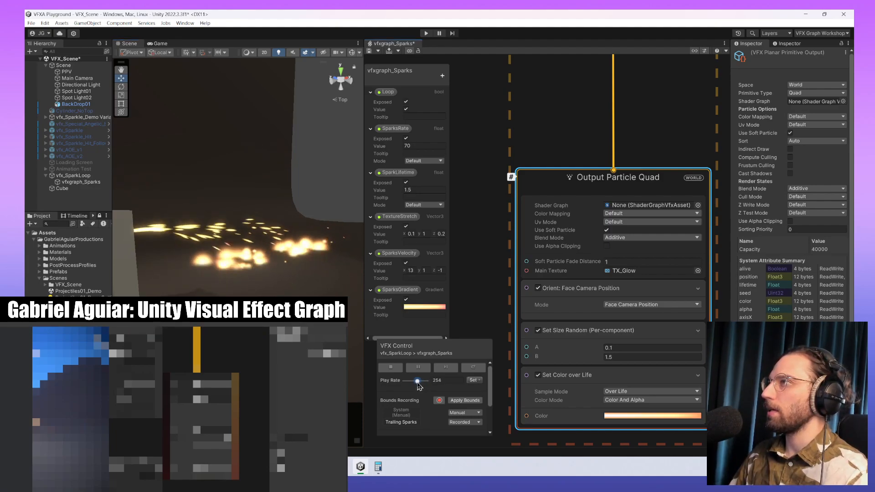
pyautogui.click(440, 381)
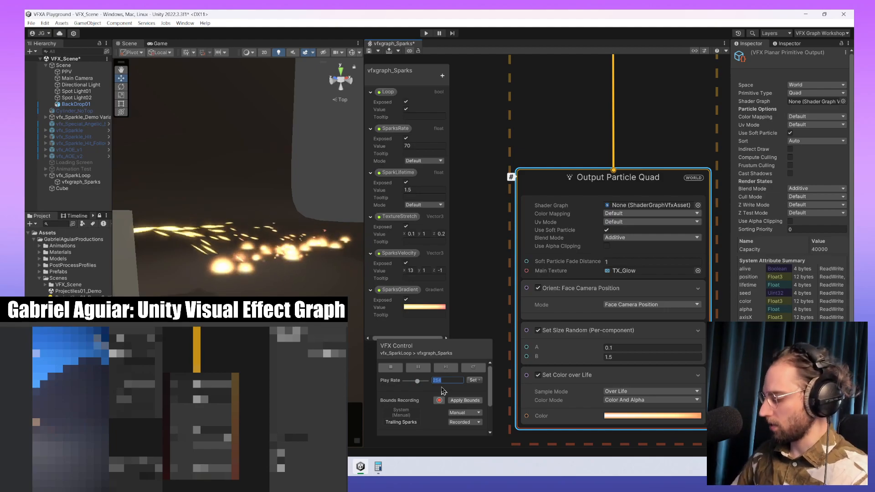
pyautogui.write('100')
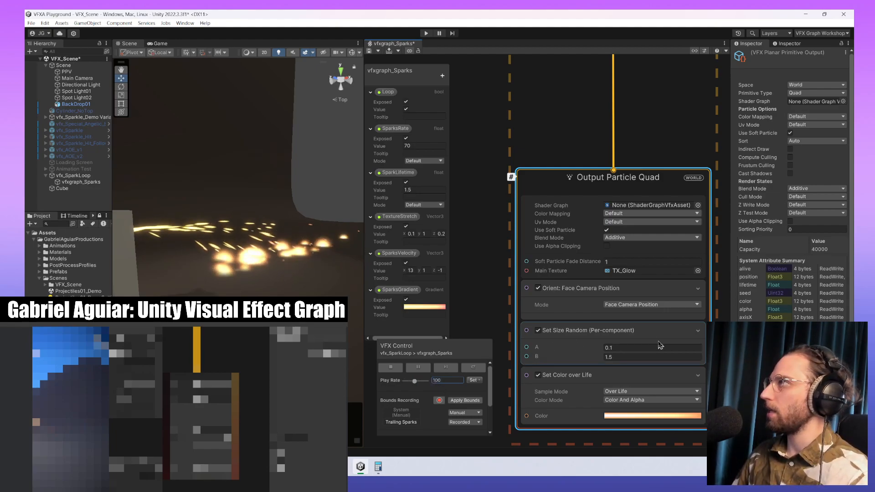
# - Set the B value of the Set Size Random block to 0.5
pyautogui.scroll(-1, 654, 279)
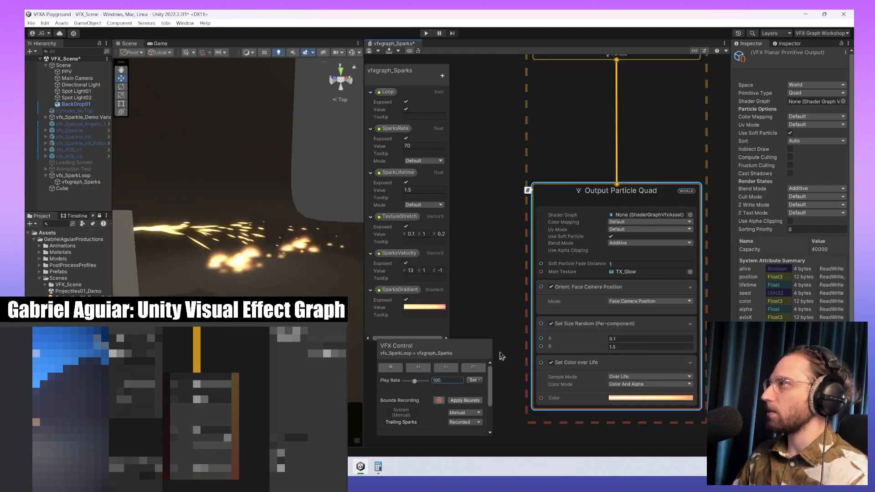
pyautogui.scroll(1, 514, 322)
pyautogui.scroll(1, 622, 310)
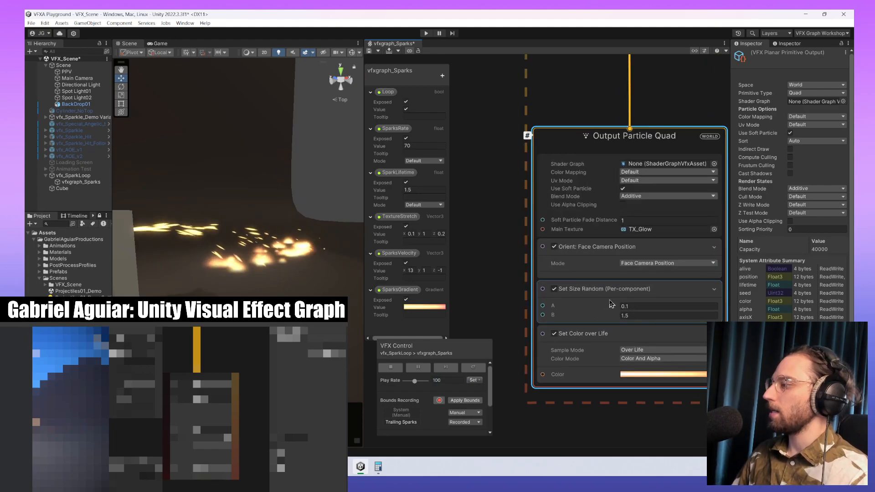
pyautogui.click(642, 317)
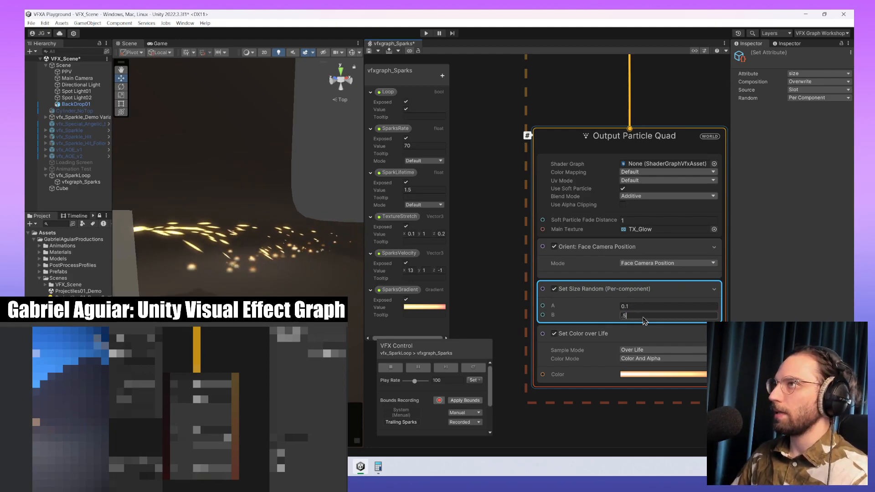
# - Add an Add Size over Life block to the Output Particle Quad and place it between Set Size Random and Set Color over Life
pyautogui.click(670, 291)
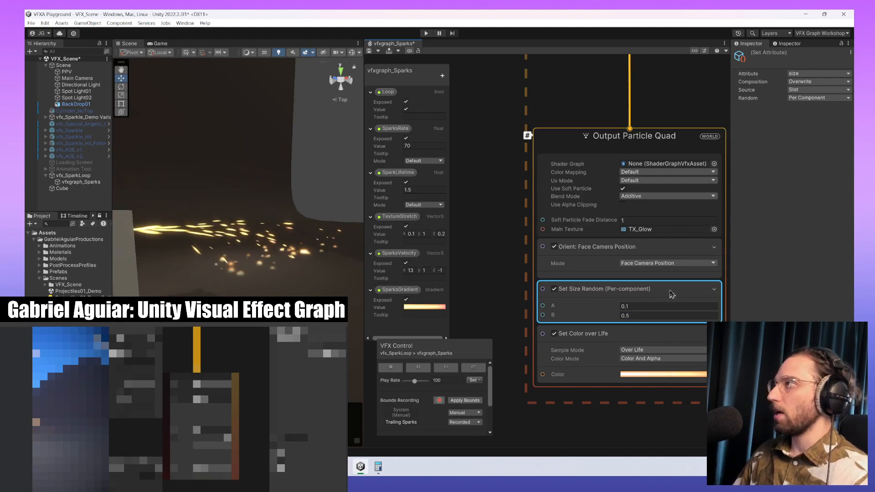
pyautogui.press('space')
pyautogui.write('size over')
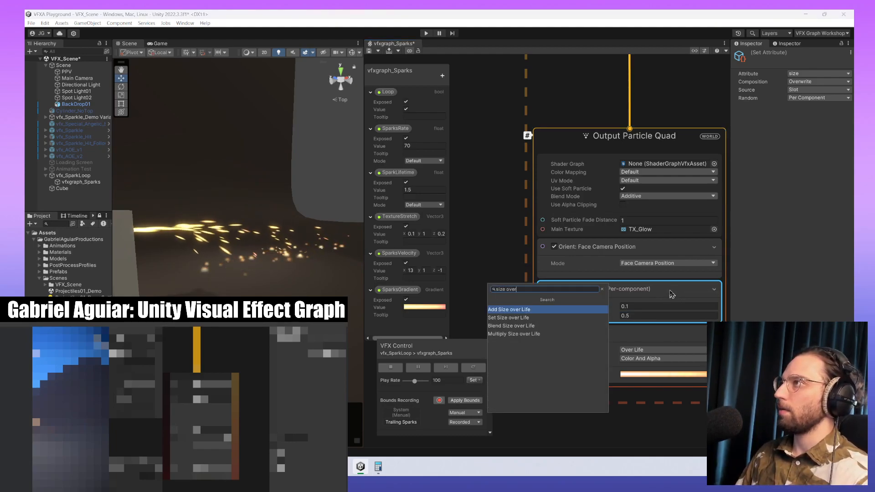
pyautogui.press('Return')
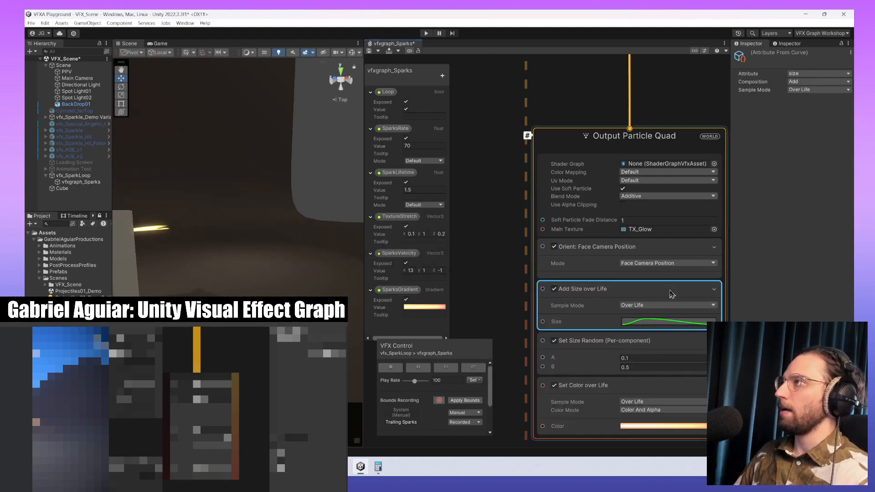
pyautogui.moveTo(670, 294); pyautogui.dragTo(673, 374)
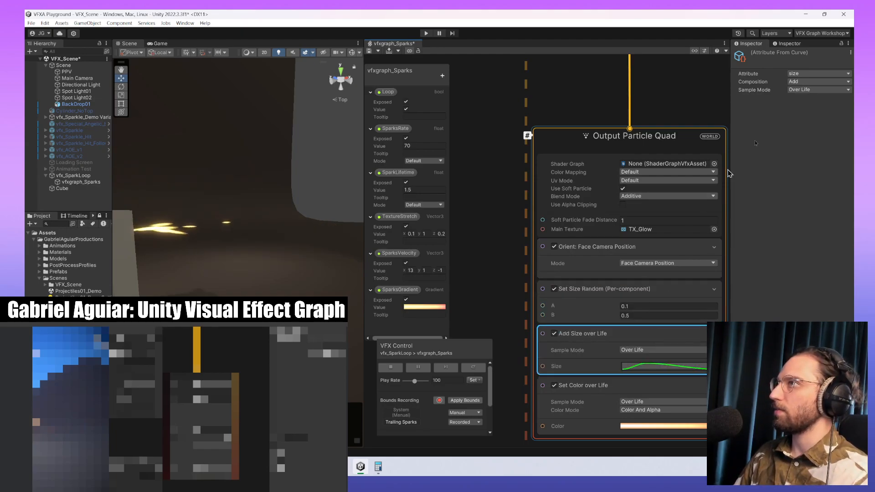
# - Change the Size over Life block's Composition to Multiply
pyautogui.click(814, 76)
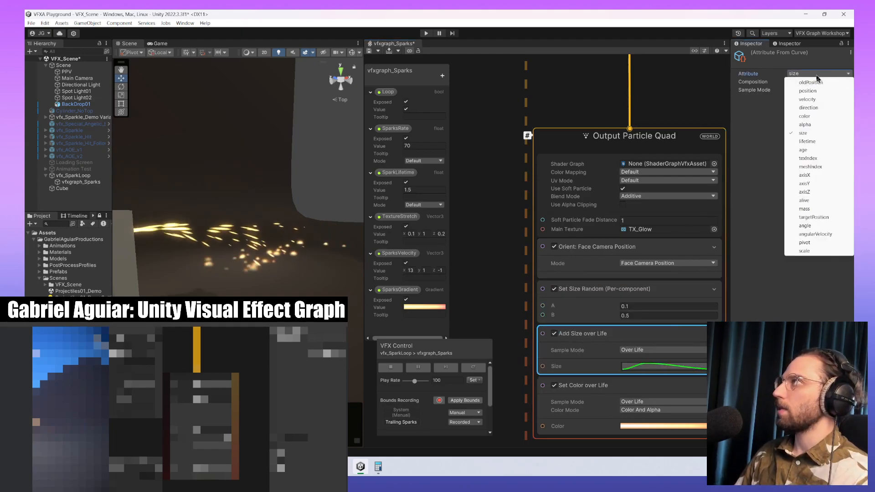
pyautogui.click(816, 85)
pyautogui.click(816, 83)
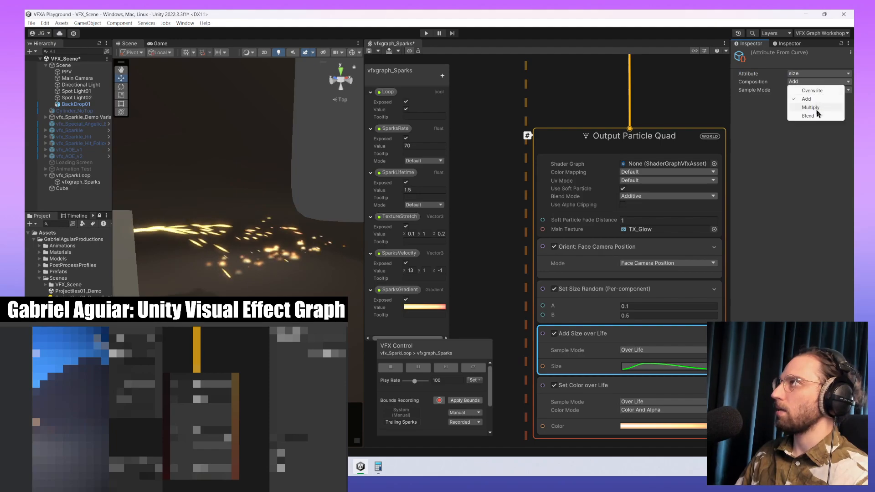
pyautogui.click(811, 107)
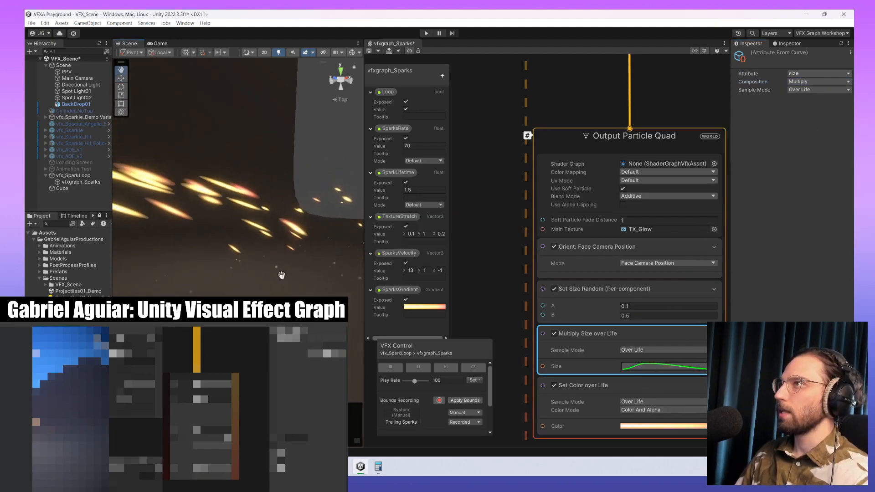
# - Reshape the Multiply Size over Life curve by raising its peak key to about 1.0 near the start of life
pyautogui.click(655, 370)
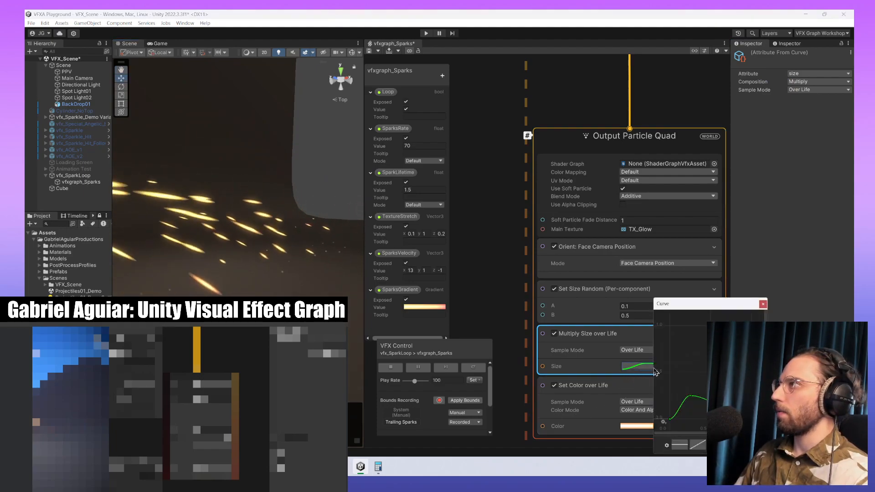
pyautogui.moveTo(687, 399); pyautogui.dragTo(682, 326)
pyautogui.click(670, 419)
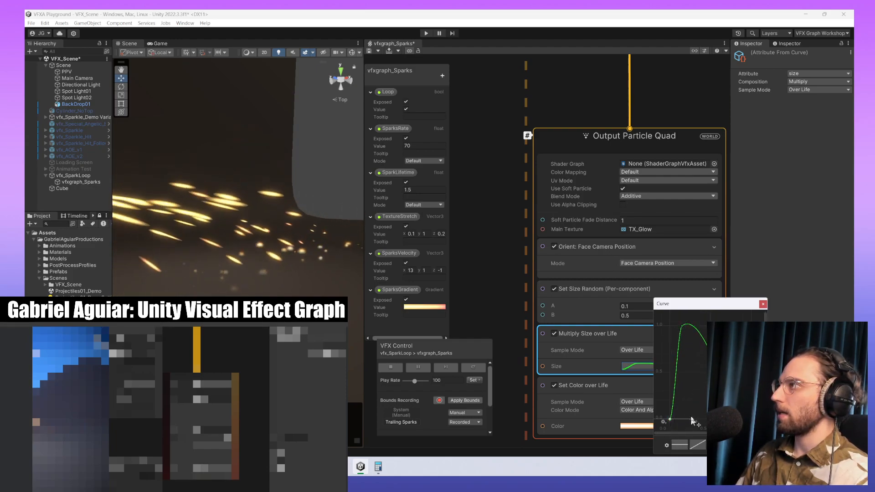
pyautogui.moveTo(691, 419); pyautogui.dragTo(709, 316)
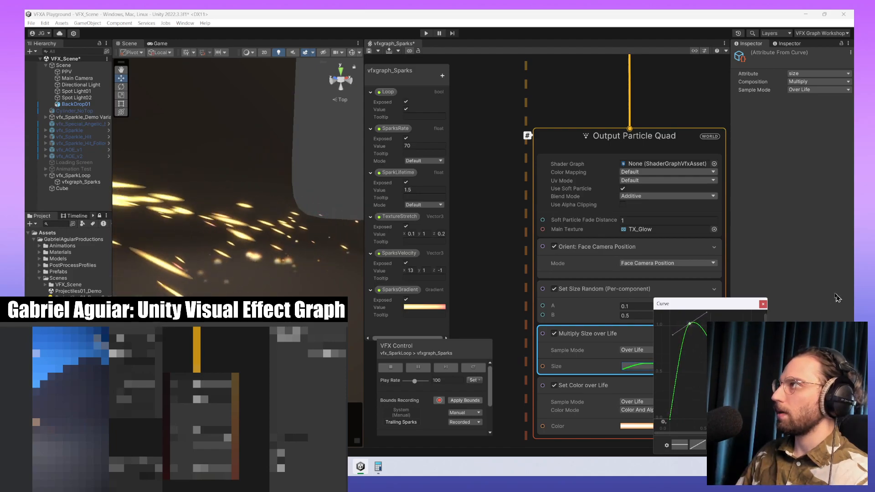
pyautogui.click(762, 304)
# - Set the Set Size Random block's A value to 0.3 and compare the impacts with Use Soft Particle off and on
pyautogui.click(659, 306)
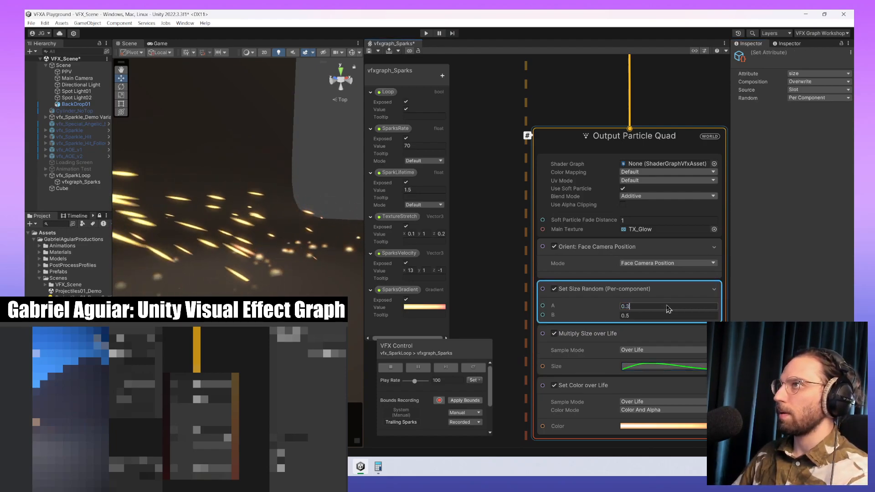
pyautogui.keyDown('alt'); pyautogui.moveTo(298, 282); pyautogui.dragTo(255, 281); pyautogui.keyUp('alt')
pyautogui.moveTo(255, 281); pyautogui.dragTo(278, 266, button='middle')
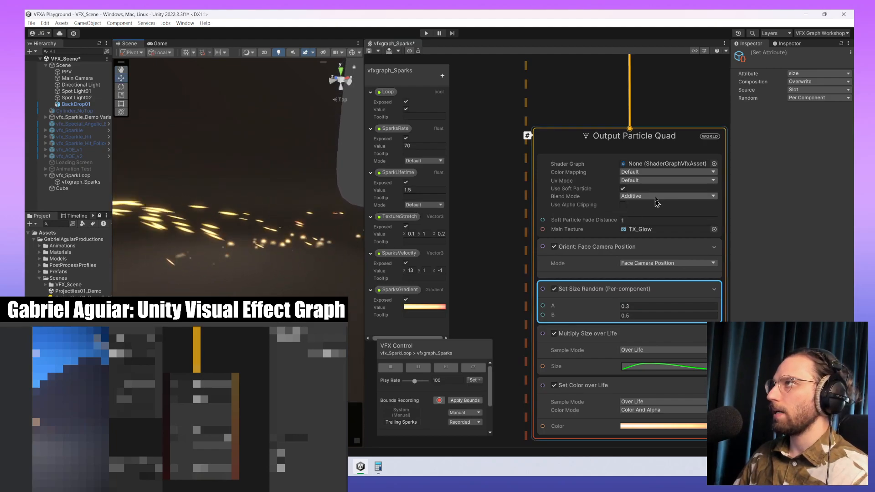
pyautogui.click(622, 190)
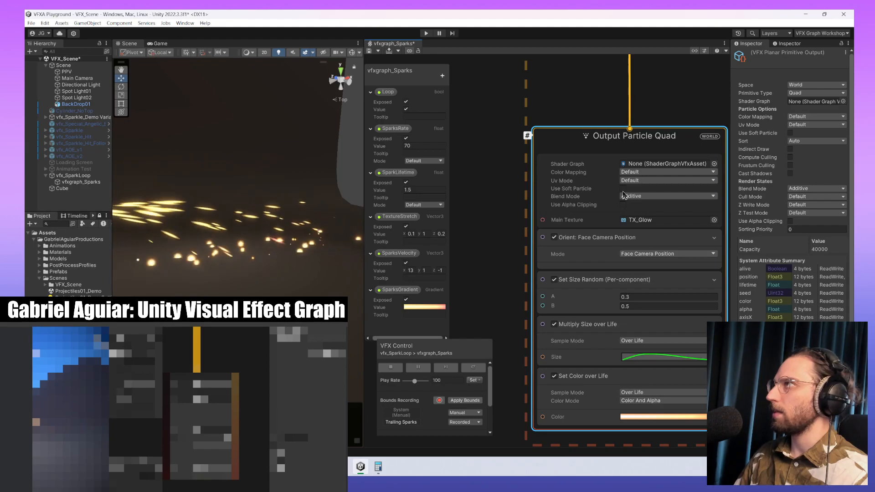
pyautogui.click(622, 189)
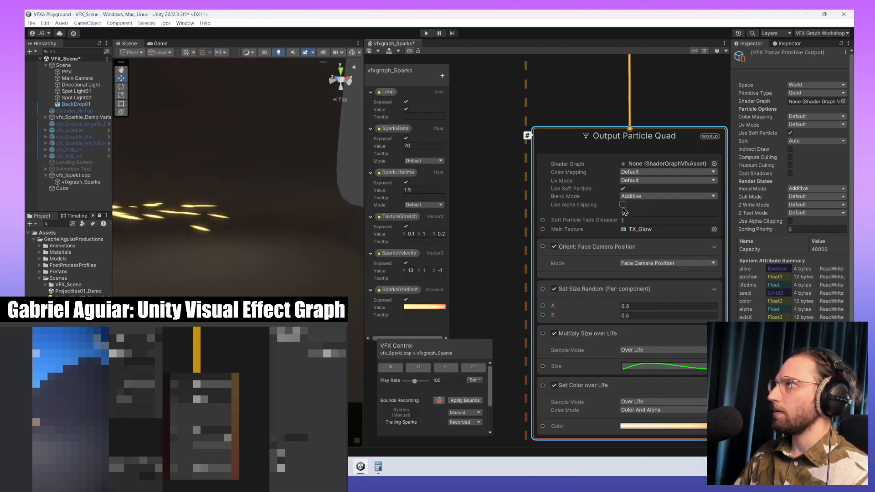
# - Enable Use Alpha Clipping on the Output Particle Quad and reduce its Alpha Threshold to 0
pyautogui.click(622, 204)
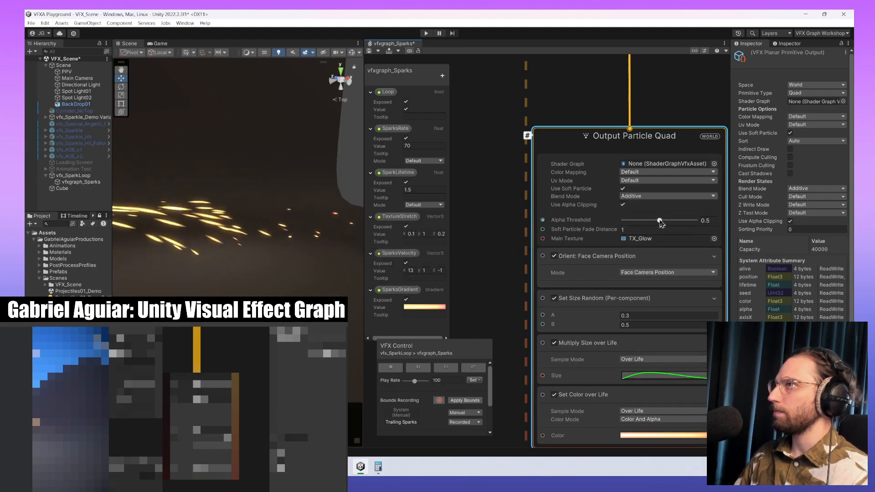
pyautogui.moveTo(660, 221); pyautogui.dragTo(633, 222)
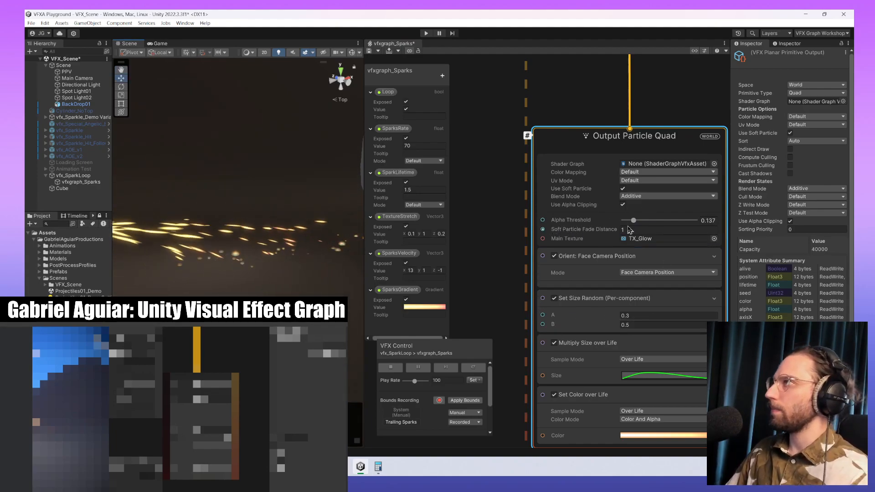
pyautogui.moveTo(633, 220); pyautogui.dragTo(623, 220)
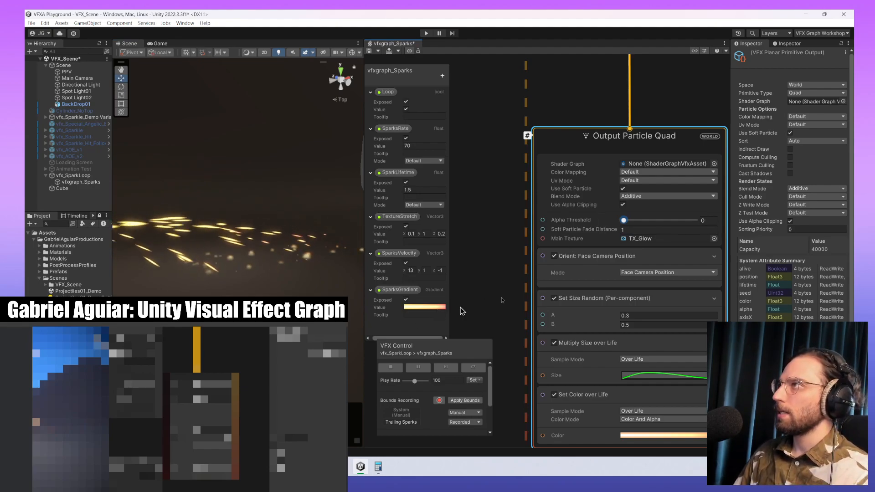
# - Compare the impact sparks with and without soft particles, and leave Use Soft Particle disabled
pyautogui.click(623, 189)
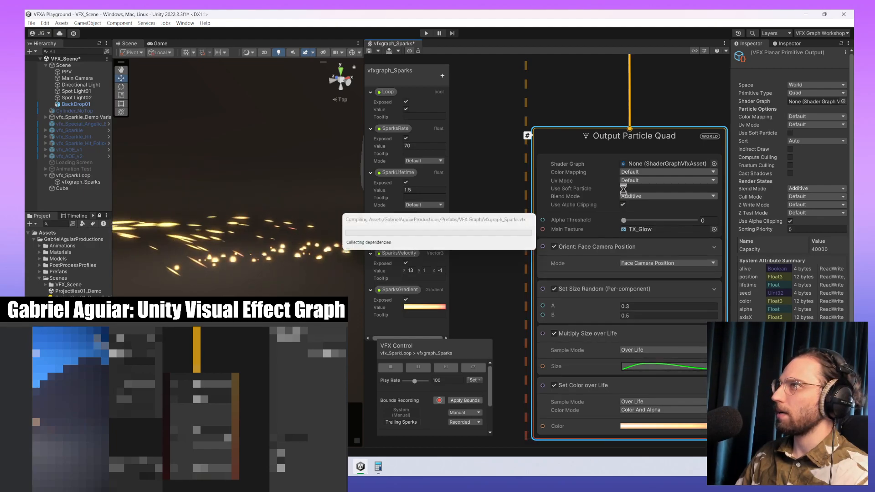
pyautogui.click(623, 191)
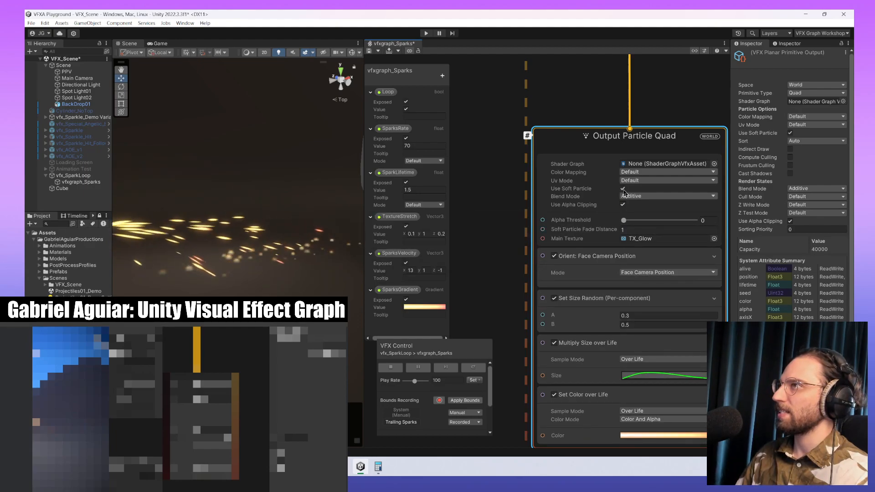
pyautogui.click(623, 189)
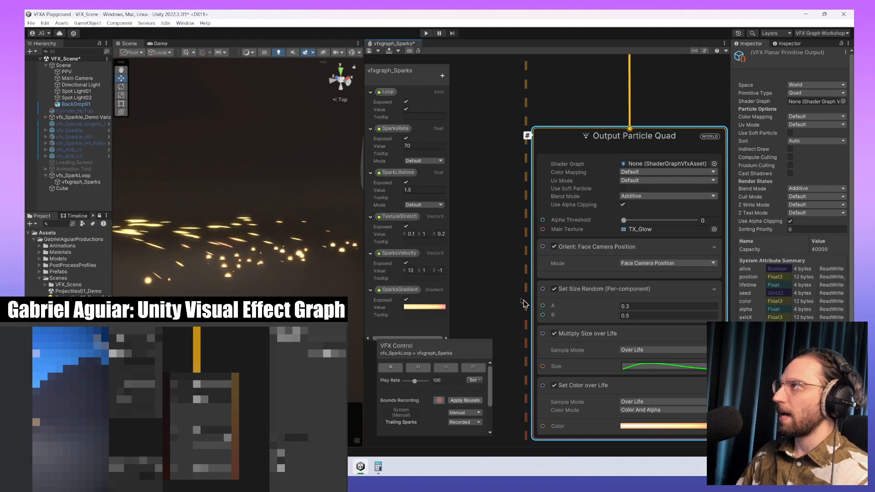
# - Move the peak key of the Multiply Size over Life curve earlier and down to about 0.6
pyautogui.moveTo(520, 295); pyautogui.dragTo(525, 242, button='middle')
pyautogui.click(668, 314)
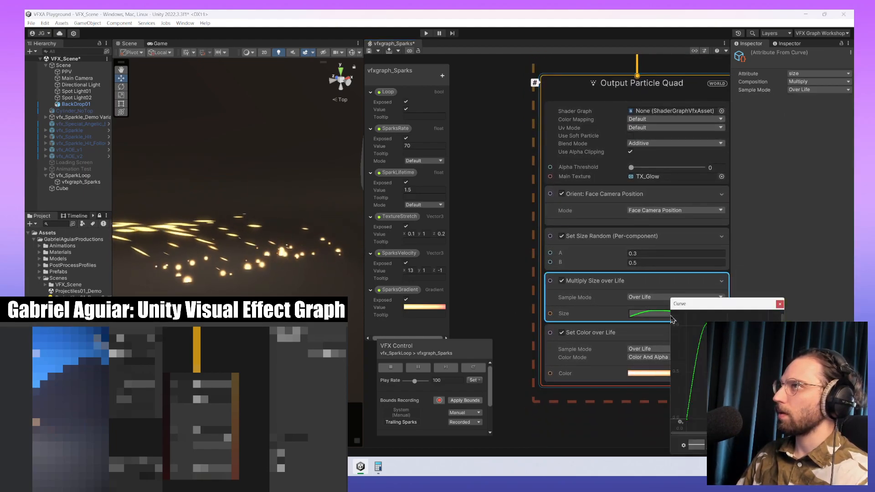
pyautogui.moveTo(704, 326); pyautogui.dragTo(692, 365)
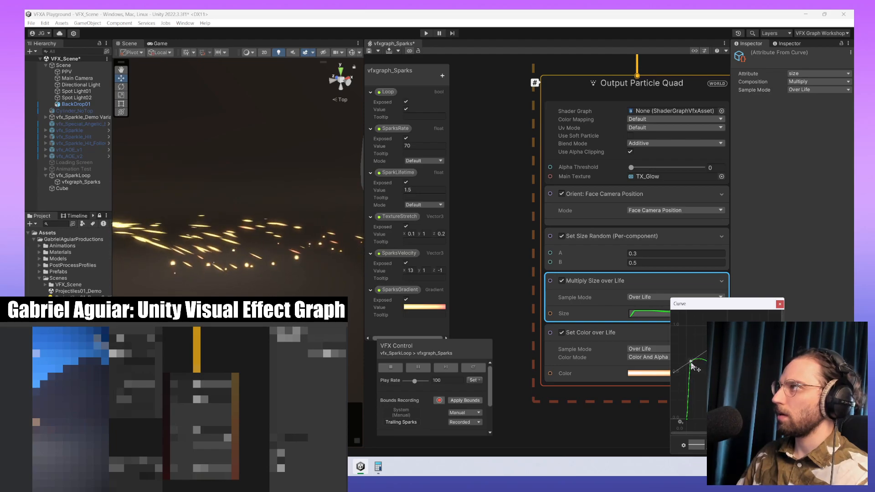
pyautogui.click(550, 298)
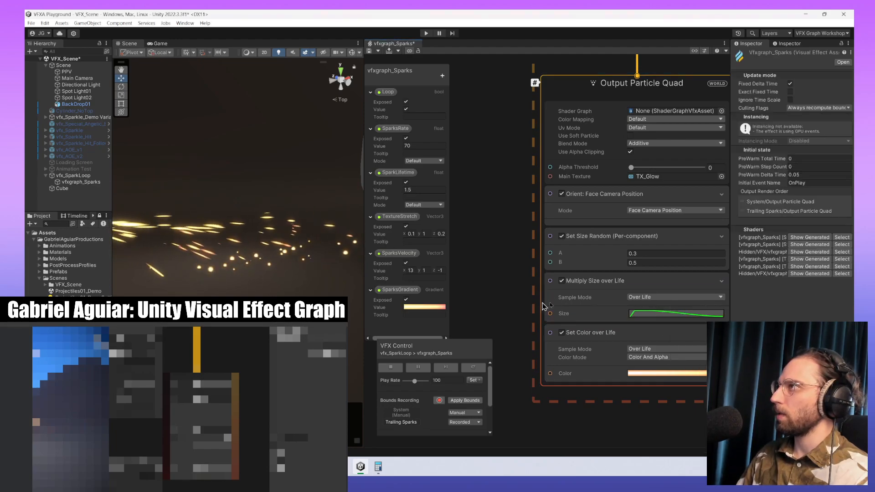
# - Set the Multiply Size block's Sample Mode to Random Constant Per Particle with Seed 3 and inspect the whole spark effect
pyautogui.click(549, 304)
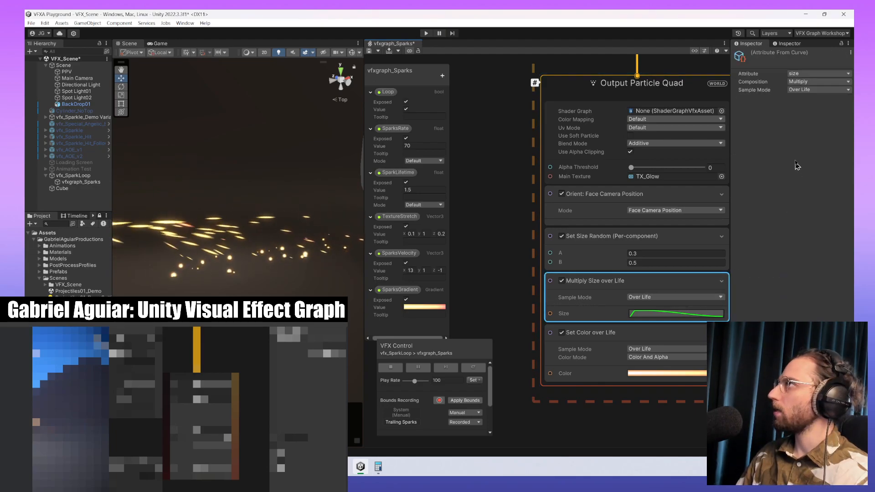
pyautogui.click(820, 90)
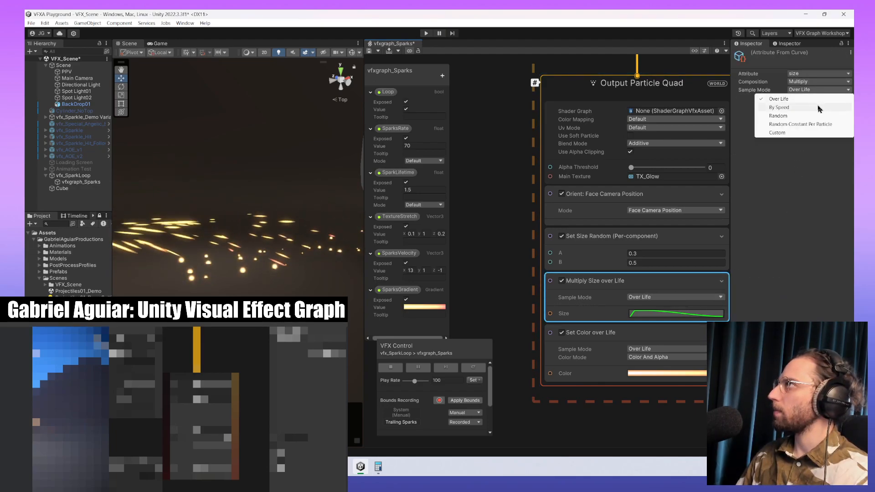
pyautogui.click(823, 125)
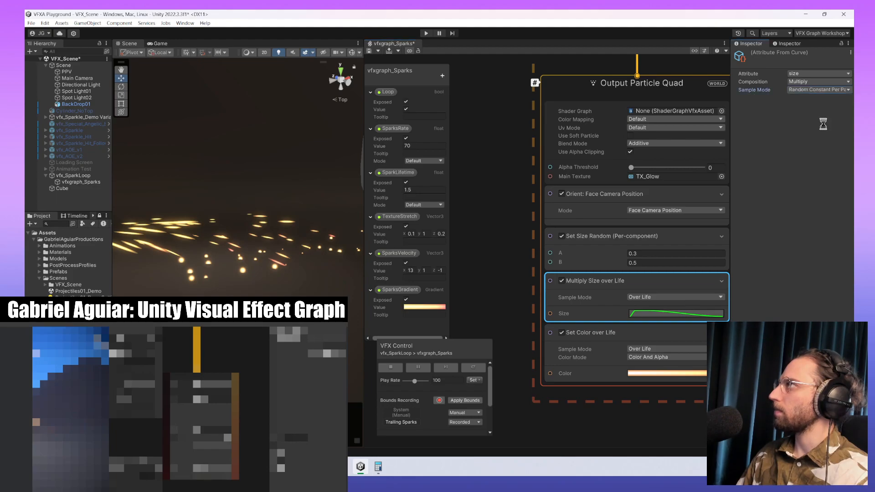
pyautogui.click(682, 325)
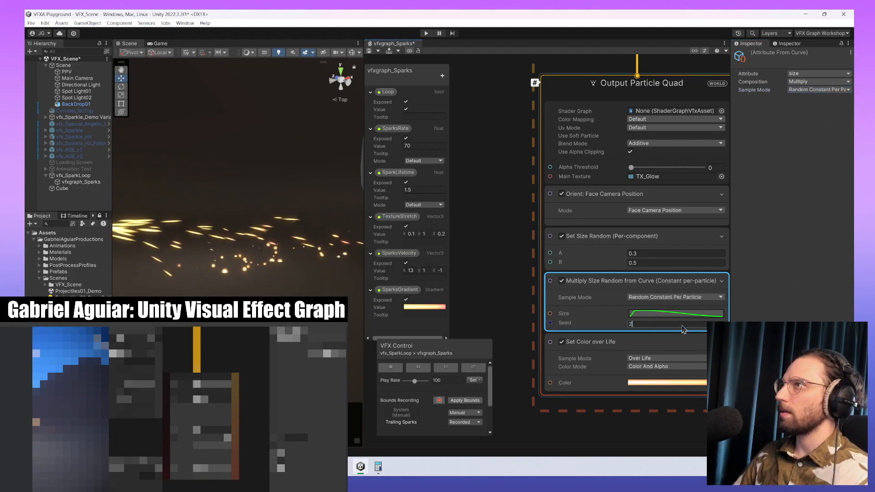
pyautogui.write('3')
pyautogui.press('Return')
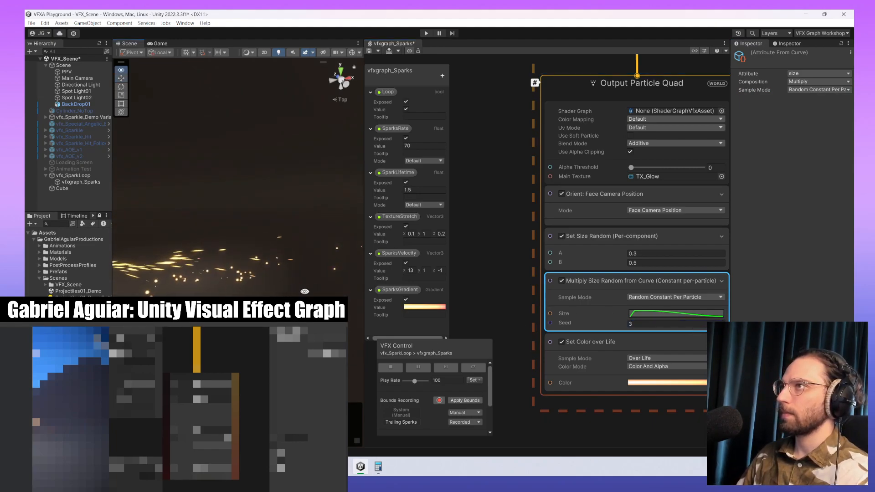
pyautogui.moveTo(219, 201); pyautogui.dragTo(274, 167, button='middle')
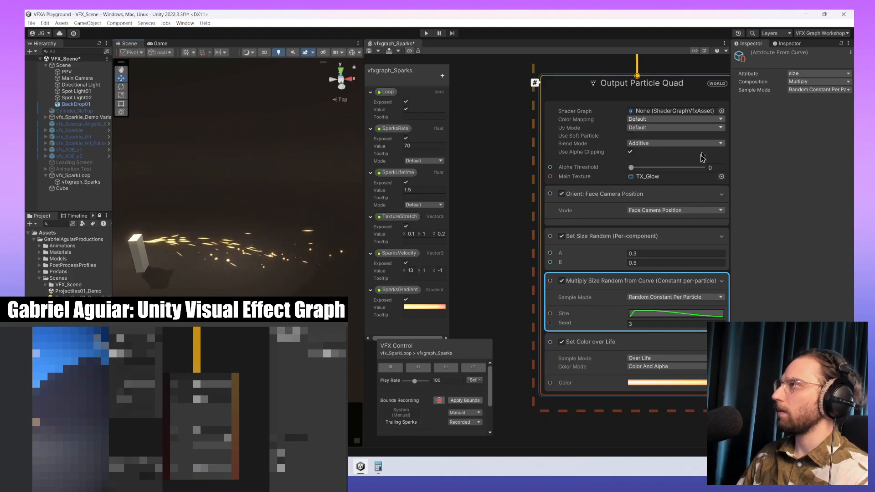
# - Reshape the Multiply Size block's Size curve by raising the peak key's tangent so the size keeps growing after the initial rise
pyautogui.click(697, 314)
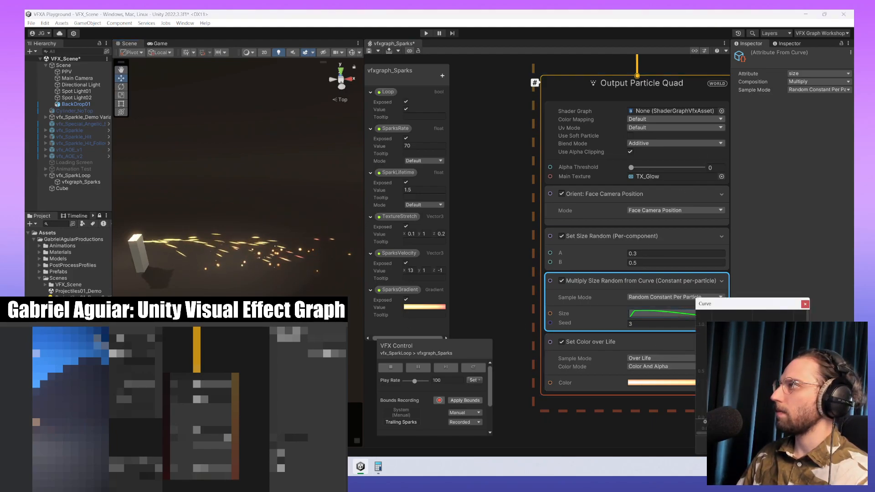
pyautogui.click(671, 314)
pyautogui.click(693, 362)
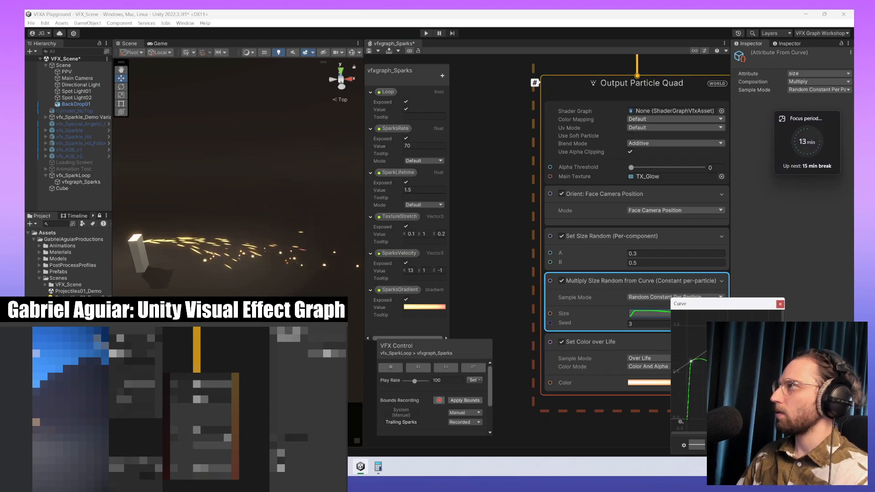
pyautogui.moveTo(711, 362); pyautogui.dragTo(729, 311)
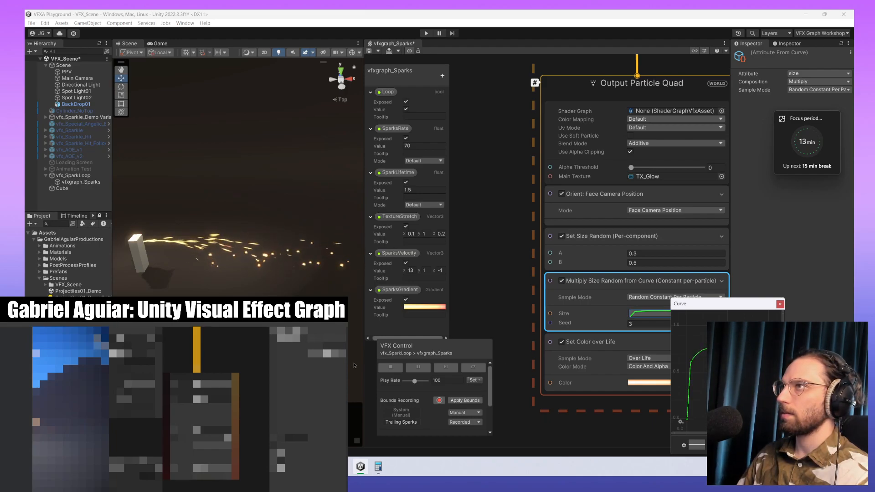
# - Set the Set Size Random block's A value to 0.2 and check the sparks up close in the scene
pyautogui.click(641, 262)
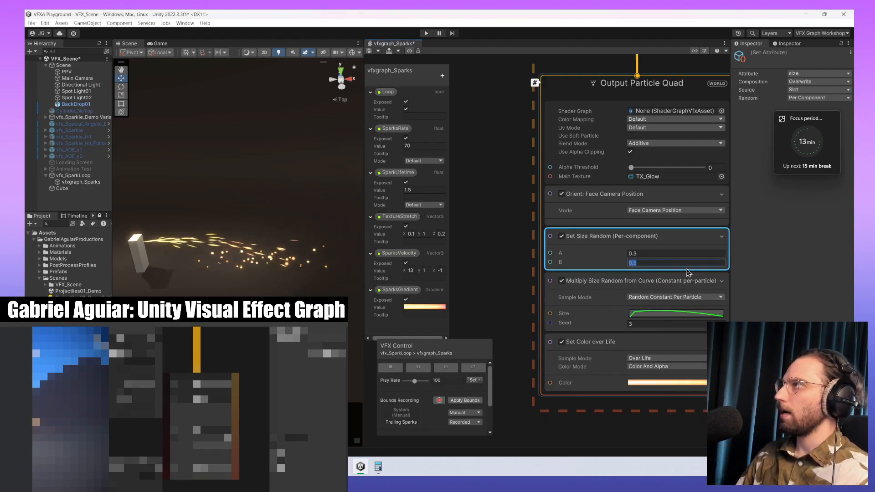
pyautogui.click(664, 251)
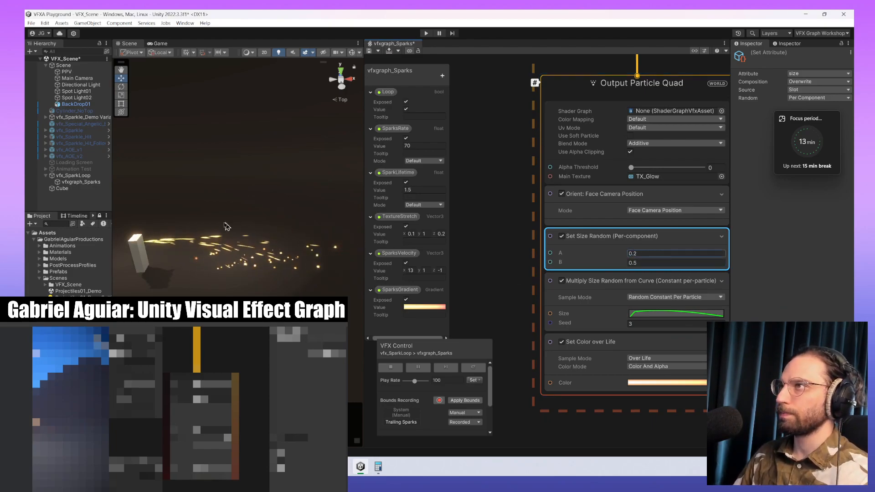
pyautogui.scroll(5, 233, 233)
pyautogui.keyDown('alt'); pyautogui.moveTo(273, 292); pyautogui.dragTo(296, 305); pyautogui.keyUp('alt')
pyautogui.moveTo(298, 312); pyautogui.dragTo(313, 274, button='middle')
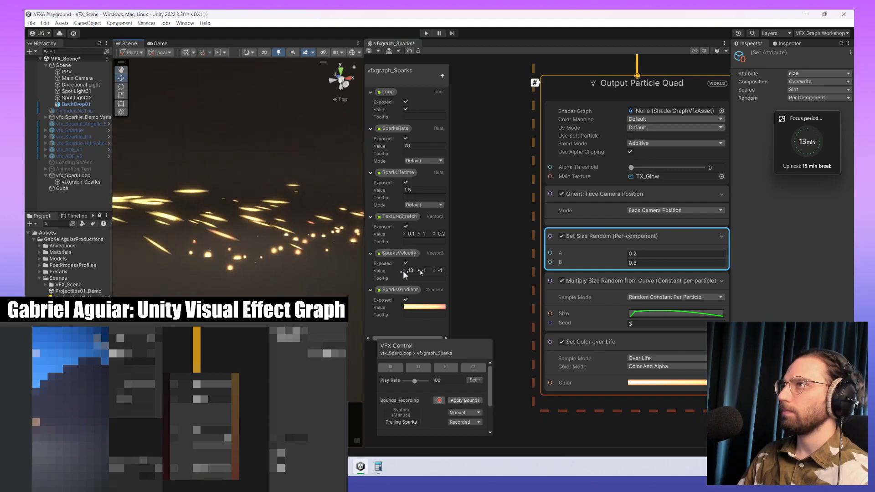
# - Set the Set Size Random block's B value to 0.3
pyautogui.doubleClick(676, 254)
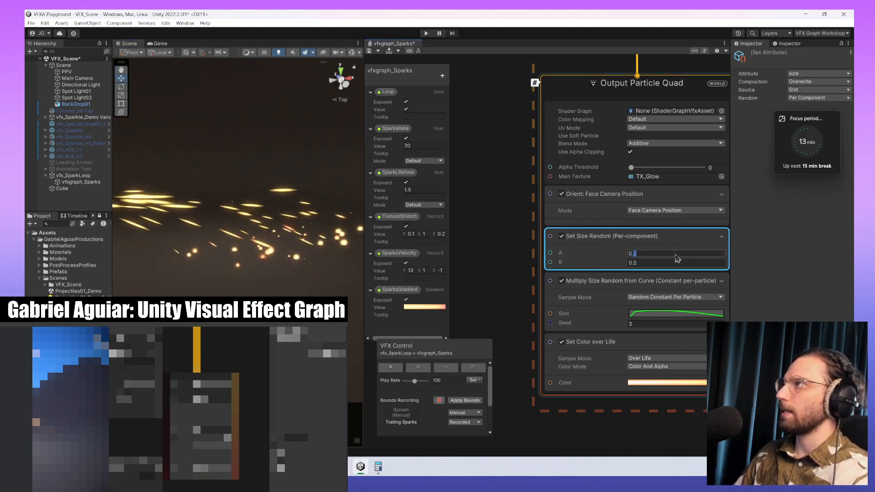
pyautogui.doubleClick(679, 263)
pyautogui.write('23')
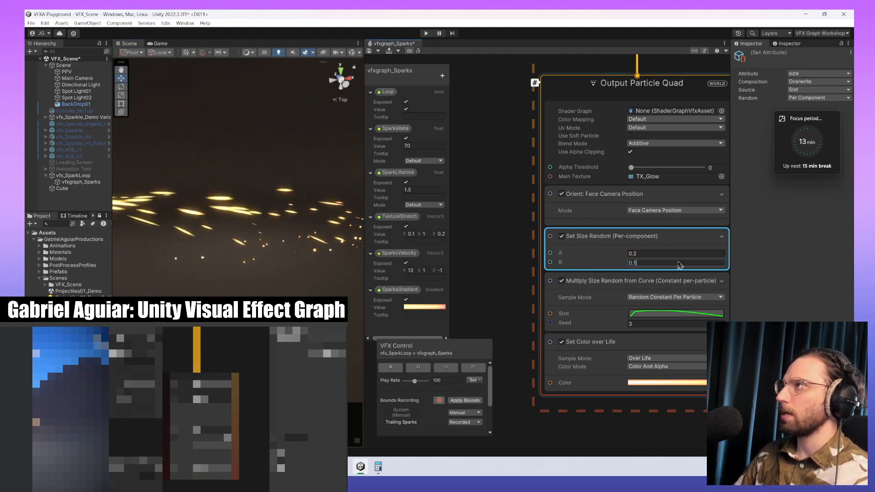
pyautogui.press('BackSpace')
pyautogui.press('BackSpace')
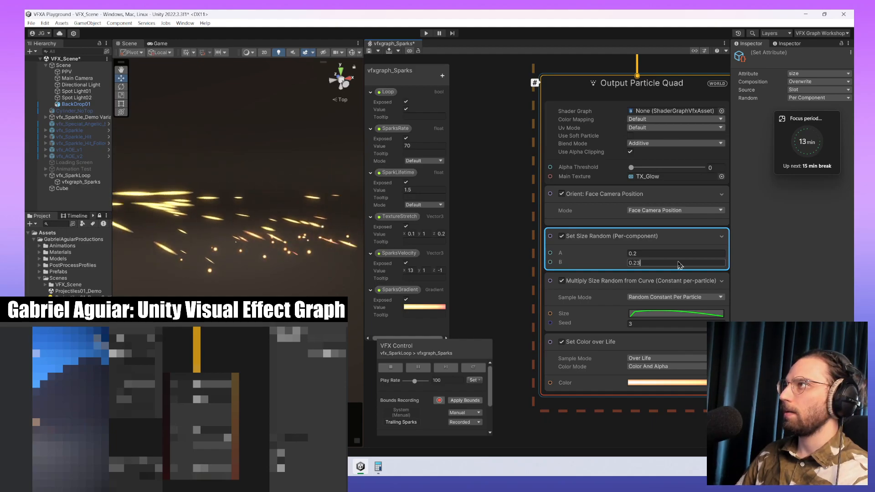
pyautogui.write('3')
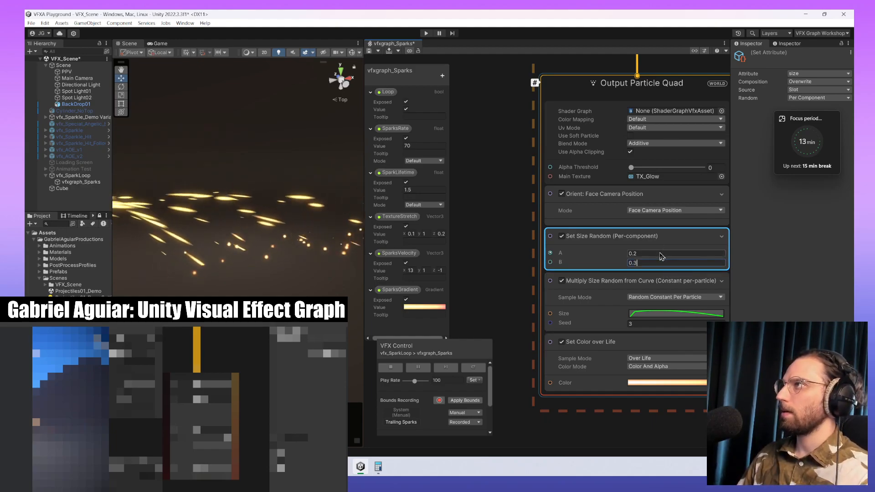
# - Examine the resized impact sparks from several distances in the scene and look over the whole VFX graph
pyautogui.keyDown('alt'); pyautogui.moveTo(255, 278); pyautogui.dragTo(304, 286); pyautogui.keyUp('alt')
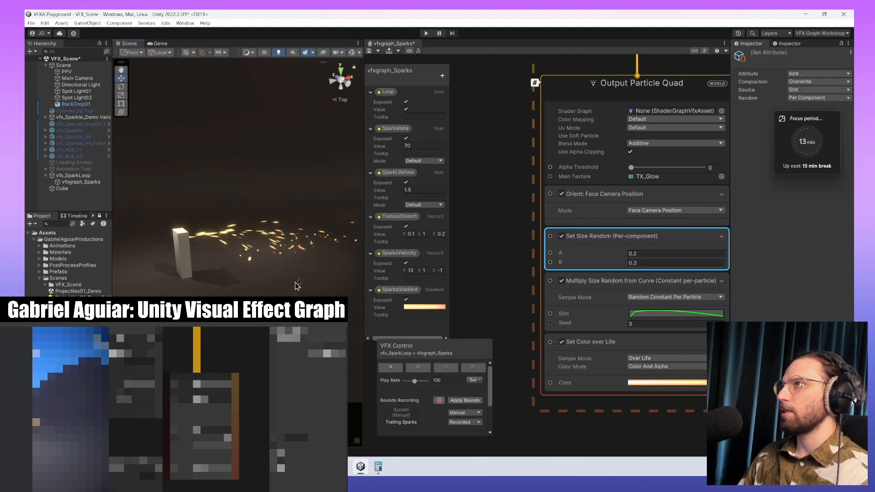
pyautogui.moveTo(304, 286); pyautogui.dragTo(254, 282, button='middle')
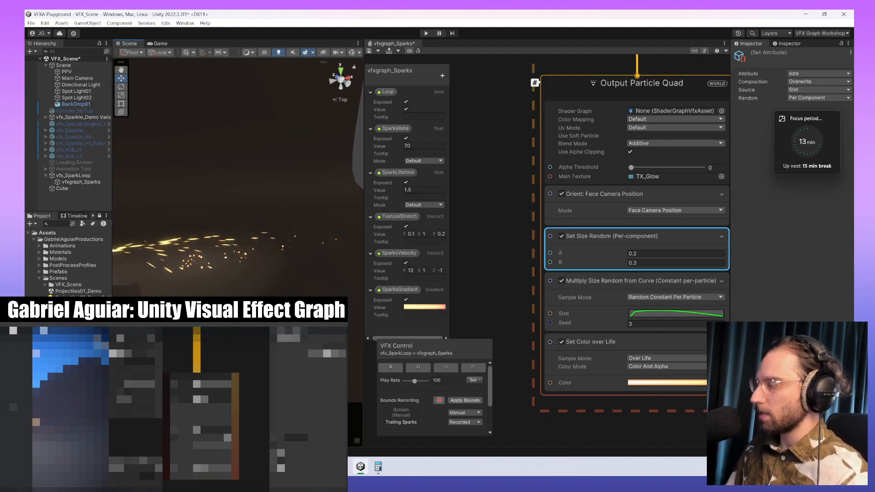
pyautogui.moveTo(269, 260); pyautogui.dragTo(322, 302, button='middle')
pyautogui.scroll(4, 326, 238)
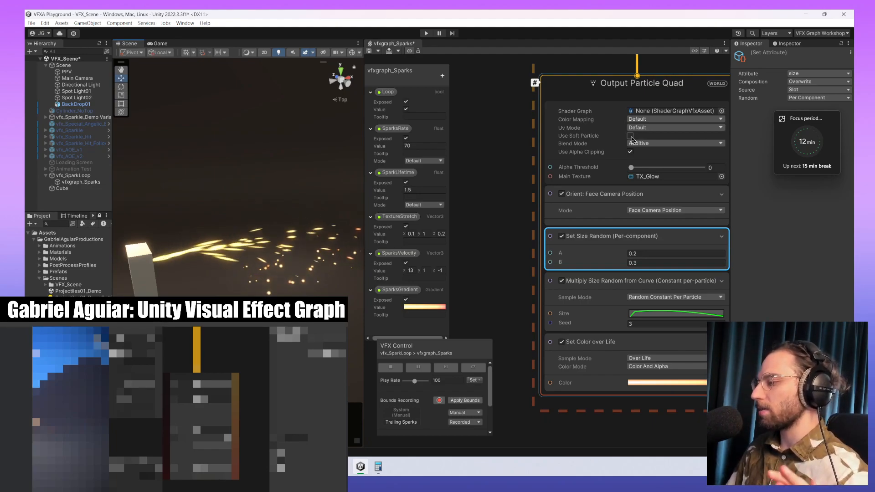
pyautogui.moveTo(205, 270)
pyautogui.mouseDown(button='middle')
pyautogui.moveTo(169, 229)
pyautogui.moveTo(203, 253)
pyautogui.mouseUp(button='middle')
pyautogui.scroll(-3, 201, 246)
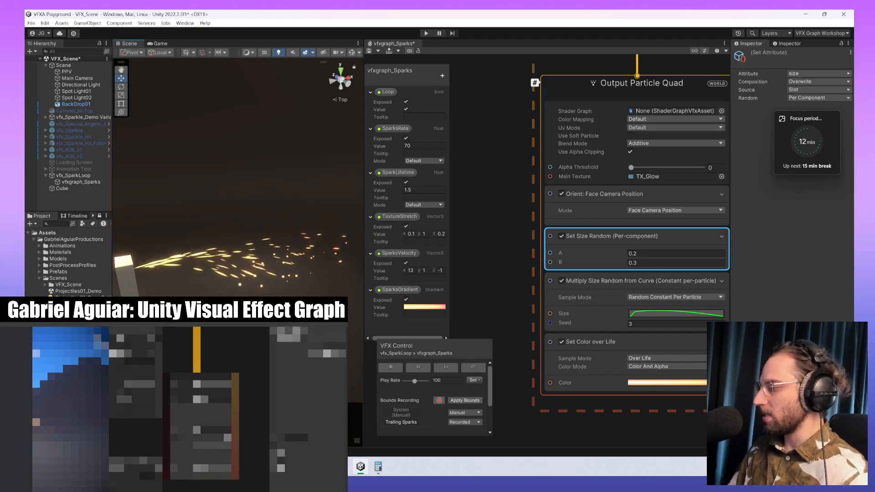
pyautogui.scroll(-5, 523, 330)
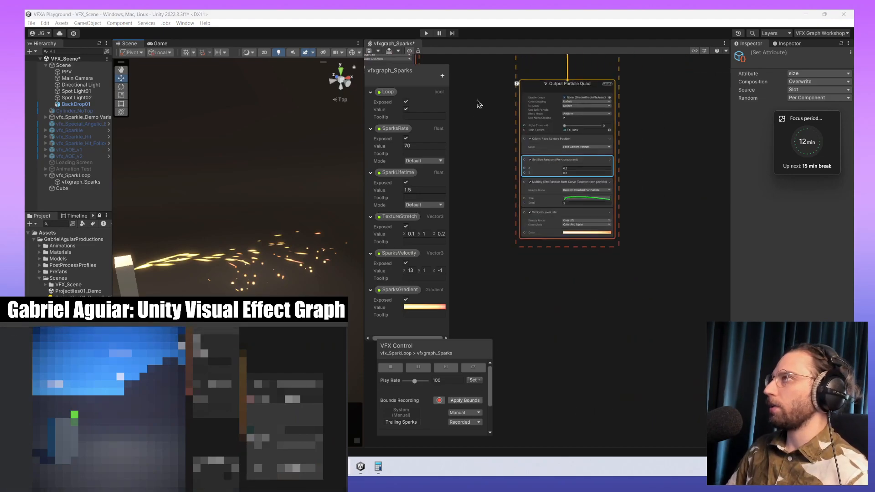
pyautogui.moveTo(523, 330); pyautogui.dragTo(610, 357, button='middle')
pyautogui.scroll(-2, 626, 309)
pyautogui.moveTo(625, 312); pyautogui.dragTo(706, 305, button='middle')
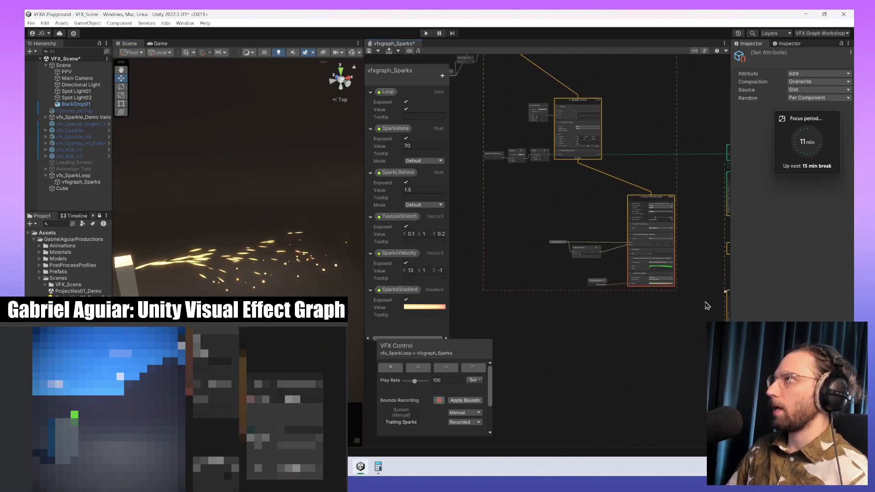
pyautogui.scroll(-3, 683, 305)
pyautogui.scroll(-2, 663, 281)
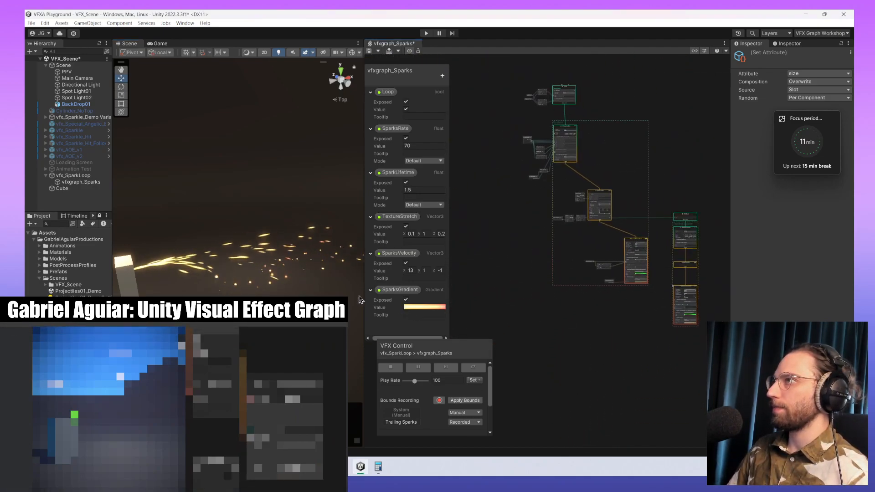
# - Widen the Scene view and save vfx_SparkLoop as a prefab in the VFX Graph folder under Prefabs
pyautogui.moveTo(362, 299); pyautogui.dragTo(550, 301)
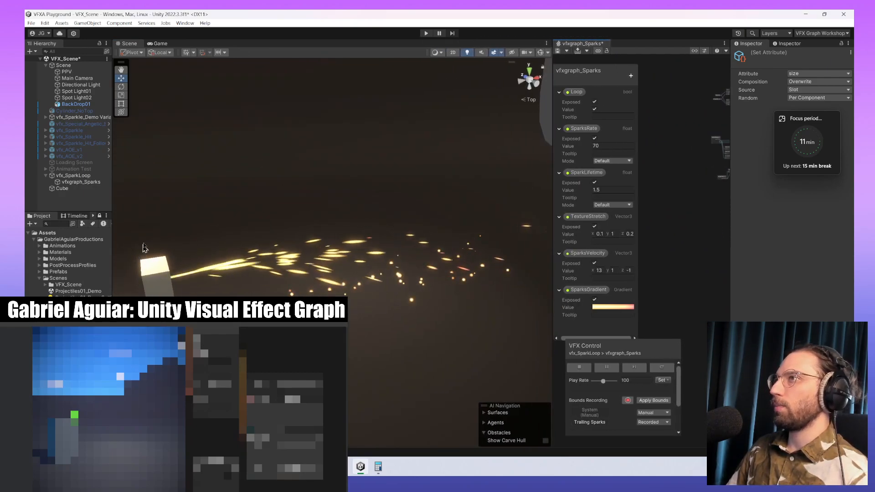
pyautogui.moveTo(406, 351); pyautogui.dragTo(419, 308, button='middle')
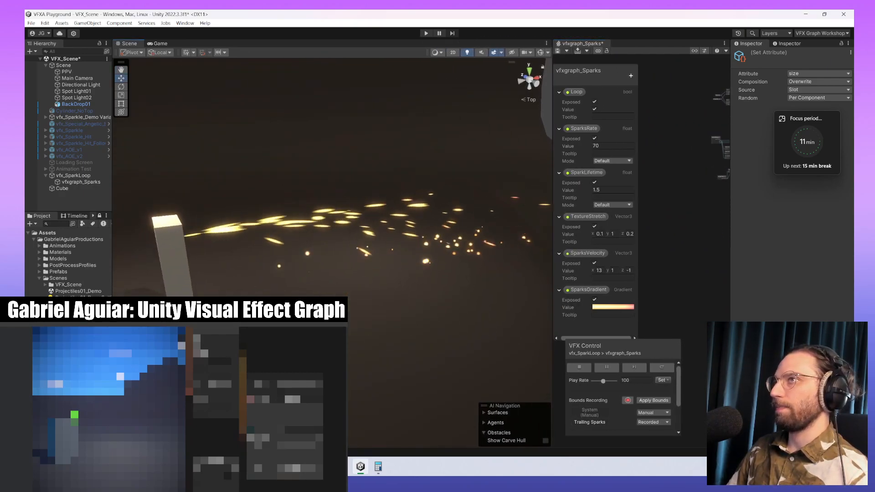
pyautogui.click(73, 175)
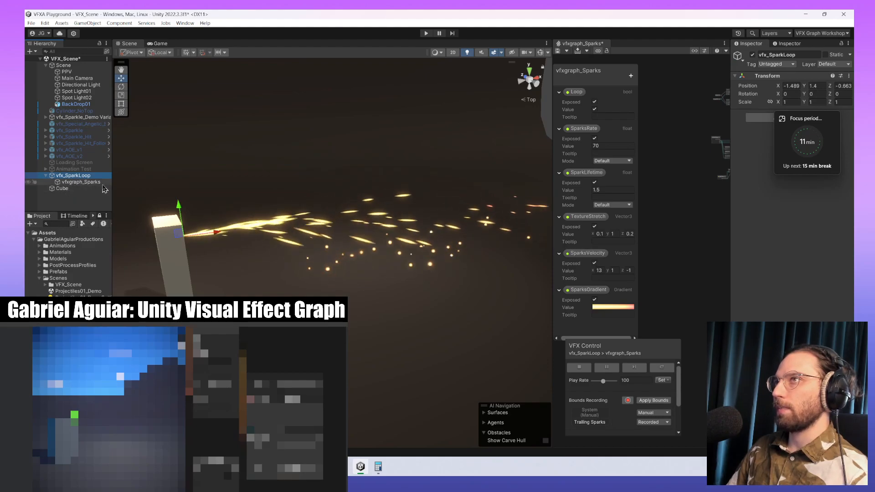
pyautogui.click(39, 277)
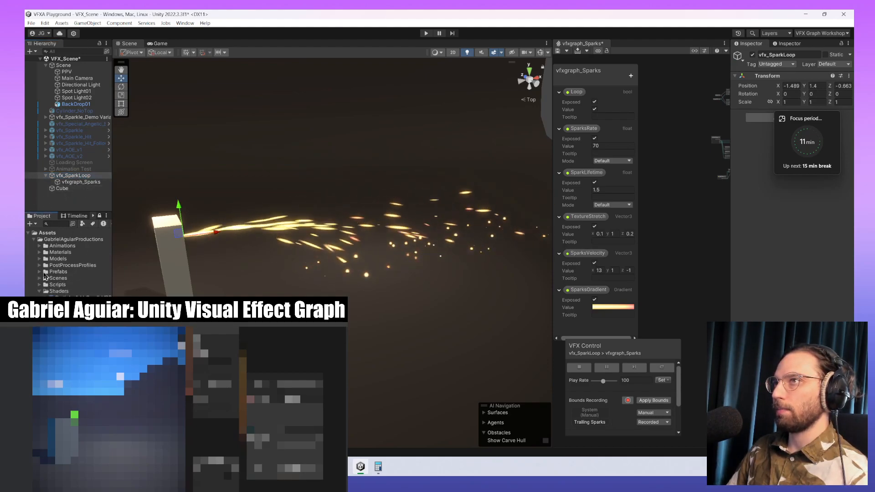
pyautogui.click(39, 272)
pyautogui.click(39, 273)
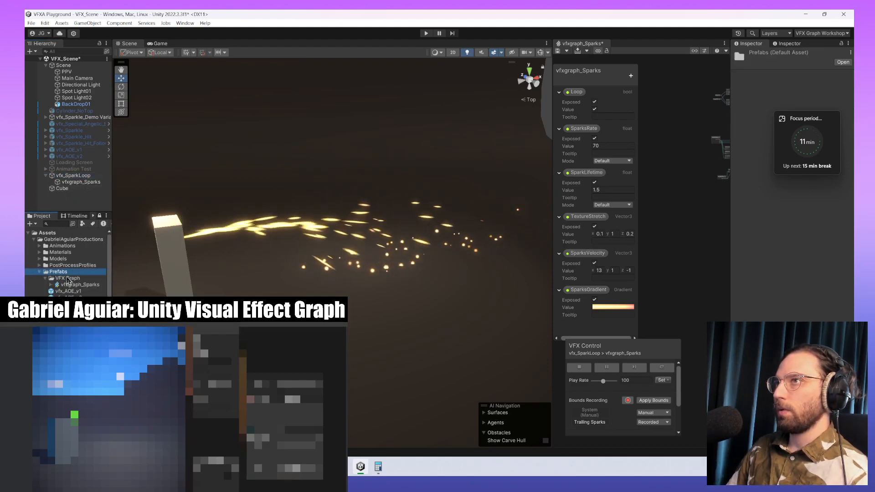
pyautogui.click(67, 279)
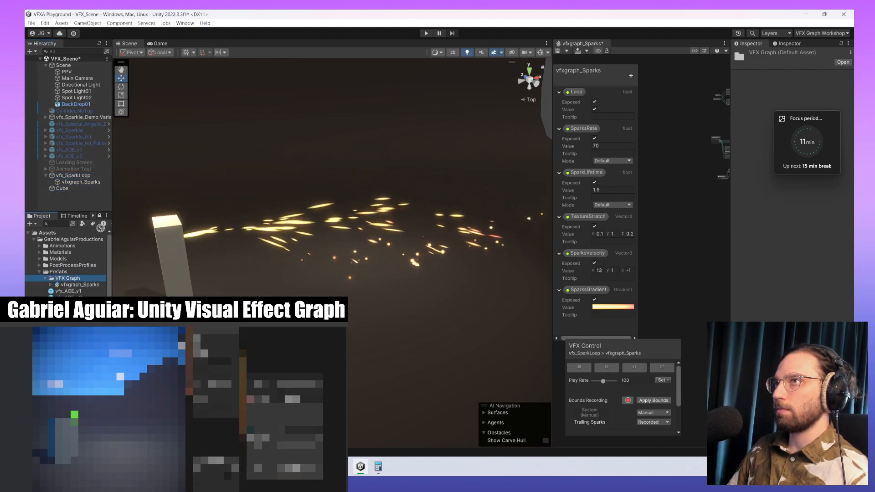
pyautogui.moveTo(93, 279); pyautogui.dragTo(92, 280)
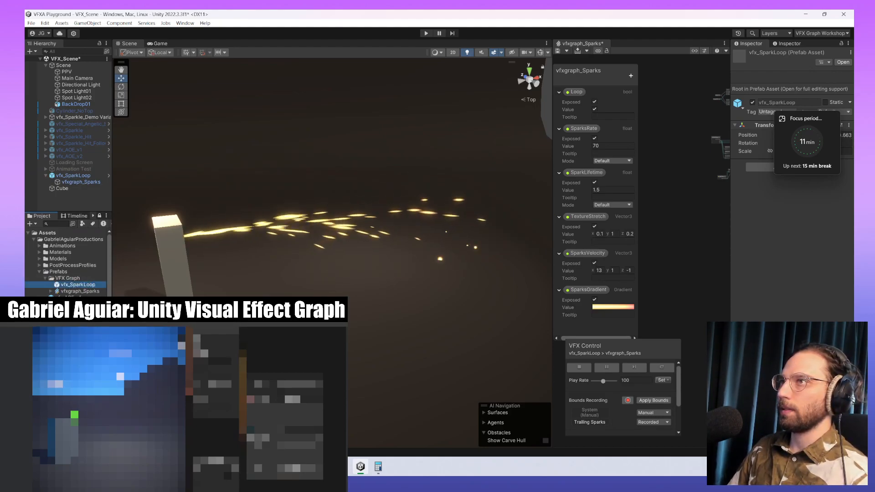
# - Add a second instance of the vfx_SparkLoop prefab to the scene and deactivate the original vfx_SparkLoop object
pyautogui.moveTo(81, 286); pyautogui.dragTo(81, 201)
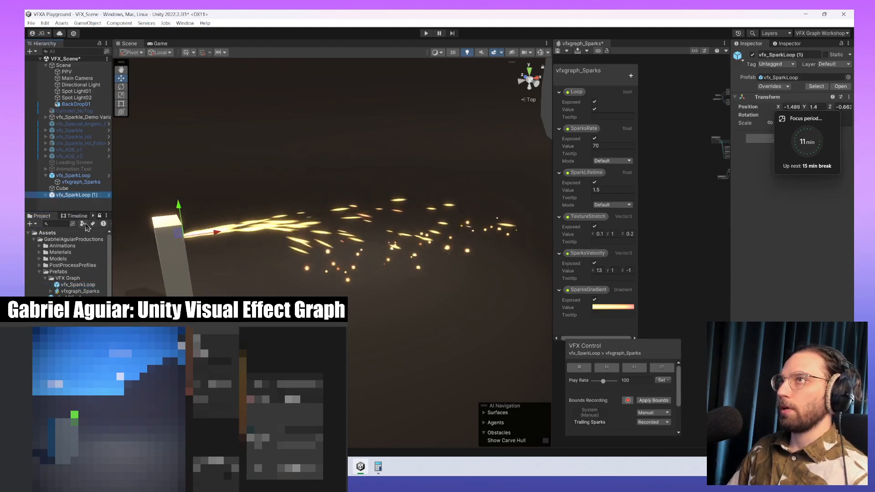
pyautogui.click(89, 176)
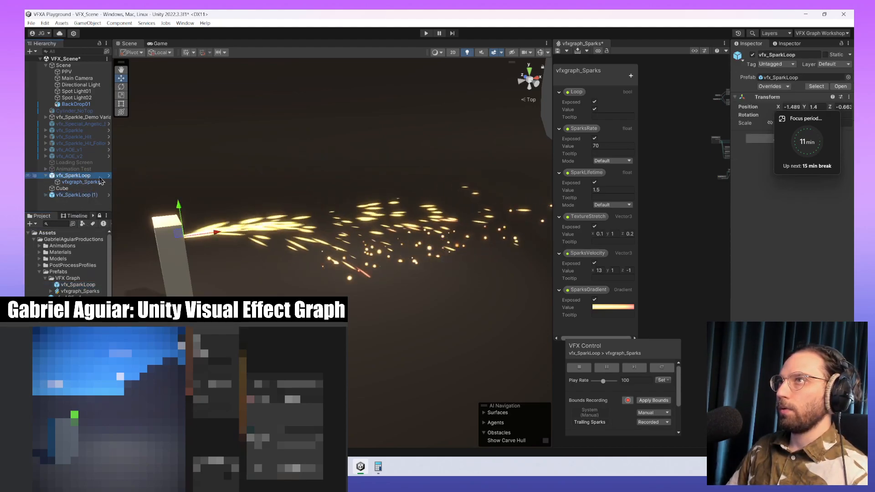
pyautogui.click(753, 54)
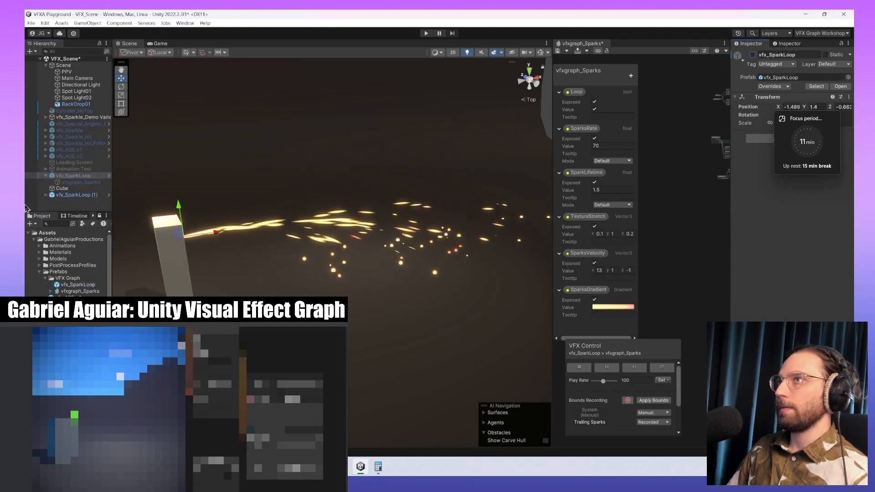
pyautogui.click(88, 196)
# - Move the focus timer off the Inspector and select the vfxgraph_Sparks child of vfx_SparkLoop (1)
pyautogui.click(789, 124)
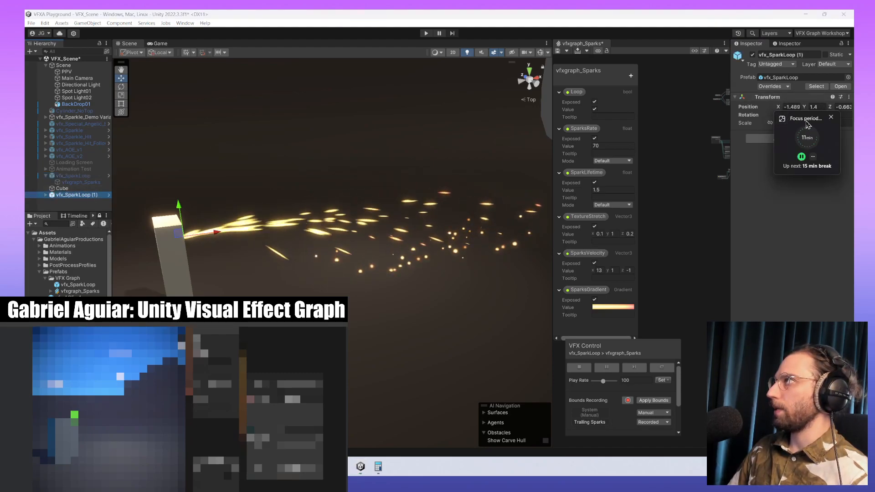
pyautogui.moveTo(806, 125); pyautogui.dragTo(853, 124)
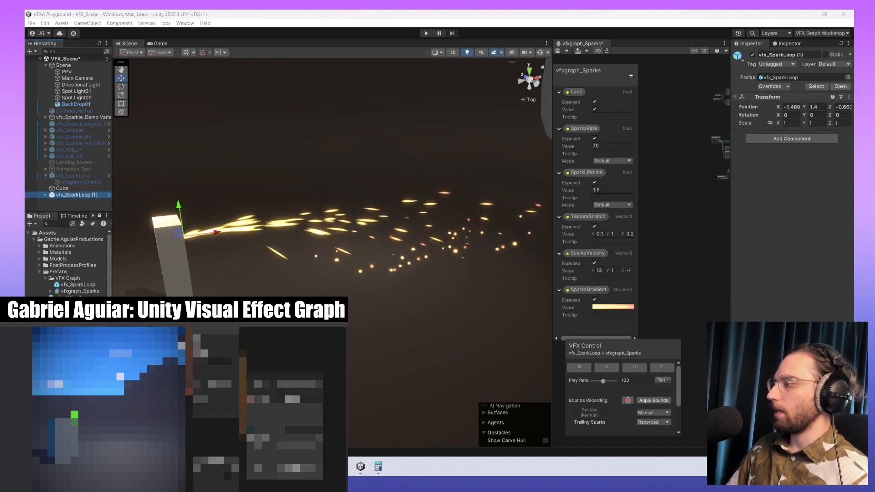
pyautogui.click(73, 195)
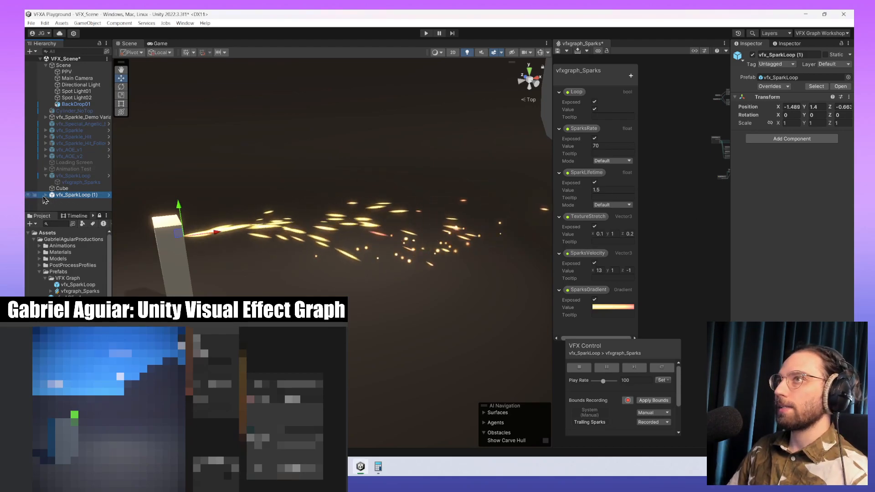
pyautogui.click(51, 196)
pyautogui.click(48, 199)
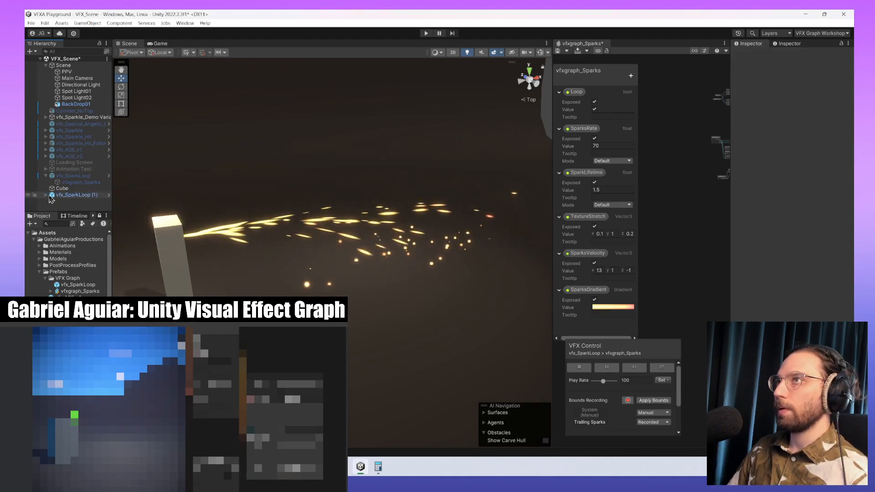
pyautogui.click(50, 196)
pyautogui.click(45, 195)
pyautogui.click(66, 201)
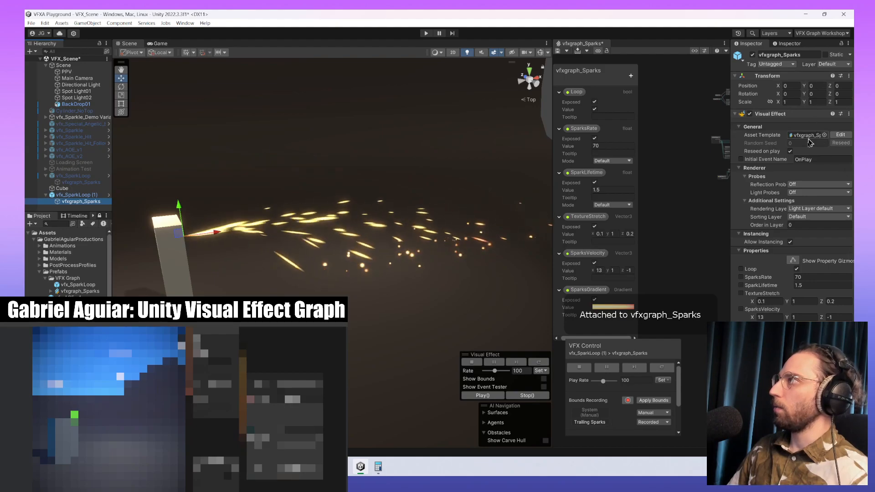
# - Enlarge the Scene view and Inspector, and override the Loop property of the selected vfxgraph_Sparks to off
pyautogui.moveTo(552, 231); pyautogui.dragTo(648, 234)
pyautogui.moveTo(360, 309); pyautogui.dragTo(417, 301, button='middle')
pyautogui.keyDown('alt'); pyautogui.moveTo(501, 291); pyautogui.dragTo(454, 302); pyautogui.keyUp('alt')
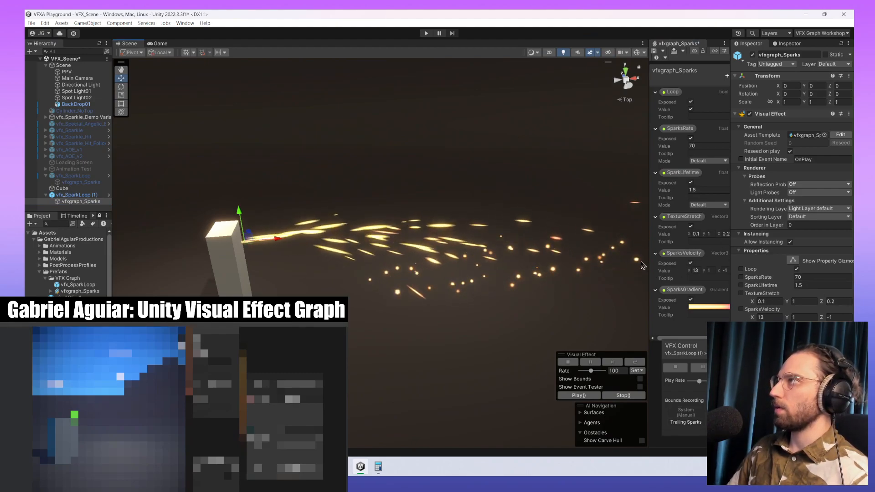
pyautogui.moveTo(649, 259); pyautogui.dragTo(675, 271)
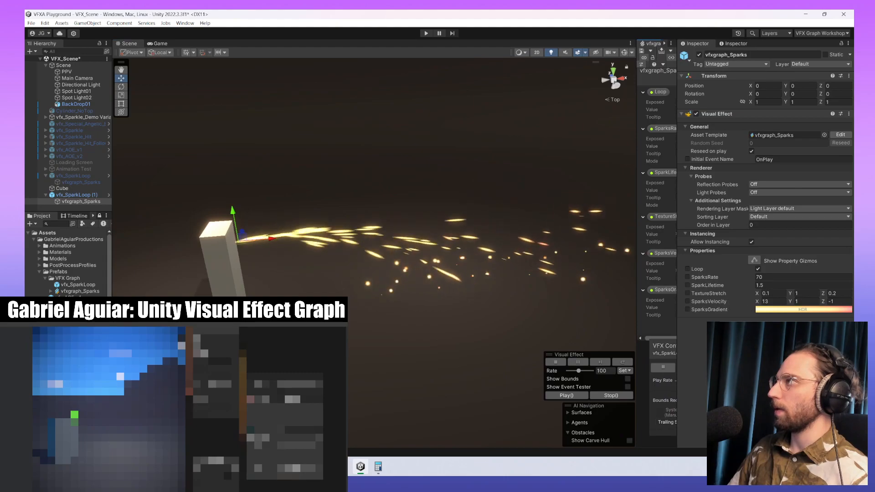
pyautogui.click(689, 269)
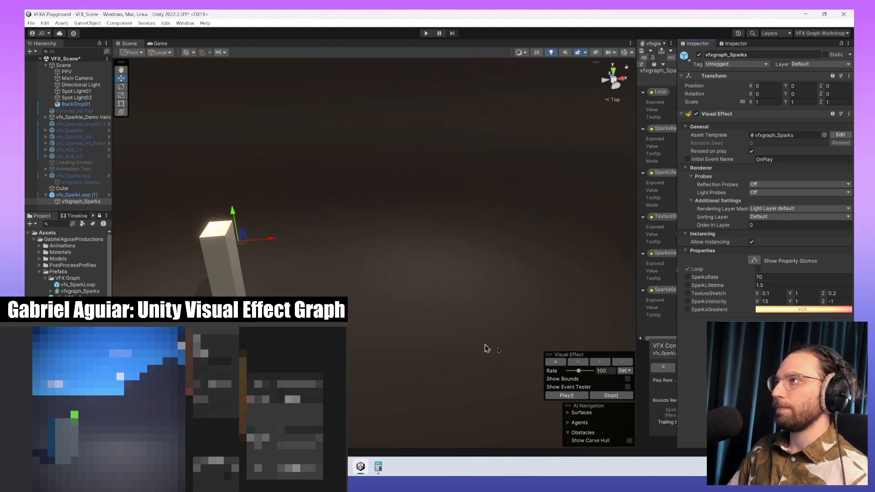
# - Play the non-looping sparks burst, frame its full travel path in the Scene view, and pause it mid-burst
pyautogui.click(577, 363)
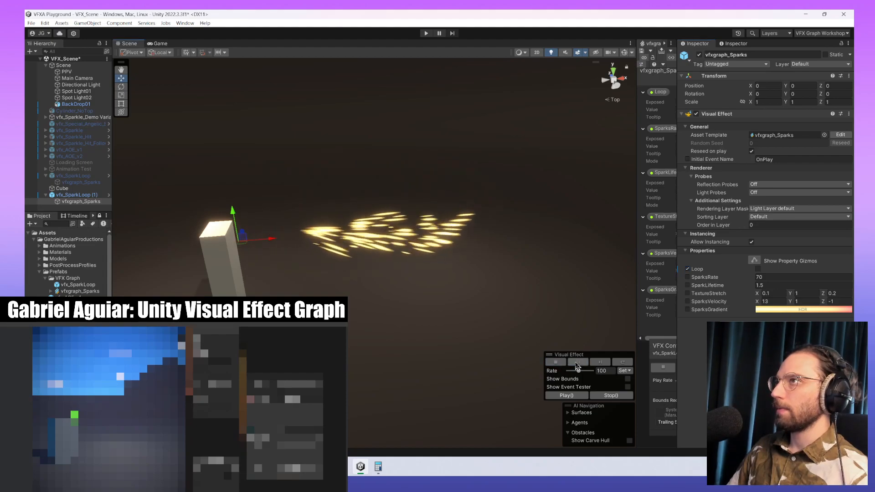
pyautogui.moveTo(473, 279); pyautogui.dragTo(417, 284, button='middle')
pyautogui.scroll(-2, 418, 284)
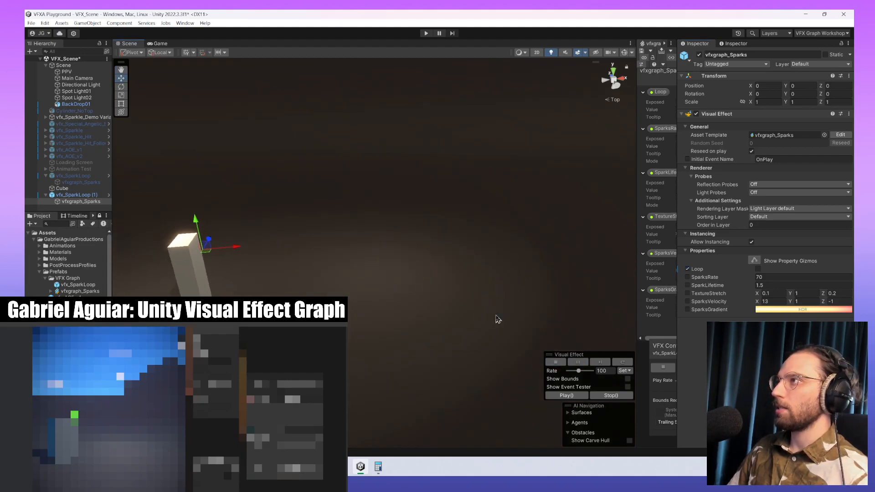
pyautogui.scroll(-3, 498, 318)
pyautogui.moveTo(561, 312); pyautogui.dragTo(470, 309, button='middle')
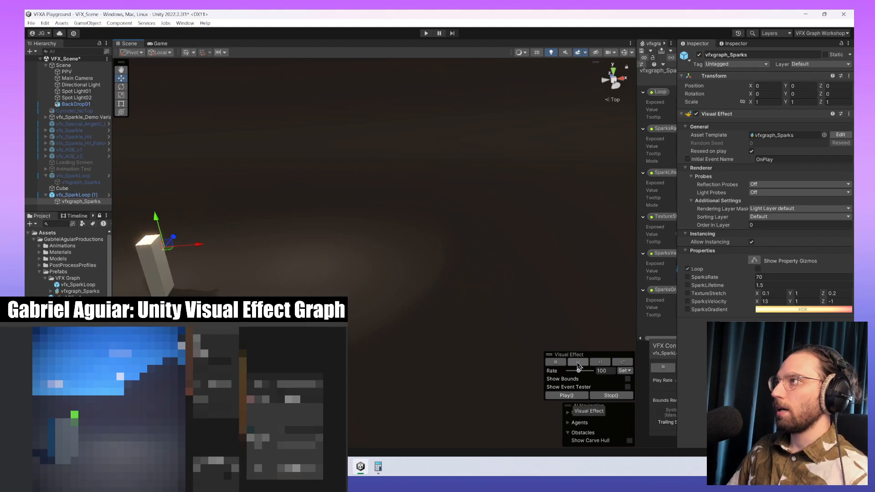
pyautogui.click(557, 362)
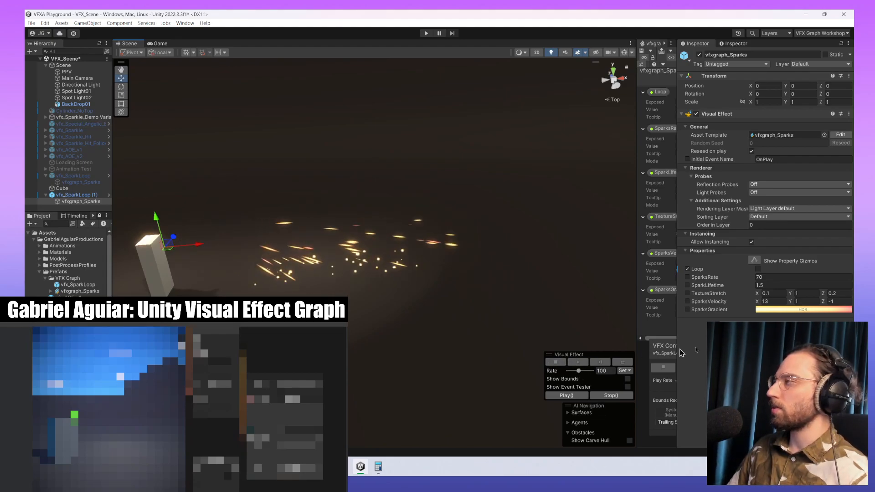
# - Override SparksRate with 150 and SparkLifetime with 3 on the selected vfxgraph_Sparks instance
pyautogui.click(764, 277)
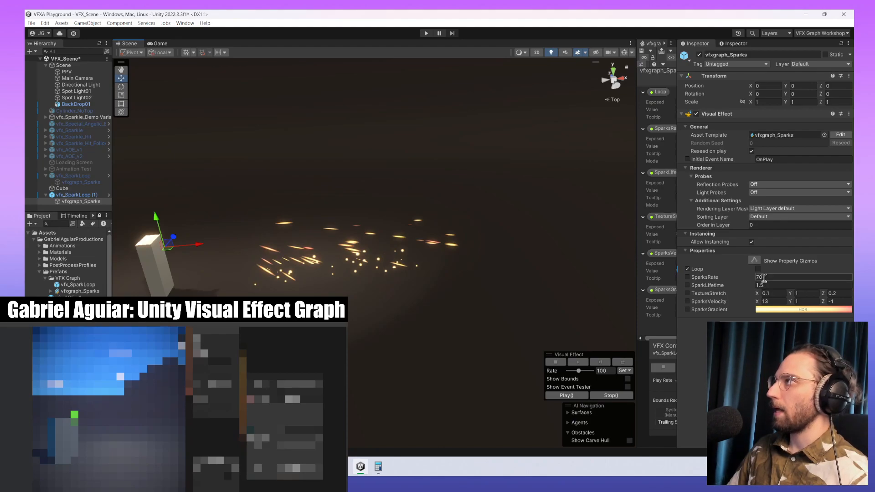
pyautogui.doubleClick(767, 276)
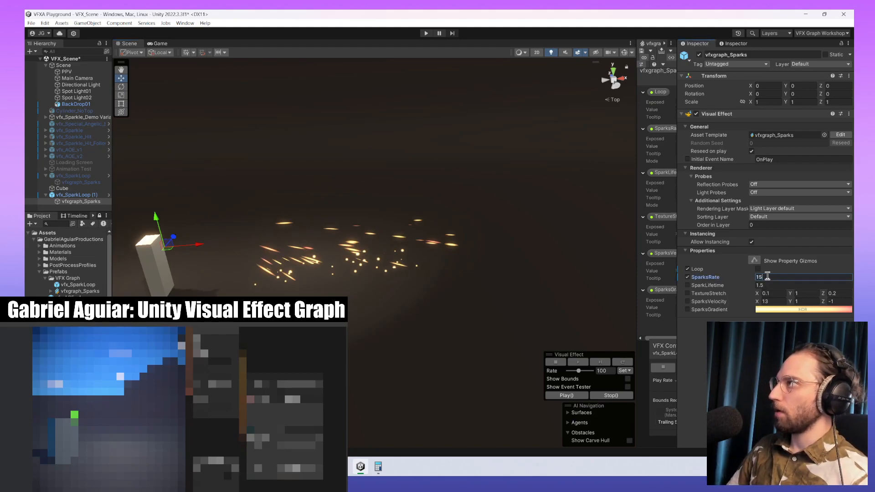
pyautogui.write('150')
pyautogui.click(772, 285)
pyautogui.doubleClick(771, 285)
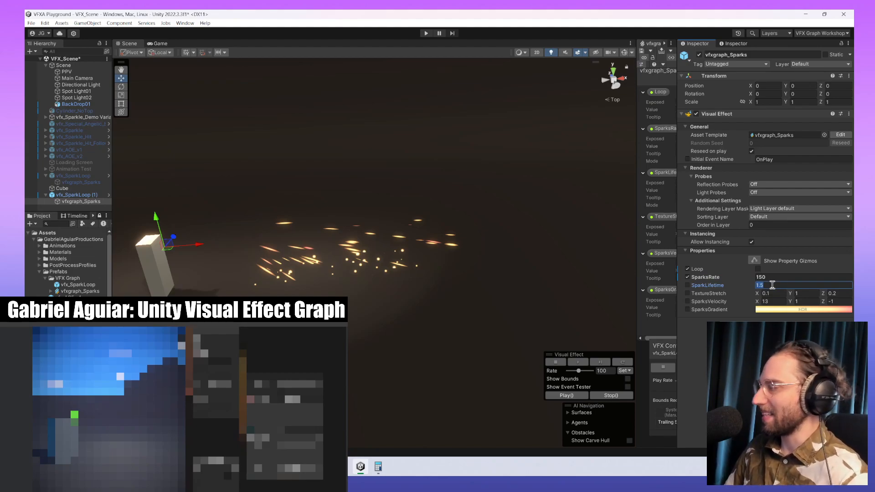
pyautogui.write('3')
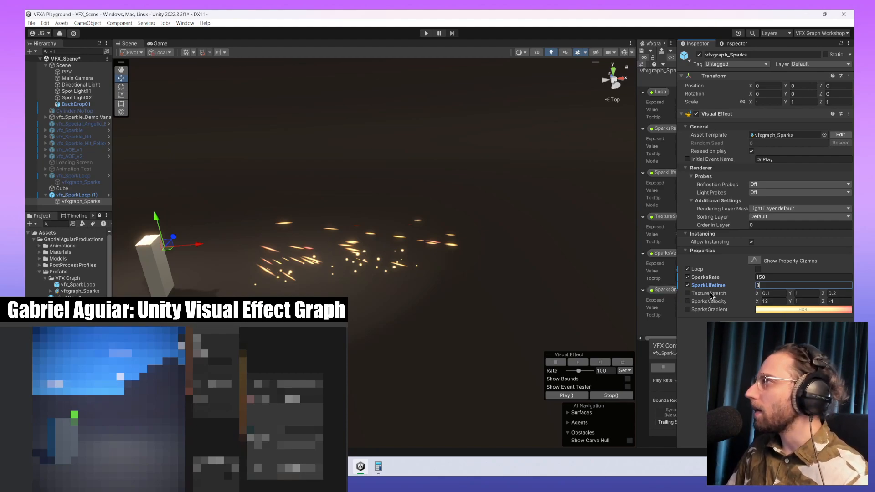
# - Override TextureStretch with X 0.3, Y 2, Z 1 and set the SparksVelocity X override to 20
pyautogui.click(687, 293)
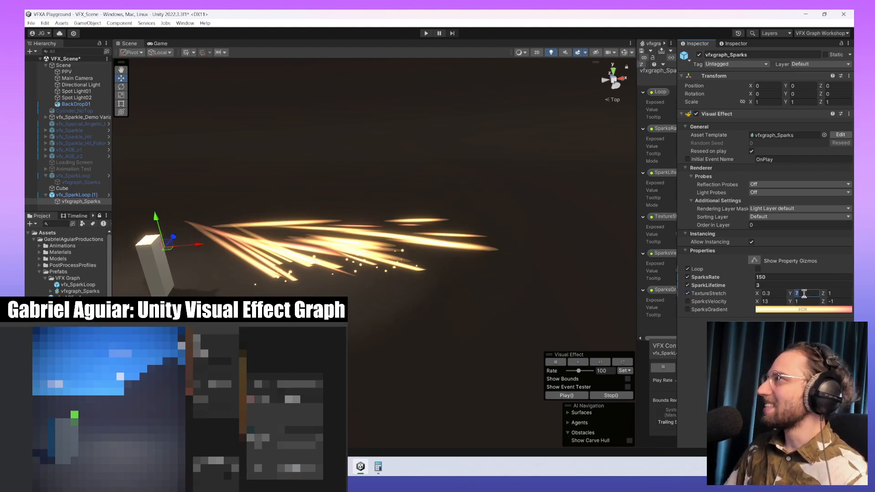
pyautogui.write('2')
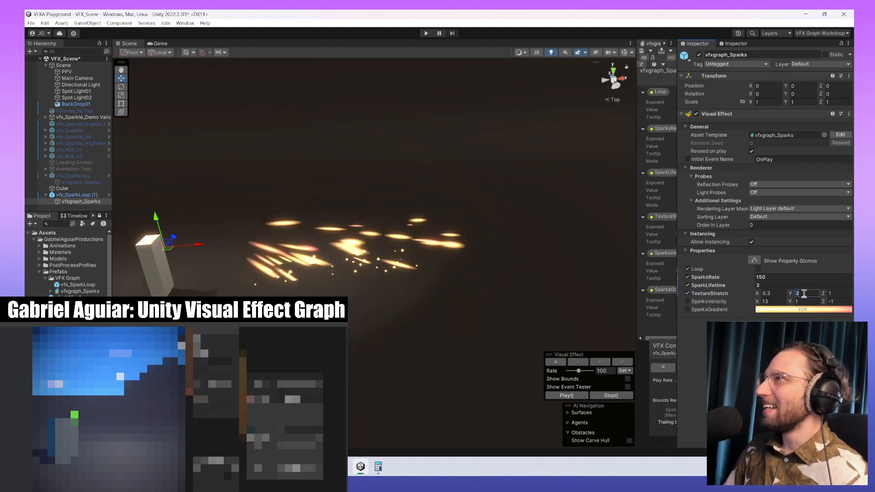
pyautogui.click(708, 302)
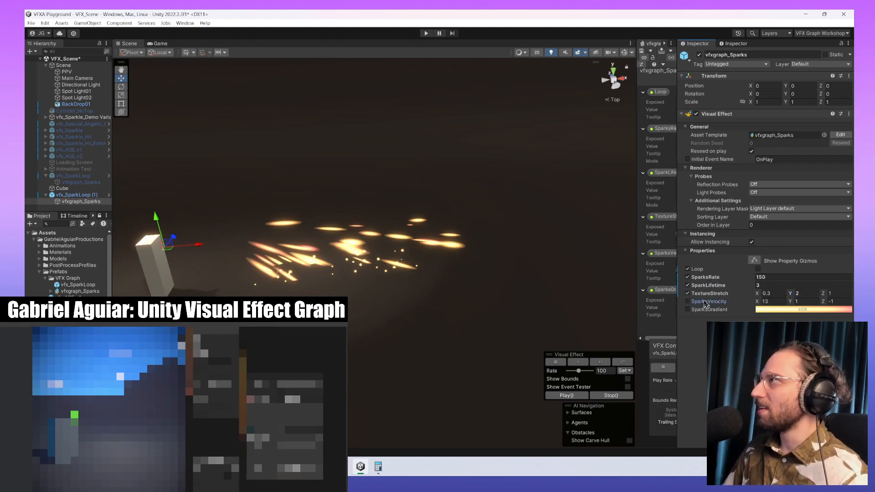
pyautogui.click(688, 301)
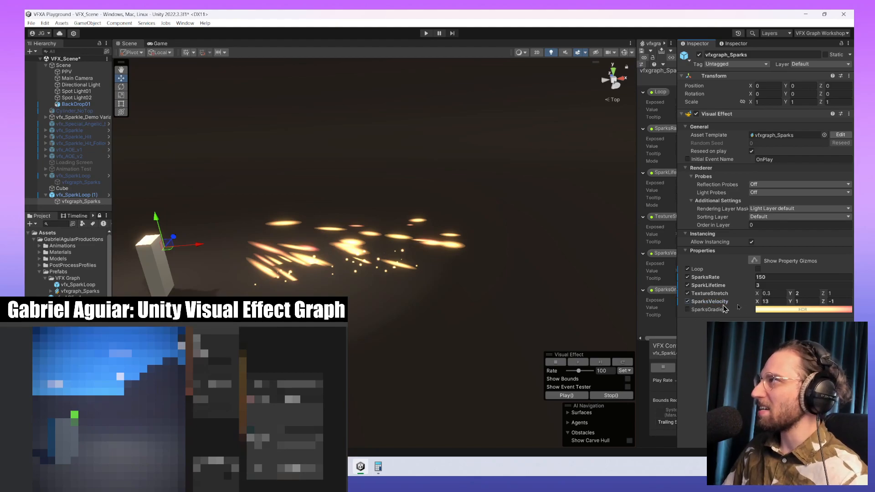
pyautogui.click(775, 302)
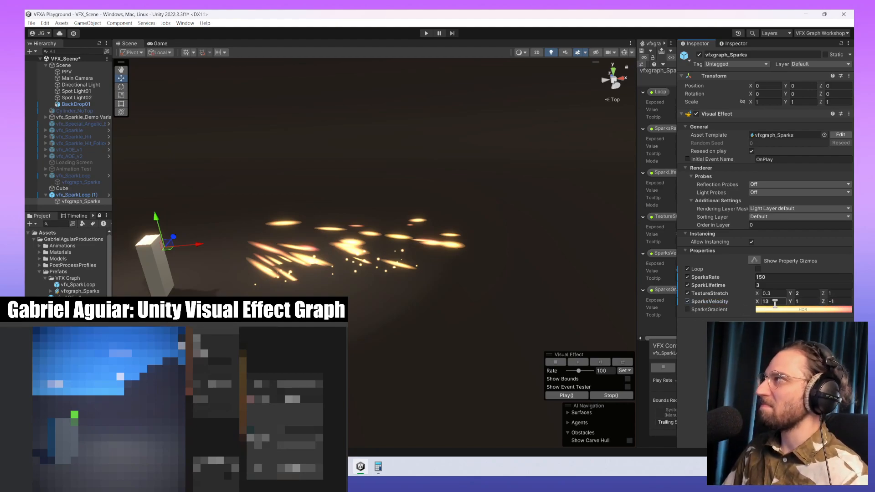
pyautogui.write('20')
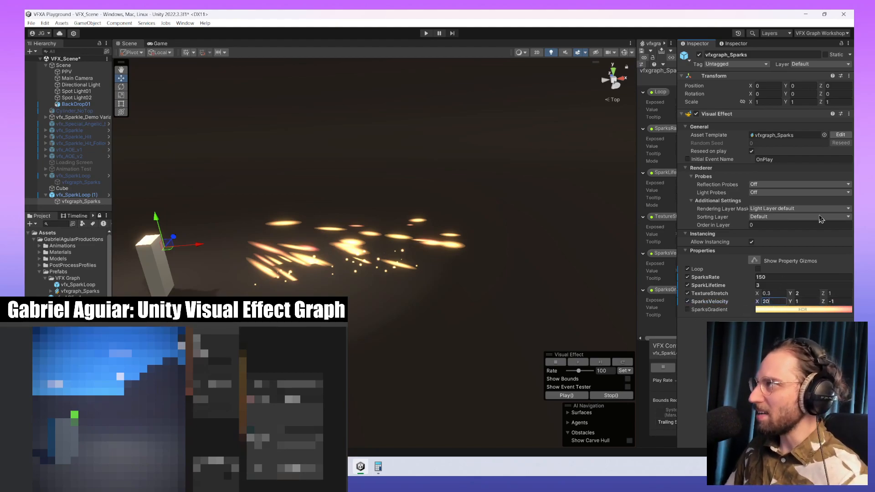
pyautogui.press('Return')
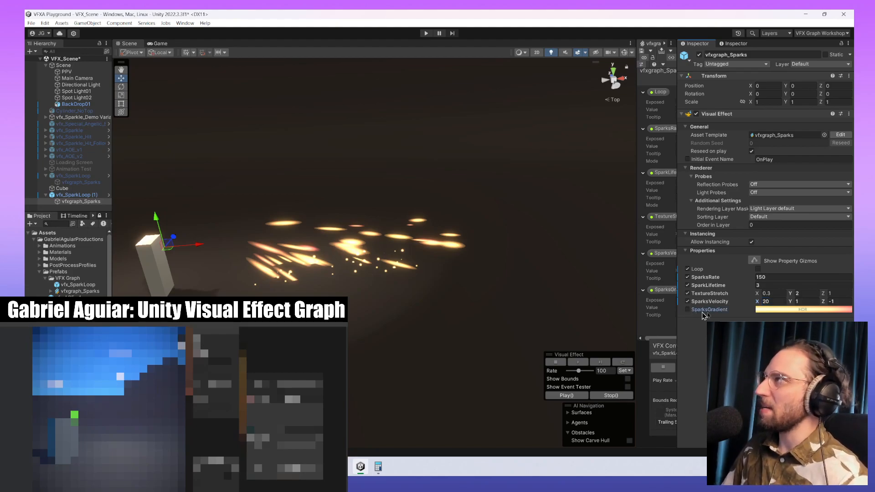
# - Override SparksGradient with the rainbow preset that runs from orange through green and blue to white
pyautogui.click(802, 310)
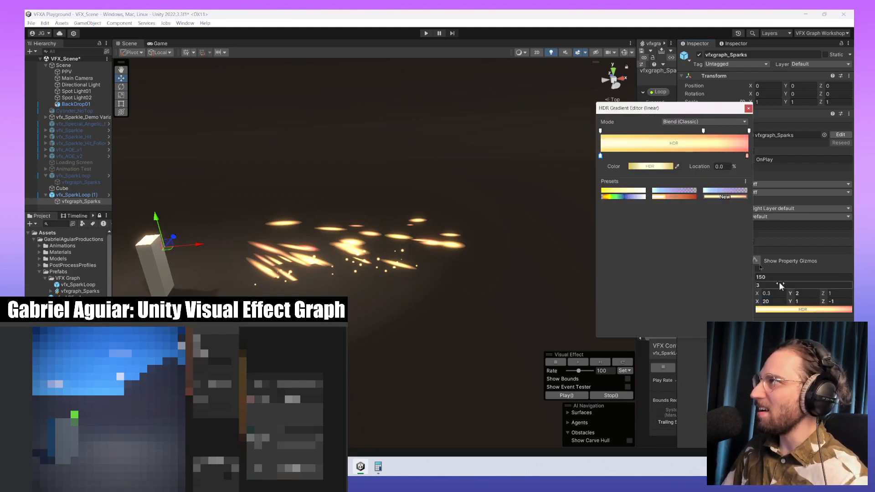
pyautogui.click(627, 196)
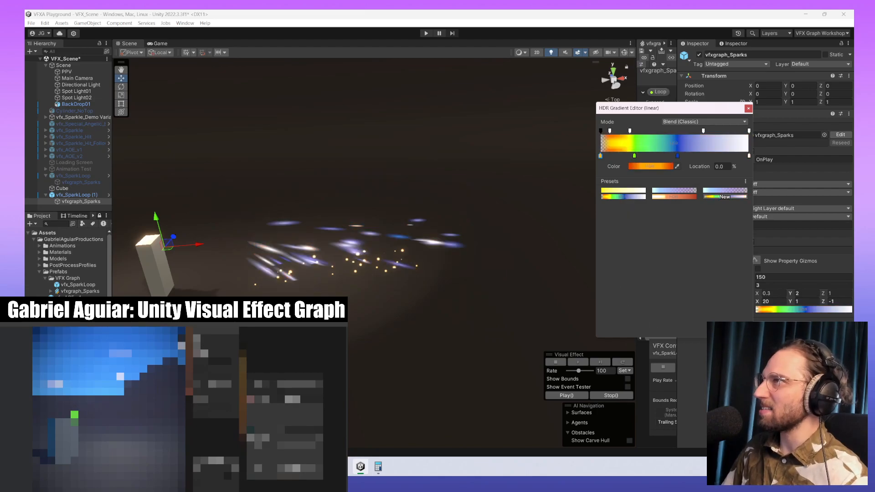
pyautogui.press('Escape')
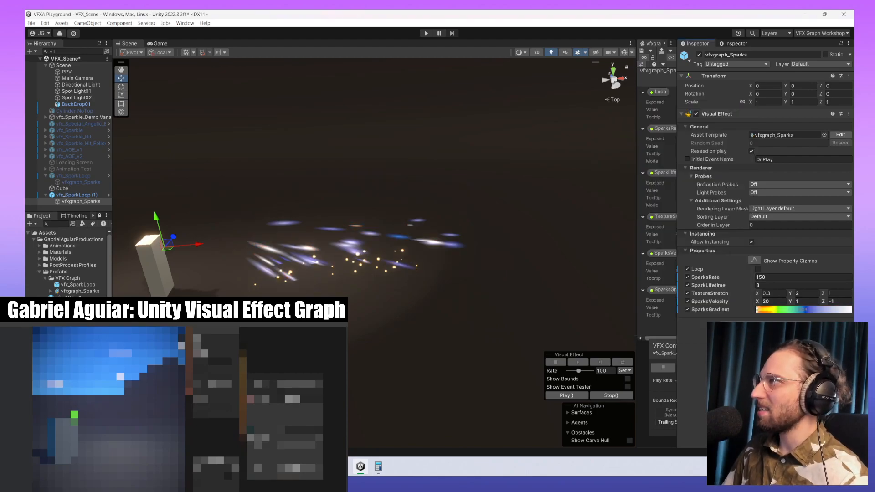
# - Replay the sparks burst with the overridden properties several times and check its colour and reach
pyautogui.click(576, 364)
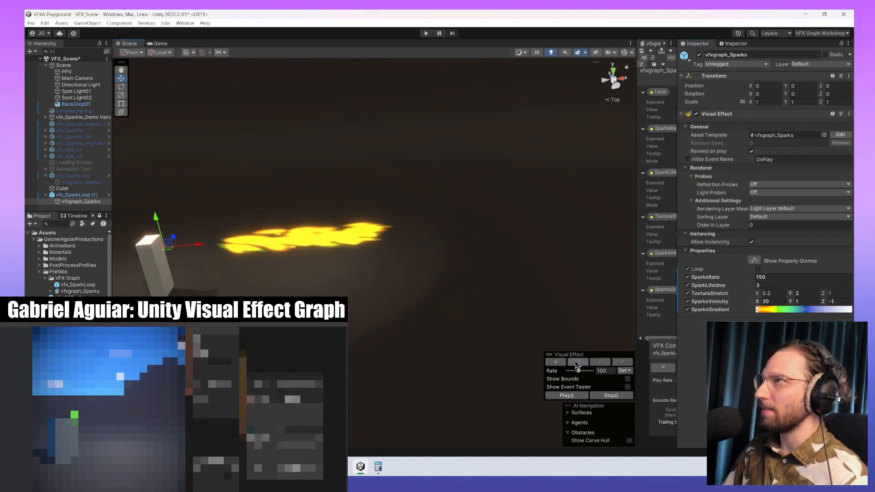
pyautogui.click(576, 363)
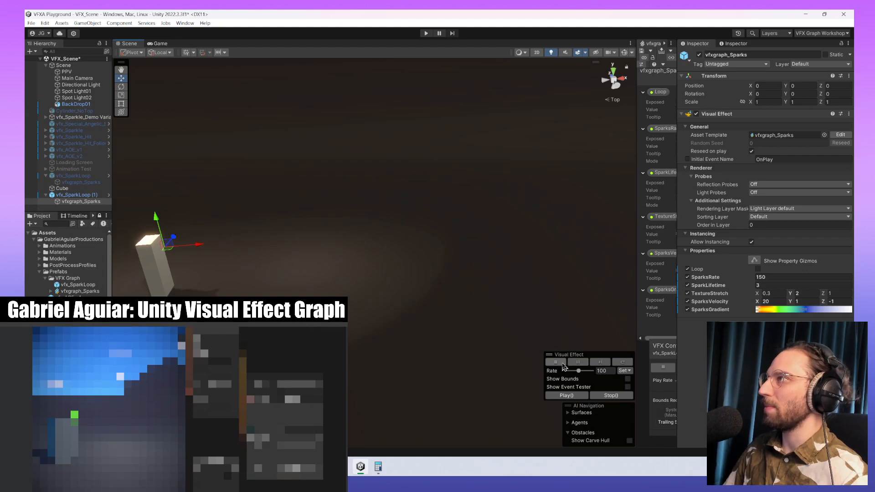
pyautogui.click(561, 364)
pyautogui.click(578, 364)
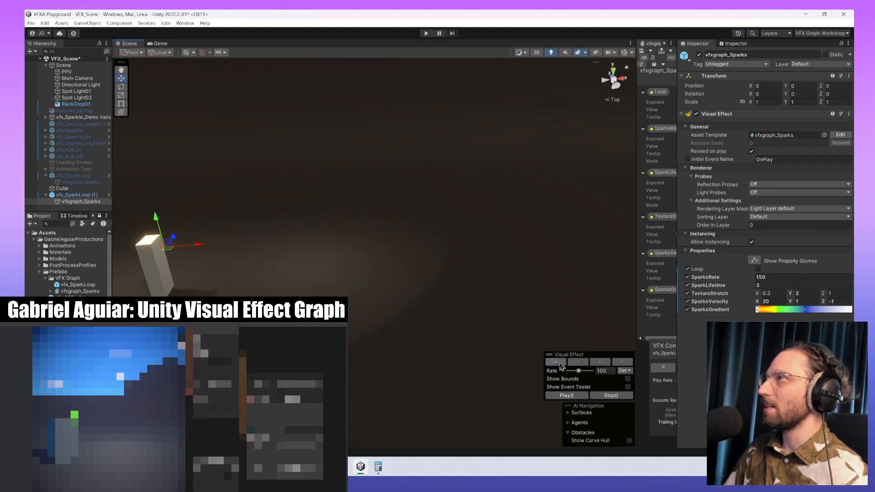
pyautogui.click(577, 364)
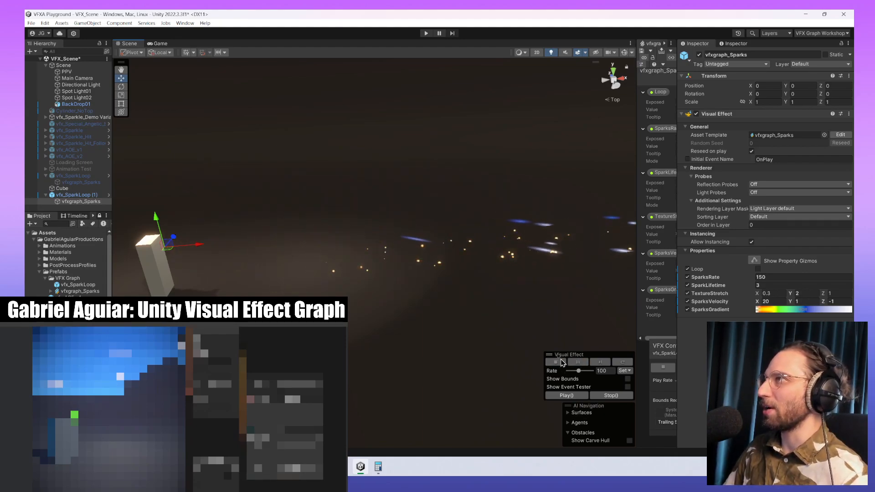
pyautogui.moveTo(500, 295); pyautogui.dragTo(483, 328, button='middle')
pyautogui.scroll(-3, 483, 328)
pyautogui.keyDown('alt'); pyautogui.moveTo(426, 332); pyautogui.dragTo(449, 328); pyautogui.keyUp('alt')
# - Remove the gradient, velocity, stretch, lifetime and rate overrides from the instance and replay the burst
pyautogui.click(687, 310)
pyautogui.click(687, 301)
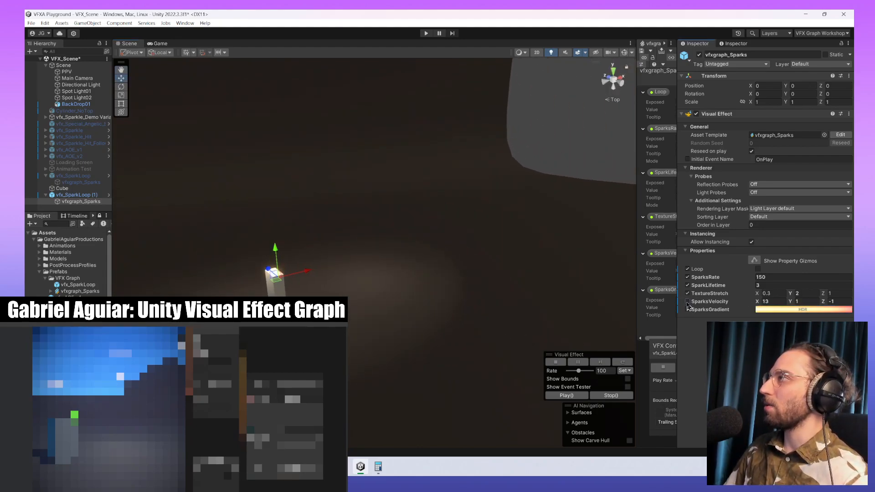
pyautogui.click(687, 277)
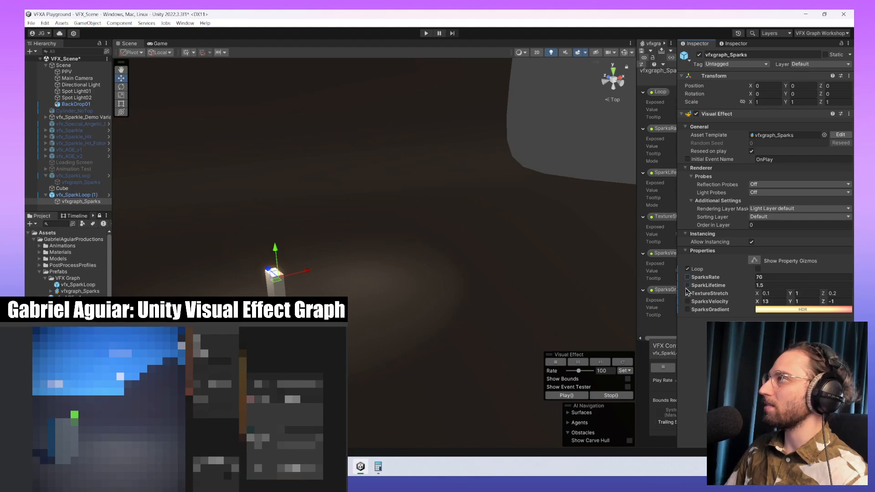
pyautogui.click(559, 363)
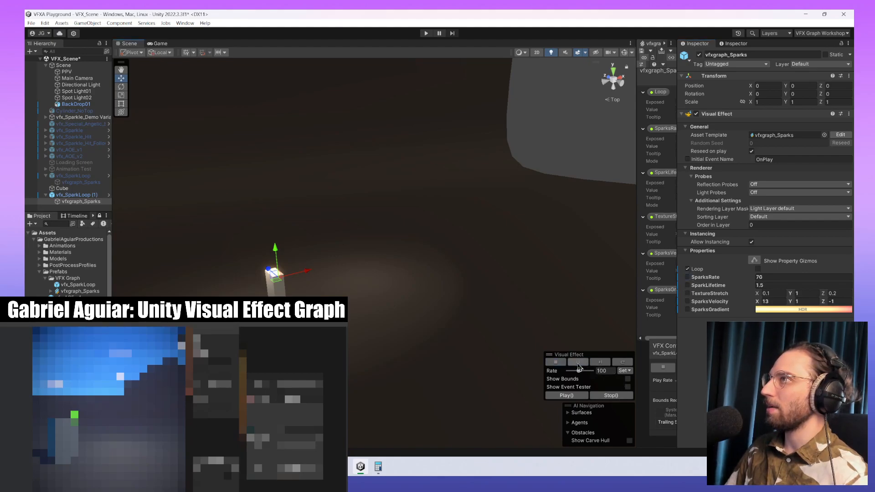
pyautogui.click(578, 364)
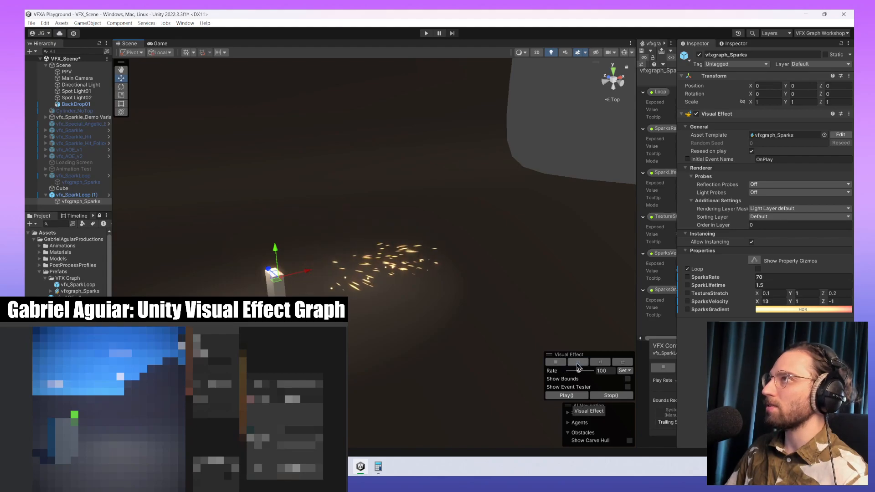
# - Turn Loop back on, play the effect, and override SparksRate with 10 to preview a sparse stream
pyautogui.click(757, 268)
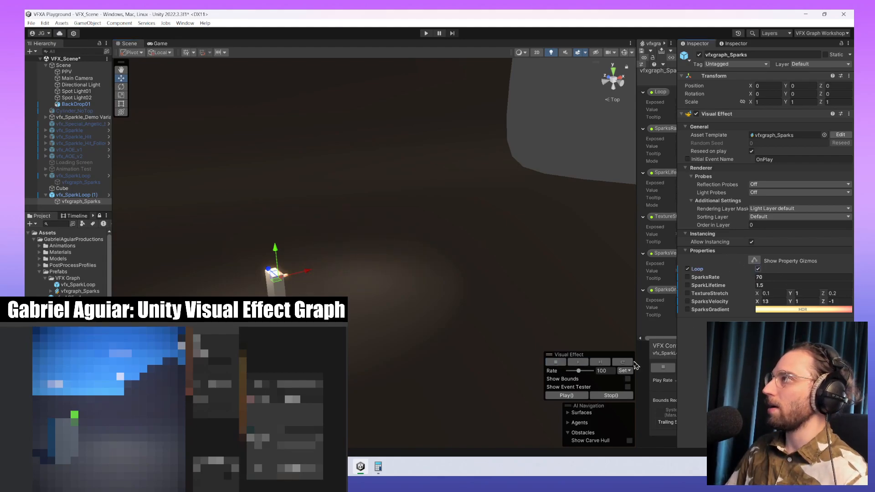
pyautogui.click(577, 362)
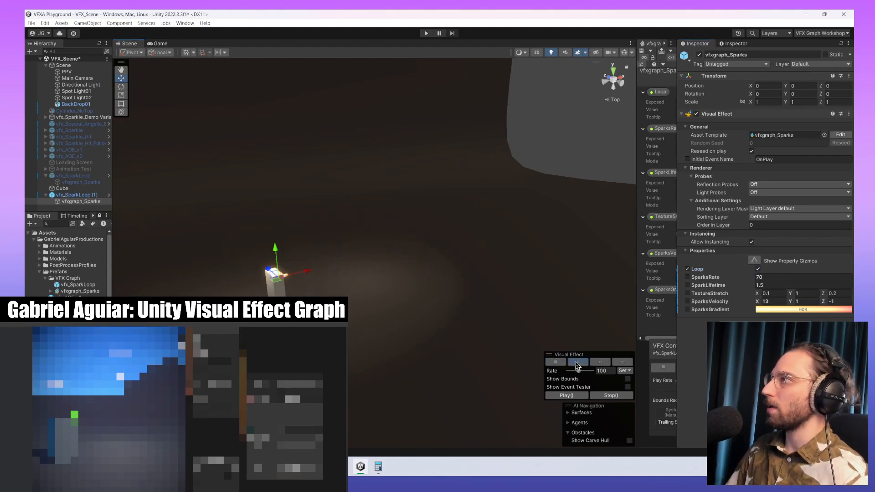
pyautogui.click(687, 277)
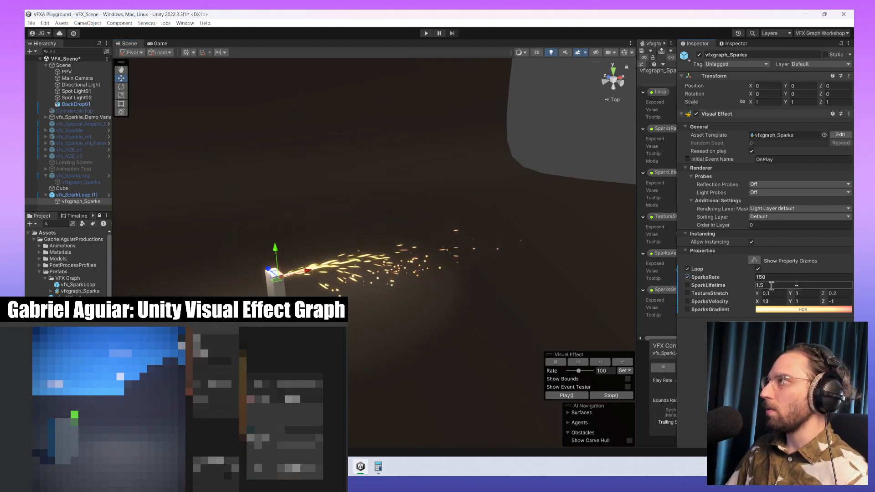
pyautogui.click(789, 277)
pyautogui.write('1')
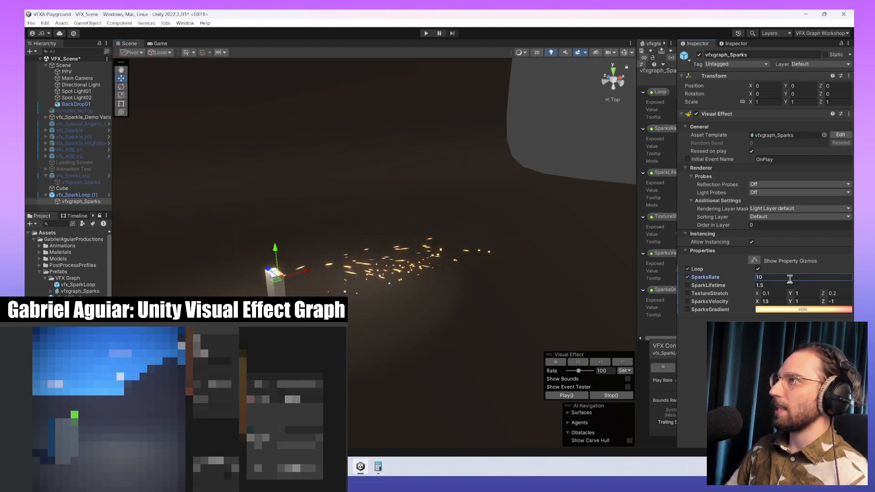
pyautogui.scroll(3, 456, 323)
pyautogui.moveTo(456, 322); pyautogui.dragTo(451, 298, button='middle')
pyautogui.keyDown('alt'); pyautogui.moveTo(451, 298); pyautogui.dragTo(322, 287); pyautogui.keyUp('alt')
pyautogui.moveTo(322, 287); pyautogui.dragTo(394, 314, button='middle')
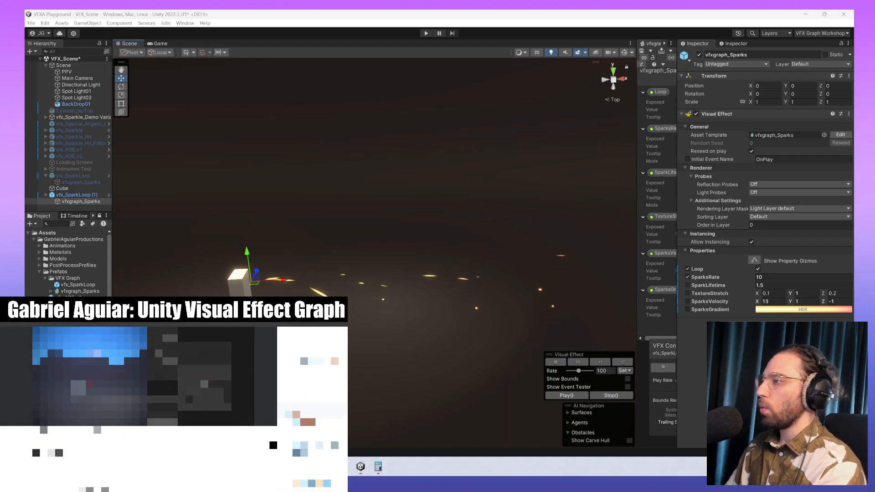
pyautogui.moveTo(359, 332); pyautogui.dragTo(374, 302, button='middle')
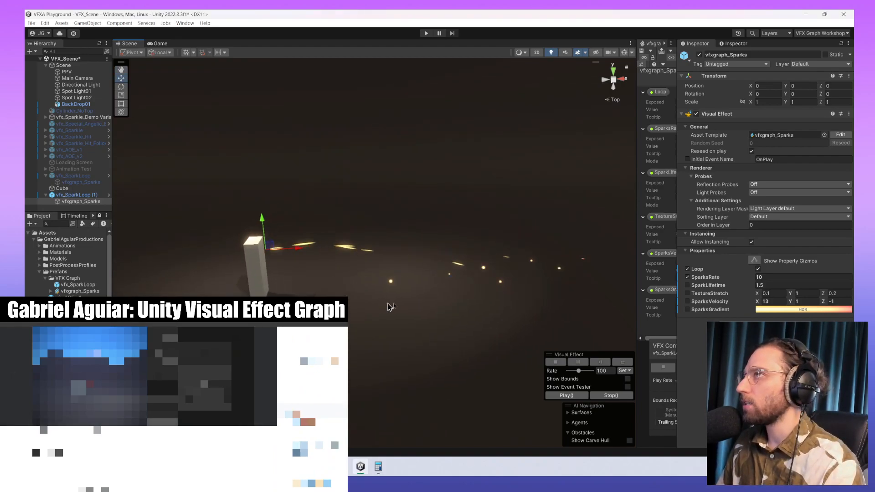
# - Raise the SparksRate override of the looping instance to 100 and examine the denser stream
pyautogui.click(783, 277)
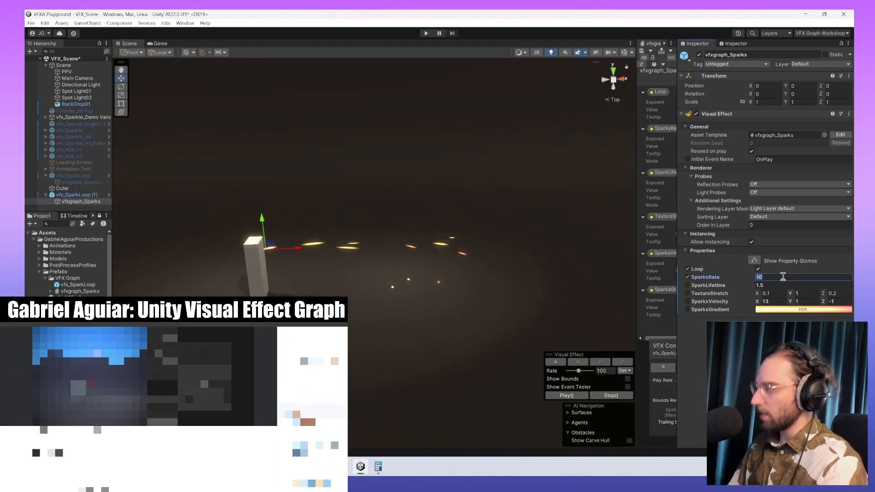
pyautogui.write('100')
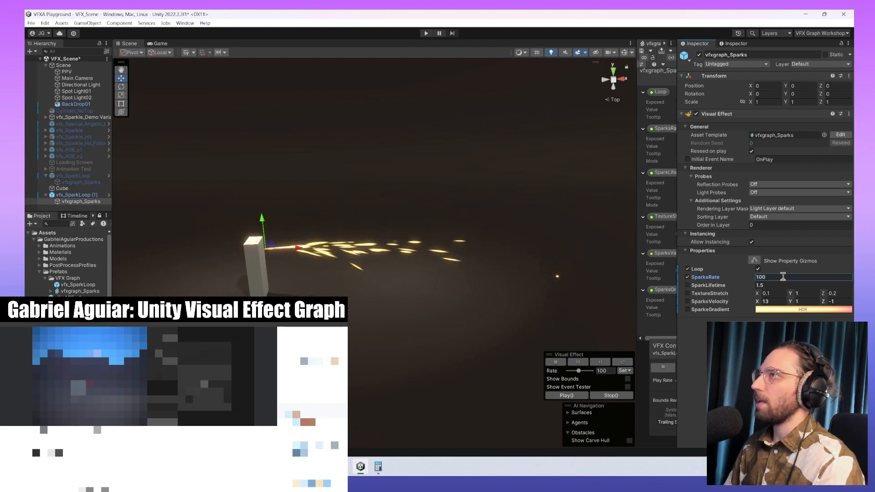
pyautogui.keyDown('alt'); pyautogui.moveTo(579, 321); pyautogui.dragTo(266, 228); pyautogui.keyUp('alt')
pyautogui.moveTo(266, 229); pyautogui.dragTo(334, 263, button='middle')
pyautogui.scroll(-3, 335, 263)
pyautogui.scroll(6, 318, 260)
pyautogui.scroll(-2, 272, 255)
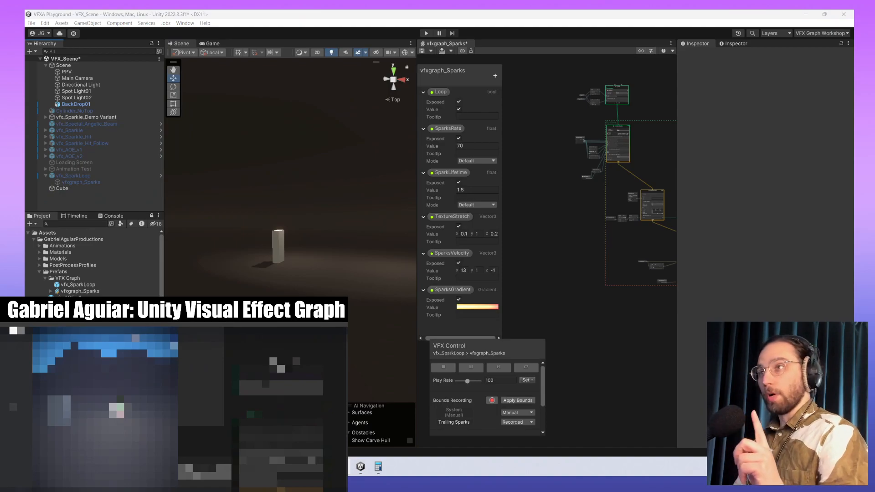
# - Create an empty object in the scene and name it vfx_Orb
pyautogui.rightClick(109, 199)
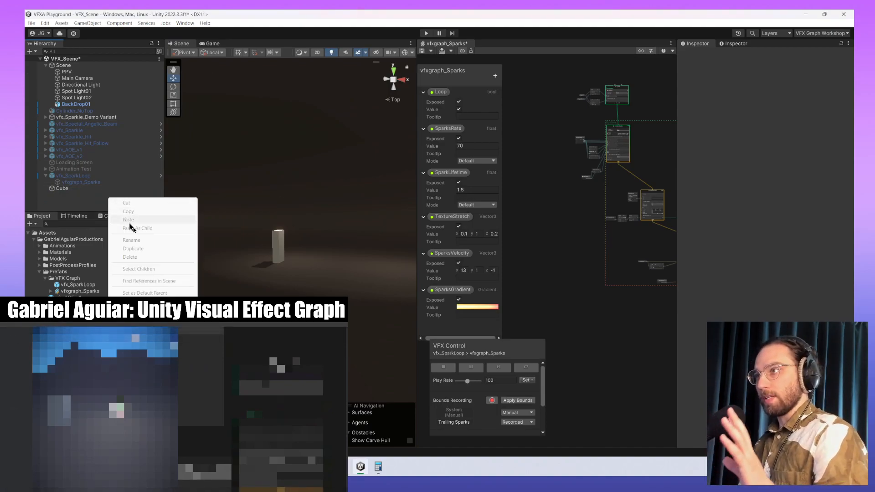
pyautogui.click(134, 305)
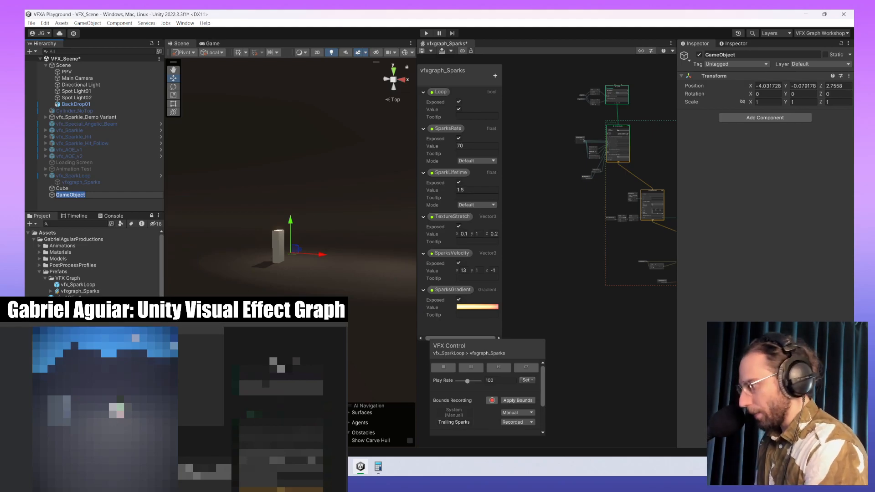
pyautogui.write('vfx')
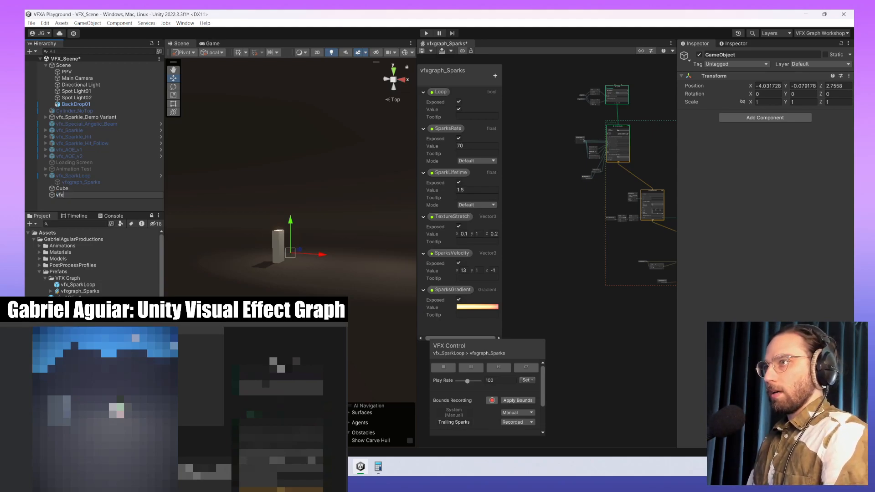
pyautogui.write('_Orb')
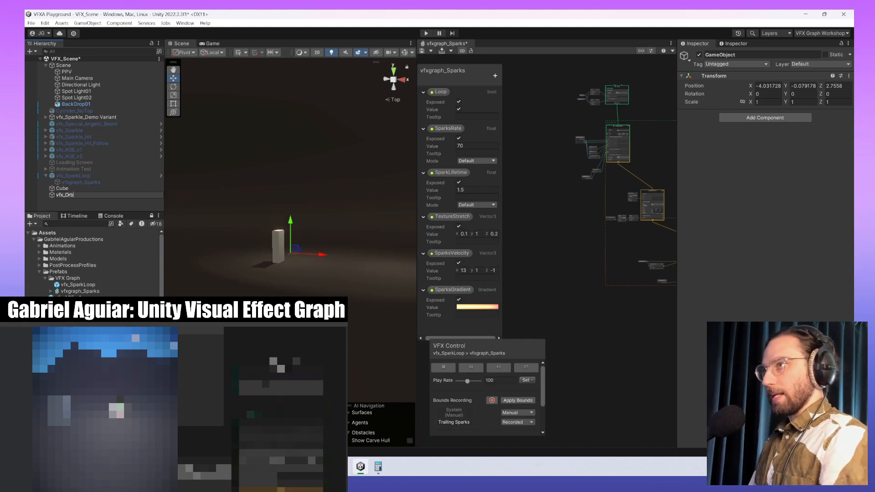
pyautogui.press('Return')
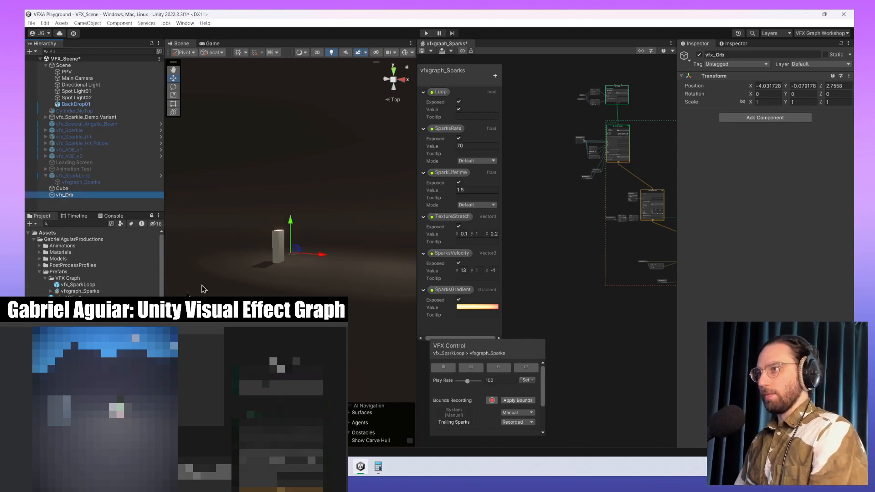
# - Create a new Visual Effect Graph asset in the VFX Graph folder and name it vfxgraph_Orb
pyautogui.click(81, 284)
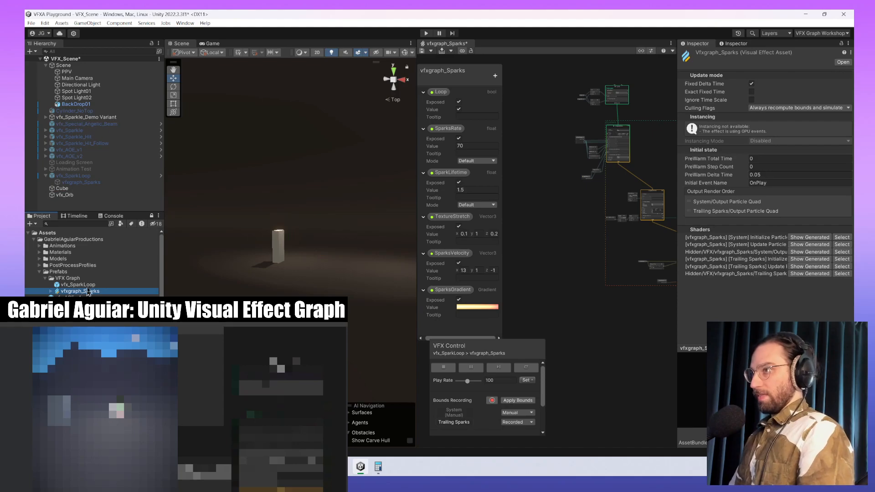
pyautogui.rightClick(85, 279)
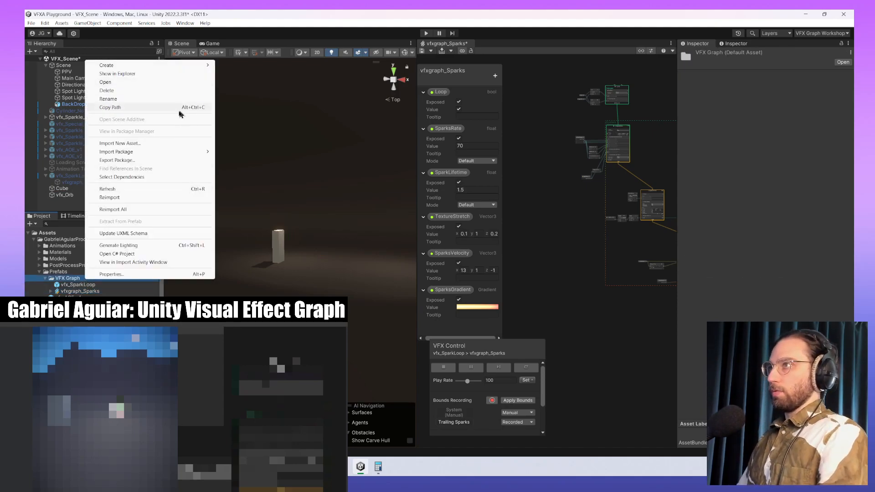
pyautogui.moveTo(167, 68)
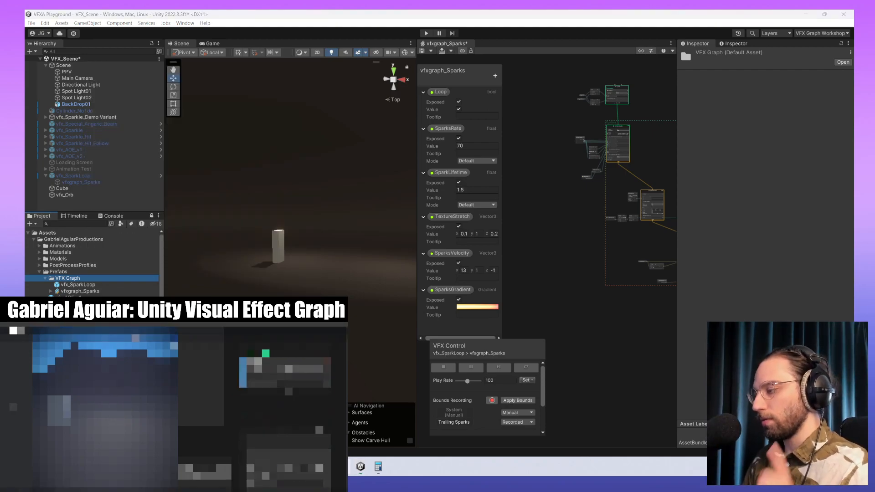
pyautogui.rightClick(72, 280)
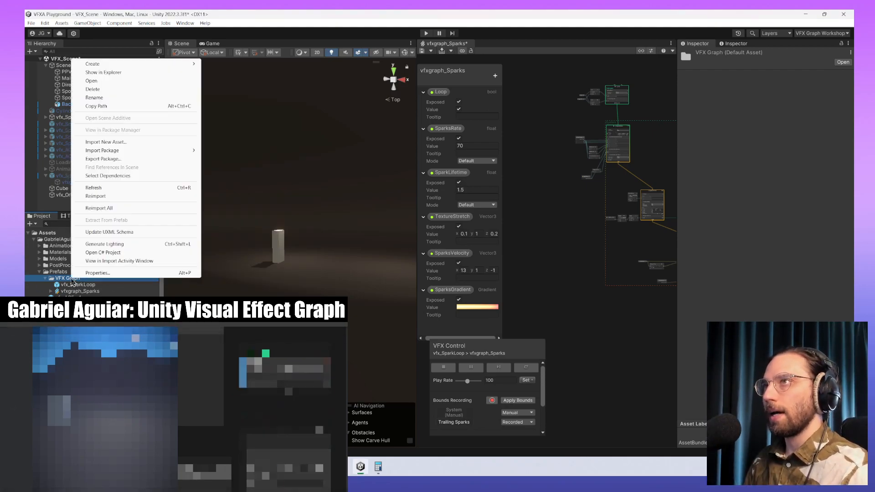
pyautogui.moveTo(146, 64)
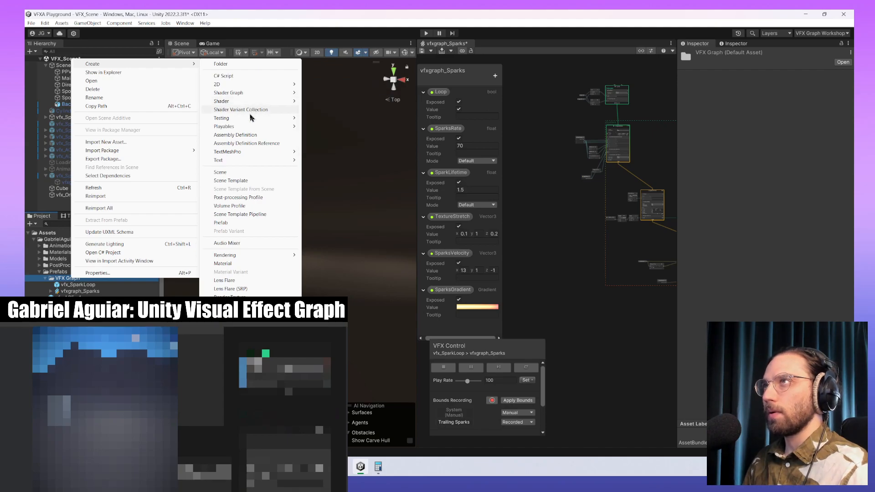
pyautogui.moveTo(252, 322)
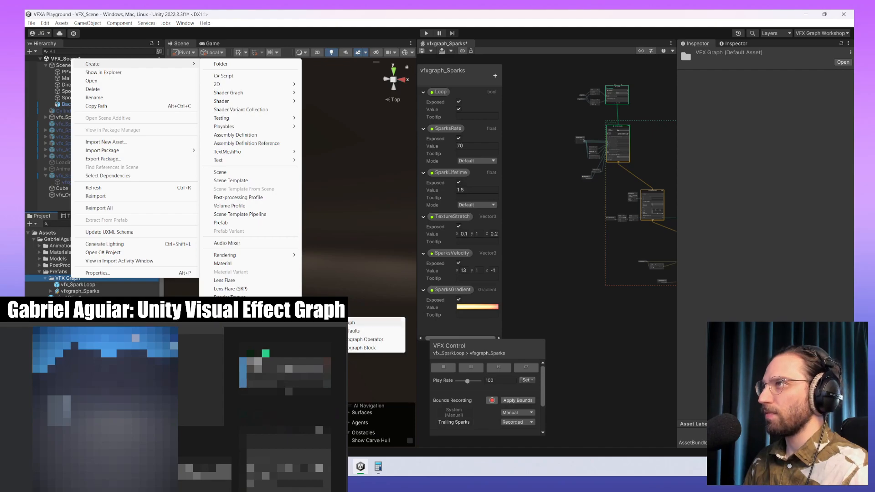
pyautogui.click(328, 323)
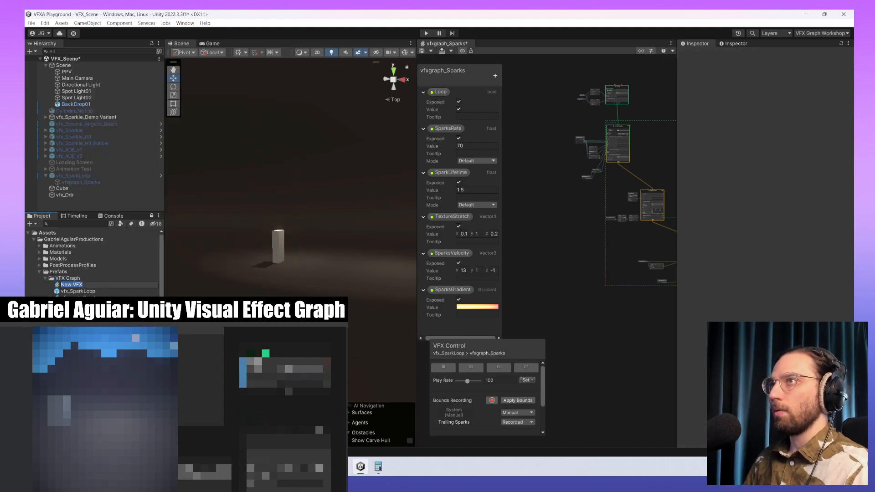
pyautogui.write('c')
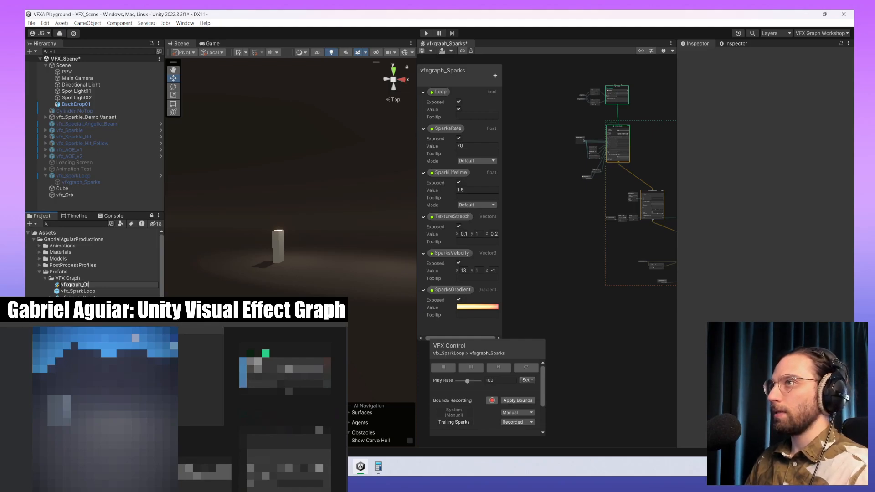
pyautogui.press('Return')
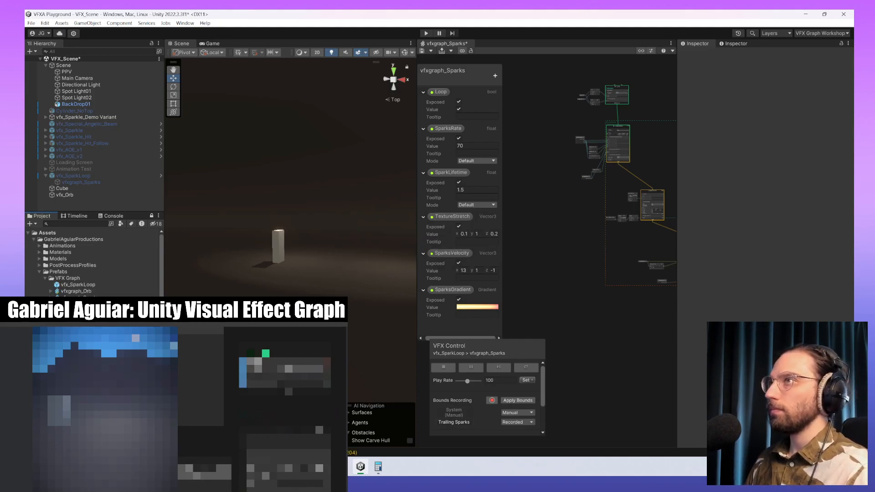
# - Add the vfxgraph_Orb effect to the scene as a child of vfx_Orb
pyautogui.moveTo(74, 292); pyautogui.dragTo(86, 202)
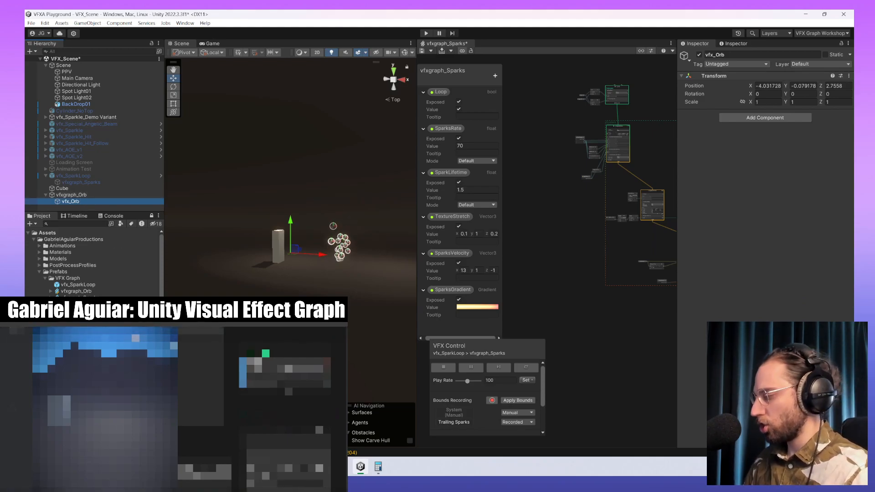
pyautogui.hotkey('ctrl', 'z')
pyautogui.moveTo(87, 201); pyautogui.dragTo(83, 195)
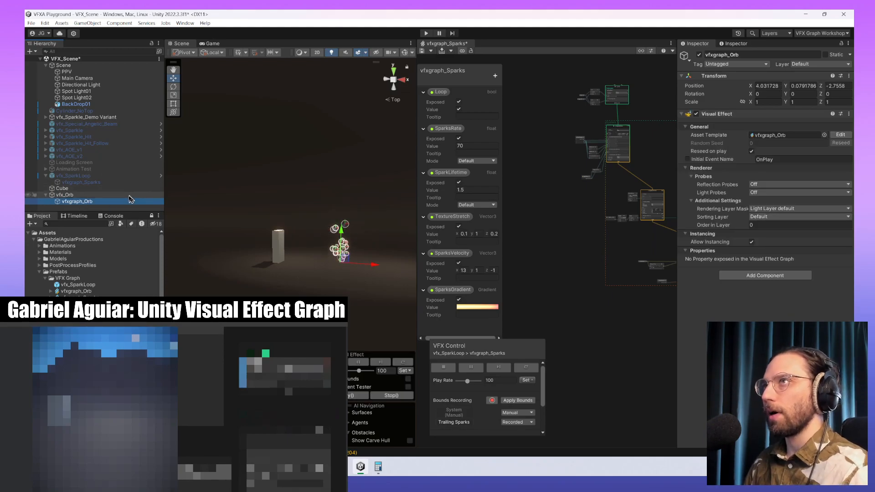
pyautogui.moveTo(144, 211); pyautogui.dragTo(145, 241)
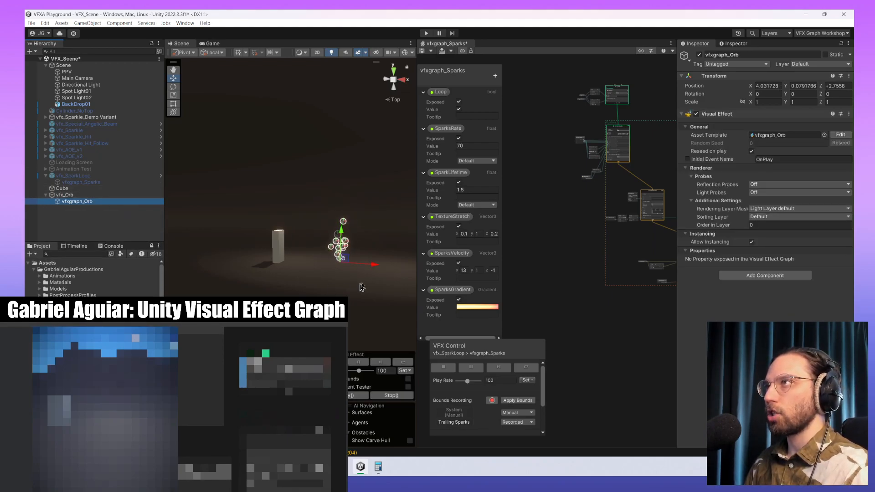
pyautogui.scroll(3, 361, 287)
pyautogui.moveTo(400, 277); pyautogui.dragTo(333, 282, button='middle')
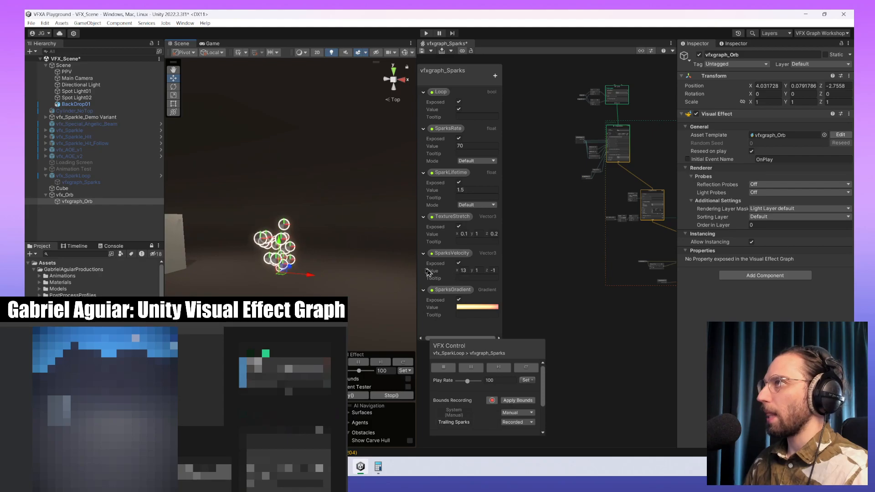
# - Save the vfxgraph_Sparks graph and close its window
pyautogui.moveTo(417, 267); pyautogui.dragTo(379, 266)
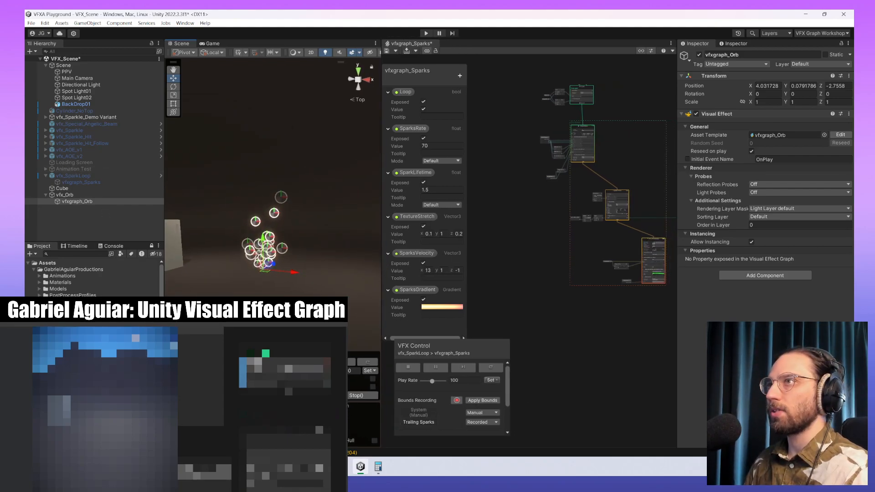
pyautogui.click(83, 360)
pyautogui.click(621, 94)
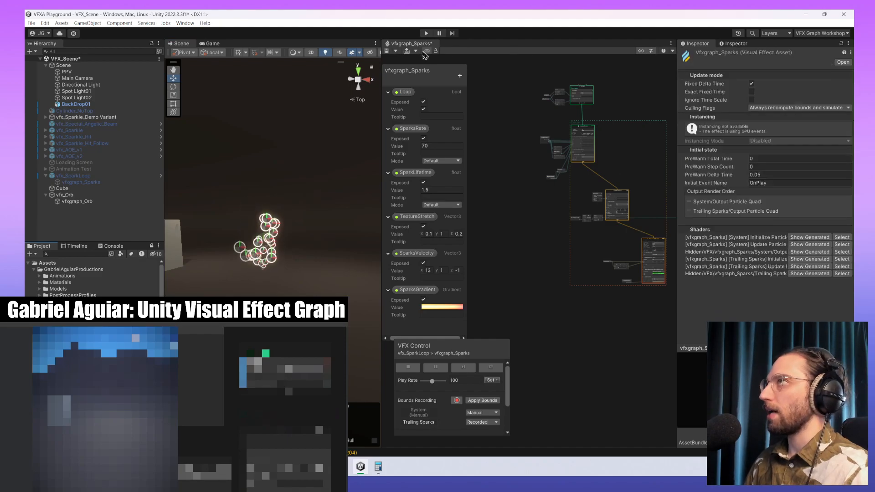
pyautogui.click(388, 51)
pyautogui.moveTo(431, 47); pyautogui.dragTo(487, 154)
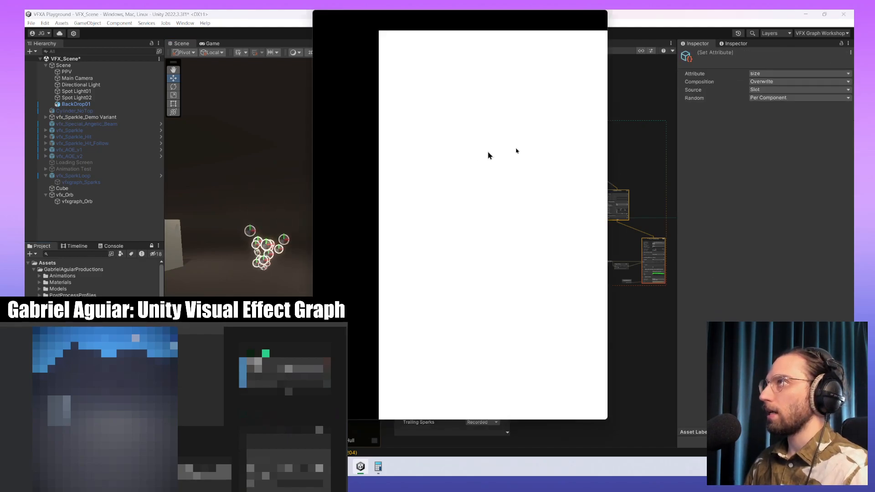
pyautogui.click(602, 14)
# - Open the vfxgraph_Orb asset for editing in the graph editor
pyautogui.click(82, 360)
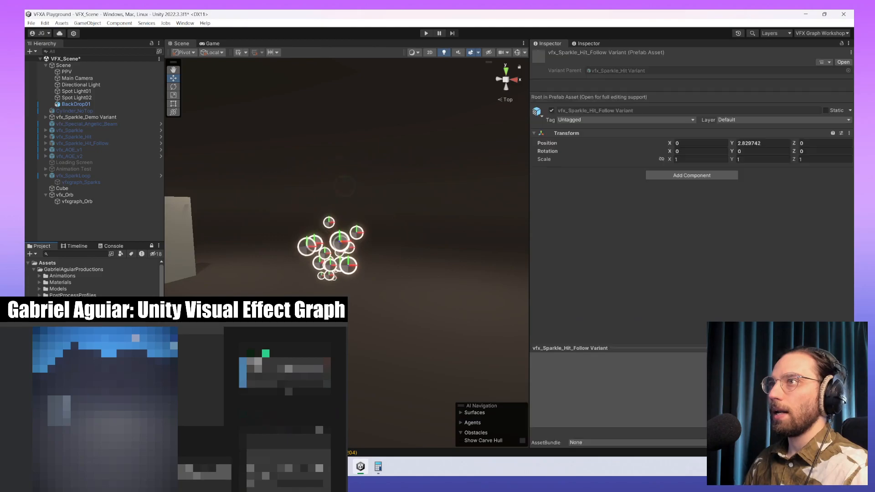
pyautogui.click(82, 366)
pyautogui.click(82, 360)
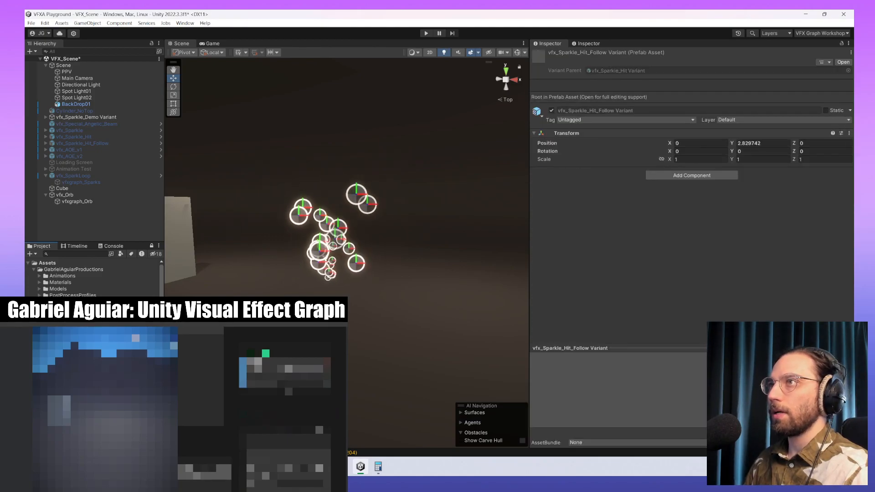
pyautogui.click(82, 387)
pyautogui.doubleClick(82, 381)
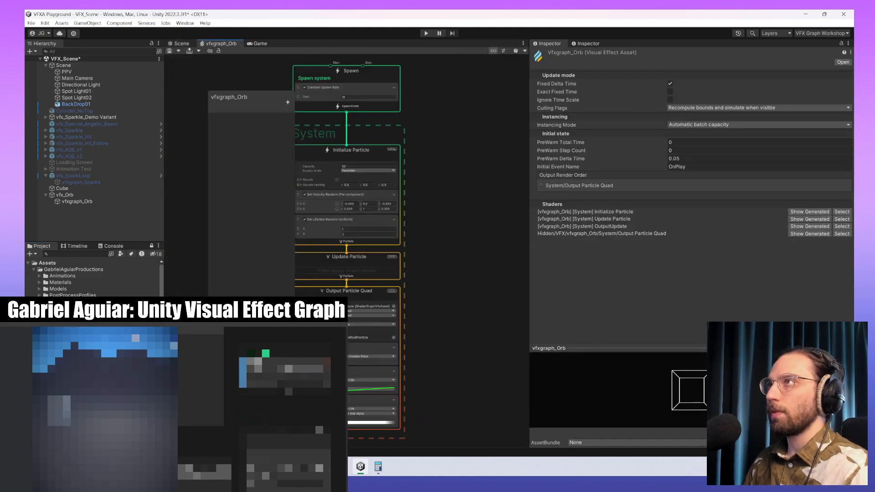
# - Dock the vfxgraph_Orb graph between the scene view and the inspector, and move its blackboard clear of the nodes
pyautogui.moveTo(223, 44); pyautogui.dragTo(693, 193)
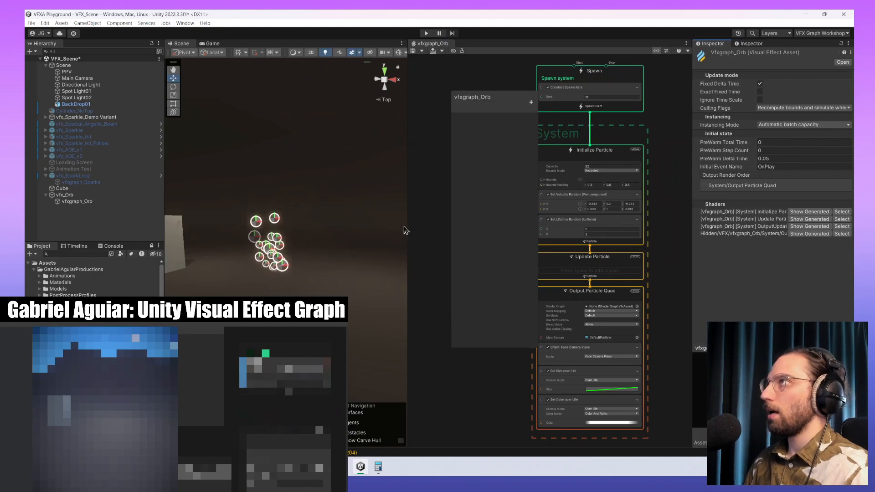
pyautogui.moveTo(407, 226); pyautogui.dragTo(420, 228)
pyautogui.moveTo(510, 101); pyautogui.dragTo(454, 59)
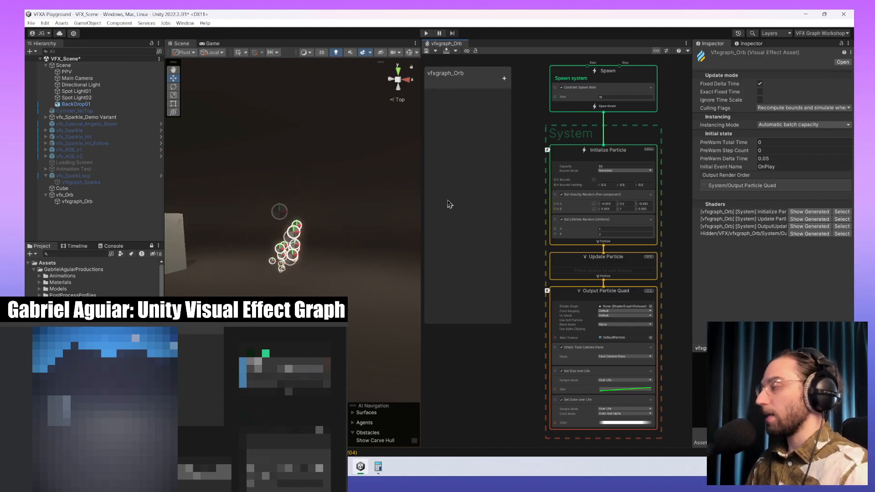
pyautogui.moveTo(298, 275); pyautogui.dragTo(305, 243, button='middle')
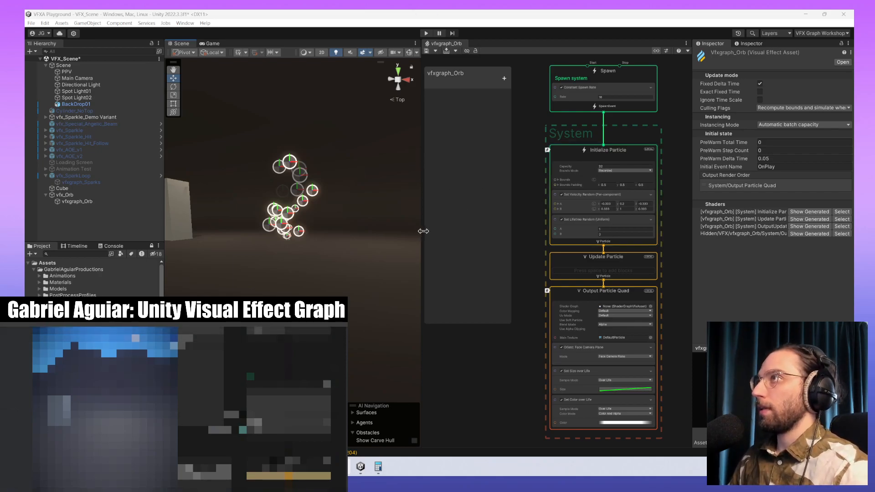
pyautogui.moveTo(423, 231); pyautogui.dragTo(401, 239)
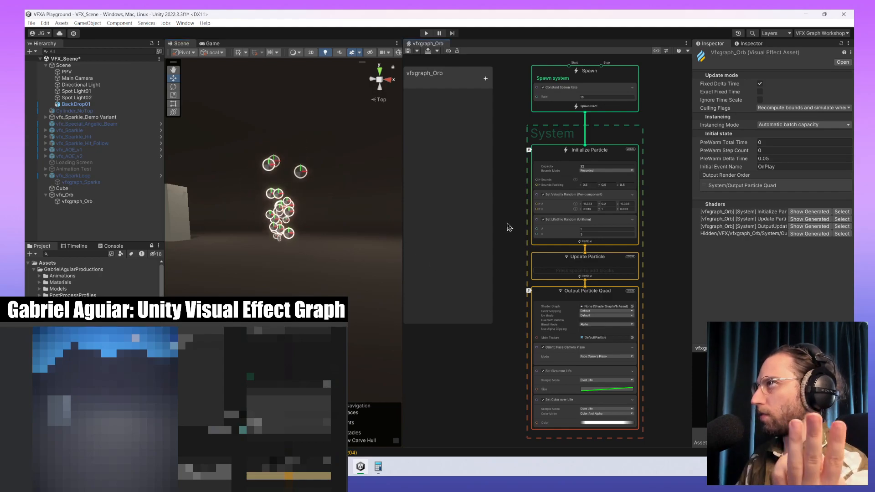
# - Widen the graph editor and delete the Constant Spawn Rate block from the Spawn context
pyautogui.moveTo(509, 228); pyautogui.dragTo(523, 289, button='middle')
pyautogui.scroll(5, 590, 82)
pyautogui.scroll(-1, 508, 295)
pyautogui.moveTo(564, 333); pyautogui.dragTo(586, 299, button='middle')
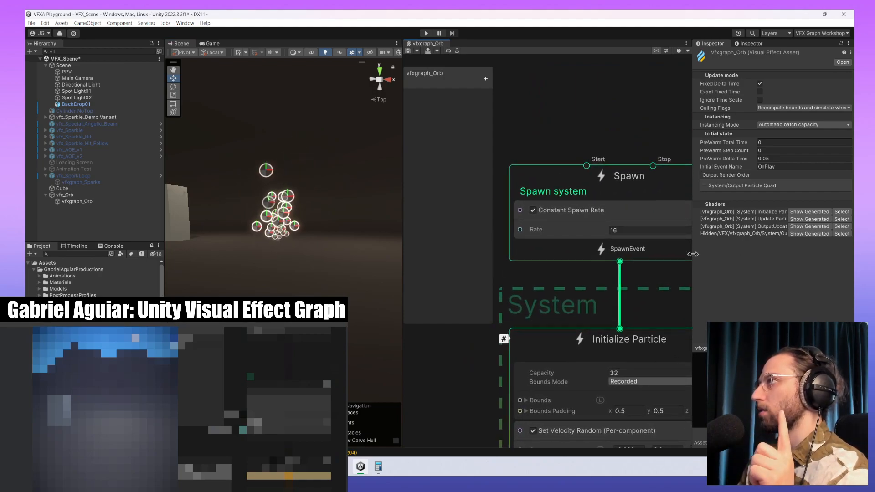
pyautogui.moveTo(692, 257); pyautogui.dragTo(735, 262)
pyautogui.moveTo(702, 263); pyautogui.dragTo(694, 253, button='middle')
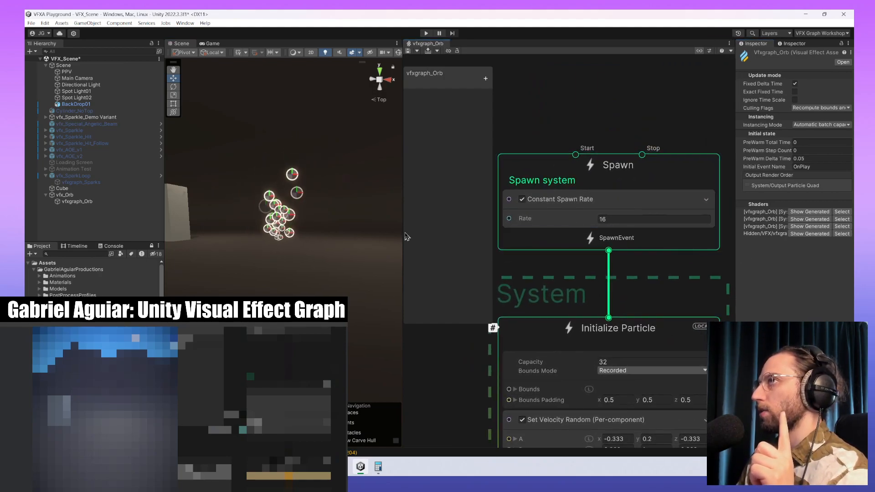
pyautogui.moveTo(398, 238); pyautogui.dragTo(364, 236)
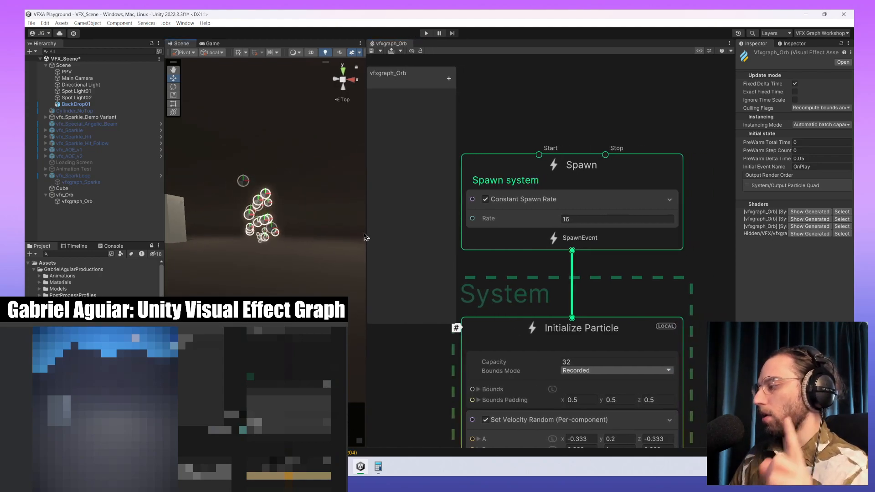
pyautogui.click(502, 212)
pyautogui.press('Delete')
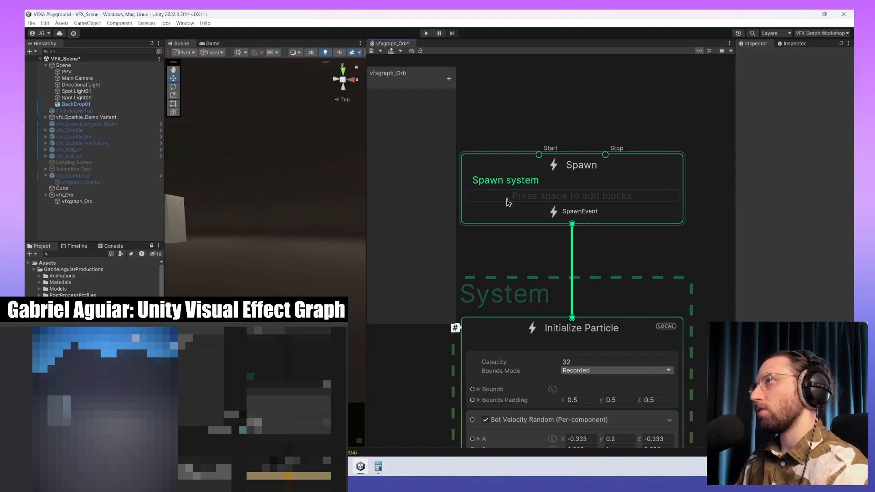
# - Add a Single Burst block with a count of 1 to the Spawn context
pyautogui.click(506, 199)
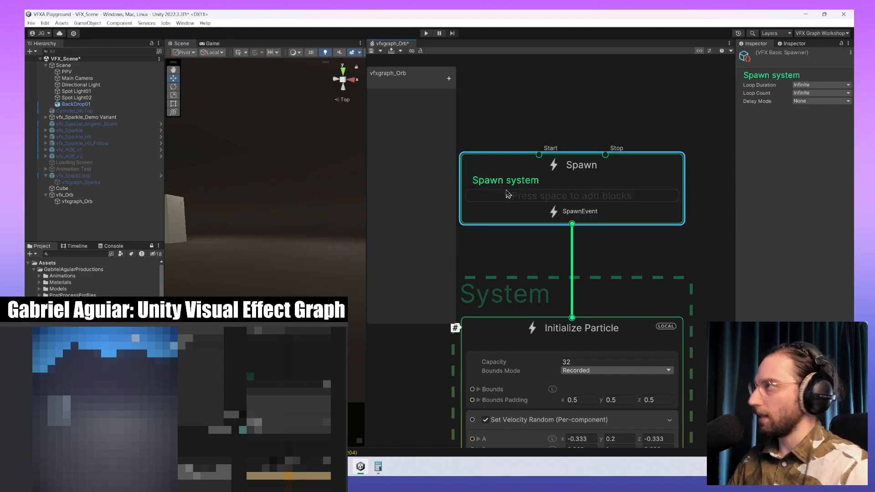
pyautogui.press('space')
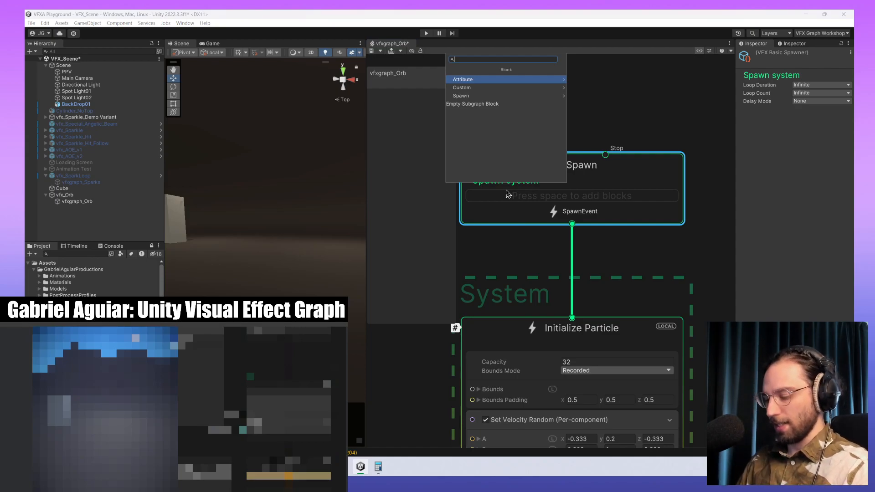
pyautogui.write('burst')
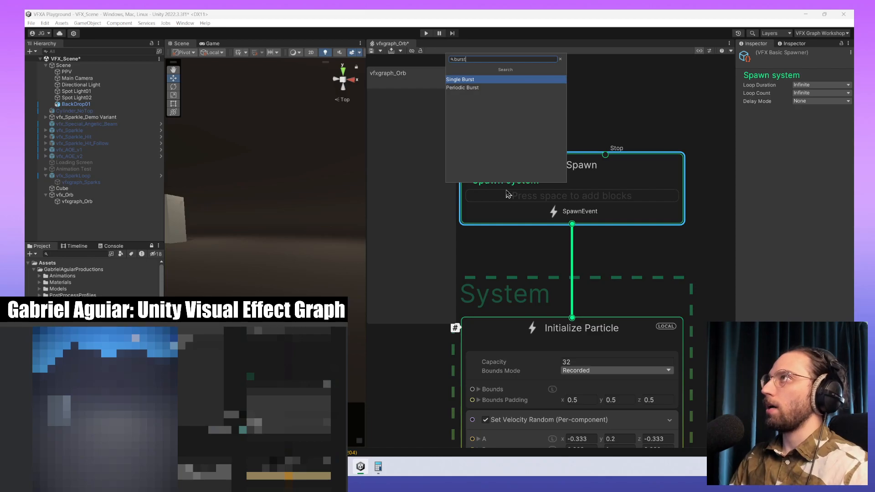
pyautogui.press('Return')
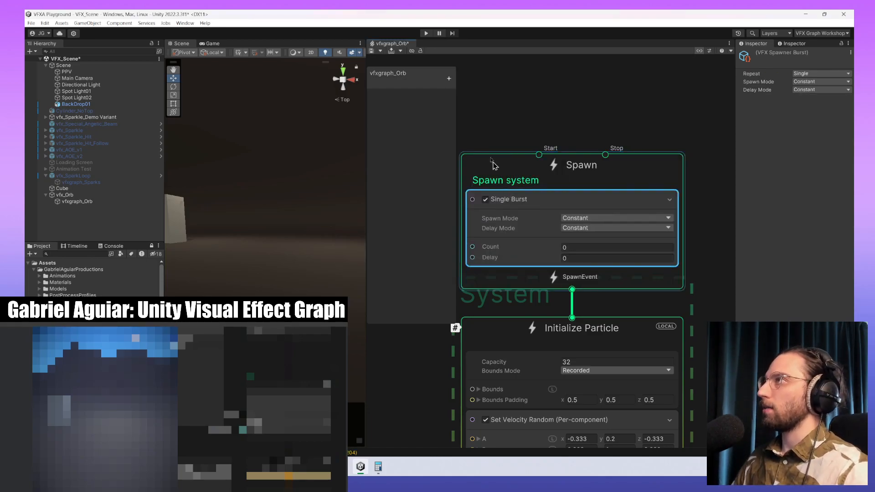
pyautogui.click(591, 248)
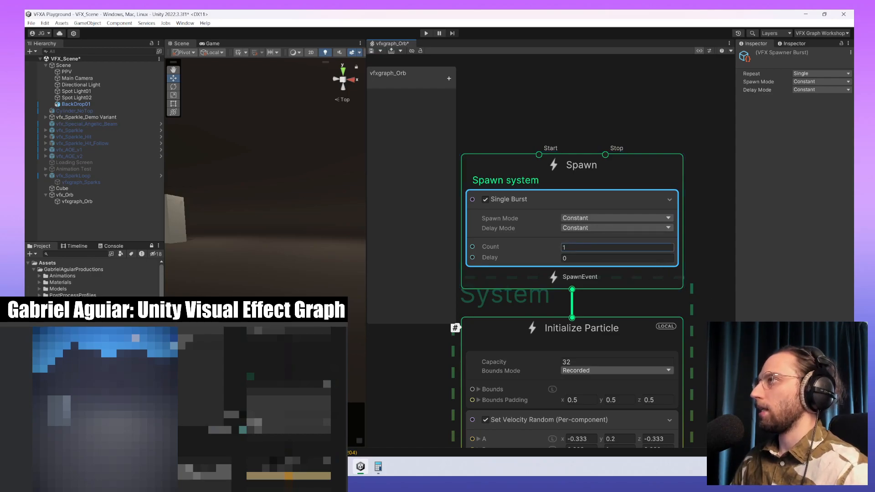
# - Delete the Set Velocity Random block from Initialize Particle and switch the lifetime block's Random option to Off
pyautogui.moveTo(709, 333); pyautogui.dragTo(714, 167, button='middle')
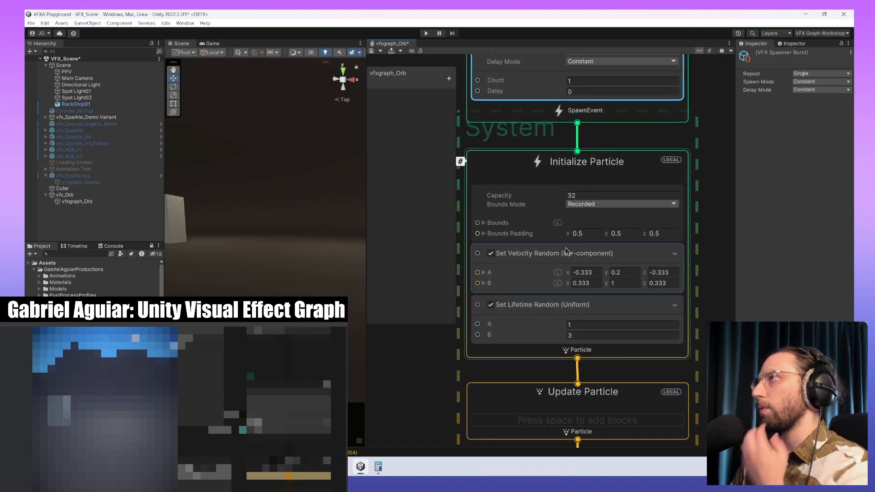
pyautogui.click(558, 259)
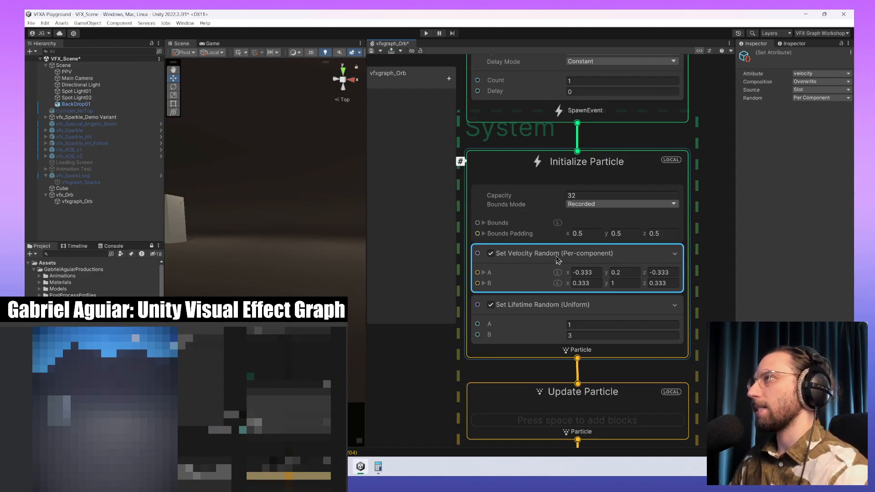
pyautogui.press('Delete')
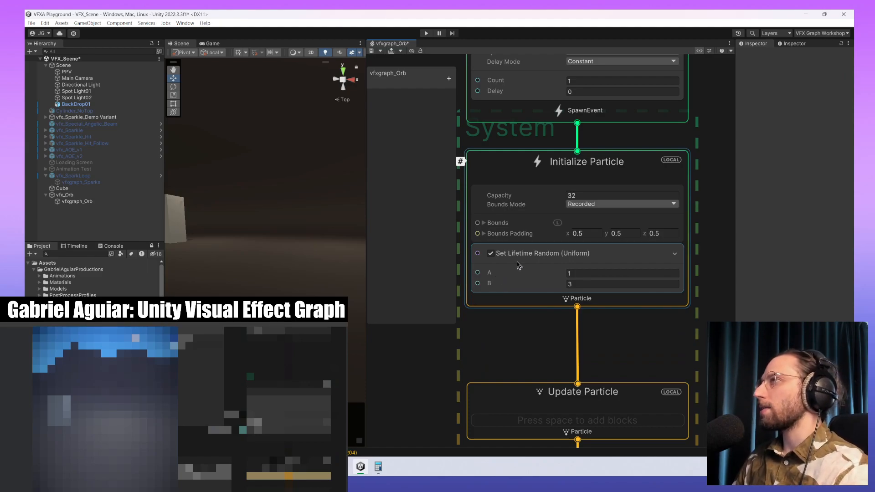
pyautogui.click(645, 259)
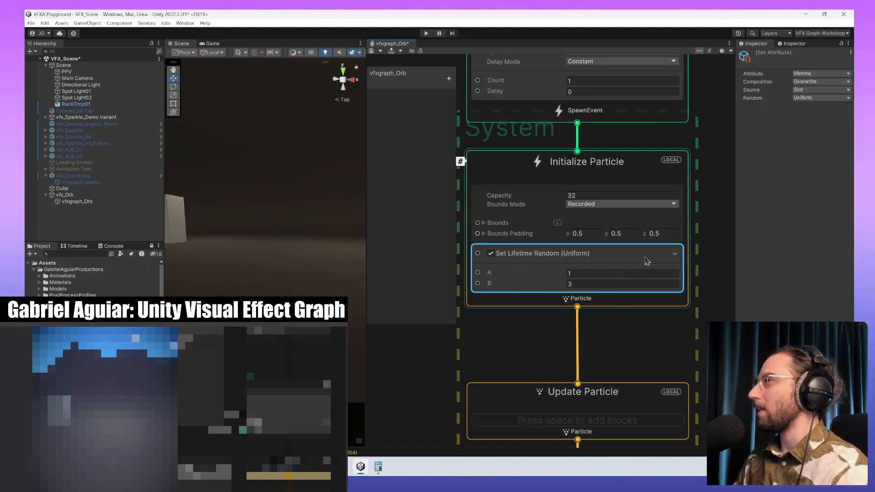
pyautogui.click(823, 99)
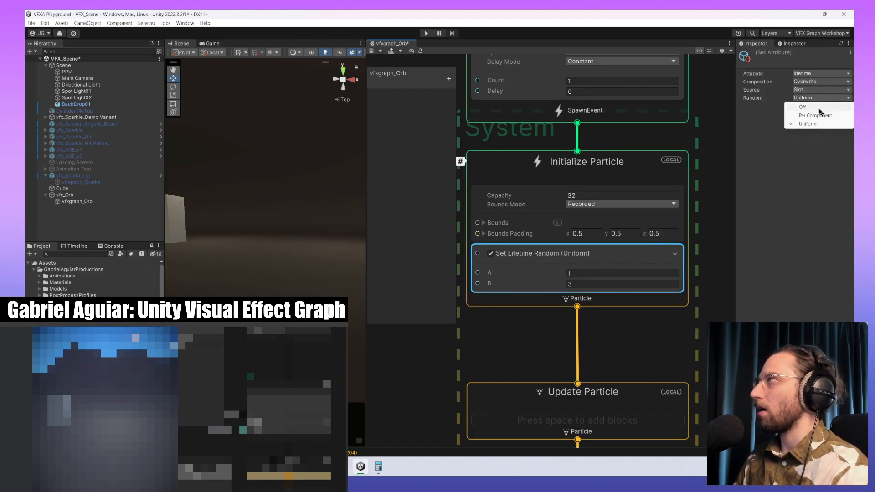
pyautogui.click(818, 108)
# - Create an exposed float property on the blackboard and name it Orb Lifetime
pyautogui.moveTo(486, 345); pyautogui.dragTo(581, 360, button='middle')
pyautogui.scroll(-2, 581, 351)
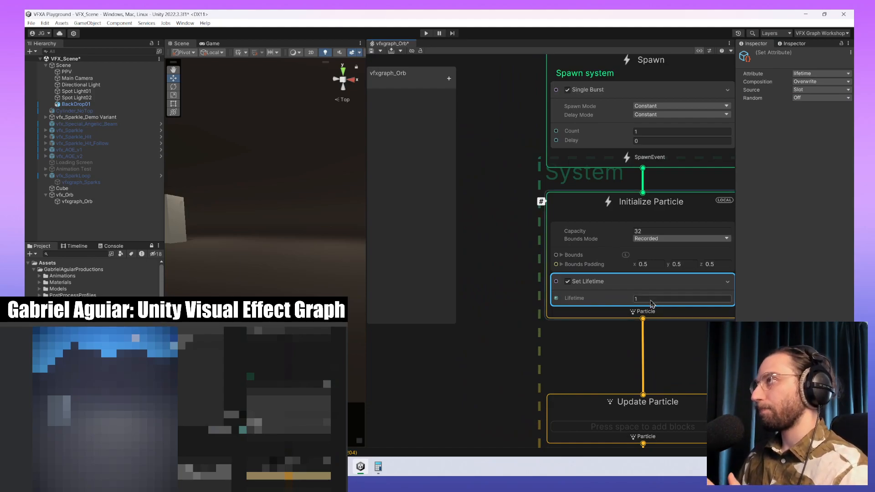
pyautogui.click(424, 196)
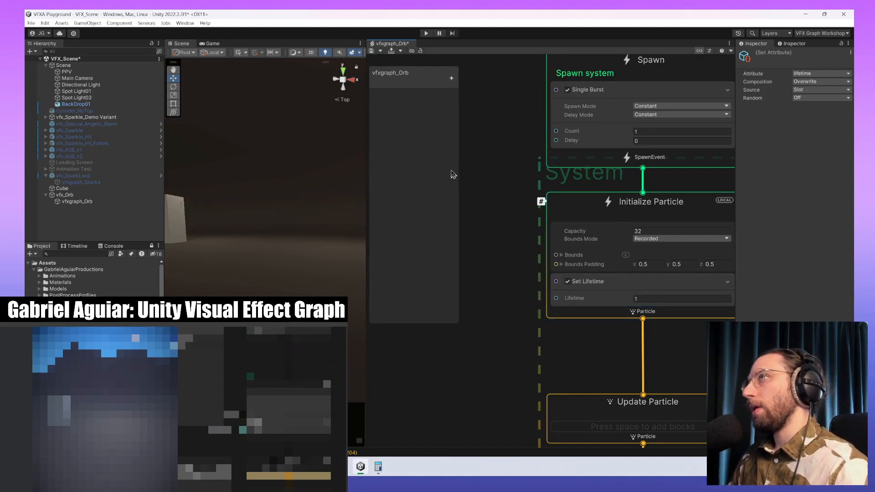
pyautogui.click(451, 77)
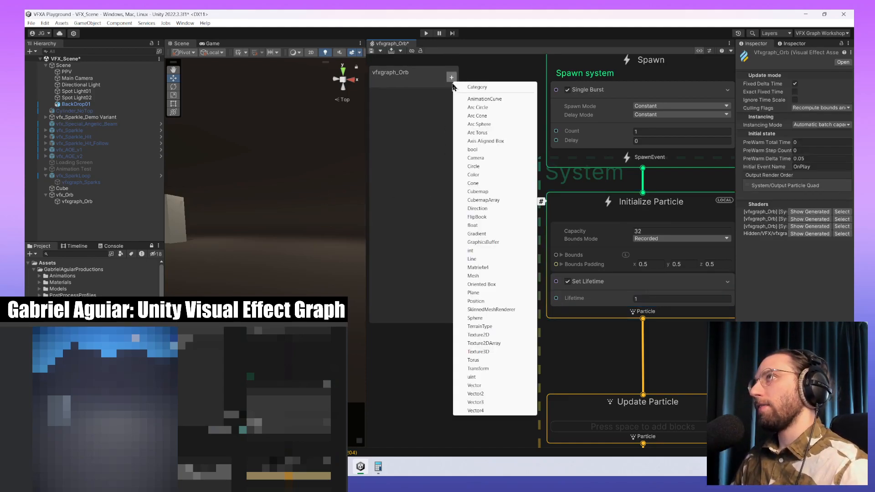
pyautogui.click(499, 225)
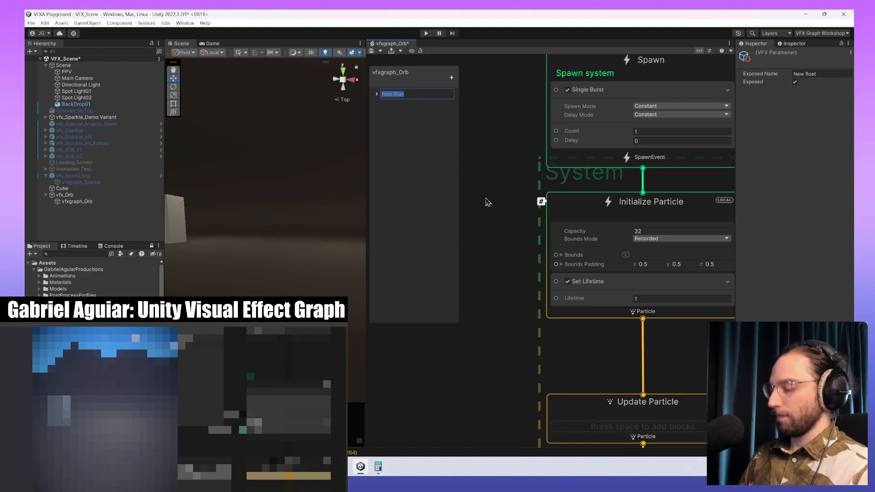
pyautogui.write('Orb L')
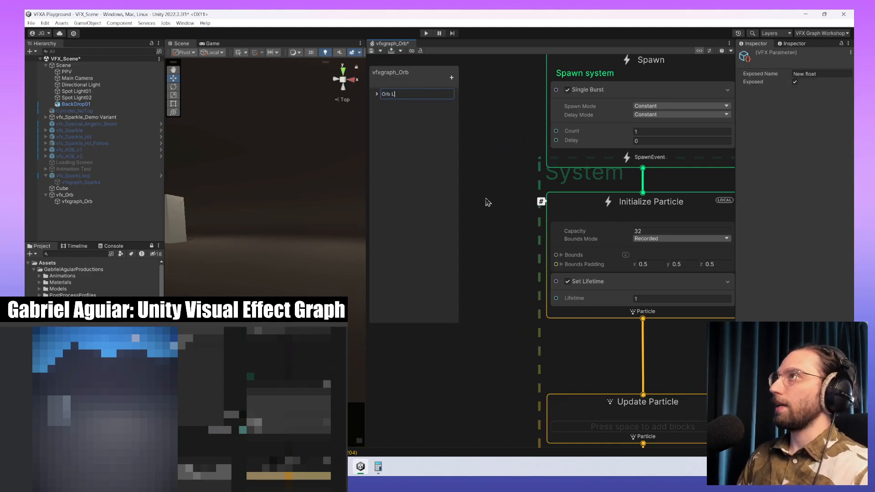
pyautogui.write('ifetime')
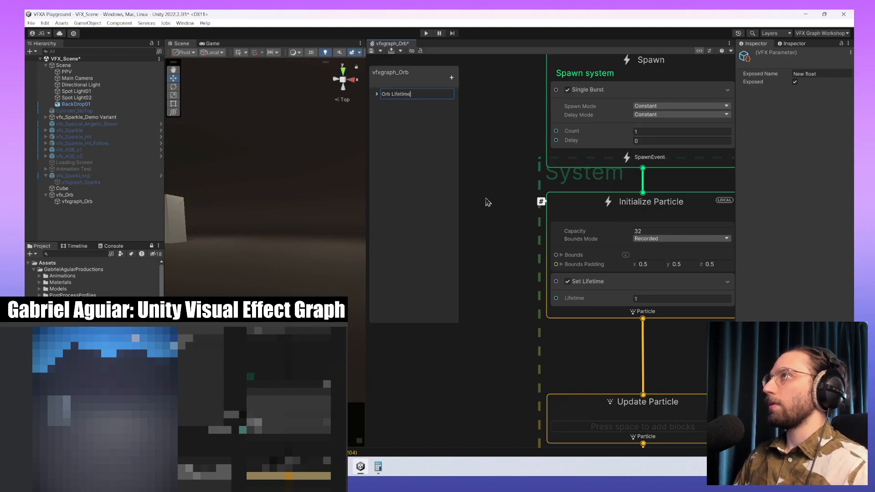
pyautogui.press('Return')
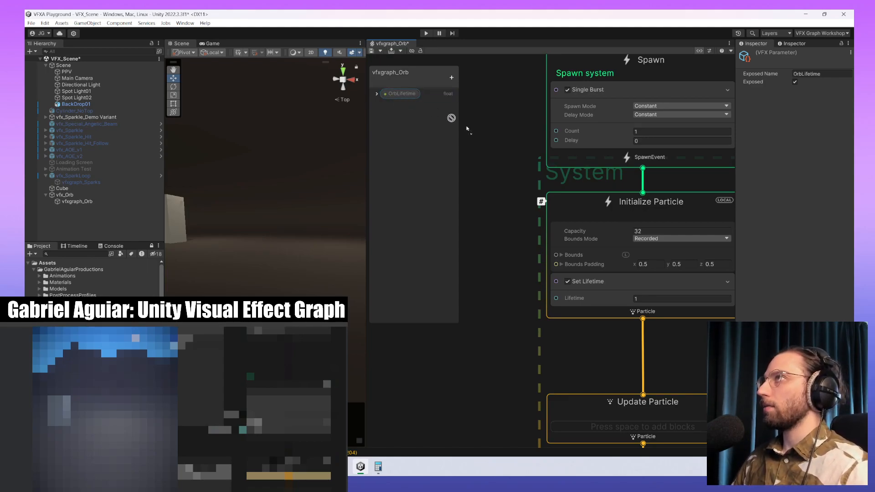
# - Place the OrbLifetime property in the graph, connect it to the Set Lifetime block's input, and set its value to 3
pyautogui.moveTo(497, 283); pyautogui.dragTo(487, 300)
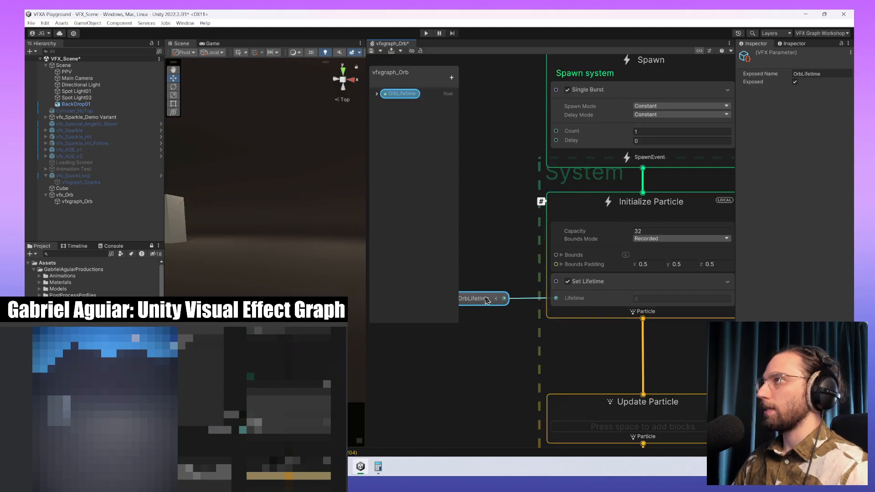
pyautogui.click(376, 94)
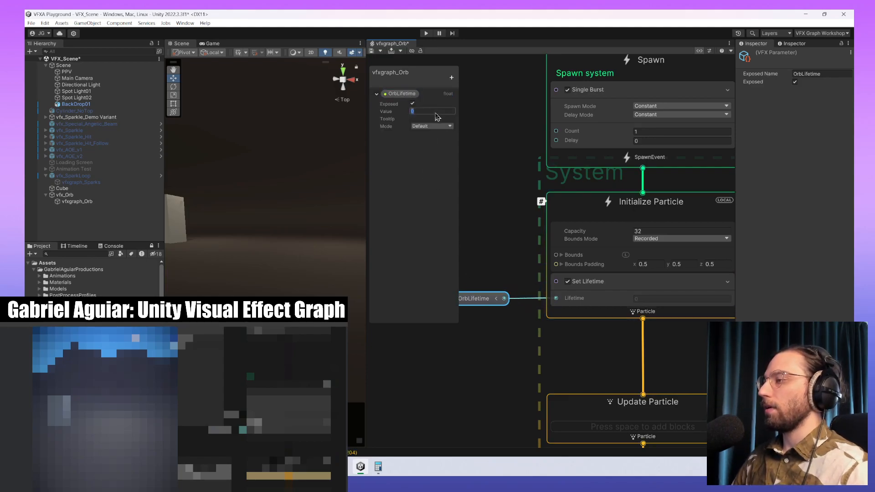
pyautogui.write('3')
pyautogui.click(514, 197)
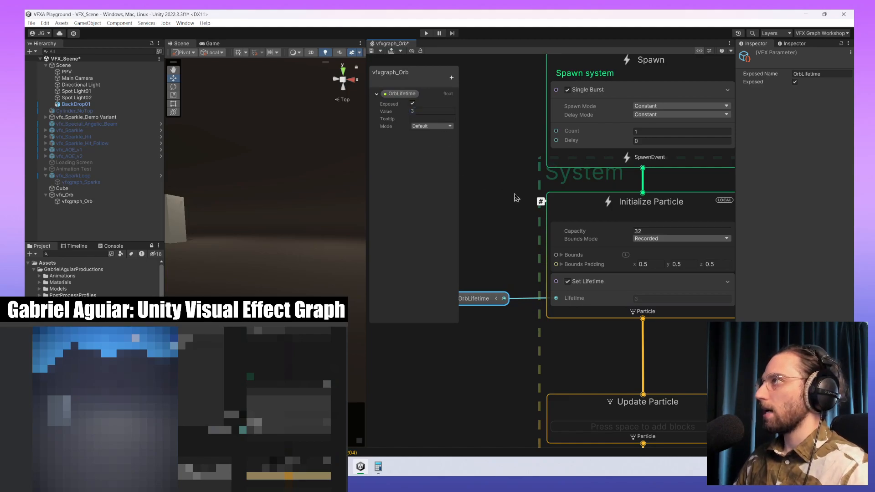
pyautogui.moveTo(513, 197); pyautogui.dragTo(536, 200, button='middle')
pyautogui.scroll(-2, 531, 246)
pyautogui.moveTo(531, 246); pyautogui.dragTo(551, 226, button='middle')
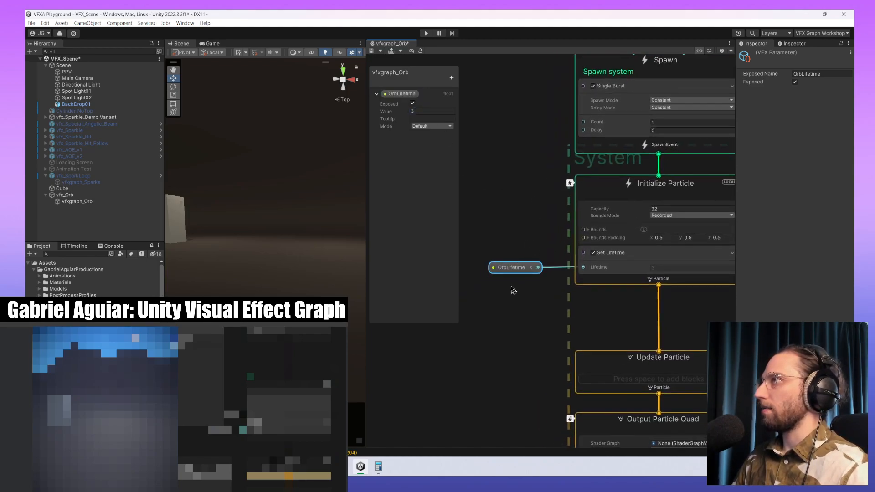
pyautogui.moveTo(467, 348); pyautogui.dragTo(457, 383, button='middle')
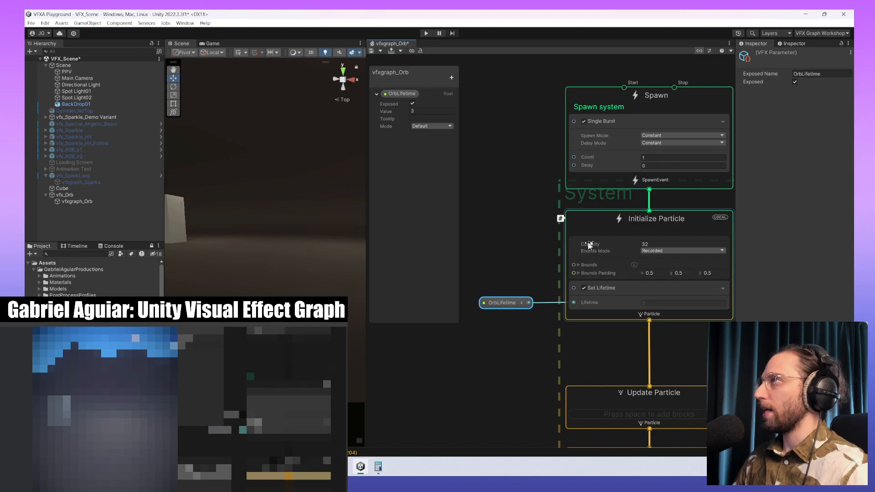
# - Add a Set Position block to Initialize Particle and place it above the Set Lifetime block
pyautogui.click(663, 246)
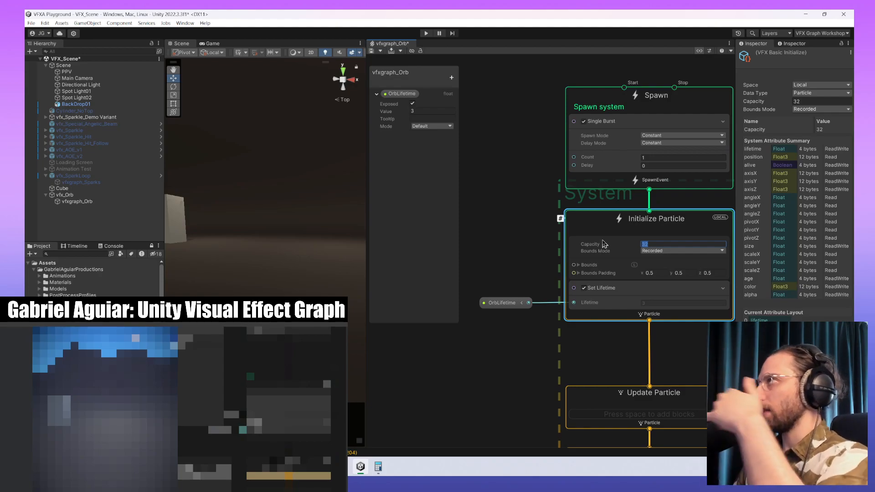
pyautogui.click(596, 253)
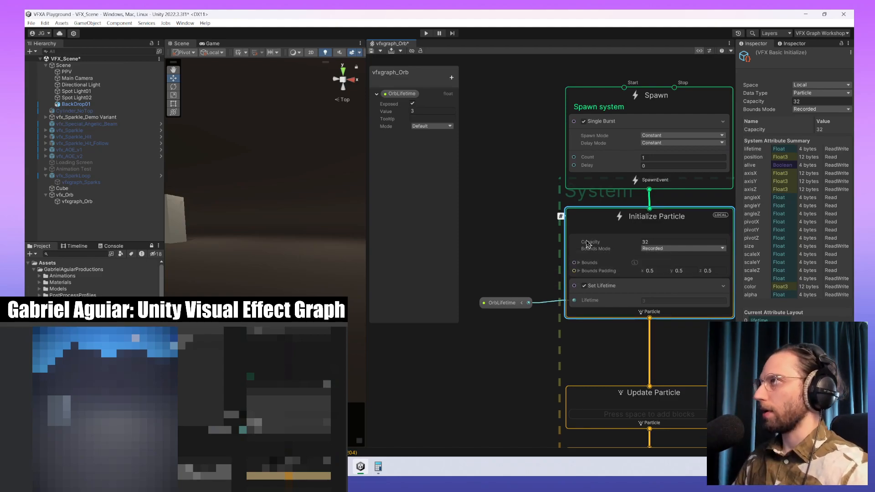
pyautogui.press('space')
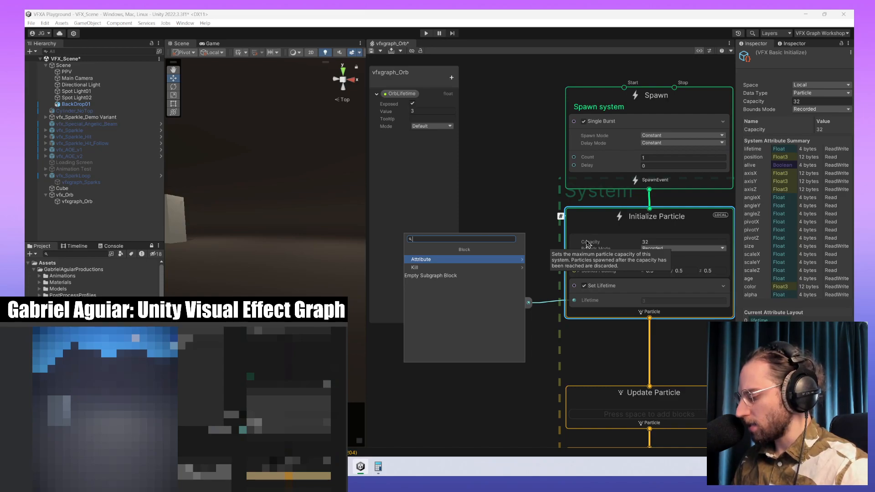
pyautogui.write('set')
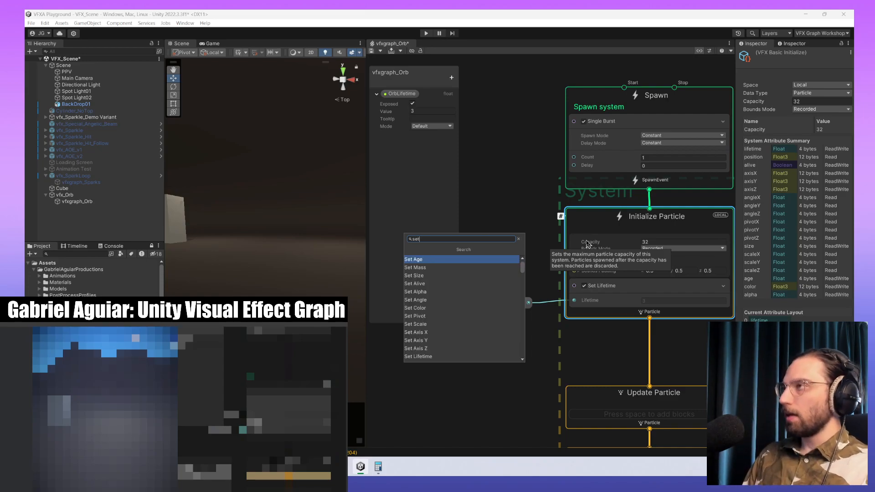
pyautogui.write(' position')
pyautogui.press('Return')
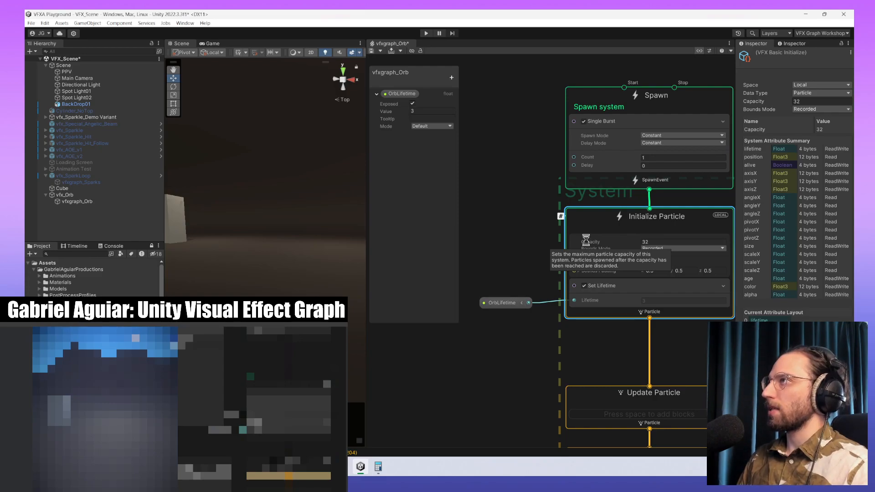
pyautogui.moveTo(610, 319); pyautogui.dragTo(599, 283)
# - Set the Y value of the Set Position block to 3
pyautogui.moveTo(263, 243); pyautogui.dragTo(269, 260, button='middle')
pyautogui.scroll(10, 269, 259)
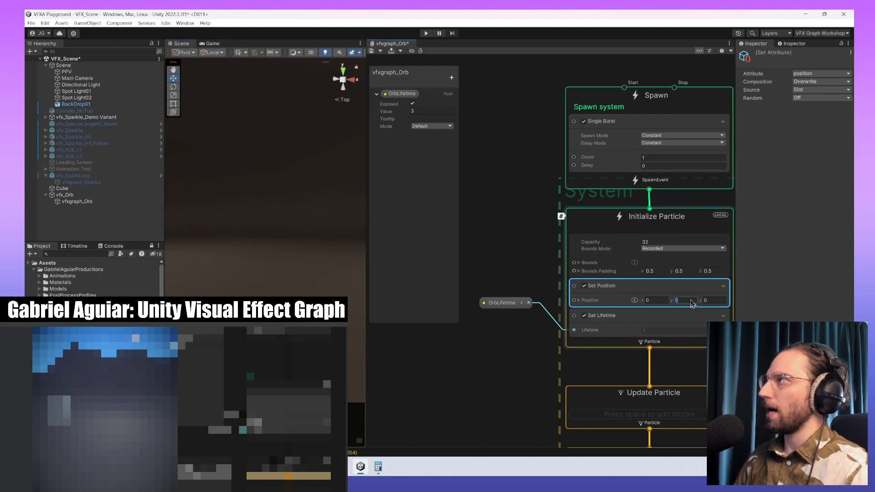
pyautogui.moveTo(266, 252); pyautogui.dragTo(269, 290, button='middle')
pyautogui.scroll(-7, 266, 274)
pyautogui.click(499, 228)
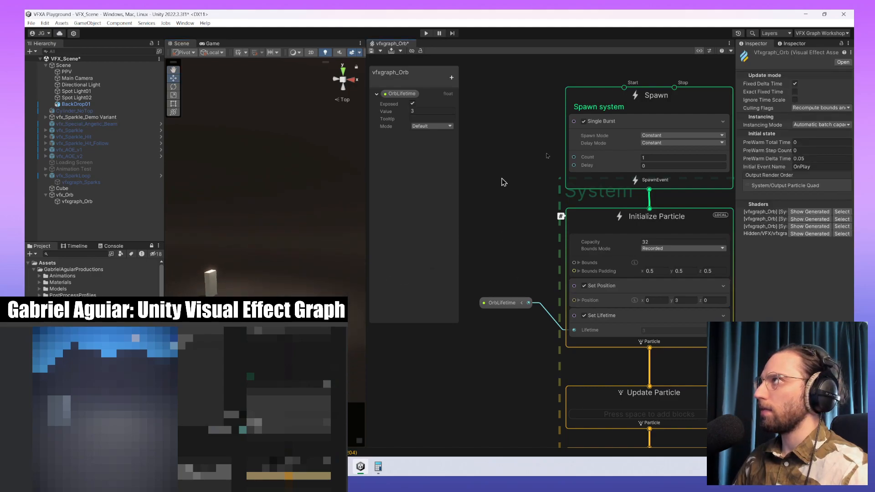
# - Show the VFX Control panel, attach the graph to the vfxgraph_Orb scene object, and restart the effect's playback
pyautogui.click(708, 51)
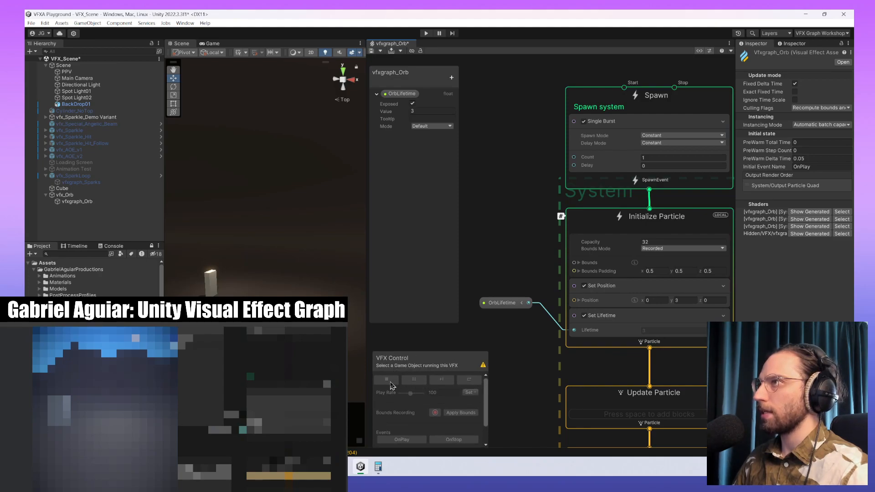
pyautogui.click(78, 201)
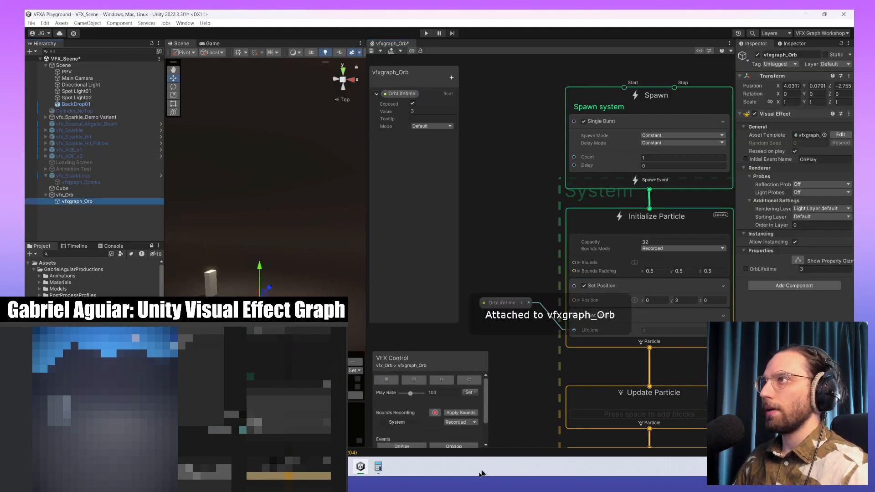
pyautogui.click(394, 381)
pyautogui.click(409, 382)
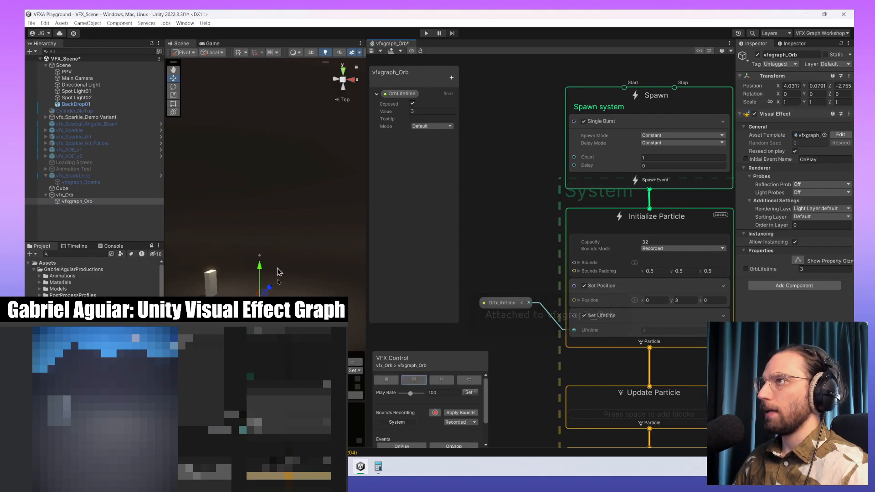
pyautogui.scroll(5, 279, 272)
pyautogui.moveTo(275, 291); pyautogui.dragTo(311, 212, button='middle')
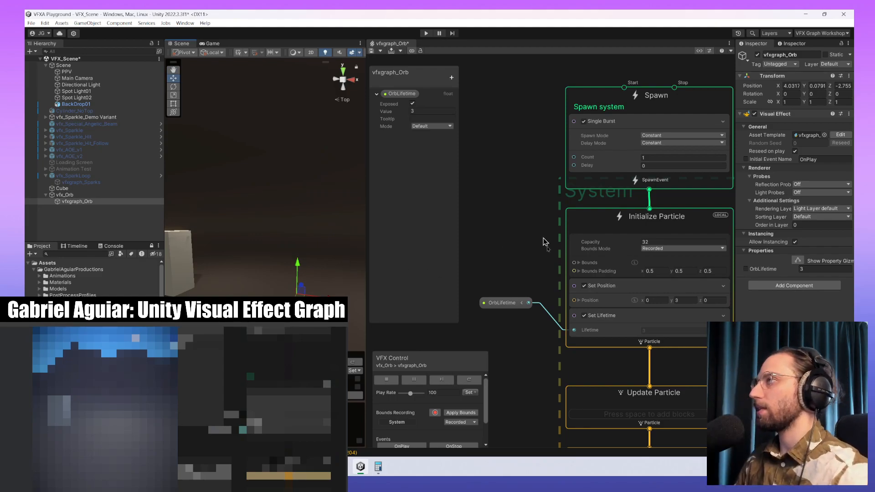
# - Move the OrbLifetime node down level with the Lifetime input and select the Set Position block
pyautogui.moveTo(548, 257)
pyautogui.mouseDown(button='middle')
pyautogui.moveTo(523, 253)
pyautogui.moveTo(540, 246)
pyautogui.mouseUp(button='middle')
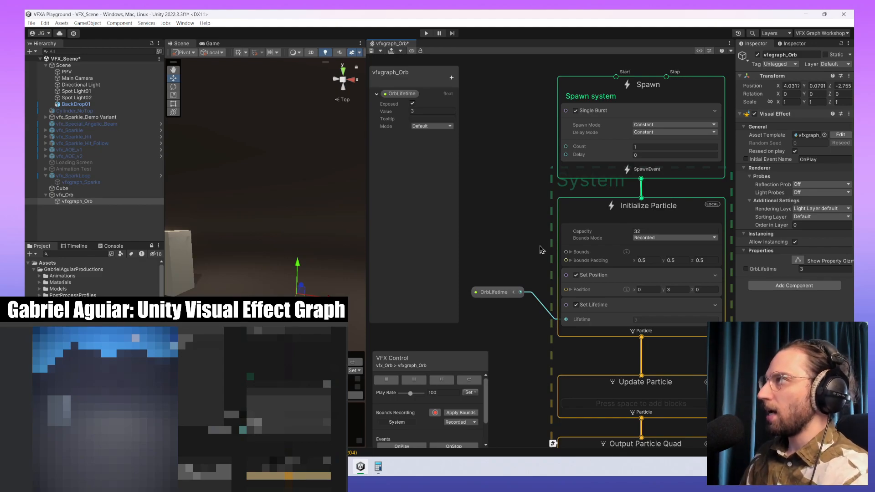
pyautogui.moveTo(505, 295); pyautogui.dragTo(503, 329)
pyautogui.click(564, 279)
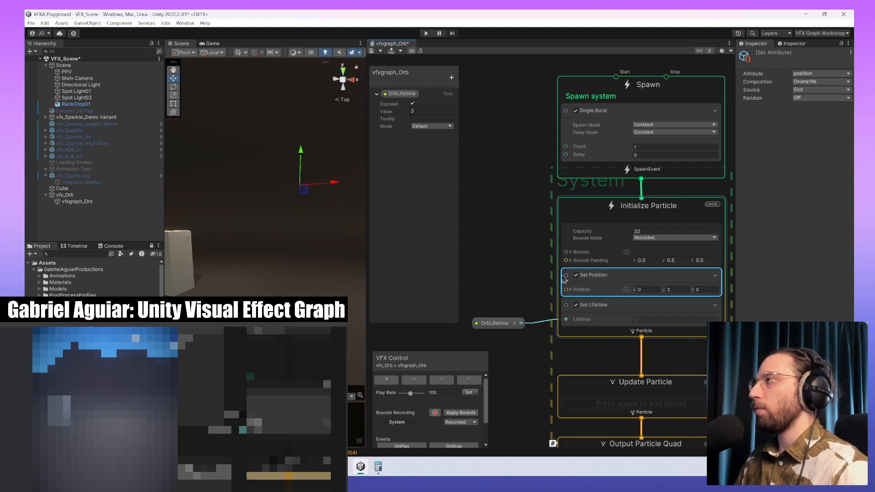
# - Try a different Y value in the Set Position block and set it back to 3
pyautogui.moveTo(535, 275); pyautogui.dragTo(600, 258, button='middle')
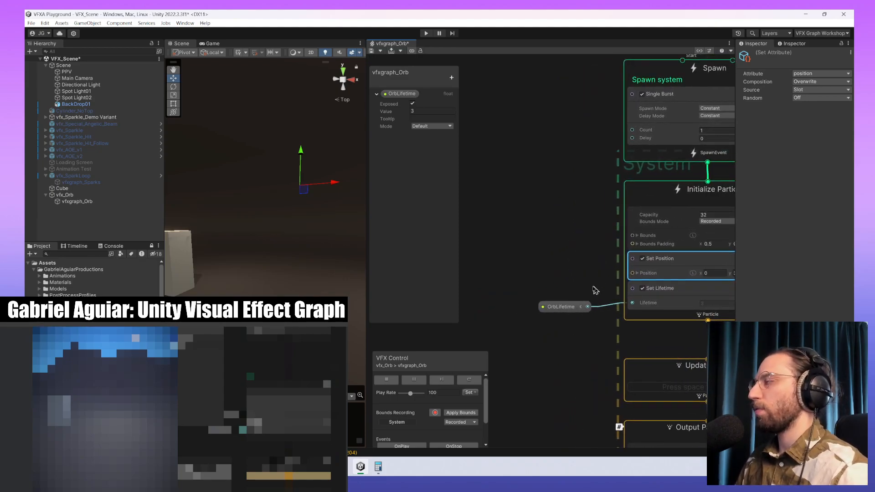
pyautogui.moveTo(595, 290); pyautogui.dragTo(517, 295, button='middle')
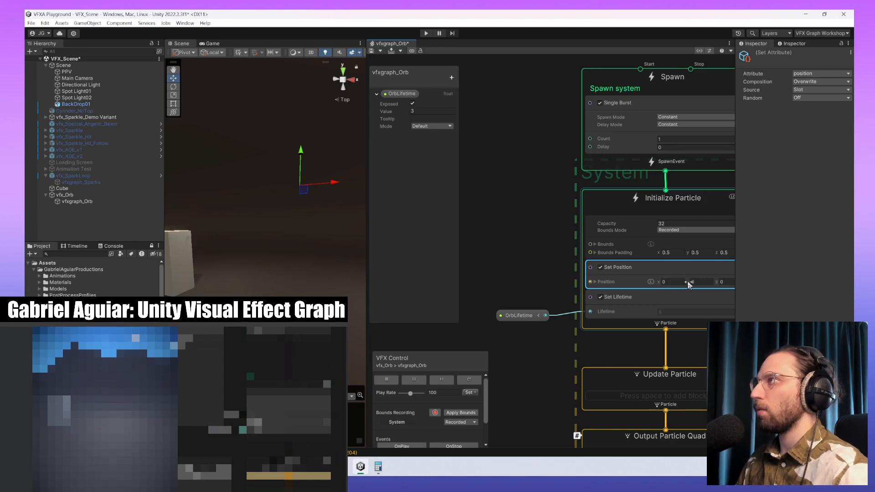
pyautogui.moveTo(687, 281); pyautogui.dragTo(694, 287)
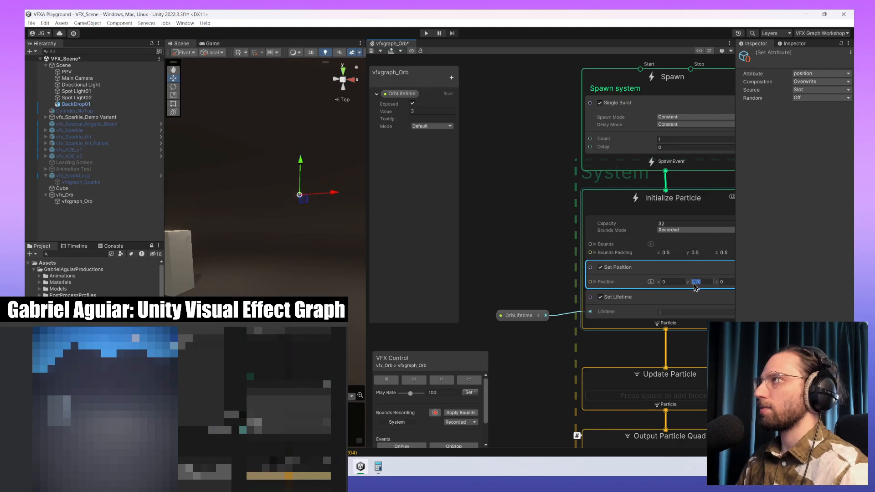
pyautogui.write('3')
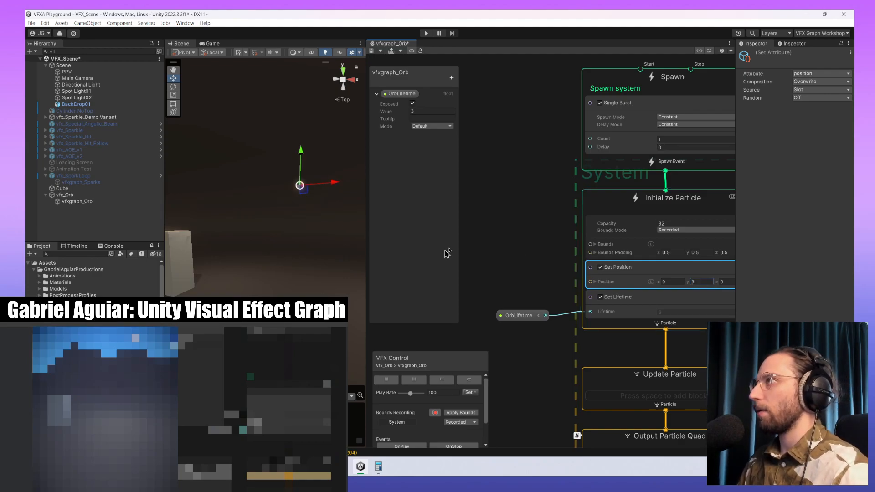
# - Add an exposed float property named OrbYOffset to the blackboard and set its value to 3
pyautogui.click(507, 240)
pyautogui.press('space')
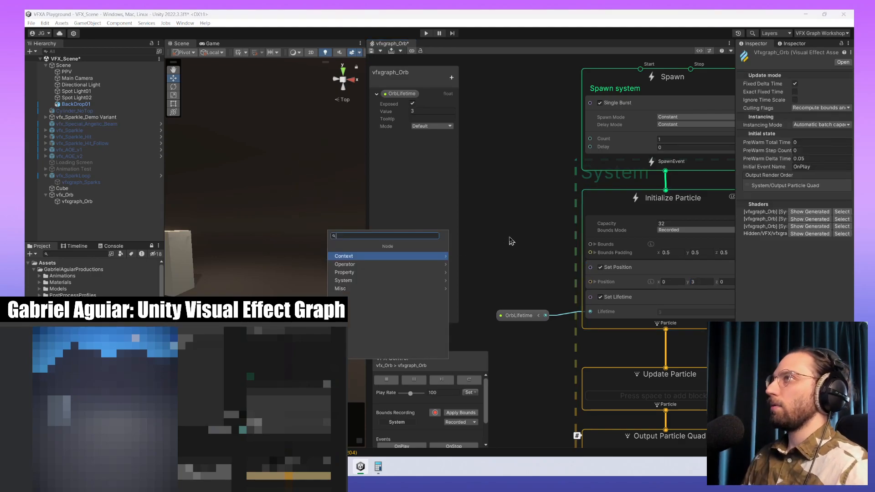
pyautogui.click(452, 79)
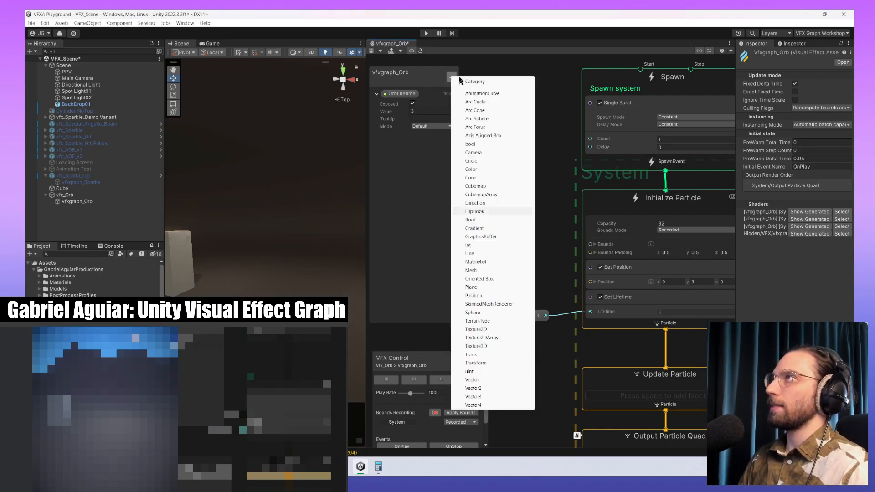
pyautogui.press('Down')
pyautogui.press('Return')
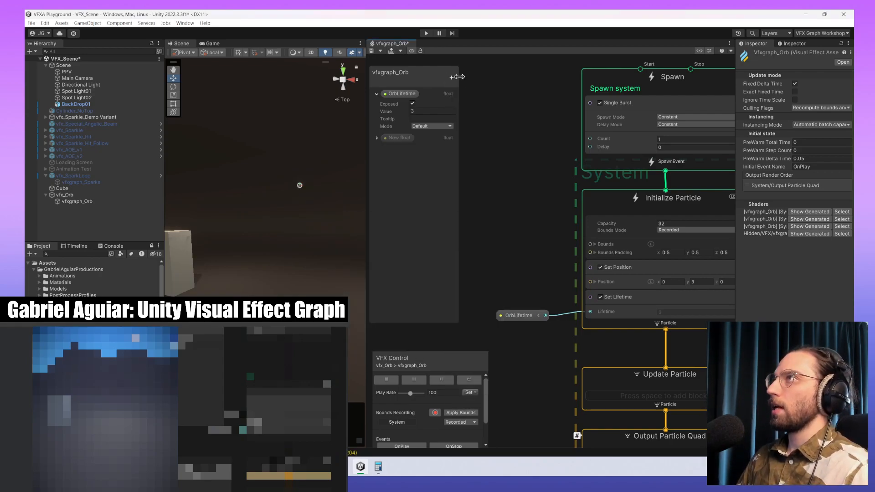
pyautogui.doubleClick(393, 138)
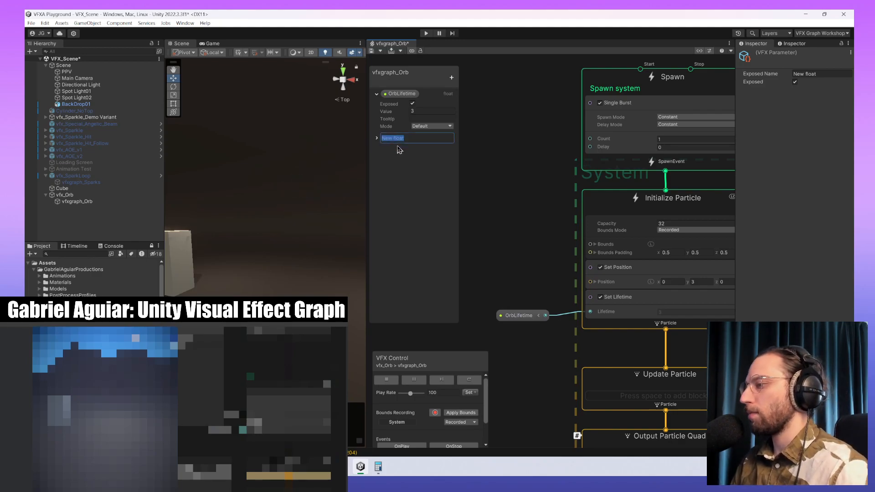
pyautogui.write('O')
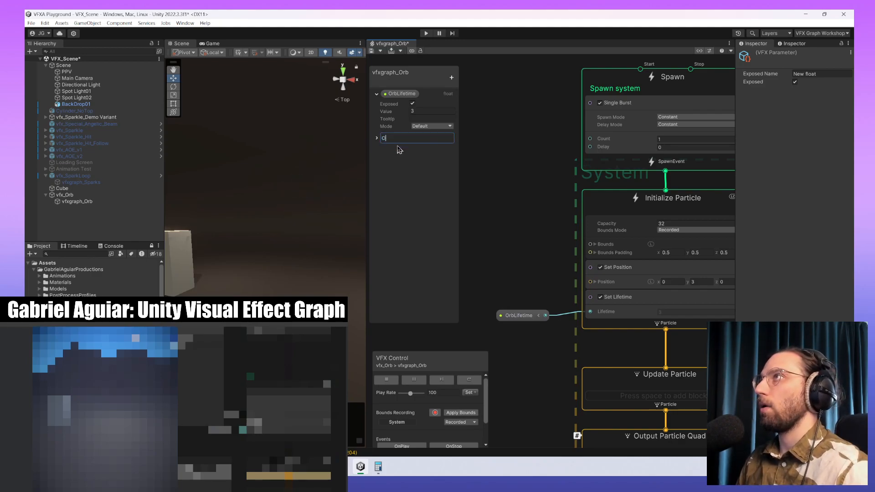
pyautogui.write('rb')
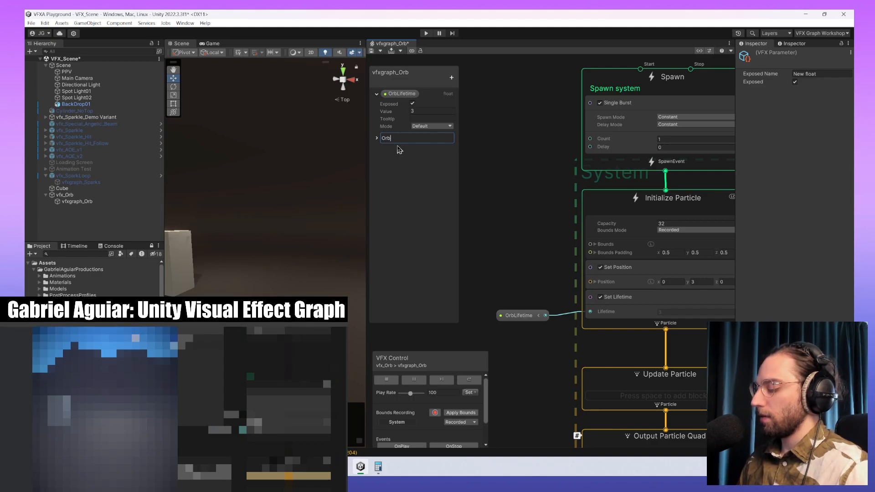
pyautogui.write('Y')
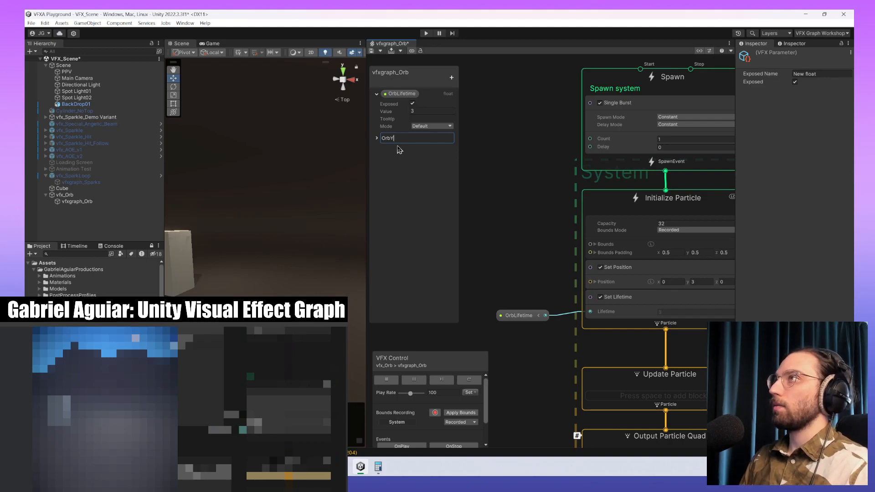
pyautogui.write('Offset')
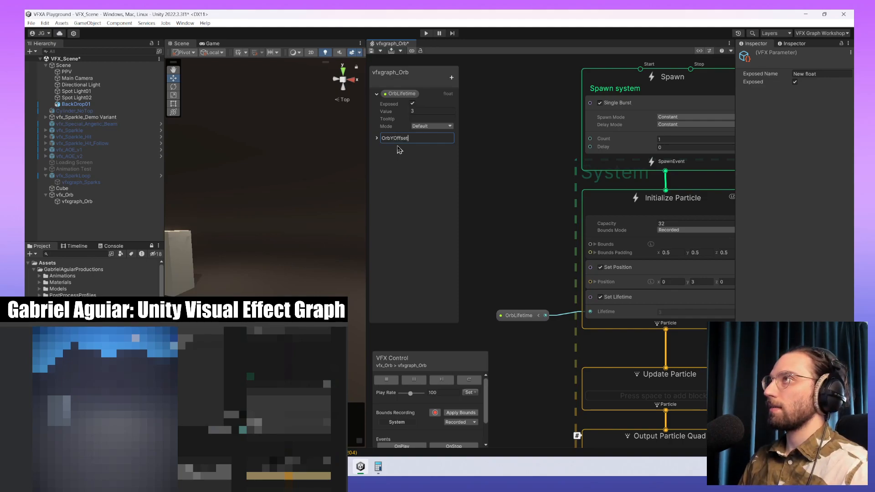
pyautogui.press('Return')
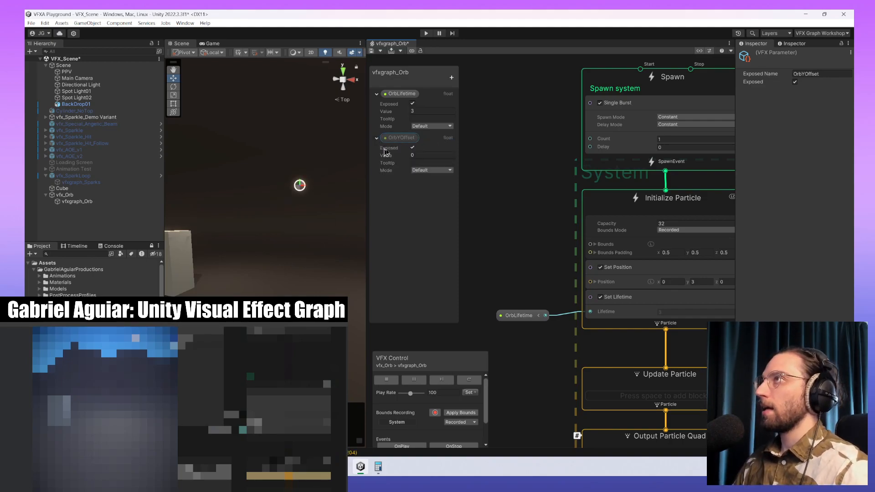
pyautogui.click(415, 155)
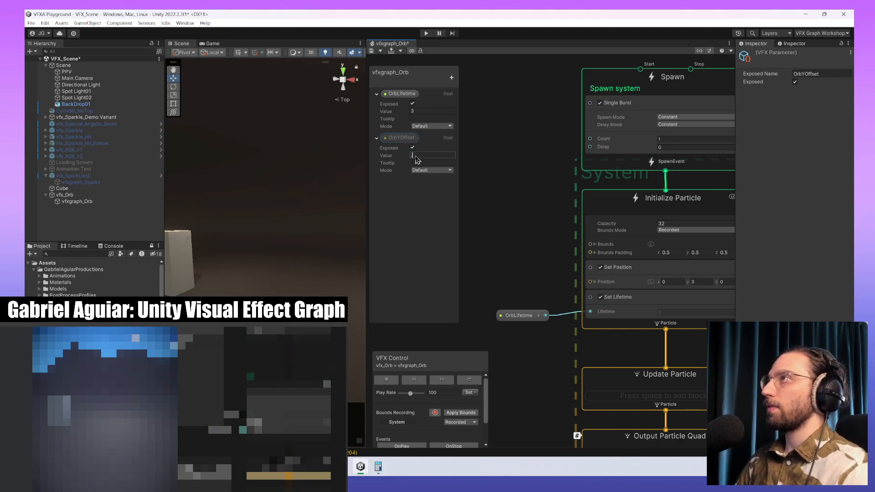
# - Place an OrbYOffset node beside the Set Position block and connect it to the block's Position input
pyautogui.moveTo(410, 139); pyautogui.dragTo(590, 282)
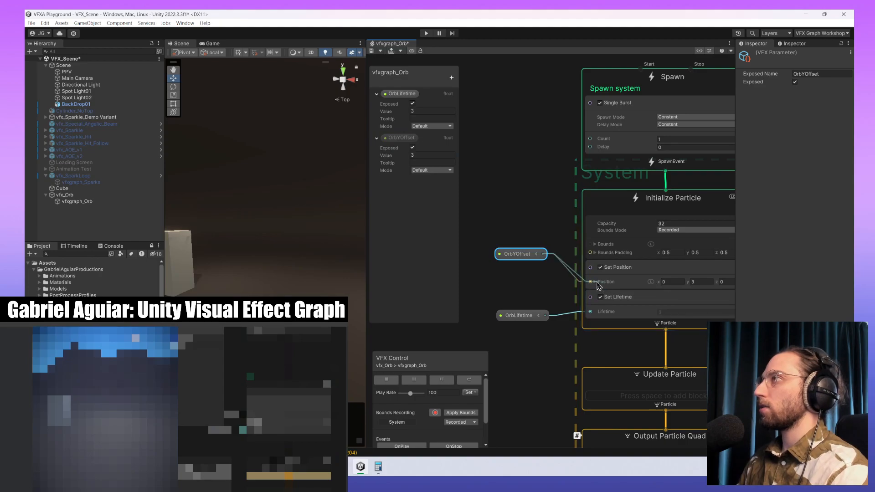
pyautogui.moveTo(517, 254); pyautogui.dragTo(520, 278)
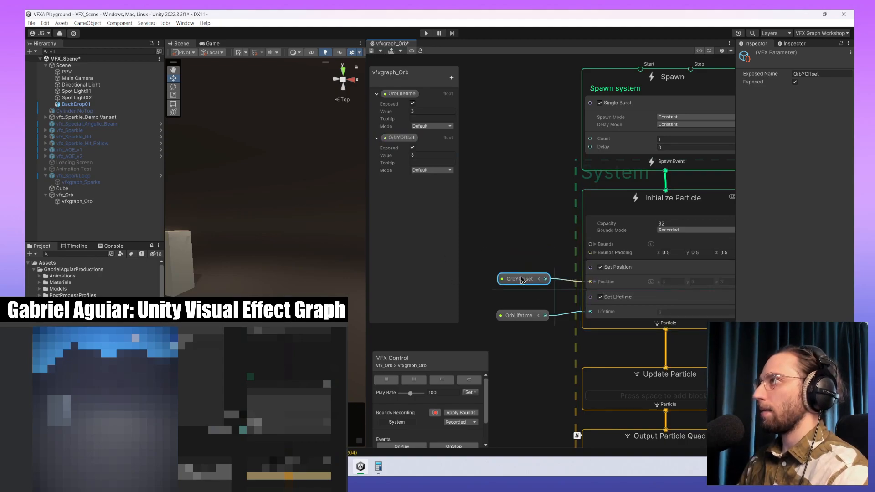
pyautogui.moveTo(569, 340); pyautogui.dragTo(532, 267, button='middle')
pyautogui.scroll(-2, 533, 269)
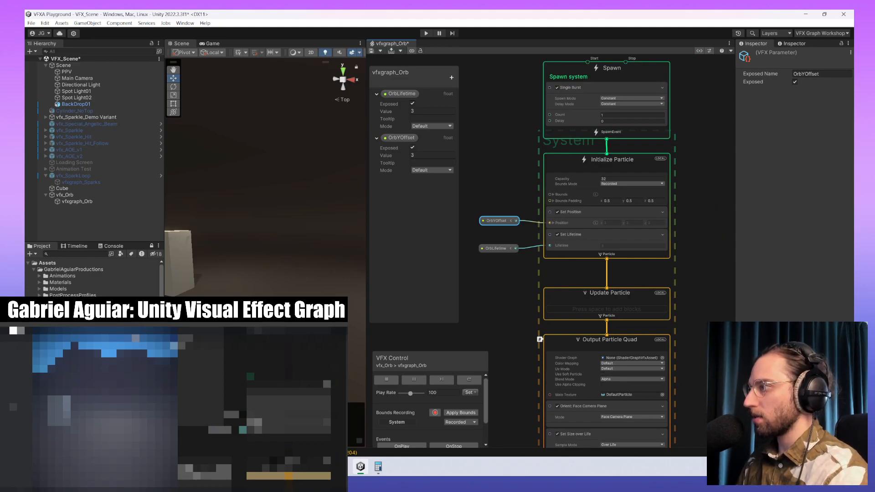
# - Remove the OrbYOffset link from Position, expand the Position input, and connect OrbYOffset to its Y component
pyautogui.click(529, 233)
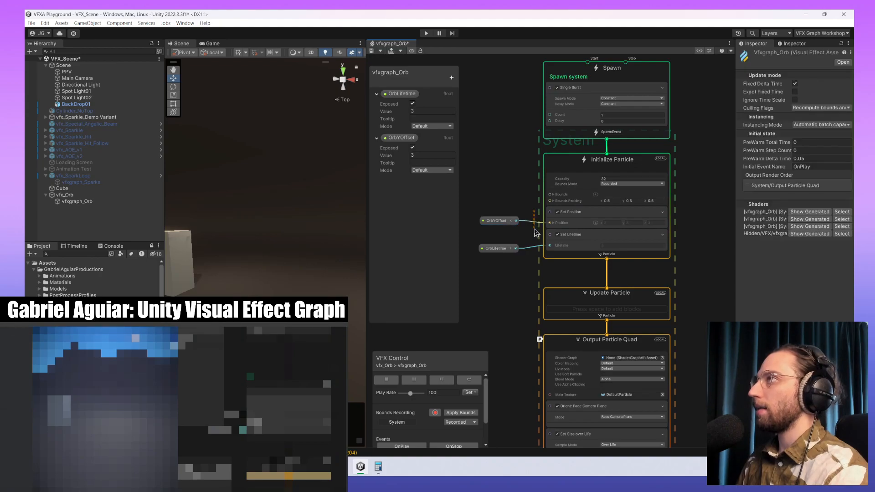
pyautogui.press('Delete')
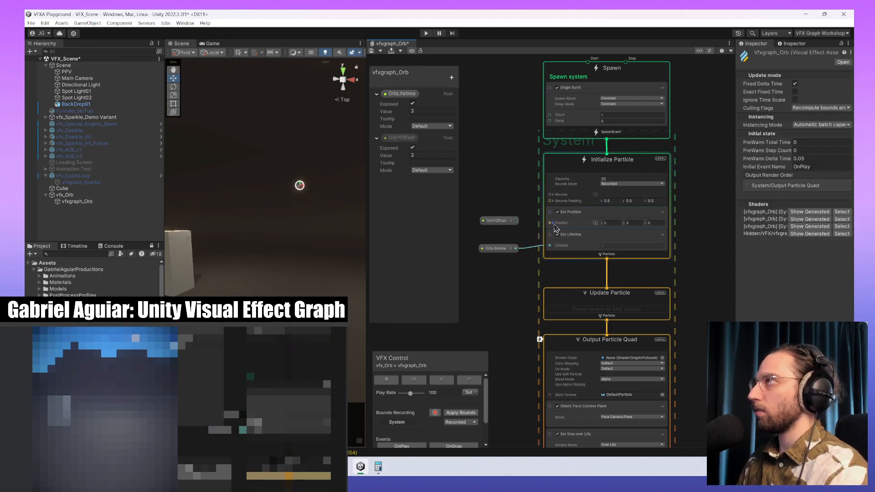
pyautogui.click(553, 224)
pyautogui.moveTo(516, 220); pyautogui.dragTo(549, 235)
pyautogui.moveTo(501, 222); pyautogui.dragTo(501, 234)
# - Add a Set Size block above Set Size over Life in the Output Particle Quad context
pyautogui.scroll(5, 502, 235)
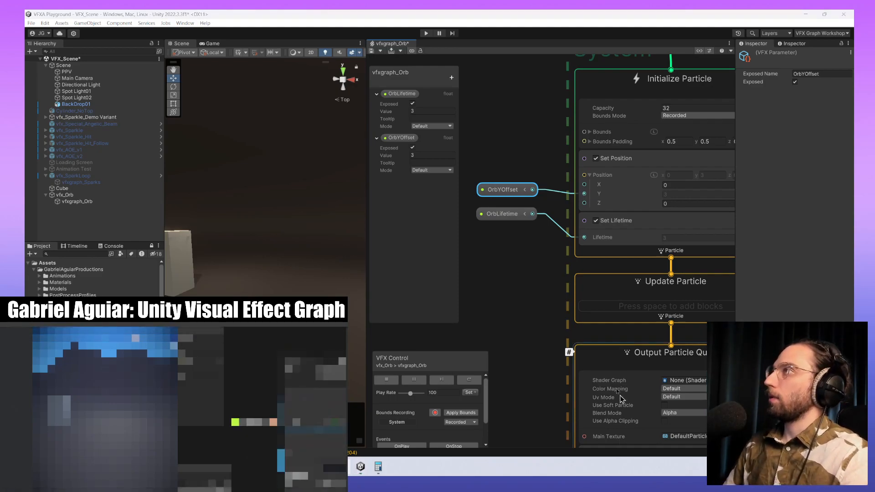
pyautogui.moveTo(553, 288); pyautogui.dragTo(479, 174, button='middle')
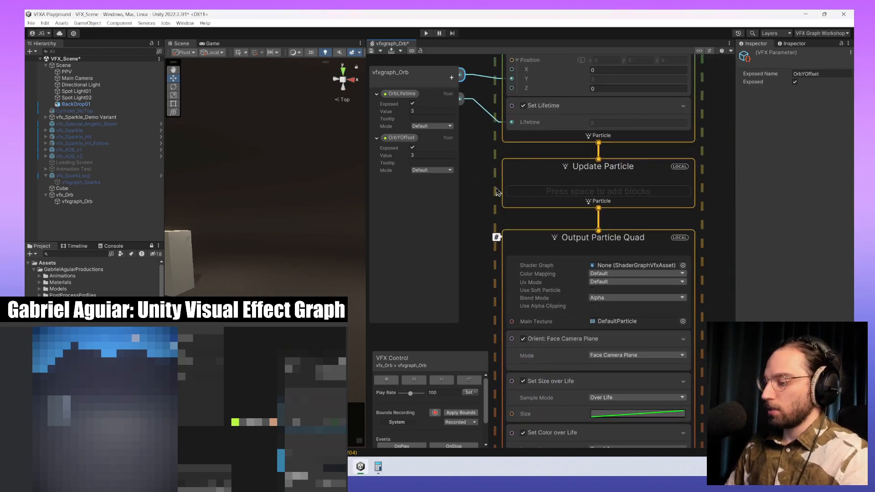
pyautogui.scroll(-4, 497, 192)
pyautogui.moveTo(671, 238); pyautogui.dragTo(761, 157, button='middle')
pyautogui.scroll(3, 623, 206)
pyautogui.scroll(2, 622, 206)
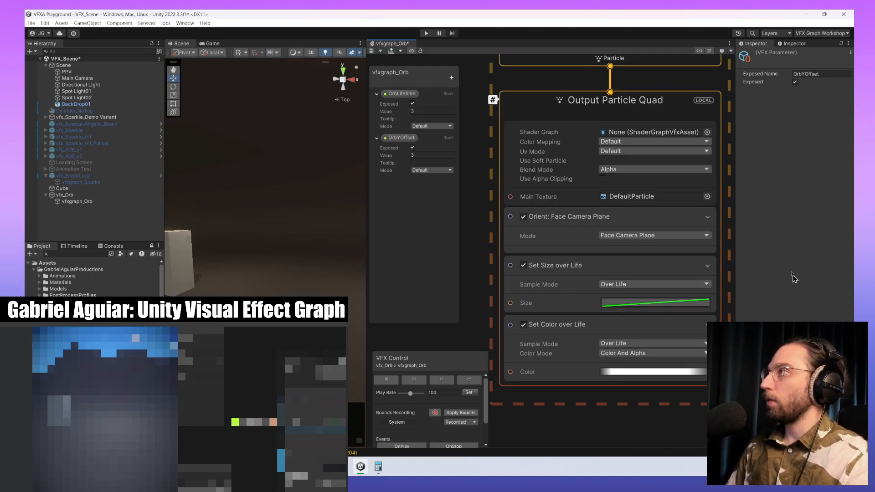
pyautogui.click(670, 267)
pyautogui.press('space')
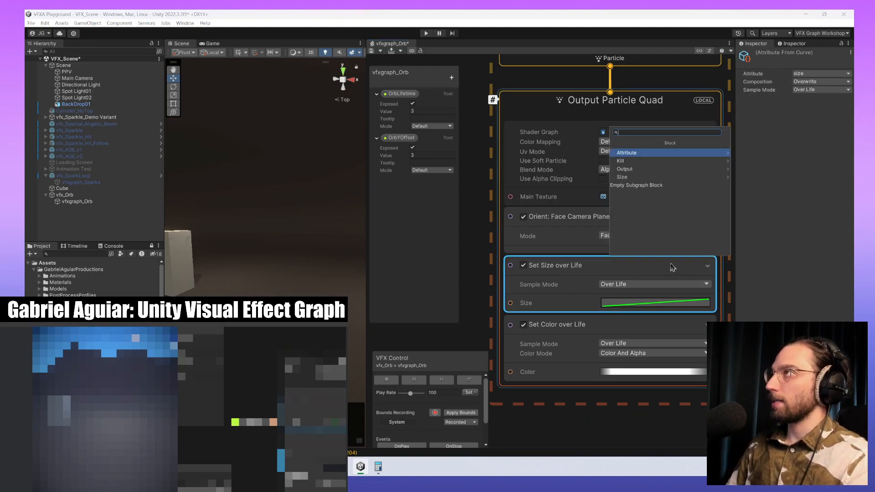
pyautogui.write('set d')
pyautogui.press('BackSpace')
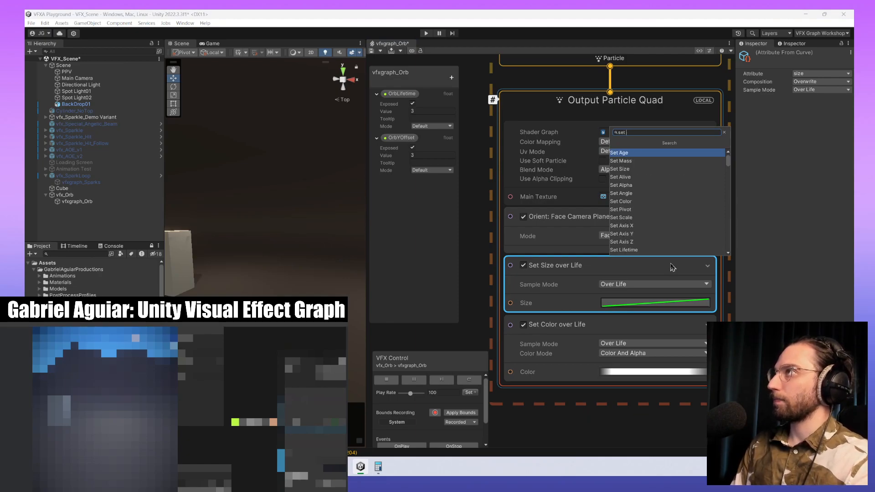
pyautogui.write('si')
pyautogui.press('Return')
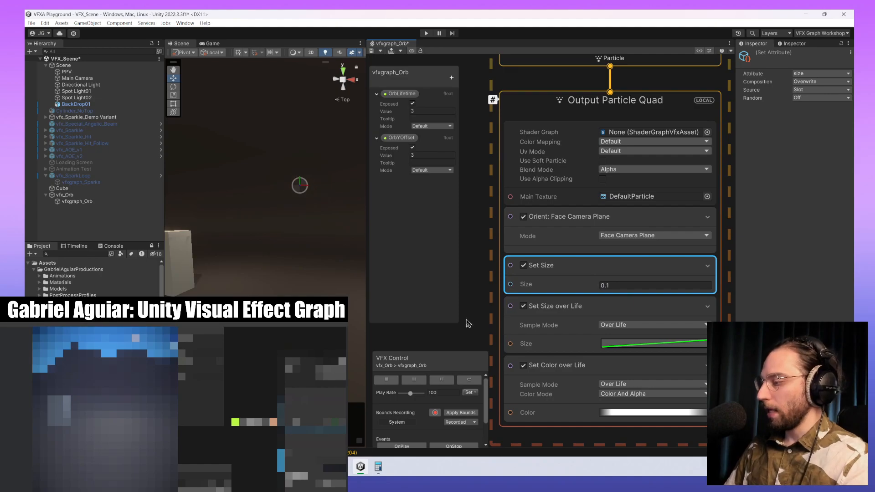
# - Add an exposed float property named OrbSize to the blackboard and expand its settings
pyautogui.moveTo(481, 292); pyautogui.dragTo(585, 288, button='middle')
pyautogui.rightClick(412, 214)
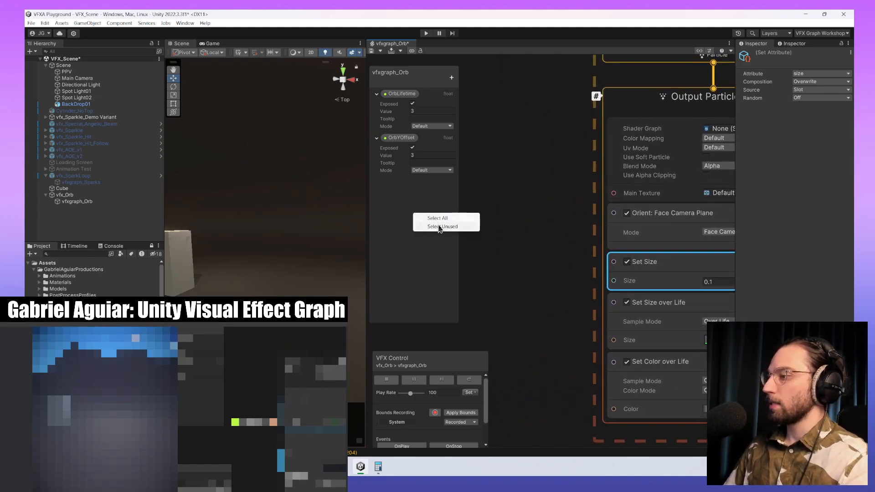
pyautogui.click(428, 248)
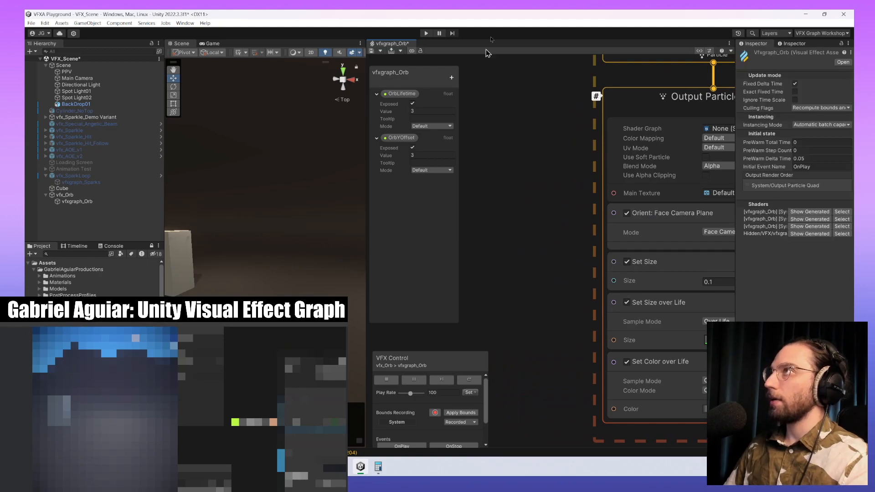
pyautogui.click(451, 78)
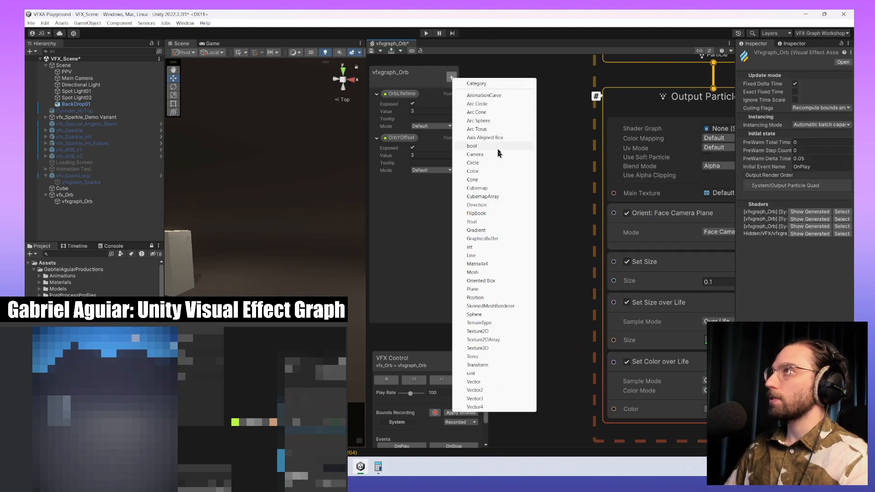
pyautogui.click(500, 221)
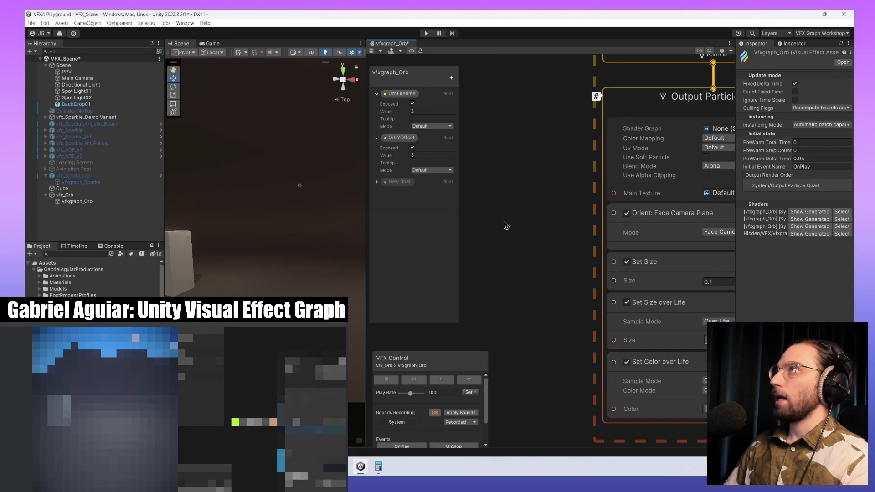
pyautogui.doubleClick(400, 181)
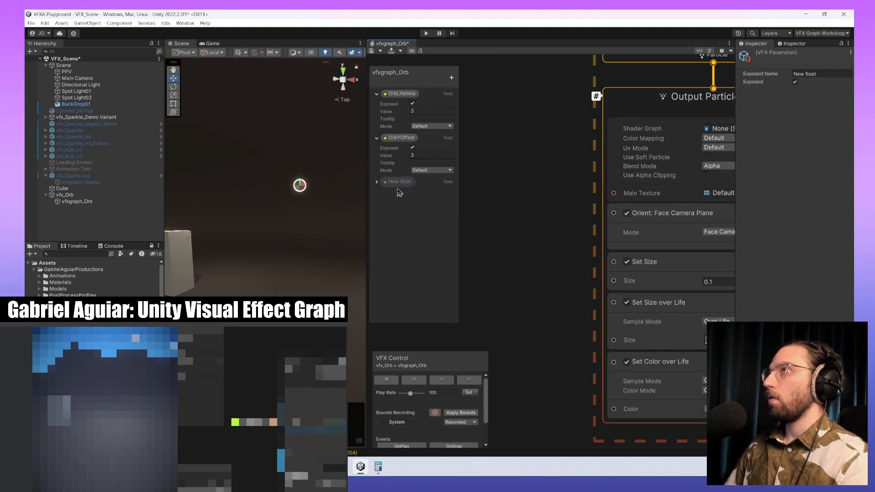
pyautogui.write('Or')
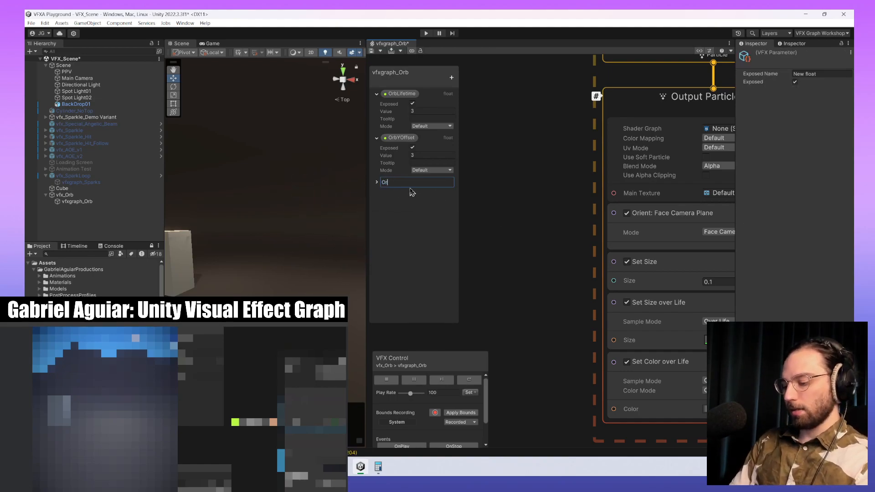
pyautogui.write('bSize')
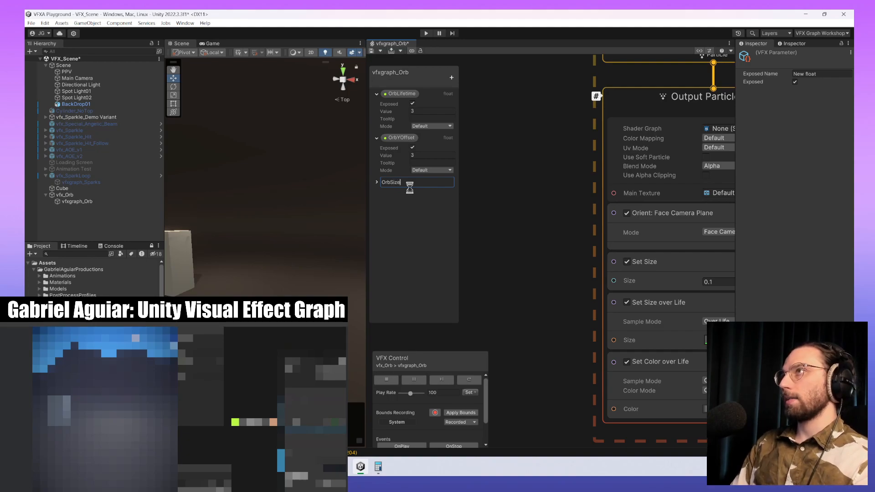
pyautogui.press('Return')
pyautogui.click(376, 183)
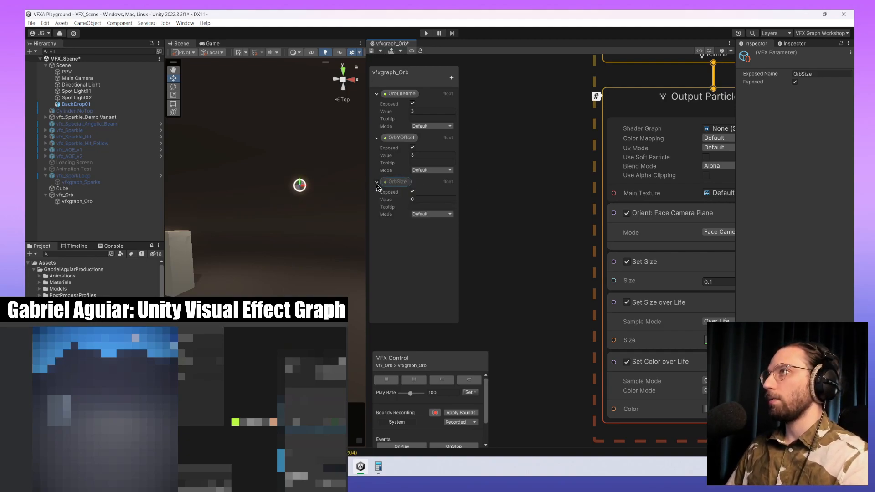
# - Place an OrbSize node beside the Set Size block, connect it to the Size input, and set OrbSize's default value to 1
pyautogui.moveTo(528, 269); pyautogui.dragTo(613, 280)
pyautogui.moveTo(553, 267); pyautogui.dragTo(538, 279)
pyautogui.click(538, 279)
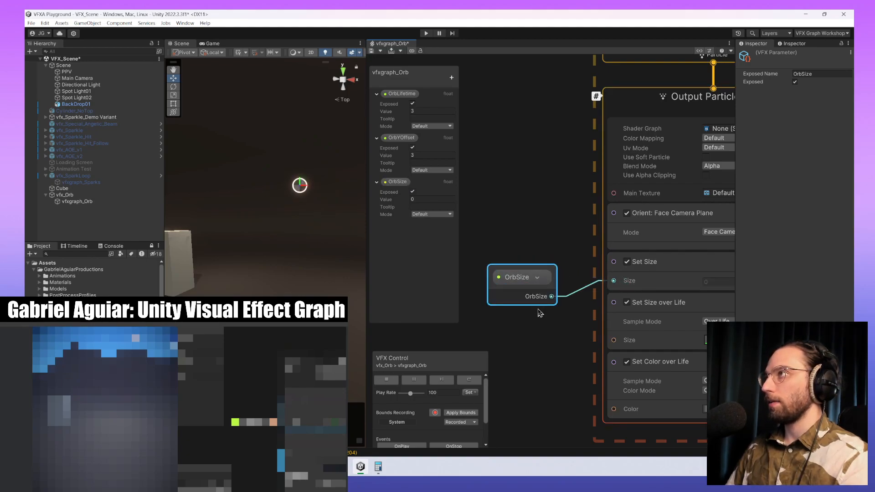
pyautogui.click(431, 200)
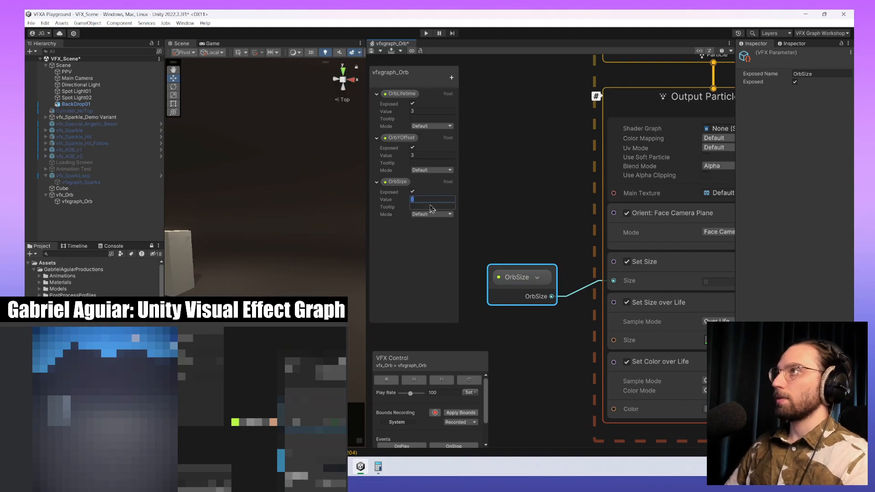
pyautogui.moveTo(524, 269); pyautogui.dragTo(520, 254)
# - Change the composition of the Set Size over Life block to Multiply
pyautogui.moveTo(578, 269); pyautogui.dragTo(509, 261, button='middle')
pyautogui.scroll(-2, 514, 261)
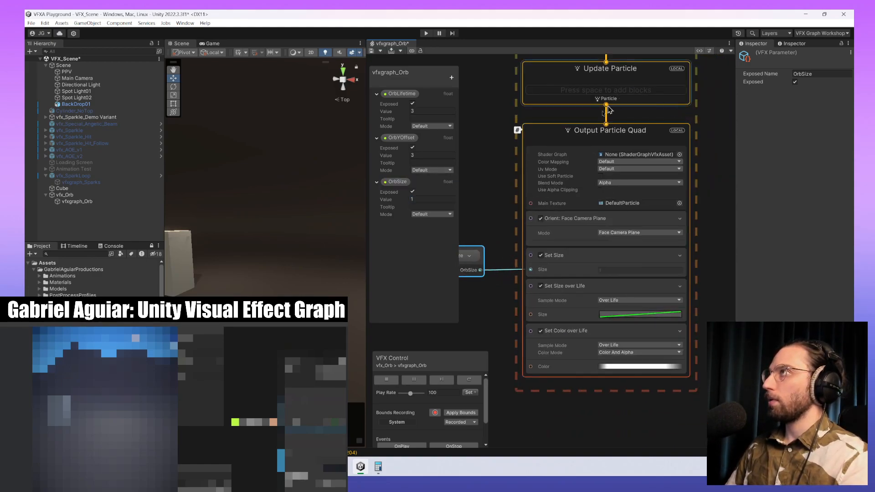
pyautogui.click(557, 133)
pyautogui.press('space')
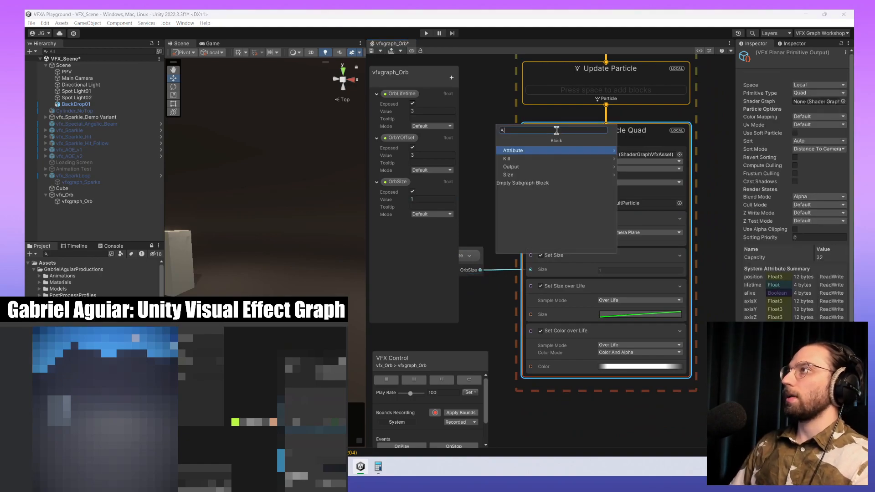
pyautogui.click(615, 292)
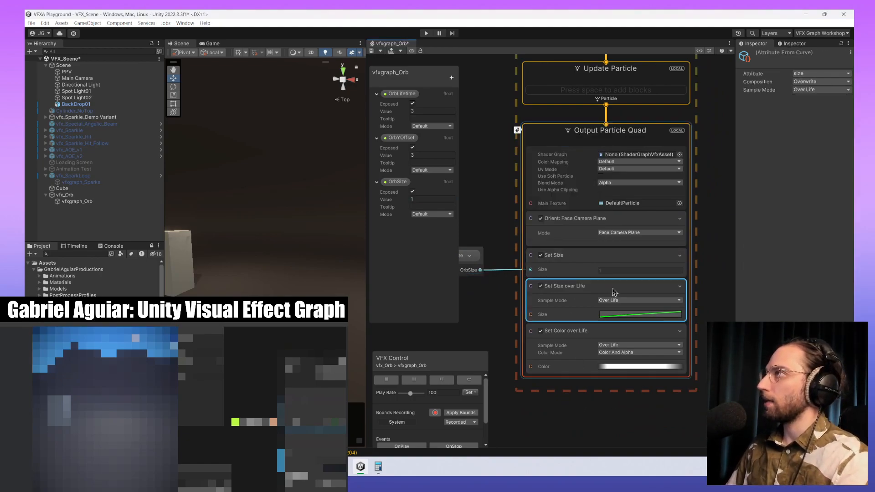
pyautogui.click(822, 82)
pyautogui.click(814, 107)
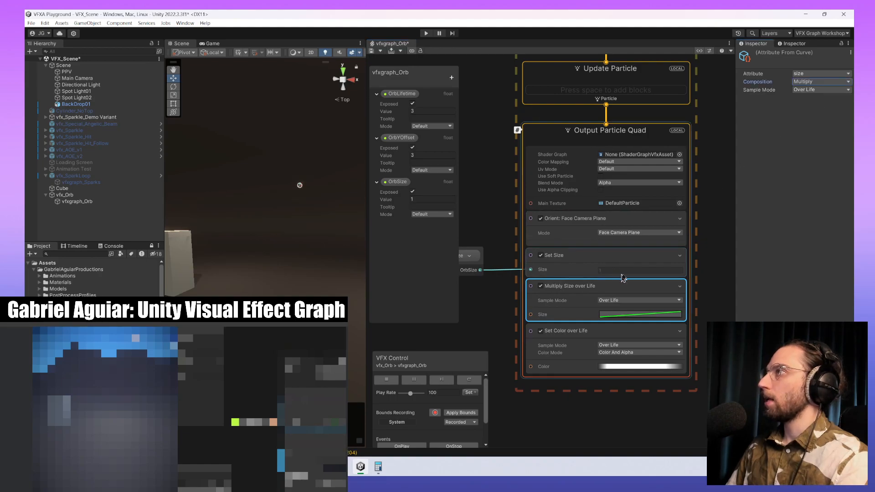
# - Replay the orb effect with the VFX controls and examine how the particle's size behaves over its lifetime
pyautogui.click(682, 260)
pyautogui.moveTo(706, 324); pyautogui.dragTo(734, 317, button='middle')
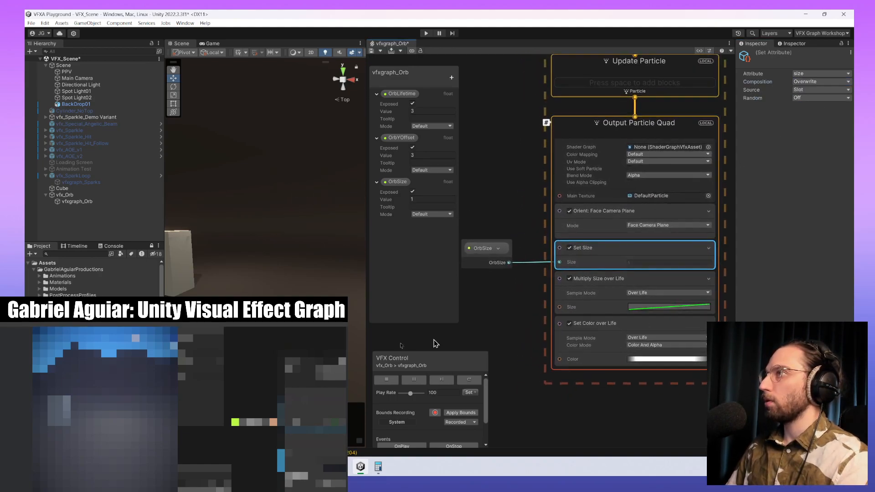
pyautogui.click(414, 379)
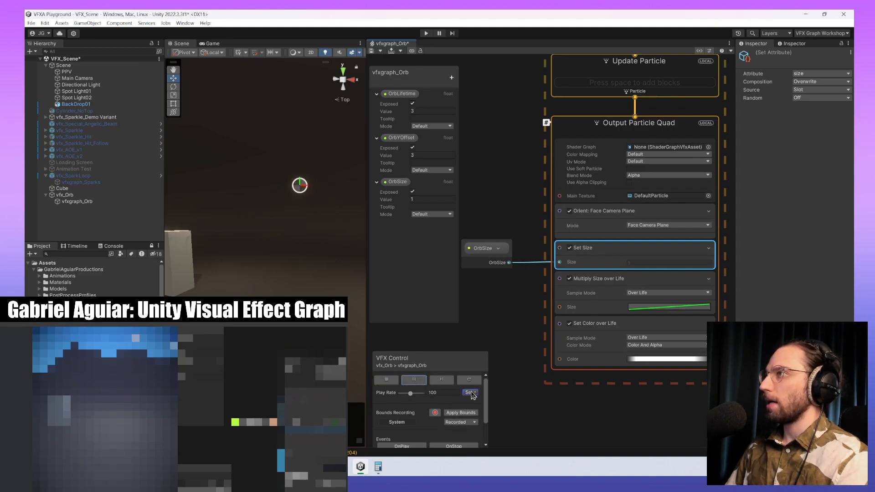
pyautogui.click(471, 392)
pyautogui.click(452, 403)
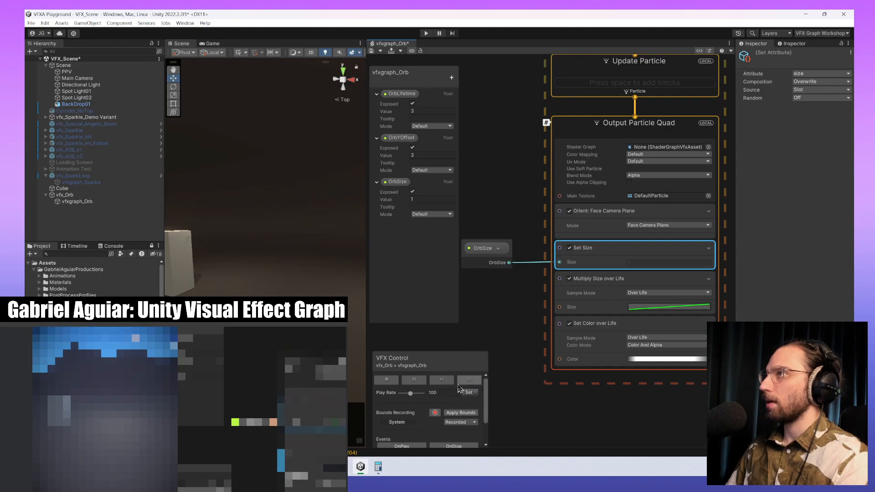
pyautogui.click(468, 379)
pyautogui.scroll(-2, 469, 396)
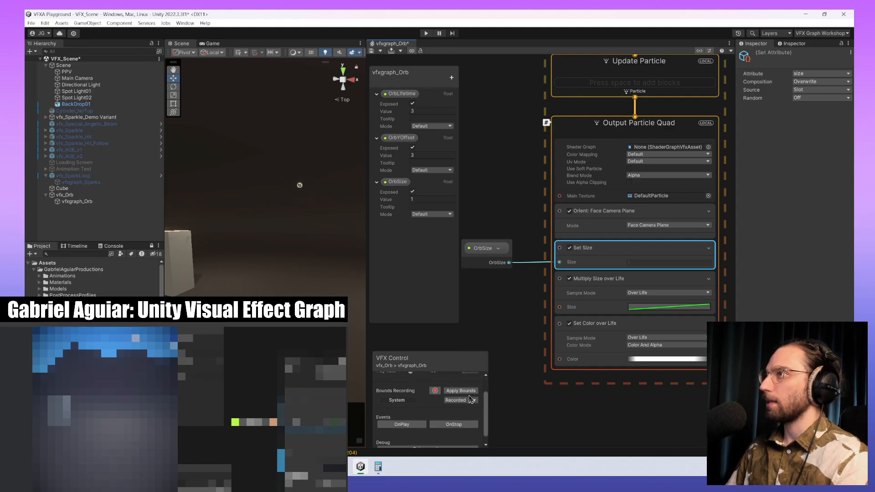
pyautogui.scroll(-1, 438, 433)
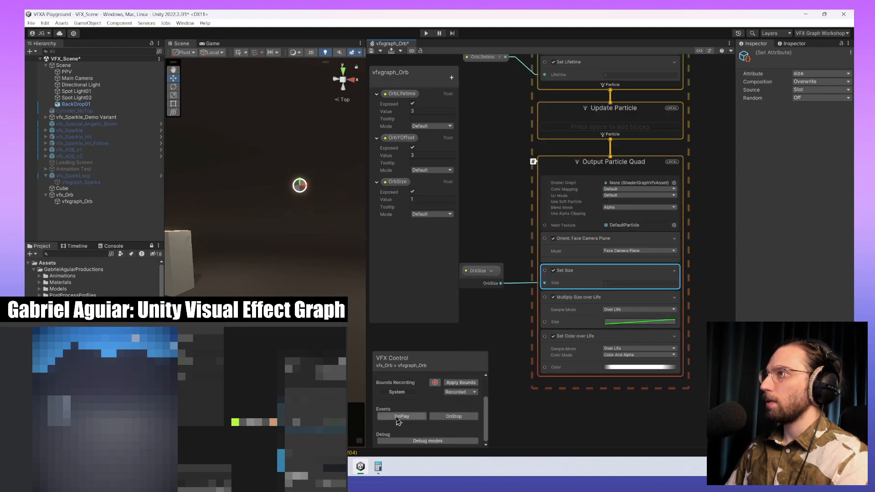
pyautogui.scroll(2, 461, 405)
pyautogui.scroll(2, 592, 401)
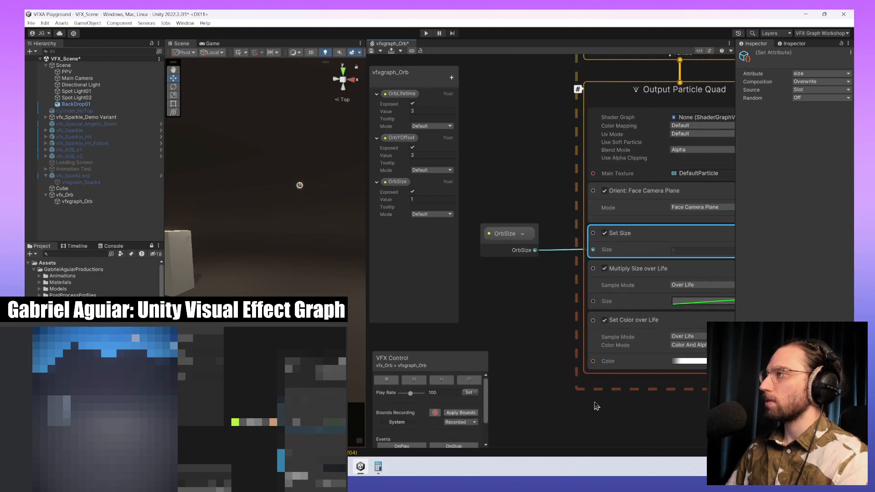
pyautogui.click(596, 368)
pyautogui.scroll(1, 575, 368)
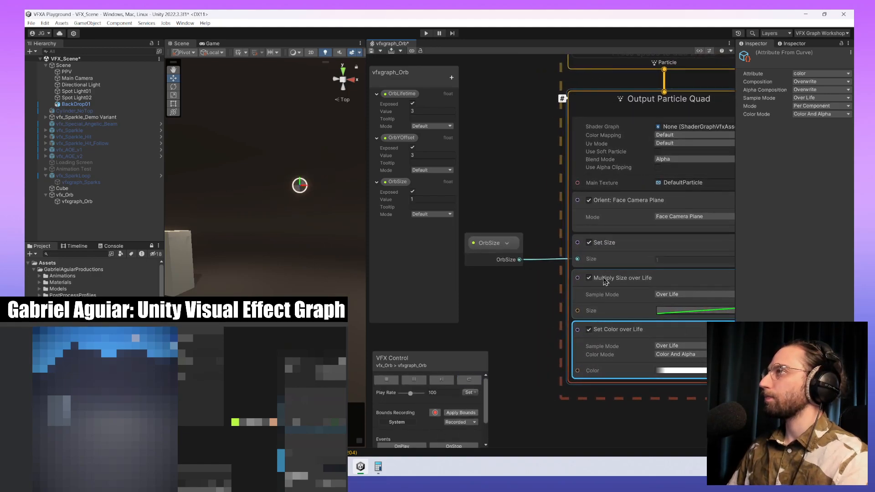
# - Test the effect with an OrbSize value of 110, and set the value back to 1
pyautogui.click(630, 310)
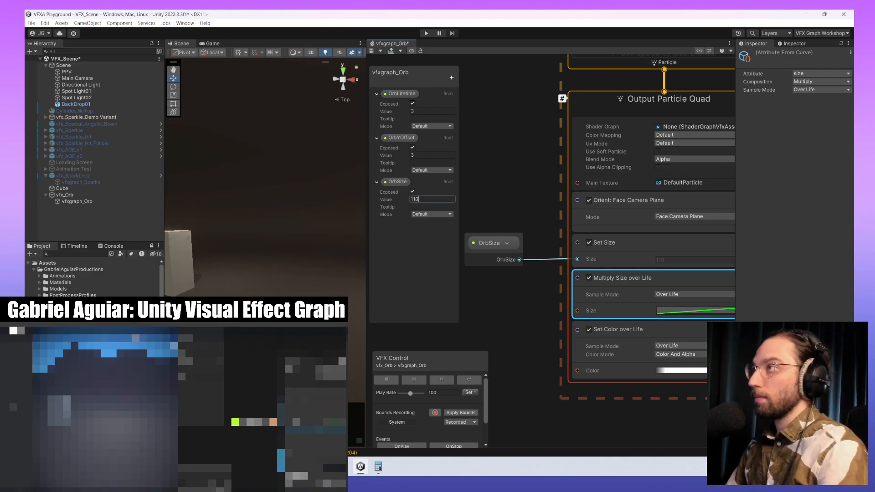
pyautogui.click(470, 381)
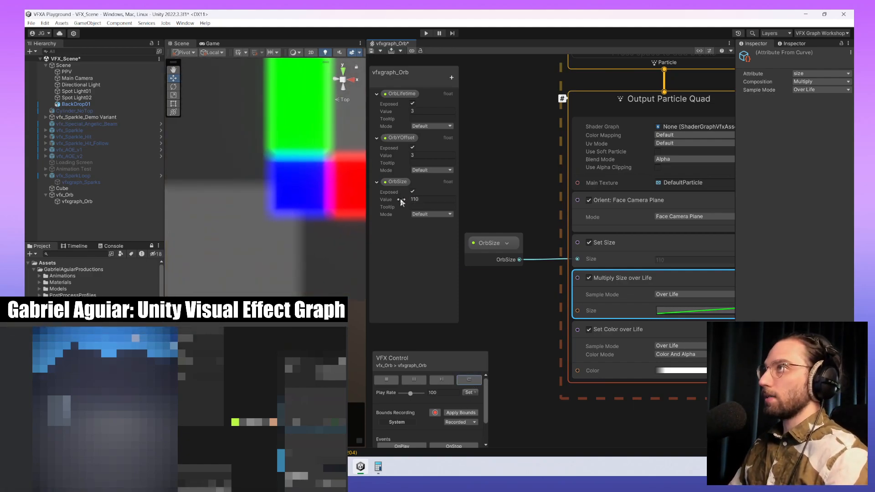
pyautogui.click(424, 200)
pyautogui.write('1')
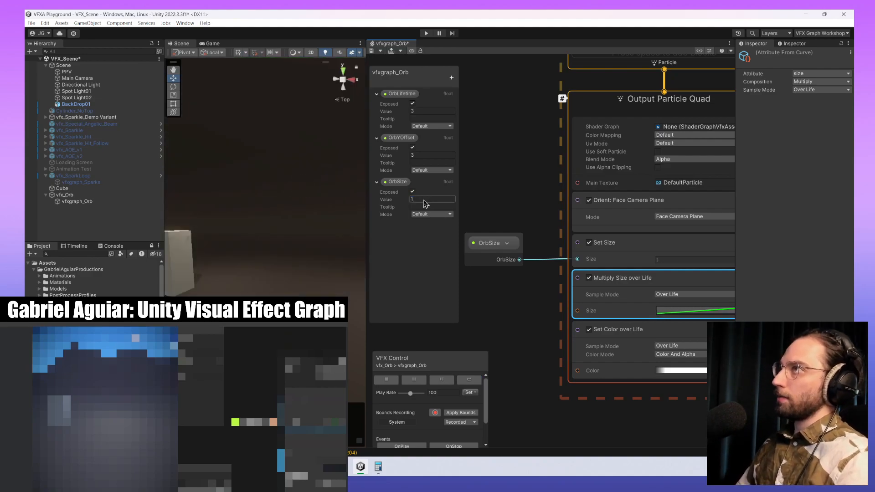
pyautogui.click(612, 327)
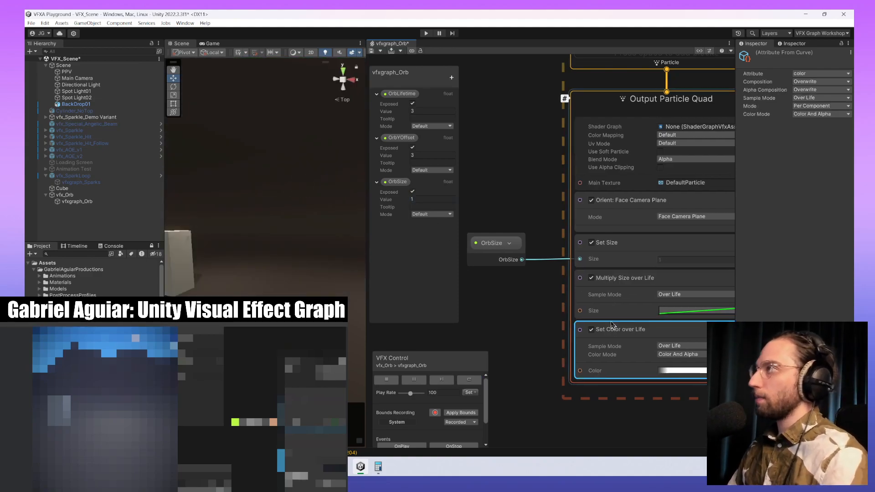
pyautogui.moveTo(612, 328); pyautogui.dragTo(568, 342, button='middle')
pyautogui.click(644, 292)
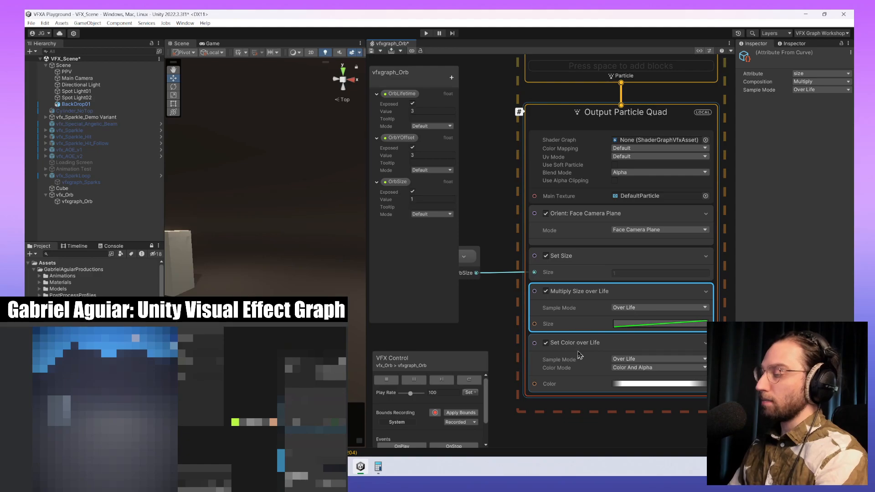
# - Add a Set Position over Life block to the Output Particle Quad context and move it above the Set Size block
pyautogui.click(557, 114)
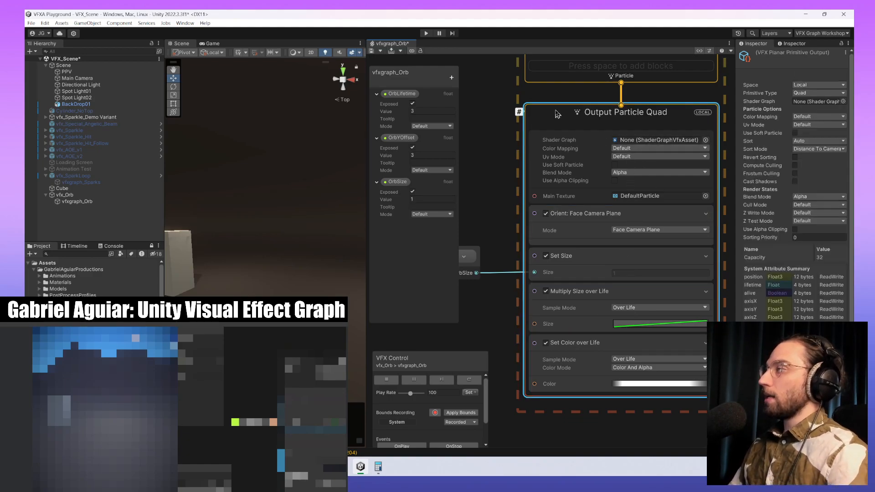
pyautogui.press('space')
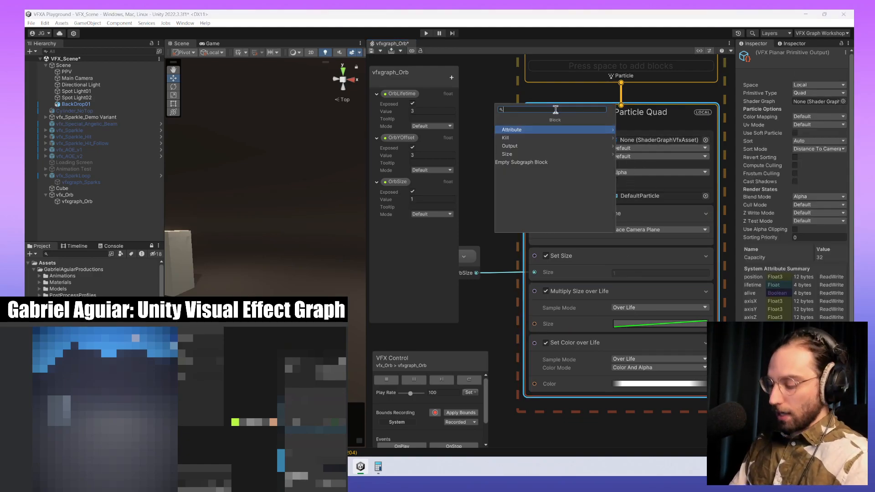
pyautogui.write('set post')
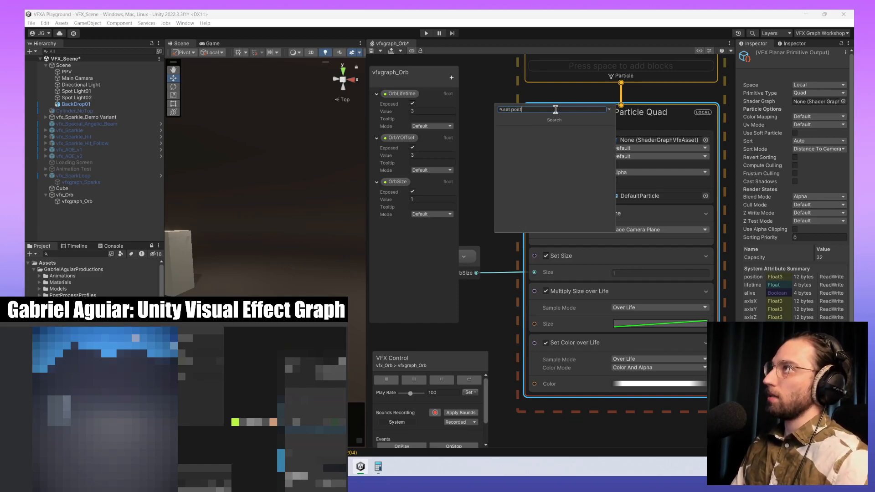
pyautogui.press('BackSpace')
pyautogui.write('it')
pyautogui.press('Down')
pyautogui.press('Down')
pyautogui.press('Down')
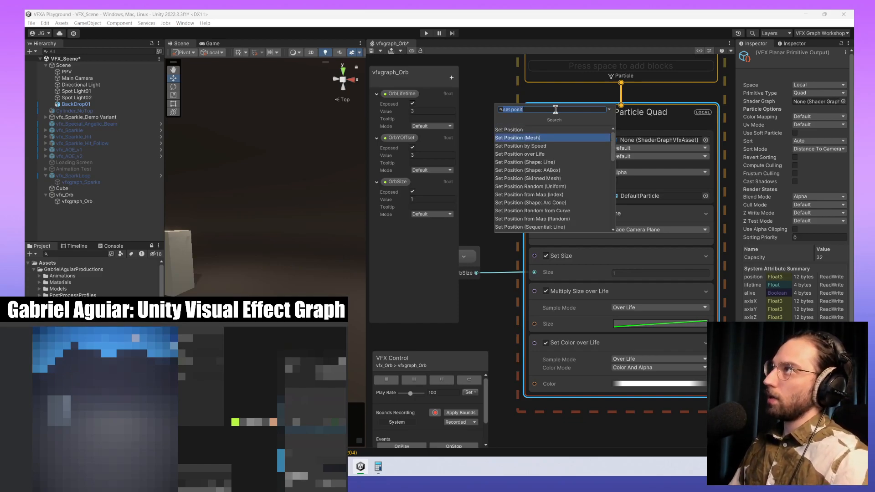
pyautogui.press('Return')
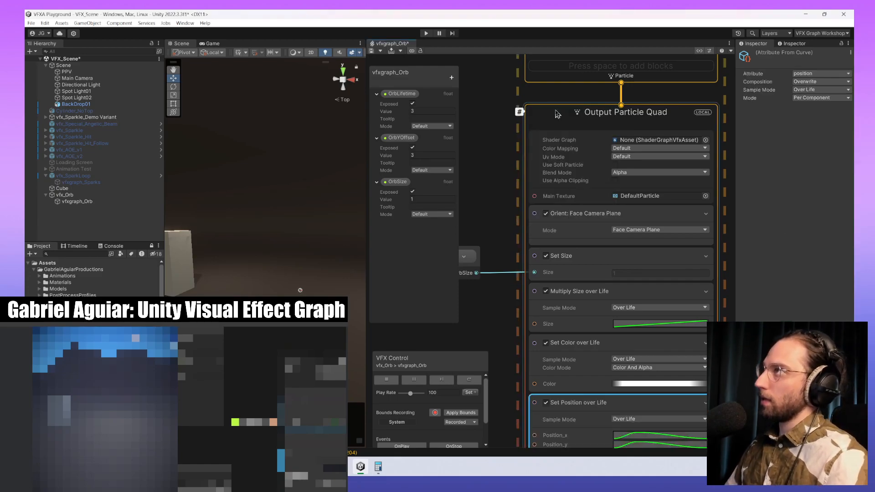
pyautogui.scroll(-2, 627, 381)
pyautogui.moveTo(625, 378); pyautogui.dragTo(623, 212)
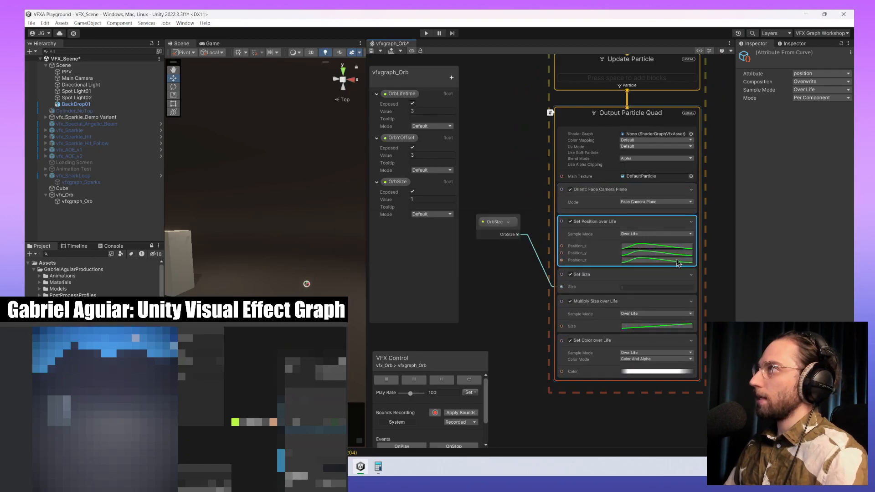
# - Change the composition of the Set Position over Life block to Multiply
pyautogui.click(823, 74)
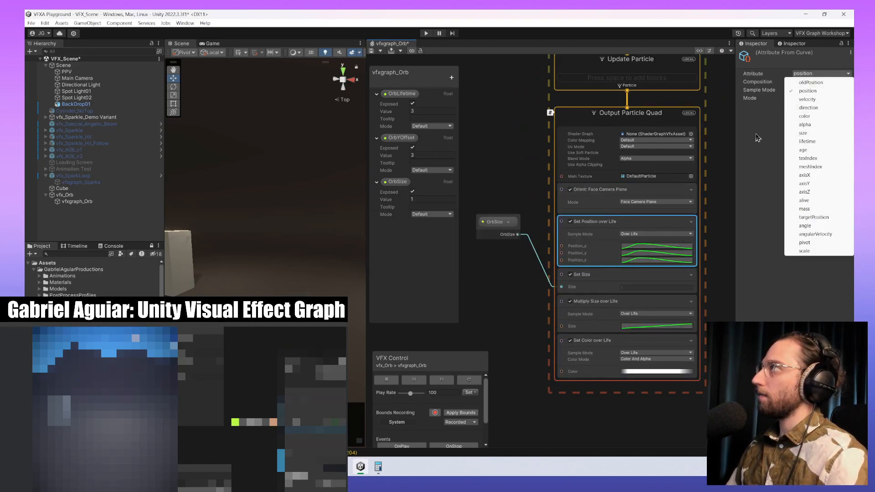
pyautogui.click(842, 75)
pyautogui.click(825, 83)
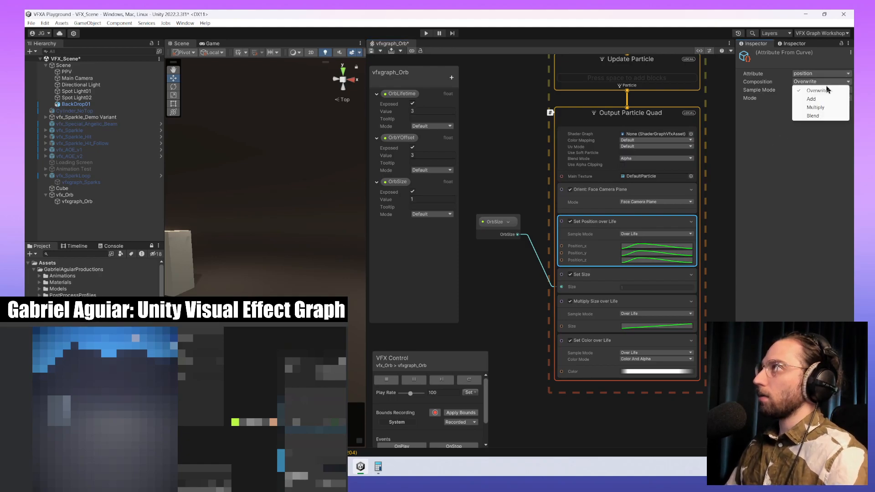
pyautogui.click(825, 108)
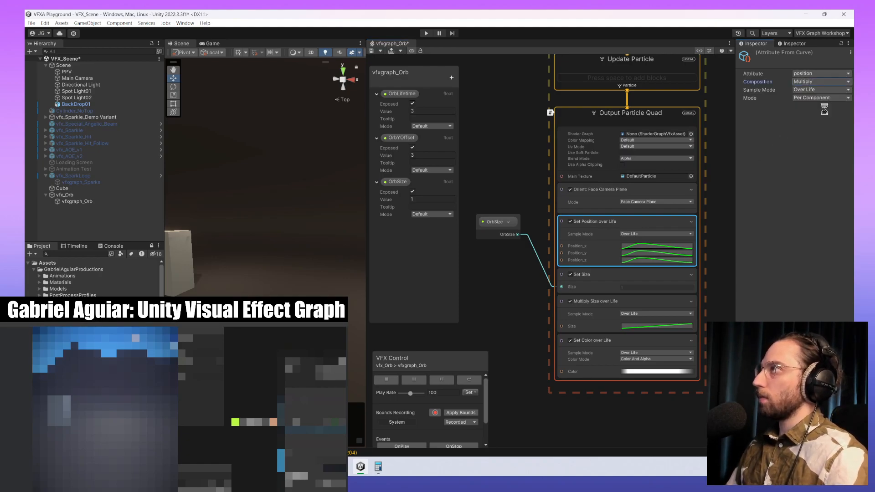
# - Apply the flat constant curve preset to Position_x and Position_z in the Multiply Position over Life block
pyautogui.click(653, 246)
pyautogui.click(677, 384)
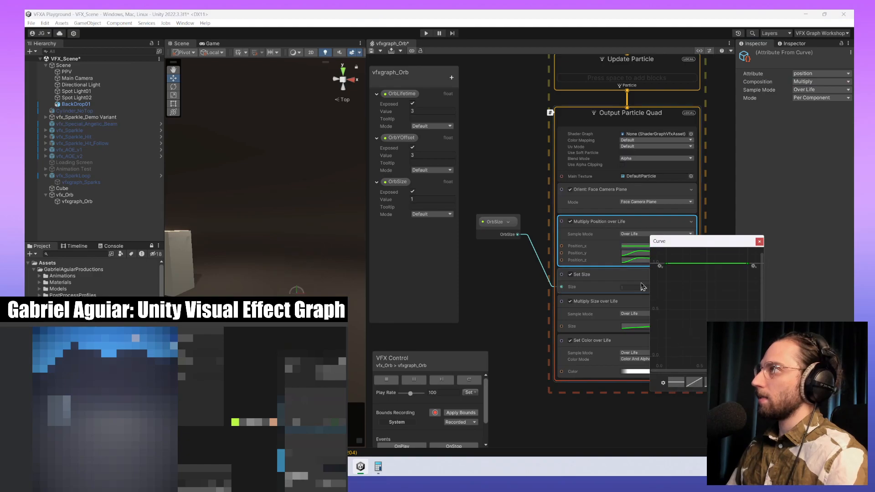
pyautogui.click(662, 397)
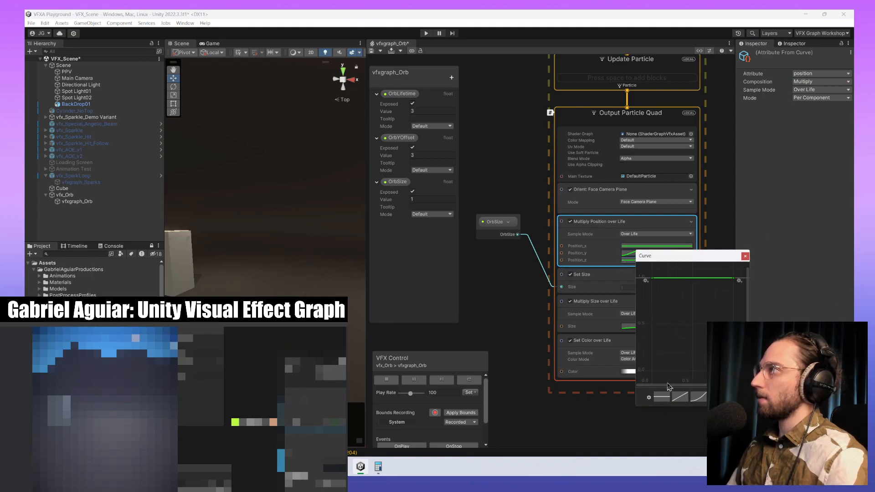
pyautogui.click(745, 256)
pyautogui.click(722, 246)
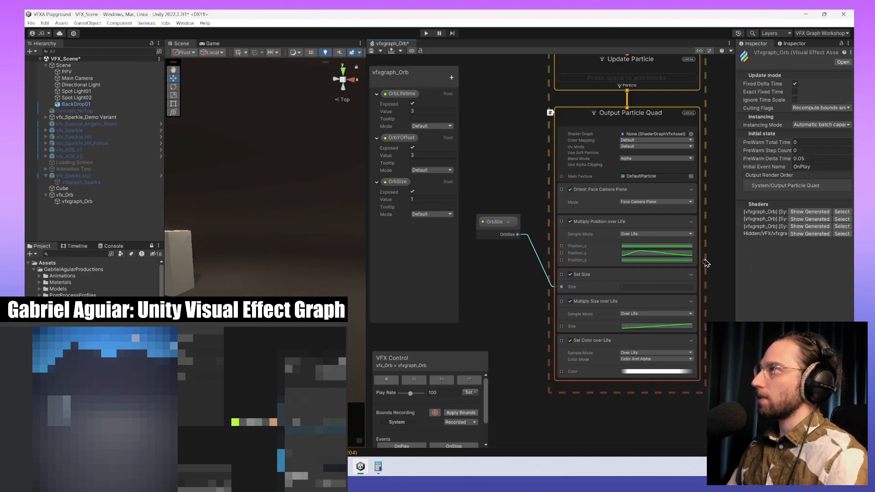
# - Move the OrbSize node down beside the Set Size block and replay the effect to check the particle's motion
pyautogui.moveTo(489, 225); pyautogui.dragTo(475, 280)
pyautogui.moveTo(522, 203); pyautogui.dragTo(587, 235, button='middle')
pyautogui.click(553, 255)
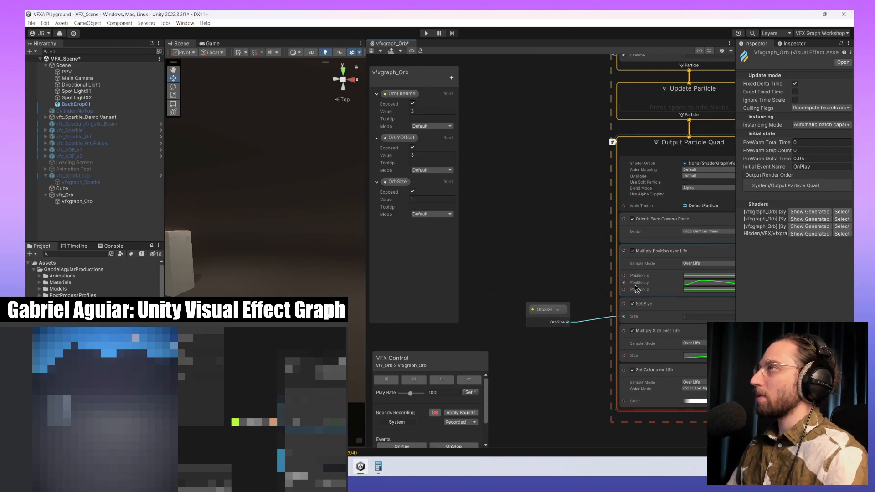
pyautogui.click(472, 381)
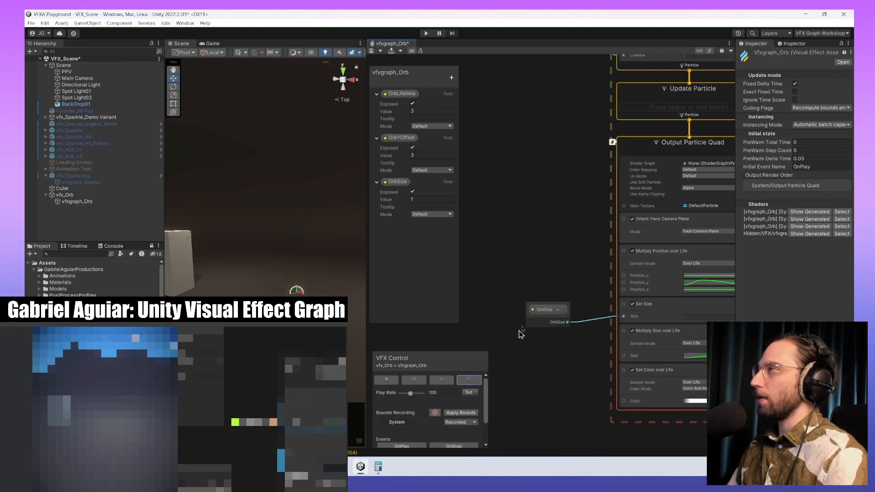
# - Add an AnimationCurve property to the blackboard and name it OrbAnimationCurve
pyautogui.click(451, 78)
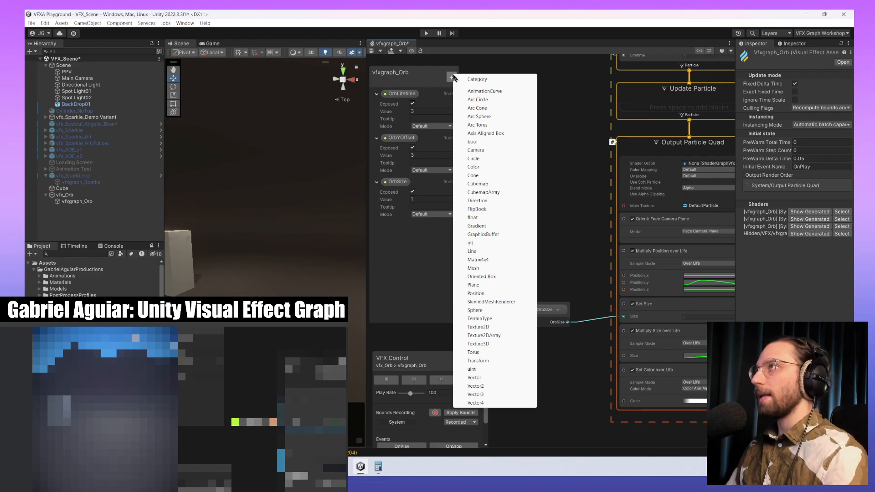
pyautogui.click(478, 92)
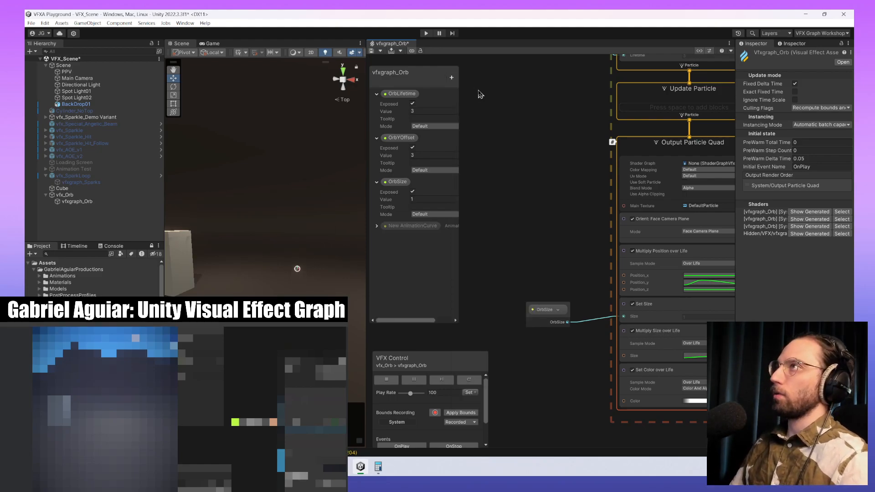
pyautogui.doubleClick(412, 226)
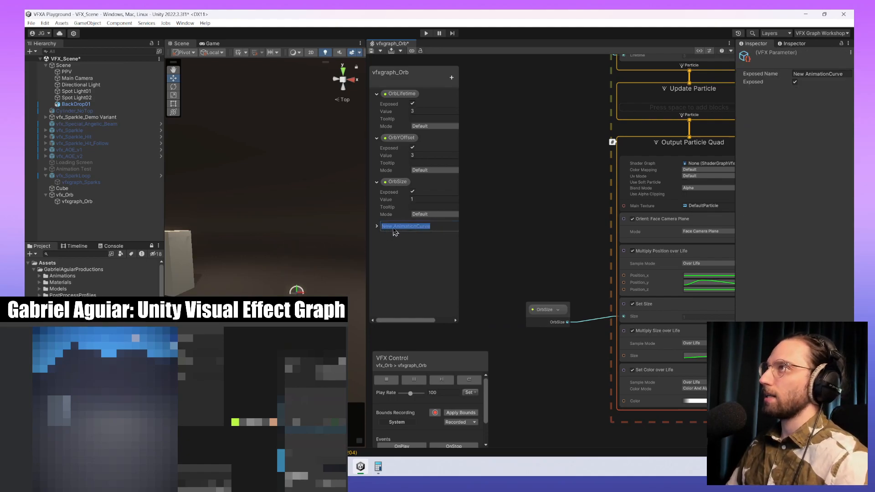
pyautogui.hotkey('ctrl', 'Left')
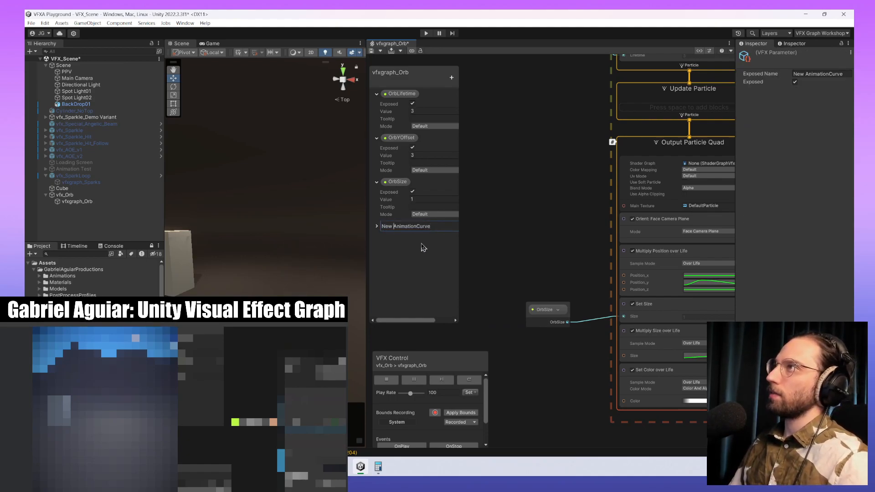
pyautogui.write('Orb')
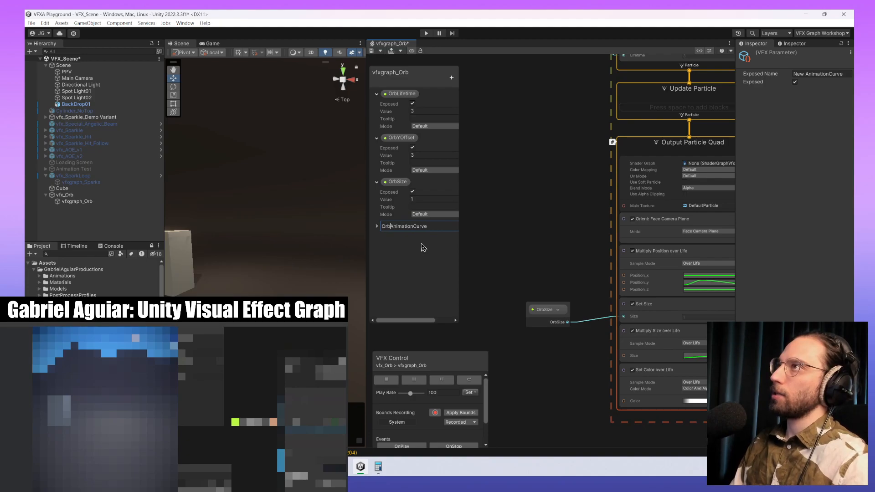
pyautogui.press('Return')
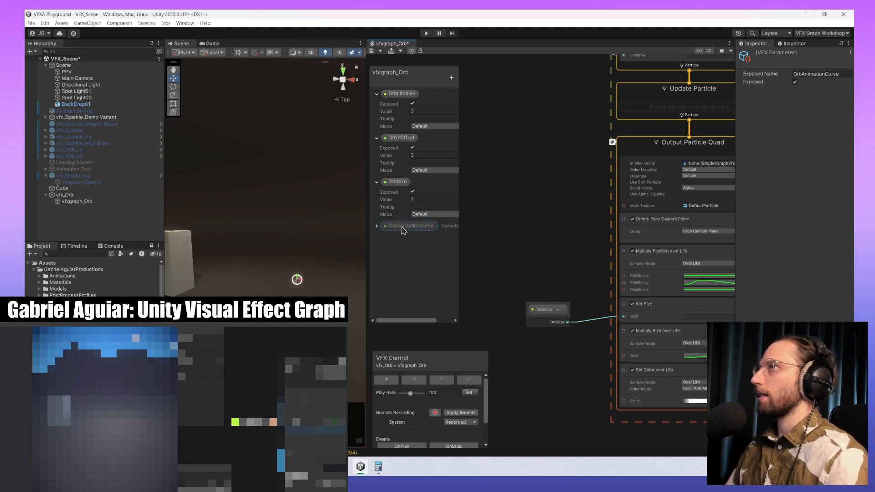
# - Place the OrbAnimationCurve property as a node above OrbSize and connect it to Position_y of the Multiply Position over Life block
pyautogui.click(377, 227)
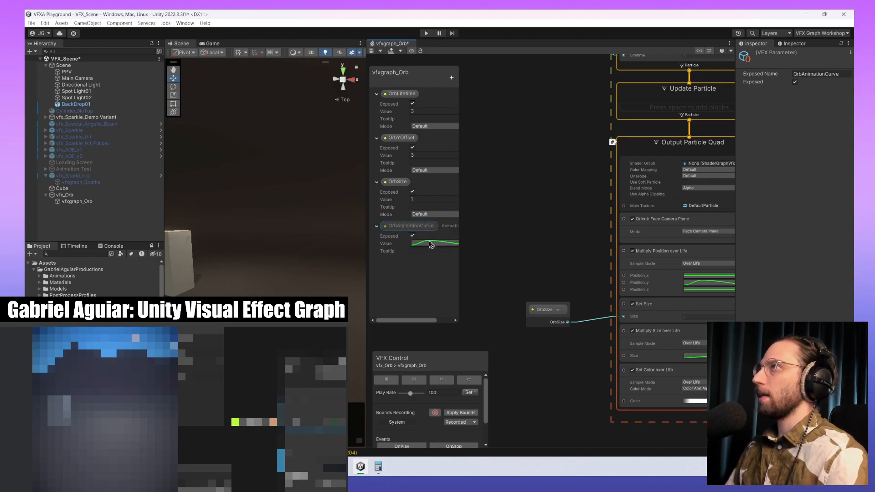
pyautogui.moveTo(461, 237); pyautogui.dragTo(547, 269)
pyautogui.moveTo(592, 276); pyautogui.dragTo(623, 283)
pyautogui.moveTo(549, 271); pyautogui.dragTo(546, 285)
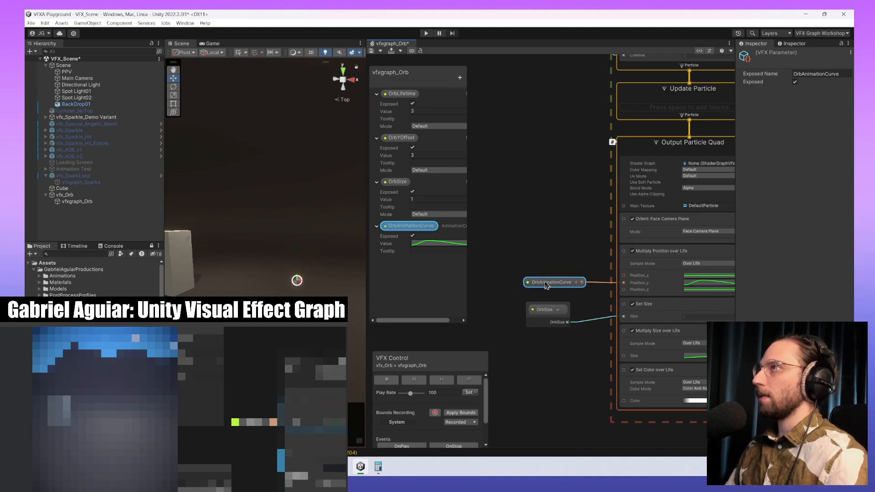
# - Apply the multi-peak wave preset to the OrbAnimationCurve property and replay the effect to check it
pyautogui.click(448, 244)
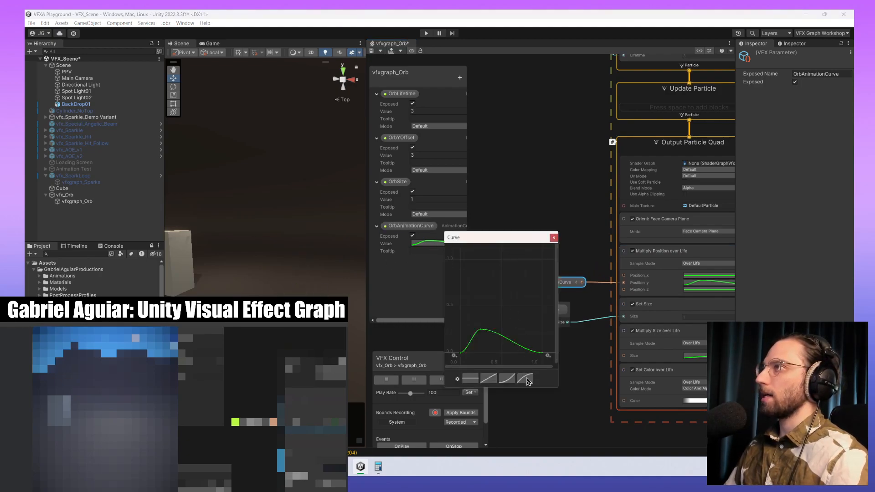
pyautogui.moveTo(560, 386); pyautogui.dragTo(631, 382)
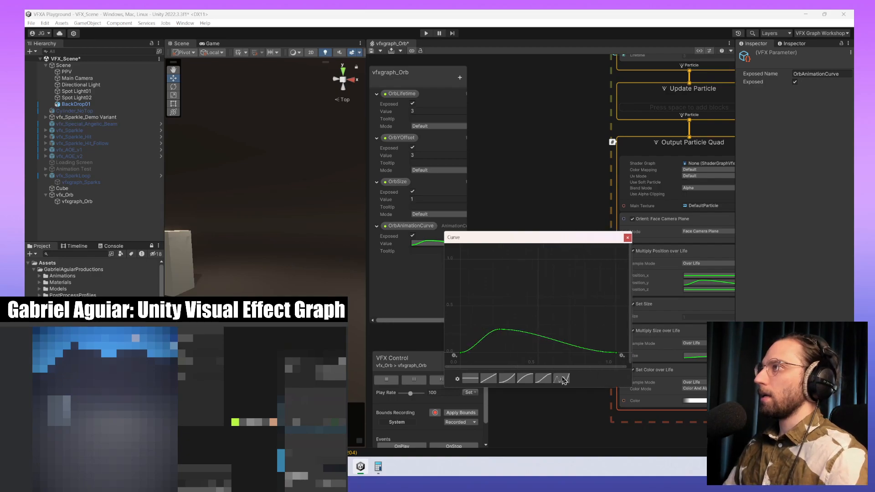
pyautogui.click(561, 379)
pyautogui.click(555, 415)
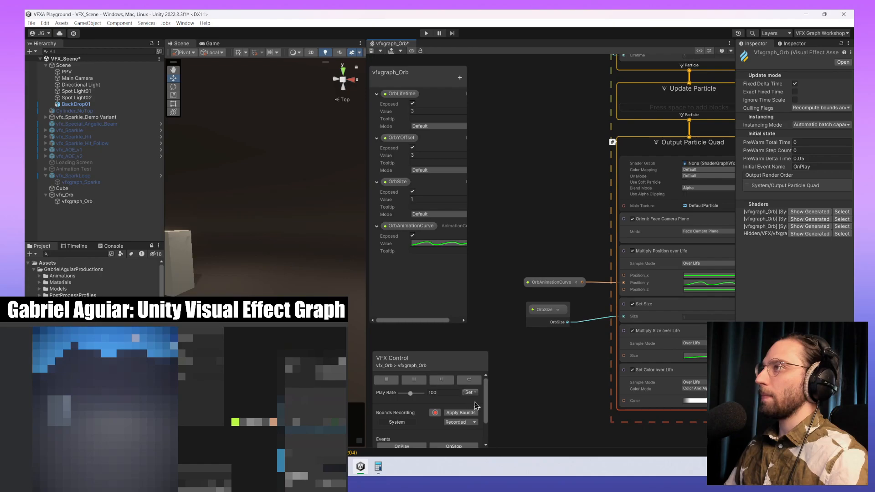
pyautogui.click(427, 244)
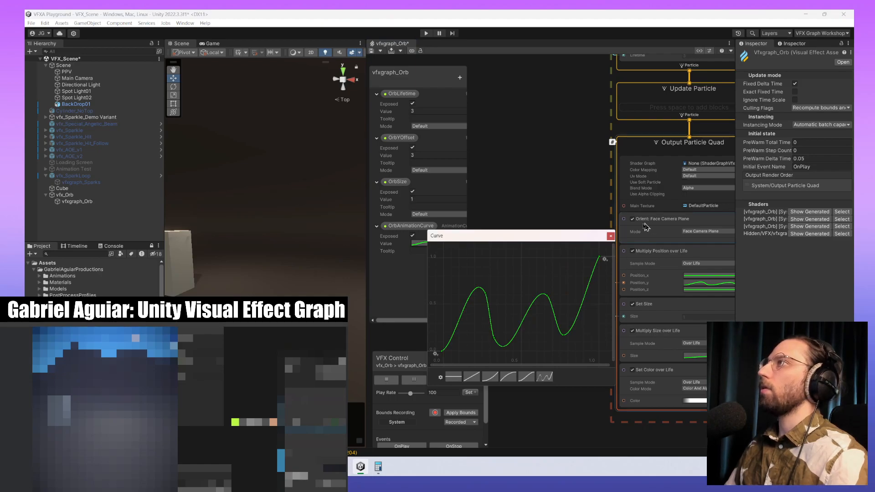
pyautogui.click(496, 322)
pyautogui.click(469, 384)
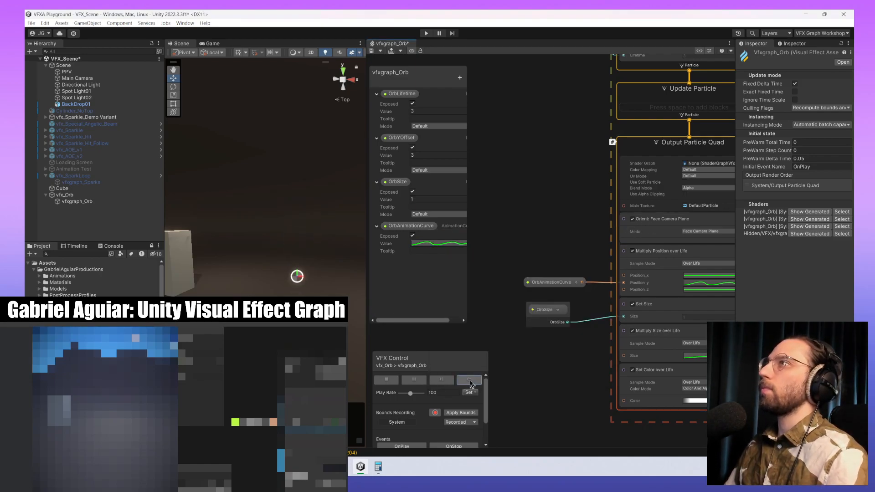
# - Reshape the start of OrbAnimationCurve into a steep early peak, raising the first dip to about 0.8 at time 0.27
pyautogui.click(440, 242)
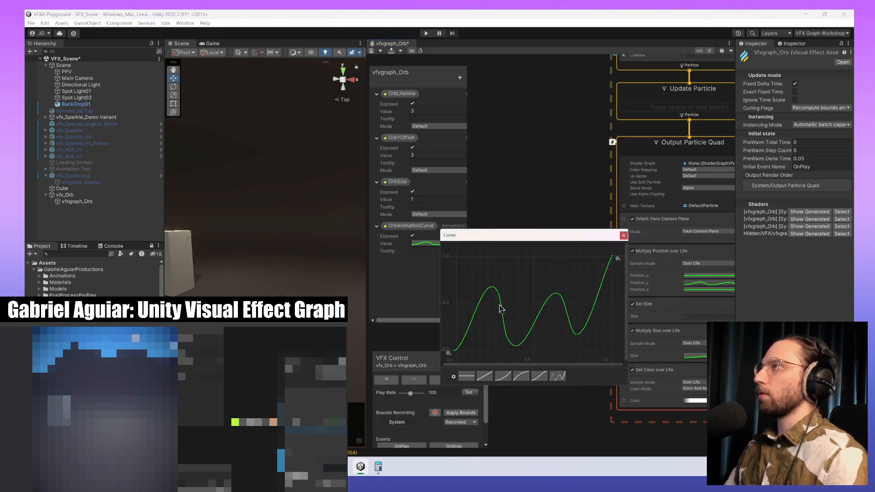
pyautogui.moveTo(492, 288); pyautogui.dragTo(468, 271)
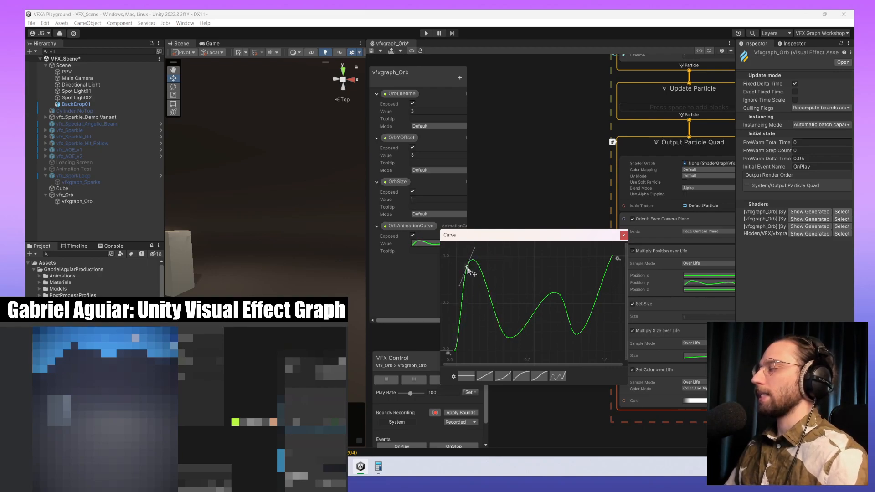
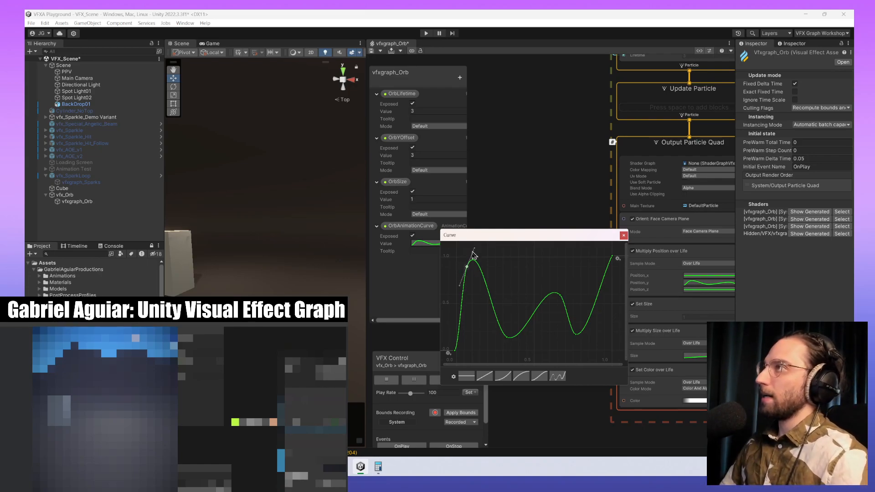
pyautogui.moveTo(468, 267); pyautogui.dragTo(464, 266)
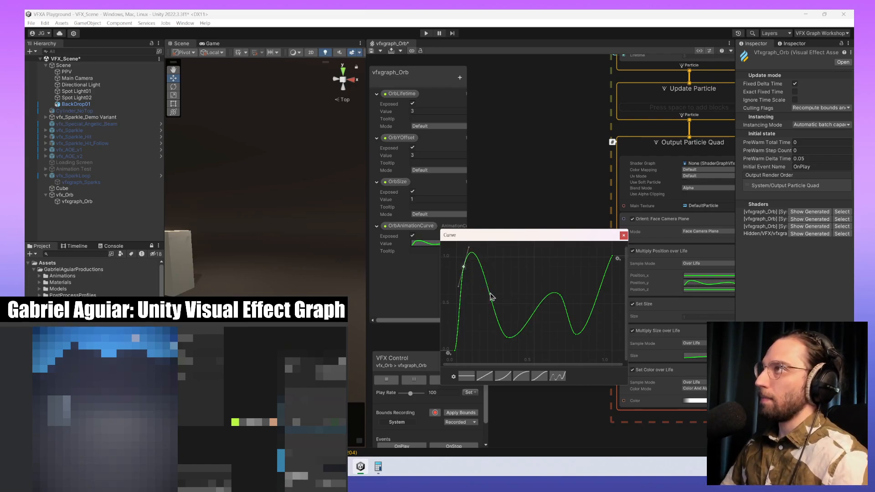
pyautogui.moveTo(508, 340); pyautogui.dragTo(498, 279)
pyautogui.doubleClick(519, 250)
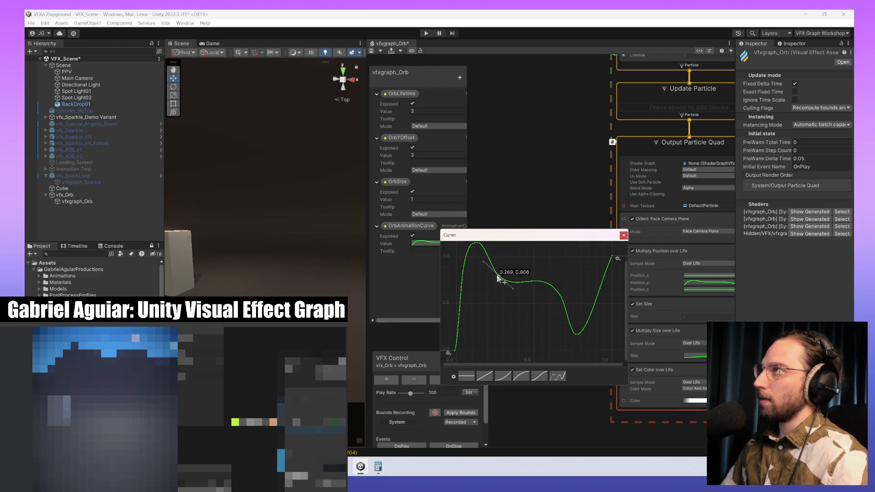
pyautogui.click(517, 268)
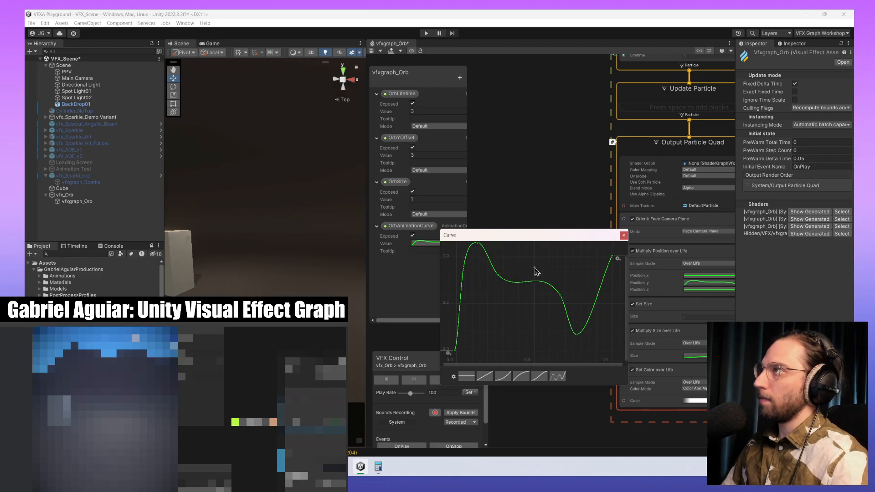
# - Lower the end key of OrbAnimationCurve to about 0 and raise the later dip, forming small mid-life waves before a last peak
pyautogui.doubleClick(534, 285)
pyautogui.moveTo(534, 284); pyautogui.dragTo(612, 339)
pyautogui.doubleClick(551, 279)
pyautogui.doubleClick(559, 293)
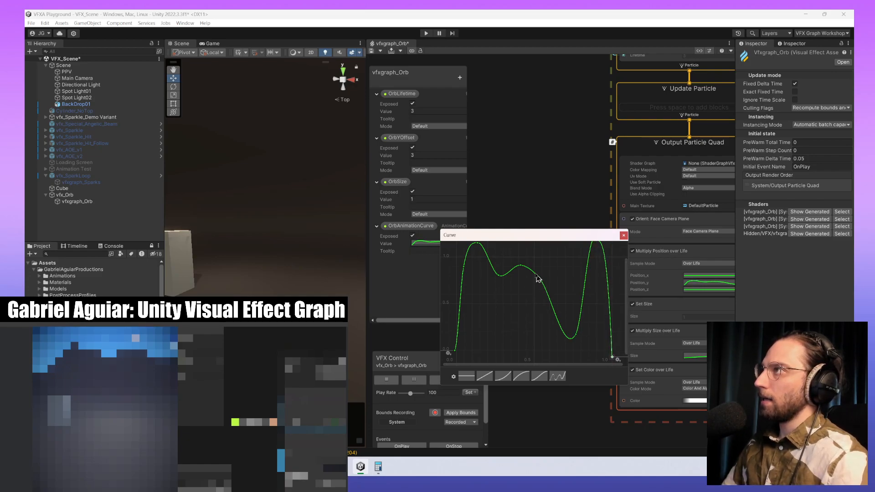
pyautogui.moveTo(576, 337); pyautogui.dragTo(571, 276)
pyautogui.moveTo(598, 252); pyautogui.dragTo(592, 275, button='middle')
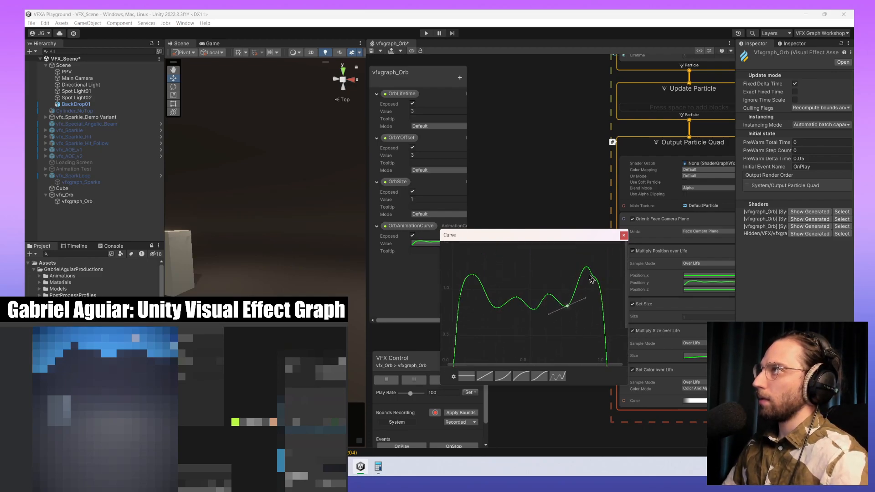
pyautogui.click(590, 271)
pyautogui.moveTo(585, 256)
pyautogui.mouseDown()
pyautogui.moveTo(583, 290)
pyautogui.moveTo(586, 264)
pyautogui.mouseUp()
pyautogui.moveTo(524, 331); pyautogui.dragTo(550, 290, button='middle')
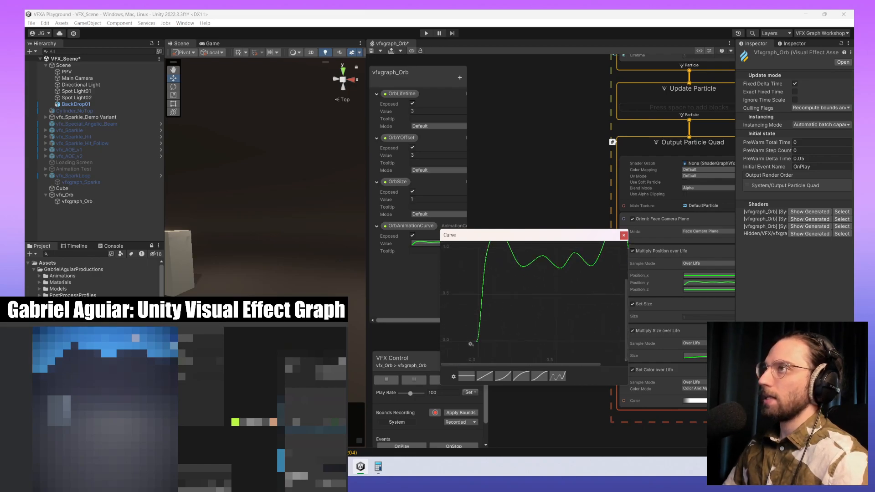
pyautogui.scroll(-1, 256, 293)
# - Replay the effect in the scene to check the orb's vertical motion
pyautogui.moveTo(256, 294); pyautogui.dragTo(255, 335, button='middle')
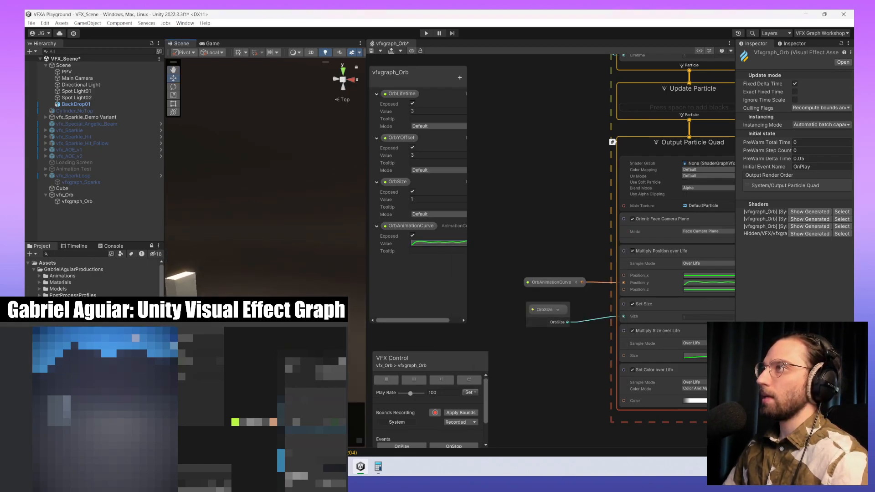
pyautogui.moveTo(517, 352); pyautogui.dragTo(554, 345, button='middle')
pyautogui.click(471, 381)
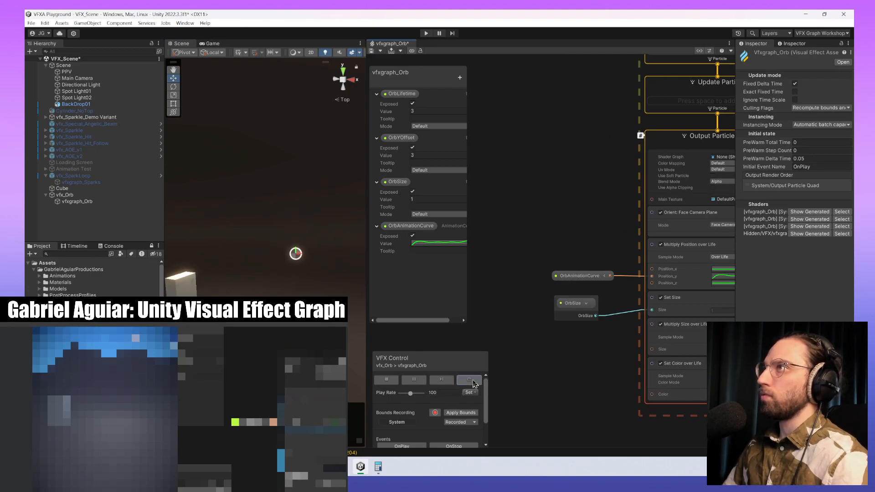
# - Adjust the keys on the rising sides of the first and last peaks of OrbAnimationCurve
pyautogui.click(449, 249)
pyautogui.moveTo(526, 302); pyautogui.dragTo(543, 315, button='middle')
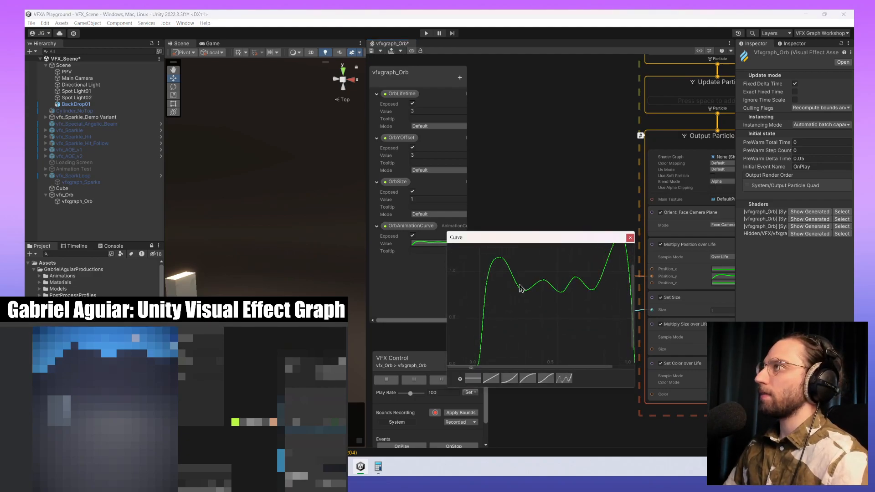
pyautogui.moveTo(522, 290); pyautogui.dragTo(599, 302)
pyautogui.moveTo(599, 303); pyautogui.dragTo(516, 323, button='middle')
pyautogui.moveTo(536, 262); pyautogui.dragTo(534, 266)
pyautogui.moveTo(532, 282); pyautogui.dragTo(574, 275, button='middle')
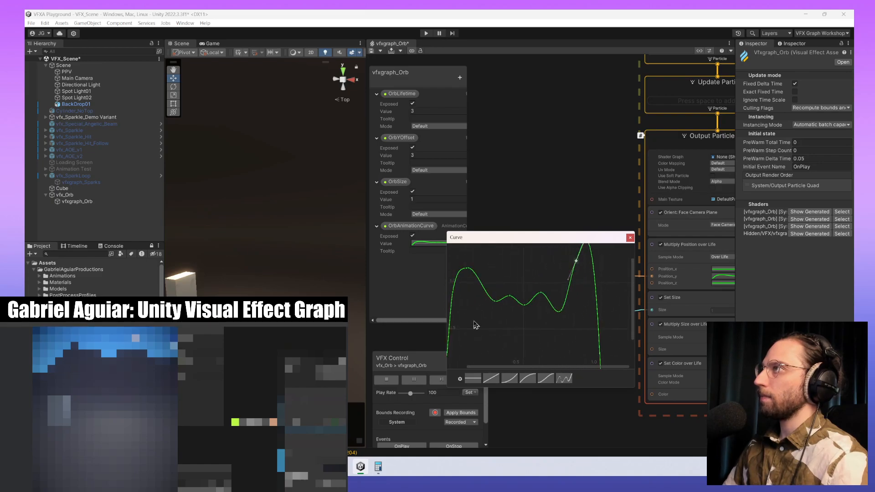
pyautogui.moveTo(473, 323); pyautogui.dragTo(542, 308, button='middle')
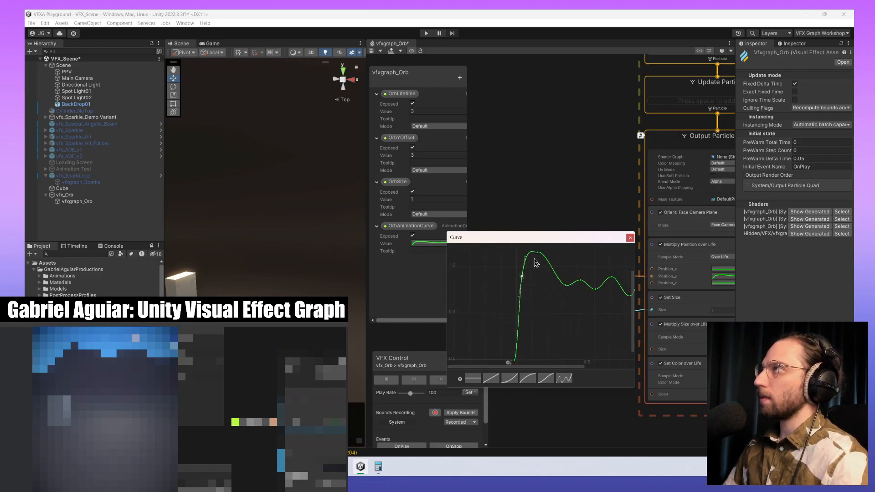
pyautogui.moveTo(538, 253); pyautogui.dragTo(529, 254)
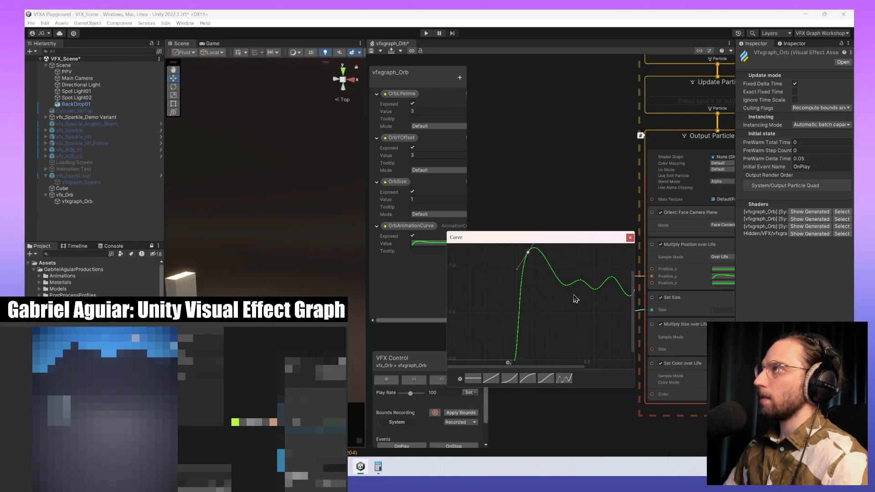
pyautogui.scroll(-7, 573, 298)
pyautogui.moveTo(572, 301); pyautogui.dragTo(523, 289, button='middle')
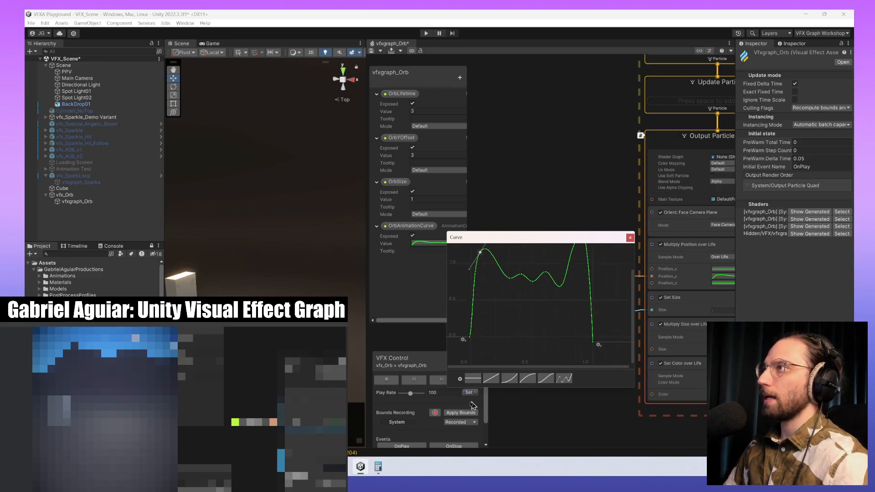
# - Replay the effect to examine how the orb moves with the adjusted peaks
pyautogui.click(452, 406)
pyautogui.click(469, 380)
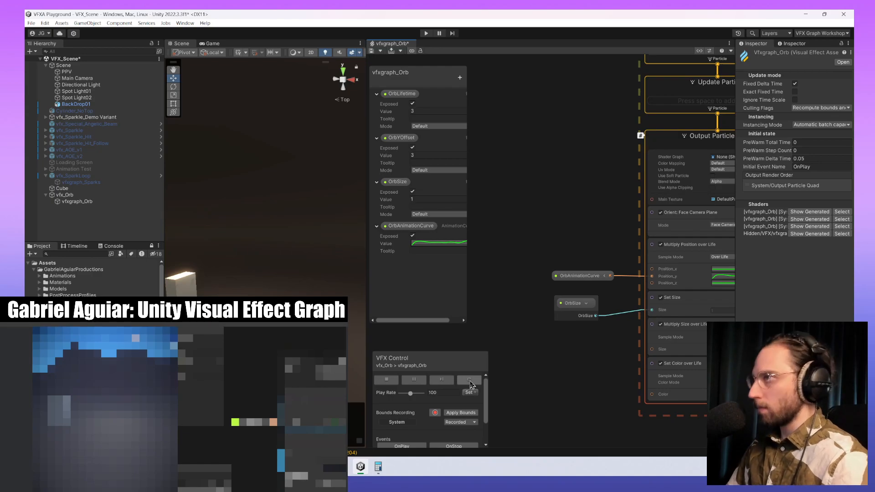
pyautogui.click(470, 381)
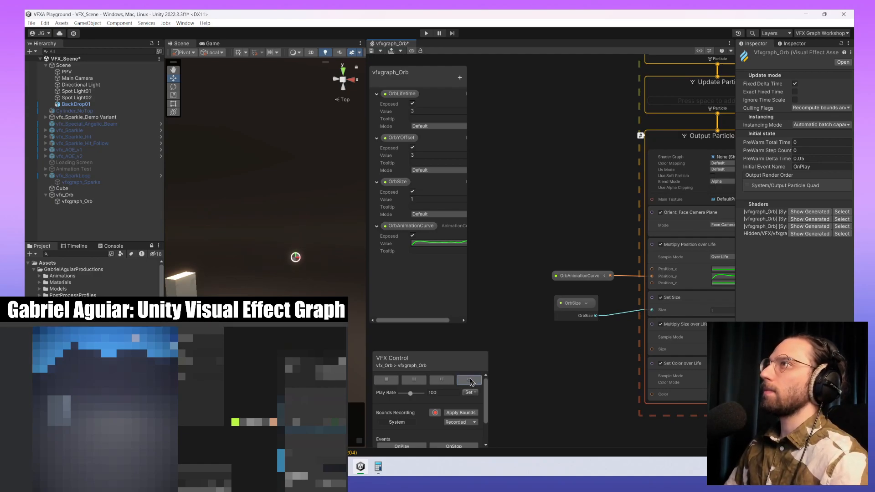
# - Reposition the small mid-life waves of OrbAnimationCurve to form another small peak just before the final rise
pyautogui.click(445, 247)
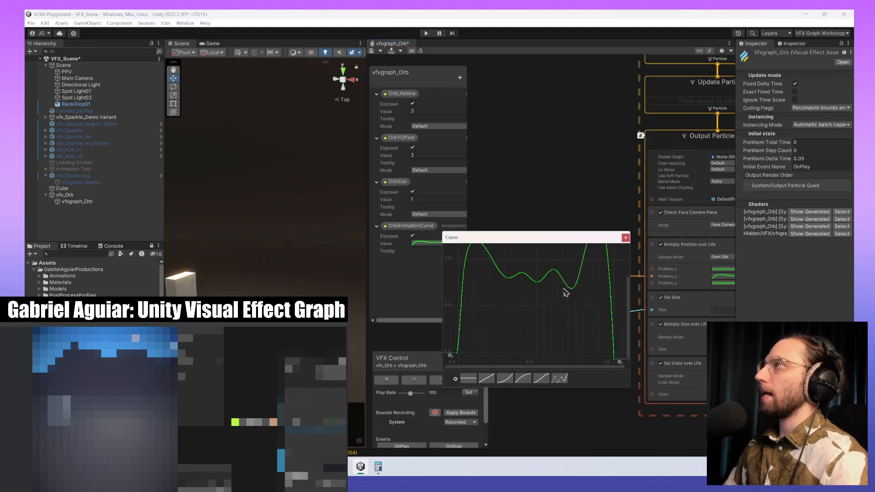
pyautogui.moveTo(573, 291); pyautogui.dragTo(577, 304, button='middle')
pyautogui.moveTo(576, 300); pyautogui.dragTo(576, 291)
pyautogui.click(539, 294)
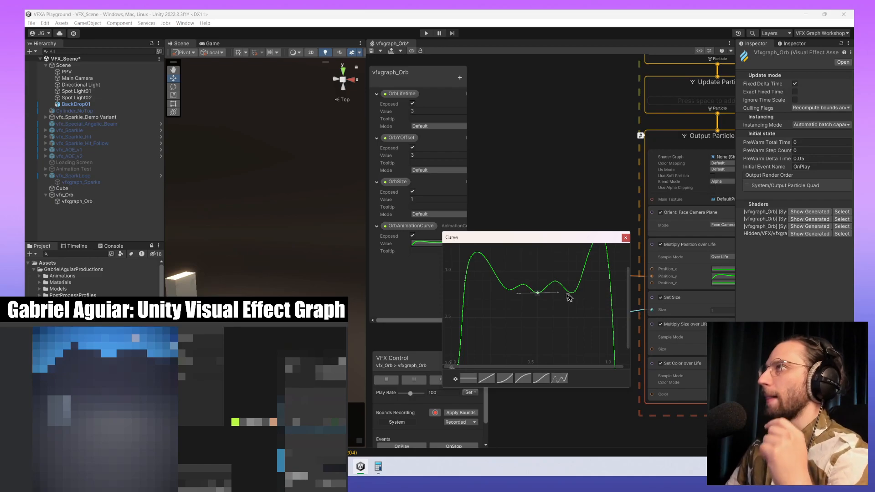
pyautogui.moveTo(538, 292); pyautogui.dragTo(570, 278)
pyautogui.click(558, 292)
pyautogui.click(567, 295)
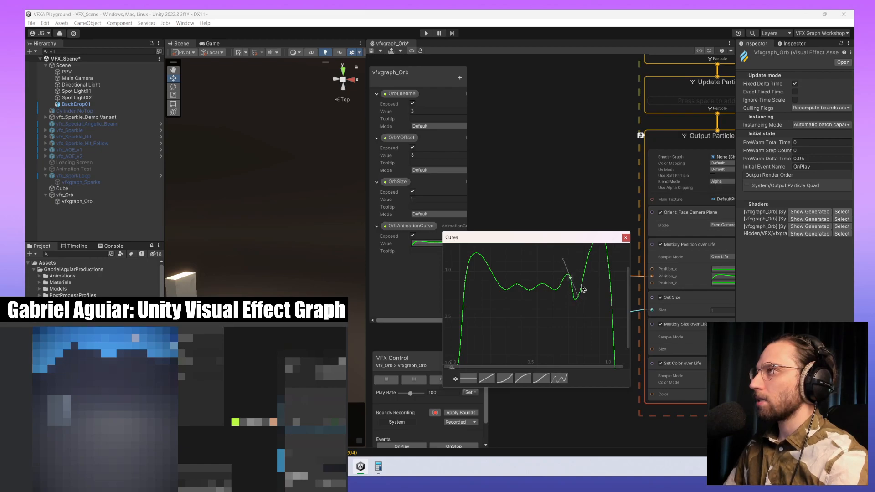
# - Round the dip before the last peak of OrbAnimationCurve, make that peak taller, and replay the effect to check the motion
pyautogui.moveTo(604, 275); pyautogui.dragTo(584, 314, button='middle')
pyautogui.moveTo(555, 339); pyautogui.dragTo(563, 344)
pyautogui.click(558, 339)
pyautogui.click(570, 288)
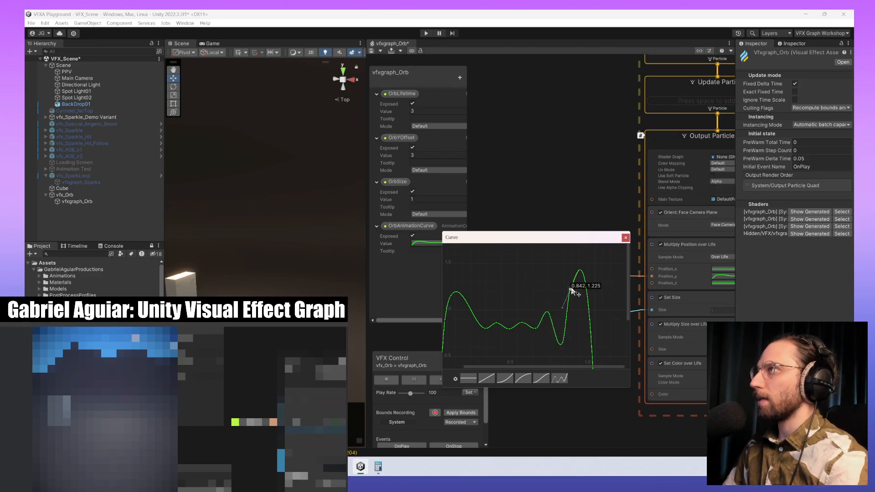
pyautogui.moveTo(563, 306); pyautogui.dragTo(567, 309)
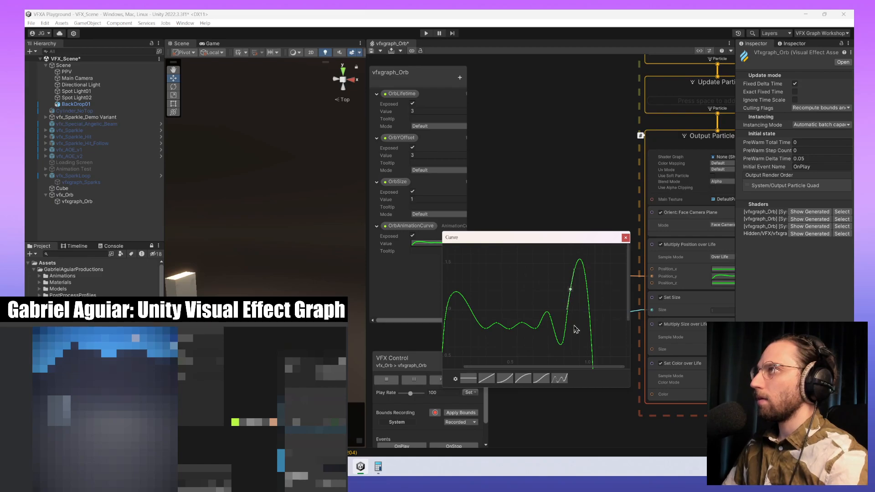
pyautogui.moveTo(574, 326); pyautogui.dragTo(598, 285, button='middle')
pyautogui.scroll(-8, 597, 291)
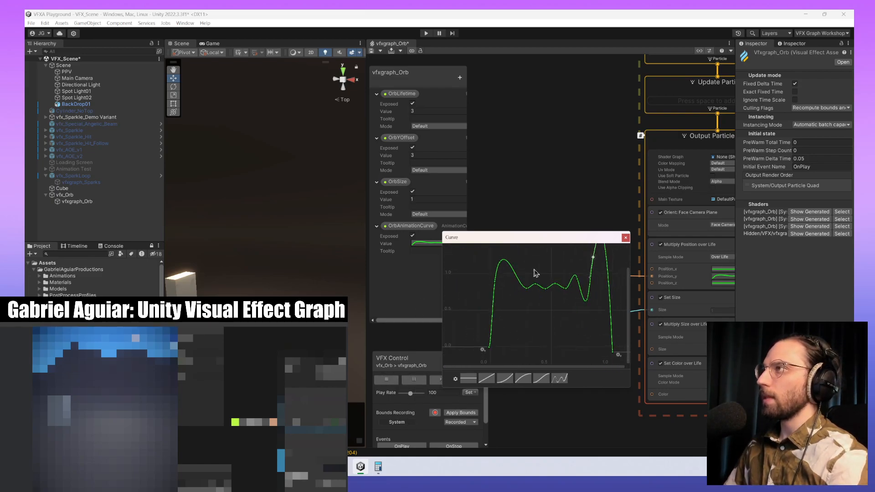
pyautogui.click(625, 237)
pyautogui.click(469, 380)
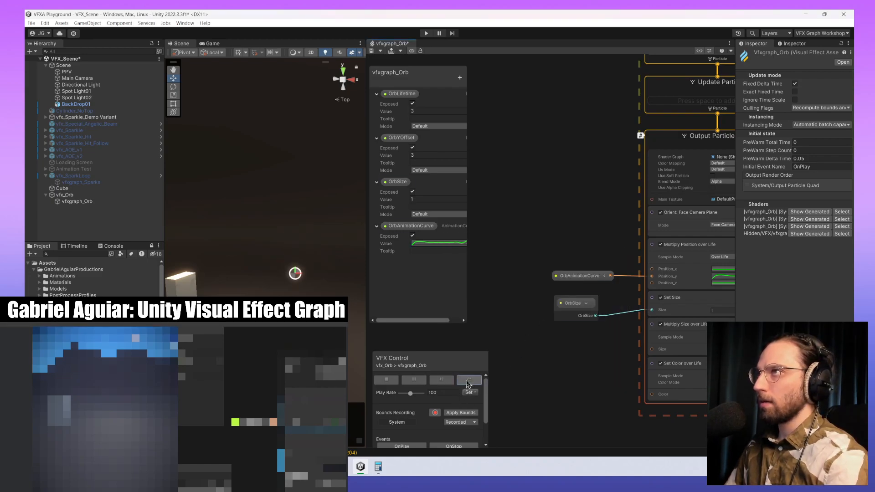
# - Delete a mid-life wave key from OrbAnimationCurve and move the neighbouring key up onto the descent after the first peak
pyautogui.click(451, 244)
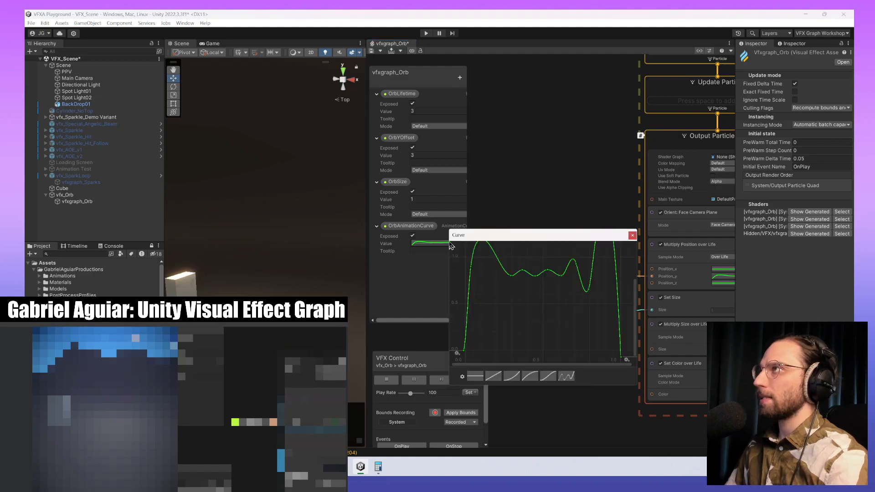
pyautogui.moveTo(555, 291); pyautogui.dragTo(565, 311, button='middle')
pyautogui.scroll(-1, 565, 310)
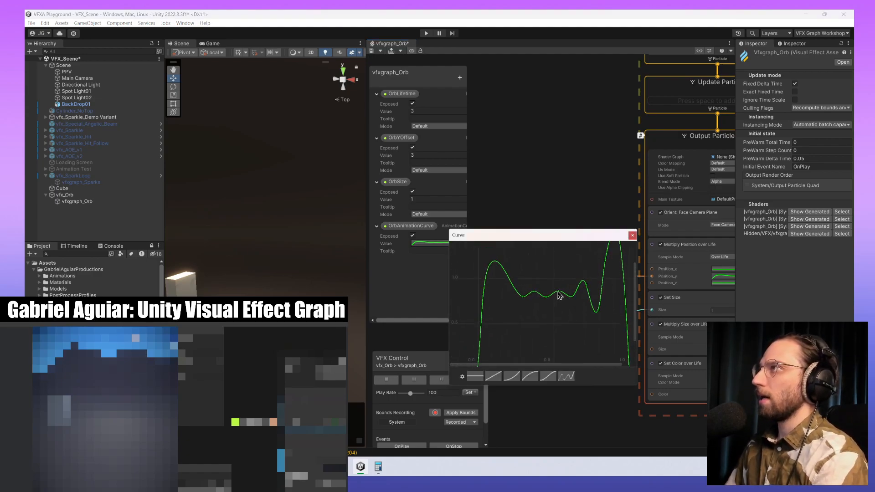
pyautogui.click(557, 292)
pyautogui.press('Delete')
pyautogui.moveTo(546, 297); pyautogui.dragTo(528, 288)
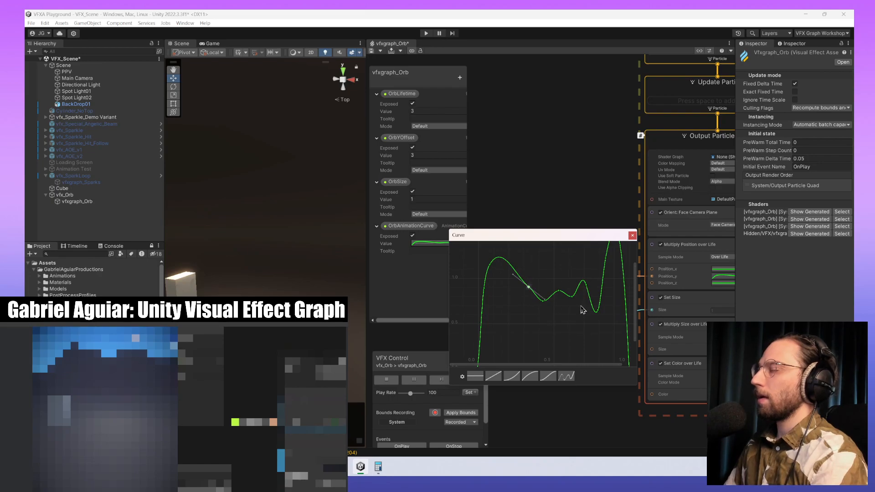
# - Smooth the remaining mid-life section of OrbAnimationCurve into one gentle wave, placing its middle key at about 0.43, 0.88
pyautogui.moveTo(581, 306); pyautogui.dragTo(548, 309, button='middle')
pyautogui.moveTo(496, 289); pyautogui.dragTo(497, 290)
pyautogui.moveTo(487, 292); pyautogui.dragTo(505, 308)
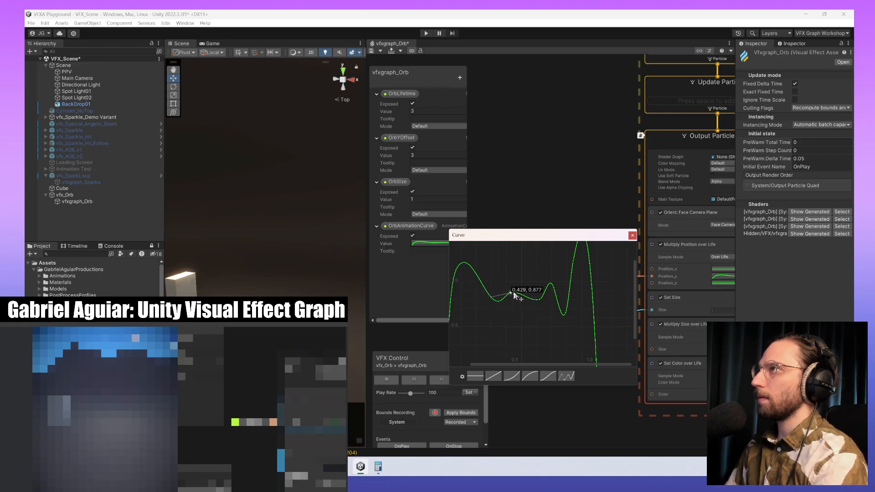
pyautogui.moveTo(539, 300); pyautogui.dragTo(511, 294)
pyautogui.scroll(-1, 556, 326)
pyautogui.moveTo(519, 306); pyautogui.dragTo(558, 323, button='middle')
pyautogui.scroll(-3, 546, 296)
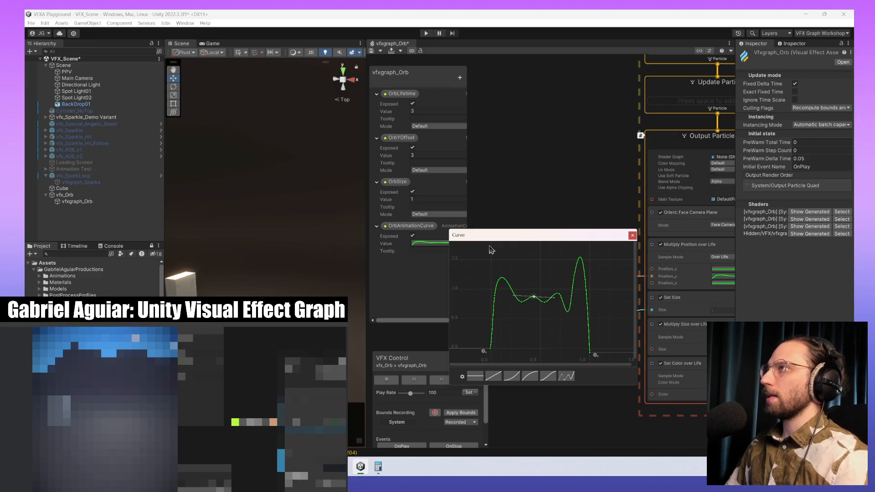
pyautogui.click(632, 235)
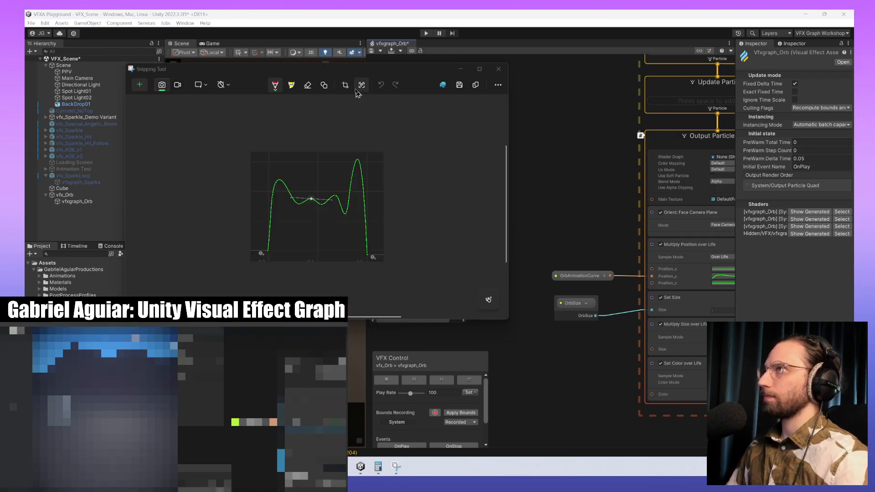
# - Sketch a jagged movement-over-time graph with "Time" and "movement" labels over the curve screenshot in Snipping Tool, then discard it
pyautogui.moveTo(269, 253)
pyautogui.mouseDown()
pyautogui.moveTo(273, 158)
pyautogui.moveTo(287, 193)
pyautogui.moveTo(302, 164)
pyautogui.moveTo(315, 182)
pyautogui.moveTo(340, 182)
pyautogui.moveTo(357, 132)
pyautogui.moveTo(398, 269)
pyautogui.mouseUp()
pyautogui.moveTo(251, 270); pyautogui.dragTo(432, 273)
pyautogui.moveTo(365, 279)
pyautogui.mouseDown()
pyautogui.moveTo(368, 299)
pyautogui.moveTo(378, 277)
pyautogui.moveTo(380, 299)
pyautogui.moveTo(435, 287)
pyautogui.mouseUp()
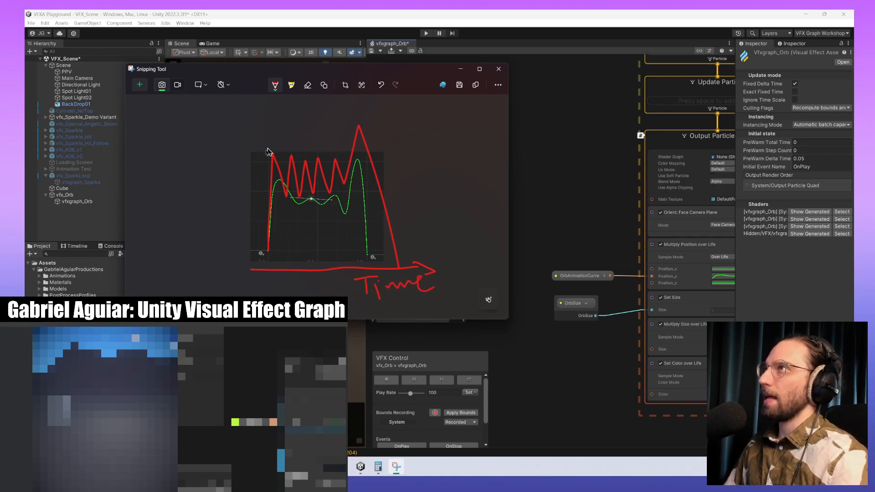
pyautogui.moveTo(358, 127); pyautogui.dragTo(479, 110)
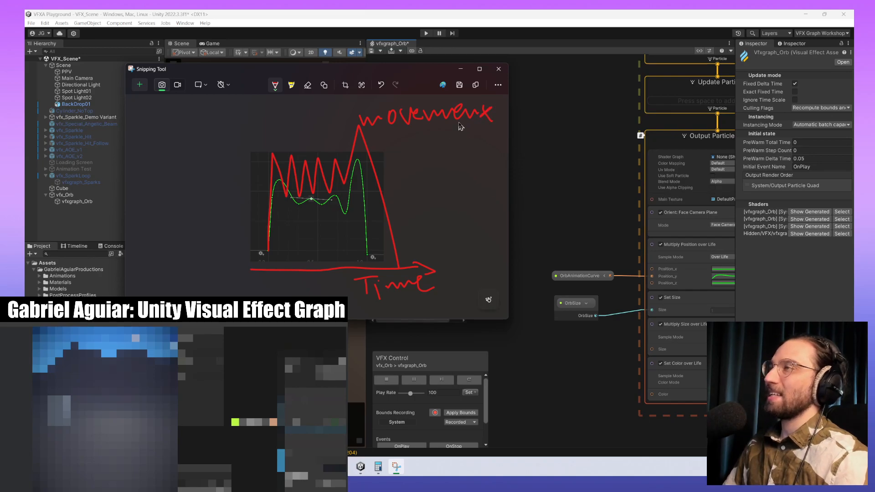
pyautogui.moveTo(446, 128)
pyautogui.mouseDown()
pyautogui.moveTo(444, 276)
pyautogui.moveTo(468, 266)
pyautogui.mouseUp()
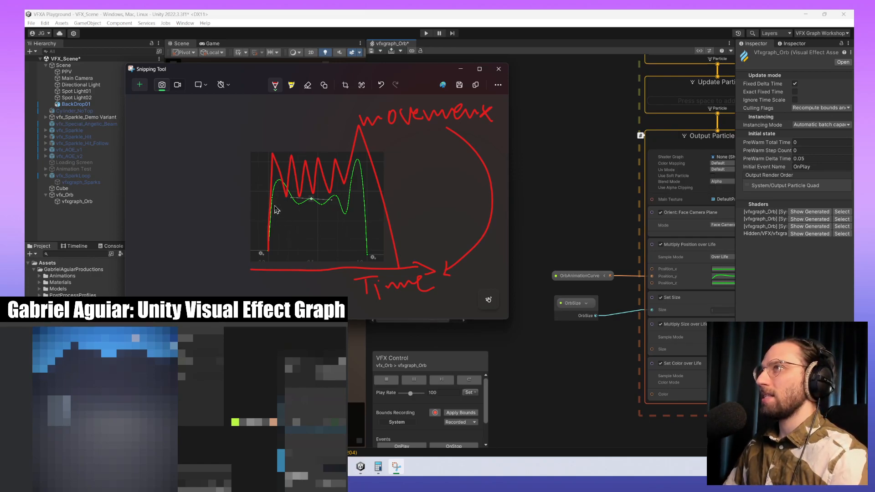
pyautogui.moveTo(274, 205); pyautogui.dragTo(362, 210)
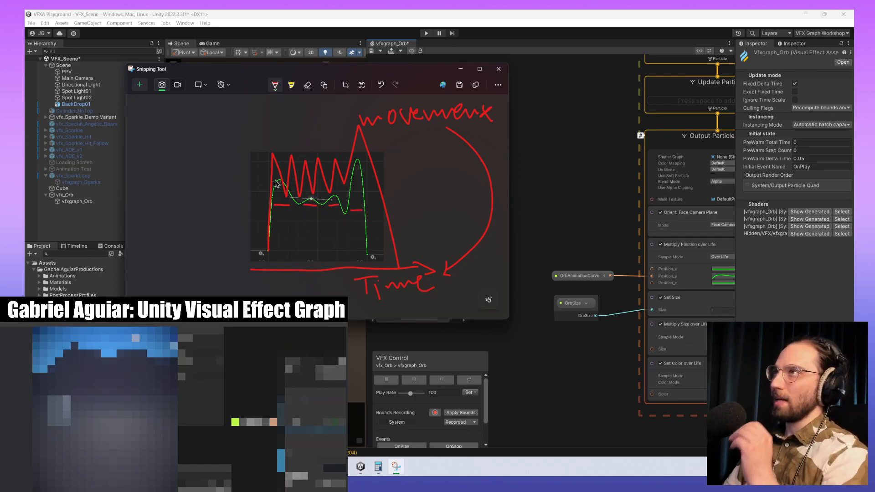
pyautogui.moveTo(272, 237)
pyautogui.mouseDown()
pyautogui.moveTo(270, 120)
pyautogui.moveTo(281, 171)
pyautogui.moveTo(294, 162)
pyautogui.moveTo(336, 173)
pyautogui.mouseUp()
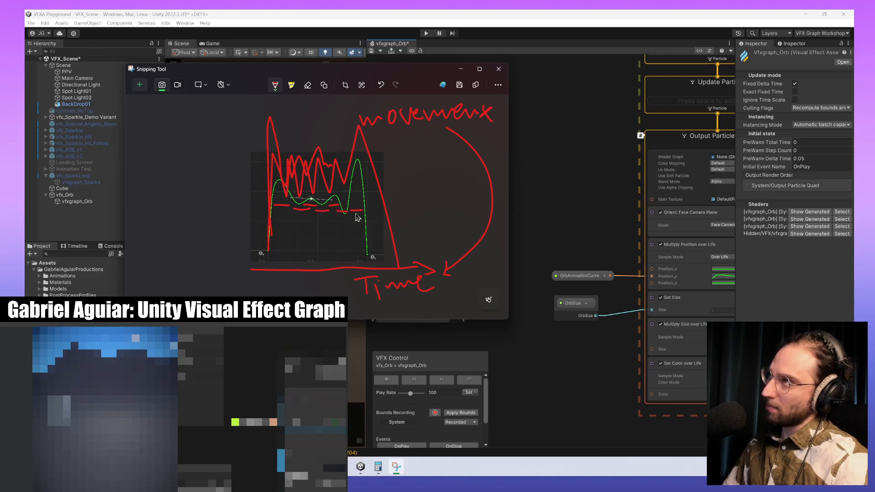
pyautogui.click(498, 69)
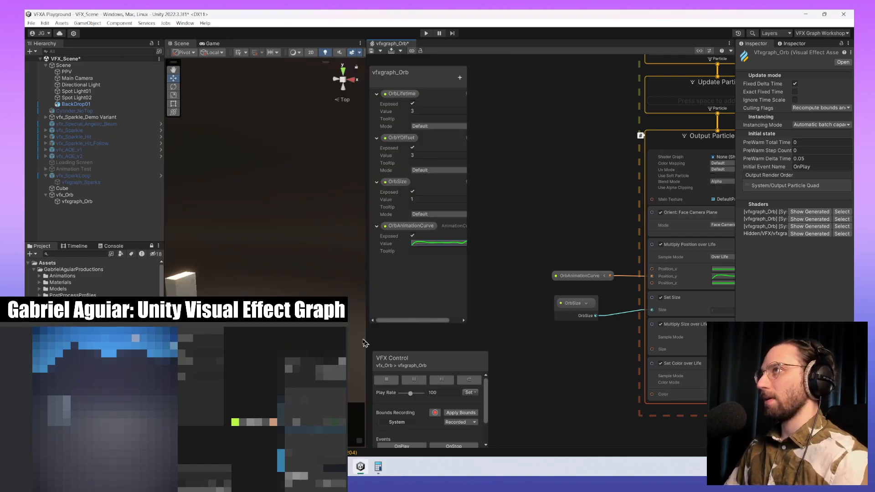
# - Raise the first peak of OrbAnimationCurve by adjusting its keys and tangents, replaying the effect to check the orb's motion
pyautogui.click(468, 381)
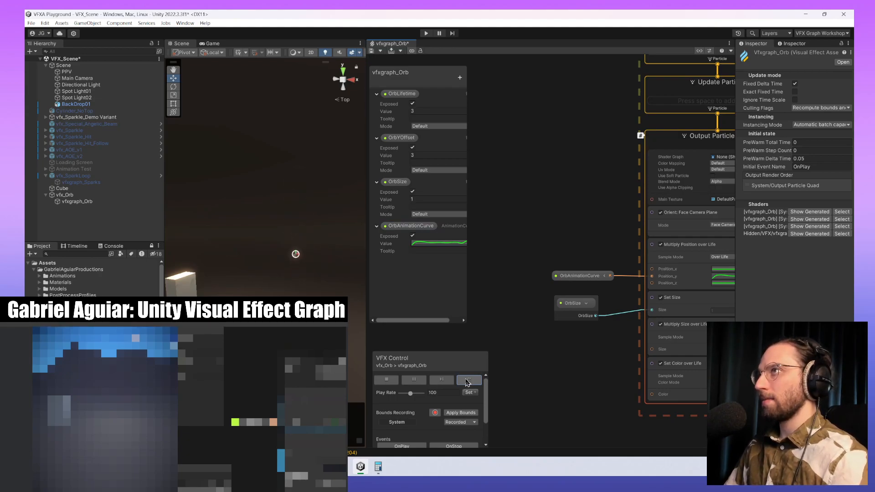
pyautogui.click(423, 244)
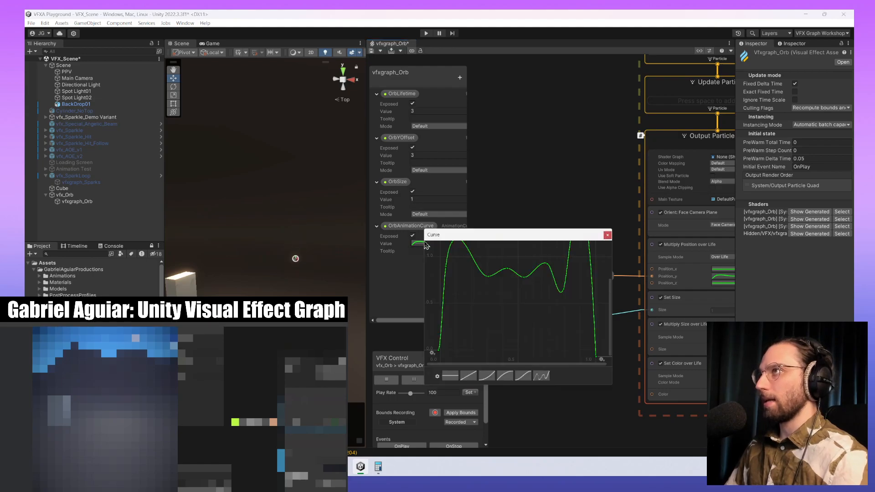
pyautogui.moveTo(469, 291); pyautogui.dragTo(467, 254)
pyautogui.moveTo(460, 312); pyautogui.dragTo(457, 309)
pyautogui.moveTo(466, 253); pyautogui.dragTo(468, 238)
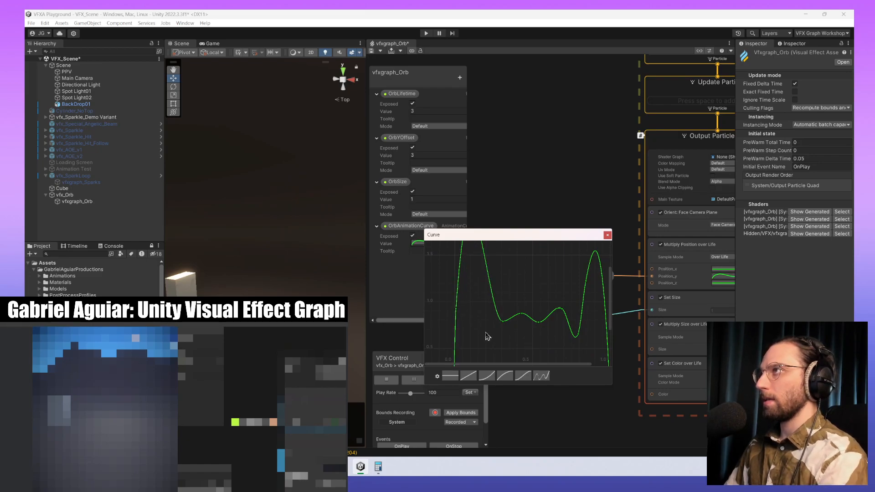
pyautogui.moveTo(456, 314); pyautogui.dragTo(458, 315)
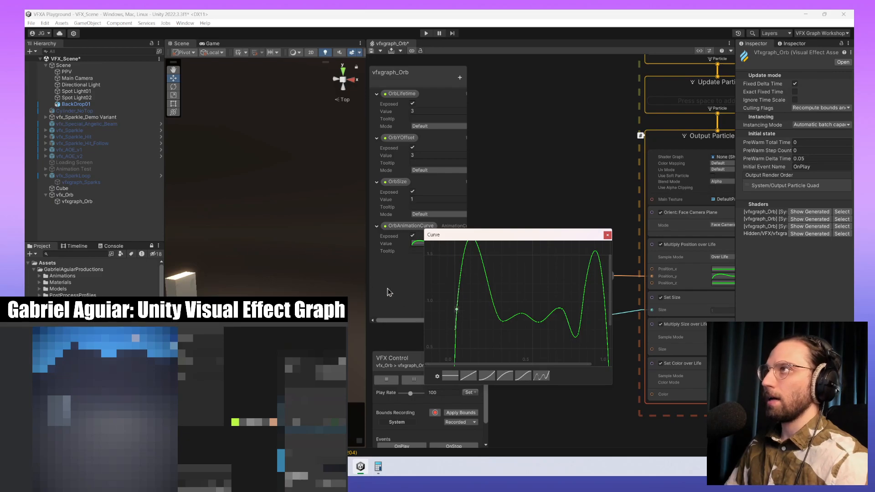
pyautogui.click(396, 314)
pyautogui.click(475, 380)
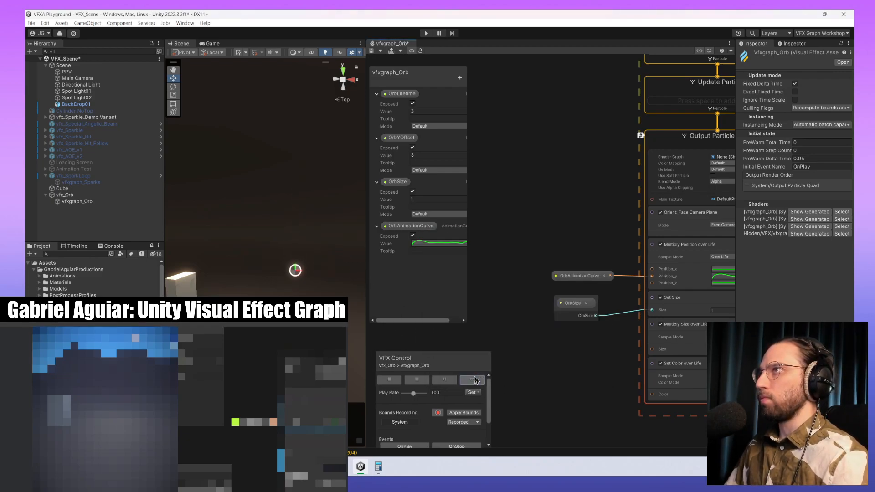
# - Open OrbAnimationCurve for further editing around the small wave and dip before its last peak
pyautogui.click(439, 243)
pyautogui.moveTo(616, 326); pyautogui.dragTo(575, 365, button='middle')
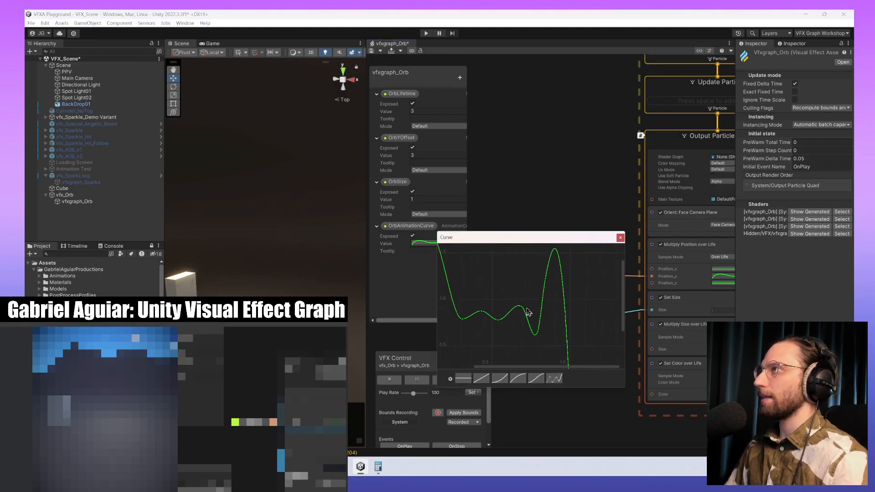
# - Reshape the final dip and peak of the OrbAnimationCurve by adjusting its keys and tangents
pyautogui.moveTo(520, 307); pyautogui.dragTo(562, 326)
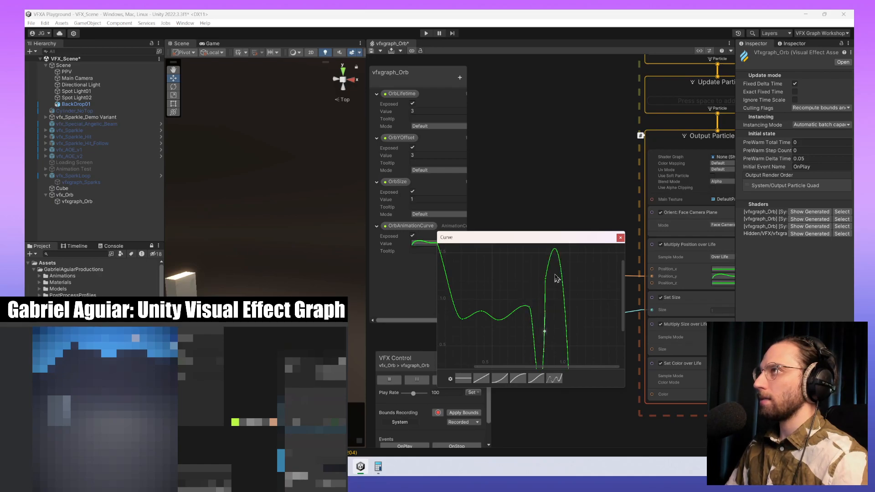
pyautogui.moveTo(547, 285); pyautogui.dragTo(540, 310)
pyautogui.press('a')
pyautogui.doubleClick(522, 302)
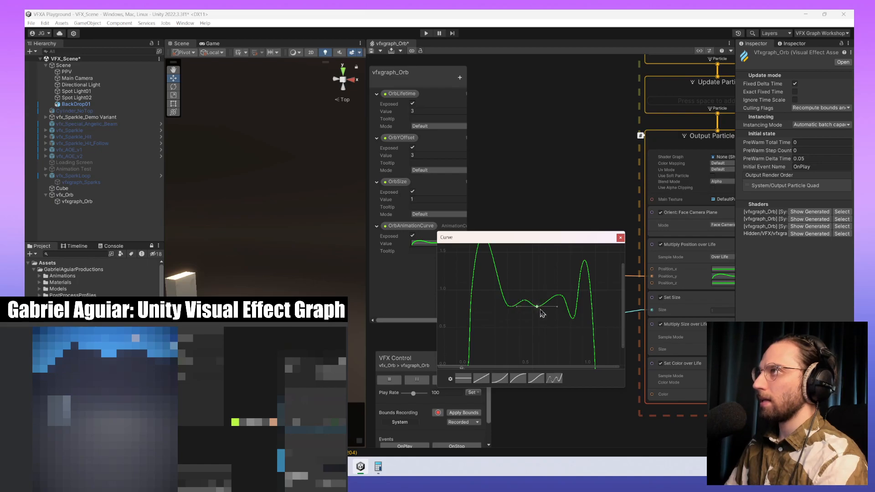
# - Tilt the tangents of the last hump and dip keys in OrbAnimationCurve, and restart the effect to preview the motion
pyautogui.doubleClick(563, 295)
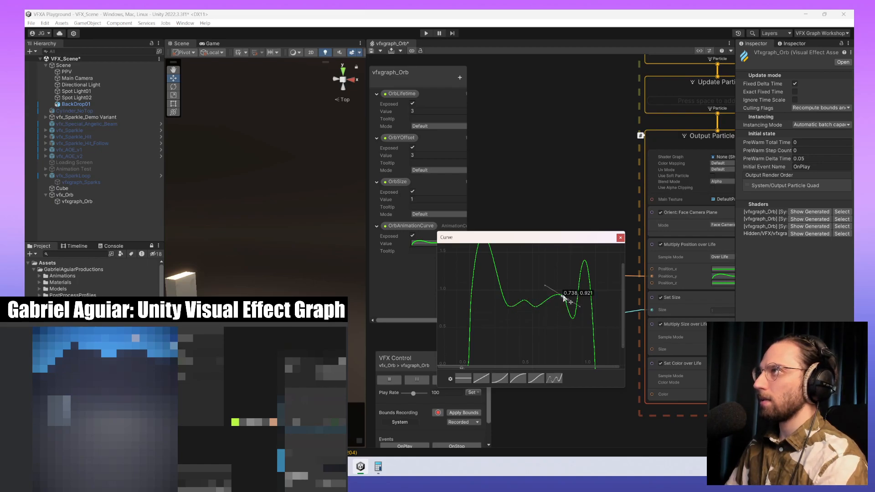
pyautogui.moveTo(548, 288); pyautogui.dragTo(550, 286)
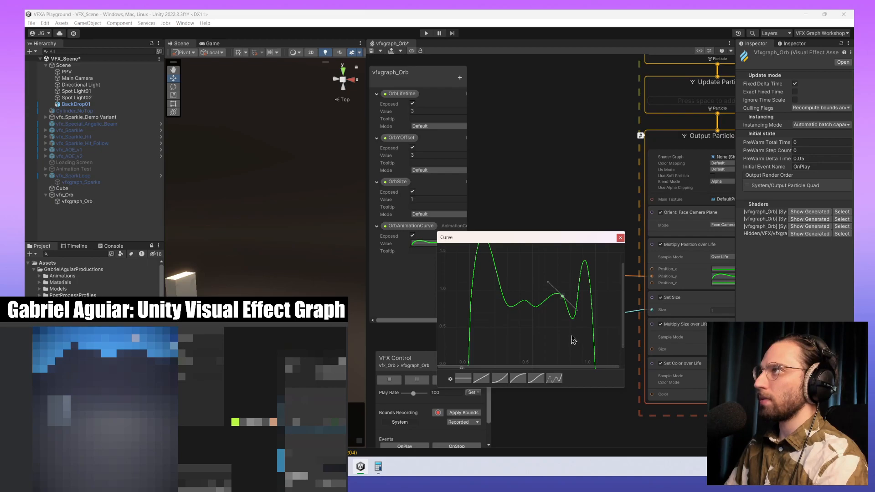
pyautogui.click(574, 316)
pyautogui.moveTo(569, 335); pyautogui.dragTo(570, 338)
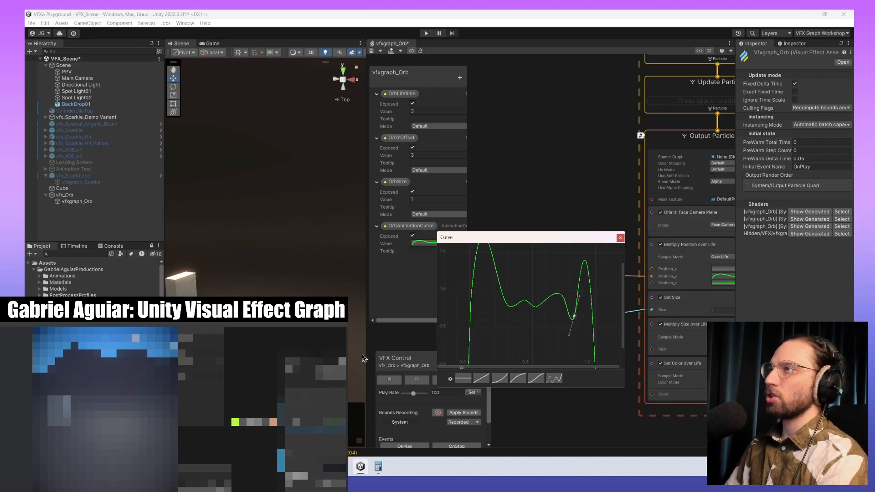
pyautogui.click(462, 400)
pyautogui.click(478, 378)
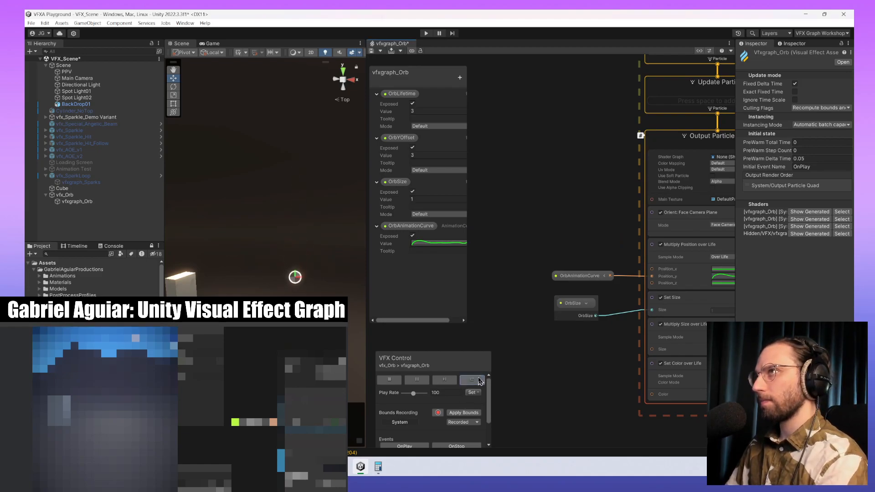
# - Make the final dip of OrbAnimationCurve slightly shallower and replay the orb effect
pyautogui.click(445, 243)
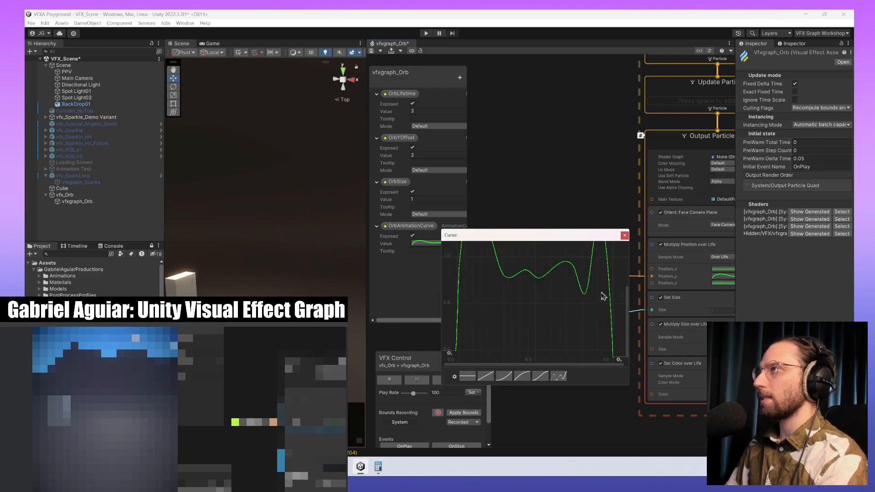
pyautogui.moveTo(597, 304); pyautogui.dragTo(579, 335, button='middle')
pyautogui.moveTo(569, 322); pyautogui.dragTo(550, 297)
pyautogui.click(554, 297)
pyautogui.click(564, 279)
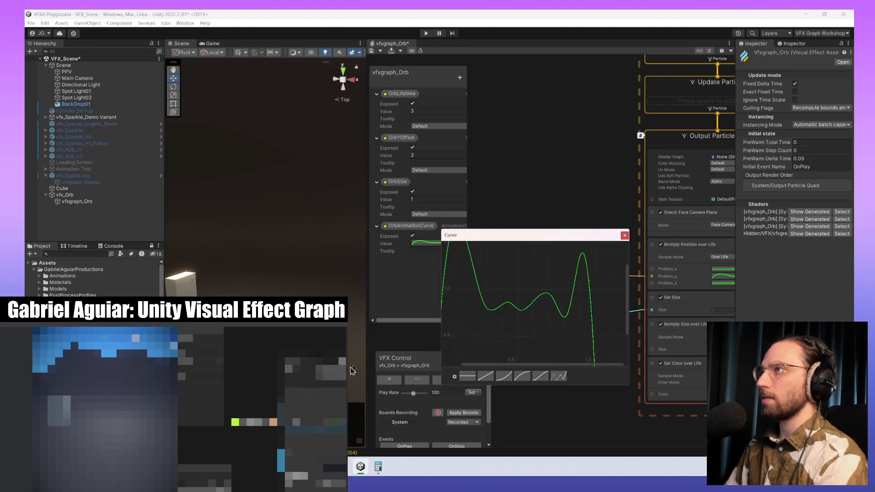
pyautogui.click(396, 348)
pyautogui.click(474, 380)
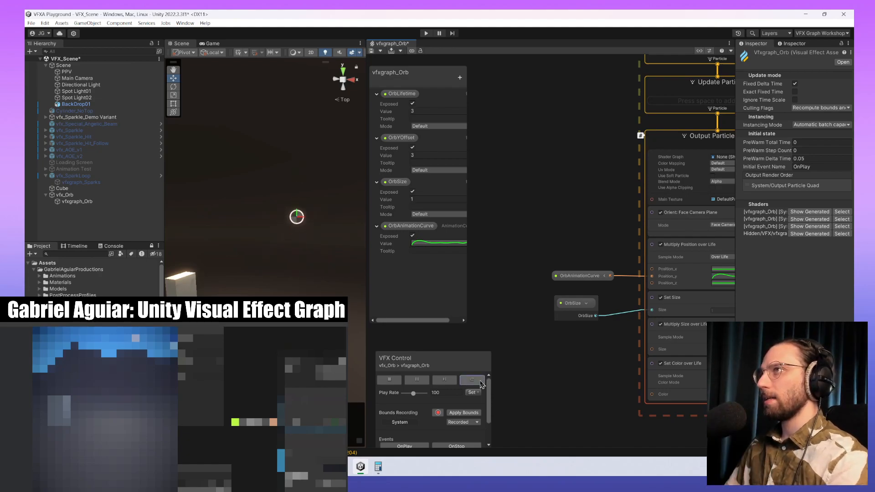
# - Fine-tune the key on the hump before the final dip of OrbAnimationCurve, and replay the effect
pyautogui.click(438, 243)
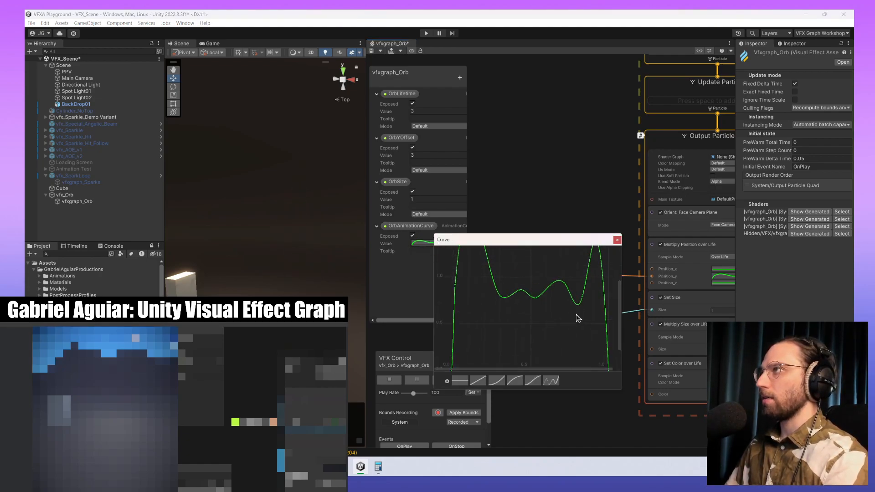
pyautogui.moveTo(577, 318); pyautogui.dragTo(569, 338, button='middle')
pyautogui.moveTo(555, 303)
pyautogui.mouseDown()
pyautogui.moveTo(568, 303)
pyautogui.moveTo(573, 342)
pyautogui.moveTo(551, 301)
pyautogui.mouseUp()
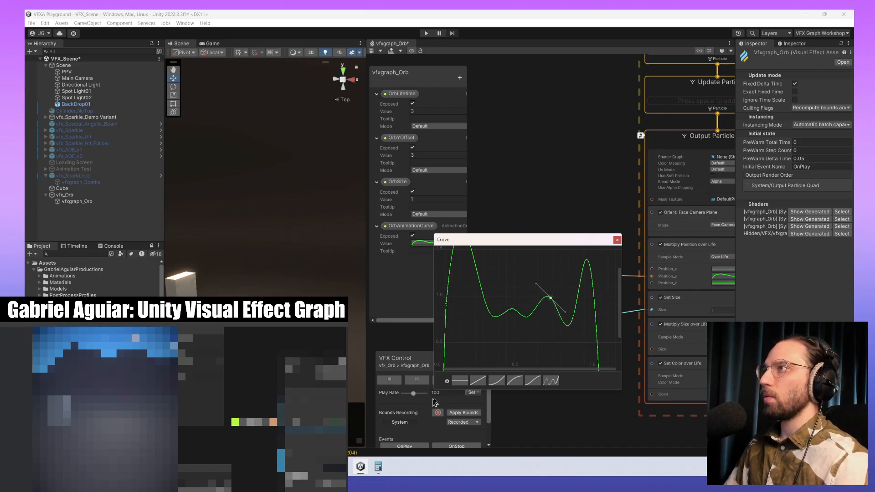
pyautogui.click(456, 405)
pyautogui.click(477, 378)
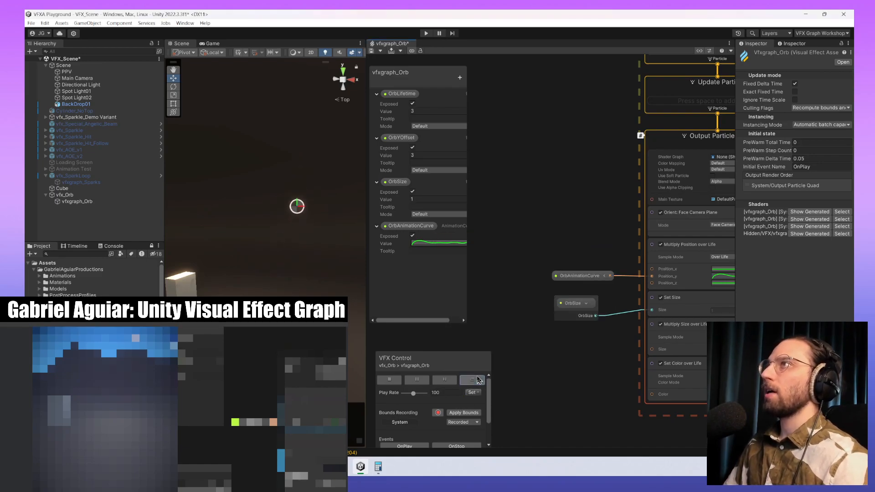
# - Save the scene and the vfxgraph_Orb graph
pyautogui.moveTo(584, 363); pyautogui.dragTo(553, 323, button='middle')
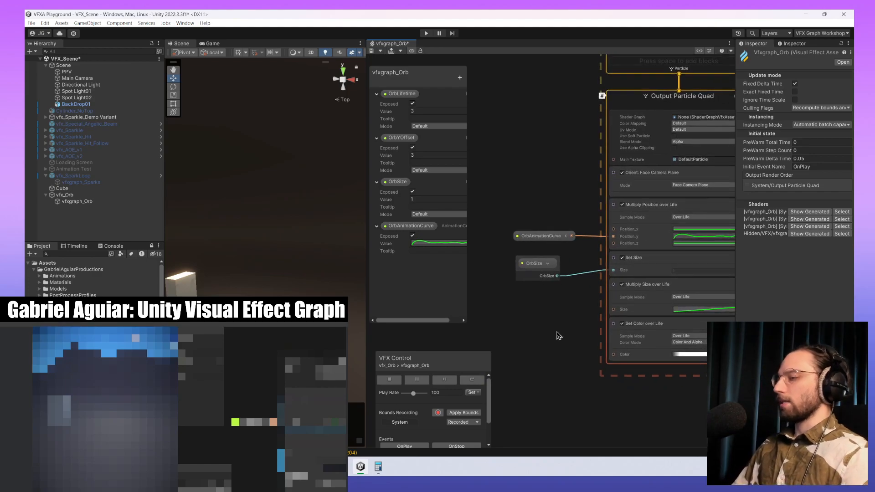
pyautogui.hotkey('ctrl', 's')
pyautogui.click(371, 51)
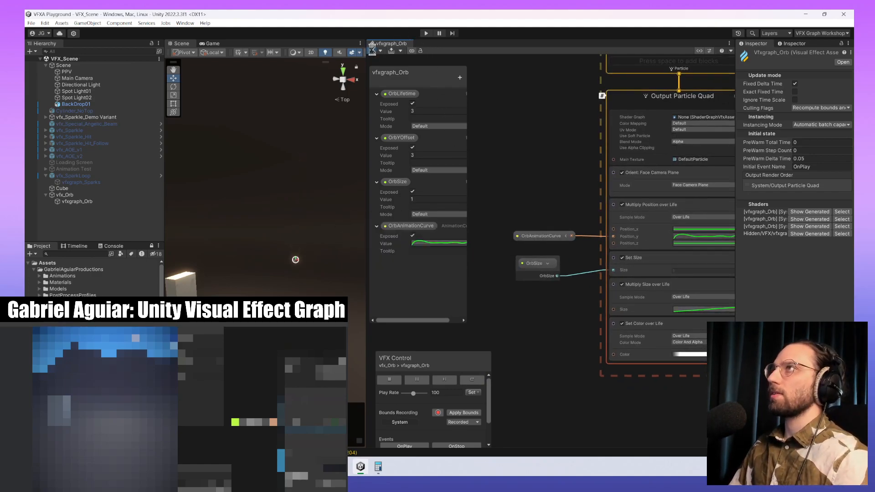
pyautogui.click(30, 23)
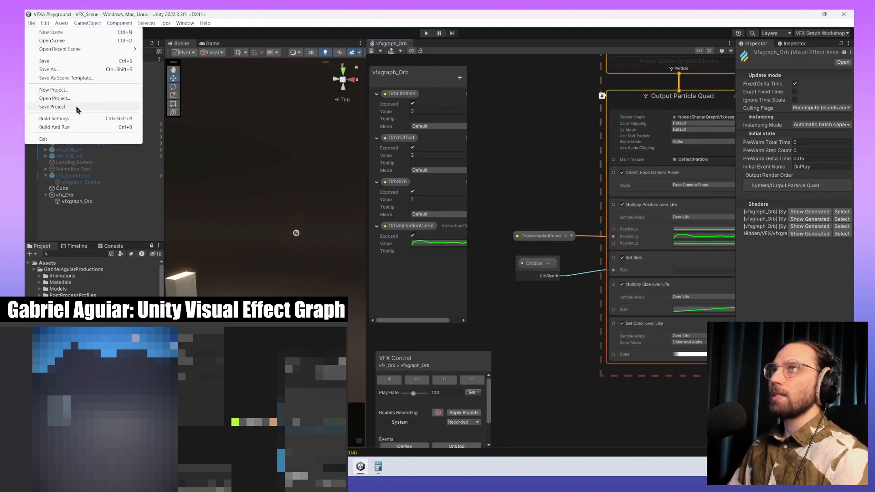
pyautogui.press('Escape')
pyautogui.moveTo(564, 370); pyautogui.dragTo(559, 360, button='middle')
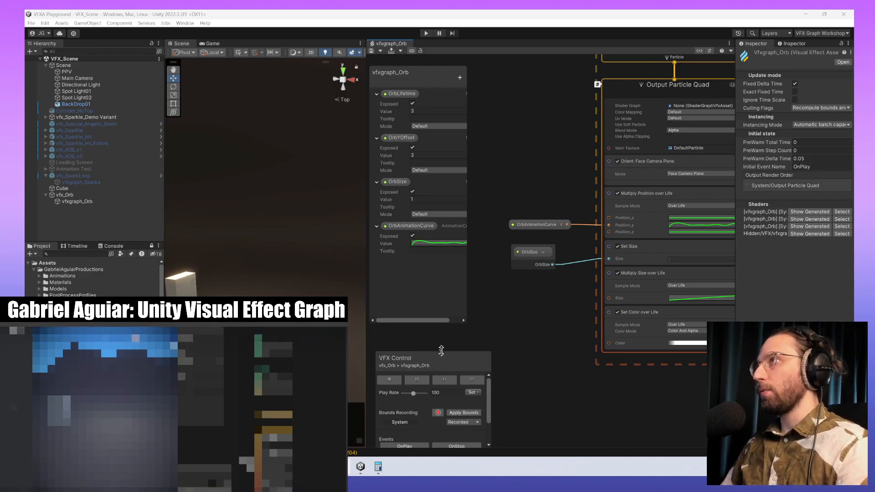
# - Set the Main Texture of the Output Particle Quad to TX_Glow.tif
pyautogui.moveTo(535, 324); pyautogui.dragTo(490, 323, button='middle')
pyautogui.scroll(-3, 492, 326)
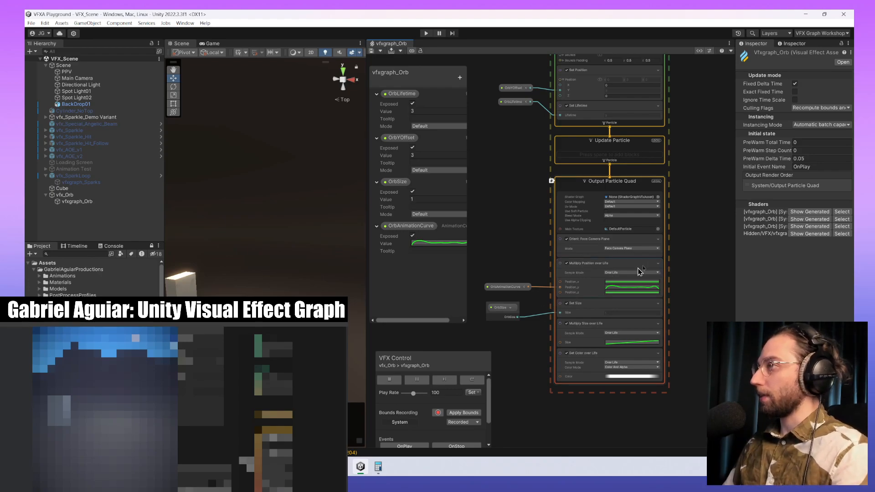
pyautogui.scroll(4, 647, 237)
pyautogui.click(658, 243)
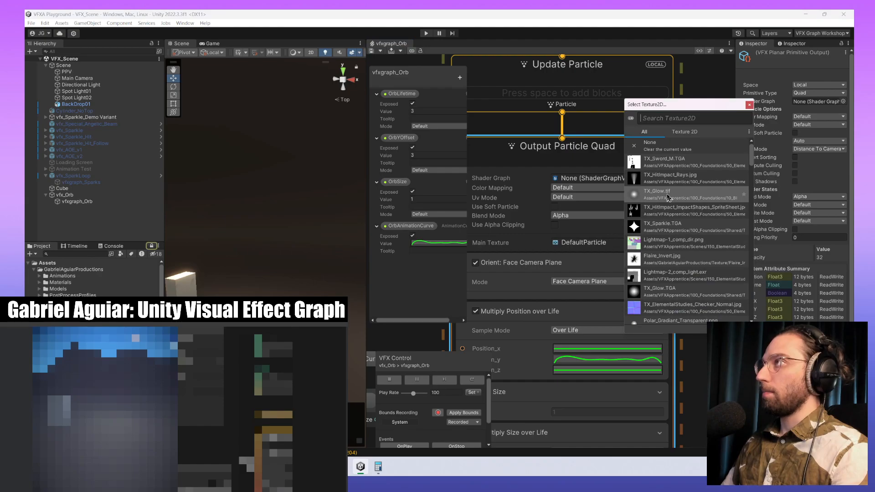
pyautogui.click(667, 197)
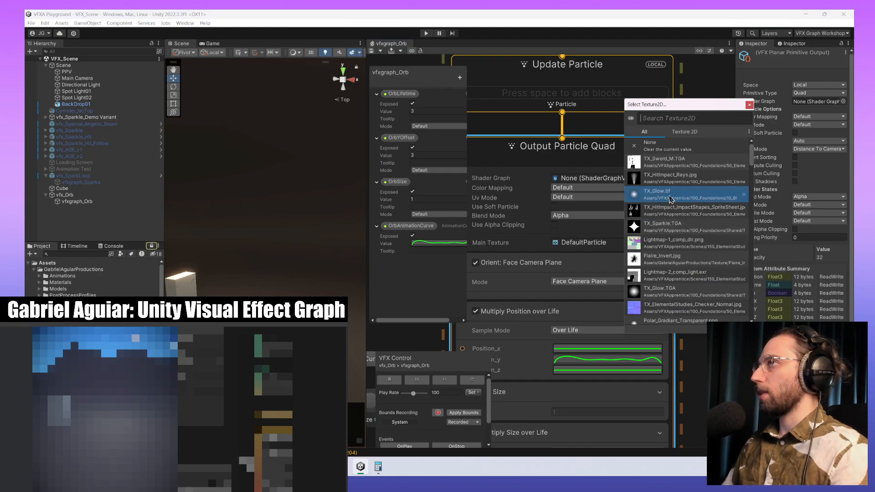
pyautogui.doubleClick(670, 200)
pyautogui.scroll(-3, 711, 278)
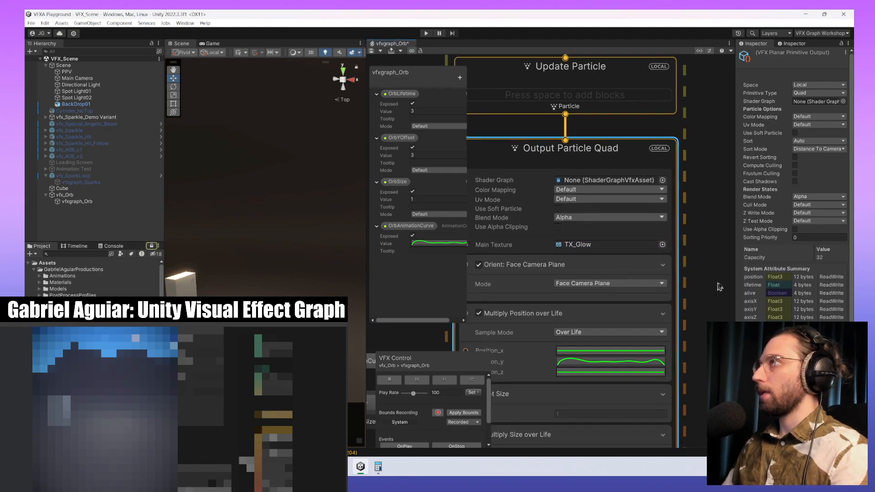
# - Change the Output Particle Quad's Blend Mode to Additive
pyautogui.moveTo(710, 276); pyautogui.dragTo(707, 263, button='middle')
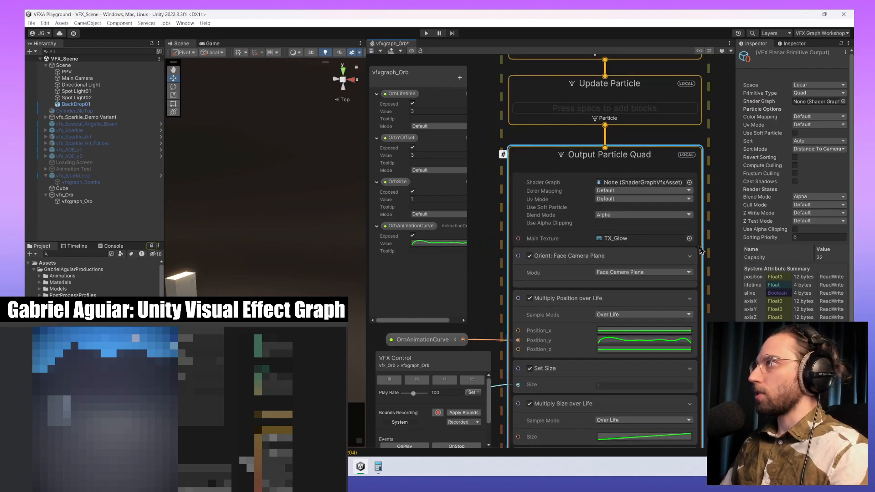
pyautogui.click(664, 199)
pyautogui.click(660, 191)
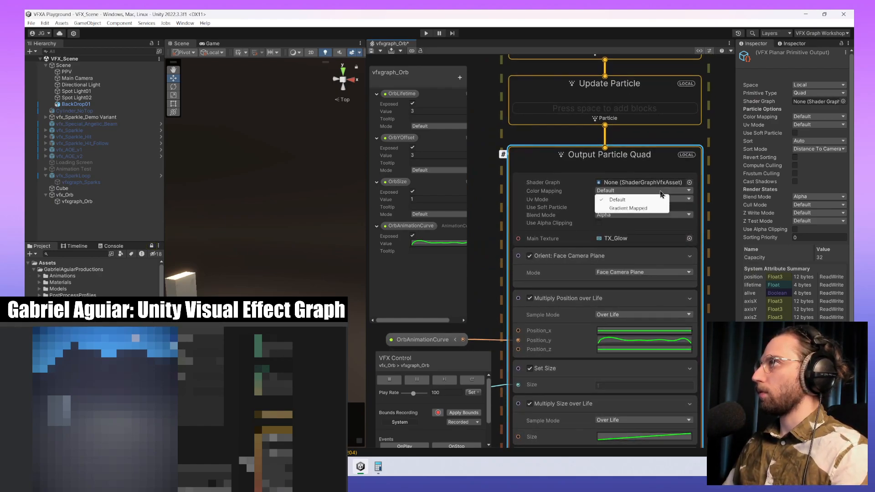
pyautogui.click(675, 214)
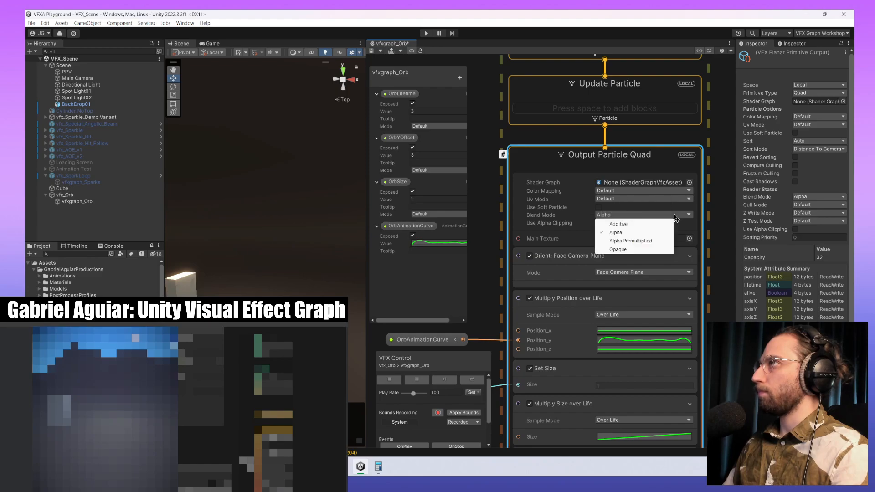
pyautogui.click(649, 224)
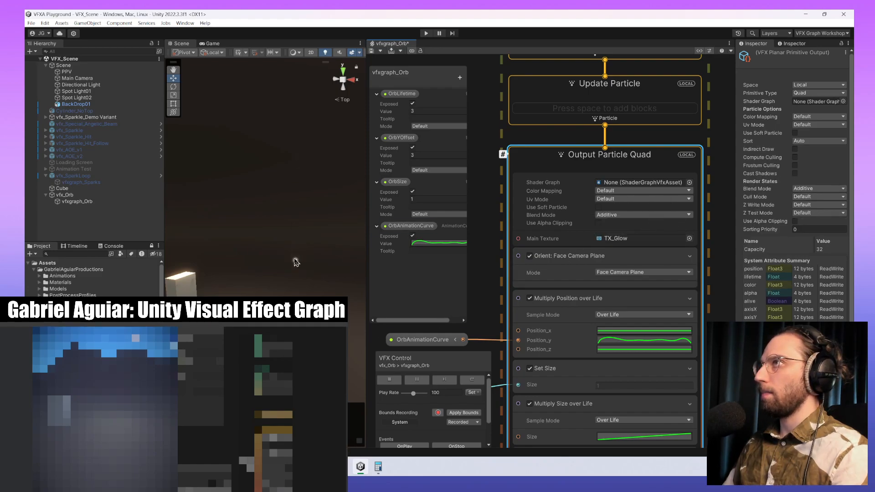
# - Collapse the OrbLifetime, OrbYOffset, OrbSize and OrbAnimationCurve properties in the blackboard
pyautogui.moveTo(707, 321); pyautogui.dragTo(708, 231, button='middle')
pyautogui.scroll(-5, 708, 233)
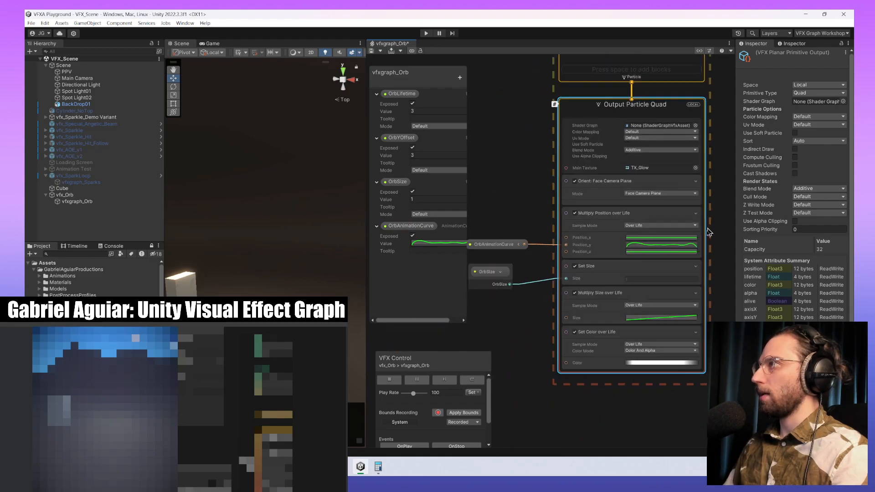
pyautogui.moveTo(680, 362); pyautogui.dragTo(687, 334, button='middle')
pyautogui.scroll(3, 640, 303)
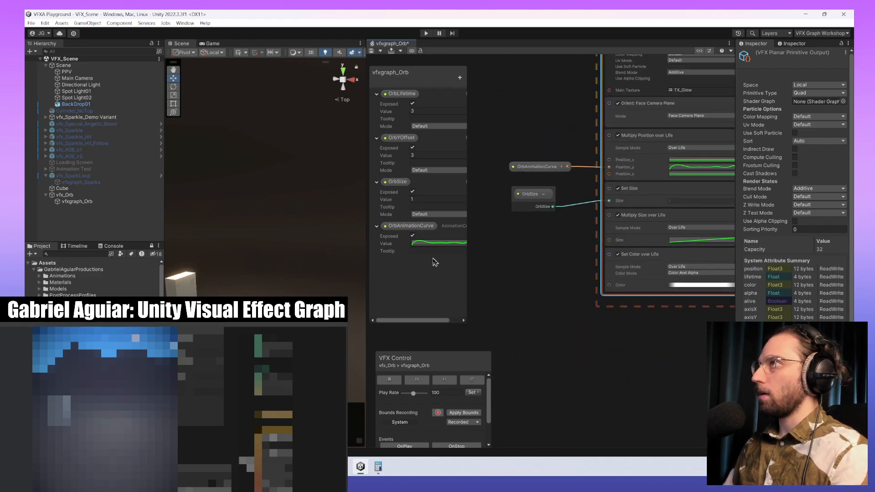
pyautogui.click(376, 94)
pyautogui.click(376, 105)
pyautogui.click(377, 117)
pyautogui.click(375, 135)
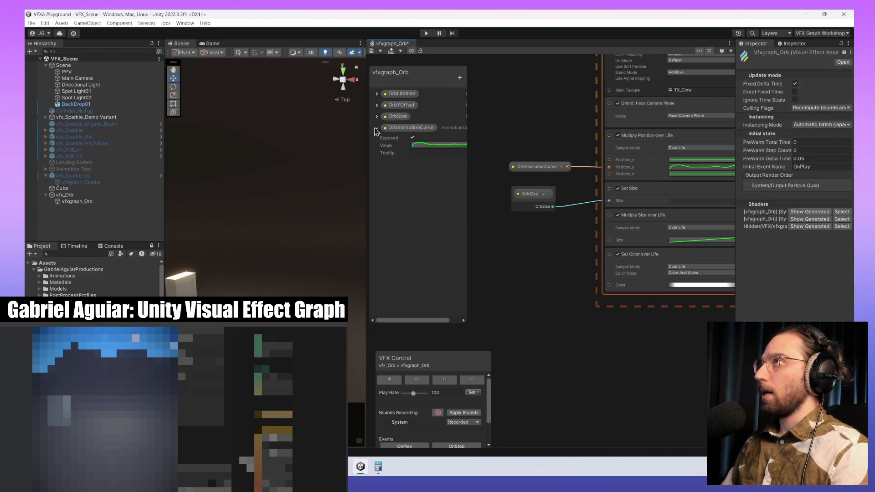
pyautogui.click(376, 128)
# - Add a Gradient property named OrbGradient and connect it to the Color input of Set Color over Life
pyautogui.click(460, 77)
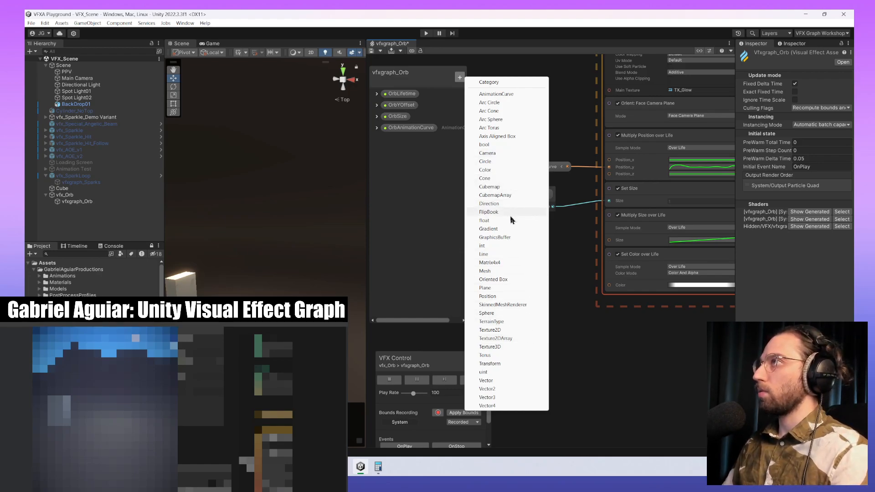
pyautogui.click(498, 229)
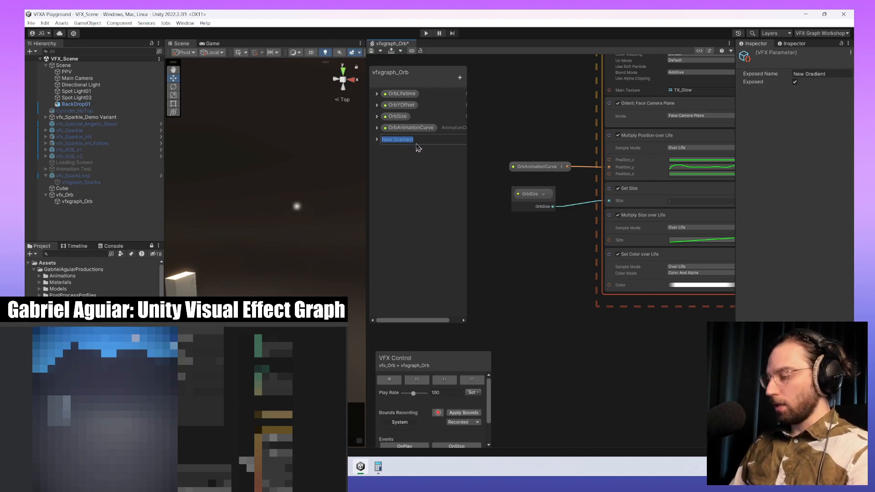
pyautogui.write('Orb')
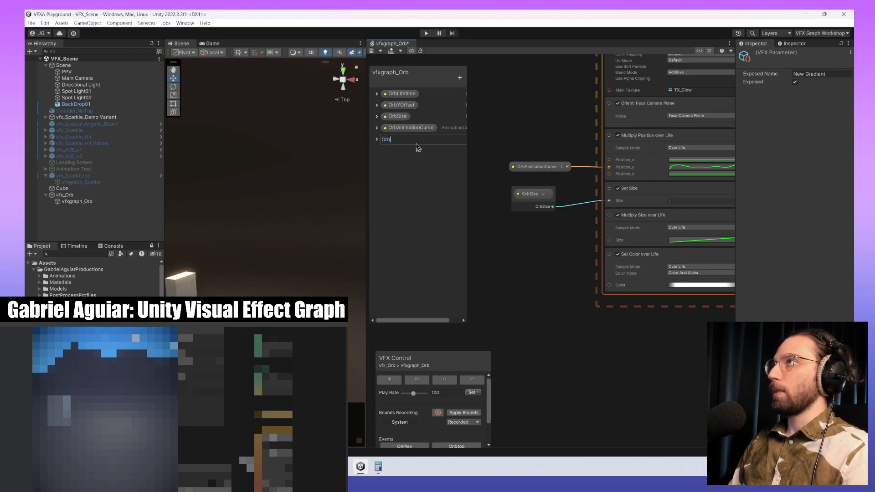
pyautogui.write('Gradient')
pyautogui.press('Return')
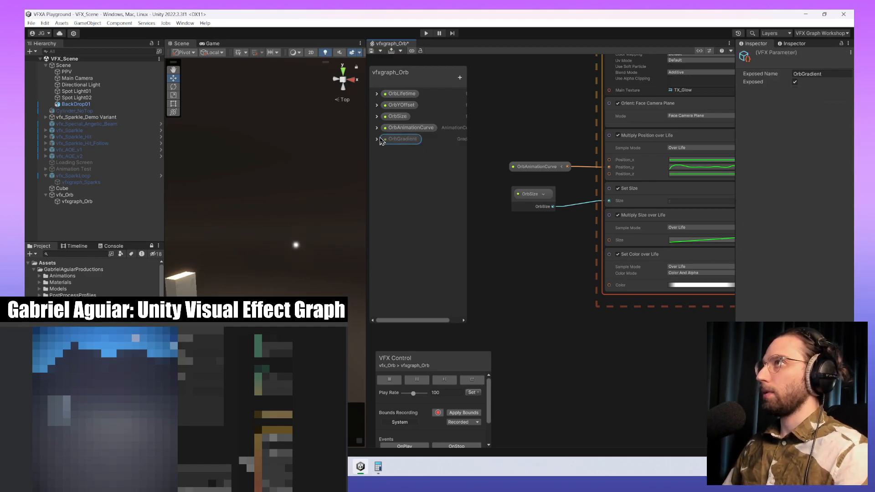
pyautogui.moveTo(387, 139); pyautogui.dragTo(608, 289)
pyautogui.moveTo(531, 272); pyautogui.dragTo(532, 283)
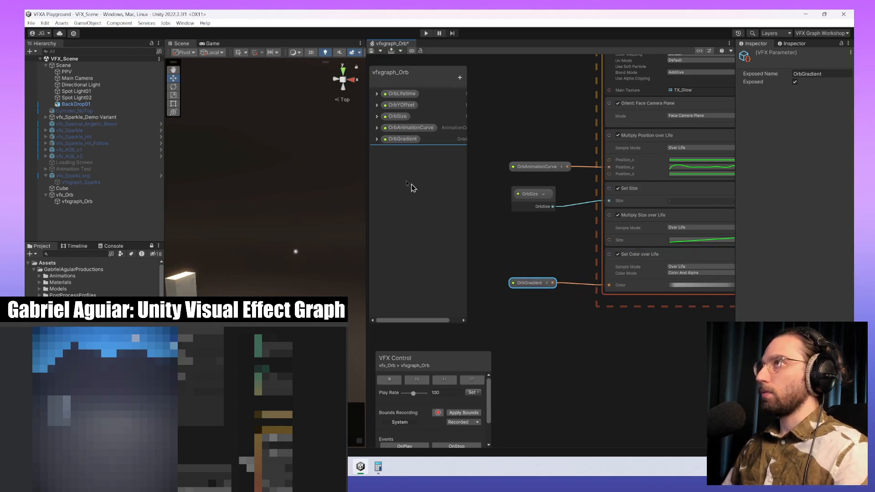
# - Open the OrbGradient value for editing and add a middle colour key at about 47%
pyautogui.click(377, 140)
pyautogui.click(429, 156)
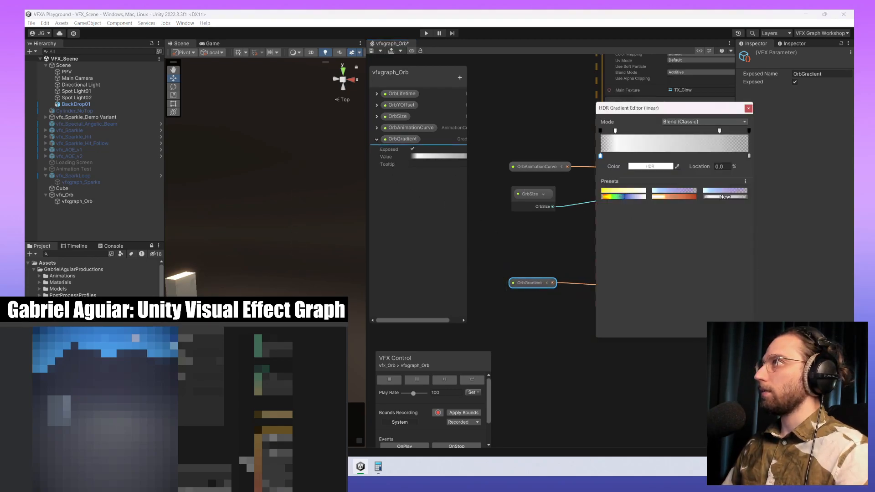
pyautogui.click(680, 155)
pyautogui.moveTo(679, 156); pyautogui.dragTo(670, 156)
# - Place OrbGradient's opaque alpha keys at about 14%, 50% and 92%, with the outer two set to alpha 255
pyautogui.moveTo(616, 132); pyautogui.dragTo(636, 133)
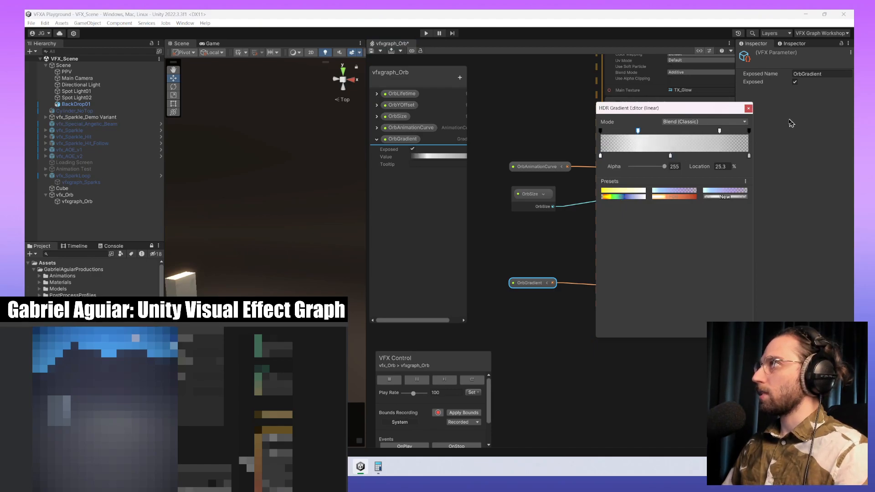
pyautogui.click(720, 131)
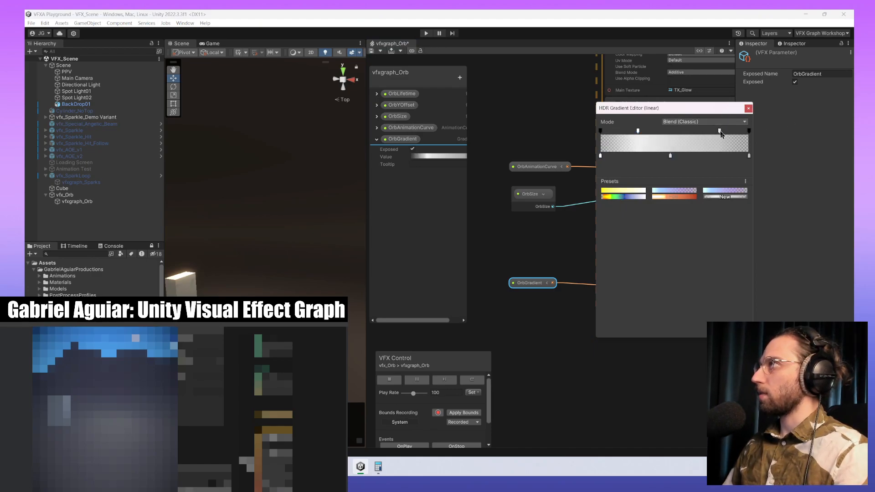
pyautogui.moveTo(720, 132); pyautogui.dragTo(737, 131)
pyautogui.moveTo(640, 132); pyautogui.dragTo(626, 133)
pyautogui.click(674, 132)
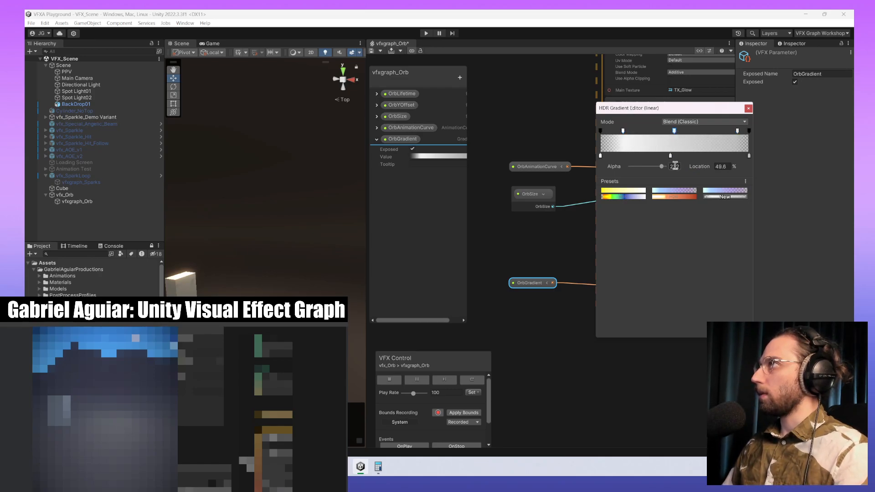
pyautogui.moveTo(623, 131); pyautogui.dragTo(621, 132)
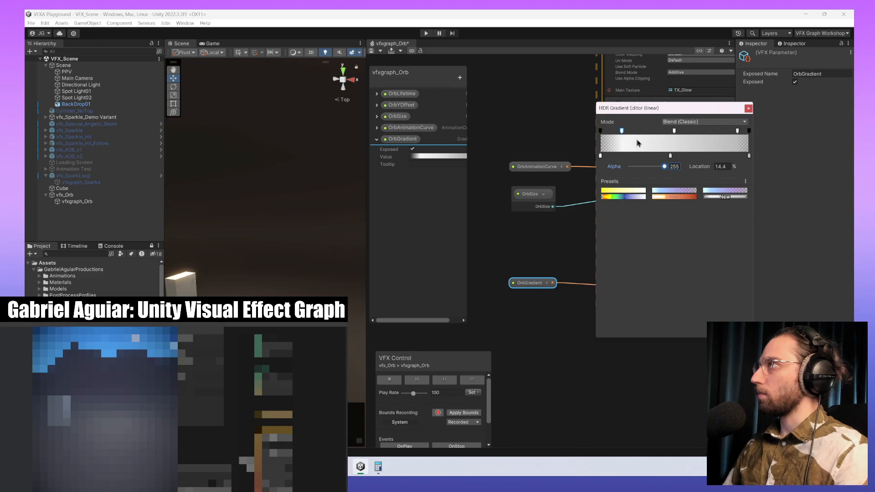
pyautogui.click(738, 133)
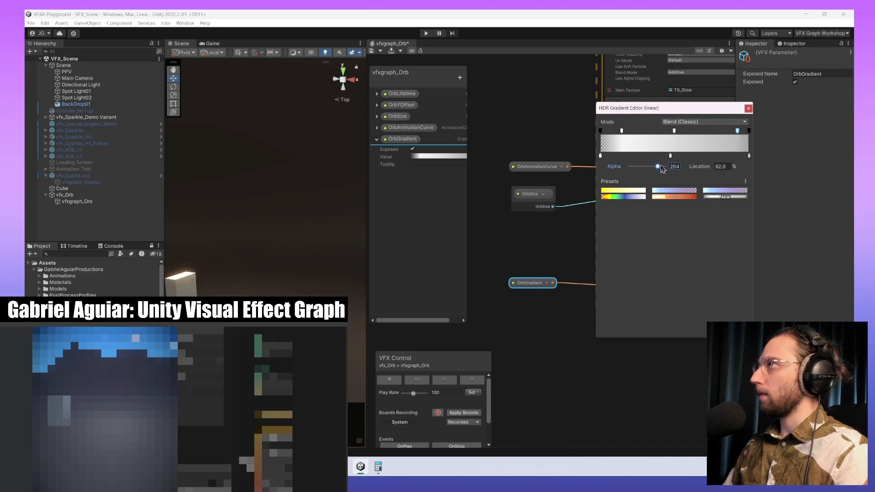
pyautogui.moveTo(661, 167); pyautogui.dragTo(705, 170)
# - Delete OrbGradient's middle alpha key and move the last opaque alpha key to about 86%
pyautogui.click(681, 121)
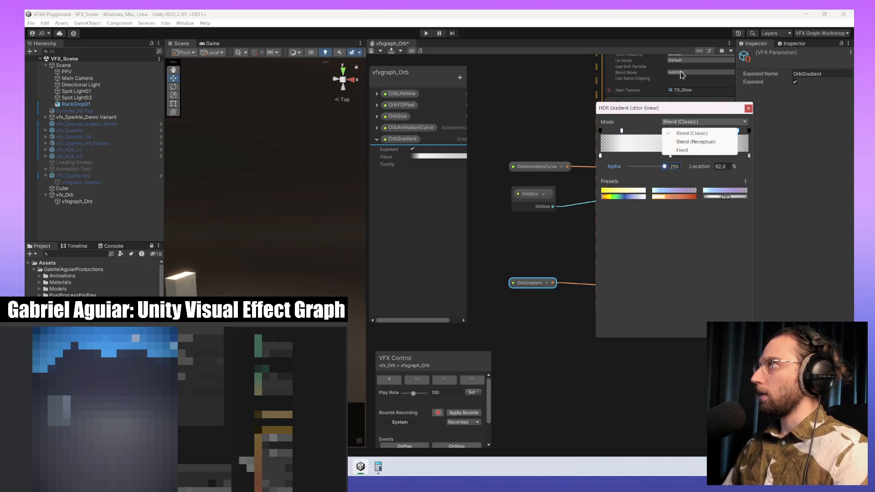
pyautogui.click(651, 119)
pyautogui.click(674, 132)
pyautogui.press('Delete')
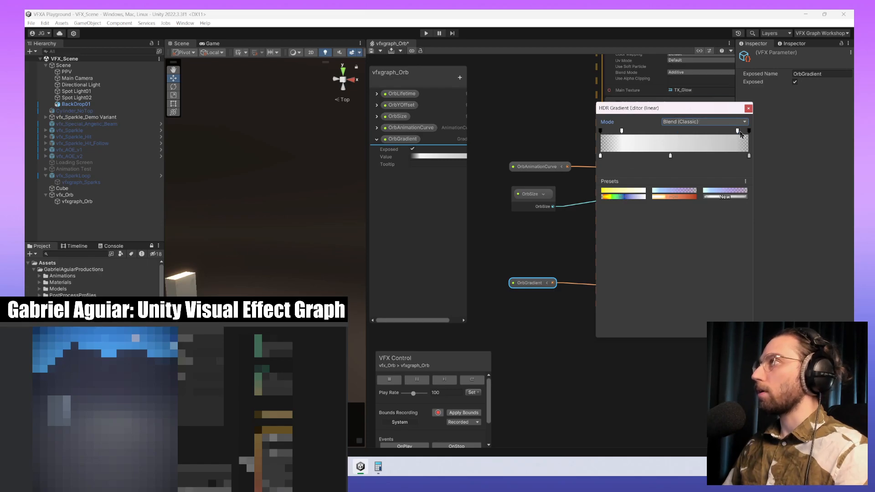
pyautogui.moveTo(737, 131); pyautogui.dragTo(729, 132)
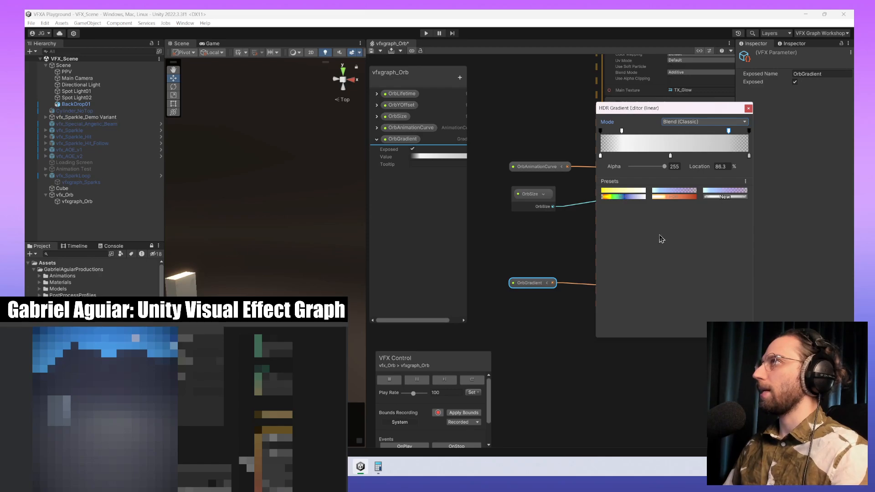
# - Set OrbGradient's starting colour key to a saturated blue with slightly raised HDR intensity
pyautogui.click(600, 156)
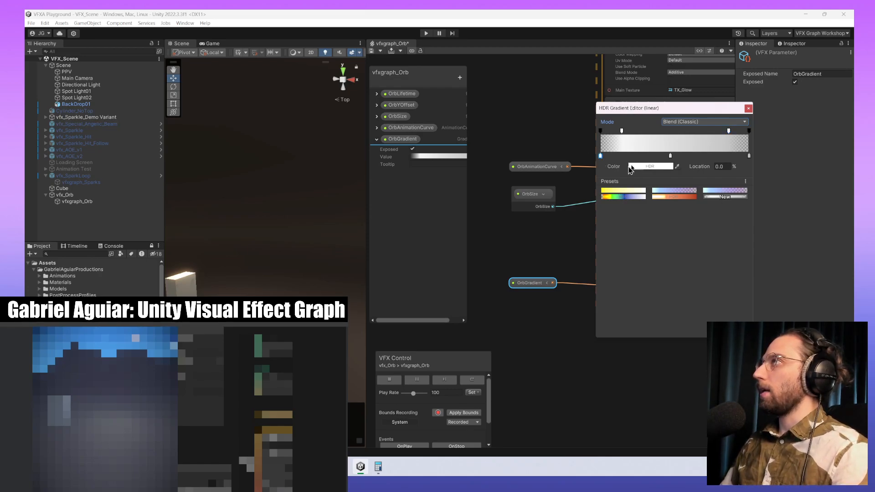
pyautogui.click(641, 167)
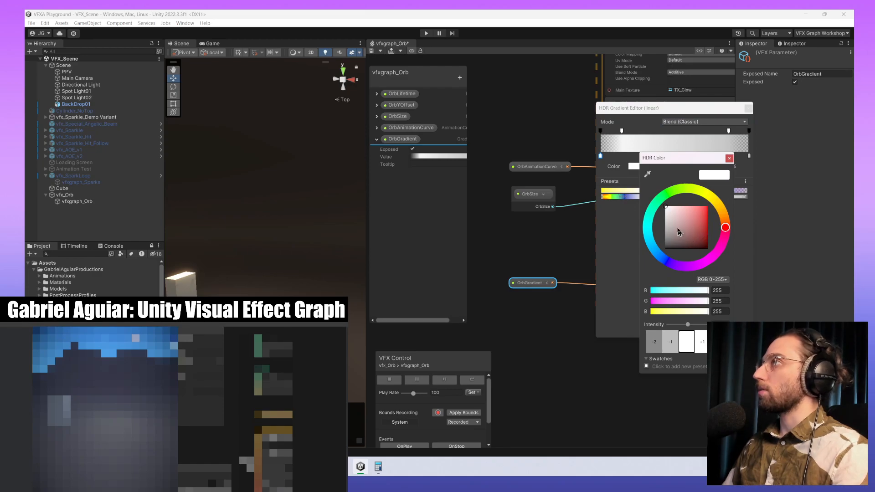
pyautogui.moveTo(661, 207)
pyautogui.mouseDown()
pyautogui.moveTo(648, 228)
pyautogui.moveTo(668, 195)
pyautogui.moveTo(656, 205)
pyautogui.moveTo(661, 258)
pyautogui.moveTo(651, 270)
pyautogui.moveTo(643, 265)
pyautogui.mouseUp()
pyautogui.moveTo(704, 241)
pyautogui.mouseDown()
pyautogui.moveTo(721, 219)
pyautogui.moveTo(722, 227)
pyautogui.mouseUp()
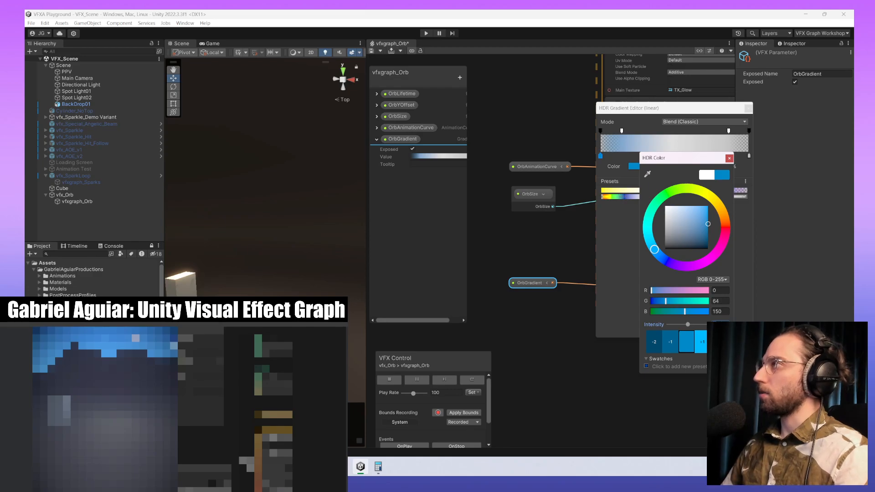
pyautogui.moveTo(688, 325); pyautogui.dragTo(691, 324)
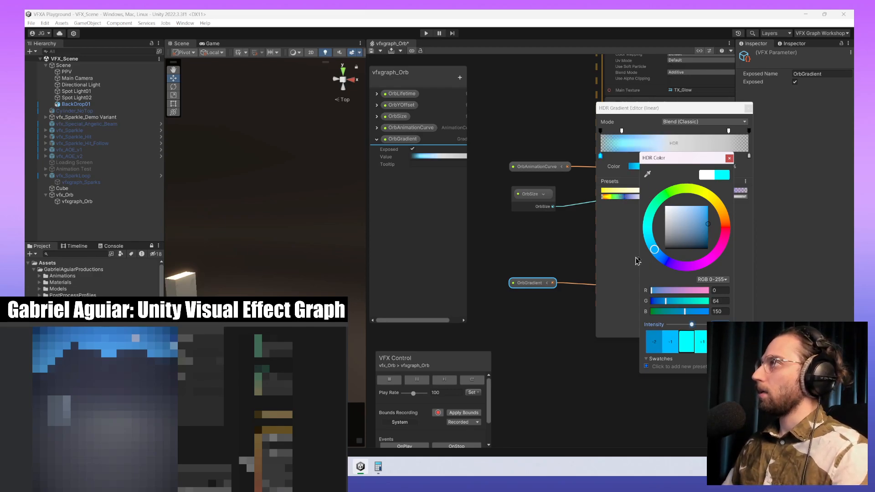
pyautogui.moveTo(652, 253); pyautogui.dragTo(659, 260)
pyautogui.click(625, 245)
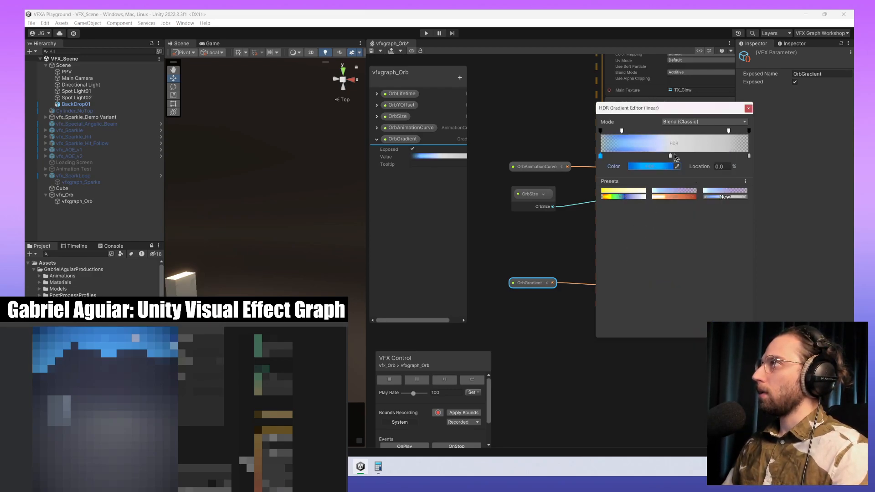
# - Set OrbGradient's middle colour key to a saturated green, RGB 0, 183, 72, and raise its HDR intensity
pyautogui.click(670, 155)
pyautogui.click(661, 167)
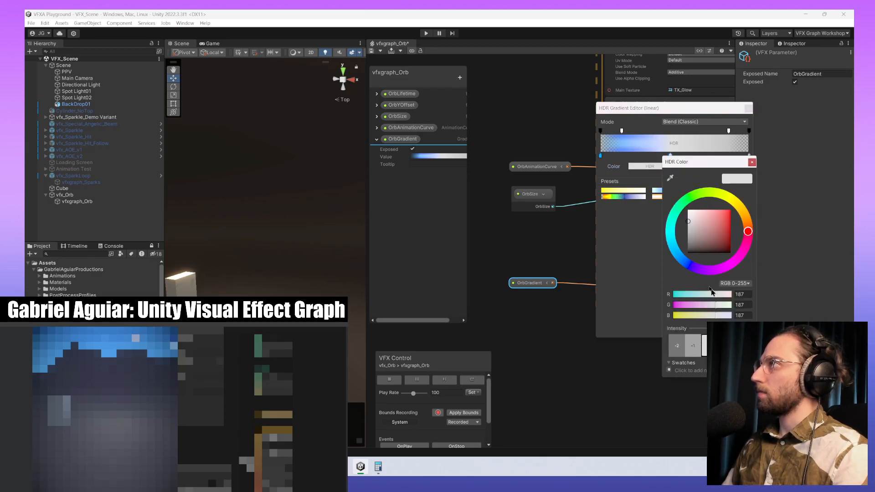
pyautogui.click(680, 206)
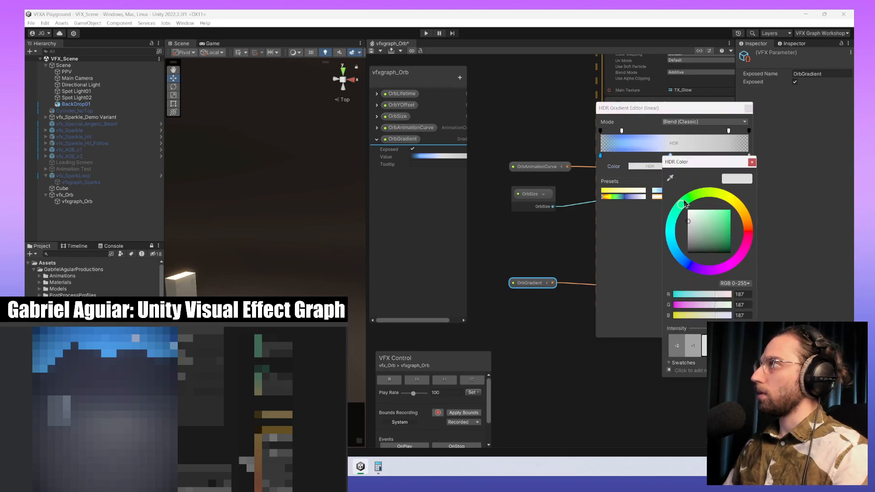
pyautogui.moveTo(684, 204); pyautogui.dragTo(675, 209)
pyautogui.click(734, 223)
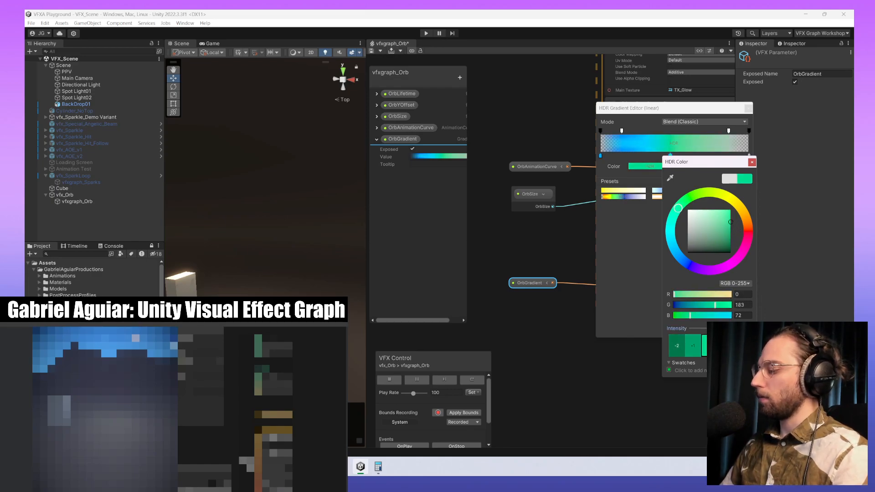
pyautogui.moveTo(712, 328); pyautogui.dragTo(717, 329)
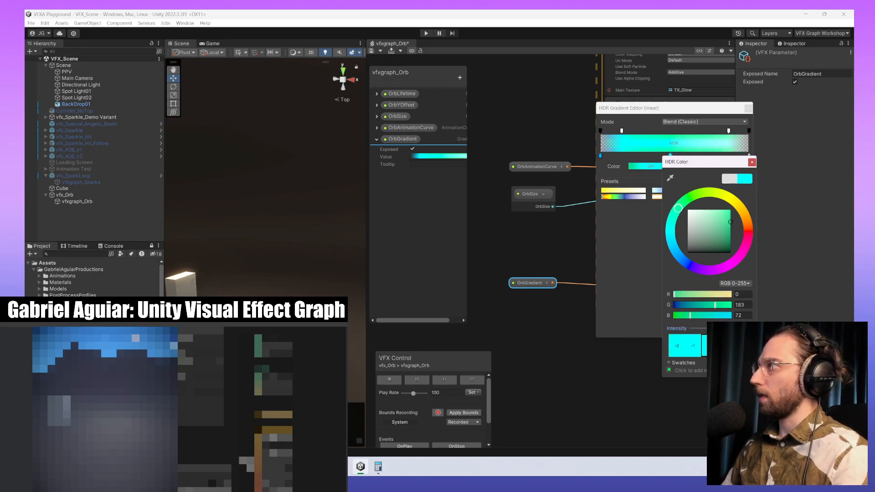
pyautogui.click(635, 236)
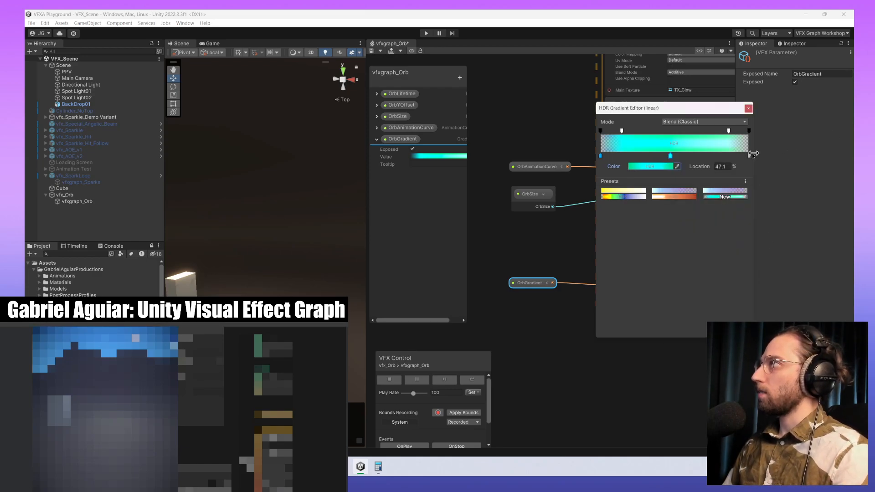
# - Desaturate OrbGradient's middle green colour key to about RGB 36, 195, 99
pyautogui.click(651, 166)
pyautogui.click(718, 222)
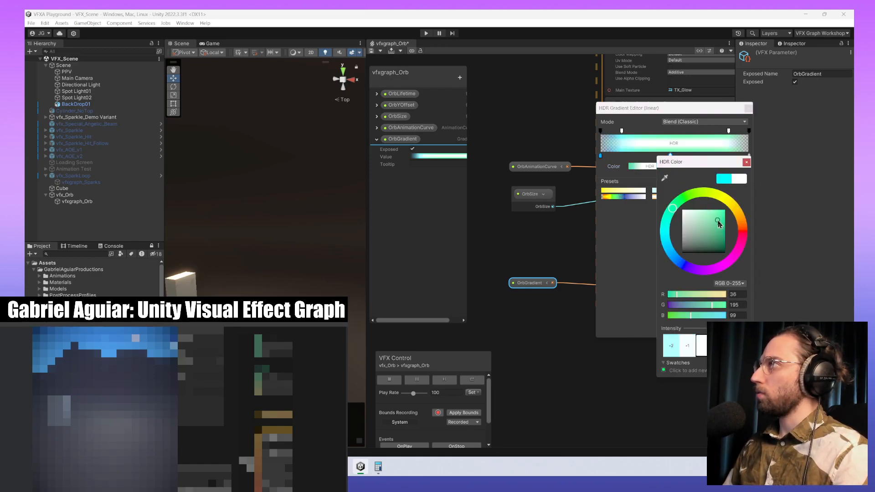
pyautogui.moveTo(715, 224); pyautogui.dragTo(717, 222)
# - Desaturate OrbGradient's starting blue colour key to about RGB 40, 66, 181
pyautogui.click(601, 156)
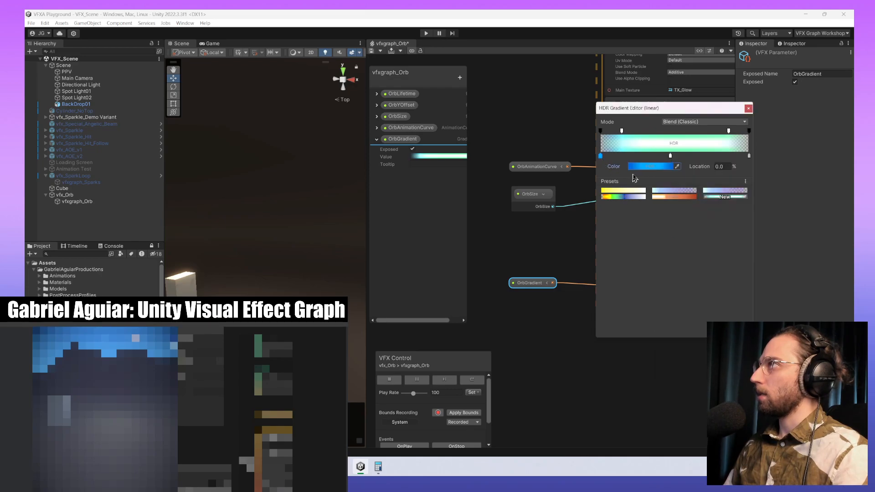
pyautogui.click(660, 167)
pyautogui.click(720, 223)
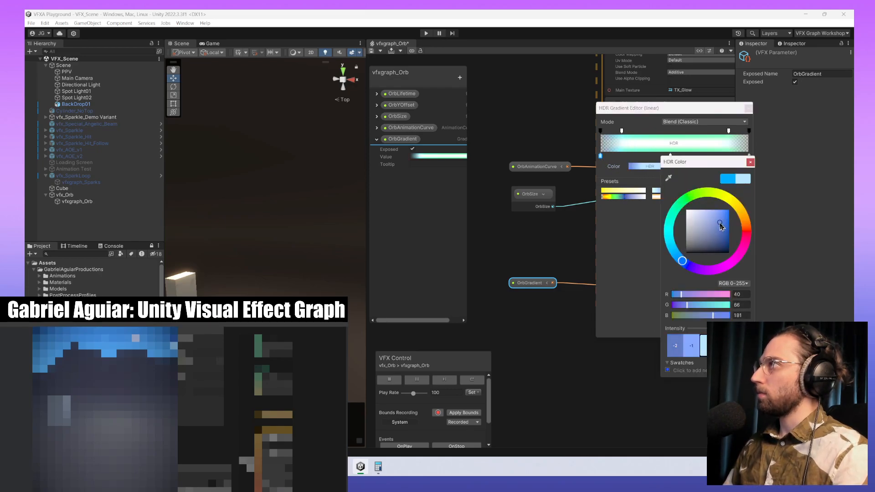
pyautogui.click(640, 262)
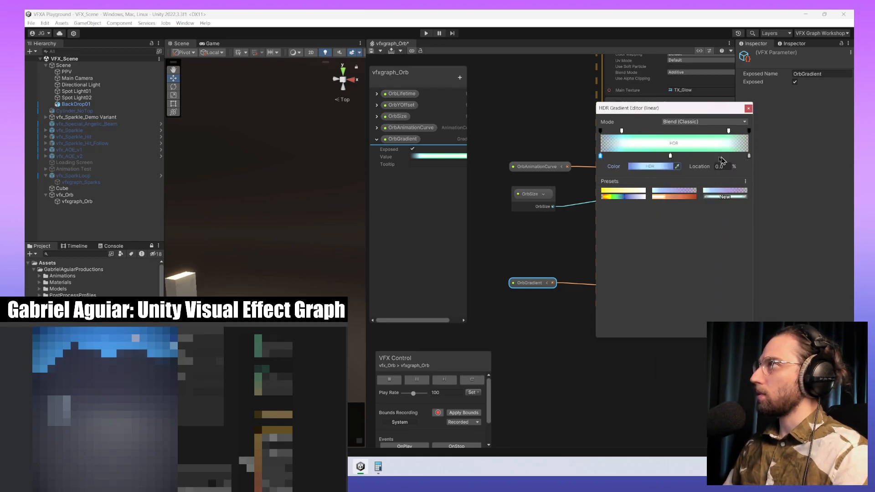
# - Set OrbGradient's end colour key at 100% to pure red with an HDR intensity of 5
pyautogui.click(749, 156)
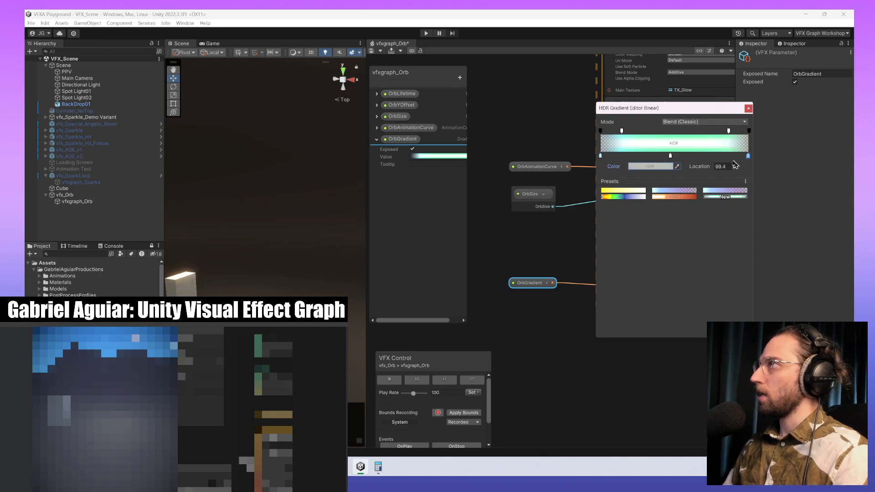
pyautogui.click(668, 166)
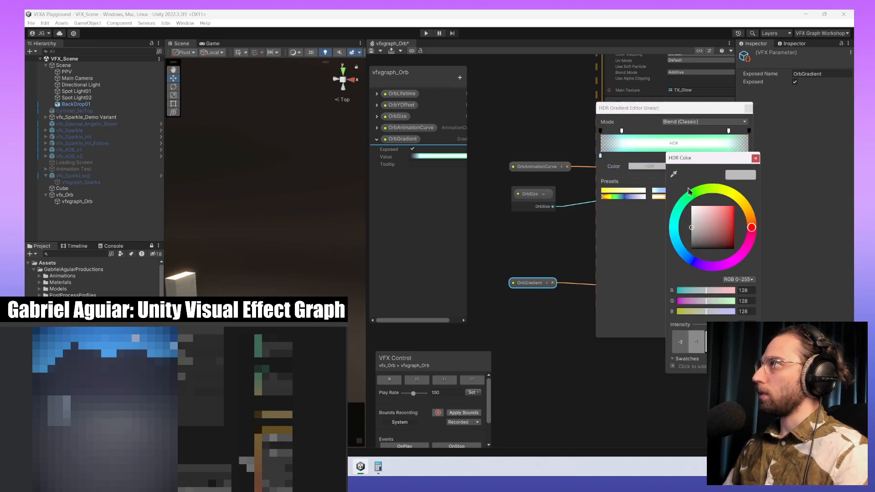
pyautogui.moveTo(721, 227); pyautogui.dragTo(751, 200)
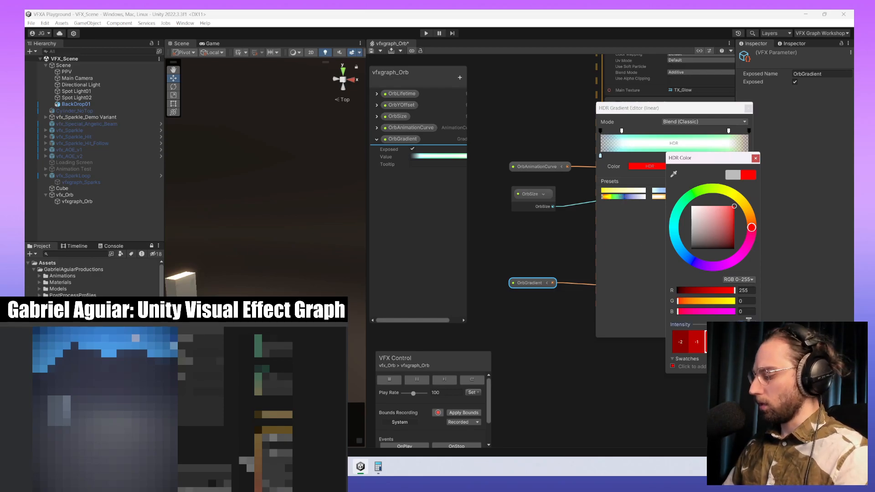
pyautogui.write('5')
pyautogui.click(654, 299)
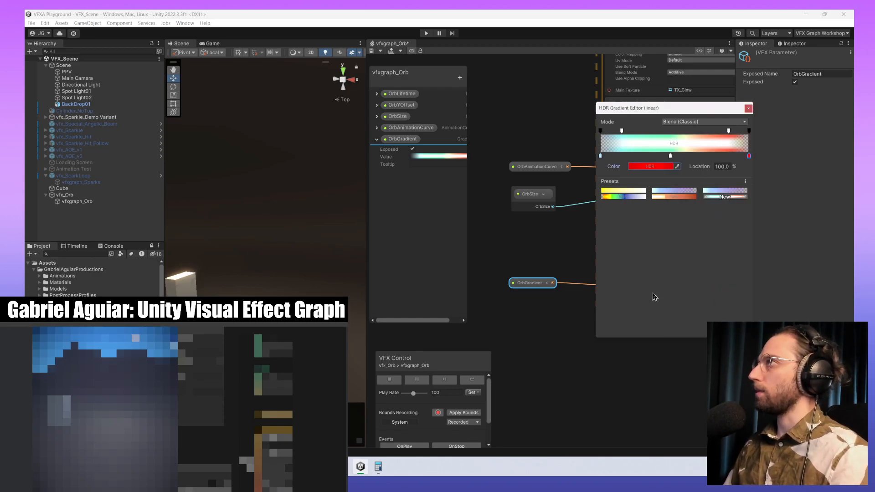
# - Desaturate OrbGradient's red end colour key and close the gradient editor
pyautogui.click(666, 168)
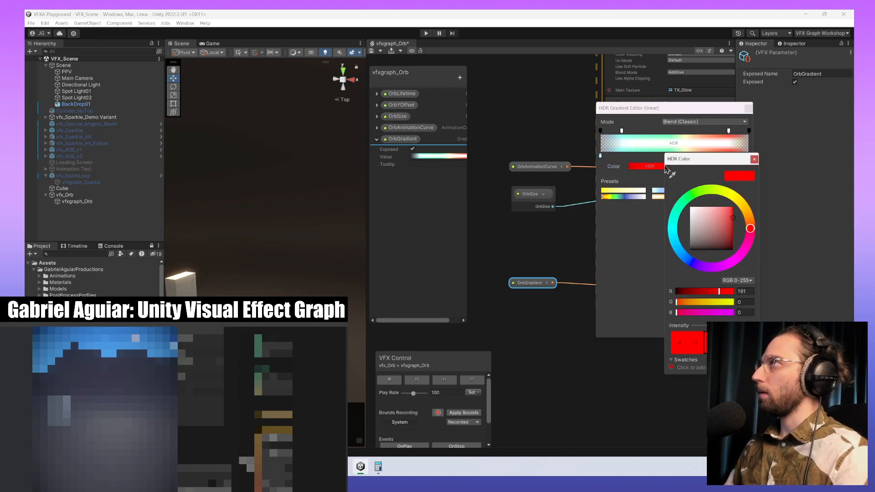
pyautogui.moveTo(725, 226); pyautogui.dragTo(750, 222)
pyautogui.click(632, 244)
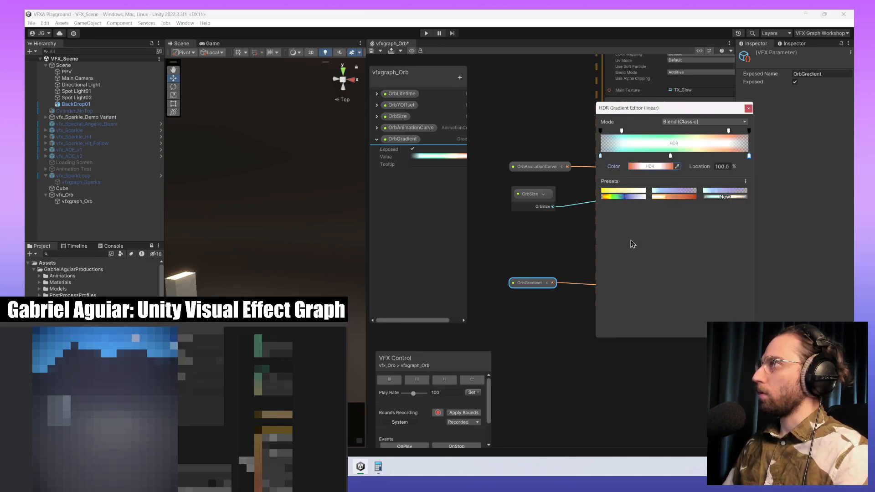
pyautogui.click(748, 108)
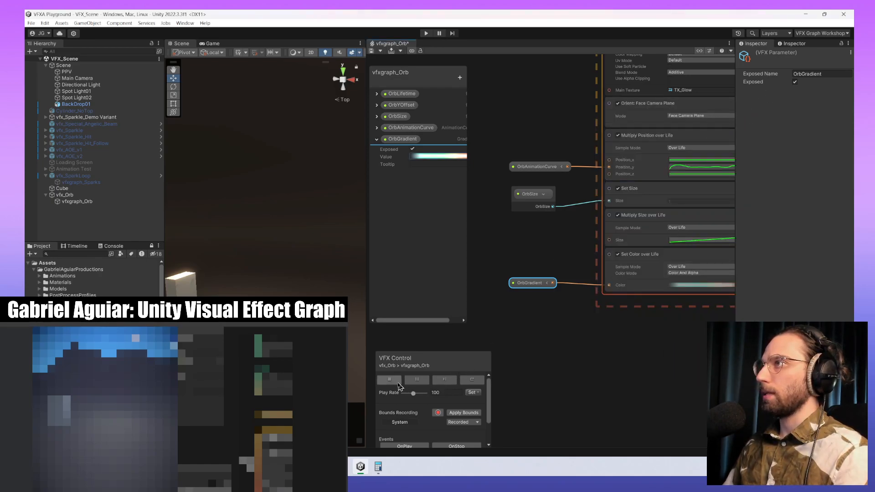
# - Stop and replay the orb effect to preview the gradient in the scene
pyautogui.click(480, 382)
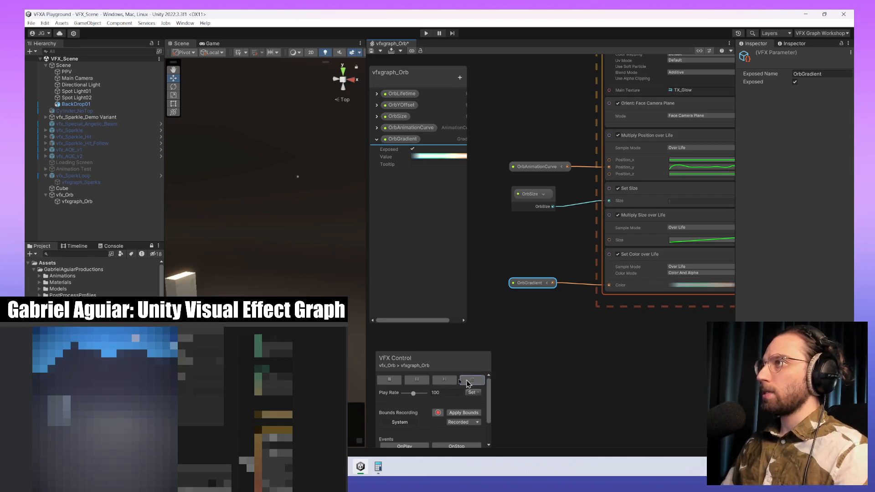
pyautogui.click(390, 385)
pyautogui.click(471, 381)
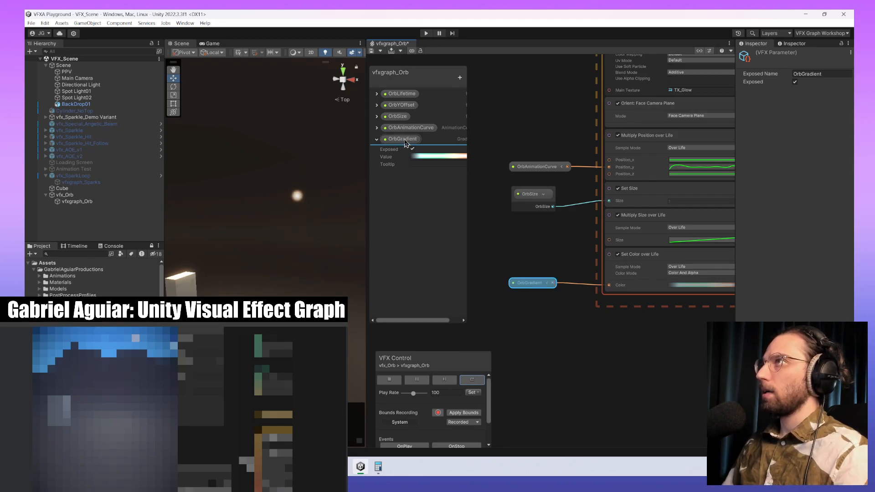
# - Reshape the middle of OrbAnimationCurve: raise the key near time 0.42, lower the next peak's key and raise the dip between them
pyautogui.click(379, 128)
pyautogui.click(428, 146)
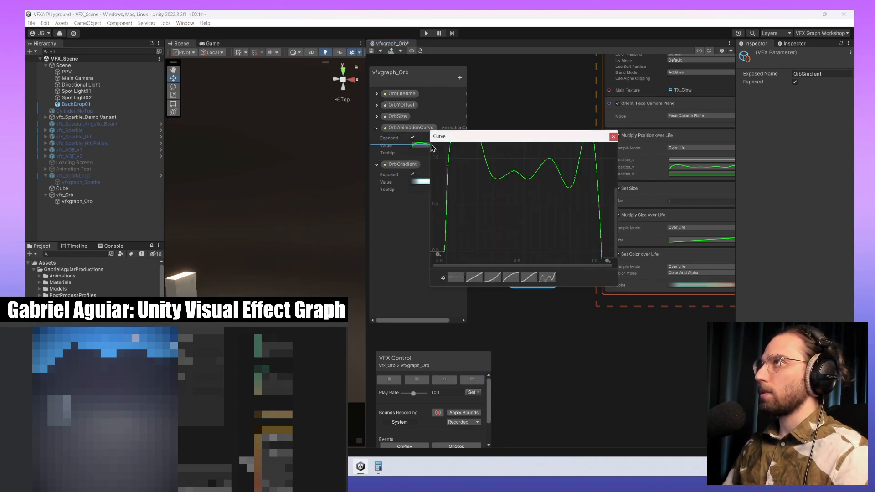
pyautogui.moveTo(514, 181); pyautogui.dragTo(527, 219, button='middle')
pyautogui.moveTo(526, 210); pyautogui.dragTo(525, 201)
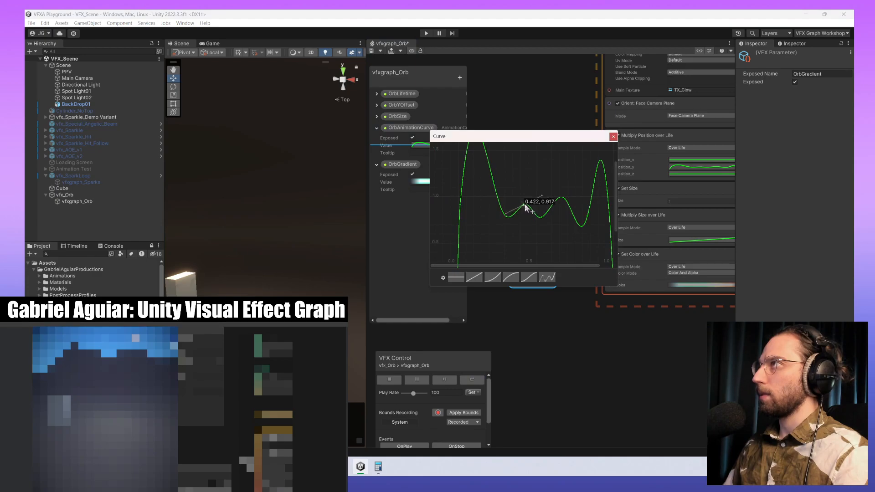
pyautogui.click(543, 218)
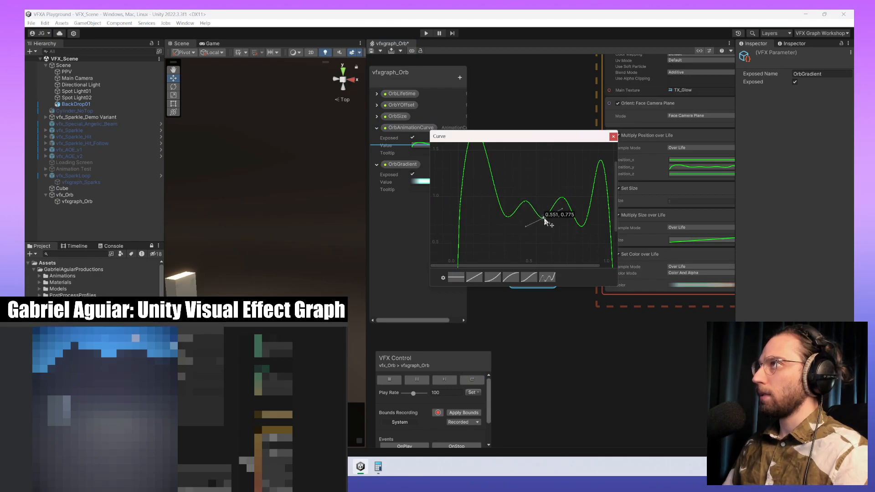
pyautogui.click(524, 201)
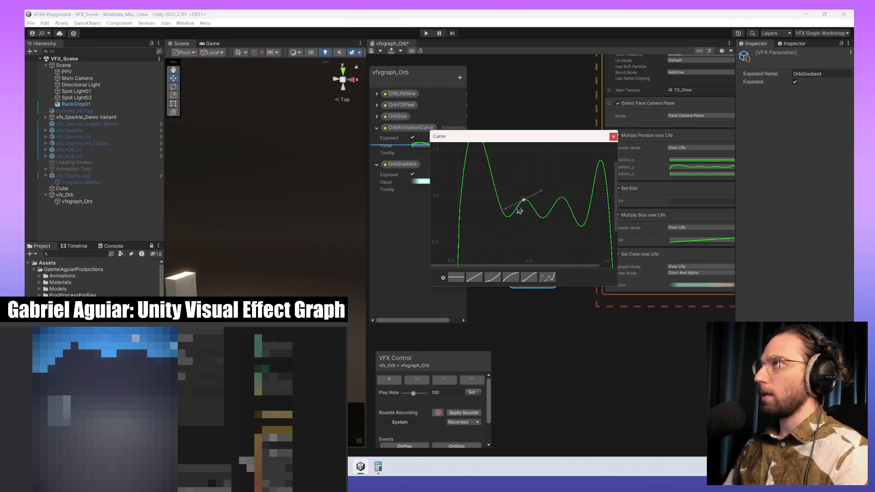
pyautogui.moveTo(525, 202); pyautogui.dragTo(563, 207)
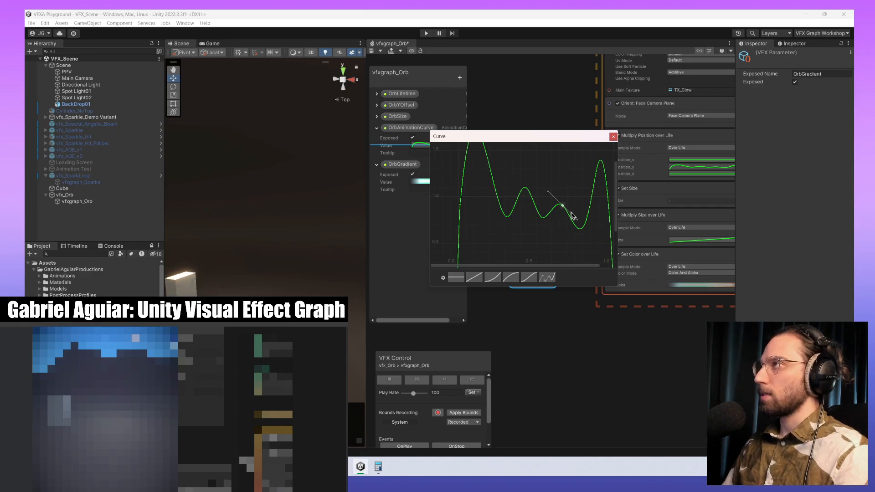
pyautogui.click(545, 217)
pyautogui.click(531, 255)
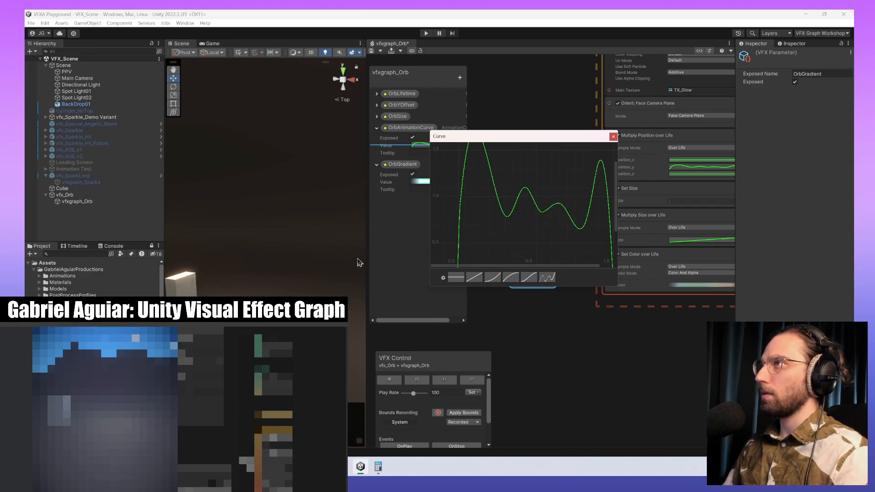
# - Close the curve editor, then stop and restart the orb effect to preview the motion
pyautogui.click(359, 262)
pyautogui.click(389, 379)
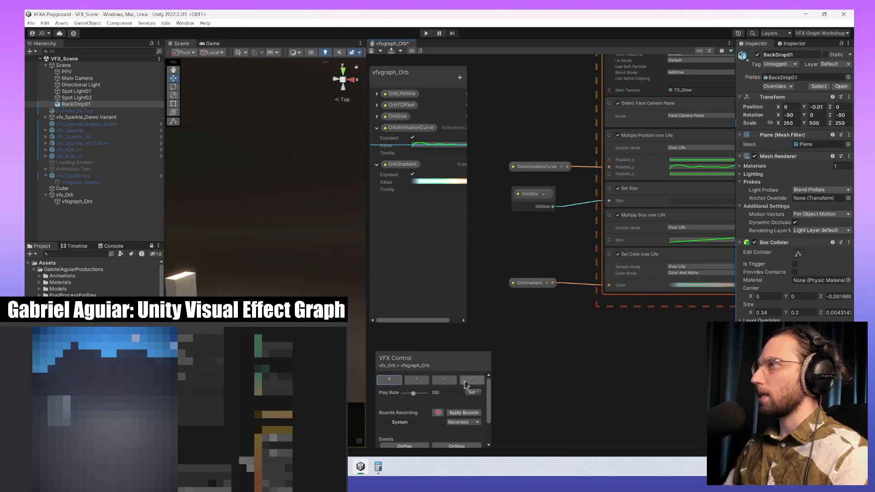
pyautogui.click(465, 381)
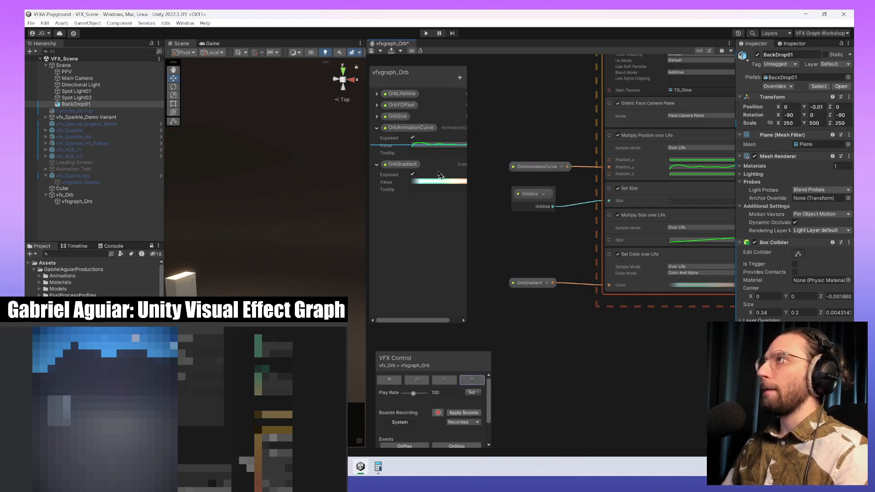
# - Raise OrbAnimationCurve's third peak slightly above the second and lower the dip between them
pyautogui.click(439, 145)
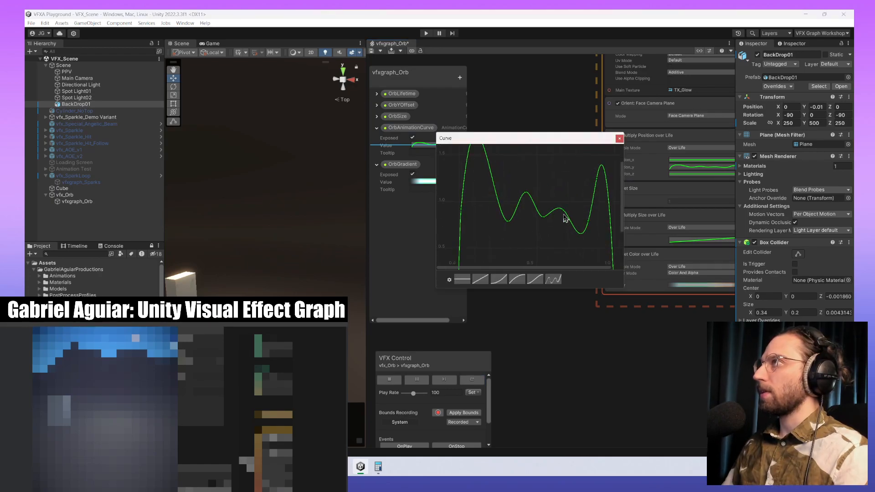
pyautogui.moveTo(563, 209); pyautogui.dragTo(563, 198)
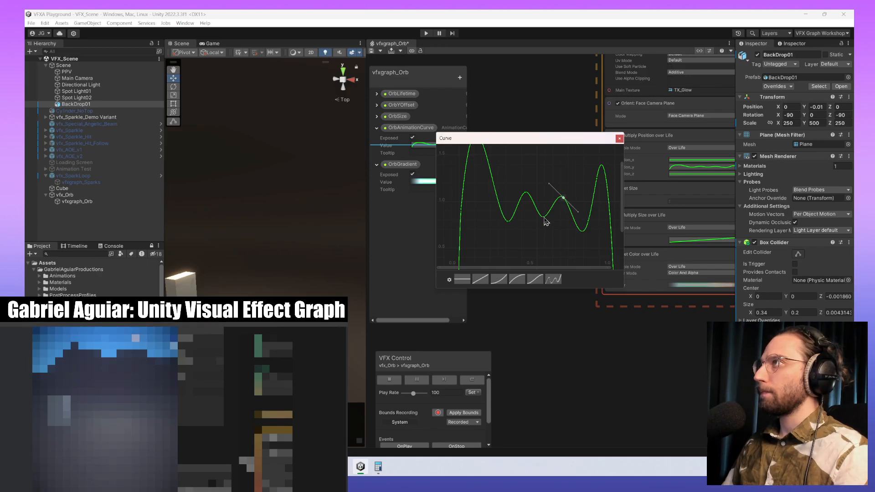
pyautogui.click(544, 219)
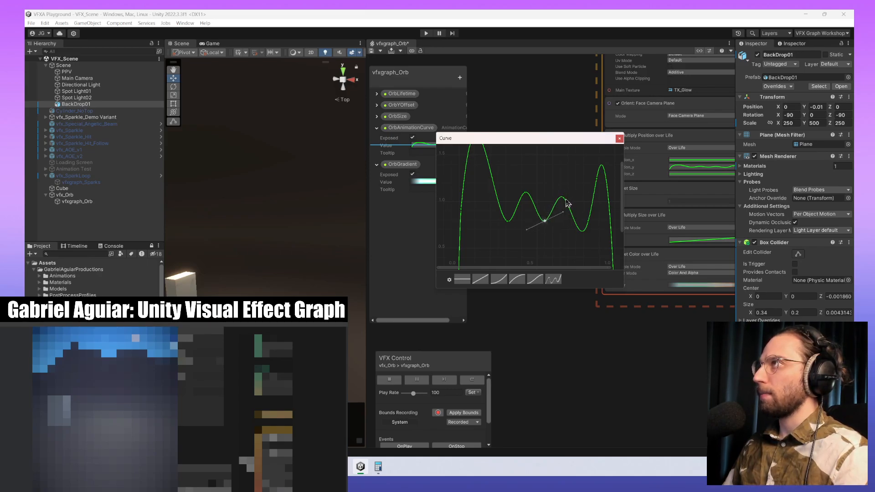
pyautogui.moveTo(563, 197); pyautogui.dragTo(565, 192)
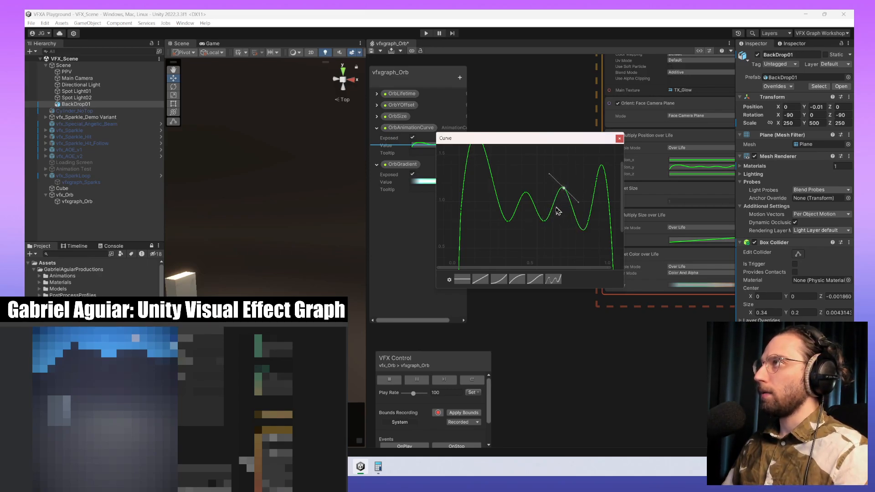
# - Close the curve editor and replay the orb effect to check the revised motion
pyautogui.click(421, 286)
pyautogui.click(480, 380)
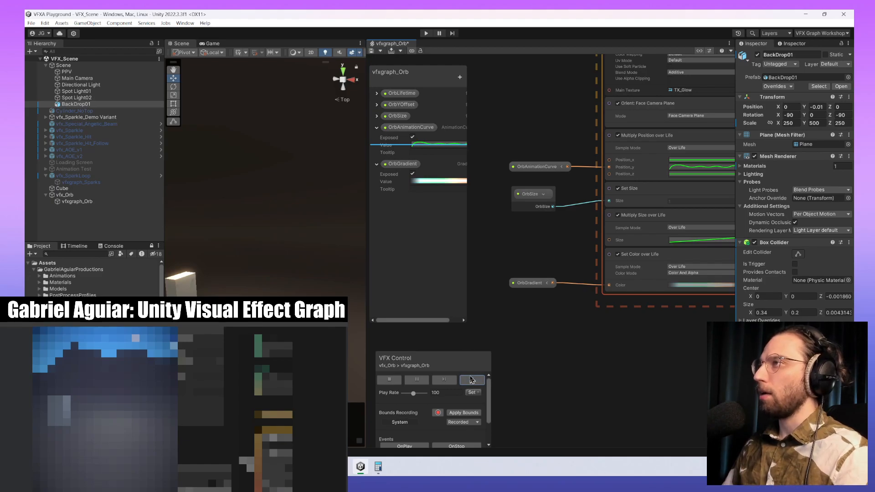
pyautogui.click(472, 380)
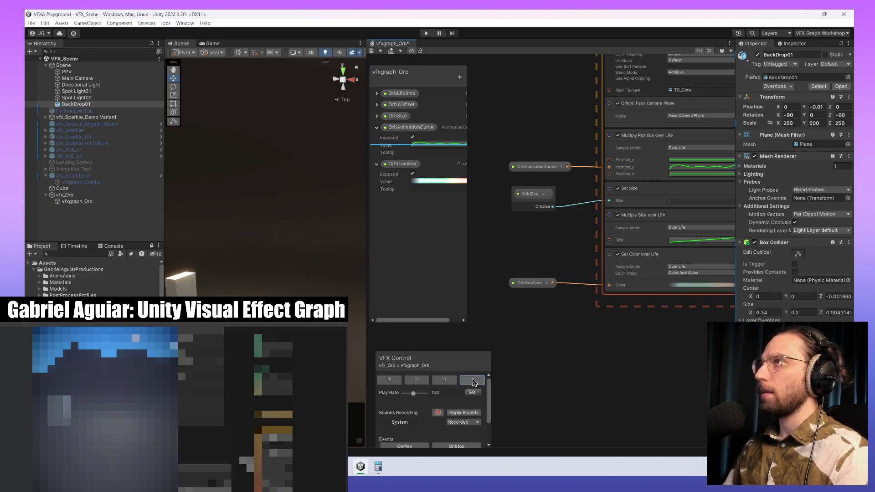
# - Pull OrbAnimationCurve's third peak down into a deep dip, shift the second peak later and heighten the steep final peak
pyautogui.click(456, 181)
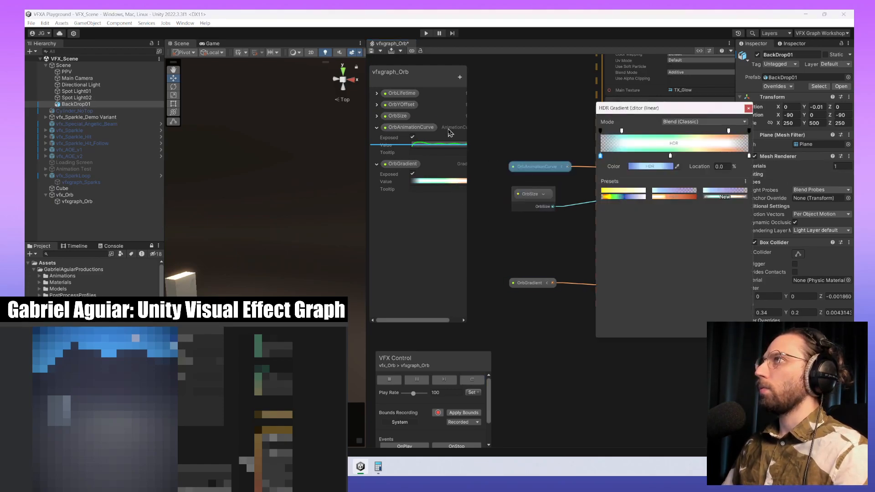
pyautogui.click(453, 144)
pyautogui.moveTo(589, 184); pyautogui.dragTo(589, 238, button='middle')
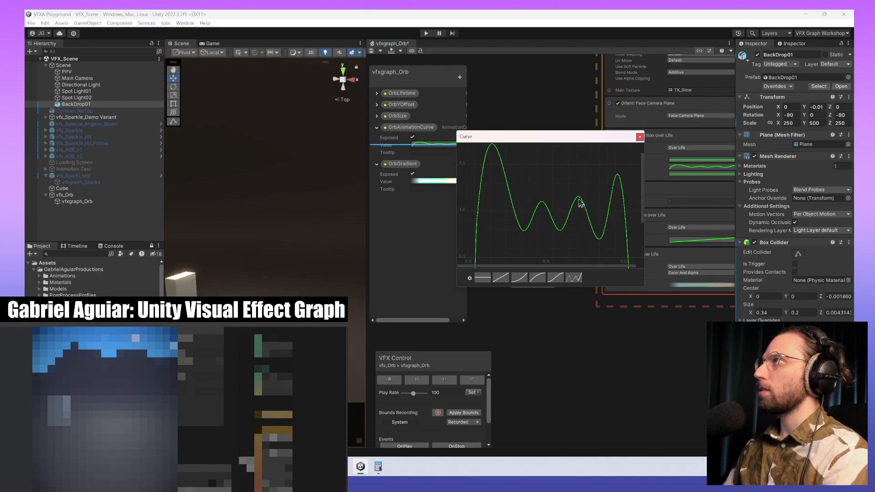
pyautogui.moveTo(579, 200); pyautogui.dragTo(583, 253)
pyautogui.moveTo(544, 200); pyautogui.dragTo(566, 201)
pyautogui.moveTo(585, 251); pyautogui.dragTo(612, 156)
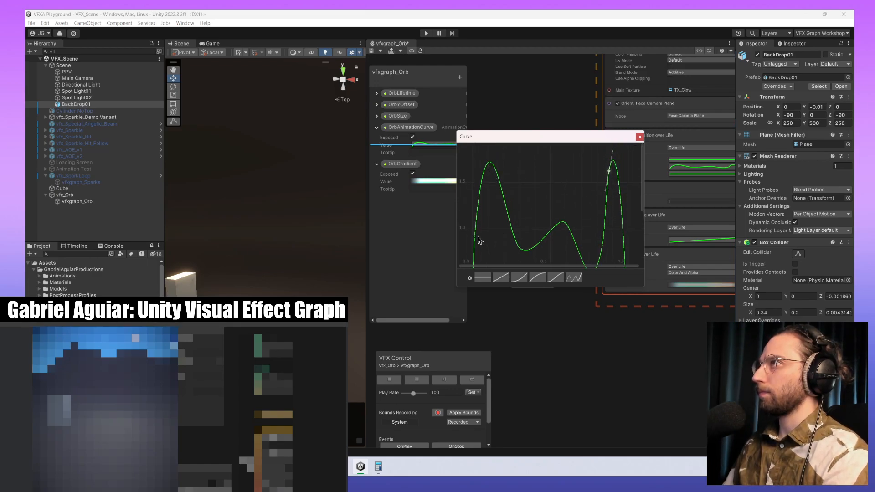
# - Adjust the key on OrbAnimationCurve's opening rise, close the curve editor and replay the orb effect
pyautogui.click(475, 236)
pyautogui.moveTo(479, 220); pyautogui.dragTo(480, 222)
pyautogui.moveTo(626, 183)
pyautogui.mouseDown(button='middle')
pyautogui.moveTo(621, 171)
pyautogui.moveTo(631, 175)
pyautogui.mouseUp(button='middle')
pyautogui.click(423, 237)
pyautogui.click(473, 380)
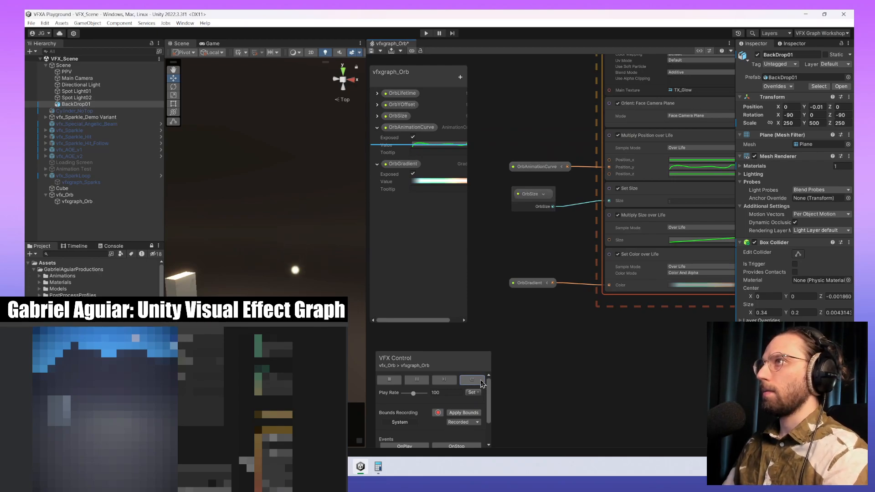
# - Shift OrbAnimationCurve's middle peak slightly later and move the key after the second dip to about time 0.80, value 0.86
pyautogui.click(449, 144)
pyautogui.moveTo(595, 190); pyautogui.dragTo(600, 233, button='middle')
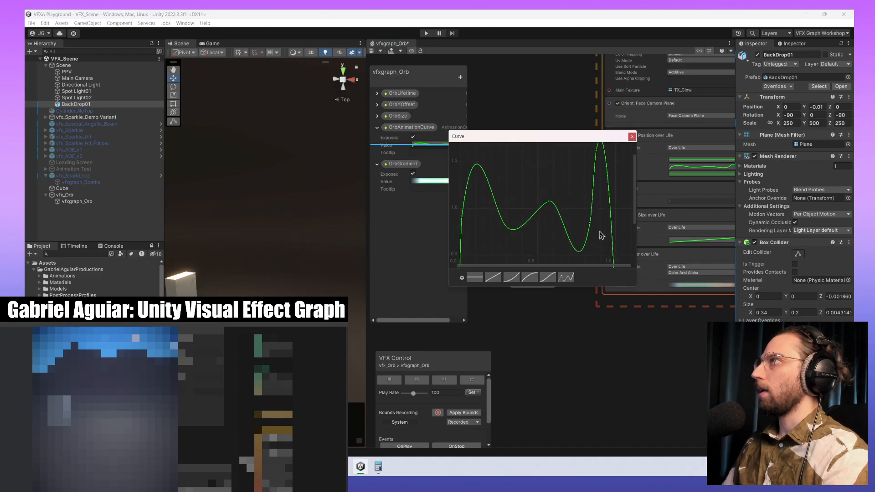
pyautogui.moveTo(550, 202); pyautogui.dragTo(554, 202)
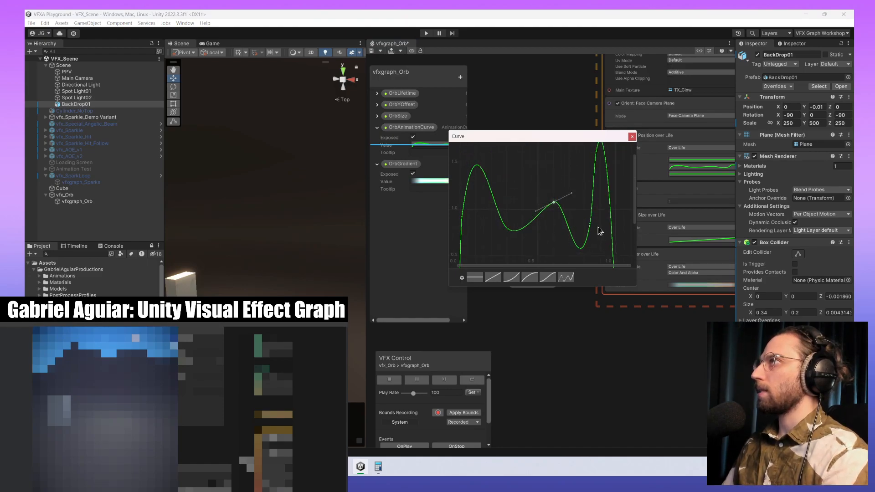
pyautogui.moveTo(589, 224); pyautogui.dragTo(584, 222)
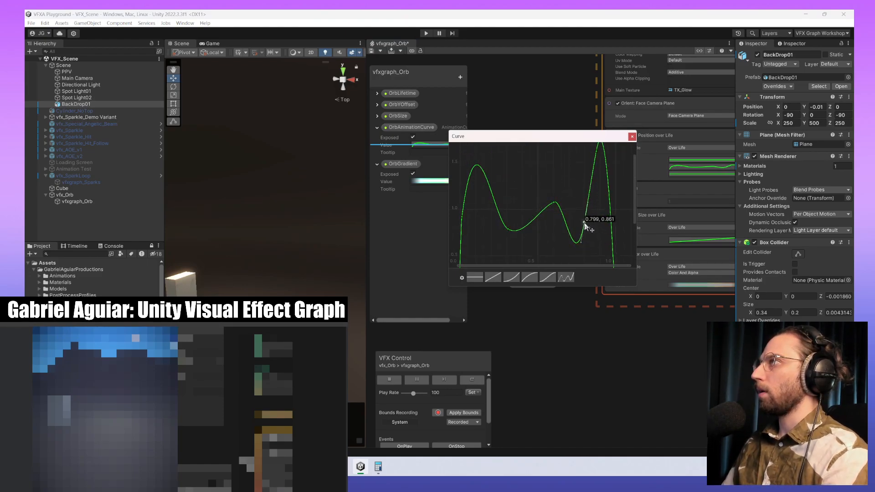
pyautogui.moveTo(587, 222); pyautogui.dragTo(566, 221, button='middle')
pyautogui.moveTo(581, 171); pyautogui.dragTo(582, 182, button='middle')
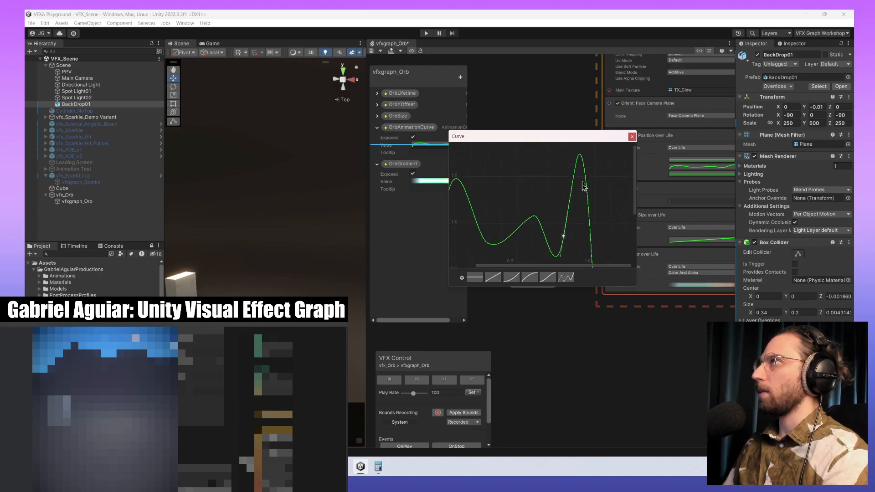
# - Move the key on OrbAnimationCurve's last peak slightly earlier and adjust its height to about 1.4
pyautogui.moveTo(577, 169); pyautogui.dragTo(566, 191)
pyautogui.scroll(-6, 565, 191)
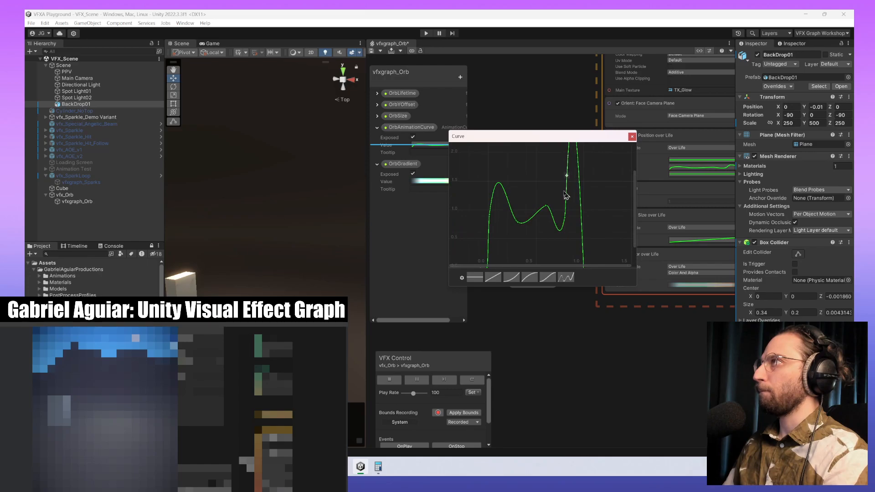
pyautogui.moveTo(565, 179); pyautogui.dragTo(564, 208)
pyautogui.scroll(1, 568, 216)
pyautogui.scroll(1, 568, 217)
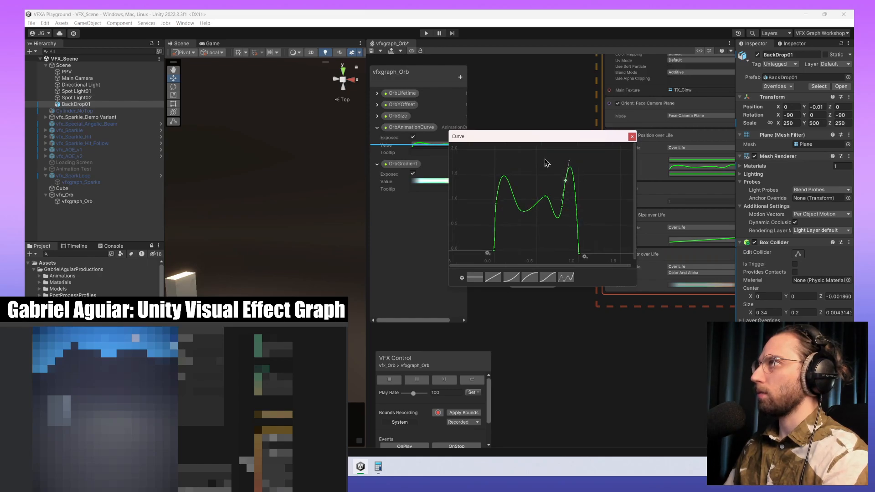
pyautogui.moveTo(553, 164); pyautogui.dragTo(580, 246)
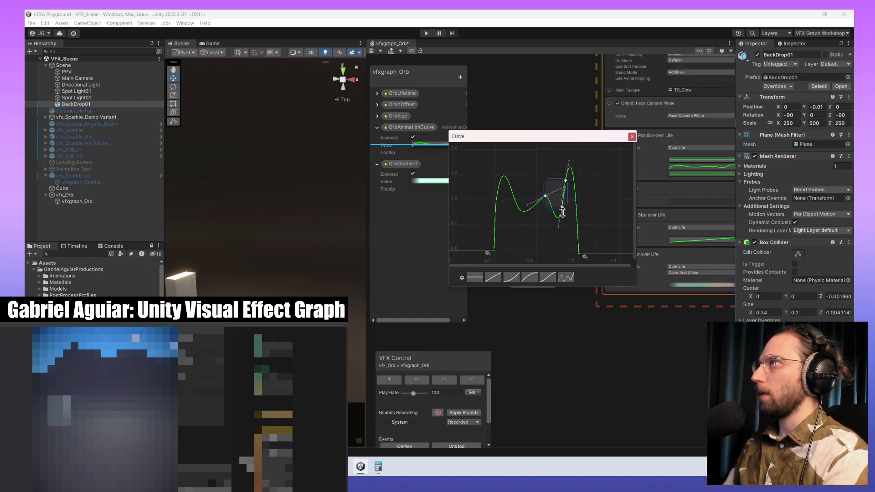
pyautogui.moveTo(544, 197); pyautogui.dragTo(542, 198)
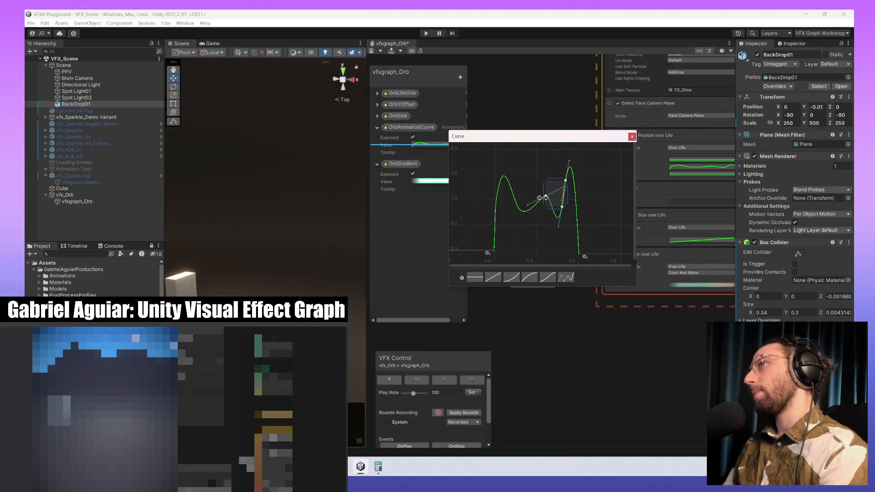
pyautogui.click(541, 229)
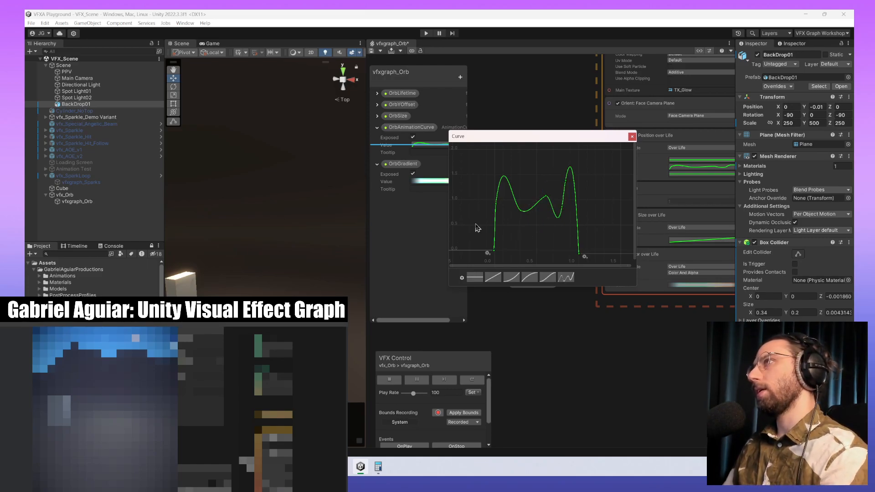
# - Shift OrbAnimationCurve's first dip slightly later, close the curve editor and replay the orb effect
pyautogui.moveTo(521, 213); pyautogui.dragTo(526, 210)
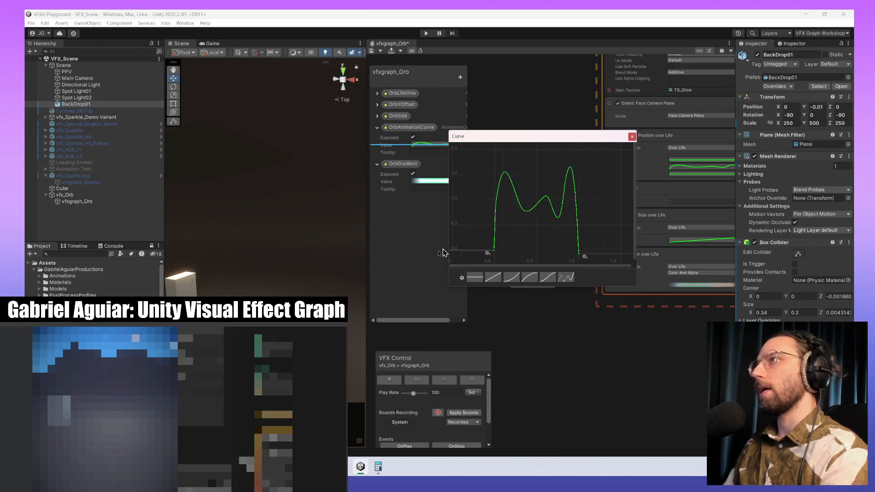
pyautogui.click(398, 260)
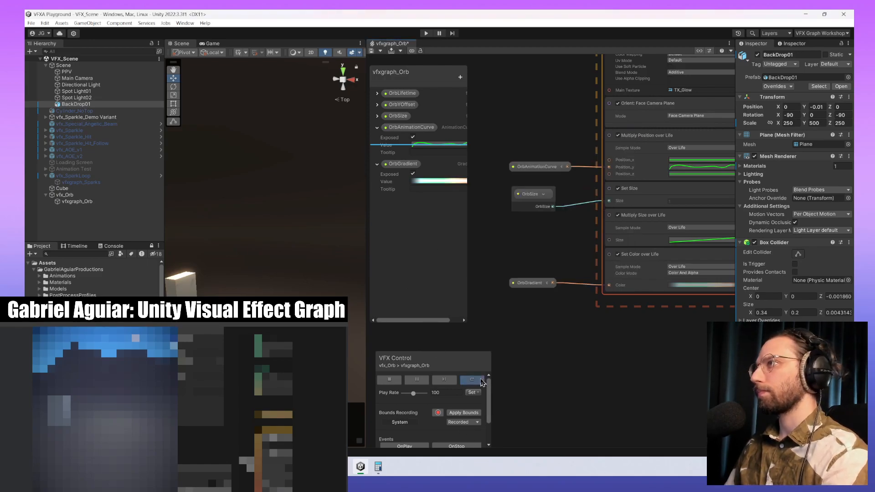
pyautogui.click(481, 382)
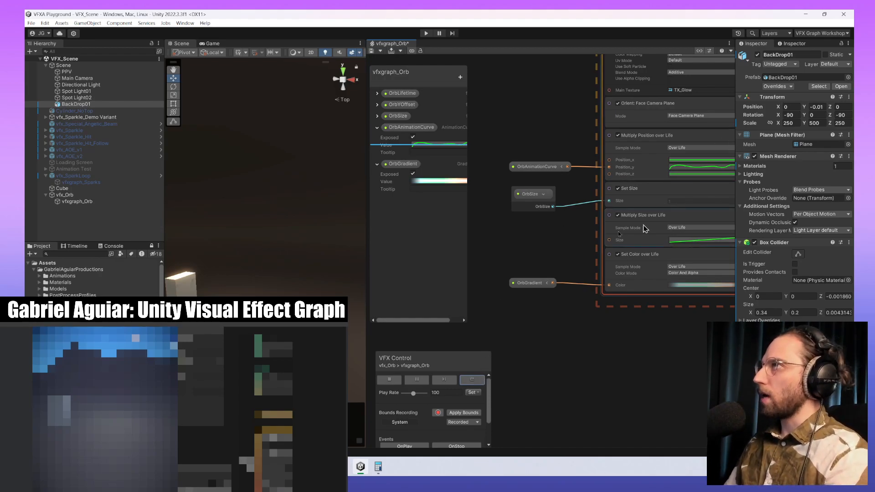
# - Move OrbGradient's blue starting colour key to about 12% and its green colour key to 35.9%
pyautogui.click(438, 181)
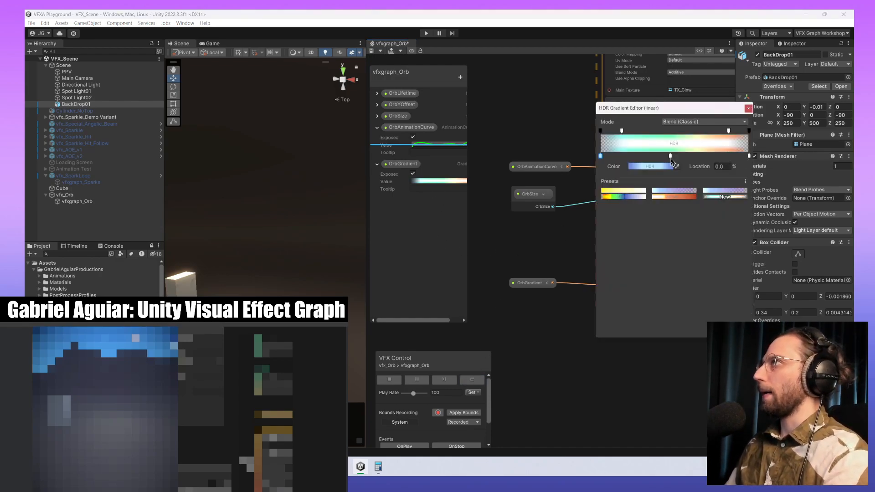
pyautogui.moveTo(670, 156); pyautogui.dragTo(657, 159)
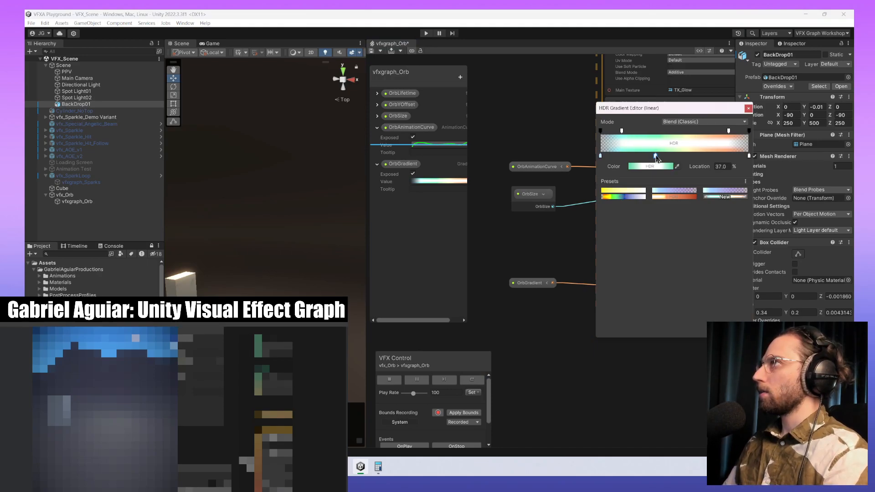
pyautogui.click(600, 157)
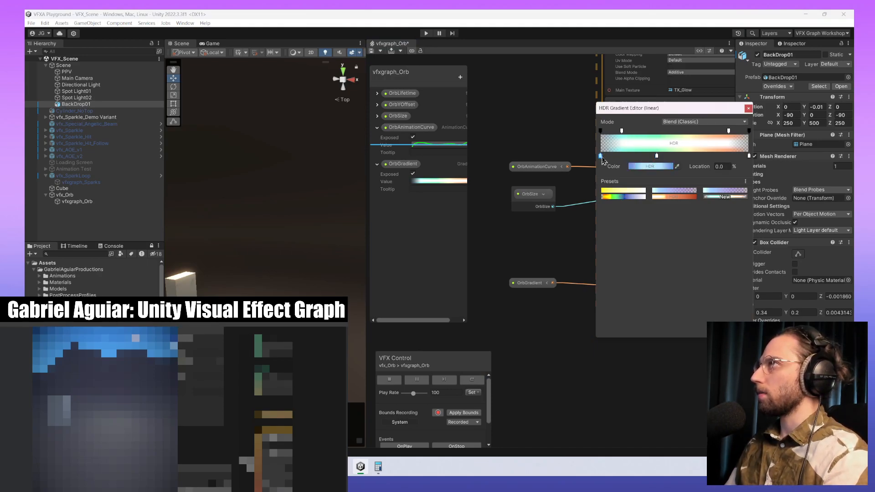
pyautogui.moveTo(602, 159); pyautogui.dragTo(654, 158)
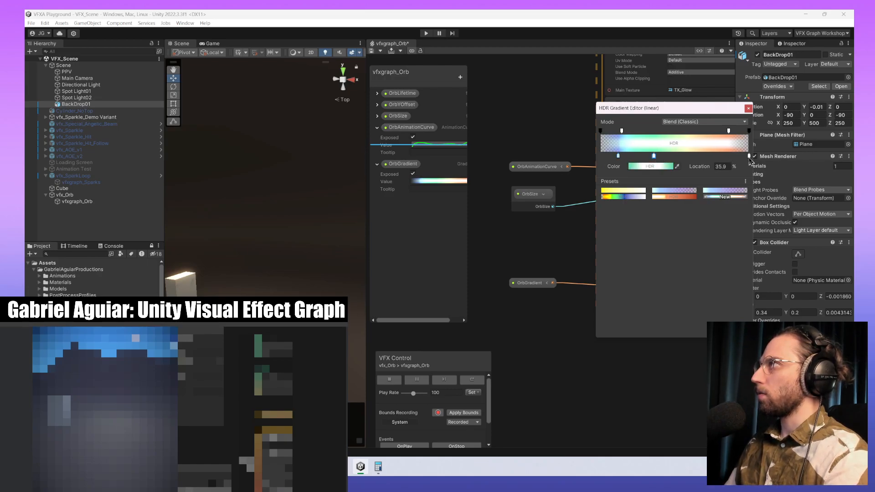
# - Place OrbGradient's last two colour keys at about 71% and 90%, and remove the colour key at 100%
pyautogui.moveTo(749, 158)
pyautogui.mouseDown()
pyautogui.moveTo(706, 159)
pyautogui.moveTo(750, 173)
pyautogui.mouseUp()
pyautogui.click(734, 158)
pyautogui.click(750, 159)
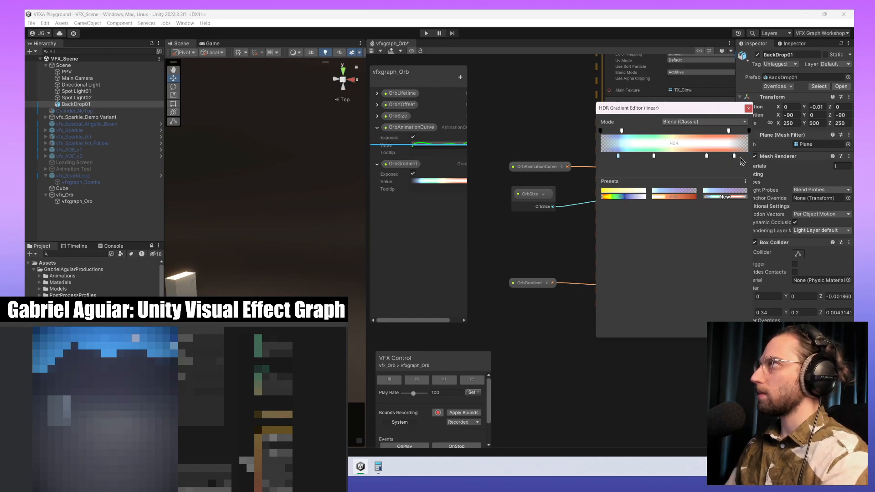
# - Shift OrbGradient's orange-red colour key near 71.6% to pinkish red, RGB 191, 26, 40, and lower its intensity slightly
pyautogui.click(705, 157)
pyautogui.click(649, 168)
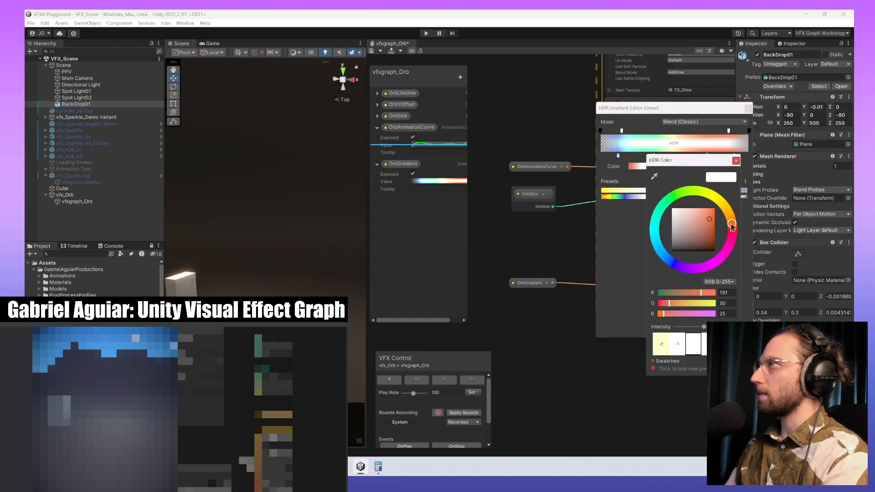
pyautogui.moveTo(732, 227); pyautogui.dragTo(734, 237)
pyautogui.click(624, 243)
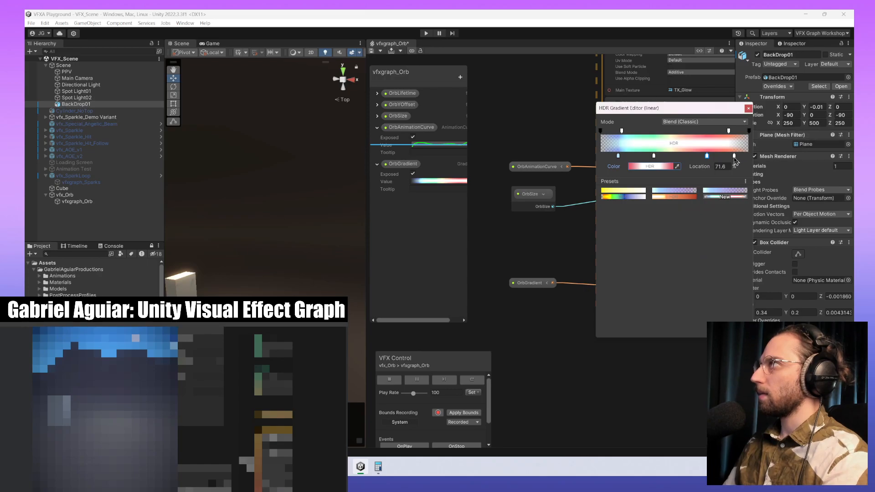
pyautogui.click(735, 156)
pyautogui.click(707, 156)
pyautogui.click(668, 167)
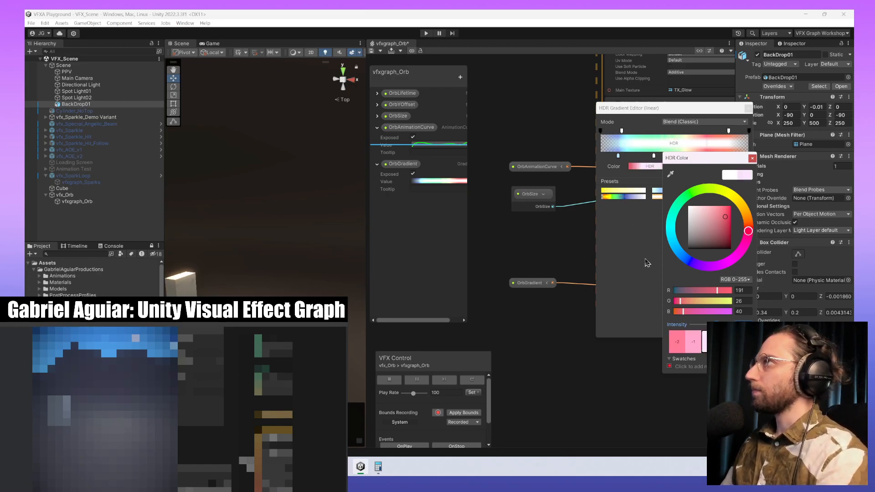
pyautogui.click(647, 263)
# - Darken OrbGradient's green colour key at 35.9% to about RGB 12, 94, 45
pyautogui.click(654, 156)
pyautogui.click(654, 167)
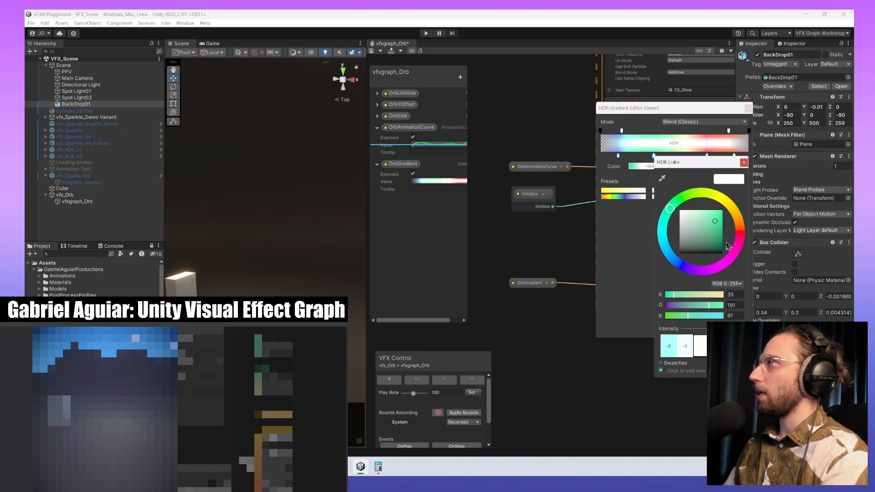
pyautogui.moveTo(719, 235); pyautogui.dragTo(718, 241)
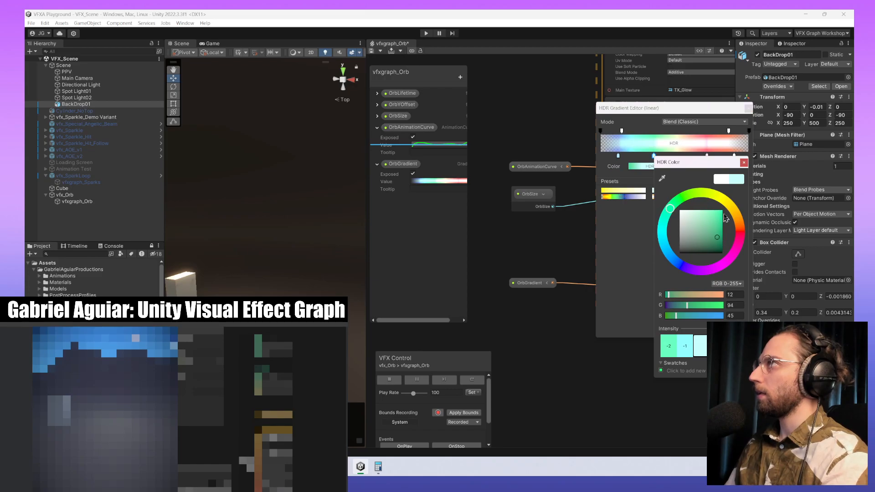
pyautogui.click(743, 162)
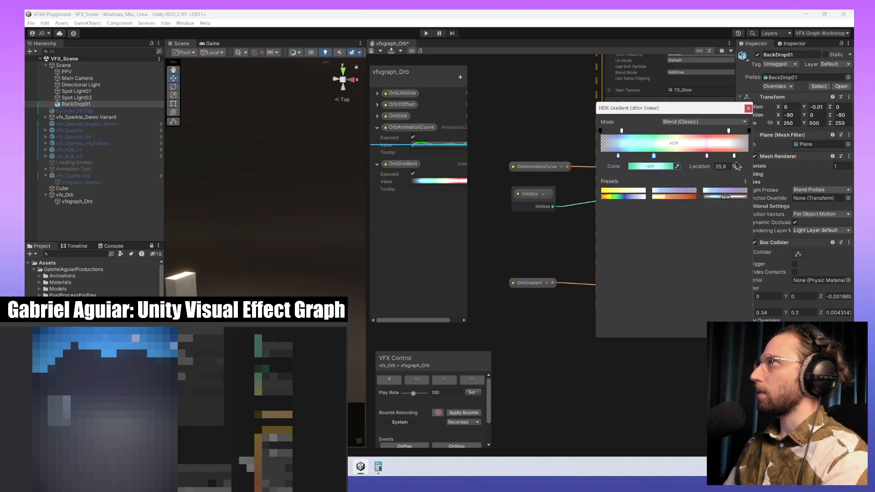
# - Move OrbGradient's pinkish-red colour key to 67.5% and raise its HDR intensity slightly
pyautogui.click(707, 156)
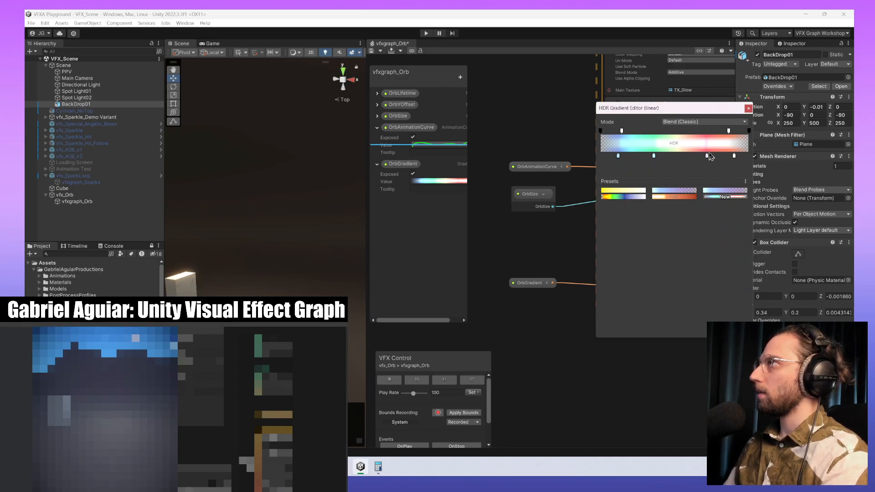
pyautogui.moveTo(708, 156); pyautogui.dragTo(701, 162)
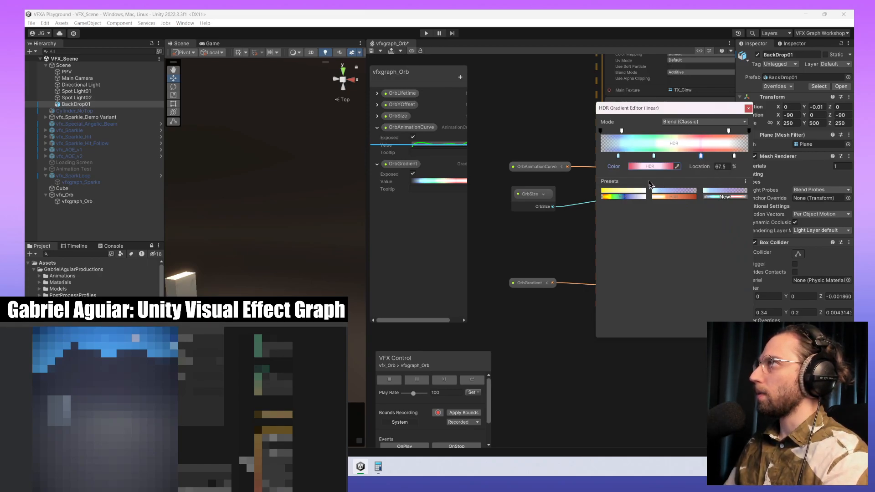
pyautogui.click(652, 166)
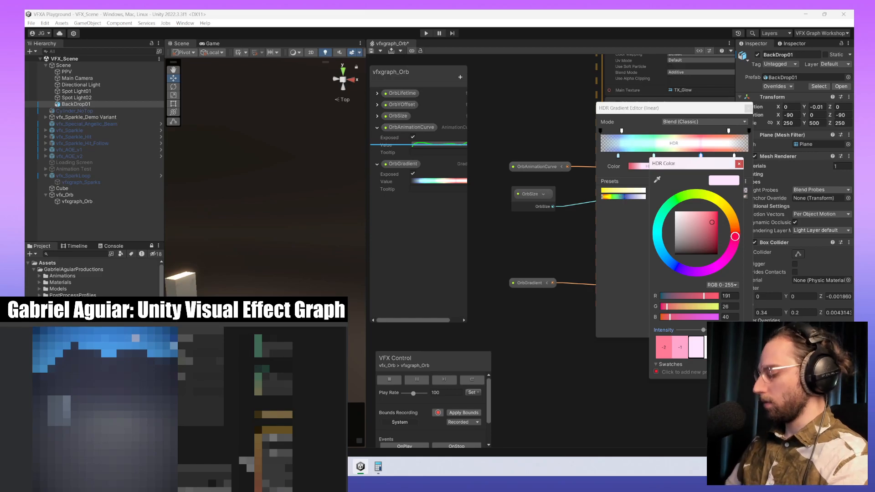
pyautogui.moveTo(703, 330); pyautogui.dragTo(704, 330)
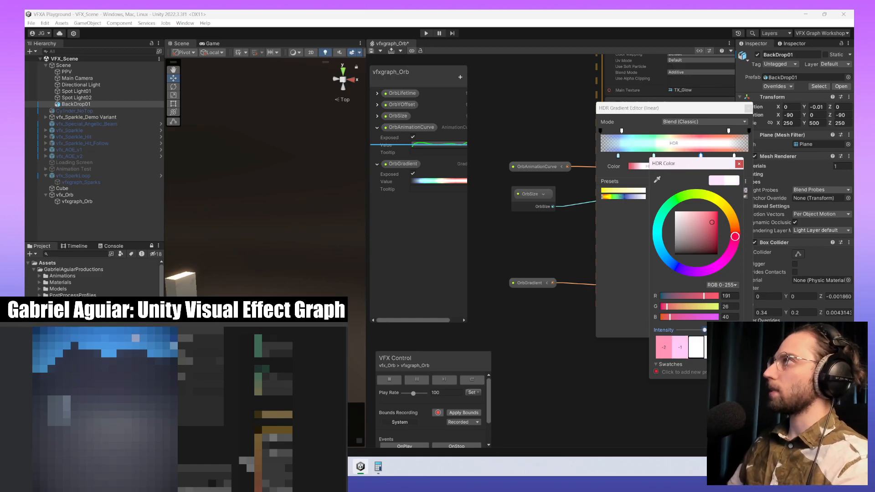
pyautogui.click(635, 259)
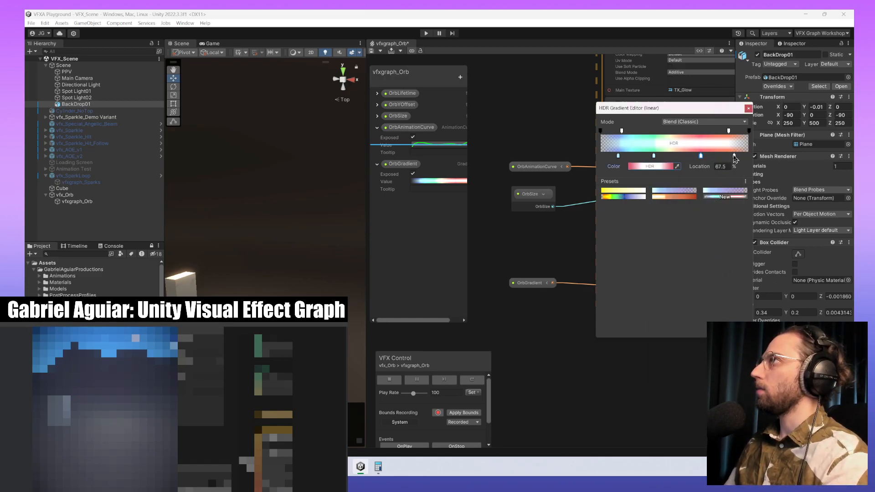
# - Place OrbGradient's last colour key at 87.4% in orange, RGB 191, 92, 26, and replay the orb effect
pyautogui.moveTo(734, 157); pyautogui.dragTo(731, 156)
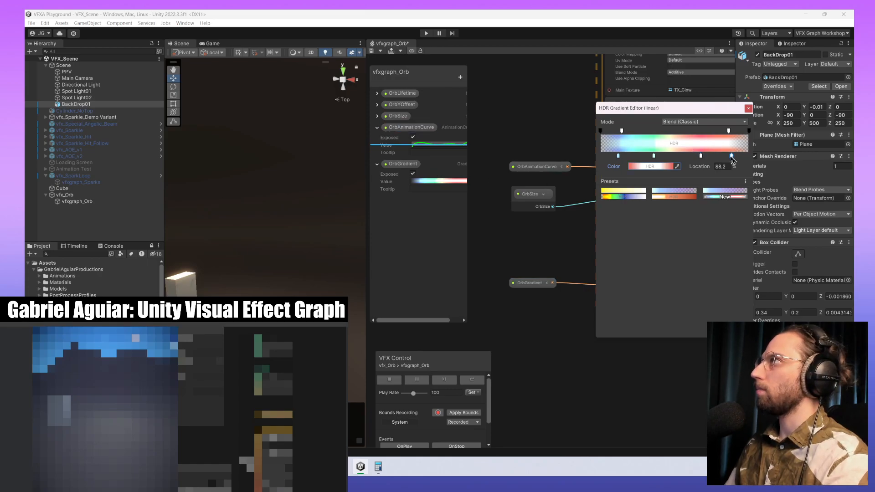
pyautogui.click(632, 167)
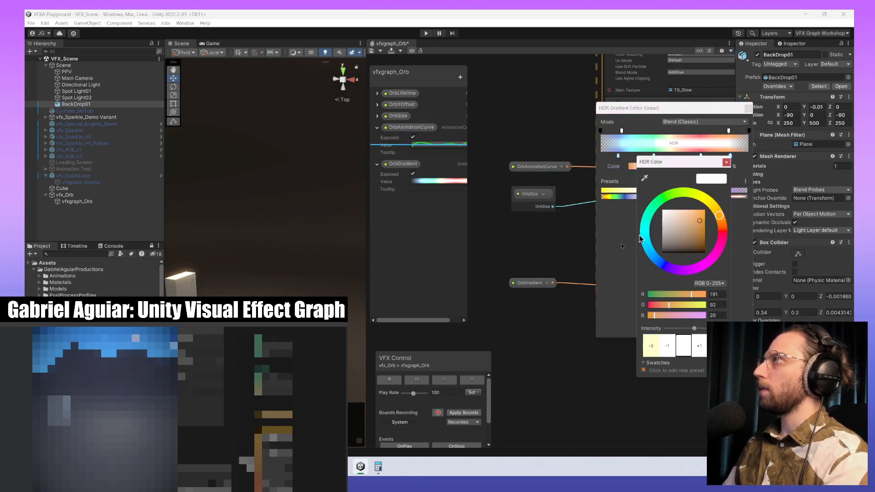
pyautogui.click(661, 228)
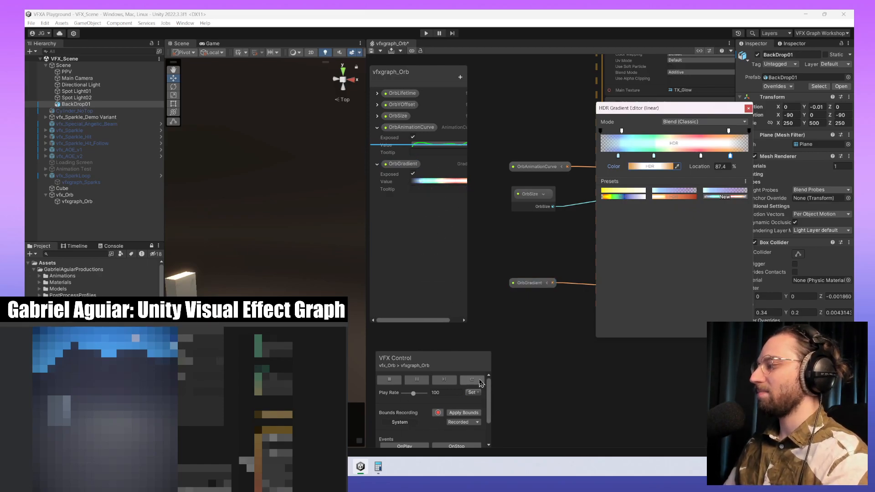
pyautogui.click(480, 381)
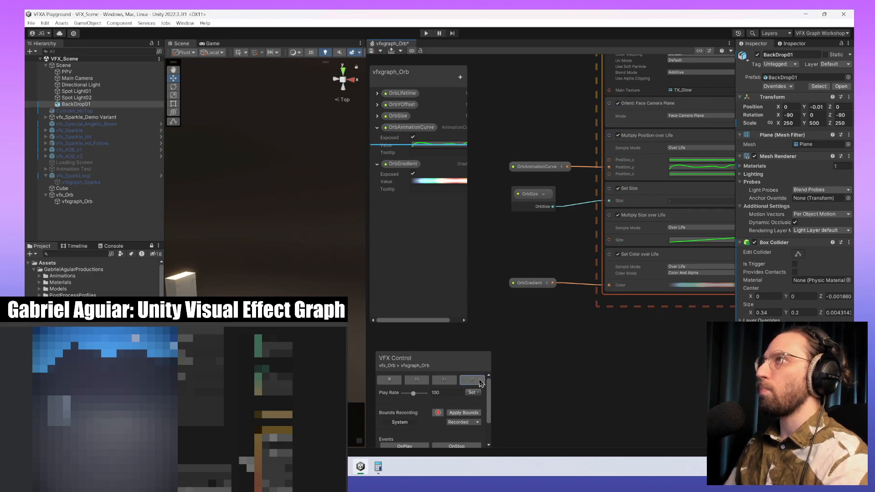
# - Move OrbGradient's two fully opaque alpha keys outward, to 8.7% and about 93%
pyautogui.click(457, 189)
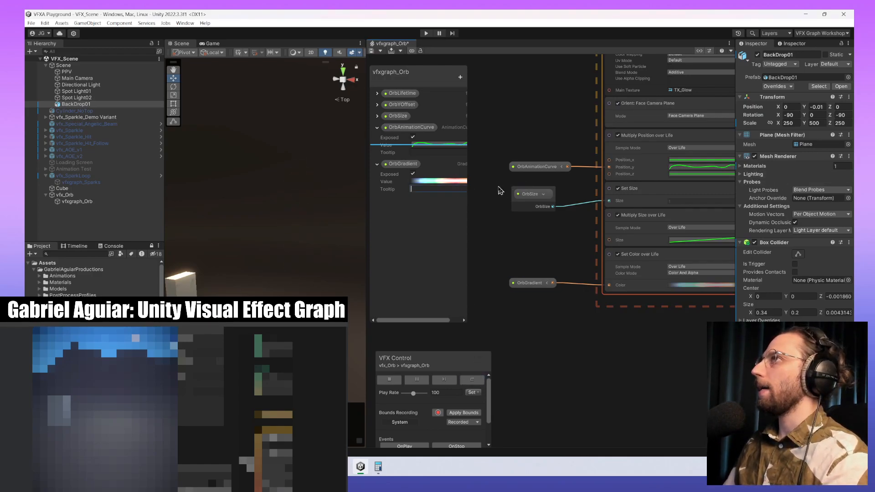
pyautogui.click(456, 181)
pyautogui.moveTo(735, 132); pyautogui.dragTo(739, 132)
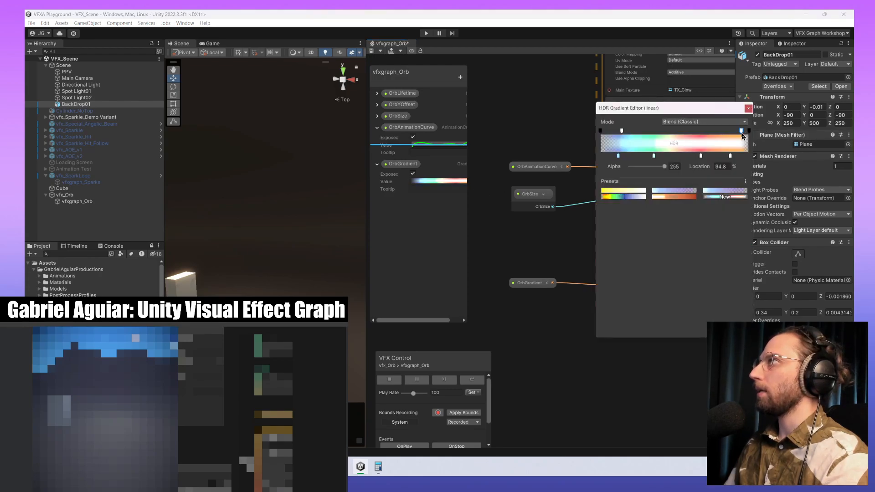
pyautogui.click(617, 132)
pyautogui.moveTo(616, 130)
pyautogui.mouseDown()
pyautogui.moveTo(620, 124)
pyautogui.moveTo(614, 131)
pyautogui.mouseUp()
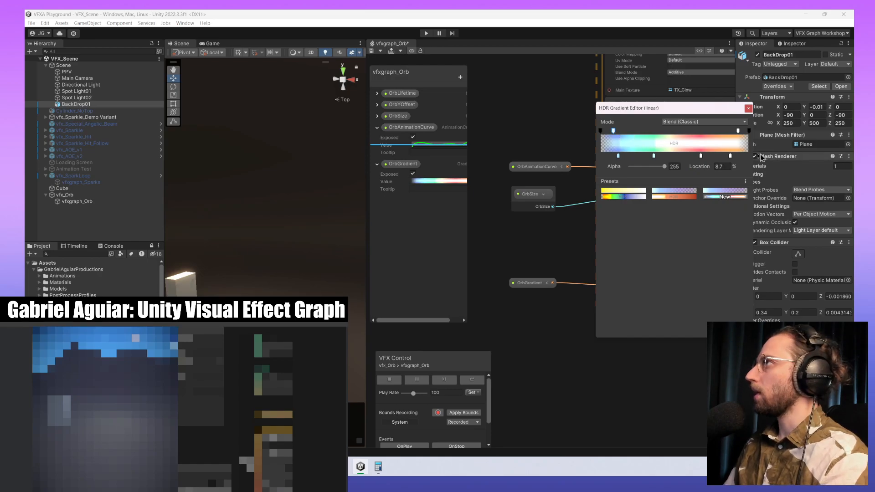
# - Shift OrbGradient's colour keys later, to 21% for blue, 47.9% for green and about 87% and 96% for the last two, and replay the effect
pyautogui.moveTo(730, 156)
pyautogui.mouseDown()
pyautogui.moveTo(701, 155)
pyautogui.moveTo(742, 156)
pyautogui.moveTo(733, 157)
pyautogui.mouseUp()
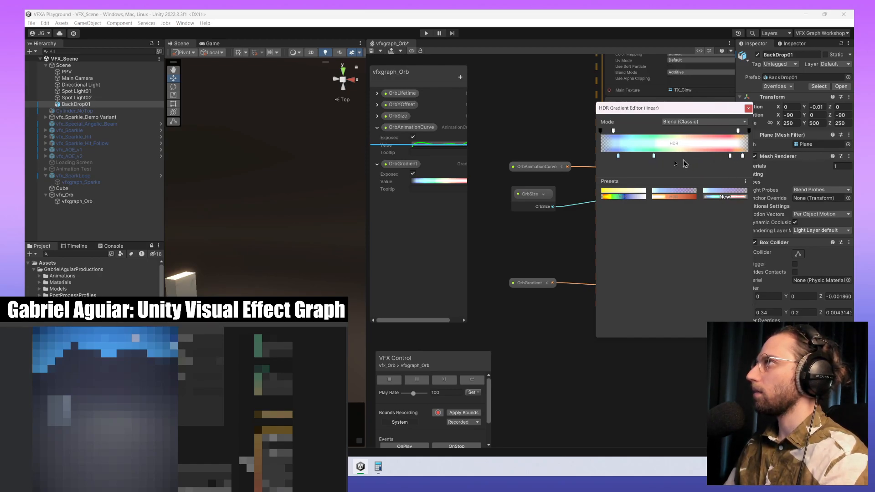
pyautogui.moveTo(654, 156); pyautogui.dragTo(671, 156)
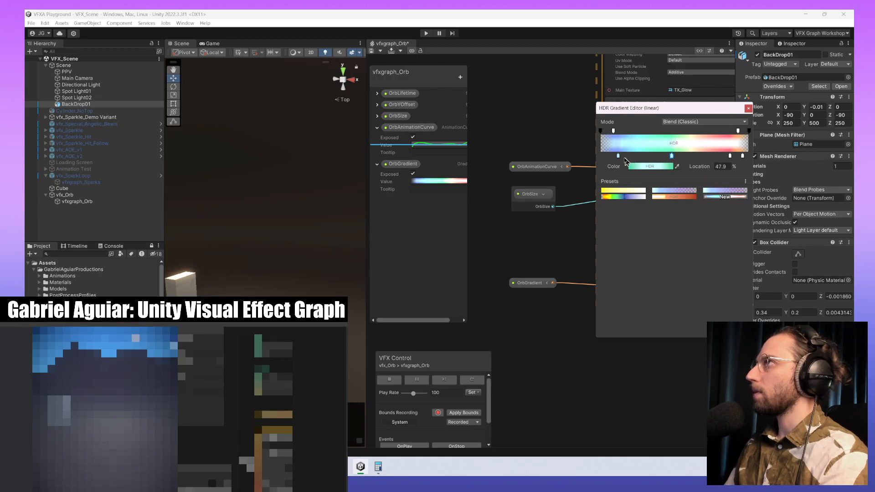
pyautogui.moveTo(618, 156); pyautogui.dragTo(632, 156)
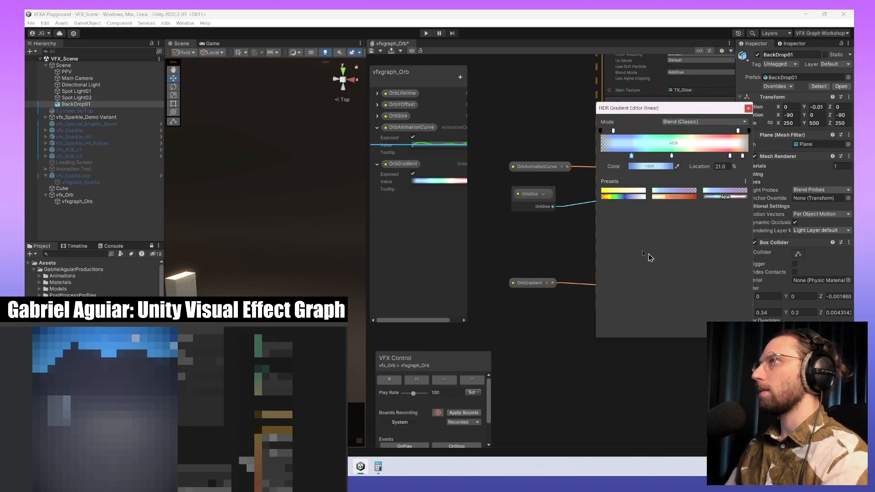
pyautogui.click(473, 382)
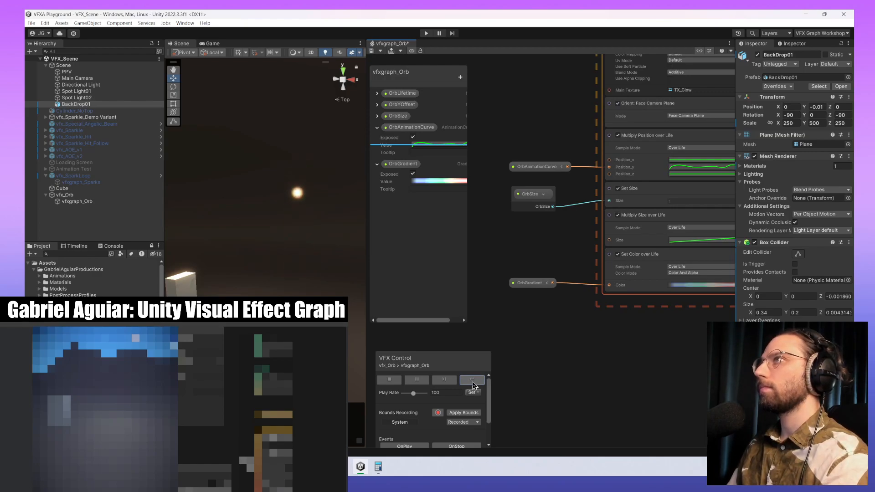
# - Remove OrbGradient's last orange colour key, then save and replay the orb graph
pyautogui.click(461, 181)
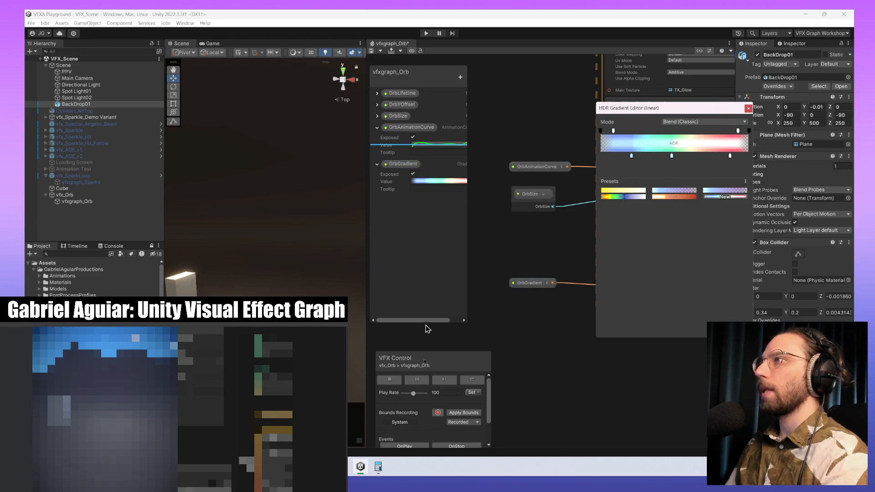
pyautogui.click(476, 384)
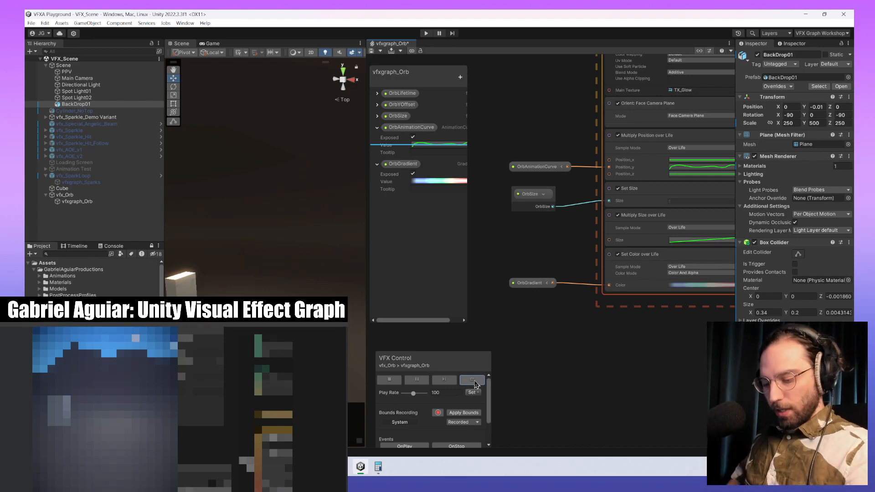
pyautogui.click(474, 384)
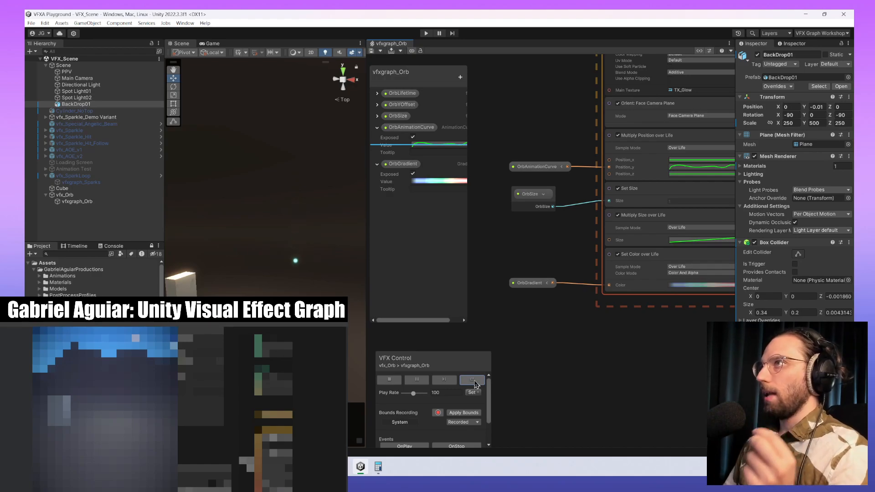
pyautogui.click(474, 384)
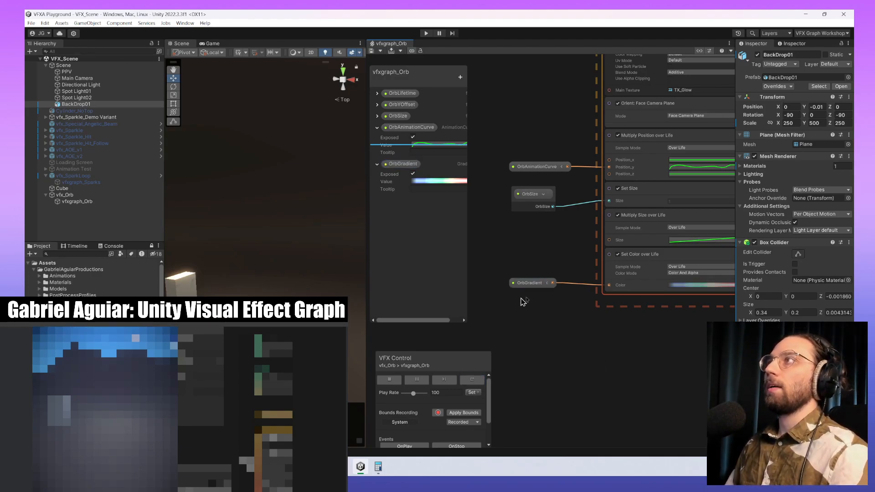
# - Check OrbGradient's colour keys once more and save the scene
pyautogui.click(416, 182)
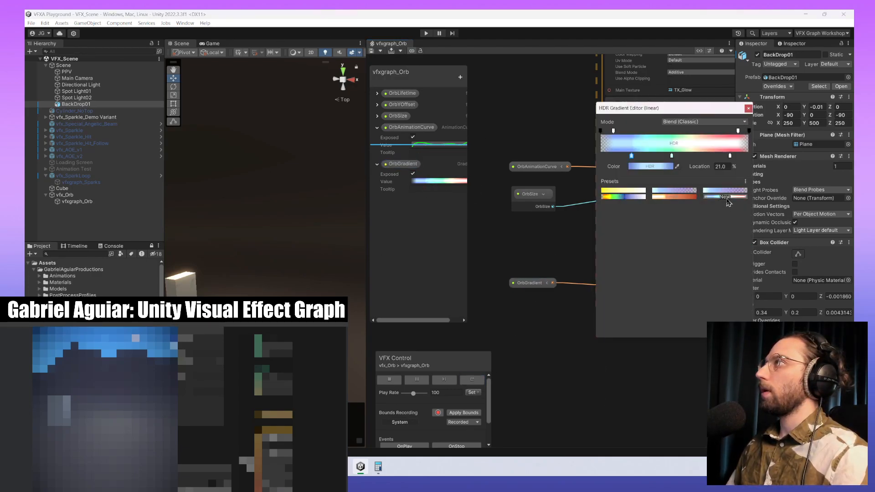
pyautogui.click(590, 372)
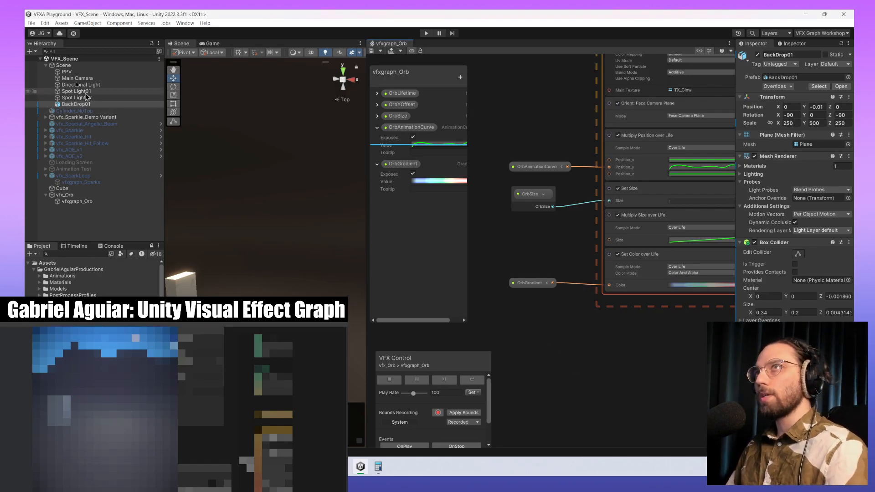
pyautogui.click(31, 22)
pyautogui.click(54, 61)
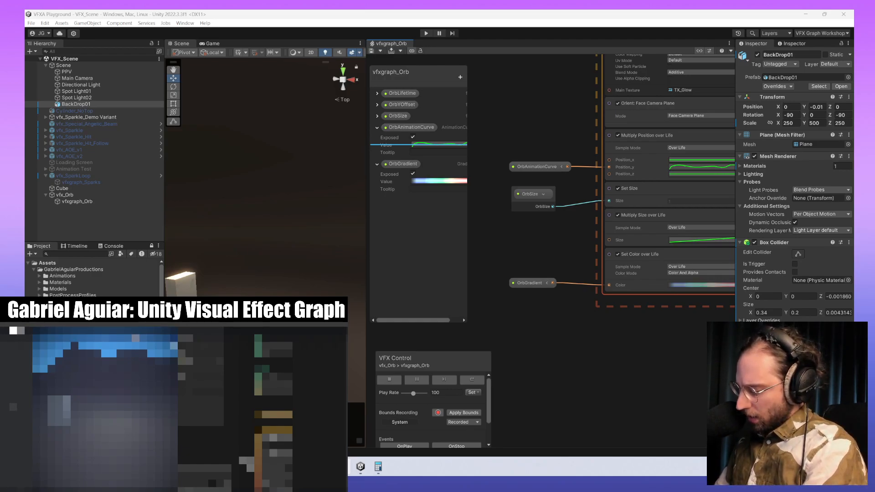
# - Select all of the orb system's contexts and property nodes and combine them into one group
pyautogui.click(635, 180)
pyautogui.moveTo(635, 191); pyautogui.dragTo(577, 278, button='middle')
pyautogui.scroll(-10, 577, 285)
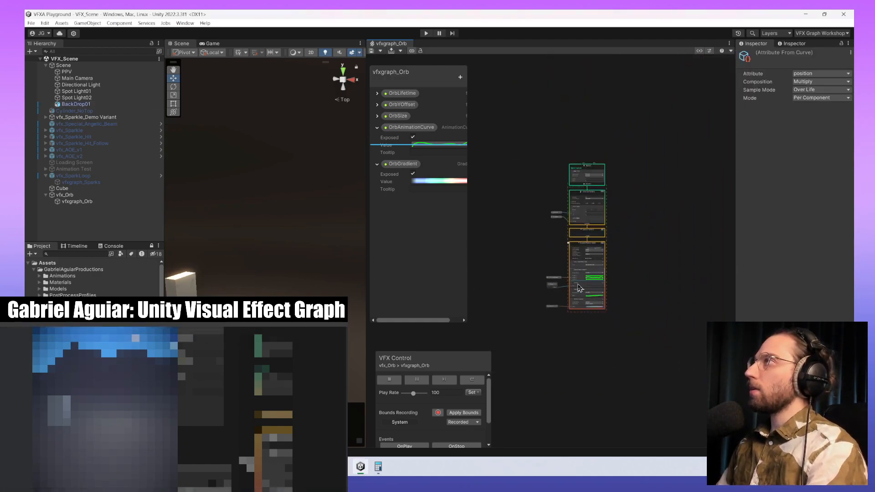
pyautogui.moveTo(681, 393); pyautogui.dragTo(532, 122)
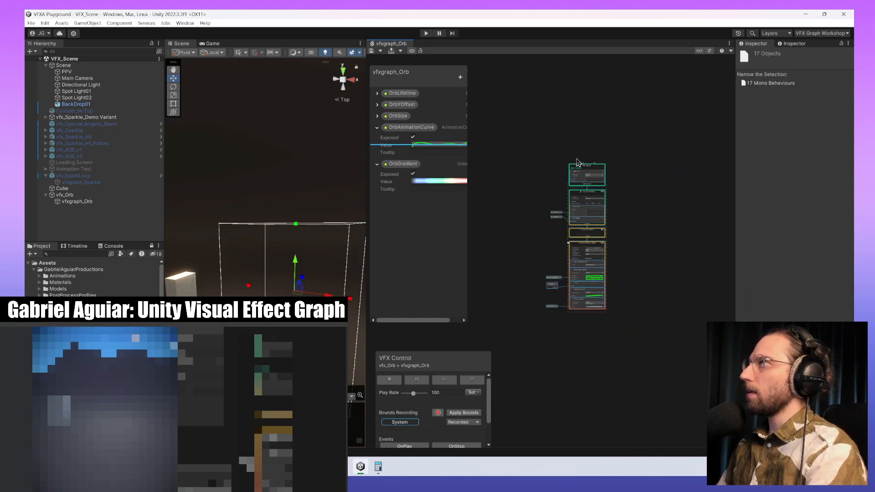
pyautogui.rightClick(576, 160)
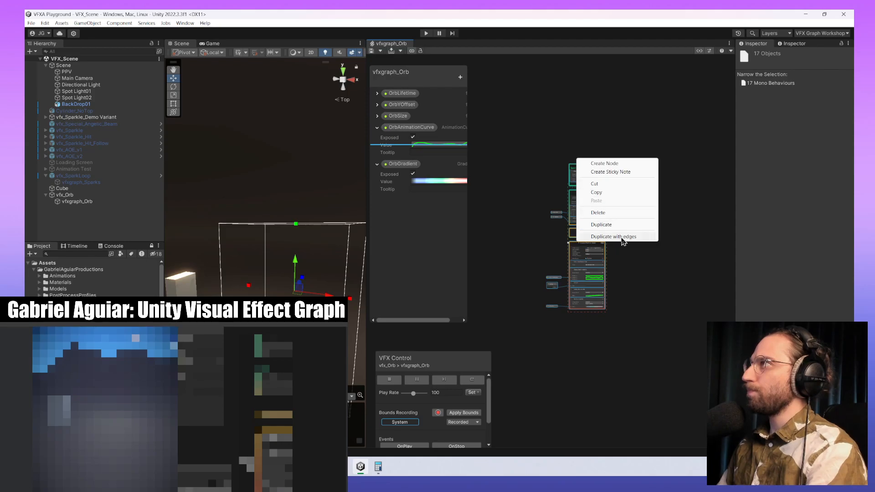
pyautogui.rightClick(571, 166)
pyautogui.rightClick(572, 169)
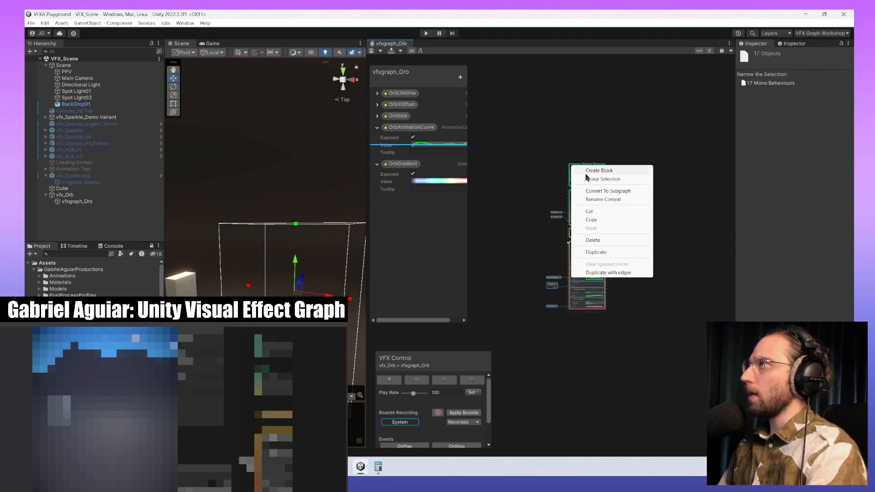
pyautogui.rightClick(572, 164)
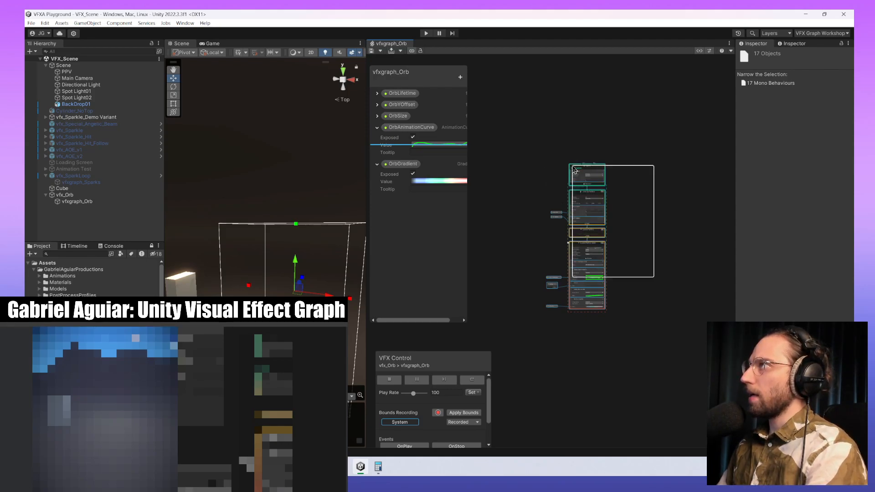
pyautogui.rightClick(570, 167)
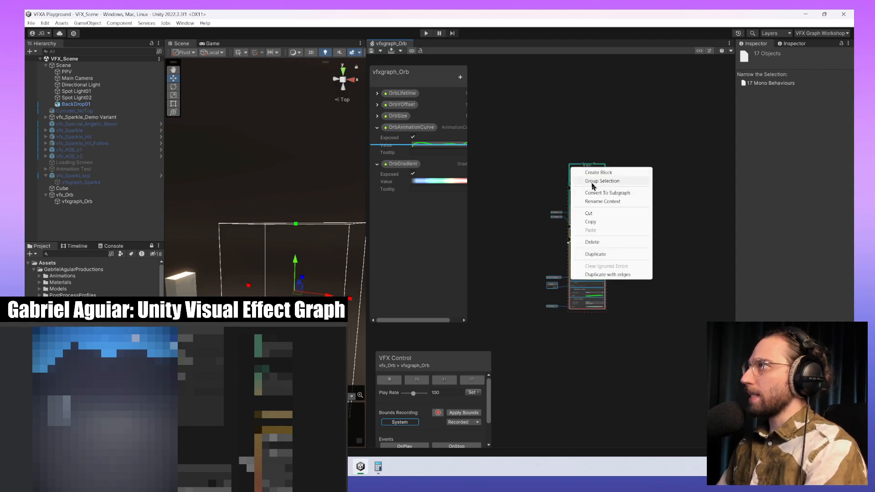
pyautogui.click(593, 182)
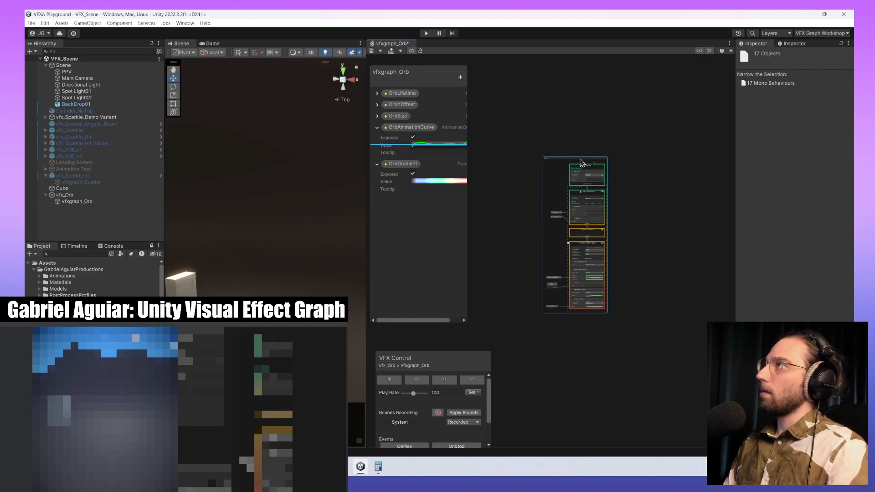
# - Correct the node group's title to "ORB ADD" and save the orb graph
pyautogui.scroll(6, 581, 163)
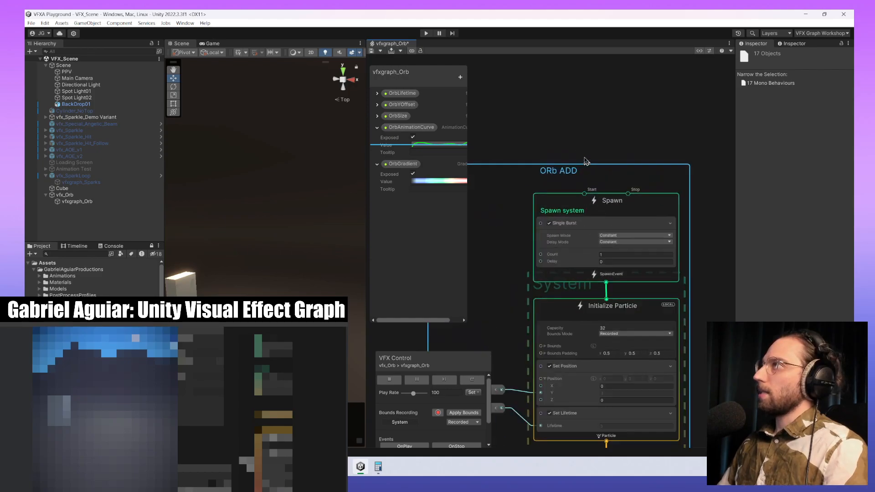
pyautogui.doubleClick(592, 156)
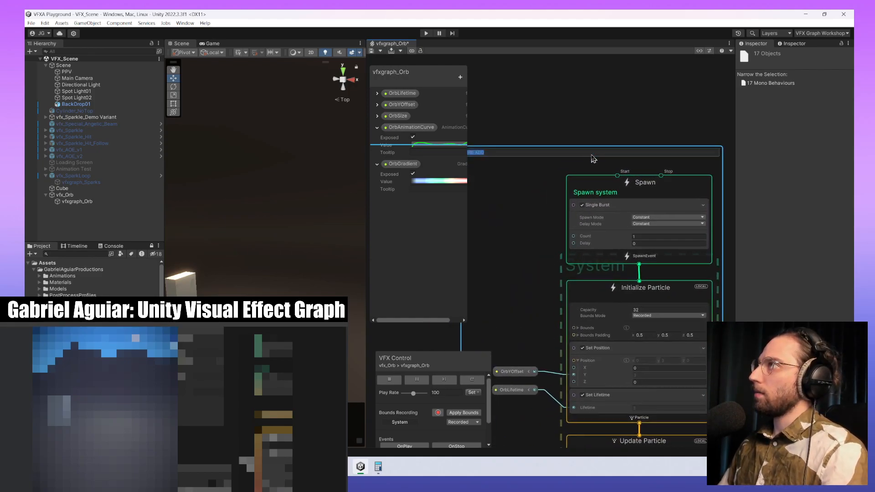
pyautogui.press('Left')
pyautogui.press('Right')
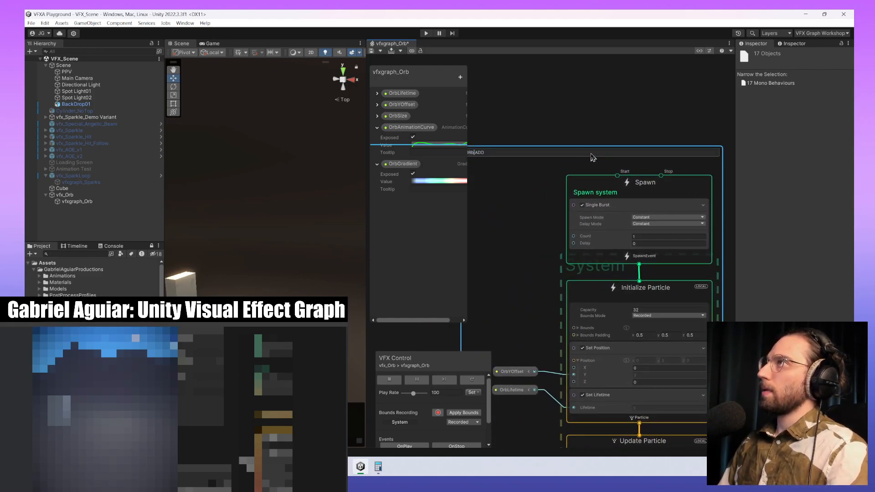
pyautogui.press('BackSpace')
pyautogui.write('B')
pyautogui.press('Return')
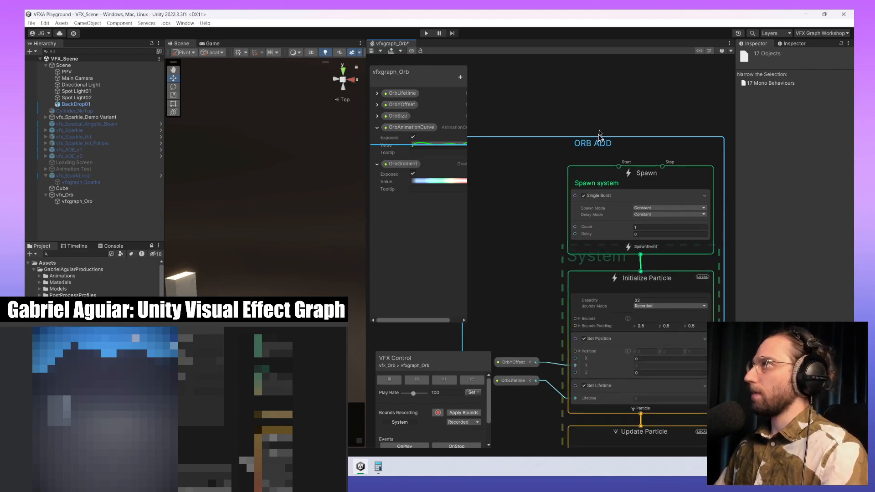
pyautogui.press('f')
pyautogui.click(615, 140)
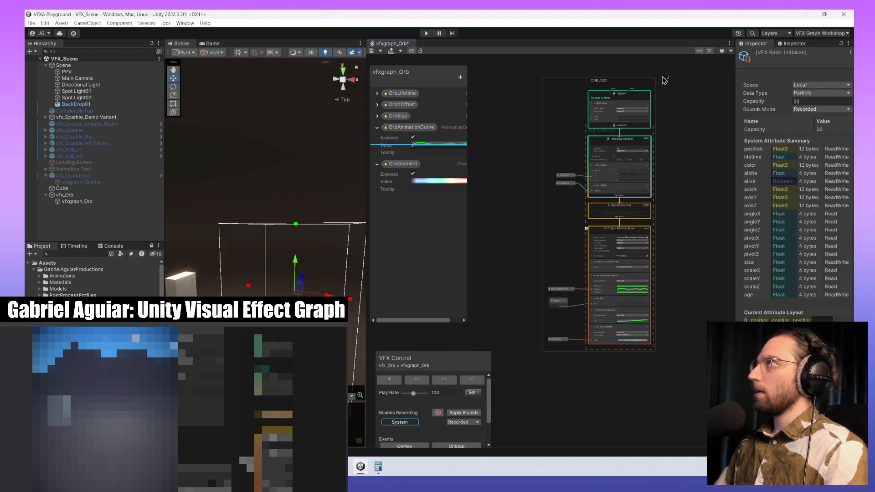
pyautogui.scroll(3, 665, 80)
pyautogui.moveTo(671, 86); pyautogui.dragTo(688, 103, button='middle')
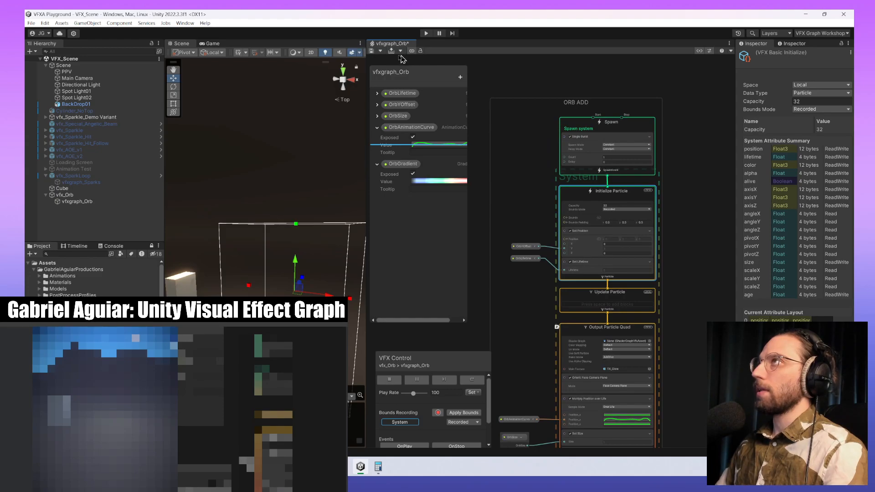
pyautogui.click(372, 50)
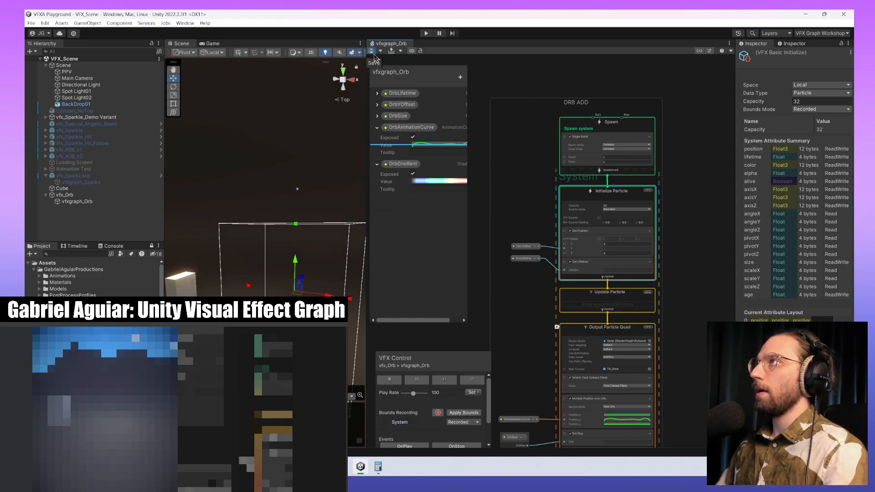
# - Set the OrbSize property's default value to 3 and replay the effect
pyautogui.click(377, 115)
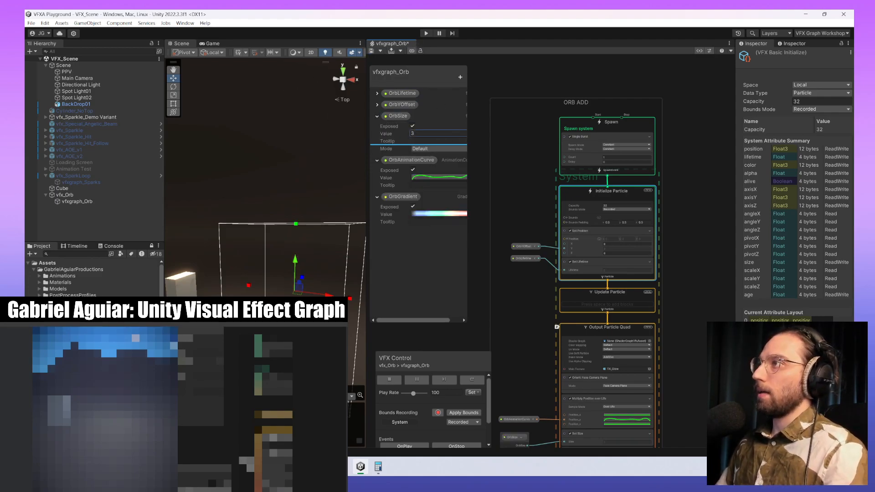
pyautogui.click(472, 380)
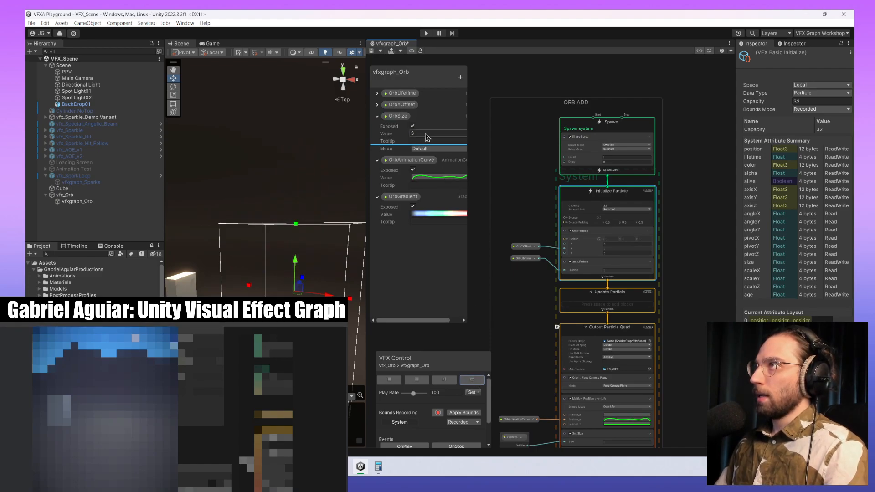
pyautogui.click(527, 300)
# - Reshape the Multiply Size over Life curve so it rises and dips in waves, and replay the effect
pyautogui.moveTo(577, 381); pyautogui.dragTo(590, 185, button='middle')
pyautogui.scroll(4, 628, 247)
pyautogui.click(652, 286)
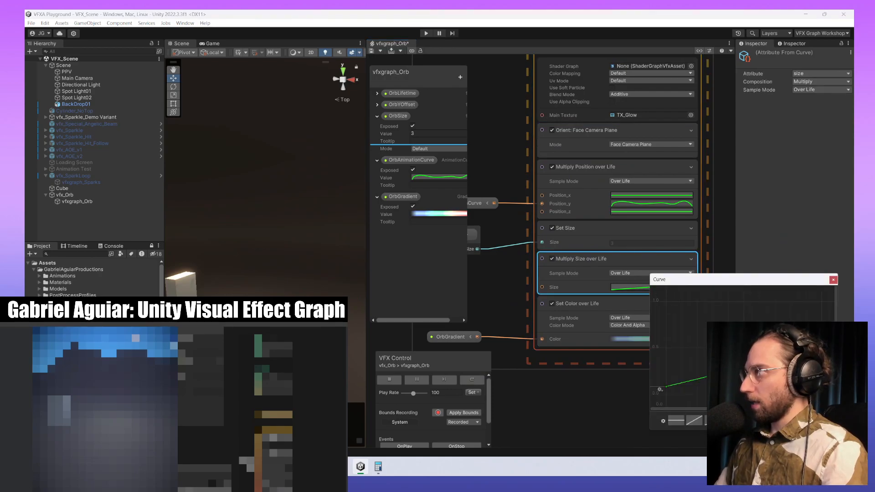
pyautogui.click(559, 404)
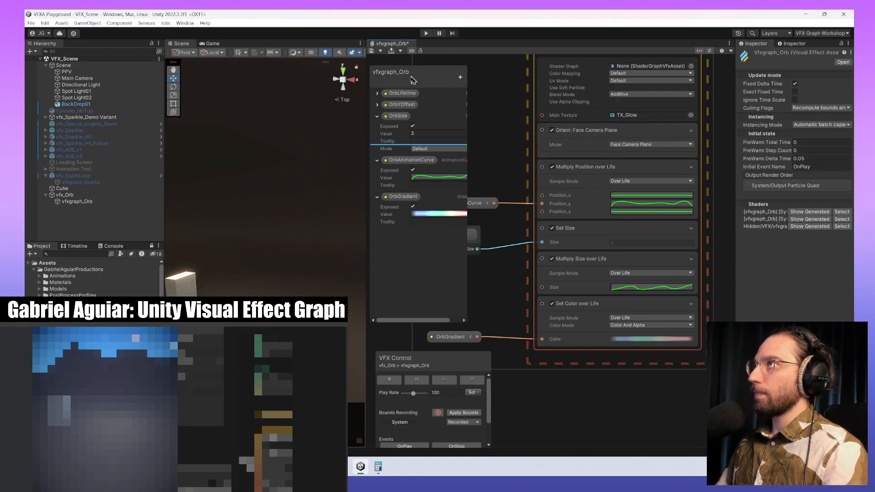
pyautogui.click(466, 382)
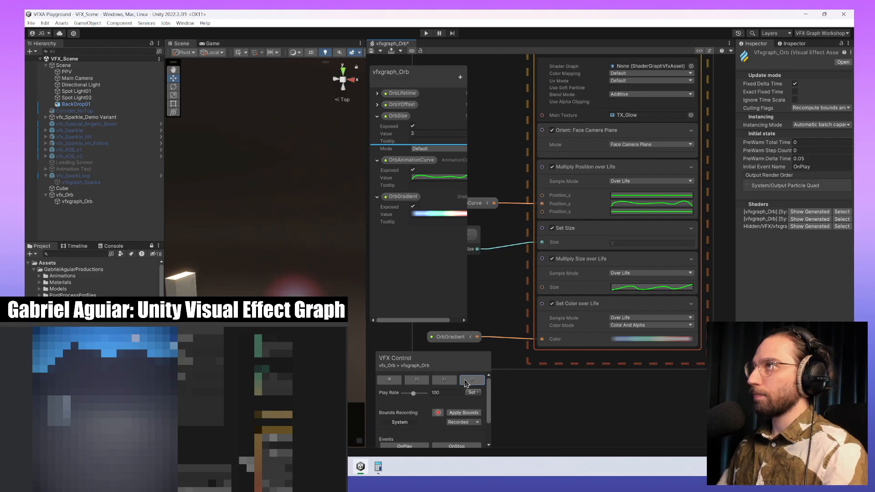
# - Raise the dip in the middle of the Multiply Size over Life curve to smooth it out
pyautogui.click(675, 288)
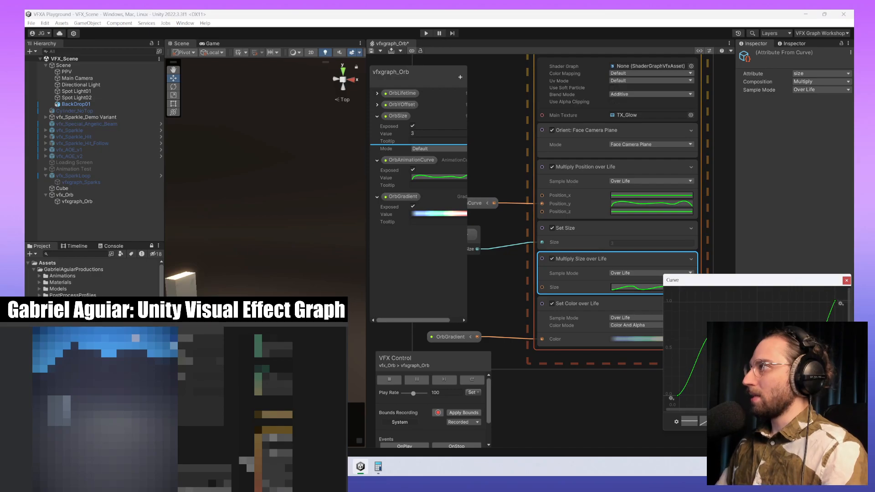
pyautogui.moveTo(736, 355); pyautogui.dragTo(746, 333)
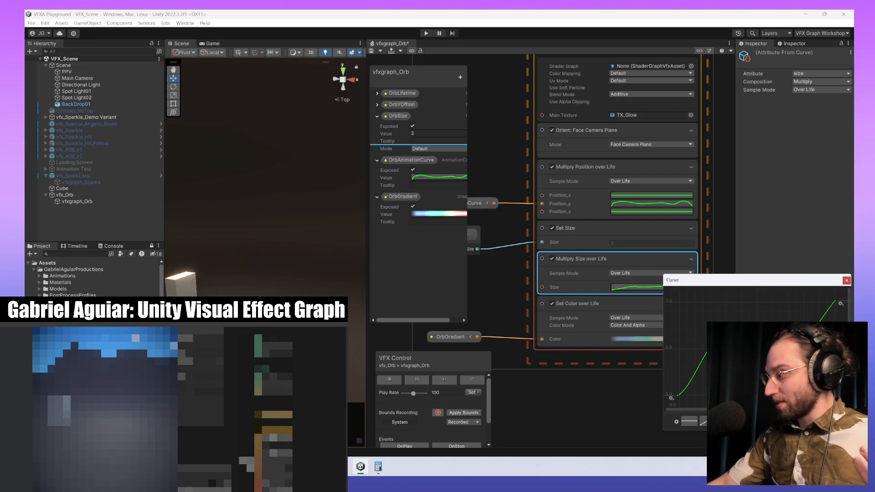
pyautogui.click(440, 471)
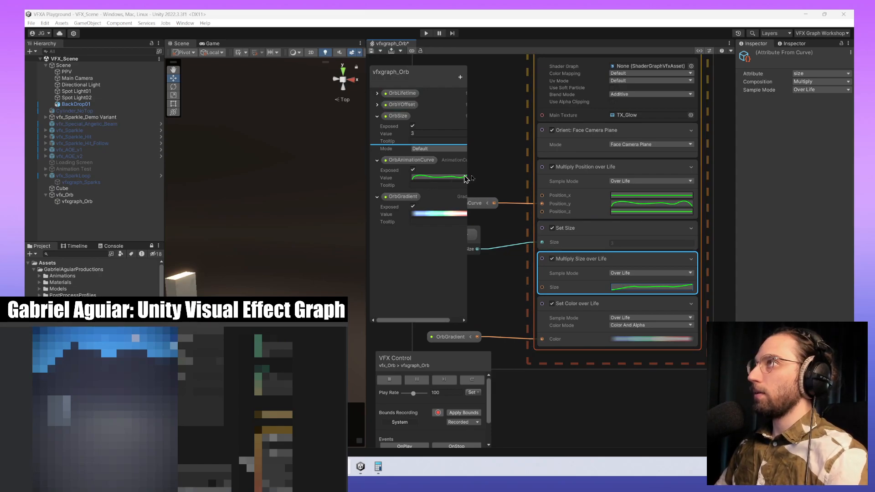
# - Lower the last key of the Multiply Size over Life curve so the size drops at the end of life, and replay the effect
pyautogui.click(648, 288)
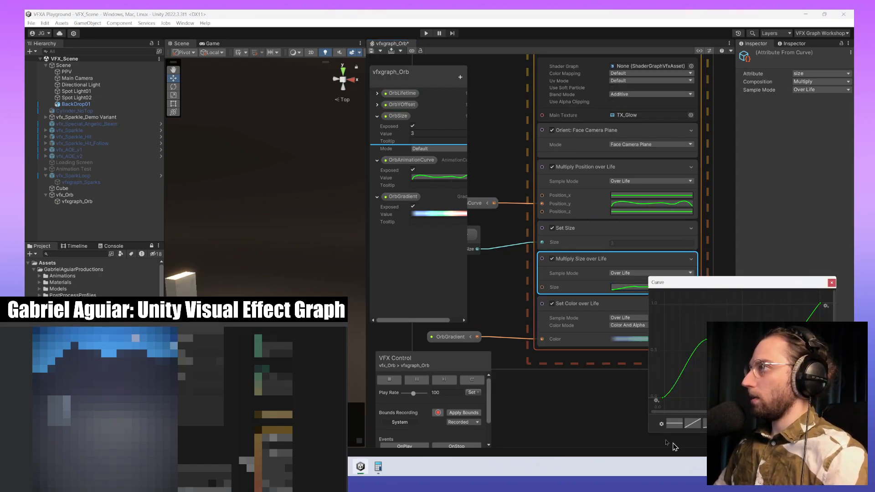
pyautogui.click(821, 304)
pyautogui.moveTo(821, 304); pyautogui.dragTo(804, 324)
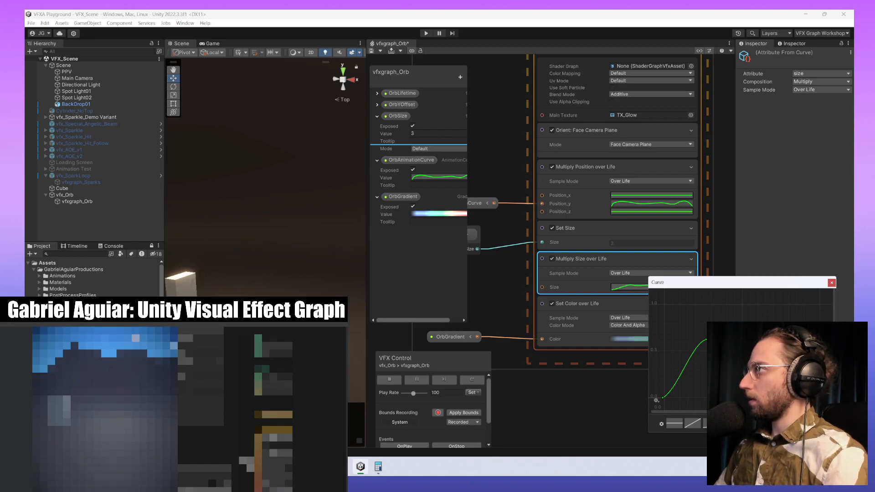
pyautogui.press('Escape')
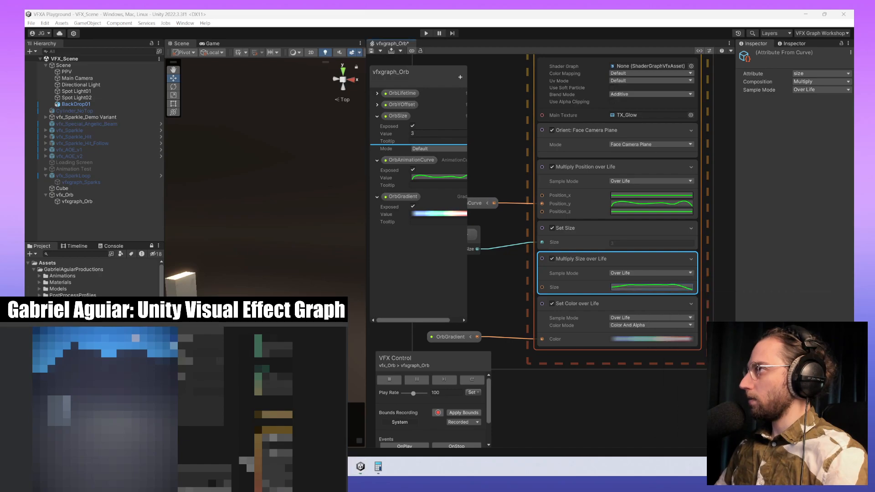
pyautogui.click(471, 381)
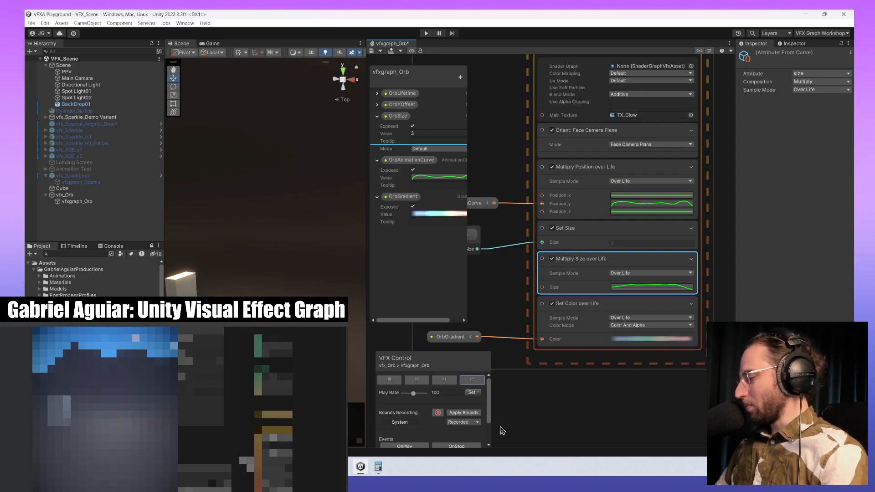
pyautogui.moveTo(631, 411); pyautogui.dragTo(597, 402, button='middle')
pyautogui.scroll(-3, 643, 418)
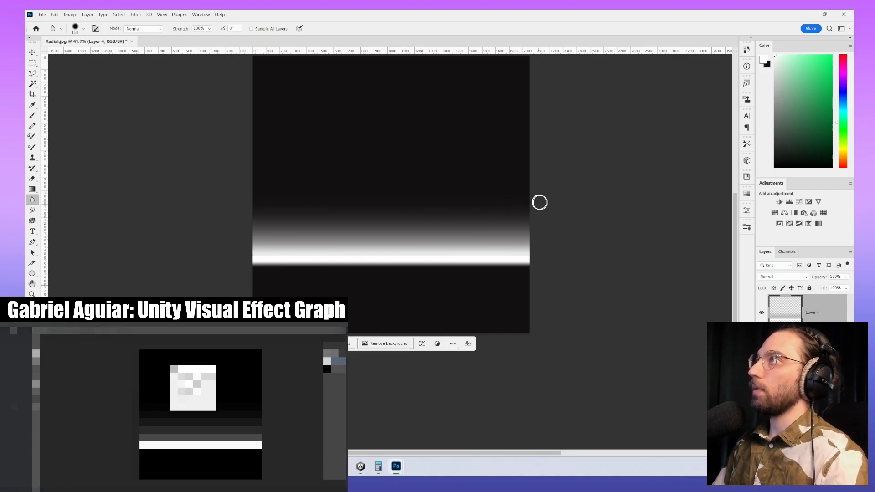
# - Switch to Photoshop, try brush strokes along the white band in Radial.jpg, and undo them
pyautogui.moveTo(625, 154); pyautogui.dragTo(630, 188)
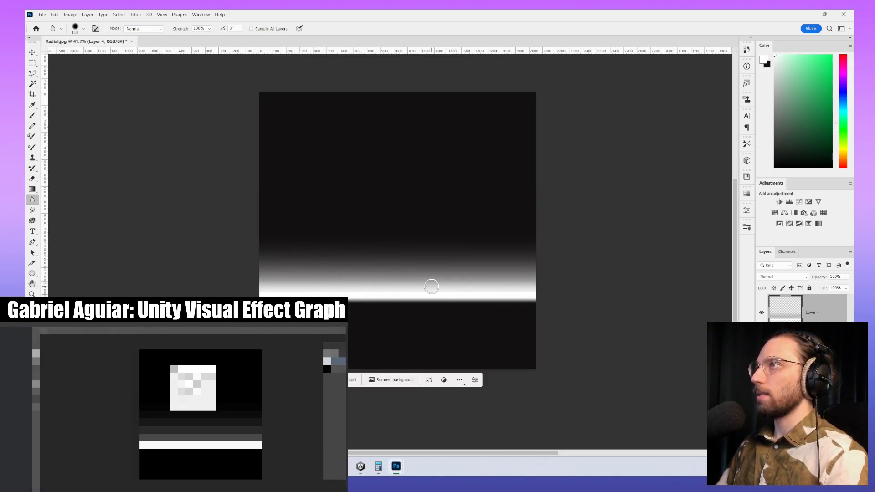
pyautogui.press('b')
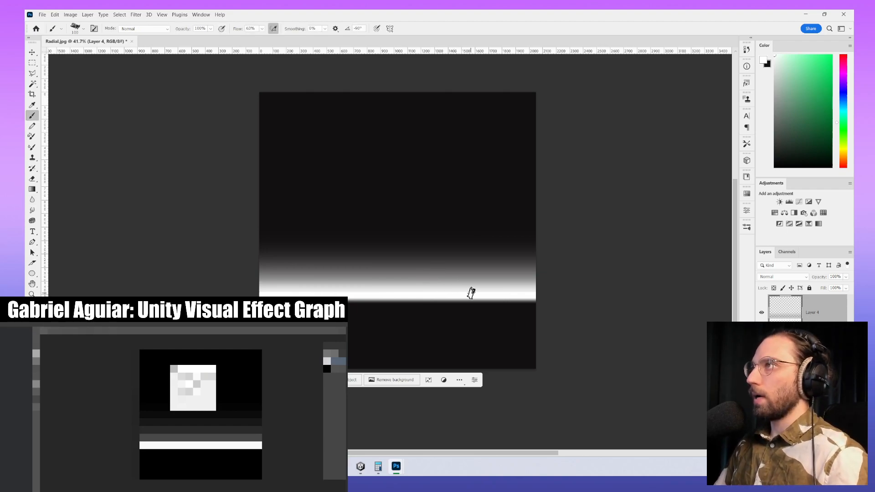
pyautogui.moveTo(501, 293); pyautogui.dragTo(392, 290)
pyautogui.hotkey('ctrl', 'z')
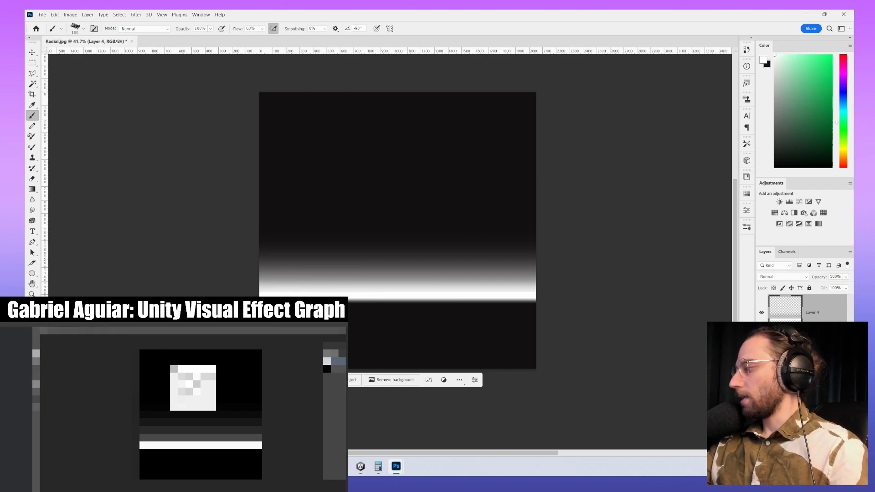
pyautogui.hotkey('ctrl', 'shift', 's')
pyautogui.moveTo(519, 289); pyautogui.dragTo(401, 293)
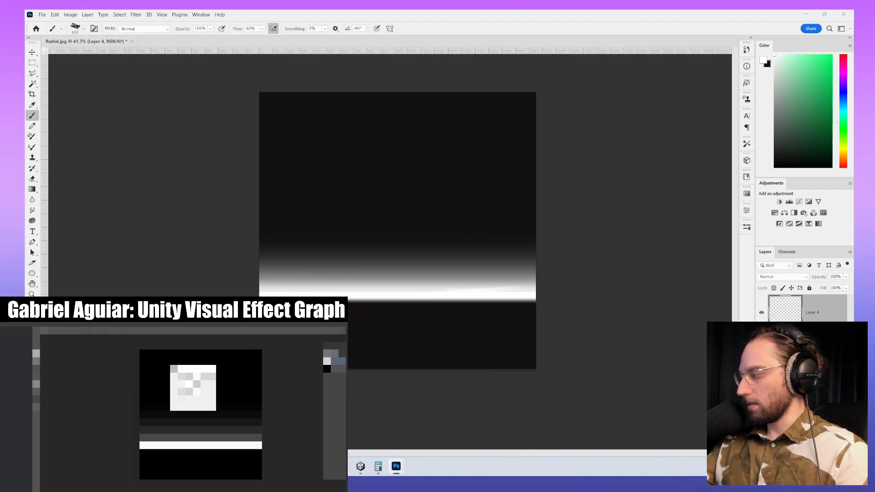
pyautogui.hotkey('ctrl', 'z')
pyautogui.hotkey('ctrl', 'z')
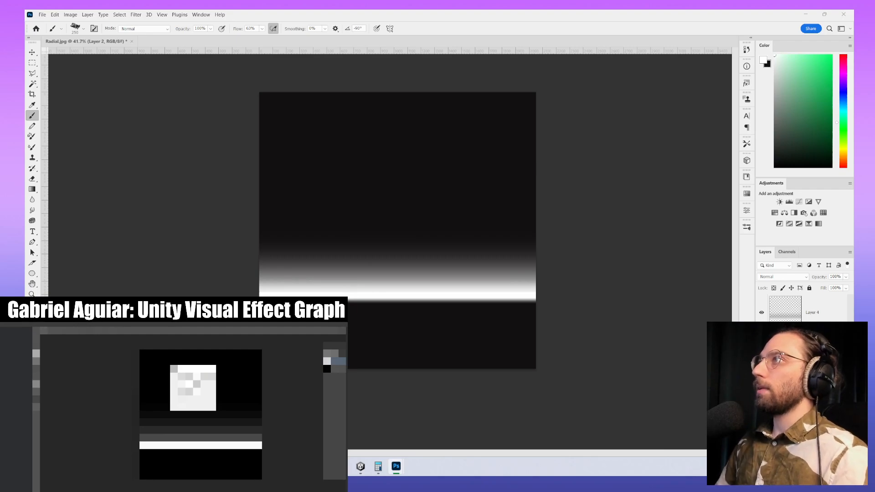
# - Select Layer 4 in Radial.jpg and toggle its visibility to check its content
pyautogui.click(834, 318)
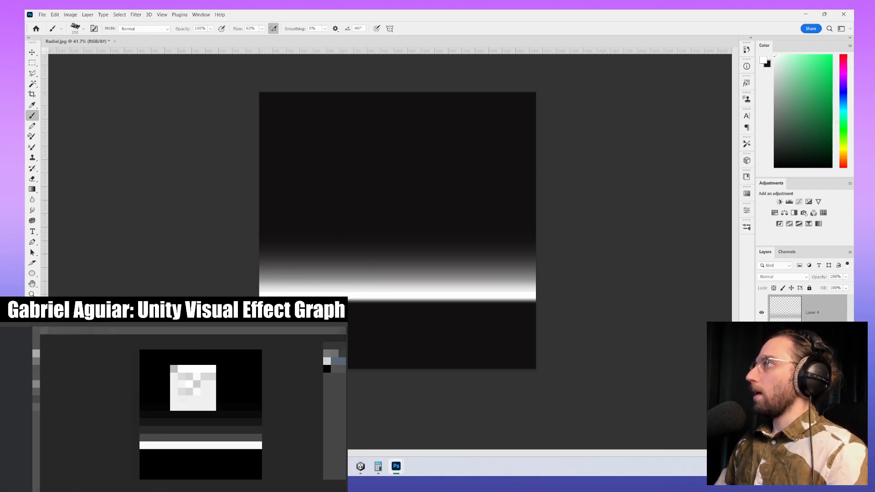
pyautogui.click(761, 310)
pyautogui.click(761, 311)
pyautogui.click(161, 15)
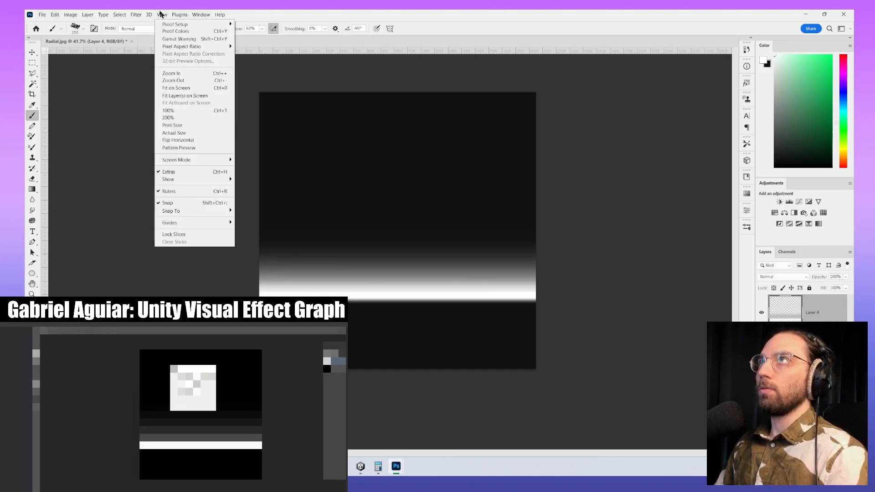
pyautogui.moveTo(135, 14)
pyautogui.moveTo(165, 109)
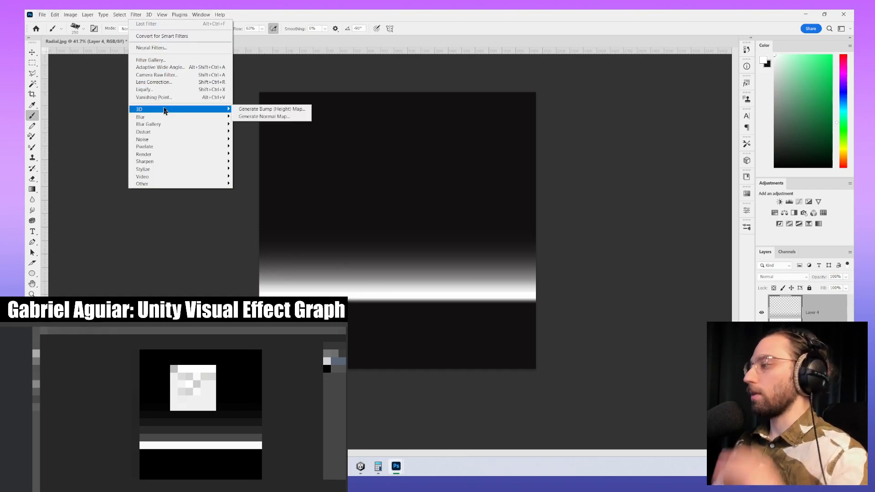
pyautogui.moveTo(197, 133)
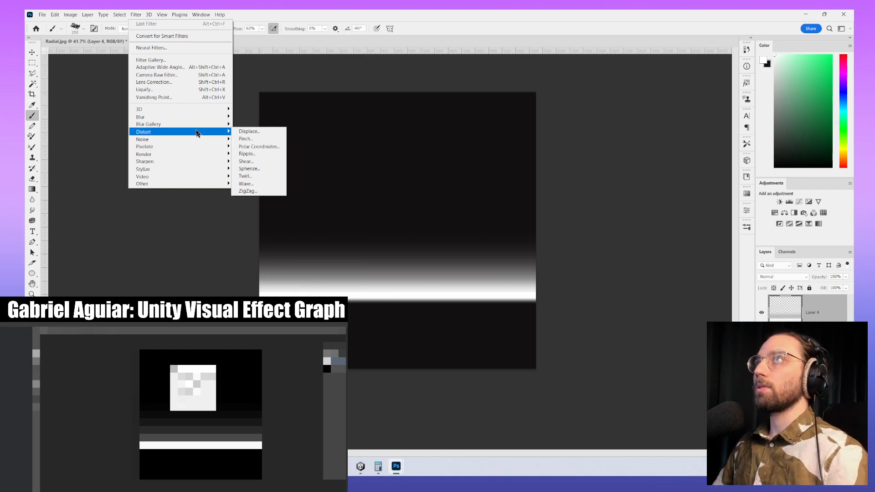
pyautogui.click(255, 133)
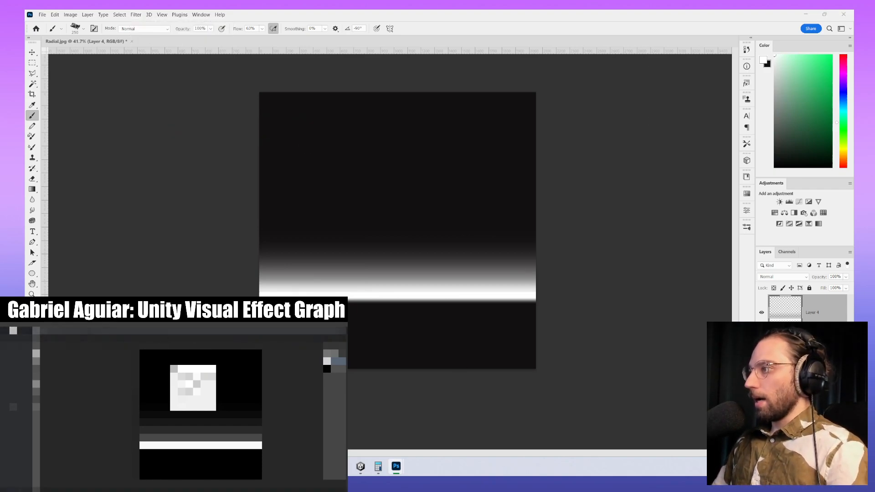
pyautogui.moveTo(508, 474); pyautogui.dragTo(495, 33)
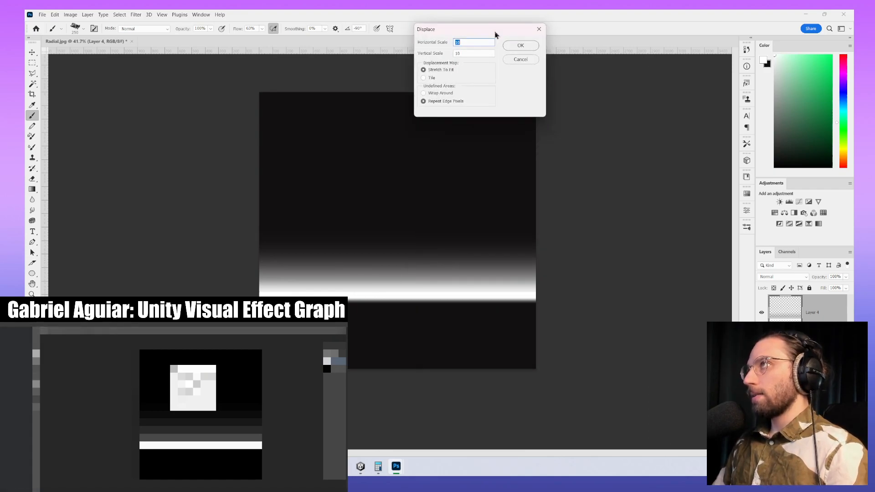
pyautogui.click(516, 62)
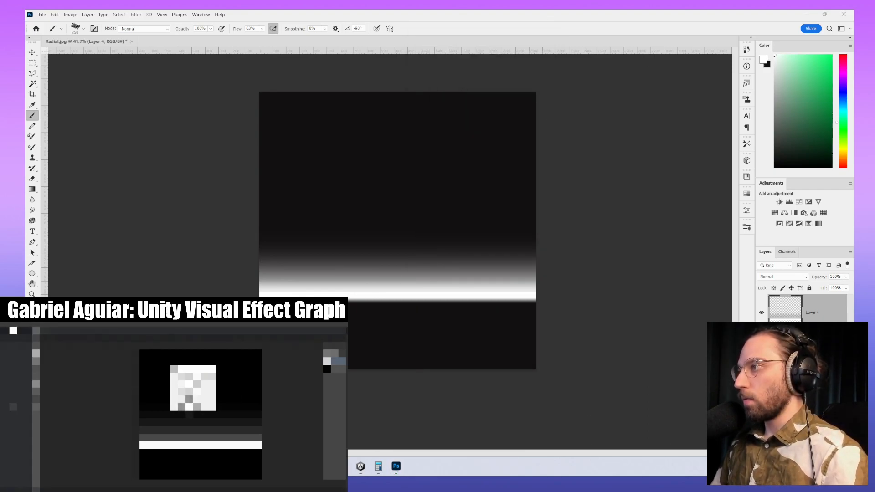
# - Try the Polar Coordinates filter on Layer 4 with Polar to Rectangular, and undo it
pyautogui.click(136, 14)
pyautogui.moveTo(174, 134)
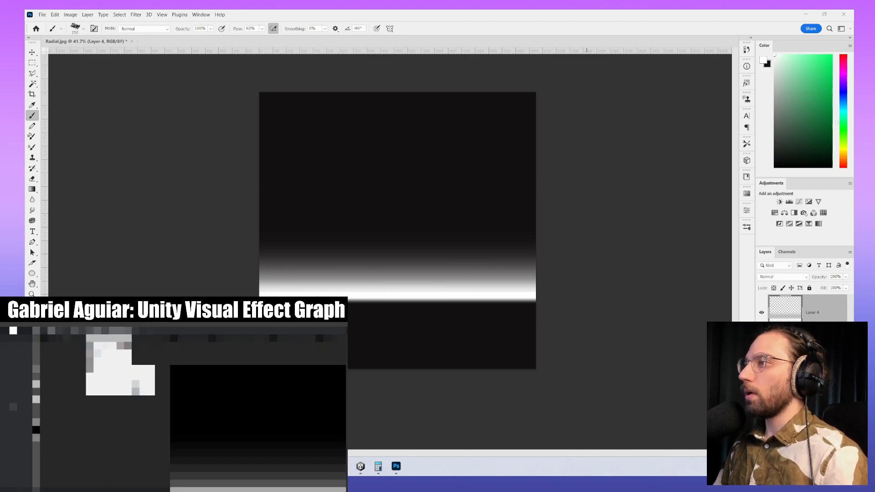
pyautogui.click(136, 15)
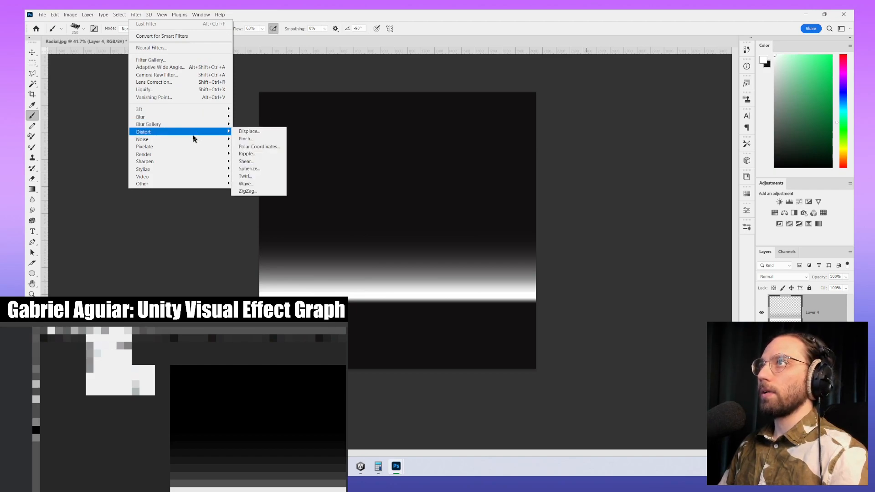
pyautogui.click(268, 147)
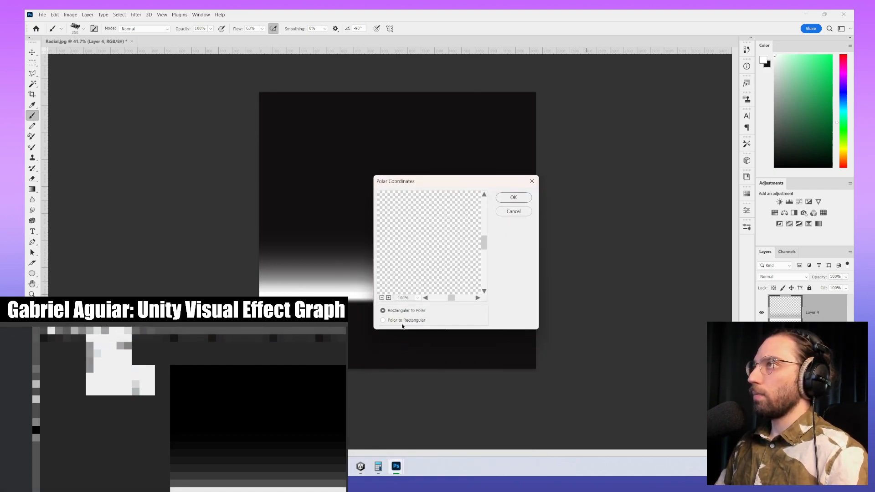
pyautogui.click(402, 321)
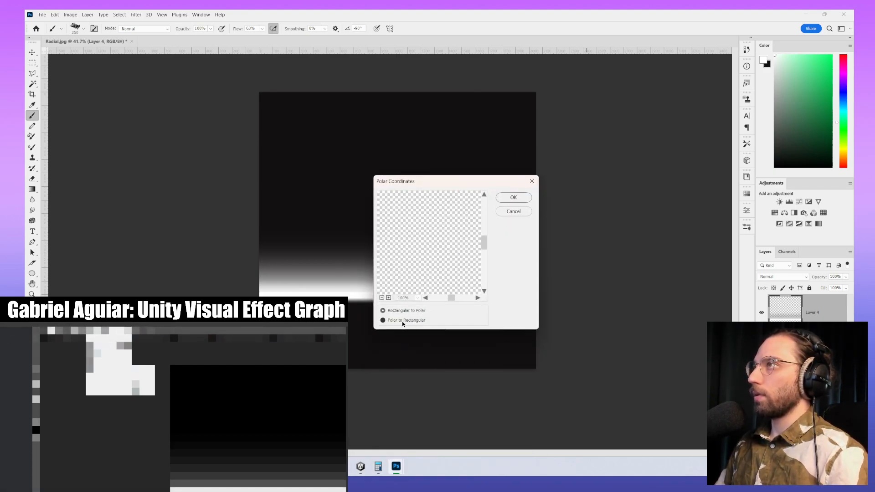
pyautogui.click(524, 197)
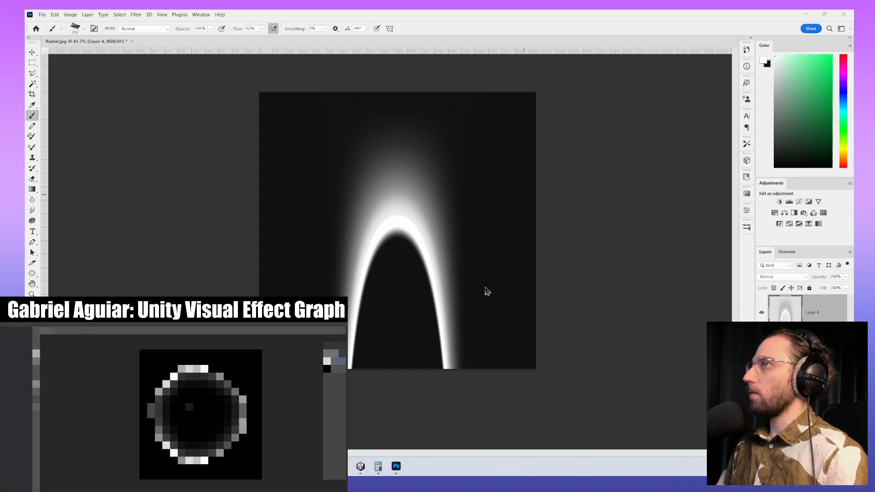
pyautogui.click(500, 295)
pyautogui.hotkey('ctrl', 'z')
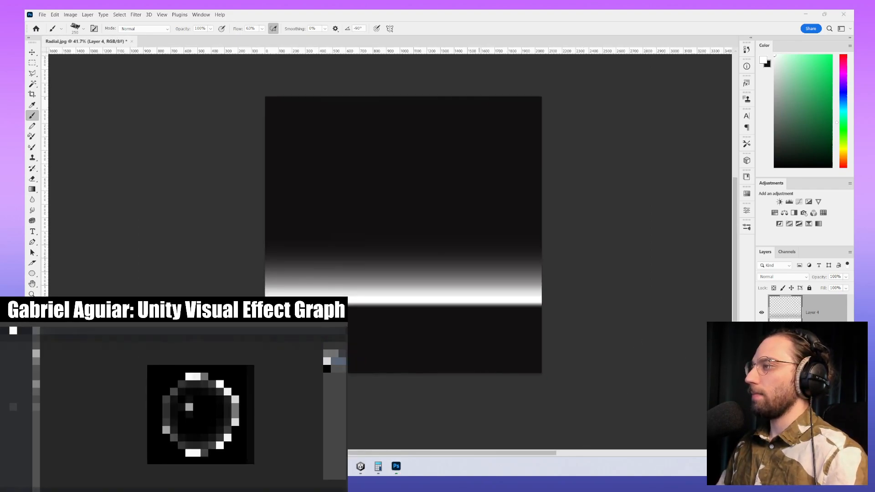
# - Duplicate the gradient band layers and merge the duplicates into a single layer
pyautogui.click(830, 347)
pyautogui.keyDown('shift'); pyautogui.click(831, 312); pyautogui.keyUp('shift')
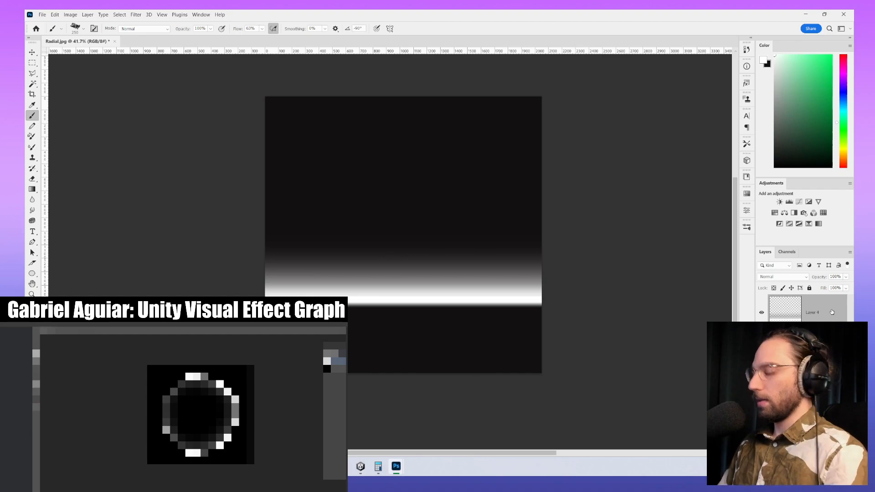
pyautogui.hotkey('ctrl', 'g')
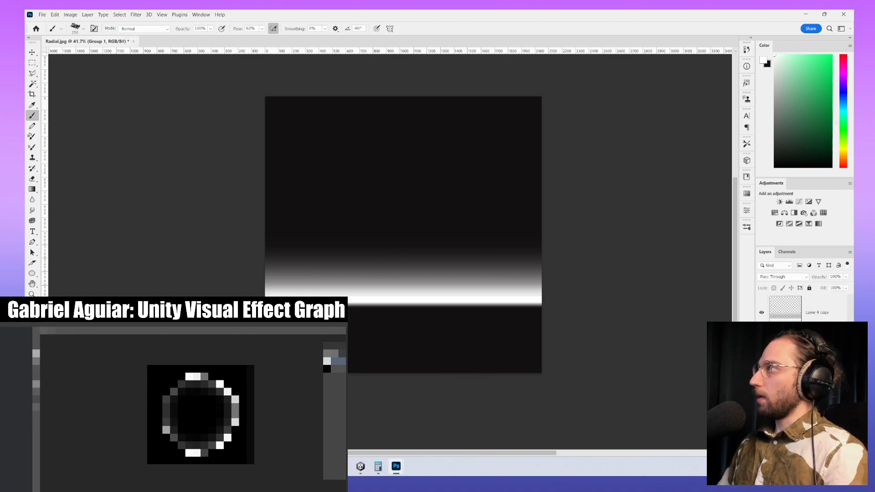
pyautogui.hotkey('ctrl', 'e')
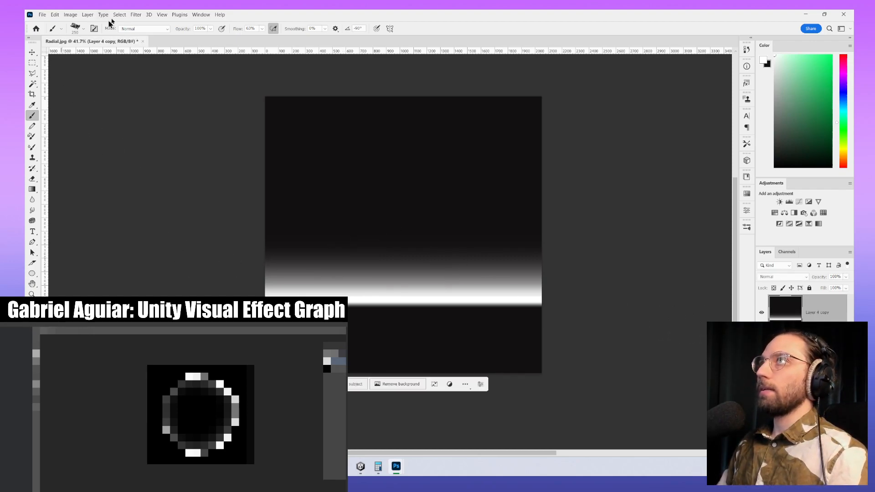
# - Apply the Polar Coordinates filter to the merged Layer 4 copy with Rectangular to Polar, checking the whole image in the preview
pyautogui.click(136, 14)
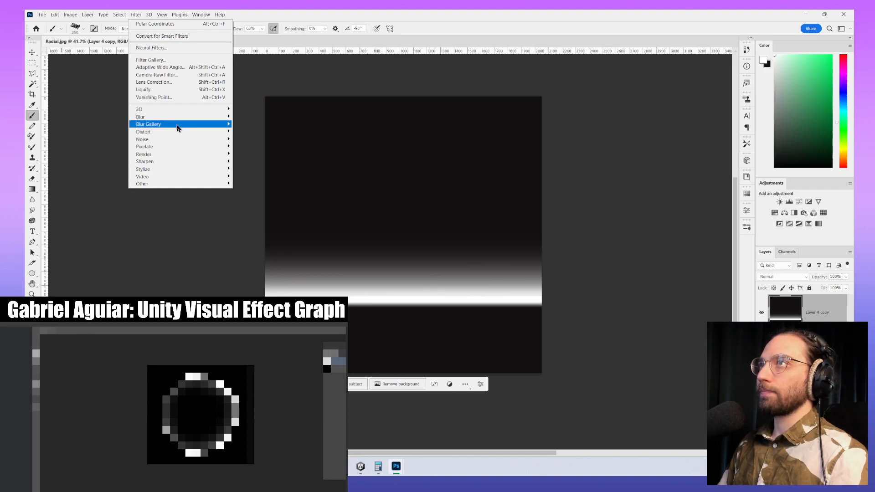
pyautogui.moveTo(202, 134)
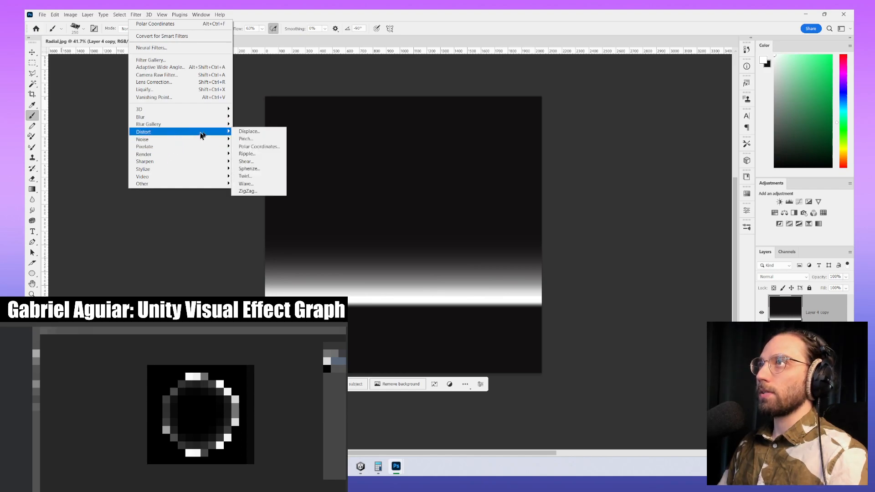
pyautogui.click(272, 147)
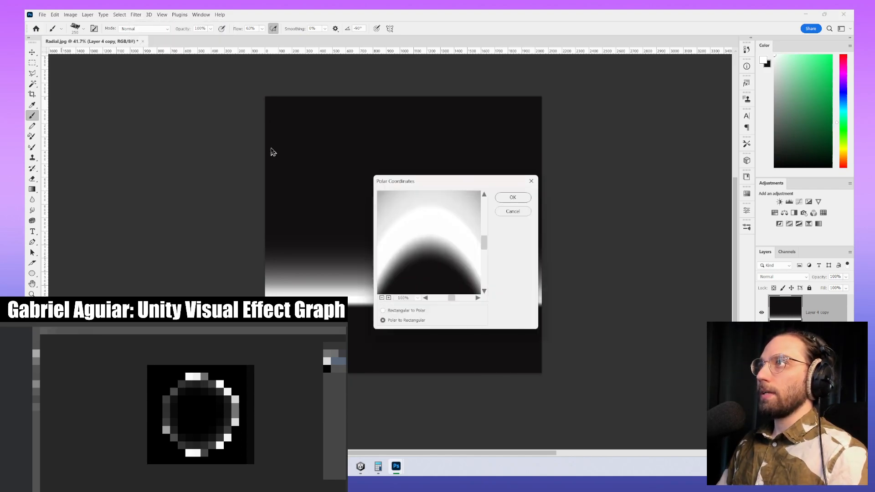
pyautogui.keyDown('alt'); pyautogui.click(424, 236); pyautogui.keyUp('alt')
pyautogui.keyDown('alt'); pyautogui.click(424, 236); pyautogui.keyUp('alt')
pyautogui.keyDown('alt'); pyautogui.click(425, 236); pyautogui.keyUp('alt')
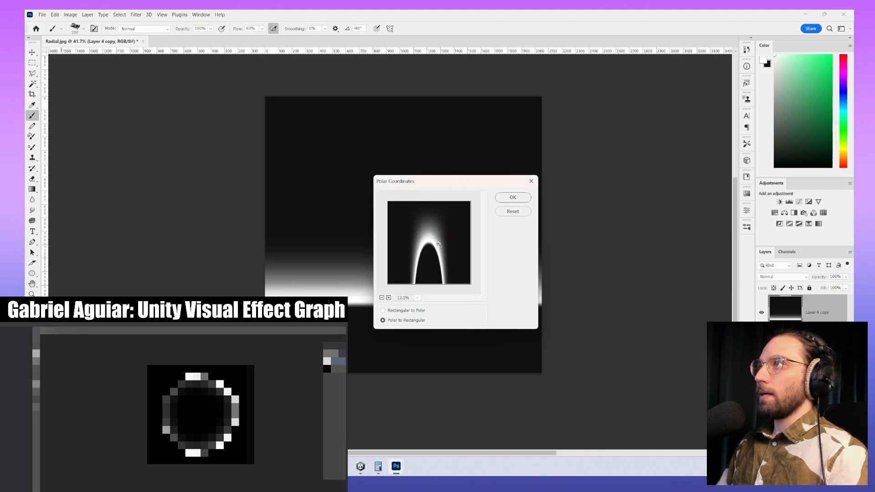
pyautogui.keyDown('ctrl'); pyautogui.click(412, 272); pyautogui.keyUp('ctrl')
pyautogui.keyDown('alt'); pyautogui.click(423, 272); pyautogui.keyUp('alt')
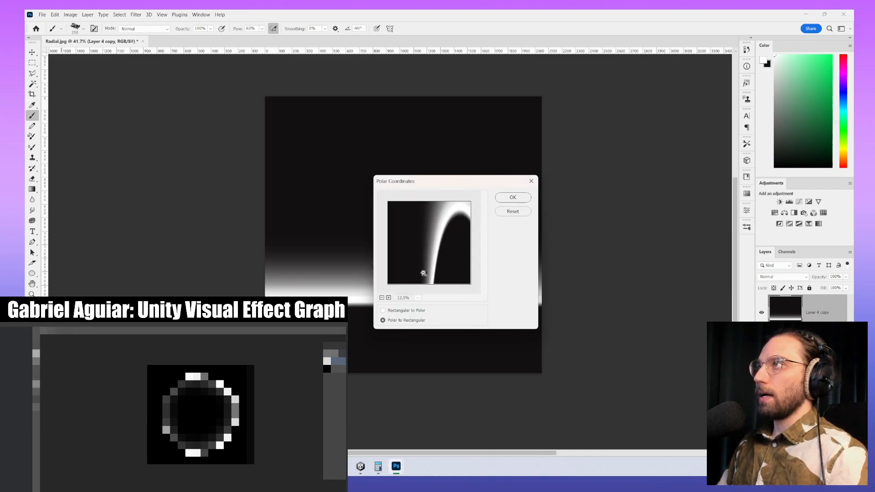
pyautogui.click(399, 313)
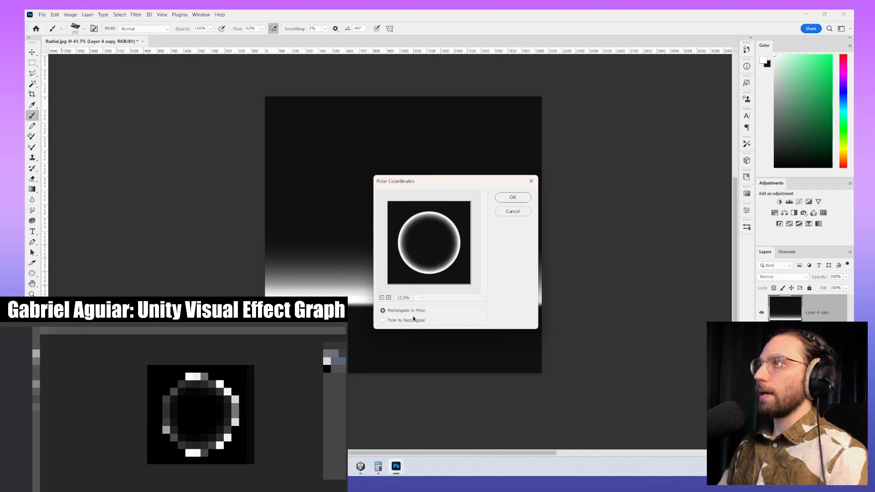
pyautogui.click(513, 197)
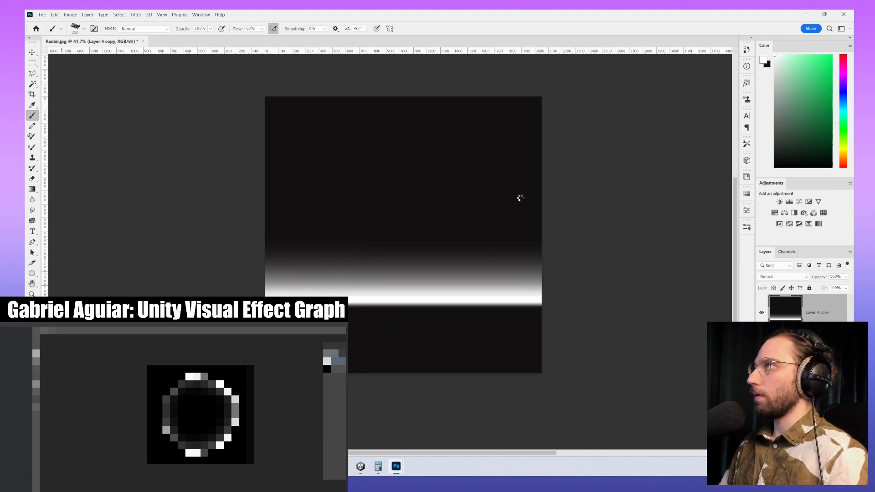
# - Hide Layer 4 copy, show the original band, and apply Polar Coordinates to Layer 4 with Rectangular to Polar
pyautogui.click(761, 312)
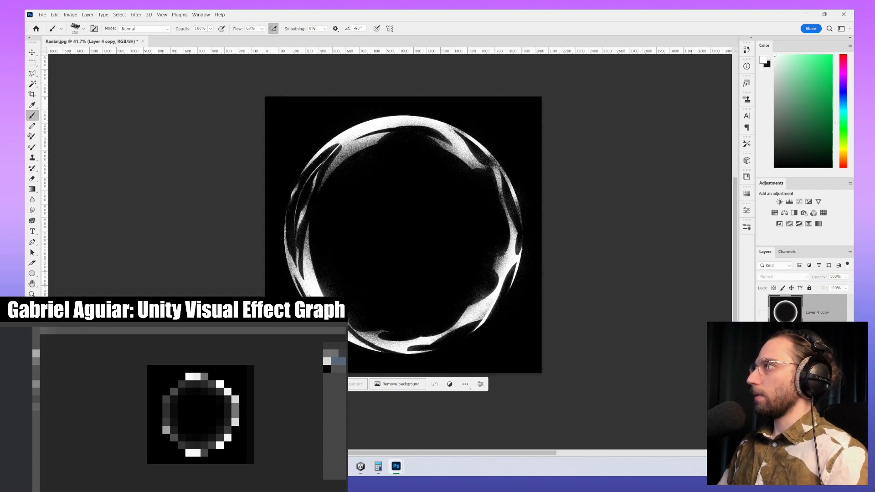
pyautogui.click(761, 346)
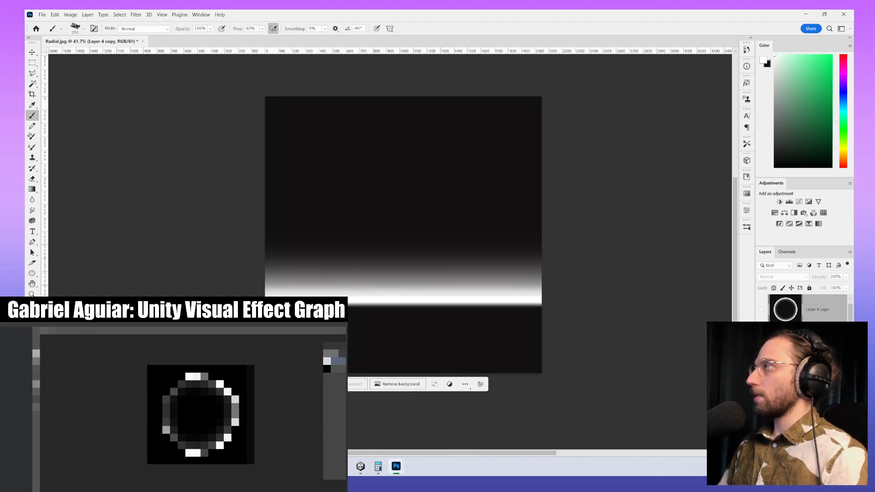
pyautogui.click(816, 345)
pyautogui.click(151, 14)
pyautogui.moveTo(136, 15)
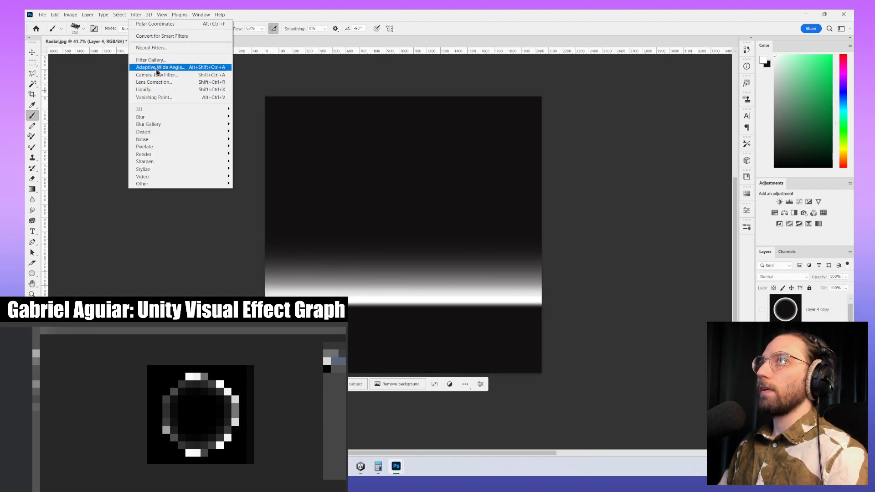
pyautogui.moveTo(180, 146)
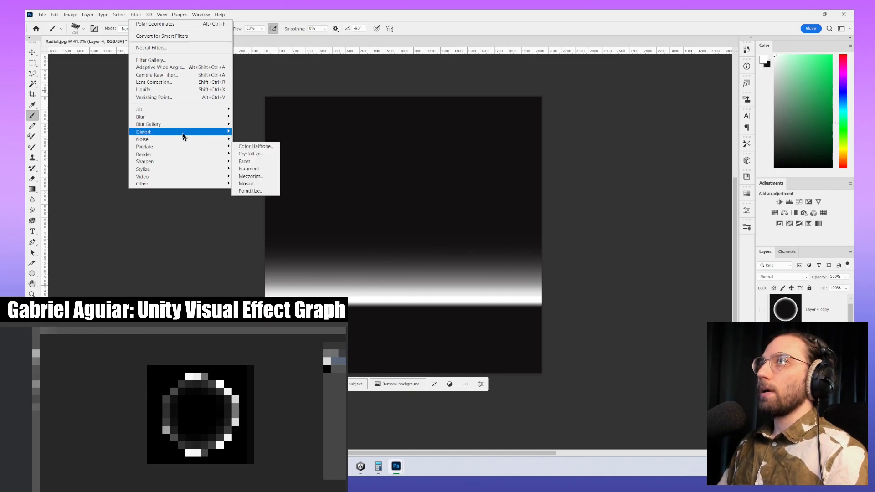
pyautogui.click(259, 146)
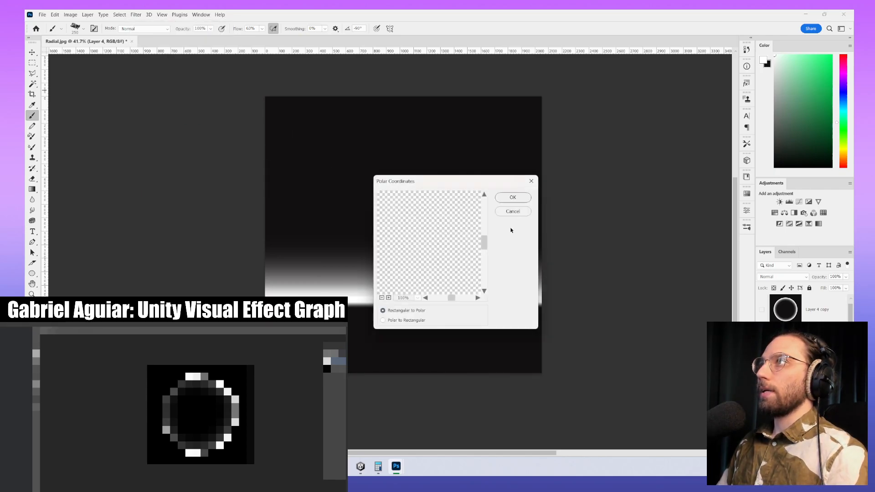
pyautogui.click(511, 197)
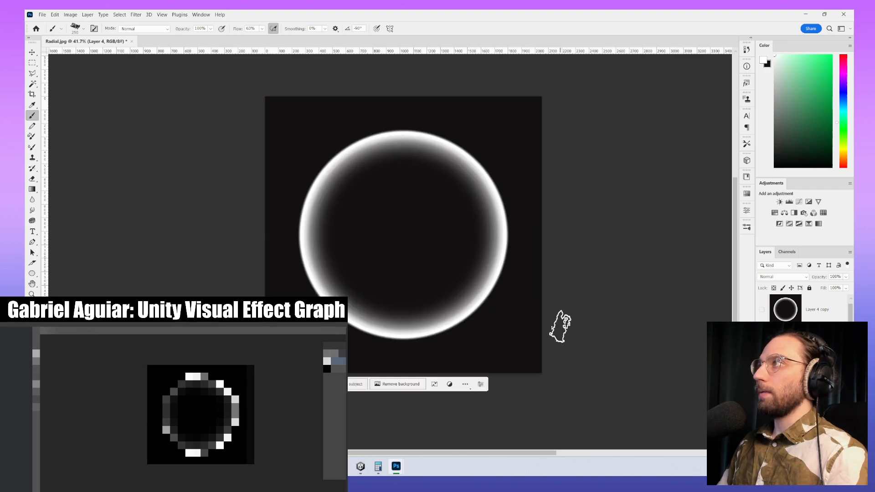
# - Group the glowing ring layers and select the Background layer
pyautogui.click(835, 318)
pyautogui.hotkey('ctrl', 'g')
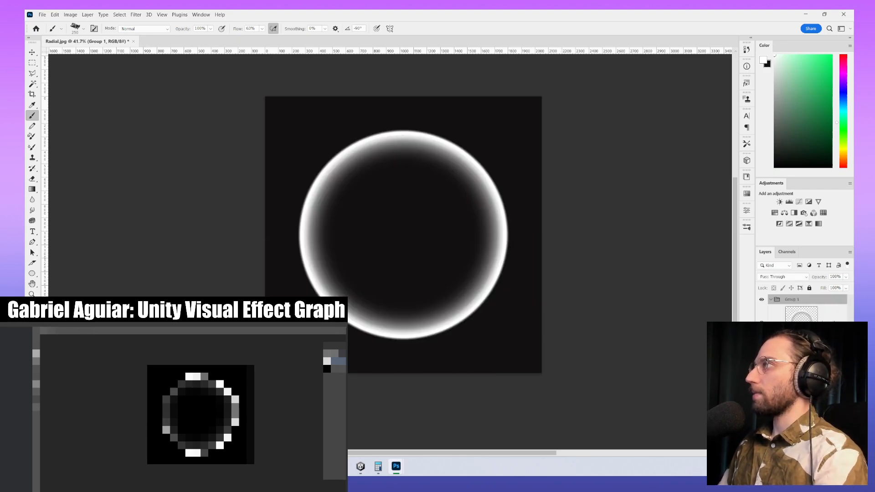
pyautogui.click(827, 356)
pyautogui.click(826, 391)
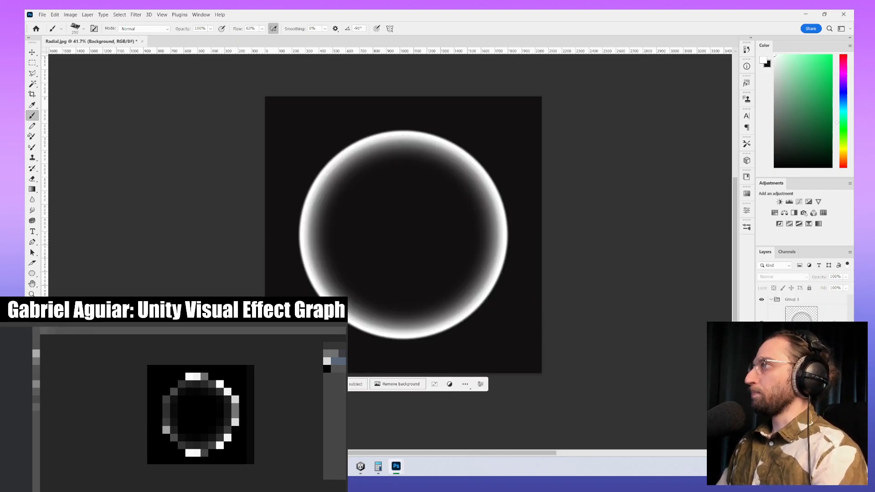
# - Toggle Group 1's visibility to compare the glowing ring with the streaked ring on the Background layer
pyautogui.click(763, 301)
pyautogui.click(763, 301)
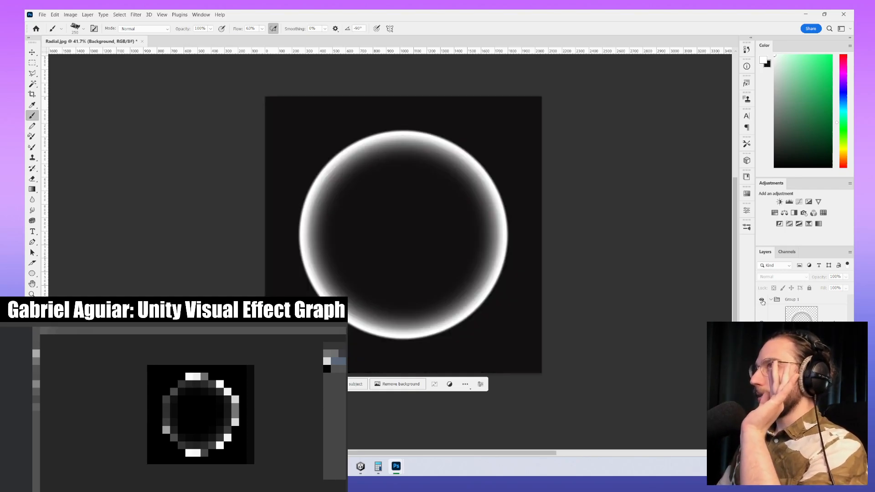
pyautogui.click(763, 301)
pyautogui.click(763, 301)
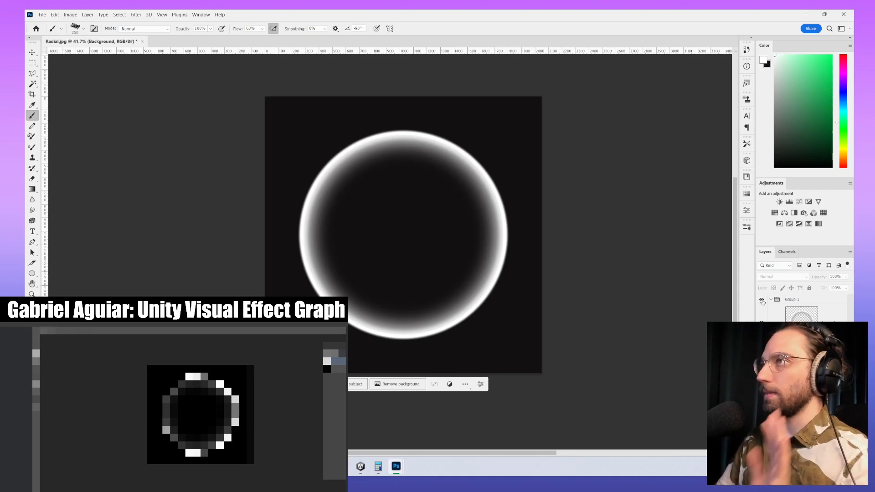
pyautogui.click(763, 301)
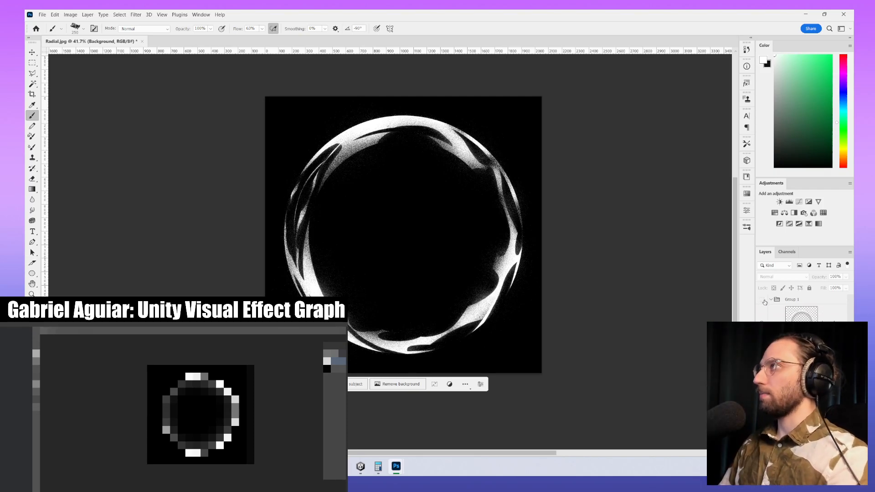
pyautogui.click(763, 301)
# - Darken Layer 1 to pure black with Hue/Saturation, setting Lightness to -100
pyautogui.click(801, 314)
pyautogui.keyDown('alt'); pyautogui.scroll(5, 485, 310); pyautogui.keyUp('alt')
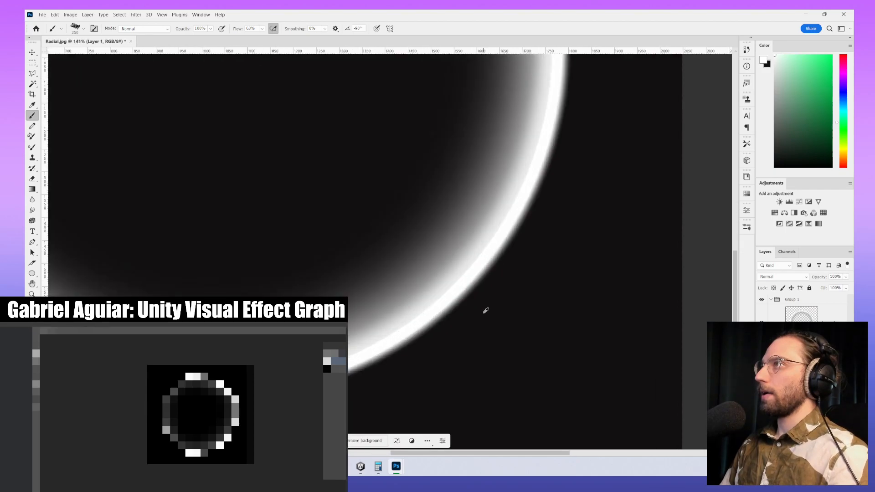
pyautogui.moveTo(595, 240); pyautogui.dragTo(605, 304)
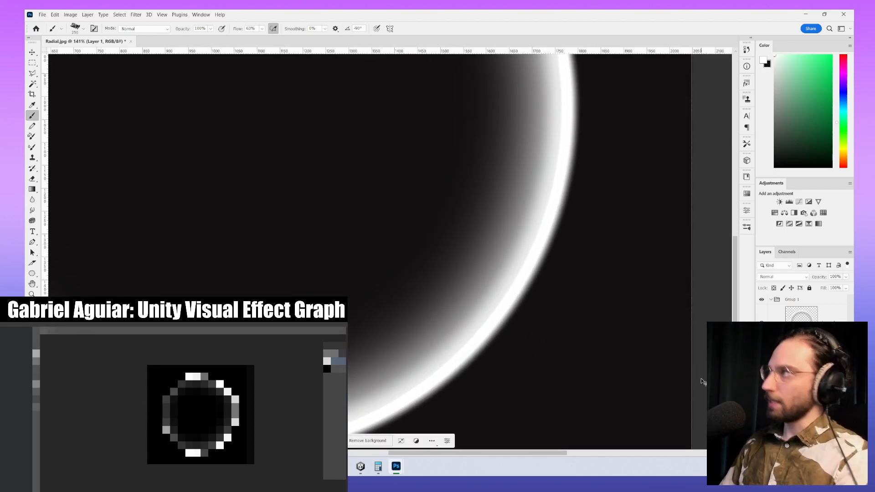
pyautogui.press('i')
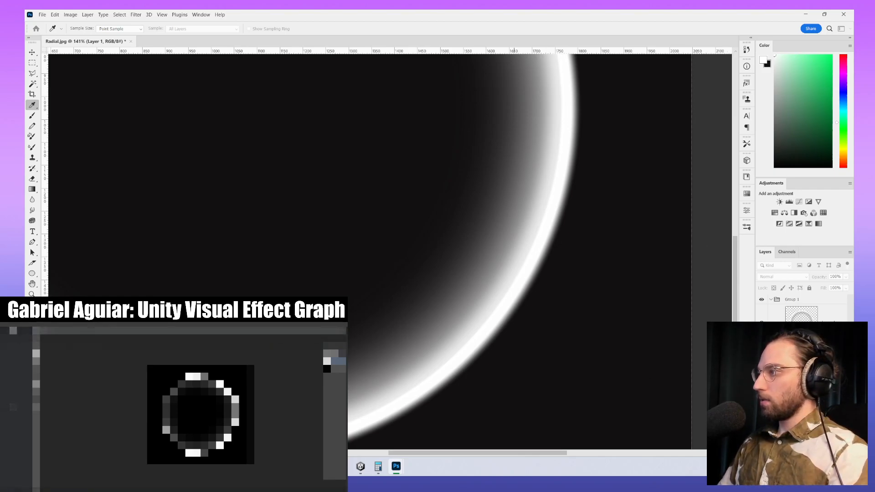
pyautogui.hotkey('ctrl', 'u')
pyautogui.moveTo(554, 72); pyautogui.dragTo(585, 116)
pyautogui.moveTo(486, 210); pyautogui.dragTo(369, 192)
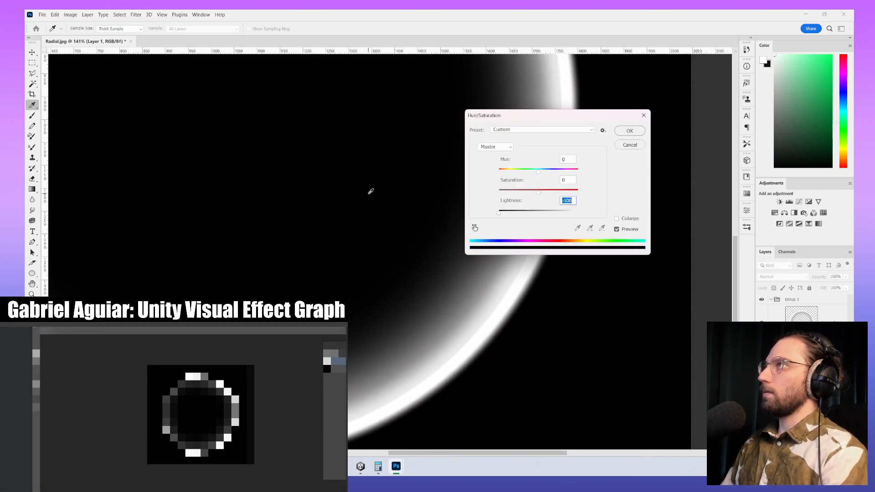
pyautogui.press('Return')
pyautogui.keyDown('alt'); pyautogui.scroll(-6, 537, 200); pyautogui.keyUp('alt')
pyautogui.moveTo(538, 201); pyautogui.dragTo(548, 242)
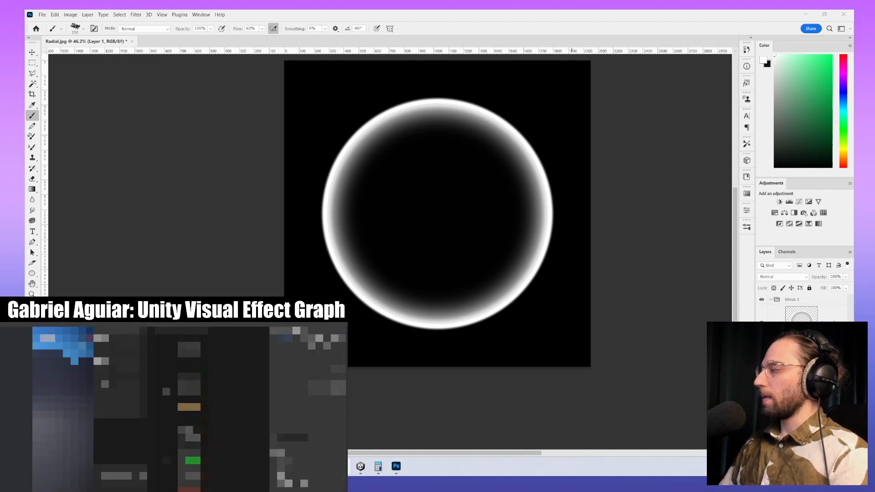
# - Add a layer mask to Layer 4, the glowing ring
pyautogui.click(632, 201)
pyautogui.click(828, 323)
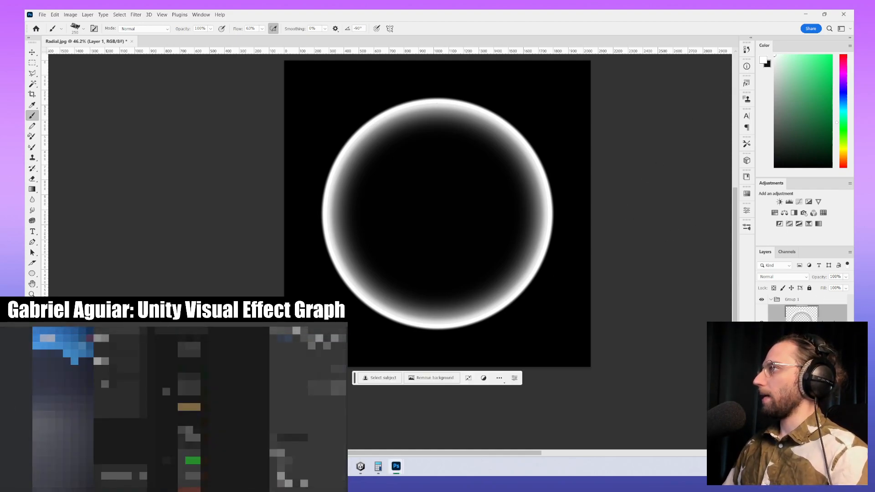
pyautogui.click(793, 452)
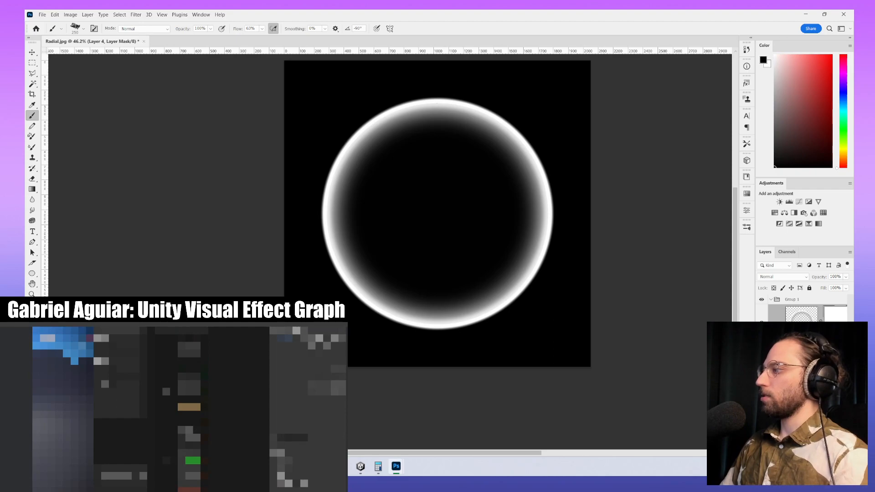
pyautogui.click(801, 322)
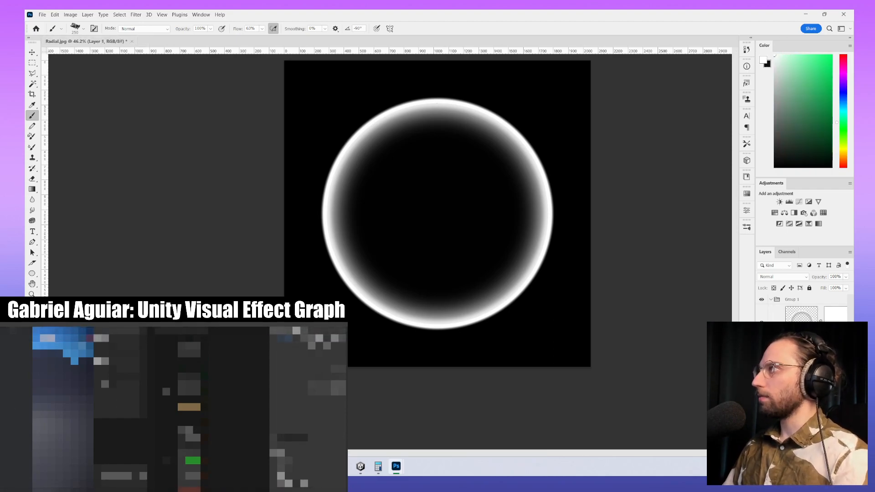
# - Duplicate the masked Layer 4, hide the original, and select the copy's layer mask
pyautogui.hotkey('ctrl', 'j')
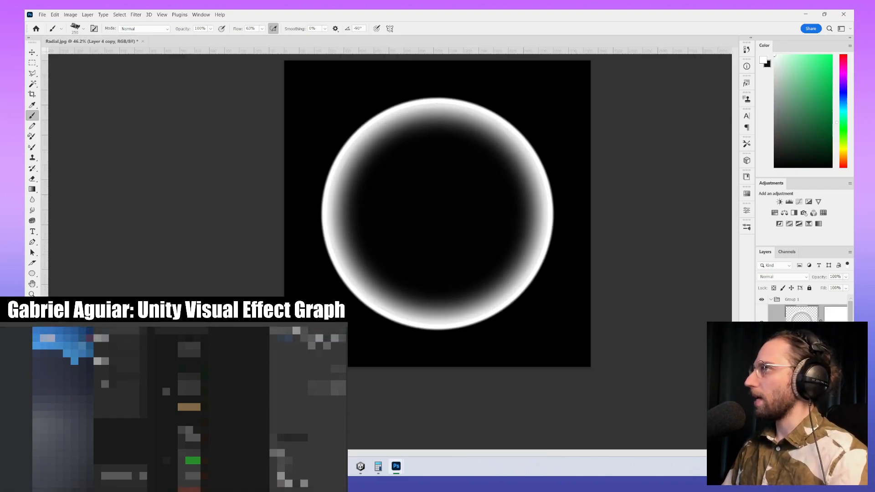
pyautogui.click(761, 356)
pyautogui.click(801, 357)
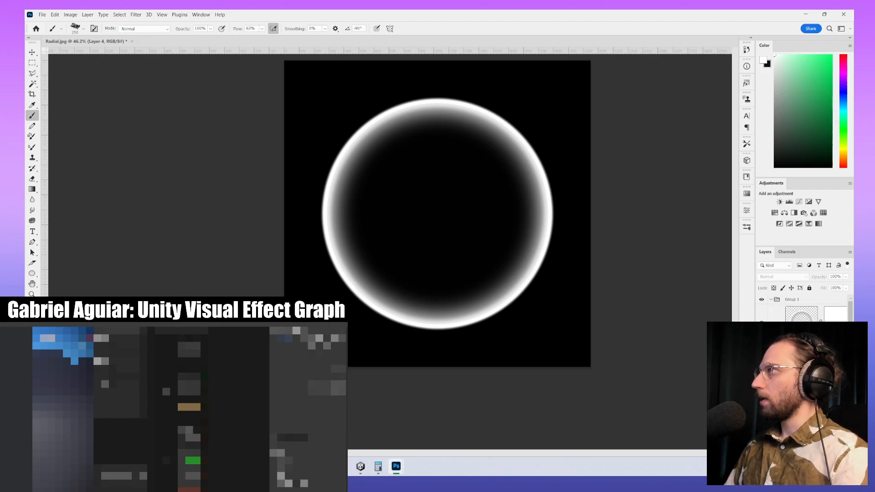
pyautogui.click(808, 318)
pyautogui.click(833, 316)
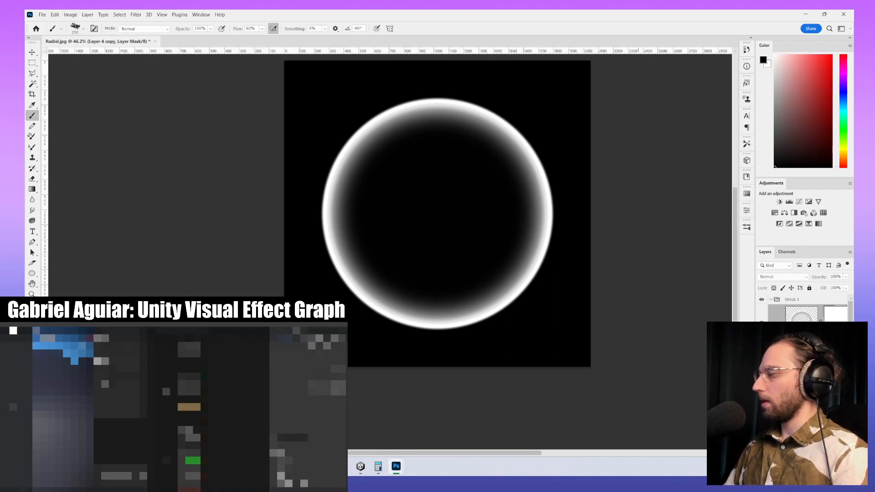
pyautogui.keyDown('alt'); pyautogui.scroll(5, 468, 195); pyautogui.keyUp('alt')
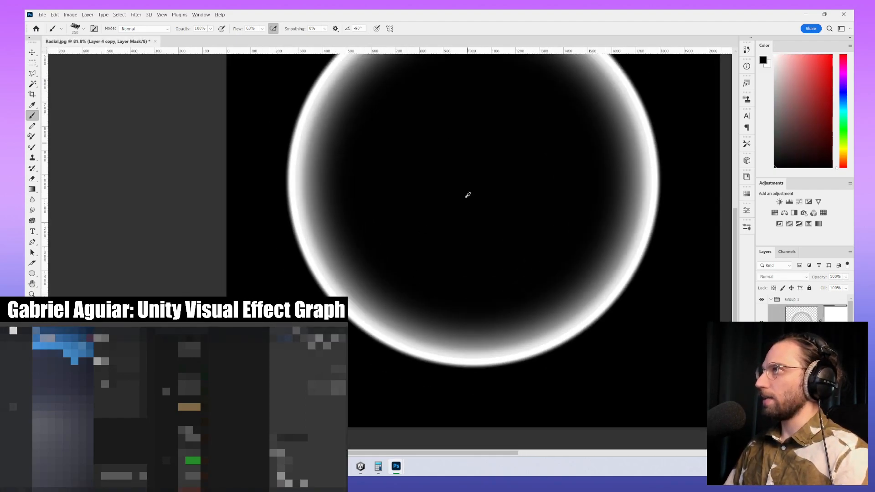
pyautogui.keyDown('alt'); pyautogui.scroll(-5, 556, 217); pyautogui.keyUp('alt')
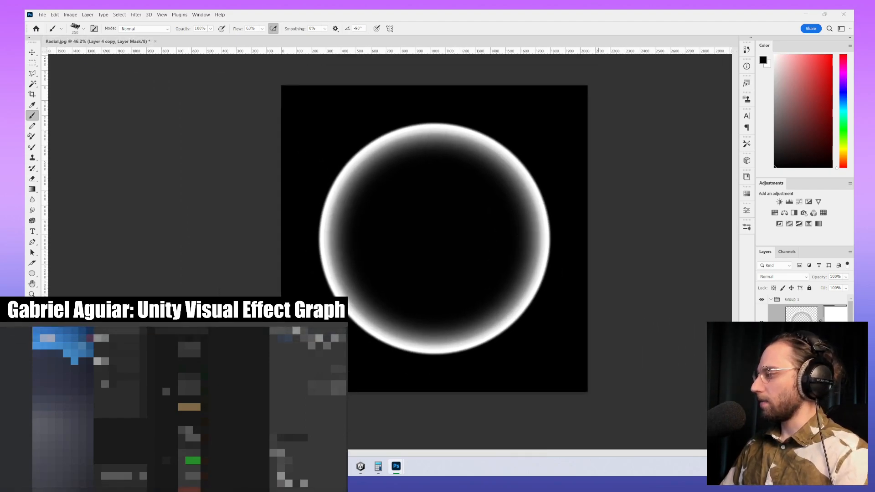
pyautogui.press('x')
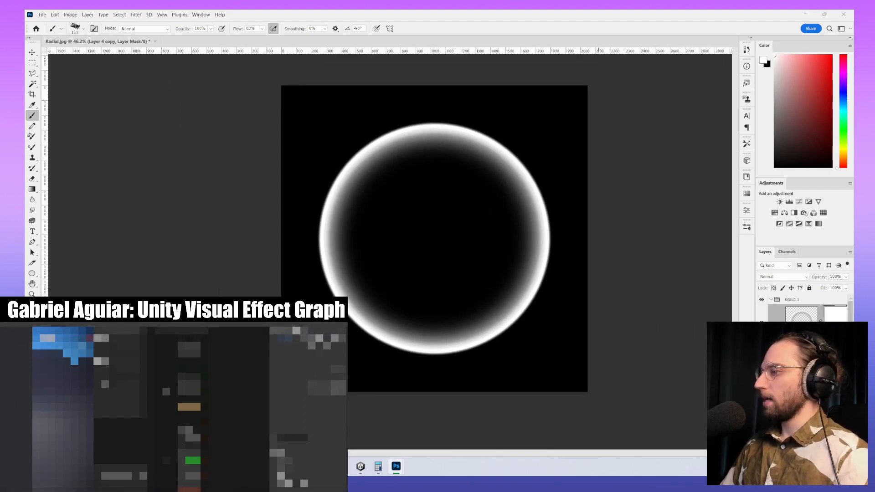
pyautogui.press('x')
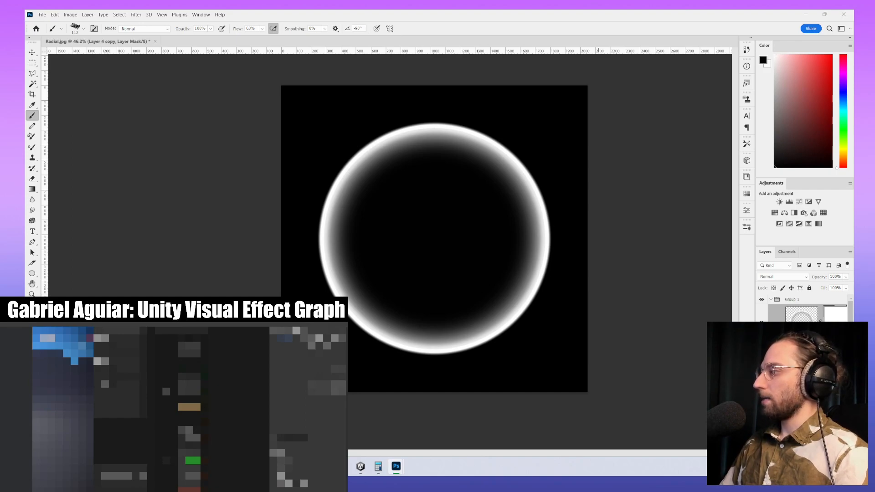
pyautogui.moveTo(514, 279); pyautogui.dragTo(501, 302)
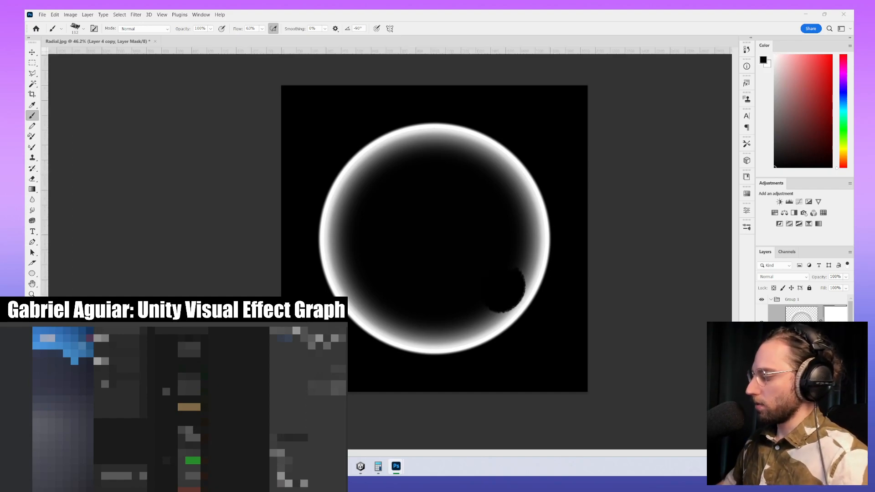
pyautogui.hotkey('ctrl', 'z')
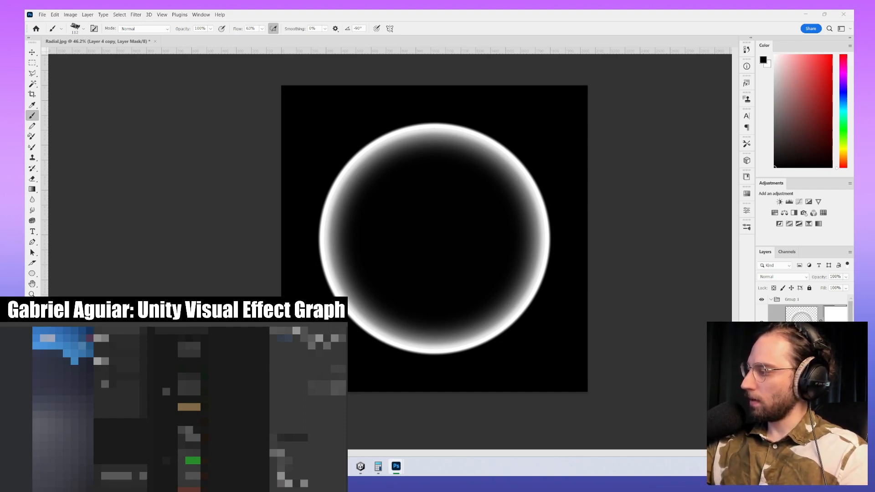
# - Paint black on Layer 4 copy's mask to cut rounded bites from the ring's inner glow along its lower and left sides
pyautogui.moveTo(361, 275); pyautogui.dragTo(500, 292)
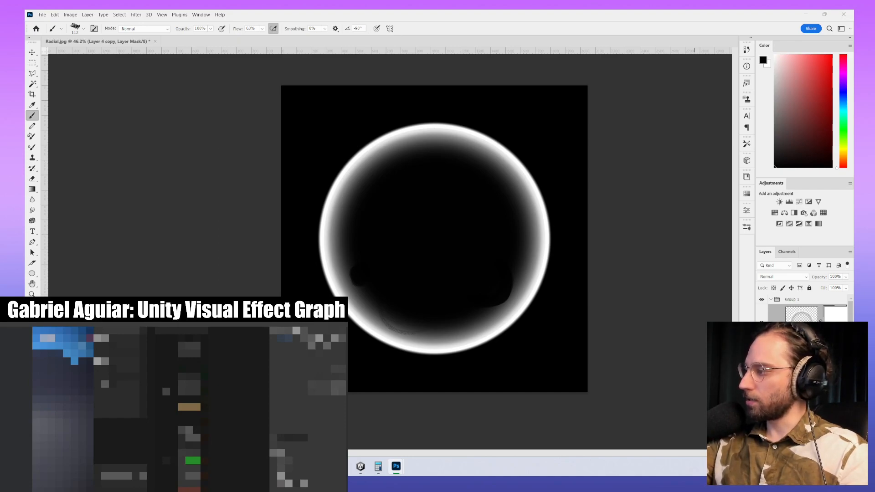
pyautogui.hotkey('ctrl', 'shift', 'z')
pyautogui.hotkey('ctrl', 'shift', 'z')
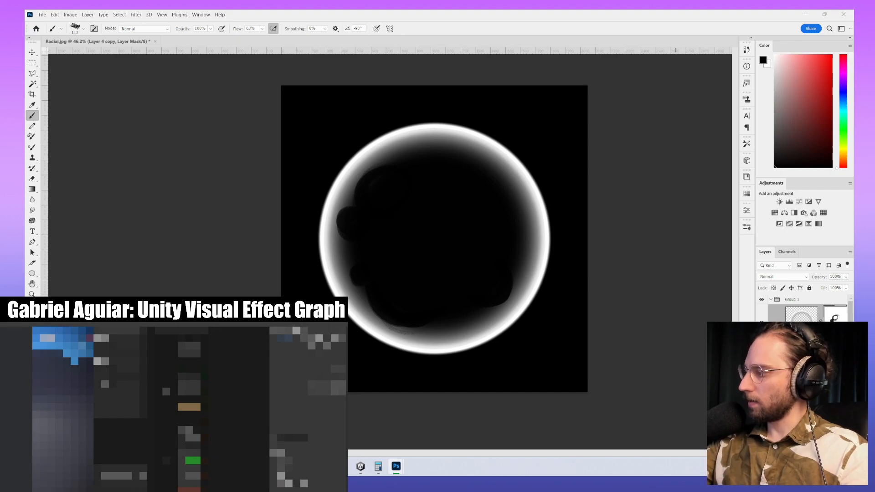
pyautogui.moveTo(345, 224); pyautogui.dragTo(350, 237)
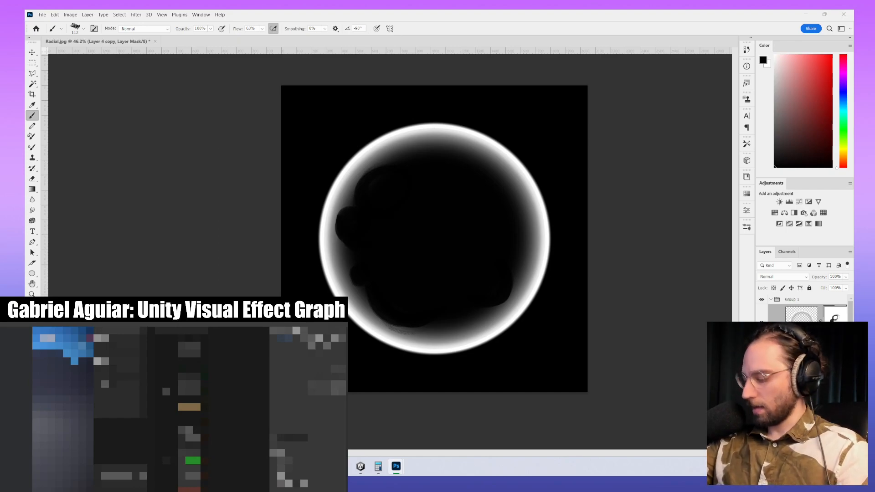
# - Shrink the brush and mask out a curved patch of the ring's upper-right inner glow, touching up its edge with white
pyautogui.press('[')
pyautogui.press('[')
pyautogui.press('[')
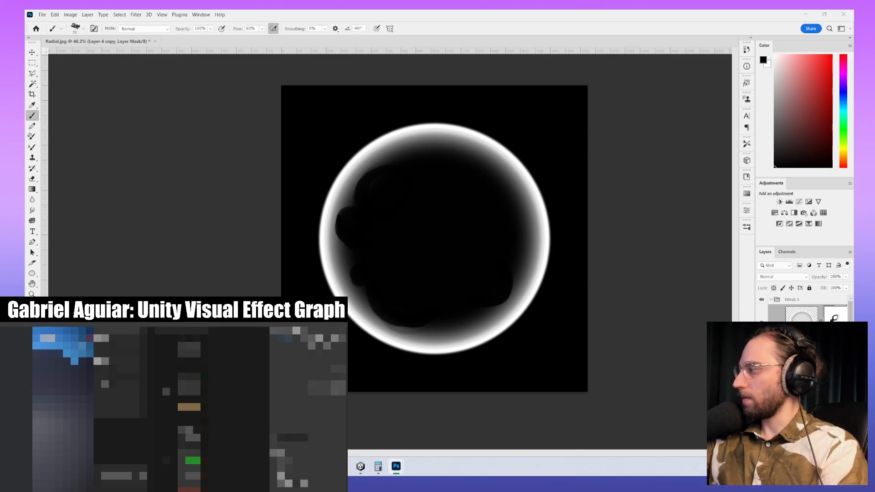
pyautogui.click(487, 154)
pyautogui.press('x')
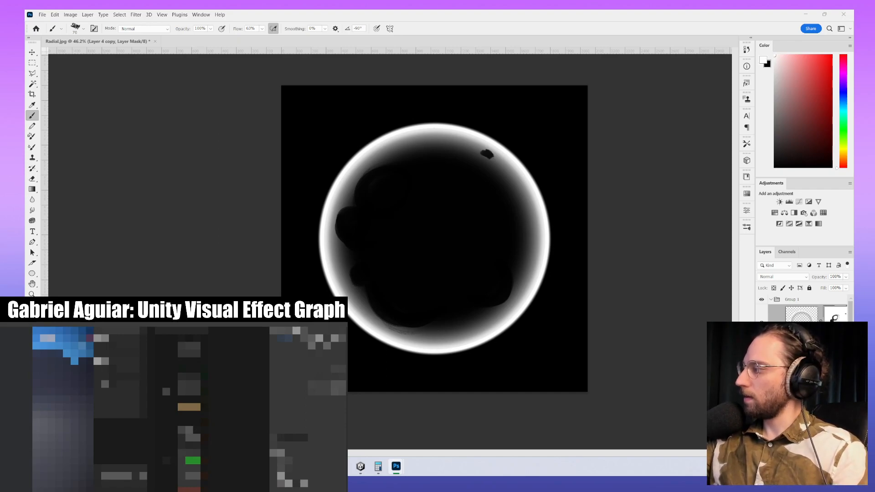
pyautogui.click(485, 154)
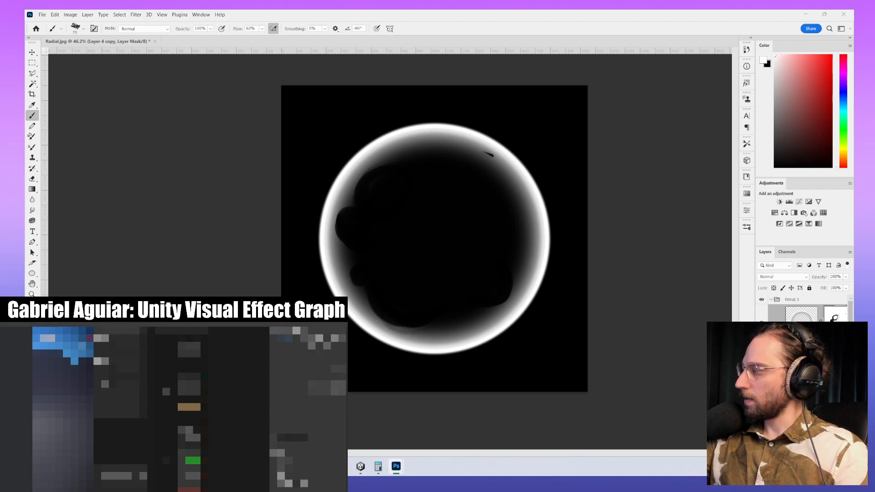
pyautogui.press('x')
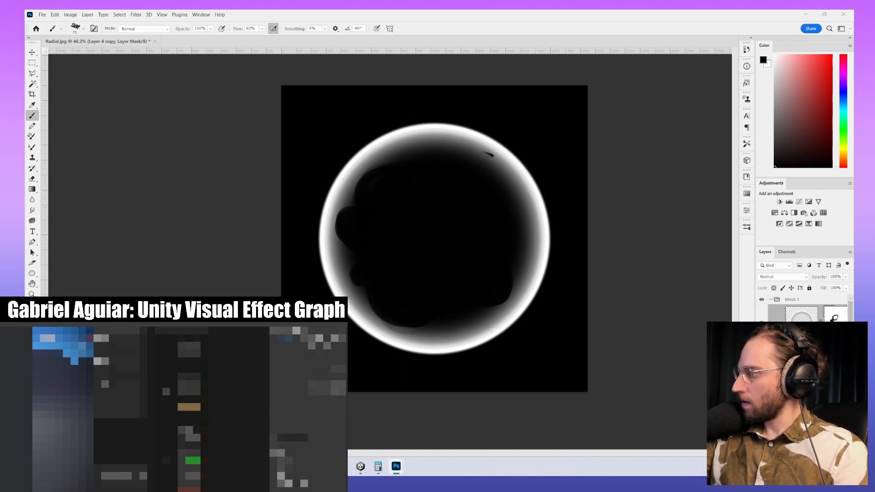
pyautogui.moveTo(481, 166); pyautogui.dragTo(506, 189)
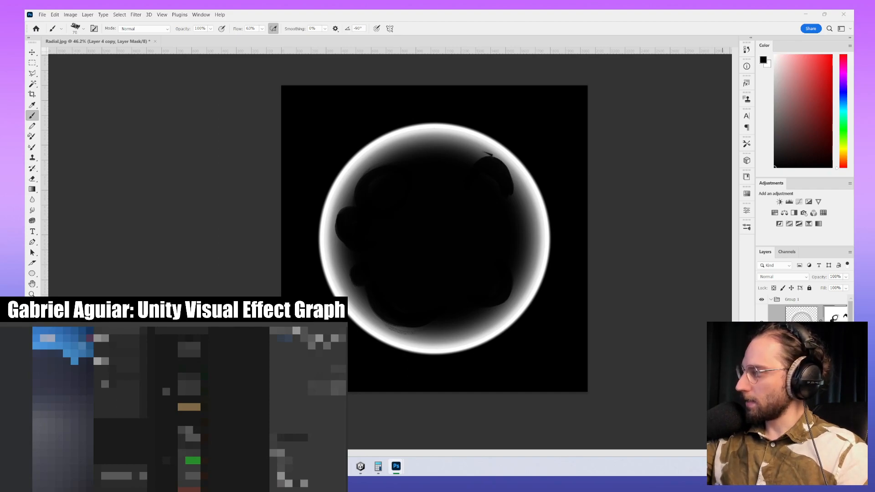
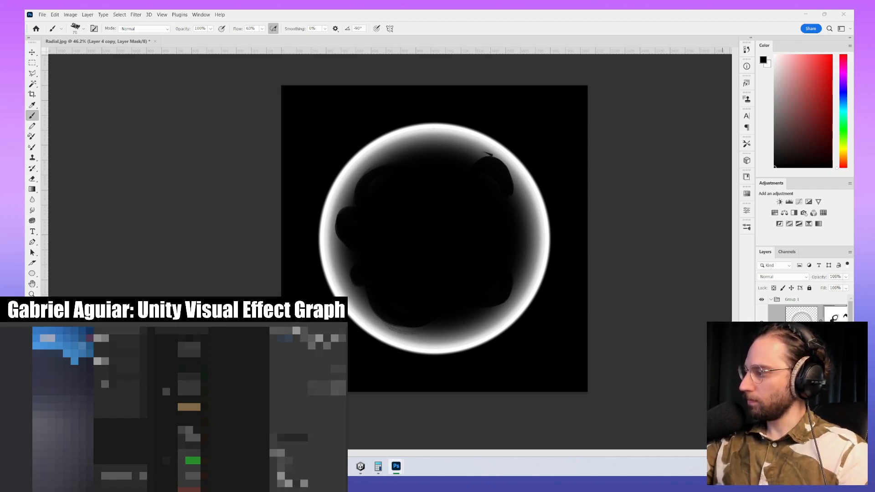
# - Mask more inner glow along the ring's top and left side in black, restoring a thin curved sliver on the left with white
pyautogui.press('x')
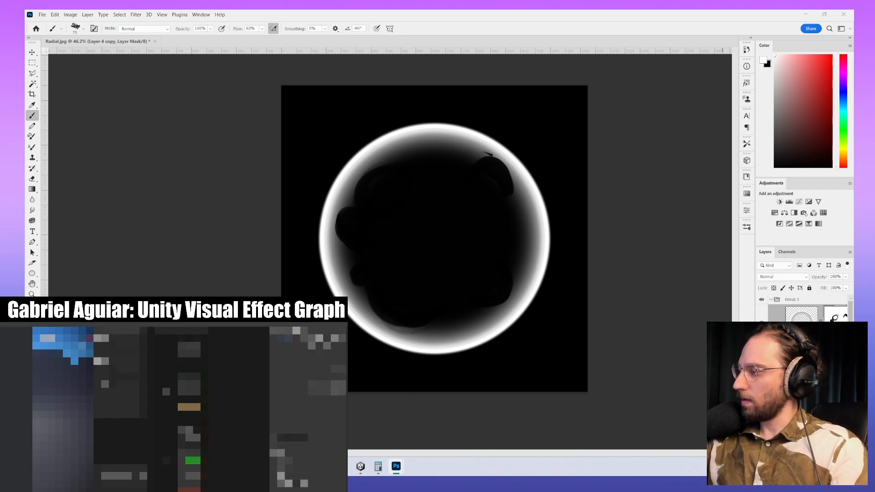
pyautogui.hotkey('ctrl', 'z')
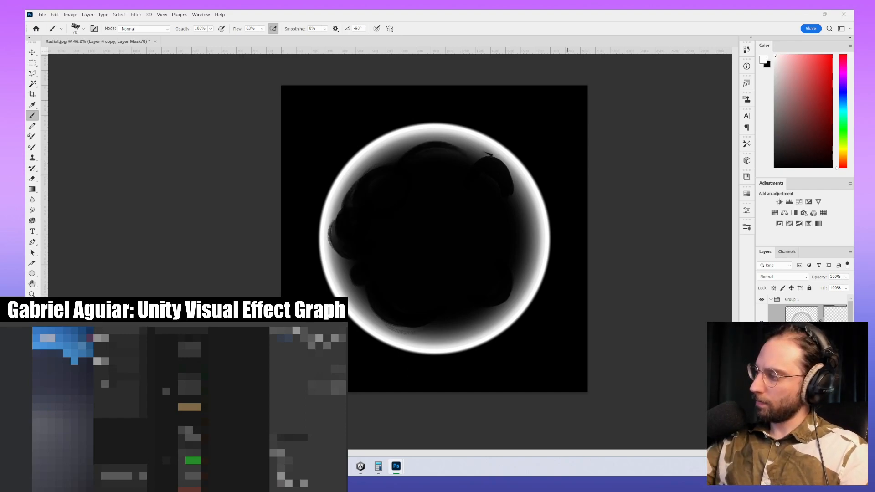
pyautogui.moveTo(342, 216); pyautogui.dragTo(335, 263)
pyautogui.press('x')
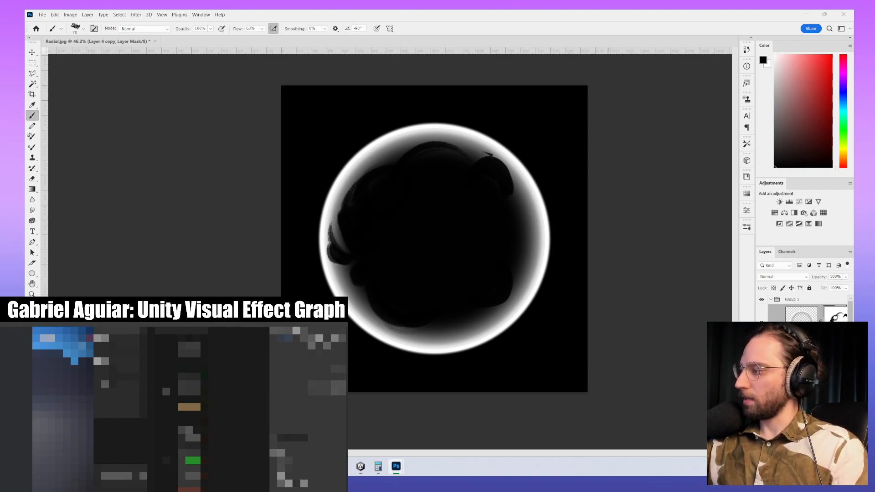
pyautogui.press('x')
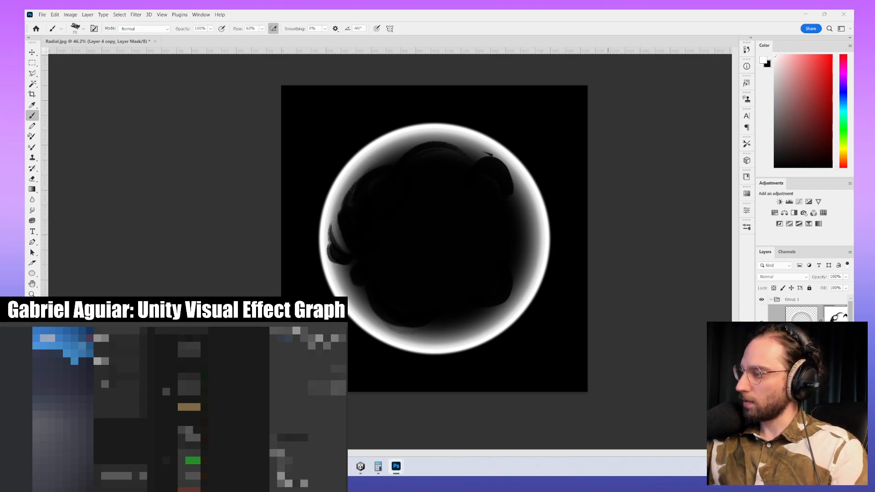
pyautogui.moveTo(333, 235); pyautogui.dragTo(339, 259)
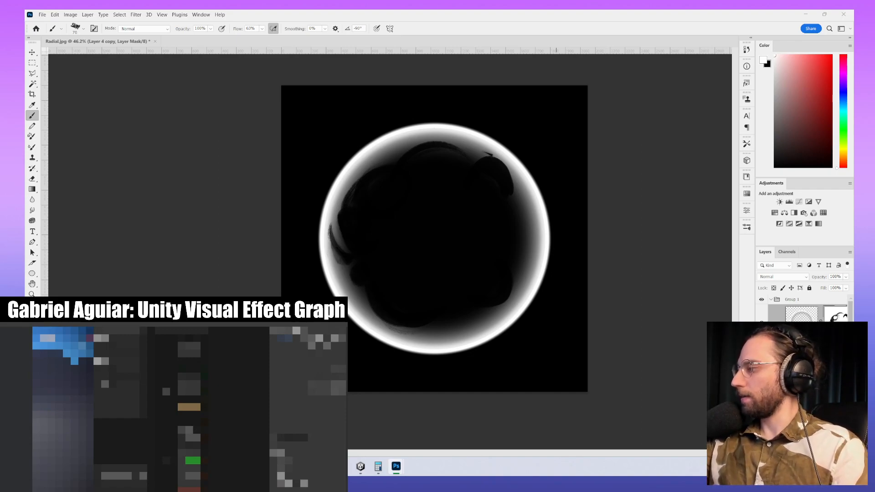
# - Mask a thin dark arc into the ring's upper-left glow and refine its edge with white
pyautogui.press('x')
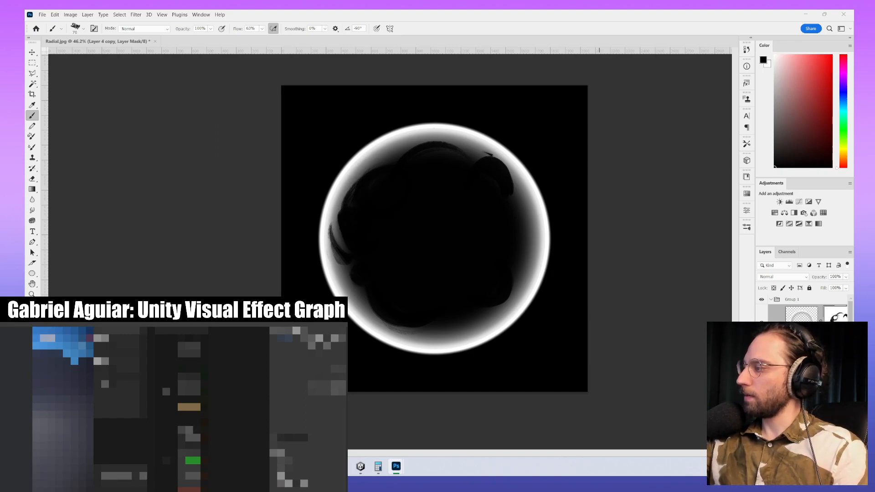
pyautogui.press('x')
pyautogui.hotkey('ctrl', 'z')
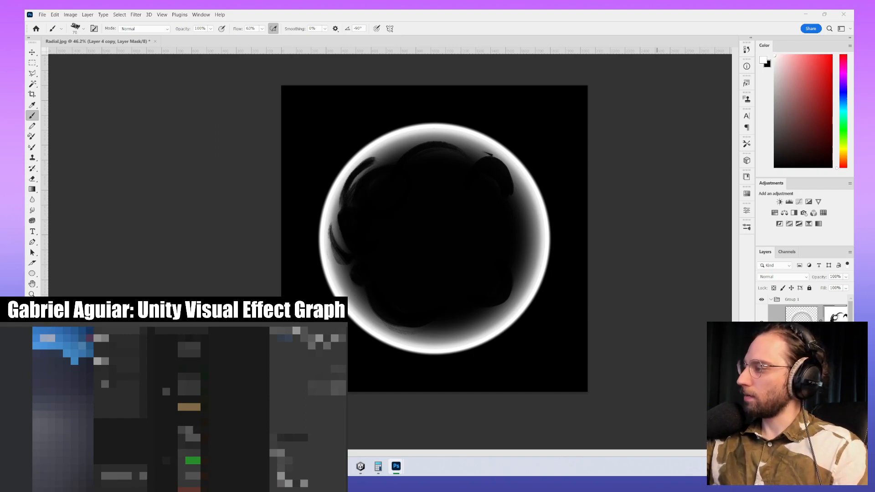
pyautogui.hotkey('ctrl', 'z')
pyautogui.hotkey('ctrl', 'z')
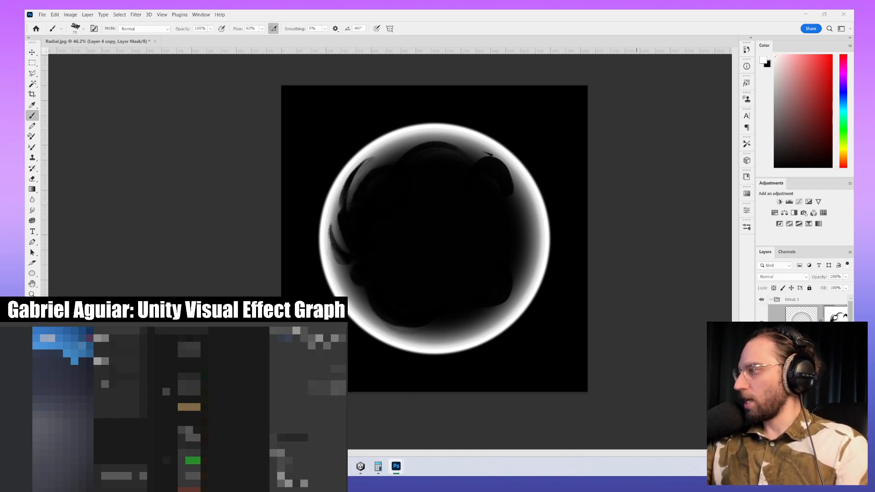
pyautogui.press('x')
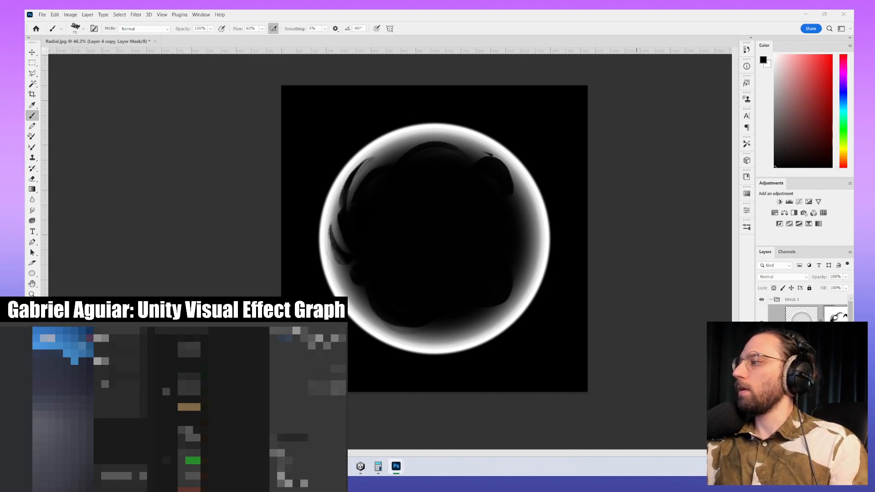
# - Alternate white and black on Layer 4 copy's mask to shape a small curved notch in the ring's upper-left glow
pyautogui.press('x')
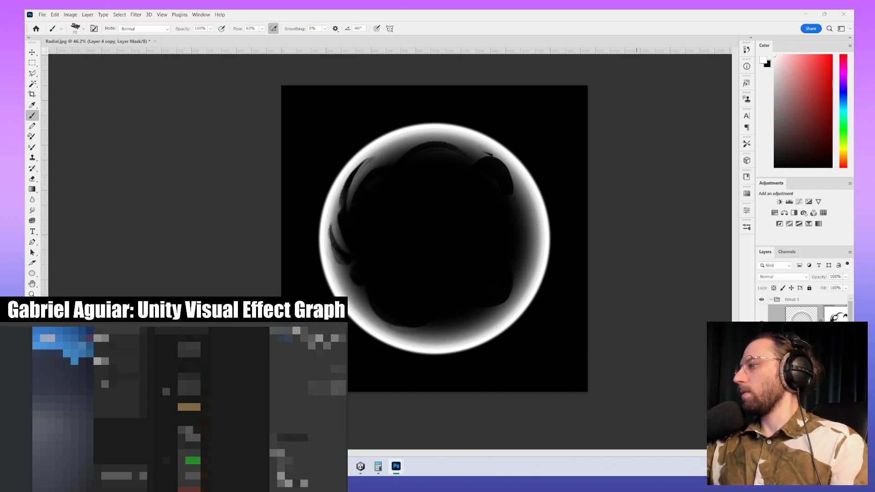
pyautogui.hotkey('ctrl', 'z')
pyautogui.hotkey('ctrl', 'z')
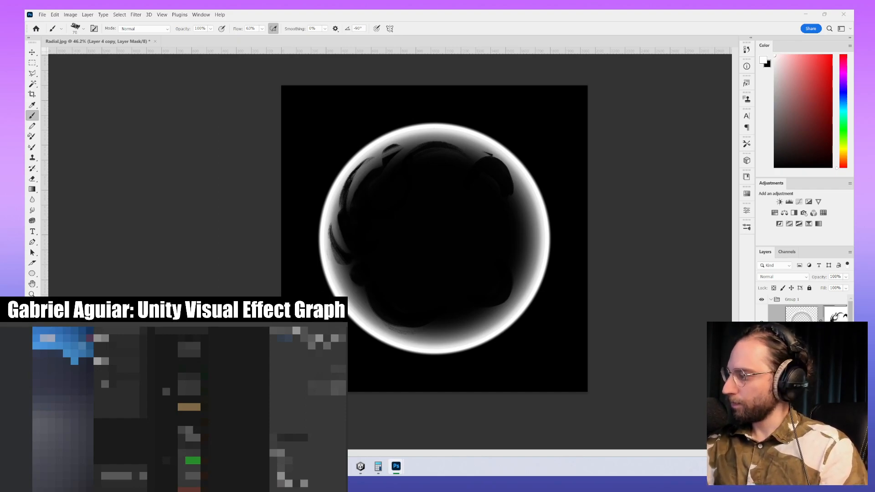
pyautogui.press('x')
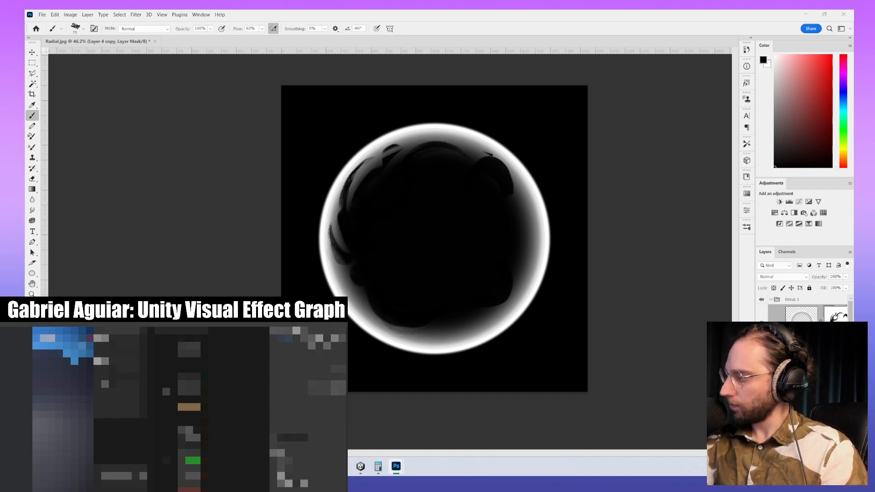
pyautogui.hotkey('ctrl', 'z')
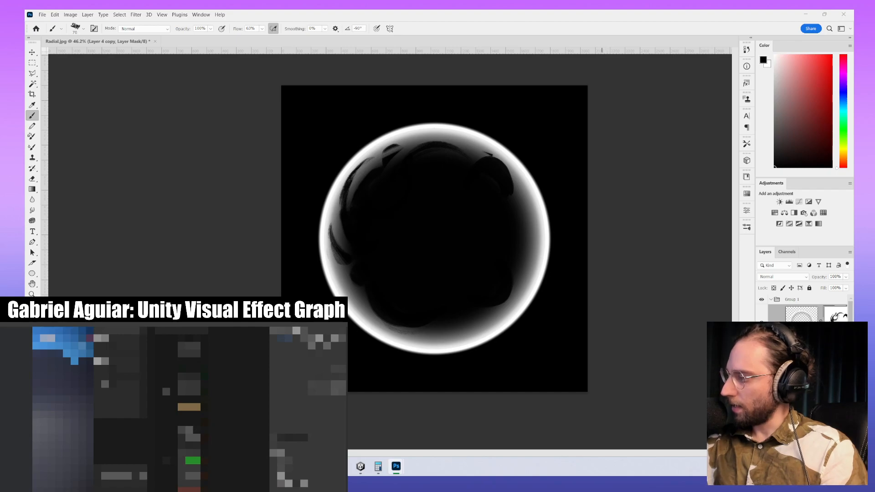
# - Mask inner glow in black along the ring's left, lower-left and bottom edges, and widen the dark patch at its upper right
pyautogui.moveTo(345, 224); pyautogui.dragTo(349, 234)
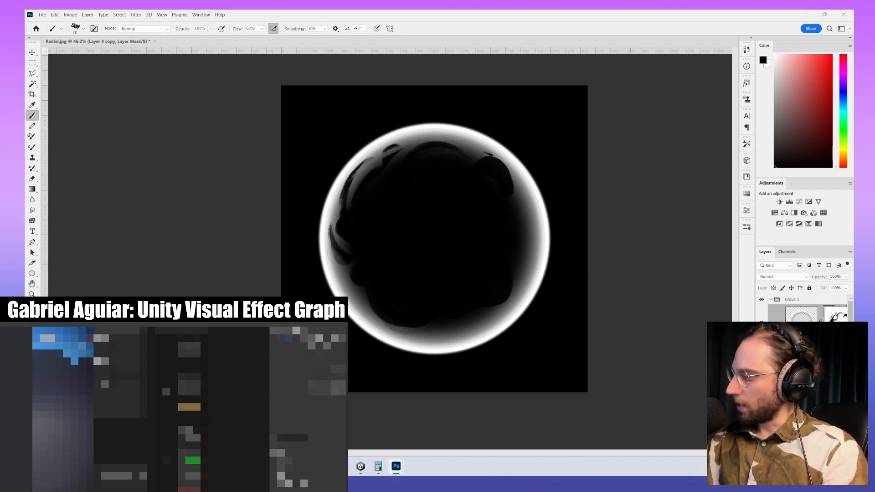
pyautogui.moveTo(354, 271); pyautogui.dragTo(358, 285)
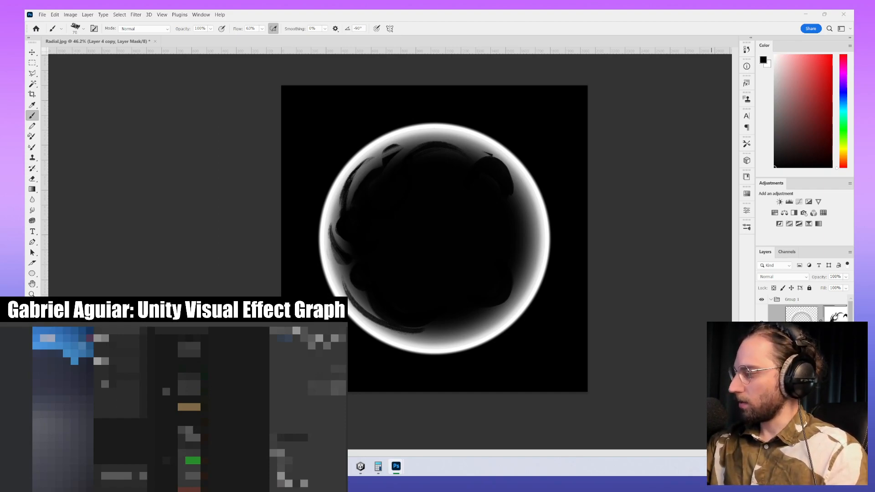
pyautogui.moveTo(386, 325); pyautogui.dragTo(449, 325)
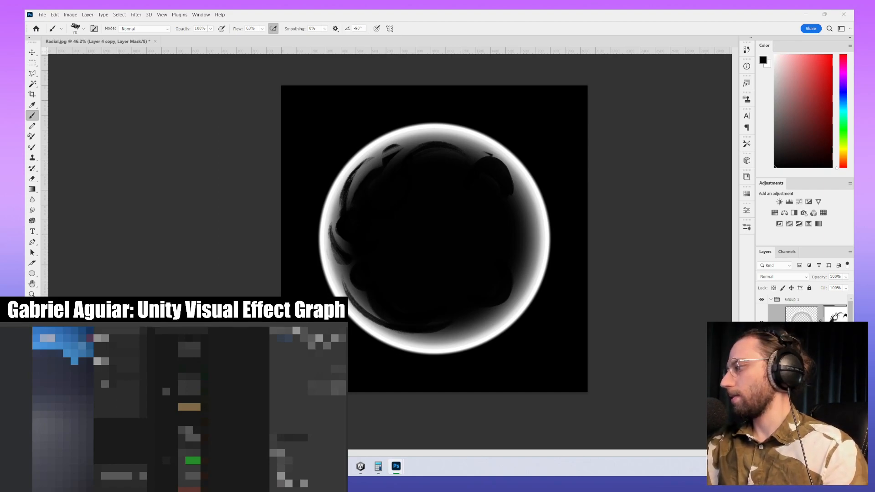
pyautogui.moveTo(483, 159); pyautogui.dragTo(471, 157)
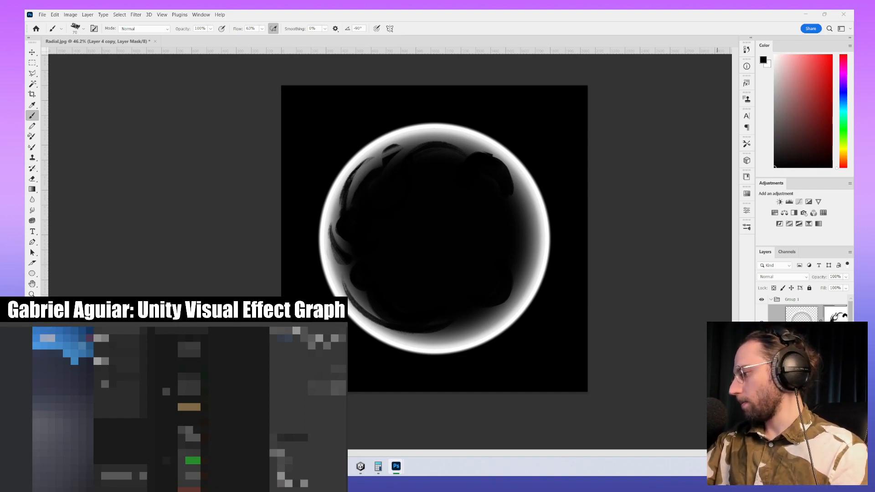
# - Mask a rounded black bite into the ring's bottom edge left of centre and restore most of it with horizontal white strokes
pyautogui.press('x')
pyautogui.moveTo(395, 337); pyautogui.dragTo(411, 338)
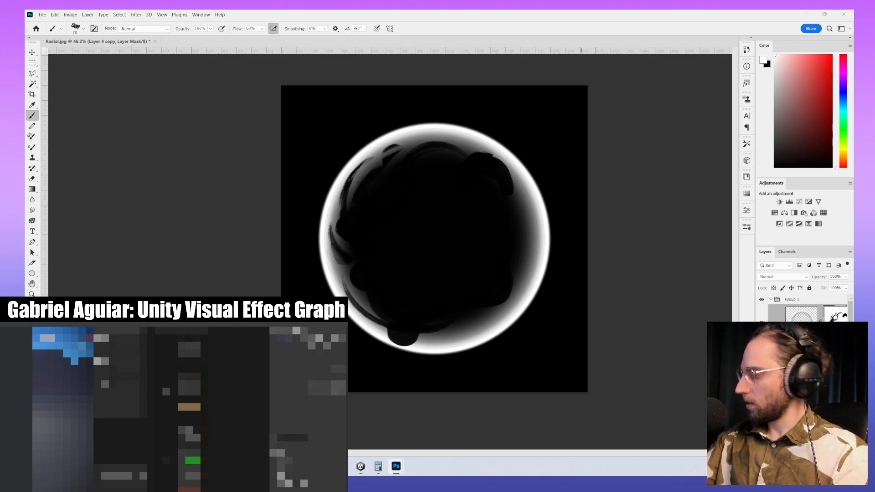
pyautogui.moveTo(387, 338); pyautogui.dragTo(417, 339)
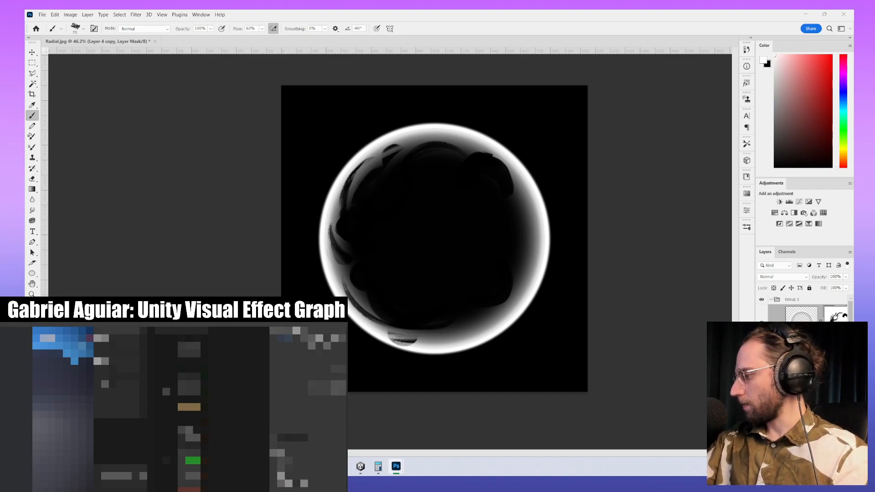
pyautogui.press('x')
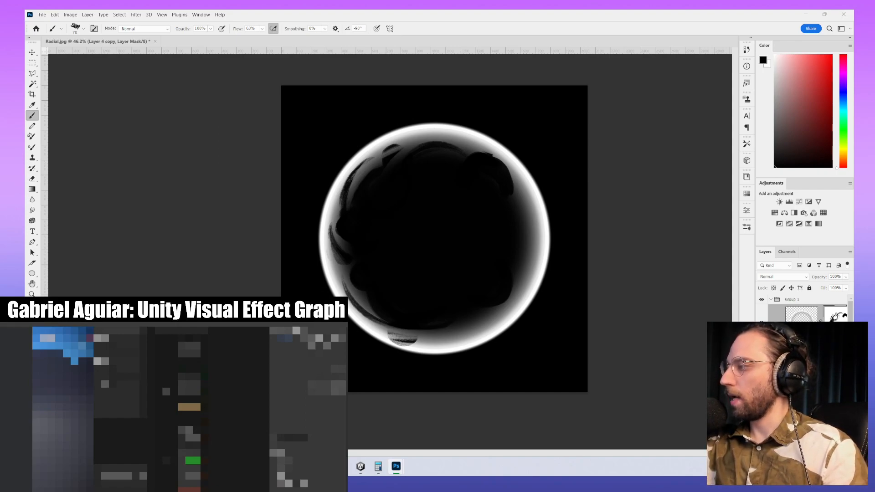
pyautogui.moveTo(362, 163); pyautogui.dragTo(340, 212)
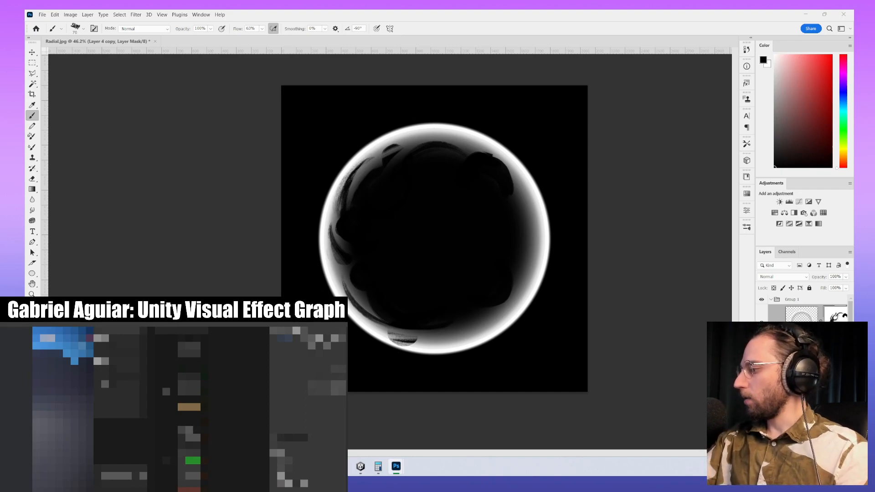
pyautogui.moveTo(388, 334); pyautogui.dragTo(433, 333)
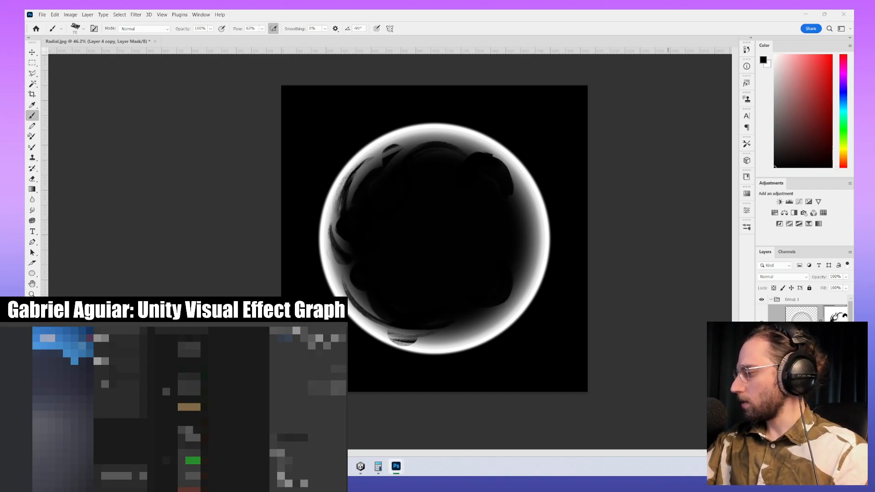
pyautogui.hotkey('ctrl', 'z')
pyautogui.hotkey('ctrl', 'z')
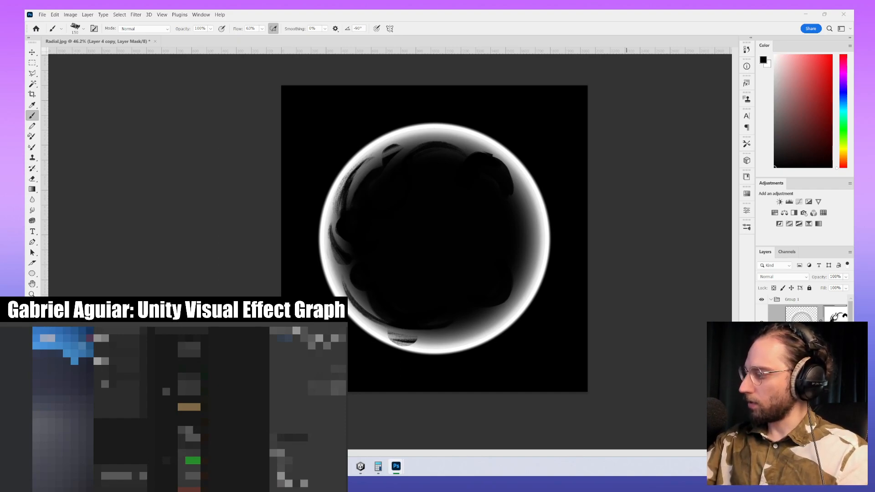
# - Darken the bottom-left bite in black with a 150 px brush and paint textured white back over its outer part
pyautogui.press('x')
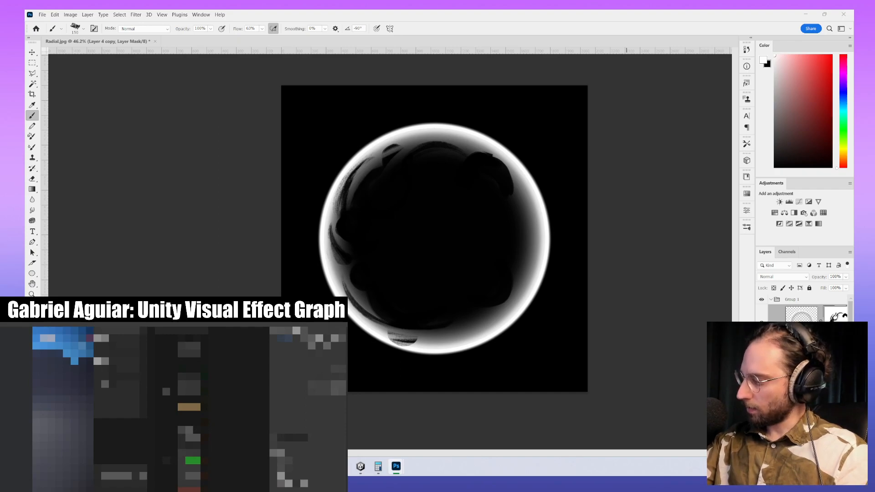
pyautogui.press('x')
pyautogui.moveTo(402, 336); pyautogui.dragTo(405, 333)
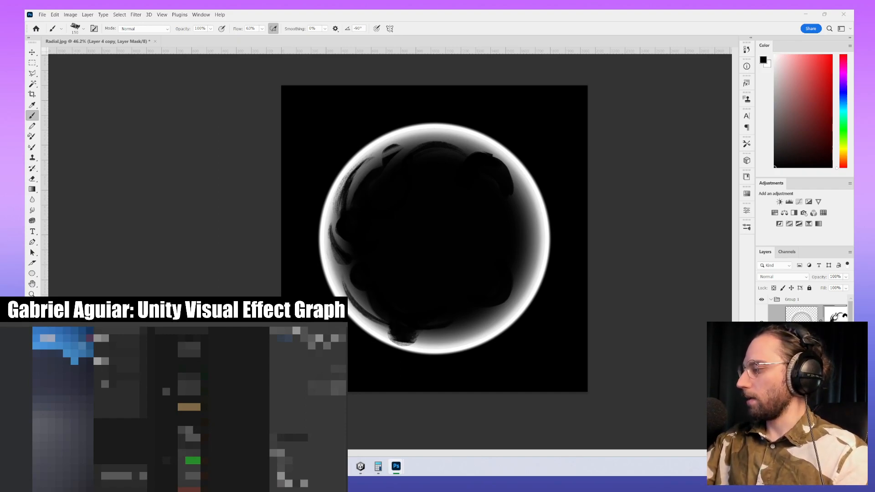
pyautogui.click(395, 331)
pyautogui.press('x')
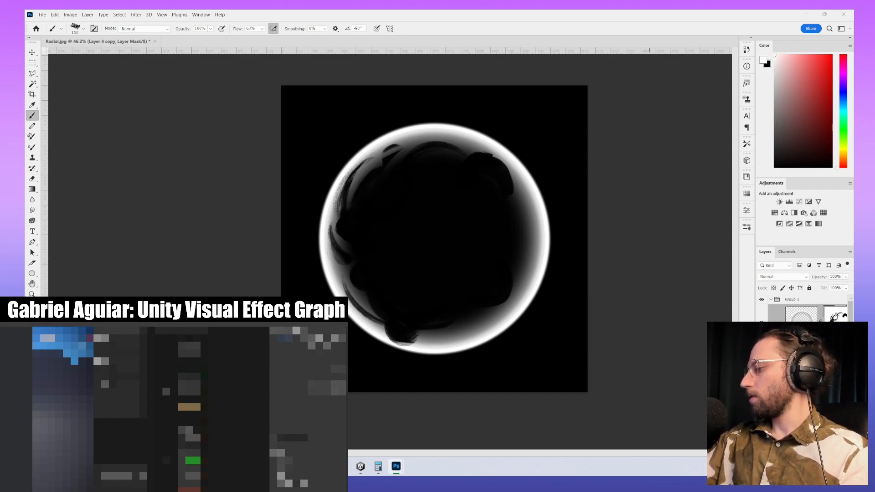
pyautogui.click(401, 337)
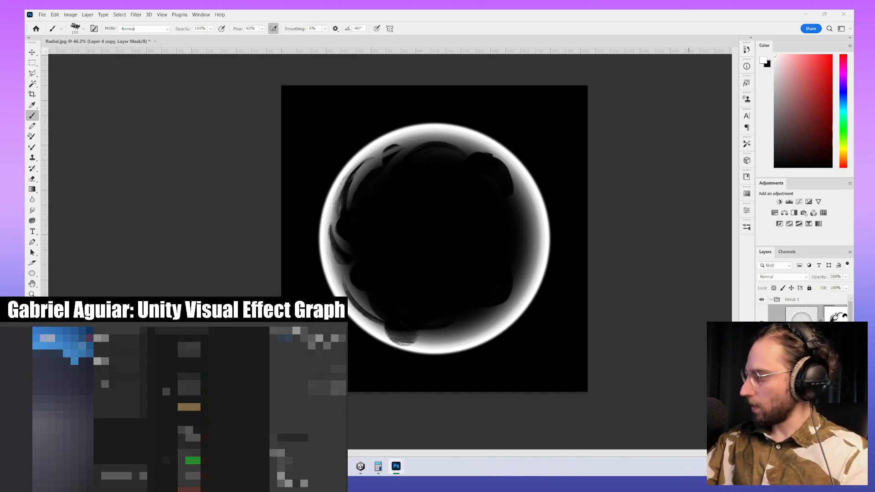
pyautogui.press('x')
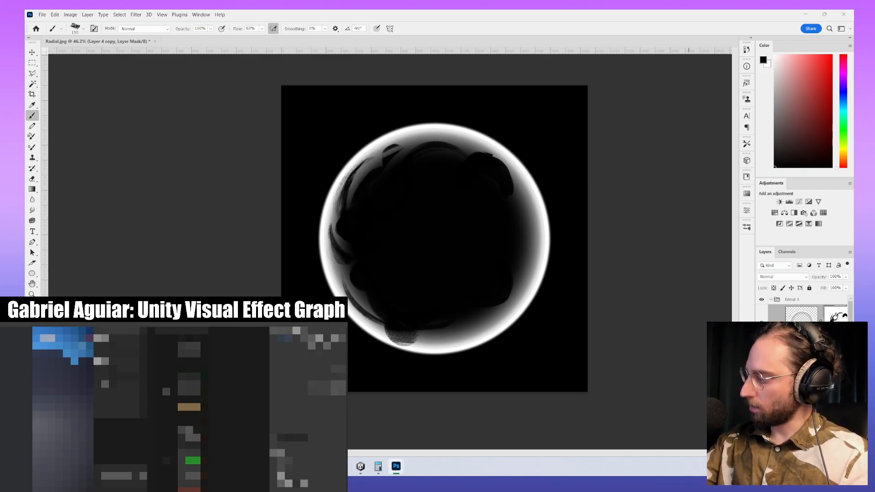
# - Mask a broad black sweep along the ring's lower-right and bottom glow, and restore thin curved streaks inside it with a smaller white brush
pyautogui.moveTo(490, 294); pyautogui.dragTo(429, 323)
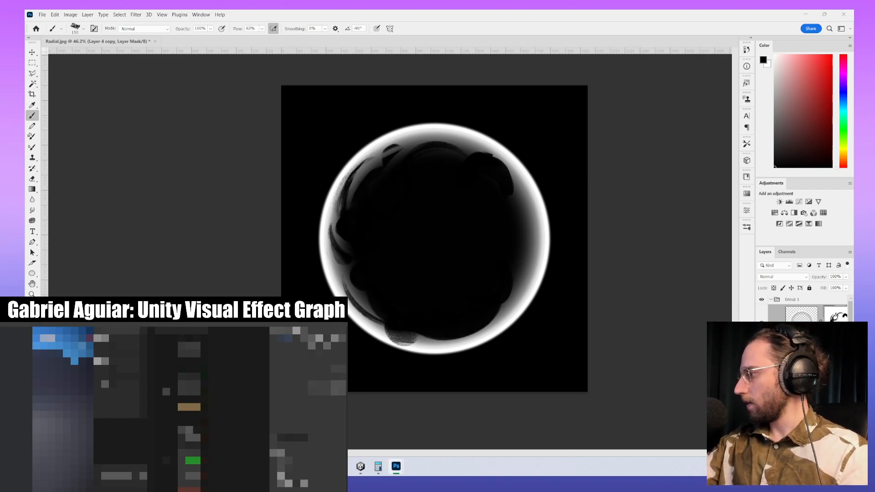
pyautogui.press('x')
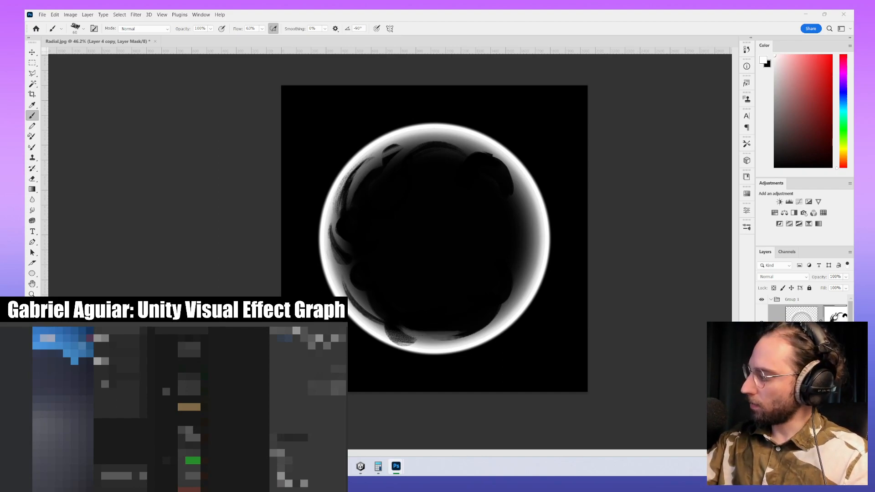
pyautogui.press('x')
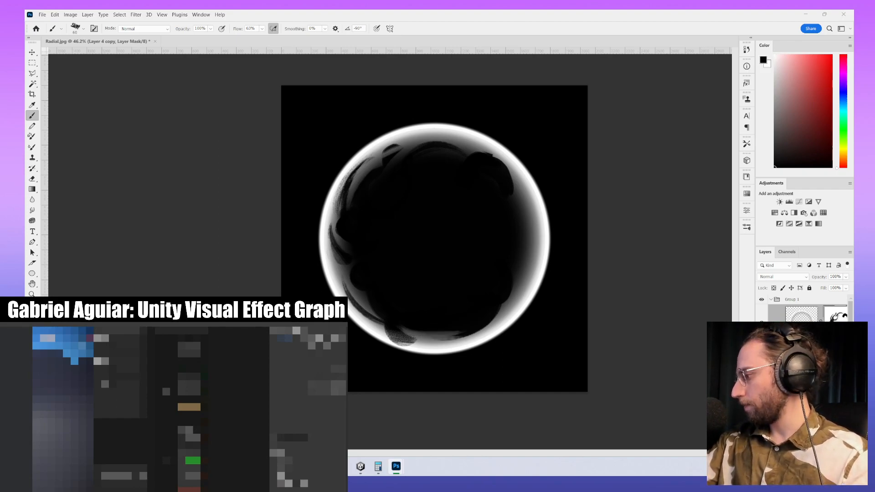
pyautogui.hotkey('ctrl', 'z')
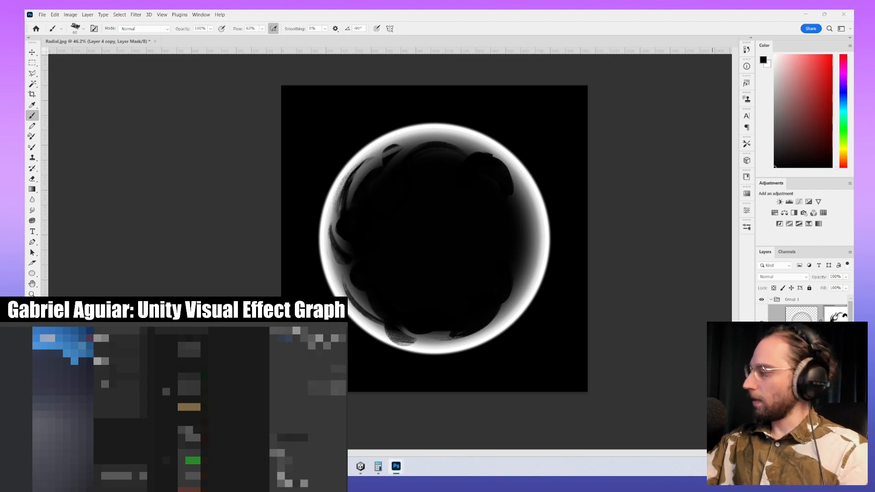
pyautogui.press('x')
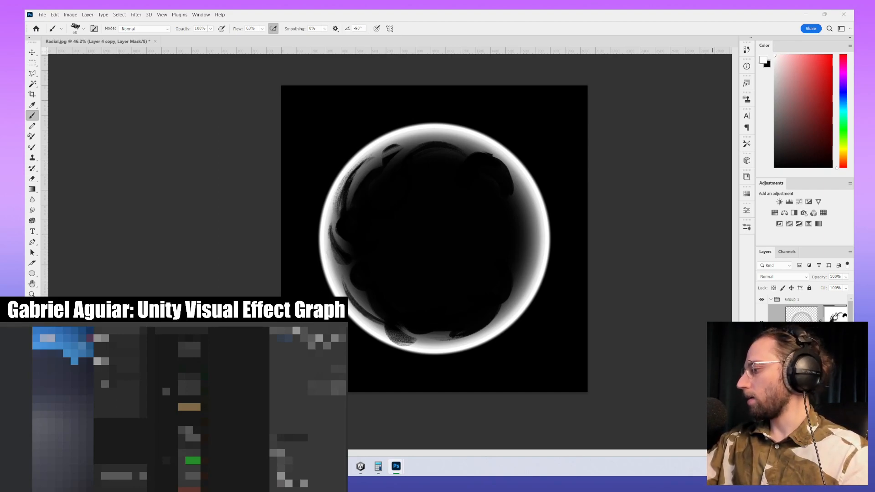
pyautogui.moveTo(442, 336)
pyautogui.mouseDown()
pyautogui.moveTo(458, 335)
pyautogui.moveTo(489, 309)
pyautogui.mouseUp()
pyautogui.hotkey('ctrl', 'z')
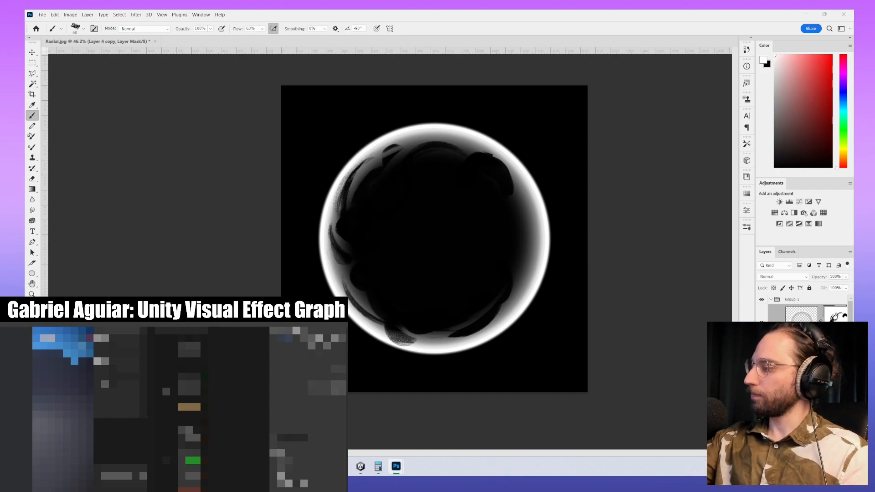
# - Lighten the rim of the ring's bottom-left bite with white, undoing stray strokes
pyautogui.press('z')
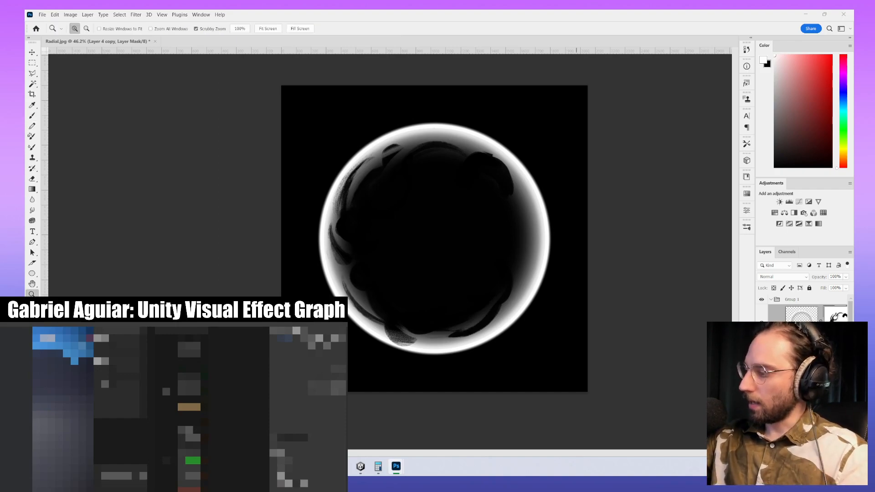
pyautogui.press('b')
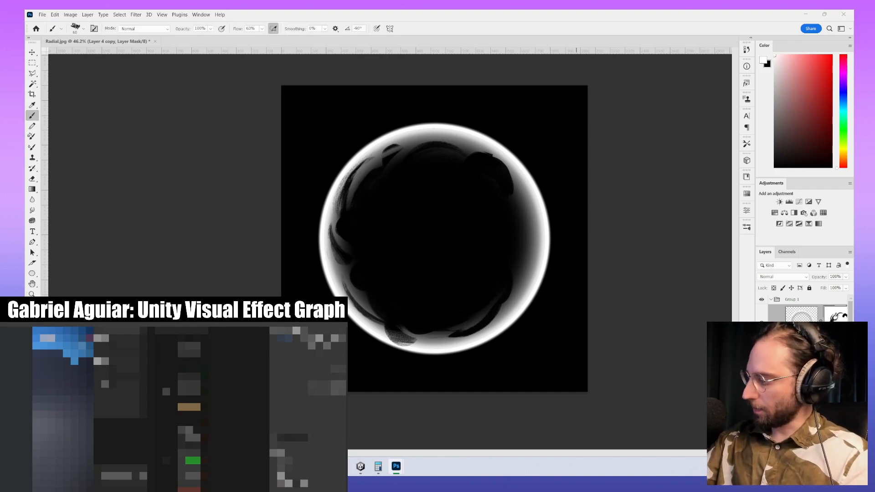
pyautogui.hotkey('ctrl', 'z')
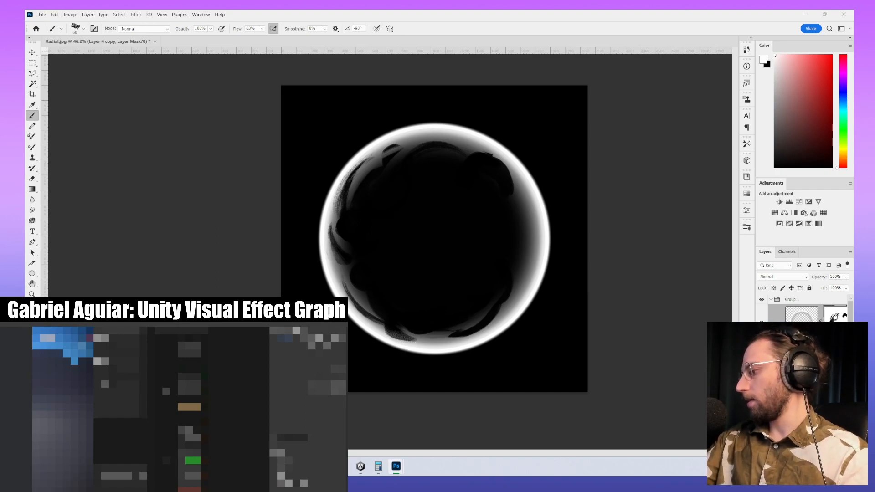
pyautogui.hotkey('ctrl', 'z')
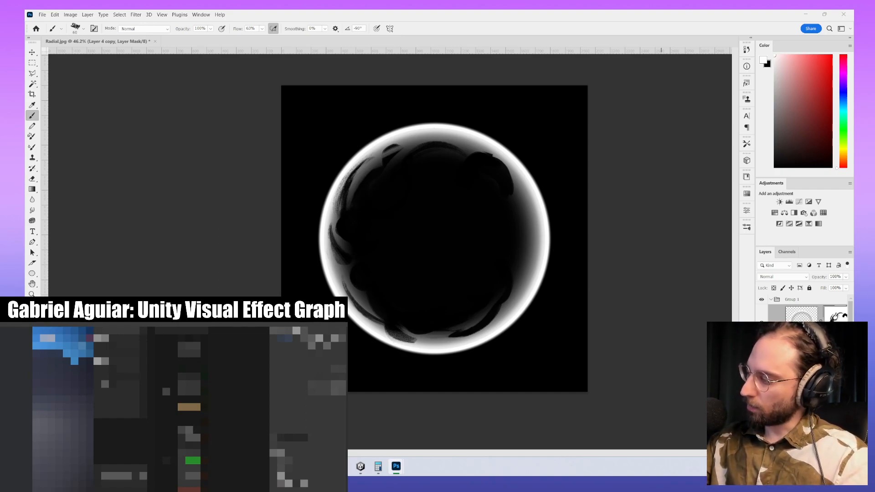
# - Mask a rounded black notch into the ring's upper-left inner glow and restore thin curved streaks through it with white
pyautogui.press('x')
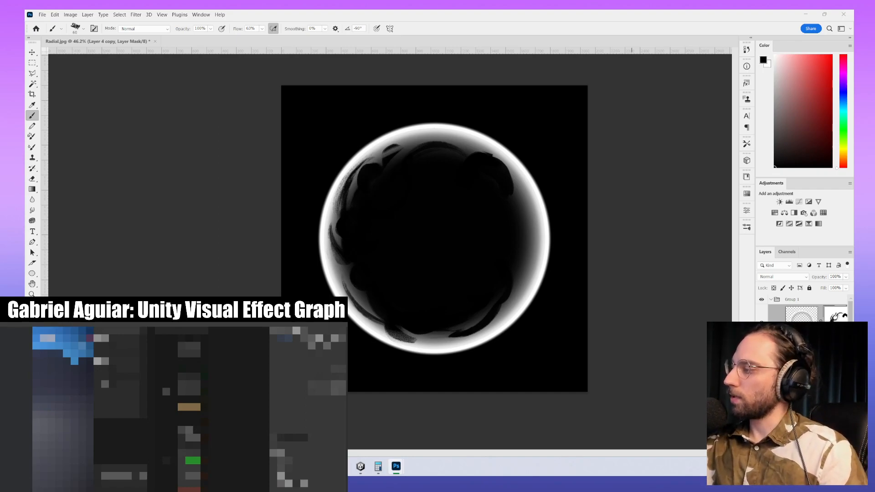
pyautogui.press('x')
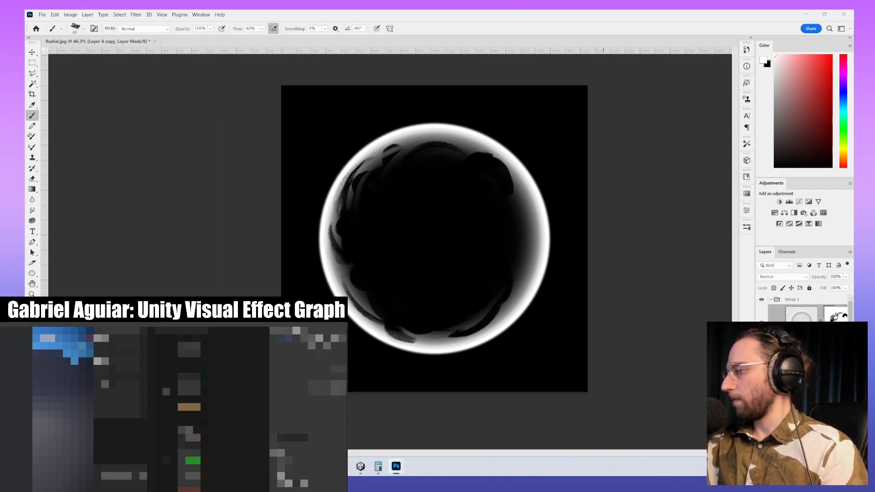
pyautogui.press('x')
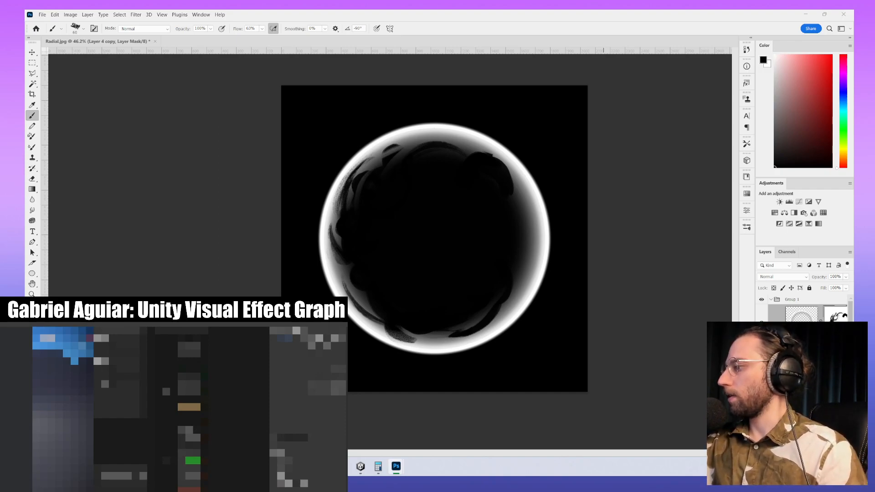
# - Mask a black dab into the ring's top inner glow and restore curved white streaks over it toward the upper-left
pyautogui.press('x')
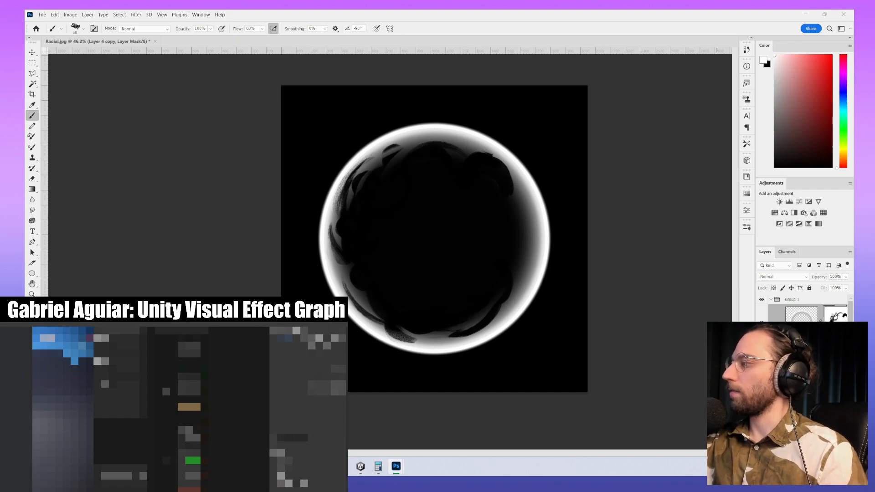
pyautogui.press('x')
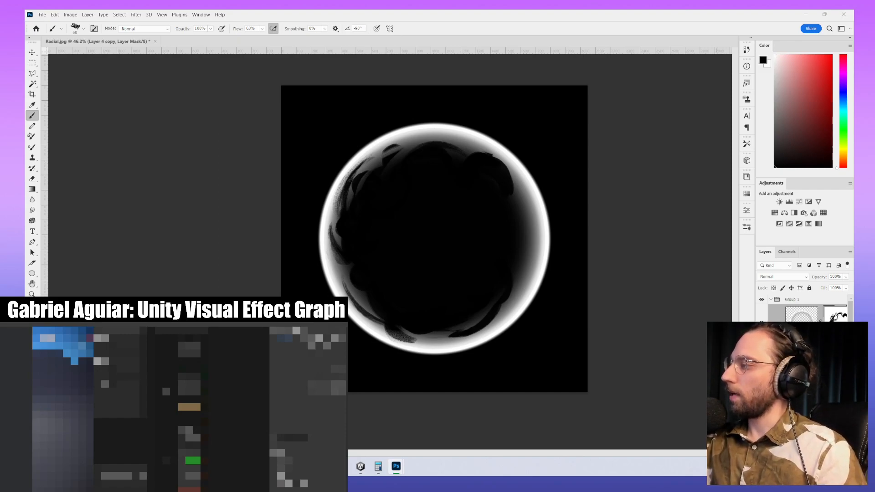
pyautogui.click(424, 140)
pyautogui.press('x')
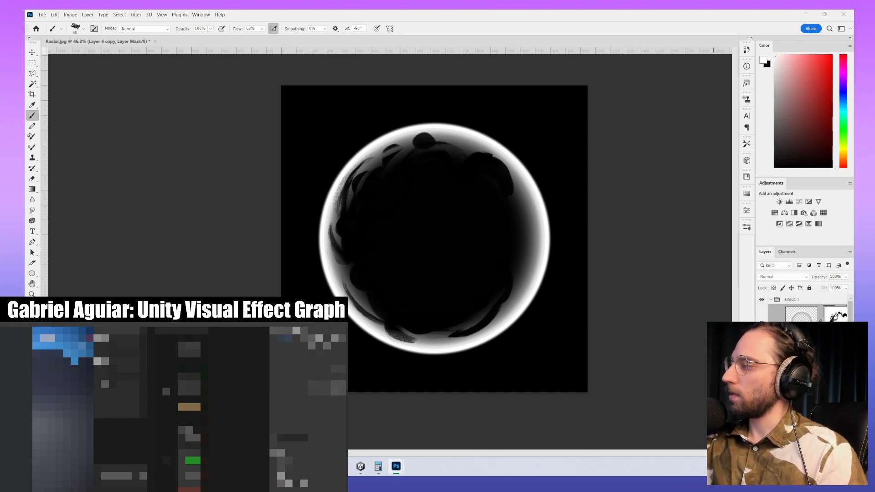
pyautogui.moveTo(425, 149); pyautogui.dragTo(449, 146)
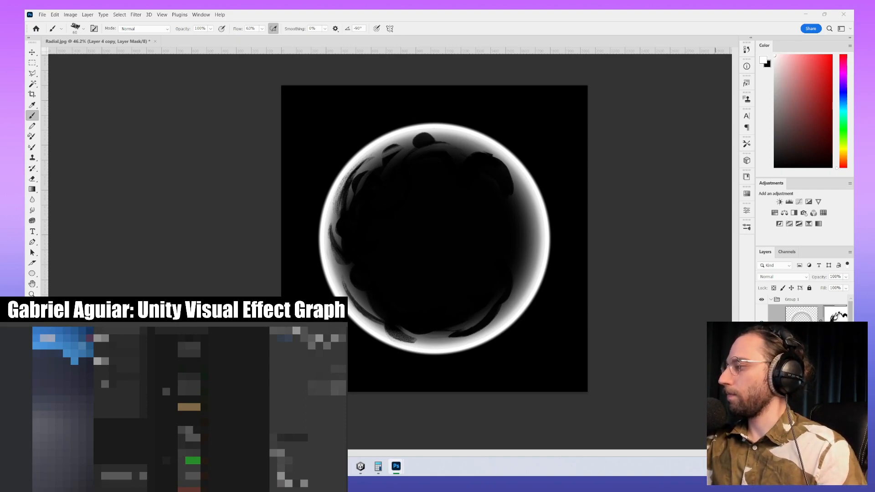
pyautogui.moveTo(434, 134); pyautogui.dragTo(384, 150)
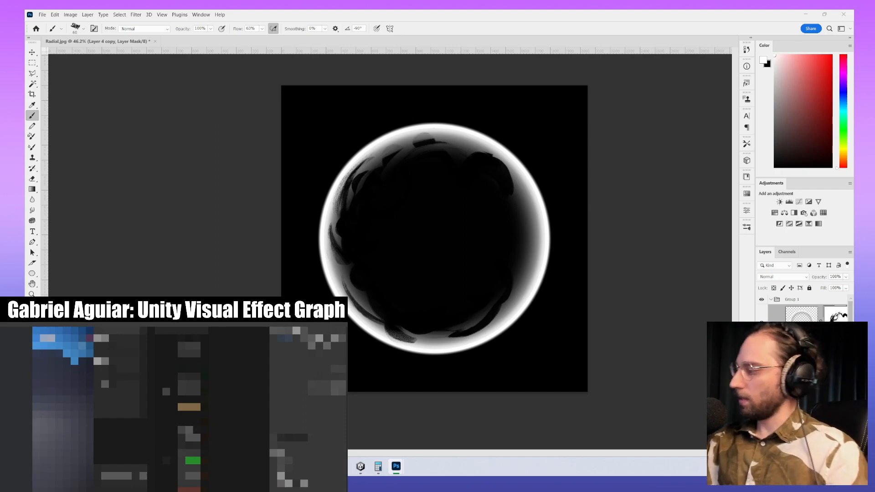
# - Break up the ring's lower-left bite with thin white streaks and add a slim black streak at the left rim, undoing stray strokes
pyautogui.press('x')
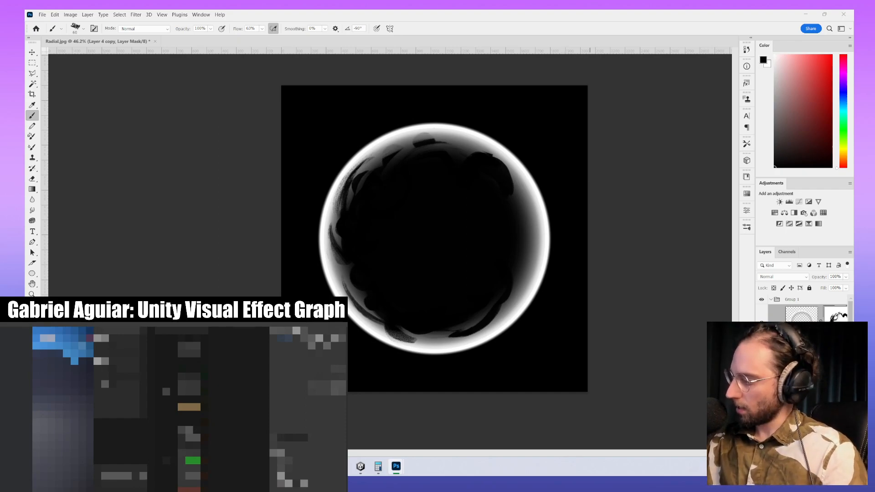
pyautogui.press('x')
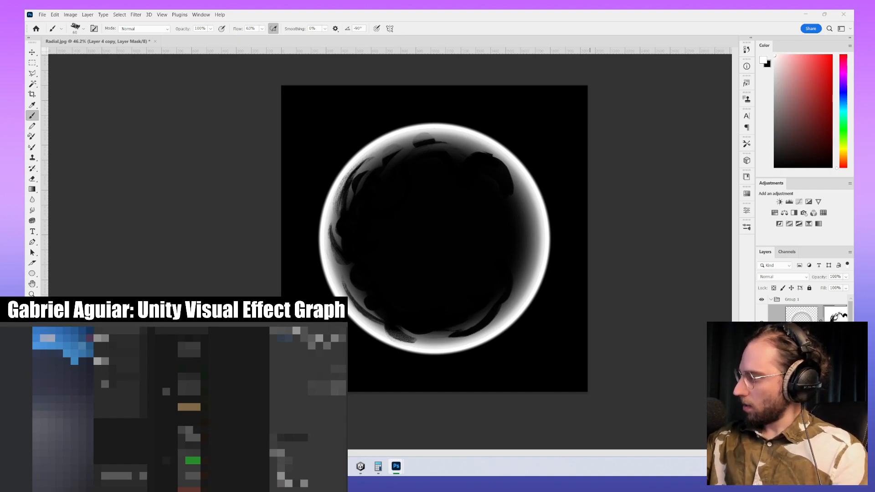
pyautogui.press('x')
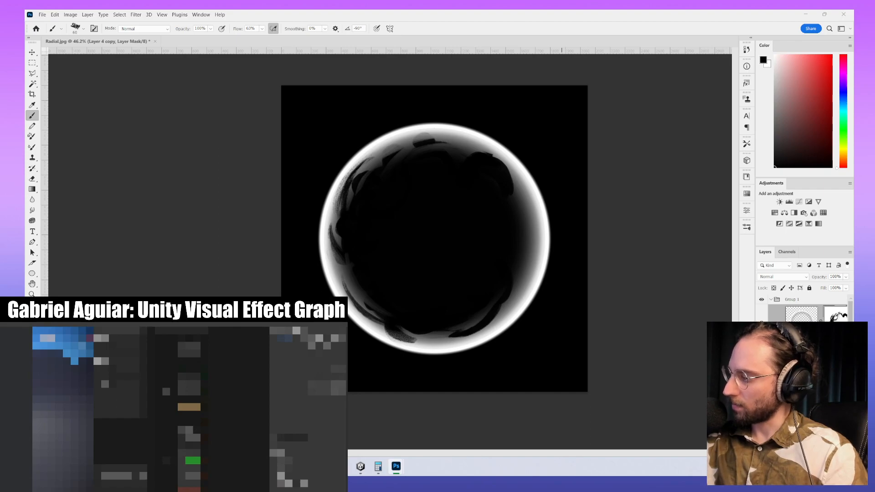
pyautogui.press('x')
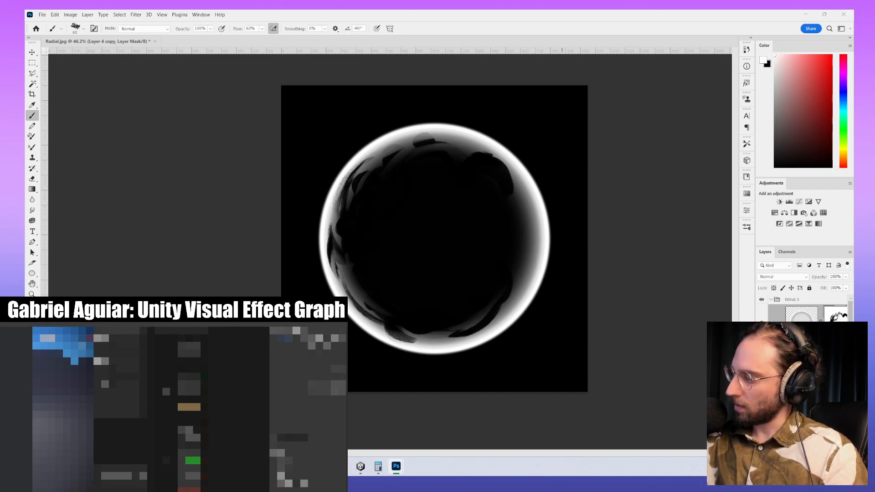
pyautogui.moveTo(332, 224); pyautogui.dragTo(329, 259)
pyautogui.hotkey('ctrl', 'z')
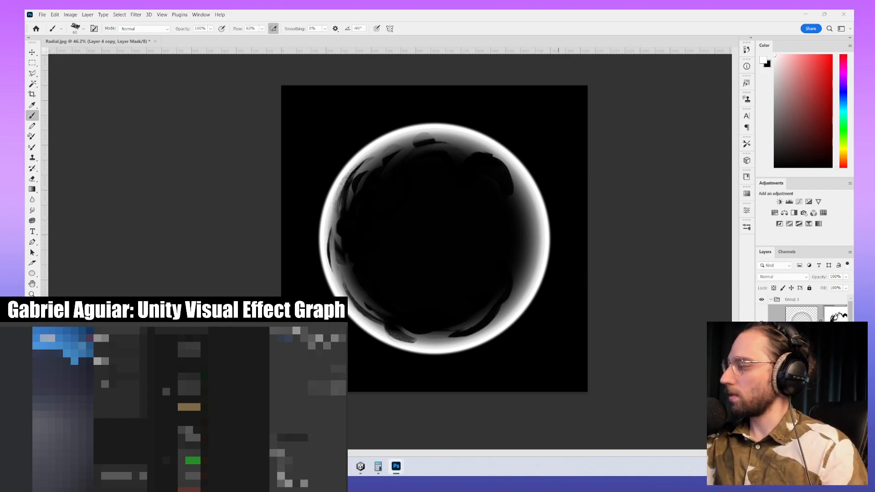
pyautogui.hotkey('ctrl', 'z')
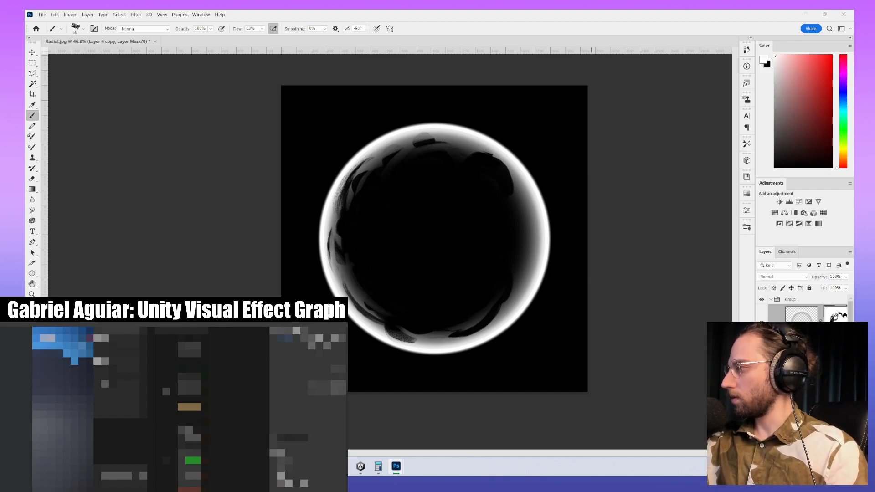
# - Mask small black arcs into the ring's upper-left glow and trim them with white, undoing a stray stroke
pyautogui.press('x')
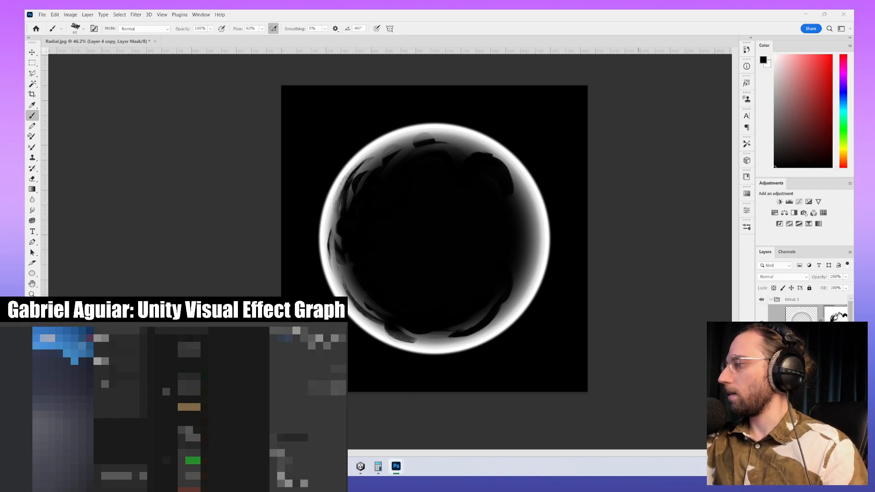
pyautogui.press('x')
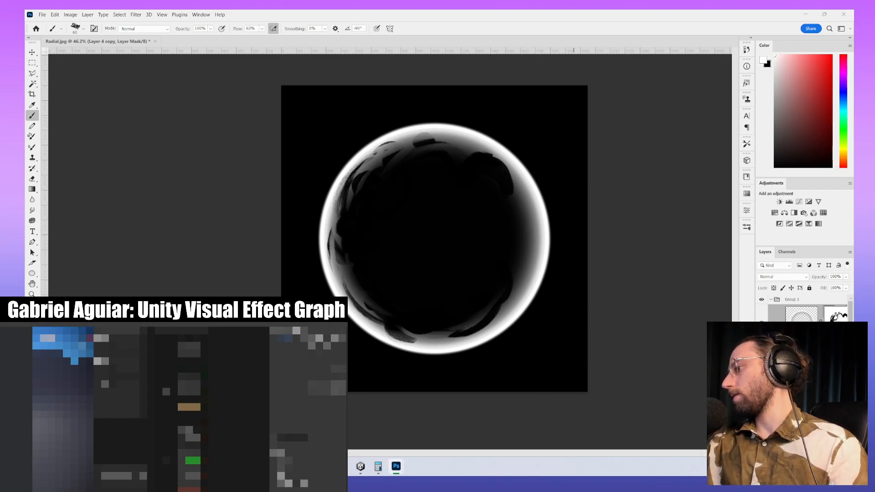
pyautogui.hotkey('ctrl', 'z')
pyautogui.press('x')
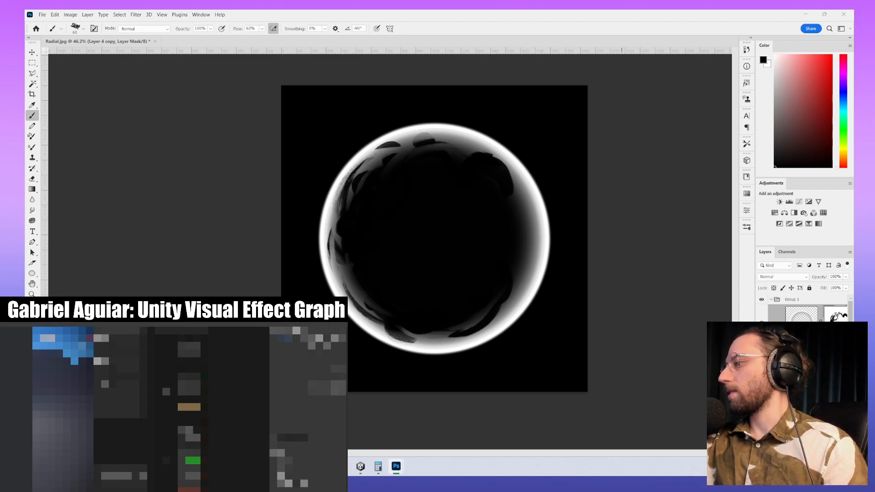
pyautogui.press('x')
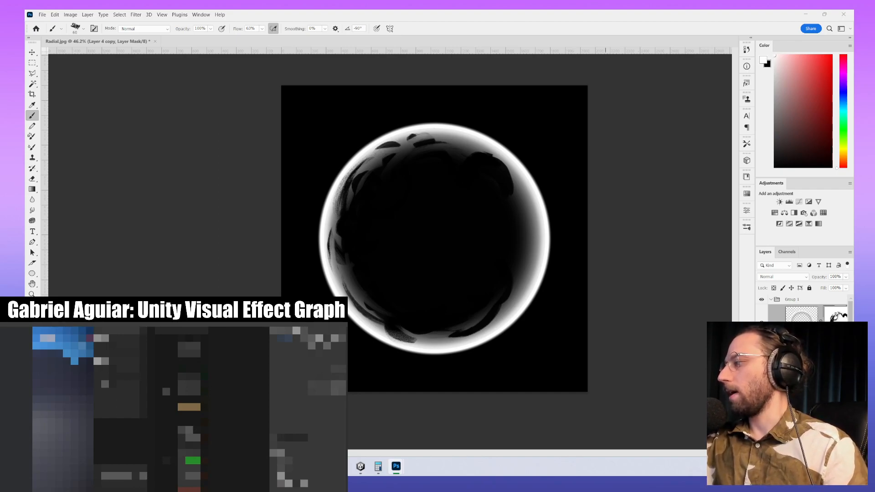
# - Mask short curved black marks into the ring's top glow and thin them with white strokes
pyautogui.press('x')
pyautogui.moveTo(436, 135); pyautogui.dragTo(454, 140)
pyautogui.press('x')
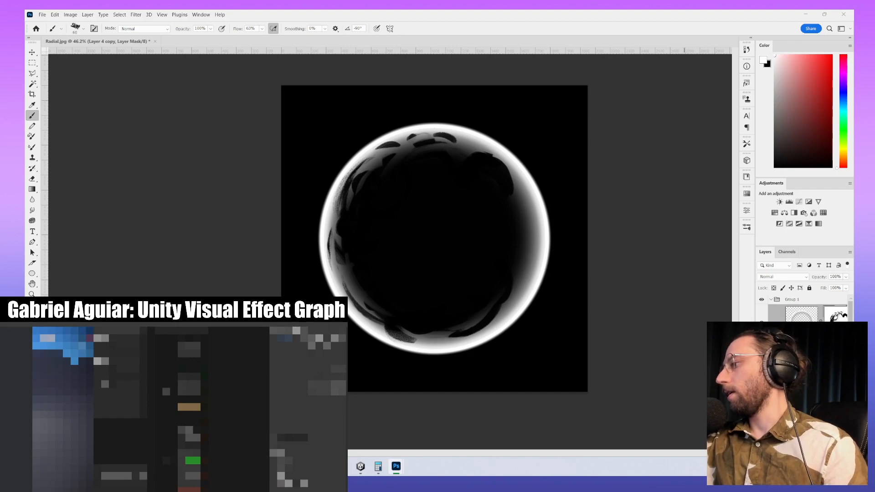
pyautogui.press('x')
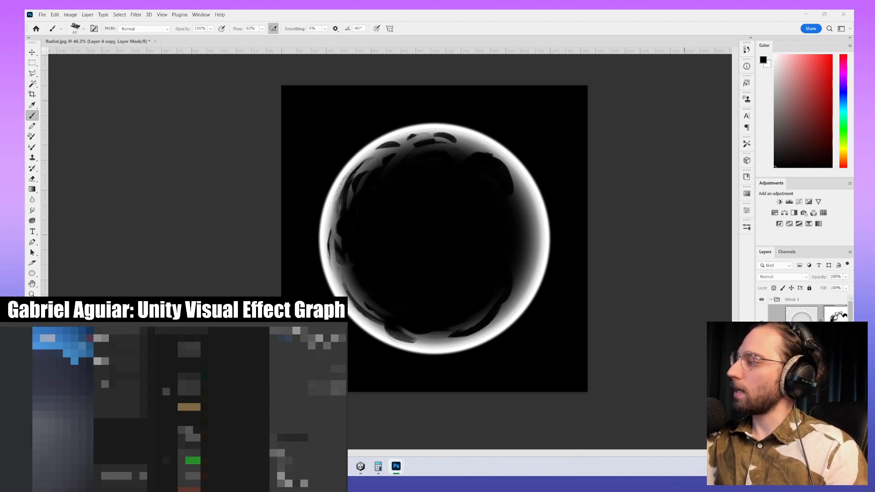
pyautogui.moveTo(416, 147); pyautogui.dragTo(455, 151)
pyautogui.press('x')
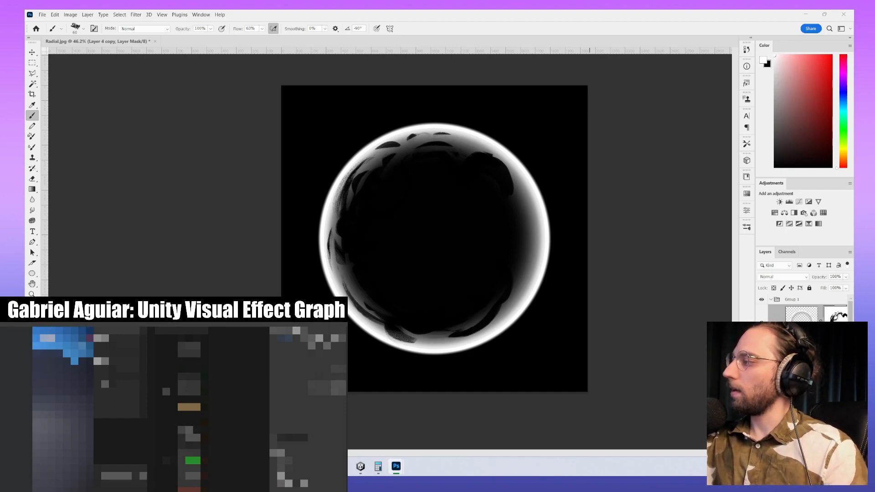
pyautogui.press('x')
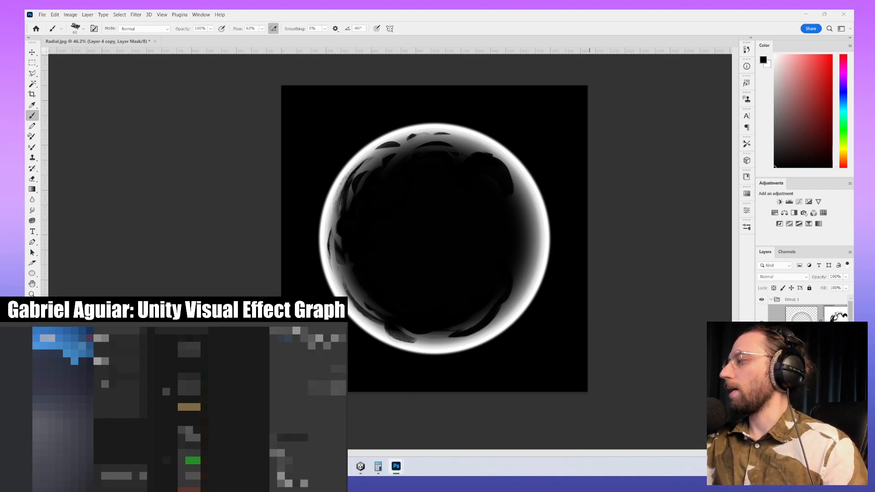
pyautogui.press('x')
pyautogui.moveTo(412, 139); pyautogui.dragTo(448, 134)
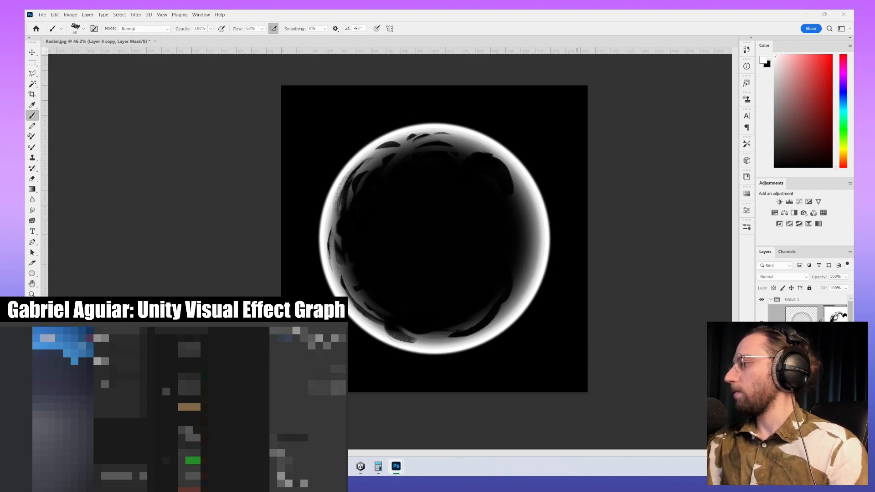
# - Extend the ring's upper-right notch outward with curved black strokes, alternating with white to shape its outer edge
pyautogui.press('x')
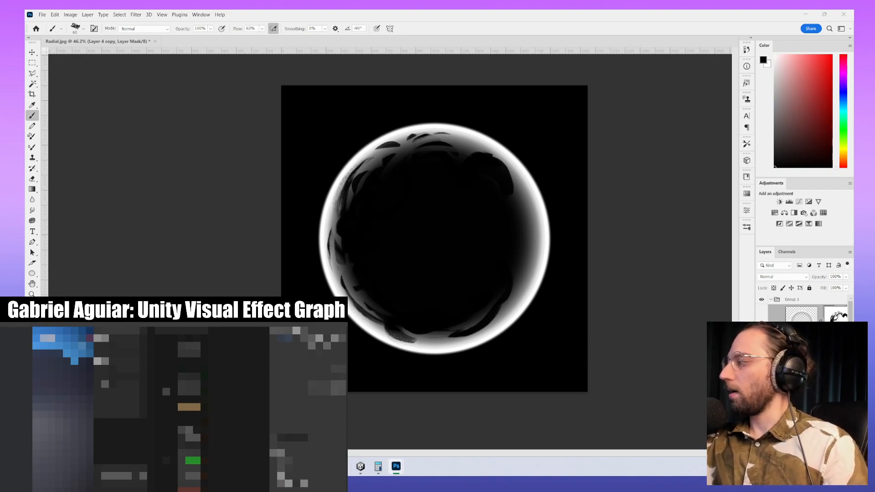
pyautogui.moveTo(500, 163); pyautogui.dragTo(519, 194)
pyautogui.press('x')
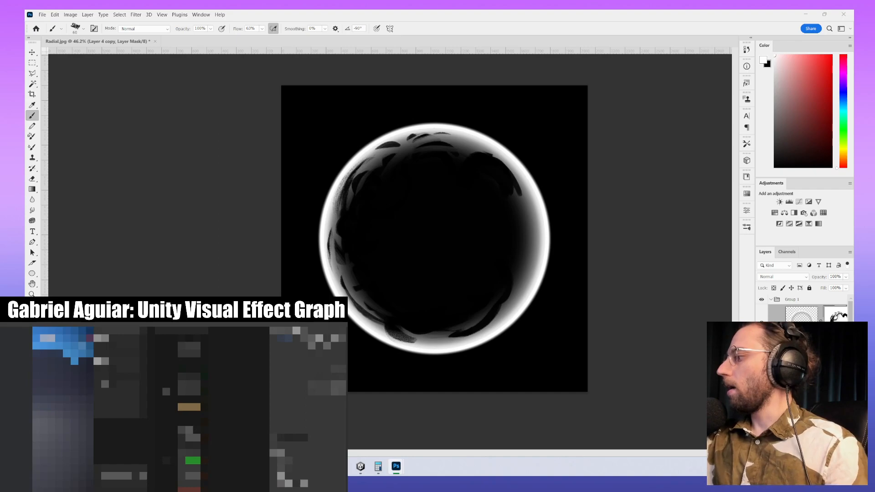
pyautogui.press('x')
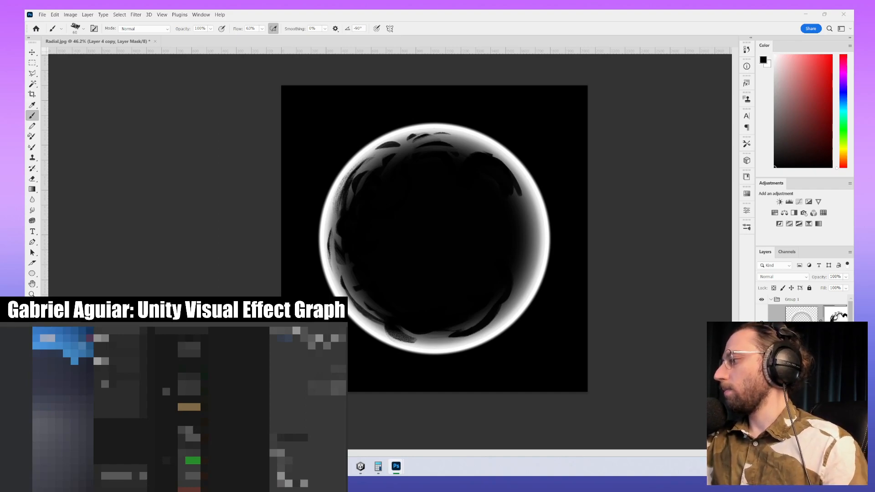
pyautogui.press('x')
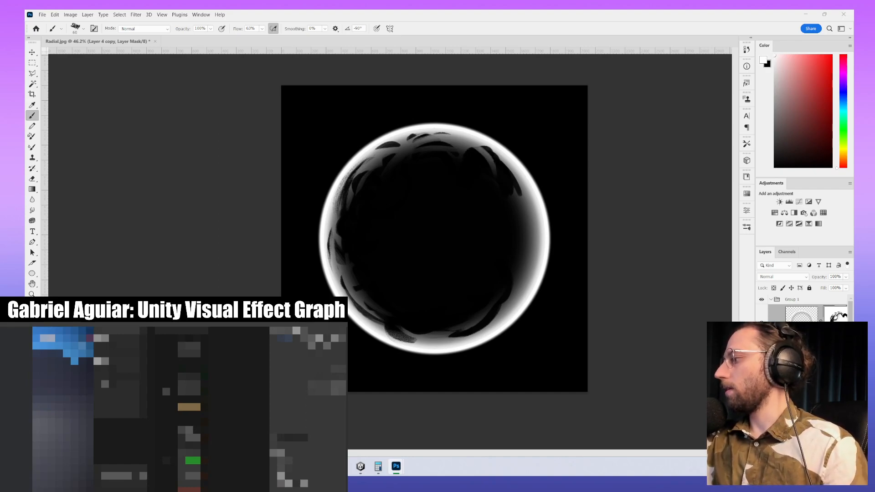
pyautogui.moveTo(482, 150); pyautogui.dragTo(515, 179)
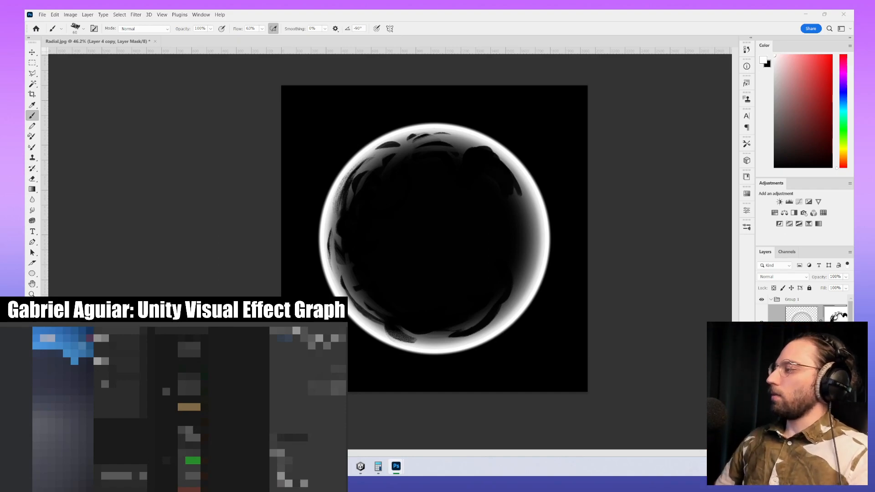
# - Cut a straight light streak across the top of the upper-right notch with a smaller white brush, undoing stray strokes
pyautogui.moveTo(519, 196); pyautogui.dragTo(506, 219)
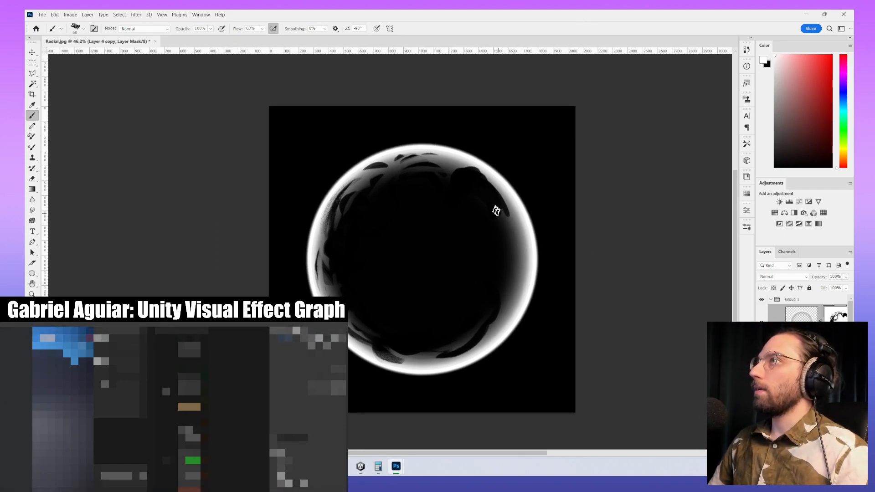
pyautogui.press('x')
pyautogui.keyDown('alt'); pyautogui.scroll(6, 464, 195); pyautogui.keyUp('alt')
pyautogui.moveTo(444, 159)
pyautogui.mouseDown()
pyautogui.moveTo(518, 165)
pyautogui.moveTo(462, 151)
pyautogui.moveTo(439, 173)
pyautogui.mouseUp()
pyautogui.hotkey('ctrl', 'z')
pyautogui.press('x')
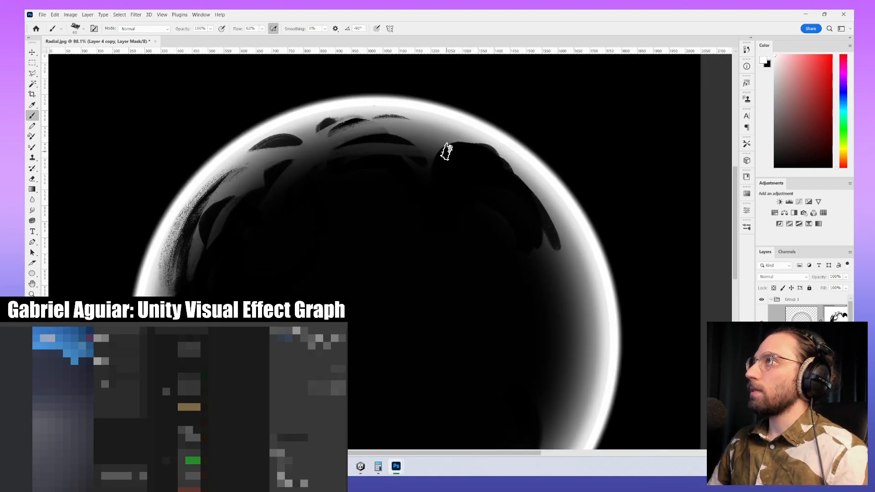
pyautogui.keyDown('alt'); pyautogui.moveTo(446, 152); pyautogui.dragTo(439, 152, button='right'); pyautogui.keyUp('alt')
pyautogui.moveTo(436, 155)
pyautogui.mouseDown()
pyautogui.moveTo(506, 152)
pyautogui.moveTo(402, 148)
pyautogui.moveTo(523, 174)
pyautogui.moveTo(450, 141)
pyautogui.mouseUp()
pyautogui.hotkey('ctrl', 'z')
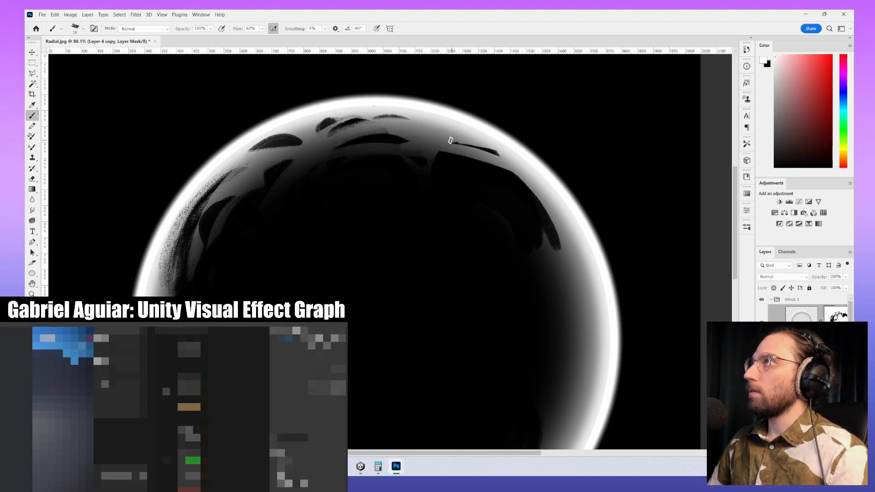
# - Paint a black hook outward from the ring's lower-right sweep and separate it with a curved white streak
pyautogui.keyDown('alt'); pyautogui.scroll(-6, 502, 182); pyautogui.keyUp('alt')
pyautogui.moveTo(501, 207); pyautogui.dragTo(511, 206)
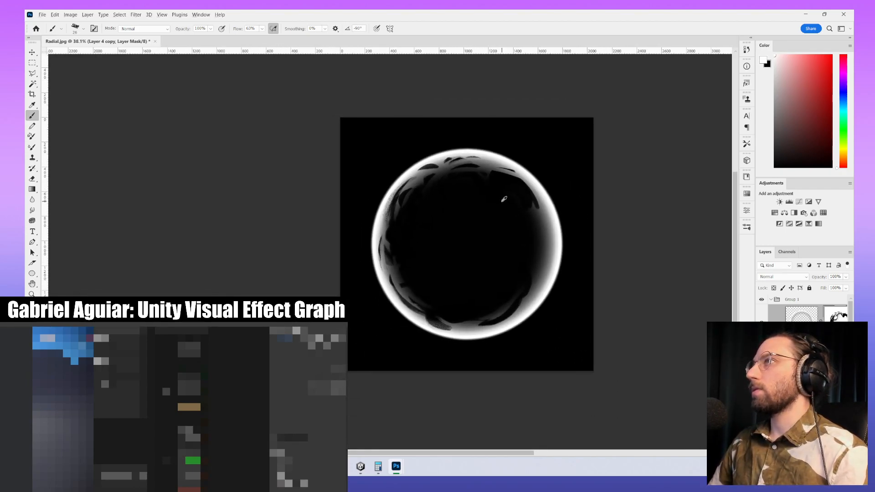
pyautogui.keyDown('alt'); pyautogui.scroll(3, 496, 278); pyautogui.keyUp('alt')
pyautogui.keyDown('alt'); pyautogui.scroll(3, 513, 335); pyautogui.keyUp('alt')
pyautogui.press('x')
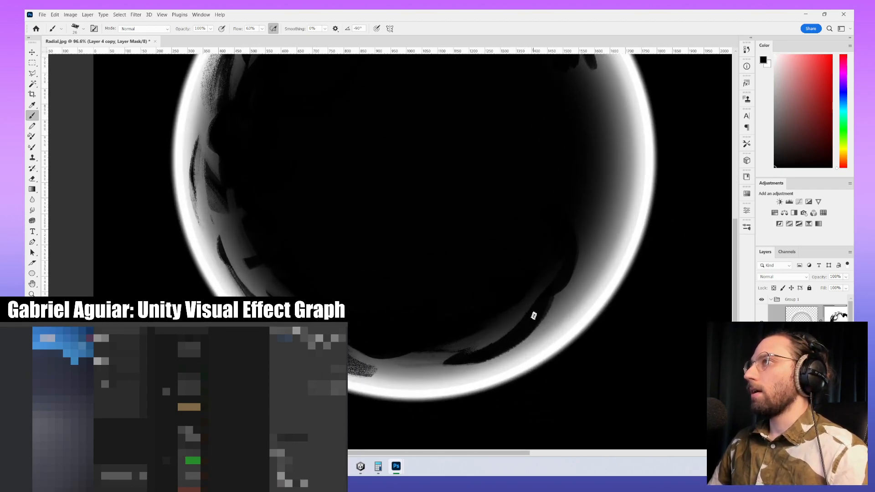
pyautogui.moveTo(542, 305); pyautogui.dragTo(524, 332)
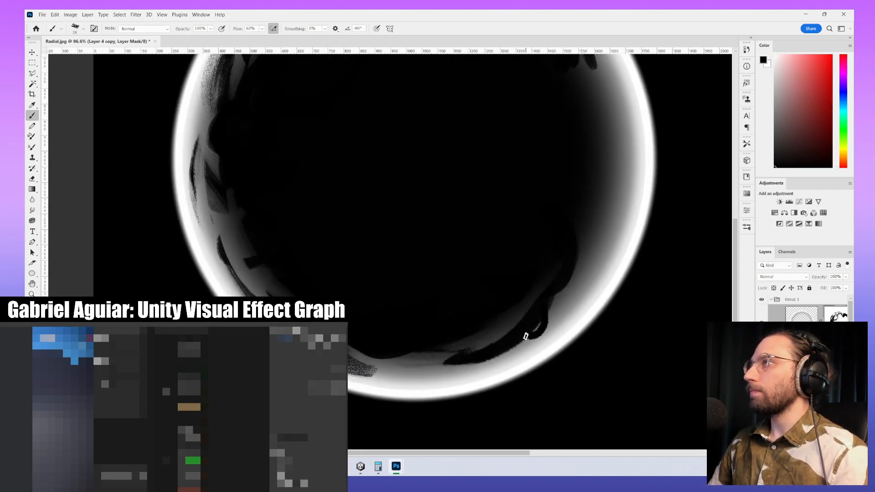
pyautogui.press('x')
pyautogui.moveTo(558, 292)
pyautogui.mouseDown()
pyautogui.moveTo(475, 343)
pyautogui.moveTo(533, 324)
pyautogui.moveTo(560, 292)
pyautogui.moveTo(471, 347)
pyautogui.mouseUp()
# - Trim the black hook at the ring's lower right with a white stroke on the layer mask
pyautogui.keyDown('alt'); pyautogui.scroll(-6, 657, 283); pyautogui.keyUp('alt')
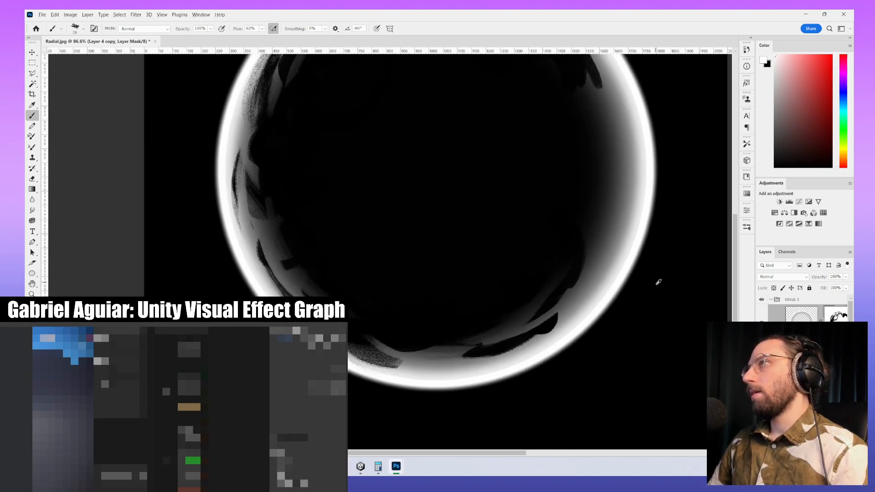
pyautogui.moveTo(650, 322); pyautogui.dragTo(543, 353)
pyautogui.keyDown('alt'); pyautogui.scroll(3, 485, 281); pyautogui.keyUp('alt')
pyautogui.keyDown('alt'); pyautogui.scroll(2, 485, 281); pyautogui.keyUp('alt')
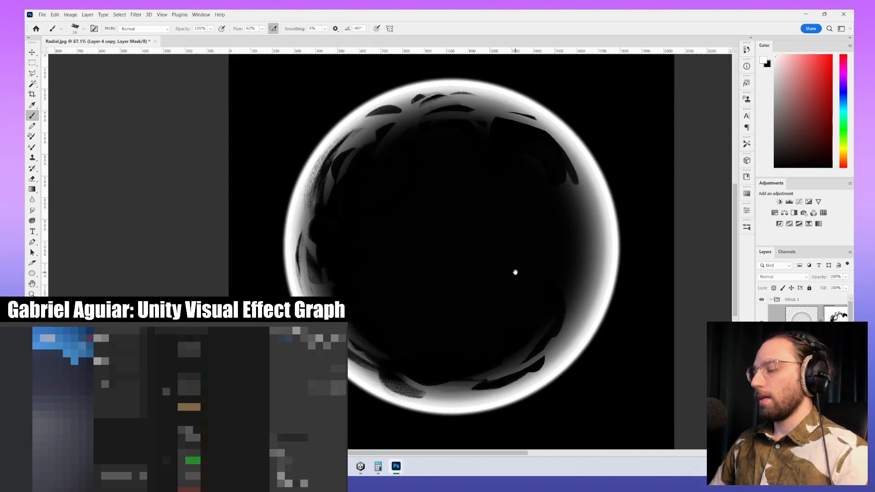
# - Draw a closed crescent-shaped Pen path in the glow at the ring's lower-right side
pyautogui.press('p')
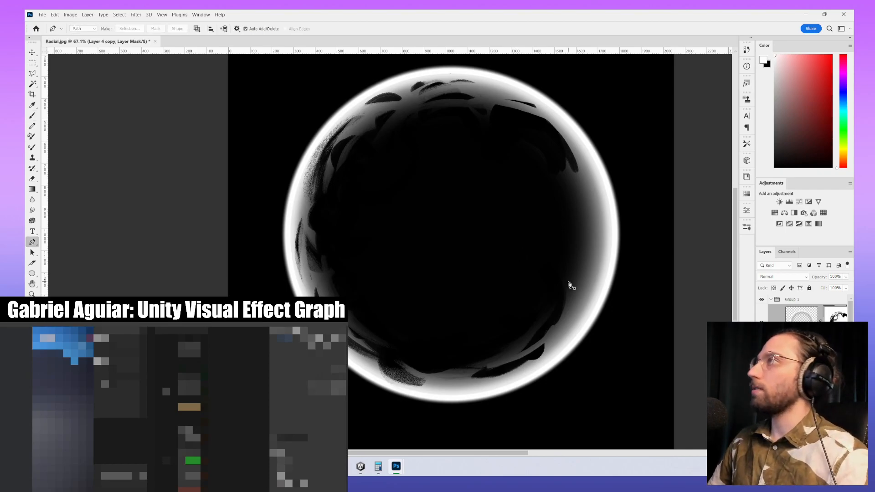
pyautogui.click(554, 326)
pyautogui.moveTo(602, 255); pyautogui.dragTo(597, 195)
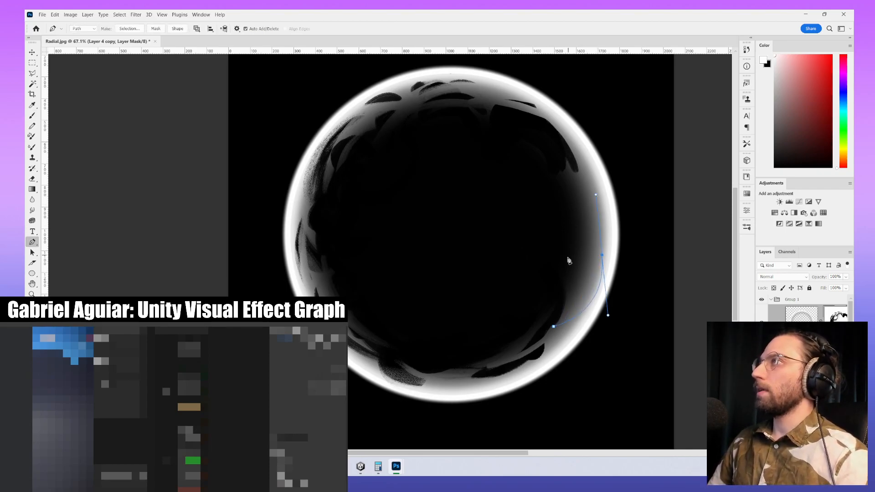
pyautogui.click(554, 297)
pyautogui.moveTo(580, 278); pyautogui.dragTo(583, 311)
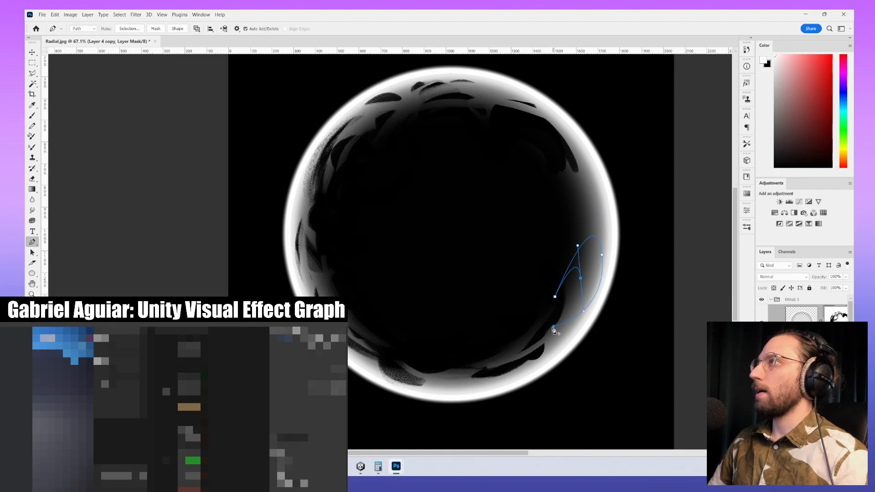
pyautogui.click(559, 327)
# - Fill the crescent path with black on the layer mask
pyautogui.rightClick(528, 243)
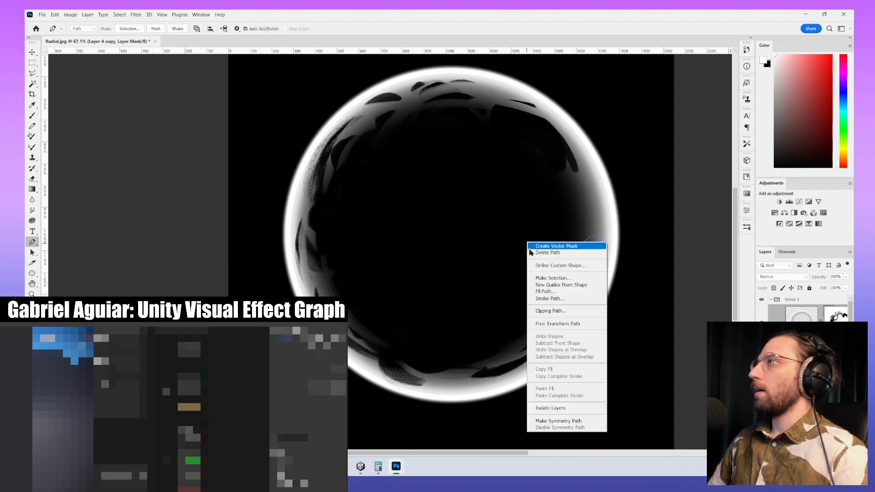
pyautogui.click(550, 292)
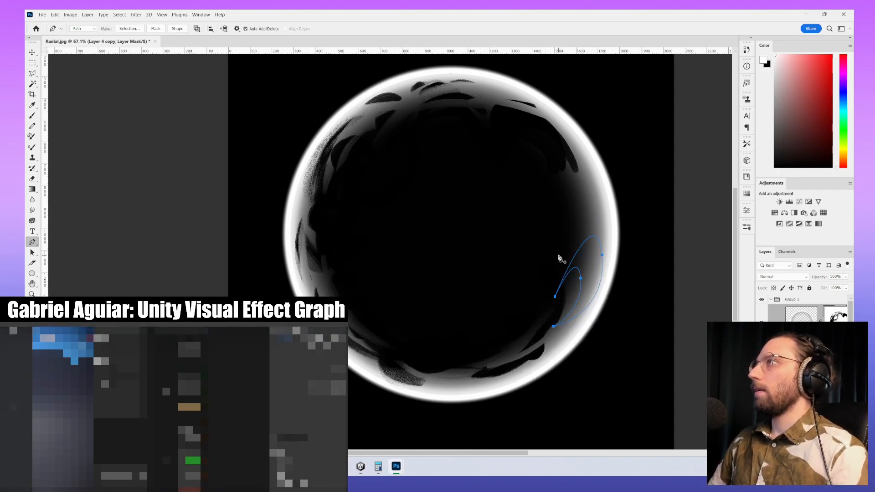
pyautogui.press('x')
pyautogui.rightClick(538, 249)
pyautogui.click(571, 304)
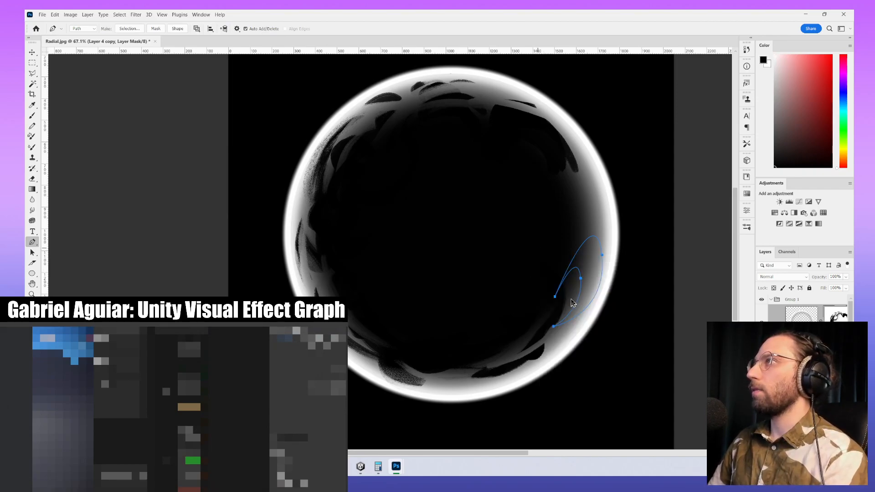
pyautogui.press('Return')
pyautogui.keyDown('alt'); pyautogui.scroll(-3, 678, 390); pyautogui.keyUp('alt')
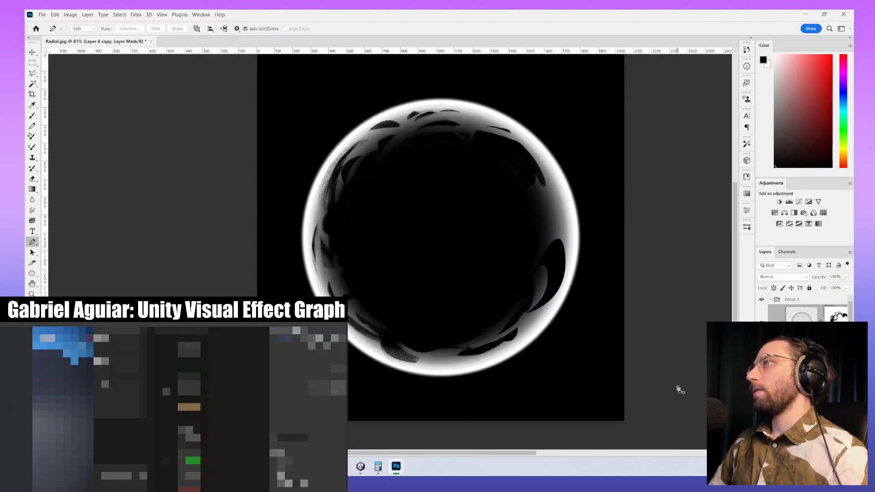
# - Draw a small sliver path at the ring's right side and a long thin curved path along the upper-right notch, then fill both with black
pyautogui.keyDown('alt'); pyautogui.scroll(3, 507, 258); pyautogui.keyUp('alt')
pyautogui.click(508, 189)
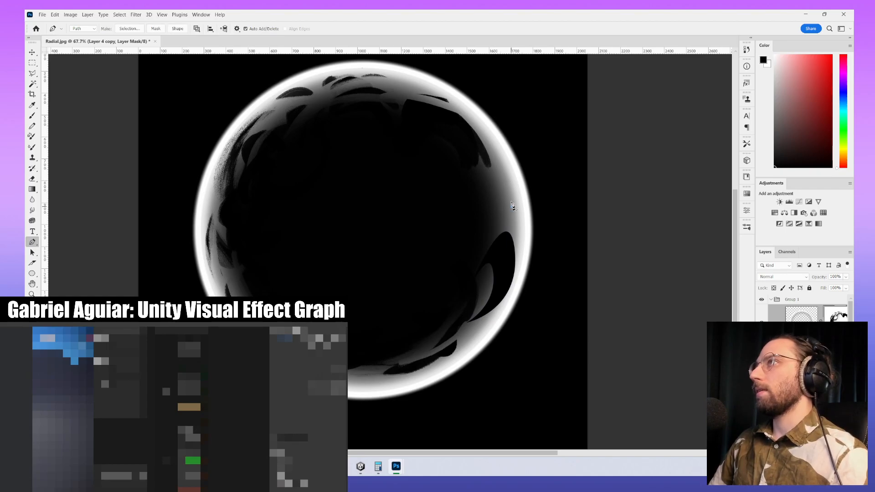
pyautogui.click(509, 201)
pyautogui.click(505, 214)
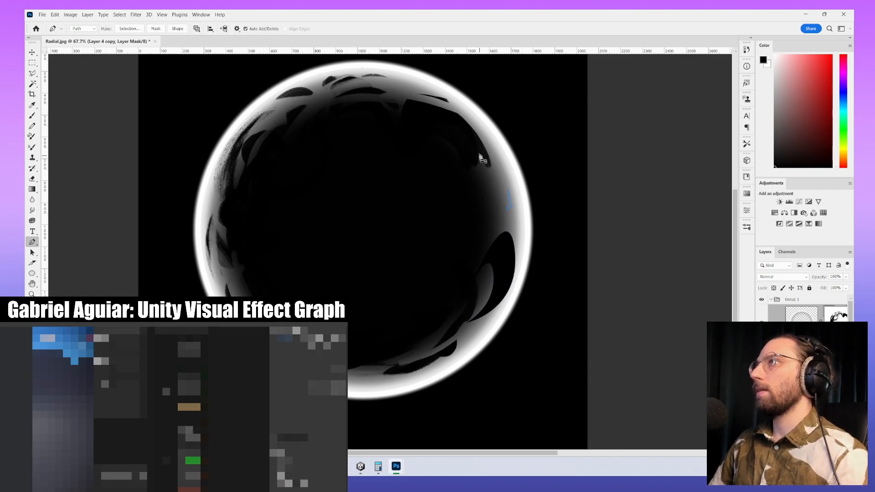
pyautogui.moveTo(443, 131); pyautogui.dragTo(493, 153)
pyautogui.click(577, 229)
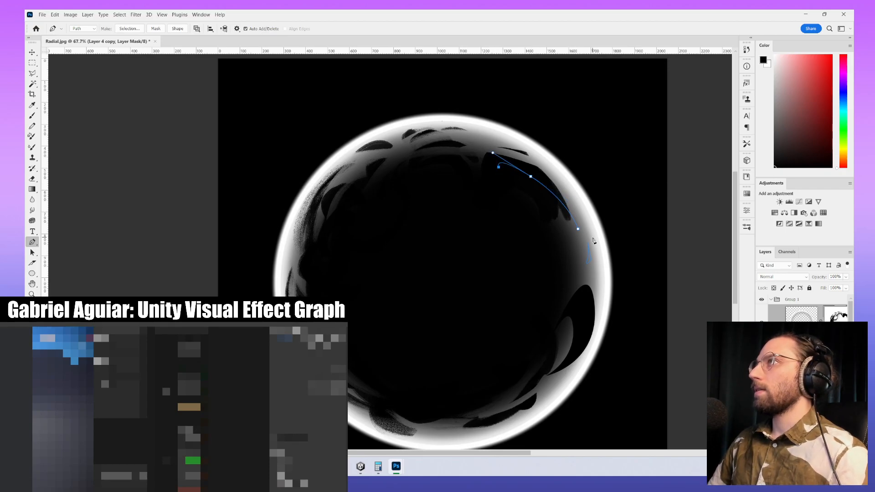
pyautogui.click(577, 228)
pyautogui.rightClick(589, 197)
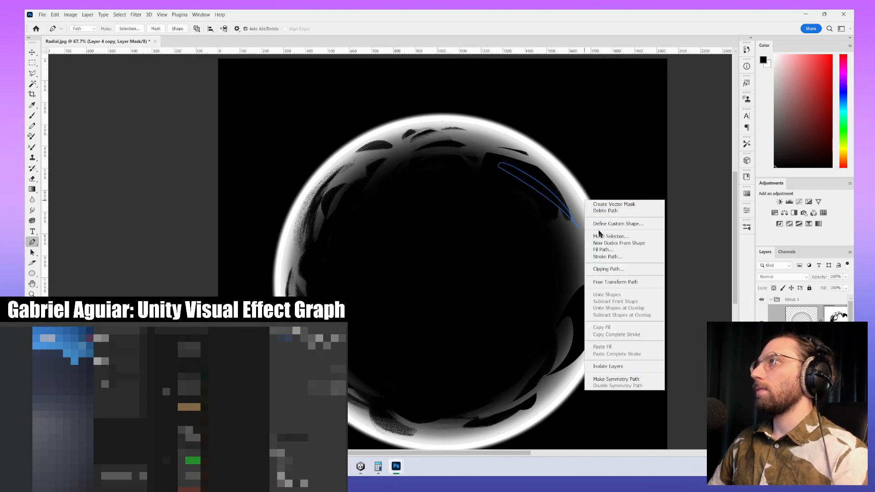
pyautogui.click(609, 250)
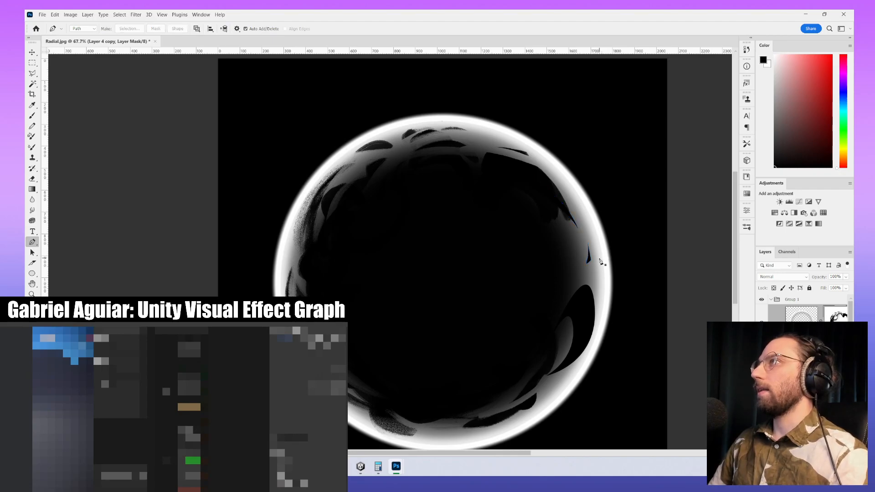
# - Draw a long thin arc path from the lower-right glow to the upper-right notch and fill it with white to slice through the crescent
pyautogui.press('x')
pyautogui.click(556, 381)
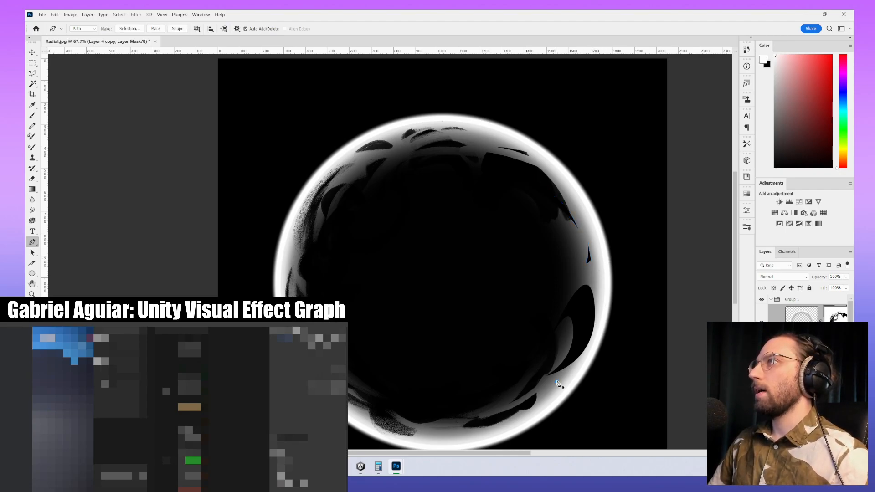
pyautogui.moveTo(543, 164); pyautogui.dragTo(453, 87)
pyautogui.keyDown('alt'); pyautogui.click(542, 165); pyautogui.keyUp('alt')
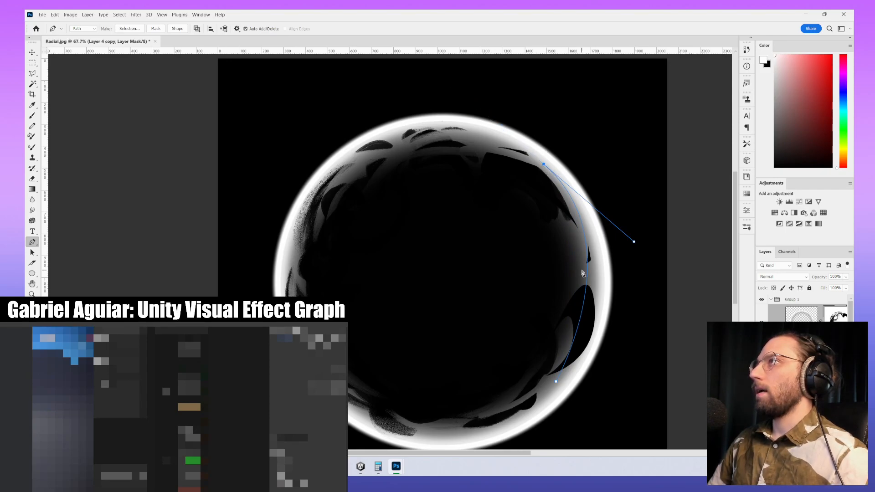
pyautogui.moveTo(556, 381); pyautogui.dragTo(517, 325)
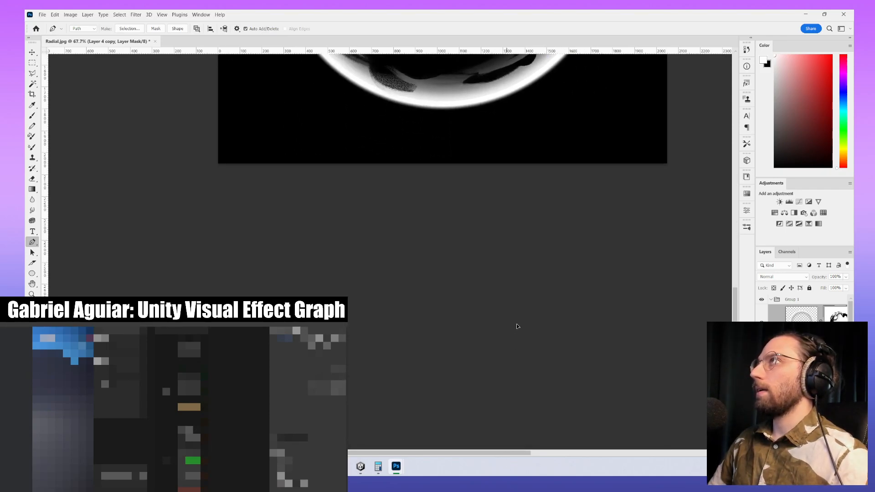
pyautogui.moveTo(603, 192); pyautogui.dragTo(613, 252)
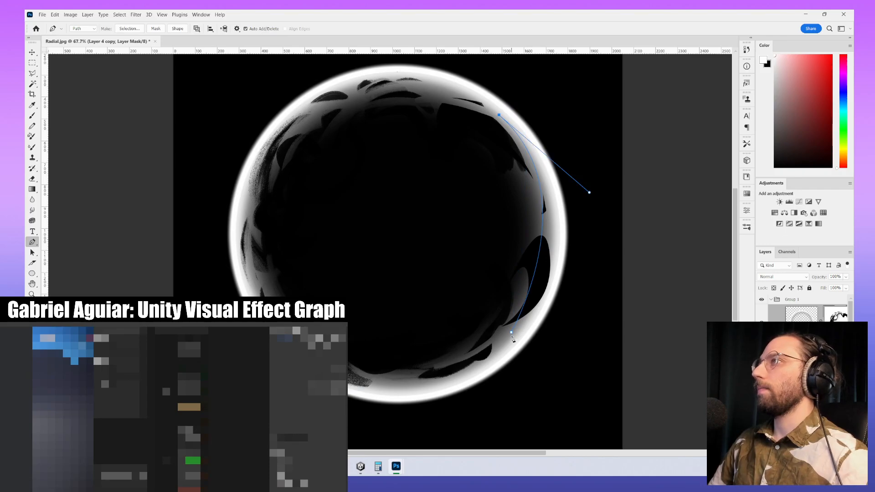
pyautogui.keyDown('alt'); pyautogui.moveTo(512, 332); pyautogui.dragTo(445, 378); pyautogui.keyUp('alt')
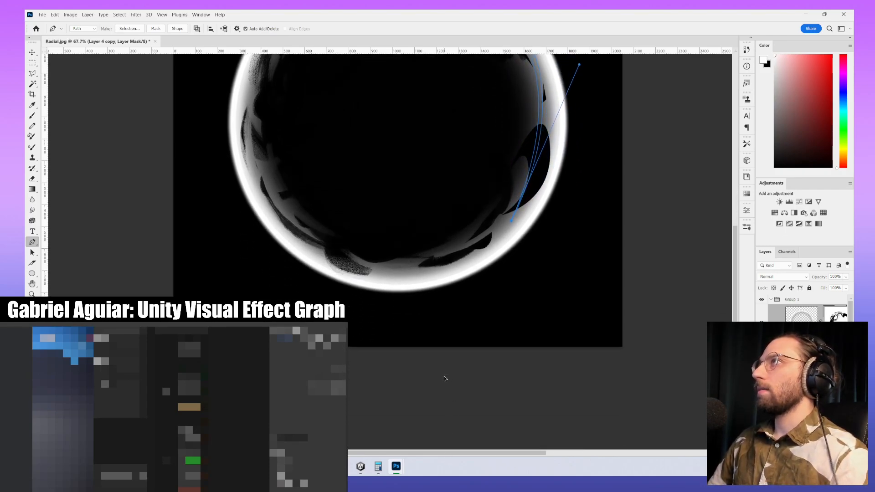
pyautogui.rightClick(599, 111)
pyautogui.click(628, 162)
pyautogui.press('Return')
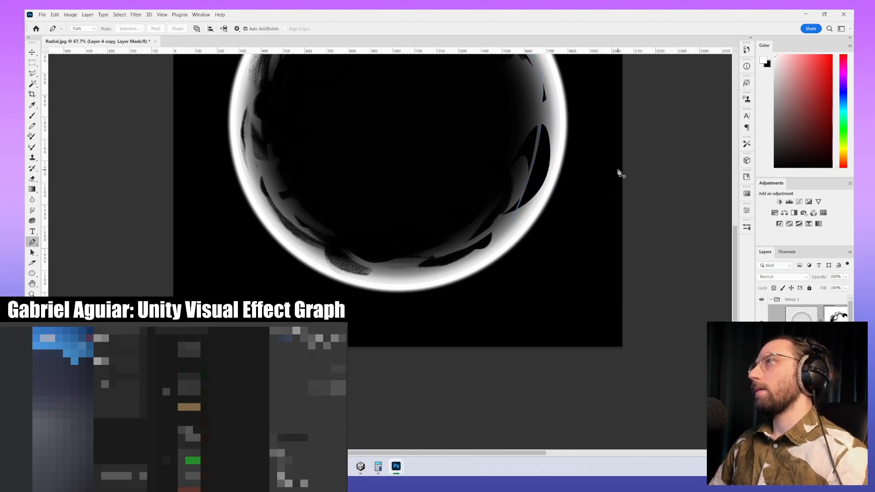
pyautogui.keyDown('alt'); pyautogui.scroll(-3, 598, 170); pyautogui.keyUp('alt')
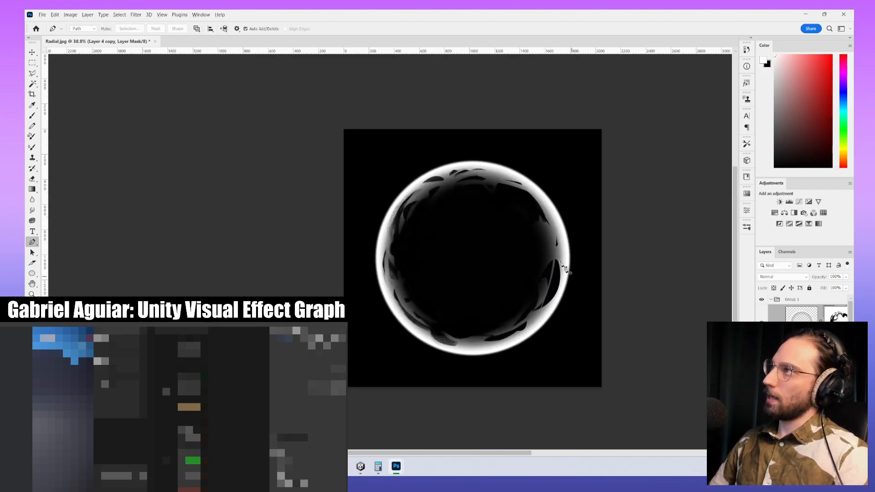
pyautogui.keyDown('alt'); pyautogui.scroll(3, 533, 217); pyautogui.keyUp('alt')
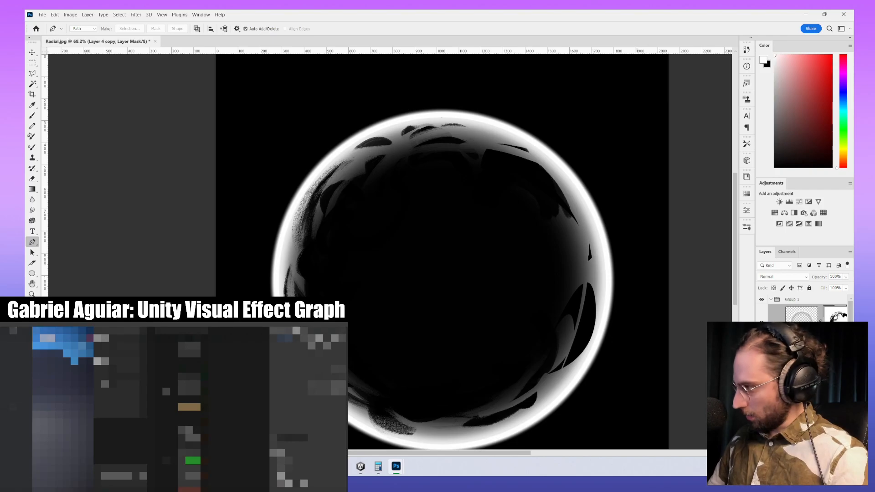
# - Paint rounded black marks into the inner glow at the ring's right side with an enlarged brush
pyautogui.hotkey('ctrl', 'shift', 's')
pyautogui.press('b')
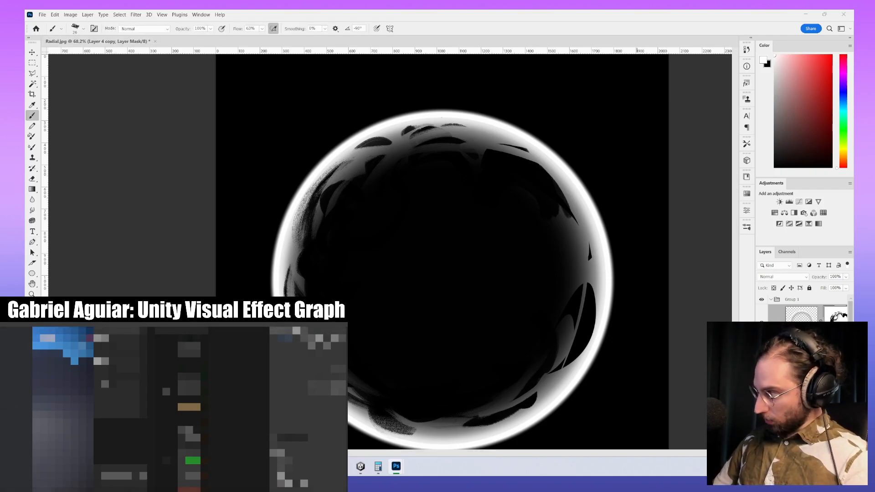
pyautogui.press(']')
pyautogui.press(']')
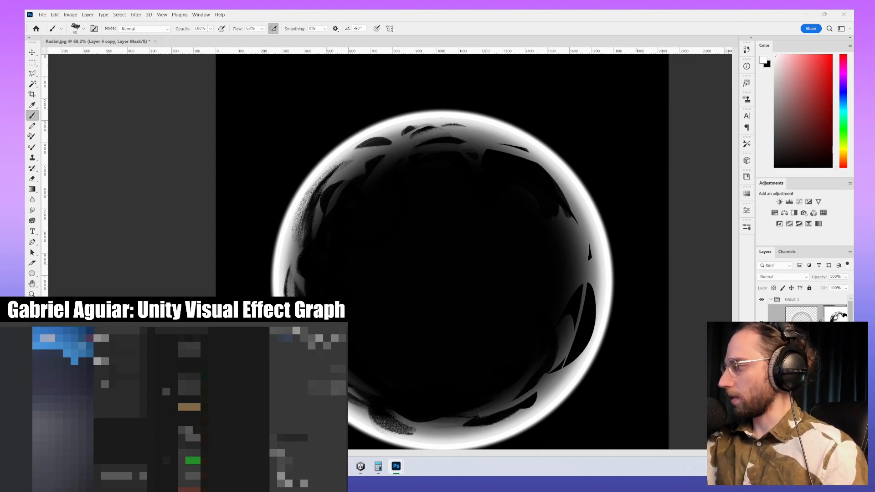
pyautogui.press('x')
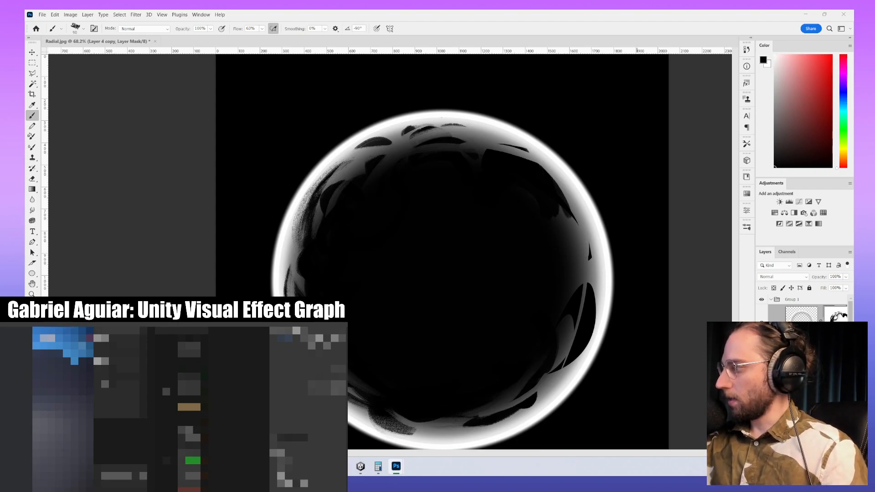
pyautogui.moveTo(563, 244); pyautogui.dragTo(570, 283)
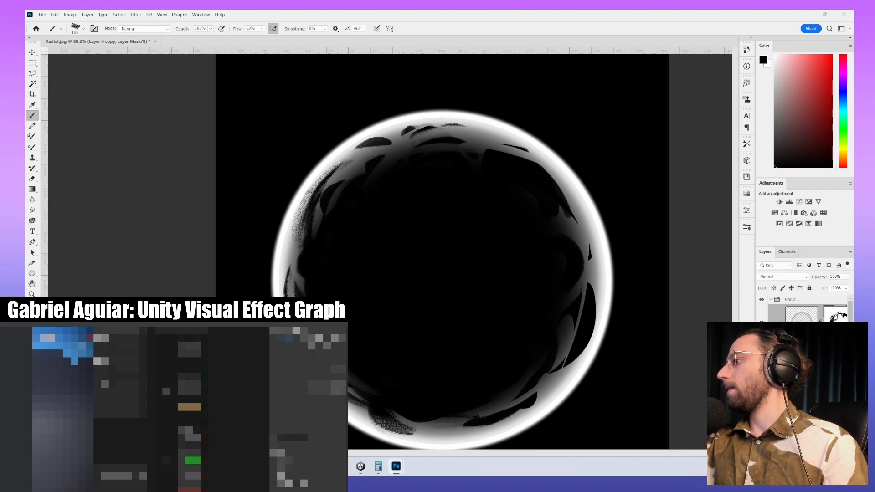
# - Brush a grainy dark streak across the top of the upper-right notch and a curved black stroke down its outer edge
pyautogui.press('x')
pyautogui.moveTo(492, 148); pyautogui.dragTo(544, 166)
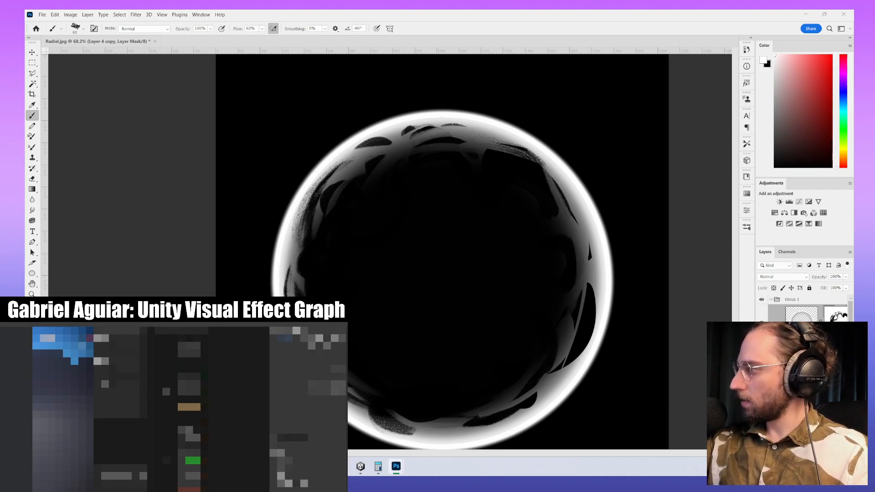
pyautogui.press('x')
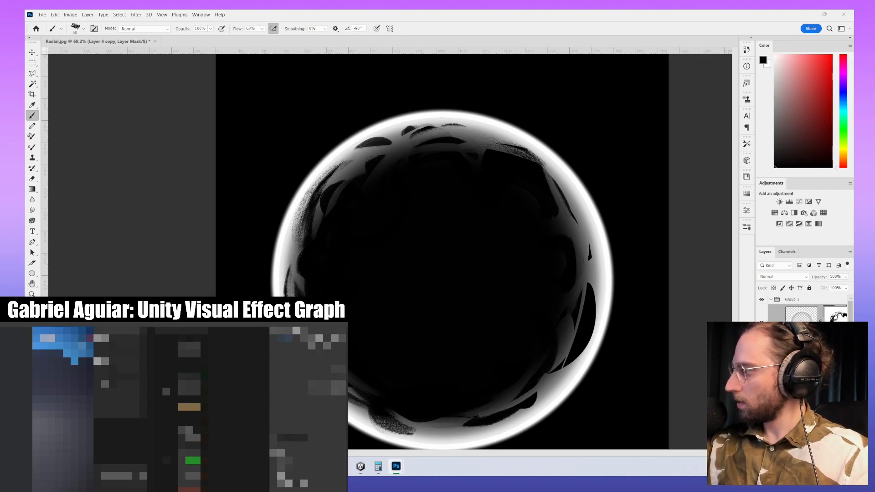
pyautogui.press('x')
pyautogui.moveTo(542, 168)
pyautogui.mouseDown()
pyautogui.moveTo(590, 273)
pyautogui.moveTo(575, 219)
pyautogui.mouseUp()
# - Extend the black mark outward into the right-side glow above the crescent with short rounded strokes
pyautogui.press('x')
pyautogui.moveTo(573, 246); pyautogui.dragTo(574, 280)
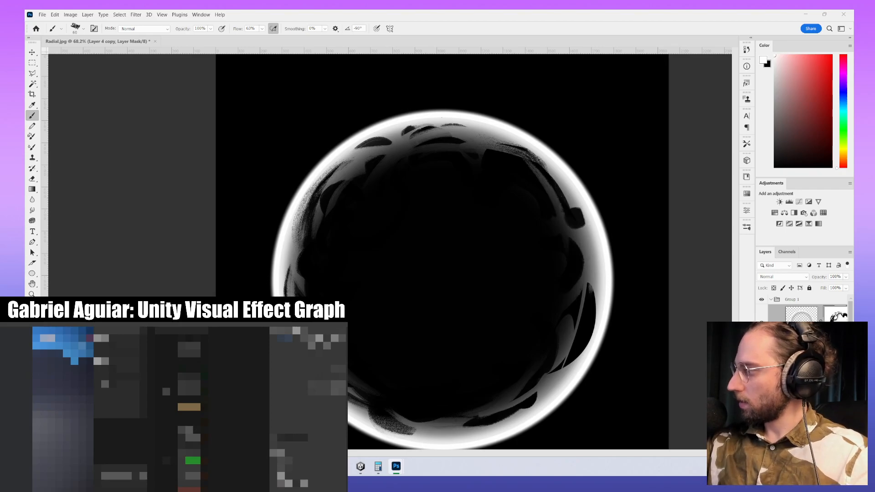
pyautogui.moveTo(578, 241); pyautogui.dragTo(588, 256)
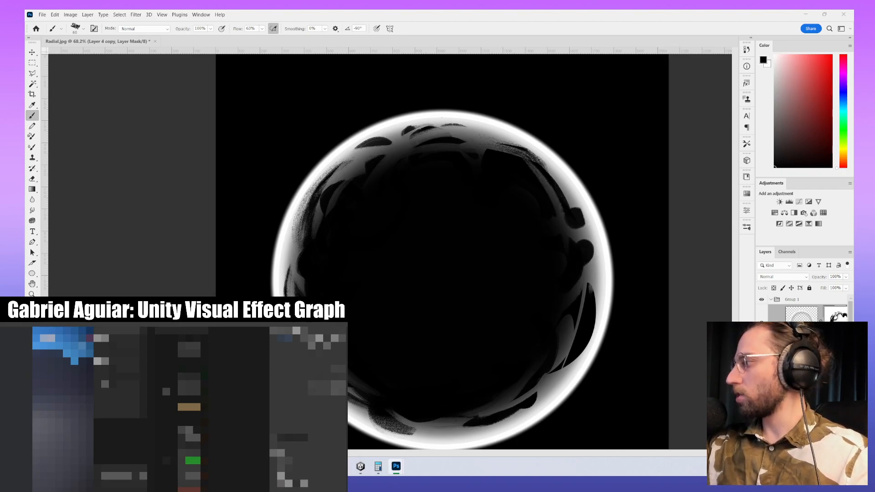
# - Thin the black marks in the ring's top glow with curved white strokes
pyautogui.press('x')
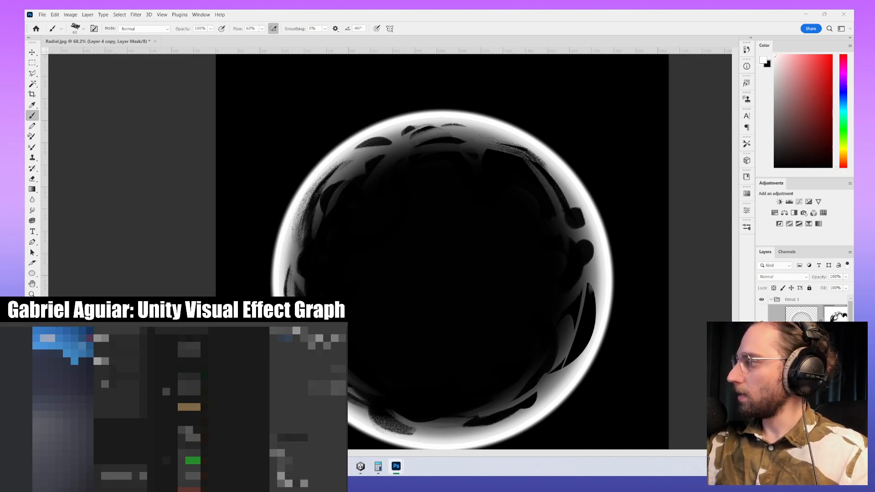
pyautogui.moveTo(421, 140); pyautogui.dragTo(501, 149)
pyautogui.press('x')
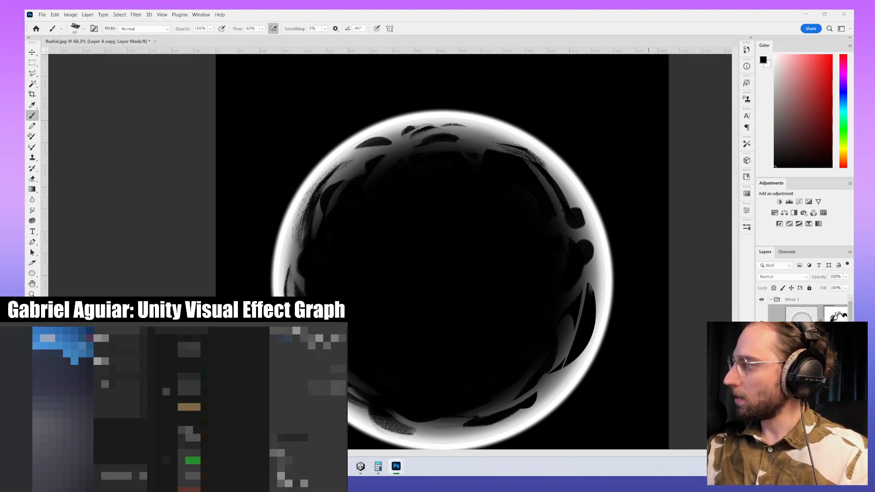
pyautogui.press('x')
pyautogui.moveTo(412, 134); pyautogui.dragTo(457, 134)
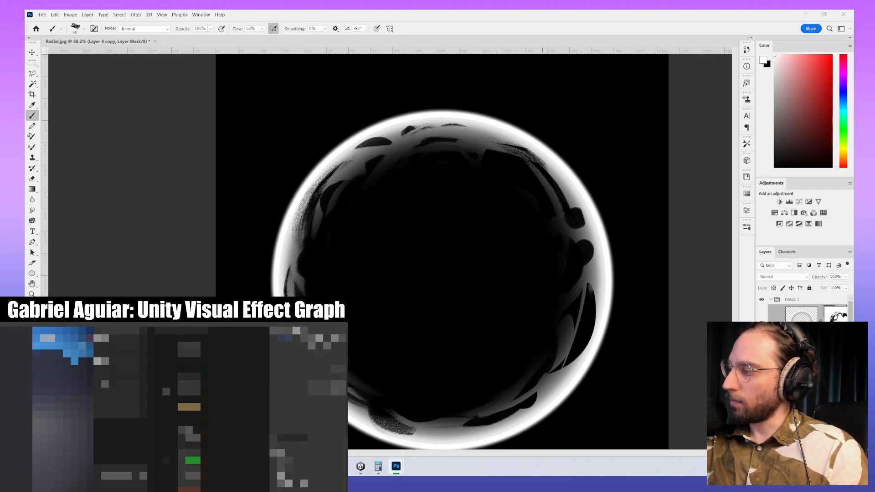
pyautogui.press('x')
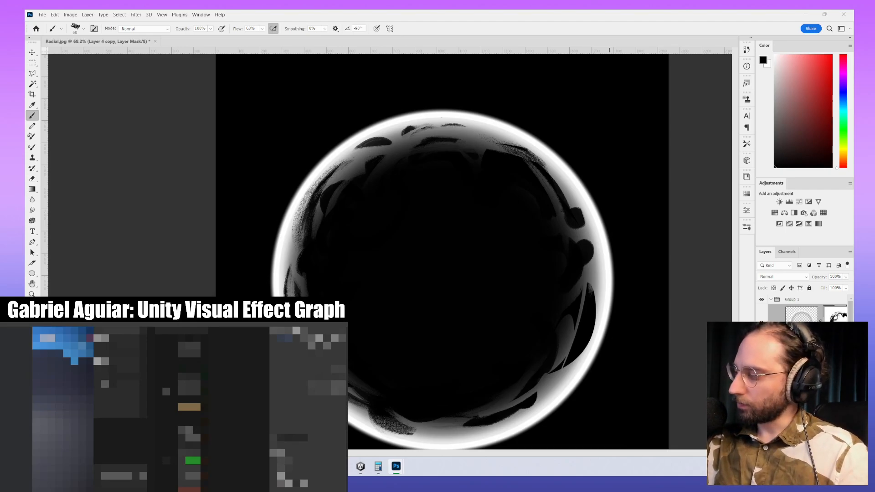
pyautogui.press('x')
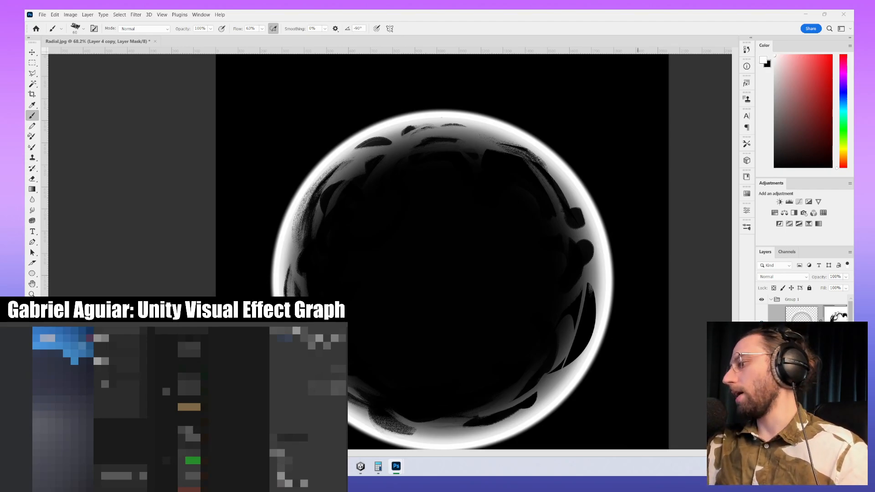
# - Paint a rounded black mark into the glow at the ring's bottom and carve the right-side crescent with a long curved white stroke
pyautogui.press('x')
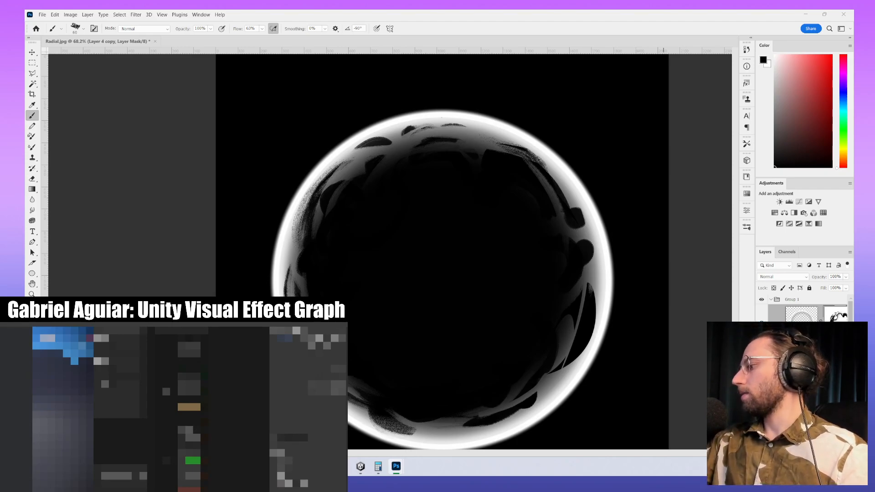
pyautogui.moveTo(435, 425); pyautogui.dragTo(469, 420)
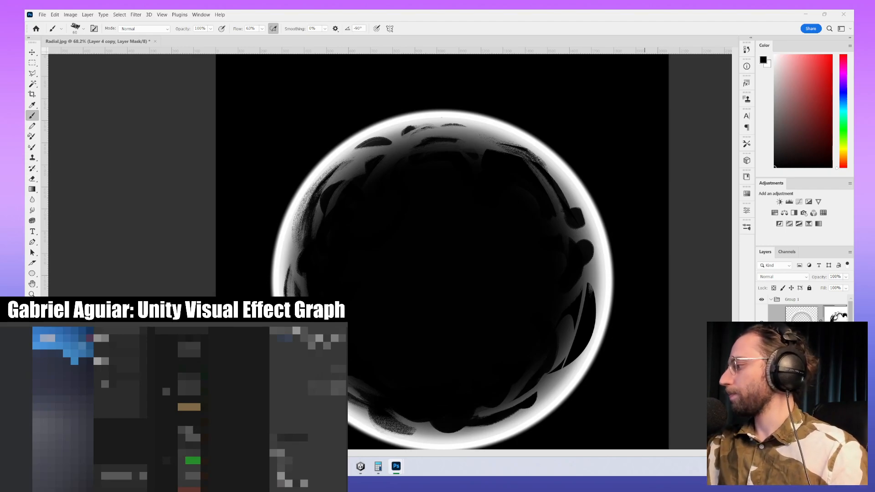
pyautogui.press('x')
pyautogui.moveTo(590, 285); pyautogui.dragTo(574, 360)
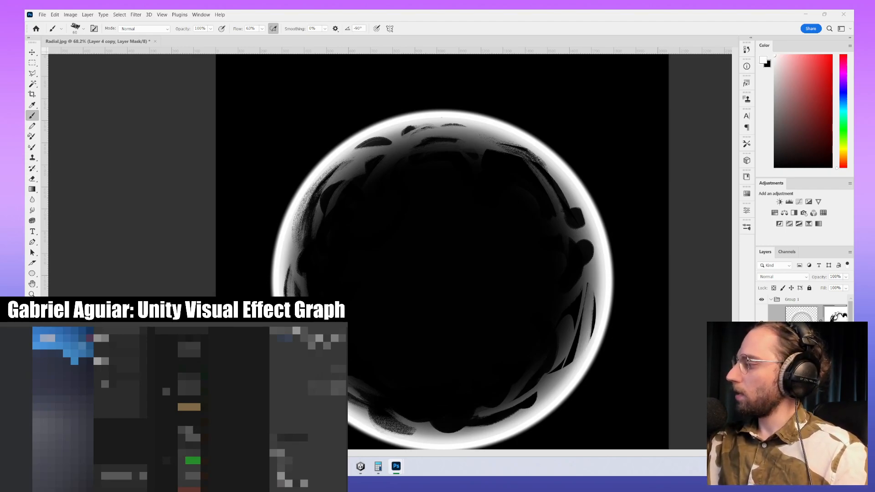
pyautogui.hotkey('ctrl', 'z')
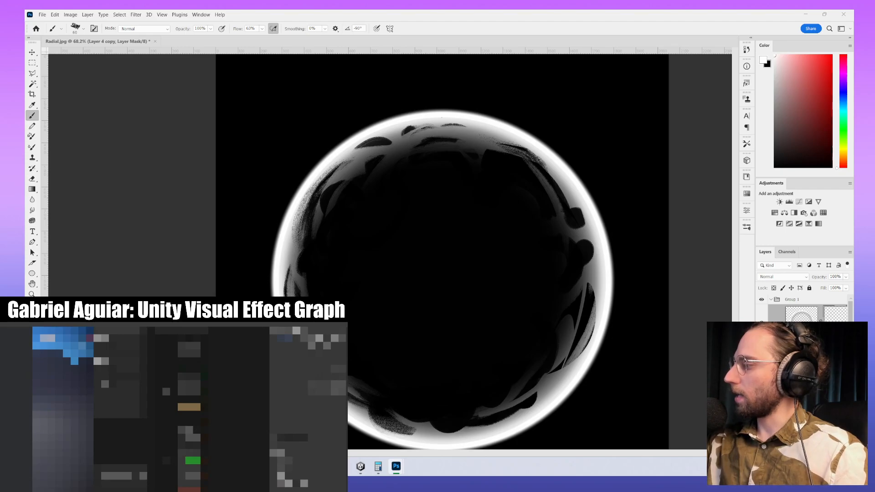
pyautogui.hotkey('ctrl', 'z')
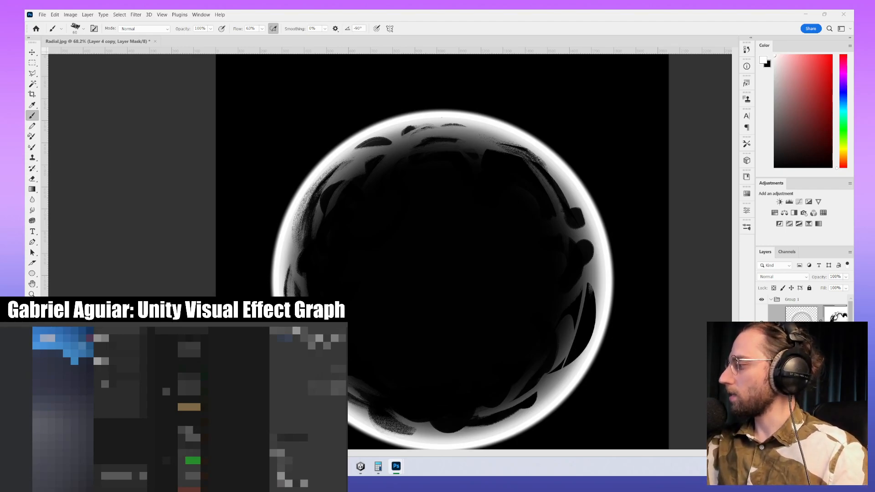
pyautogui.hotkey('ctrl', 'shift', 'z')
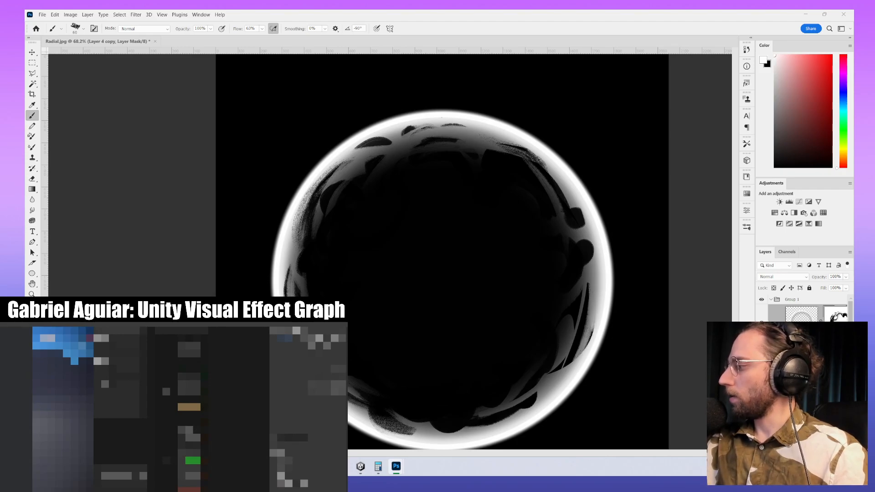
# - Break the rounded black mark above the right-side crescent into smaller flecks with short alternating black and white strokes
pyautogui.press('x')
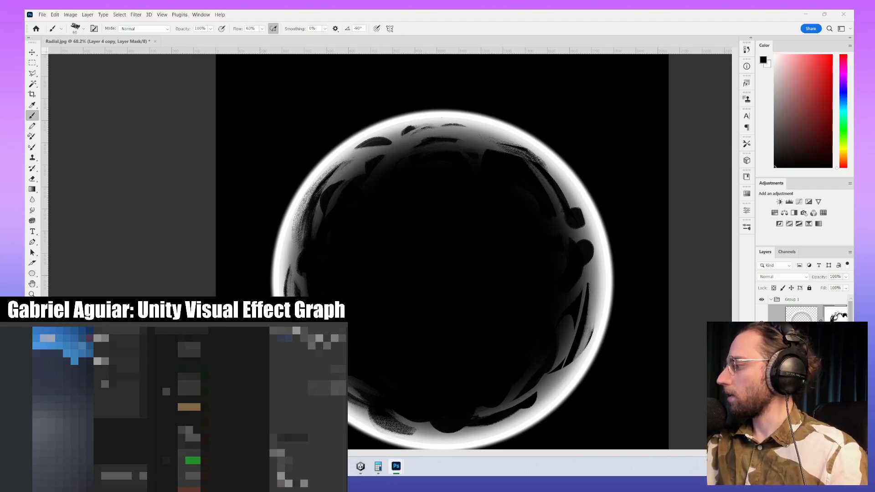
pyautogui.moveTo(578, 282); pyautogui.dragTo(572, 290)
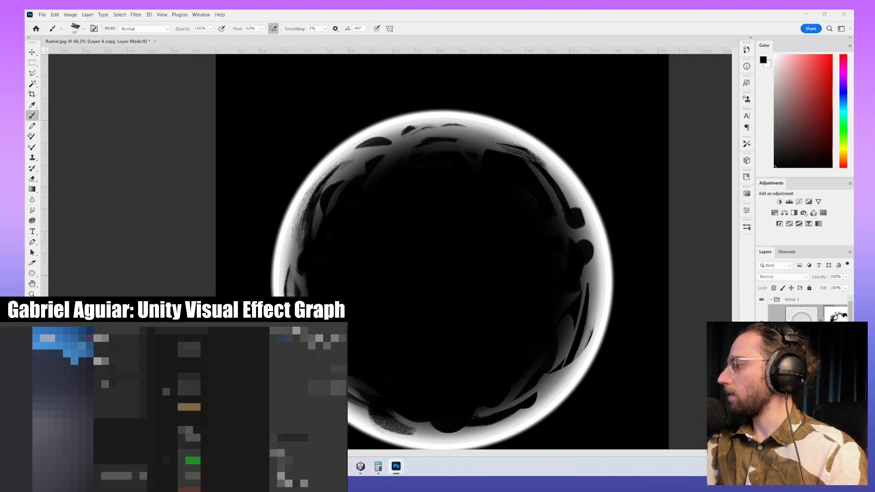
pyautogui.press('x')
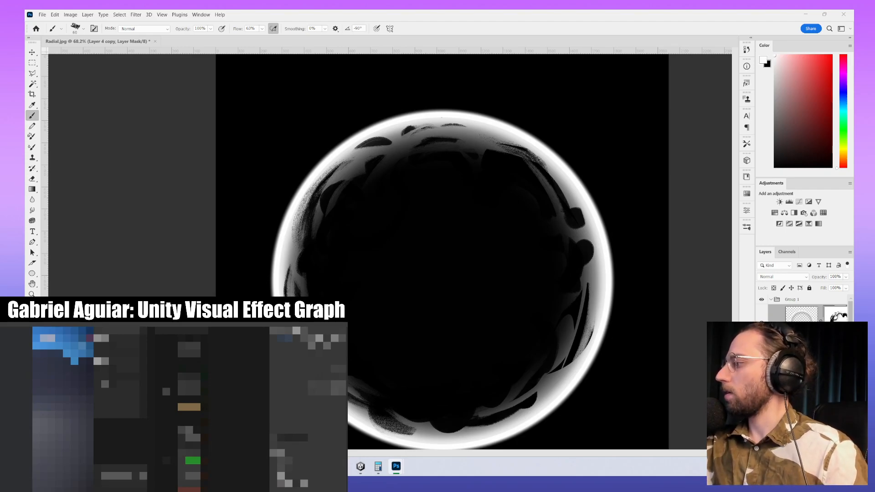
pyautogui.moveTo(589, 242); pyautogui.dragTo(582, 263)
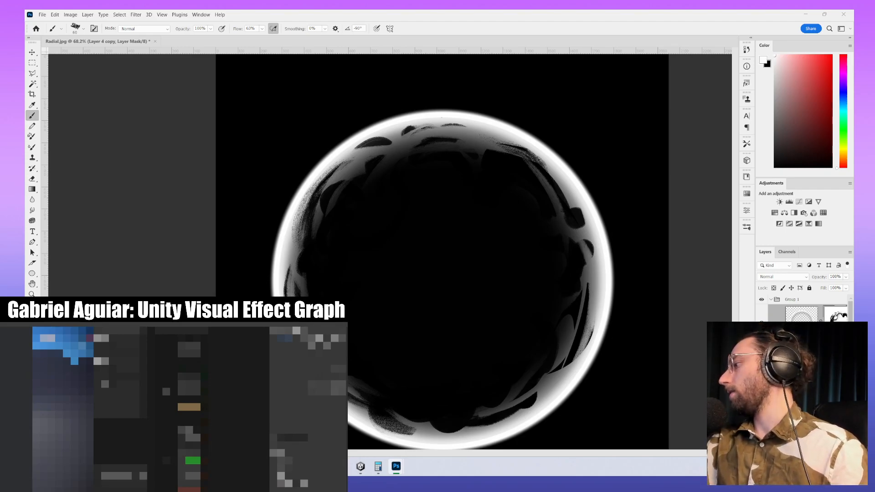
pyautogui.press('x')
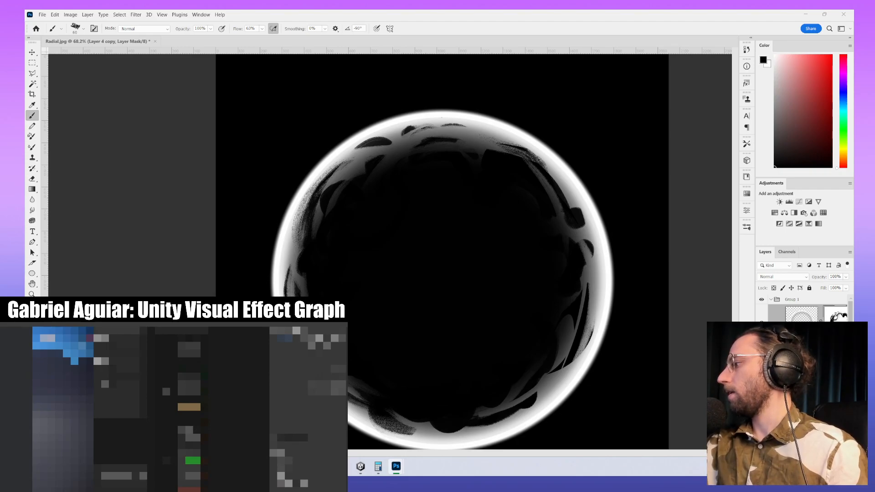
pyautogui.click(594, 272)
pyautogui.press('x')
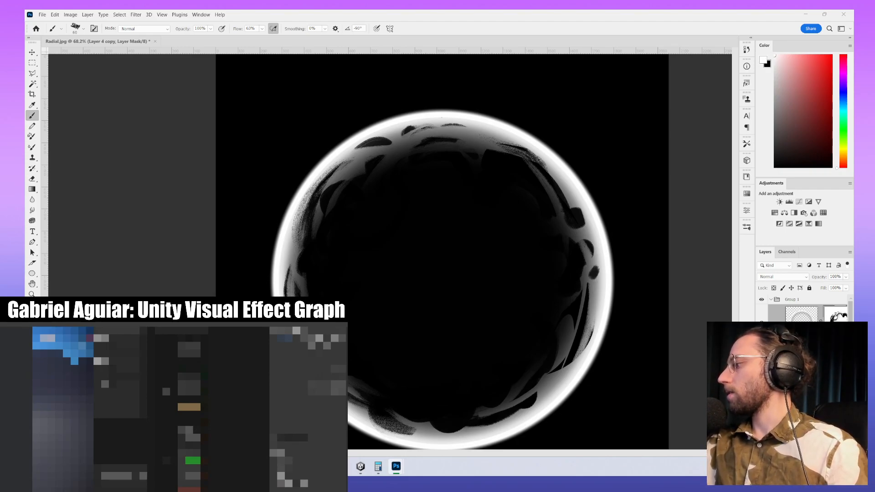
pyautogui.moveTo(591, 256); pyautogui.dragTo(595, 270)
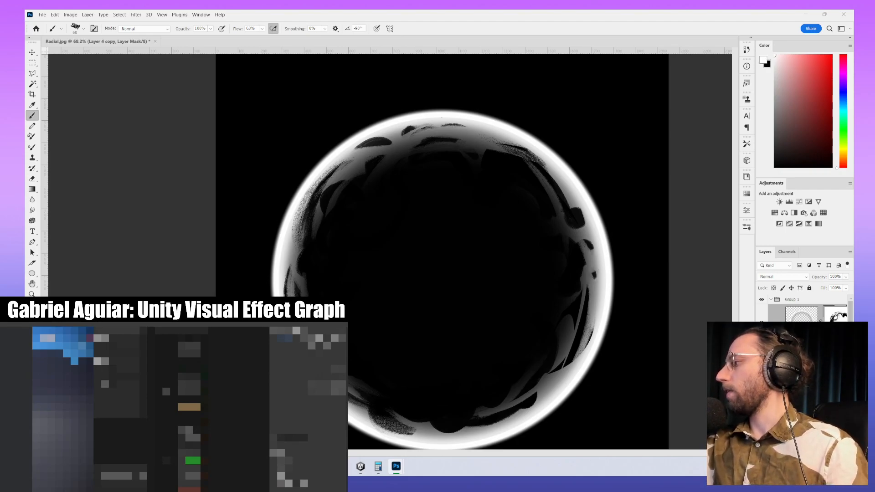
# - Trim the rounded black mark at the ring's upper right with white and add another black mark just inside it
pyautogui.press('x')
pyautogui.press('x')
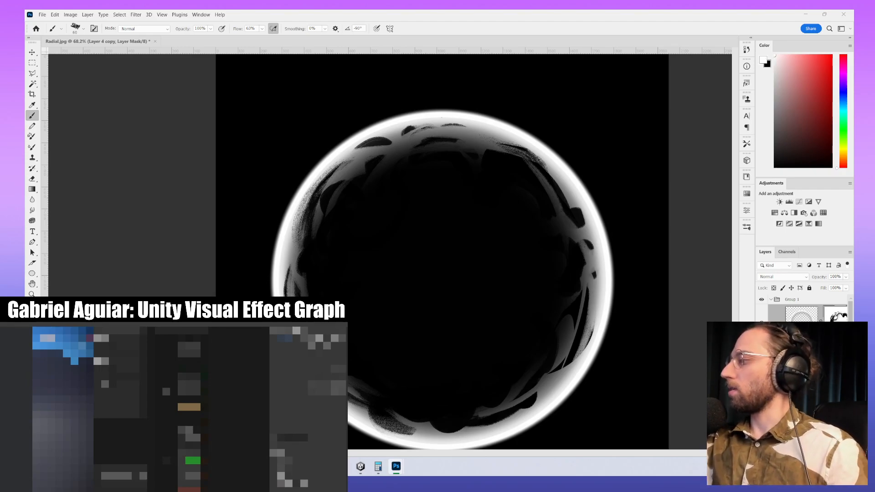
pyautogui.press('x')
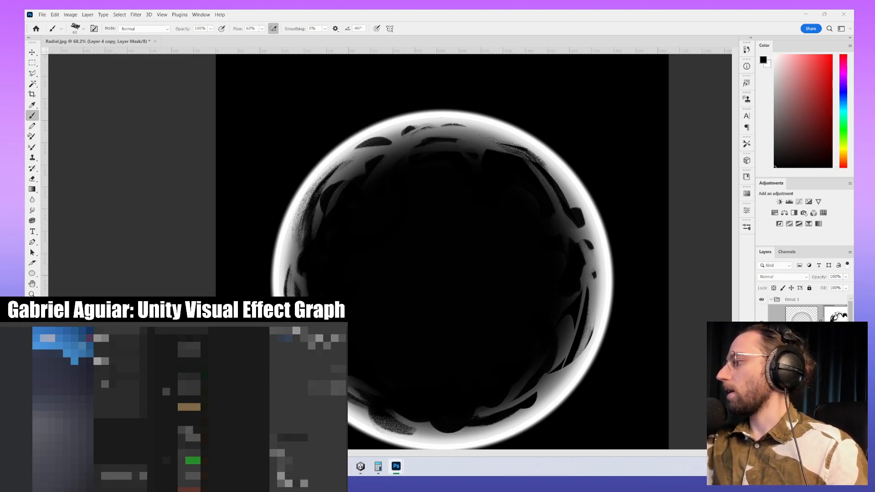
pyautogui.press('x')
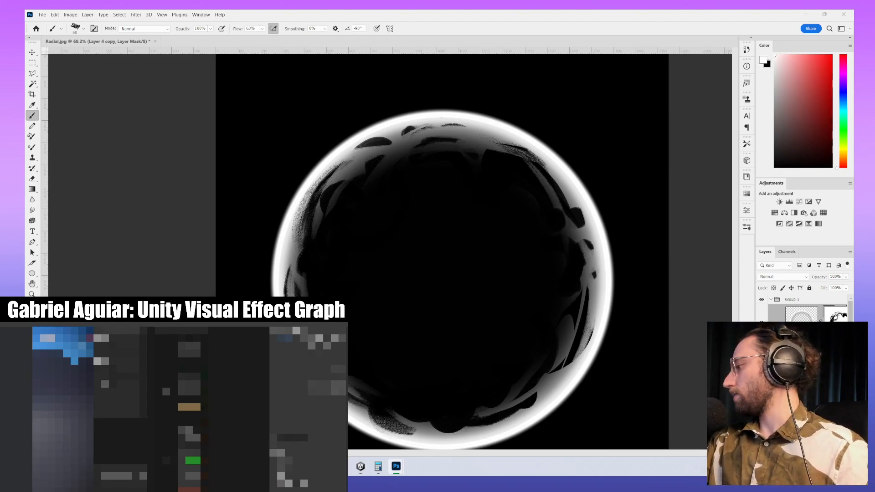
pyautogui.press('x')
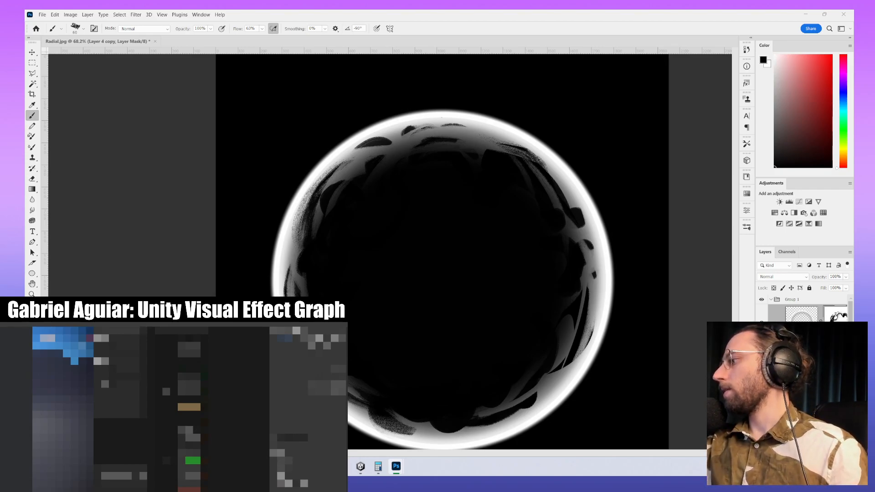
pyautogui.press('x')
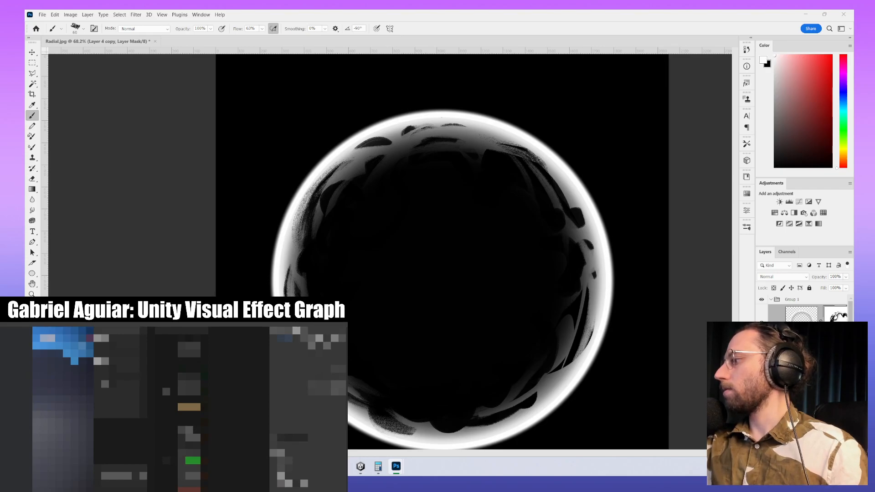
pyautogui.press('x')
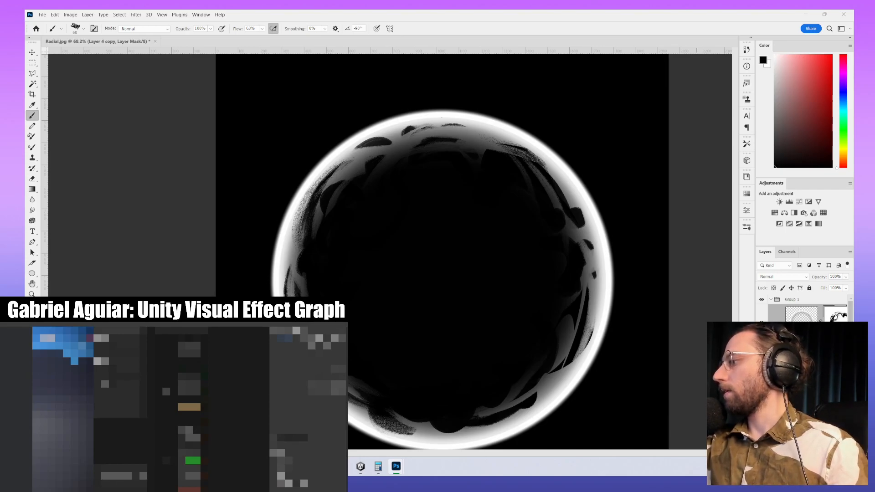
# - Reshape the black marks at the ring's top centre with curved strokes and grainy streaks
pyautogui.press('x')
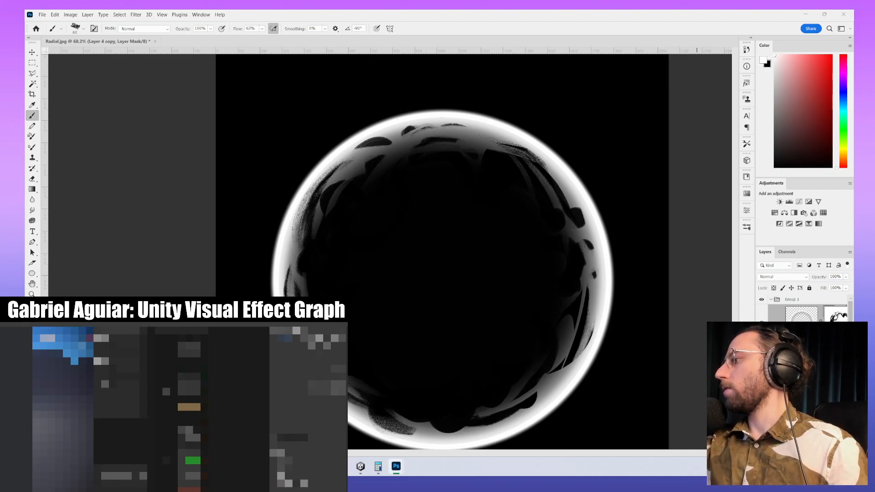
pyautogui.moveTo(417, 146); pyautogui.dragTo(472, 141)
pyautogui.press('x')
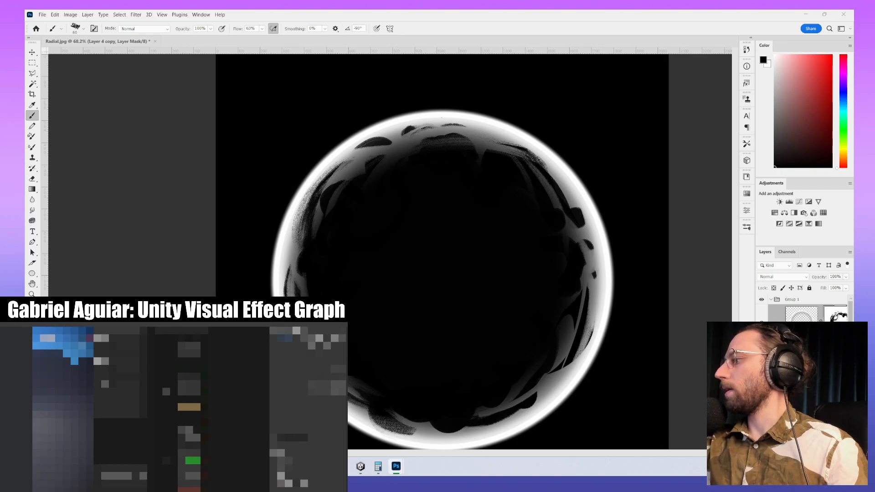
pyautogui.press('x')
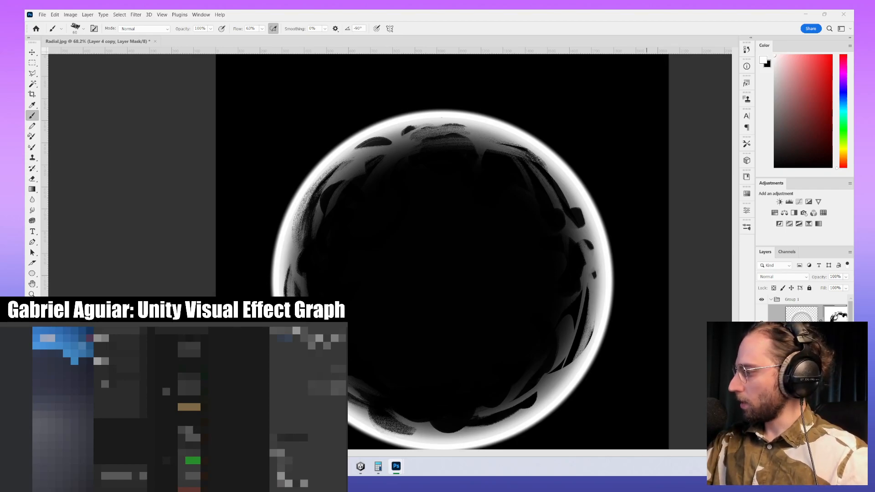
# - Enlarge the brush and paint grainy black texture into the glow along the ring's bottom and right side
pyautogui.press('x')
pyautogui.moveTo(430, 437); pyautogui.dragTo(460, 433)
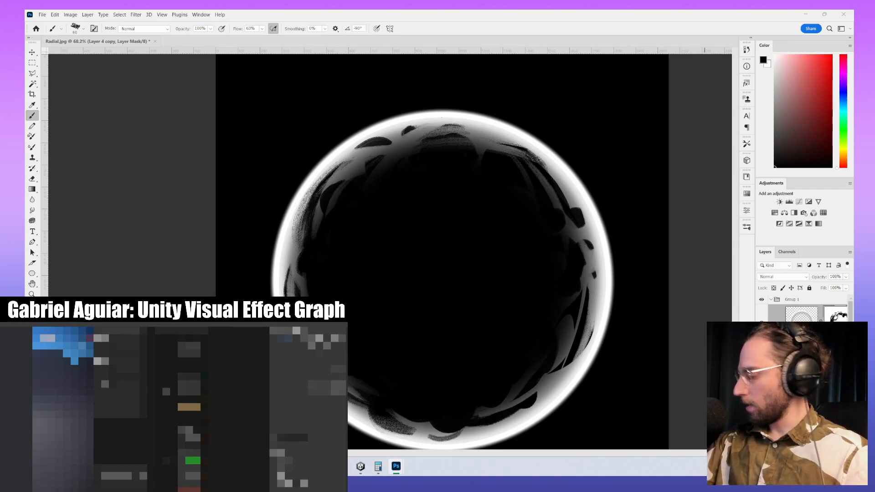
pyautogui.hotkey('ctrl', 'z')
pyautogui.press(']')
pyautogui.press(']')
pyautogui.press(']')
pyautogui.press(']')
pyautogui.press(']')
pyautogui.press(']')
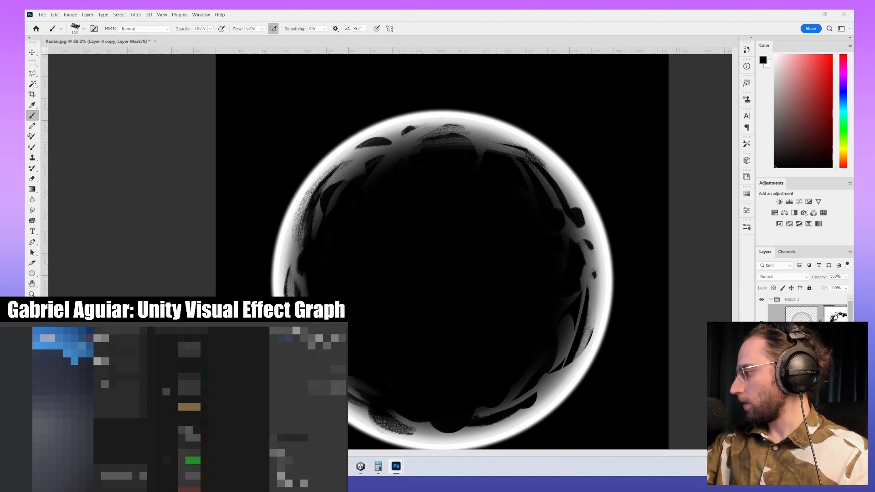
pyautogui.moveTo(521, 413); pyautogui.dragTo(424, 425)
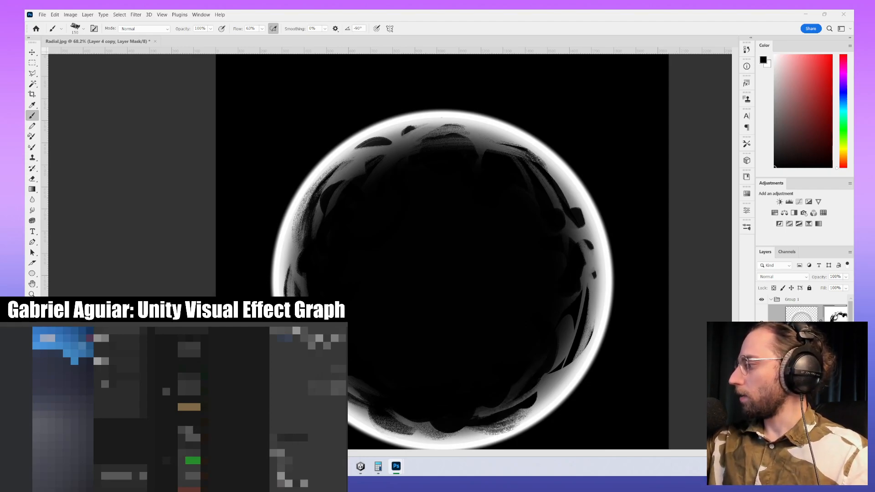
pyautogui.moveTo(592, 232); pyautogui.dragTo(563, 360)
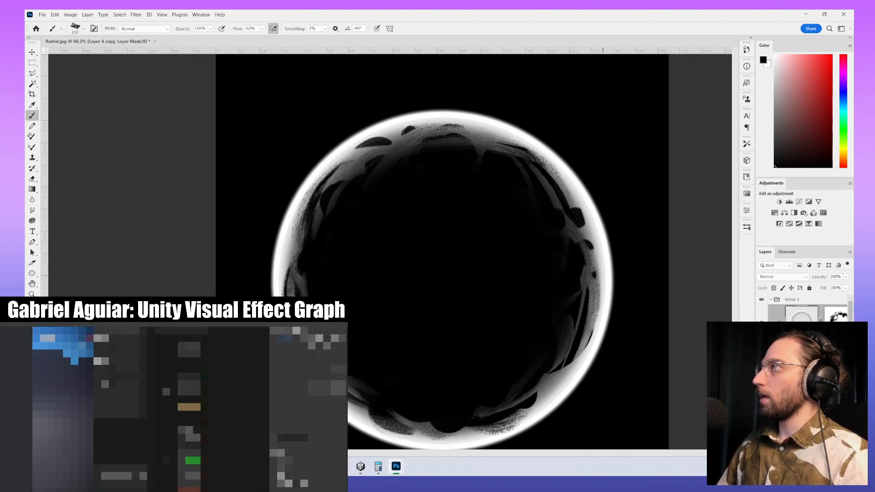
# - Add an Outer Glow to Layer 4 copy with 47% opacity, a size of about 224 px and a range of 100%
pyautogui.doubleClick(801, 326)
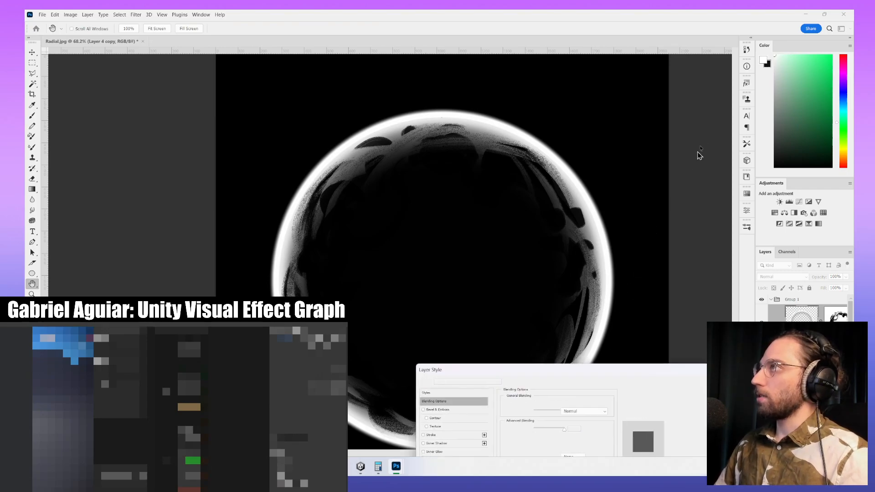
pyautogui.click(529, 296)
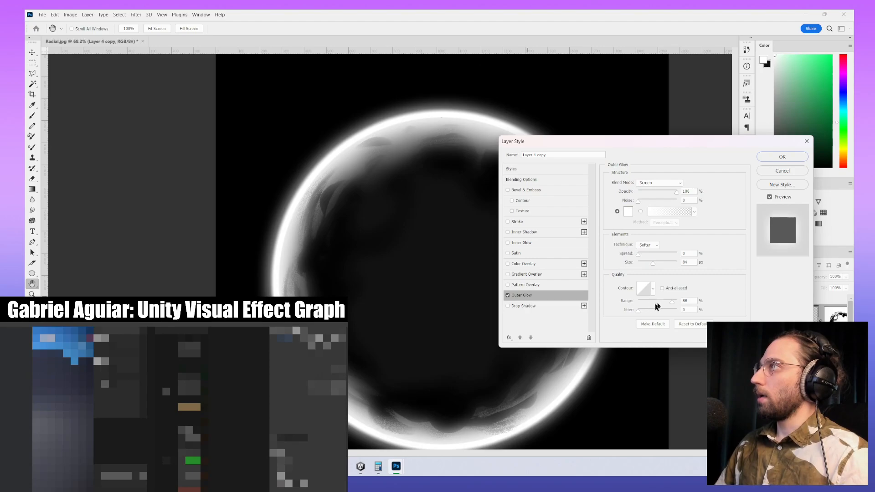
pyautogui.moveTo(671, 302)
pyautogui.mouseDown()
pyautogui.moveTo(651, 302)
pyautogui.moveTo(689, 303)
pyautogui.mouseUp()
pyautogui.moveTo(652, 264); pyautogui.dragTo(675, 263)
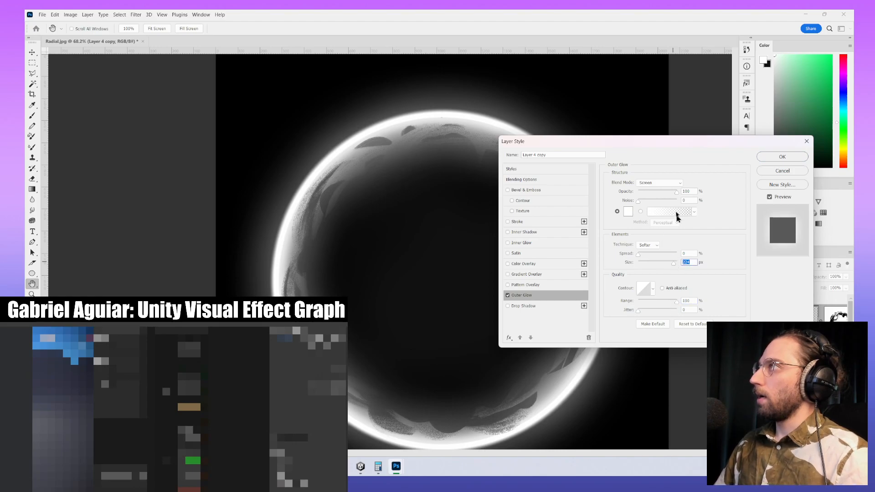
pyautogui.moveTo(676, 192); pyautogui.dragTo(658, 196)
pyautogui.click(782, 157)
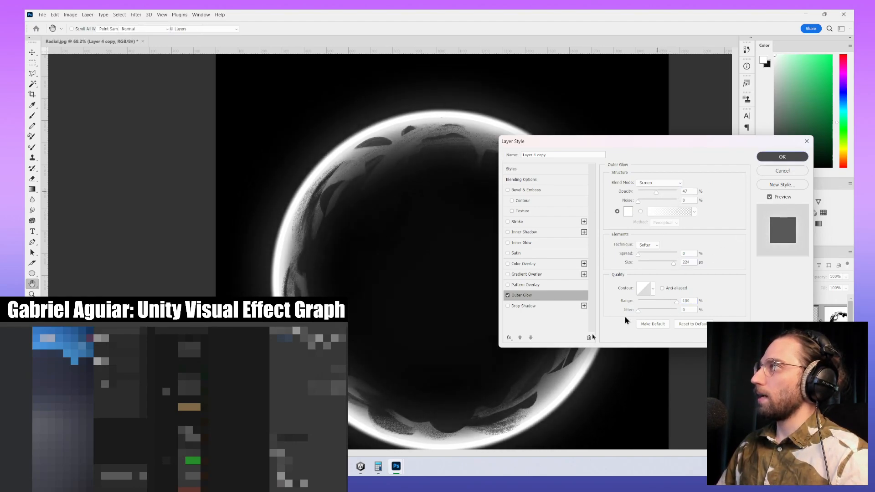
# - Erase the faint haze inside the ring with a large Eraser and select Layer 4 copy's mask
pyautogui.scroll(-3, 590, 322)
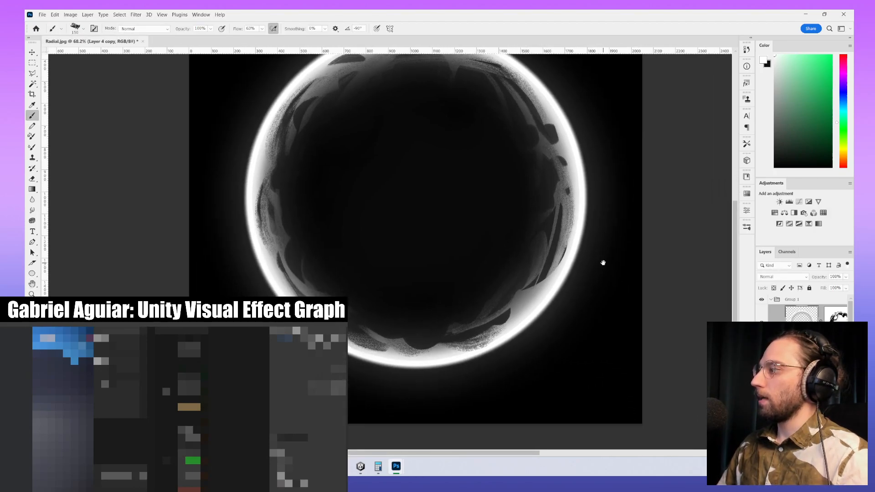
pyautogui.keyDown('alt'); pyautogui.scroll(-4, 603, 263); pyautogui.keyUp('alt')
pyautogui.moveTo(604, 262); pyautogui.dragTo(552, 305)
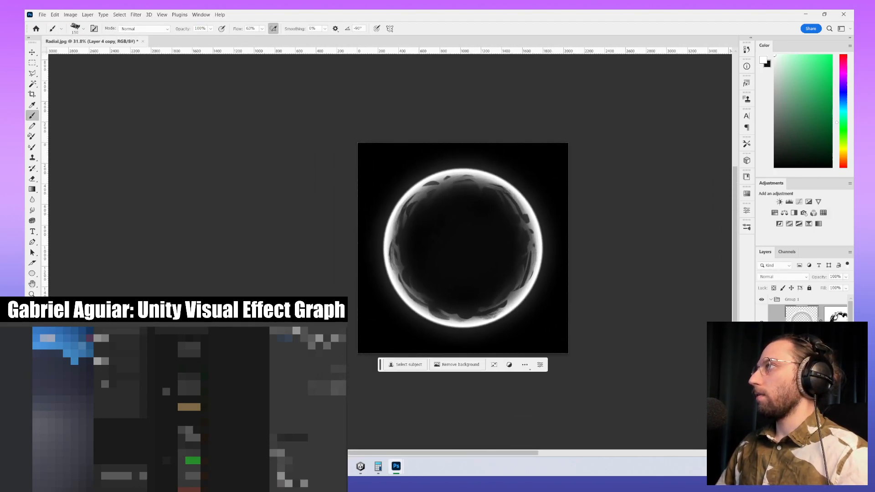
pyautogui.press('e')
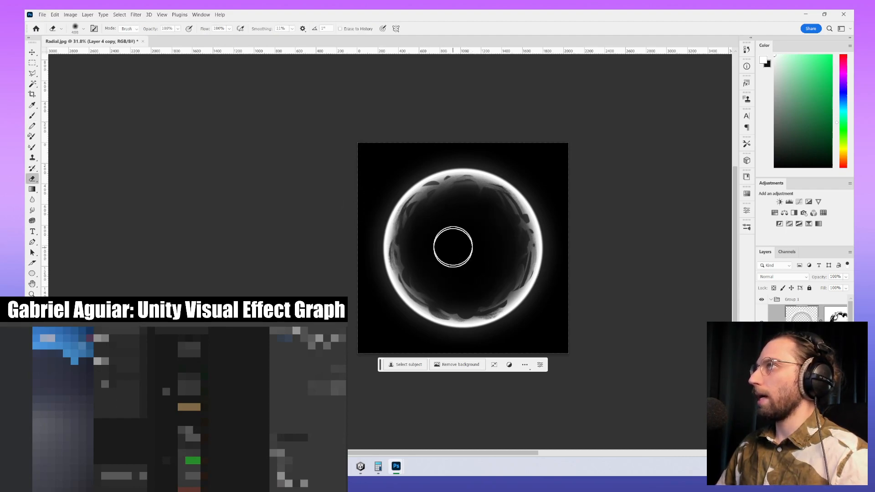
pyautogui.click(836, 324)
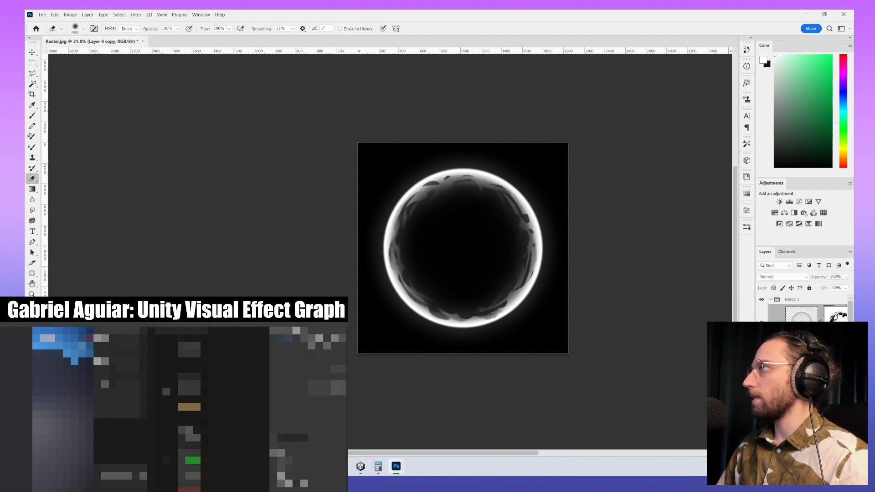
# - Compare the ring with and without Layer 4 copy, and show the smooth glow layer directly below it
pyautogui.click(762, 322)
pyautogui.click(761, 322)
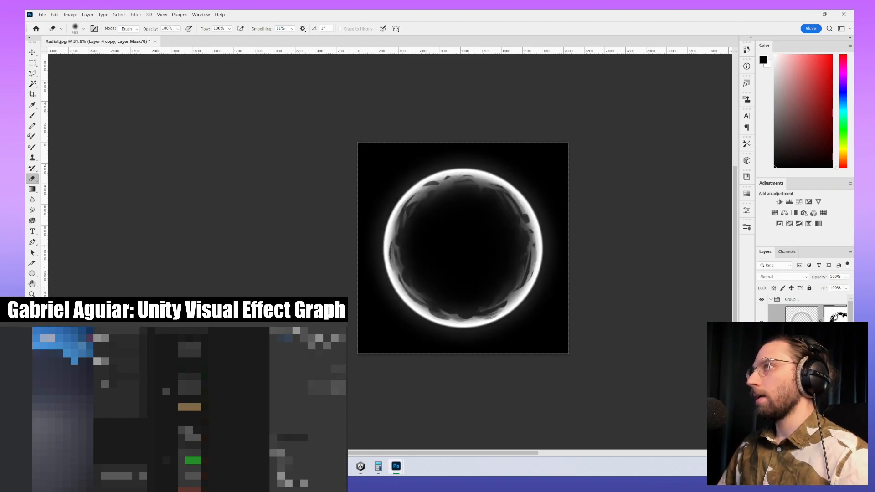
pyautogui.keyDown('alt'); pyautogui.scroll(-2, 416, 314); pyautogui.keyUp('alt')
pyautogui.moveTo(513, 324); pyautogui.dragTo(482, 326)
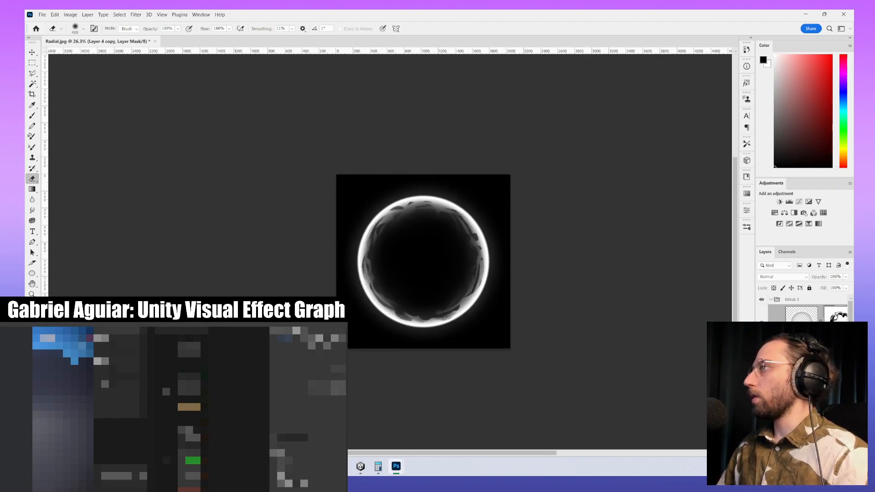
pyautogui.click(761, 357)
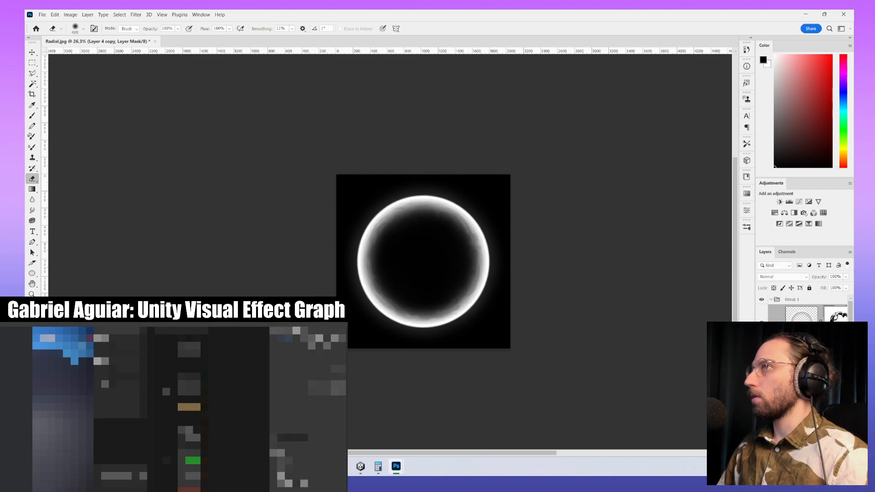
# - Compare the ring with and without the layer beneath Layer 4 copy, and leave that lower layer hidden
pyautogui.click(761, 356)
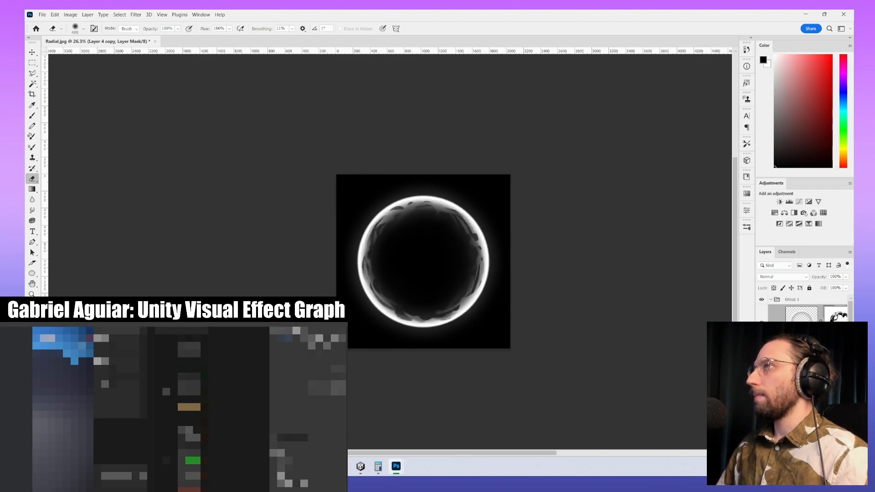
pyautogui.click(761, 357)
pyautogui.keyDown('alt'); pyautogui.scroll(11, 431, 304); pyautogui.keyUp('alt')
pyautogui.moveTo(445, 319); pyautogui.dragTo(458, 370)
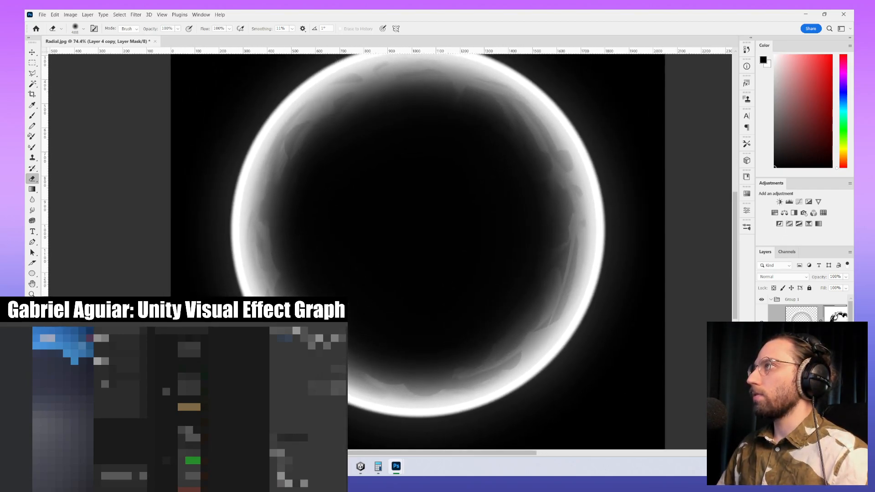
pyautogui.click(761, 357)
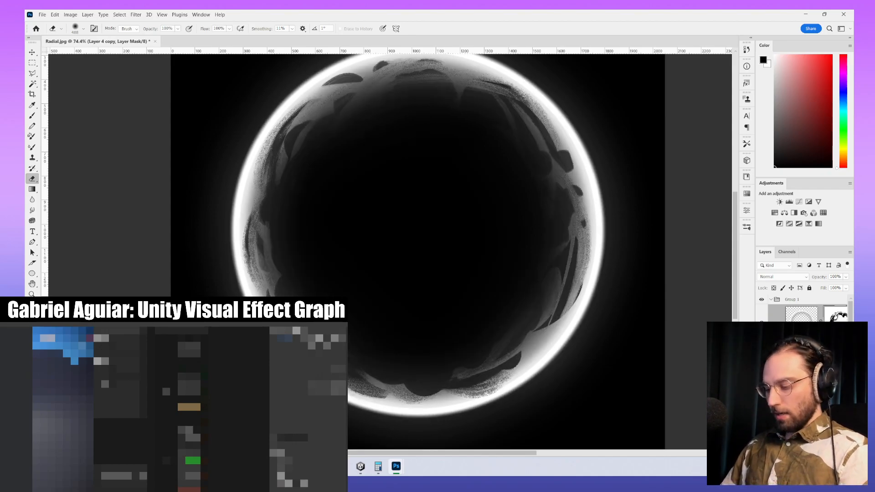
# - Raise the lightness of Layer 4 copy's artwork to the maximum with a Hue/Saturation adjustment
pyautogui.click(797, 317)
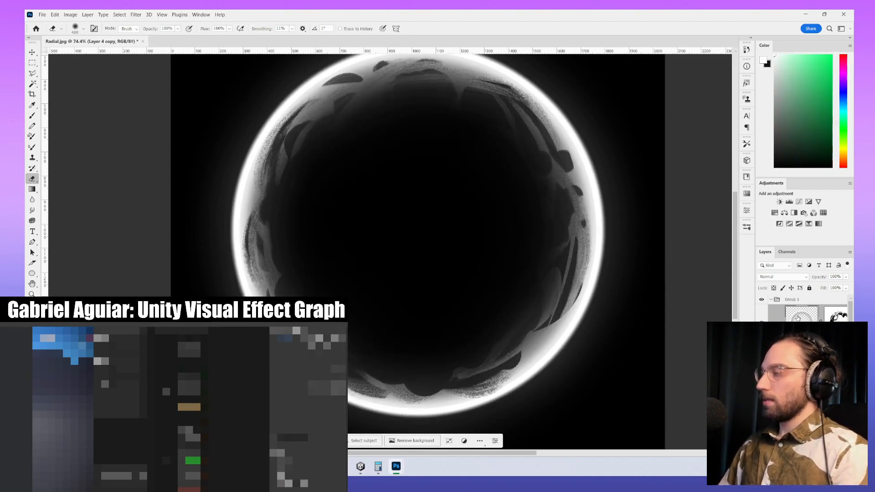
pyautogui.hotkey('ctrl', 'u')
pyautogui.moveTo(542, 213); pyautogui.dragTo(691, 201)
pyautogui.press('Return')
pyautogui.press('e')
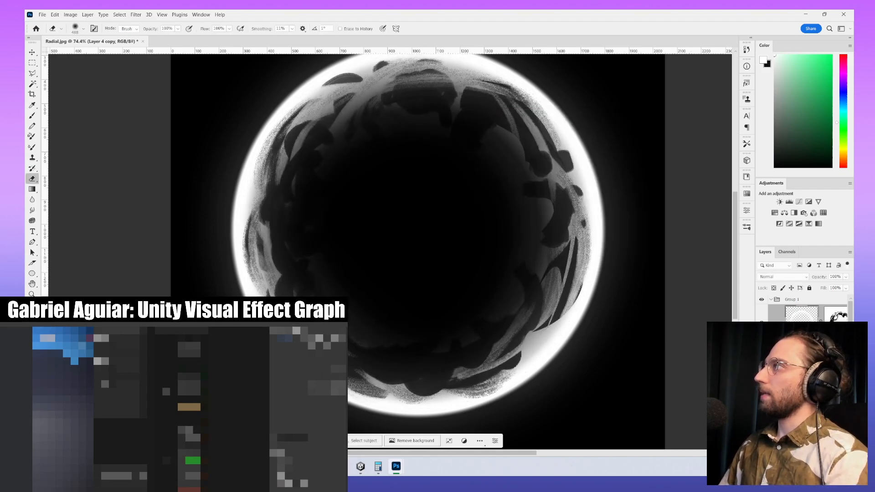
# - Activate Layer 4 copy's mask and set up a larger textured brush with black as the painting colour
pyautogui.click(836, 318)
pyautogui.press('b')
pyautogui.press('x')
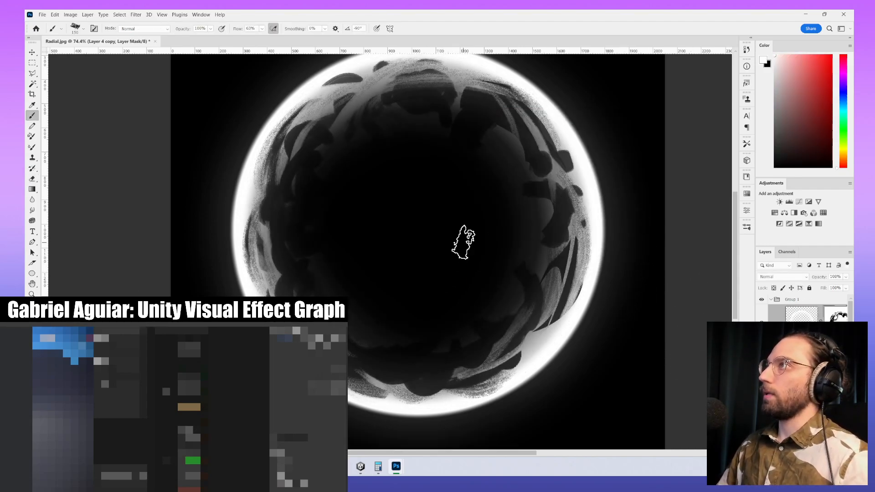
pyautogui.keyDown('alt'); pyautogui.moveTo(463, 239); pyautogui.dragTo(514, 266, button='right'); pyautogui.keyUp('alt')
pyautogui.press('x')
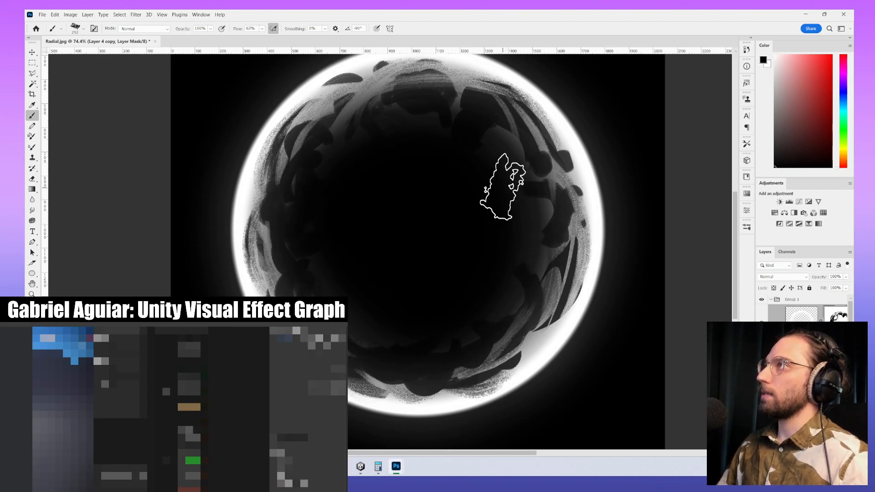
pyautogui.moveTo(509, 237)
pyautogui.mouseDown()
pyautogui.moveTo(337, 244)
pyautogui.moveTo(395, 162)
pyautogui.moveTo(344, 141)
pyautogui.moveTo(424, 314)
pyautogui.moveTo(375, 253)
pyautogui.moveTo(513, 190)
pyautogui.moveTo(297, 172)
pyautogui.moveTo(435, 109)
pyautogui.mouseUp()
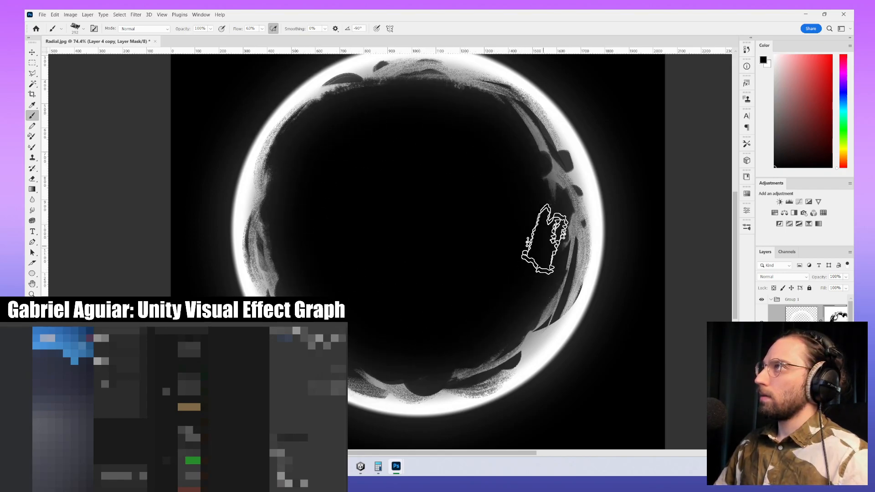
pyautogui.keyDown('alt'); pyautogui.scroll(-3, 451, 165); pyautogui.keyUp('alt')
pyautogui.moveTo(522, 224); pyautogui.dragTo(526, 255)
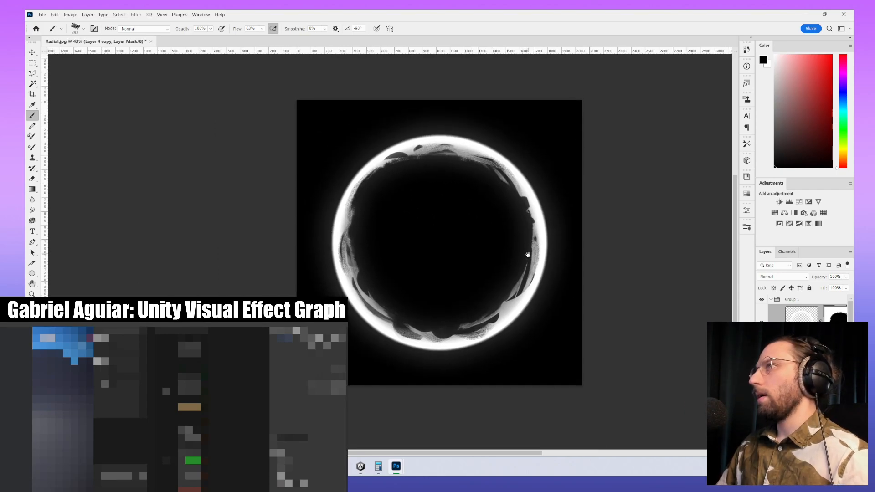
pyautogui.hotkey('ctrl', 'z')
# - Mask out the dark smudges inside Layer 4 copy's ring in black, using the textured brush at 273 px and 128 px
pyautogui.moveTo(410, 242)
pyautogui.keyDown('alt'); pyautogui.mouseDown(button='right')
pyautogui.moveTo(420, 245)
pyautogui.moveTo(384, 251)
pyautogui.mouseUp(button='right'); pyautogui.keyUp('alt')
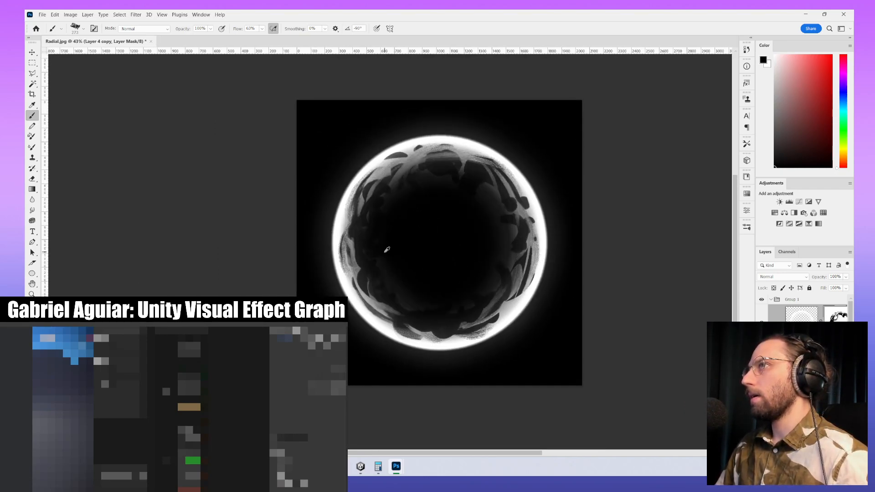
pyautogui.moveTo(465, 295)
pyautogui.mouseDown()
pyautogui.moveTo(504, 240)
pyautogui.moveTo(480, 195)
pyautogui.moveTo(425, 190)
pyautogui.mouseUp()
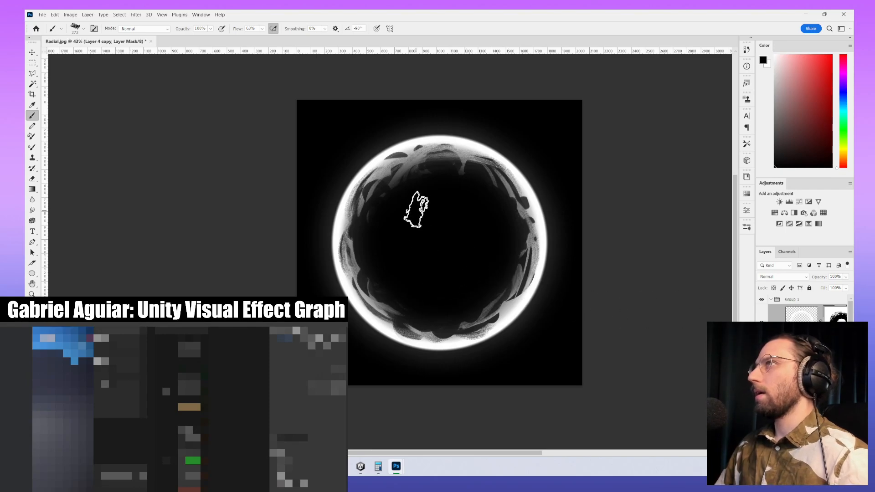
pyautogui.keyDown('alt'); pyautogui.moveTo(432, 177); pyautogui.dragTo(408, 169, button='right'); pyautogui.keyUp('alt')
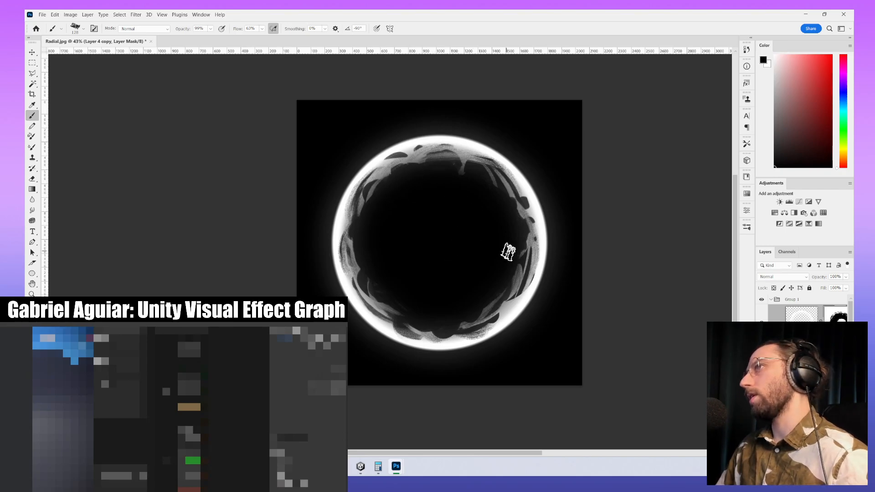
# - Select and show Layer 4, and hide the layers above it in Group 1
pyautogui.click(798, 401)
pyautogui.click(800, 401)
pyautogui.click(761, 401)
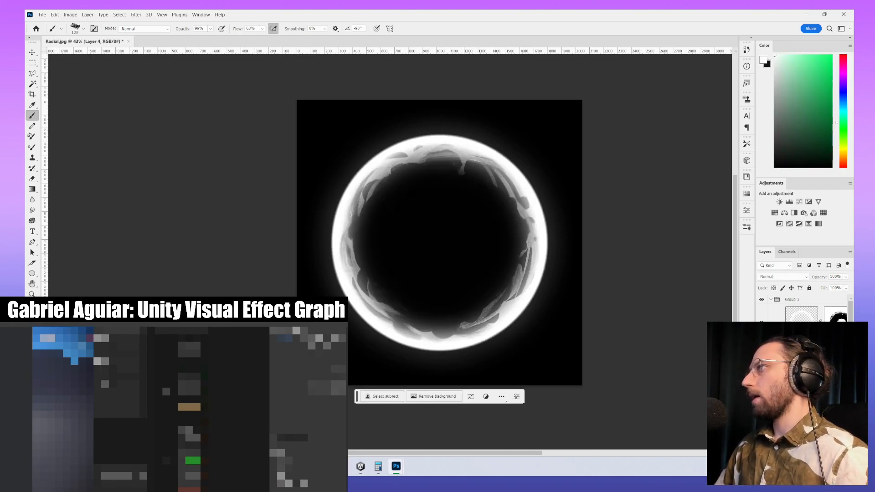
pyautogui.moveTo(762, 356); pyautogui.dragTo(764, 321)
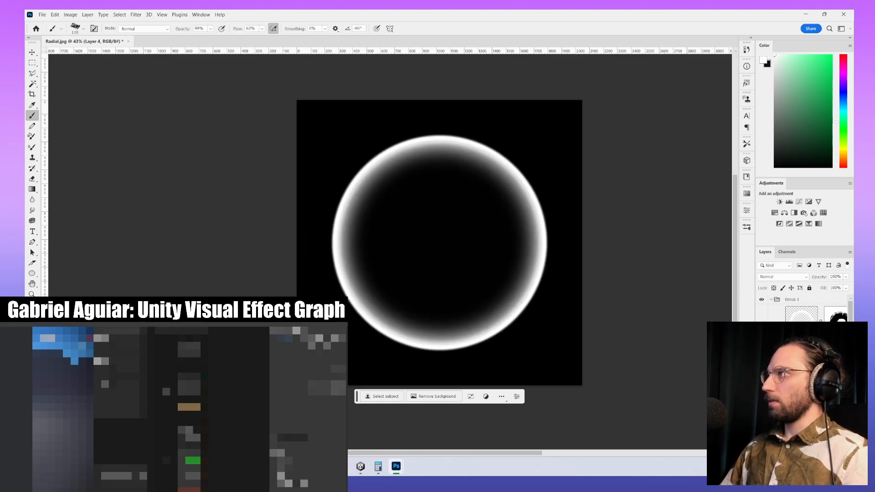
# - Brighten Layer 4's soft ring by strongly raising its lightness with a Hue/Saturation adjustment
pyautogui.hotkey('ctrl', 'u')
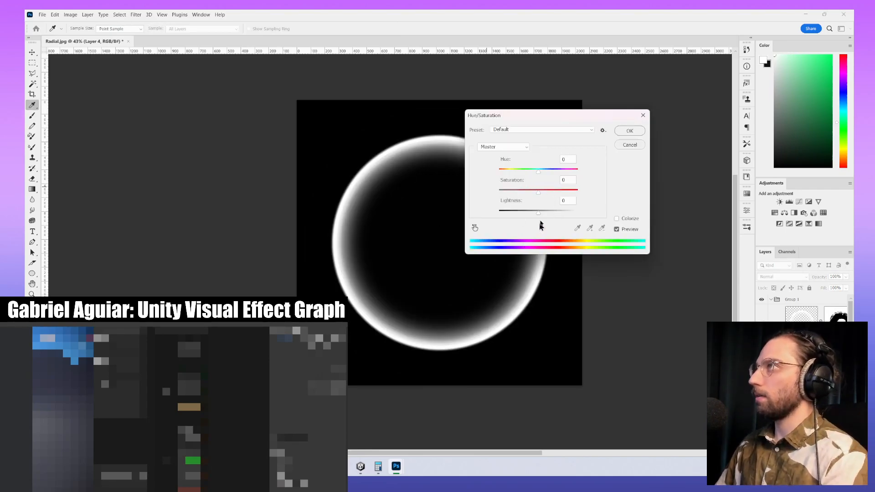
pyautogui.moveTo(538, 213); pyautogui.dragTo(572, 212)
pyautogui.press('Return')
pyautogui.press('b')
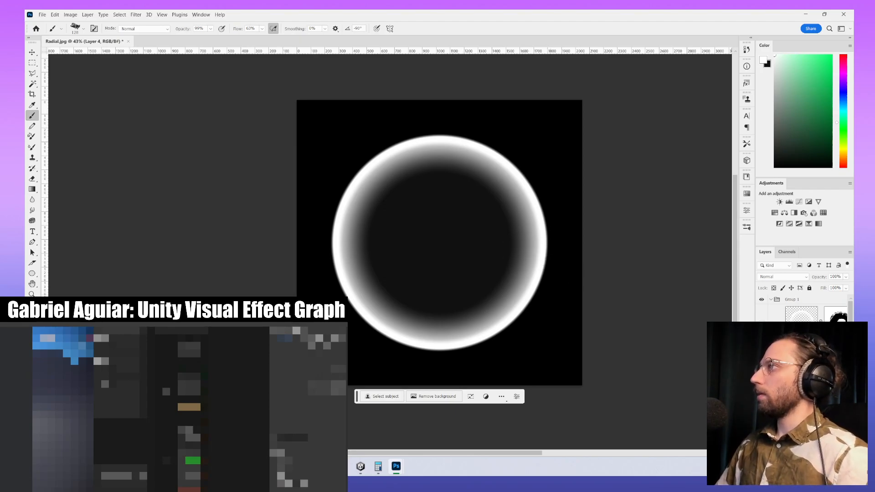
# - Show the layer with the white streaks that swirl around the outside of the ring
pyautogui.scroll(-3, 761, 339)
pyautogui.click(761, 339)
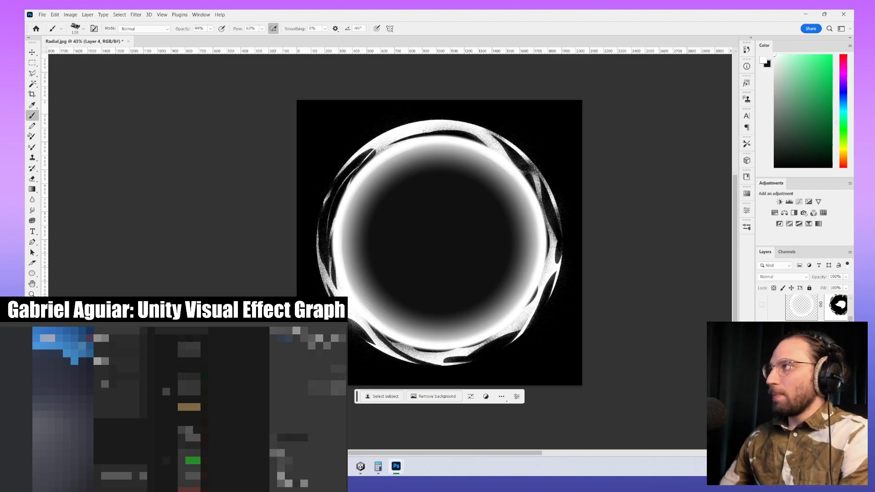
pyautogui.scroll(2, 806, 318)
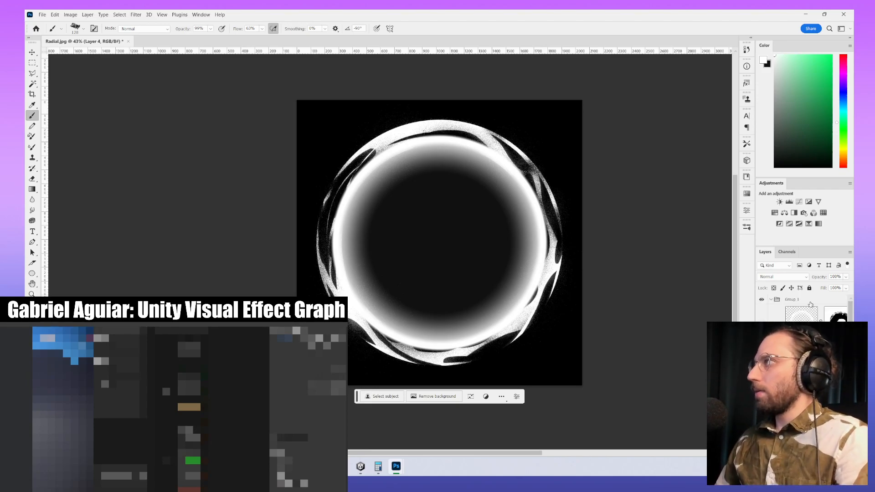
# - Add a new layer at the top of Group 1 and fill it with the merged visible artwork using Apply Image
pyautogui.click(810, 302)
pyautogui.click(824, 452)
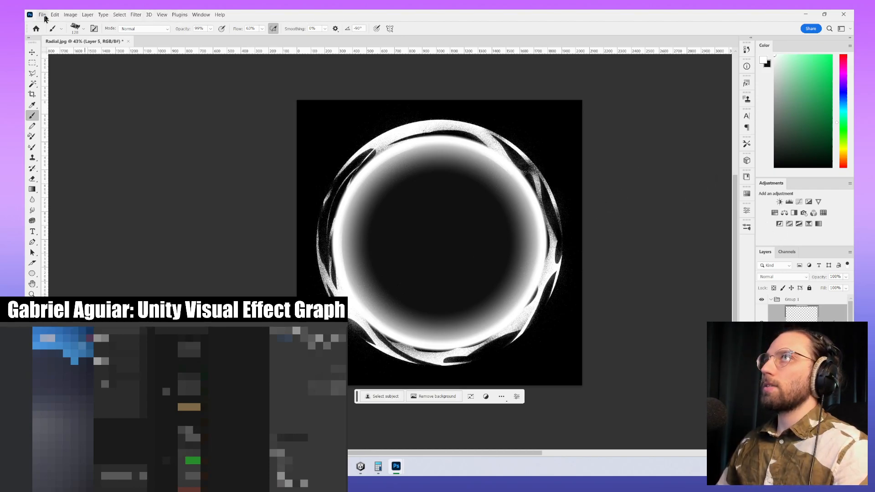
pyautogui.click(65, 19)
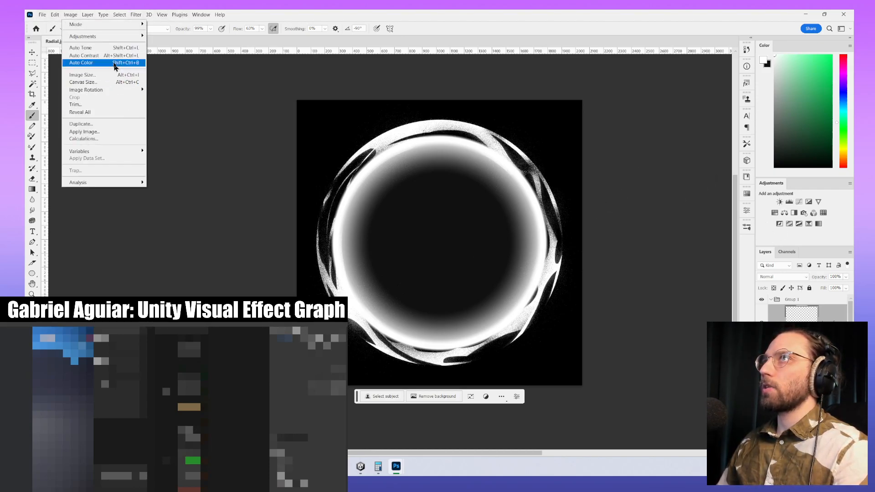
pyautogui.click(118, 133)
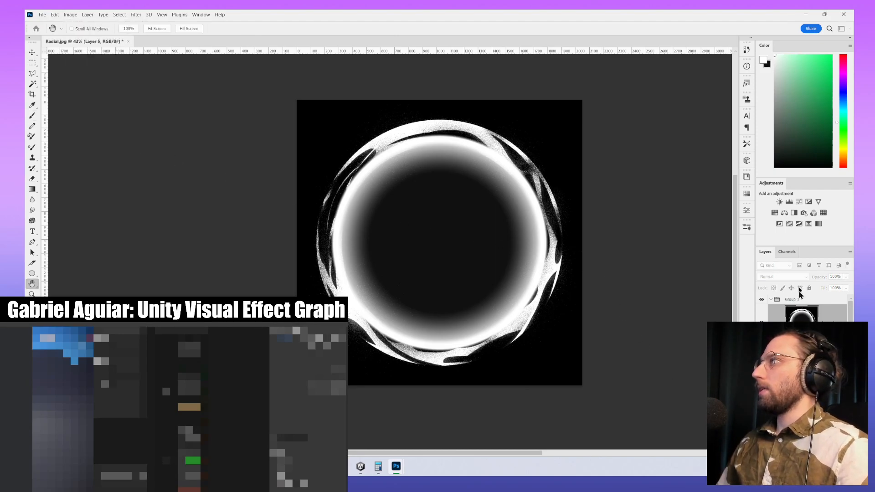
# - Load the Green channel as a selection and copy the selected pixels of Layer 5 to a new layer
pyautogui.click(786, 252)
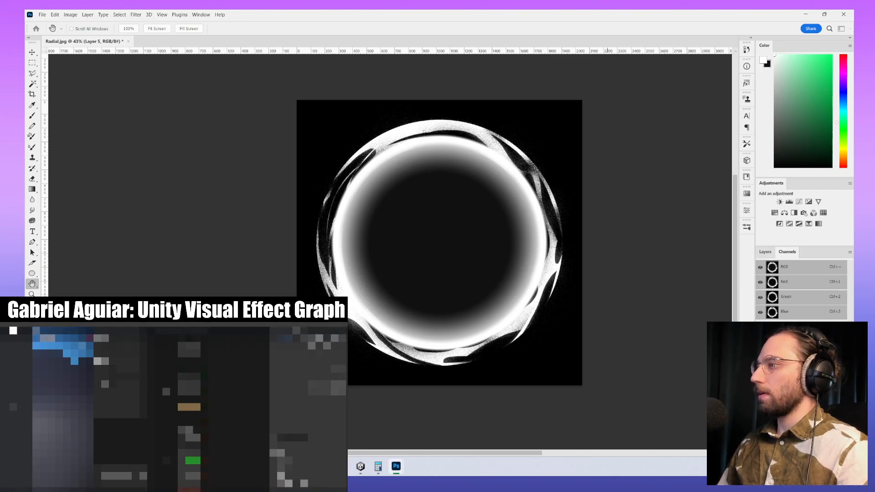
pyautogui.press('b')
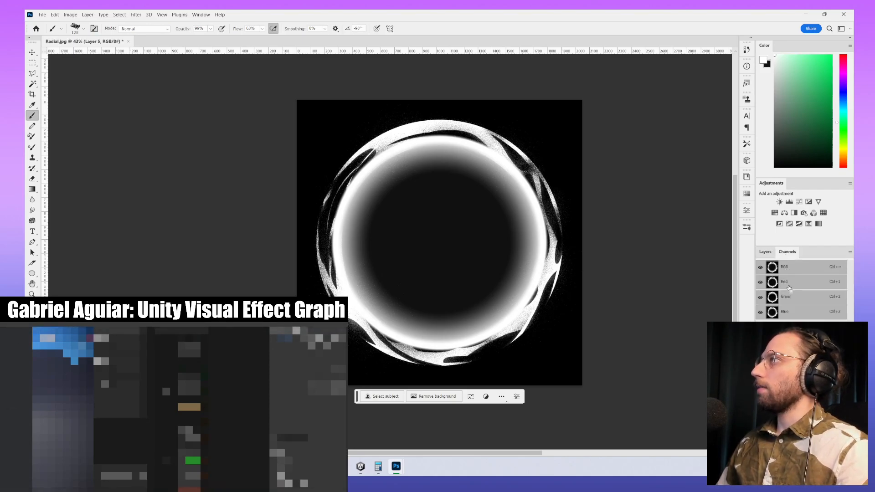
pyautogui.keyDown('ctrl'); pyautogui.click(772, 297); pyautogui.keyUp('ctrl')
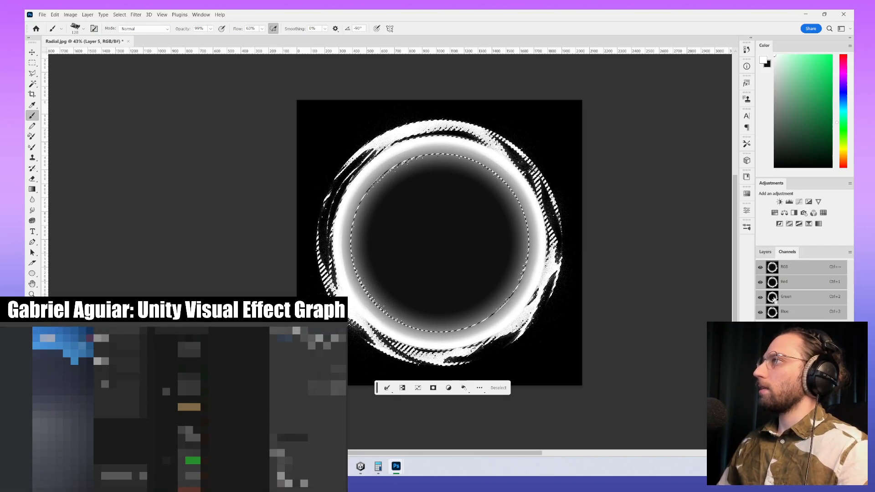
pyautogui.click(764, 252)
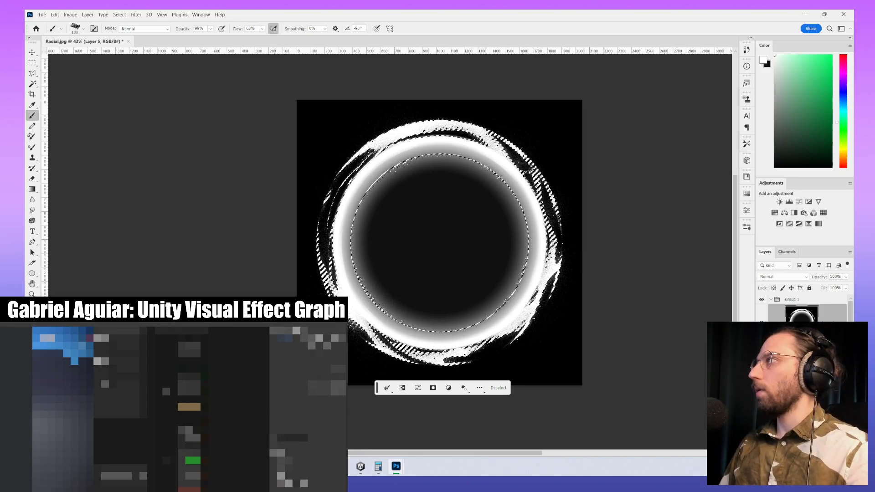
pyautogui.hotkey('ctrl', 'j')
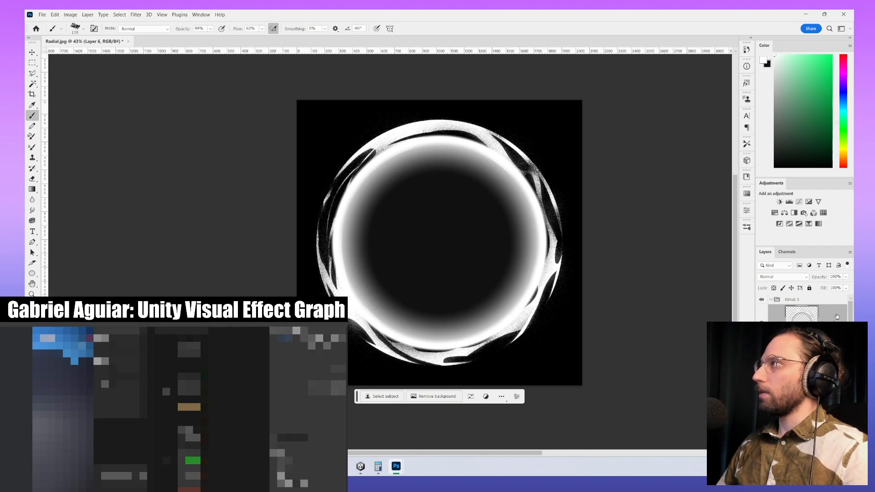
# - Isolate Layer 6 above Group 1 and raise its lightness to the maximum with Hue/Saturation
pyautogui.moveTo(837, 316); pyautogui.dragTo(826, 296)
pyautogui.keyDown('alt'); pyautogui.click(762, 312); pyautogui.keyUp('alt')
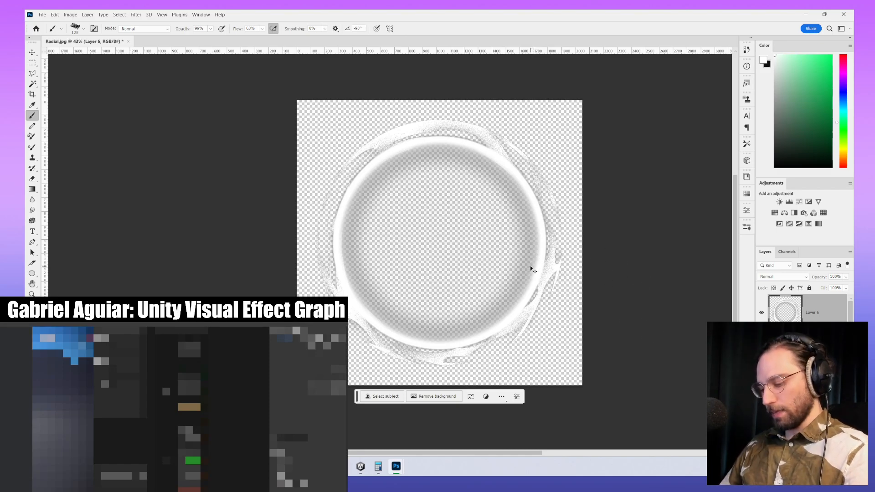
pyautogui.hotkey('ctrl', 'u')
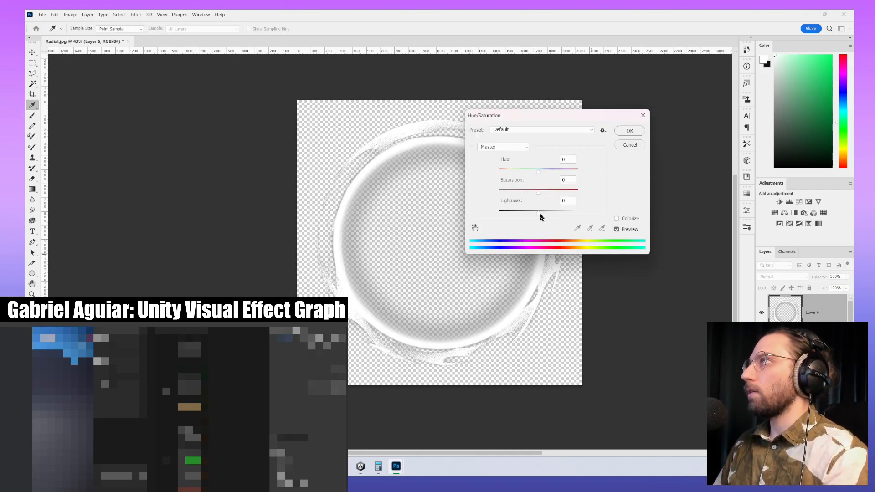
pyautogui.moveTo(540, 213); pyautogui.dragTo(638, 214)
pyautogui.press('Return')
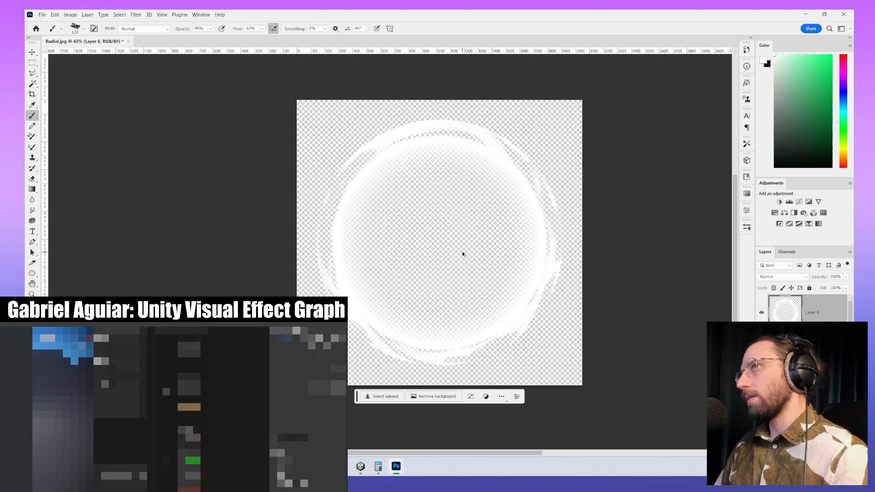
# - Begin saving a copy of the image and choose PNG as the file format
pyautogui.hotkey('ctrl', 'alt', 's')
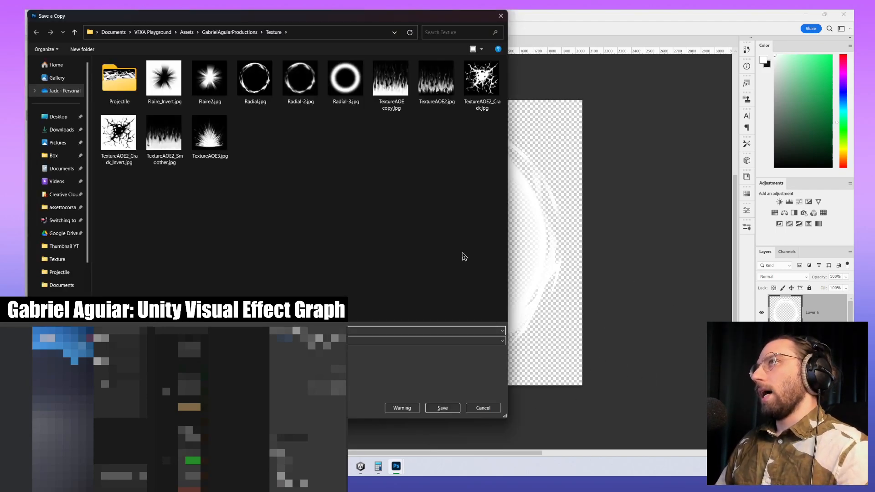
pyautogui.click(328, 341)
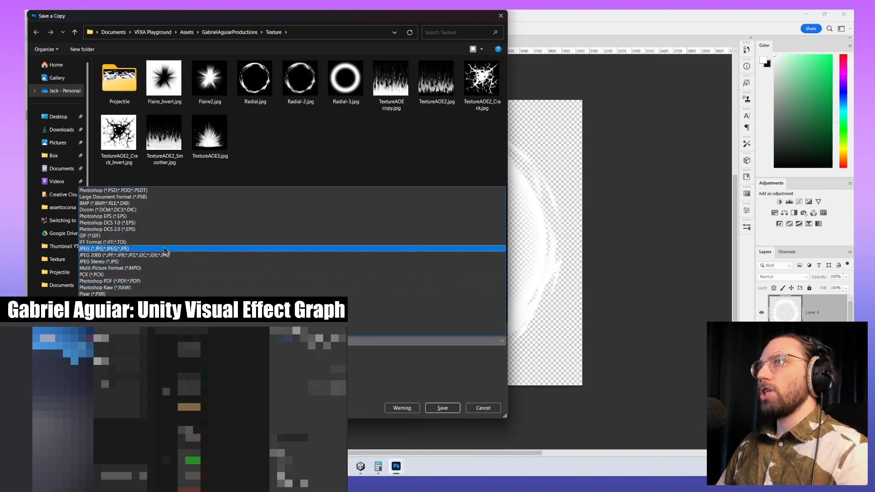
pyautogui.click(159, 301)
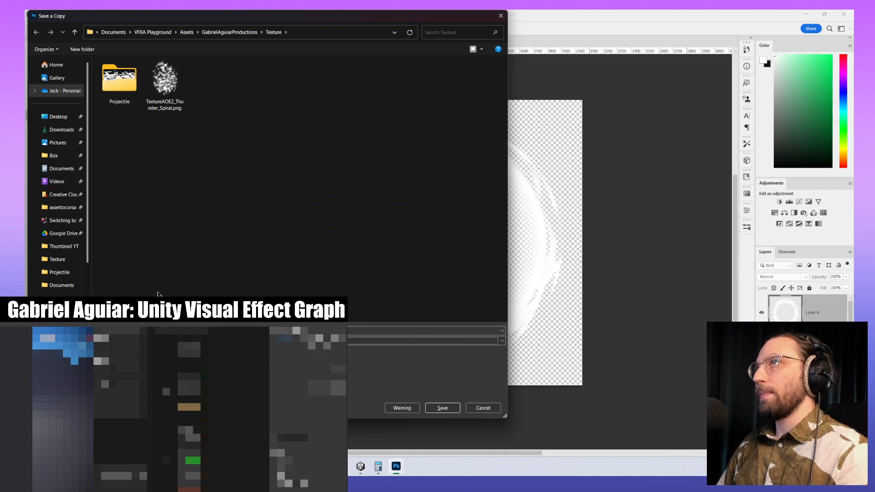
# - Create a folder named Orb in the Texture folder and save the PNG copy of the image inside it
pyautogui.click(332, 187)
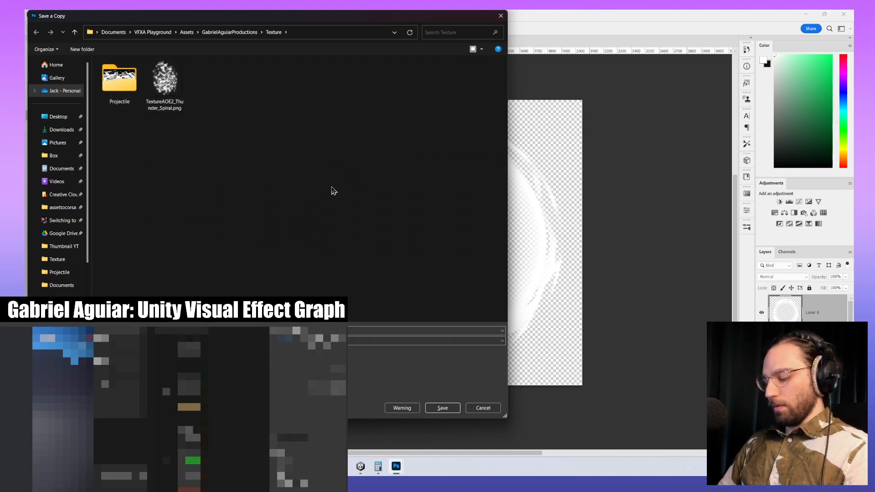
pyautogui.hotkey('ctrl', 'shift', 'n')
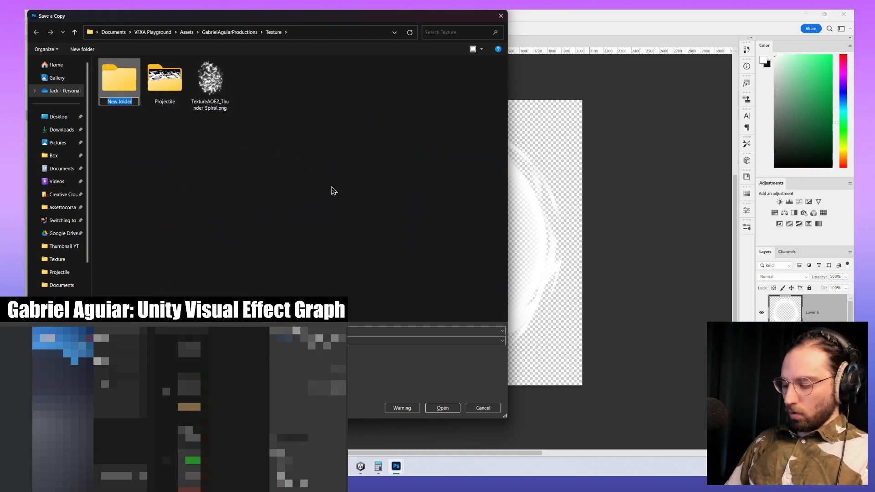
pyautogui.write('Orb')
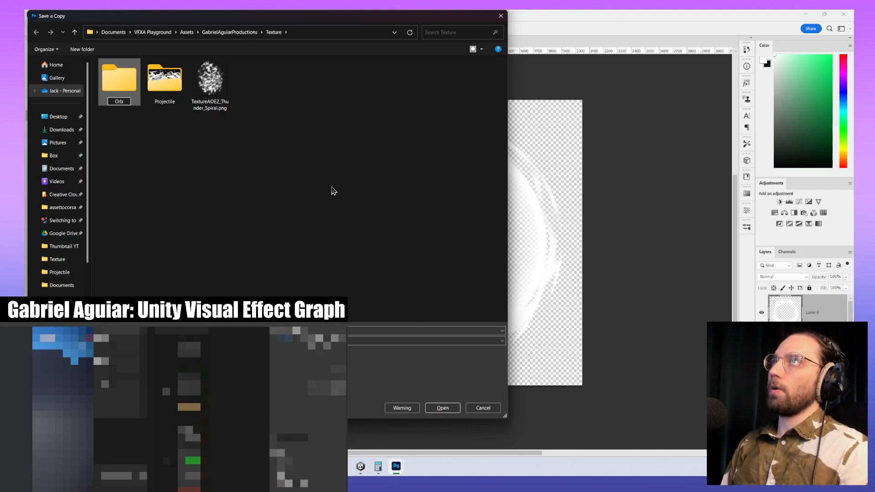
pyautogui.write(' T')
pyautogui.press('BackSpace')
pyautogui.press('BackSpace')
pyautogui.press('BackSpace')
pyautogui.press('BackSpace')
pyautogui.press('BackSpace')
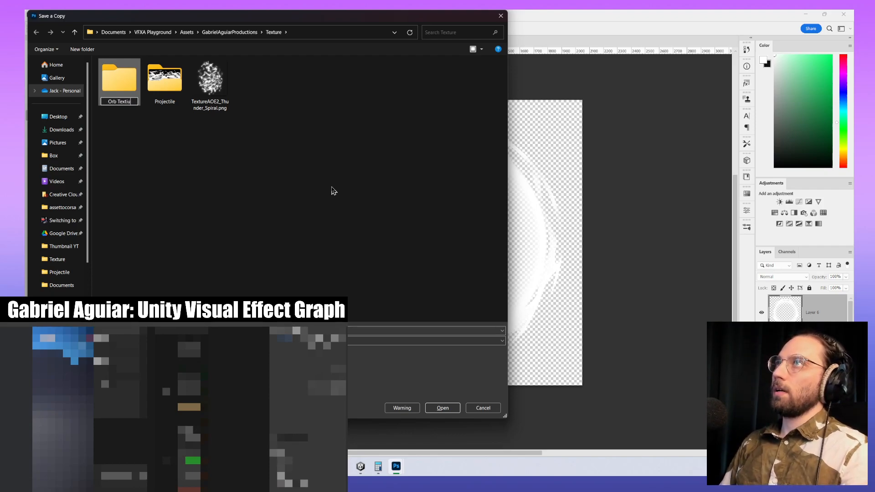
pyautogui.write('Orb')
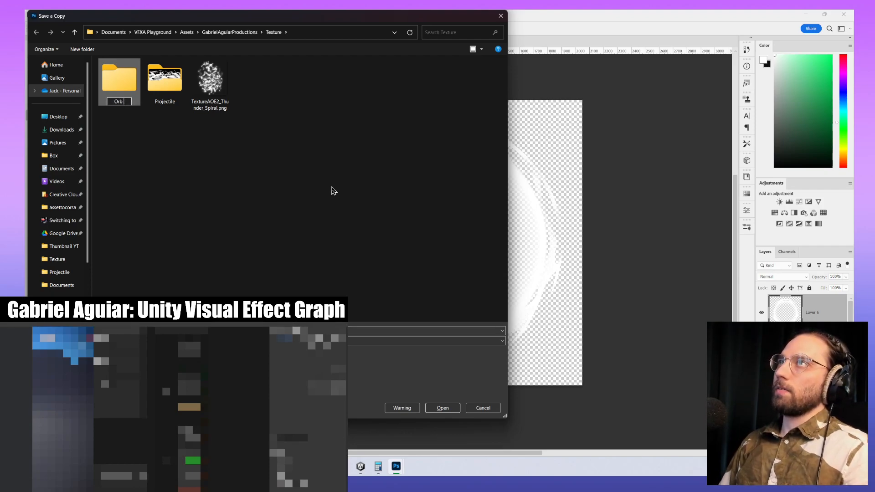
pyautogui.press('Return')
pyautogui.press('Return')
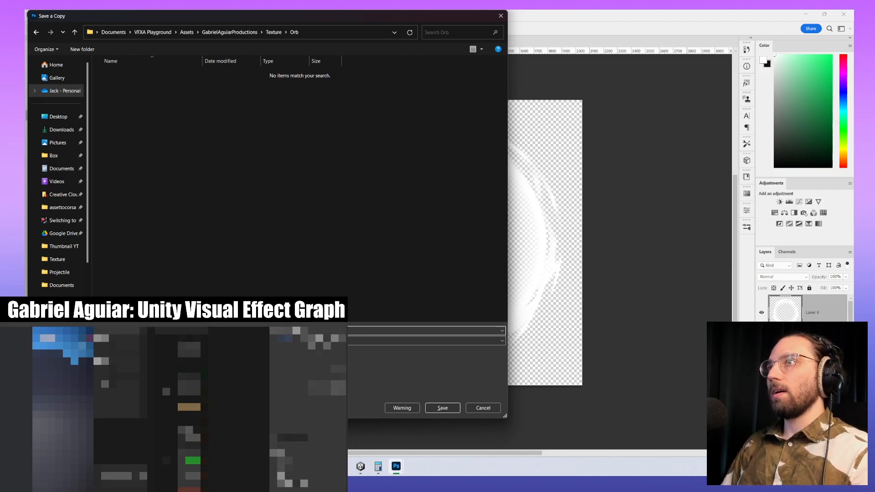
pyautogui.press('Return')
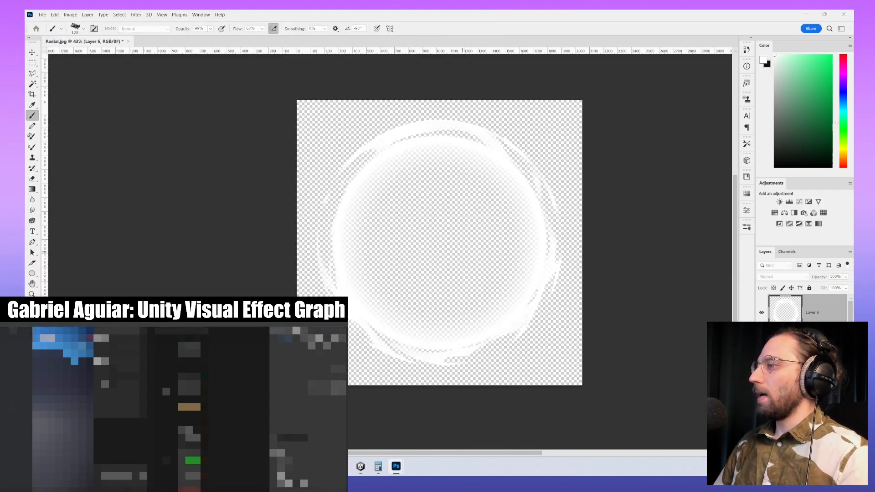
# - Hide Layer 6 and switch layer visibility to show the Group 1 ring with inner brush texture over the black background
pyautogui.scroll(-3, 784, 337)
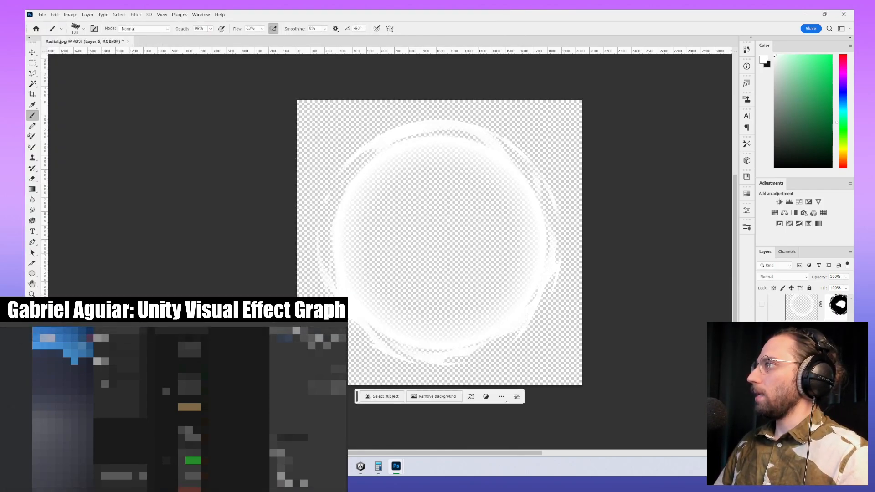
pyautogui.click(761, 410)
pyautogui.scroll(3, 774, 392)
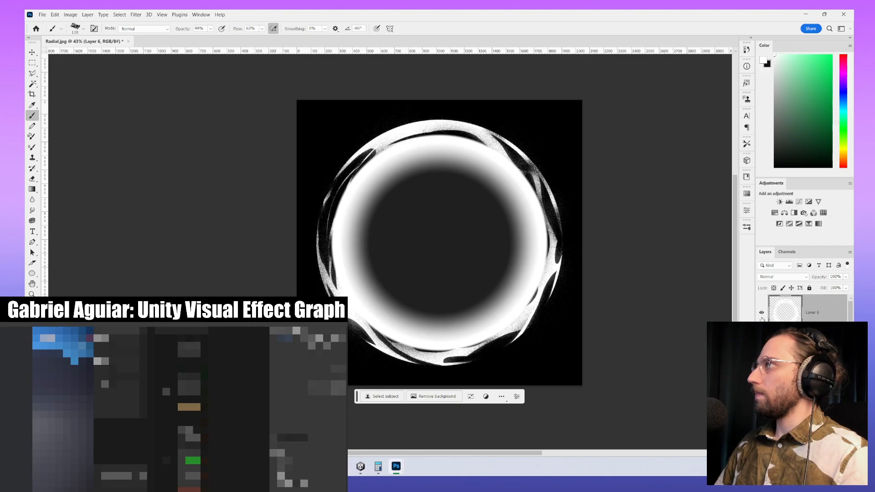
pyautogui.scroll(-3, 761, 314)
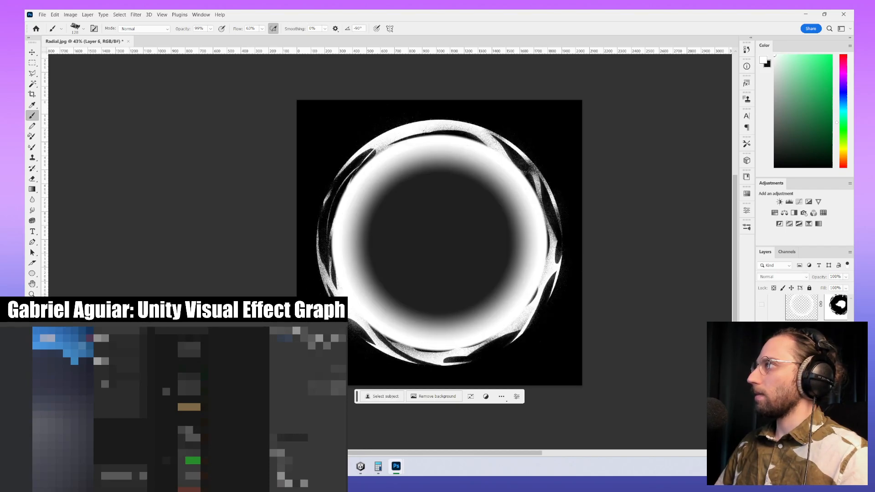
pyautogui.click(761, 360)
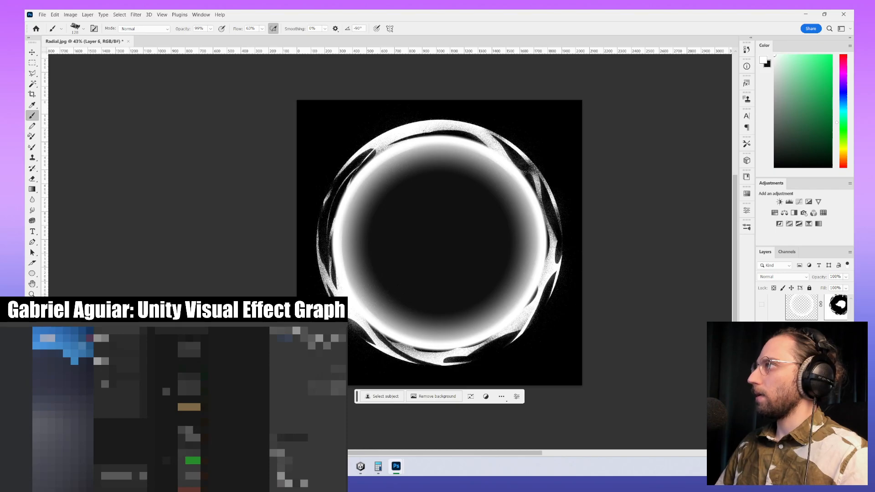
pyautogui.click(761, 410)
pyautogui.click(761, 410)
pyautogui.scroll(3, 761, 401)
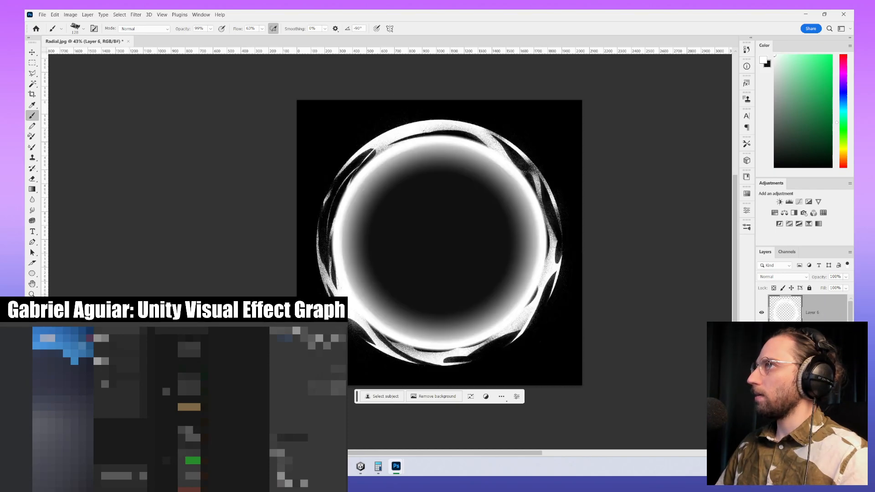
pyautogui.moveTo(761, 313); pyautogui.dragTo(761, 410)
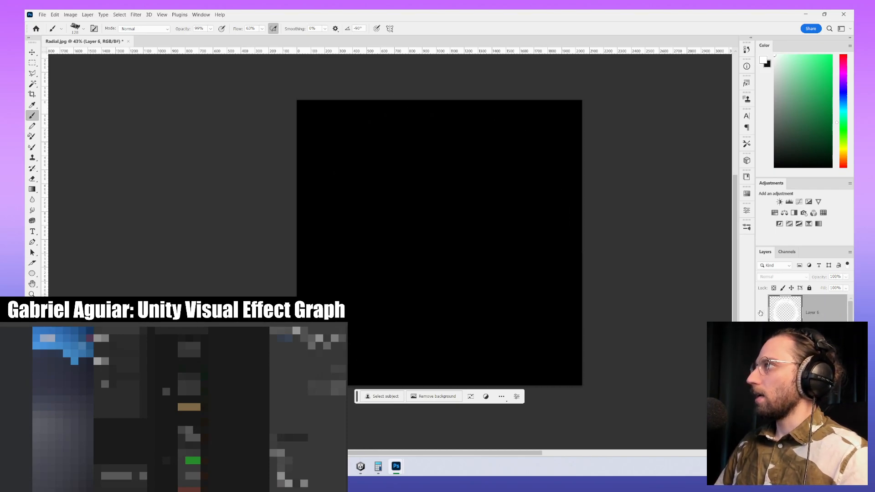
pyautogui.scroll(-3, 762, 401)
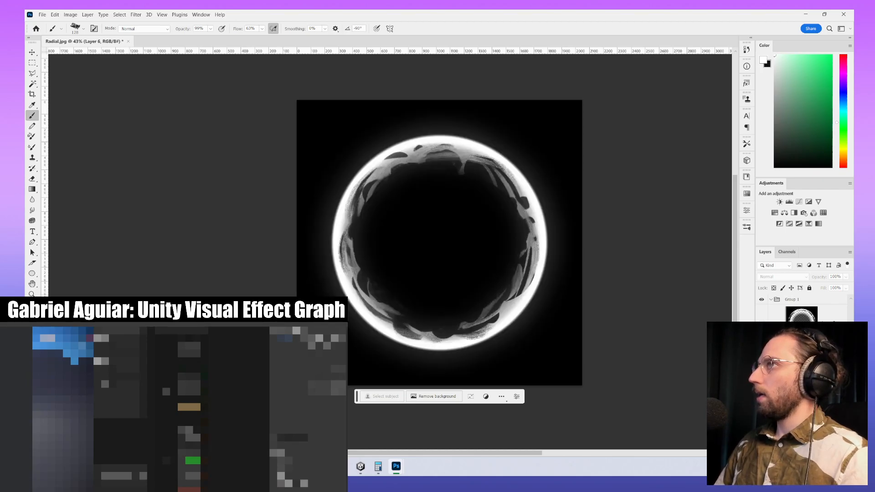
# - Try to paint black on Layer 4 copy's mask along the inner edge of the ring's upper brush texture
pyautogui.hotkey('ctrl', 'shift', 's')
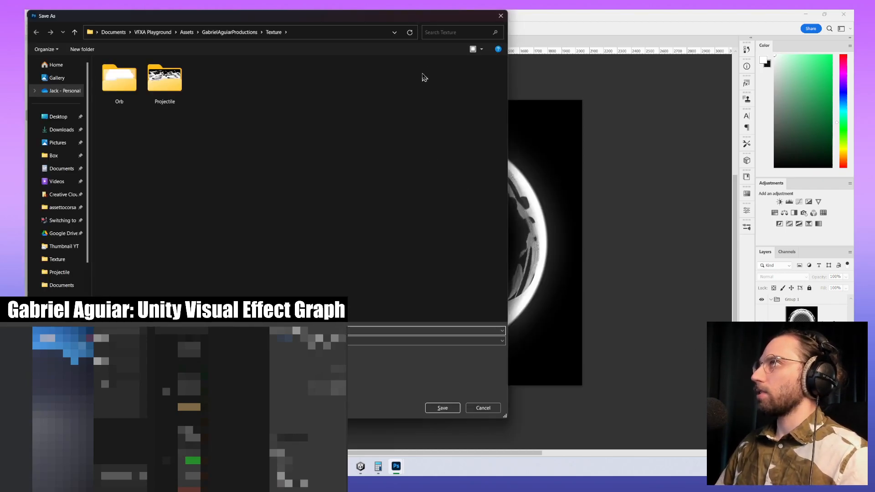
pyautogui.click(487, 407)
pyautogui.press('x')
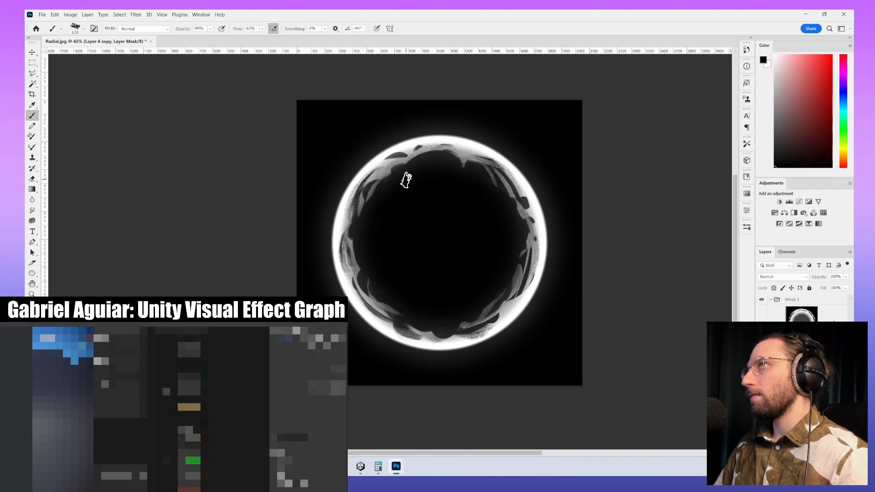
pyautogui.moveTo(430, 157); pyautogui.dragTo(457, 156)
pyautogui.hotkey('ctrl', 'z')
pyautogui.keyDown('alt'); pyautogui.moveTo(436, 164); pyautogui.dragTo(428, 162, button='right'); pyautogui.keyUp('alt')
pyautogui.scroll(2, 438, 155)
pyautogui.keyDown('alt'); pyautogui.scroll(14, 436, 187); pyautogui.keyUp('alt')
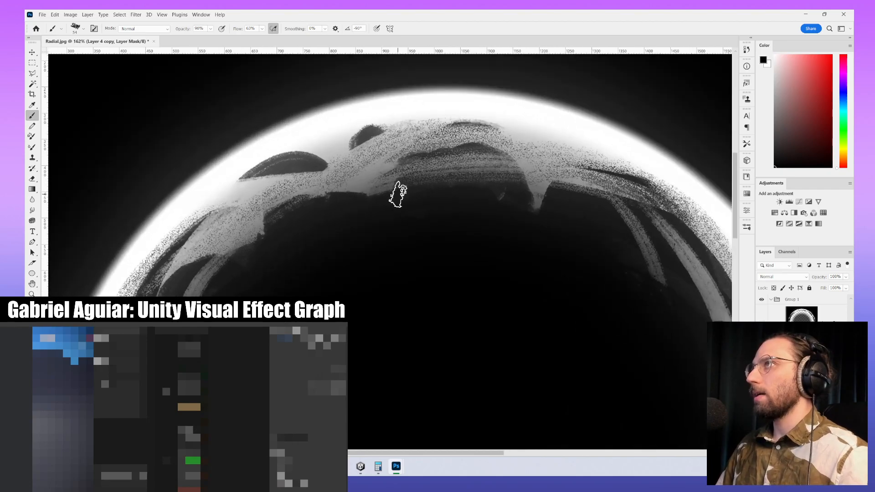
pyautogui.moveTo(404, 195)
pyautogui.mouseDown()
pyautogui.moveTo(413, 166)
pyautogui.moveTo(440, 168)
pyautogui.mouseUp()
pyautogui.hotkey('ctrl', 'z')
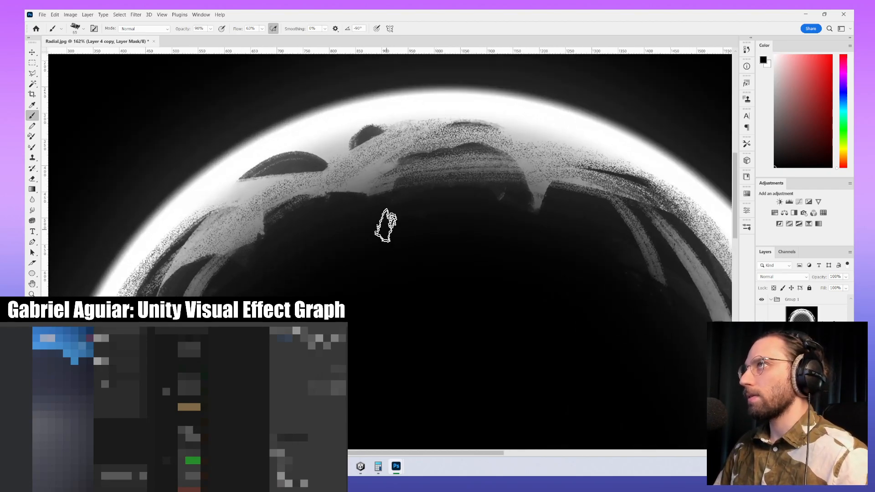
pyautogui.moveTo(383, 196)
pyautogui.mouseDown()
pyautogui.moveTo(420, 167)
pyautogui.moveTo(460, 171)
pyautogui.mouseUp()
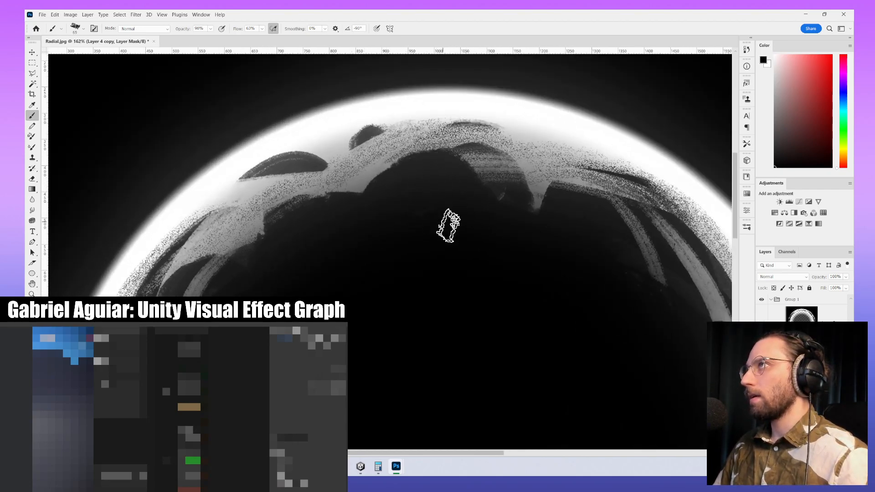
pyautogui.hotkey('ctrl', 'z')
# - Draw a closed curved Pen path around the streaky texture inside the top of the ring
pyautogui.press('p')
pyautogui.click(361, 204)
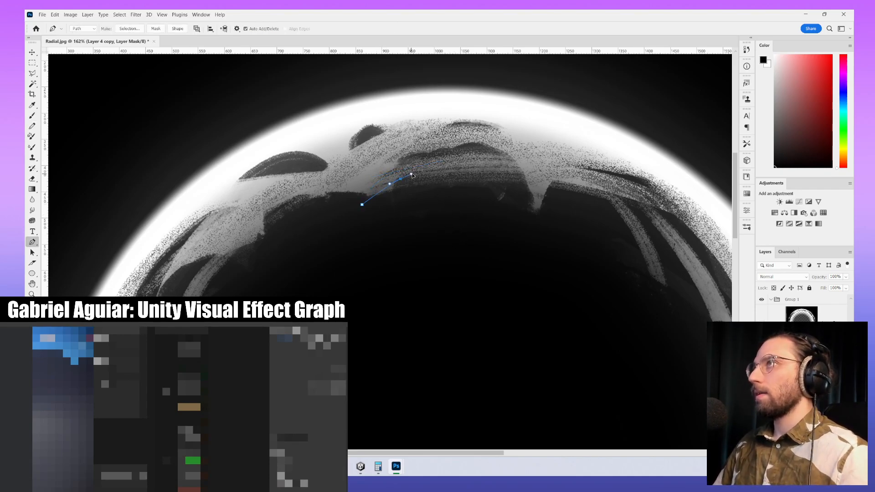
pyautogui.hotkey('ctrl', 'z')
pyautogui.click(386, 289)
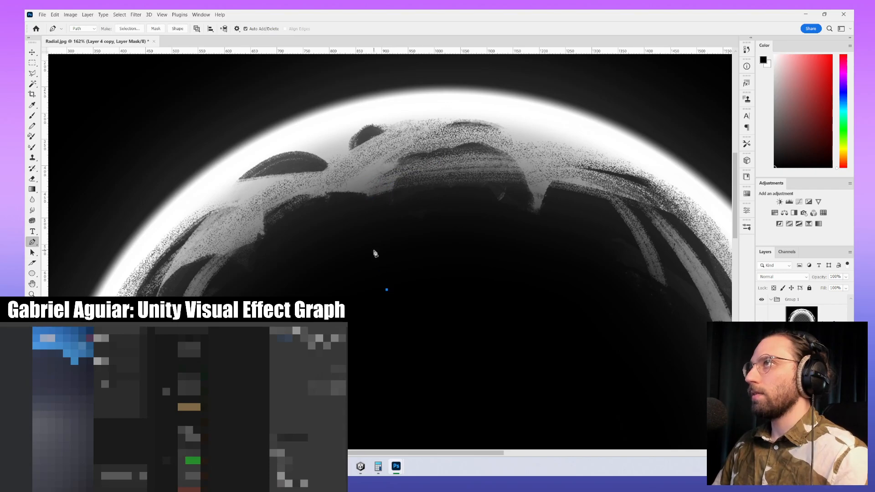
pyautogui.moveTo(399, 168); pyautogui.dragTo(450, 136)
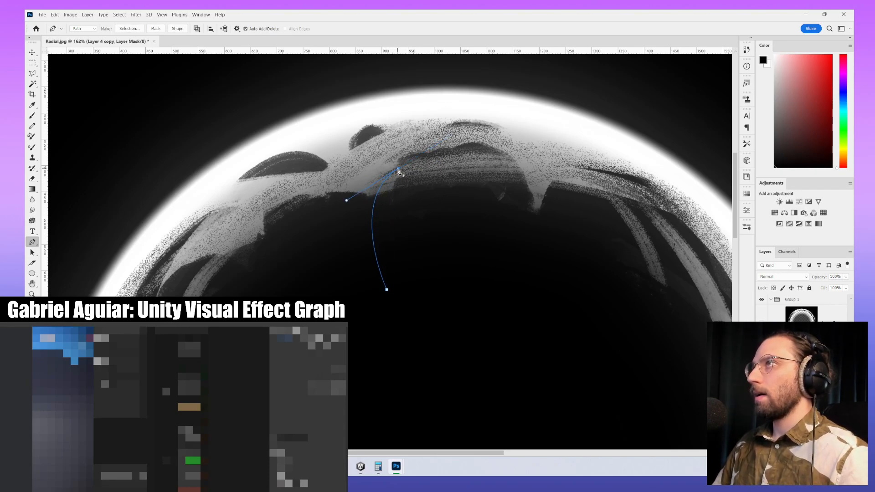
pyautogui.click(373, 181)
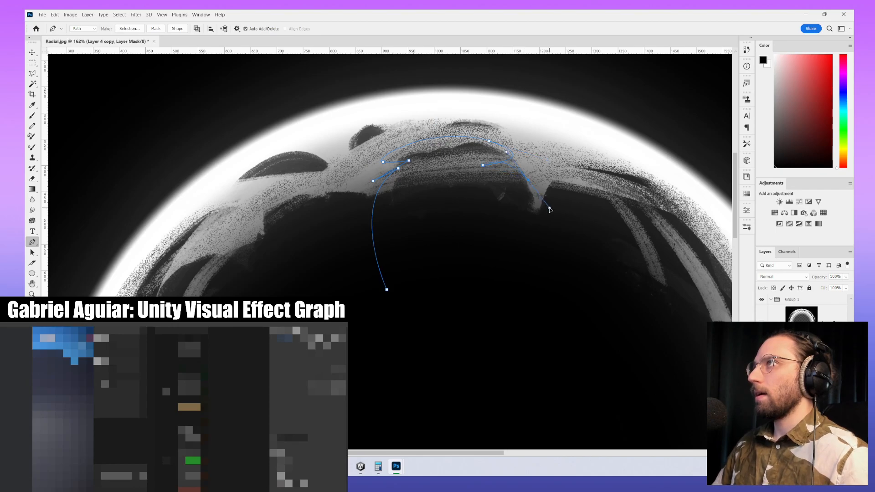
pyautogui.moveTo(543, 213); pyautogui.dragTo(553, 283)
pyautogui.click(387, 289)
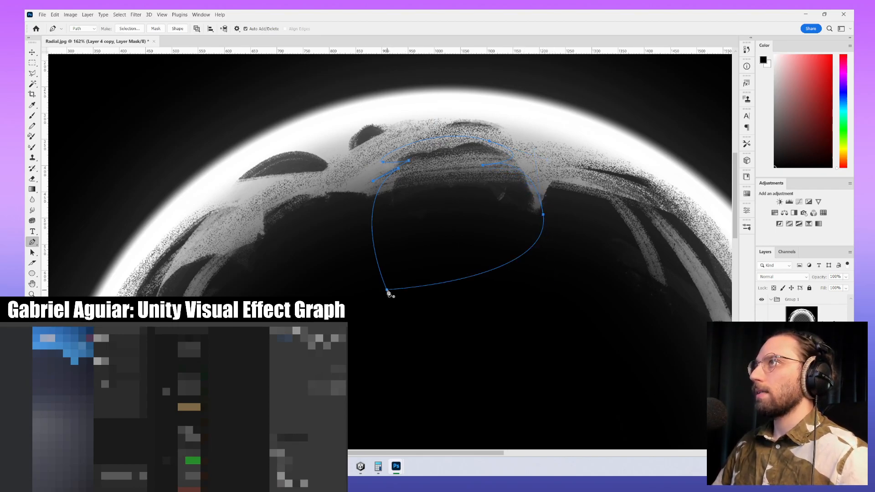
# - Fill the path with black on Layer 4 copy's mask and dismiss the path
pyautogui.rightClick(458, 212)
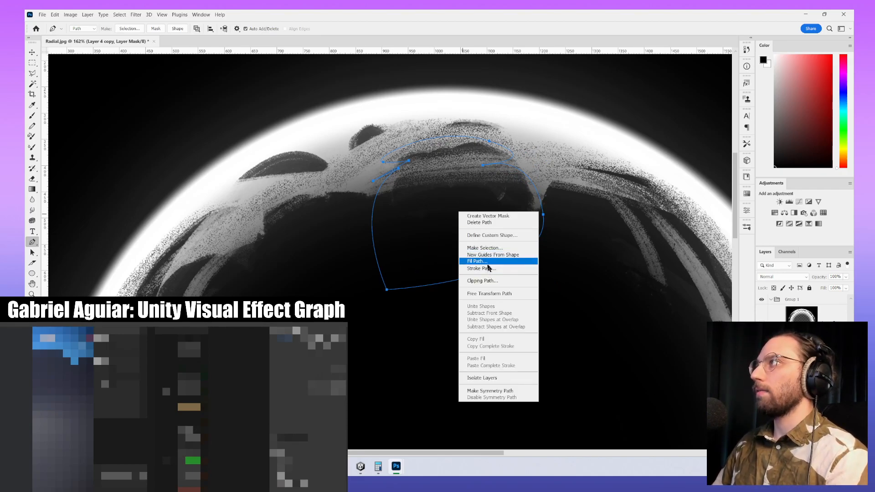
pyautogui.click(483, 262)
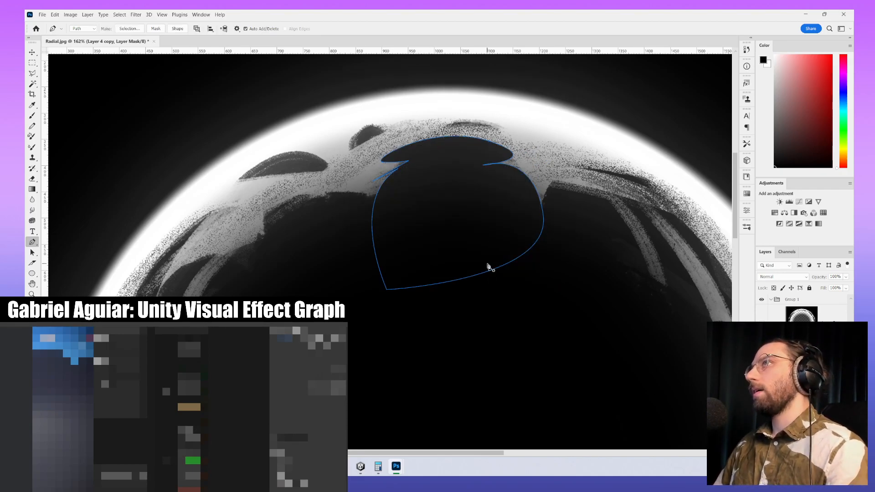
pyautogui.press('Escape')
# - Try to paint black brush strokes on Layer 4 copy's mask along the lower-right inner edge of the ring
pyautogui.keyDown('alt'); pyautogui.scroll(-8, 489, 273); pyautogui.keyUp('alt')
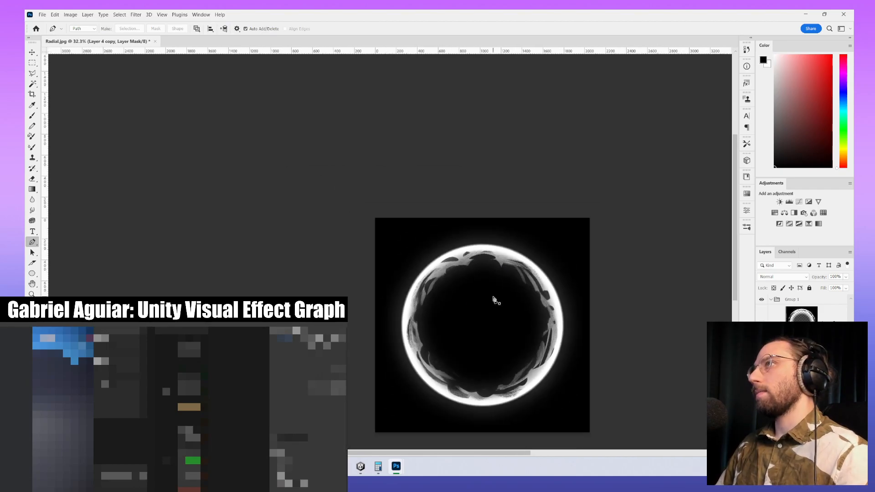
pyautogui.keyDown('alt'); pyautogui.scroll(6, 494, 299); pyautogui.keyUp('alt')
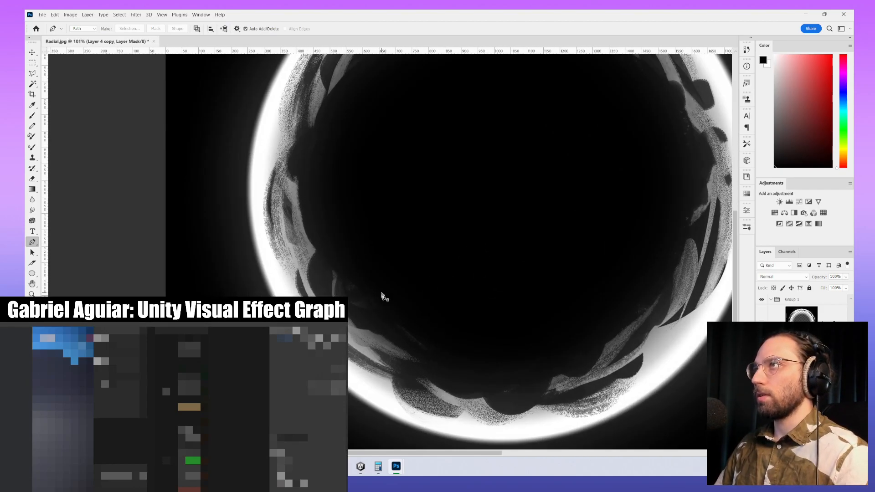
pyautogui.press('b')
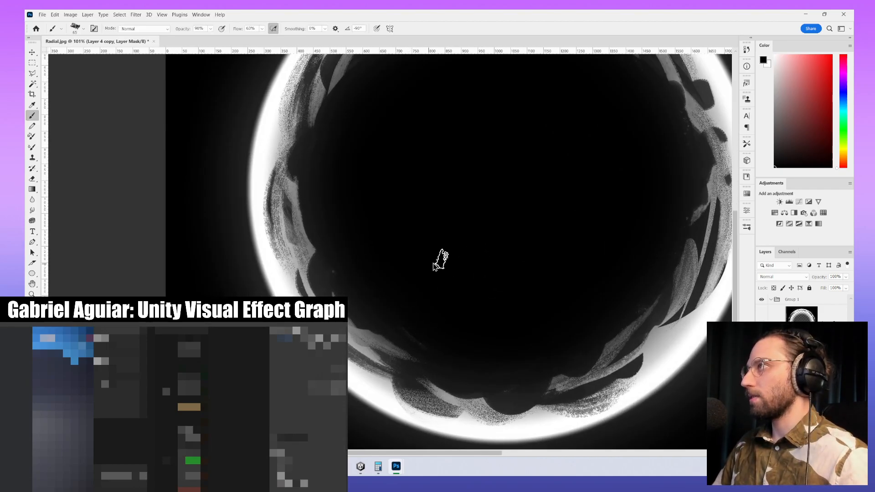
pyautogui.keyDown('alt'); pyautogui.scroll(-3, 435, 266); pyautogui.keyUp('alt')
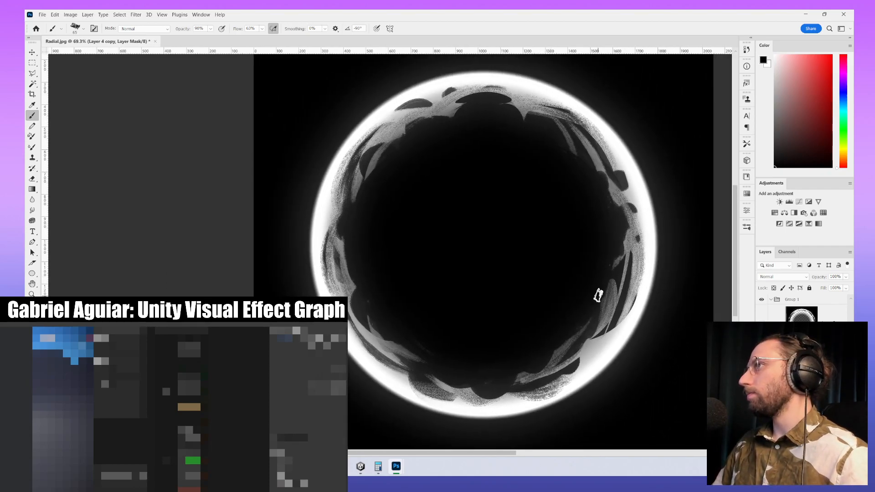
pyautogui.keyDown('alt'); pyautogui.scroll(3, 602, 285); pyautogui.keyUp('alt')
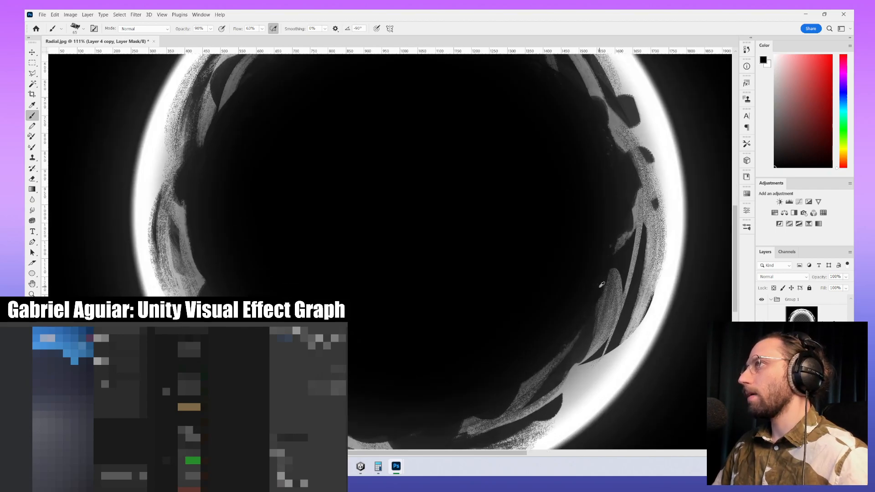
pyautogui.keyDown('alt'); pyautogui.scroll(-3, 601, 282); pyautogui.keyUp('alt')
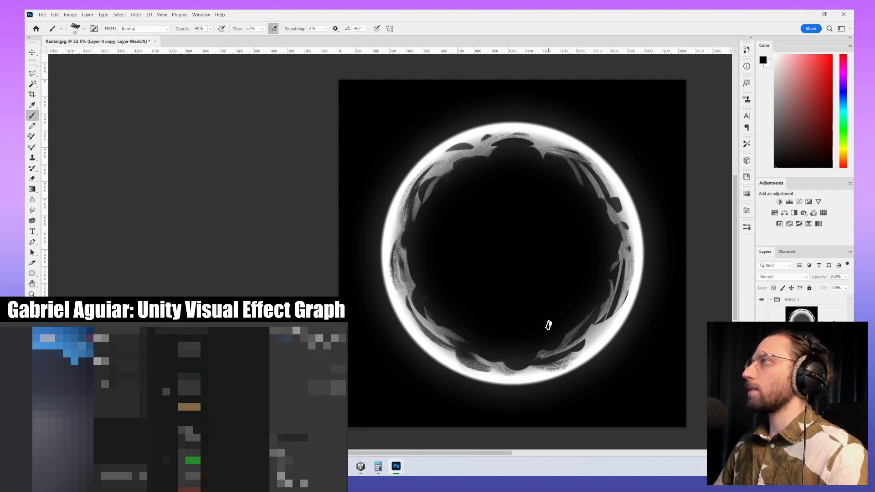
pyautogui.keyDown('alt'); pyautogui.scroll(3, 548, 326); pyautogui.keyUp('alt')
pyautogui.moveTo(614, 328); pyautogui.dragTo(612, 329)
pyautogui.hotkey('ctrl', 'z')
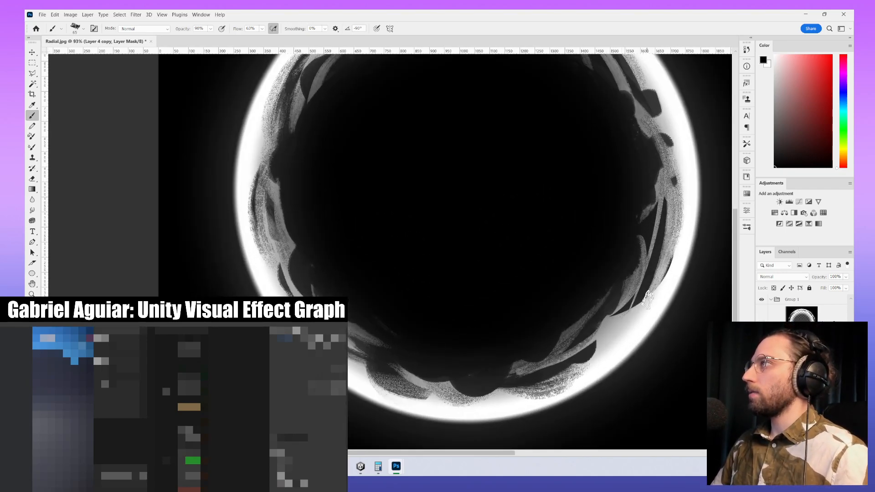
pyautogui.moveTo(652, 289); pyautogui.dragTo(589, 358)
pyautogui.hotkey('ctrl', 'z')
# - Draw a narrow closed Pen path over the bright area at the ring's lower-right inner edge
pyautogui.press('p')
pyautogui.click(649, 282)
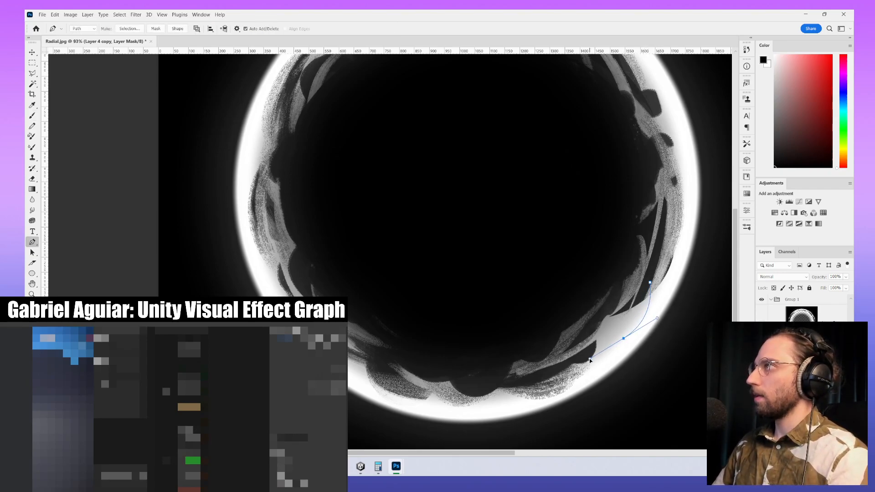
pyautogui.click(641, 292)
pyautogui.click(650, 283)
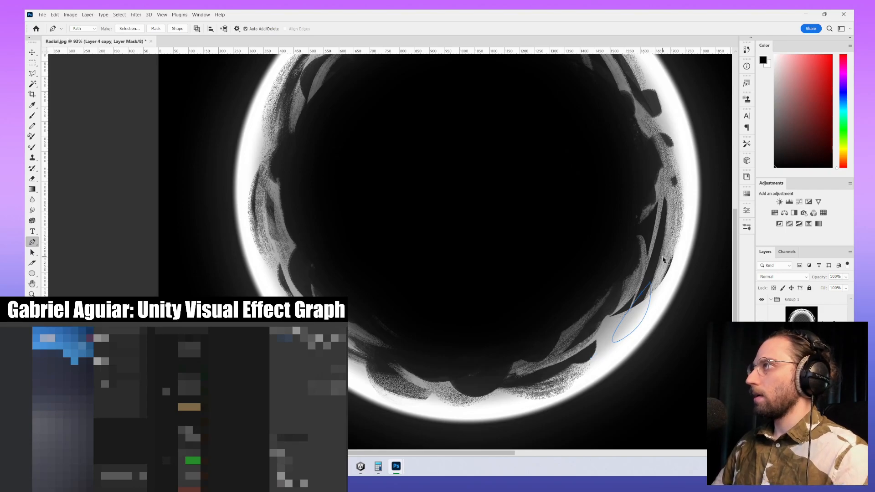
# - Fill the path at the ring's lower-right inner edge with black on Layer 4 copy's mask and dismiss the path
pyautogui.rightClick(663, 256)
pyautogui.click(676, 309)
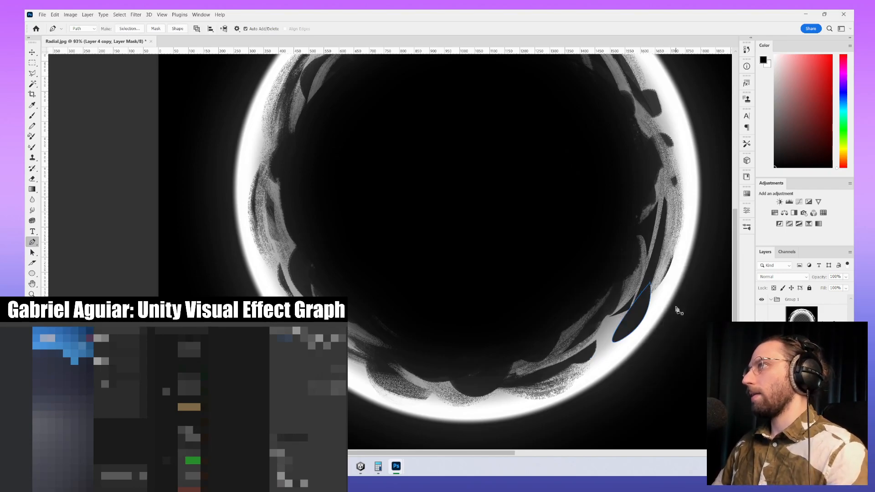
pyautogui.keyDown('alt'); pyautogui.scroll(-5, 681, 362); pyautogui.keyUp('alt')
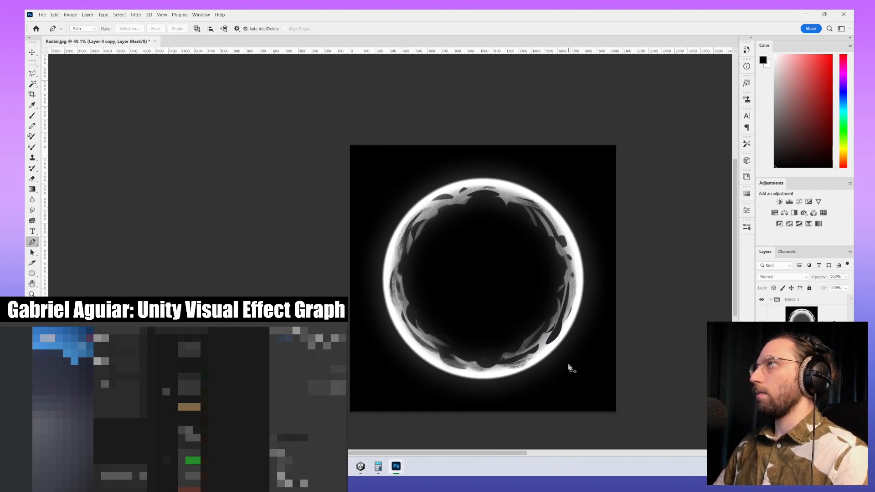
# - Draw a tiny closed Pen path over the upper-right inner texture of the ring, fill it with black on the mask and dismiss it
pyautogui.keyDown('alt'); pyautogui.scroll(6, 510, 214); pyautogui.keyUp('alt')
pyautogui.click(536, 195)
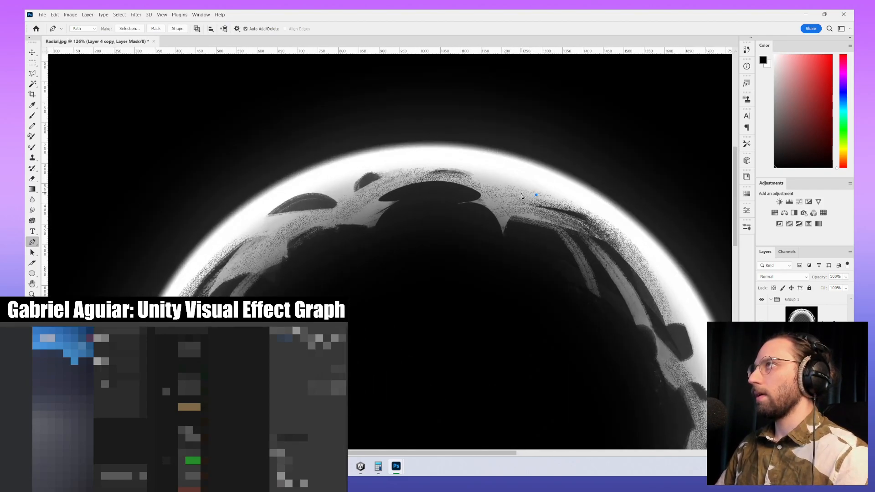
pyautogui.rightClick(586, 175)
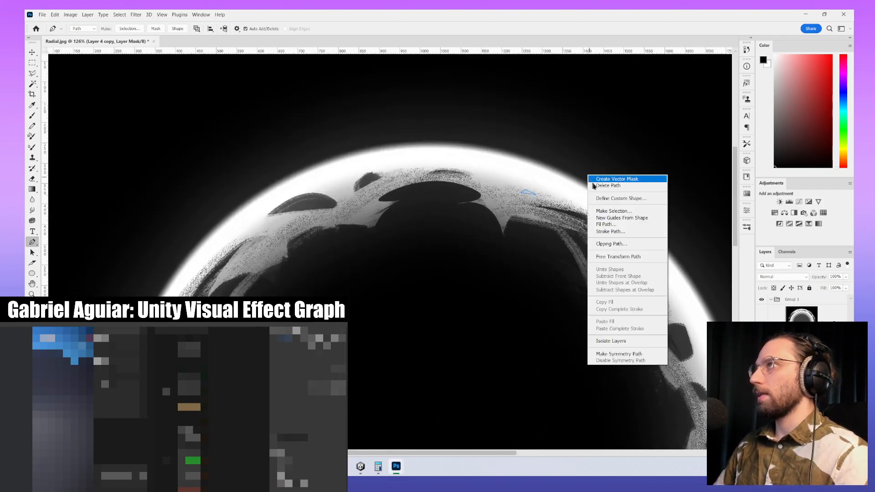
pyautogui.click(622, 225)
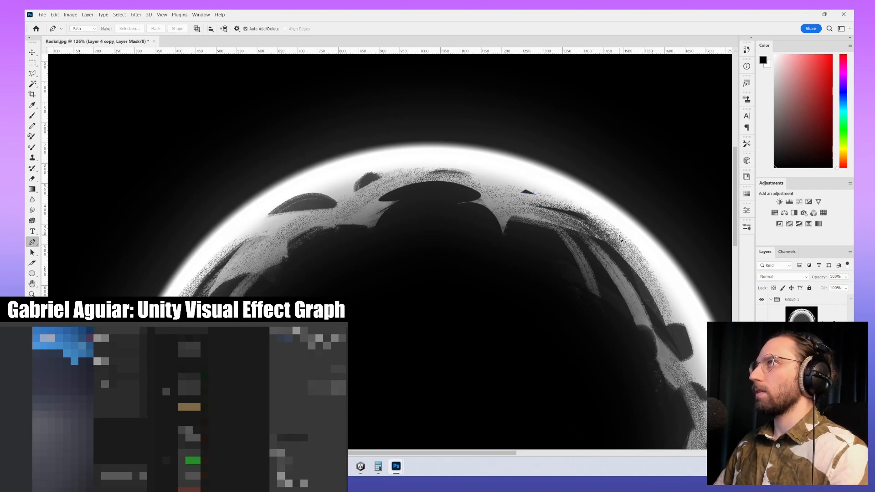
pyautogui.keyDown('alt'); pyautogui.scroll(-5, 629, 378); pyautogui.keyUp('alt')
pyautogui.moveTo(629, 381); pyautogui.dragTo(572, 242)
pyautogui.keyDown('alt'); pyautogui.scroll(4, 574, 160); pyautogui.keyUp('alt')
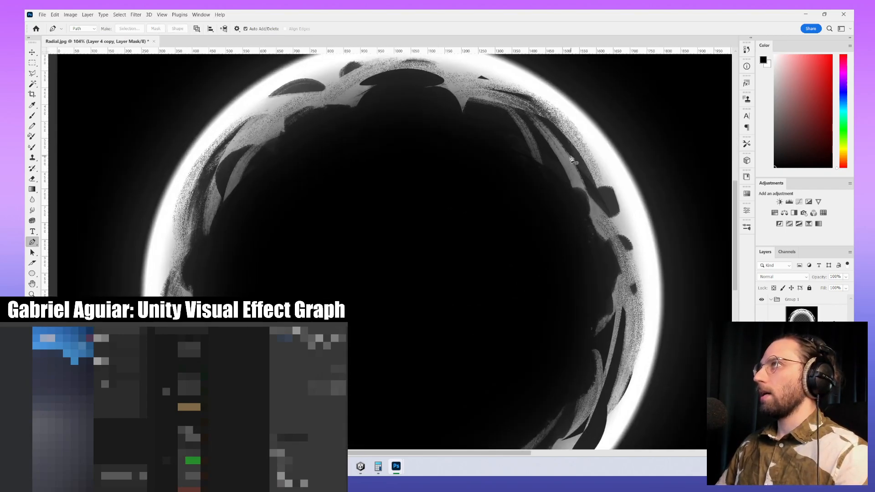
# - Switch to the Brush tool and enlarge the brush
pyautogui.press('b')
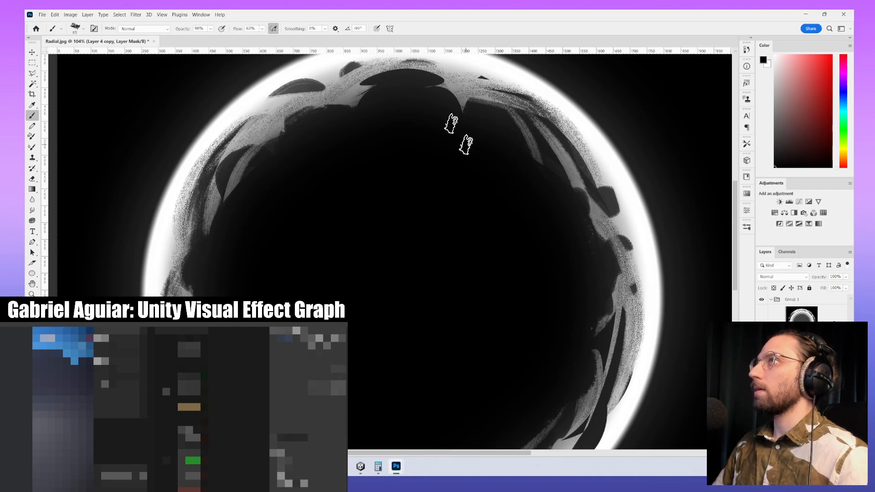
pyautogui.keyDown('alt'); pyautogui.moveTo(364, 184); pyautogui.dragTo(325, 201, button='right'); pyautogui.keyUp('alt')
pyautogui.keyDown('alt'); pyautogui.scroll(-3, 310, 296); pyautogui.keyUp('alt')
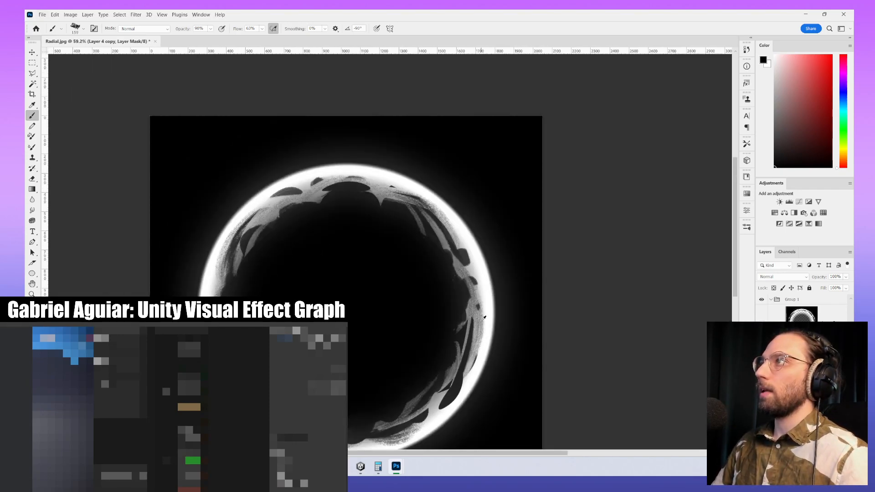
# - Isolate the masked ring of Layer 4 copy by hiding every other layer, including the black background
pyautogui.keyDown('alt'); pyautogui.click(761, 304); pyautogui.keyUp('alt')
pyautogui.keyDown('alt'); pyautogui.scroll(-2, 501, 331); pyautogui.keyUp('alt')
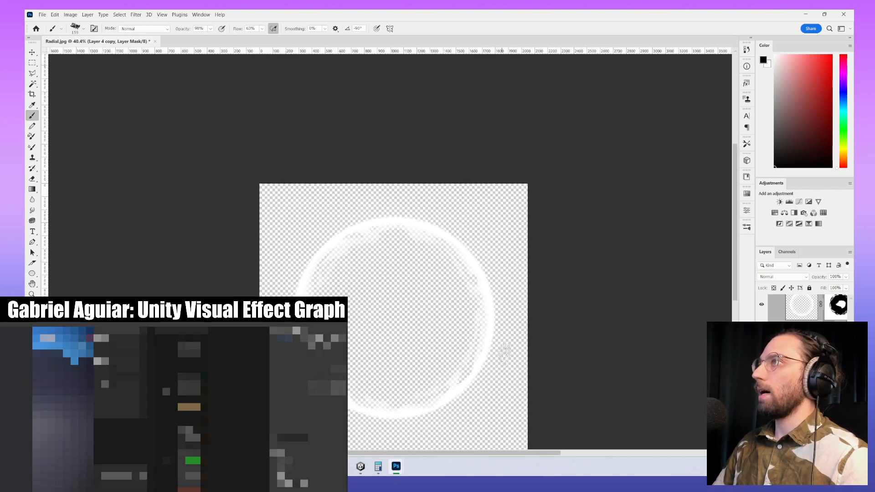
pyautogui.moveTo(507, 364); pyautogui.dragTo(521, 333)
pyautogui.scroll(3, 793, 315)
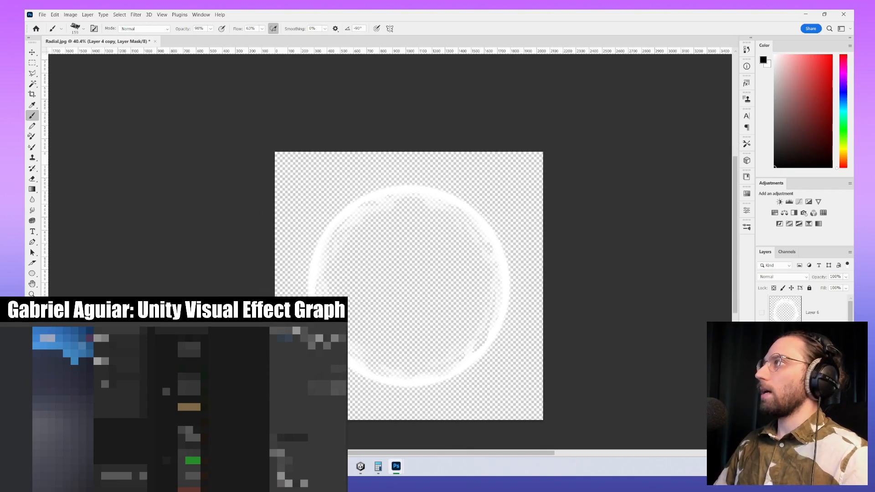
# - Save a copy of the isolated masked ring as Radial_Fancy_2.png in the Texture folder's Orb subfolder
pyautogui.hotkey('ctrl', 'alt', 's')
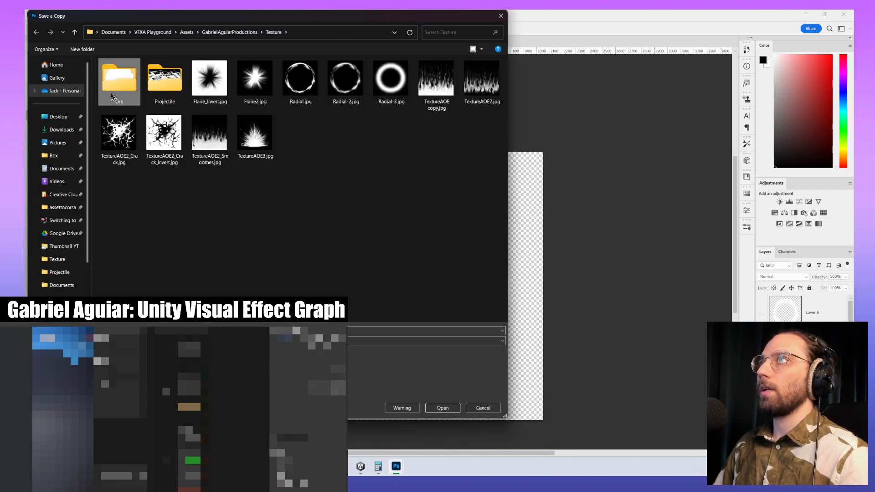
pyautogui.doubleClick(114, 94)
pyautogui.click(418, 339)
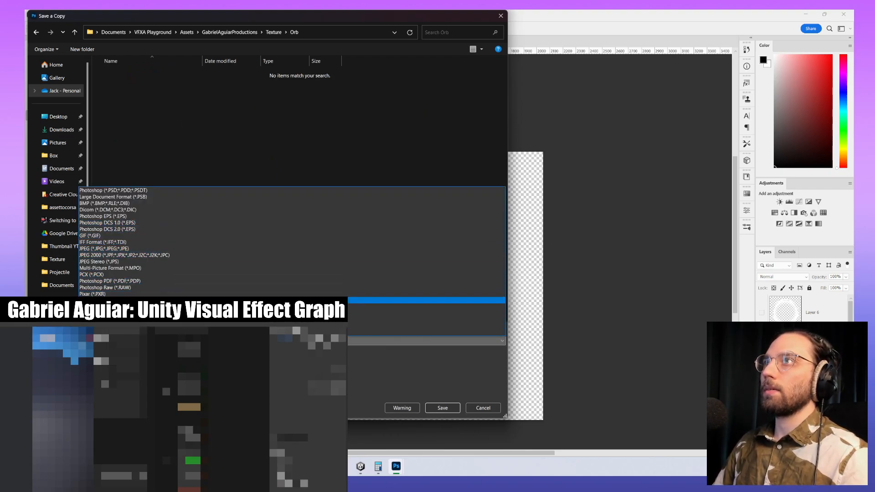
pyautogui.click(132, 300)
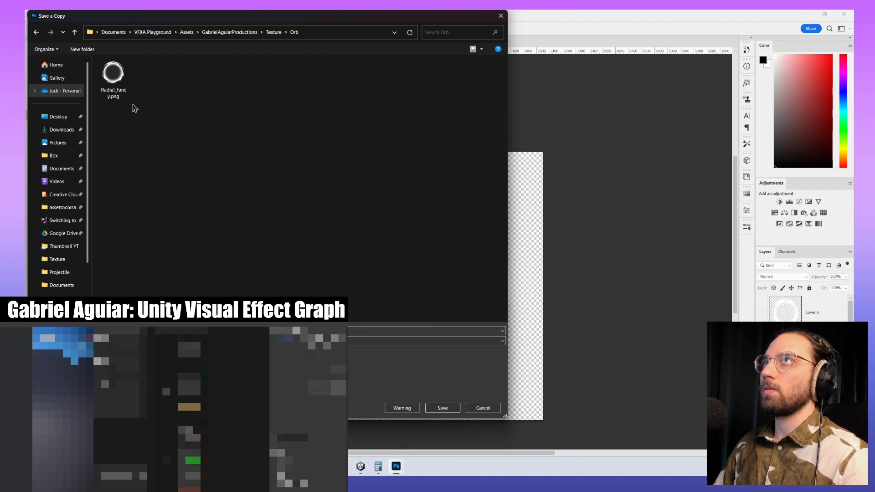
pyautogui.keyDown('ctrl'); pyautogui.scroll(2, 132, 103); pyautogui.keyUp('ctrl')
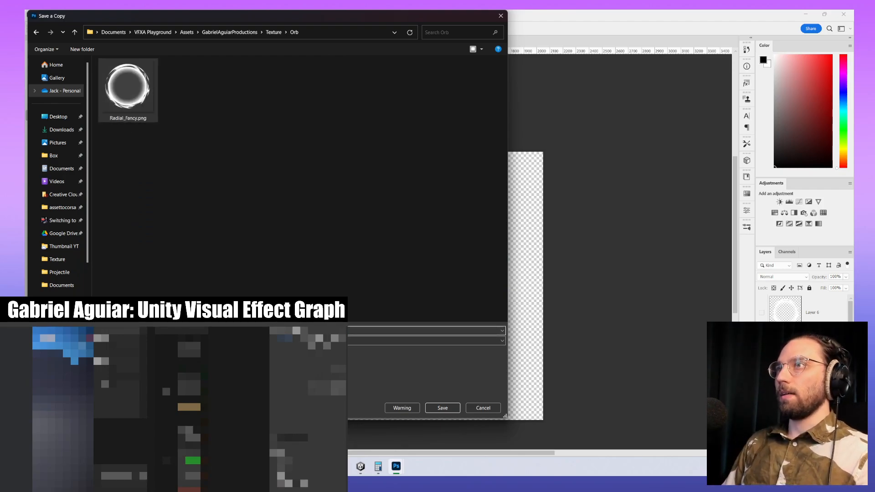
pyautogui.press('Return')
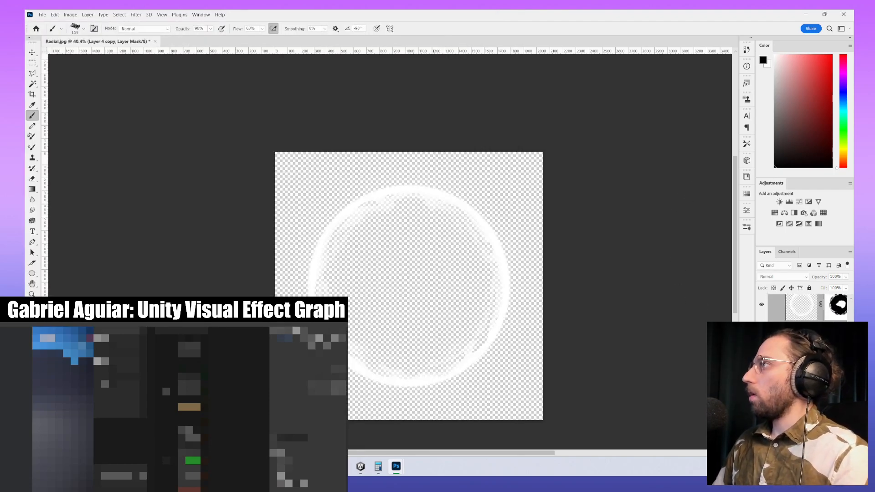
# - Hide Layer 4 copy, show only the smooth unmasked ring, and save a copy as a PNG named Radial in the Orb folder
pyautogui.click(761, 306)
pyautogui.click(761, 334)
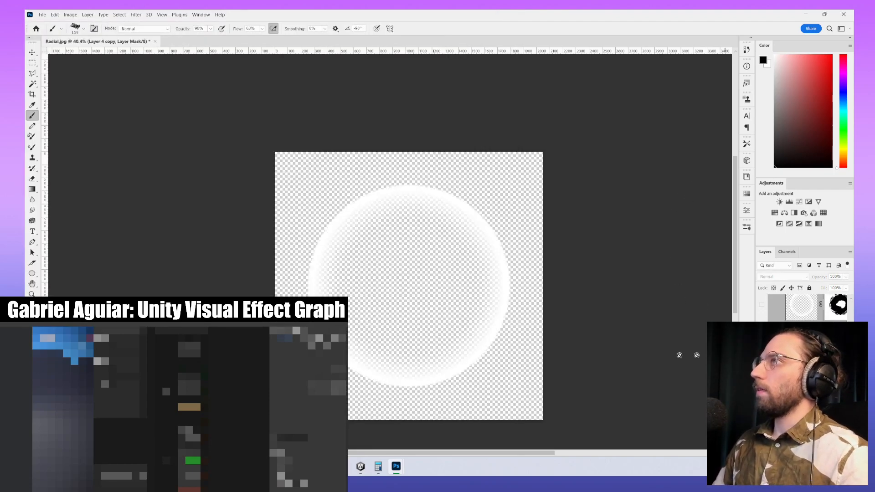
pyautogui.hotkey('ctrl', 'alt', 's')
pyautogui.click(355, 340)
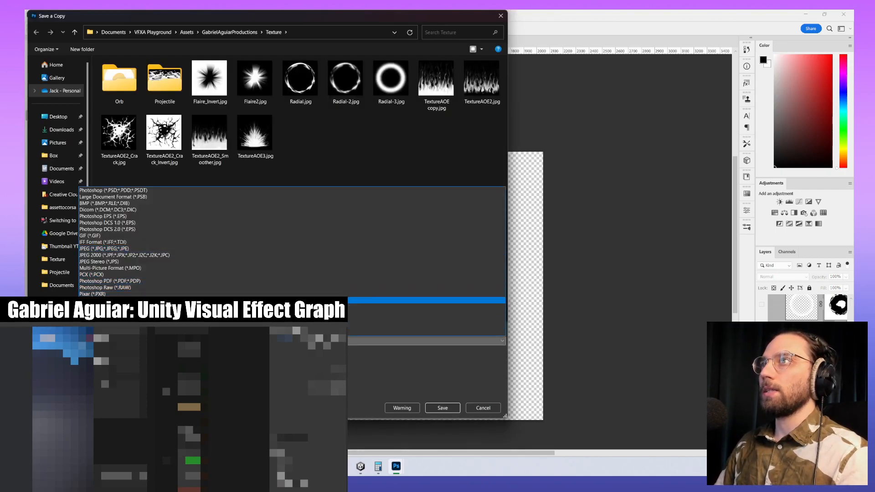
pyautogui.click(91, 300)
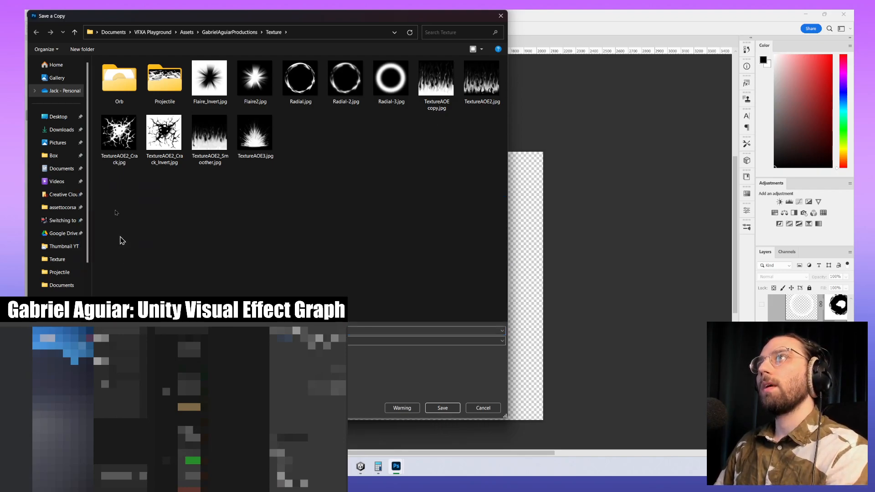
pyautogui.doubleClick(119, 80)
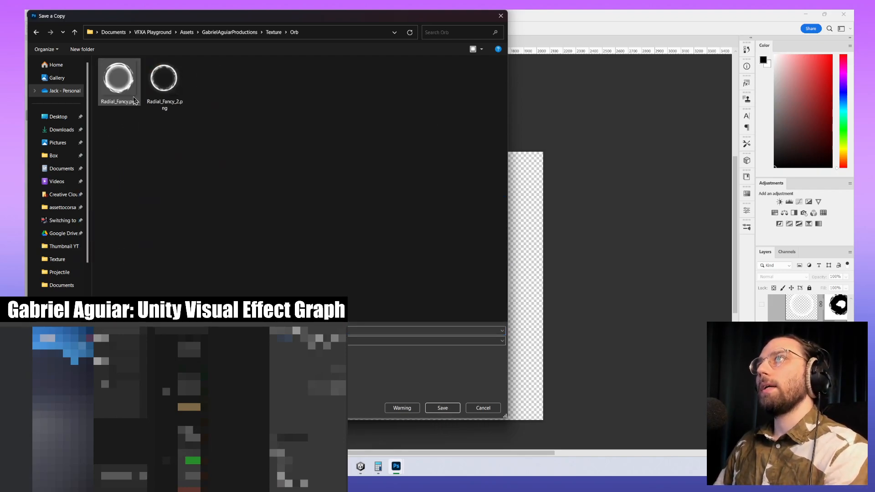
pyautogui.click(166, 94)
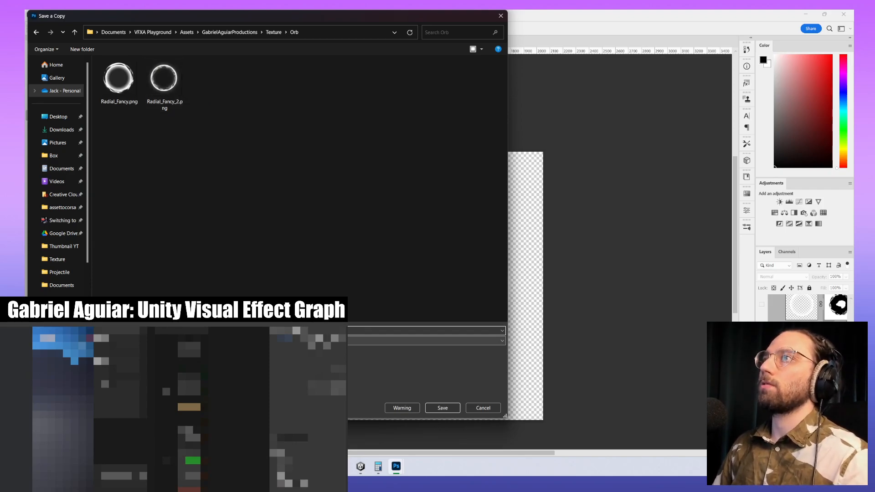
pyautogui.press('Return')
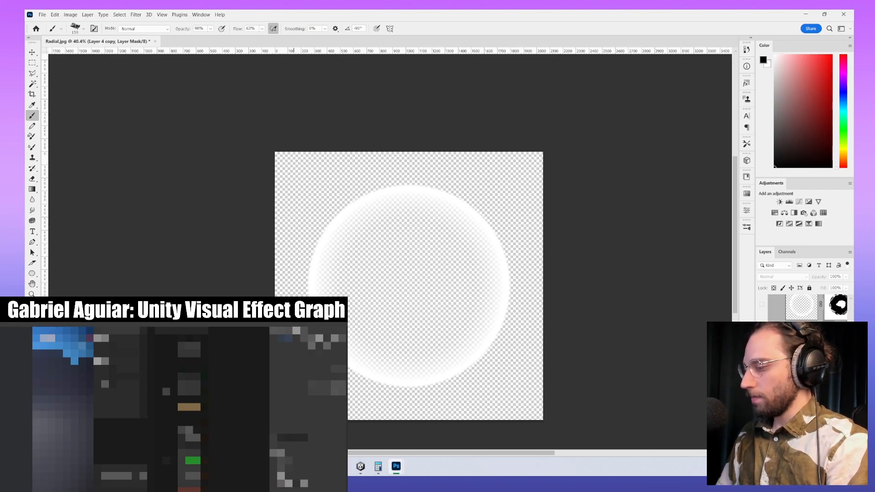
# - Switch to Unity and expand the Texture folder under GabrielAguiarProductions in the project assets
pyautogui.hotkey('alt', 'Tab')
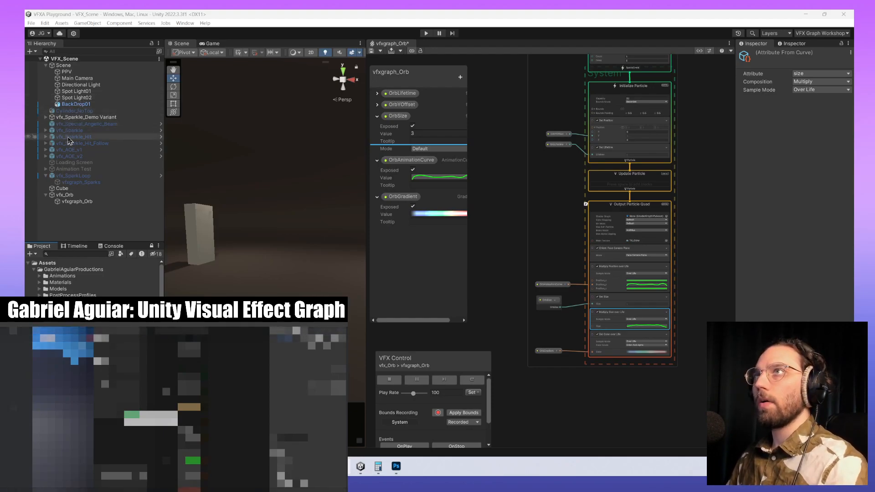
pyautogui.scroll(-2, 94, 278)
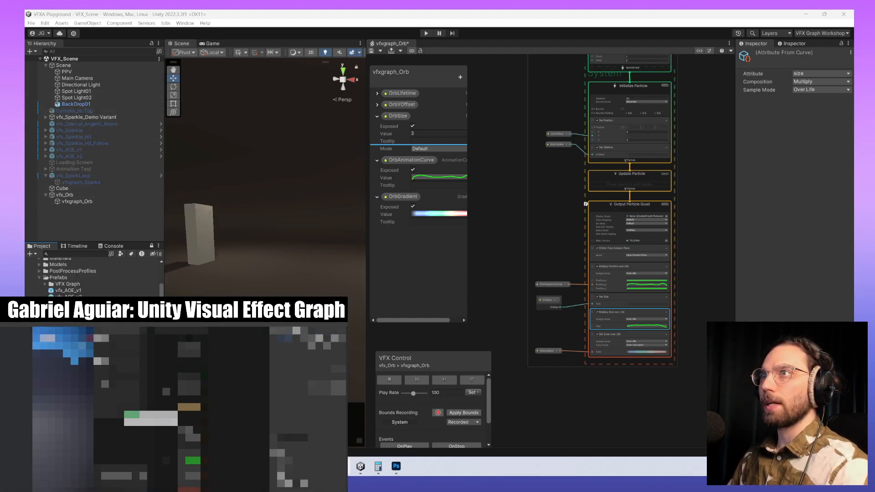
pyautogui.scroll(2, 41, 283)
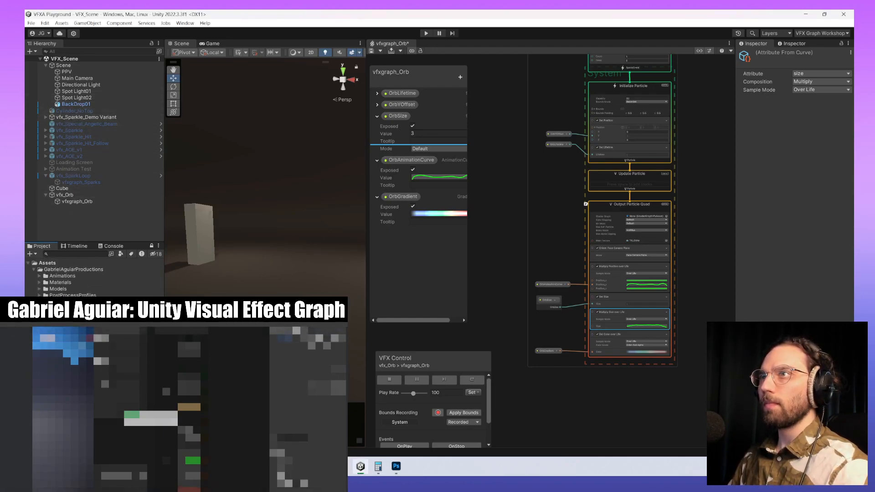
pyautogui.click(57, 367)
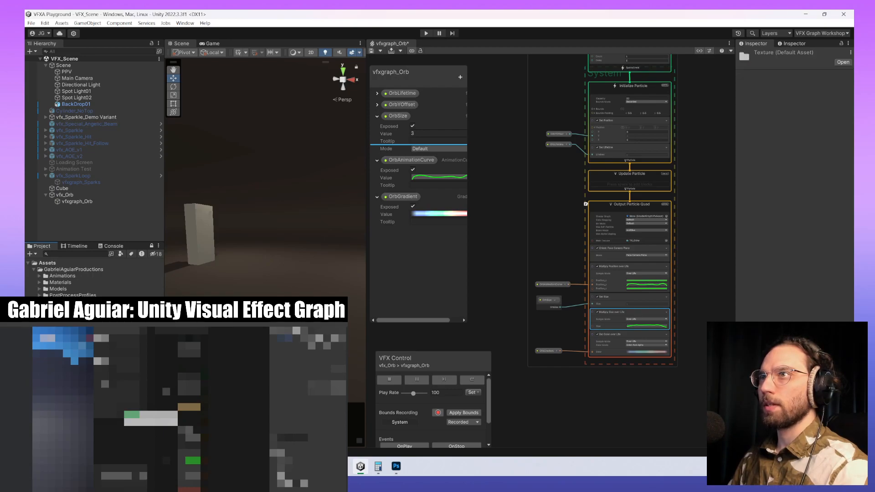
pyautogui.press('Right')
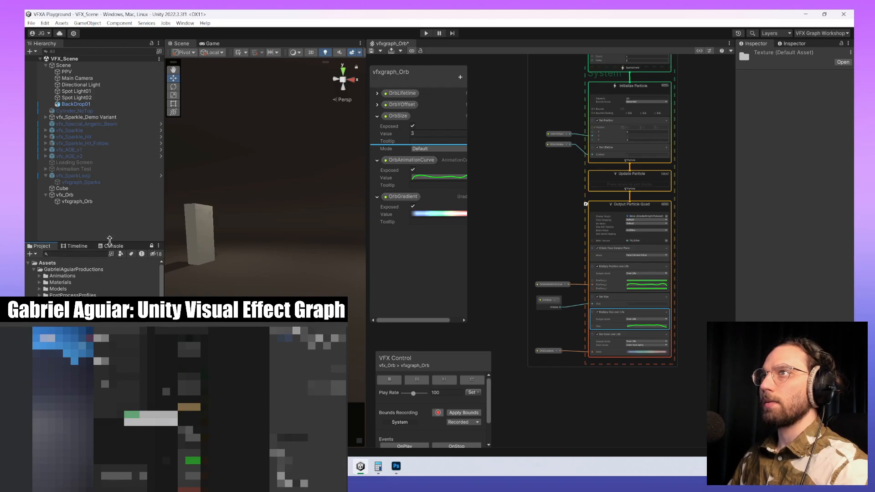
# - Dock the Project, Console and Timeline panels in their own column between the Hierarchy and the Scene view
pyautogui.moveTo(112, 242)
pyautogui.mouseDown()
pyautogui.moveTo(112, 201)
pyautogui.moveTo(112, 226)
pyautogui.mouseUp()
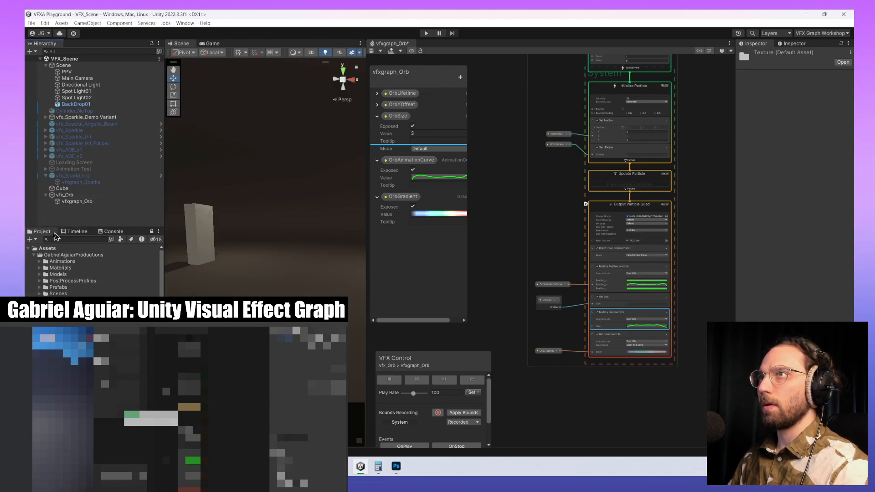
pyautogui.moveTo(46, 232); pyautogui.dragTo(122, 246)
pyautogui.moveTo(74, 232); pyautogui.dragTo(183, 50)
pyautogui.moveTo(41, 234); pyautogui.dragTo(202, 45)
pyautogui.click(144, 45)
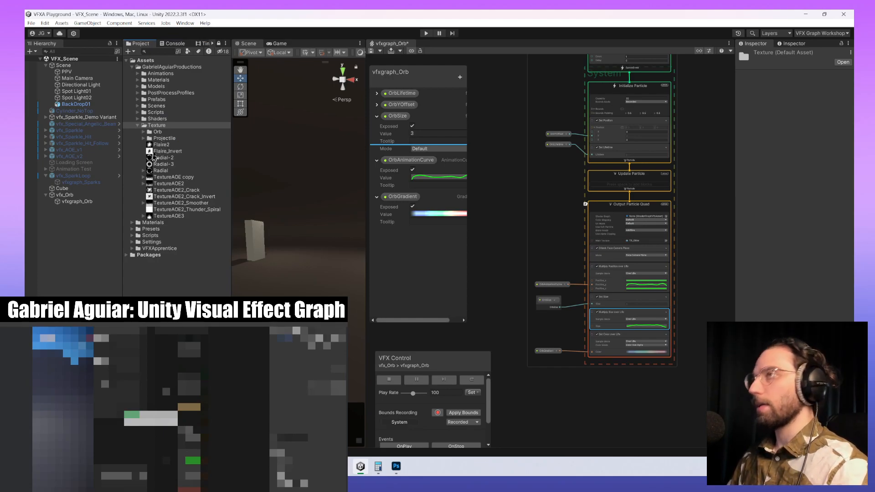
# - Enable Alpha Is Transparency for the Orb folder's Radial, Radial_Fancy and Radial_Fancy_2 textures and apply the import settings
pyautogui.click(144, 131)
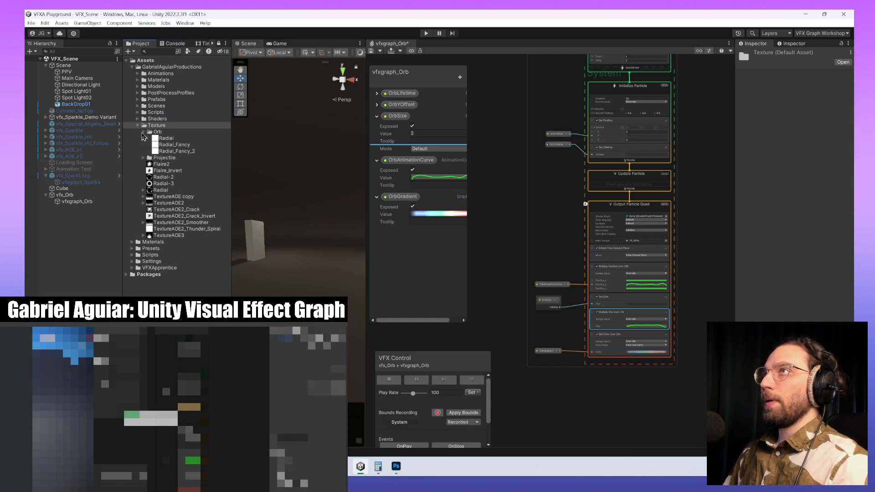
pyautogui.click(166, 138)
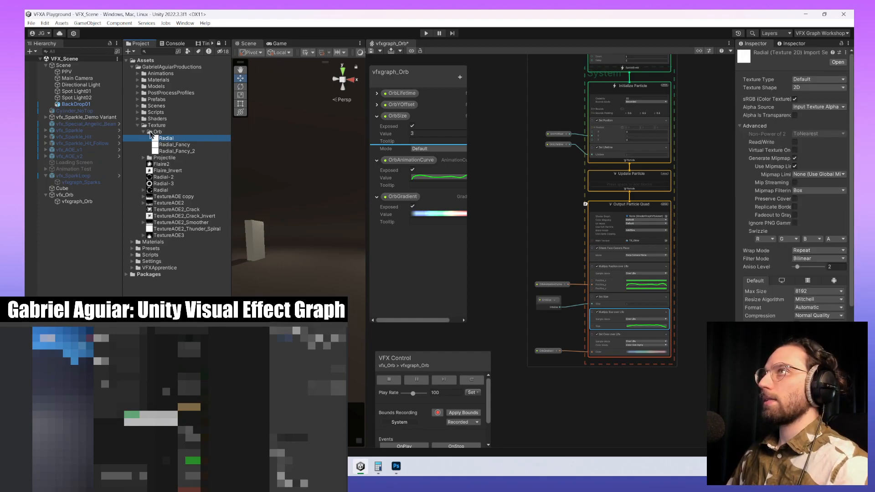
pyautogui.keyDown('shift'); pyautogui.click(169, 144); pyautogui.keyUp('shift')
pyautogui.keyDown('shift'); pyautogui.click(174, 151); pyautogui.keyUp('shift')
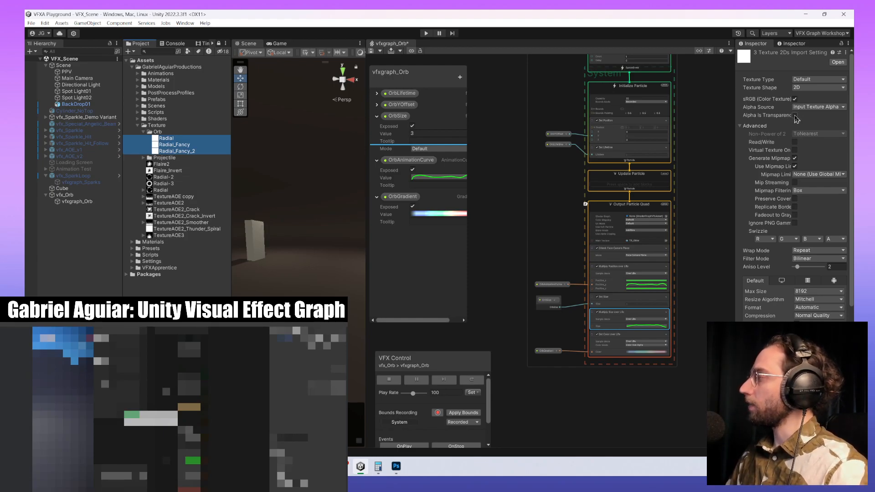
pyautogui.click(794, 115)
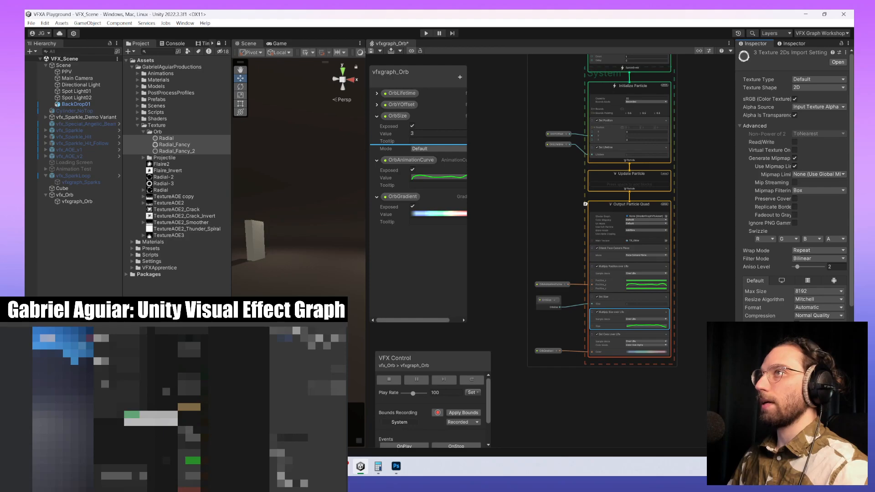
# - Narrow the Hierarchy and Project panels to give the Scene view more width
pyautogui.moveTo(122, 292); pyautogui.dragTo(112, 292)
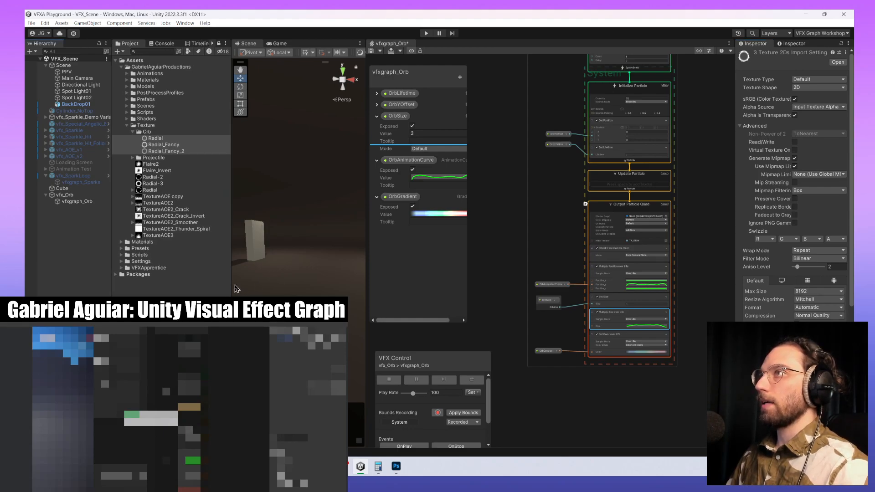
pyautogui.moveTo(232, 289); pyautogui.dragTo(210, 287)
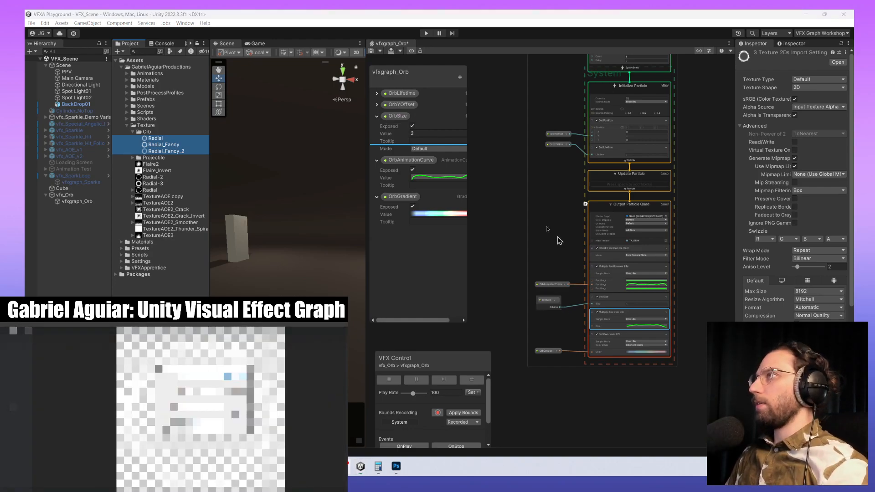
pyautogui.moveTo(494, 162); pyautogui.dragTo(487, 105, button='middle')
pyautogui.moveTo(503, 201); pyautogui.dragTo(520, 169, button='middle')
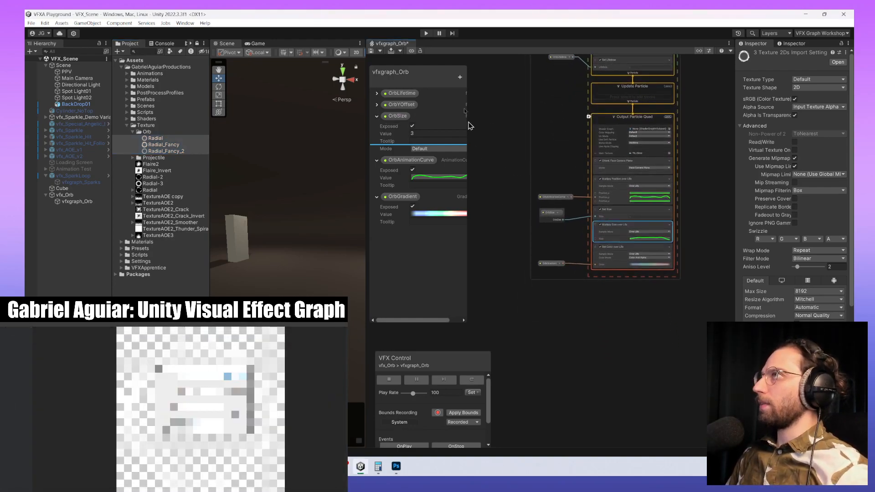
# - Add an AnimationCurve property to the orb graph's blackboard and name it OrbSizeAnimationCurve
pyautogui.click(459, 78)
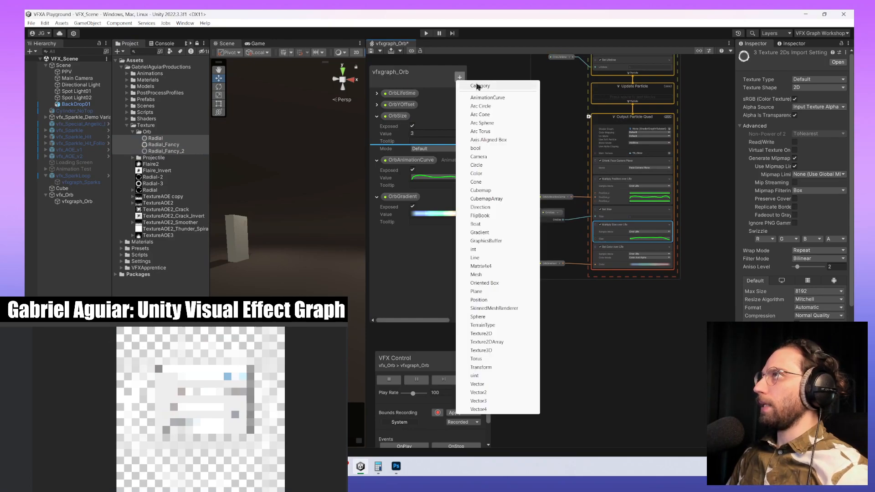
pyautogui.click(495, 99)
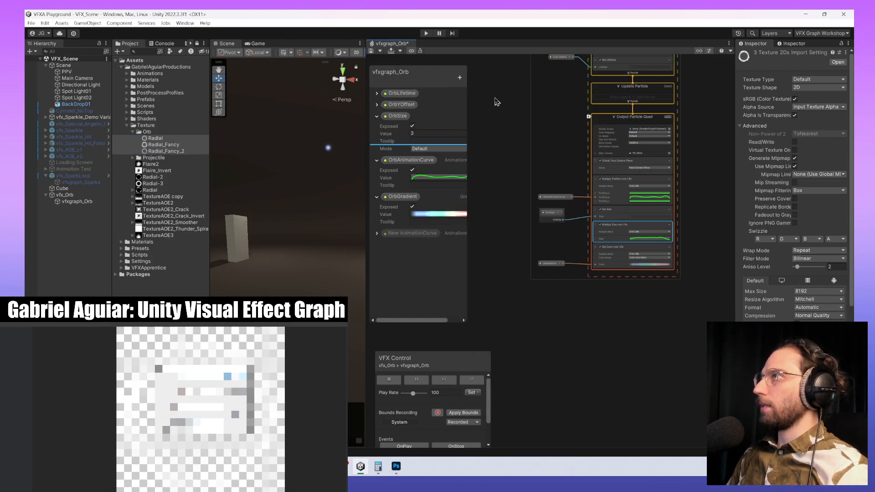
pyautogui.doubleClick(424, 233)
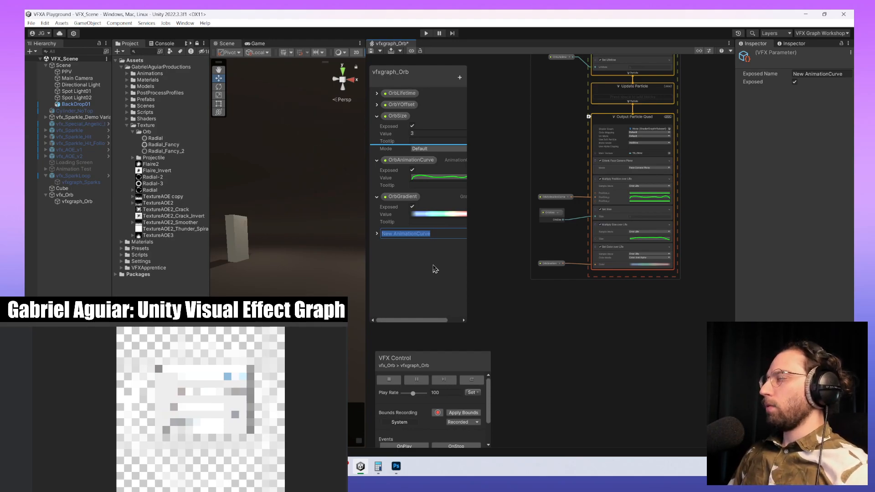
pyautogui.write('s')
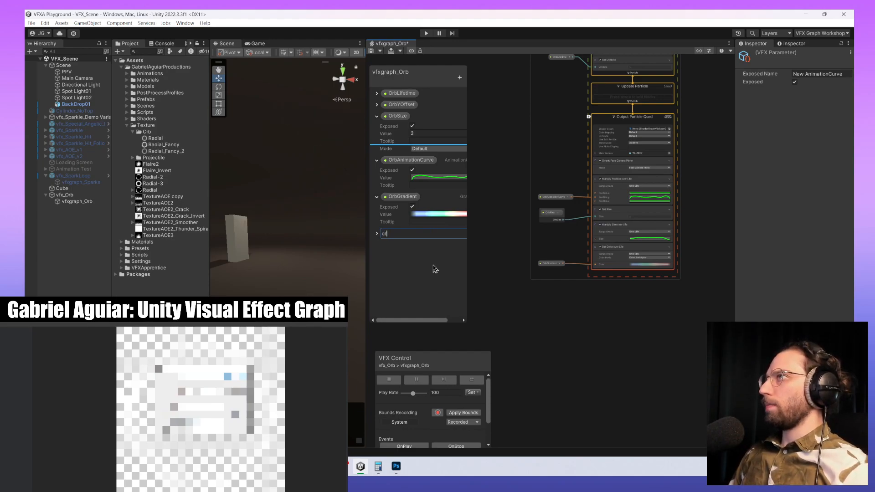
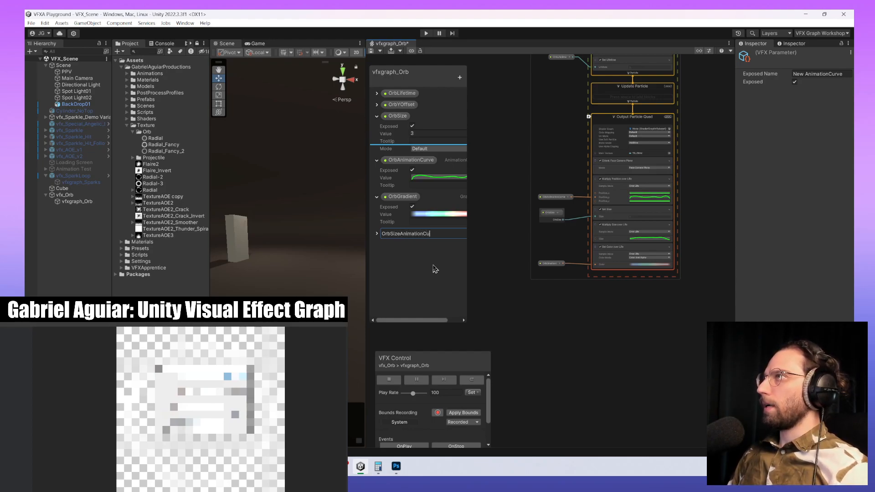
pyautogui.write('e')
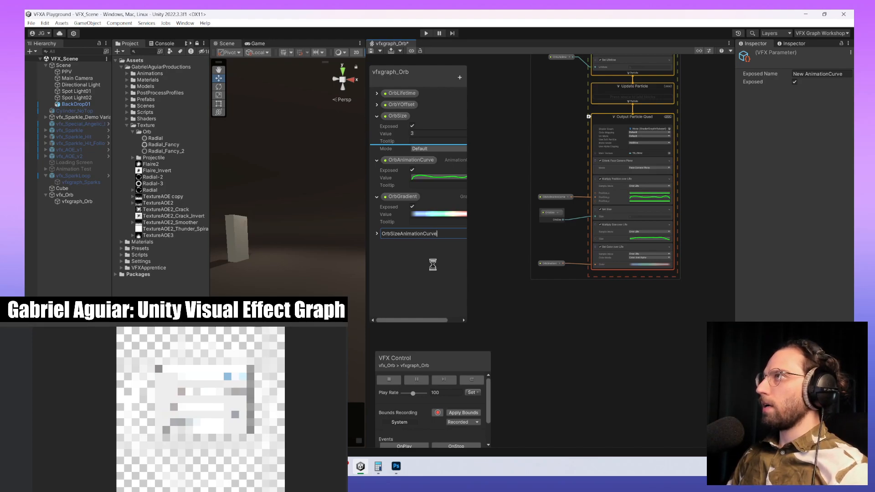
pyautogui.press('Return')
# - Place an OrbSizeAnimationCurve node in the graph between OrbSize and OrbGradient, beside the Multiply Size over Life block
pyautogui.moveTo(476, 257); pyautogui.dragTo(492, 268)
pyautogui.scroll(6, 533, 280)
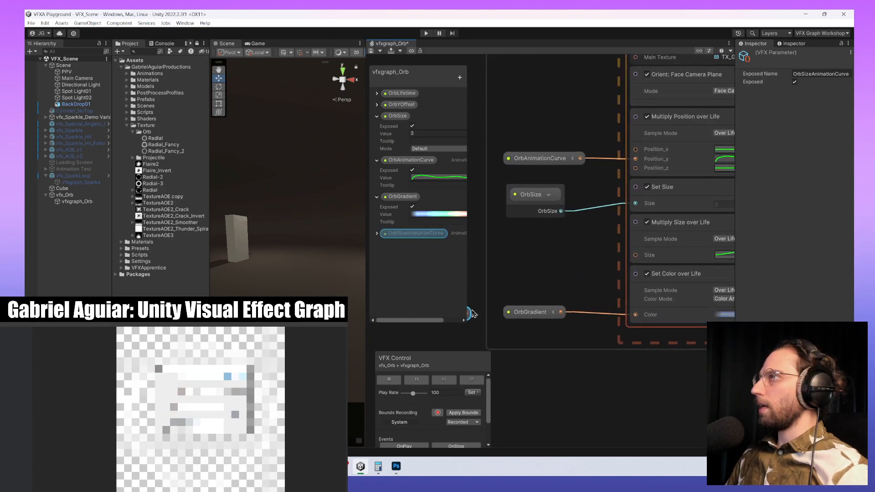
pyautogui.moveTo(536, 332); pyautogui.dragTo(570, 320, button='middle')
pyautogui.moveTo(509, 304); pyautogui.dragTo(603, 245)
pyautogui.moveTo(636, 271); pyautogui.dragTo(527, 301, button='middle')
pyautogui.moveTo(542, 268)
pyautogui.mouseDown()
pyautogui.moveTo(567, 273)
pyautogui.moveTo(541, 269)
pyautogui.mouseUp()
# - Check the size curve of the Multiply Size over Life block and expand the OrbSizeAnimationCurve property's settings
pyautogui.click(698, 267)
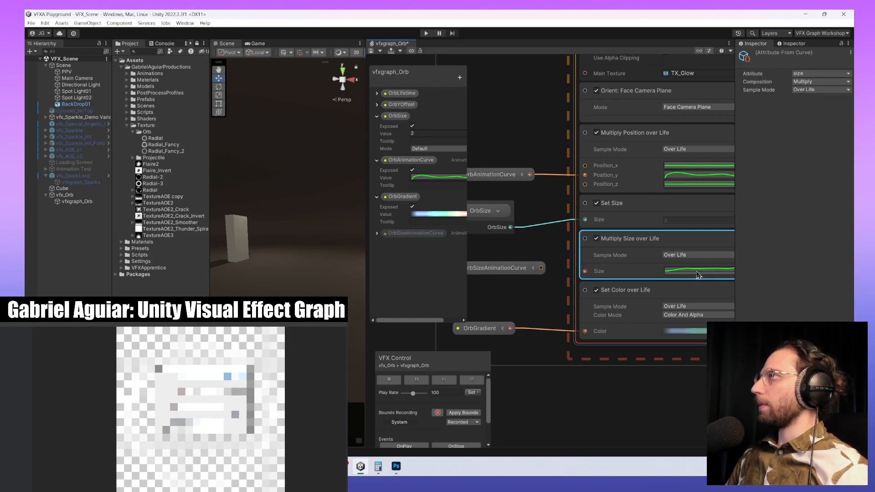
pyautogui.click(697, 272)
pyautogui.click(846, 263)
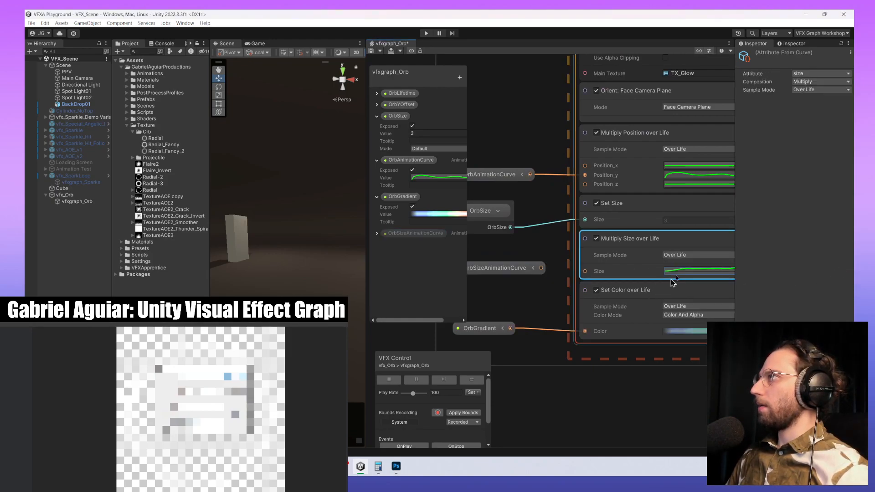
pyautogui.click(377, 233)
# - Try to copy the Multiply Size over Life curve's value and paste it into the OrbSizeAnimationCurve property
pyautogui.rightClick(428, 254)
pyautogui.rightClick(421, 260)
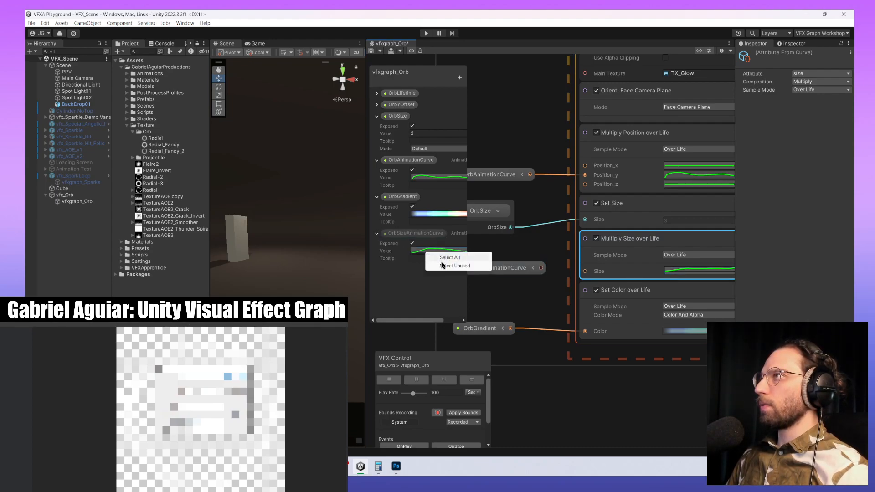
pyautogui.rightClick(684, 273)
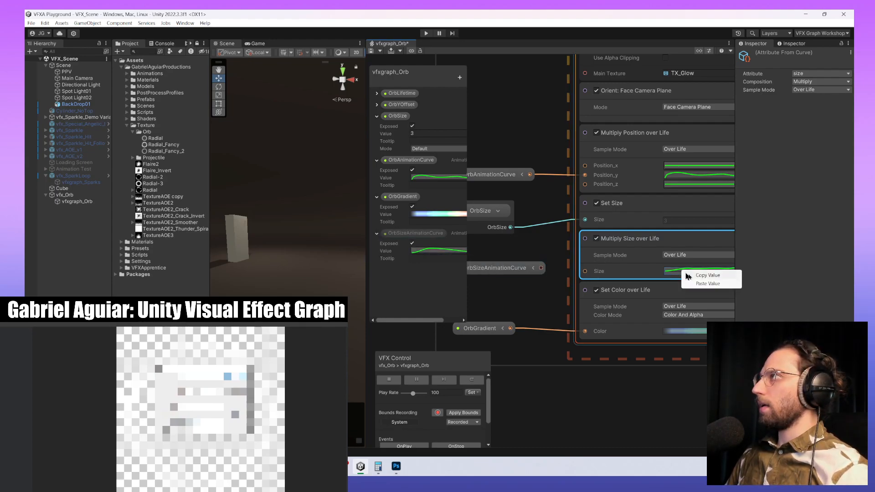
pyautogui.click(705, 275)
pyautogui.rightClick(432, 256)
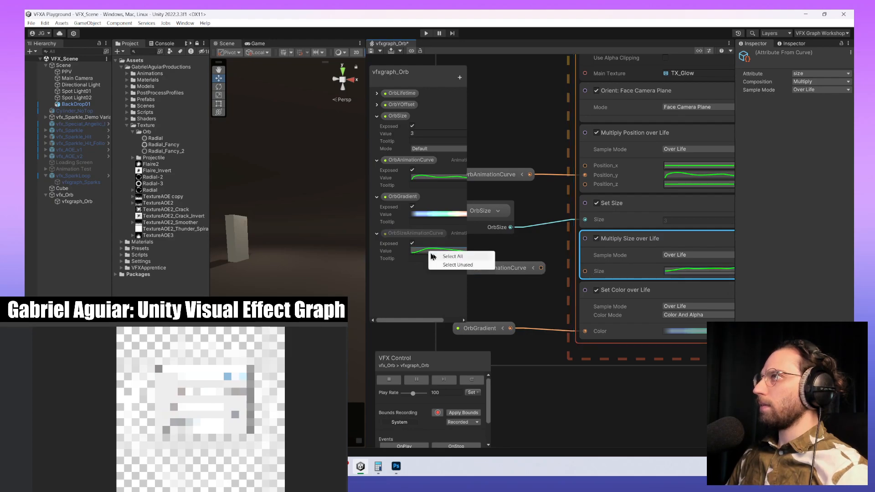
pyautogui.click(431, 255)
pyautogui.click(422, 251)
pyautogui.click(398, 276)
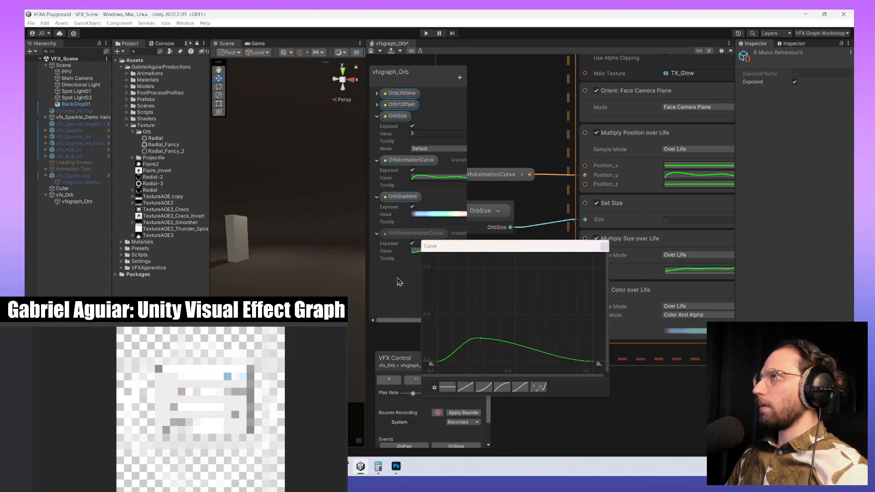
pyautogui.click(419, 257)
pyautogui.click(420, 255)
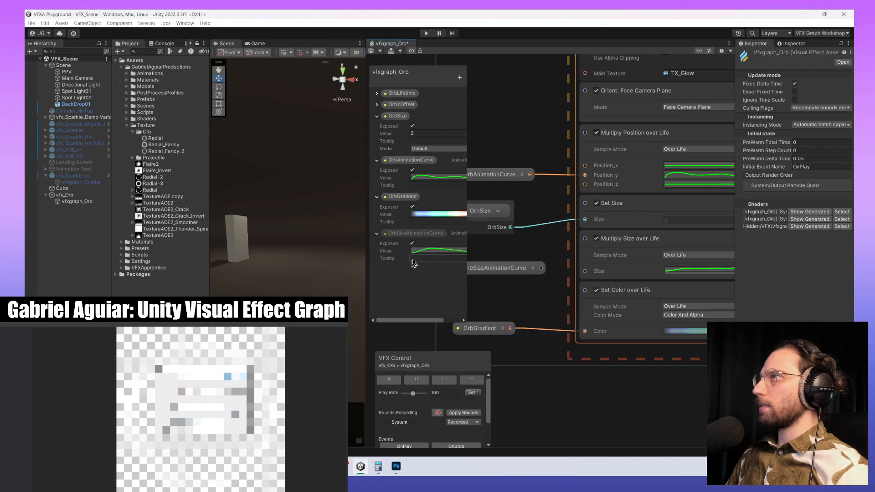
pyautogui.rightClick(419, 255)
# - Save the Multiply Size over Life curve as a new preset and apply that preset to the OrbSizeAnimationCurve property
pyautogui.click(698, 270)
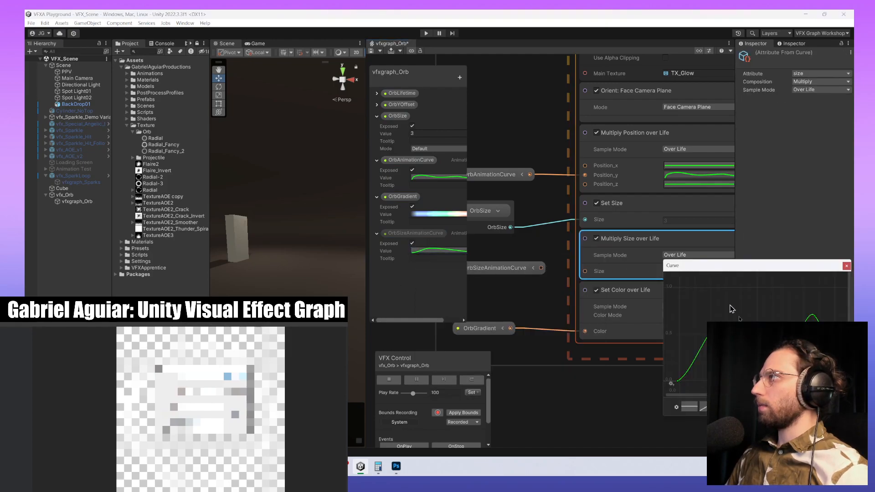
pyautogui.click(677, 407)
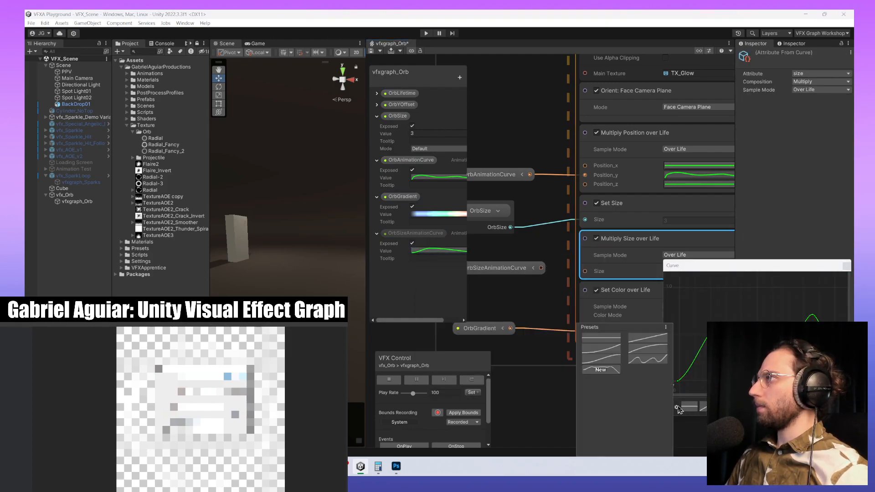
pyautogui.click(618, 370)
pyautogui.click(410, 279)
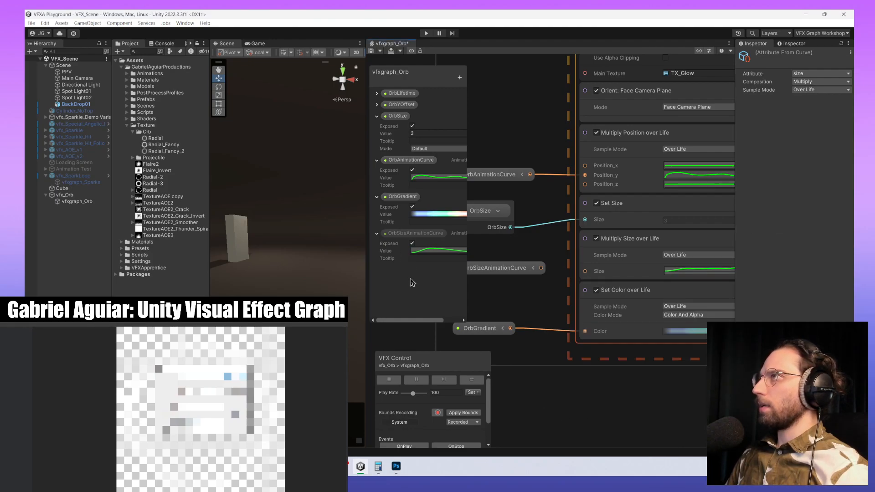
pyautogui.click(426, 251)
pyautogui.click(529, 383)
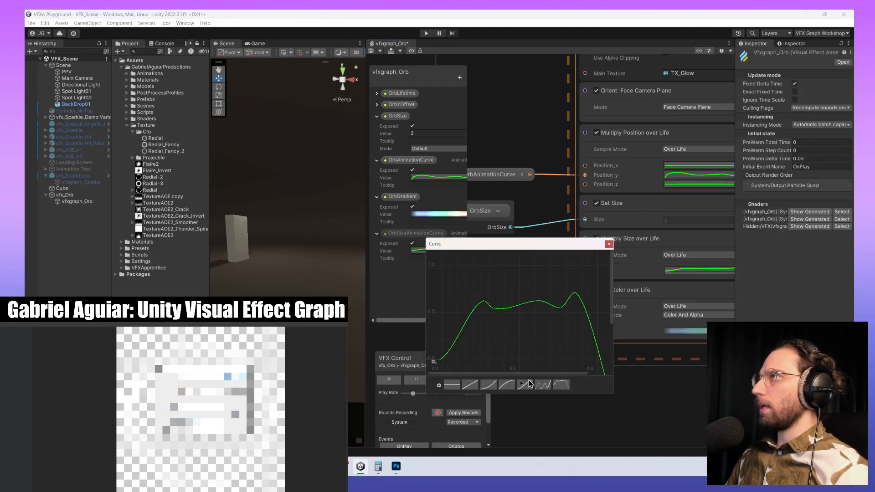
pyautogui.click(386, 309)
# - Assign Radial_Fancy_2 as the Output Particle Quad's main texture and restart the effect
pyautogui.scroll(-5, 583, 373)
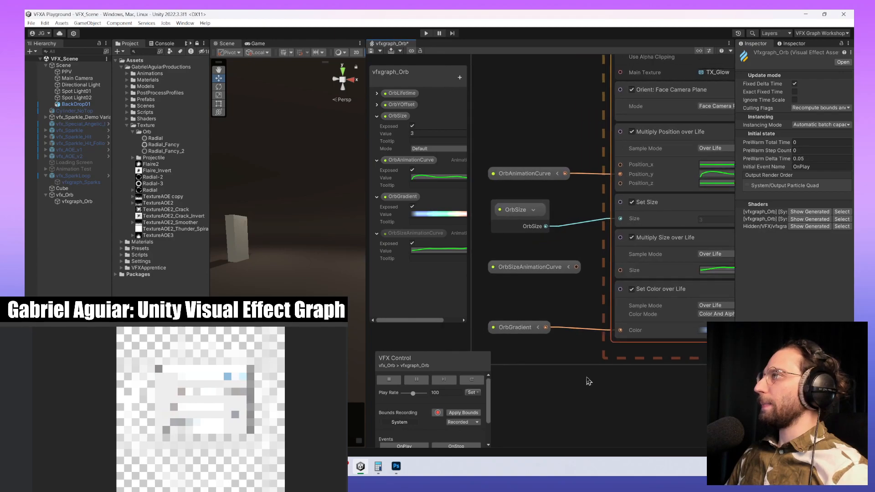
pyautogui.scroll(5, 553, 360)
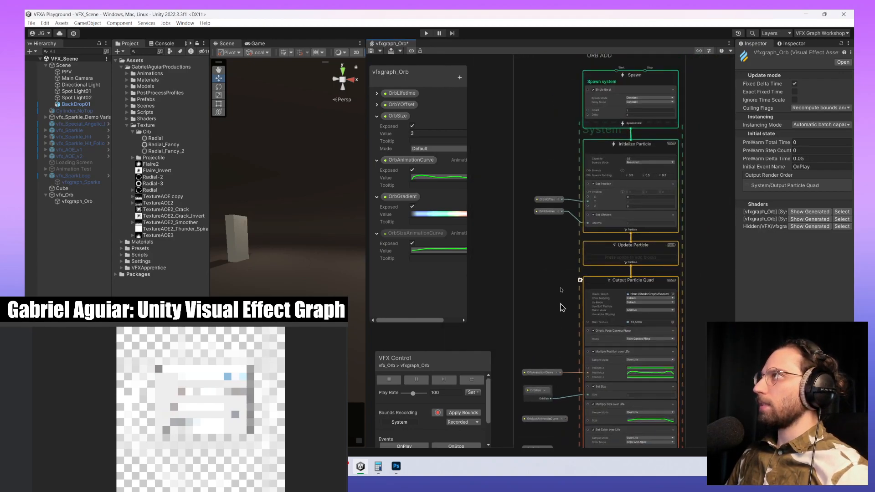
pyautogui.scroll(3, 629, 308)
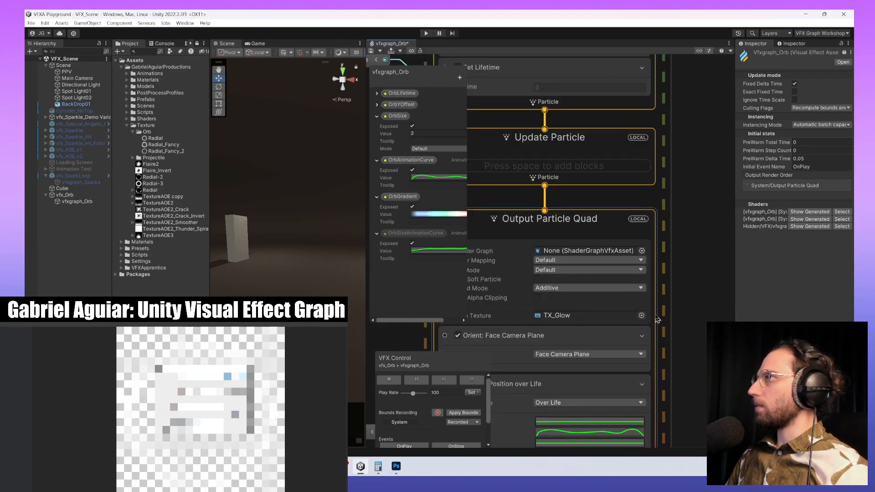
pyautogui.click(662, 282)
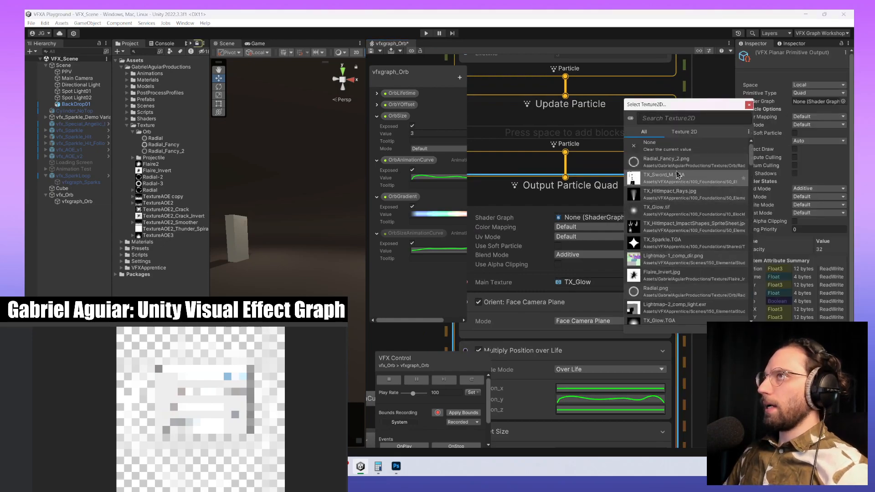
pyautogui.write('radial')
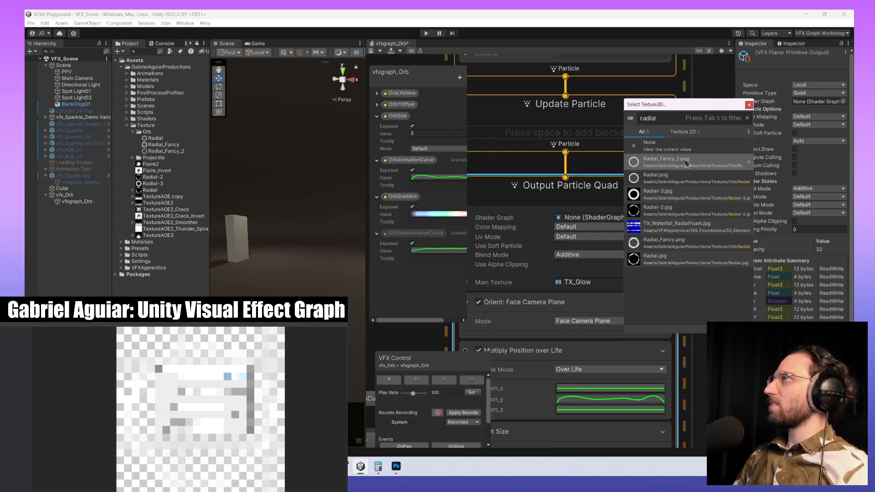
pyautogui.write('_f')
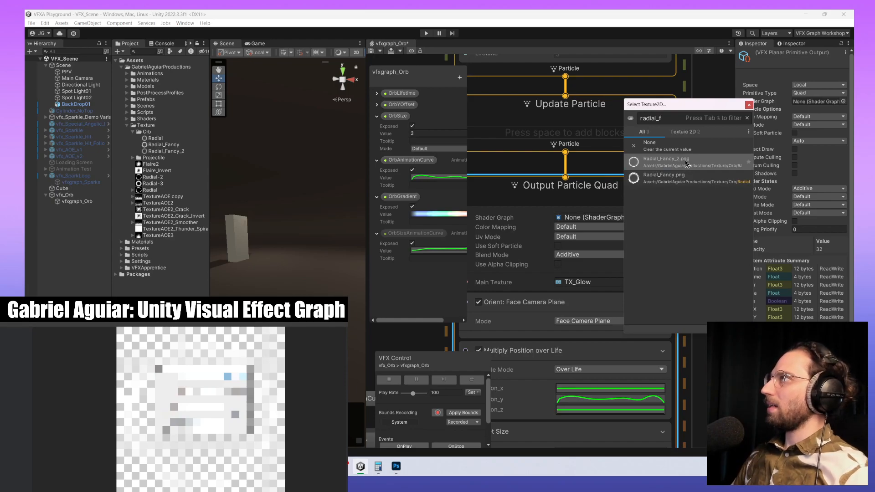
pyautogui.click(675, 178)
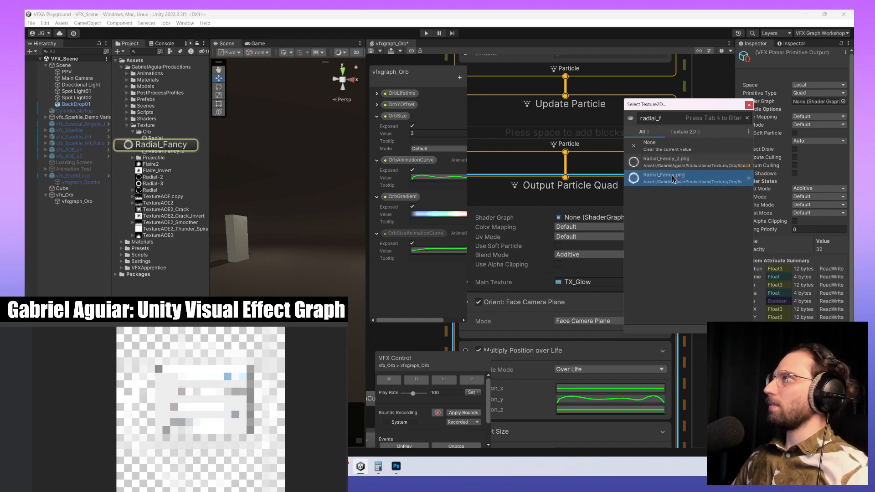
pyautogui.click(673, 165)
pyautogui.doubleClick(673, 164)
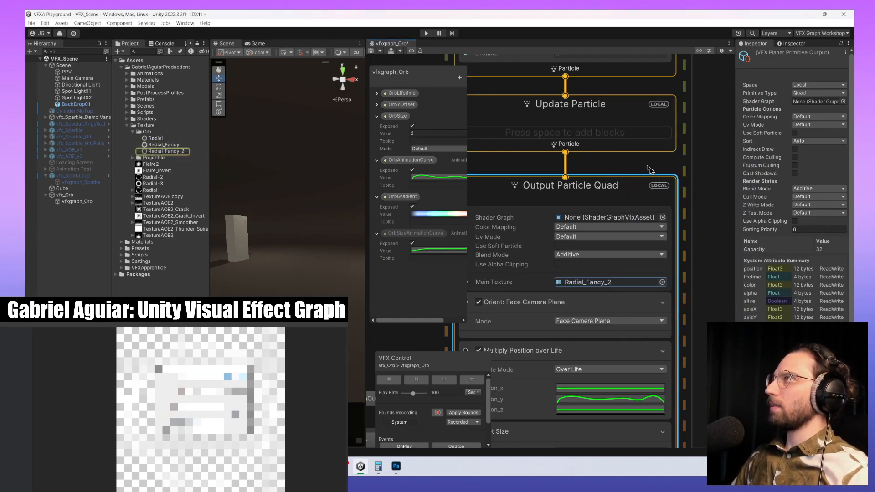
pyautogui.click(472, 380)
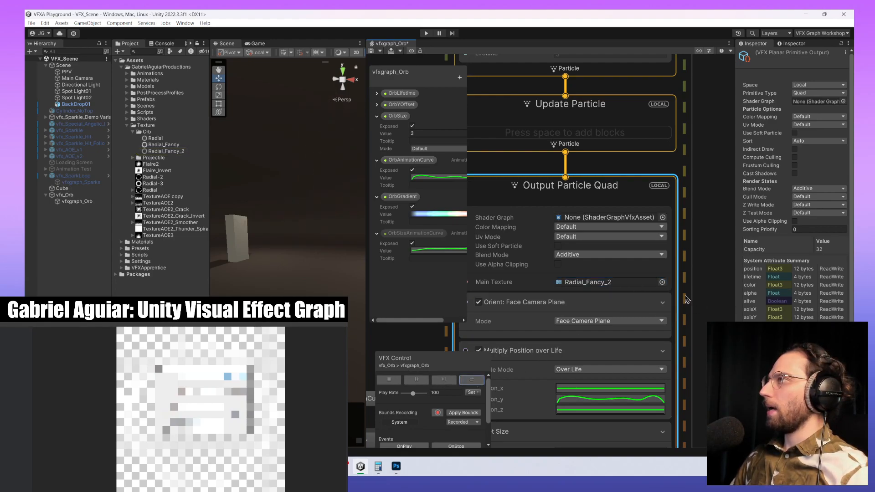
pyautogui.scroll(-5, 697, 218)
pyautogui.moveTo(713, 250); pyautogui.dragTo(712, 230, button='middle')
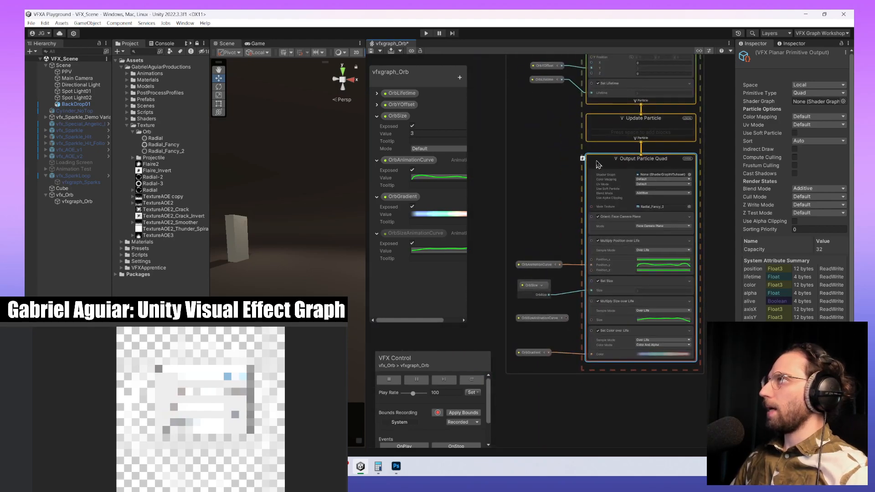
pyautogui.press('space')
pyautogui.write('rota')
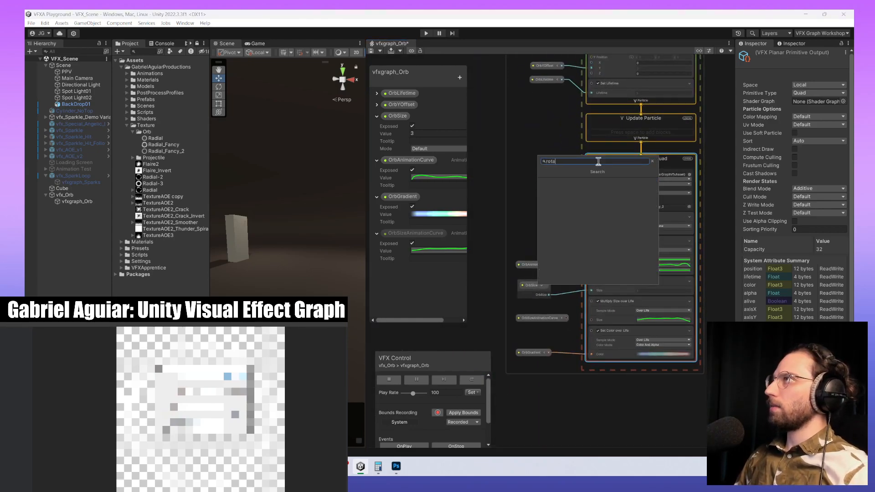
pyautogui.press('BackSpace')
pyautogui.press('BackSpace')
pyautogui.press('BackSpace')
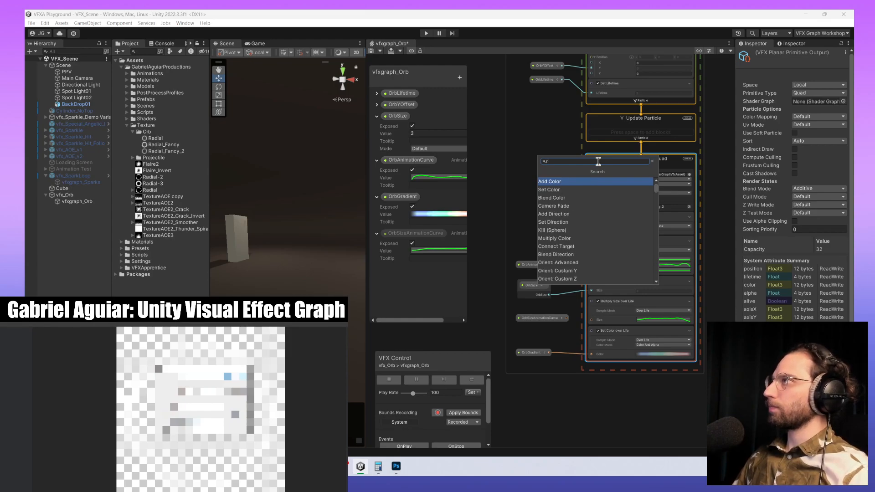
pyautogui.click(689, 439)
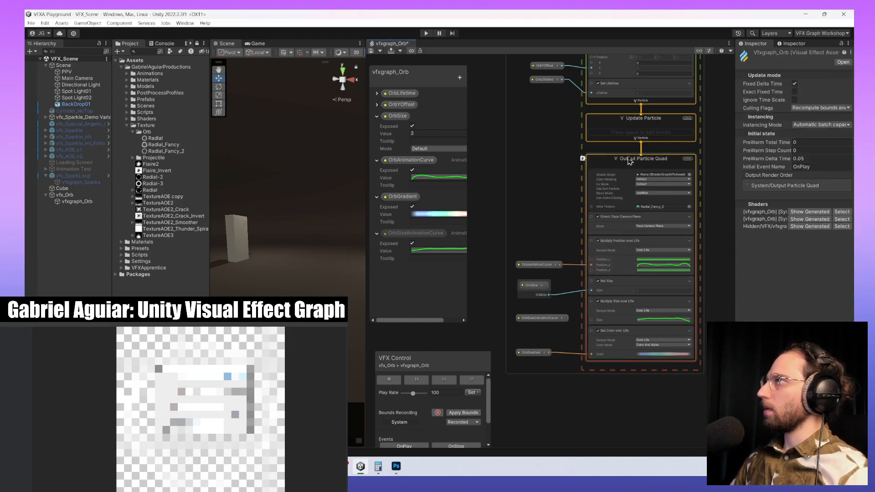
# - Search the blocks available for the Output Particle Quad context for "size" and "rot", and close the search
pyautogui.click(598, 160)
pyautogui.press('space')
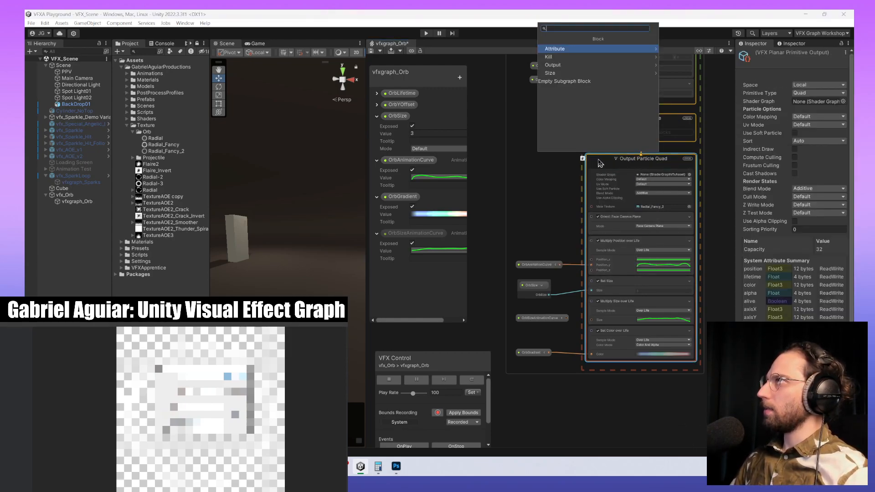
pyautogui.write('t')
pyautogui.press('BackSpace')
pyautogui.write('r')
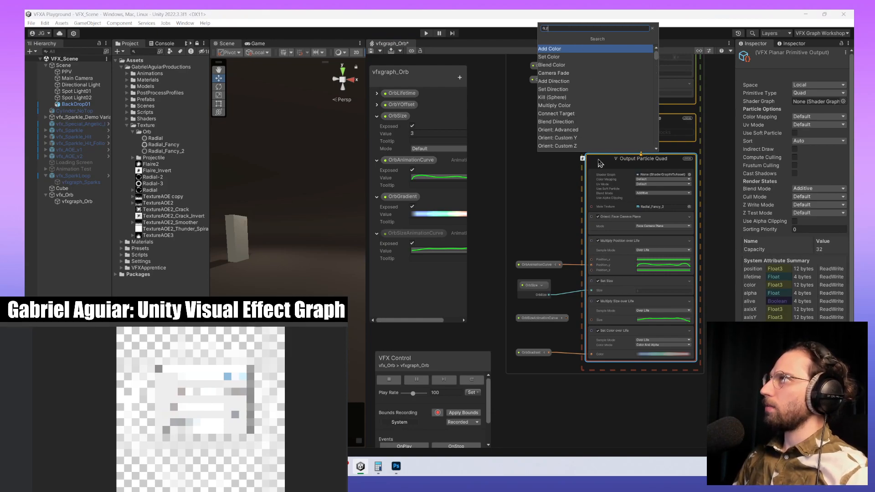
pyautogui.write('ot')
pyautogui.press('BackSpace')
pyautogui.press('BackSpace')
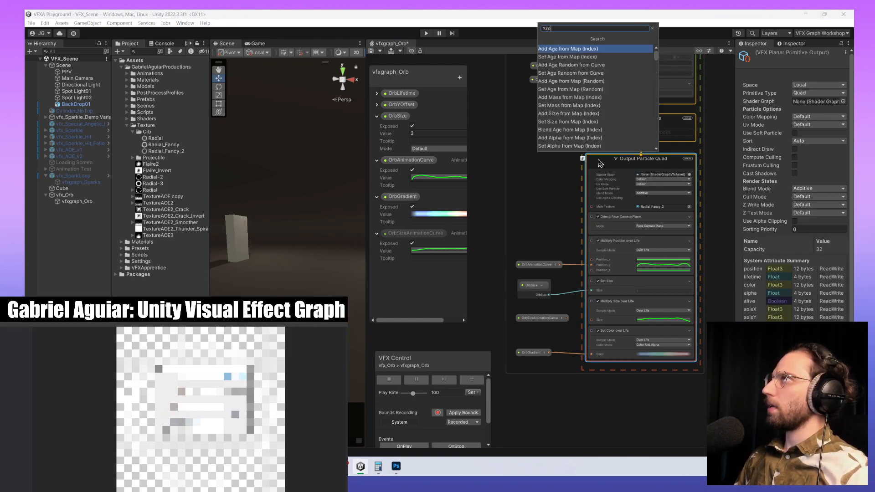
pyautogui.press('BackSpace')
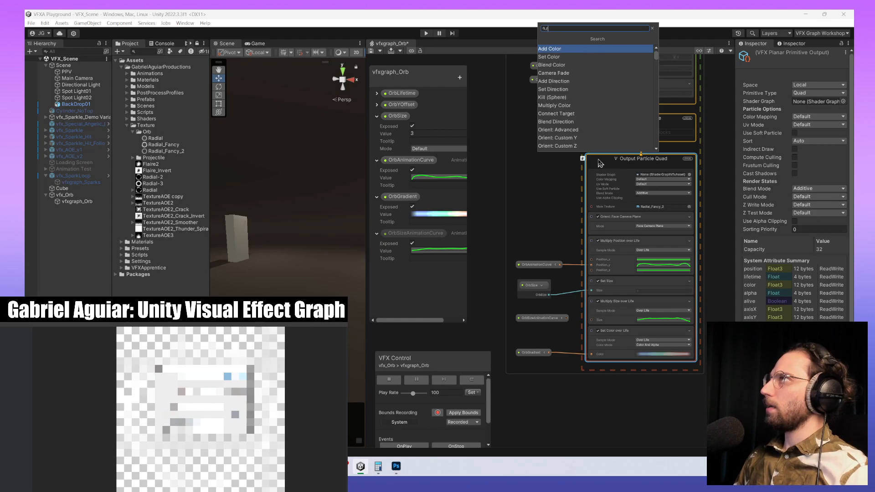
pyautogui.press('BackSpace')
pyautogui.write('si')
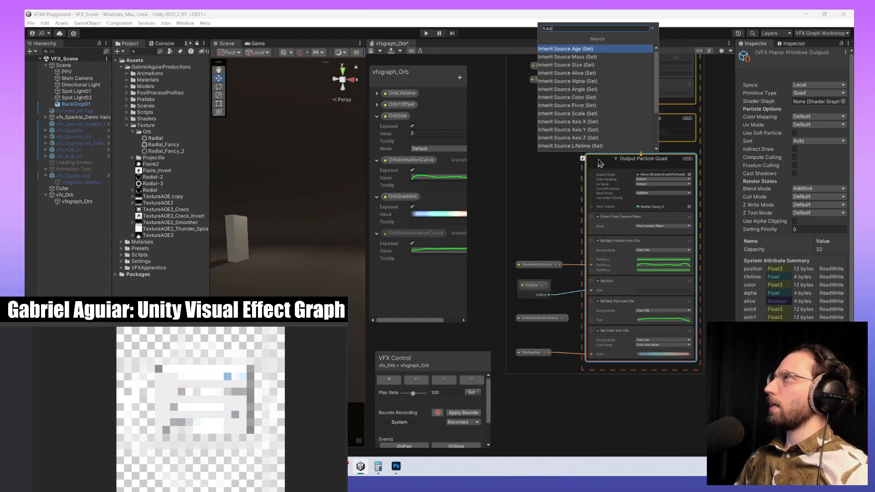
pyautogui.write('ze')
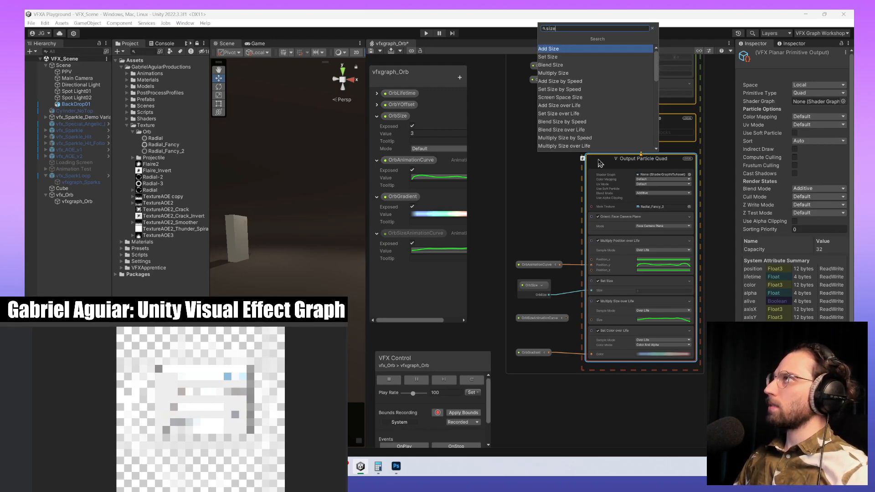
pyautogui.press('BackSpace')
pyautogui.press('BackSpace')
pyautogui.press('BackSpace')
pyautogui.press('BackSpace')
pyautogui.write('ro')
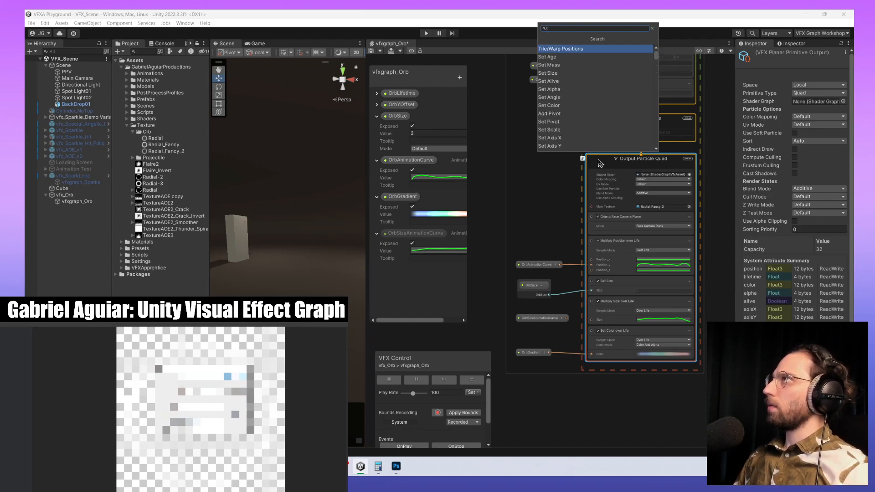
pyautogui.write('t')
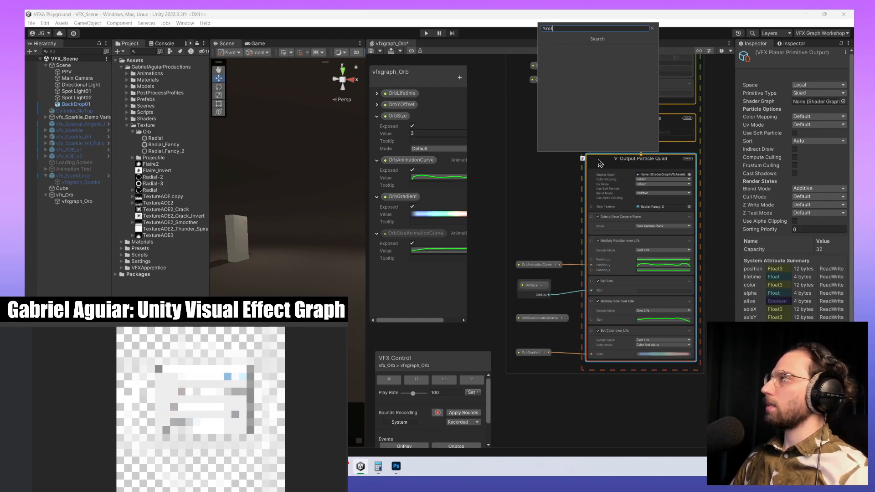
pyautogui.click(513, 188)
# - Search the blocks available for the Initialize Particle context for "rot" and close the search
pyautogui.moveTo(588, 145); pyautogui.dragTo(550, 309, button='middle')
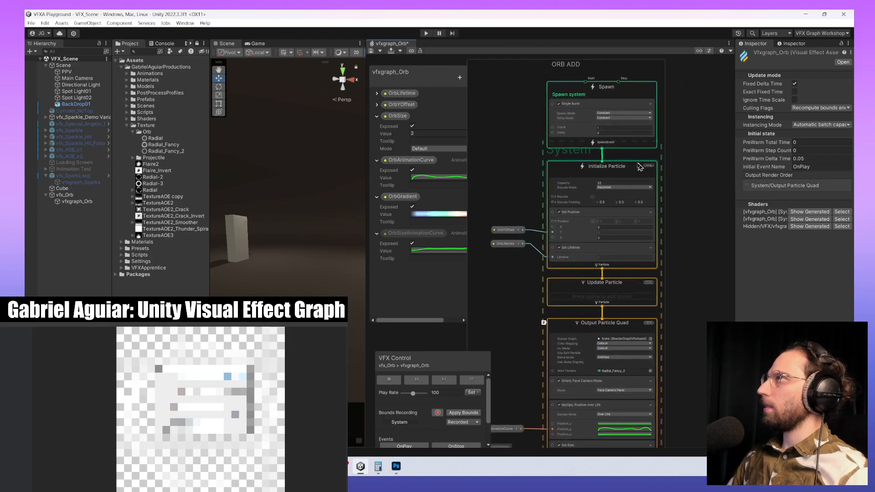
pyautogui.click(625, 168)
pyautogui.press('space')
pyautogui.write('rio')
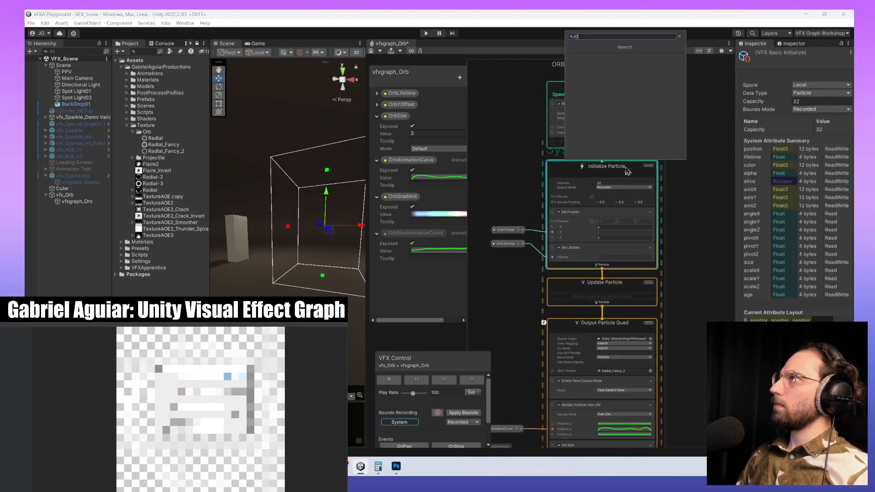
pyautogui.press('BackSpace')
pyautogui.press('BackSpace')
pyautogui.write('ot')
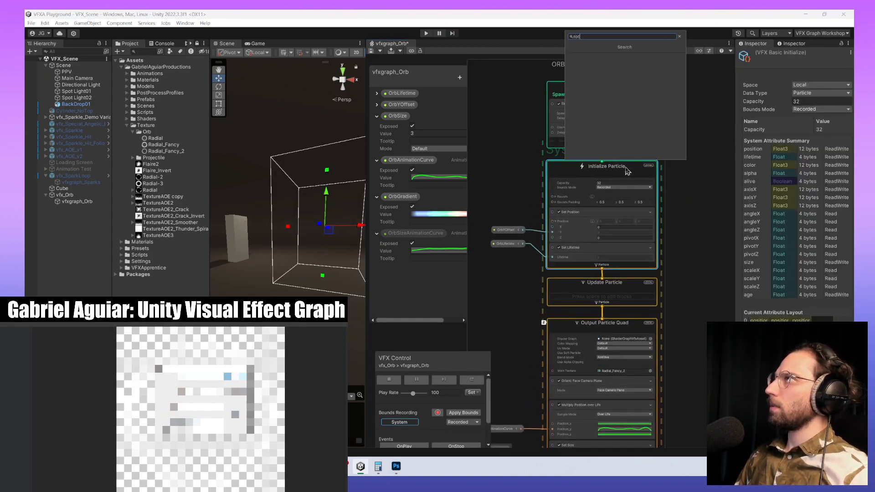
pyautogui.press('BackSpace')
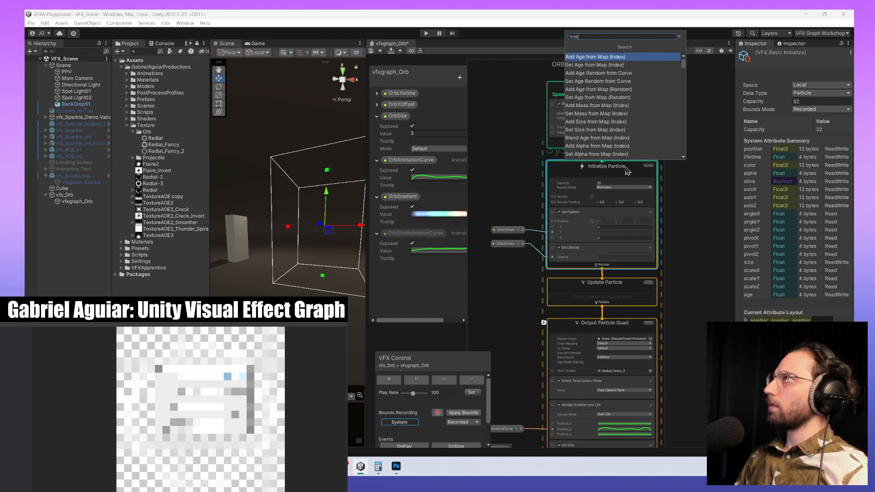
pyautogui.write('t')
pyautogui.click(697, 201)
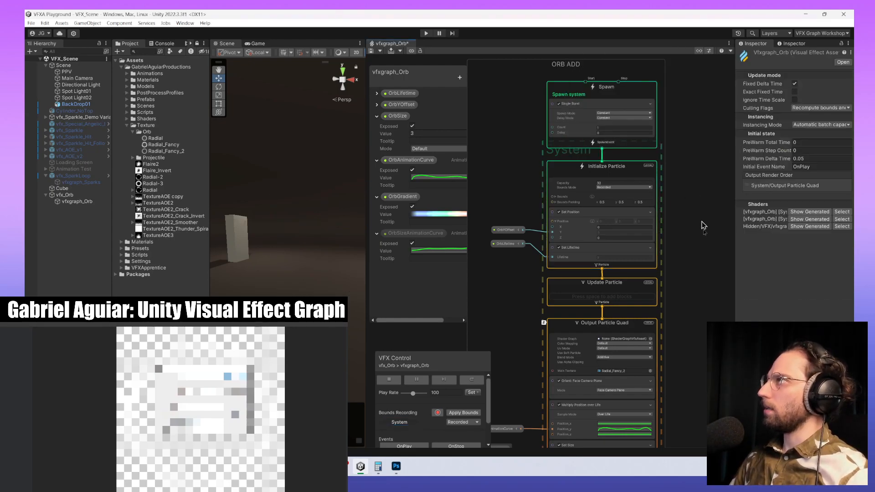
# - Search the blocks available for the Update Particle context for "rot" and close the search
pyautogui.moveTo(707, 257); pyautogui.dragTo(716, 110, button='middle')
pyautogui.click(628, 138)
pyautogui.press('space')
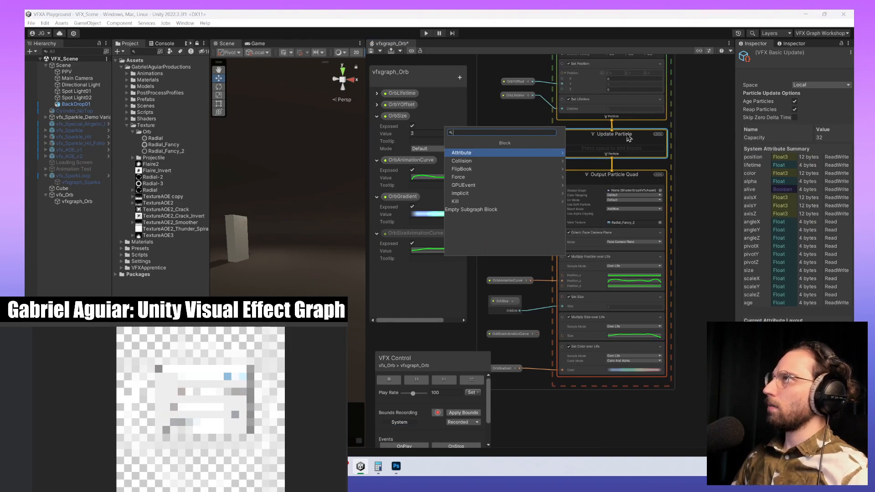
pyautogui.write('rot')
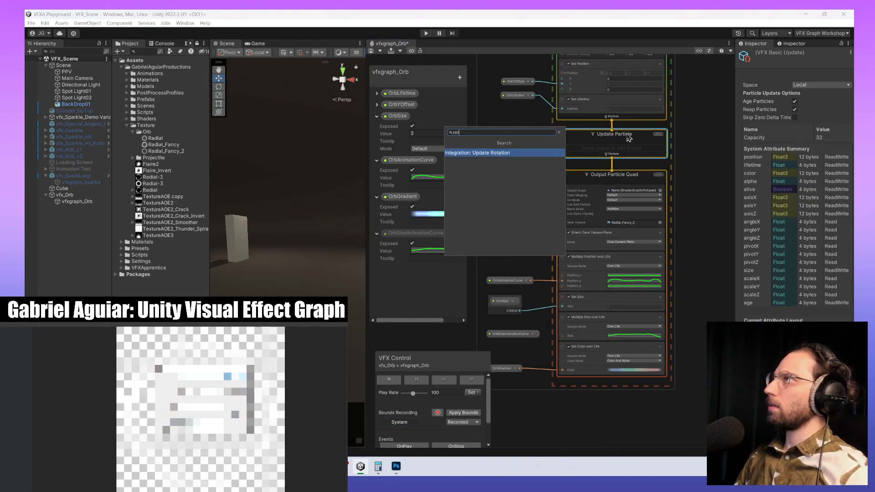
pyautogui.press('BackSpace')
pyautogui.press('BackSpace')
pyautogui.press('BackSpace')
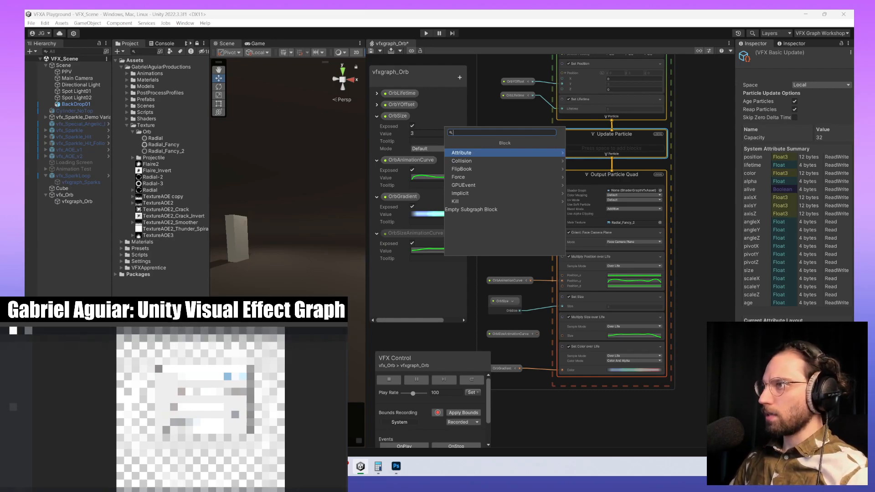
pyautogui.press('Escape')
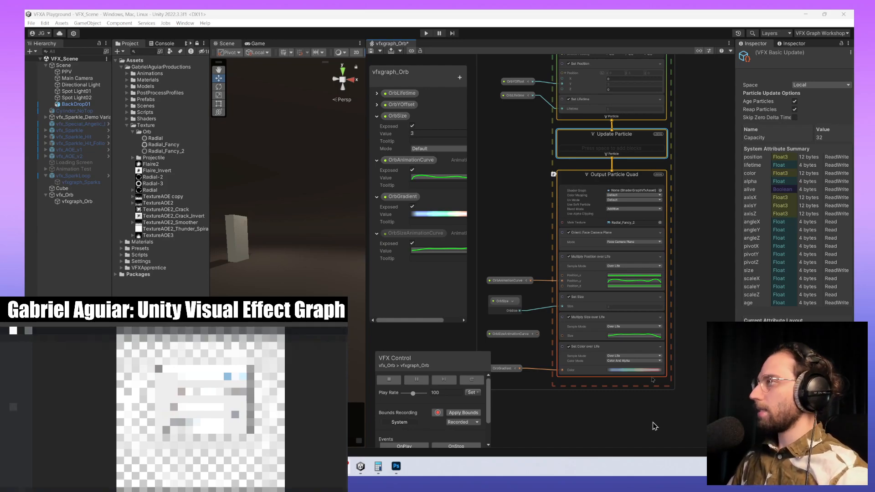
# - Add a Set Angle over Life block to the Output Particle Quad context
pyautogui.moveTo(682, 235); pyautogui.dragTo(693, 179, button='middle')
pyautogui.scroll(2, 657, 192)
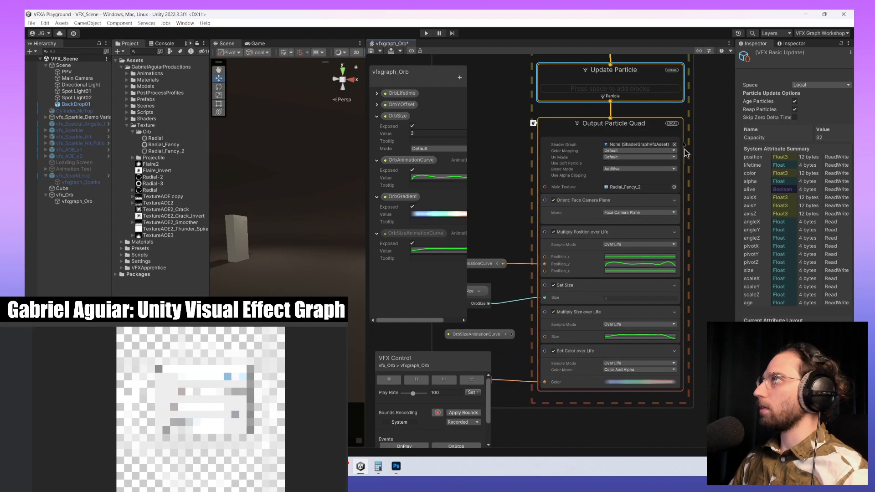
pyautogui.moveTo(684, 327); pyautogui.dragTo(679, 272, button='middle')
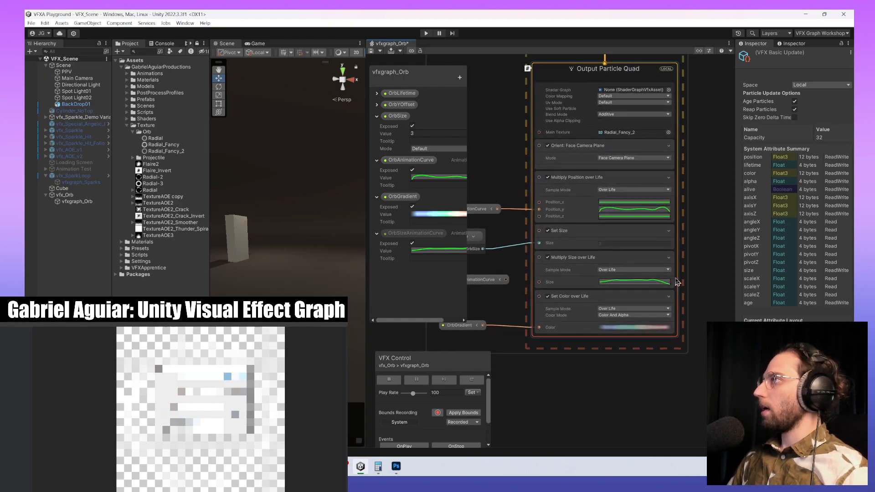
pyautogui.click(698, 286)
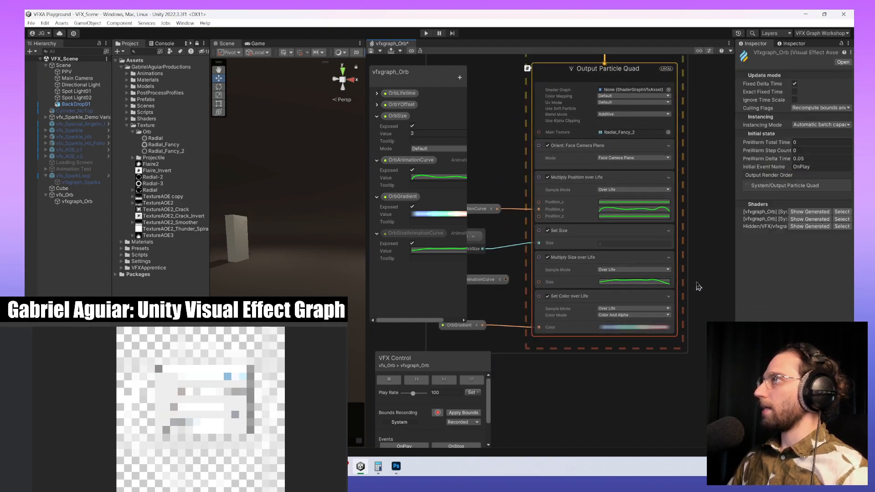
pyautogui.click(614, 79)
pyautogui.press('space')
pyautogui.write('angle')
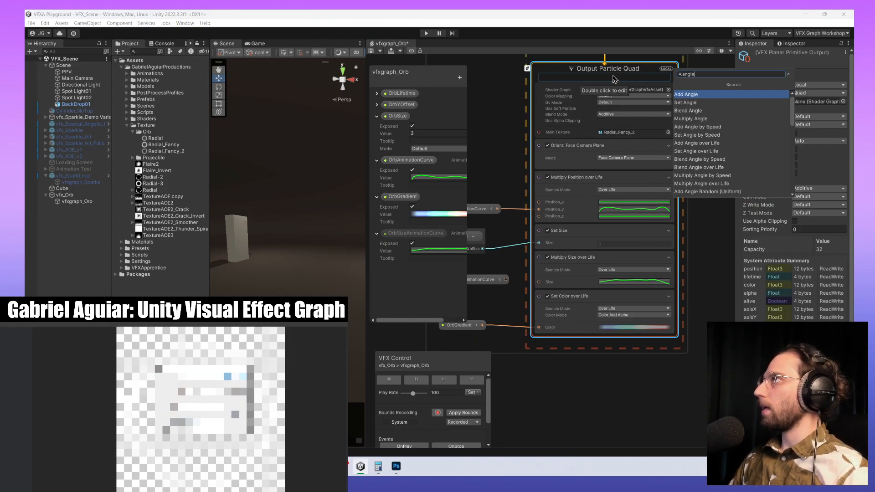
pyautogui.press('Down')
pyautogui.press('Down')
pyautogui.press('Down')
pyautogui.press('Down')
pyautogui.press('Down')
pyautogui.press('BackSpace')
pyautogui.press('BackSpace')
pyautogui.press('BackSpace')
pyautogui.press('BackSpace')
pyautogui.press('BackSpace')
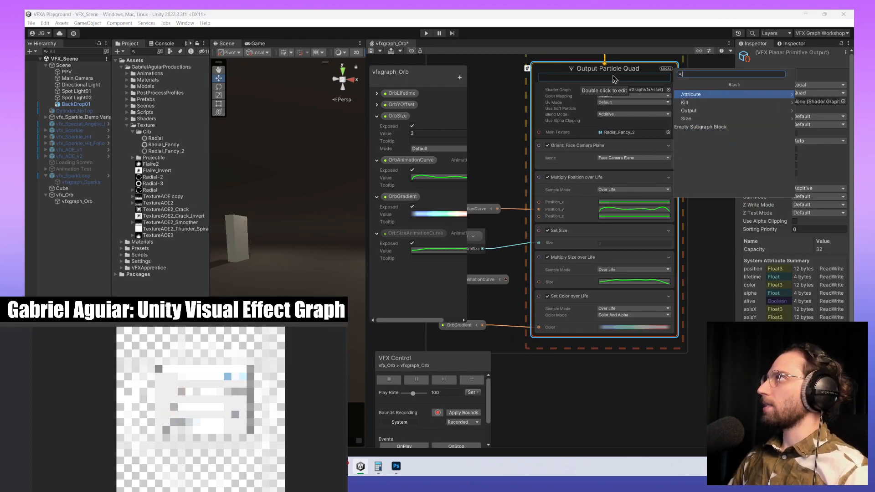
pyautogui.write('set angl')
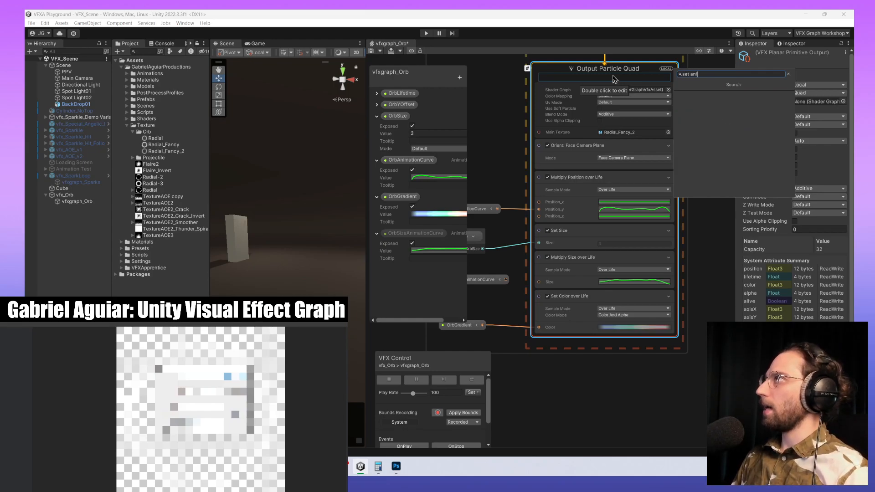
pyautogui.press('Down')
pyautogui.press('Down')
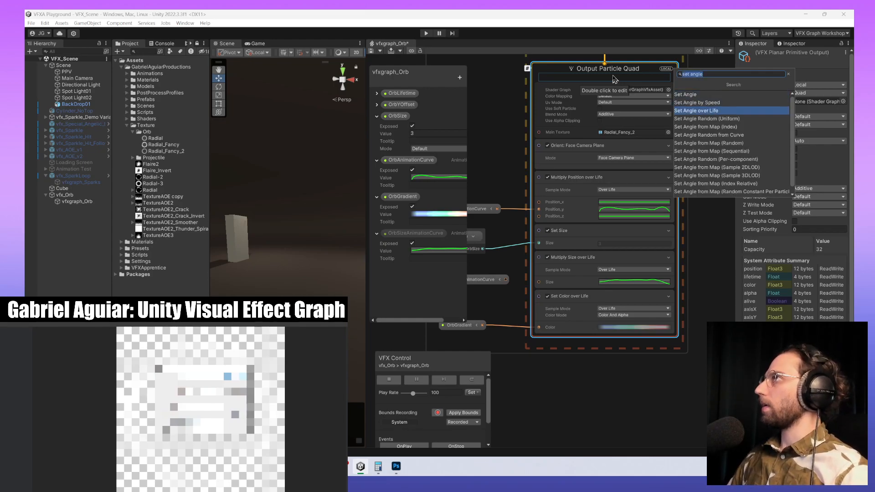
pyautogui.press('Return')
pyautogui.moveTo(653, 416); pyautogui.dragTo(698, 310, button='middle')
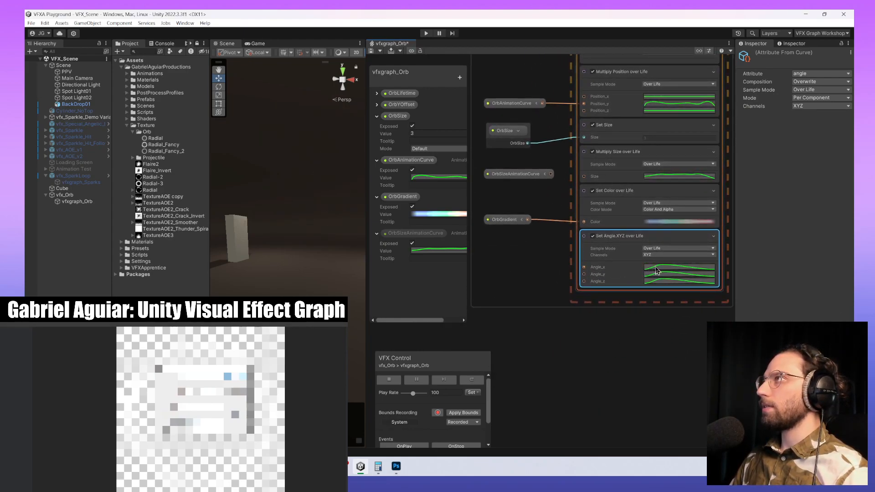
# - Set the composition of the Set Angle over Life block to Multiply
pyautogui.moveTo(657, 306); pyautogui.dragTo(628, 346, button='middle')
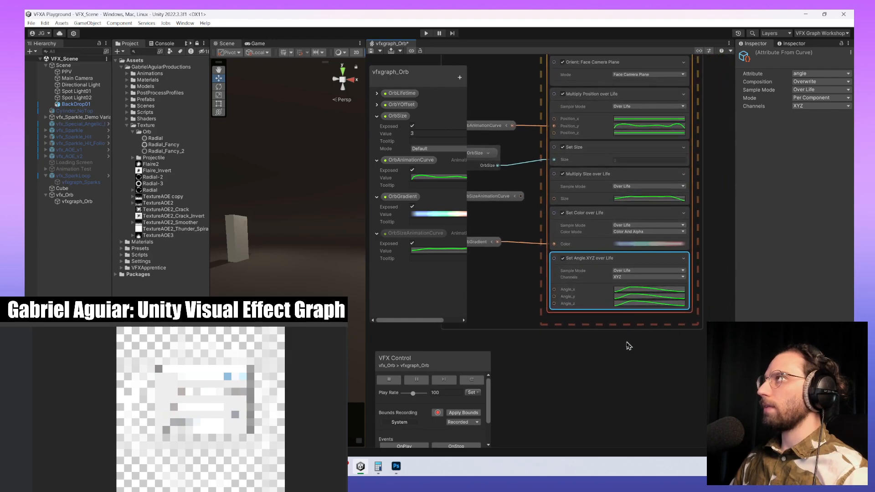
pyautogui.click(830, 81)
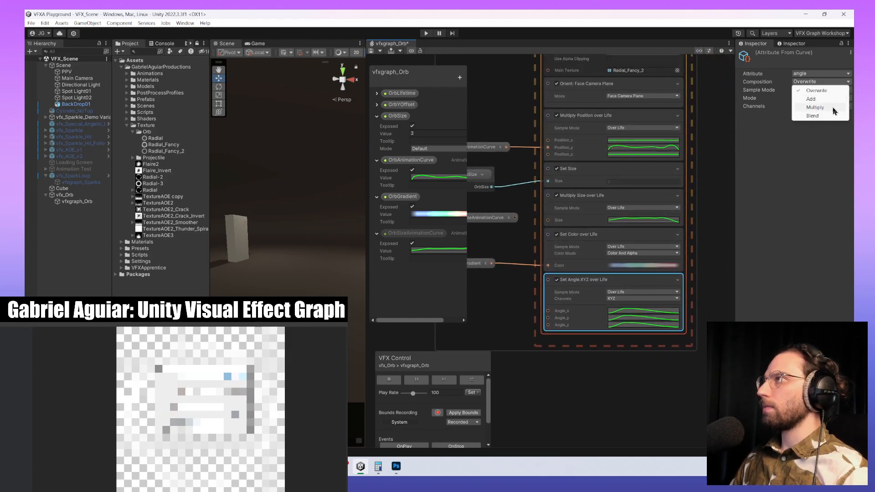
pyautogui.click(833, 109)
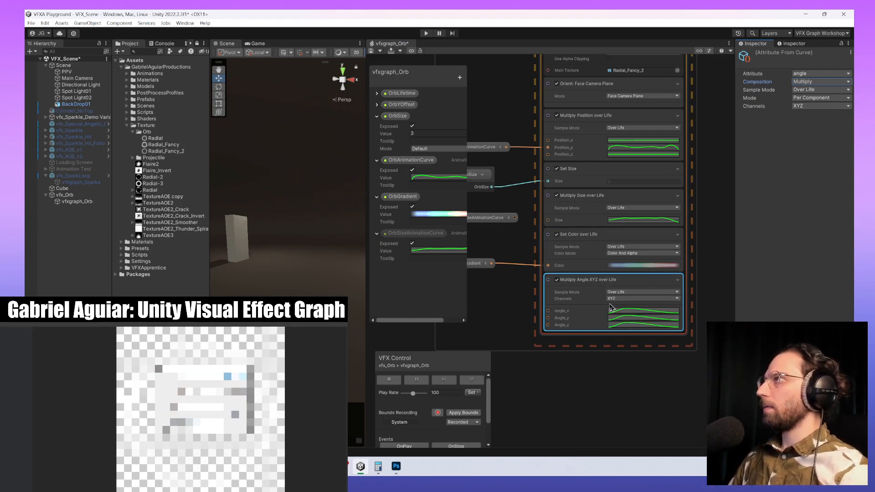
# - Delete the Multiply Angle over Life block from the Output Particle Quad context
pyautogui.click(656, 278)
pyautogui.press('Delete')
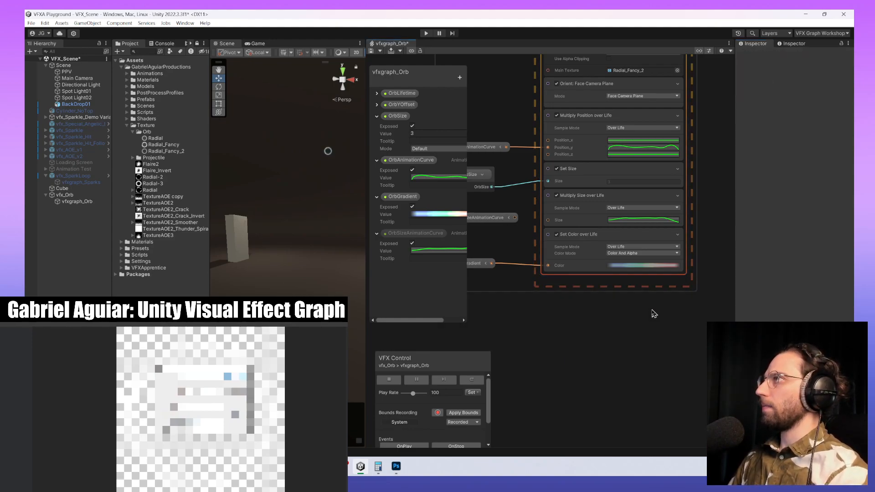
pyautogui.press('space')
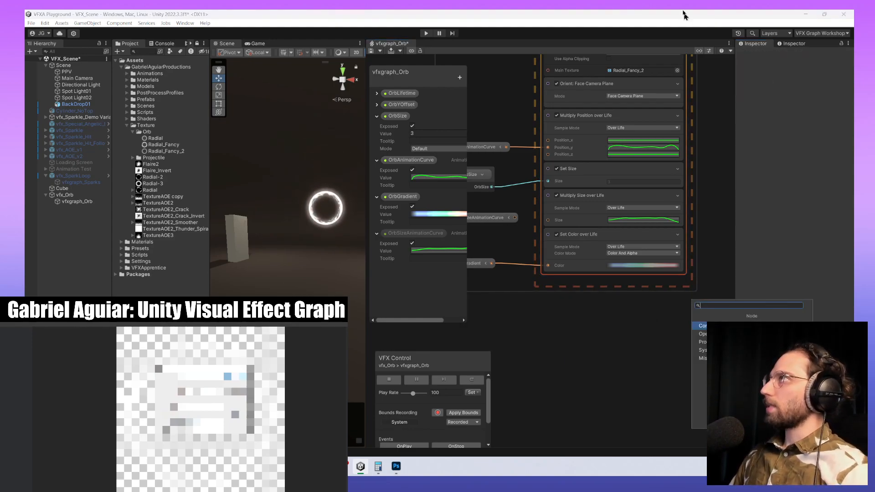
# - Search the blocks available for the Output Particle Quad context for "set angle" and review the listed variants
pyautogui.scroll(1, 660, 107)
pyautogui.moveTo(697, 166); pyautogui.dragTo(694, 362, button='middle')
pyautogui.click(622, 199)
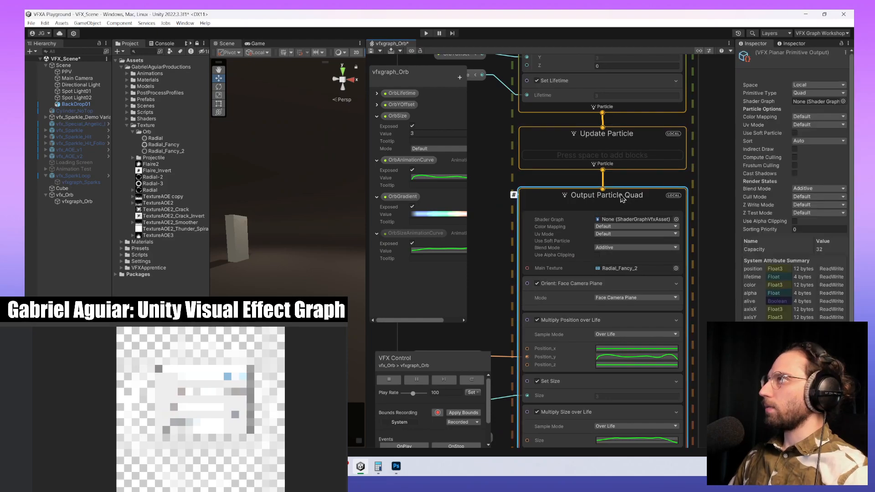
pyautogui.press('space')
pyautogui.write('s')
pyautogui.write('et angle')
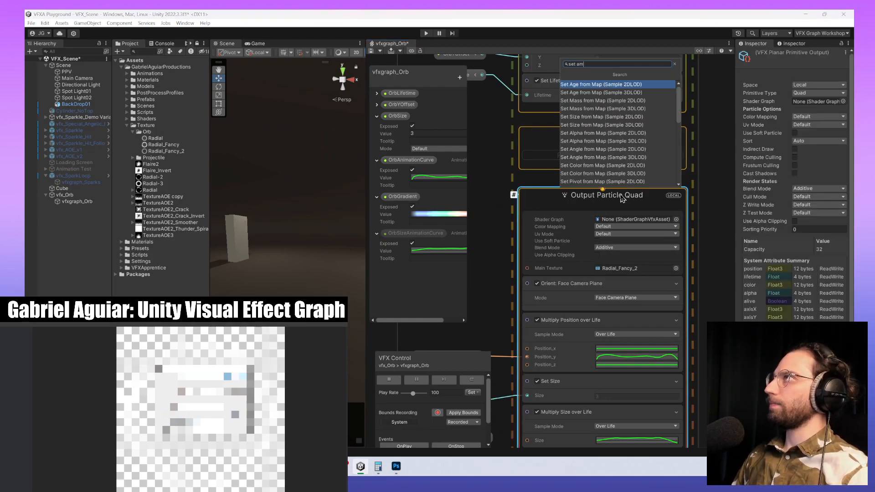
pyautogui.press('Down')
pyautogui.press('Down')
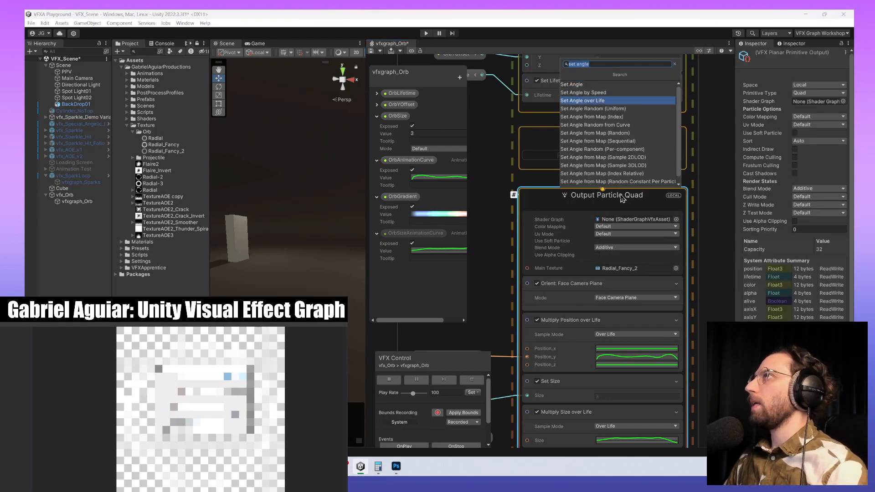
pyautogui.press('Down')
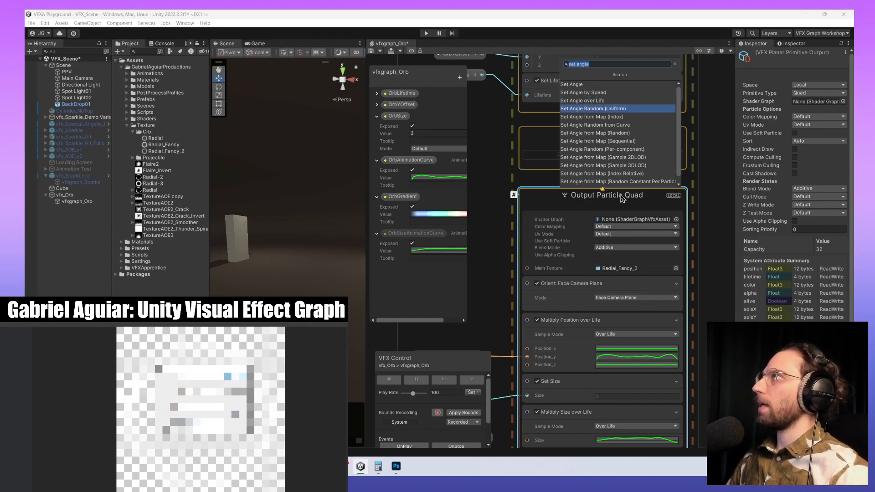
pyautogui.press('Down')
pyautogui.press('Down')
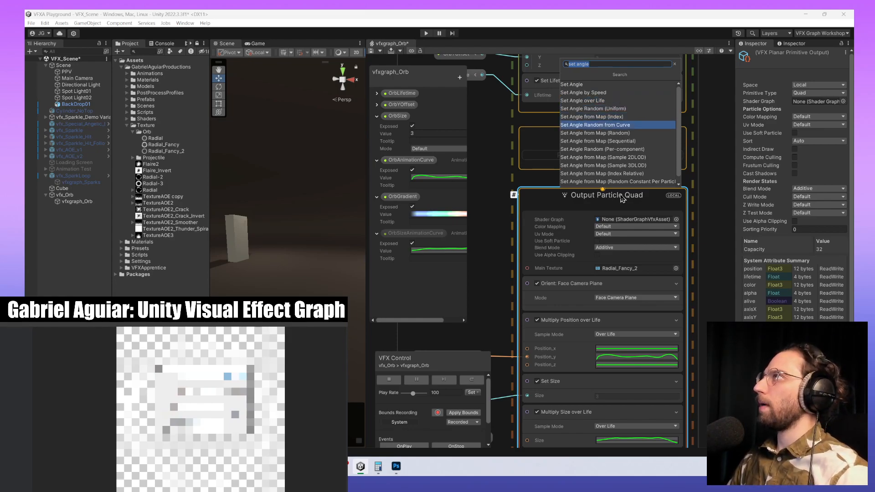
pyautogui.press('Down')
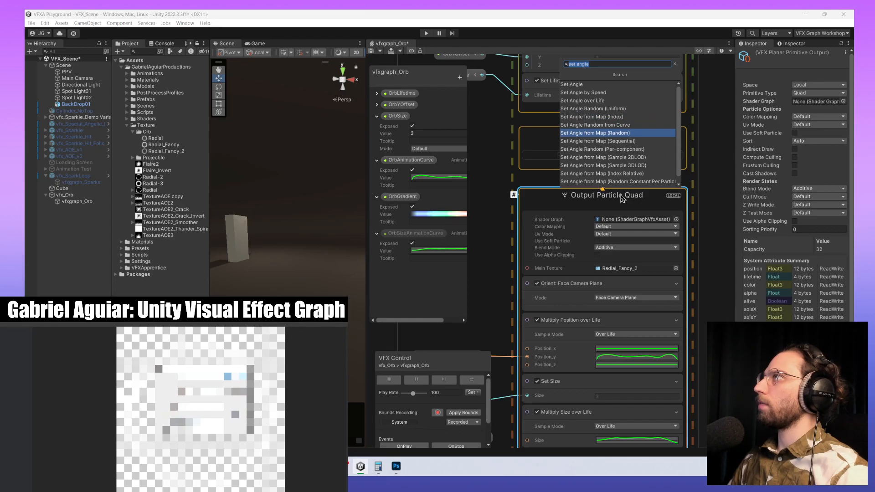
pyautogui.press('Down')
pyautogui.press('Down')
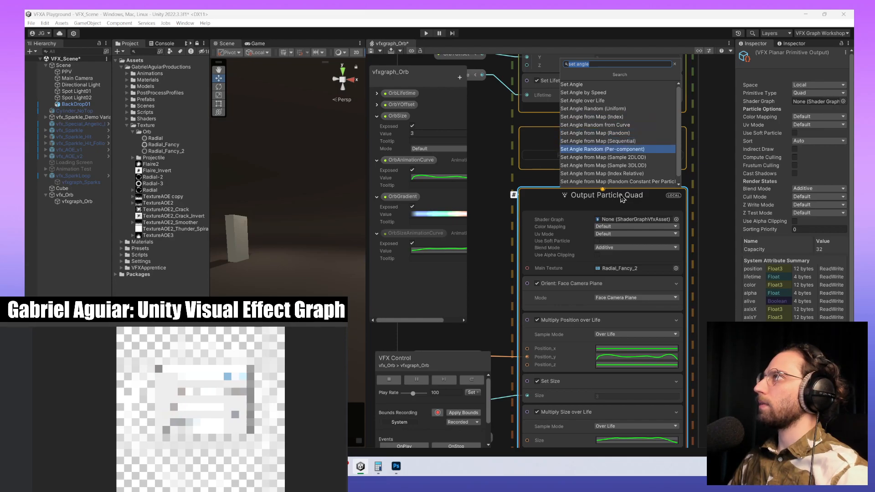
pyautogui.press('Down')
pyautogui.press('Down')
pyautogui.press('Down')
pyautogui.press('Down')
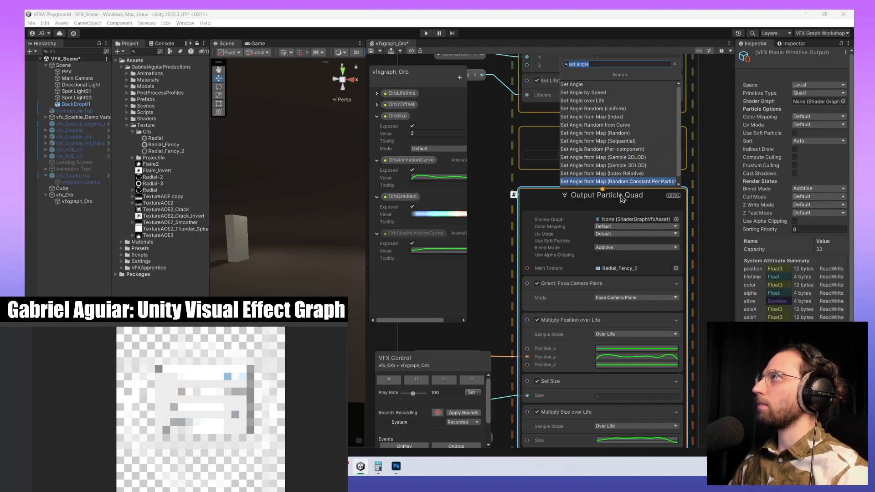
pyautogui.press('Down')
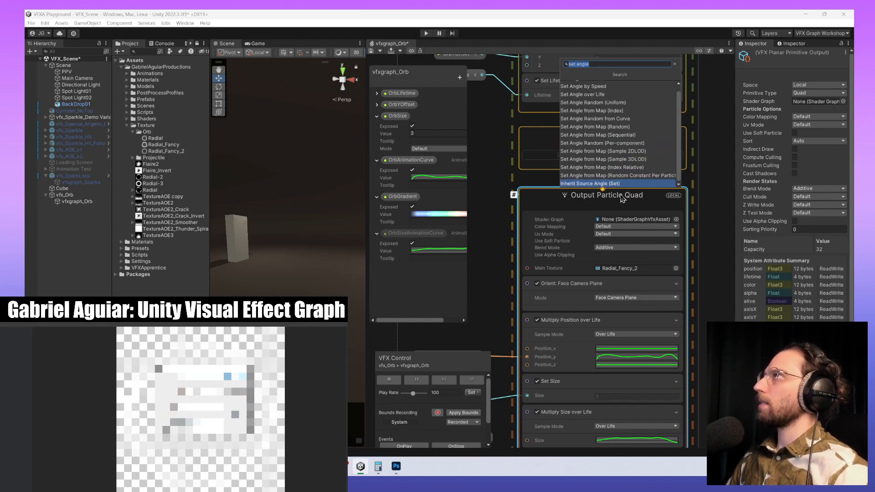
# - Add a Set Angle over Life block to the Output Particle Quad context
pyautogui.press('Right')
pyautogui.write('z')
pyautogui.press('BackSpace')
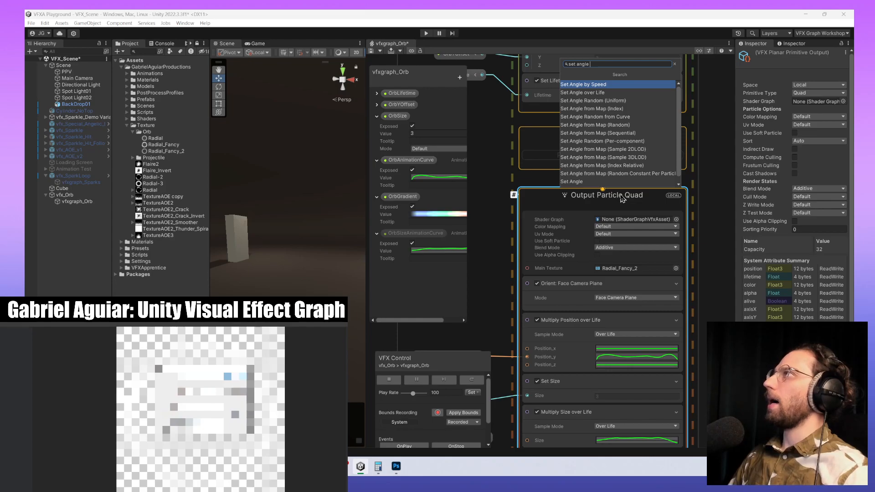
pyautogui.press('Down')
pyautogui.press('Return')
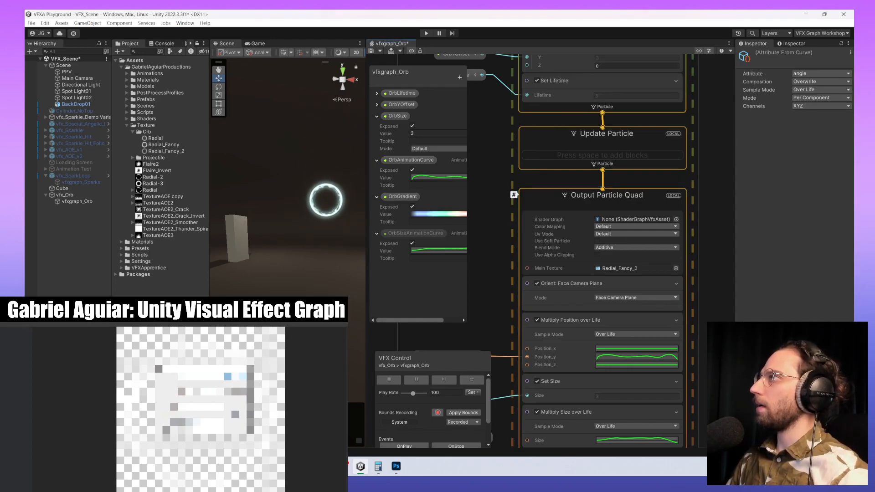
# - Review the setting options of the Set Angle over Life block and set its Channels to Y
pyautogui.moveTo(719, 376); pyautogui.dragTo(716, 112, button='middle')
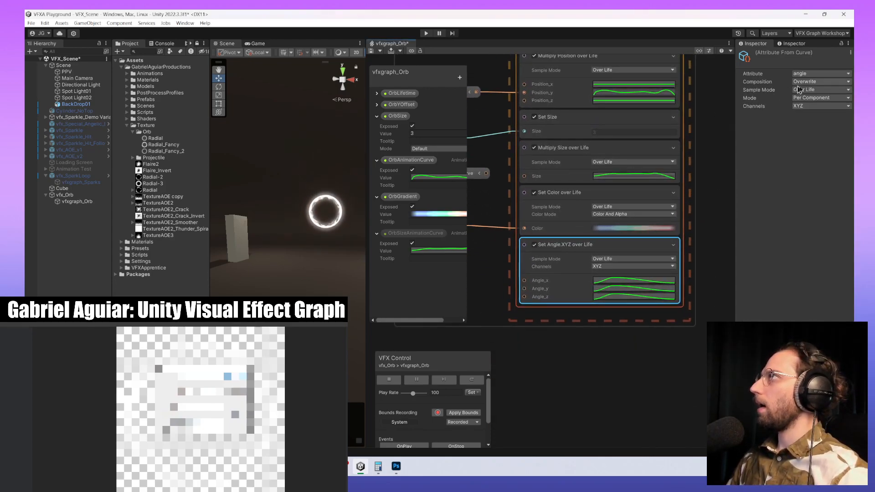
pyautogui.click(817, 100)
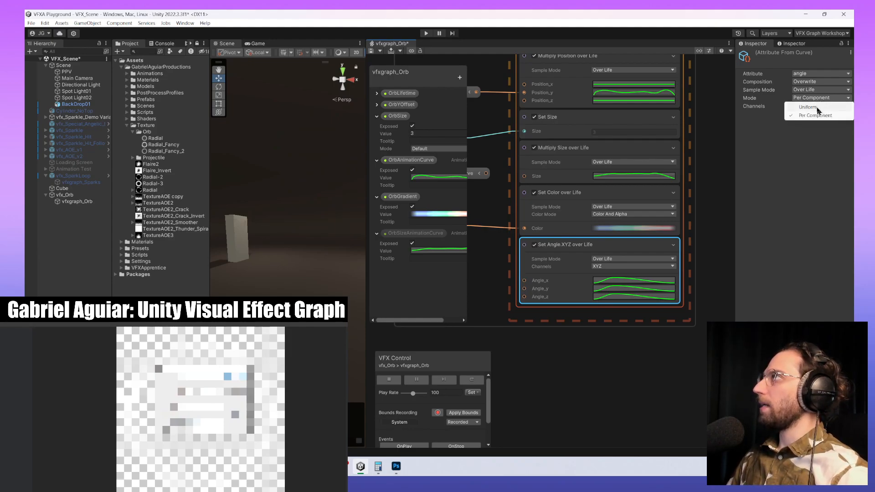
pyautogui.click(824, 182)
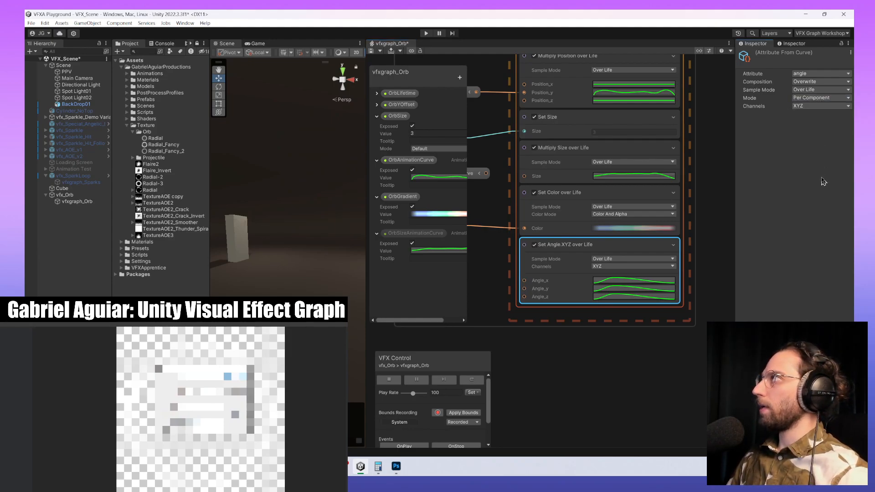
pyautogui.click(825, 90)
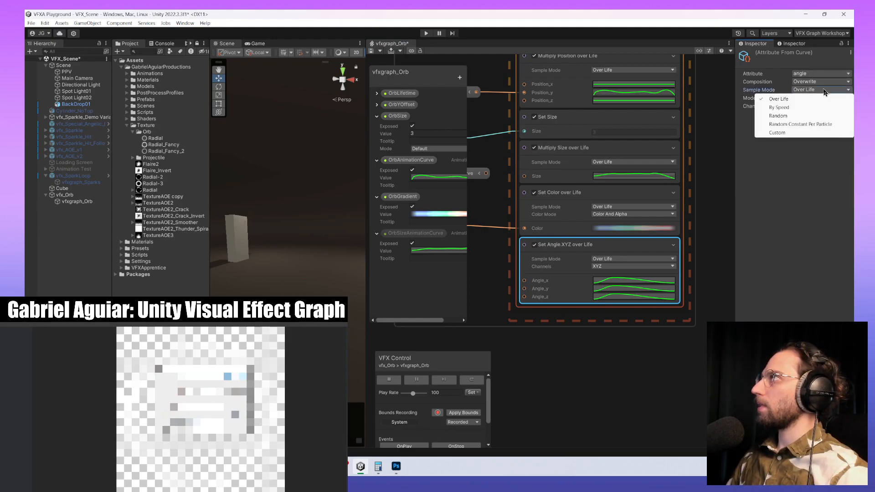
pyautogui.click(824, 83)
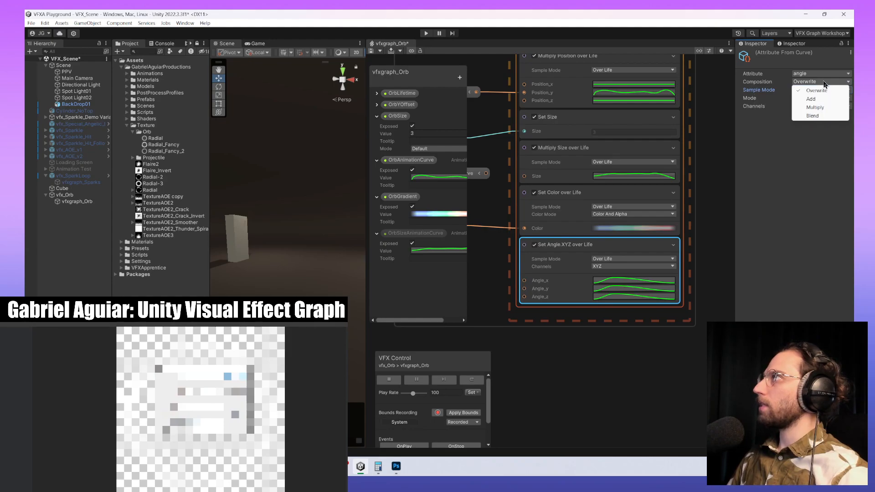
pyautogui.click(821, 74)
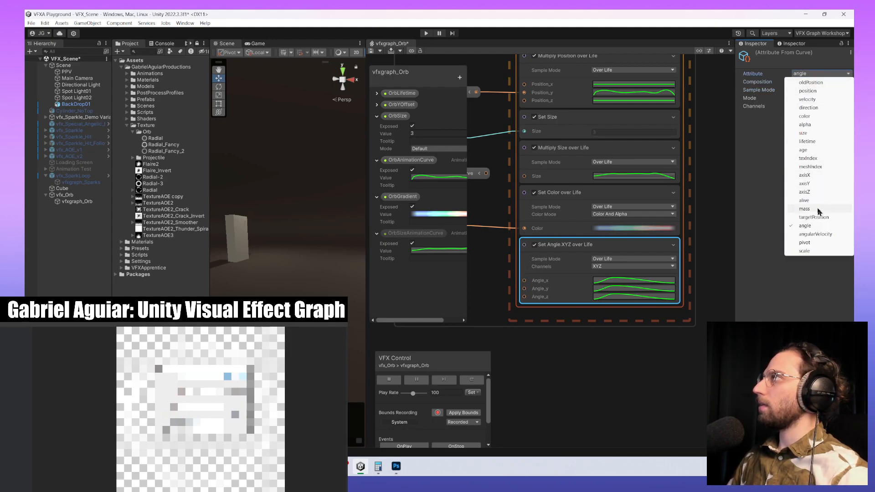
pyautogui.click(820, 314)
pyautogui.click(816, 106)
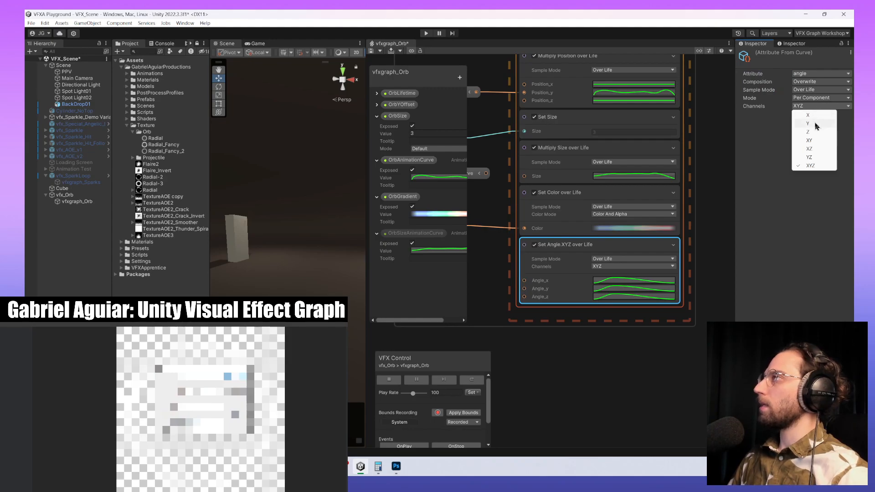
pyautogui.click(815, 125)
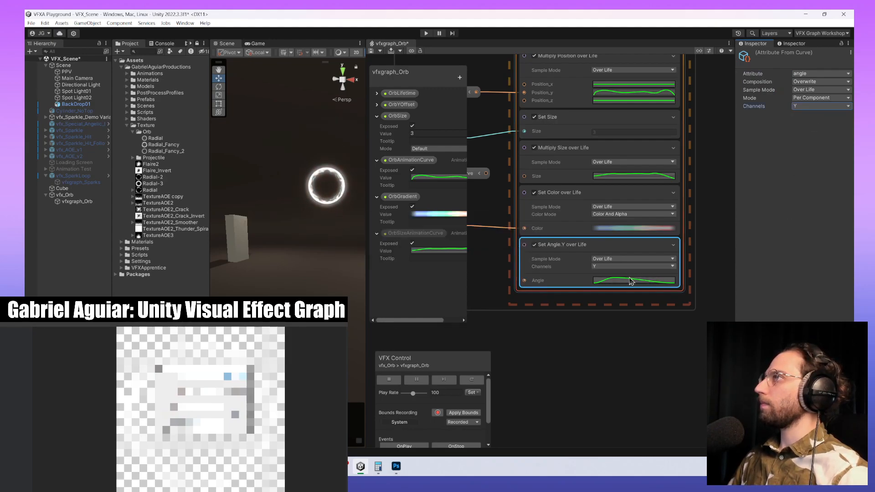
# - Check the Set Angle.Y over Life block's Mode and Attribute options and restart the orb effect
pyautogui.keyDown('alt'); pyautogui.moveTo(342, 204); pyautogui.dragTo(276, 226); pyautogui.keyUp('alt')
pyautogui.moveTo(255, 240); pyautogui.dragTo(224, 236, button='middle')
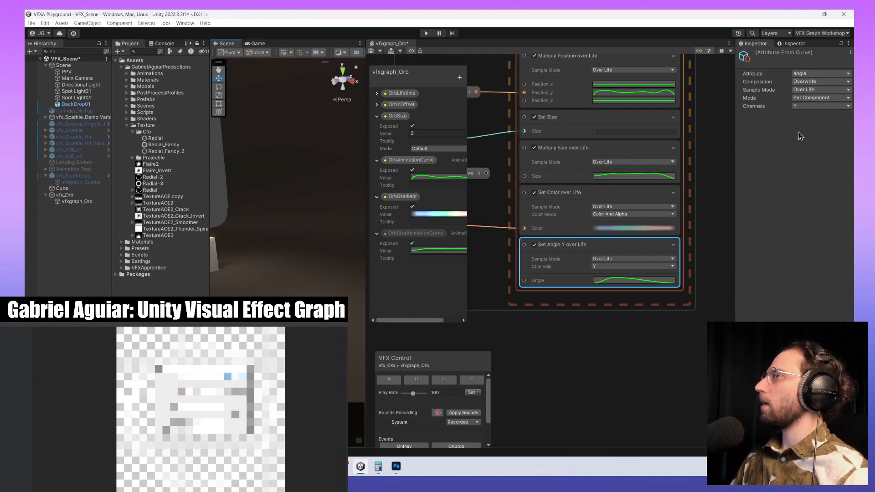
pyautogui.click(835, 98)
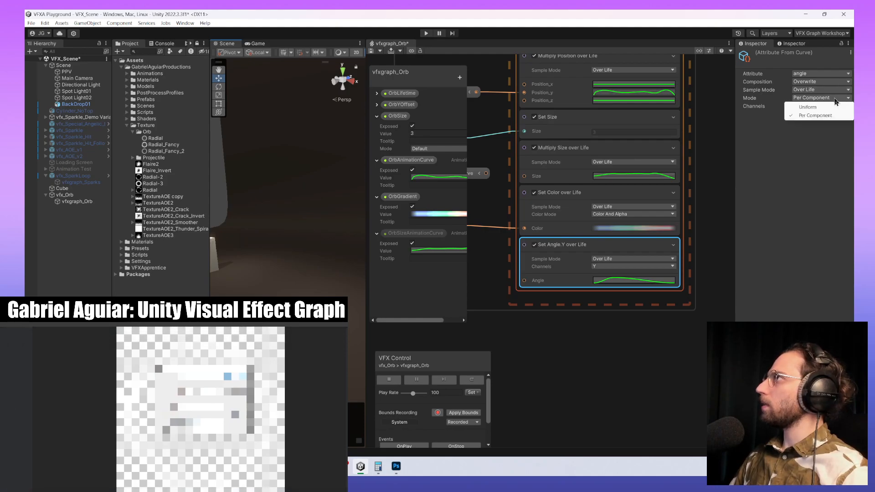
pyautogui.click(806, 136)
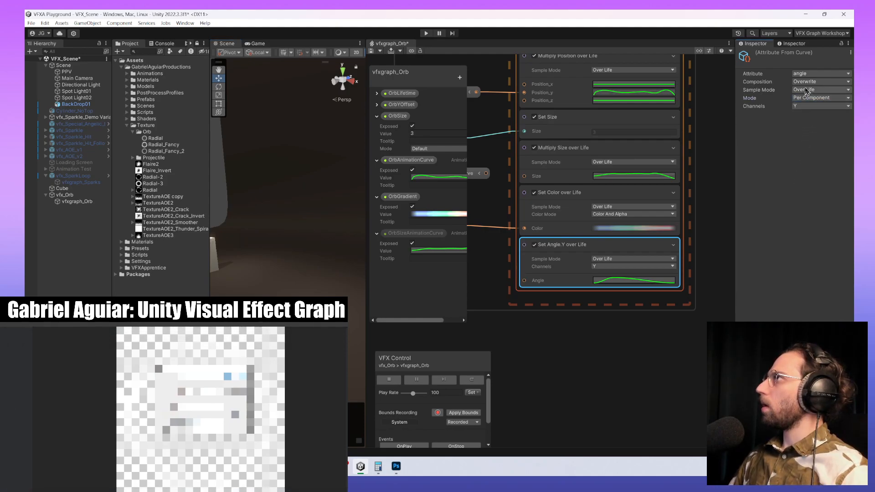
pyautogui.click(807, 74)
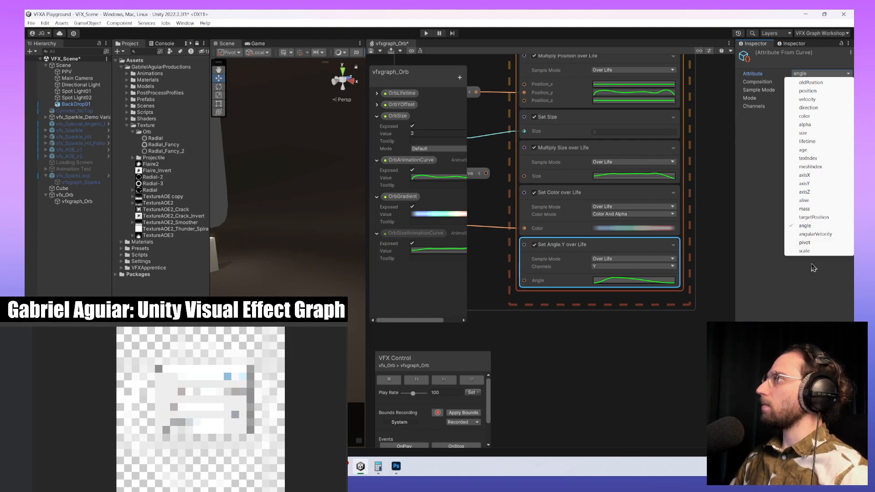
pyautogui.click(776, 279)
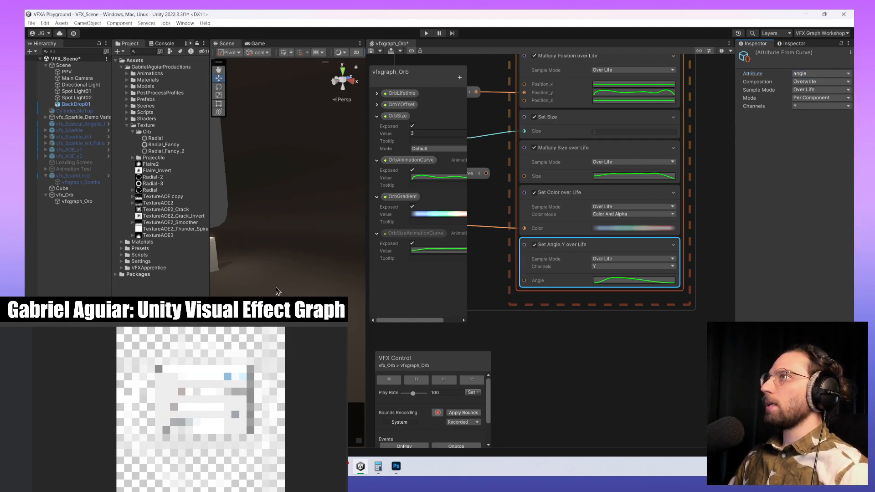
pyautogui.click(471, 379)
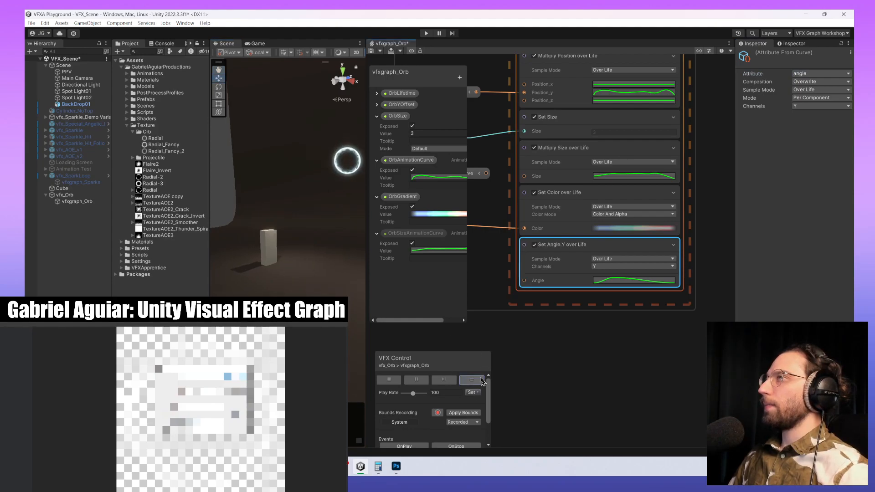
# - Open the Angle curve of the Set Angle.Y over Life block and delete its peak key
pyautogui.click(633, 281)
pyautogui.moveTo(688, 374); pyautogui.dragTo(678, 304)
pyautogui.scroll(-5, 704, 319)
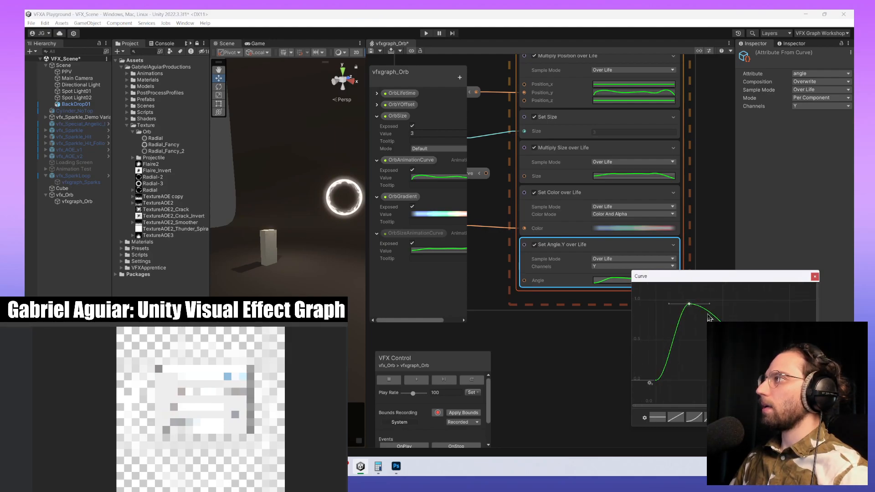
pyautogui.moveTo(712, 323); pyautogui.dragTo(707, 430, button='middle')
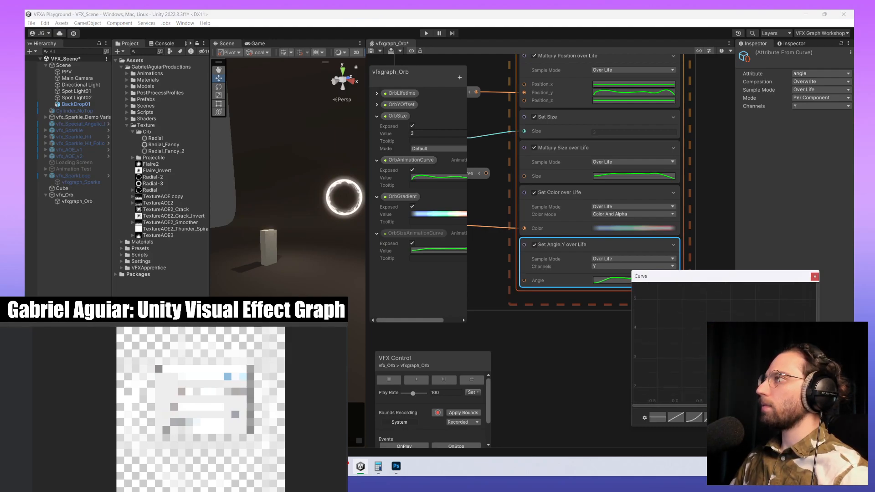
pyautogui.scroll(-20, 707, 341)
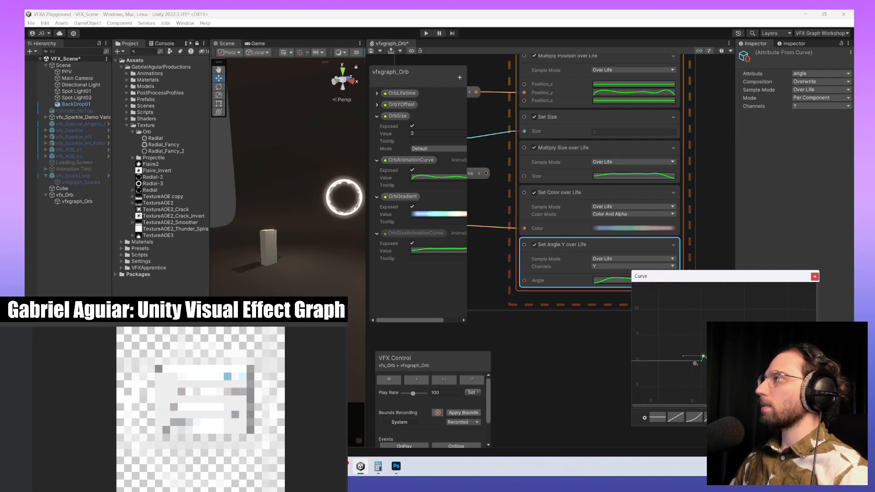
pyautogui.press('Delete')
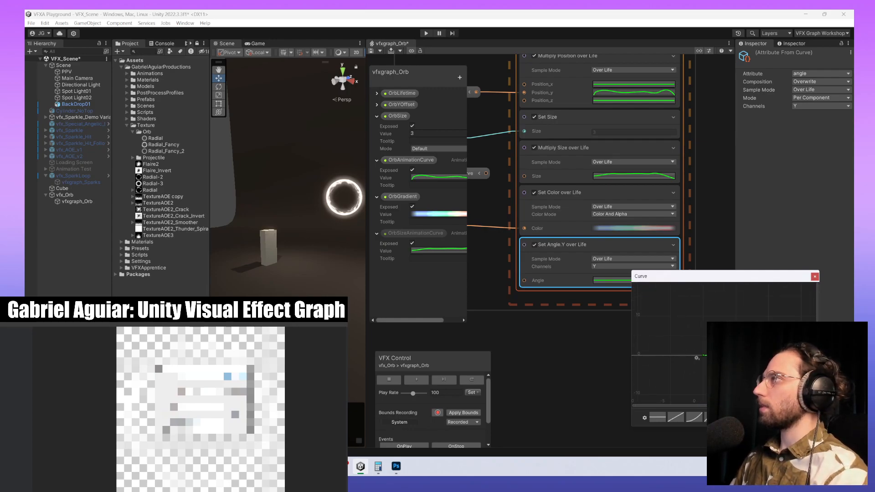
# - Raise the end key of the Set Angle.Y over Life curve in stages to a value of about 47
pyautogui.moveTo(709, 356); pyautogui.dragTo(715, 347)
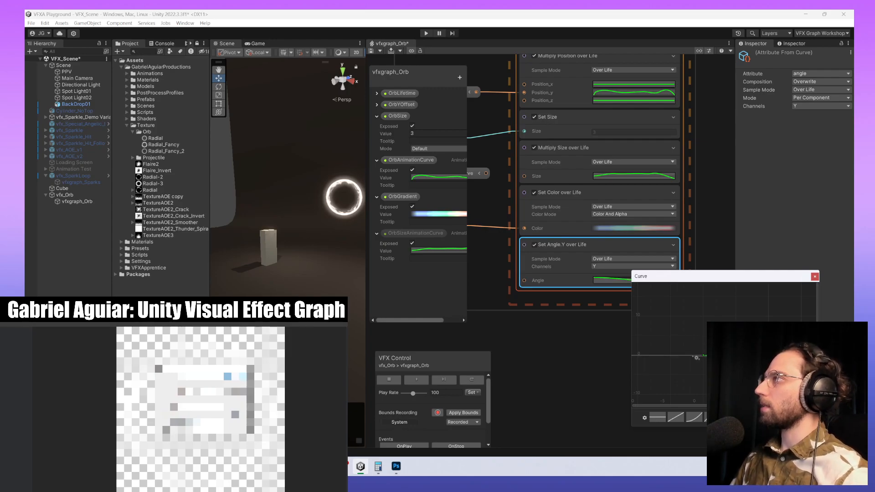
pyautogui.scroll(4, 704, 349)
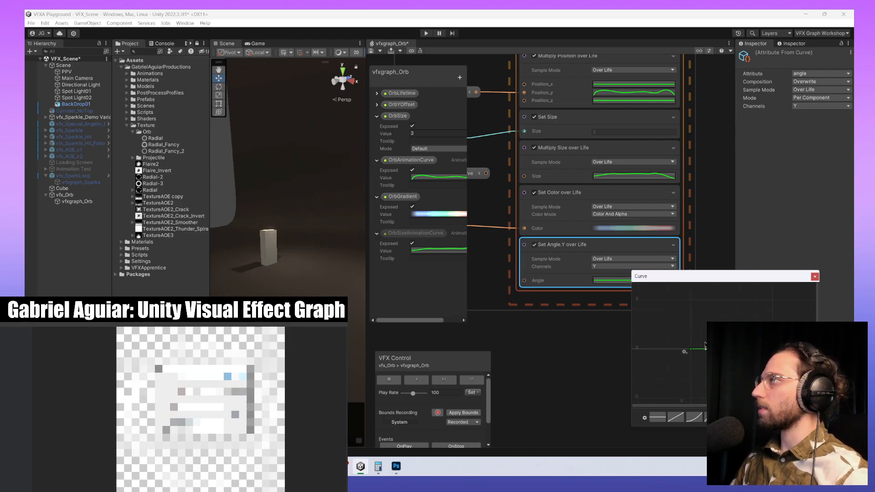
pyautogui.scroll(2, 705, 346)
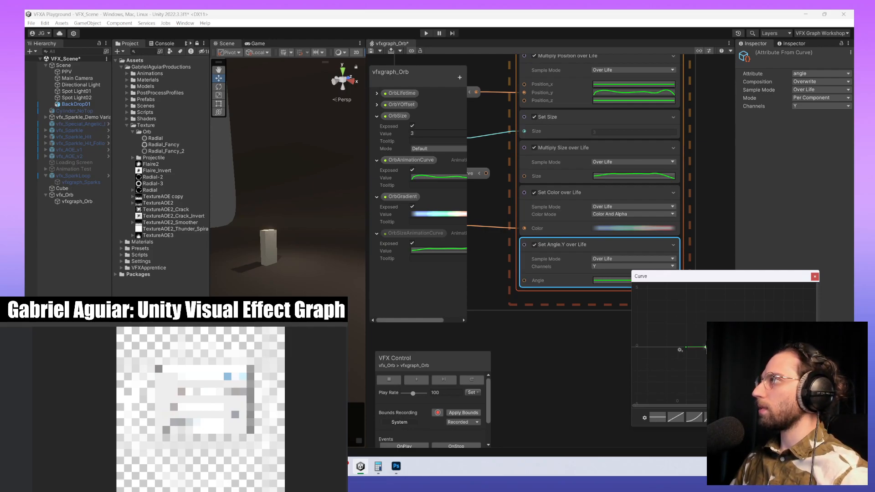
pyautogui.moveTo(704, 347); pyautogui.dragTo(706, 298)
pyautogui.moveTo(706, 297); pyautogui.dragTo(716, 404, button='middle')
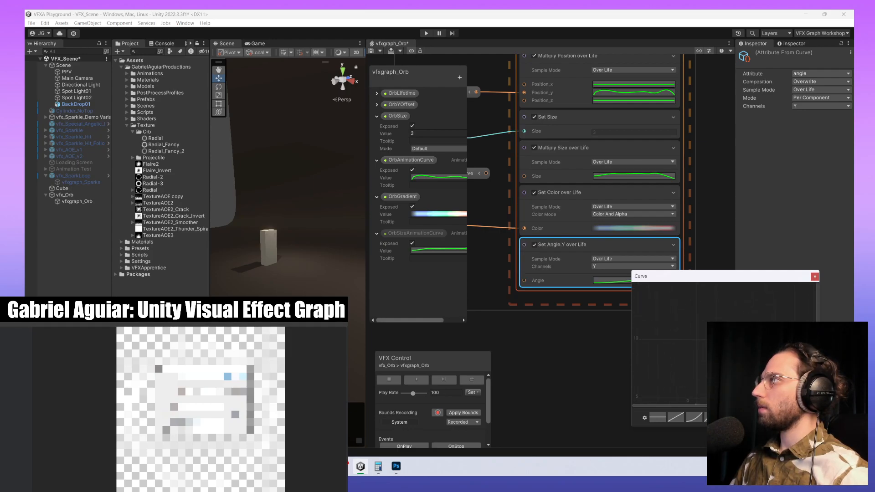
pyautogui.keyDown('ctrl'); pyautogui.scroll(20, 717, 321); pyautogui.keyUp('ctrl')
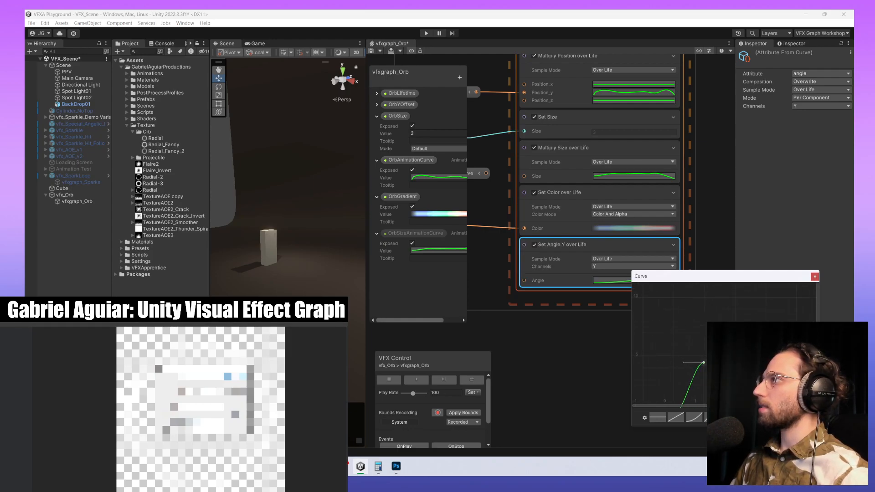
pyautogui.moveTo(719, 353)
pyautogui.mouseDown(button='middle')
pyautogui.moveTo(693, 353)
pyautogui.moveTo(750, 361)
pyautogui.moveTo(744, 311)
pyautogui.moveTo(743, 385)
pyautogui.moveTo(708, 351)
pyautogui.mouseUp(button='middle')
pyautogui.scroll(-20, 741, 323)
pyautogui.scroll(-5, 741, 324)
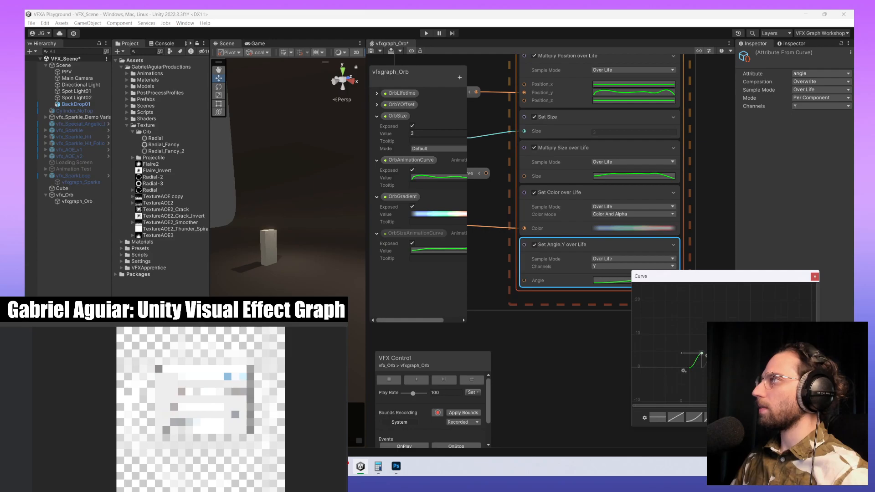
pyautogui.moveTo(700, 355); pyautogui.dragTo(704, 286)
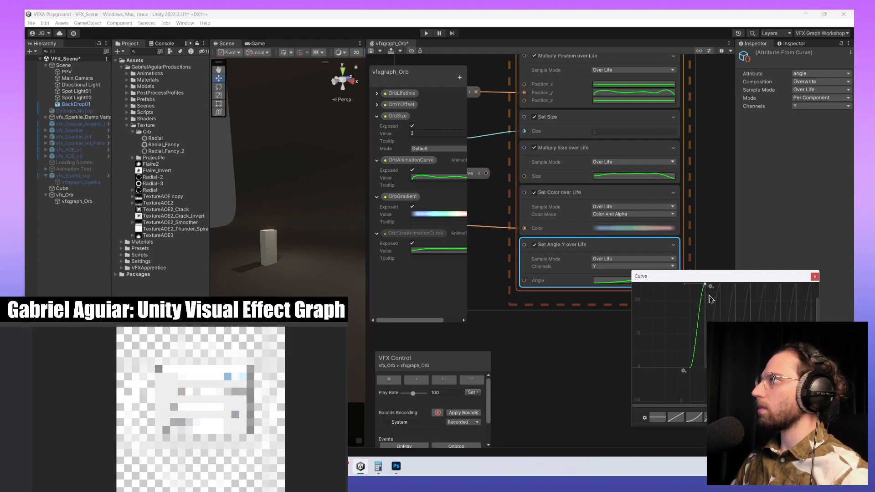
pyautogui.moveTo(710, 299); pyautogui.dragTo(719, 381, button='middle')
pyautogui.moveTo(713, 366); pyautogui.dragTo(716, 297)
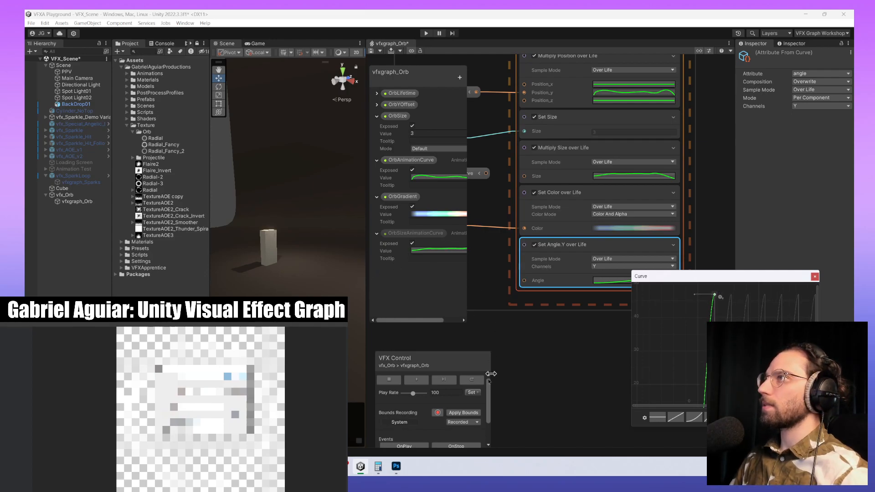
# - Restart the orb effect and watch the ring's rotation from a different viewing angle in the scene
pyautogui.click(416, 380)
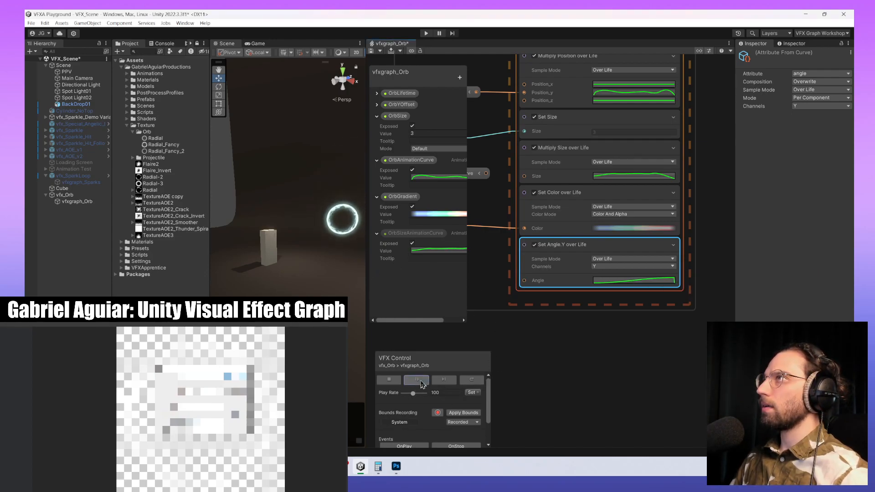
pyautogui.click(420, 381)
pyautogui.keyDown('alt'); pyautogui.moveTo(313, 240); pyautogui.dragTo(273, 290); pyautogui.keyUp('alt')
pyautogui.scroll(-4, 273, 289)
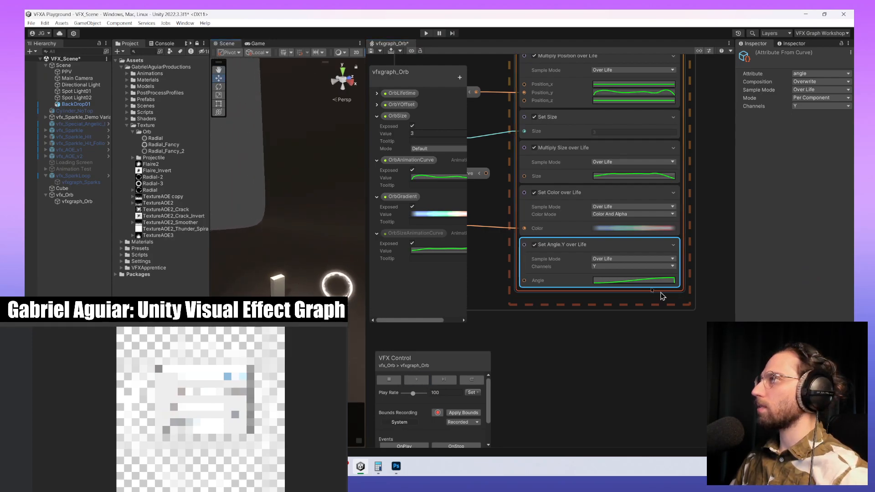
# - Switch the angle over life block's Channels to X and restart the orb effect to test it
pyautogui.click(801, 107)
pyautogui.click(820, 114)
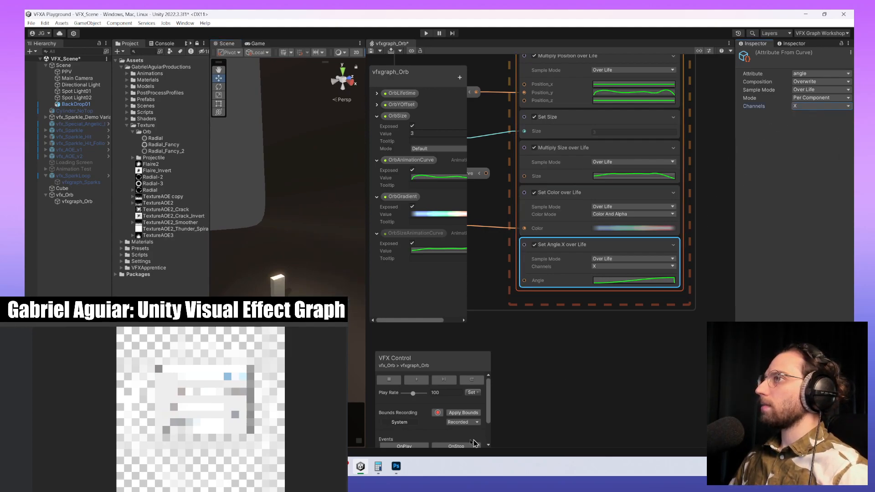
pyautogui.click(417, 380)
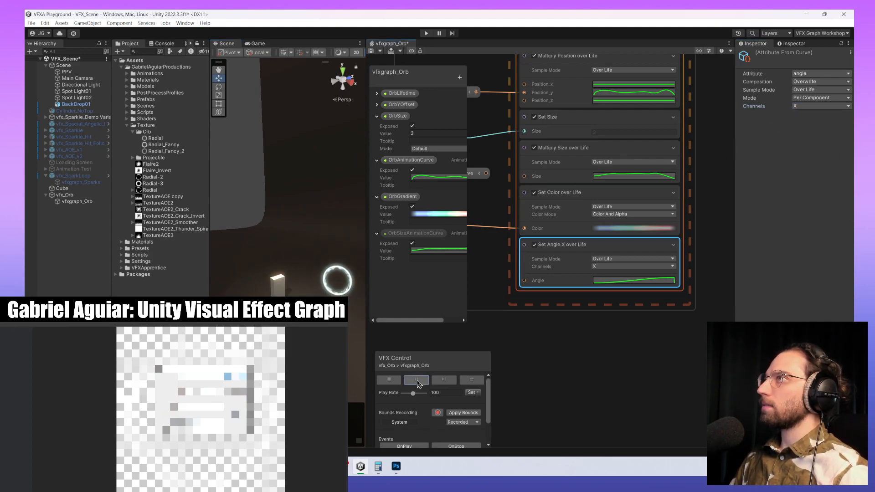
# - Set the angle over life block's Channels to Z and restart the orb effect
pyautogui.click(820, 106)
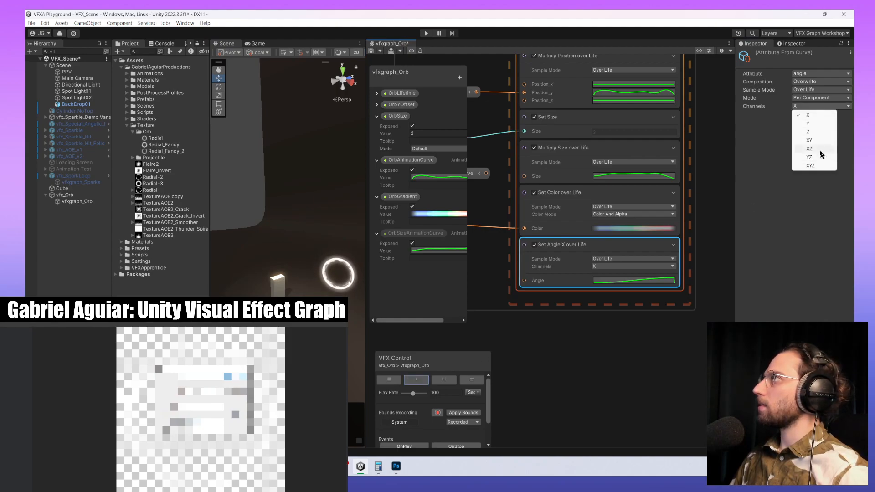
pyautogui.click(820, 131)
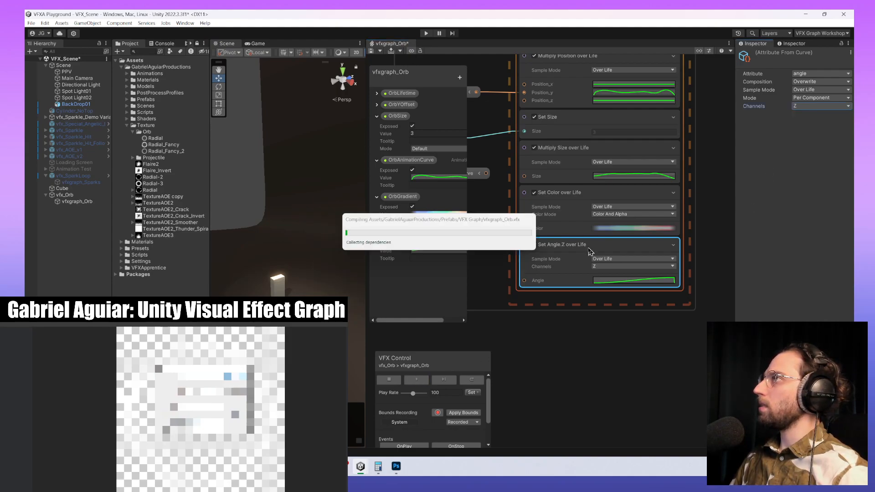
pyautogui.click(422, 383)
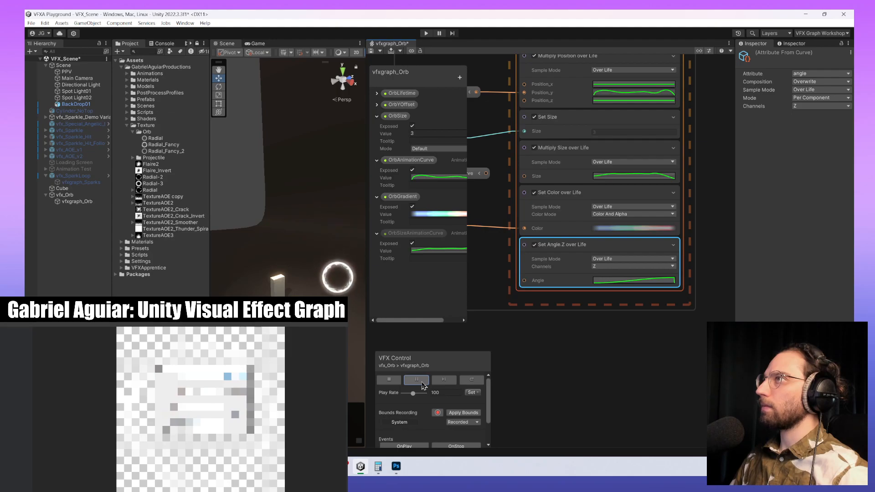
# - Open the Set Angle.Z over Life curve in a widened editor and move its end key to about 370 at time 0.9
pyautogui.click(633, 280)
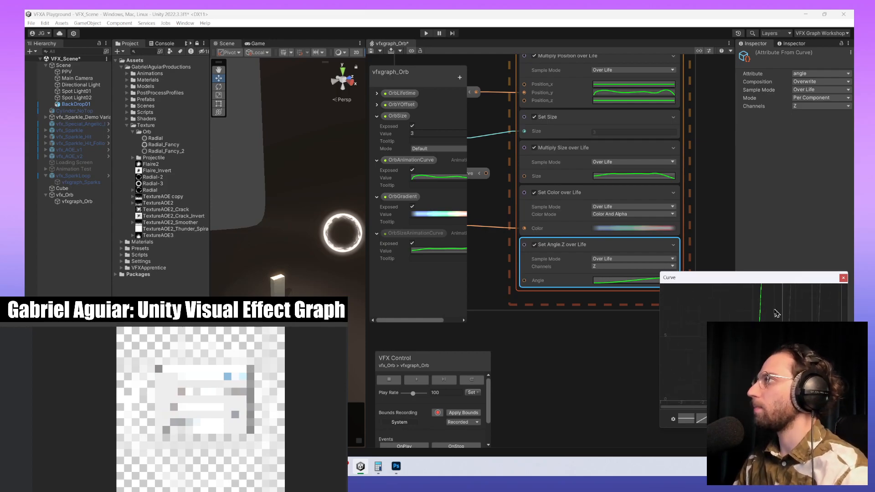
pyautogui.moveTo(659, 360); pyautogui.dragTo(489, 360)
pyautogui.keyDown('ctrl'); pyautogui.keyDown('alt'); pyautogui.moveTo(757, 320); pyautogui.dragTo(798, 337, button='right'); pyautogui.keyUp('alt'); pyautogui.keyUp('ctrl')
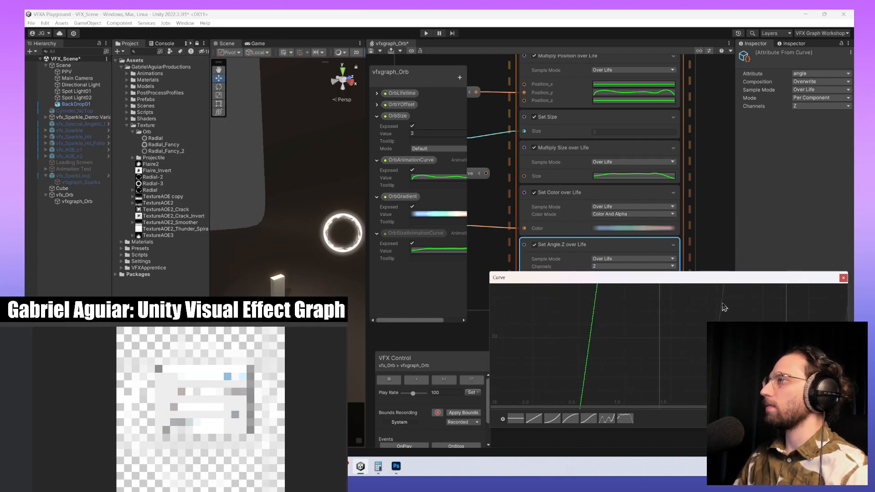
pyautogui.keyDown('shift'); pyautogui.scroll(-20, 706, 355); pyautogui.keyUp('shift')
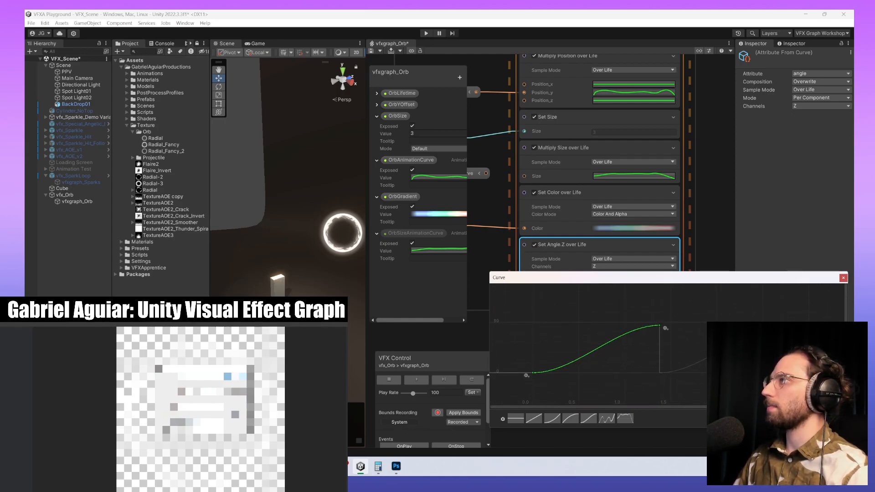
pyautogui.keyDown('shift'); pyautogui.scroll(-20, 699, 365); pyautogui.keyUp('shift')
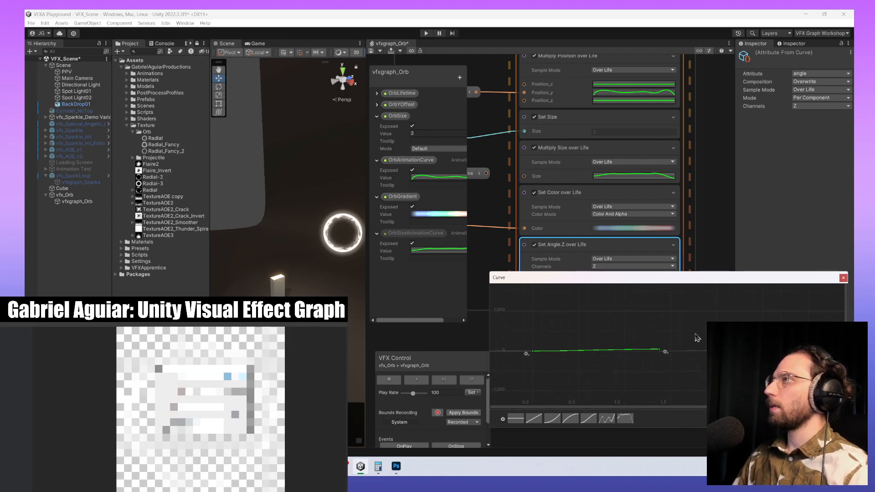
pyautogui.moveTo(698, 365); pyautogui.dragTo(683, 406, button='middle')
pyautogui.keyDown('shift'); pyautogui.scroll(10, 698, 410); pyautogui.keyUp('shift')
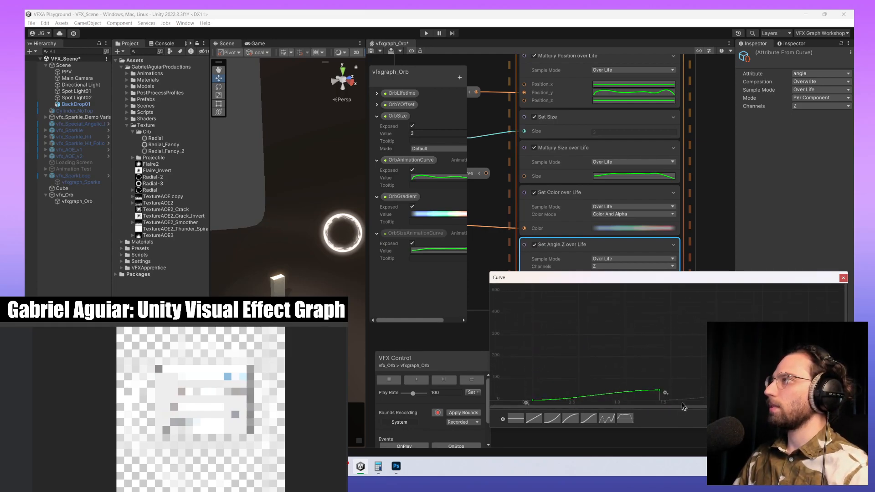
pyautogui.moveTo(661, 391); pyautogui.dragTo(616, 320)
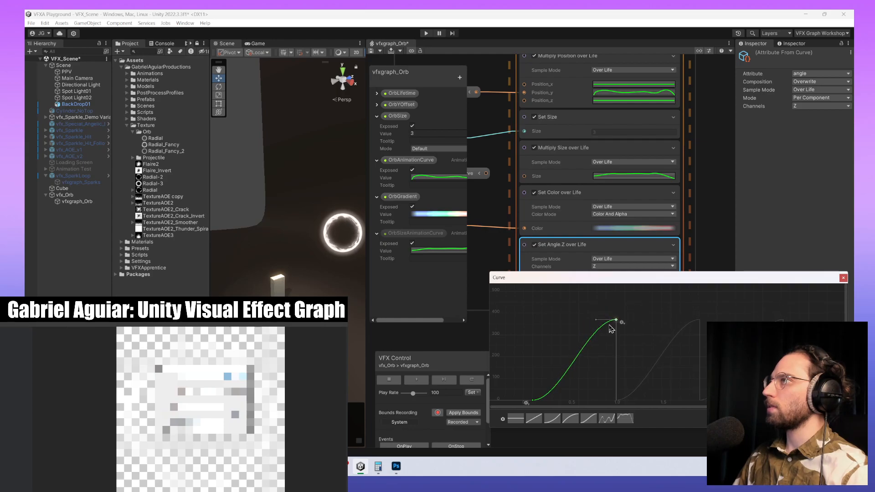
# - Fine-tune the Angle curve's end key to a value of about 360, at time about 0.9
pyautogui.moveTo(563, 333); pyautogui.dragTo(587, 329, button='middle')
pyautogui.scroll(6, 587, 332)
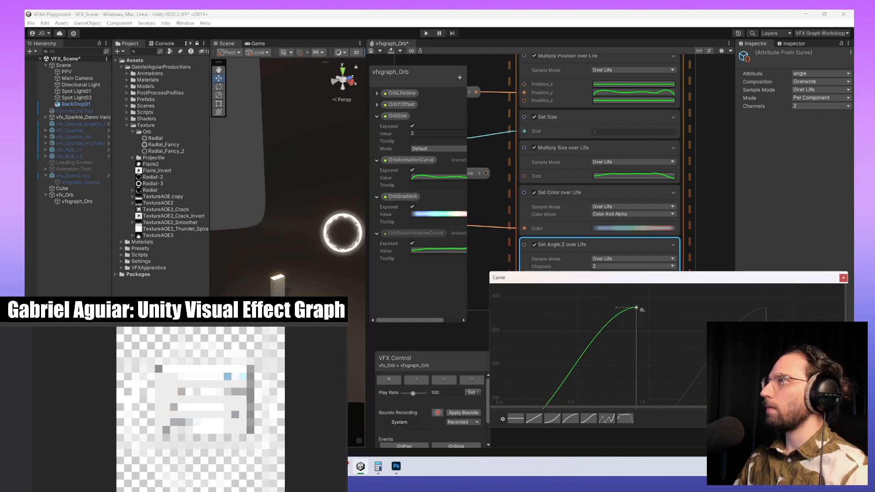
pyautogui.scroll(5, 604, 319)
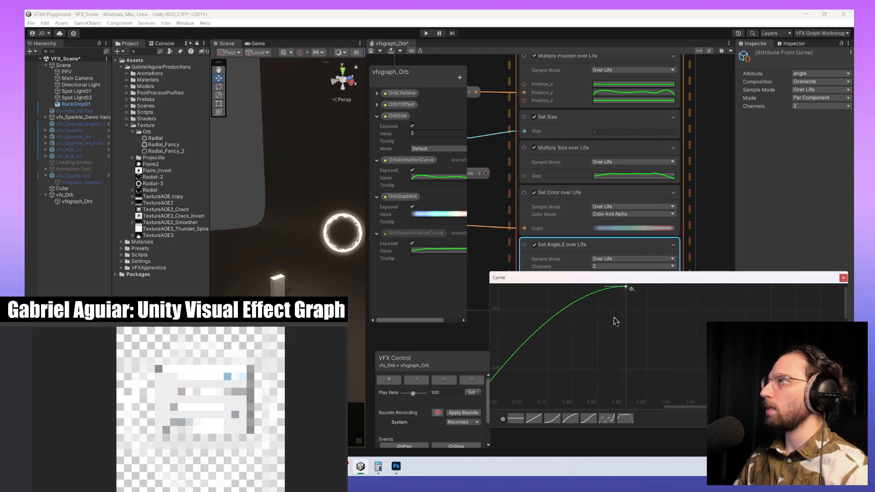
pyautogui.scroll(4, 638, 353)
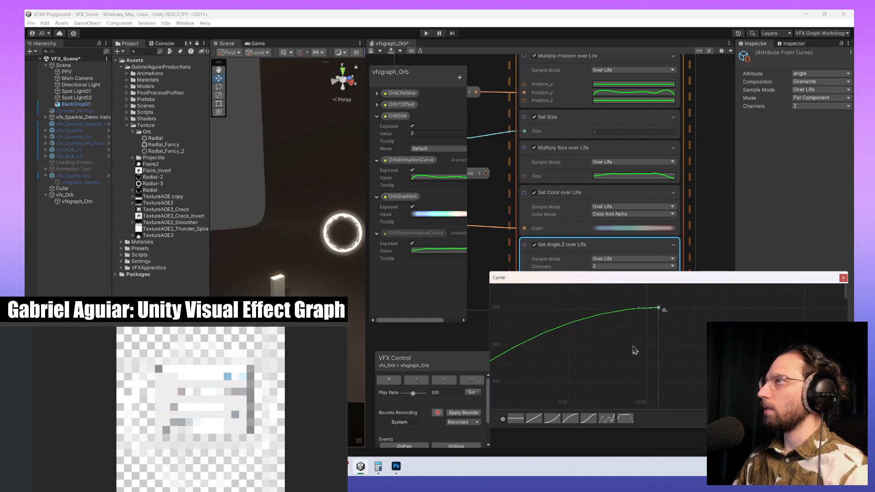
pyautogui.moveTo(658, 309); pyautogui.dragTo(644, 345)
pyautogui.scroll(-1, 628, 348)
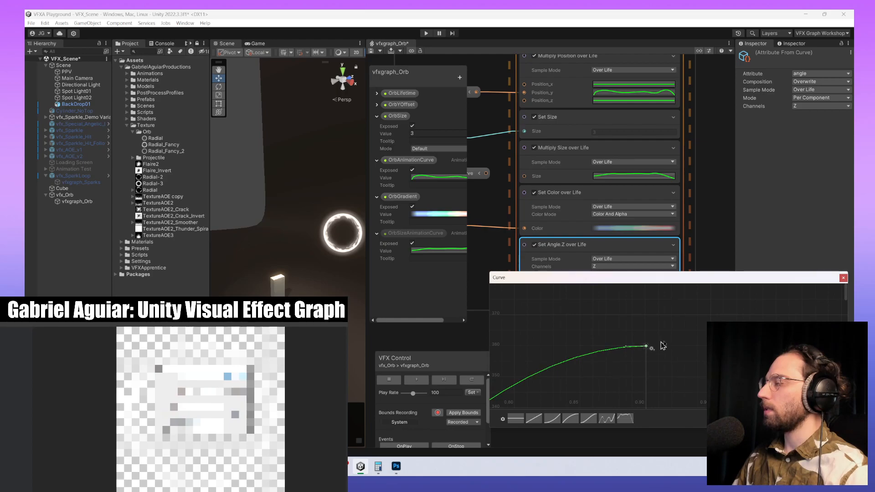
pyautogui.scroll(-2, 675, 345)
pyautogui.keyDown('ctrl'); pyautogui.keyDown('alt'); pyautogui.moveTo(684, 341); pyautogui.dragTo(665, 296, button='right'); pyautogui.keyUp('alt'); pyautogui.keyUp('ctrl')
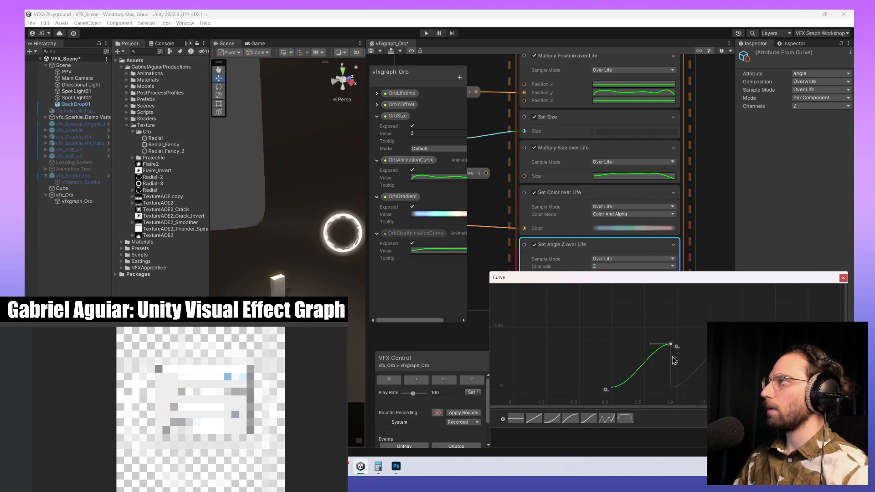
# - Set the right tangent of the Angle curve's start key to Linear
pyautogui.moveTo(684, 322); pyautogui.dragTo(618, 395)
pyautogui.rightClick(620, 388)
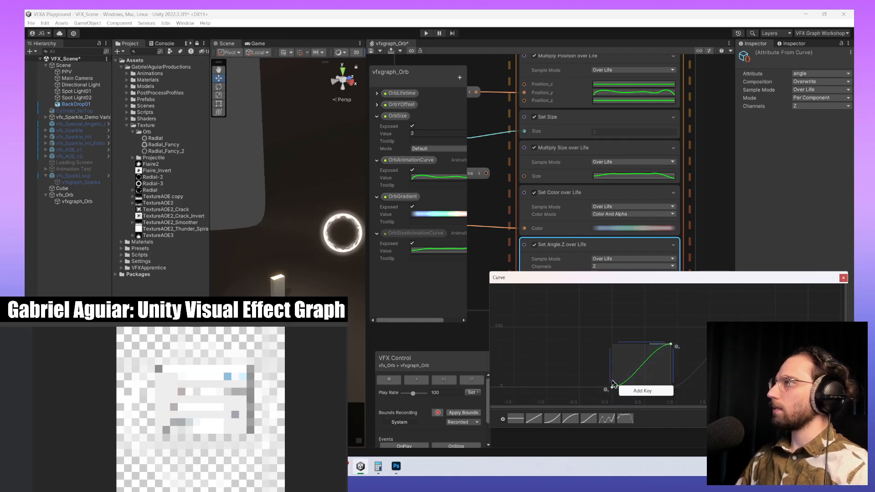
pyautogui.click(611, 381)
pyautogui.click(609, 395)
pyautogui.rightClick(612, 388)
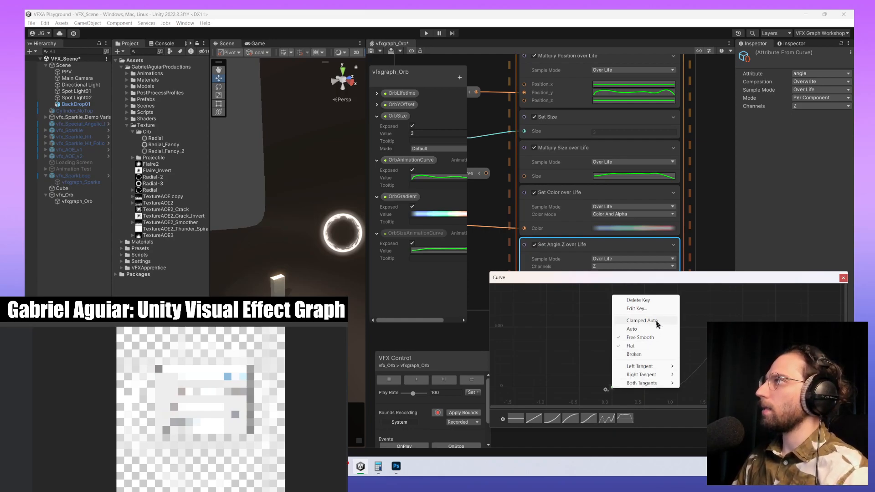
pyautogui.click(660, 337)
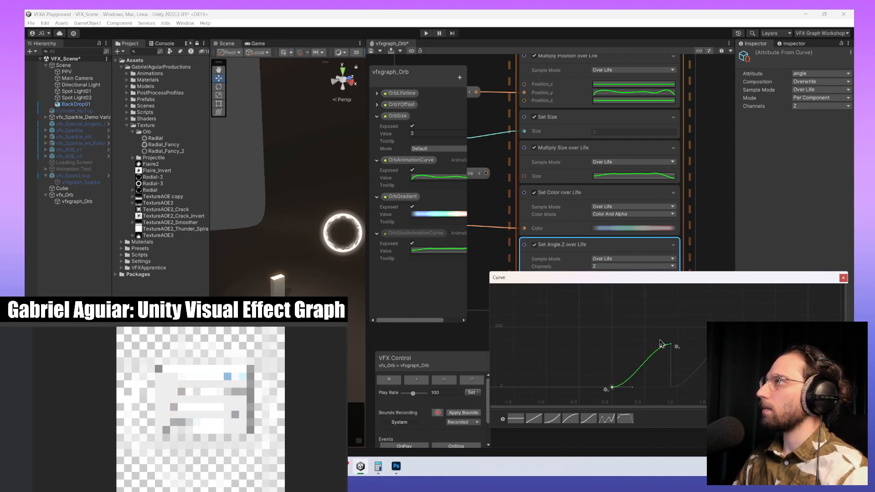
pyautogui.rightClick(613, 390)
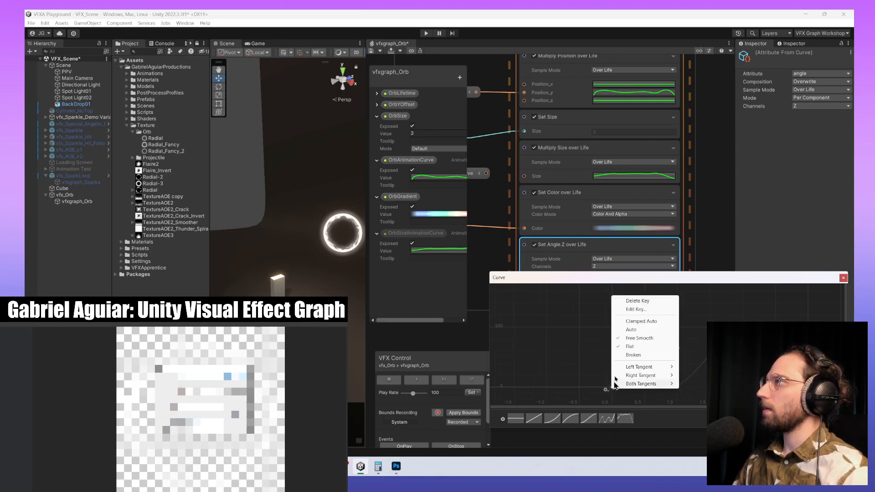
pyautogui.moveTo(647, 367)
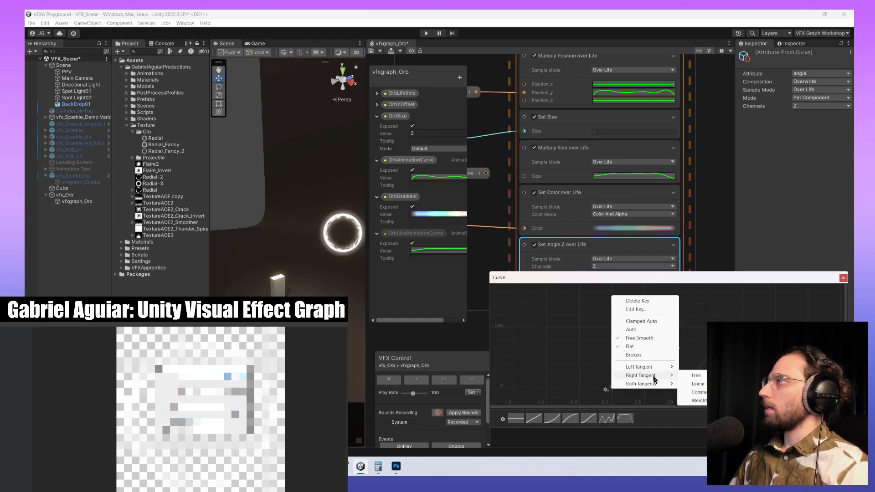
pyautogui.click(693, 384)
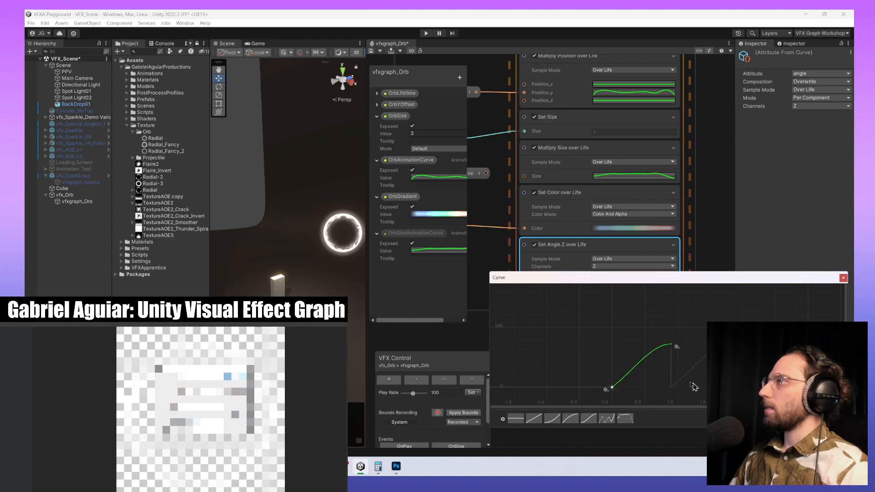
# - Set the left tangent of the Angle curve's end key to Linear and restart the orb effect
pyautogui.rightClick(670, 345)
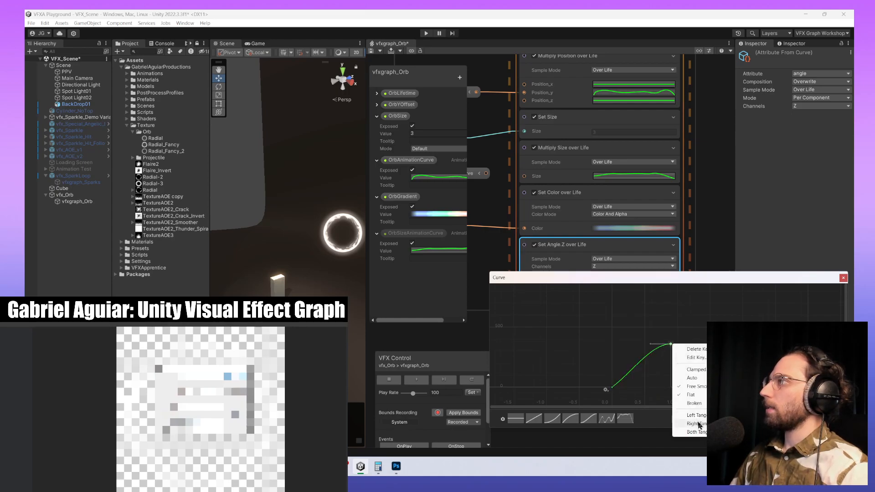
pyautogui.click(749, 424)
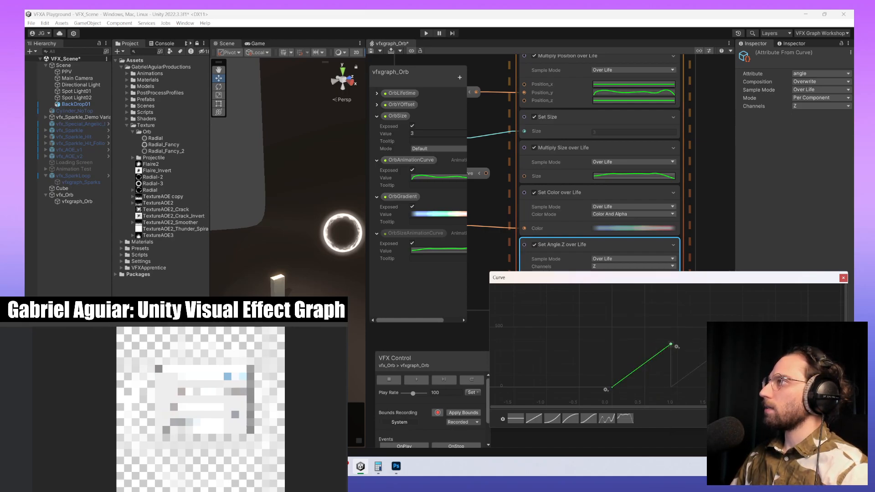
pyautogui.click(416, 381)
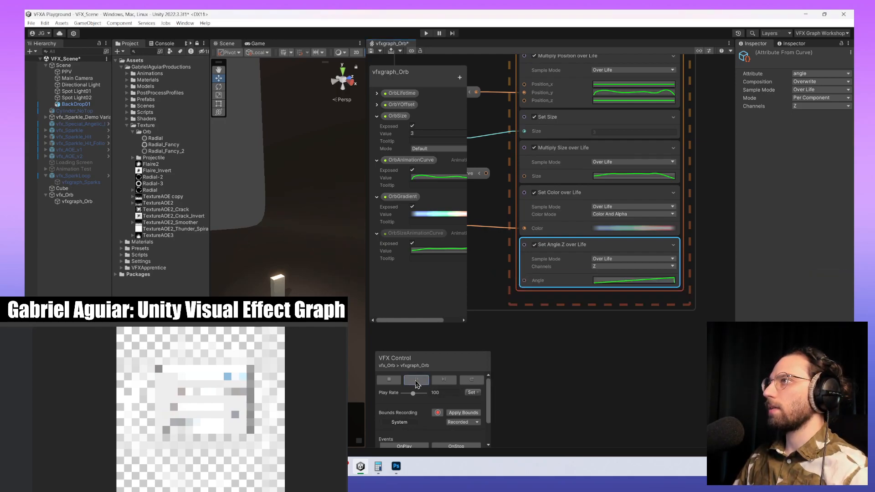
# - Reopen the Set Angle.Z over Life curve, move its end key to an earlier time, and restart the orb effect
pyautogui.moveTo(389, 387); pyautogui.dragTo(392, 387)
pyautogui.click(398, 383)
pyautogui.click(424, 382)
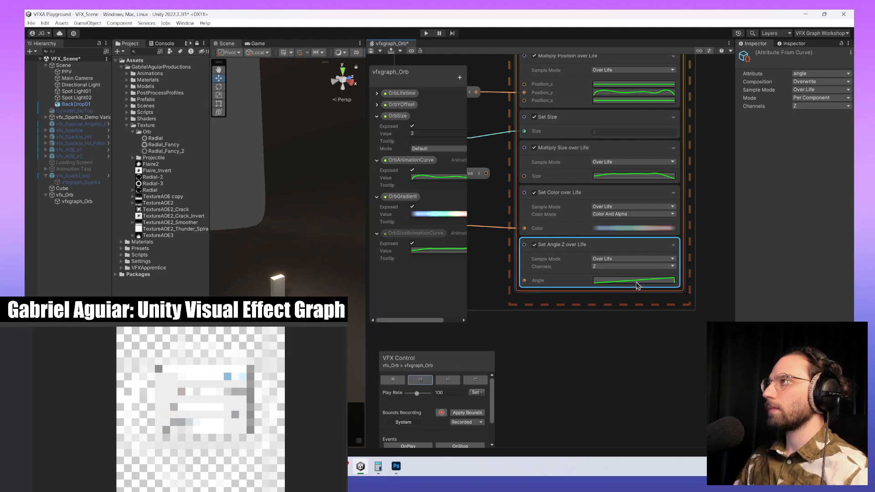
pyautogui.click(637, 282)
pyautogui.moveTo(593, 350); pyautogui.dragTo(664, 375, button='middle')
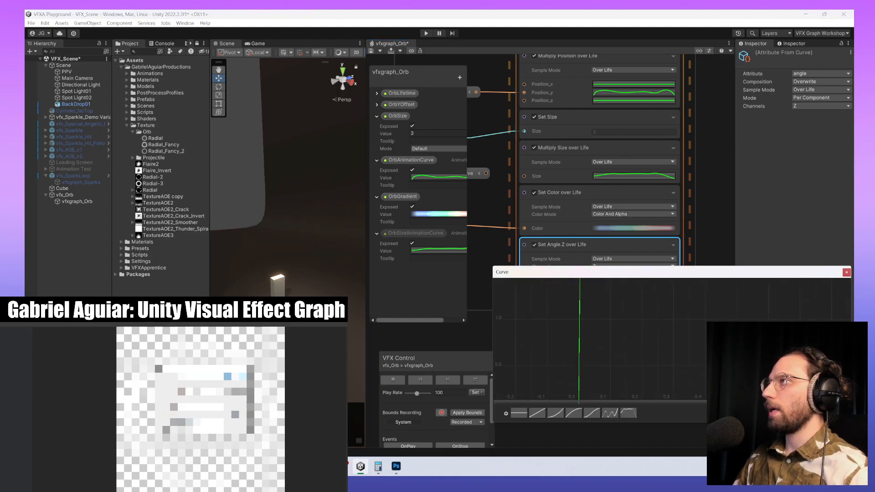
pyautogui.keyDown('ctrl'); pyautogui.keyDown('alt'); pyautogui.moveTo(725, 338); pyautogui.dragTo(618, 338, button='right'); pyautogui.keyUp('alt'); pyautogui.keyUp('ctrl')
pyautogui.keyDown('ctrl'); pyautogui.scroll(15, 707, 360); pyautogui.keyUp('ctrl')
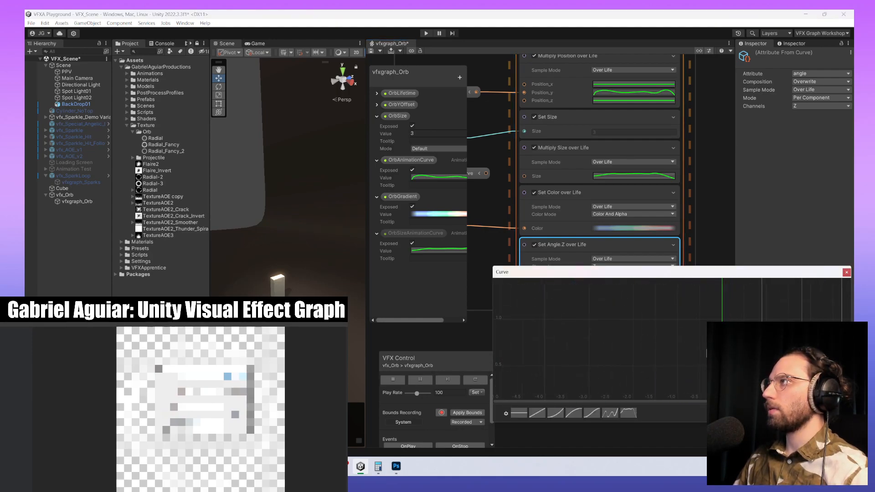
pyautogui.keyDown('ctrl'); pyautogui.scroll(20, 751, 360); pyautogui.keyUp('ctrl')
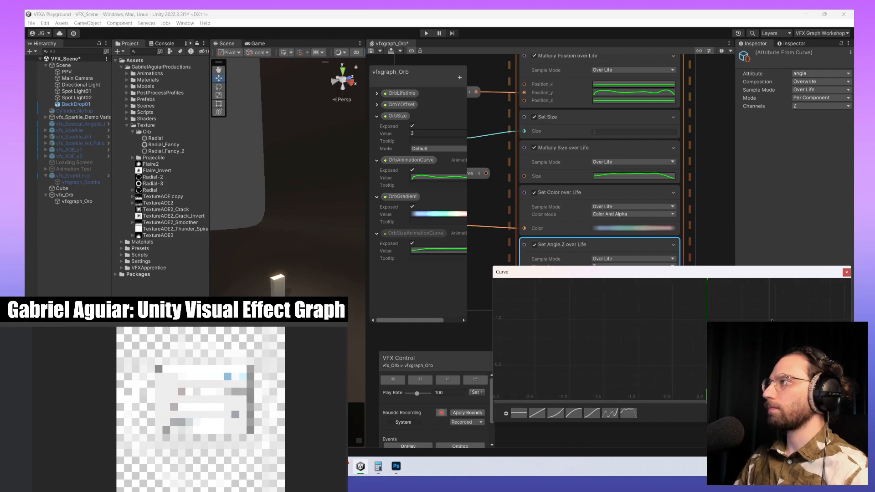
pyautogui.keyDown('ctrl'); pyautogui.scroll(-15, 738, 319); pyautogui.keyUp('ctrl')
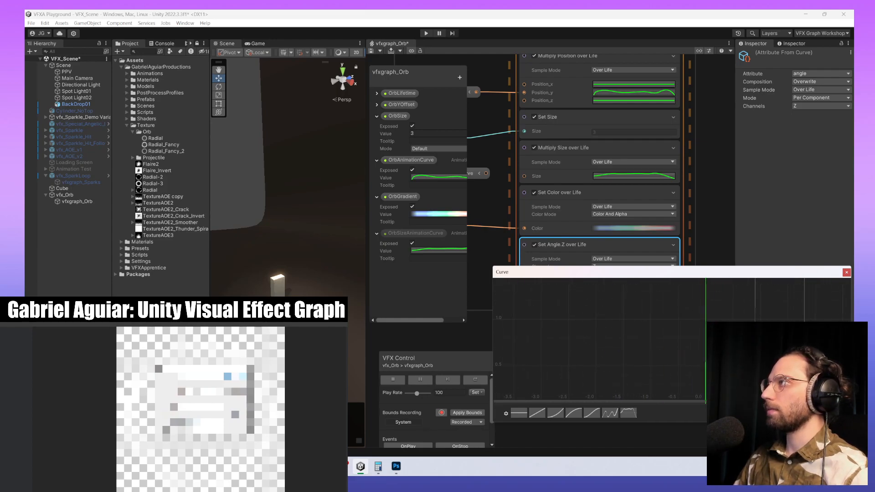
pyautogui.moveTo(736, 360); pyautogui.dragTo(649, 374, button='middle')
pyautogui.keyDown('alt'); pyautogui.moveTo(649, 373); pyautogui.dragTo(688, 344, button='right'); pyautogui.keyUp('alt')
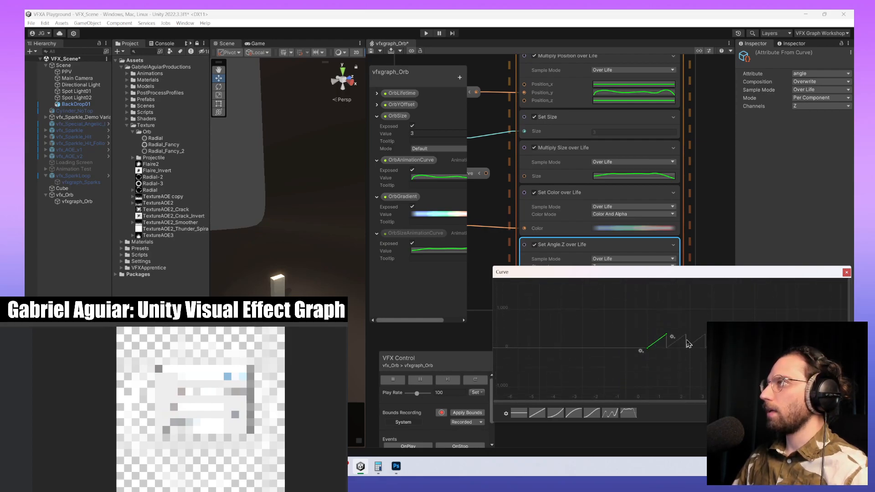
pyautogui.rightClick(688, 344)
pyautogui.moveTo(666, 334); pyautogui.dragTo(656, 336)
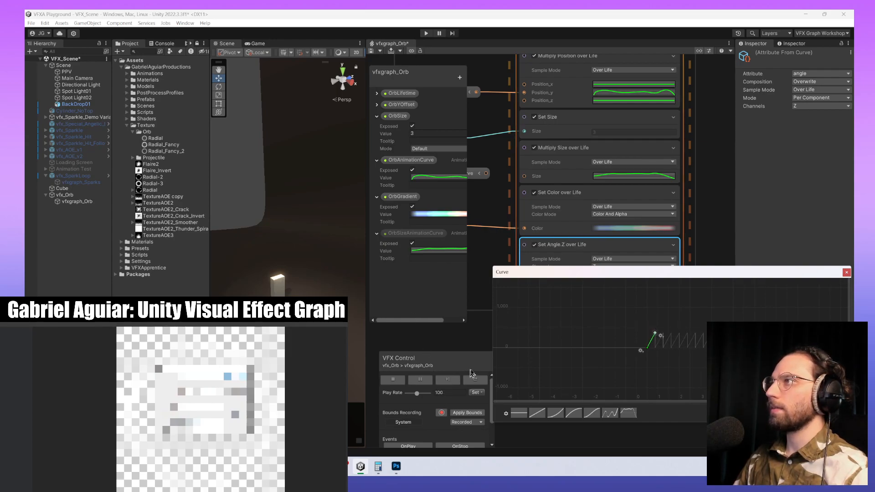
pyautogui.click(474, 379)
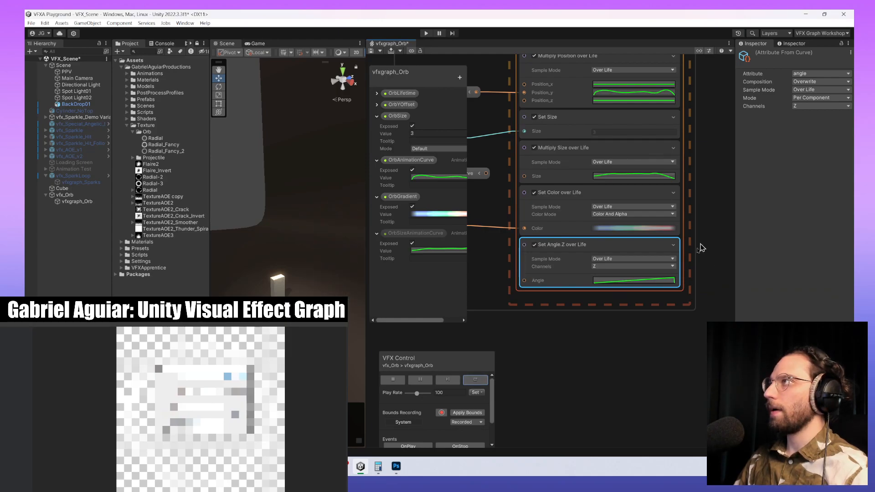
# - Move the Angle curve's end key to a value of about 343 at time 0.2 and restart the orb effect
pyautogui.click(638, 279)
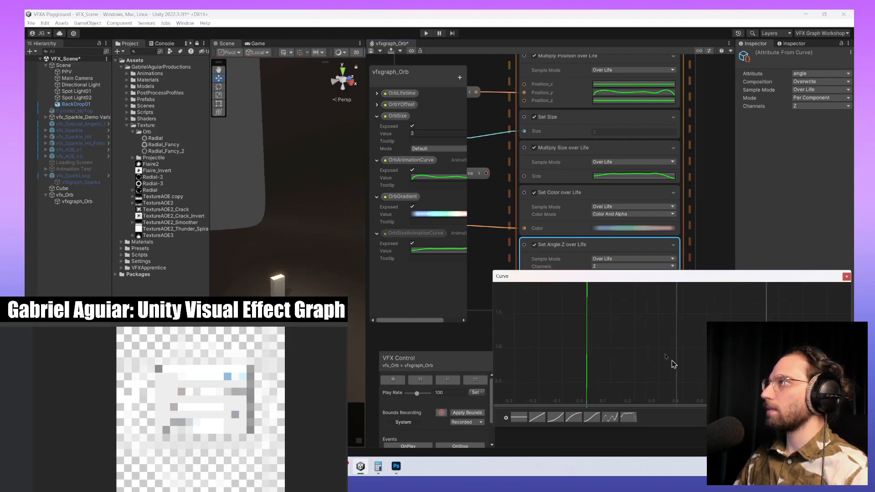
pyautogui.keyDown('alt'); pyautogui.moveTo(672, 361); pyautogui.dragTo(409, 334, button='right'); pyautogui.keyUp('alt')
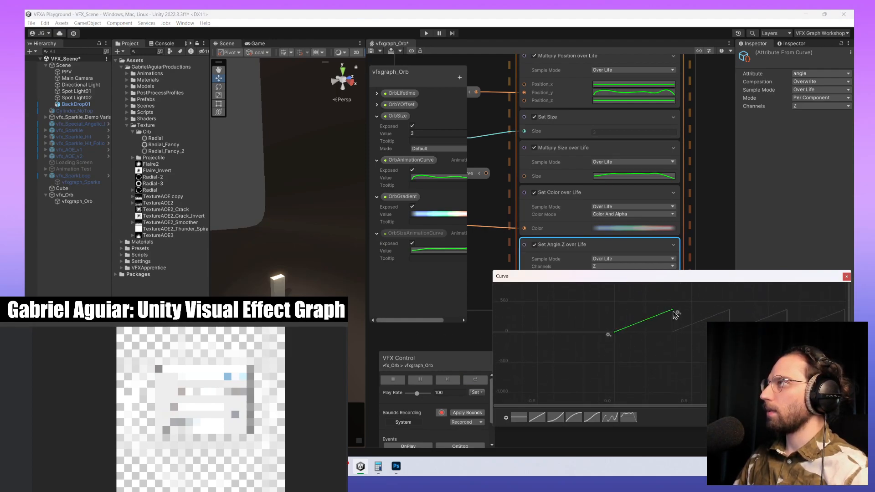
pyautogui.moveTo(673, 311); pyautogui.dragTo(645, 312)
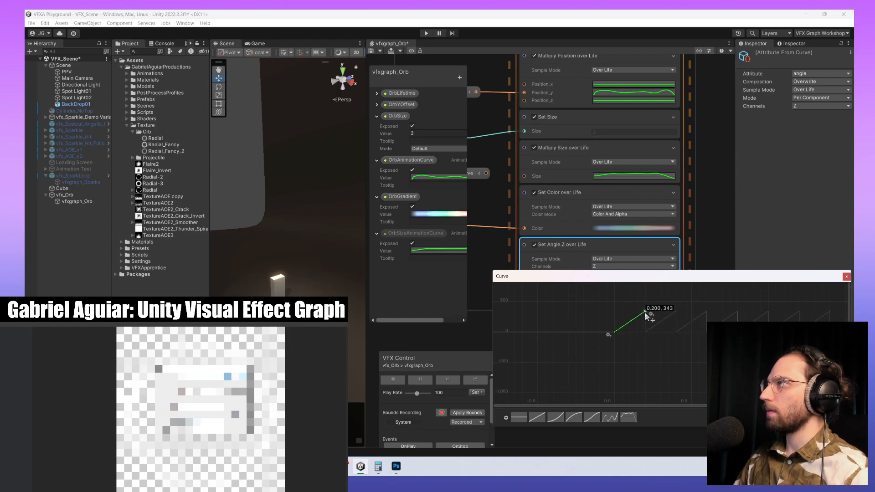
pyautogui.click(475, 379)
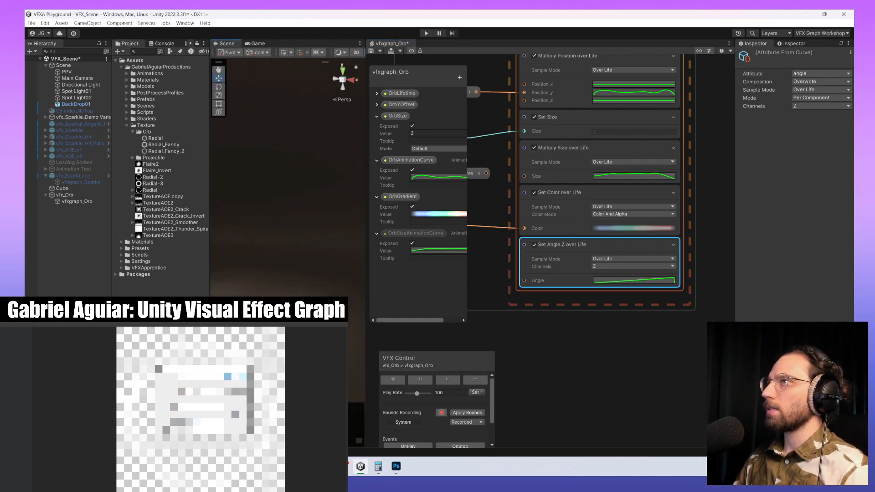
# - Add keys to the middle of the OrbSizeAnimationCurve property's curve, forming extra waves with a peak of about 0.85 at time 0.63
pyautogui.click(623, 181)
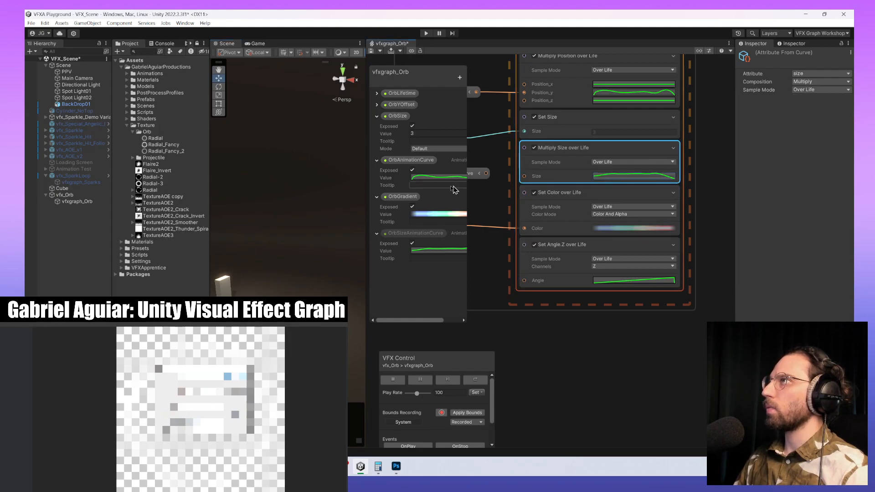
pyautogui.click(429, 179)
pyautogui.click(419, 303)
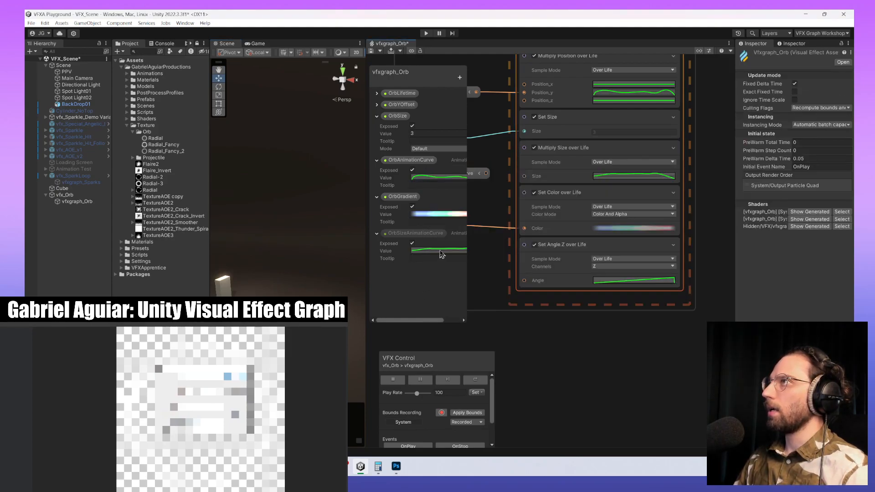
pyautogui.click(441, 250)
pyautogui.doubleClick(565, 309)
pyautogui.moveTo(565, 309); pyautogui.dragTo(604, 303)
pyautogui.doubleClick(598, 318)
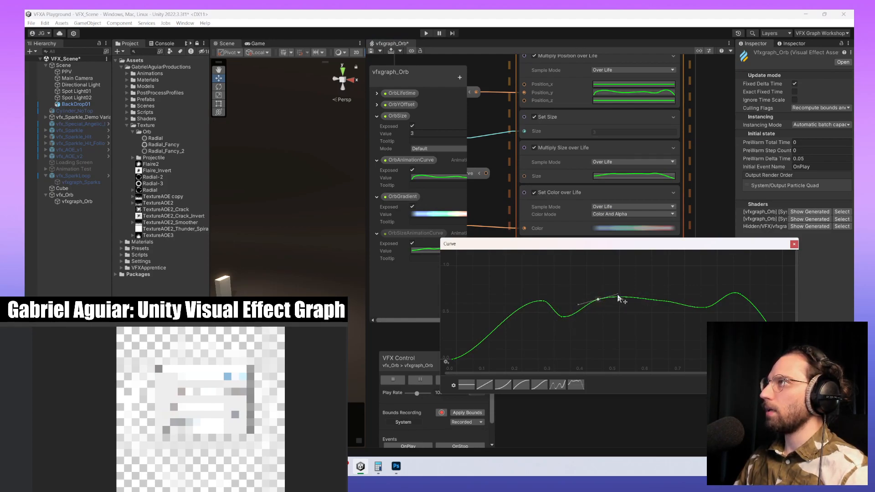
pyautogui.moveTo(597, 299); pyautogui.dragTo(663, 281)
pyautogui.doubleClick(634, 297)
pyautogui.click(664, 301)
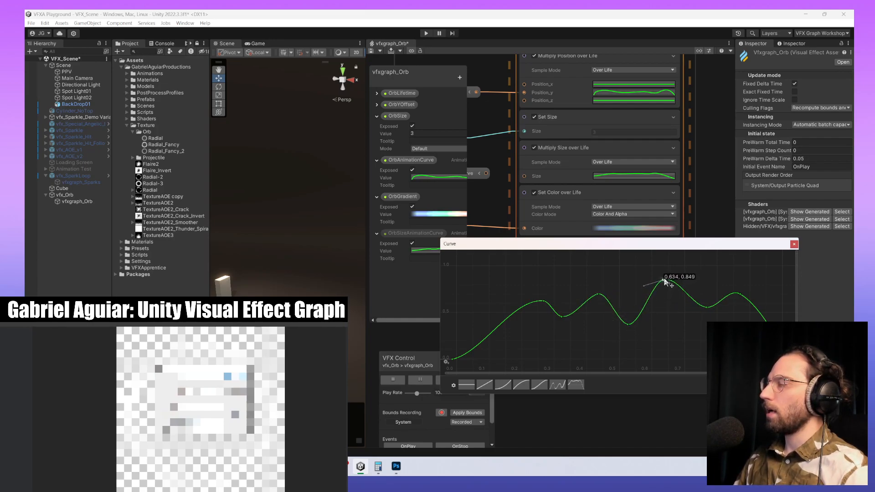
# - Deepen the OrbSizeAnimationCurve dip near time 0.7 to about 0.25, raise its last peak to about 1.2, and restart the effect
pyautogui.doubleClick(706, 307)
pyautogui.moveTo(706, 308); pyautogui.dragTo(682, 336)
pyautogui.moveTo(740, 295); pyautogui.dragTo(718, 248)
pyautogui.scroll(-3, 741, 308)
pyautogui.scroll(-3, 742, 308)
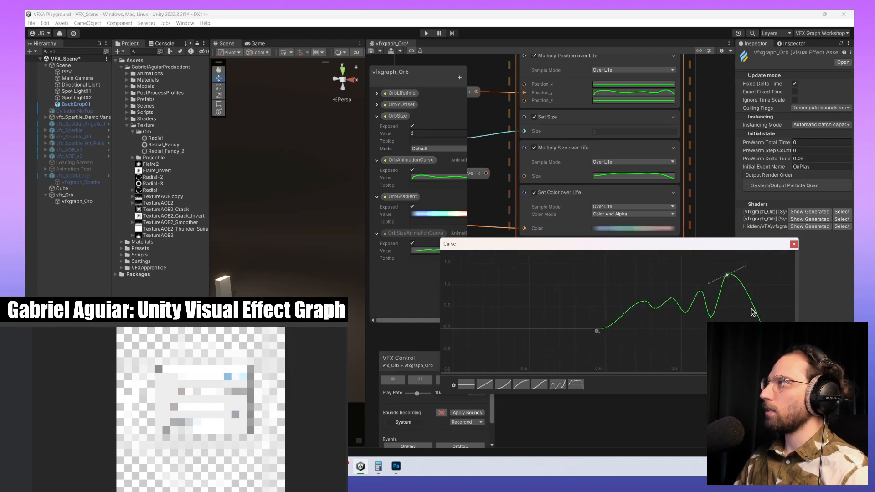
pyautogui.moveTo(764, 332); pyautogui.dragTo(711, 324, button='middle')
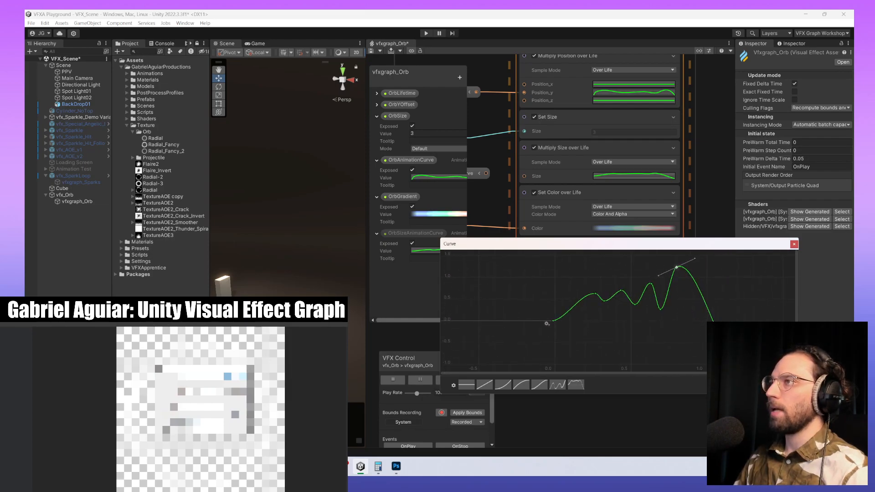
pyautogui.click(403, 360)
pyautogui.click(475, 380)
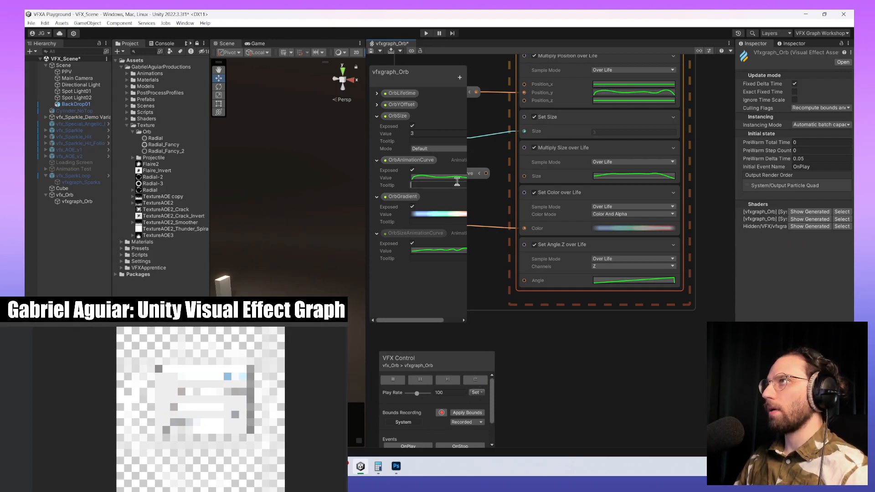
# - Open the OrbAnimationCurve property's curve and adjust its first dip to about 0.8 at time 0.4
pyautogui.click(450, 178)
pyautogui.scroll(-4, 653, 184)
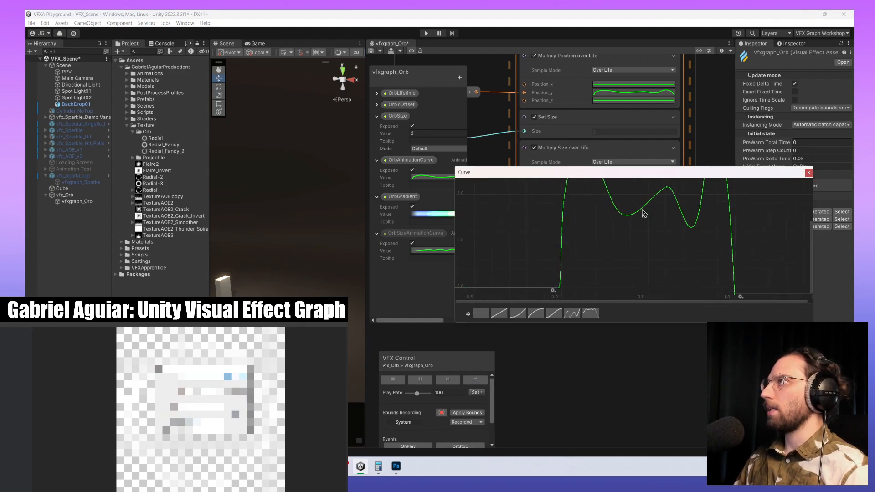
pyautogui.keyDown('alt'); pyautogui.keyDown('shift'); pyautogui.moveTo(660, 238); pyautogui.dragTo(664, 200, button='right'); pyautogui.keyUp('shift'); pyautogui.keyUp('alt')
pyautogui.keyDown('alt'); pyautogui.keyDown('shift'); pyautogui.moveTo(631, 224); pyautogui.dragTo(627, 219, button='right'); pyautogui.keyUp('shift'); pyautogui.keyUp('alt')
pyautogui.moveTo(627, 223); pyautogui.dragTo(622, 213)
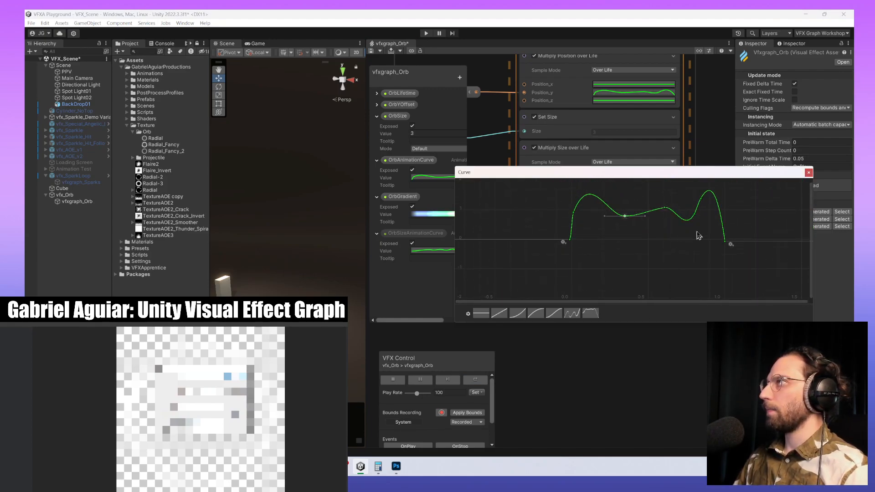
# - Raise the OrbAnimationCurve's middle peak to about 1.5 and its last peak to about 2.5, and restart the orb effect
pyautogui.moveTo(718, 231); pyautogui.dragTo(642, 216)
pyautogui.moveTo(713, 232); pyautogui.dragTo(698, 253, button='middle')
pyautogui.moveTo(716, 255); pyautogui.dragTo(549, 176)
pyautogui.moveTo(652, 223); pyautogui.dragTo(653, 194)
pyautogui.click(538, 239)
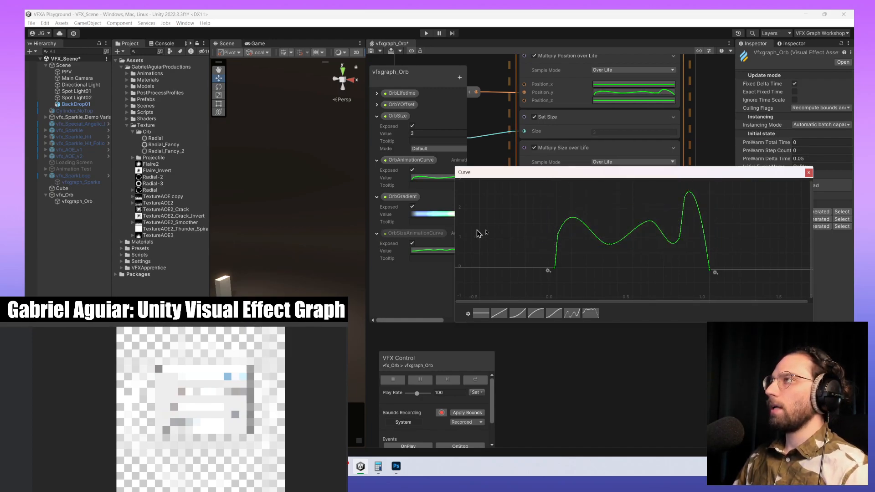
pyautogui.moveTo(551, 251); pyautogui.dragTo(561, 234)
pyautogui.click(420, 284)
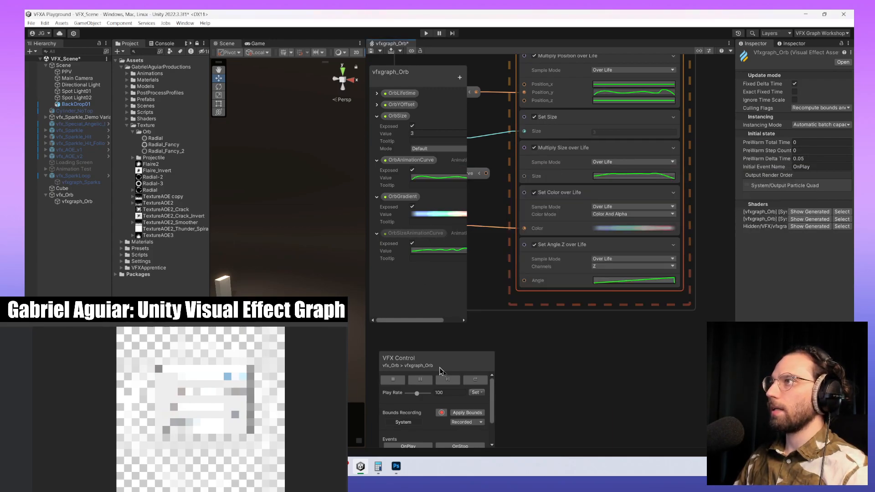
pyautogui.click(480, 380)
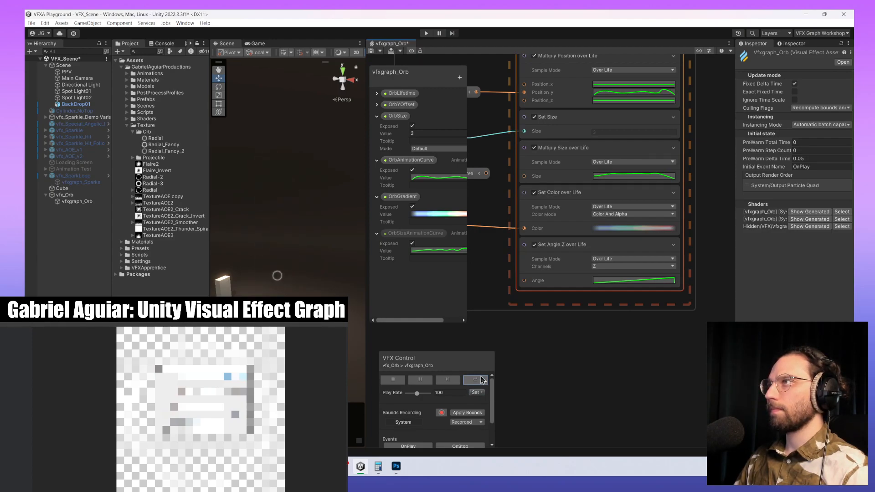
# - Raise the first three peaks of the OrbSizeAnimationCurve and lift its last peak to about 1.7
pyautogui.click(452, 249)
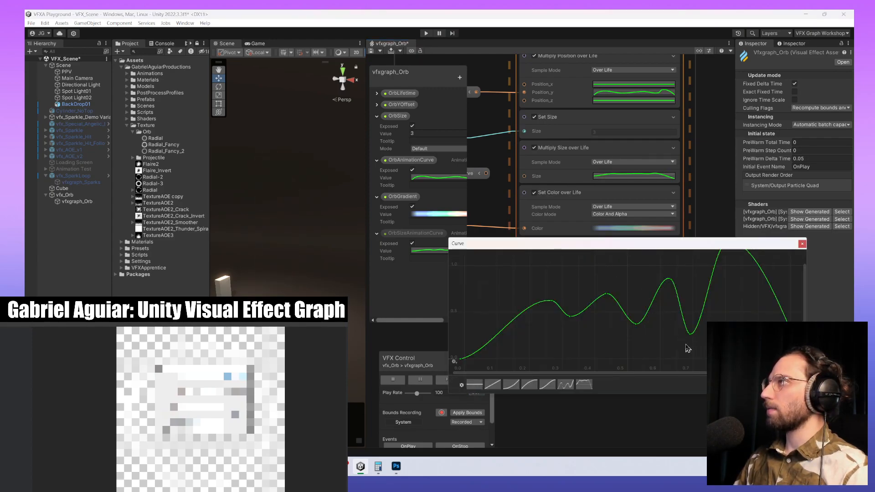
pyautogui.scroll(-4, 718, 314)
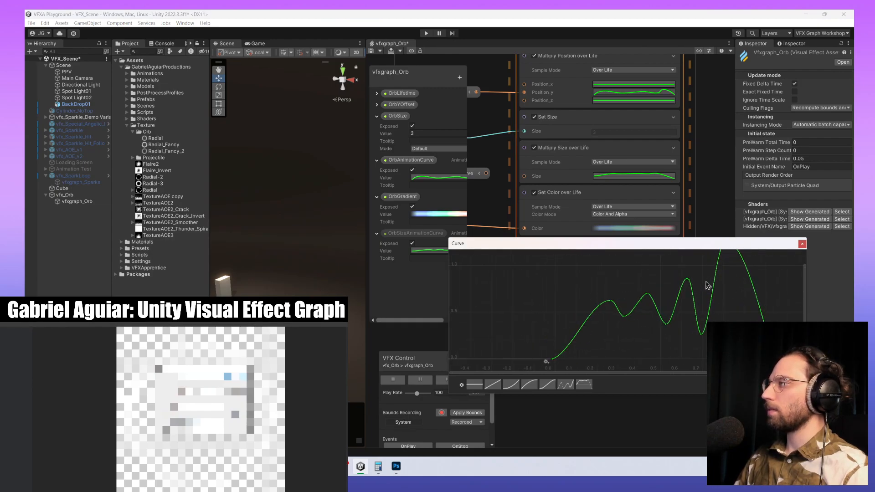
pyautogui.keyDown('shift'); pyautogui.scroll(-4, 701, 279); pyautogui.keyUp('shift')
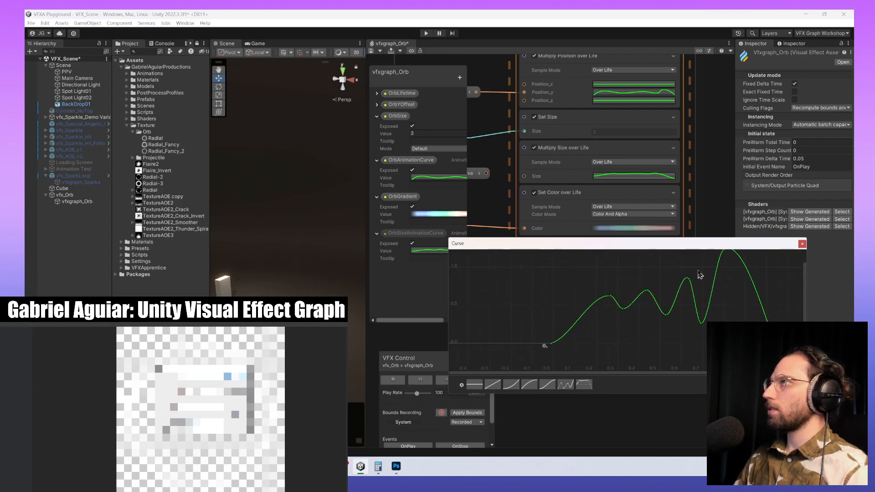
pyautogui.keyDown('shift'); pyautogui.scroll(-2, 692, 309); pyautogui.keyUp('shift')
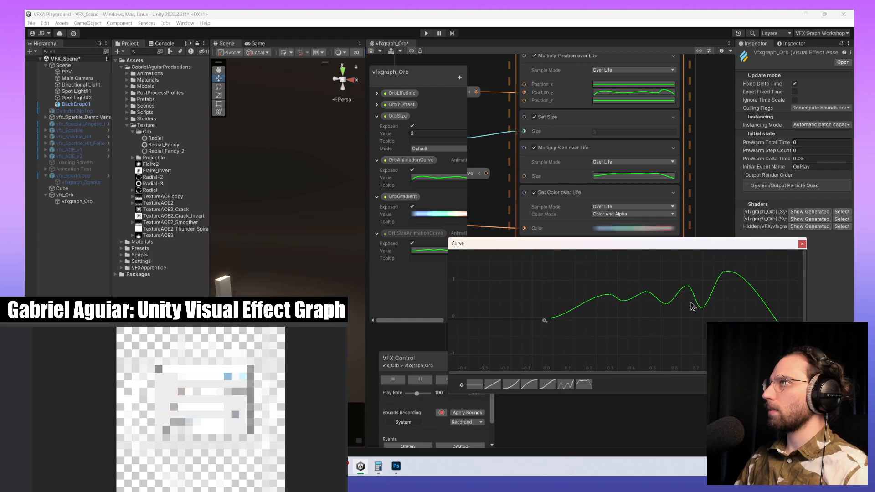
pyautogui.moveTo(601, 277); pyautogui.dragTo(693, 319)
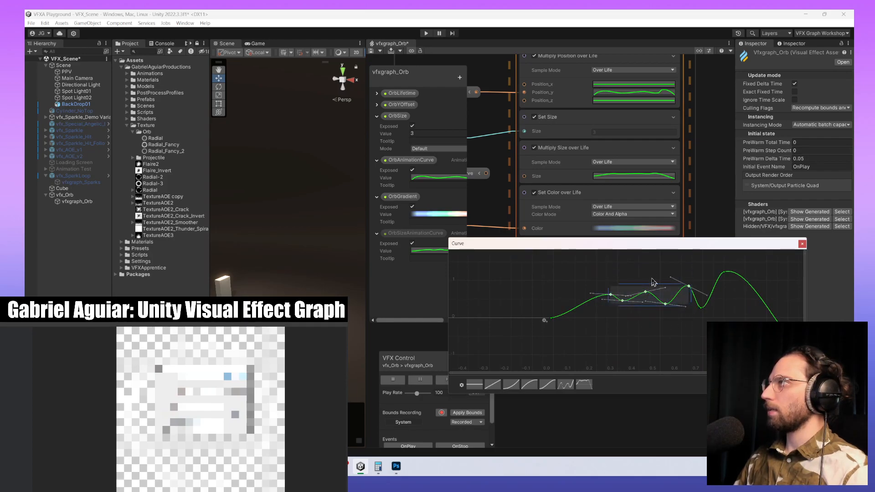
pyautogui.moveTo(650, 284); pyautogui.dragTo(650, 269)
pyautogui.moveTo(725, 273); pyautogui.dragTo(726, 256)
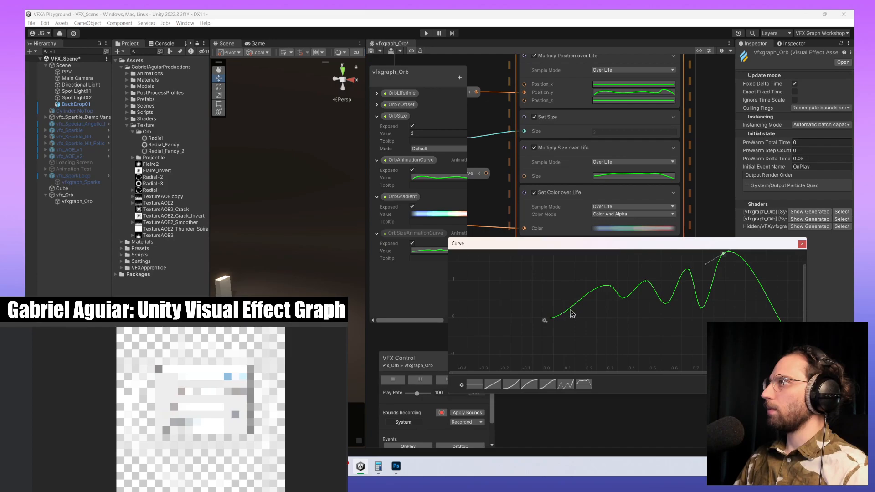
# - Move the OrbSizeAnimationCurve's first peak key to about 1.6 near time 0.05, raise the last peak slightly, and restart the effect
pyautogui.moveTo(611, 288); pyautogui.dragTo(564, 258)
pyautogui.scroll(-5, 599, 340)
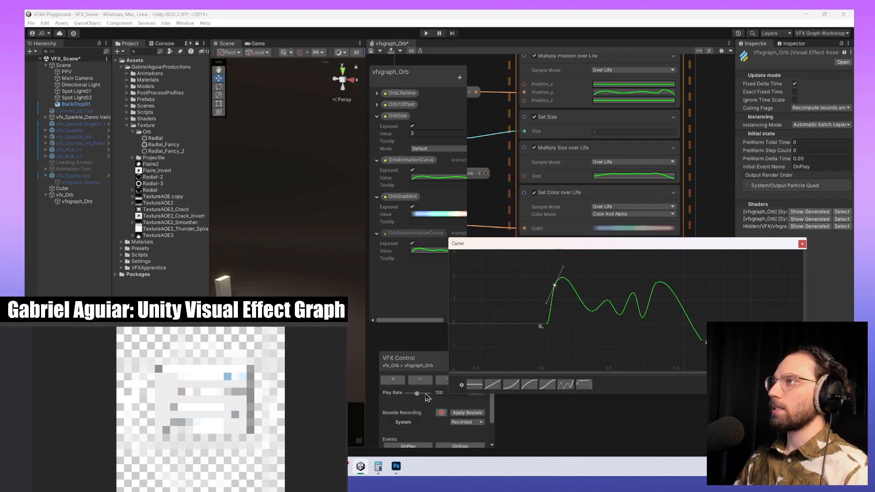
pyautogui.moveTo(659, 284); pyautogui.dragTo(661, 276)
pyautogui.click(471, 403)
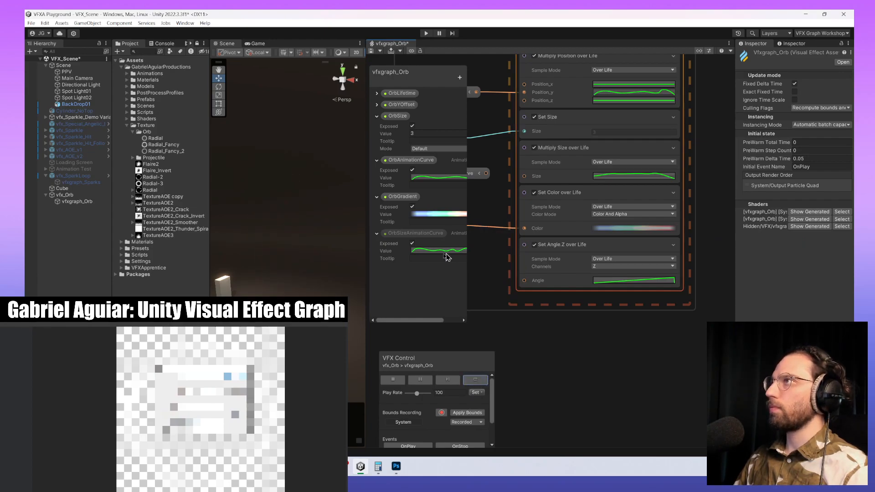
# - Expand the OrbSizeAnimationCurve node and connect its output to the Size input of Multiply Size over Life
pyautogui.click(445, 178)
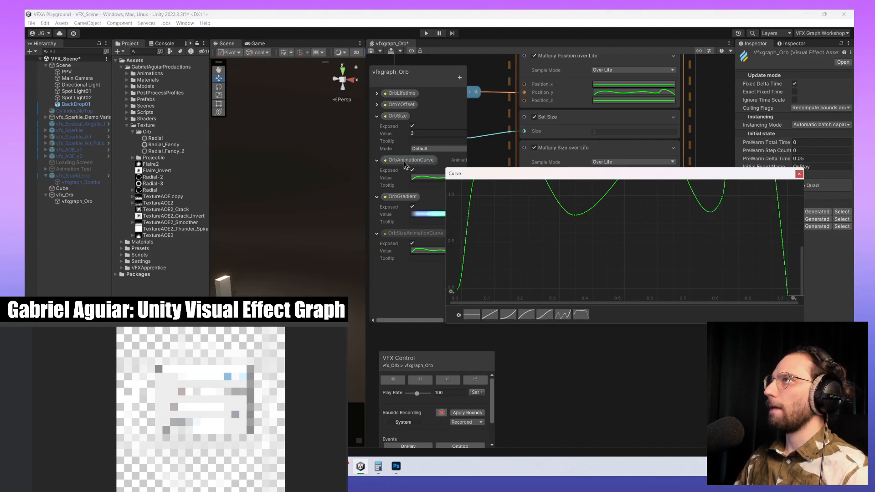
pyautogui.click(599, 389)
pyautogui.moveTo(564, 319); pyautogui.dragTo(694, 372, button='middle')
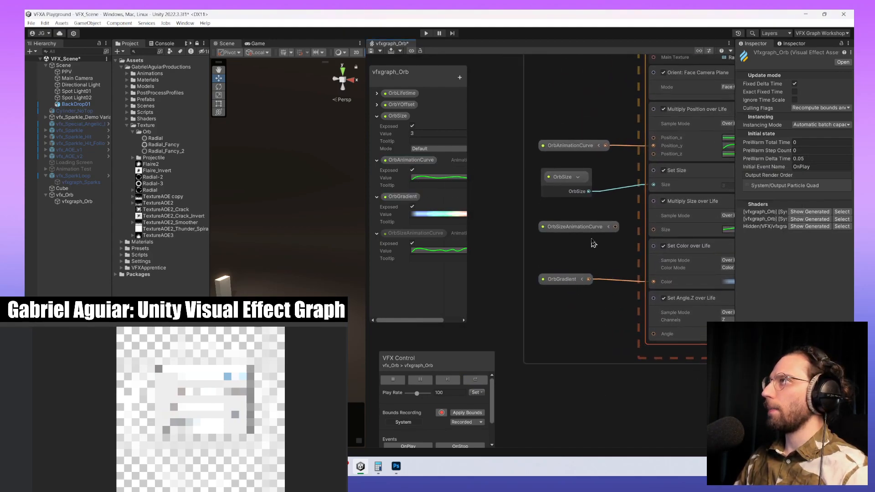
pyautogui.click(608, 227)
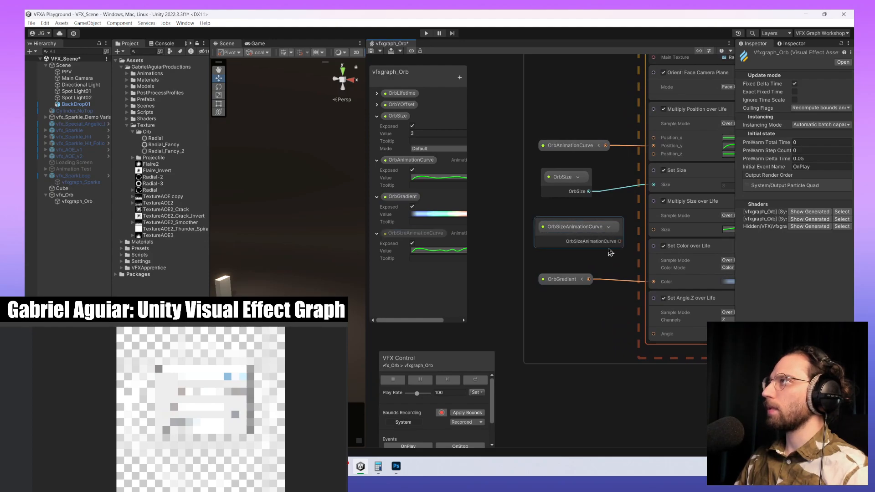
pyautogui.moveTo(611, 252); pyautogui.dragTo(522, 253, button='middle')
pyautogui.moveTo(524, 247); pyautogui.dragTo(556, 234)
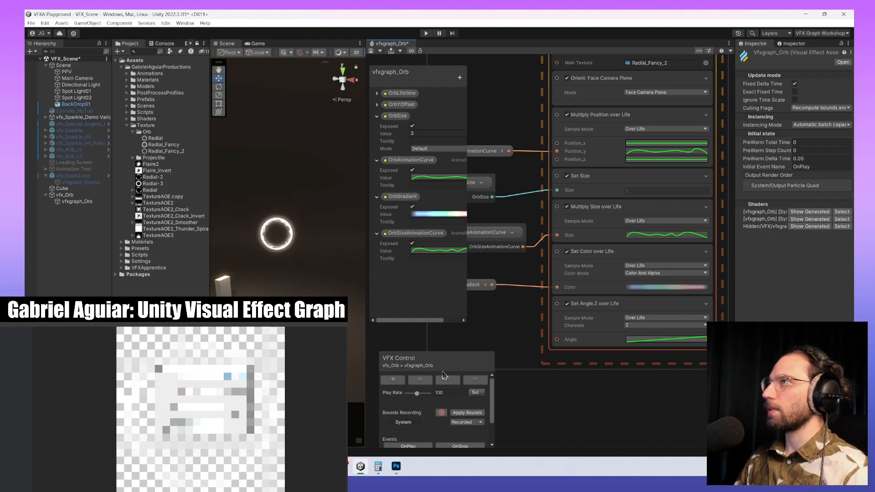
# - Undo the recent OrbSizeAnimationCurve peak edits and connect its node to the Size input of Multiply Size over Life
pyautogui.click(424, 252)
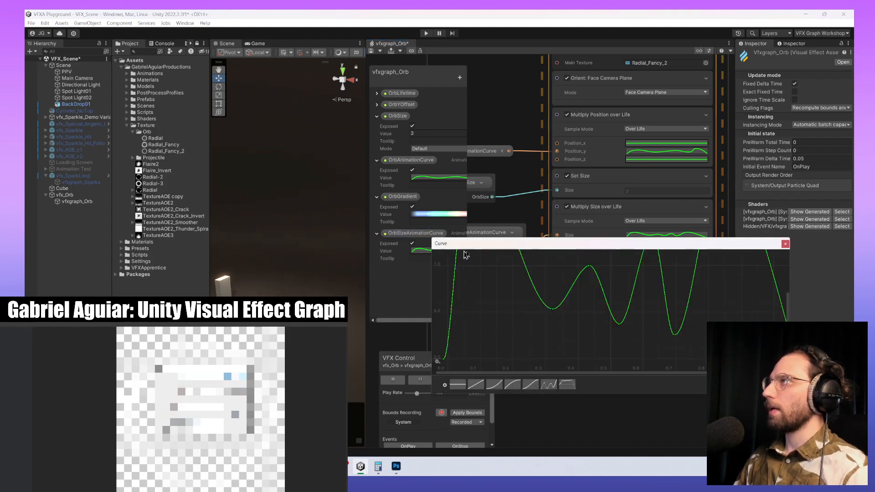
pyautogui.scroll(-5, 604, 346)
pyautogui.hotkey('ctrl', 'z')
pyautogui.hotkey('ctrl', 'z')
pyautogui.hotkey('ctrl', 'z')
pyautogui.hotkey('ctrl', 'z')
pyautogui.hotkey('ctrl', 'z')
pyautogui.hotkey('ctrl', 'z')
pyautogui.hotkey('ctrl', 'z')
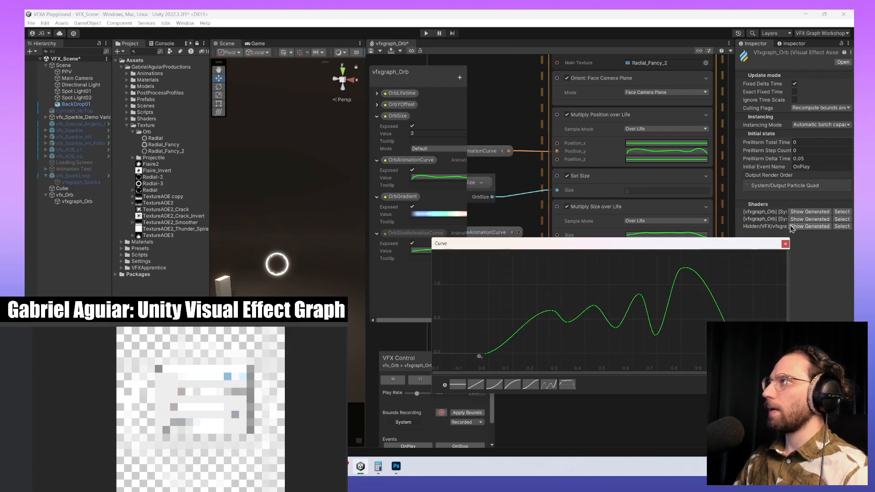
pyautogui.moveTo(518, 232); pyautogui.dragTo(557, 235)
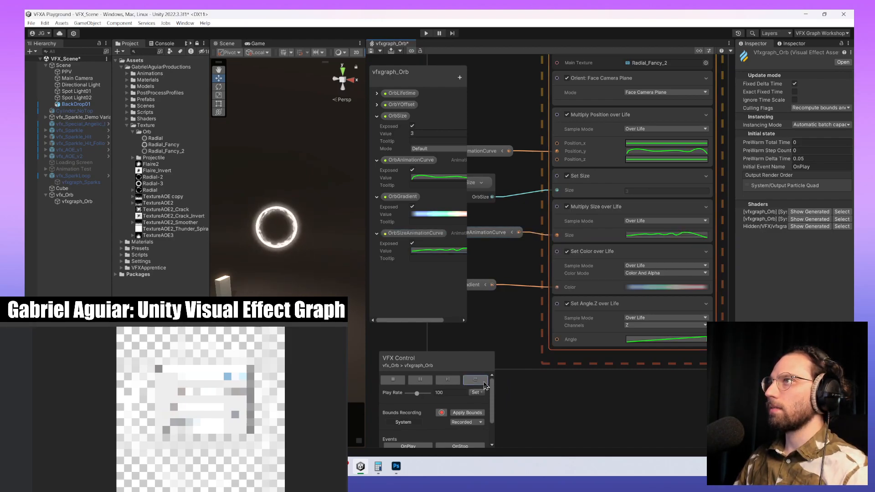
# - Flatten the OrbSizeAnimationCurve's bumps by vertically scaling its middle and peak keys, and compress the third peak and its neighbouring dips further
pyautogui.click(444, 255)
pyautogui.moveTo(724, 263); pyautogui.dragTo(600, 338)
pyautogui.moveTo(666, 325); pyautogui.dragTo(666, 308)
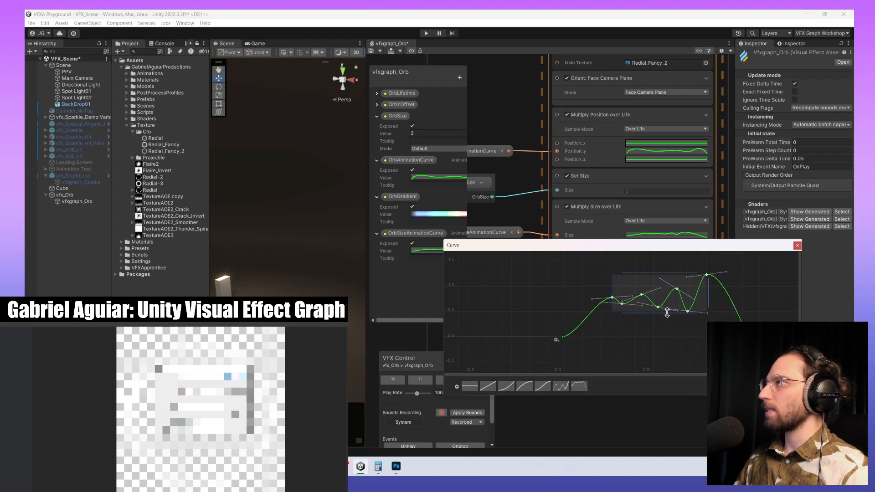
pyautogui.moveTo(729, 324); pyautogui.dragTo(649, 283)
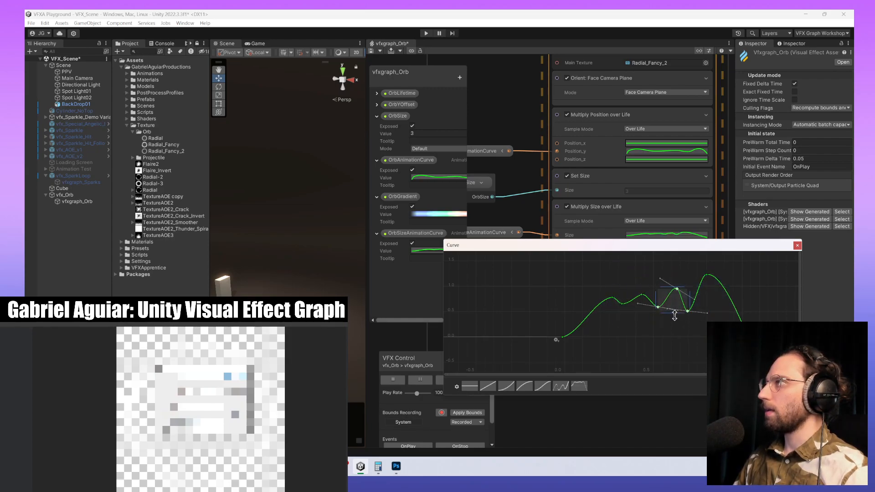
pyautogui.moveTo(674, 316); pyautogui.dragTo(679, 299)
pyautogui.click(704, 316)
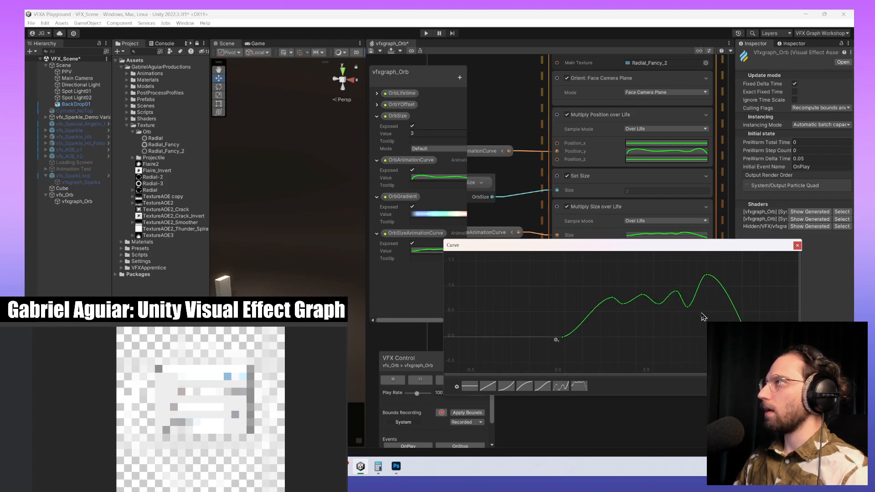
# - Move the OrbSizeAnimationCurve's first peak to about 0.8 near time 0.2 and smooth the curve between its start and first dip
pyautogui.keyDown('ctrl'); pyautogui.scroll(3, 707, 317); pyautogui.keyUp('ctrl')
pyautogui.keyDown('ctrl'); pyautogui.scroll(2, 715, 318); pyautogui.keyUp('ctrl')
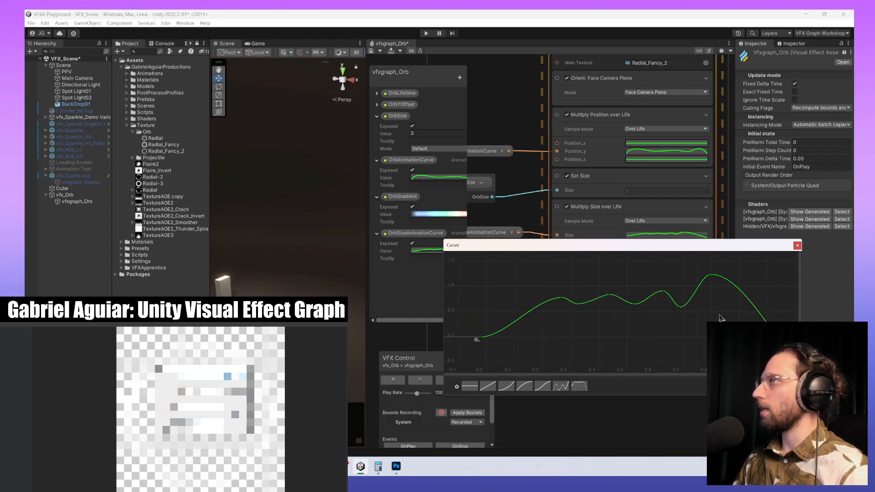
pyautogui.moveTo(562, 300); pyautogui.dragTo(547, 297)
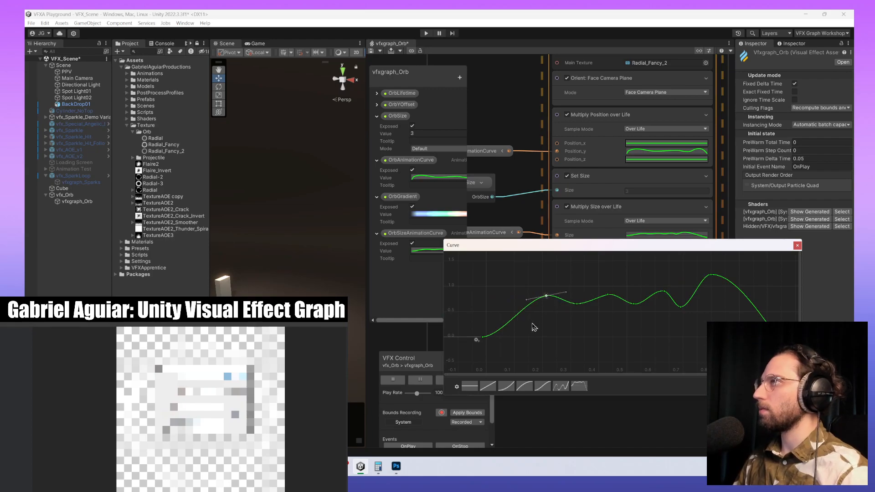
pyautogui.moveTo(503, 338); pyautogui.dragTo(525, 308)
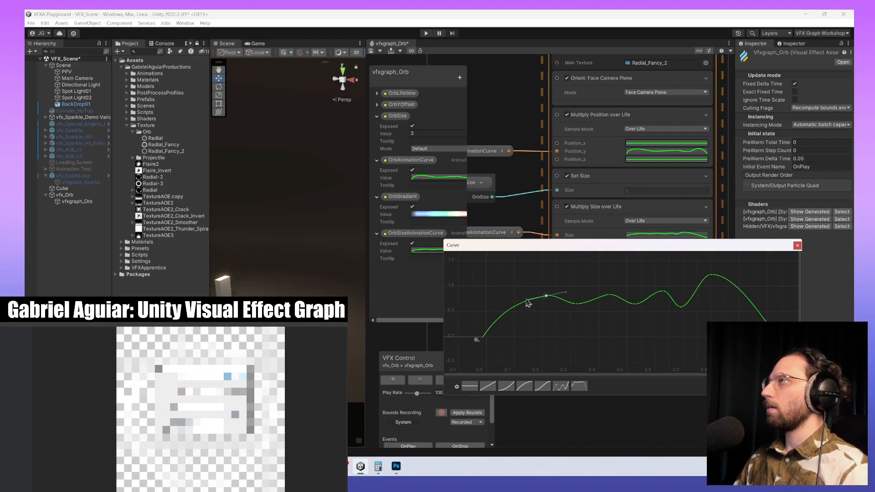
pyautogui.moveTo(546, 297); pyautogui.dragTo(573, 304)
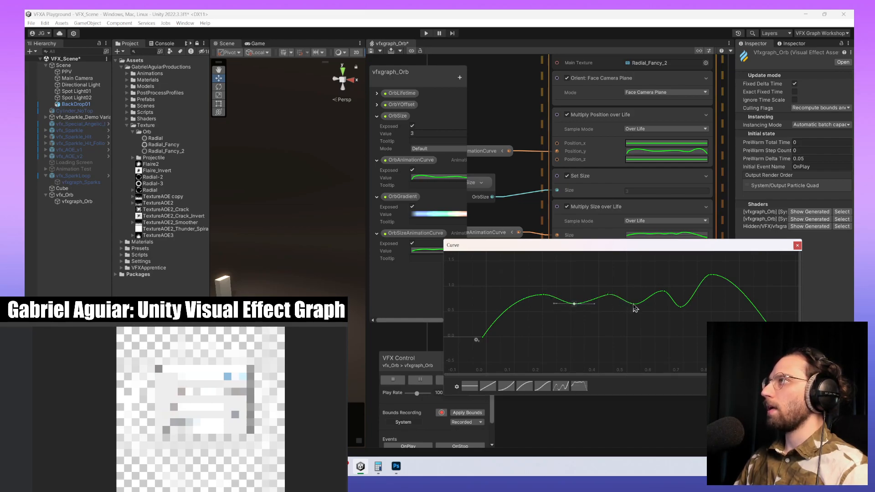
# - Shift the OrbSizeAnimationCurve's second peak and last dip slightly, raise its last peak to about 1.3 near time 0.8, and restart the effect
pyautogui.moveTo(633, 304); pyautogui.dragTo(615, 297)
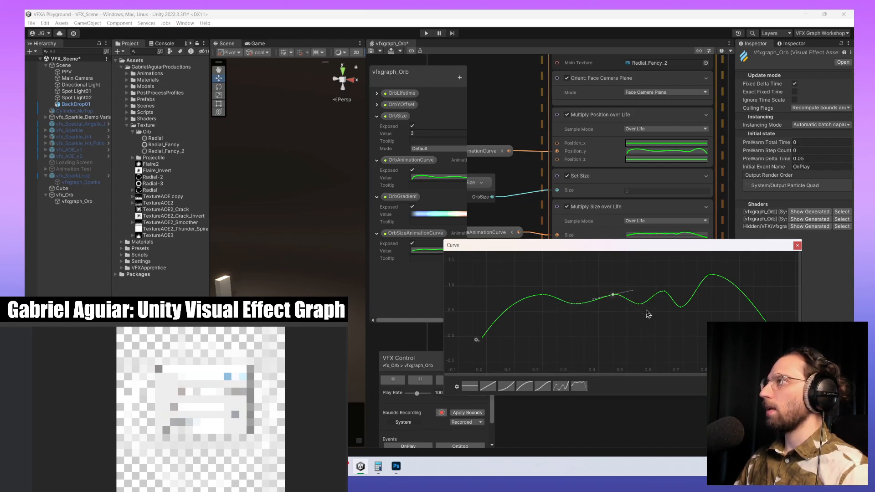
pyautogui.moveTo(681, 308); pyautogui.dragTo(677, 306)
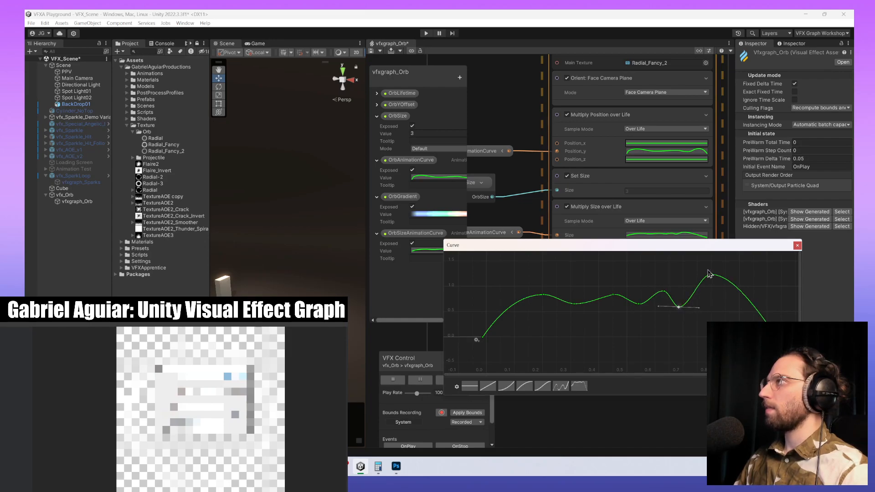
pyautogui.moveTo(709, 273); pyautogui.dragTo(689, 280)
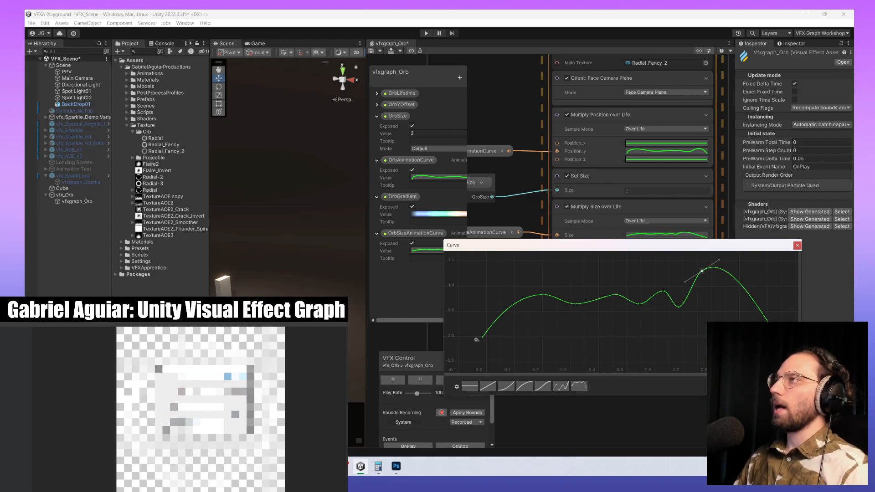
pyautogui.click(419, 276)
pyautogui.click(476, 385)
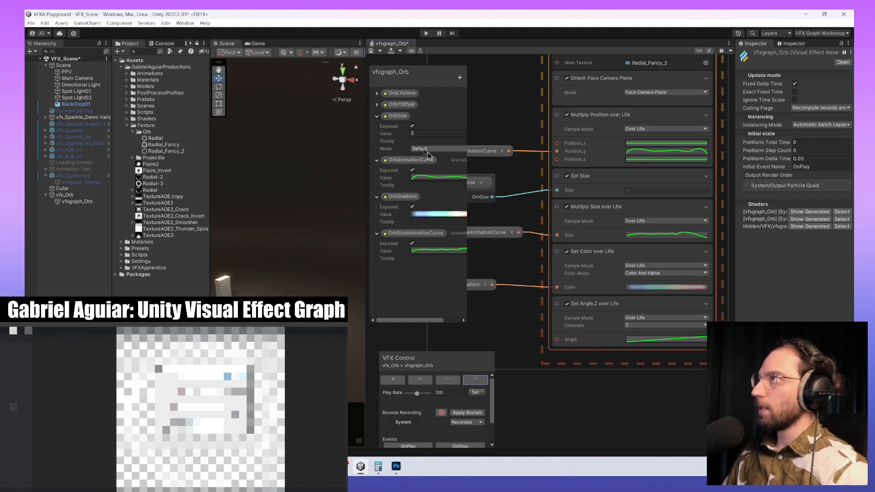
# - Set the OrbSize property's value to 2 and restart the orb effect
pyautogui.click(414, 137)
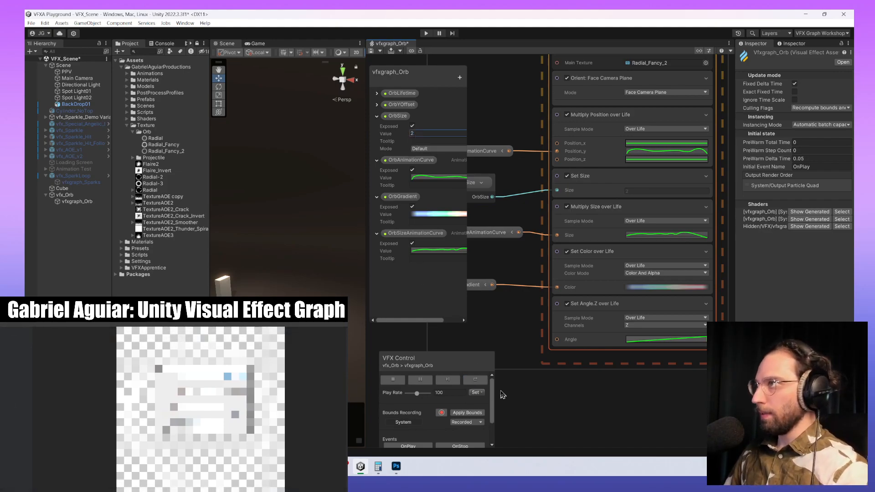
pyautogui.write('2')
pyautogui.click(478, 382)
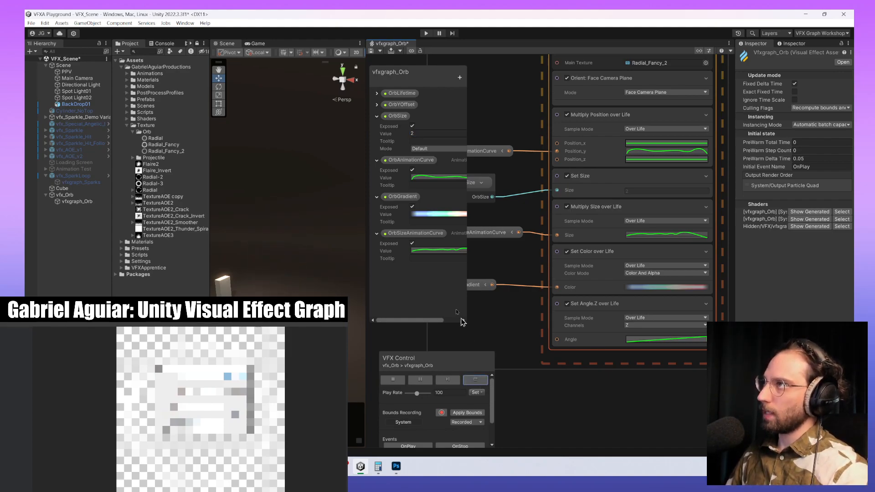
# - Lower the HDR intensity of the OrbGradient's last colour key slightly and restart the effect
pyautogui.click(440, 214)
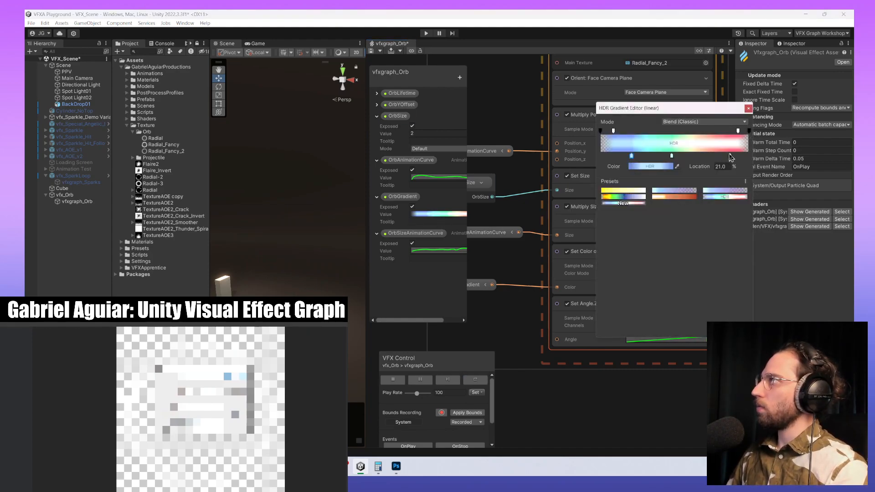
pyautogui.click(729, 156)
pyautogui.click(652, 166)
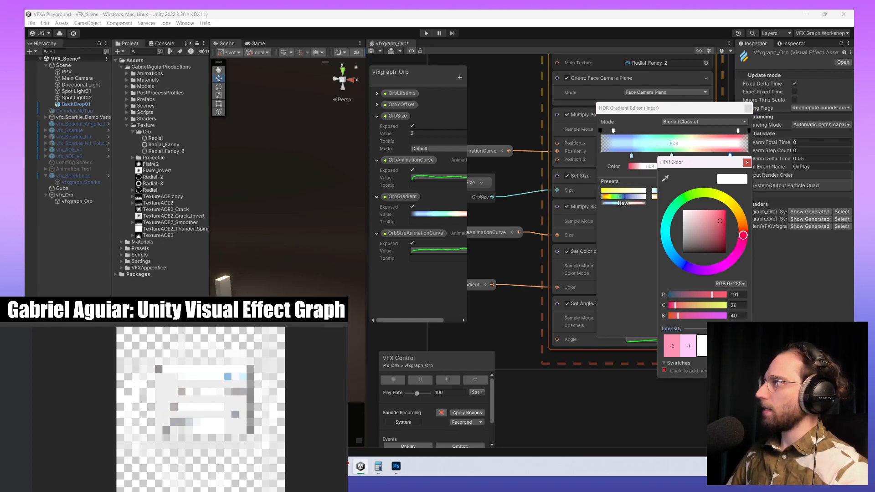
pyautogui.moveTo(720, 329); pyautogui.dragTo(718, 328)
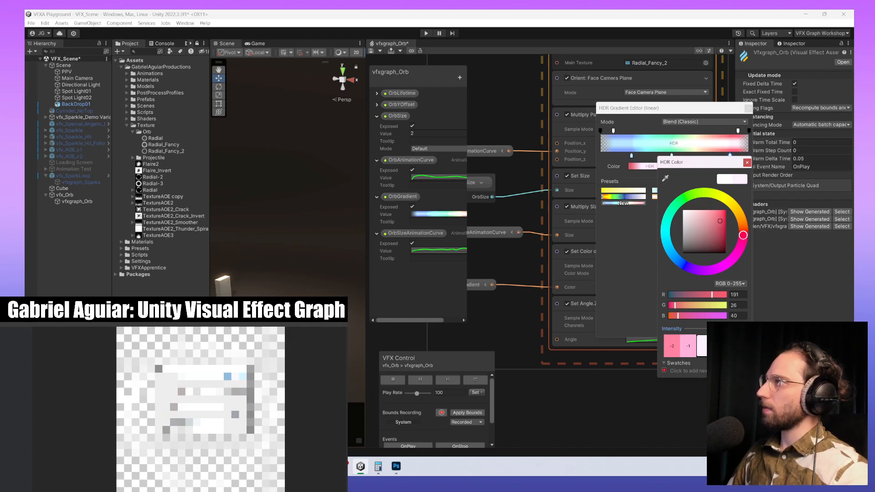
pyautogui.click(634, 246)
pyautogui.click(467, 382)
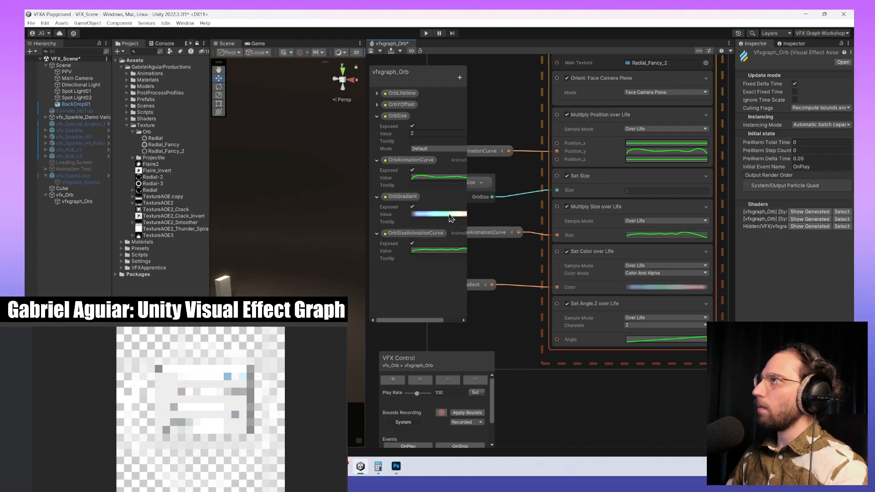
# - Change the OrbGradient's last colour key to a red-orange with RGB 188, 15, 10 and restart the effect
pyautogui.click(450, 218)
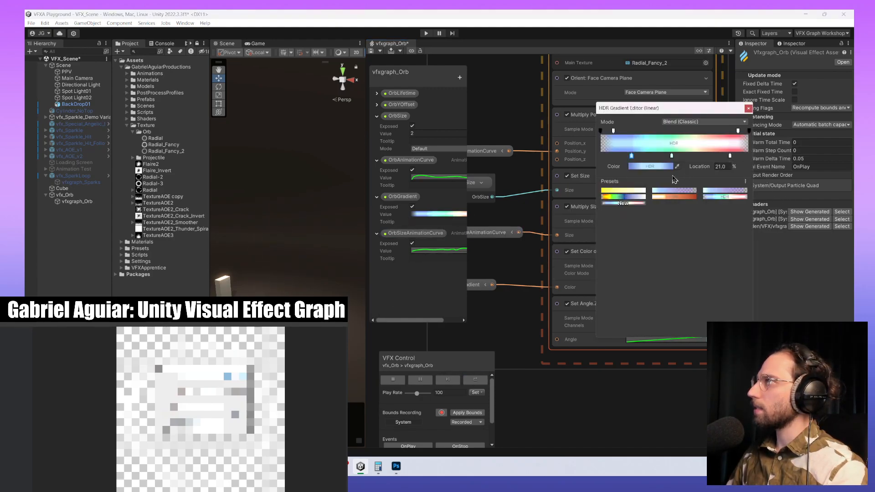
pyautogui.click(730, 156)
pyautogui.click(656, 167)
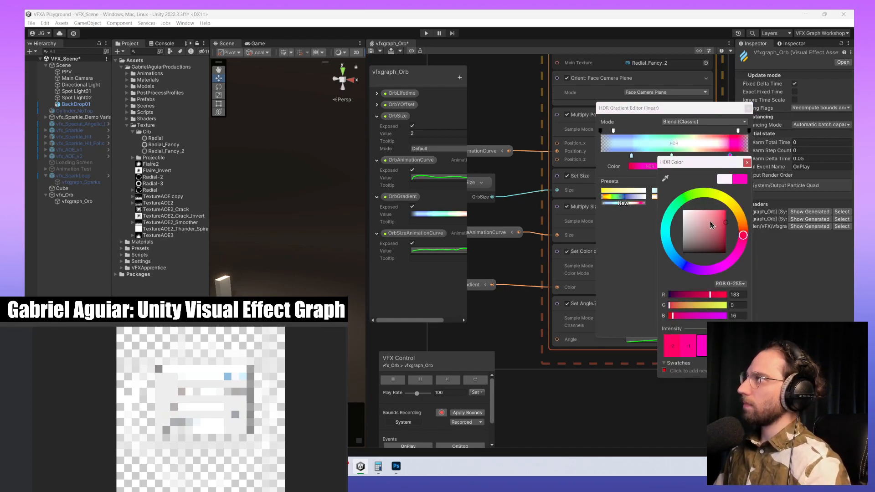
pyautogui.click(724, 221)
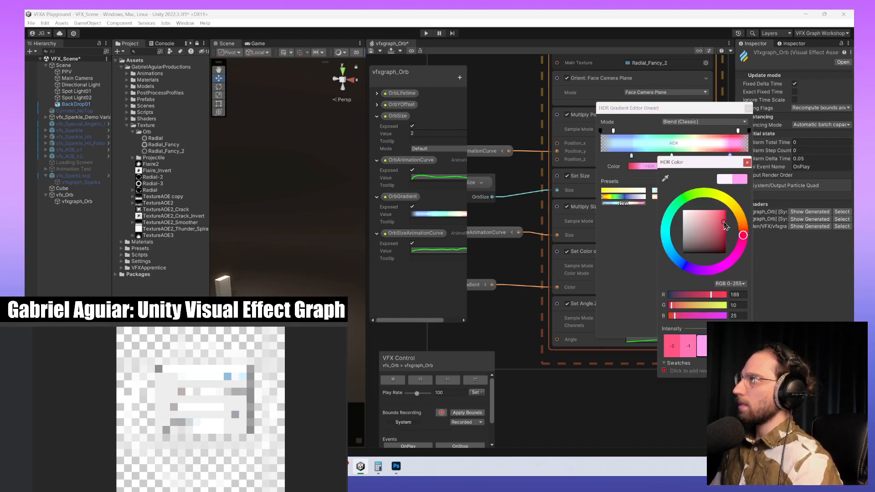
pyautogui.moveTo(742, 233); pyautogui.dragTo(743, 231)
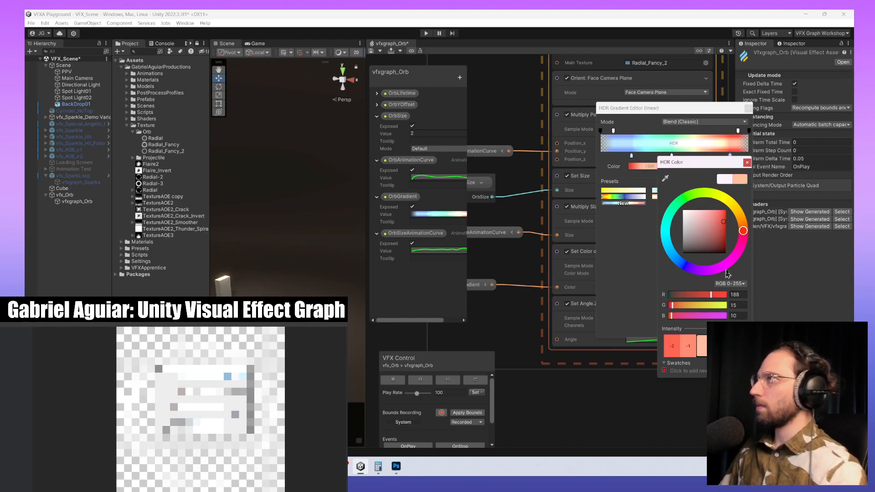
pyautogui.click(632, 276)
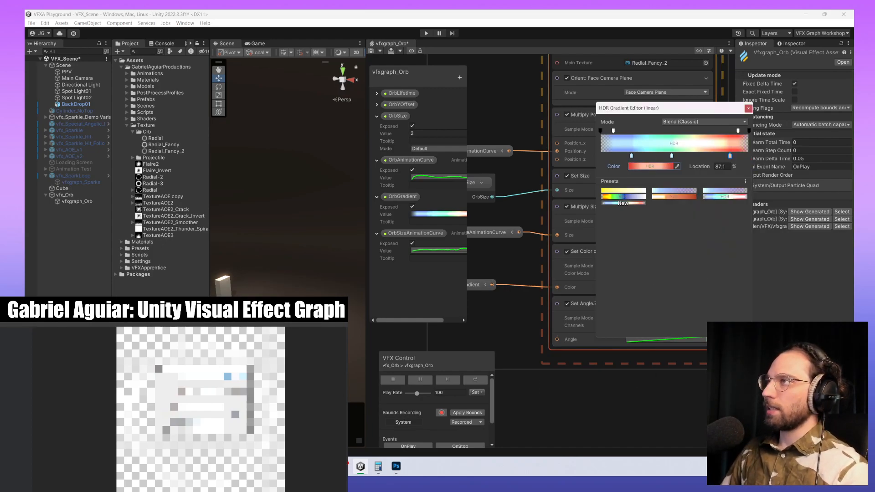
pyautogui.click(474, 381)
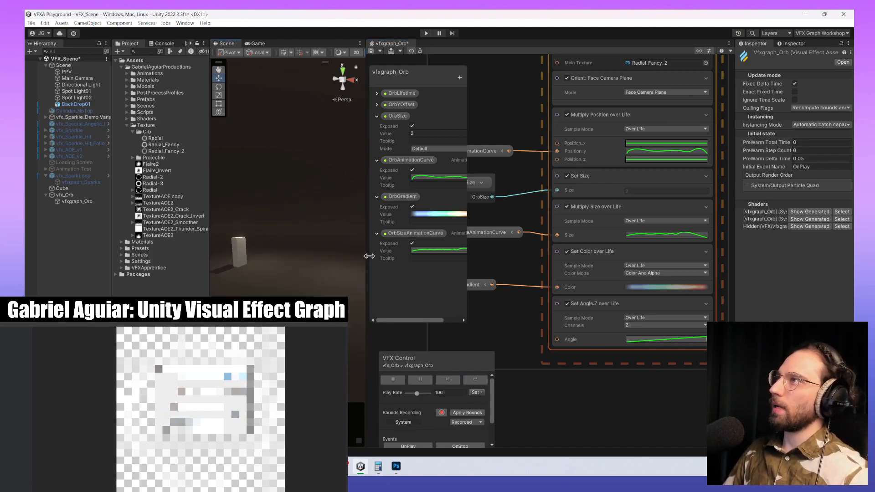
# - Widen the Scene view by narrowing the Hierarchy, Project and graph panes, and save the scene
pyautogui.moveTo(367, 259); pyautogui.dragTo(450, 259)
pyautogui.moveTo(112, 281); pyautogui.dragTo(95, 281)
pyautogui.moveTo(209, 283); pyautogui.dragTo(200, 292)
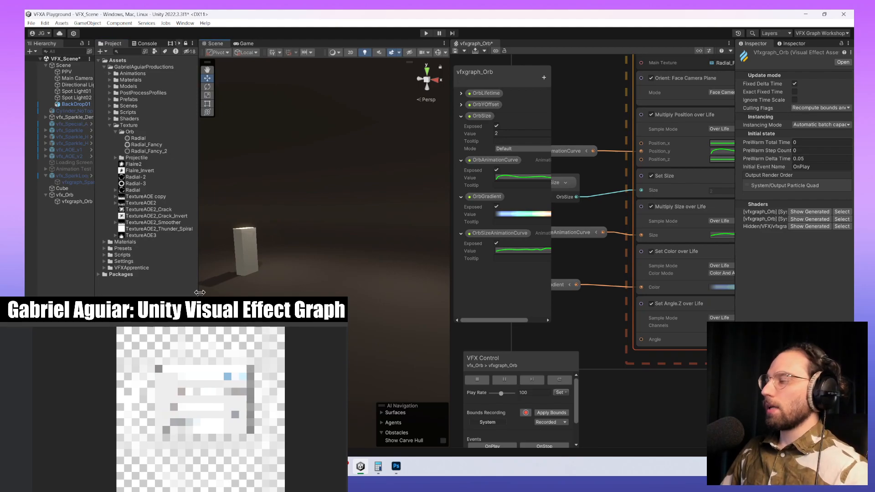
pyautogui.hotkey('ctrl', 's')
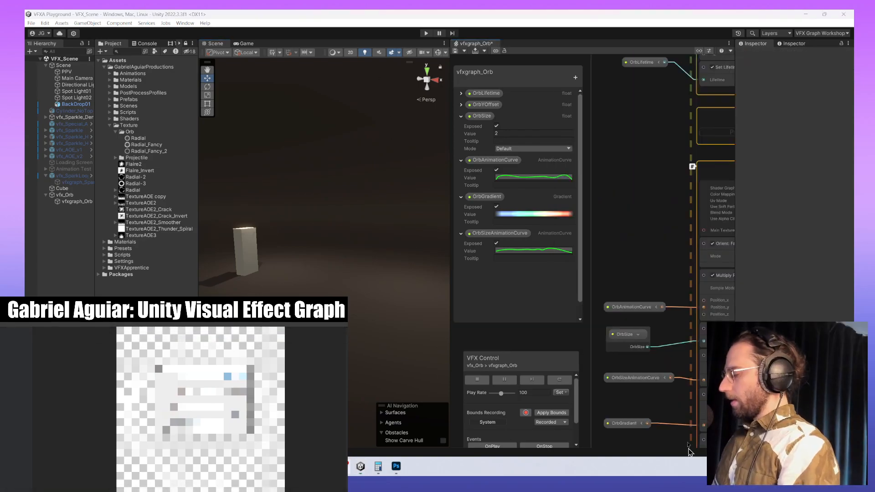
# - Add a new Texture2D property to the vfxgraph_Orb blackboard
pyautogui.click(575, 77)
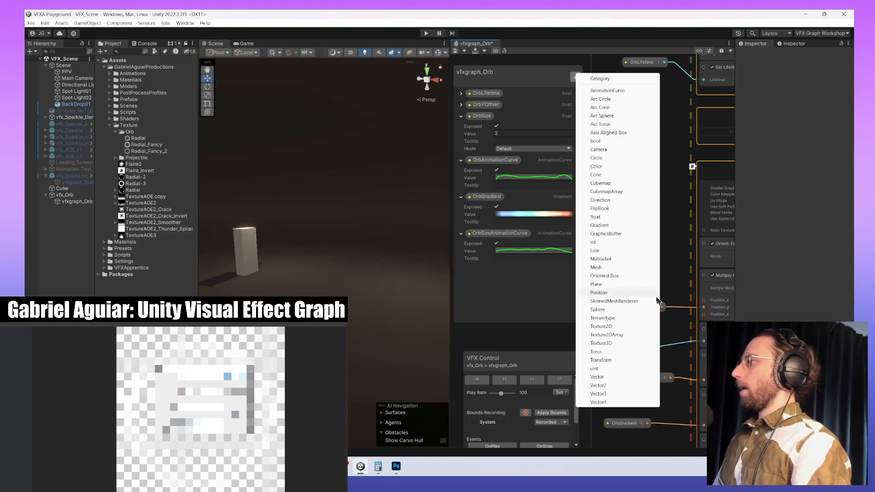
pyautogui.click(627, 327)
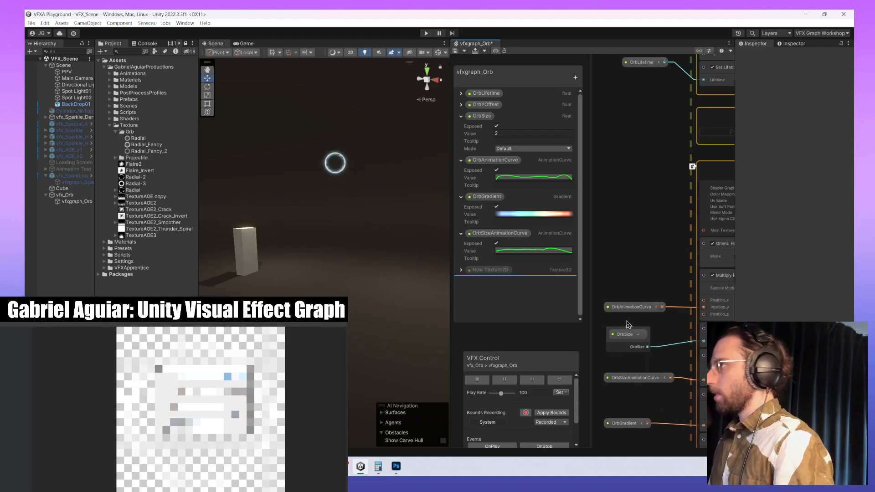
pyautogui.moveTo(663, 234); pyautogui.dragTo(559, 176, button='middle')
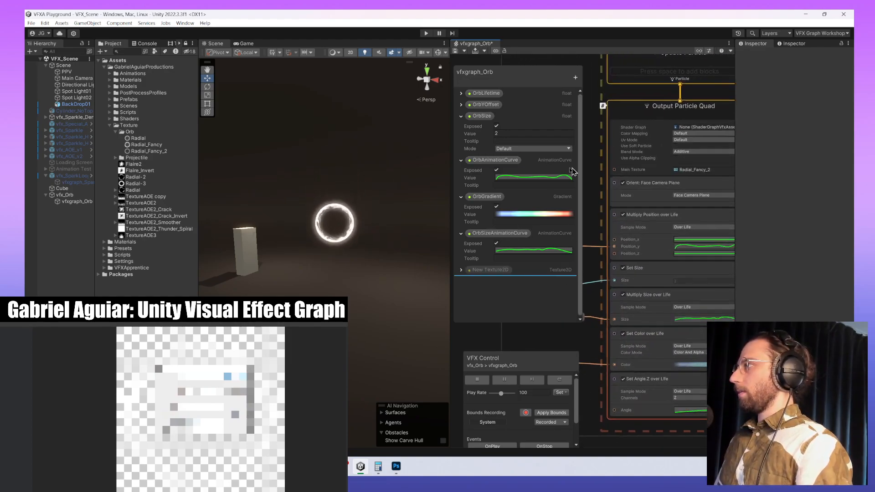
# - Rename the new Texture2D property on the blackboard to OrbTexture2D
pyautogui.click(649, 240)
pyautogui.moveTo(647, 237); pyautogui.dragTo(691, 250, button='middle')
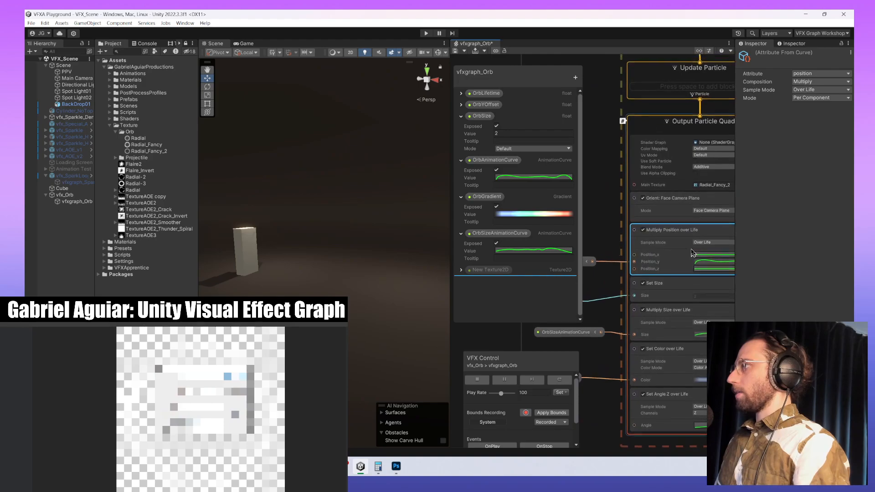
pyautogui.click(592, 217)
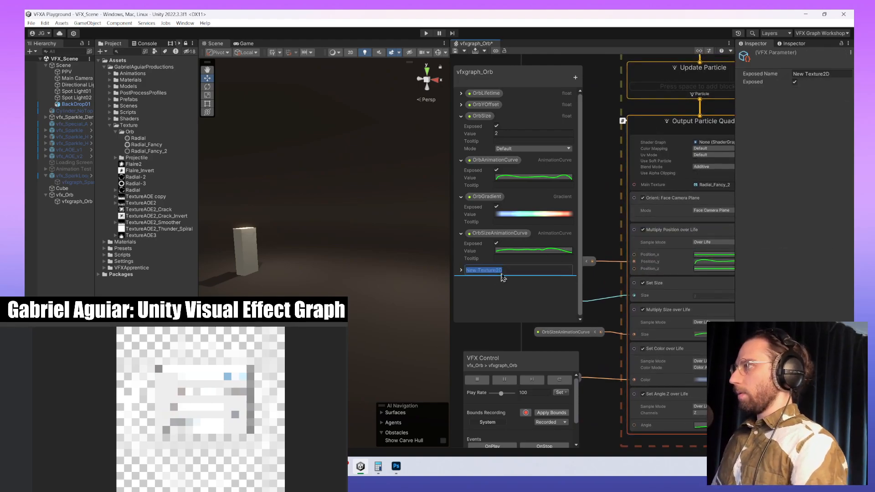
pyautogui.write('OrbTex')
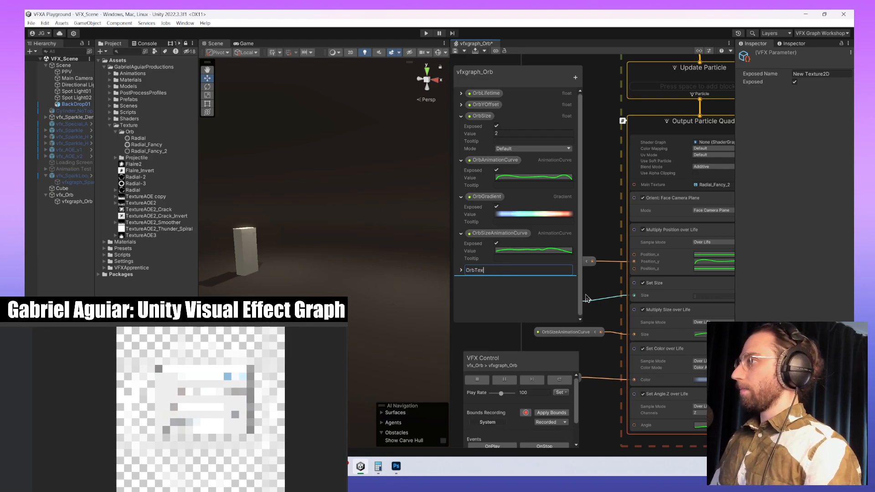
pyautogui.write('ture2')
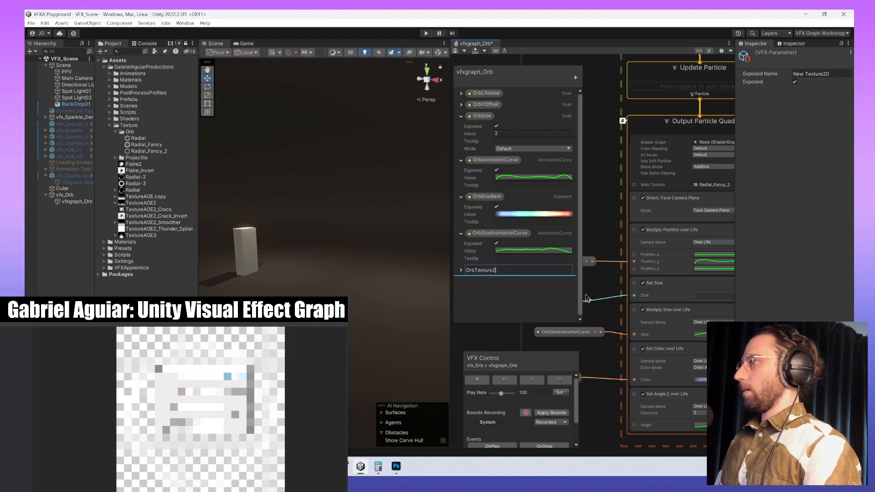
pyautogui.write('D')
pyautogui.press('Return')
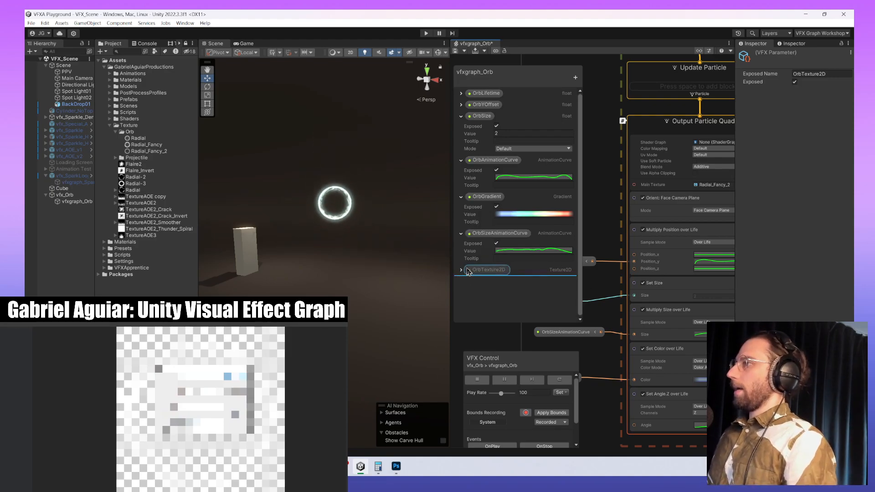
# - Widen the graph pane and set the OrbTexture2D property's default value to the Radial_Fancy_2 texture
pyautogui.moveTo(599, 239); pyautogui.dragTo(623, 238, button='middle')
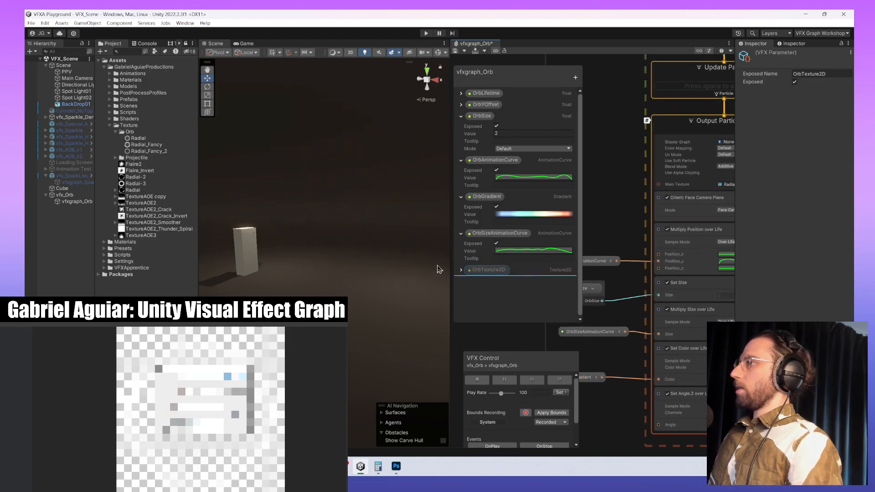
pyautogui.moveTo(449, 268); pyautogui.dragTo(311, 268)
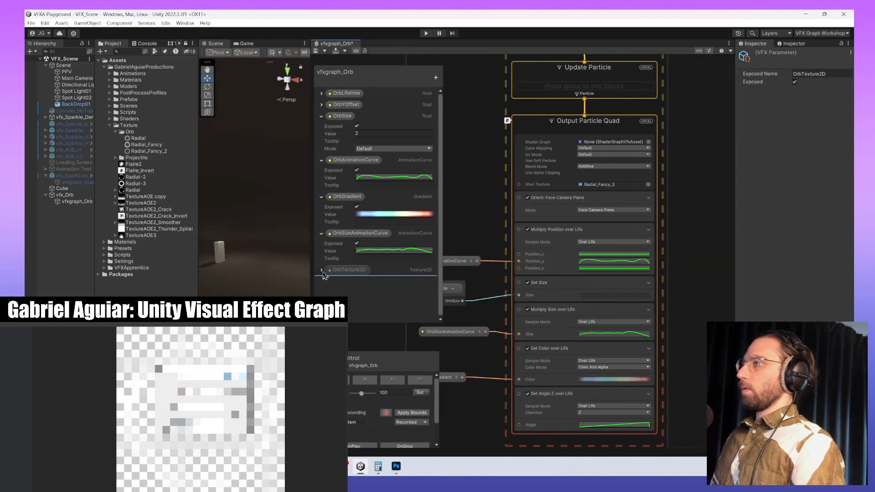
pyautogui.click(321, 270)
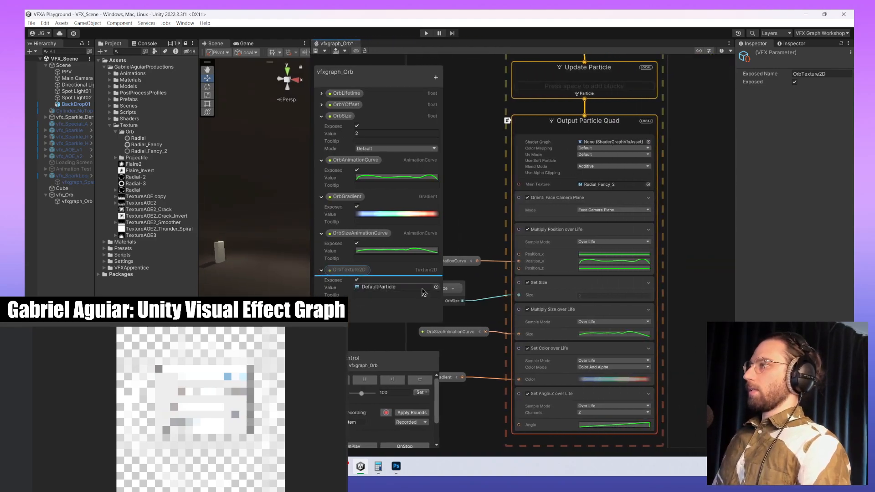
pyautogui.click(436, 286)
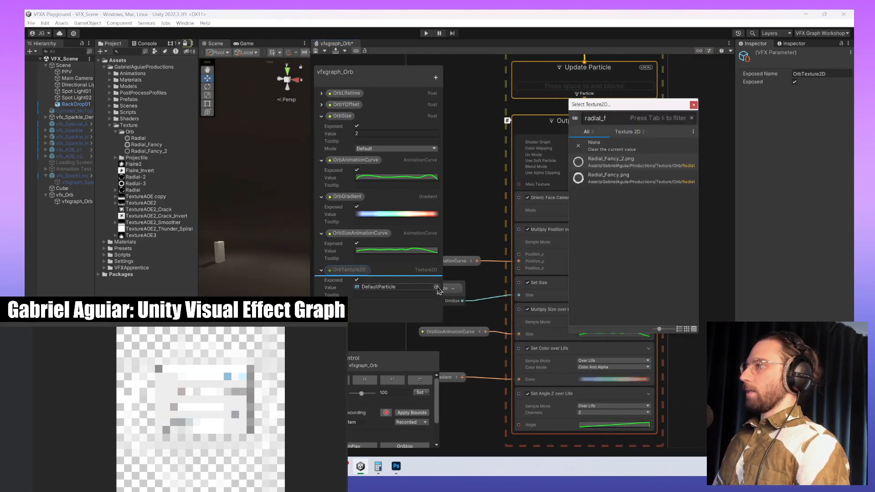
pyautogui.click(654, 170)
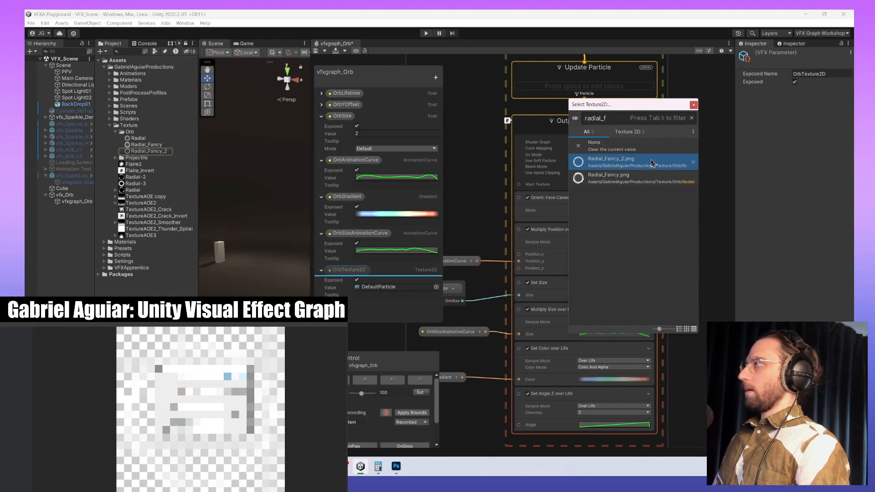
pyautogui.doubleClick(652, 164)
# - Connect an OrbTexture2D node to the Main Texture input of Output Particle Quad and align the node with that input
pyautogui.moveTo(477, 267); pyautogui.dragTo(520, 248, button='middle')
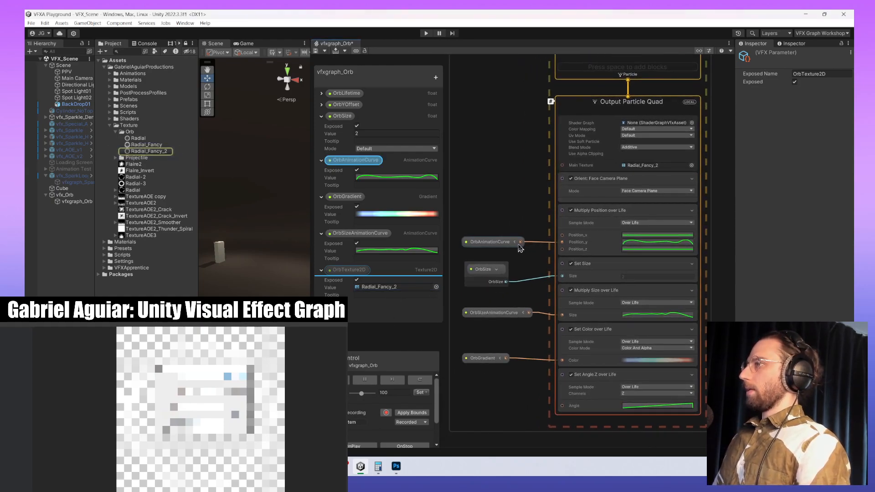
pyautogui.moveTo(354, 272); pyautogui.dragTo(565, 162)
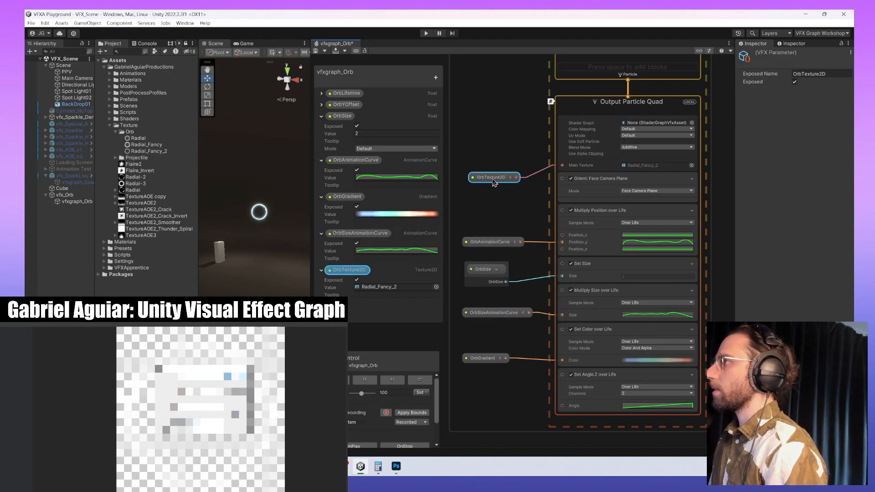
pyautogui.moveTo(494, 177); pyautogui.dragTo(493, 163)
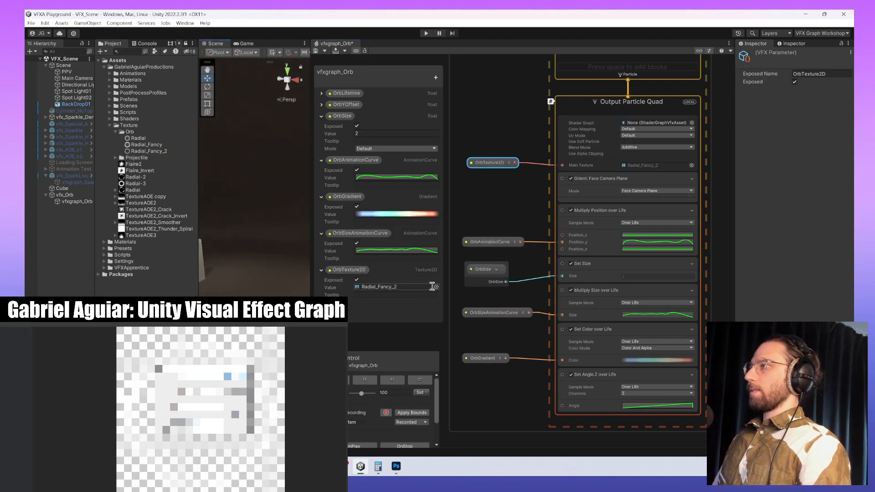
# - Try the Radial_Fancy texture as the OrbTexture2D value and restart the effect to compare its look
pyautogui.click(436, 286)
pyautogui.click(611, 178)
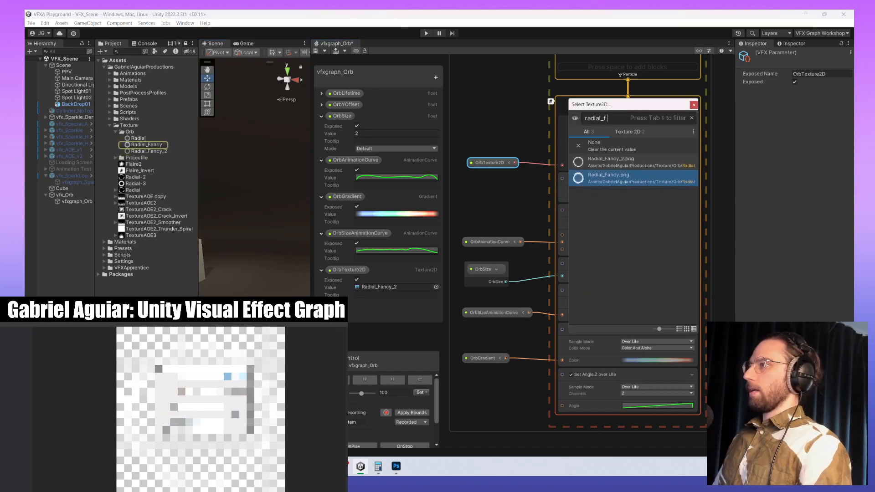
pyautogui.click(419, 380)
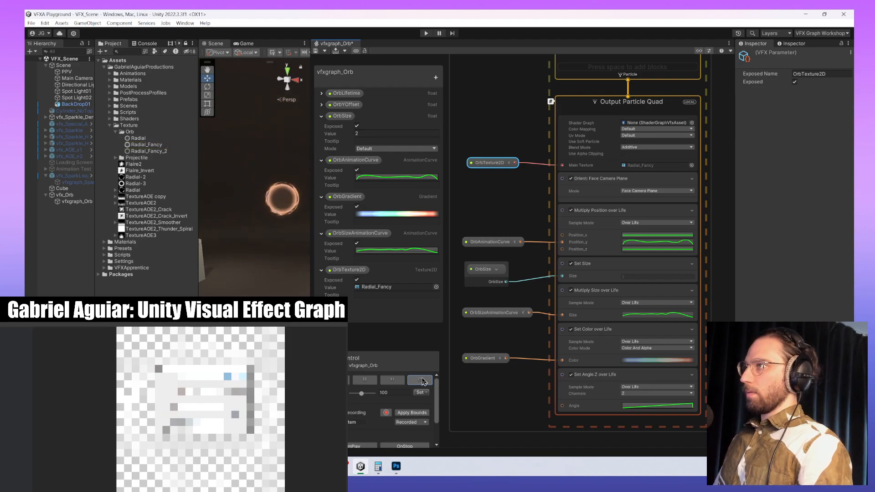
pyautogui.click(420, 377)
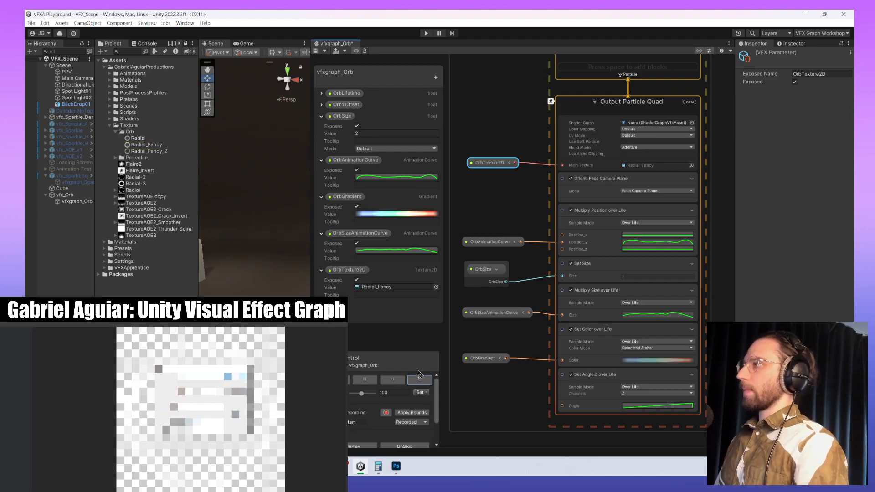
# - Set the OrbTexture2D value back to Radial_Fancy_2 and restart the effect
pyautogui.click(436, 287)
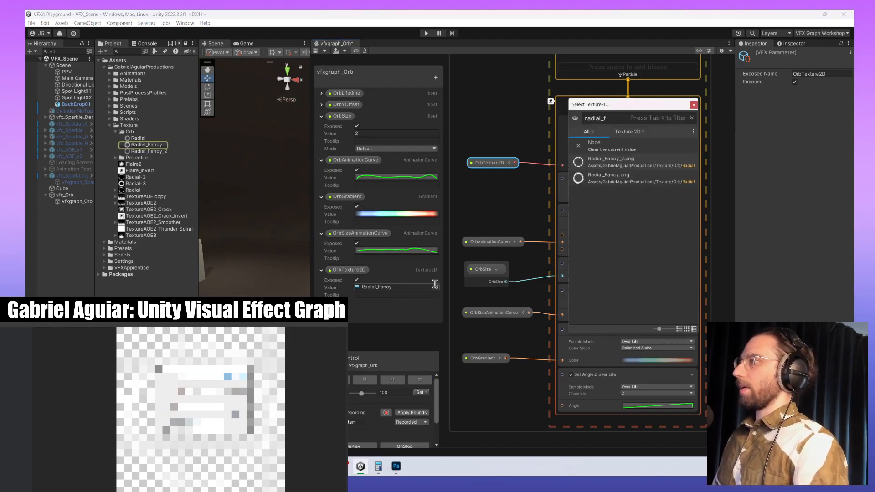
pyautogui.doubleClick(644, 162)
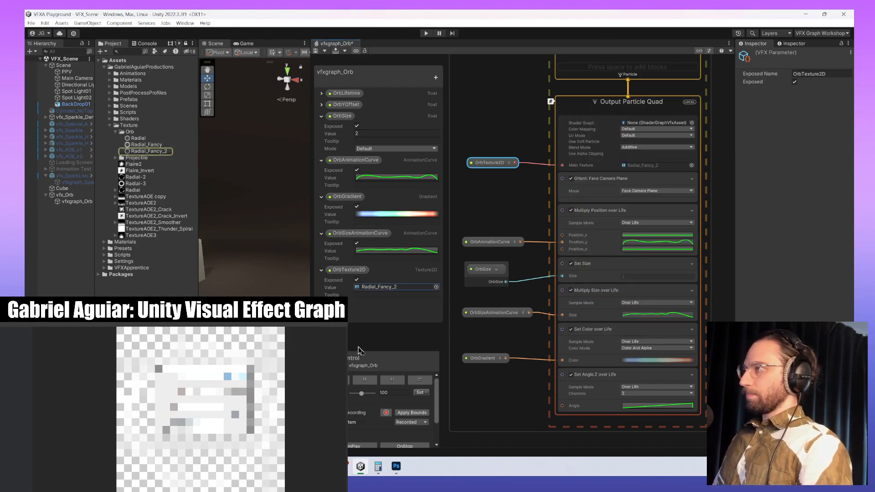
pyautogui.click(414, 382)
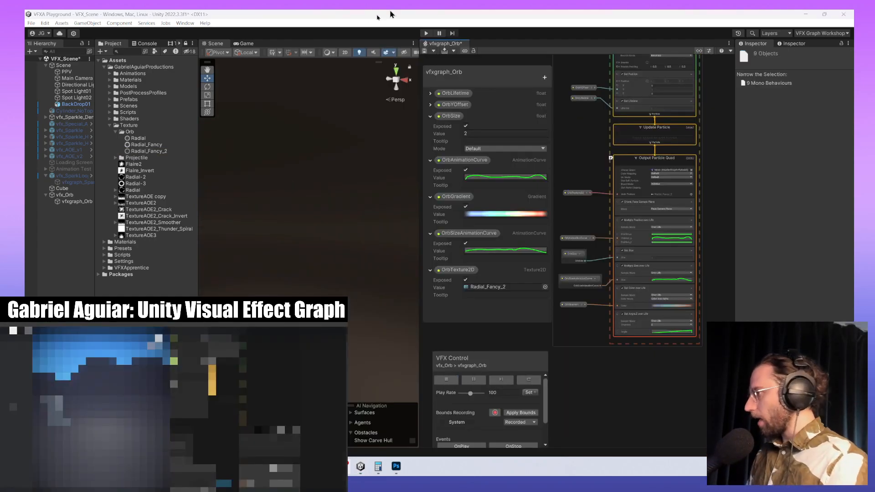
# - Switch to Photoshop, collapse Group 1 in Radial.jpg and hide the existing artwork to leave the canvas empty
pyautogui.click(396, 467)
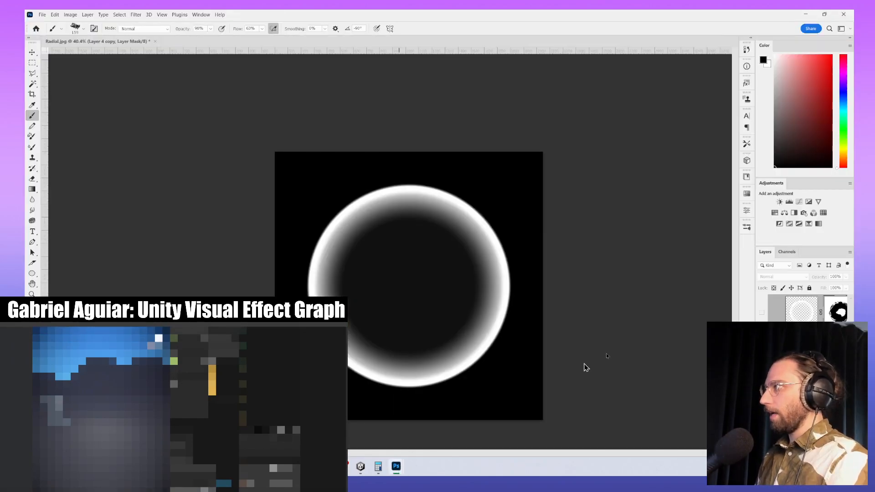
pyautogui.scroll(5, 813, 319)
pyautogui.scroll(3, 778, 310)
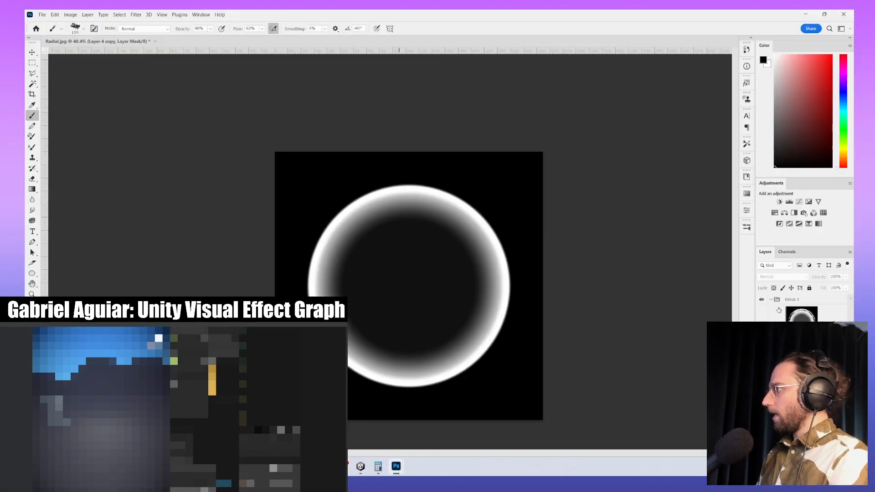
pyautogui.click(771, 300)
pyautogui.click(761, 337)
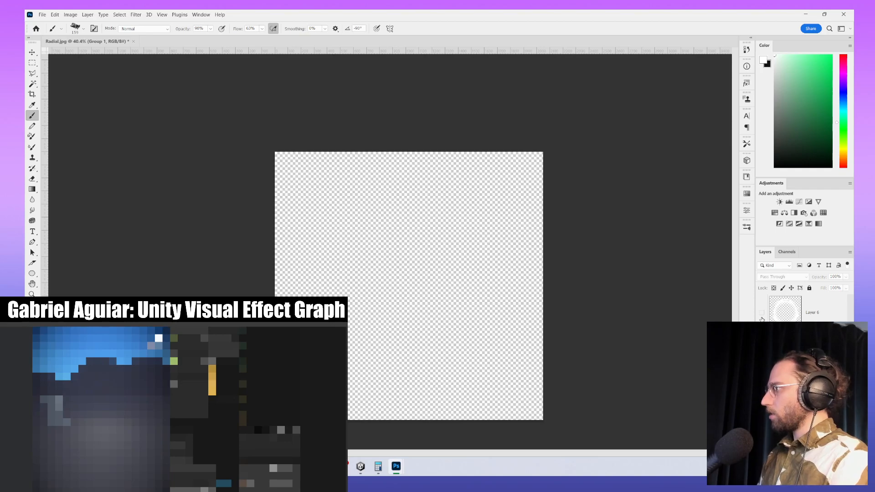
pyautogui.click(762, 312)
pyautogui.click(761, 312)
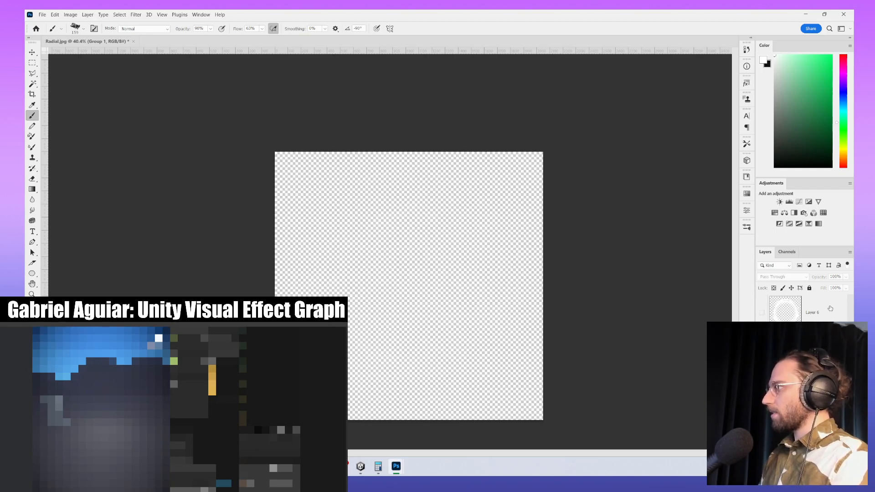
# - Add a new layer above Layer 6 and fill it with near-black using the Gradient tool outside the canvas
pyautogui.click(832, 310)
pyautogui.hotkey('ctrl', 'shift', 'alt', 'n')
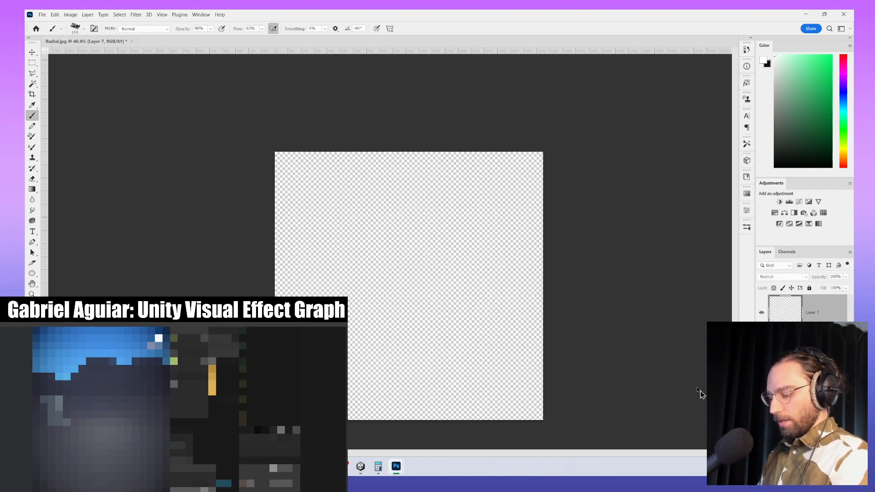
pyautogui.press('z')
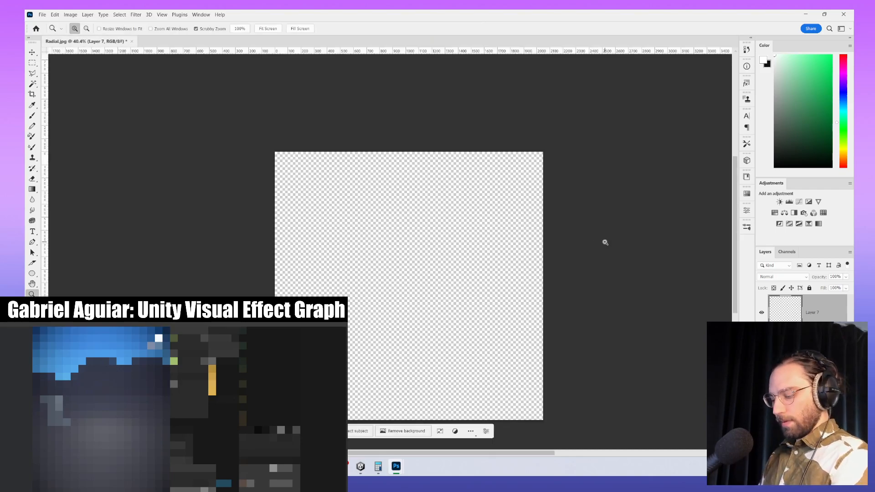
pyautogui.press('g')
pyautogui.moveTo(606, 242); pyautogui.dragTo(668, 239)
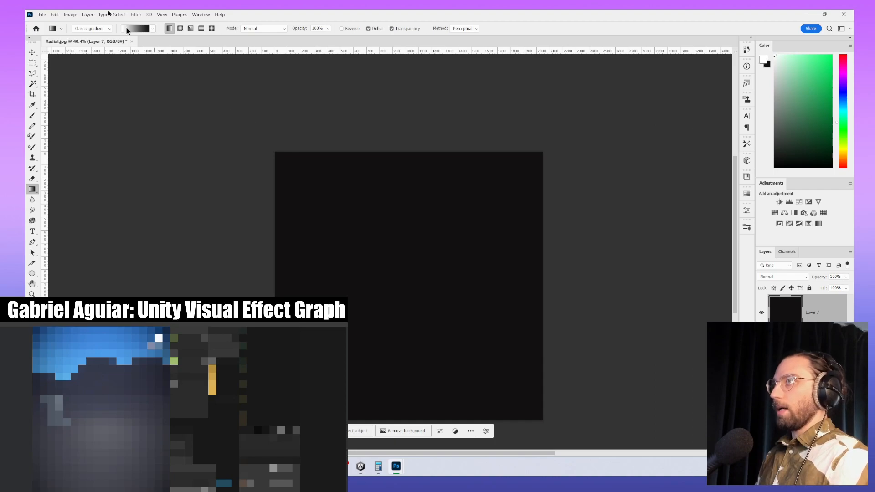
# - Switch the Gradient tool to radial and try a white-to-black gradient from the canvas centre, undoing the drawn gradient
pyautogui.click(180, 29)
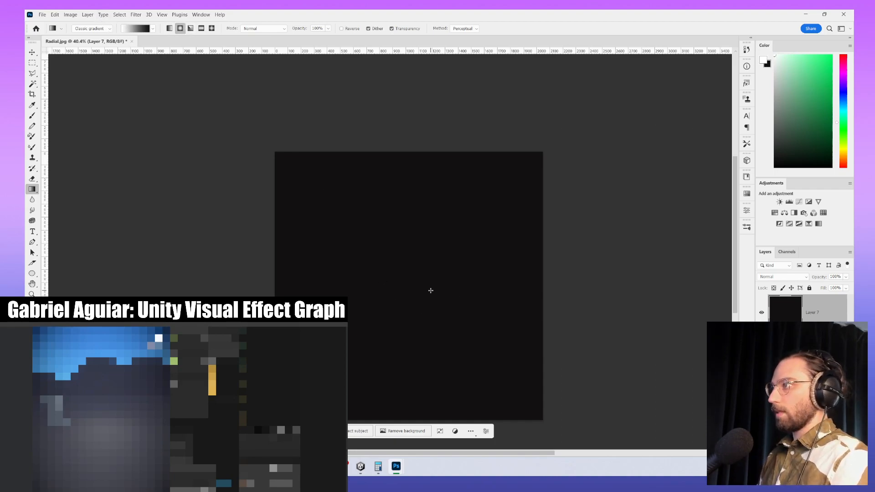
pyautogui.moveTo(413, 283); pyautogui.dragTo(524, 278)
pyautogui.hotkey('ctrl', 't')
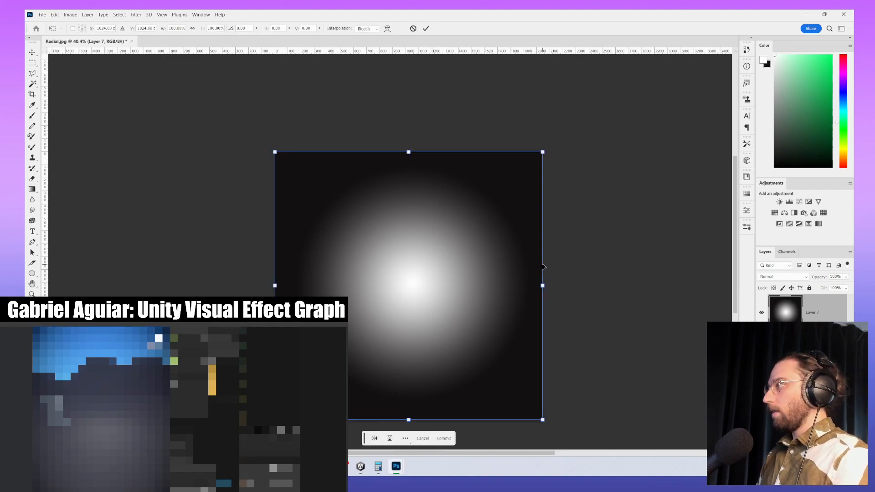
pyautogui.press('Escape')
pyautogui.hotkey('ctrl', 'z')
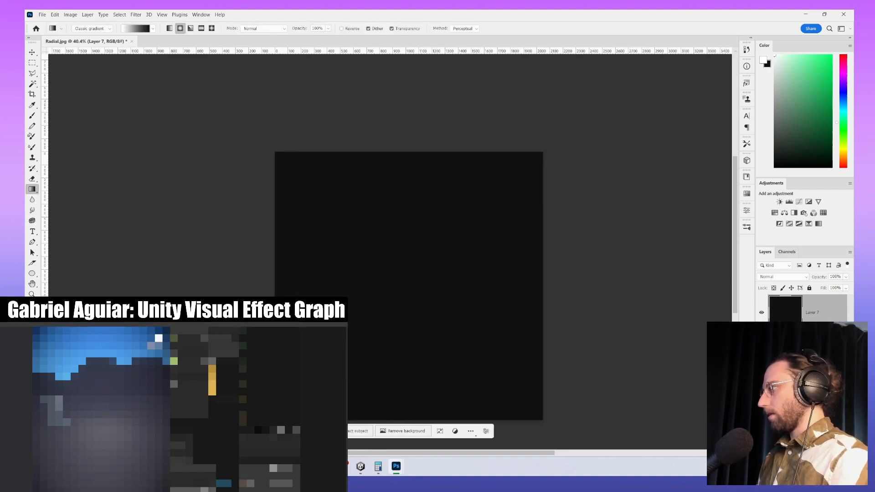
# - Add another layer above the black fill and try white-to-black radial gradients of different sizes on it, undoing each one
pyautogui.hotkey('ctrl', 'shift', 'alt', 'n')
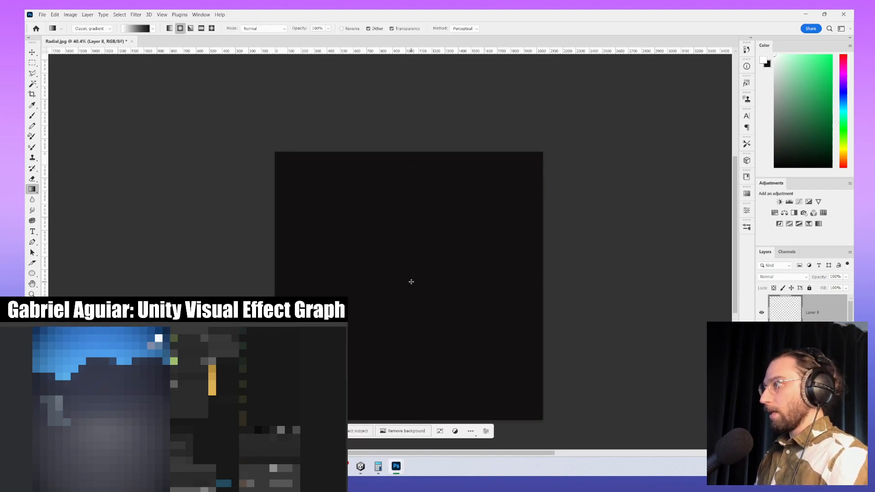
pyautogui.moveTo(410, 281); pyautogui.dragTo(563, 283)
pyautogui.hotkey('ctrl', 'z')
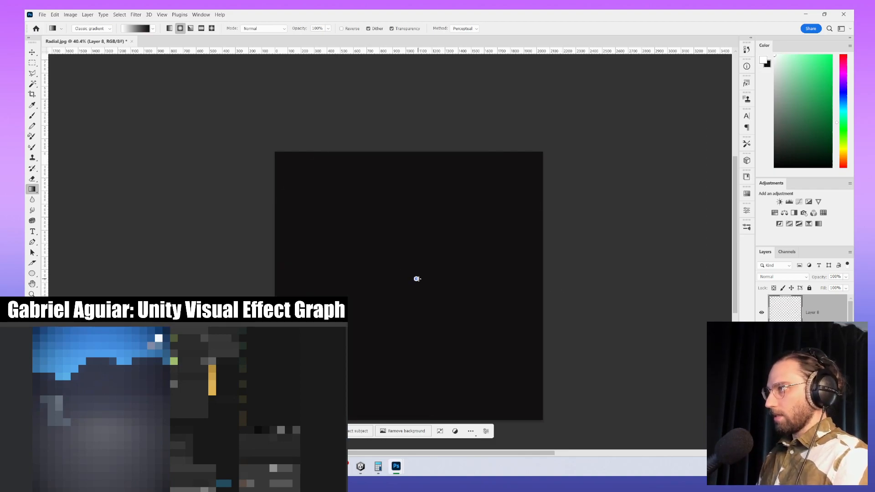
pyautogui.moveTo(416, 279); pyautogui.dragTo(493, 283)
pyautogui.hotkey('ctrl', 't')
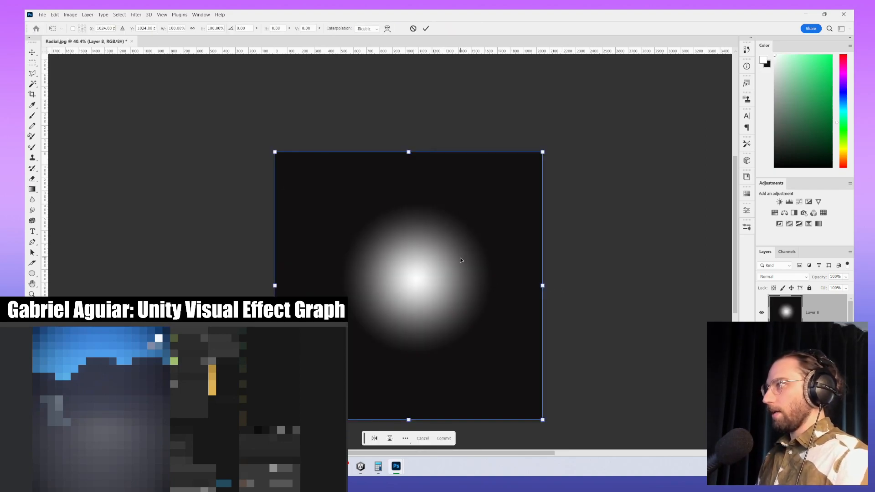
pyautogui.press('Escape')
pyautogui.press('g')
pyautogui.hotkey('ctrl', 'z')
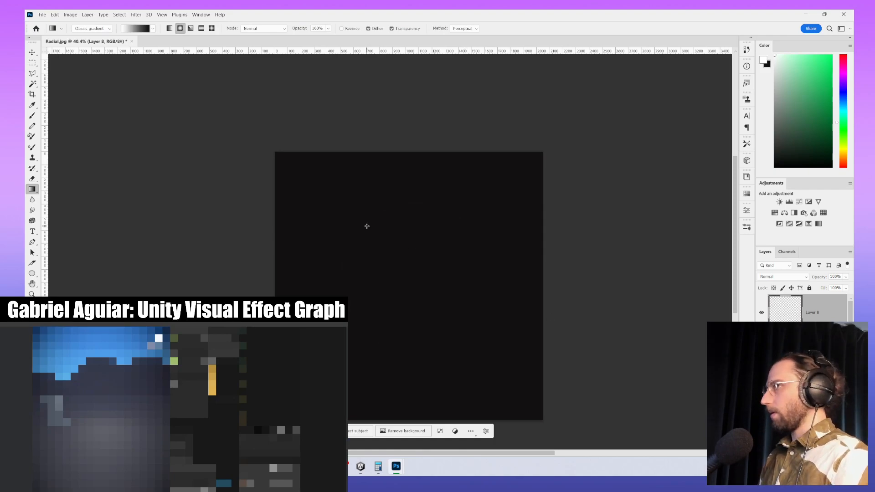
# - Draw a white-to-transparent radial gradient at the canvas centre and transform it into a vertical streak, about 12% width and 116% height
pyautogui.click(154, 29)
pyautogui.click(66, 44)
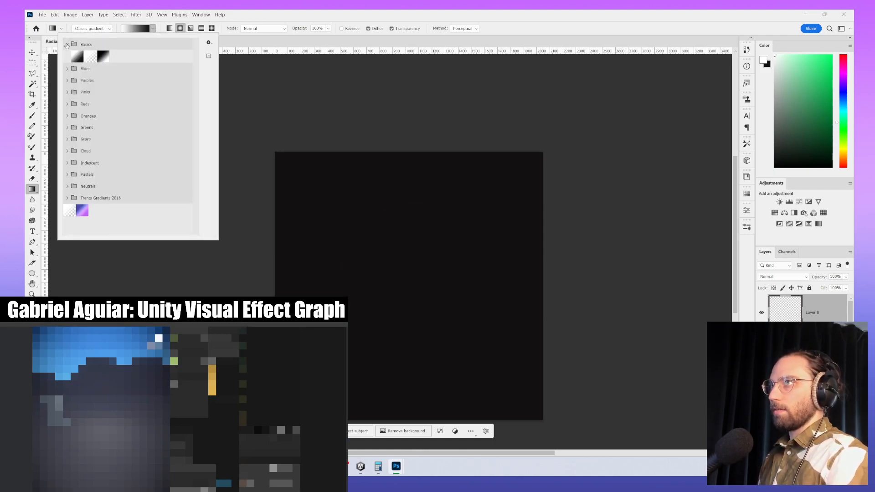
pyautogui.click(86, 59)
pyautogui.moveTo(415, 282)
pyautogui.mouseDown()
pyautogui.moveTo(524, 296)
pyautogui.moveTo(420, 281)
pyautogui.mouseUp()
pyautogui.hotkey('ctrl', 't')
pyautogui.moveTo(410, 181)
pyautogui.keyDown('alt'); pyautogui.mouseDown()
pyautogui.moveTo(409, 157)
pyautogui.moveTo(408, 164)
pyautogui.mouseUp(); pyautogui.keyUp('alt')
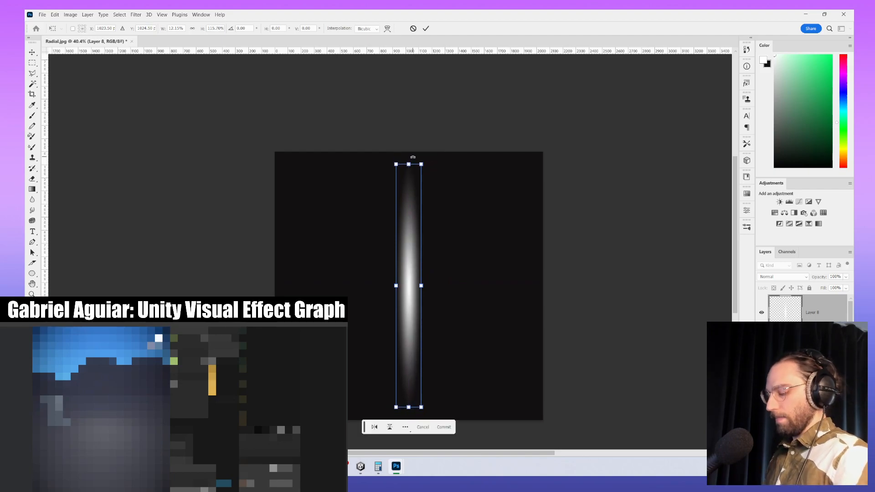
pyautogui.press('Return')
# - Duplicate the vertical streak layer and rotate the copy 90° to form a cross
pyautogui.hotkey('ctrl', 'j')
pyautogui.hotkey('ctrl', 't')
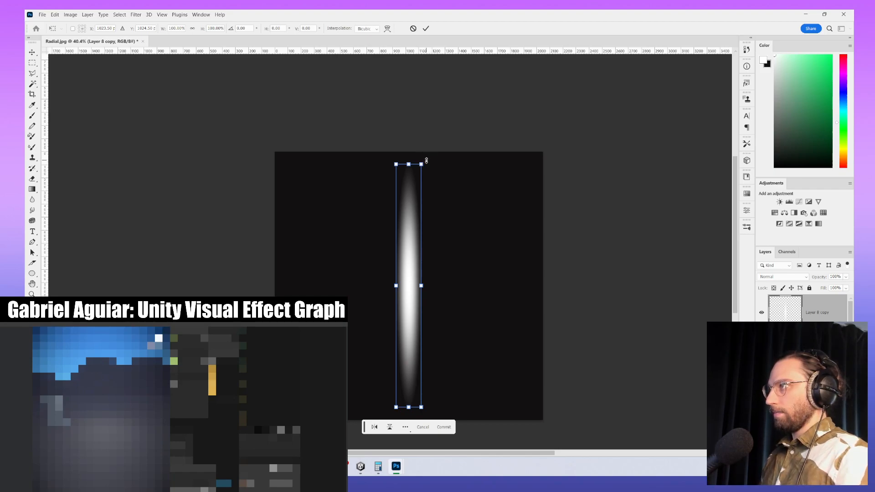
pyautogui.keyDown('shift'); pyautogui.moveTo(428, 162); pyautogui.dragTo(551, 306); pyautogui.keyUp('shift')
pyautogui.press('Return')
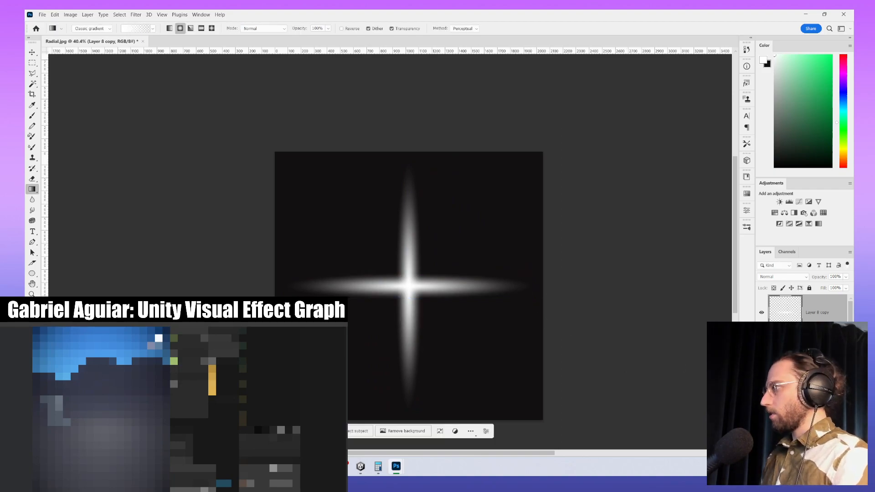
# - Rotate both streaks of the cross together by -15°
pyautogui.press('g')
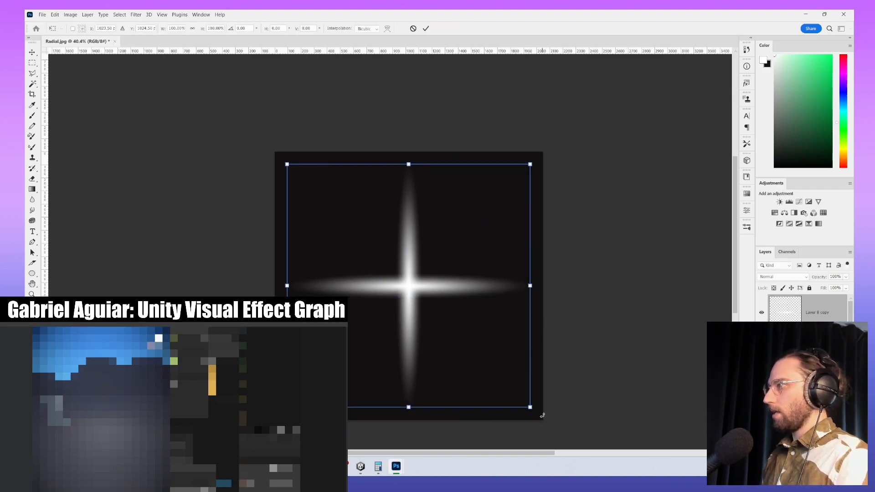
pyautogui.moveTo(542, 416); pyautogui.dragTo(542, 364)
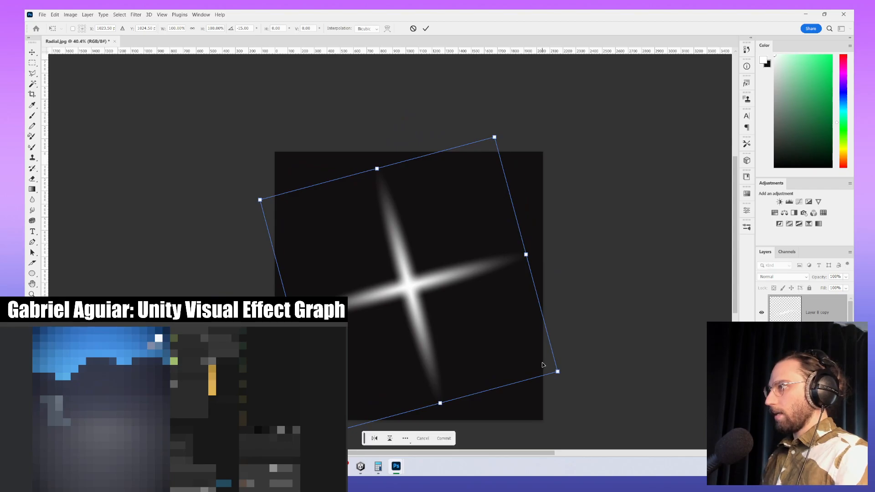
pyautogui.press('Return')
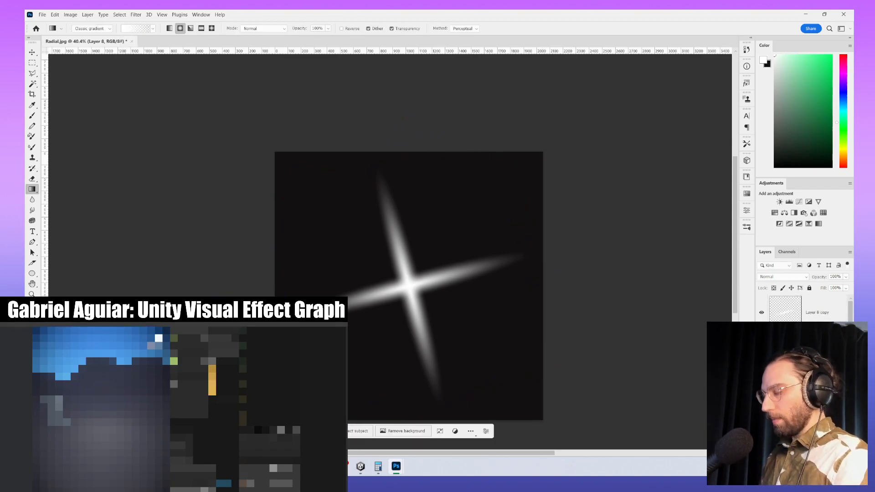
# - Duplicate the steep streak, make the copy narrower and rotate it clockwise so it leans the opposite way
pyautogui.hotkey('ctrl', 'j')
pyautogui.hotkey('ctrl', 't')
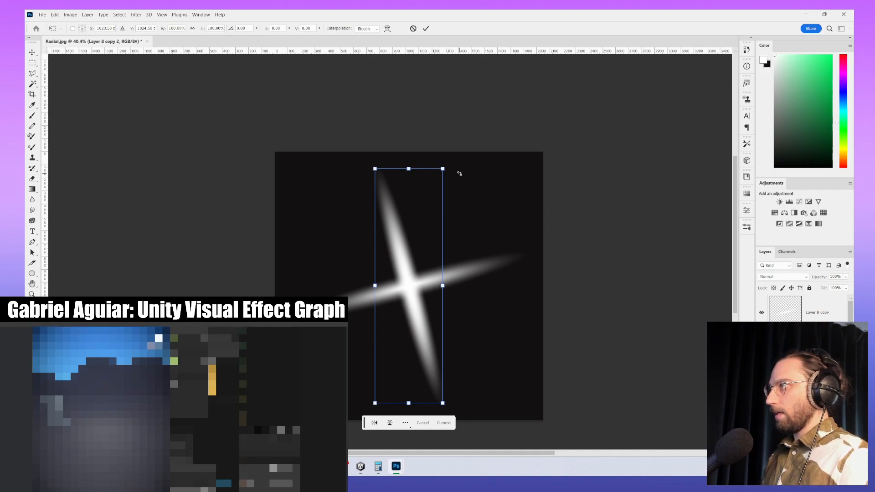
pyautogui.moveTo(458, 169); pyautogui.dragTo(469, 171)
pyautogui.moveTo(499, 192); pyautogui.dragTo(456, 180)
pyautogui.press('Return')
pyautogui.press('g')
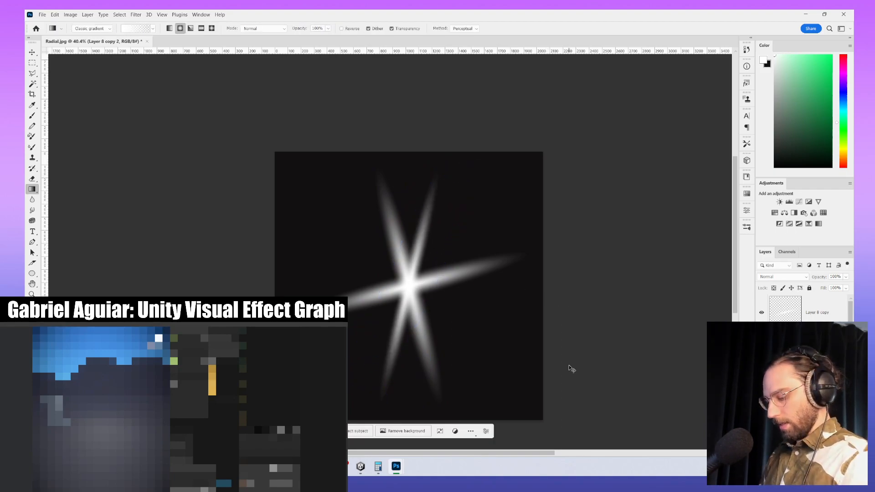
# - Duplicate the narrower right-leaning streak, rotate the copy to horizontal and shorten it
pyautogui.hotkey('ctrl', 'j')
pyautogui.hotkey('ctrl', 't')
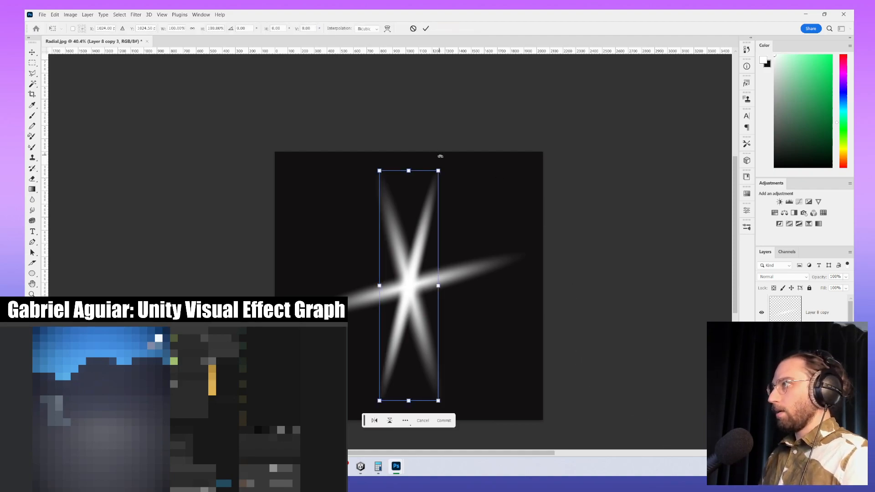
pyautogui.moveTo(449, 158); pyautogui.dragTo(489, 286)
pyautogui.press('Return')
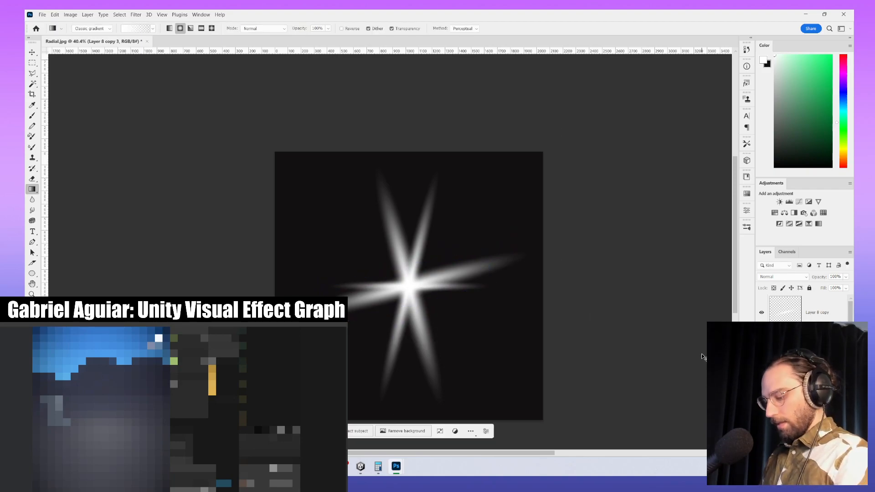
# - Duplicate the short horizontal streak, scale the copy to about 148% width and 56% height, and rotate it clockwise into a thin diagonal
pyautogui.hotkey('ctrl', 'j')
pyautogui.hotkey('ctrl', 't')
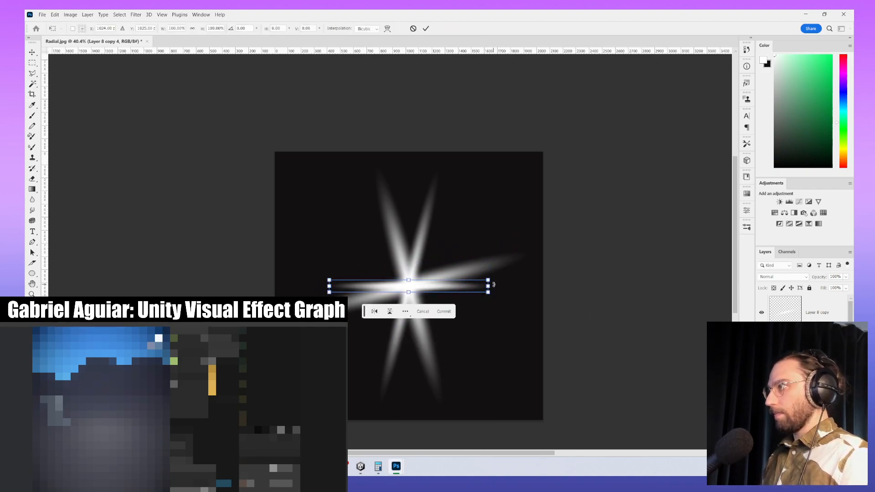
pyautogui.keyDown('alt'); pyautogui.moveTo(489, 285); pyautogui.dragTo(528, 286); pyautogui.keyUp('alt')
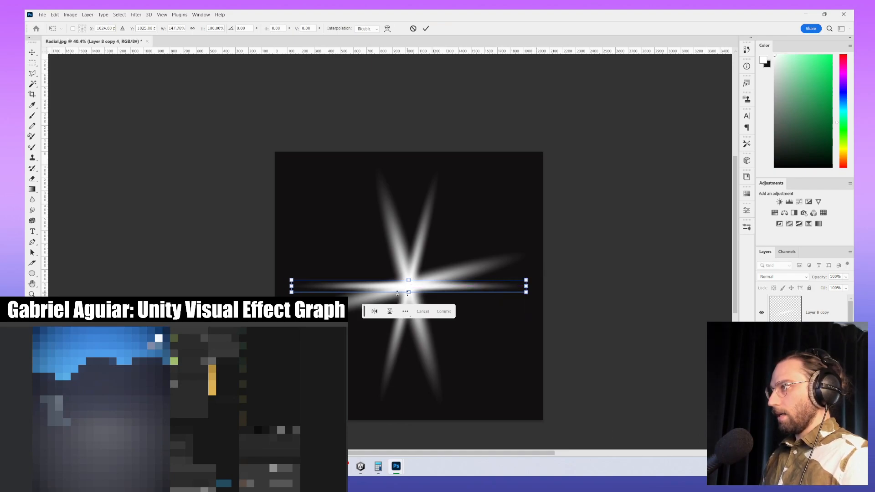
pyautogui.moveTo(408, 292)
pyautogui.mouseDown()
pyautogui.moveTo(408, 281)
pyautogui.moveTo(409, 292)
pyautogui.mouseUp()
pyautogui.keyDown('alt'); pyautogui.scroll(5, 408, 296); pyautogui.keyUp('alt')
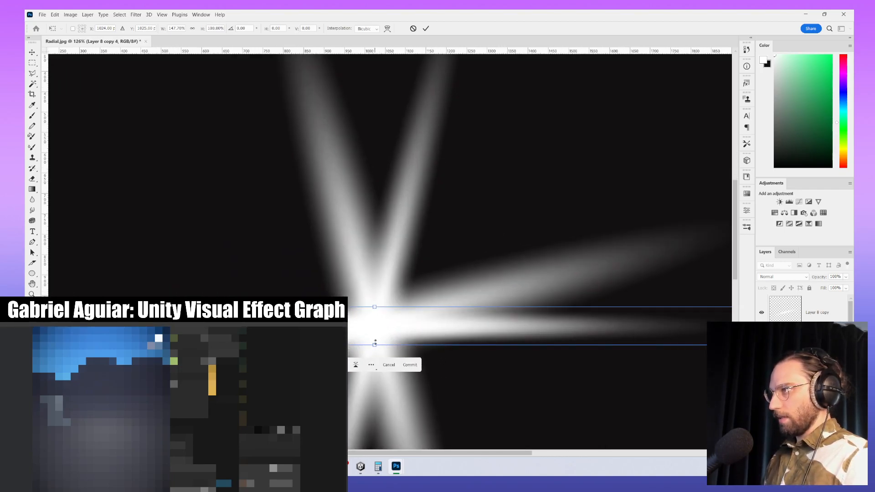
pyautogui.moveTo(375, 342); pyautogui.dragTo(374, 327)
pyautogui.keyDown('alt'); pyautogui.scroll(-5, 517, 293); pyautogui.keyUp('alt')
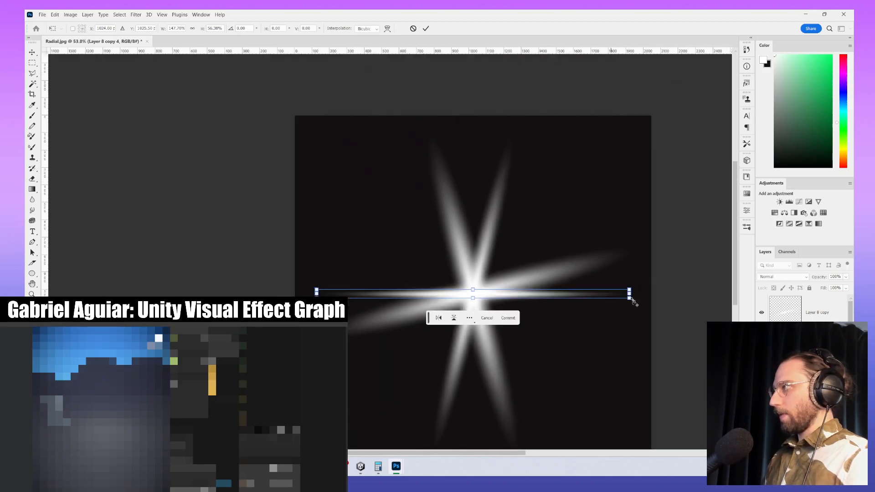
pyautogui.moveTo(641, 303); pyautogui.dragTo(606, 358)
pyautogui.press('Return')
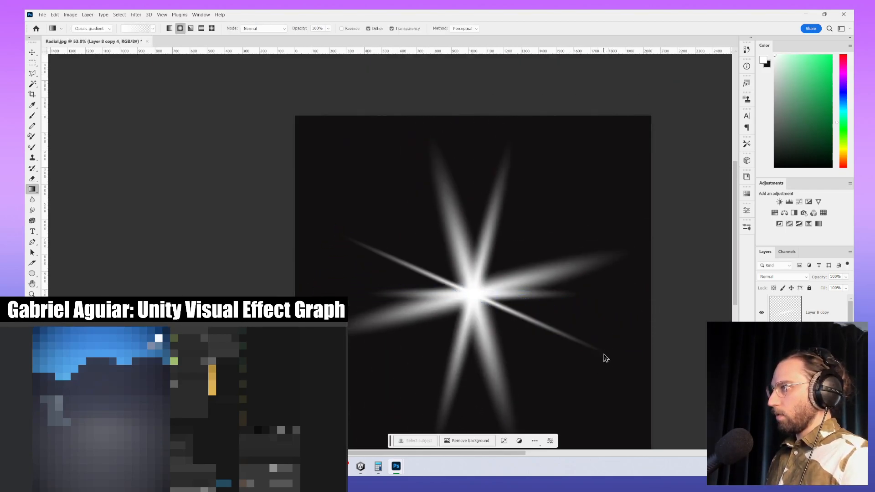
# - Duplicate the thin diagonal streak, rotate the copy to slope up to the right and shorten it
pyautogui.keyDown('alt'); pyautogui.scroll(-4, 607, 228); pyautogui.keyUp('alt')
pyautogui.moveTo(605, 233); pyautogui.dragTo(448, 290)
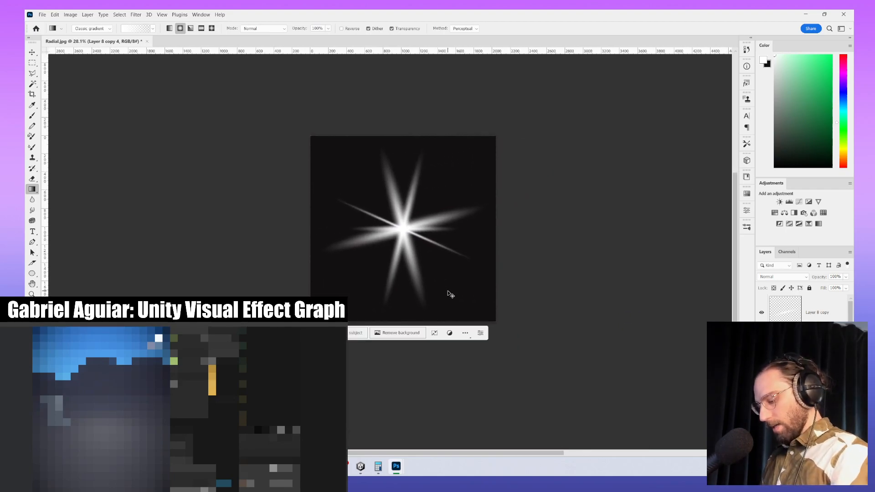
pyautogui.hotkey('ctrl', 'j')
pyautogui.hotkey('ctrl', 't')
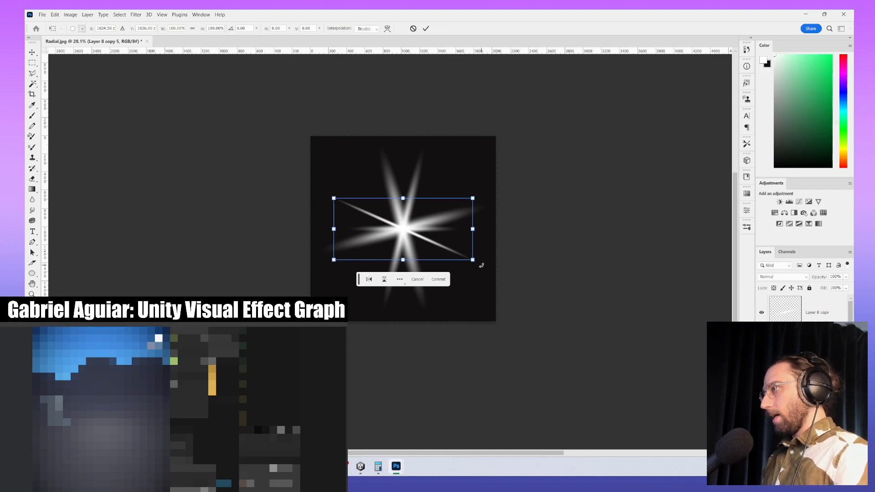
pyautogui.moveTo(481, 265); pyautogui.dragTo(486, 142)
pyautogui.press('Return')
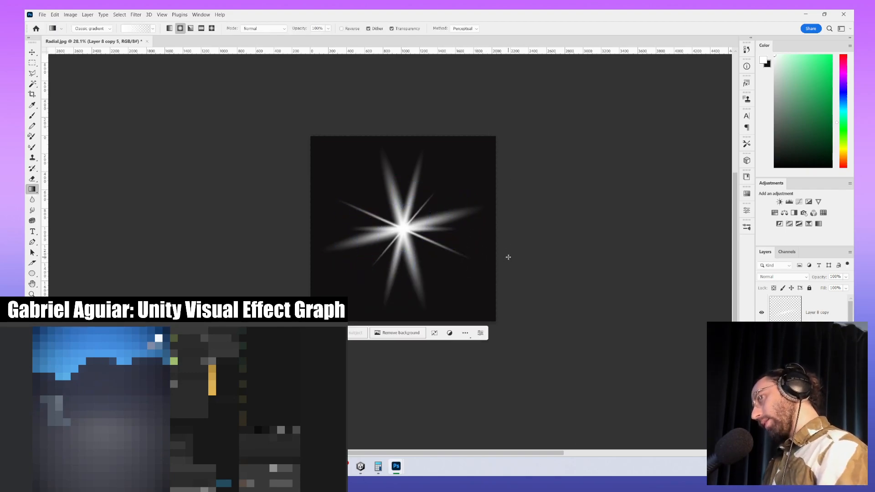
# - Merge all the streak layers into one star layer and add a new empty layer
pyautogui.scroll(2, 445, 292)
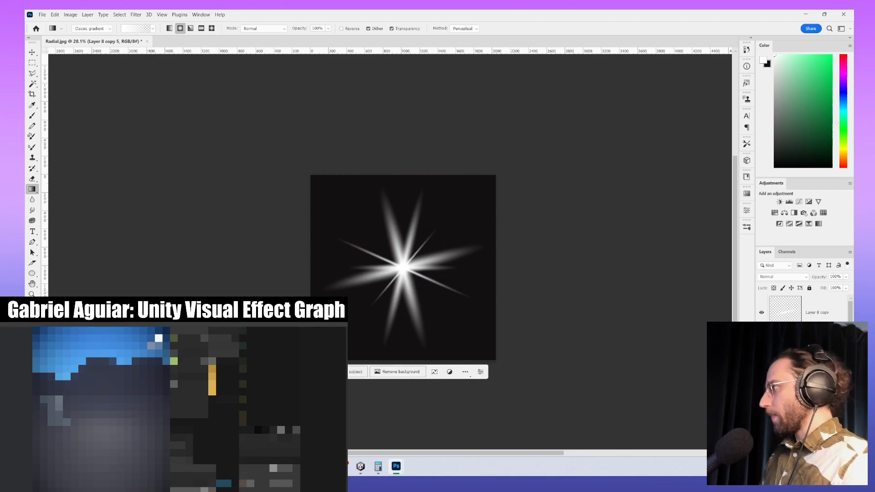
pyautogui.click(813, 311)
pyautogui.scroll(-4, 813, 319)
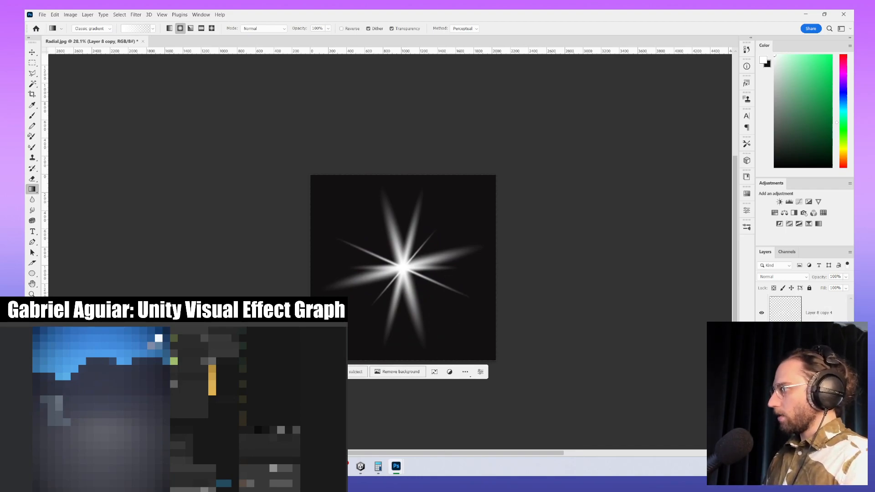
pyautogui.keyDown('shift'); pyautogui.click(816, 314); pyautogui.keyUp('shift')
pyautogui.hotkey('ctrl', 'e')
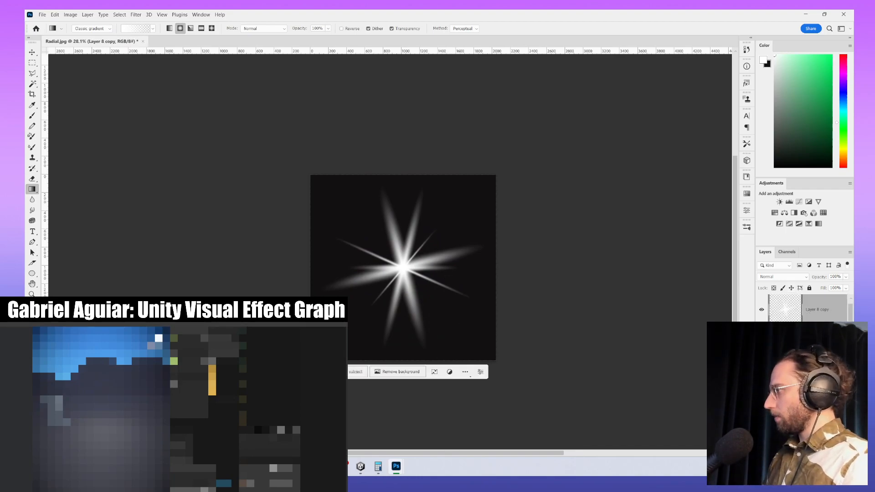
pyautogui.hotkey('ctrl', 'alt', 'shift', 'n')
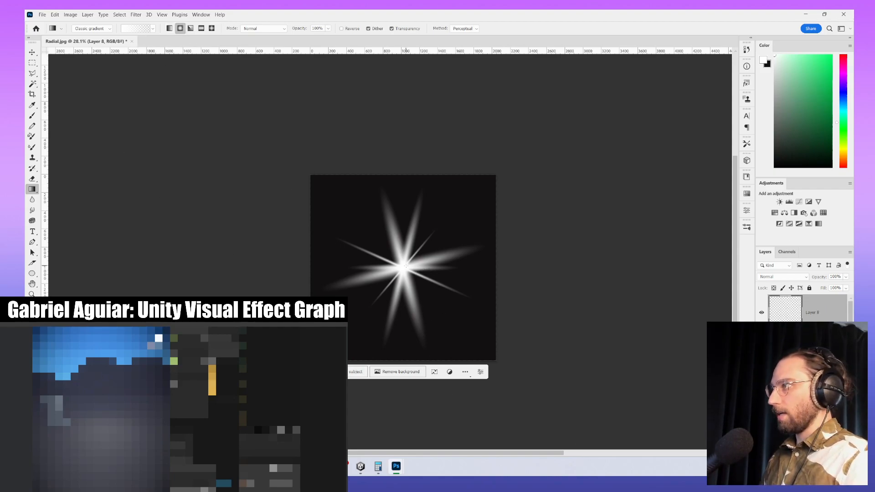
pyautogui.moveTo(454, 228); pyautogui.dragTo(474, 224)
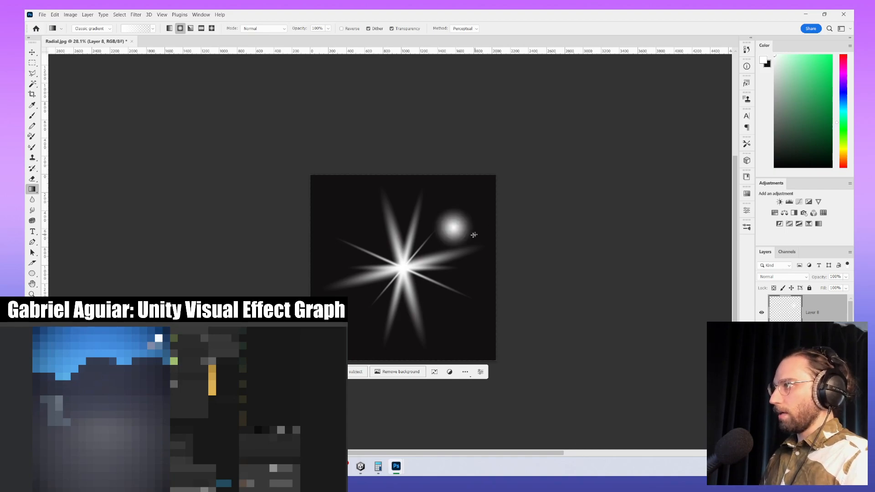
pyautogui.hotkey('ctrl', 'z')
pyautogui.moveTo(402, 266); pyautogui.dragTo(494, 265)
pyautogui.hotkey('ctrl', 'z')
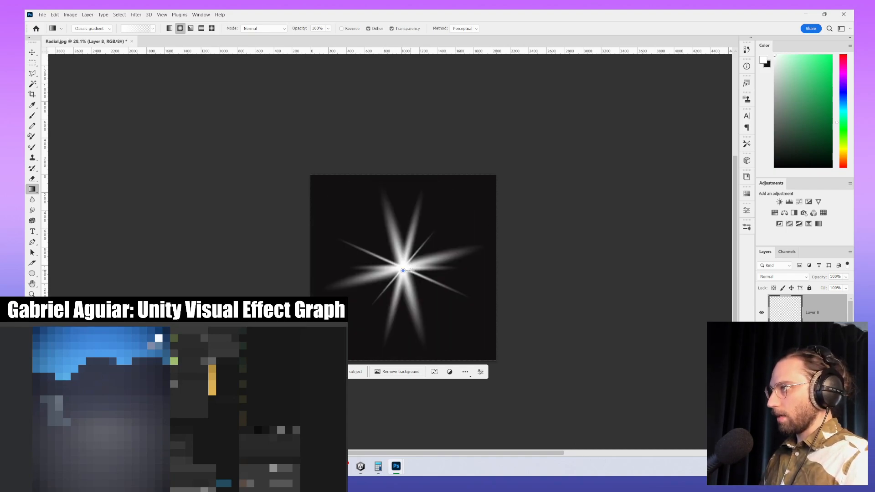
# - Draw a white radial glow from the star's centre almost to the canvas edge and align the layers' centres
pyautogui.moveTo(402, 269); pyautogui.dragTo(488, 273)
pyautogui.press('v')
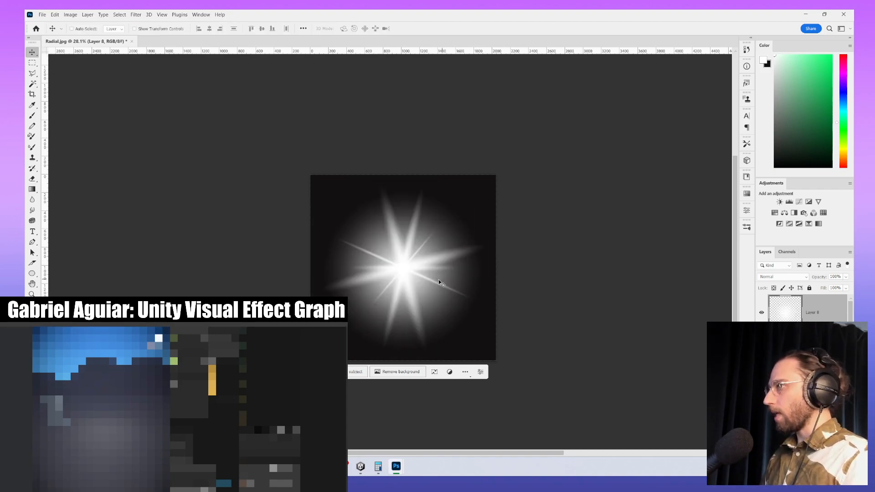
pyautogui.moveTo(403, 264)
pyautogui.mouseDown()
pyautogui.moveTo(398, 277)
pyautogui.moveTo(415, 259)
pyautogui.moveTo(407, 272)
pyautogui.moveTo(404, 258)
pyautogui.moveTo(407, 264)
pyautogui.mouseUp()
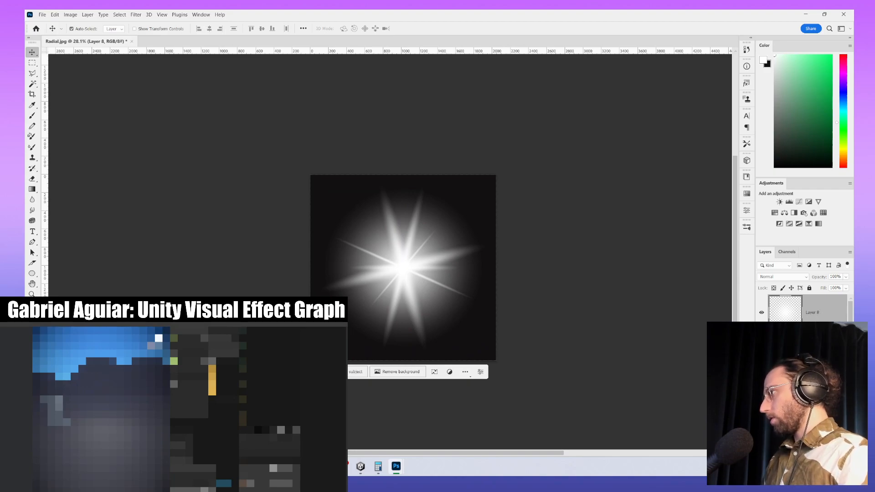
pyautogui.keyDown('ctrl'); pyautogui.click(810, 350); pyautogui.keyUp('ctrl')
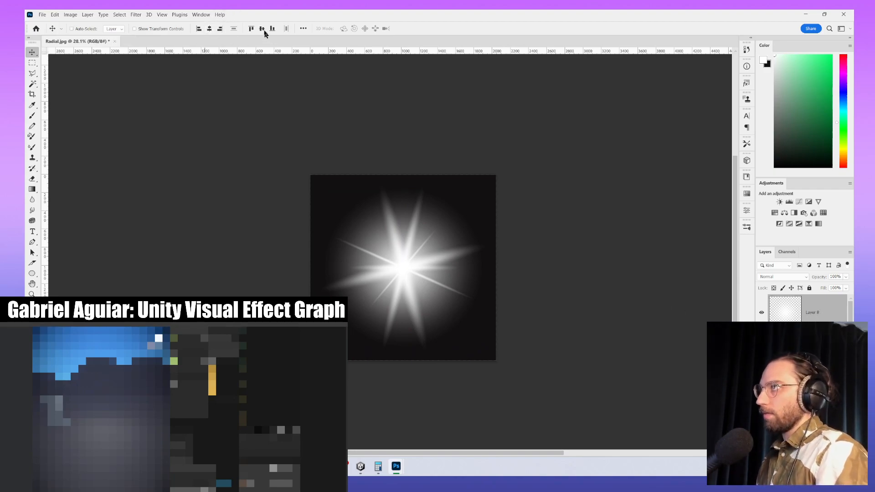
pyautogui.click(816, 350)
pyautogui.keyDown('ctrl'); pyautogui.click(816, 316); pyautogui.keyUp('ctrl')
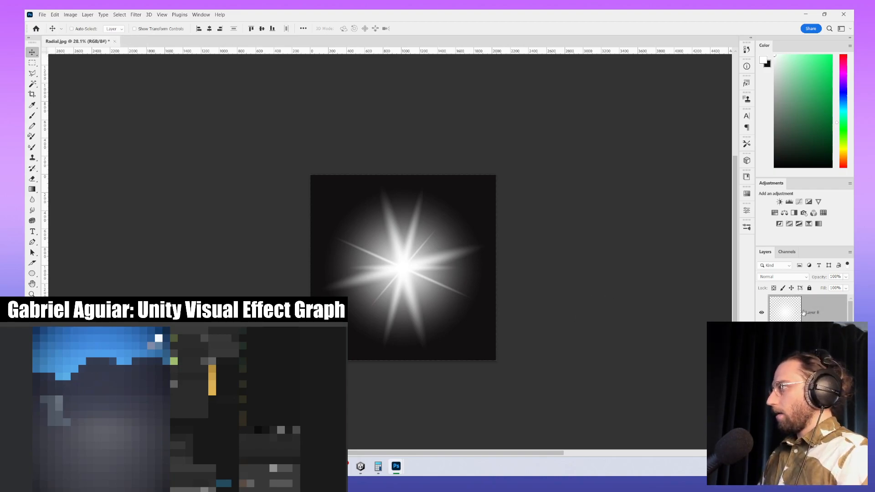
# - Select only the glow layer and scale it down around its centre so the star's rays extend beyond it
pyautogui.click(847, 302)
pyautogui.keyDown('alt'); pyautogui.scroll(3, 354, 332); pyautogui.keyUp('alt')
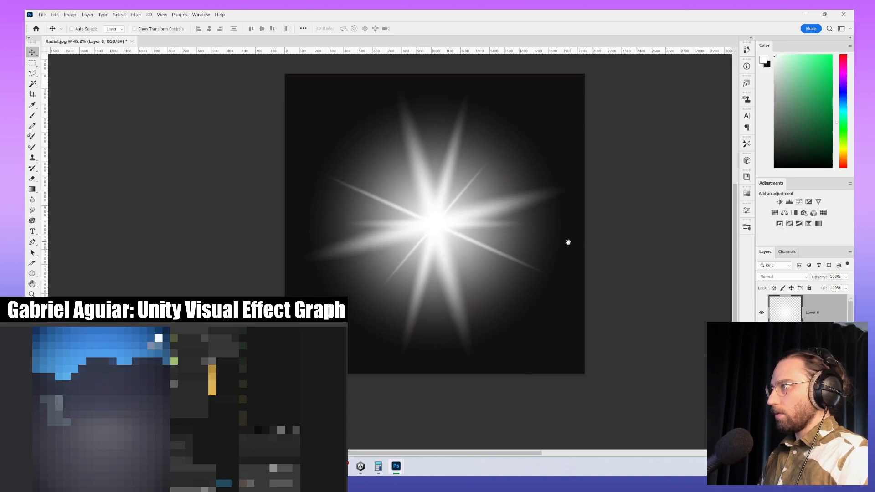
pyautogui.moveTo(566, 242); pyautogui.dragTo(549, 269)
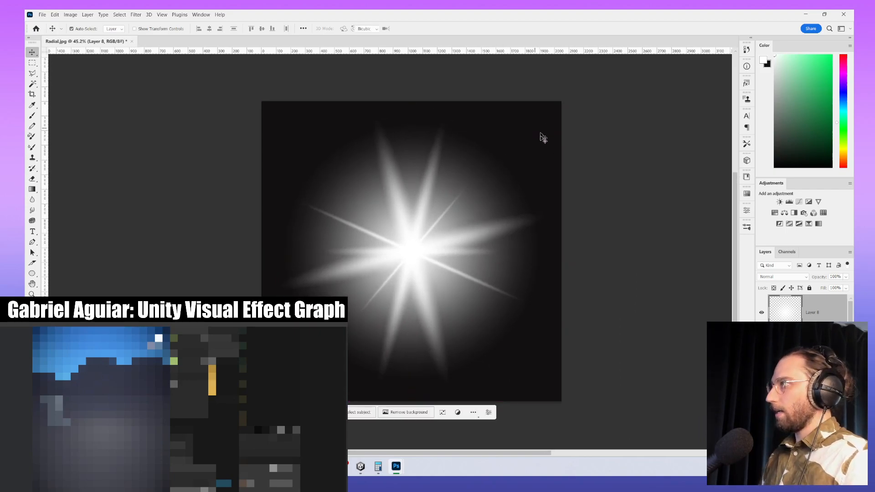
pyautogui.hotkey('ctrl', 't')
pyautogui.keyDown('alt'); pyautogui.moveTo(538, 126); pyautogui.dragTo(493, 164); pyautogui.keyUp('alt')
pyautogui.press('Return')
pyautogui.keyDown('alt'); pyautogui.scroll(-3, 421, 214); pyautogui.keyUp('alt')
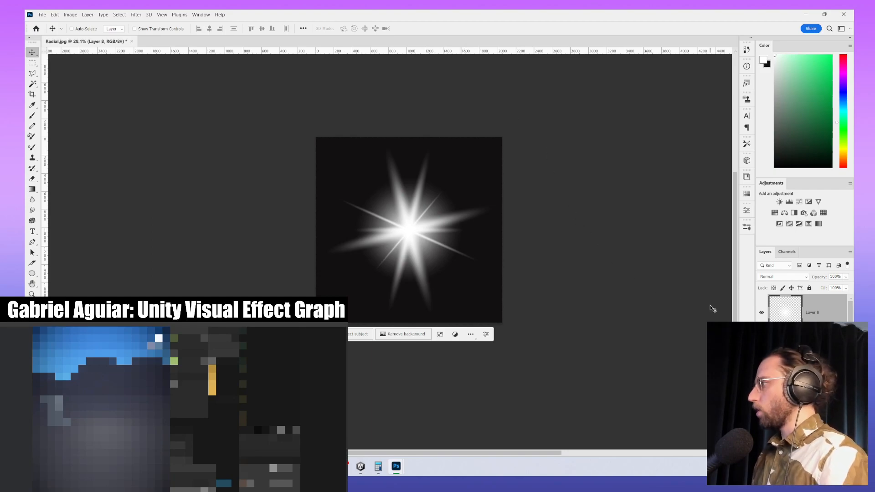
# - Reshape the glow around its centre into a wide, flattened ellipse spanning the horizontal rays
pyautogui.hotkey('ctrl', 't')
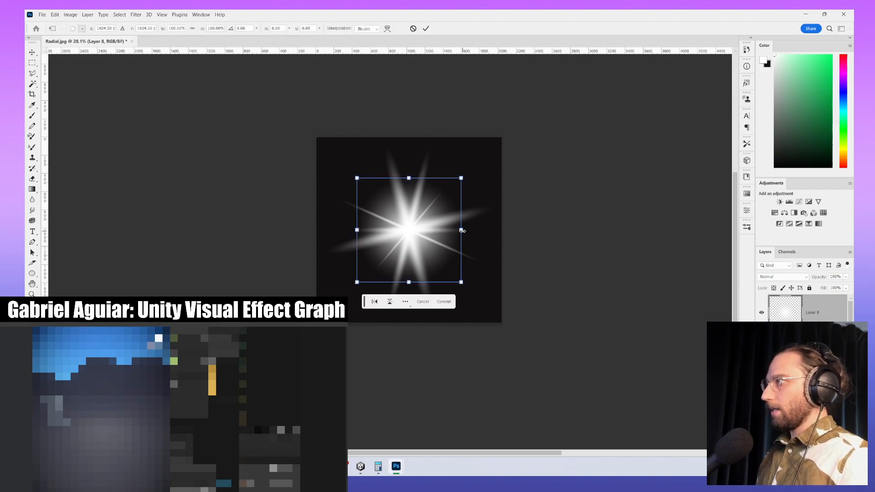
pyautogui.keyDown('alt'); pyautogui.moveTo(461, 230); pyautogui.dragTo(479, 230); pyautogui.keyUp('alt')
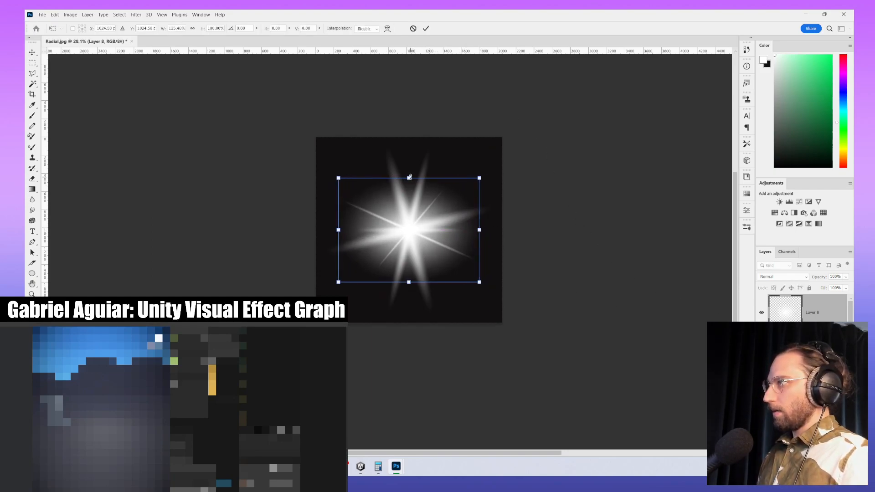
pyautogui.keyDown('alt'); pyautogui.moveTo(410, 176); pyautogui.dragTo(409, 191); pyautogui.keyUp('alt')
pyautogui.keyDown('alt'); pyautogui.moveTo(480, 190); pyautogui.dragTo(488, 180); pyautogui.keyUp('alt')
pyautogui.press('Return')
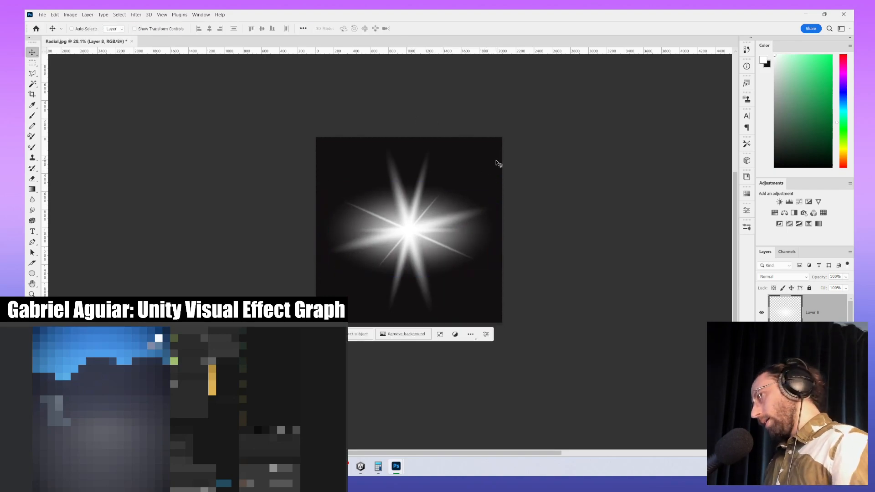
# - Draw a large white-to-transparent radial gradient from the star's centre out past the canvas's upper right area on the glow layer
pyautogui.press('g')
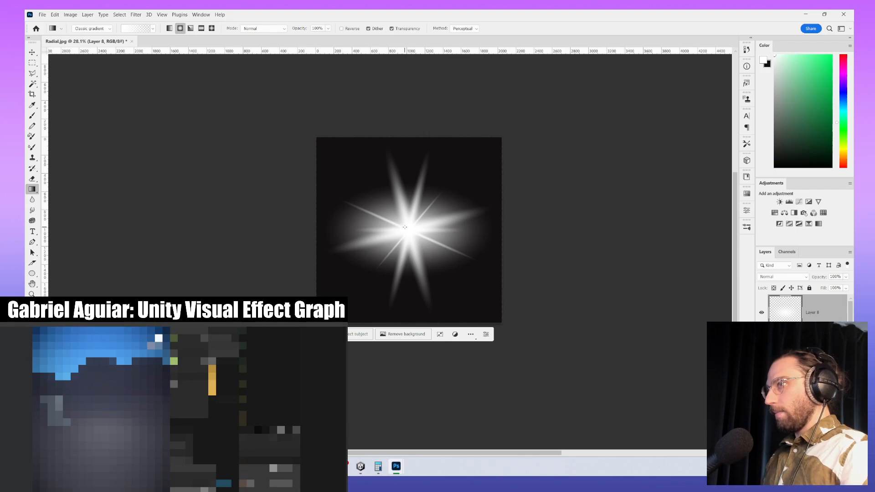
pyautogui.moveTo(411, 229); pyautogui.dragTo(488, 126)
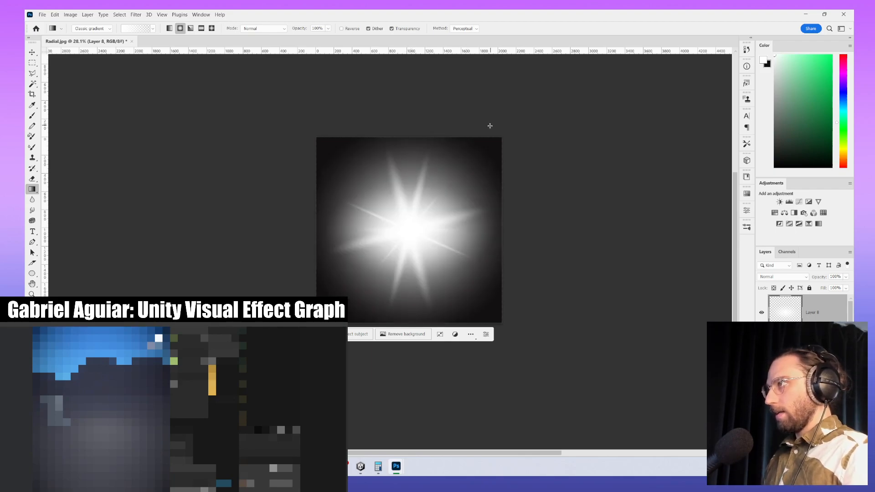
# - Replace the last gradient with a radial glow at 67% opacity on a new layer, centred on the star
pyautogui.hotkey('ctrl', 'z')
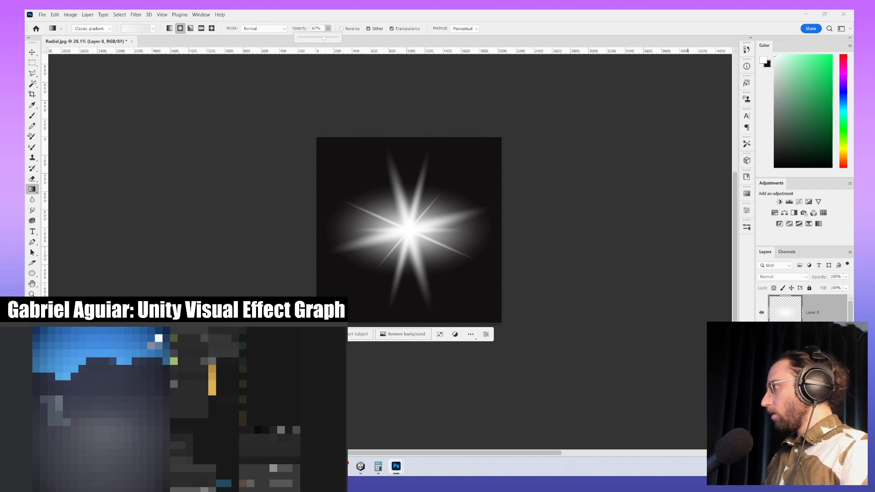
pyautogui.hotkey('ctrl', 'shift', 'alt', 'n')
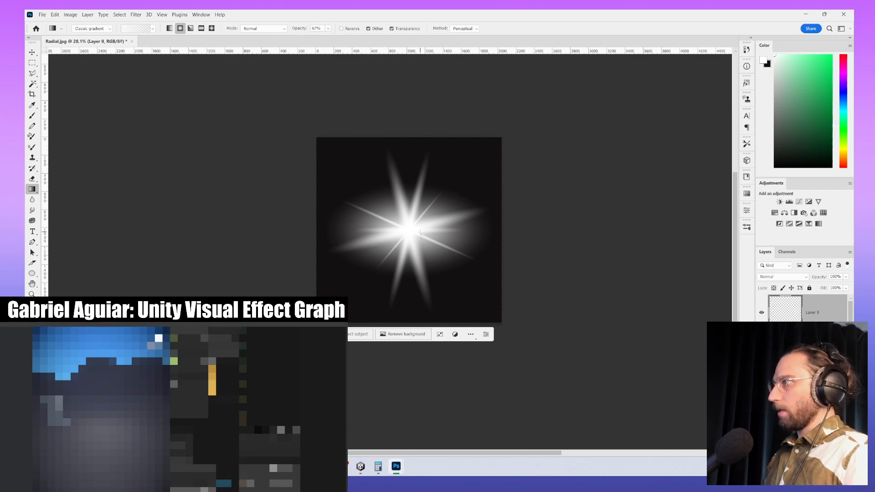
pyautogui.moveTo(410, 229); pyautogui.dragTo(500, 169)
pyautogui.hotkey('ctrl', 'z')
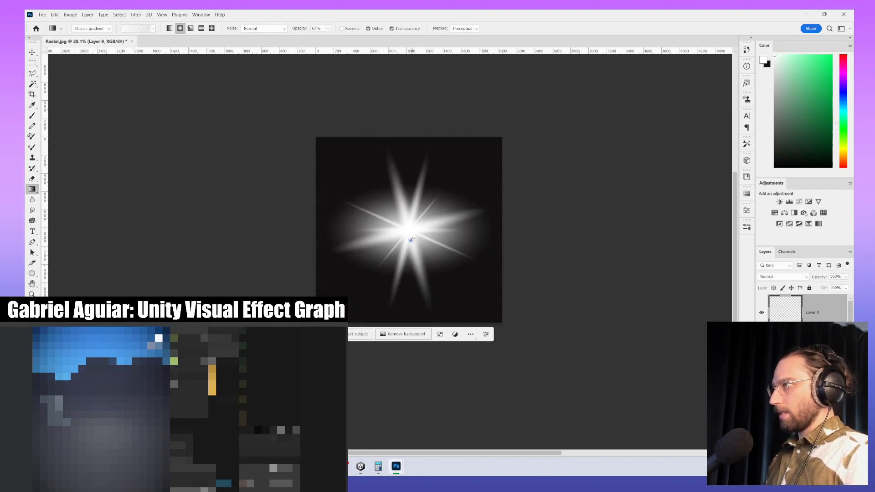
pyautogui.moveTo(411, 229); pyautogui.dragTo(461, 202)
pyautogui.hotkey('ctrl', 'z')
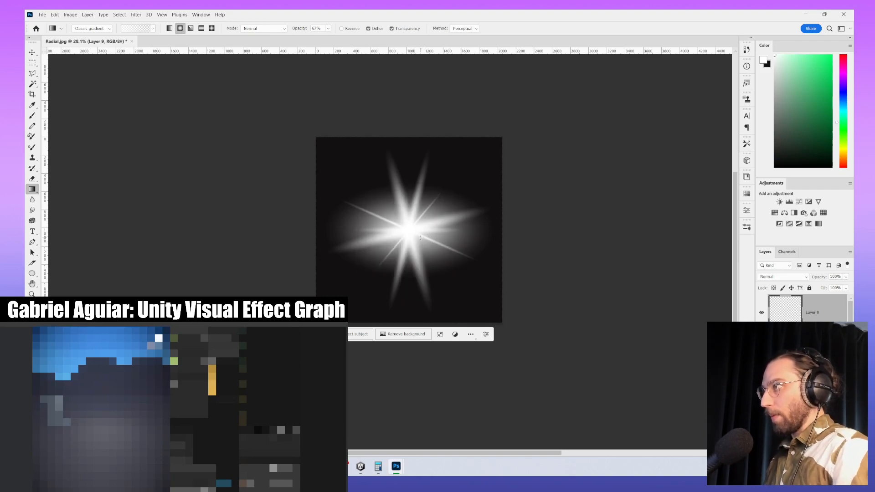
pyautogui.moveTo(411, 229); pyautogui.dragTo(474, 158)
pyautogui.press('v')
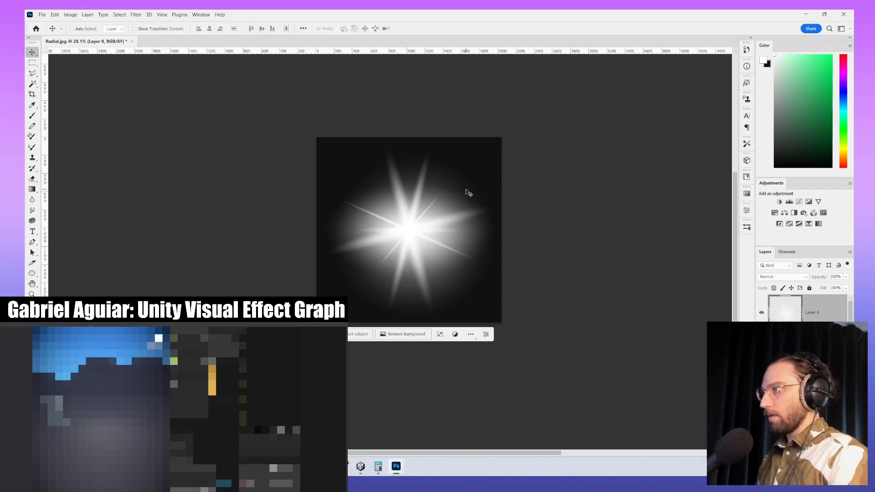
pyautogui.moveTo(466, 191); pyautogui.dragTo(440, 221)
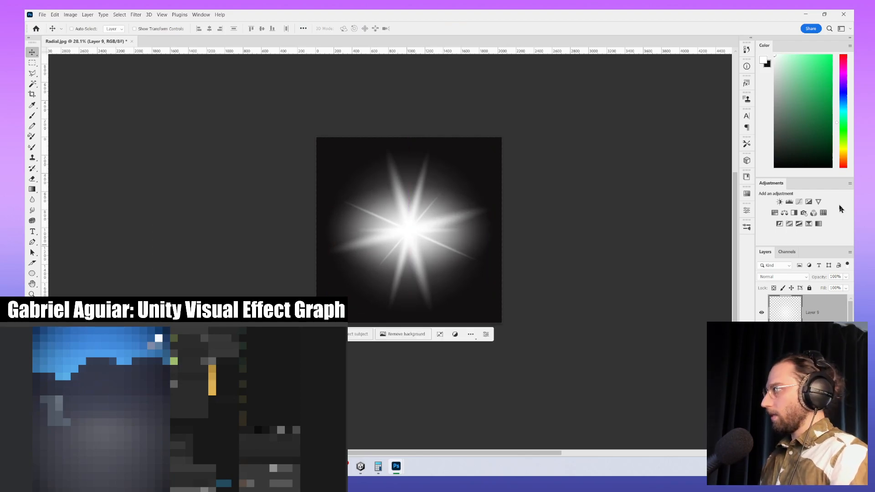
# - Set the opacity of Layer 9 to 71% and that of Layer 8 to 18%
pyautogui.moveTo(846, 277); pyautogui.dragTo(824, 288)
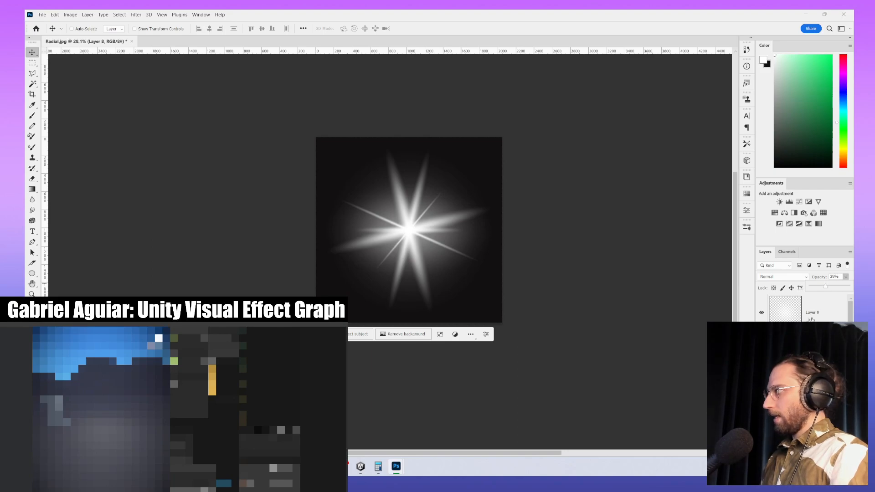
pyautogui.click(811, 320)
pyautogui.click(845, 278)
pyautogui.moveTo(834, 286); pyautogui.dragTo(837, 287)
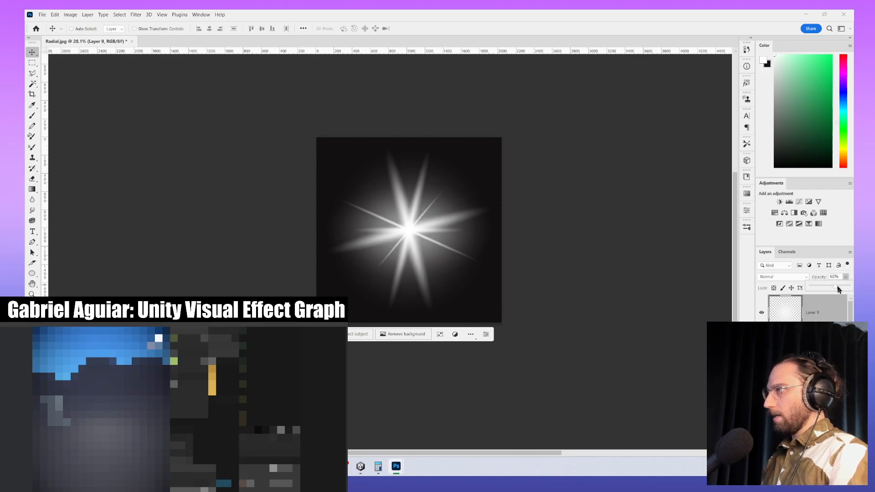
pyautogui.click(820, 342)
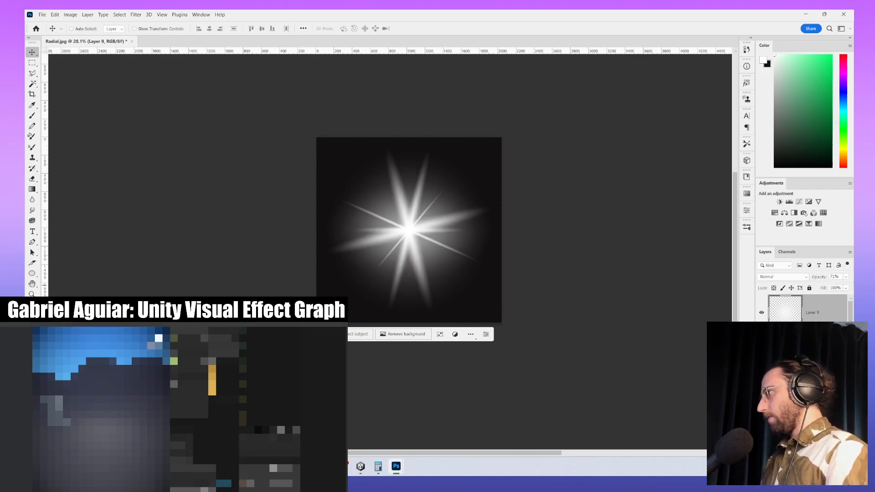
pyautogui.click(845, 277)
pyautogui.moveTo(824, 287); pyautogui.dragTo(819, 285)
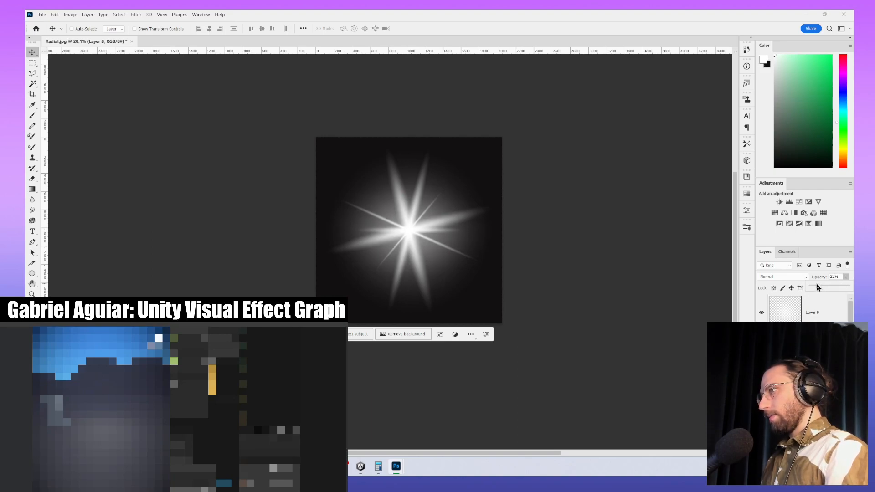
# - Duplicate the layer that contains the star's rays
pyautogui.keyDown('alt'); pyautogui.scroll(4, 472, 238); pyautogui.keyUp('alt')
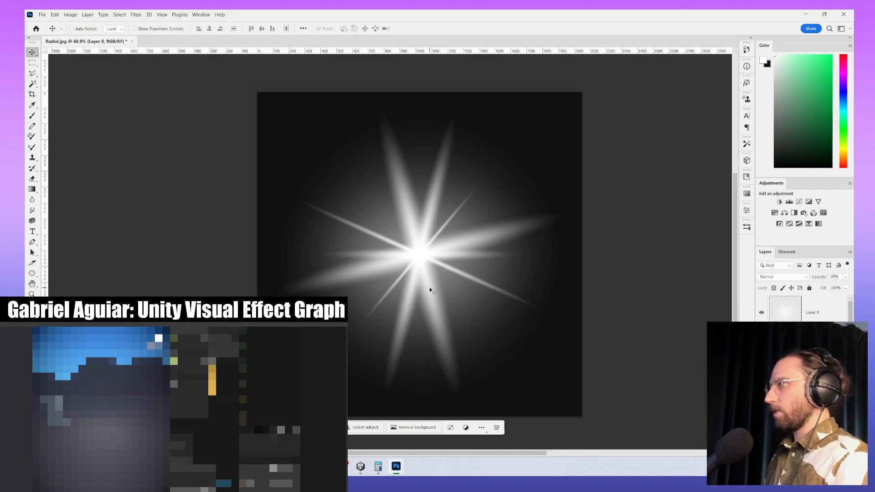
pyautogui.keyDown('alt'); pyautogui.scroll(-5, 382, 247); pyautogui.keyUp('alt')
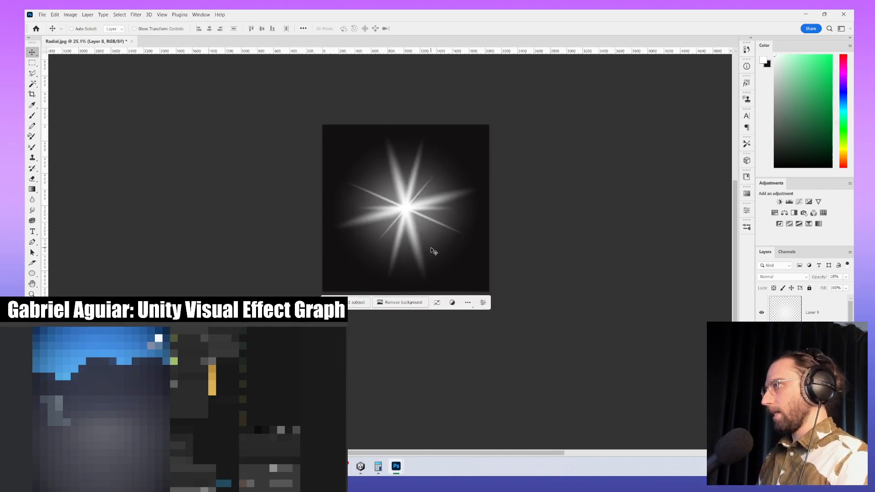
pyautogui.keyDown('alt'); pyautogui.scroll(5, 412, 230); pyautogui.keyUp('alt')
pyautogui.keyDown('alt'); pyautogui.scroll(4, 411, 230); pyautogui.keyUp('alt')
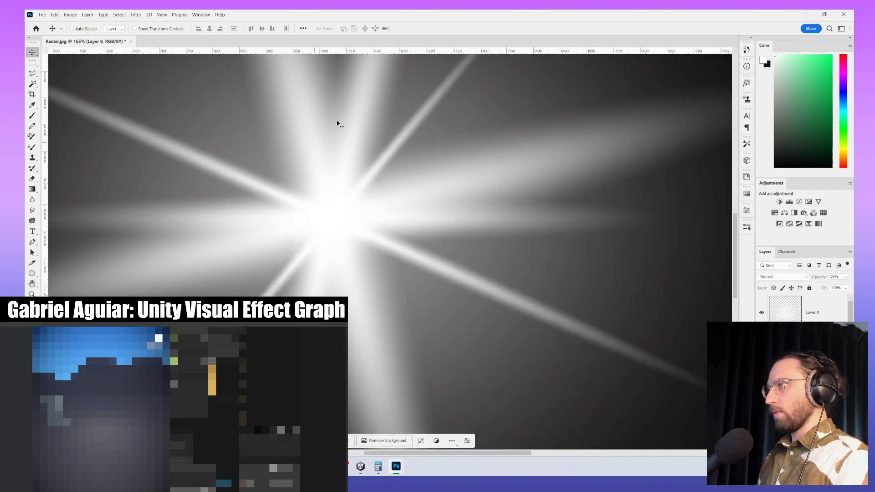
pyautogui.keyDown('alt'); pyautogui.scroll(-2, 423, 180); pyautogui.keyUp('alt')
pyautogui.keyDown('alt'); pyautogui.scroll(-2, 422, 180); pyautogui.keyUp('alt')
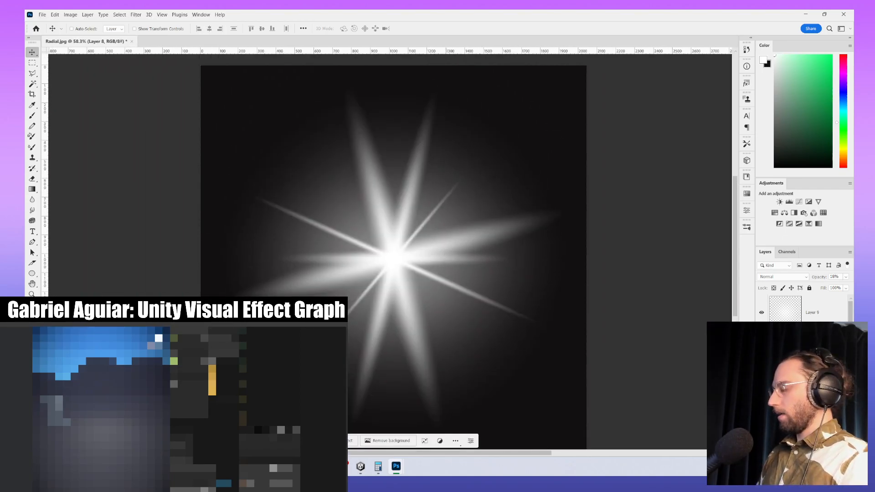
pyautogui.hotkey('ctrl', 'j')
pyautogui.hotkey('ctrl', 'j')
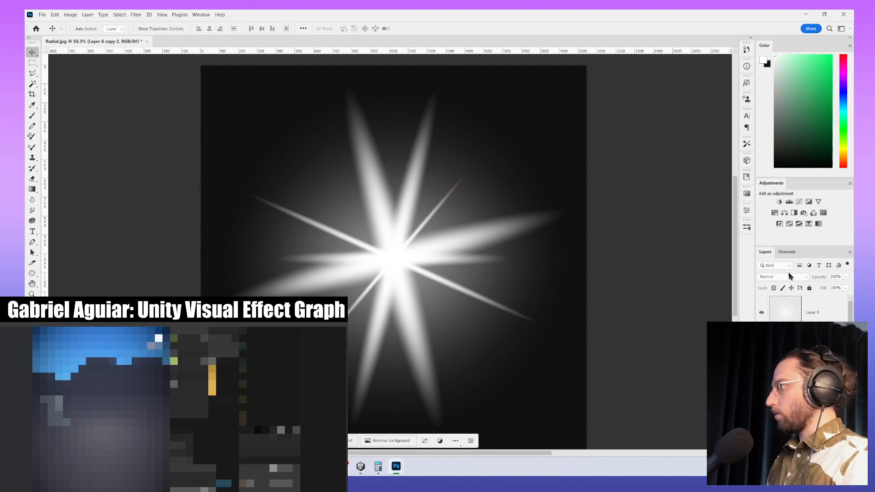
# - Try several blend modes on the duplicated ray layer and set it to Overlay
pyautogui.click(789, 276)
pyautogui.click(788, 266)
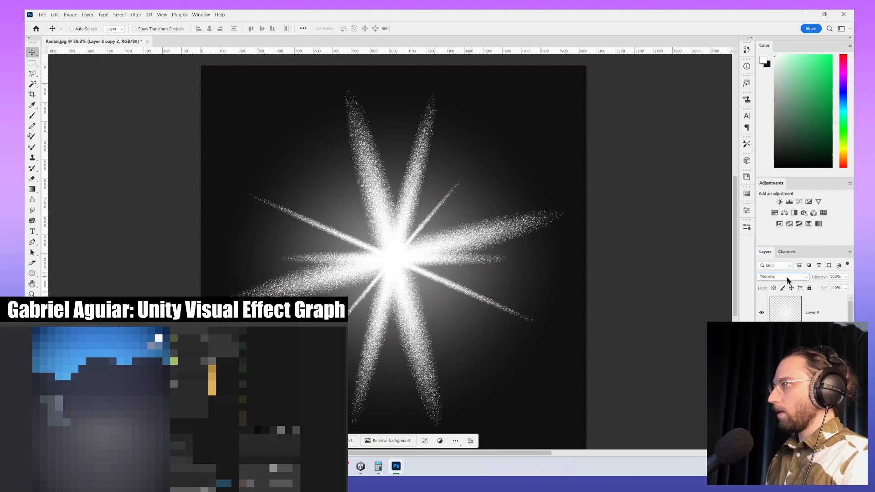
pyautogui.scroll(-1, 787, 280)
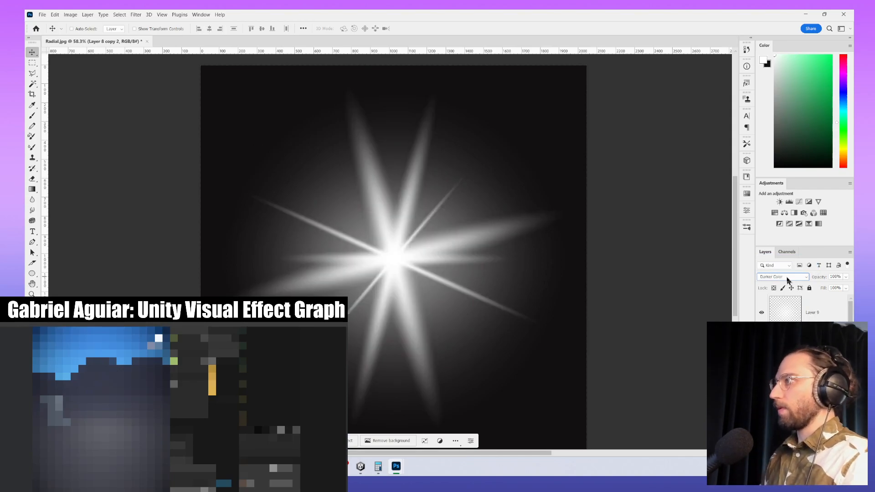
pyautogui.scroll(-1, 787, 280)
pyautogui.scroll(-5, 787, 280)
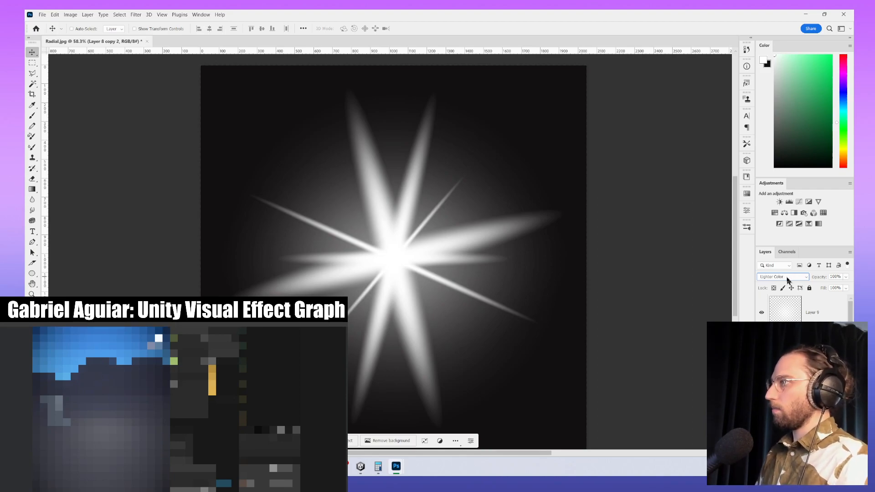
pyautogui.scroll(1, 786, 280)
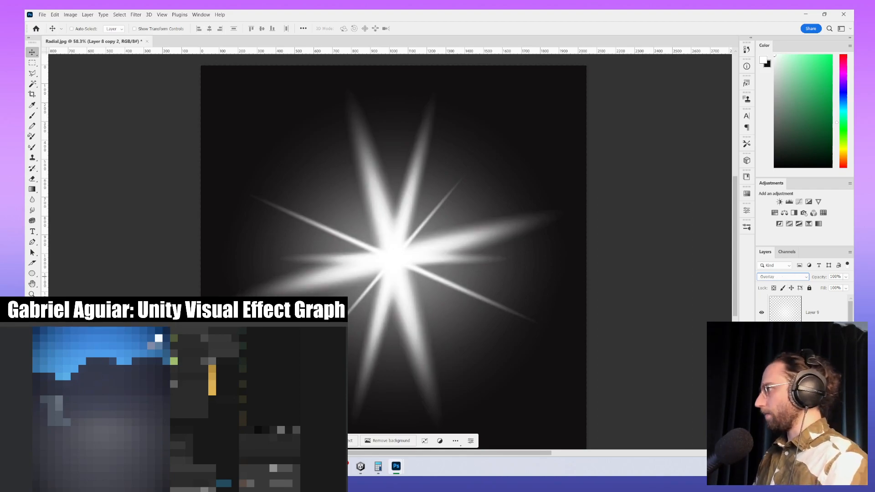
# - Compare the star with the Overlay ray layer shown and hidden, and inspect its rays up close
pyautogui.click(761, 346)
pyautogui.click(761, 347)
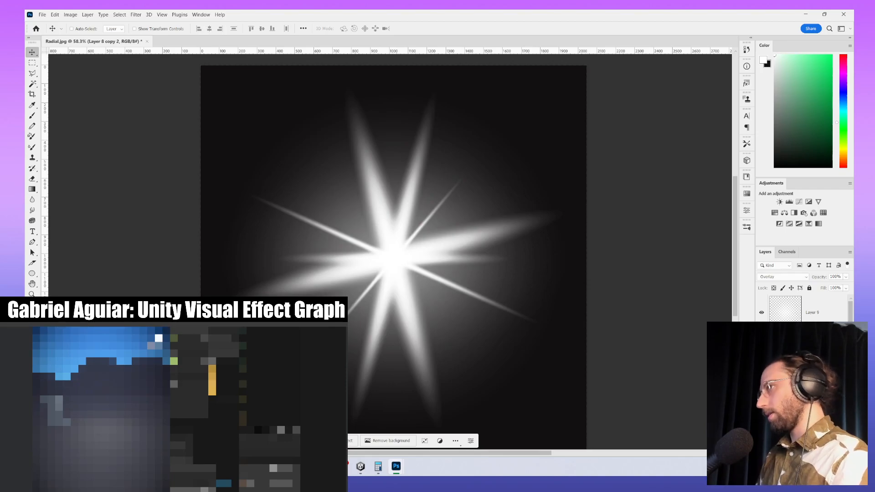
pyautogui.click(761, 347)
pyautogui.click(761, 347)
pyautogui.keyDown('alt'); pyautogui.scroll(4, 364, 274); pyautogui.keyUp('alt')
pyautogui.keyDown('alt'); pyautogui.scroll(4, 428, 226); pyautogui.keyUp('alt')
pyautogui.keyDown('alt'); pyautogui.scroll(-7, 438, 237); pyautogui.keyUp('alt')
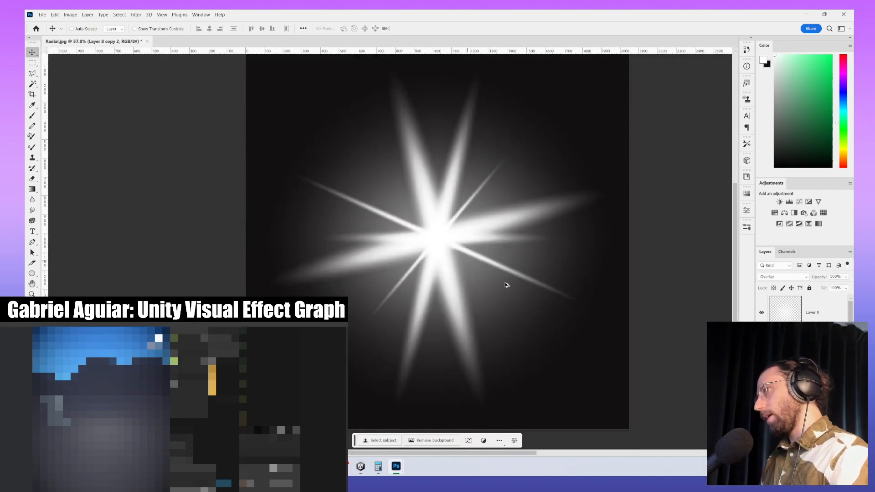
pyautogui.moveTo(531, 299); pyautogui.dragTo(427, 302)
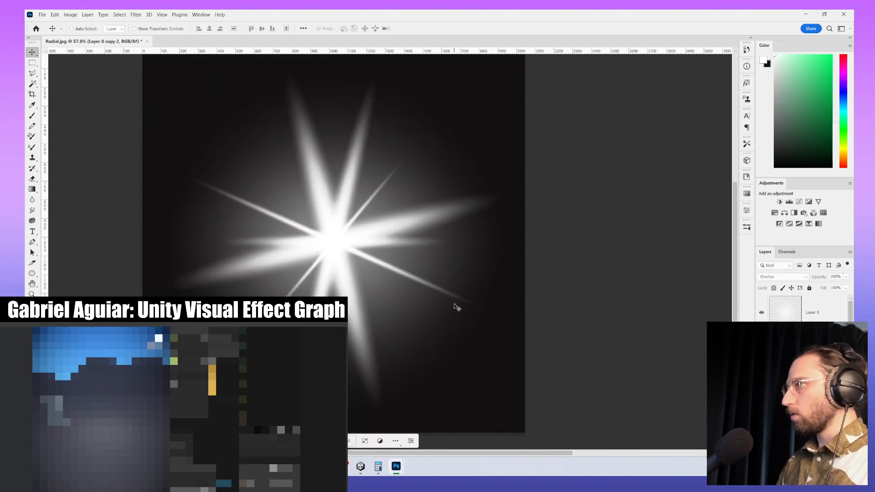
# - Save the document as TextureOrb.psd in the Documents\VFX-Playground folder
pyautogui.press('ctrl')
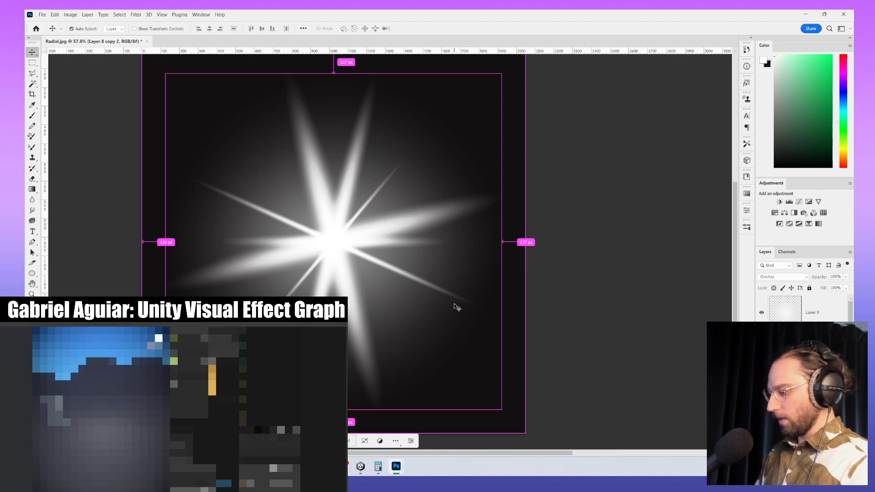
pyautogui.hotkey('ctrl', 'shift', 's')
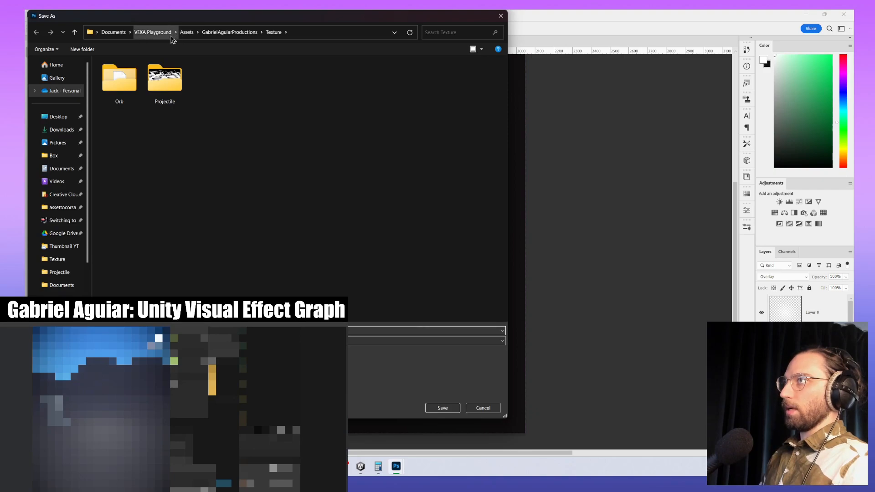
pyautogui.click(296, 38)
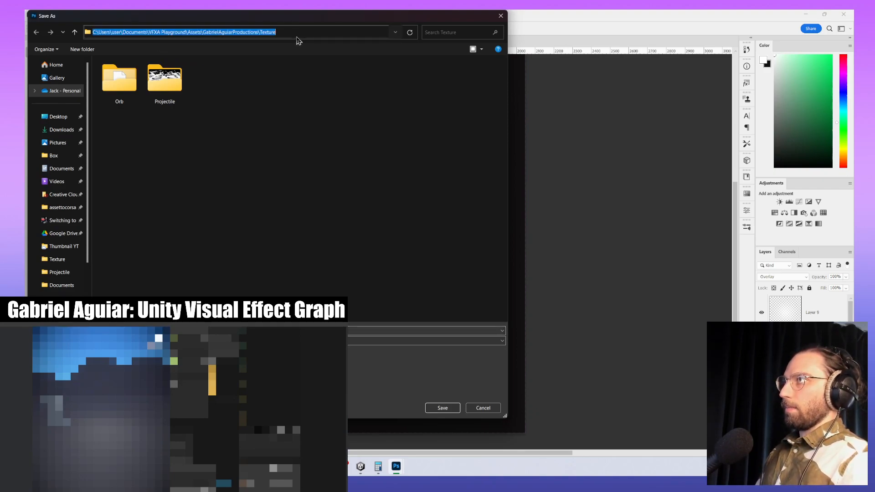
pyautogui.doubleClick(155, 18)
pyautogui.moveTo(427, 16); pyautogui.dragTo(579, 475)
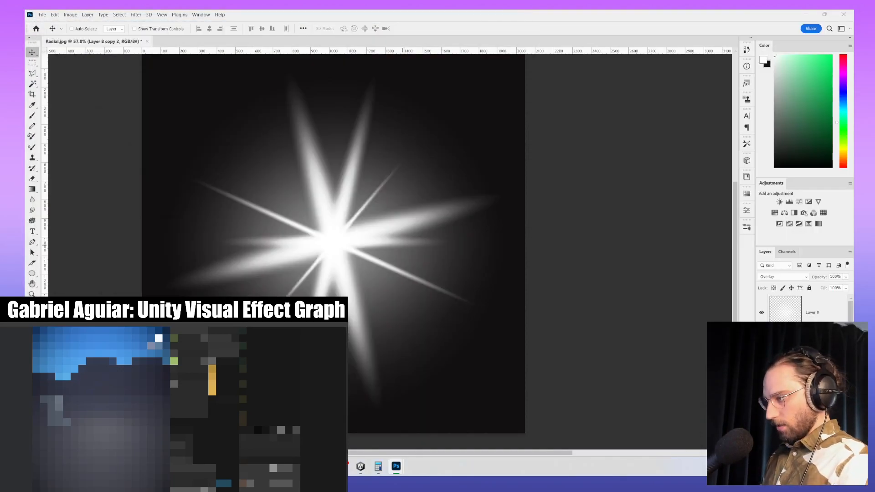
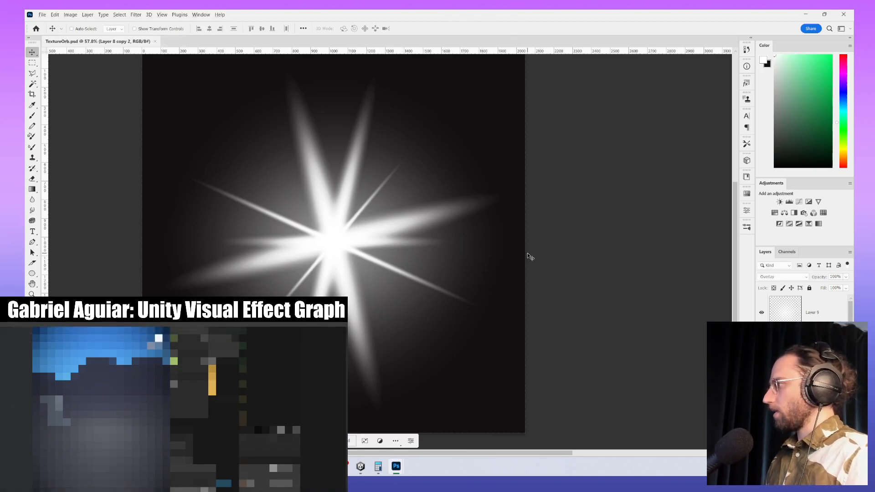
# - Hide the black background layer so that the star sits on transparency
pyautogui.keyDown('alt'); pyautogui.scroll(-3, 531, 257); pyautogui.keyUp('alt')
pyautogui.scroll(-3, 802, 378)
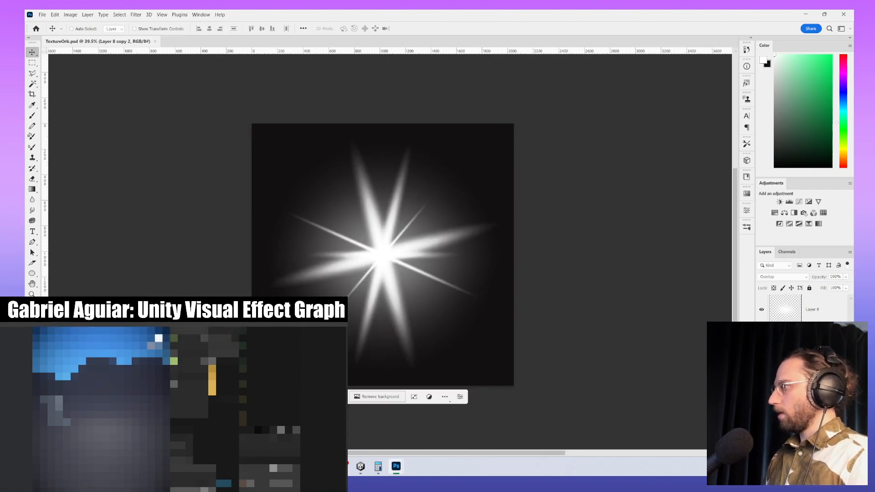
pyautogui.click(761, 420)
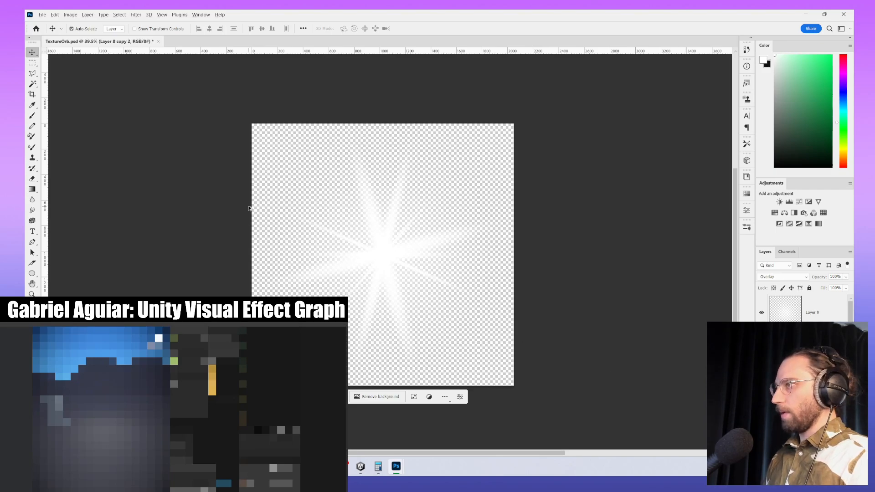
# - Save a copy of the transparent star texture in the Unity project's Texture\Orb folder
pyautogui.hotkey('ctrl', 'alt', 's')
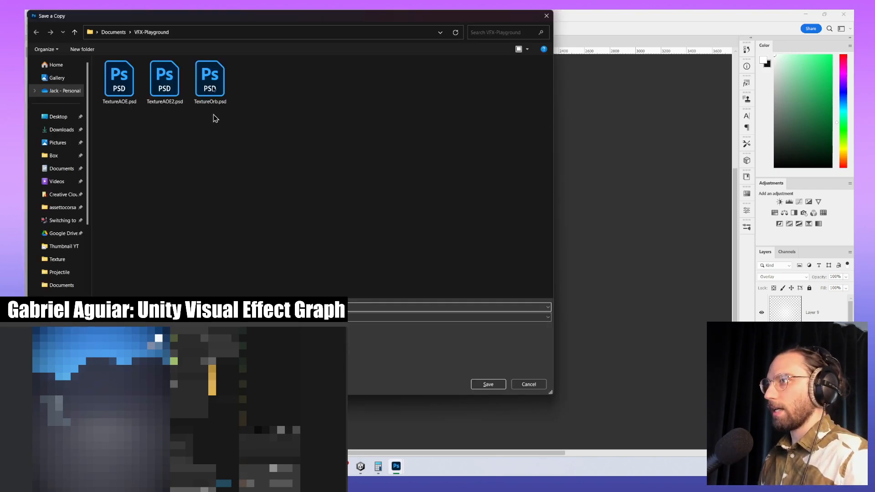
pyautogui.click(233, 32)
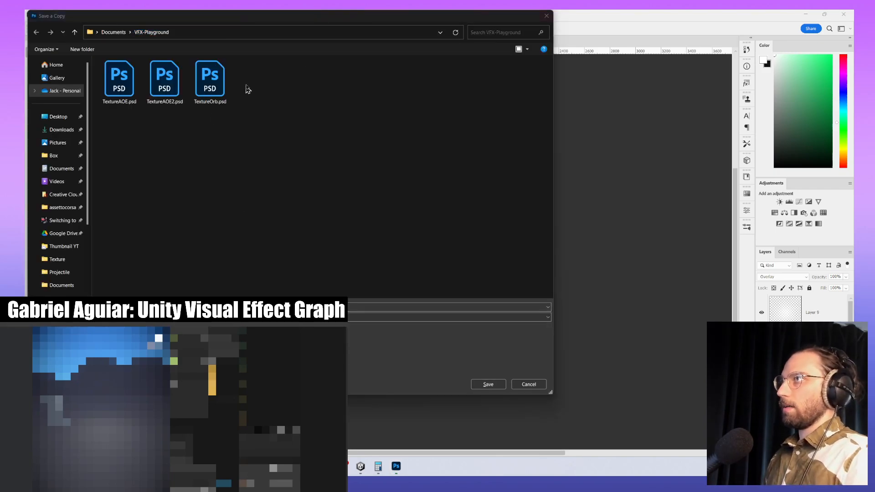
pyautogui.moveTo(285, 17); pyautogui.dragTo(463, 373)
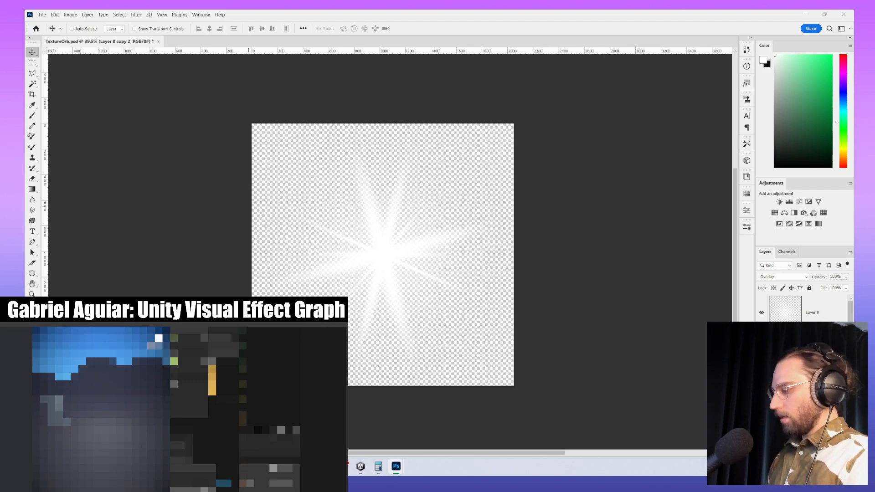
pyautogui.hotkey('ctrl', 'alt', 's')
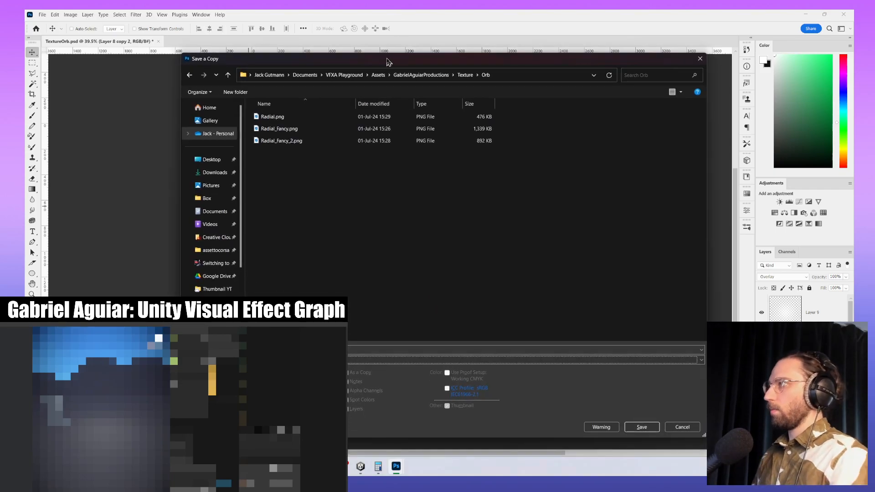
pyautogui.click(296, 350)
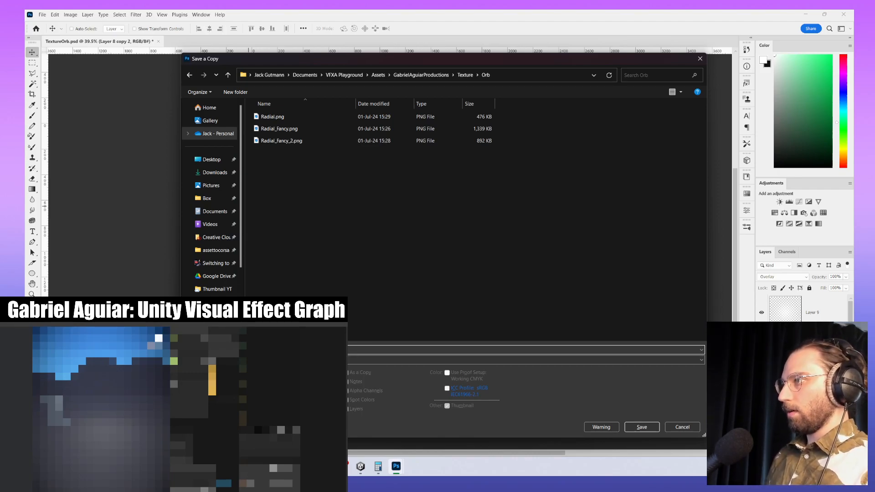
pyautogui.press('Return')
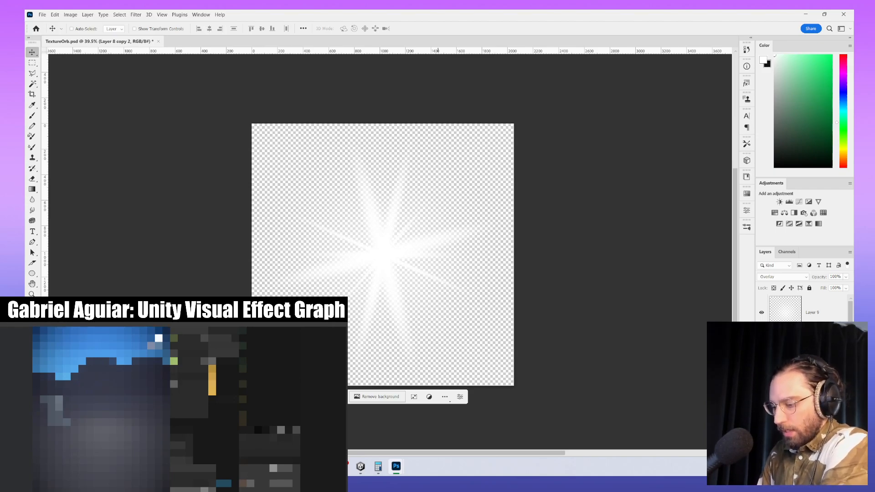
# - Switch to Unity and enable Alpha Is Transparency for the Orb_Flaire texture
pyautogui.hotkey('alt', 'Tab')
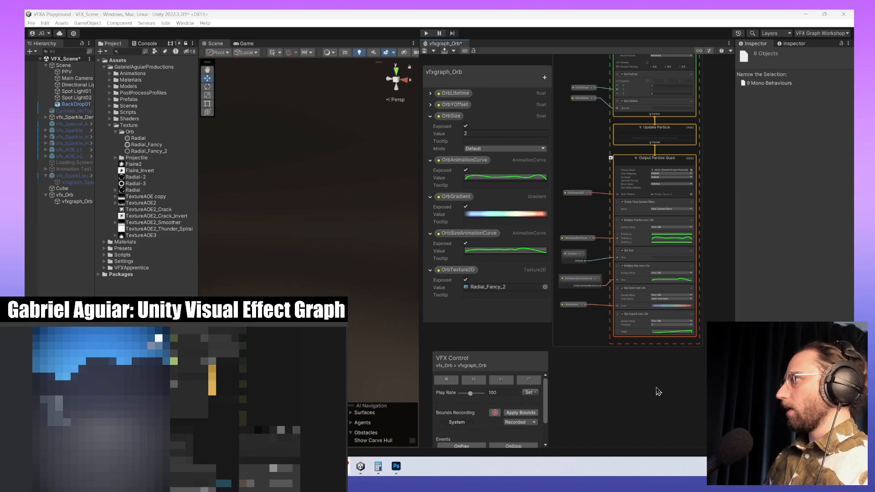
pyautogui.moveTo(656, 390); pyautogui.dragTo(669, 433, button='middle')
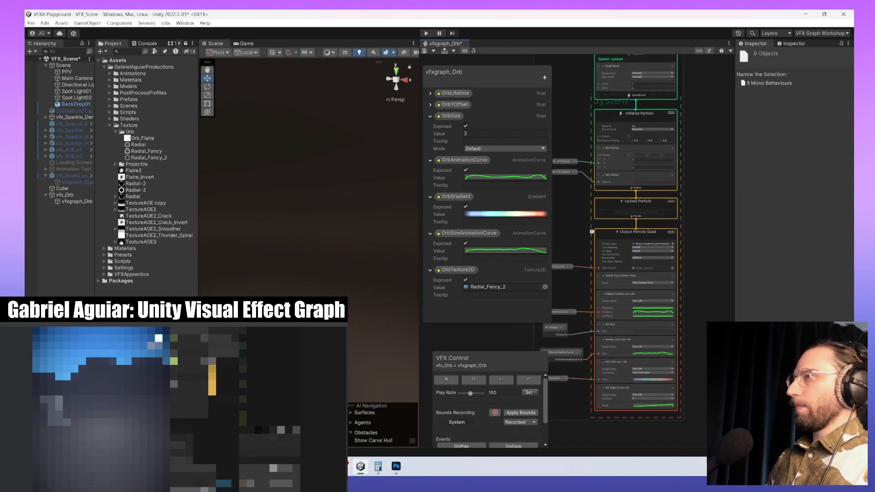
pyautogui.click(136, 138)
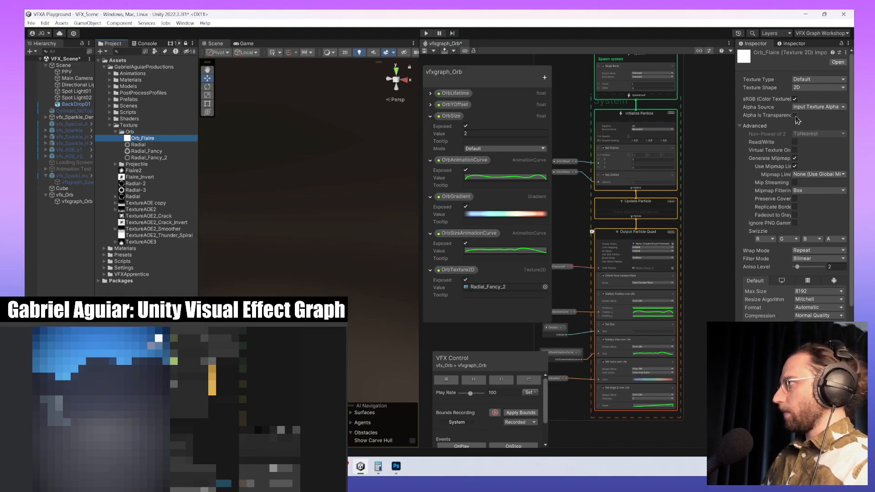
pyautogui.click(795, 116)
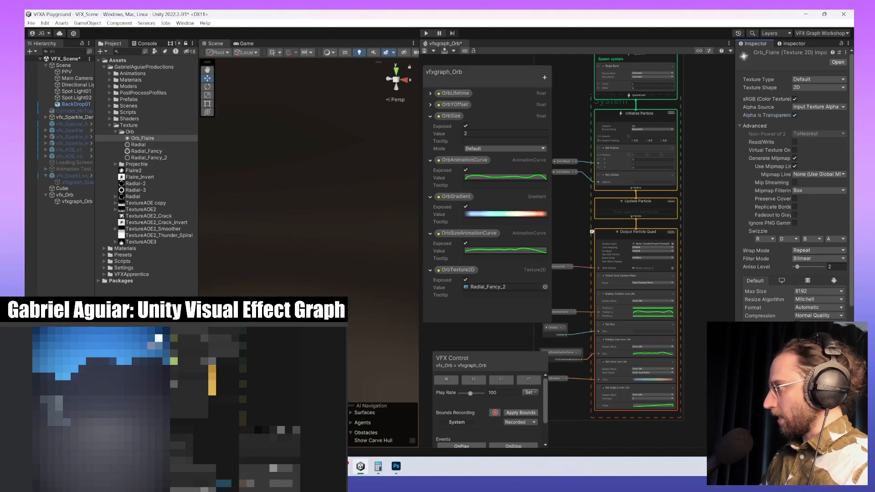
# - Try to duplicate the Output Particle Quad and Update Particle contexts with their property nodes, and undo the attempt
pyautogui.moveTo(693, 262); pyautogui.dragTo(718, 233, button='middle')
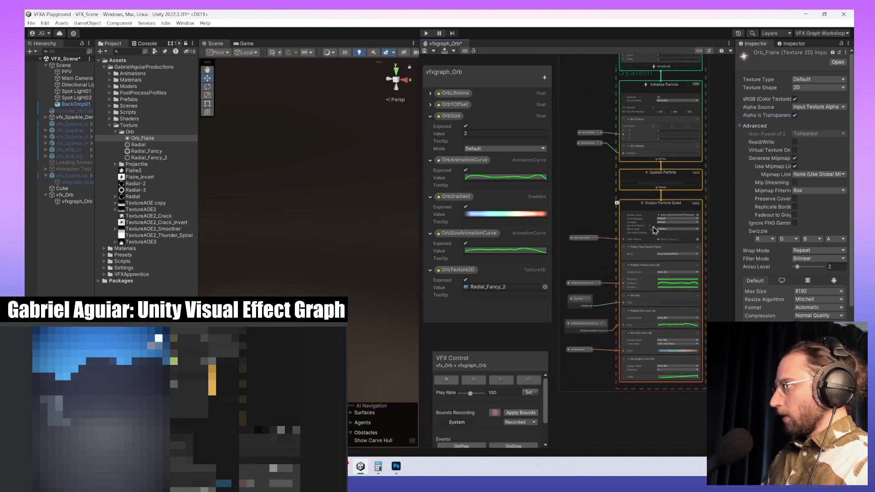
pyautogui.scroll(-3, 580, 211)
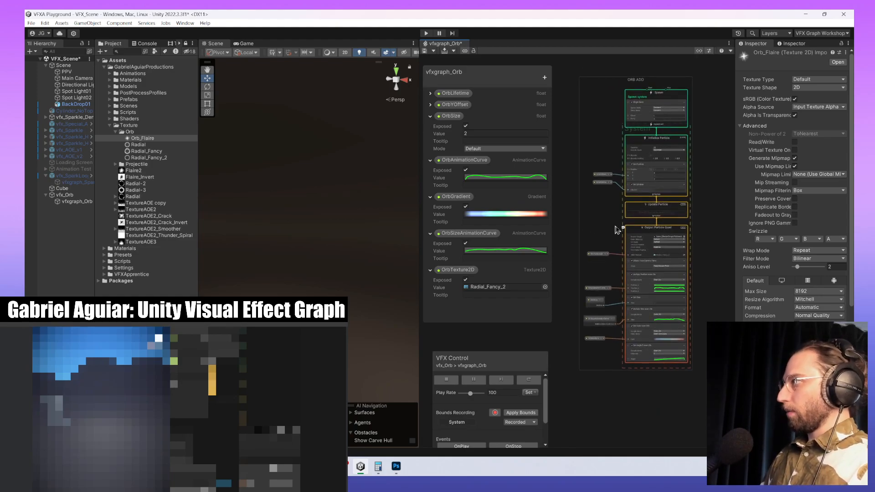
pyautogui.click(636, 231)
pyautogui.scroll(5, 637, 232)
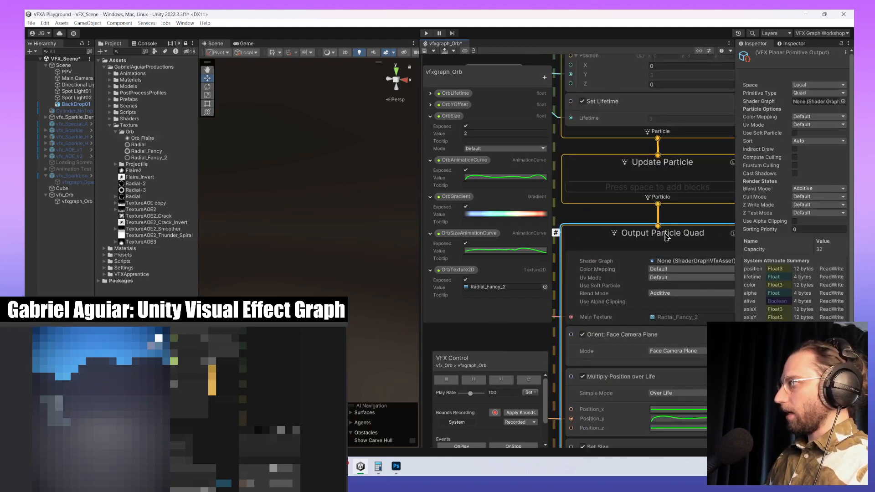
pyautogui.scroll(-5, 673, 233)
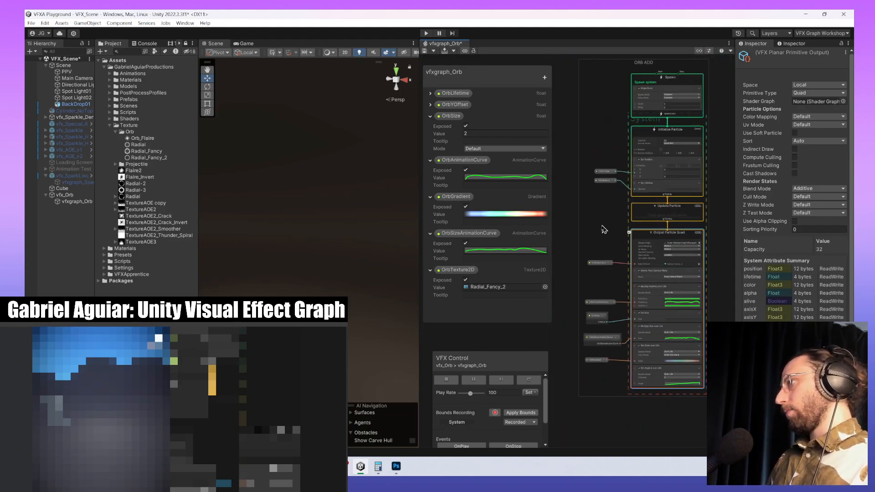
pyautogui.moveTo(592, 229); pyautogui.dragTo(664, 402)
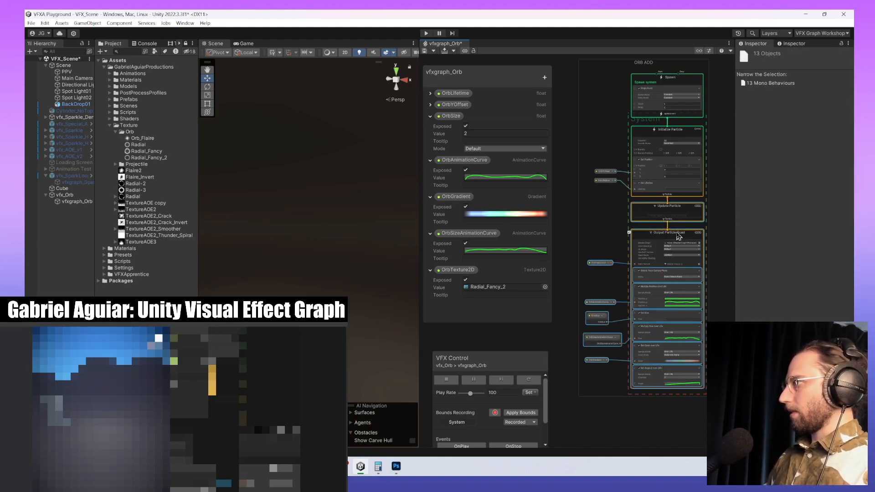
pyautogui.hotkey('ctrl', 'd')
pyautogui.click(669, 256)
pyautogui.moveTo(603, 222); pyautogui.dragTo(579, 223, button='middle')
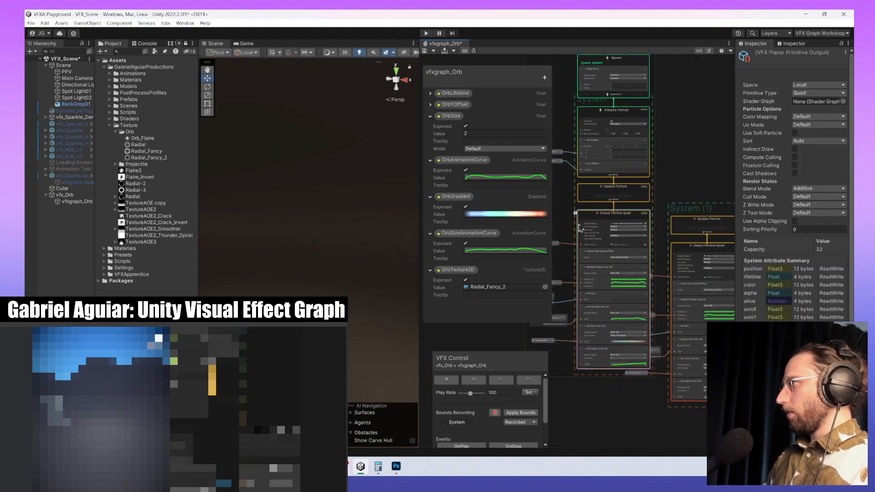
pyautogui.moveTo(665, 206); pyautogui.dragTo(640, 207)
pyautogui.click(674, 205)
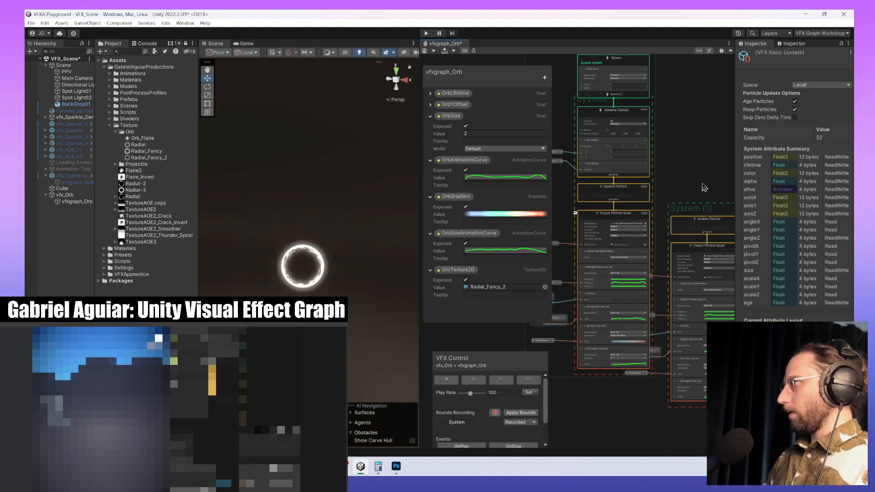
pyautogui.hotkey('ctrl', 'z')
pyautogui.hotkey('ctrl', 'z')
pyautogui.hotkey('ctrl', 'z')
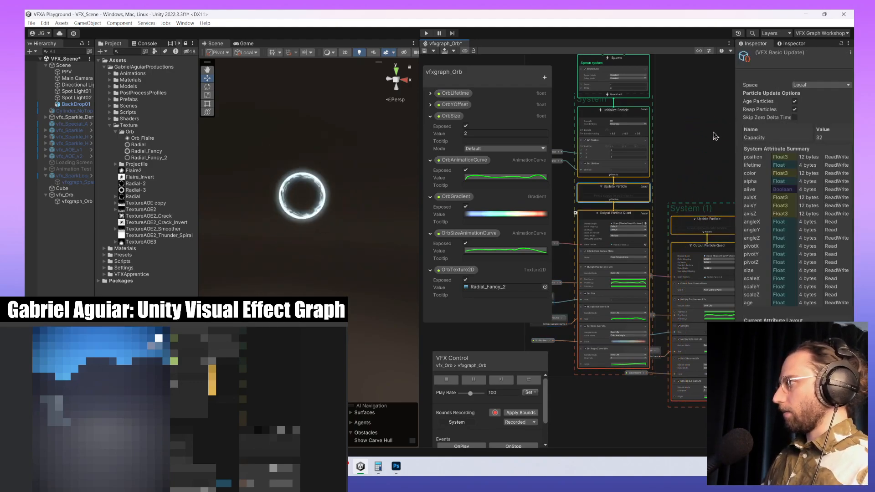
# - Duplicate the Output Particle Quad with its property nodes, and delete the extra Update Particle context from the copy
pyautogui.moveTo(677, 213); pyautogui.dragTo(716, 187, button='middle')
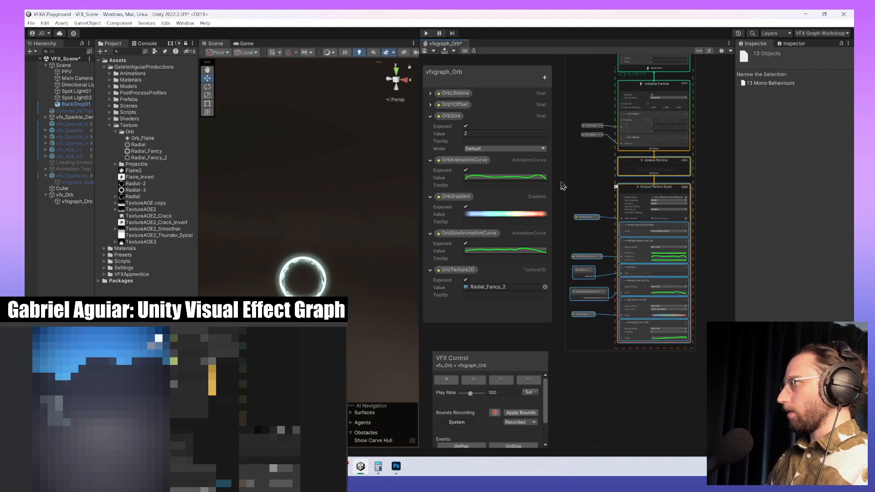
pyautogui.moveTo(573, 178); pyautogui.dragTo(640, 352)
pyautogui.hotkey('ctrl', 'd')
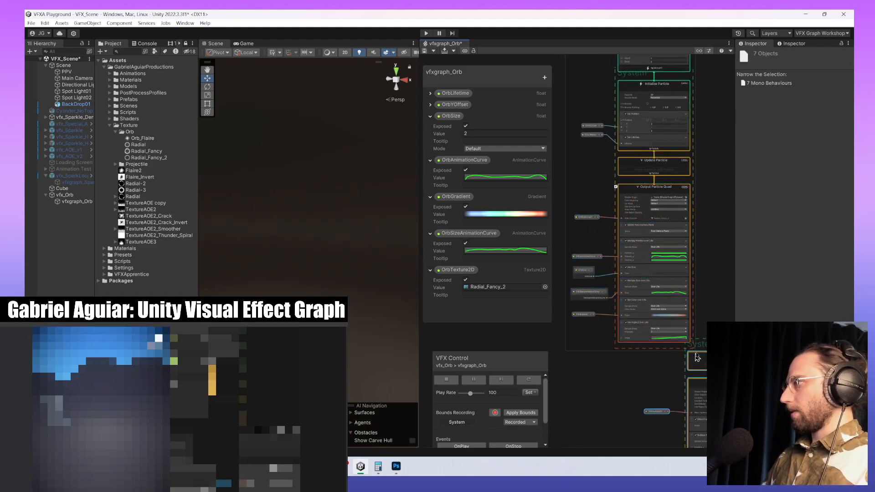
pyautogui.moveTo(710, 307); pyautogui.dragTo(652, 297, button='middle')
pyautogui.click(671, 355)
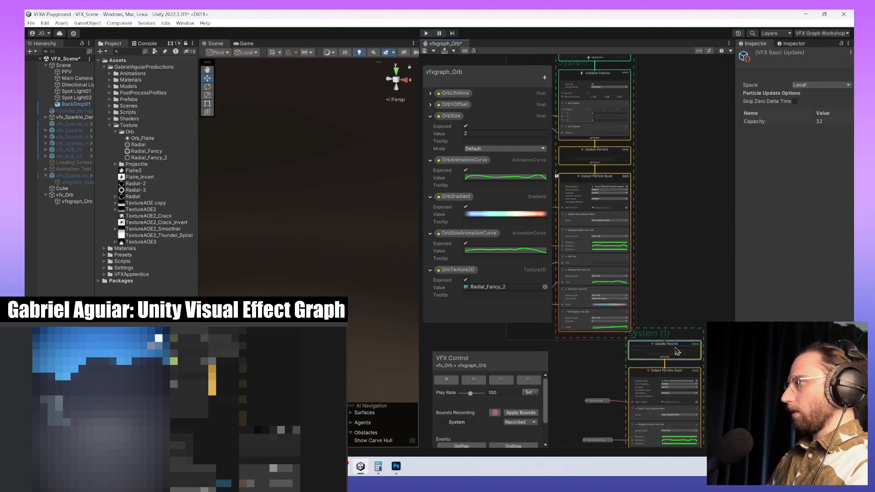
pyautogui.press('Delete')
# - Move the duplicated Output Particle Quad and its property nodes up beside the original output
pyautogui.scroll(-3, 679, 360)
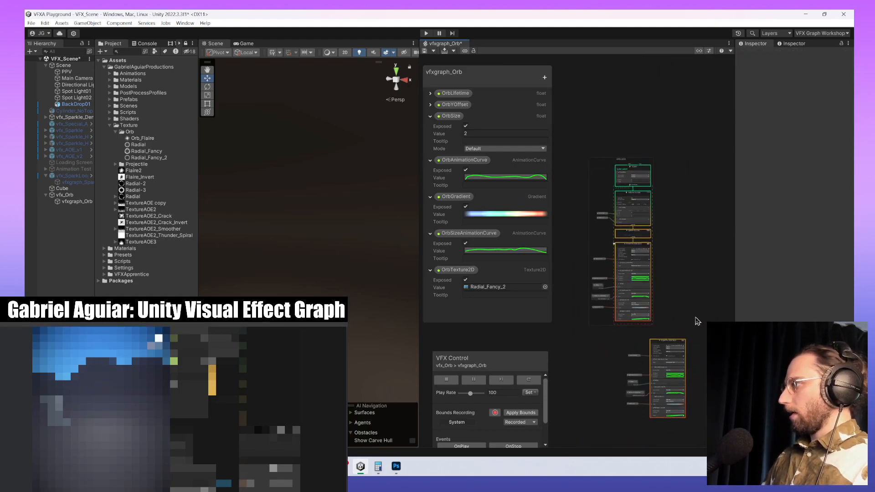
pyautogui.moveTo(696, 316); pyautogui.dragTo(614, 404)
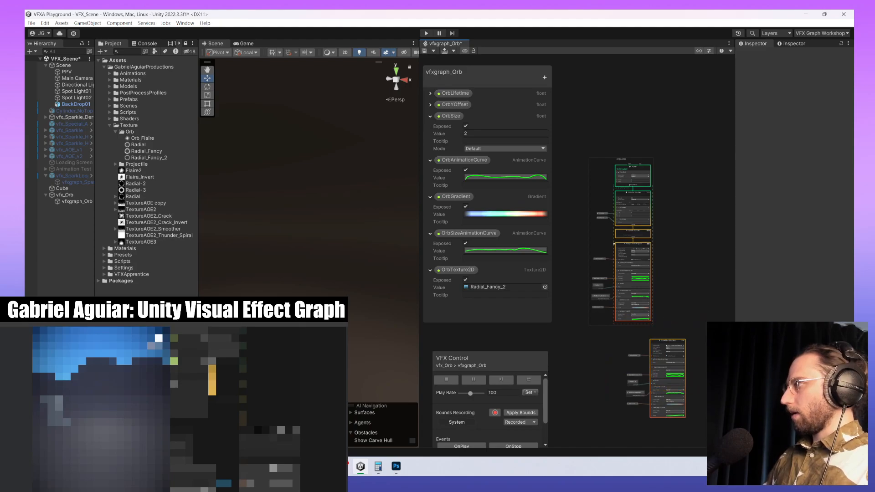
pyautogui.moveTo(585, 443); pyautogui.dragTo(682, 247)
pyautogui.scroll(5, 719, 267)
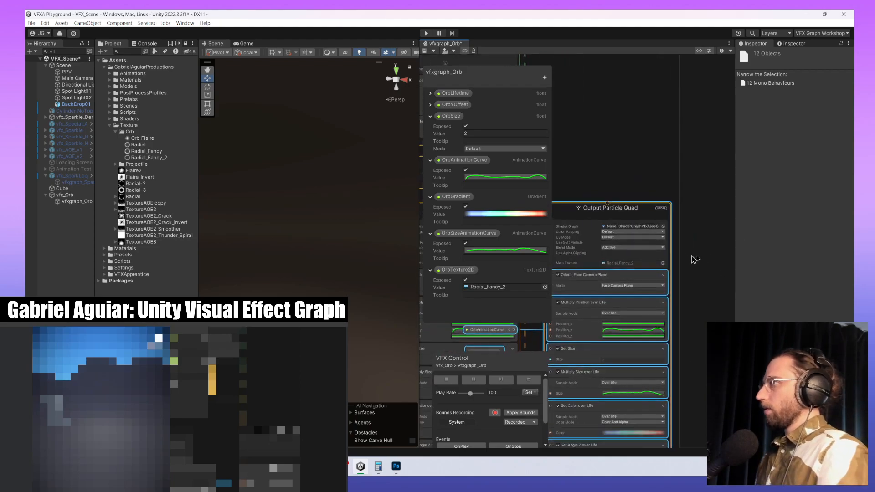
pyautogui.scroll(-4, 689, 162)
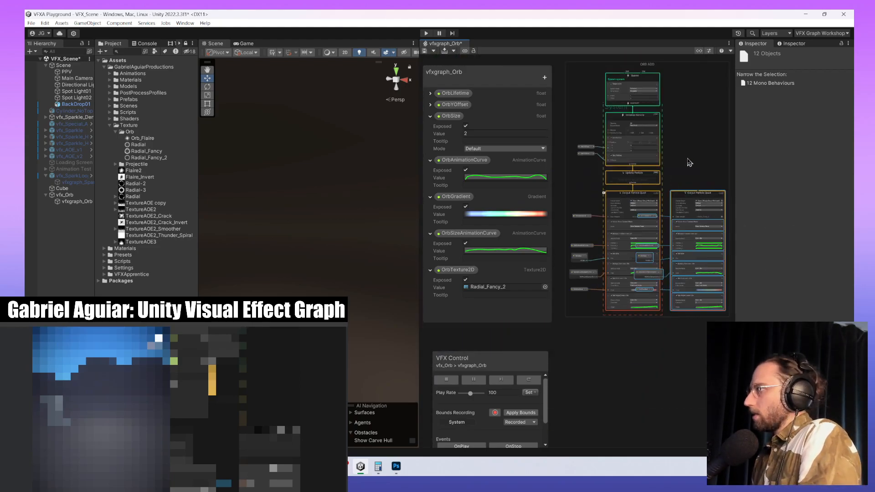
# - Try to shift the duplicated output and its property nodes clear of the original Output Particle Quad
pyautogui.click(636, 276)
pyautogui.moveTo(683, 324); pyautogui.dragTo(663, 311, button='middle')
pyautogui.click(682, 157)
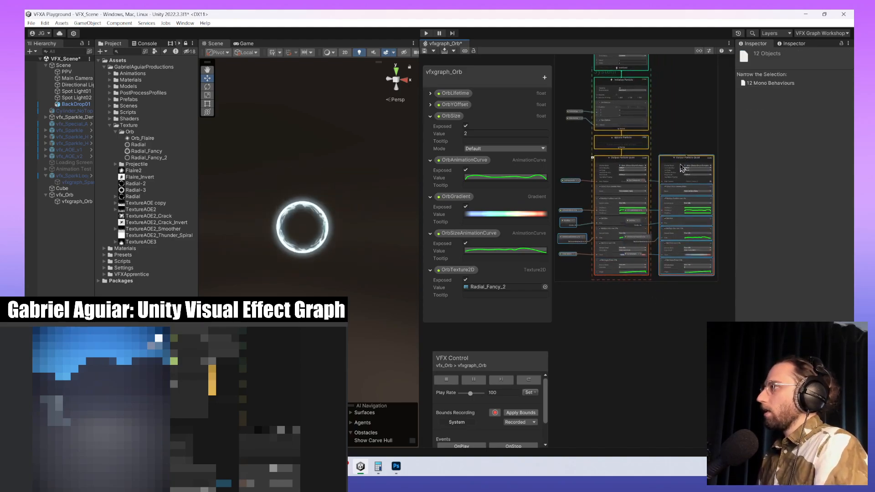
pyautogui.moveTo(677, 163)
pyautogui.mouseDown()
pyautogui.moveTo(696, 163)
pyautogui.moveTo(683, 164)
pyautogui.mouseUp()
pyautogui.click(647, 337)
pyautogui.click(636, 257)
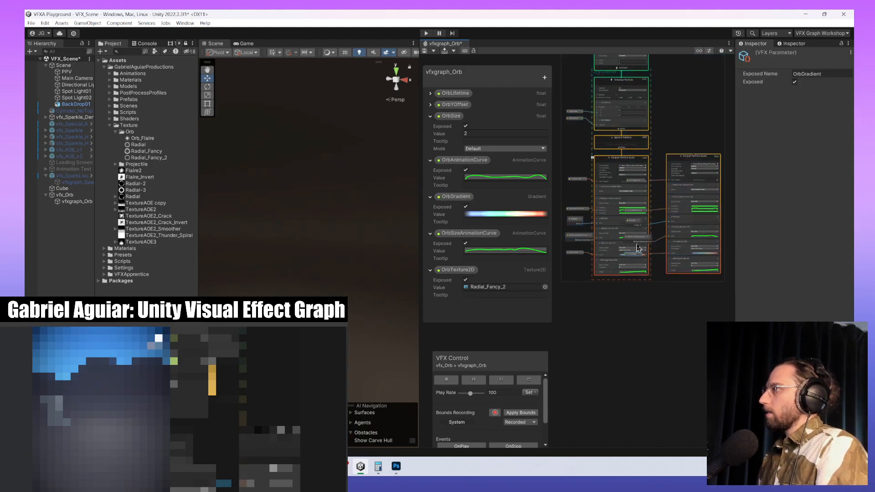
pyautogui.click(636, 212)
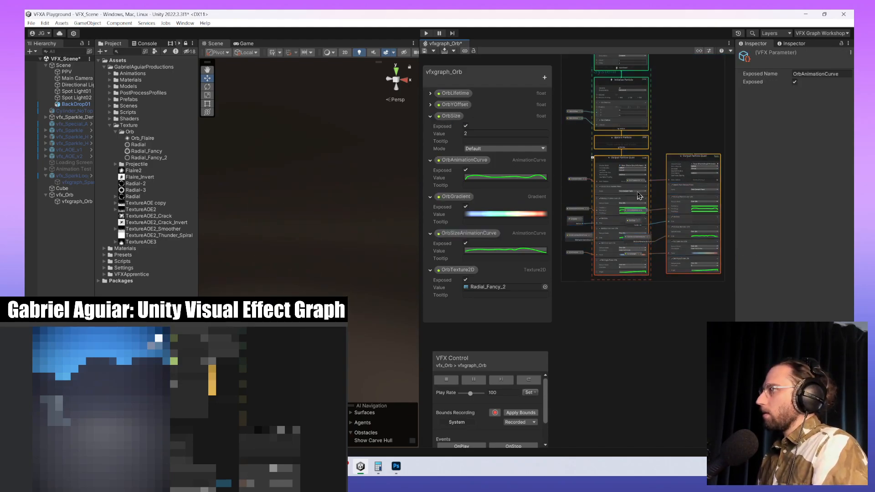
pyautogui.click(637, 181)
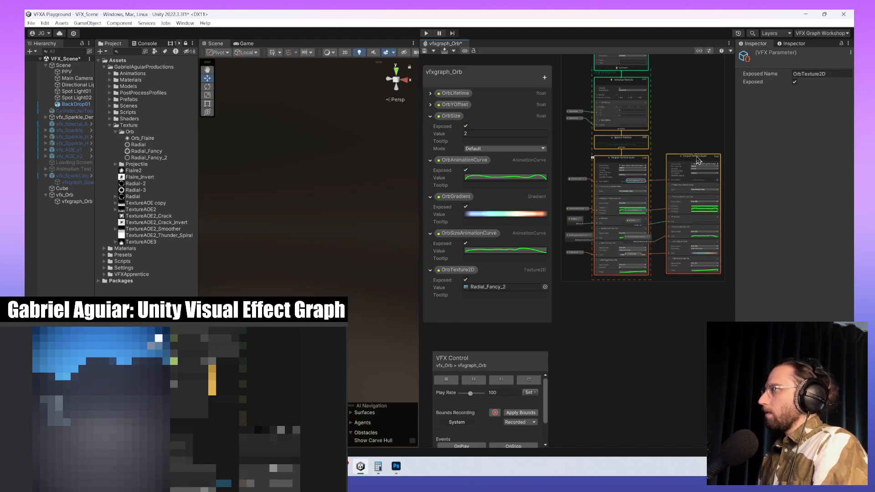
pyautogui.click(697, 158)
pyautogui.click(687, 207)
pyautogui.moveTo(675, 175); pyautogui.dragTo(636, 194, button='middle')
pyautogui.moveTo(635, 176); pyautogui.dragTo(671, 176)
# - Undo the recent node moves and selection changes around the duplicated output
pyautogui.hotkey('ctrl', 'z')
pyautogui.hotkey('ctrl', 'z')
pyautogui.hotkey('ctrl', 'z')
pyautogui.hotkey('ctrl', 'z')
pyautogui.hotkey('ctrl', 'z')
pyautogui.hotkey('ctrl', 'z')
pyautogui.hotkey('ctrl', 'z')
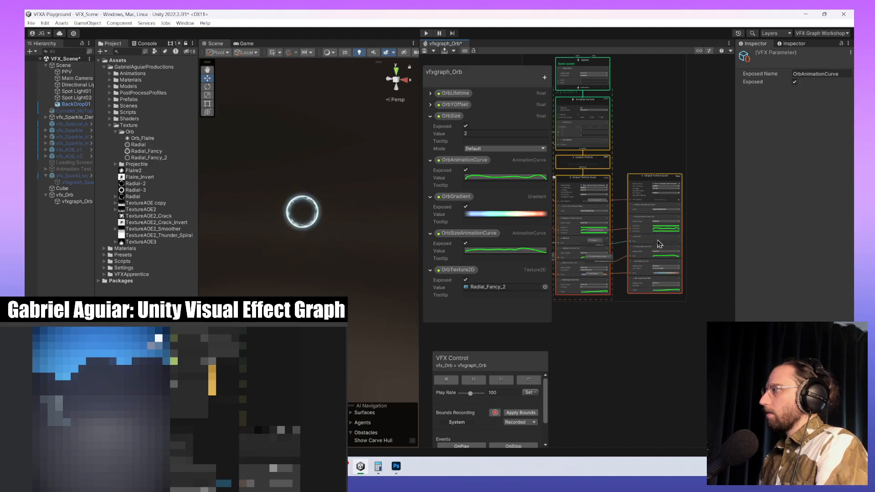
pyautogui.hotkey('ctrl', 'z')
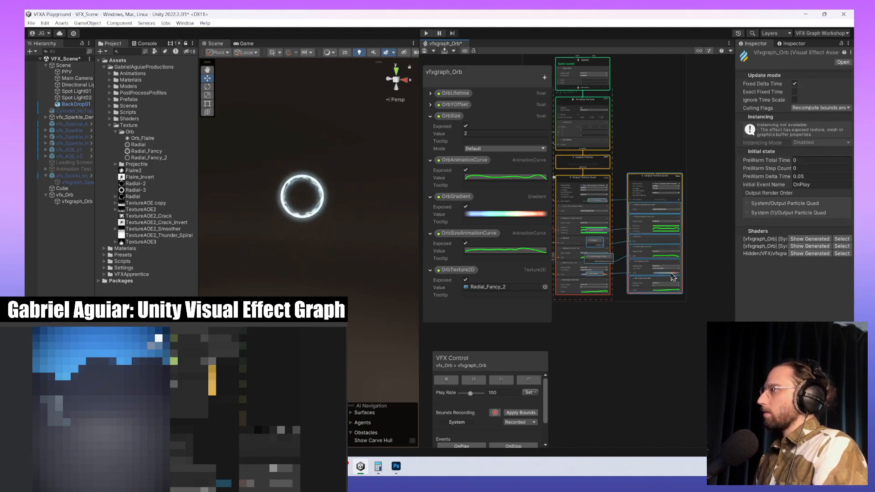
# - Move the duplicated Output Particle Quad together with its property nodes farther from the original so nothing overlaps
pyautogui.moveTo(641, 174); pyautogui.dragTo(673, 169)
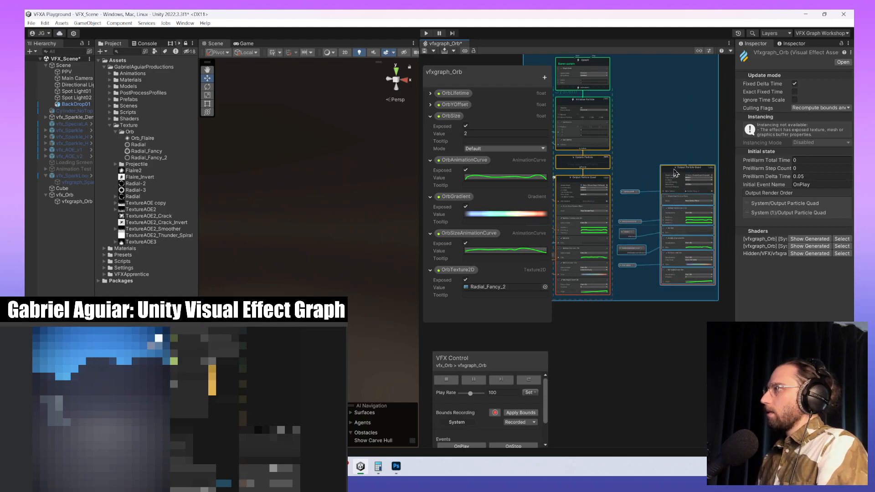
pyautogui.click(656, 294)
pyautogui.scroll(-3, 656, 294)
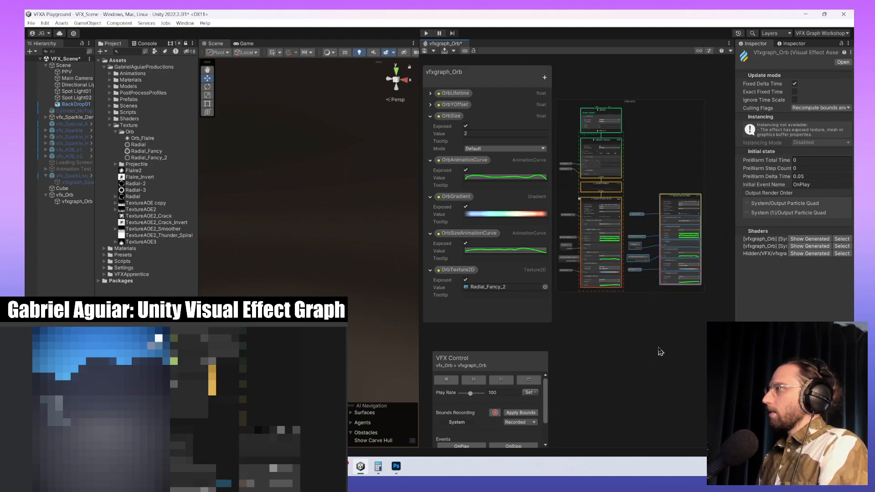
pyautogui.moveTo(667, 338); pyautogui.dragTo(681, 331, button='middle')
pyautogui.moveTo(686, 195); pyautogui.dragTo(686, 201)
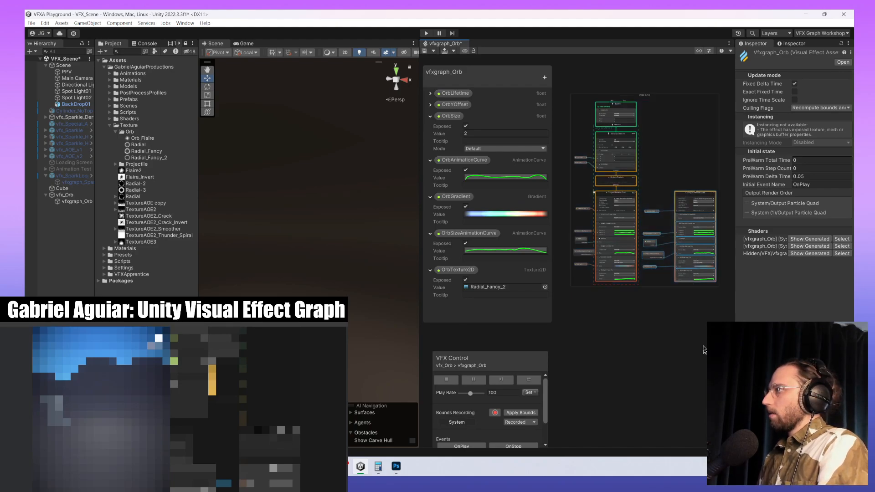
# - Reposition both Output Particle Quad groups with their property nodes on either side beneath the Update Particle context
pyautogui.moveTo(704, 339); pyautogui.dragTo(563, 195)
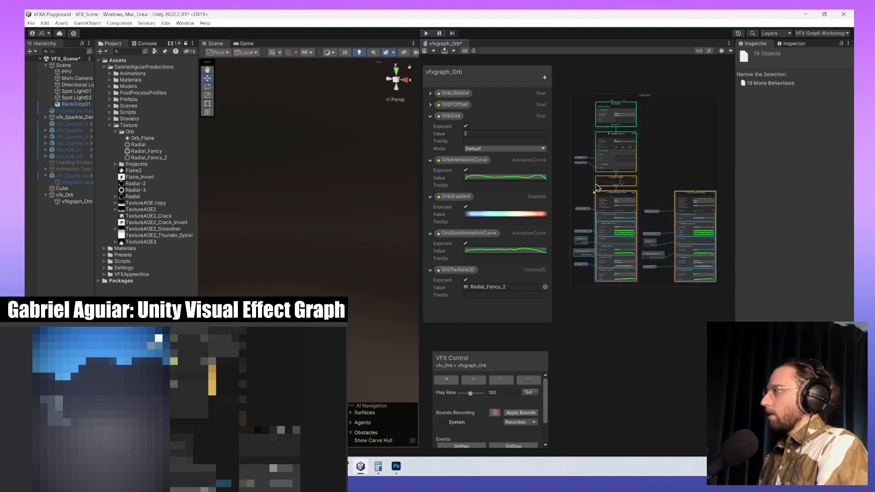
pyautogui.moveTo(718, 201); pyautogui.dragTo(664, 201)
pyautogui.moveTo(660, 240); pyautogui.dragTo(722, 241, button='middle')
pyautogui.moveTo(705, 201); pyautogui.dragTo(684, 208)
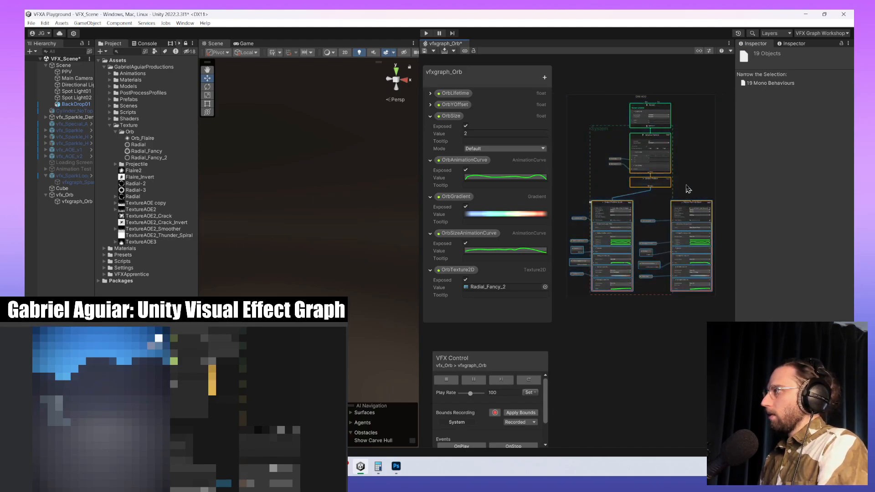
# - Connect the Update Particle context's output to the duplicated Output Particle Quad
pyautogui.click(658, 196)
pyautogui.scroll(4, 652, 190)
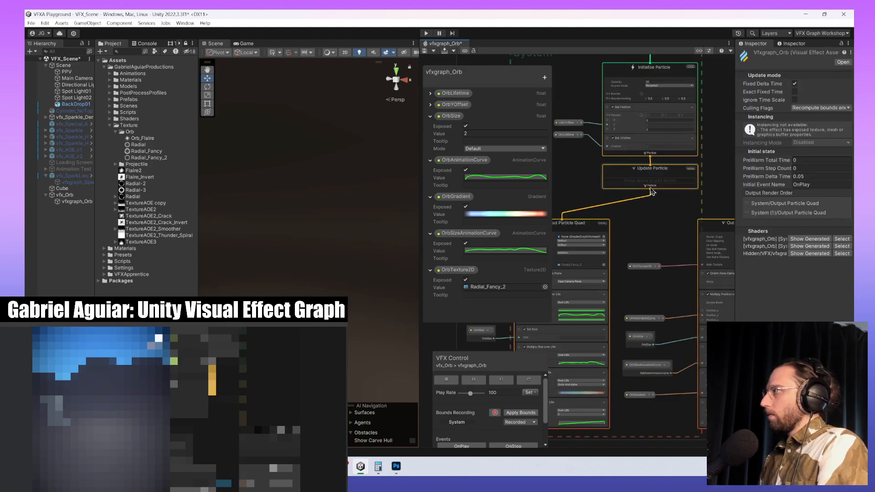
pyautogui.moveTo(652, 191); pyautogui.dragTo(600, 195, button='middle')
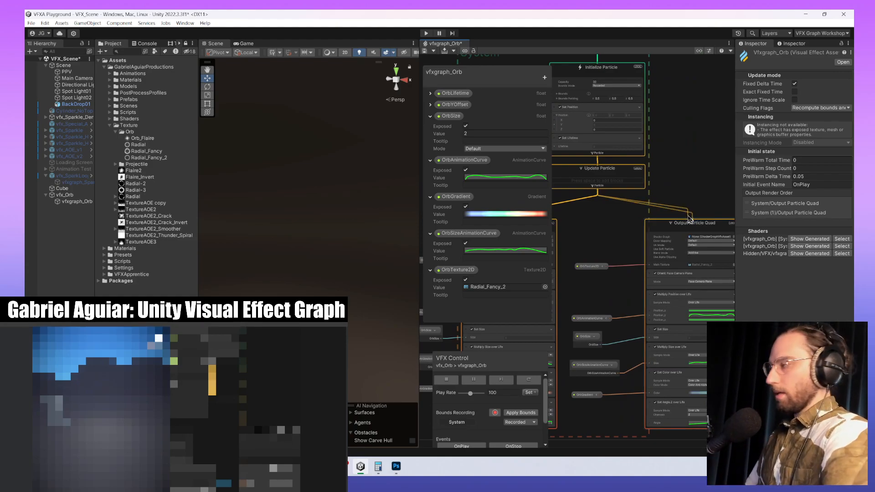
pyautogui.moveTo(688, 219); pyautogui.dragTo(691, 220)
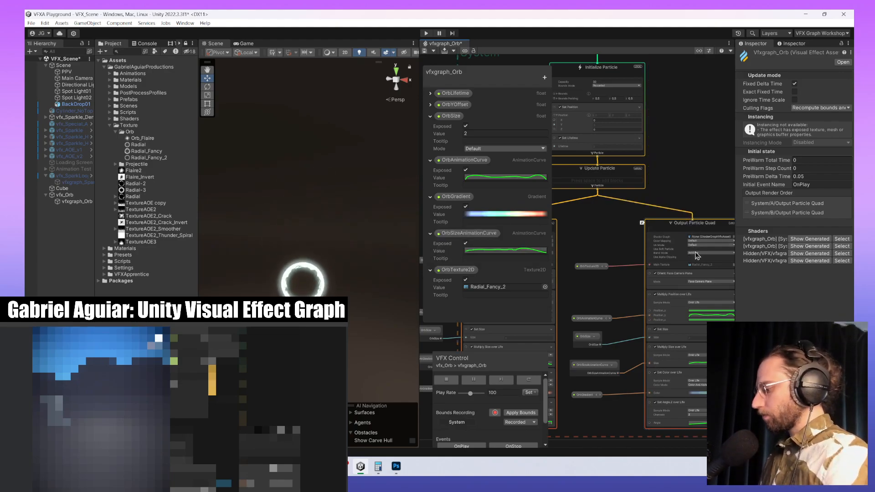
# - Select the duplicated output's OrbTexture2D node and collapse the OrbSize, OrbAnimationCurve, OrbGradient and OrbSizeAnimationCurve properties in the blackboard
pyautogui.moveTo(673, 175); pyautogui.dragTo(681, 121, button='middle')
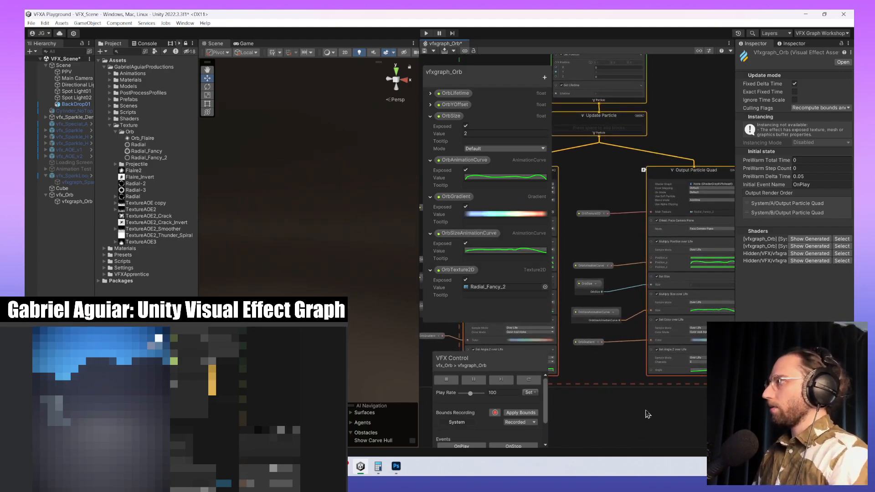
pyautogui.moveTo(648, 414); pyautogui.dragTo(645, 334, button='middle')
pyautogui.moveTo(572, 122); pyautogui.dragTo(616, 236)
pyautogui.click(625, 142)
pyautogui.click(610, 136)
pyautogui.moveTo(611, 165); pyautogui.dragTo(602, 176, button='middle')
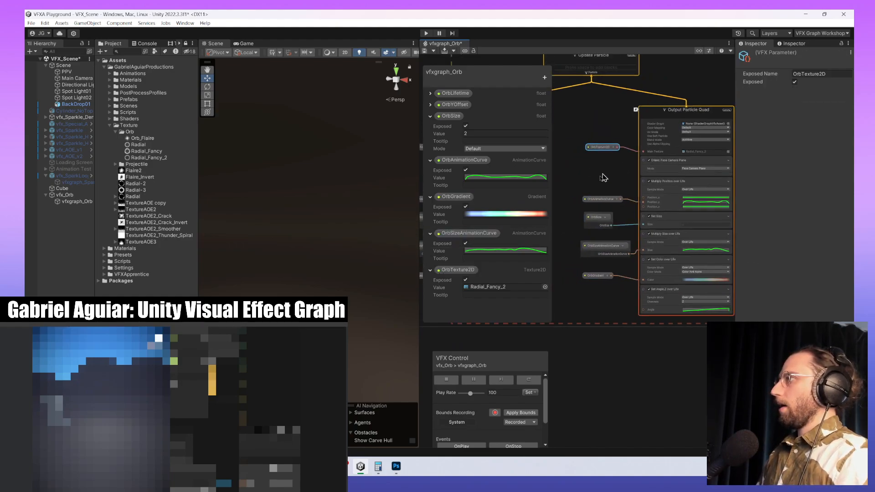
pyautogui.scroll(2, 593, 182)
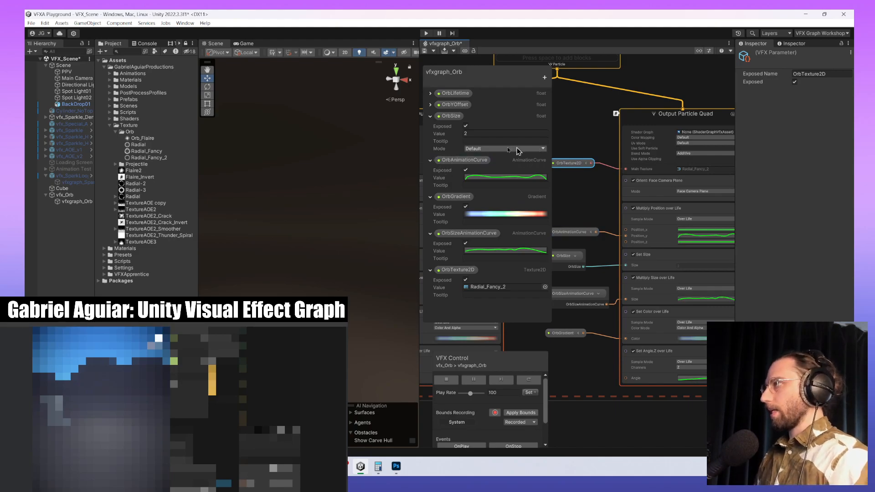
pyautogui.click(430, 116)
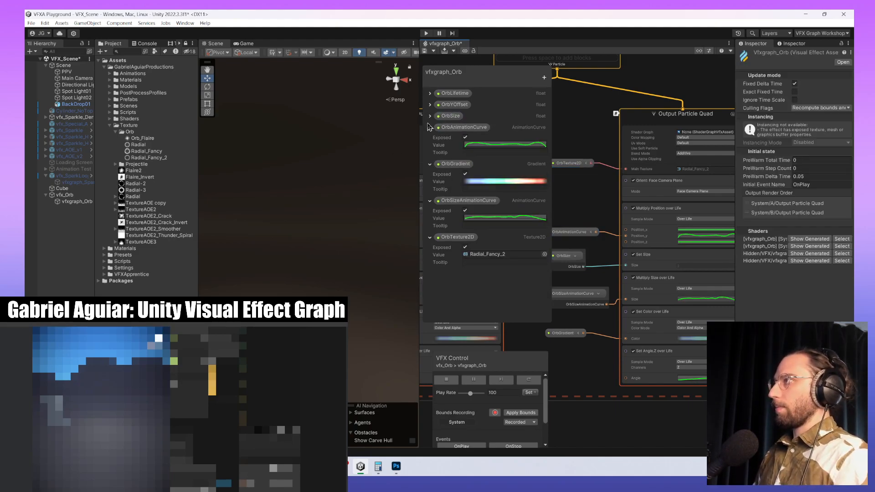
pyautogui.click(430, 127)
pyautogui.click(429, 139)
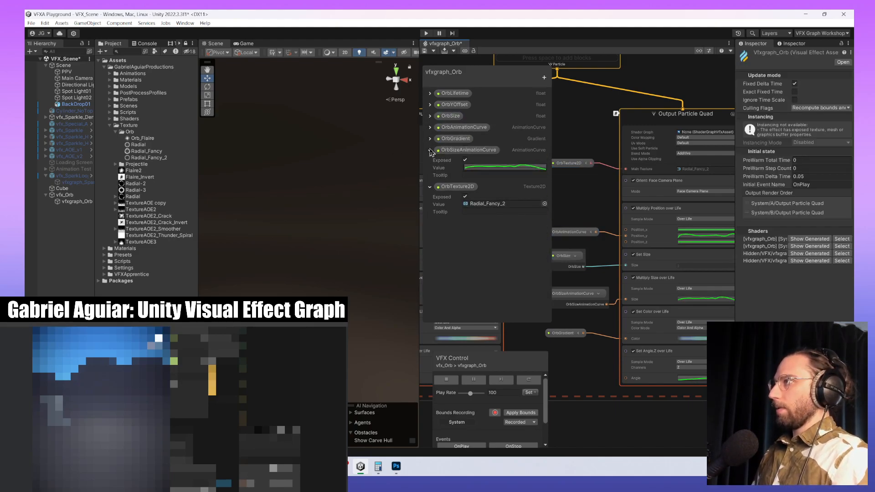
pyautogui.click(429, 150)
pyautogui.click(451, 162)
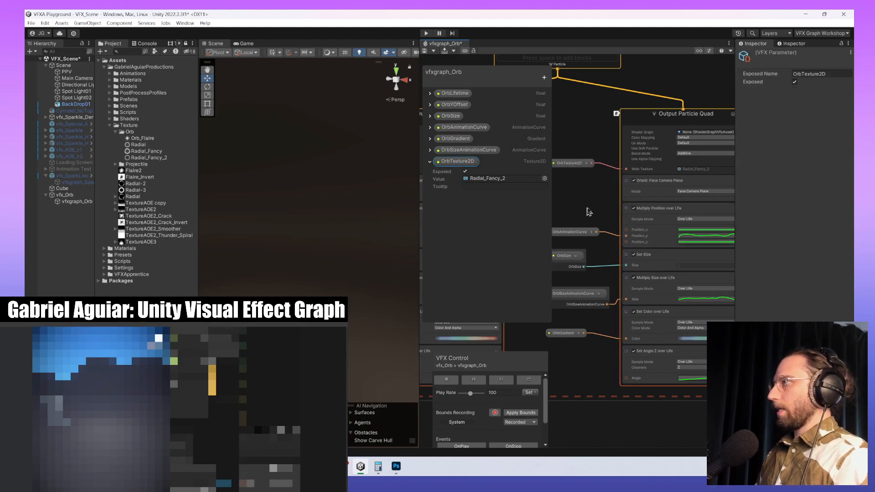
# - Add a Texture2D property named OrbFlaireTextue to the blackboard and expand its settings
pyautogui.click(545, 78)
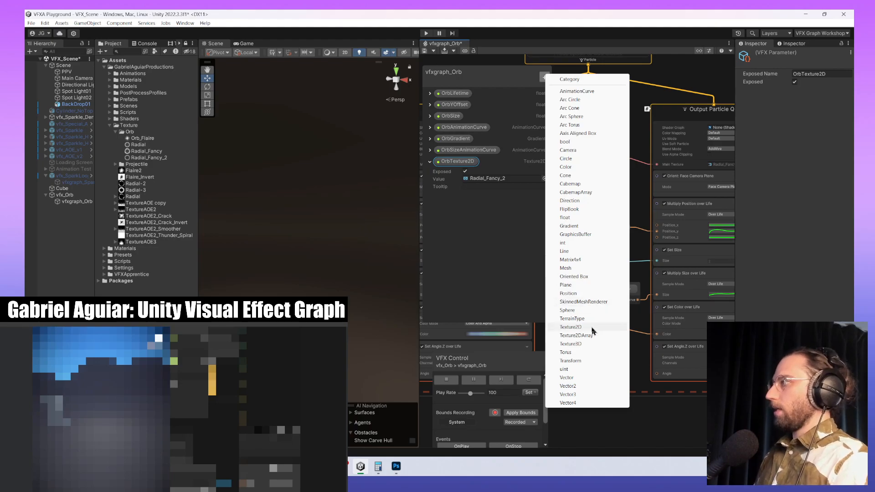
pyautogui.click(569, 327)
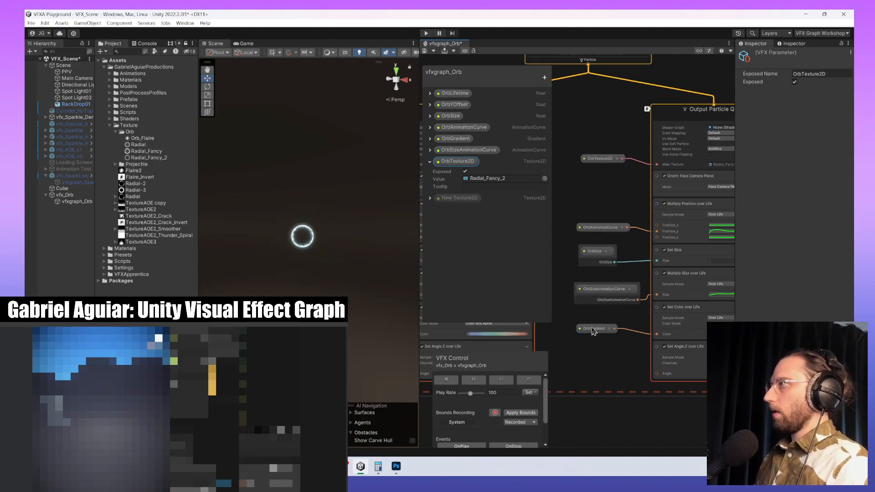
pyautogui.doubleClick(458, 197)
pyautogui.write('OrbFlair')
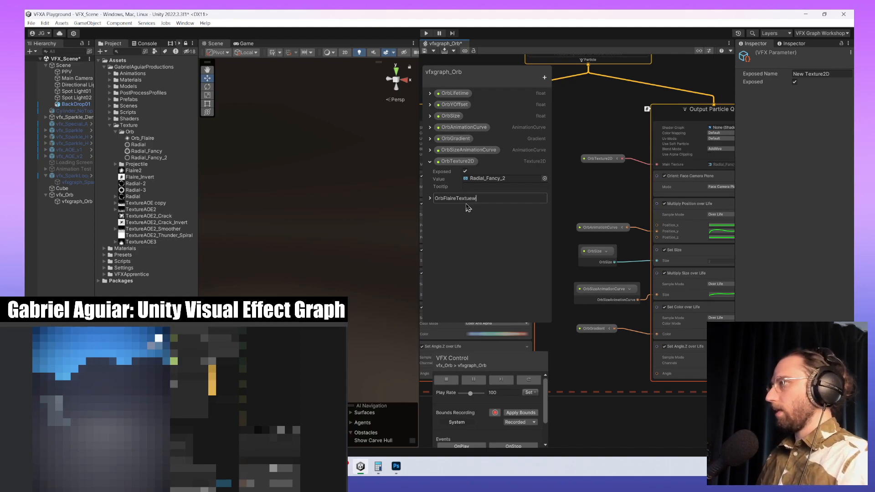
pyautogui.press('Return')
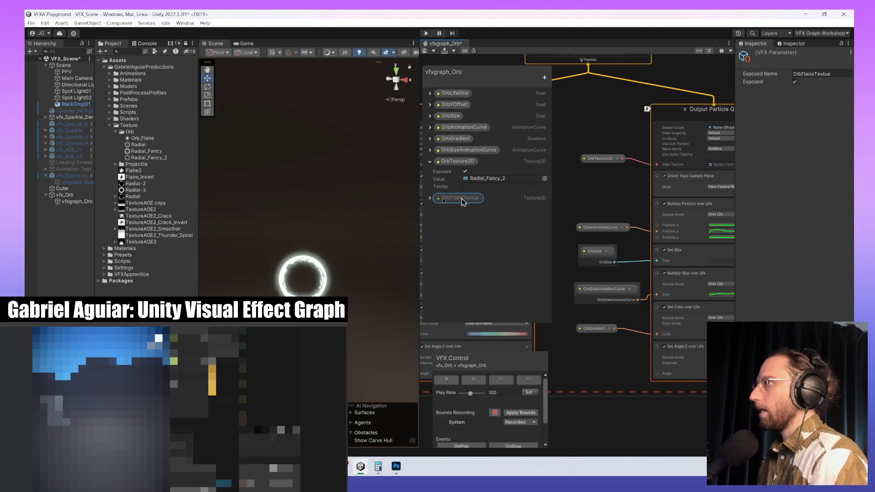
pyautogui.click(430, 198)
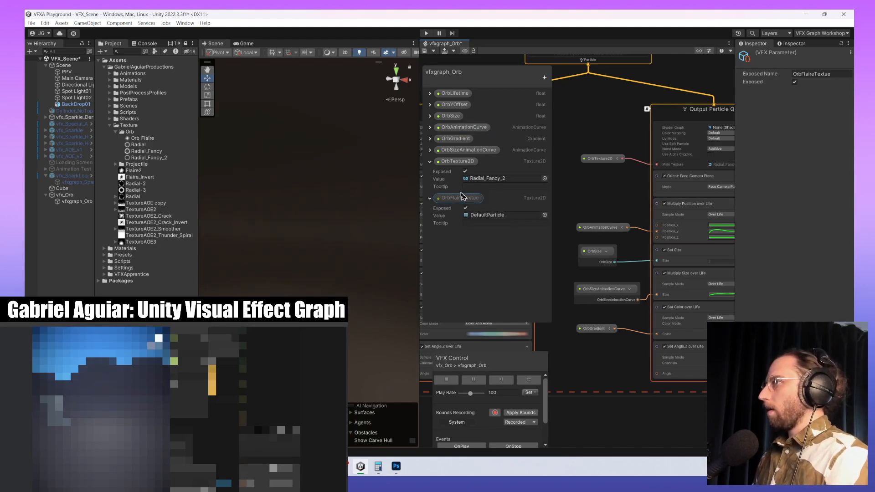
# - Place an OrbFlaireTextue node beside the duplicated Output Particle Quad and delete that output's OrbTexture2D node
pyautogui.moveTo(458, 198); pyautogui.dragTo(608, 170)
pyautogui.click(610, 161)
pyautogui.press('Delete')
# - Rename the new texture property as OrbFlaireTextue2D
pyautogui.doubleClick(460, 198)
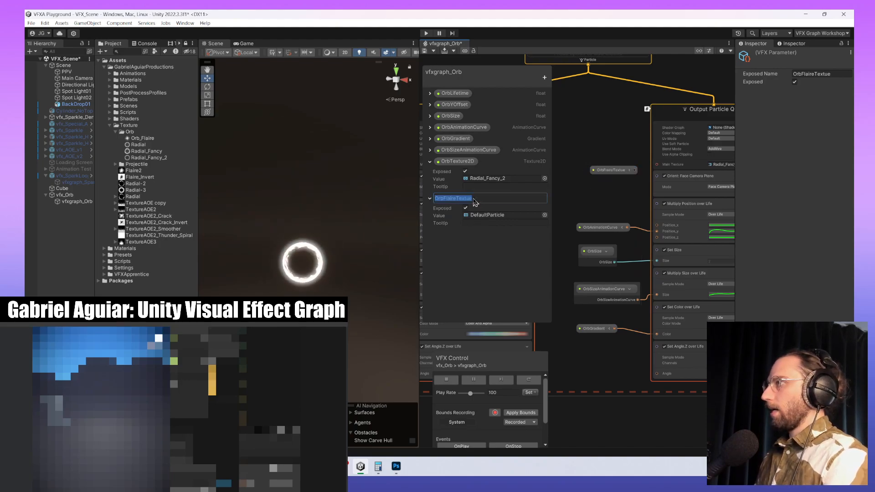
pyautogui.click(485, 202)
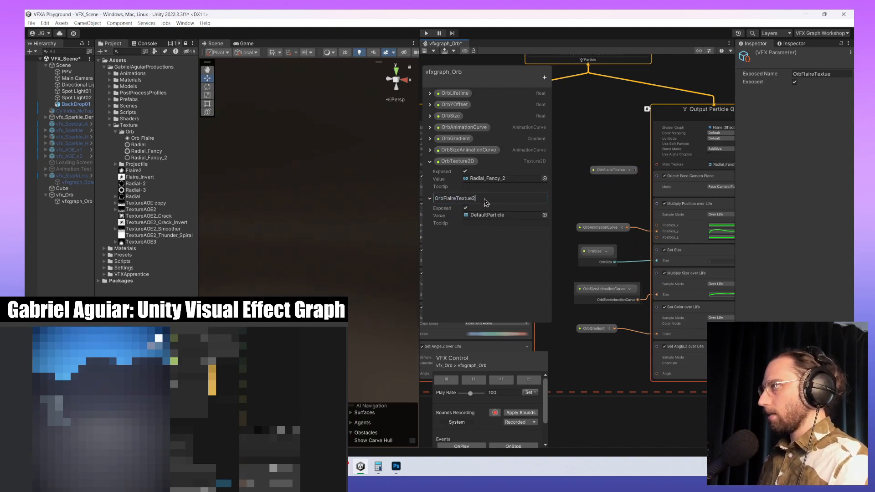
pyautogui.write('2D')
pyautogui.click(495, 275)
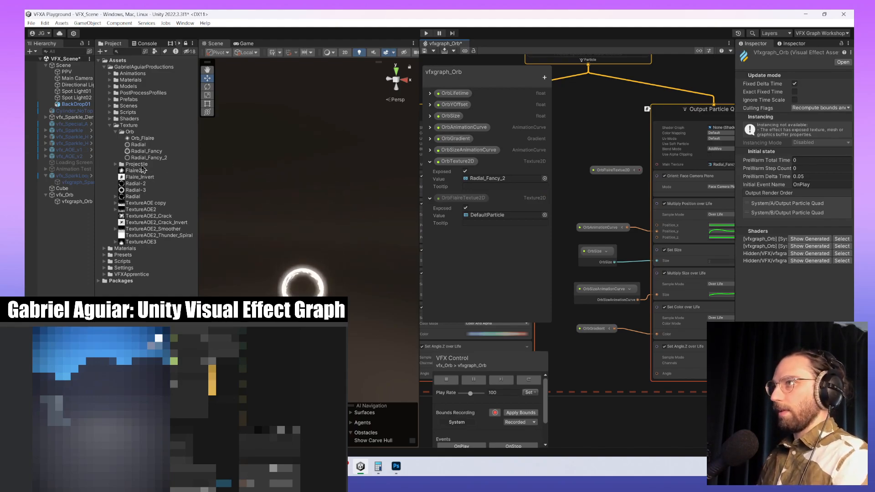
# - Assign the Orb_Flaire texture to OrbFlaireTextue2D and connect its node to the duplicated output's Main Texture
pyautogui.moveTo(140, 145); pyautogui.dragTo(545, 216)
pyautogui.moveTo(639, 170); pyautogui.dragTo(656, 165)
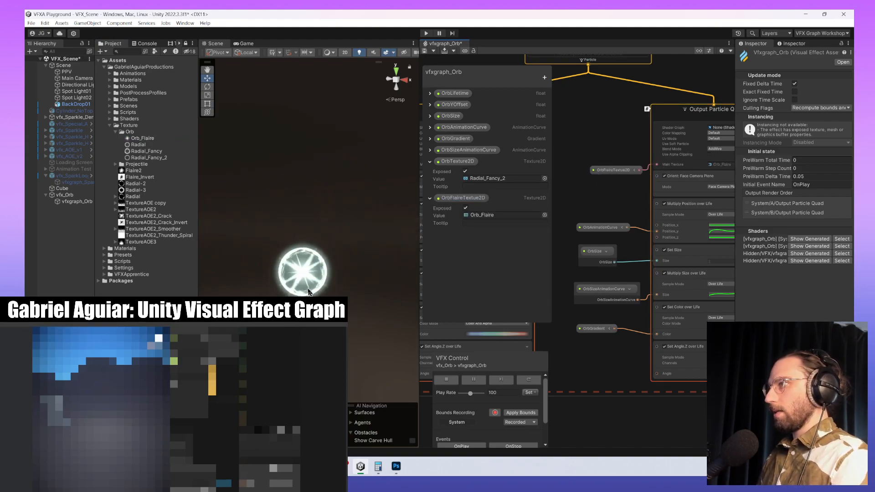
# - Delete the Set Angle.Z over Life block from the duplicated Output Particle Quad
pyautogui.moveTo(621, 366); pyautogui.dragTo(624, 333, button='middle')
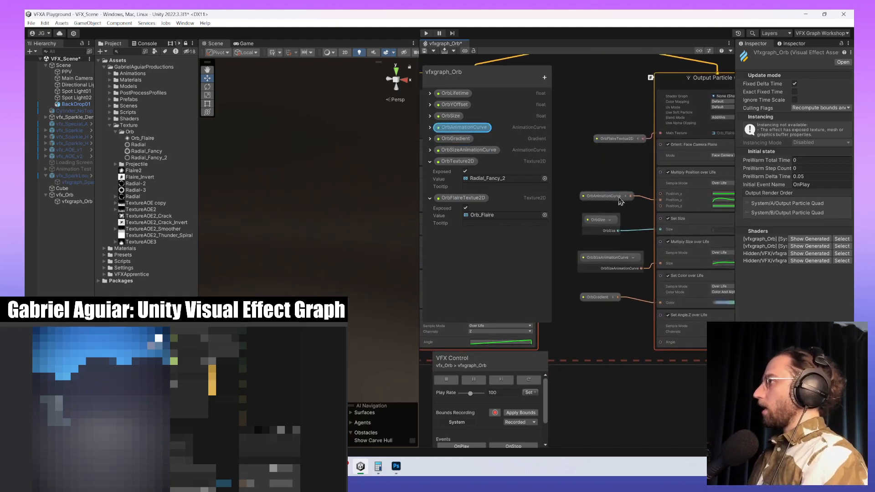
pyautogui.moveTo(630, 326); pyautogui.dragTo(617, 295, button='middle')
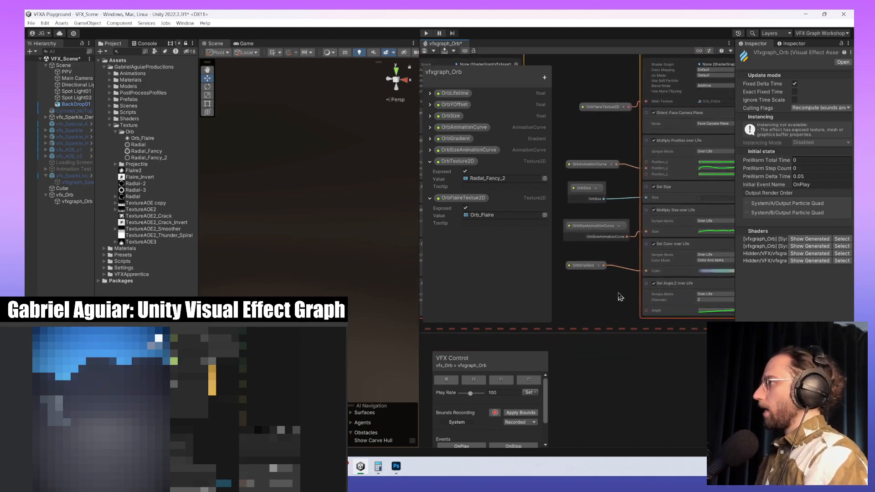
pyautogui.click(674, 291)
pyautogui.press('Delete')
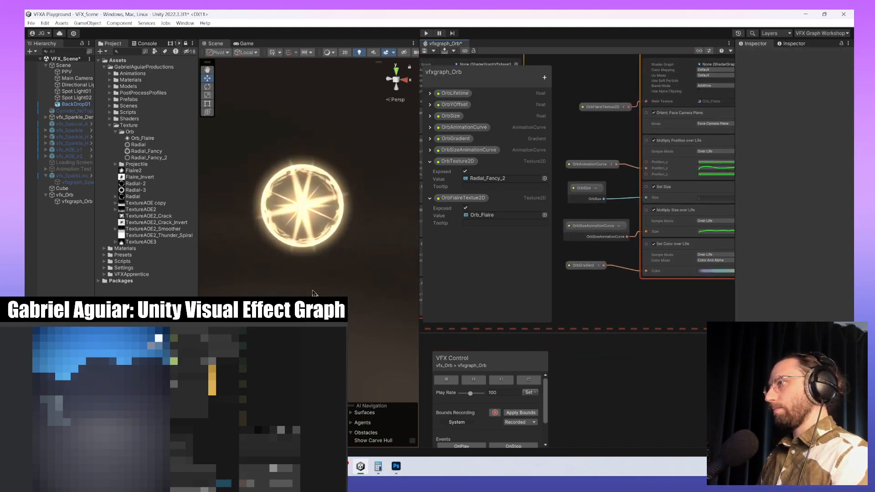
pyautogui.moveTo(596, 306); pyautogui.dragTo(609, 323, button='middle')
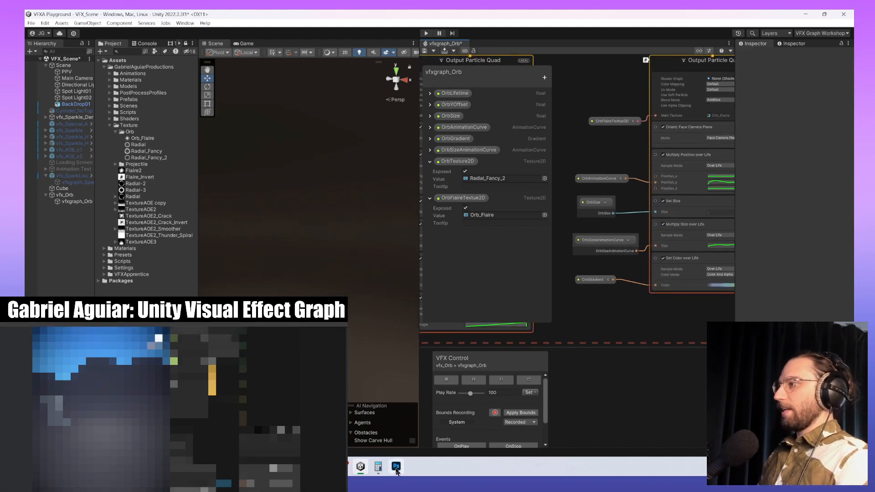
# - Switch to Photoshop, toggle layer visibility in TextureOrb.psd to compare the star layers, and select Layer 8 copy
pyautogui.click(396, 468)
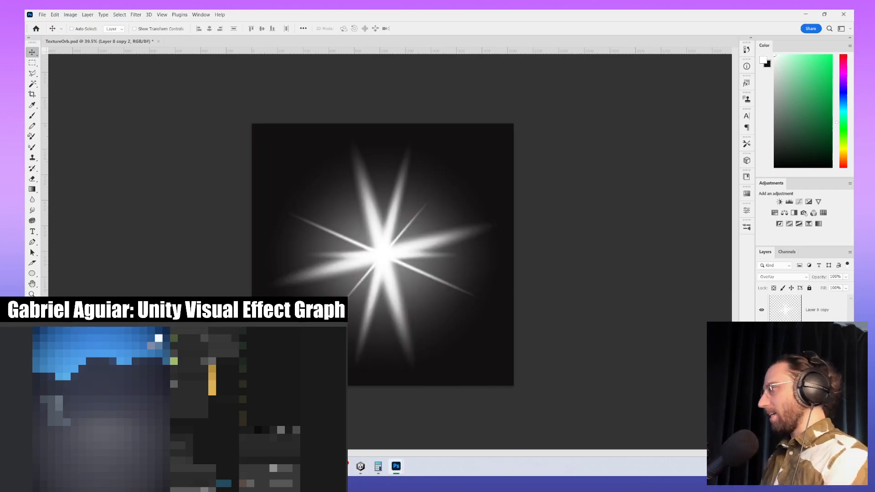
pyautogui.click(761, 346)
pyautogui.click(761, 346)
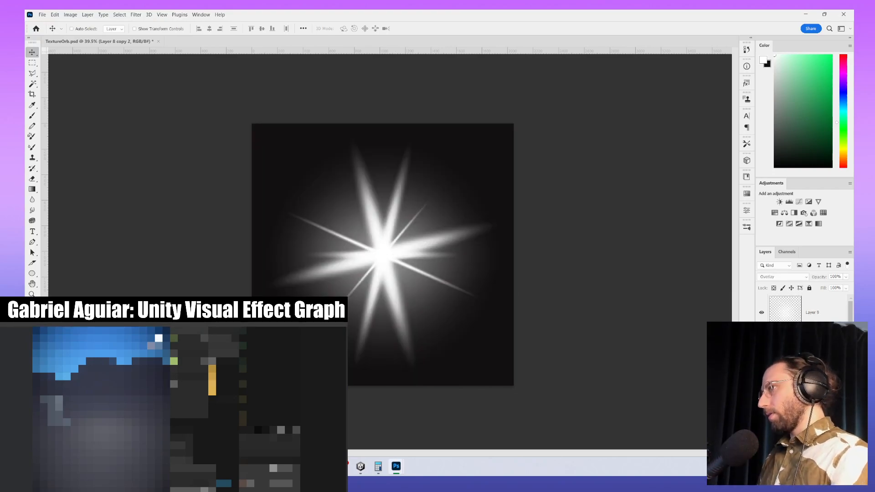
pyautogui.click(761, 346)
pyautogui.scroll(-3, 761, 346)
pyautogui.click(812, 346)
pyautogui.scroll(3, 811, 346)
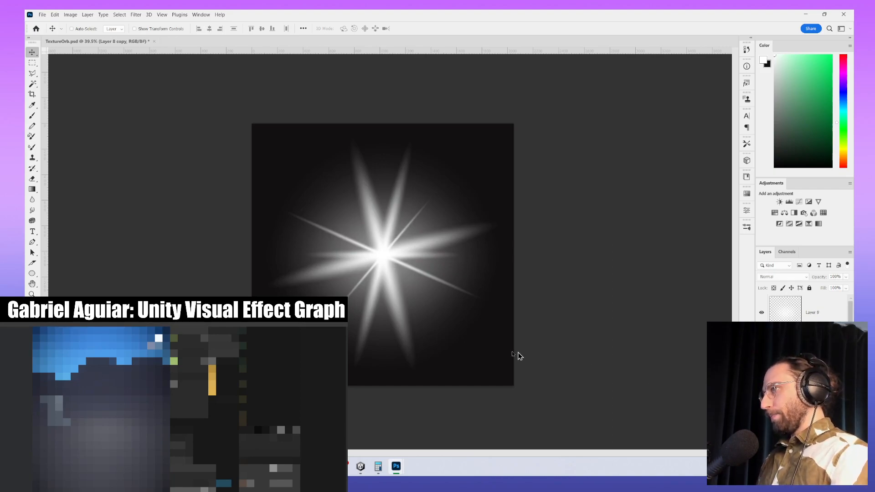
# - Duplicate the star layer Layer 8 copy, add a layer mask to the duplicate and hide the original
pyautogui.scroll(-1, 802, 319)
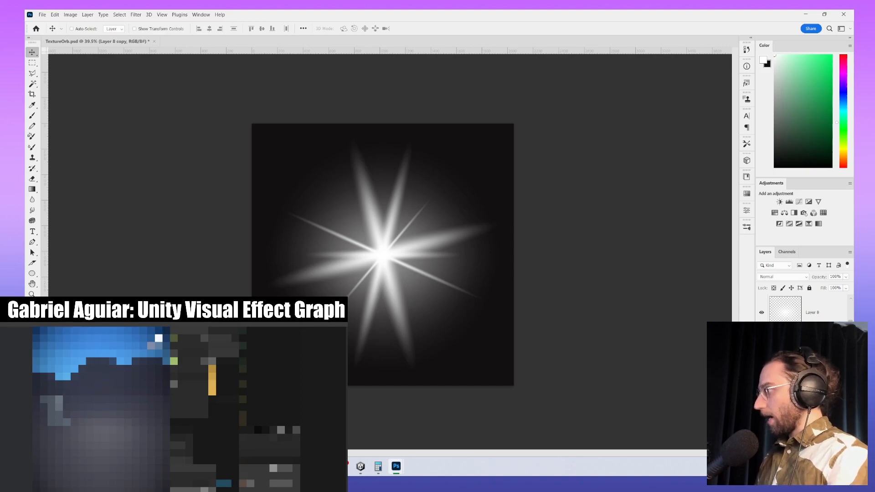
pyautogui.click(794, 451)
pyautogui.hotkey('ctrl', 'j')
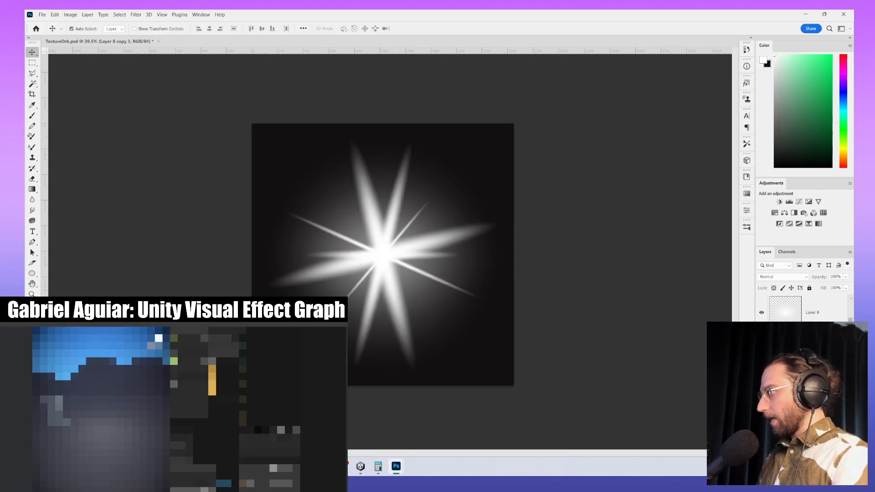
pyautogui.click(794, 451)
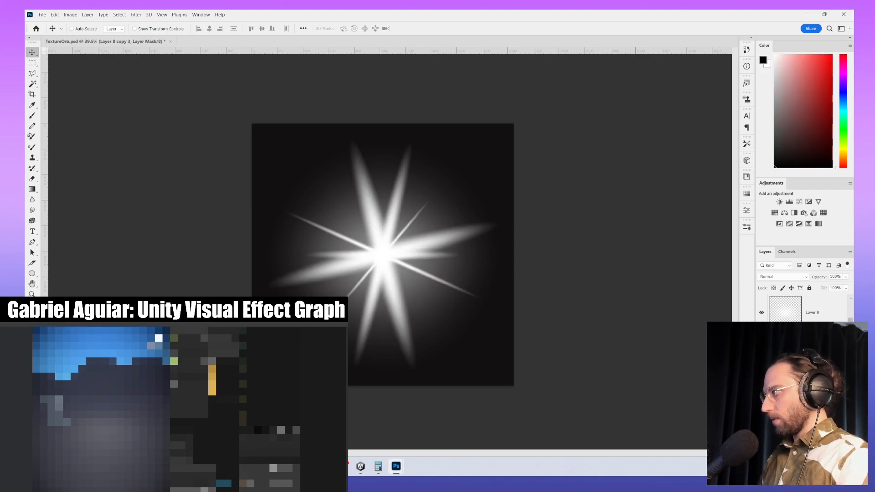
pyautogui.hotkey('ctrl', 'i')
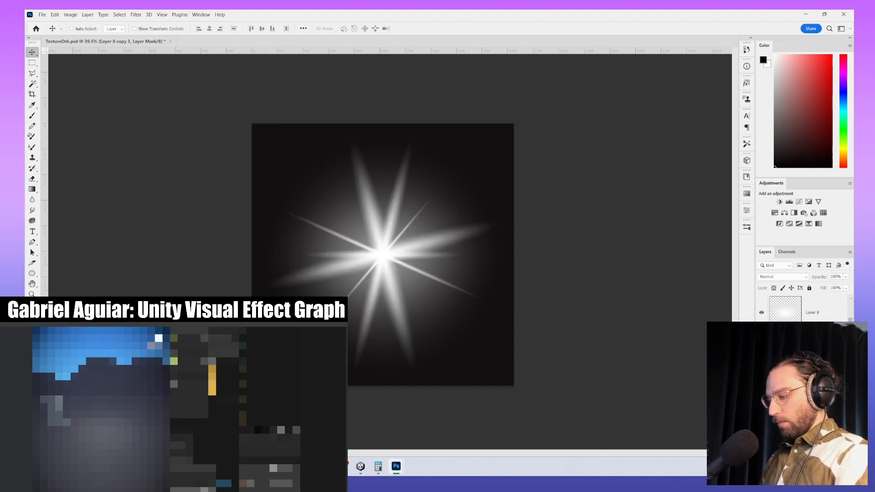
# - Paint black on the duplicate's layer mask with a smaller brush to sharpen the lower edge of the star's wide right-hand ray
pyautogui.press('b')
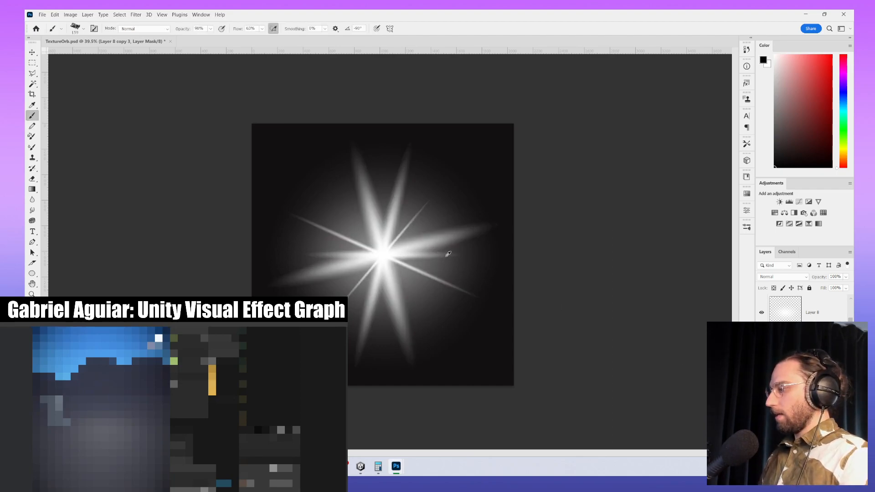
pyautogui.keyDown('alt'); pyautogui.scroll(3, 505, 201); pyautogui.keyUp('alt')
pyautogui.moveTo(501, 214); pyautogui.dragTo(250, 276)
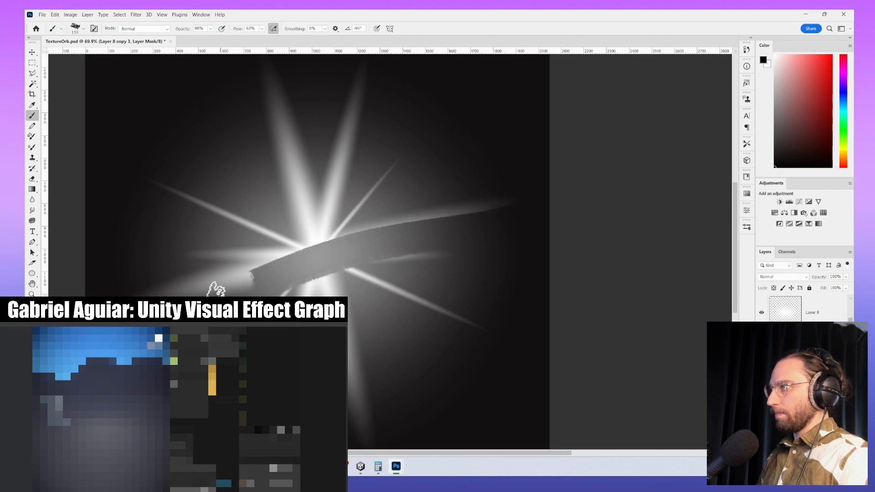
pyautogui.hotkey('ctrl', 'z')
pyautogui.keyDown('alt'); pyautogui.moveTo(433, 235); pyautogui.dragTo(416, 236, button='right'); pyautogui.keyUp('alt')
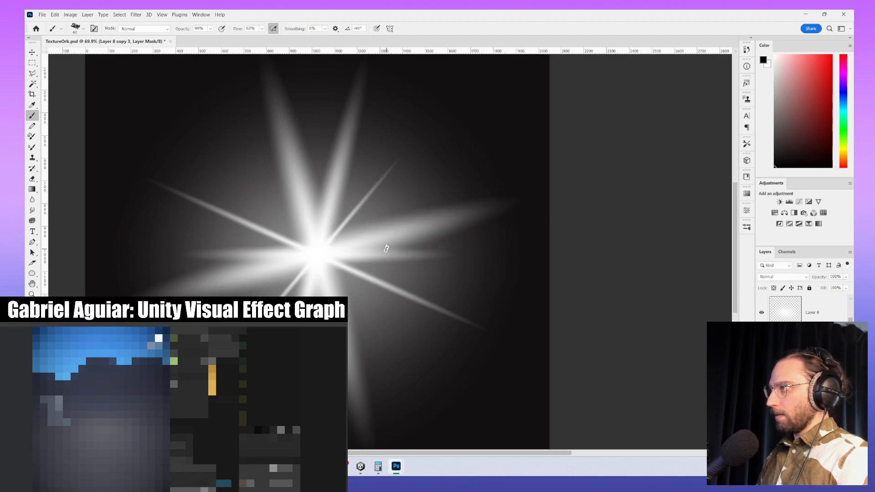
pyautogui.moveTo(501, 213); pyautogui.dragTo(386, 249)
pyautogui.keyDown('shift'); pyautogui.click(597, 212); pyautogui.keyUp('shift')
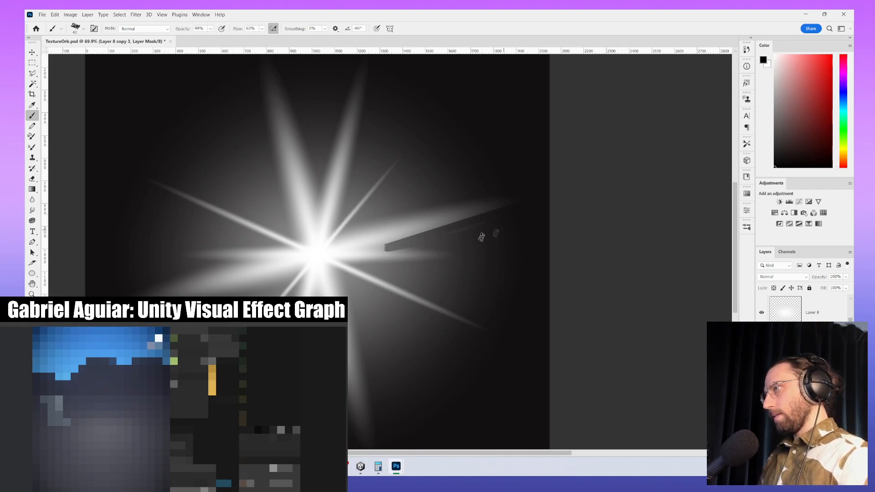
pyautogui.press('x')
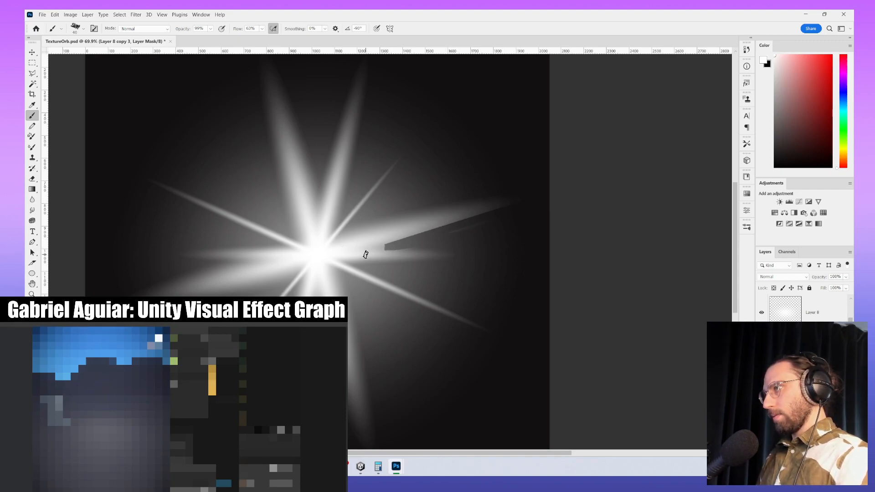
pyautogui.hotkey('ctrl', 'z')
pyautogui.press('x')
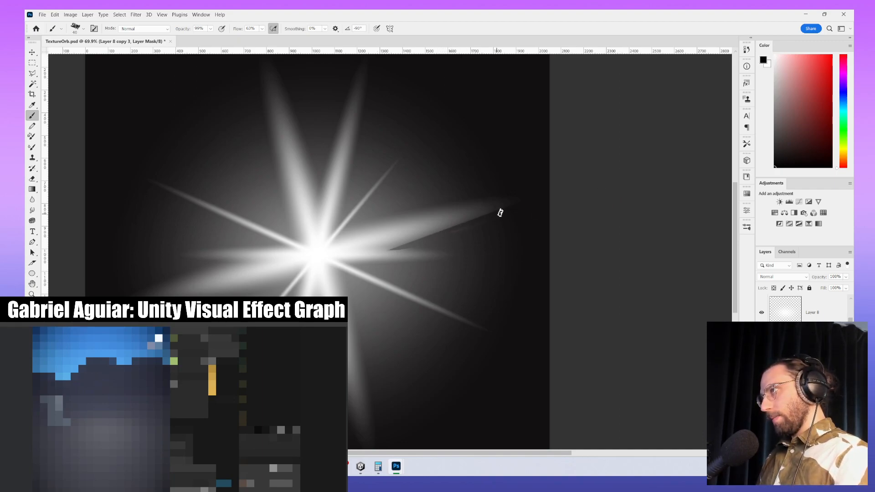
# - Mask away the upper edge of the wide right-hand ray with straight black strokes, restoring the neighbouring thin diagonal ray in white
pyautogui.keyDown('shift'); pyautogui.click(338, 238); pyautogui.keyUp('shift')
pyautogui.keyDown('shift'); pyautogui.click(438, 124); pyautogui.keyUp('shift')
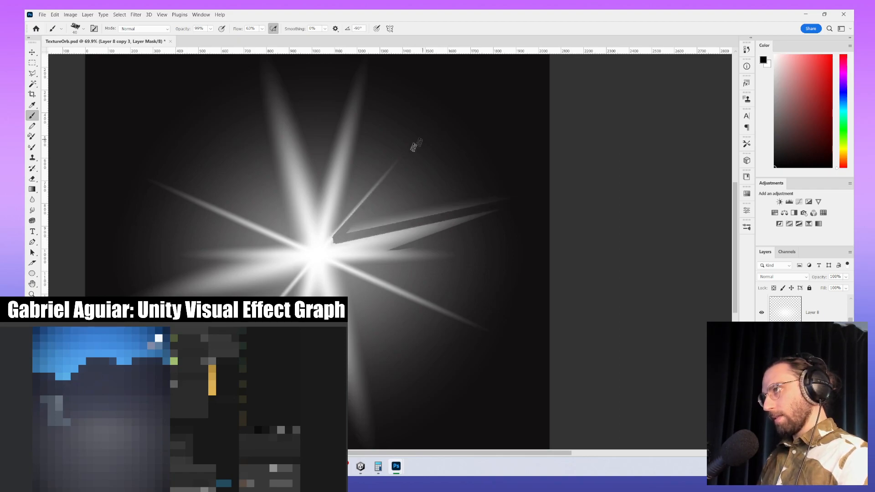
pyautogui.press('x')
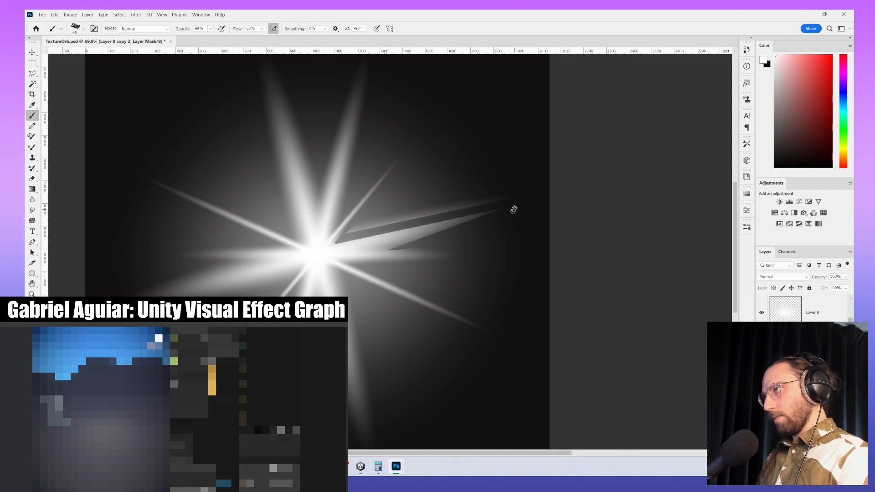
pyautogui.press('x')
pyautogui.keyDown('shift'); pyautogui.click(350, 230); pyautogui.keyUp('shift')
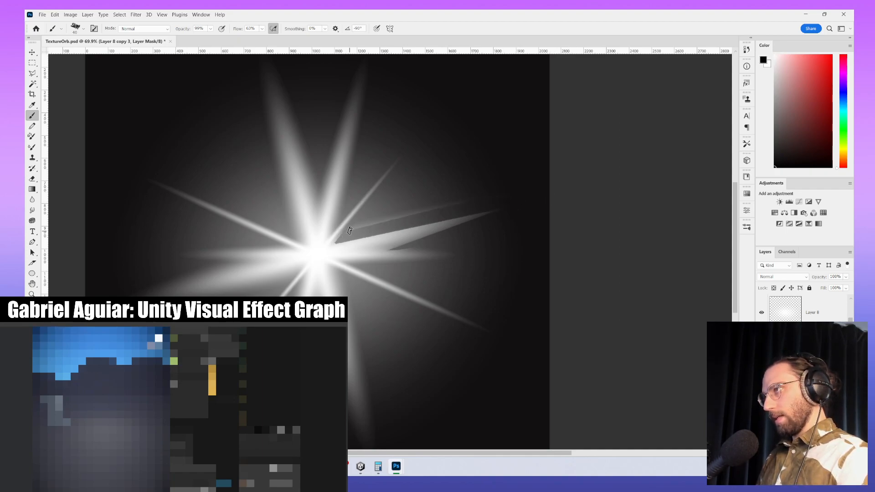
# - Trim the thin upper-right diagonal ray on the layer mask with a smaller black brush in straight strokes, undoing the last stroke
pyautogui.moveTo(355, 228)
pyautogui.keyDown('alt'); pyautogui.mouseDown(button='right')
pyautogui.moveTo(367, 227)
pyautogui.moveTo(359, 205)
pyautogui.mouseUp(button='right'); pyautogui.keyUp('alt')
pyautogui.press('x')
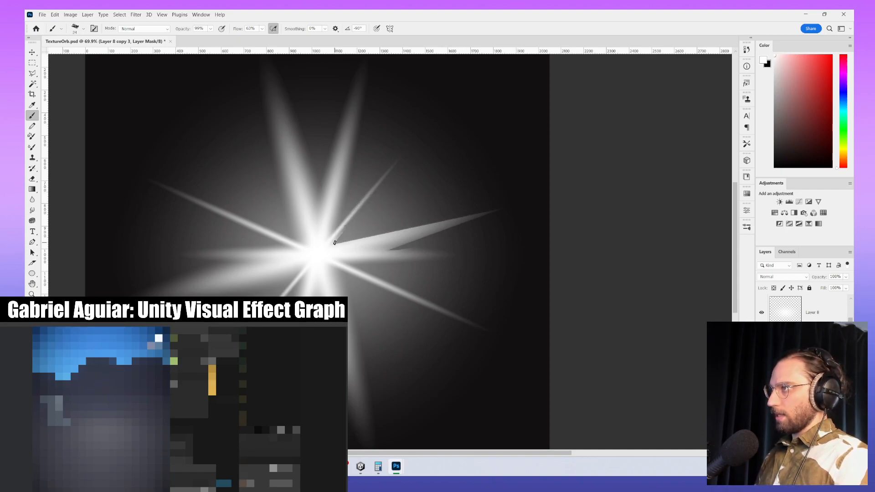
pyautogui.press('x')
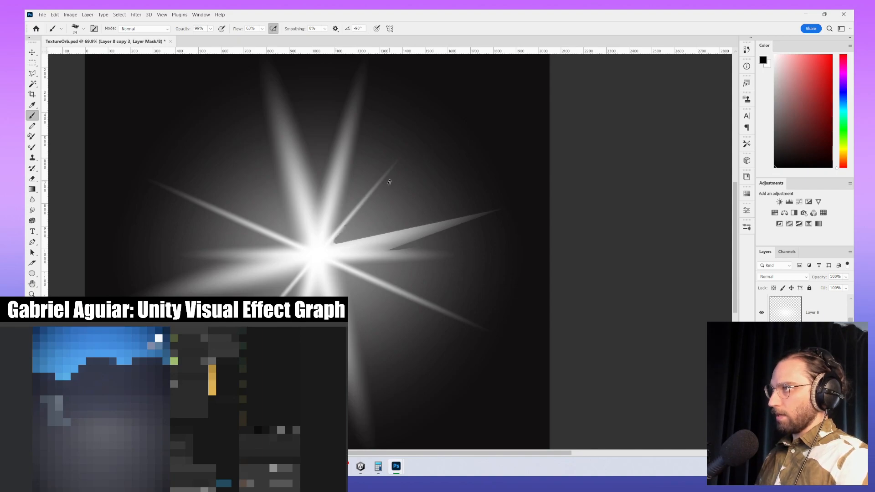
pyautogui.keyDown('shift'); pyautogui.click(333, 241); pyautogui.keyUp('shift')
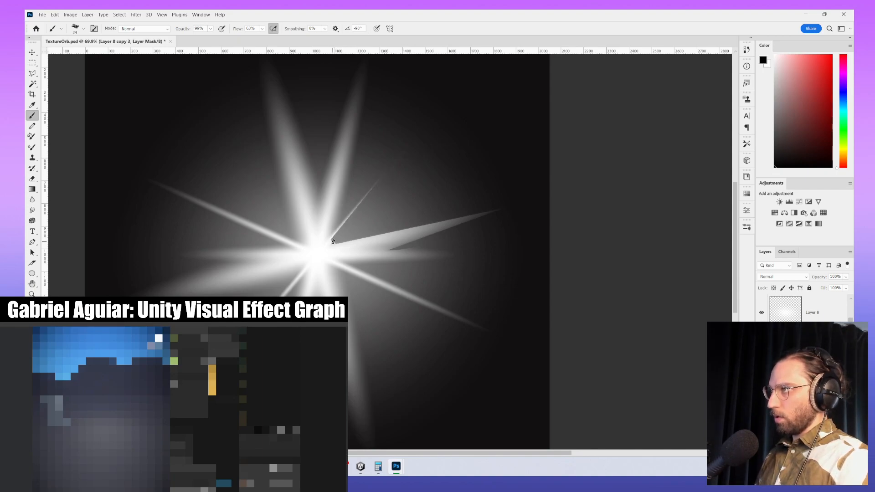
pyautogui.keyDown('shift'); pyautogui.click(385, 179); pyautogui.keyUp('shift')
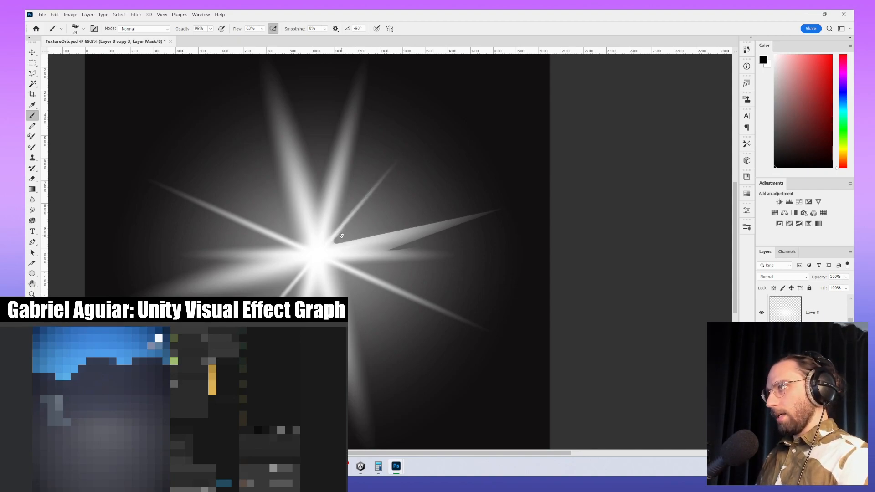
pyautogui.hotkey('ctrl', 'z')
# - Restore the base of the wide right-hand ray near the star's centre with a straight white stroke on the mask
pyautogui.moveTo(359, 250); pyautogui.dragTo(412, 250)
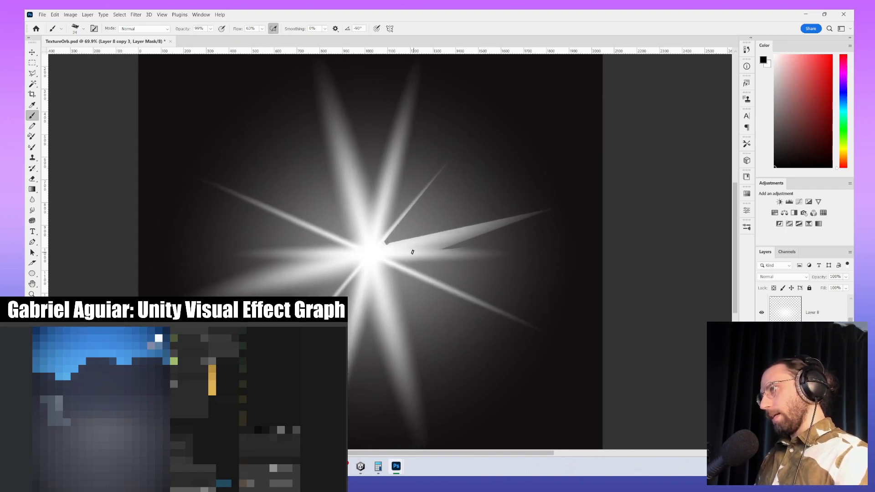
pyautogui.press('x')
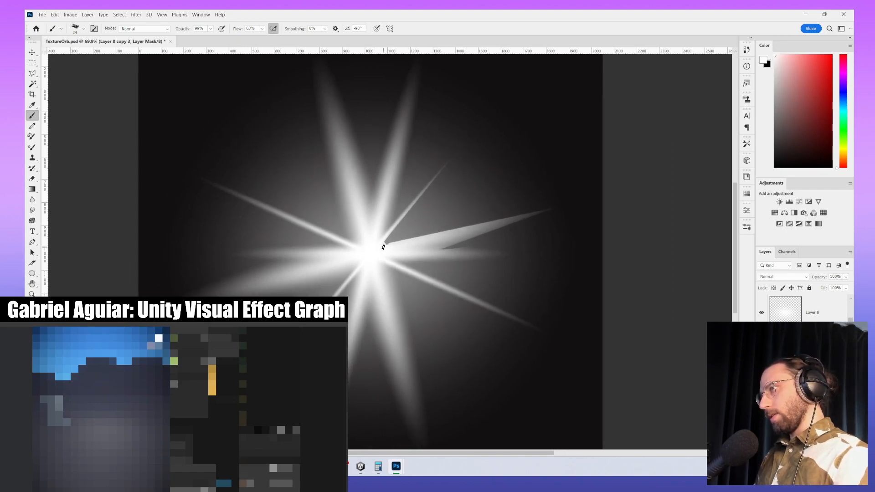
pyautogui.keyDown('shift'); pyautogui.click(475, 229); pyautogui.keyUp('shift')
pyautogui.keyDown('alt'); pyautogui.scroll(-2, 438, 251); pyautogui.keyUp('alt')
pyautogui.moveTo(464, 286); pyautogui.dragTo(469, 247)
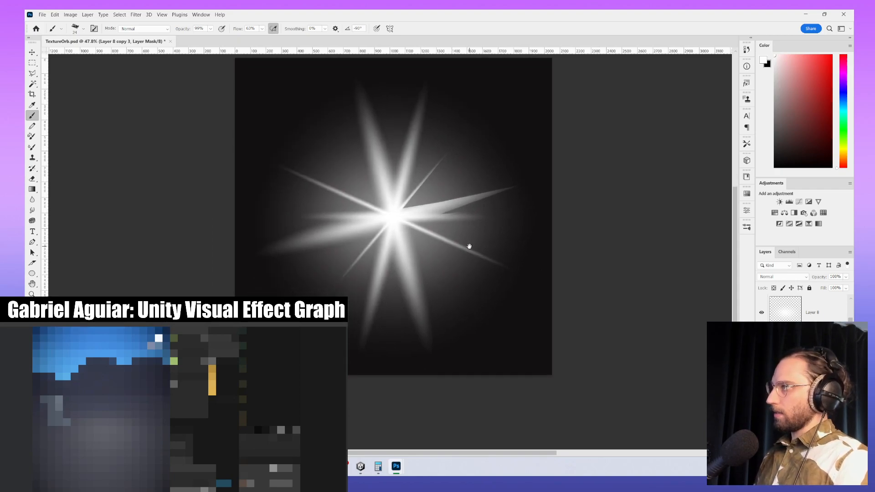
pyautogui.keyDown('alt'); pyautogui.scroll(-3, 453, 192); pyautogui.keyUp('alt')
# - Mask away the upper edge of the horizontal left-hand ray with a straight black stroke, touching up its base near the centre in white
pyautogui.keyDown('alt'); pyautogui.scroll(4, 359, 208); pyautogui.keyUp('alt')
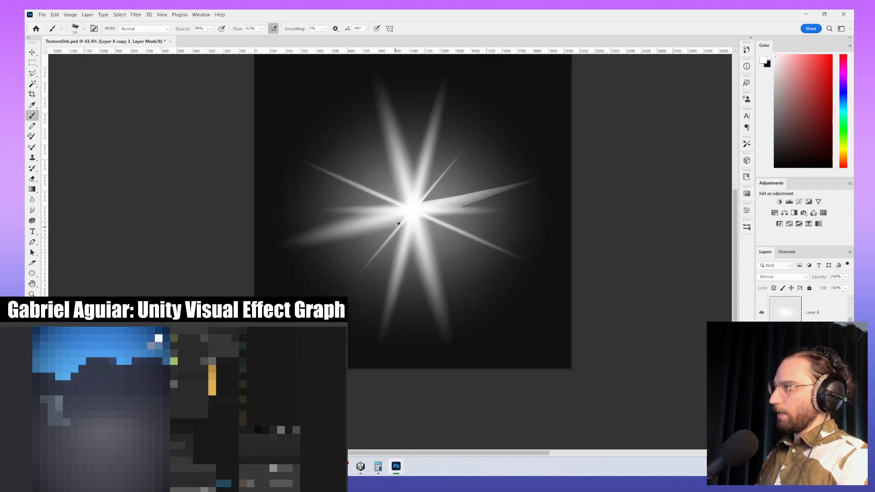
pyautogui.press('x')
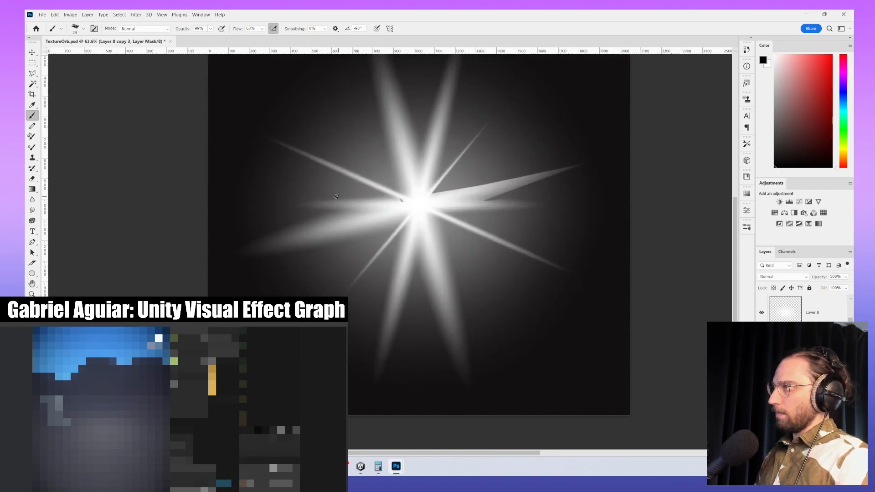
pyautogui.keyDown('shift'); pyautogui.click(285, 206); pyautogui.keyUp('shift')
pyautogui.hotkey('ctrl', 'z')
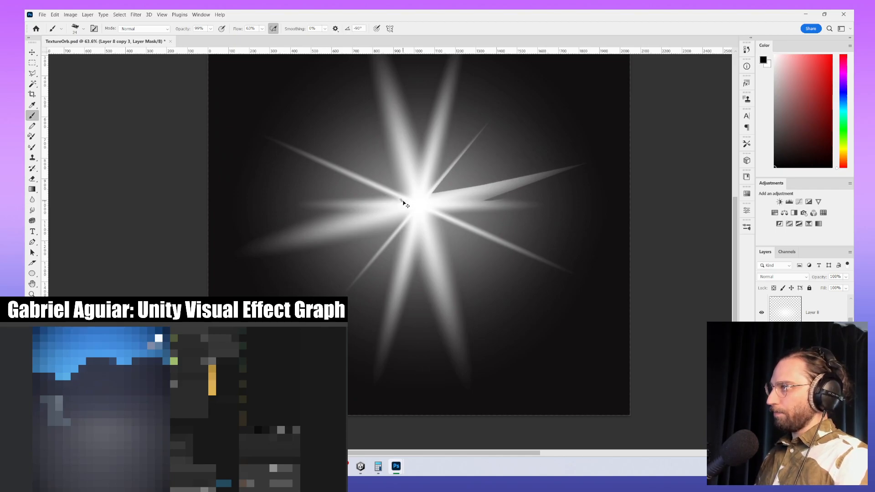
pyautogui.keyDown('shift'); pyautogui.click(294, 205); pyautogui.keyUp('shift')
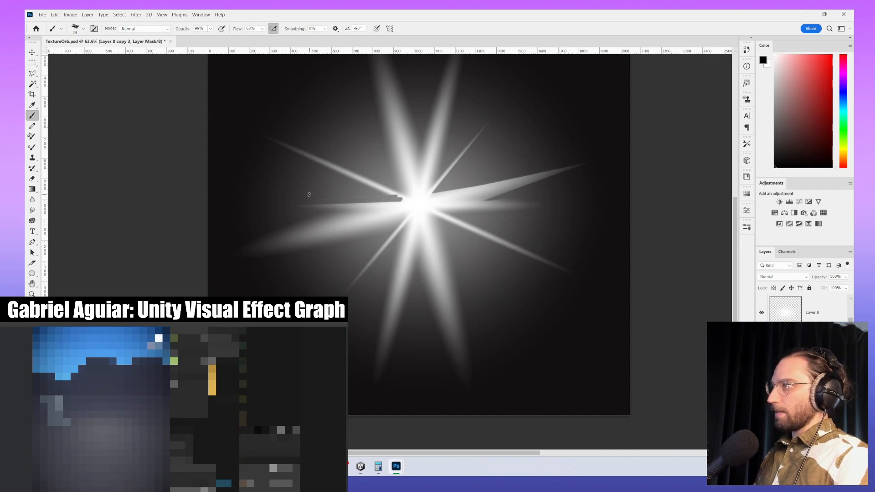
pyautogui.press('x')
pyautogui.hotkey('ctrl', 'z')
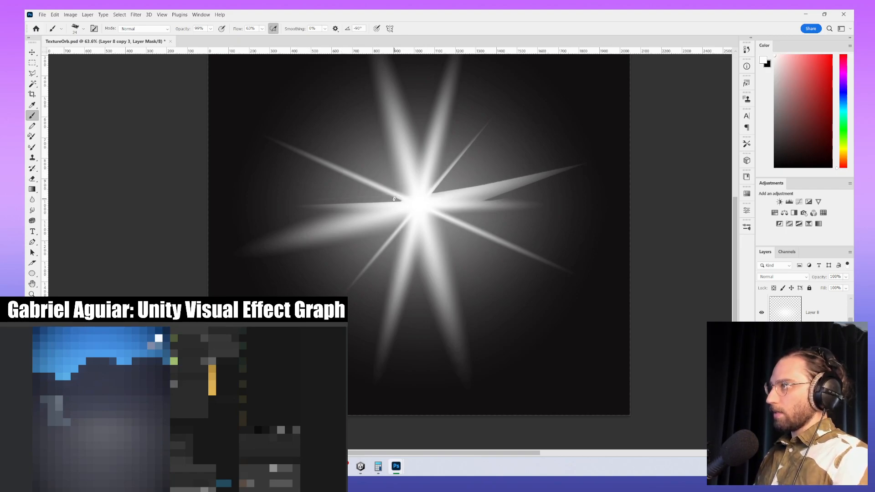
pyautogui.press('x')
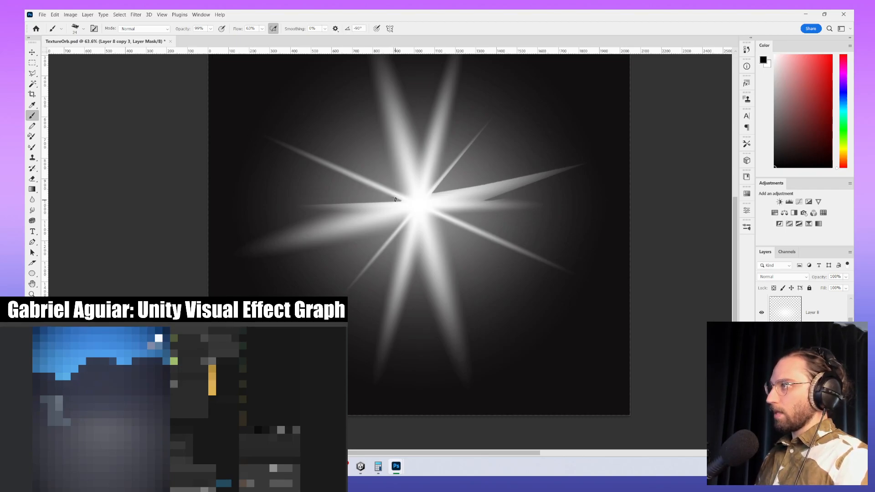
# - Trim the lower edge of the thin upper-left ray with a straight black stroke, undoing the second stroke along its upper side
pyautogui.keyDown('shift'); pyautogui.click(259, 133); pyautogui.keyUp('shift')
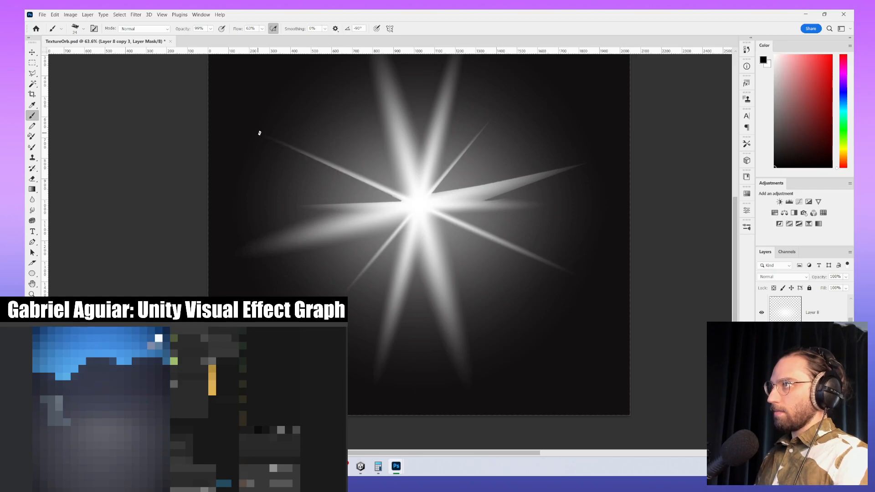
pyautogui.keyDown('shift'); pyautogui.click(409, 195); pyautogui.keyUp('shift')
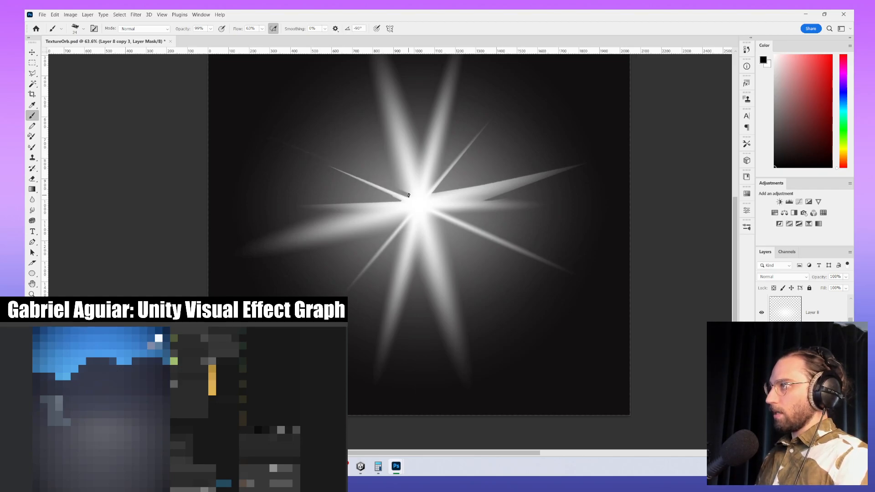
pyautogui.hotkey('ctrl', 'z')
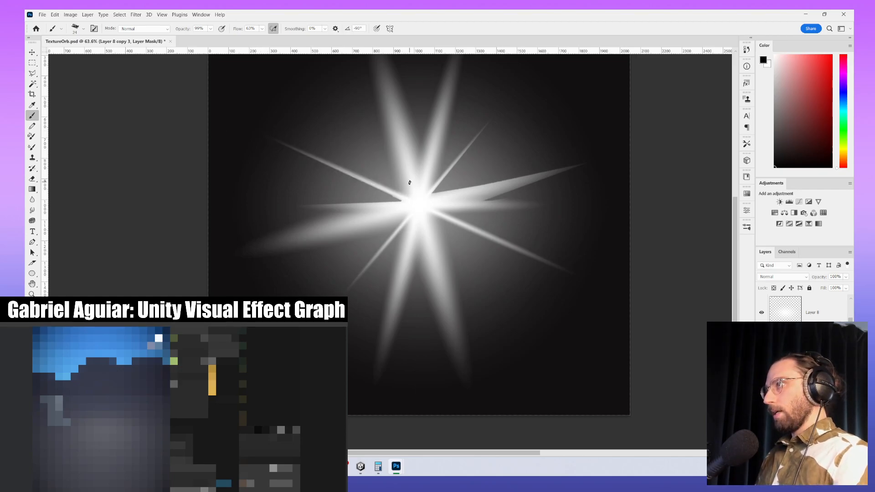
# - Mask away the left edge of the wide upper-left ray with repeated straight black strokes, using a slightly larger brush
pyautogui.moveTo(407, 187); pyautogui.dragTo(414, 272)
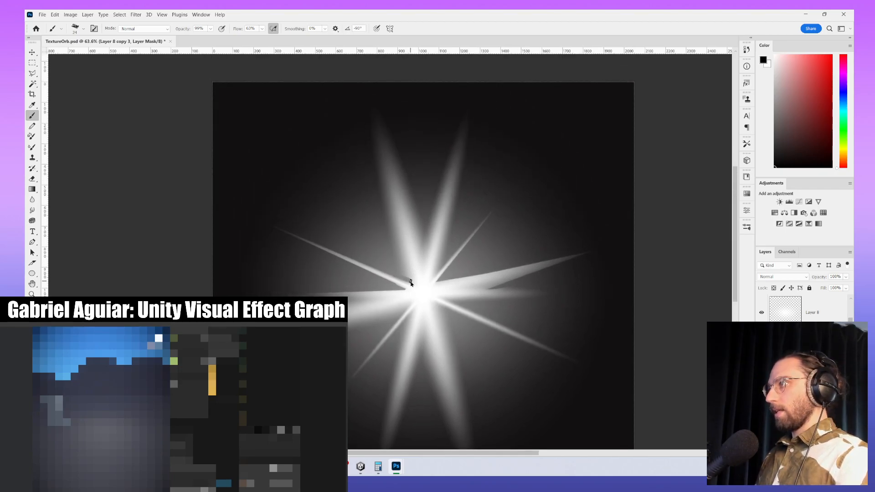
pyautogui.keyDown('shift'); pyautogui.click(362, 80); pyautogui.keyUp('shift')
pyautogui.keyDown('alt'); pyautogui.moveTo(406, 273); pyautogui.dragTo(410, 274, button='right'); pyautogui.keyUp('alt')
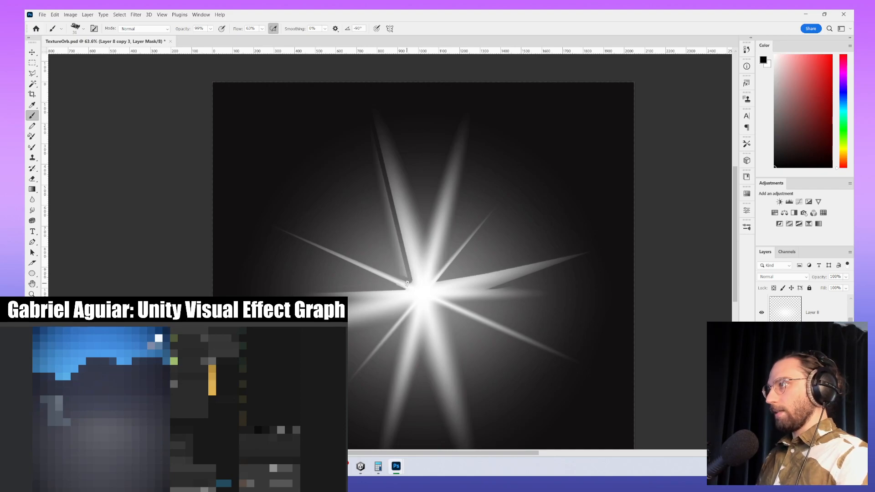
pyautogui.keyDown('shift'); pyautogui.click(364, 92); pyautogui.keyUp('shift')
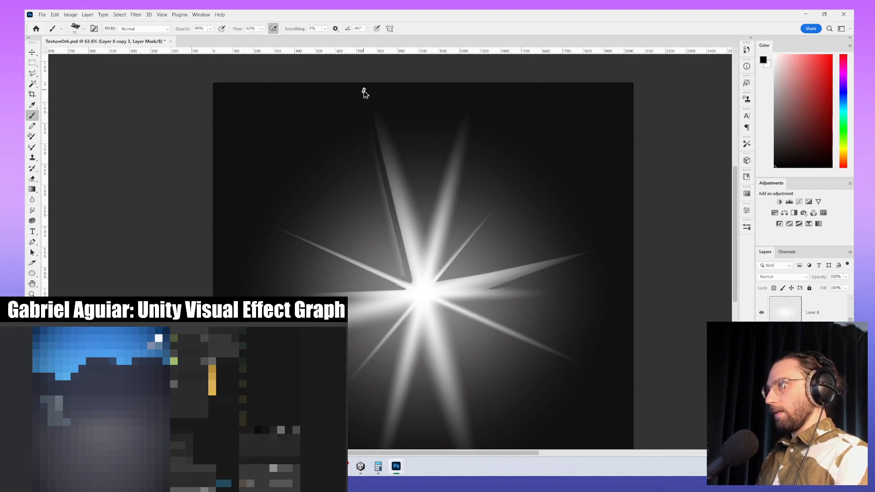
pyautogui.keyDown('shift'); pyautogui.click(367, 120); pyautogui.keyUp('shift')
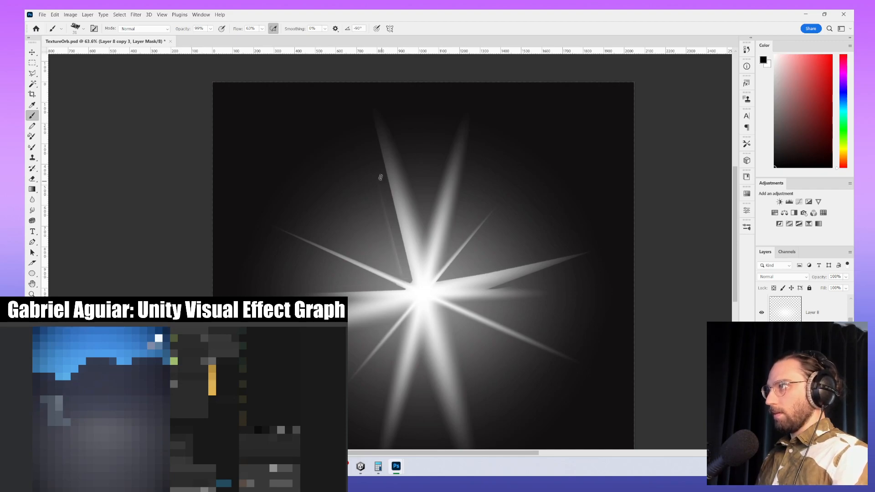
pyautogui.keyDown('shift'); pyautogui.click(363, 143); pyautogui.keyUp('shift')
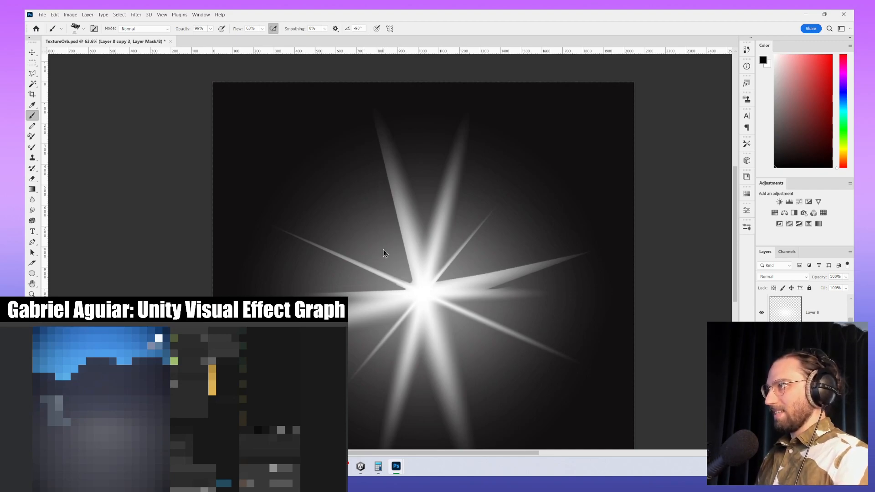
# - Paint a straight white stroke with a larger brush along the lower left edge of the wide upper-left ray to restore it
pyautogui.keyDown('alt'); pyautogui.moveTo(383, 253); pyautogui.dragTo(402, 232, button='right'); pyautogui.keyUp('alt')
pyautogui.press('x')
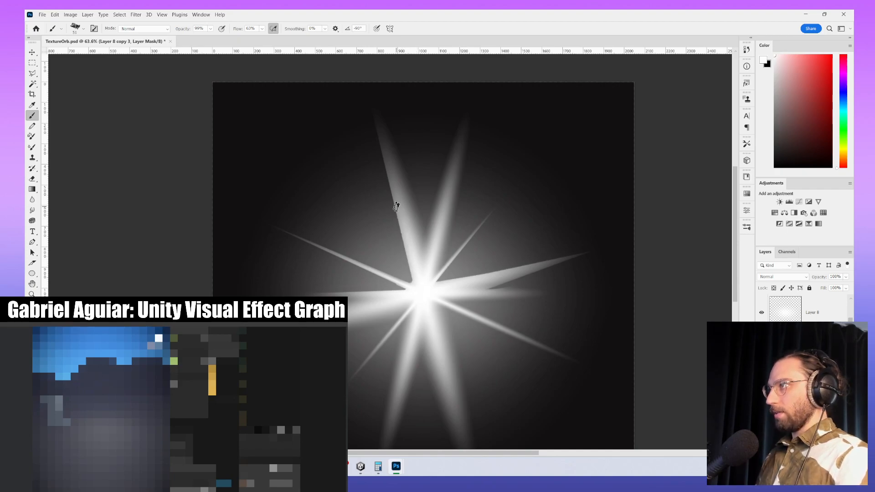
pyautogui.keyDown('shift'); pyautogui.click(420, 291); pyautogui.keyUp('shift')
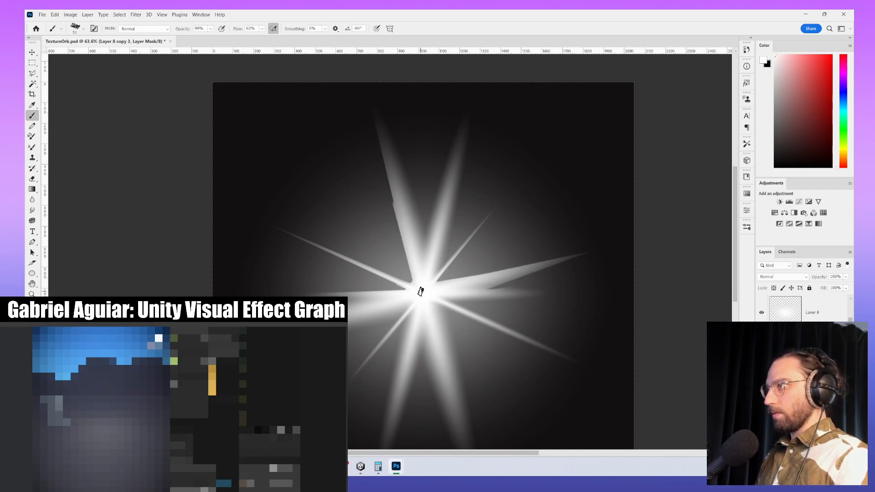
pyautogui.keyDown('alt'); pyautogui.moveTo(436, 282); pyautogui.dragTo(416, 297, button='right'); pyautogui.keyUp('alt')
# - Even out the left edge of the wide upper-left ray with a black touch-up near the centre and a straight white stroke along its length
pyautogui.keyDown('alt'); pyautogui.scroll(3, 411, 303); pyautogui.keyUp('alt')
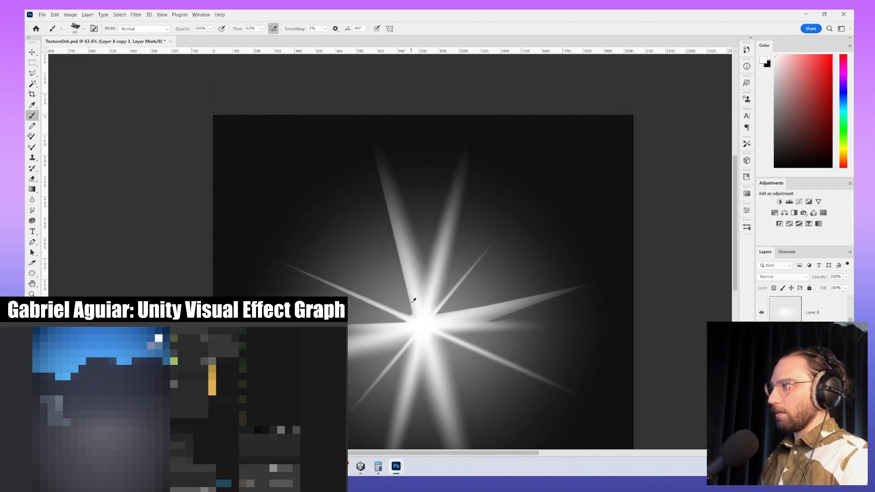
pyautogui.keyDown('alt'); pyautogui.scroll(2, 399, 245); pyautogui.keyUp('alt')
pyautogui.press('x')
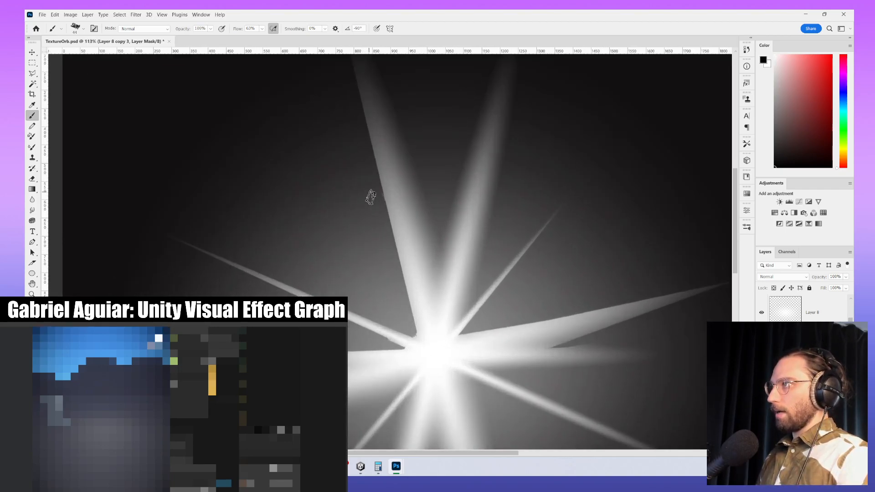
pyautogui.click(420, 340)
pyautogui.press('x')
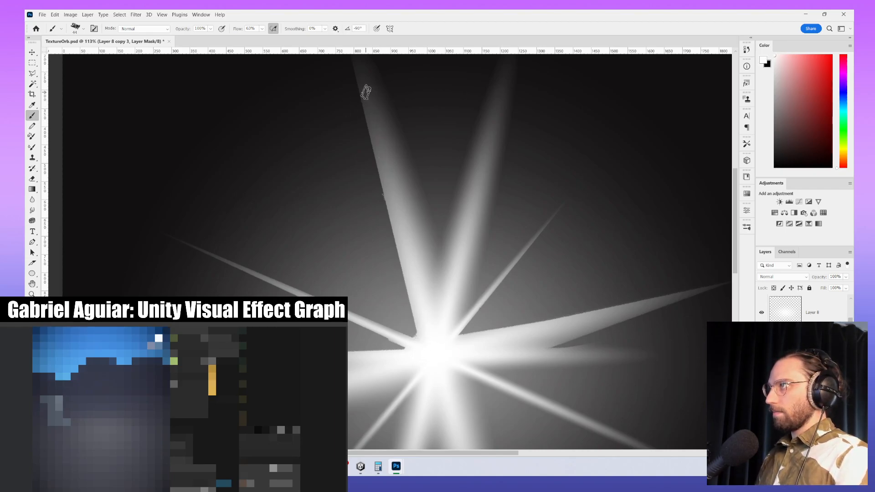
pyautogui.keyDown('shift'); pyautogui.click(365, 91); pyautogui.keyUp('shift')
pyautogui.hotkey('ctrl', 'z')
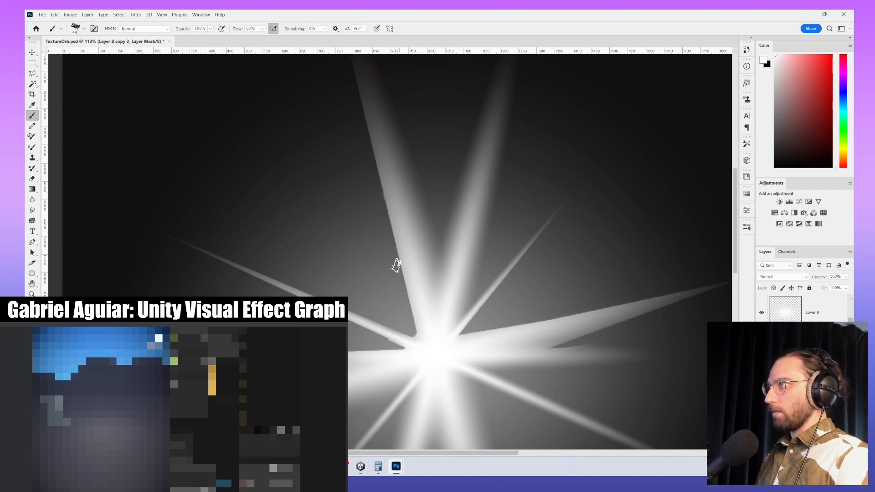
pyautogui.keyDown('shift'); pyautogui.click(361, 78); pyautogui.keyUp('shift')
pyautogui.keyDown('alt'); pyautogui.scroll(-10, 475, 304); pyautogui.keyUp('alt')
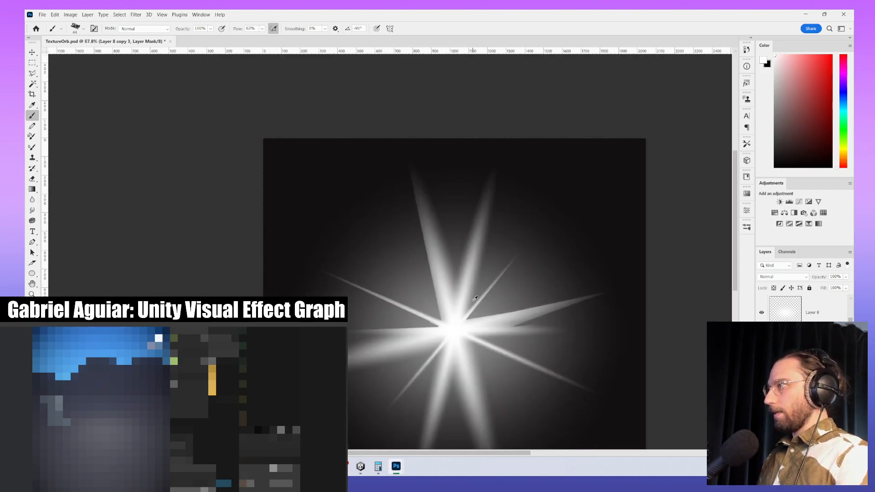
# - Restore the jagged lower edge of the thin upper-left ray near the centre with short straight white strokes from a smaller brush
pyautogui.moveTo(471, 347); pyautogui.dragTo(477, 256)
pyautogui.keyDown('alt'); pyautogui.scroll(10, 477, 256); pyautogui.keyUp('alt')
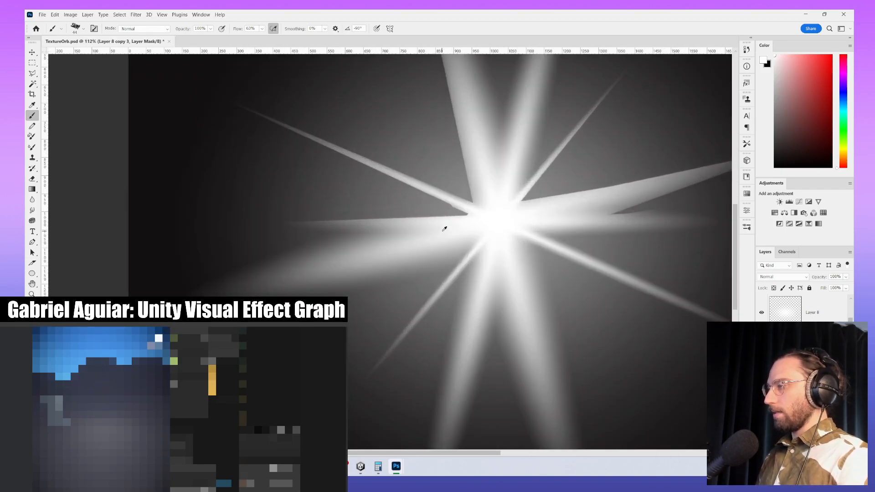
pyautogui.keyDown('alt'); pyautogui.moveTo(460, 206); pyautogui.dragTo(456, 207, button='right'); pyautogui.keyUp('alt')
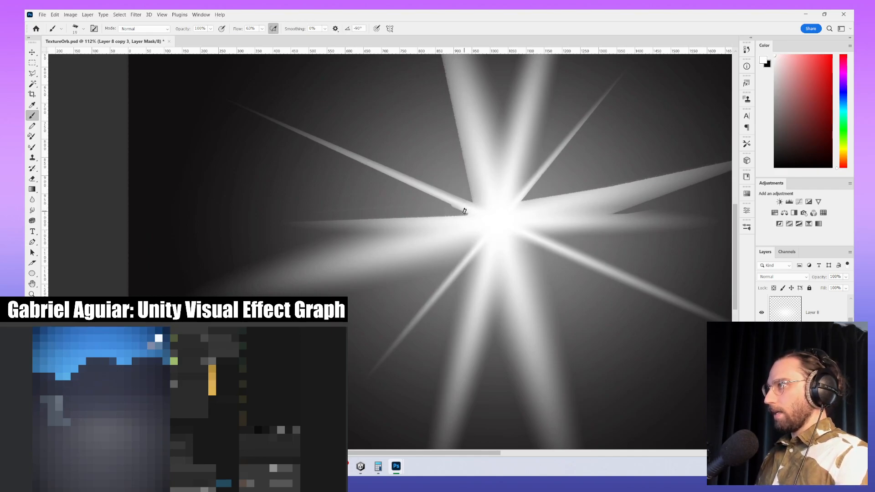
pyautogui.keyDown('shift'); pyautogui.click(407, 182); pyautogui.keyUp('shift')
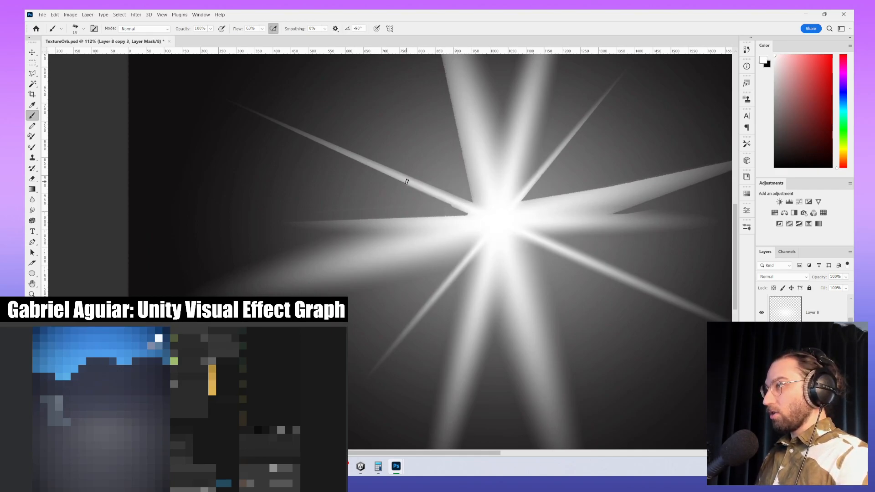
pyautogui.hotkey('ctrl', 'z')
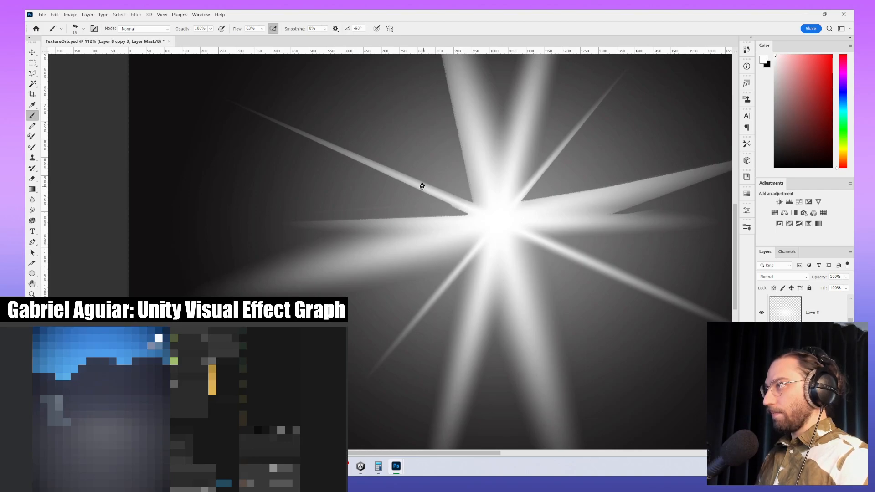
pyautogui.keyDown('shift'); pyautogui.click(392, 173); pyautogui.keyUp('shift')
pyautogui.keyDown('alt'); pyautogui.scroll(-2, 455, 185); pyautogui.keyUp('alt')
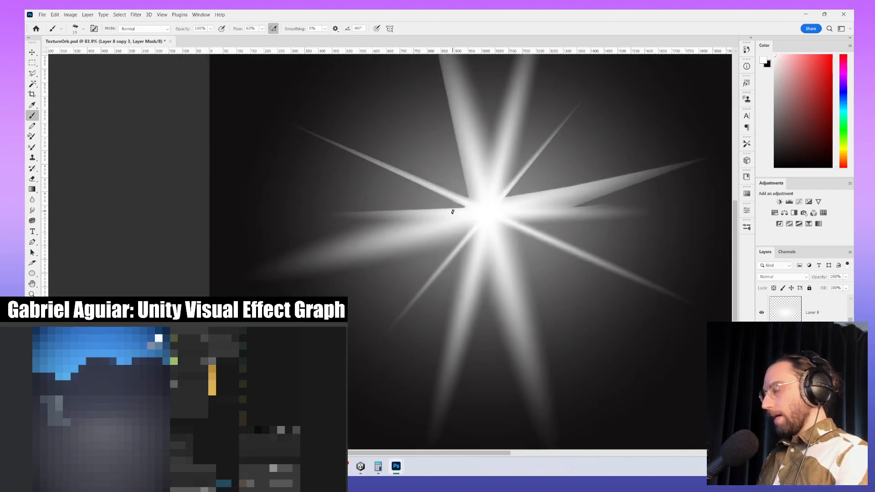
# - Outline the dark gaps above and below the horizontal left ray with the Pen tool and turn the outline into a selection
pyautogui.press('p')
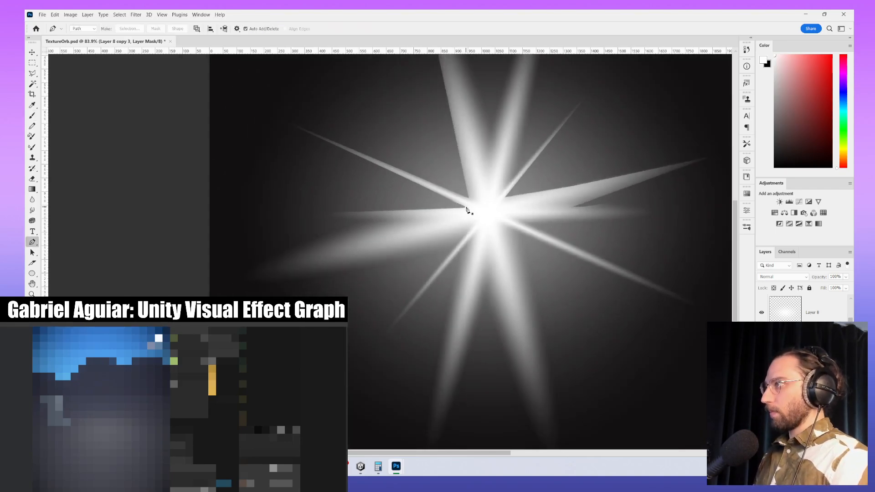
pyautogui.click(468, 207)
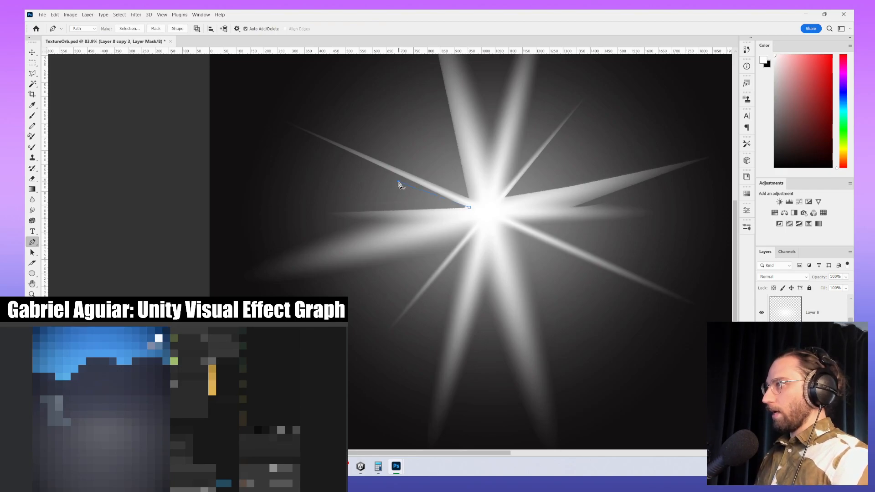
pyautogui.click(282, 214)
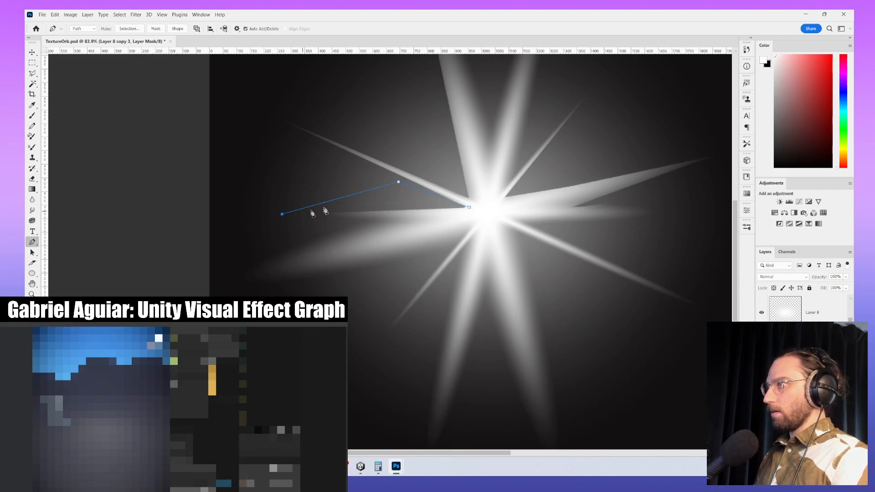
pyautogui.click(469, 208)
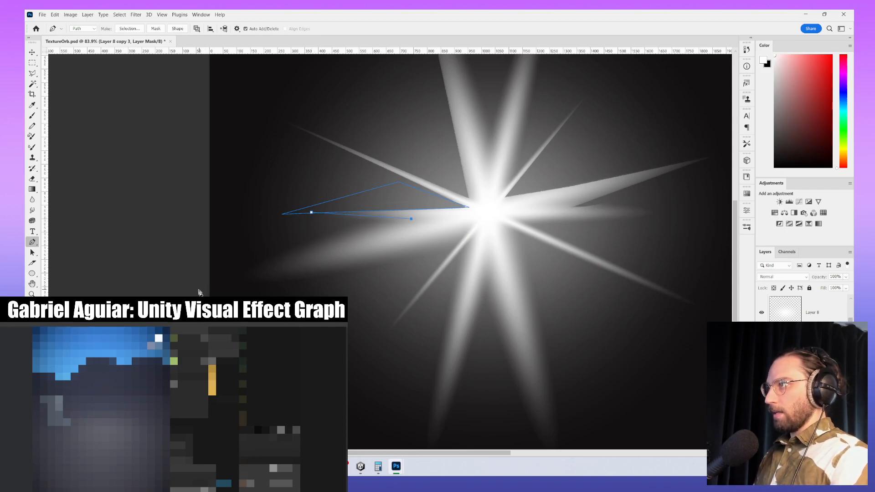
pyautogui.click(162, 292)
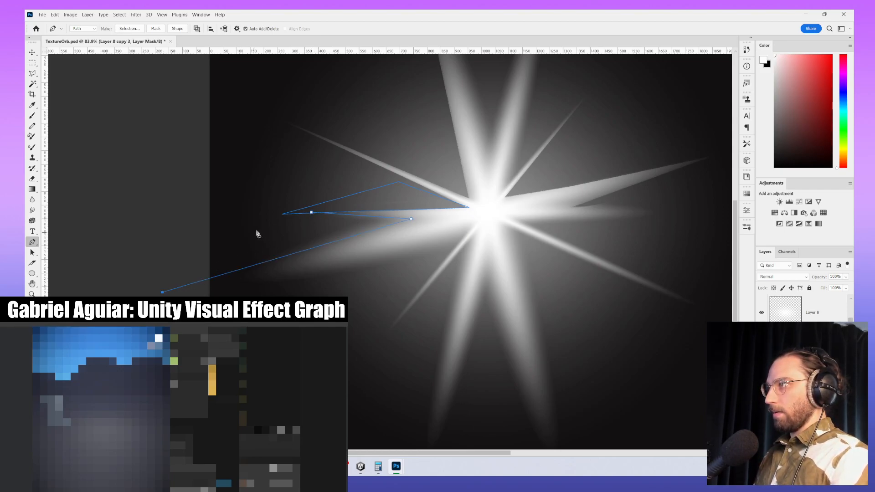
pyautogui.click(315, 212)
pyautogui.rightClick(449, 176)
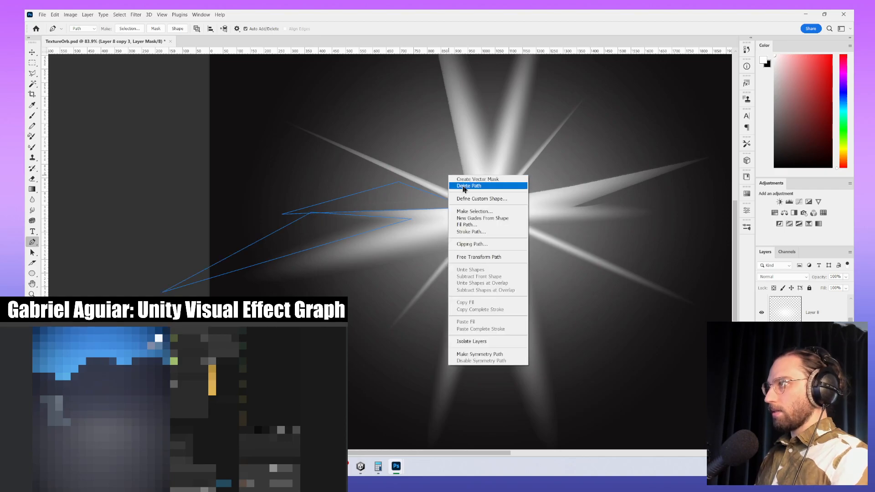
pyautogui.click(485, 213)
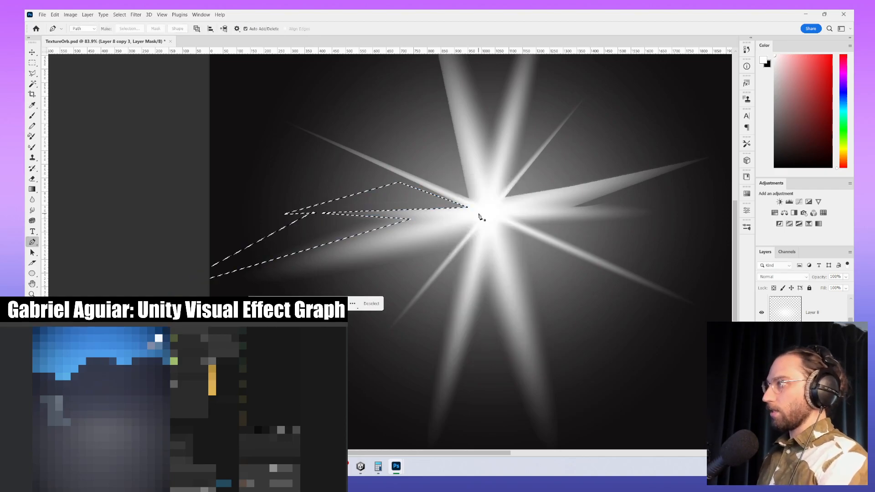
# - Mask away the soft glow inside the selected gaps beside the horizontal left ray with a black brush, and clear the selection
pyautogui.press('g')
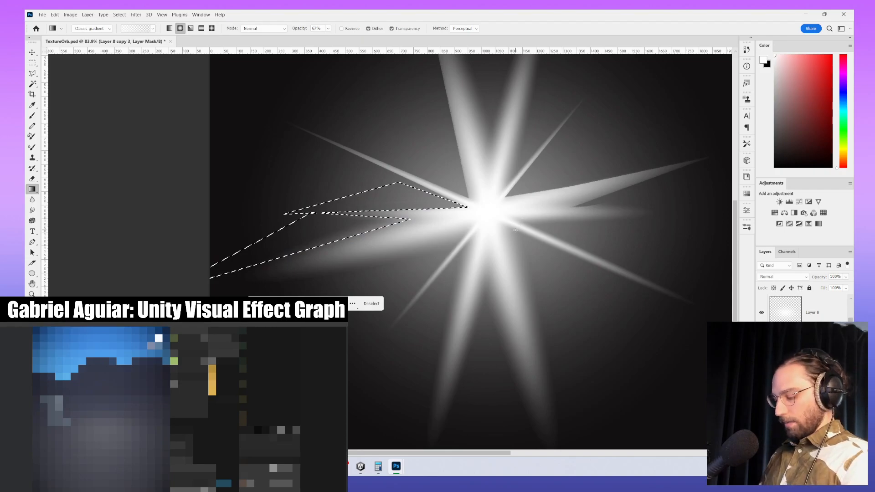
pyautogui.hotkey('ctrl', 'd')
pyautogui.press('m')
pyautogui.hotkey('ctrl', 'shift', 'd')
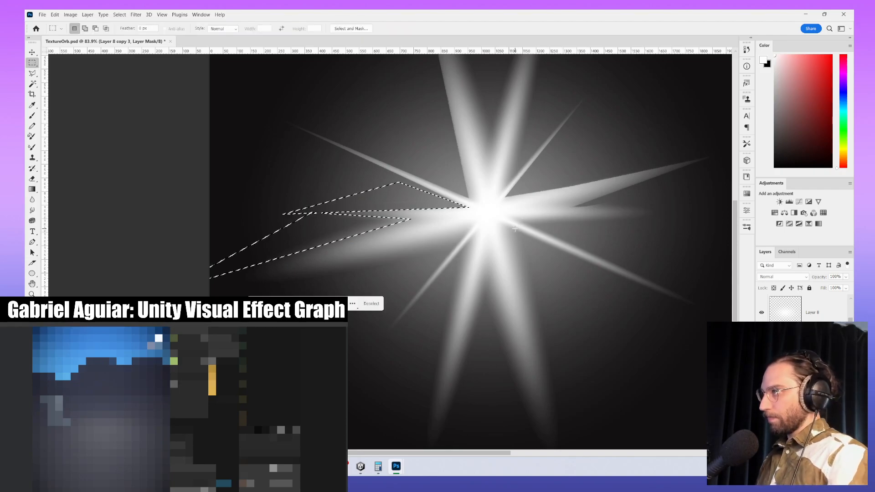
pyautogui.press('b')
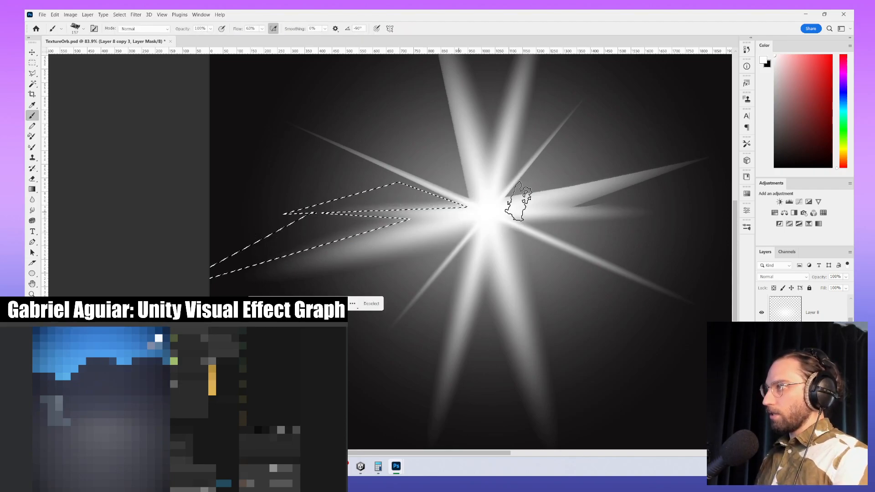
pyautogui.press('x')
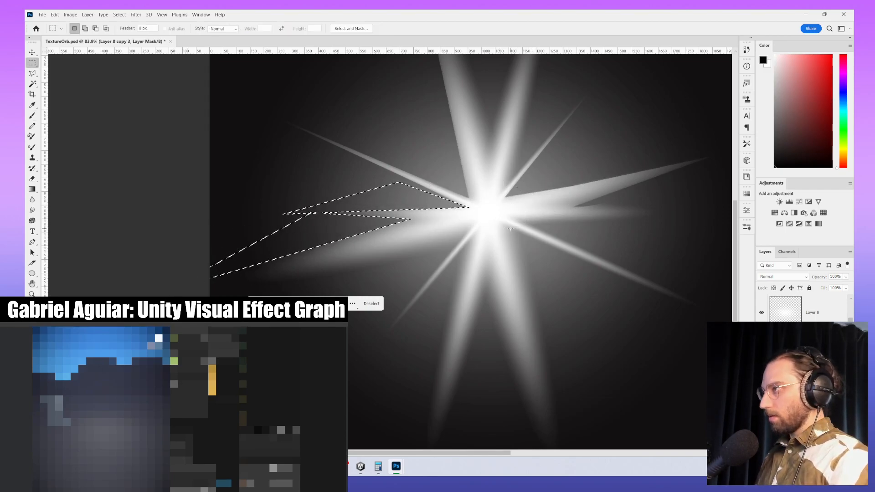
pyautogui.hotkey('ctrl', 'd')
pyautogui.press('m')
# - Outline the wedge between the horizontal left ray and the wide lower-left ray with a triangular Pen path reaching the centre, and convert it to a selection
pyautogui.keyDown('alt'); pyautogui.scroll(-3, 524, 262); pyautogui.keyUp('alt')
pyautogui.moveTo(497, 320); pyautogui.dragTo(582, 254)
pyautogui.press('p')
pyautogui.keyDown('alt'); pyautogui.scroll(4, 488, 209); pyautogui.keyUp('alt')
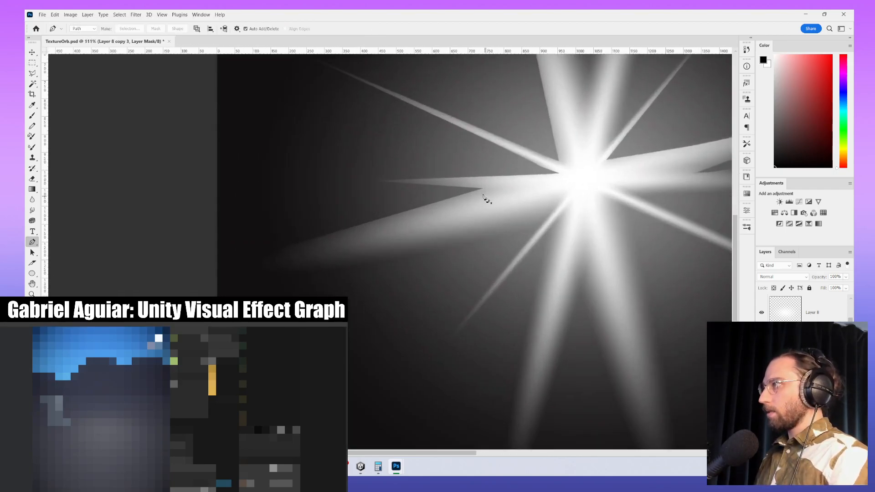
pyautogui.click(230, 266)
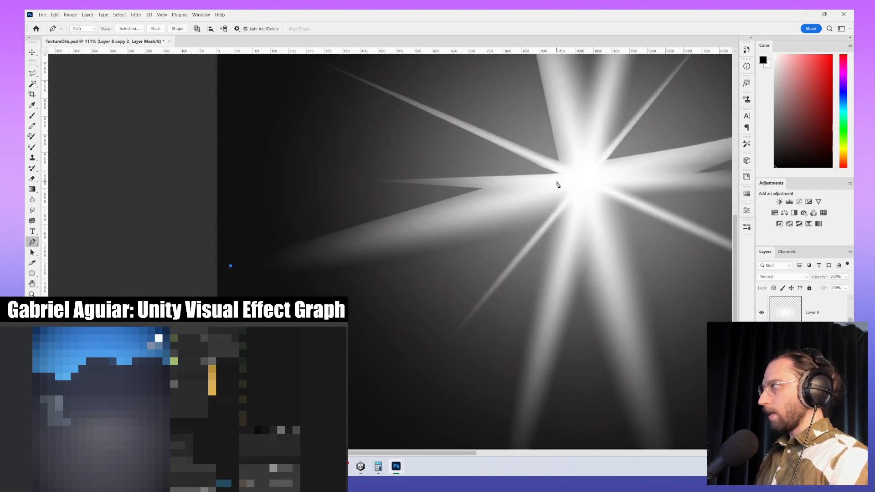
pyautogui.click(556, 181)
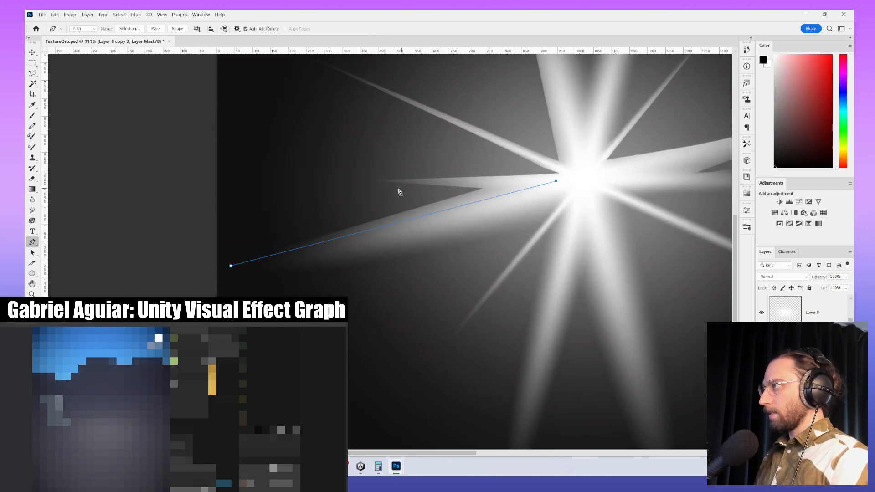
pyautogui.click(326, 181)
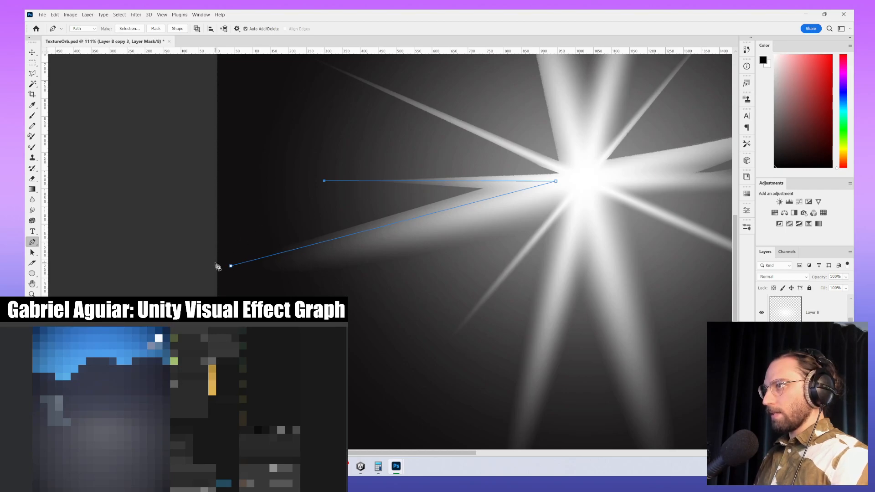
pyautogui.click(230, 265)
pyautogui.rightClick(588, 111)
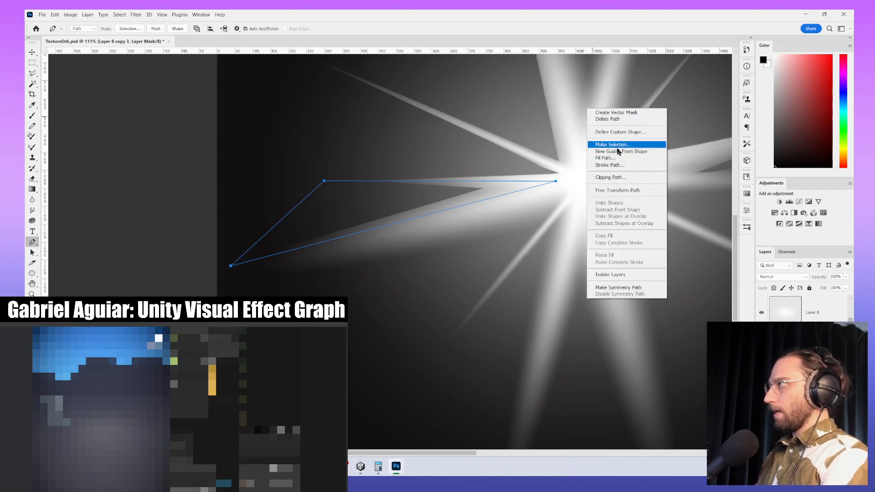
pyautogui.press('Escape')
pyautogui.press('i')
pyautogui.press('p')
pyautogui.hotkey('ctrl', 'Return')
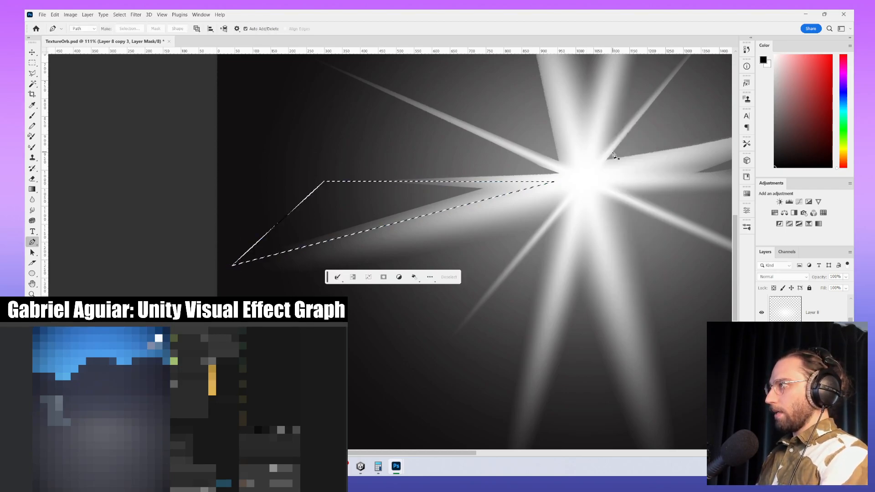
# - Try to mask the lower edge of the selected wedge with straight black strokes from a smaller brush
pyautogui.press('b')
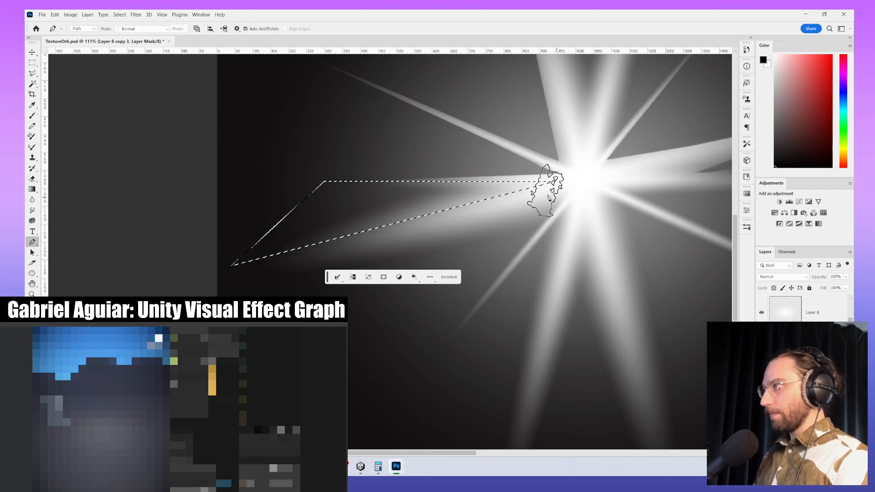
pyautogui.moveTo(507, 173)
pyautogui.keyDown('alt'); pyautogui.mouseDown(button='right')
pyautogui.moveTo(519, 176)
pyautogui.moveTo(469, 178)
pyautogui.moveTo(476, 181)
pyautogui.mouseUp(button='right'); pyautogui.keyUp('alt')
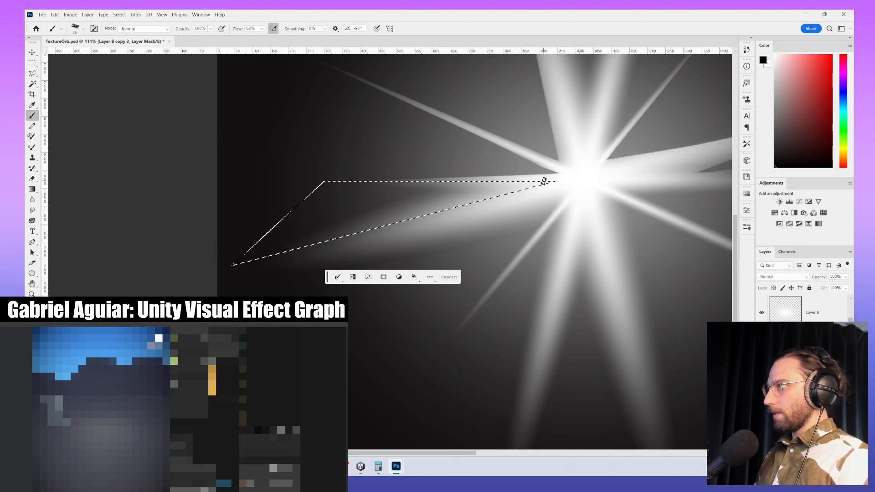
pyautogui.keyDown('shift'); pyautogui.click(543, 180); pyautogui.keyUp('shift')
pyautogui.hotkey('ctrl', 'z')
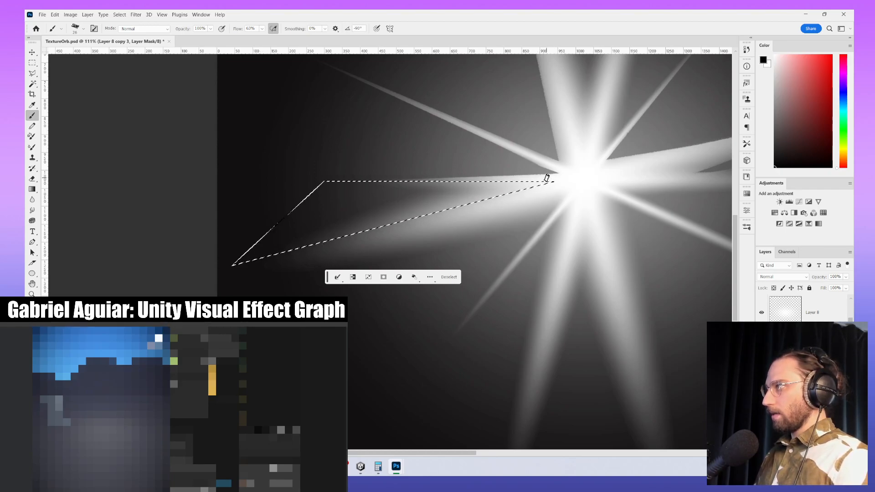
pyautogui.keyDown('shift'); pyautogui.click(274, 252); pyautogui.keyUp('shift')
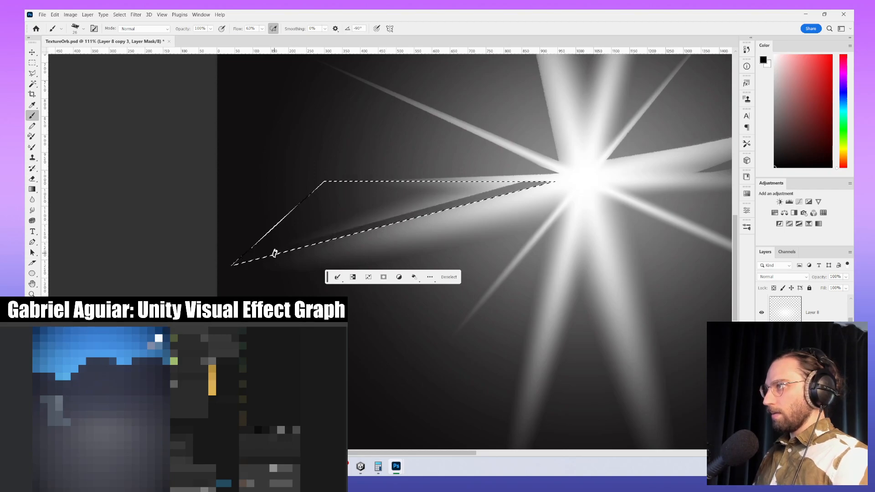
pyautogui.hotkey('ctrl', 'z')
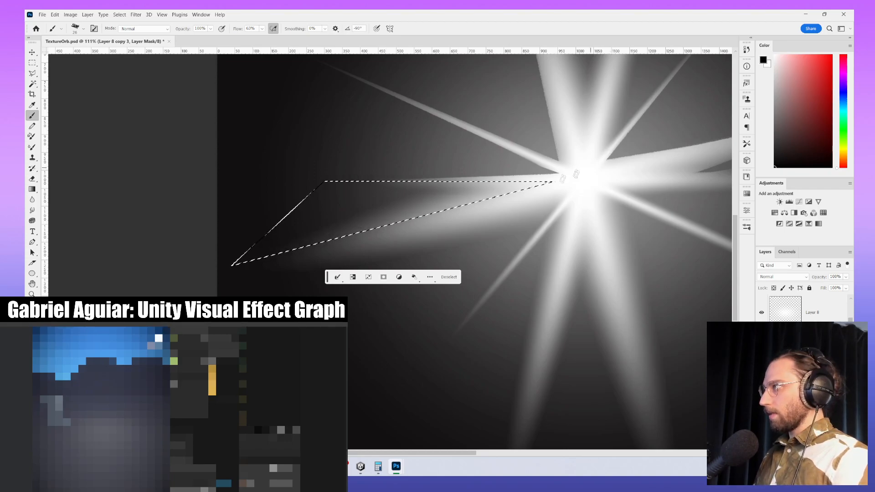
# - Mask the selected wedge between the two left rays with black strokes, enlarging the brush to cover the remainder, and clear the selection
pyautogui.keyDown('shift'); pyautogui.click(544, 180); pyautogui.keyUp('shift')
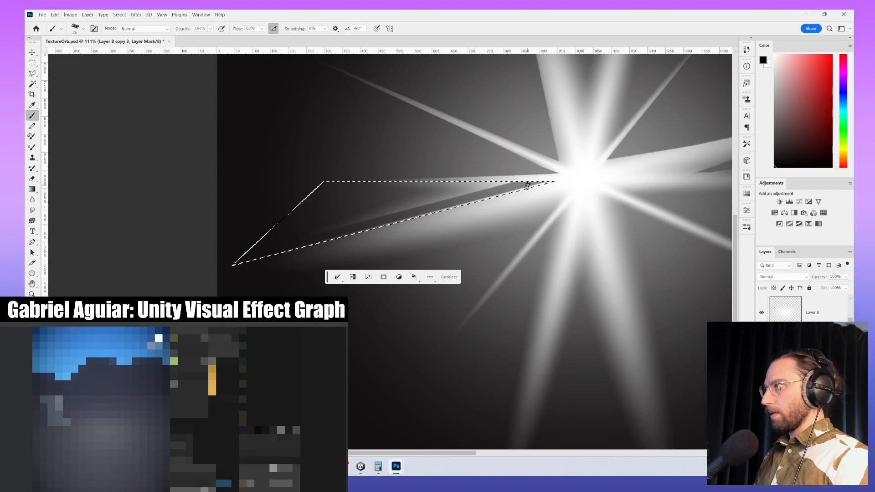
pyautogui.moveTo(370, 193); pyautogui.dragTo(365, 193)
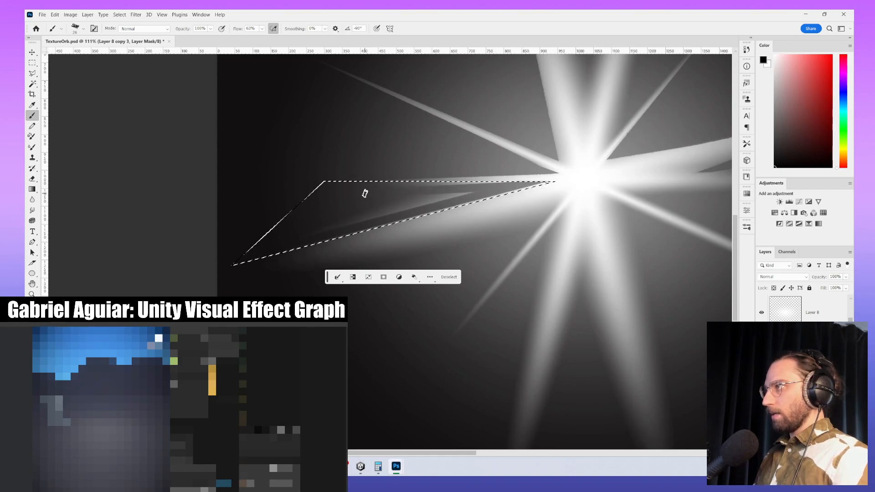
pyautogui.moveTo(537, 183)
pyautogui.mouseDown()
pyautogui.moveTo(397, 203)
pyautogui.moveTo(502, 179)
pyautogui.moveTo(327, 213)
pyautogui.mouseUp()
pyautogui.hotkey('ctrl', 'z')
pyautogui.keyDown('alt'); pyautogui.moveTo(445, 201); pyautogui.dragTo(454, 200, button='right'); pyautogui.keyUp('alt')
pyautogui.moveTo(458, 197); pyautogui.dragTo(240, 242)
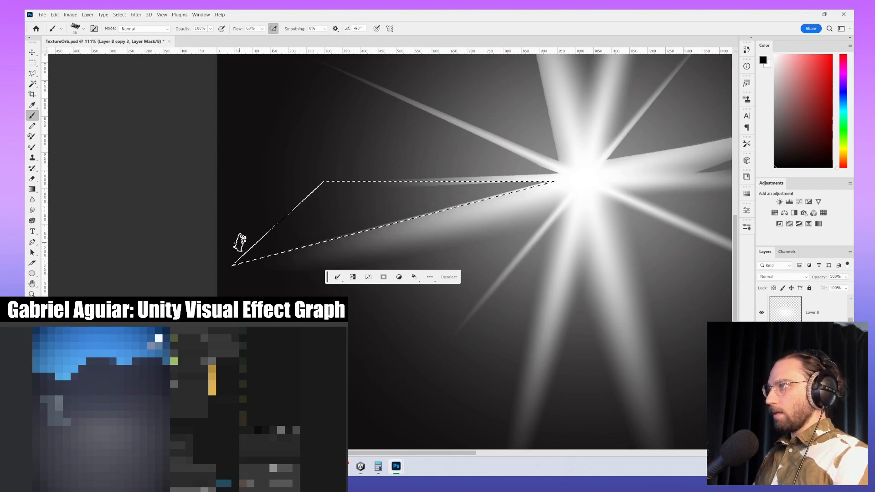
pyautogui.press('m')
pyautogui.hotkey('ctrl', 'd')
# - Examine the masked edges of the left rays near the centre and compare them with the rays of the whole star
pyautogui.keyDown('alt'); pyautogui.scroll(-2, 566, 179); pyautogui.keyUp('alt')
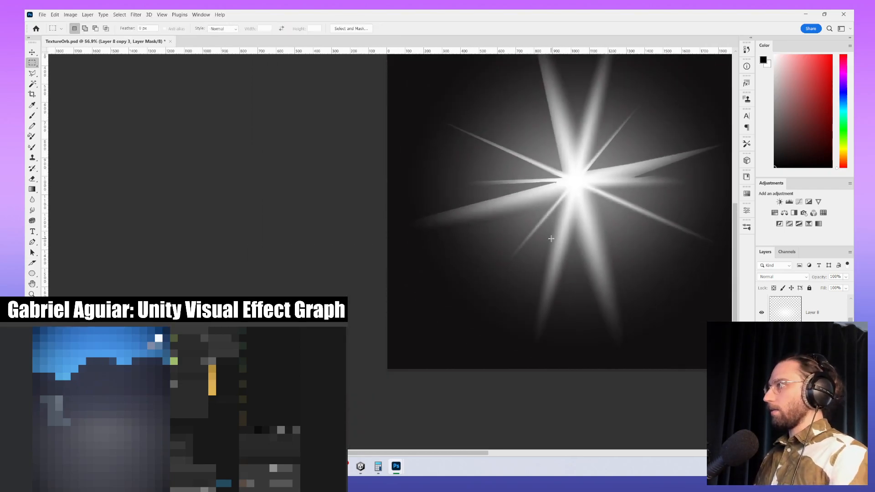
pyautogui.keyDown('alt'); pyautogui.scroll(5, 550, 167); pyautogui.keyUp('alt')
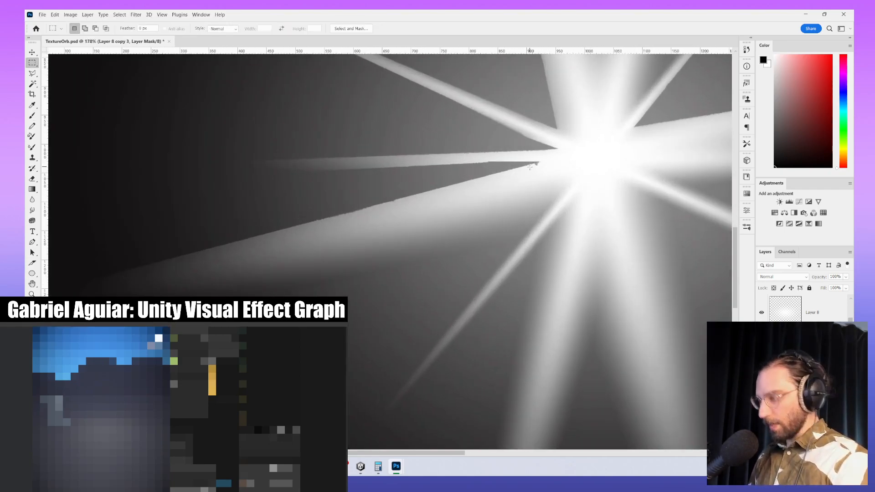
pyautogui.press('b')
pyautogui.keyDown('alt'); pyautogui.moveTo(545, 154); pyautogui.dragTo(536, 154, button='right'); pyautogui.keyUp('alt')
pyautogui.press('x')
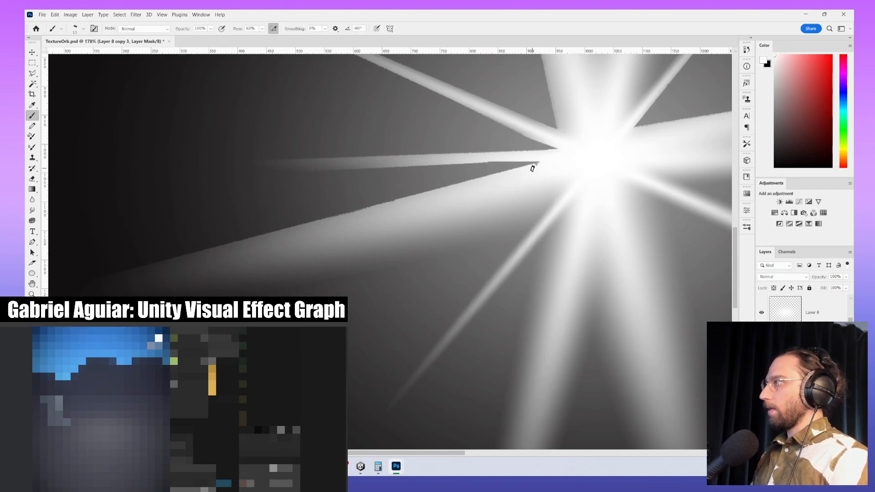
pyautogui.keyDown('alt'); pyautogui.scroll(-10, 543, 173); pyautogui.keyUp('alt')
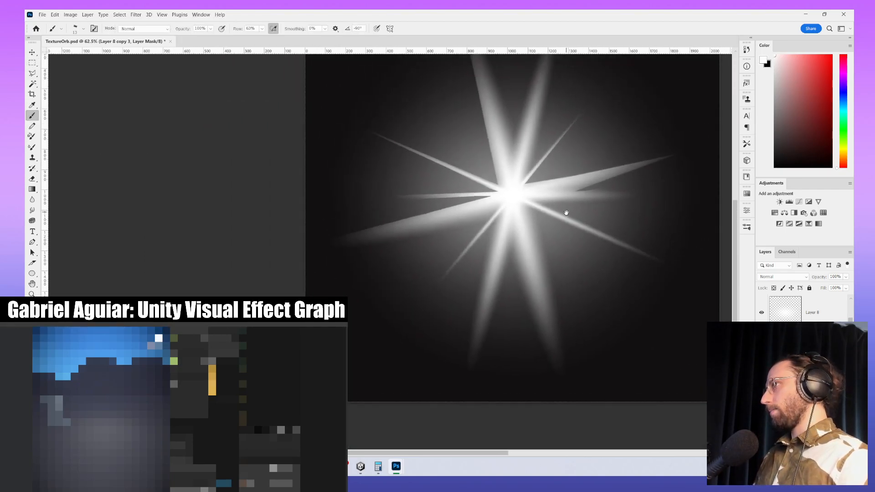
pyautogui.keyDown('alt'); pyautogui.scroll(-1, 502, 253); pyautogui.keyUp('alt')
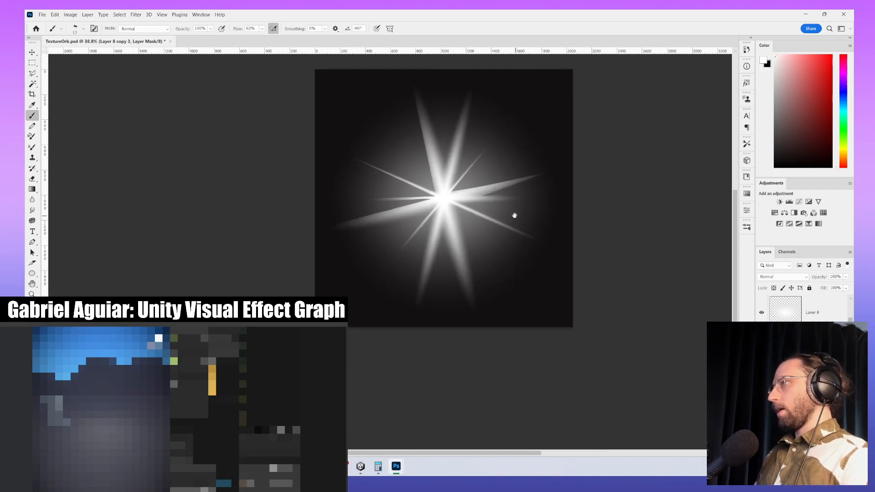
pyautogui.keyDown('alt'); pyautogui.scroll(3, 410, 203); pyautogui.keyUp('alt')
pyautogui.moveTo(410, 219); pyautogui.dragTo(422, 215)
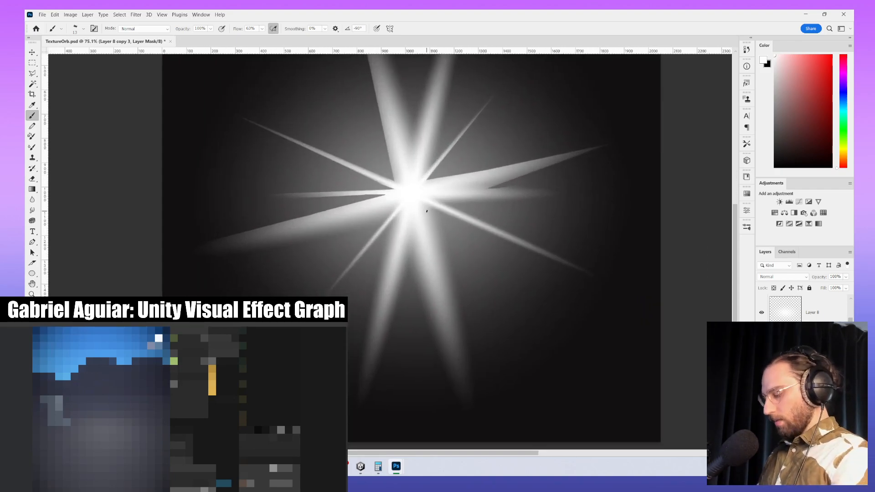
# - Outline the wedge between the upper-right ray and the horizontal right ray with a Pen path and fill it with black on the layer mask
pyautogui.press('p')
pyautogui.click(613, 143)
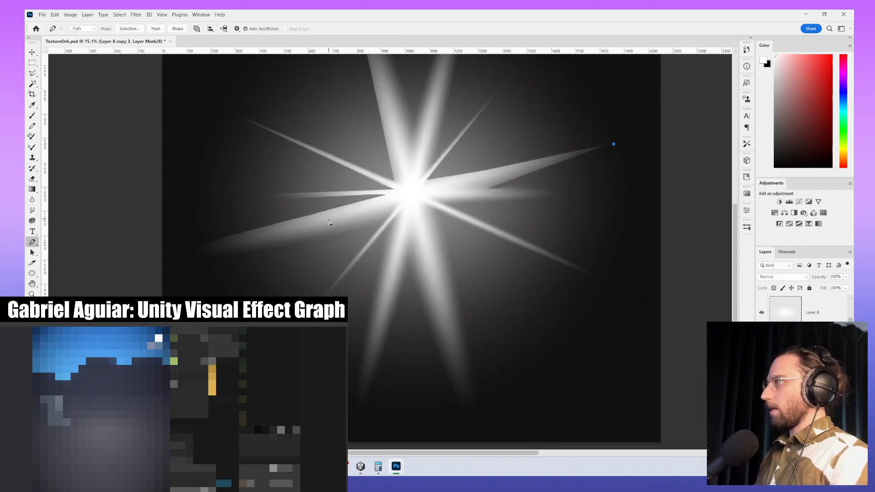
pyautogui.click(421, 191)
pyautogui.click(592, 197)
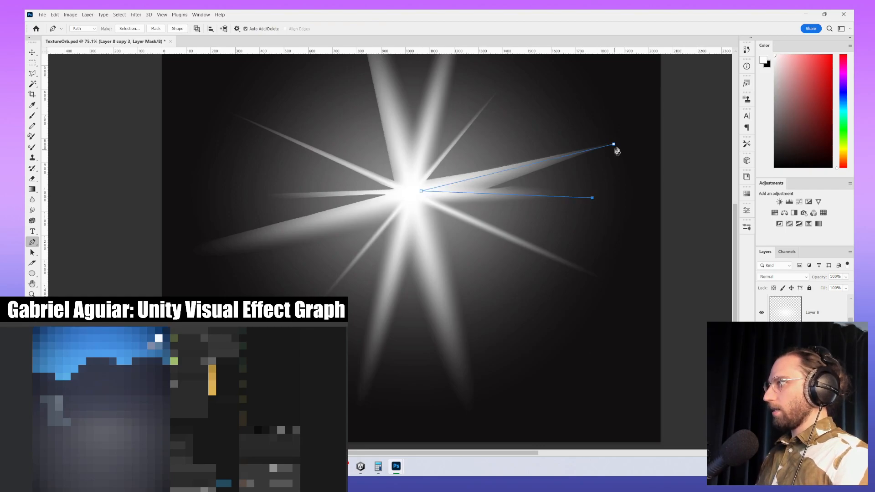
pyautogui.click(613, 144)
pyautogui.rightClick(554, 80)
pyautogui.press('Escape')
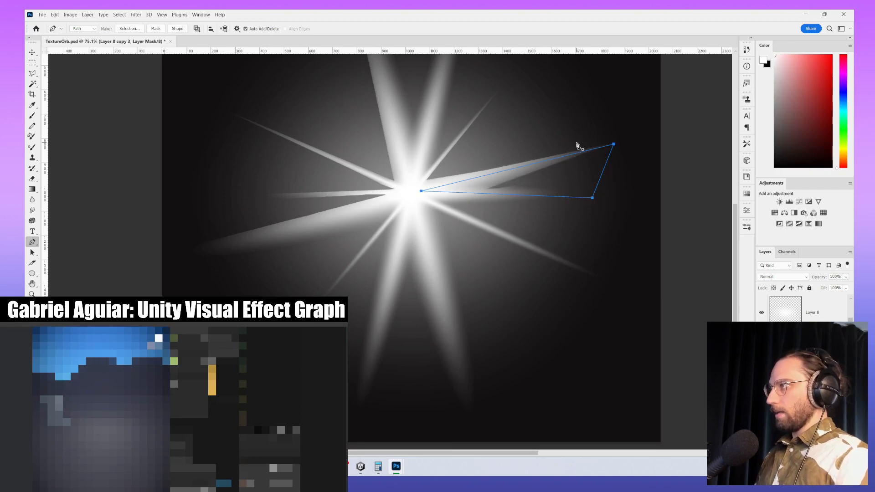
pyautogui.rightClick(532, 156)
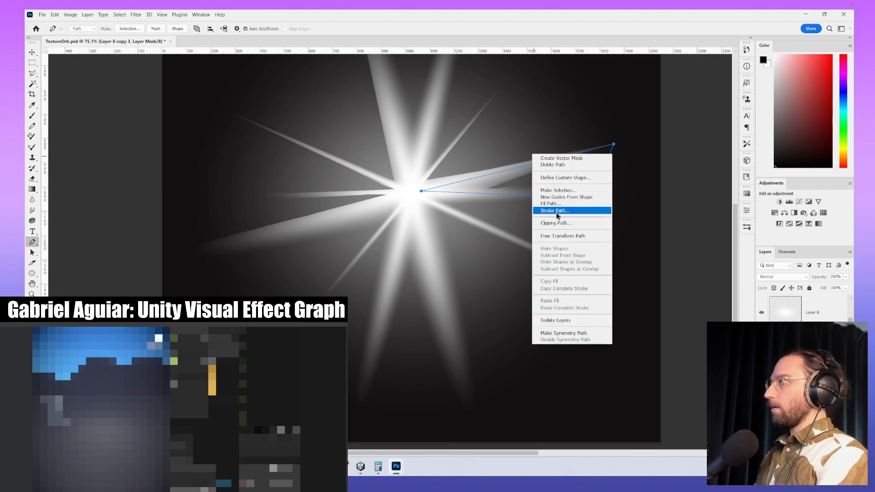
pyautogui.click(557, 199)
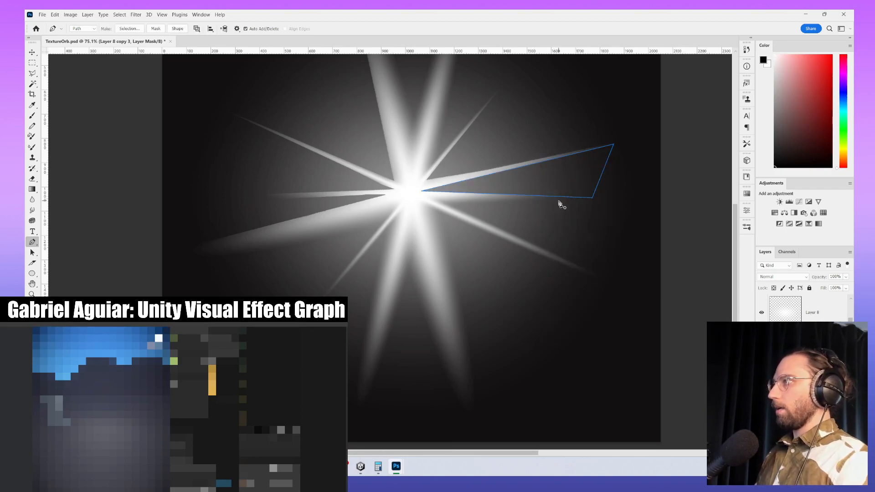
pyautogui.press('Return')
# - Draw a triangular Pen path between the horizontal right ray and the thin lower-right ray, and fill it with black on the mask
pyautogui.keyDown('alt'); pyautogui.scroll(-9, 562, 205); pyautogui.keyUp('alt')
pyautogui.moveTo(570, 207); pyautogui.dragTo(549, 218)
pyautogui.keyDown('alt'); pyautogui.scroll(7, 461, 227); pyautogui.keyUp('alt')
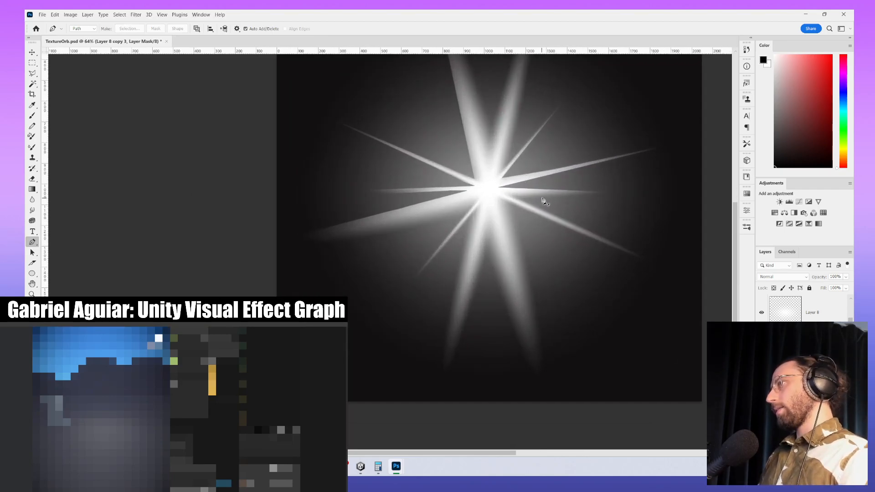
pyautogui.keyDown('alt'); pyautogui.scroll(3, 543, 201); pyautogui.keyUp('alt')
pyautogui.click(645, 193)
pyautogui.click(483, 193)
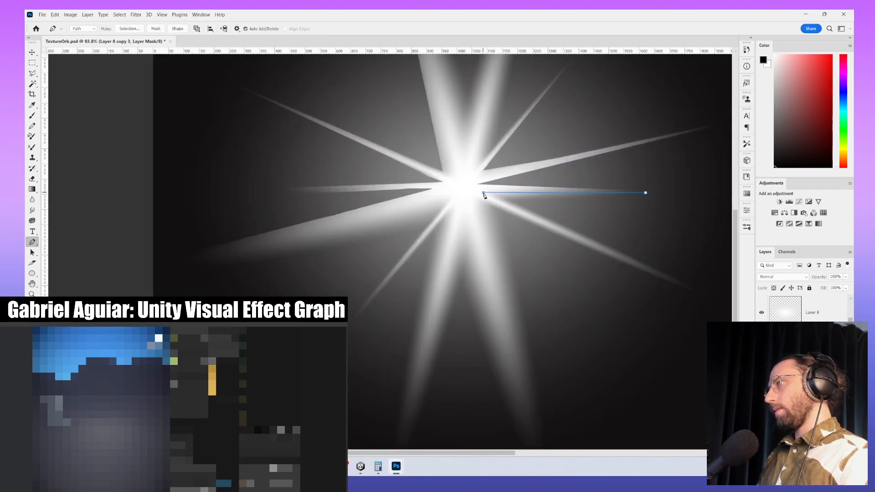
pyautogui.click(699, 292)
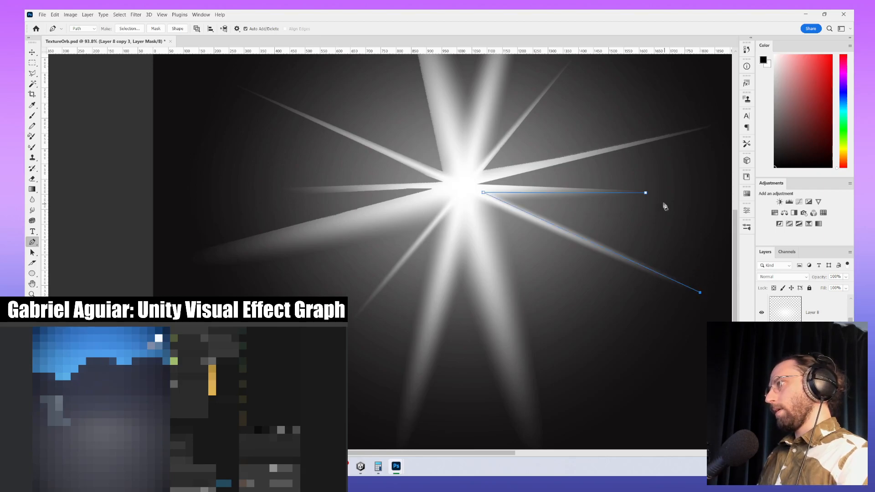
pyautogui.click(646, 194)
pyautogui.rightClick(668, 144)
pyautogui.click(691, 197)
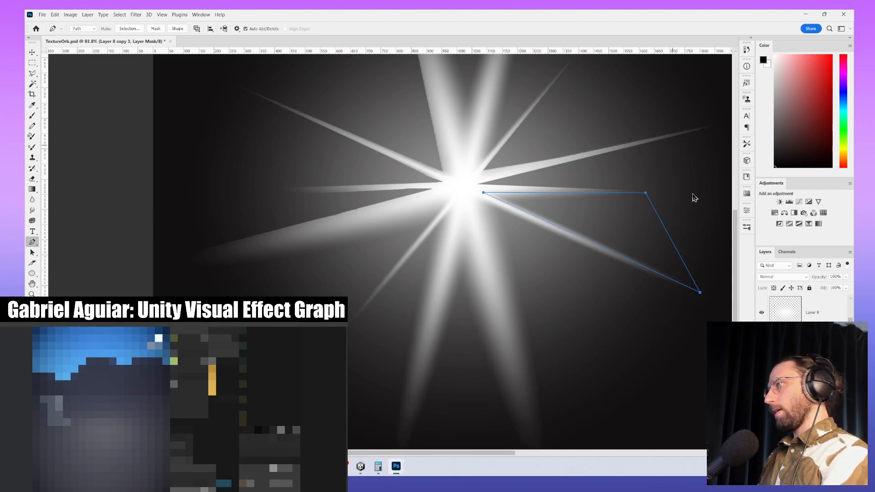
pyautogui.press('Return')
pyautogui.press('Return')
pyautogui.keyDown('alt'); pyautogui.scroll(-4, 685, 216); pyautogui.keyUp('alt')
pyautogui.moveTo(665, 207); pyautogui.dragTo(602, 207)
pyautogui.keyDown('alt'); pyautogui.scroll(4, 554, 219); pyautogui.keyUp('alt')
pyautogui.press('b')
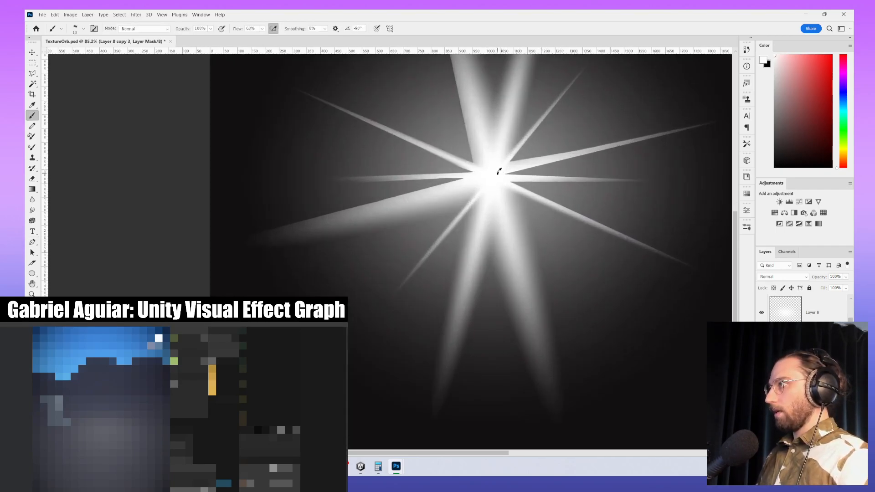
pyautogui.keyDown('alt'); pyautogui.moveTo(497, 173); pyautogui.dragTo(515, 181, button='right'); pyautogui.keyUp('alt')
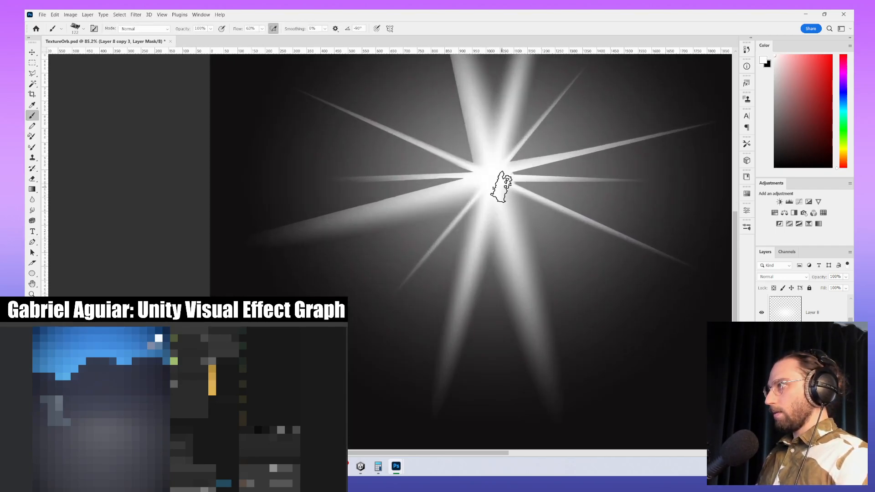
pyautogui.keyDown('alt'); pyautogui.scroll(-6, 588, 219); pyautogui.keyUp('alt')
pyautogui.moveTo(594, 217); pyautogui.dragTo(570, 234)
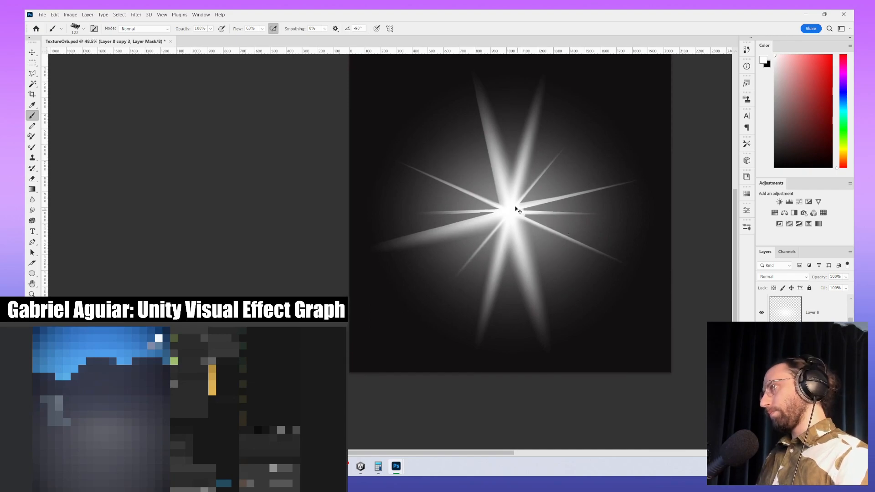
# - Try to soften the star's centre with white radial gradients at 100% opacity on the layer mask, and undo them
pyautogui.keyDown('alt'); pyautogui.scroll(3, 518, 211); pyautogui.keyUp('alt')
pyautogui.press('g')
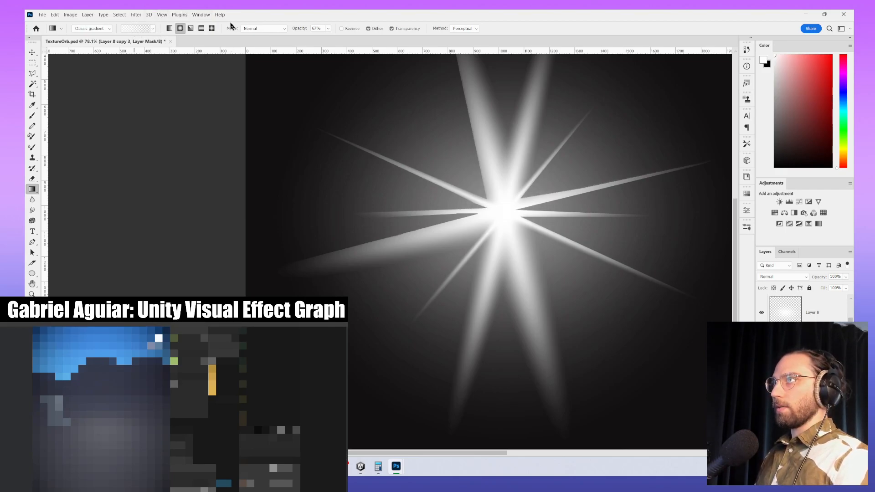
pyautogui.click(328, 29)
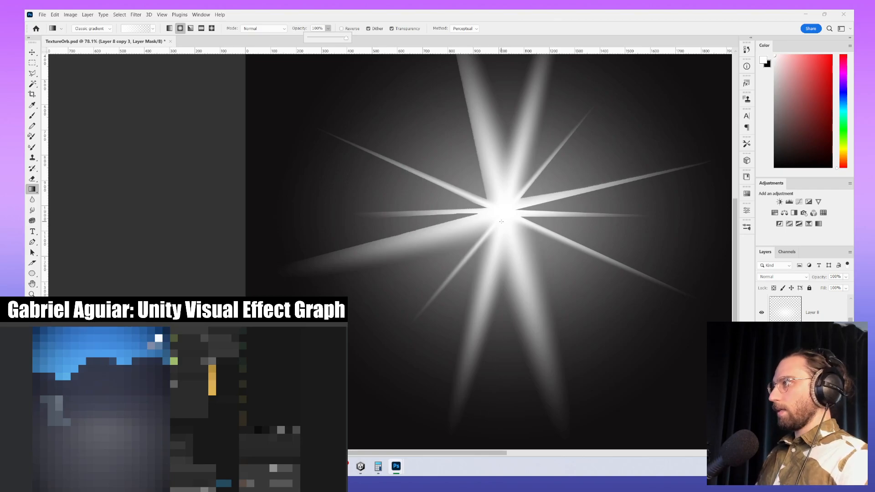
pyautogui.moveTo(506, 212); pyautogui.dragTo(603, 210)
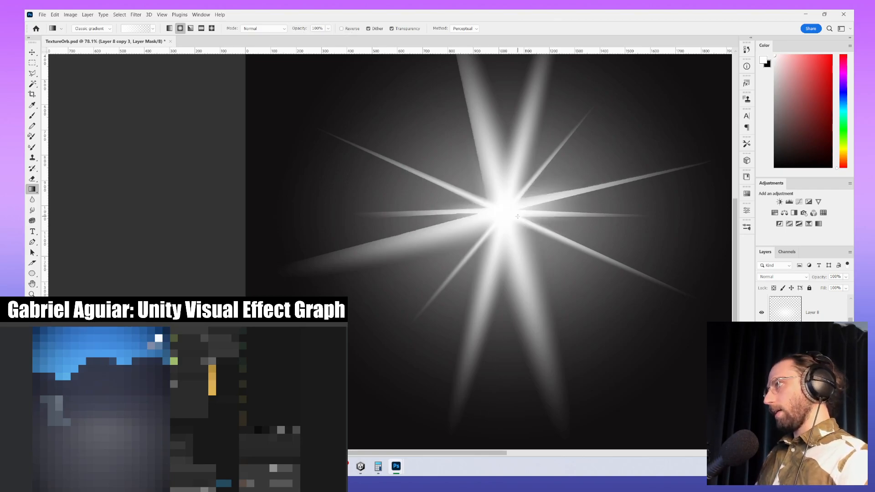
pyautogui.moveTo(505, 210); pyautogui.dragTo(607, 205)
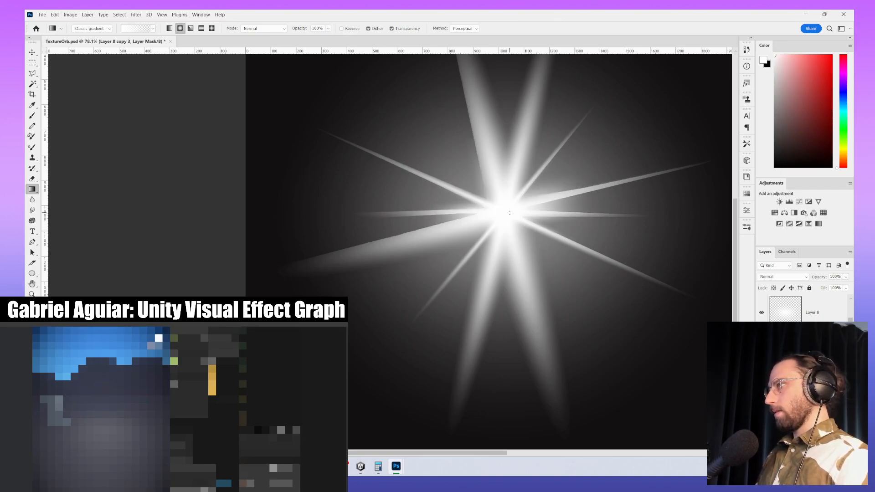
pyautogui.keyDown('alt'); pyautogui.scroll(-4, 665, 221); pyautogui.keyUp('alt')
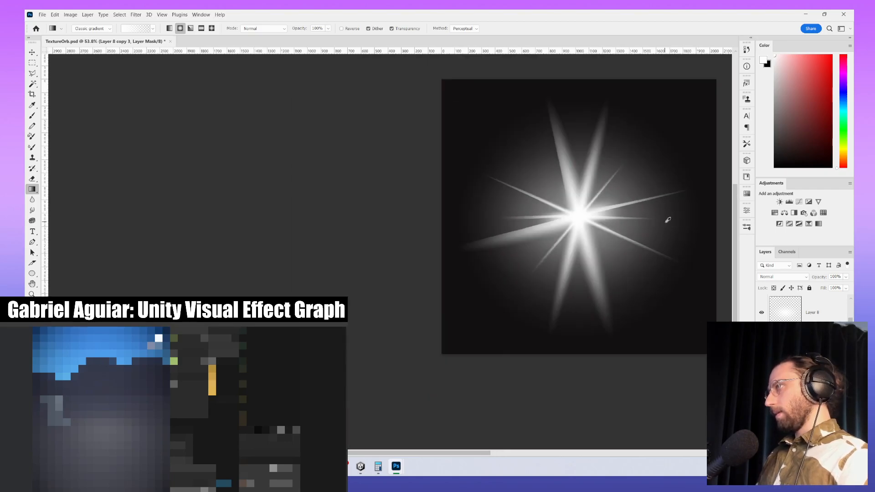
pyautogui.moveTo(592, 295); pyautogui.dragTo(463, 295)
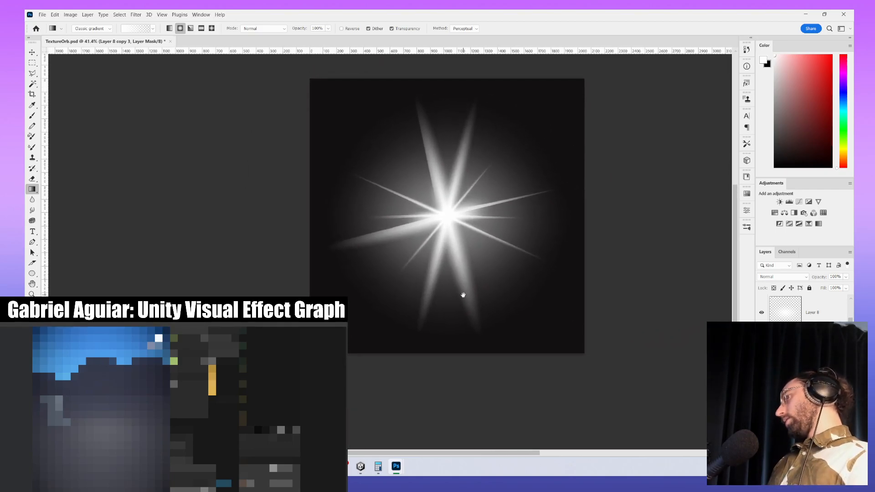
pyautogui.hotkey('ctrl', 'z')
pyautogui.hotkey('ctrl', 'z')
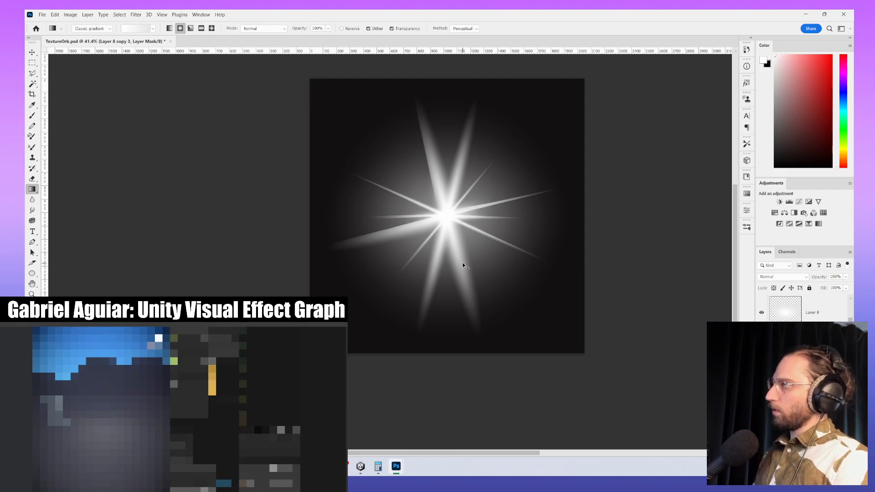
# - Discard the old path and outline the wedge between the thin lower-right ray and the wide bottom-right ray with a closed Pen path
pyautogui.press('p')
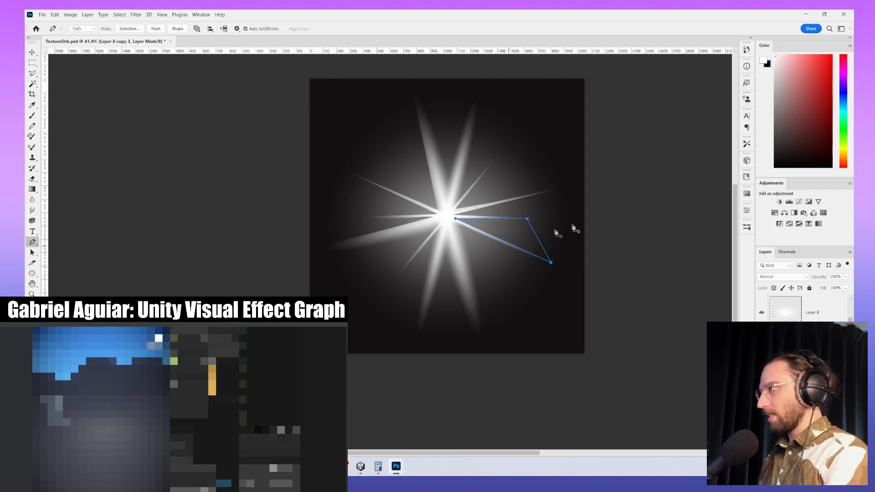
pyautogui.press('Escape')
pyautogui.keyDown('alt'); pyautogui.scroll(6, 468, 263); pyautogui.keyUp('alt')
pyautogui.click(481, 391)
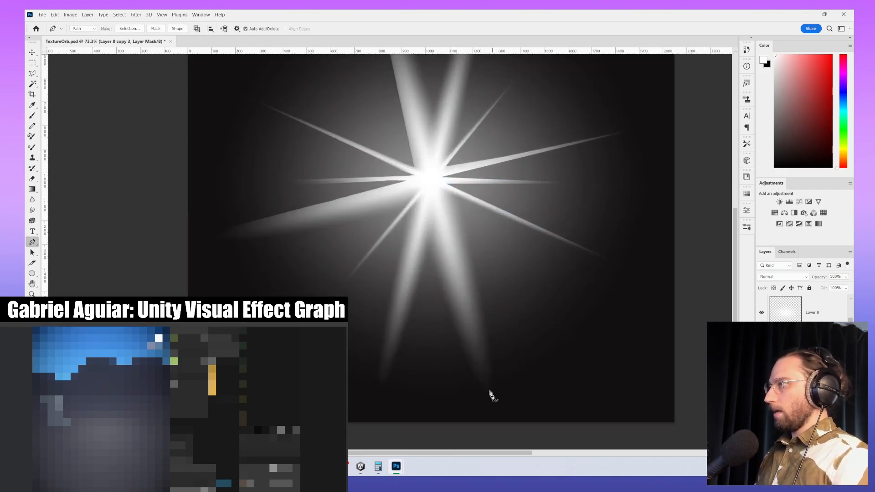
pyautogui.click(439, 186)
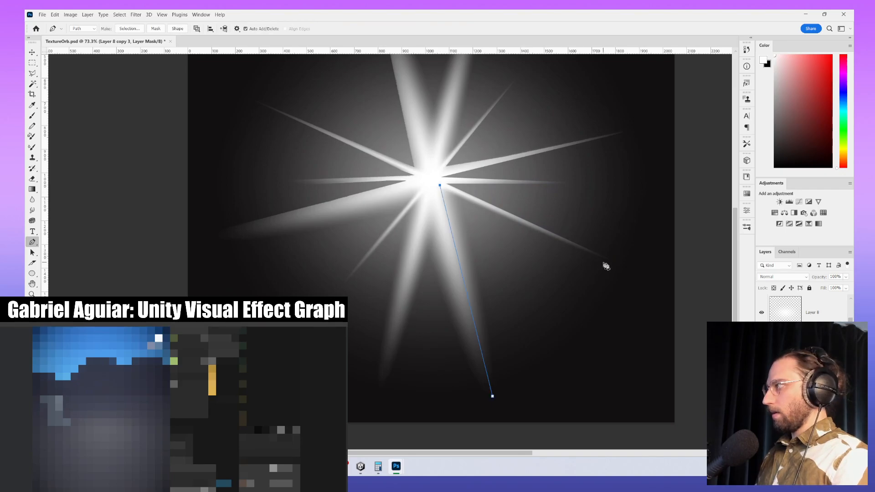
pyautogui.click(622, 267)
pyautogui.click(492, 396)
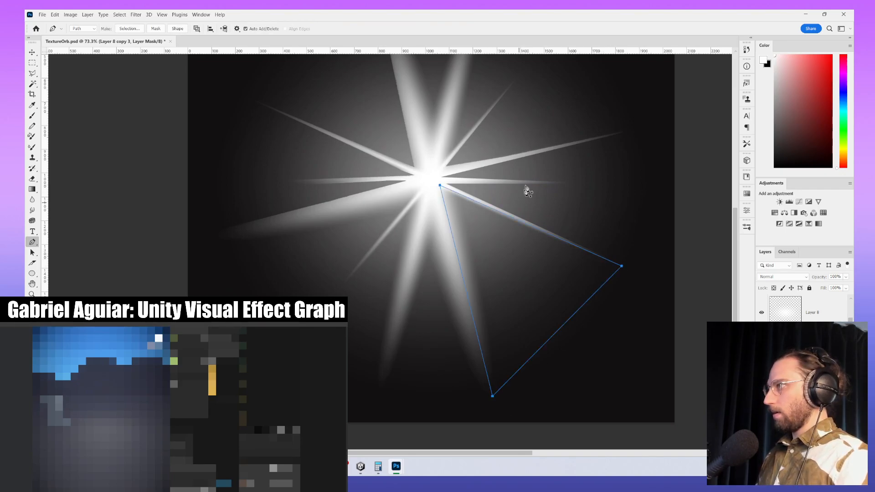
# - Make black the foreground colour, fill the lower-right wedge path on the layer mask, and delete the path
pyautogui.rightClick(525, 187)
pyautogui.press('Escape')
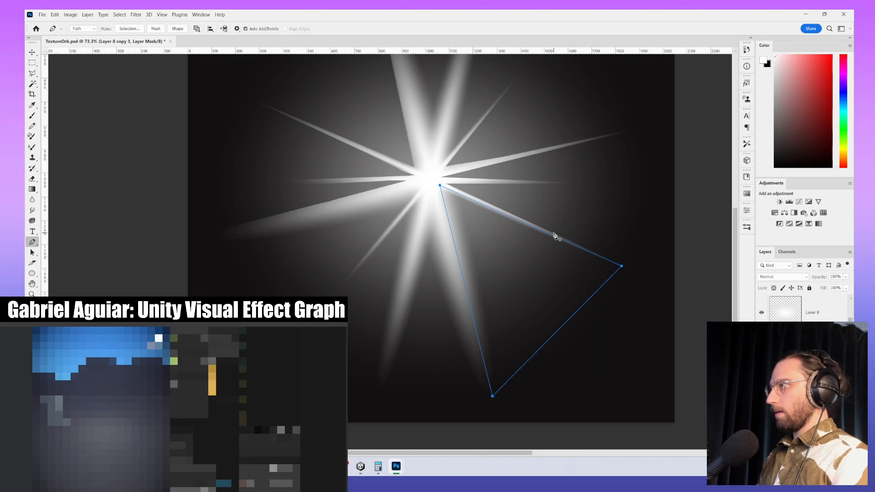
pyautogui.press('x')
pyautogui.rightClick(534, 197)
pyautogui.press('Escape')
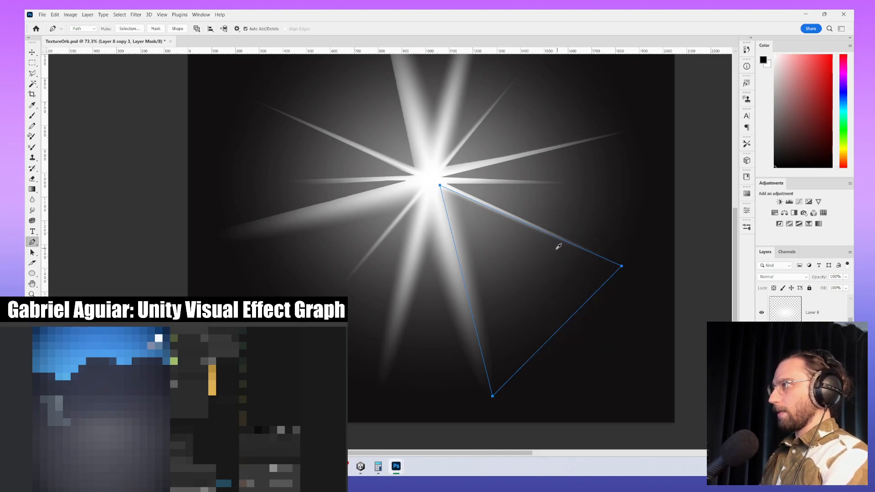
pyautogui.press('Return')
pyautogui.press('Delete')
pyautogui.click(493, 402)
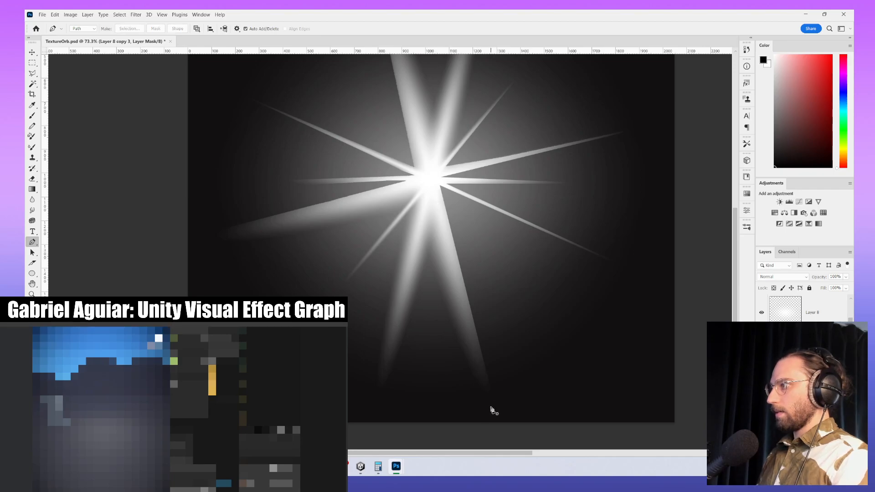
pyautogui.click(490, 407)
pyautogui.click(433, 193)
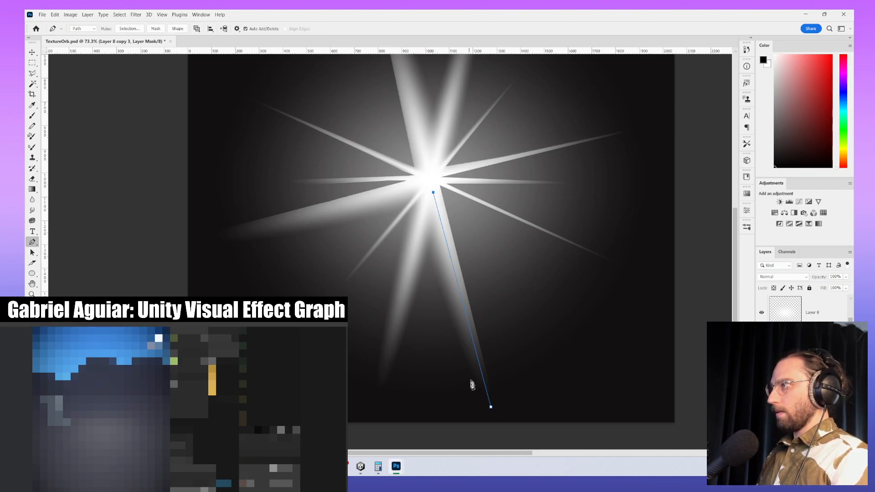
pyautogui.hotkey('ctrl', 'z')
pyautogui.hotkey('ctrl', 'z')
# - Outline the gap between the two bottom rays with a triangular Pen path and fill it with black on the mask
pyautogui.click(490, 403)
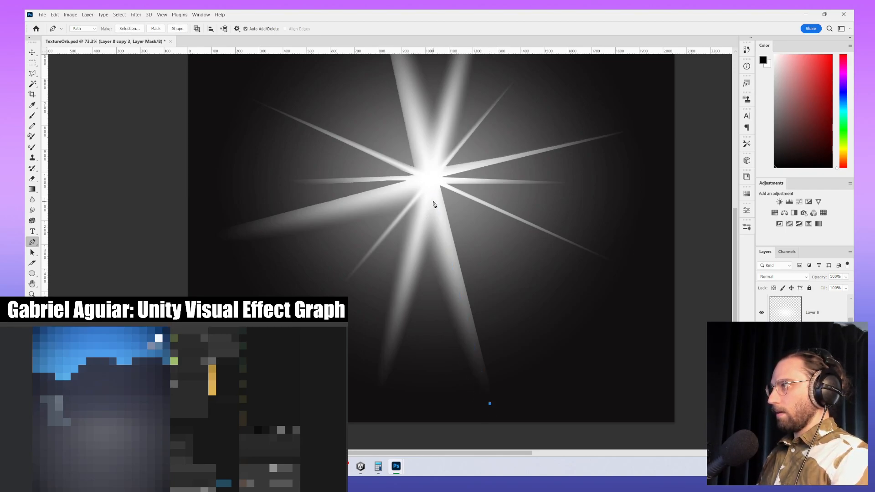
pyautogui.click(432, 201)
pyautogui.click(378, 402)
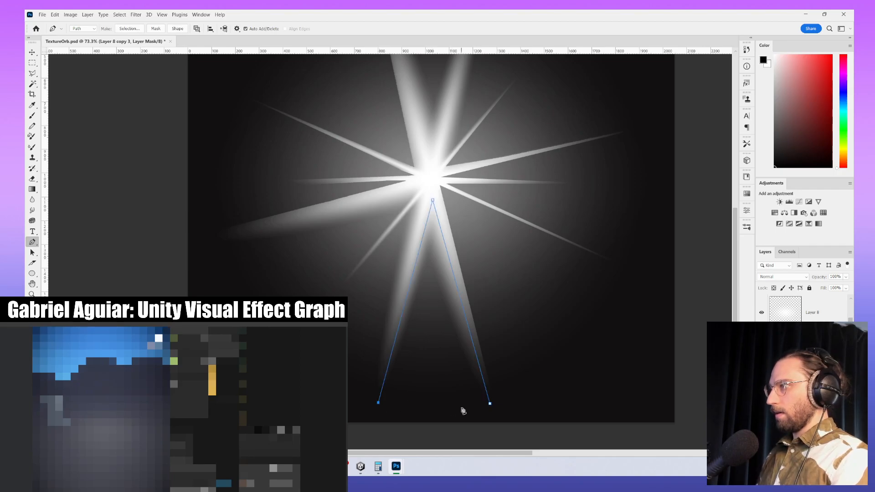
pyautogui.click(490, 403)
pyautogui.rightClick(525, 422)
pyautogui.click(566, 277)
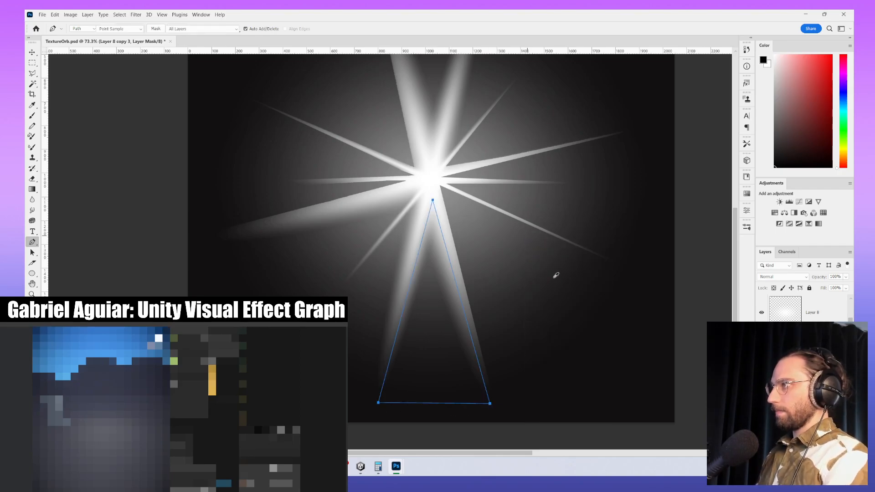
# - Enclose the wedge between the bottom-left ray and the thin lower-left ray in a Pen path, fill it with black, and delete the path
pyautogui.click(374, 401)
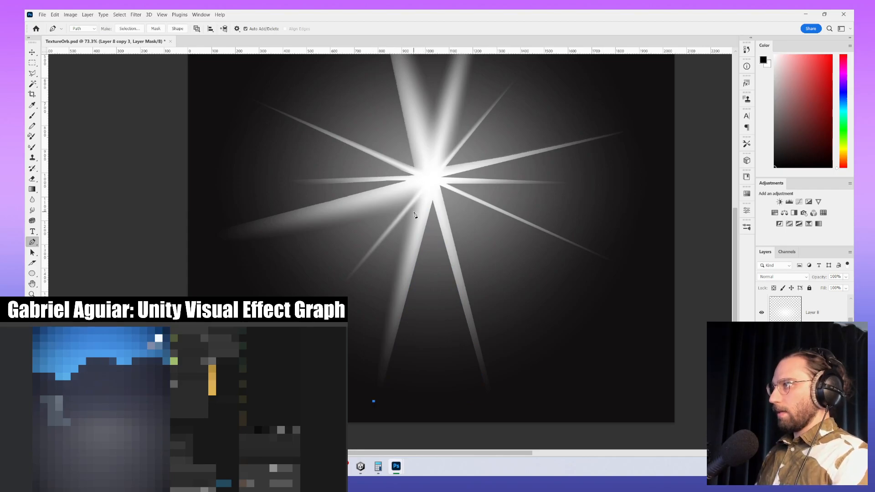
pyautogui.click(424, 192)
pyautogui.click(340, 290)
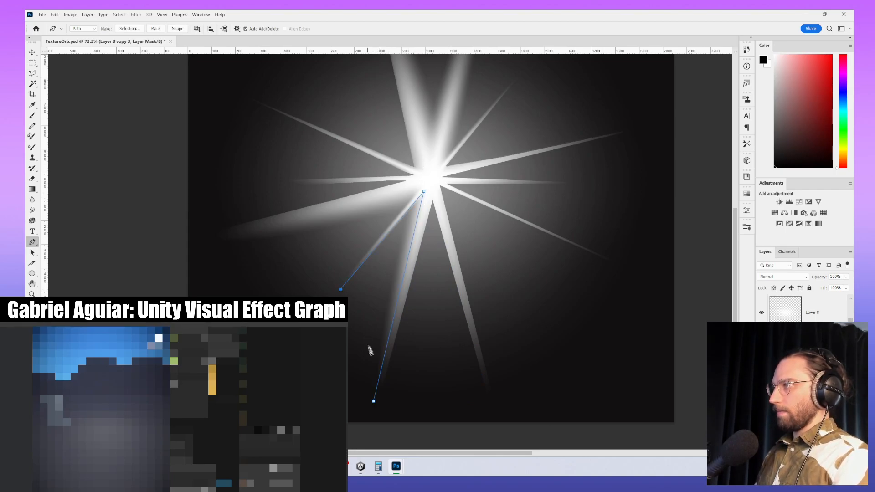
pyautogui.click(372, 402)
pyautogui.rightClick(492, 71)
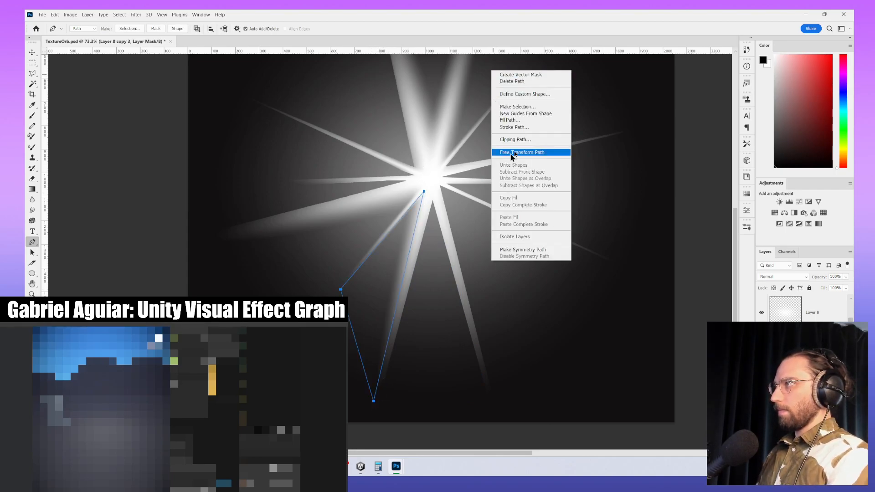
pyautogui.click(527, 123)
pyautogui.press('Return')
pyautogui.press('Delete')
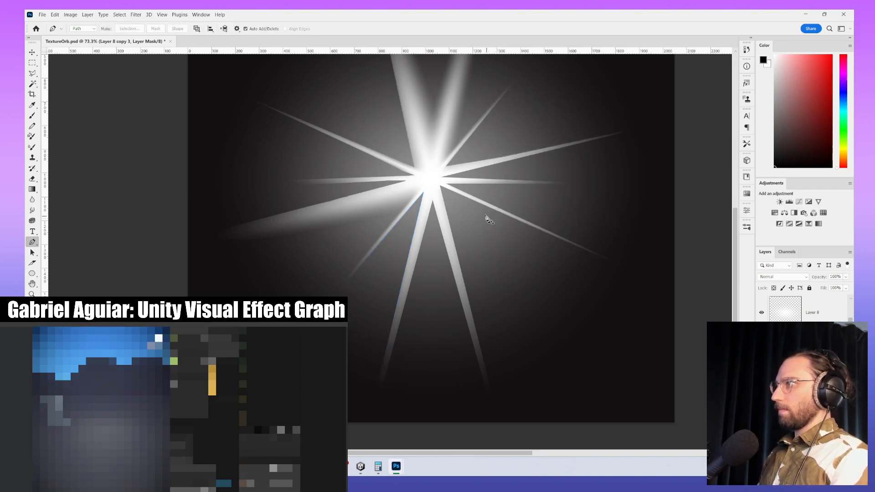
# - Enclose the wedge between the wide lower-left ray and the thin ray below it in a curved Pen path and fill it with black
pyautogui.moveTo(466, 177); pyautogui.dragTo(499, 238)
pyautogui.keyDown('alt'); pyautogui.scroll(-6, 499, 234); pyautogui.keyUp('alt')
pyautogui.moveTo(539, 276); pyautogui.dragTo(521, 243)
pyautogui.keyDown('alt'); pyautogui.scroll(7, 450, 232); pyautogui.keyUp('alt')
pyautogui.click(231, 242)
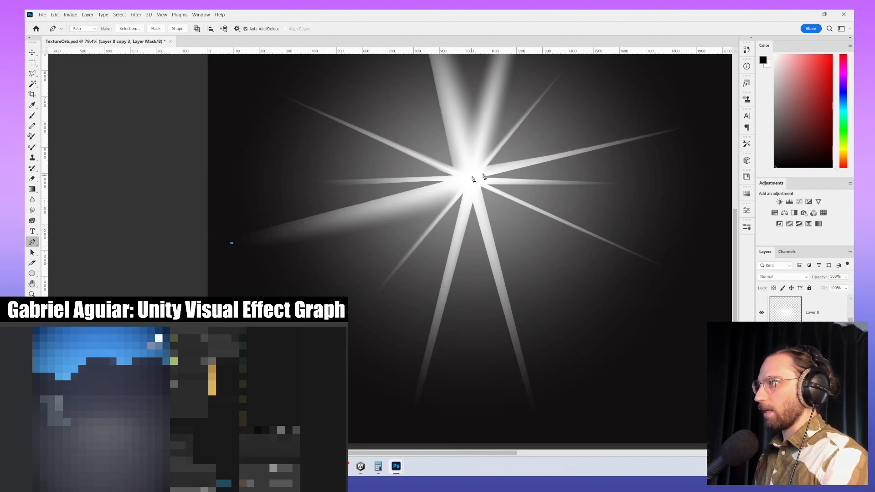
pyautogui.click(462, 189)
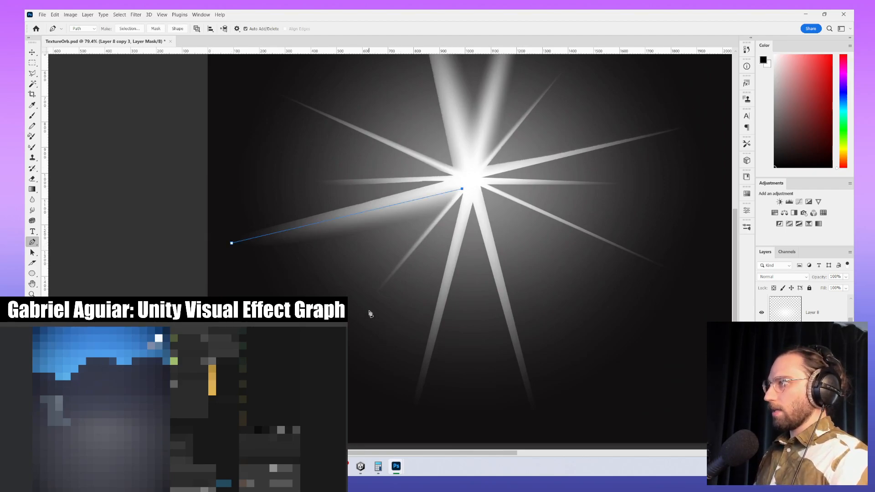
pyautogui.click(374, 297)
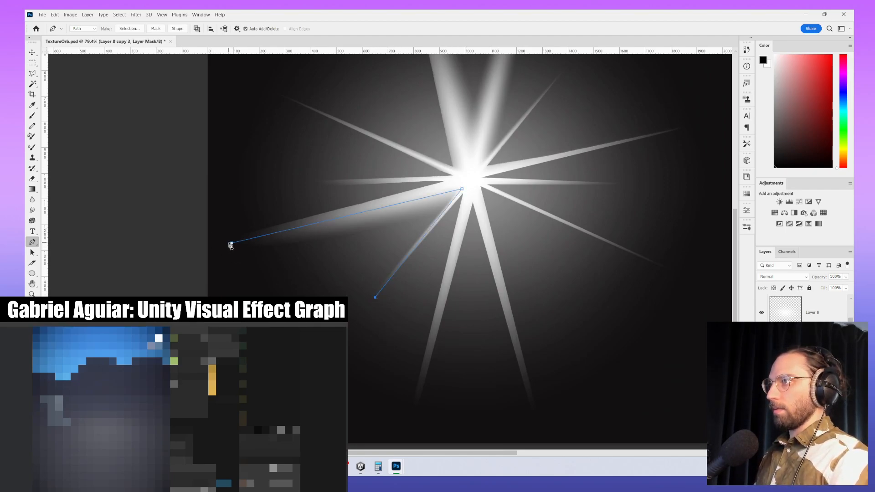
pyautogui.moveTo(231, 244); pyautogui.dragTo(268, 145)
pyautogui.rightClick(400, 149)
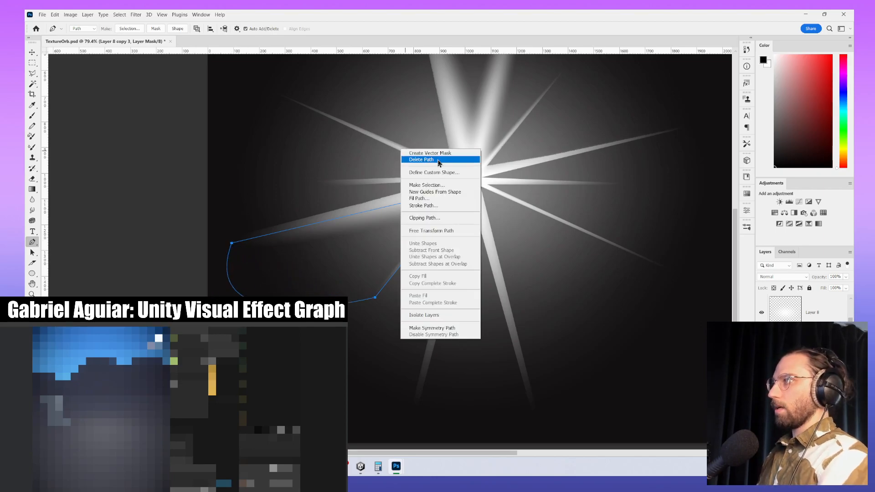
pyautogui.click(459, 199)
pyautogui.press('Return')
pyautogui.press('Return')
pyautogui.keyDown('alt'); pyautogui.scroll(-5, 506, 208); pyautogui.keyUp('alt')
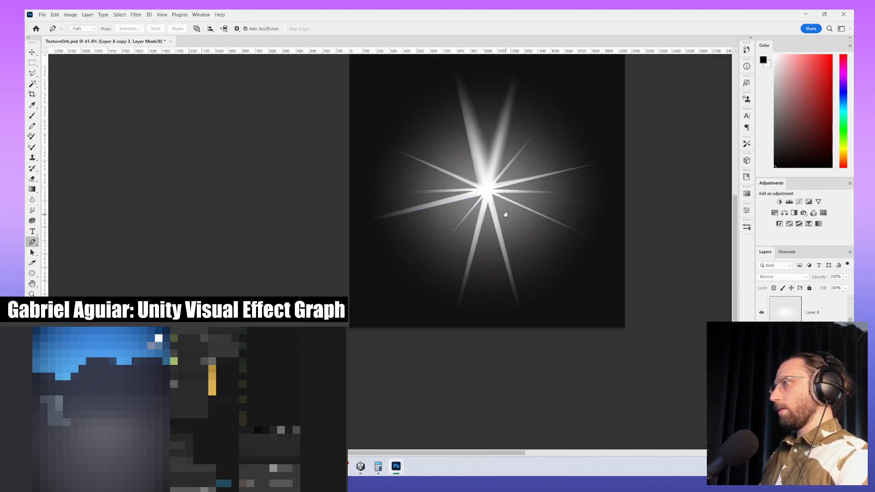
pyautogui.moveTo(504, 214); pyautogui.dragTo(486, 256)
pyautogui.keyDown('alt'); pyautogui.scroll(3, 486, 256); pyautogui.keyUp('alt')
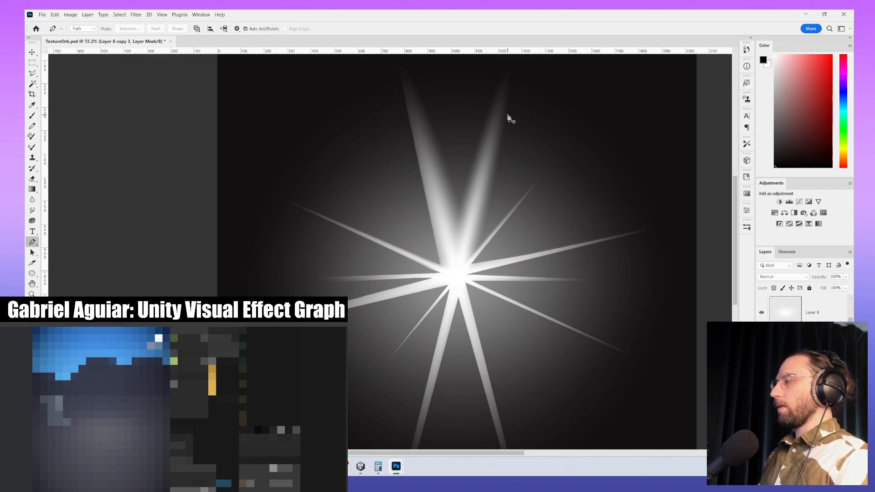
# - Undo the last wedge fills and Pen paths beside the wide lower-left ray and the bottom-left ray on the layer mask
pyautogui.keyDown('alt'); pyautogui.scroll(-4, 567, 226); pyautogui.keyUp('alt')
pyautogui.moveTo(567, 226); pyautogui.dragTo(544, 227)
pyautogui.hotkey('ctrl', 'z')
pyautogui.hotkey('ctrl', 'z')
pyautogui.hotkey('ctrl', 'z')
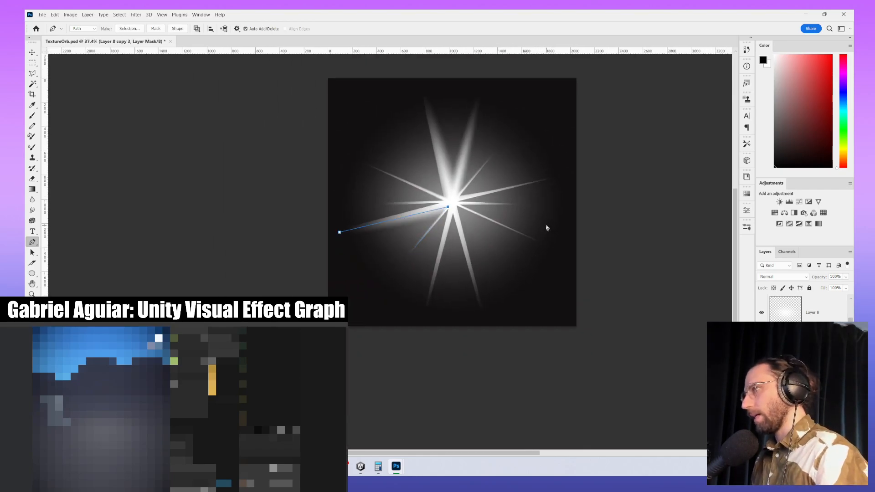
pyautogui.hotkey('ctrl', 'z')
pyautogui.hotkey('ctrl', 'z')
pyautogui.hotkey('ctrl', 'z')
pyautogui.hotkey('ctrl', 'z')
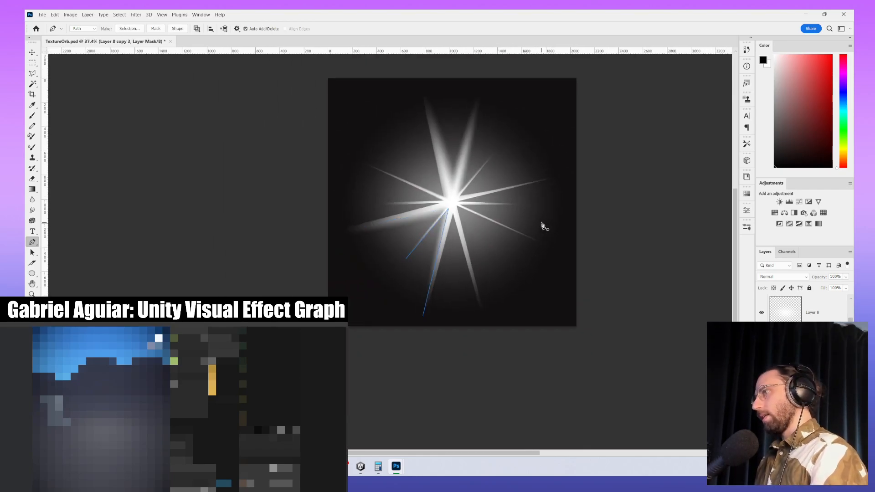
pyautogui.hotkey('ctrl', 'z')
# - Outline the gap between the two bottom rays with a triangular Pen path, and discard that path
pyautogui.keyDown('alt'); pyautogui.scroll(2, 473, 248); pyautogui.keyUp('alt')
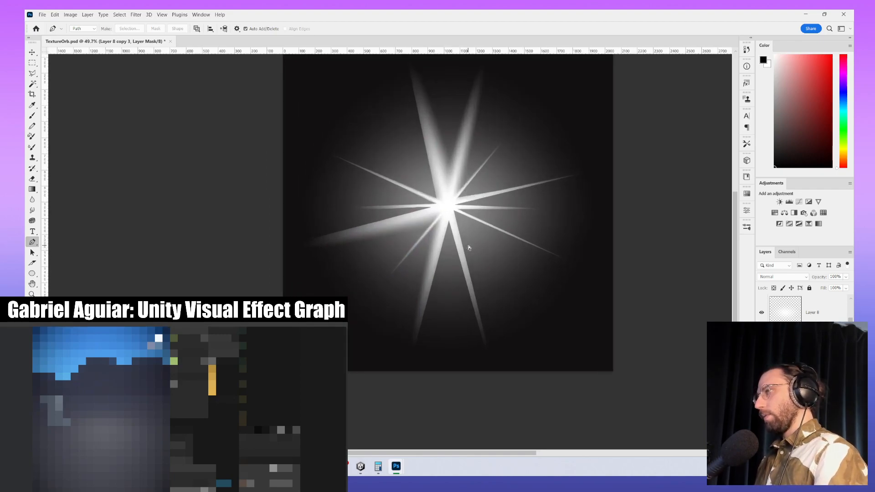
pyautogui.click(449, 220)
pyautogui.click(412, 357)
pyautogui.click(487, 358)
pyautogui.click(449, 220)
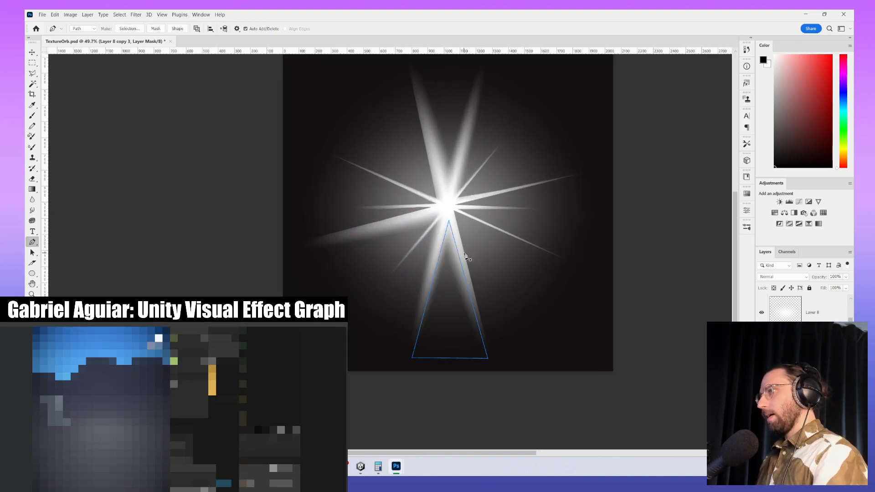
pyautogui.press('Delete')
# - Outline a narrow wedge along the inner edge of the bottom-left ray with a Pen path, fill it with black, and remove the path
pyautogui.click(411, 354)
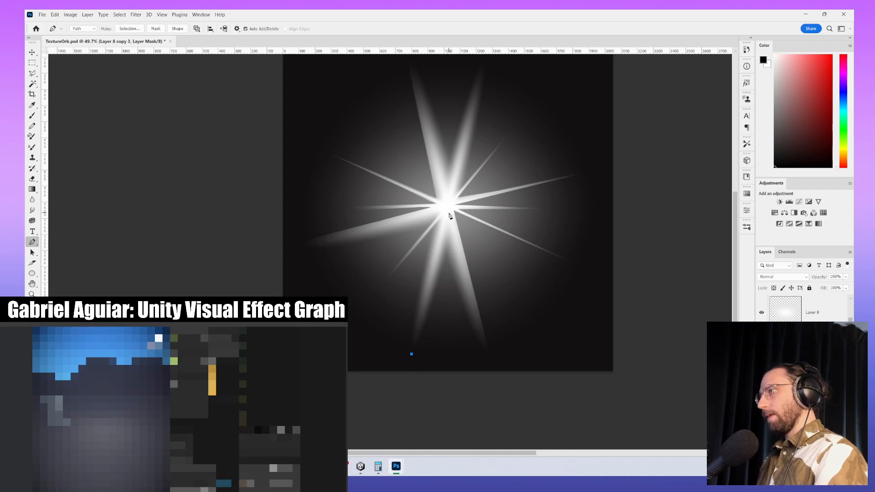
pyautogui.click(447, 211)
pyautogui.click(451, 333)
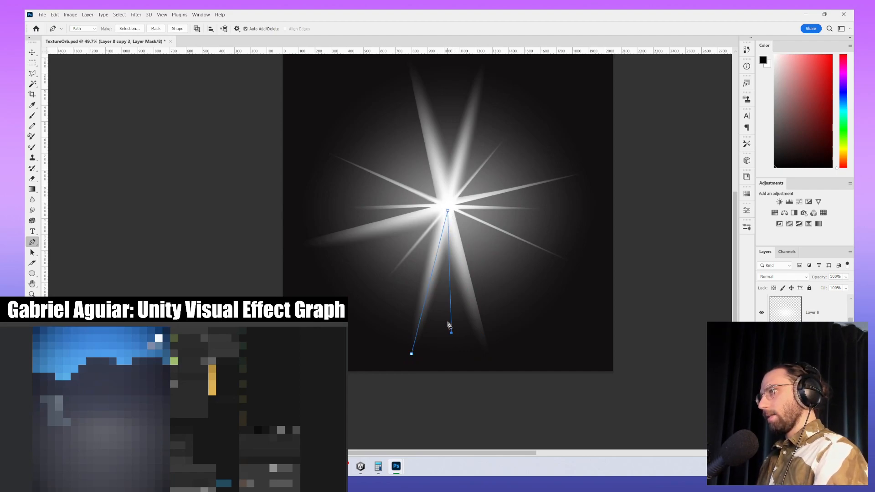
pyautogui.click(411, 354)
pyautogui.rightClick(525, 243)
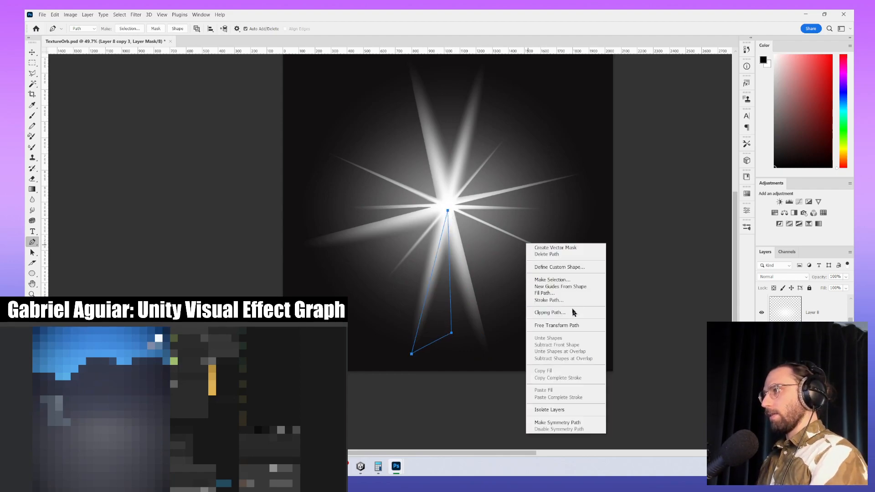
pyautogui.click(574, 294)
pyautogui.press('Return')
pyautogui.press('Escape')
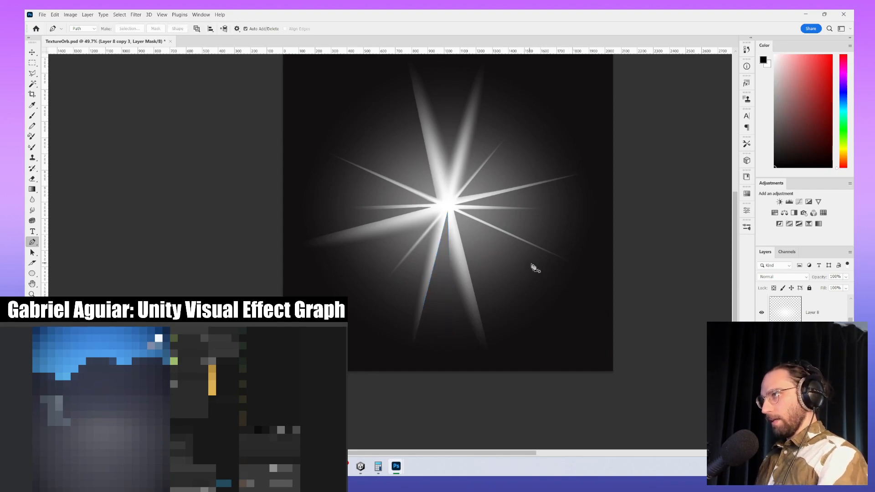
# - Switch to the Brush with white as foreground, try a stroke along the long upper-right ray on the mask, and undo it
pyautogui.press('b')
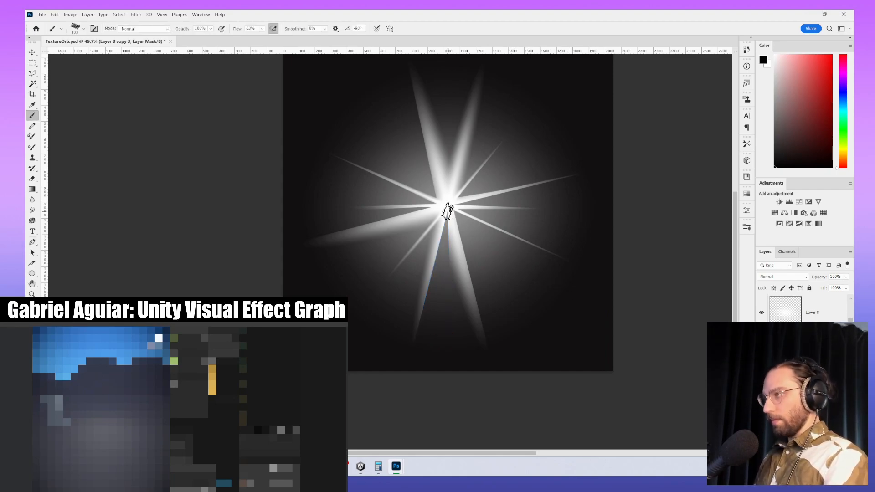
pyautogui.keyDown('alt'); pyautogui.scroll(2, 530, 173); pyautogui.keyUp('alt')
pyautogui.keyDown('alt'); pyautogui.scroll(1, 520, 214); pyautogui.keyUp('alt')
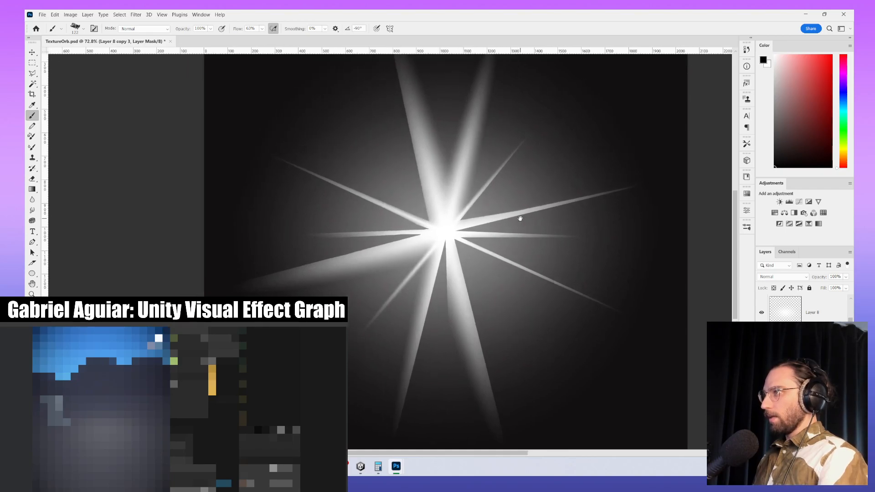
pyautogui.press('x')
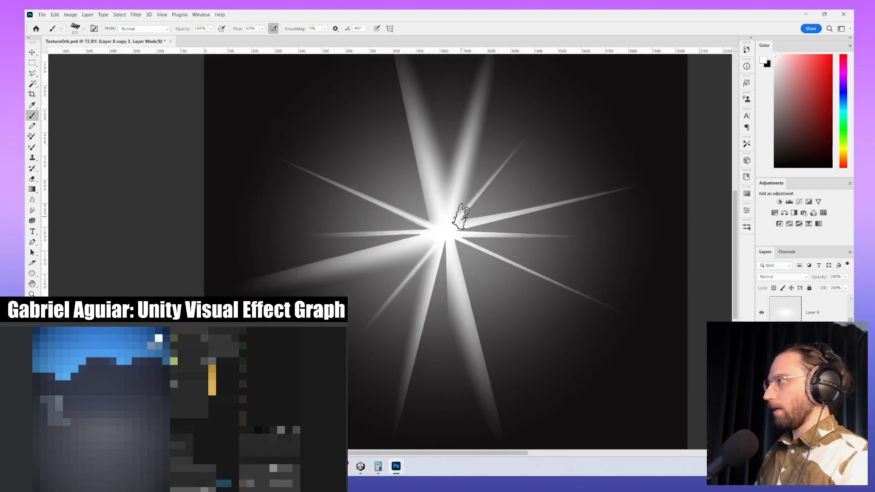
pyautogui.moveTo(459, 218)
pyautogui.mouseDown()
pyautogui.moveTo(623, 143)
pyautogui.moveTo(511, 197)
pyautogui.moveTo(542, 201)
pyautogui.moveTo(523, 203)
pyautogui.mouseUp()
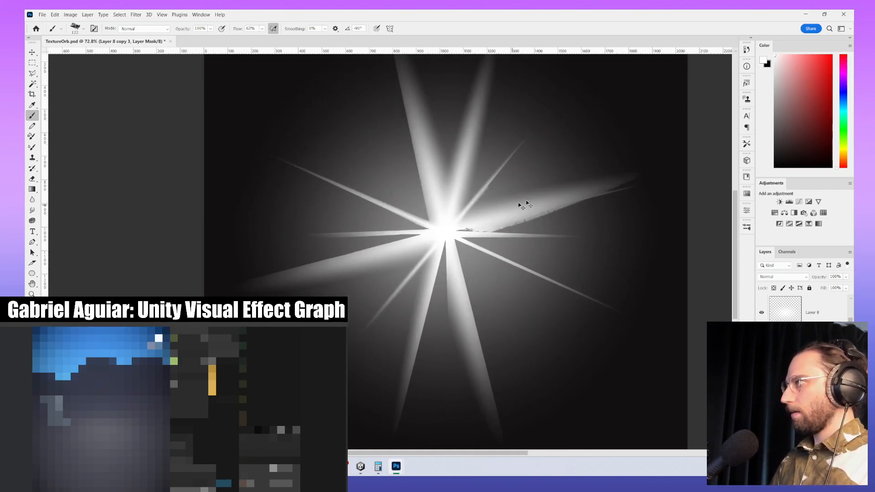
pyautogui.hotkey('ctrl', 'z')
# - Reduce the brush size and thicken the long upper-right ray with a straight white stroke between its tip and the star's centre
pyautogui.keyDown('alt'); pyautogui.moveTo(629, 176); pyautogui.dragTo(618, 179, button='right'); pyautogui.keyUp('alt')
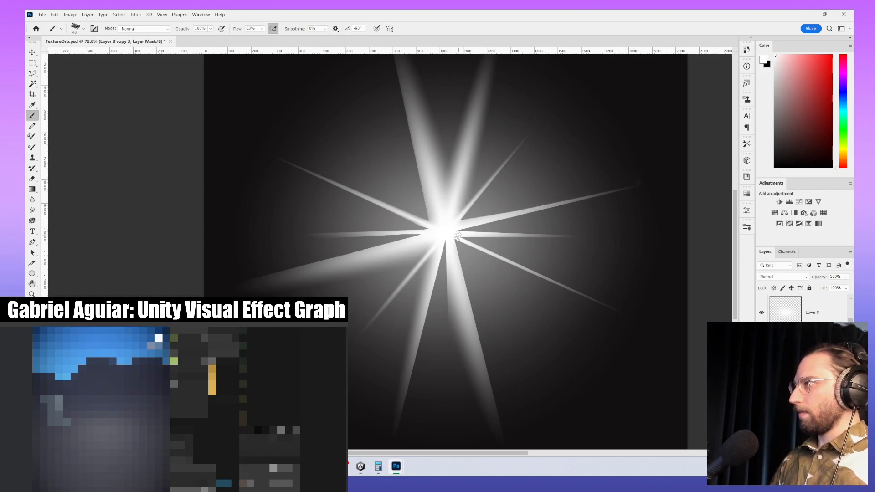
pyautogui.keyDown('shift'); pyautogui.click(458, 219); pyautogui.keyUp('shift')
pyautogui.keyDown('alt'); pyautogui.scroll(-5, 620, 204); pyautogui.keyUp('alt')
pyautogui.keyDown('alt'); pyautogui.scroll(6, 567, 200); pyautogui.keyUp('alt')
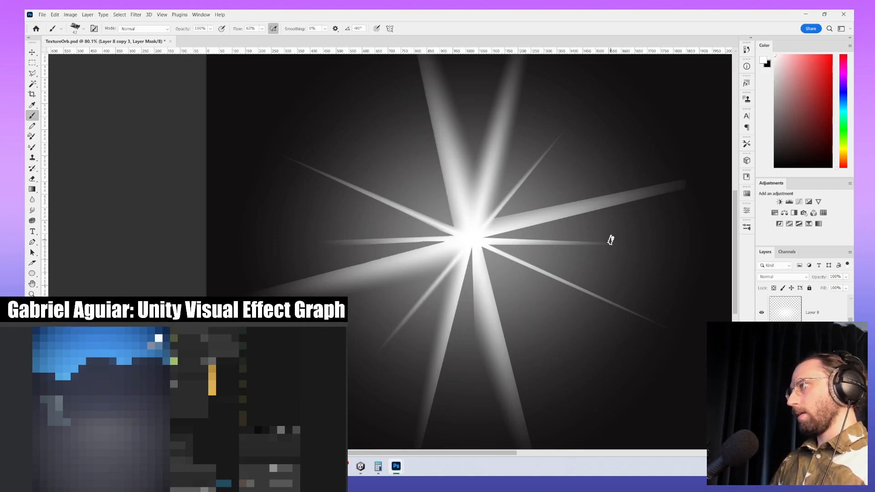
# - Widen the thin horizontal right-hand ray with a straight white brush stroke outward from the star's centre
pyautogui.keyDown('shift'); pyautogui.click(677, 240); pyautogui.keyUp('shift')
pyautogui.keyDown('alt'); pyautogui.scroll(-2, 677, 240); pyautogui.keyUp('alt')
pyautogui.moveTo(591, 264); pyautogui.dragTo(497, 270)
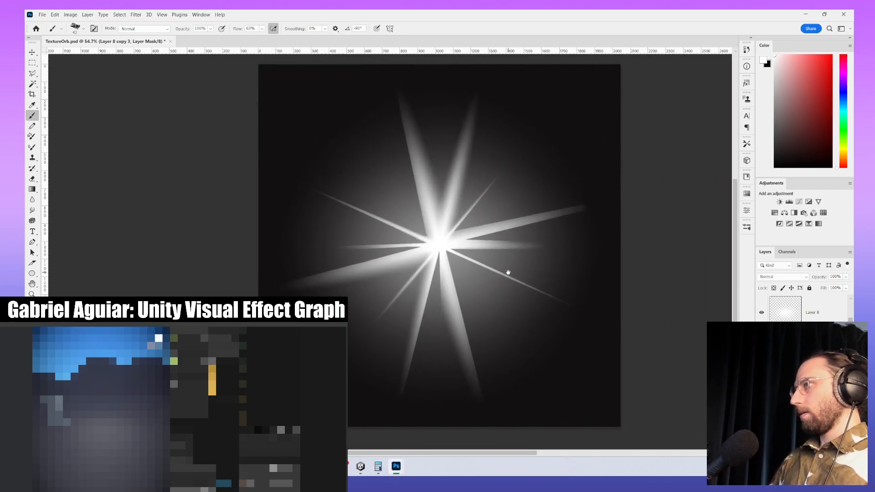
# - Taper the horizontal right-hand ray by trimming its lower edge with a straight stroke of a smaller black brush
pyautogui.keyDown('alt'); pyautogui.scroll(3, 523, 246); pyautogui.keyUp('alt')
pyautogui.press('x')
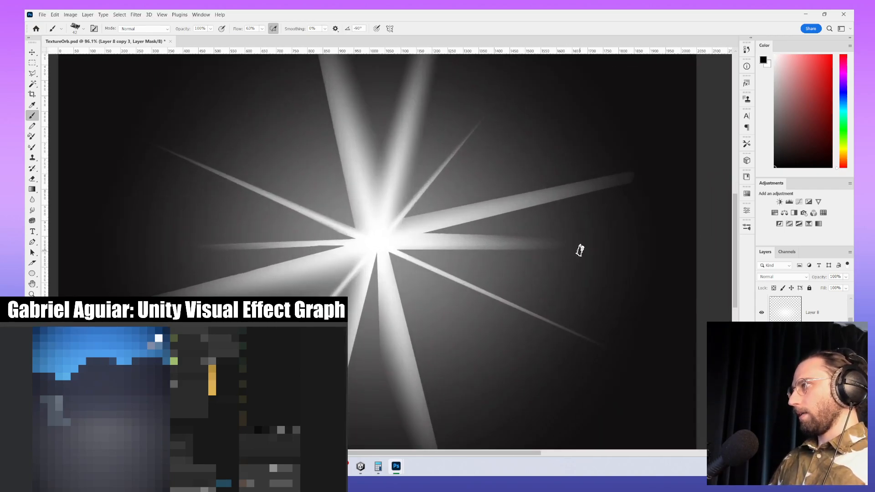
pyautogui.keyDown('shift'); pyautogui.click(416, 252); pyautogui.keyUp('shift')
pyautogui.keyDown('alt'); pyautogui.moveTo(414, 253); pyautogui.dragTo(412, 250, button='right'); pyautogui.keyUp('alt')
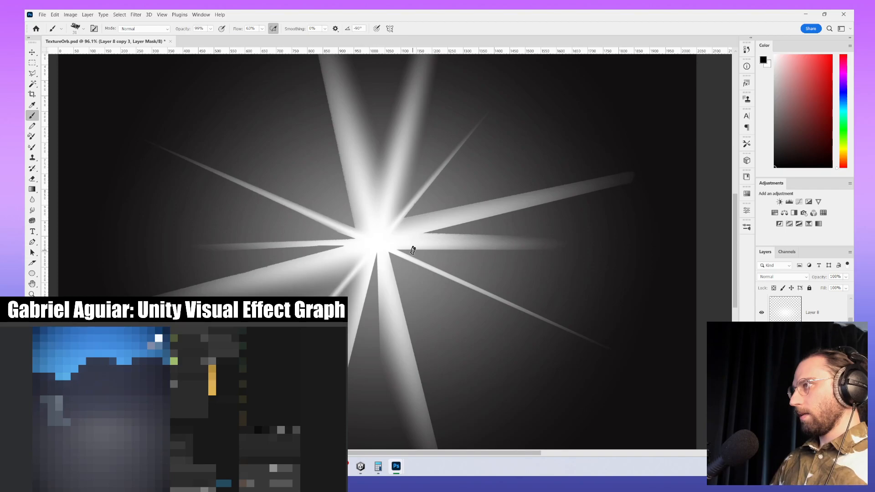
pyautogui.keyDown('shift'); pyautogui.click(545, 245); pyautogui.keyUp('shift')
pyautogui.press('z')
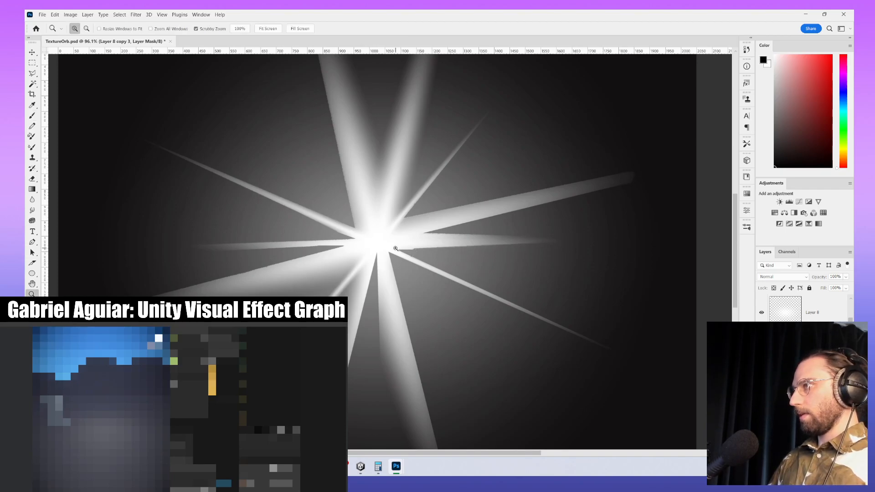
# - Thicken the thin lower-right ray with a straight white brush stroke from the star's centre to the ray's tip
pyautogui.press('b')
pyautogui.press('x')
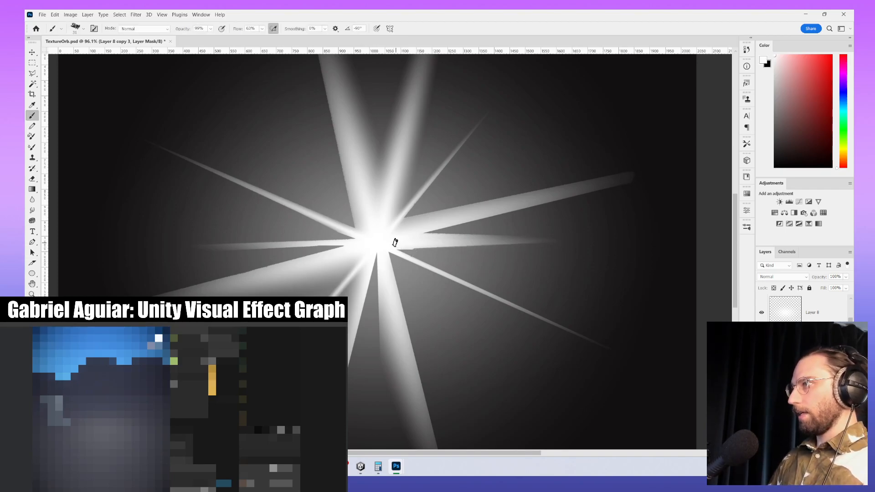
pyautogui.keyDown('shift'); pyautogui.click(615, 348); pyautogui.keyUp('shift')
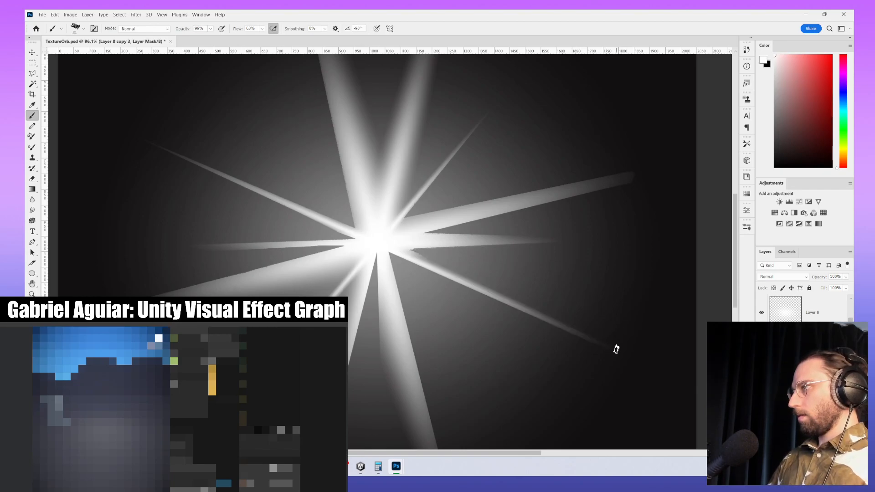
pyautogui.moveTo(410, 250); pyautogui.dragTo(422, 252)
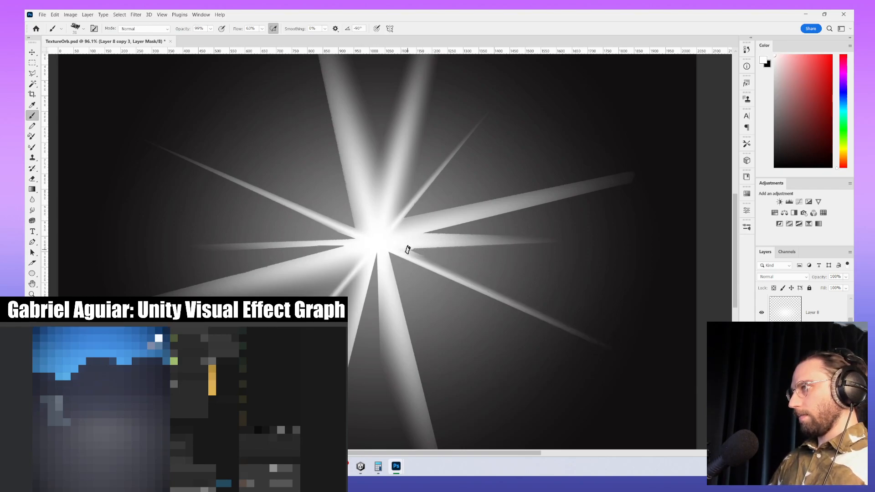
# - Enlarge the white brush and widen the long upper-right ray along its upper edge with a straight stroke from its tip to the centre
pyautogui.keyDown('alt'); pyautogui.scroll(-7, 538, 220); pyautogui.keyUp('alt')
pyautogui.moveTo(611, 227); pyautogui.dragTo(578, 243)
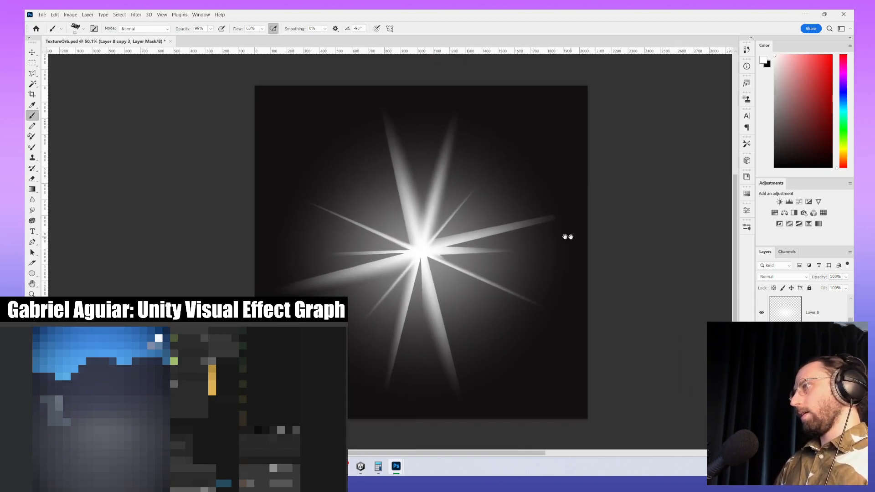
pyautogui.keyDown('alt'); pyautogui.scroll(6, 545, 220); pyautogui.keyUp('alt')
pyautogui.press('x')
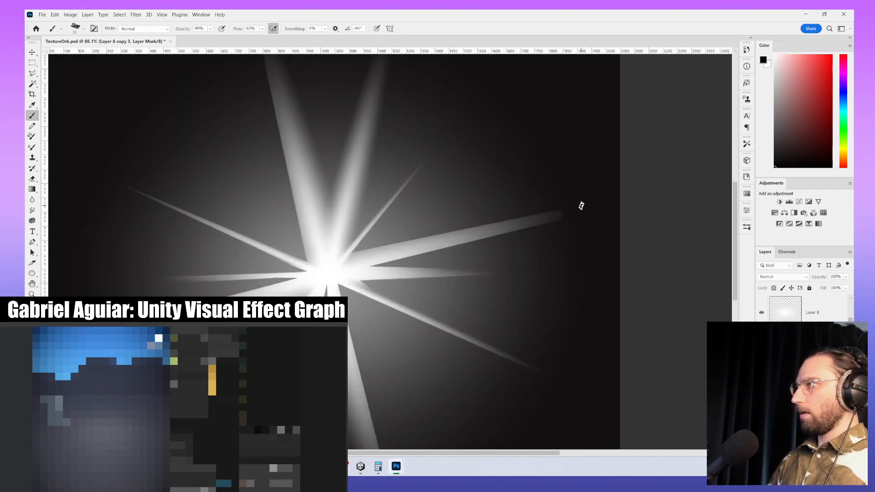
pyautogui.press('x')
pyautogui.keyDown('alt'); pyautogui.moveTo(345, 256); pyautogui.dragTo(357, 256, button='right'); pyautogui.keyUp('alt')
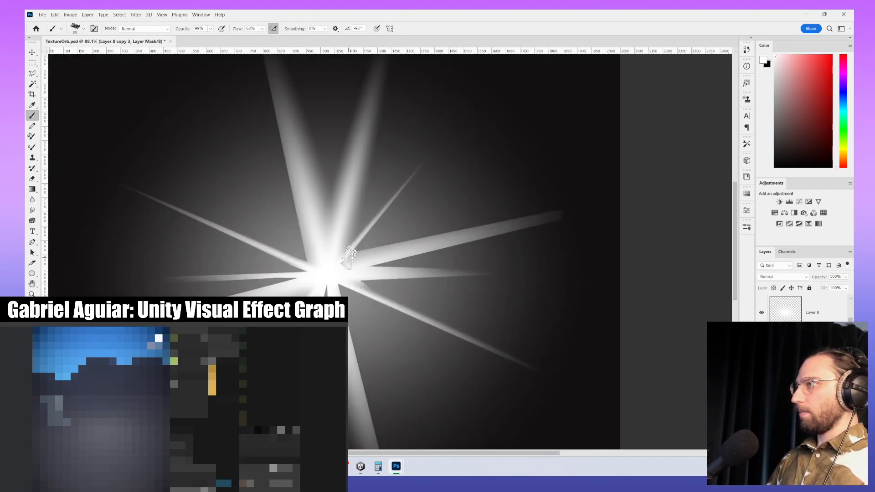
pyautogui.click(345, 263)
pyautogui.keyDown('shift'); pyautogui.click(557, 213); pyautogui.keyUp('shift')
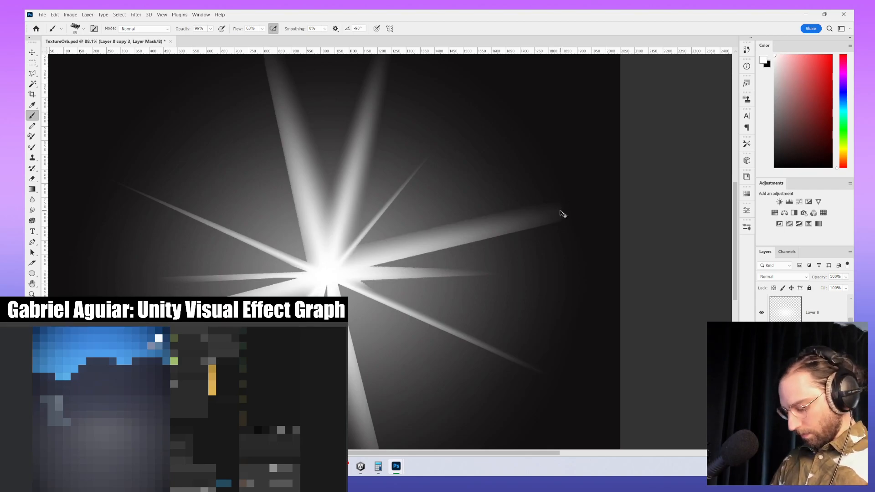
pyautogui.hotkey('ctrl', 'z')
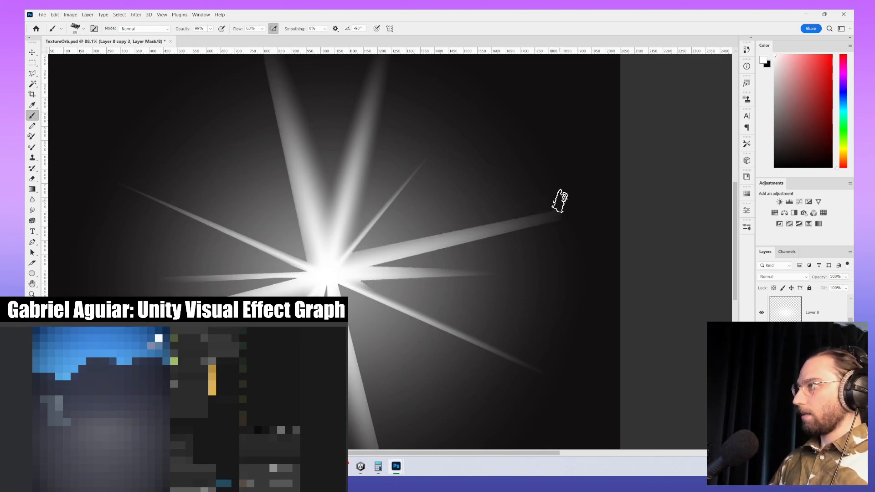
pyautogui.keyDown('shift'); pyautogui.click(336, 260); pyautogui.keyUp('shift')
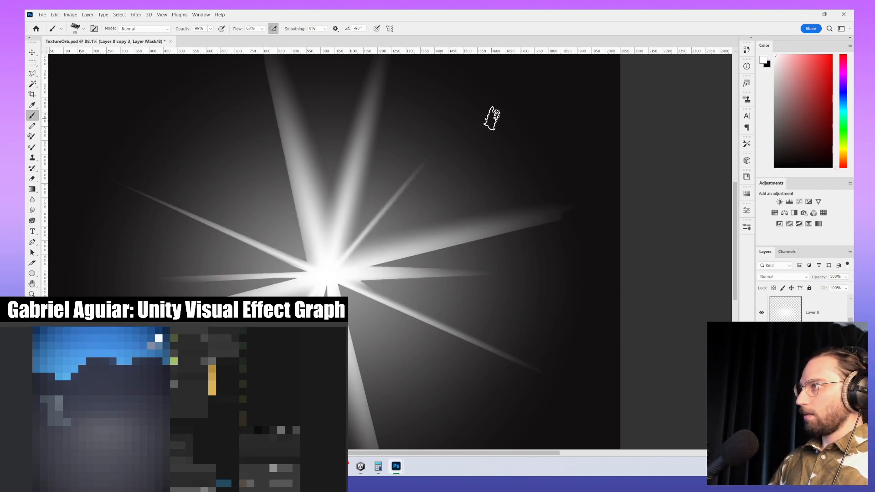
pyautogui.keyDown('alt'); pyautogui.scroll(-3, 491, 182); pyautogui.keyUp('alt')
pyautogui.moveTo(543, 164); pyautogui.dragTo(545, 160)
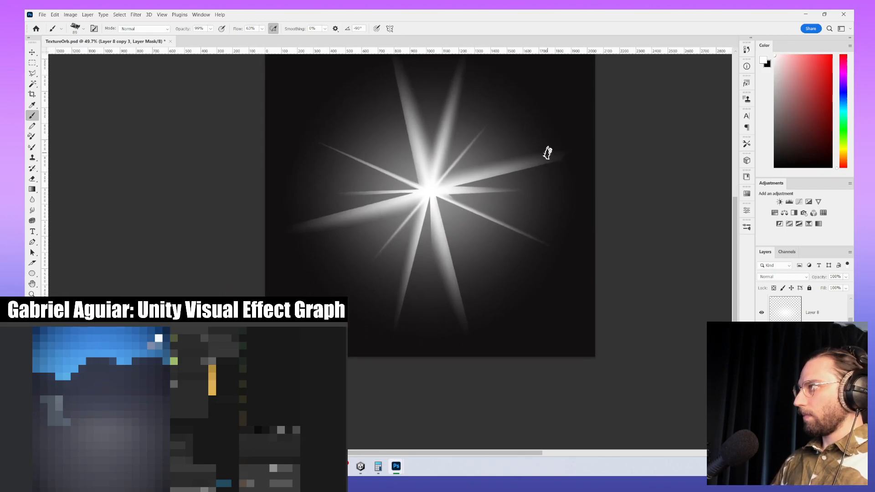
pyautogui.keyDown('alt'); pyautogui.scroll(3, 543, 140); pyautogui.keyUp('alt')
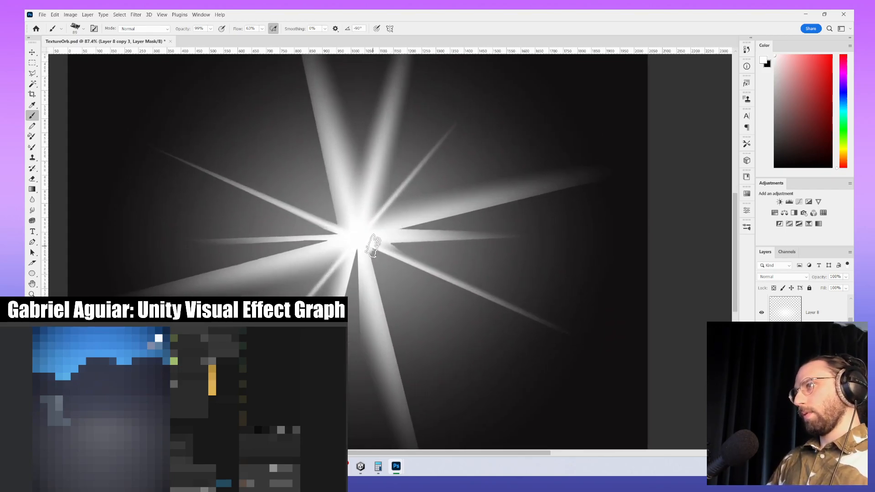
# - Brighten the star's core on the layer mask with short white radial gradients drawn outward from its centre
pyautogui.press('g')
pyautogui.moveTo(359, 235); pyautogui.dragTo(459, 305)
pyautogui.hotkey('ctrl', 'z')
pyautogui.moveTo(358, 237); pyautogui.dragTo(385, 262)
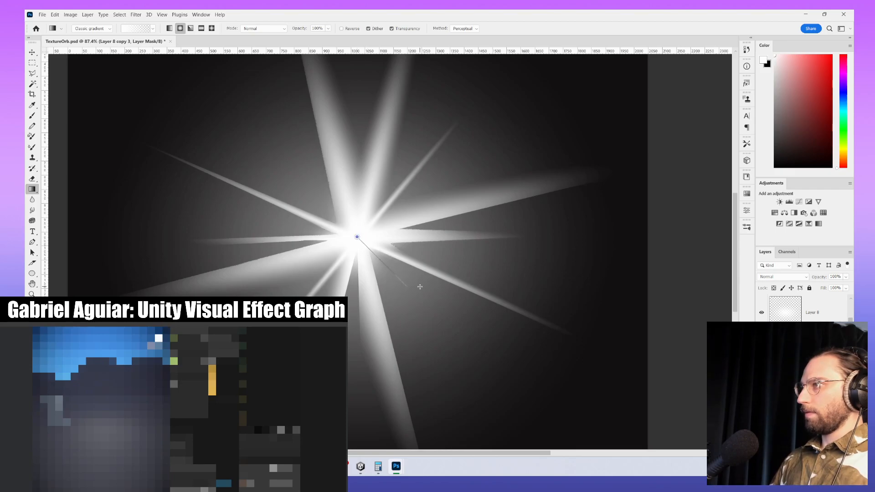
pyautogui.moveTo(420, 286); pyautogui.dragTo(420, 286)
pyautogui.moveTo(358, 237); pyautogui.dragTo(416, 284)
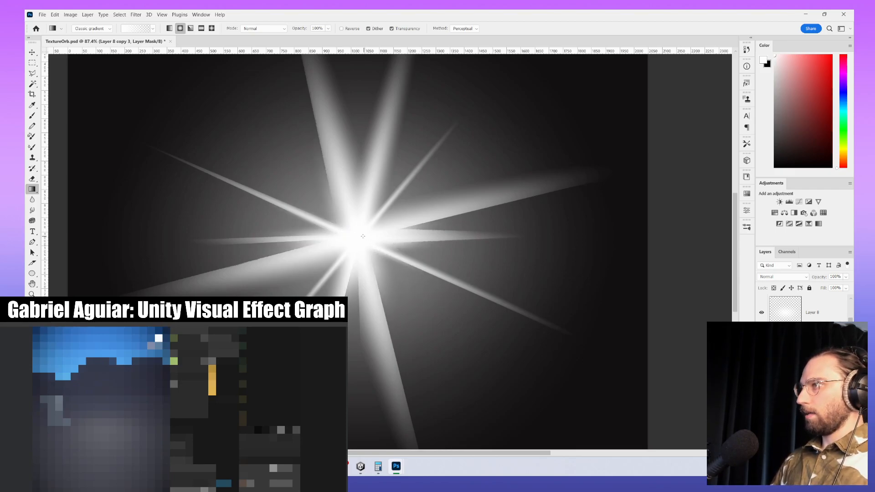
pyautogui.keyDown('alt'); pyautogui.scroll(-5, 453, 301); pyautogui.keyUp('alt')
pyautogui.keyDown('alt'); pyautogui.scroll(3, 460, 275); pyautogui.keyUp('alt')
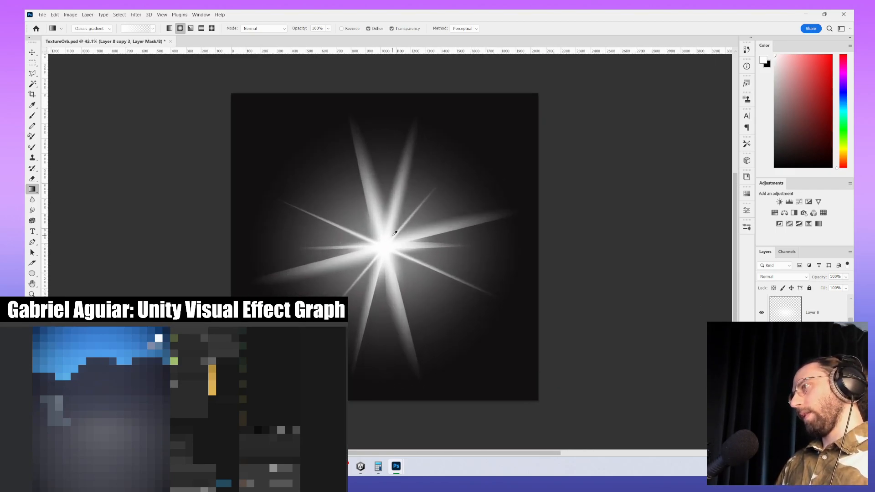
pyautogui.moveTo(359, 255); pyautogui.dragTo(416, 229)
pyautogui.keyDown('alt'); pyautogui.scroll(-4, 446, 248); pyautogui.keyUp('alt')
pyautogui.moveTo(497, 296); pyautogui.dragTo(488, 294)
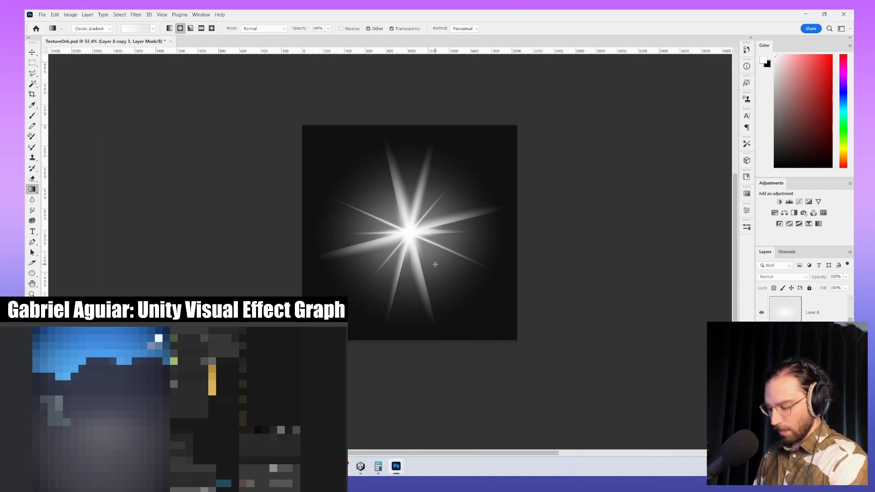
# - Draw a thin closed Pen path inside the near-vertical upper-left ray and try converting it to a selection
pyautogui.press('p')
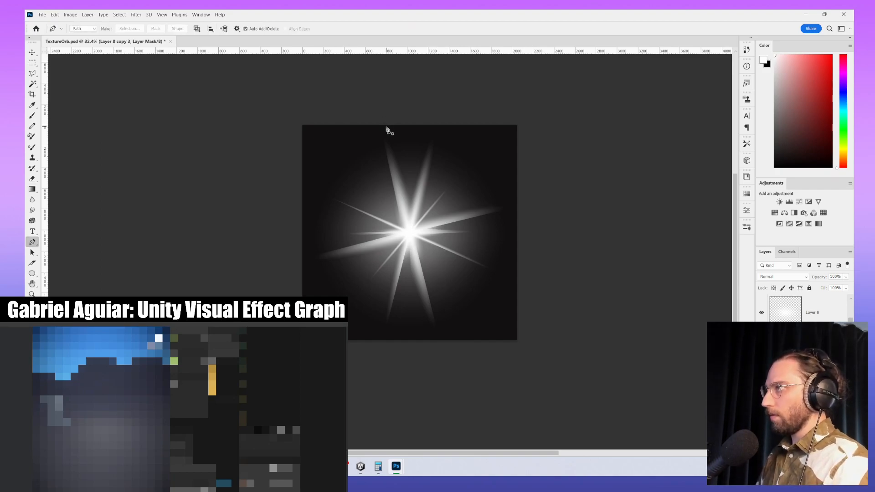
pyautogui.keyDown('alt'); pyautogui.scroll(2, 394, 192); pyautogui.keyUp('alt')
pyautogui.click(414, 228)
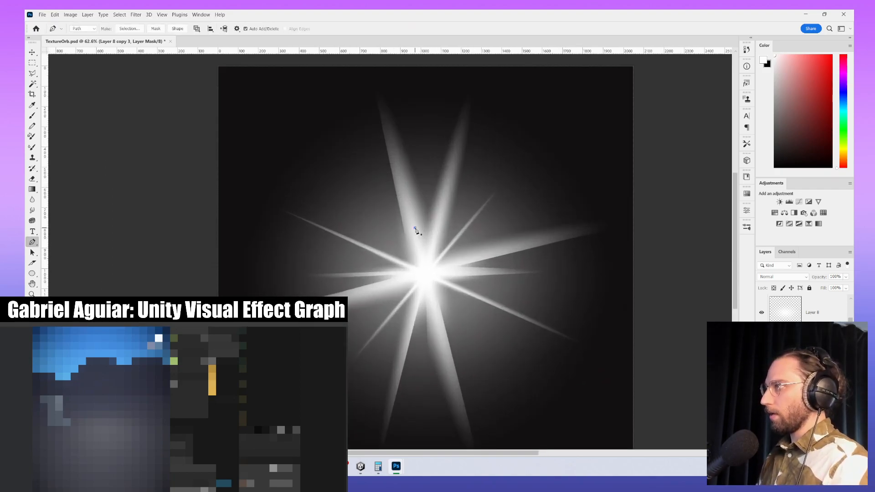
pyautogui.click(373, 62)
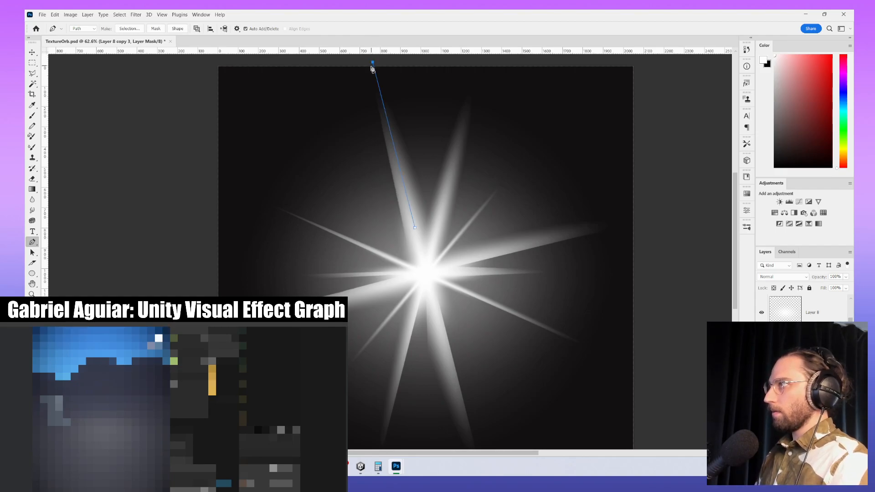
pyautogui.click(370, 71)
pyautogui.click(382, 99)
pyautogui.click(415, 227)
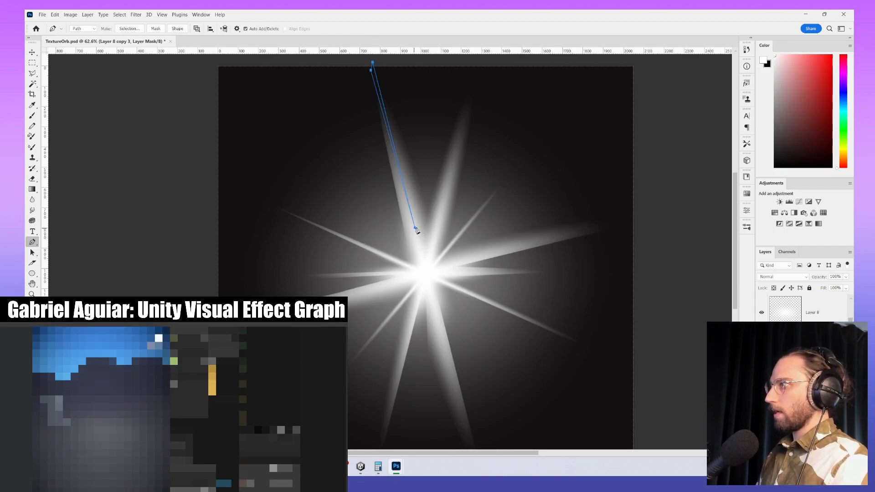
pyautogui.rightClick(432, 136)
pyautogui.click(468, 177)
pyautogui.press('Return')
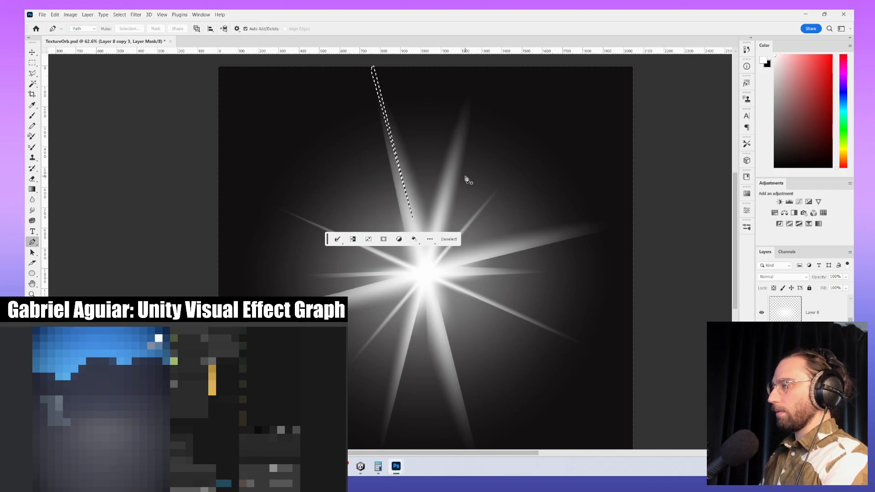
pyautogui.hotkey('ctrl', 'z')
# - Try darkening the mask along the thin path inside the upper-left ray with black, then undo it
pyautogui.rightClick(445, 158)
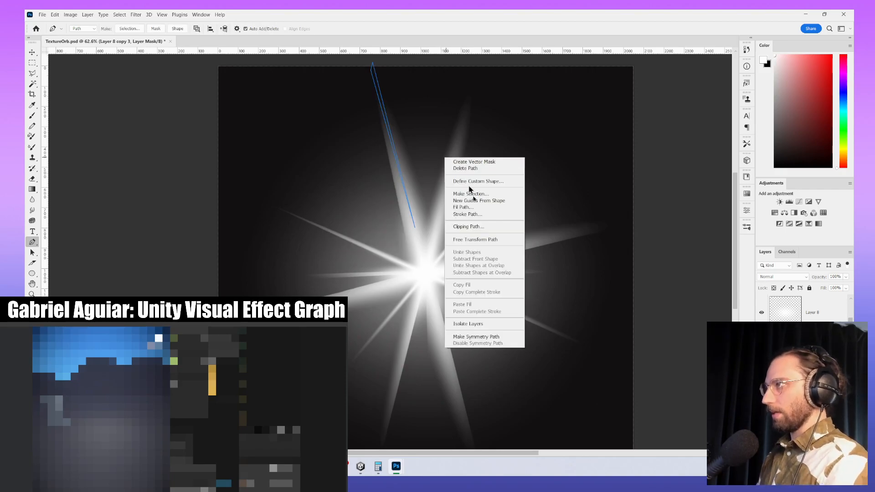
pyautogui.click(474, 211)
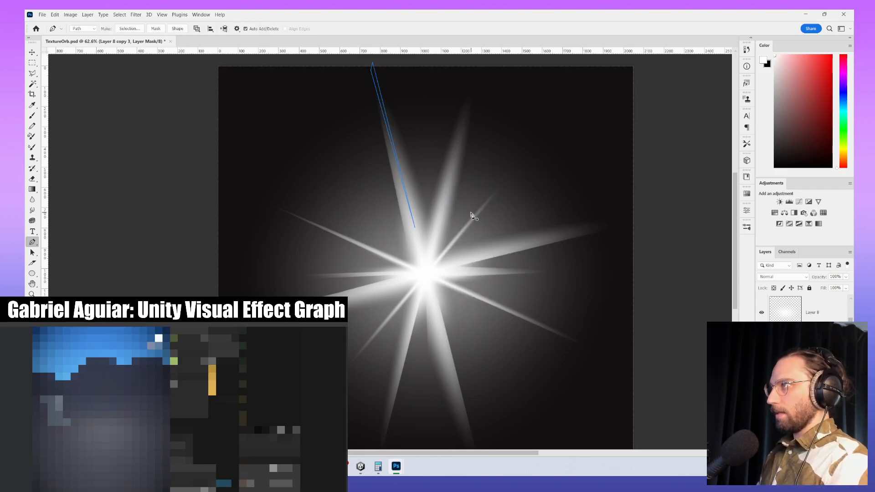
pyautogui.press('x')
pyautogui.rightClick(464, 215)
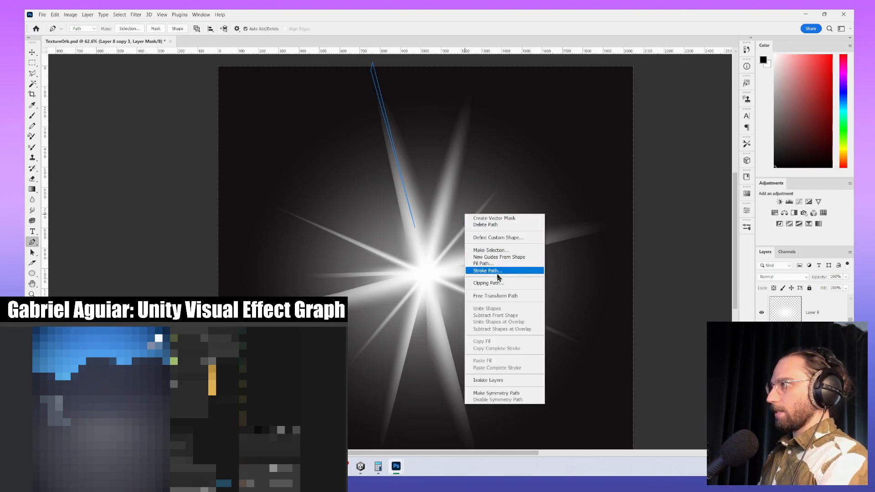
pyautogui.click(490, 269)
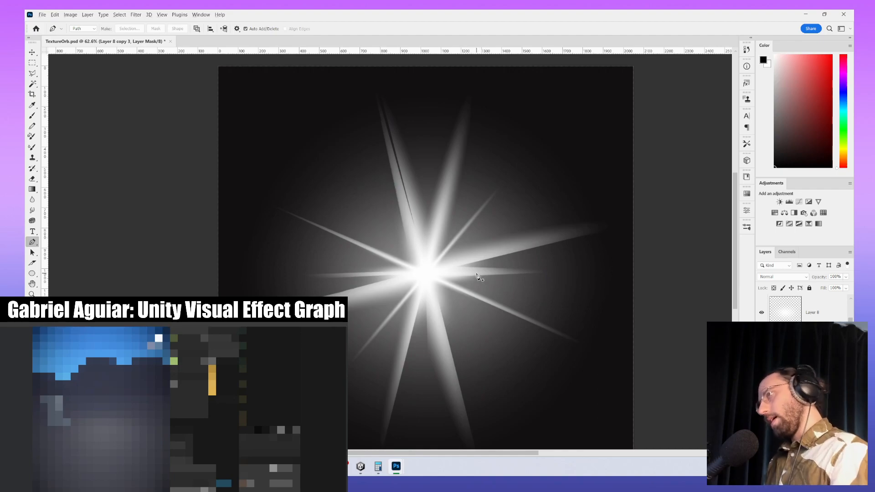
pyautogui.keyDown('alt'); pyautogui.scroll(-3, 483, 283); pyautogui.keyUp('alt')
pyautogui.moveTo(476, 290); pyautogui.dragTo(456, 274)
pyautogui.hotkey('ctrl', 'z')
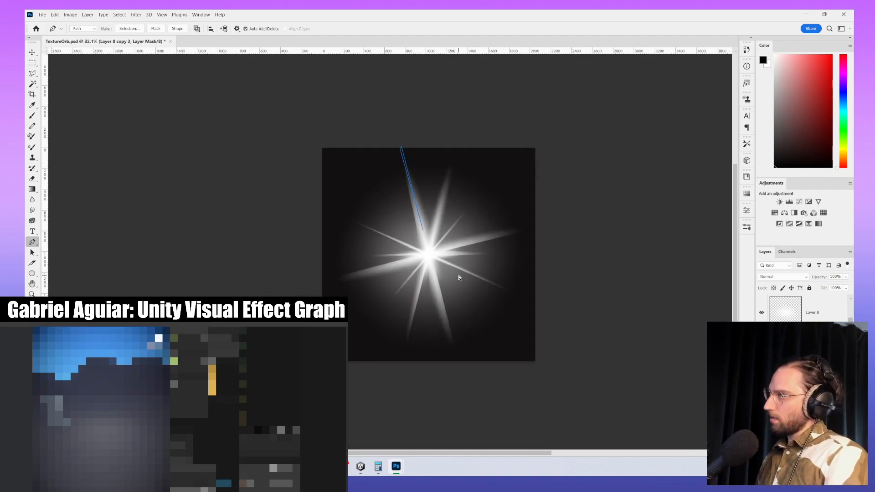
# - Select a triangular area covering the inner side of the near-vertical upper-left ray, outlining it with a Pen path from tip to centre
pyautogui.keyDown('alt'); pyautogui.scroll(2, 424, 193); pyautogui.keyUp('alt')
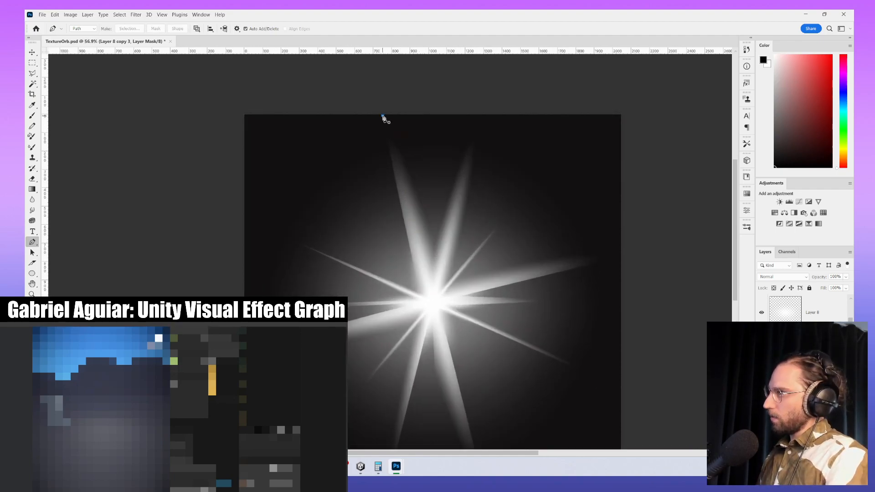
pyautogui.click(431, 299)
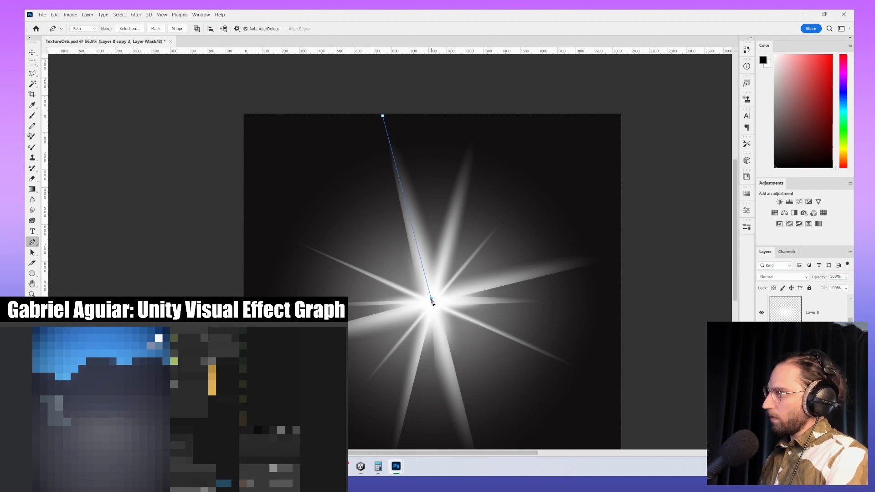
pyautogui.click(440, 224)
pyautogui.click(383, 116)
pyautogui.rightClick(427, 117)
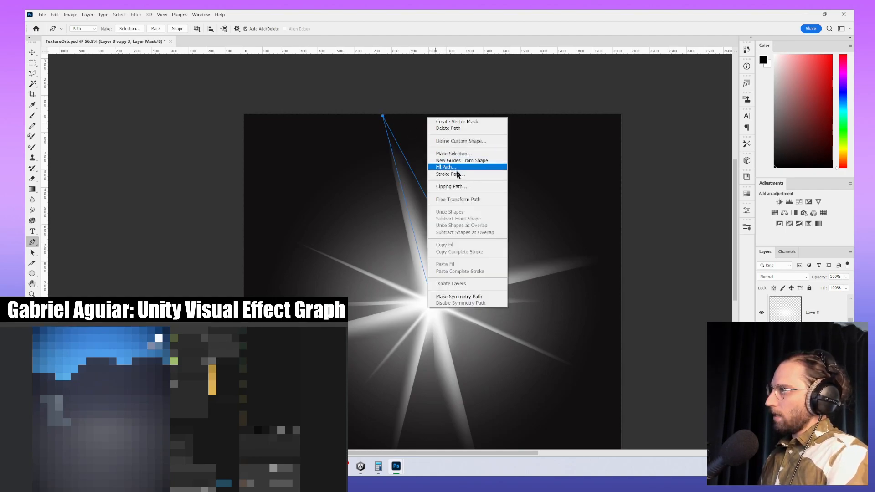
pyautogui.click(468, 160)
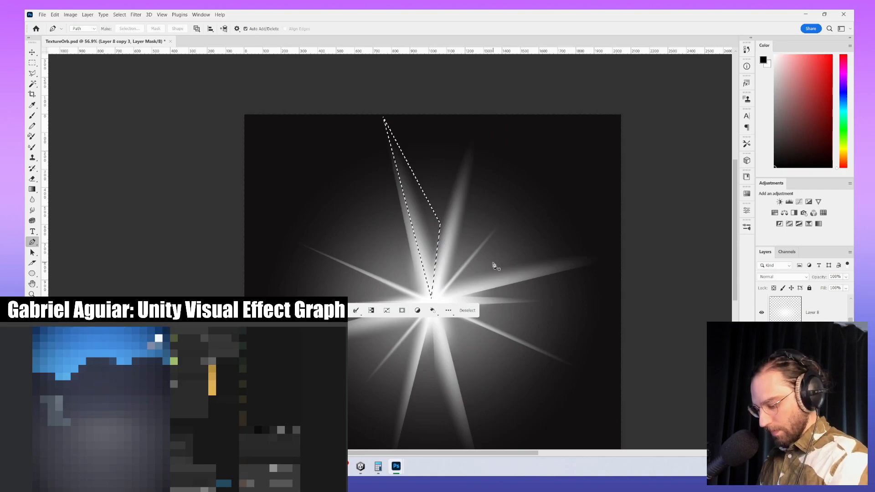
# - Shade the selected inner side of the upper-left ray with an enlarged black brush at 4% flow, then remove the selection outline
pyautogui.press('b')
pyautogui.keyDown('alt'); pyautogui.moveTo(446, 254); pyautogui.dragTo(466, 259, button='right'); pyautogui.keyUp('alt')
pyautogui.moveTo(448, 272)
pyautogui.mouseDown()
pyautogui.moveTo(419, 234)
pyautogui.moveTo(370, 95)
pyautogui.mouseUp()
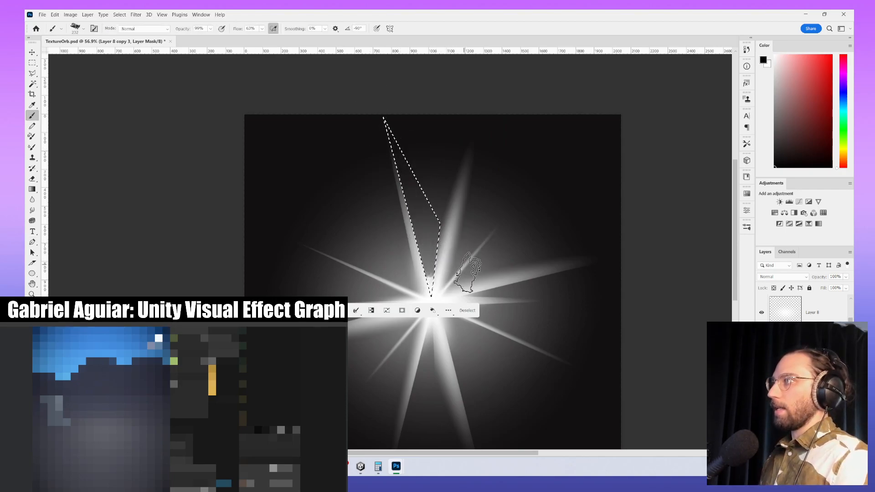
pyautogui.hotkey('ctrl', 'z')
pyautogui.moveTo(263, 30); pyautogui.dragTo(245, 36)
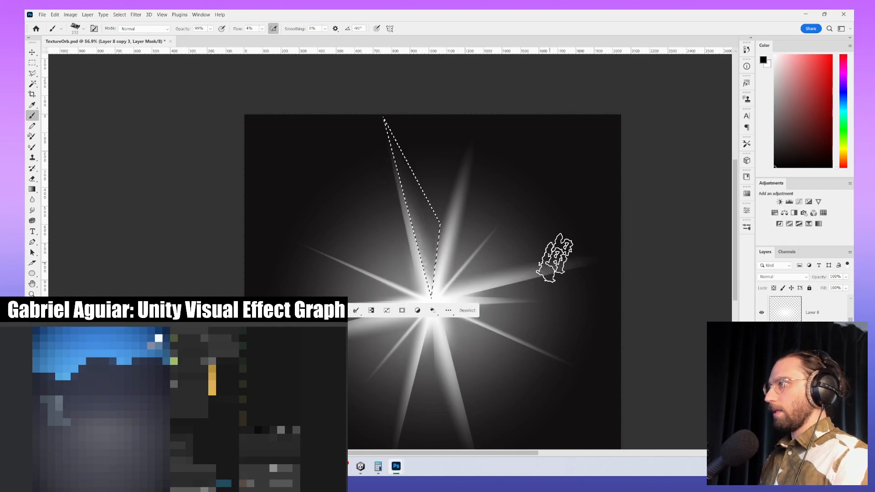
pyautogui.keyDown('alt'); pyautogui.scroll(-2, 565, 230); pyautogui.keyUp('alt')
pyautogui.moveTo(464, 245); pyautogui.dragTo(460, 244)
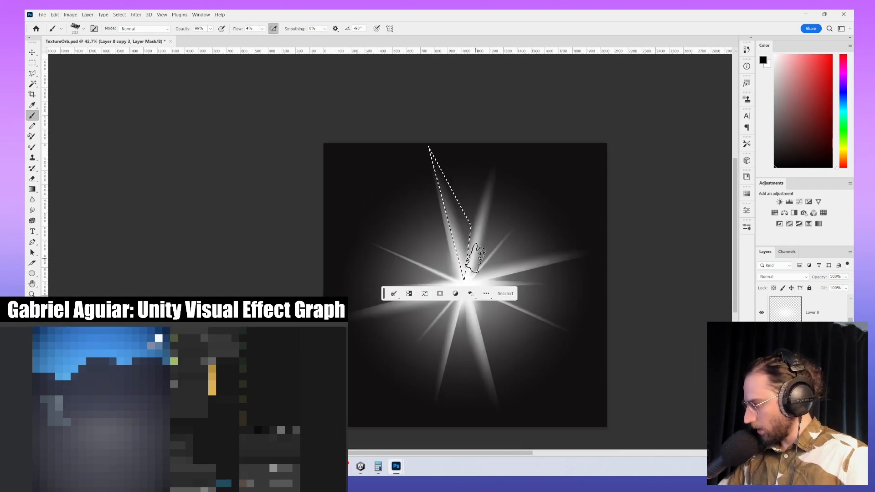
pyautogui.hotkey('ctrl', 'd')
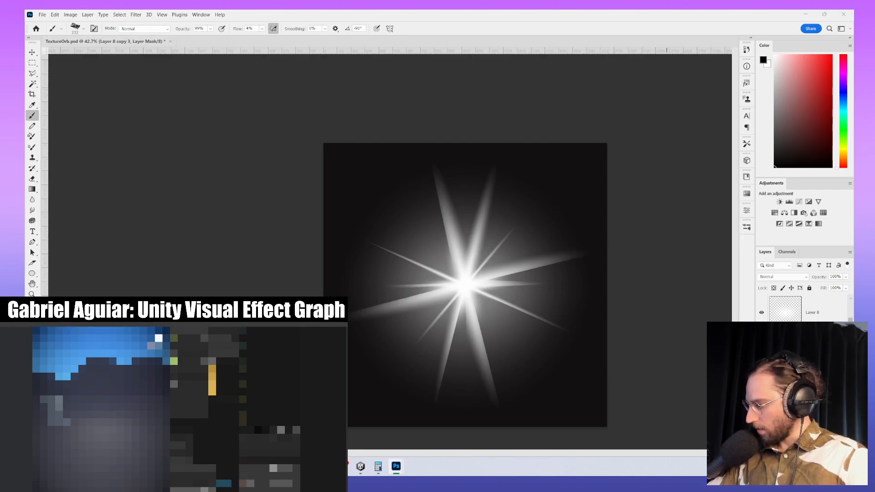
pyautogui.moveTo(667, 319); pyautogui.dragTo(679, 319)
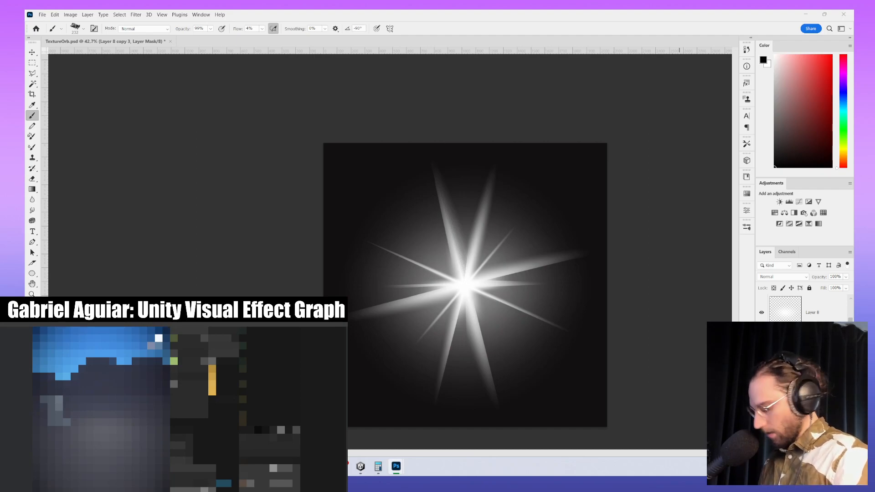
# - Draw a closed Pen path from the star's centre covering the lower side of the long lower-left ray
pyautogui.press('m')
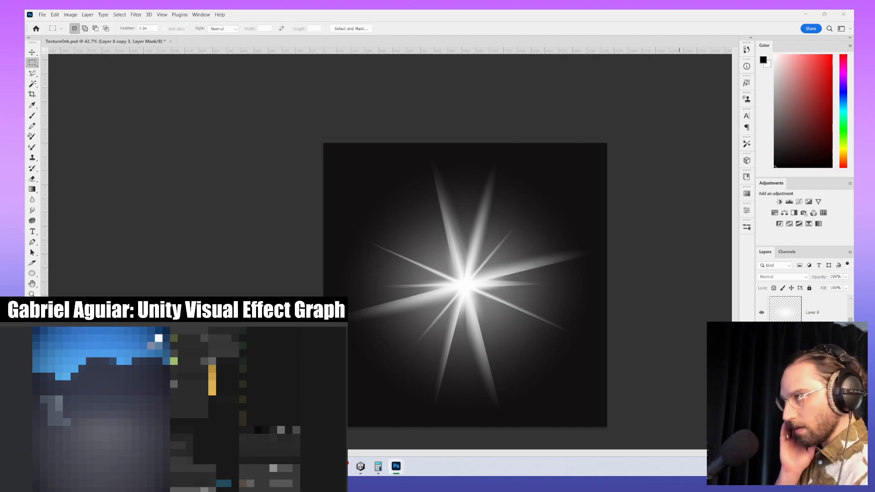
pyautogui.press('p')
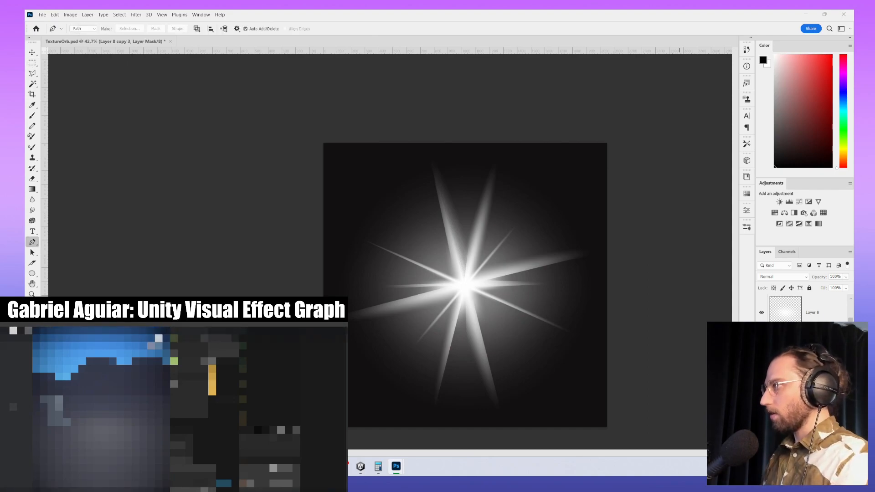
pyautogui.moveTo(499, 345); pyautogui.dragTo(477, 301)
pyautogui.keyDown('alt'); pyautogui.scroll(5, 484, 295); pyautogui.keyUp('alt')
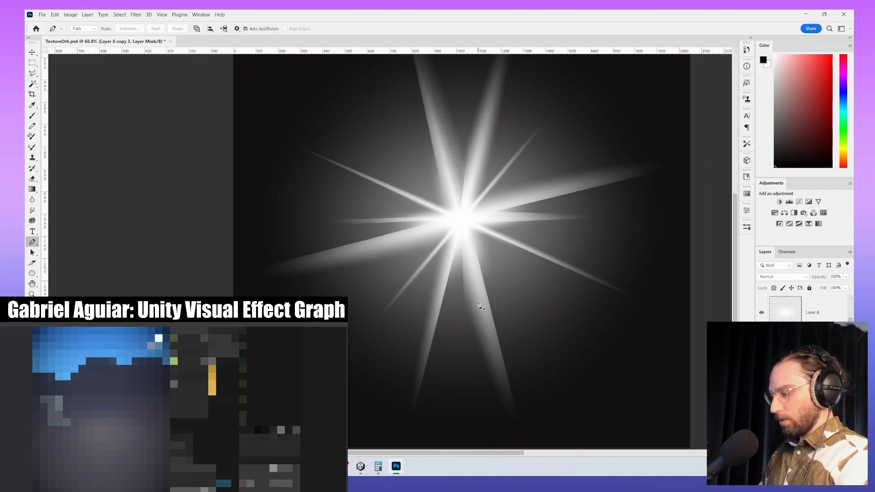
pyautogui.moveTo(460, 248); pyautogui.dragTo(467, 263)
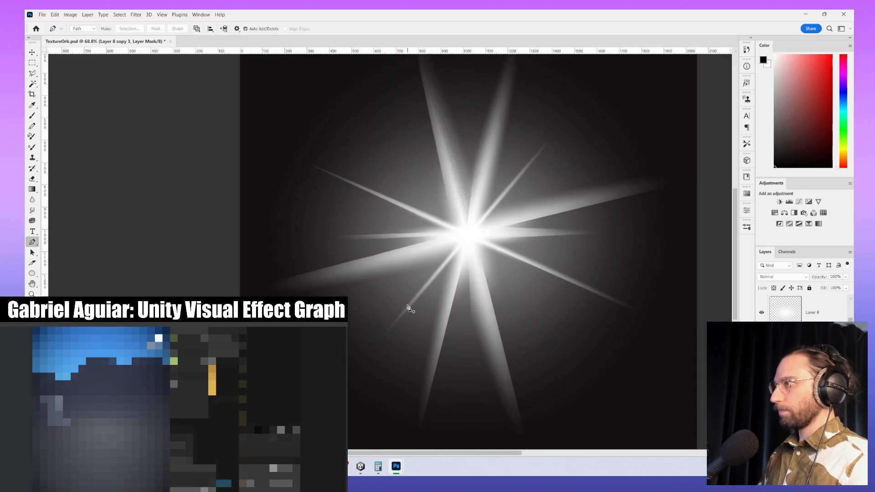
pyautogui.click(393, 315)
pyautogui.click(461, 239)
pyautogui.click(245, 295)
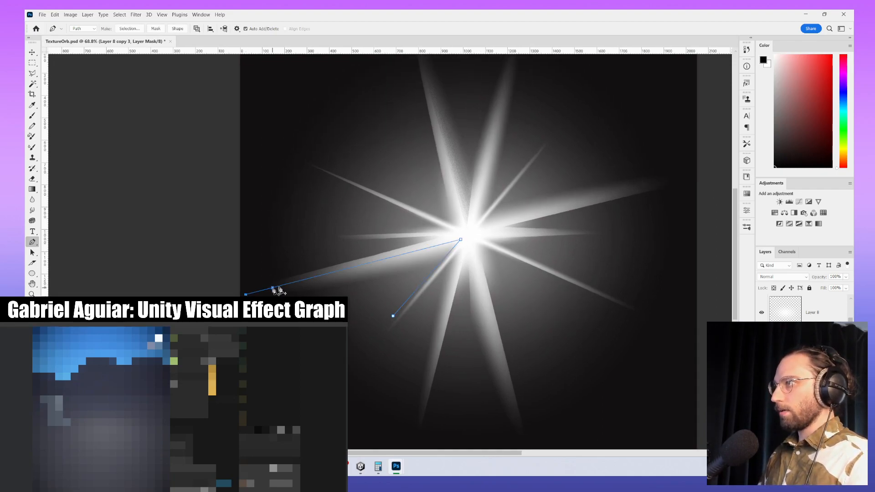
pyautogui.click(393, 316)
# - Add a closed Pen path along the outer side of the near-vertical upper-right ray and convert both paths to a selection
pyautogui.moveTo(519, 188); pyautogui.dragTo(518, 230)
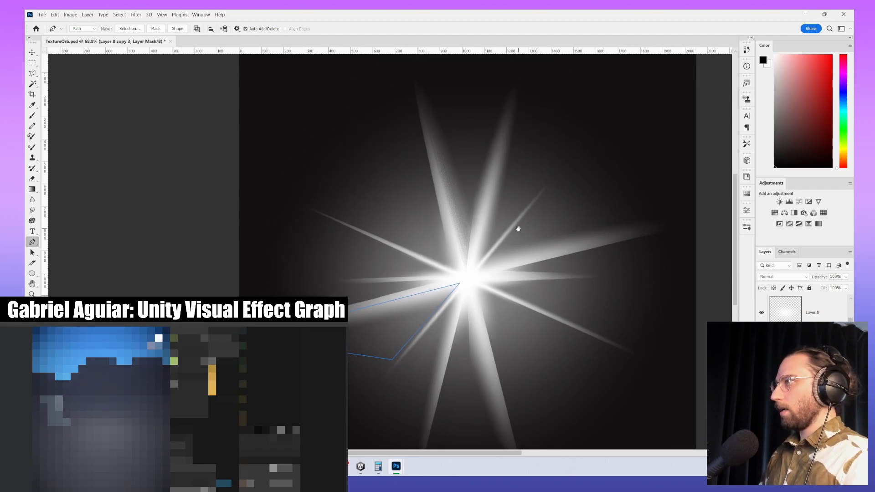
pyautogui.click(520, 74)
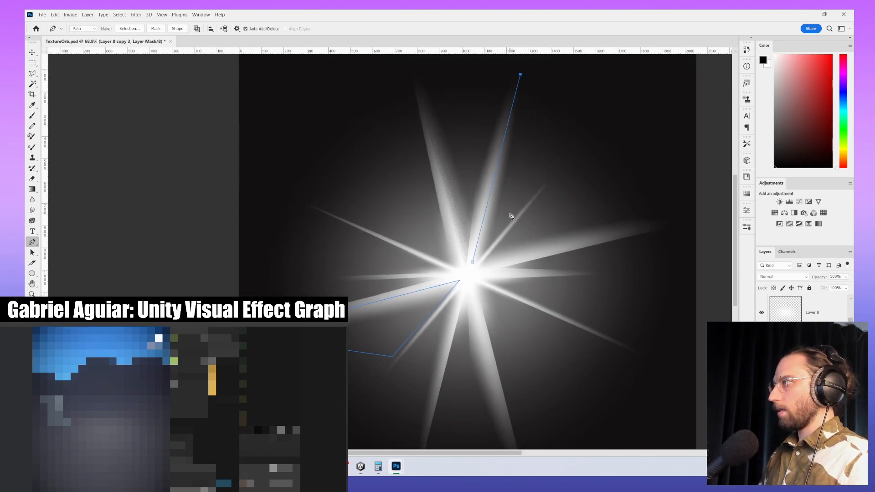
pyautogui.click(506, 221)
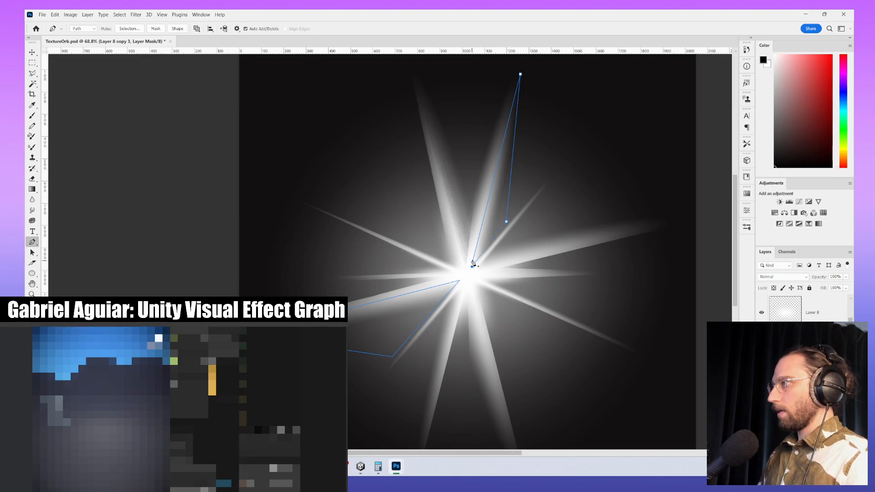
pyautogui.click(473, 264)
pyautogui.rightClick(589, 165)
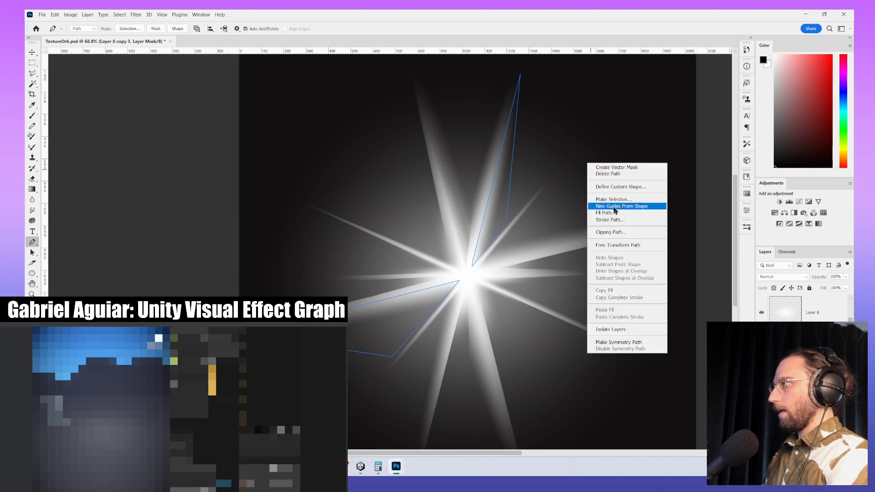
pyautogui.click(611, 204)
# - Hide the selection outline and shade the outer side of the near-vertical upper-right ray with a black brush stroke at 4% flow
pyautogui.press('b')
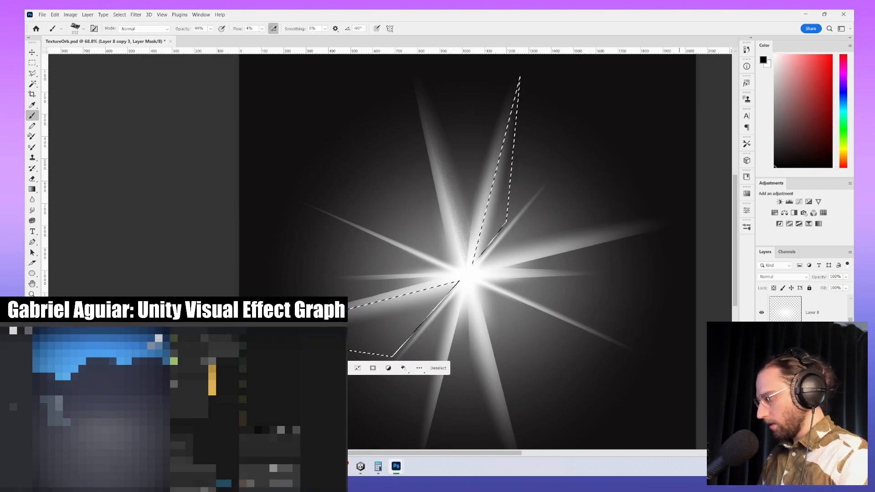
pyautogui.hotkey('ctrl', 'h')
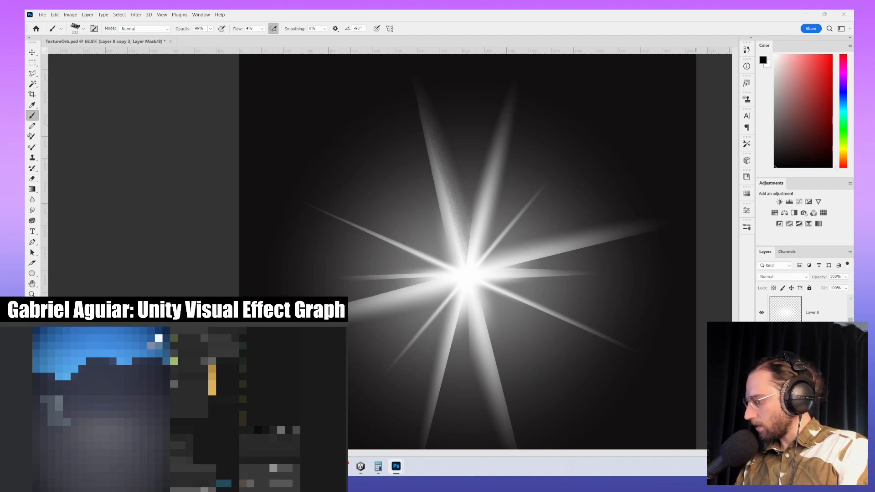
pyautogui.moveTo(522, 107); pyautogui.dragTo(485, 241)
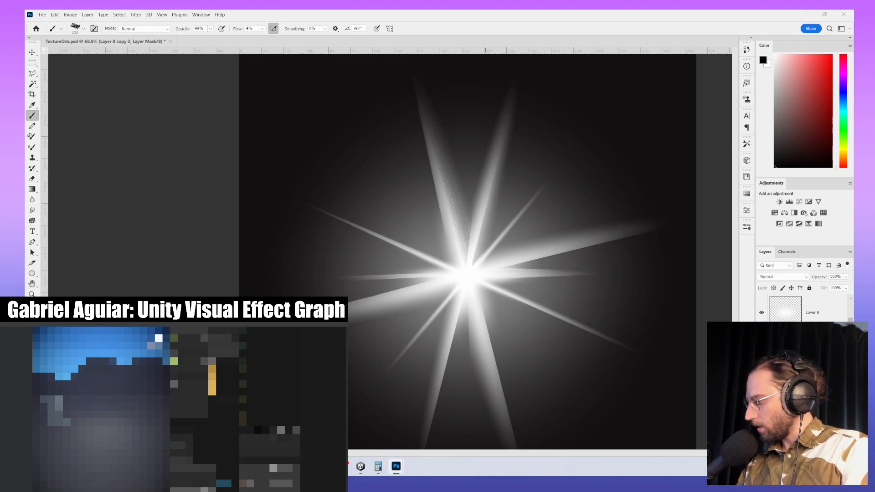
# - Try a radial gradient in Dissolve mode across the star's centre on the Layer 8 copy 3 mask, then undo it
pyautogui.press('m')
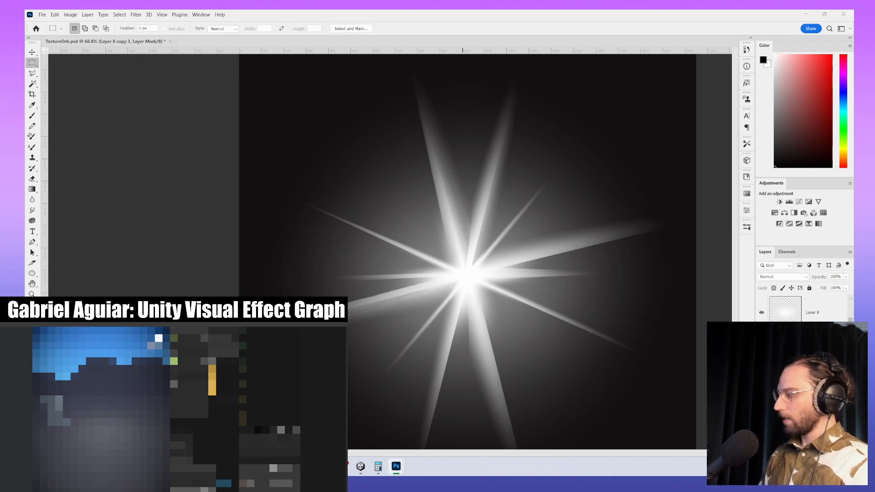
pyautogui.moveTo(505, 336); pyautogui.dragTo(519, 293)
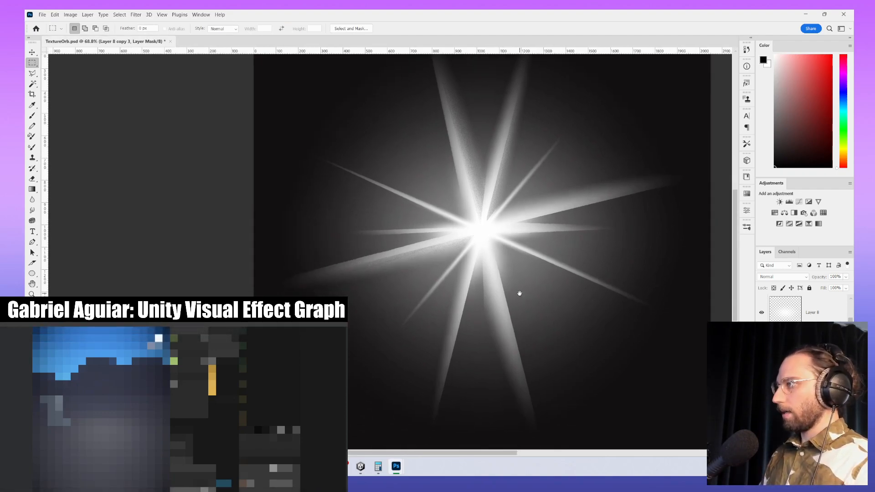
pyautogui.press('g')
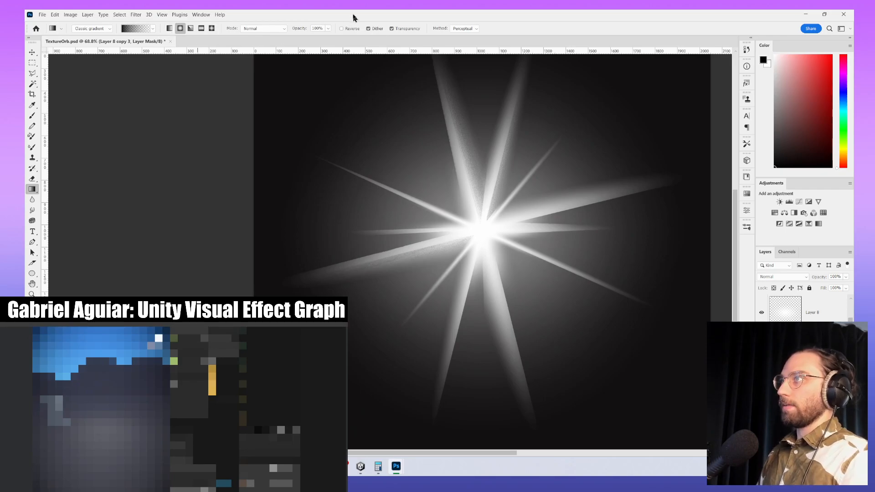
pyautogui.click(263, 28)
pyautogui.click(269, 44)
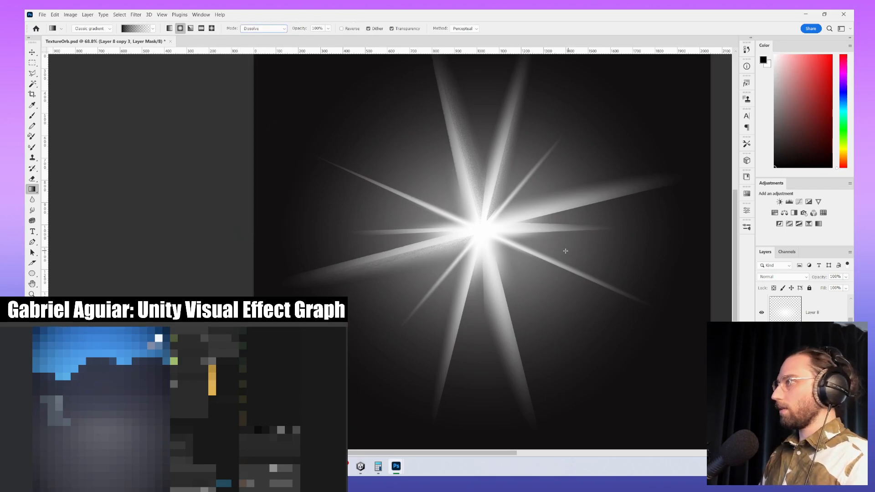
pyautogui.moveTo(485, 232); pyautogui.dragTo(580, 228)
pyautogui.hotkey('ctrl', 'z')
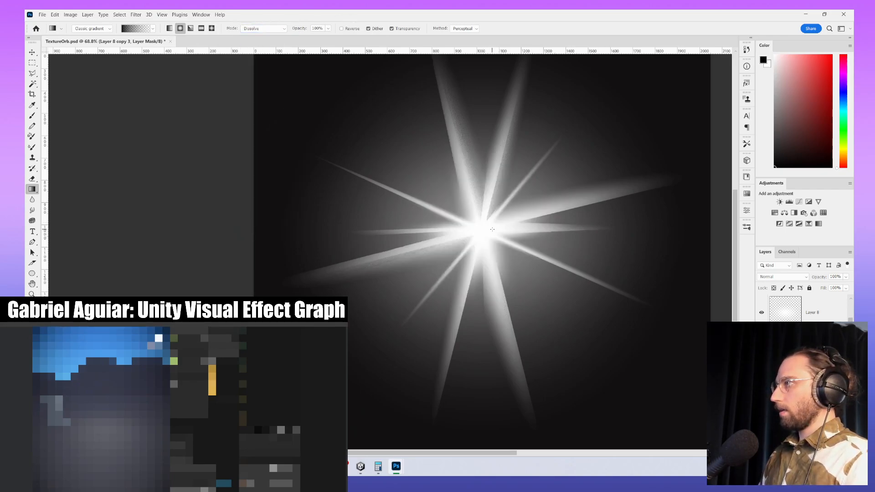
# - Swap the foreground colour to white and scale the Layer 9 glow down to about 75% around its centre
pyautogui.press('x')
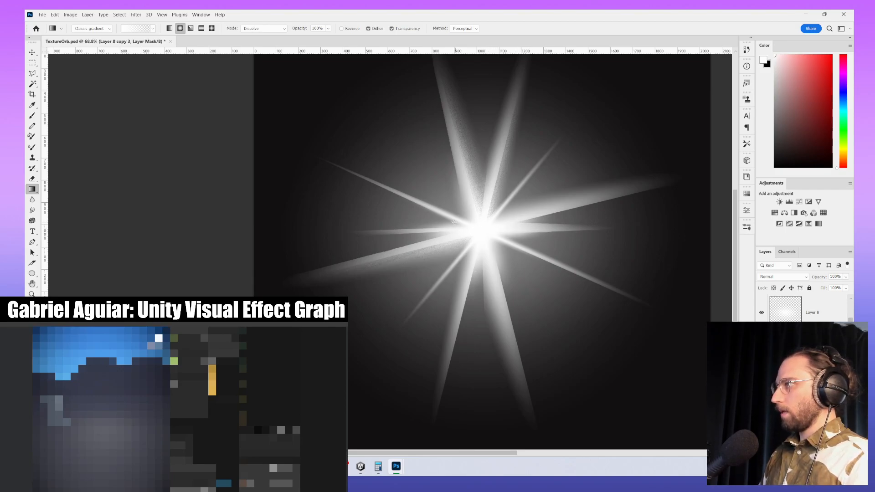
pyautogui.keyDown('alt'); pyautogui.scroll(-5, 542, 230); pyautogui.keyUp('alt')
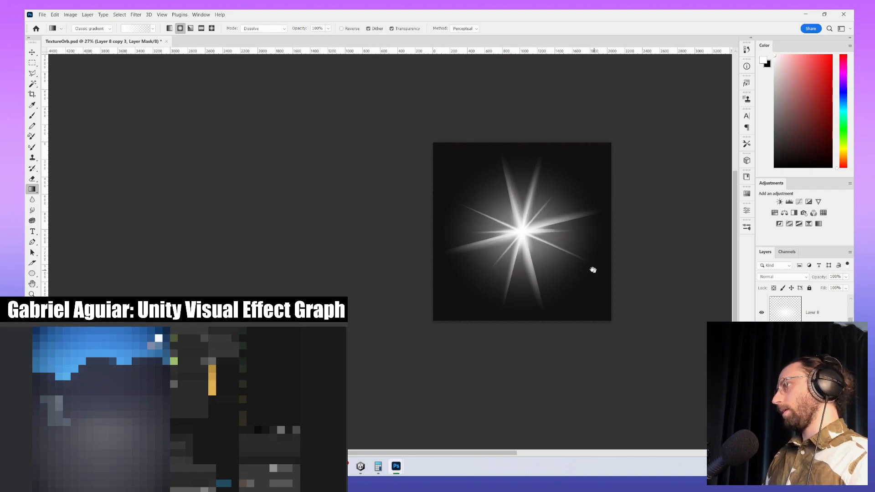
pyautogui.moveTo(592, 269); pyautogui.dragTo(531, 250)
pyautogui.click(763, 313)
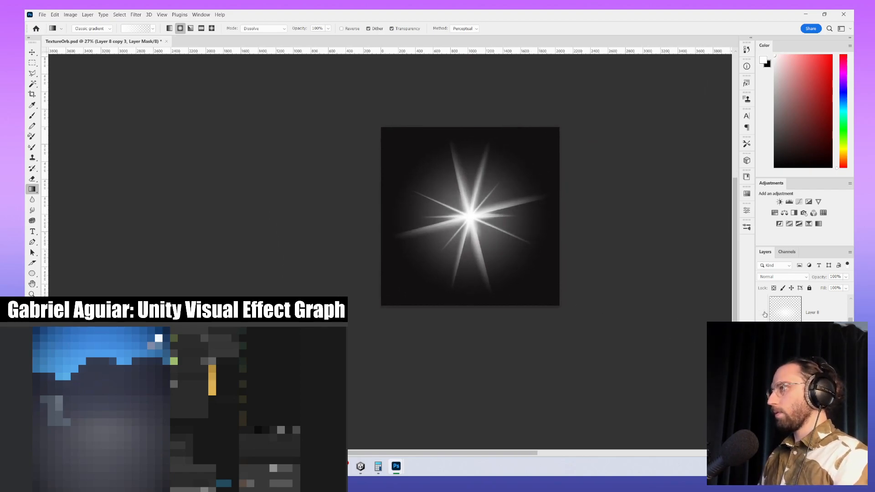
pyautogui.click(763, 314)
pyautogui.scroll(3, 805, 317)
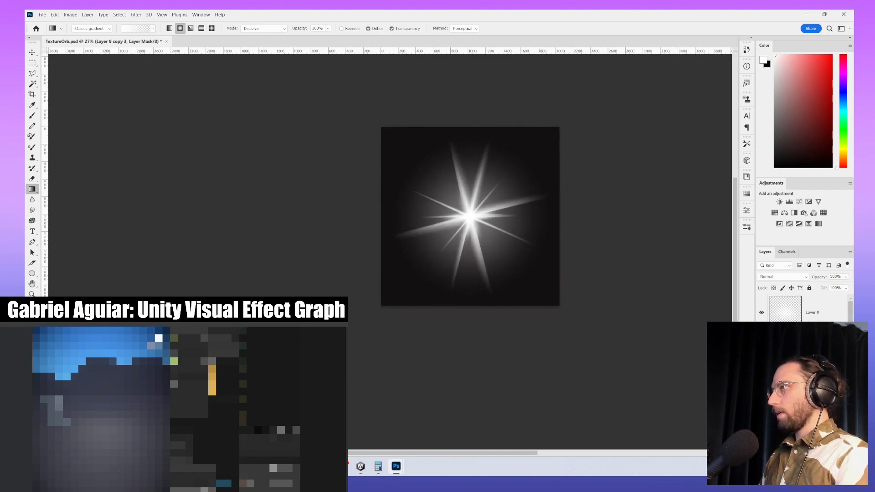
pyautogui.click(762, 315)
pyautogui.click(761, 315)
pyautogui.click(814, 316)
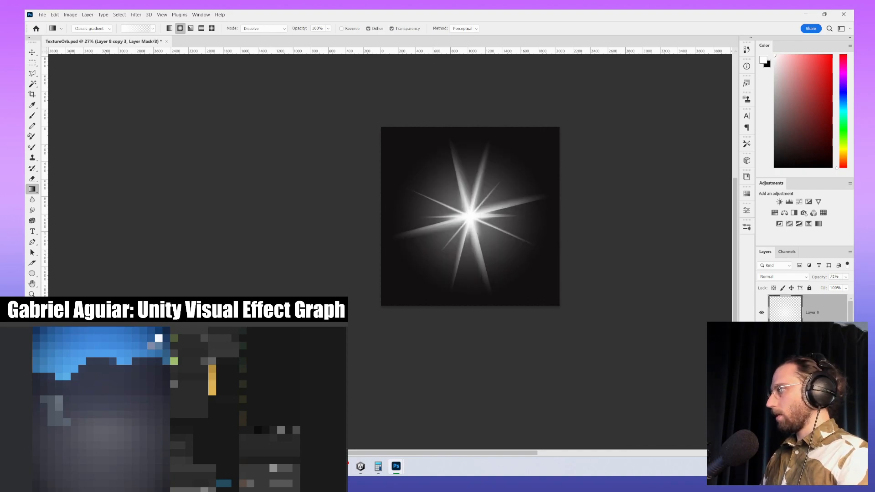
pyautogui.hotkey('ctrl', 't')
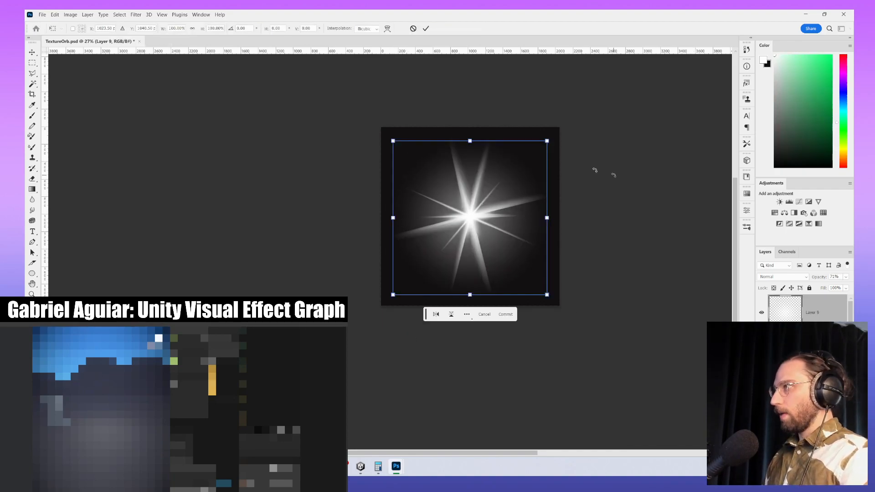
pyautogui.keyDown('alt'); pyautogui.moveTo(547, 141); pyautogui.dragTo(527, 159); pyautogui.keyUp('alt')
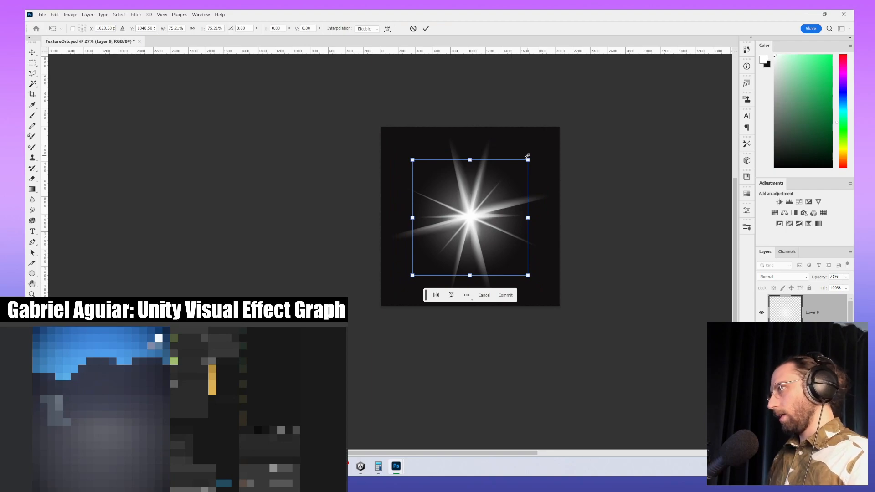
pyautogui.press('Return')
pyautogui.keyDown('alt'); pyautogui.scroll(2, 585, 193); pyautogui.keyUp('alt')
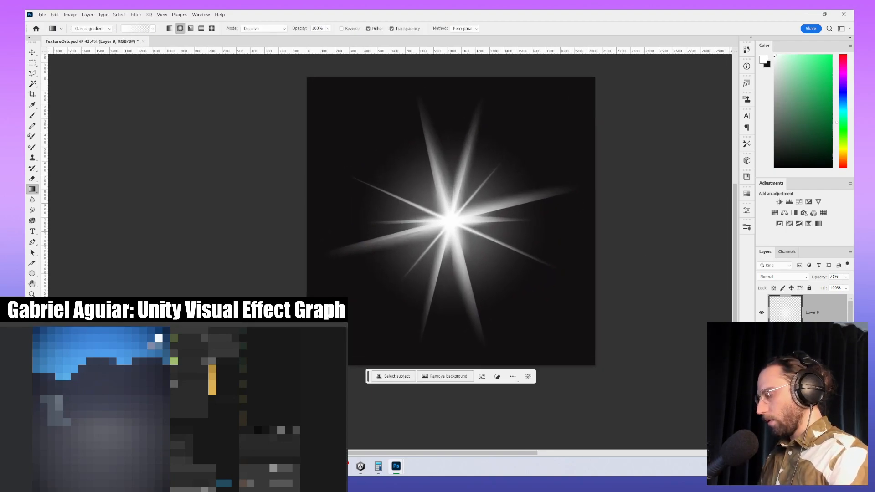
# - Add a new layer above the glow and draw a small white radial gradient in Normal mode over the star's centre
pyautogui.hotkey('ctrl', 'shift', 'alt', 'n')
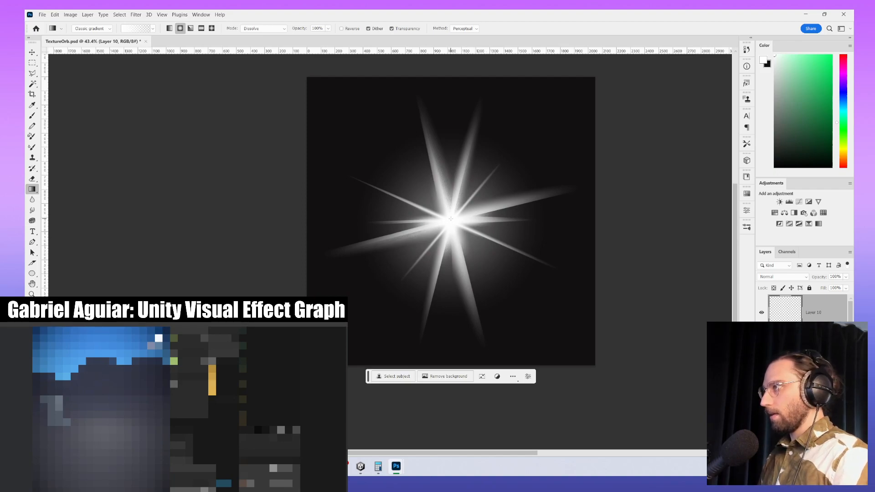
pyautogui.moveTo(490, 215); pyautogui.dragTo(492, 237)
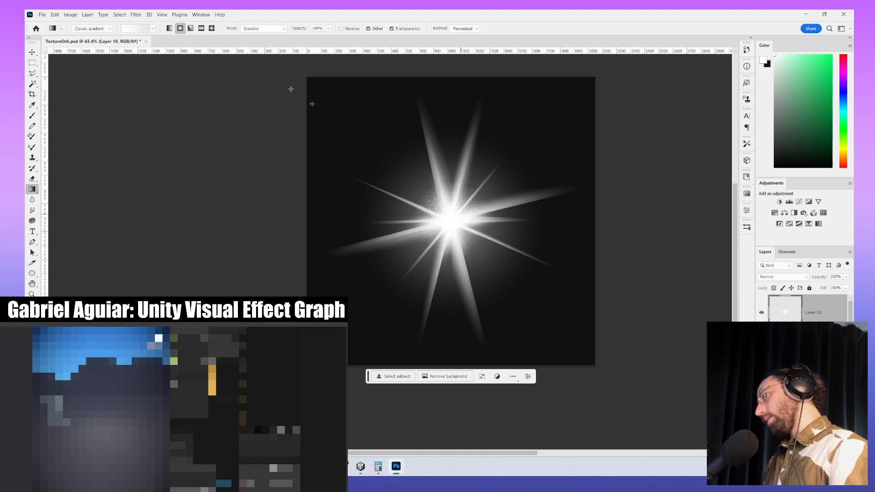
pyautogui.hotkey('ctrl', 'z')
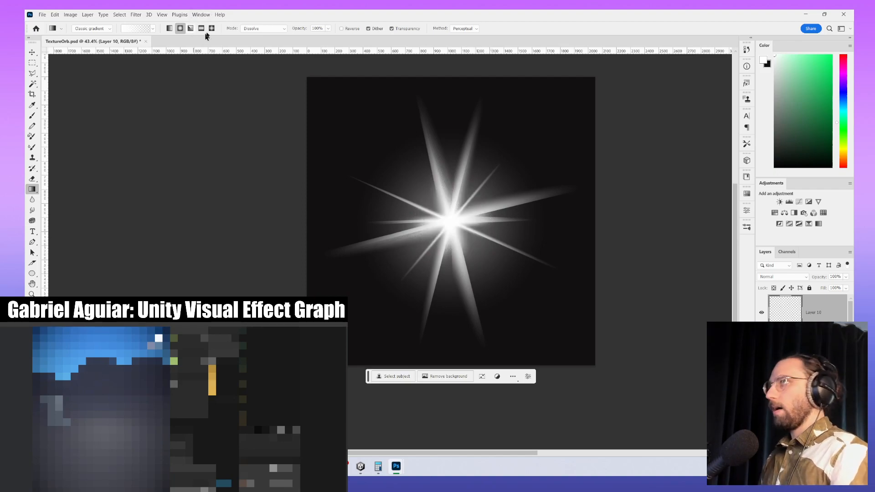
pyautogui.click(264, 28)
pyautogui.click(250, 36)
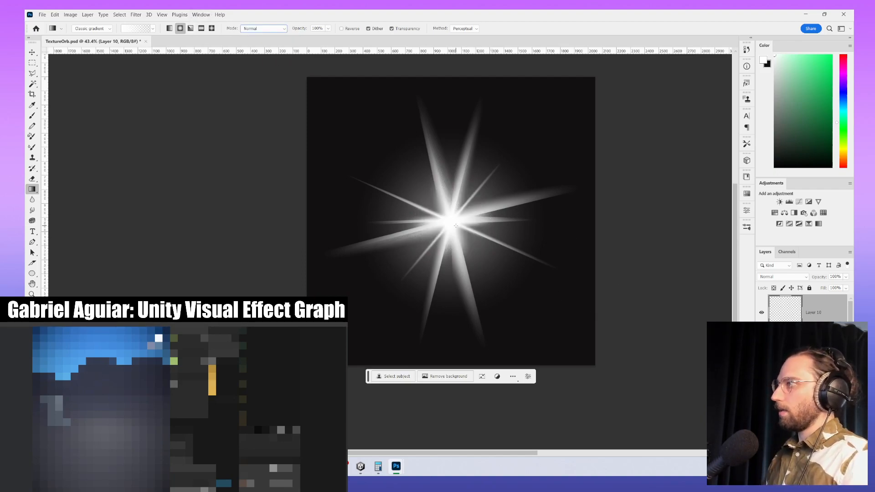
pyautogui.moveTo(450, 220); pyautogui.dragTo(480, 221)
pyautogui.hotkey('ctrl', 'z')
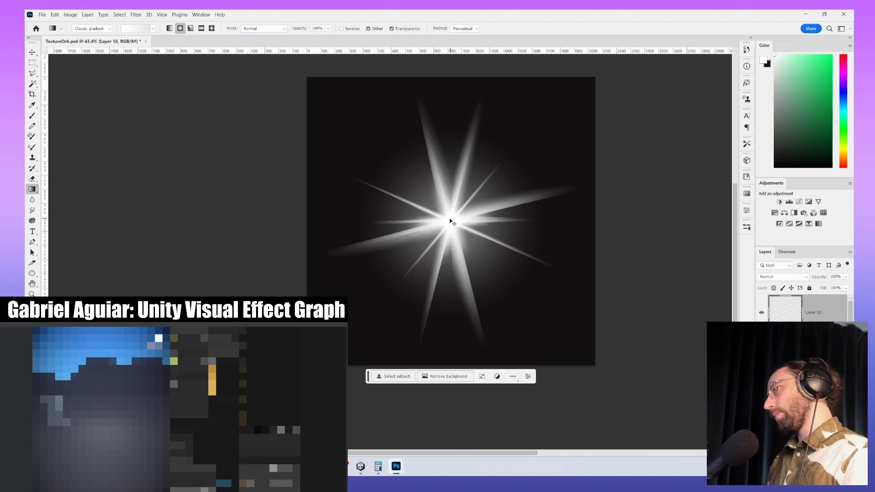
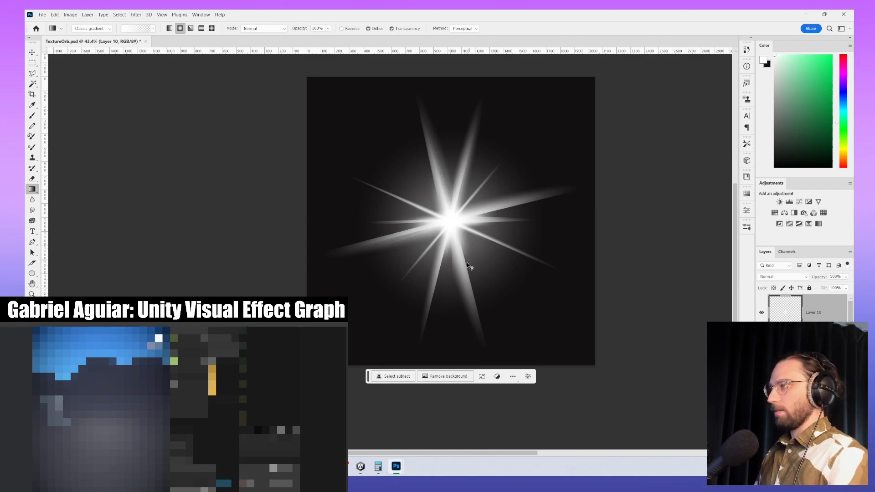
# - Save TextureOrb.psd and hide the dark background layer so the star sits on transparency
pyautogui.hotkey('ctrl', 's')
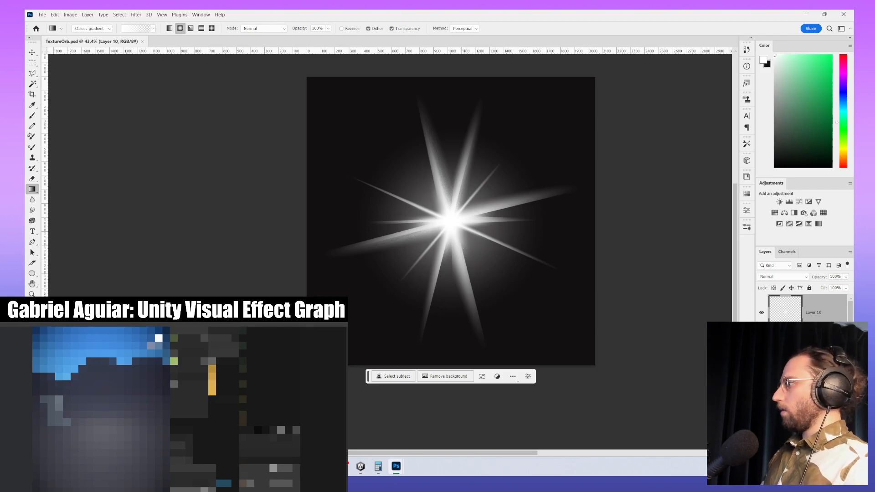
pyautogui.scroll(-10, 784, 392)
pyautogui.click(762, 430)
# - Start saving a PNG copy and go to the project's GabrielAguiarProductions Texture folder using the path from the clipboard history
pyautogui.hotkey('ctrl', 'alt', 's')
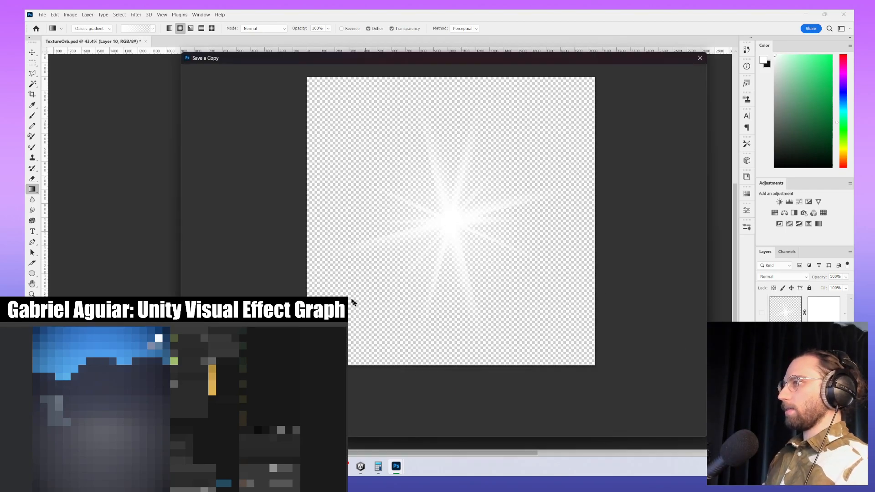
pyautogui.click(355, 360)
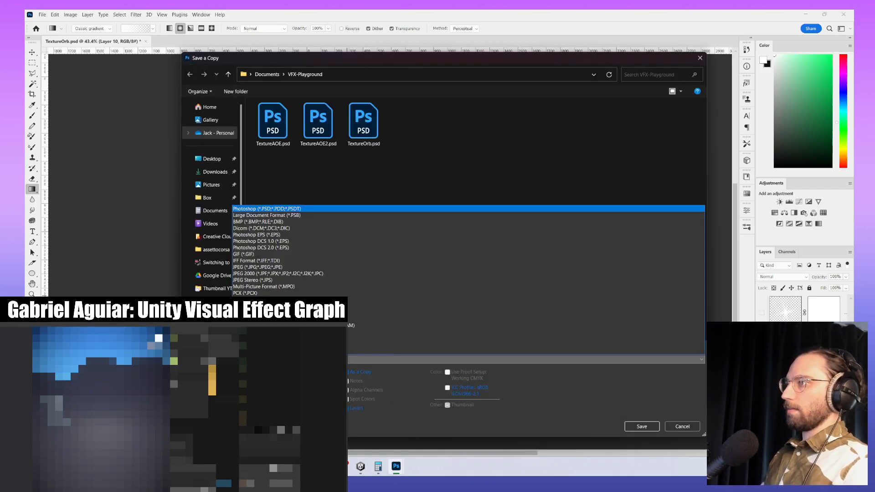
pyautogui.click(277, 268)
pyautogui.click(404, 75)
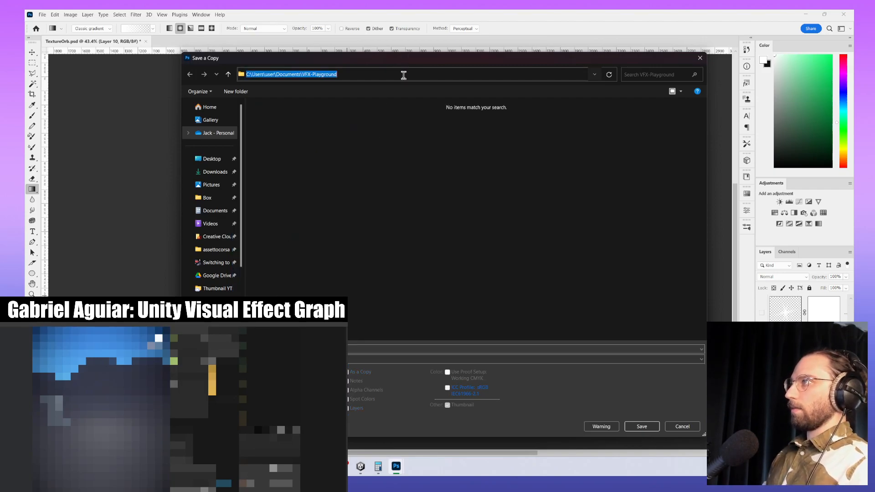
pyautogui.press('super+v')
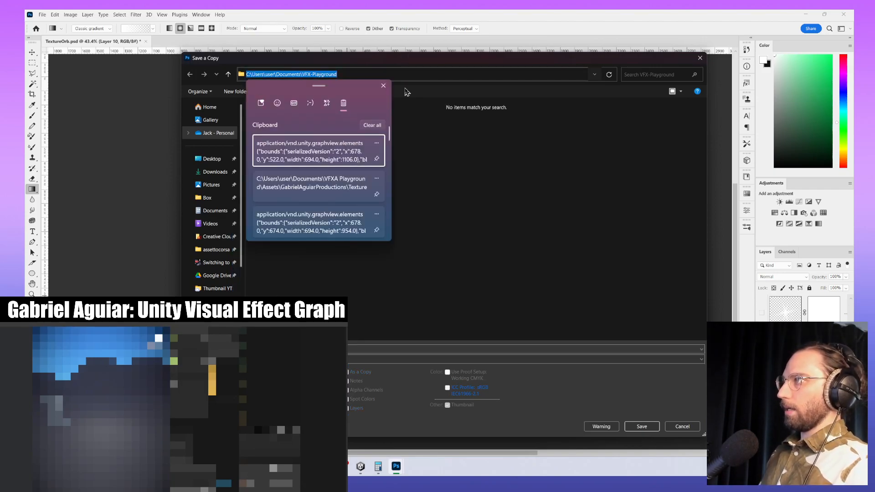
pyautogui.press('Down')
pyautogui.press('Return')
pyautogui.press('Return')
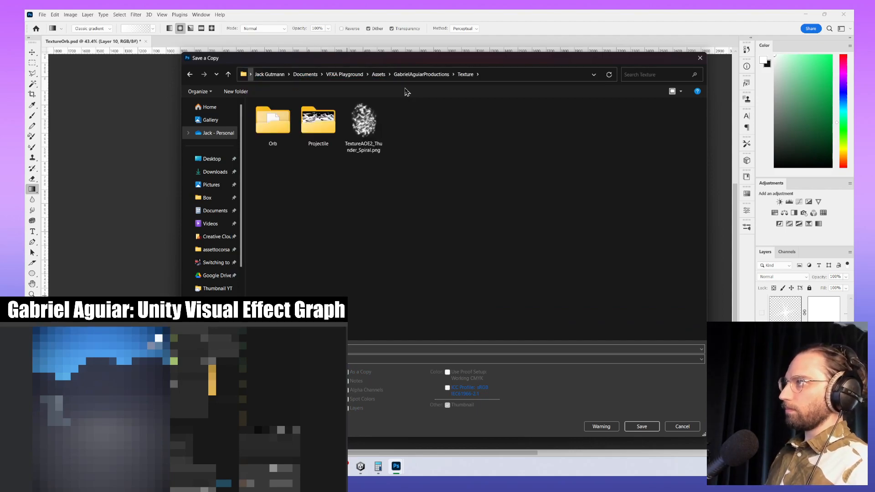
# - Save the PNG copy in the Orb folder, overwriting Orb_Flaire.png
pyautogui.doubleClick(318, 120)
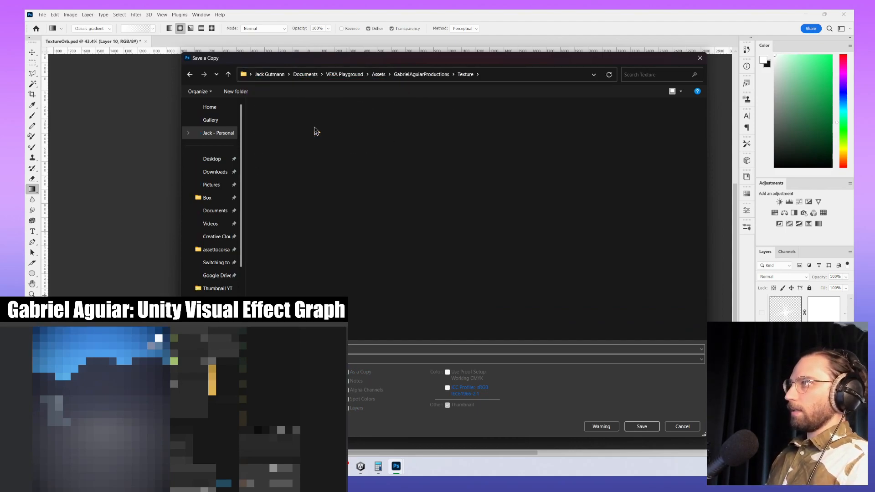
pyautogui.press('BackSpace')
pyautogui.doubleClick(271, 121)
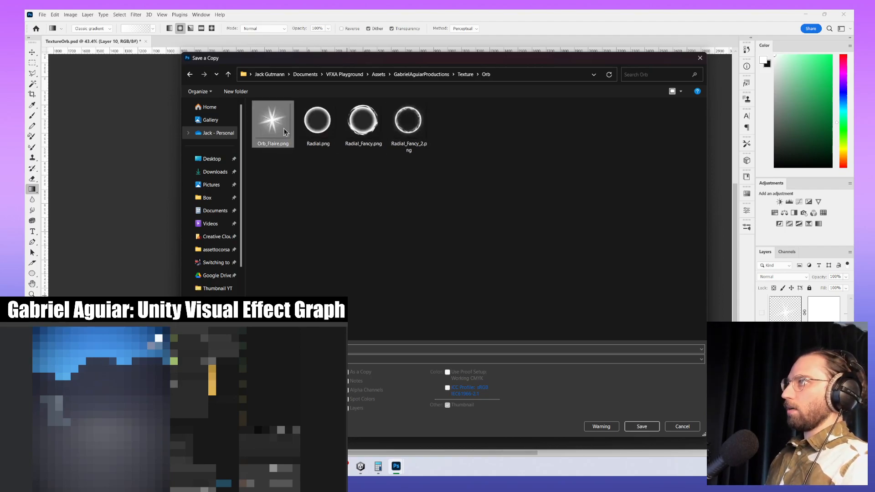
pyautogui.doubleClick(272, 120)
pyautogui.click(484, 239)
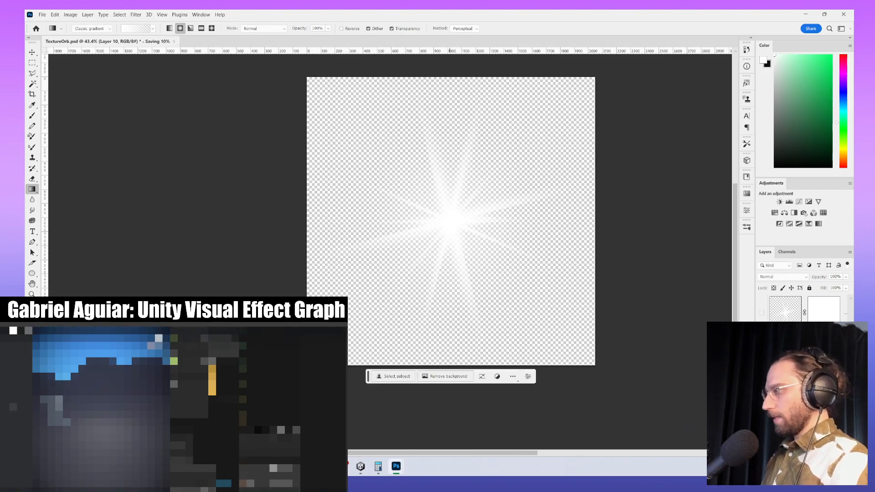
# - Switch to Unity and replay the vfxgraph_Orb effect with the updated Orb_Flaire texture
pyautogui.moveTo(397, 467)
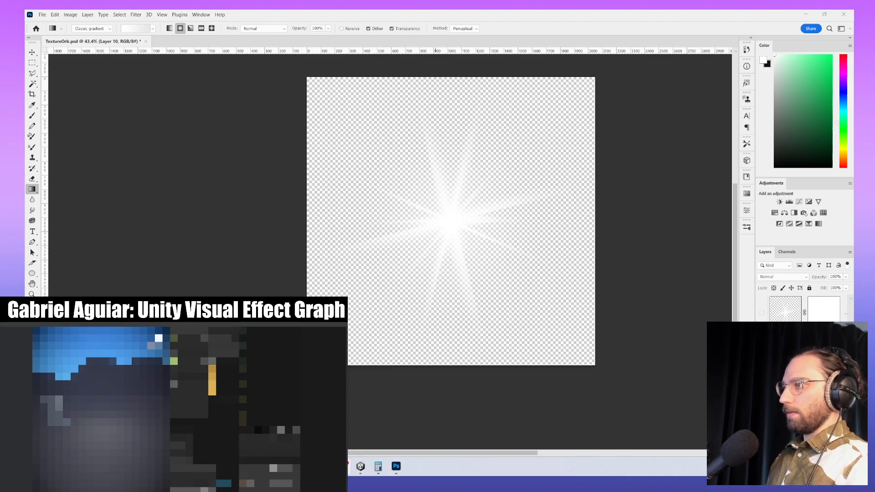
pyautogui.click(360, 466)
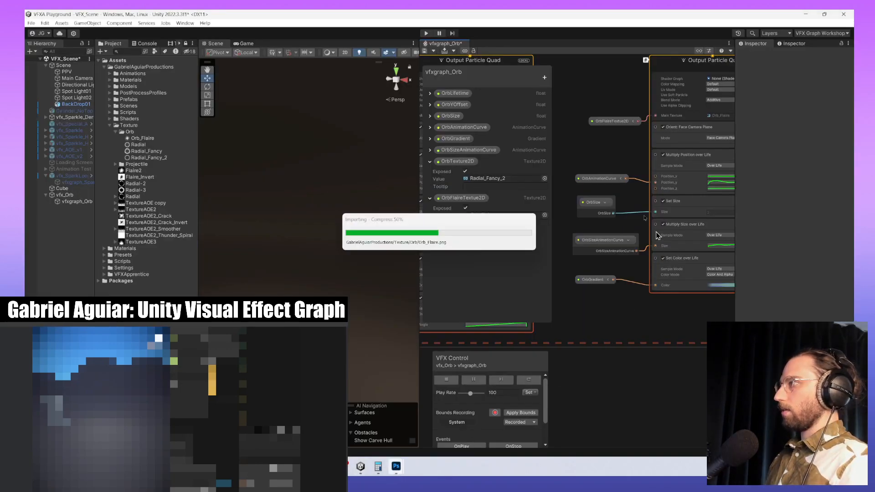
pyautogui.click(530, 381)
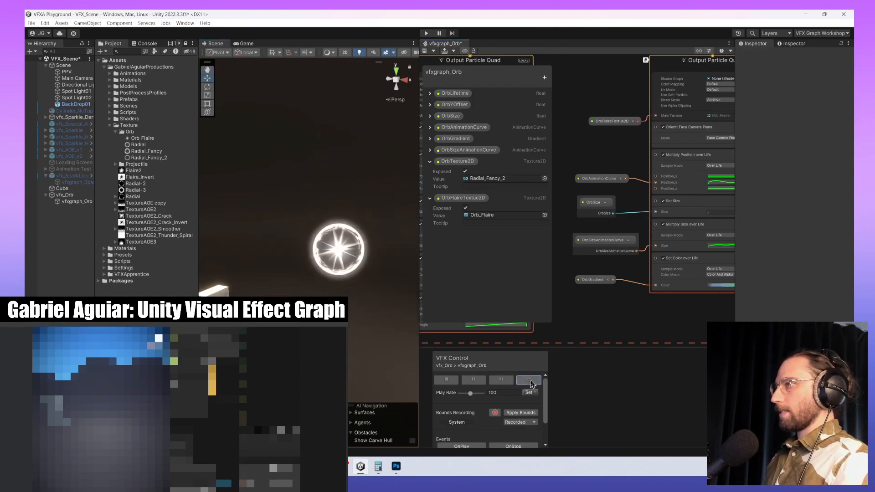
# - Delete the OrbSize node feeding the flare output's Set Size block, set Size to 4, and replay the effect
pyautogui.moveTo(627, 201); pyautogui.dragTo(617, 209, button='middle')
pyautogui.click(604, 210)
pyautogui.press('Delete')
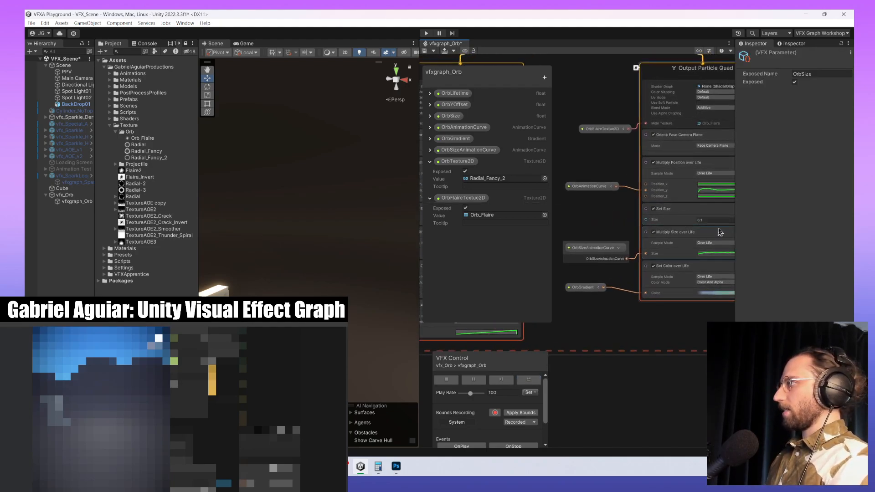
pyautogui.click(715, 221)
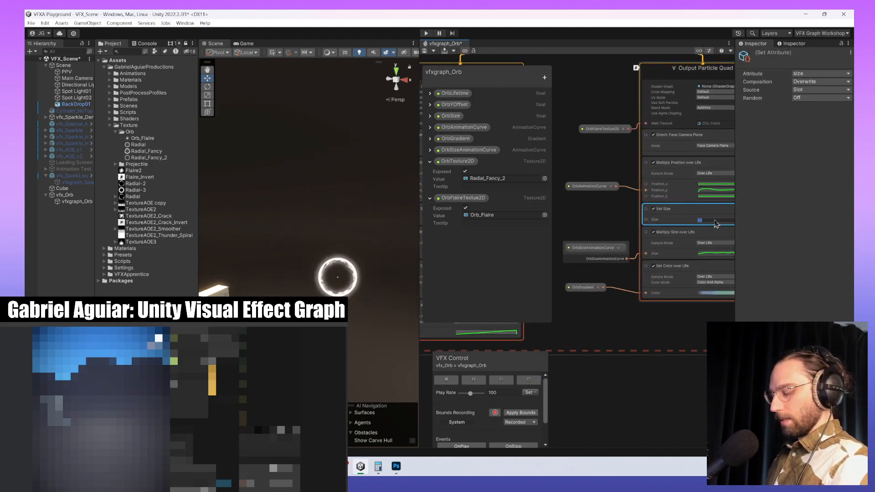
pyautogui.write('4')
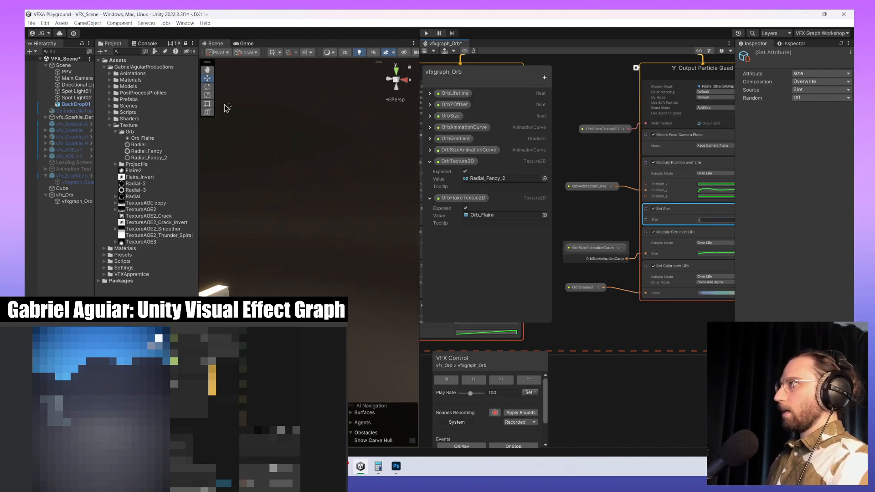
pyautogui.click(526, 380)
pyautogui.click(526, 382)
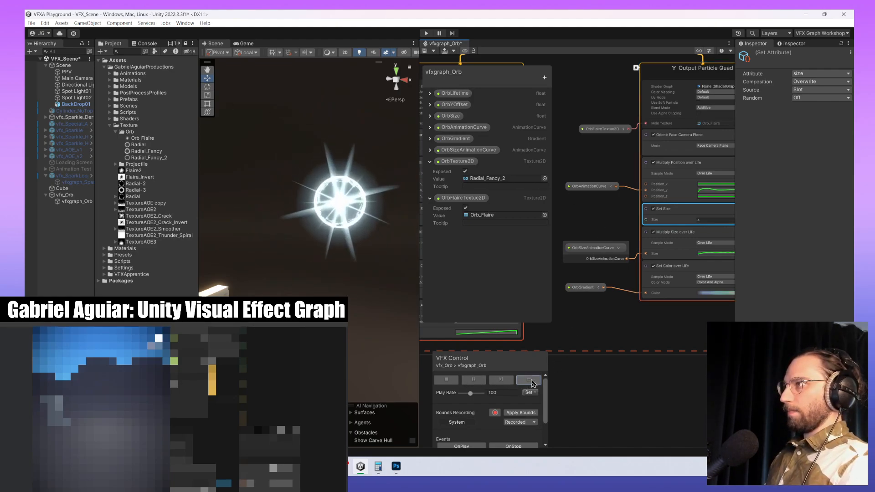
# - Replay the vfxgraph_Orb effect and pause it while the orb and its flare are showing
pyautogui.click(530, 382)
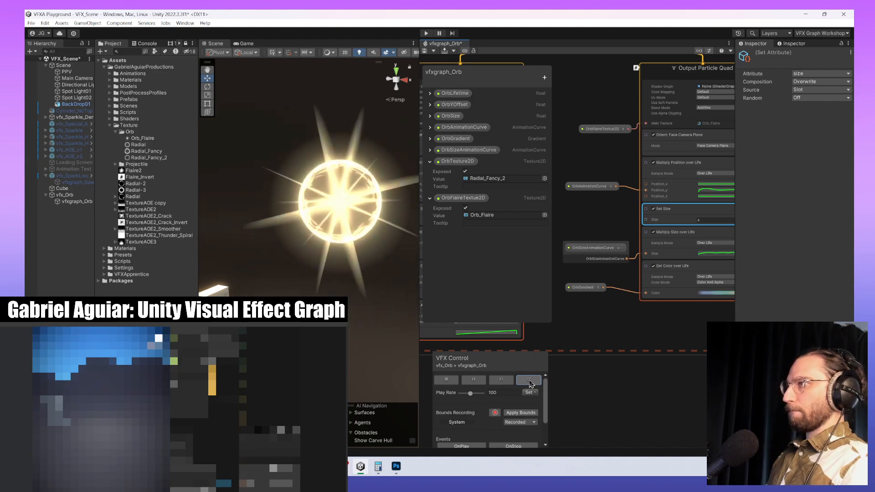
pyautogui.moveTo(655, 299); pyautogui.dragTo(622, 363, button='middle')
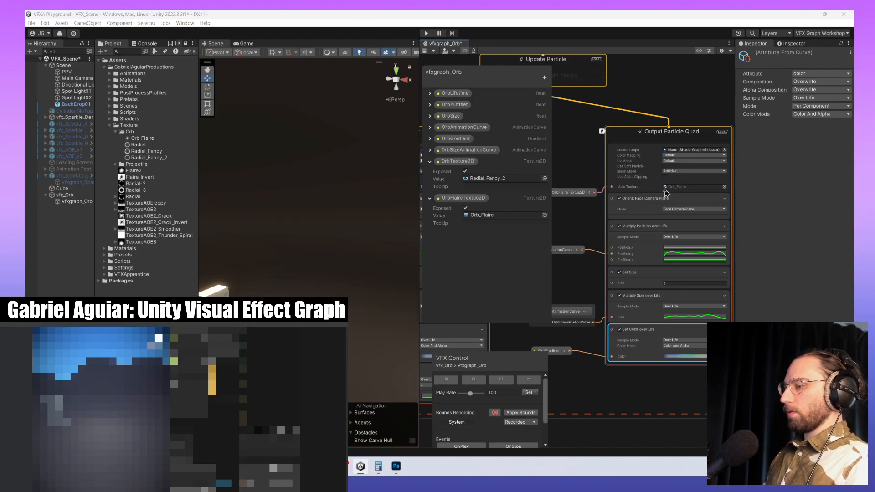
pyautogui.click(528, 381)
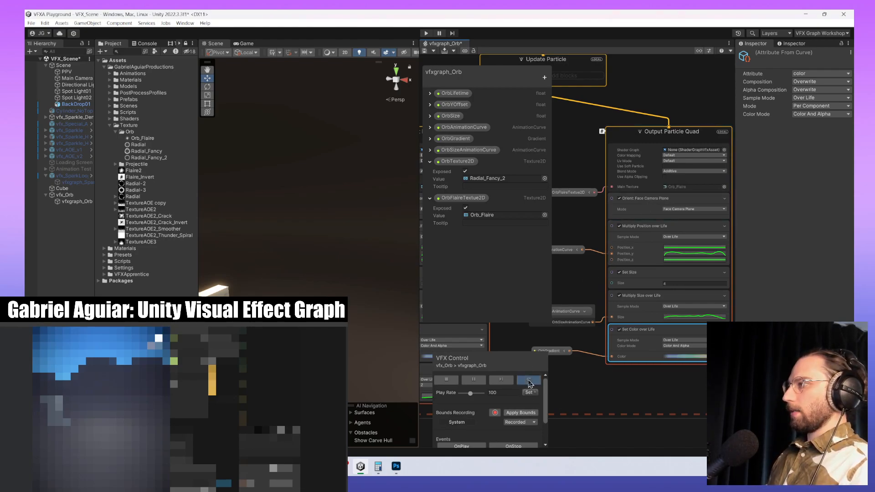
pyautogui.click(474, 380)
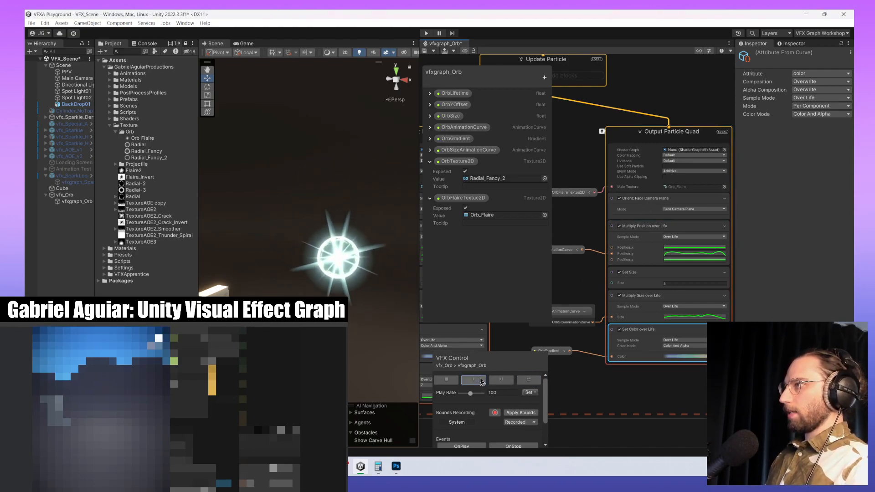
# - Try a Size of 2 in the flare output's Set Size block
pyautogui.click(669, 283)
pyautogui.write('2')
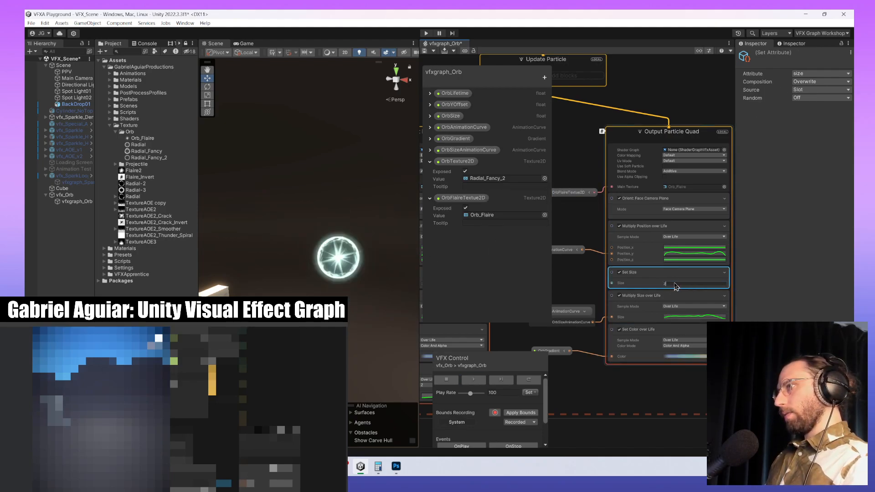
pyautogui.write('1')
pyautogui.moveTo(675, 285); pyautogui.dragTo(640, 284)
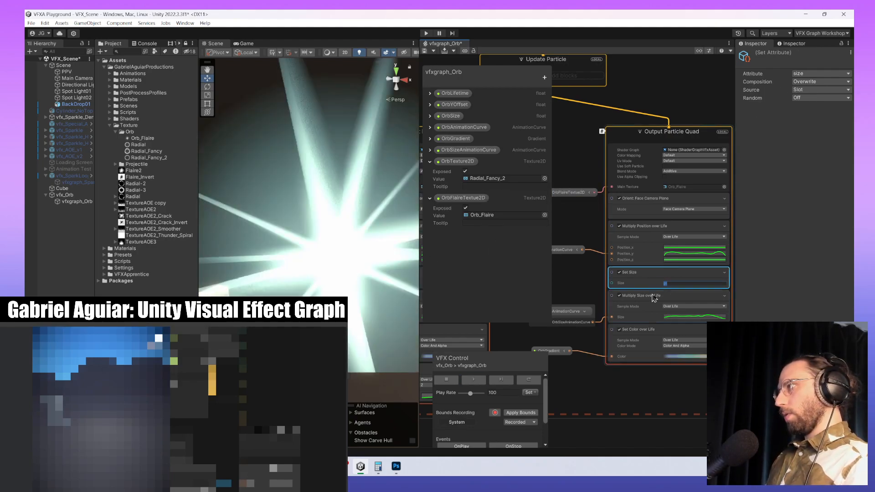
# - Set the Size in the flare output's Set Size block to 1.3, after trying 1, 1.5 and 1.2, and inspect the paused orb up close
pyautogui.write('1')
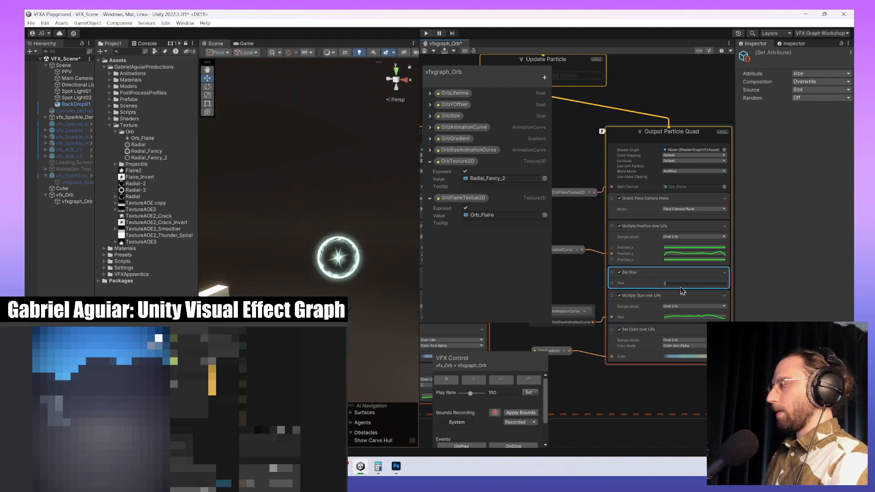
pyautogui.write('.5')
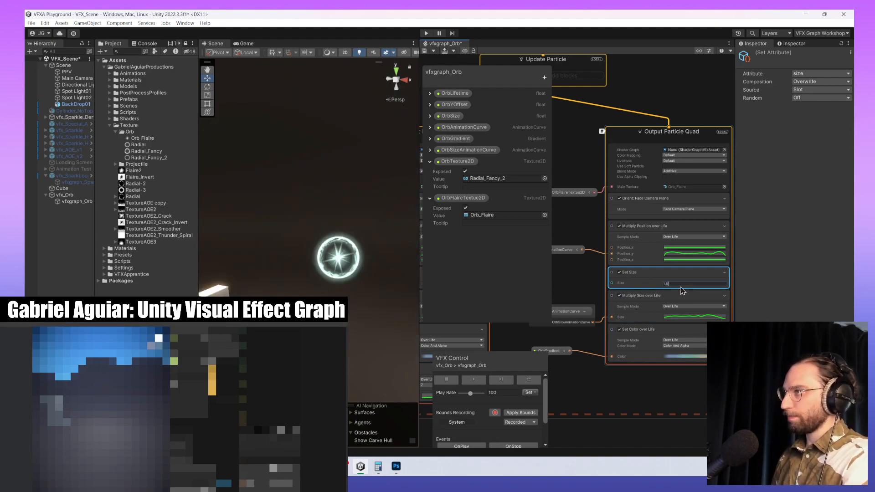
pyautogui.press('BackSpace')
pyautogui.write('2')
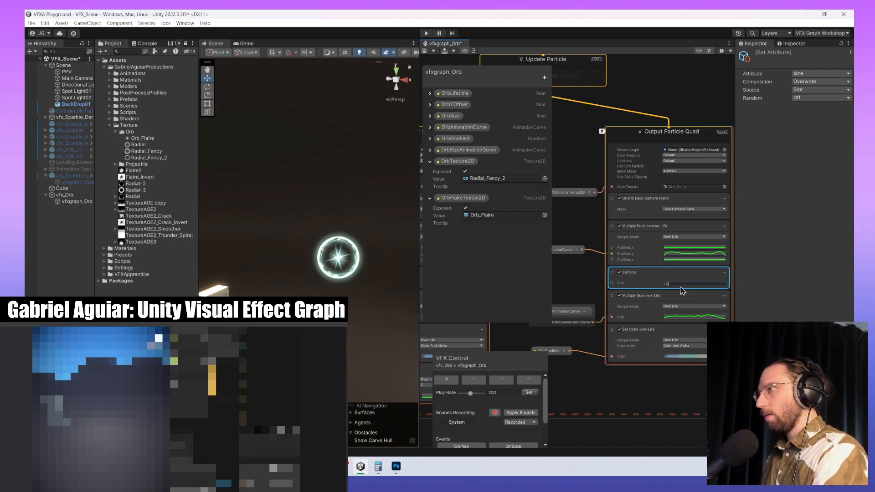
pyautogui.press('BackSpace')
pyautogui.write('3')
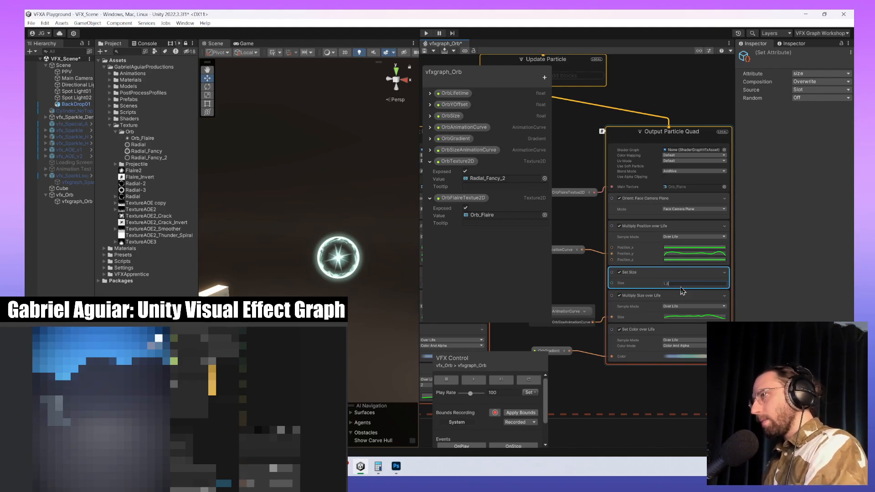
pyautogui.moveTo(347, 268); pyautogui.dragTo(332, 244, button='middle')
pyautogui.keyDown('alt'); pyautogui.moveTo(332, 244); pyautogui.dragTo(278, 243); pyautogui.keyUp('alt')
pyautogui.moveTo(278, 244); pyautogui.dragTo(332, 243, button='middle')
pyautogui.scroll(-4, 307, 245)
pyautogui.scroll(6, 329, 240)
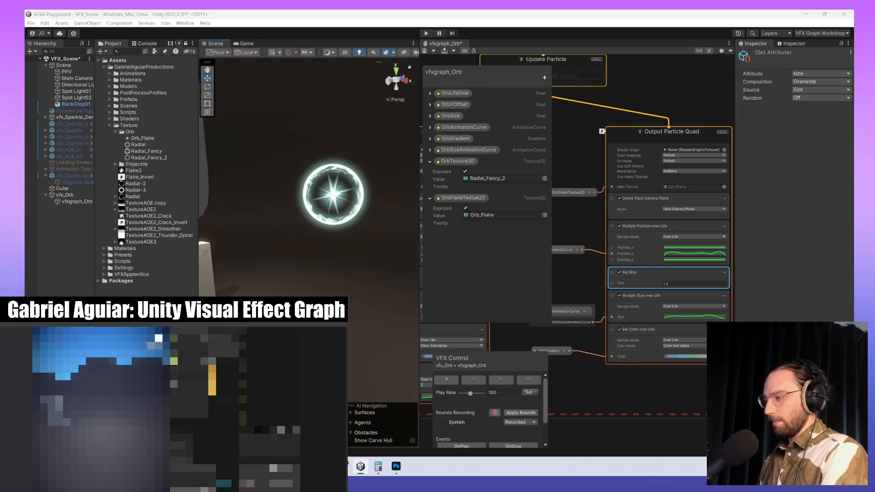
# - Switch to Photoshop, show the black background behind the star, and select the glow on Layer 9, checking its effect
pyautogui.click(396, 466)
pyautogui.hotkey('ctrl', 'z')
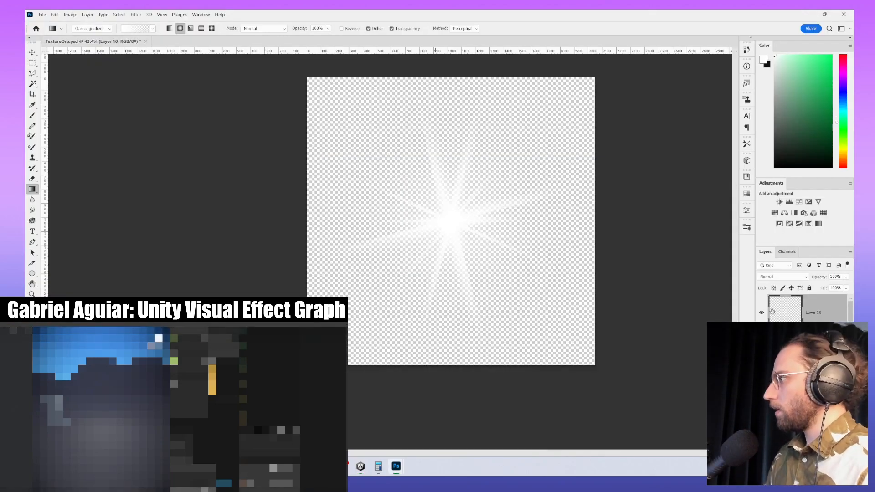
pyautogui.scroll(-5, 804, 360)
pyautogui.click(762, 410)
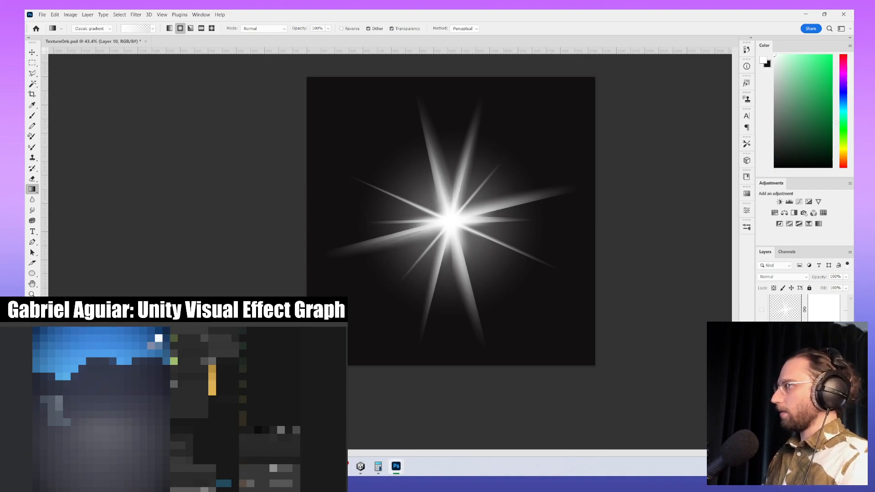
pyautogui.scroll(5, 804, 310)
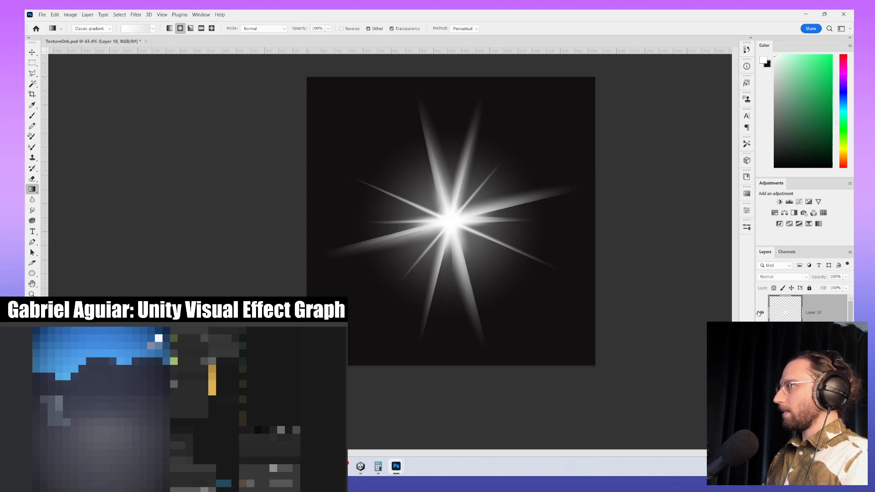
pyautogui.click(813, 347)
pyautogui.click(762, 347)
pyautogui.click(761, 347)
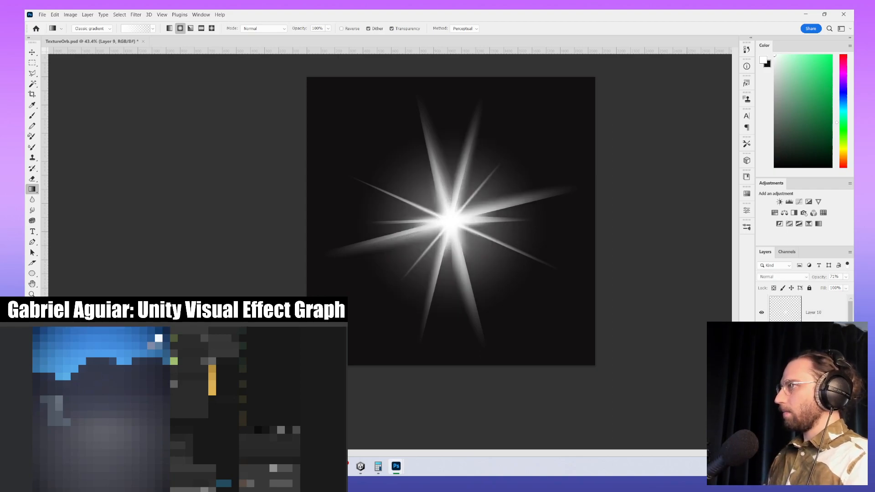
# - Free-transform the Layer 9 glow, scaling it up from its centre to about 133%
pyautogui.hotkey('ctrl', 't')
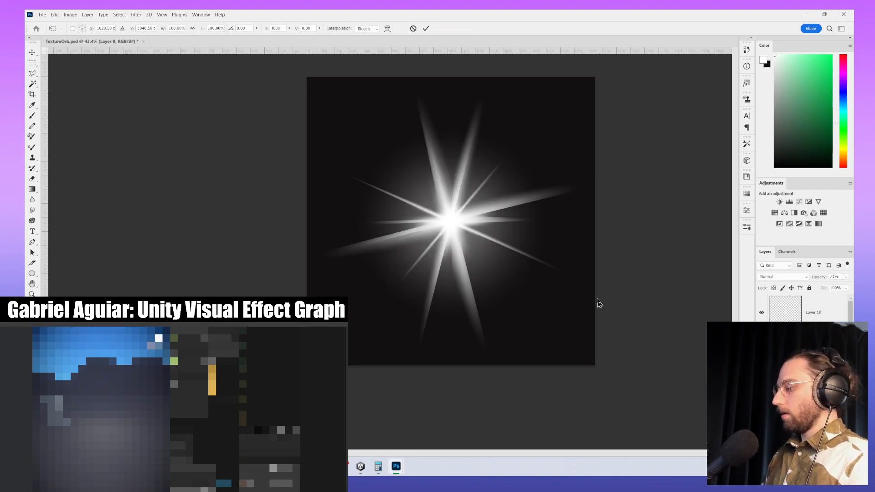
pyautogui.press('Return')
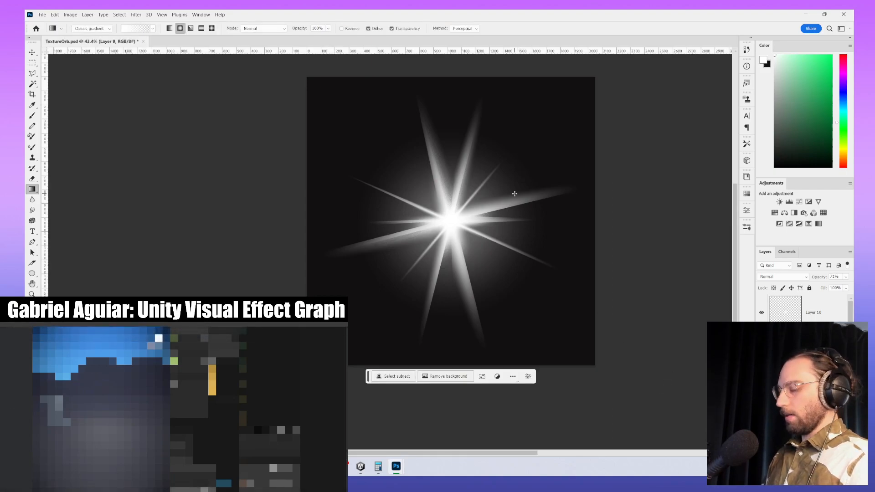
pyautogui.hotkey('ctrl', 't')
pyautogui.keyDown('alt'); pyautogui.moveTo(544, 129); pyautogui.dragTo(584, 107); pyautogui.keyUp('alt')
pyautogui.press('Return')
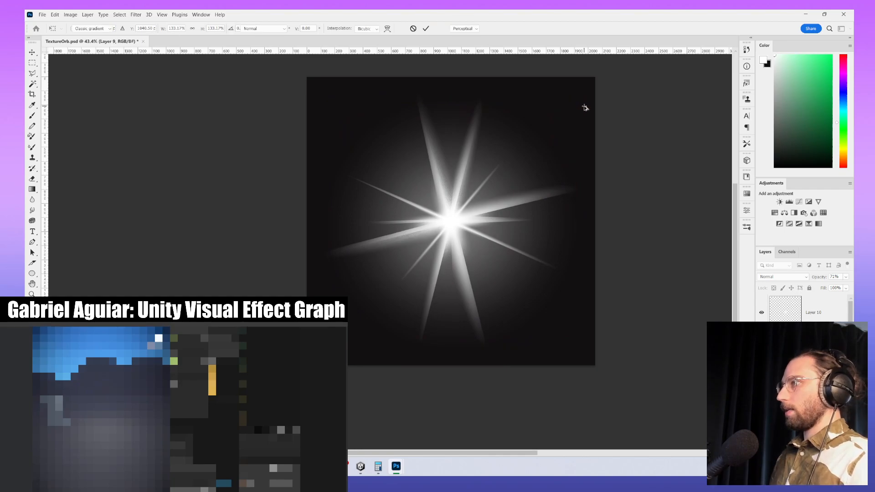
# - Hide the black background and start saving a copy in the project's GabrielAguiarProductions Texture folder, using the path from the clipboard history
pyautogui.hotkey('ctrl', 'alt', 's')
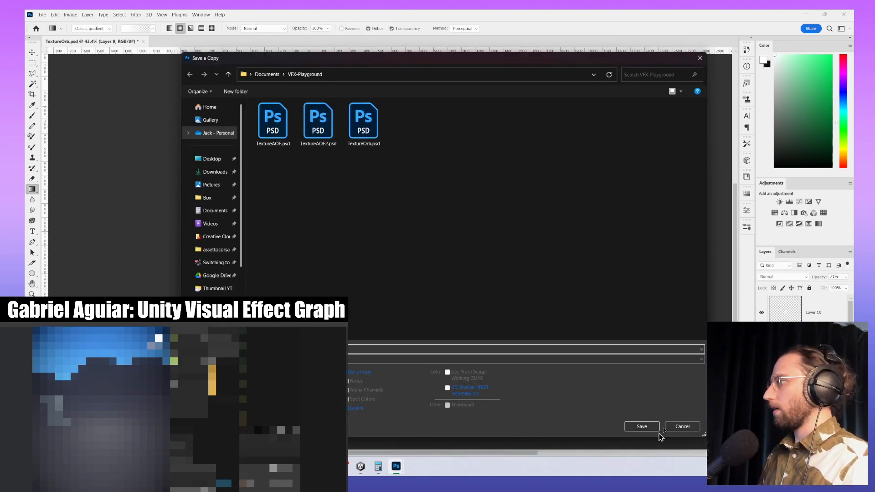
pyautogui.click(677, 427)
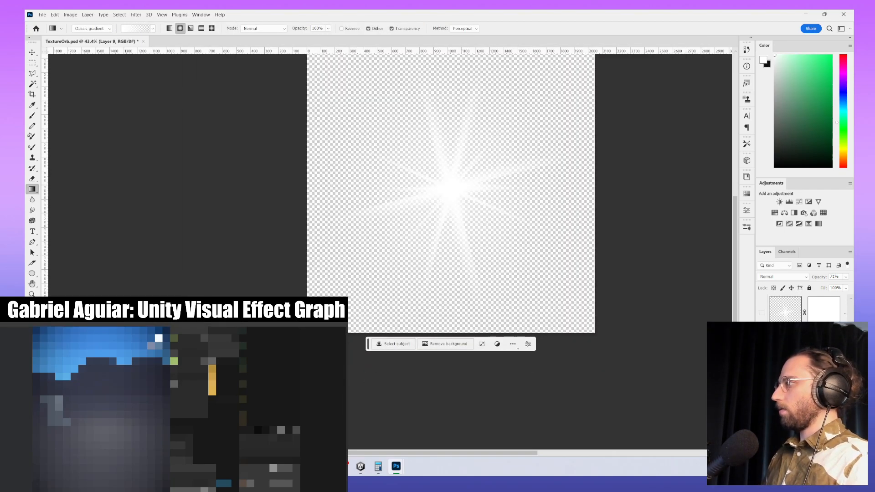
pyautogui.hotkey('ctrl', 'alt', 's')
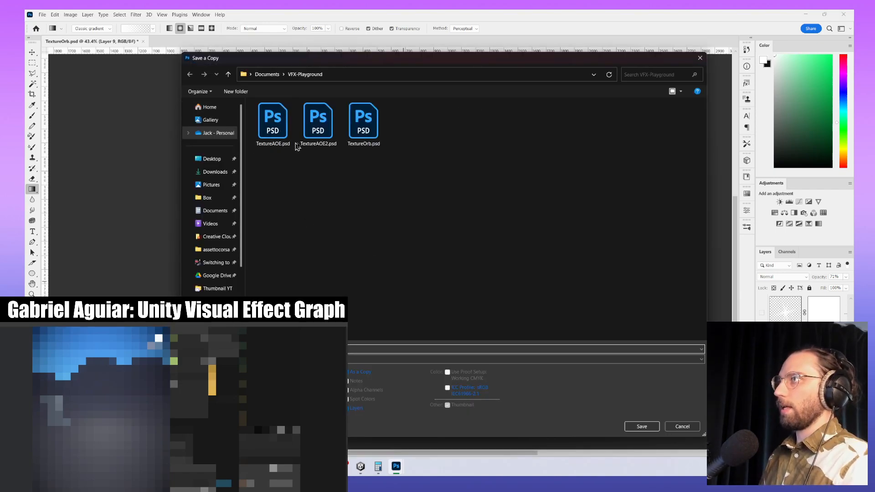
pyautogui.click(427, 77)
pyautogui.press('super+v')
pyautogui.press('Down')
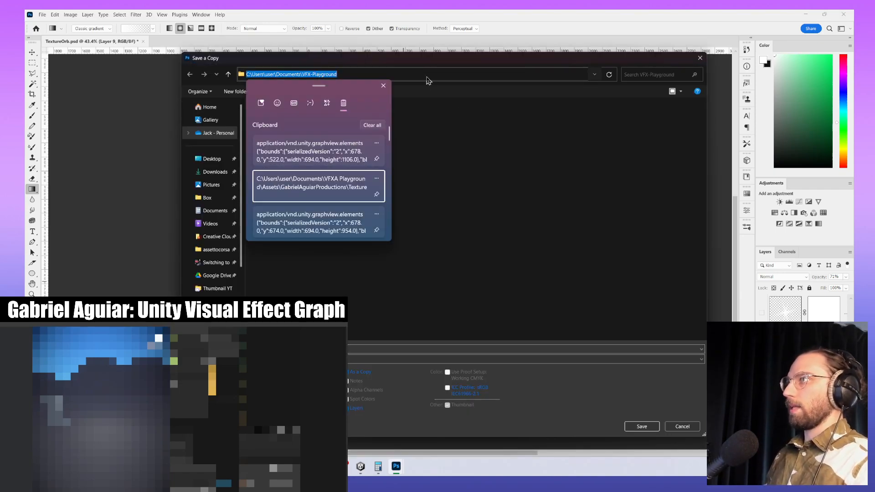
pyautogui.press('Return')
pyautogui.press('Return')
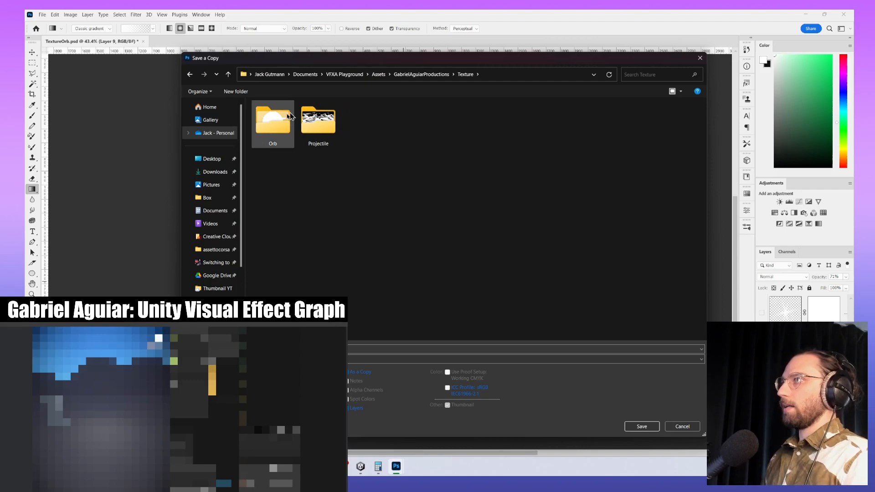
# - Browse the Texture subfolders and choose the Orb folder as the location for the saved copy
pyautogui.doubleClick(280, 122)
pyautogui.hotkey('alt', 'Left')
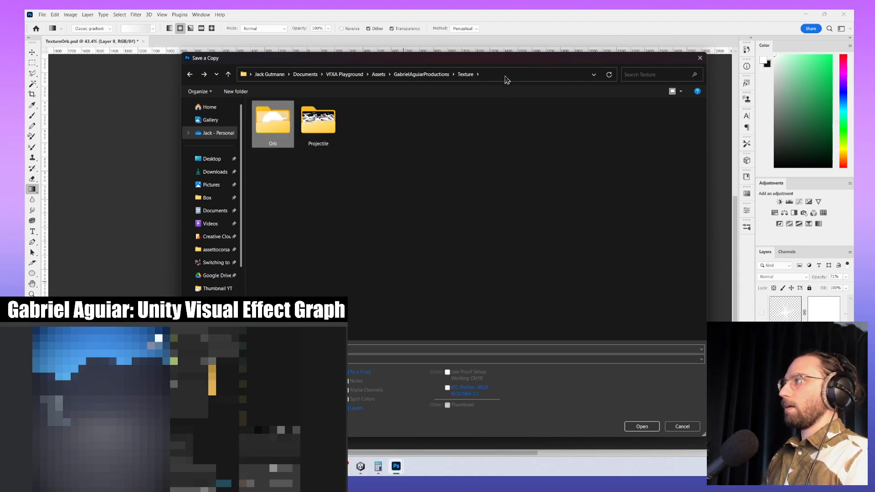
pyautogui.click(505, 78)
pyautogui.click(285, 206)
pyautogui.doubleClick(272, 146)
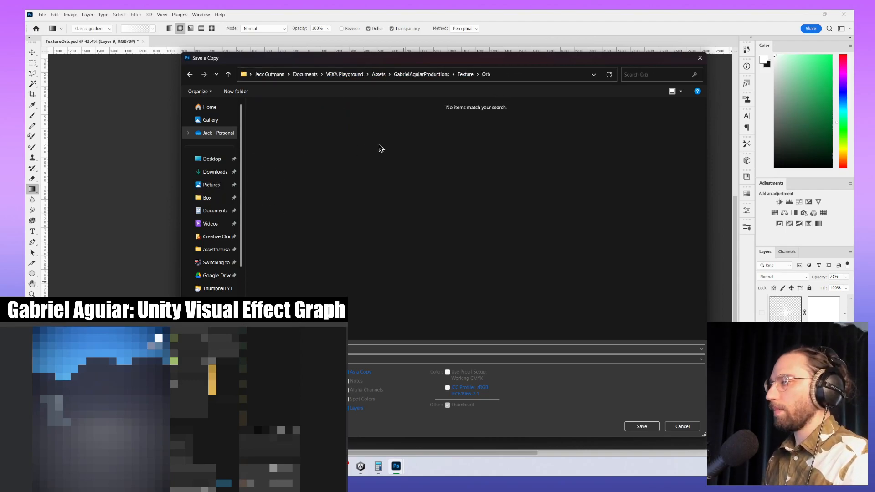
pyautogui.hotkey('alt', 'Left')
pyautogui.doubleClick(315, 130)
pyautogui.hotkey('alt', 'Left')
pyautogui.doubleClick(270, 120)
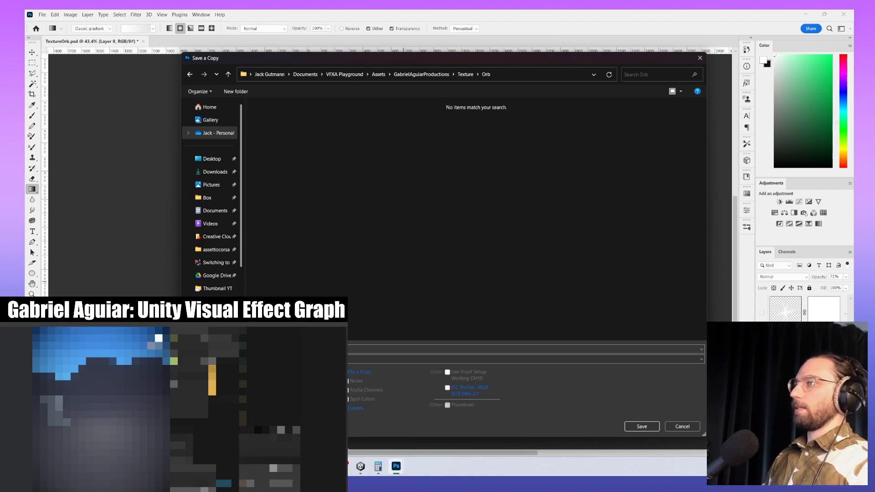
# - Save the copy as a PNG in the Orb folder, overwriting Orb_Flaire.png
pyautogui.click(348, 361)
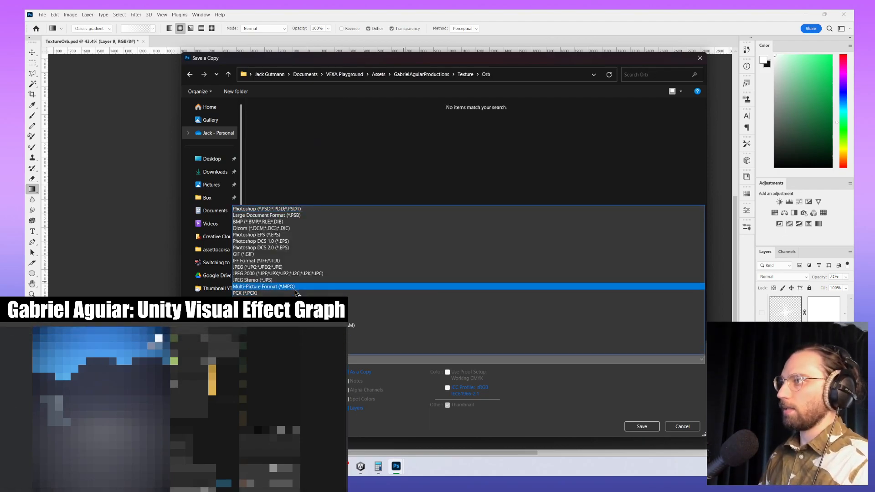
pyautogui.click(360, 319)
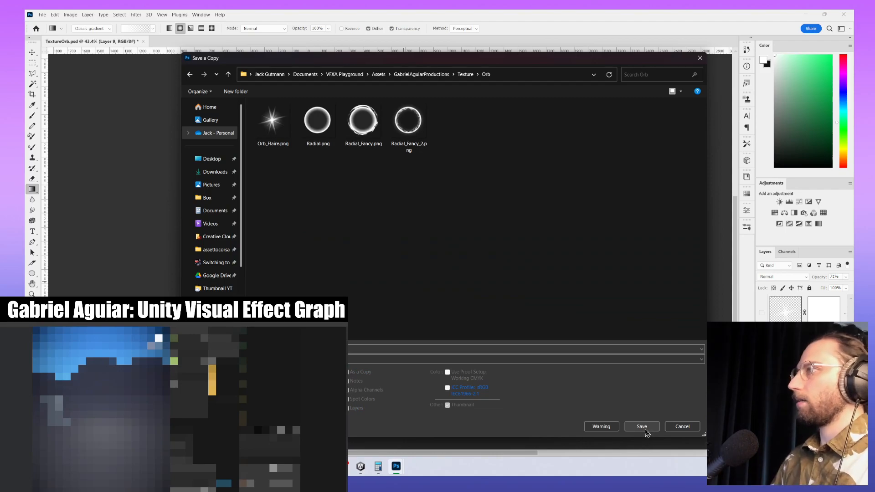
pyautogui.doubleClick(276, 136)
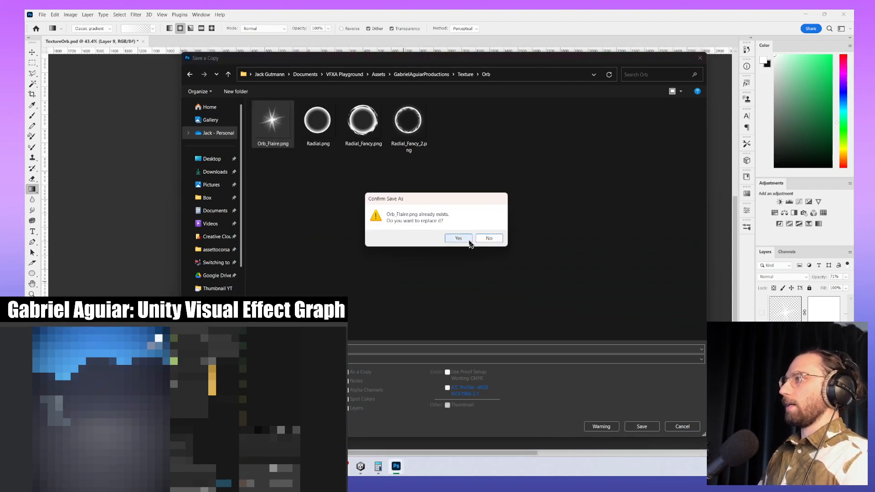
pyautogui.click(469, 241)
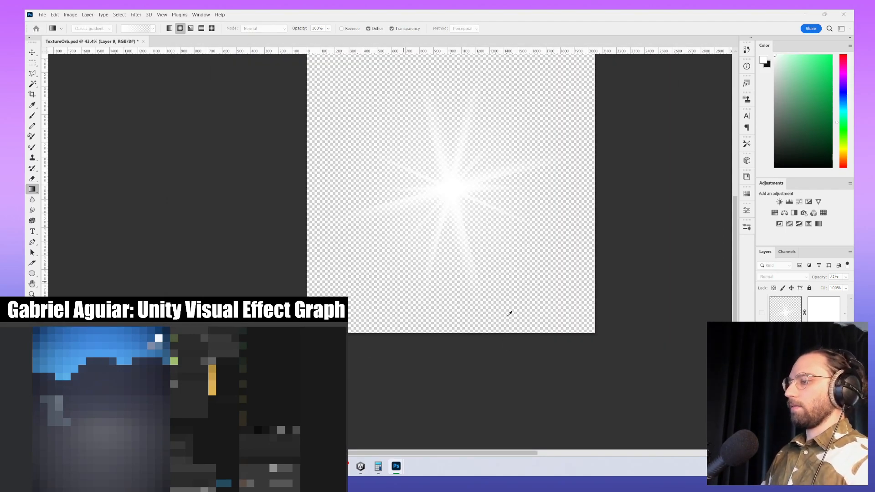
# - Switch to Unity and replay the vfxgraph_Orb effect to check the flare with the enlarged glow
pyautogui.hotkey('alt', 'Tab')
pyautogui.moveTo(357, 259)
pyautogui.keyDown('alt'); pyautogui.mouseDown()
pyautogui.moveTo(345, 271)
pyautogui.moveTo(367, 269)
pyautogui.mouseUp(); pyautogui.keyUp('alt')
pyautogui.hotkey('alt', 'Tab')
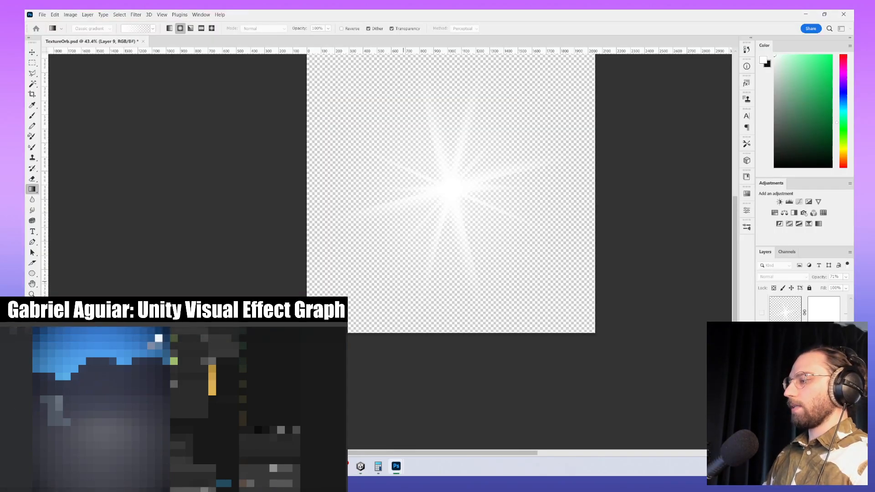
pyautogui.hotkey('alt', 'Tab')
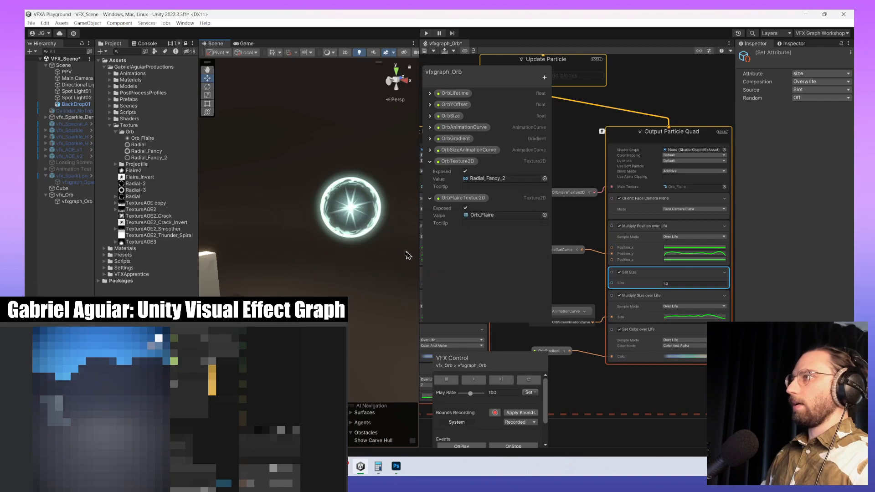
pyautogui.moveTo(408, 252); pyautogui.dragTo(372, 237)
pyautogui.scroll(-5, 372, 237)
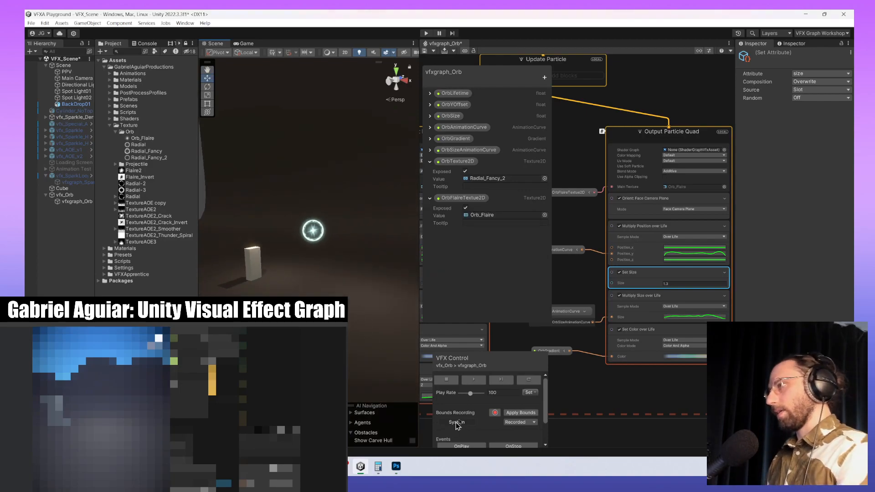
pyautogui.click(532, 381)
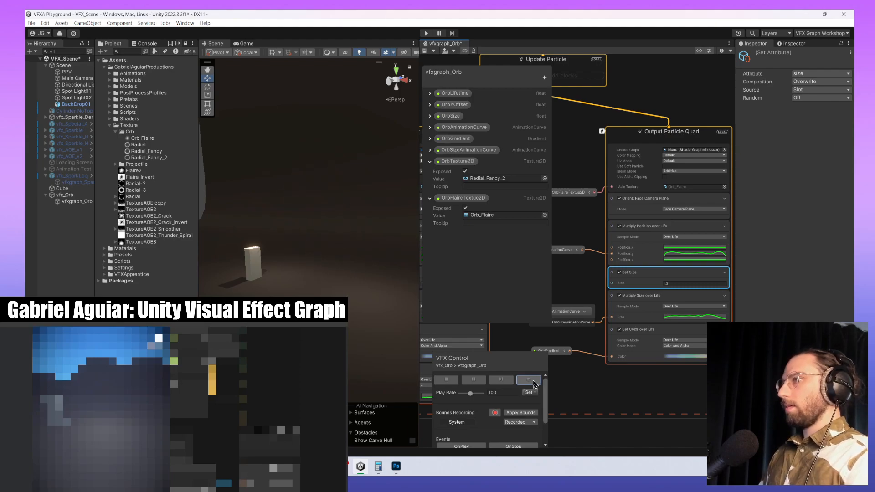
pyautogui.moveTo(589, 283); pyautogui.dragTo(627, 272, button='middle')
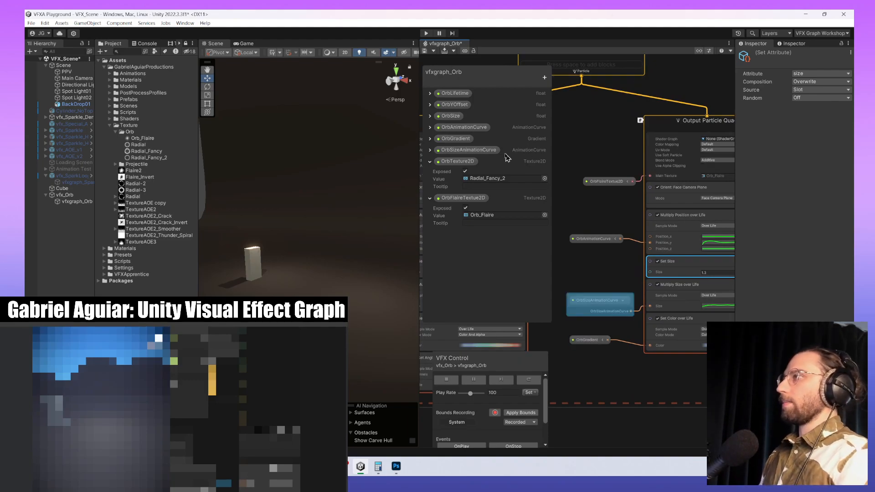
pyautogui.click(474, 155)
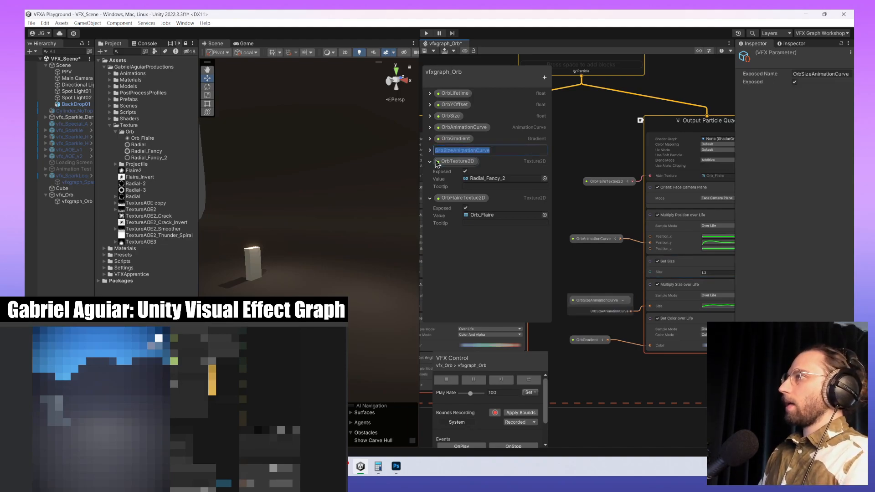
pyautogui.doubleClick(445, 154)
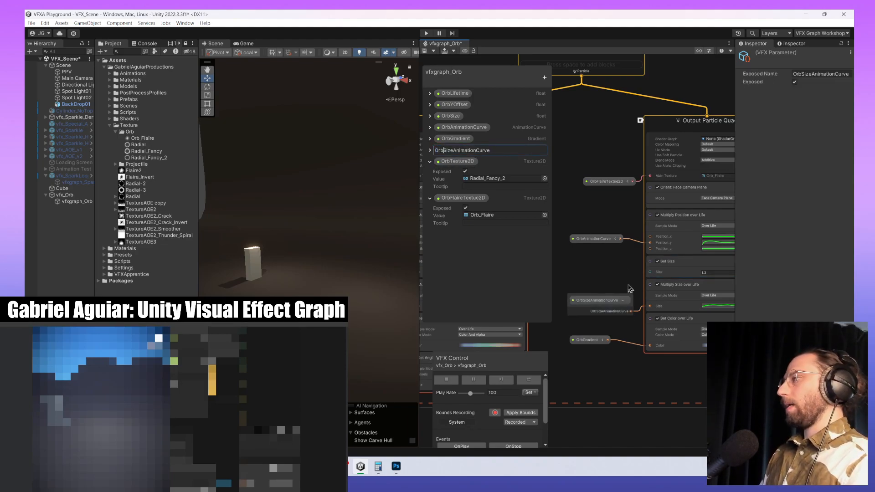
pyautogui.click(617, 273)
pyautogui.rightClick(490, 154)
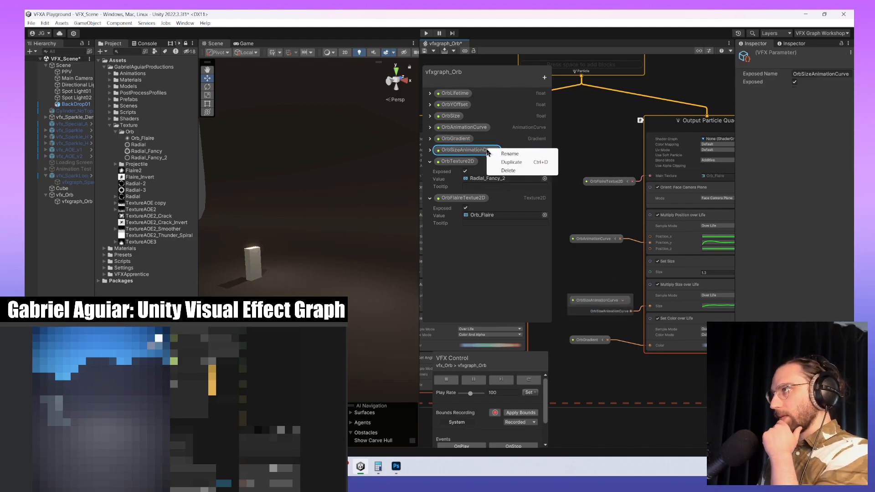
pyautogui.click(609, 284)
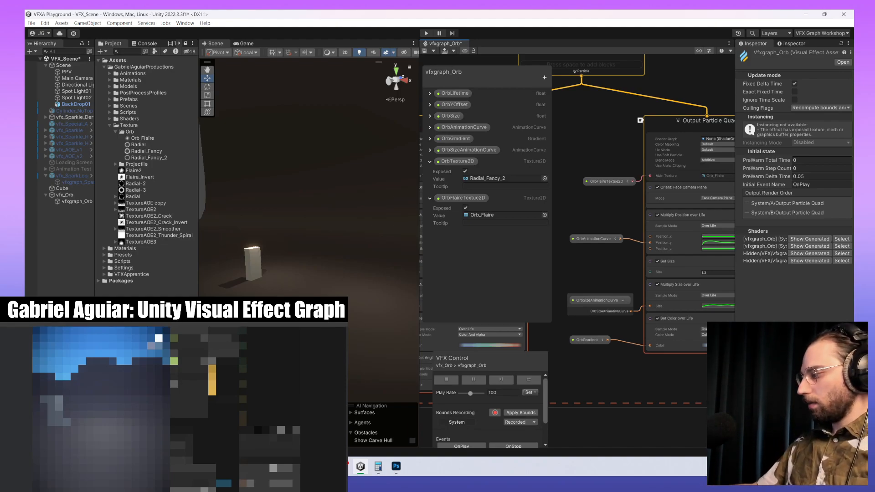
# - Save the vfxgraph_Orb graph
pyautogui.hotkey('ctrl', 's')
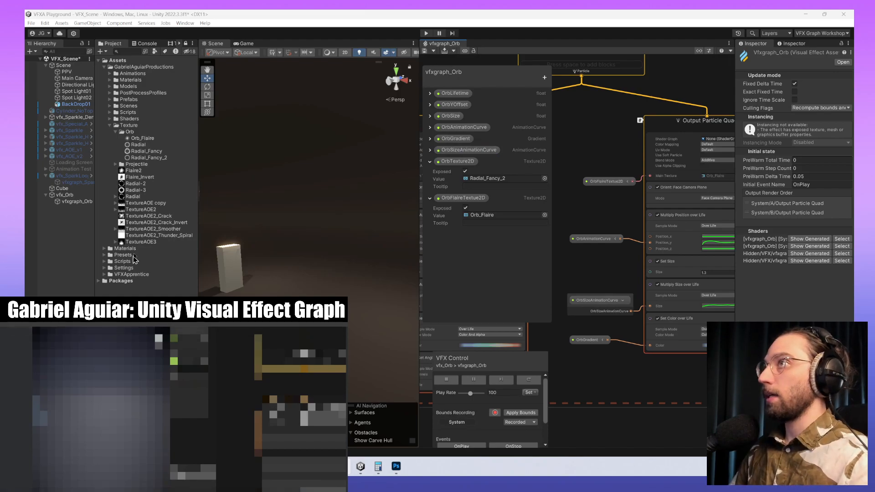
pyautogui.scroll(-5, 337, 284)
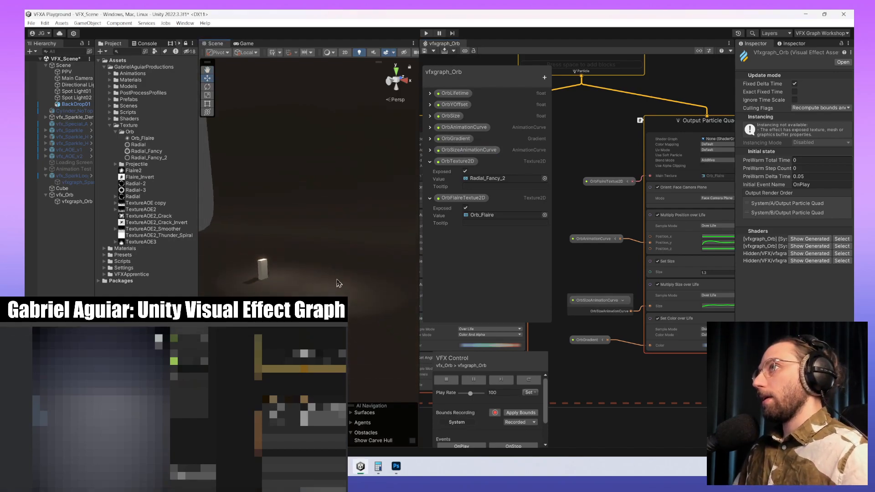
pyautogui.keyDown('alt'); pyautogui.moveTo(338, 283); pyautogui.dragTo(339, 314); pyautogui.keyUp('alt')
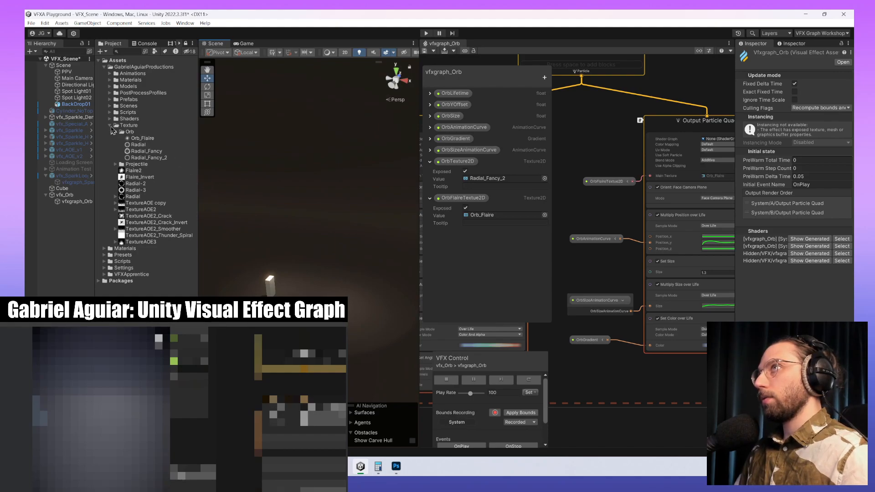
# - Collapse the Texture folder and expand the Prefabs folder's VFX Graph subfolder to reach the effect graph assets
pyautogui.click(110, 126)
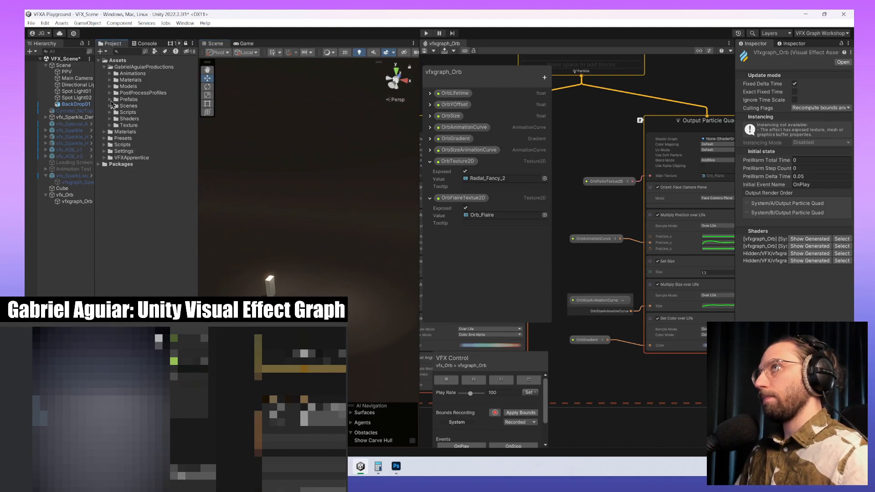
pyautogui.click(110, 99)
pyautogui.click(128, 107)
pyautogui.click(115, 106)
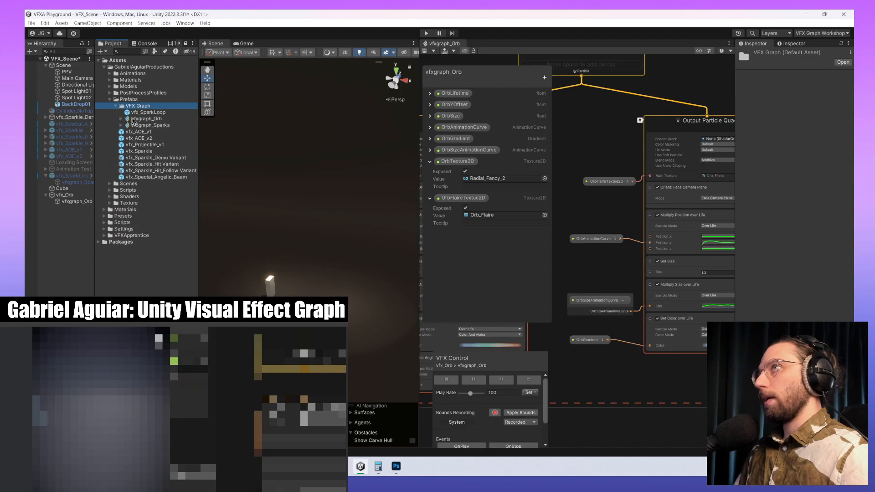
pyautogui.click(139, 113)
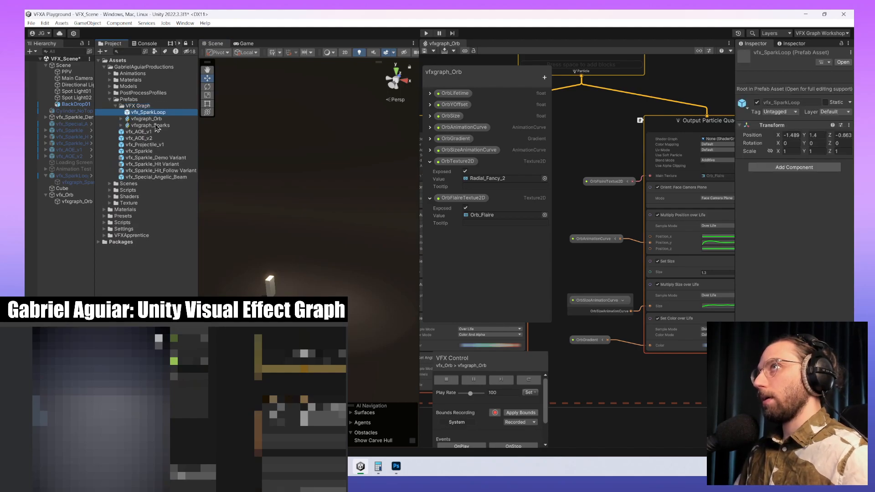
pyautogui.click(157, 126)
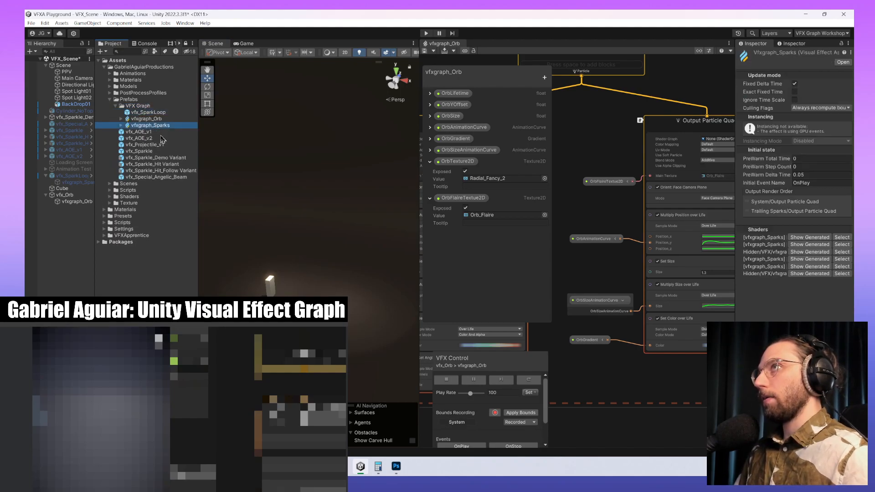
# - Duplicate the vfxgraph_Orb asset and rename the copy vfxgraph_AoE
pyautogui.click(155, 119)
pyautogui.hotkey('ctrl', 'd')
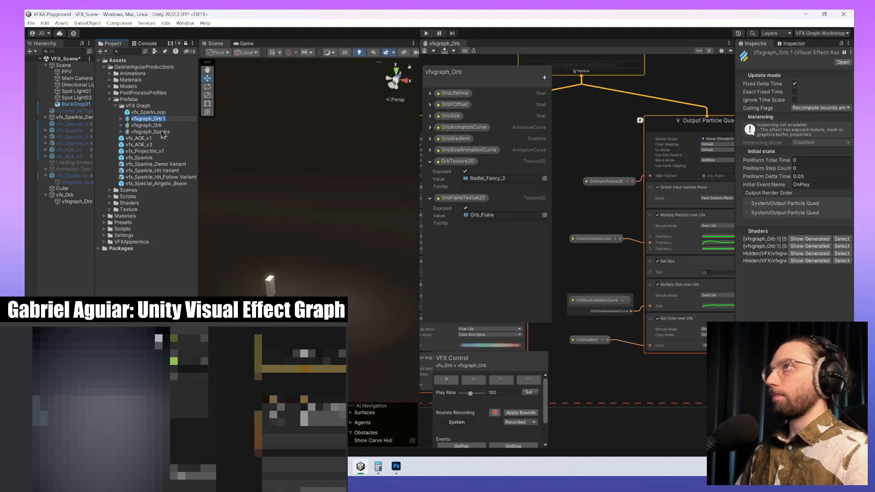
pyautogui.press('End')
pyautogui.press('BackSpace')
pyautogui.press('BackSpace')
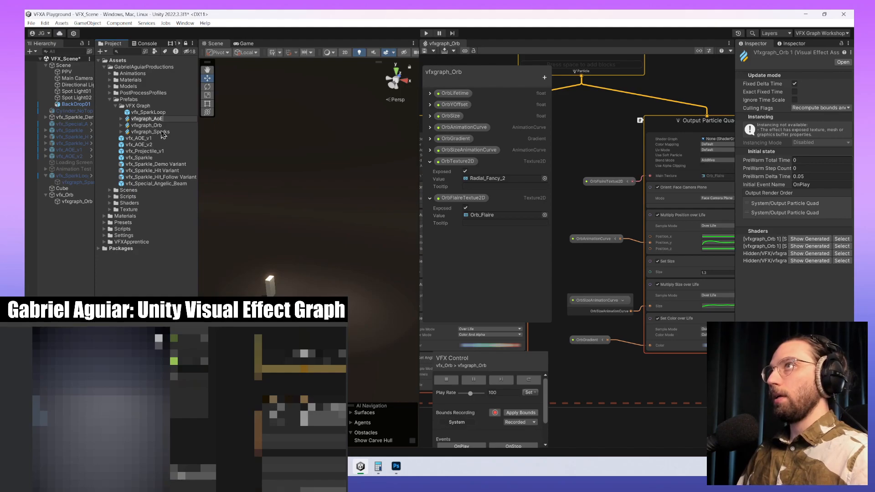
pyautogui.write('AoE')
pyautogui.press('Return')
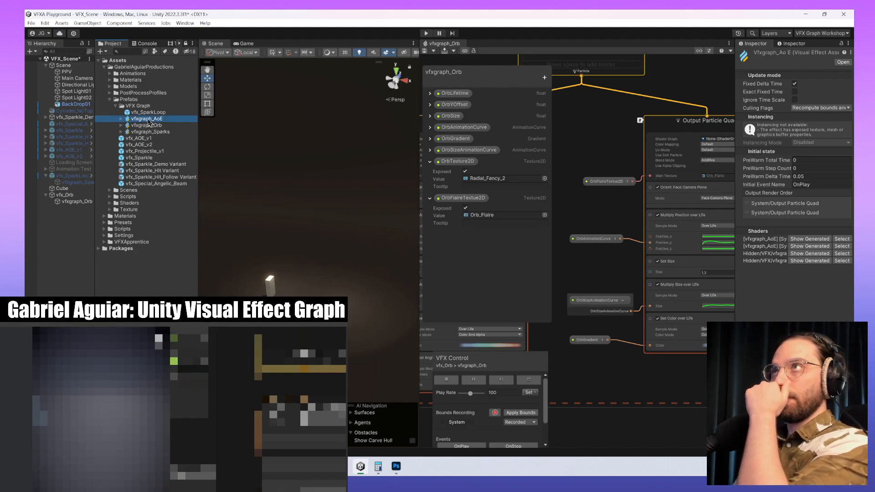
# - Add vfxgraph_AoE to the scene as a child of vfx_Orb and widen the project browser
pyautogui.moveTo(149, 122); pyautogui.dragTo(139, 203)
pyautogui.moveTo(284, 286); pyautogui.dragTo(345, 245, button='middle')
pyautogui.moveTo(607, 127); pyautogui.dragTo(599, 161, button='middle')
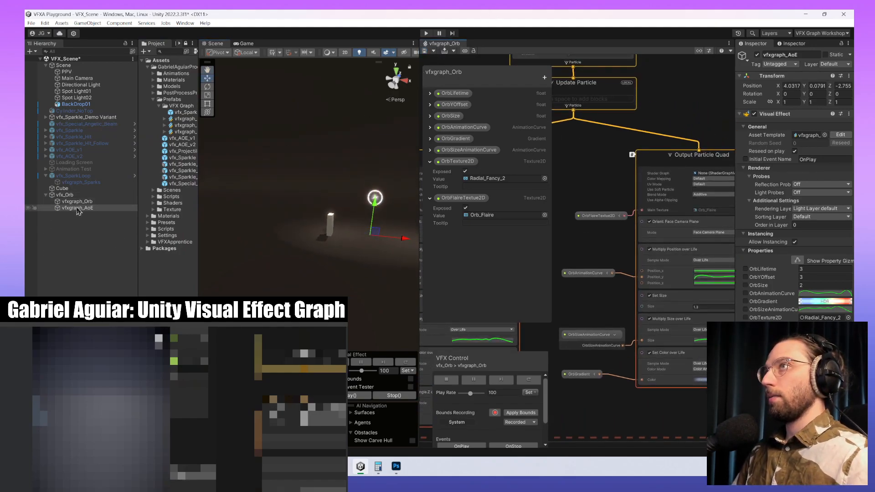
pyautogui.moveTo(200, 135); pyautogui.dragTo(215, 136)
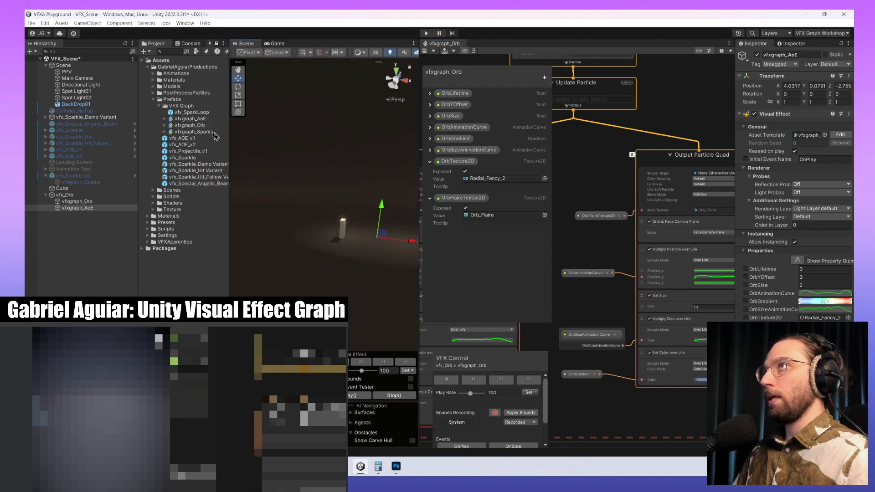
# - Open the vfxgraph_AoE asset for editing and detach the vfxgraph_Orb graph into its own window
pyautogui.doubleClick(190, 118)
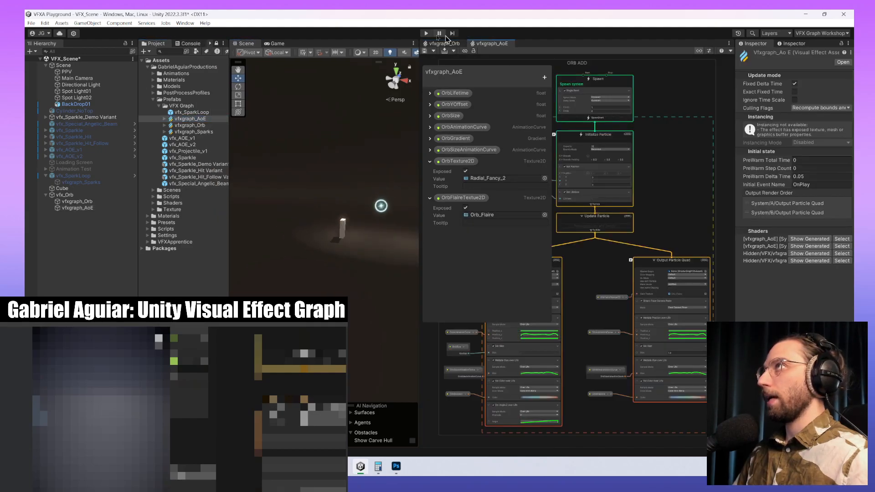
pyautogui.moveTo(446, 43); pyautogui.dragTo(328, 248)
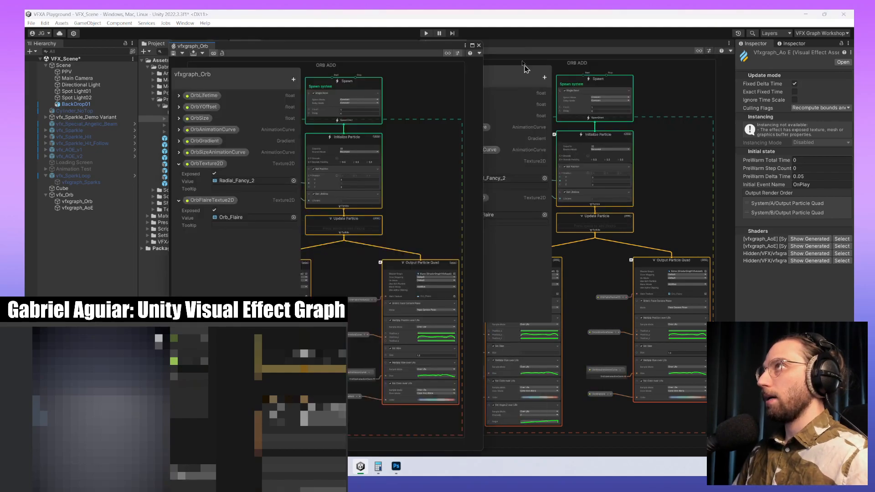
pyautogui.click(472, 46)
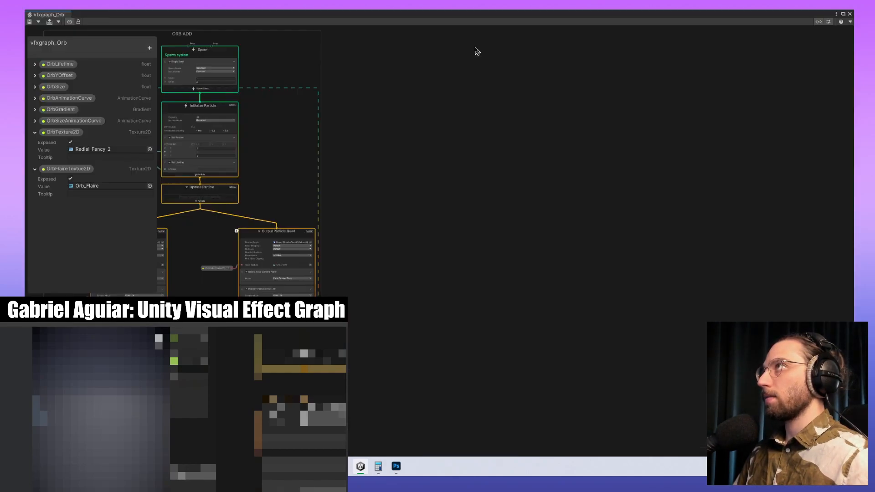
pyautogui.click(846, 15)
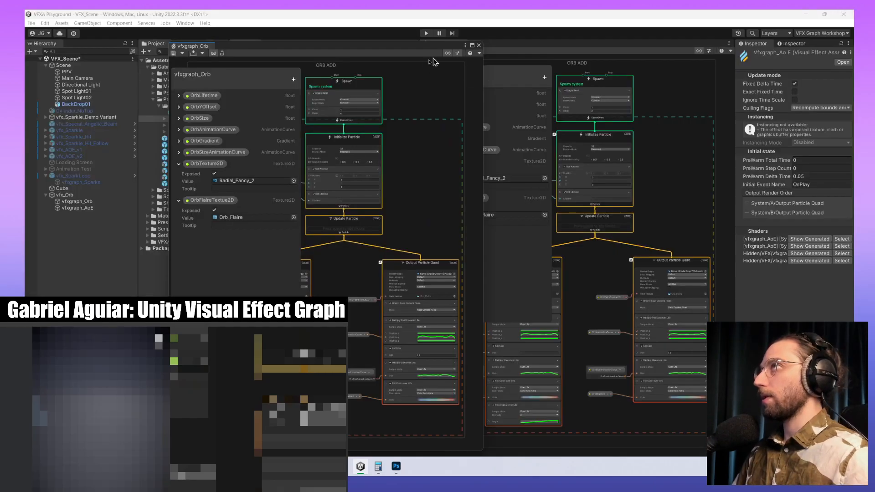
# - Widen the vfxgraph_AoE graph editor and narrow its blackboard to make room for the nodes
pyautogui.moveTo(661, 179); pyautogui.dragTo(699, 88, button='middle')
pyautogui.moveTo(552, 208); pyautogui.dragTo(534, 210)
pyautogui.moveTo(419, 246); pyautogui.dragTo(378, 246)
pyautogui.moveTo(515, 370)
pyautogui.mouseDown(button='middle')
pyautogui.moveTo(539, 424)
pyautogui.moveTo(508, 361)
pyautogui.moveTo(526, 381)
pyautogui.mouseUp(button='middle')
pyautogui.scroll(3, 649, 353)
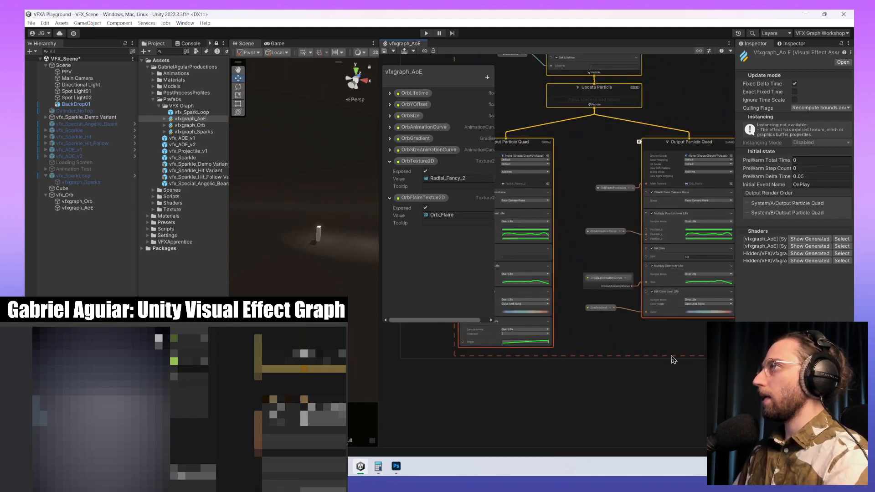
# - Select the flare's Output Particle Quad context in the vfxgraph_AoE graph
pyautogui.moveTo(565, 362); pyautogui.dragTo(697, 163)
pyautogui.moveTo(337, 249); pyautogui.dragTo(317, 263, button='middle')
pyautogui.scroll(3, 309, 288)
pyautogui.click(695, 165)
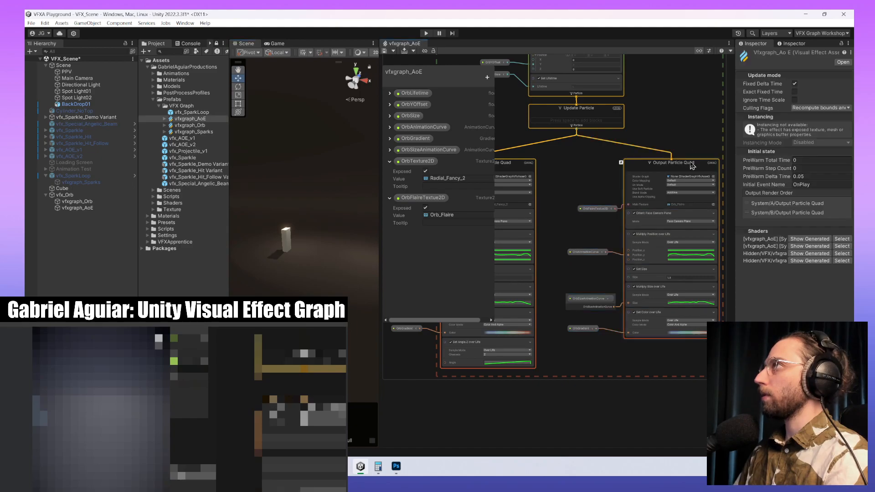
# - Delete the second Output Particle Quad with its four leftover property nodes, and align the remaining output beneath Update Particle
pyautogui.press('Delete')
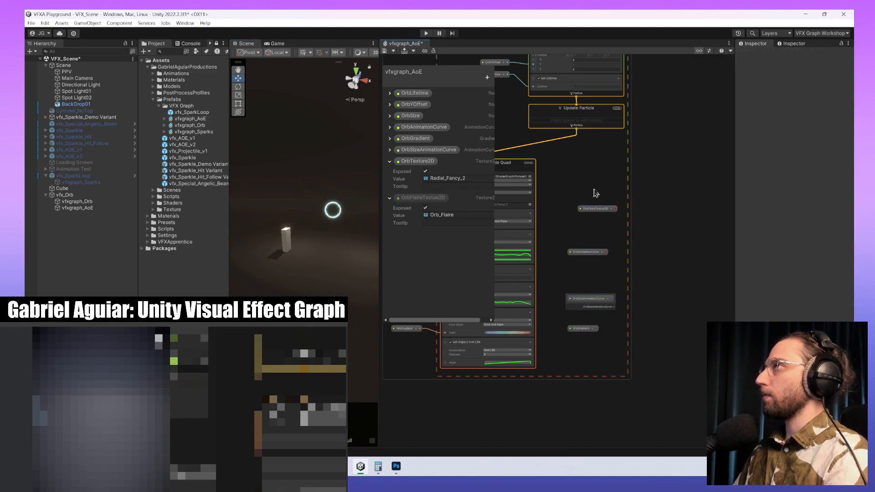
pyautogui.moveTo(593, 193); pyautogui.dragTo(595, 190, button='middle')
pyautogui.moveTo(595, 190); pyautogui.dragTo(619, 358)
pyautogui.press('Delete')
pyautogui.moveTo(592, 286); pyautogui.dragTo(694, 355, button='middle')
pyautogui.moveTo(636, 236); pyautogui.dragTo(680, 232)
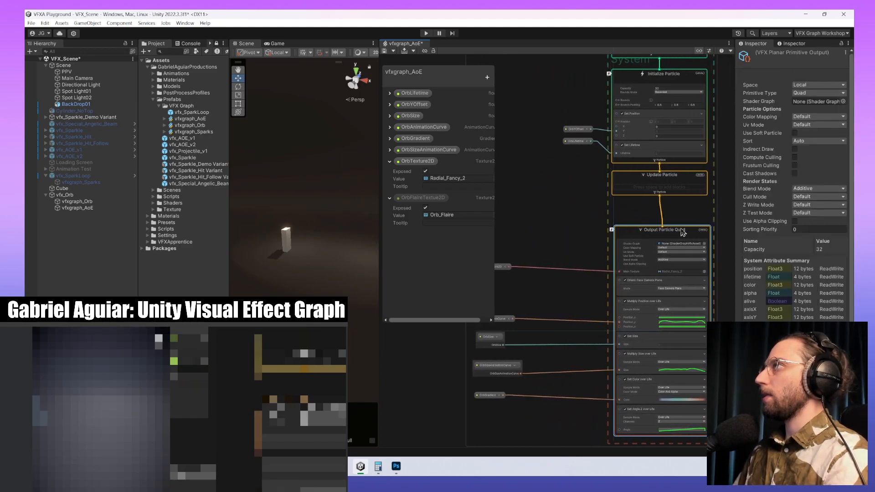
# - Rename the ORB ADD group as "AoE Ground Effecr"
pyautogui.moveTo(527, 196); pyautogui.dragTo(595, 381, button='middle')
pyautogui.moveTo(625, 222); pyautogui.dragTo(596, 242, button='middle')
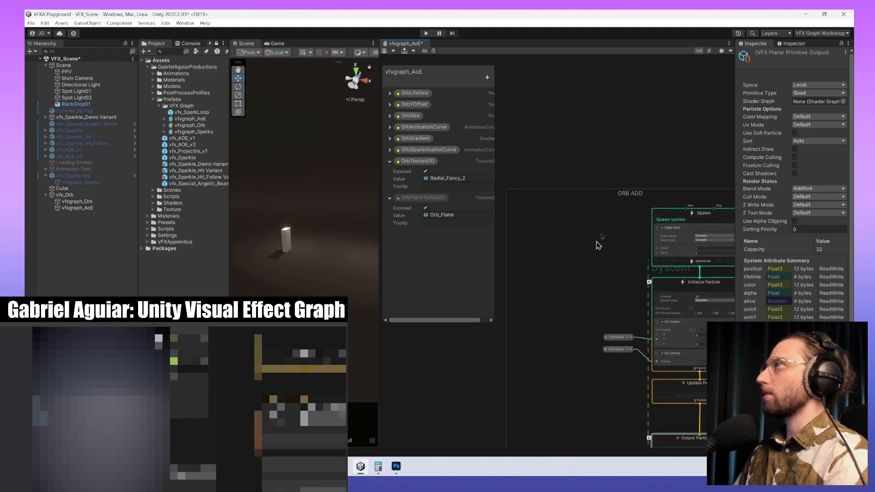
pyautogui.doubleClick(627, 195)
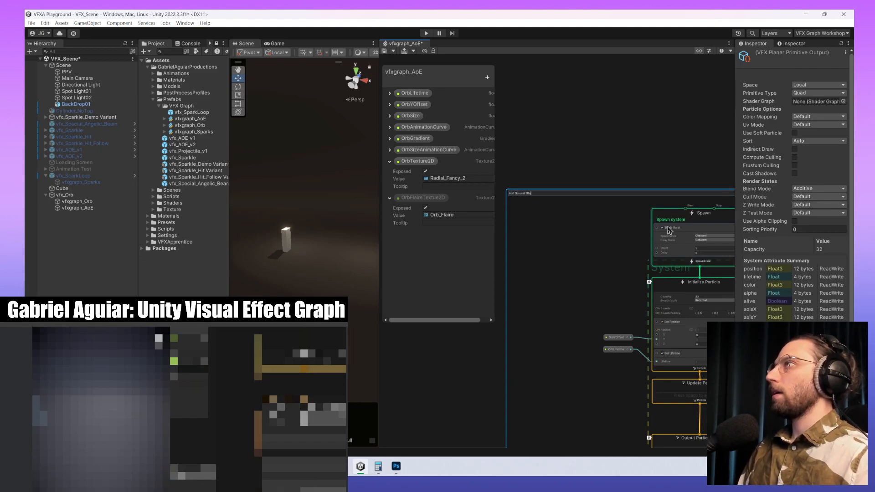
pyautogui.press('Return')
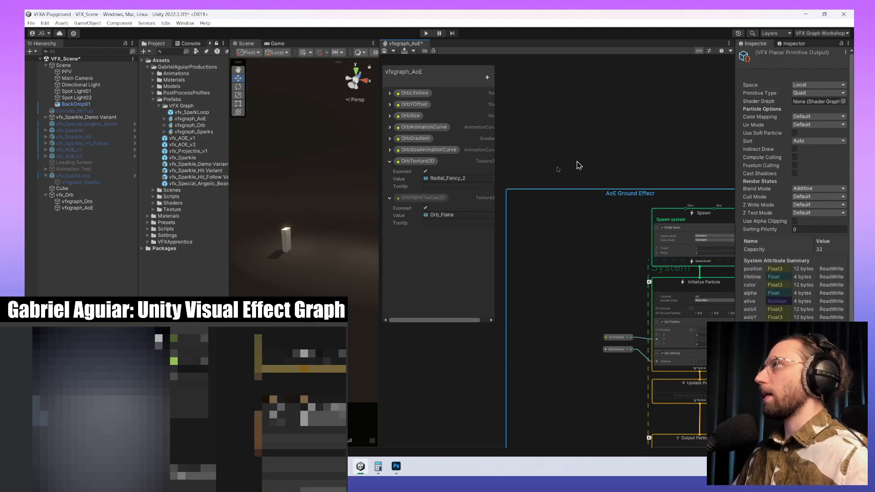
# - Copy the group title, name the Output Particle Quad context with it, and correct that name to "AoE Ground Effect"
pyautogui.moveTo(574, 253); pyautogui.dragTo(568, 174, button='middle')
pyautogui.moveTo(594, 244); pyautogui.dragTo(559, 126, button='middle')
pyautogui.moveTo(594, 182); pyautogui.dragTo(638, 333, button='middle')
pyautogui.doubleClick(621, 148)
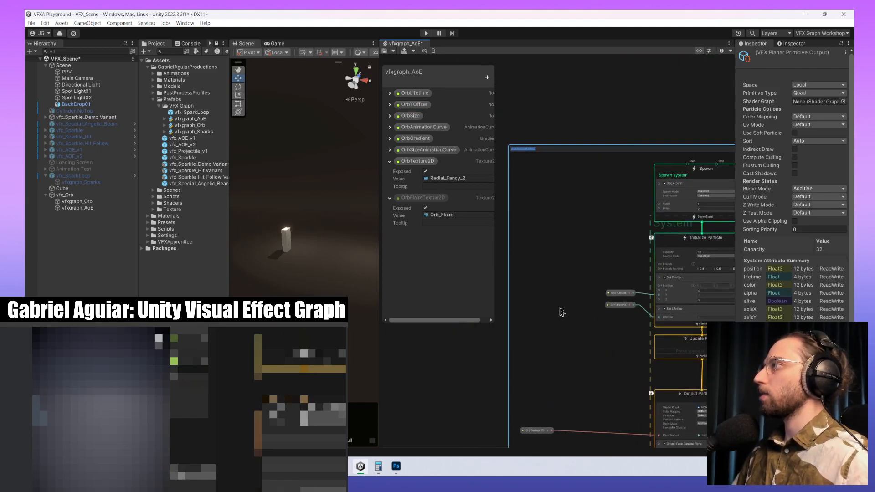
pyautogui.moveTo(683, 395); pyautogui.dragTo(615, 269, button='middle')
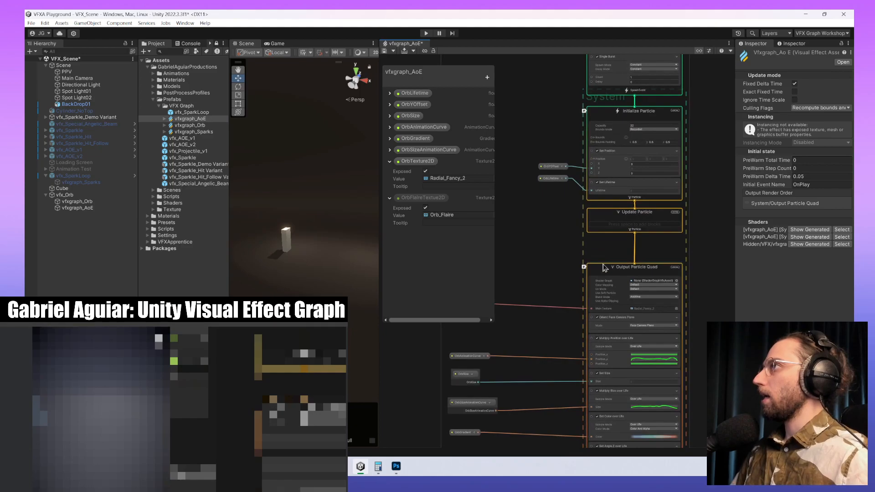
pyautogui.rightClick(632, 270)
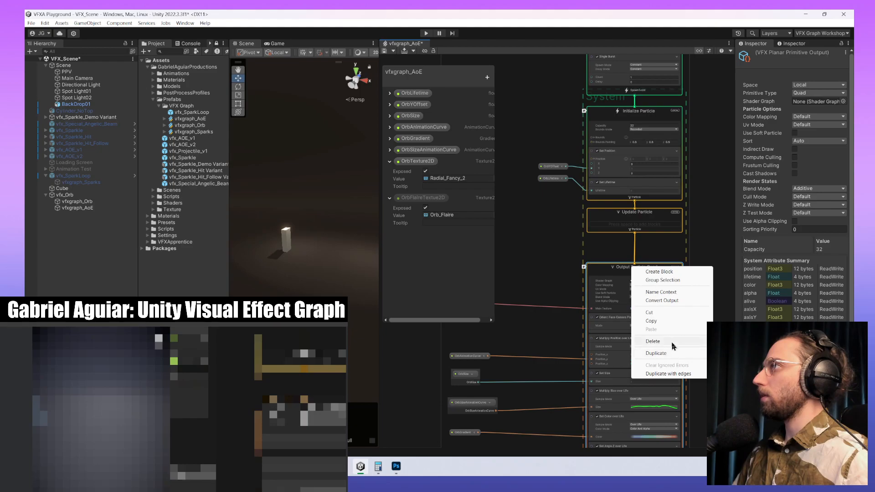
pyautogui.click(661, 292)
pyautogui.write('AoE Ground Effecr')
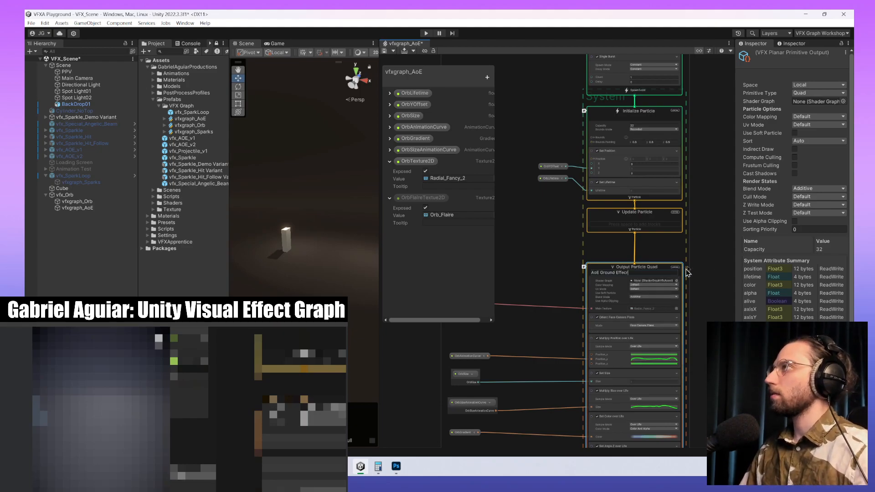
pyautogui.press('Return')
pyautogui.doubleClick(630, 275)
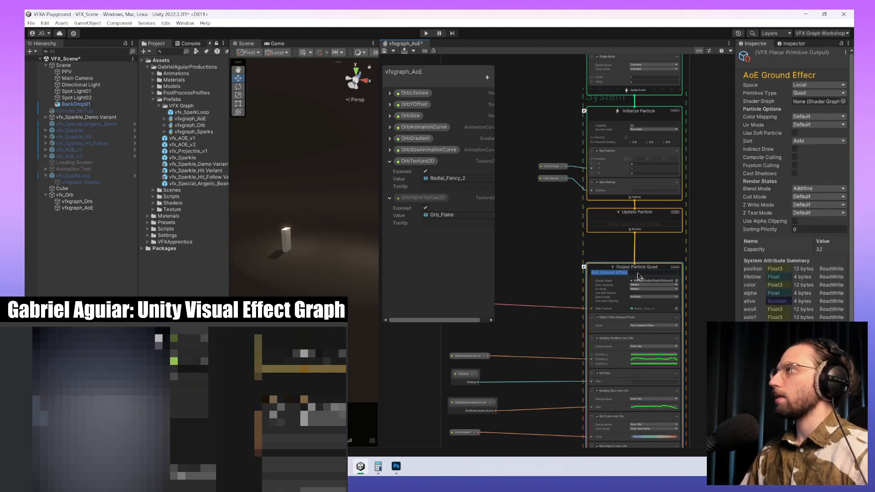
pyautogui.click(641, 275)
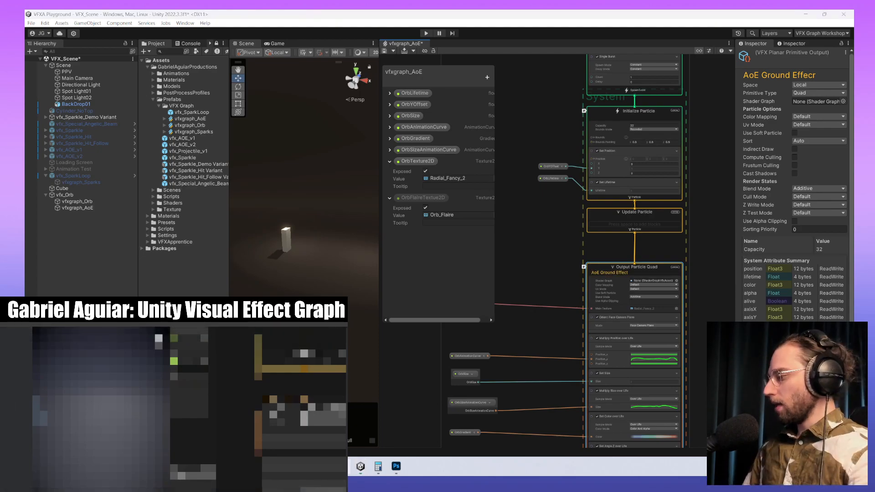
# - Correct the group title's spelling to "AoE Ground Effect"
pyautogui.scroll(5, 616, 302)
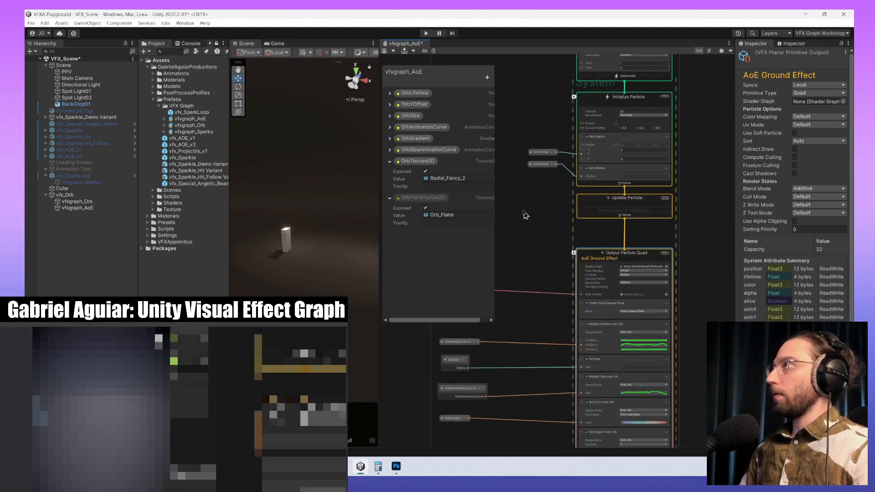
pyautogui.moveTo(508, 209); pyautogui.dragTo(600, 277, button='middle')
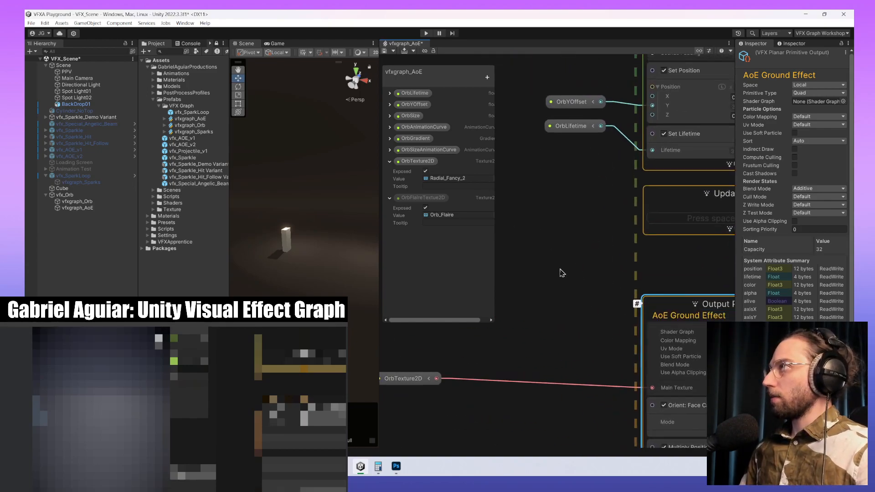
pyautogui.press('a')
pyautogui.moveTo(591, 145); pyautogui.dragTo(582, 241, button='middle')
pyautogui.scroll(5, 611, 185)
pyautogui.doubleClick(617, 169)
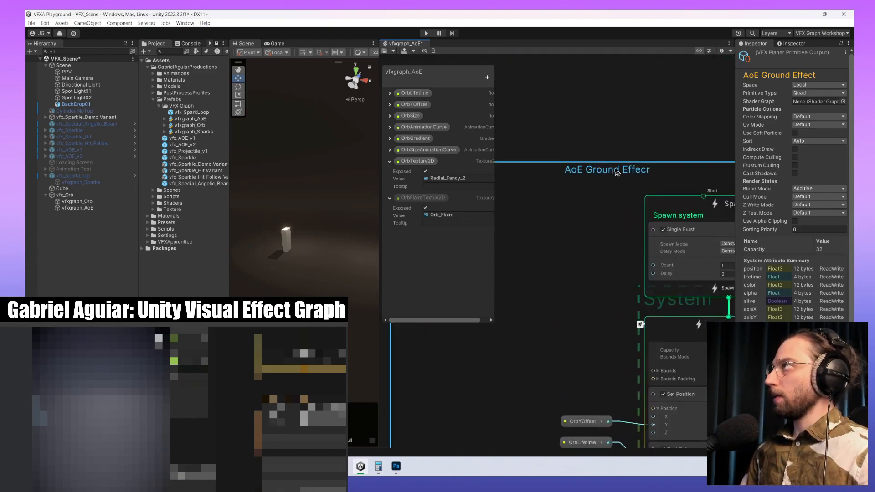
pyautogui.click(605, 191)
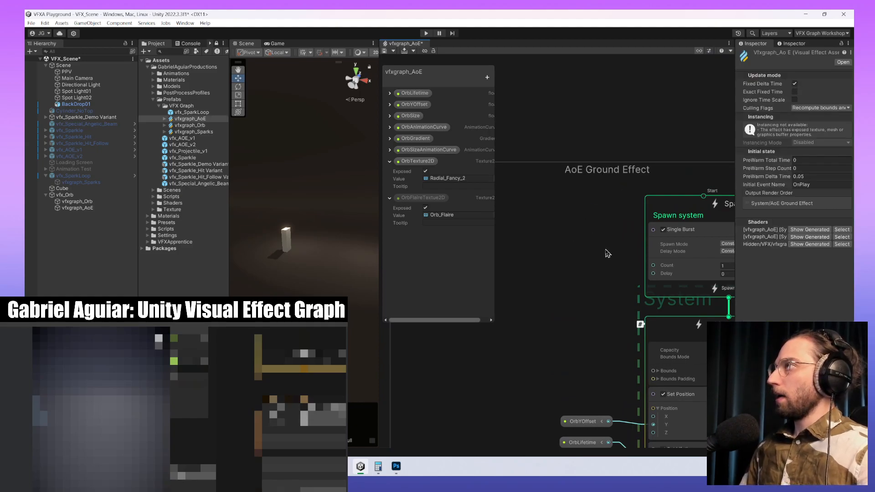
# - Delete the unused Orb_Flaire texture property from the blackboard
pyautogui.scroll(-4, 605, 250)
pyautogui.moveTo(604, 324); pyautogui.dragTo(563, 113, button='middle')
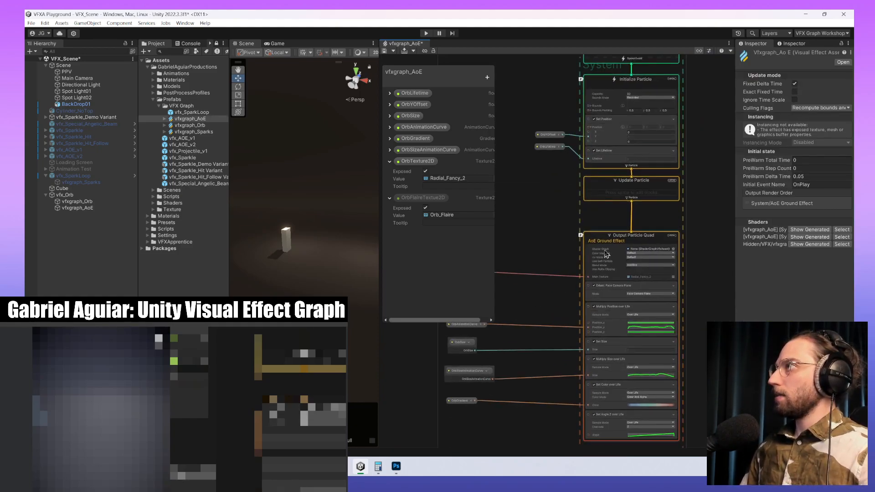
pyautogui.doubleClick(419, 197)
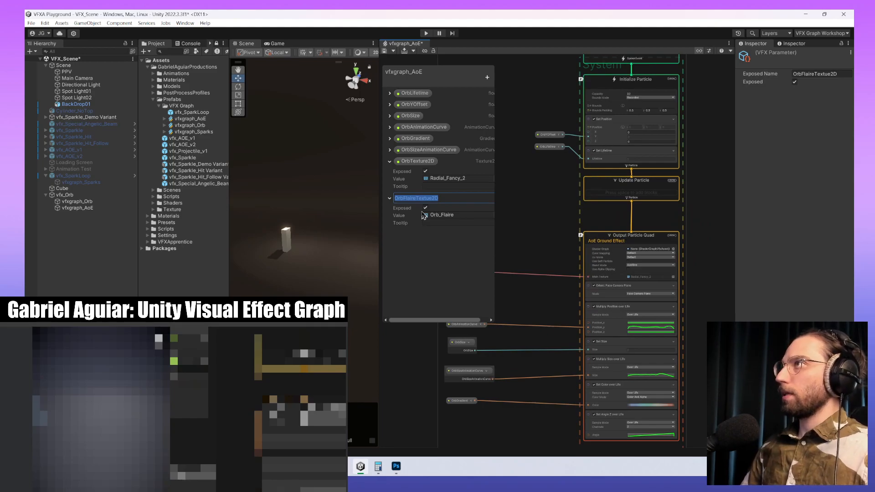
pyautogui.press('Left')
pyautogui.press('Escape')
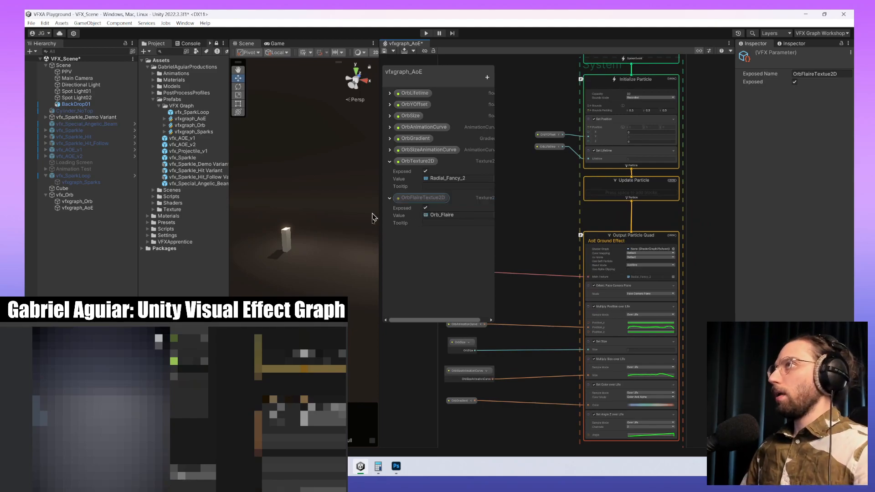
pyautogui.press('Delete')
# - Rename the OrbTexture2D property as AoEGroundEffectTexture2D and copy its "AoEGroundEffect" prefix
pyautogui.doubleClick(415, 161)
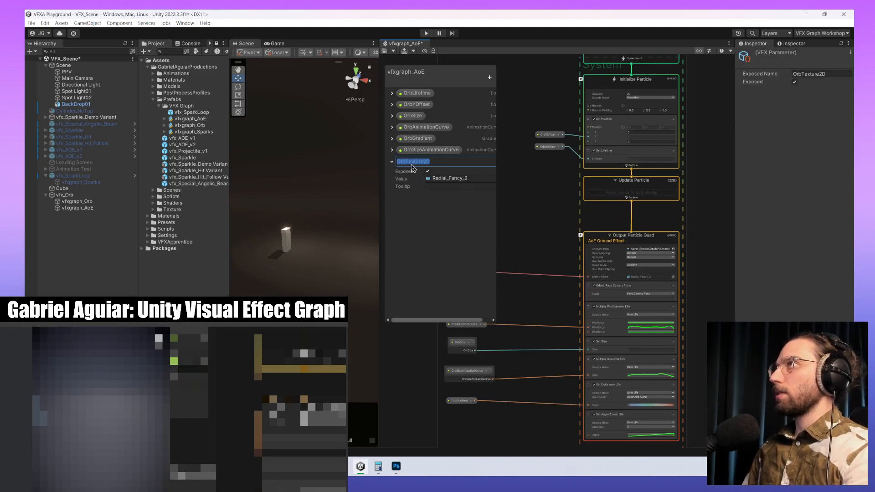
pyautogui.press('Left')
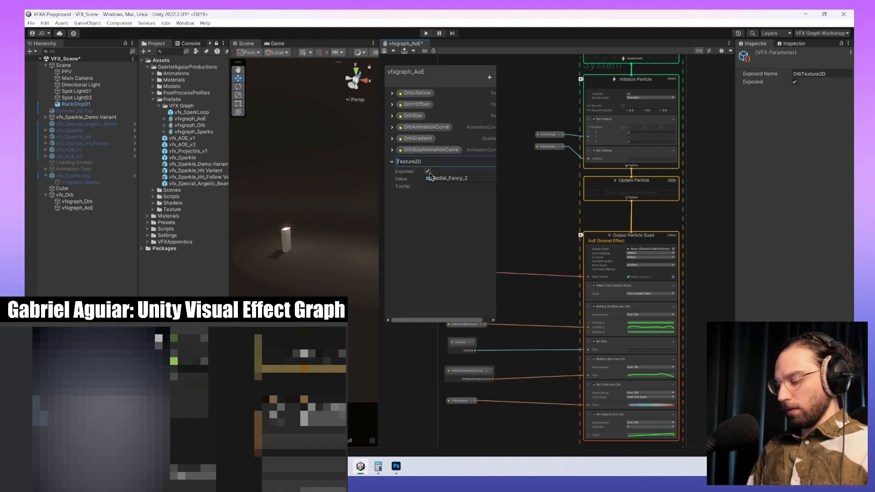
pyautogui.write('Aoe')
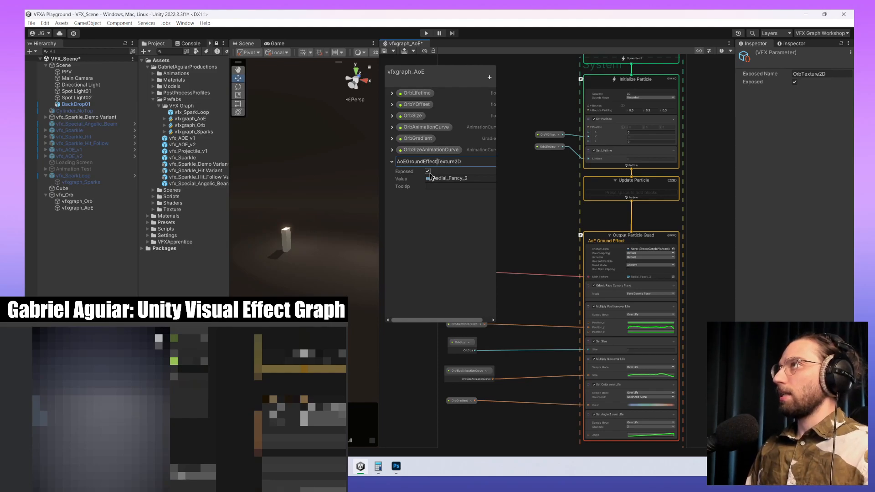
pyautogui.hotkey('shift', 'Home')
pyautogui.hotkey('ctrl', 'c')
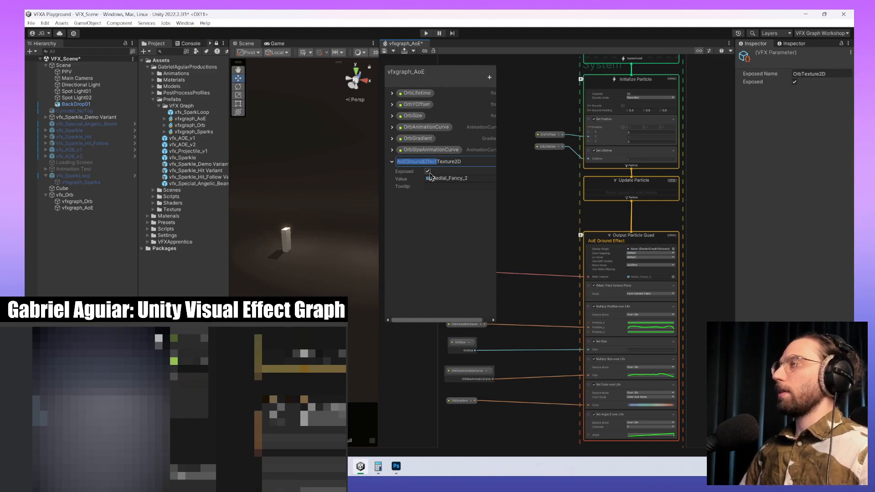
pyautogui.click(459, 262)
# - Replace the Orb prefix of OrbSizeAnimationCurve with the copied one, making the name AoEGroundEffectSizeAnimationCurve
pyautogui.doubleClick(416, 151)
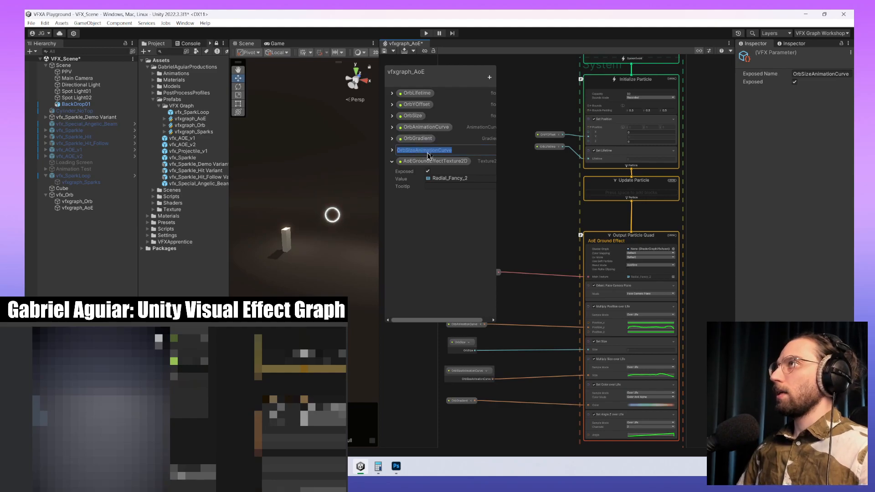
pyautogui.press('Home')
pyautogui.press('Right')
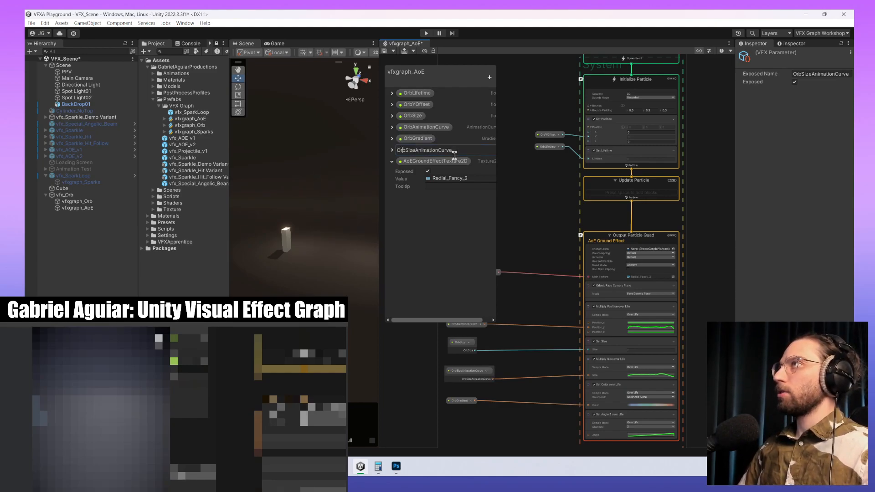
pyautogui.hotkey('ctrl', 'v')
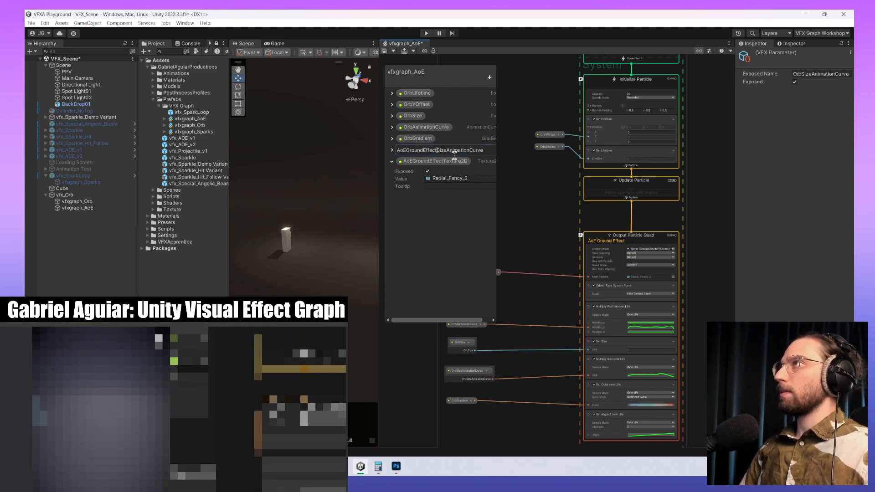
pyautogui.click(456, 219)
pyautogui.click(449, 154)
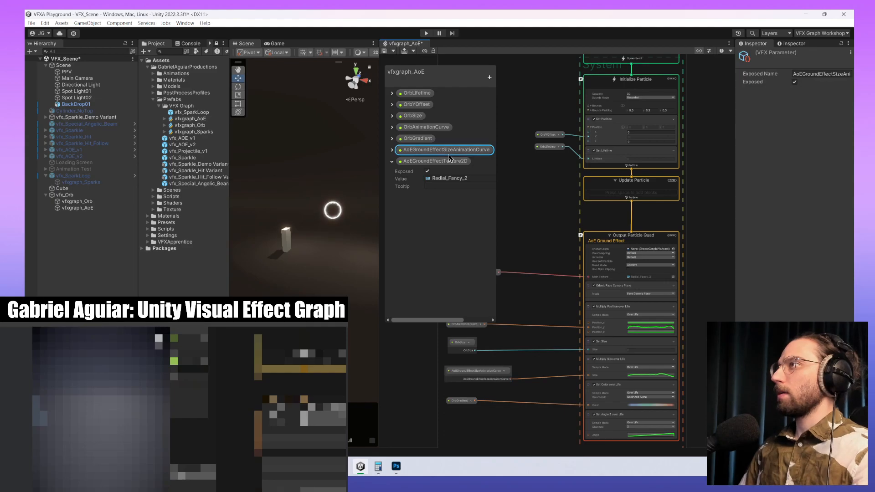
pyautogui.moveTo(561, 393); pyautogui.dragTo(554, 286, button='middle')
pyautogui.scroll(3, 616, 318)
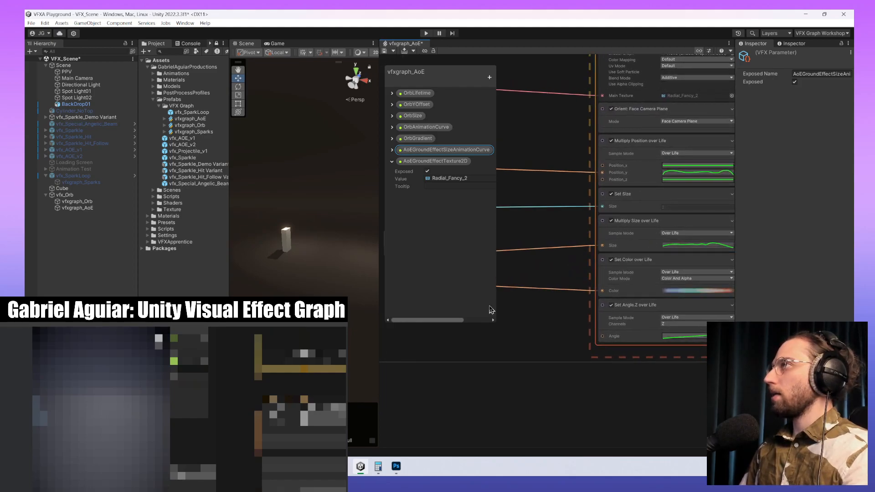
pyautogui.moveTo(521, 315); pyautogui.dragTo(601, 332, button='middle')
pyautogui.scroll(-1, 601, 332)
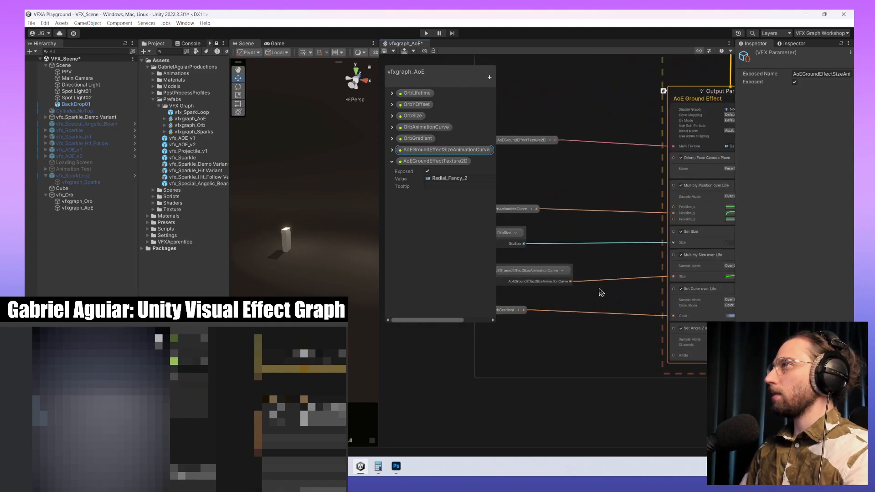
pyautogui.doubleClick(440, 154)
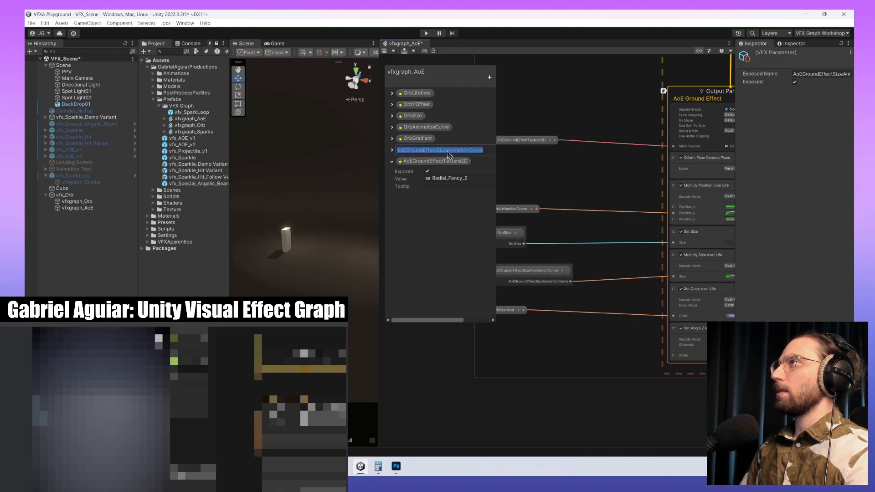
pyautogui.click(468, 152)
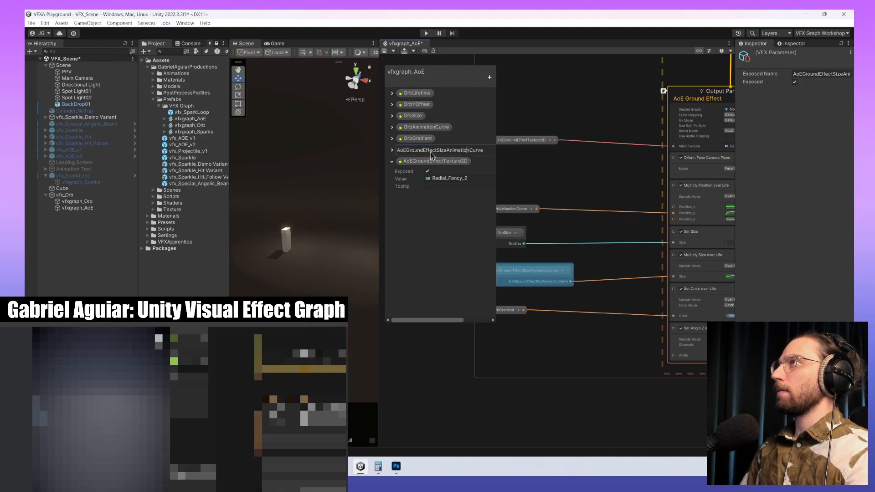
# - Shift the OrbGradient node closer to the output context and rename its property as AoEGEGradient
pyautogui.click(417, 138)
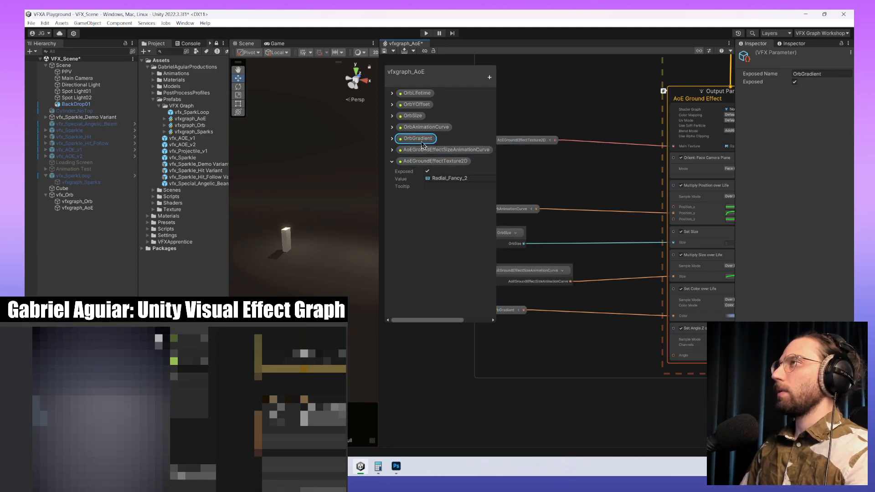
pyautogui.moveTo(618, 323); pyautogui.dragTo(643, 263, button='middle')
pyautogui.moveTo(528, 249); pyautogui.dragTo(559, 253)
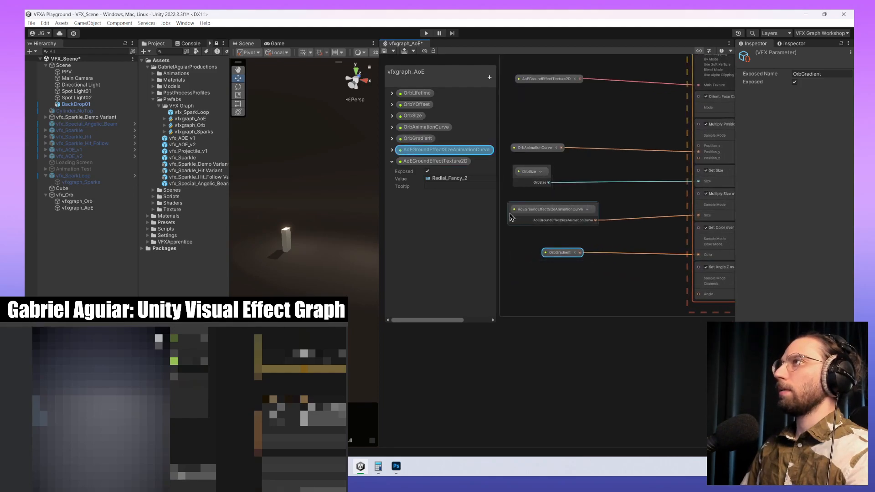
pyautogui.doubleClick(416, 139)
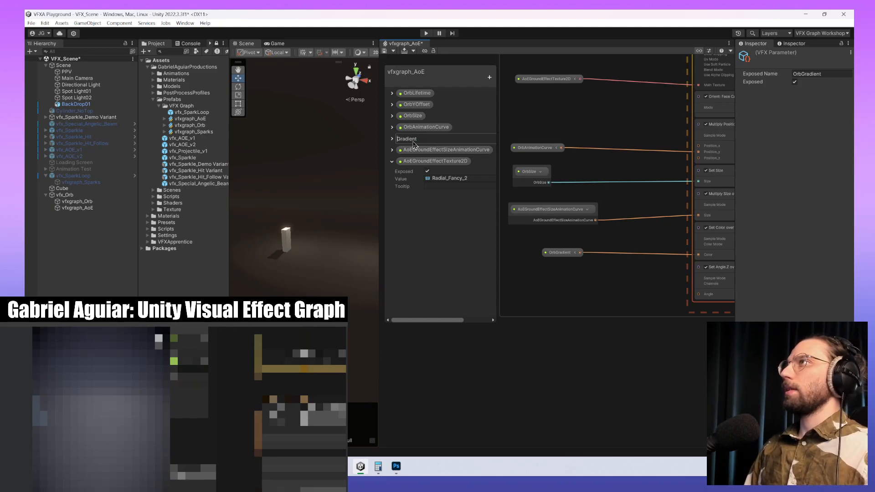
pyautogui.write('AoEGroundEffect')
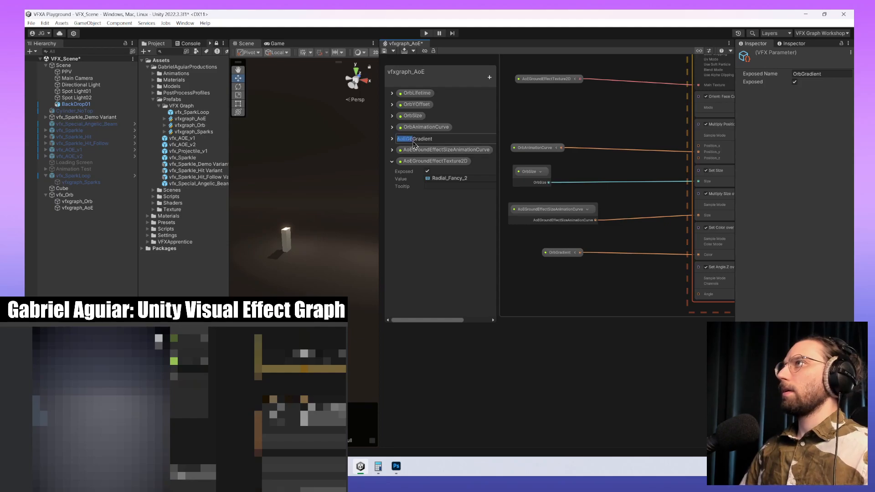
pyautogui.press('Return')
# - Shorten the prefix of the AoEGroundEffectSizeAnimationCurve property, renaming it AoEGESizeAnimationCurve
pyautogui.doubleClick(451, 150)
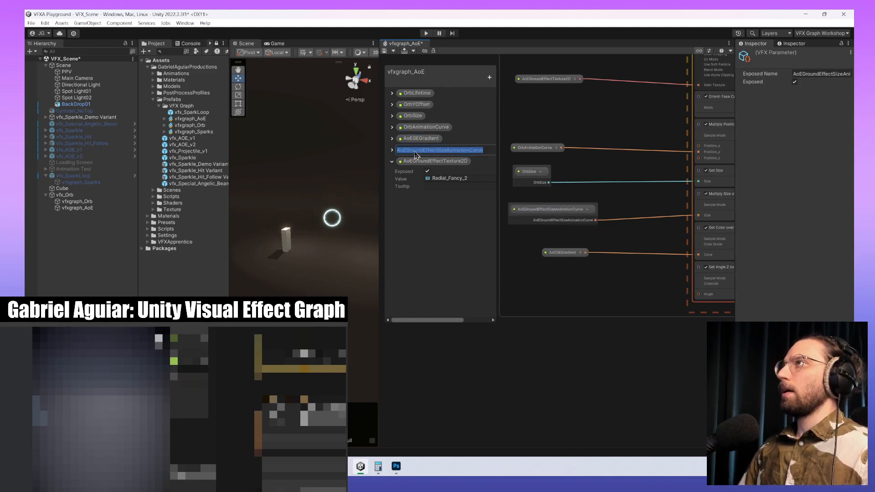
pyautogui.press('End')
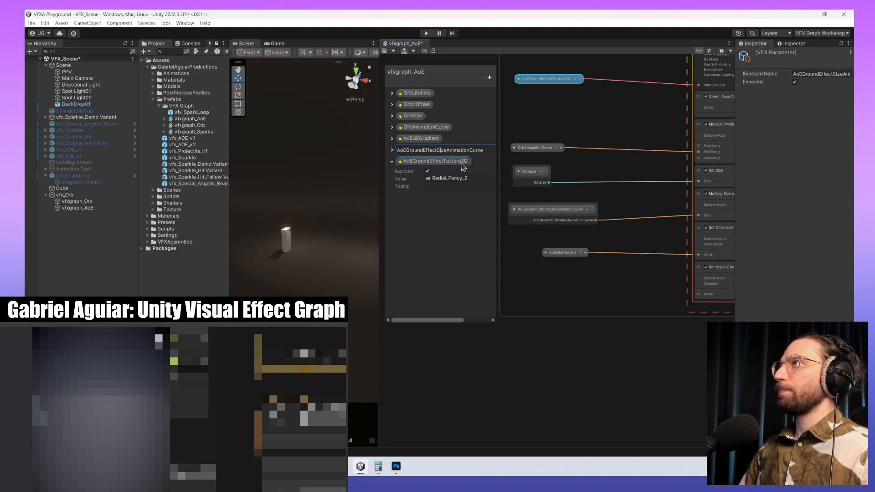
pyautogui.press('BackSpace')
pyautogui.press('BackSpace')
pyautogui.press('BackSpace')
pyautogui.press('BackSpace')
pyautogui.press('BackSpace')
pyautogui.press('BackSpace')
pyautogui.press('BackSpace')
pyautogui.press('BackSpace')
pyautogui.press('BackSpace')
pyautogui.press('BackSpace')
pyautogui.press('BackSpace')
pyautogui.write('E')
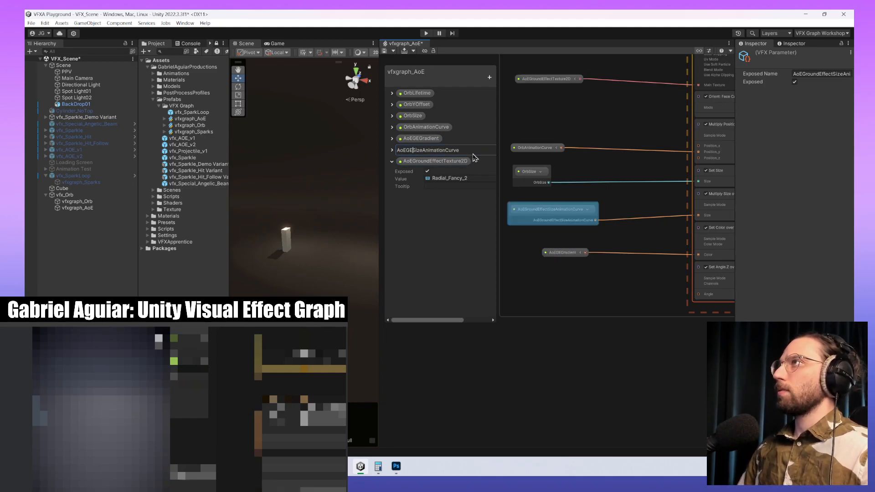
pyautogui.press('Return')
# - Rename the AoEGroundEffectTexture2D property as AoEGETexture2D
pyautogui.doubleClick(429, 164)
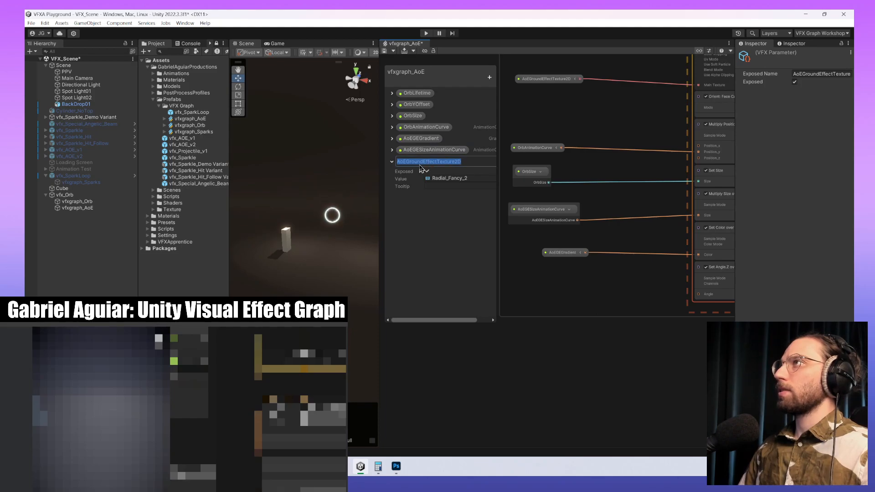
pyautogui.click(452, 162)
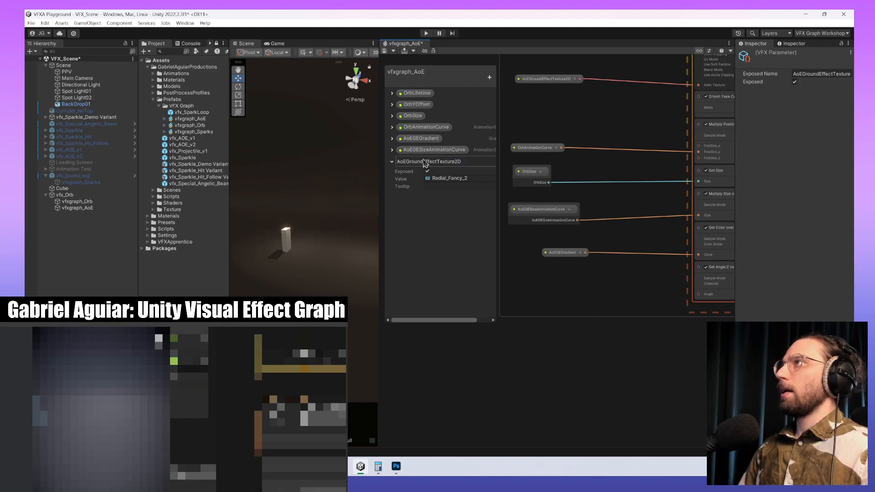
pyautogui.hotkey('shift', 'Home')
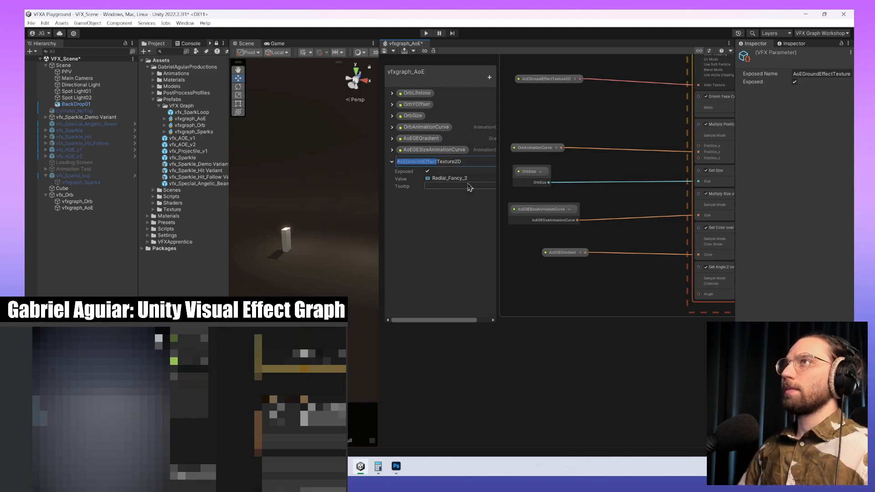
pyautogui.write('AoEGE')
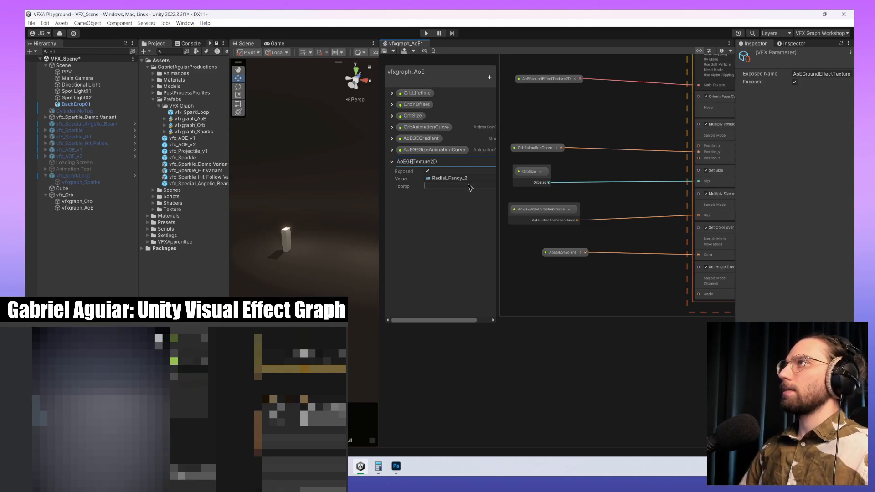
pyautogui.click(465, 212)
# - Delete the OrbAnimationCurve node feeding the Multiply Position over Life block of the output context
pyautogui.click(442, 129)
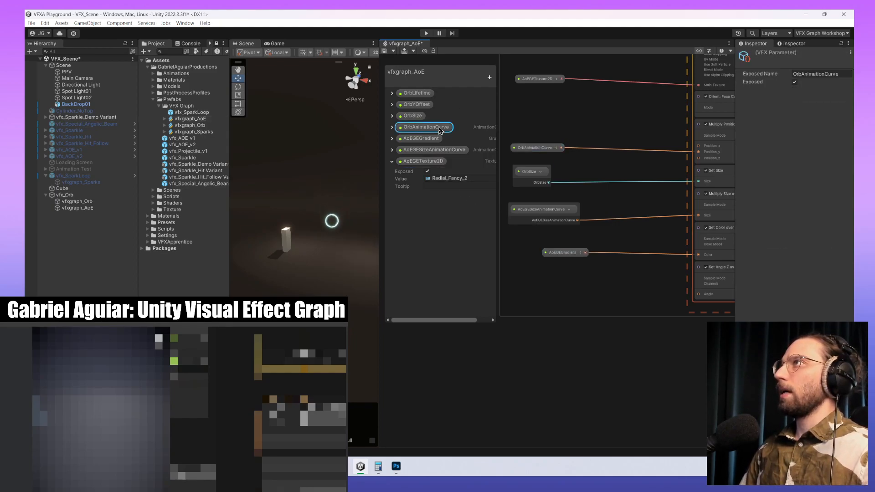
pyautogui.scroll(5, 592, 232)
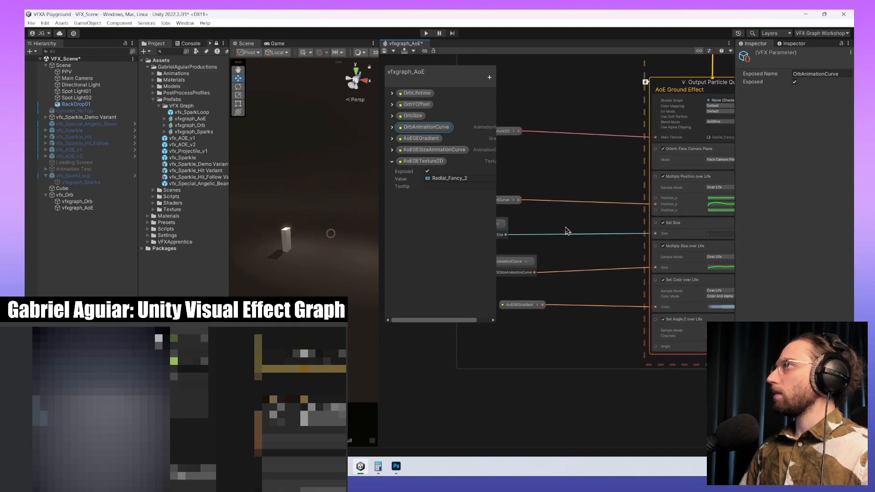
pyautogui.moveTo(527, 229); pyautogui.dragTo(613, 258, button='middle')
pyautogui.click(544, 225)
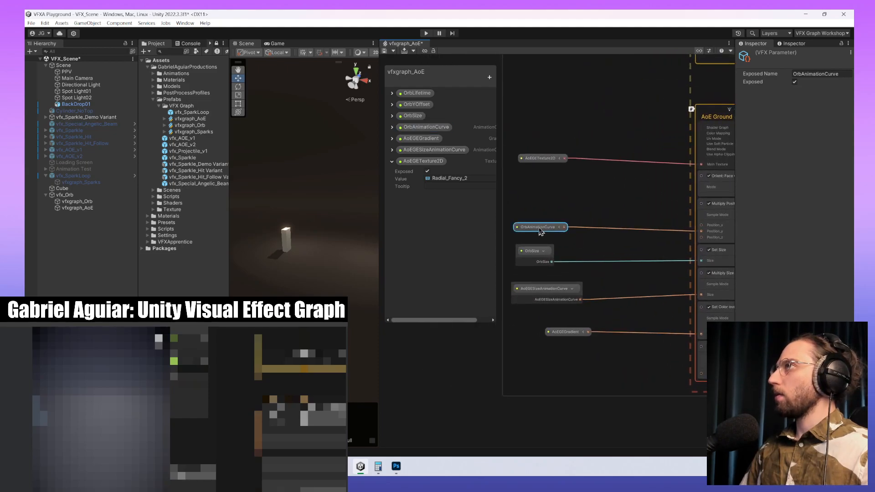
pyautogui.press('Delete')
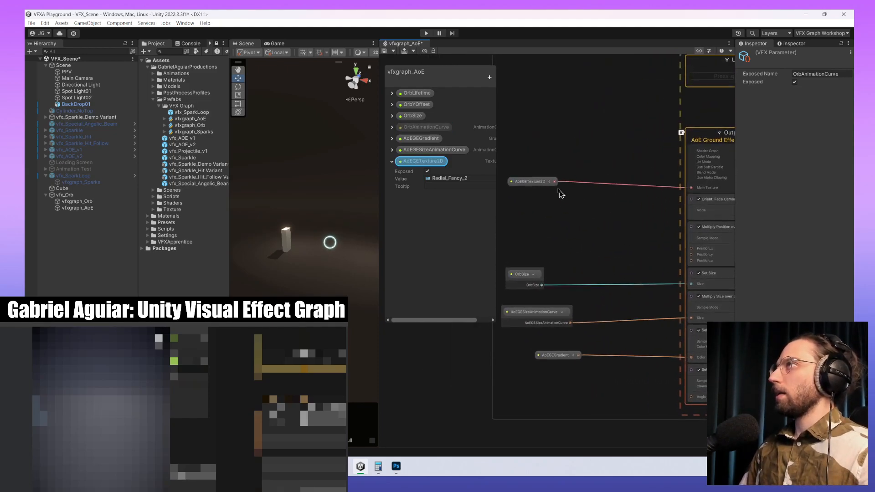
# - Rename the OrbSize property in the blackboard as AoEGESize
pyautogui.click(556, 183)
pyautogui.moveTo(653, 205); pyautogui.dragTo(648, 242, button='middle')
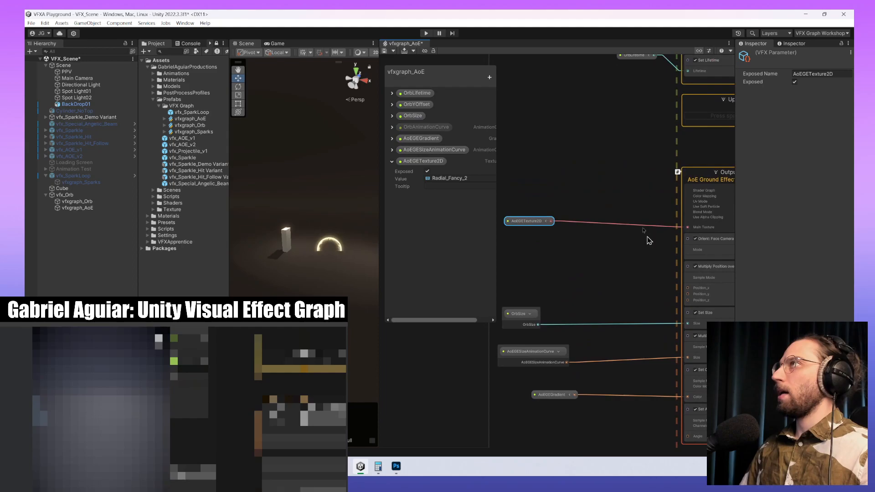
pyautogui.click(415, 117)
pyautogui.moveTo(664, 110); pyautogui.dragTo(633, 250, button='middle')
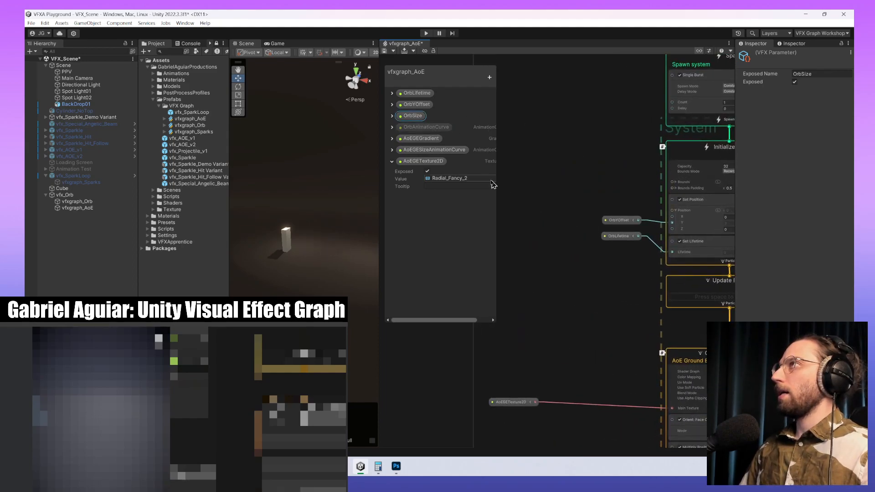
pyautogui.moveTo(657, 338); pyautogui.dragTo(641, 68, button='middle')
pyautogui.moveTo(642, 206); pyautogui.dragTo(708, 203, button='middle')
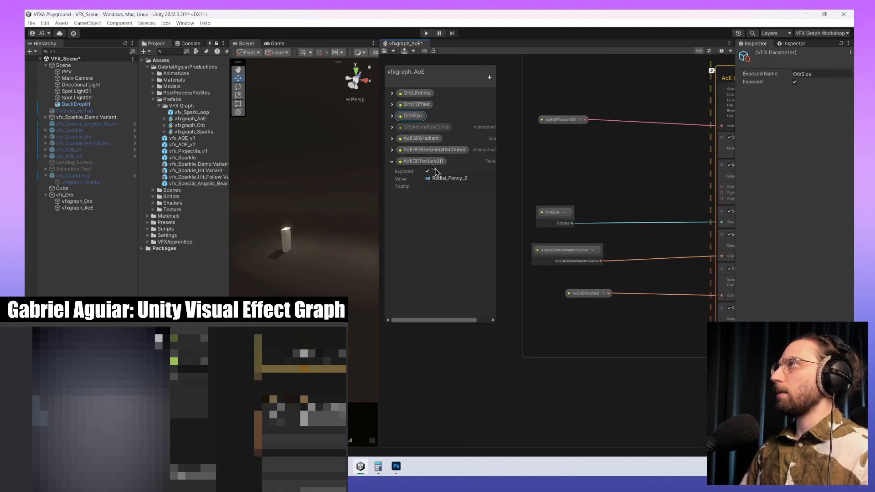
pyautogui.doubleClick(408, 117)
pyautogui.click(407, 117)
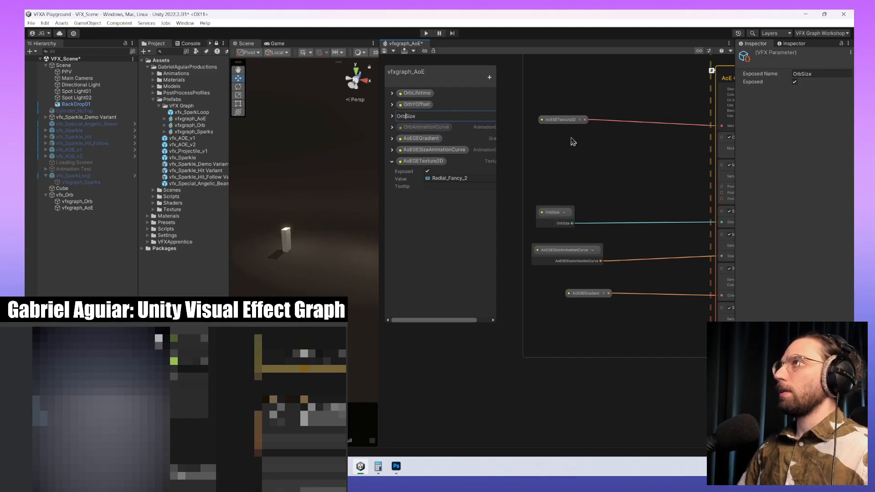
pyautogui.press('Return')
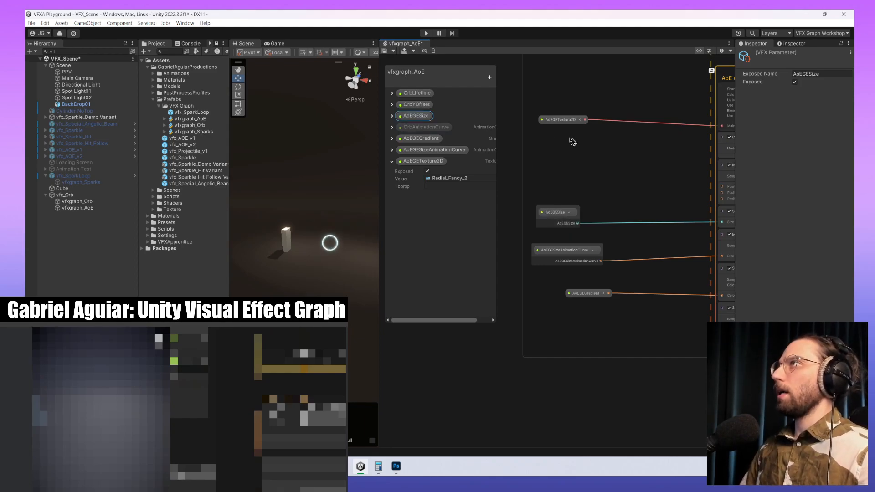
# - Expand the OrbYOffset node beside the Initialize Particle context and rename its property as AoEGEYOffset
pyautogui.click(418, 106)
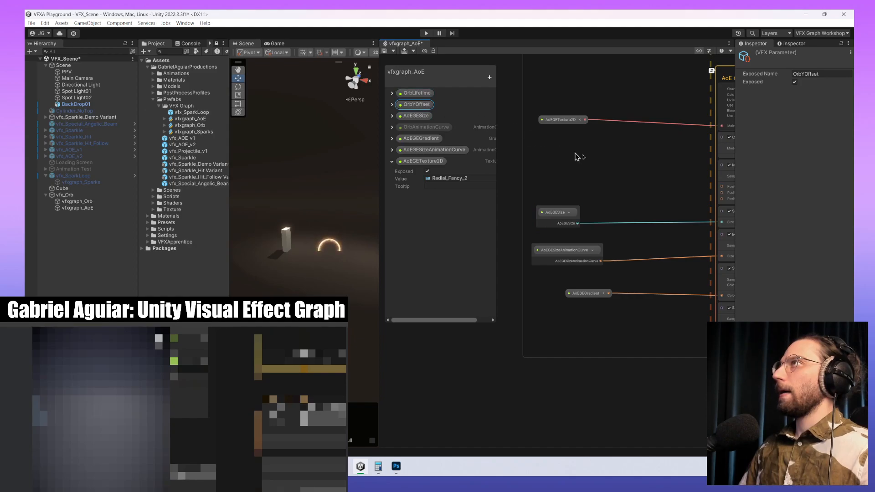
pyautogui.moveTo(575, 155); pyautogui.dragTo(633, 142, button='middle')
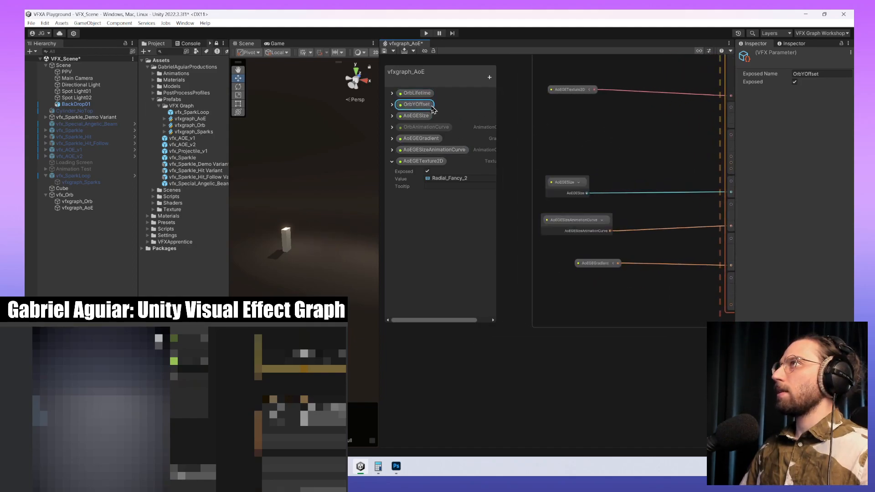
pyautogui.moveTo(695, 208); pyautogui.dragTo(652, 312, button='middle')
pyautogui.moveTo(649, 171); pyautogui.dragTo(654, 231, button='middle')
pyautogui.scroll(4, 601, 244)
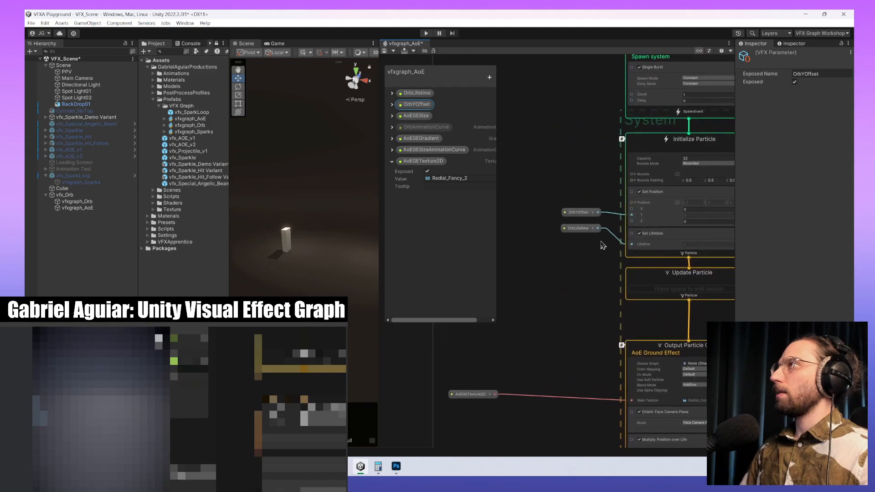
pyautogui.moveTo(584, 253); pyautogui.dragTo(561, 231, button='middle')
pyautogui.scroll(-1, 574, 232)
pyautogui.click(558, 190)
pyautogui.doubleClick(421, 107)
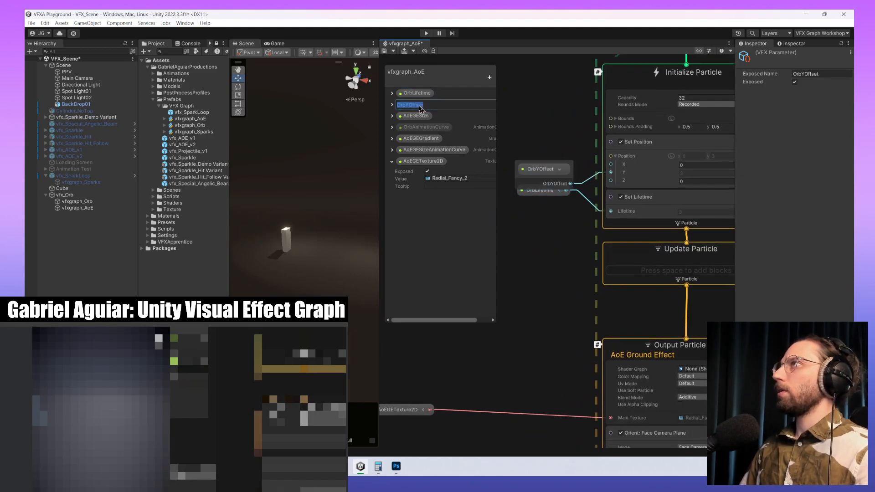
pyautogui.press('Left')
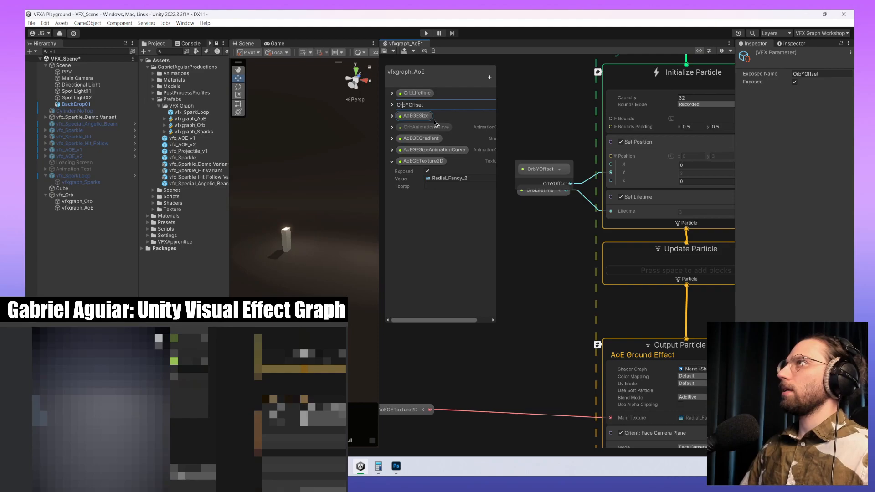
pyautogui.write('AoEGE')
pyautogui.press('Return')
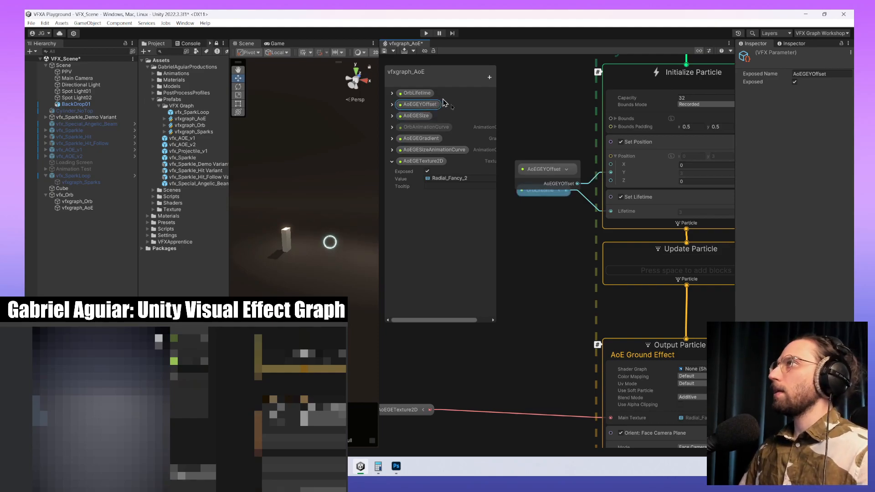
# - Shift the OrbLifetime node below the AoEGEYOffset node and rename its property as AoEGELifetime
pyautogui.moveTo(550, 197); pyautogui.dragTo(550, 214)
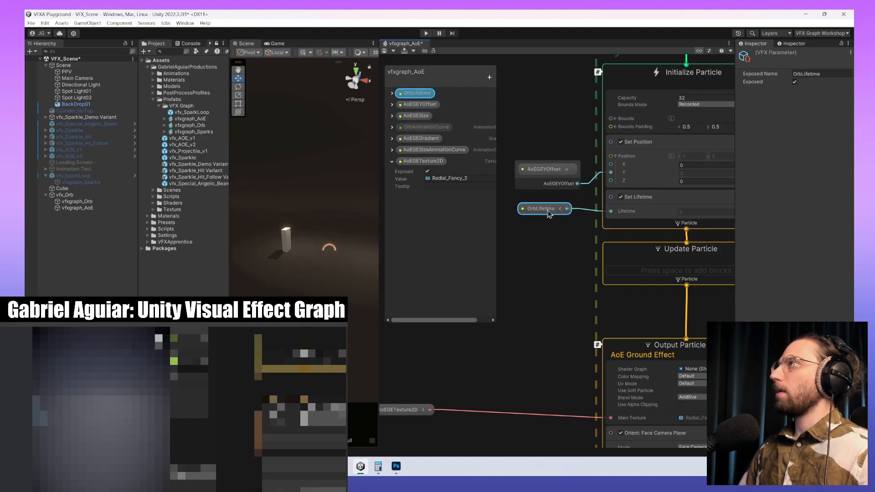
pyautogui.doubleClick(409, 93)
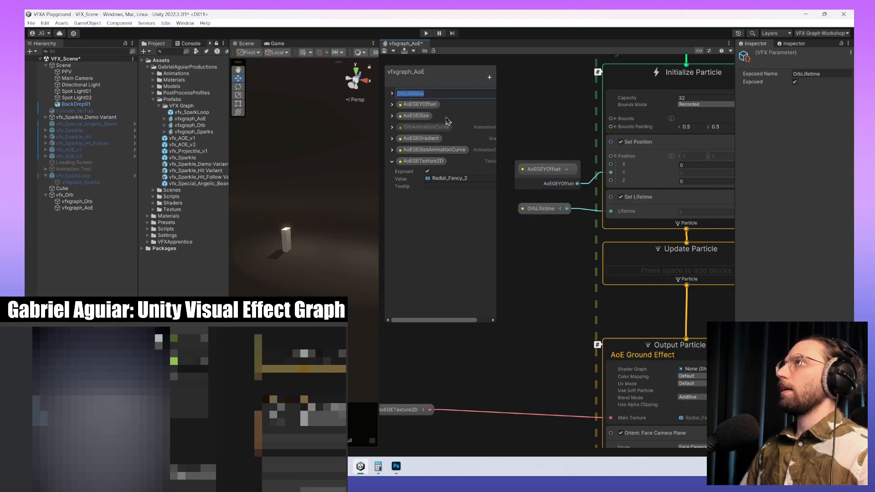
pyautogui.press('Home')
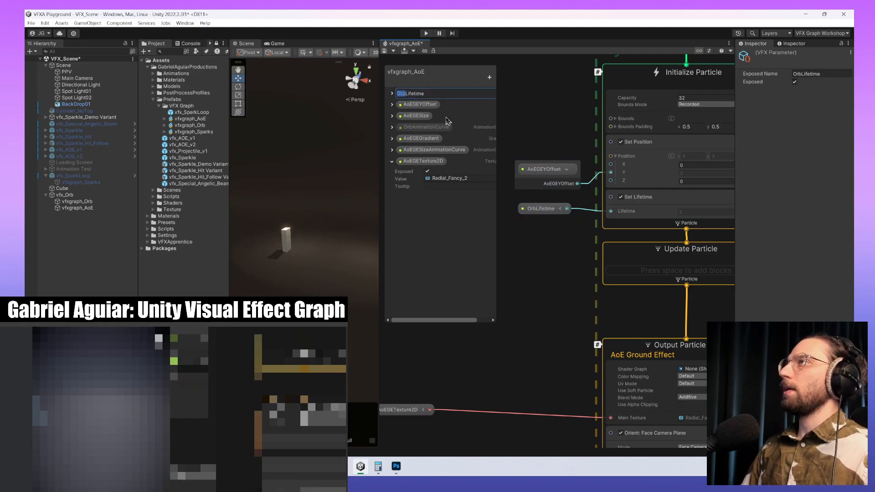
pyautogui.write('AoEGE')
pyautogui.press('Return')
pyautogui.moveTo(548, 338); pyautogui.dragTo(557, 196, button='middle')
pyautogui.scroll(6, 325, 268)
pyautogui.moveTo(325, 269); pyautogui.dragTo(326, 265, button='middle')
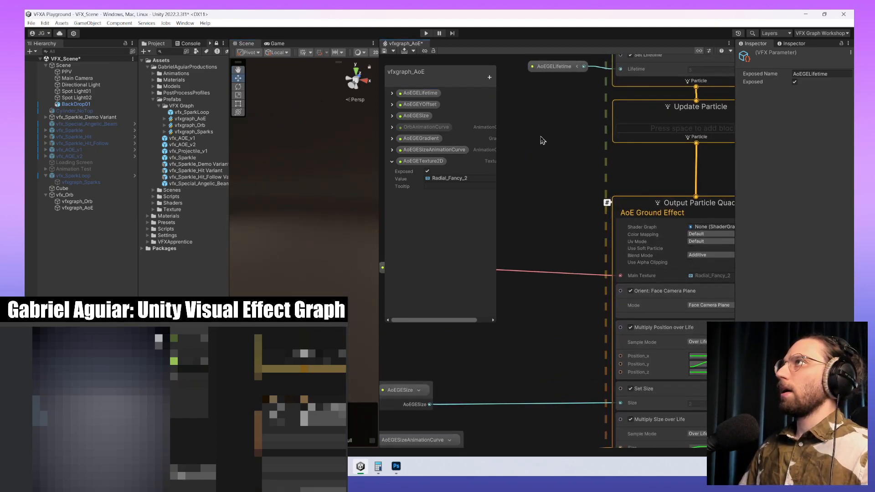
pyautogui.click(554, 157)
pyautogui.scroll(-5, 569, 261)
pyautogui.moveTo(561, 304); pyautogui.dragTo(564, 234, button='middle')
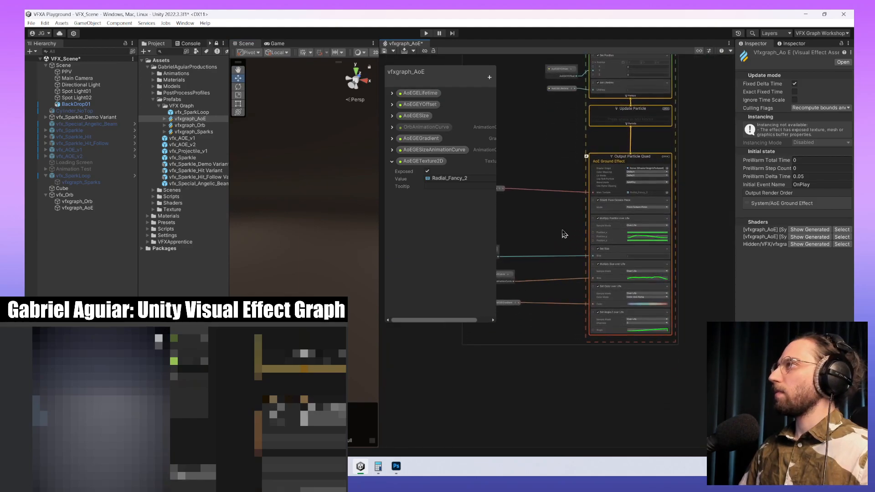
pyautogui.scroll(5, 662, 231)
pyautogui.moveTo(693, 136); pyautogui.dragTo(695, 186, button='middle')
pyautogui.click(680, 154)
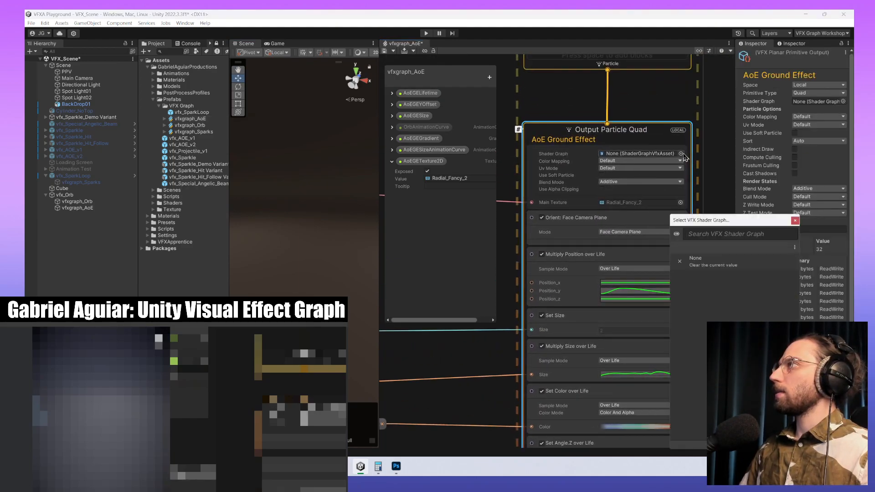
pyautogui.click(710, 165)
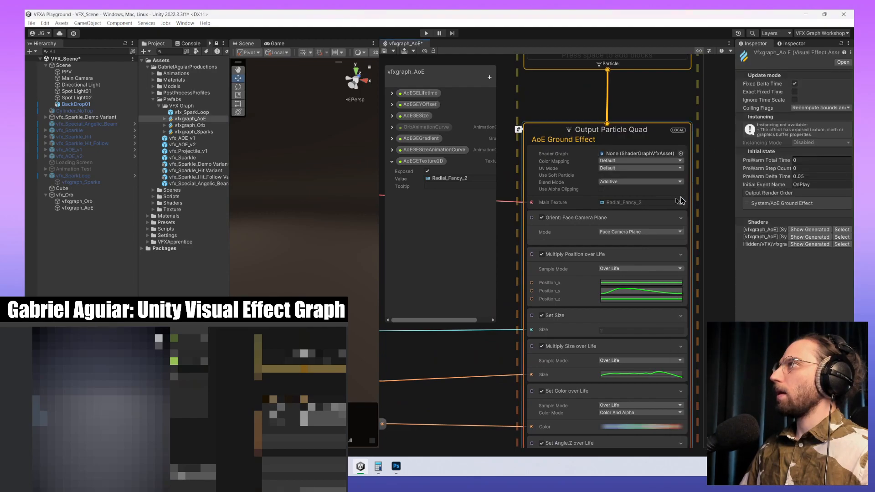
# - Widen the blackboard until the texture selector of the AoEGETexture2D value is reachable
pyautogui.moveTo(513, 246); pyautogui.dragTo(673, 229, button='middle')
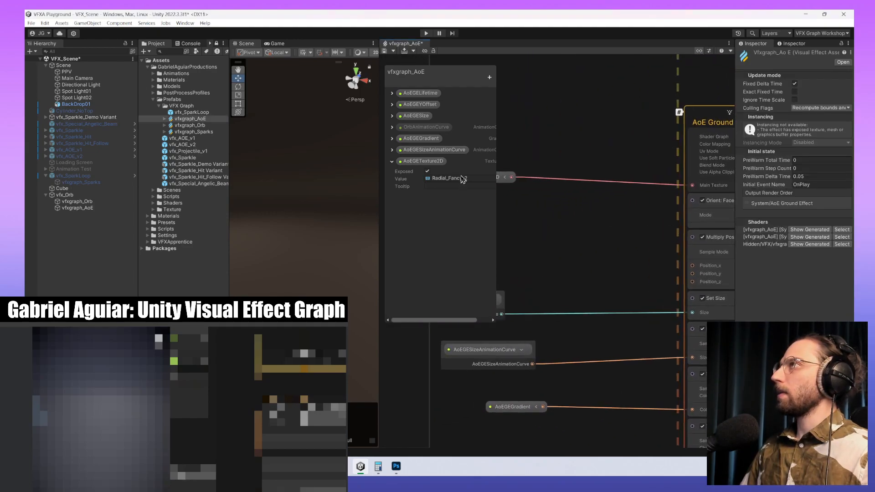
pyautogui.click(465, 179)
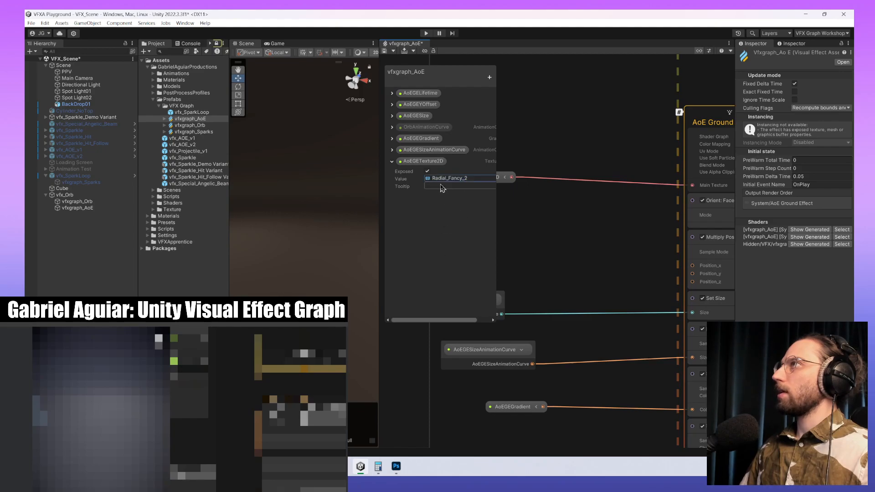
pyautogui.click(435, 243)
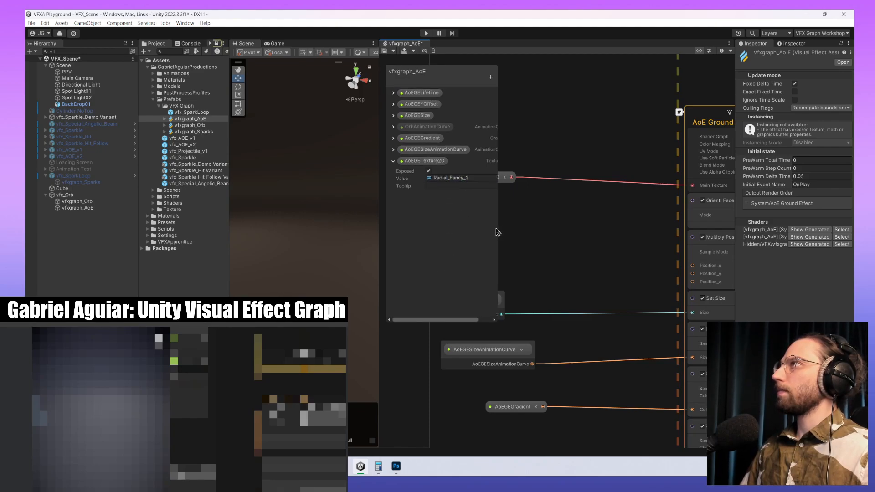
pyautogui.moveTo(497, 232); pyautogui.dragTo(522, 228)
# - Search the texture picker for flai and radi, and assign Radial.png as the AoEGETexture2D value
pyautogui.click(516, 177)
pyautogui.write('flai')
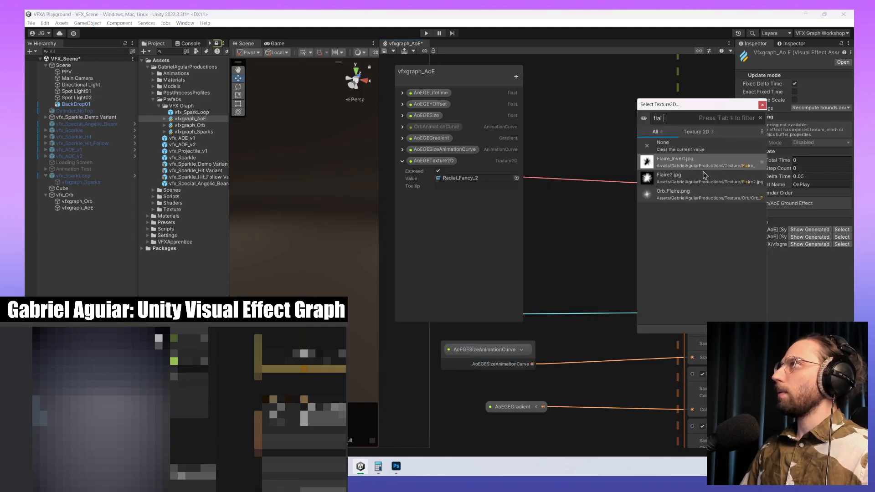
pyautogui.click(703, 132)
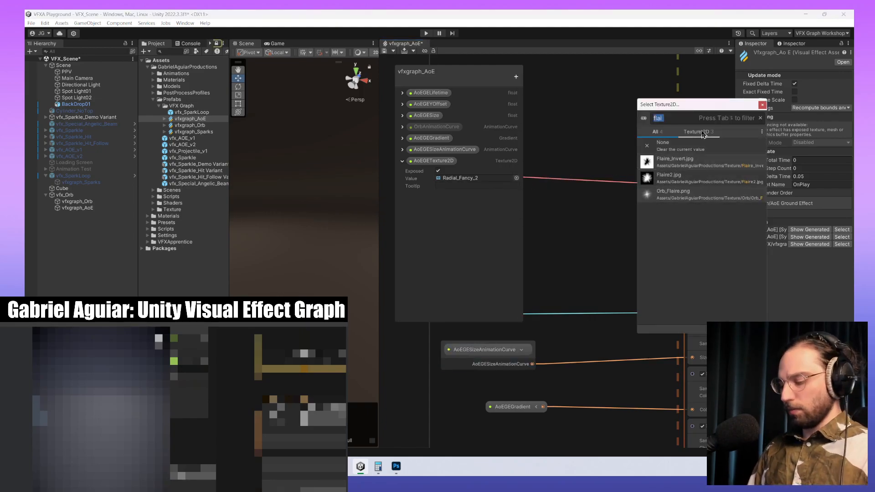
pyautogui.write('radi')
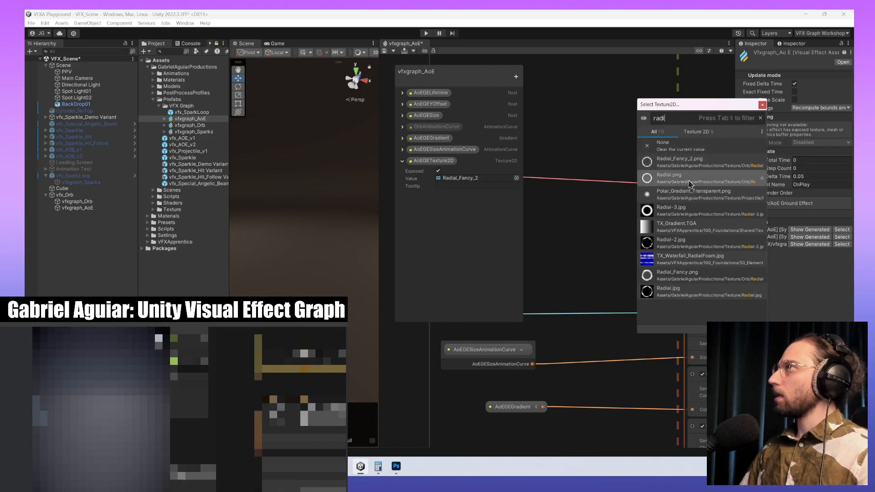
pyautogui.doubleClick(692, 182)
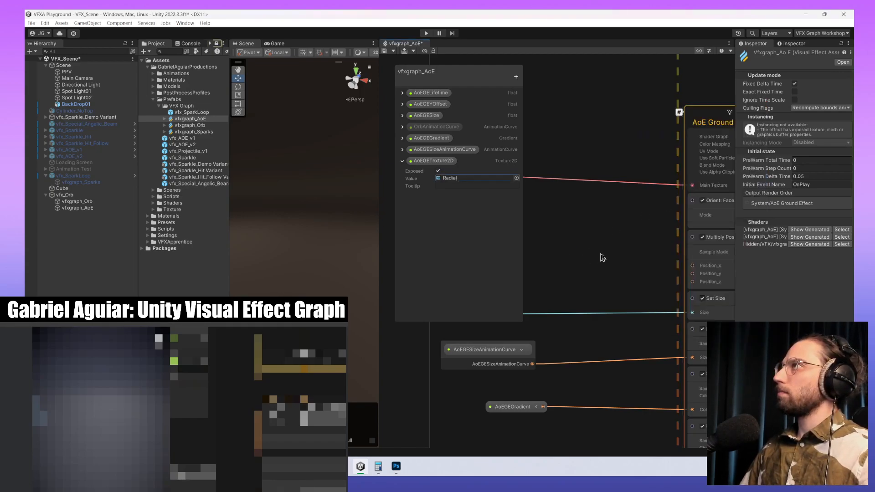
# - Show the VFX Control, attach it to the vfxgraph_AoE scene object and replay the effect
pyautogui.scroll(-3, 594, 252)
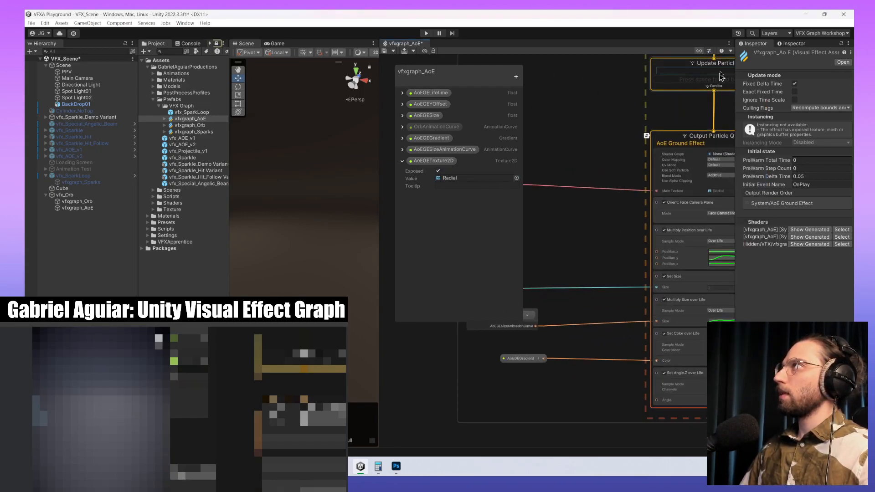
pyautogui.click(708, 52)
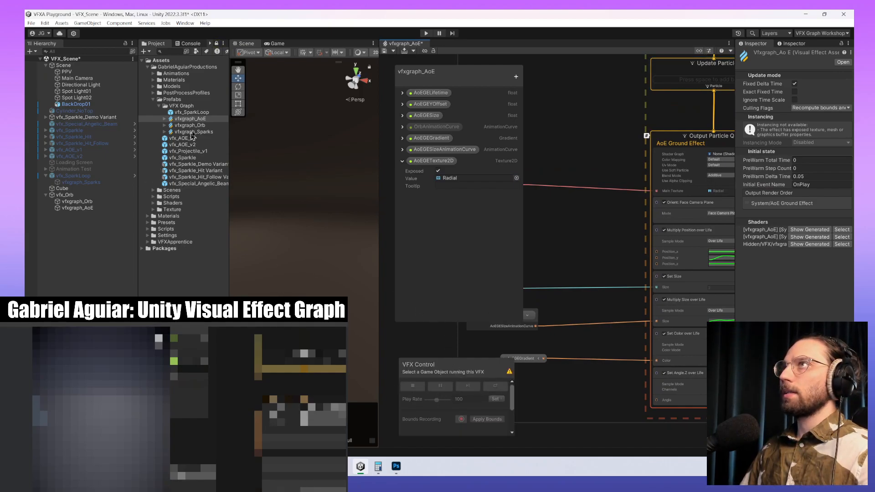
pyautogui.click(94, 208)
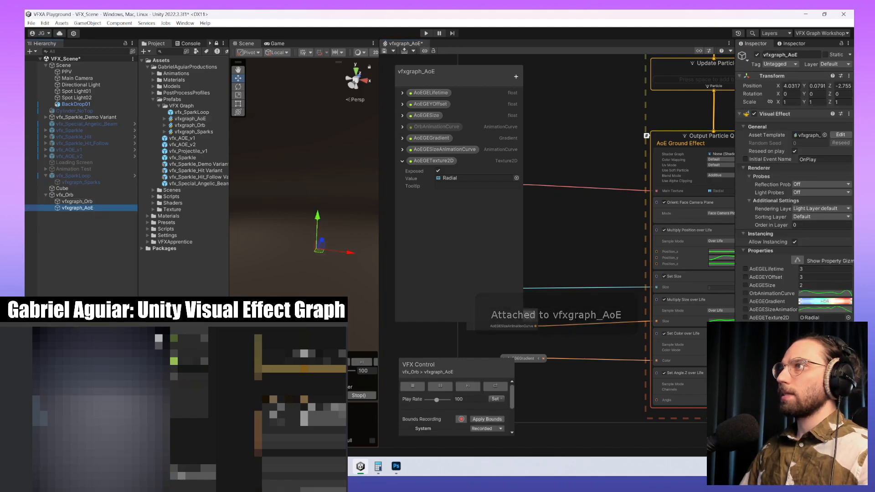
pyautogui.click(495, 385)
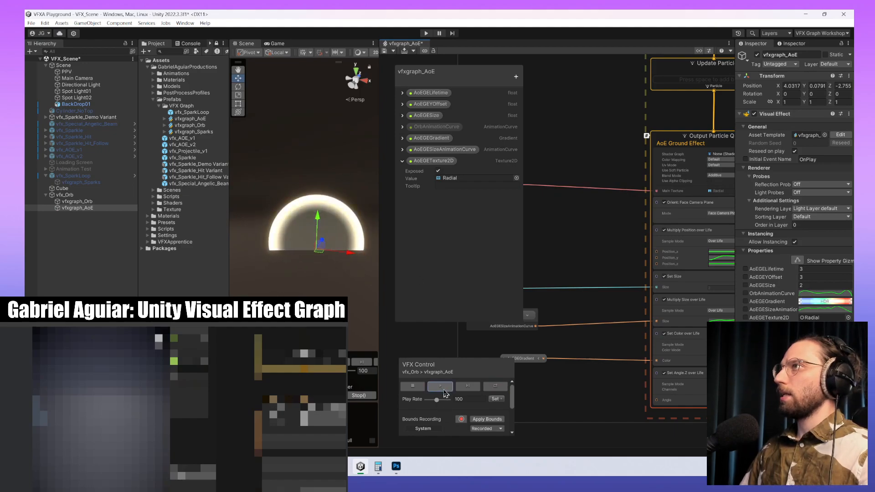
# - Try the Fixed Axis mode on the output's Orient block with the Up vector at 0, 1, 1
pyautogui.moveTo(609, 270); pyautogui.dragTo(549, 282, button='middle')
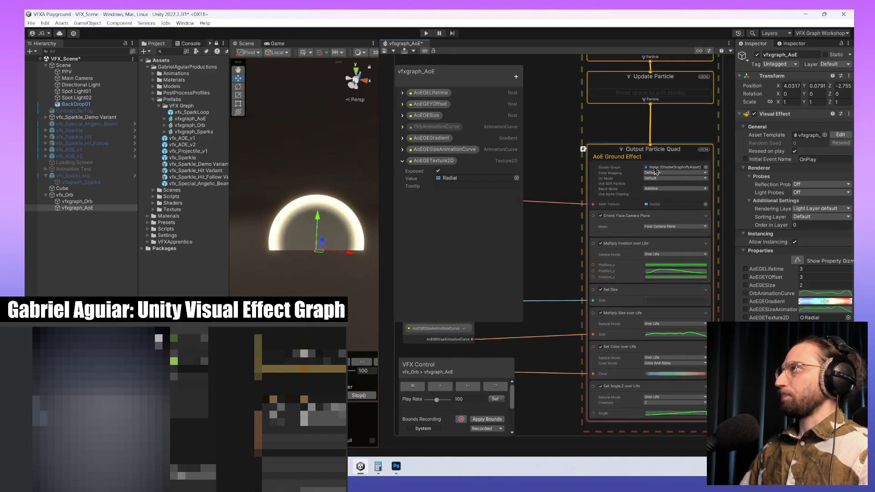
pyautogui.scroll(2, 678, 217)
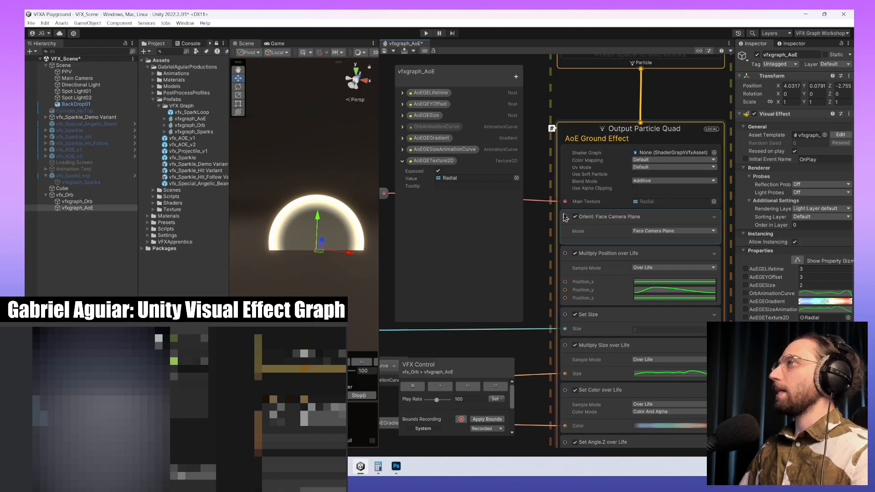
pyautogui.click(672, 231)
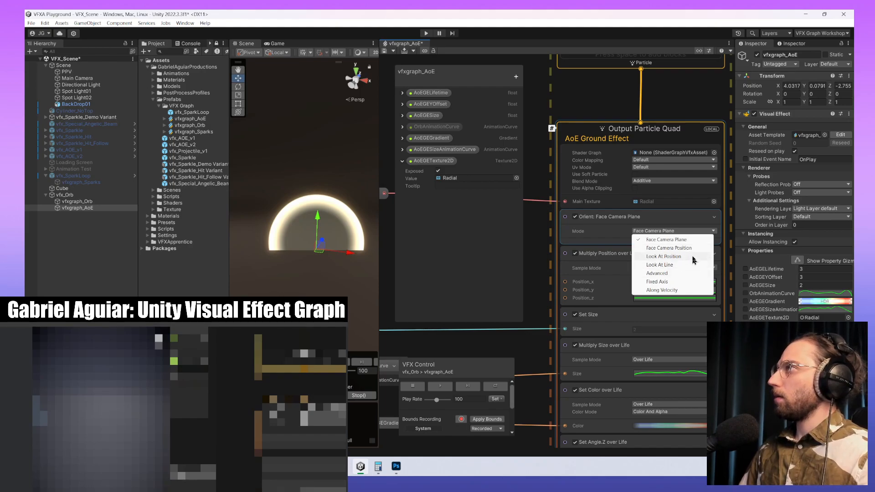
pyautogui.click(693, 282)
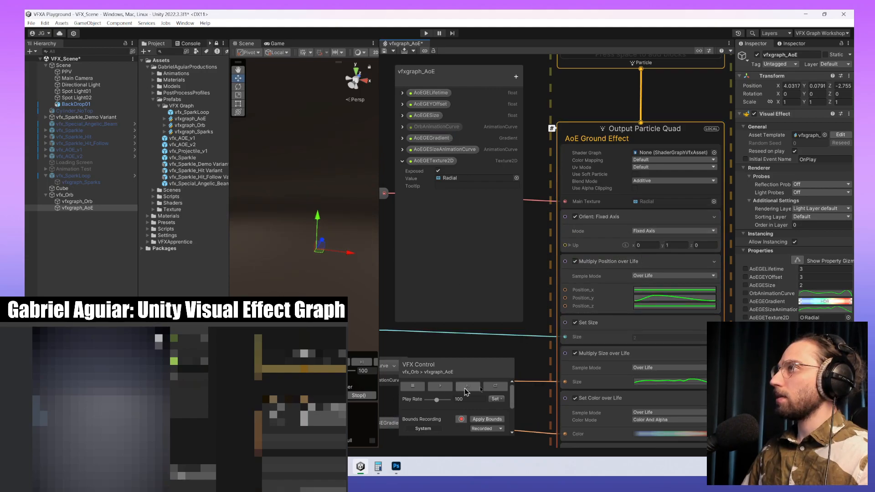
pyautogui.click(501, 386)
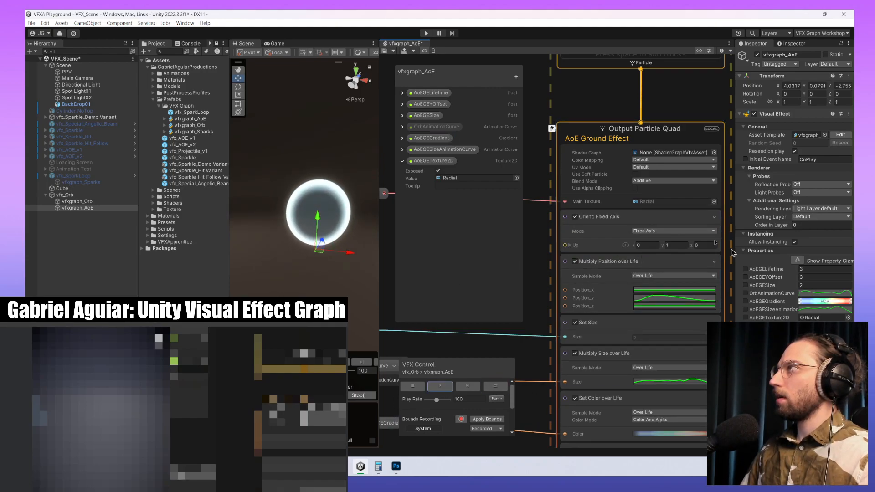
pyautogui.click(676, 246)
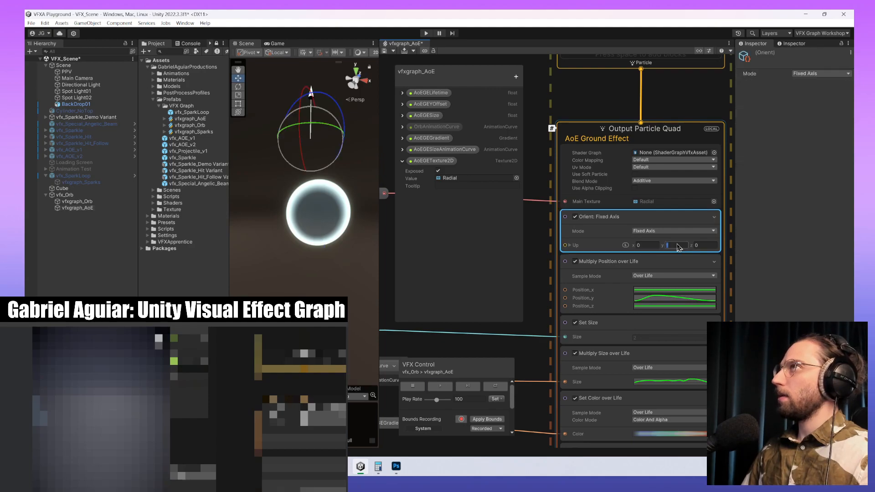
pyautogui.write('1')
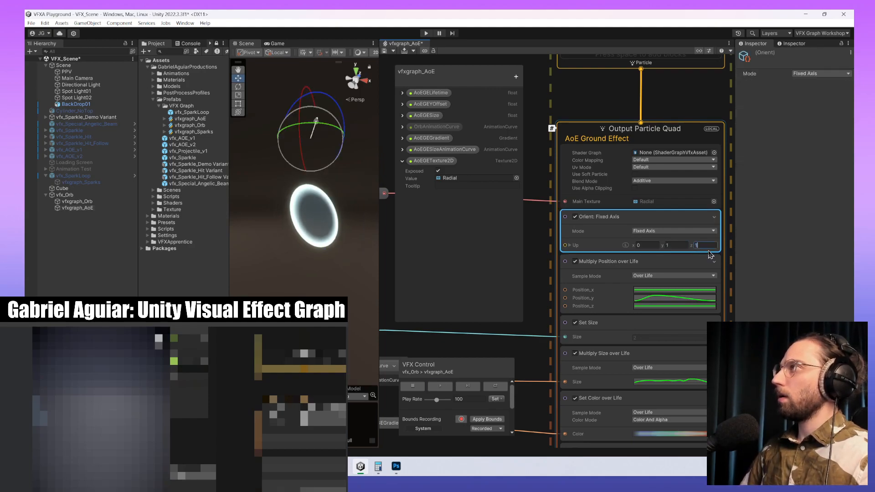
pyautogui.moveTo(327, 277)
pyautogui.keyDown('alt'); pyautogui.mouseDown()
pyautogui.moveTo(286, 287)
pyautogui.moveTo(309, 273)
pyautogui.moveTo(297, 275)
pyautogui.moveTo(356, 270)
pyautogui.moveTo(322, 276)
pyautogui.mouseUp(); pyautogui.keyUp('alt')
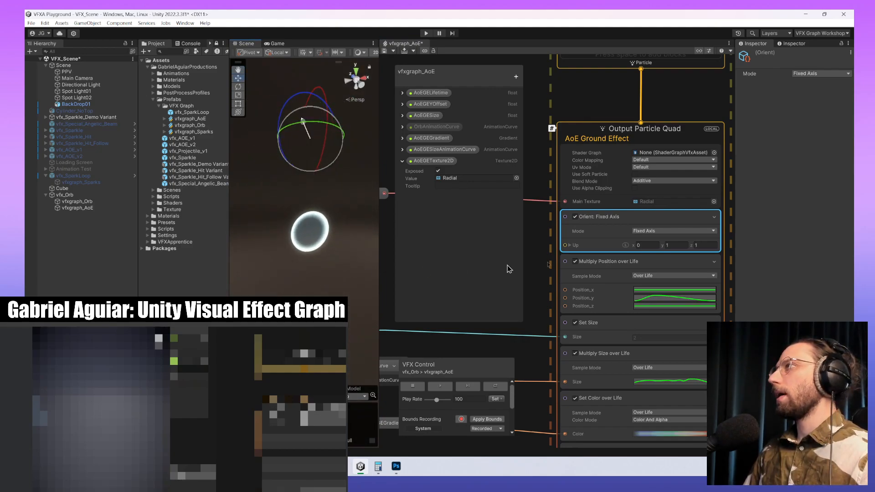
# - Try the Along Velocity and Look At Line modes on the Orient block
pyautogui.click(696, 231)
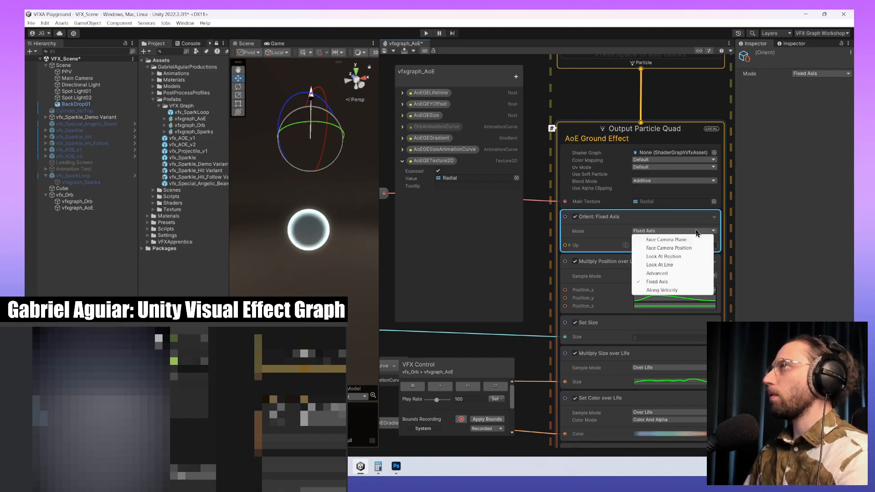
pyautogui.click(682, 290)
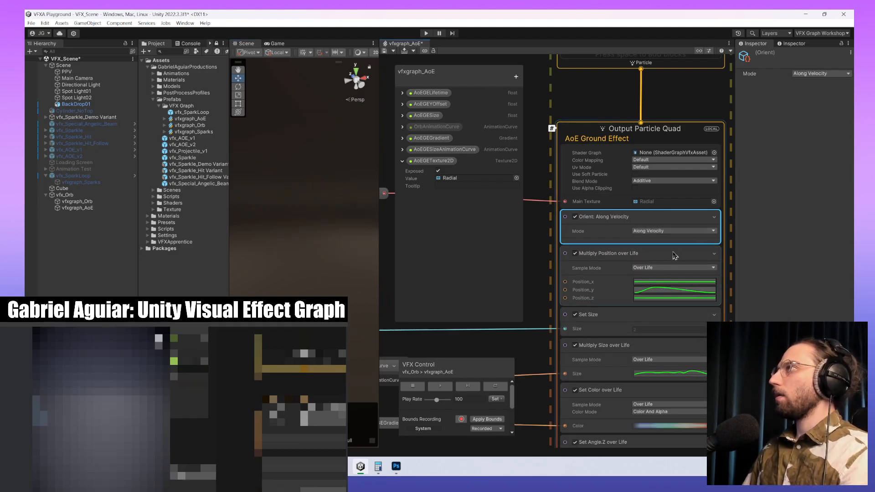
pyautogui.click(675, 231)
pyautogui.click(671, 266)
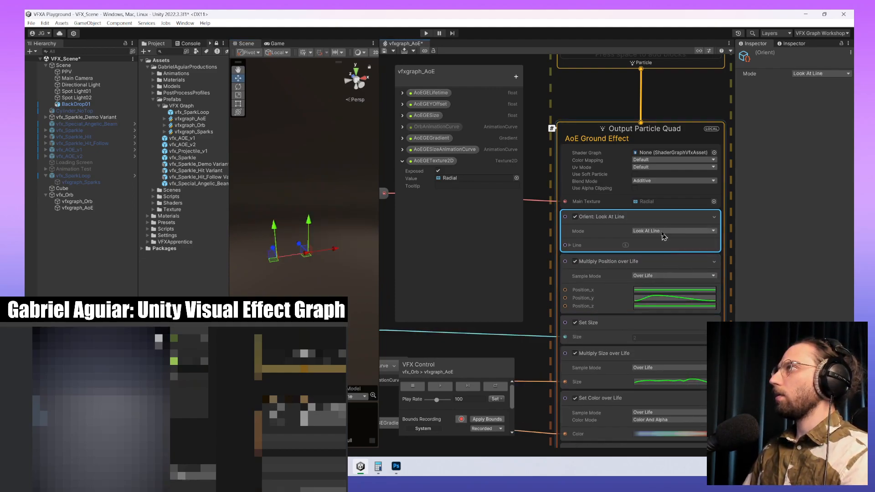
# - Set the Orient block's mode to Look At Position and replay the effect
pyautogui.click(661, 231)
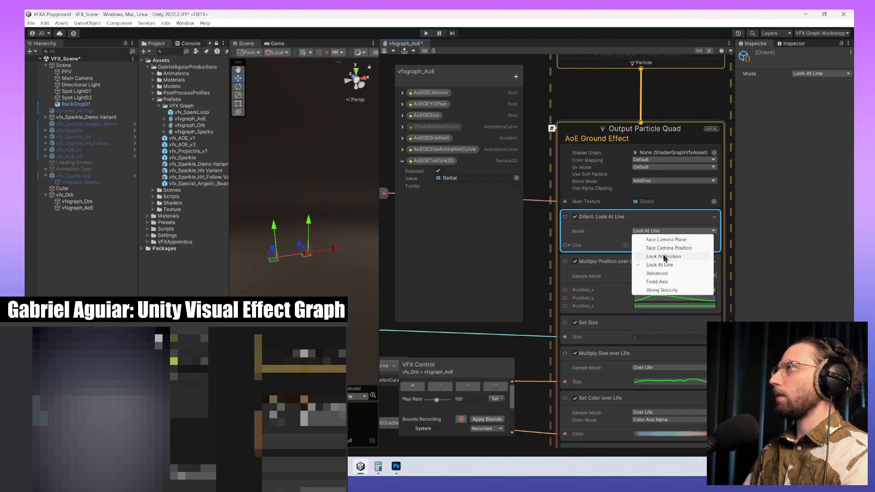
pyautogui.click(664, 256)
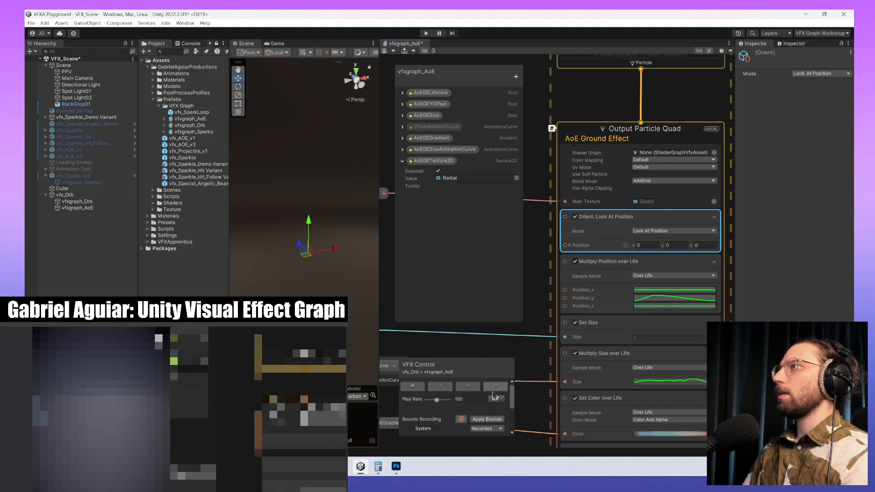
pyautogui.click(494, 387)
pyautogui.moveTo(360, 280); pyautogui.dragTo(373, 280, button='middle')
pyautogui.moveTo(527, 305); pyautogui.dragTo(540, 288, button='middle')
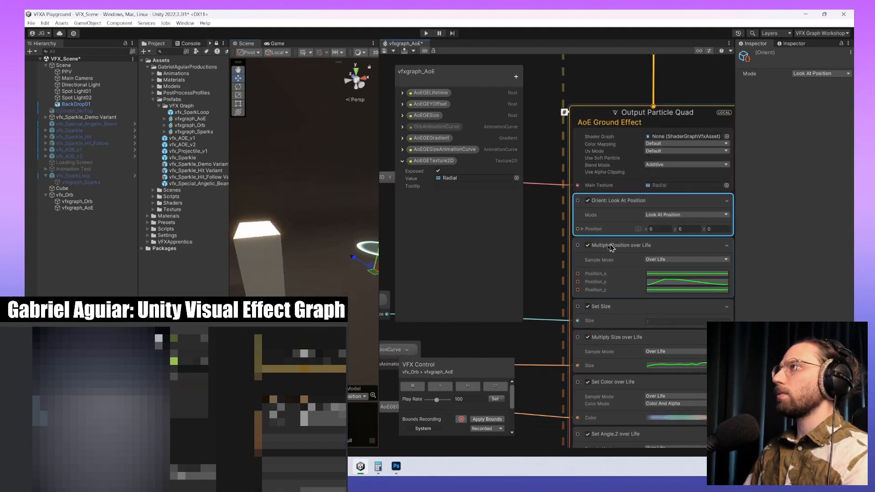
# - Delete the Multiply Position over Life block from the output context, then replay and pause the effect
pyautogui.click(638, 250)
pyautogui.press('Delete')
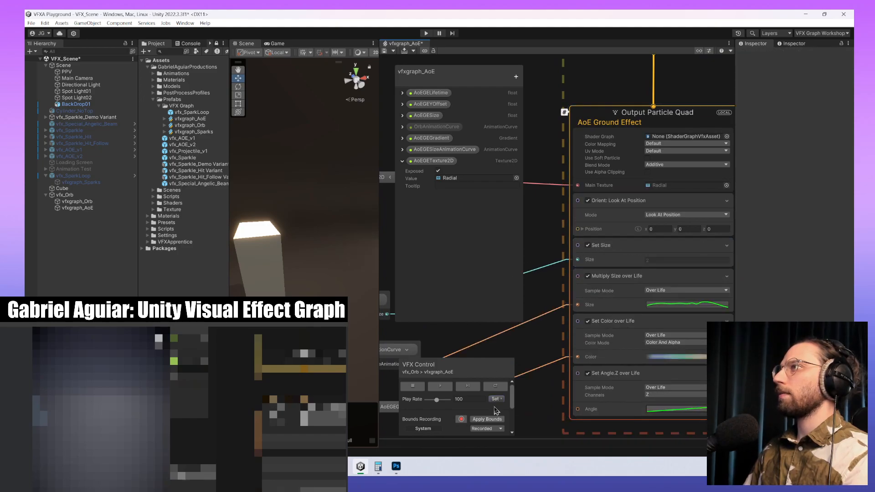
pyautogui.click(501, 385)
pyautogui.click(441, 388)
pyautogui.moveTo(372, 284); pyautogui.dragTo(327, 278, button='middle')
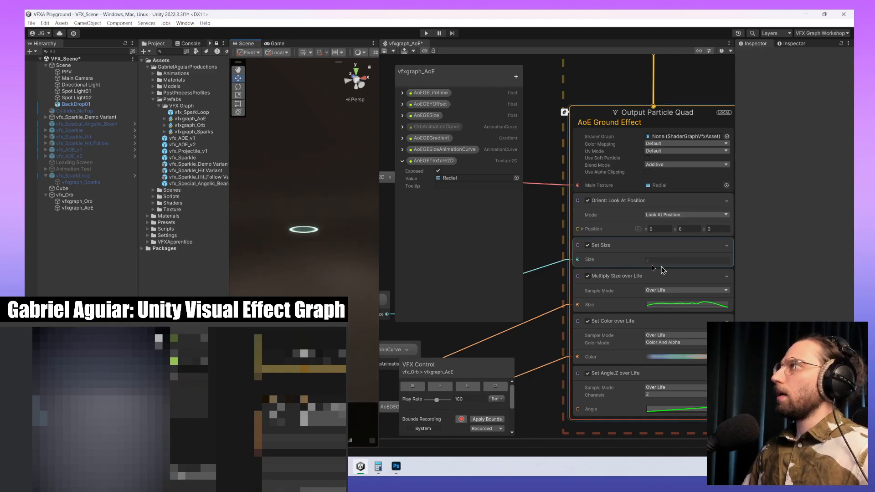
# - Move the AoEGEYOffset node slightly upward beside the Set Position block of the Initialize Particle context
pyautogui.moveTo(551, 255); pyautogui.dragTo(566, 282, button='middle')
pyautogui.scroll(-3, 565, 282)
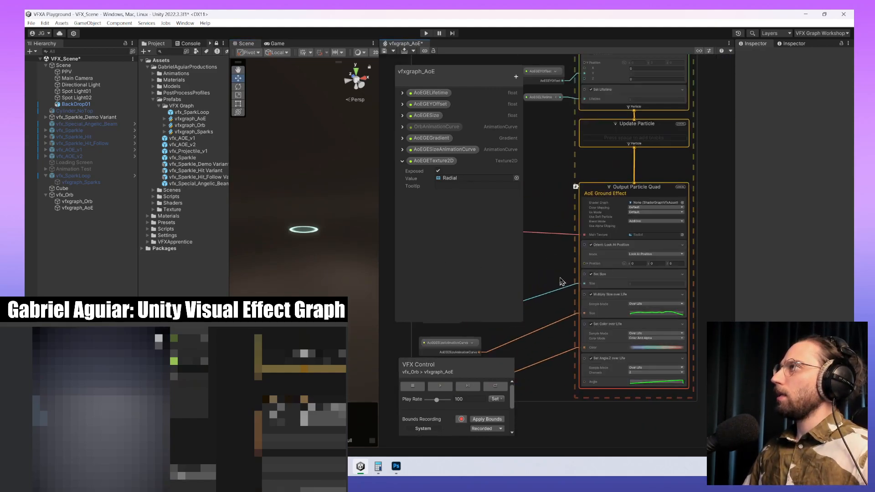
pyautogui.scroll(2, 560, 282)
pyautogui.scroll(-1, 558, 281)
pyautogui.moveTo(577, 129); pyautogui.dragTo(600, 342, button='middle')
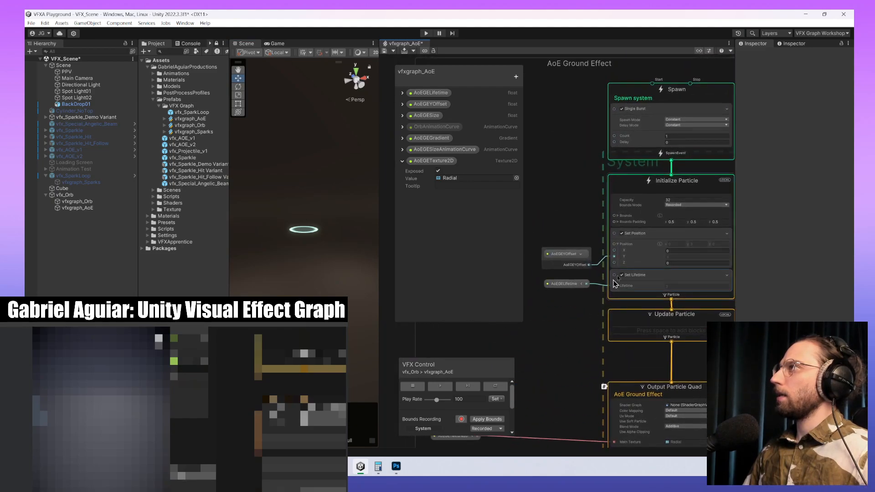
pyautogui.click(573, 263)
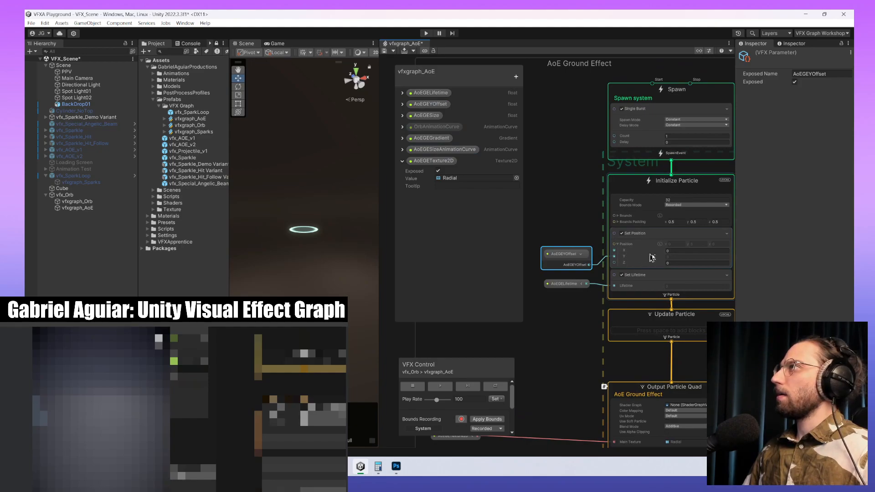
pyautogui.moveTo(582, 267); pyautogui.dragTo(580, 256)
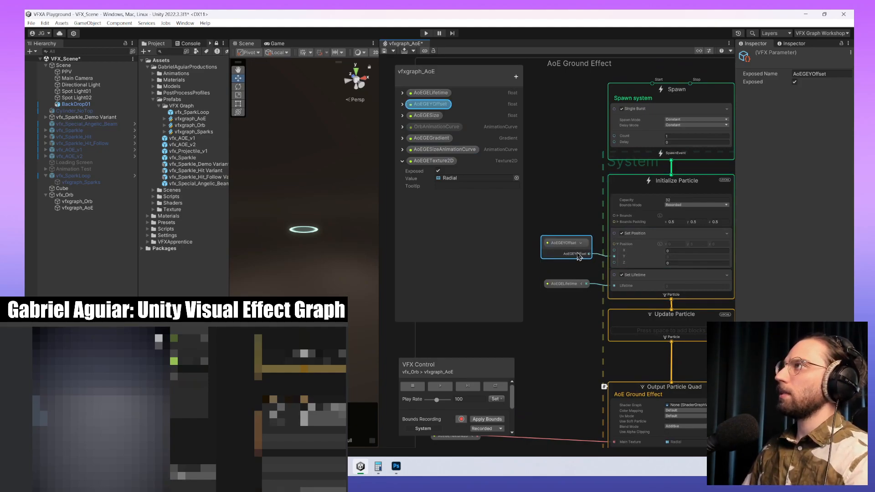
# - Set the AoEGEYOffset property's value to 0.4, then replay and pause the effect to inspect it in the scene
pyautogui.click(411, 109)
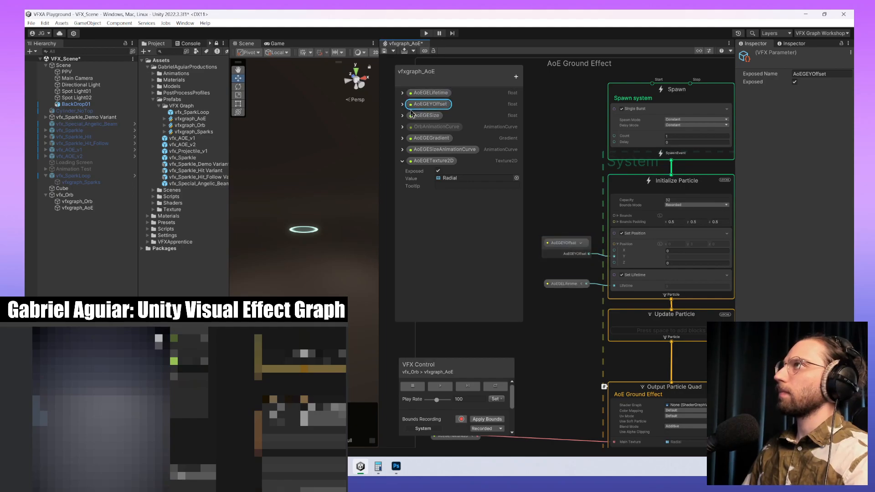
pyautogui.click(402, 105)
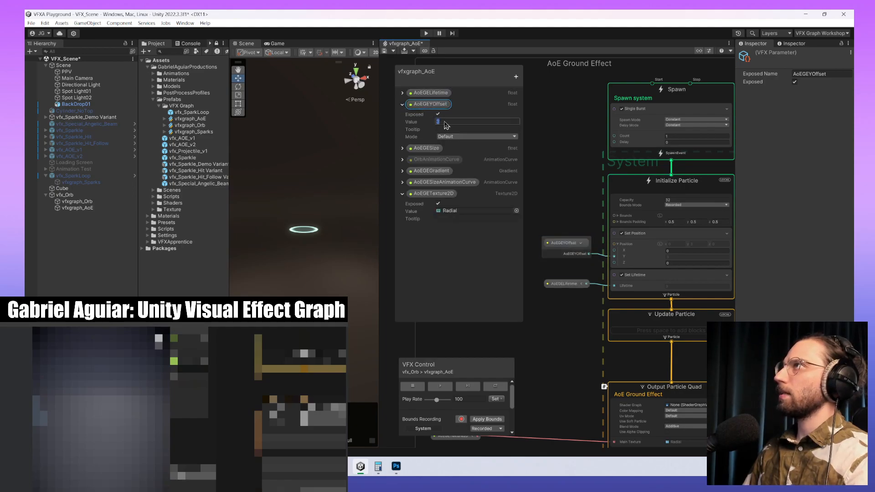
pyautogui.write('0.1')
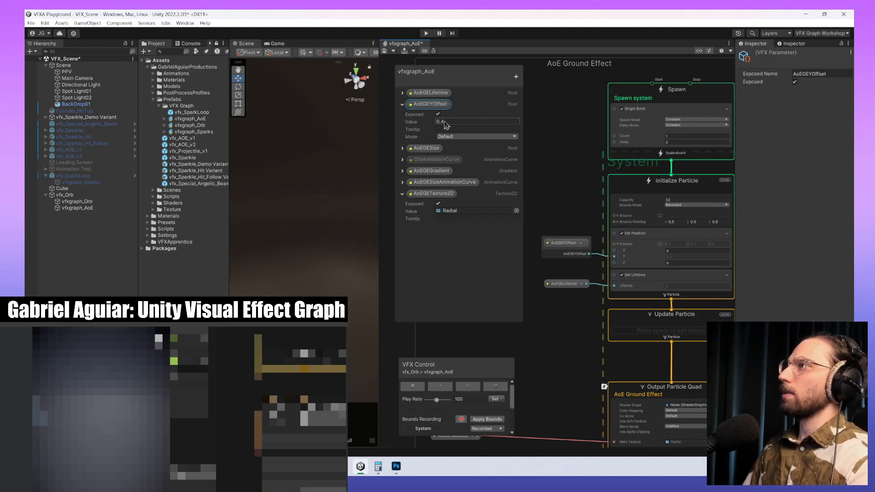
pyautogui.click(493, 387)
pyautogui.click(436, 388)
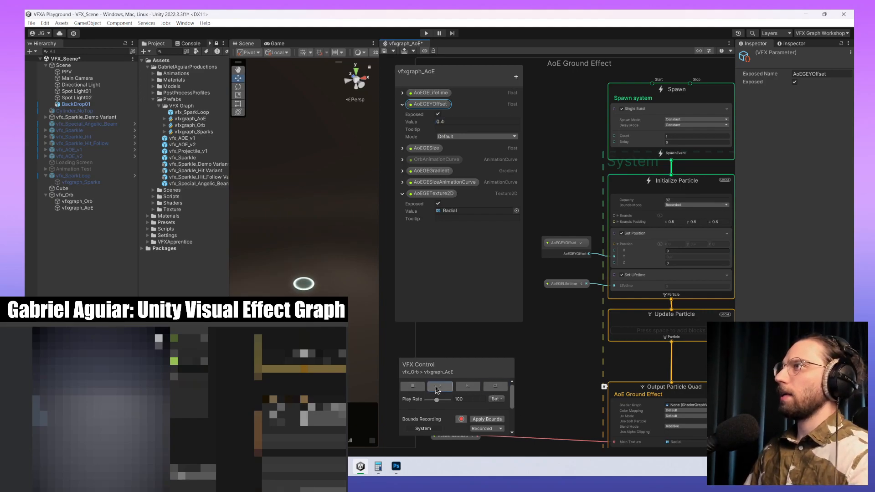
pyautogui.keyDown('alt'); pyautogui.moveTo(339, 295); pyautogui.dragTo(345, 314); pyautogui.keyUp('alt')
pyautogui.moveTo(344, 333); pyautogui.dragTo(313, 297, button='middle')
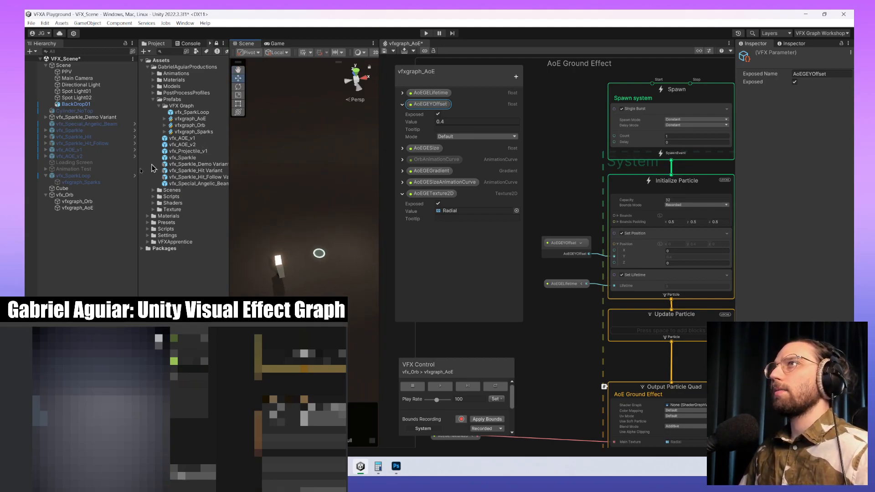
# - Select the vfxgraph_Orb and vfxgraph_AoE scene objects together and replay the effect
pyautogui.click(68, 201)
pyautogui.keyDown('shift'); pyautogui.click(69, 208); pyautogui.keyUp('shift')
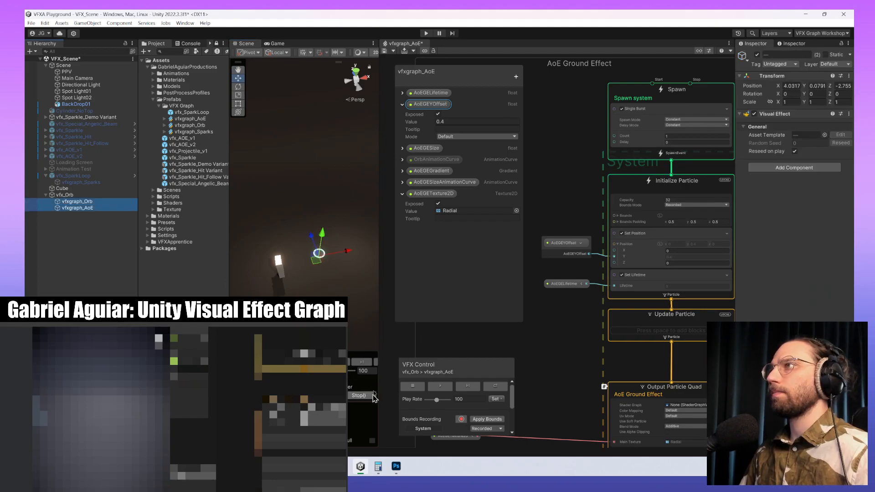
pyautogui.click(495, 387)
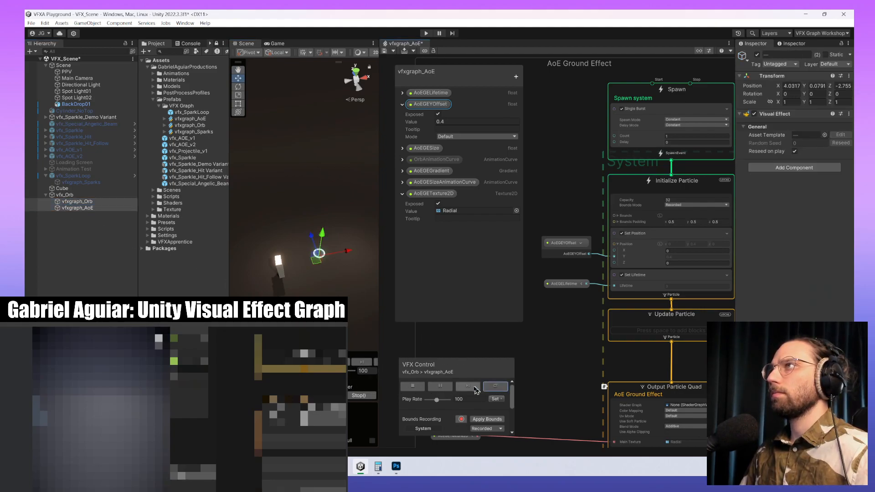
# - Select the vfxgraph_Orb object on its own, replay its effect, and widen the Scene view
pyautogui.click(446, 390)
pyautogui.click(99, 203)
pyautogui.click(98, 203)
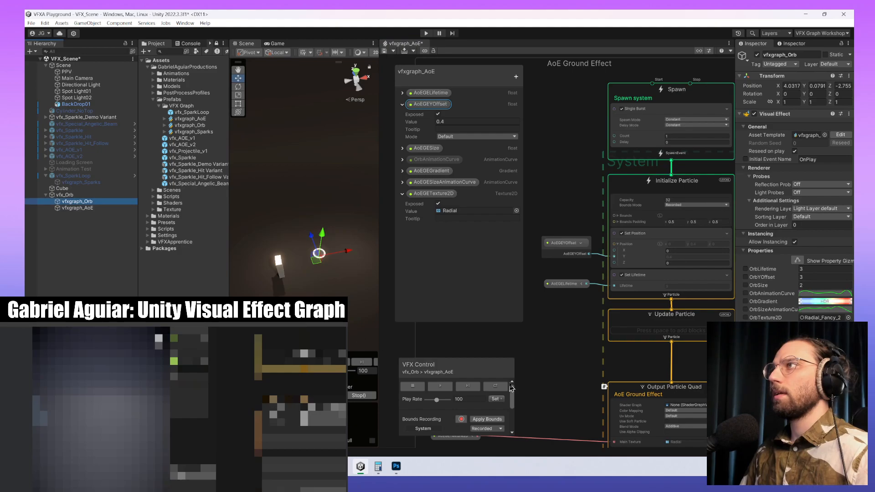
pyautogui.click(495, 386)
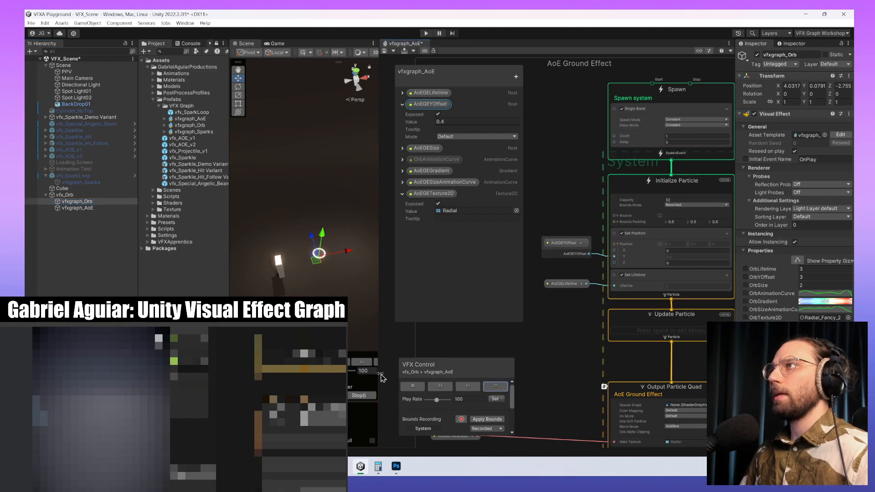
pyautogui.moveTo(380, 377); pyautogui.dragTo(461, 375)
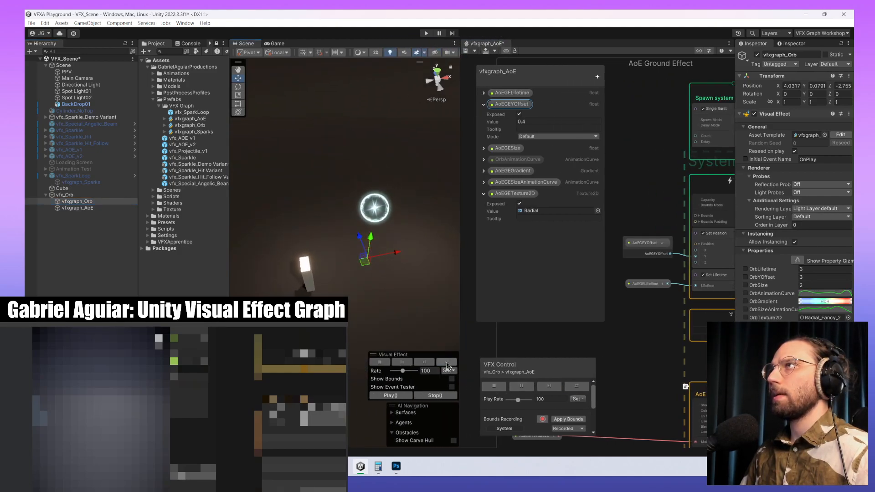
# - Replay the vfxgraph_Orb and vfxgraph_AoE effects together, pause them, and compare their sizes from the top view
pyautogui.keyDown('ctrl'); pyautogui.click(91, 209); pyautogui.keyUp('ctrl')
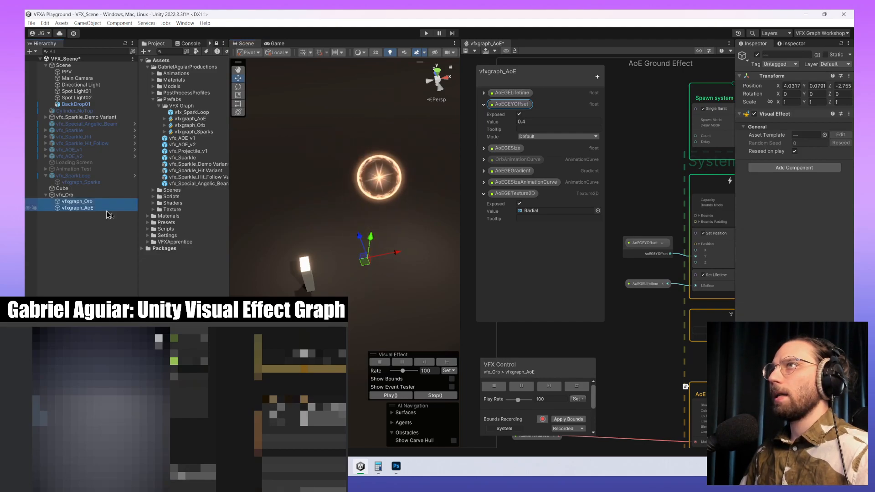
pyautogui.click(447, 363)
pyautogui.click(448, 363)
pyautogui.click(449, 363)
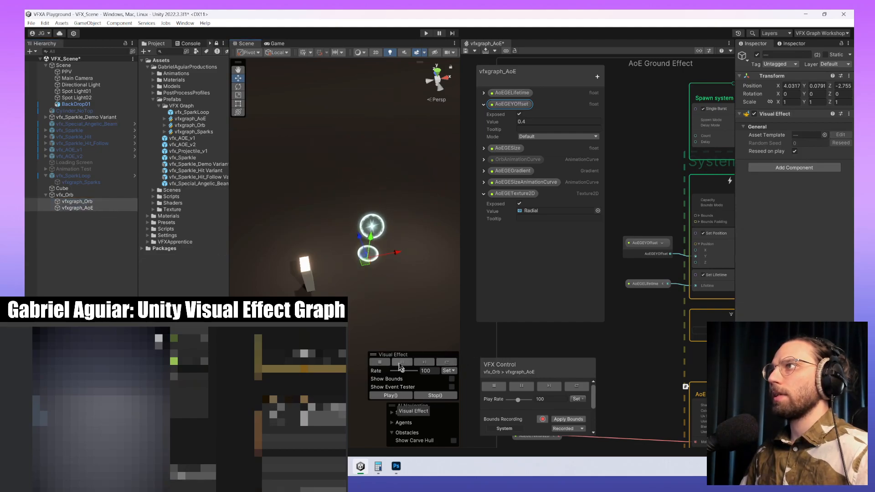
pyautogui.click(400, 362)
pyautogui.click(441, 73)
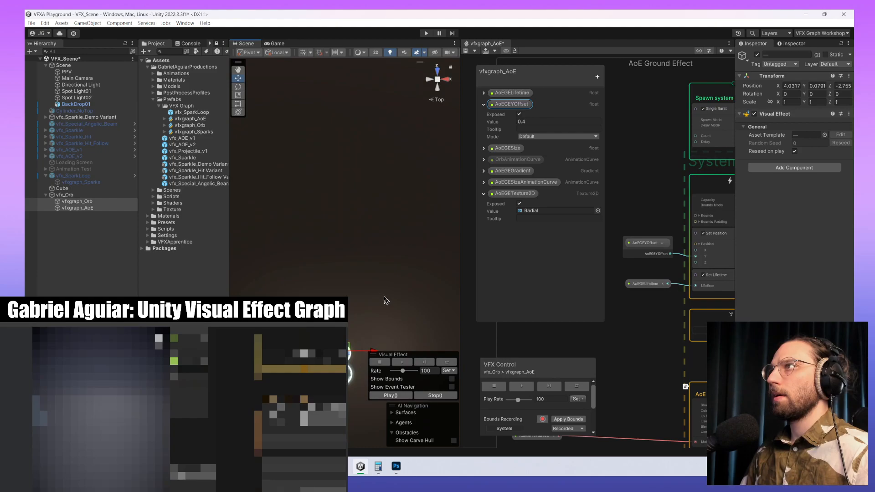
pyautogui.moveTo(385, 299); pyautogui.dragTo(386, 243, button='middle')
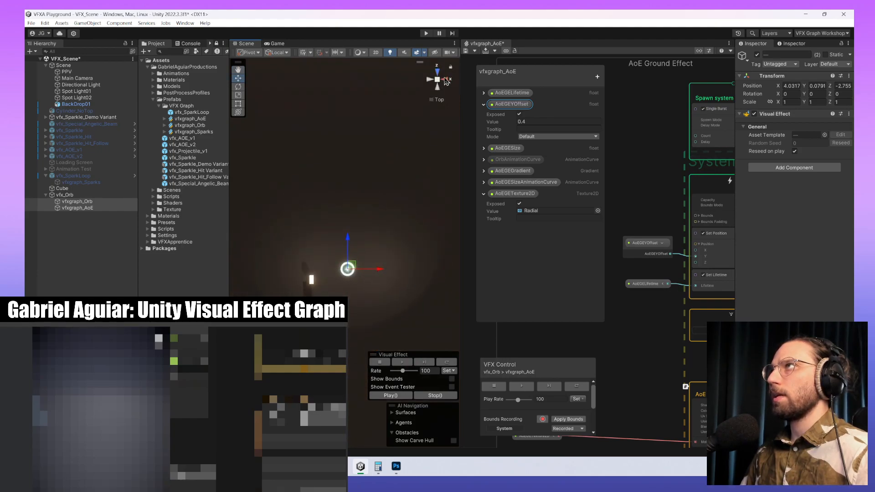
pyautogui.click(437, 79)
pyautogui.moveTo(370, 294); pyautogui.dragTo(383, 284, button='middle')
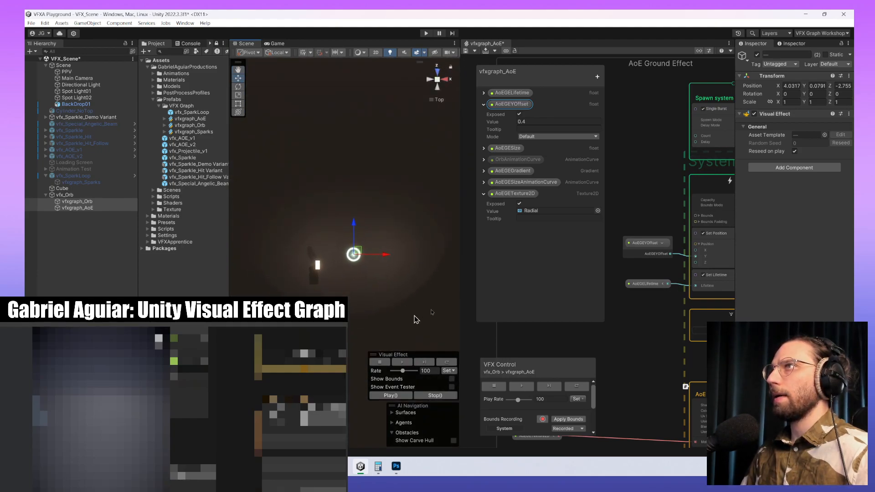
# - Set the AoEGESize property of the AoE graph to 5 and inspect the enlarged ring in the scene
pyautogui.click(106, 208)
pyautogui.moveTo(617, 339); pyautogui.dragTo(579, 251, button='middle')
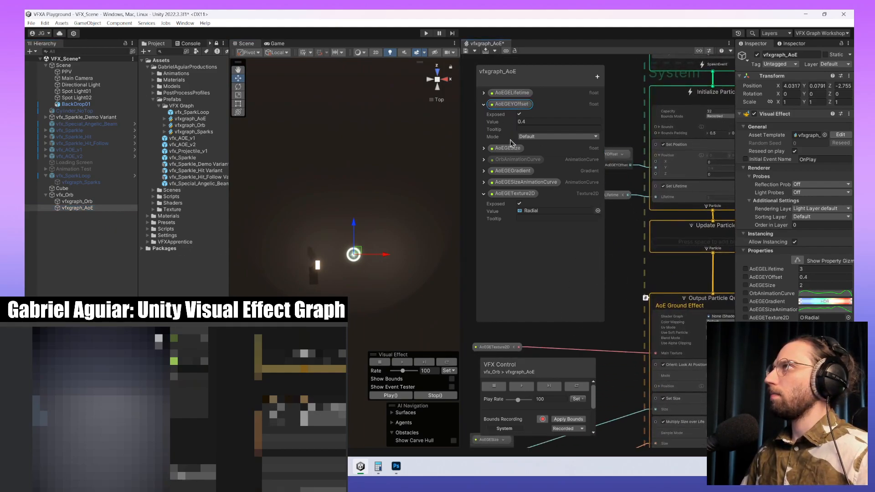
pyautogui.click(484, 149)
pyautogui.click(539, 165)
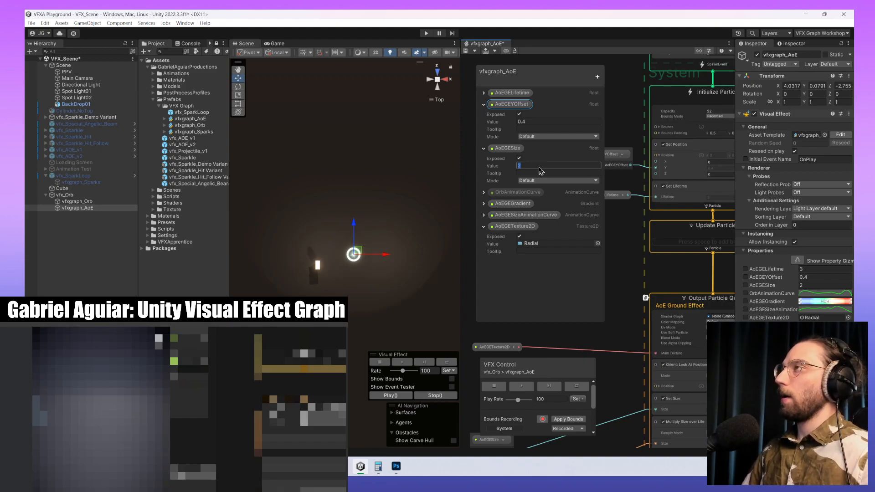
pyautogui.write('5')
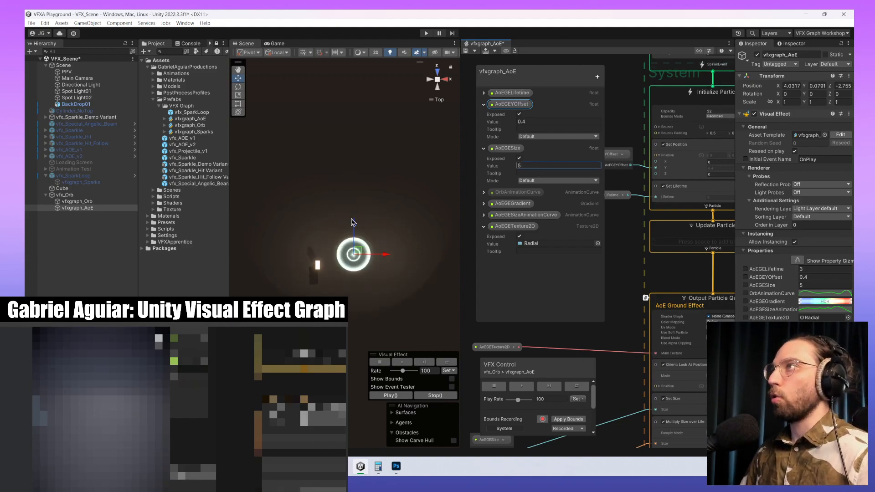
pyautogui.moveTo(353, 222); pyautogui.dragTo(367, 209, button='middle')
pyautogui.scroll(10, 381, 294)
pyautogui.moveTo(387, 276); pyautogui.dragTo(355, 251, button='middle')
pyautogui.scroll(-8, 367, 267)
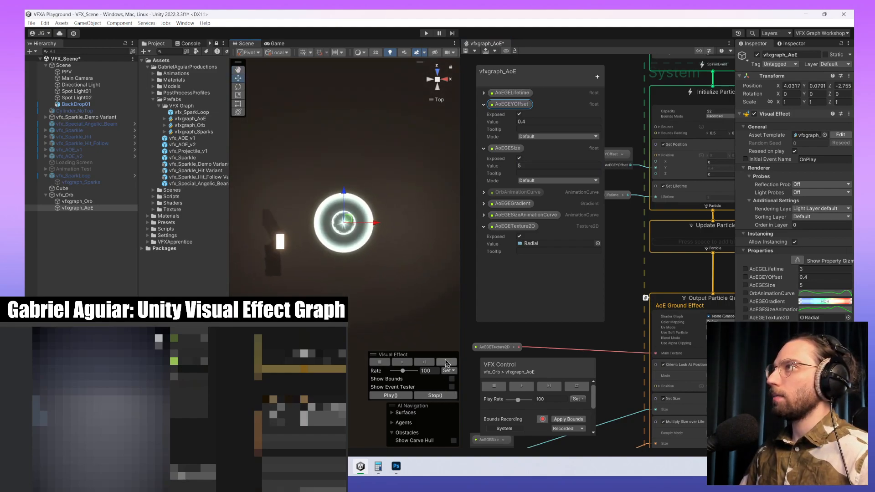
# - Select vfxgraph_Orb and vfxgraph_AoE together, replay both effects from above, and pause them
pyautogui.click(65, 194)
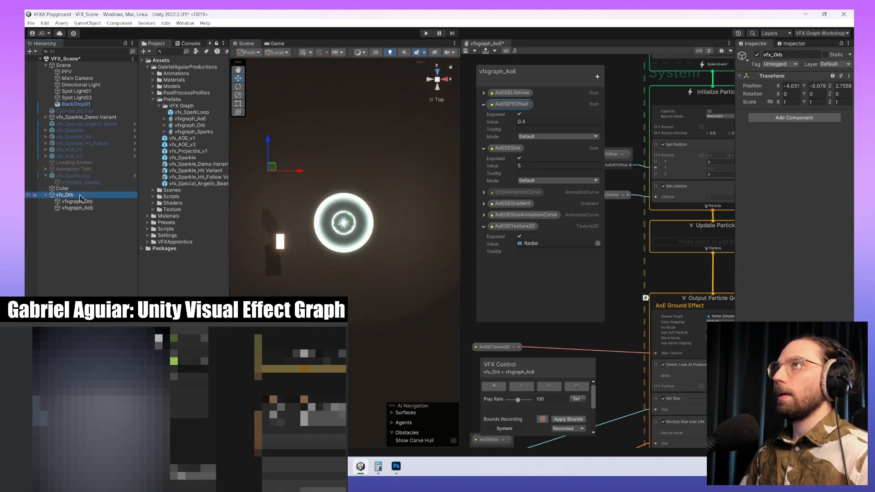
pyautogui.click(78, 201)
pyautogui.keyDown('shift'); pyautogui.click(77, 208); pyautogui.keyUp('shift')
pyautogui.click(453, 362)
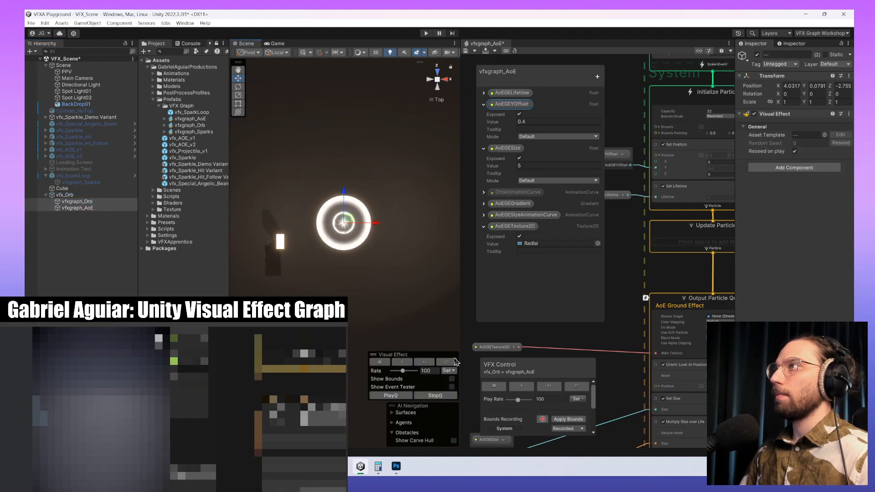
pyautogui.click(404, 365)
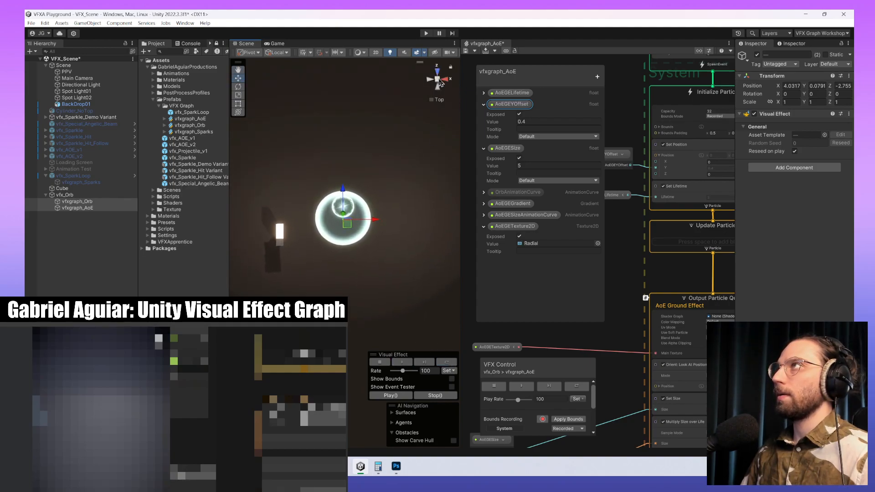
# - Return the scene to an angled perspective view and replay the orb and ground effects
pyautogui.click(439, 81)
pyautogui.scroll(-5, 387, 256)
pyautogui.keyDown('alt'); pyautogui.moveTo(381, 293); pyautogui.dragTo(387, 214); pyautogui.keyUp('alt')
pyautogui.scroll(-2, 387, 182)
pyautogui.moveTo(388, 171); pyautogui.dragTo(390, 245, button='middle')
pyautogui.click(451, 363)
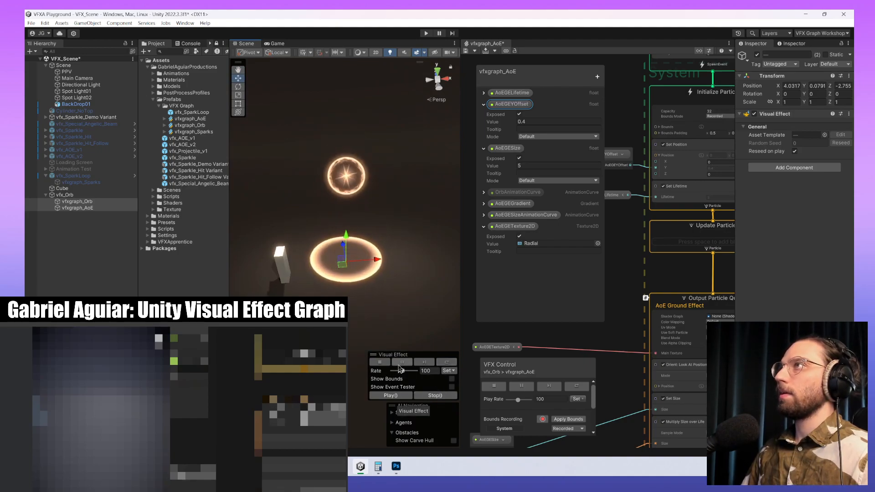
pyautogui.click(447, 361)
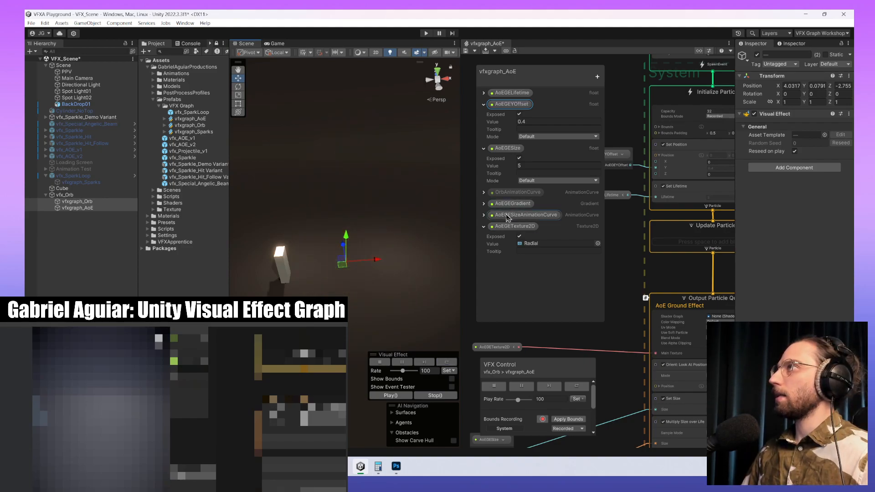
# - Open AoEGESizeAnimationCurve and raise all of its middle keys together, leaving the first and last keys in place
pyautogui.click(484, 215)
pyautogui.click(565, 232)
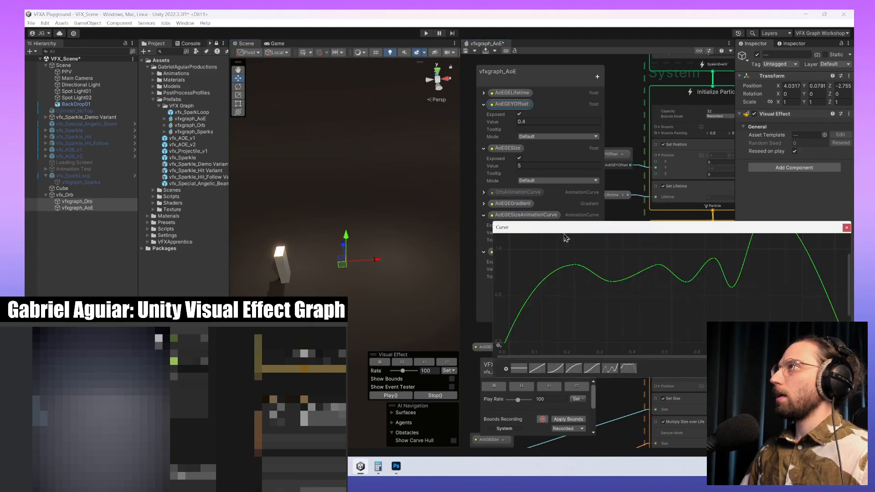
pyautogui.scroll(-5, 633, 291)
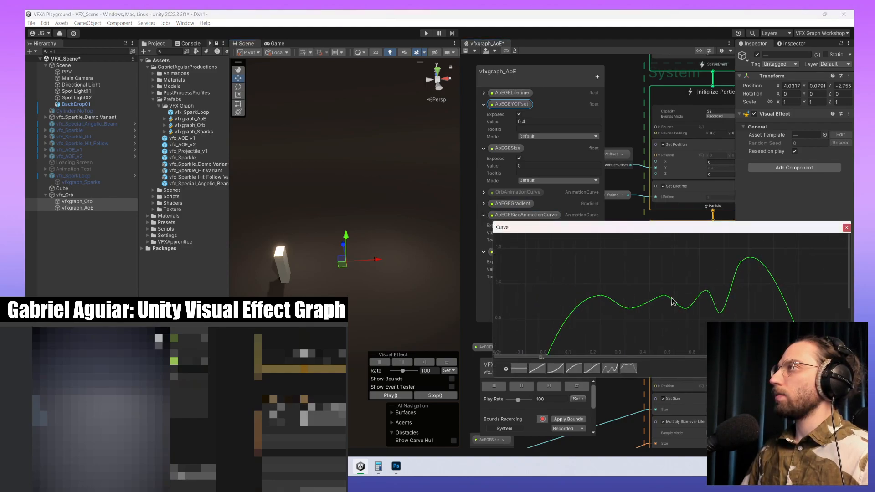
pyautogui.scroll(-1, 635, 277)
pyautogui.moveTo(587, 249); pyautogui.dragTo(734, 322)
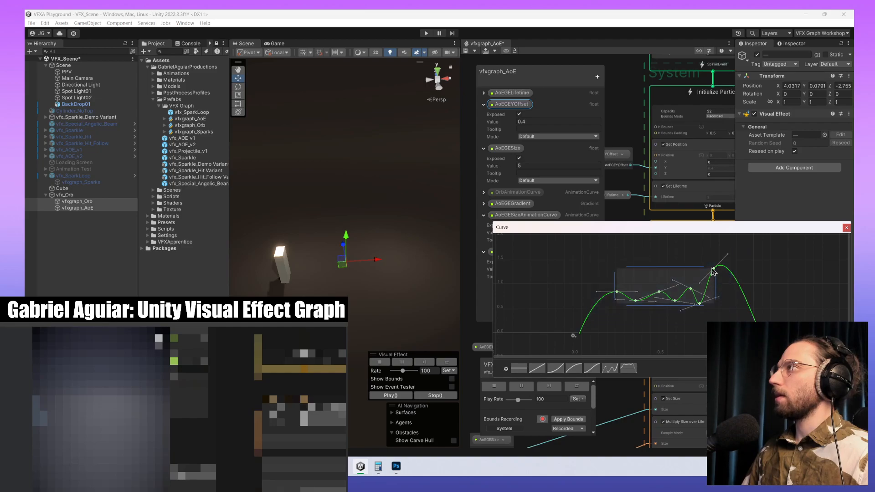
pyautogui.moveTo(715, 269); pyautogui.dragTo(714, 253)
pyautogui.click(743, 272)
pyautogui.scroll(-2, 766, 282)
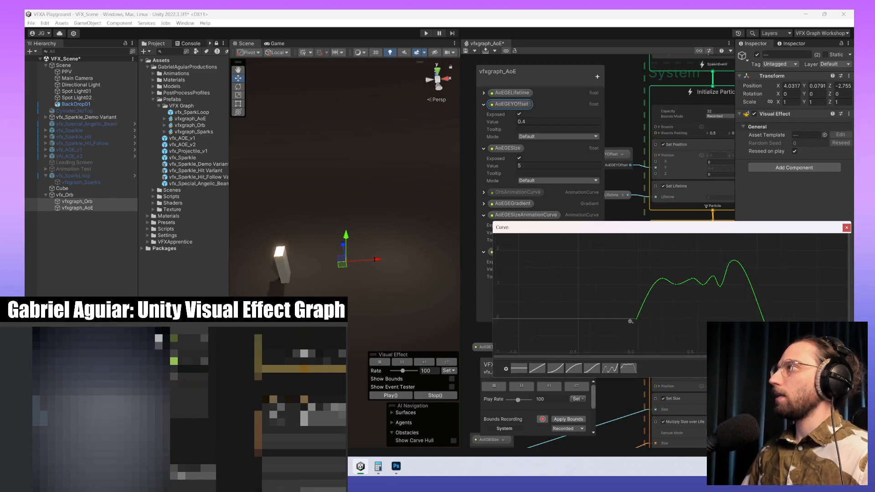
# - Lift the size curve's last key to about 0.936, 2.17, replay the effects, and lower the key slightly
pyautogui.moveTo(766, 325); pyautogui.dragTo(749, 247)
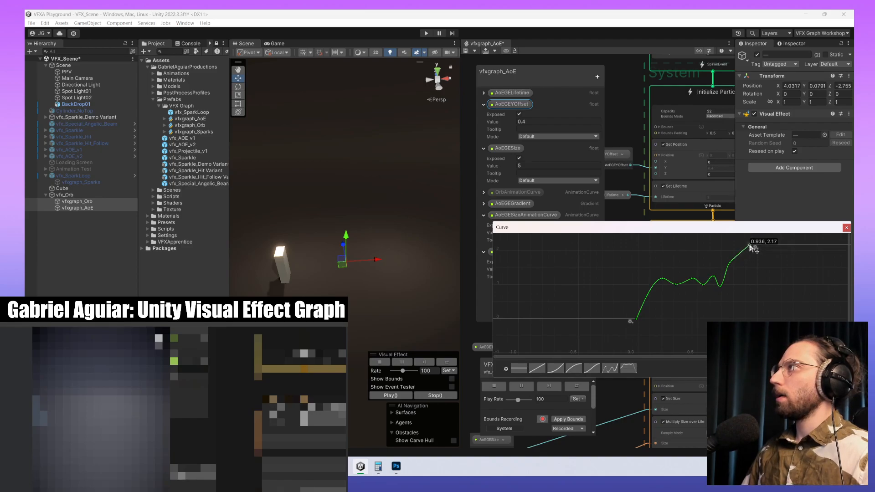
pyautogui.click(448, 362)
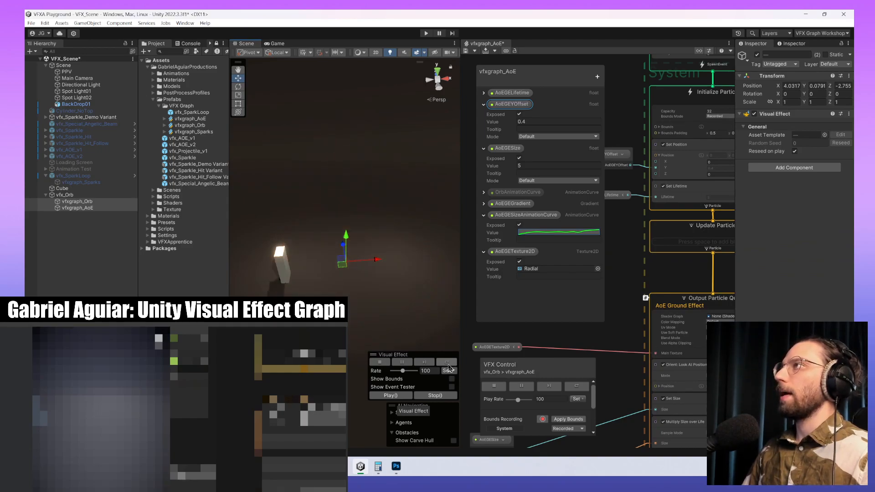
pyautogui.click(593, 233)
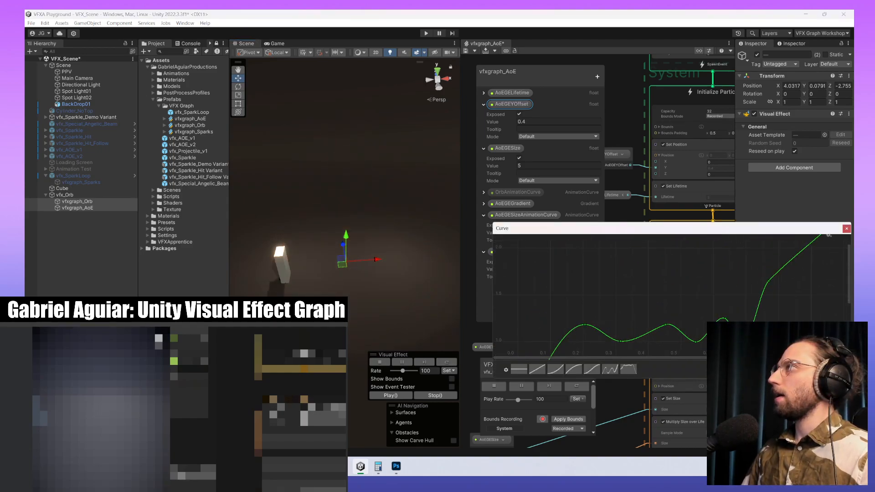
pyautogui.scroll(-5, 791, 281)
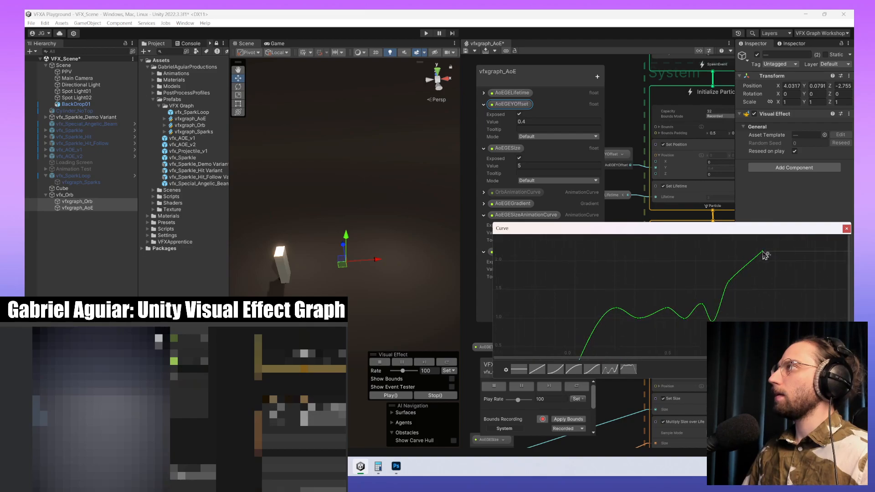
pyautogui.moveTo(764, 255); pyautogui.dragTo(759, 273)
pyautogui.click(761, 272)
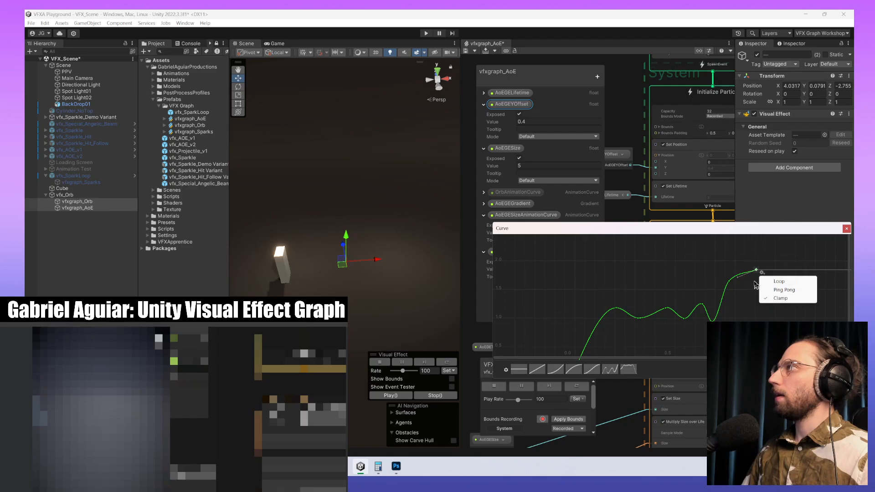
# - Add a new end key to AoEGESizeAnimationCurve and pull it down to make the curve drop sharply after the peak
pyautogui.click(754, 282)
pyautogui.doubleClick(759, 283)
pyautogui.moveTo(760, 284); pyautogui.dragTo(764, 341)
pyautogui.moveTo(764, 341); pyautogui.dragTo(767, 268, button='middle')
pyautogui.moveTo(767, 267); pyautogui.dragTo(766, 301)
pyautogui.moveTo(767, 302); pyautogui.dragTo(763, 404, button='middle')
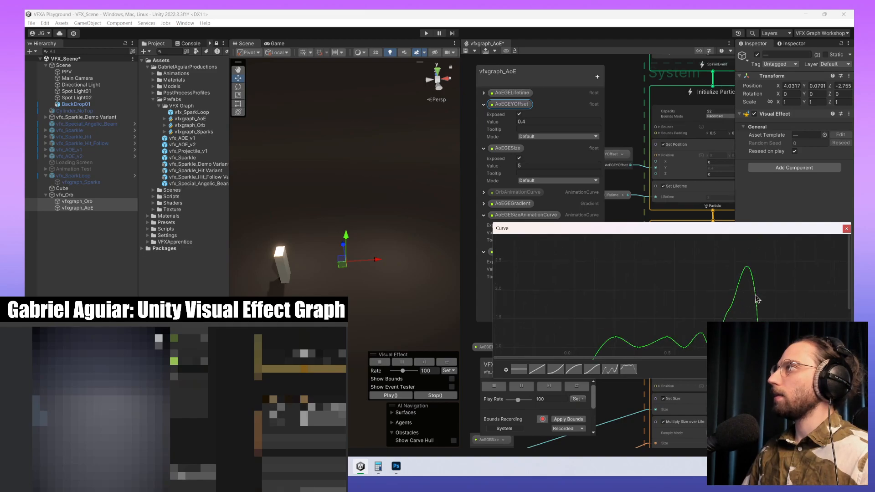
# - Change the tangents of the key before the final drop and level them to flatten the curve's peak
pyautogui.rightClick(754, 298)
pyautogui.moveTo(774, 385)
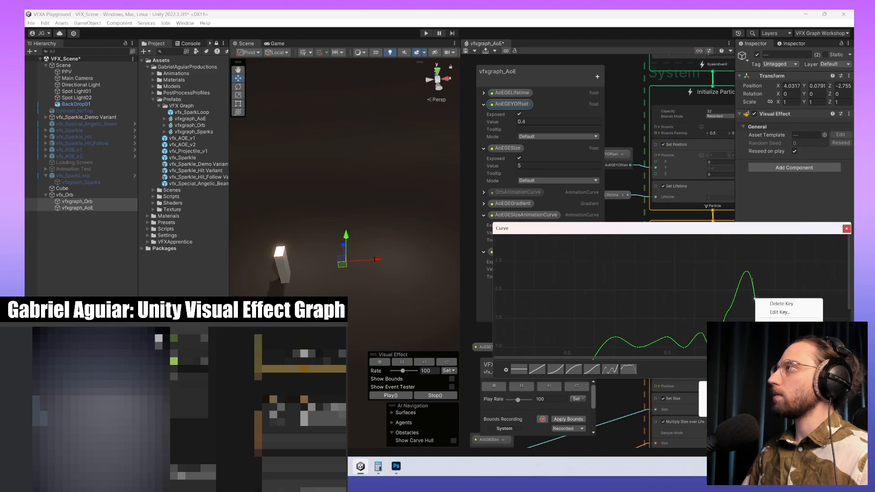
pyautogui.click(734, 387)
pyautogui.moveTo(752, 287); pyautogui.dragTo(809, 314)
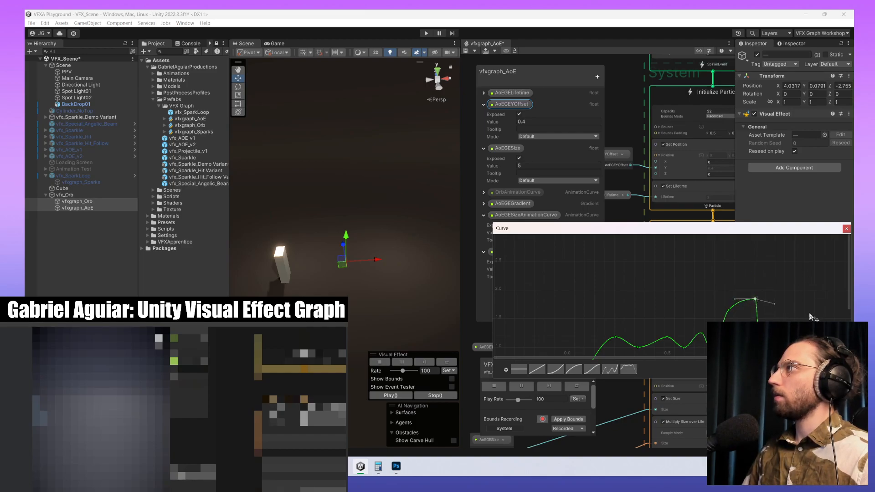
pyautogui.moveTo(734, 299); pyautogui.dragTo(756, 306)
pyautogui.click(728, 311)
# - Shift the size curve's final high key slightly earlier to give the drop to zero a smoother slope
pyautogui.moveTo(769, 304); pyautogui.dragTo(730, 251, button='middle')
pyautogui.scroll(-3, 726, 275)
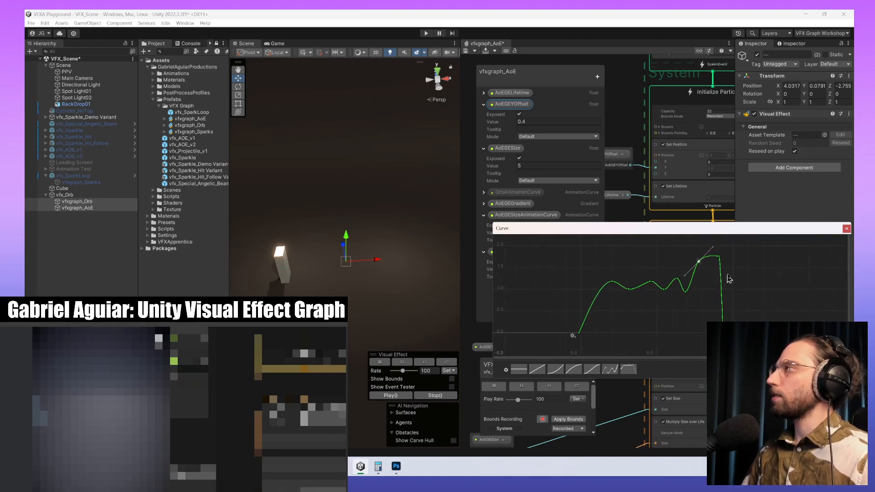
pyautogui.keyDown('shift'); pyautogui.scroll(2, 733, 276); pyautogui.keyUp('shift')
pyautogui.keyDown('shift'); pyautogui.scroll(-12, 734, 275); pyautogui.keyUp('shift')
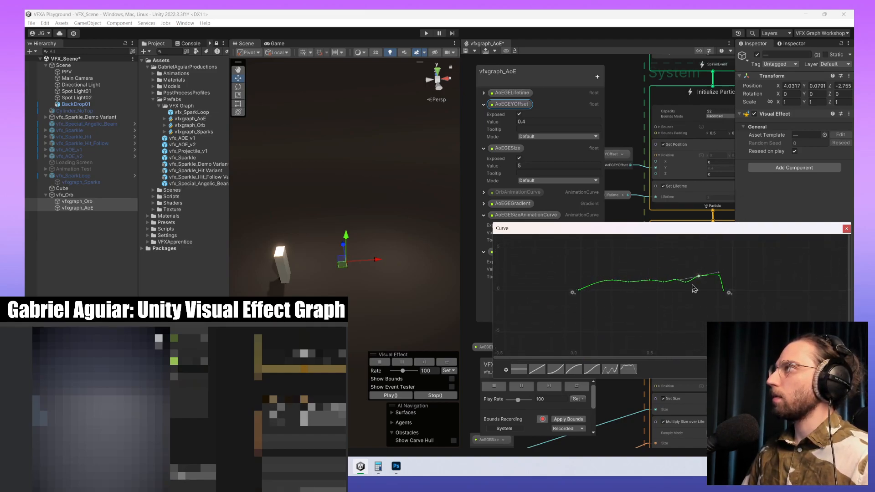
pyautogui.scroll(6, 693, 288)
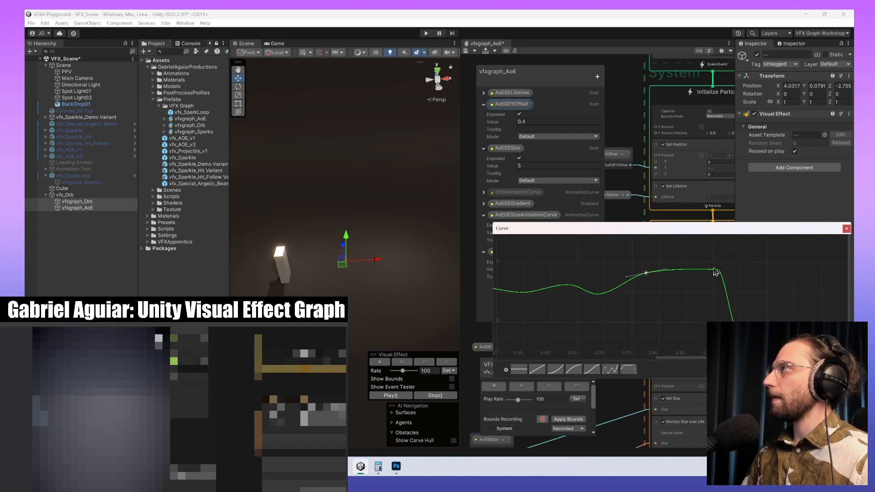
pyautogui.moveTo(713, 270); pyautogui.dragTo(686, 266)
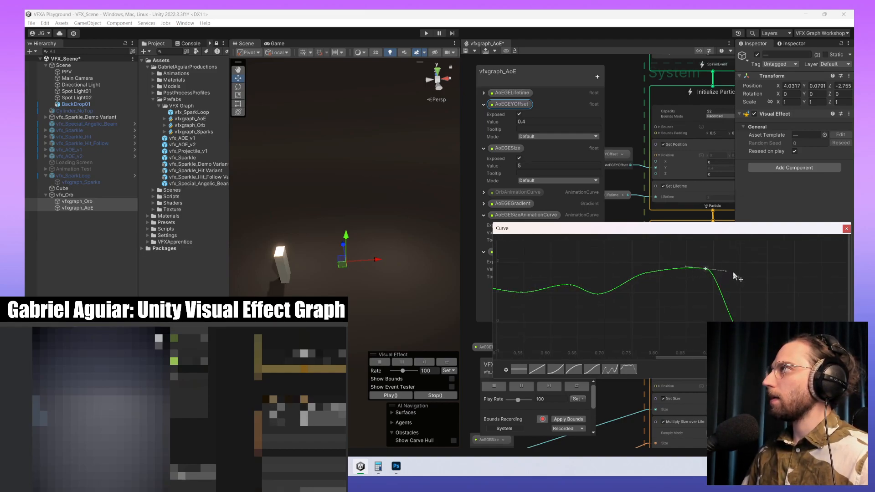
# - Move the end key of AoEGESizeAnimationCurve slightly later to soften the final drop, and replay both effects
pyautogui.click(449, 363)
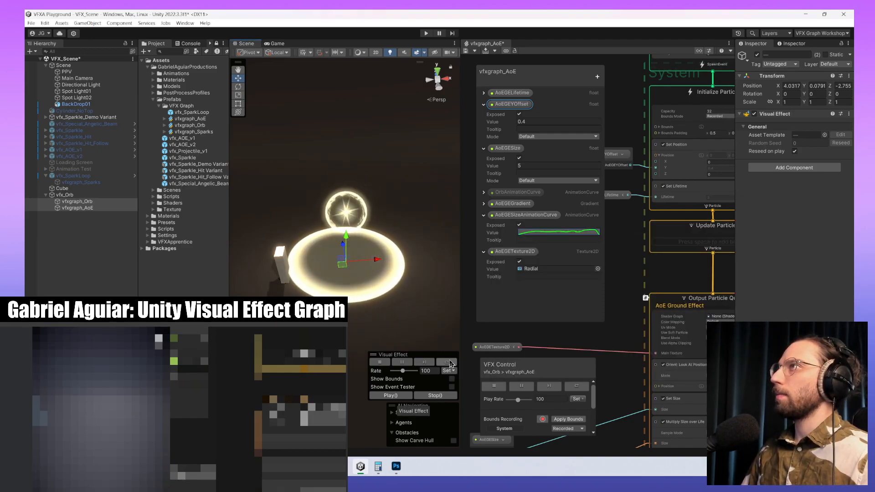
pyautogui.click(402, 362)
pyautogui.click(590, 235)
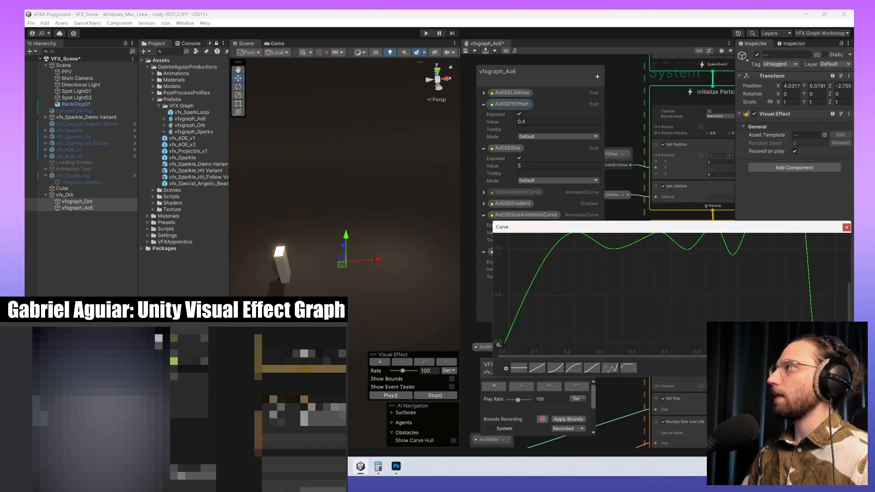
pyautogui.moveTo(814, 342); pyautogui.dragTo(841, 342)
pyautogui.click(450, 363)
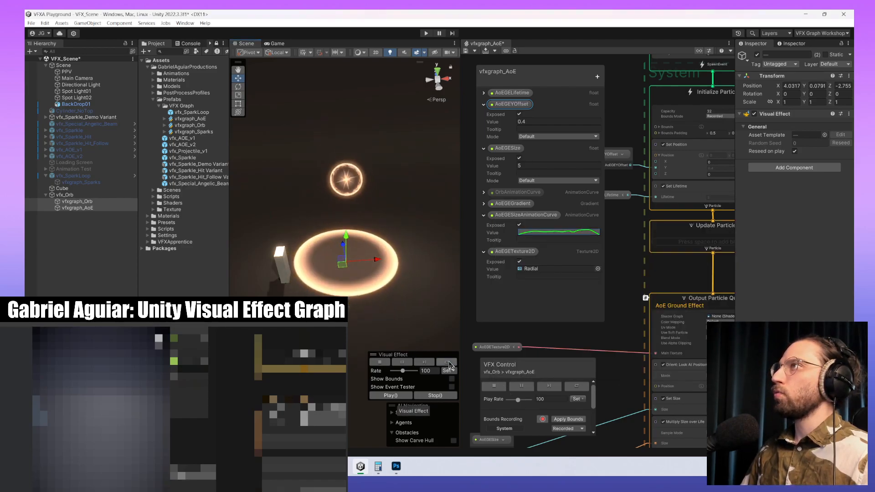
# - Shift the size curve's last high key and end key later together, putting the end key at about 1.099, and replay the effects
pyautogui.click(588, 233)
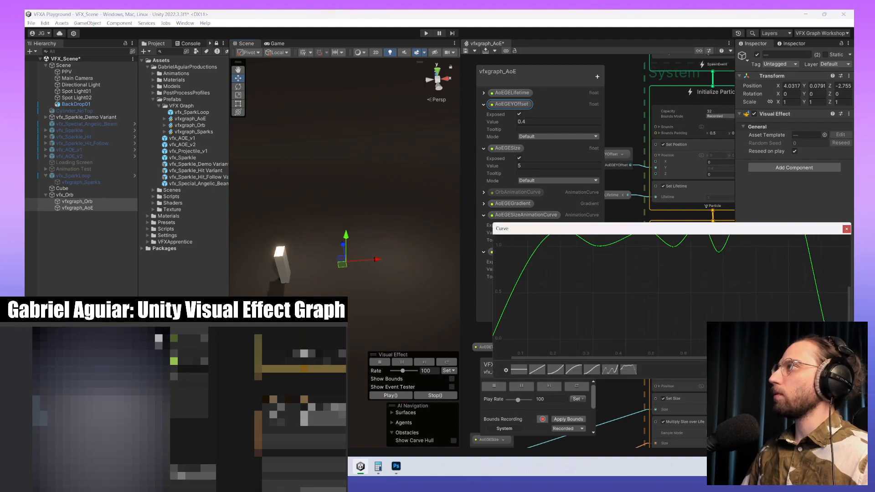
pyautogui.scroll(-5, 692, 301)
pyautogui.moveTo(734, 276); pyautogui.dragTo(701, 311, button='middle')
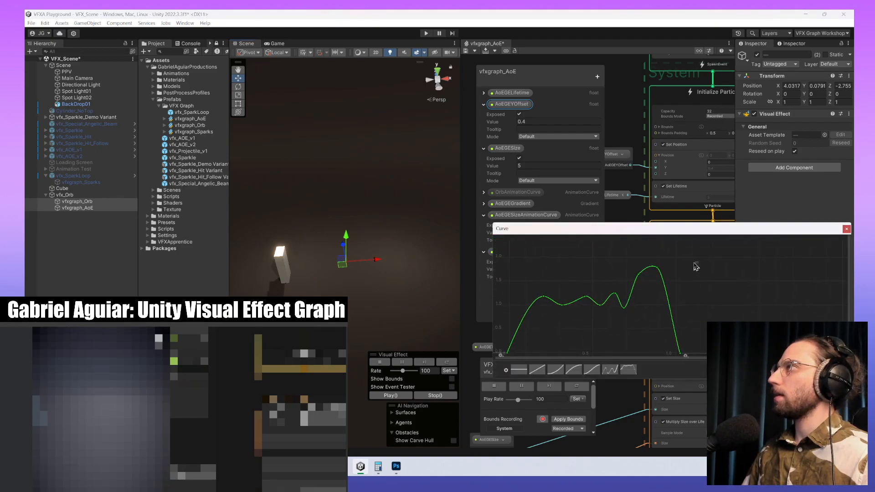
pyautogui.moveTo(698, 263); pyautogui.dragTo(649, 377)
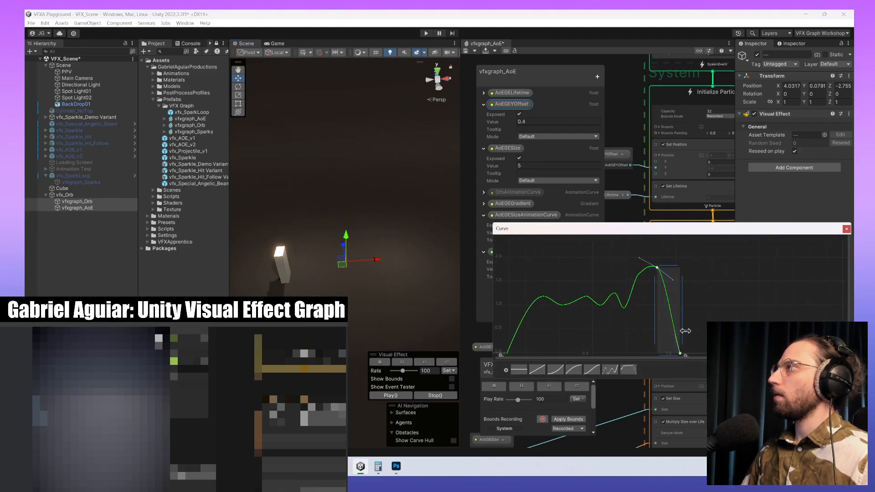
pyautogui.keyDown('shift'); pyautogui.scroll(-8, 685, 331); pyautogui.keyUp('shift')
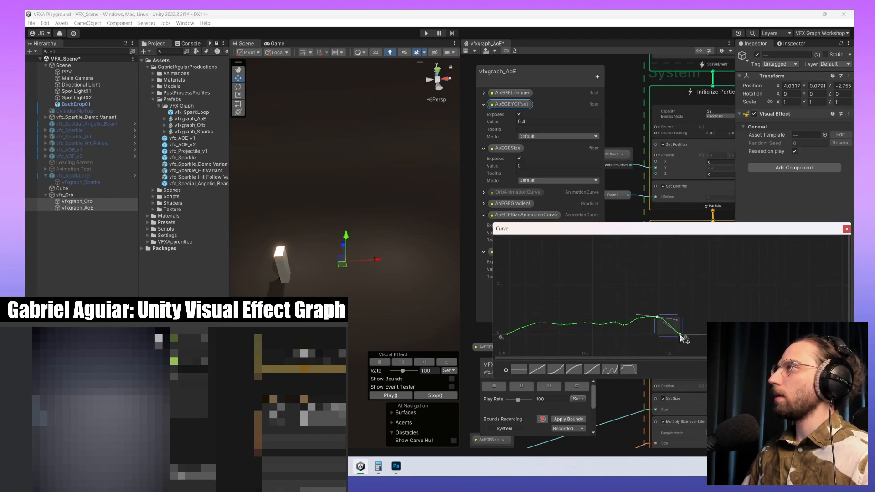
pyautogui.moveTo(681, 336); pyautogui.dragTo(694, 336)
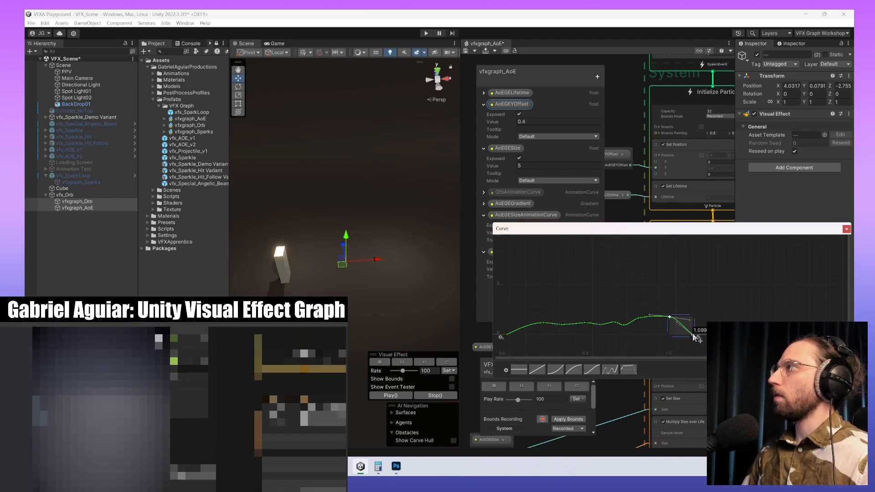
pyautogui.click(447, 363)
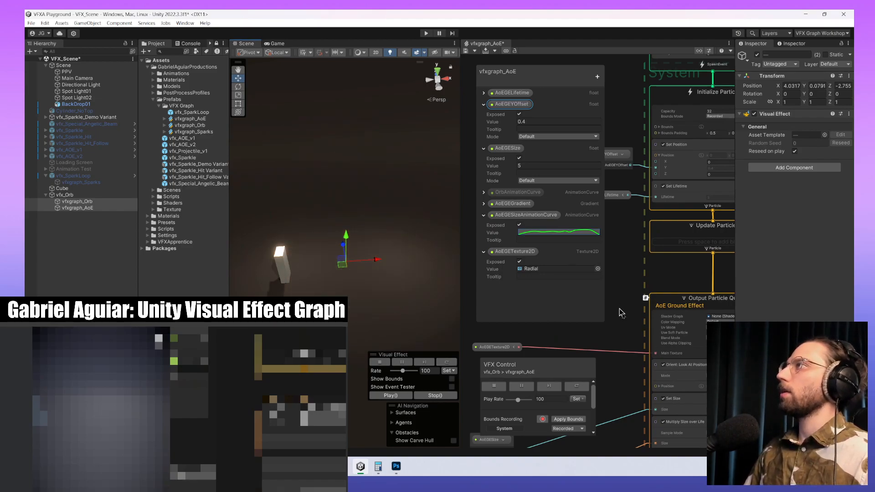
# - Try moving AoEGEGradient's late opaque alpha key to 95.6%, and return it to 92.3%
pyautogui.moveTo(634, 340); pyautogui.dragTo(599, 157, button='middle')
pyautogui.moveTo(675, 406); pyautogui.dragTo(636, 400, button='middle')
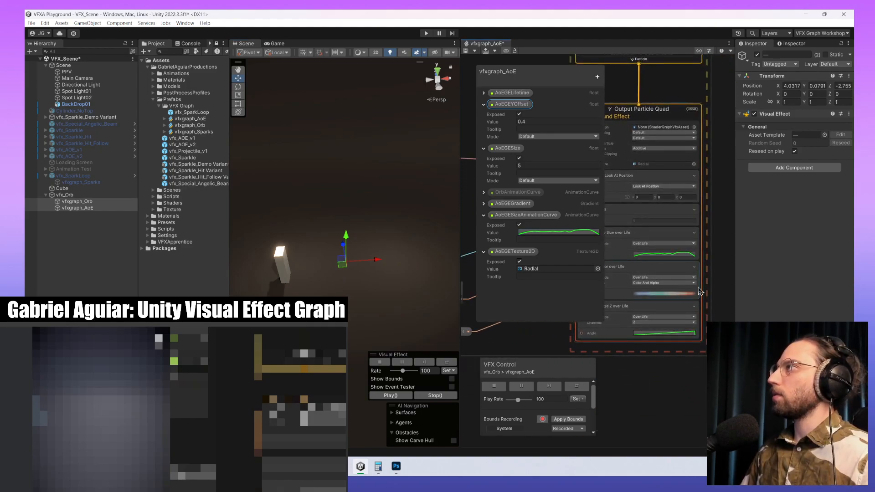
pyautogui.click(658, 291)
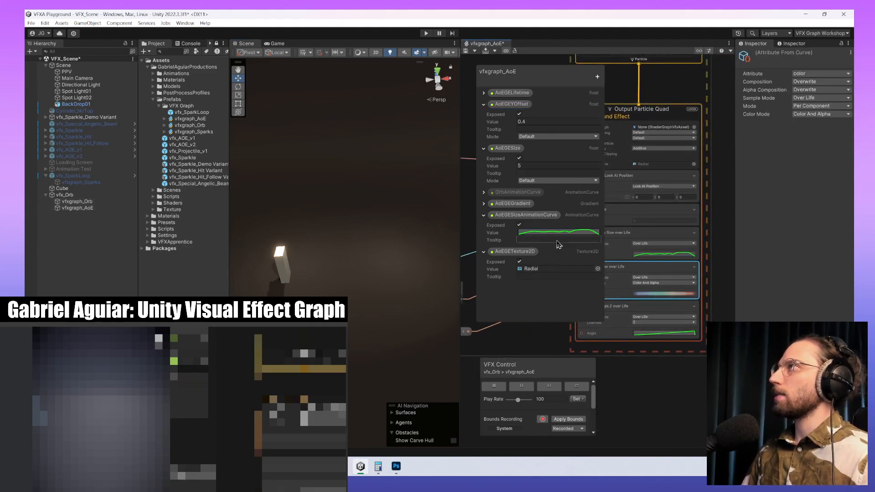
pyautogui.moveTo(633, 423); pyautogui.dragTo(822, 387, button='middle')
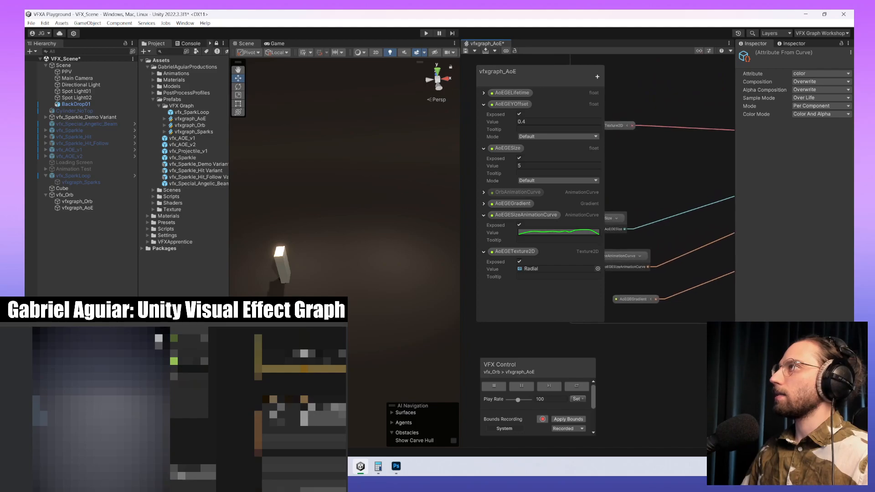
pyautogui.click(632, 266)
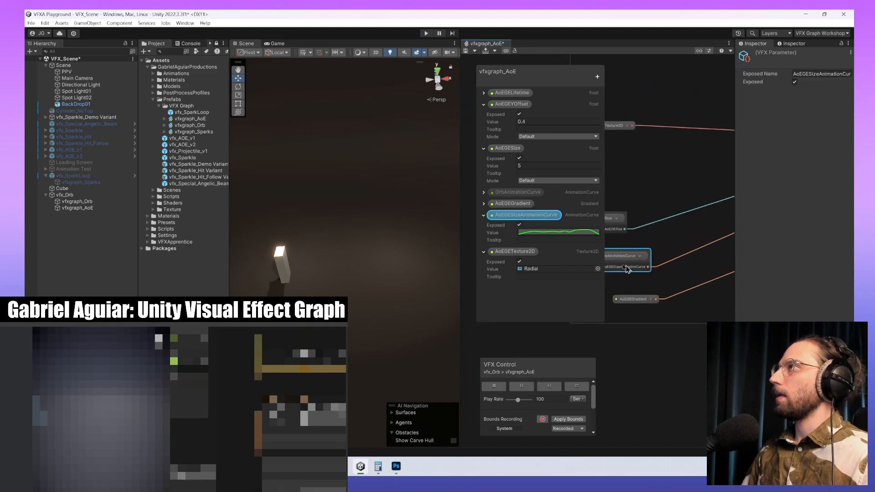
pyautogui.click(483, 204)
pyautogui.click(555, 223)
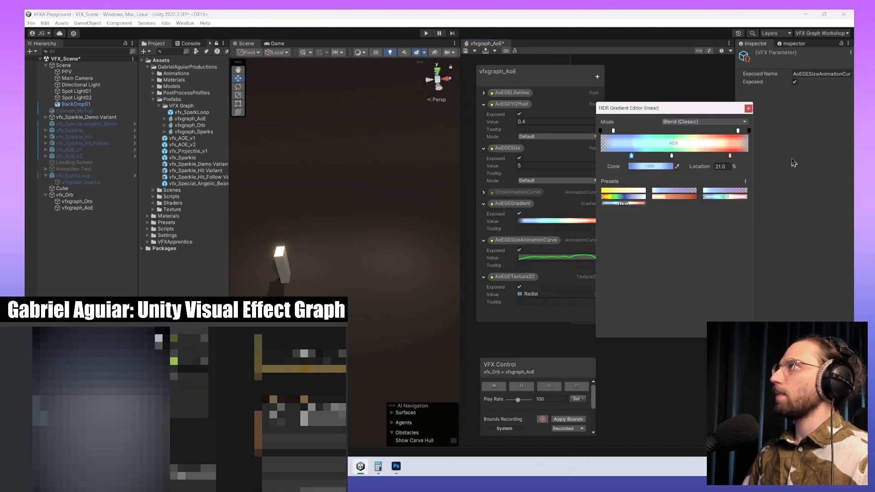
pyautogui.click(739, 132)
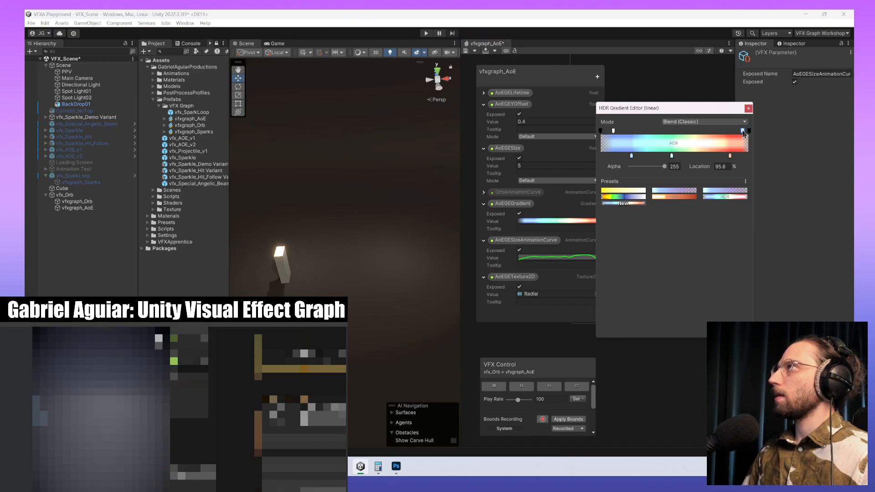
pyautogui.moveTo(741, 132); pyautogui.dragTo(738, 132)
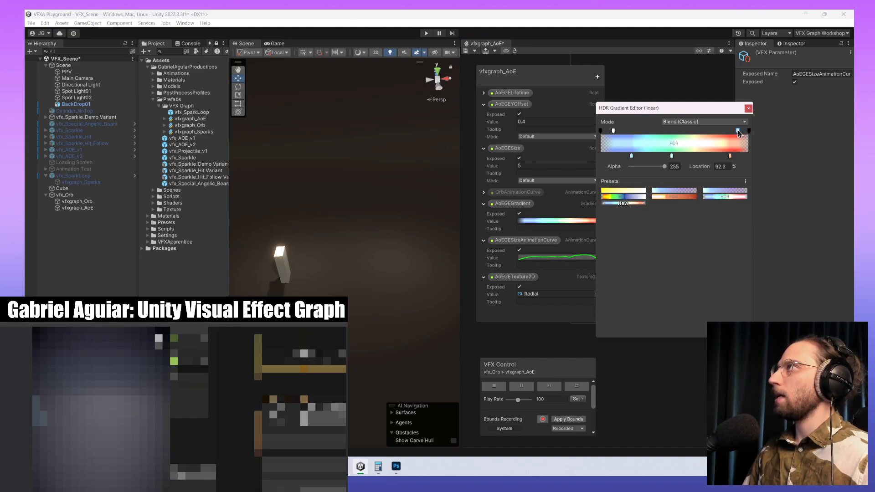
pyautogui.click(751, 112)
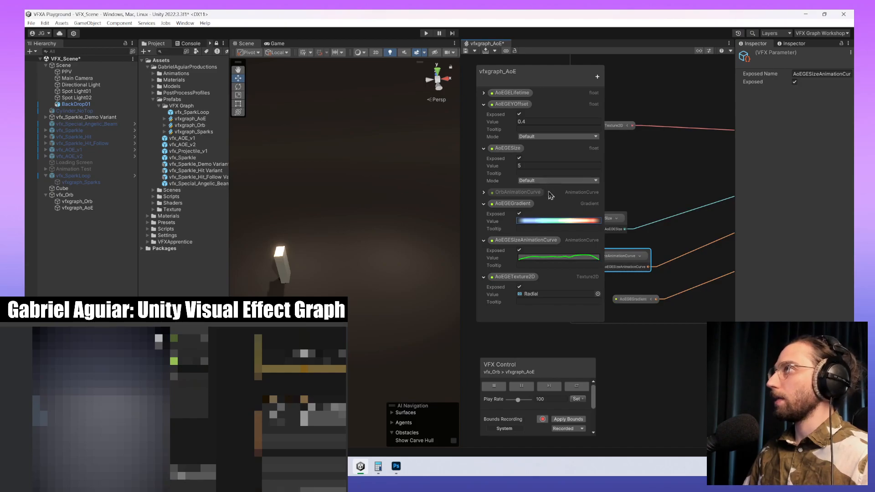
# - Set the AoEGELifetime property's value to 3.3
pyautogui.click(484, 93)
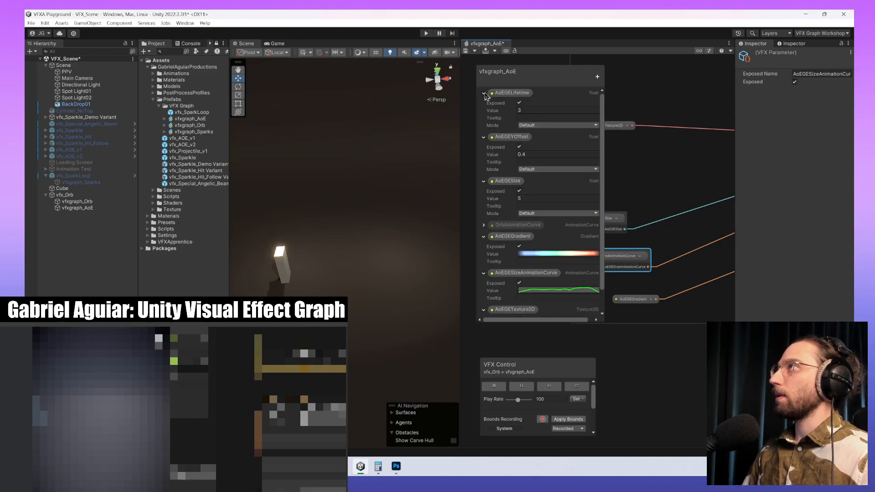
pyautogui.click(529, 112)
pyautogui.write('3.')
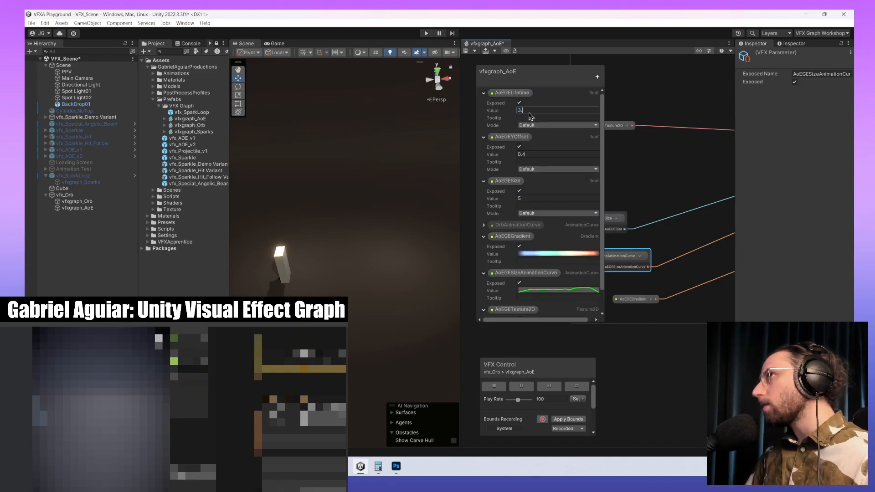
pyautogui.write('3')
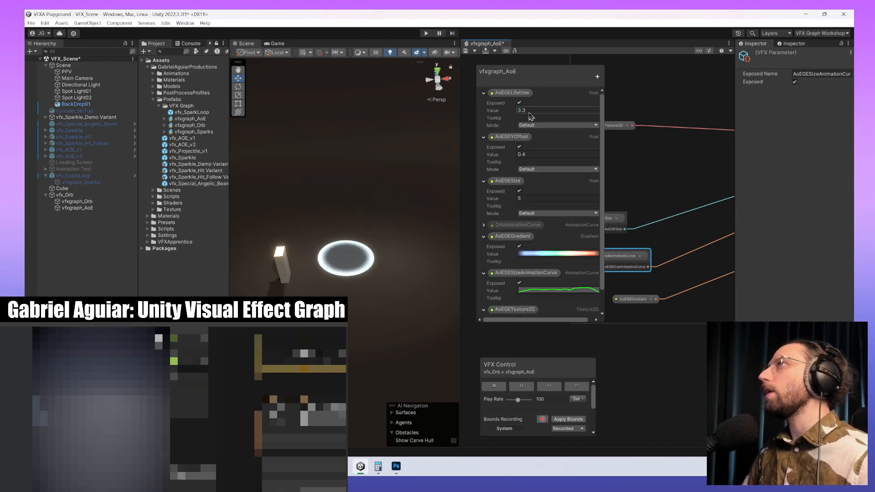
# - Select vfxgraph_Orb and vfxgraph_AoE together, replay them, and pause near the end to compare their timing
pyautogui.click(122, 201)
pyautogui.keyDown('shift'); pyautogui.click(121, 208); pyautogui.keyUp('shift')
pyautogui.click(447, 363)
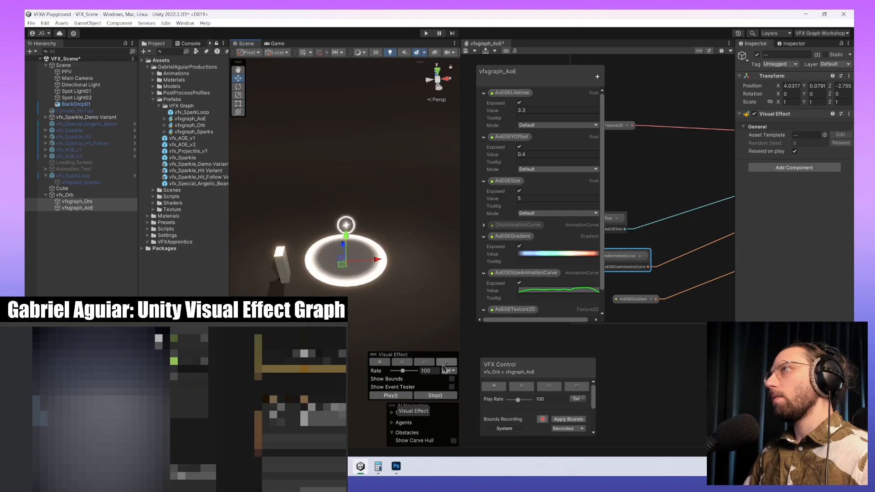
pyautogui.click(443, 366)
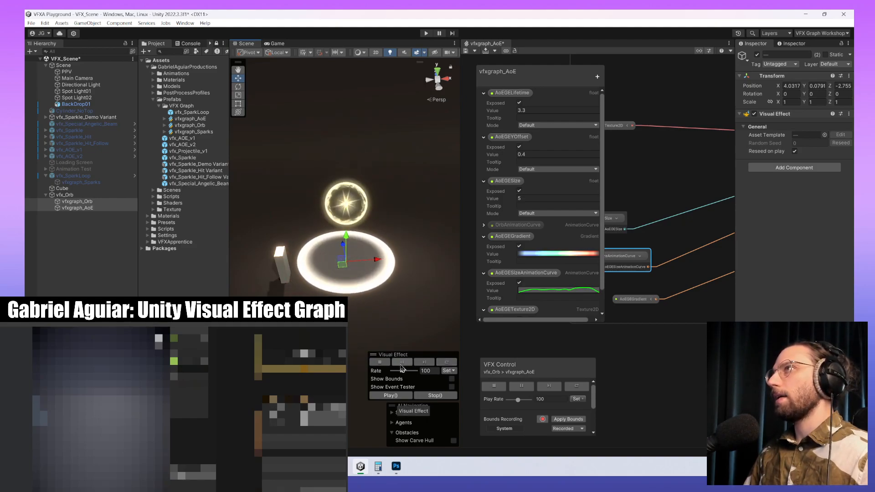
pyautogui.click(401, 368)
pyautogui.click(401, 362)
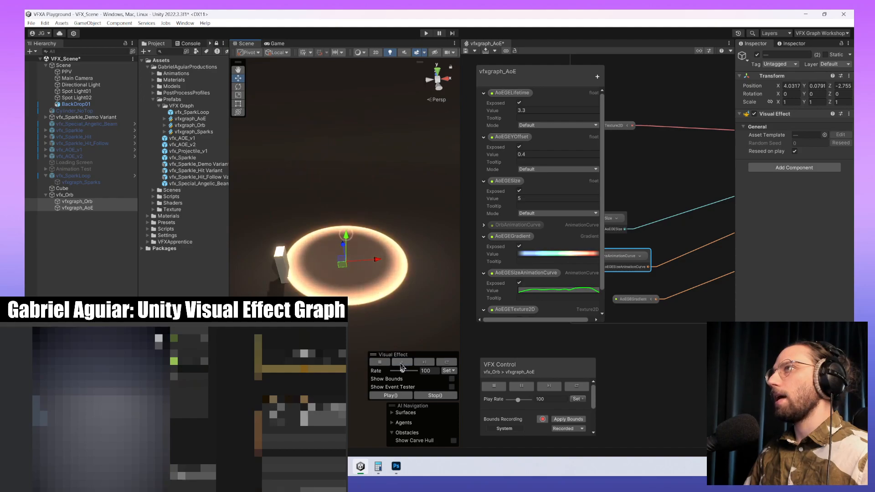
# - Shift the last high key of AoEGESizeAnimationCurve earlier to sharpen the peak, and replay both effects
pyautogui.click(558, 290)
pyautogui.scroll(-3, 753, 318)
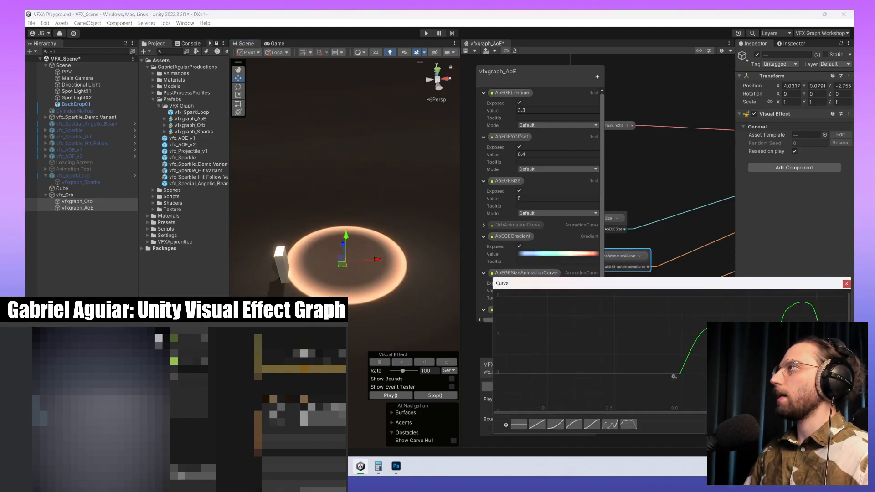
pyautogui.click(747, 303)
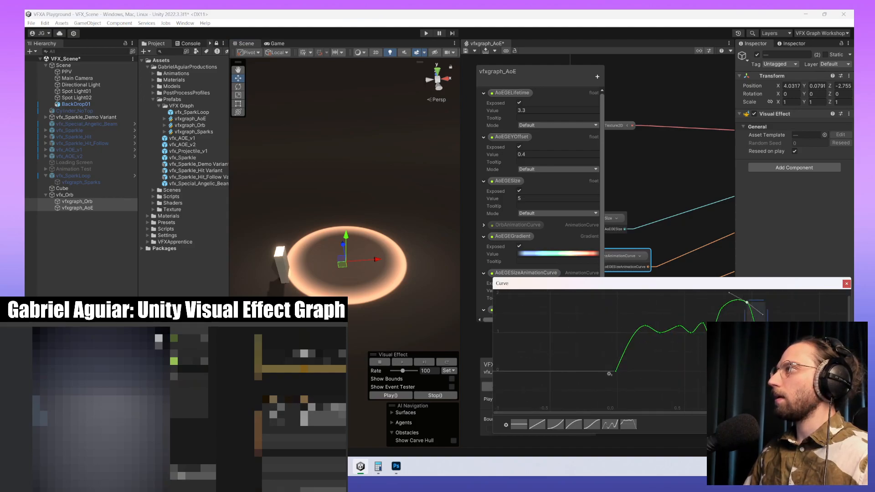
pyautogui.moveTo(746, 302); pyautogui.dragTo(726, 299)
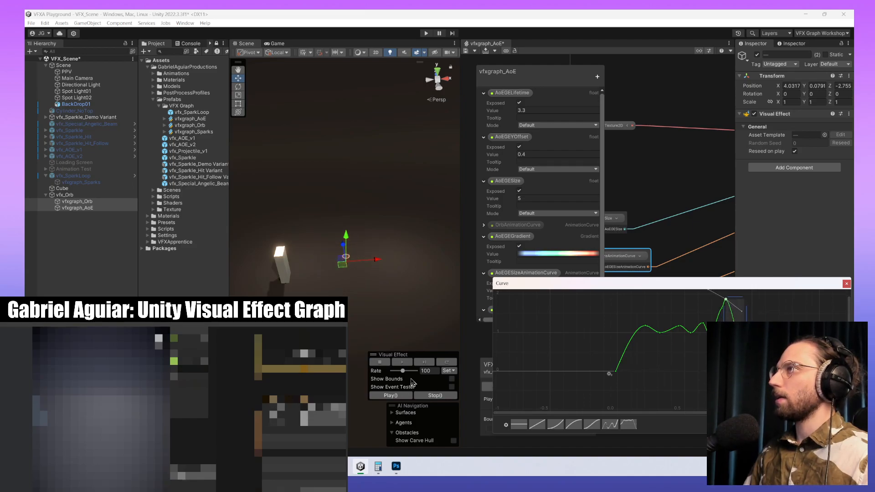
pyautogui.click(445, 363)
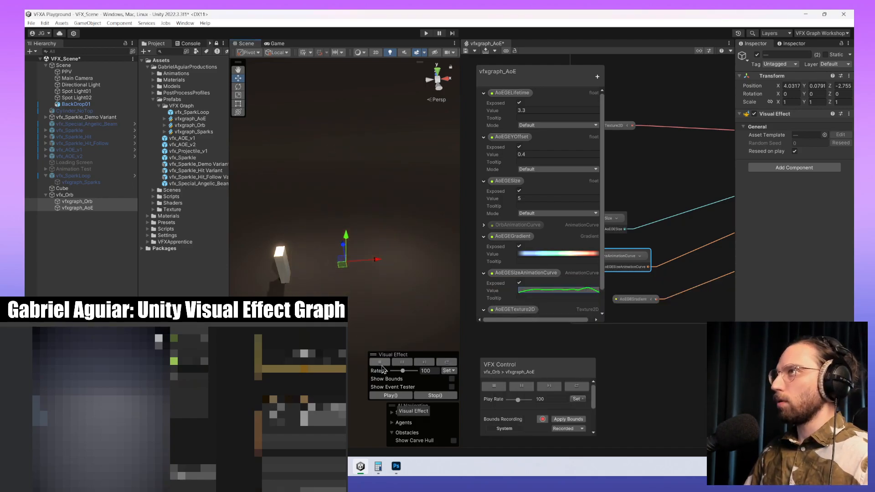
pyautogui.click(454, 363)
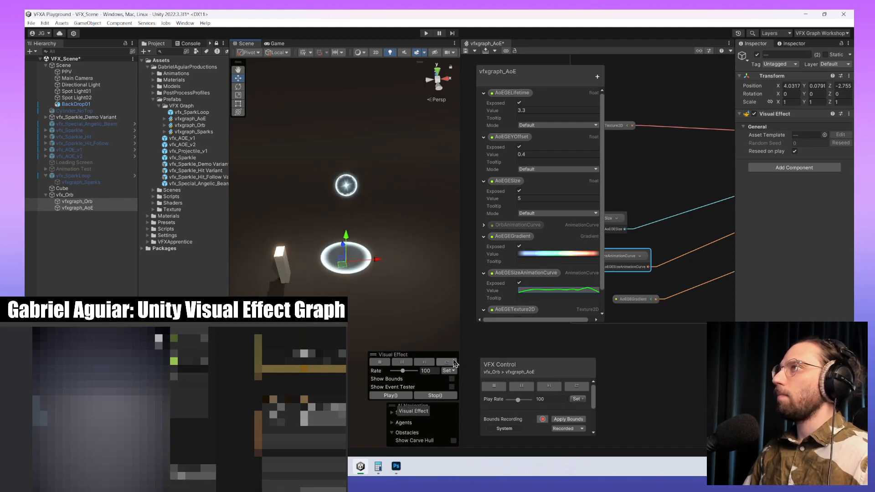
# - Set AoEGELifetime to 3.2 and replay the orb and AoE effects together
pyautogui.click(555, 112)
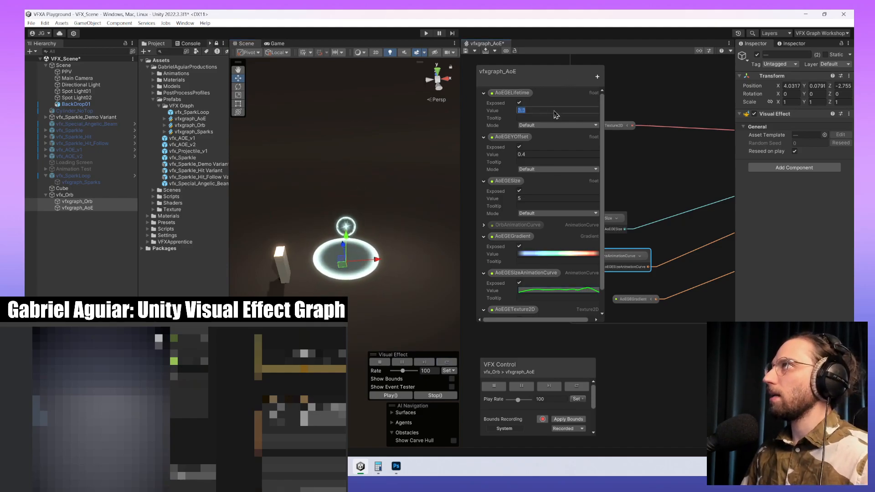
pyautogui.write('3.2')
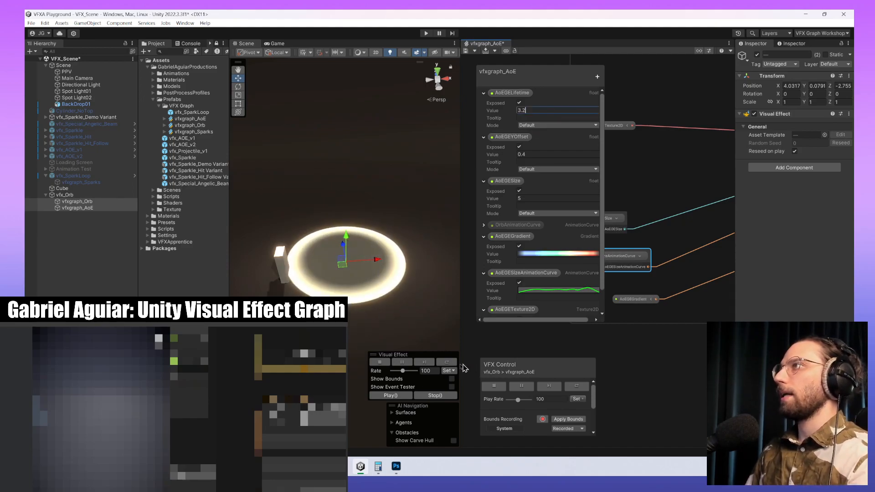
pyautogui.click(447, 362)
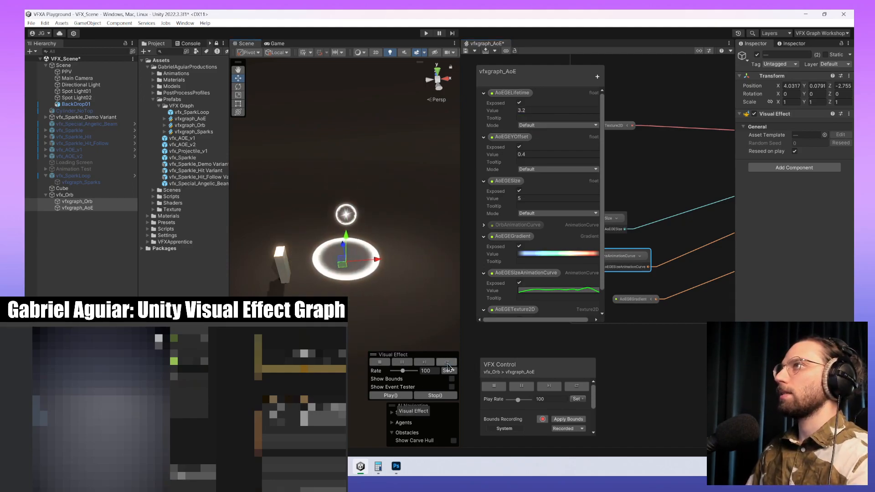
pyautogui.click(402, 363)
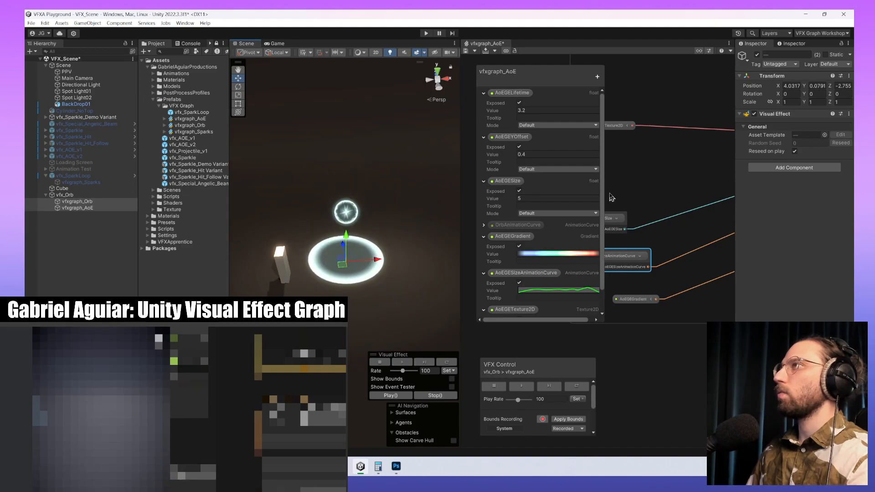
# - Set AoEGELifetime to 3.1, replay the orb and AoE effects together, and pause playback
pyautogui.click(544, 109)
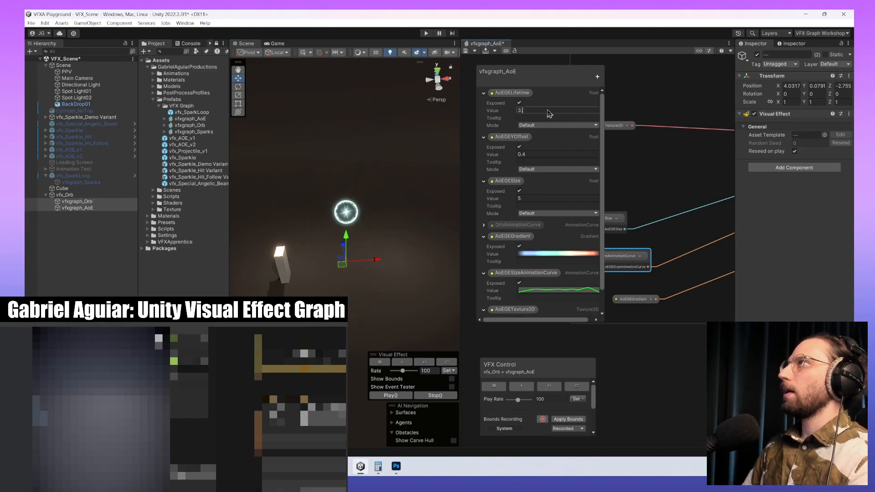
pyautogui.click(455, 362)
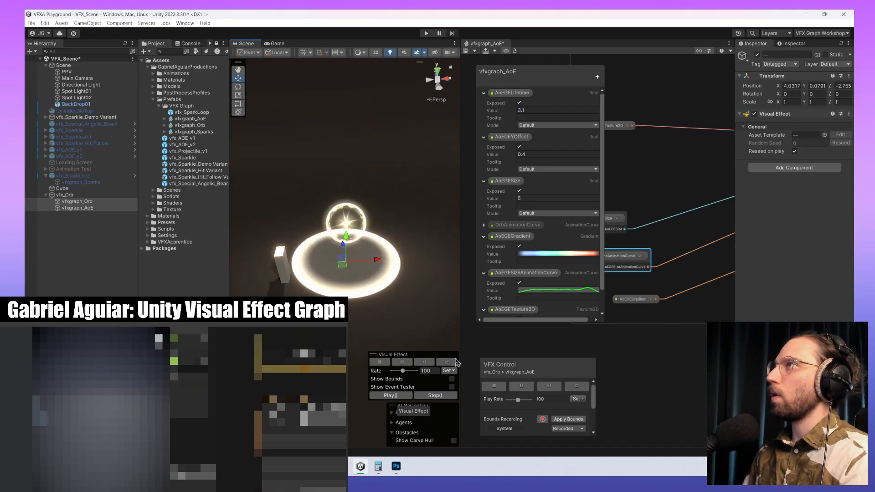
pyautogui.click(401, 369)
pyautogui.click(402, 363)
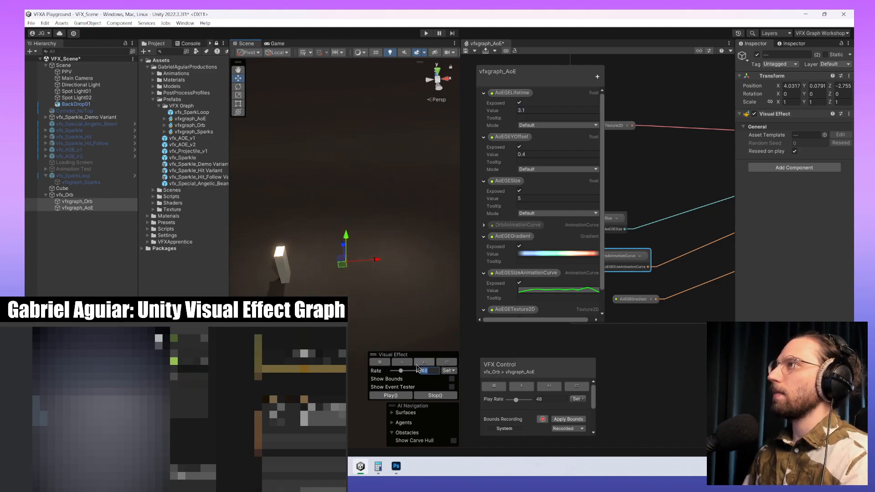
# - Reduce the play rate to 16 and play the orb and AoE effects to compare how they end
pyautogui.click(401, 363)
pyautogui.moveTo(401, 370)
pyautogui.mouseDown()
pyautogui.moveTo(409, 371)
pyautogui.moveTo(399, 375)
pyautogui.mouseUp()
pyautogui.click(401, 363)
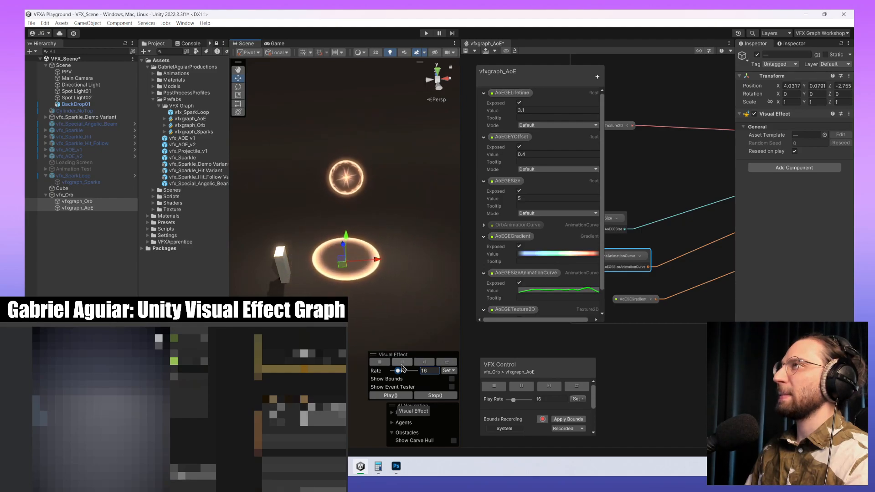
pyautogui.click(402, 362)
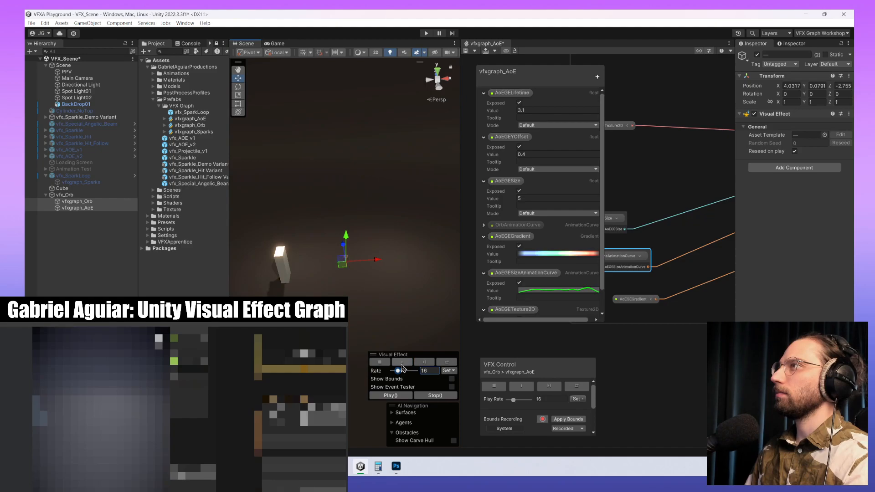
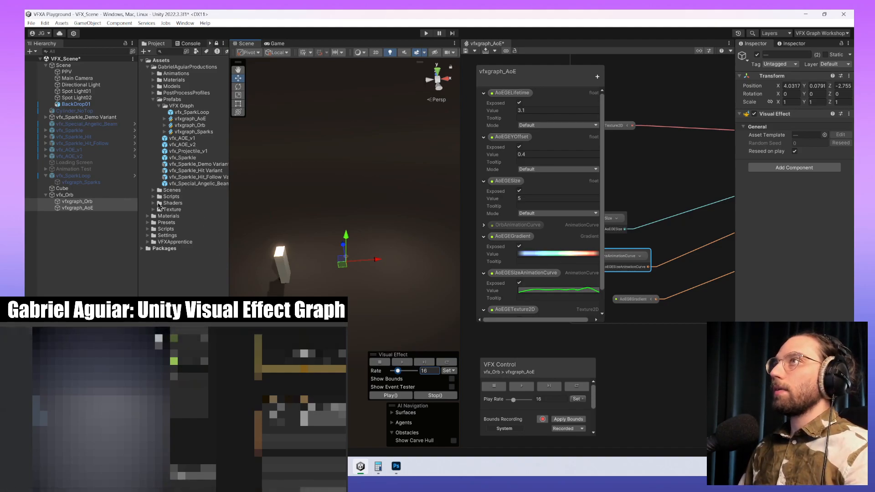
# - Select only vfxgraph_Orb under vfx_Orb, frame it in the scene, and open its graph for editing
pyautogui.keyDown('ctrl'); pyautogui.click(108, 208); pyautogui.keyUp('ctrl')
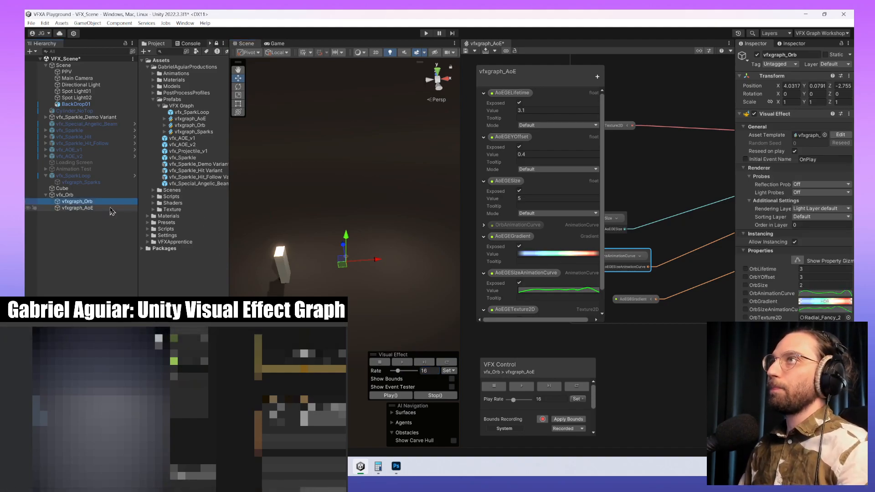
pyautogui.doubleClick(108, 203)
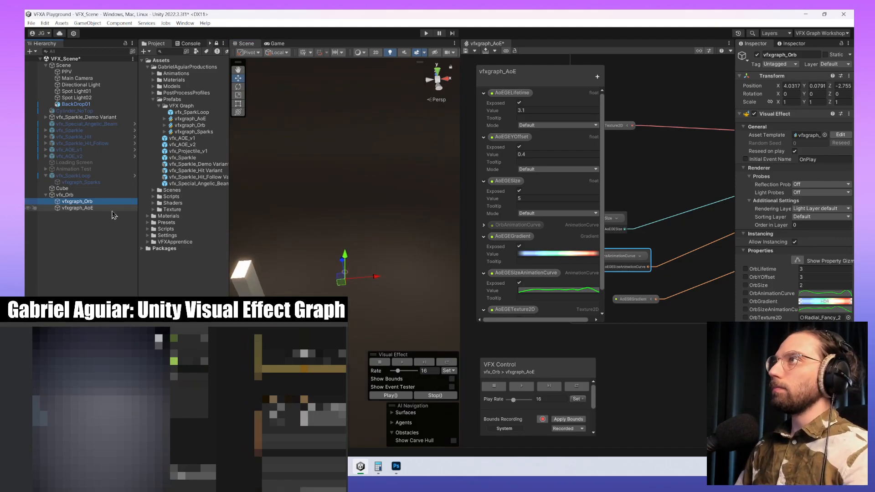
pyautogui.click(840, 134)
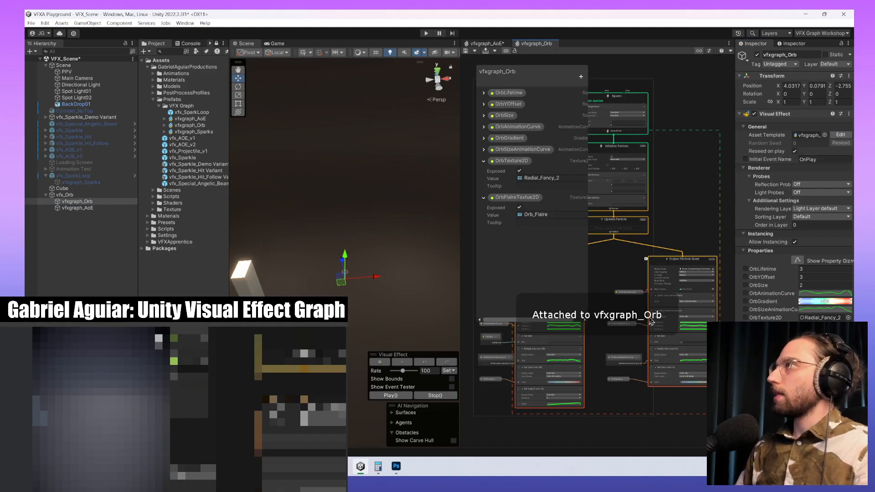
# - Enable Use Soft Particle on the Output Particle Quad that uses the Radial_Fancy_2 texture in vfxgraph_Orb
pyautogui.moveTo(657, 418); pyautogui.dragTo(696, 373, button='middle')
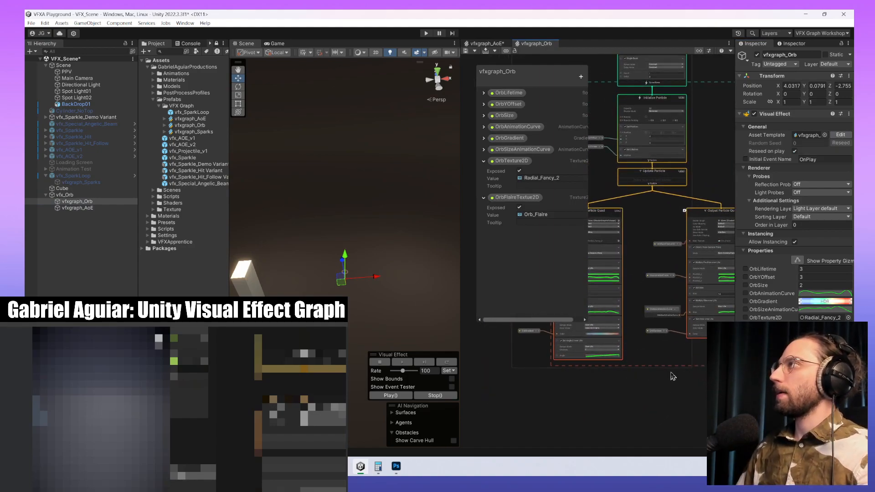
pyautogui.scroll(5, 672, 376)
pyautogui.moveTo(603, 378); pyautogui.dragTo(696, 395, button='middle')
pyautogui.scroll(-4, 696, 395)
pyautogui.scroll(8, 628, 255)
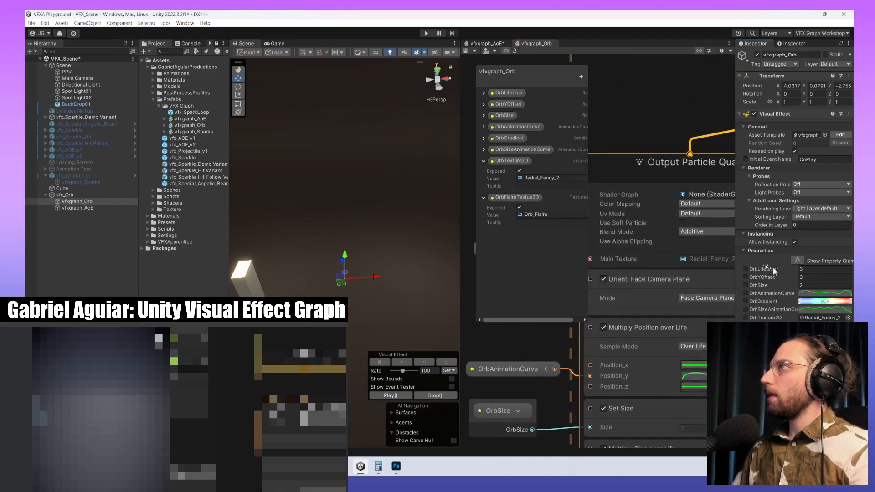
pyautogui.click(682, 223)
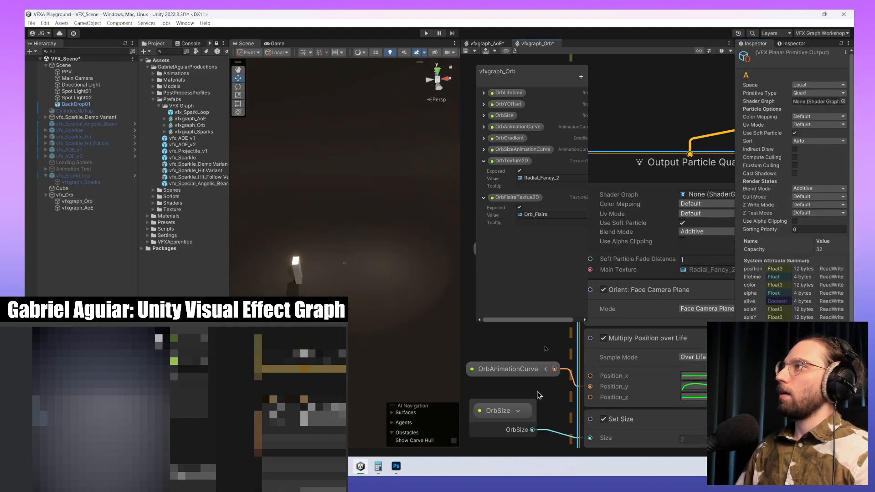
# - Show the VFX Control for vfxgraph_Orb and replay the orb to check its soft particles
pyautogui.click(709, 50)
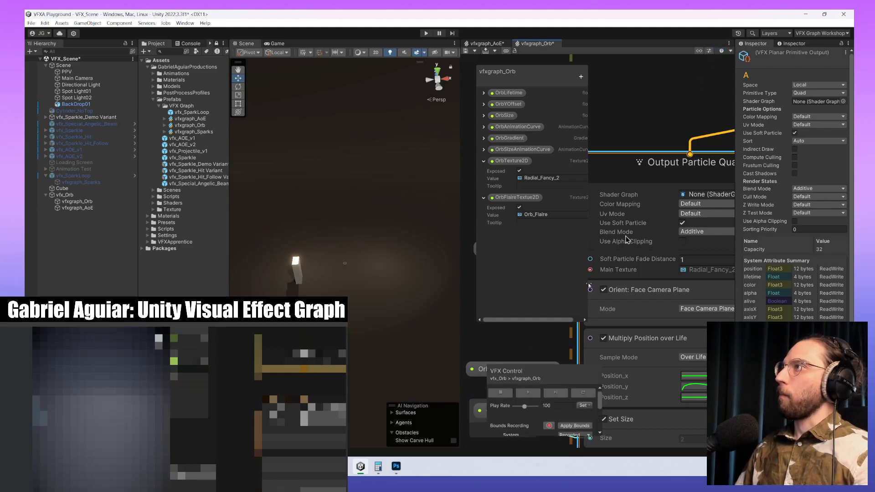
pyautogui.click(582, 392)
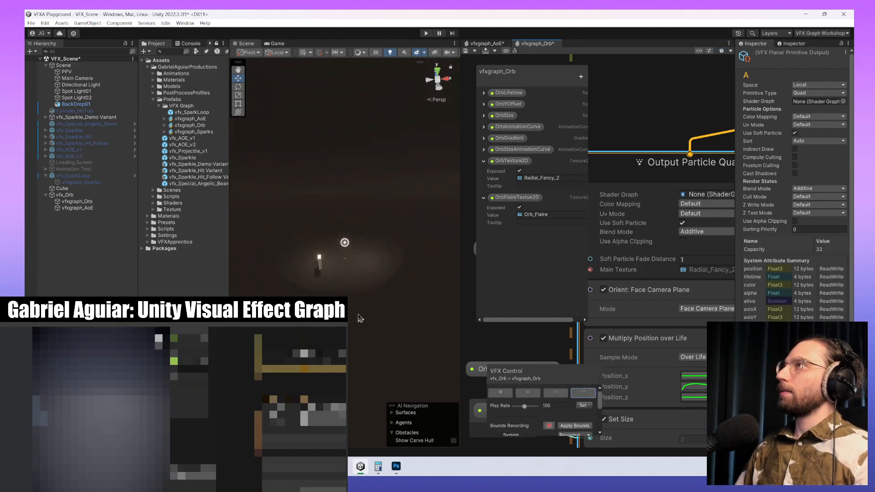
pyautogui.keyDown('alt'); pyautogui.moveTo(381, 241); pyautogui.dragTo(376, 296); pyautogui.keyUp('alt')
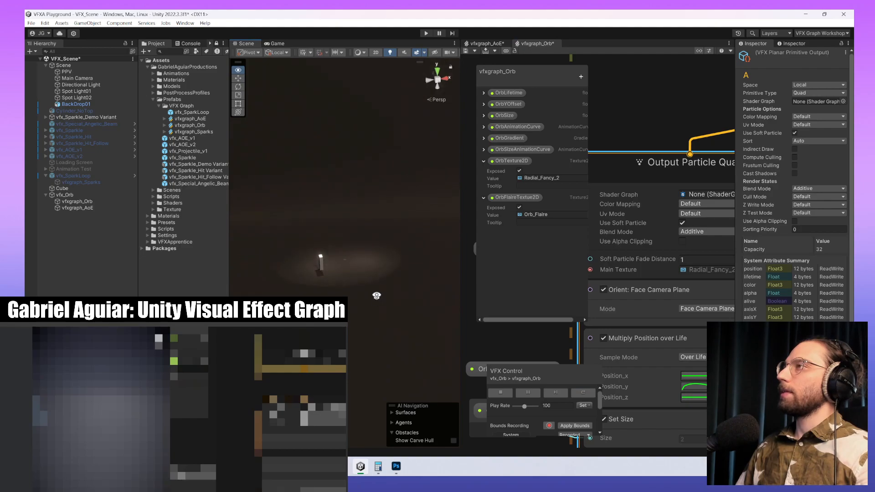
pyautogui.moveTo(376, 296); pyautogui.dragTo(366, 269, button='middle')
# - Select vfxgraph_Orb and vfxgraph_AoE together, set the play rate to 100, and replay both effects
pyautogui.click(82, 201)
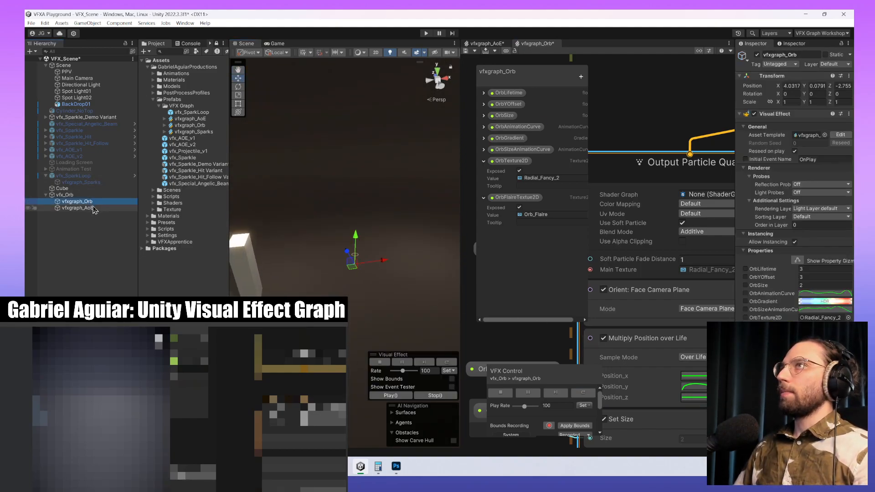
pyautogui.keyDown('ctrl'); pyautogui.click(78, 208); pyautogui.keyUp('ctrl')
pyautogui.click(447, 362)
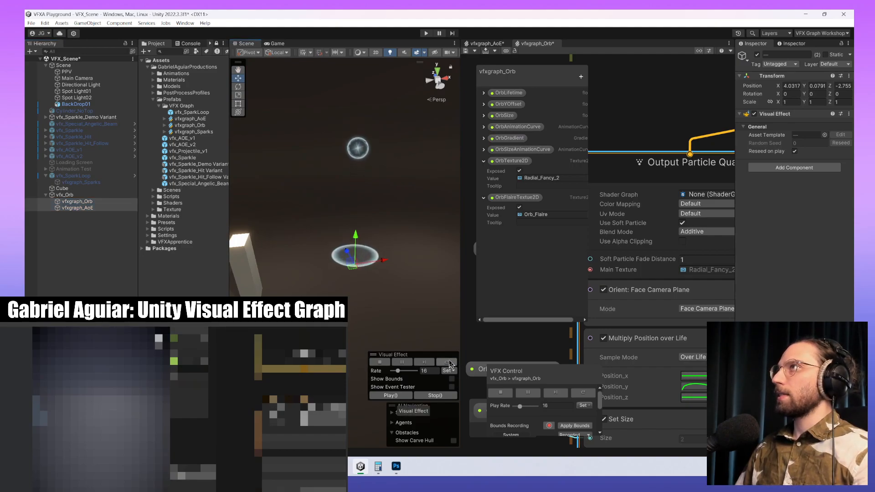
pyautogui.click(431, 373)
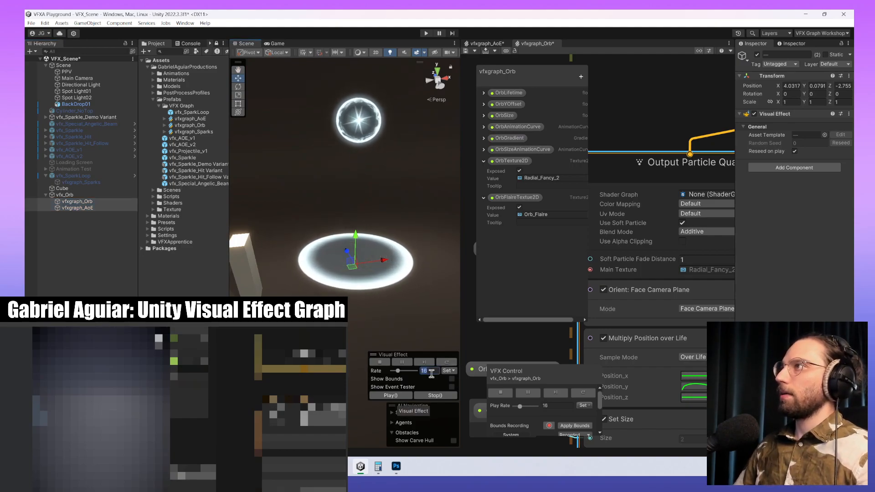
pyautogui.write('100')
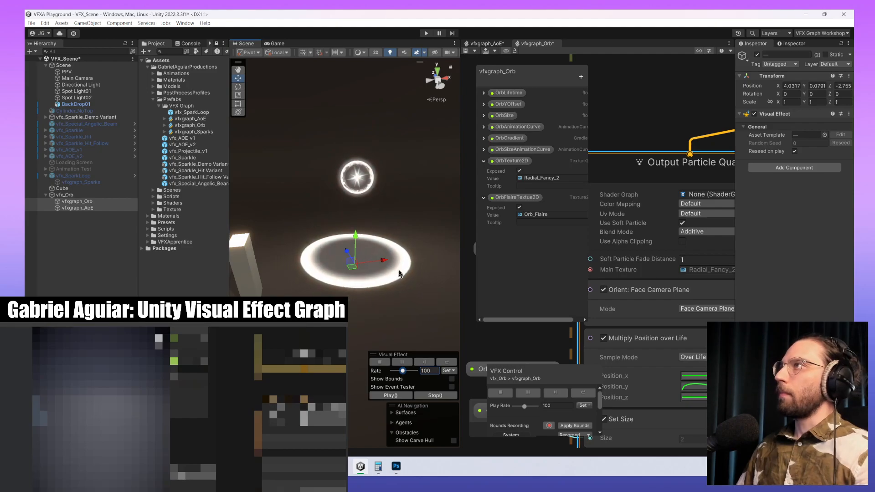
pyautogui.moveTo(410, 278); pyautogui.dragTo(394, 263, button='middle')
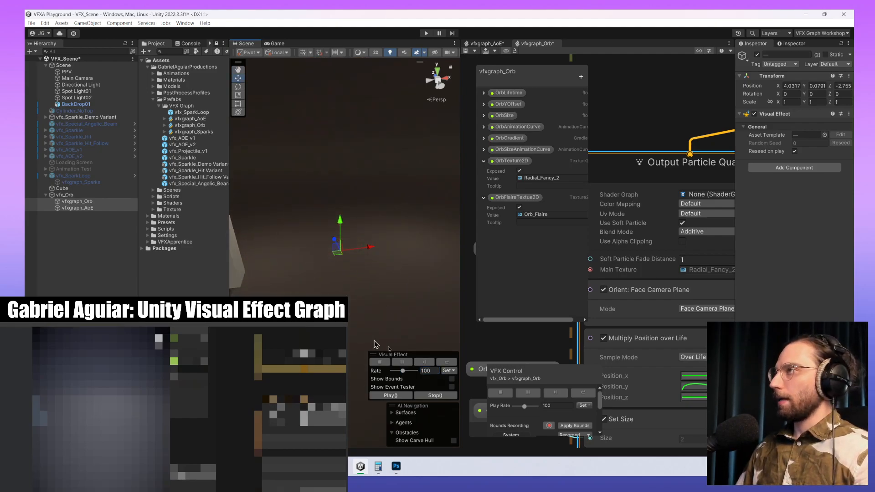
pyautogui.click(446, 362)
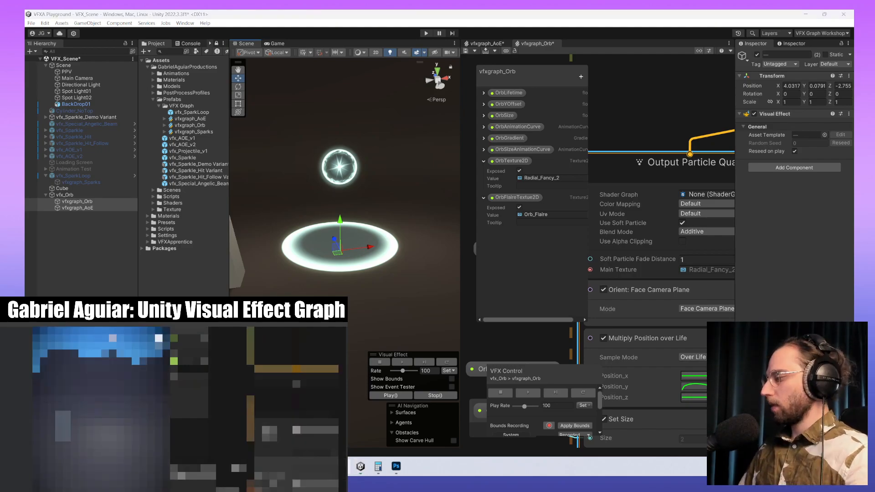
# - Reselect the orb and AoE effects, replay them together at normal speed, and pause playback
pyautogui.moveTo(509, 346); pyautogui.dragTo(538, 338, button='middle')
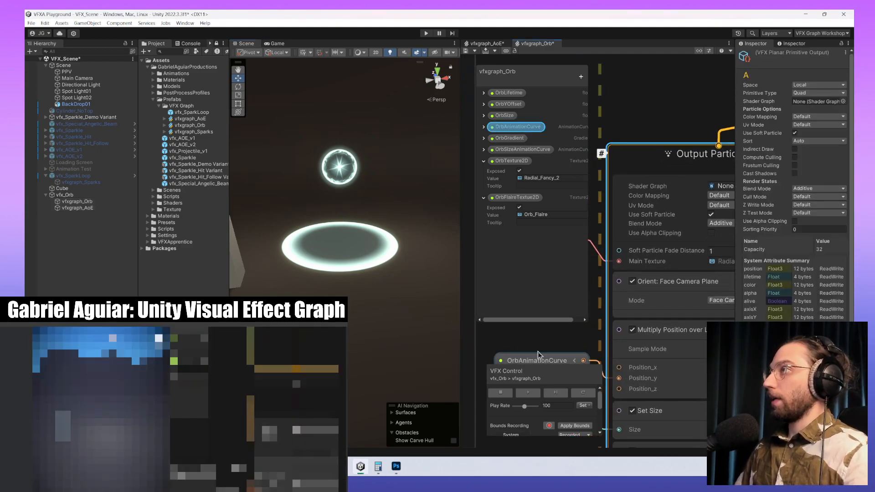
pyautogui.click(109, 202)
pyautogui.keyDown('shift'); pyautogui.click(109, 208); pyautogui.keyUp('shift')
pyautogui.click(446, 361)
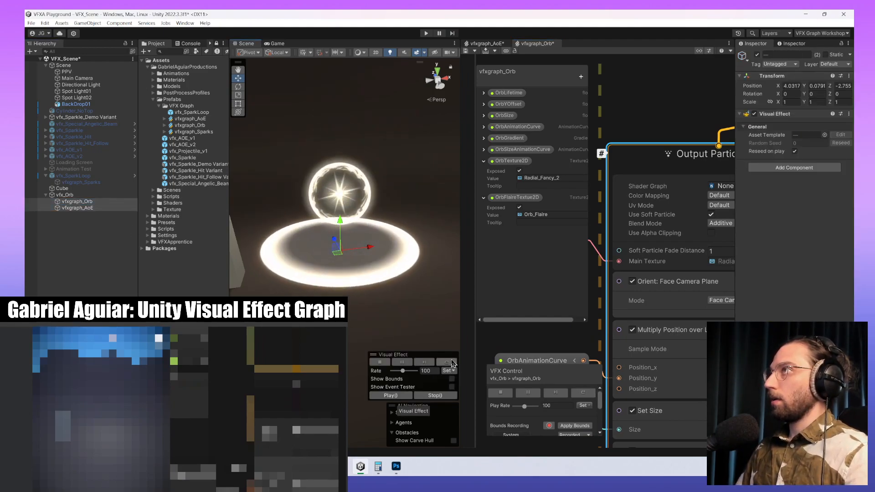
pyautogui.click(401, 364)
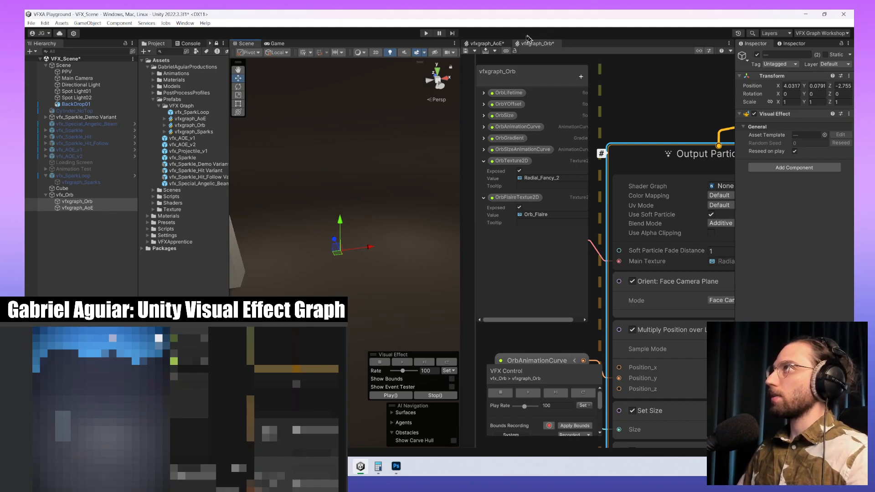
# - Open AoEGEGradient in the vfxgraph_AoE graph and remove its middle white colour key
pyautogui.click(499, 44)
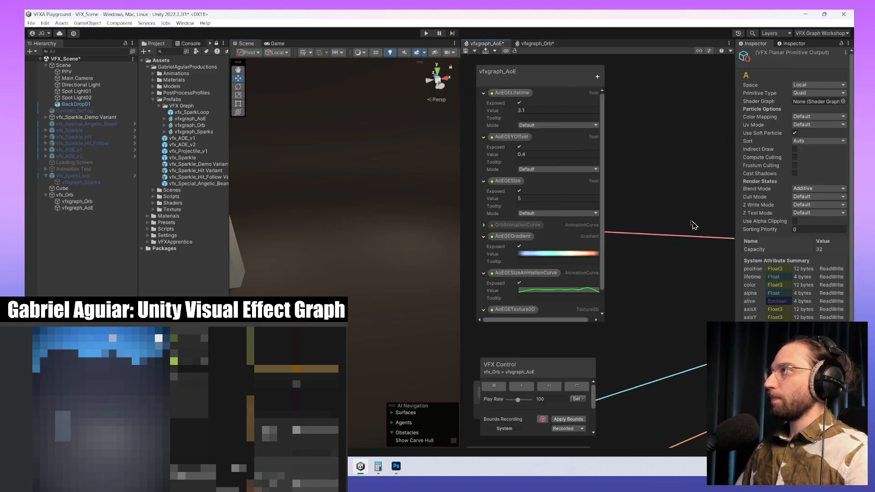
pyautogui.click(560, 254)
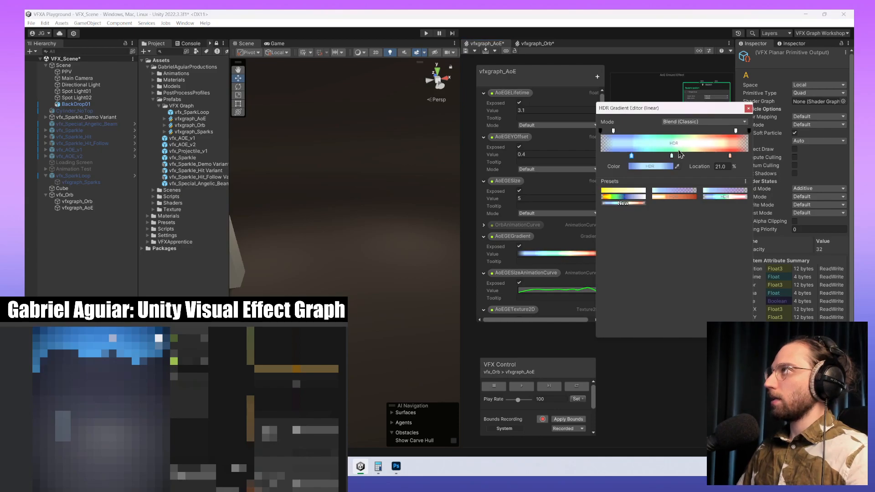
pyautogui.moveTo(674, 161); pyautogui.dragTo(635, 160)
pyautogui.hotkey('ctrl', 'z')
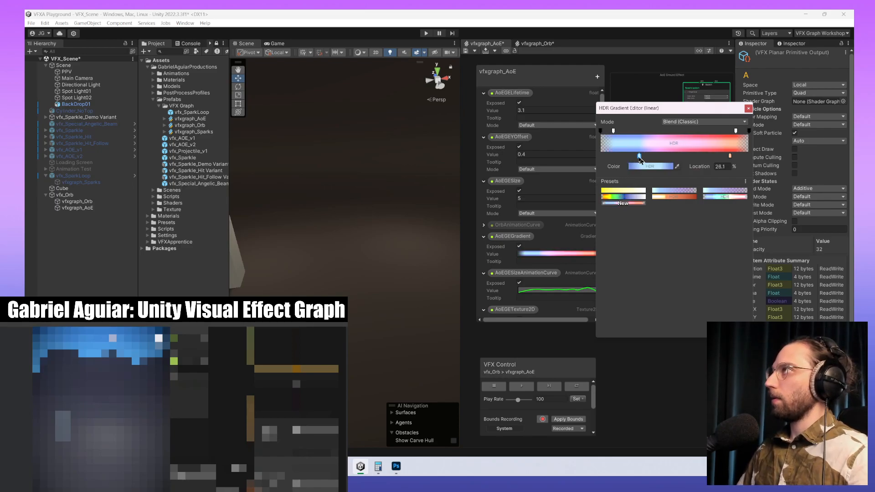
# - Recolour the gradient's light blue key to a saturated blue and move it to location 0%
pyautogui.click(643, 167)
pyautogui.moveTo(700, 238); pyautogui.dragTo(718, 244)
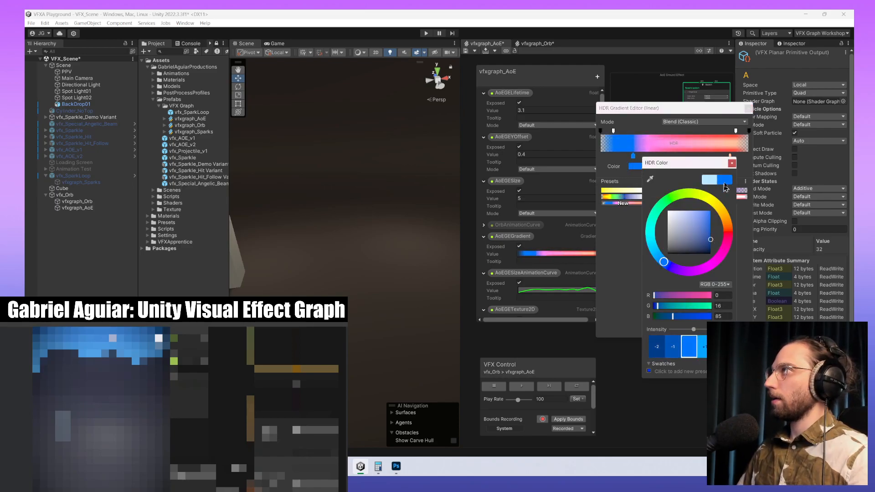
pyautogui.click(731, 163)
pyautogui.moveTo(633, 156); pyautogui.dragTo(602, 157)
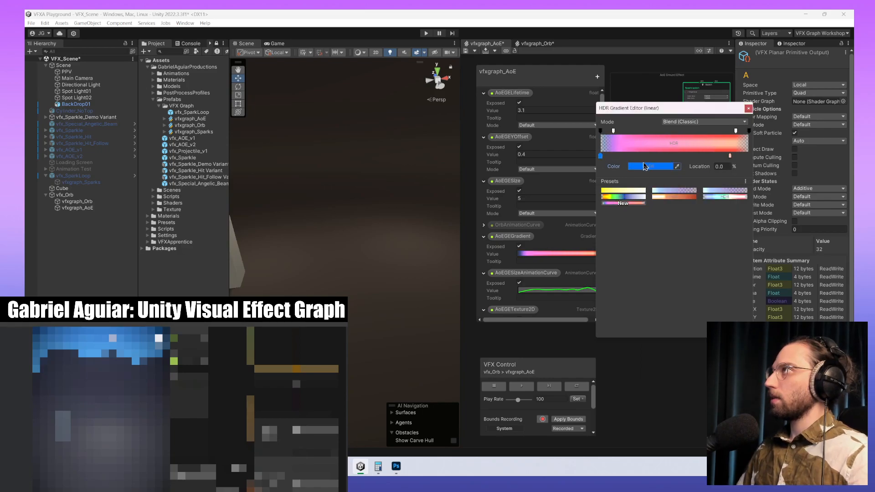
pyautogui.click(645, 167)
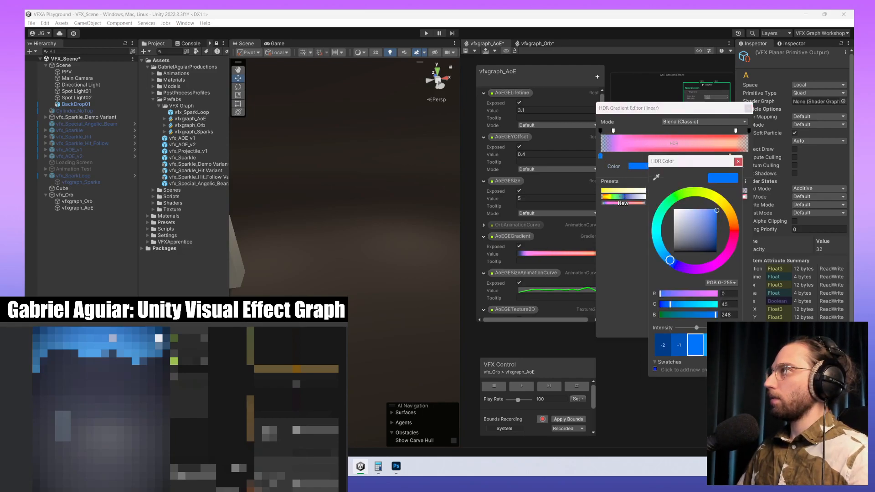
pyautogui.click(737, 162)
# - Position the gradient's orange-red key at 87.1% and raise its HDR colour intensity to 5
pyautogui.click(730, 156)
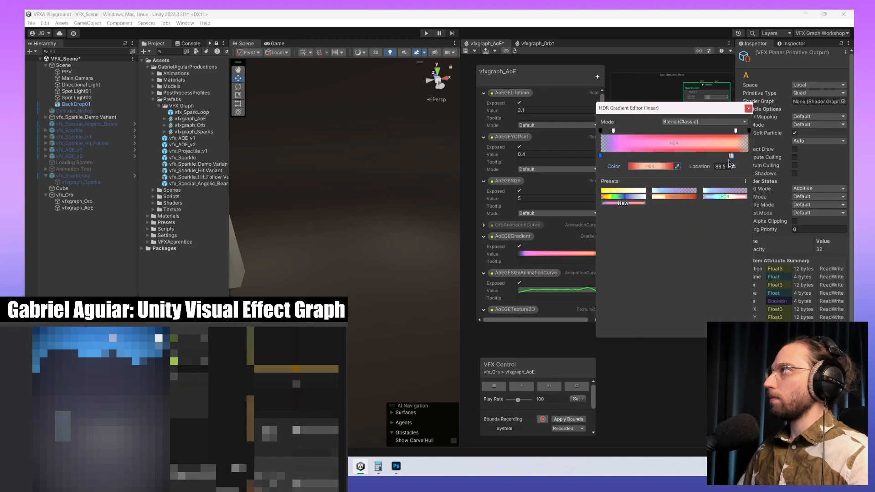
pyautogui.moveTo(731, 156); pyautogui.dragTo(729, 157)
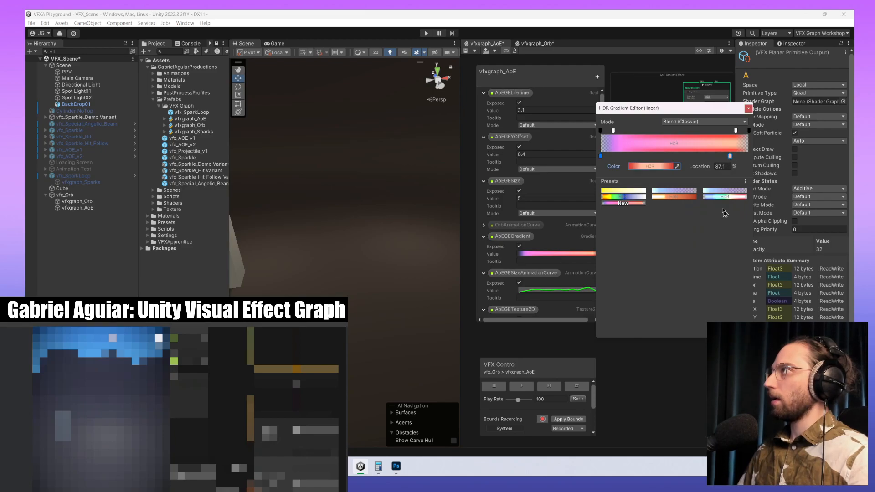
pyautogui.click(675, 165)
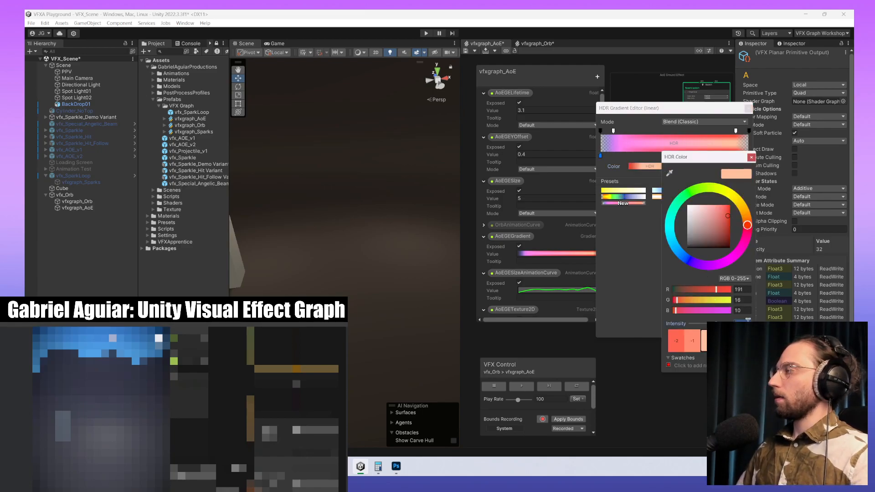
pyautogui.write('2')
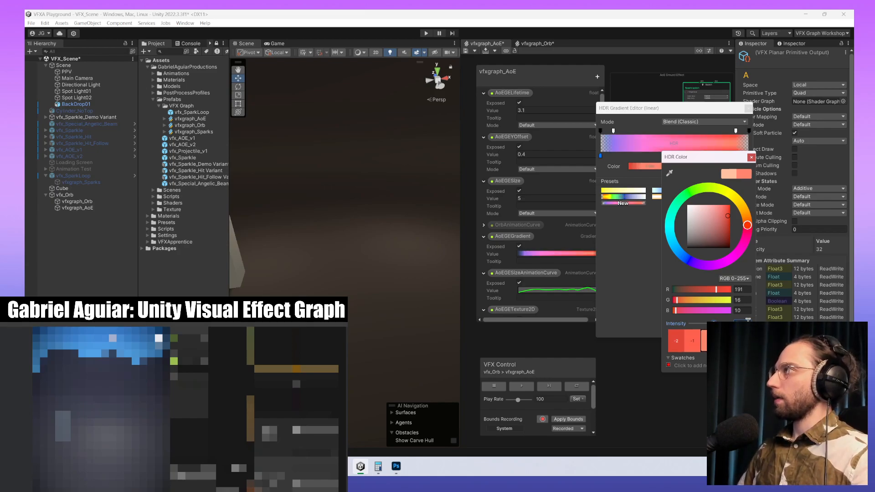
pyautogui.write('5')
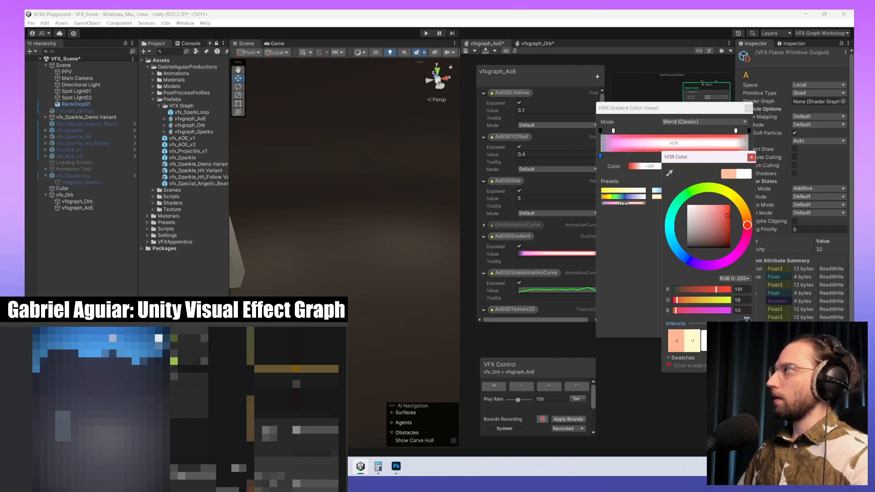
pyautogui.click(750, 157)
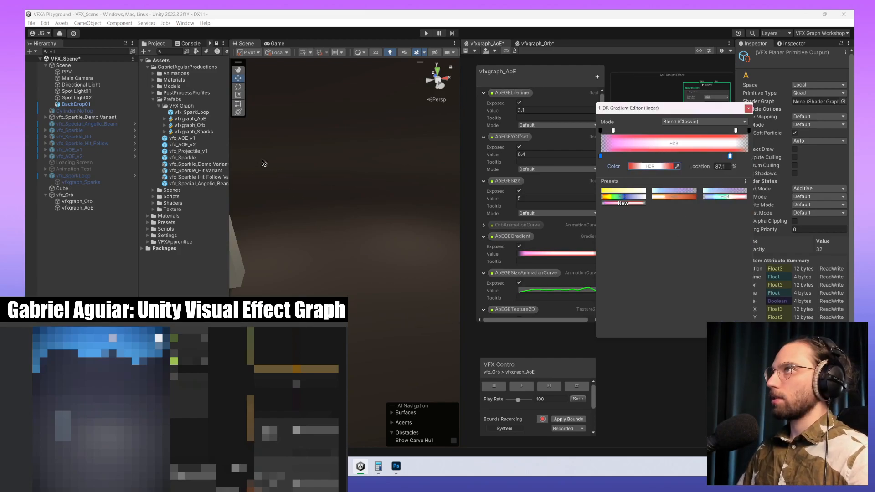
# - Capture a screenshot of the empty Scene view area and bring it up in the Snipping Tool
pyautogui.press('super+shift+s')
pyautogui.moveTo(258, 148); pyautogui.dragTo(431, 343)
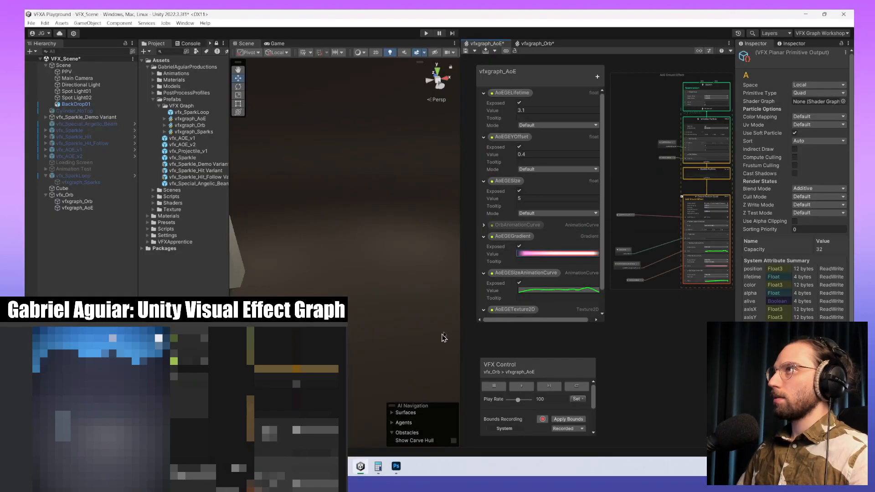
pyautogui.hotkey('alt', 'Tab')
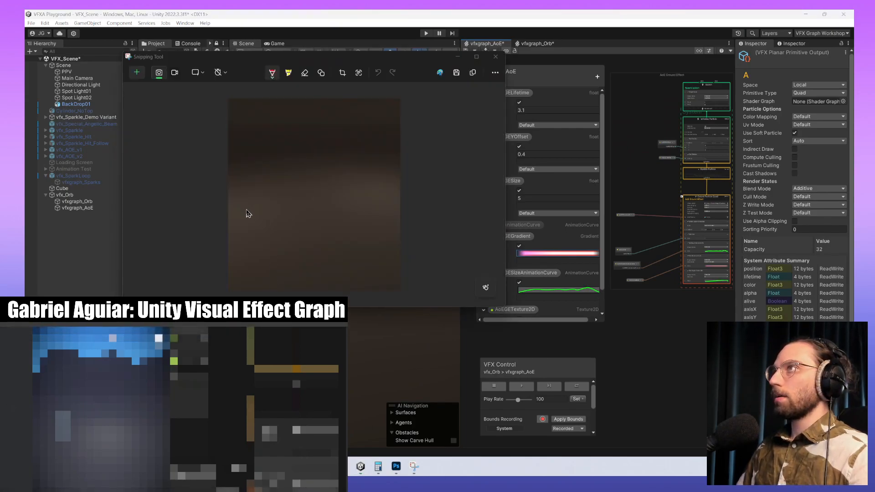
# - Sketch a rising curve from 0 to 5 with 4 and an arrow marked near its end on the screenshot, then close the Snipping Tool
pyautogui.moveTo(245, 221); pyautogui.dragTo(244, 218)
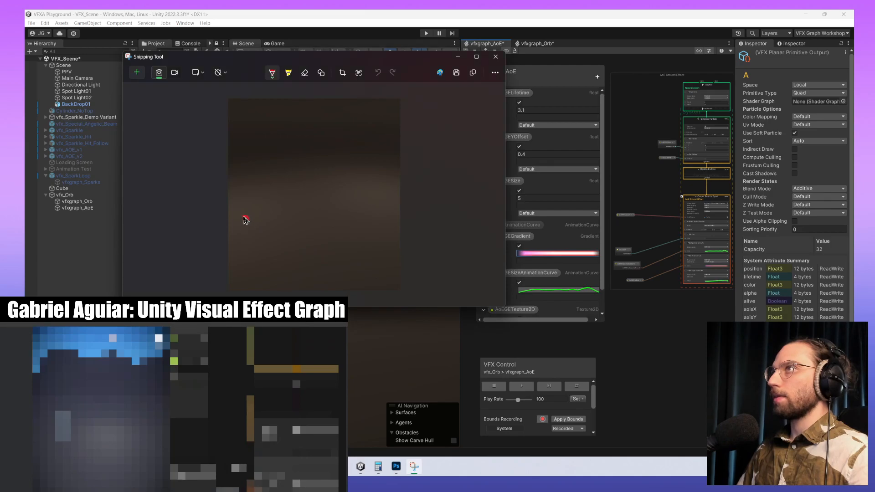
pyautogui.moveTo(393, 131)
pyautogui.mouseDown()
pyautogui.moveTo(383, 136)
pyautogui.moveTo(394, 142)
pyautogui.moveTo(383, 150)
pyautogui.mouseUp()
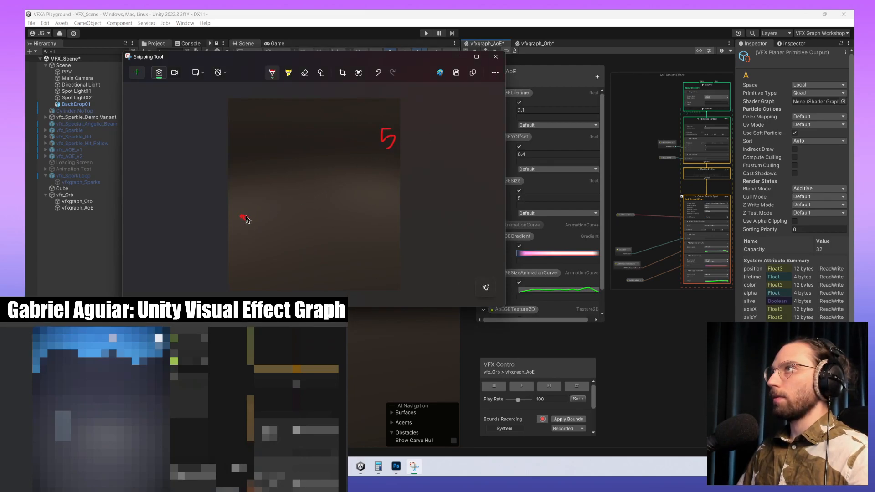
pyautogui.moveTo(246, 219)
pyautogui.mouseDown()
pyautogui.moveTo(294, 153)
pyautogui.moveTo(376, 131)
pyautogui.moveTo(336, 121)
pyautogui.moveTo(345, 122)
pyautogui.mouseUp()
pyautogui.moveTo(340, 114); pyautogui.dragTo(340, 127)
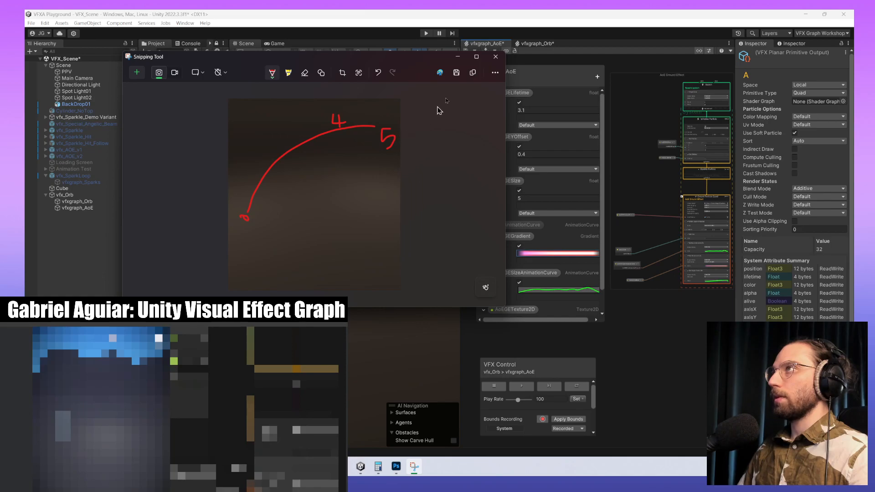
pyautogui.moveTo(347, 117)
pyautogui.mouseDown()
pyautogui.moveTo(375, 117)
pyautogui.moveTo(346, 117)
pyautogui.moveTo(354, 120)
pyautogui.mouseUp()
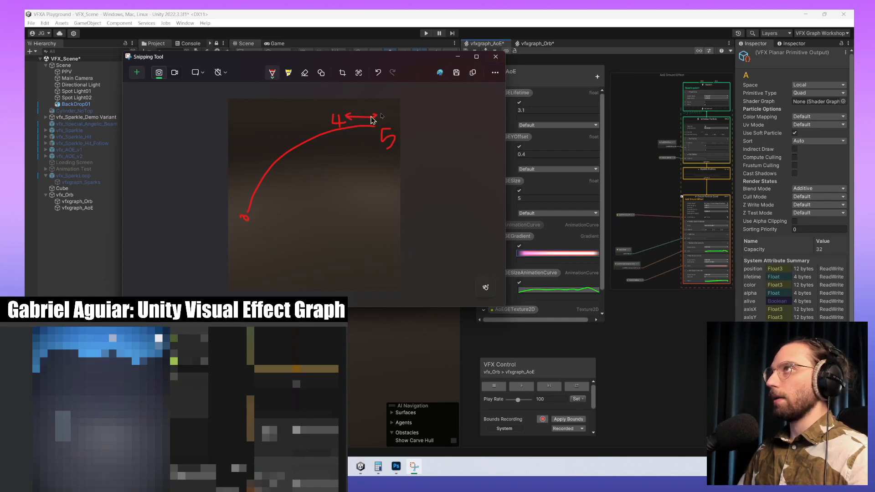
pyautogui.click(496, 56)
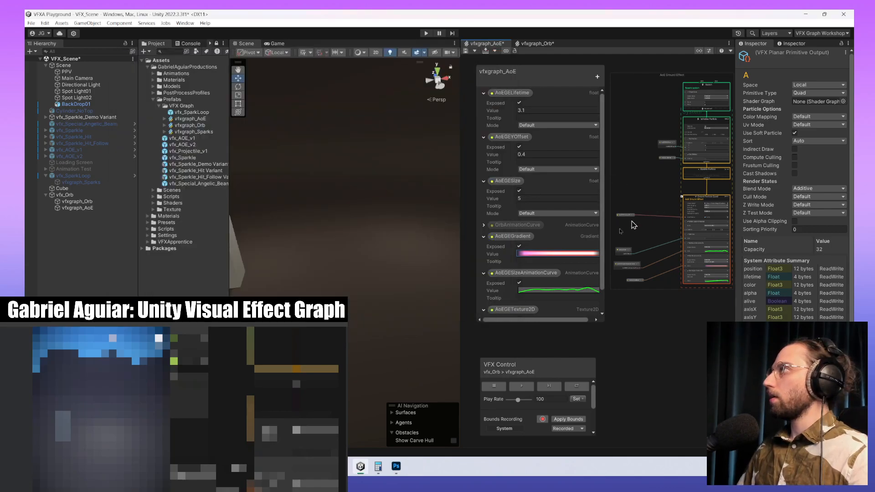
# - Reopen AoEGEGradient, move its orange-red colour key to the far end and add another key at 73.0%
pyautogui.click(581, 253)
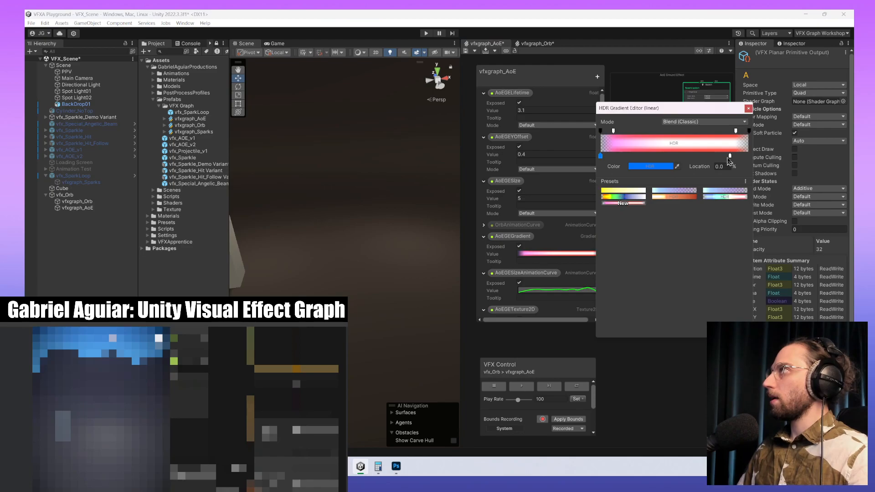
pyautogui.moveTo(729, 156); pyautogui.dragTo(748, 156)
pyautogui.click(708, 157)
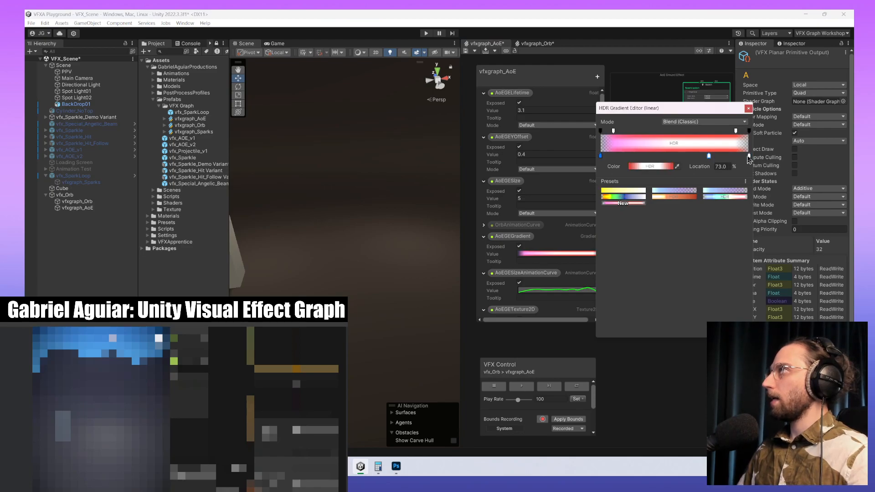
# - Set the HDR intensity of the gradient's last orange-red key to 4
pyautogui.click(668, 167)
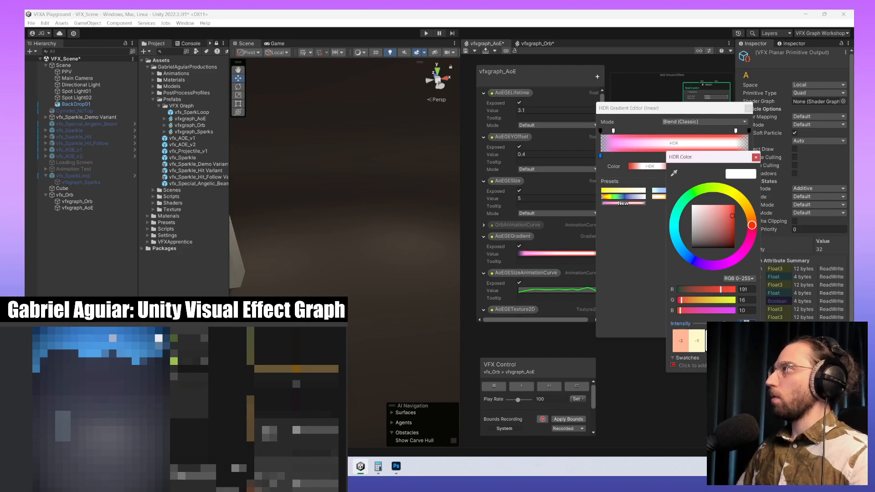
pyautogui.write('1')
pyautogui.press('BackSpace')
pyautogui.write('4')
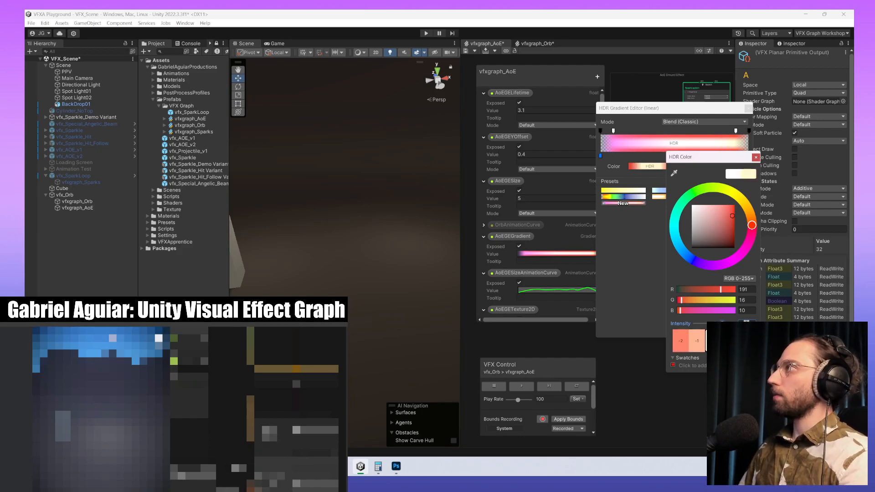
pyautogui.click(754, 157)
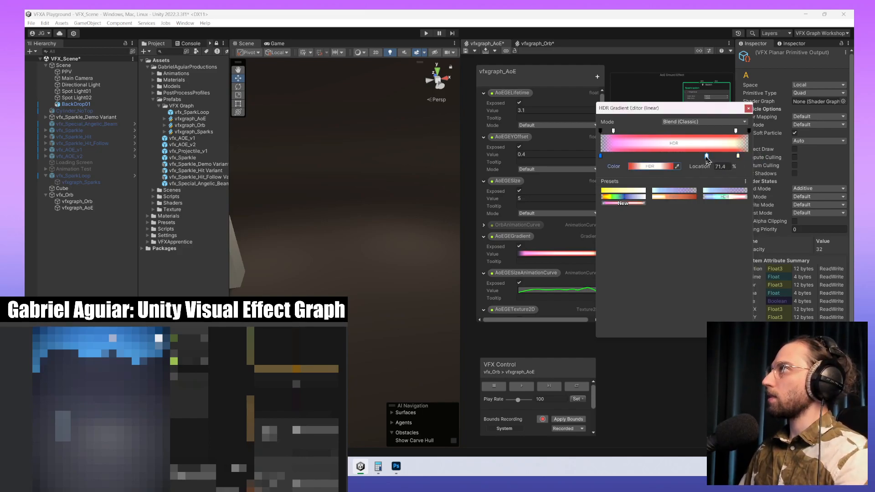
# - Move the last orange-red key closer to the middle one and raise its HDR intensity until the colour is nearly white
pyautogui.moveTo(738, 156); pyautogui.dragTo(724, 156)
pyautogui.doubleClick(726, 157)
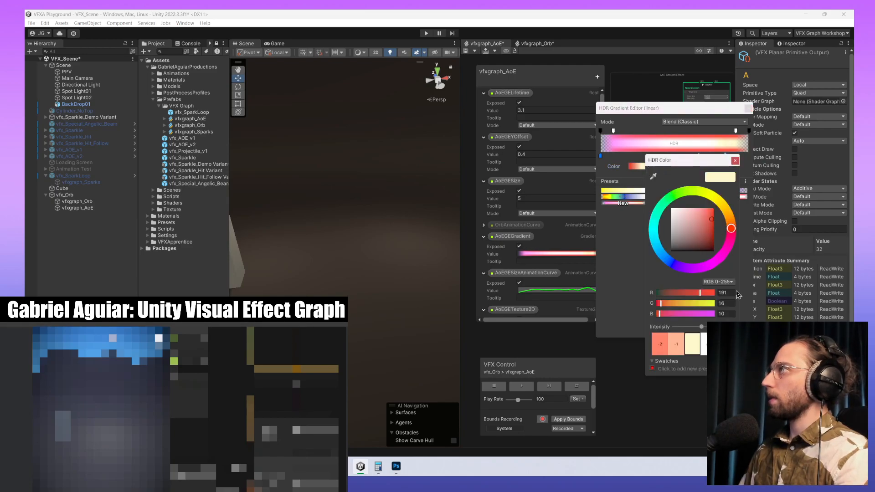
pyautogui.moveTo(701, 326); pyautogui.dragTo(703, 327)
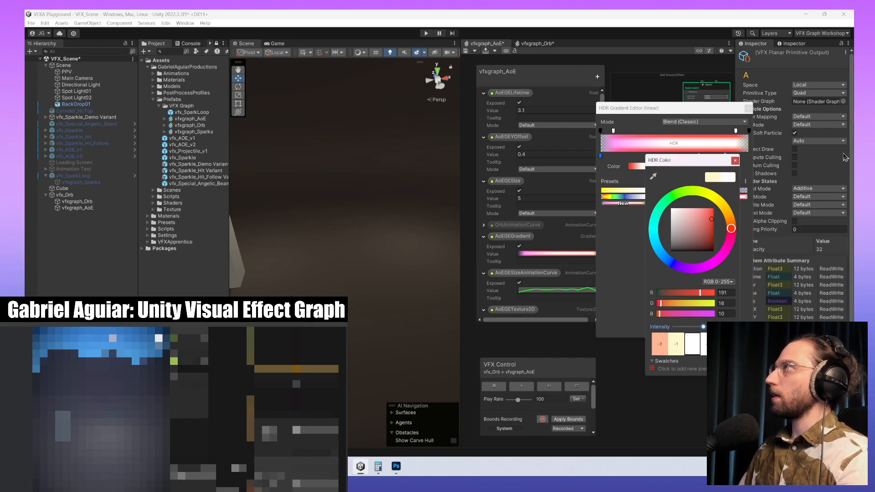
pyautogui.click(734, 160)
# - Position the middle orange-red key at 65.9% and lower its HDR intensity to a pale cream tone
pyautogui.click(698, 156)
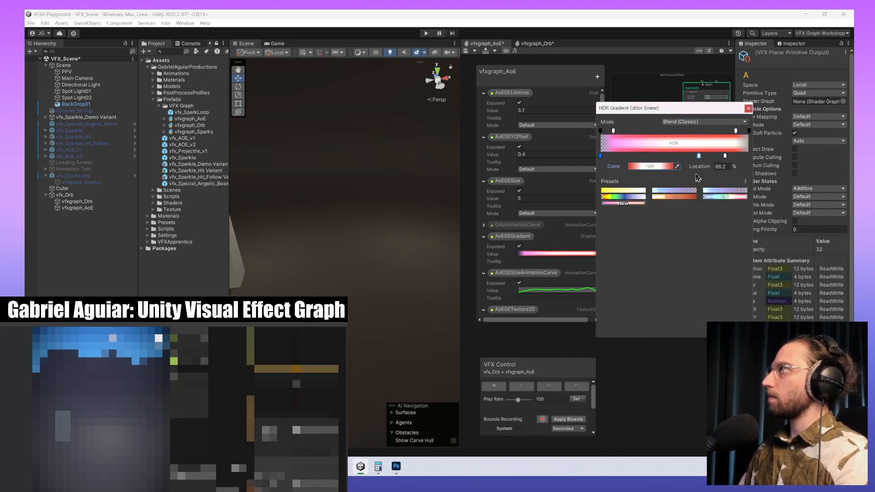
pyautogui.click(663, 167)
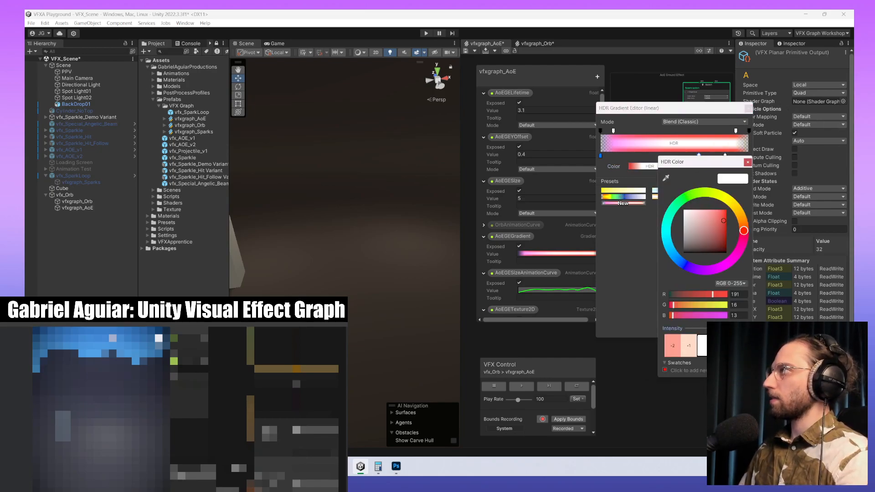
pyautogui.write('6.9')
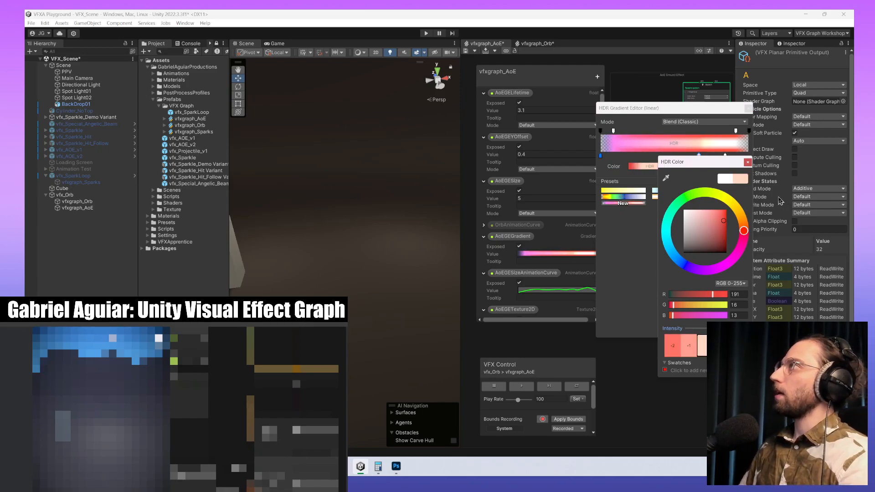
pyautogui.click(748, 163)
pyautogui.moveTo(698, 155); pyautogui.dragTo(698, 158)
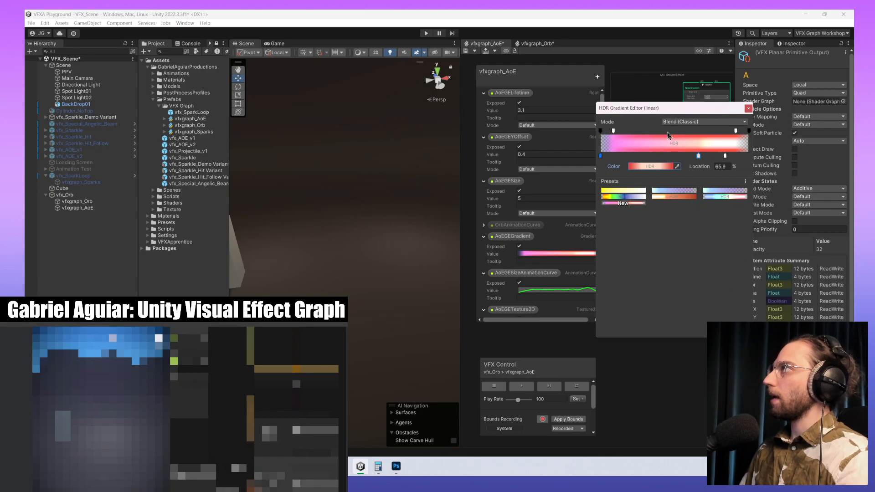
pyautogui.click(667, 166)
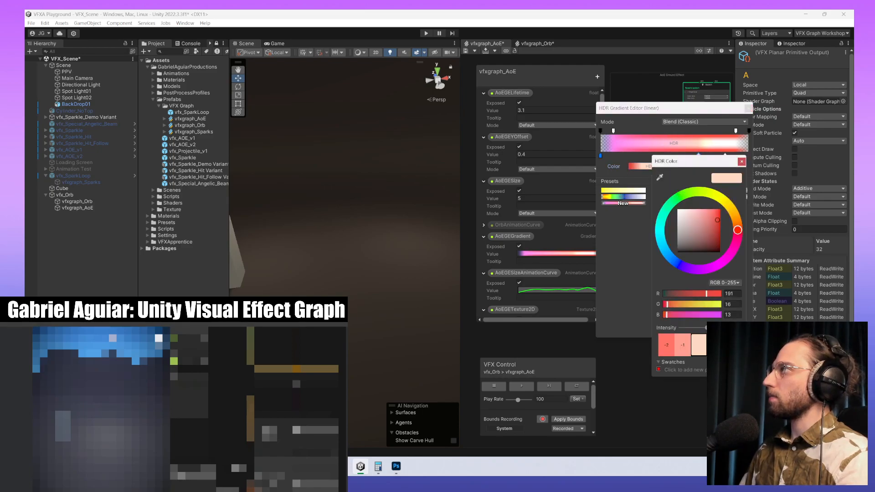
pyautogui.moveTo(708, 327); pyautogui.dragTo(710, 328)
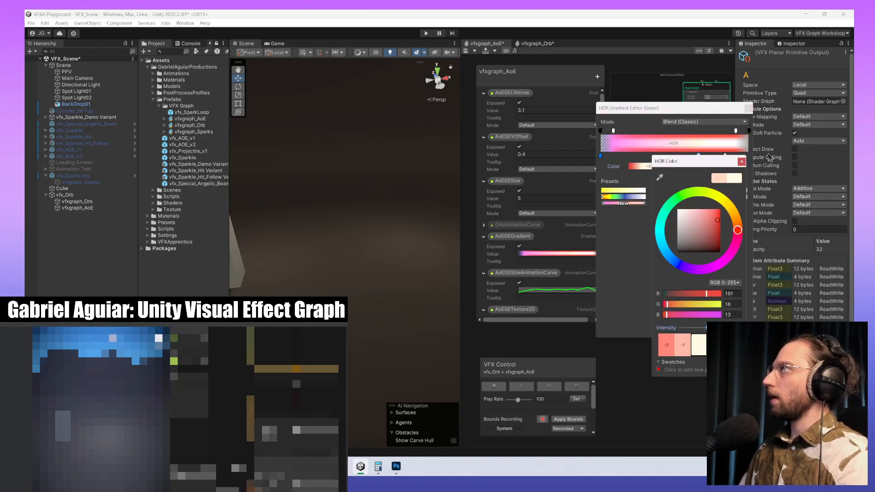
pyautogui.click(741, 161)
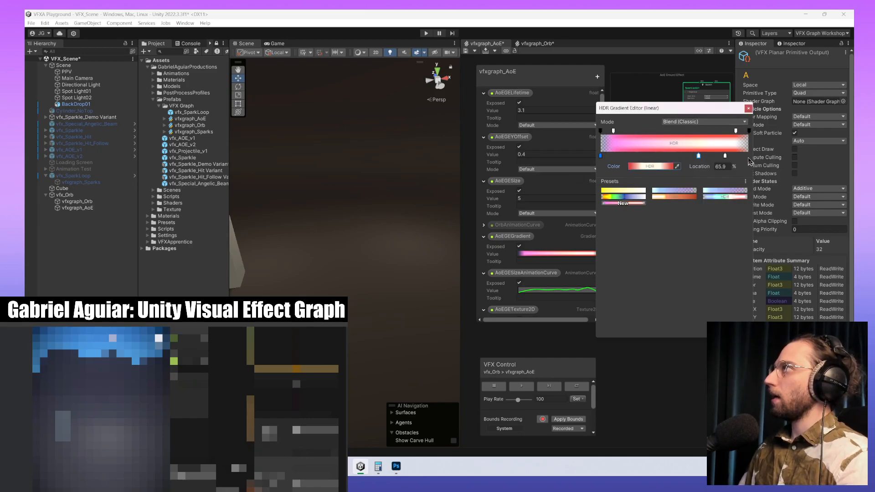
# - Set the extra colour key at 98.0% to black
pyautogui.click(668, 167)
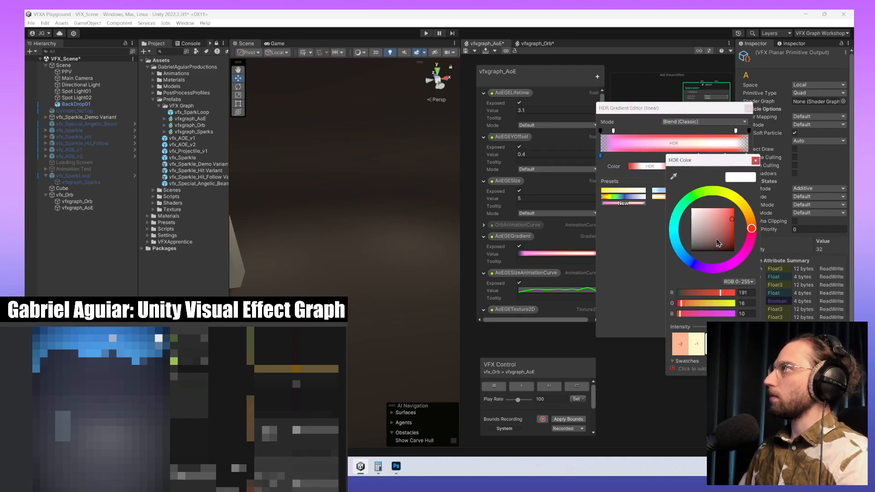
pyautogui.moveTo(718, 243); pyautogui.dragTo(717, 259)
pyautogui.click(754, 160)
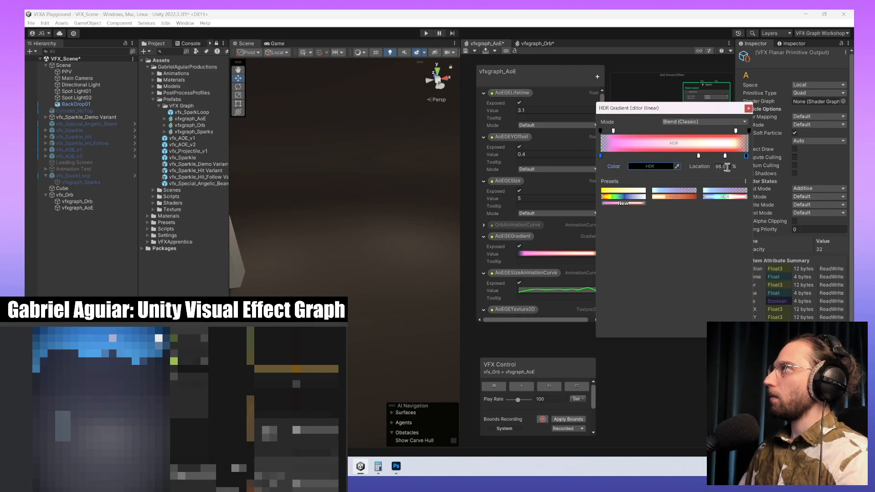
pyautogui.click(665, 168)
pyautogui.click(753, 160)
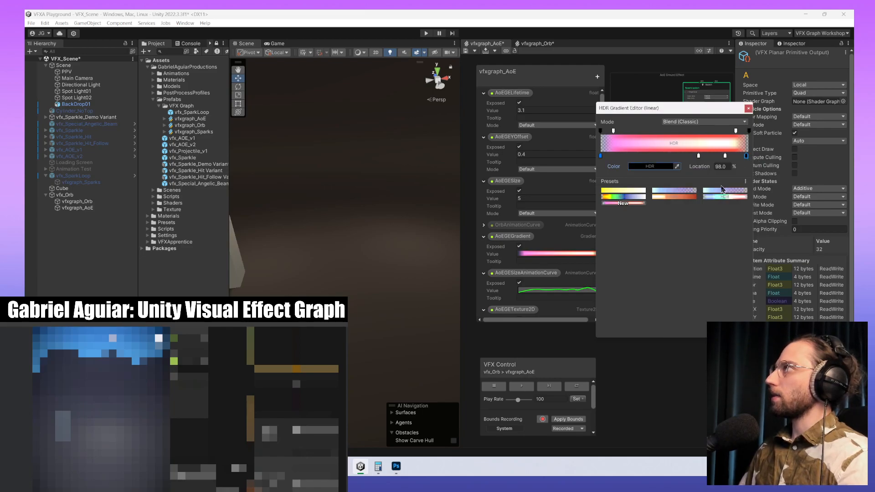
# - Move the blue key to 8.7% and place black colour keys at 0% and 100%
pyautogui.moveTo(600, 156); pyautogui.dragTo(613, 156)
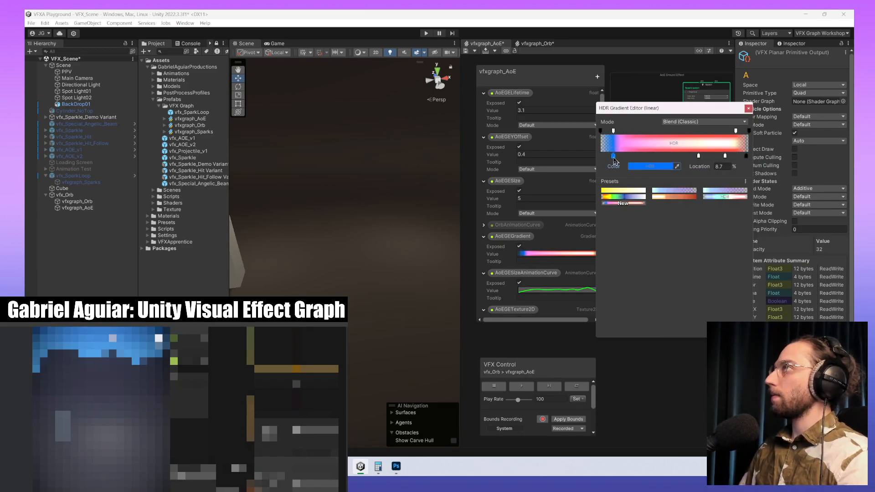
pyautogui.click(747, 156)
pyautogui.moveTo(748, 160); pyautogui.dragTo(593, 161)
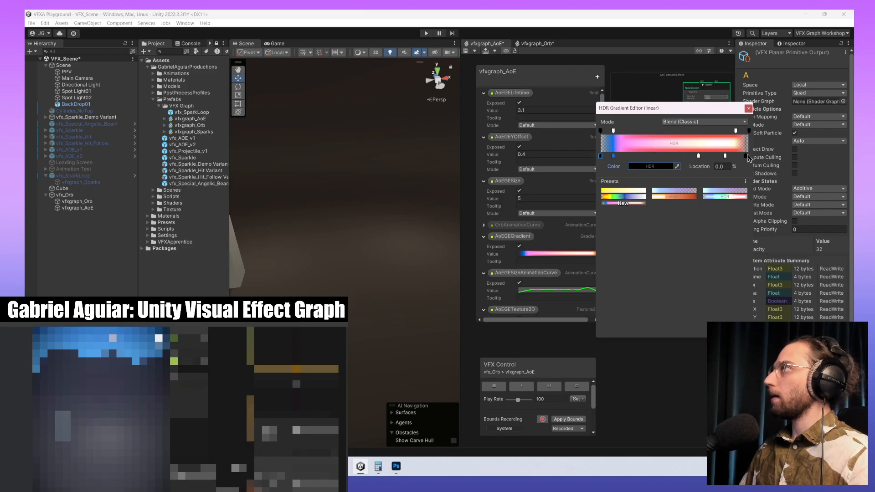
pyautogui.moveTo(746, 157); pyautogui.dragTo(740, 177)
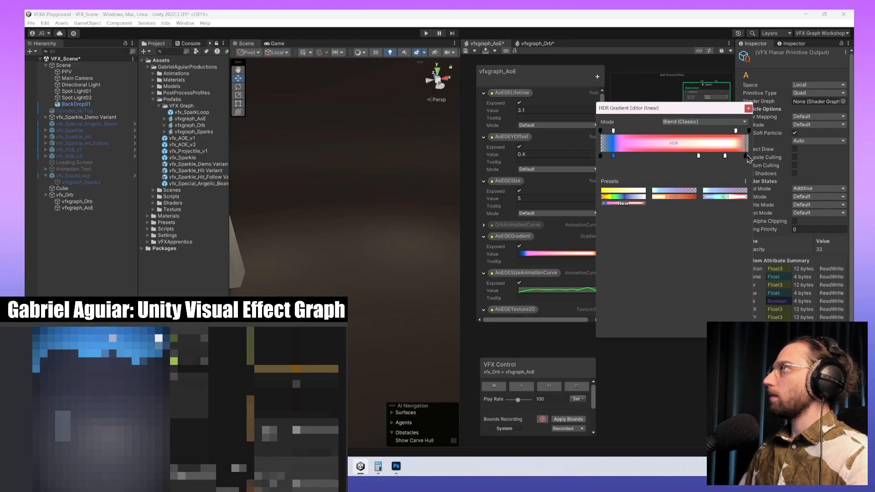
pyautogui.click(747, 157)
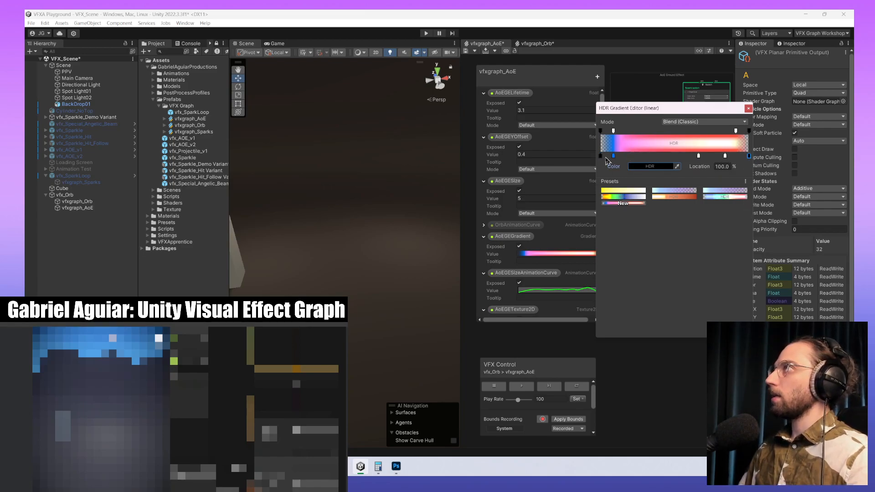
# - Shift the blue key further from the gradient's start and raise its HDR intensity for a brighter blue
pyautogui.moveTo(613, 157); pyautogui.dragTo(623, 162)
pyautogui.click(650, 167)
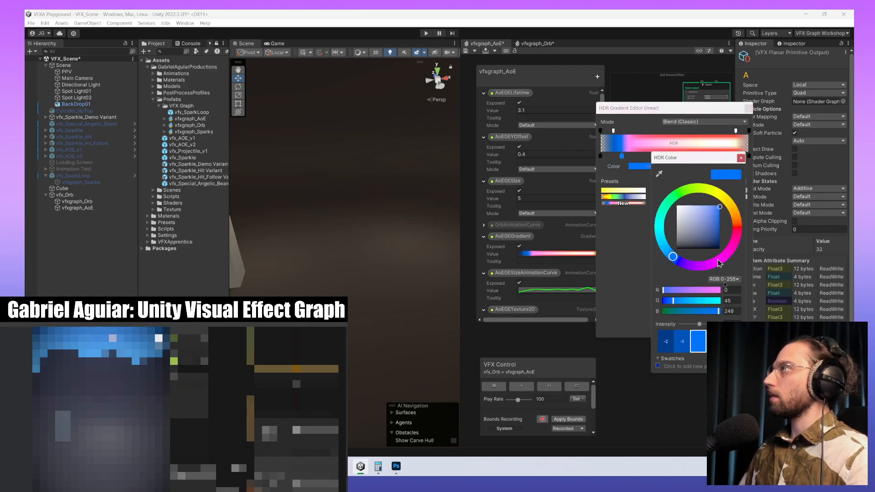
pyautogui.write('1')
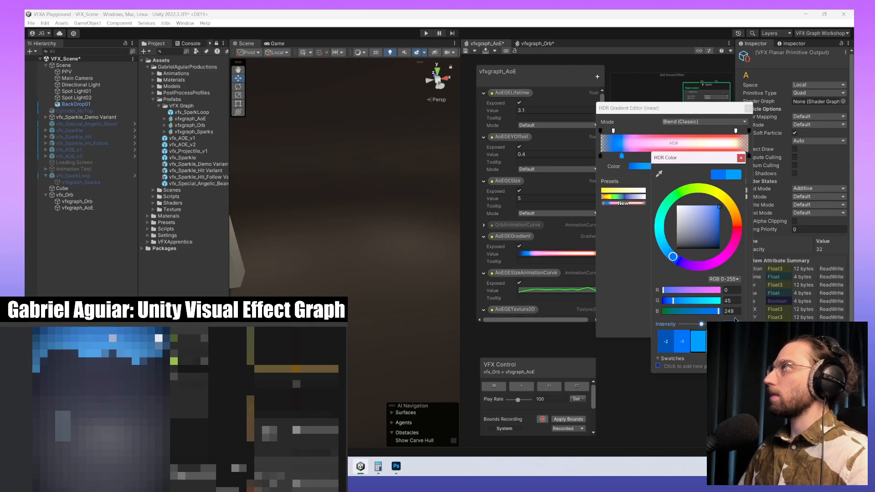
pyautogui.click(741, 158)
# - Add a bright blue key with RGB 0, 60, 236 beside the first blue one, position it at 22.1% and close the gradient
pyautogui.click(629, 156)
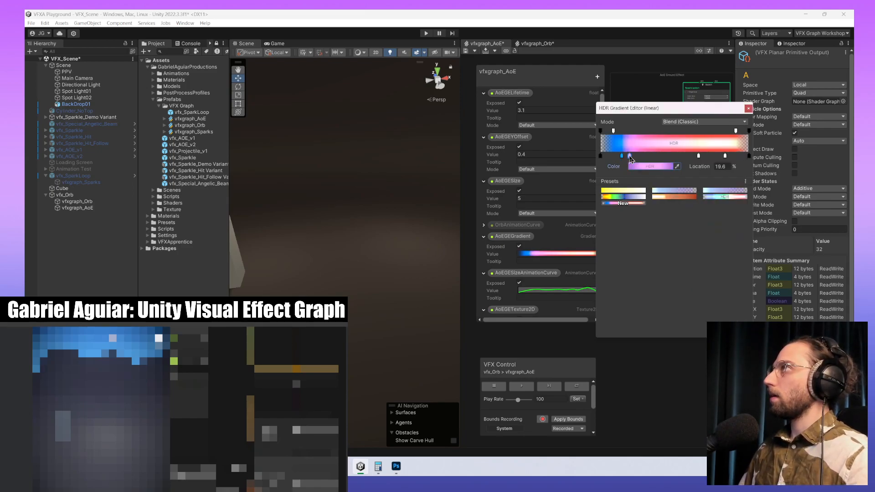
pyautogui.moveTo(629, 155); pyautogui.dragTo(633, 171)
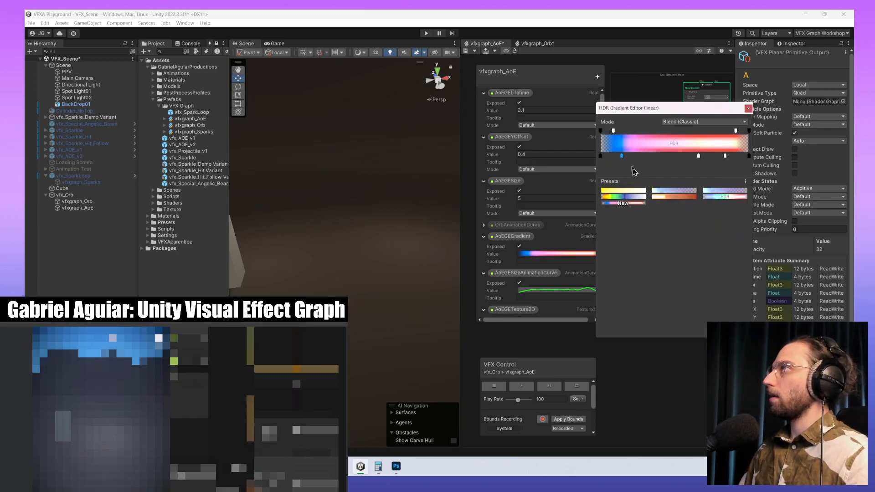
pyautogui.click(625, 156)
pyautogui.click(647, 167)
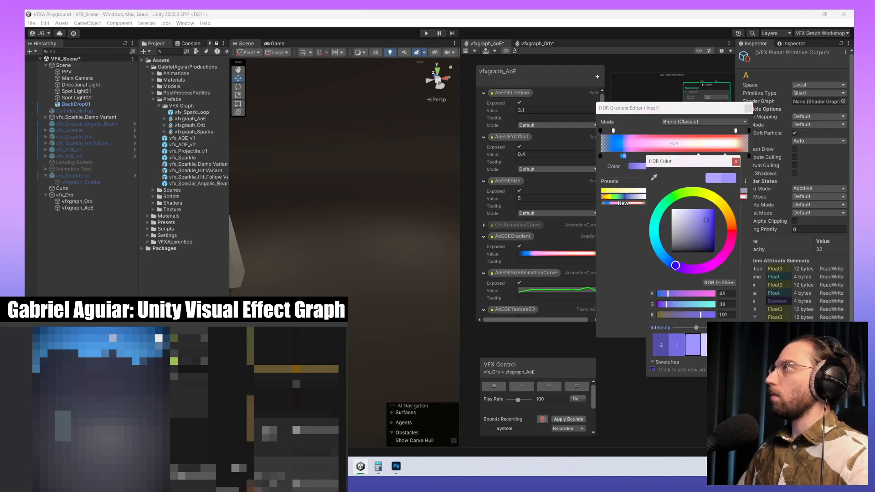
pyautogui.moveTo(724, 231); pyautogui.dragTo(723, 216)
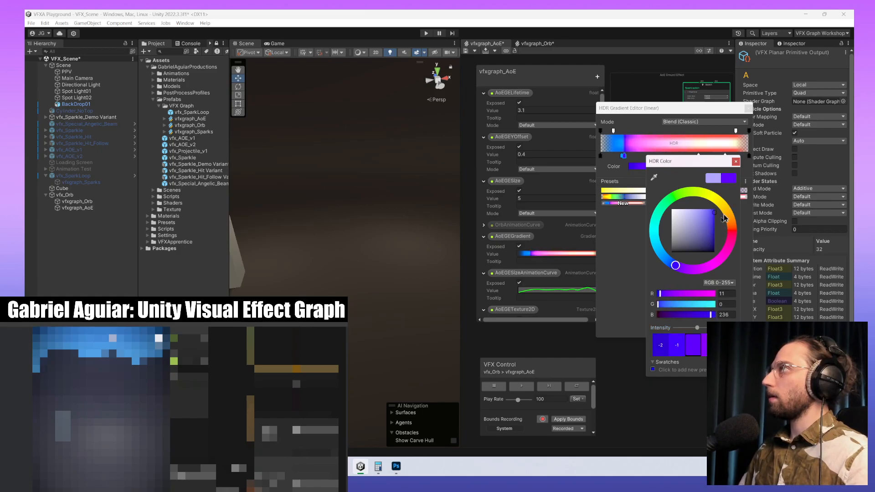
pyautogui.moveTo(662, 267); pyautogui.dragTo(666, 263)
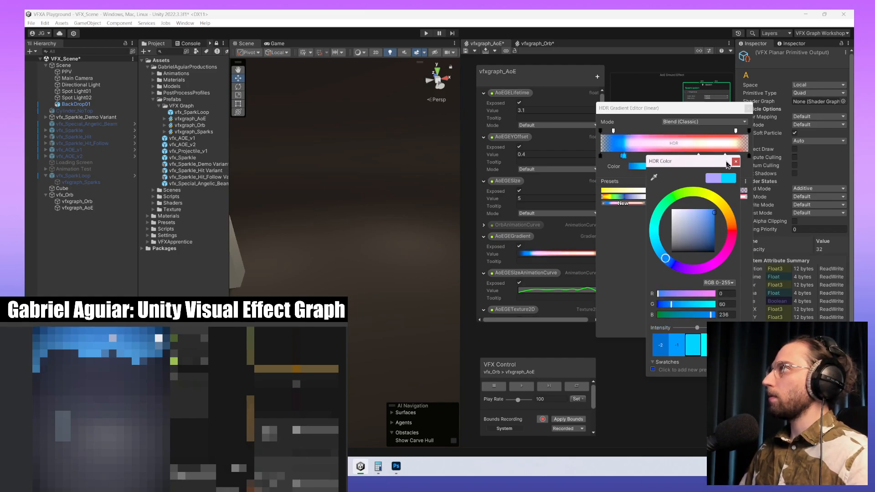
pyautogui.click(735, 161)
pyautogui.moveTo(628, 156)
pyautogui.mouseDown()
pyautogui.moveTo(615, 156)
pyautogui.moveTo(639, 161)
pyautogui.mouseUp()
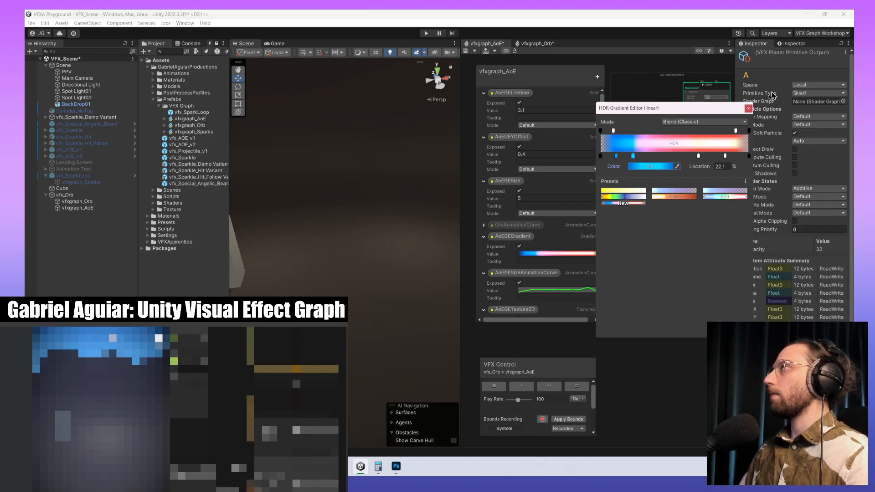
pyautogui.click(748, 109)
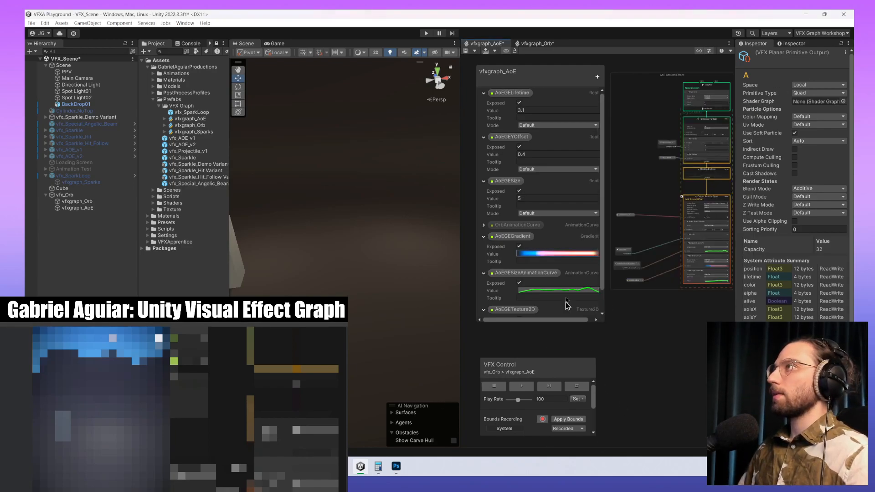
# - Flatten the middle wave of AoEGESizeAnimationCurve by compressing the height of its keys between the initial rise and the peak
pyautogui.click(546, 290)
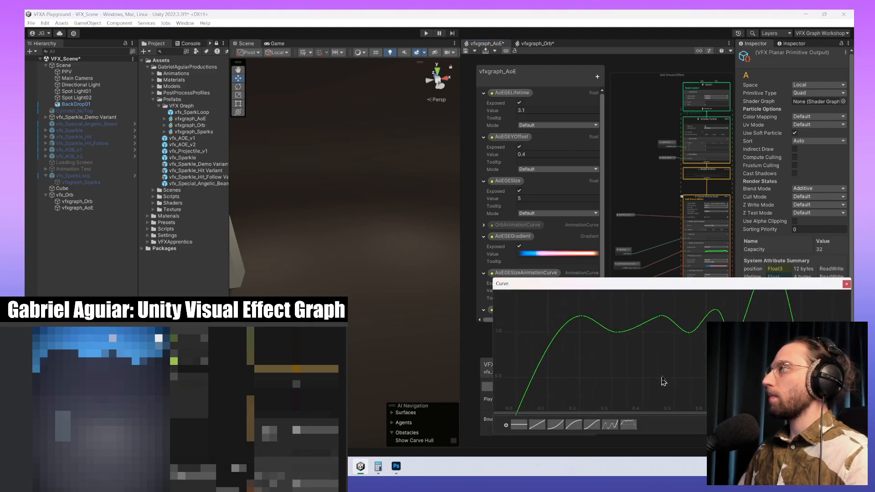
pyautogui.scroll(-5, 663, 382)
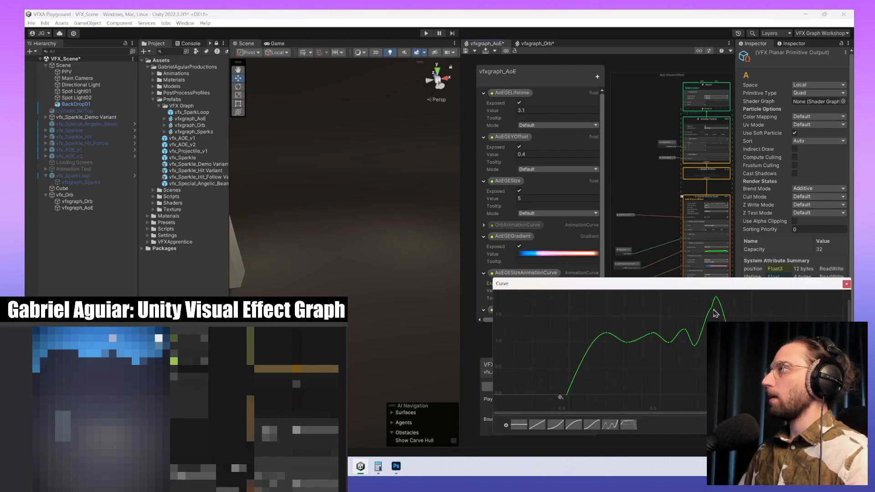
pyautogui.moveTo(710, 309); pyautogui.dragTo(691, 344)
pyautogui.hotkey('ctrl', 'z')
pyautogui.hotkey('ctrl', 'z')
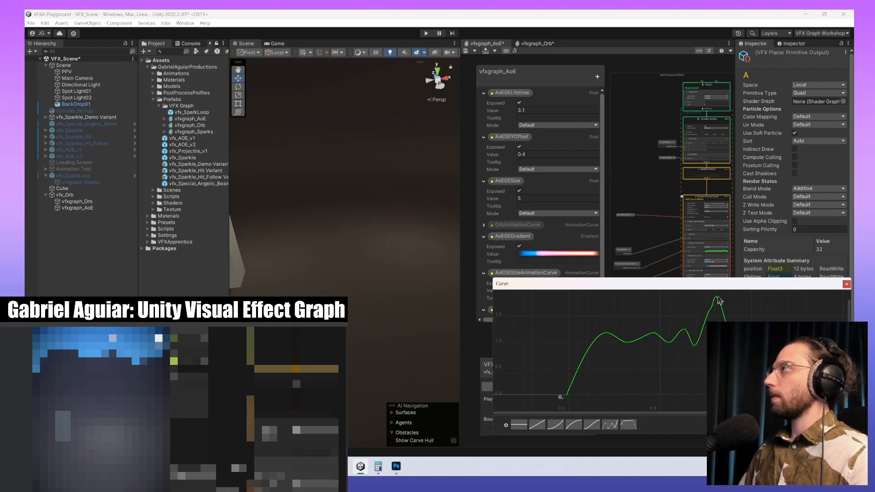
pyautogui.moveTo(706, 321); pyautogui.dragTo(585, 354)
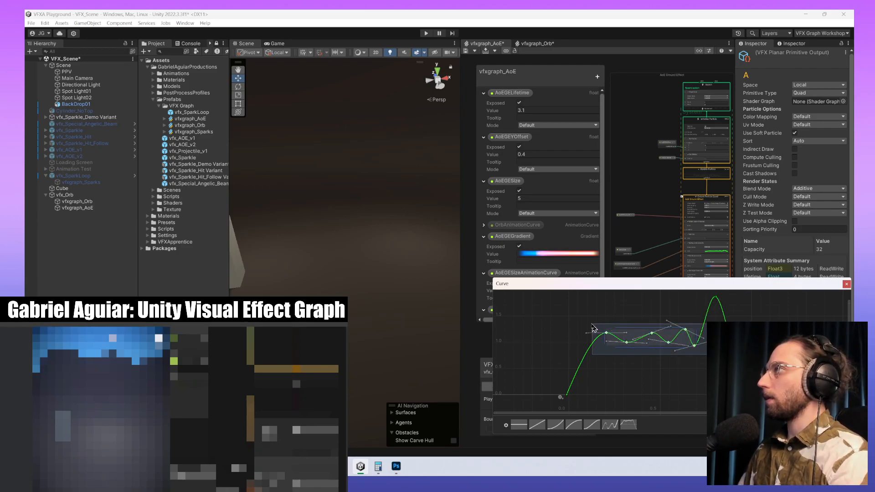
pyautogui.moveTo(651, 348); pyautogui.dragTo(653, 332)
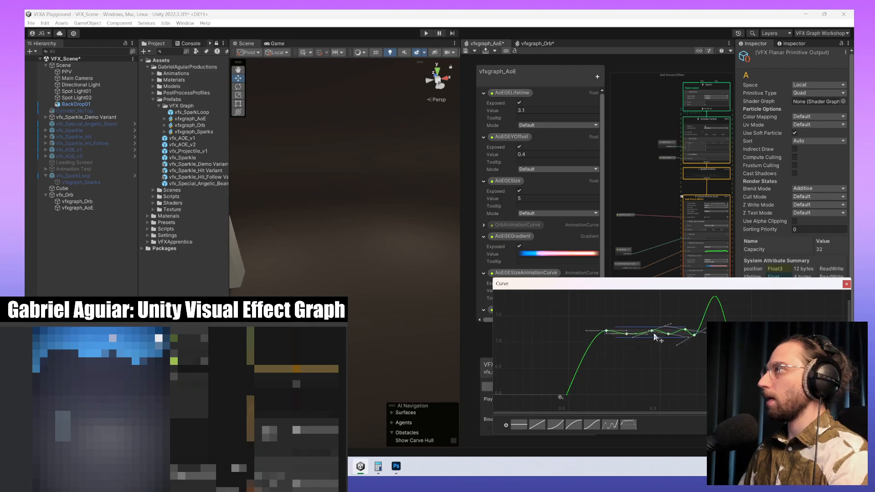
pyautogui.click(655, 348)
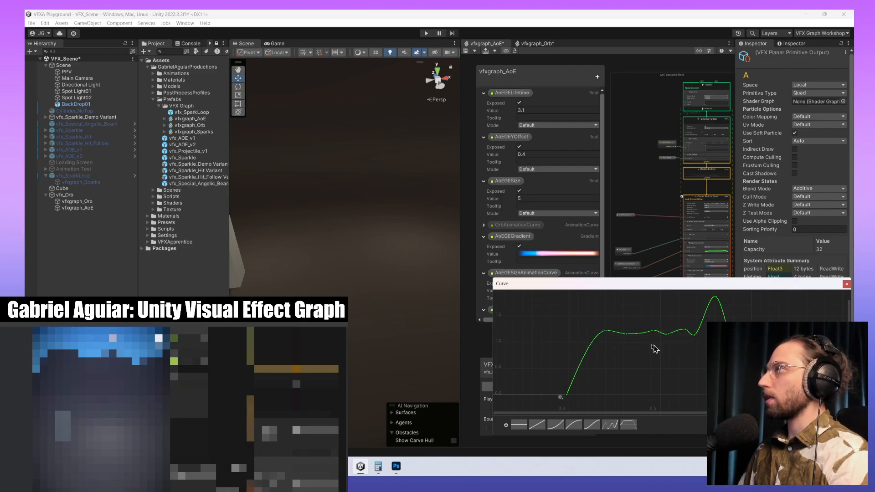
# - Lower the flattened middle keys of the size curve to about 1.0, close the curve and replay the AoE effect
pyautogui.moveTo(597, 315); pyautogui.dragTo(704, 365)
pyautogui.moveTo(653, 333)
pyautogui.mouseDown()
pyautogui.moveTo(635, 358)
pyautogui.moveTo(649, 342)
pyautogui.mouseUp()
pyautogui.click(707, 299)
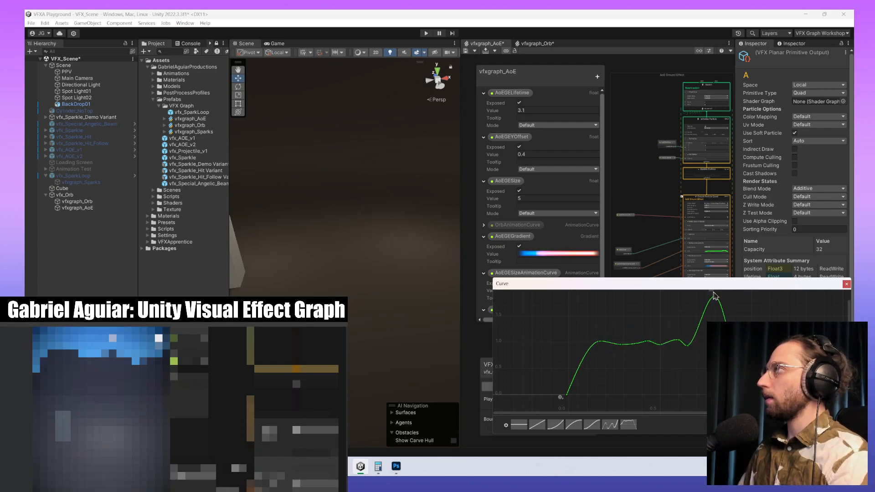
pyautogui.click(713, 295)
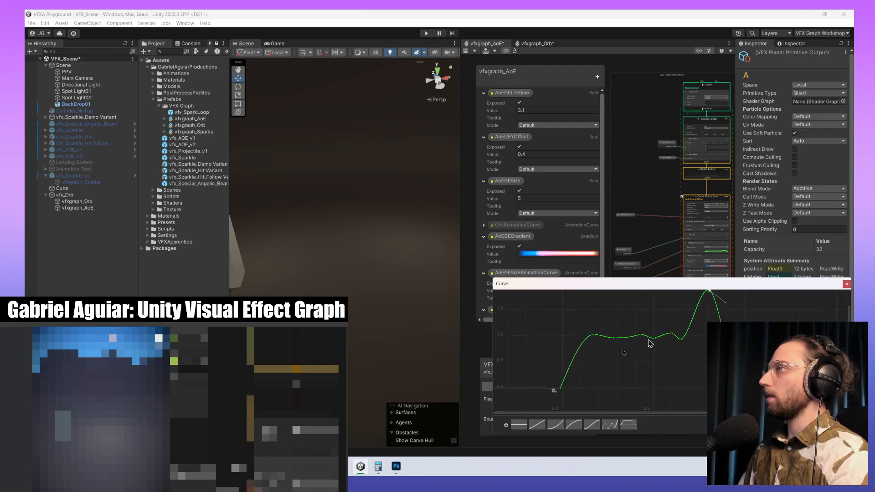
pyautogui.click(846, 284)
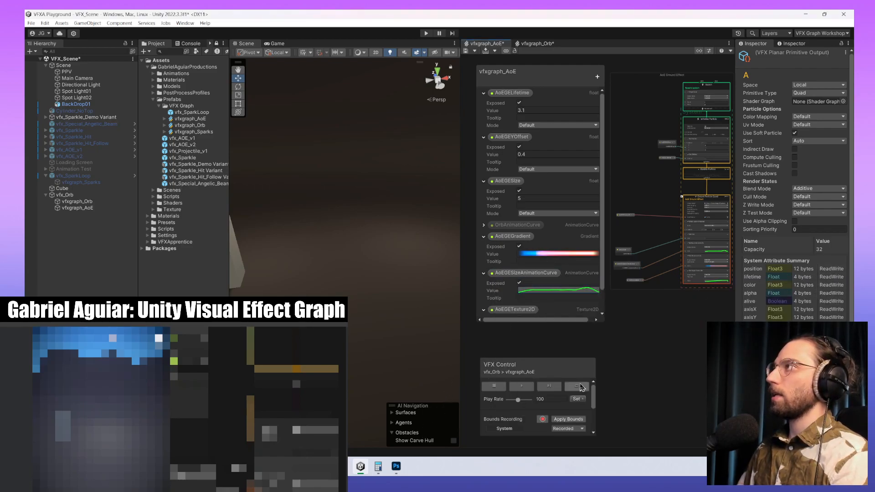
pyautogui.click(580, 387)
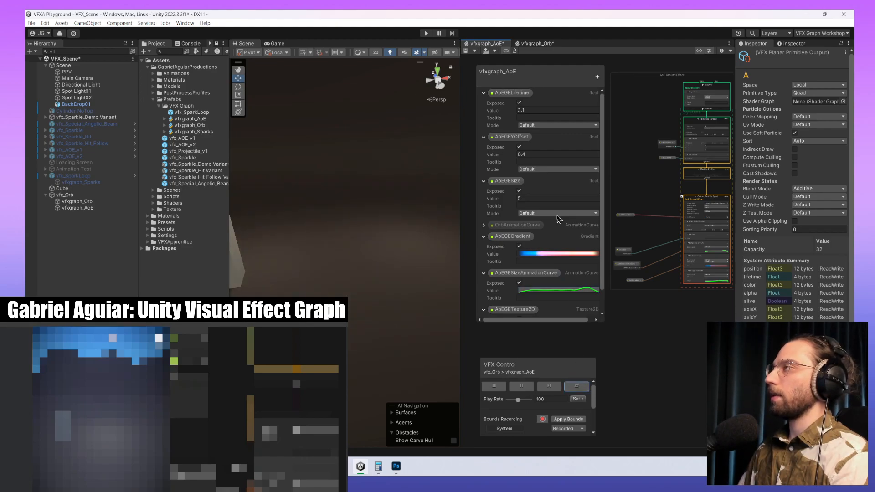
# - Lower the HDR intensity of the AoEGEGradient colour key at 65.9%, keeping its RGB 191, 16, 13
pyautogui.click(558, 254)
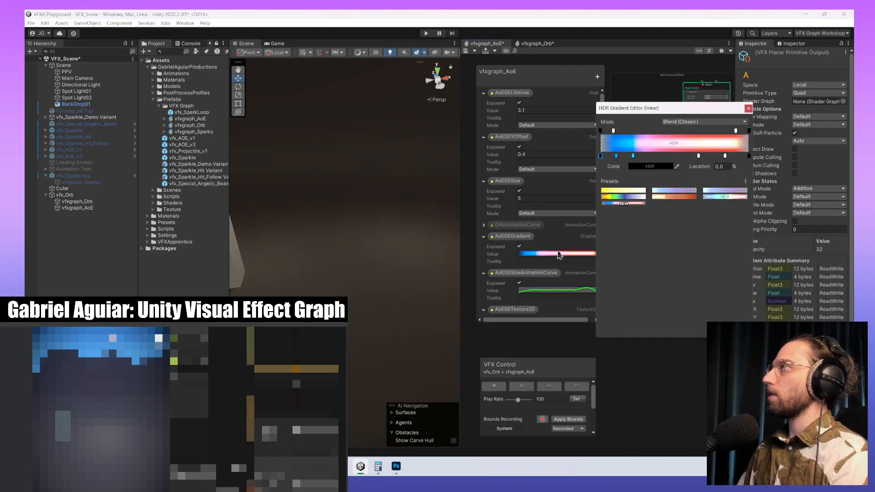
pyautogui.click(699, 155)
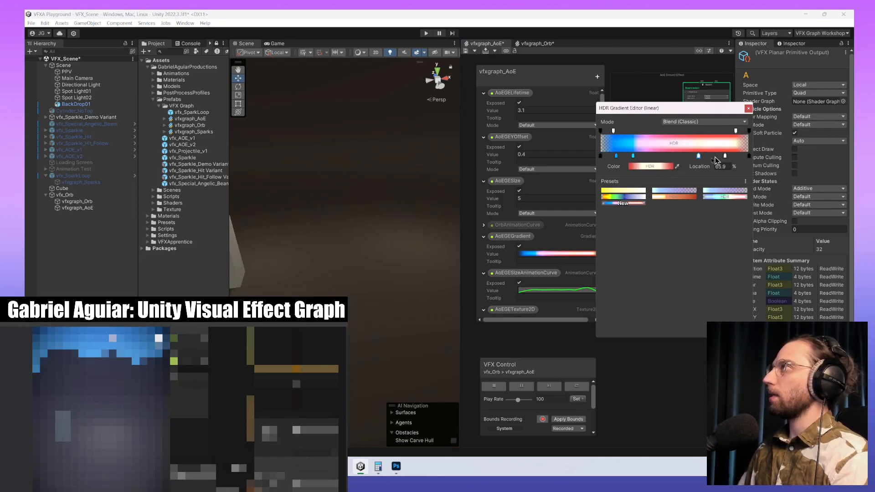
pyautogui.click(647, 166)
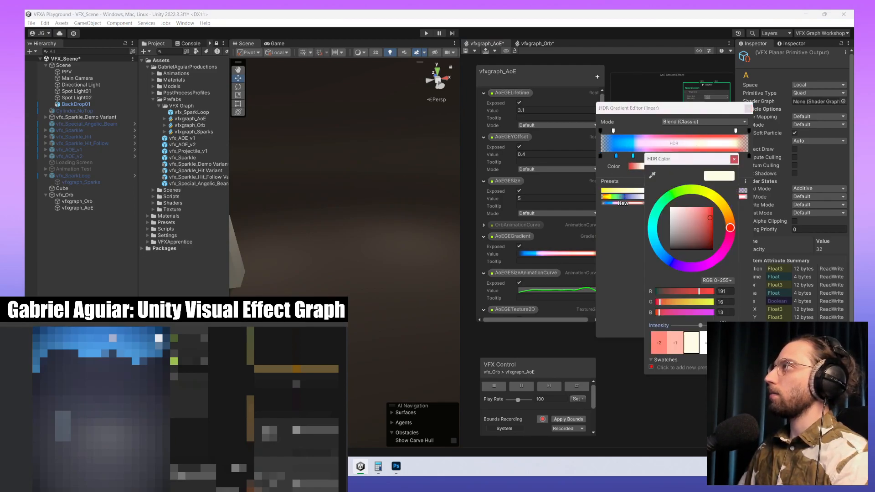
pyautogui.moveTo(700, 326); pyautogui.dragTo(698, 326)
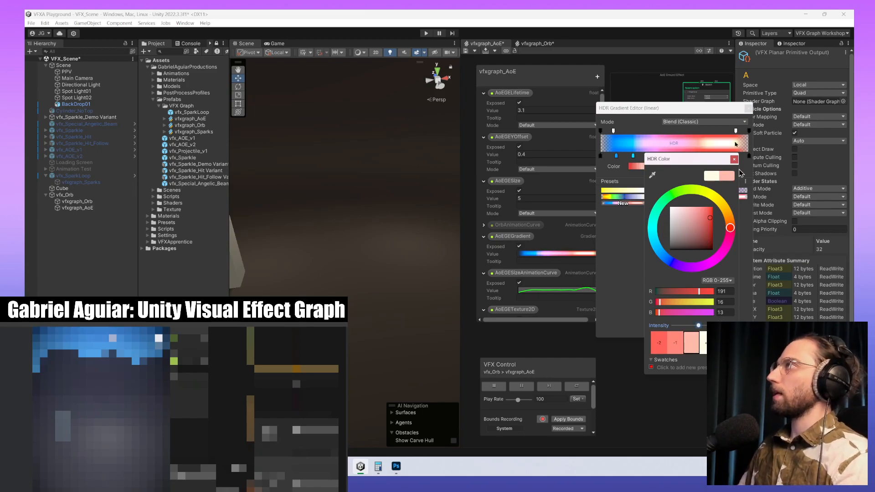
pyautogui.click(732, 161)
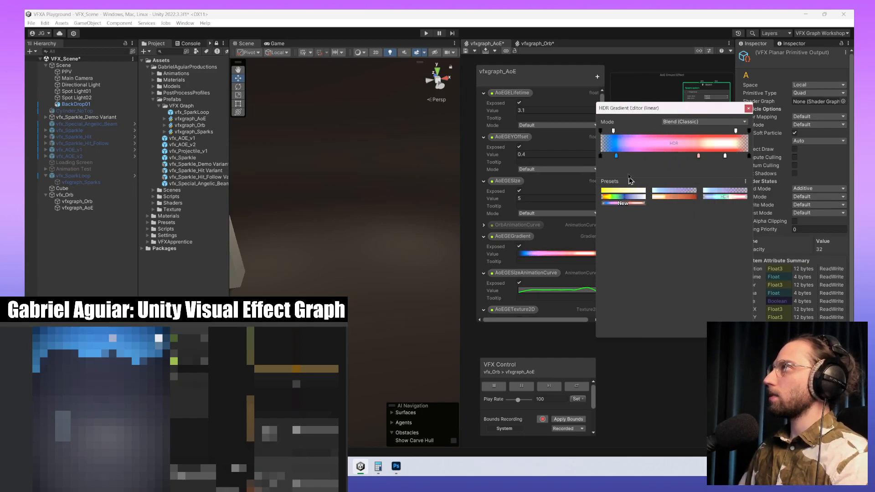
# - Simplify the gradient to a blue key at 0%, a red key past the middle and the bright red key at 100%, and replay the effect
pyautogui.moveTo(616, 156); pyautogui.dragTo(600, 159)
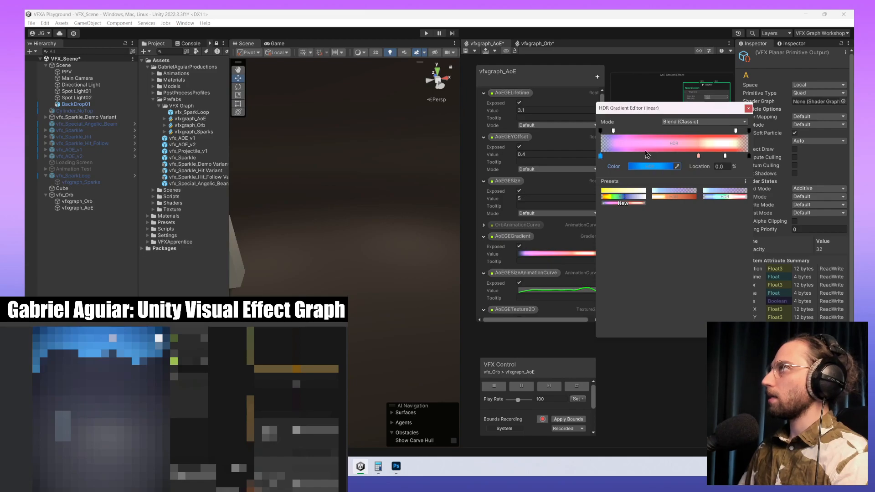
pyautogui.moveTo(698, 156); pyautogui.dragTo(670, 161)
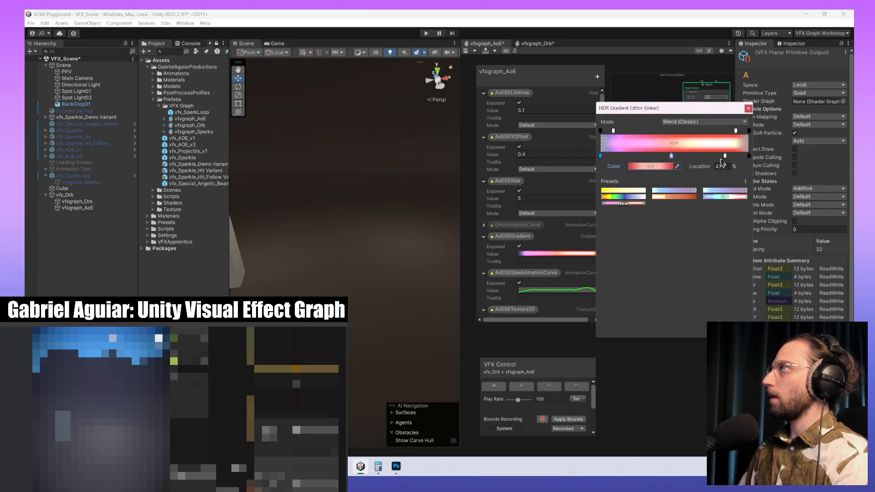
pyautogui.click(668, 166)
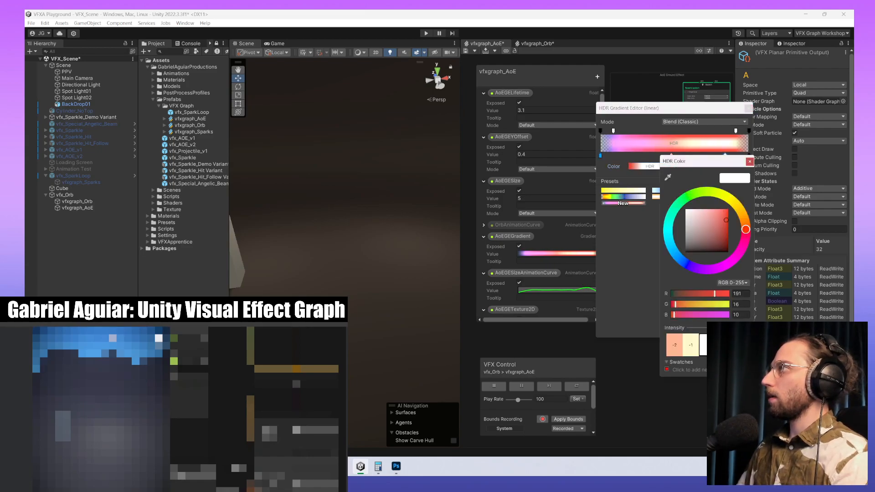
pyautogui.click(628, 246)
pyautogui.moveTo(671, 156); pyautogui.dragTo(754, 159)
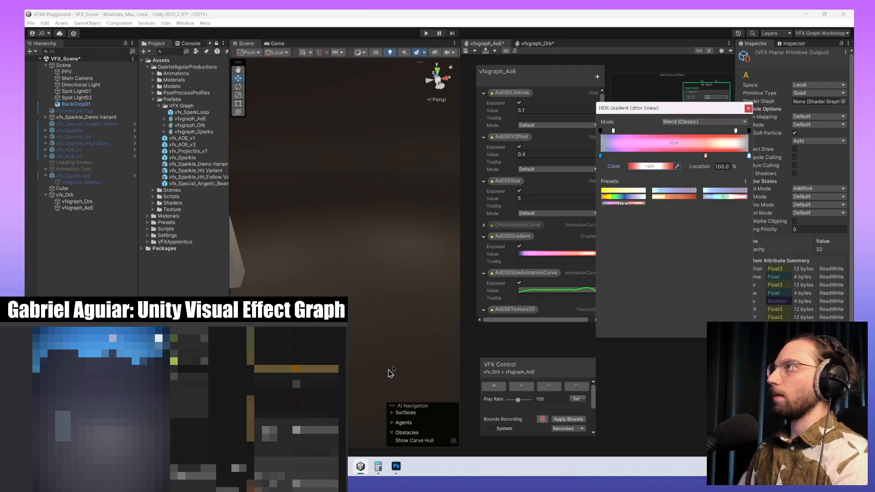
pyautogui.click(574, 386)
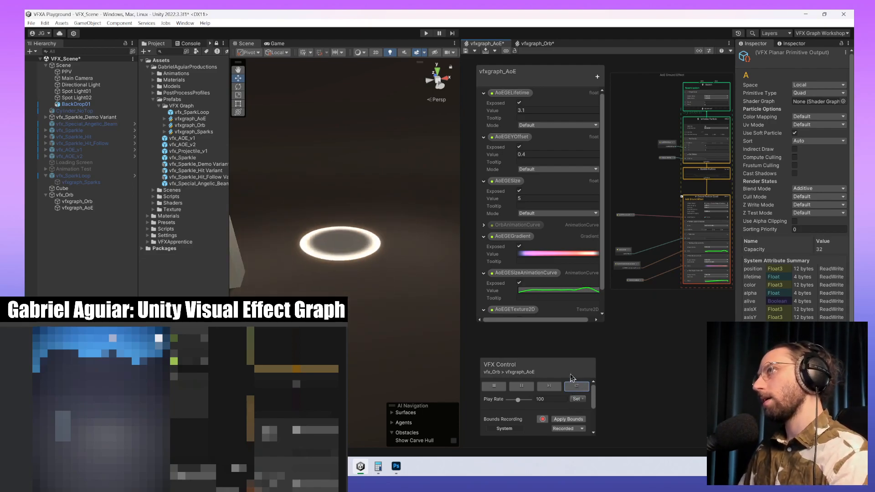
# - Lower the peak key of AoEGESizeAnimationCurve to about 1.2 and shift it slightly towards the curve's end
pyautogui.click(554, 290)
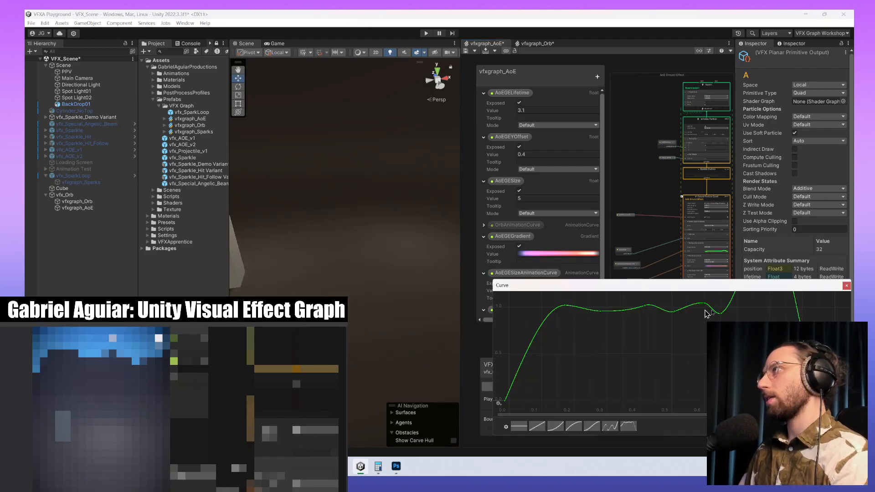
pyautogui.scroll(-5, 705, 314)
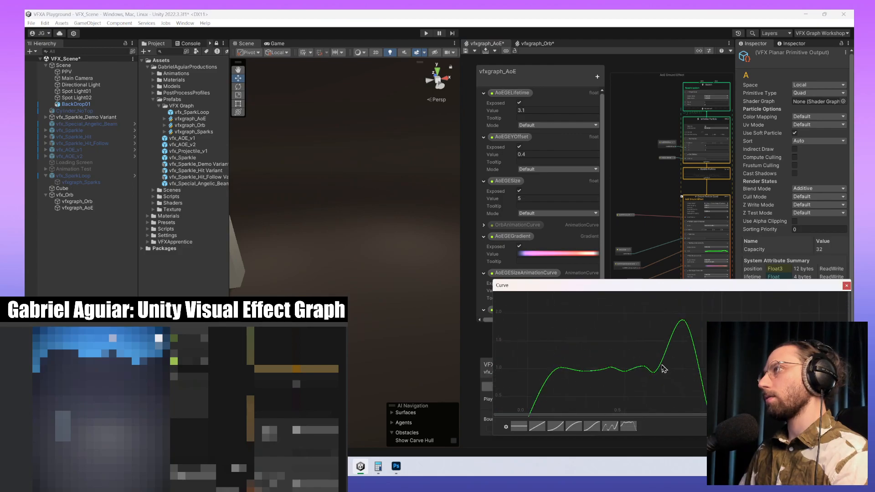
pyautogui.moveTo(682, 321); pyautogui.dragTo(702, 360)
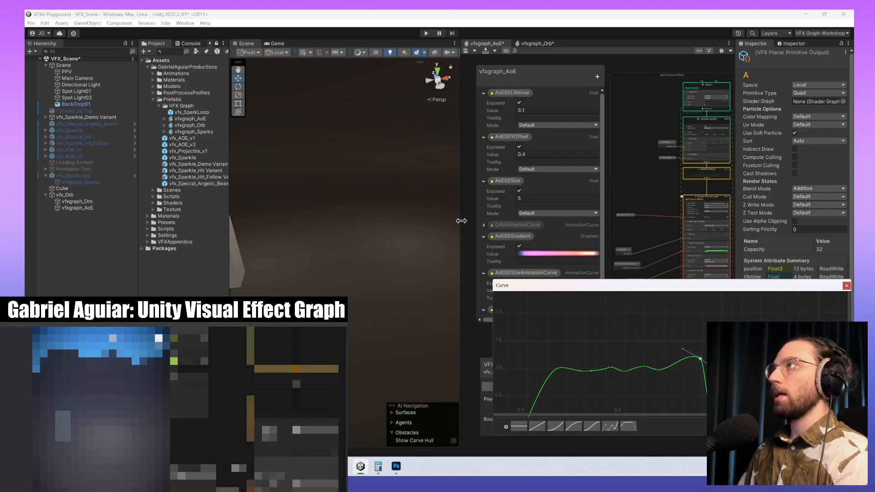
# - Replay vfxgraph_Orb and vfxgraph_AoE together in the scene to compare their size and timing
pyautogui.click(77, 201)
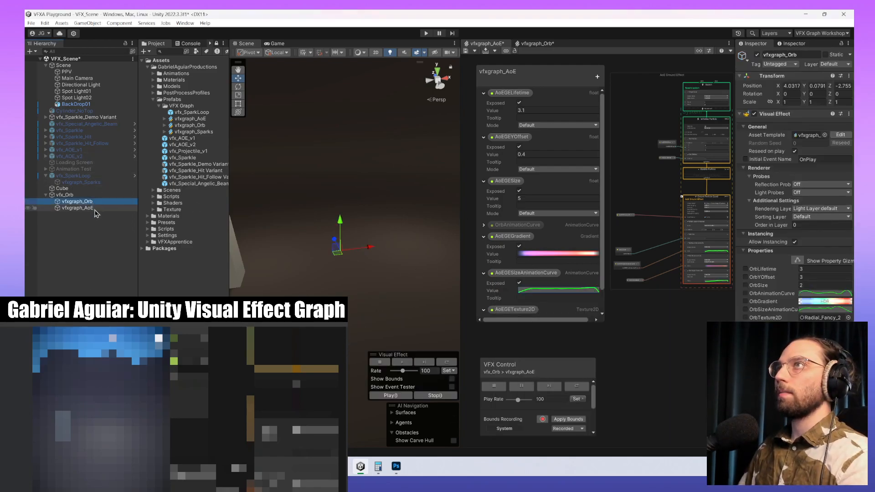
pyautogui.keyDown('shift'); pyautogui.click(77, 208); pyautogui.keyUp('shift')
pyautogui.click(454, 362)
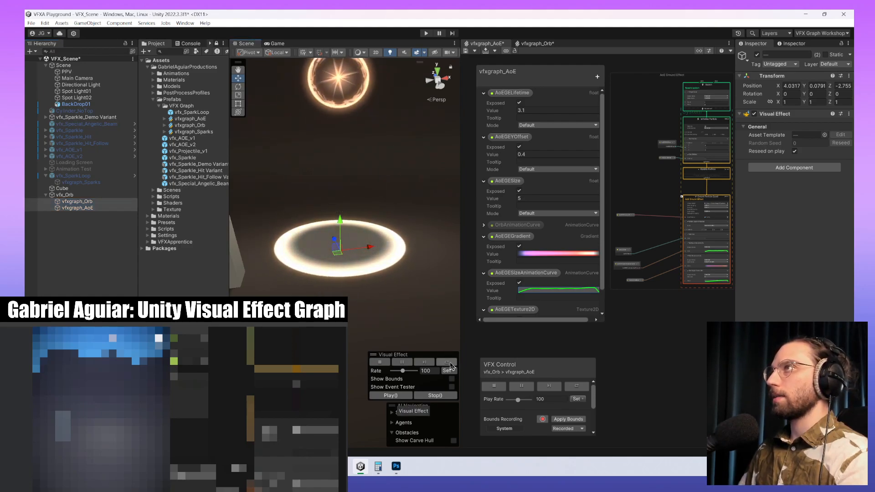
# - In the vfxgraph_Orb graph, set OrbYOffset to 2 and OrbSize to 1.5
pyautogui.click(73, 201)
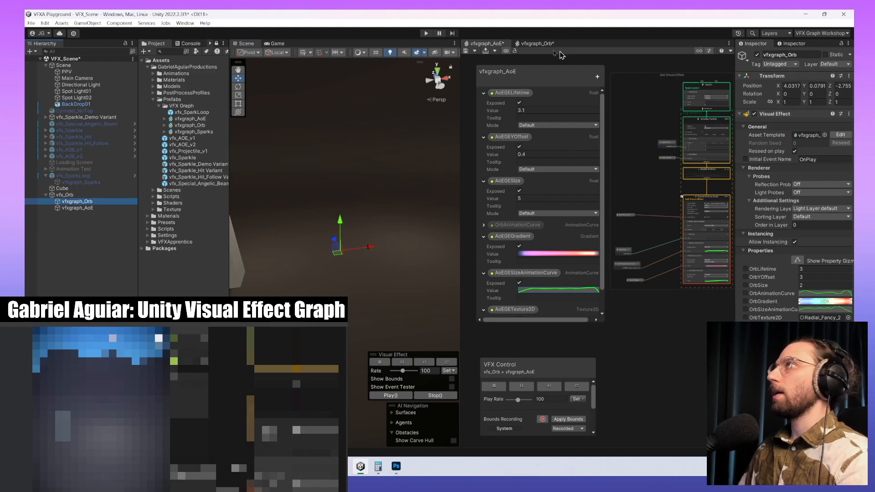
pyautogui.click(538, 43)
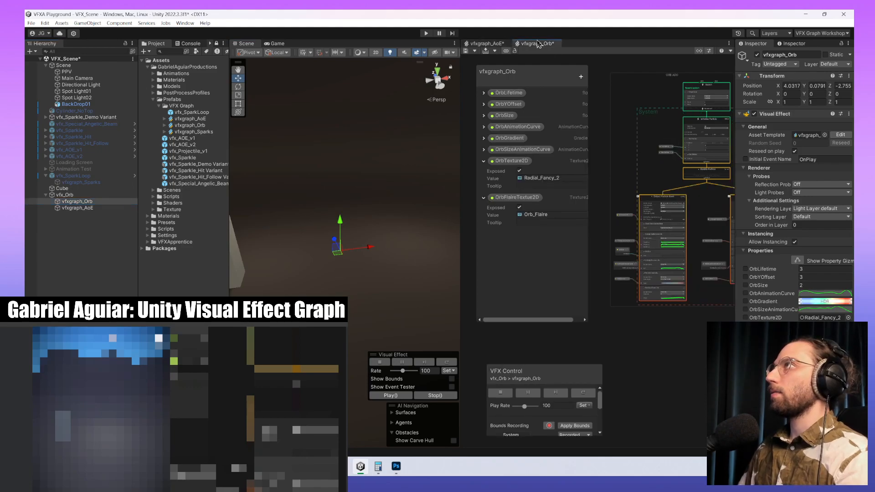
pyautogui.click(508, 105)
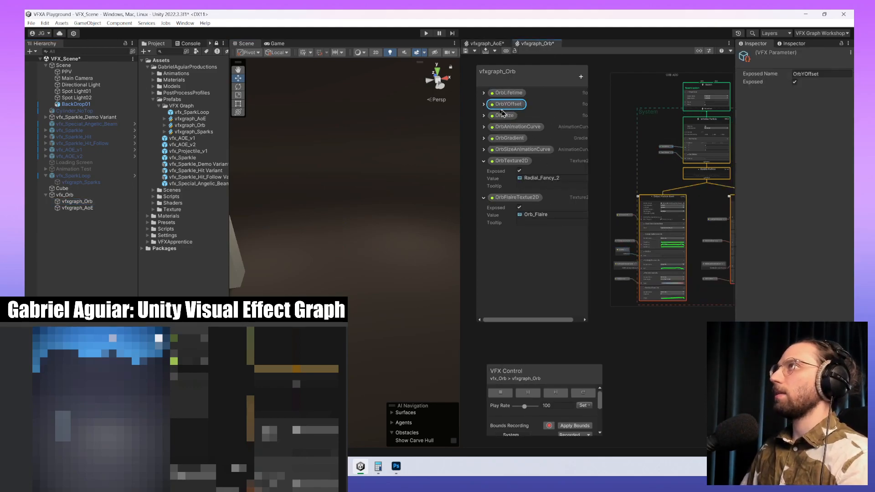
pyautogui.click(484, 104)
pyautogui.click(550, 122)
pyautogui.write('2')
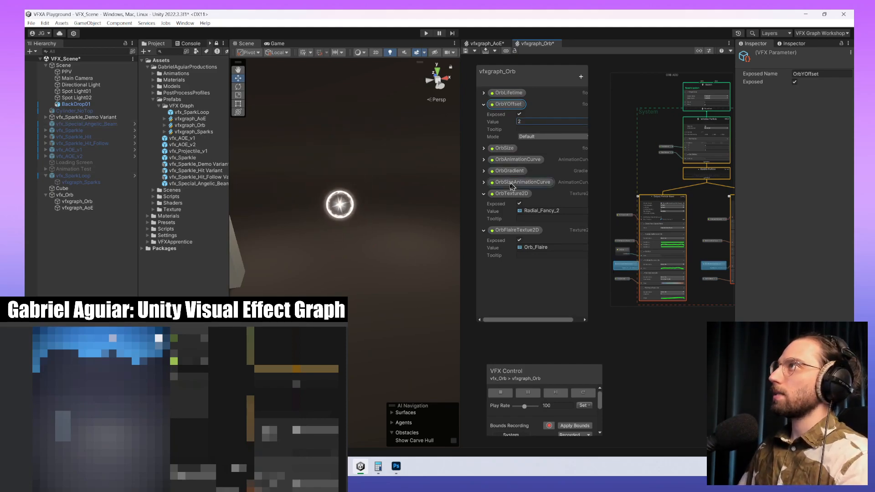
pyautogui.click(484, 148)
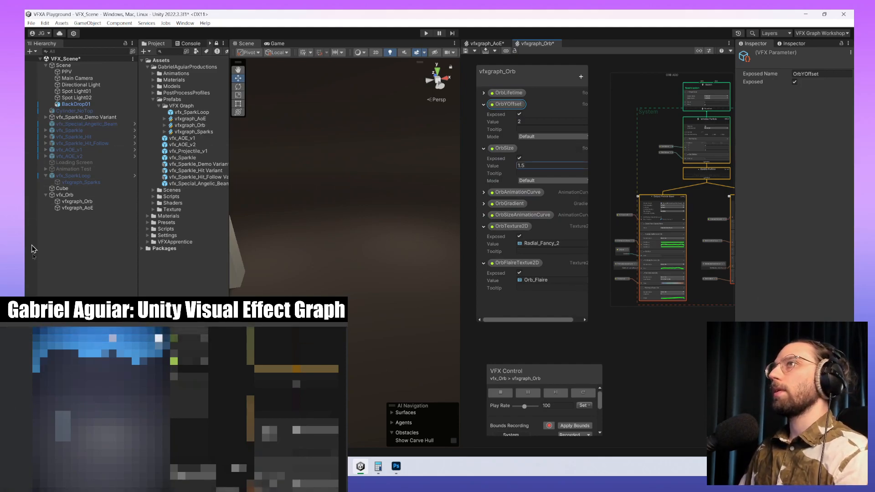
# - Replay the resized orb together with the AoE ground effect, return to the vfxgraph_AoE graph and save the graphs
pyautogui.click(88, 202)
pyautogui.keyDown('shift'); pyautogui.click(85, 208); pyautogui.keyUp('shift')
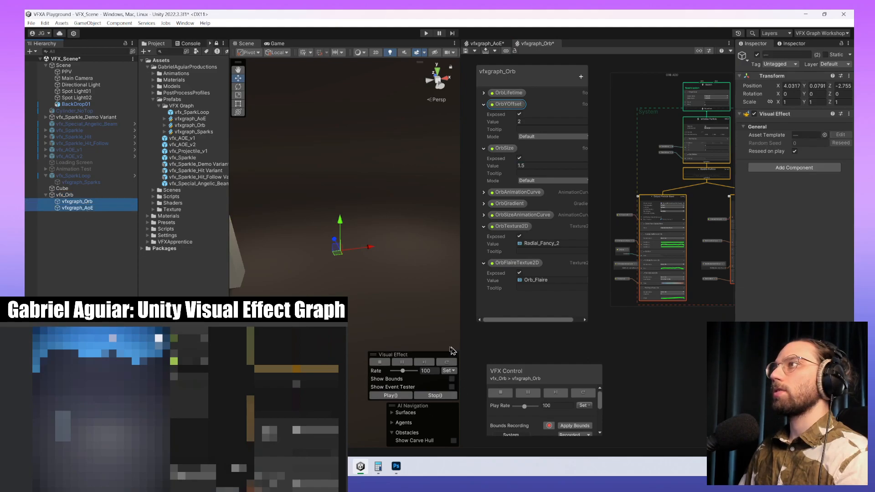
pyautogui.click(446, 362)
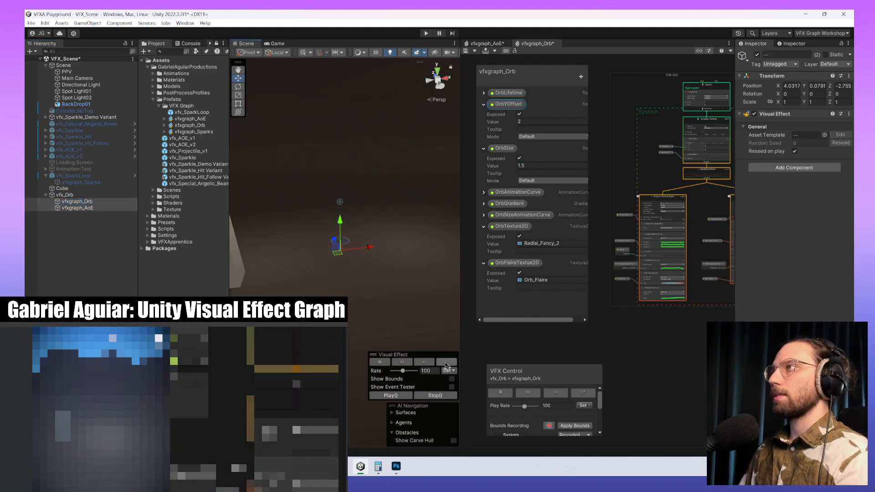
pyautogui.click(446, 362)
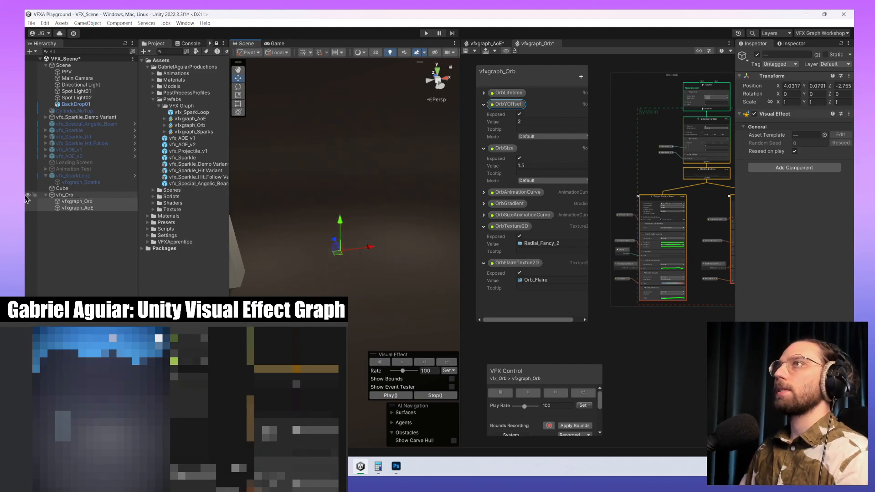
pyautogui.click(491, 47)
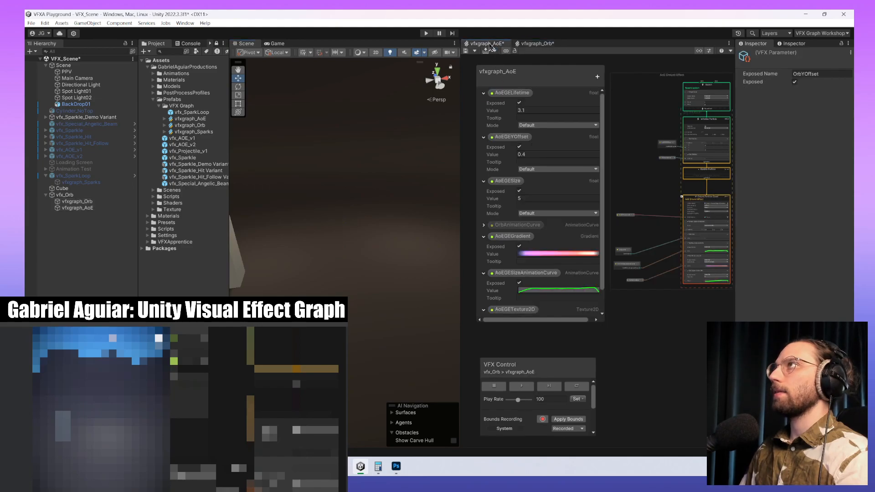
pyautogui.click(466, 52)
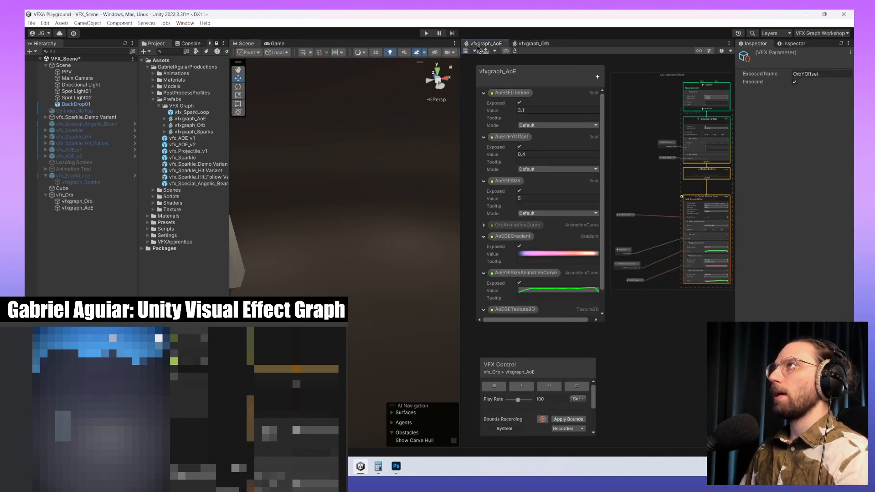
# - Recolour the starting colour key of AoEGEGradient from blue to orange
pyautogui.click(565, 253)
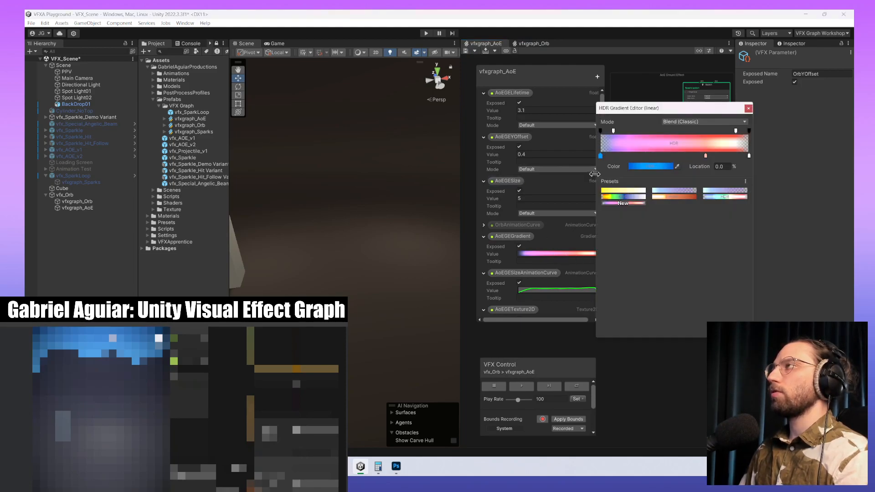
pyautogui.click(651, 166)
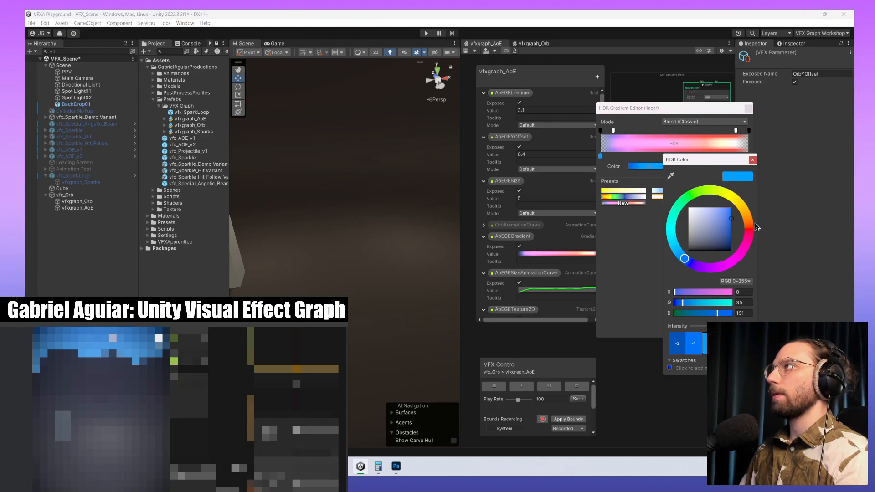
pyautogui.moveTo(755, 227)
pyautogui.mouseDown()
pyautogui.moveTo(744, 237)
pyautogui.moveTo(753, 225)
pyautogui.mouseUp()
pyautogui.click(752, 160)
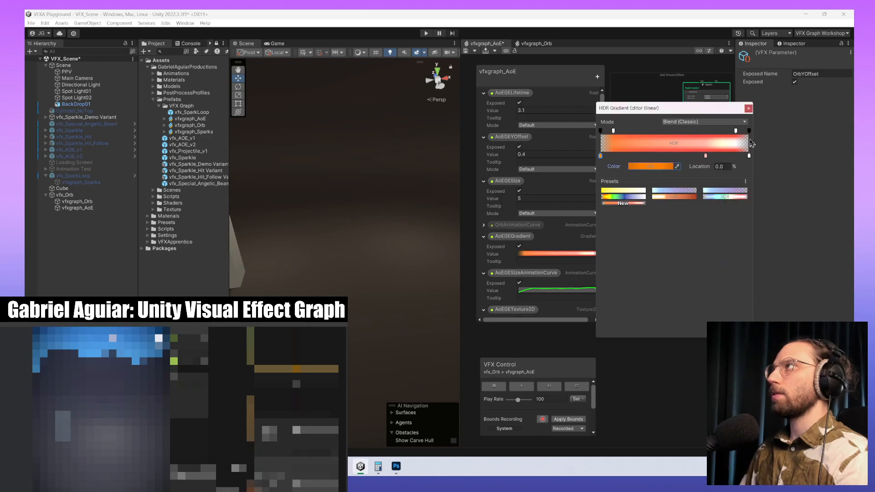
# - Add a white colour key near the end of AoEGEGradient and make the last key, at 97.8%, red with RGB 191, 7, 0
pyautogui.moveTo(748, 156); pyautogui.dragTo(737, 156)
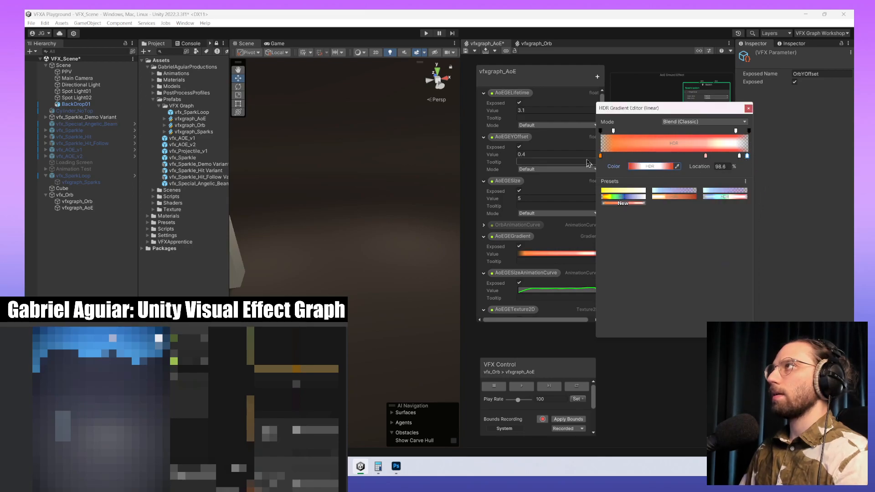
pyautogui.click(651, 166)
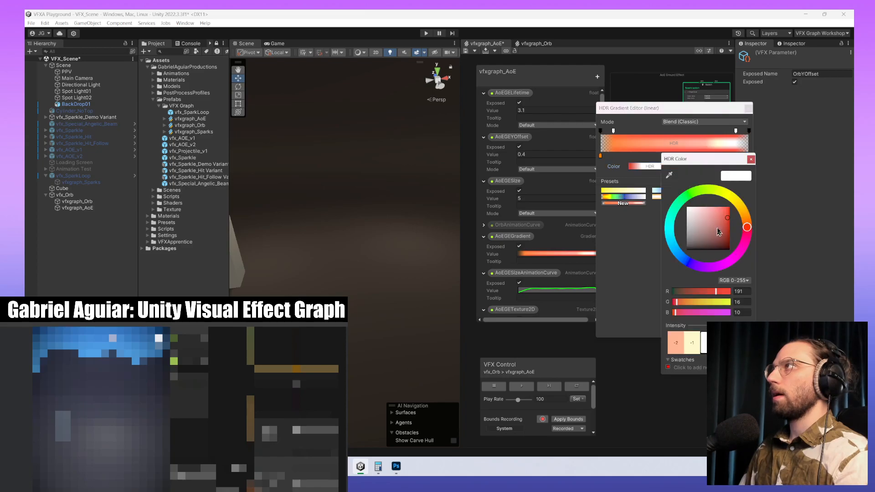
pyautogui.click(727, 235)
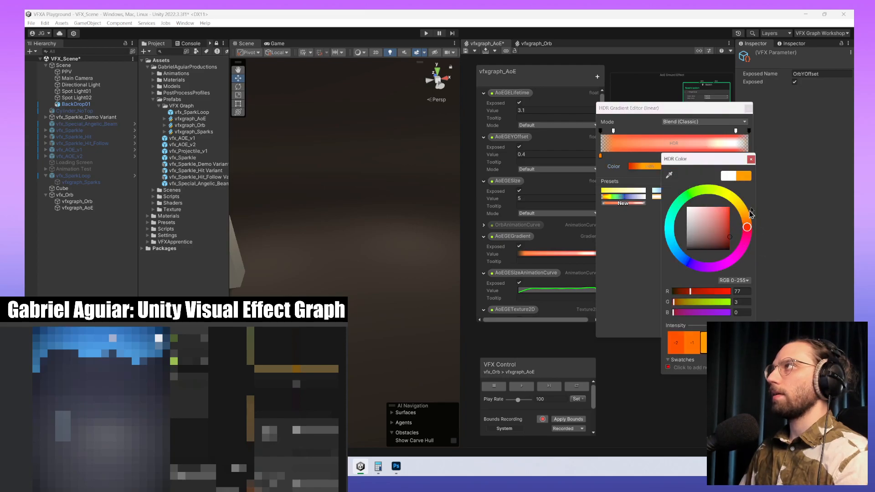
pyautogui.click(750, 159)
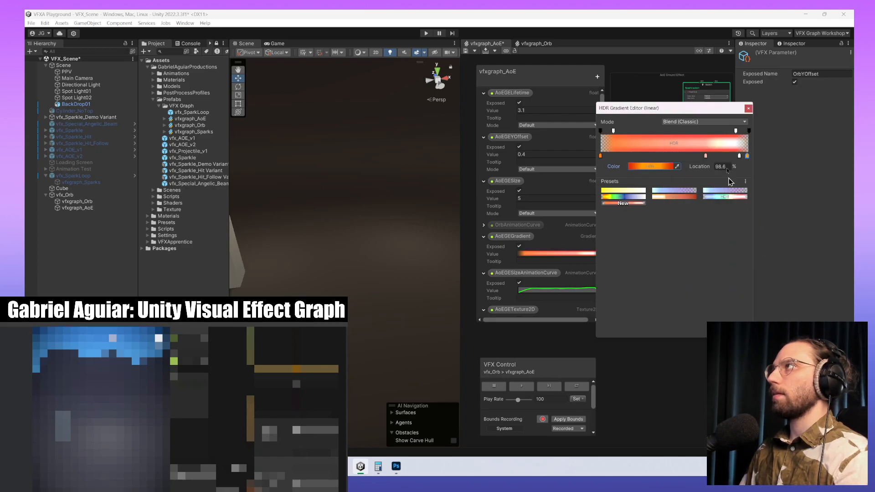
pyautogui.click(664, 167)
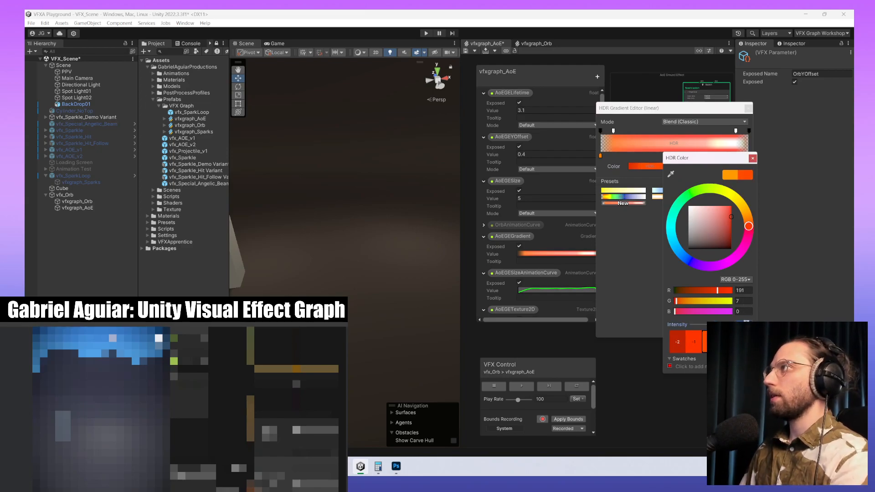
pyautogui.click(647, 267)
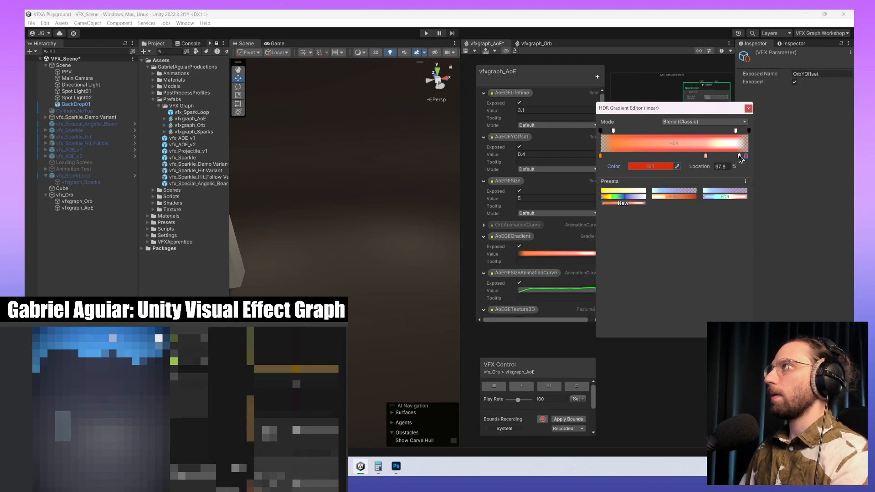
# - Move the white colour key to 85.5% and the pink key just before the gradient's middle, replay the ground effect and save the graph
pyautogui.moveTo(738, 156); pyautogui.dragTo(669, 157)
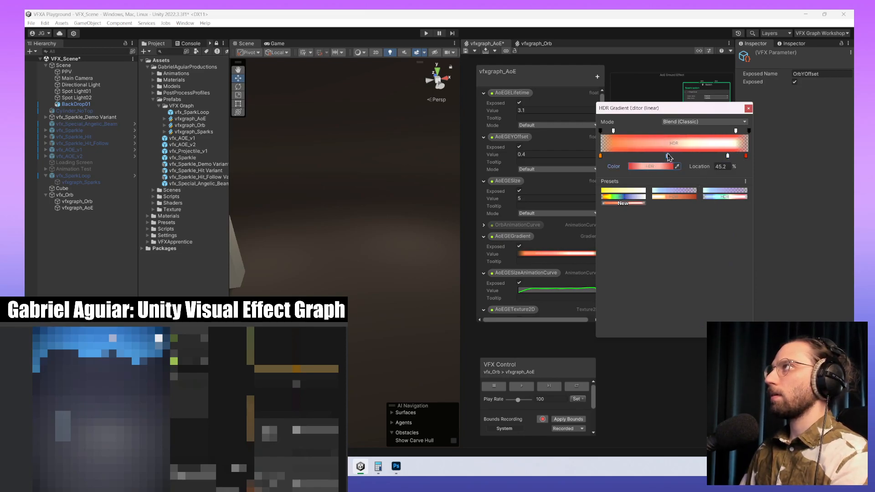
pyautogui.click(576, 386)
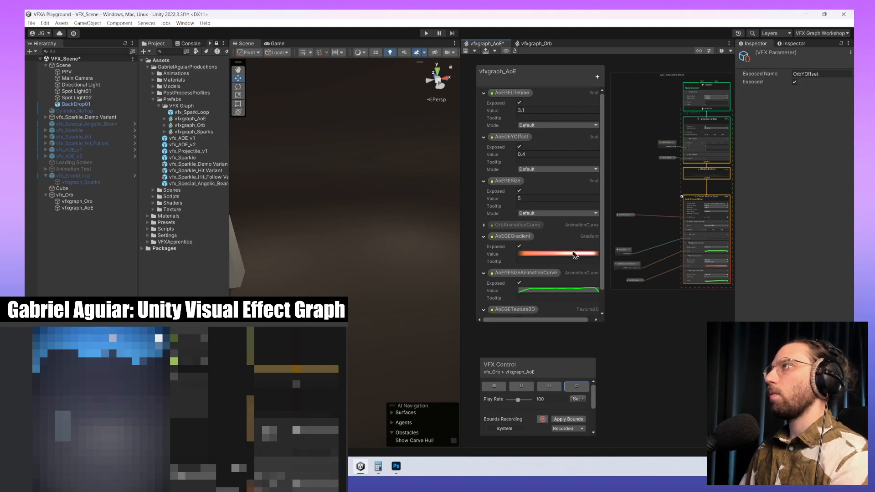
pyautogui.click(467, 51)
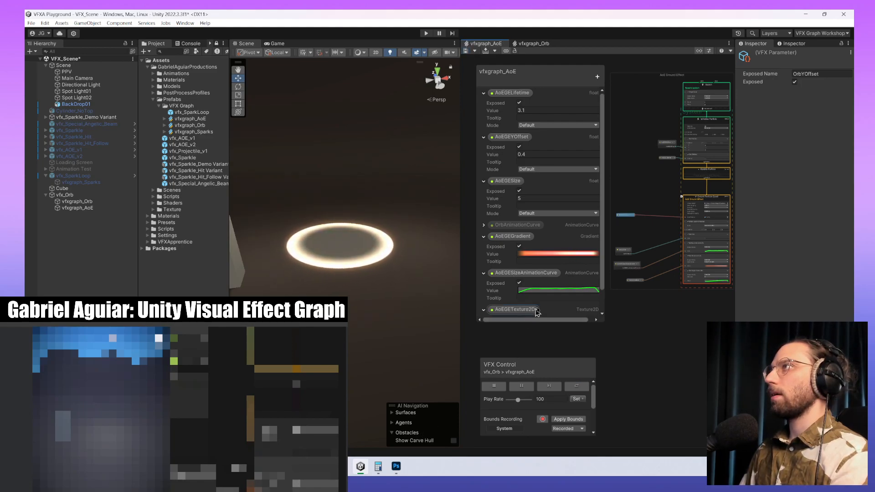
# - Lower the intensity of AoEGEGradient's white key at 85.5%, recolour it orange with RGB 152, 6, 0 and replay the effect
pyautogui.moveTo(623, 332); pyautogui.dragTo(625, 316, button='middle')
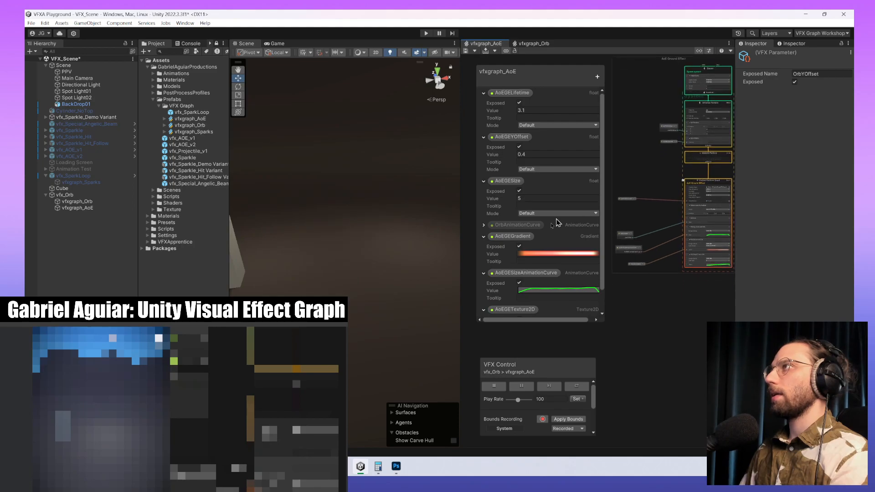
pyautogui.click(561, 254)
pyautogui.click(728, 155)
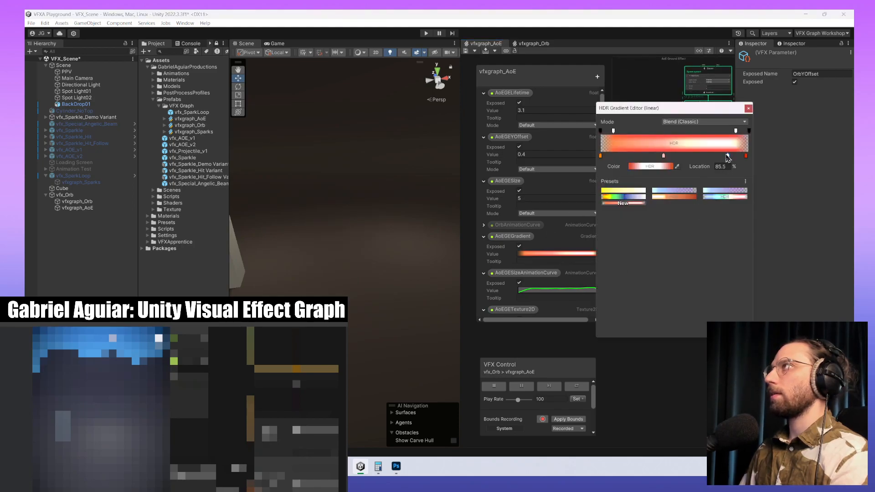
pyautogui.click(647, 166)
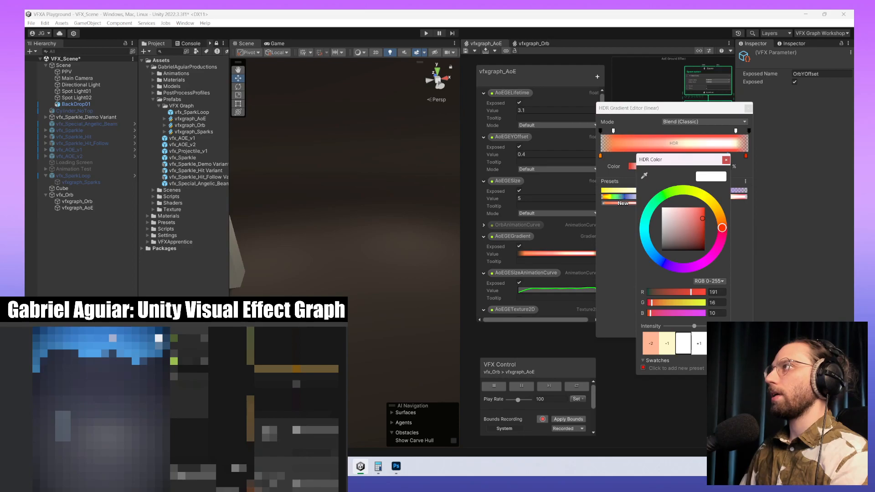
pyautogui.moveTo(693, 326); pyautogui.dragTo(692, 327)
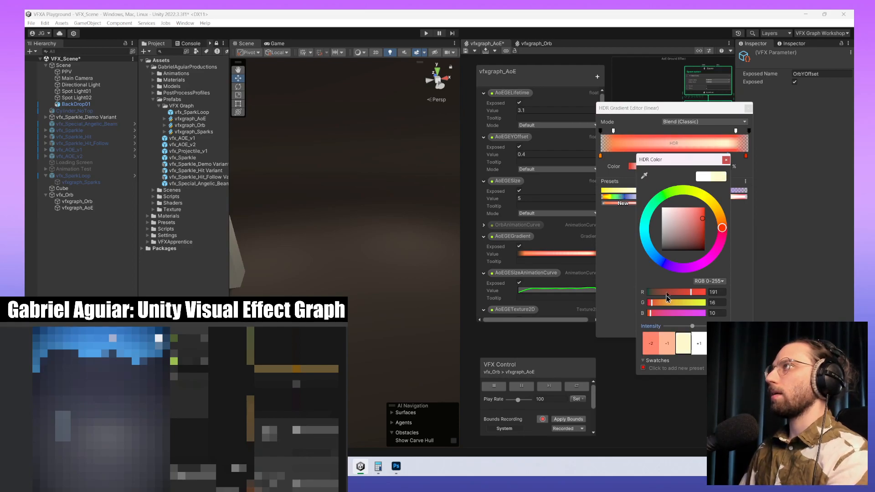
pyautogui.moveTo(705, 222); pyautogui.dragTo(707, 229)
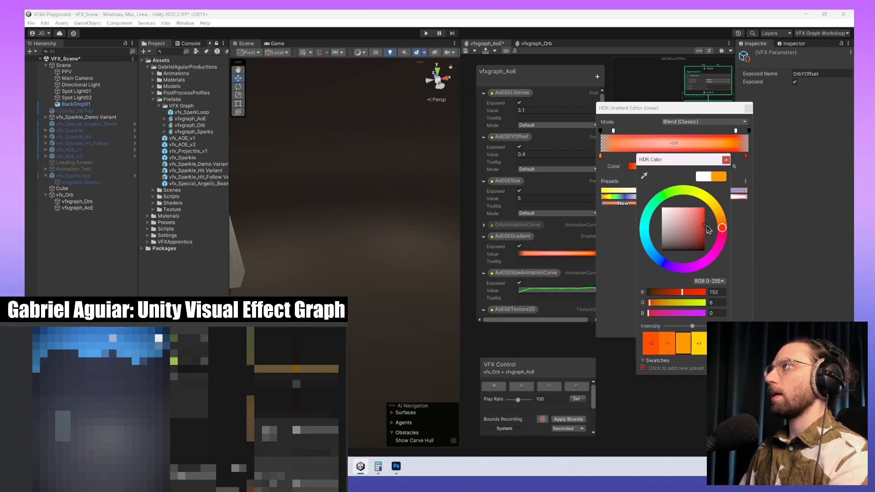
pyautogui.click(632, 238)
pyautogui.click(580, 387)
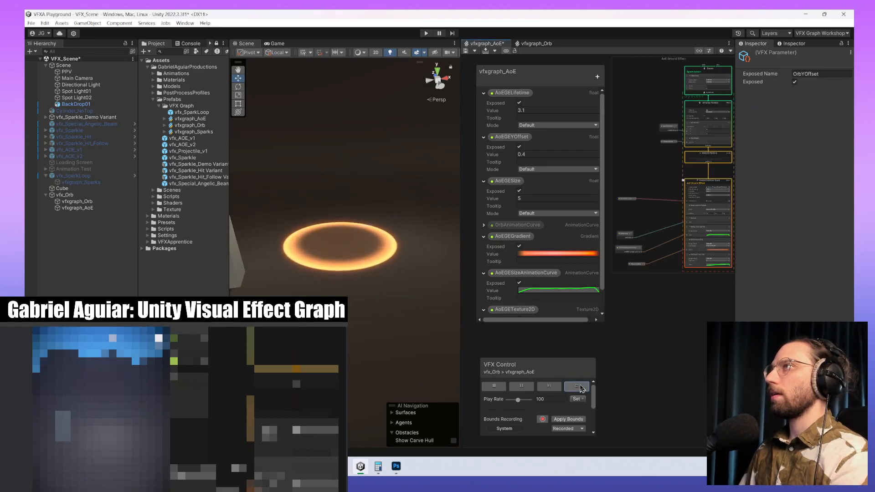
# - Remove the pink middle colour key from AoEGEGradient and replay the ground effect
pyautogui.click(588, 252)
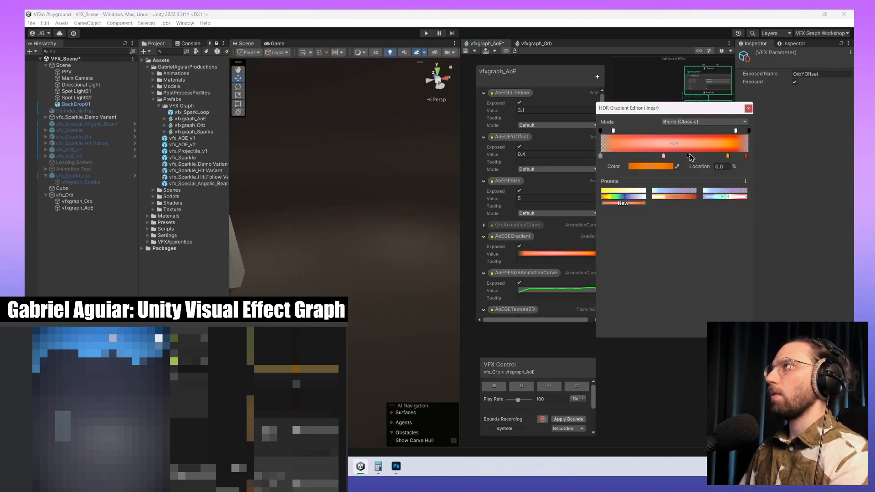
pyautogui.moveTo(663, 156); pyautogui.dragTo(650, 198)
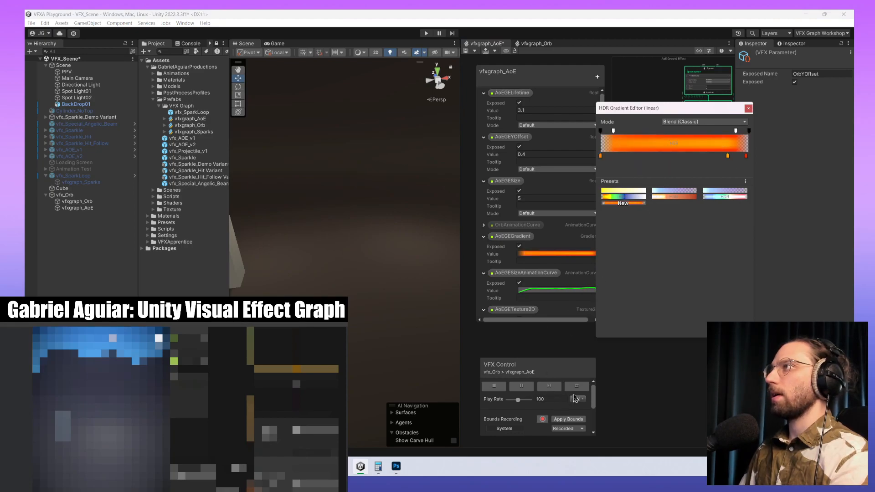
pyautogui.click(576, 387)
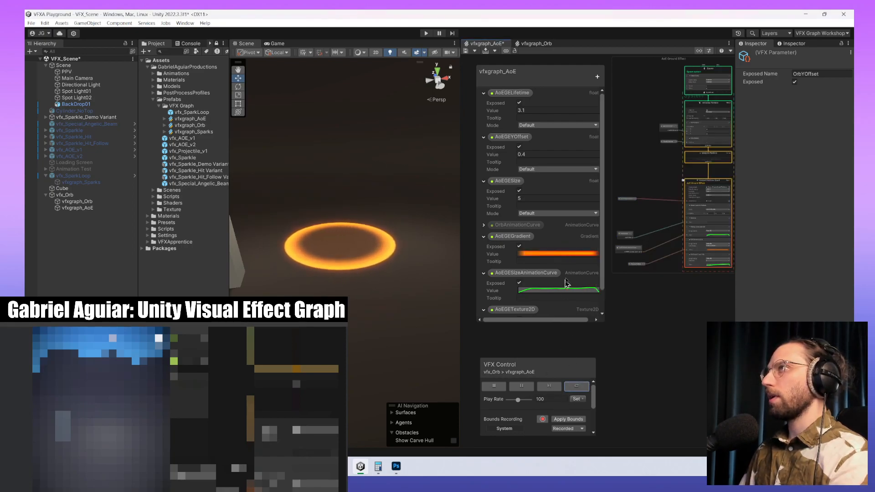
# - Change the starting colour key of AoEGEGradient to a paler salmon tone
pyautogui.click(577, 253)
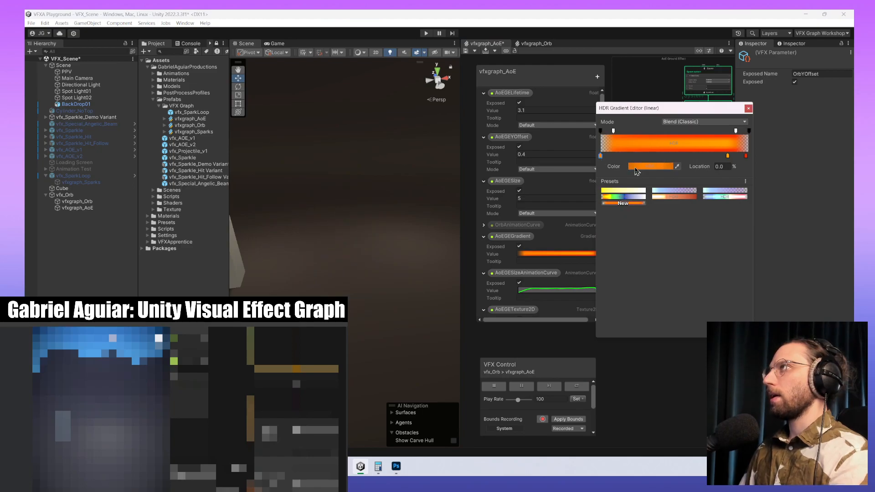
pyautogui.click(647, 166)
pyautogui.click(695, 224)
pyautogui.click(622, 240)
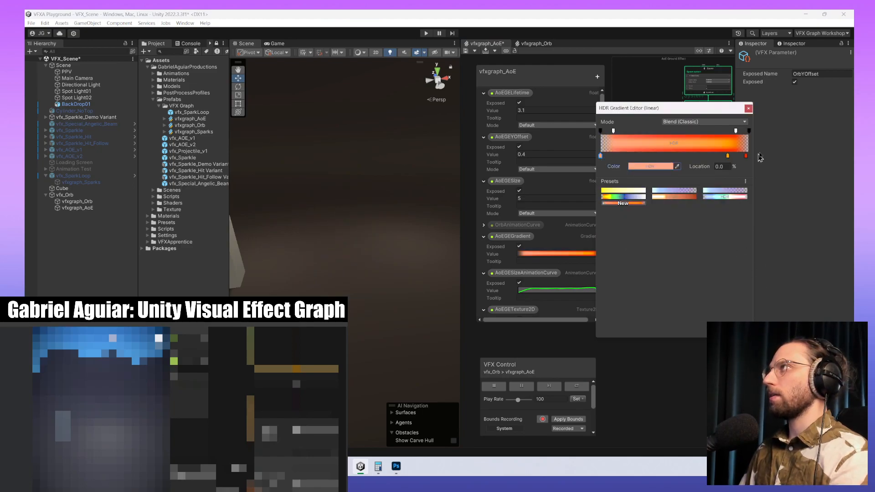
# - Recolour the 85.5% key of AoEGEGradient pale yellow with RGB 191, 15, 8 and replay the effect
pyautogui.click(727, 157)
pyautogui.click(661, 166)
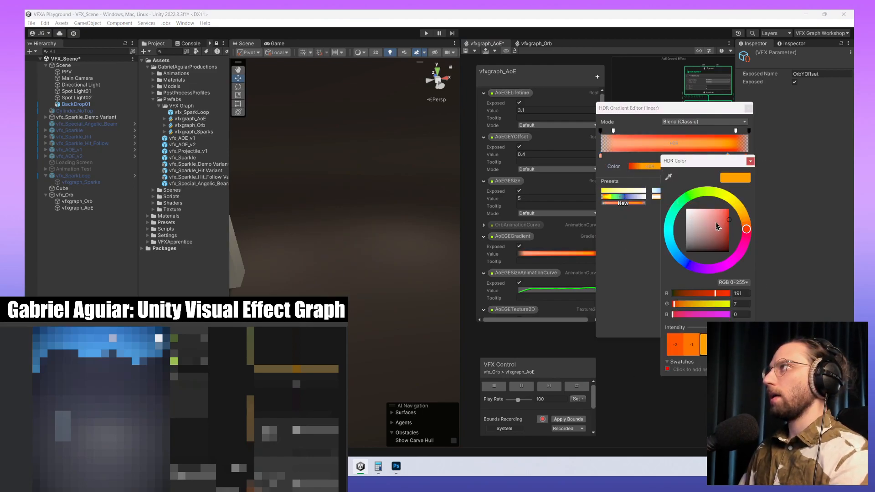
pyautogui.moveTo(719, 223); pyautogui.dragTo(728, 222)
pyautogui.click(750, 161)
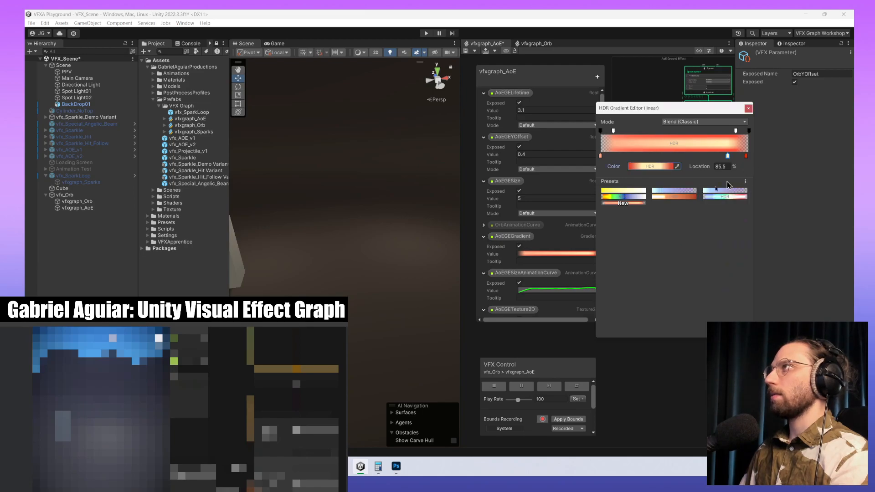
pyautogui.click(580, 386)
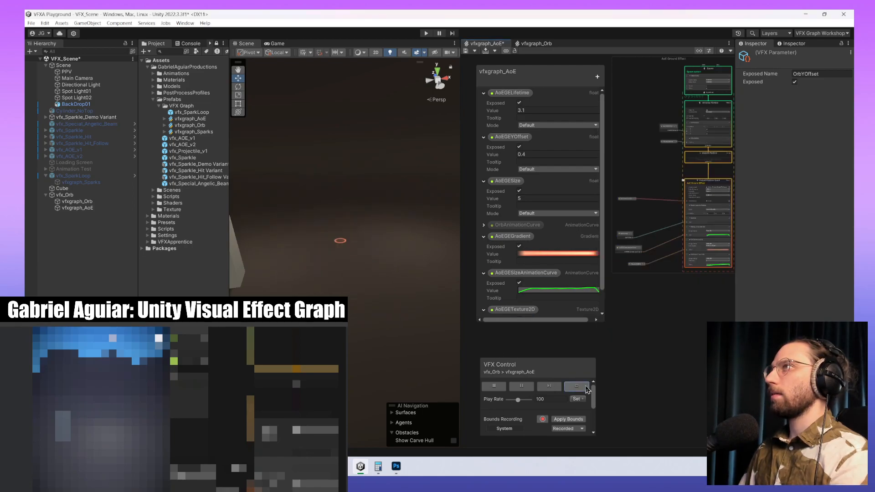
# - Move the pale yellow key of AoEGEGradient to 74.1% and lower its HDR intensity
pyautogui.click(557, 253)
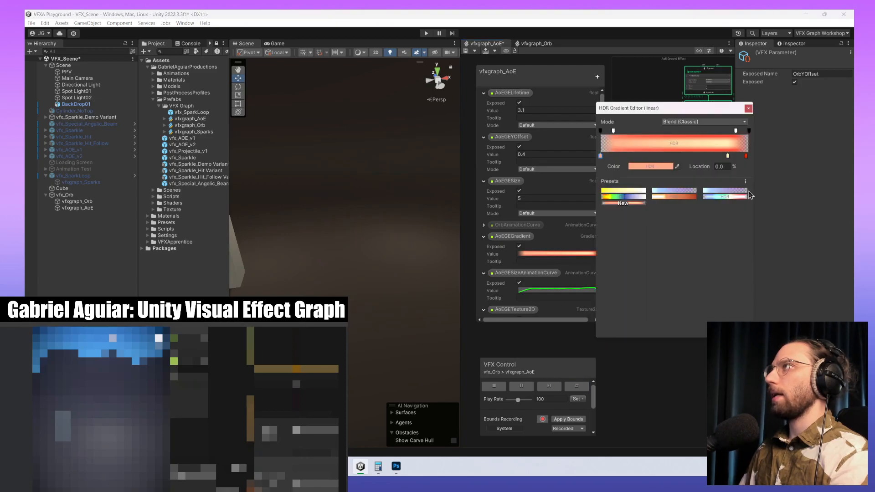
pyautogui.moveTo(727, 156)
pyautogui.mouseDown()
pyautogui.moveTo(690, 157)
pyautogui.moveTo(711, 158)
pyautogui.mouseUp()
pyautogui.click(655, 166)
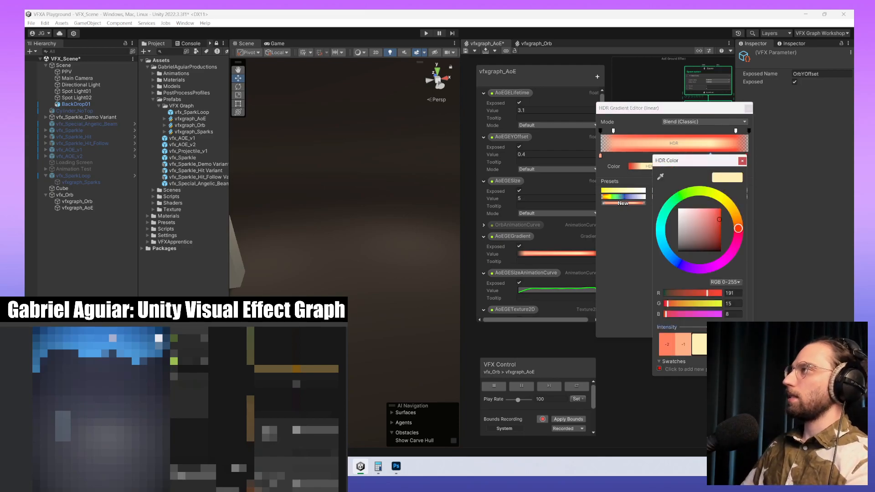
pyautogui.moveTo(708, 327); pyautogui.dragTo(704, 327)
pyautogui.click(605, 246)
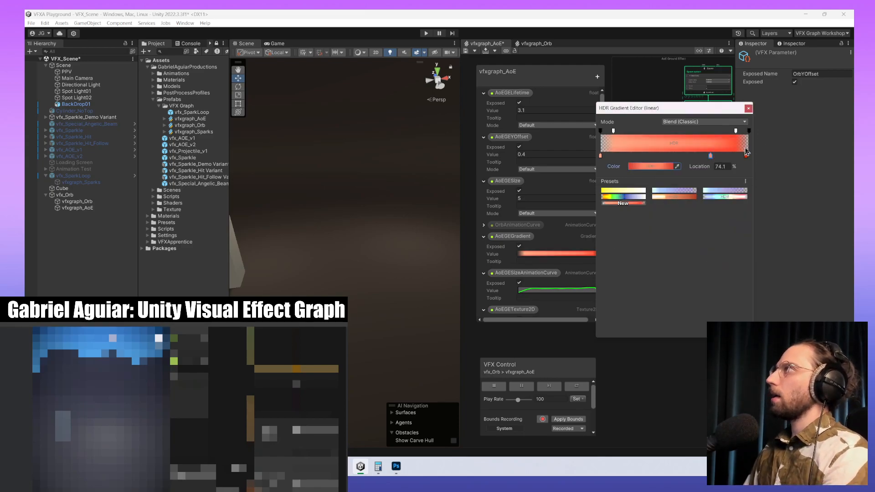
# - Shift the hue of the 74.1% key towards yellow-orange and replay the AoE ground effect
pyautogui.click(662, 167)
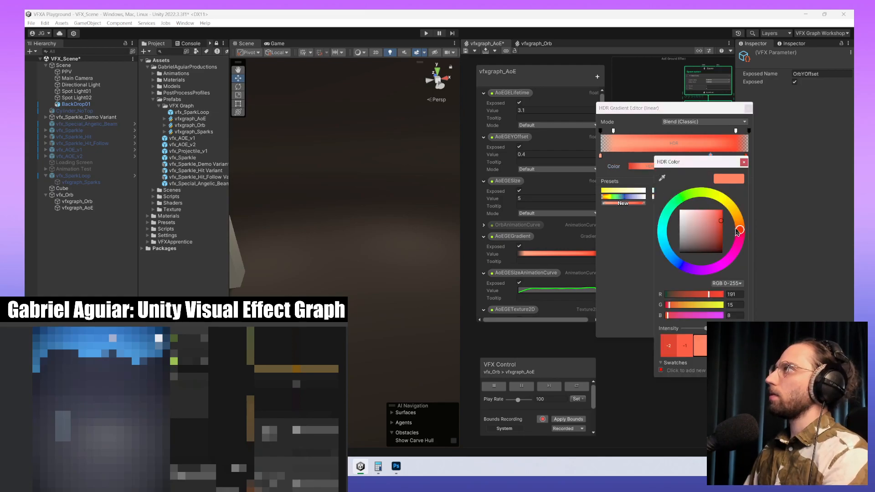
pyautogui.moveTo(736, 233); pyautogui.dragTo(741, 229)
pyautogui.click(743, 162)
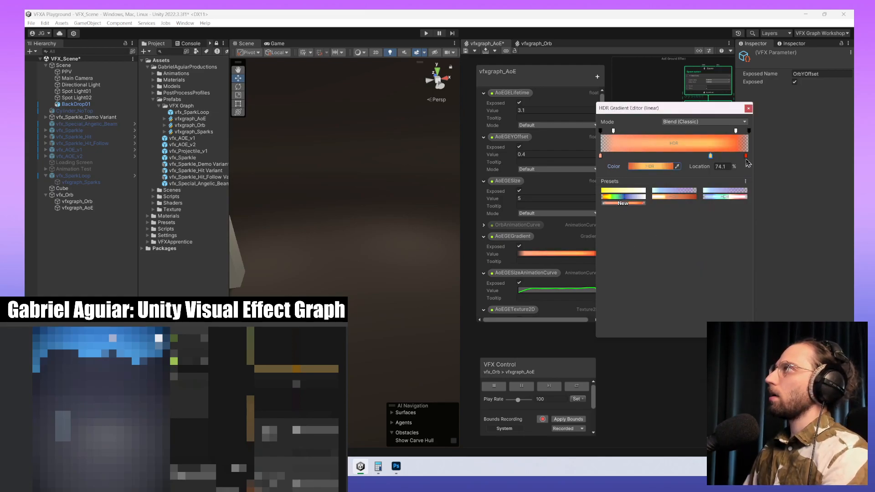
pyautogui.click(745, 157)
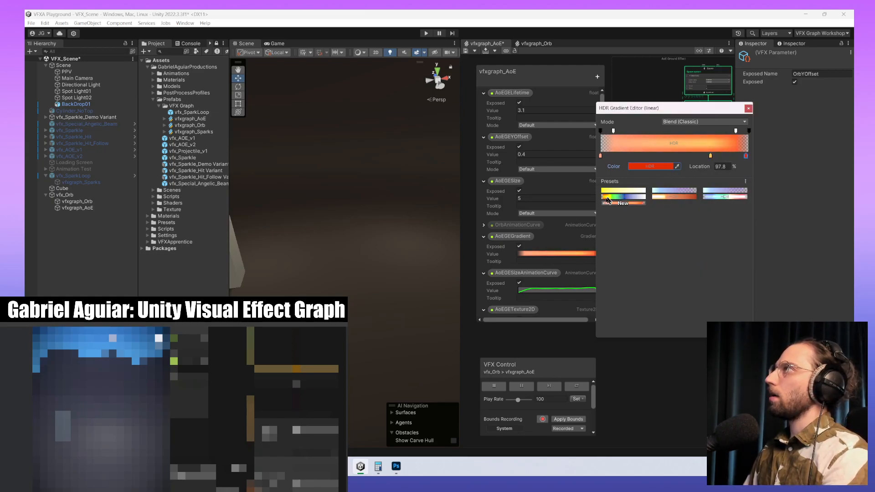
pyautogui.click(583, 389)
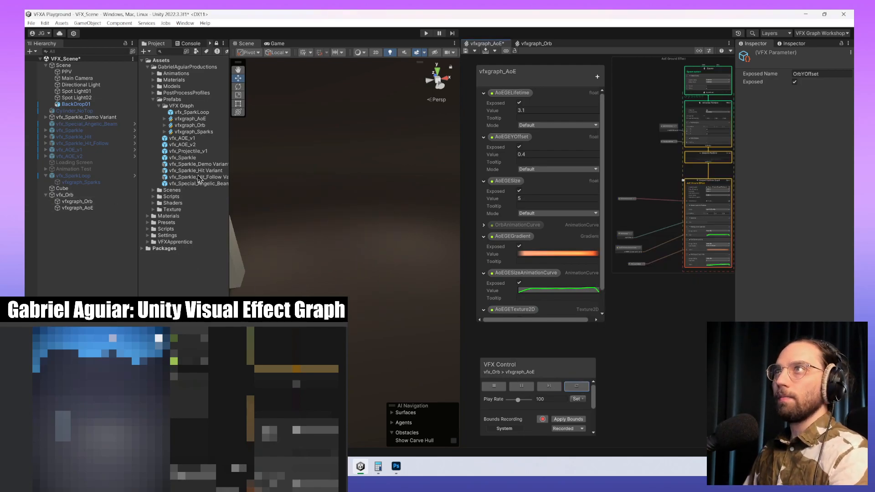
# - Select vfxgraph_Orb and vfxgraph_AoE together in the scene and replay both effects
pyautogui.click(99, 202)
pyautogui.click(99, 209)
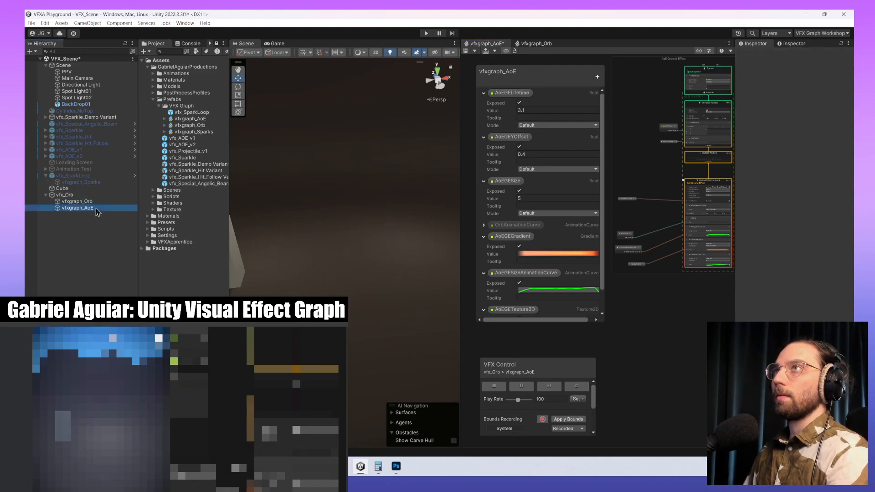
pyautogui.keyDown('ctrl'); pyautogui.click(101, 201); pyautogui.keyUp('ctrl')
pyautogui.click(447, 363)
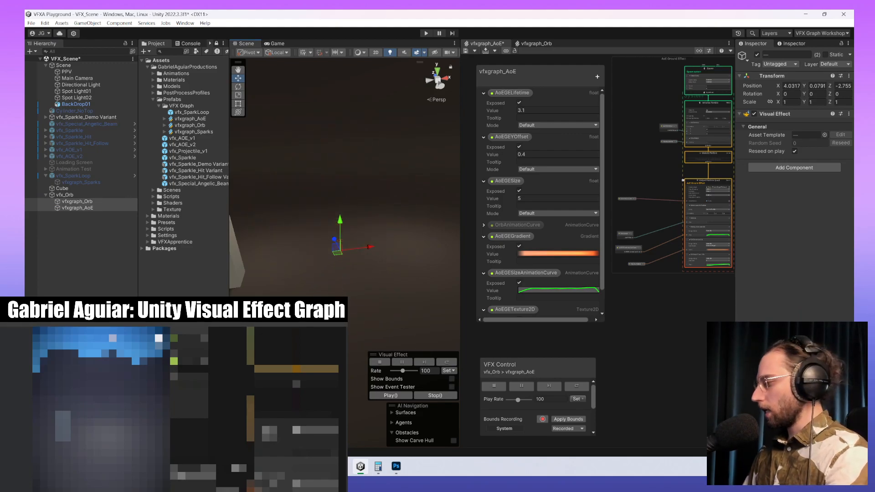
# - Replay the orb and AoE effects together and expand the OrbGradient property in the vfxgraph_Orb graph
pyautogui.click(445, 362)
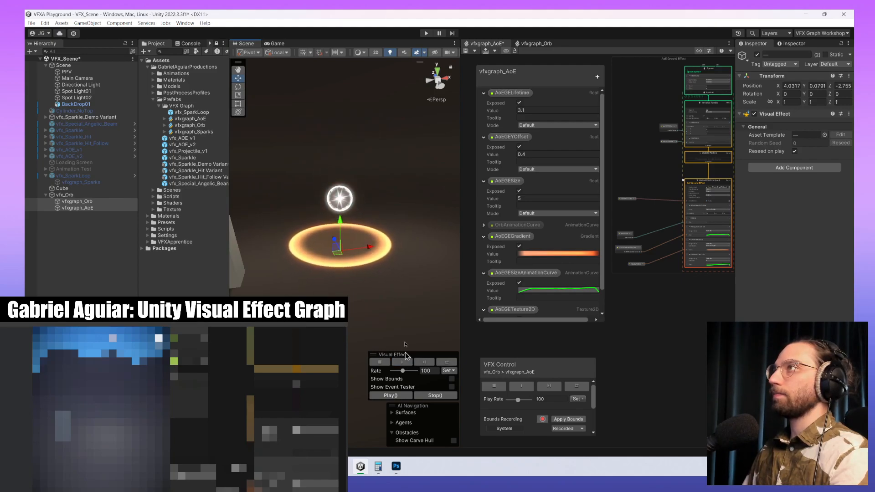
pyautogui.scroll(5, 364, 209)
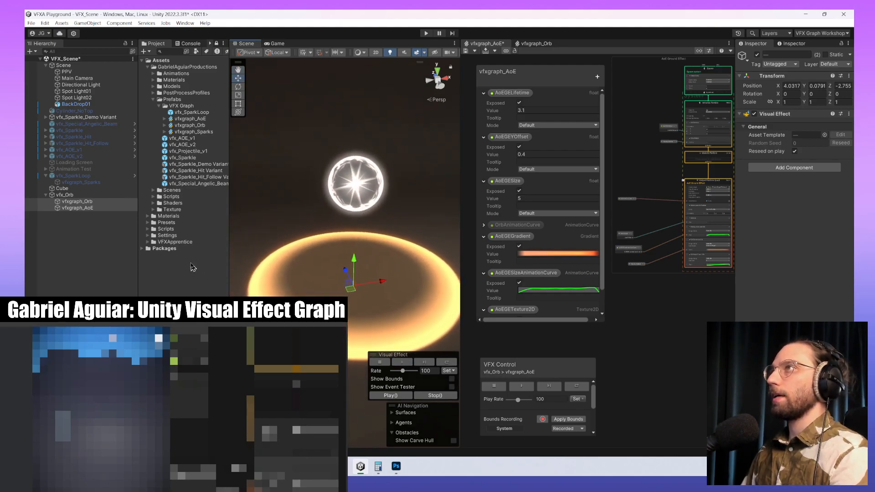
pyautogui.click(537, 43)
pyautogui.click(641, 199)
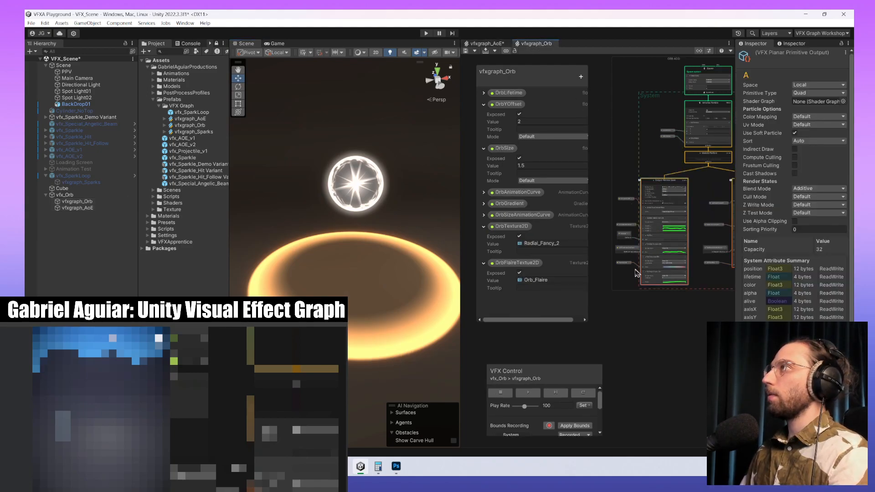
pyautogui.scroll(5, 637, 272)
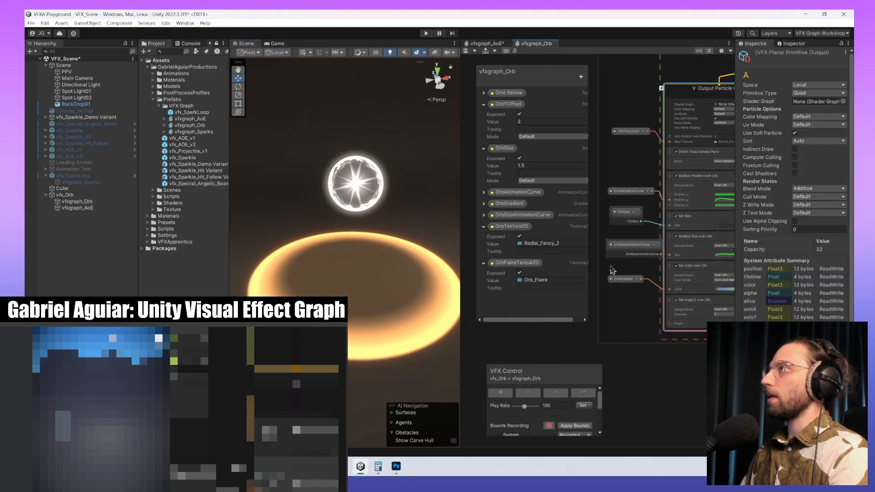
pyautogui.click(622, 279)
pyautogui.click(497, 206)
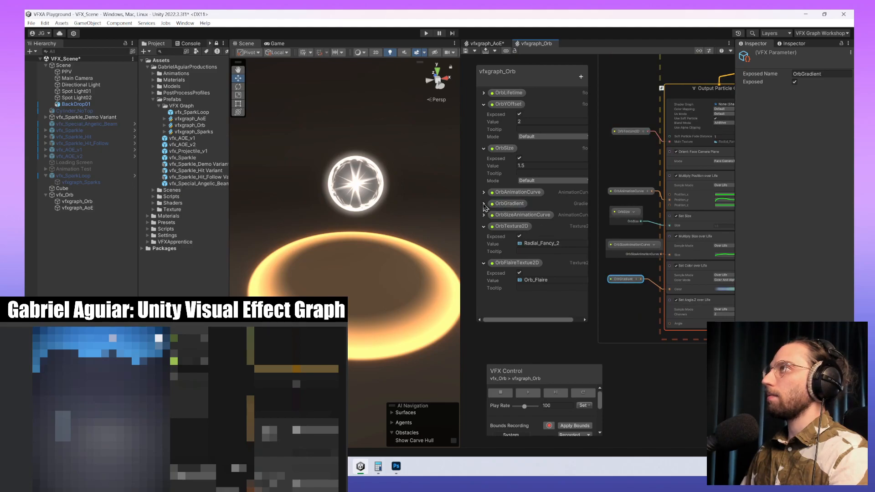
pyautogui.click(483, 204)
# - Recolour the middle key of OrbGradient to a saturated orange
pyautogui.click(549, 221)
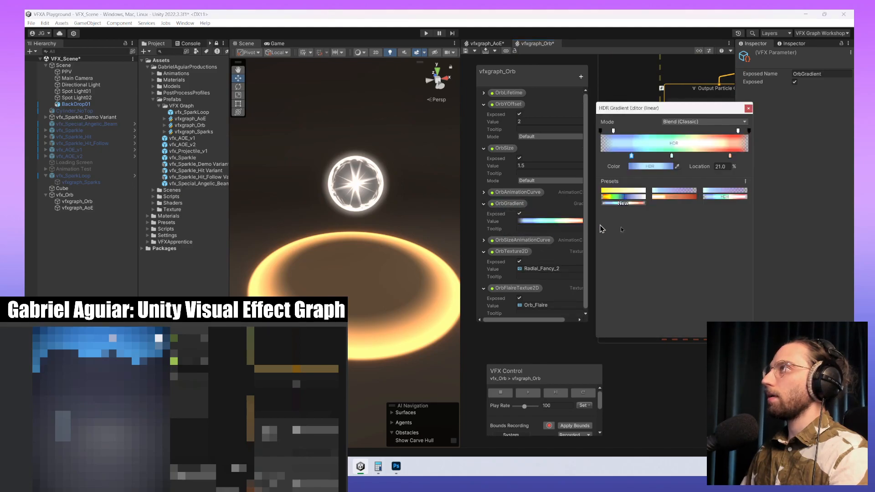
pyautogui.doubleClick(672, 156)
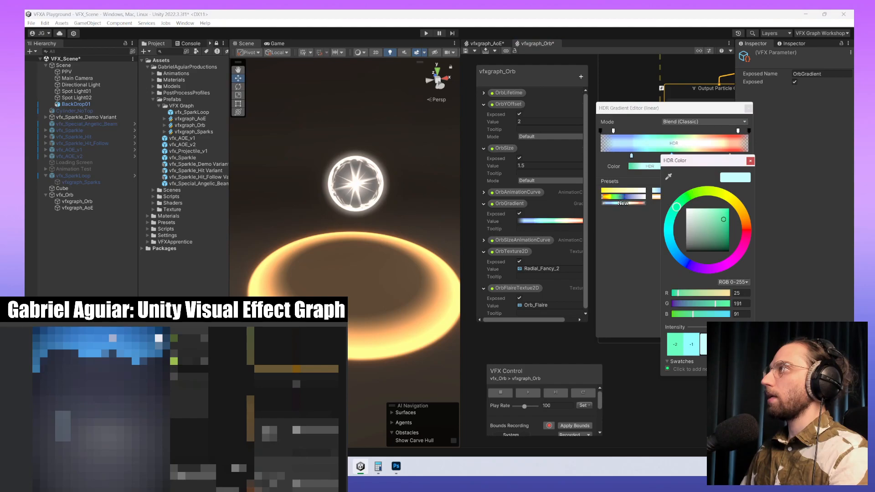
pyautogui.click(745, 223)
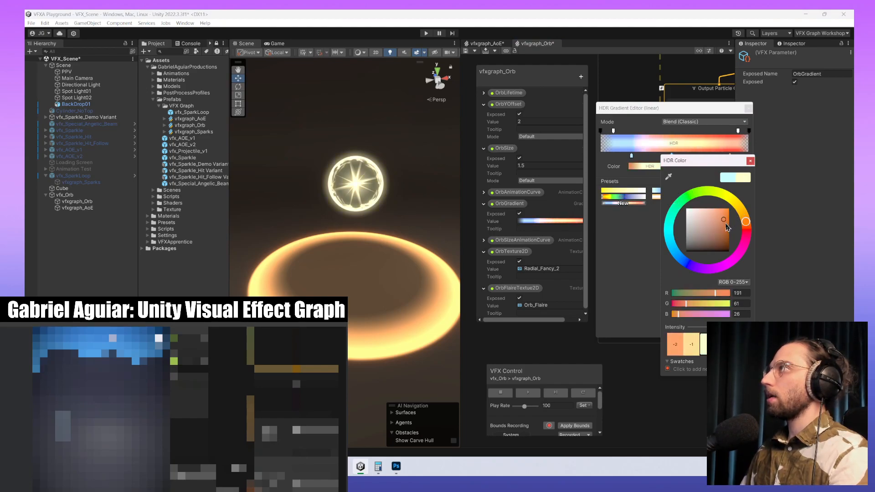
pyautogui.moveTo(726, 225); pyautogui.dragTo(726, 227)
pyautogui.click(750, 162)
# - Recolour the 21% key of OrbGradient deep orange with RGB 135, 31, 12
pyautogui.click(633, 156)
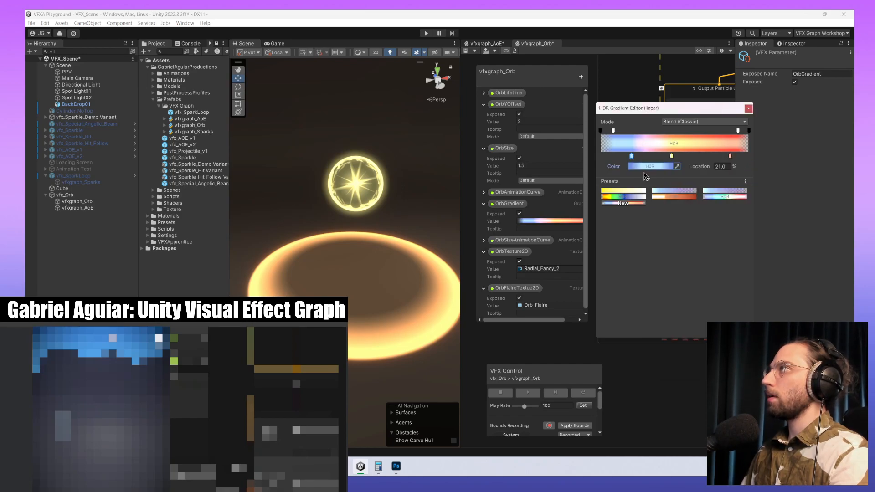
pyautogui.click(647, 167)
pyautogui.moveTo(724, 230); pyautogui.dragTo(735, 231)
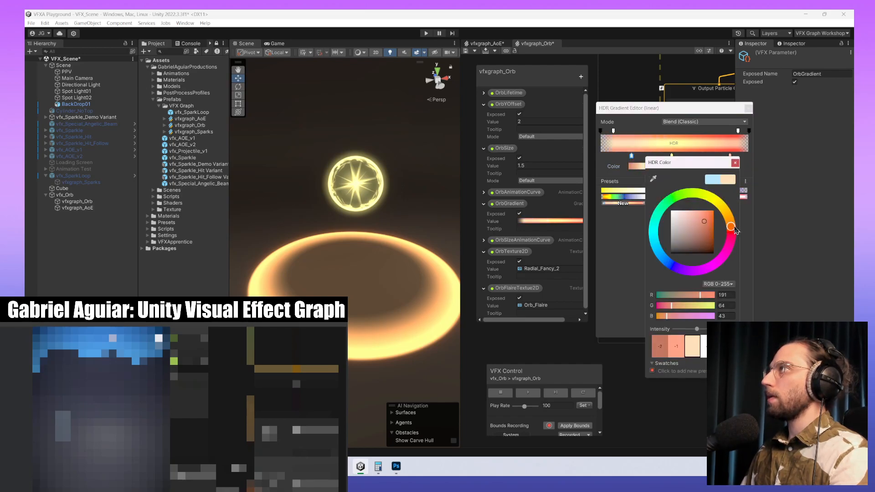
pyautogui.click(711, 232)
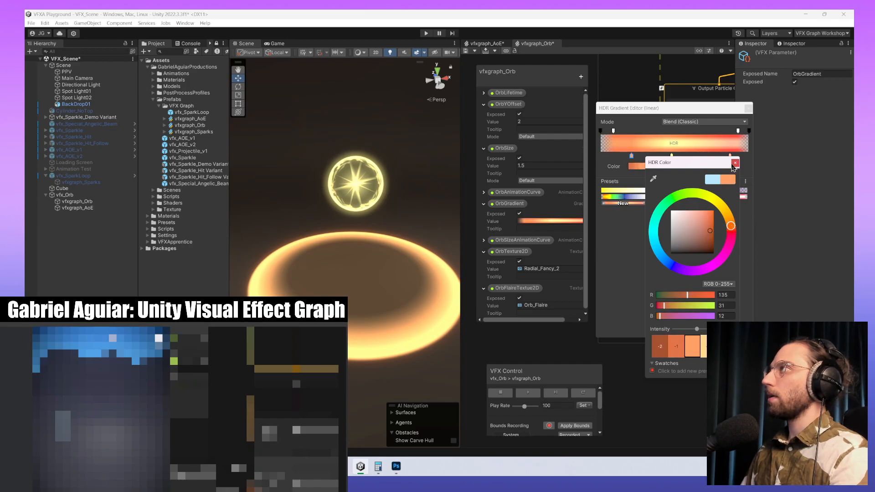
pyautogui.click(734, 163)
# - Replay the orb effect several times to check its orange gradient over the particle's lifetime
pyautogui.click(583, 392)
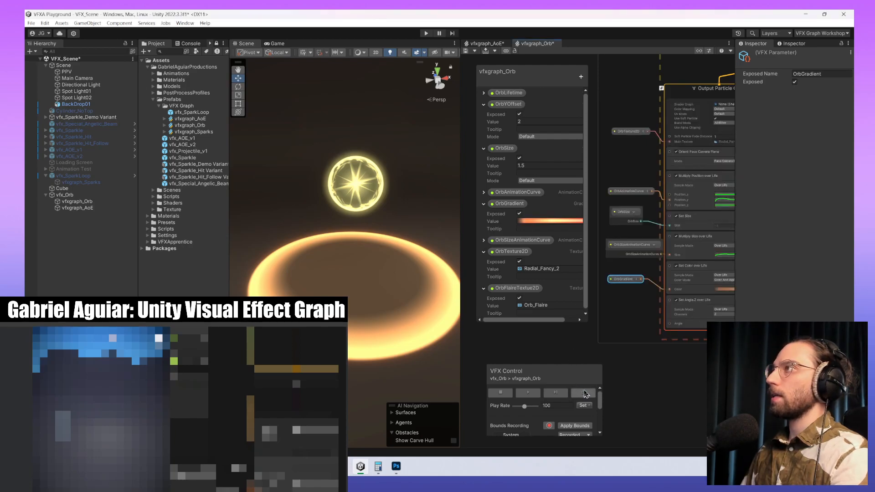
pyautogui.click(585, 393)
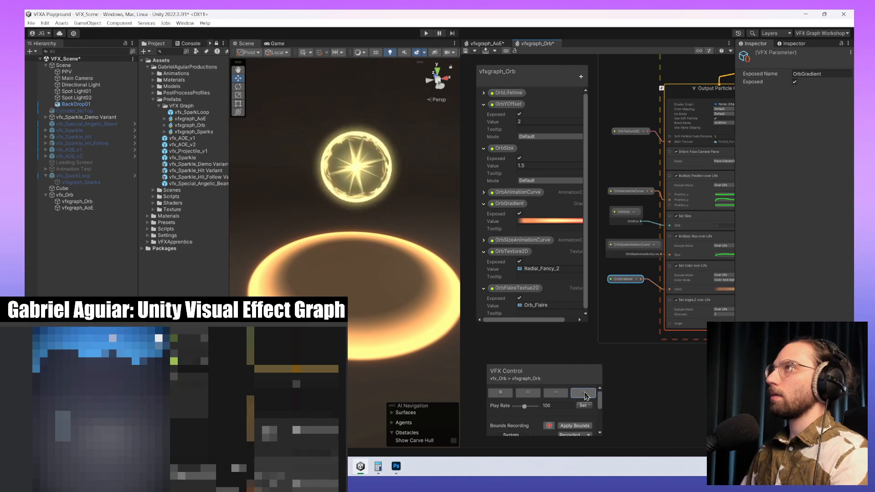
pyautogui.click(585, 393)
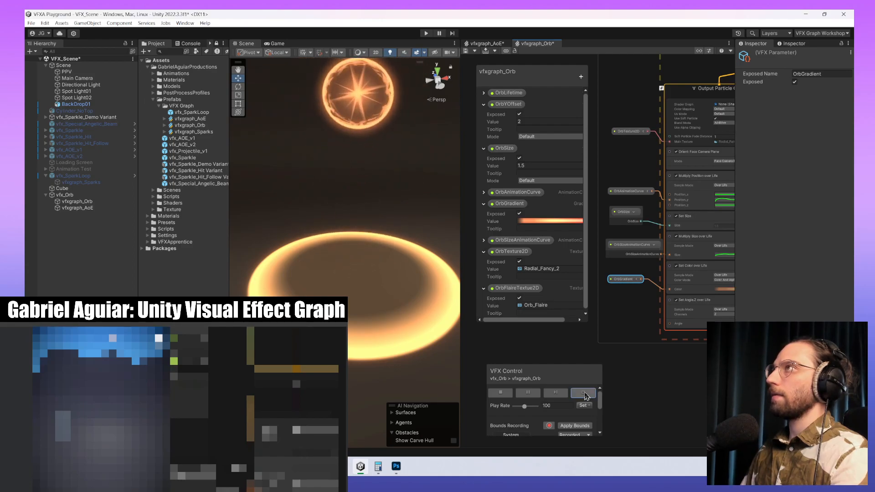
pyautogui.click(519, 393)
# - Duplicate the OrbGradient property of vfxgraph_Orb and rename the copy FlaireGradient
pyautogui.click(518, 242)
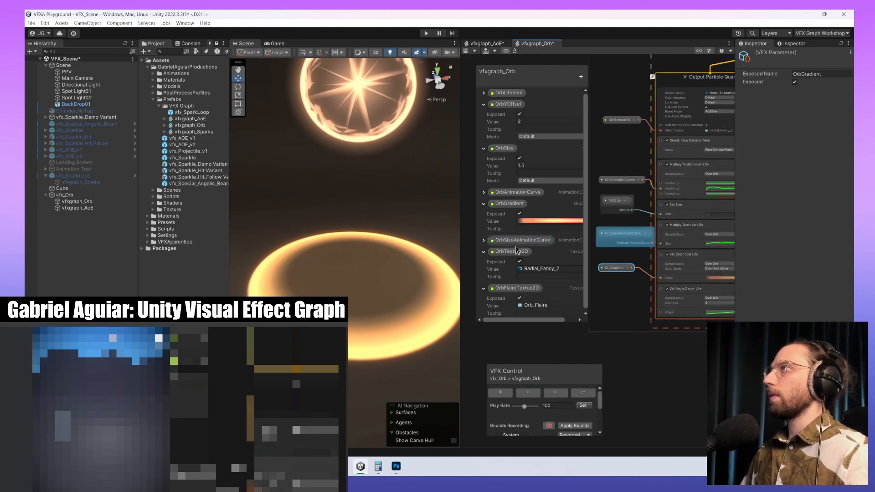
pyautogui.click(510, 205)
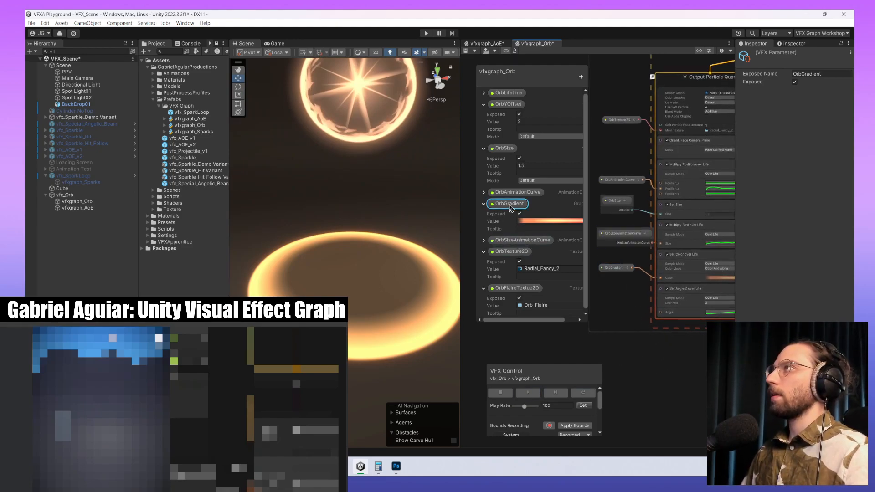
pyautogui.rightClick(509, 208)
pyautogui.click(519, 216)
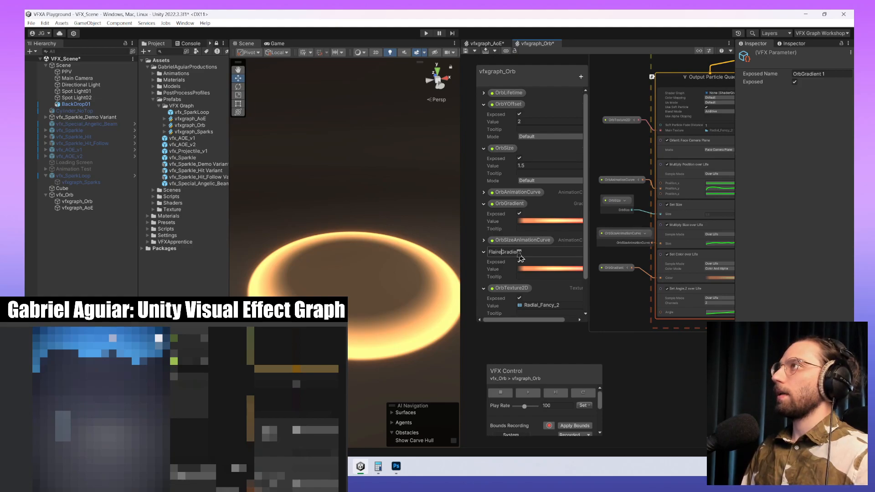
pyautogui.press('Return')
# - Add a FlaireGradient node and connect it to the flare output's Color over Life in place of the OrbGradient node
pyautogui.moveTo(678, 368); pyautogui.dragTo(579, 316, button='middle')
pyautogui.moveTo(701, 335); pyautogui.dragTo(589, 351, button='middle')
pyautogui.moveTo(513, 254); pyautogui.dragTo(613, 258)
pyautogui.click(615, 248)
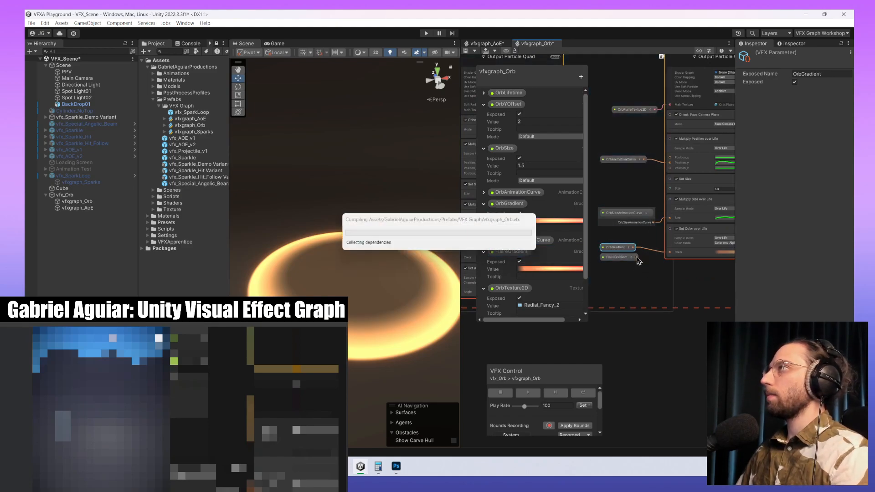
# - Apply the saved HDR preset running from blue through cyan to red to FlaireGradient
pyautogui.click(520, 253)
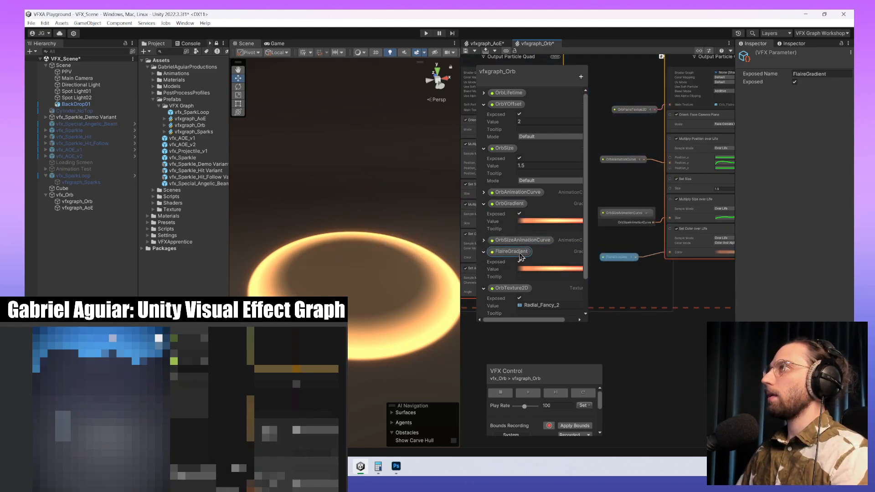
pyautogui.click(538, 270)
pyautogui.click(734, 197)
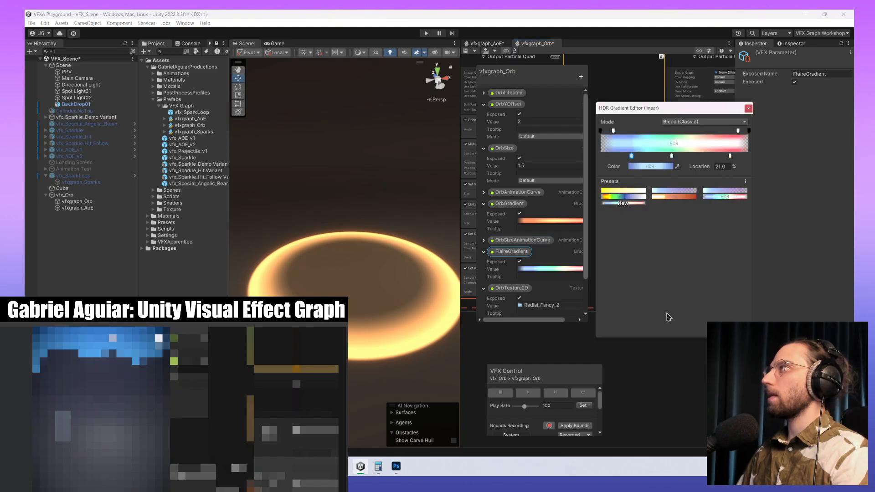
pyautogui.click(683, 382)
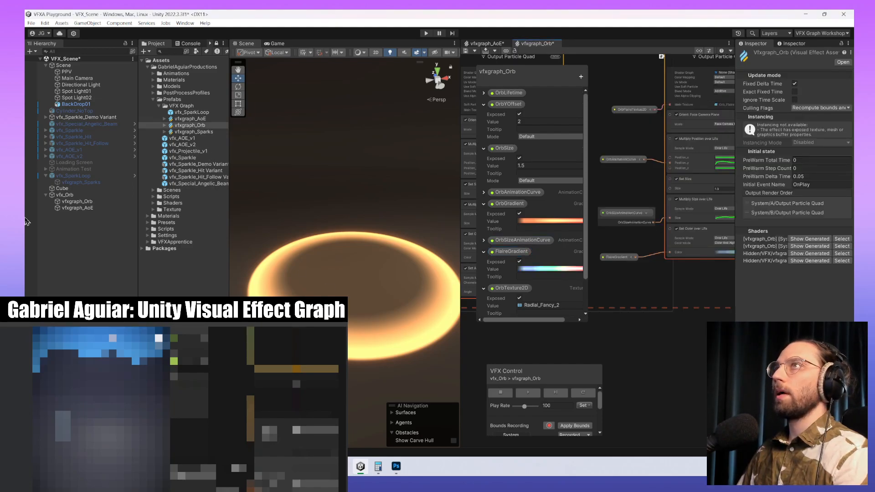
# - Select vfxgraph_Orb and vfxgraph_AoE in the scene and replay both to check the blue flare
pyautogui.click(77, 201)
pyautogui.keyDown('shift'); pyautogui.click(77, 207); pyautogui.keyUp('shift')
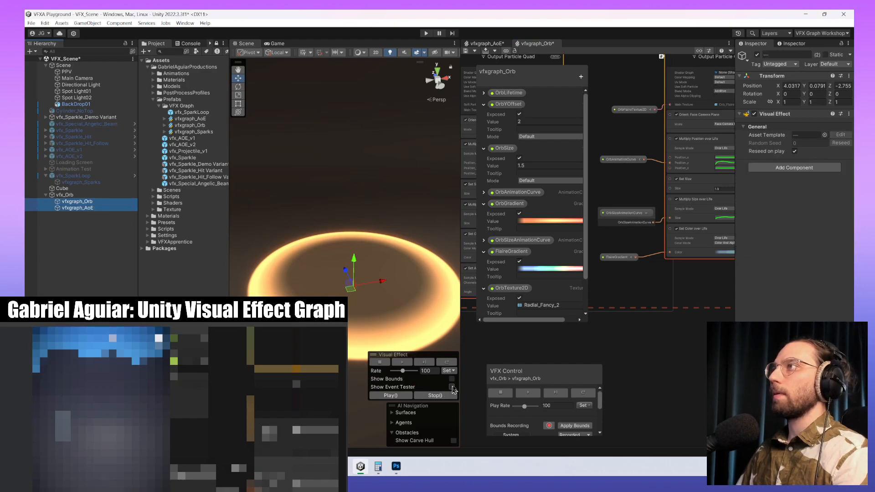
pyautogui.click(453, 362)
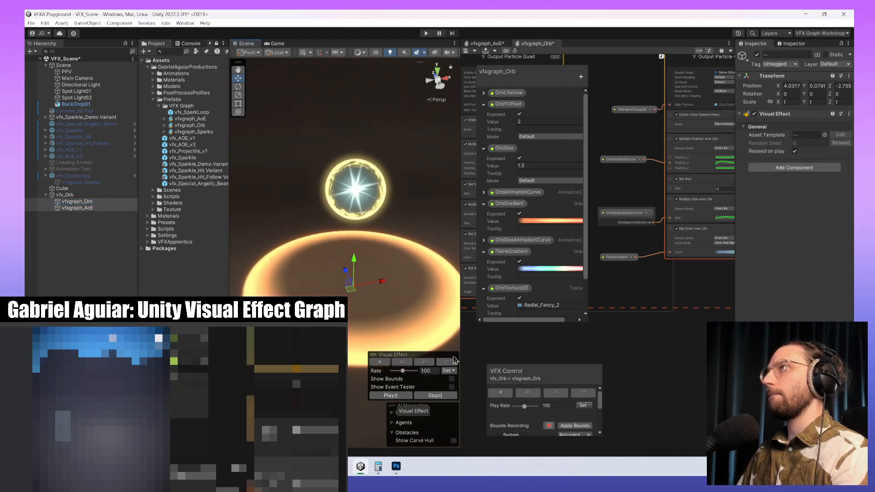
# - Replace the red end key of FlaireGradient with a cyan key at 96.7% and replay both effects
pyautogui.click(575, 269)
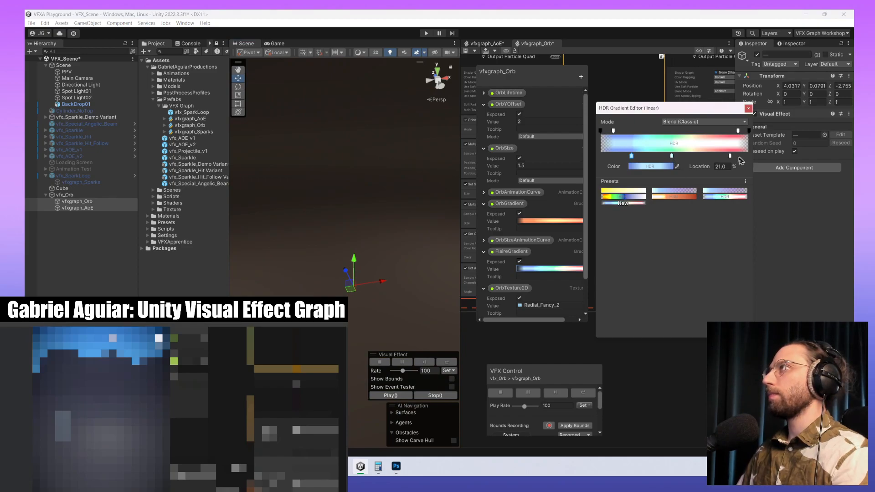
pyautogui.moveTo(729, 156); pyautogui.dragTo(746, 166)
pyautogui.click(710, 156)
pyautogui.click(645, 168)
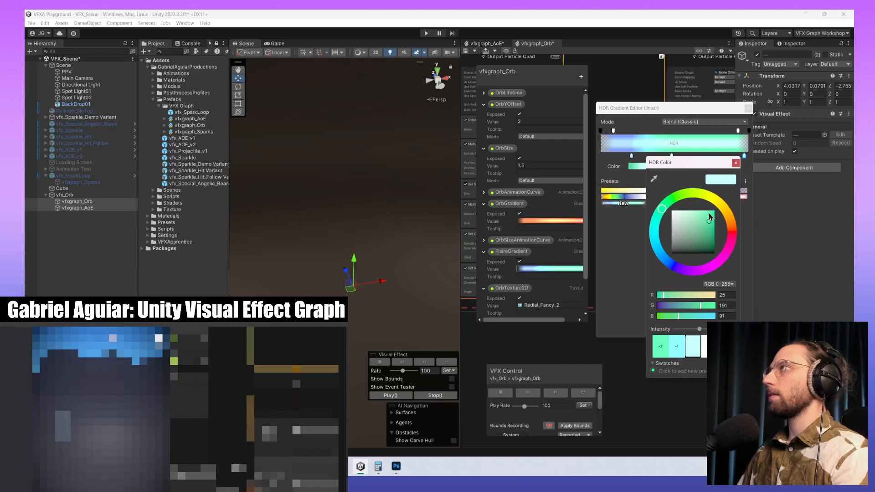
pyautogui.moveTo(709, 218)
pyautogui.mouseDown()
pyautogui.moveTo(715, 213)
pyautogui.moveTo(655, 239)
pyautogui.moveTo(654, 248)
pyautogui.mouseUp()
pyautogui.click(735, 163)
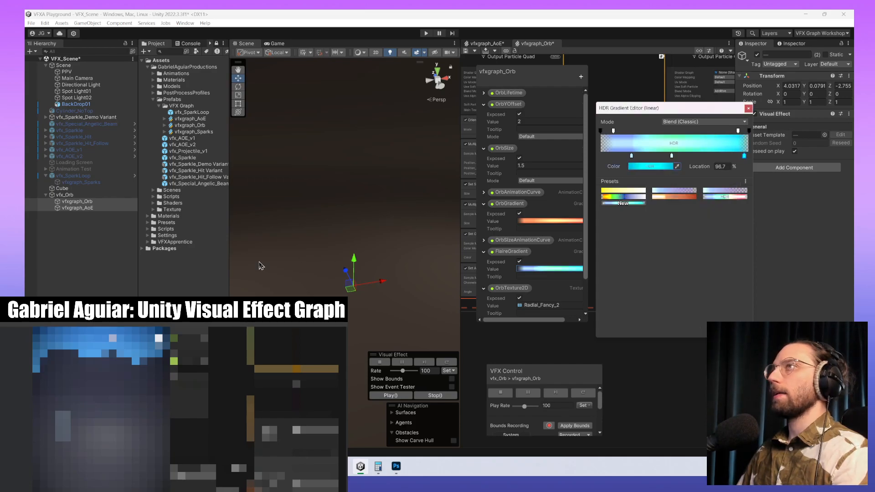
pyautogui.keyDown('shift'); pyautogui.click(77, 208); pyautogui.keyUp('shift')
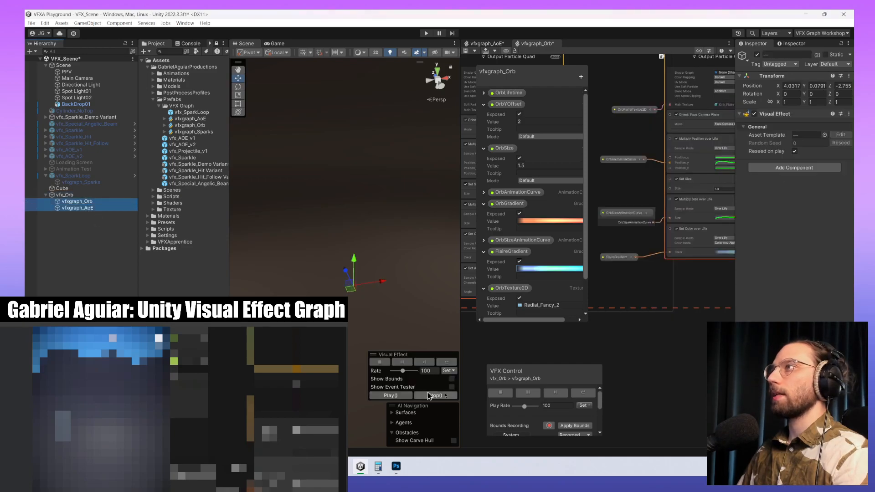
pyautogui.click(453, 362)
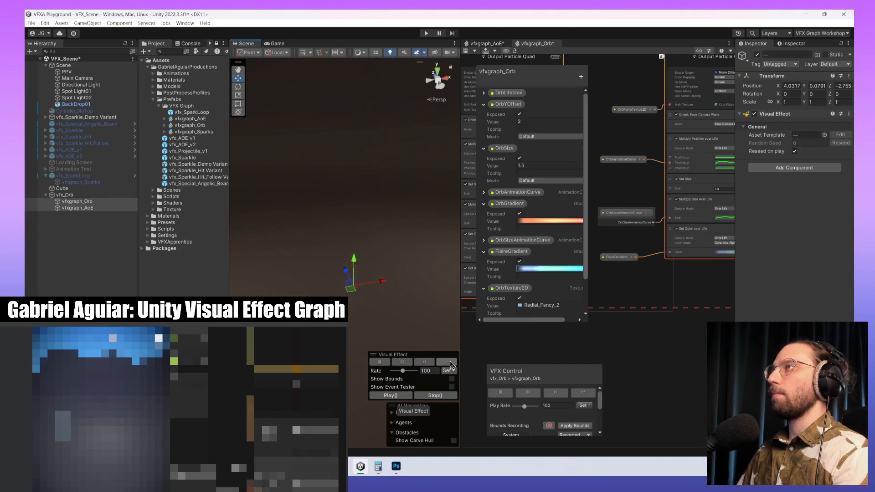
# - Swap the two rear keys of FlaireGradient, putting cyan in the middle and green at 100%
pyautogui.click(576, 270)
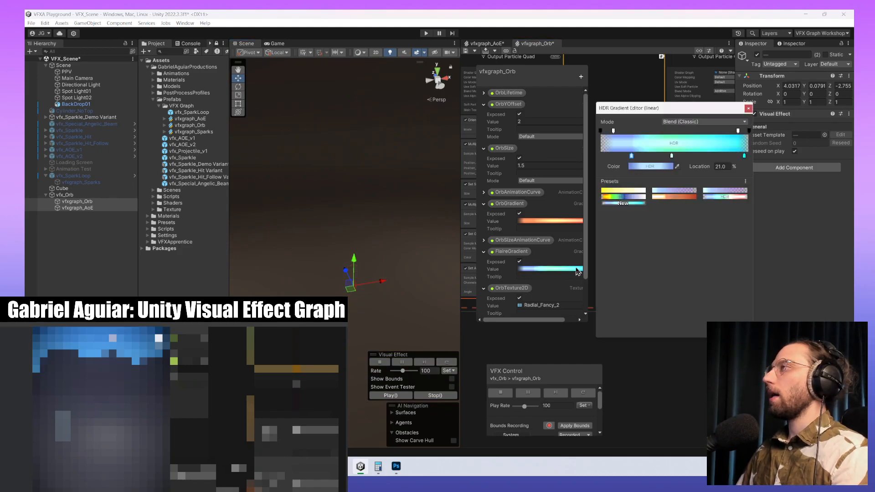
pyautogui.click(744, 156)
pyautogui.moveTo(673, 156); pyautogui.dragTo(748, 156)
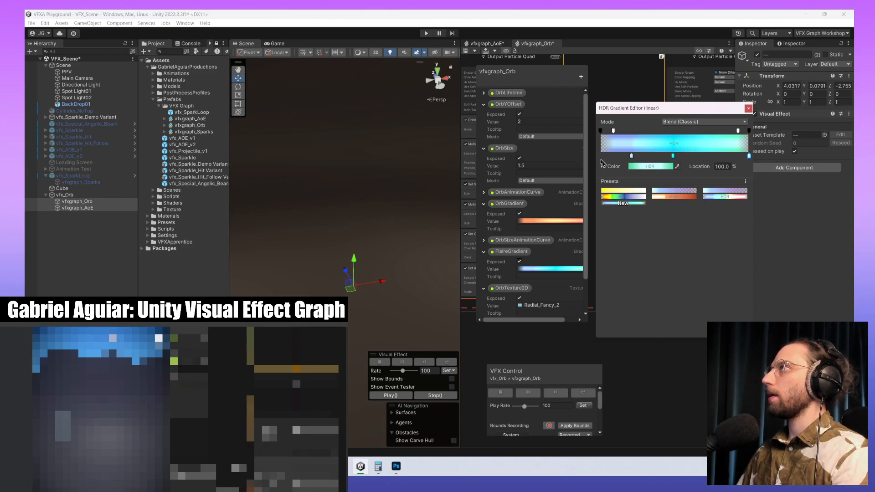
# - Set the HDR intensity of FlaireGradient's blue 21% key to 0.9 and move the key to 0%
pyautogui.click(631, 157)
pyautogui.doubleClick(631, 156)
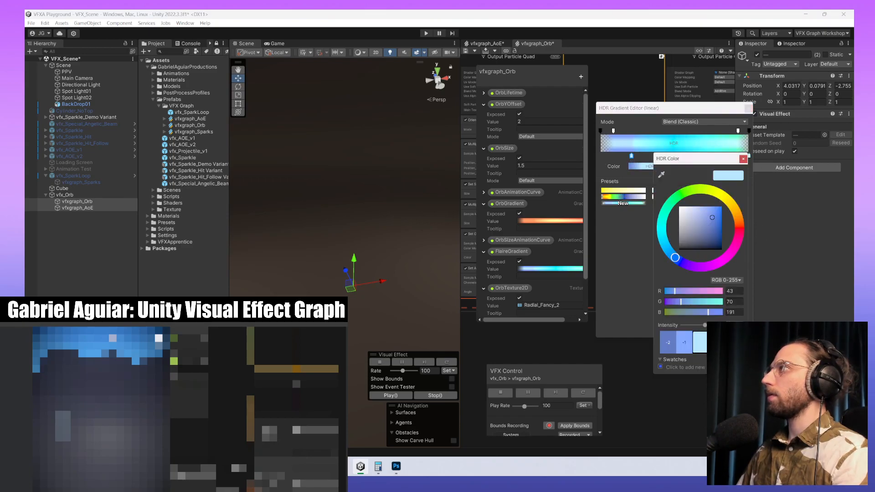
pyautogui.write('1')
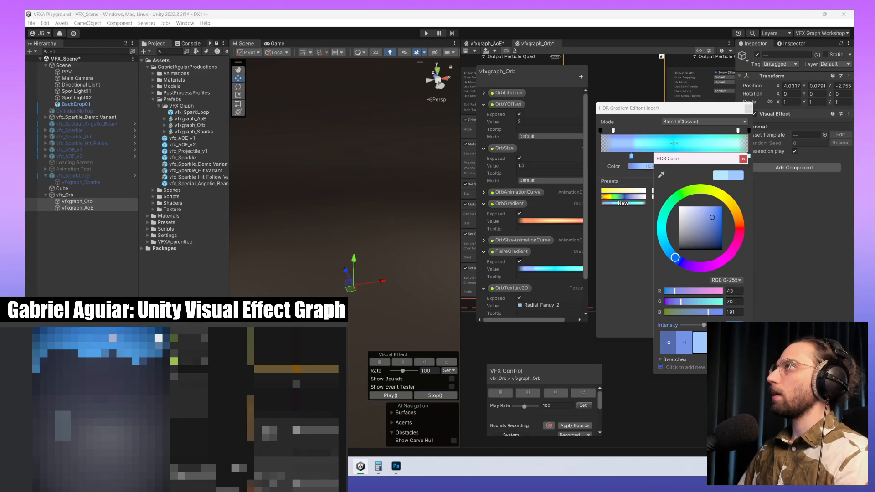
pyautogui.write('.1')
pyautogui.press('BackSpace')
pyautogui.press('BackSpace')
pyautogui.press('BackSpace')
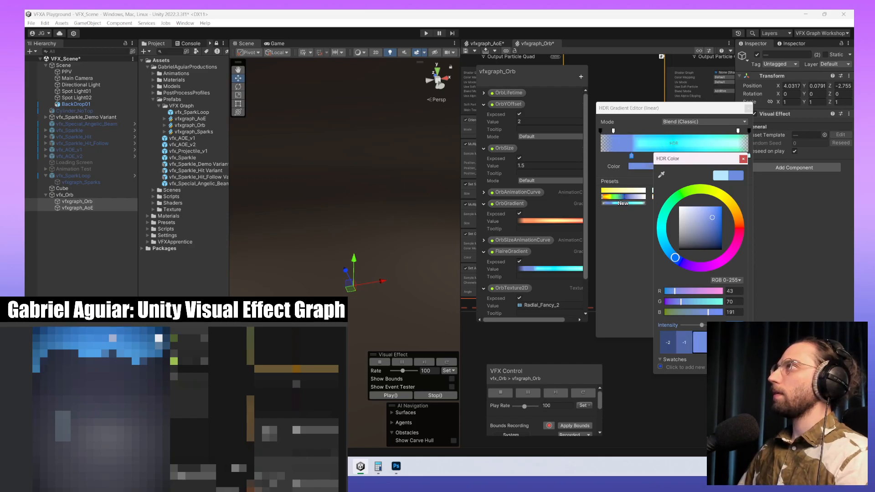
pyautogui.write('0.9')
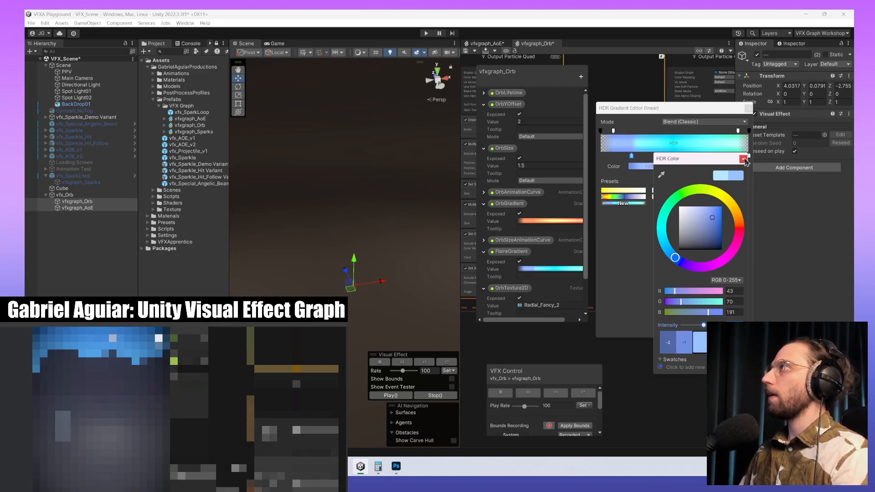
pyautogui.click(744, 159)
pyautogui.moveTo(631, 157); pyautogui.dragTo(604, 157)
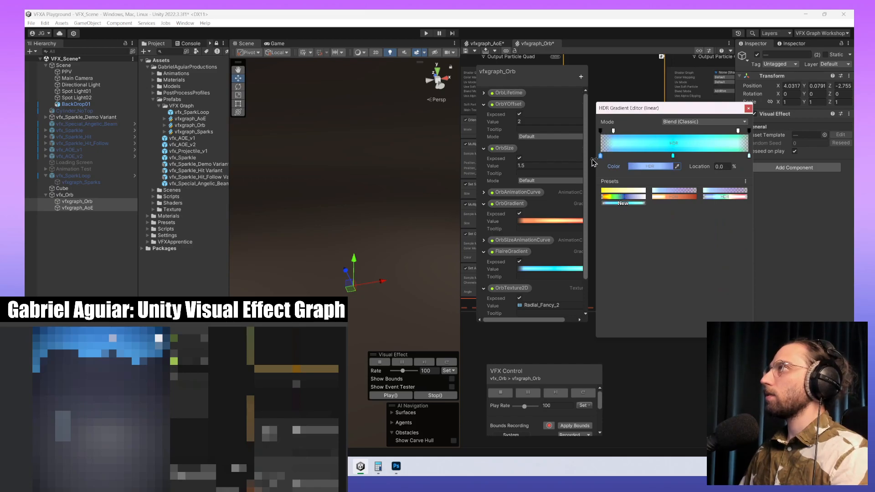
# - Shift FlaireGradient's middle cyan key slightly toward the start and replay vfxgraph_Orb and vfxgraph_AoE together
pyautogui.moveTo(673, 156); pyautogui.dragTo(661, 157)
pyautogui.click(657, 167)
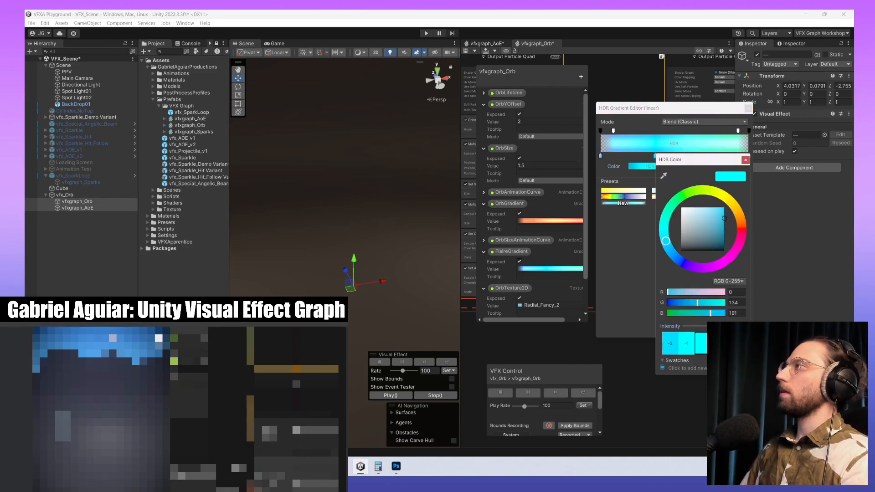
pyautogui.click(745, 160)
pyautogui.click(577, 395)
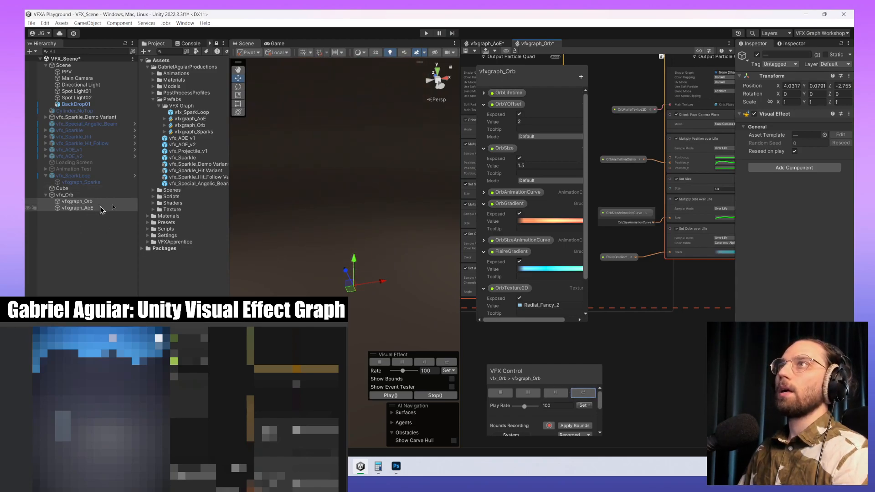
pyautogui.click(69, 201)
pyautogui.keyDown('shift'); pyautogui.click(76, 208); pyautogui.keyUp('shift')
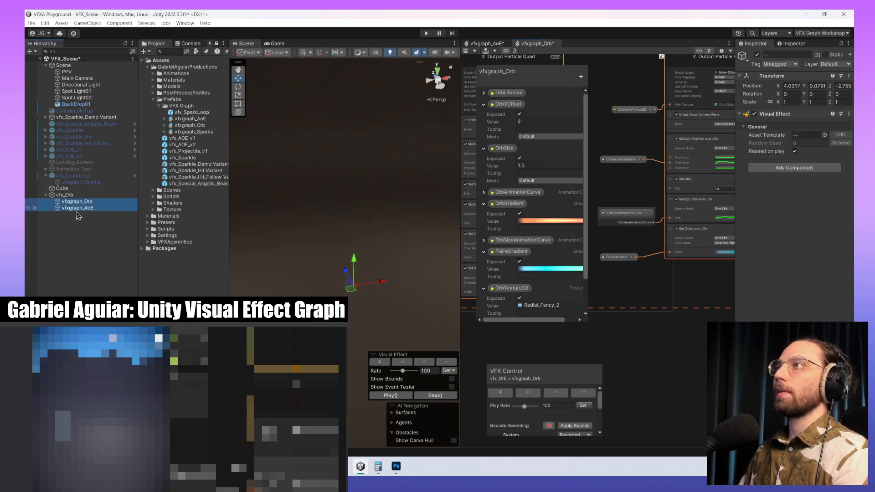
pyautogui.click(447, 362)
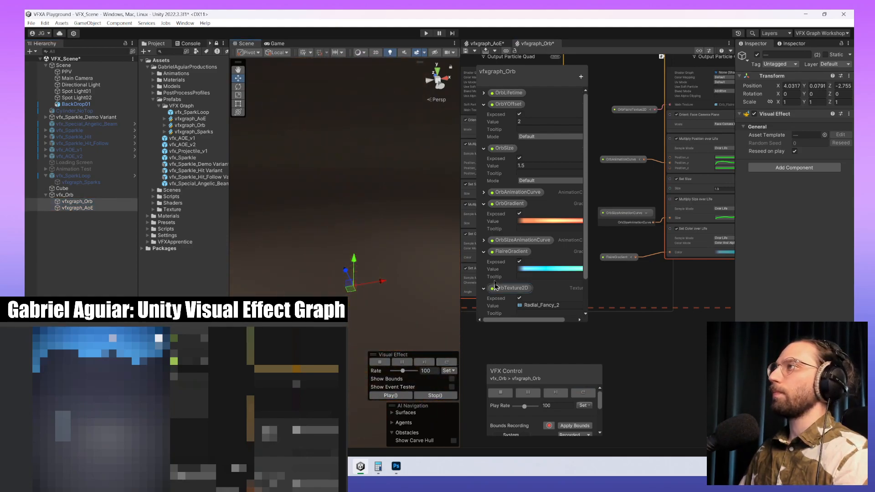
# - Set the OrbTexture2D property of vfxgraph_Orb to the Radial_Fancy texture and replay both effects
pyautogui.moveTo(592, 118); pyautogui.dragTo(665, 224, button='middle')
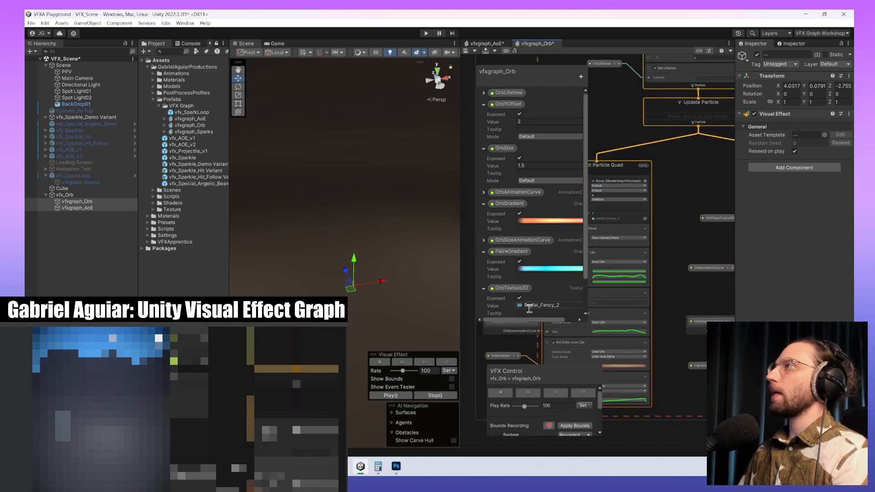
pyautogui.scroll(-2, 529, 309)
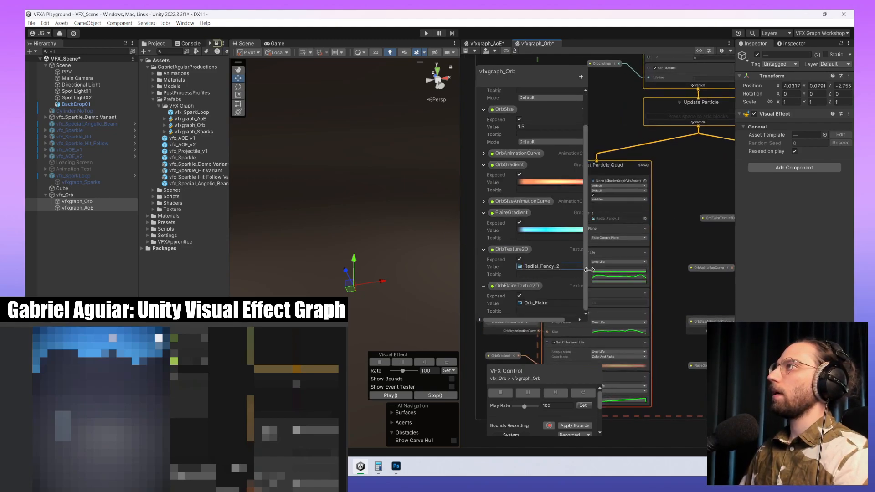
pyautogui.moveTo(589, 269); pyautogui.dragTo(618, 270)
pyautogui.click(607, 271)
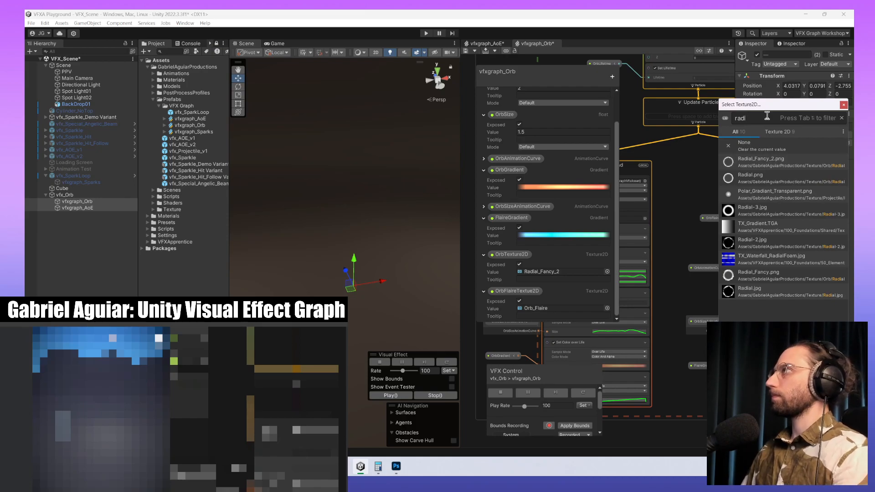
pyautogui.doubleClick(765, 279)
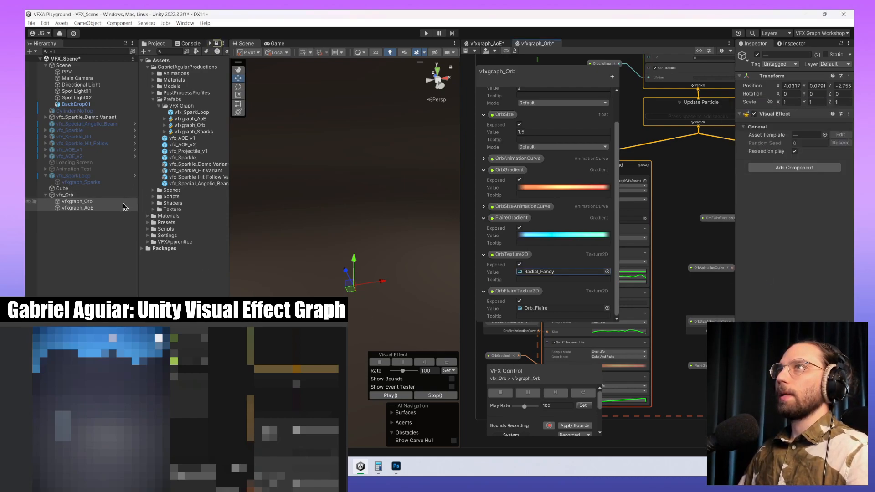
pyautogui.click(445, 362)
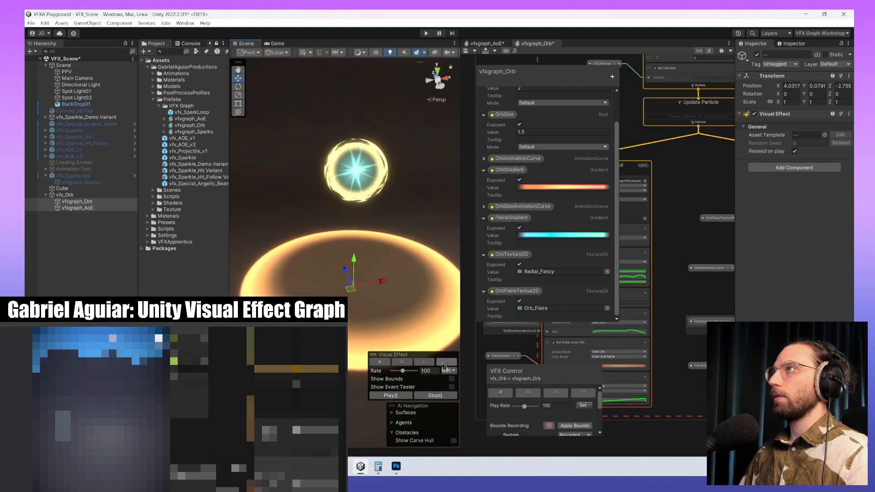
# - Replay vfxgraph_AoE alone and again together with vfxgraph_Orb, pausing playback while the orb hovers above the ground ring
pyautogui.click(85, 207)
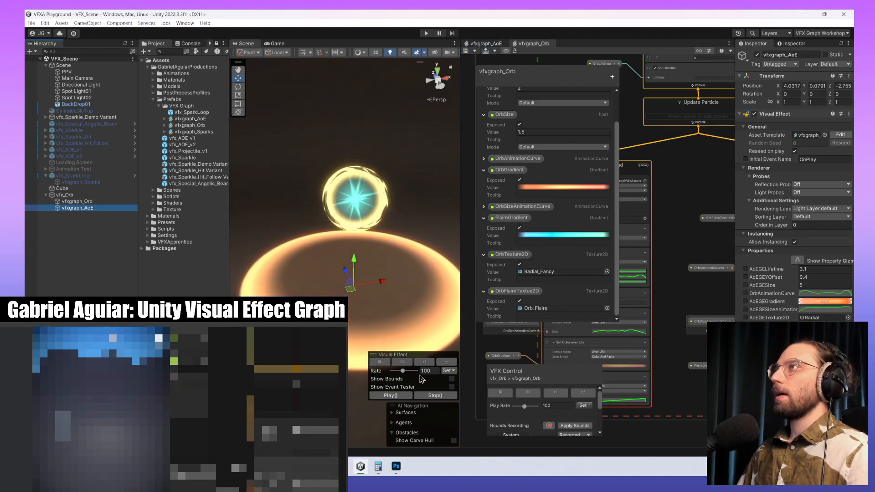
pyautogui.click(450, 364)
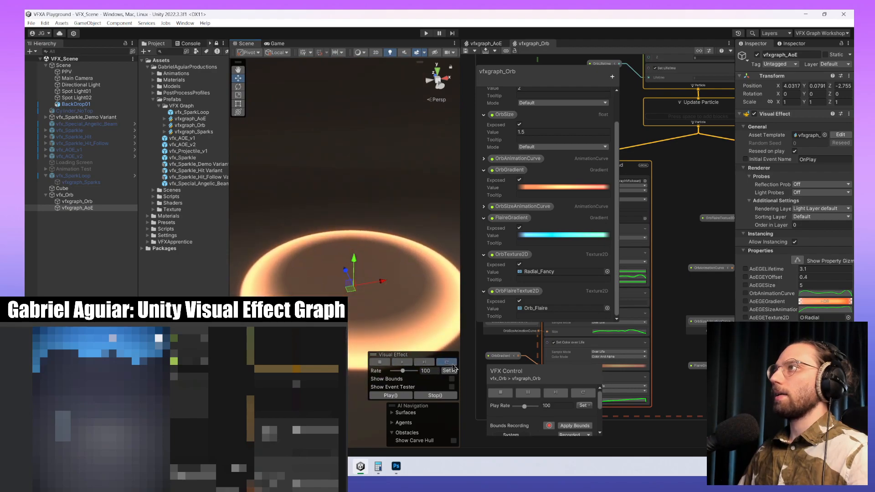
pyautogui.click(401, 364)
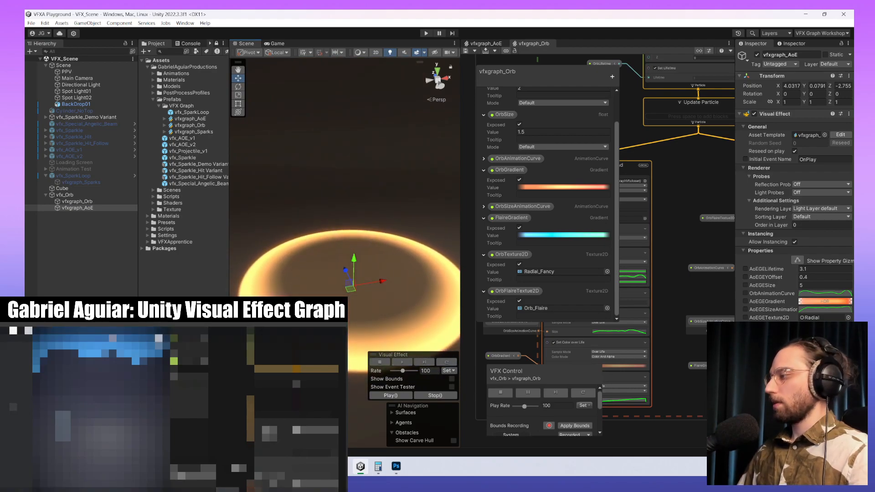
pyautogui.moveTo(370, 305); pyautogui.dragTo(369, 287, button='middle')
pyautogui.keyDown('ctrl'); pyautogui.click(75, 202); pyautogui.keyUp('ctrl')
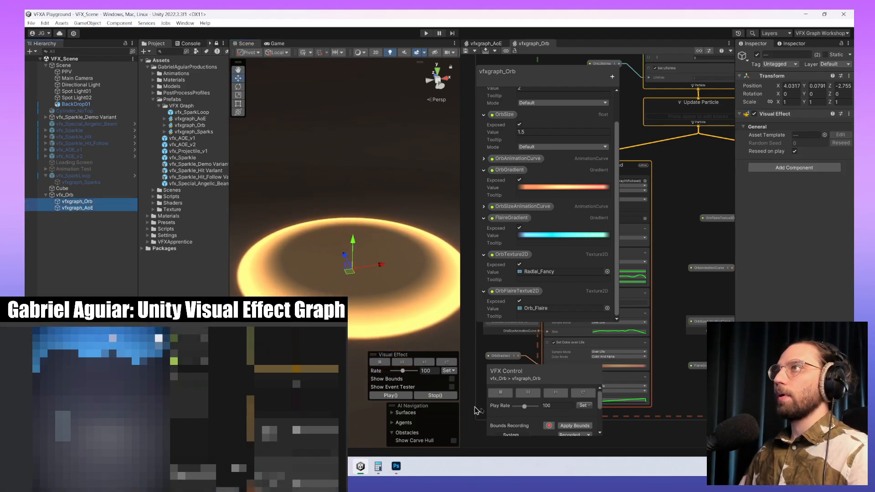
pyautogui.click(450, 363)
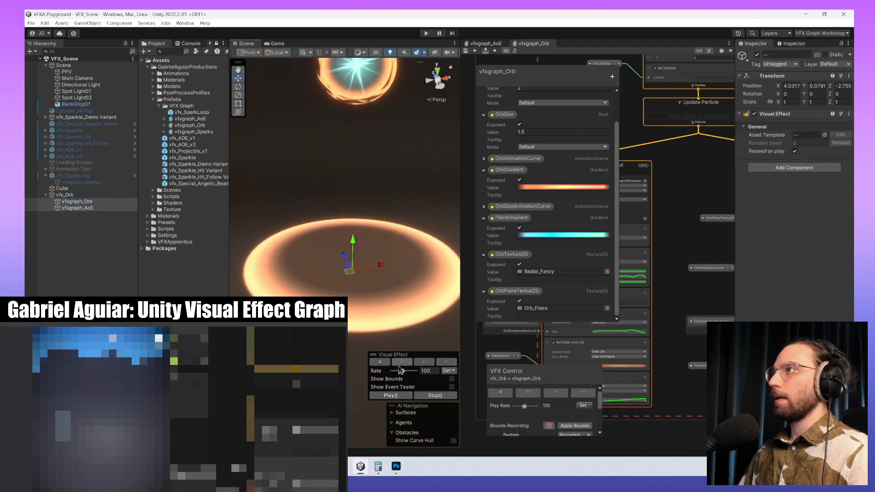
pyautogui.click(403, 362)
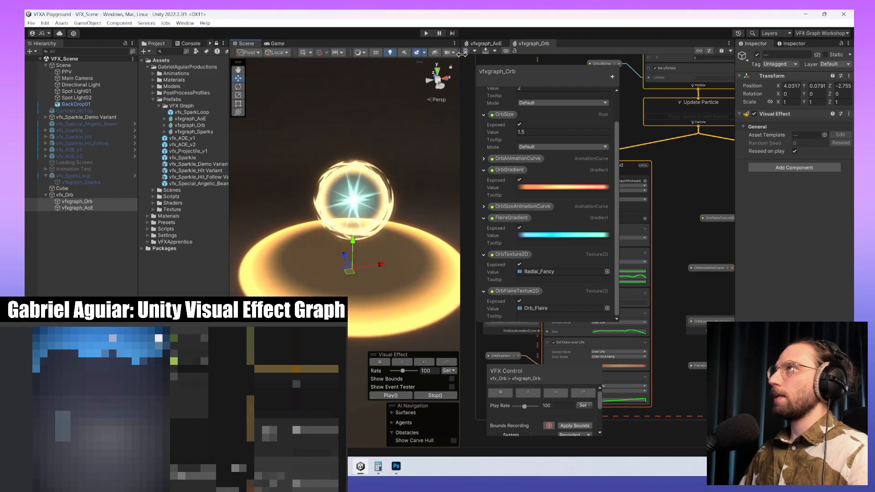
# - Widen the Scene view and switch to the View tool to inspect the paused orb and ground ring without the transform handle
pyautogui.moveTo(462, 54); pyautogui.dragTo(605, 56)
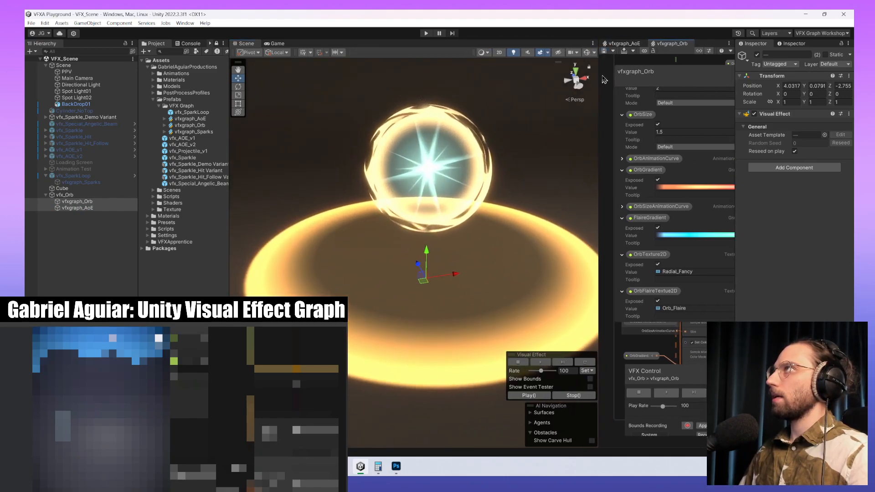
pyautogui.click(587, 52)
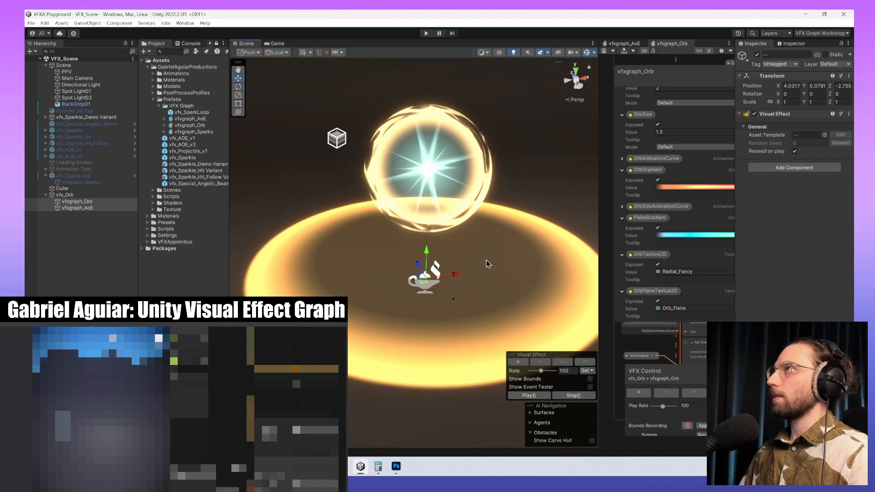
pyautogui.click(586, 52)
pyautogui.keyDown('alt'); pyautogui.moveTo(430, 259); pyautogui.dragTo(481, 251); pyautogui.keyUp('alt')
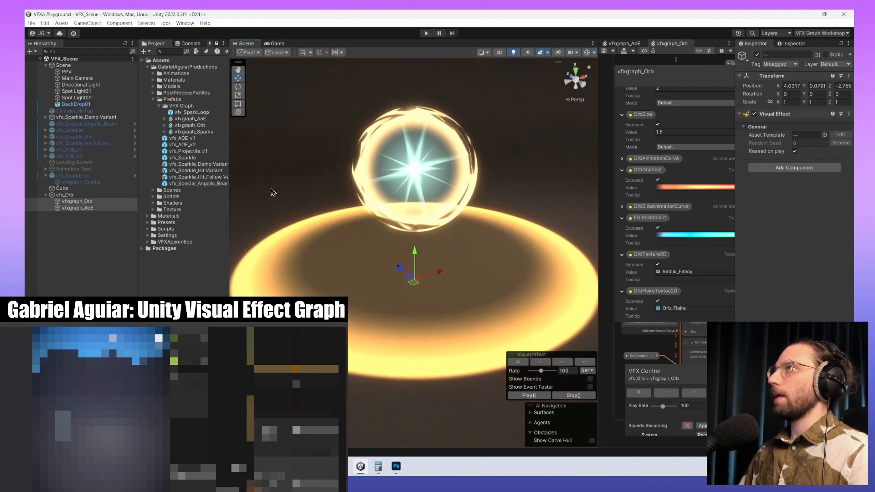
pyautogui.click(237, 69)
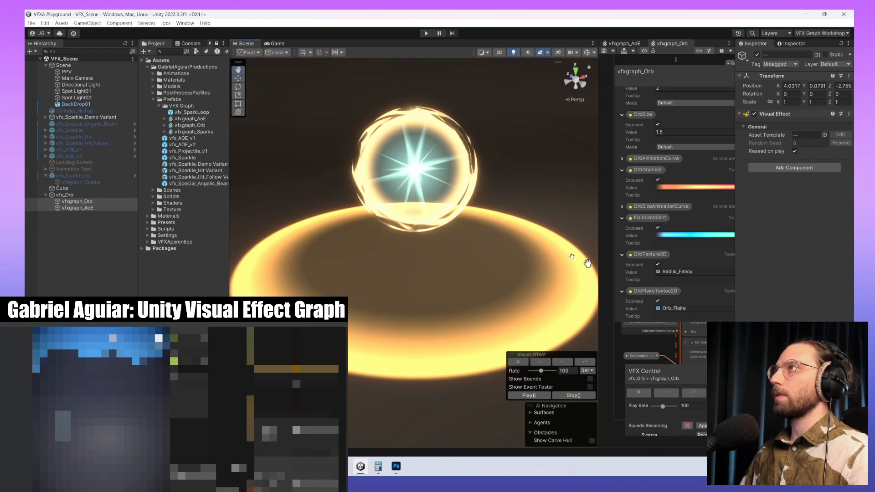
pyautogui.moveTo(500, 228); pyautogui.dragTo(438, 275)
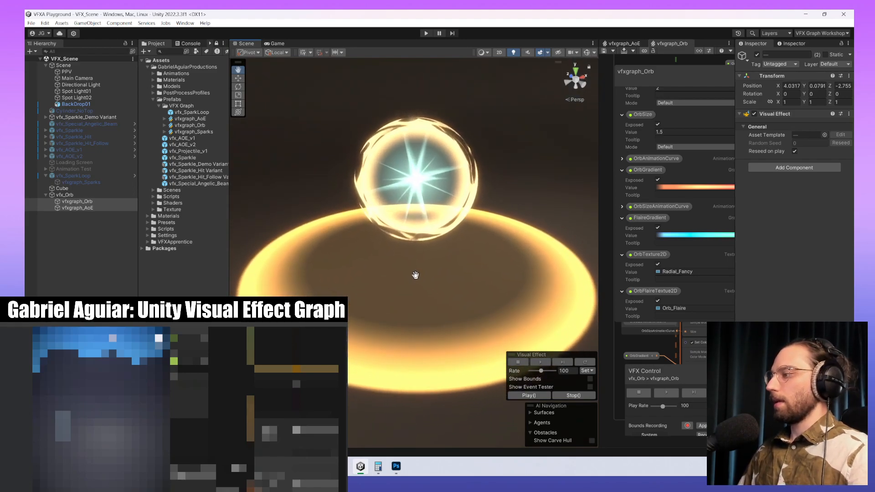